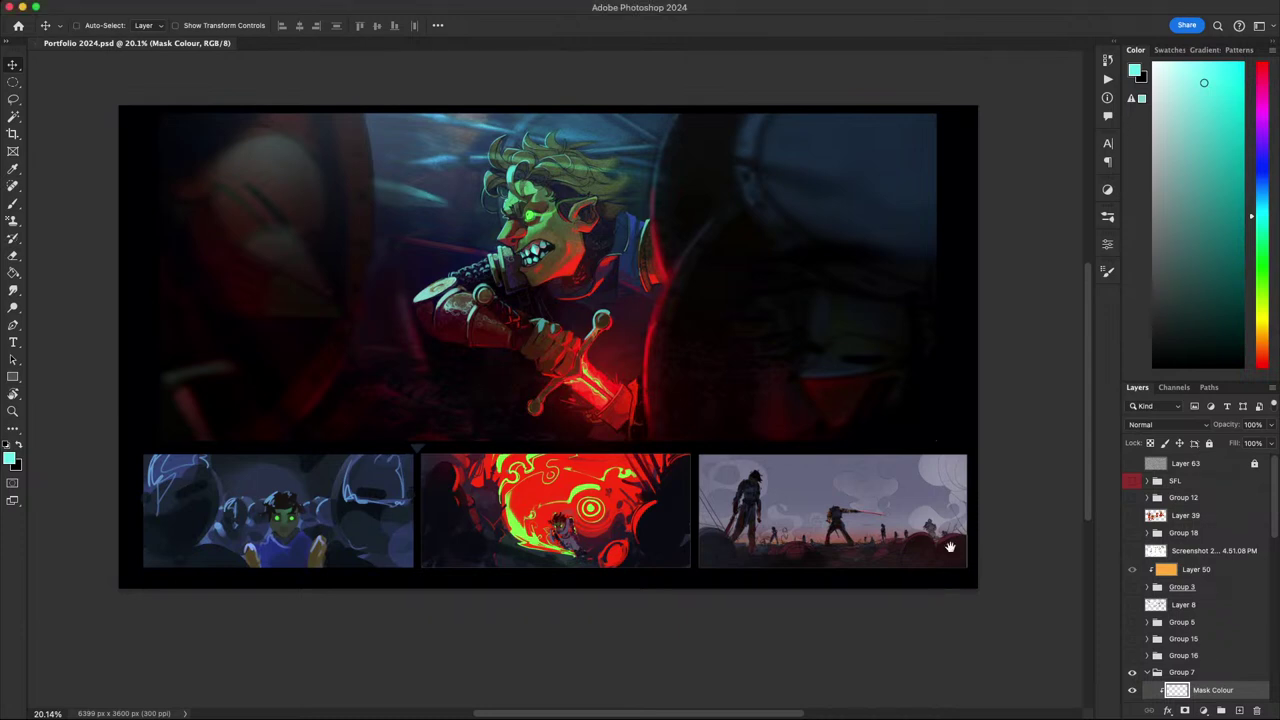
- Examine the portfolio page with the large swordsman painting and three smaller scenes, with the interface panels hidden
{"action": "scroll", "coordinate": [975, 546], "scroll_direction": "up", "scroll_amount": 4}
{"action": "scroll", "coordinate": [975, 546], "scroll_direction": "left", "scroll_amount": 5}
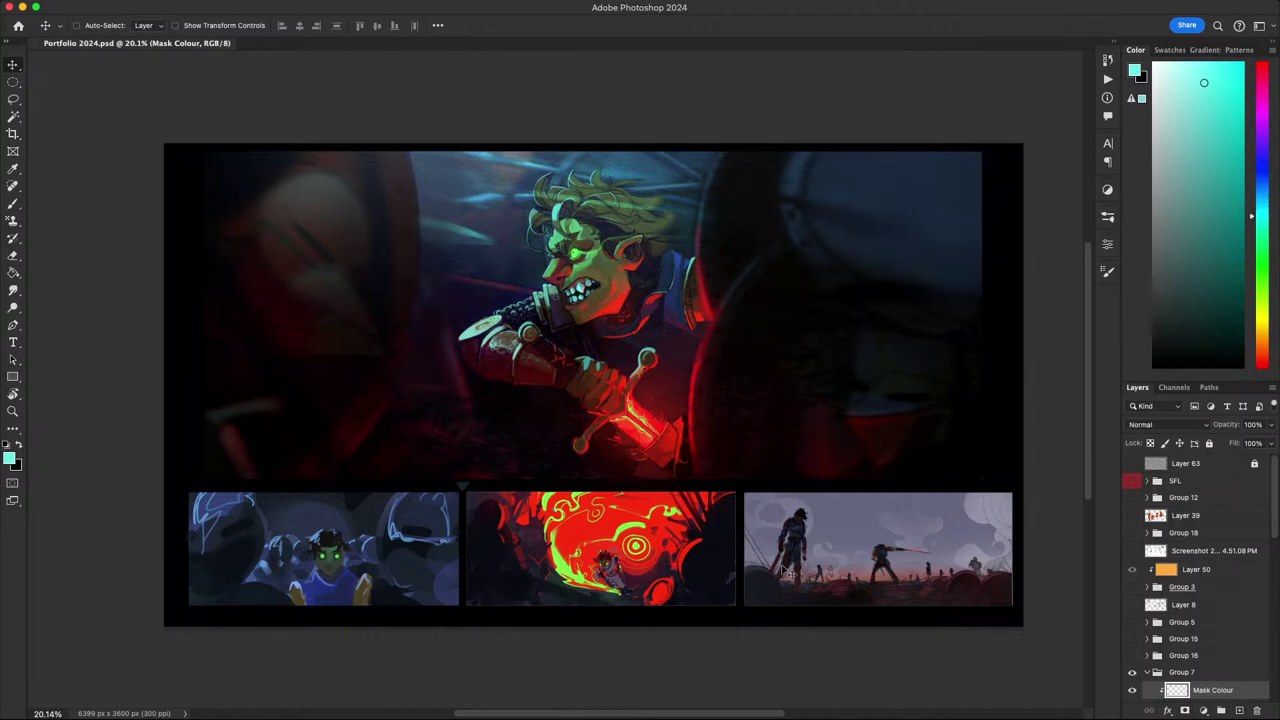
{"action": "left_click_drag", "start_coordinate": [783, 467], "coordinate": [757, 479]}
{"action": "scroll", "coordinate": [645, 440], "scroll_direction": "up", "scroll_amount": 2}
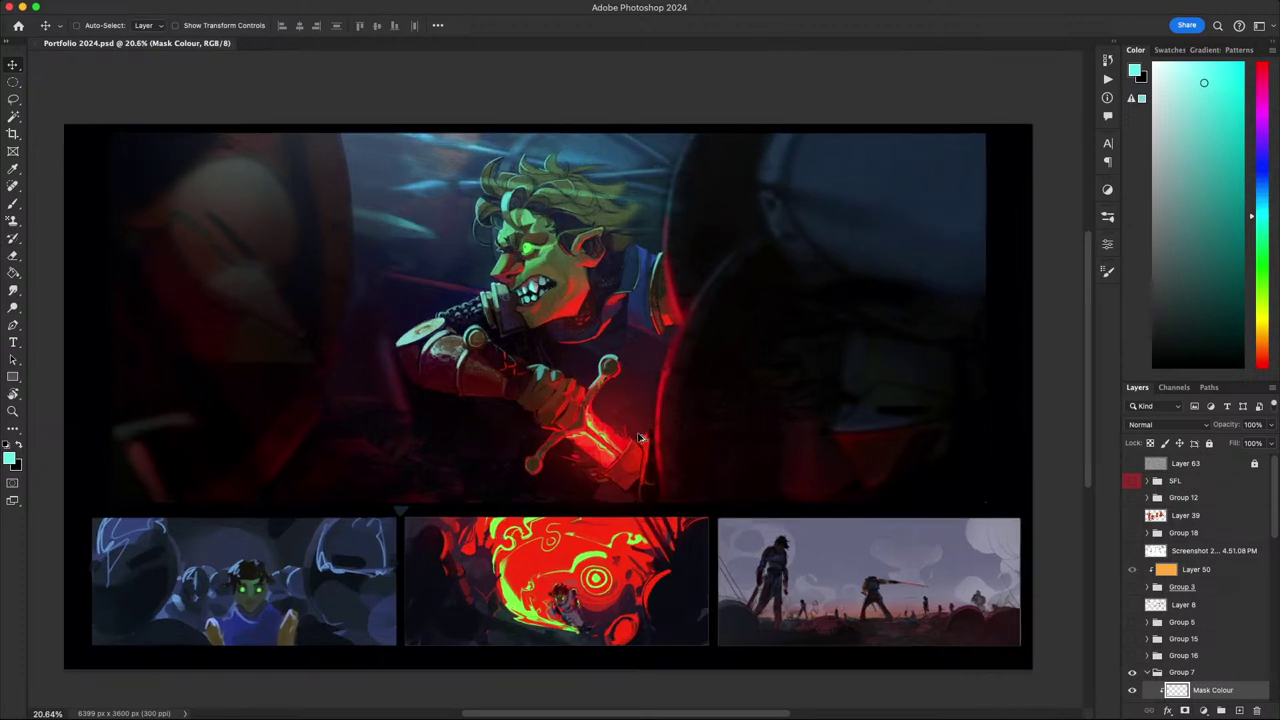
{"action": "key", "text": "Tab"}
{"action": "scroll", "coordinate": [645, 442], "scroll_direction": "up", "scroll_amount": 3}
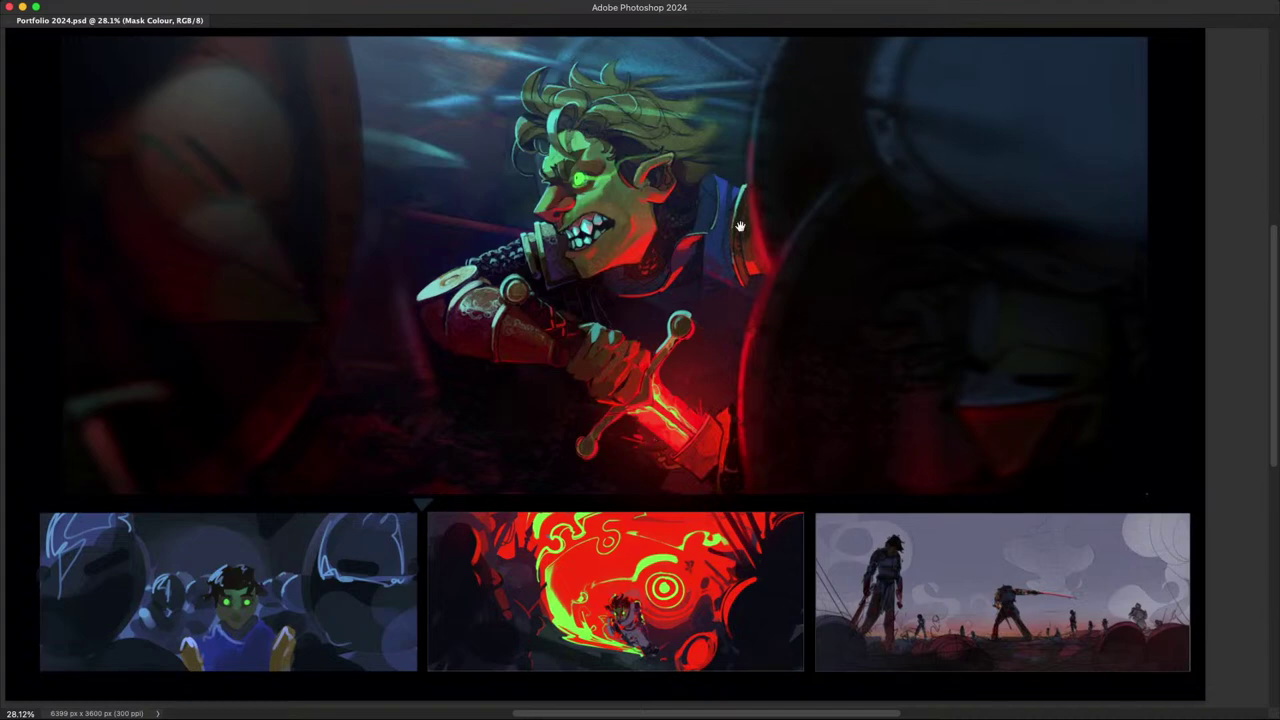
{"action": "scroll", "coordinate": [740, 252], "scroll_direction": "down", "scroll_amount": 2}
{"action": "scroll", "coordinate": [740, 254], "scroll_direction": "up", "scroll_amount": 2}
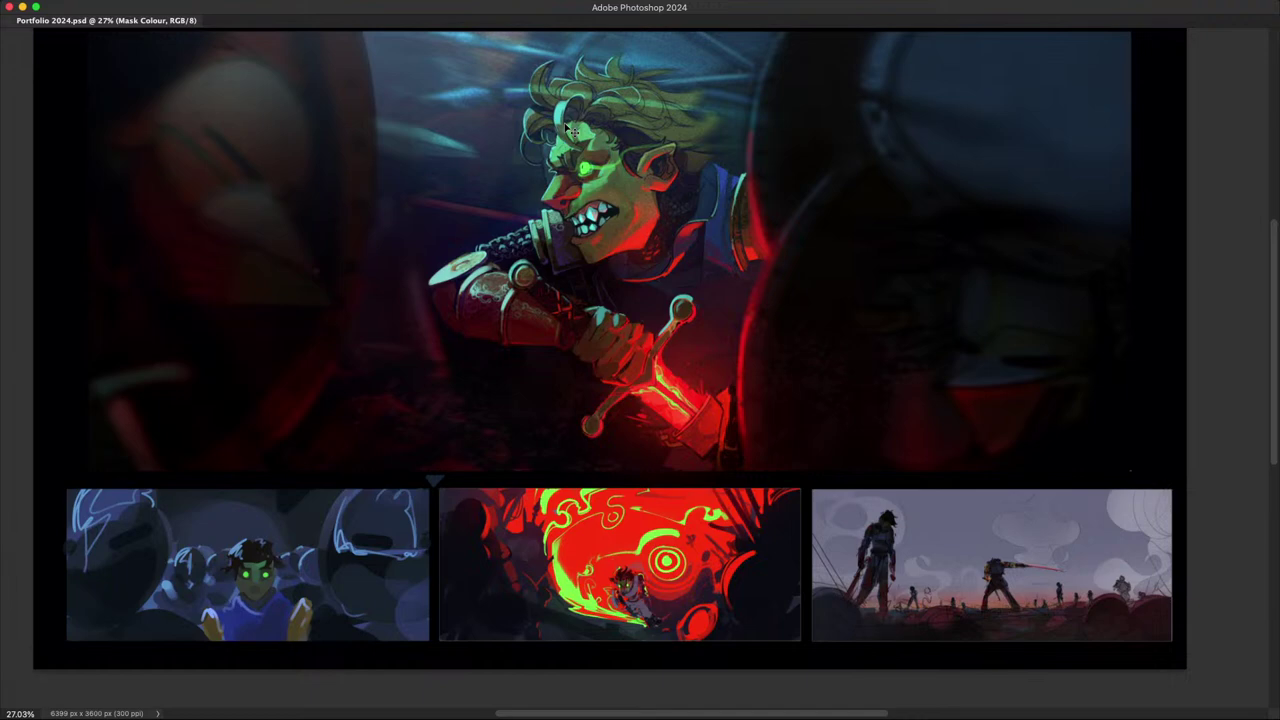
- Examine the snarling swordsman's lit face, arm and glowing sword in the large painting
{"action": "scroll", "coordinate": [740, 310], "scroll_direction": "right", "scroll_amount": 1}
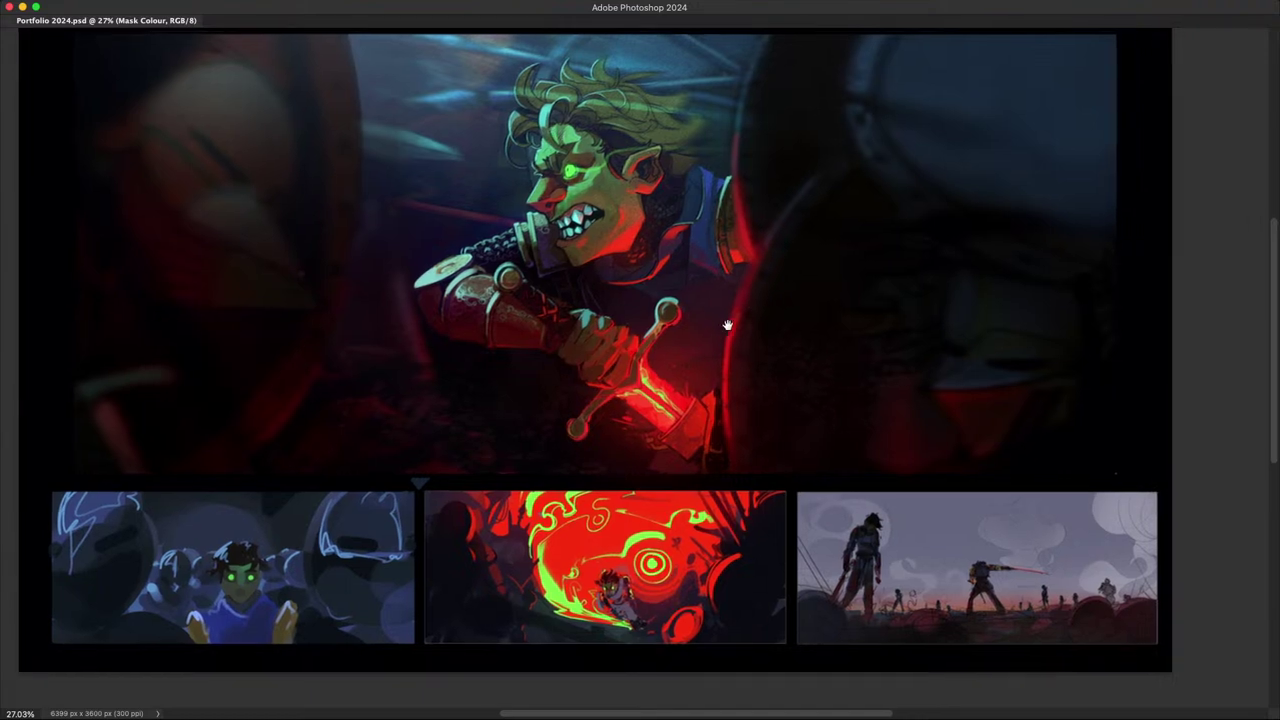
{"action": "scroll", "coordinate": [660, 400], "scroll_direction": "up", "scroll_amount": 5}
{"action": "scroll", "coordinate": [742, 438], "scroll_direction": "down", "scroll_amount": 6}
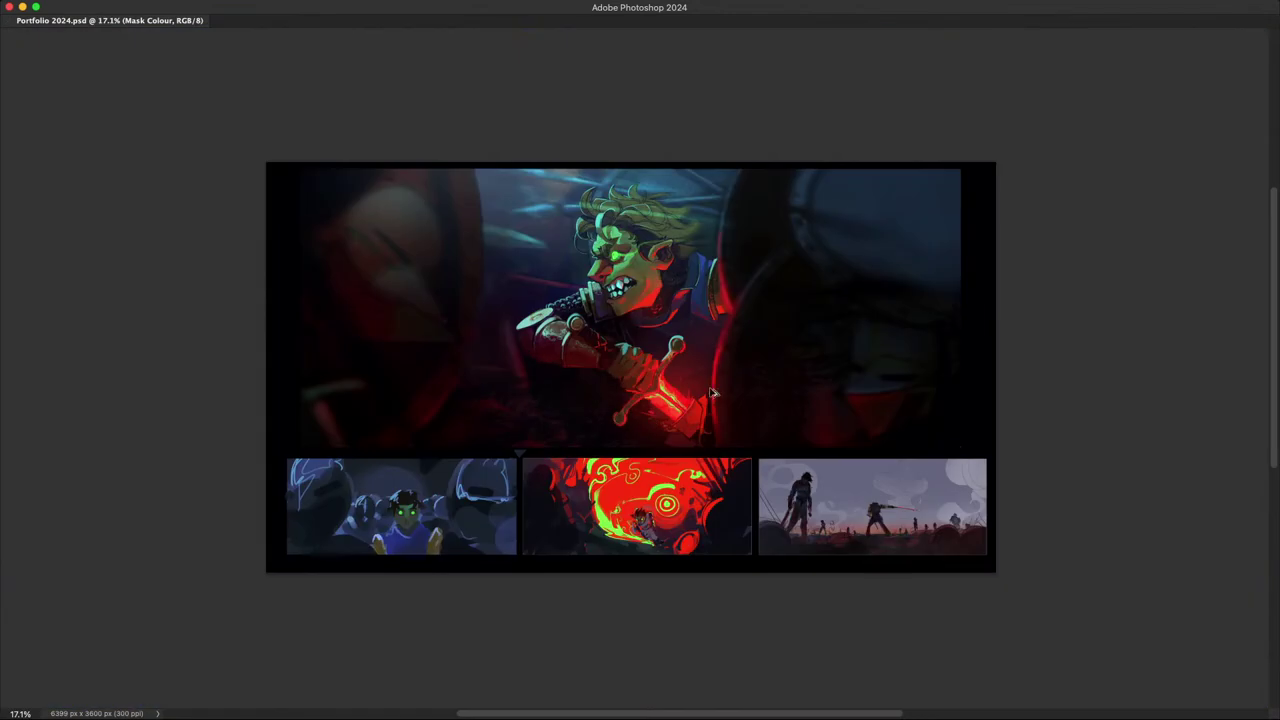
{"action": "scroll", "coordinate": [627, 393], "scroll_direction": "up", "scroll_amount": 4}
{"action": "scroll", "coordinate": [627, 393], "scroll_direction": "down", "scroll_amount": 1}
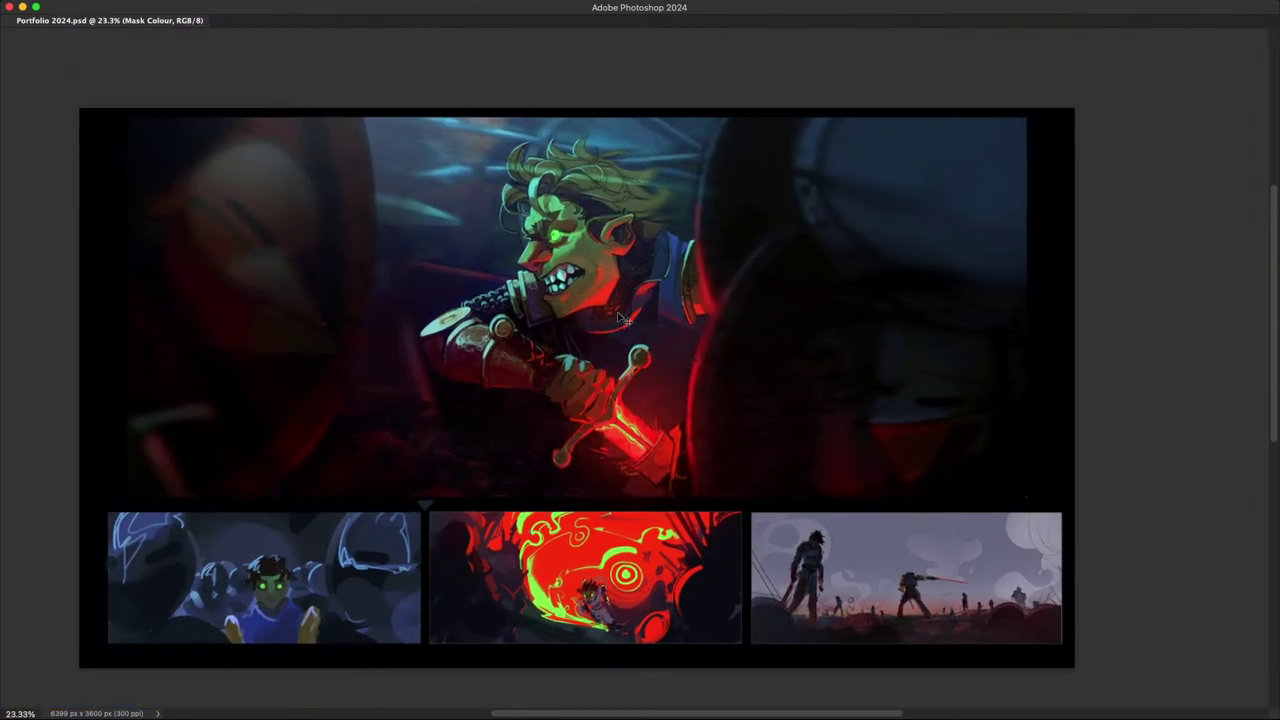
{"action": "scroll", "coordinate": [590, 248], "scroll_direction": "up", "scroll_amount": 3}
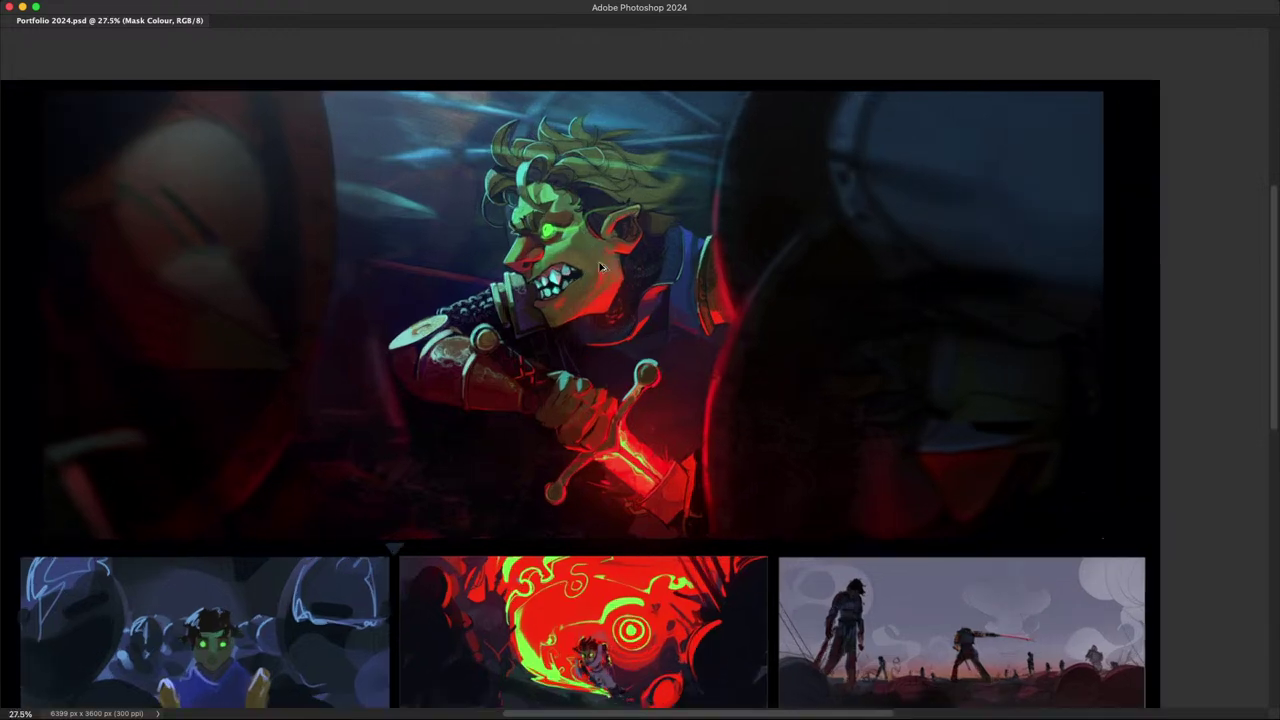
{"action": "scroll", "coordinate": [547, 229], "scroll_direction": "down", "scroll_amount": 3}
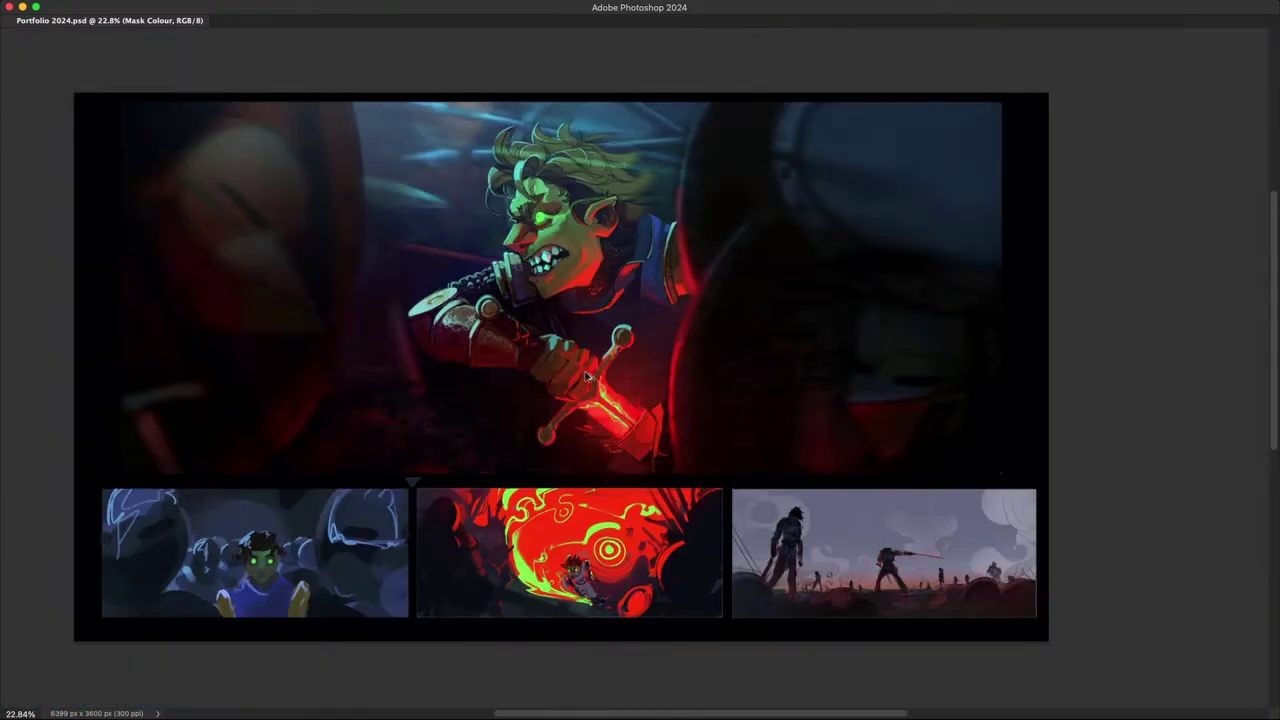
- Compare the large swordsman painting with the three smaller story scenes beneath it
{"action": "left_click_drag", "start_coordinate": [590, 377], "coordinate": [611, 383]}
{"action": "scroll", "coordinate": [622, 542], "scroll_direction": "up", "scroll_amount": 4}
{"action": "scroll", "coordinate": [621, 516], "scroll_direction": "down", "scroll_amount": 5}
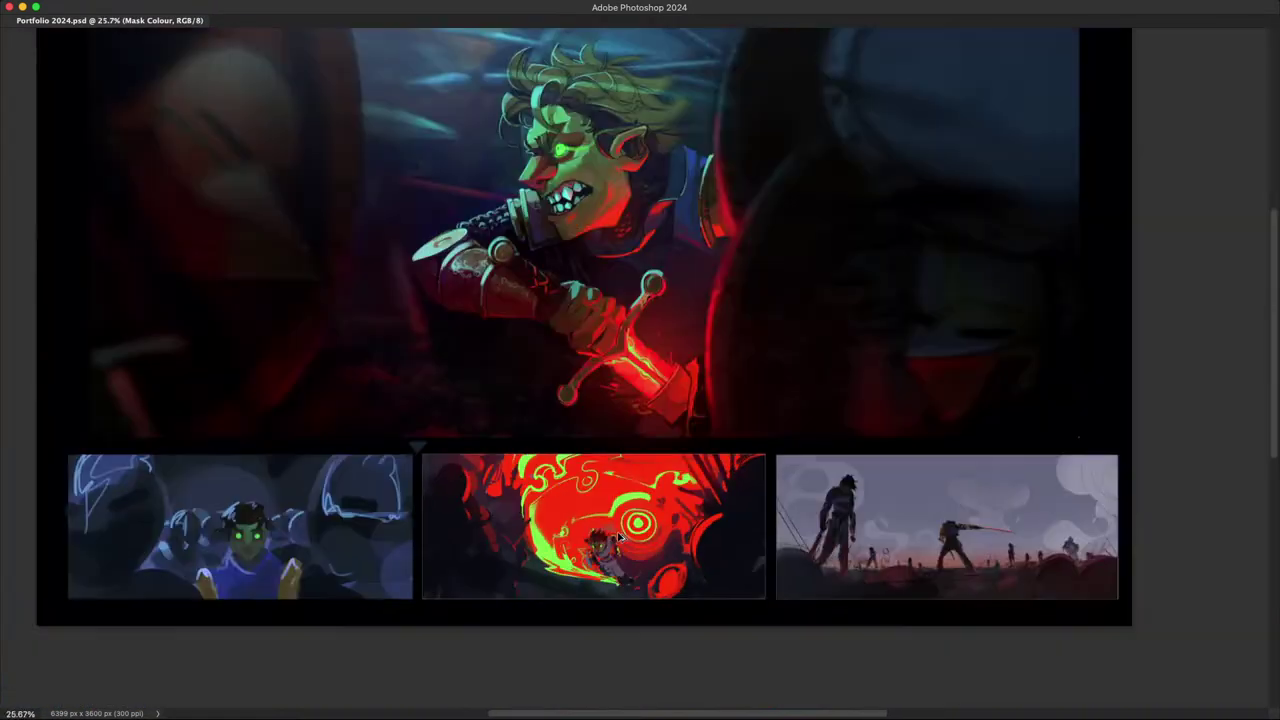
{"action": "scroll", "coordinate": [622, 516], "scroll_direction": "up", "scroll_amount": 2}
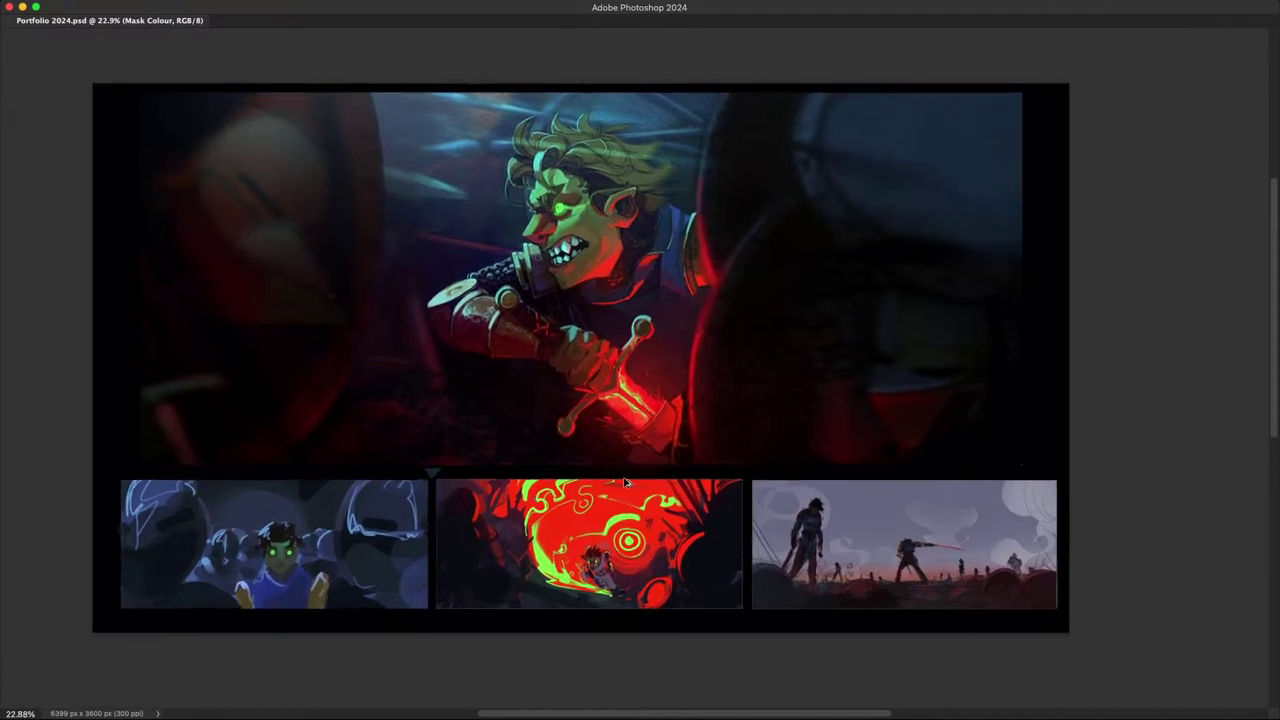
{"action": "left_click_drag", "start_coordinate": [636, 421], "coordinate": [640, 454]}
{"action": "scroll", "coordinate": [640, 454], "scroll_direction": "up", "scroll_amount": 1}
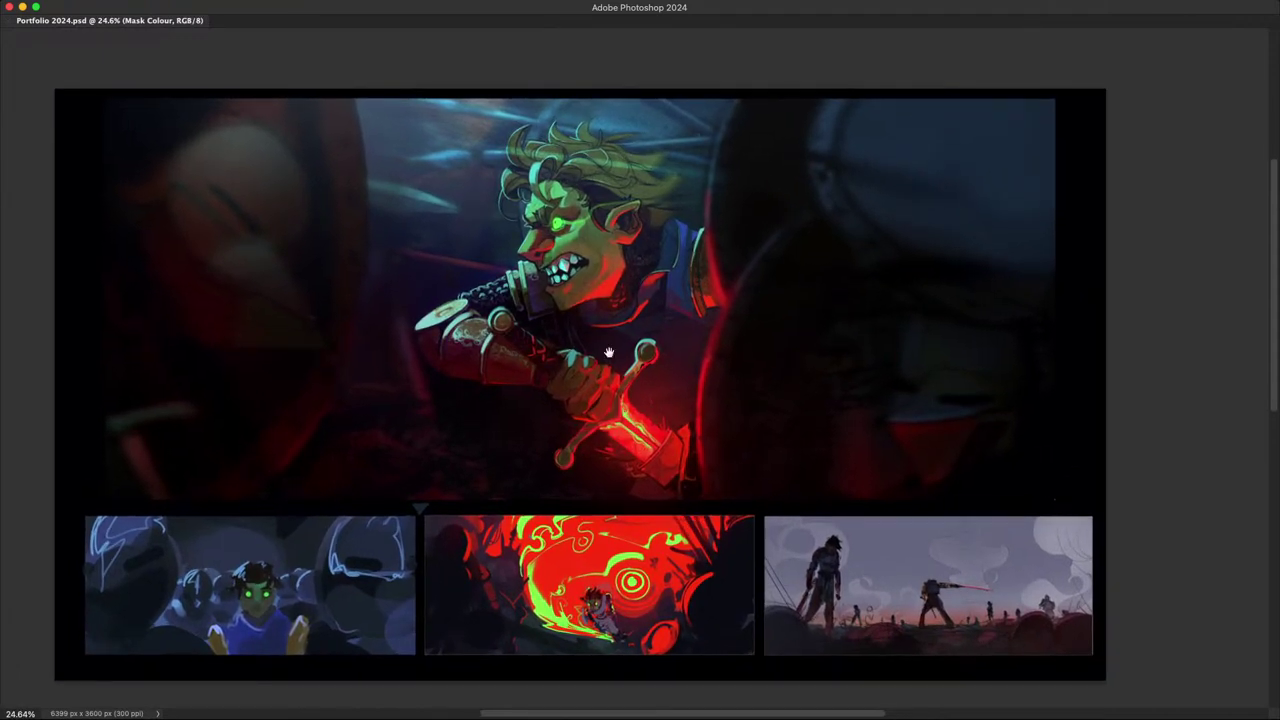
{"action": "left_click_drag", "start_coordinate": [605, 347], "coordinate": [609, 359]}
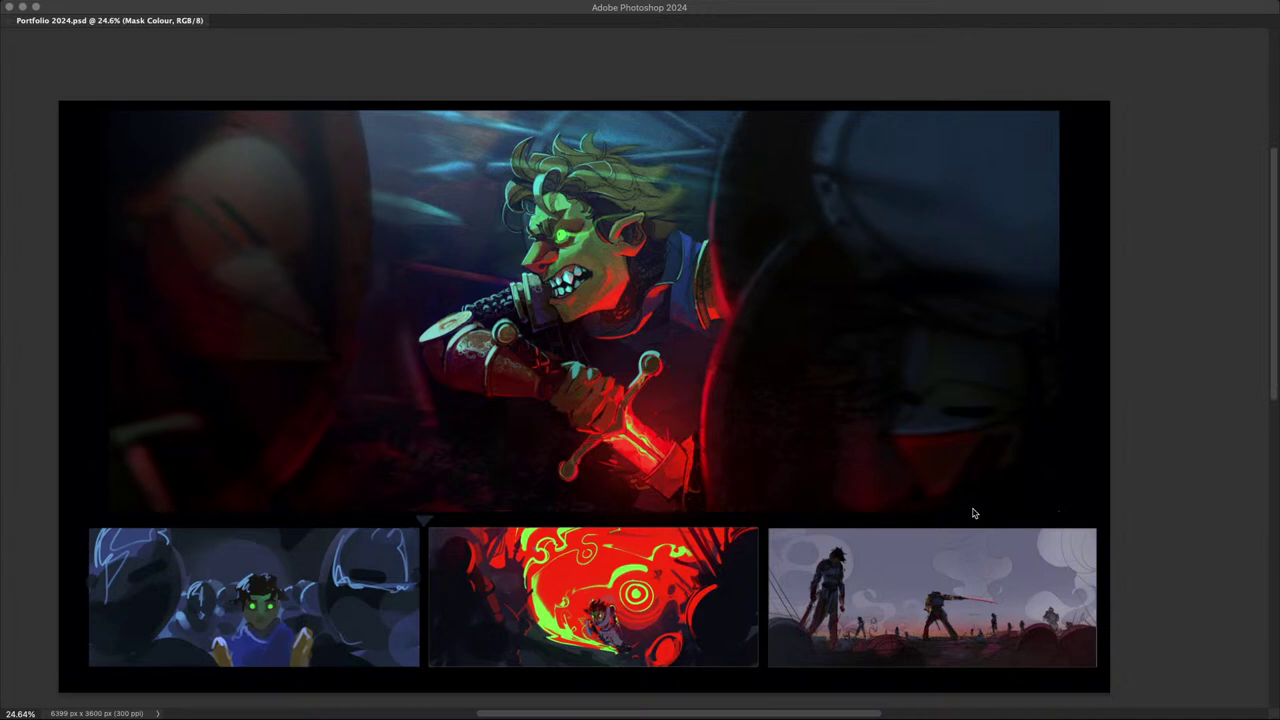
- Examine how the dark foreground shapes and the red and green lighting frame the swordsman in the main painting
{"action": "left_click", "coordinate": [1002, 494]}
{"action": "left_click_drag", "start_coordinate": [968, 542], "coordinate": [984, 548]}
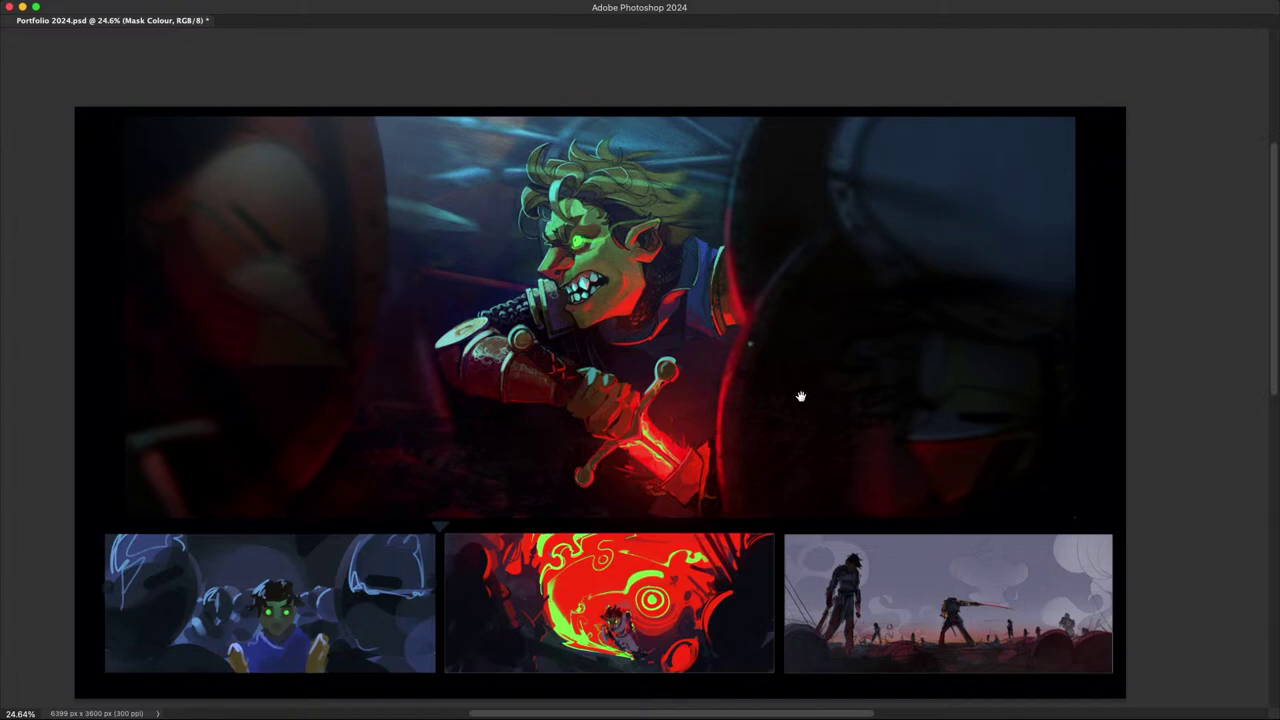
{"action": "left_click_drag", "start_coordinate": [753, 405], "coordinate": [735, 419]}
{"action": "mouse_move", "coordinate": [674, 387]}
{"action": "left_mouse_down"}
{"action": "mouse_move", "coordinate": [658, 403]}
{"action": "mouse_move", "coordinate": [670, 369]}
{"action": "mouse_move", "coordinate": [678, 396]}
{"action": "left_mouse_up"}
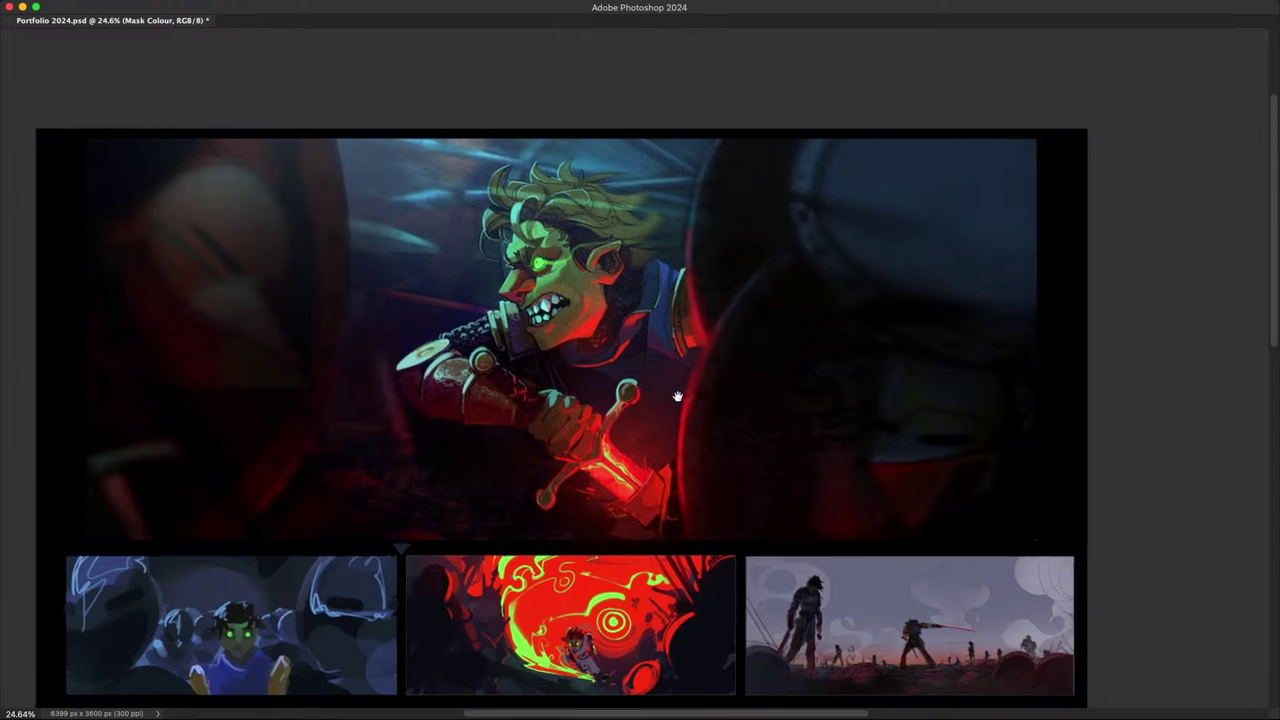
{"action": "scroll", "coordinate": [629, 421], "scroll_direction": "up", "scroll_amount": 2}
{"action": "scroll", "coordinate": [627, 422], "scroll_direction": "down", "scroll_amount": 2}
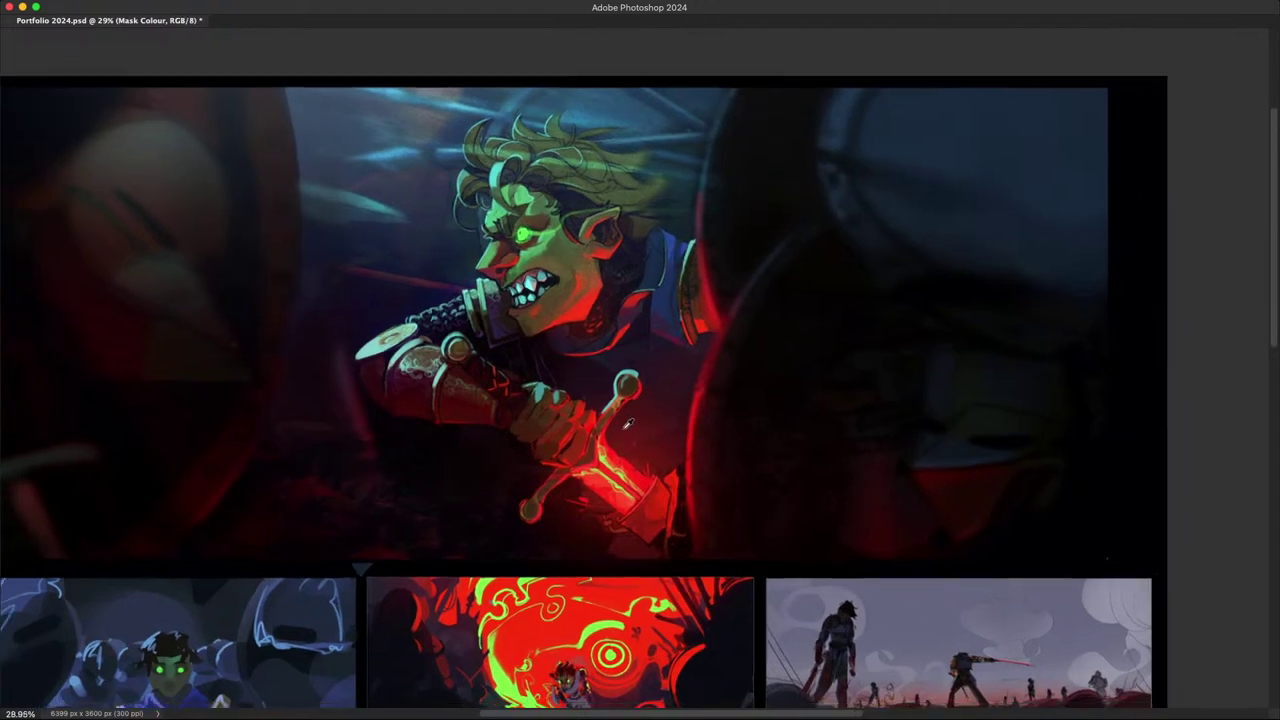
{"action": "left_click_drag", "start_coordinate": [631, 414], "coordinate": [688, 364]}
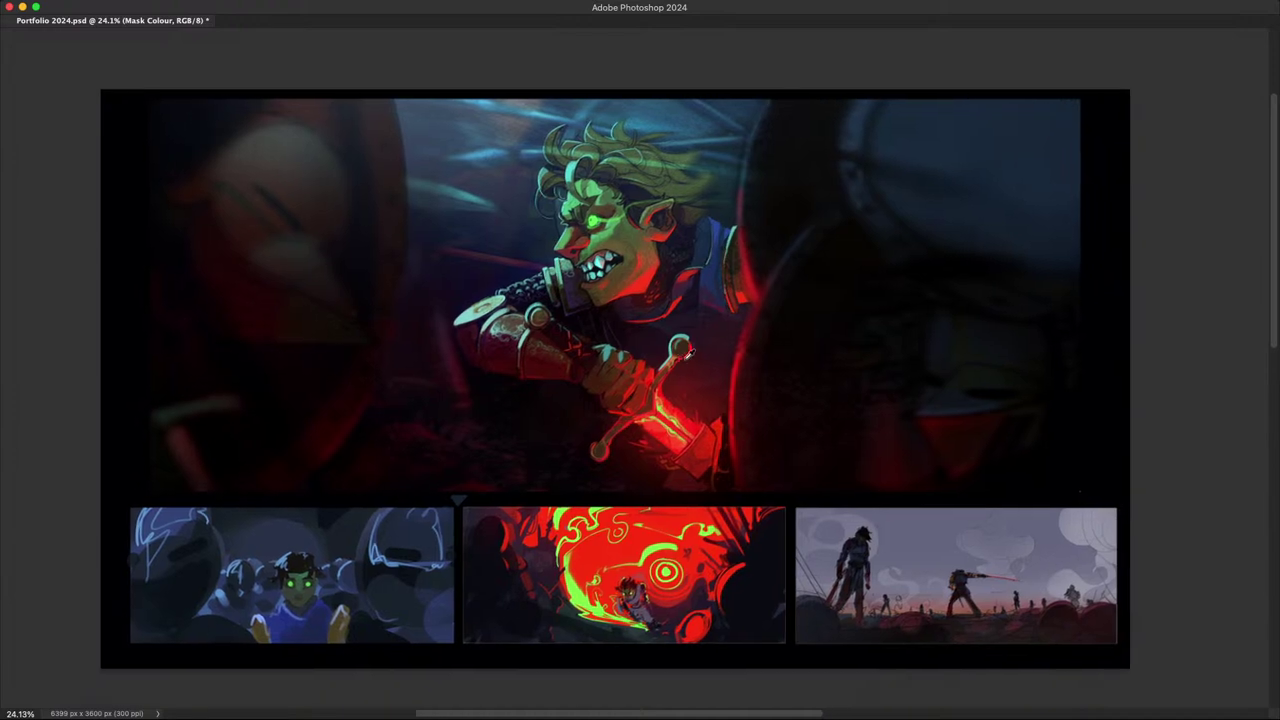
{"action": "scroll", "coordinate": [687, 366], "scroll_direction": "up", "scroll_amount": 1}
{"action": "scroll", "coordinate": [687, 366], "scroll_direction": "down", "scroll_amount": 2}
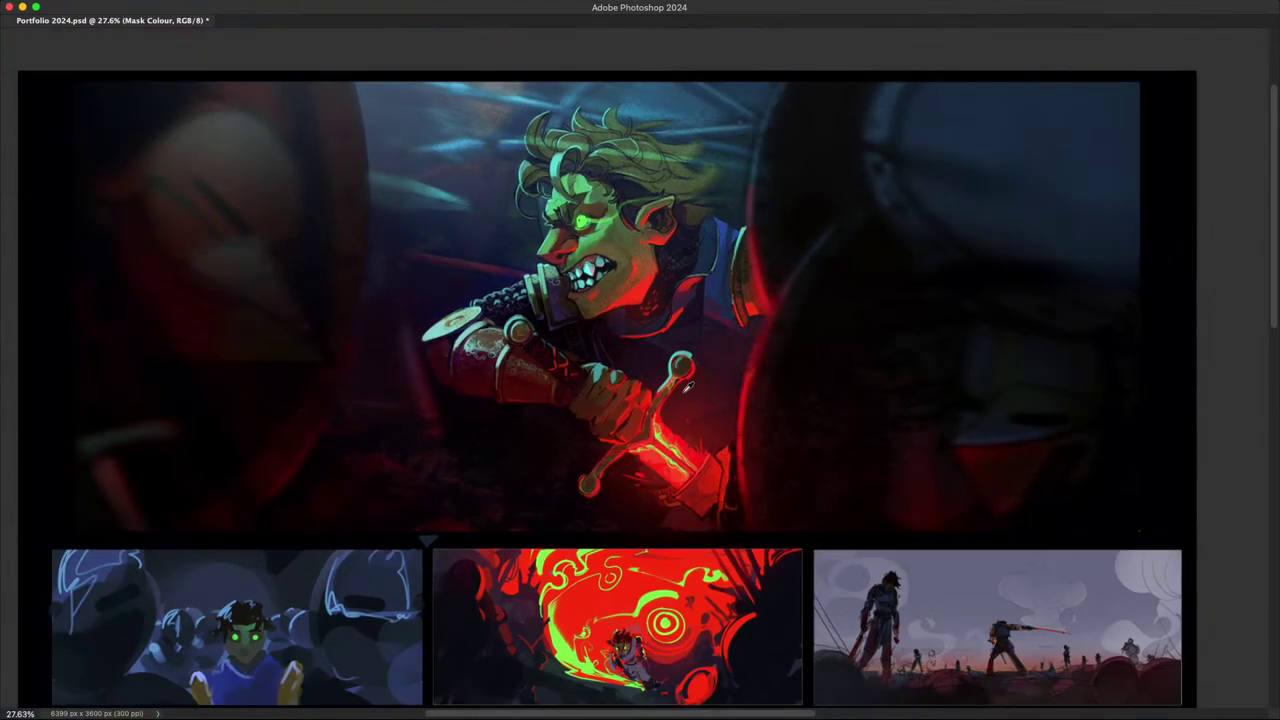
{"action": "left_click_drag", "start_coordinate": [681, 350], "coordinate": [682, 386]}
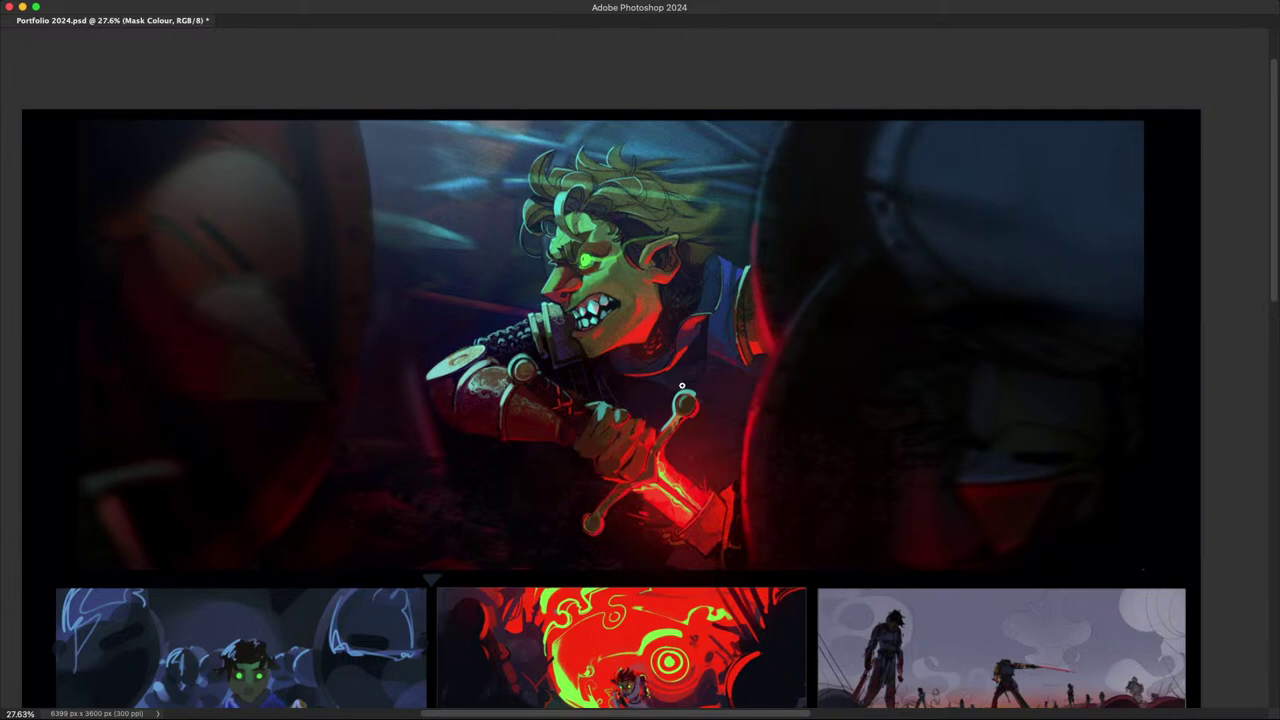
{"action": "scroll", "coordinate": [682, 386], "scroll_direction": "down", "scroll_amount": 3}
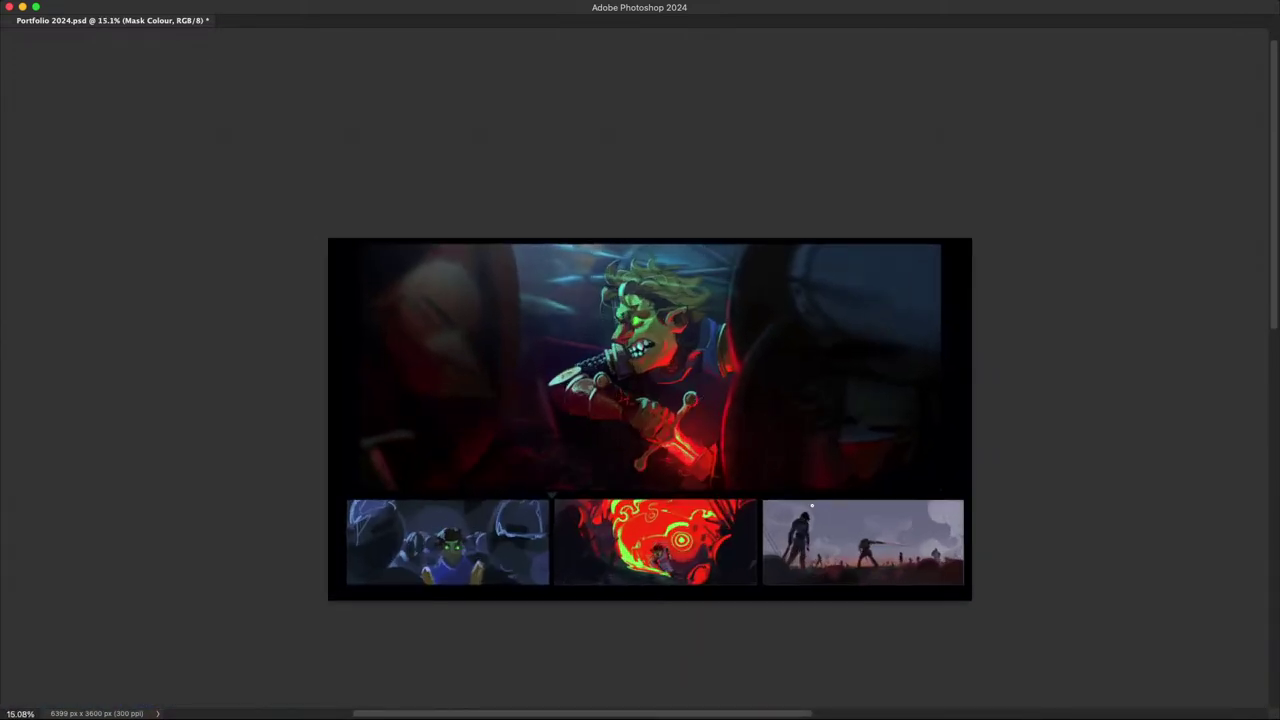
{"action": "left_click_drag", "start_coordinate": [811, 506], "coordinate": [777, 538]}
{"action": "scroll", "coordinate": [790, 597], "scroll_direction": "up", "scroll_amount": 2}
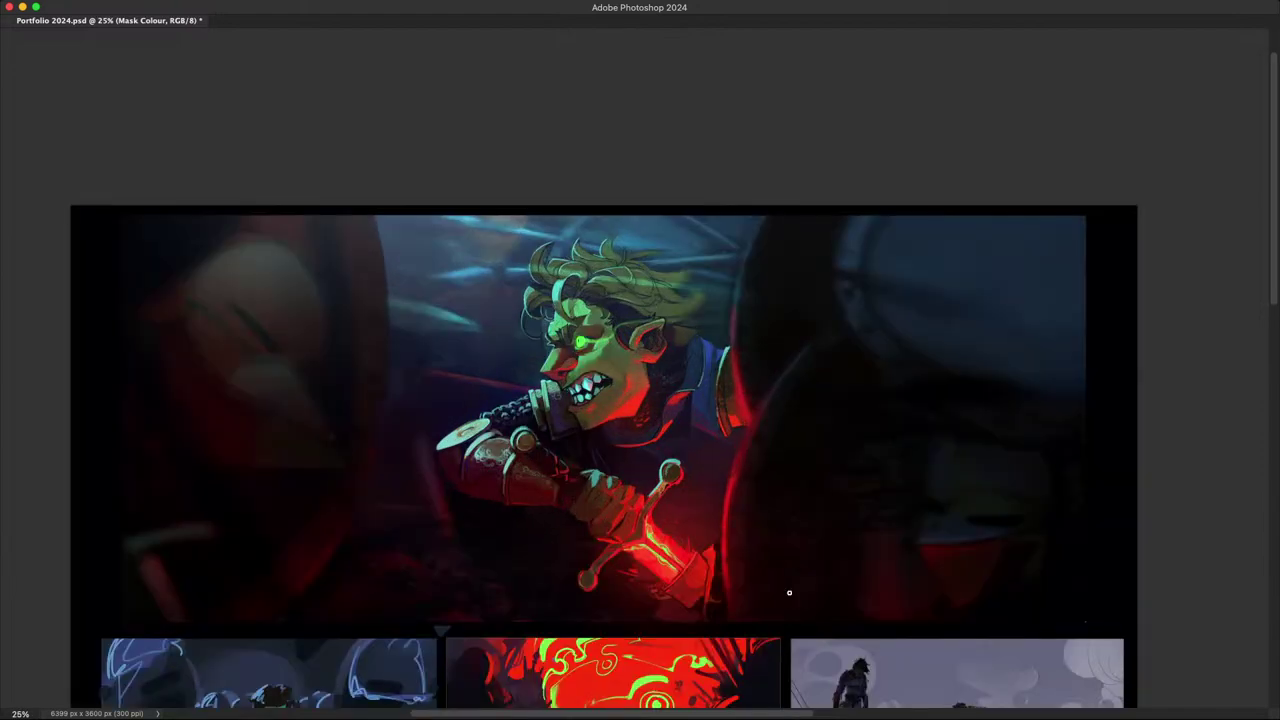
{"action": "left_click_drag", "start_coordinate": [949, 532], "coordinate": [968, 502]}
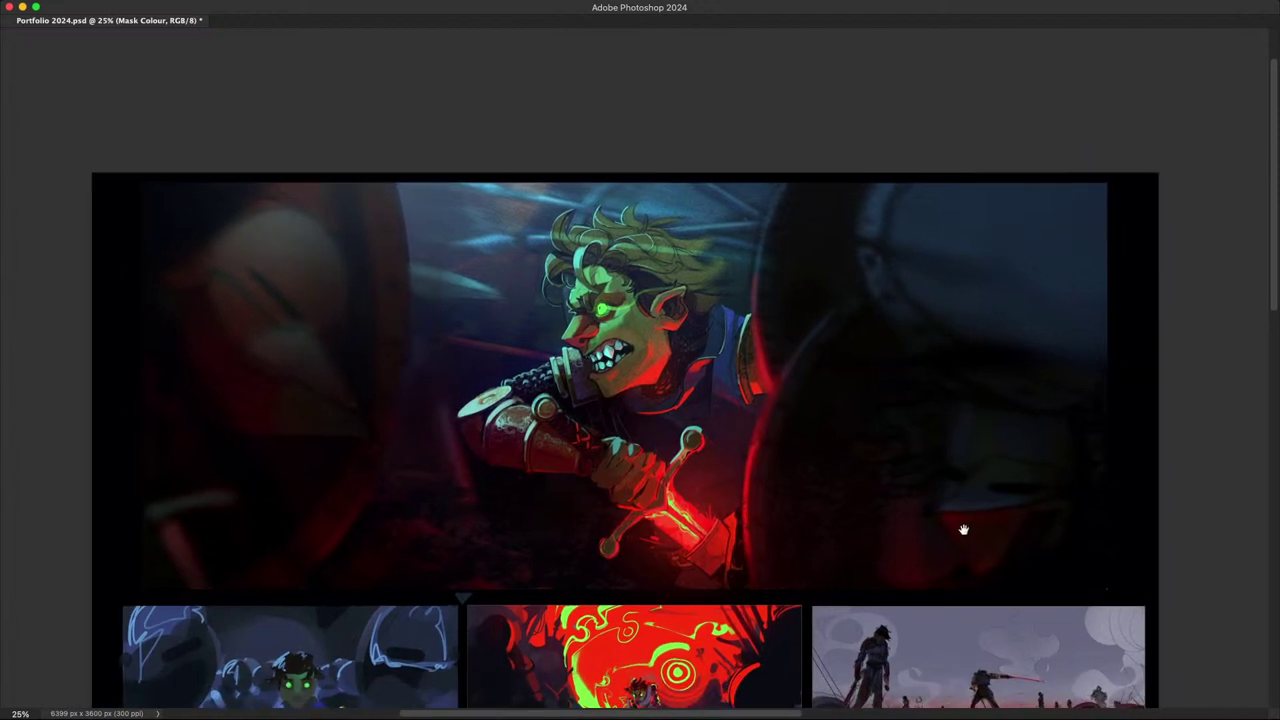
{"action": "scroll", "coordinate": [965, 563], "scroll_direction": "down", "scroll_amount": 2}
{"action": "scroll", "coordinate": [965, 563], "scroll_direction": "left", "scroll_amount": 2}
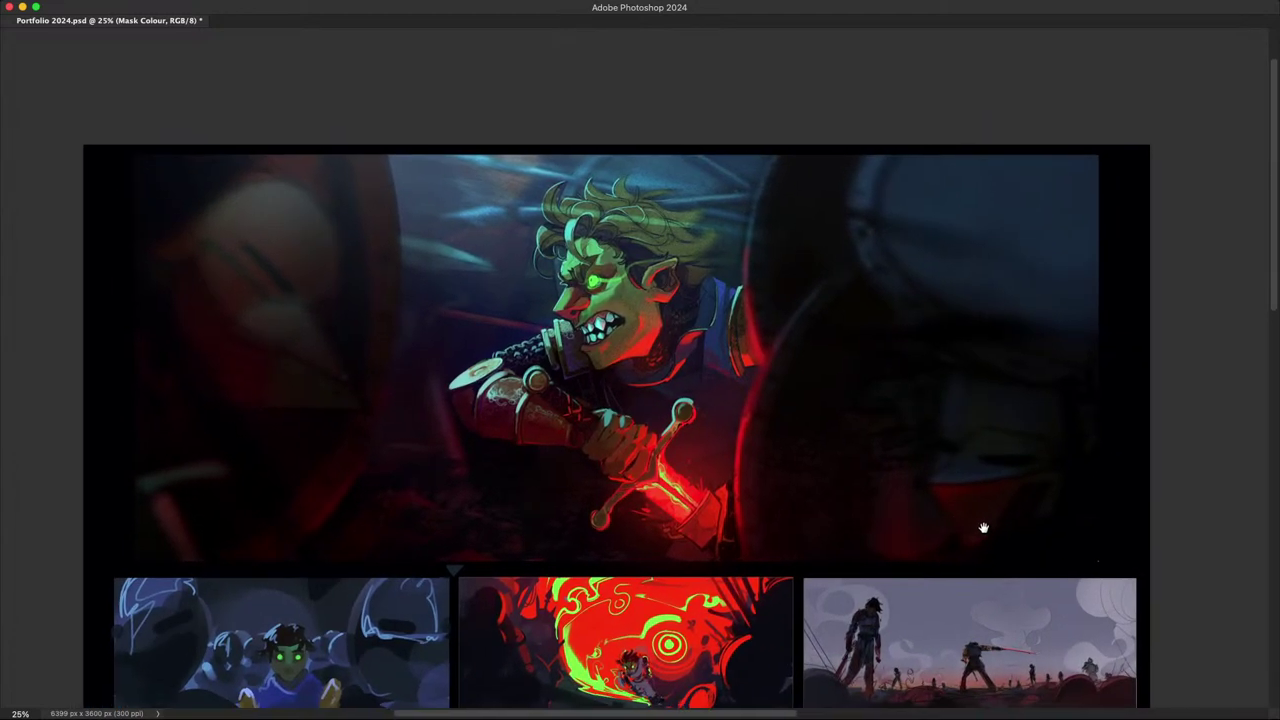
{"action": "scroll", "coordinate": [992, 507], "scroll_direction": "up", "scroll_amount": 2}
{"action": "scroll", "coordinate": [992, 507], "scroll_direction": "right", "scroll_amount": 2}
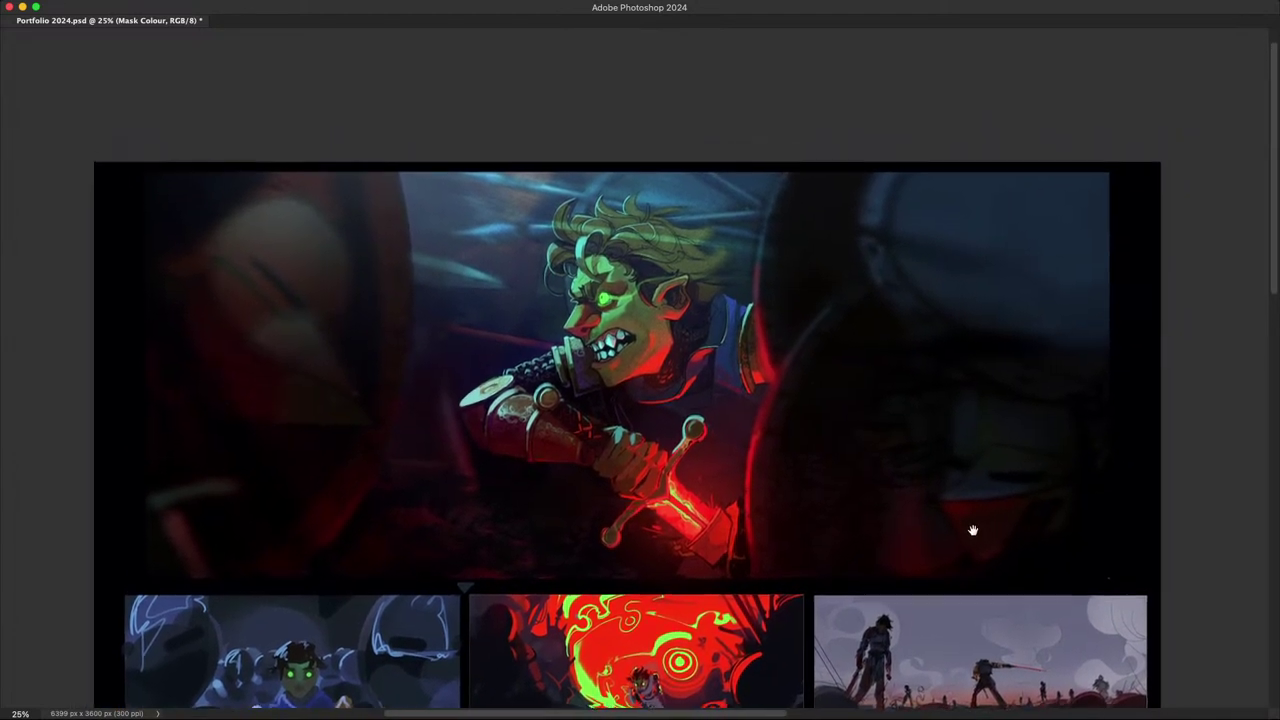
{"action": "scroll", "coordinate": [981, 523], "scroll_direction": "up", "scroll_amount": 2}
{"action": "scroll", "coordinate": [981, 523], "scroll_direction": "right", "scroll_amount": 1}
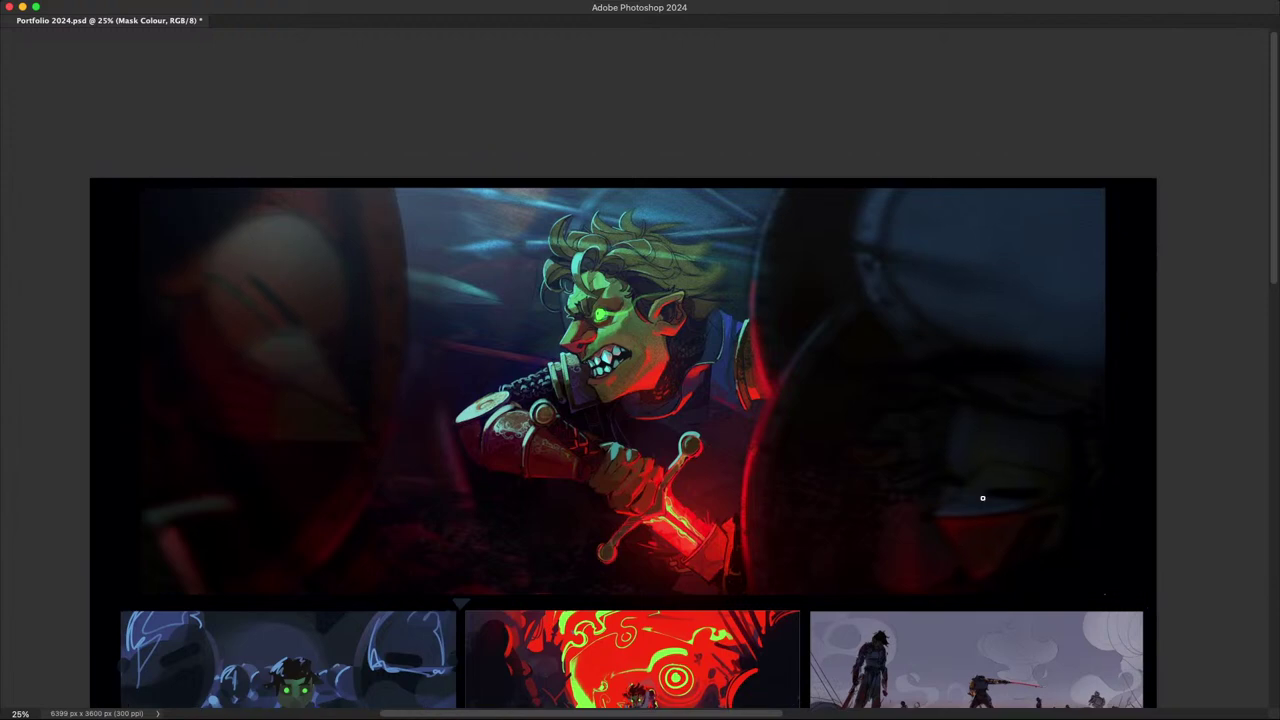
{"action": "scroll", "coordinate": [954, 497], "scroll_direction": "right", "scroll_amount": 2}
{"action": "scroll", "coordinate": [943, 500], "scroll_direction": "up", "scroll_amount": 3}
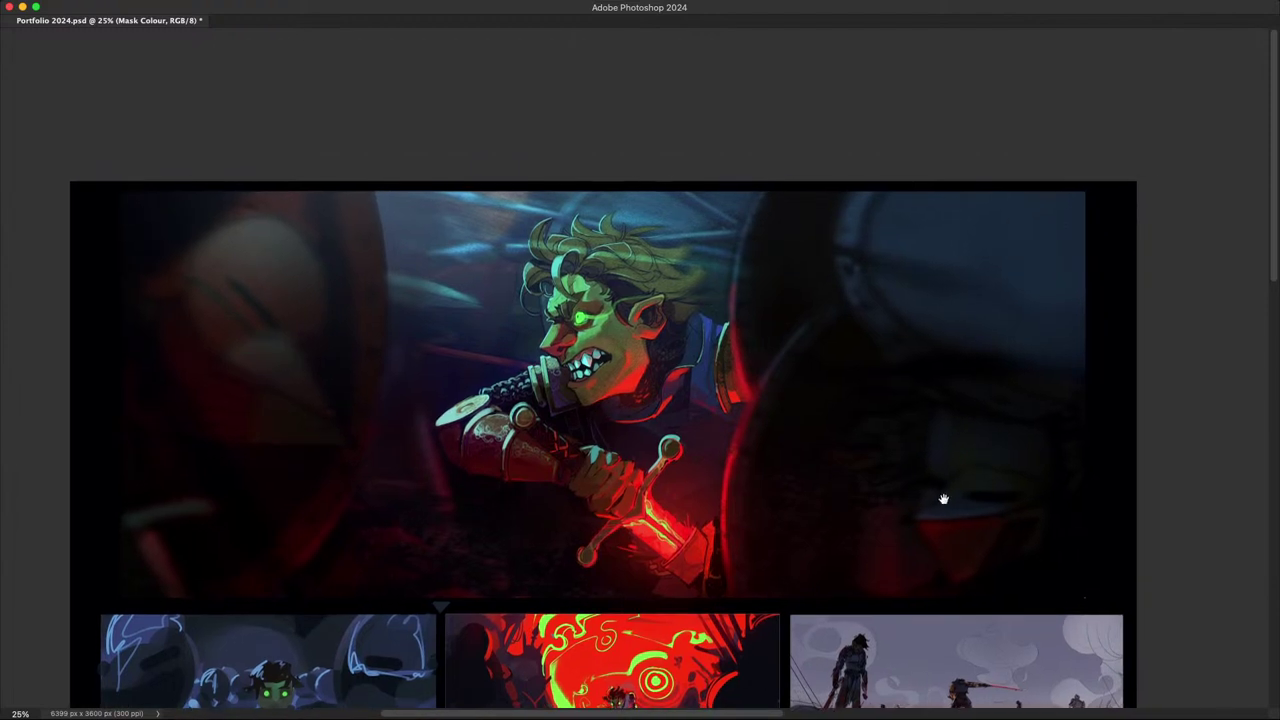
{"action": "scroll", "coordinate": [940, 510], "scroll_direction": "left", "scroll_amount": 1}
{"action": "scroll", "coordinate": [951, 538], "scroll_direction": "down", "scroll_amount": 2}
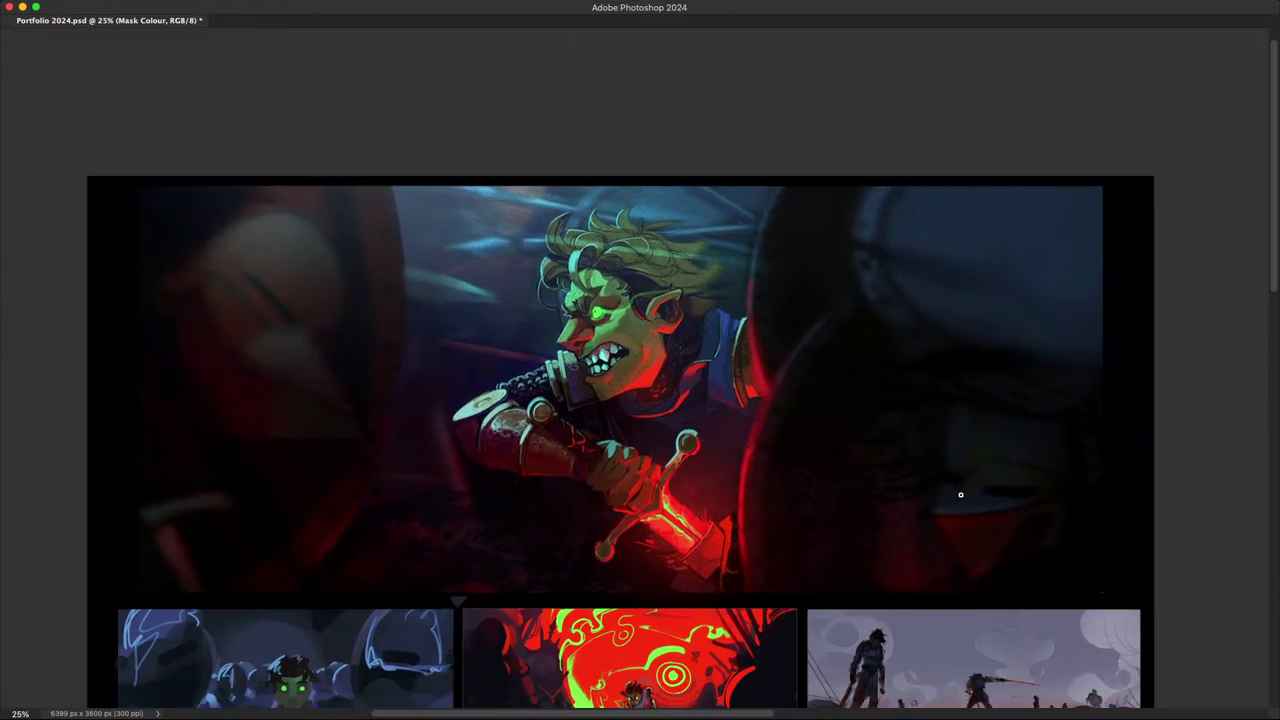
- Bring back the hidden interface panels and activate the Move tool
{"action": "key", "text": "Tab"}
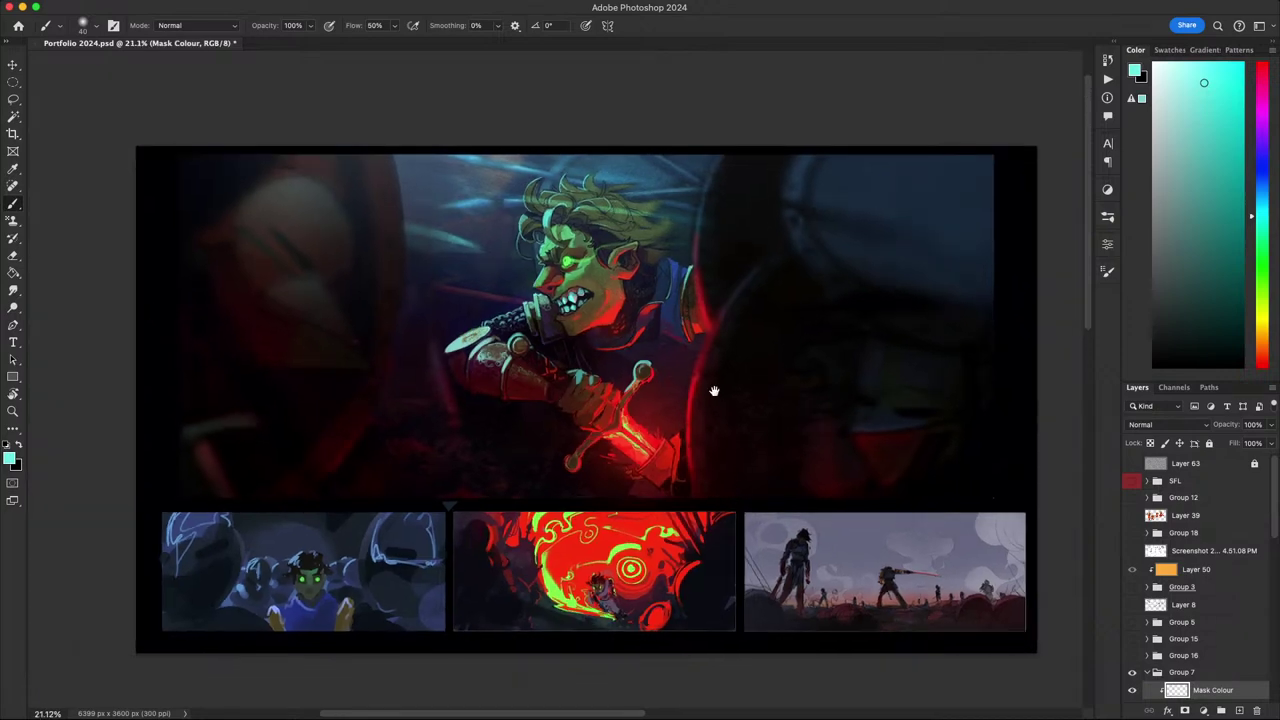
{"action": "scroll", "coordinate": [708, 389], "scroll_direction": "down", "scroll_amount": 2}
{"action": "key", "text": "v"}
{"action": "scroll", "coordinate": [660, 380], "scroll_direction": "up", "scroll_amount": 1}
{"action": "scroll", "coordinate": [660, 380], "scroll_direction": "left", "scroll_amount": 1}
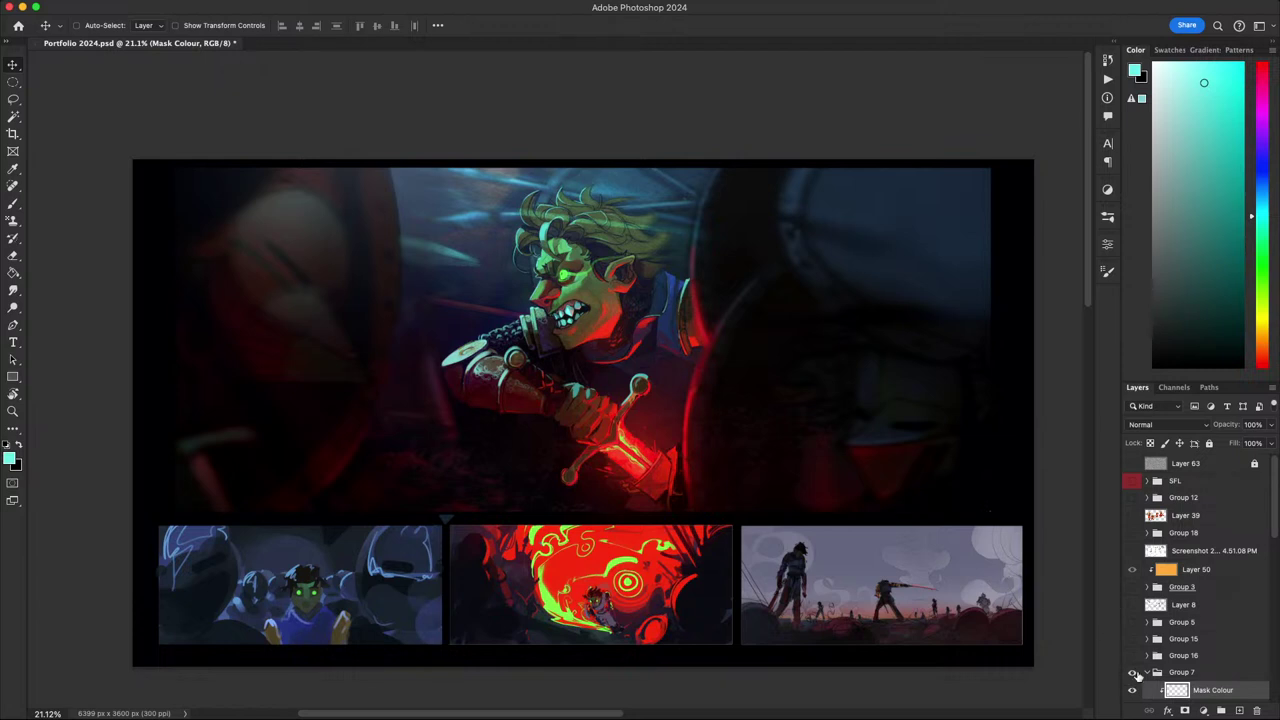
- Hide Group 7 and show Group 15 to display the painting of the figure swinging a fiery arc
{"action": "left_click", "coordinate": [1133, 674]}
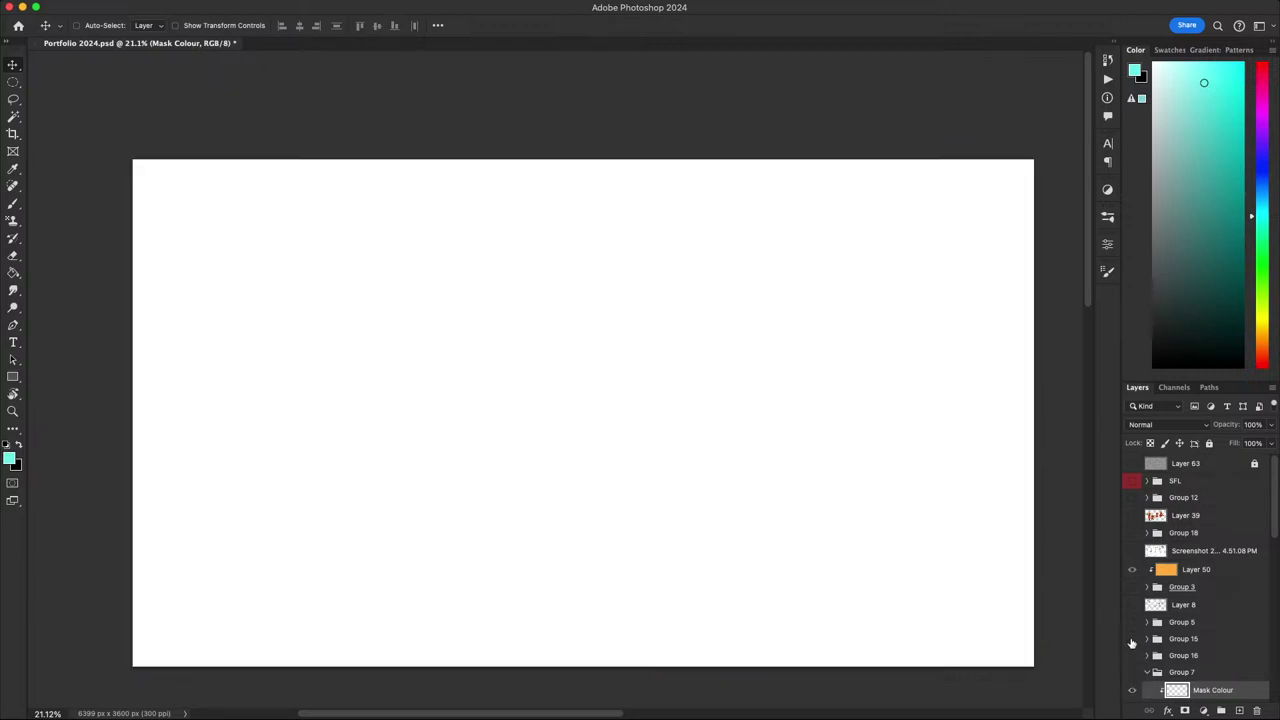
{"action": "left_click", "coordinate": [1132, 639]}
{"action": "left_click_drag", "start_coordinate": [820, 523], "coordinate": [840, 500]}
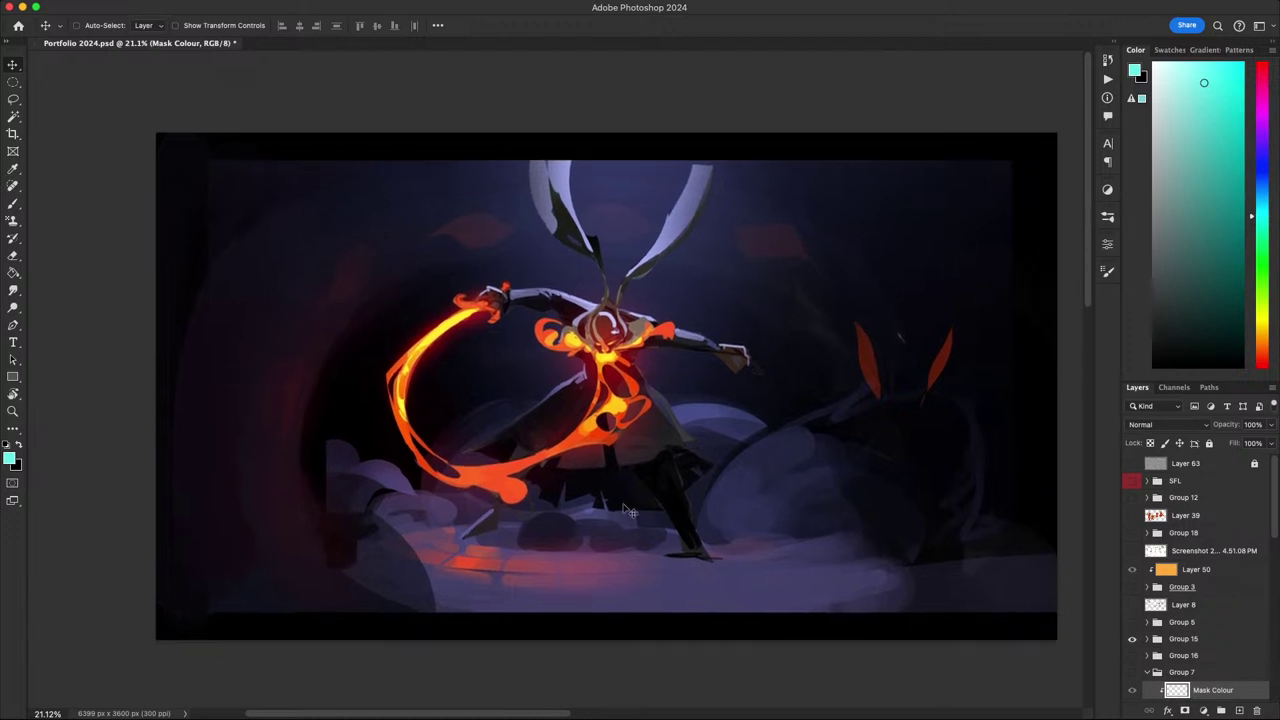
{"action": "scroll", "coordinate": [671, 335], "scroll_direction": "up", "scroll_amount": 2}
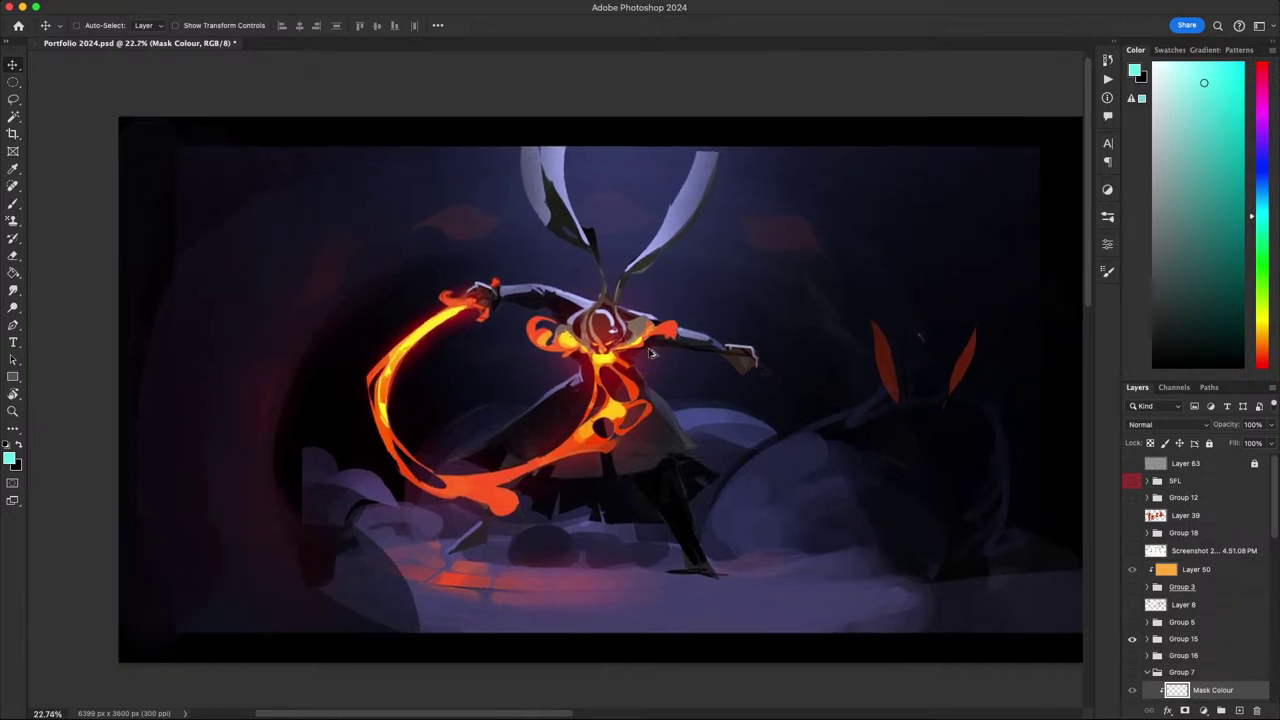
- Hide Group 15 and show Group 16 to display the red and yellow fire scene with dark foreground silhouettes
{"action": "left_click", "coordinate": [1132, 655]}
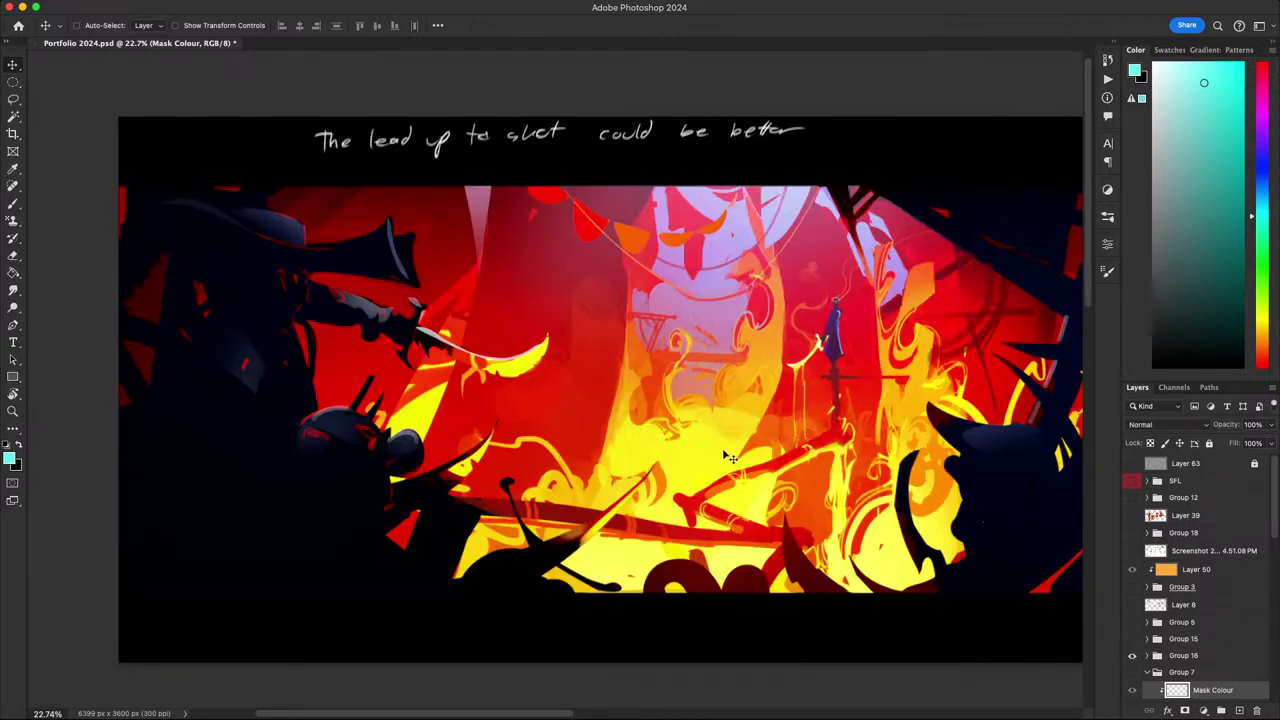
{"action": "left_click_drag", "start_coordinate": [816, 326], "coordinate": [792, 336]}
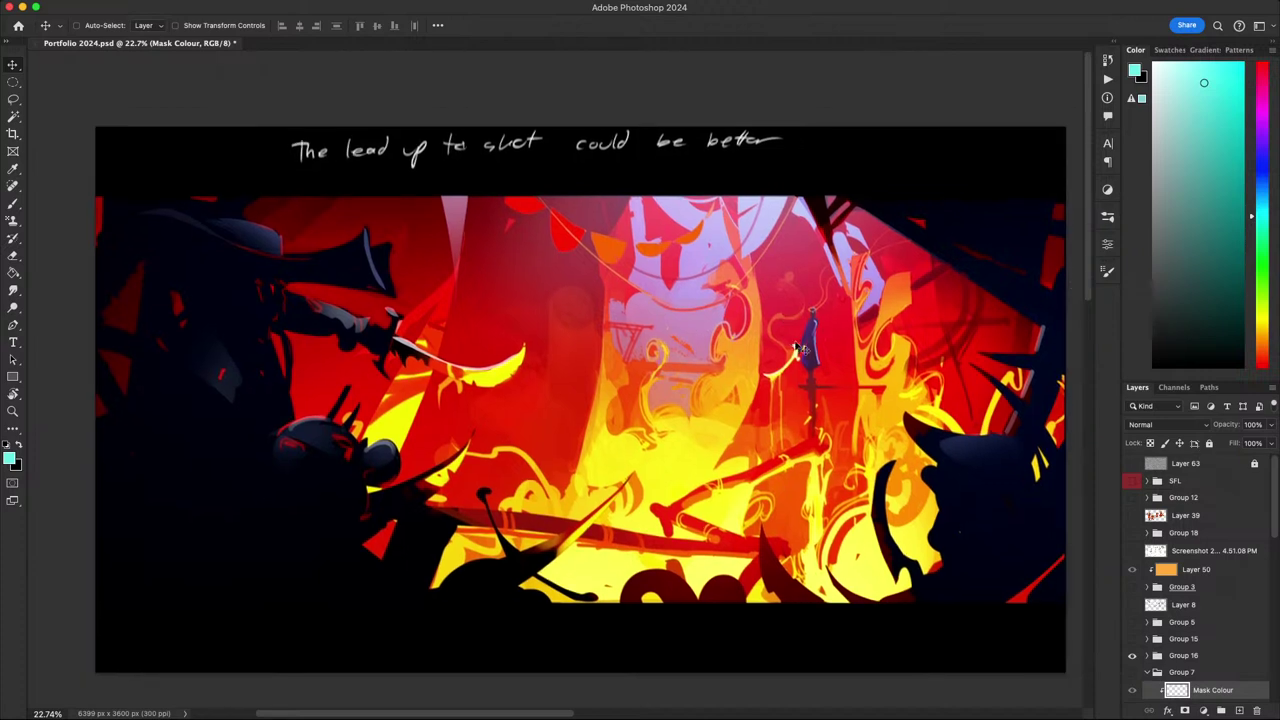
{"action": "scroll", "coordinate": [816, 386], "scroll_direction": "up", "scroll_amount": 1}
{"action": "scroll", "coordinate": [838, 280], "scroll_direction": "up", "scroll_amount": 2}
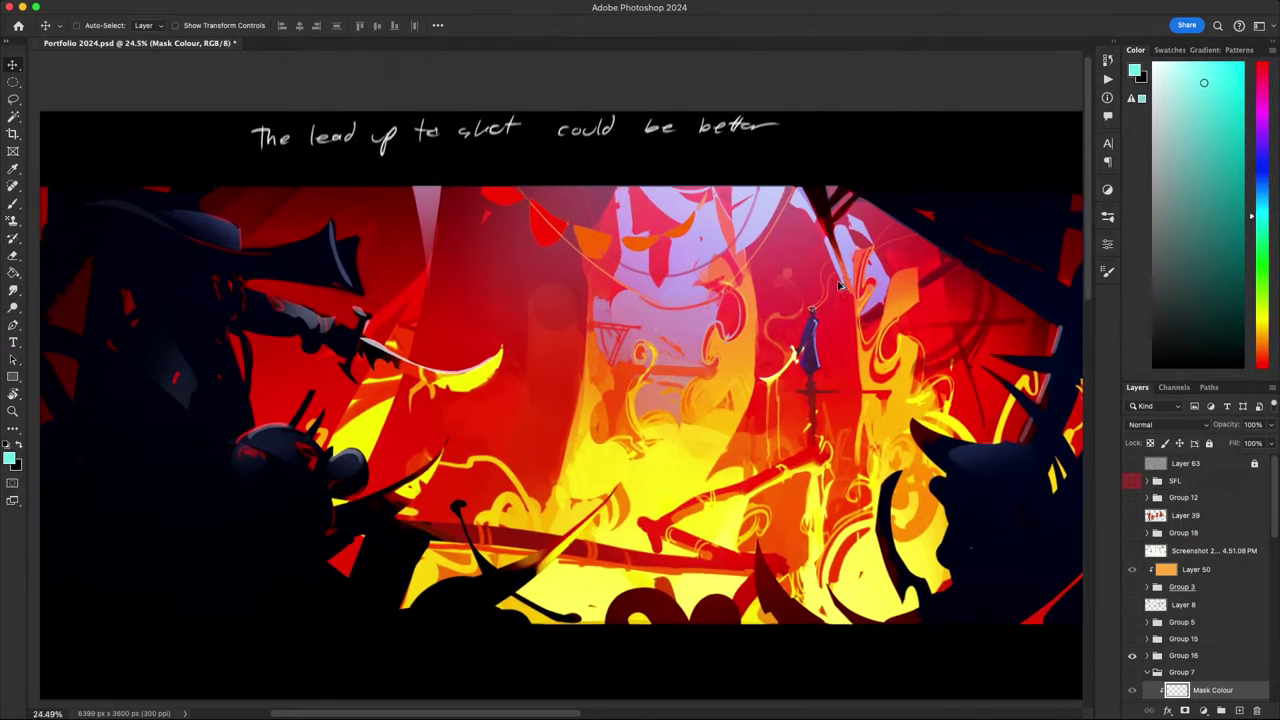
- Hide Group 16 and show Group 7 to display the swordsman painting with its three smaller scenes
{"action": "left_click_drag", "start_coordinate": [846, 338], "coordinate": [862, 310]}
{"action": "scroll", "coordinate": [843, 337], "scroll_direction": "down", "scroll_amount": 2}
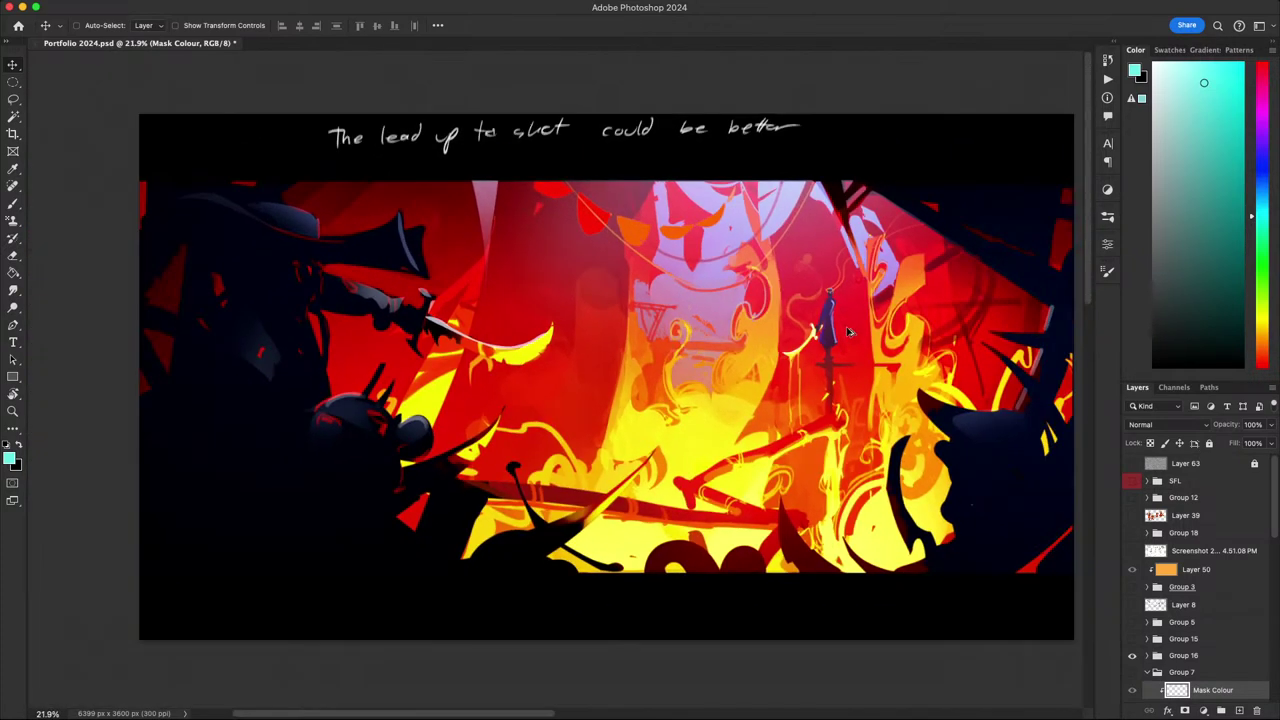
{"action": "scroll", "coordinate": [850, 330], "scroll_direction": "up", "scroll_amount": 2}
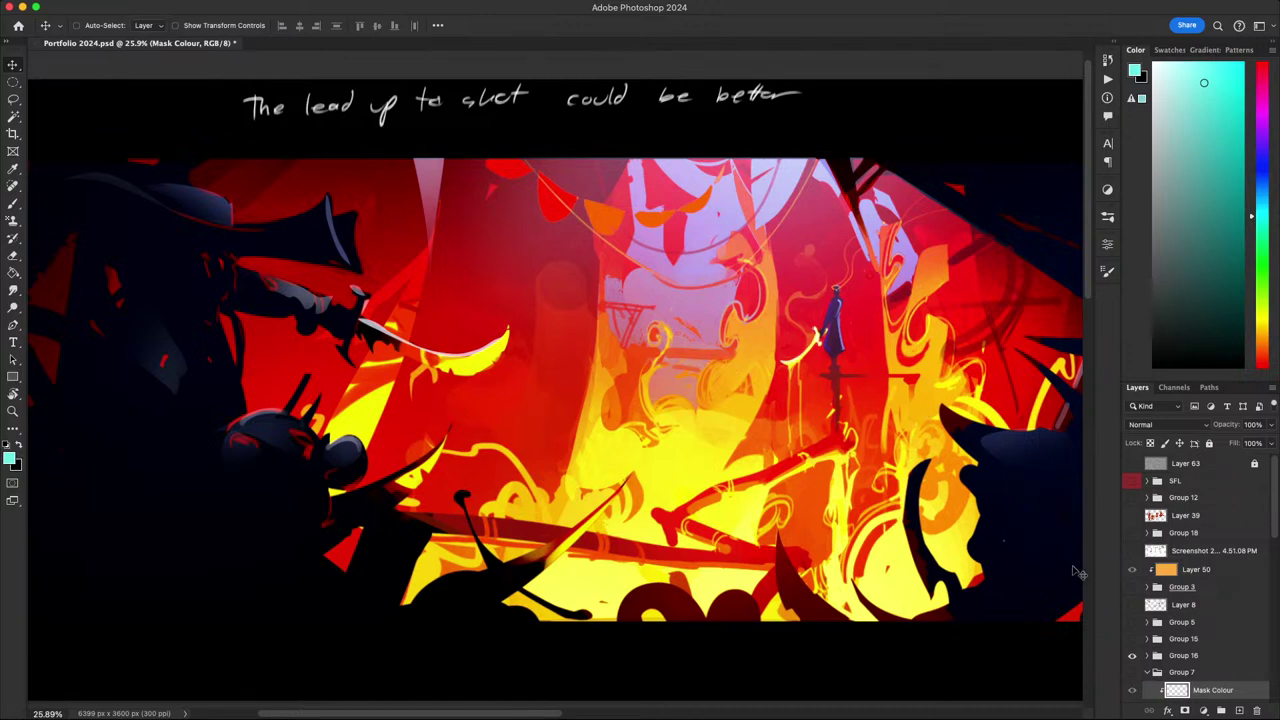
{"action": "scroll", "coordinate": [1164, 653], "scroll_direction": "down", "scroll_amount": 2}
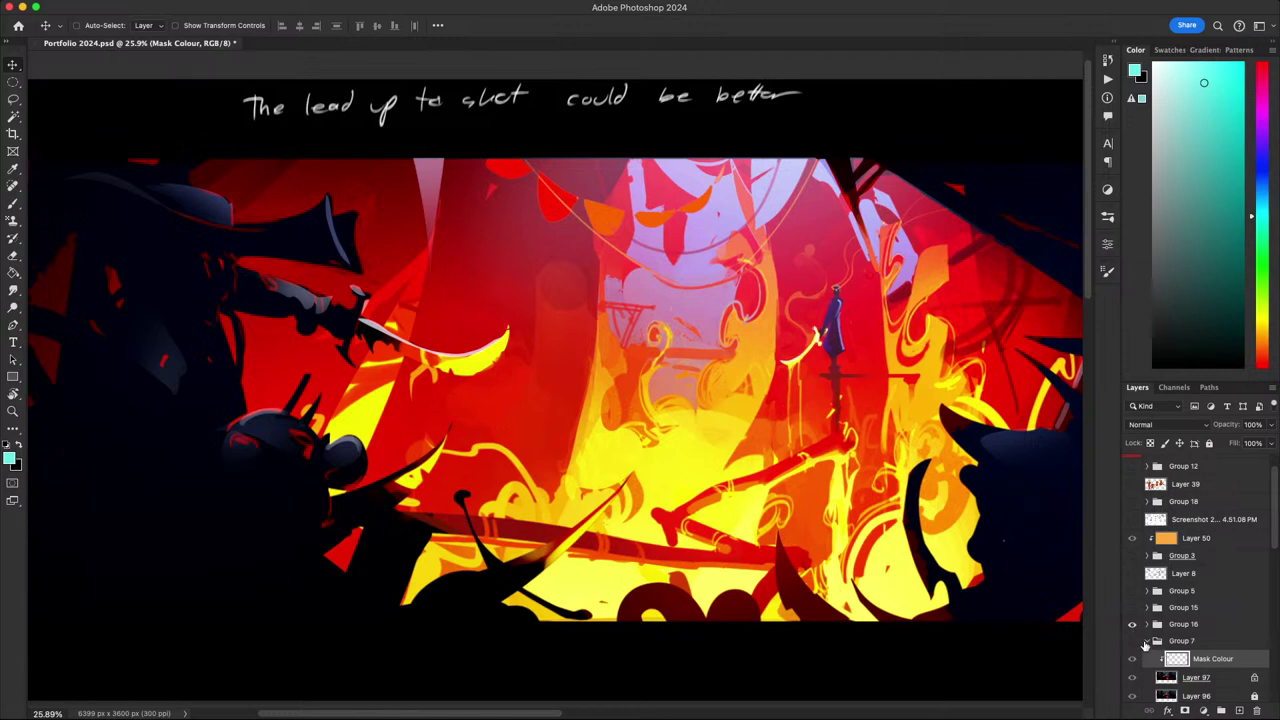
{"action": "left_click", "coordinate": [1132, 641]}
{"action": "scroll", "coordinate": [818, 540], "scroll_direction": "down", "scroll_amount": 3}
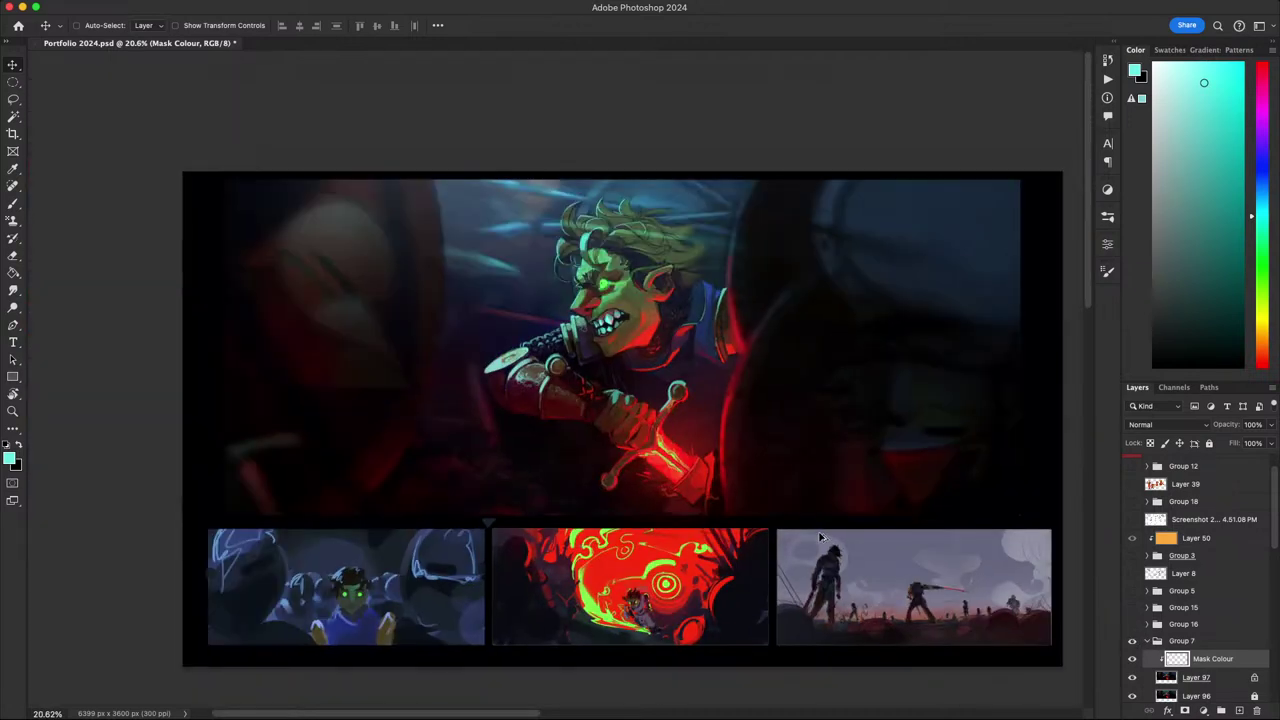
- Examine the swordsman's face, armoured arm and glowing sword in the main painting
{"action": "scroll", "coordinate": [818, 540], "scroll_direction": "up", "scroll_amount": 3}
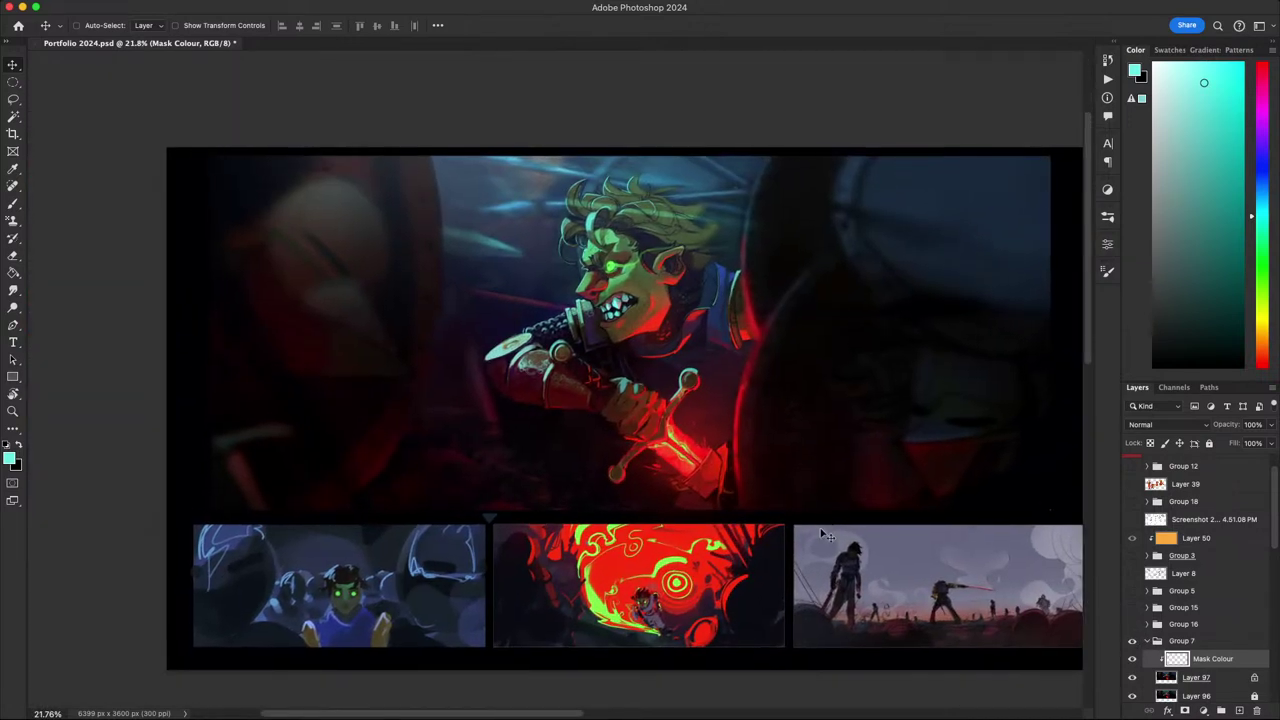
{"action": "scroll", "coordinate": [694, 418], "scroll_direction": "up", "scroll_amount": 3}
{"action": "scroll", "coordinate": [697, 418], "scroll_direction": "down", "scroll_amount": 3}
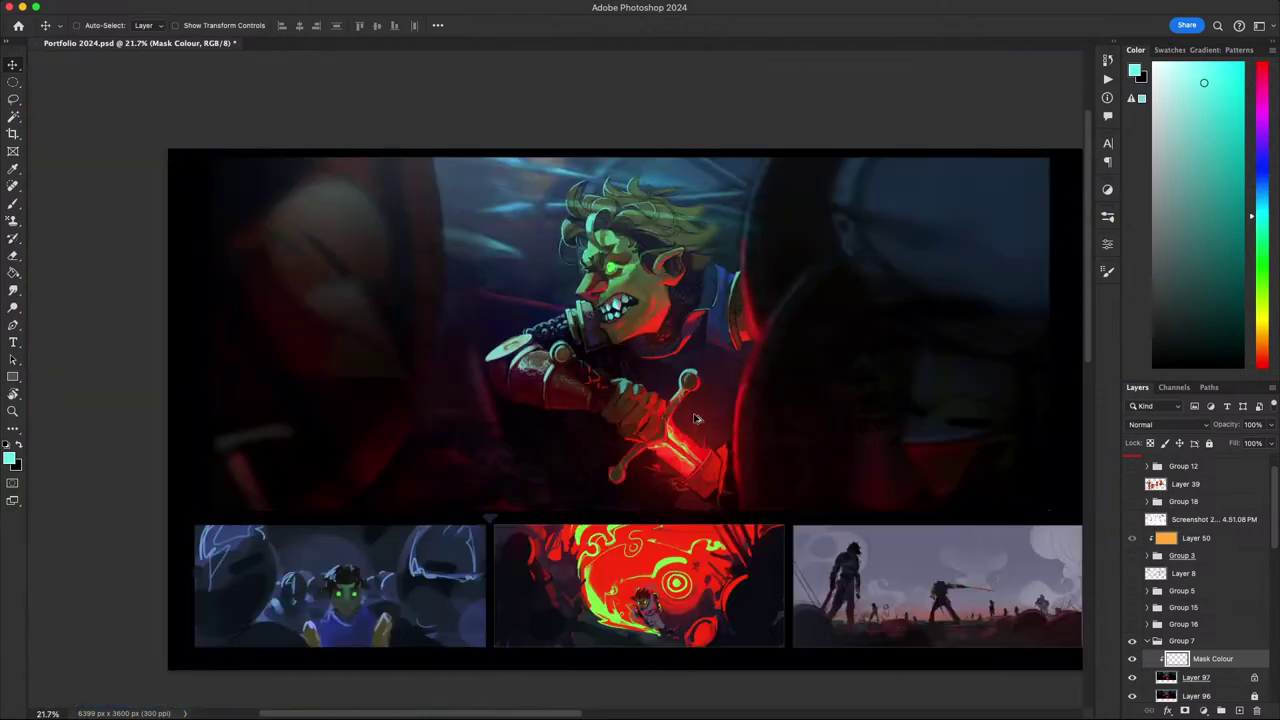
{"action": "scroll", "coordinate": [697, 421], "scroll_direction": "up", "scroll_amount": 2}
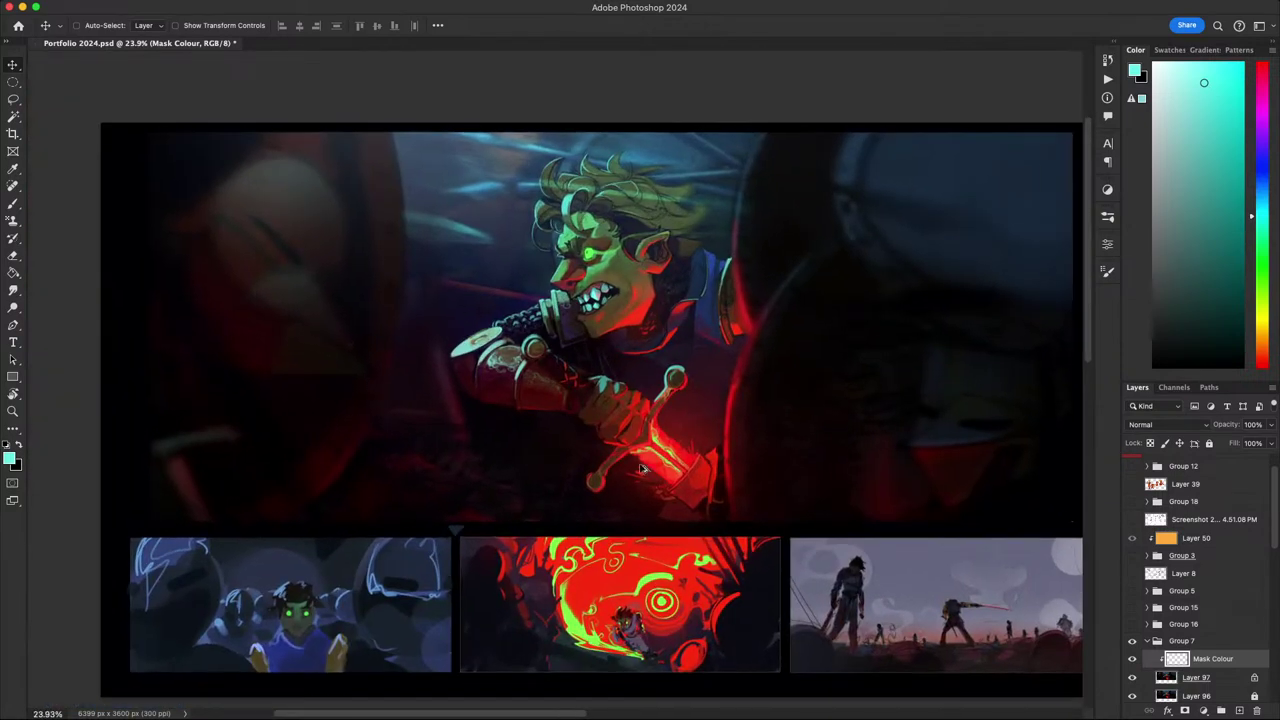
{"action": "left_click_drag", "start_coordinate": [430, 601], "coordinate": [582, 551]}
{"action": "scroll", "coordinate": [498, 568], "scroll_direction": "up", "scroll_amount": 5}
{"action": "scroll", "coordinate": [410, 562], "scroll_direction": "down", "scroll_amount": 4}
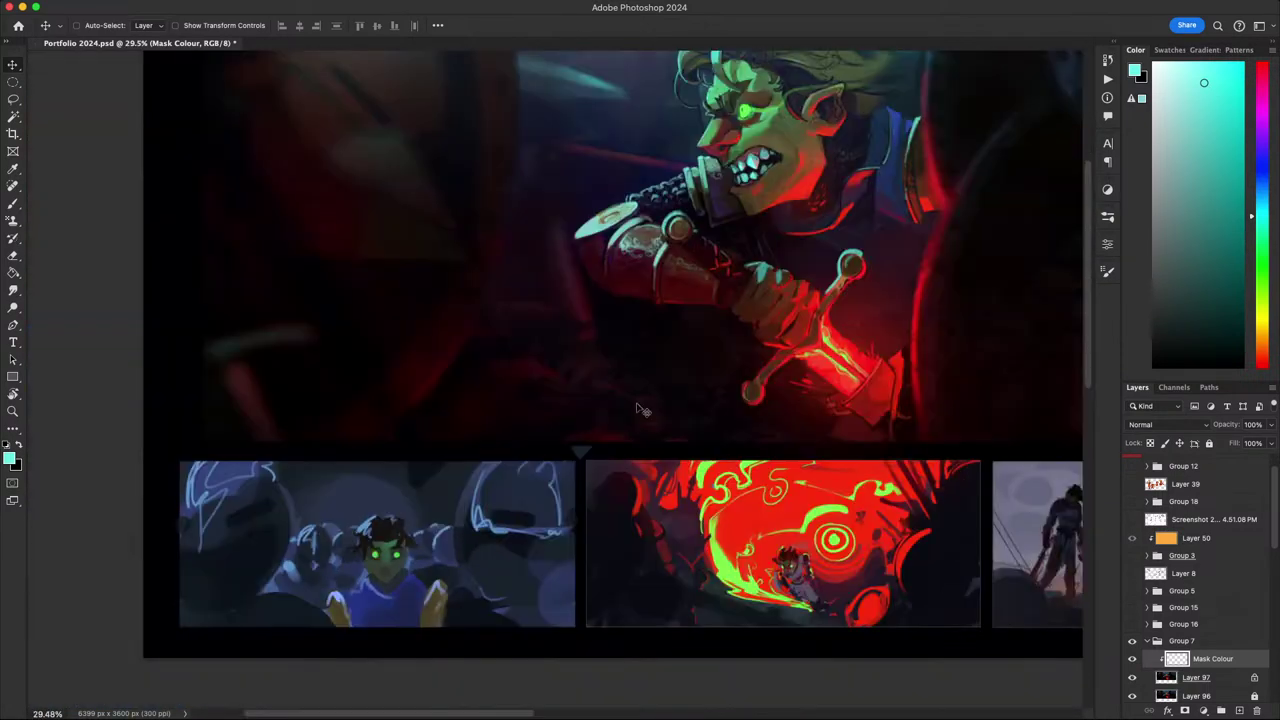
{"action": "left_click_drag", "start_coordinate": [712, 322], "coordinate": [466, 483]}
{"action": "scroll", "coordinate": [464, 484], "scroll_direction": "up", "scroll_amount": 1}
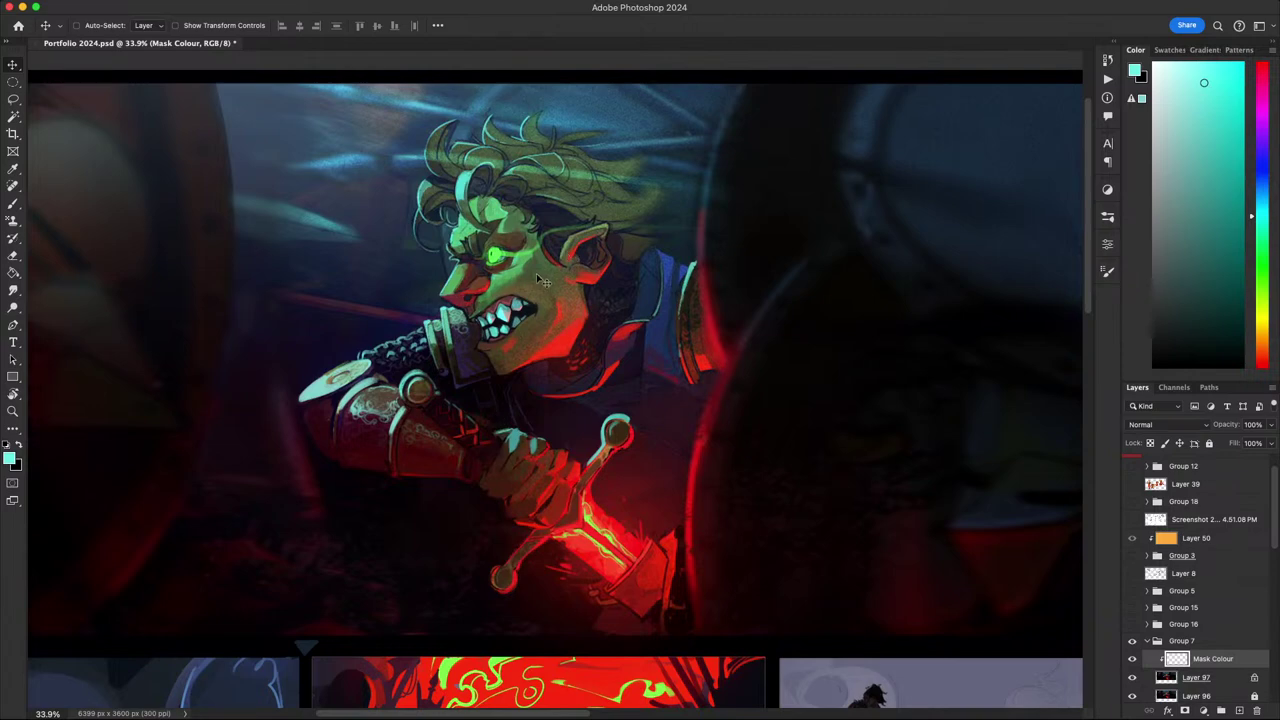
{"action": "scroll", "coordinate": [625, 255], "scroll_direction": "down", "scroll_amount": 2}
{"action": "scroll", "coordinate": [603, 376], "scroll_direction": "down", "scroll_amount": 4}
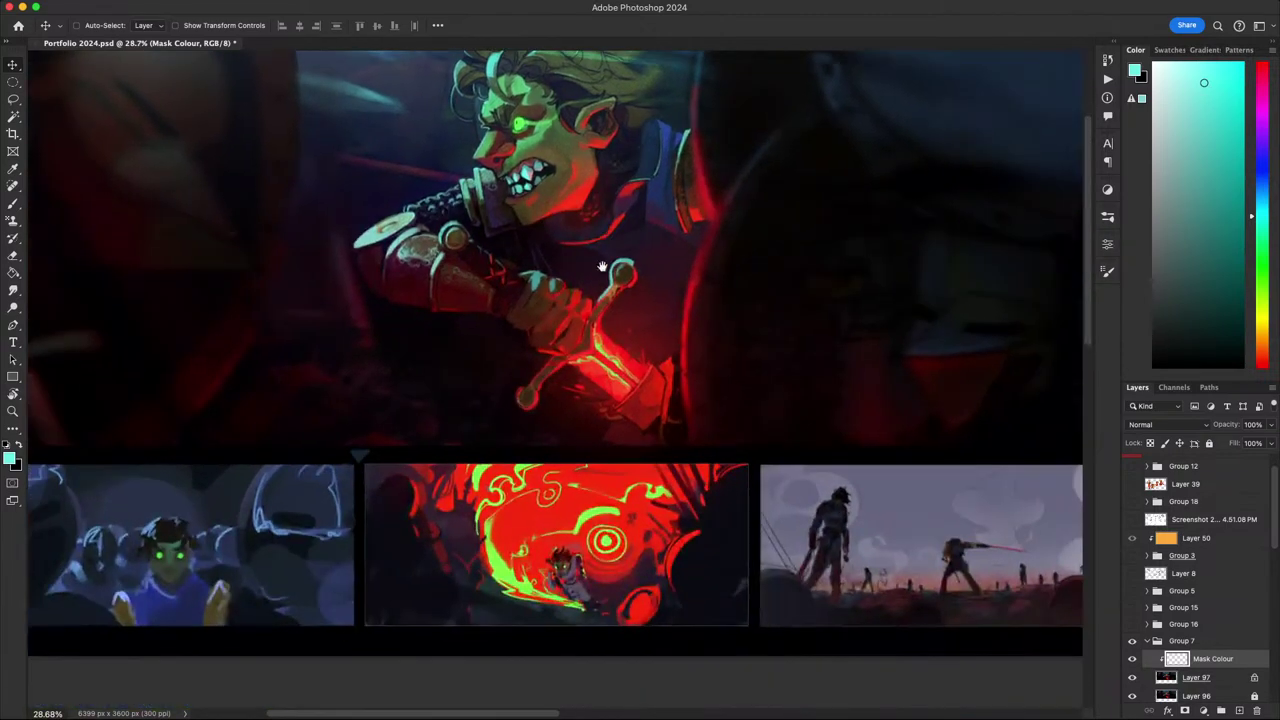
- Examine the middle small scene with the crouching figure inside the red and green burst
{"action": "scroll", "coordinate": [575, 430], "scroll_direction": "up", "scroll_amount": 1}
{"action": "scroll", "coordinate": [575, 430], "scroll_direction": "up", "scroll_amount": 5}
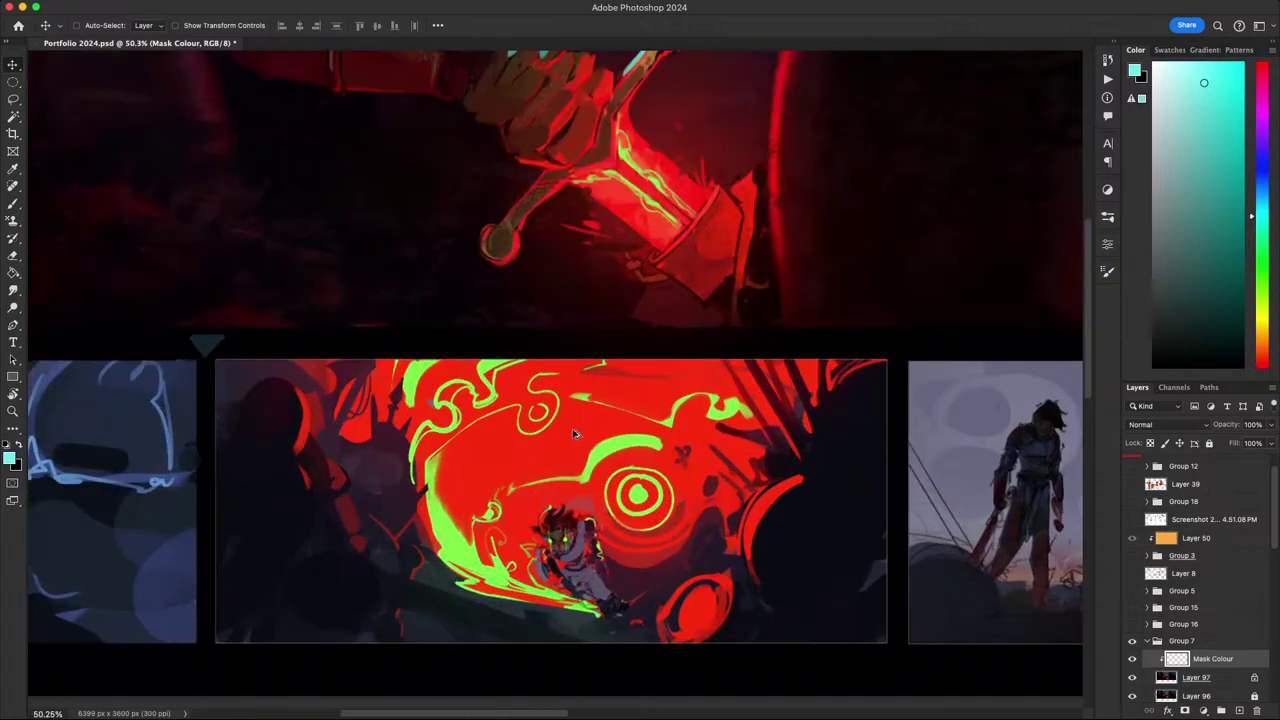
{"action": "scroll", "coordinate": [620, 440], "scroll_direction": "down", "scroll_amount": 2}
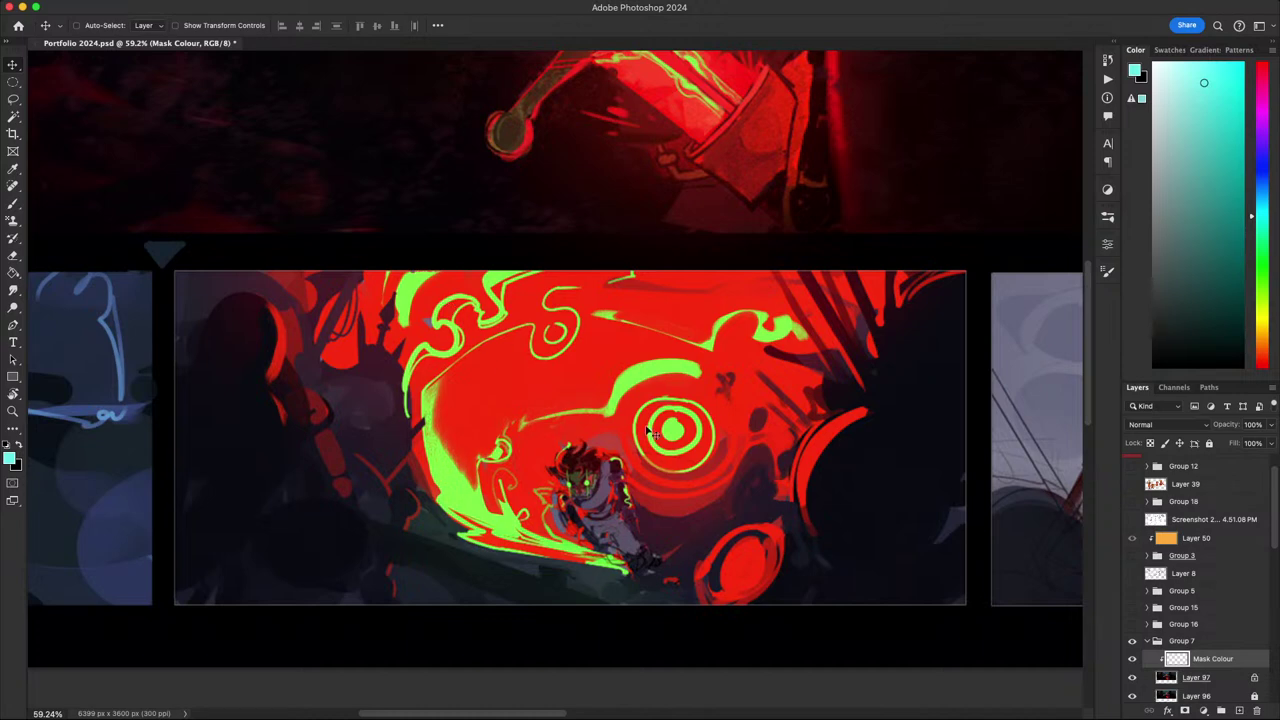
{"action": "left_click_drag", "start_coordinate": [652, 430], "coordinate": [584, 448]}
{"action": "scroll", "coordinate": [586, 447], "scroll_direction": "down", "scroll_amount": 1}
{"action": "left_click_drag", "start_coordinate": [741, 439], "coordinate": [407, 425]}
- Examine the battlefield scene with the two standing fighters, both up close and alongside the other paintings
{"action": "scroll", "coordinate": [470, 440], "scroll_direction": "right", "scroll_amount": 4}
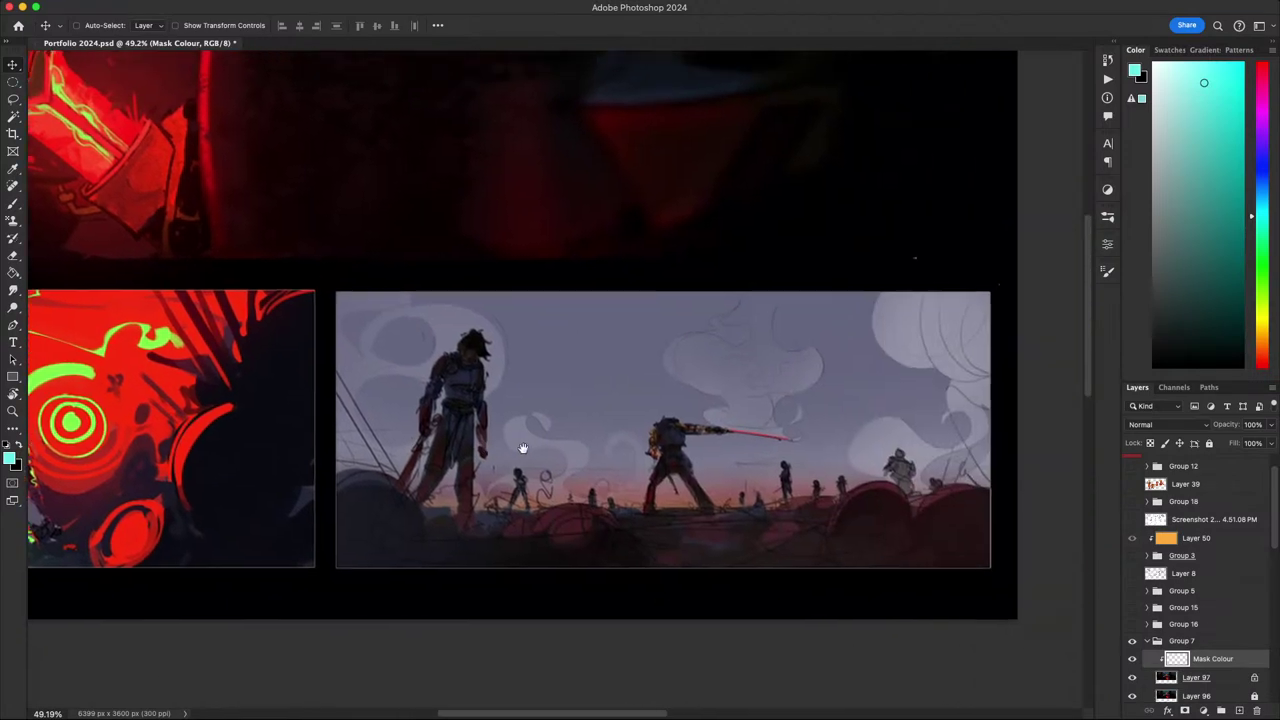
{"action": "scroll", "coordinate": [712, 428], "scroll_direction": "right", "scroll_amount": 1}
{"action": "scroll", "coordinate": [638, 464], "scroll_direction": "up", "scroll_amount": 1}
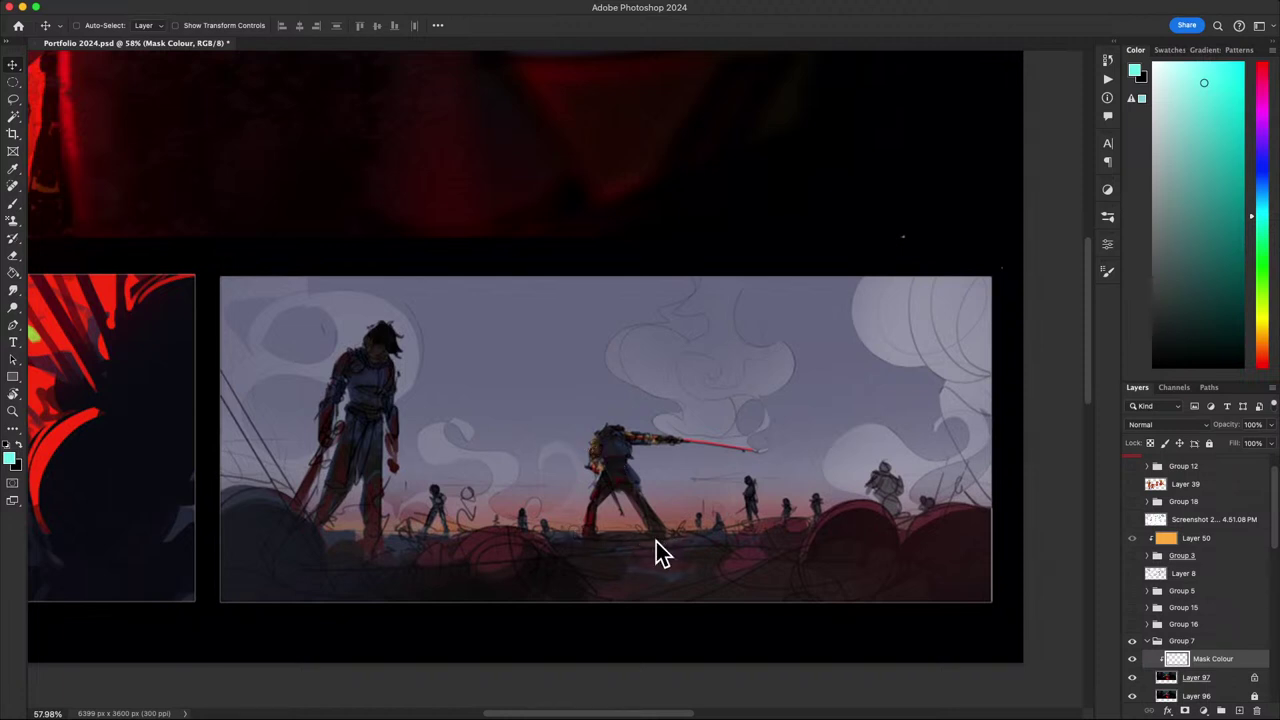
{"action": "scroll", "coordinate": [625, 535], "scroll_direction": "down", "scroll_amount": 5}
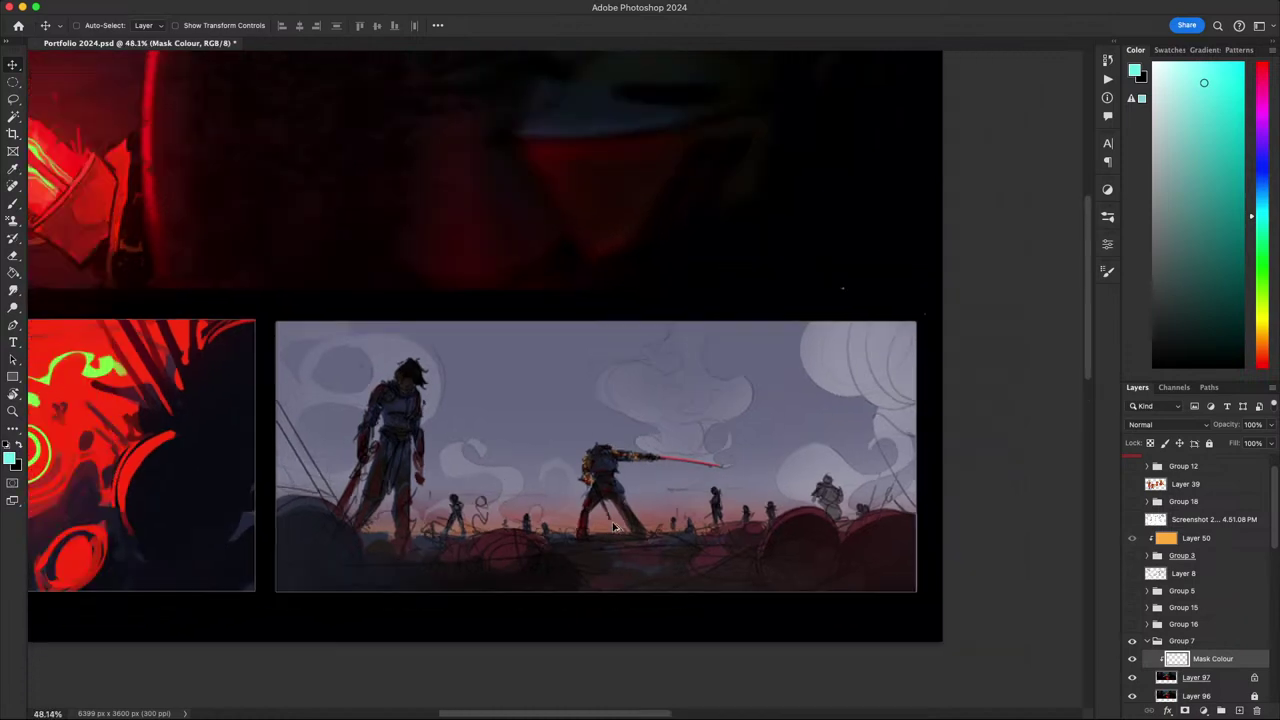
{"action": "scroll", "coordinate": [613, 527], "scroll_direction": "down", "scroll_amount": 2}
{"action": "scroll", "coordinate": [620, 529], "scroll_direction": "up", "scroll_amount": 6}
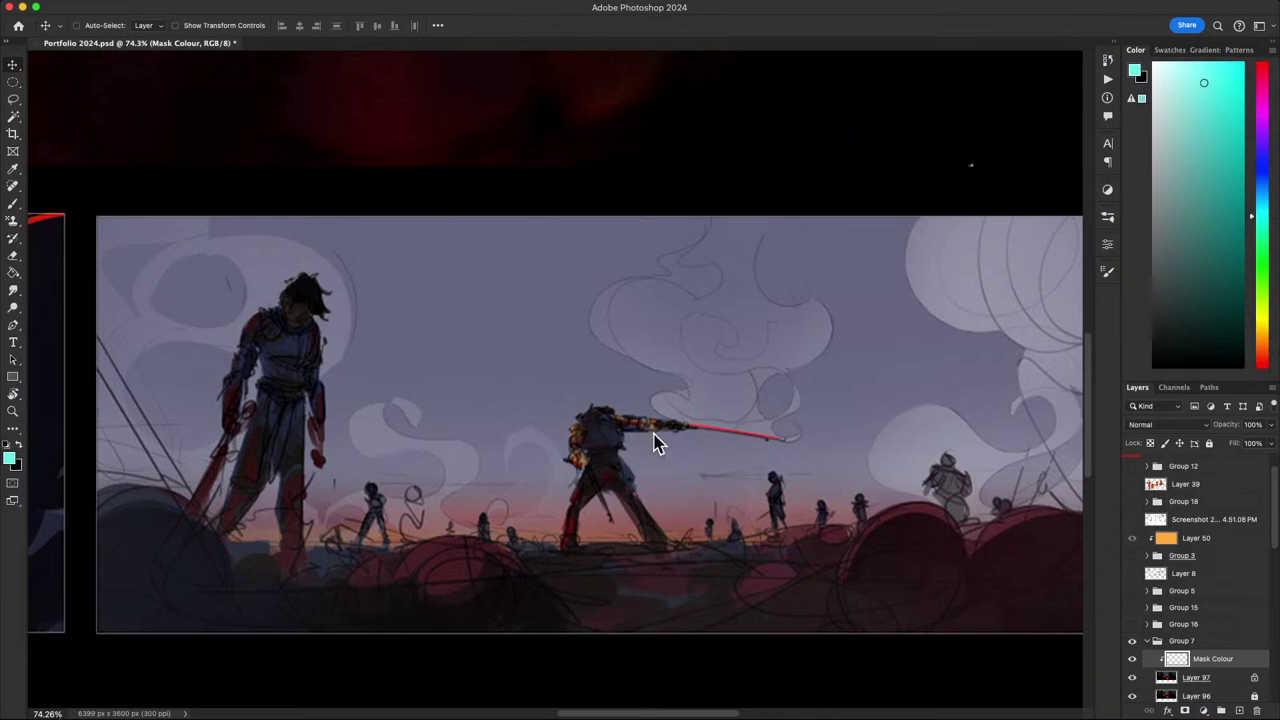
{"action": "scroll", "coordinate": [622, 430], "scroll_direction": "down", "scroll_amount": 3}
{"action": "scroll", "coordinate": [628, 452], "scroll_direction": "down", "scroll_amount": 4}
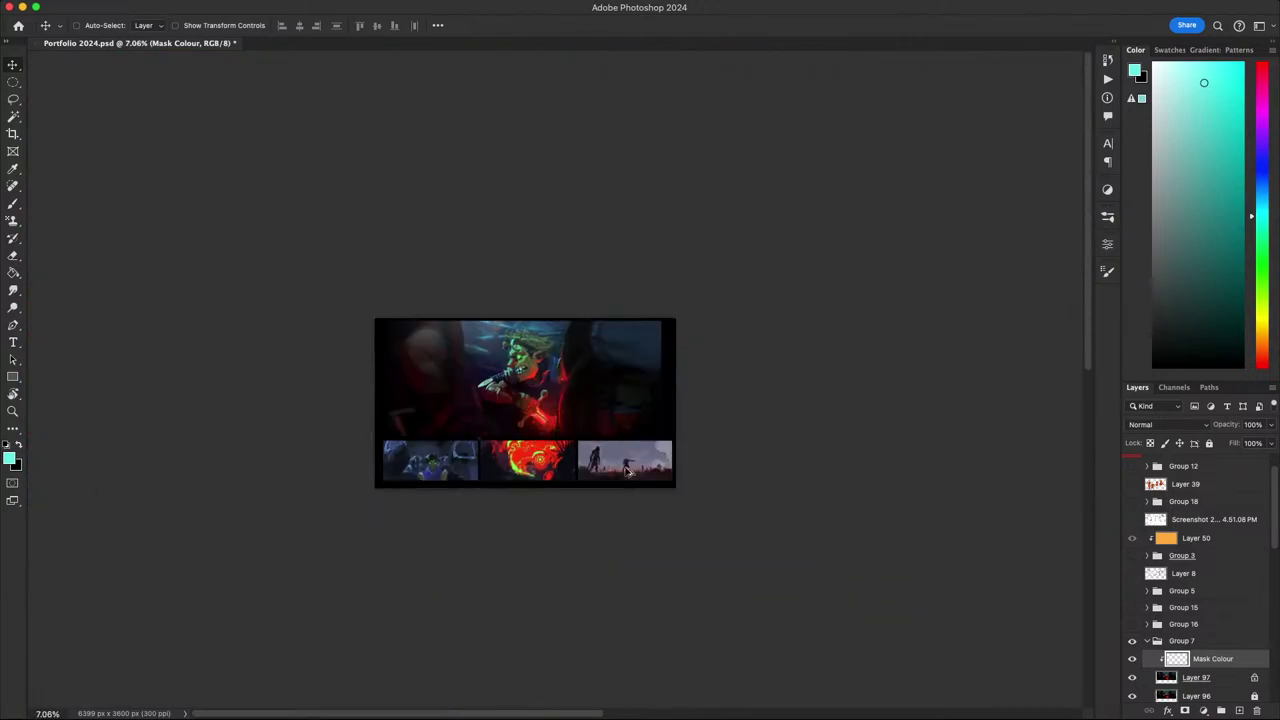
{"action": "scroll", "coordinate": [628, 448], "scroll_direction": "up", "scroll_amount": 2}
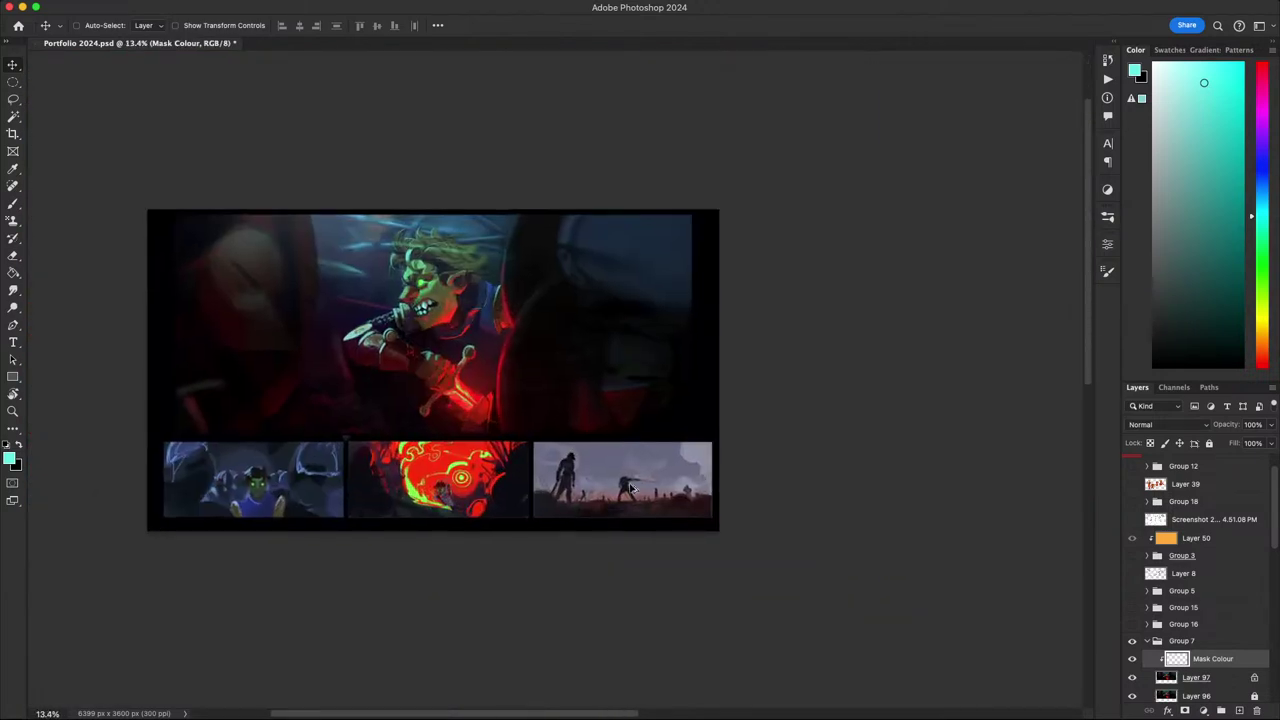
{"action": "scroll", "coordinate": [636, 480], "scroll_direction": "up", "scroll_amount": 3}
{"action": "left_click_drag", "start_coordinate": [701, 506], "coordinate": [739, 530]}
{"action": "scroll", "coordinate": [741, 531], "scroll_direction": "up", "scroll_amount": 3}
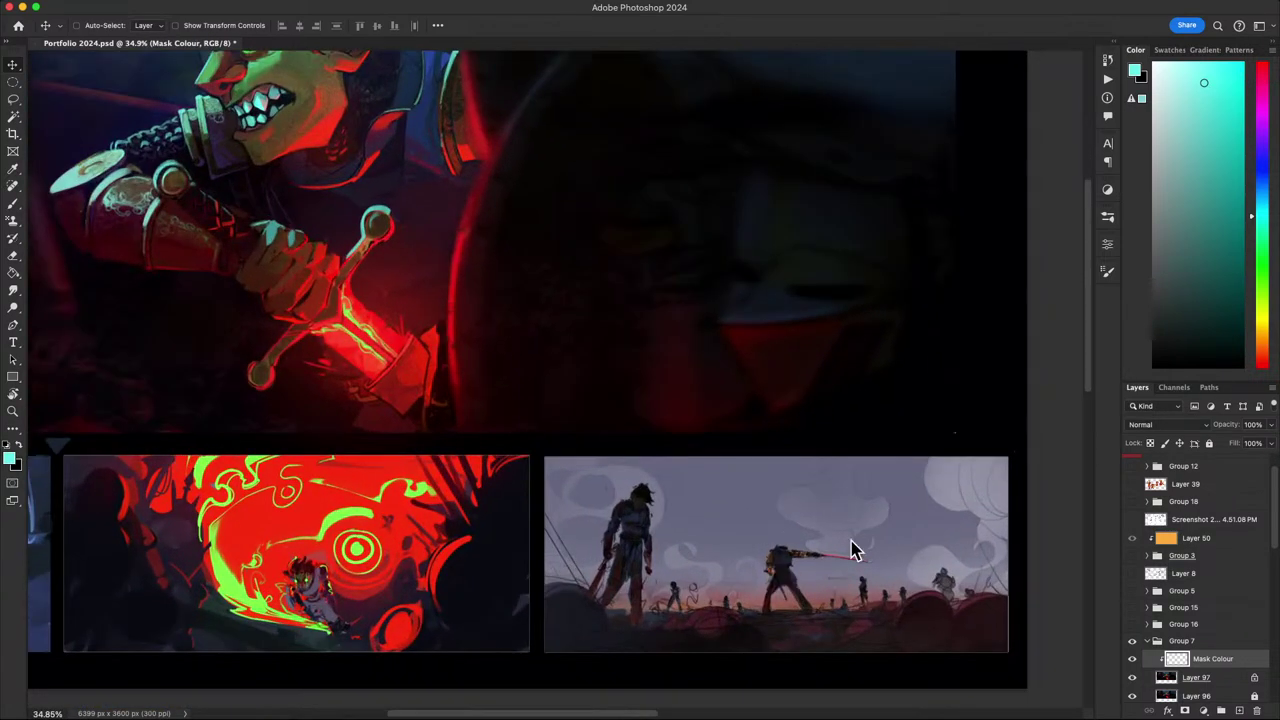
{"action": "left_click_drag", "start_coordinate": [853, 557], "coordinate": [835, 524]}
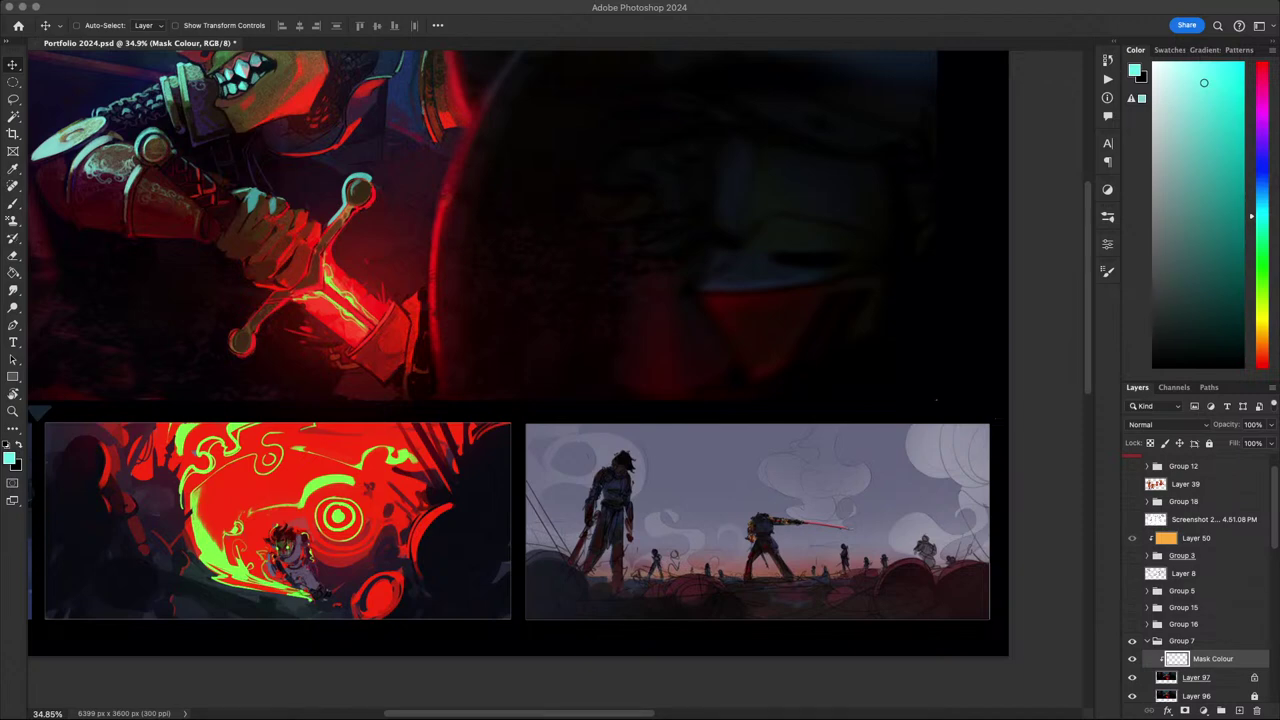
- Compare the small scenes with the main painting and examine the lighting on the swordsman's face and sword
{"action": "left_click", "coordinate": [267, 644]}
{"action": "left_click_drag", "start_coordinate": [328, 598], "coordinate": [370, 600]}
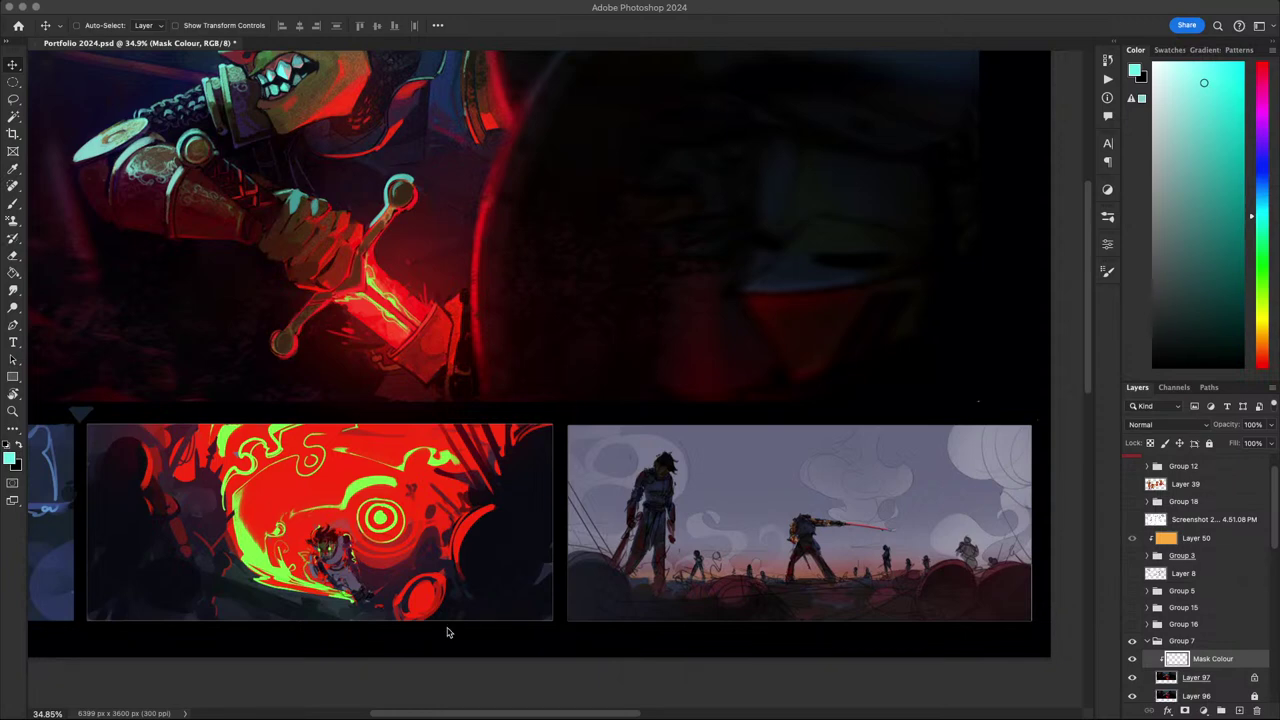
{"action": "scroll", "coordinate": [900, 420], "scroll_direction": "down", "scroll_amount": 5}
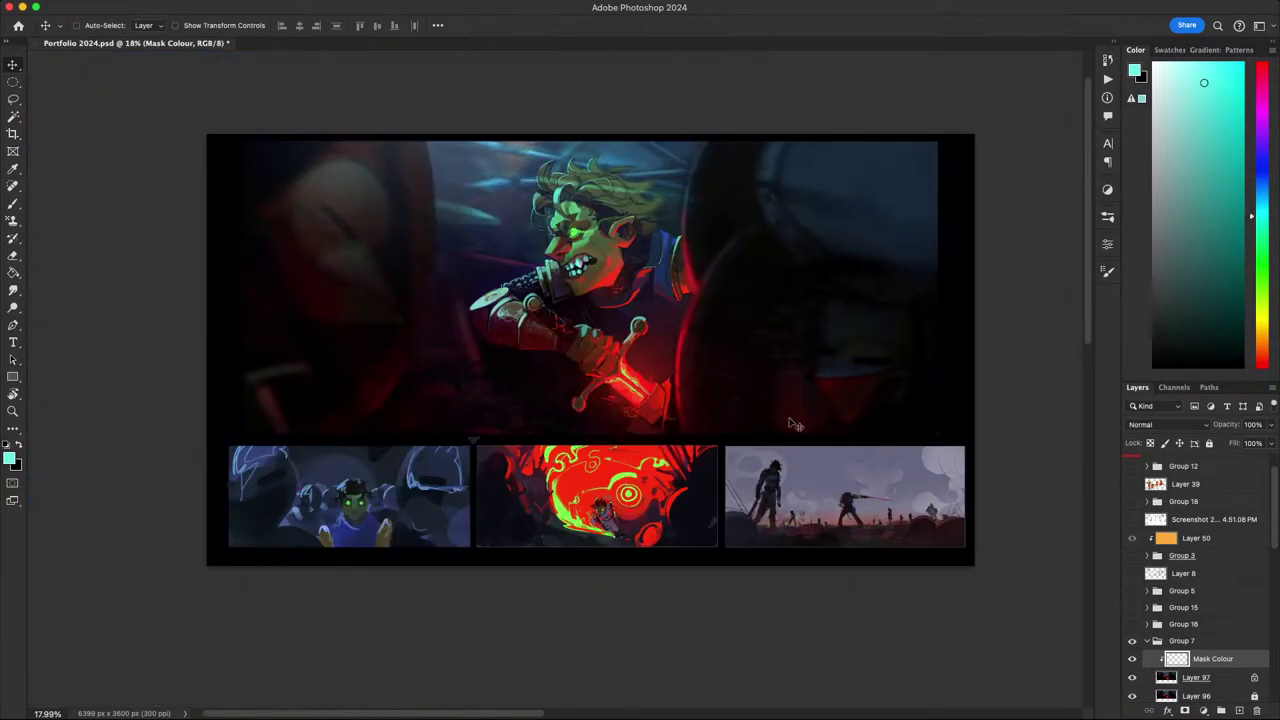
{"action": "scroll", "coordinate": [700, 410], "scroll_direction": "up", "scroll_amount": 3}
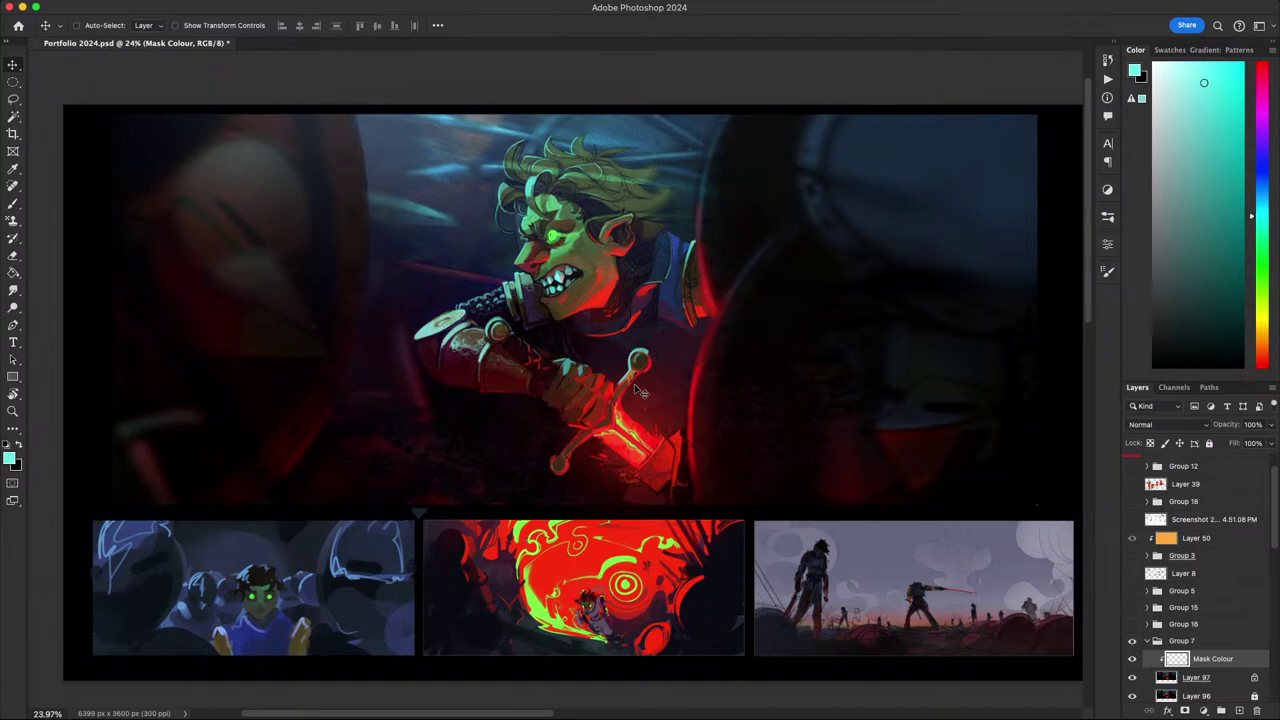
{"action": "scroll", "coordinate": [690, 225], "scroll_direction": "up", "scroll_amount": 3}
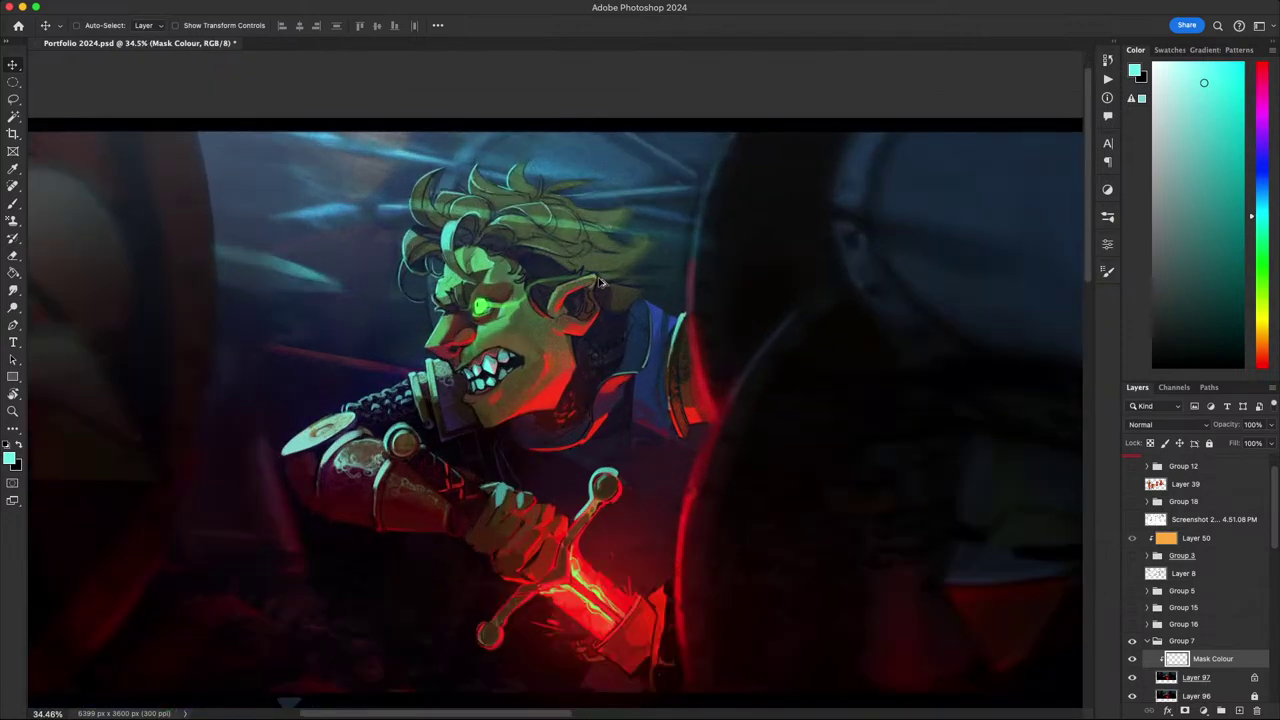
{"action": "left_click_drag", "start_coordinate": [602, 312], "coordinate": [645, 325]}
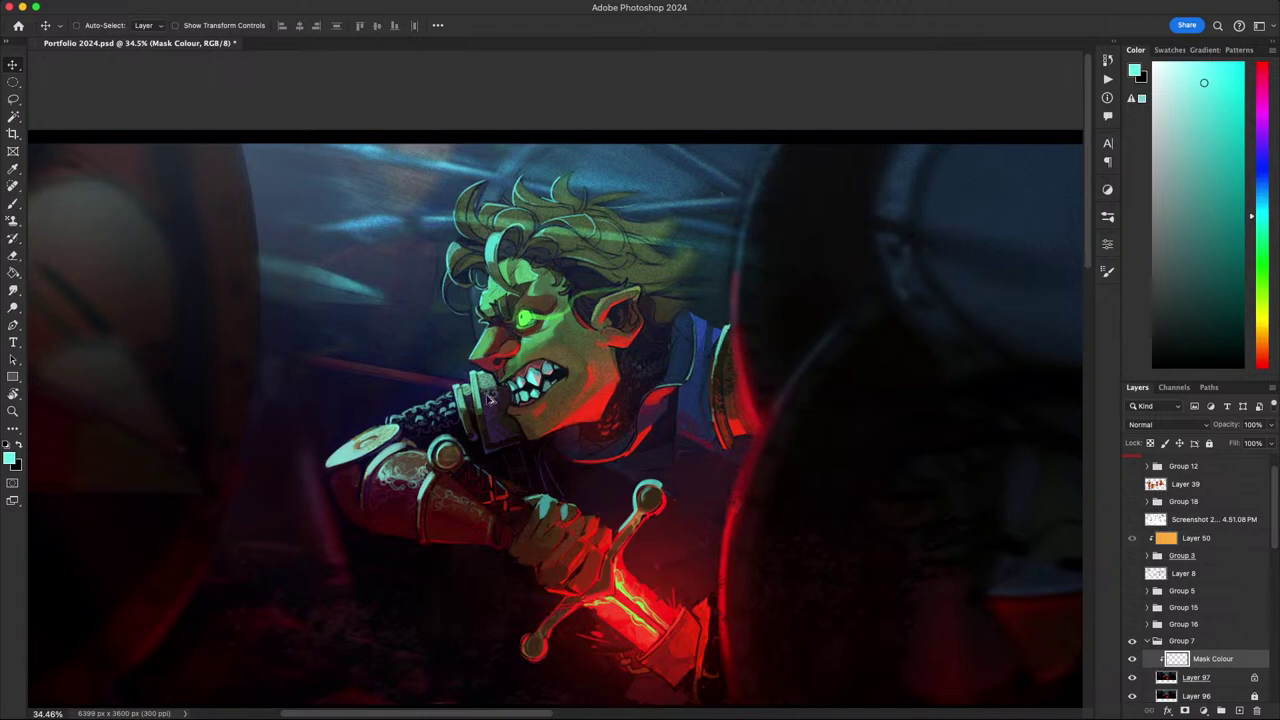
{"action": "scroll", "coordinate": [520, 362], "scroll_direction": "left", "scroll_amount": 2}
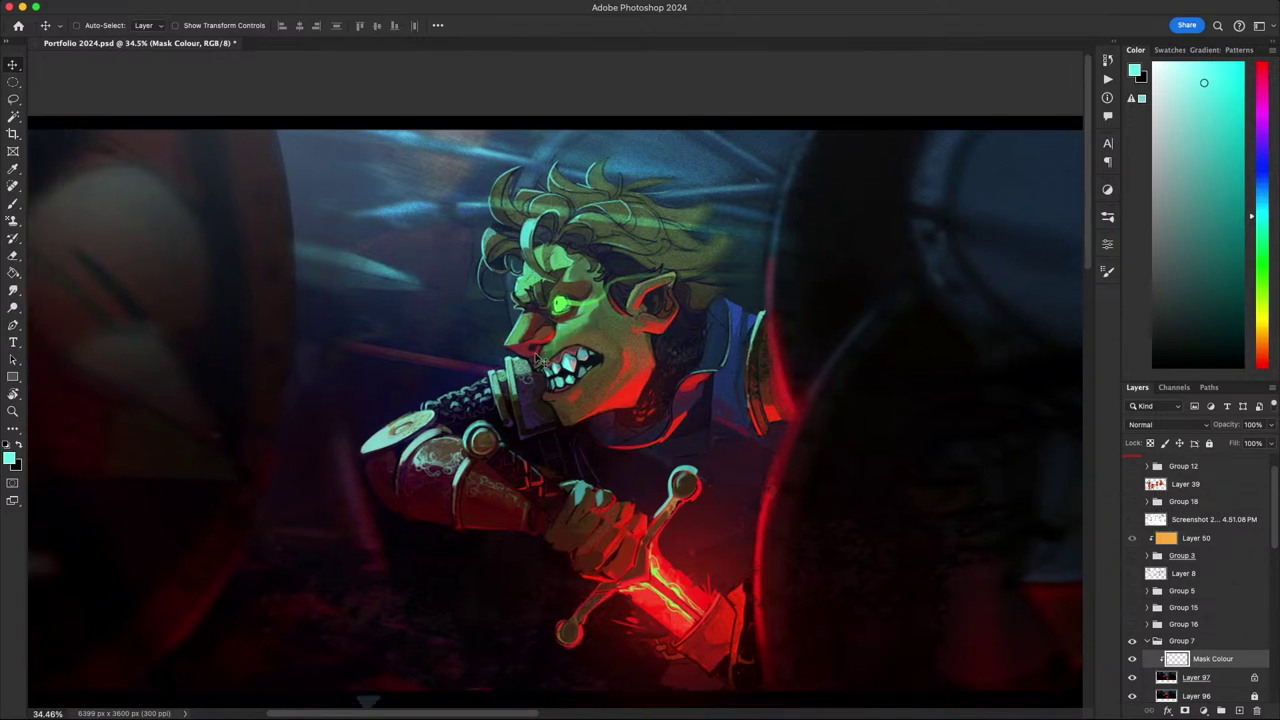
{"action": "scroll", "coordinate": [540, 358], "scroll_direction": "down", "scroll_amount": 2}
{"action": "scroll", "coordinate": [787, 380], "scroll_direction": "down", "scroll_amount": 2}
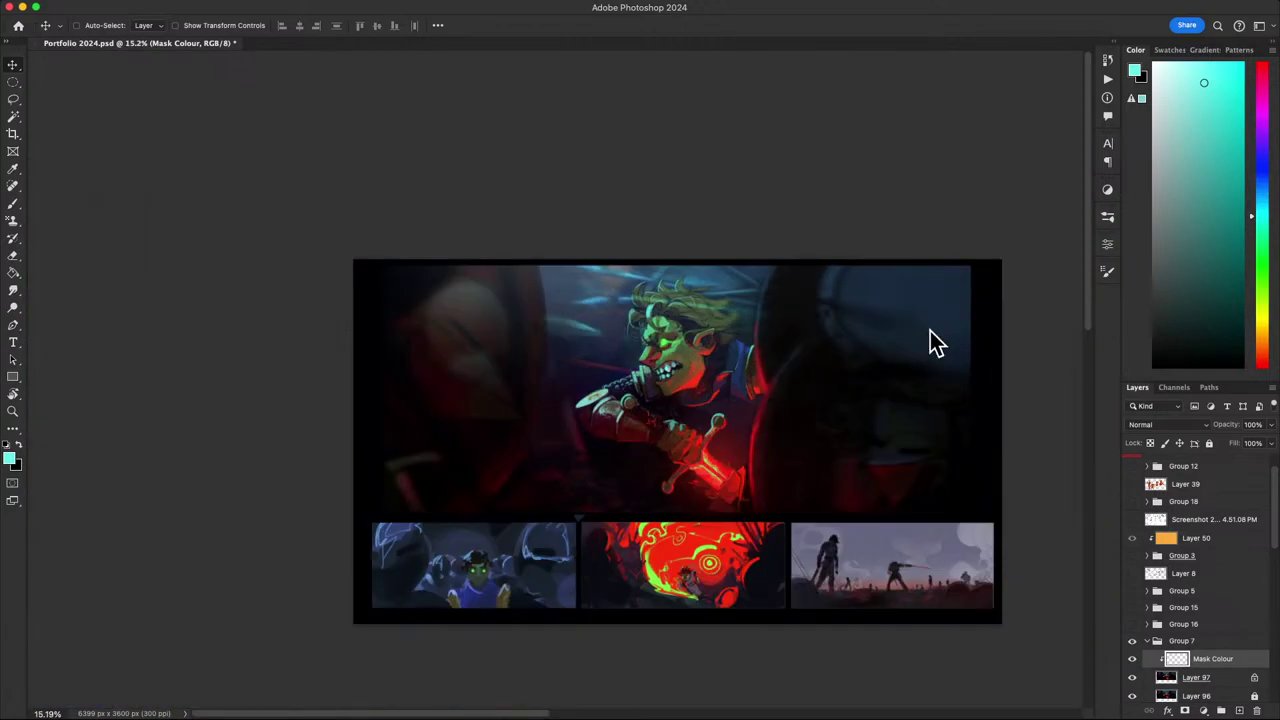
- Examine the main painting's overall composition and dark foreground framing at reduced and enlarged sizes
{"action": "scroll", "coordinate": [931, 343], "scroll_direction": "right", "scroll_amount": 2}
{"action": "scroll", "coordinate": [777, 354], "scroll_direction": "up", "scroll_amount": 1}
{"action": "scroll", "coordinate": [829, 335], "scroll_direction": "up", "scroll_amount": 1}
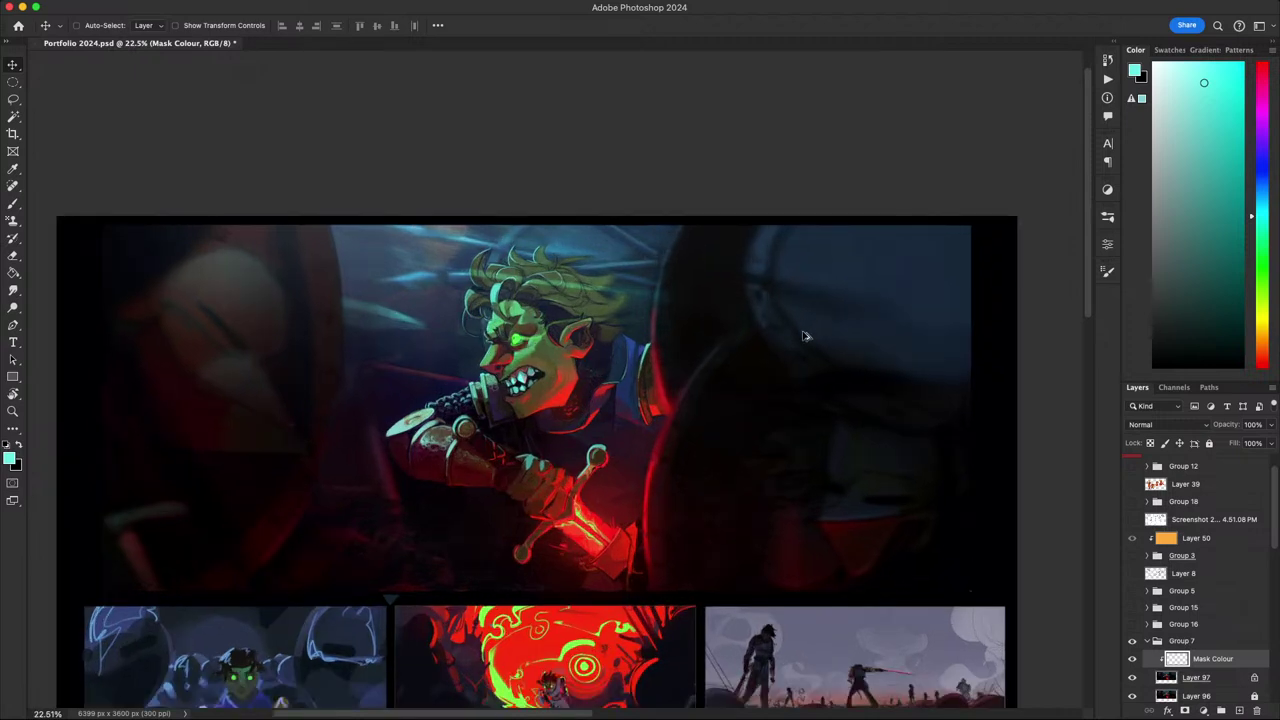
{"action": "scroll", "coordinate": [805, 336], "scroll_direction": "down", "scroll_amount": 4}
{"action": "scroll", "coordinate": [805, 336], "scroll_direction": "up", "scroll_amount": 3}
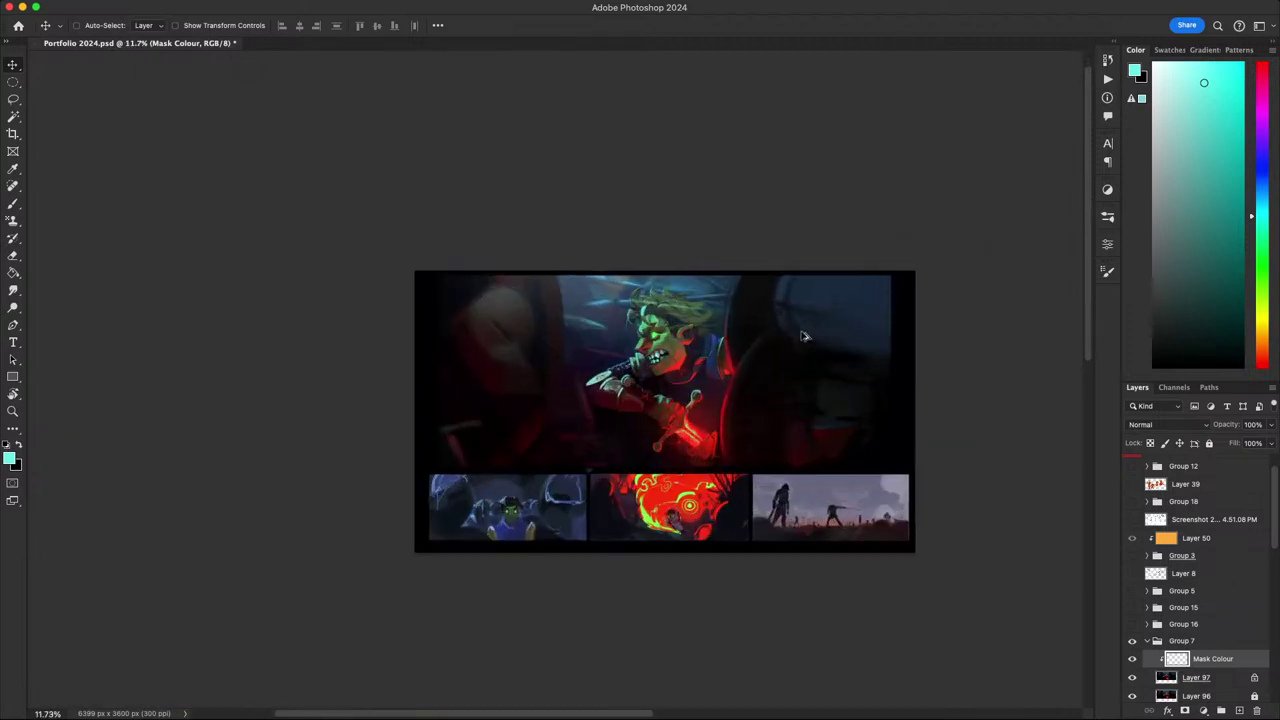
{"action": "scroll", "coordinate": [805, 336], "scroll_direction": "up", "scroll_amount": 1}
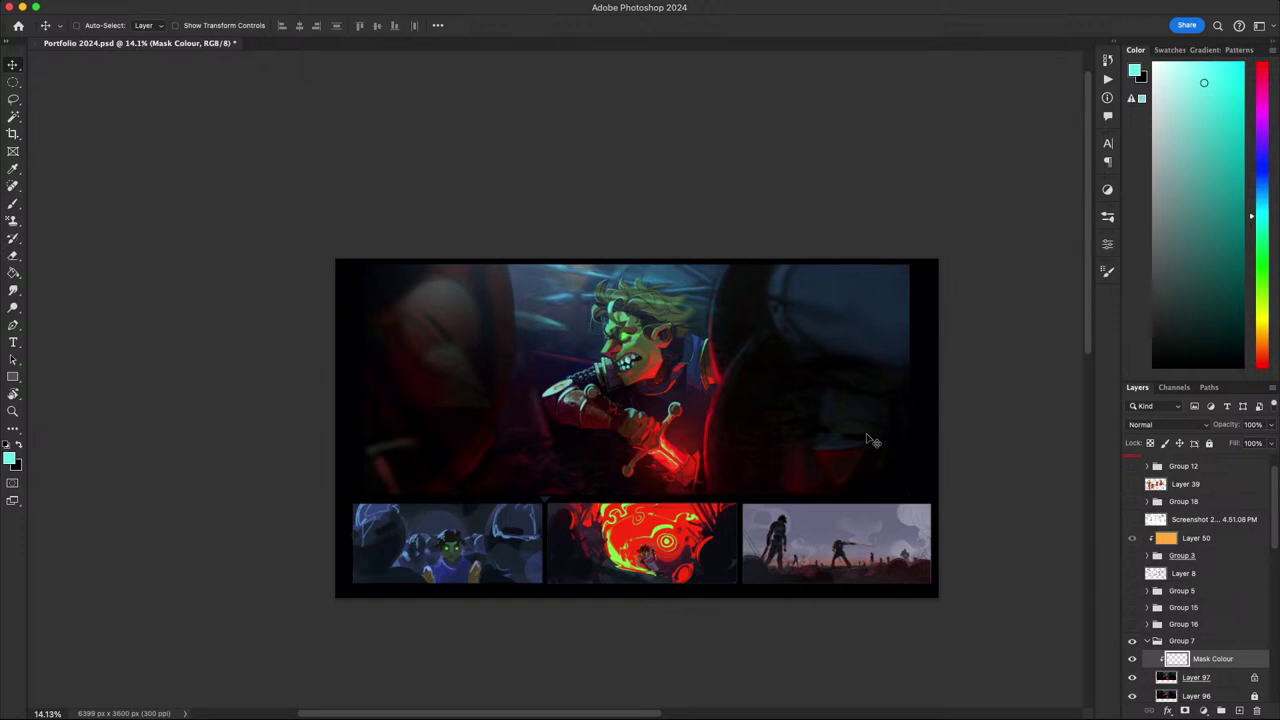
{"action": "left_click_drag", "start_coordinate": [743, 323], "coordinate": [697, 329]}
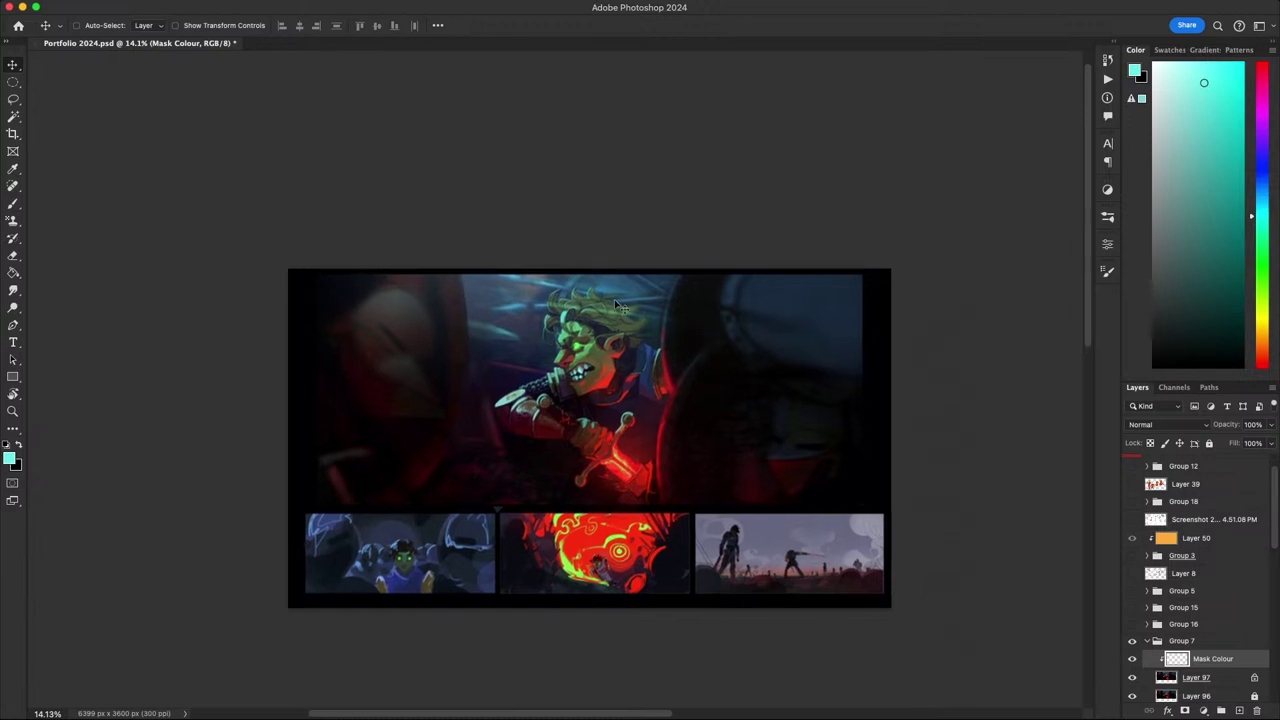
{"action": "scroll", "coordinate": [598, 332], "scroll_direction": "up", "scroll_amount": 5}
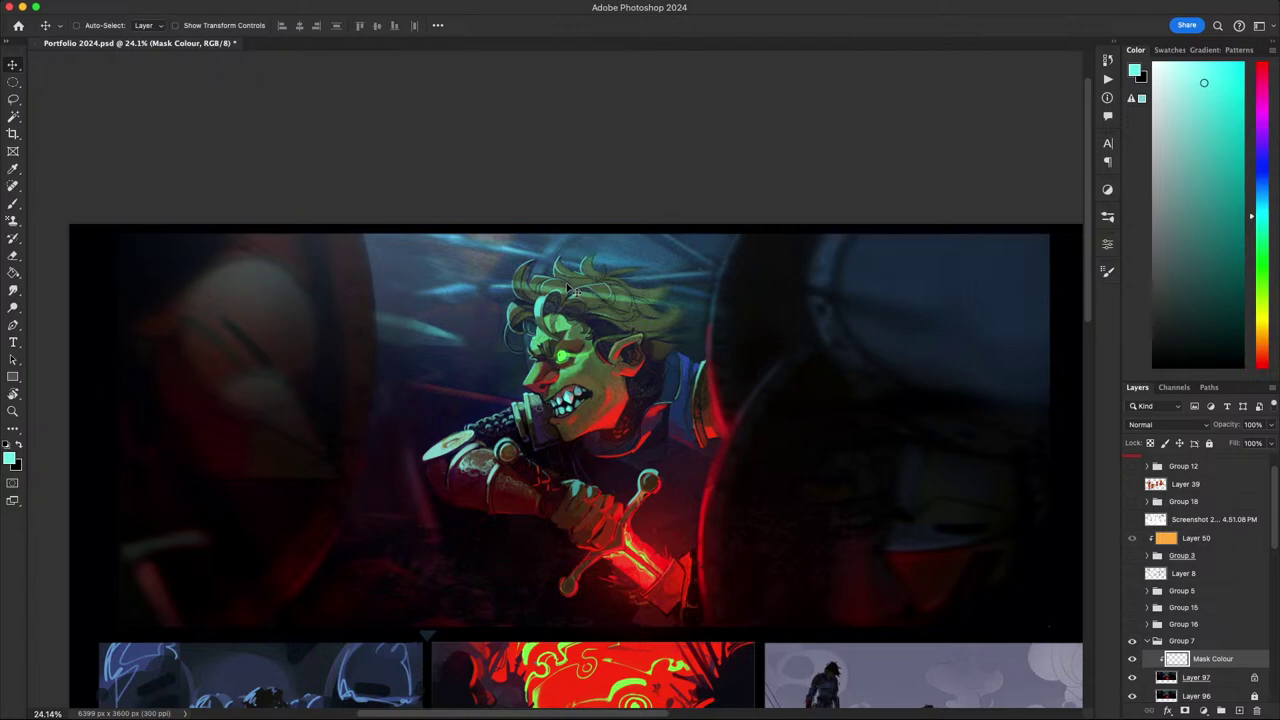
{"action": "scroll", "coordinate": [572, 290], "scroll_direction": "up", "scroll_amount": 1}
{"action": "scroll", "coordinate": [590, 320], "scroll_direction": "down", "scroll_amount": 5}
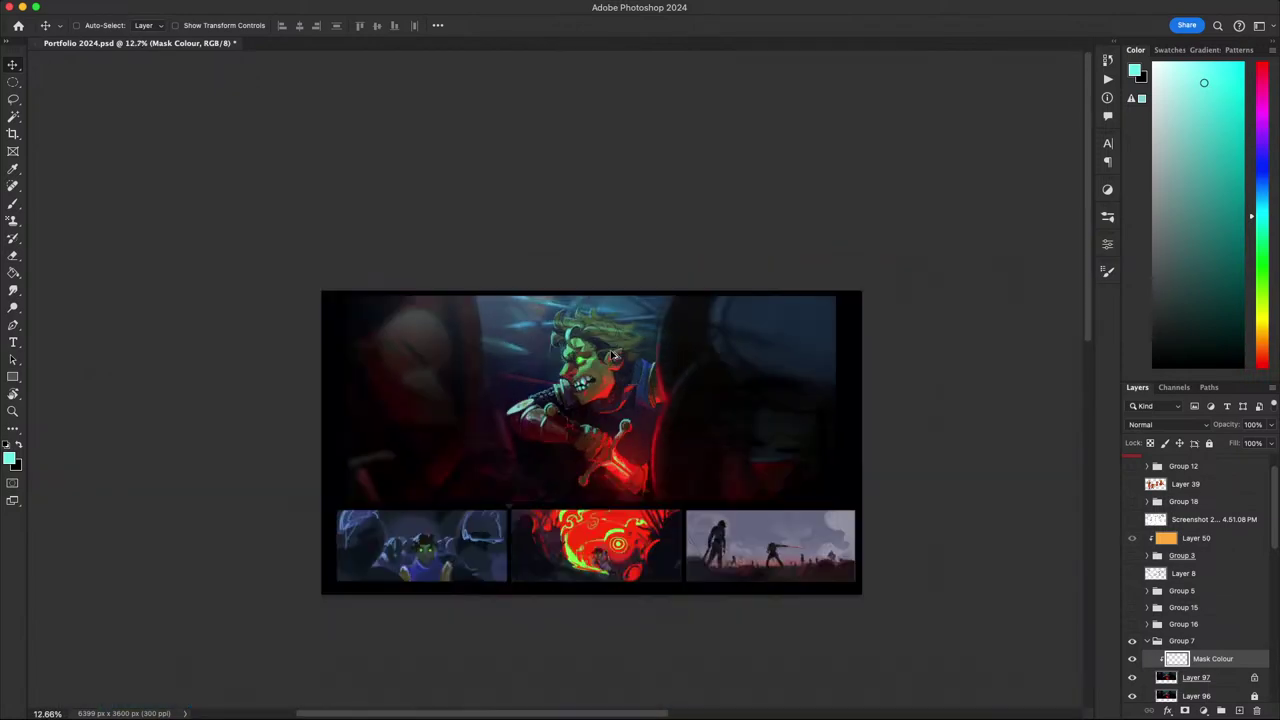
{"action": "scroll", "coordinate": [603, 348], "scroll_direction": "up", "scroll_amount": 4}
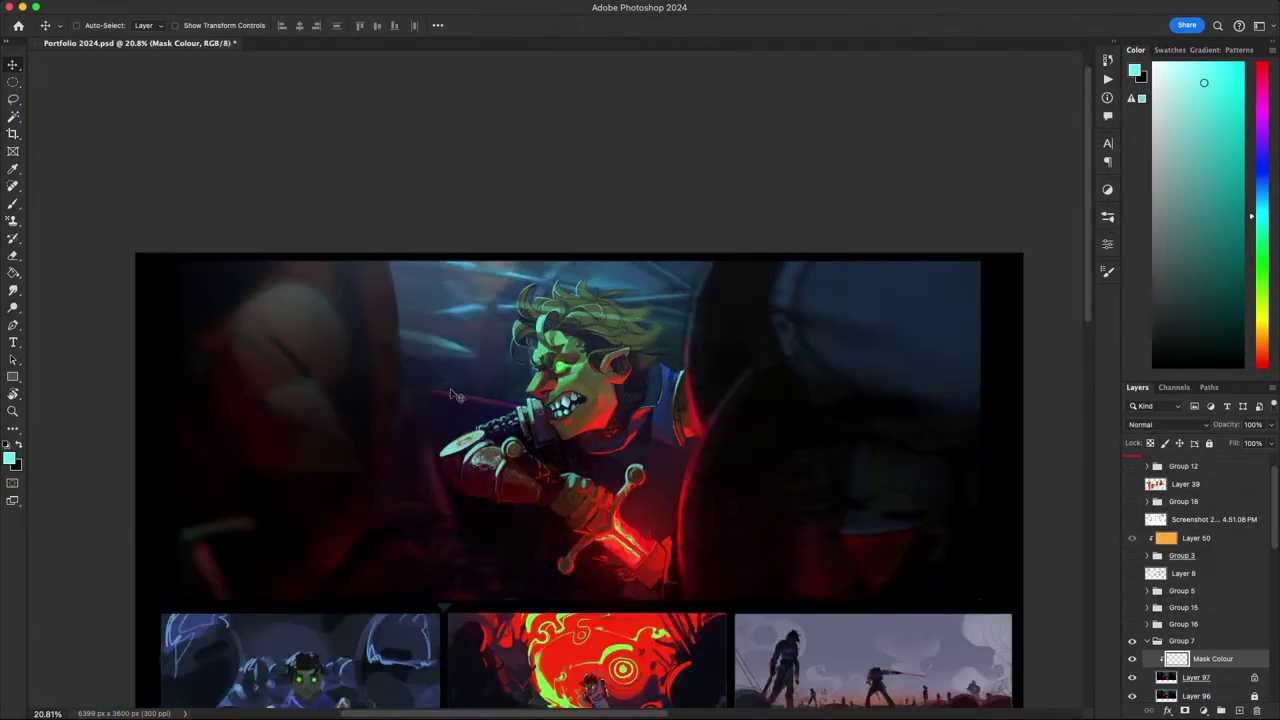
{"action": "scroll", "coordinate": [515, 380], "scroll_direction": "down", "scroll_amount": 3}
{"action": "scroll", "coordinate": [520, 380], "scroll_direction": "down", "scroll_amount": 1}
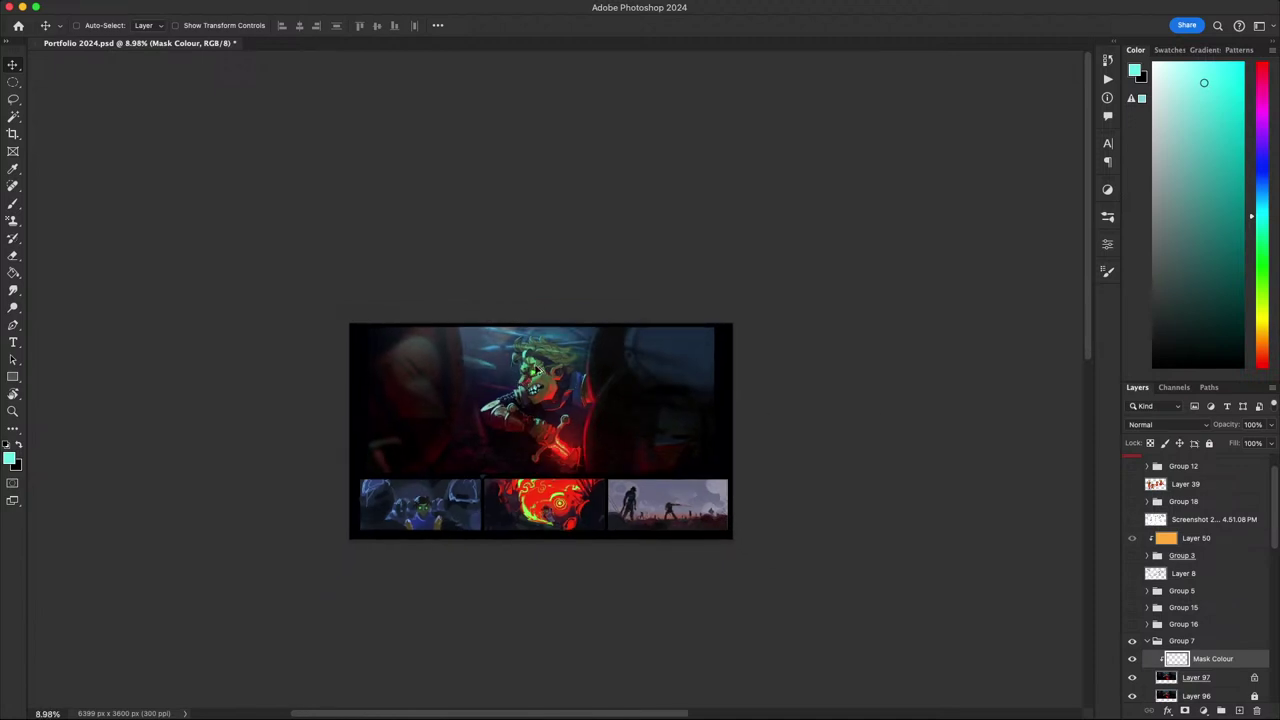
- Examine the swordsman painting enlarged together with the row of three small story scenes beneath it
{"action": "scroll", "coordinate": [477, 362], "scroll_direction": "up", "scroll_amount": 1}
{"action": "scroll", "coordinate": [477, 362], "scroll_direction": "up", "scroll_amount": 1}
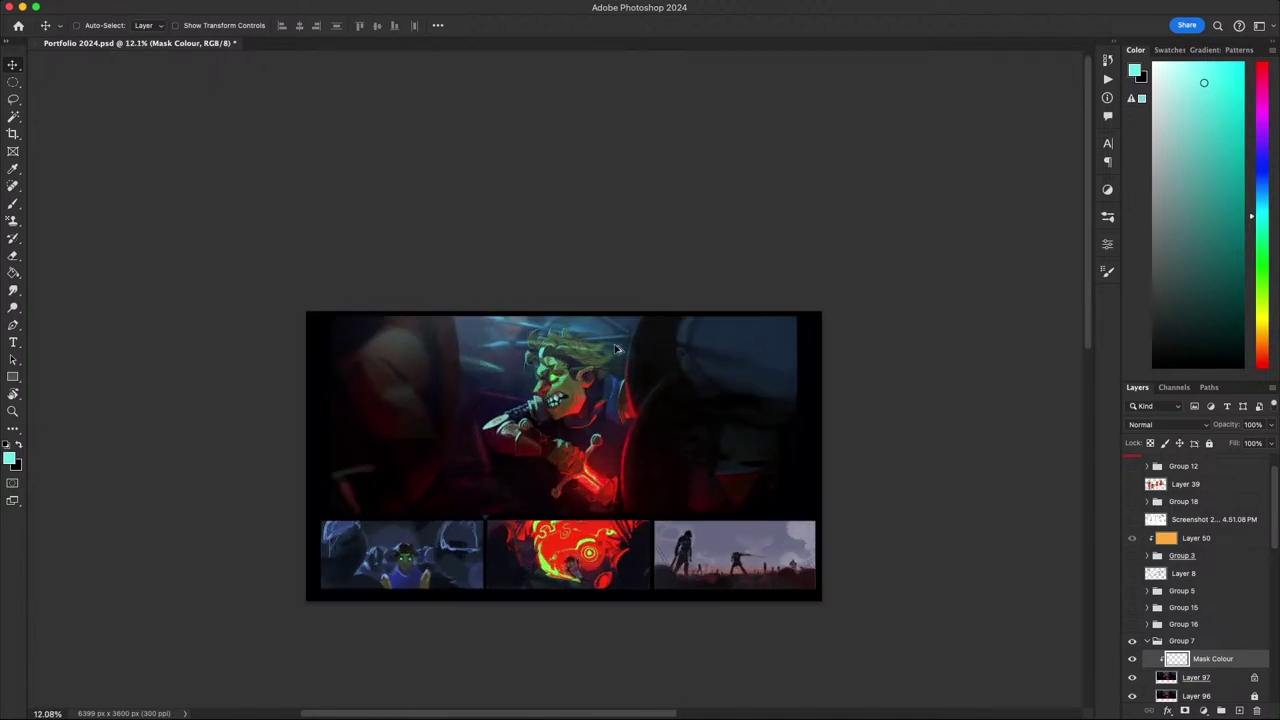
{"action": "scroll", "coordinate": [562, 360], "scroll_direction": "up", "scroll_amount": 2}
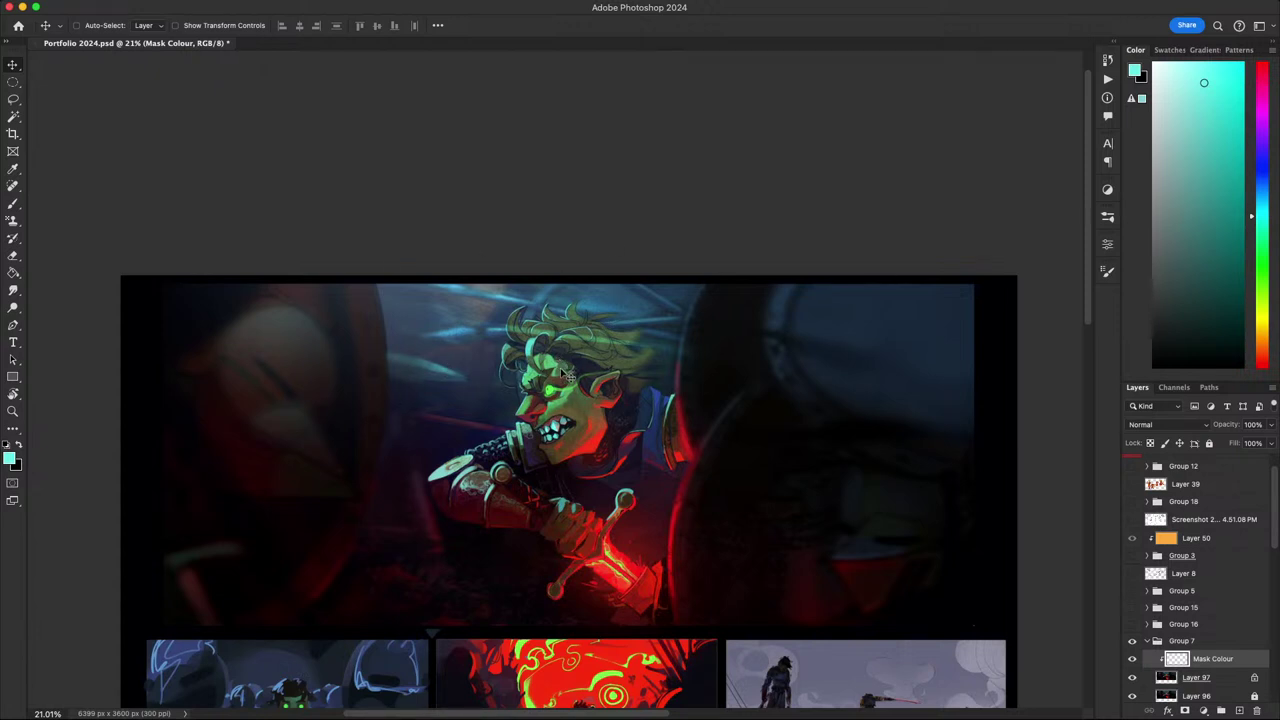
{"action": "scroll", "coordinate": [646, 338], "scroll_direction": "down", "scroll_amount": 5}
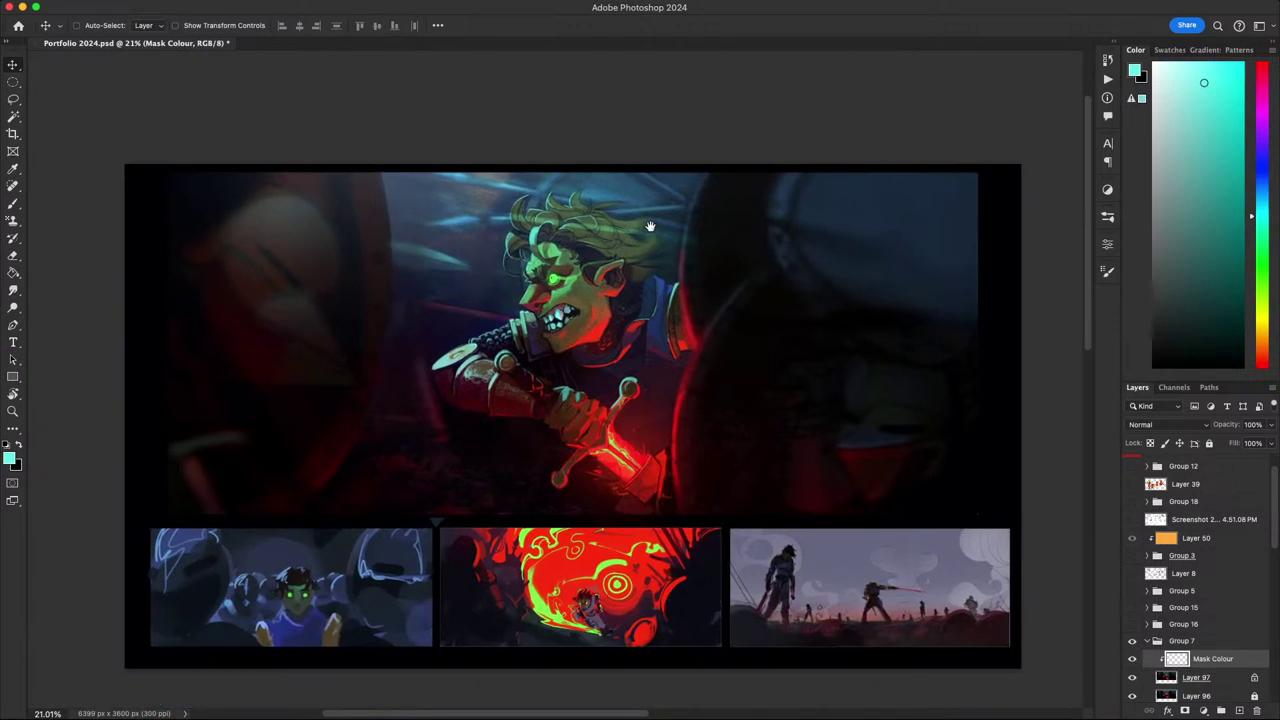
{"action": "scroll", "coordinate": [641, 290], "scroll_direction": "right", "scroll_amount": 2}
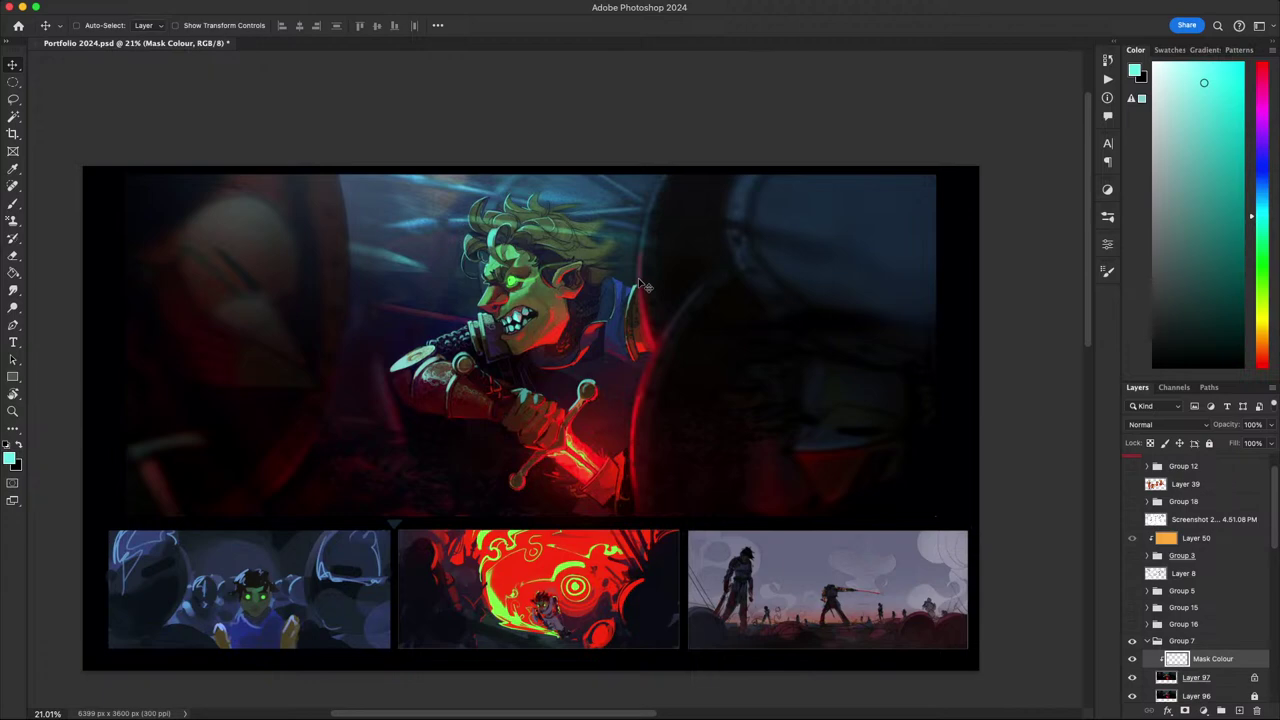
{"action": "scroll", "coordinate": [588, 480], "scroll_direction": "right", "scroll_amount": 2}
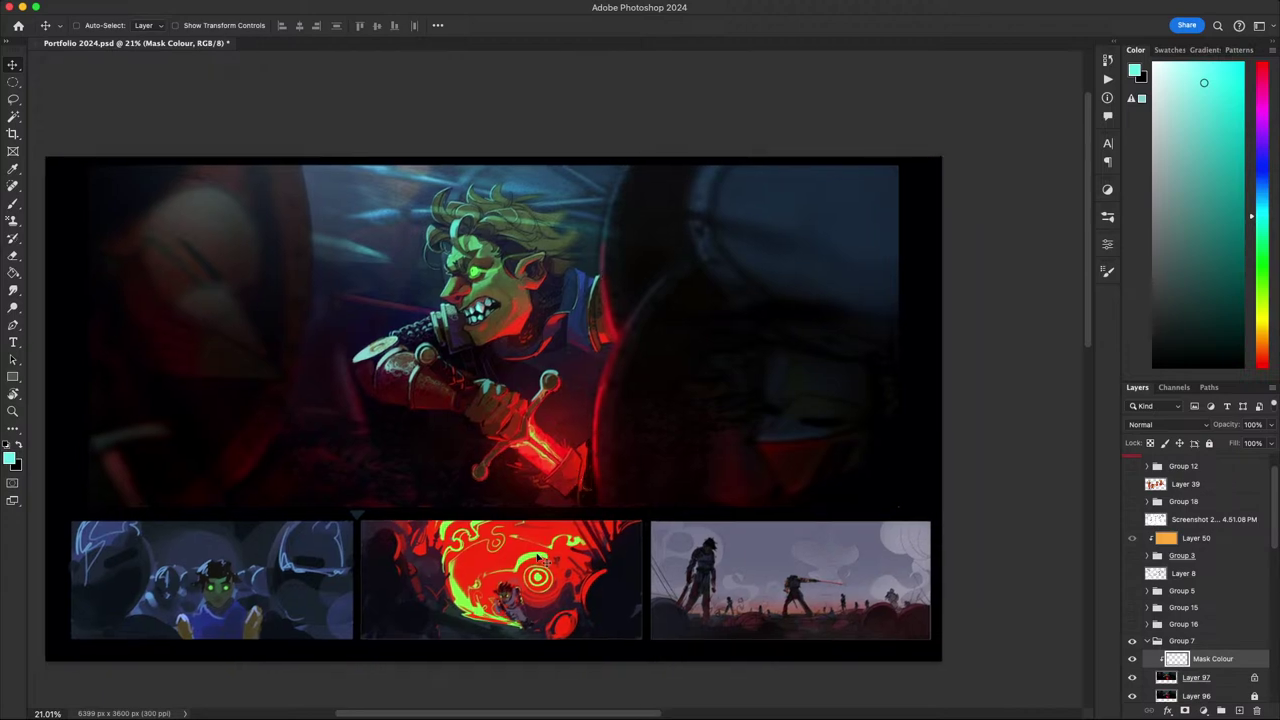
- Examine the small scene of the green-eyed figure in the crowd and the neighbouring red burst scene up close
{"action": "scroll", "coordinate": [533, 568], "scroll_direction": "up", "scroll_amount": 1}
{"action": "scroll", "coordinate": [533, 568], "scroll_direction": "up", "scroll_amount": 2}
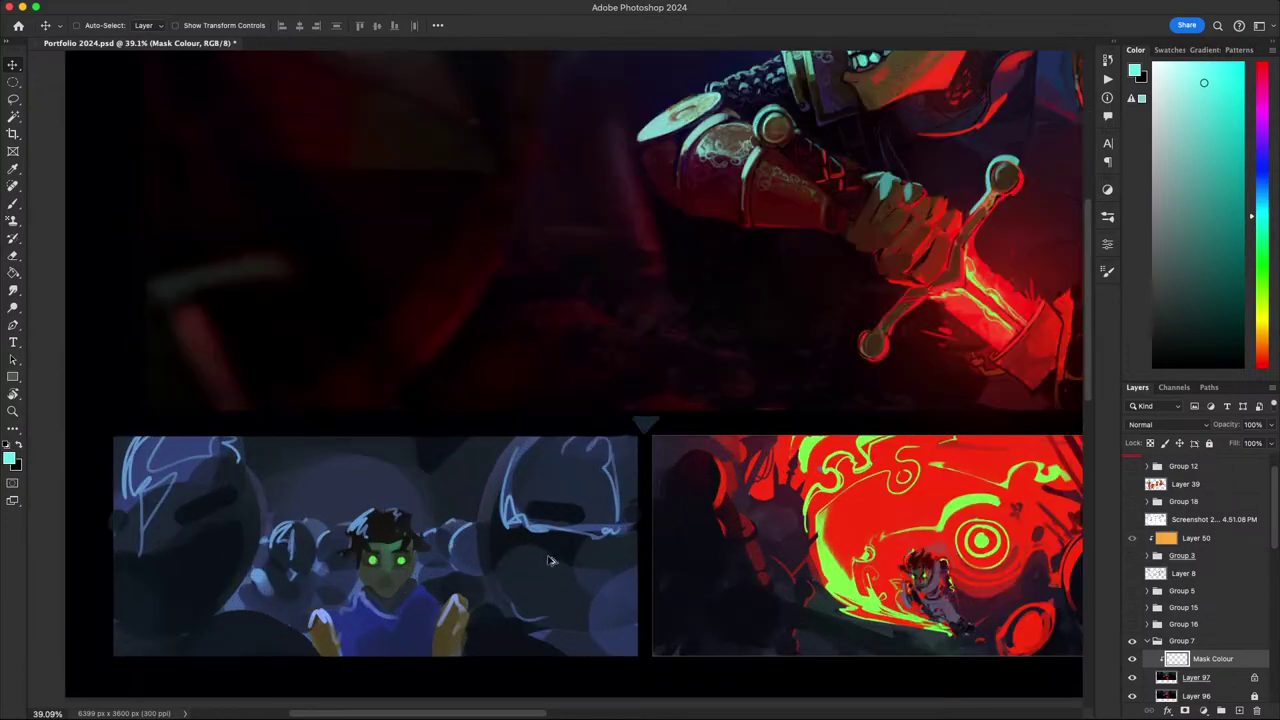
{"action": "left_click_drag", "start_coordinate": [553, 561], "coordinate": [583, 503]}
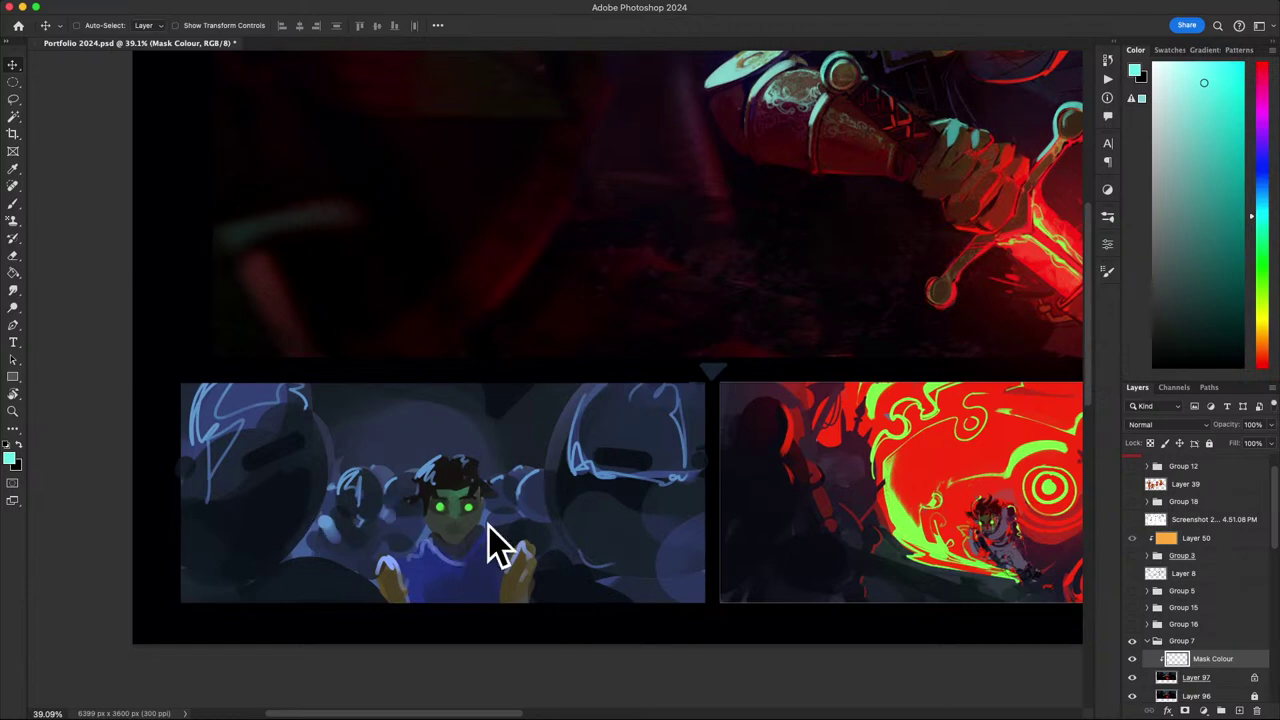
{"action": "scroll", "coordinate": [520, 545], "scroll_direction": "right", "scroll_amount": 5}
{"action": "scroll", "coordinate": [544, 548], "scroll_direction": "right", "scroll_amount": 3}
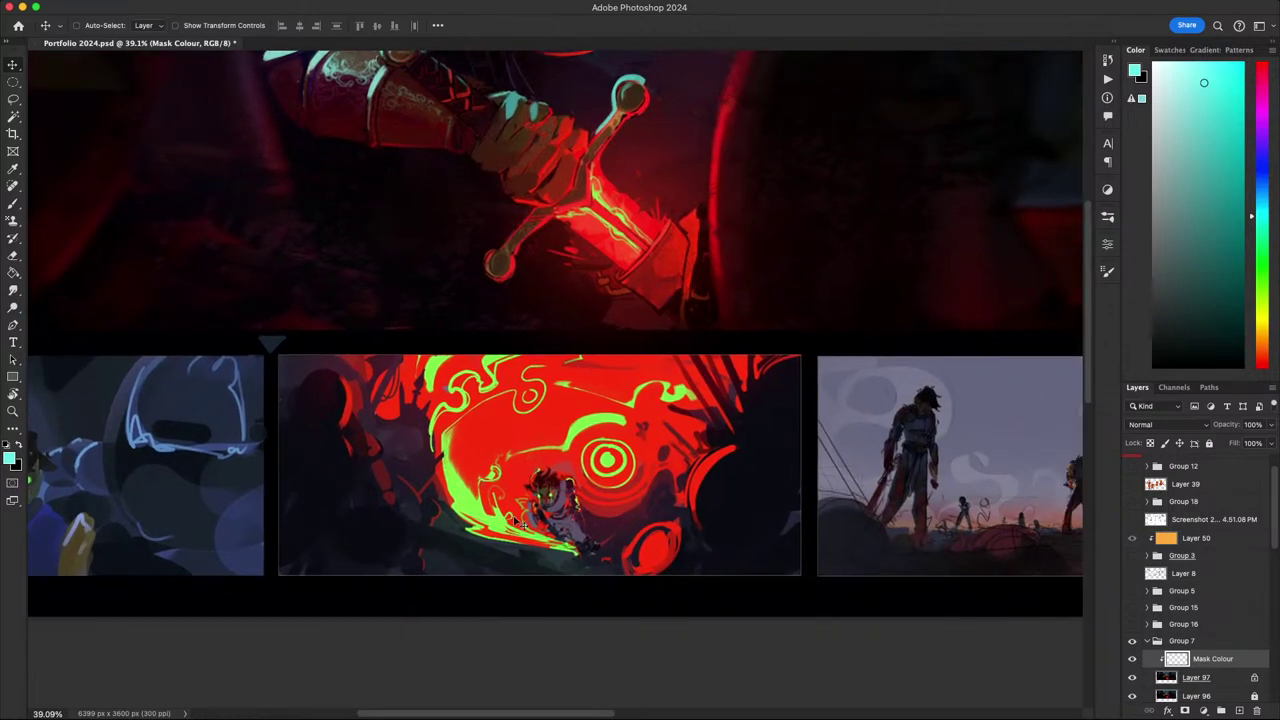
{"action": "scroll", "coordinate": [593, 517], "scroll_direction": "right", "scroll_amount": 1}
{"action": "scroll", "coordinate": [593, 517], "scroll_direction": "right", "scroll_amount": 1}
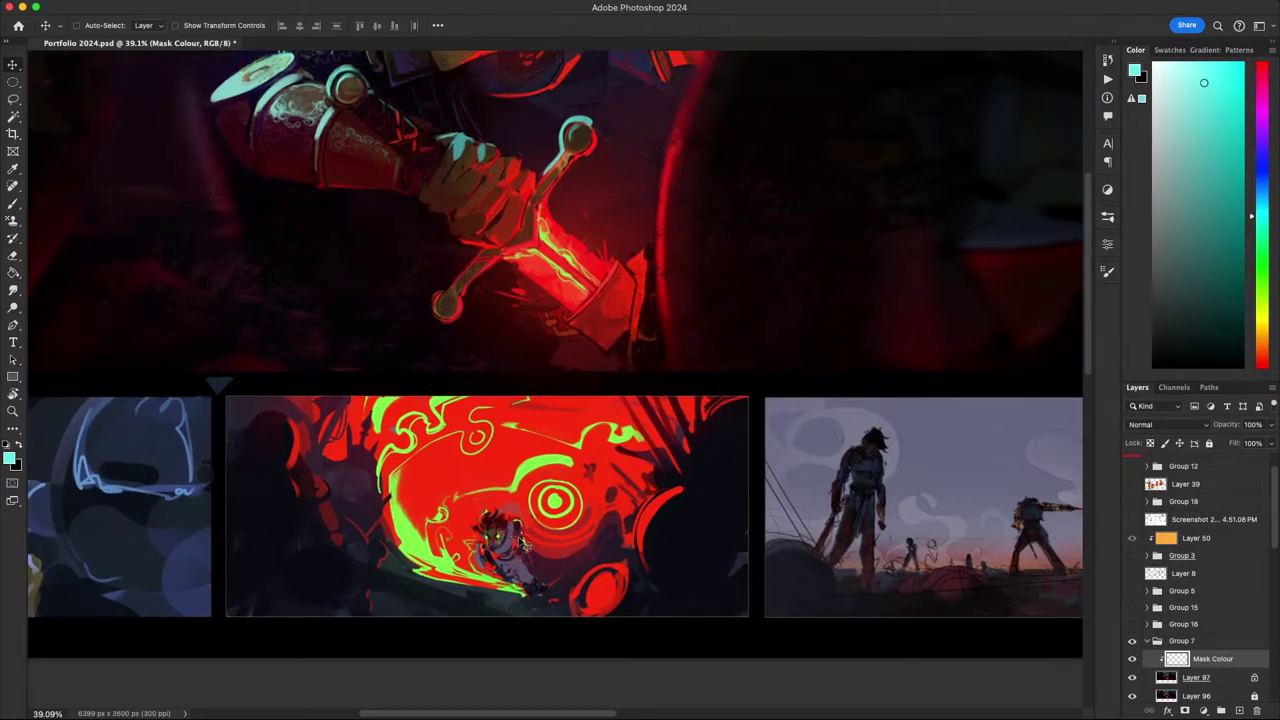
- Compare the whole layout with a close view of the glowing sword and the red burst scene
{"action": "scroll", "coordinate": [347, 545], "scroll_direction": "down", "scroll_amount": 3}
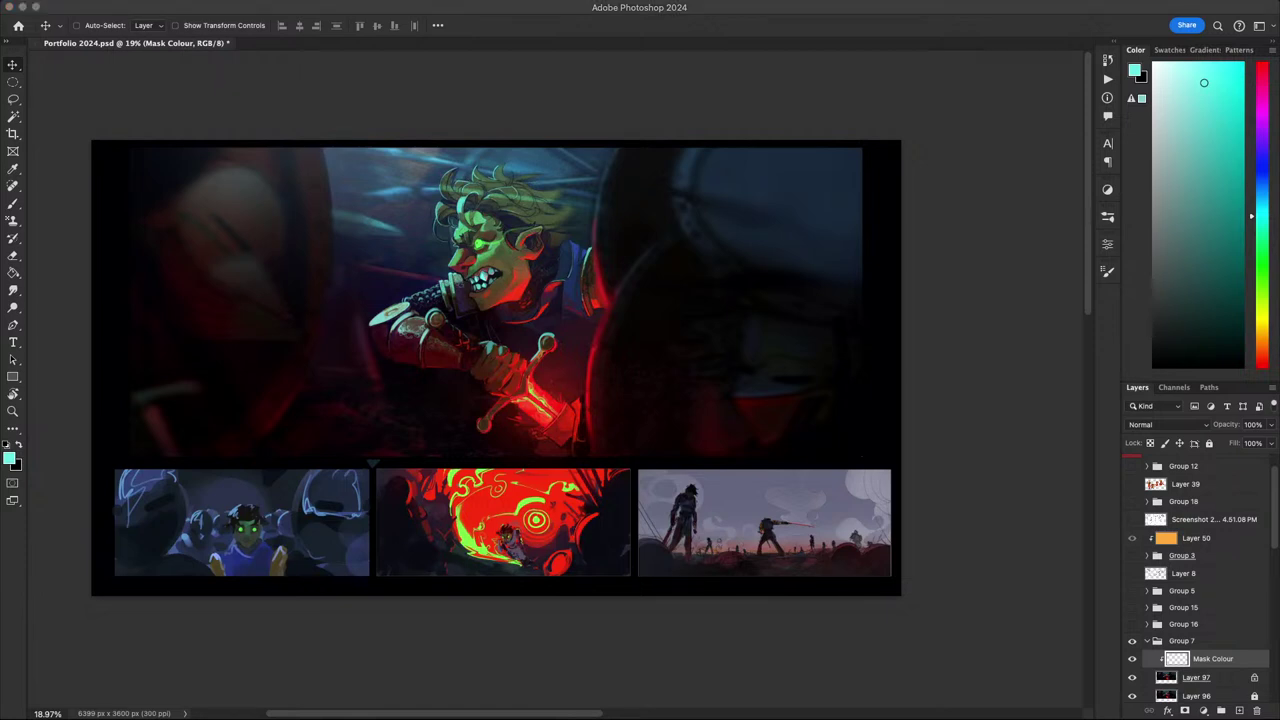
{"action": "scroll", "coordinate": [755, 489], "scroll_direction": "up", "scroll_amount": 2}
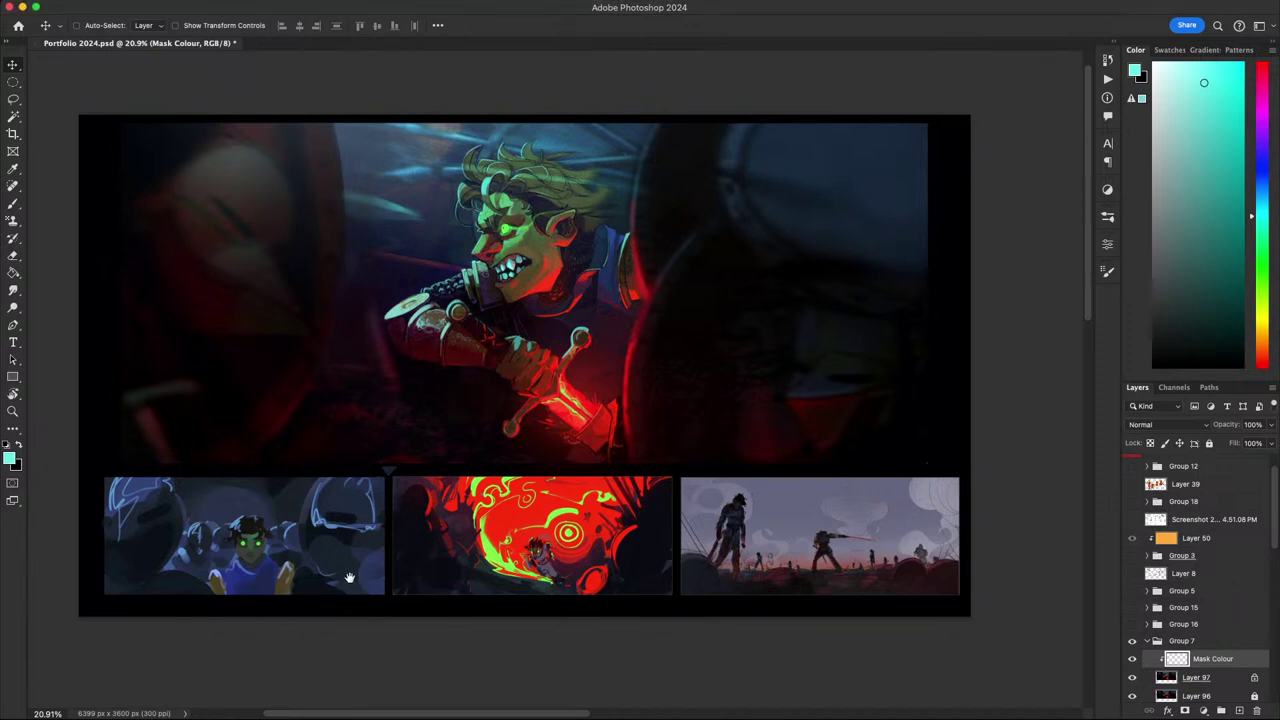
{"action": "scroll", "coordinate": [491, 580], "scroll_direction": "up", "scroll_amount": 3}
{"action": "scroll", "coordinate": [684, 569], "scroll_direction": "up", "scroll_amount": 5}
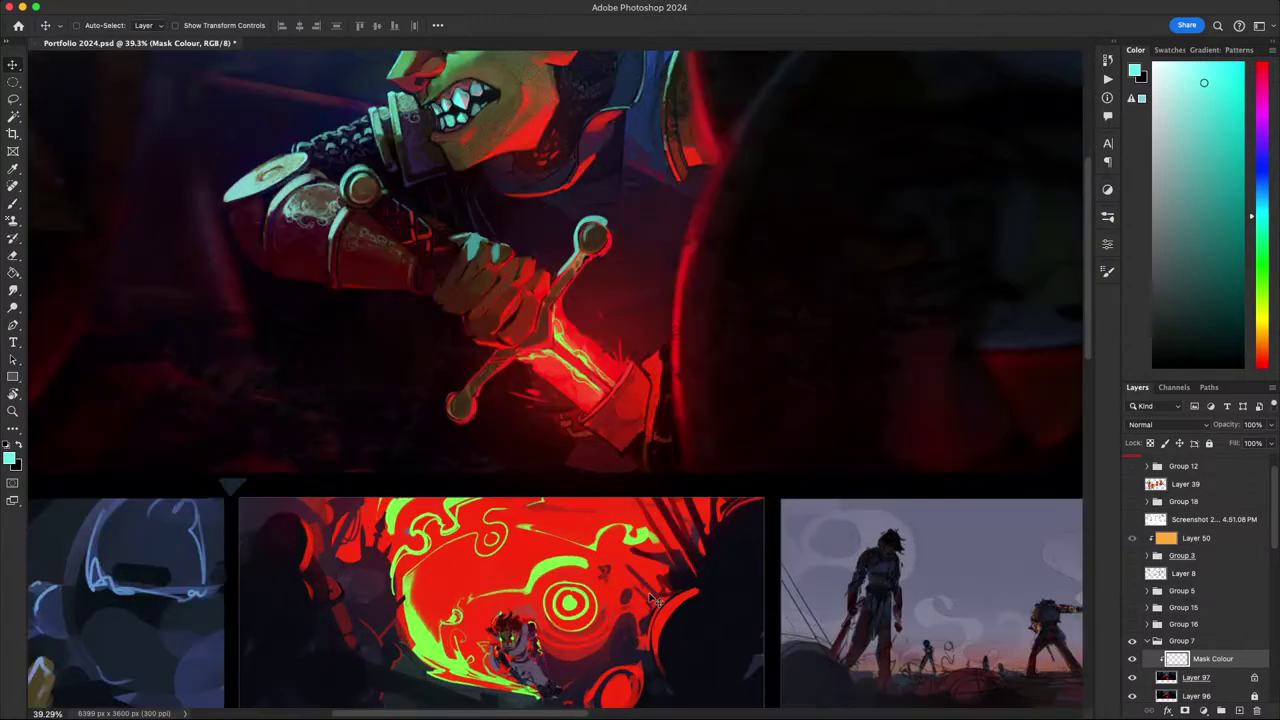
{"action": "mouse_move", "coordinate": [652, 598]}
{"action": "left_mouse_down"}
{"action": "mouse_move", "coordinate": [637, 544]}
{"action": "mouse_move", "coordinate": [606, 643]}
{"action": "mouse_move", "coordinate": [638, 632]}
{"action": "mouse_move", "coordinate": [643, 614]}
{"action": "left_mouse_up"}
{"action": "key", "text": "super+minus"}
{"action": "key", "text": "super+minus"}
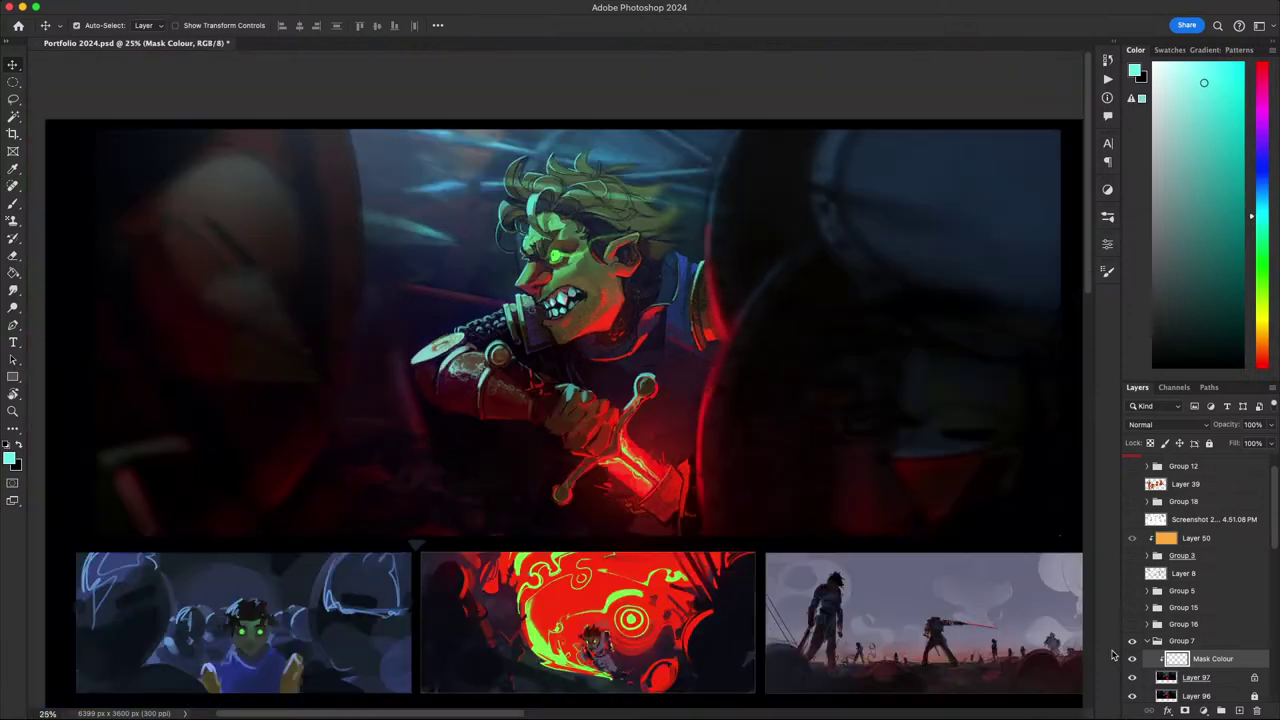
- Toggle the Mask Colour layer's visibility to compare the painting with and without it, leaving the layer hidden
{"action": "left_click", "coordinate": [1133, 660]}
{"action": "left_click", "coordinate": [1131, 660]}
{"action": "left_click", "coordinate": [1131, 658]}
{"action": "left_click", "coordinate": [1131, 656]}
{"action": "left_click", "coordinate": [1131, 656]}
{"action": "left_click", "coordinate": [1131, 656]}
{"action": "key", "text": "super+minus"}
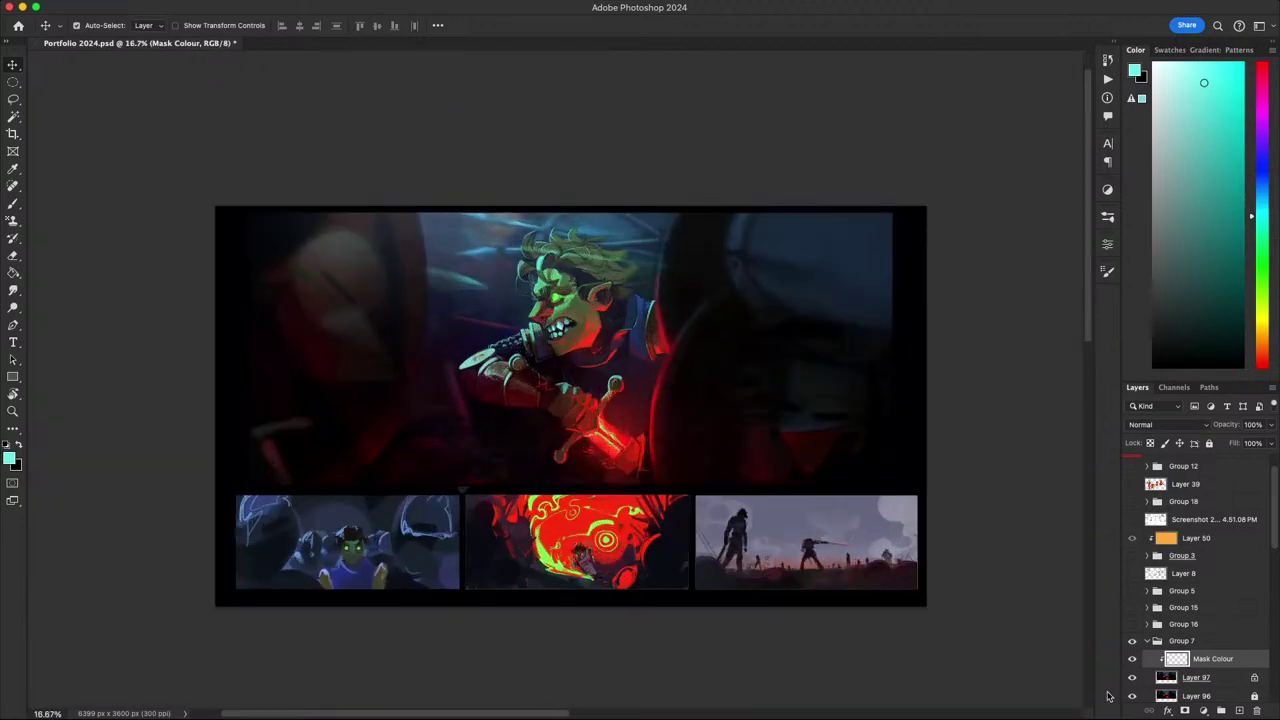
{"action": "left_click_drag", "start_coordinate": [945, 526], "coordinate": [963, 568]}
{"action": "left_click", "coordinate": [1131, 659]}
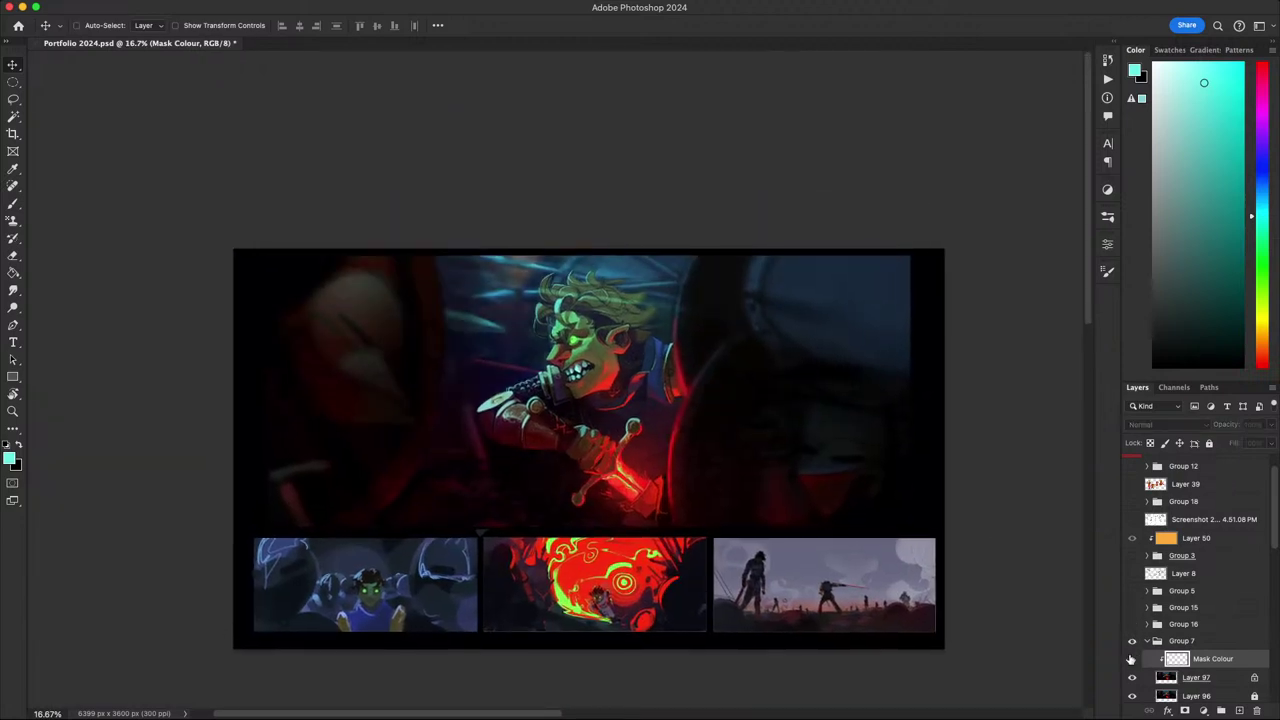
{"action": "left_click", "coordinate": [1130, 660]}
{"action": "left_click", "coordinate": [1132, 660]}
{"action": "left_click", "coordinate": [1130, 660]}
- Examine the swordsman's face, arm and glowing sword with the Mask Colour layer hidden
{"action": "scroll", "coordinate": [593, 460], "scroll_direction": "up", "scroll_amount": 5}
{"action": "left_click_drag", "start_coordinate": [649, 338], "coordinate": [623, 597]}
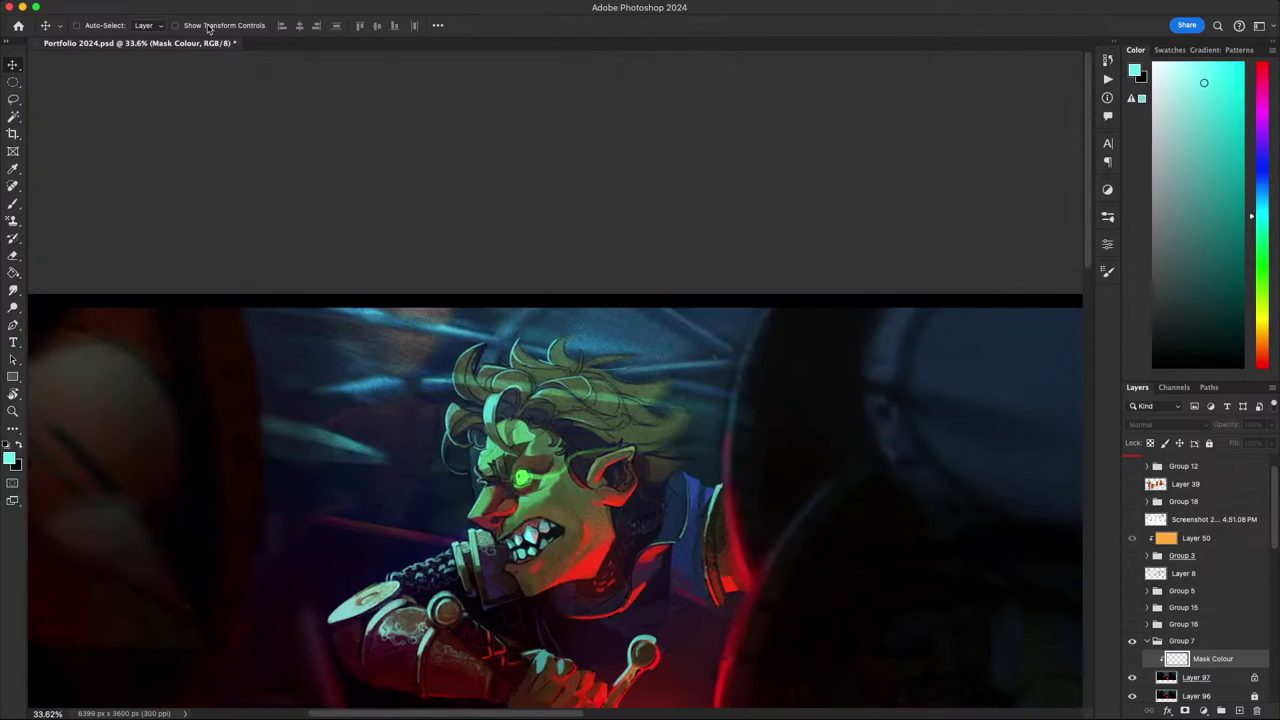
{"action": "scroll", "coordinate": [586, 345], "scroll_direction": "down", "scroll_amount": 1}
{"action": "left_click_drag", "start_coordinate": [635, 504], "coordinate": [616, 238]}
{"action": "scroll", "coordinate": [580, 248], "scroll_direction": "up", "scroll_amount": 3}
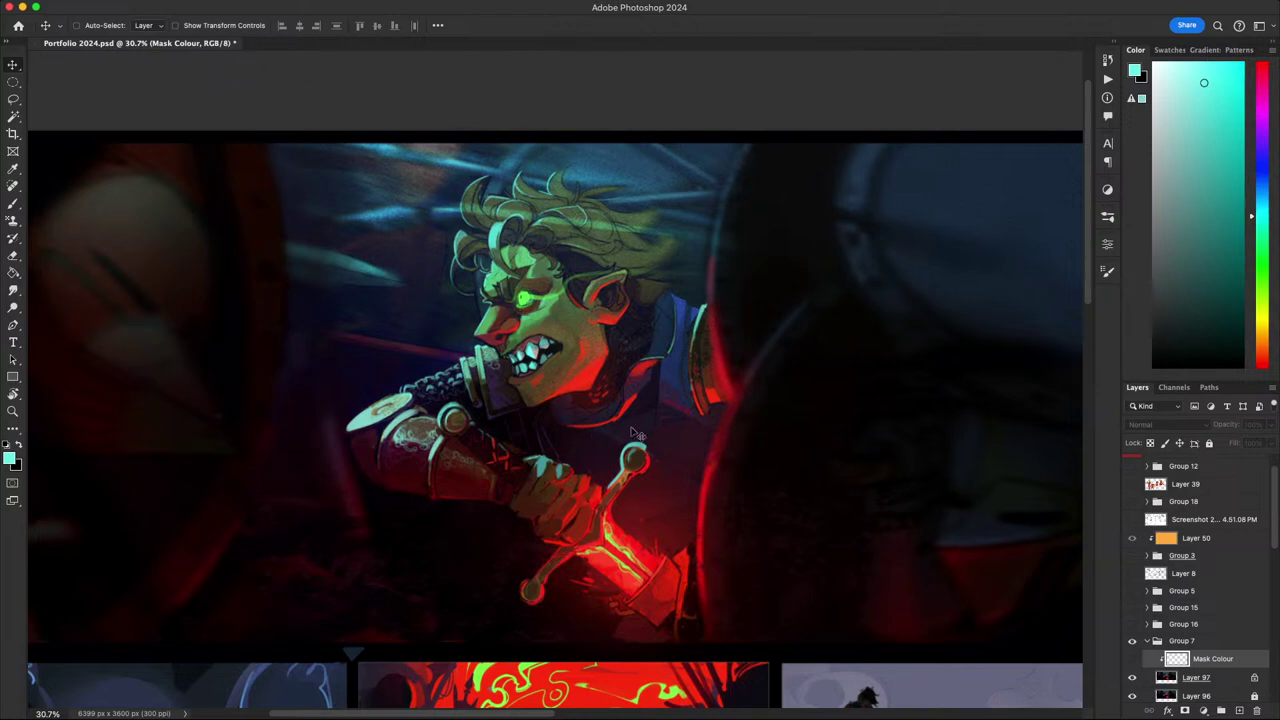
{"action": "scroll", "coordinate": [635, 447], "scroll_direction": "down", "scroll_amount": 2}
{"action": "scroll", "coordinate": [630, 505], "scroll_direction": "up", "scroll_amount": 2}
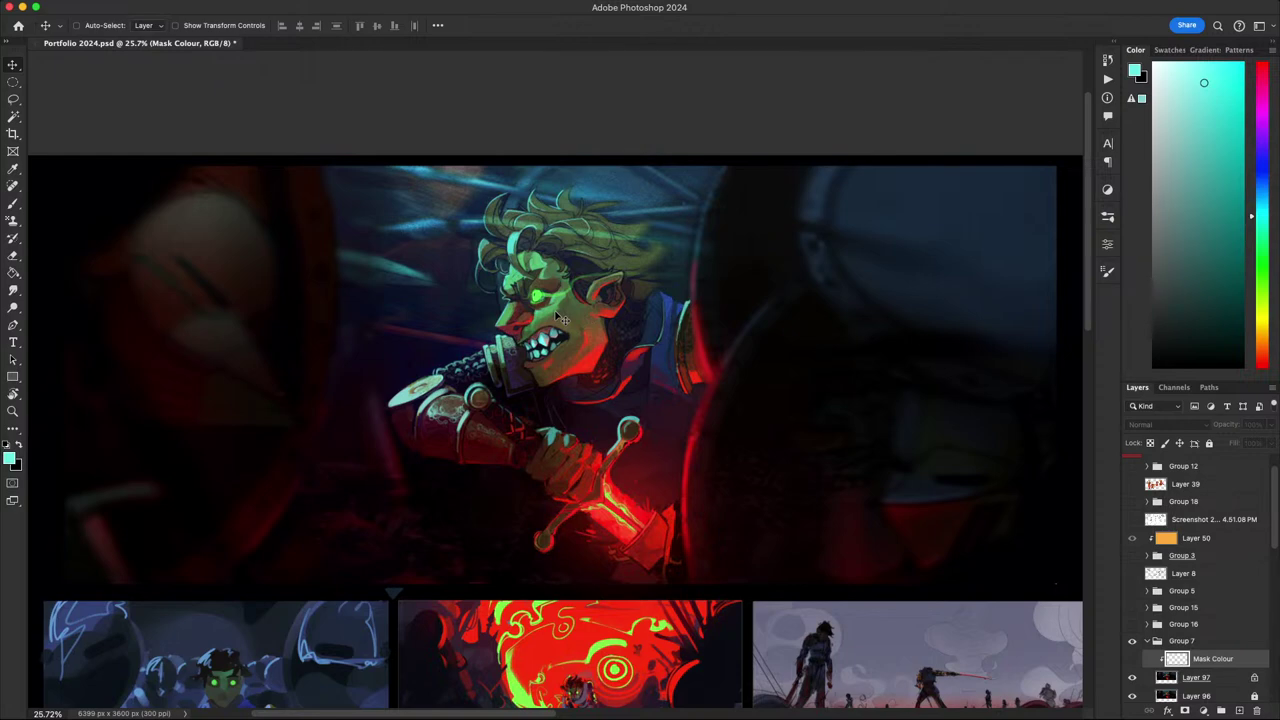
{"action": "left_click_drag", "start_coordinate": [682, 352], "coordinate": [705, 345]}
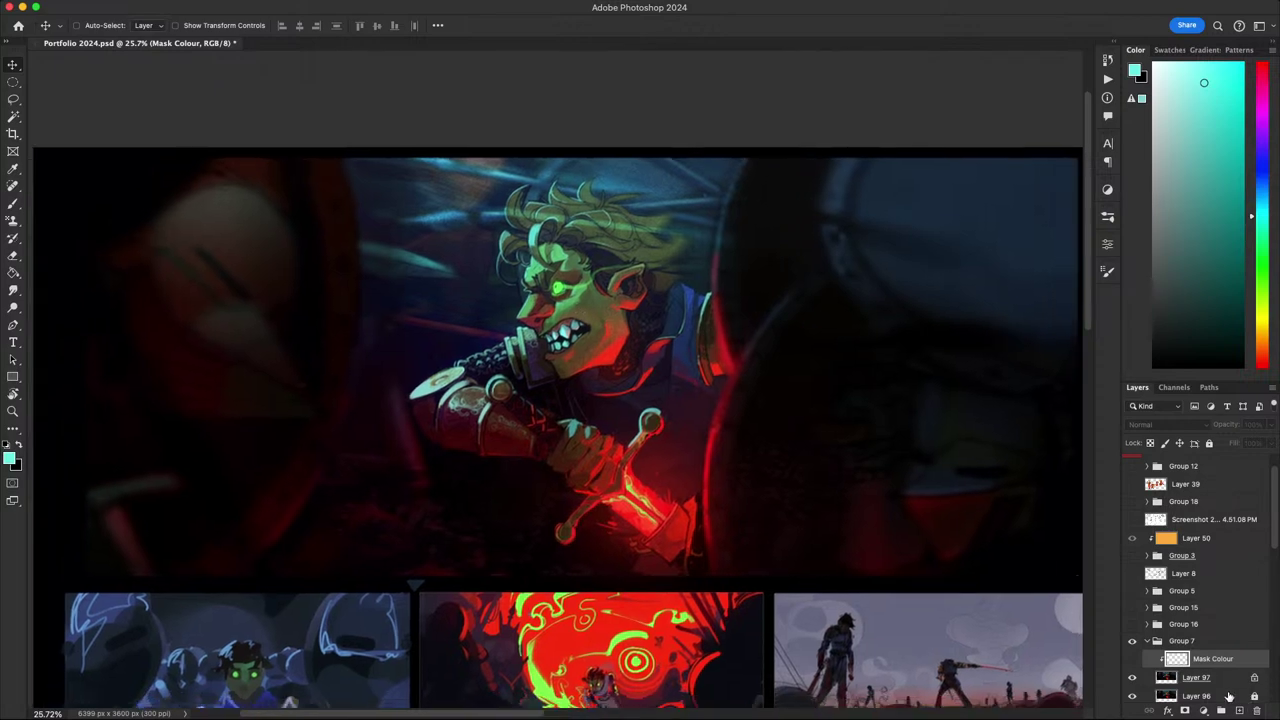
- Duplicate the main painting's layer, Layer 97, in Group 7
{"action": "left_click", "coordinate": [1203, 682]}
{"action": "left_click_drag", "start_coordinate": [1038, 625], "coordinate": [1008, 630]}
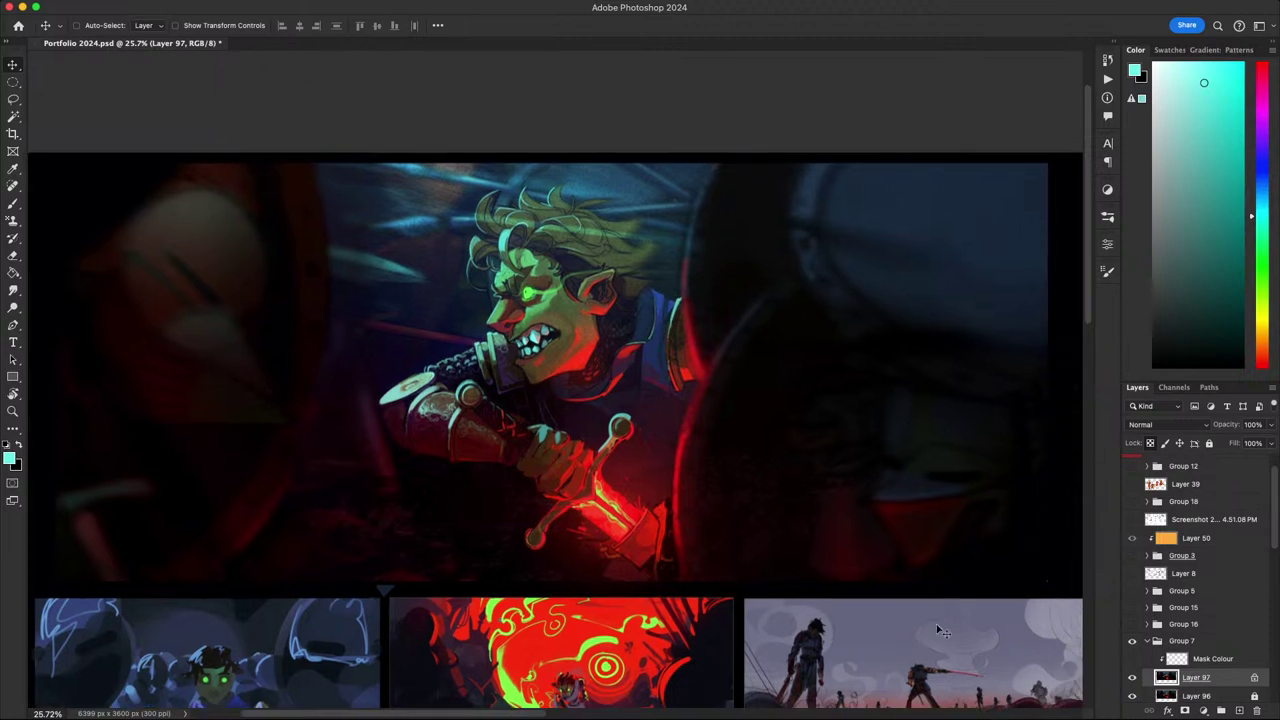
{"action": "key", "text": "super+j"}
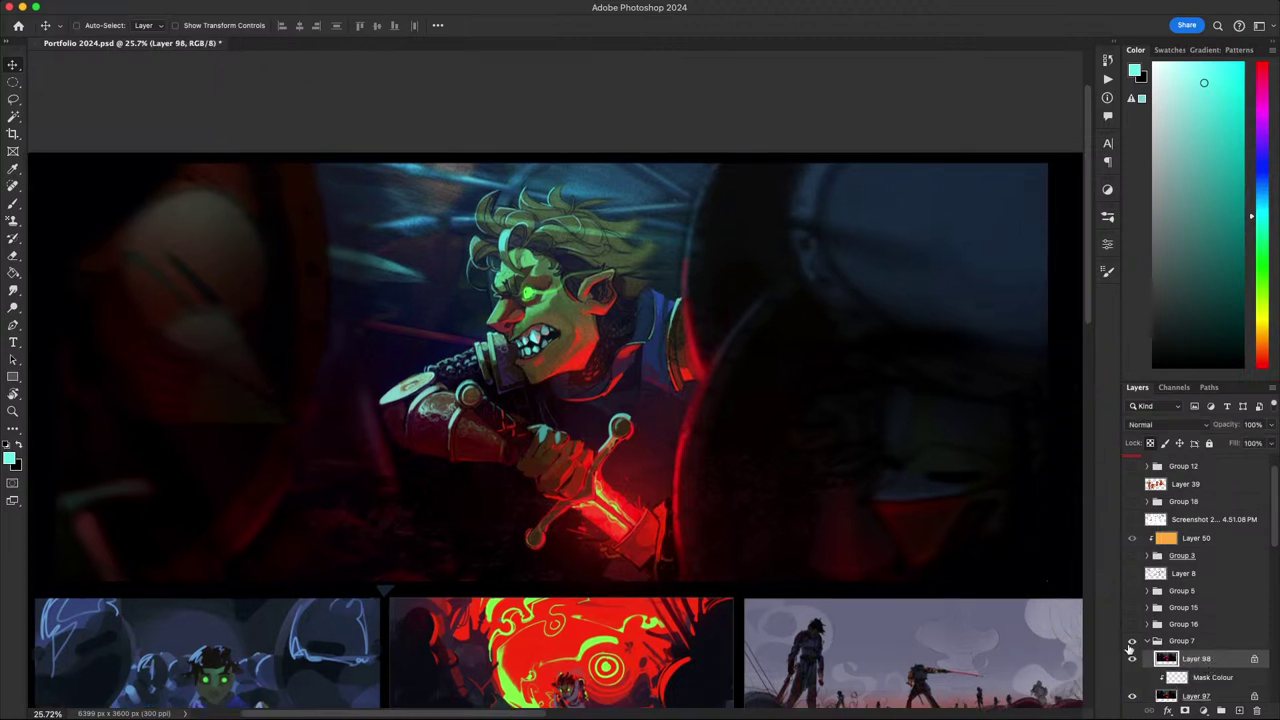
- Make a freehand Lasso selection around the sword hilt, the glowing blade and the gripping hand
{"action": "left_click_drag", "start_coordinate": [844, 557], "coordinate": [892, 606]}
{"action": "key", "text": "r"}
{"action": "mouse_move", "coordinate": [870, 537]}
{"action": "left_mouse_down"}
{"action": "mouse_move", "coordinate": [711, 668]}
{"action": "mouse_move", "coordinate": [652, 650]}
{"action": "left_mouse_up"}
{"action": "key", "text": "l"}
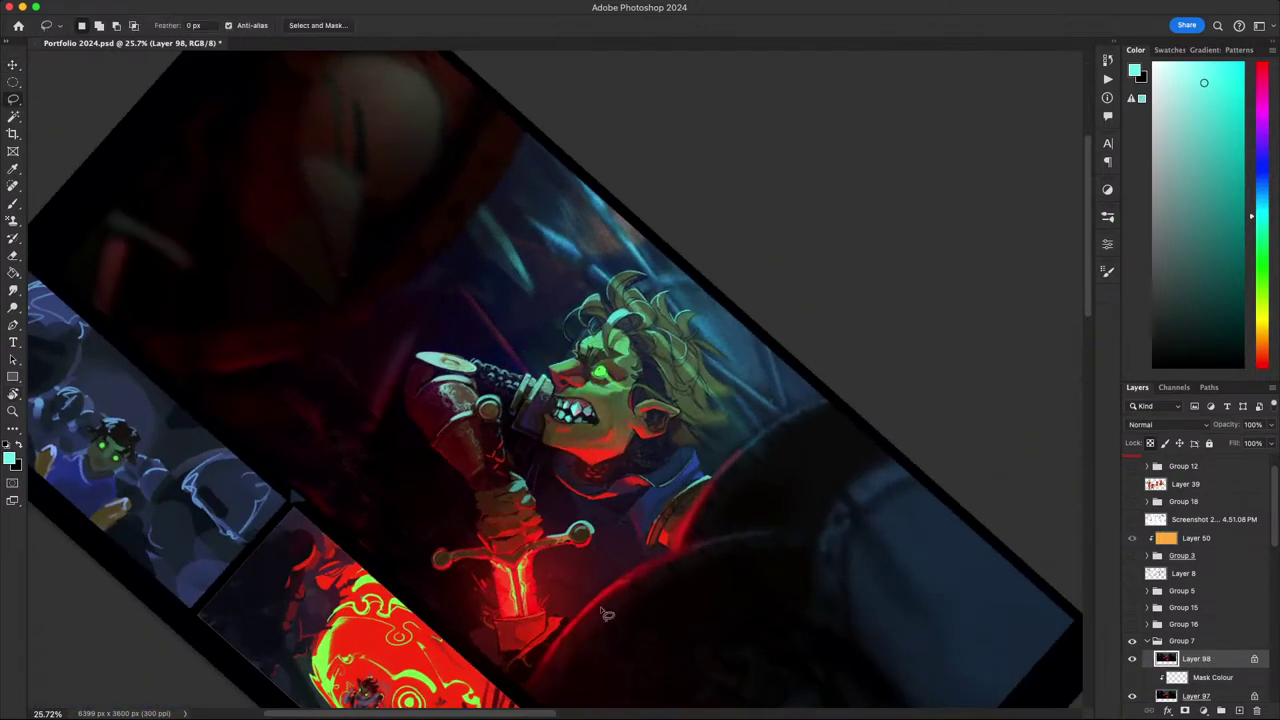
{"action": "left_click_drag", "start_coordinate": [612, 581], "coordinate": [660, 551]}
{"action": "mouse_move", "coordinate": [510, 514]}
{"action": "left_mouse_down"}
{"action": "mouse_move", "coordinate": [491, 555]}
{"action": "mouse_move", "coordinate": [556, 596]}
{"action": "mouse_move", "coordinate": [590, 594]}
{"action": "mouse_move", "coordinate": [636, 534]}
{"action": "mouse_move", "coordinate": [632, 494]}
{"action": "mouse_move", "coordinate": [594, 478]}
{"action": "mouse_move", "coordinate": [566, 438]}
{"action": "mouse_move", "coordinate": [501, 484]}
{"action": "left_mouse_up"}
{"action": "key", "text": "Escape"}
{"action": "left_click_drag", "start_coordinate": [748, 571], "coordinate": [734, 584]}
- Extend the Lasso selection to include the swordsman's armoured forearm
{"action": "key", "text": "r"}
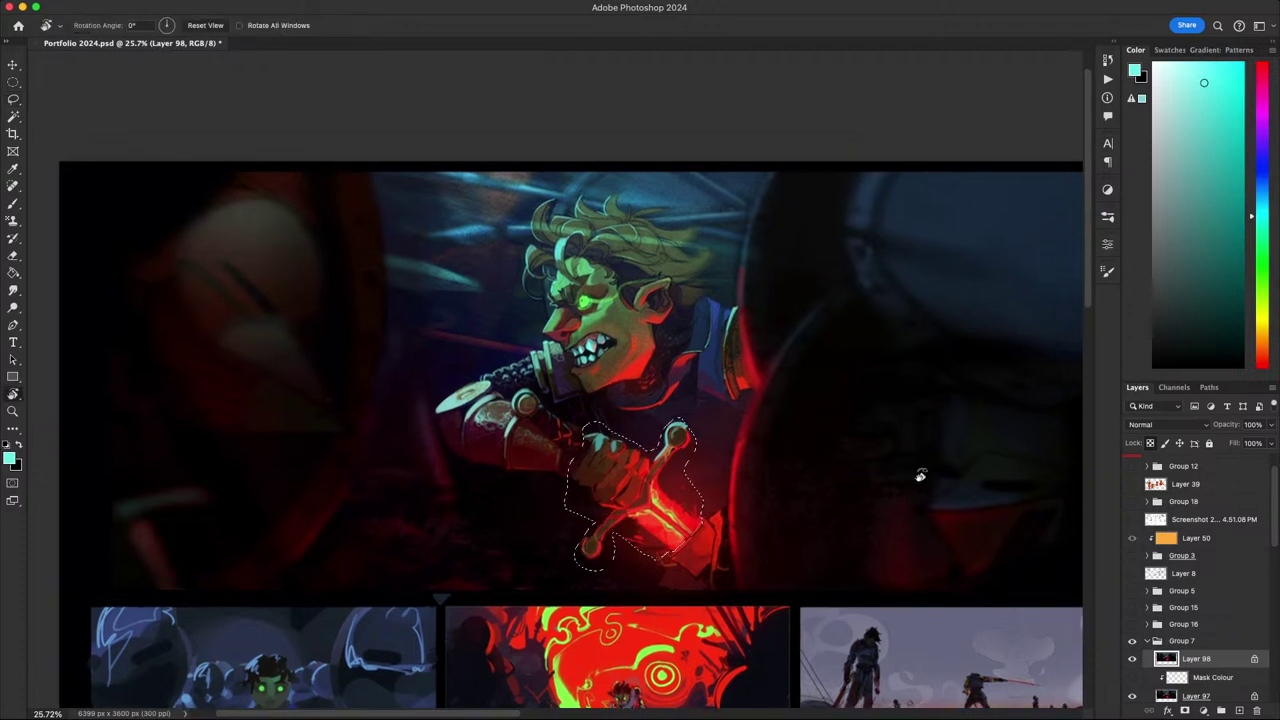
{"action": "left_click_drag", "start_coordinate": [920, 476], "coordinate": [657, 649]}
{"action": "key", "text": "l"}
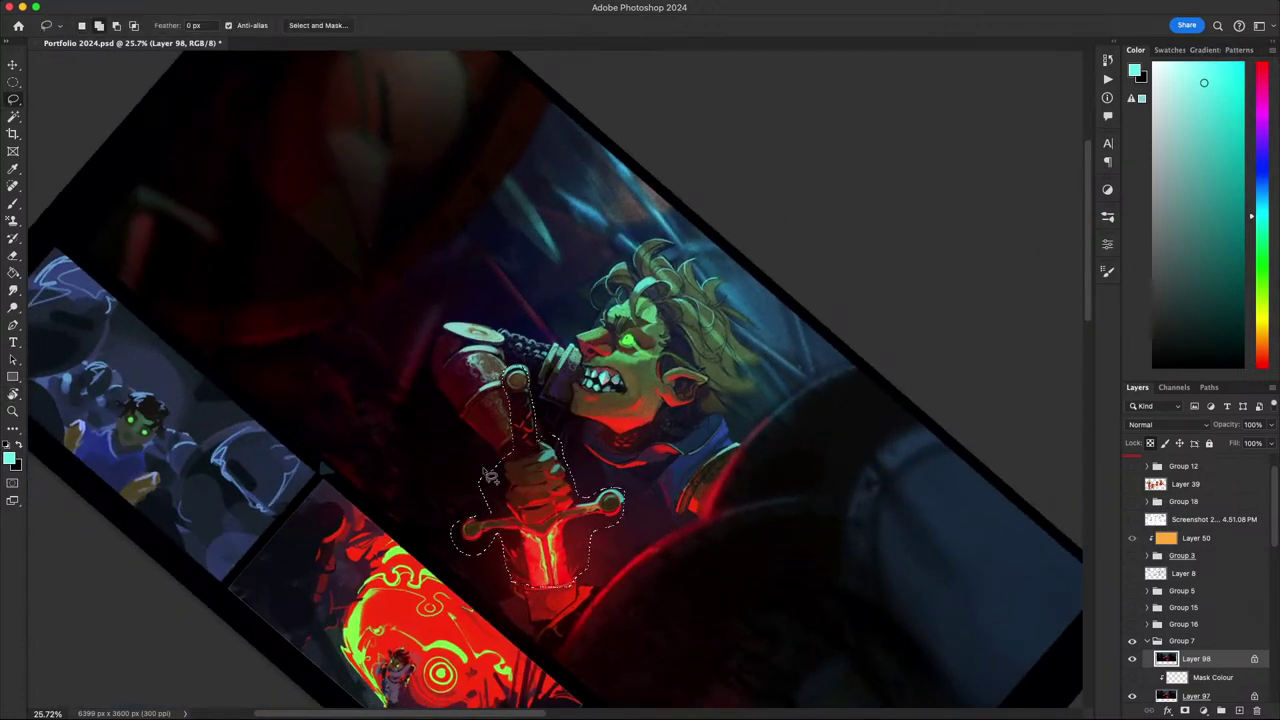
{"action": "left_click_drag", "start_coordinate": [490, 477], "coordinate": [512, 470]}
{"action": "left_click_drag", "start_coordinate": [458, 433], "coordinate": [503, 480]}
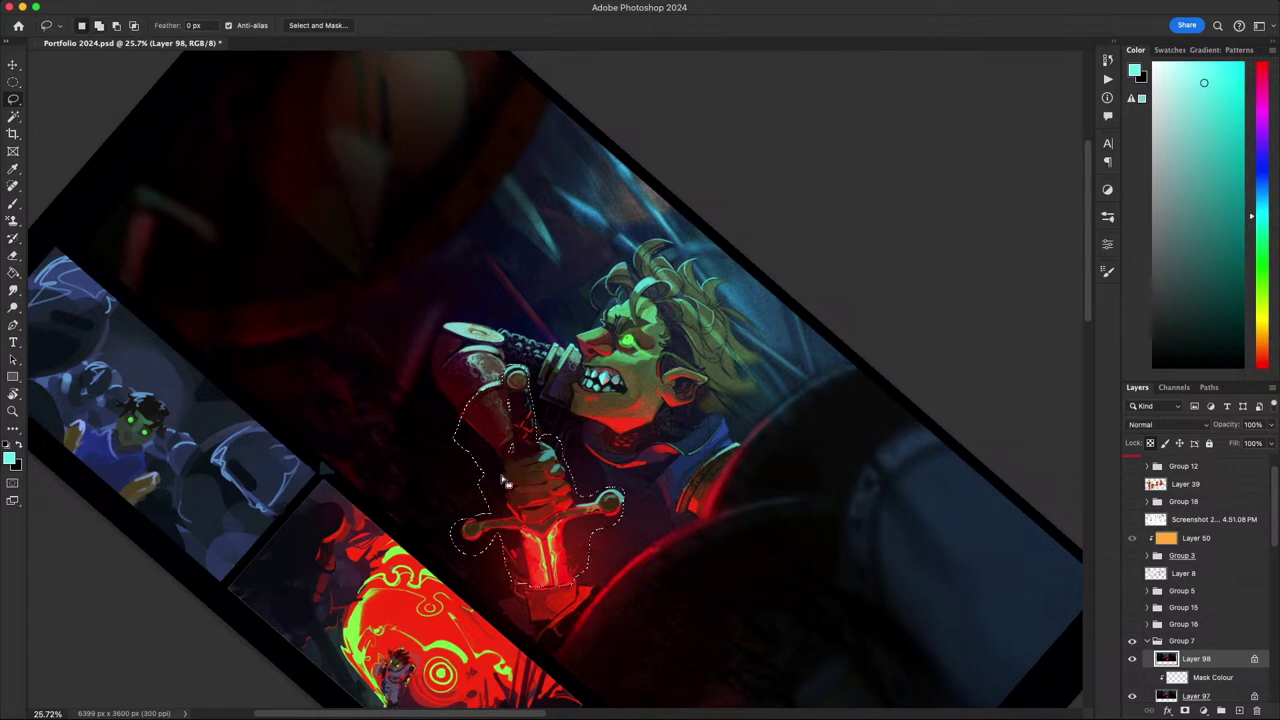
{"action": "key", "text": "Escape"}
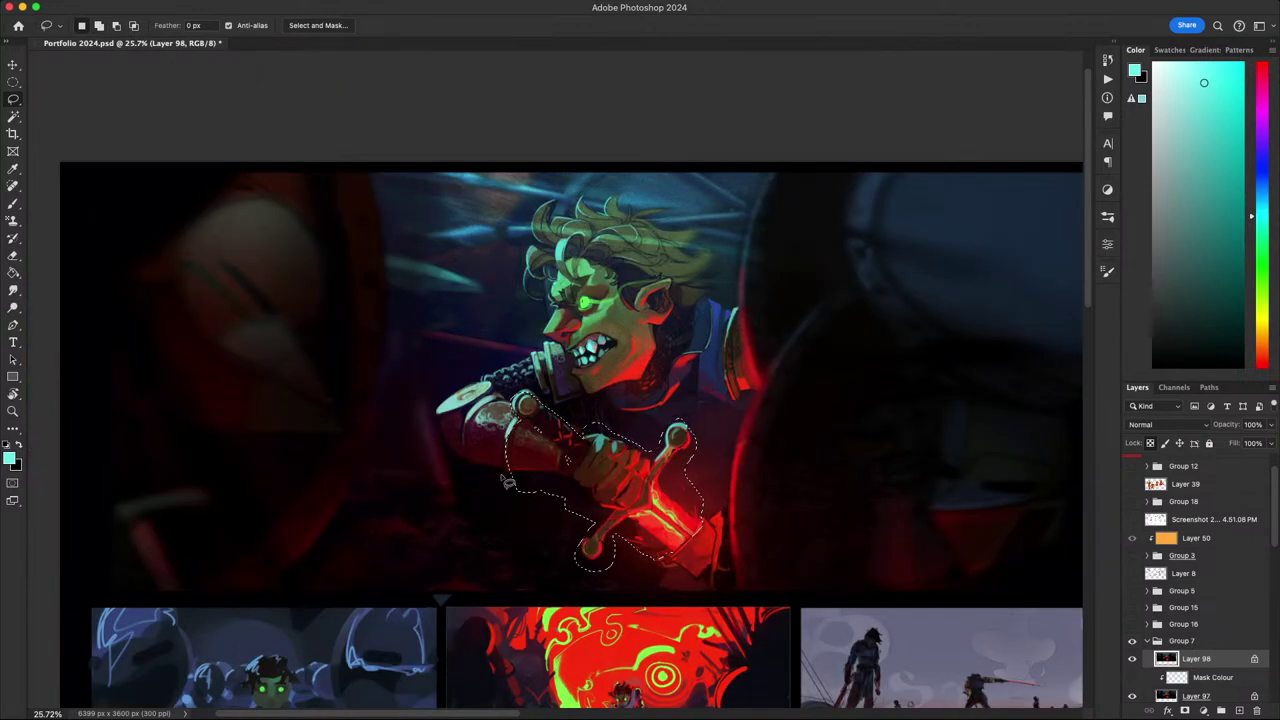
- Subtract the dark background areas around the arm and sword from the selection with the Magic Wand, undoing the last subtraction
{"action": "key", "text": "w"}
{"action": "left_click", "coordinate": [566, 487], "text": "alt"}
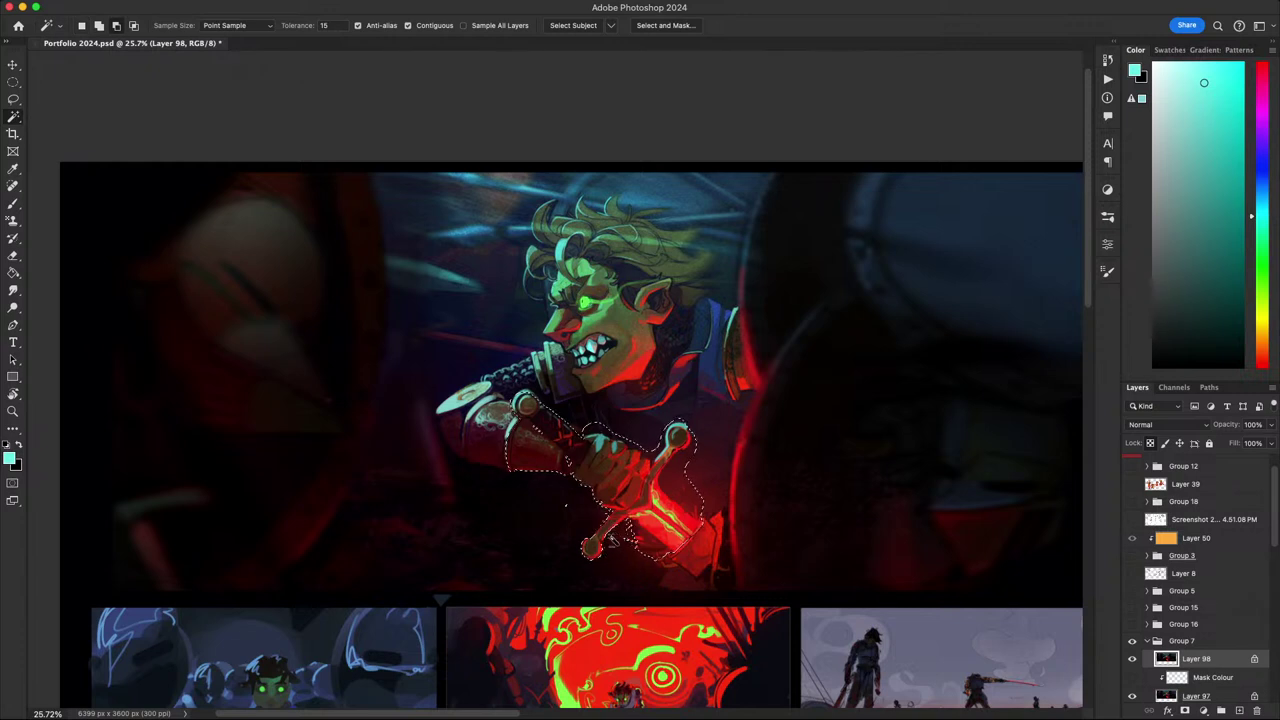
{"action": "left_click", "coordinate": [633, 540], "text": "alt"}
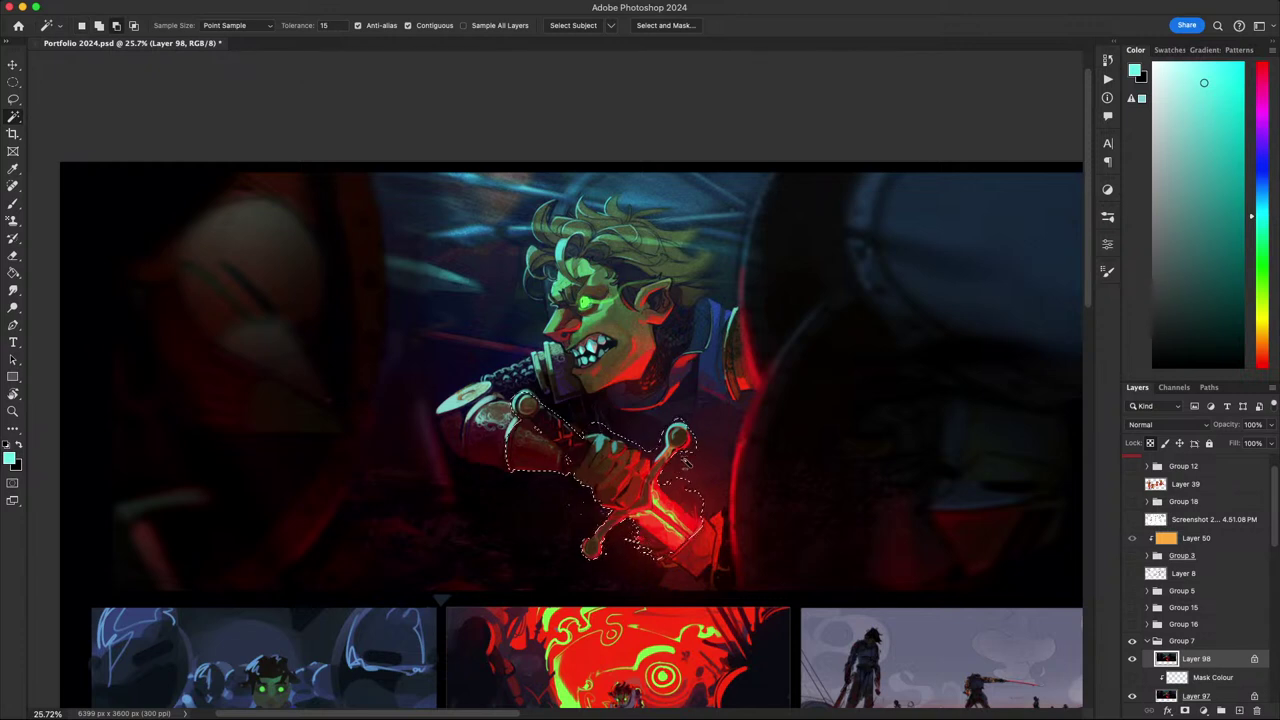
{"action": "left_click", "coordinate": [686, 463], "text": "alt"}
{"action": "left_click", "coordinate": [683, 496], "text": "alt"}
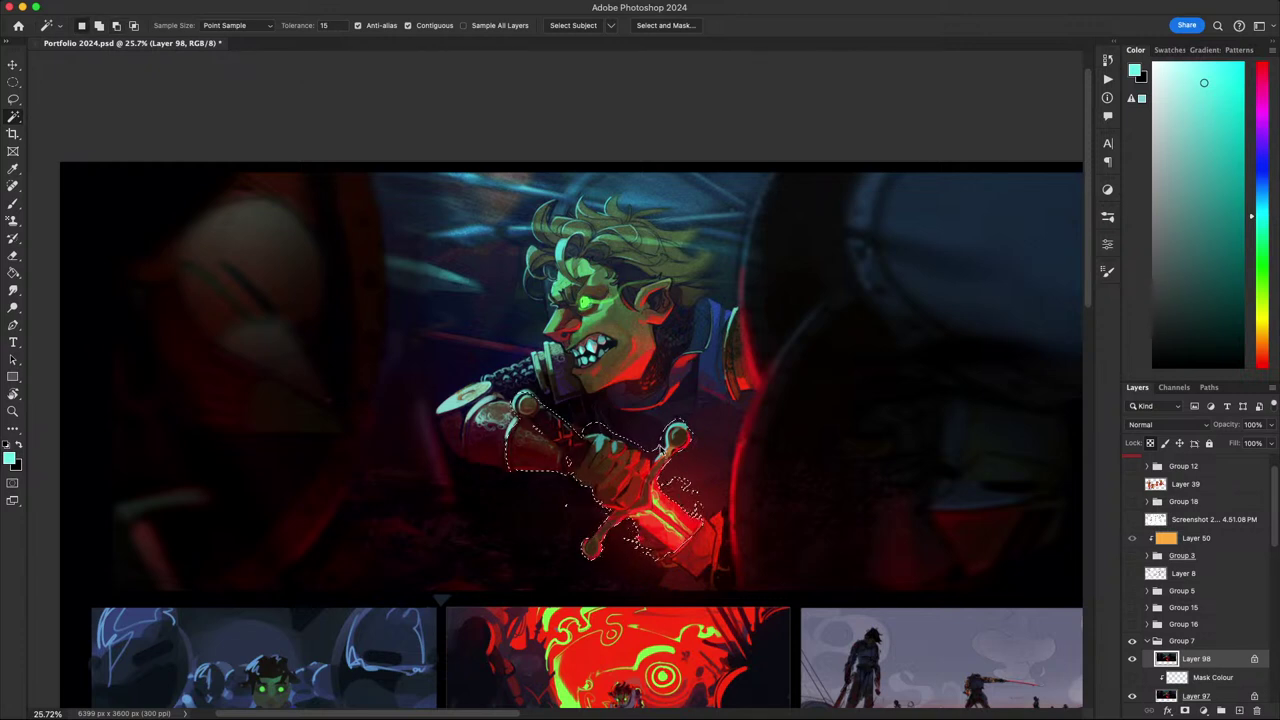
{"action": "left_click", "coordinate": [622, 437], "text": "alt"}
{"action": "left_click", "coordinate": [570, 432], "text": "alt"}
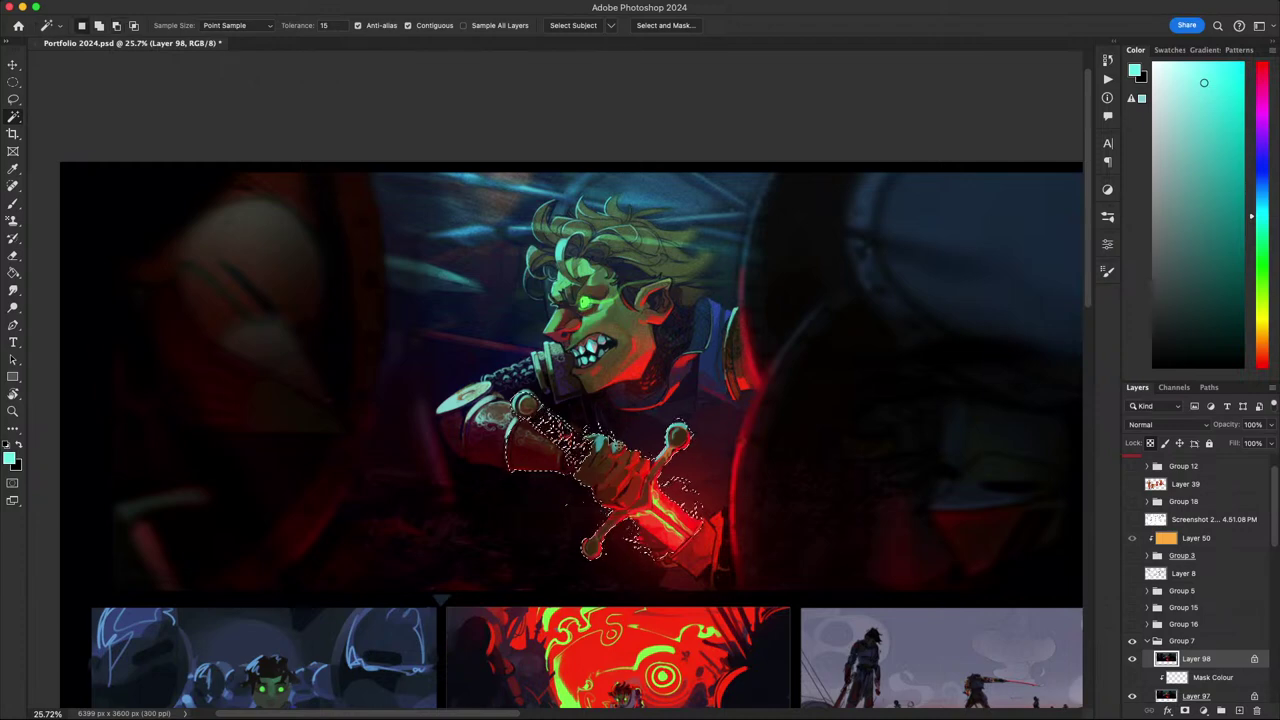
{"action": "key", "text": "super+z"}
- Copy the selected forearm, hand and sword to a new layer
{"action": "left_click_drag", "start_coordinate": [681, 429], "coordinate": [673, 433]}
{"action": "key", "text": "r"}
{"action": "mouse_move", "coordinate": [558, 508]}
{"action": "left_mouse_down"}
{"action": "mouse_move", "coordinate": [550, 448]}
{"action": "mouse_move", "coordinate": [411, 368]}
{"action": "left_mouse_up"}
{"action": "key", "text": "l"}
{"action": "key", "text": "Escape"}
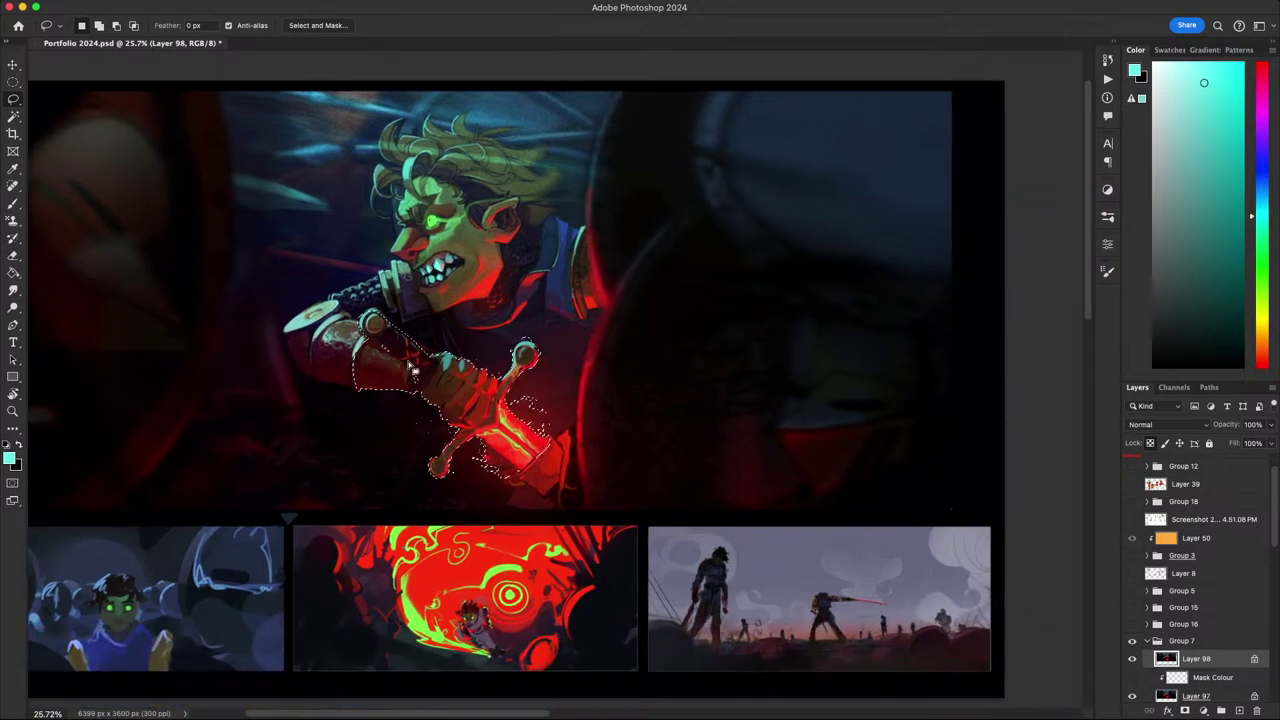
{"action": "left_click_drag", "start_coordinate": [548, 437], "coordinate": [556, 445]}
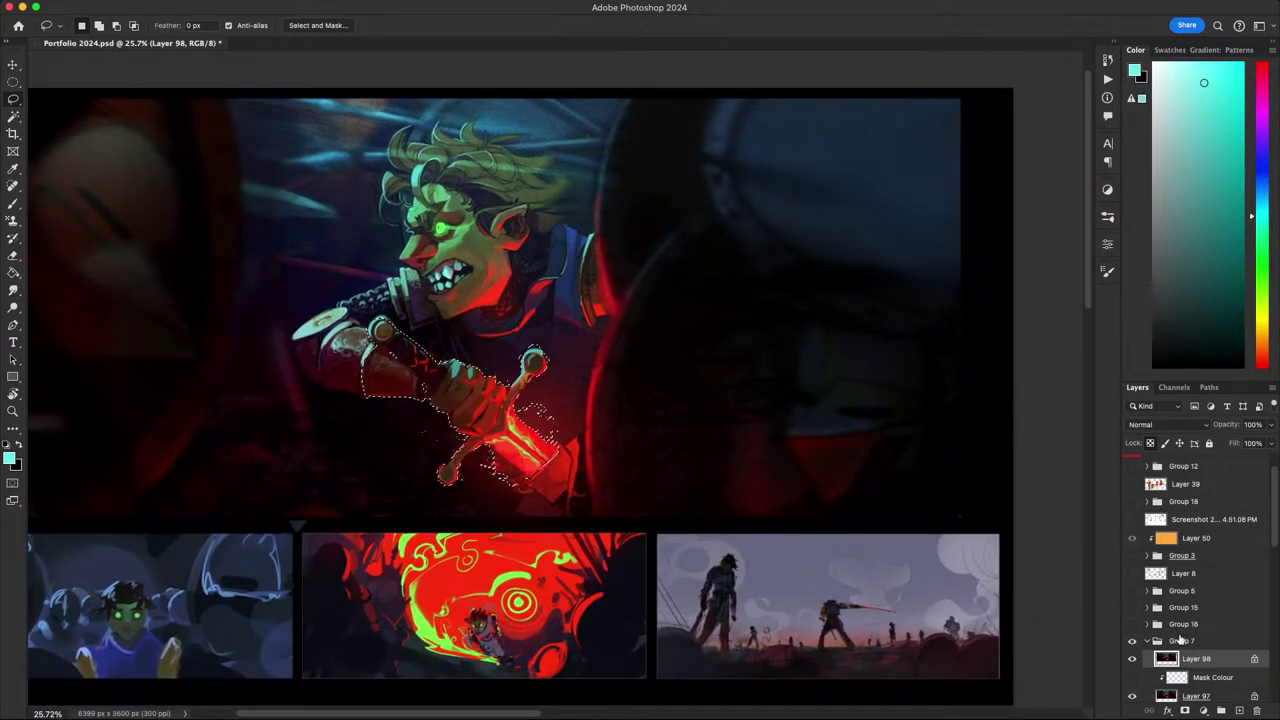
{"action": "right_click", "coordinate": [482, 440]}
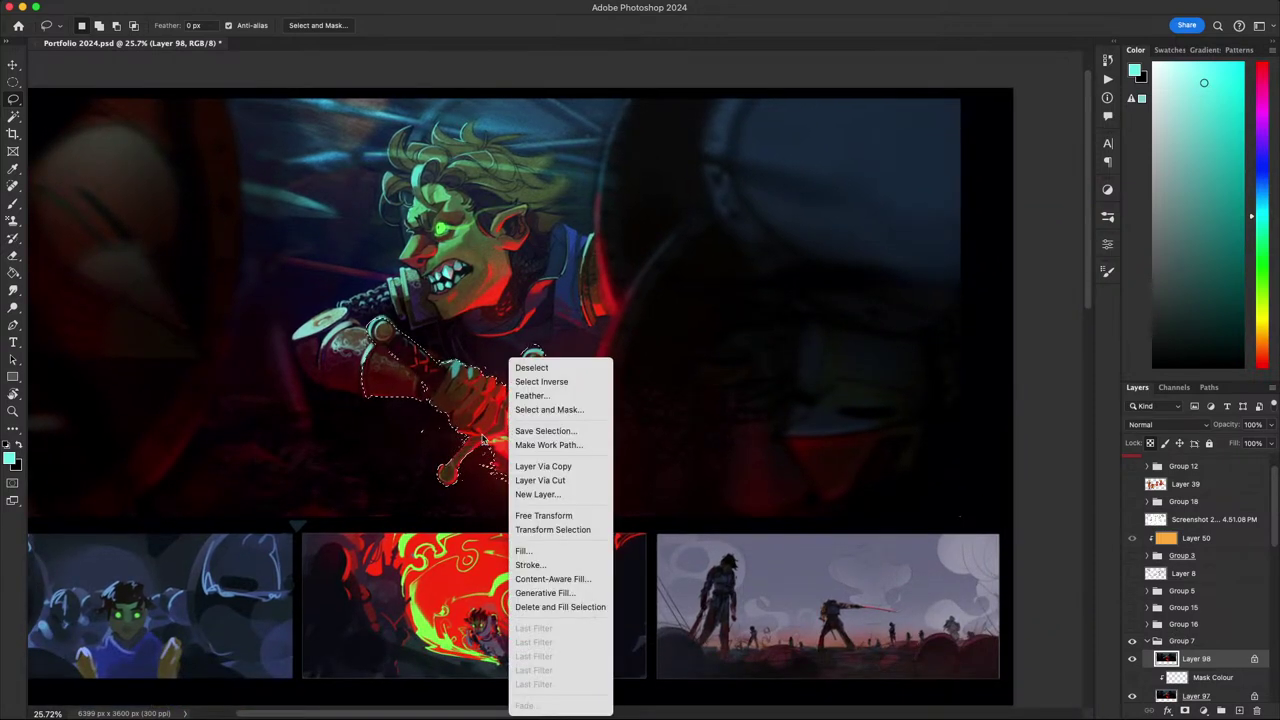
{"action": "left_click", "coordinate": [582, 466]}
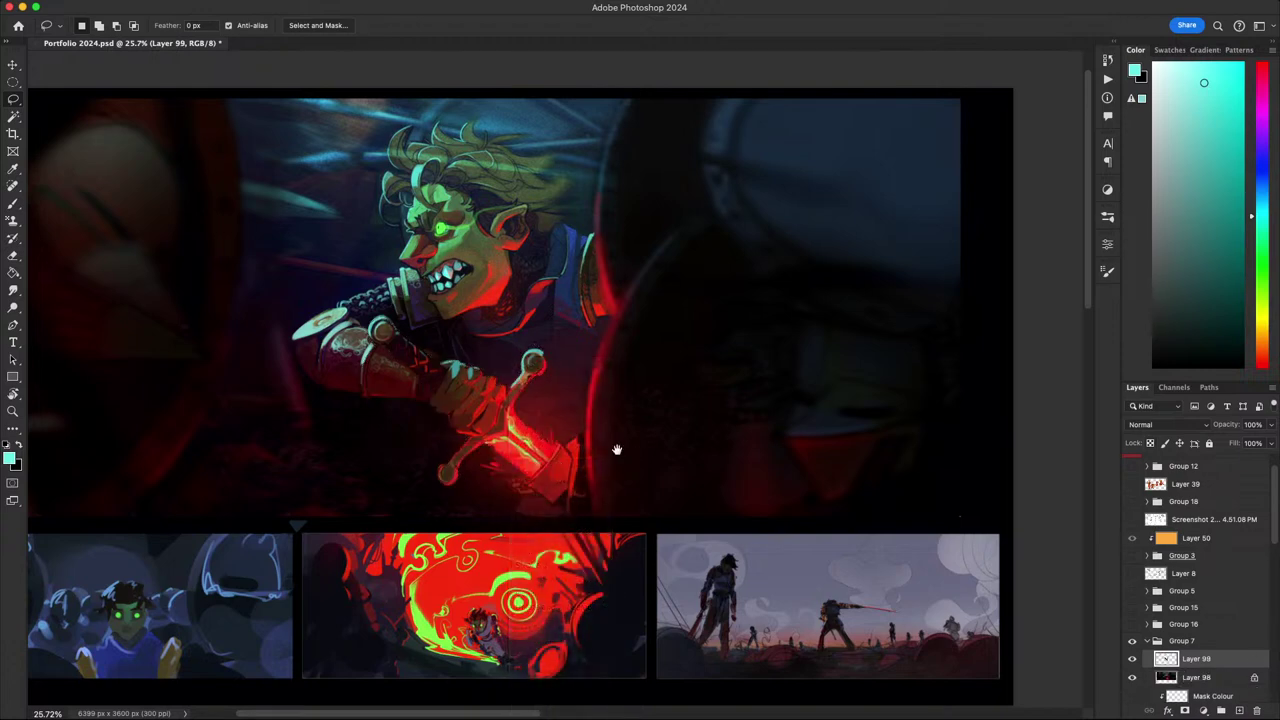
- Apply a Motion Blur with an angle of -35° and a distance of 34 pixels to the arm and sword layer
{"action": "left_click_drag", "start_coordinate": [616, 449], "coordinate": [663, 491]}
{"action": "left_click", "coordinate": [338, 8]}
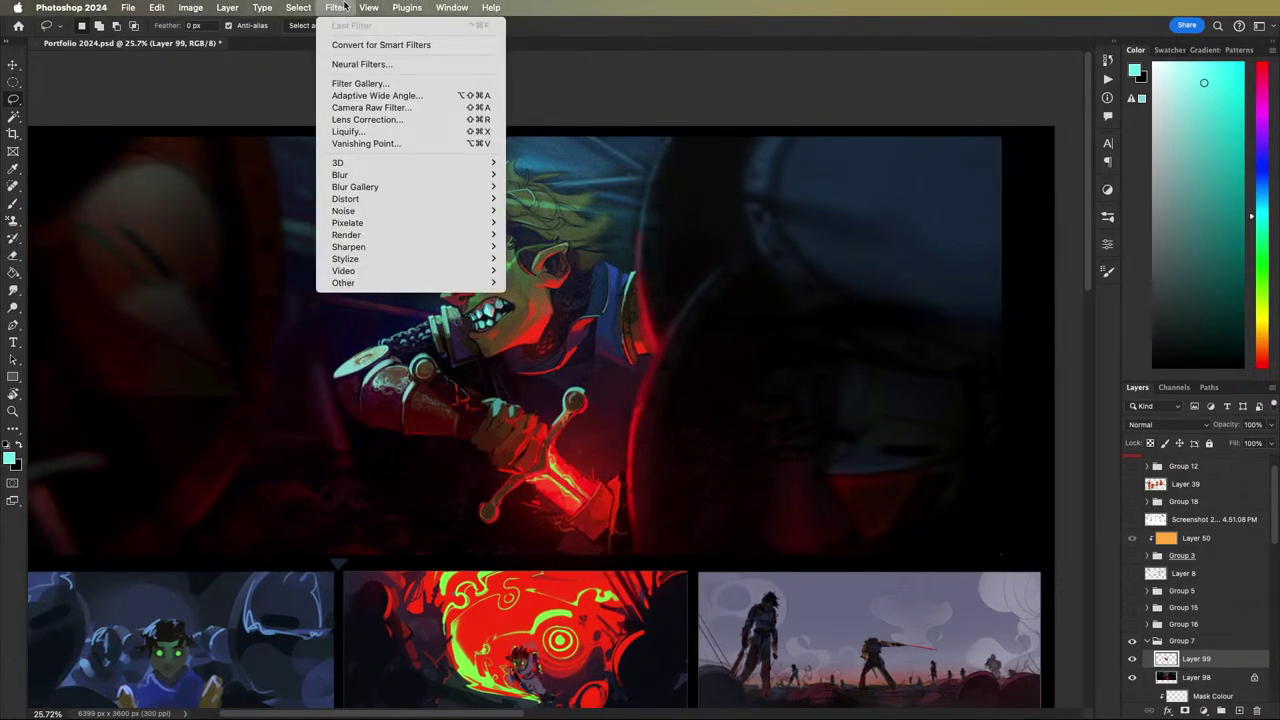
{"action": "mouse_move", "coordinate": [400, 176]}
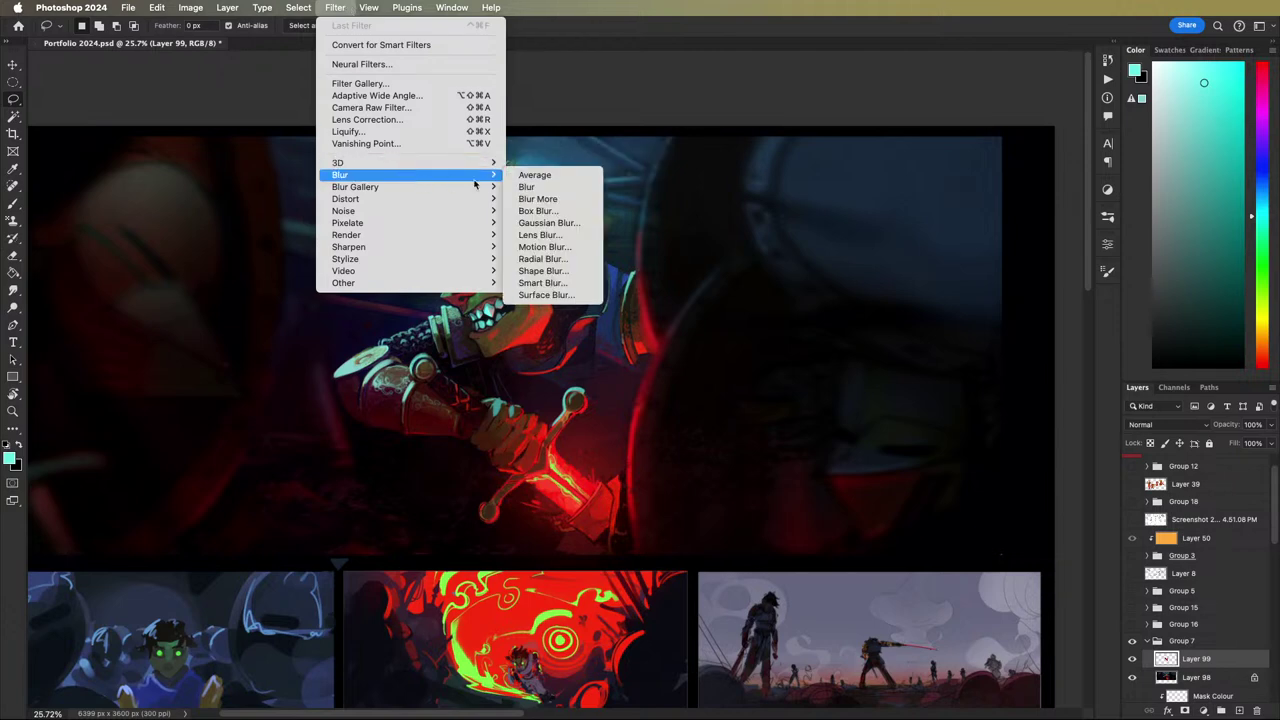
{"action": "left_click", "coordinate": [559, 249]}
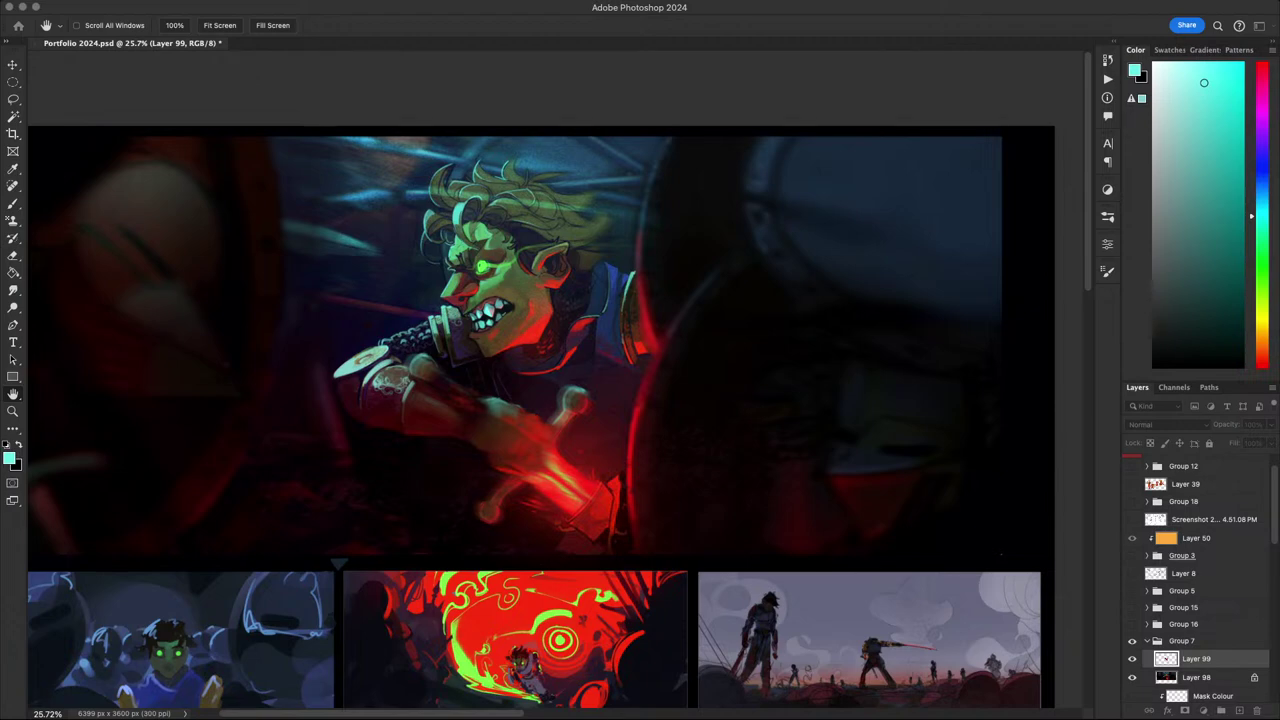
{"action": "left_click_drag", "start_coordinate": [796, 320], "coordinate": [831, 101]}
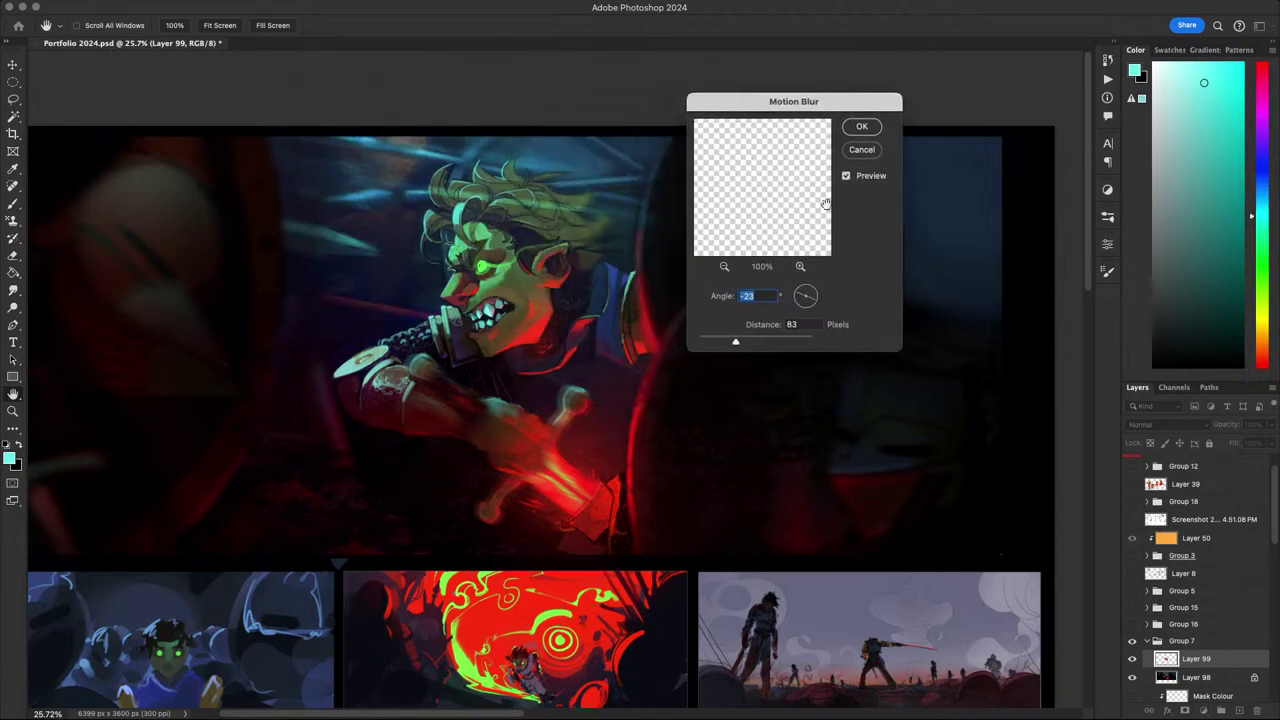
{"action": "left_click_drag", "start_coordinate": [804, 296], "coordinate": [800, 296]}
{"action": "left_click_drag", "start_coordinate": [733, 341], "coordinate": [701, 341]}
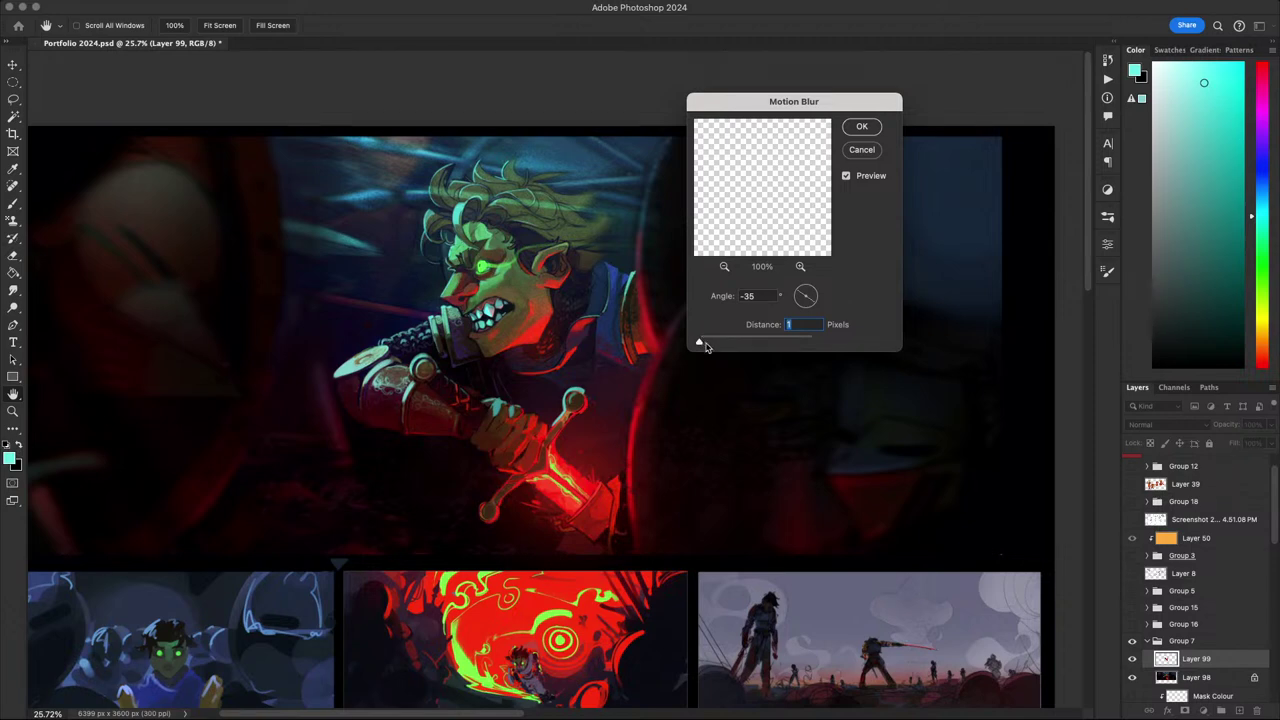
{"action": "left_click_drag", "start_coordinate": [698, 342], "coordinate": [720, 344]}
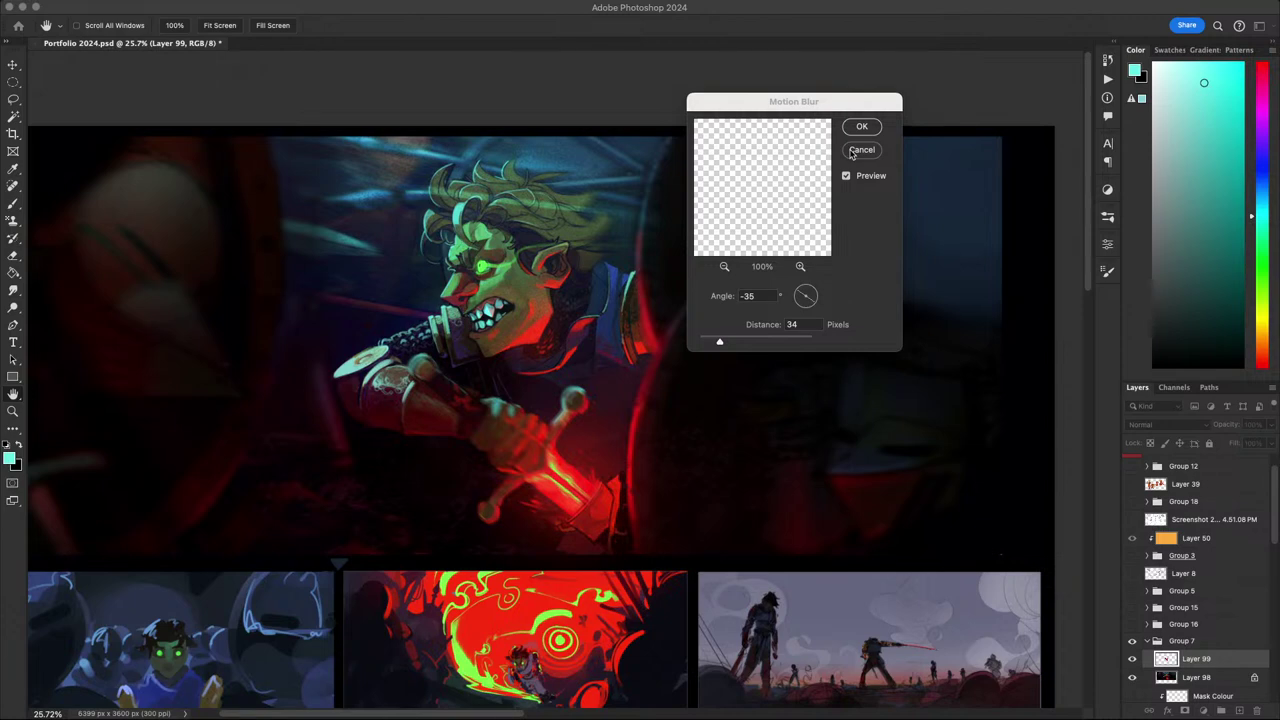
{"action": "left_click", "coordinate": [858, 127]}
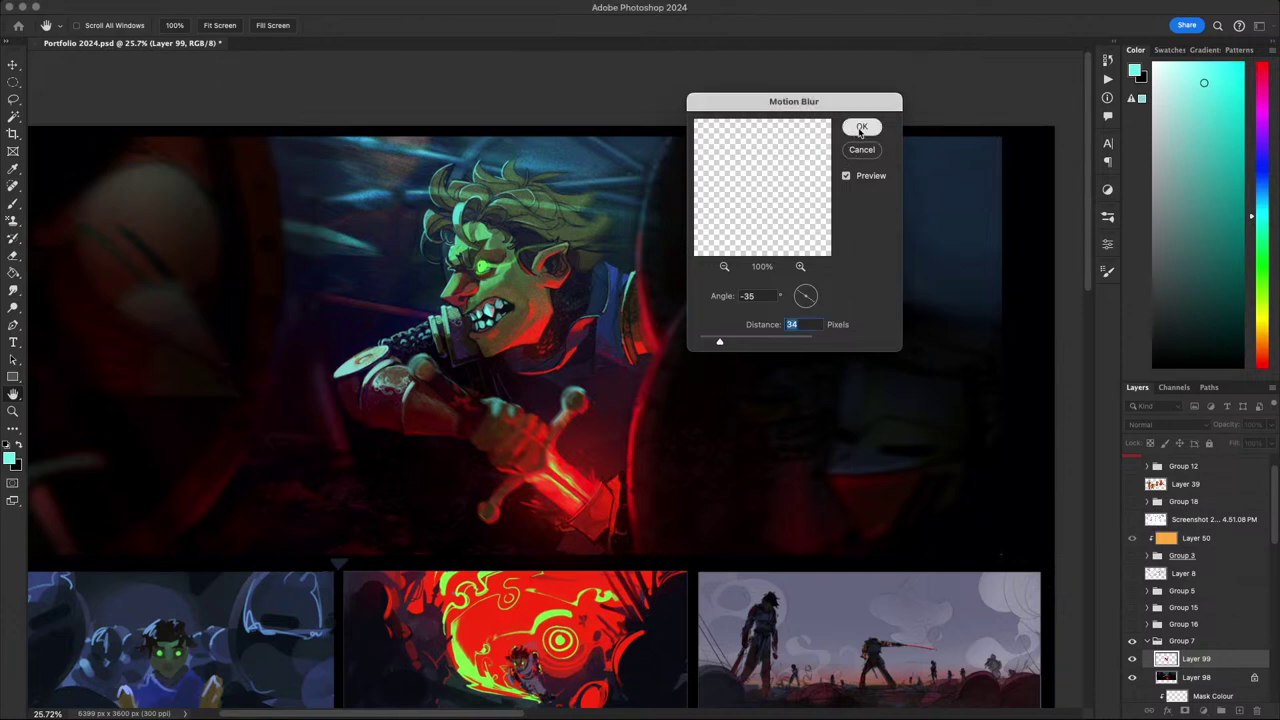
- Examine the blurred arm and sword within the whole painting at several magnifications, with and without the interface
{"action": "left_click_drag", "start_coordinate": [594, 385], "coordinate": [640, 361]}
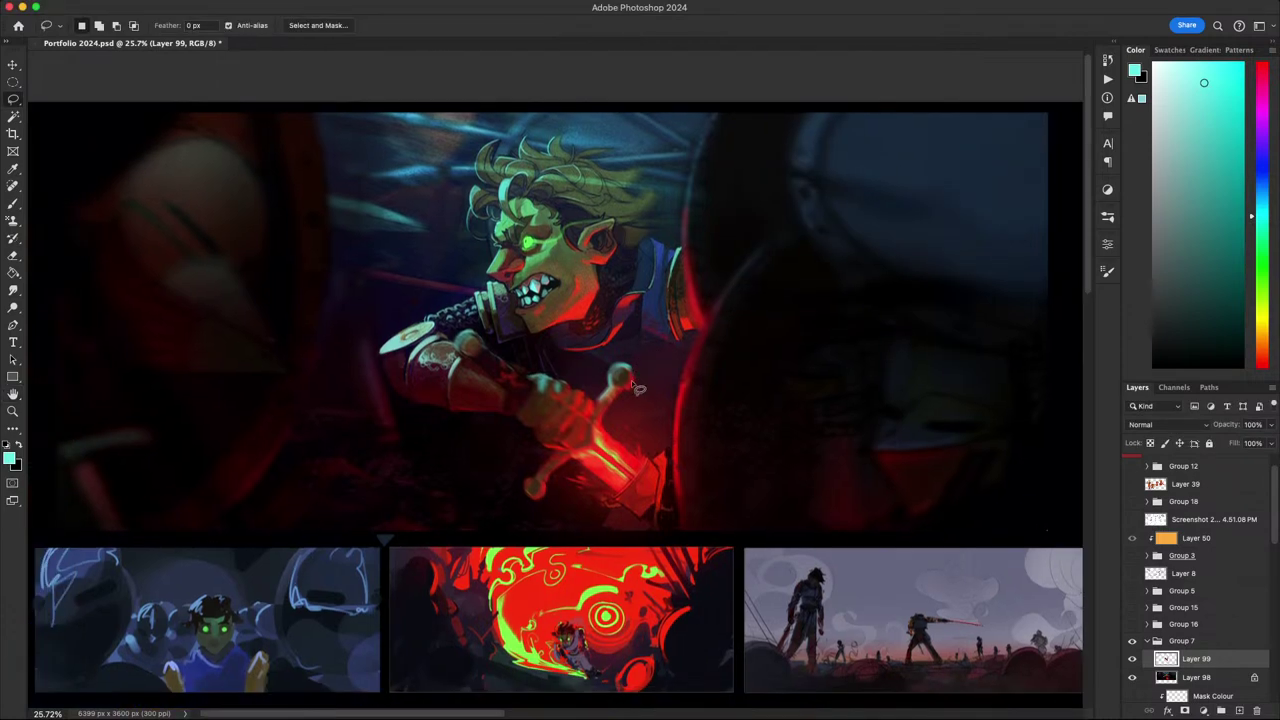
{"action": "key", "text": "e"}
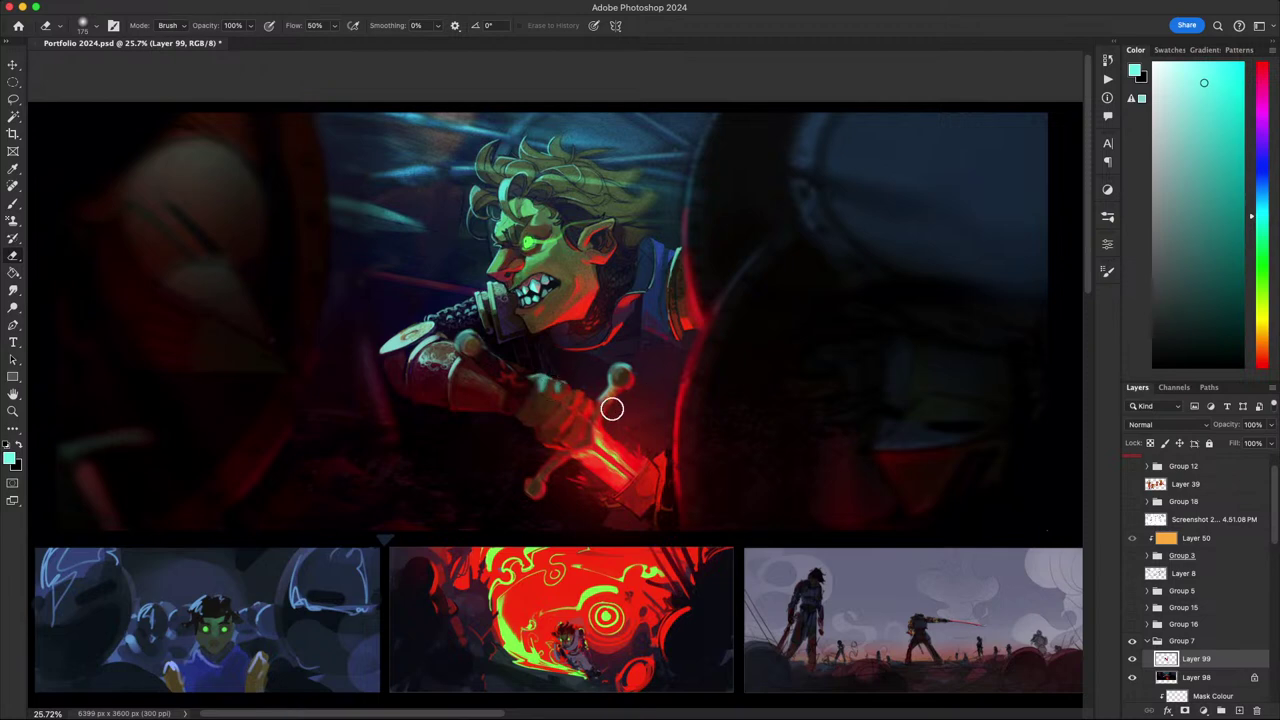
{"action": "left_click_drag", "start_coordinate": [620, 422], "coordinate": [666, 362]}
{"action": "scroll", "coordinate": [666, 362], "scroll_direction": "down", "scroll_amount": 6}
{"action": "scroll", "coordinate": [666, 362], "scroll_direction": "up", "scroll_amount": 5}
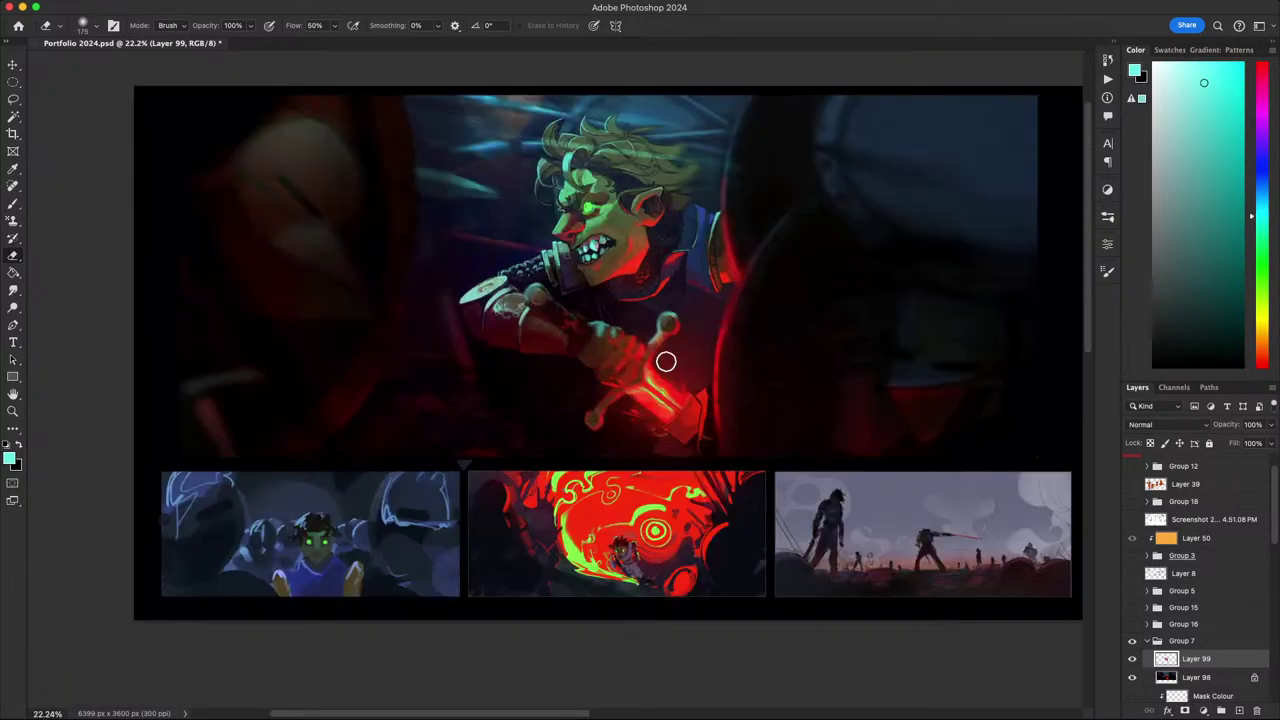
{"action": "scroll", "coordinate": [663, 380], "scroll_direction": "down", "scroll_amount": 4}
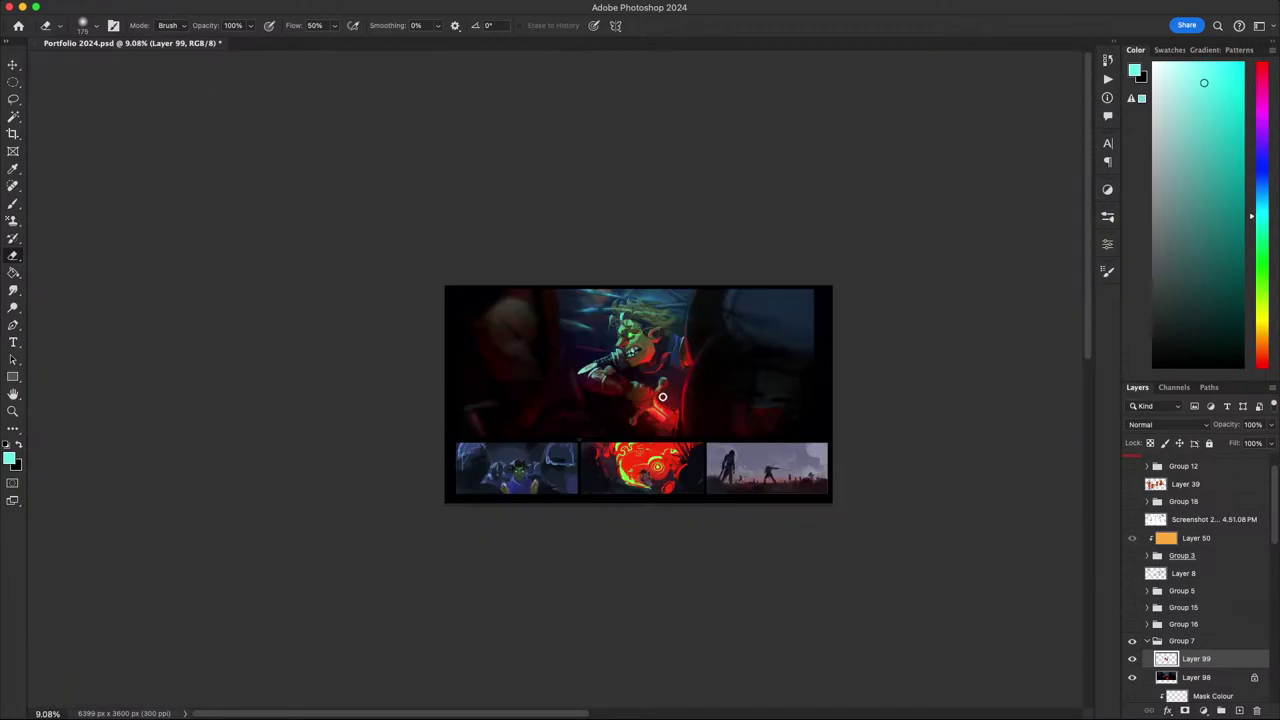
{"action": "scroll", "coordinate": [662, 397], "scroll_direction": "up", "scroll_amount": 4}
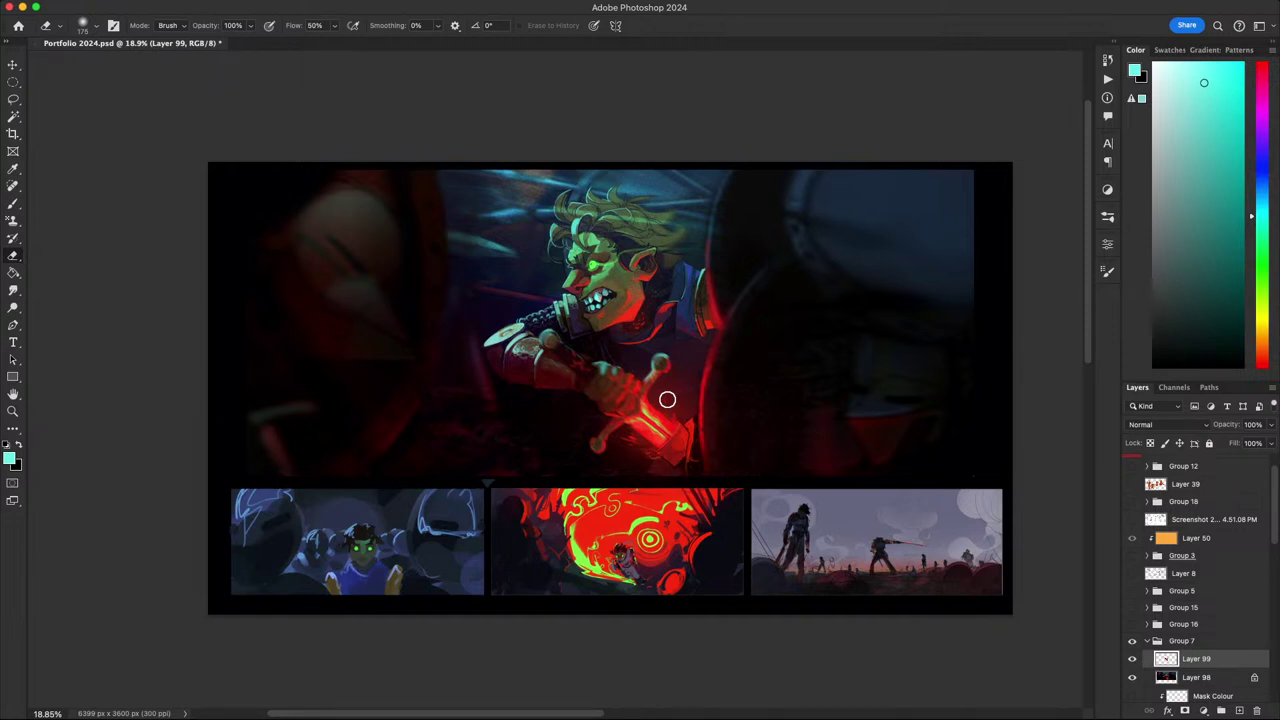
{"action": "key", "text": "Tab"}
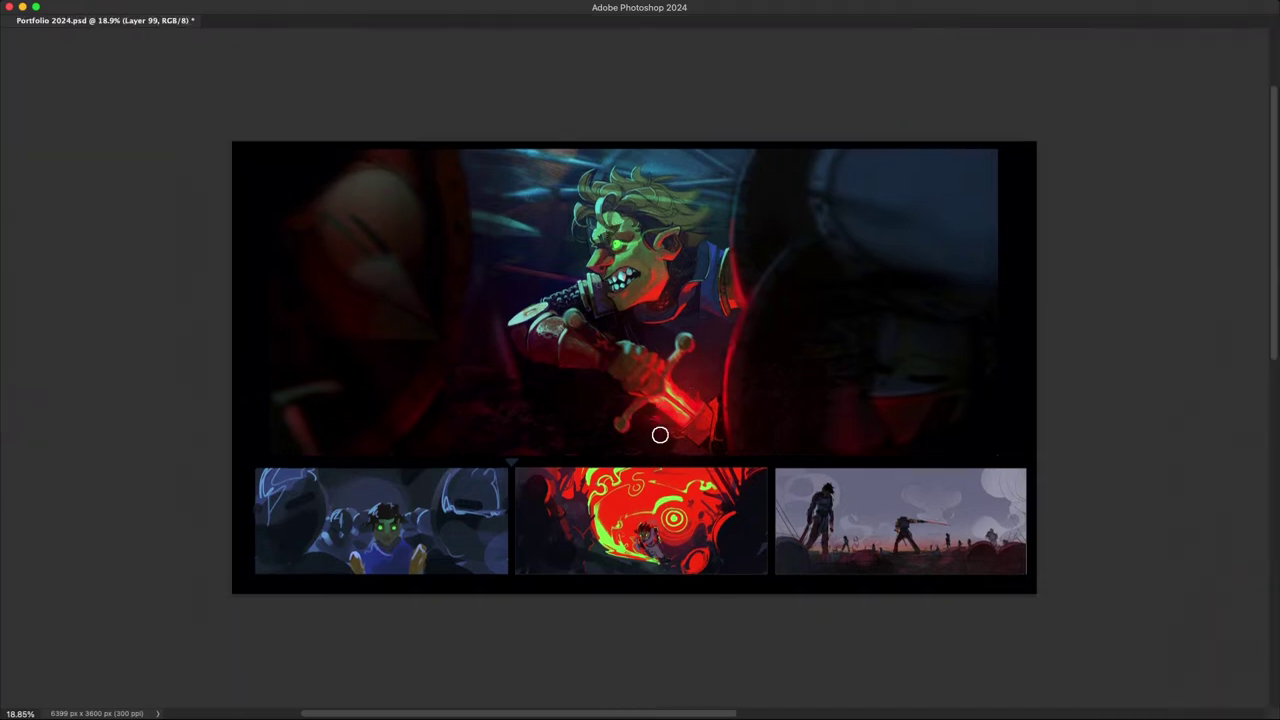
{"action": "scroll", "coordinate": [660, 430], "scroll_direction": "up", "scroll_amount": 2}
{"action": "left_click_drag", "start_coordinate": [660, 408], "coordinate": [657, 412]}
{"action": "scroll", "coordinate": [660, 384], "scroll_direction": "up", "scroll_amount": 1}
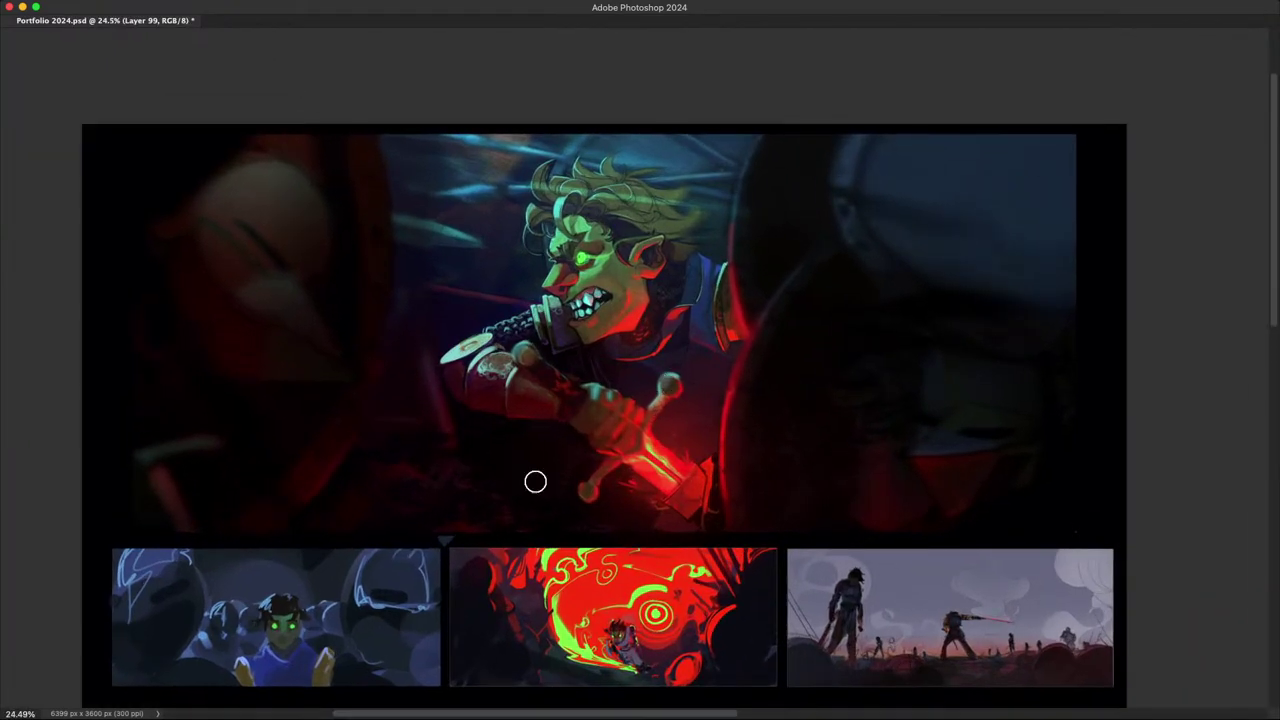
{"action": "scroll", "coordinate": [688, 403], "scroll_direction": "down", "scroll_amount": 8}
{"action": "scroll", "coordinate": [688, 403], "scroll_direction": "up", "scroll_amount": 9}
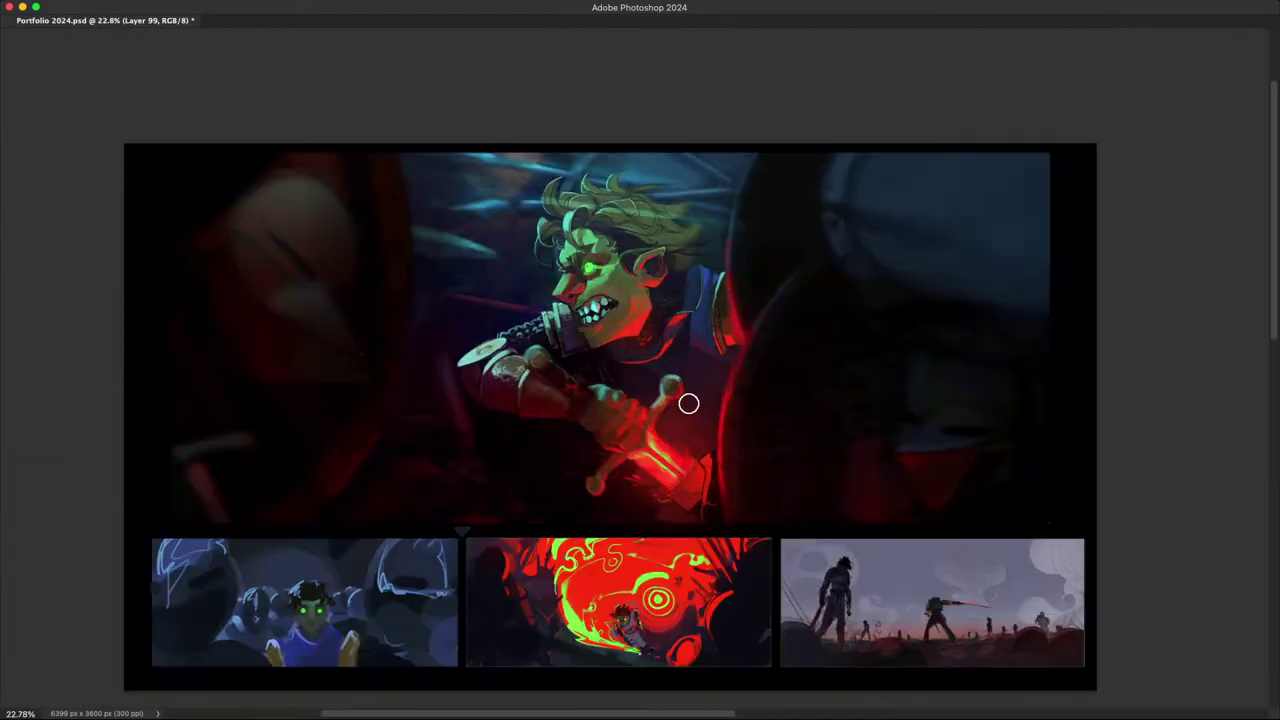
{"action": "scroll", "coordinate": [519, 360], "scroll_direction": "down", "scroll_amount": 2}
{"action": "scroll", "coordinate": [539, 356], "scroll_direction": "down", "scroll_amount": 3}
{"action": "scroll", "coordinate": [537, 354], "scroll_direction": "up", "scroll_amount": 4}
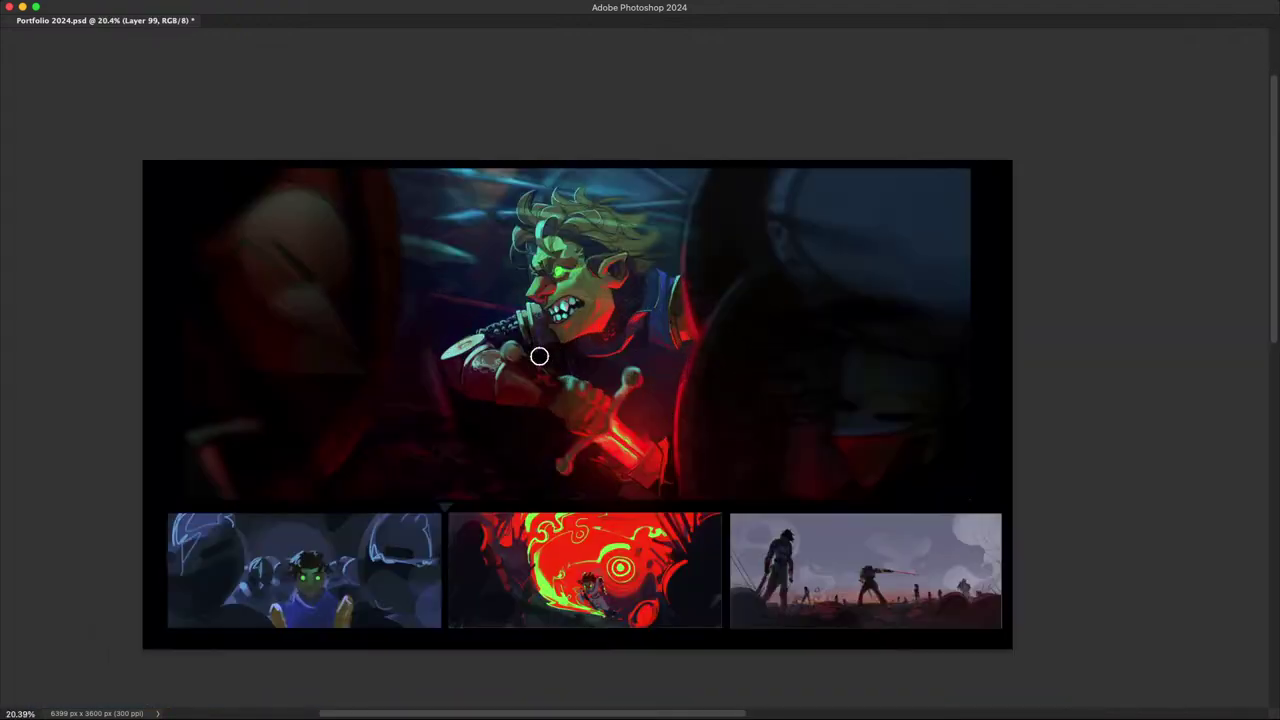
{"action": "scroll", "coordinate": [604, 337], "scroll_direction": "down", "scroll_amount": 3}
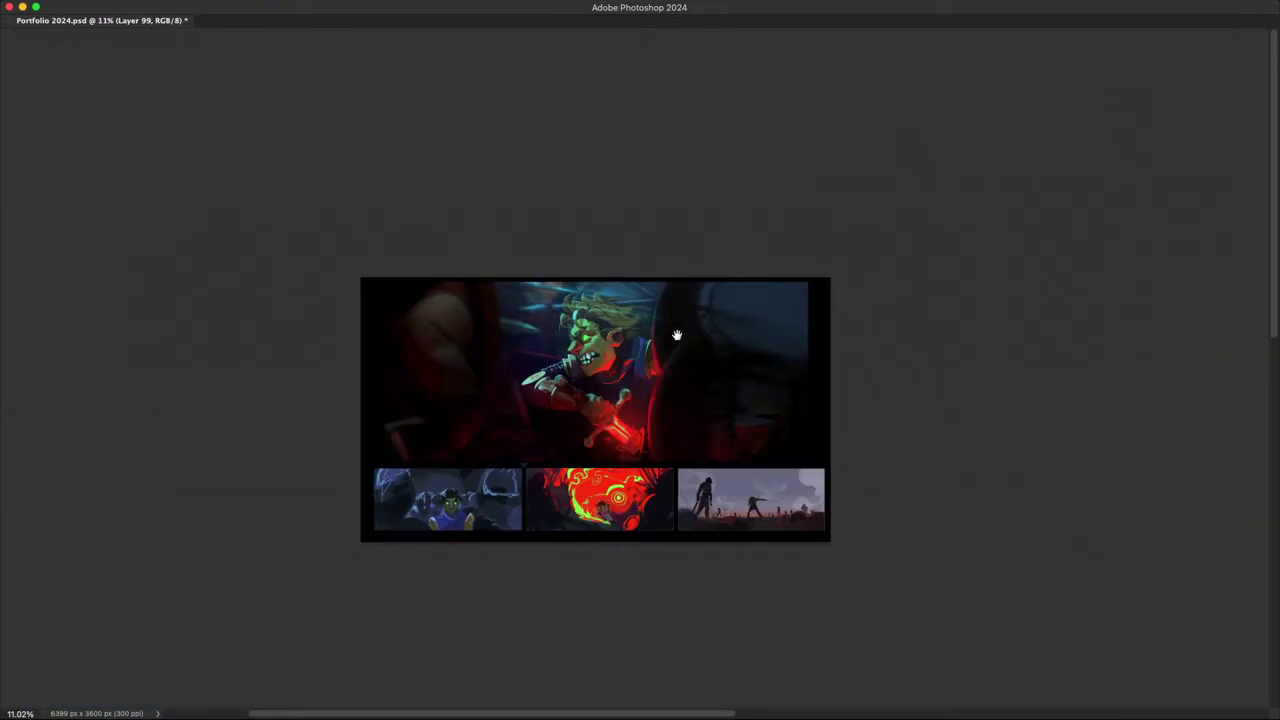
{"action": "left_click_drag", "start_coordinate": [677, 335], "coordinate": [663, 363]}
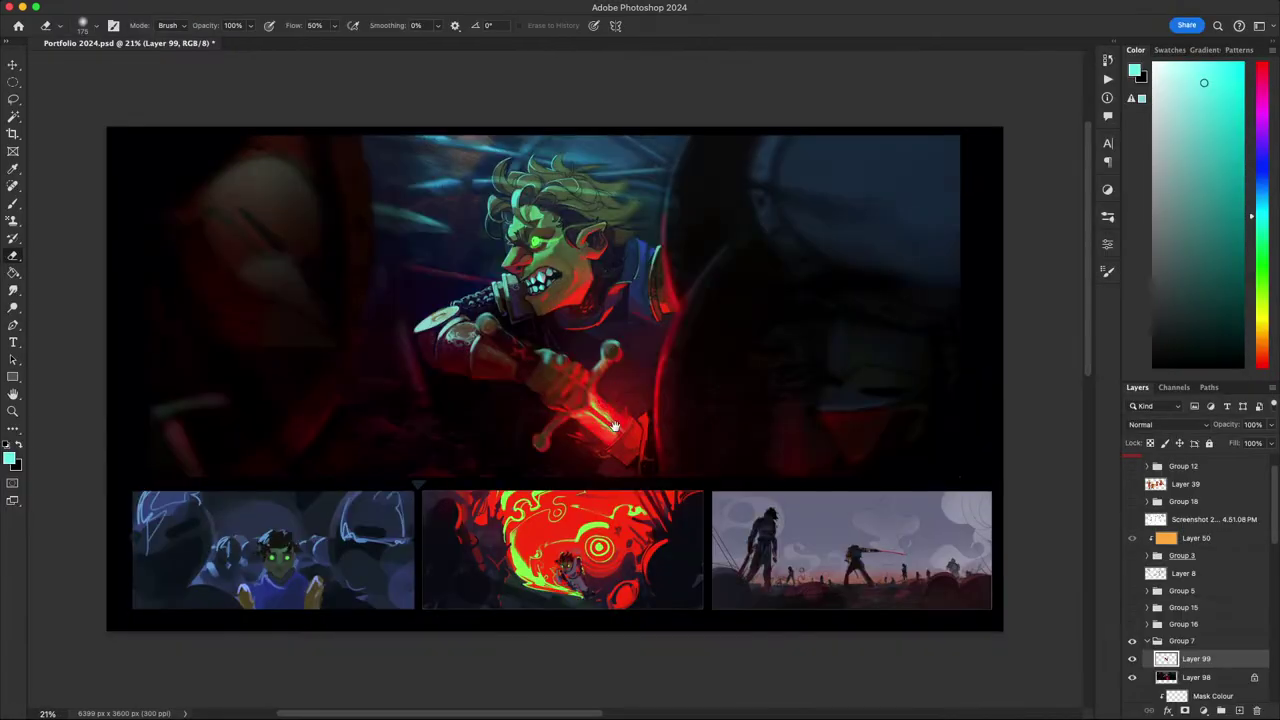
- Compare the painting with the motion-blurred layer hidden and shown, looking closely at the forearm, hand and sword
{"action": "scroll", "coordinate": [588, 456], "scroll_direction": "up", "scroll_amount": 2}
{"action": "scroll", "coordinate": [588, 456], "scroll_direction": "right", "scroll_amount": 2}
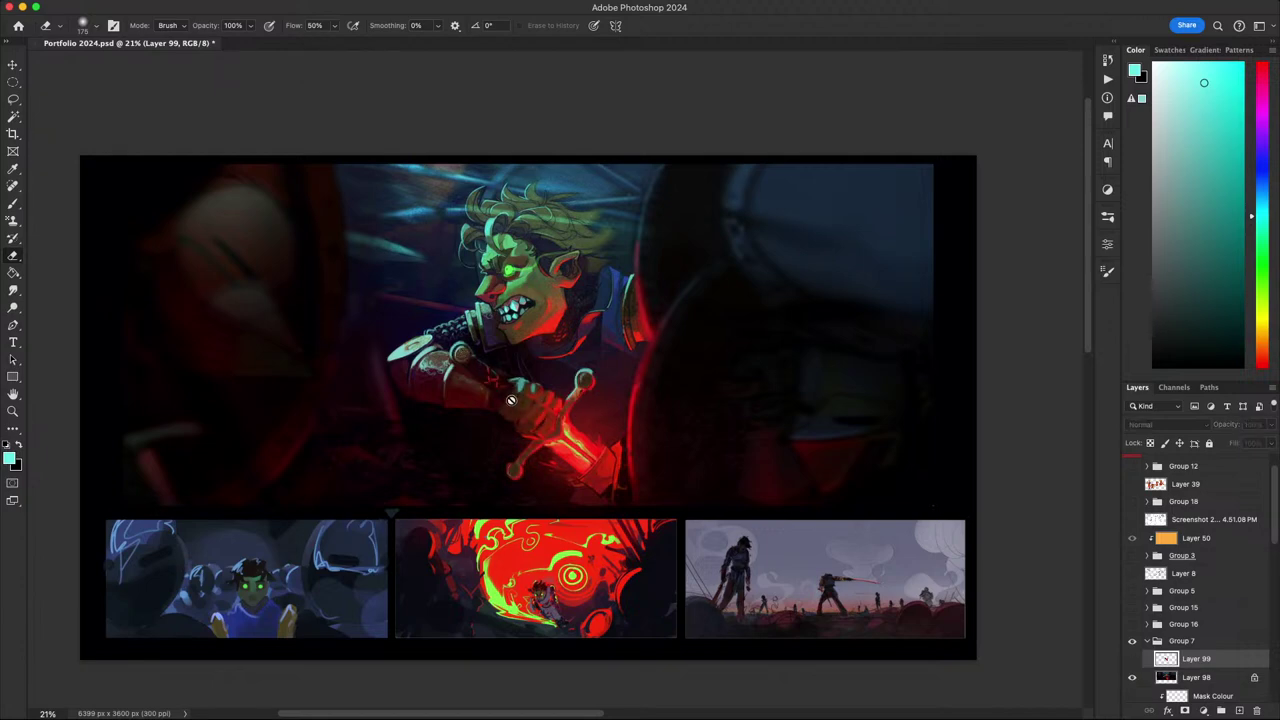
{"action": "scroll", "coordinate": [576, 437], "scroll_direction": "up", "scroll_amount": 2}
{"action": "scroll", "coordinate": [576, 437], "scroll_direction": "up", "scroll_amount": 1}
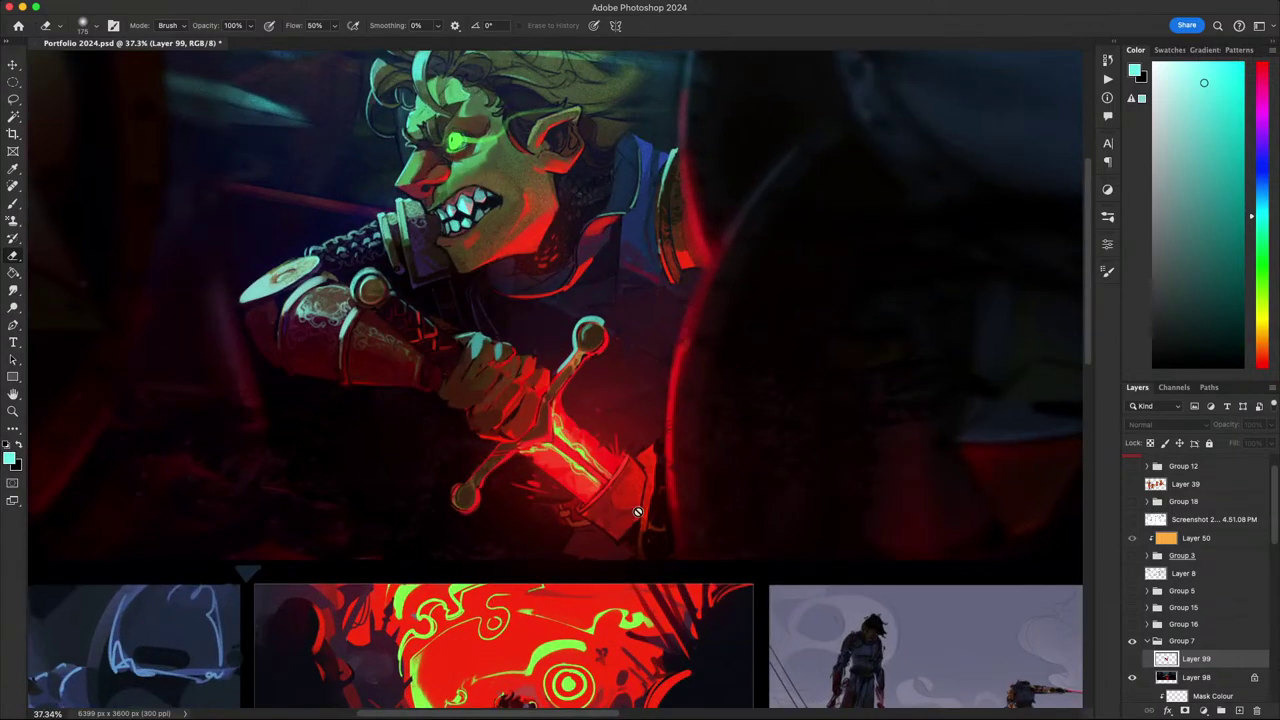
{"action": "scroll", "coordinate": [637, 512], "scroll_direction": "down", "scroll_amount": 3}
{"action": "scroll", "coordinate": [578, 467], "scroll_direction": "up", "scroll_amount": 1}
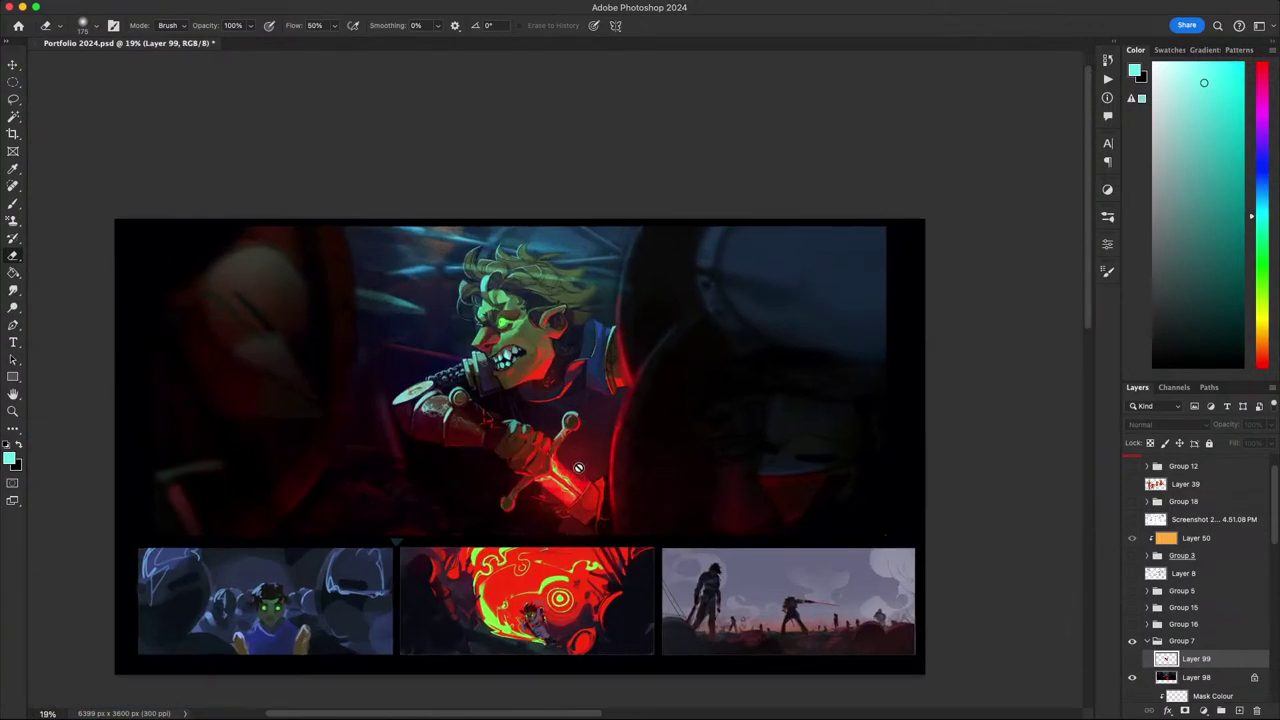
{"action": "scroll", "coordinate": [578, 467], "scroll_direction": "up", "scroll_amount": 1}
{"action": "key", "text": "v"}
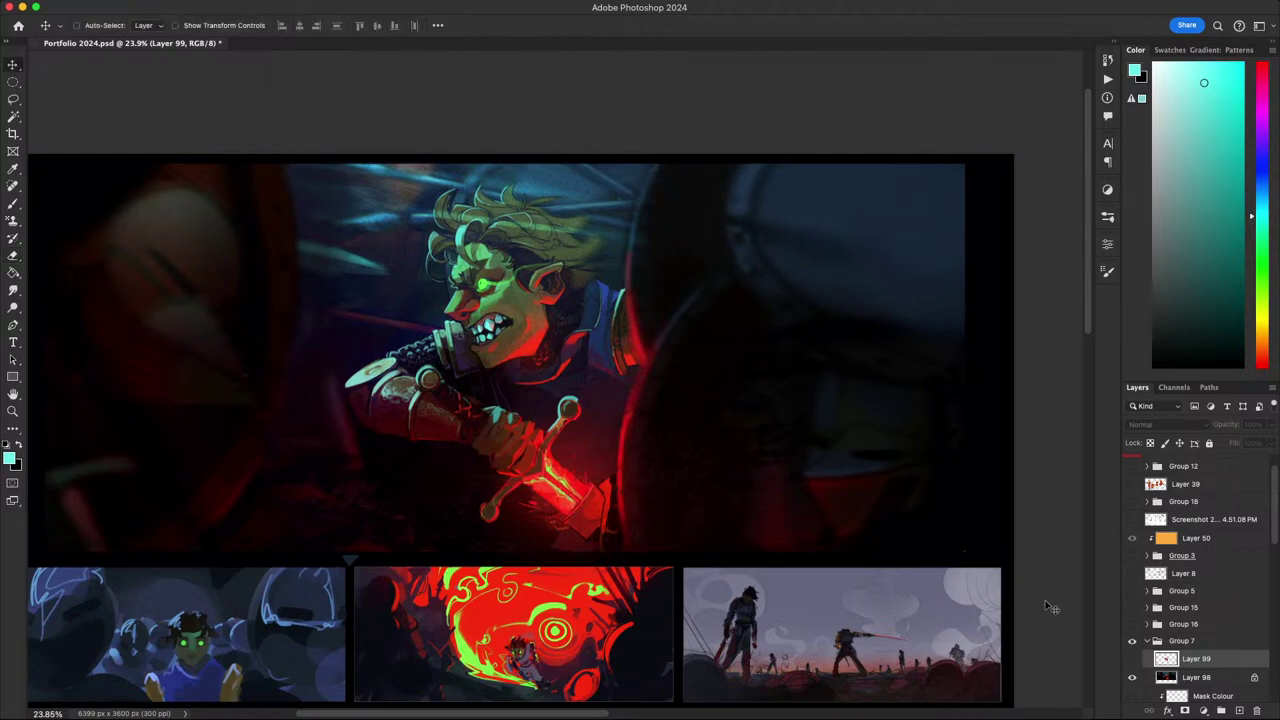
{"action": "left_click", "coordinate": [1133, 659]}
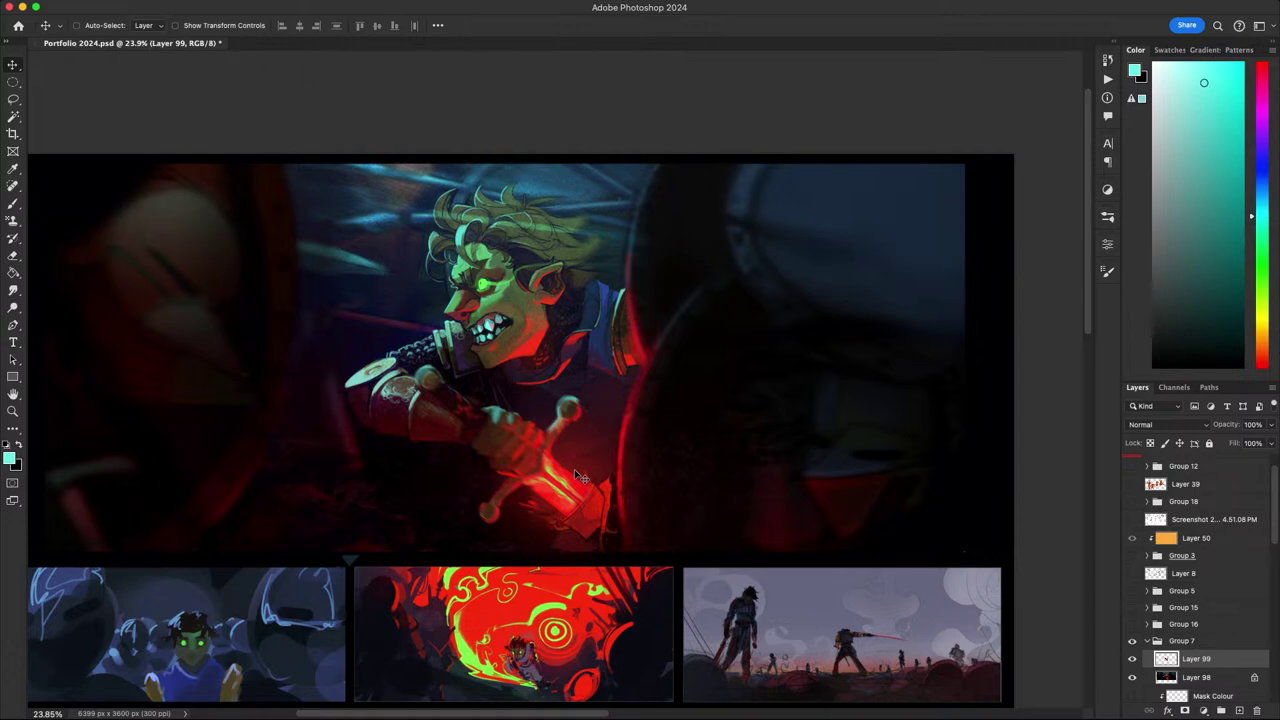
- Duplicate the motion-blurred arm and sword layer and give the copy a green colour label
{"action": "key", "text": "e"}
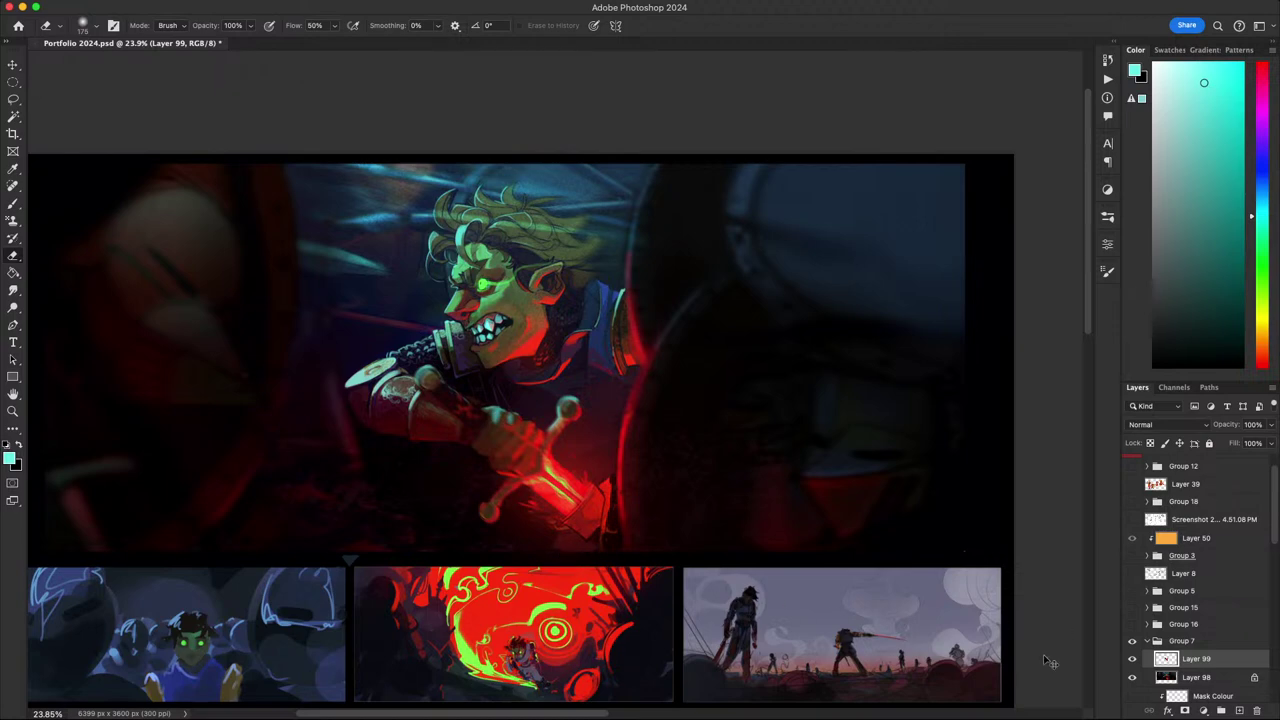
{"action": "key", "text": "alt+shift+super+n"}
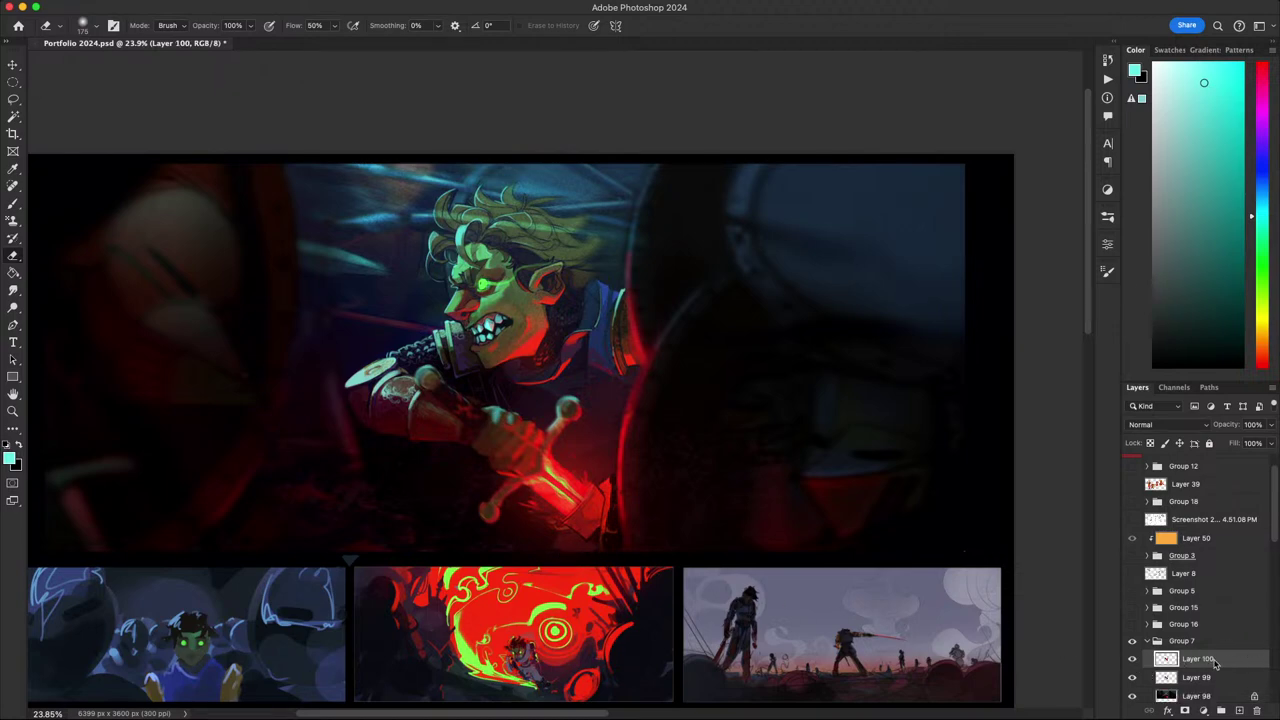
{"action": "right_click", "coordinate": [1215, 662]}
{"action": "left_click", "coordinate": [1234, 659]}
{"action": "right_click", "coordinate": [1200, 668]}
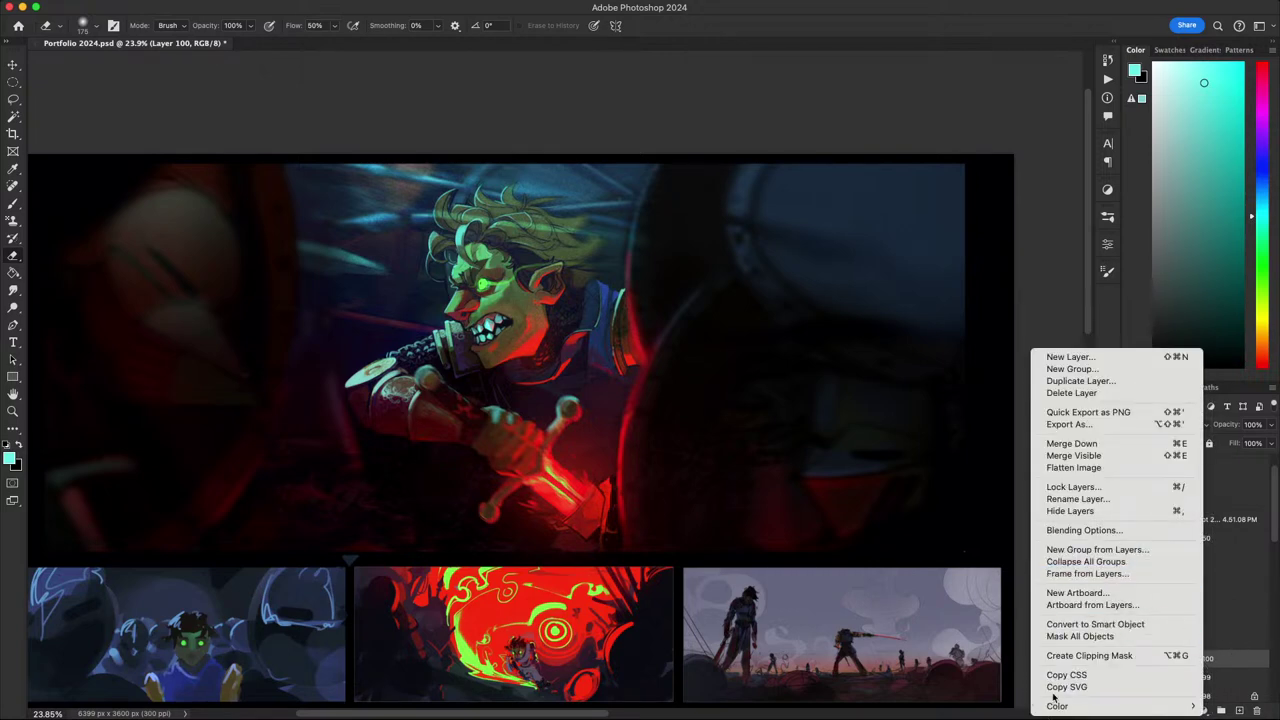
{"action": "mouse_move", "coordinate": [1057, 705]}
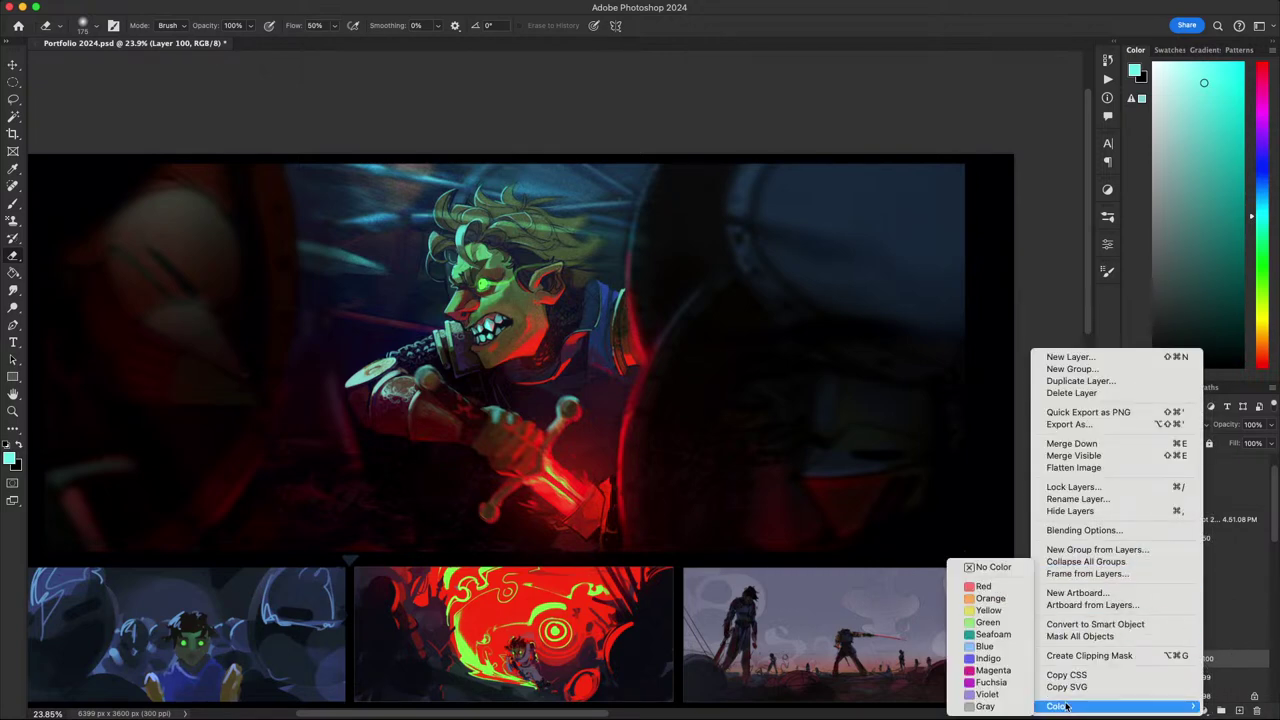
{"action": "left_click", "coordinate": [999, 622]}
- Change the duplicate layer's colour label to red and hide that layer
{"action": "scroll", "coordinate": [1164, 620], "scroll_direction": "up", "scroll_amount": 3}
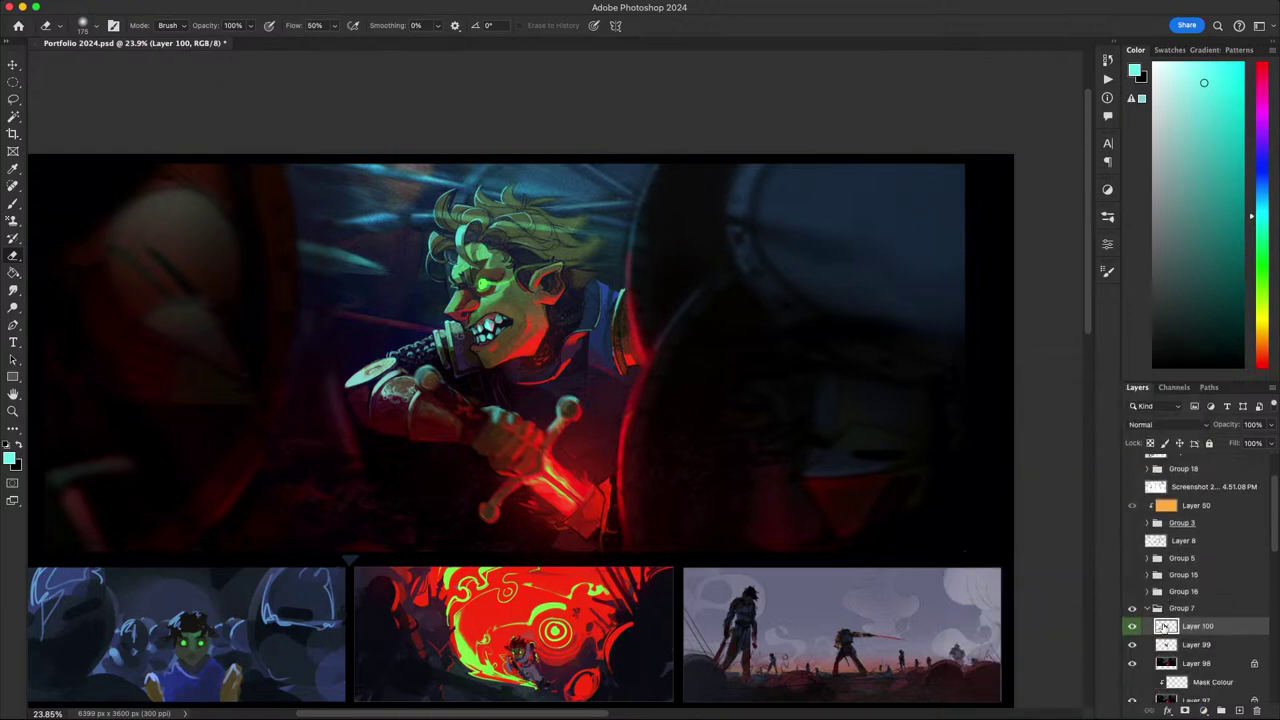
{"action": "right_click", "coordinate": [1219, 632]}
{"action": "mouse_move", "coordinate": [1120, 706]}
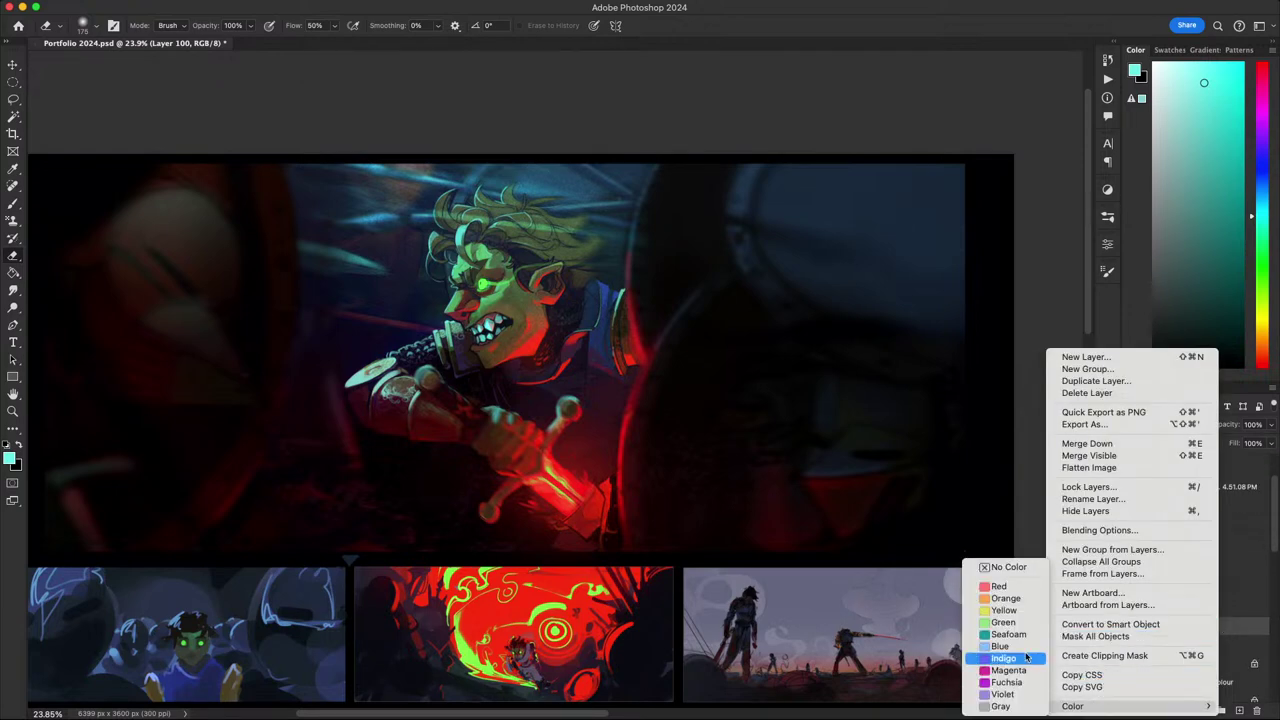
{"action": "left_click", "coordinate": [1029, 589]}
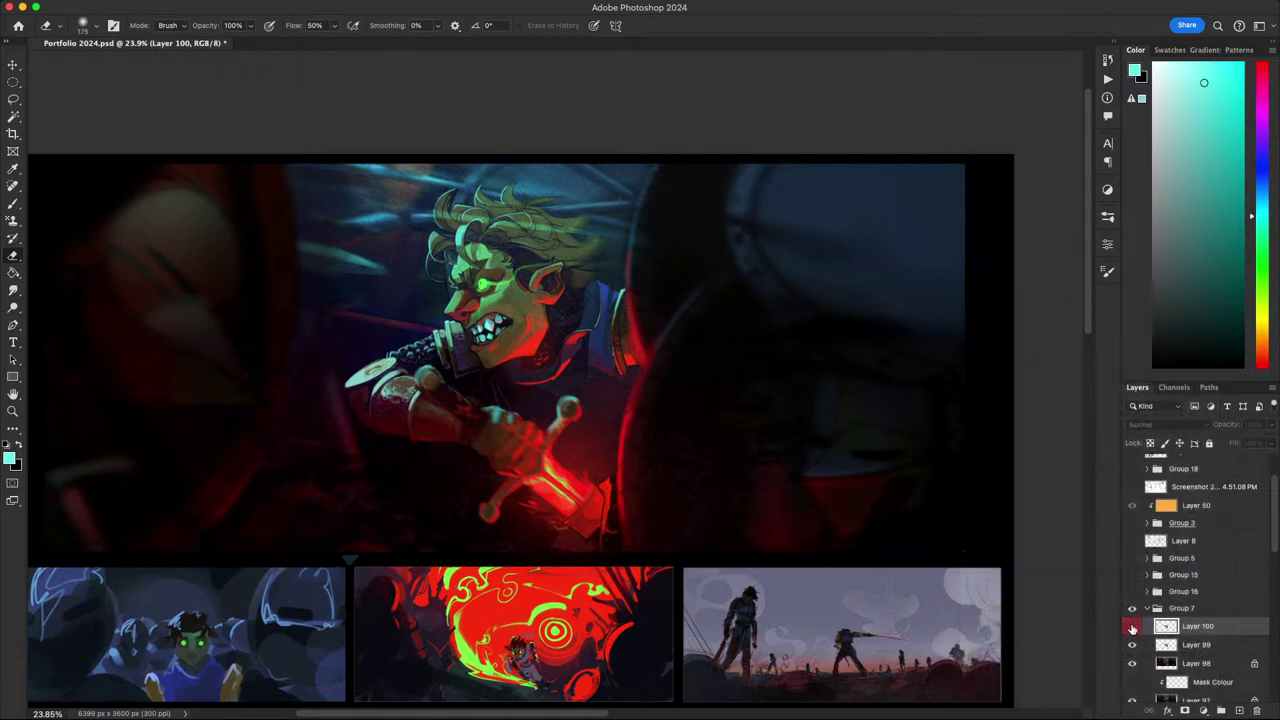
{"action": "left_click_drag", "start_coordinate": [912, 587], "coordinate": [921, 570]}
- Erase the motion blur over the glowing blade below the hilt on Layer 99 with a size 80 eraser
{"action": "left_click", "coordinate": [1198, 648]}
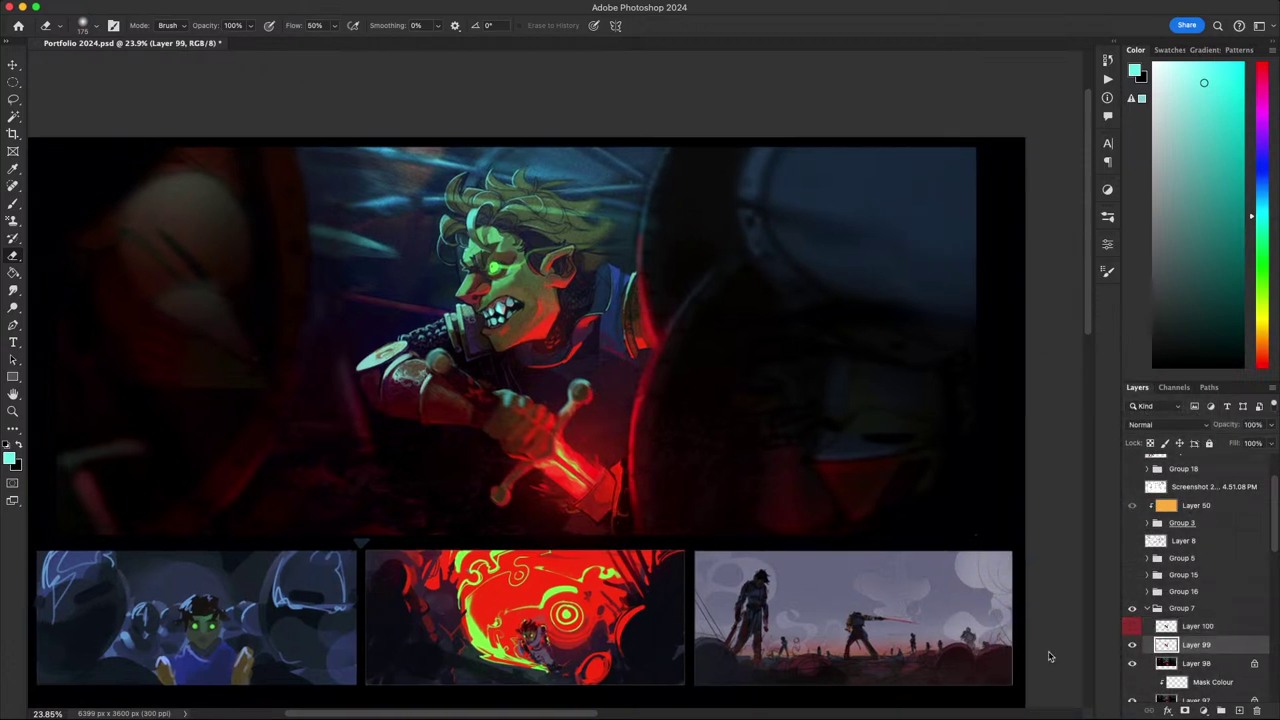
{"action": "left_click_drag", "start_coordinate": [744, 472], "coordinate": [746, 500]}
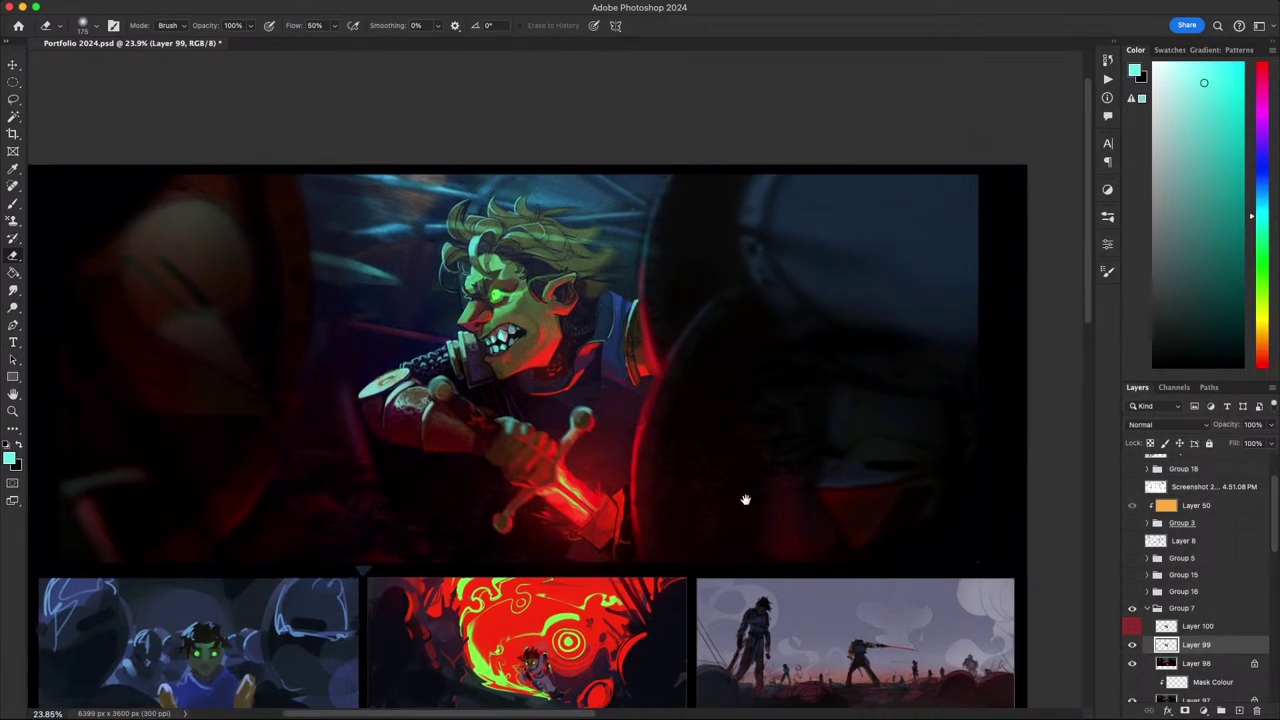
{"action": "key", "text": "super+plus"}
{"action": "key", "text": "super+plus"}
{"action": "key", "text": "super+plus"}
{"action": "scroll", "coordinate": [789, 557], "scroll_direction": "down", "scroll_amount": 2}
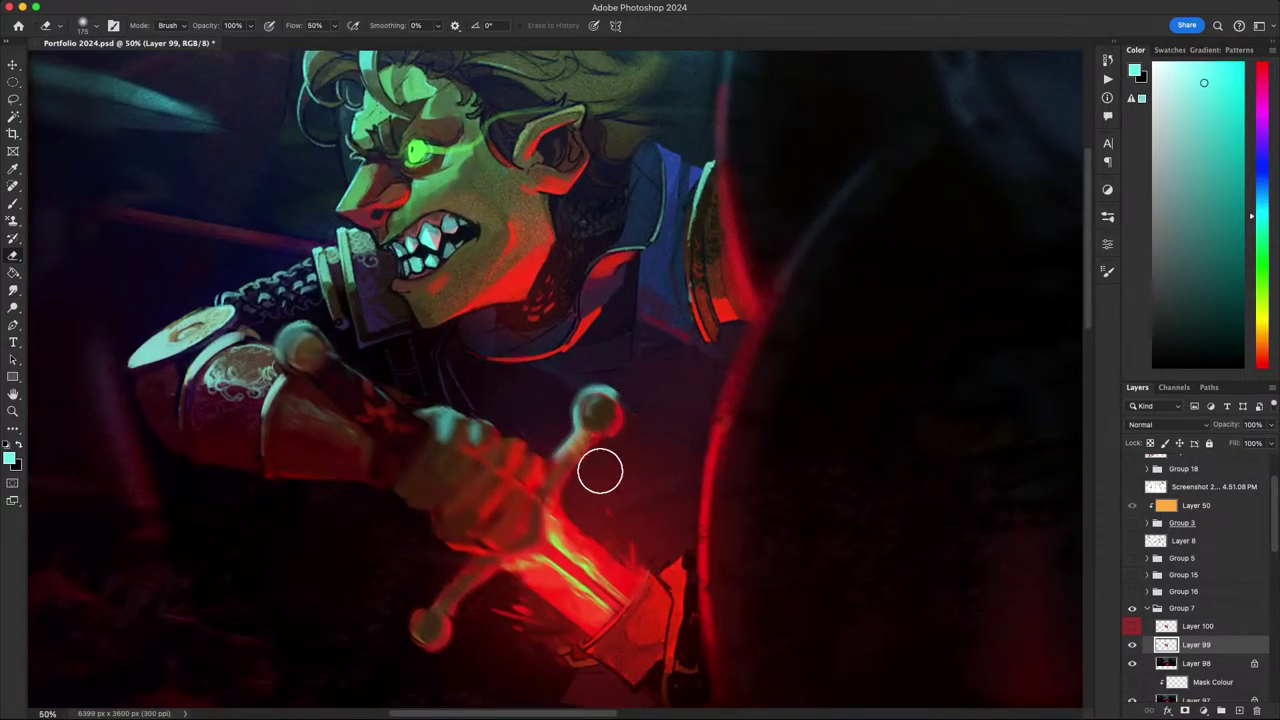
{"action": "scroll", "coordinate": [540, 517], "scroll_direction": "down", "scroll_amount": 3}
{"action": "scroll", "coordinate": [540, 517], "scroll_direction": "left", "scroll_amount": 3}
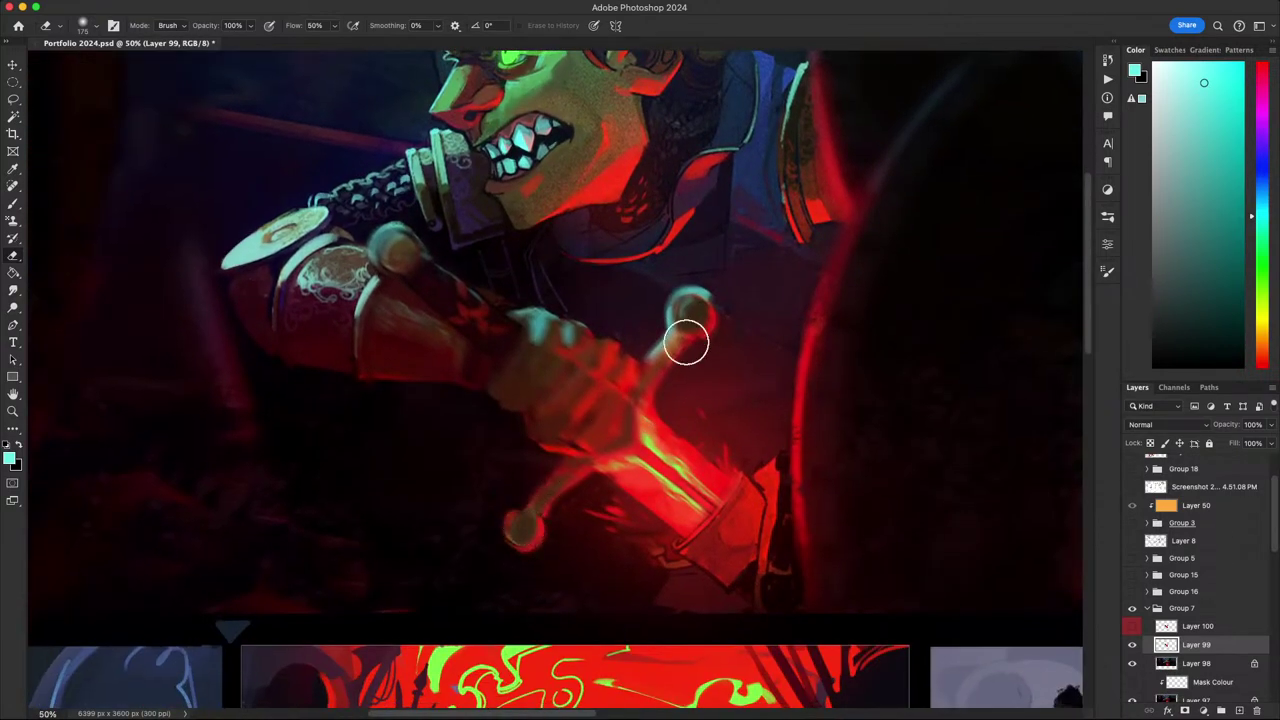
{"action": "key", "text": "r"}
{"action": "left_click_drag", "start_coordinate": [686, 343], "coordinate": [645, 617]}
{"action": "key", "text": "b"}
{"action": "key", "text": "bracketleft"}
{"action": "key", "text": "bracketleft"}
{"action": "key", "text": "bracketleft"}
{"action": "key", "text": "bracketleft"}
{"action": "mouse_move", "coordinate": [536, 478]}
{"action": "left_mouse_down"}
{"action": "mouse_move", "coordinate": [551, 487]}
{"action": "mouse_move", "coordinate": [568, 576]}
{"action": "left_mouse_up"}
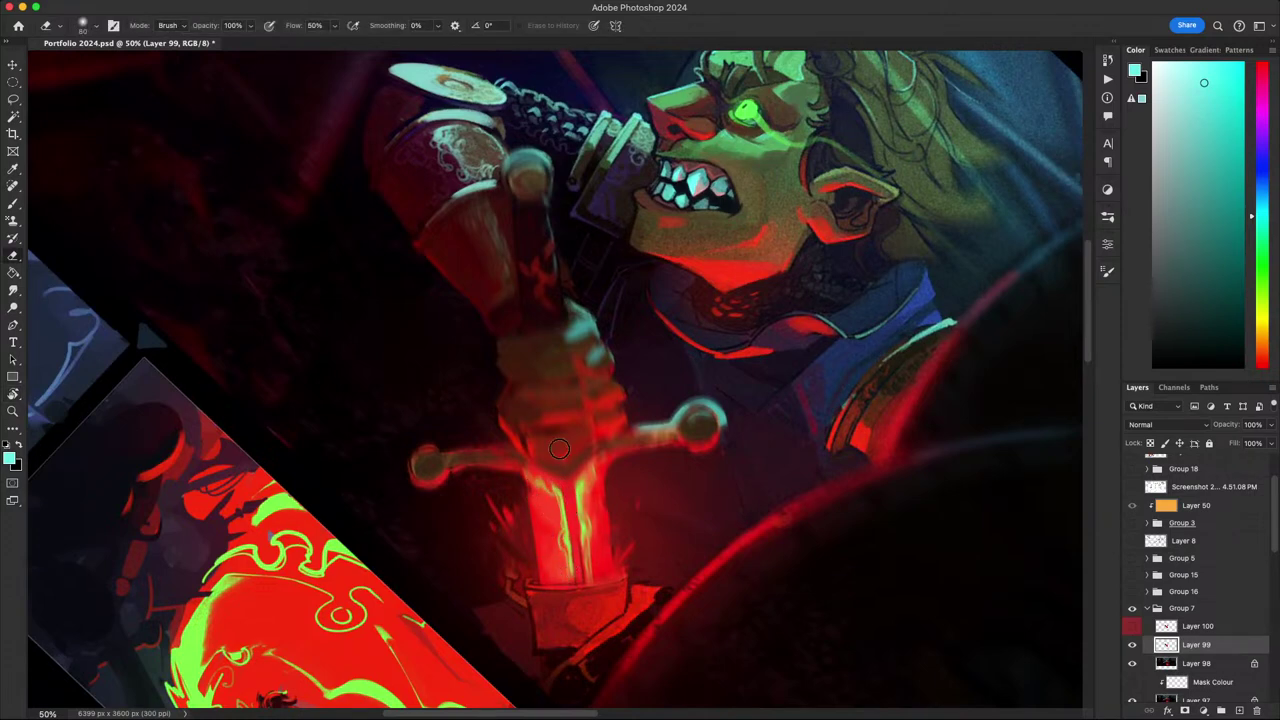
{"action": "key", "text": "Escape"}
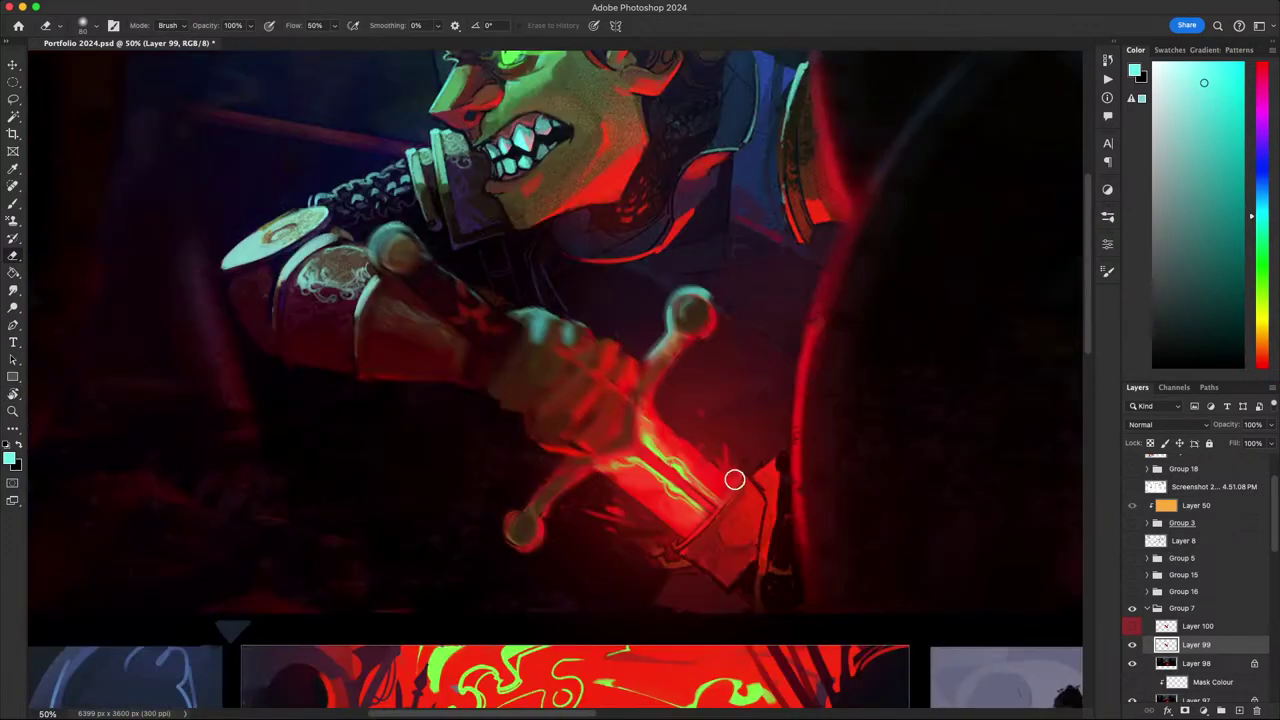
{"action": "scroll", "coordinate": [817, 491], "scroll_direction": "up", "scroll_amount": 3}
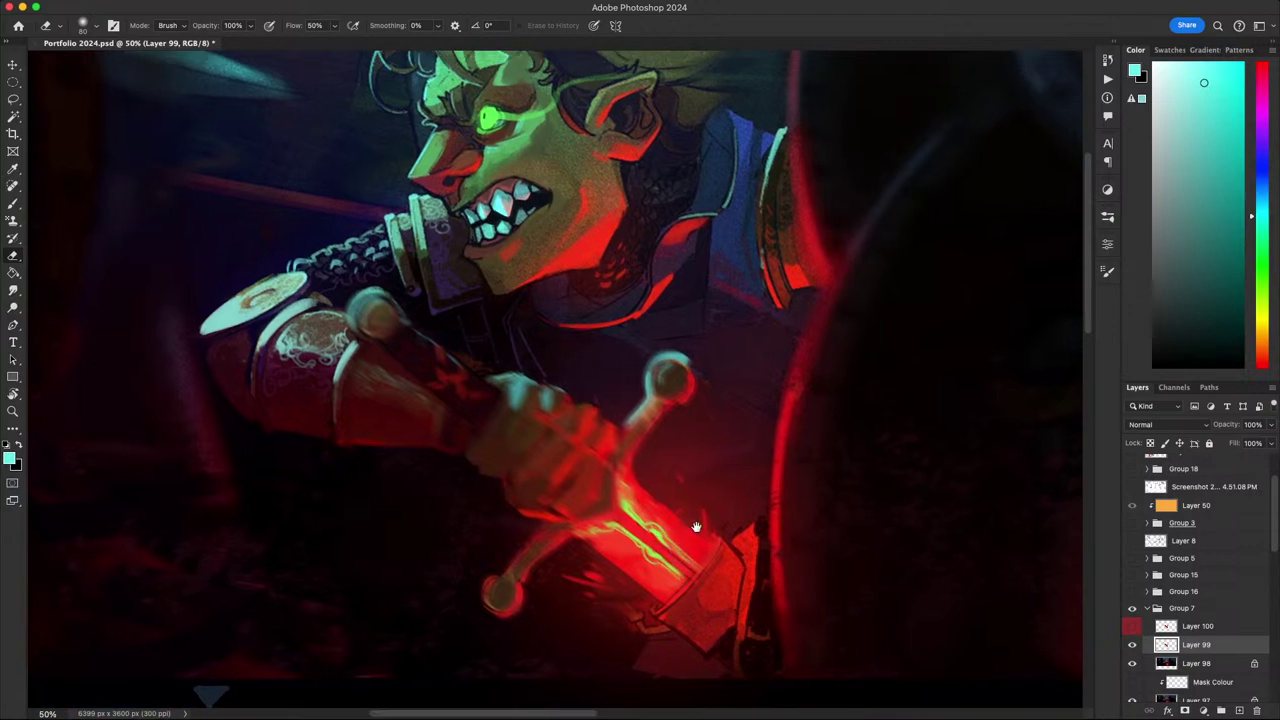
{"action": "scroll", "coordinate": [694, 523], "scroll_direction": "down", "scroll_amount": 2}
{"action": "scroll", "coordinate": [694, 523], "scroll_direction": "right", "scroll_amount": 2}
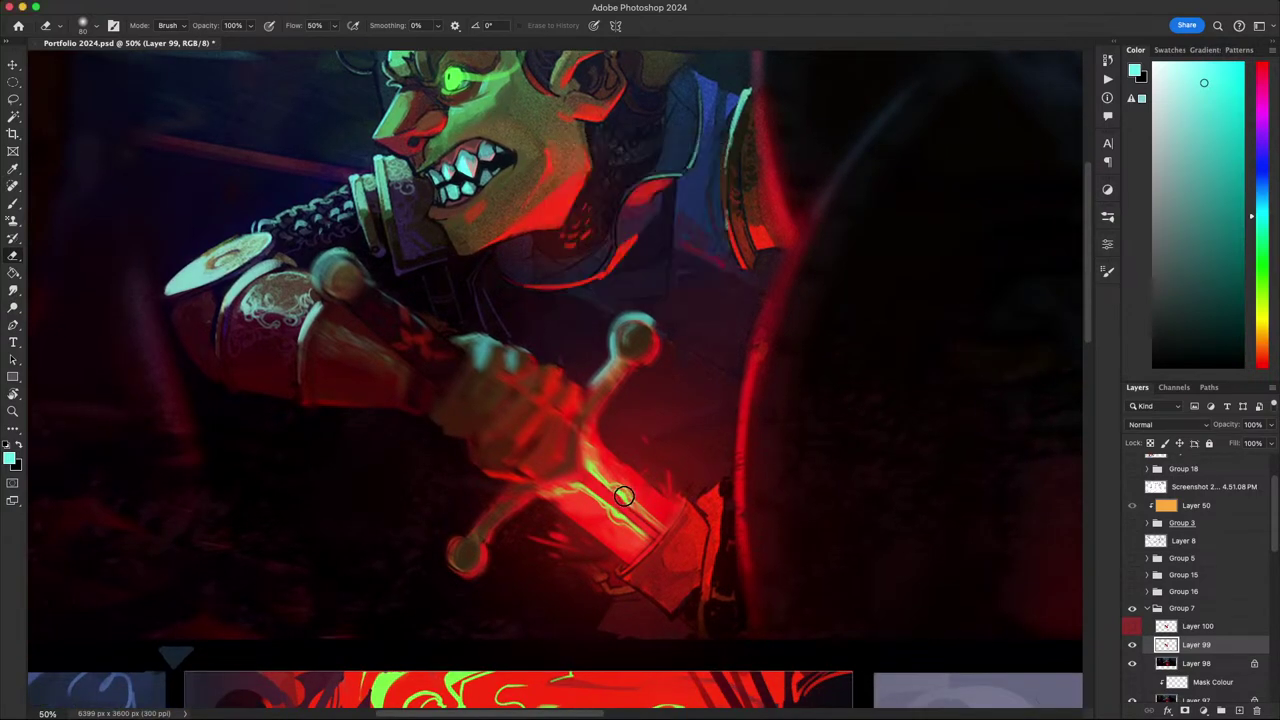
{"action": "key", "text": "b"}
{"action": "left_click", "coordinate": [622, 489], "text": "alt"}
{"action": "key", "text": "l"}
{"action": "mouse_move", "coordinate": [497, 351]}
{"action": "left_mouse_down"}
{"action": "mouse_move", "coordinate": [635, 505]}
{"action": "mouse_move", "coordinate": [605, 483]}
{"action": "mouse_move", "coordinate": [718, 575]}
{"action": "mouse_move", "coordinate": [638, 518]}
{"action": "left_mouse_up"}
{"action": "key", "text": "super+d"}
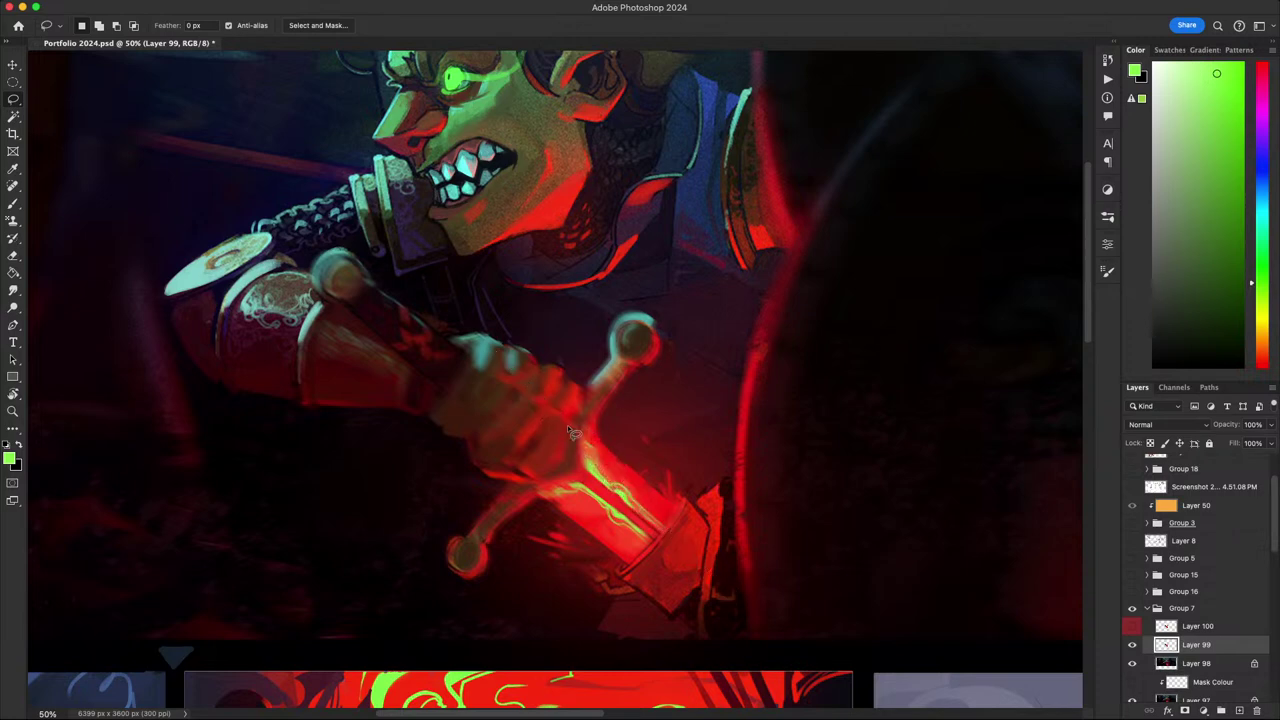
- Lasso a thin jagged flame shape from the knuckles along the blade into the scabbard, and add a new layer above Layer 99
{"action": "left_click_drag", "start_coordinate": [507, 357], "coordinate": [603, 473]}
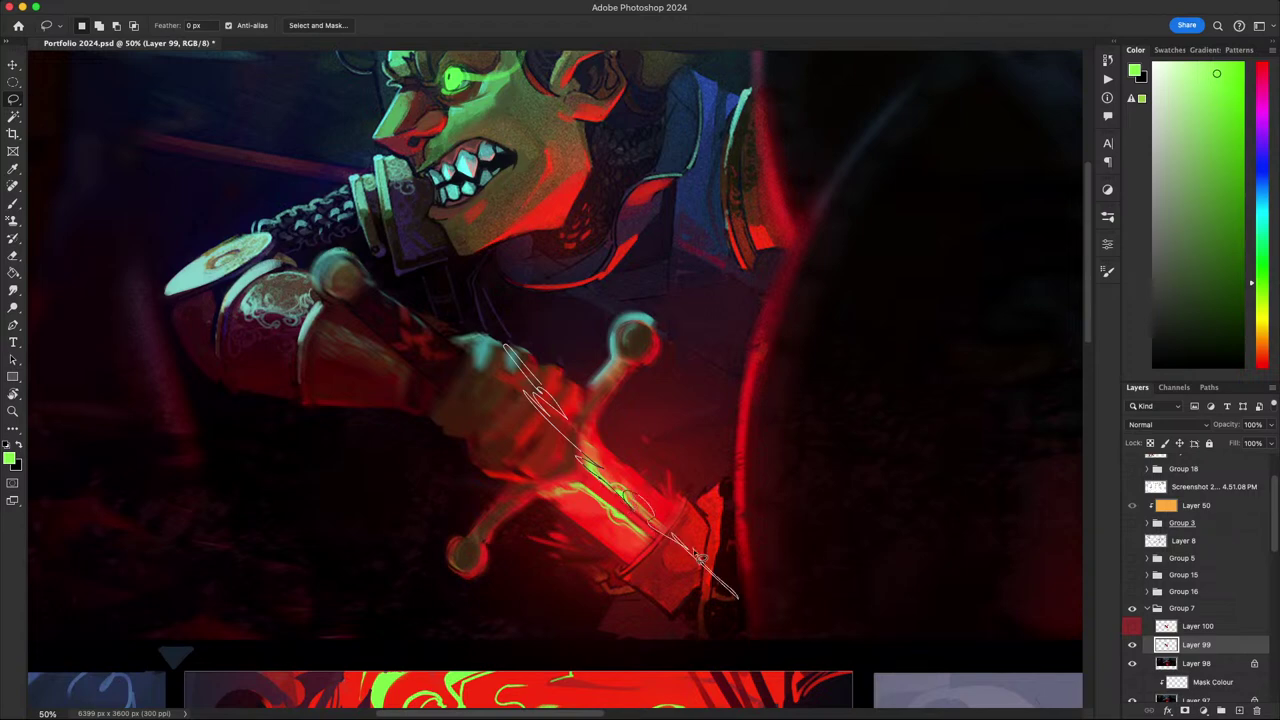
{"action": "mouse_move", "coordinate": [592, 462]}
{"action": "left_mouse_down"}
{"action": "mouse_move", "coordinate": [530, 396]}
{"action": "mouse_move", "coordinate": [534, 378]}
{"action": "left_mouse_up"}
{"action": "key", "text": "b"}
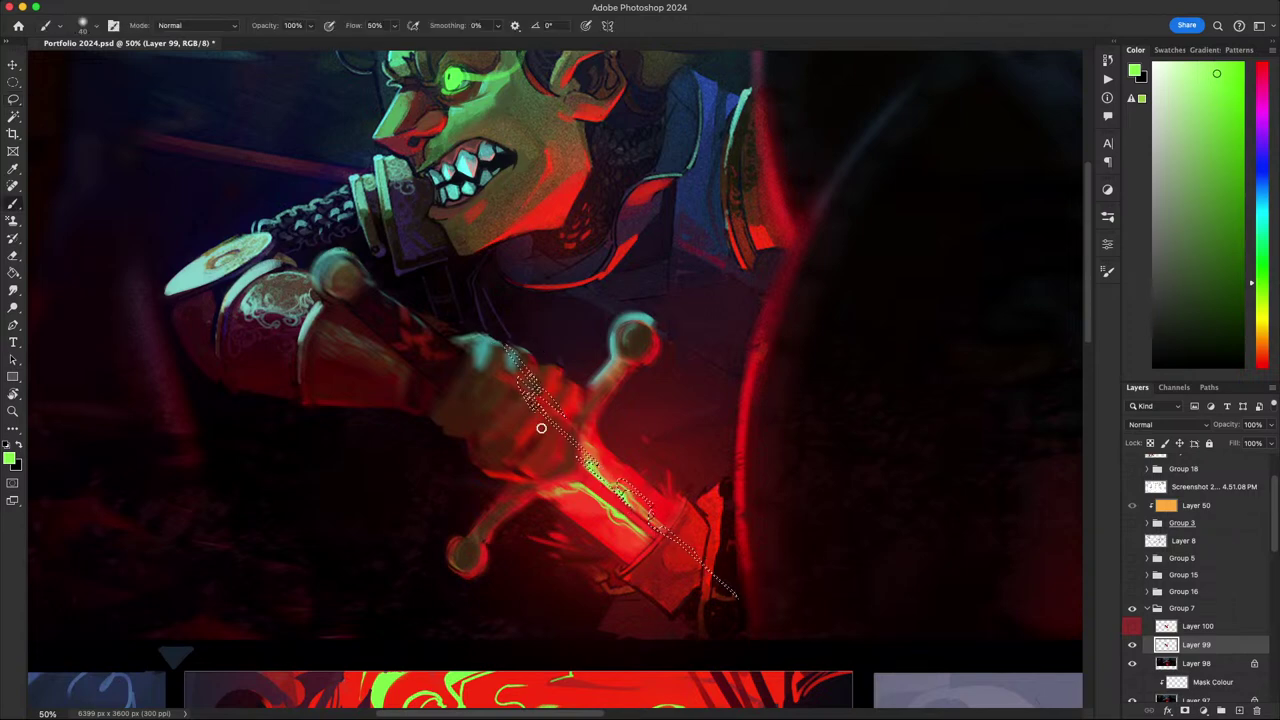
{"action": "key", "text": "ctrl+alt+shift+n"}
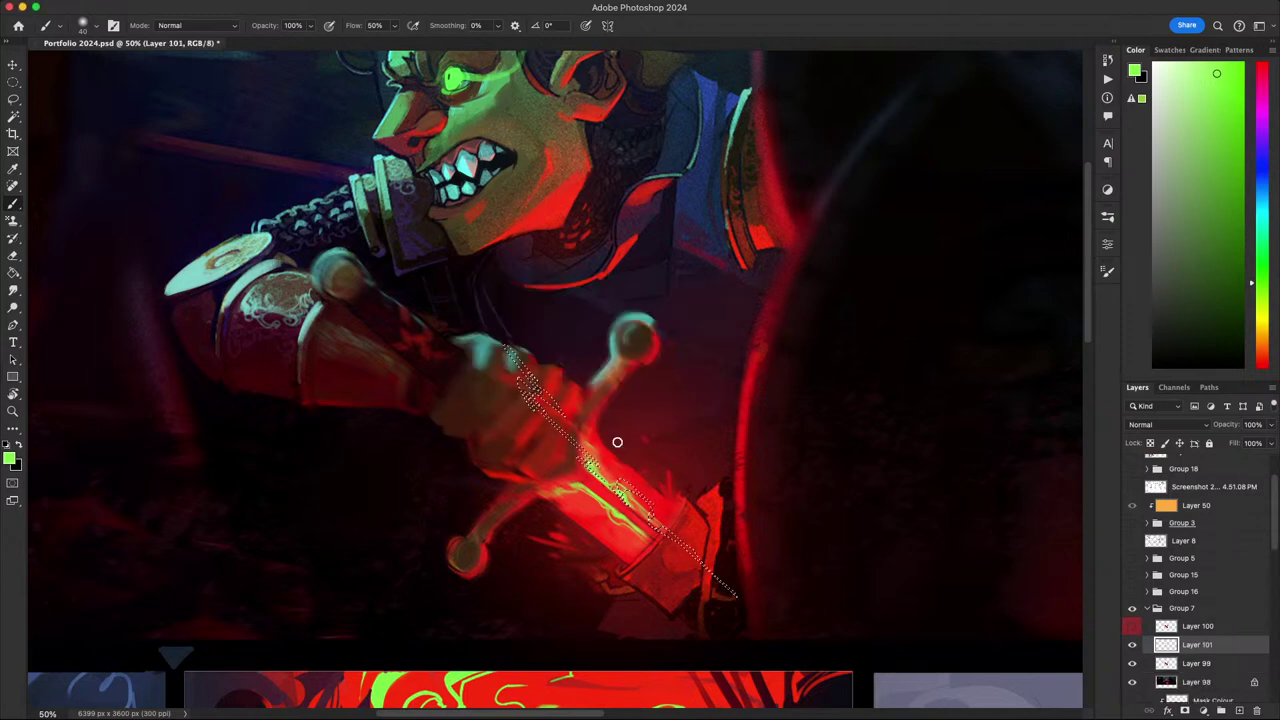
- Fill the flame selection with a brighter green based on the blade's glow, using a soft size 90 brush, and deselect it
{"action": "left_click", "coordinate": [618, 493], "text": "alt"}
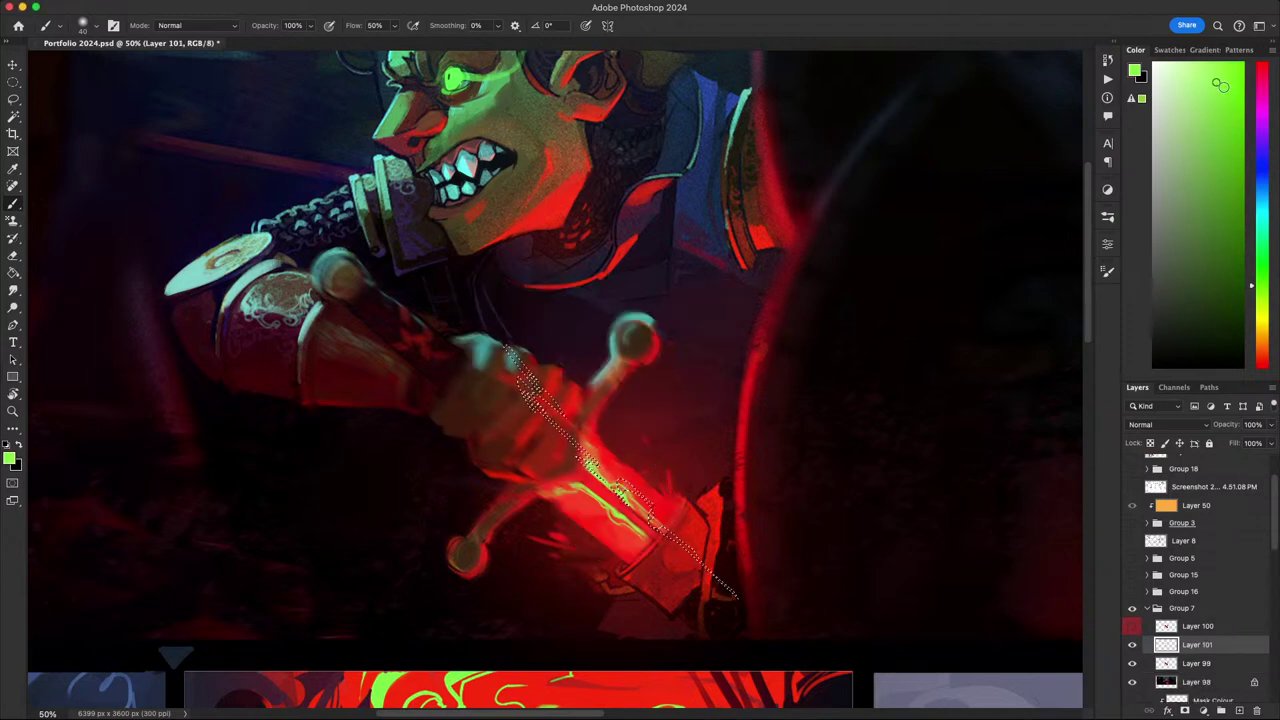
{"action": "left_click_drag", "start_coordinate": [1220, 86], "coordinate": [1209, 62]}
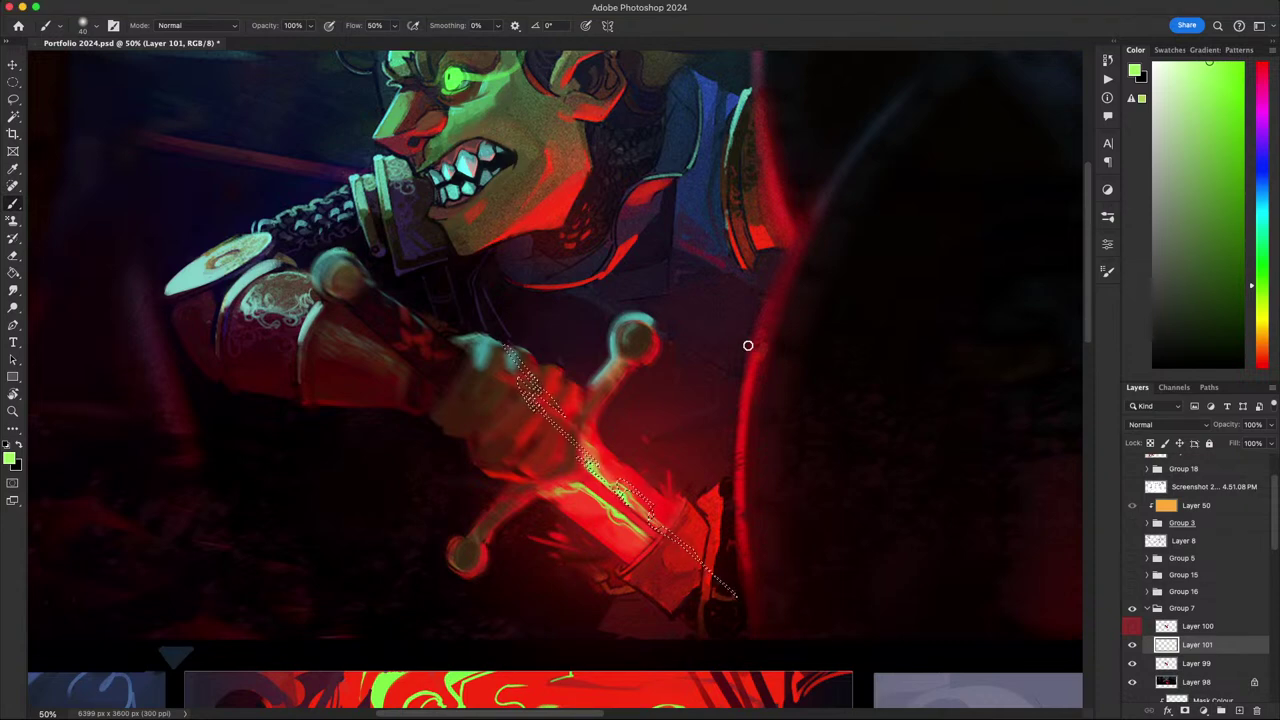
{"action": "key", "text": "r"}
{"action": "mouse_move", "coordinate": [911, 477]}
{"action": "left_mouse_down"}
{"action": "mouse_move", "coordinate": [806, 637]}
{"action": "mouse_move", "coordinate": [674, 526]}
{"action": "mouse_move", "coordinate": [714, 478]}
{"action": "left_mouse_up"}
{"action": "key", "text": "b"}
{"action": "key", "text": "bracketright"}
{"action": "key", "text": "bracketright"}
{"action": "key", "text": "bracketright"}
{"action": "key", "text": "bracketright"}
{"action": "key", "text": "bracketright"}
{"action": "key", "text": "bracketright"}
{"action": "key", "text": "bracketright"}
{"action": "key", "text": "bracketright"}
{"action": "key", "text": "bracketright"}
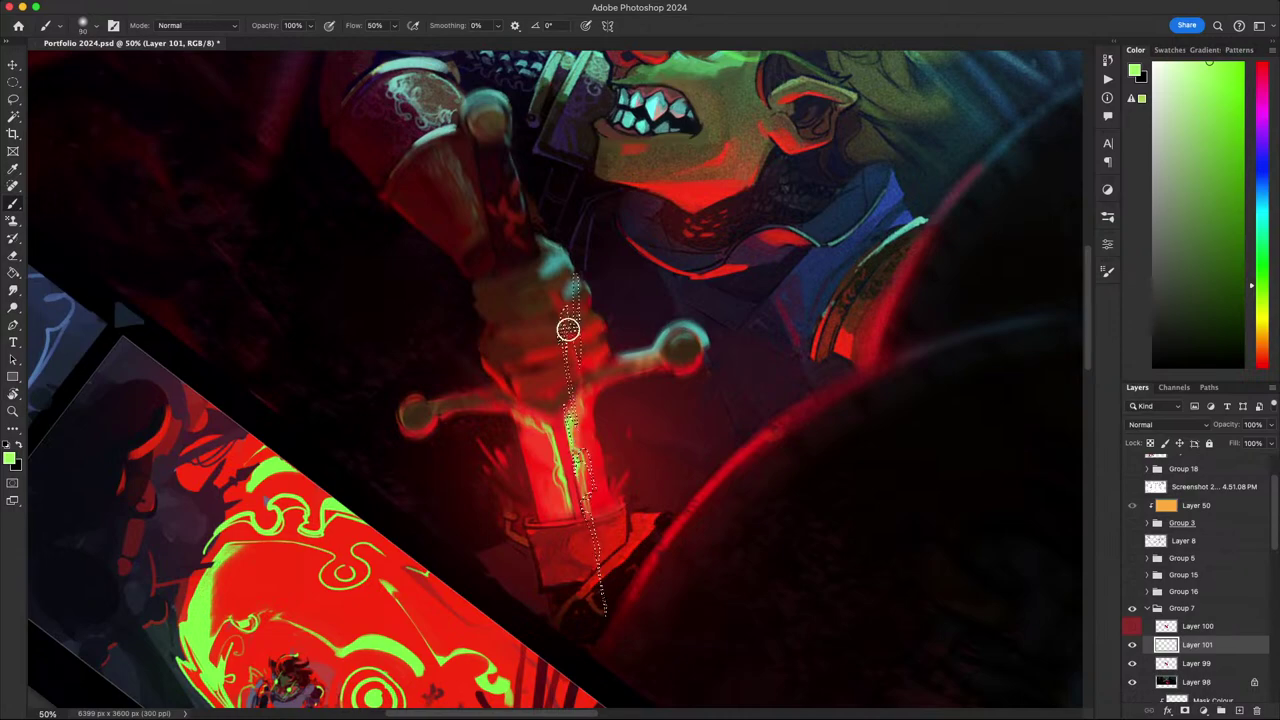
{"action": "mouse_move", "coordinate": [561, 357]}
{"action": "left_mouse_down"}
{"action": "mouse_move", "coordinate": [600, 554]}
{"action": "mouse_move", "coordinate": [561, 346]}
{"action": "mouse_move", "coordinate": [583, 520]}
{"action": "mouse_move", "coordinate": [625, 539]}
{"action": "mouse_move", "coordinate": [679, 377]}
{"action": "mouse_move", "coordinate": [709, 387]}
{"action": "mouse_move", "coordinate": [654, 514]}
{"action": "mouse_move", "coordinate": [662, 536]}
{"action": "mouse_move", "coordinate": [695, 438]}
{"action": "left_mouse_up"}
{"action": "key", "text": "Escape"}
{"action": "key", "text": "super+d"}
- Erase the tip of the green flame where it overlaps the knuckles with a soft eraser
{"action": "scroll", "coordinate": [565, 490], "scroll_direction": "down", "scroll_amount": 8}
{"action": "scroll", "coordinate": [607, 463], "scroll_direction": "up", "scroll_amount": 5}
{"action": "key", "text": "r"}
{"action": "scroll", "coordinate": [700, 458], "scroll_direction": "up", "scroll_amount": 3}
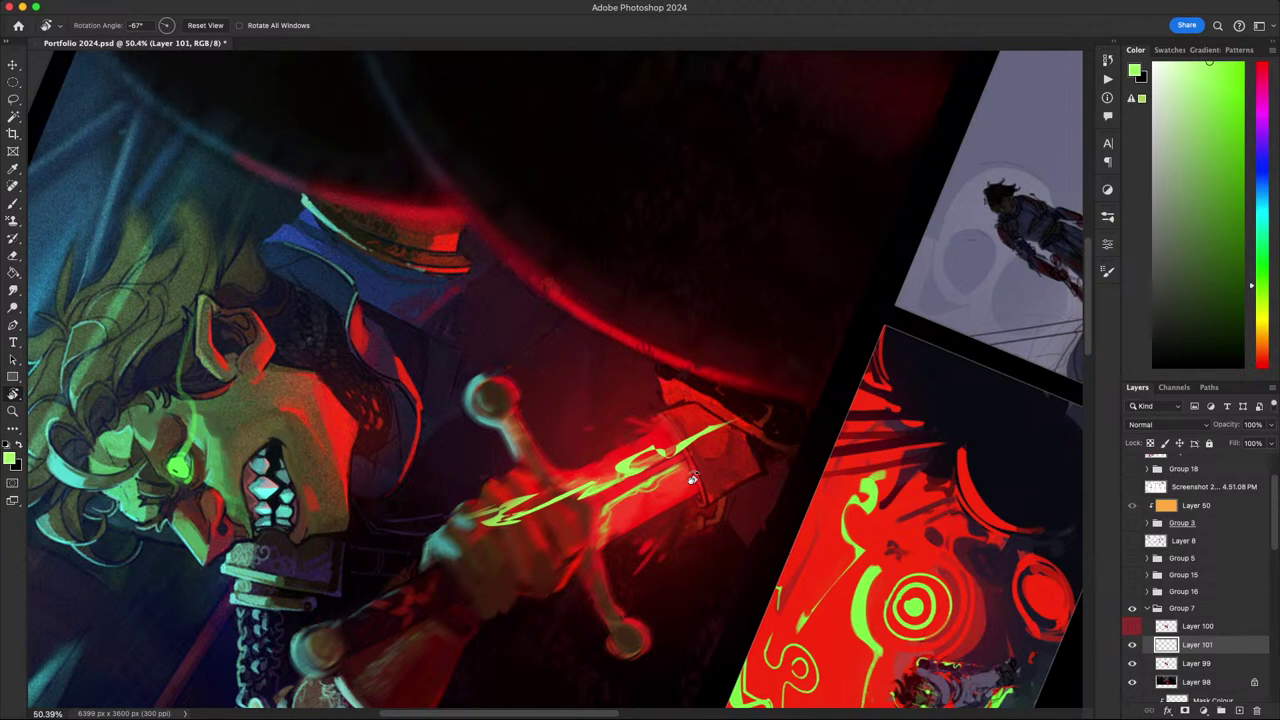
{"action": "key", "text": "e"}
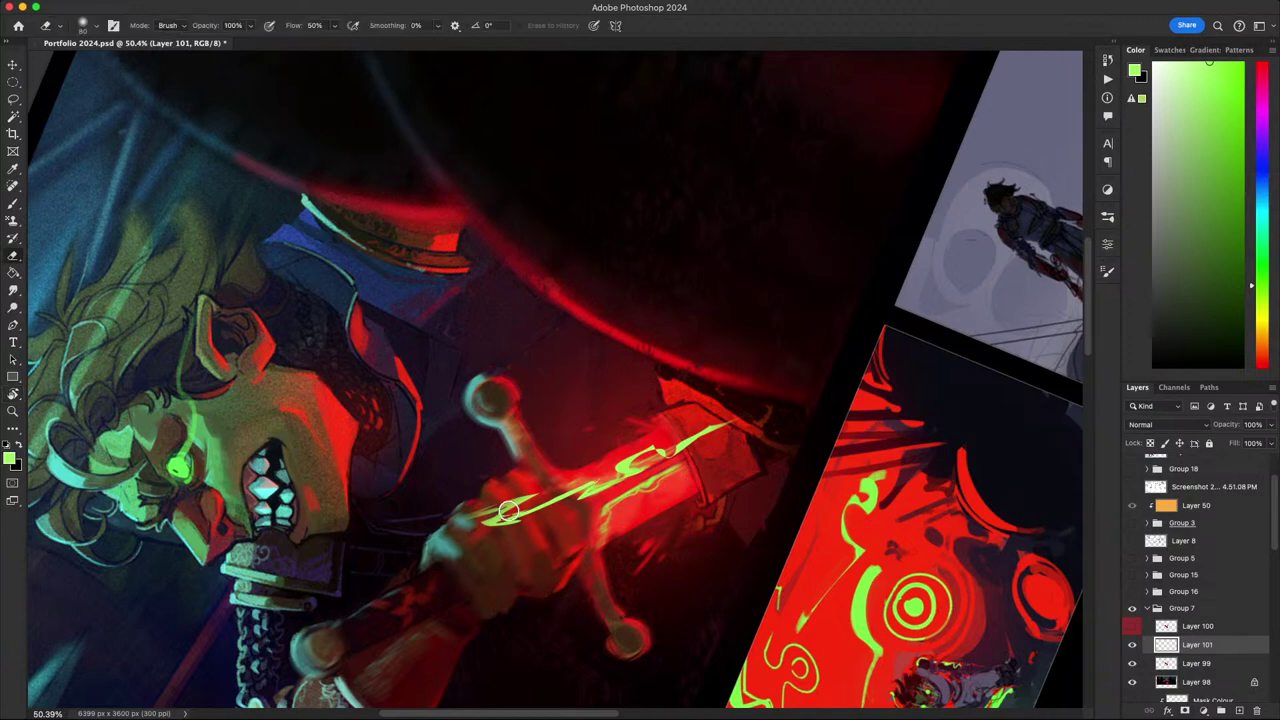
{"action": "left_click_drag", "start_coordinate": [508, 511], "coordinate": [455, 541]}
{"action": "left_click_drag", "start_coordinate": [547, 505], "coordinate": [500, 514]}
{"action": "key", "text": "Escape"}
- Lasso a small curl beside the green flame near the scabbard, paint it the same bright green, and deselect it
{"action": "left_click_drag", "start_coordinate": [838, 515], "coordinate": [866, 509]}
{"action": "key", "text": "r"}
{"action": "mouse_move", "coordinate": [843, 552]}
{"action": "left_mouse_down"}
{"action": "mouse_move", "coordinate": [723, 620]}
{"action": "mouse_move", "coordinate": [449, 668]}
{"action": "left_mouse_up"}
{"action": "left_click_drag", "start_coordinate": [630, 483], "coordinate": [790, 510]}
{"action": "key", "text": "l"}
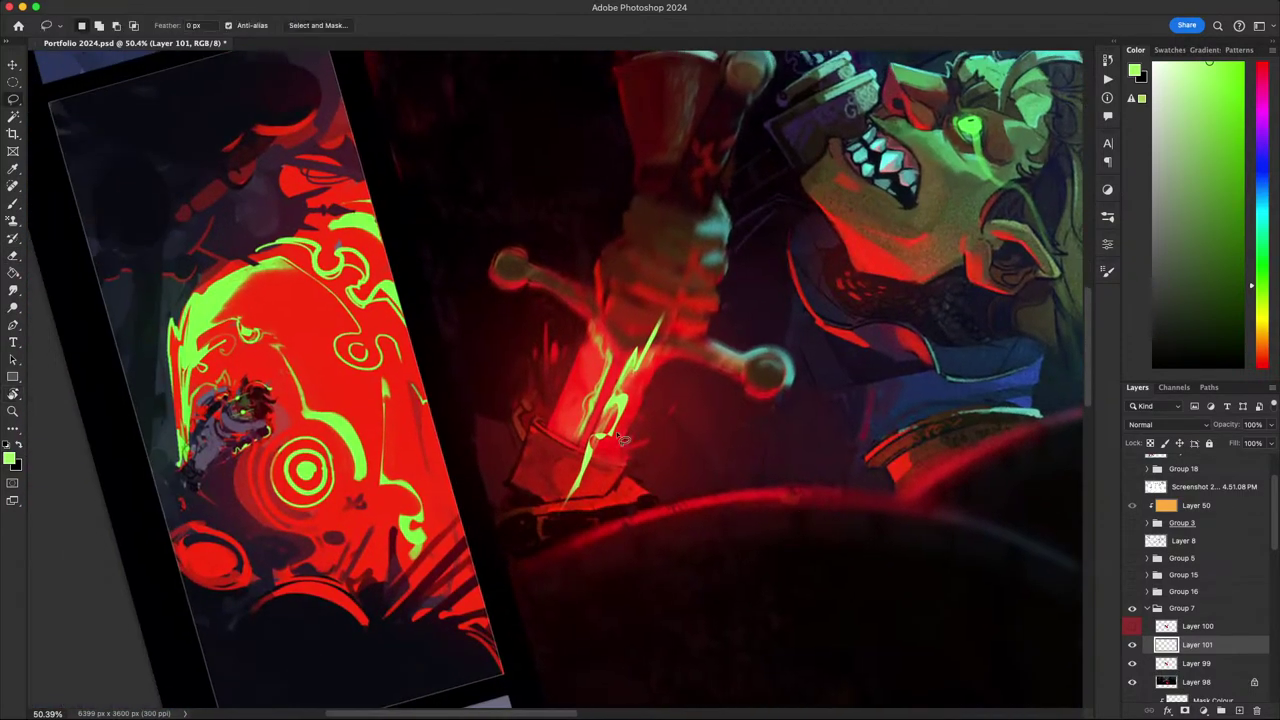
{"action": "key", "text": "b"}
{"action": "left_click_drag", "start_coordinate": [611, 434], "coordinate": [599, 446]}
{"action": "key", "text": "super+d"}
{"action": "key", "text": "Escape"}
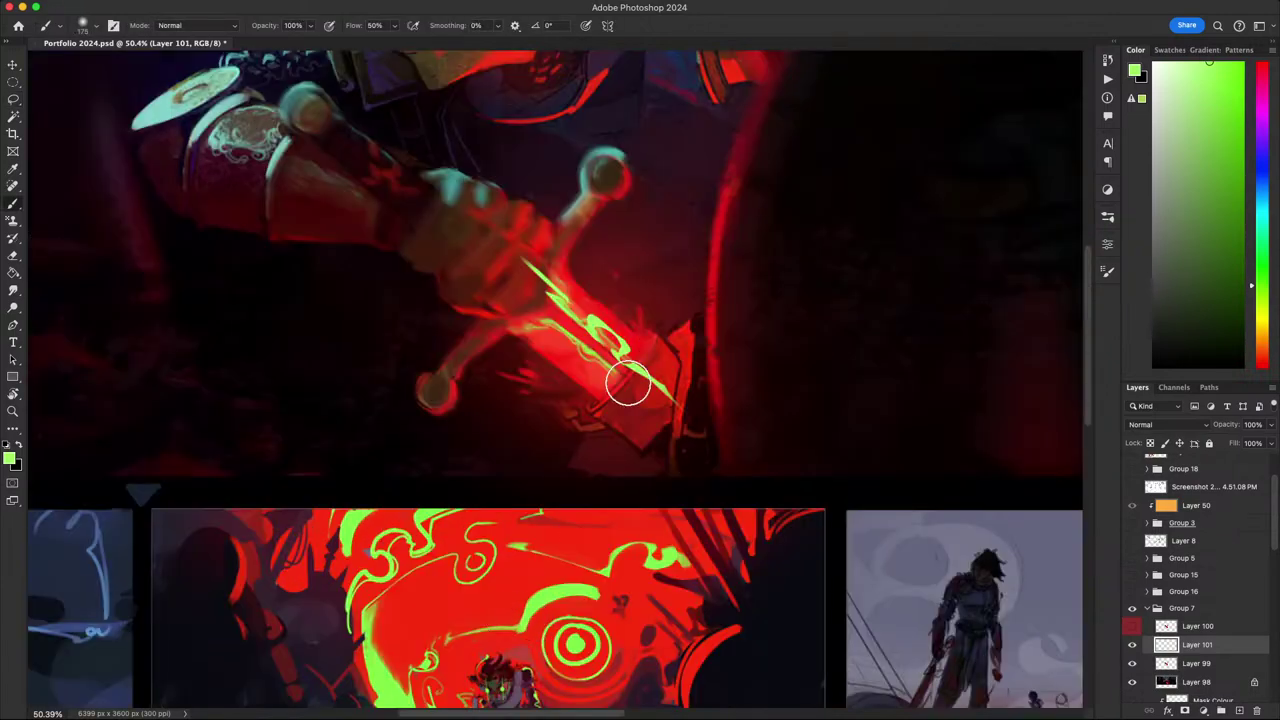
- Add a second long green flame streak along the blade's lower side, trailing back across the hand, by filling a lasso selection
{"action": "key", "text": "r"}
{"action": "mouse_move", "coordinate": [623, 377]}
{"action": "left_mouse_down"}
{"action": "mouse_move", "coordinate": [557, 371]}
{"action": "mouse_move", "coordinate": [694, 206]}
{"action": "left_mouse_up"}
{"action": "key", "text": "Escape"}
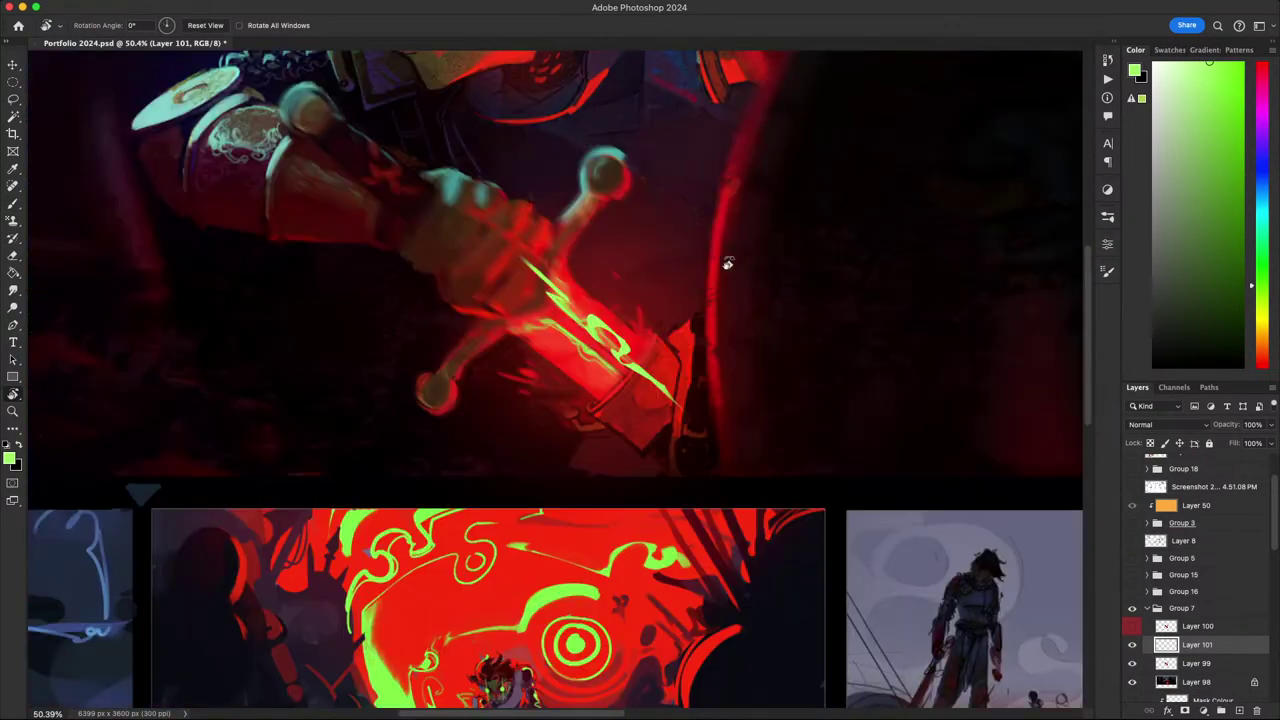
{"action": "left_click_drag", "start_coordinate": [728, 262], "coordinate": [571, 475]}
{"action": "key", "text": "Escape"}
{"action": "left_click_drag", "start_coordinate": [702, 492], "coordinate": [711, 214]}
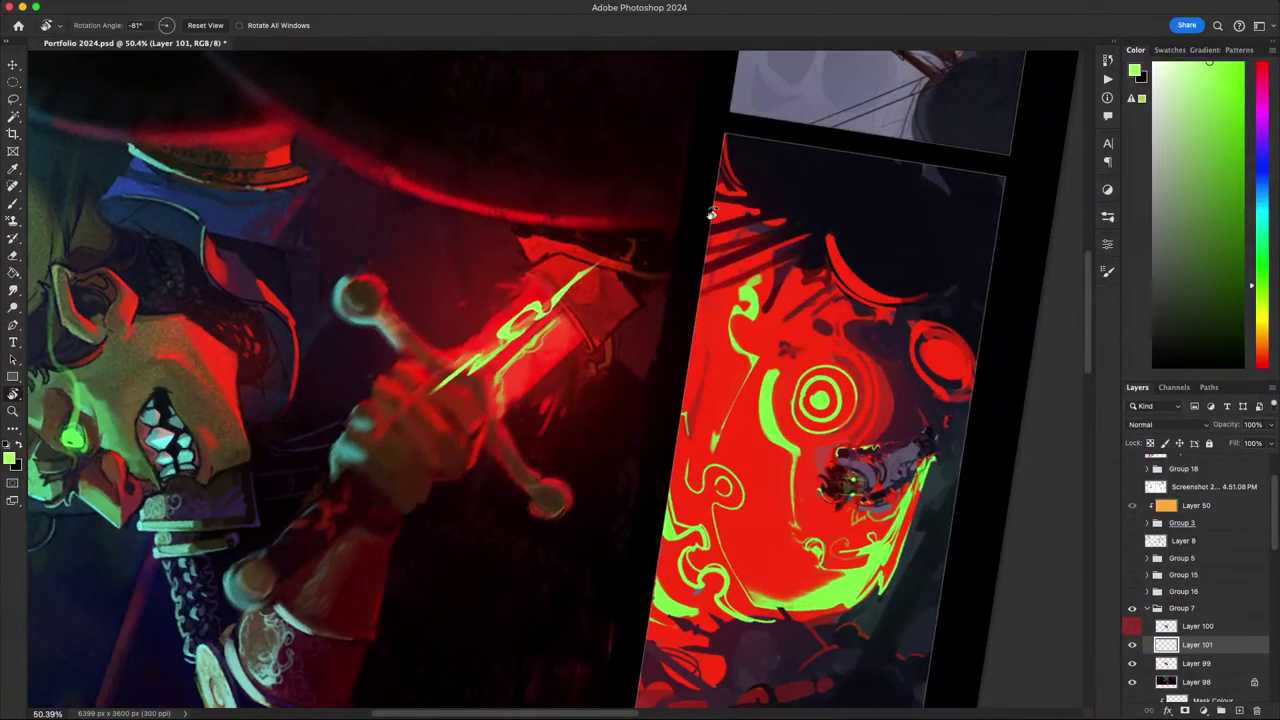
{"action": "key", "text": "Escape"}
{"action": "key", "text": "l"}
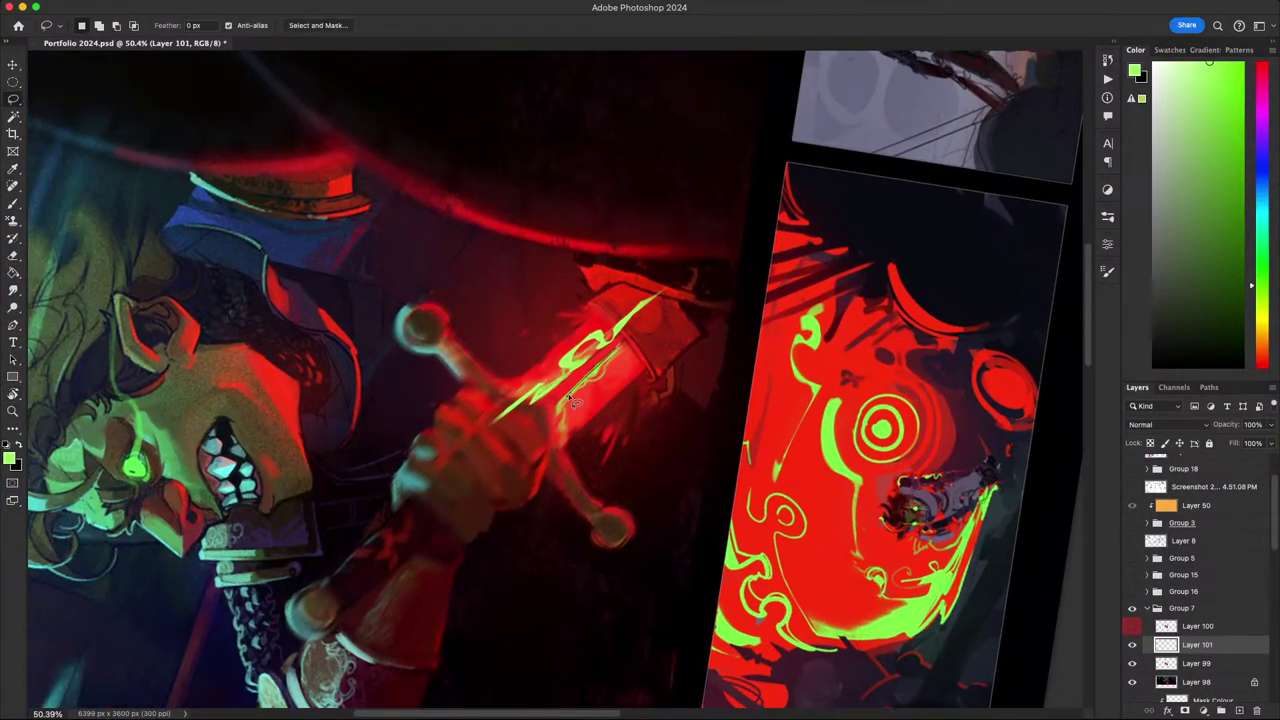
{"action": "mouse_move", "coordinate": [603, 372]}
{"action": "left_mouse_down"}
{"action": "mouse_move", "coordinate": [505, 485]}
{"action": "mouse_move", "coordinate": [485, 545]}
{"action": "mouse_move", "coordinate": [518, 462]}
{"action": "mouse_move", "coordinate": [632, 350]}
{"action": "mouse_move", "coordinate": [612, 362]}
{"action": "left_mouse_up"}
{"action": "key", "text": "alt+BackSpace"}
{"action": "key", "text": "super+d"}
{"action": "key", "text": "b"}
{"action": "key", "text": "Escape"}
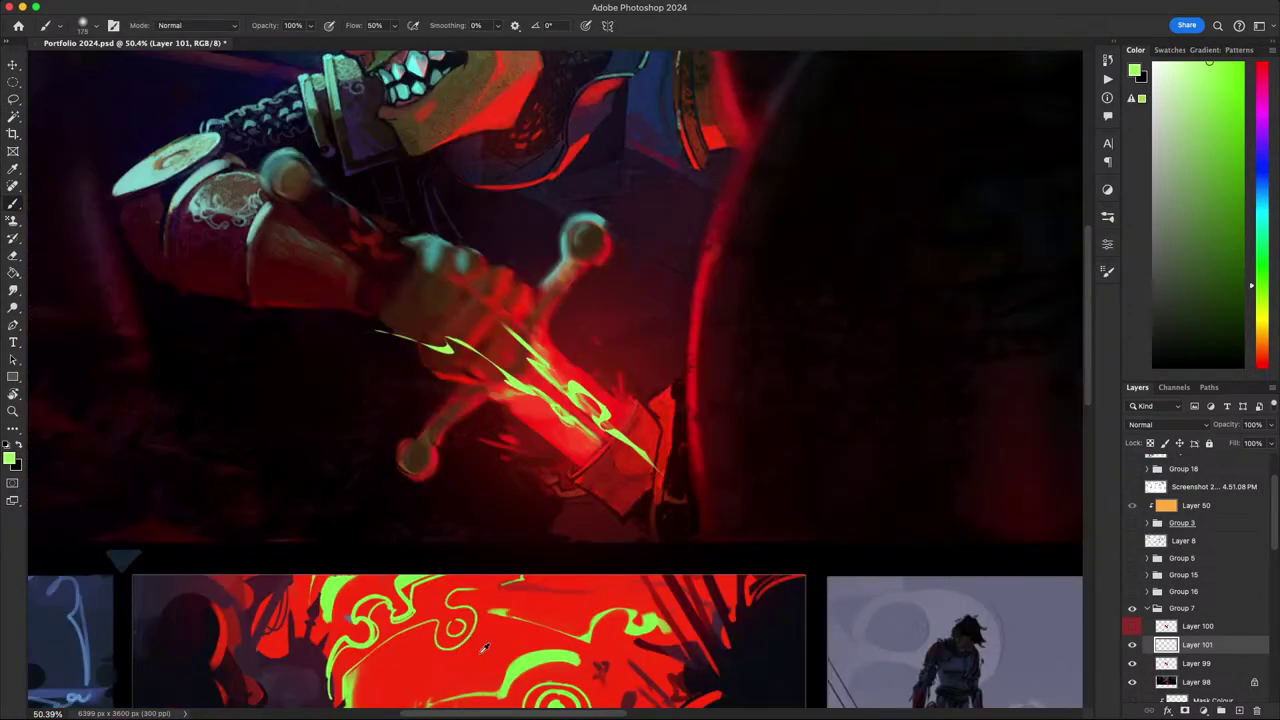
- Add a short thin green streak at the blade's lower edge near the scabbard by filling a lasso selection
{"action": "scroll", "coordinate": [480, 653], "scroll_direction": "down", "scroll_amount": 10}
{"action": "scroll", "coordinate": [487, 625], "scroll_direction": "up", "scroll_amount": 3}
{"action": "scroll", "coordinate": [487, 625], "scroll_direction": "down", "scroll_amount": 2}
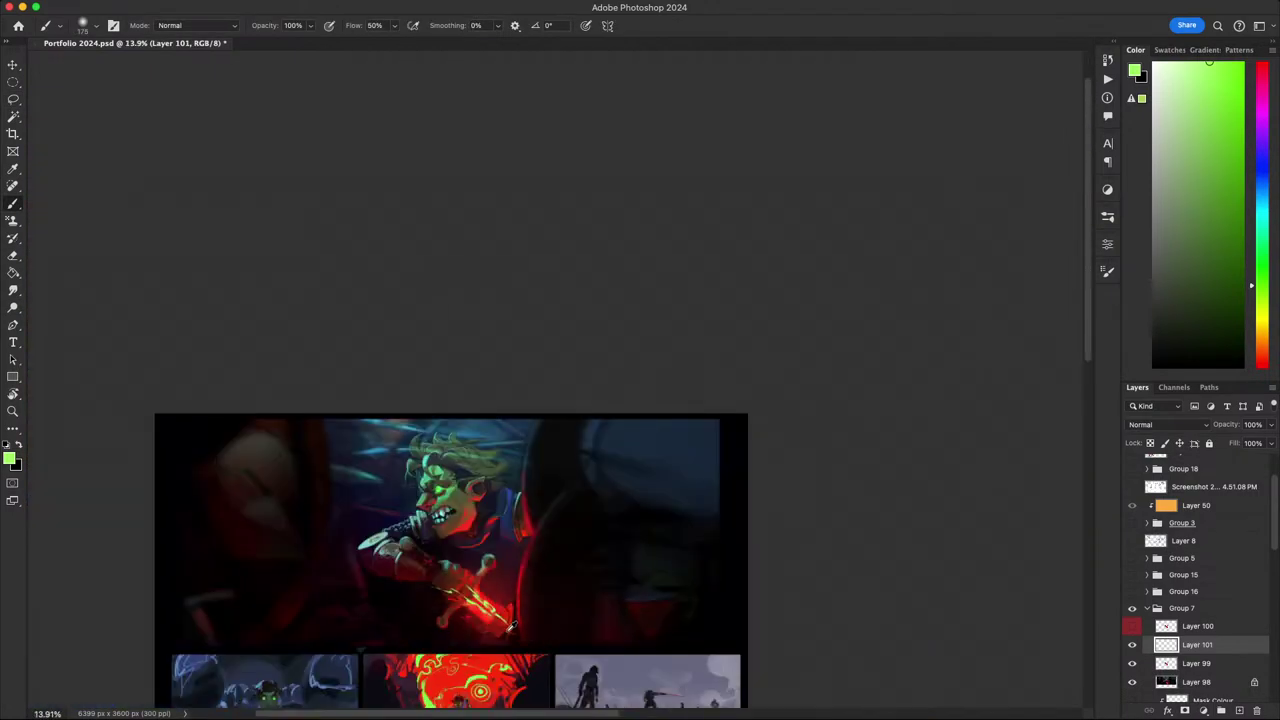
{"action": "scroll", "coordinate": [487, 625], "scroll_direction": "up", "scroll_amount": 5}
{"action": "key", "text": "r"}
{"action": "left_click_drag", "start_coordinate": [505, 635], "coordinate": [569, 414]}
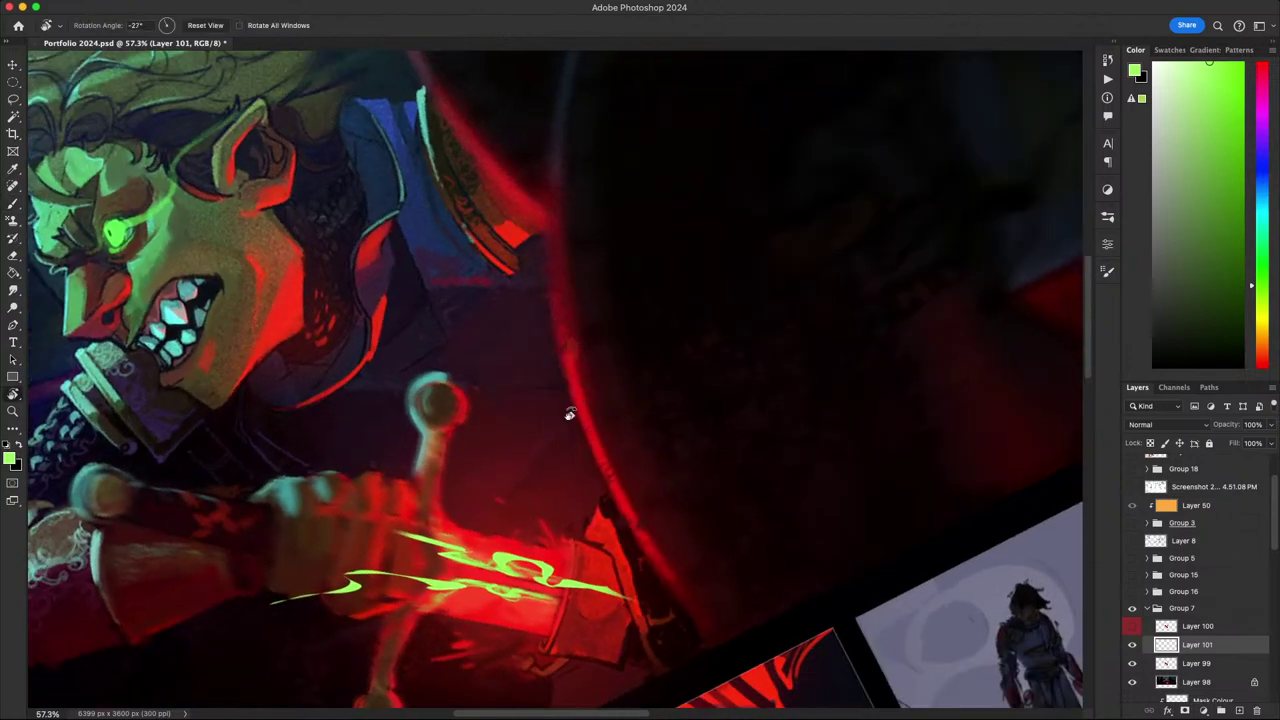
{"action": "mouse_move", "coordinate": [876, 597]}
{"action": "left_mouse_down"}
{"action": "mouse_move", "coordinate": [919, 375]}
{"action": "mouse_move", "coordinate": [764, 341]}
{"action": "mouse_move", "coordinate": [712, 394]}
{"action": "mouse_move", "coordinate": [765, 342]}
{"action": "left_mouse_up"}
{"action": "key", "text": "l"}
{"action": "key", "text": "v"}
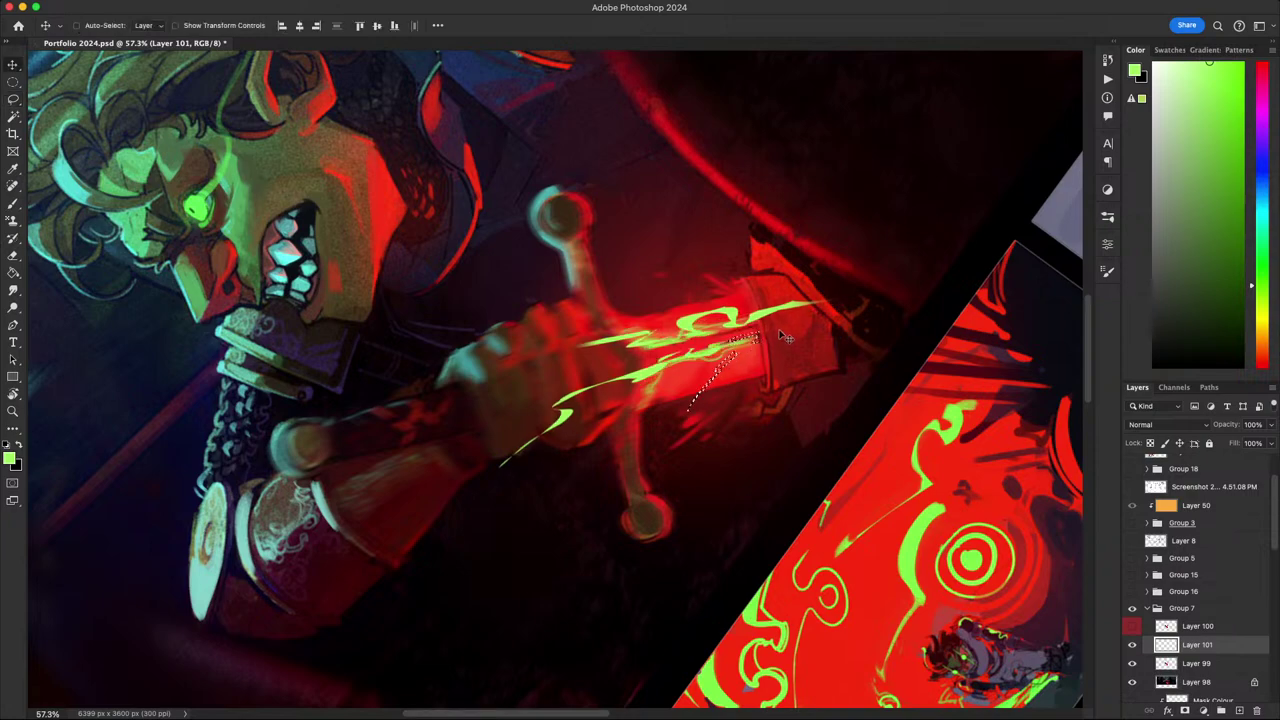
{"action": "key", "text": "alt+BackSpace"}
{"action": "key", "text": "b"}
{"action": "key", "text": "super+d"}
{"action": "key", "text": "Escape"}
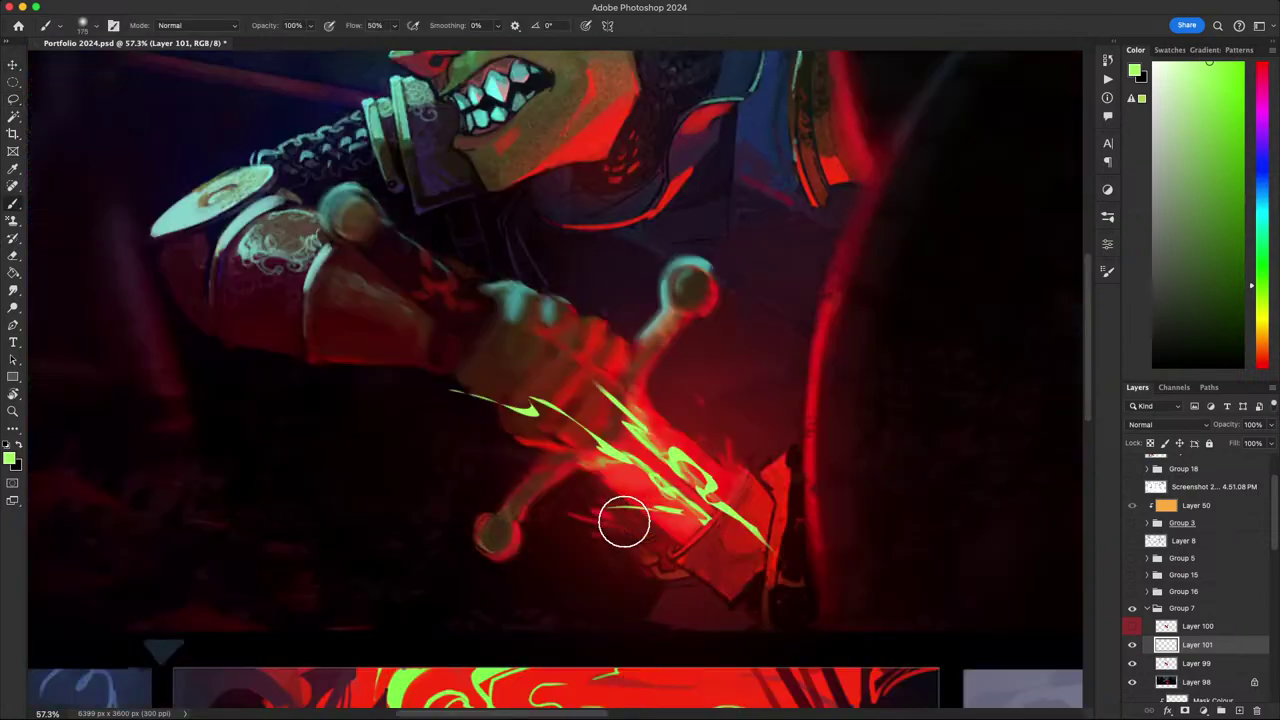
- Examine the green flame streaks on the sword up close and within the whole painting
{"action": "key", "text": "r"}
{"action": "left_click_drag", "start_coordinate": [828, 531], "coordinate": [508, 634]}
{"action": "key", "text": "Escape"}
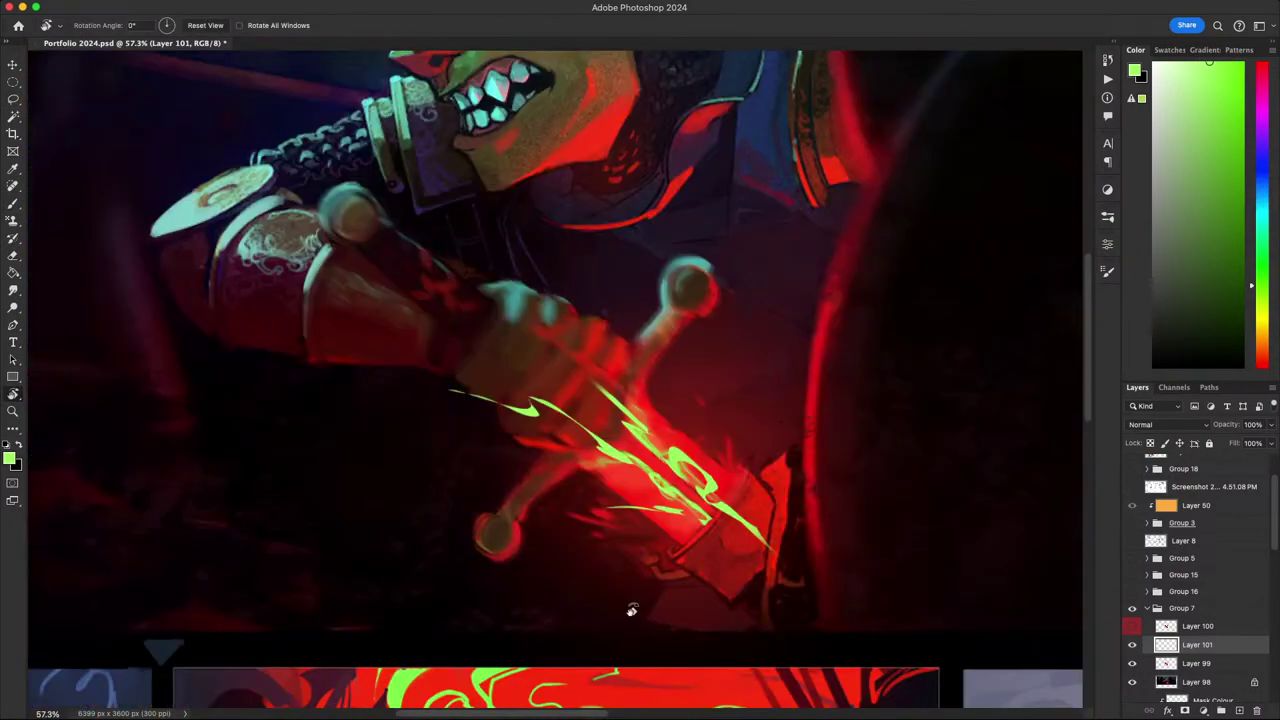
{"action": "left_click_drag", "start_coordinate": [663, 584], "coordinate": [667, 552]}
{"action": "scroll", "coordinate": [667, 552], "scroll_direction": "down", "scroll_amount": 2}
{"action": "scroll", "coordinate": [667, 552], "scroll_direction": "down", "scroll_amount": 10}
{"action": "scroll", "coordinate": [668, 551], "scroll_direction": "up", "scroll_amount": 3}
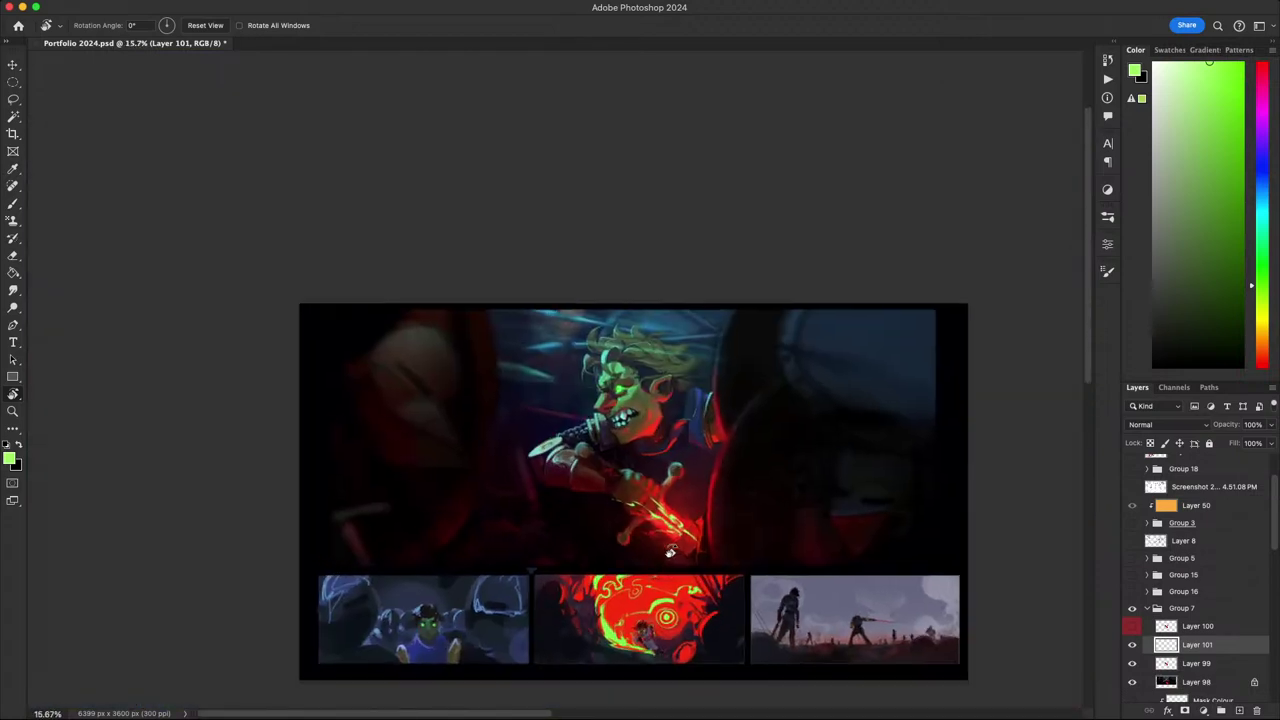
{"action": "scroll", "coordinate": [706, 496], "scroll_direction": "up", "scroll_amount": 1}
{"action": "scroll", "coordinate": [705, 497], "scroll_direction": "down", "scroll_amount": 3}
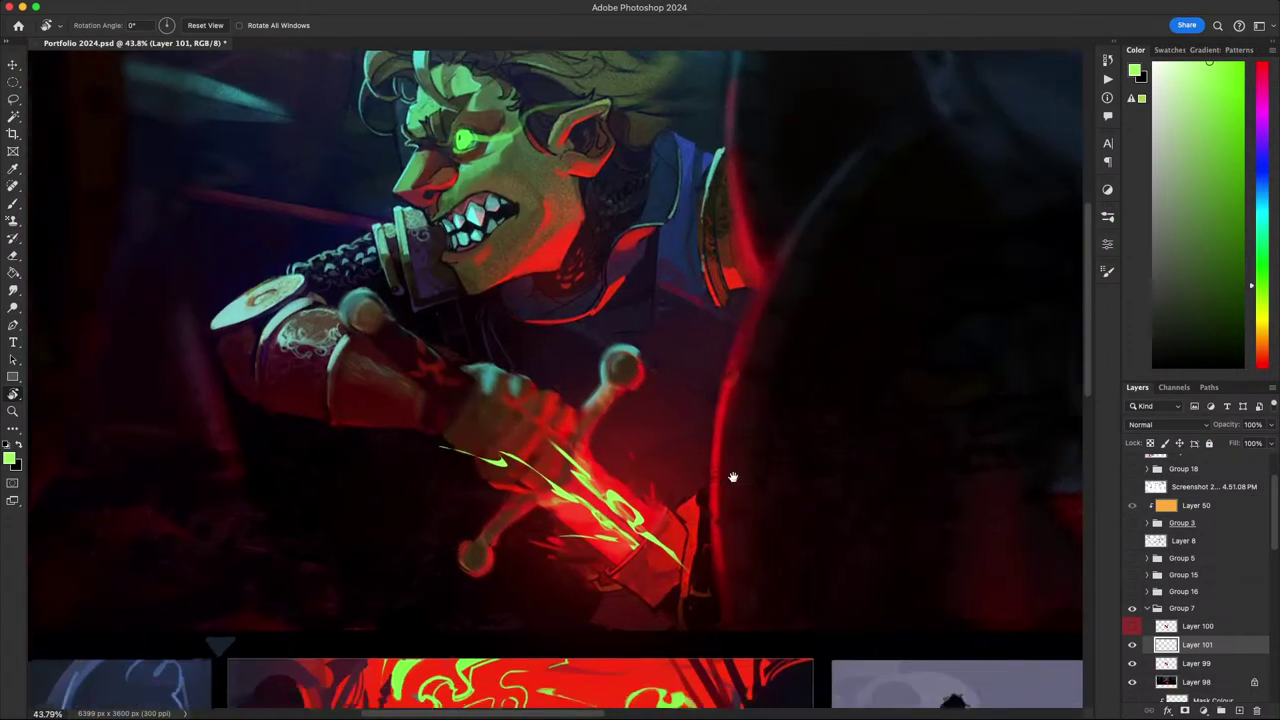
- Apply a Motion Blur to the green flame layer with a -40° angle and 344 pixels distance, keeping its Normal blend mode
{"action": "key", "text": "v"}
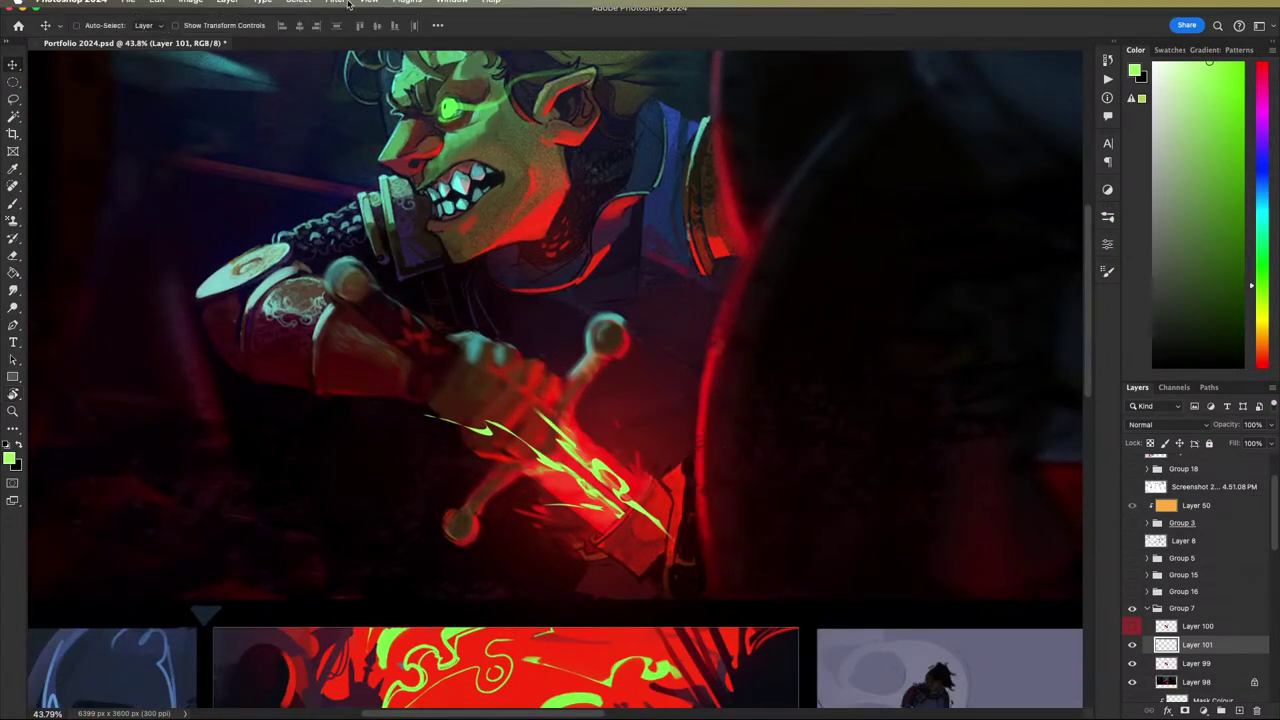
{"action": "left_click", "coordinate": [322, 7]}
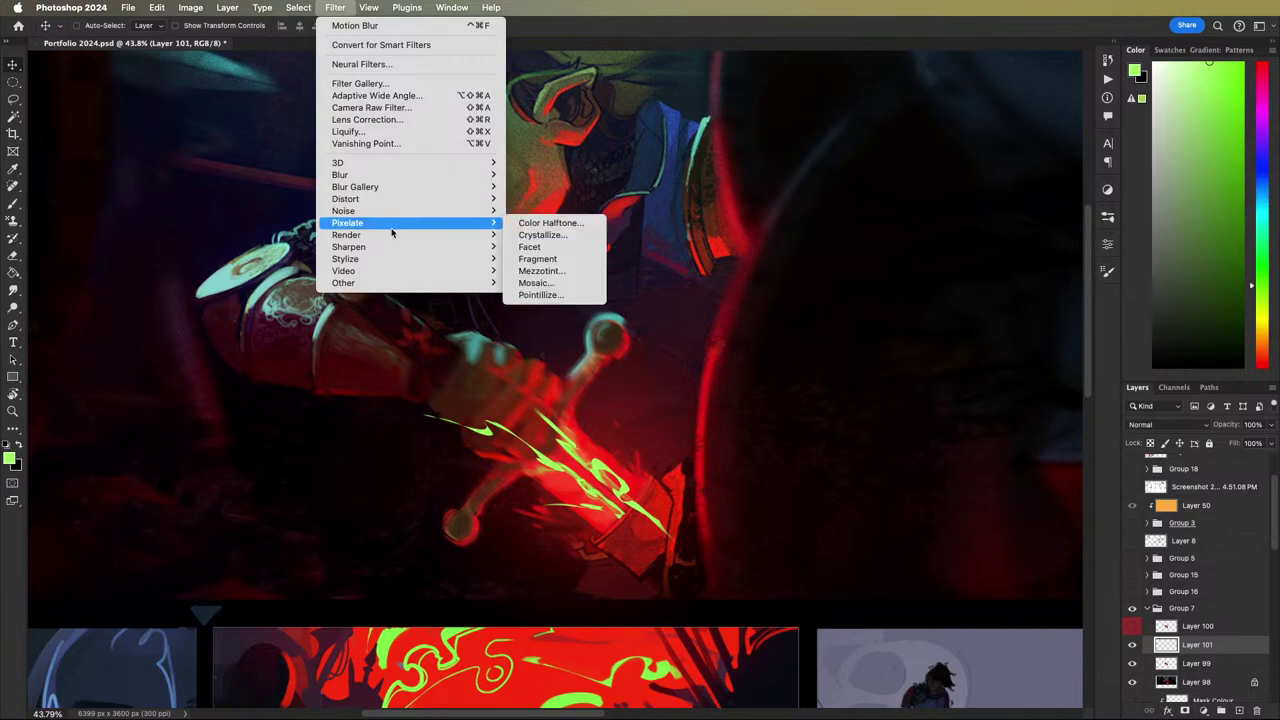
{"action": "mouse_move", "coordinate": [397, 192]}
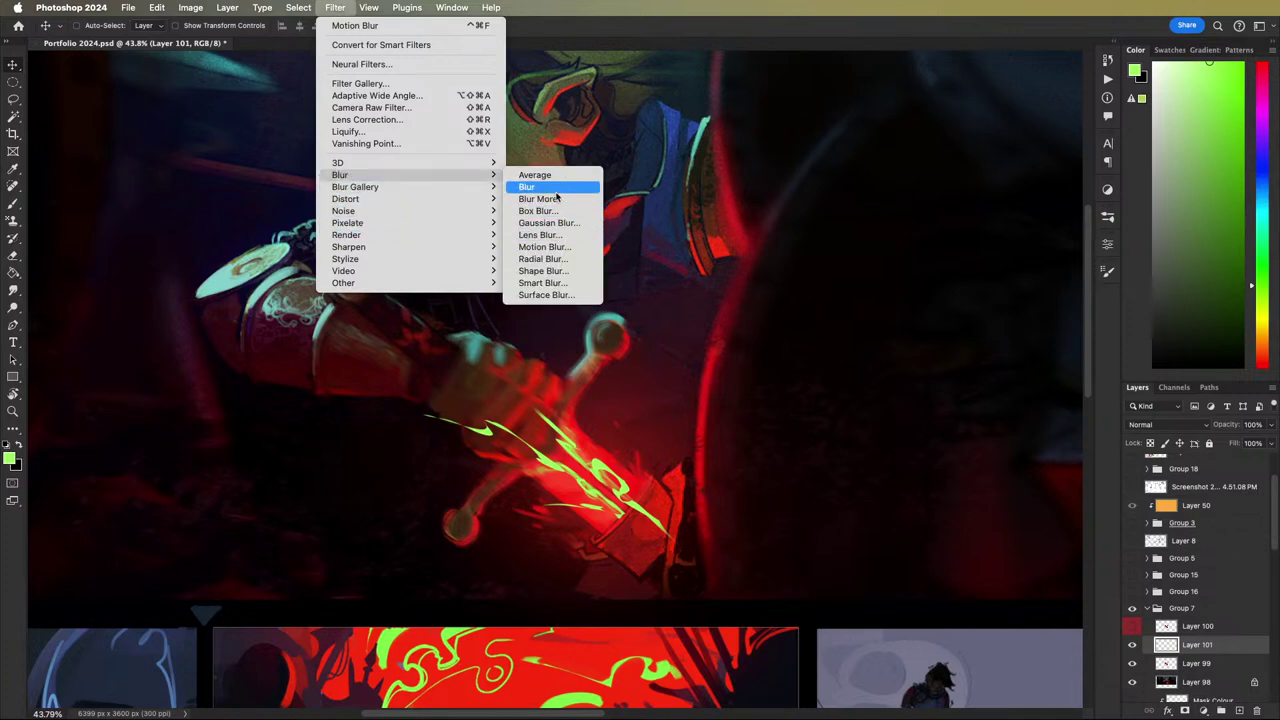
{"action": "left_click", "coordinate": [551, 247]}
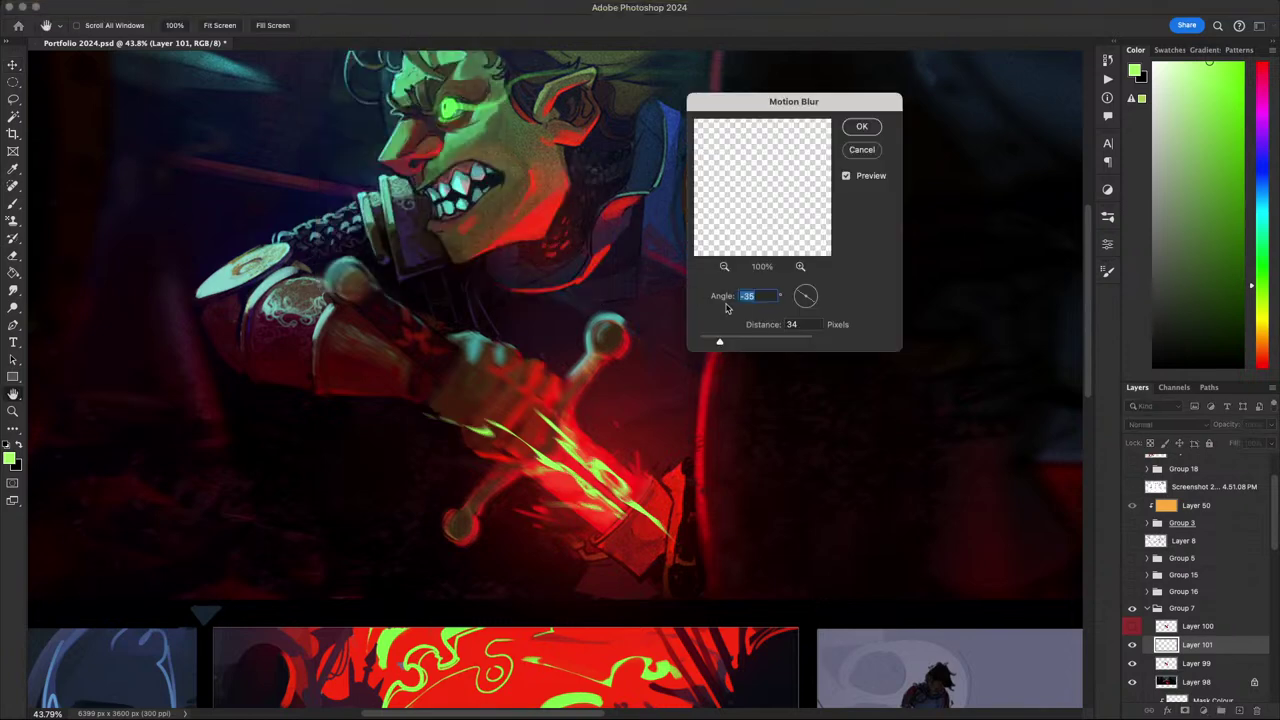
{"action": "left_click", "coordinate": [741, 341]}
{"action": "left_click_drag", "start_coordinate": [740, 341], "coordinate": [774, 339]}
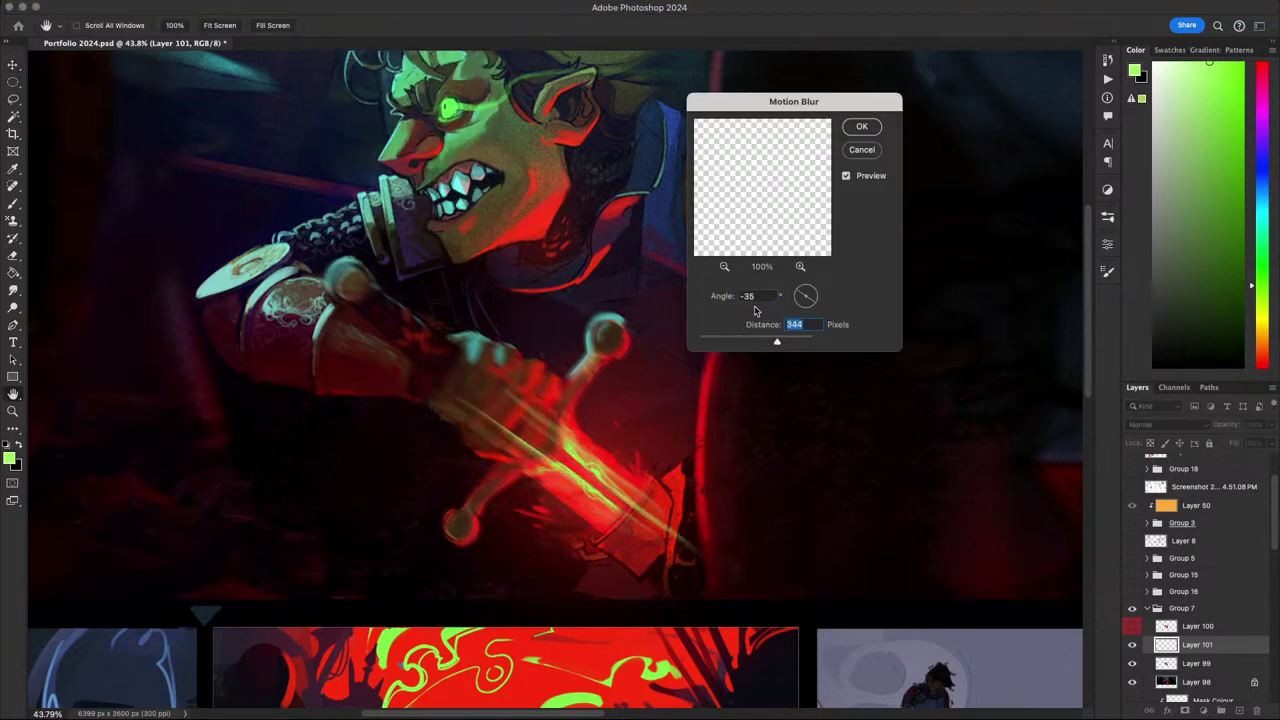
{"action": "left_click_drag", "start_coordinate": [797, 293], "coordinate": [802, 292]}
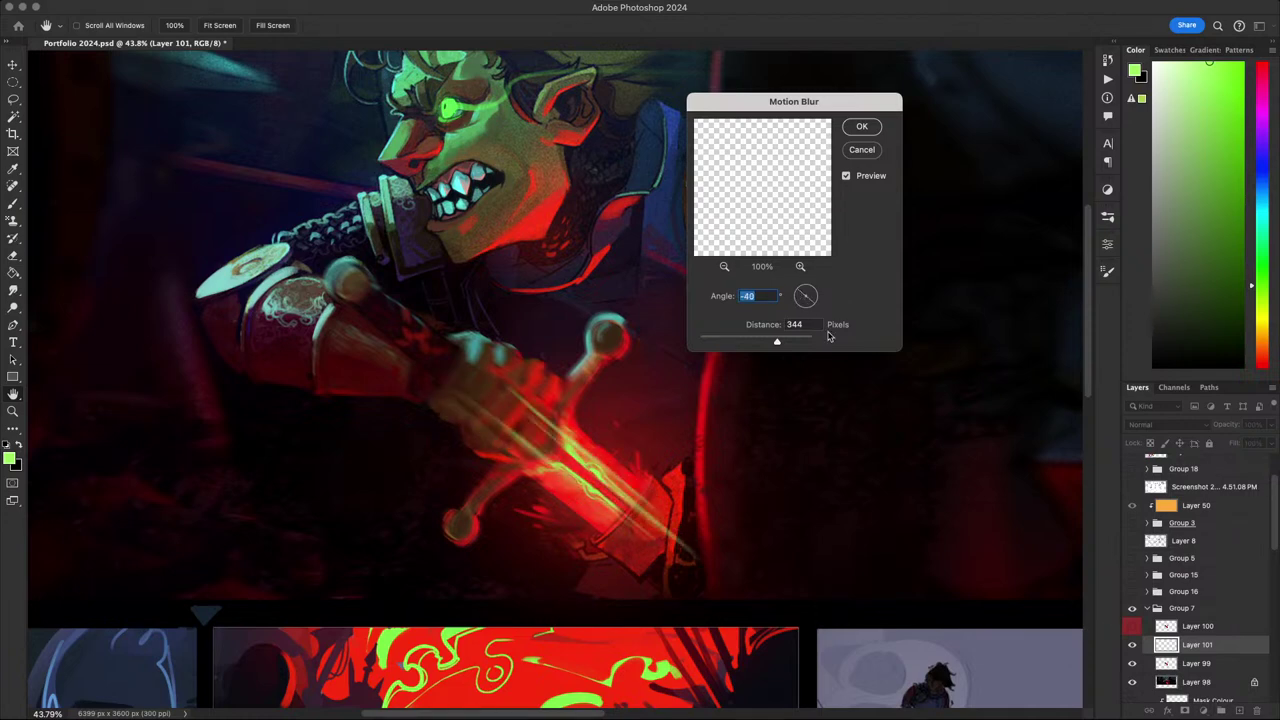
{"action": "left_click", "coordinate": [866, 129]}
{"action": "left_click", "coordinate": [1140, 425]}
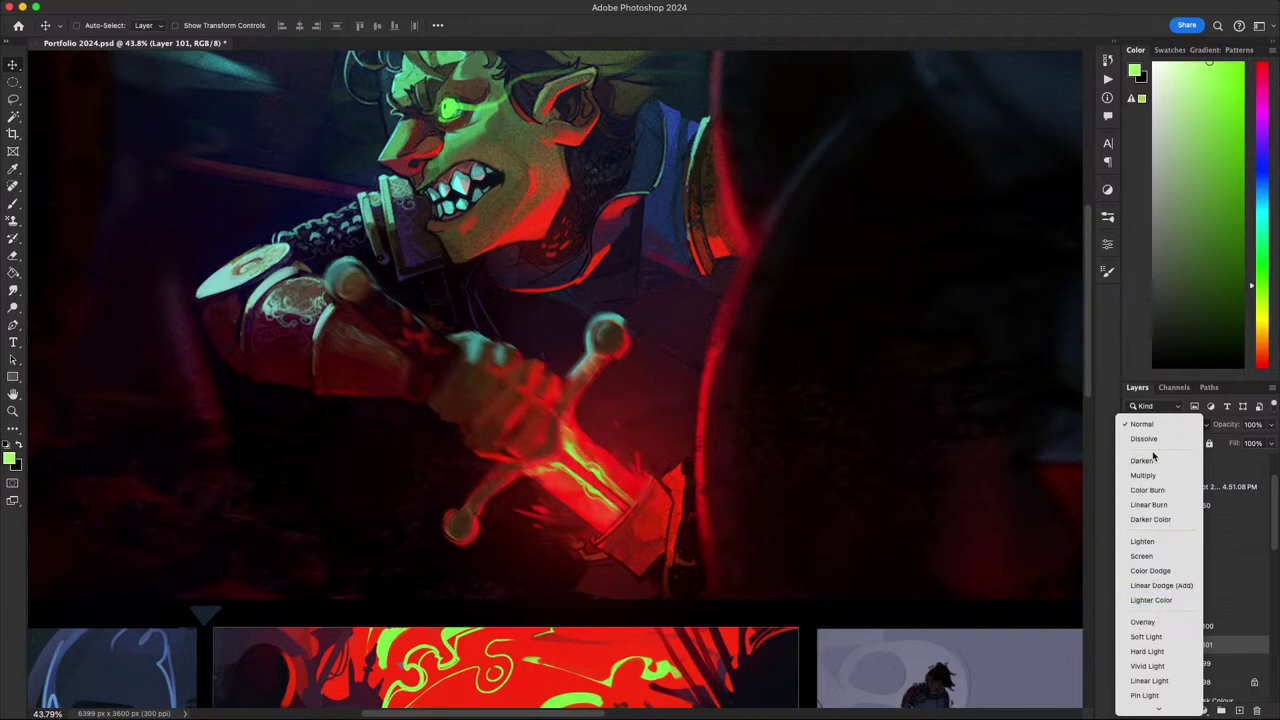
{"action": "left_click", "coordinate": [1142, 424]}
- Soften the blurred green streaks over the blade with a large soft eraser and erase their ends beyond the scabbard
{"action": "key", "text": "r"}
{"action": "left_click_drag", "start_coordinate": [943, 550], "coordinate": [868, 226]}
{"action": "key", "text": "e"}
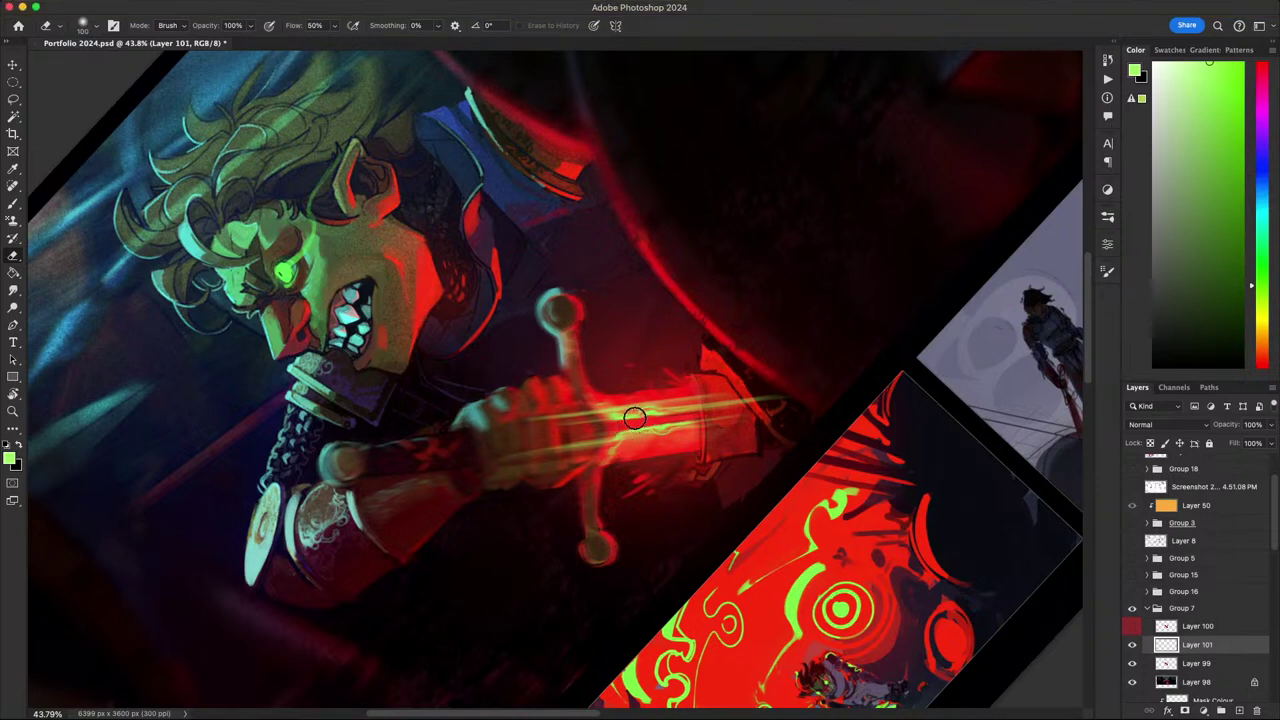
{"action": "key", "text": "]"}
{"action": "key", "text": "]"}
{"action": "key", "text": "]"}
{"action": "key", "text": "]"}
{"action": "key", "text": "]"}
{"action": "mouse_move", "coordinate": [714, 414]}
{"action": "left_mouse_down"}
{"action": "mouse_move", "coordinate": [541, 436]}
{"action": "mouse_move", "coordinate": [667, 416]}
{"action": "left_mouse_up"}
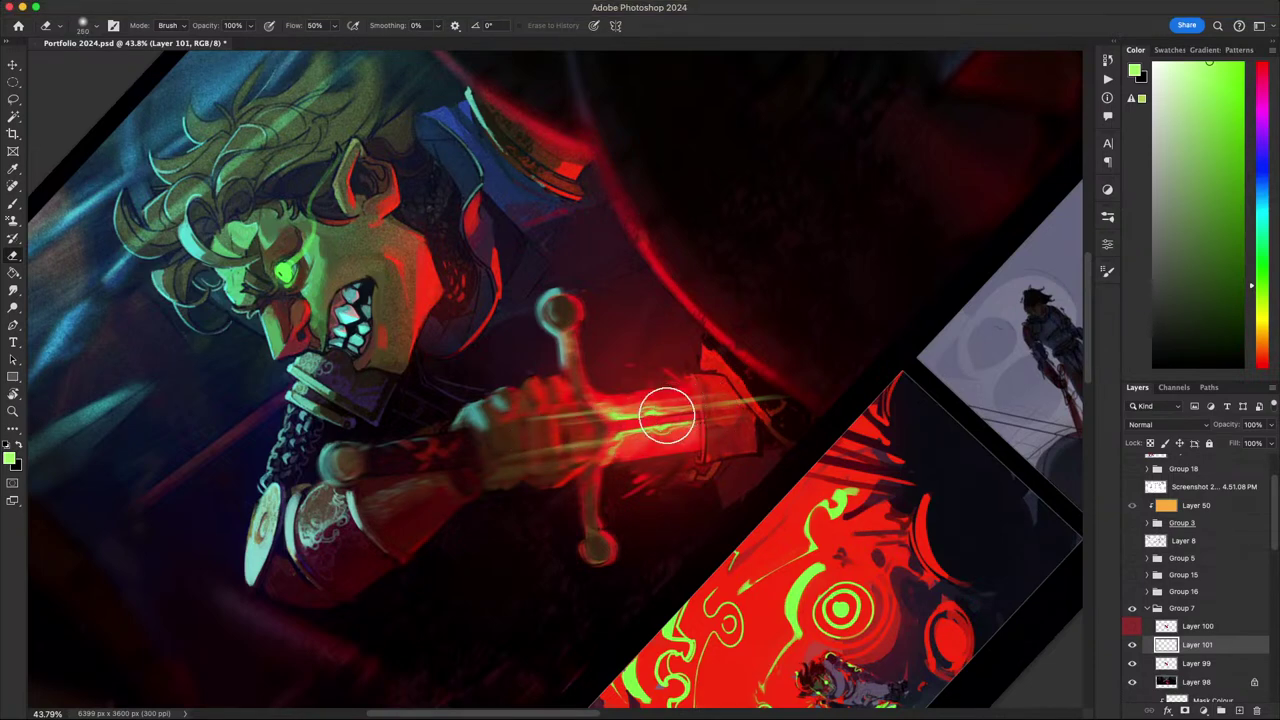
{"action": "key", "text": "bracketleft"}
{"action": "key", "text": "bracketleft"}
{"action": "key", "text": "bracketleft"}
{"action": "key", "text": "bracketleft"}
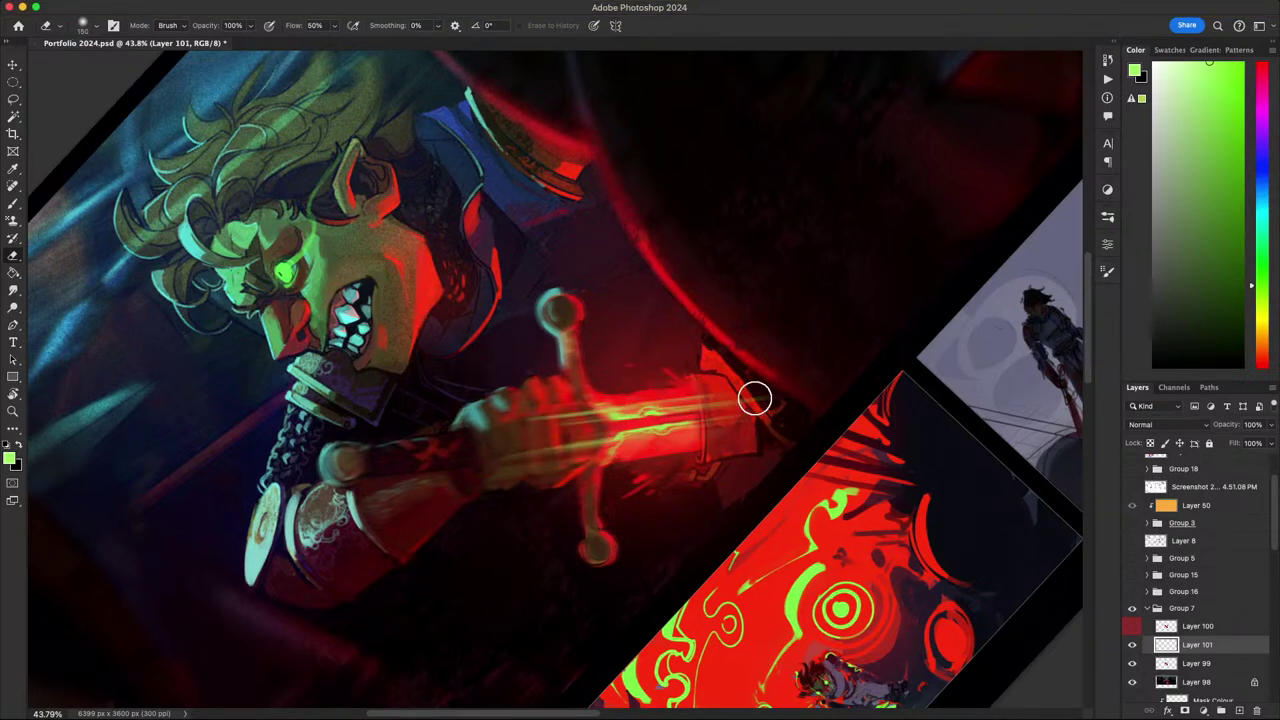
{"action": "key", "text": "Escape"}
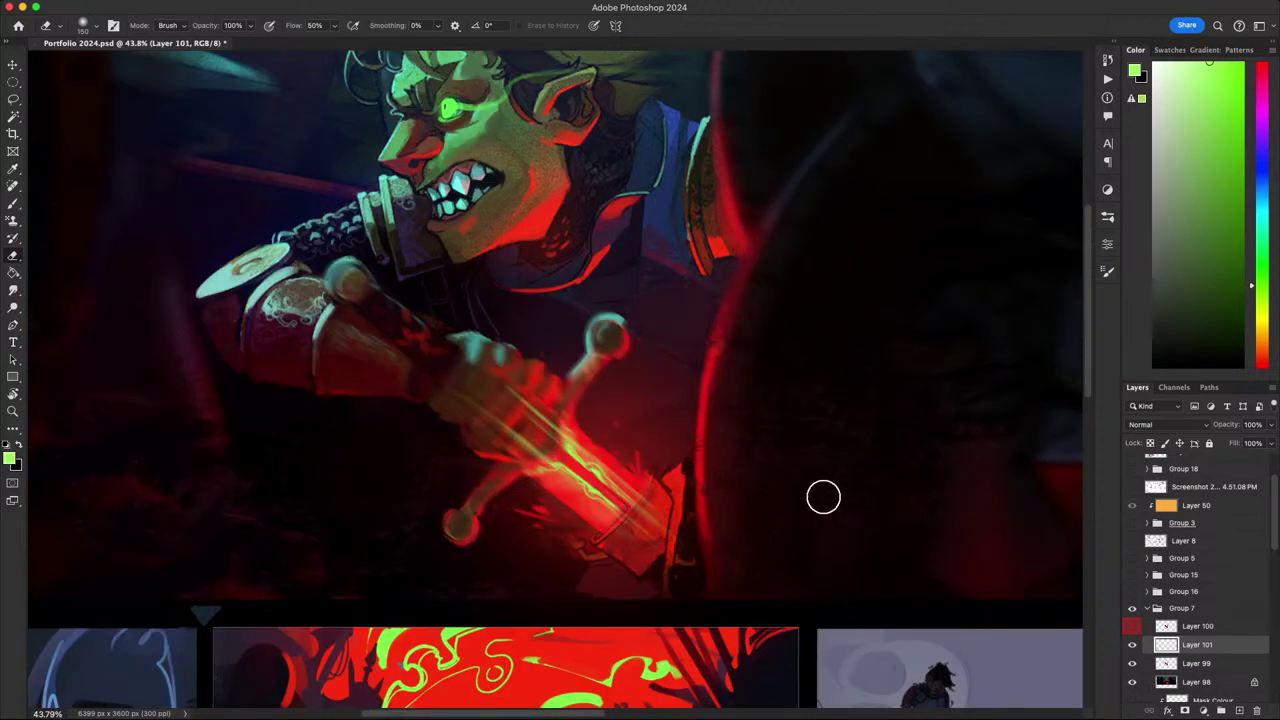
- Sample pale teal from the elbow armour, choose the funsketch softish brush, and try a stroke along the sword's crossguard
{"action": "scroll", "coordinate": [820, 505], "scroll_direction": "down", "scroll_amount": 8}
{"action": "scroll", "coordinate": [767, 525], "scroll_direction": "up", "scroll_amount": 4}
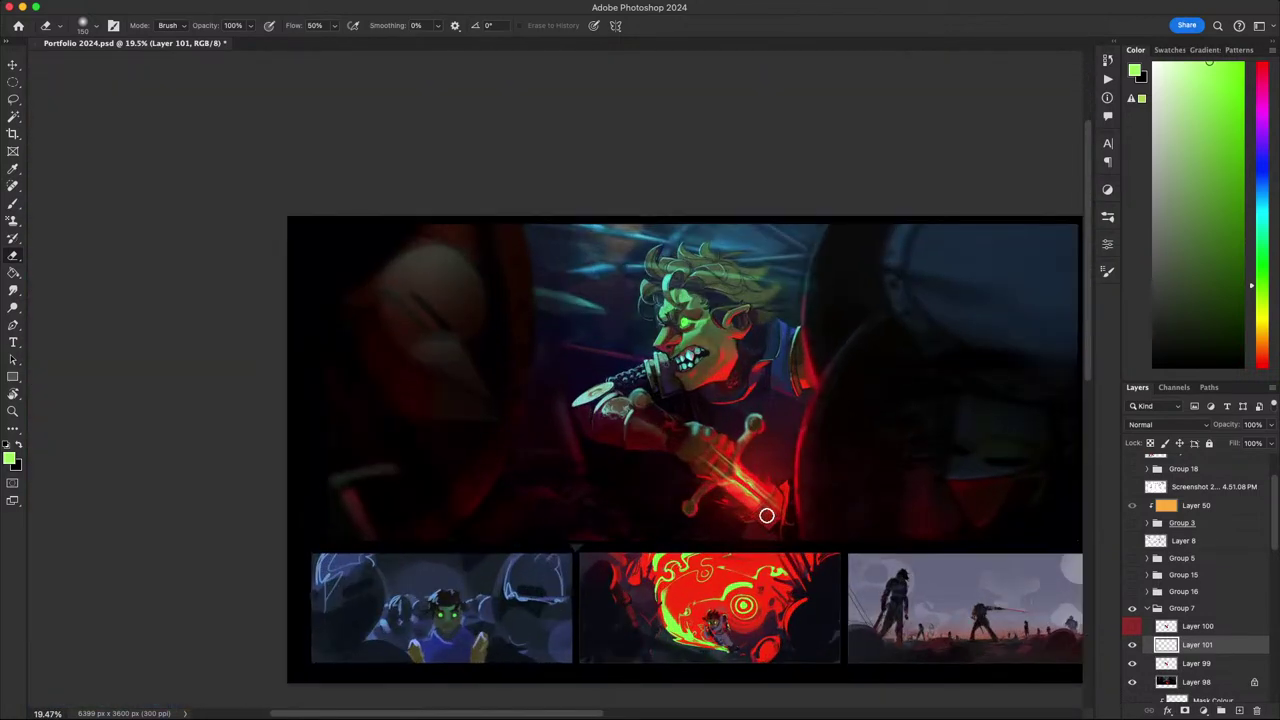
{"action": "scroll", "coordinate": [766, 515], "scroll_direction": "up", "scroll_amount": 4}
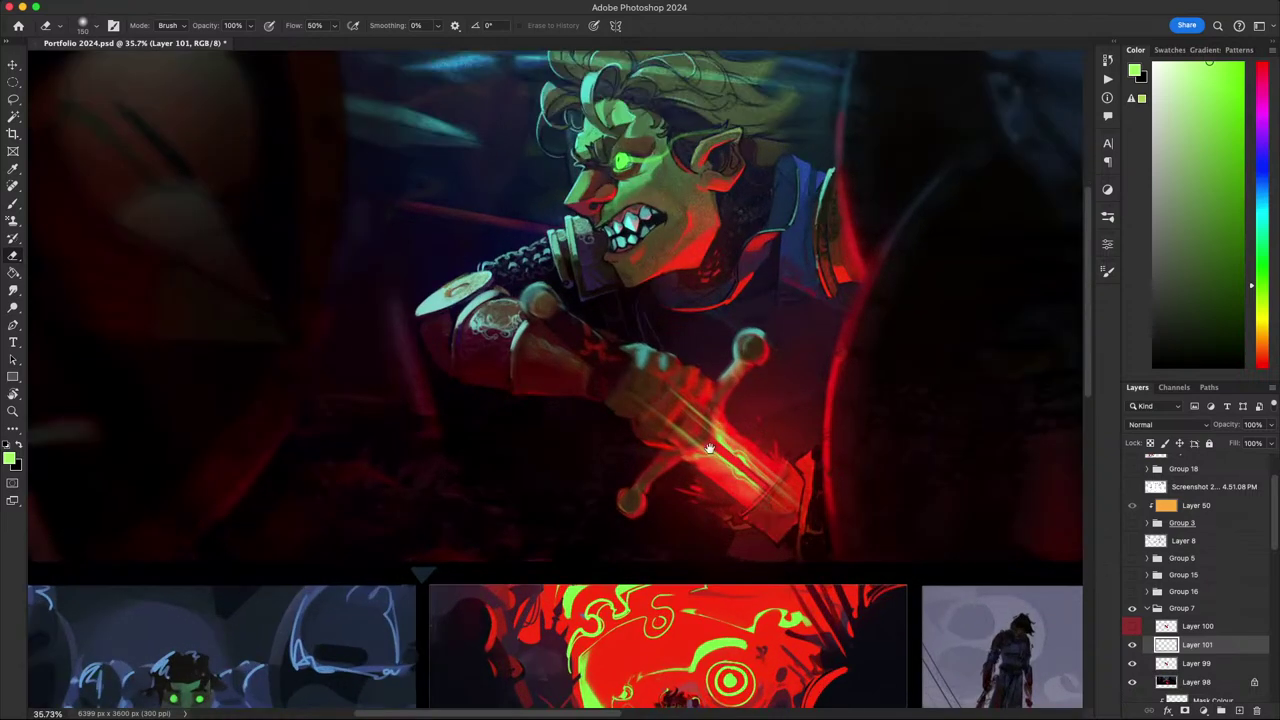
{"action": "left_click_drag", "start_coordinate": [708, 449], "coordinate": [728, 473]}
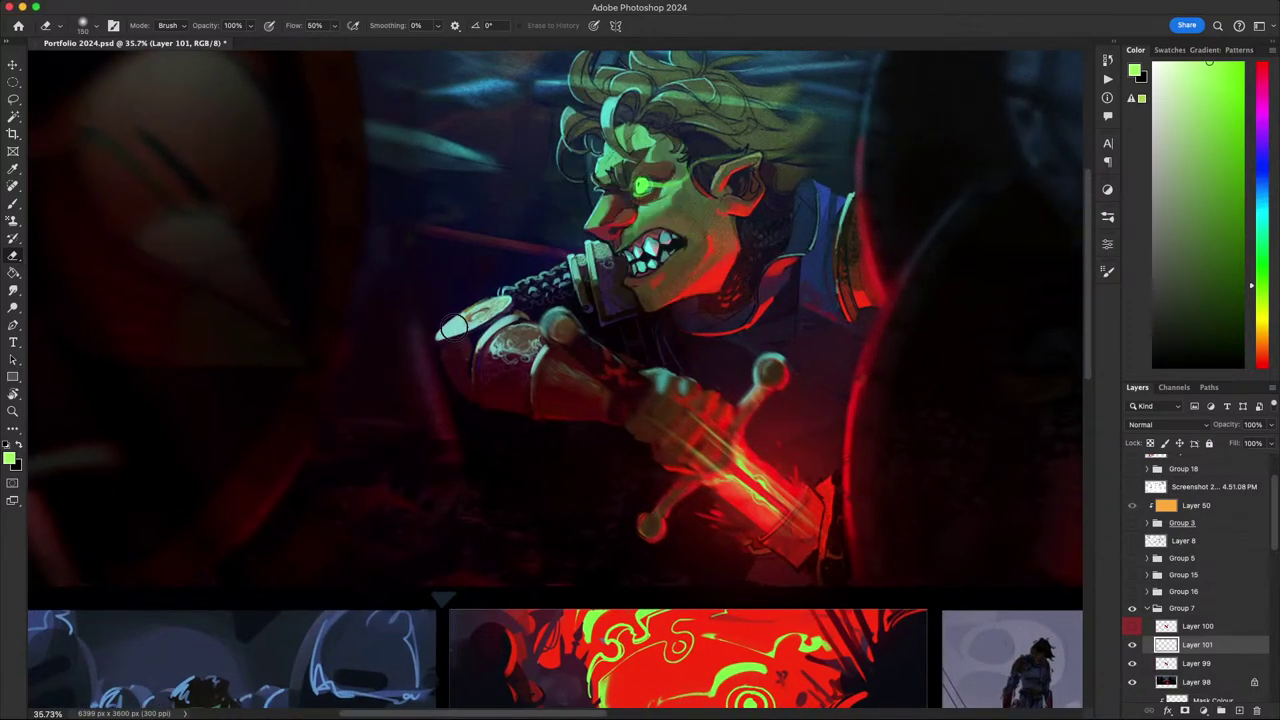
{"action": "key", "text": "b"}
{"action": "left_click", "coordinate": [453, 327], "text": "alt"}
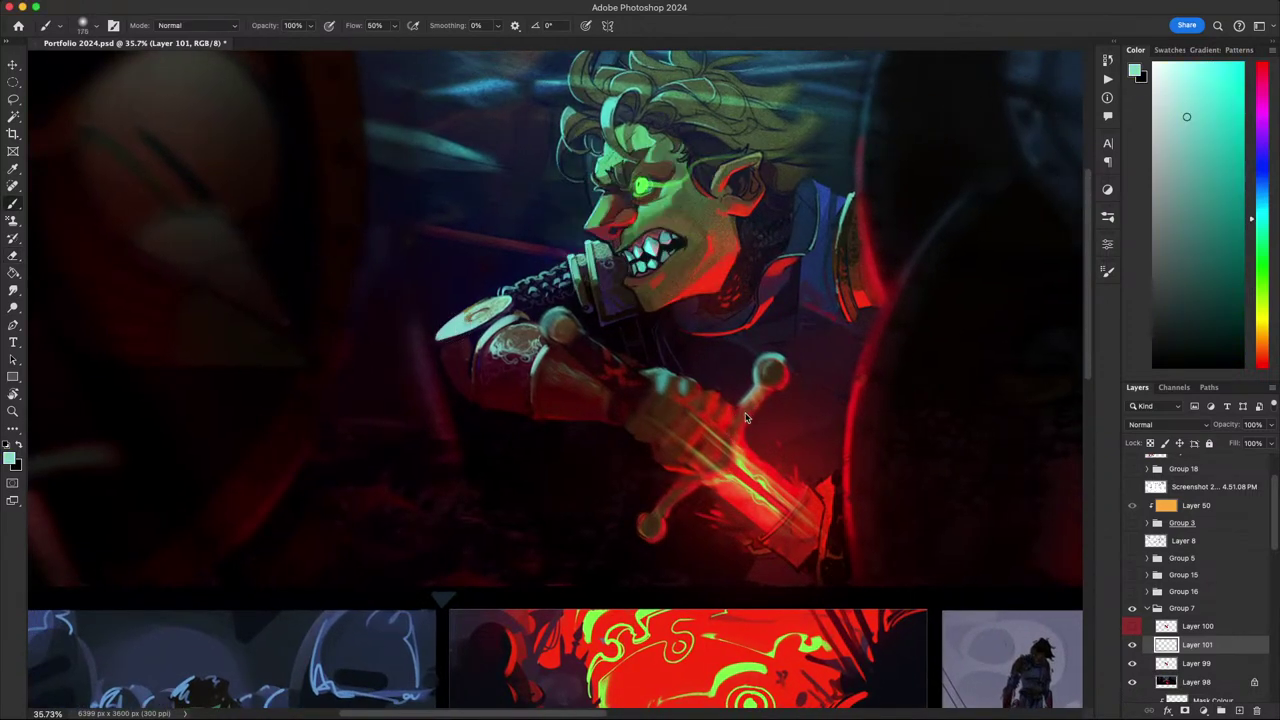
{"action": "right_click", "coordinate": [742, 418]}
{"action": "left_click", "coordinate": [953, 576]}
{"action": "left_click", "coordinate": [825, 592]}
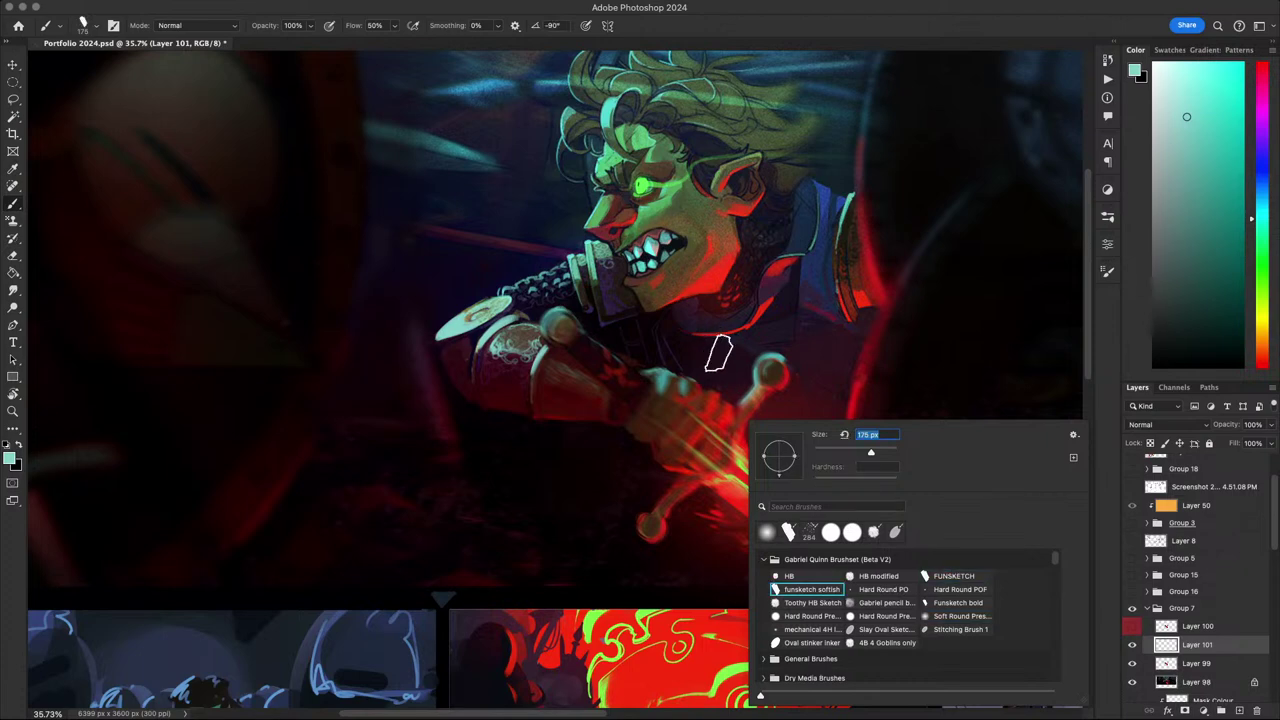
{"action": "left_click_drag", "start_coordinate": [760, 364], "coordinate": [728, 416]}
{"action": "key", "text": "super+z"}
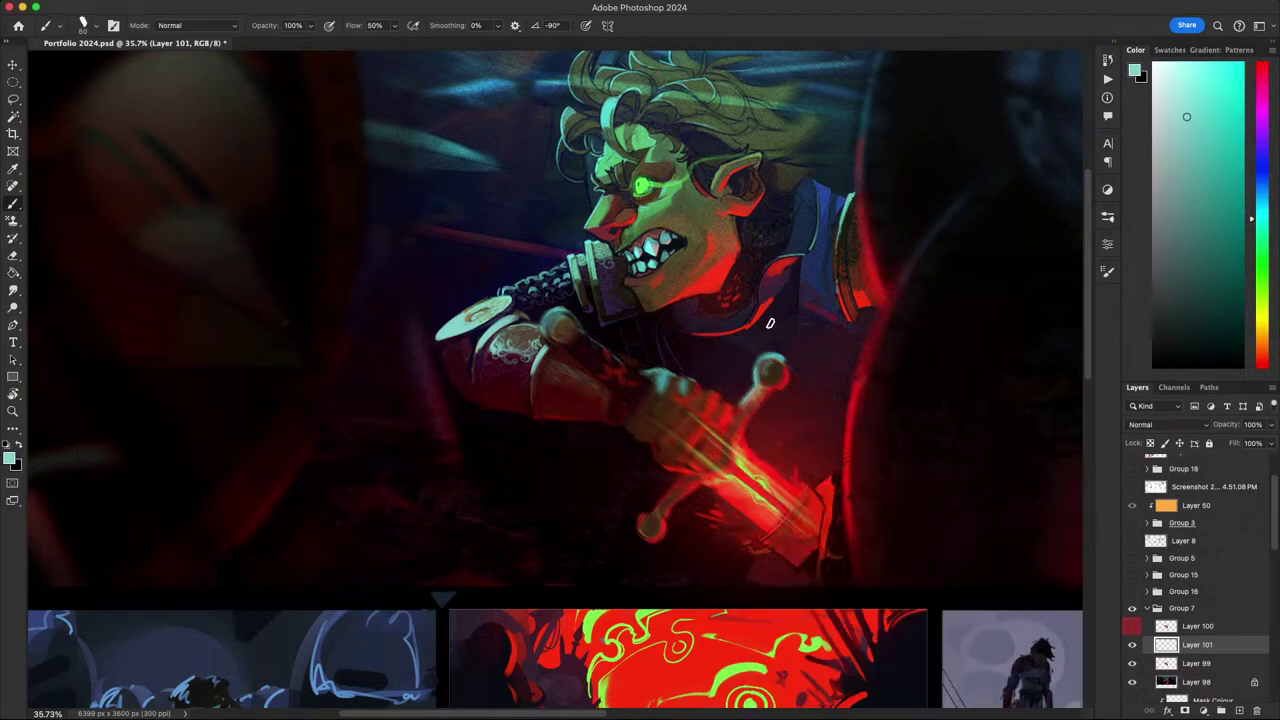
- Touch up the crossguard's teal highlights with a much smaller brush tip
{"action": "key", "text": "bracketleft"}
{"action": "key", "text": "bracketleft"}
{"action": "key", "text": "bracketleft"}
{"action": "key", "text": "bracketleft"}
{"action": "left_click_drag", "start_coordinate": [756, 350], "coordinate": [765, 369]}
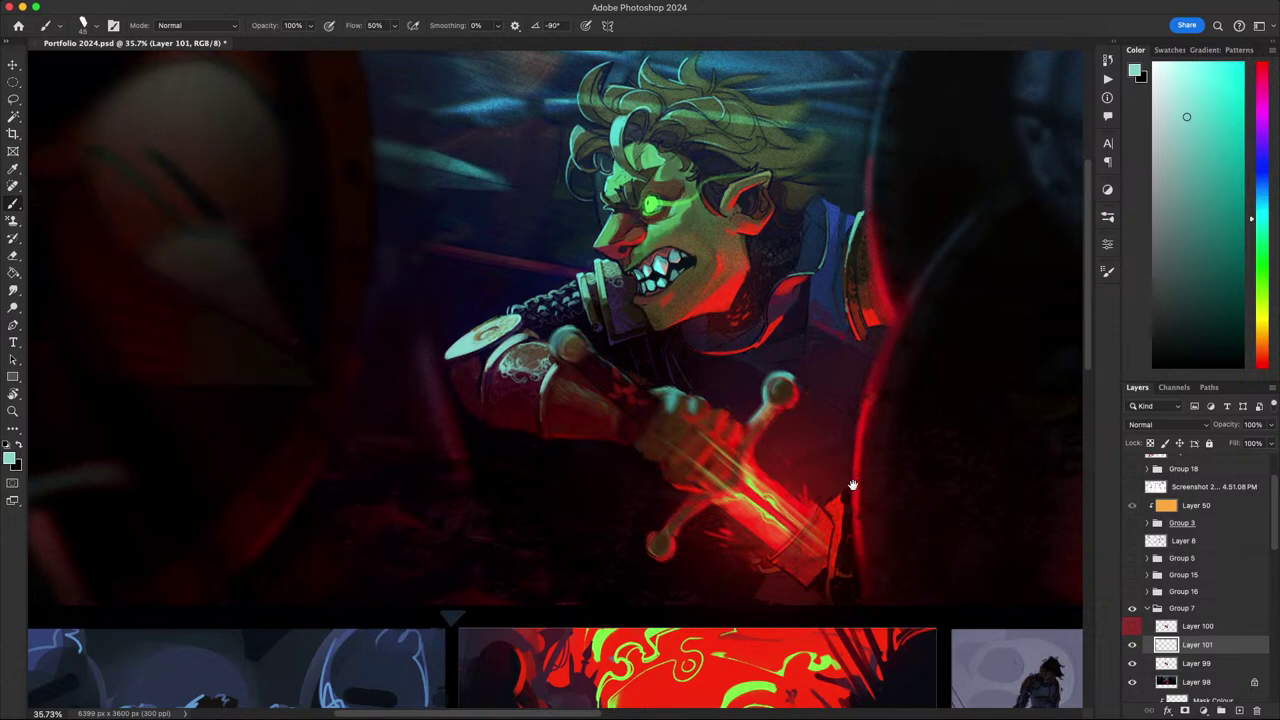
{"action": "left_click_drag", "start_coordinate": [853, 486], "coordinate": [826, 420]}
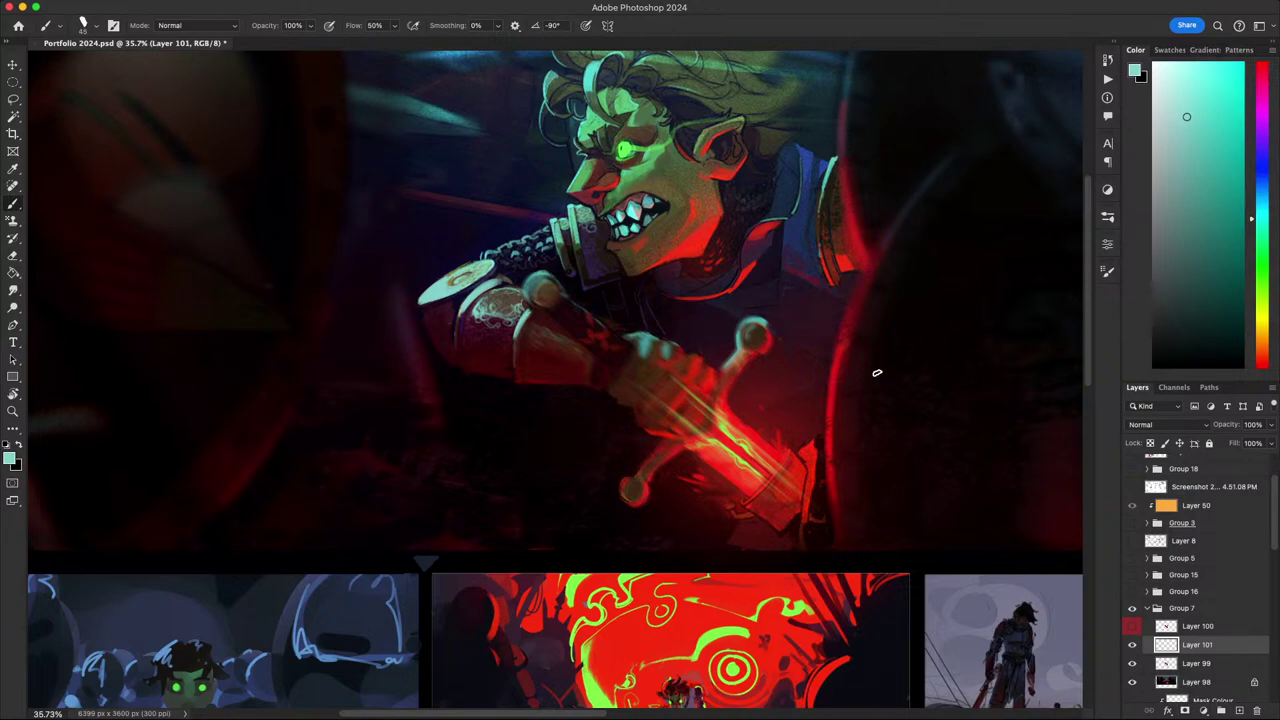
- Sample bright reds from the blade's glow and paint small red flame licks along both of its edges
{"action": "left_click_drag", "start_coordinate": [841, 485], "coordinate": [672, 608]}
{"action": "key", "text": "r"}
{"action": "left_click", "coordinate": [635, 529], "text": "alt"}
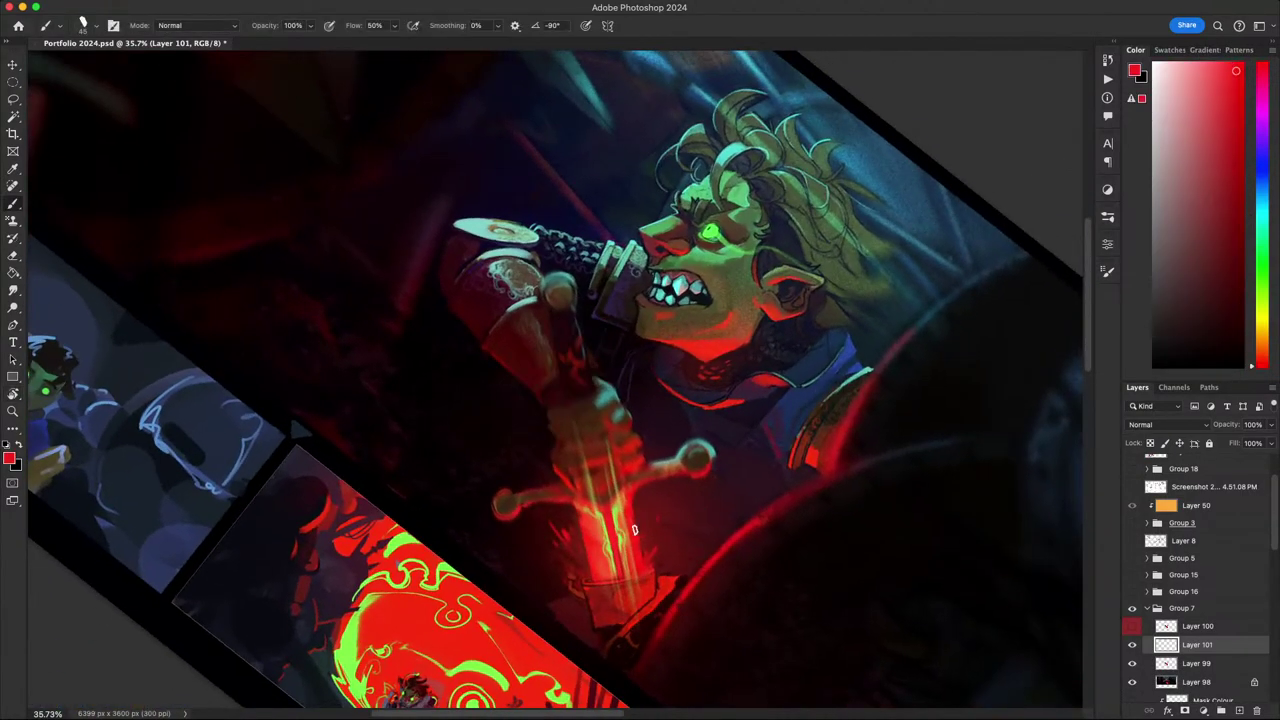
{"action": "key", "text": "r"}
{"action": "left_click_drag", "start_coordinate": [756, 490], "coordinate": [637, 160]}
{"action": "left_click_drag", "start_coordinate": [702, 417], "coordinate": [669, 550]}
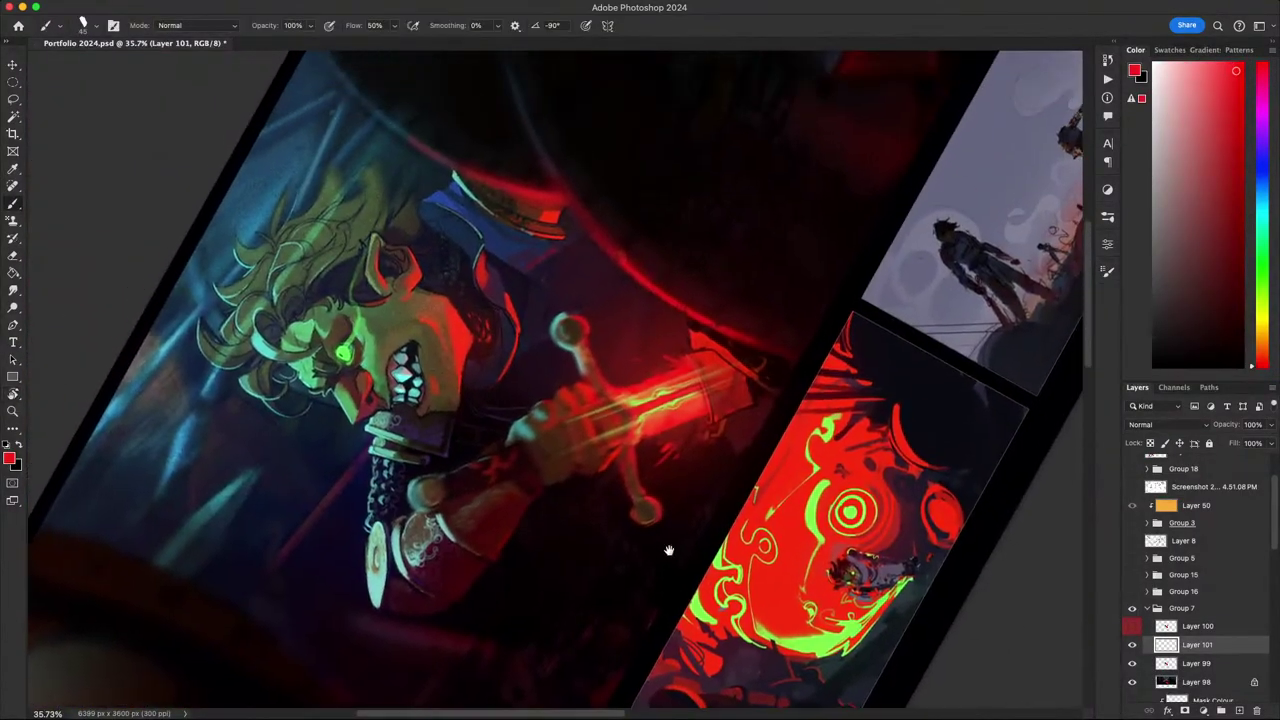
{"action": "left_click", "coordinate": [641, 450], "text": "alt"}
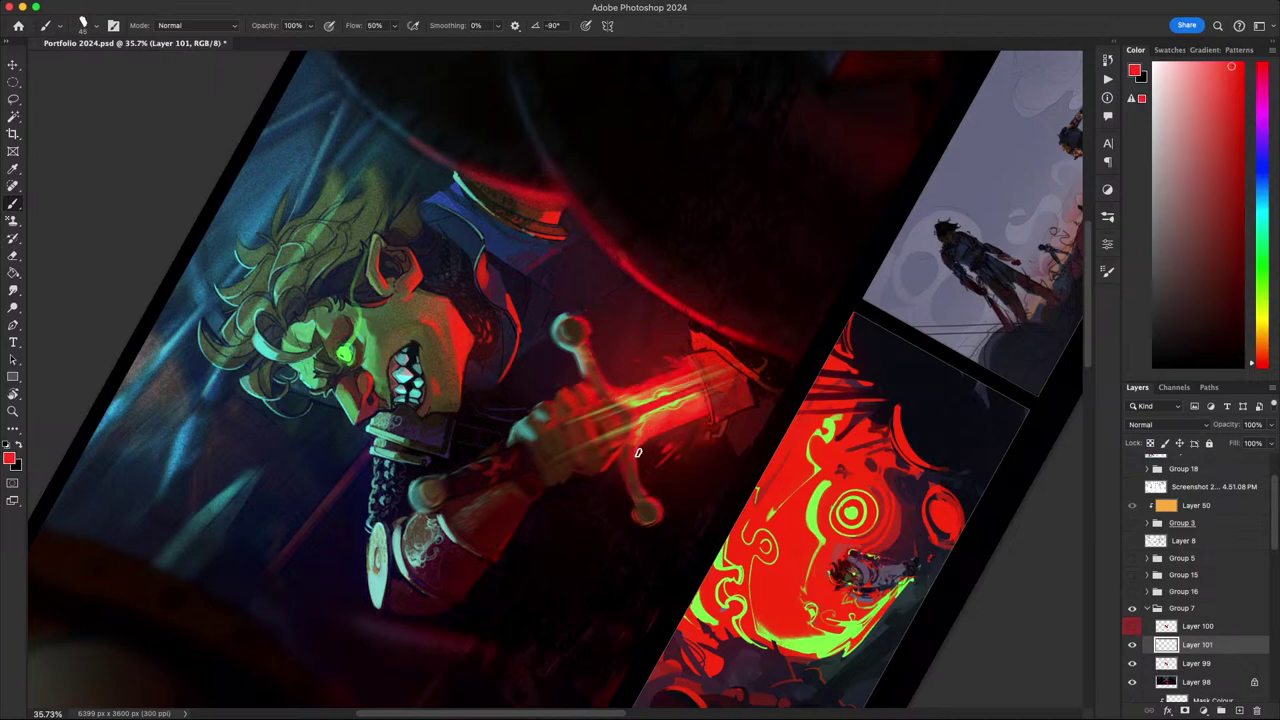
{"action": "key", "text": "Escape"}
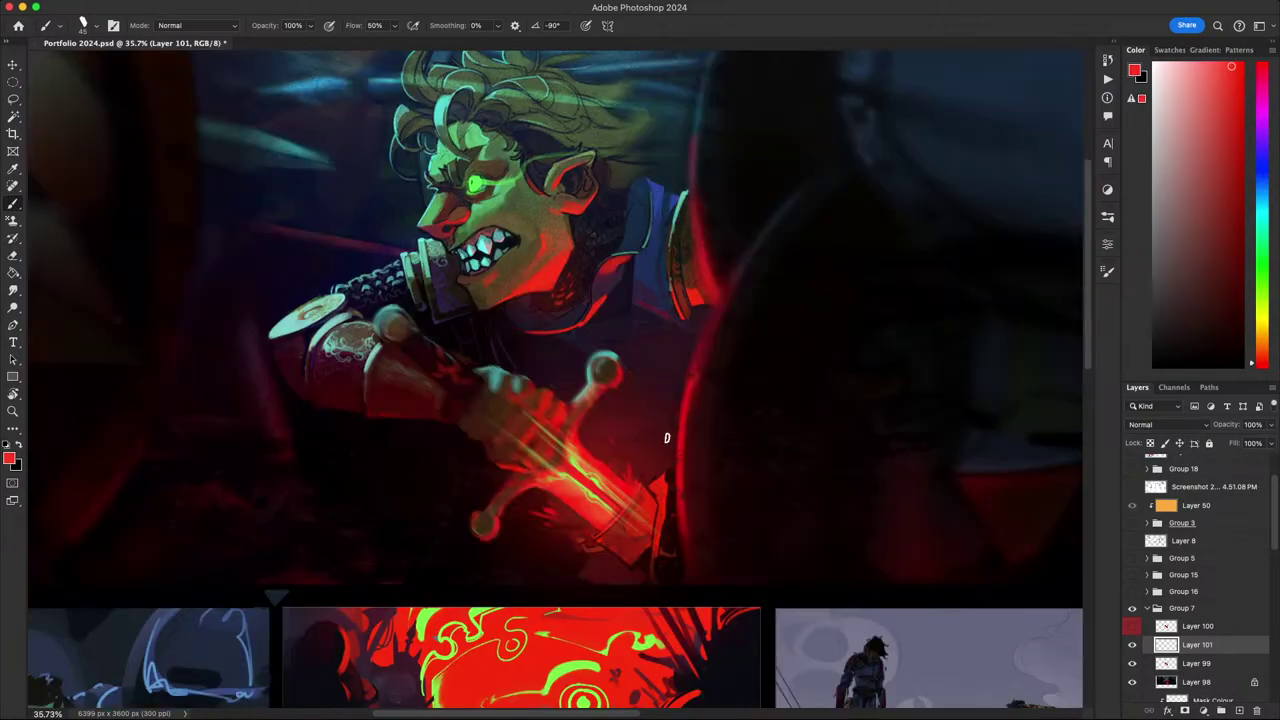
{"action": "key", "text": "r"}
{"action": "mouse_move", "coordinate": [652, 512]}
{"action": "left_mouse_down"}
{"action": "mouse_move", "coordinate": [533, 582]}
{"action": "mouse_move", "coordinate": [455, 547]}
{"action": "left_mouse_up"}
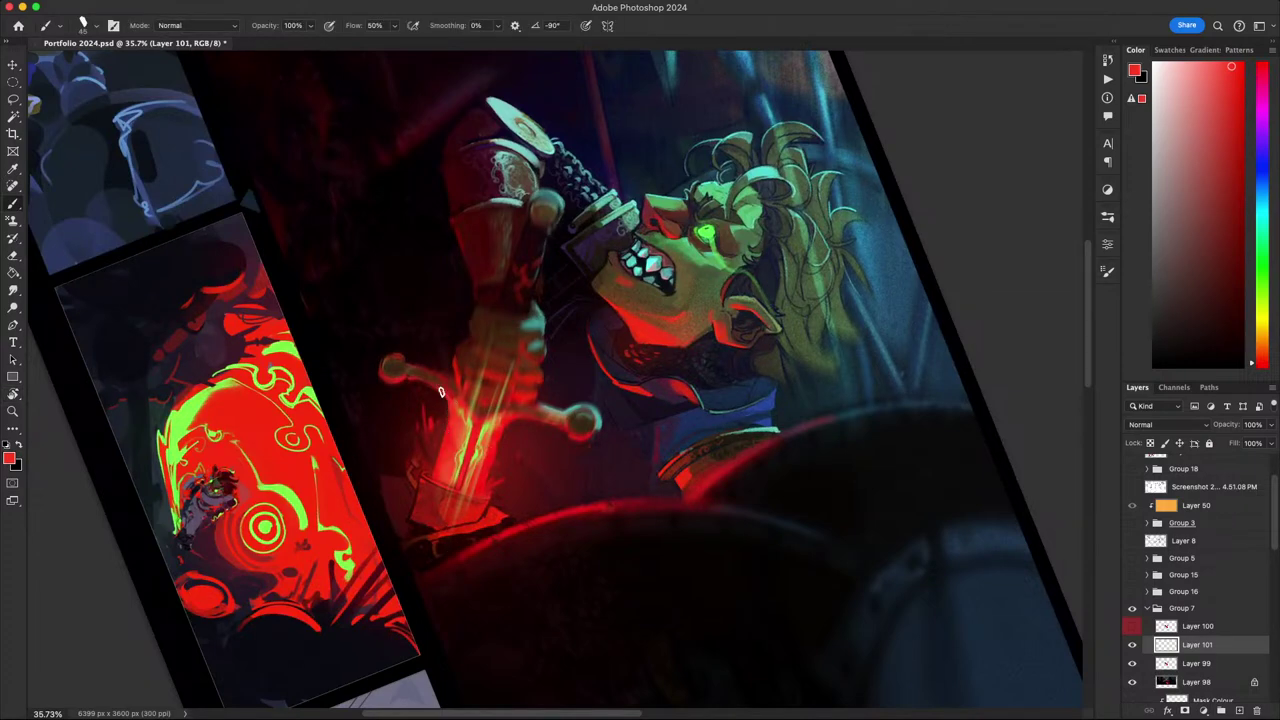
{"action": "key", "text": "Escape"}
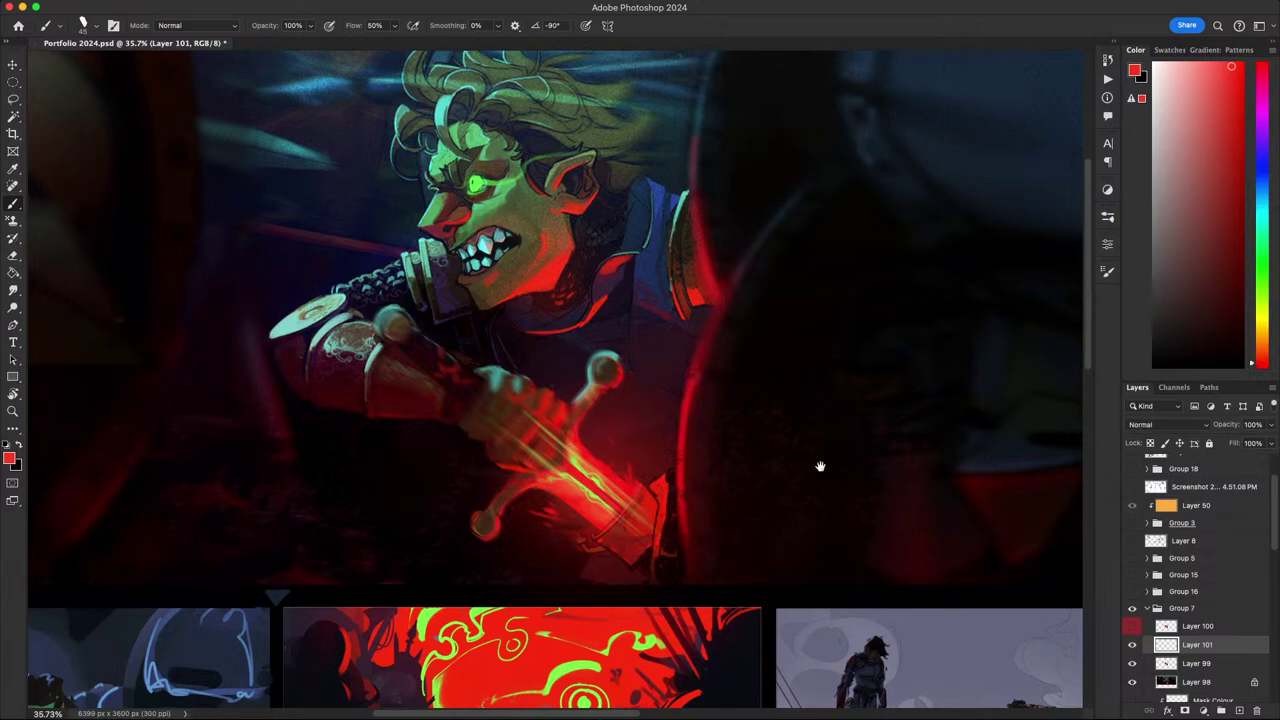
- Add more flame strokes in a deeper red around the blade between the crossguard and the scabbard
{"action": "scroll", "coordinate": [820, 466], "scroll_direction": "down", "scroll_amount": 2}
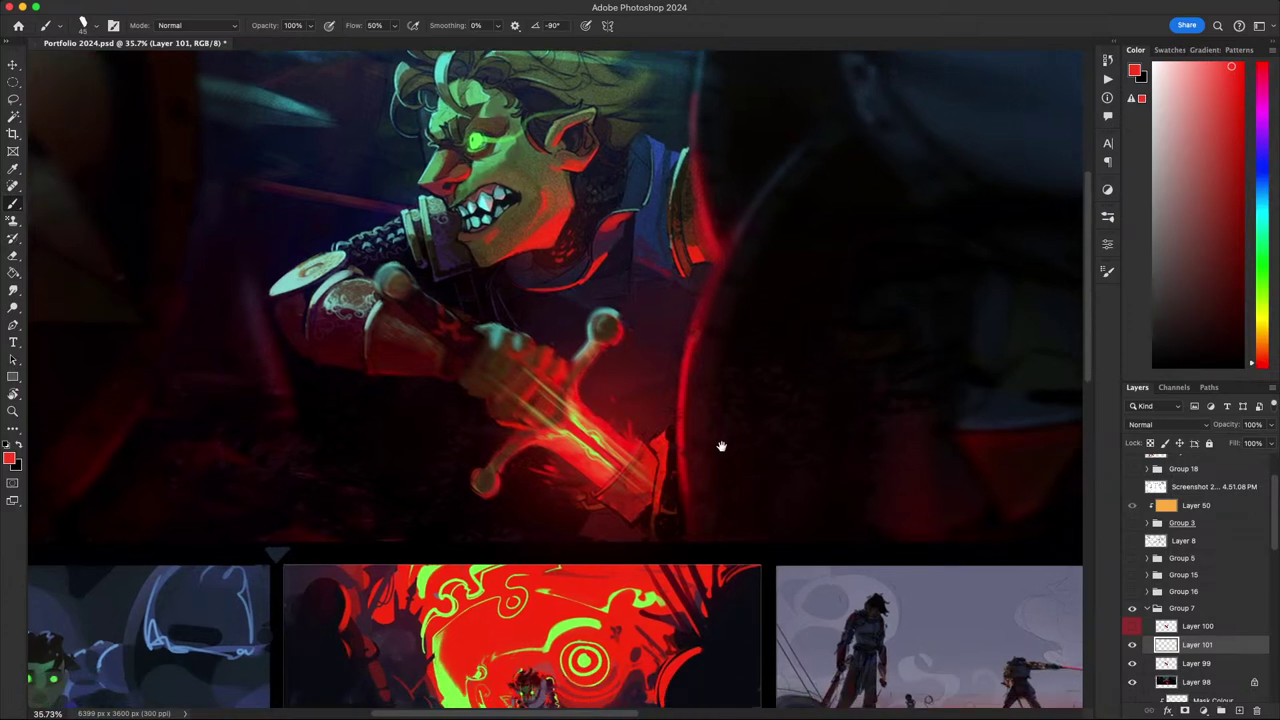
{"action": "left_click_drag", "start_coordinate": [720, 446], "coordinate": [699, 483]}
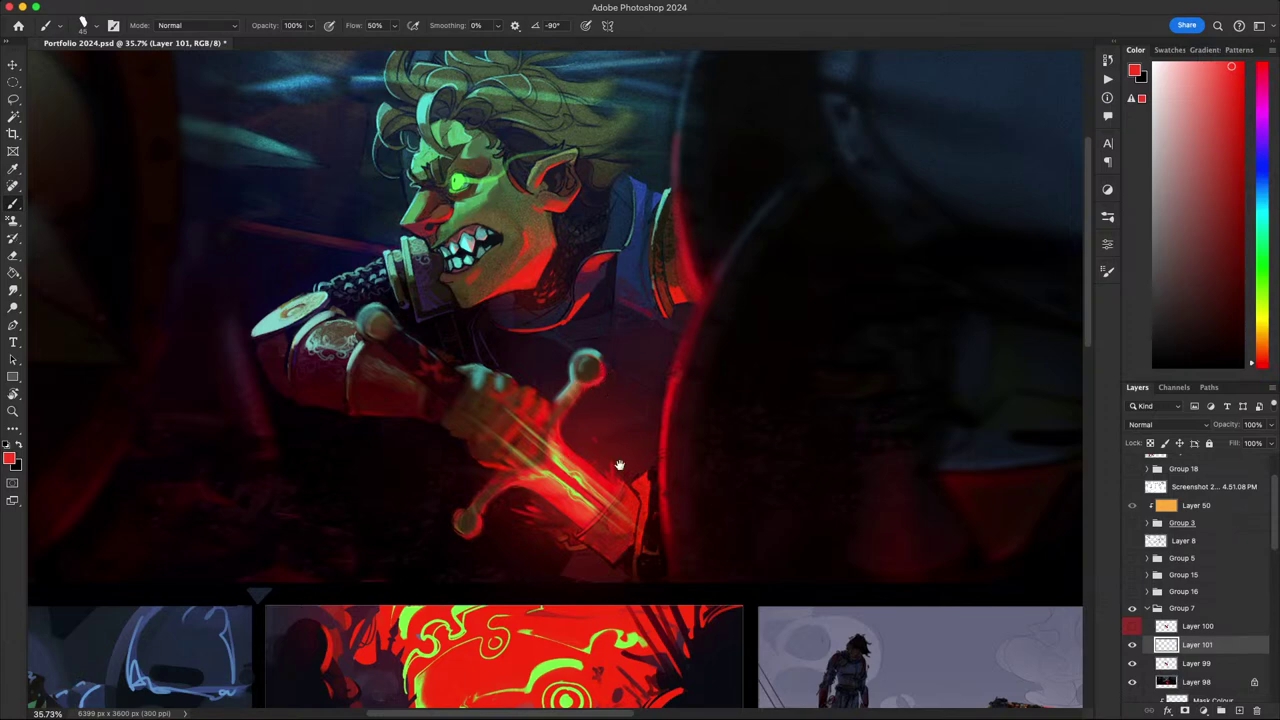
{"action": "left_click_drag", "start_coordinate": [620, 465], "coordinate": [720, 434]}
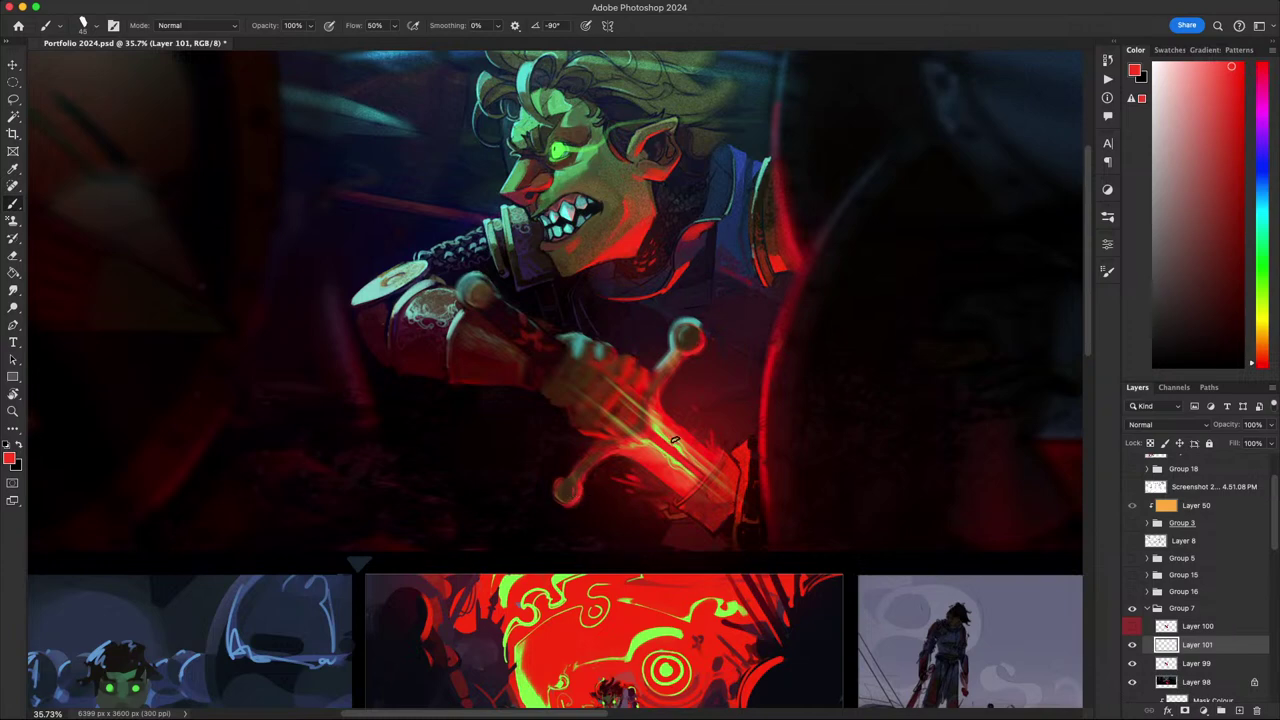
{"action": "left_click_drag", "start_coordinate": [686, 415], "coordinate": [705, 463]}
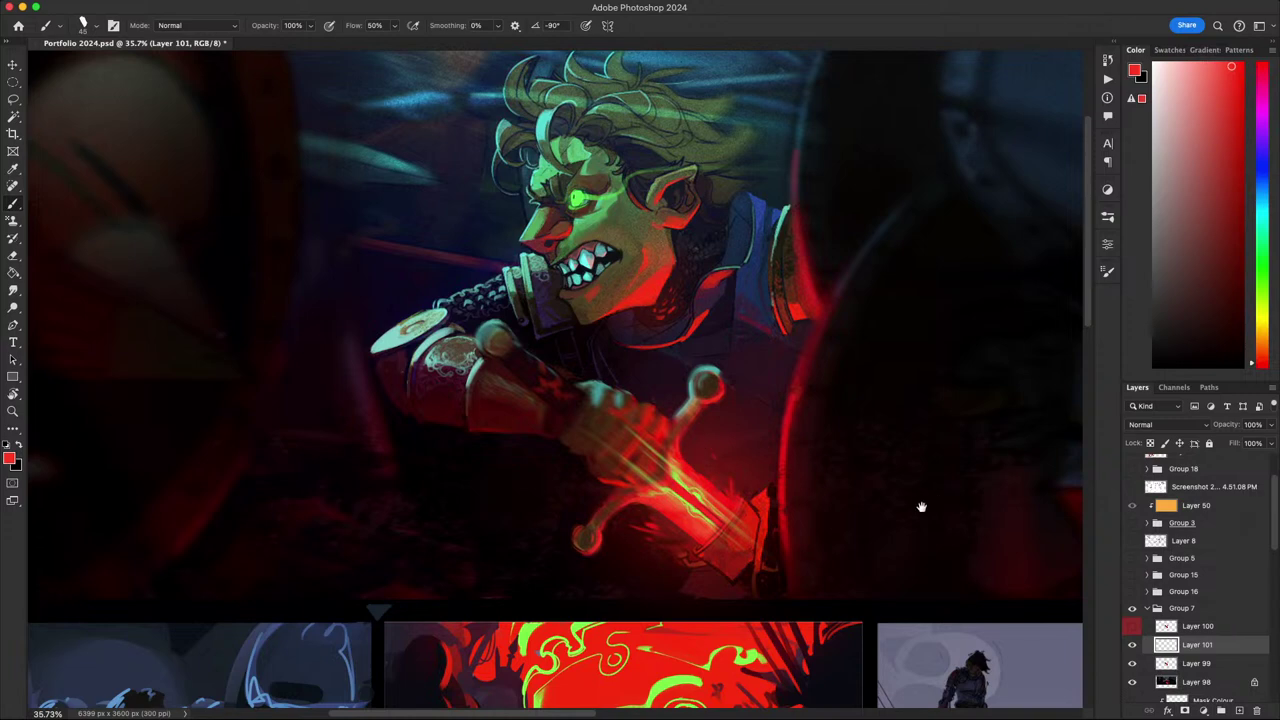
{"action": "scroll", "coordinate": [920, 506], "scroll_direction": "right", "scroll_amount": 3}
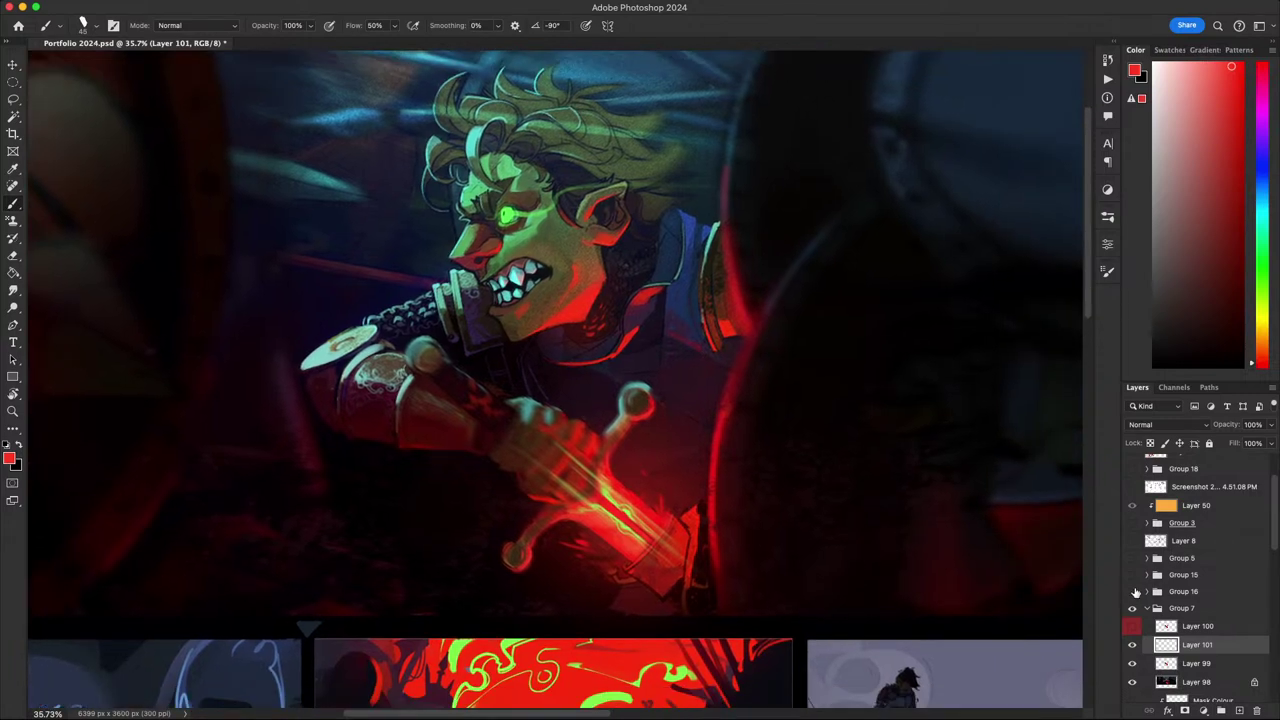
{"action": "scroll", "coordinate": [1046, 520], "scroll_direction": "down", "scroll_amount": 3}
{"action": "key", "text": "r"}
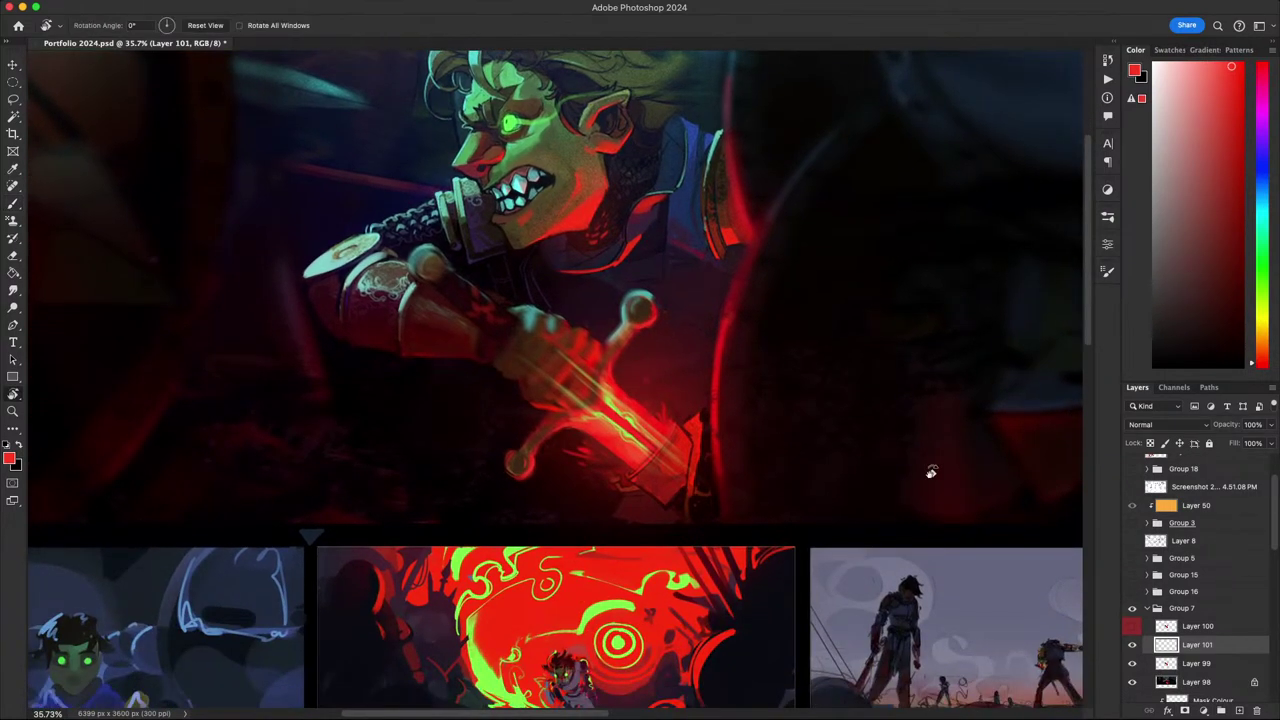
{"action": "left_click_drag", "start_coordinate": [929, 457], "coordinate": [832, 624]}
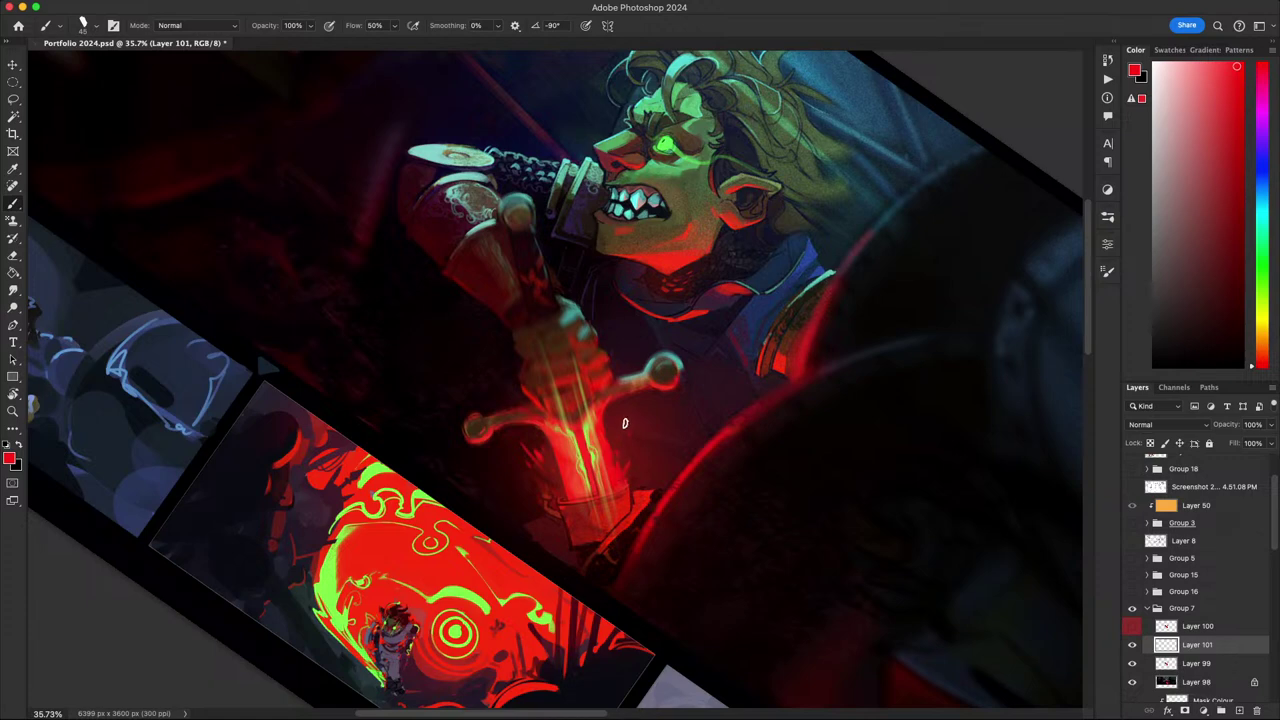
{"action": "left_click_drag", "start_coordinate": [737, 408], "coordinate": [609, 574]}
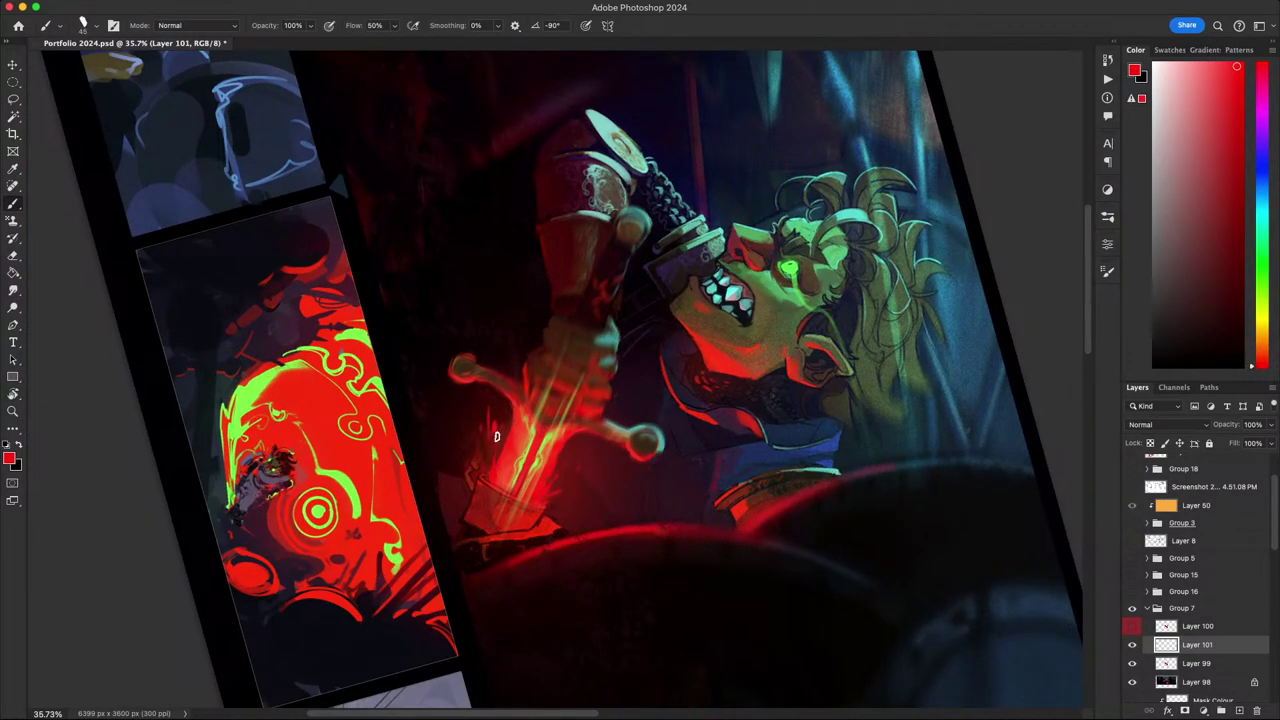
{"action": "key", "text": "Escape"}
- Sample bright green from the glowing blade and paint thin green accents along the blade and crossguard with a smaller 25 px brush
{"action": "mouse_move", "coordinate": [950, 541]}
{"action": "left_mouse_down"}
{"action": "mouse_move", "coordinate": [937, 529]}
{"action": "mouse_move", "coordinate": [865, 616]}
{"action": "mouse_move", "coordinate": [923, 394]}
{"action": "mouse_move", "coordinate": [720, 306]}
{"action": "left_mouse_up"}
{"action": "key", "text": "r"}
{"action": "key", "text": "b"}
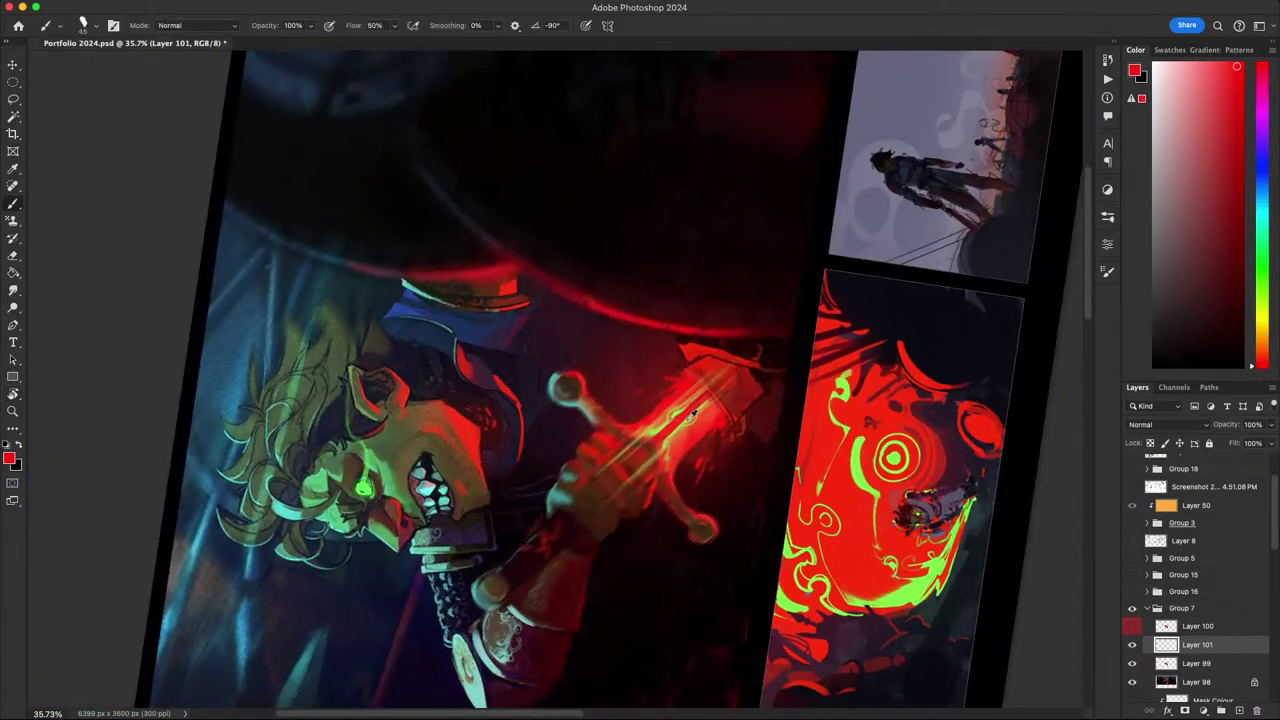
{"action": "left_click", "coordinate": [684, 433], "text": "alt"}
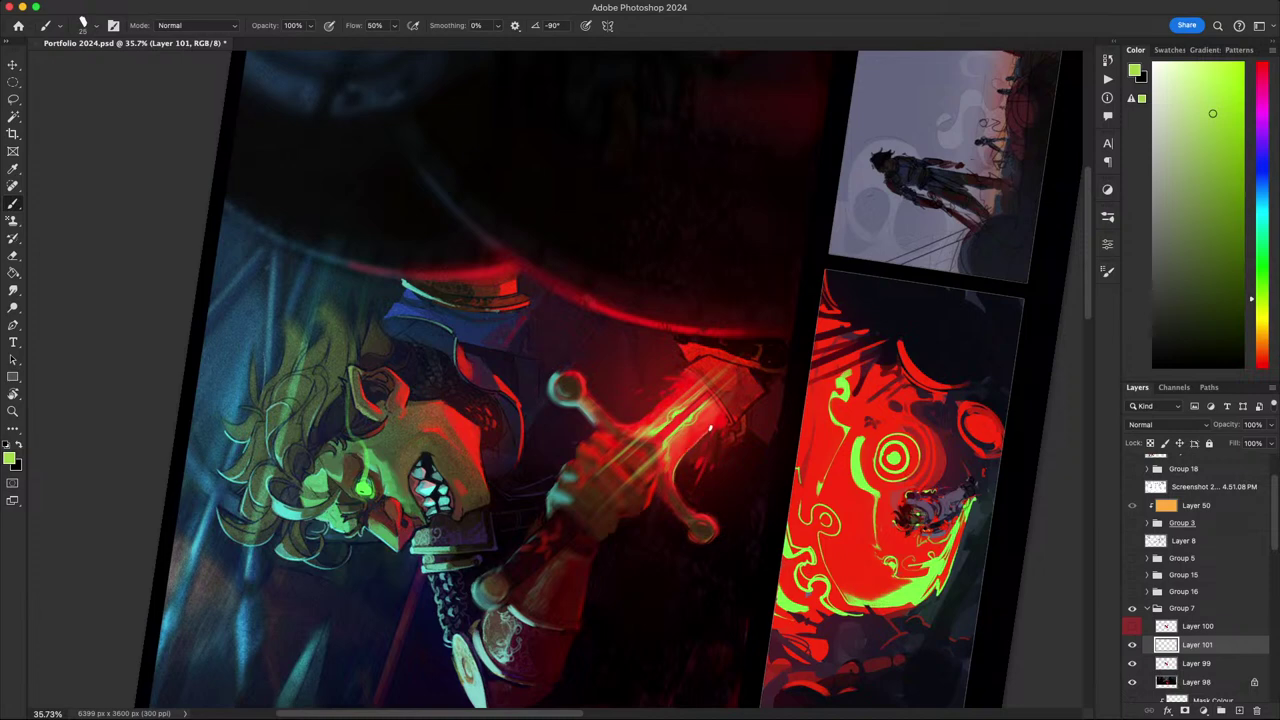
{"action": "key", "text": "Escape"}
{"action": "key", "text": "r"}
{"action": "left_click_drag", "start_coordinate": [757, 466], "coordinate": [586, 590]}
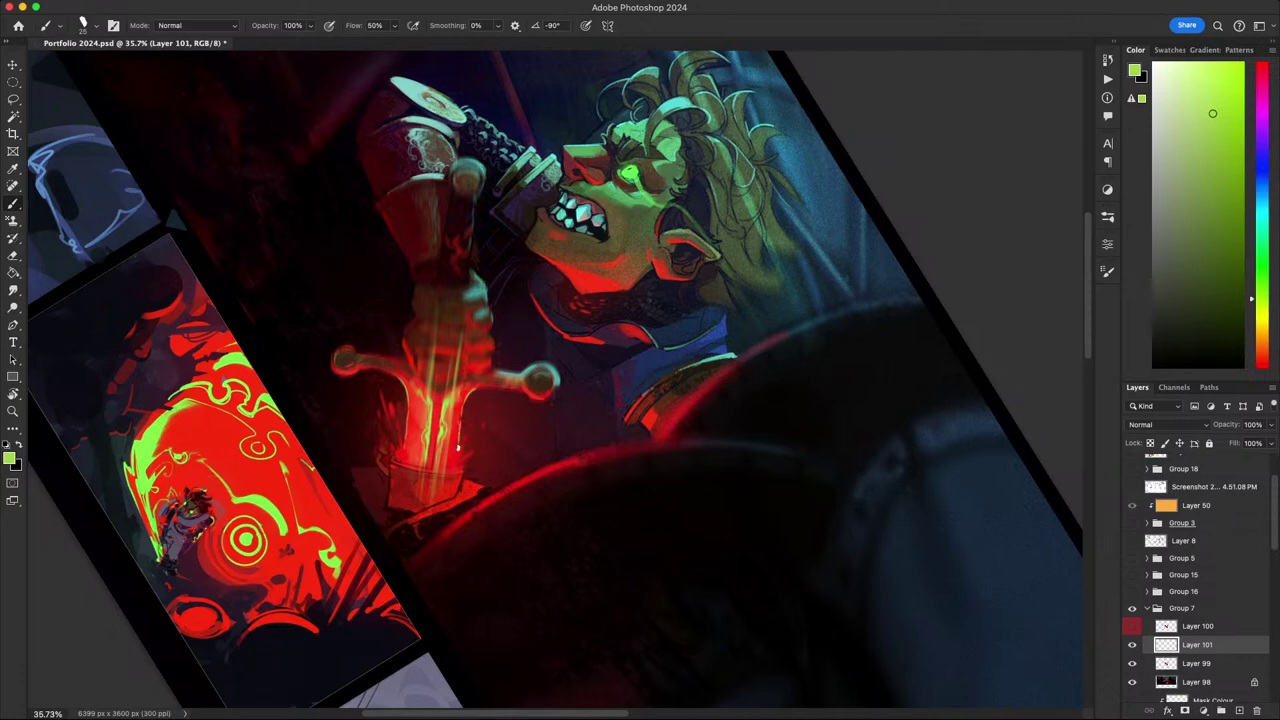
{"action": "key", "text": "Escape"}
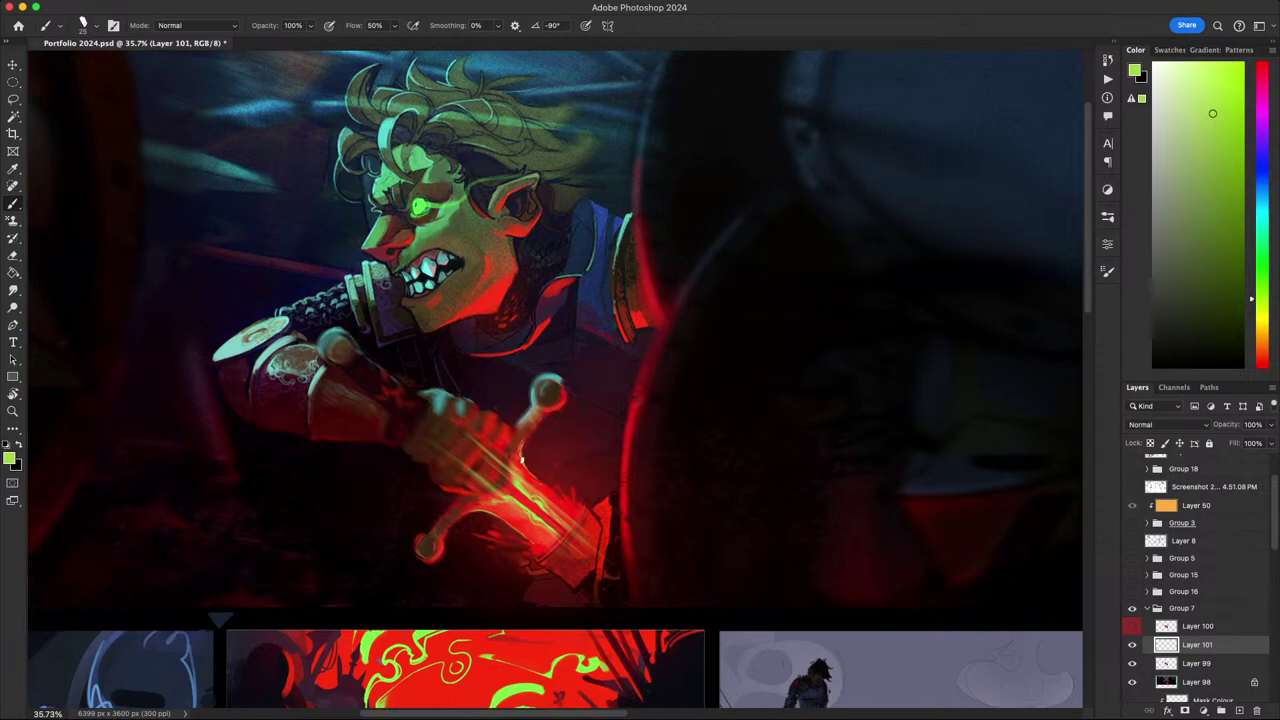
{"action": "key", "text": "r"}
{"action": "mouse_move", "coordinate": [518, 455]}
{"action": "left_mouse_down"}
{"action": "mouse_move", "coordinate": [749, 380]}
{"action": "mouse_move", "coordinate": [622, 507]}
{"action": "left_mouse_up"}
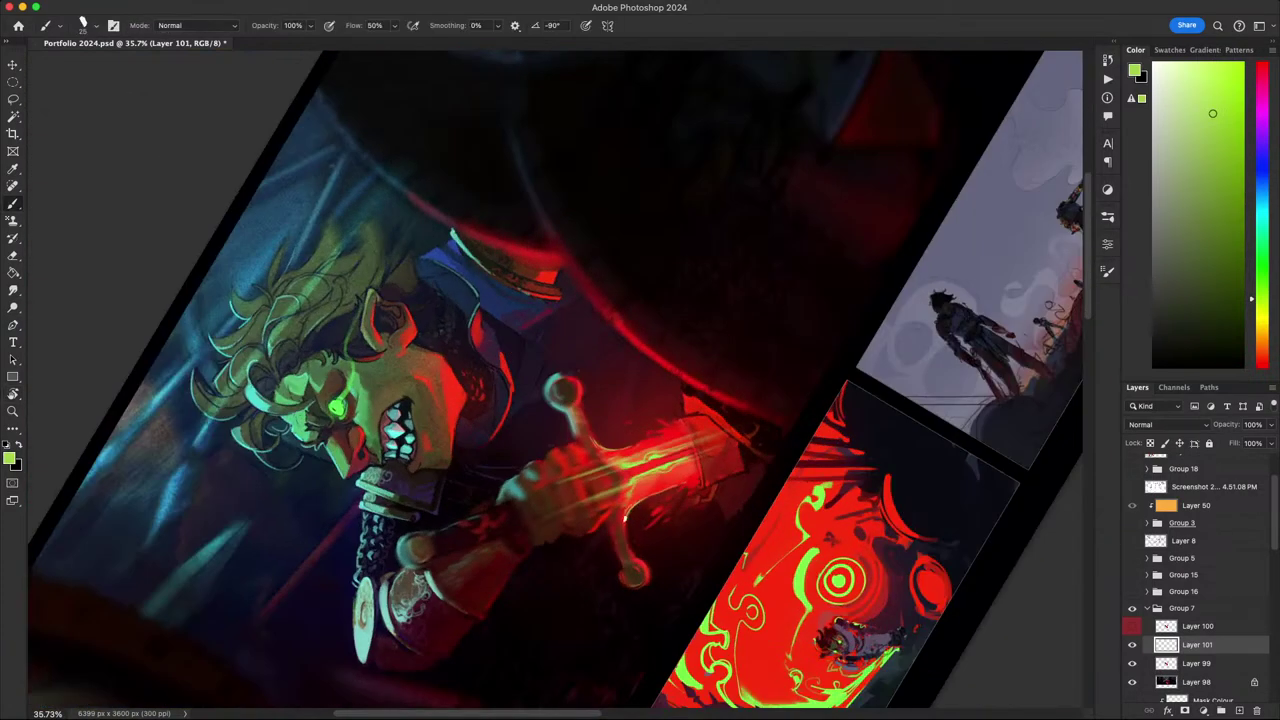
{"action": "key", "text": "Escape"}
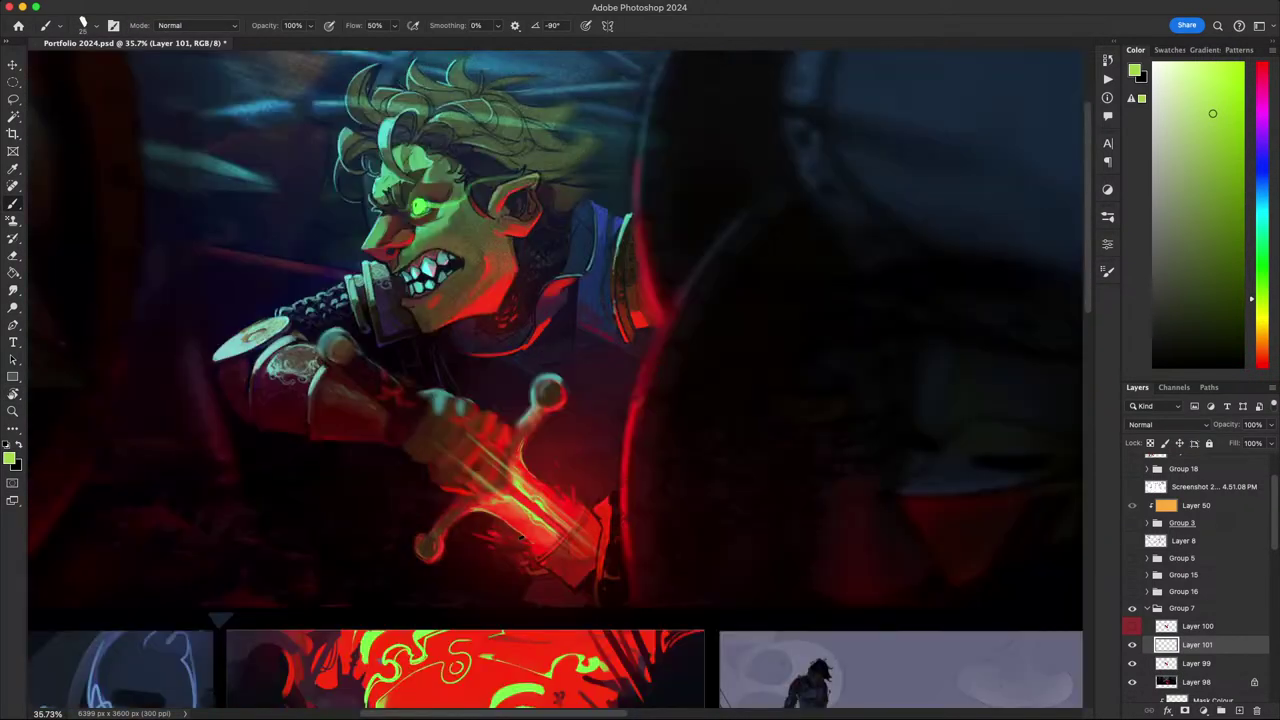
- Examine the sword's flame accents against the whole main panel at several magnifications
{"action": "scroll", "coordinate": [471, 510], "scroll_direction": "down", "scroll_amount": 3}
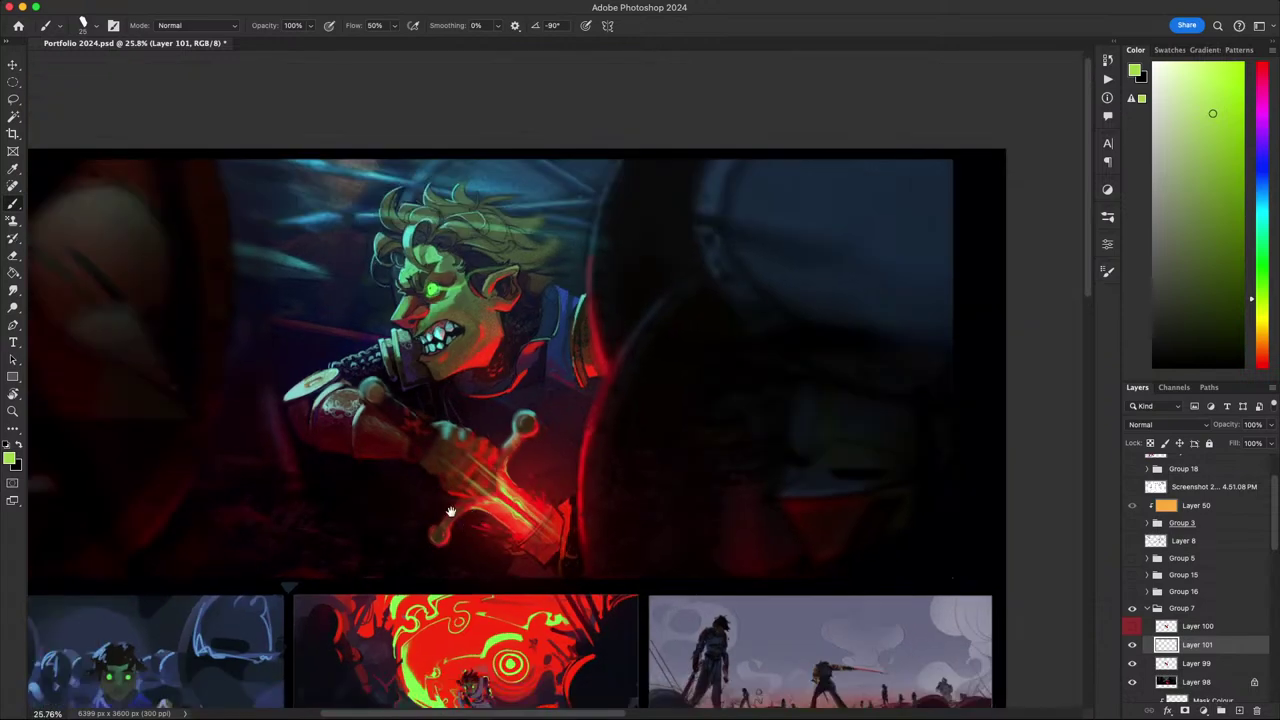
{"action": "left_click_drag", "start_coordinate": [451, 512], "coordinate": [448, 513]}
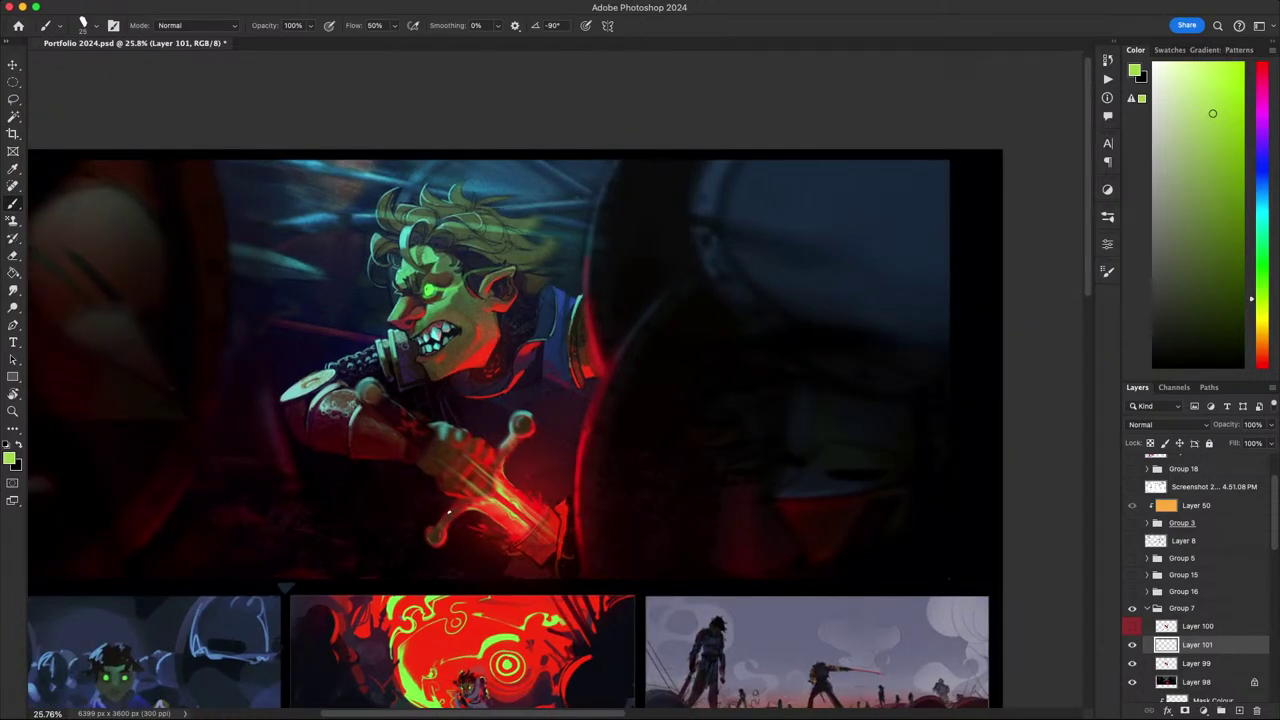
{"action": "left_click_drag", "start_coordinate": [589, 439], "coordinate": [585, 447]}
{"action": "scroll", "coordinate": [560, 456], "scroll_direction": "down", "scroll_amount": 5}
{"action": "scroll", "coordinate": [516, 434], "scroll_direction": "up", "scroll_amount": 10}
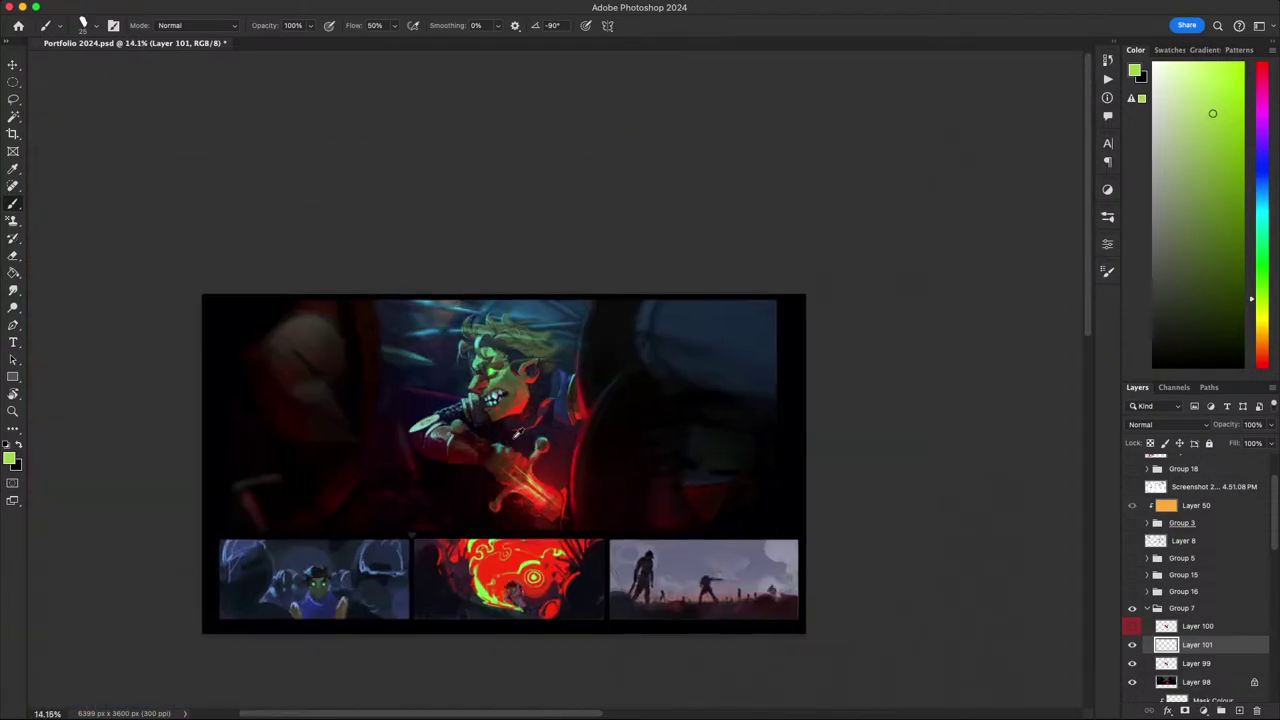
{"action": "scroll", "coordinate": [518, 432], "scroll_direction": "down", "scroll_amount": 4}
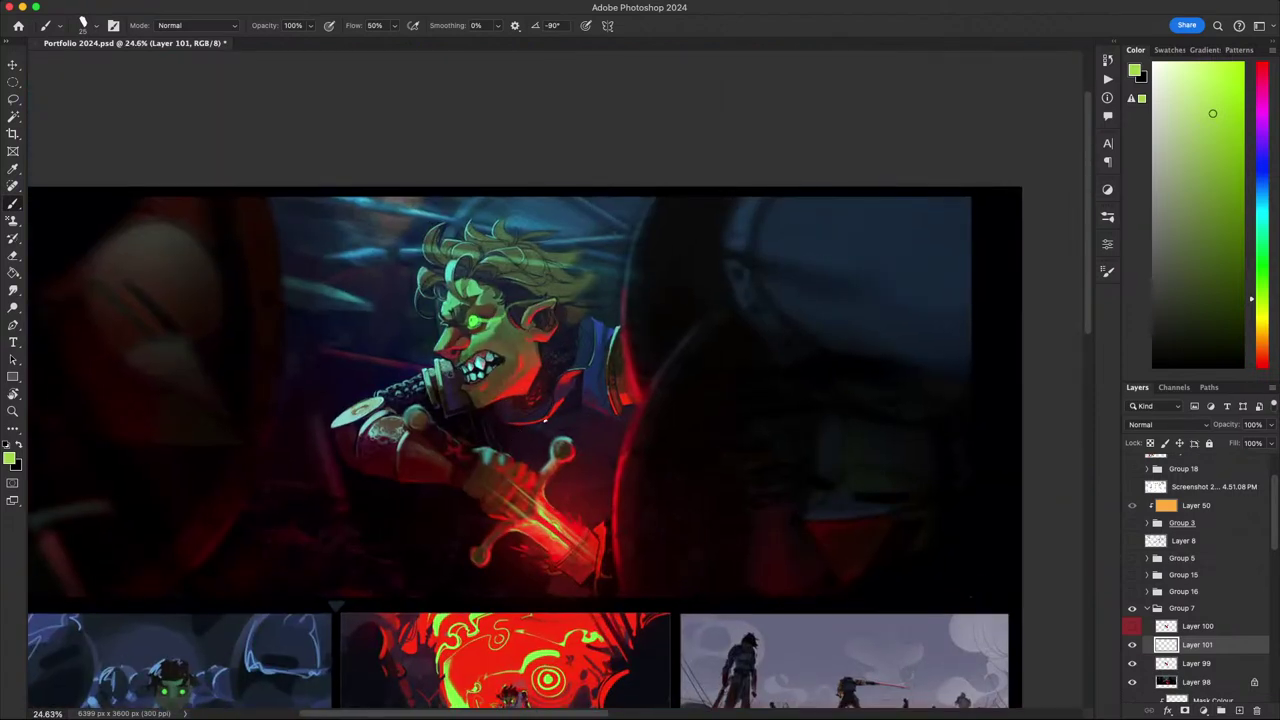
{"action": "left_click_drag", "start_coordinate": [911, 532], "coordinate": [855, 593]}
{"action": "scroll", "coordinate": [940, 563], "scroll_direction": "down", "scroll_amount": 1}
{"action": "scroll", "coordinate": [955, 480], "scroll_direction": "up", "scroll_amount": 4}
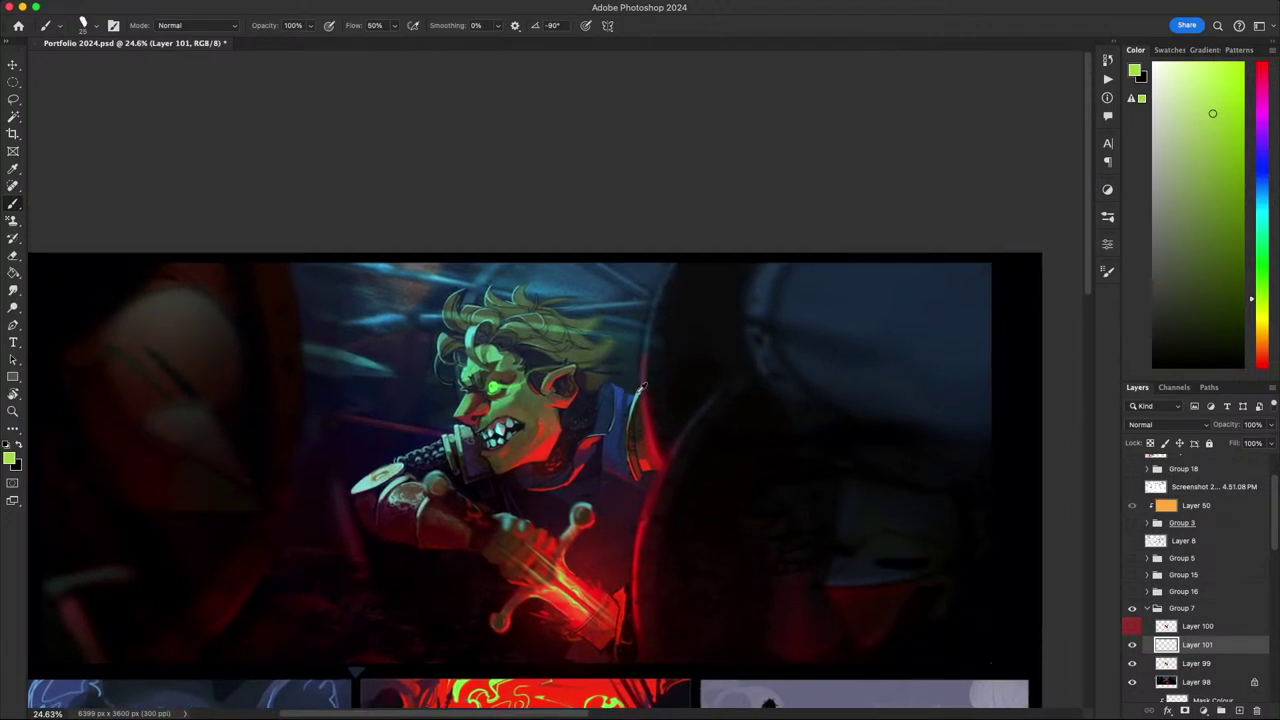
- Touch up the upper rim of the swordsman's shoulder plate with teal and near-black tones sampled from the painting
{"action": "left_click", "coordinate": [637, 395], "text": "alt"}
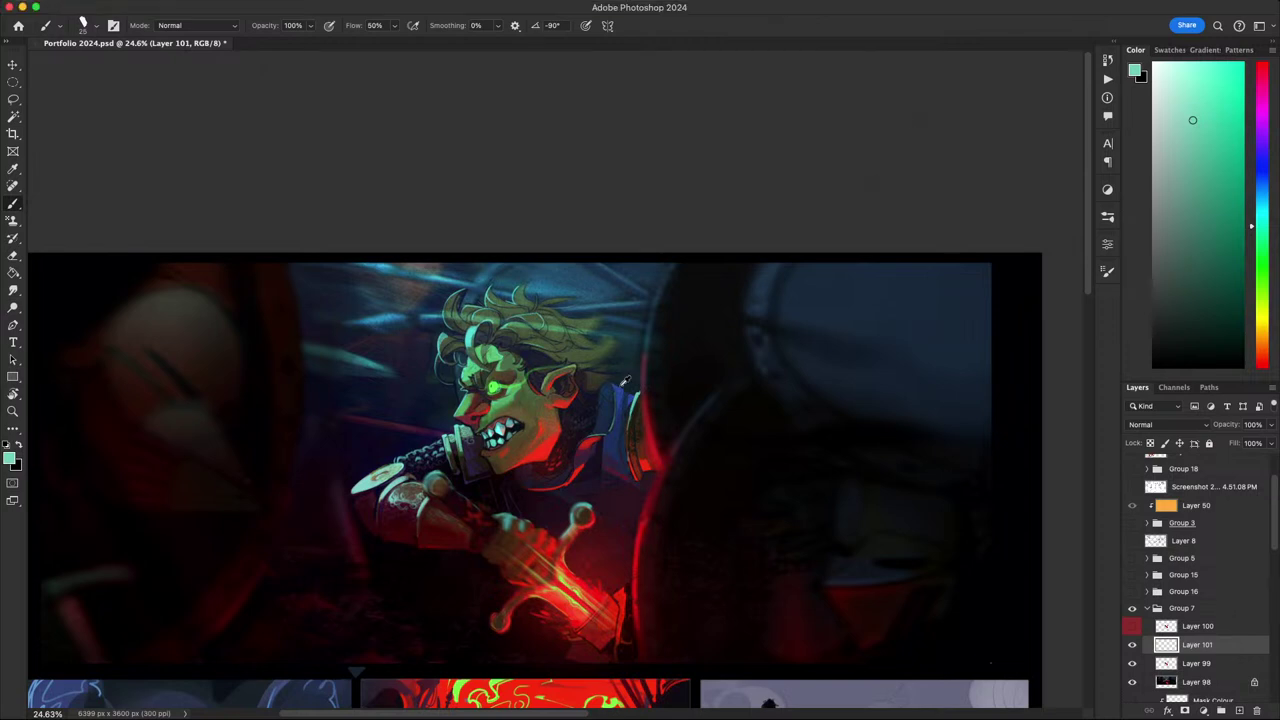
{"action": "left_click", "coordinate": [637, 395], "text": "alt"}
{"action": "left_click", "coordinate": [638, 390], "text": "alt"}
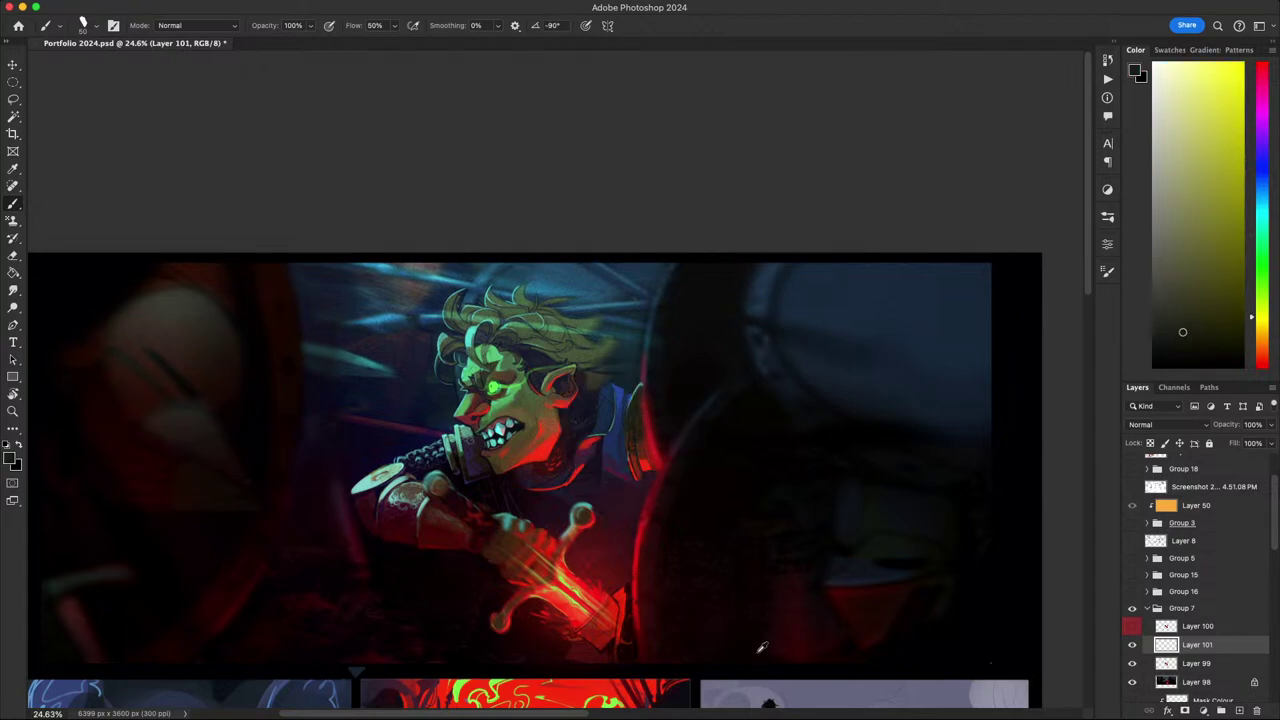
{"action": "scroll", "coordinate": [763, 647], "scroll_direction": "down", "scroll_amount": 5}
{"action": "scroll", "coordinate": [766, 542], "scroll_direction": "up", "scroll_amount": 5}
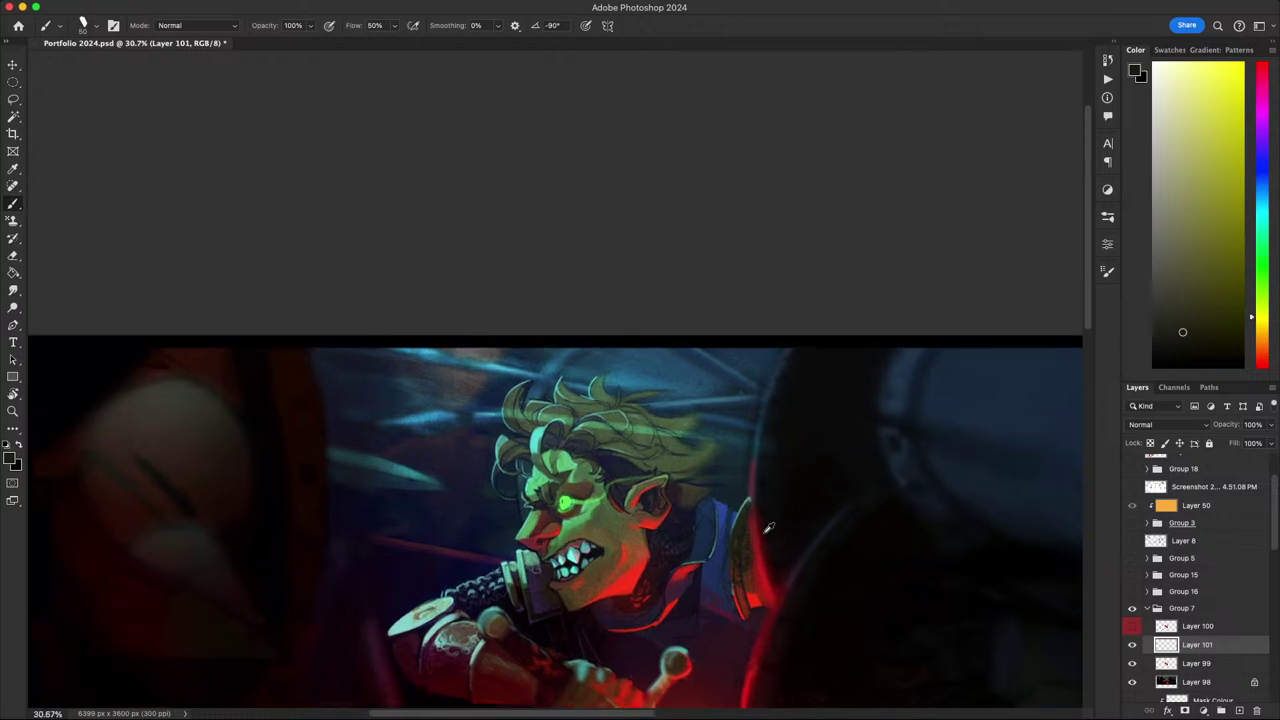
- Sample pale teal from the elbow armour and paint rim highlights on the blue collar and cloth beside the shoulder plate
{"action": "left_click", "coordinate": [408, 622], "text": "alt"}
{"action": "key", "text": "r"}
{"action": "left_click_drag", "start_coordinate": [830, 530], "coordinate": [807, 267]}
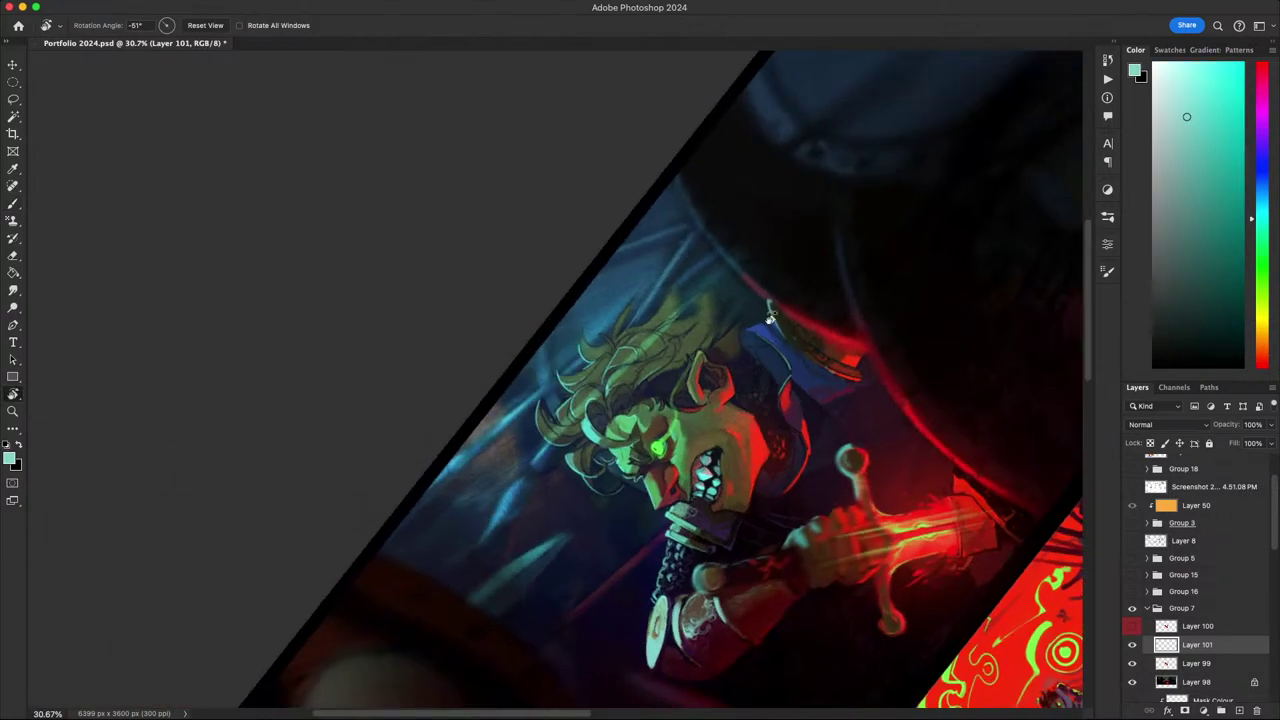
{"action": "key", "text": "b"}
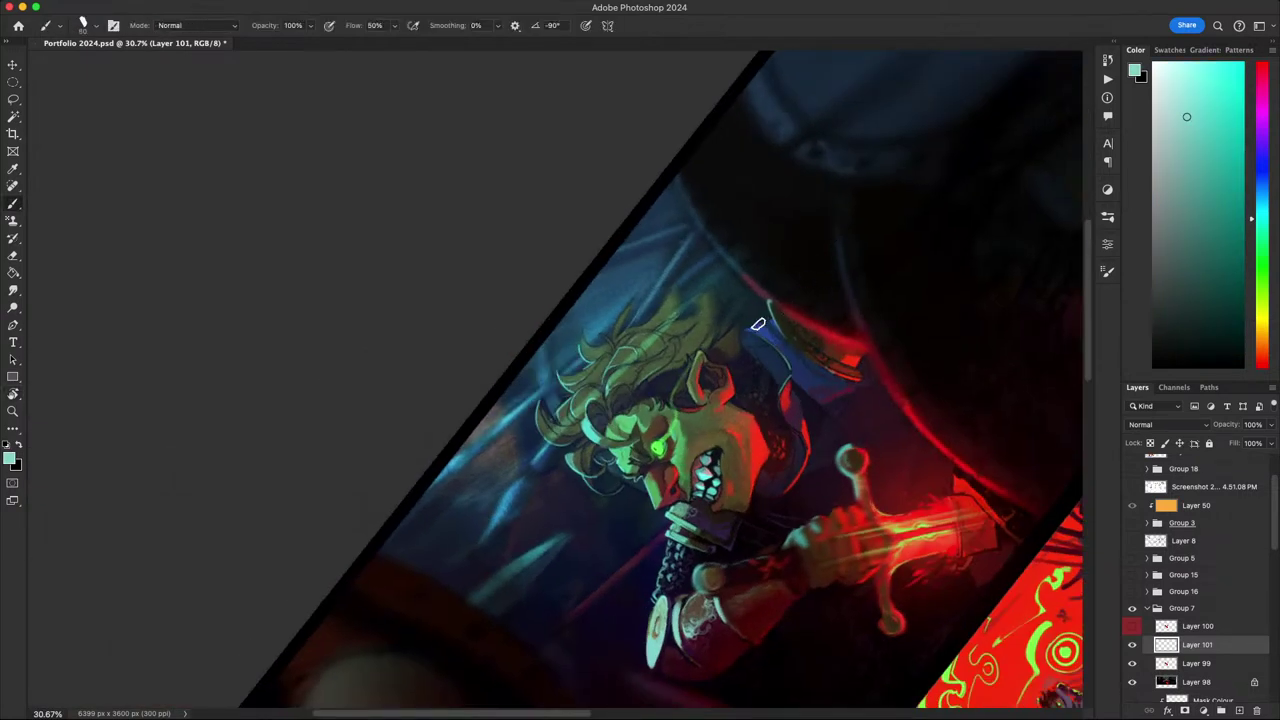
{"action": "key", "text": "Escape"}
{"action": "mouse_move", "coordinate": [796, 515]}
{"action": "left_mouse_down"}
{"action": "mouse_move", "coordinate": [786, 463]}
{"action": "mouse_move", "coordinate": [914, 246]}
{"action": "mouse_move", "coordinate": [891, 258]}
{"action": "mouse_move", "coordinate": [905, 450]}
{"action": "left_mouse_up"}
{"action": "key", "text": "r"}
{"action": "key", "text": "b"}
{"action": "left_click_drag", "start_coordinate": [685, 366], "coordinate": [699, 381]}
{"action": "key", "text": "Escape"}
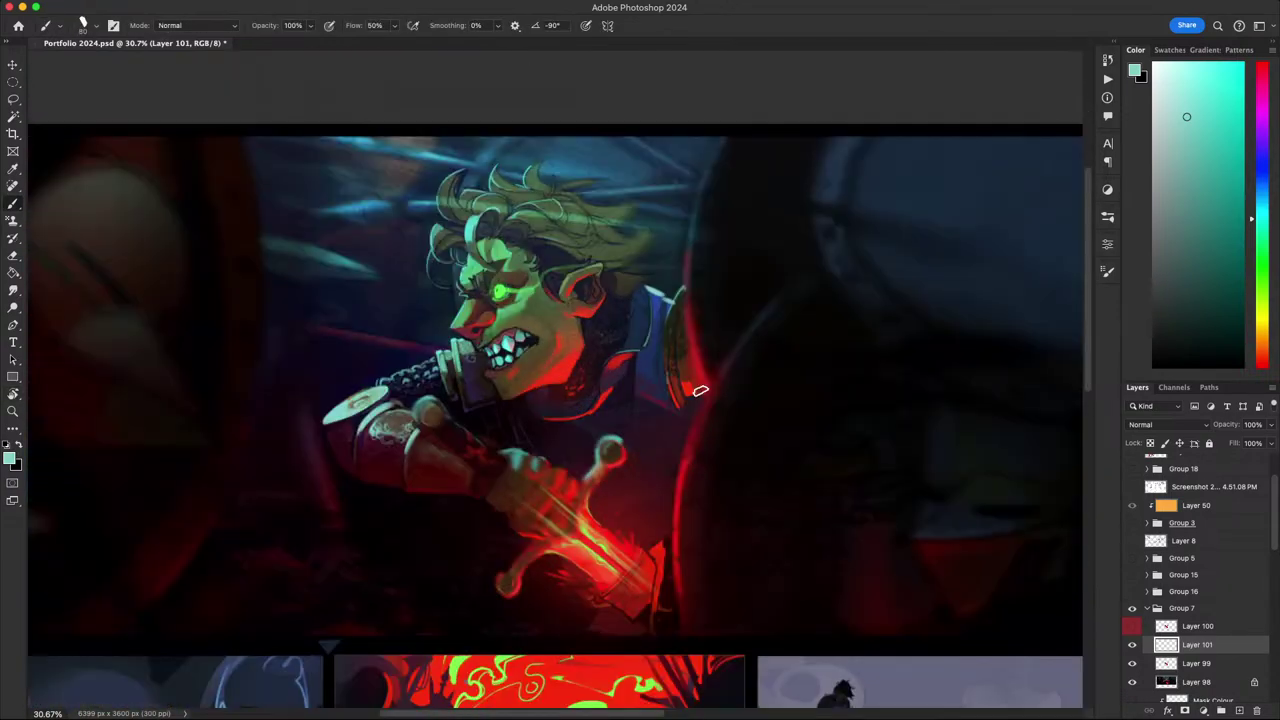
- Examine the swordsman's collar highlights and overall lighting, comparing the full composition with close views of the face
{"action": "scroll", "coordinate": [620, 370], "scroll_direction": "up", "scroll_amount": 3}
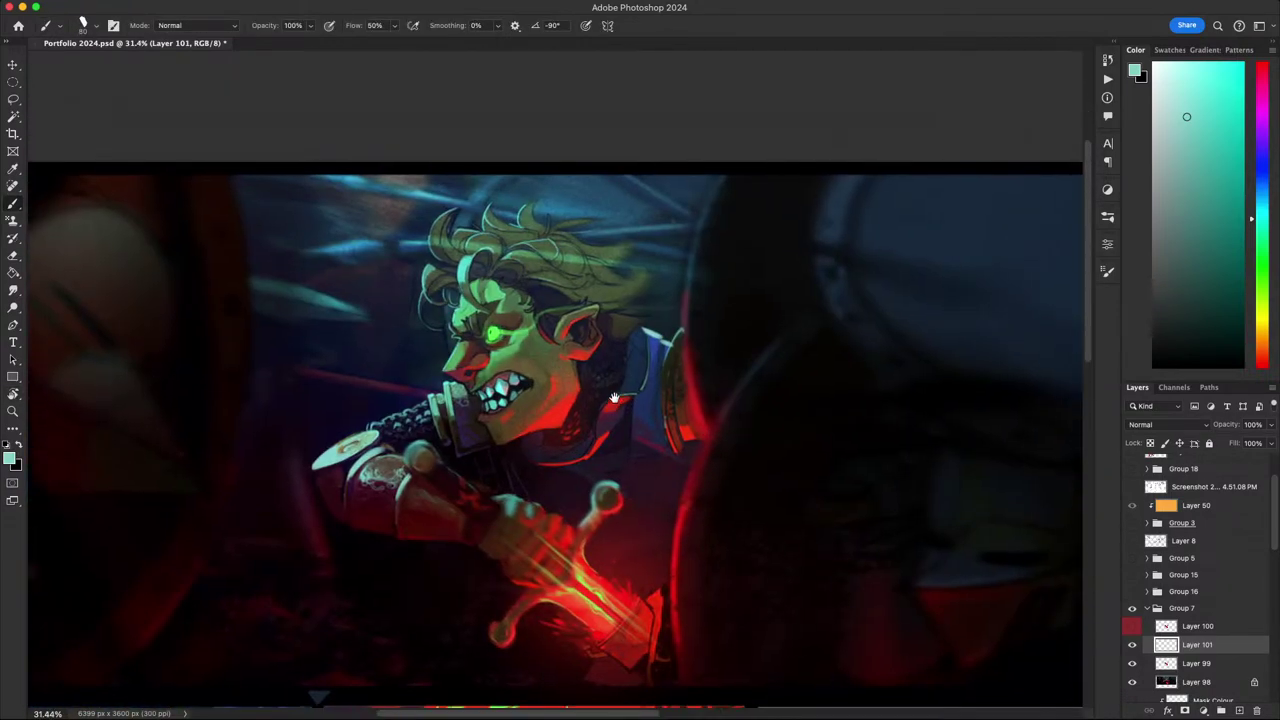
{"action": "scroll", "coordinate": [615, 398], "scroll_direction": "down", "scroll_amount": 5}
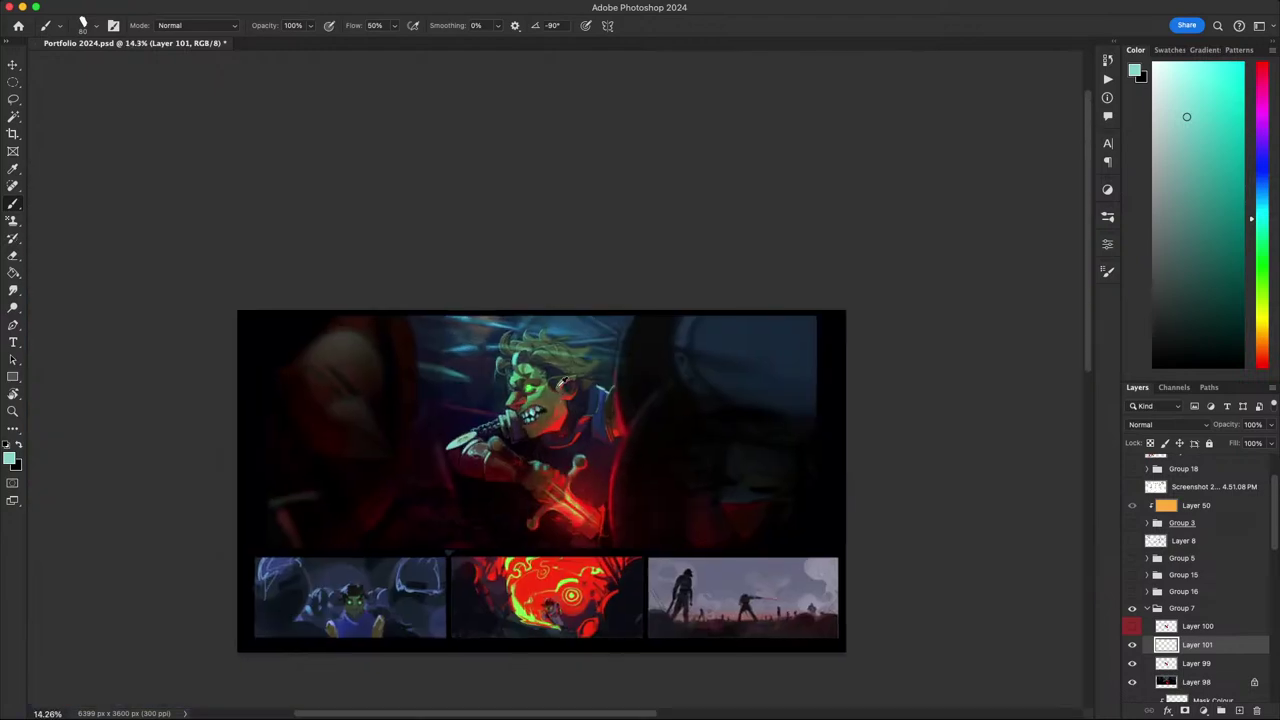
{"action": "scroll", "coordinate": [565, 380], "scroll_direction": "up", "scroll_amount": 5}
{"action": "scroll", "coordinate": [562, 376], "scroll_direction": "up", "scroll_amount": 3}
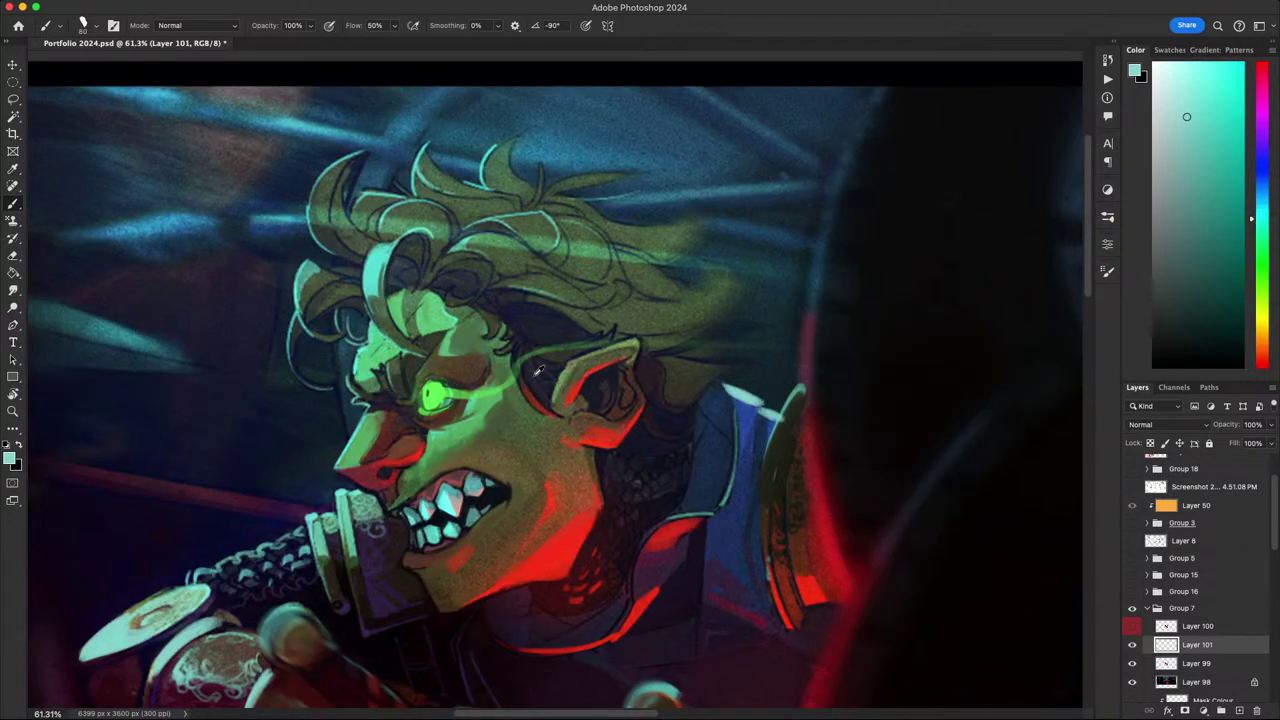
{"action": "scroll", "coordinate": [538, 371], "scroll_direction": "down", "scroll_amount": 3}
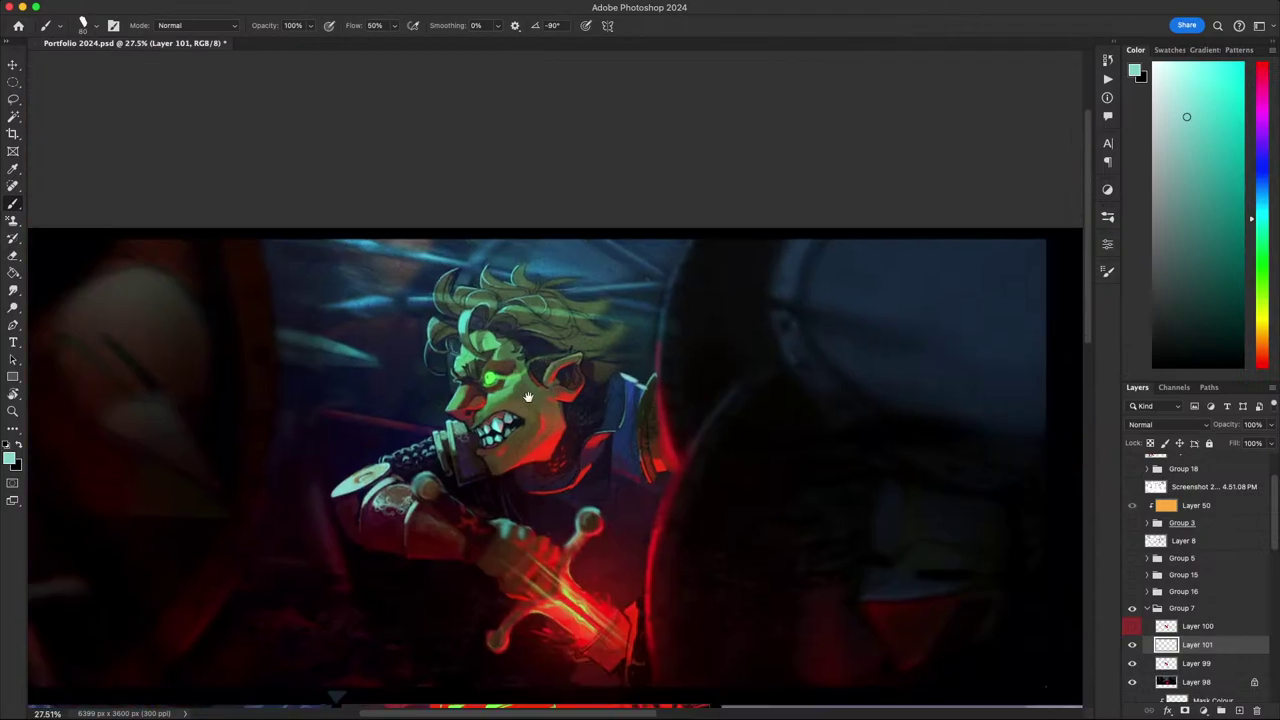
{"action": "scroll", "coordinate": [528, 397], "scroll_direction": "down", "scroll_amount": 2}
{"action": "scroll", "coordinate": [528, 397], "scroll_direction": "up", "scroll_amount": 3}
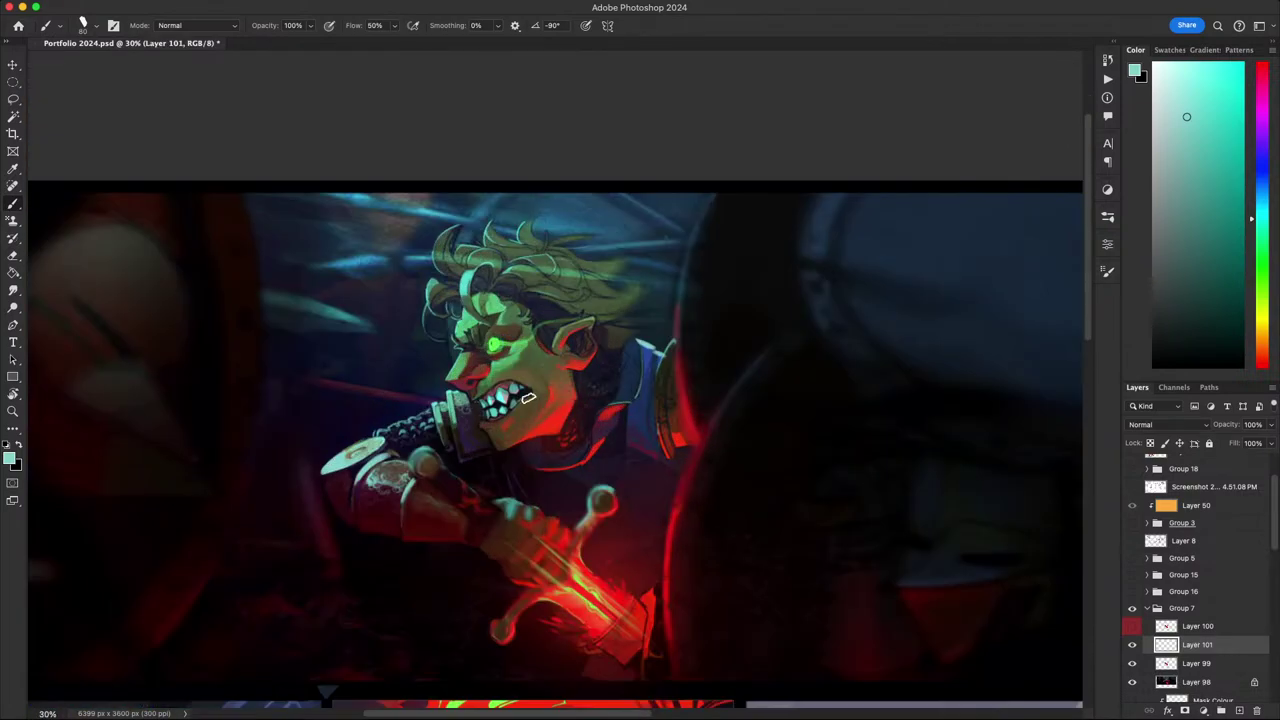
{"action": "left_click_drag", "start_coordinate": [528, 399], "coordinate": [508, 404]}
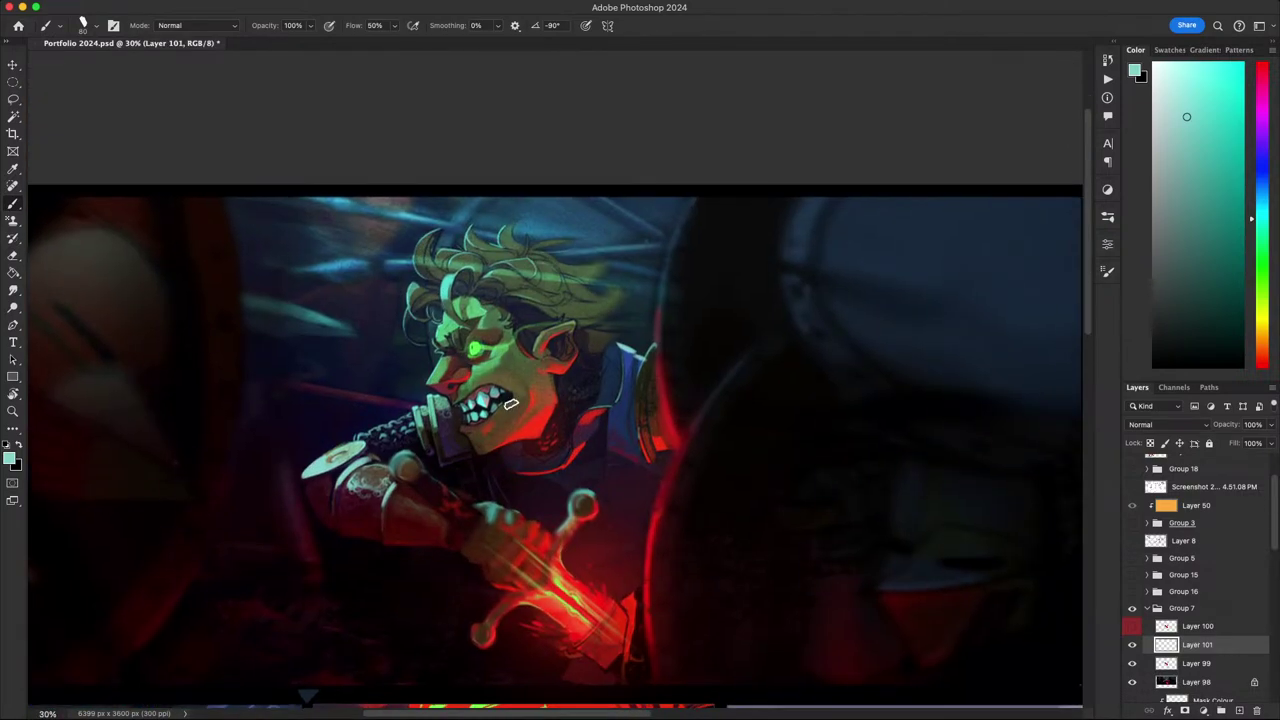
{"action": "scroll", "coordinate": [510, 403], "scroll_direction": "right", "scroll_amount": 2}
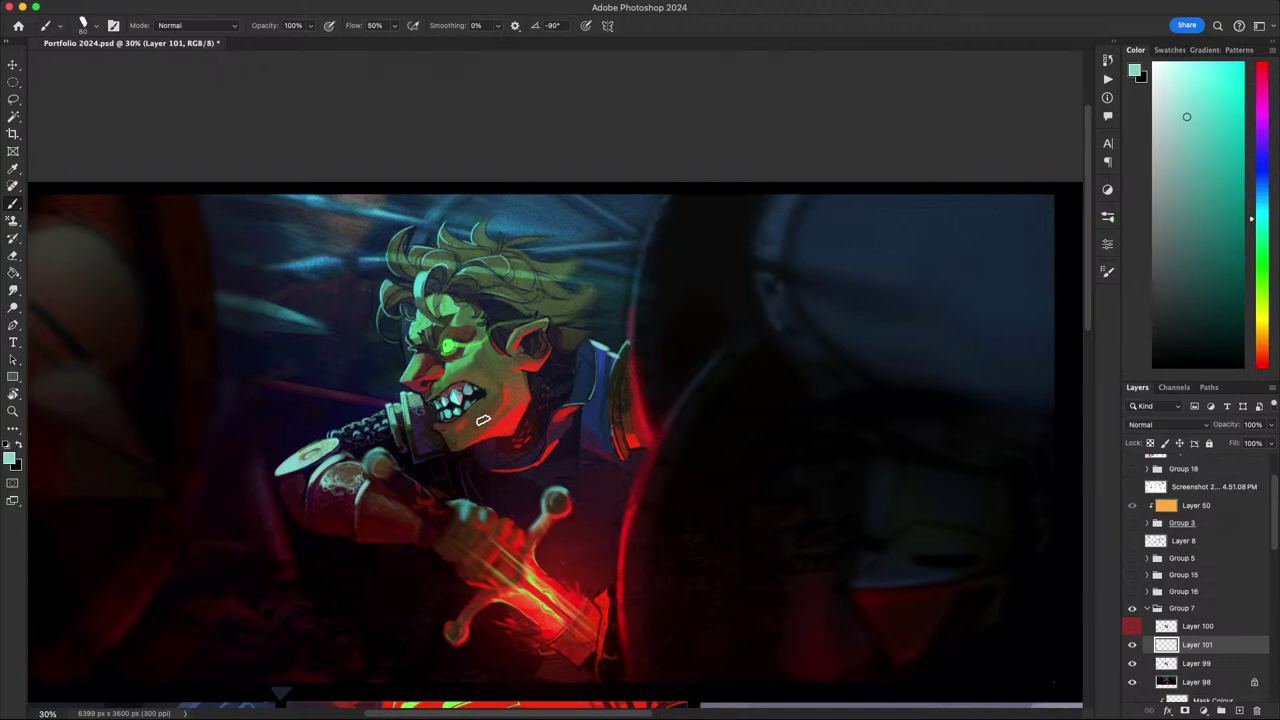
- Choose a pale cream yellow and paint a small highlight in the corner of the swordsman's glowing eye
{"action": "scroll", "coordinate": [446, 386], "scroll_direction": "up", "scroll_amount": 5}
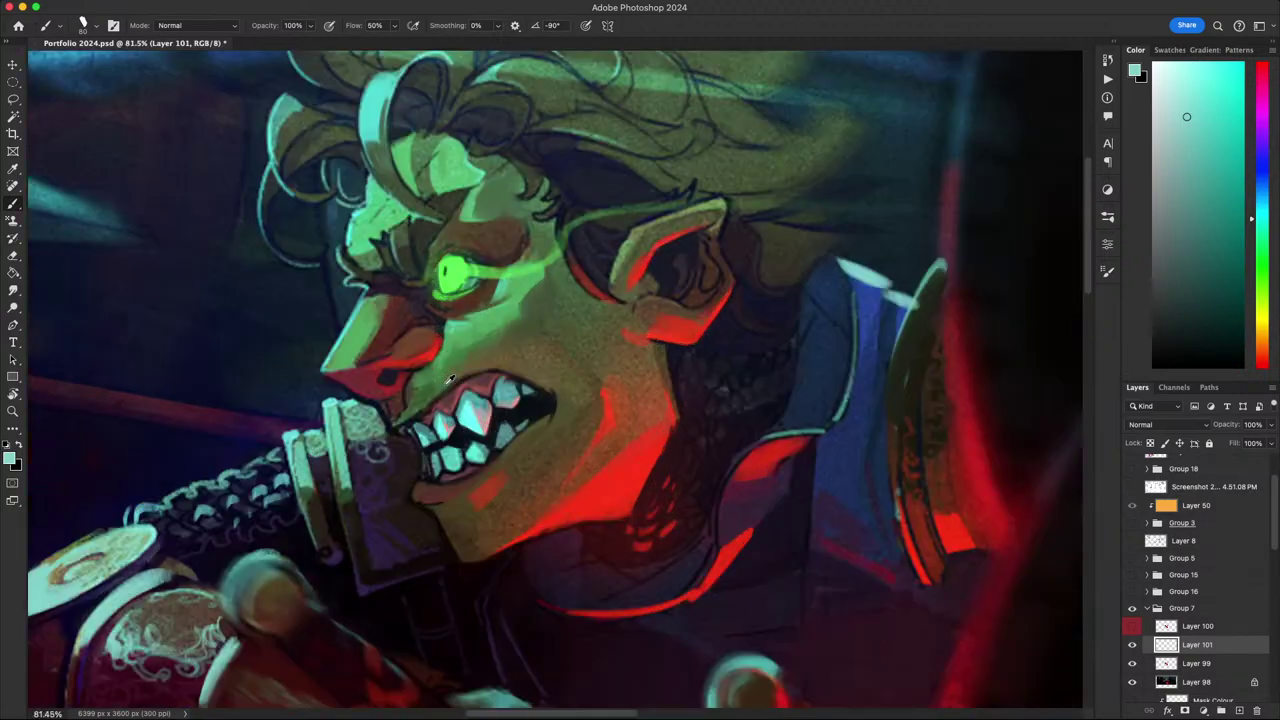
{"action": "scroll", "coordinate": [459, 386], "scroll_direction": "up", "scroll_amount": 1}
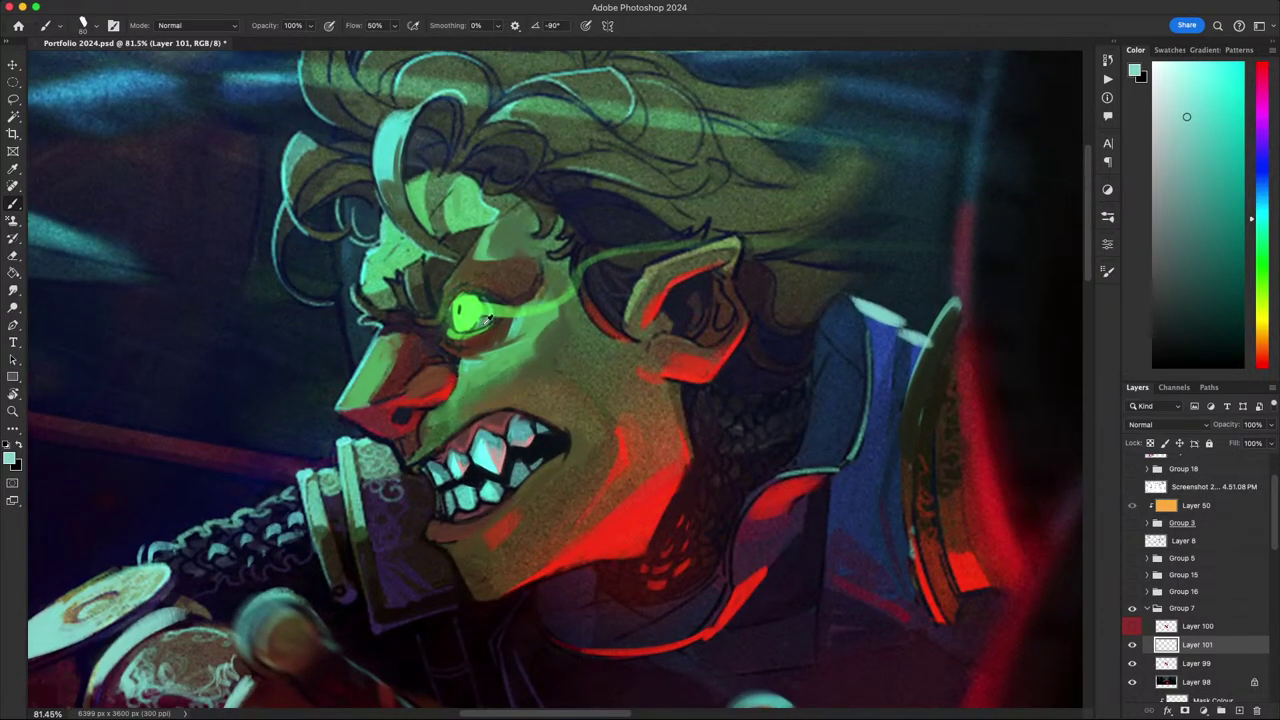
{"action": "left_click", "coordinate": [488, 320], "text": "alt"}
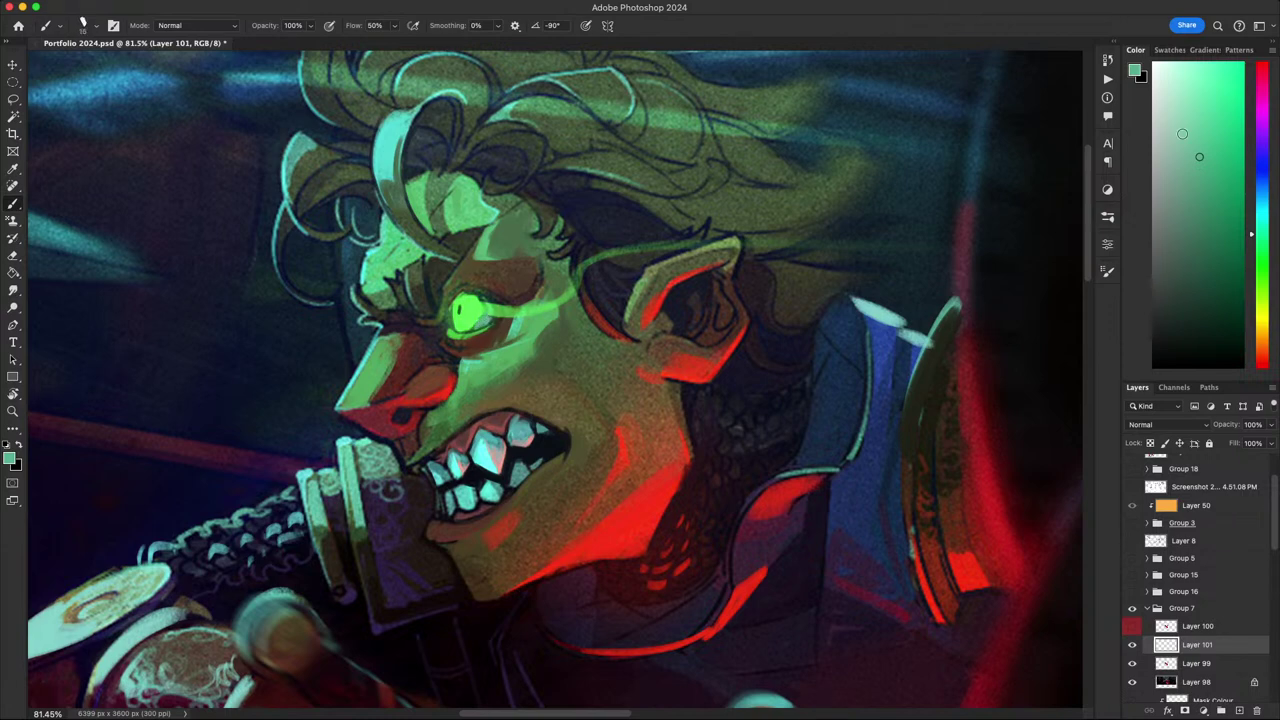
{"action": "left_click", "coordinate": [1175, 121]}
{"action": "left_click", "coordinate": [1264, 325]}
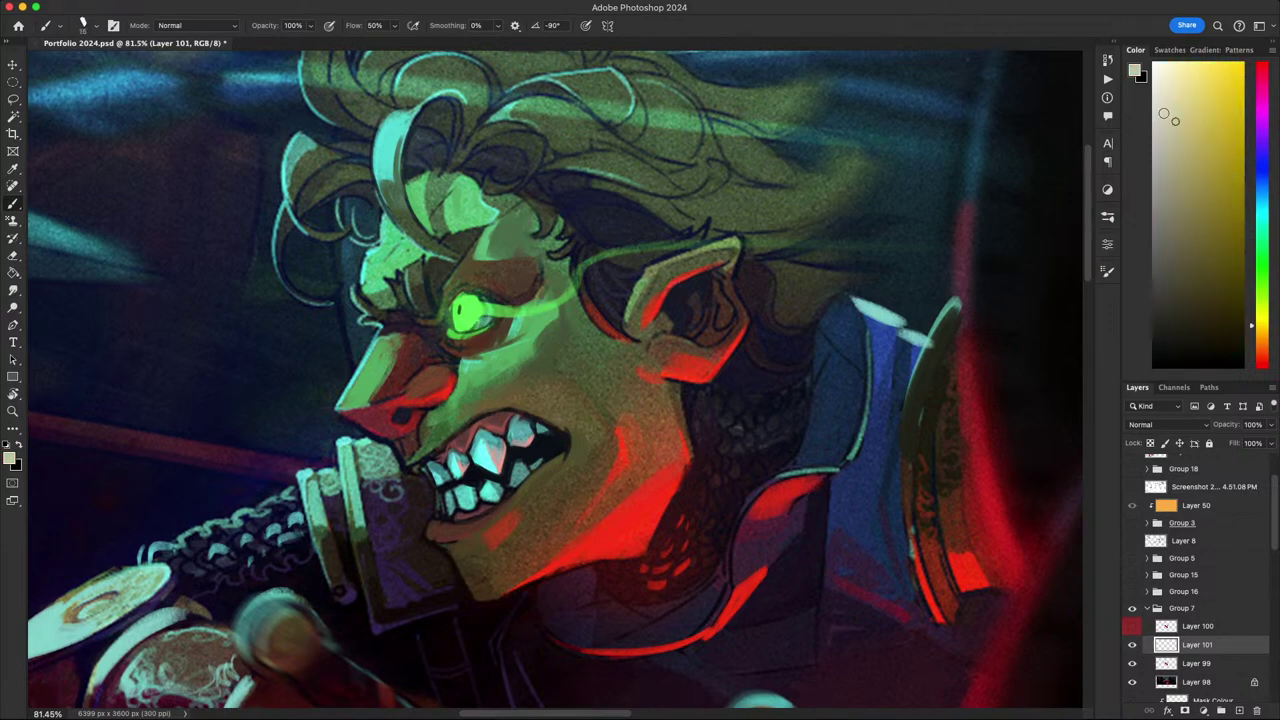
{"action": "left_click", "coordinate": [1175, 99]}
{"action": "scroll", "coordinate": [510, 308], "scroll_direction": "down", "scroll_amount": 5}
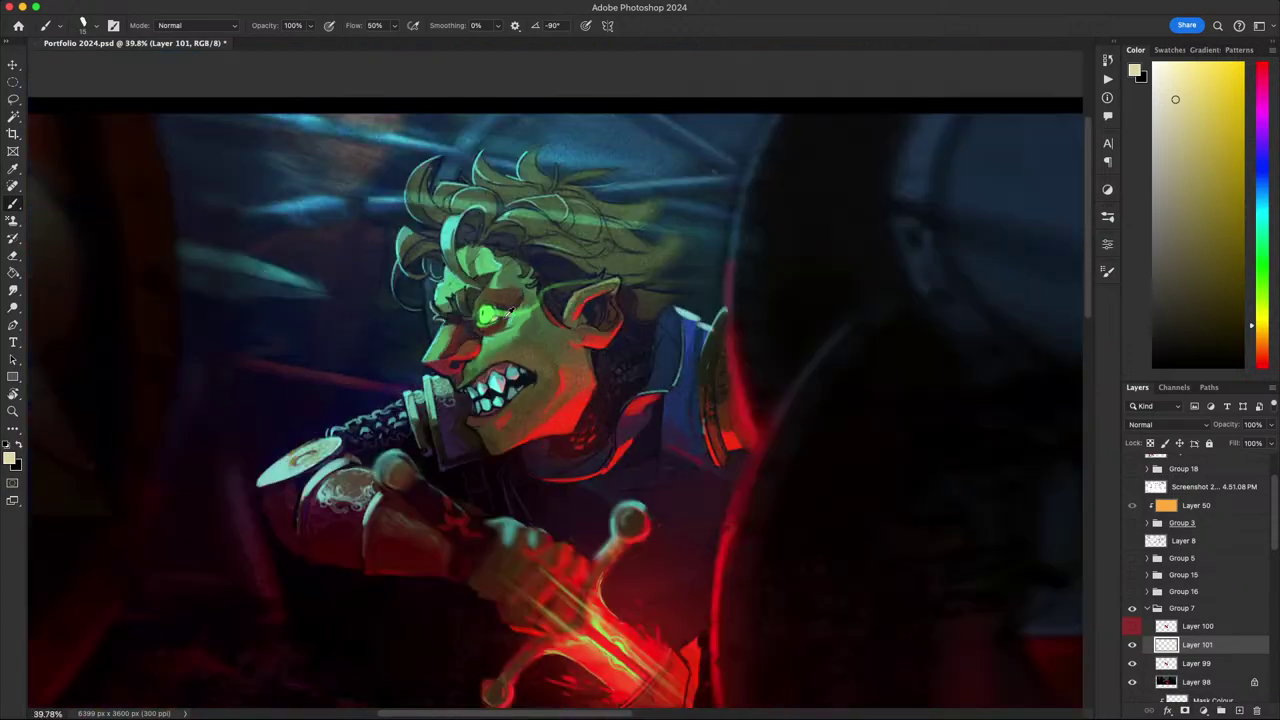
- Sample a dark green from the eye area and refine the pupil of the swordsman's glowing eye
{"action": "scroll", "coordinate": [521, 300], "scroll_direction": "up", "scroll_amount": 4}
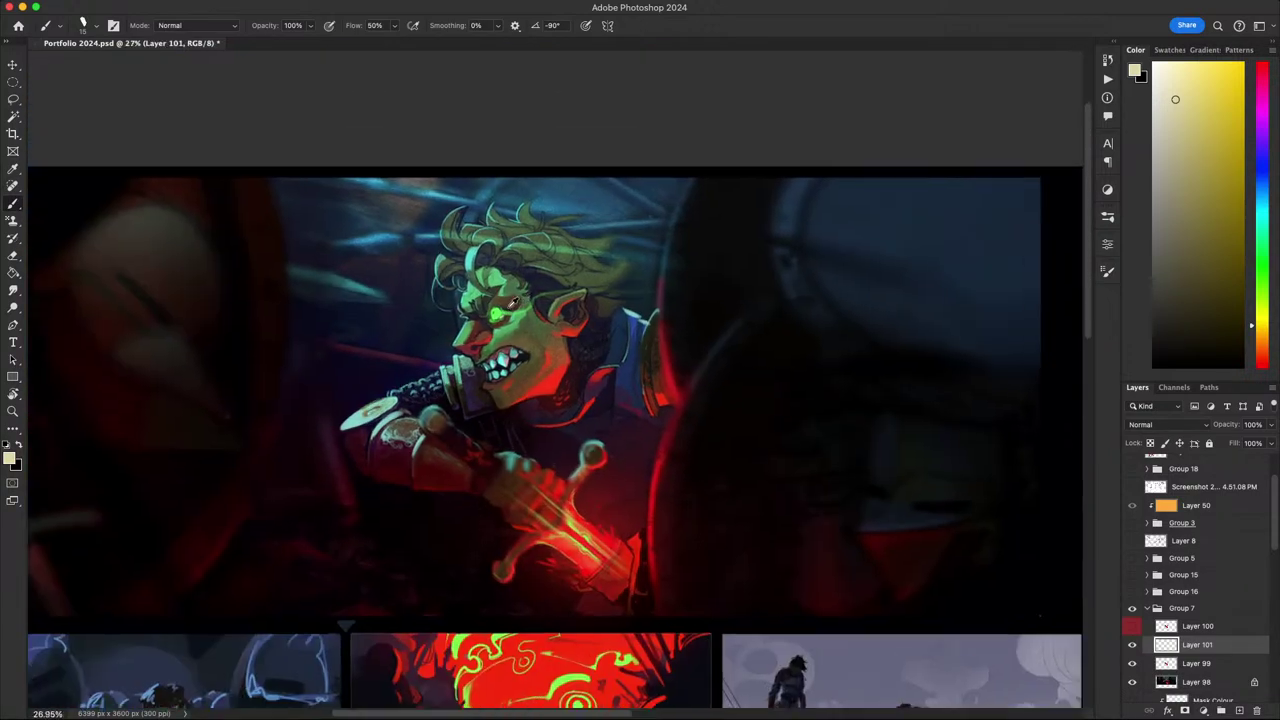
{"action": "left_click", "coordinate": [482, 318], "text": "alt"}
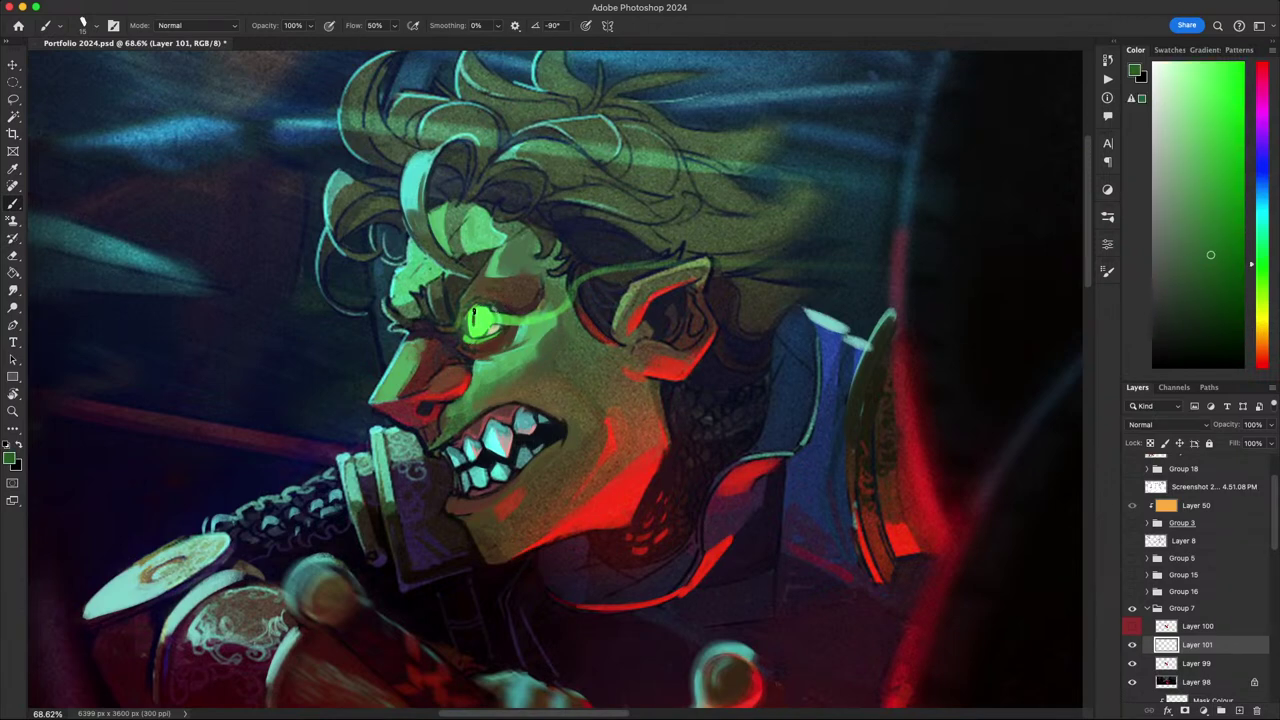
{"action": "scroll", "coordinate": [484, 362], "scroll_direction": "down", "scroll_amount": 5}
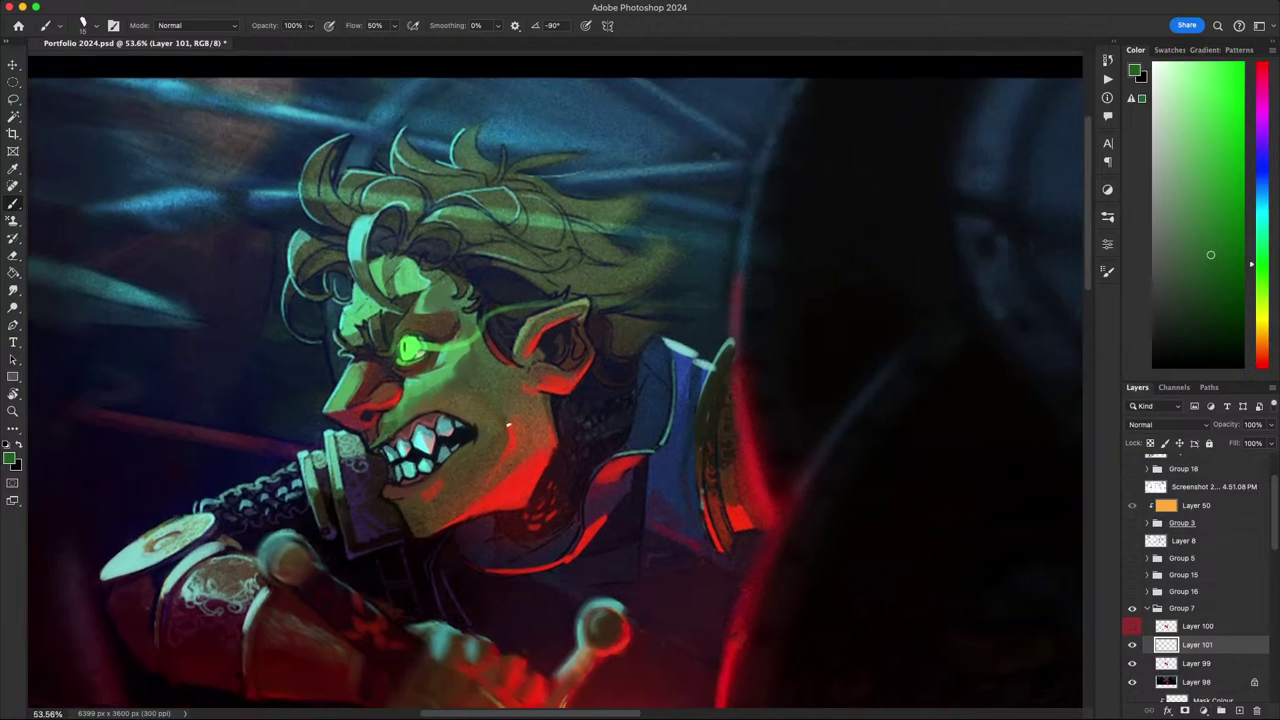
{"action": "scroll", "coordinate": [514, 418], "scroll_direction": "down", "scroll_amount": 3}
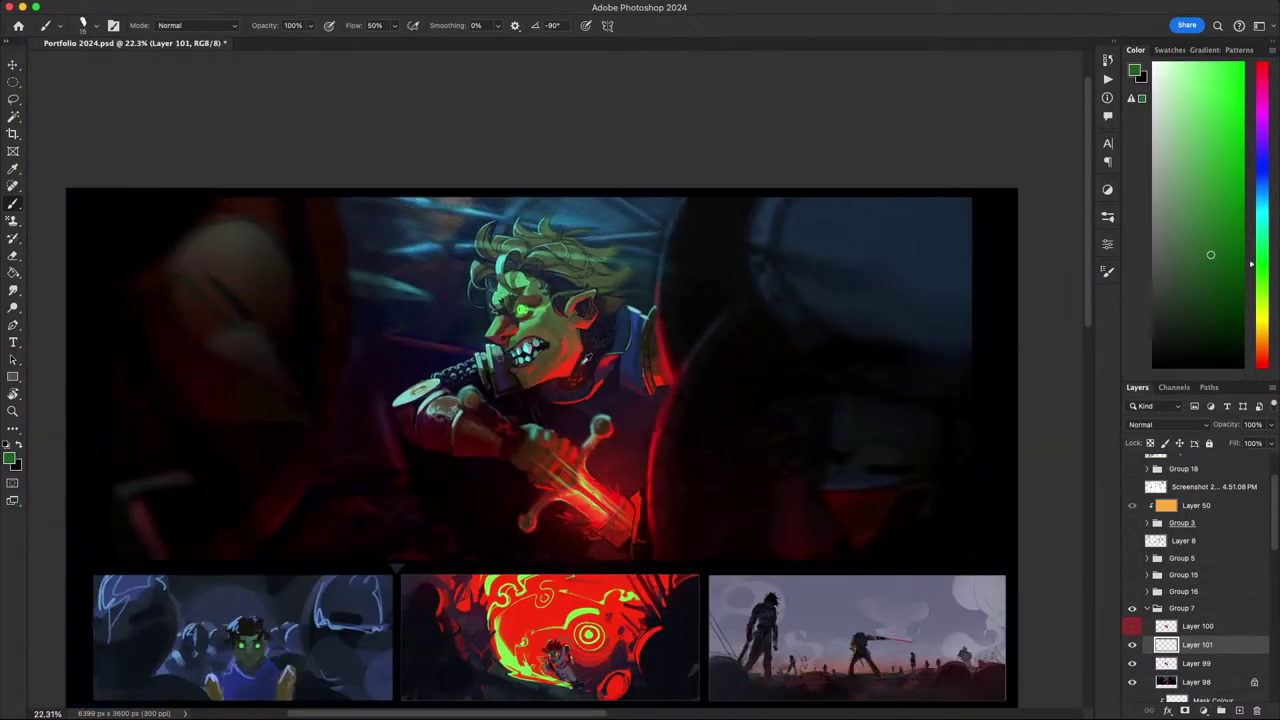
{"action": "scroll", "coordinate": [583, 418], "scroll_direction": "down", "scroll_amount": 2}
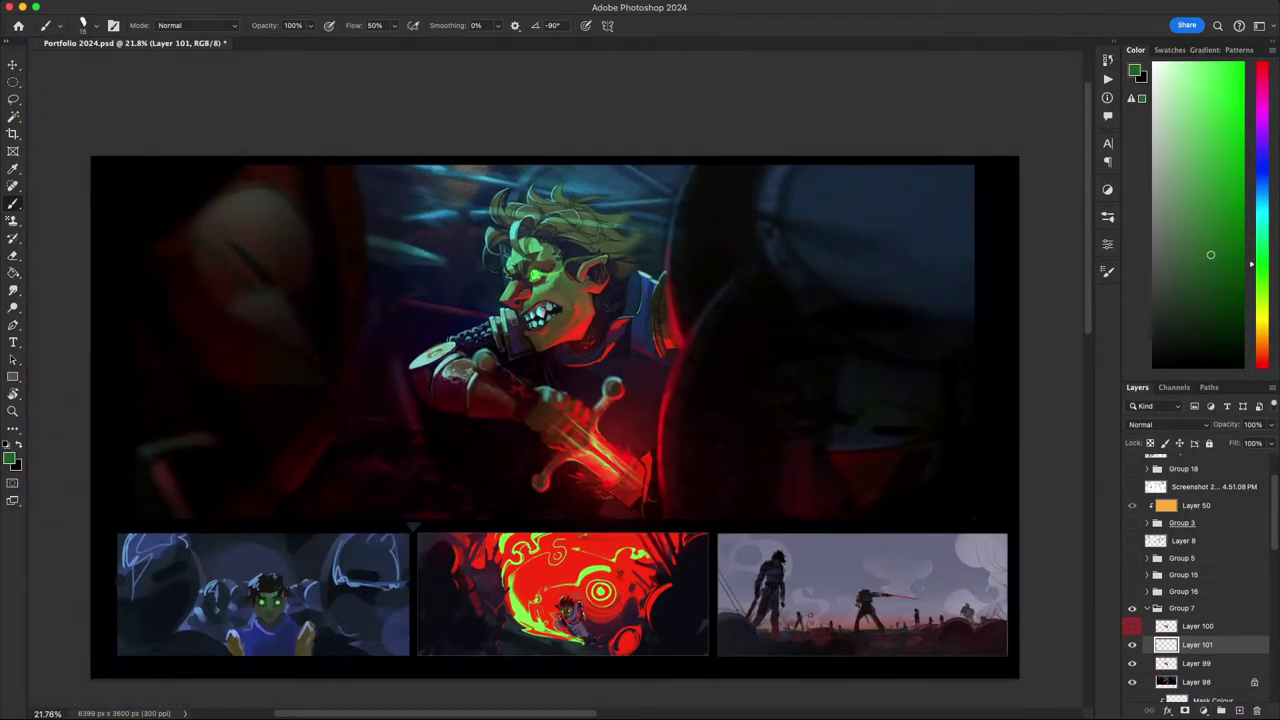
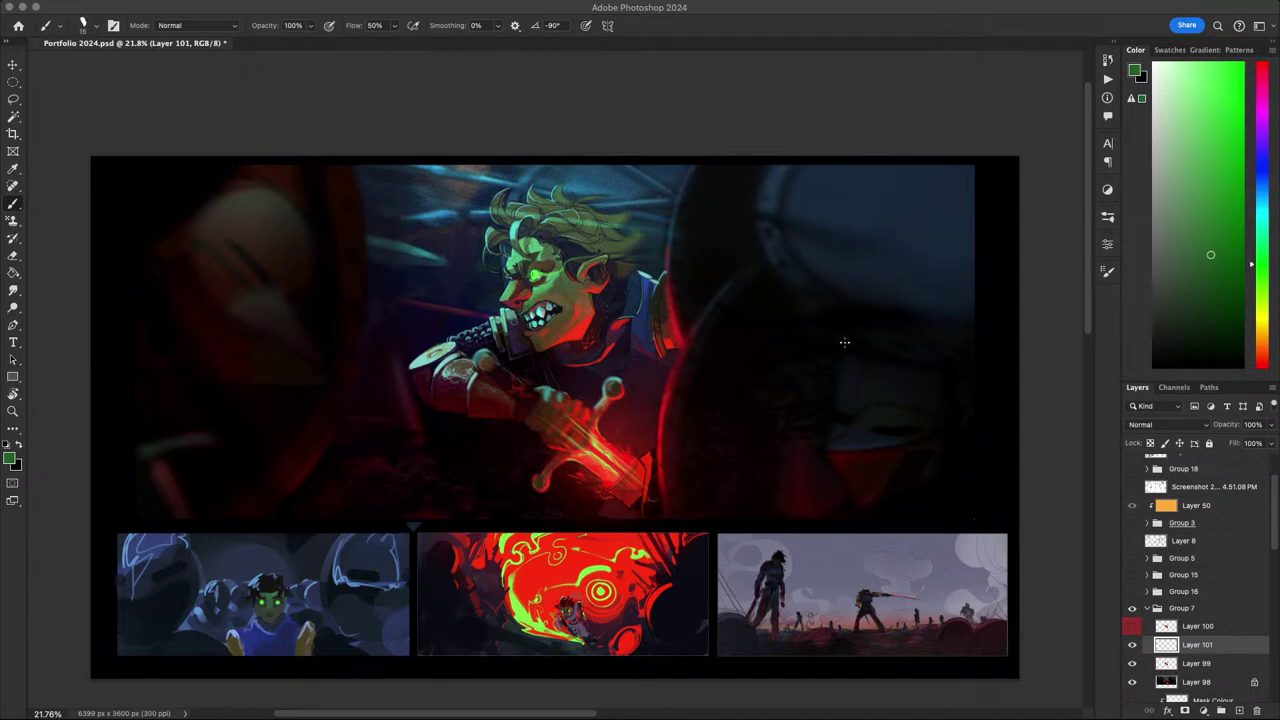
- Sample a dark violet-blue from the edge of the swordsman's forearm plate and enlarge the brush to 30 px
{"action": "scroll", "coordinate": [796, 394], "scroll_direction": "up", "scroll_amount": 3}
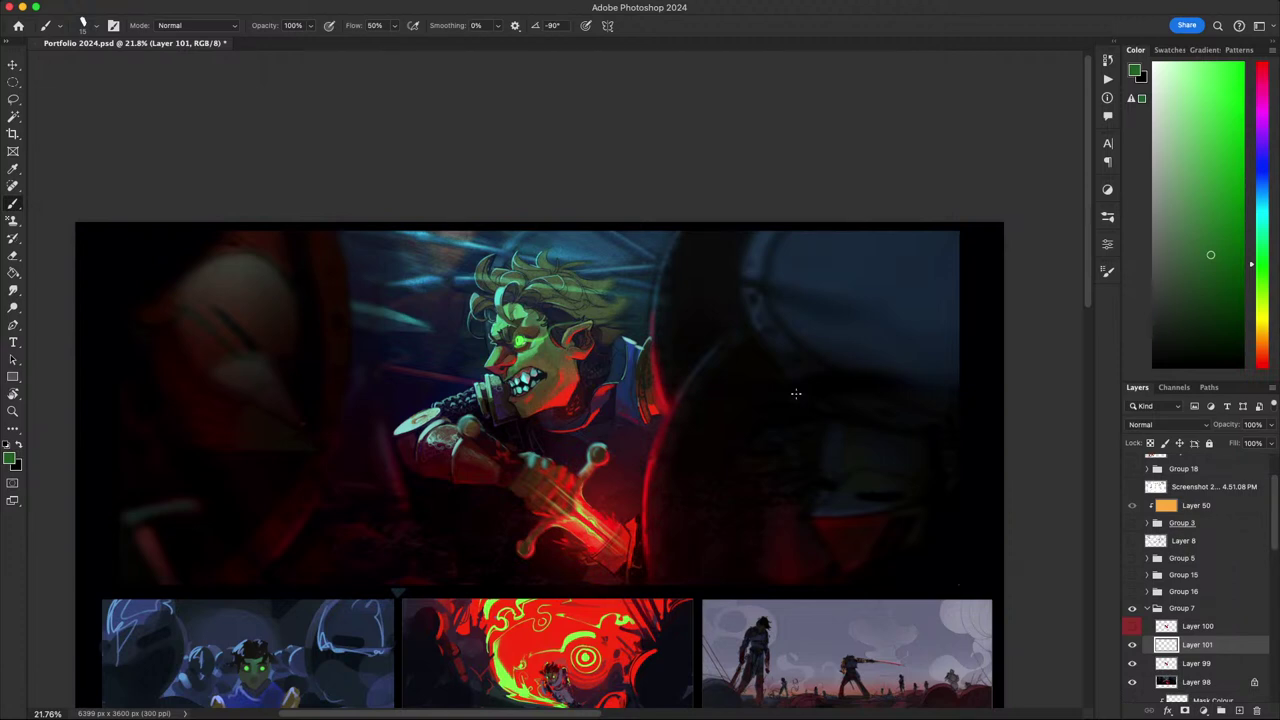
{"action": "left_click_drag", "start_coordinate": [749, 437], "coordinate": [665, 440]}
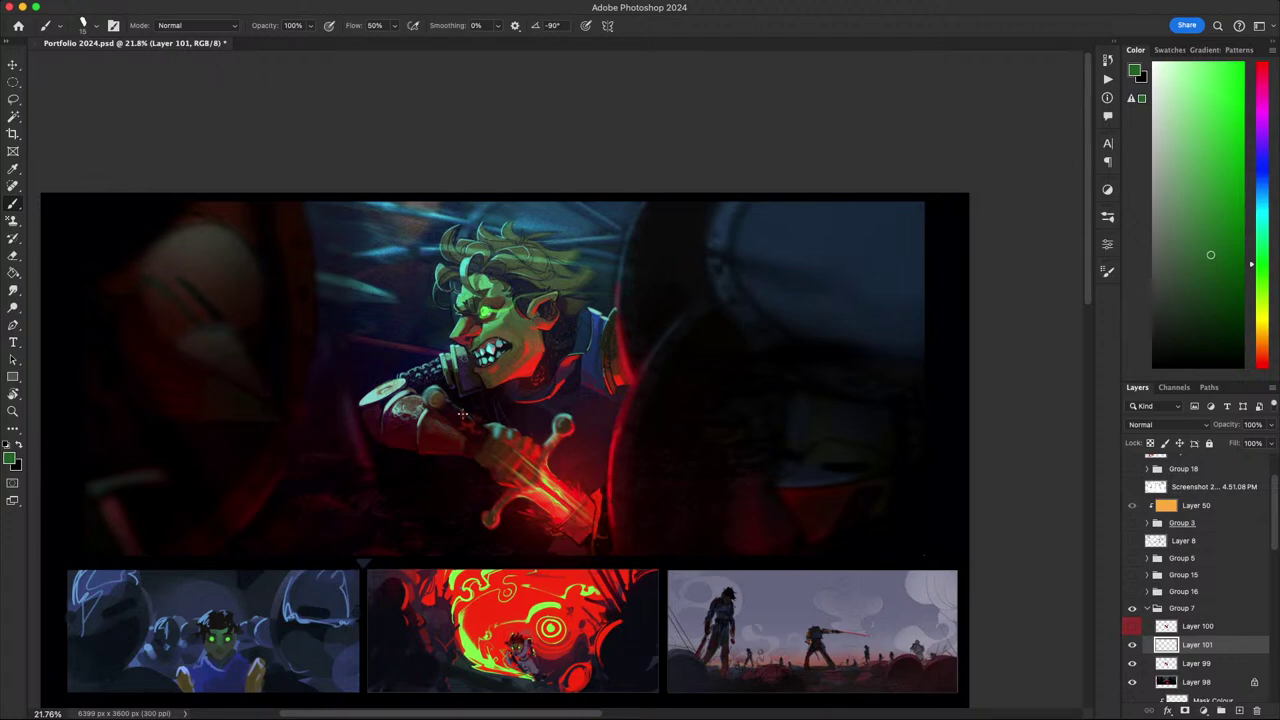
{"action": "left_click_drag", "start_coordinate": [419, 410], "coordinate": [487, 427]}
{"action": "scroll", "coordinate": [487, 427], "scroll_direction": "up", "scroll_amount": 5}
{"action": "scroll", "coordinate": [485, 423], "scroll_direction": "up", "scroll_amount": 5}
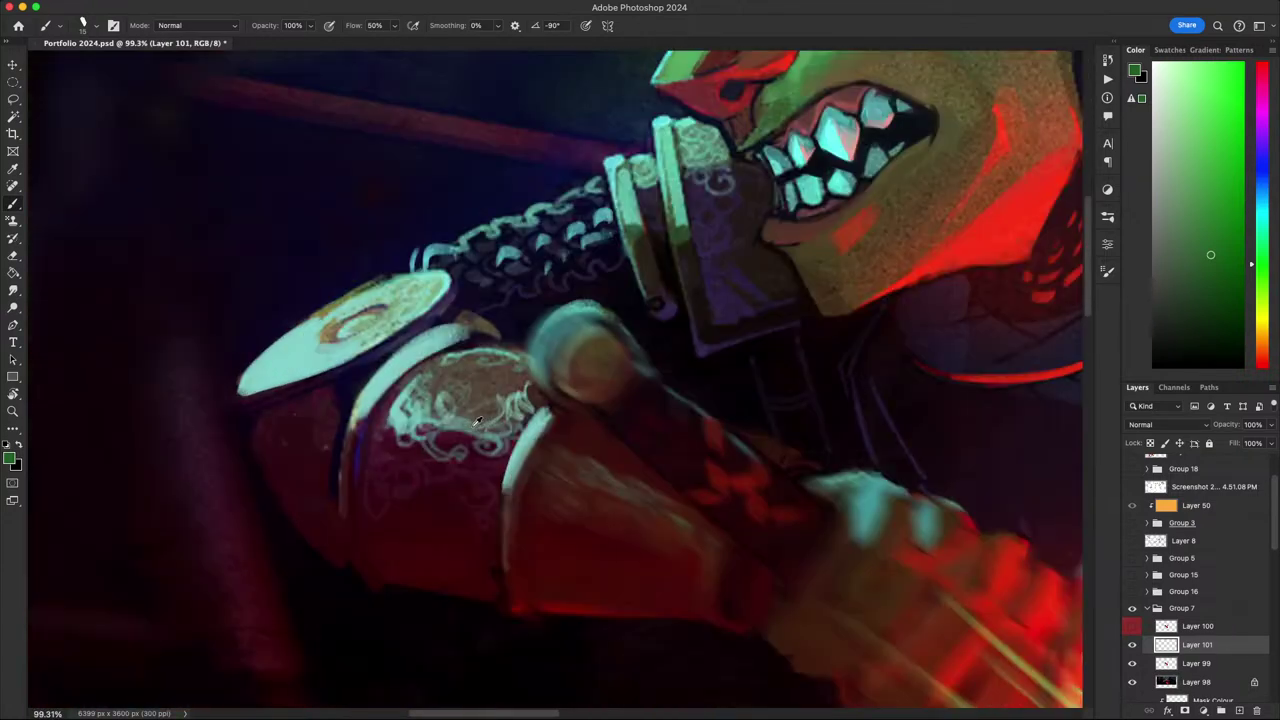
{"action": "left_click", "coordinate": [358, 451], "text": "alt"}
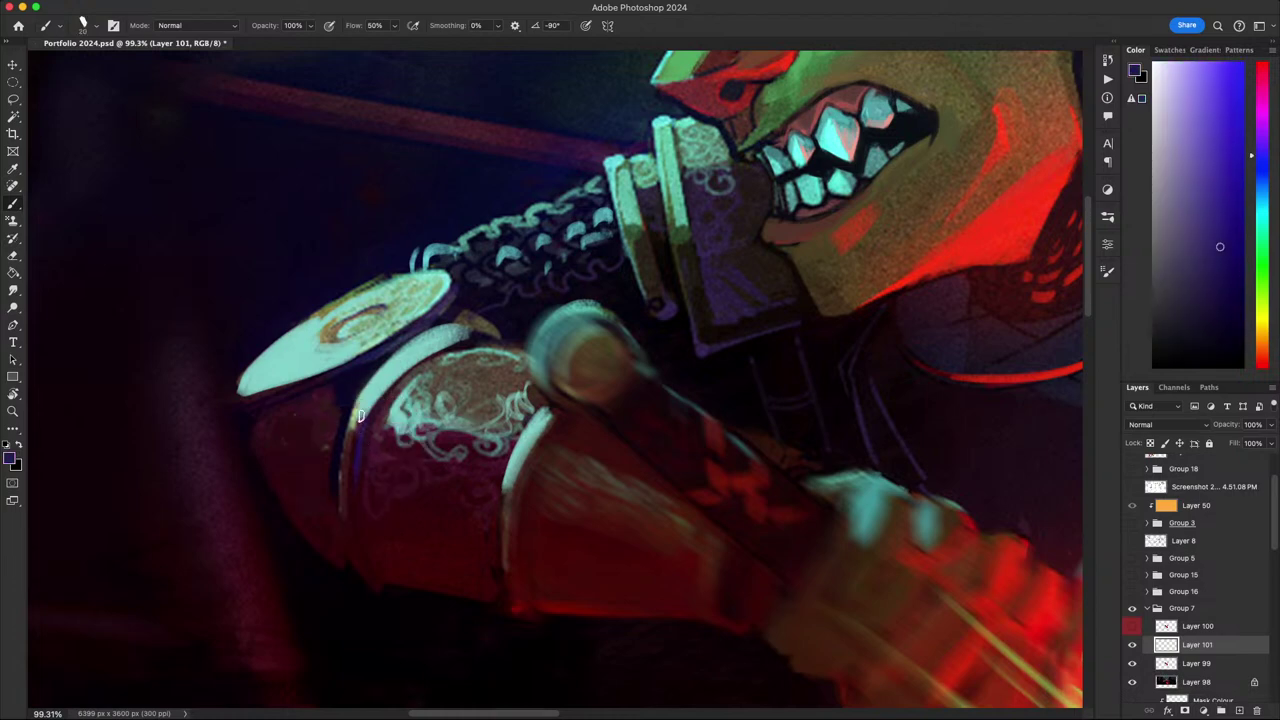
{"action": "key", "text": "bracketright"}
{"action": "key", "text": "bracketright"}
{"action": "key", "text": "bracketright"}
{"action": "mouse_move", "coordinate": [438, 347]}
{"action": "left_mouse_down"}
{"action": "mouse_move", "coordinate": [370, 410]}
{"action": "mouse_move", "coordinate": [454, 338]}
{"action": "left_mouse_up"}
{"action": "key", "text": "super+z"}
{"action": "key", "text": "super+z"}
{"action": "mouse_move", "coordinate": [363, 419]}
{"action": "left_mouse_down"}
{"action": "mouse_move", "coordinate": [423, 359]}
{"action": "mouse_move", "coordinate": [380, 398]}
{"action": "left_mouse_up"}
{"action": "key", "text": "super+z"}
- Paint a violet-blue tint on the forearm plate beside the engraved scrollwork and check it against the surrounding armour
{"action": "mouse_move", "coordinate": [371, 471]}
{"action": "left_mouse_down"}
{"action": "mouse_move", "coordinate": [386, 432]}
{"action": "mouse_move", "coordinate": [404, 457]}
{"action": "left_mouse_up"}
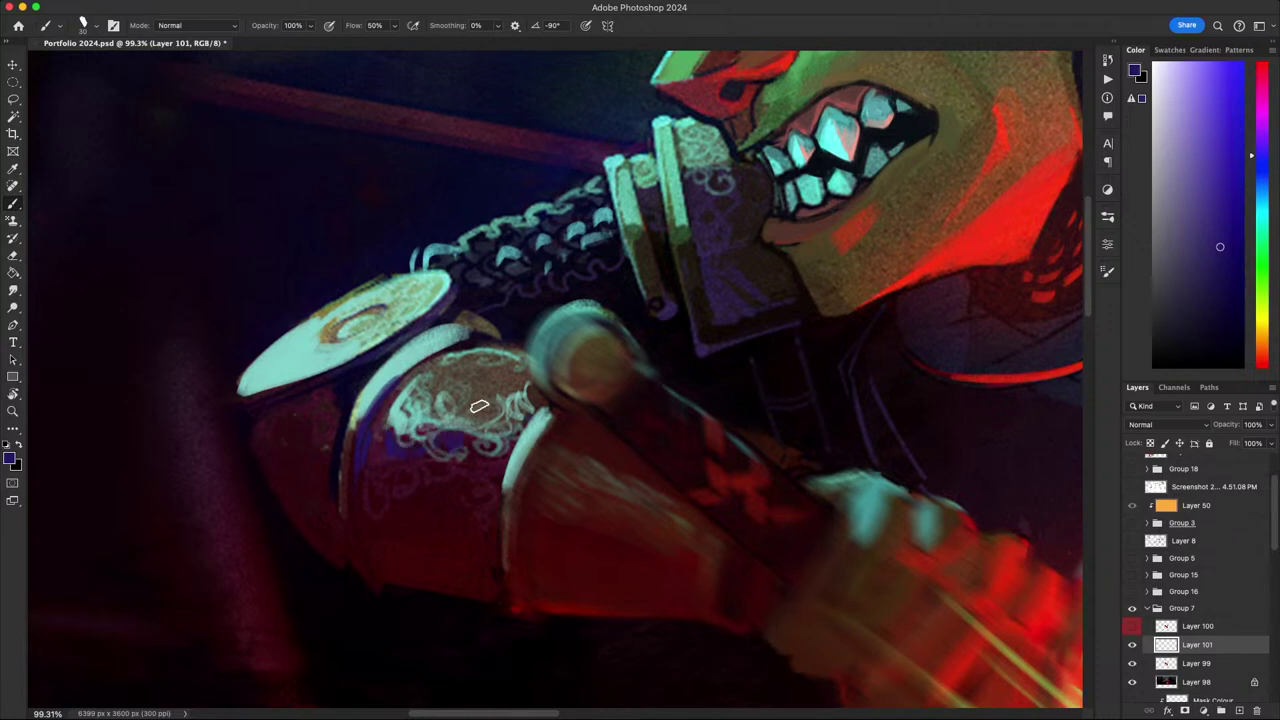
{"action": "scroll", "coordinate": [460, 440], "scroll_direction": "down", "scroll_amount": 5}
{"action": "scroll", "coordinate": [530, 382], "scroll_direction": "down", "scroll_amount": 2}
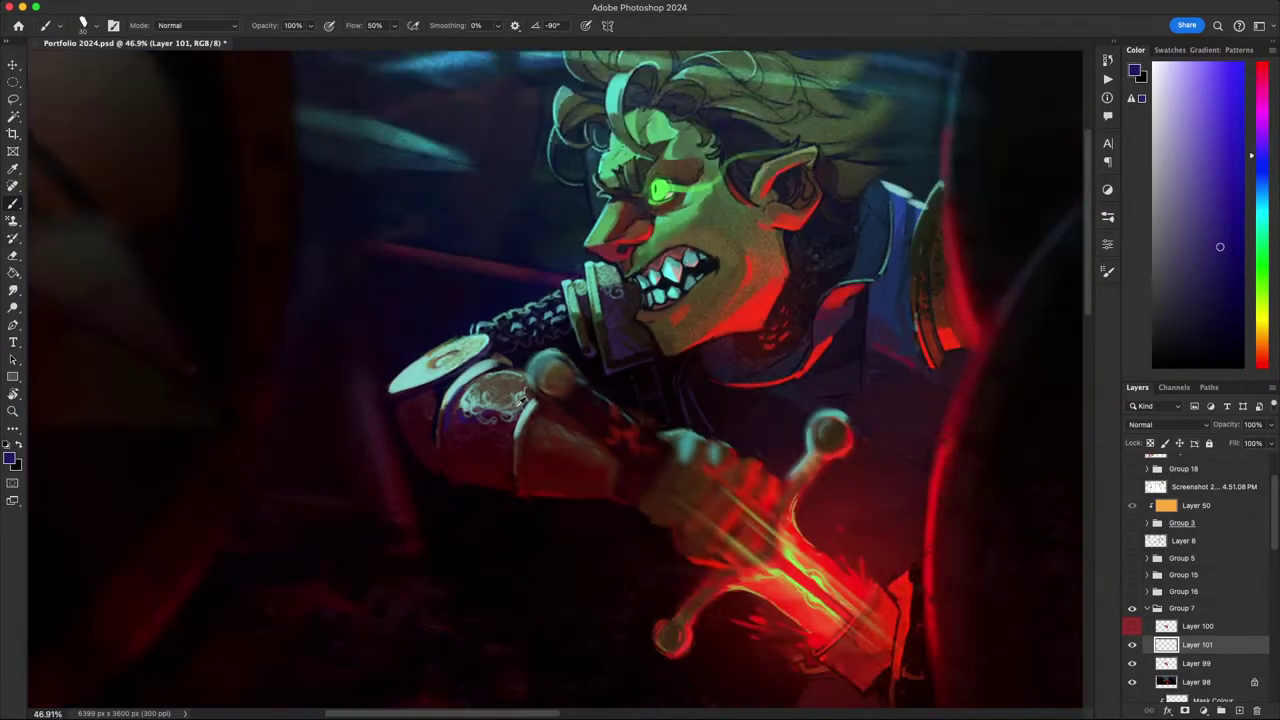
{"action": "scroll", "coordinate": [528, 395], "scroll_direction": "up", "scroll_amount": 4}
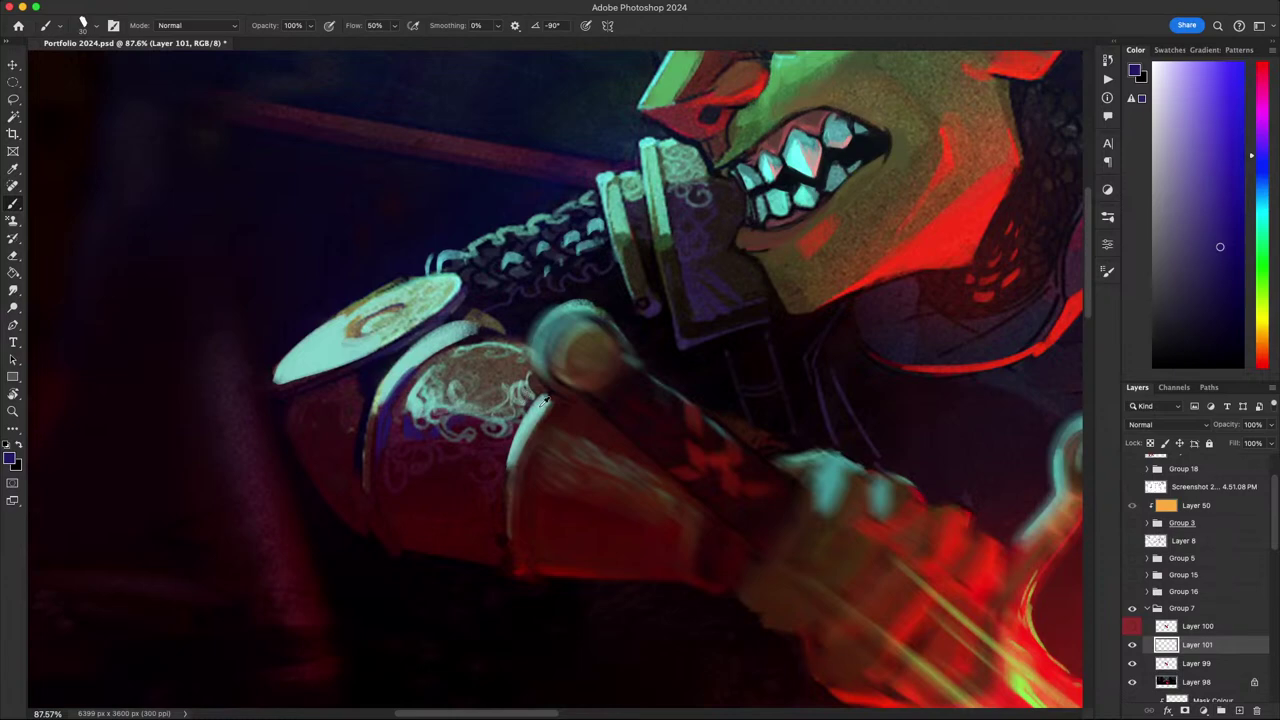
{"action": "scroll", "coordinate": [540, 404], "scroll_direction": "down", "scroll_amount": 3}
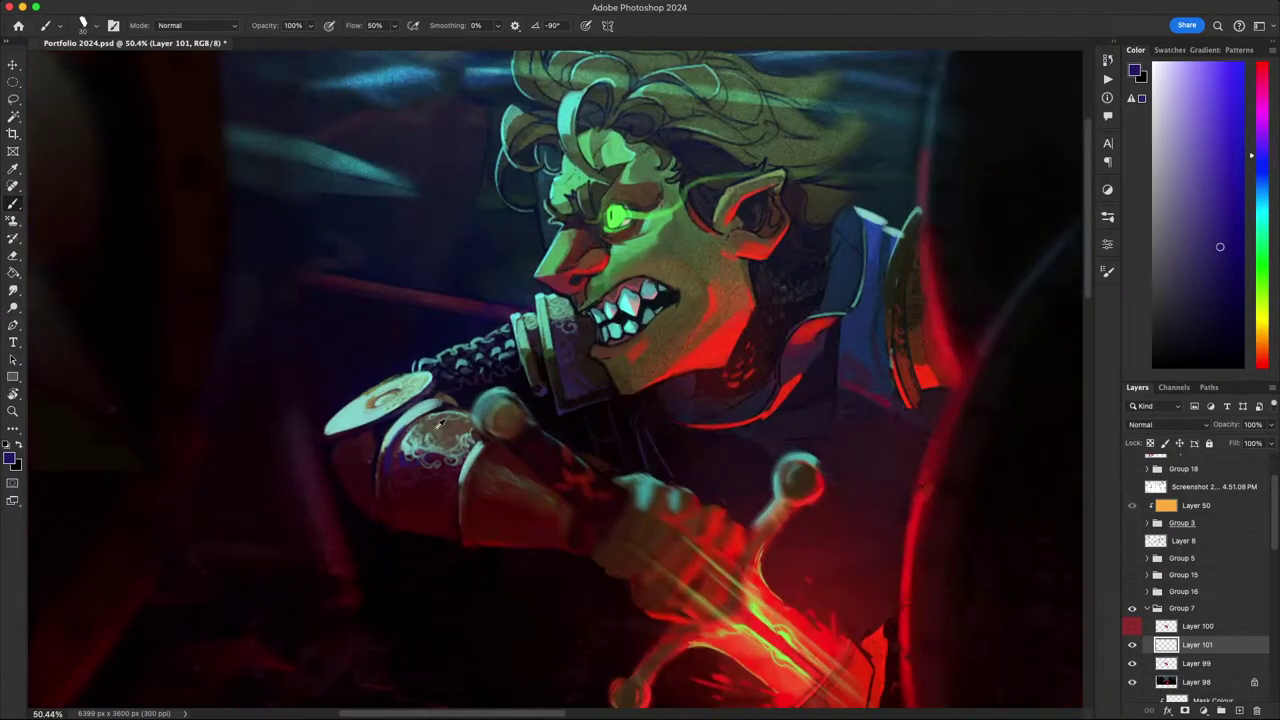
{"action": "scroll", "coordinate": [439, 422], "scroll_direction": "up", "scroll_amount": 2}
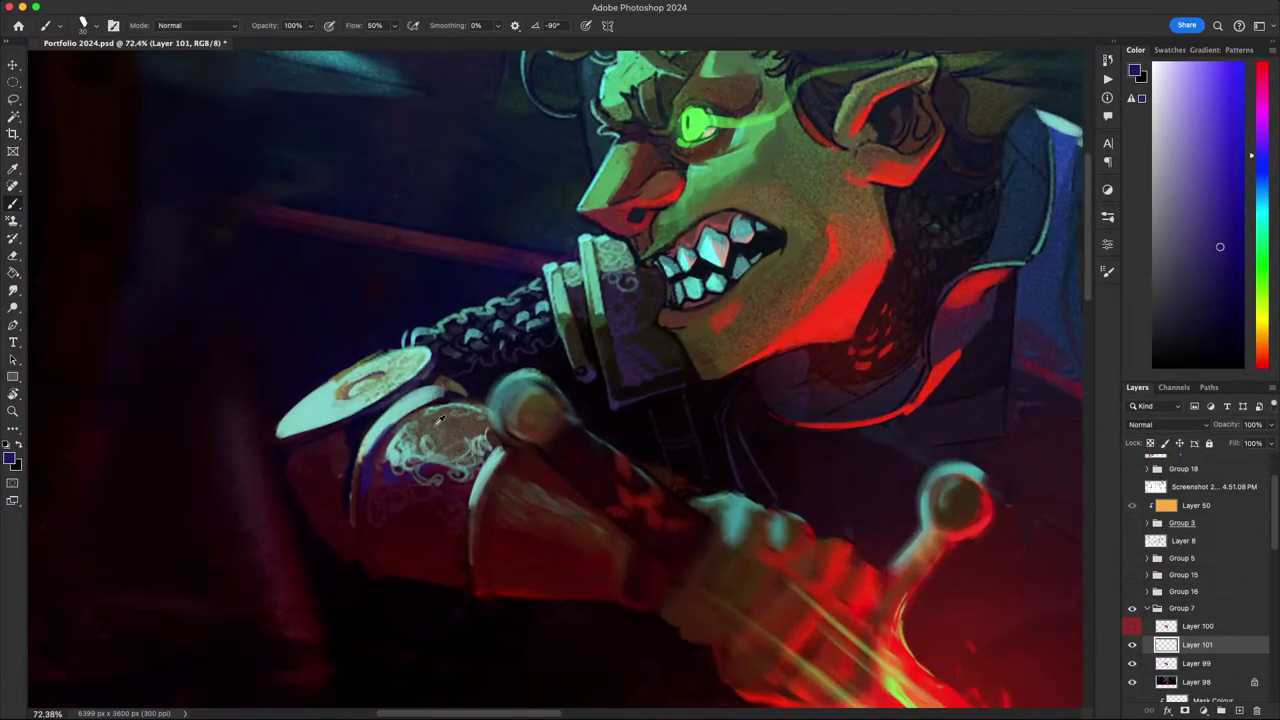
{"action": "left_click_drag", "start_coordinate": [439, 422], "coordinate": [425, 373]}
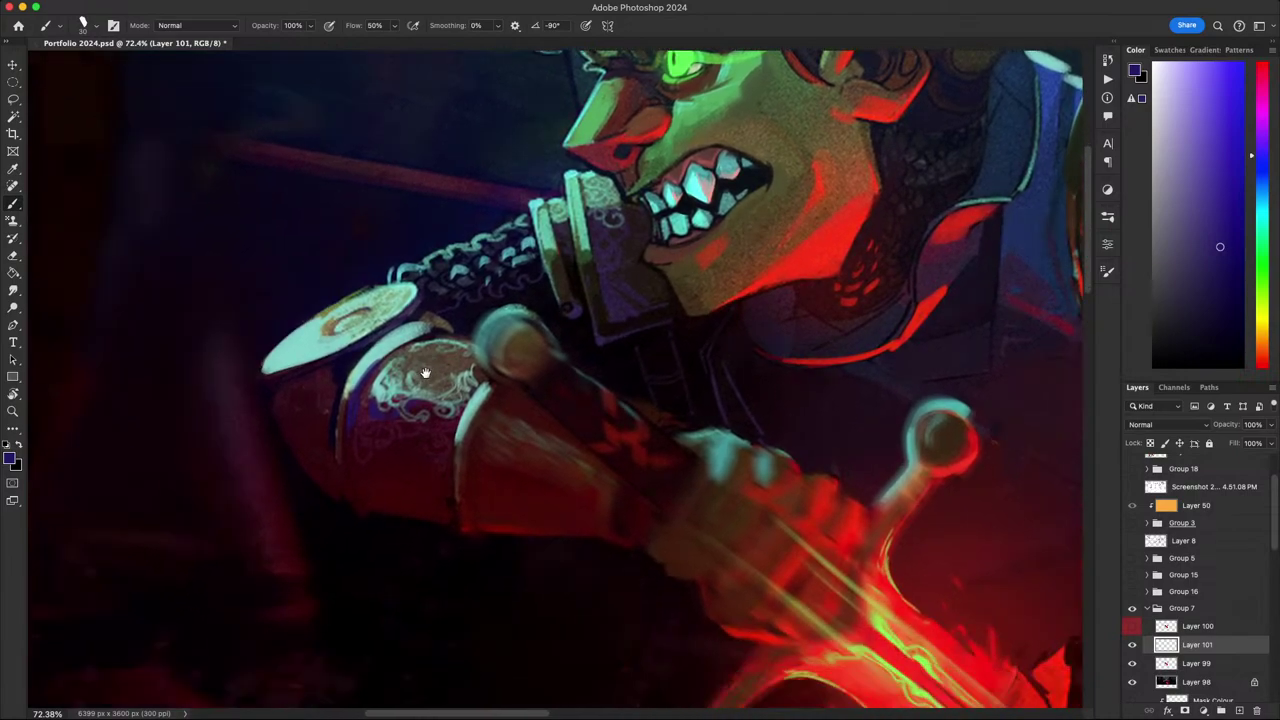
- Examine the swordsman's armour, face and sword lighting, alternating between medium views and the full composition
{"action": "scroll", "coordinate": [436, 342], "scroll_direction": "down", "scroll_amount": 8}
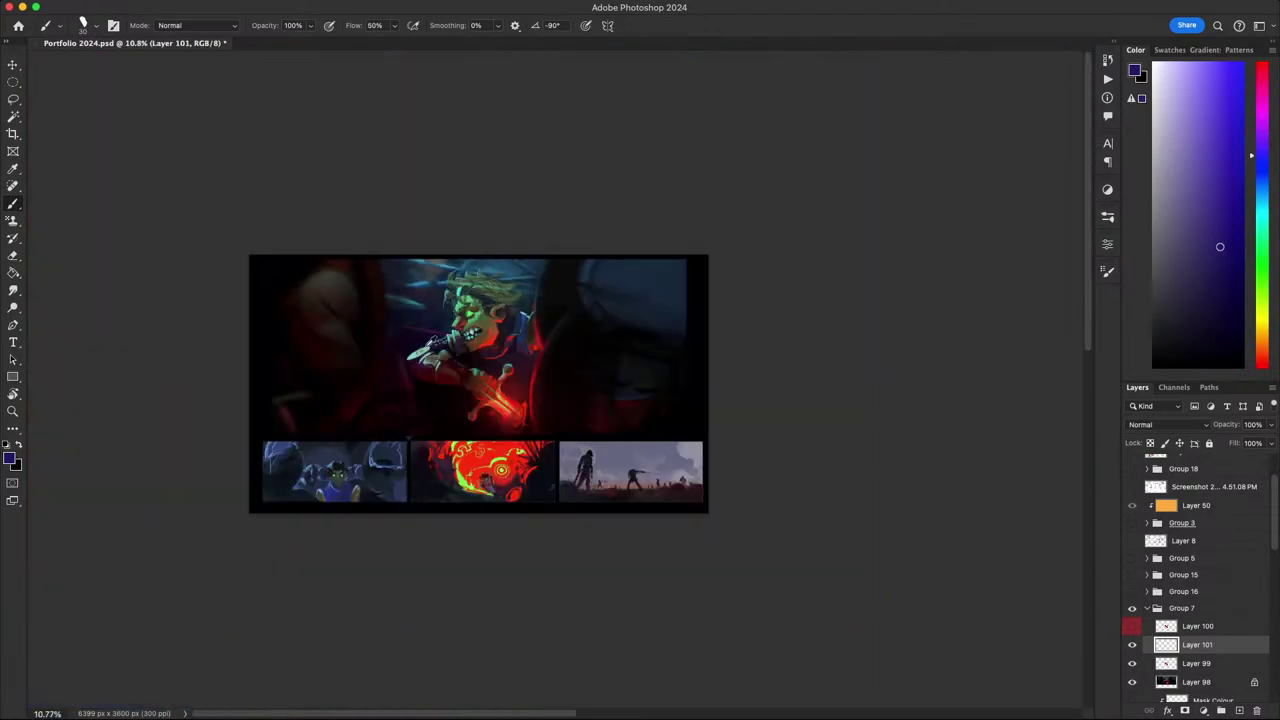
{"action": "scroll", "coordinate": [428, 342], "scroll_direction": "up", "scroll_amount": 5}
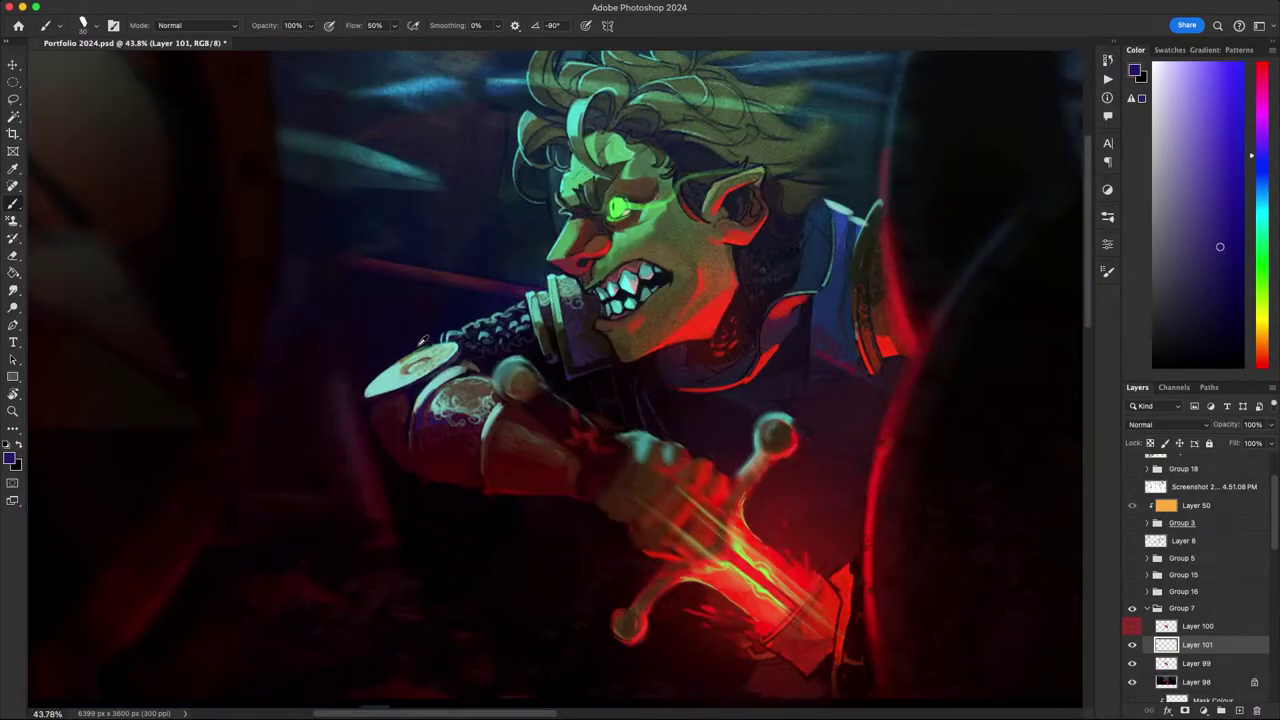
{"action": "mouse_move", "coordinate": [444, 354]}
{"action": "left_mouse_down"}
{"action": "mouse_move", "coordinate": [430, 338]}
{"action": "mouse_move", "coordinate": [350, 334]}
{"action": "left_mouse_up"}
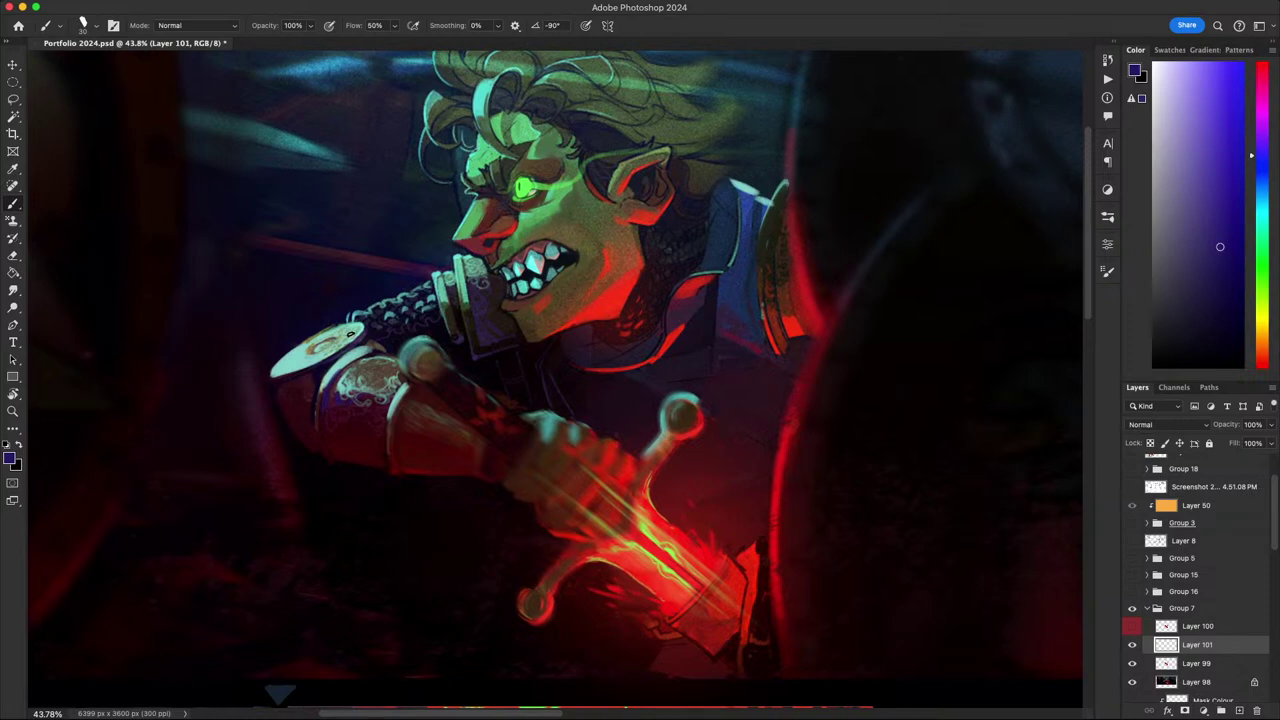
{"action": "scroll", "coordinate": [351, 334], "scroll_direction": "right", "scroll_amount": 3}
{"action": "scroll", "coordinate": [351, 334], "scroll_direction": "up", "scroll_amount": 2}
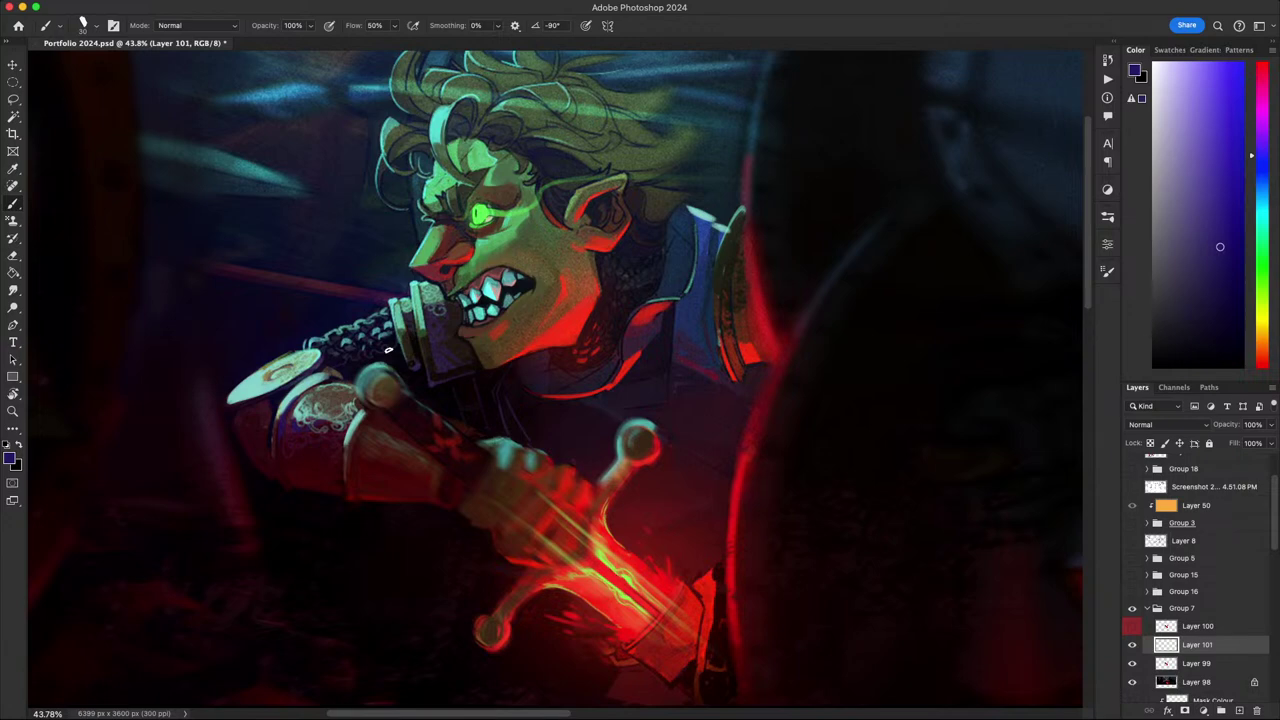
{"action": "scroll", "coordinate": [582, 366], "scroll_direction": "down", "scroll_amount": 5}
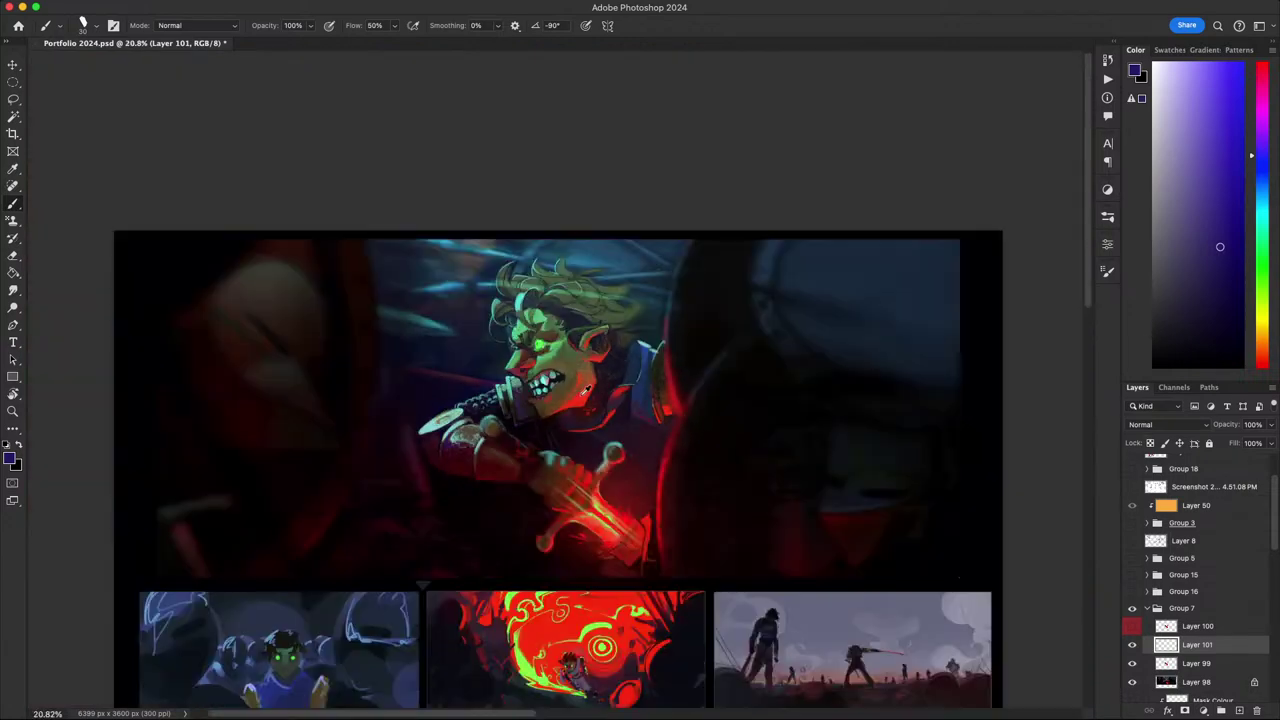
{"action": "scroll", "coordinate": [588, 384], "scroll_direction": "down", "scroll_amount": 1}
{"action": "scroll", "coordinate": [584, 395], "scroll_direction": "up", "scroll_amount": 6}
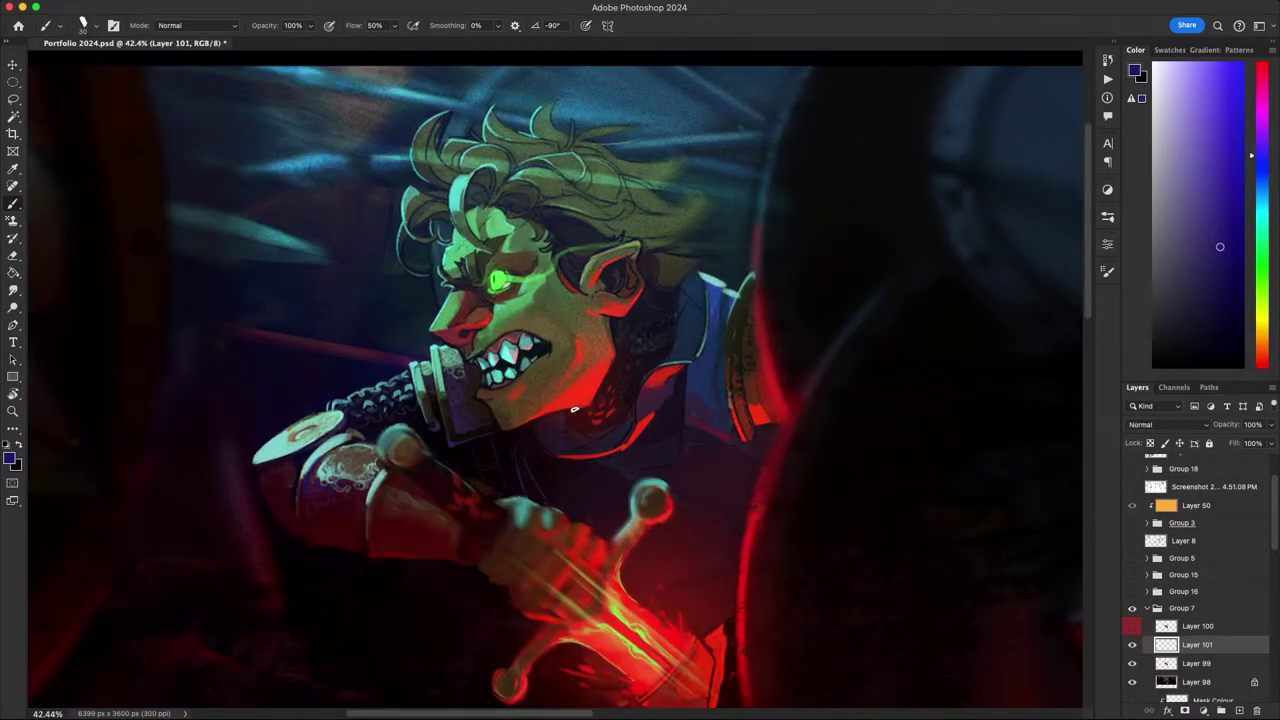
{"action": "scroll", "coordinate": [578, 408], "scroll_direction": "down", "scroll_amount": 5}
{"action": "scroll", "coordinate": [584, 400], "scroll_direction": "up", "scroll_amount": 5}
{"action": "scroll", "coordinate": [551, 417], "scroll_direction": "down", "scroll_amount": 1}
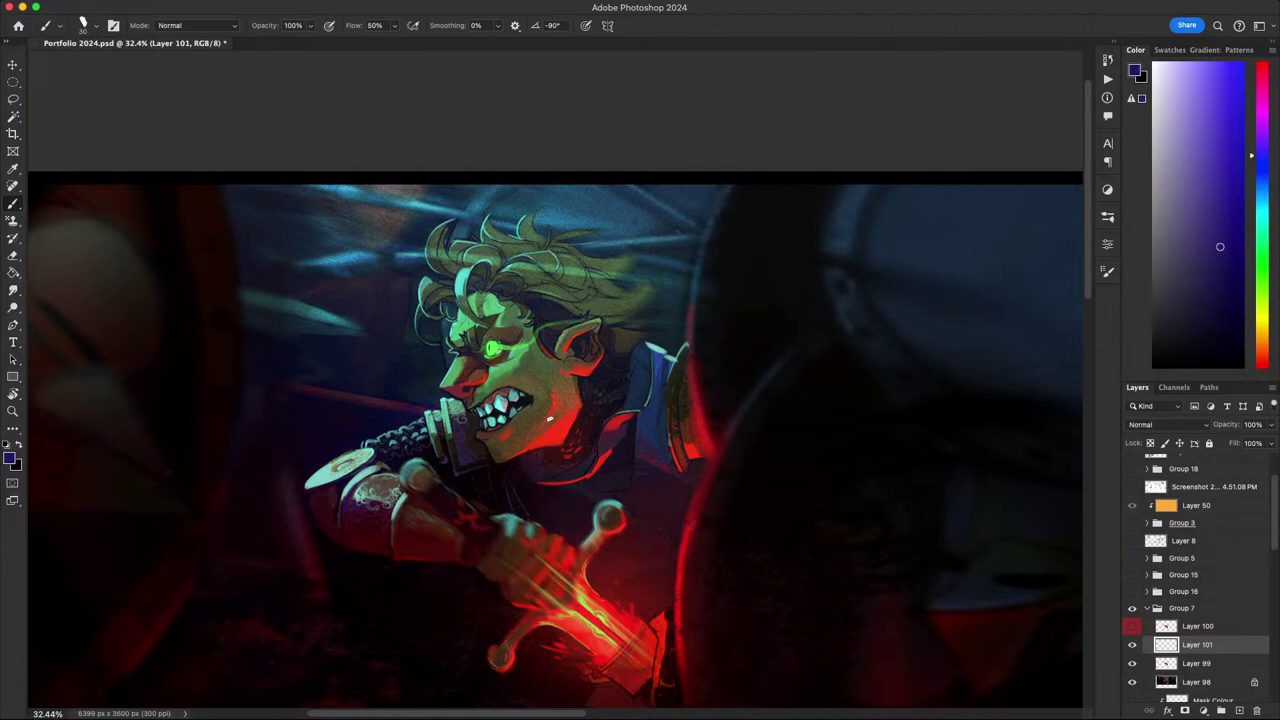
{"action": "mouse_move", "coordinate": [551, 420]}
{"action": "left_mouse_down"}
{"action": "mouse_move", "coordinate": [543, 400]}
{"action": "mouse_move", "coordinate": [540, 410]}
{"action": "left_mouse_up"}
{"action": "scroll", "coordinate": [553, 398], "scroll_direction": "down", "scroll_amount": 5}
{"action": "scroll", "coordinate": [553, 398], "scroll_direction": "up", "scroll_amount": 5}
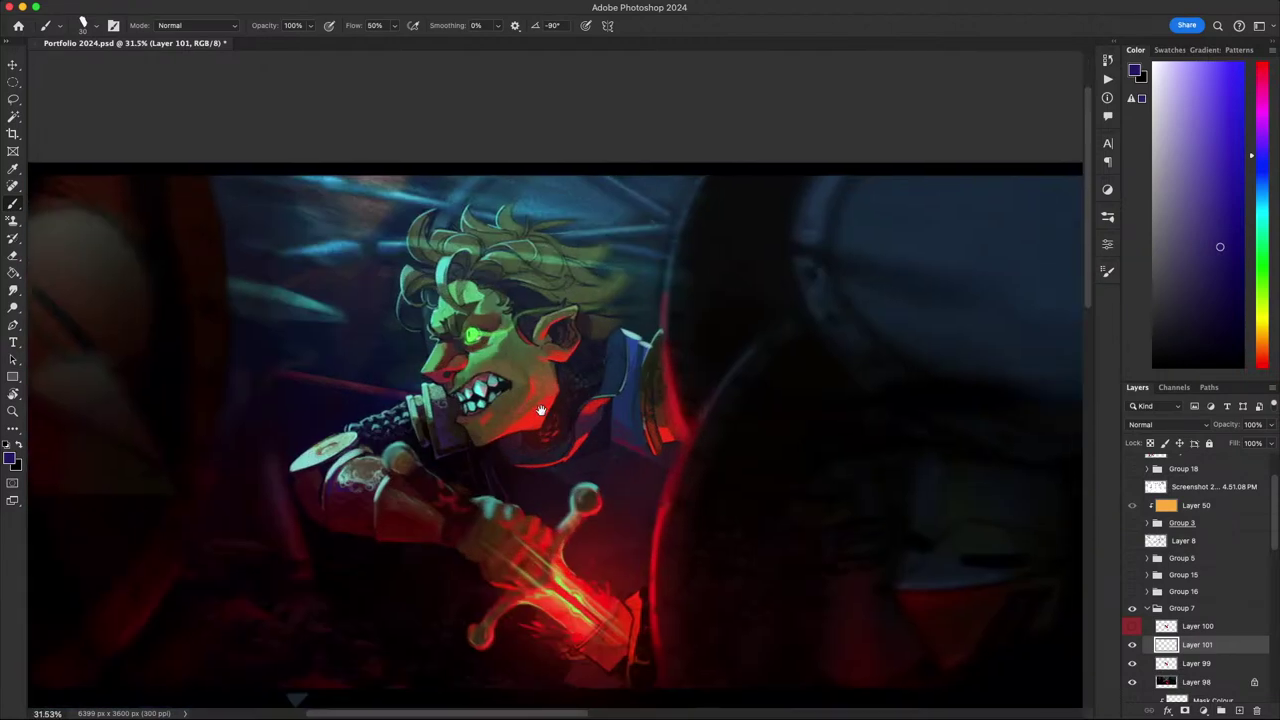
{"action": "scroll", "coordinate": [560, 414], "scroll_direction": "down", "scroll_amount": 5}
{"action": "scroll", "coordinate": [563, 412], "scroll_direction": "up", "scroll_amount": 5}
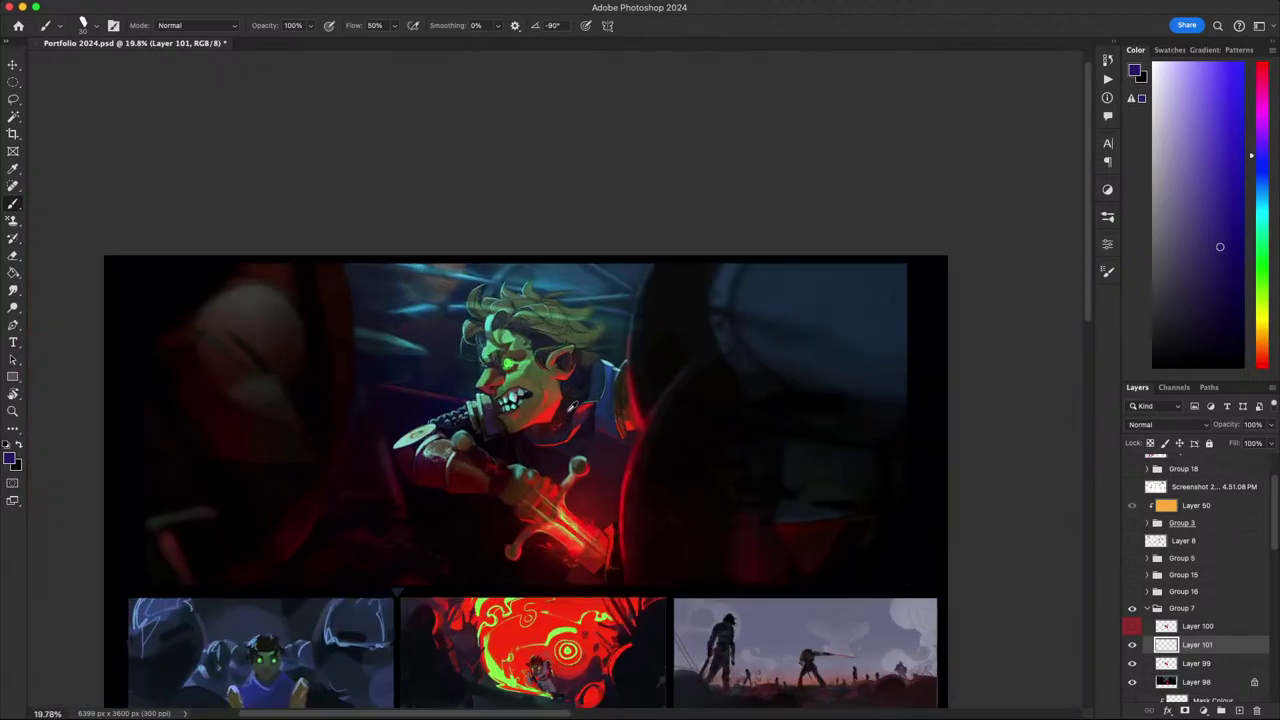
- Examine the main panel's overall contrast and colour balance together with the three smaller panels beneath it
{"action": "scroll", "coordinate": [565, 410], "scroll_direction": "down", "scroll_amount": 3}
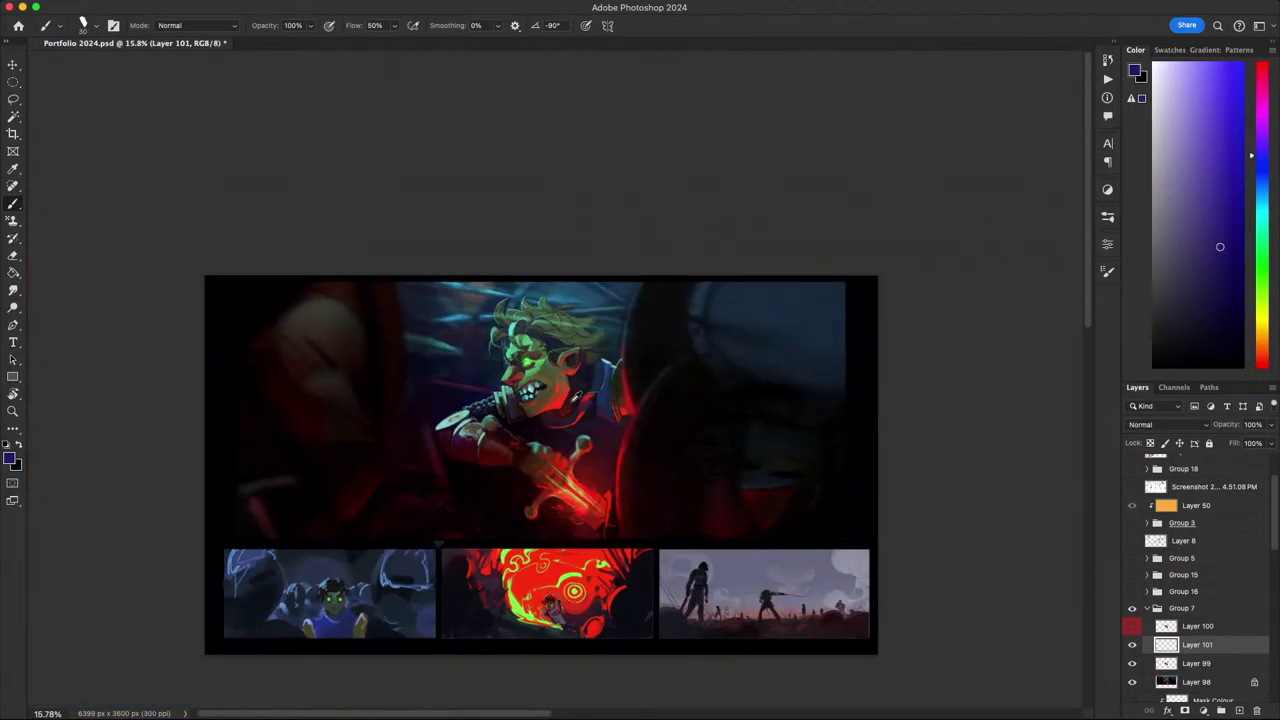
{"action": "scroll", "coordinate": [575, 398], "scroll_direction": "up", "scroll_amount": 1}
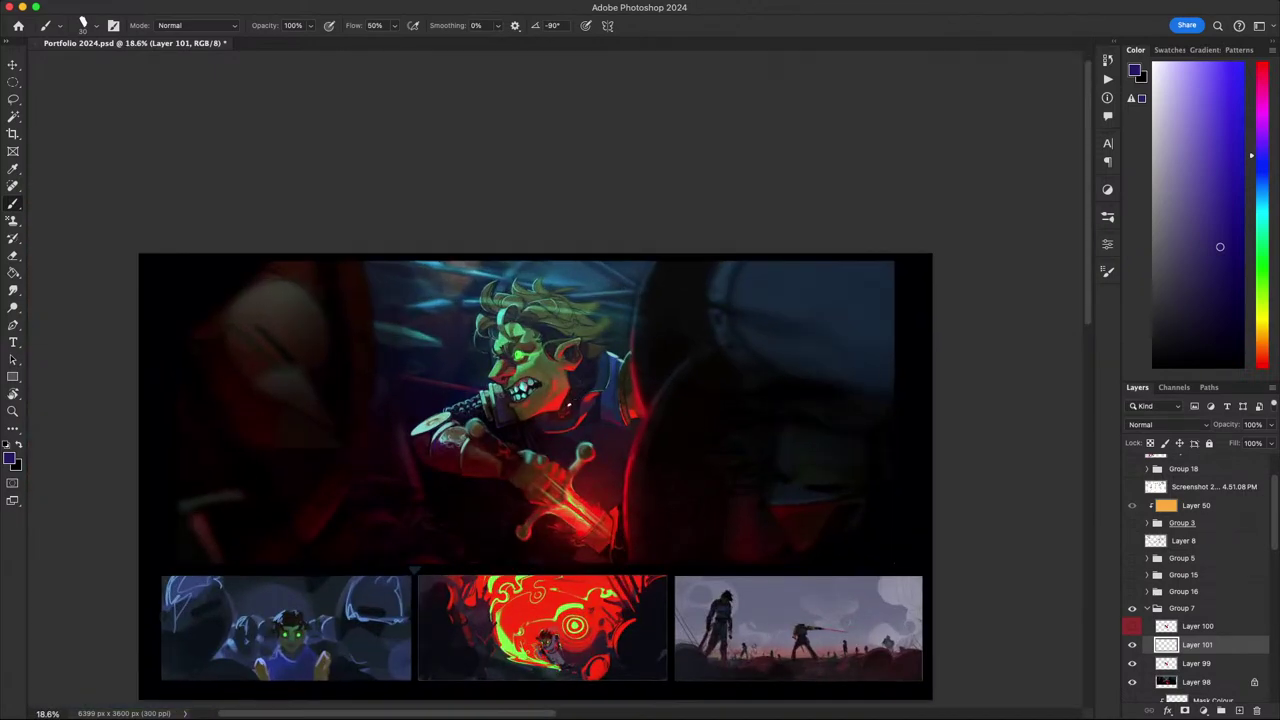
{"action": "scroll", "coordinate": [578, 402], "scroll_direction": "down", "scroll_amount": 2}
{"action": "scroll", "coordinate": [595, 393], "scroll_direction": "up", "scroll_amount": 3}
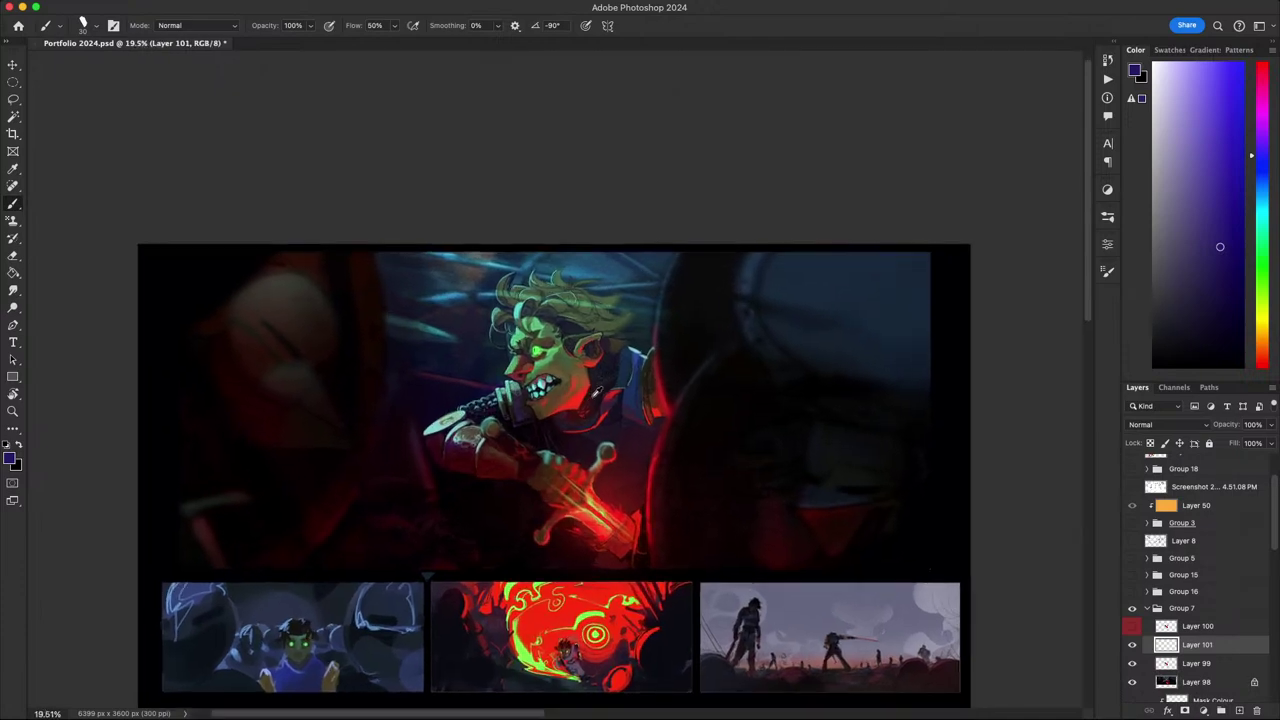
{"action": "scroll", "coordinate": [596, 393], "scroll_direction": "down", "scroll_amount": 4}
{"action": "scroll", "coordinate": [596, 393], "scroll_direction": "up", "scroll_amount": 5}
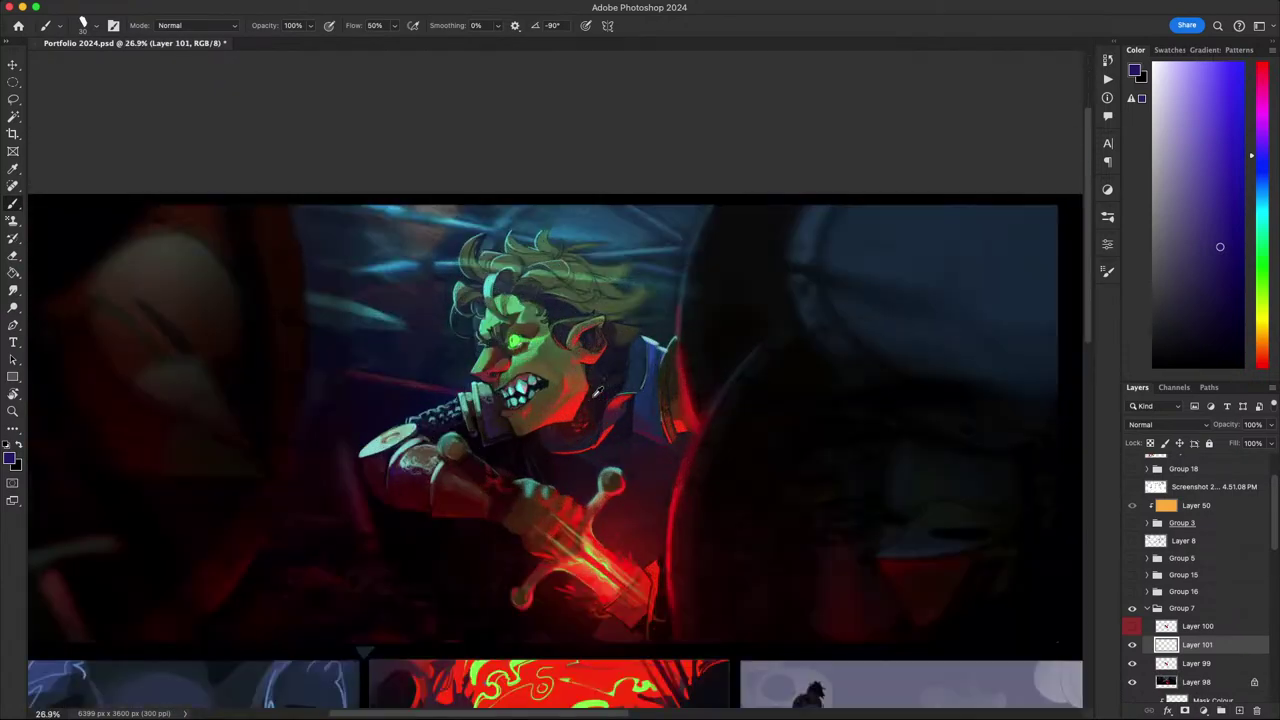
{"action": "scroll", "coordinate": [596, 393], "scroll_direction": "down", "scroll_amount": 2}
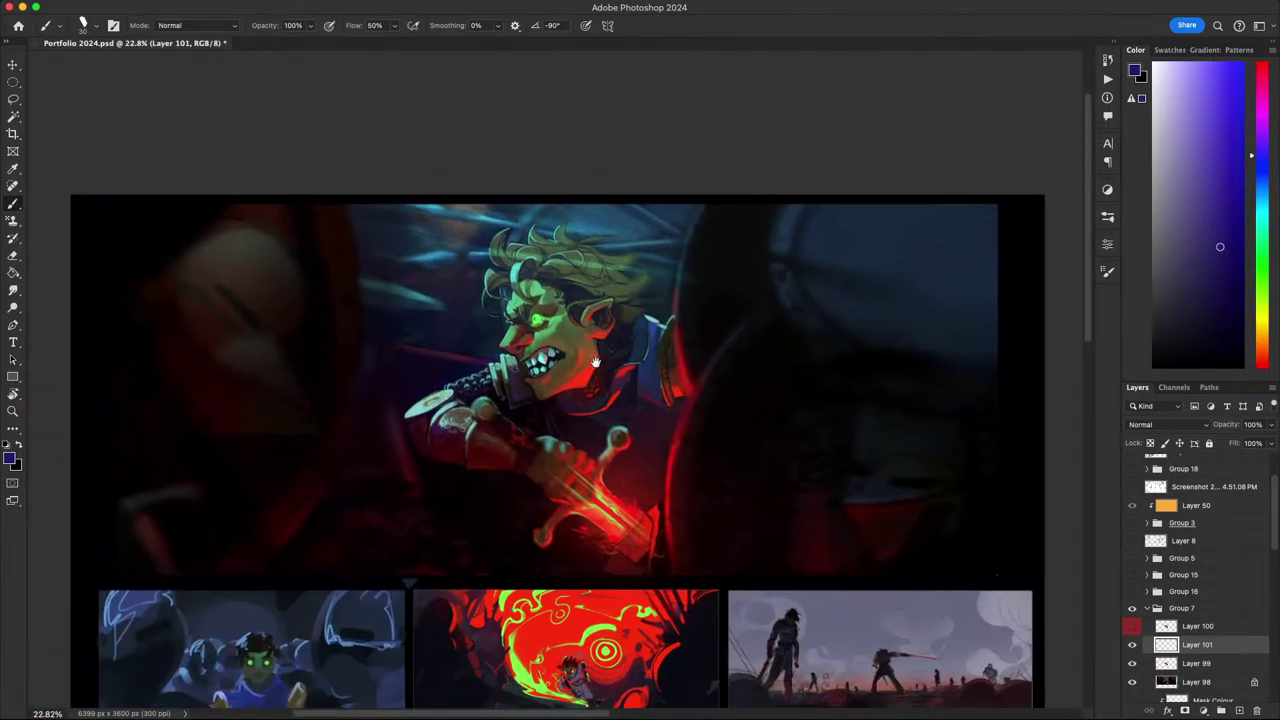
{"action": "left_click_drag", "start_coordinate": [596, 362], "coordinate": [599, 358]}
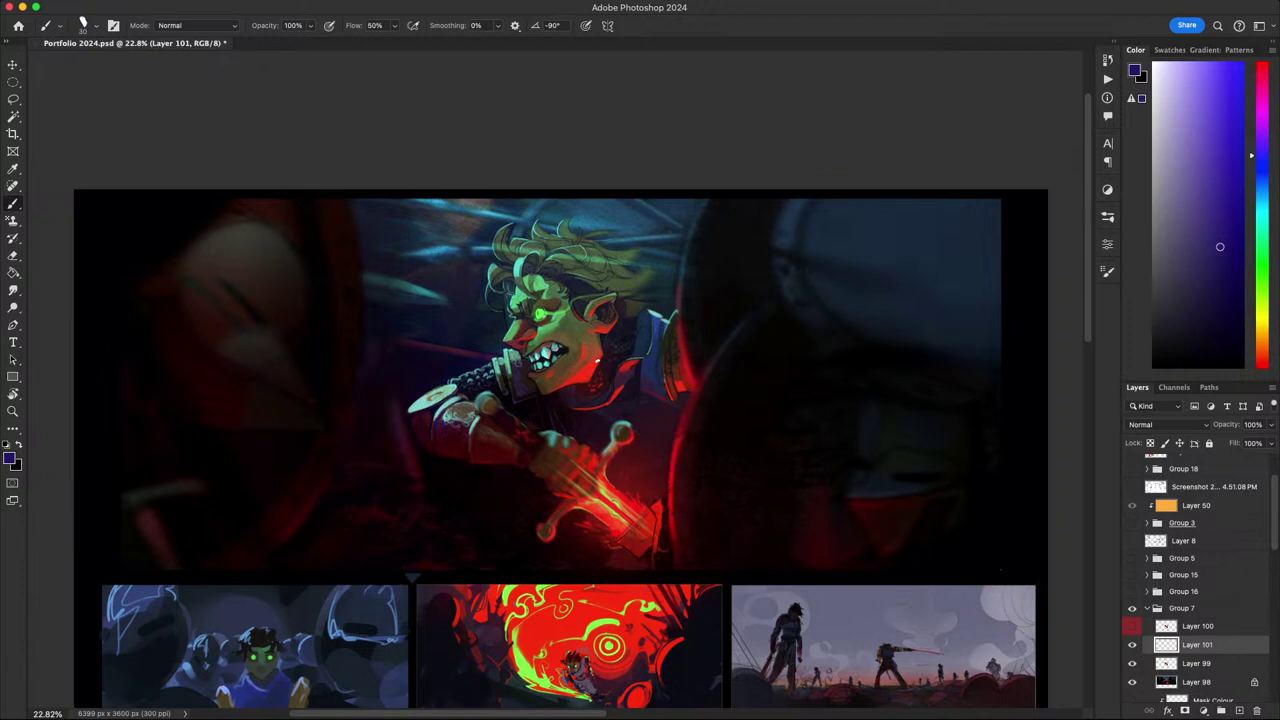
{"action": "scroll", "coordinate": [599, 363], "scroll_direction": "down", "scroll_amount": 1}
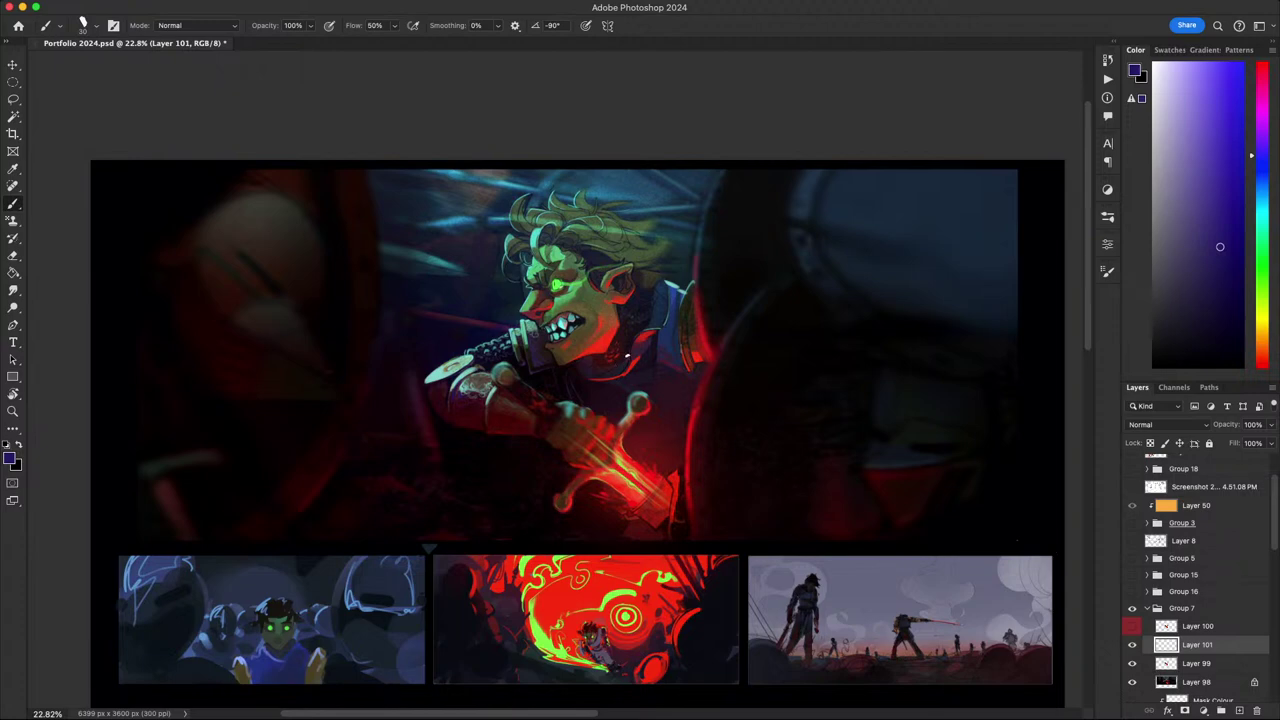
- Inspect the swordsman's teeth, glowing eye, collar and gripping hand at closer range for areas needing refinement
{"action": "scroll", "coordinate": [630, 360], "scroll_direction": "up", "scroll_amount": 2}
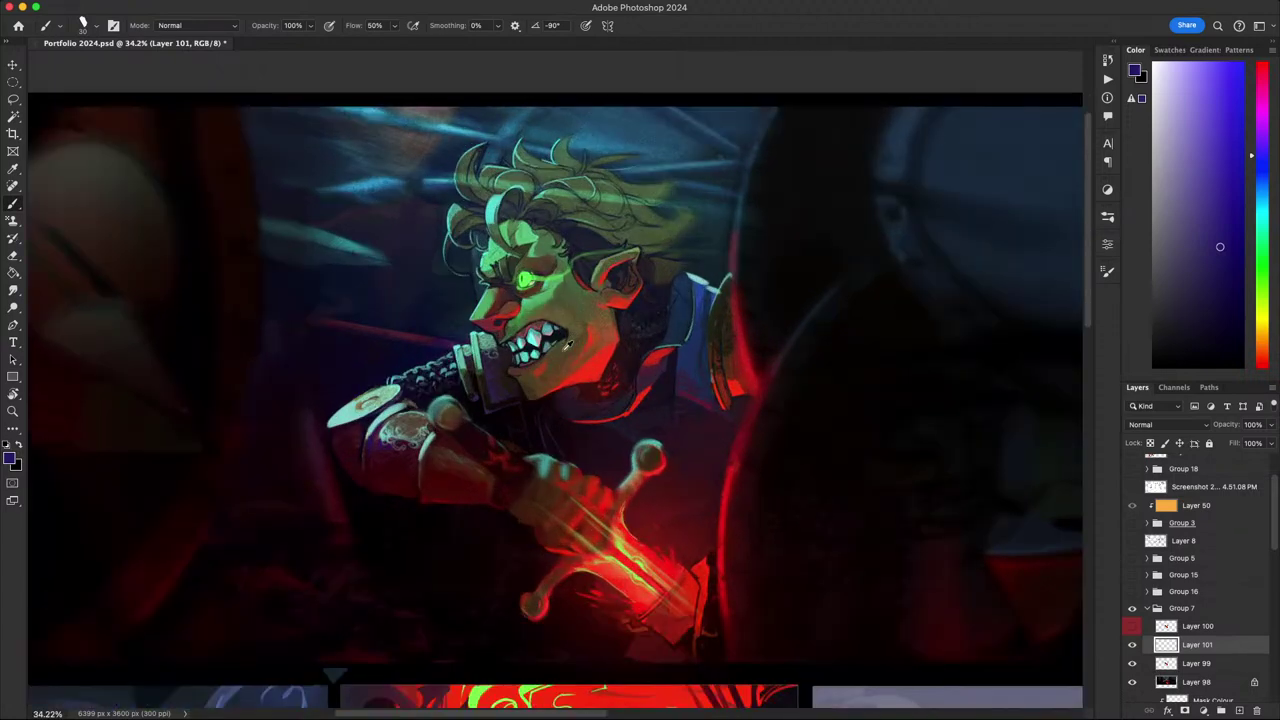
{"action": "scroll", "coordinate": [567, 345], "scroll_direction": "up", "scroll_amount": 2}
{"action": "scroll", "coordinate": [570, 350], "scroll_direction": "down", "scroll_amount": 1}
{"action": "scroll", "coordinate": [570, 350], "scroll_direction": "left", "scroll_amount": 1}
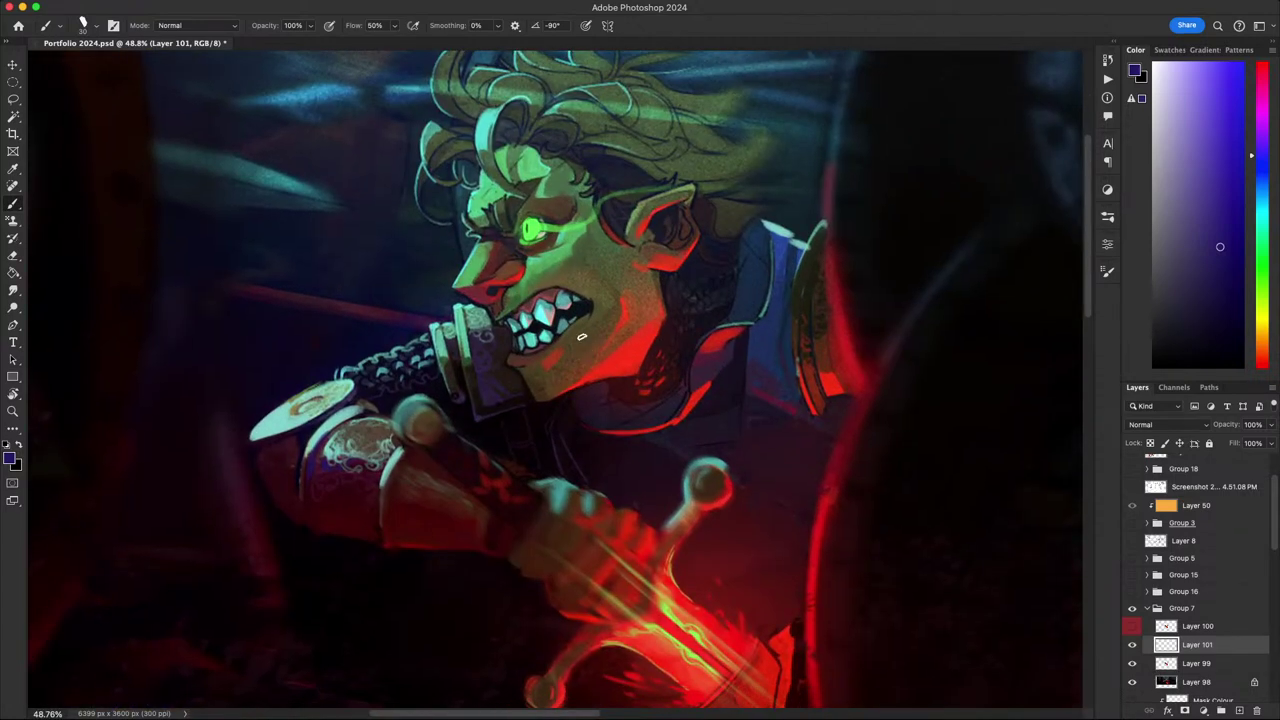
{"action": "scroll", "coordinate": [581, 336], "scroll_direction": "down", "scroll_amount": 2}
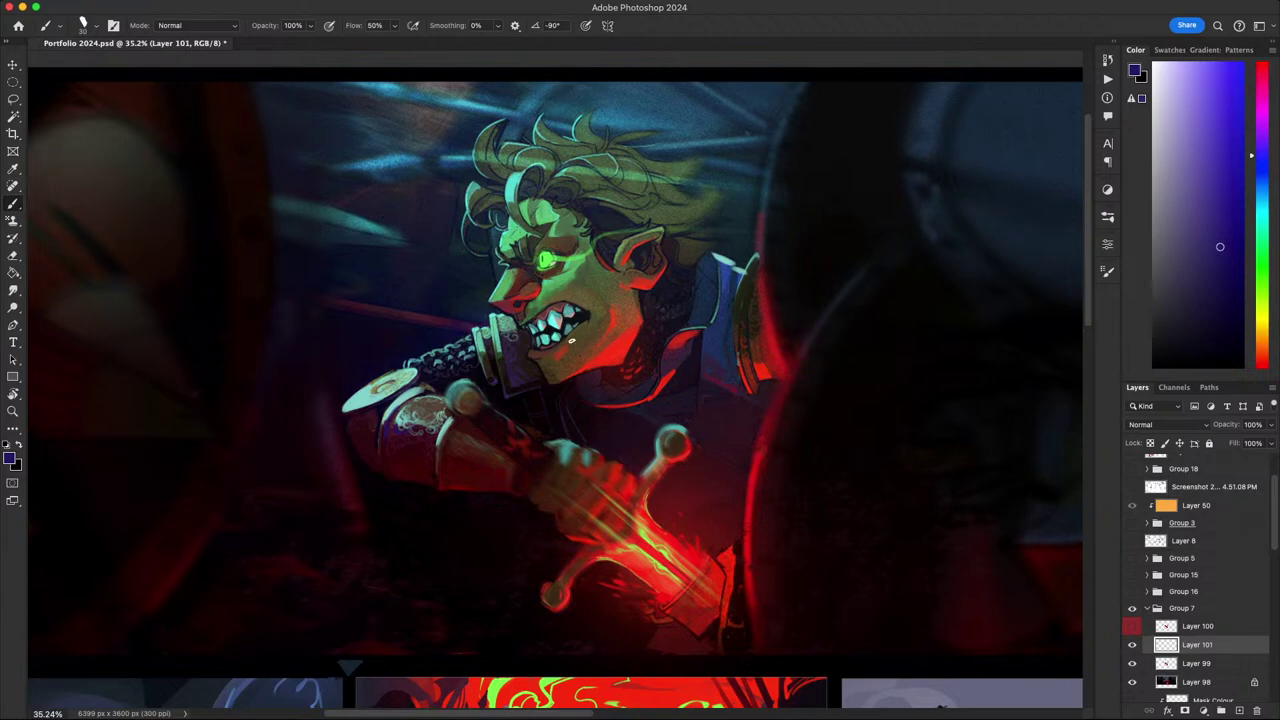
{"action": "scroll", "coordinate": [525, 385], "scroll_direction": "up", "scroll_amount": 1}
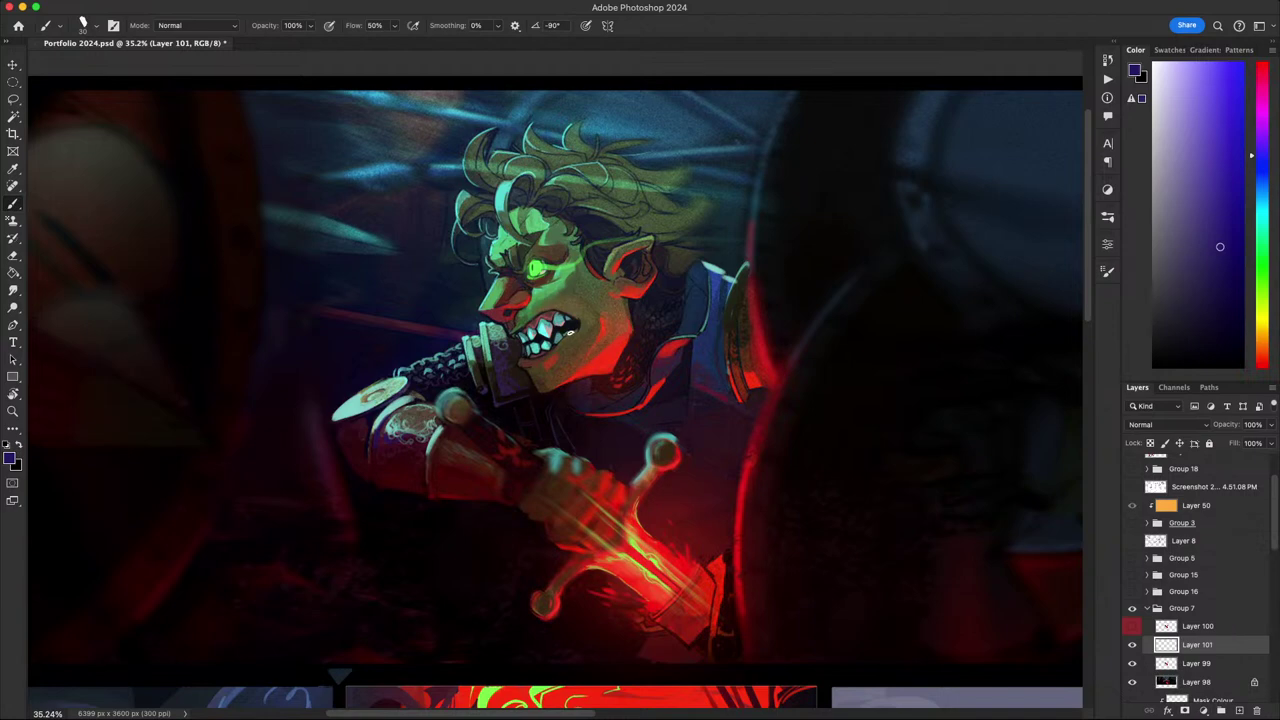
{"action": "scroll", "coordinate": [572, 292], "scroll_direction": "up", "scroll_amount": 3}
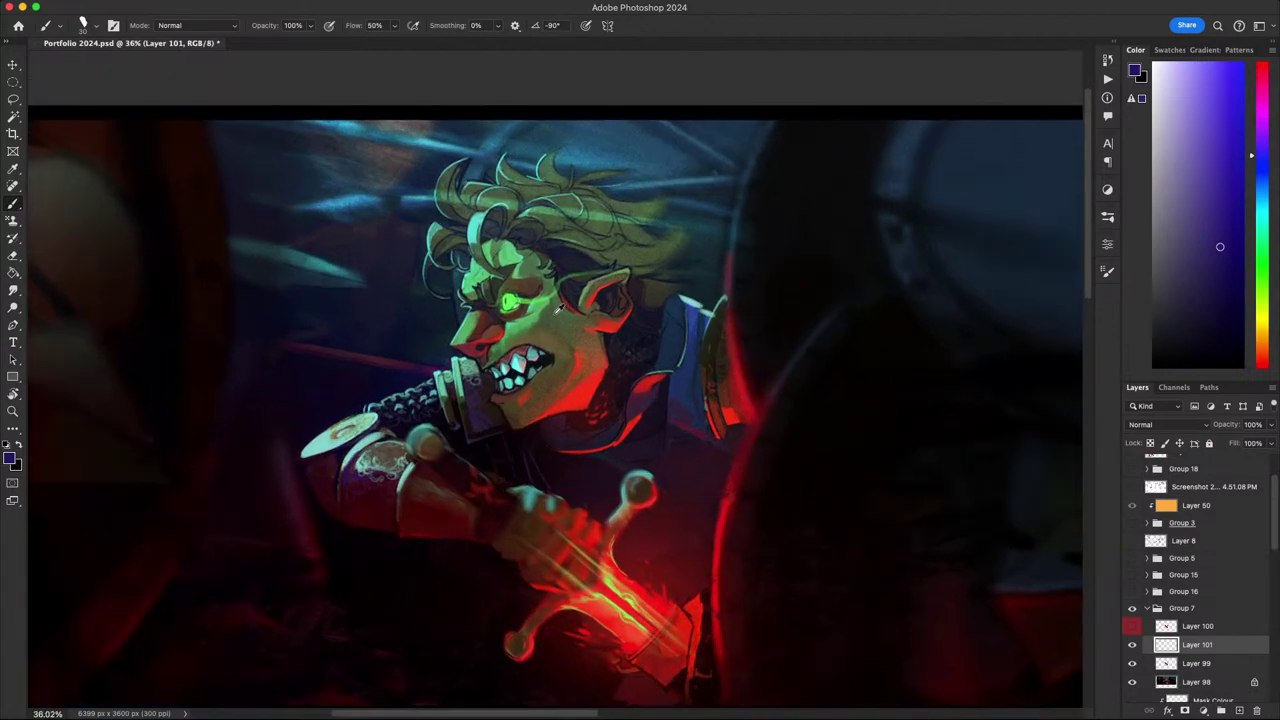
- Sample a dark reddish brown and a muted green around the swordsman's mouth and retouch the upper lip beneath the nose
{"action": "scroll", "coordinate": [558, 309], "scroll_direction": "up", "scroll_amount": 5}
{"action": "left_click_drag", "start_coordinate": [581, 422], "coordinate": [740, 469]}
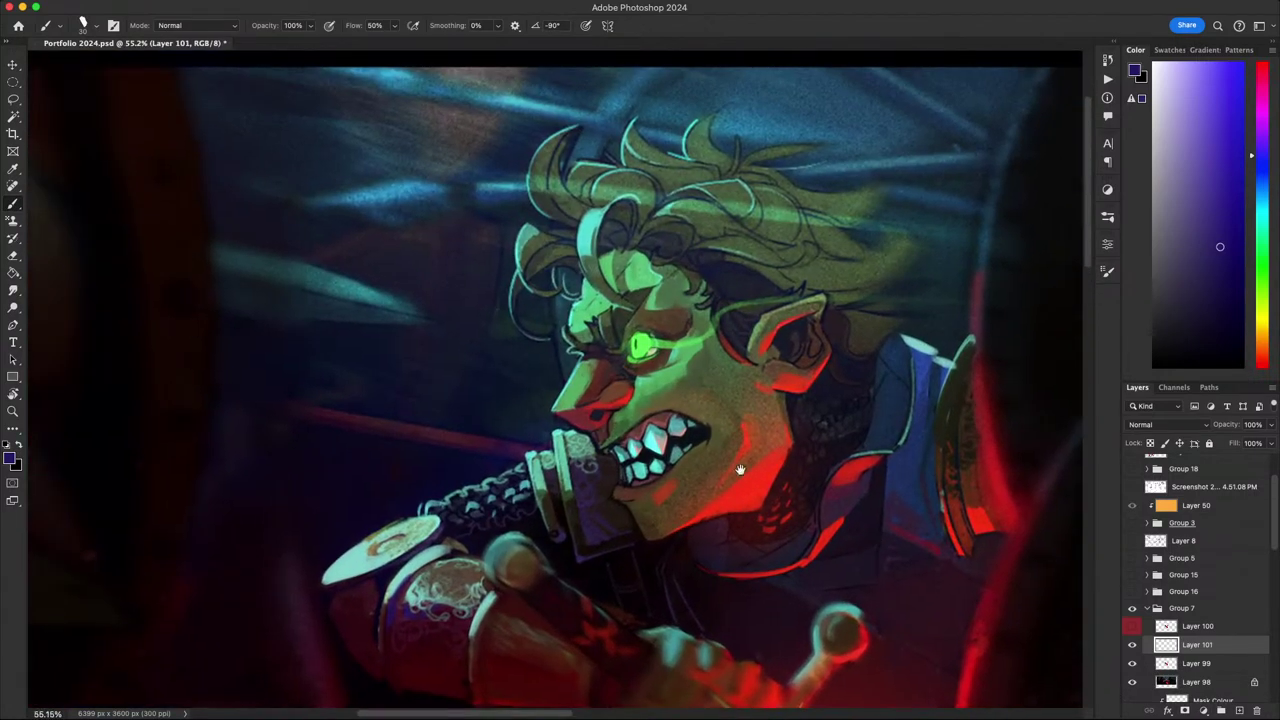
{"action": "left_click", "coordinate": [609, 428], "text": "alt"}
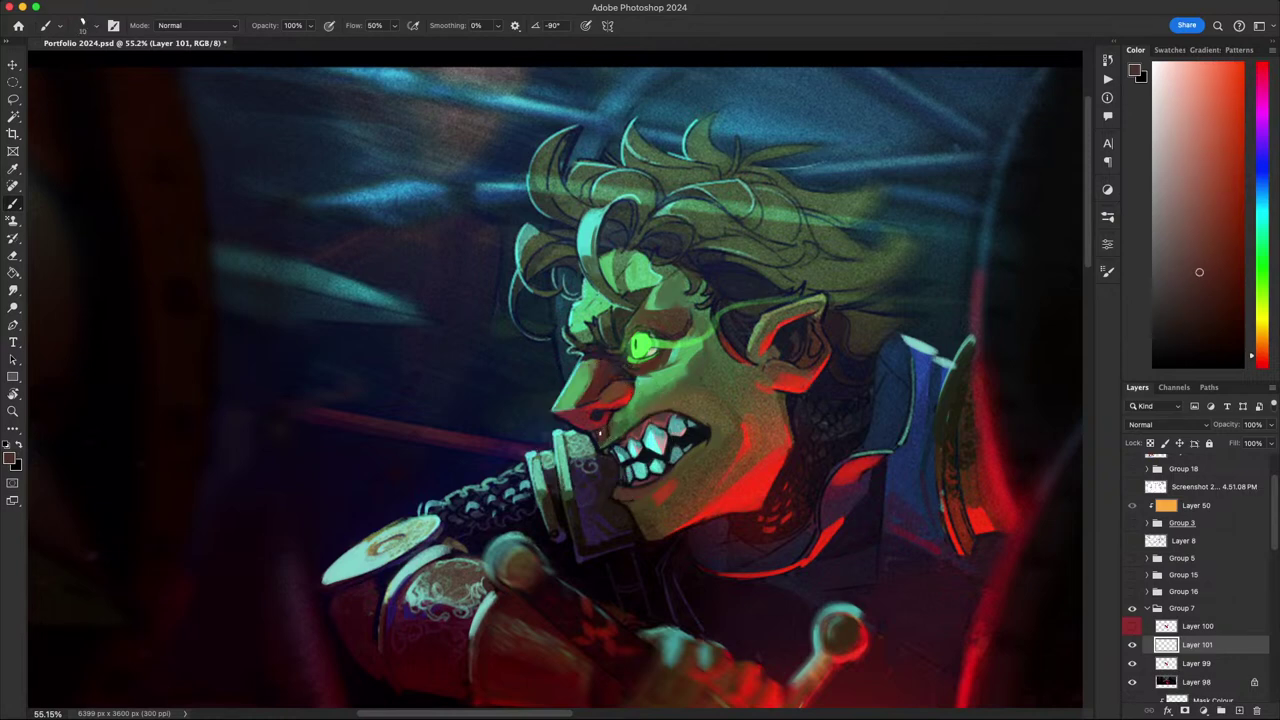
{"action": "left_click", "coordinate": [620, 422], "text": "alt"}
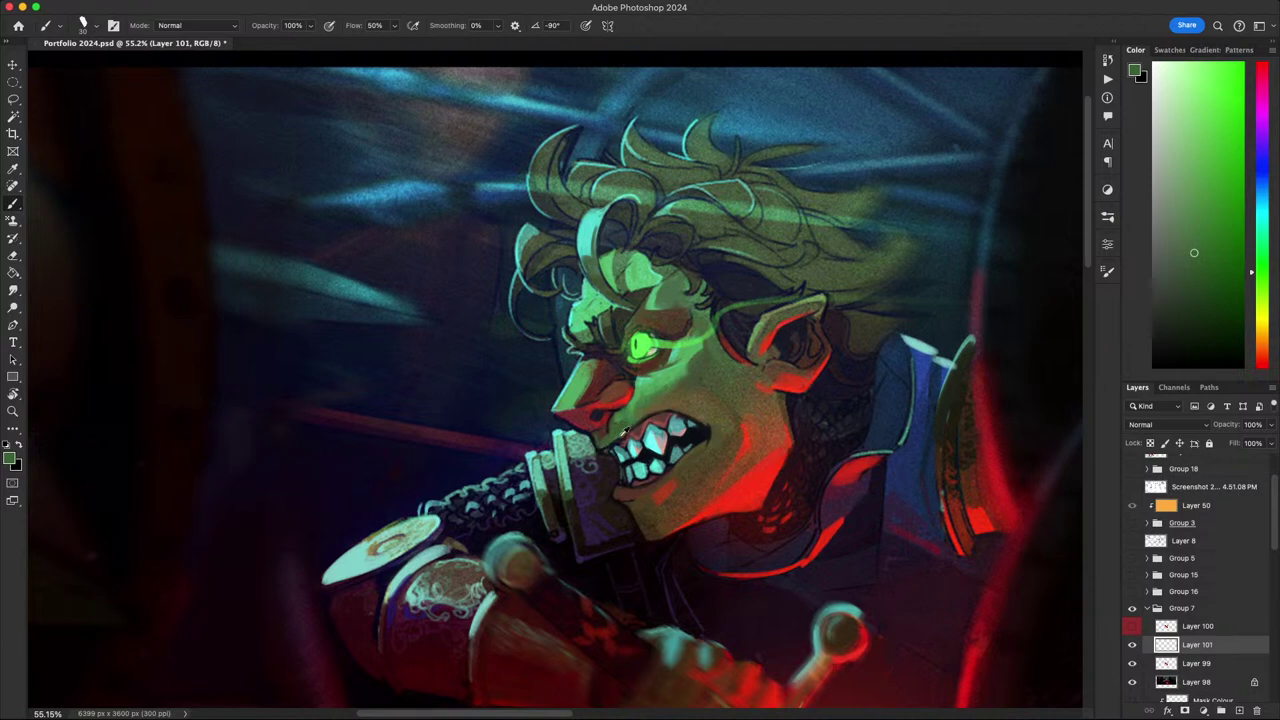
{"action": "scroll", "coordinate": [601, 447], "scroll_direction": "down", "scroll_amount": 3}
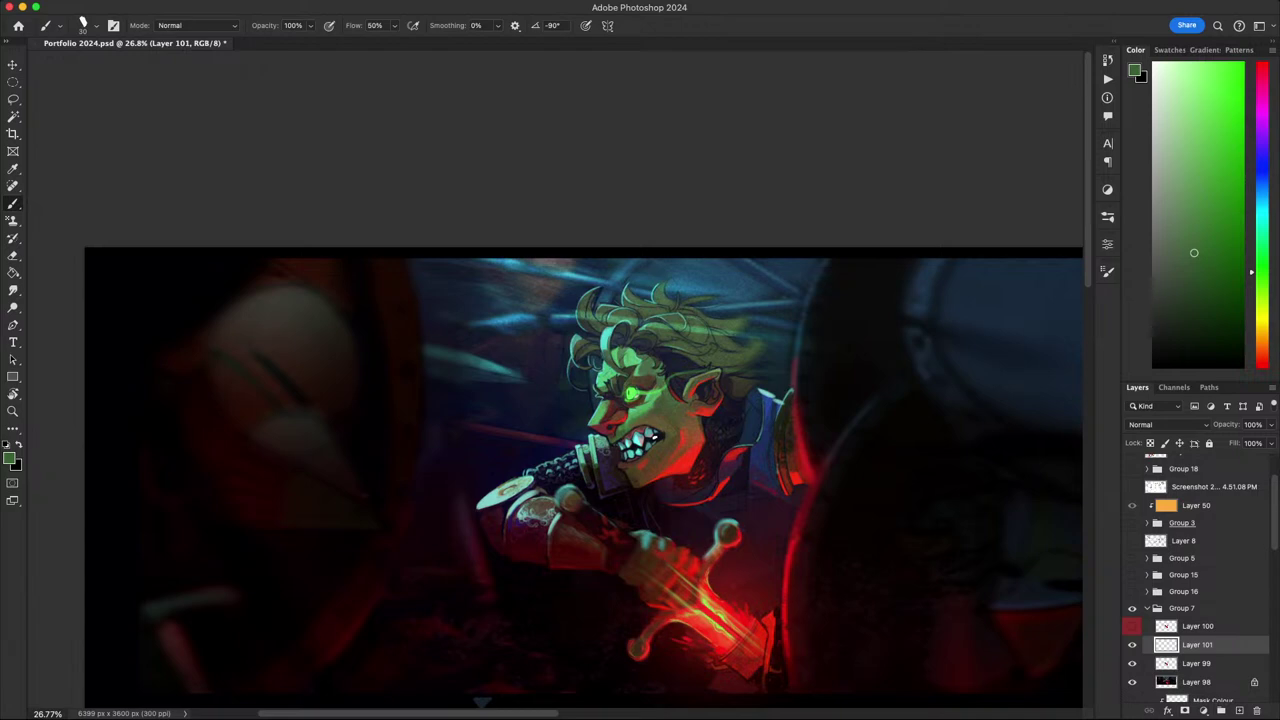
- Sample the bright red of the bounce light on the swordsman's jaw
{"action": "scroll", "coordinate": [676, 440], "scroll_direction": "up", "scroll_amount": 5}
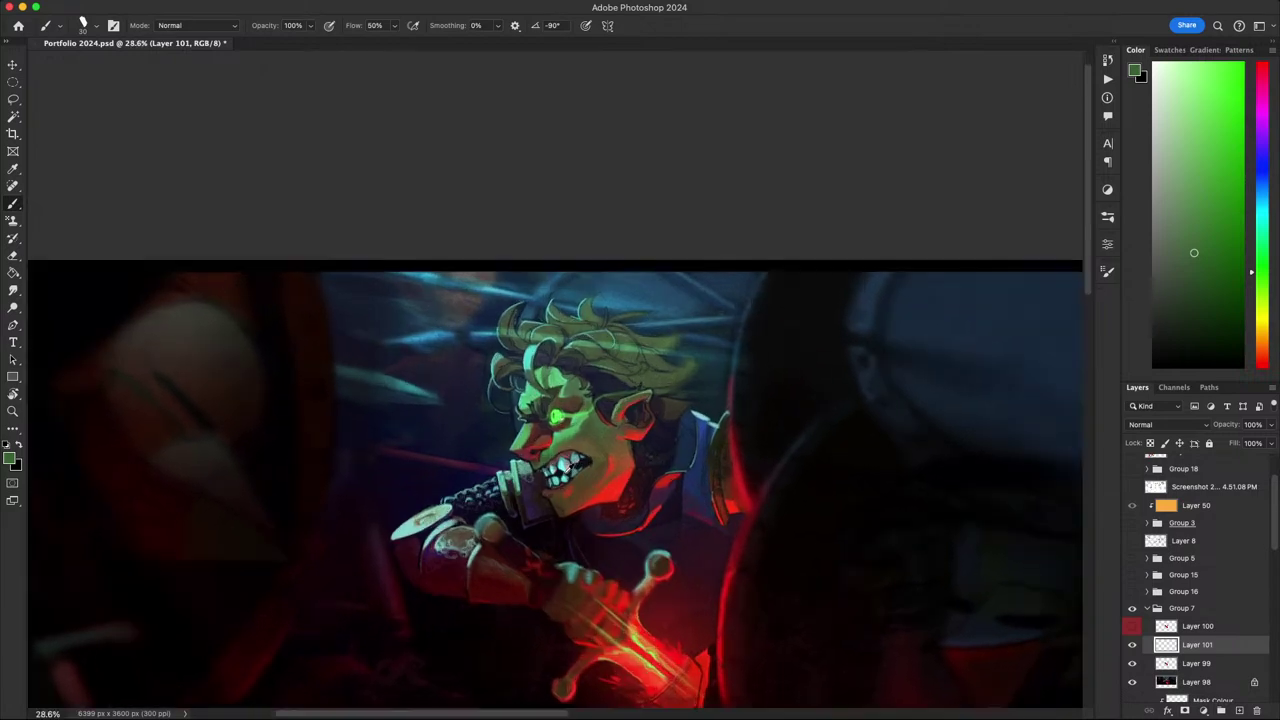
{"action": "scroll", "coordinate": [705, 470], "scroll_direction": "down", "scroll_amount": 3}
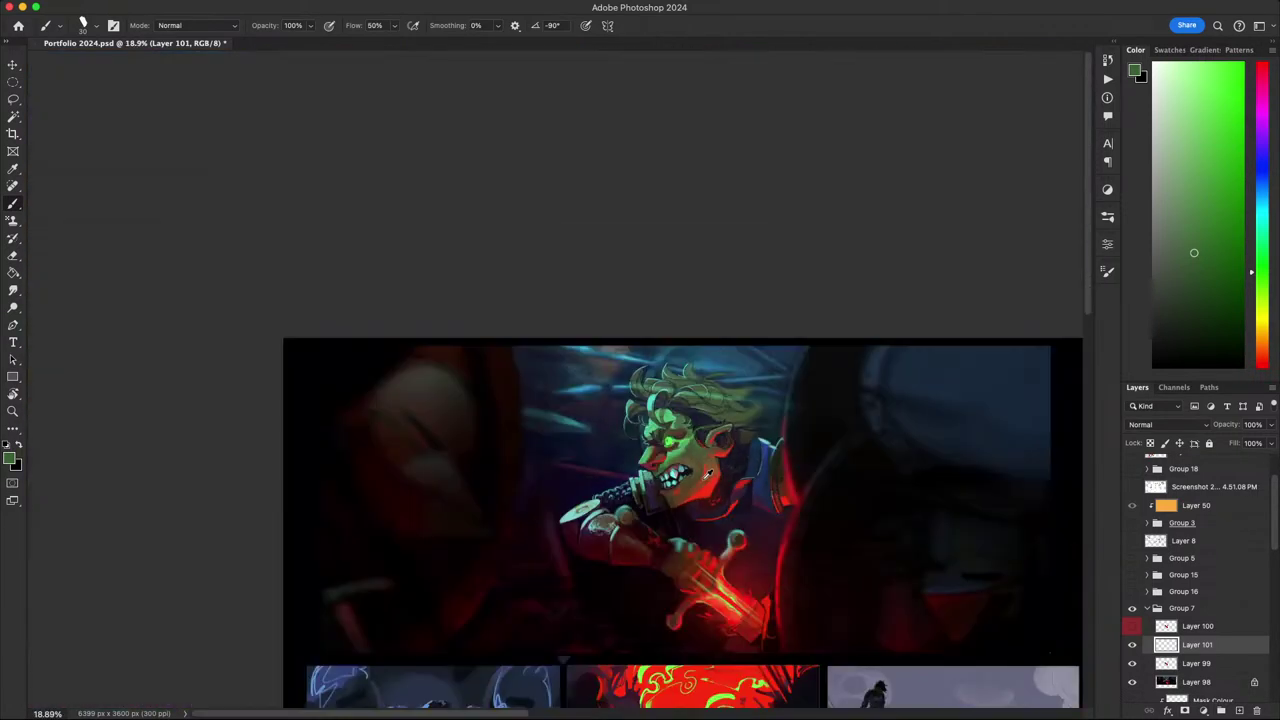
{"action": "scroll", "coordinate": [697, 468], "scroll_direction": "up", "scroll_amount": 4}
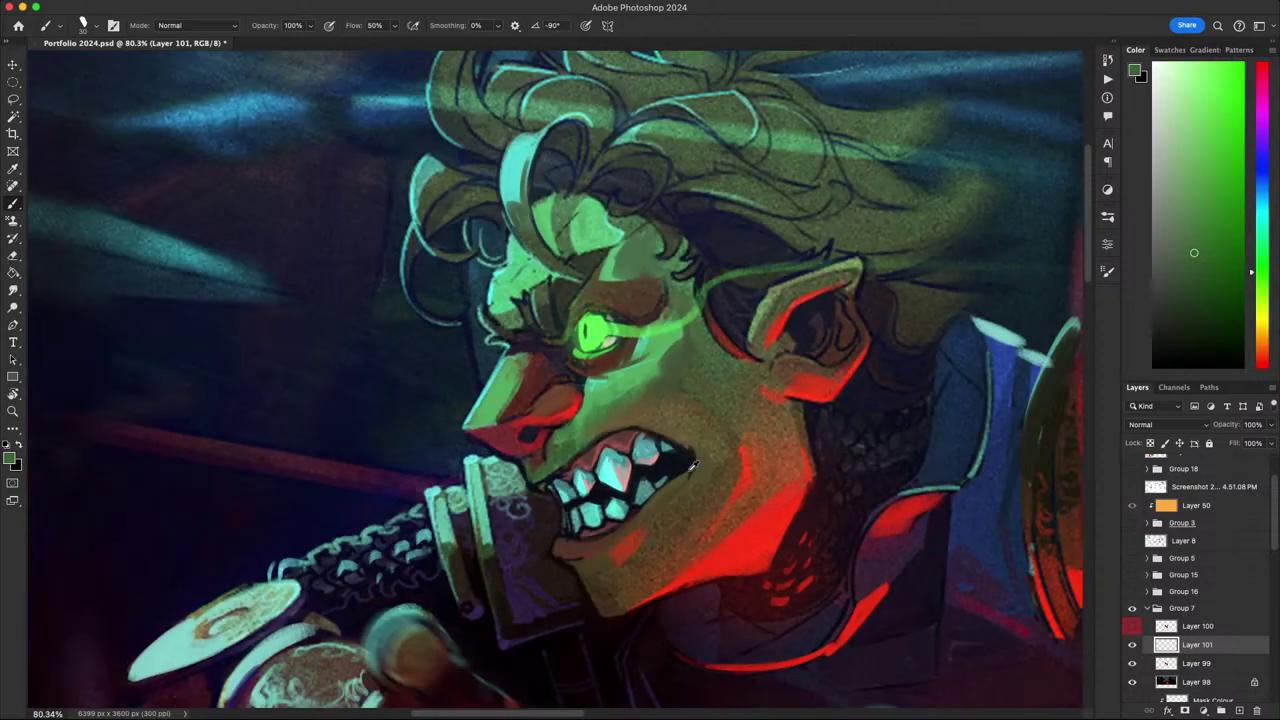
{"action": "left_click", "coordinate": [758, 537], "text": "alt"}
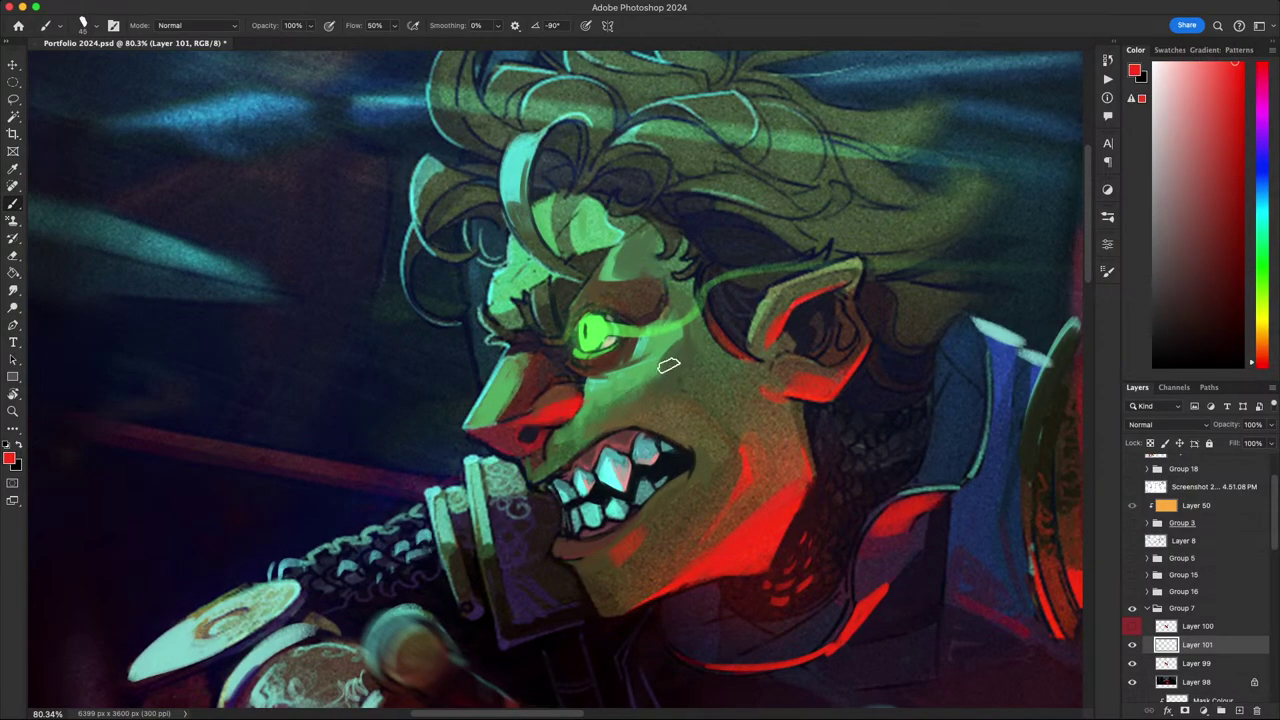
- Examine the swordsman's cheek, mouth and red jaw lighting, comparing close views with the wider panel
{"action": "scroll", "coordinate": [668, 365], "scroll_direction": "down", "scroll_amount": 5}
{"action": "scroll", "coordinate": [613, 385], "scroll_direction": "up", "scroll_amount": 2}
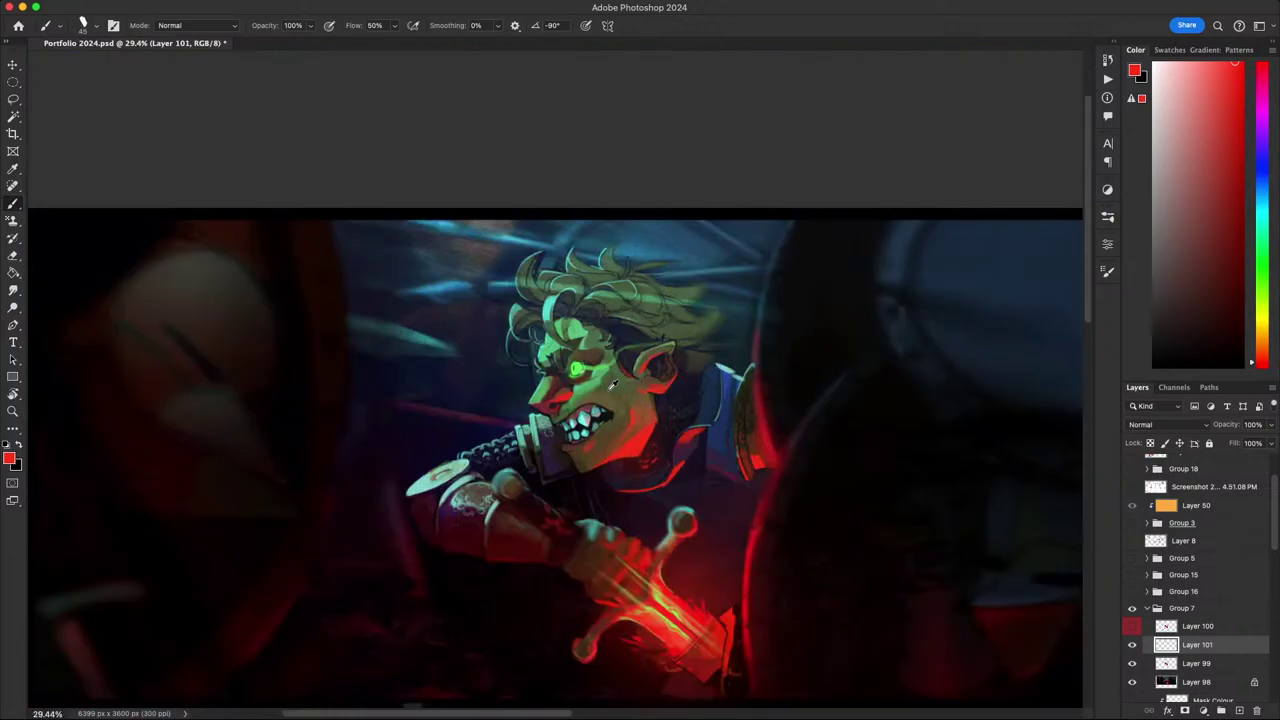
{"action": "scroll", "coordinate": [613, 385], "scroll_direction": "up", "scroll_amount": 10}
{"action": "left_click_drag", "start_coordinate": [548, 427], "coordinate": [597, 411]}
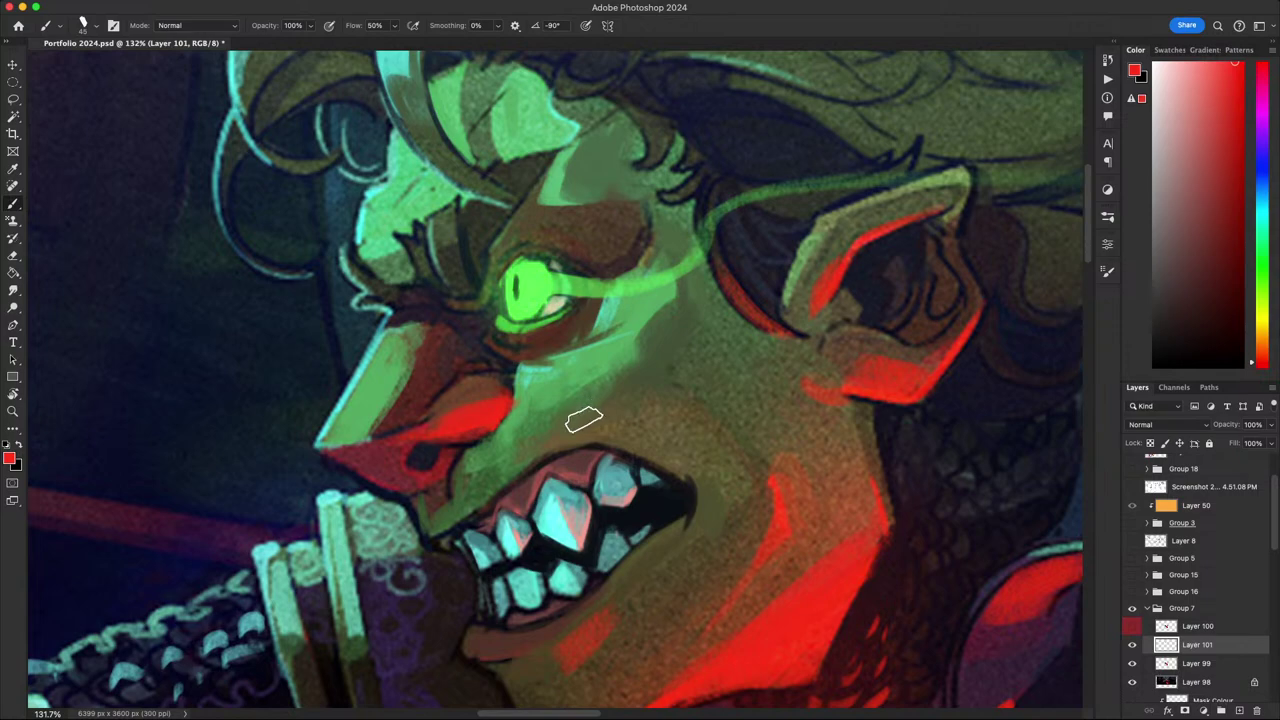
{"action": "scroll", "coordinate": [587, 432], "scroll_direction": "down", "scroll_amount": 3}
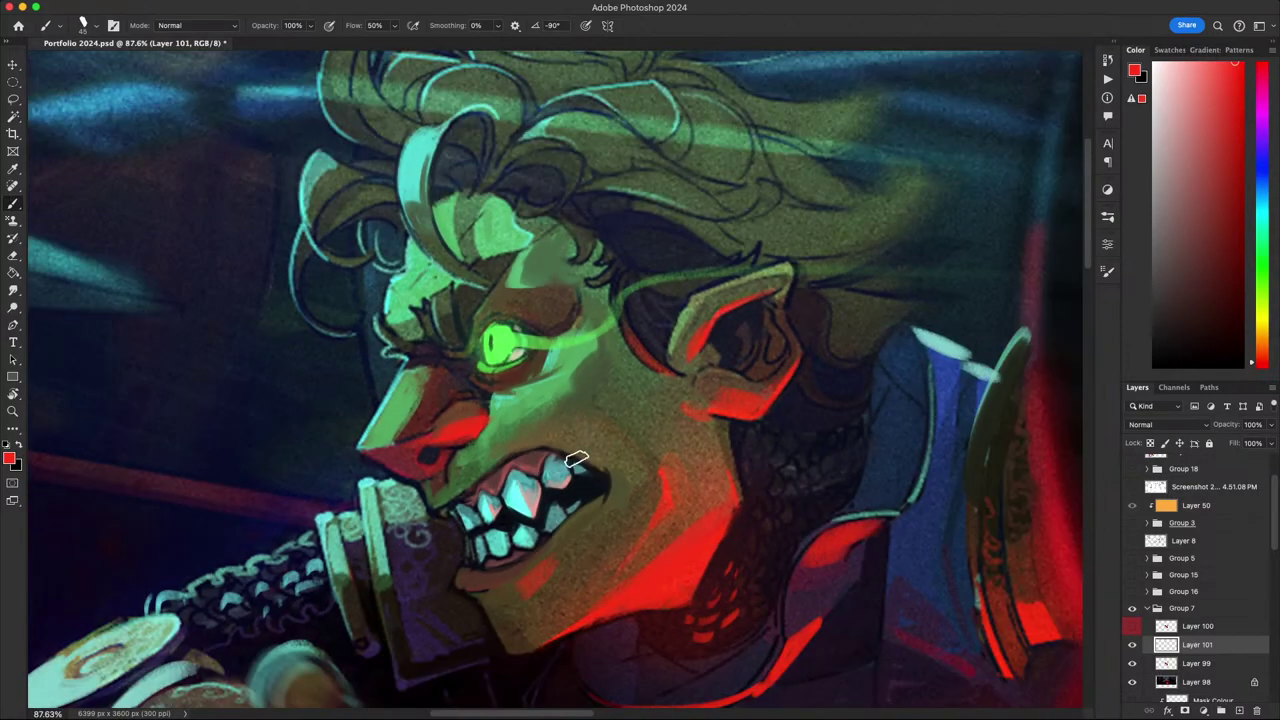
{"action": "scroll", "coordinate": [565, 470], "scroll_direction": "down", "scroll_amount": 5}
{"action": "scroll", "coordinate": [560, 469], "scroll_direction": "up", "scroll_amount": 4}
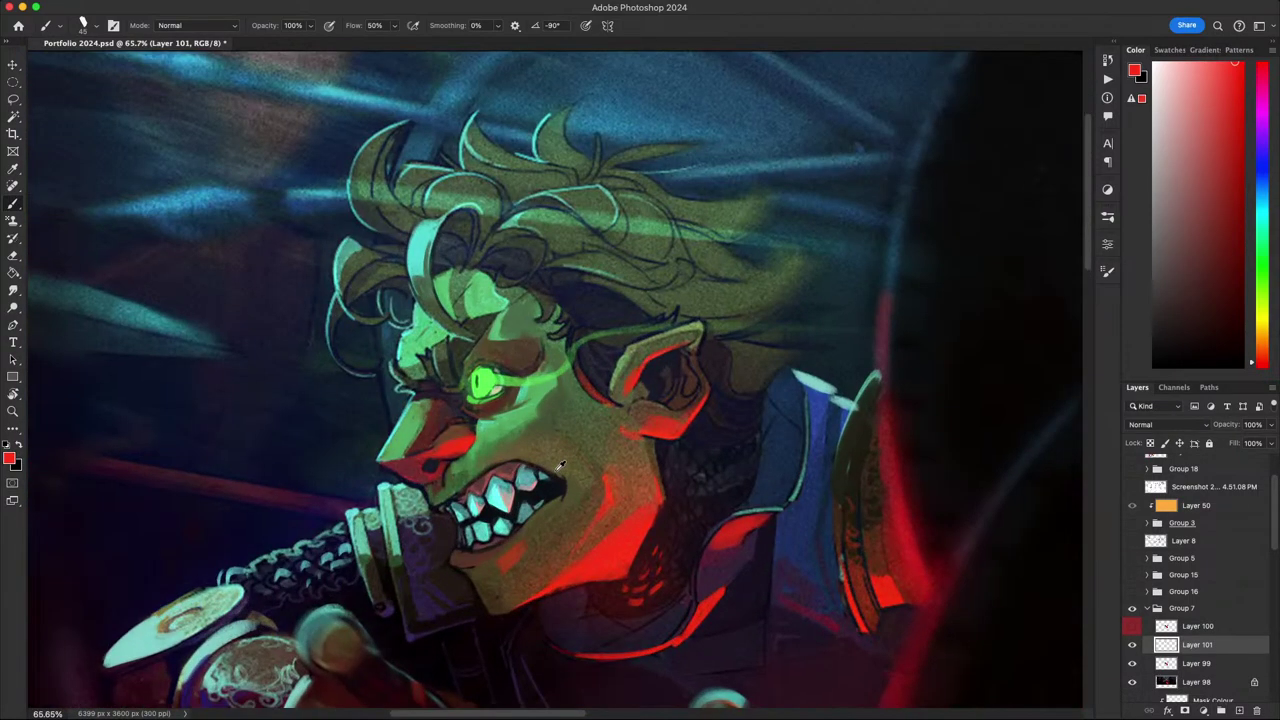
{"action": "scroll", "coordinate": [565, 466], "scroll_direction": "down", "scroll_amount": 4}
{"action": "scroll", "coordinate": [570, 465], "scroll_direction": "up", "scroll_amount": 2}
{"action": "scroll", "coordinate": [573, 463], "scroll_direction": "up", "scroll_amount": 1}
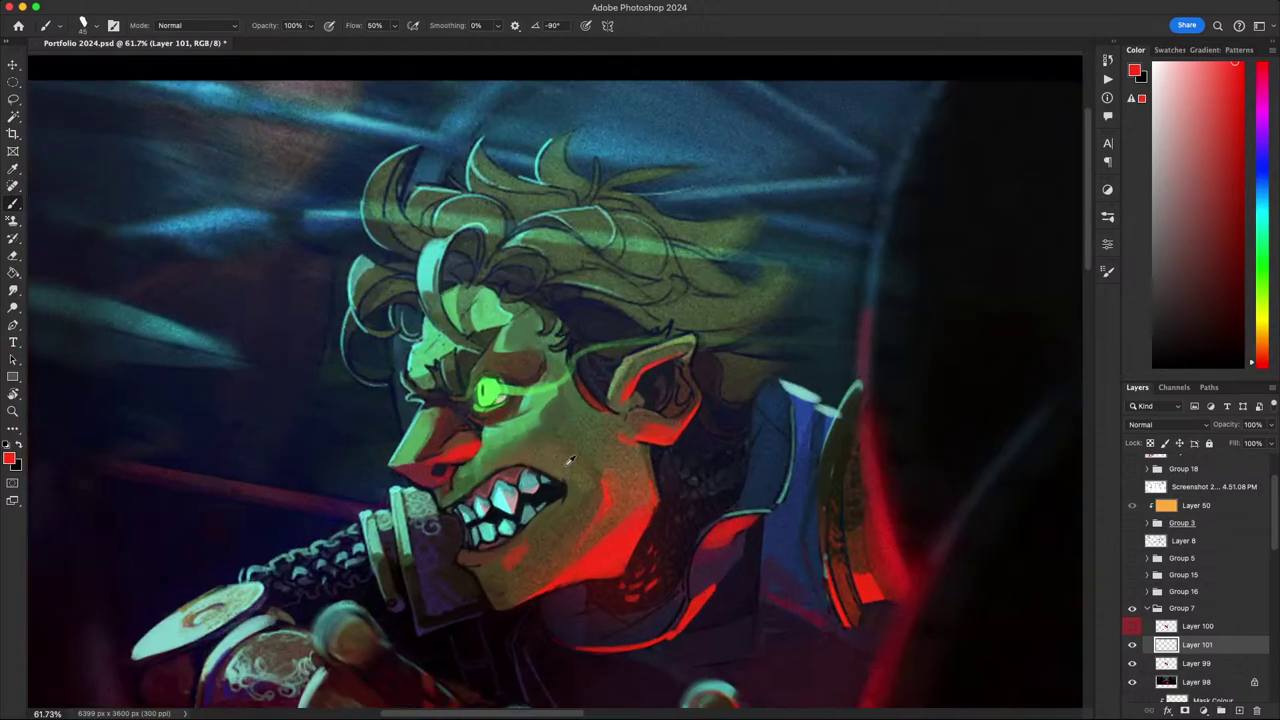
{"action": "left_click_drag", "start_coordinate": [564, 437], "coordinate": [555, 381]}
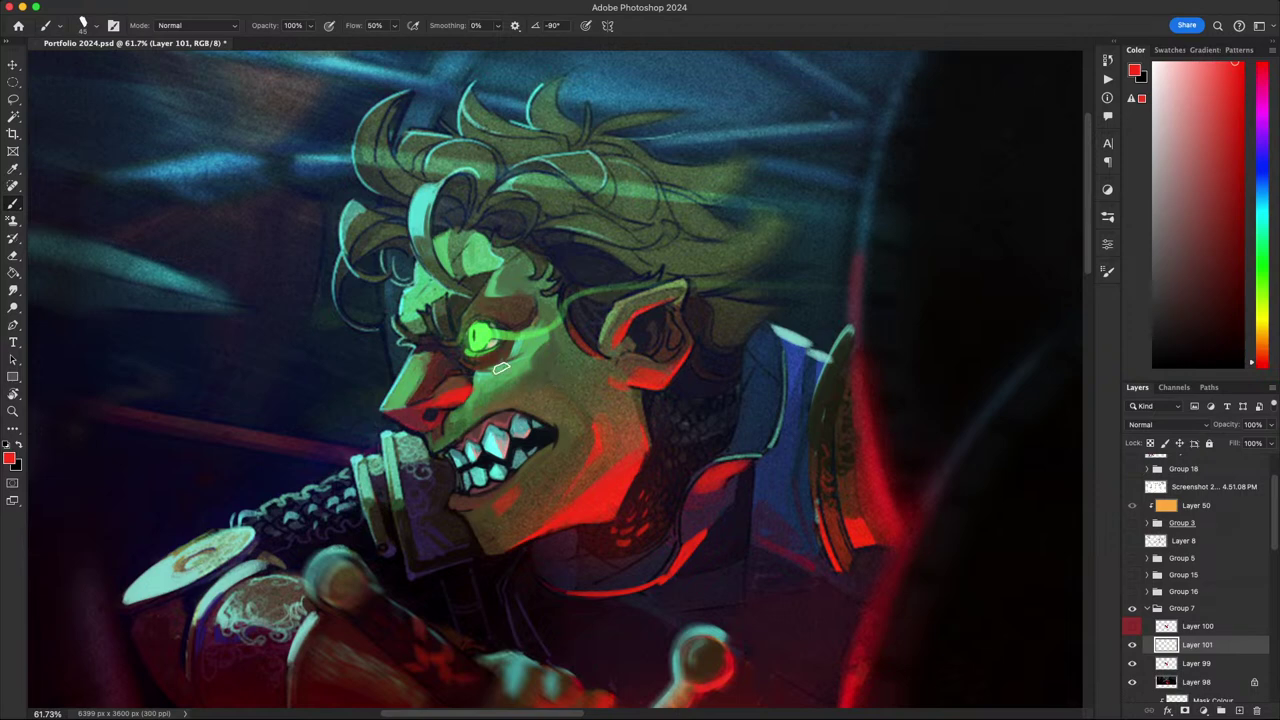
- Sample the pale eye white, a dark green and a dark brown, and retouch the outer corner of the glowing eye
{"action": "scroll", "coordinate": [497, 355], "scroll_direction": "up", "scroll_amount": 3}
{"action": "scroll", "coordinate": [497, 348], "scroll_direction": "up", "scroll_amount": 2}
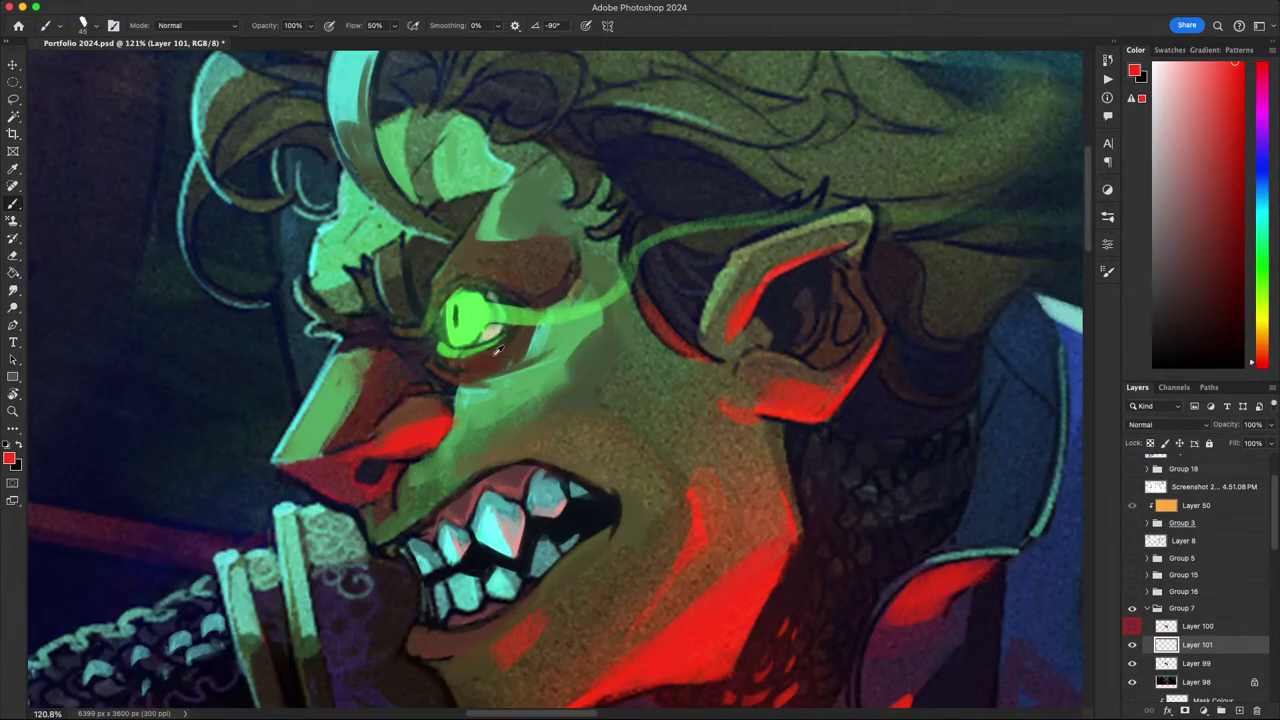
{"action": "left_click", "coordinate": [490, 334], "text": "alt"}
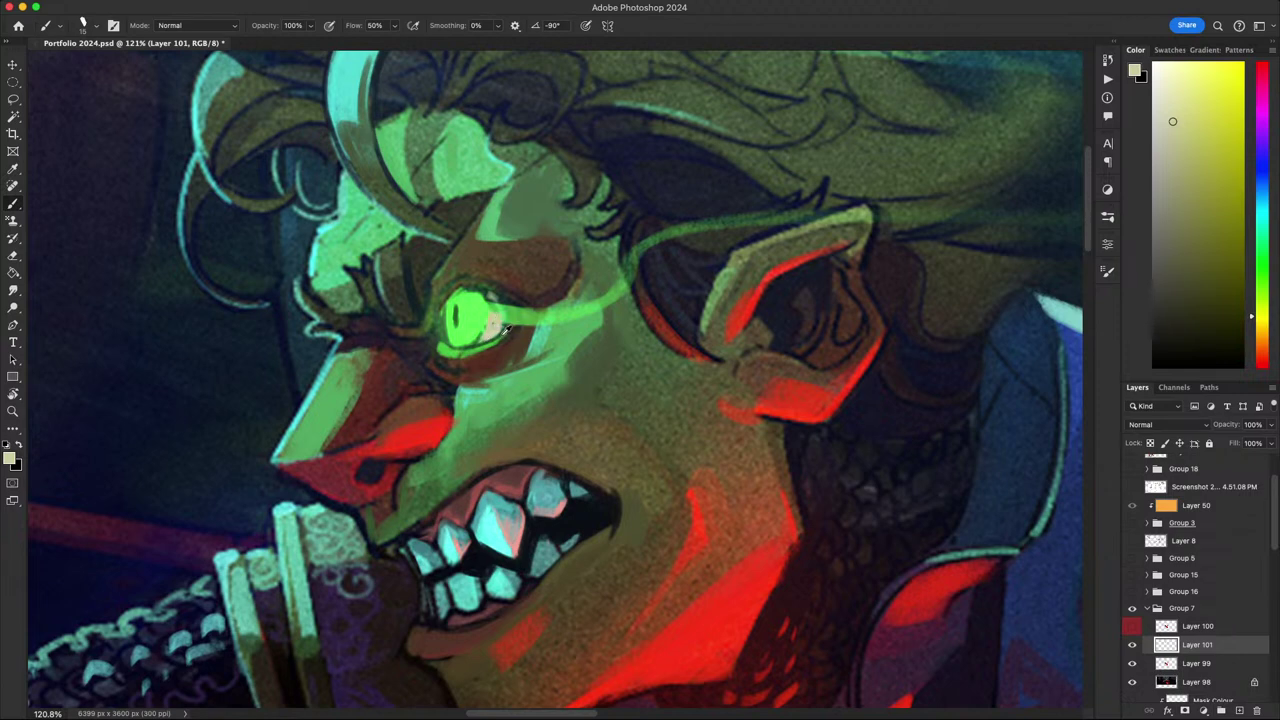
{"action": "left_click", "coordinate": [506, 334], "text": "alt"}
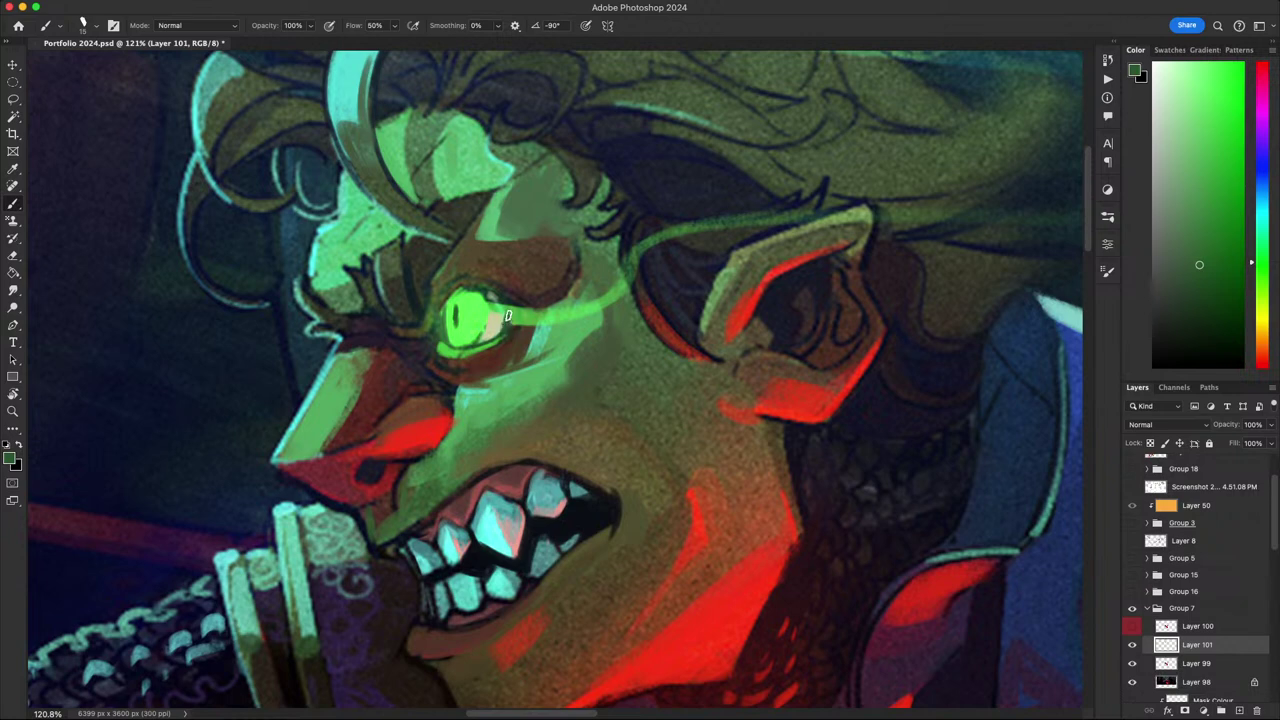
{"action": "left_click", "coordinate": [512, 336], "text": "alt"}
{"action": "mouse_move", "coordinate": [516, 317]}
{"action": "left_mouse_down"}
{"action": "mouse_move", "coordinate": [531, 326]}
{"action": "mouse_move", "coordinate": [523, 334]}
{"action": "left_mouse_up"}
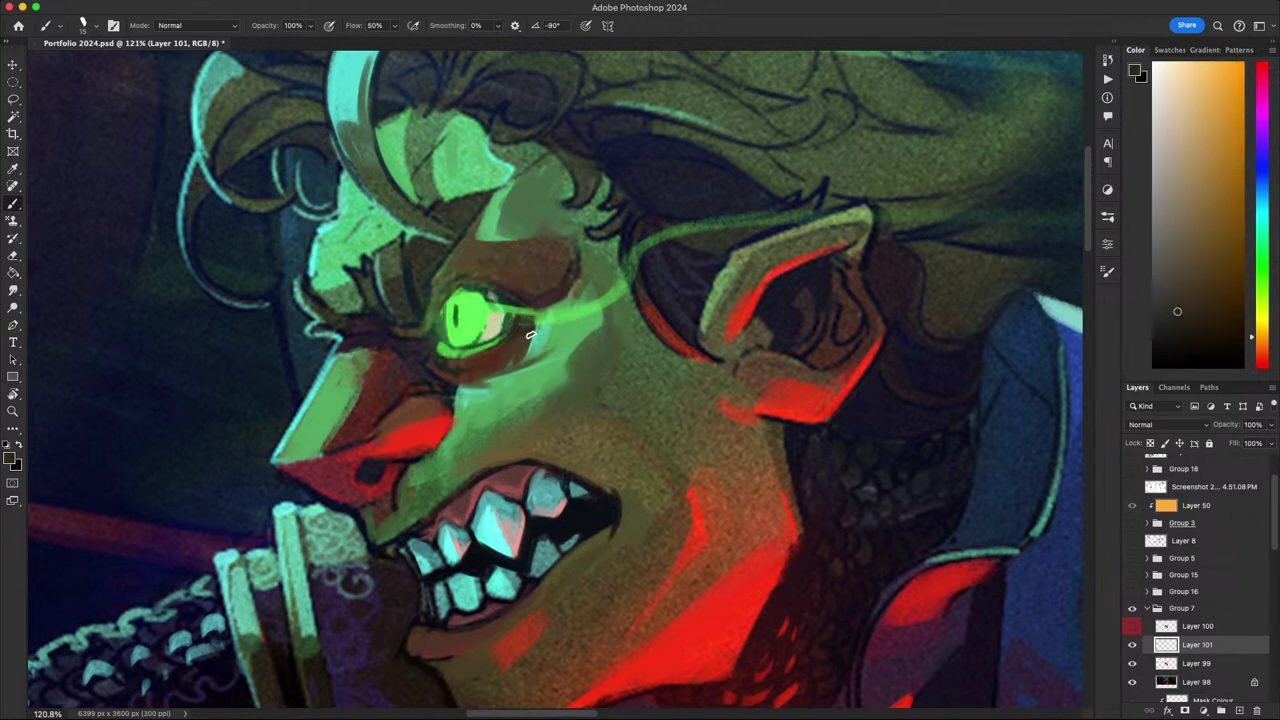
- Refine the glowing eye's white and lower lid with a sampled pale yellow-green and a dark reddish brown
{"action": "scroll", "coordinate": [620, 250], "scroll_direction": "down", "scroll_amount": 5}
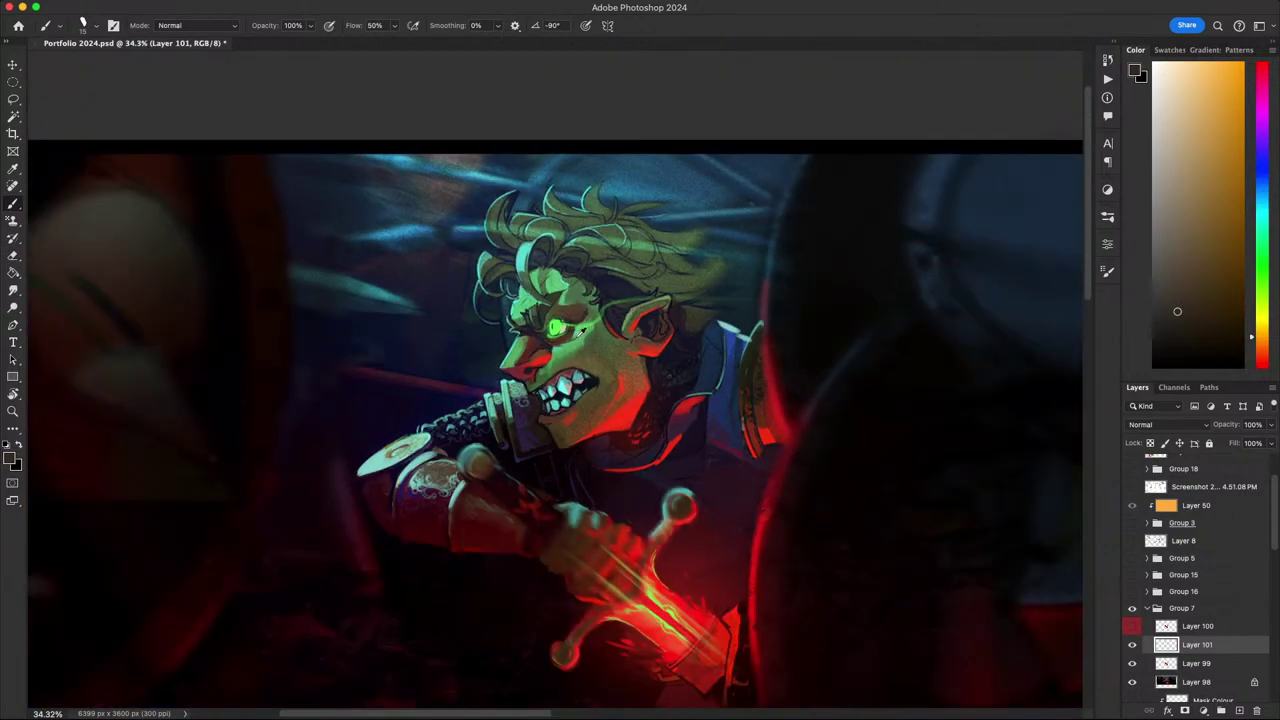
{"action": "scroll", "coordinate": [581, 330], "scroll_direction": "up", "scroll_amount": 3}
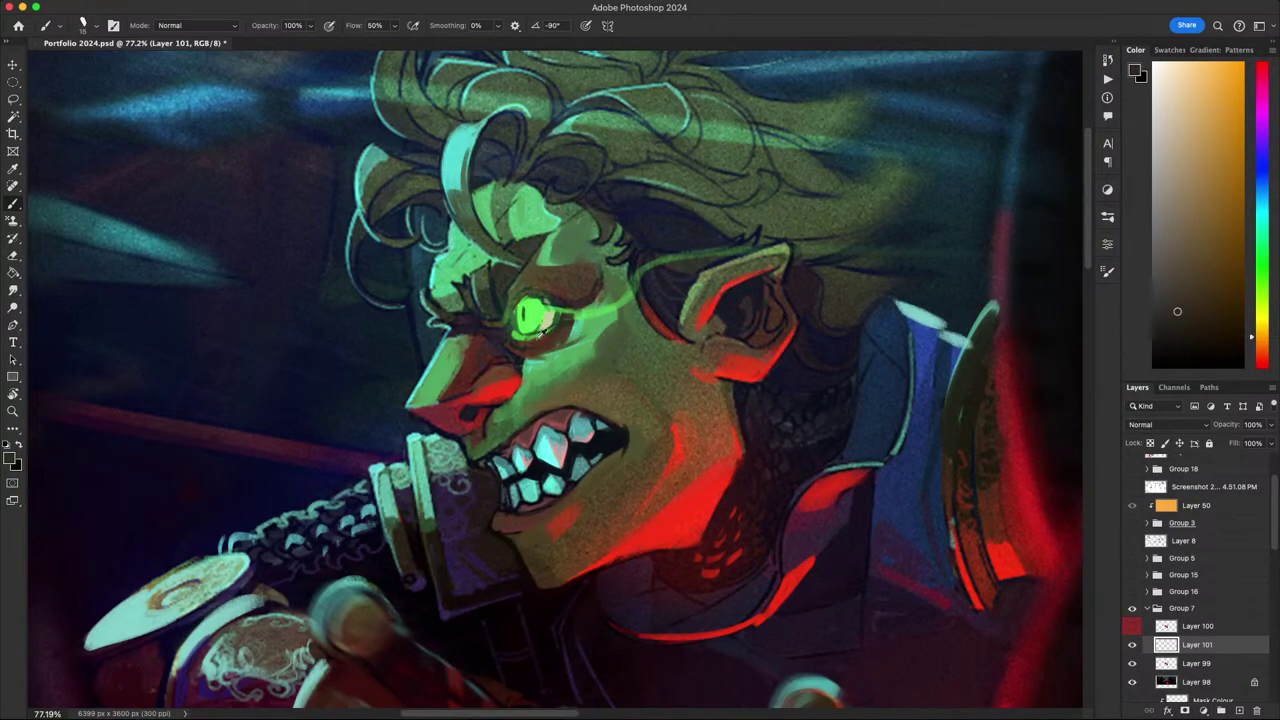
{"action": "left_click", "coordinate": [541, 322], "text": "alt"}
{"action": "left_click_drag", "start_coordinate": [556, 317], "coordinate": [544, 332]}
{"action": "left_click", "coordinate": [549, 320], "text": "alt"}
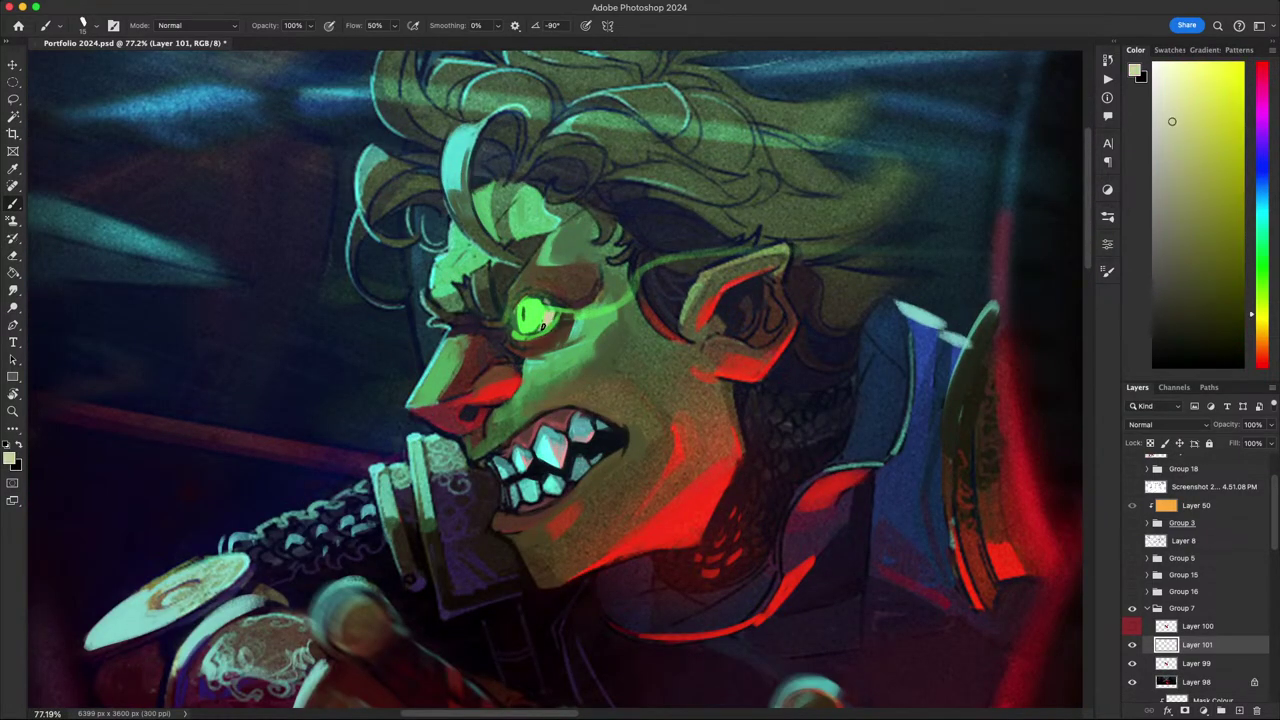
{"action": "left_click", "coordinate": [553, 331], "text": "alt"}
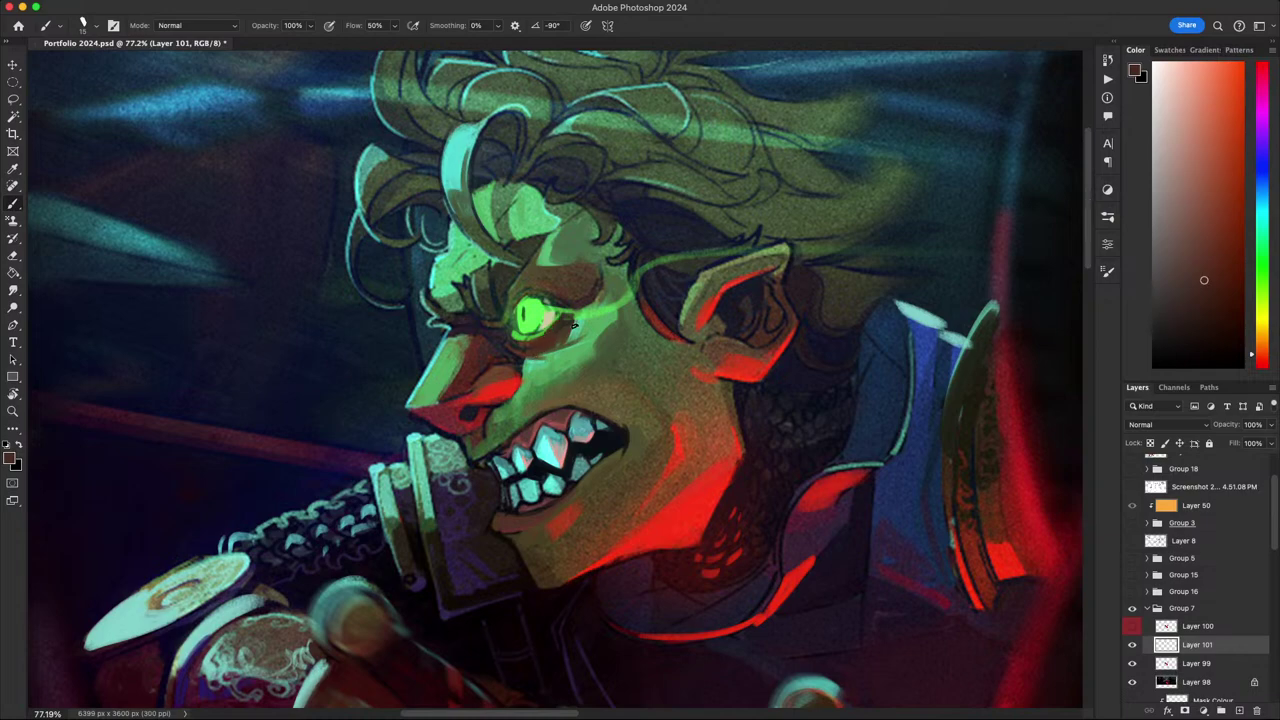
- Check how the retouched eye reads on the swordsman's face, both close up and within the main panel
{"action": "scroll", "coordinate": [575, 325], "scroll_direction": "down", "scroll_amount": 3}
{"action": "scroll", "coordinate": [575, 325], "scroll_direction": "up", "scroll_amount": 5}
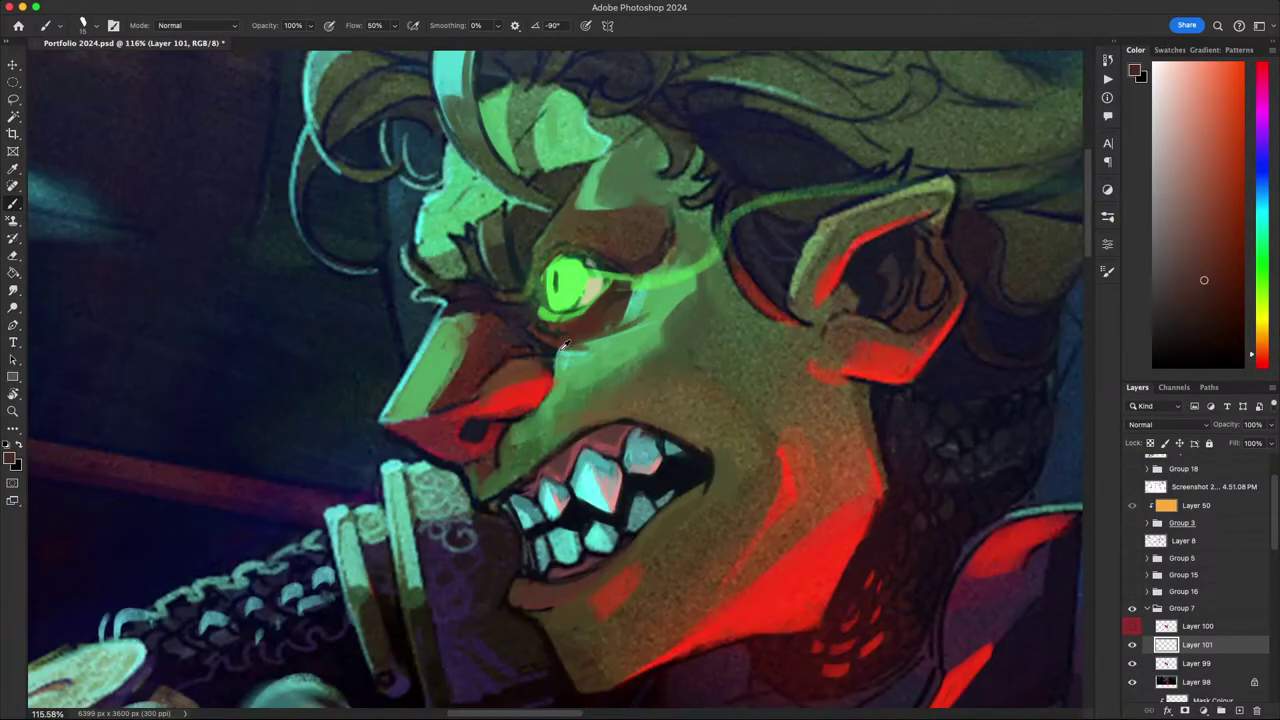
{"action": "scroll", "coordinate": [568, 338], "scroll_direction": "down", "scroll_amount": 2}
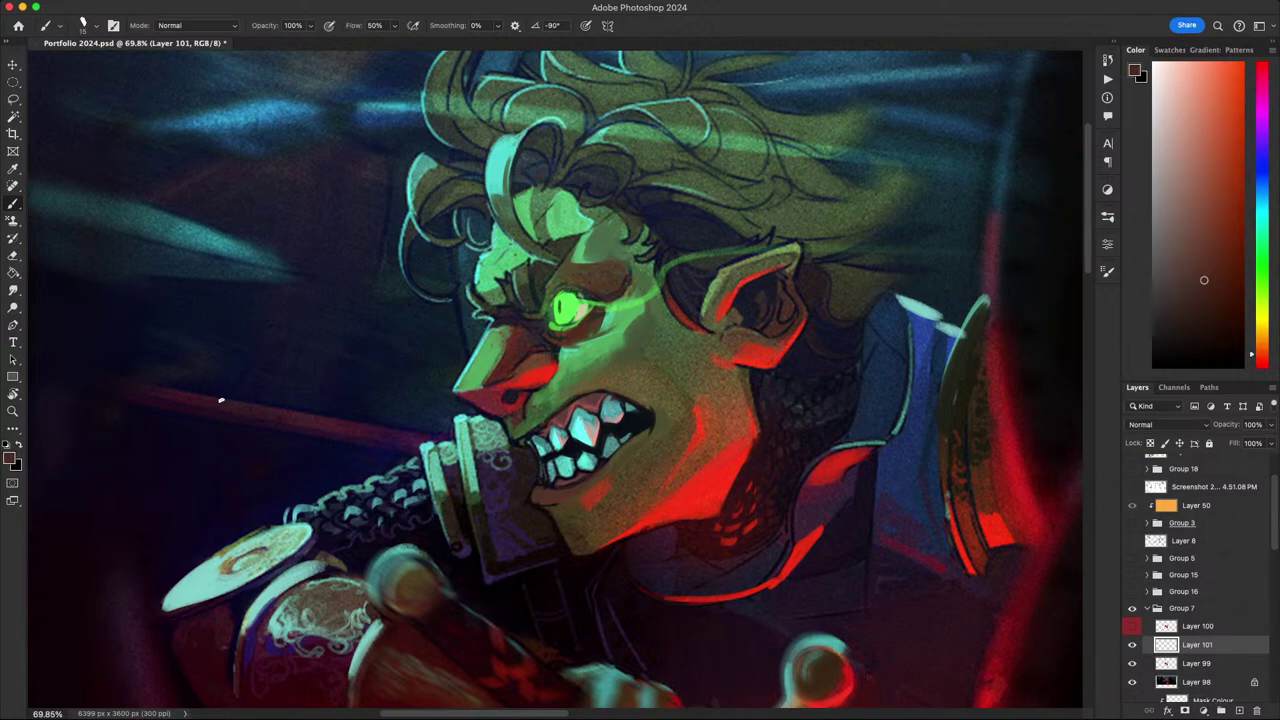
{"action": "left_click_drag", "start_coordinate": [611, 432], "coordinate": [580, 450]}
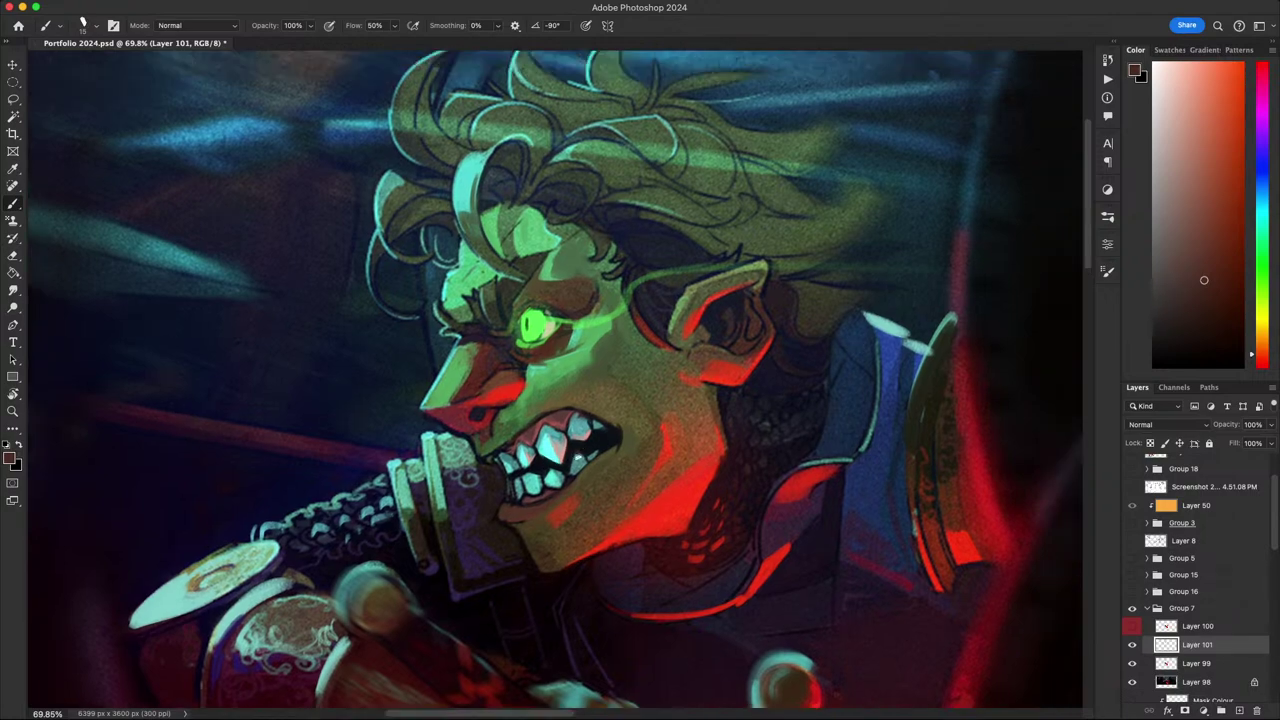
{"action": "scroll", "coordinate": [590, 447], "scroll_direction": "down", "scroll_amount": 8}
{"action": "scroll", "coordinate": [590, 447], "scroll_direction": "up", "scroll_amount": 10}
{"action": "scroll", "coordinate": [590, 447], "scroll_direction": "down", "scroll_amount": 2}
{"action": "scroll", "coordinate": [590, 446], "scroll_direction": "down", "scroll_amount": 5}
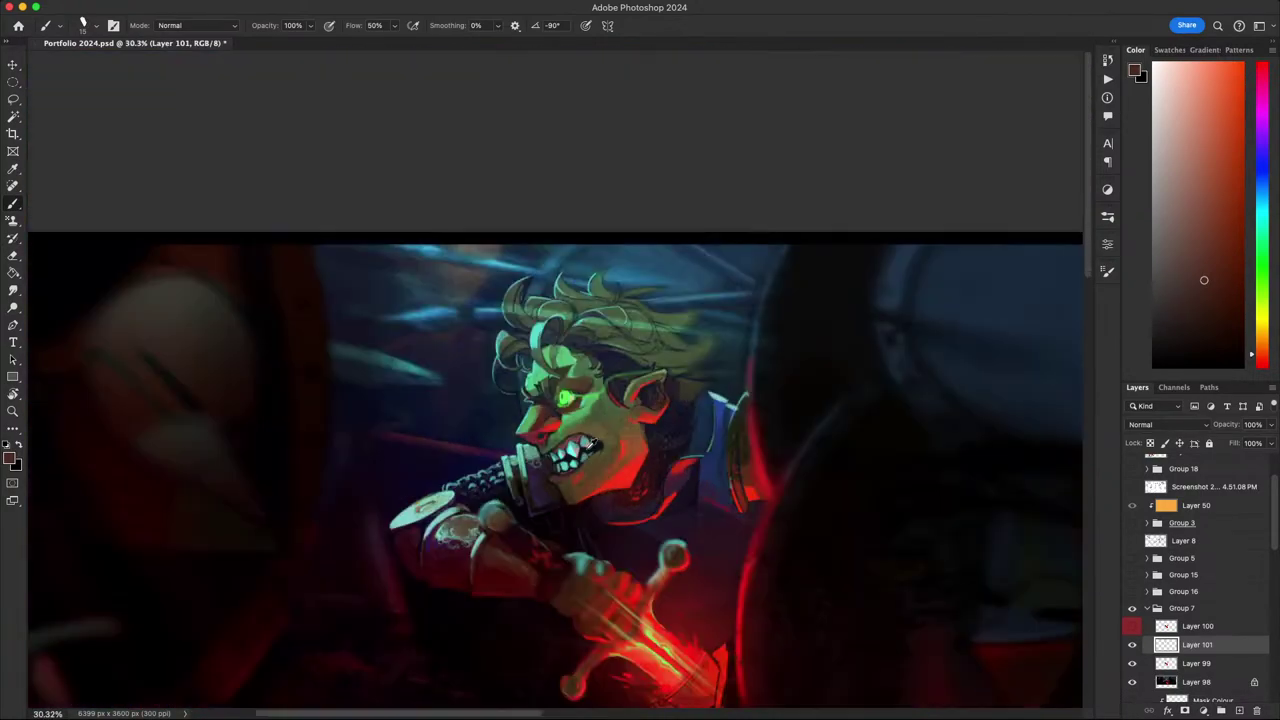
{"action": "scroll", "coordinate": [592, 441], "scroll_direction": "up", "scroll_amount": 4}
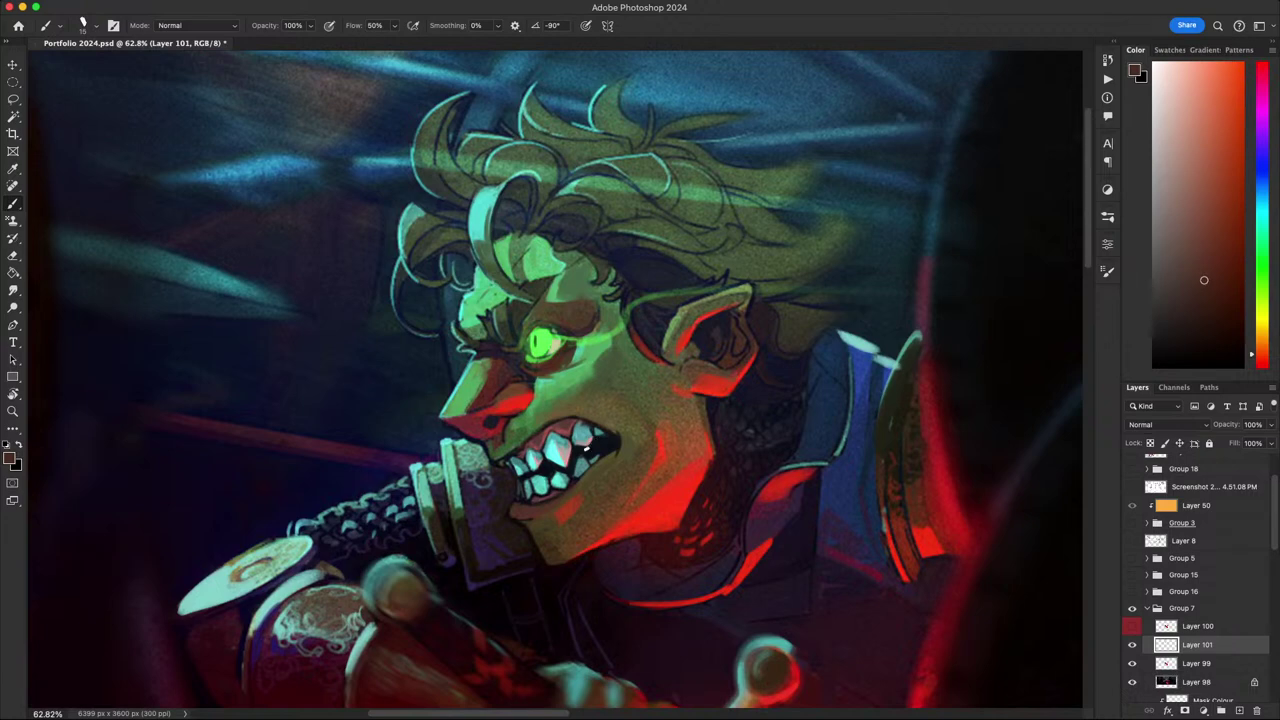
- Compare the swordsman's face and lighting with the full composition, including the three smaller panels
{"action": "scroll", "coordinate": [419, 386], "scroll_direction": "right", "scroll_amount": 3}
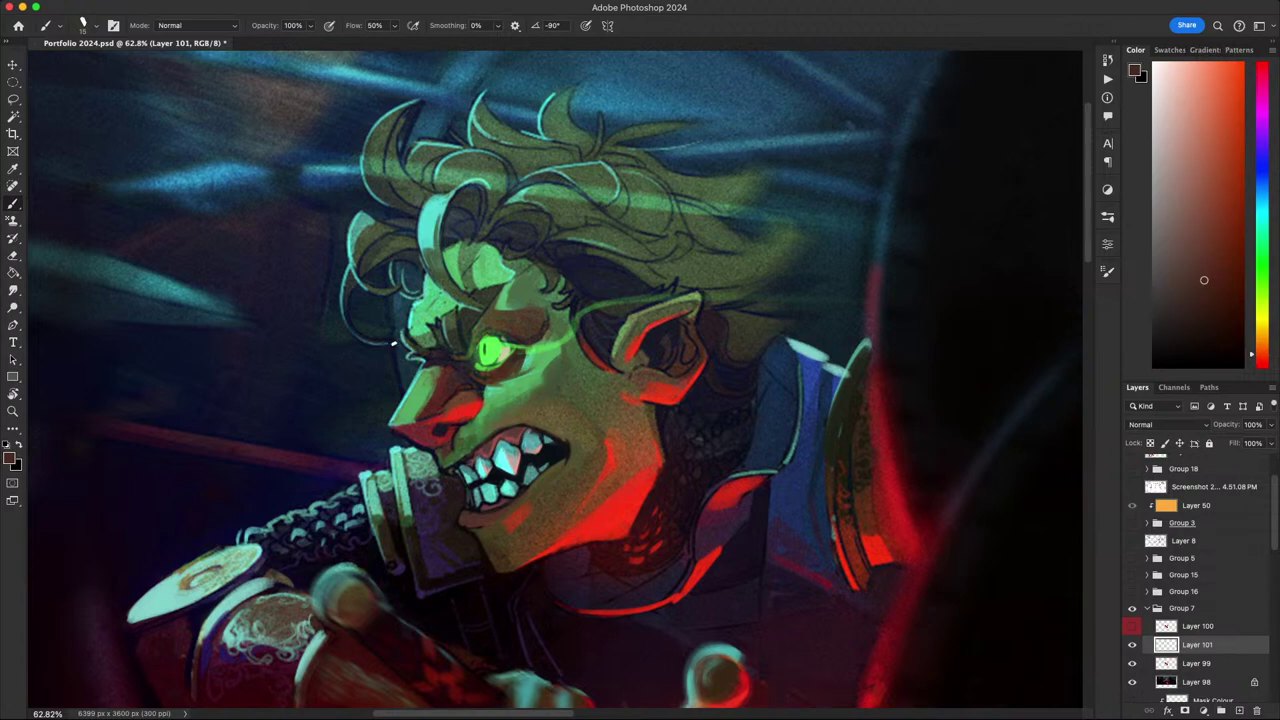
{"action": "scroll", "coordinate": [572, 385], "scroll_direction": "down", "scroll_amount": 5}
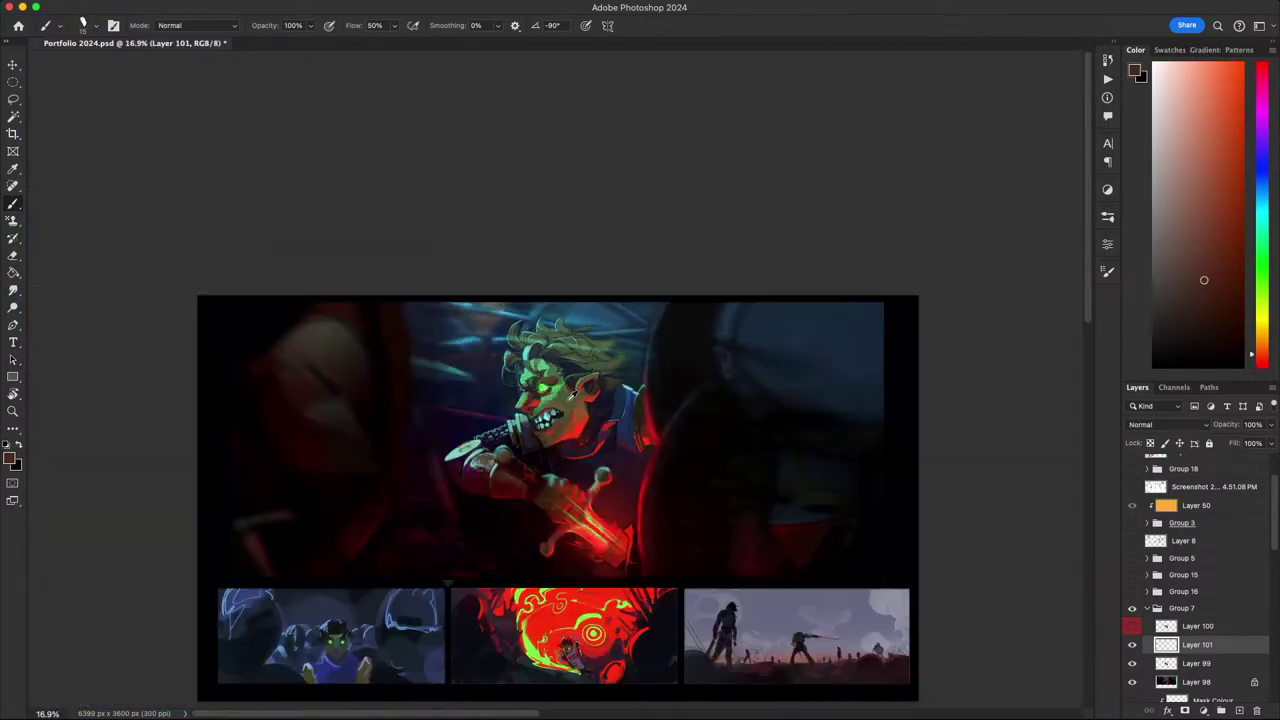
{"action": "scroll", "coordinate": [574, 393], "scroll_direction": "up", "scroll_amount": 5}
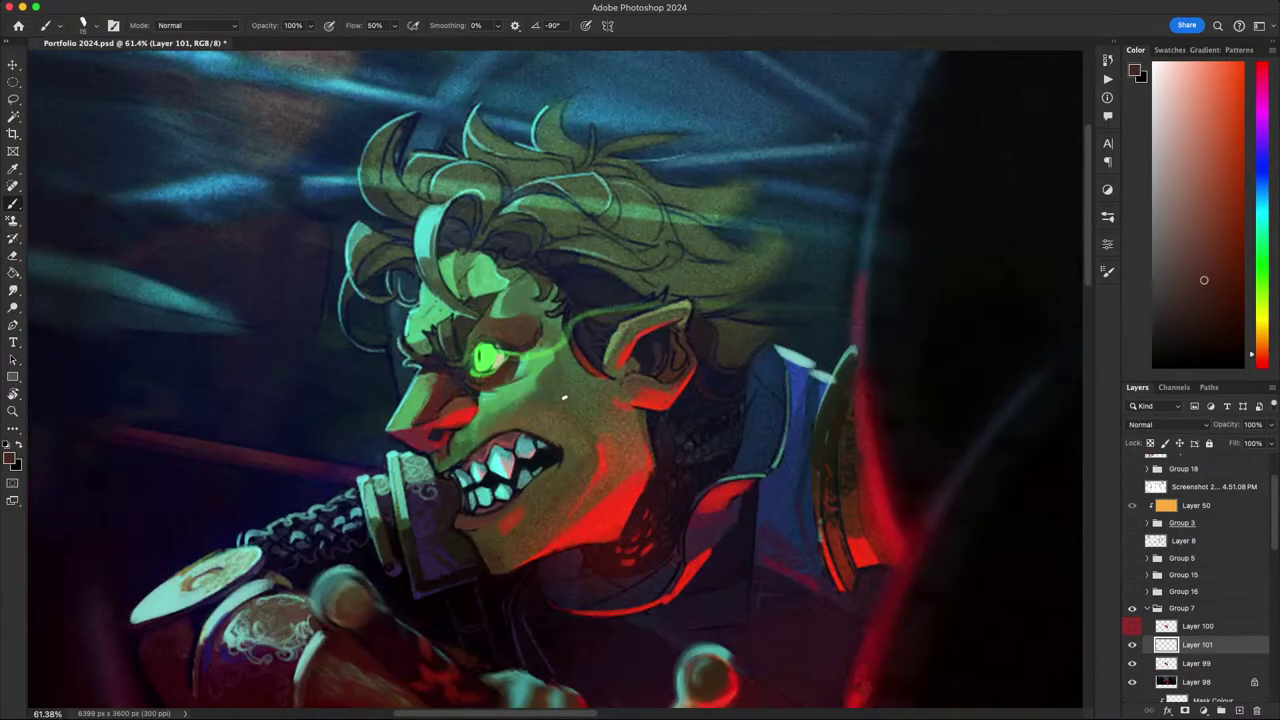
{"action": "left_click_drag", "start_coordinate": [568, 395], "coordinate": [479, 398]}
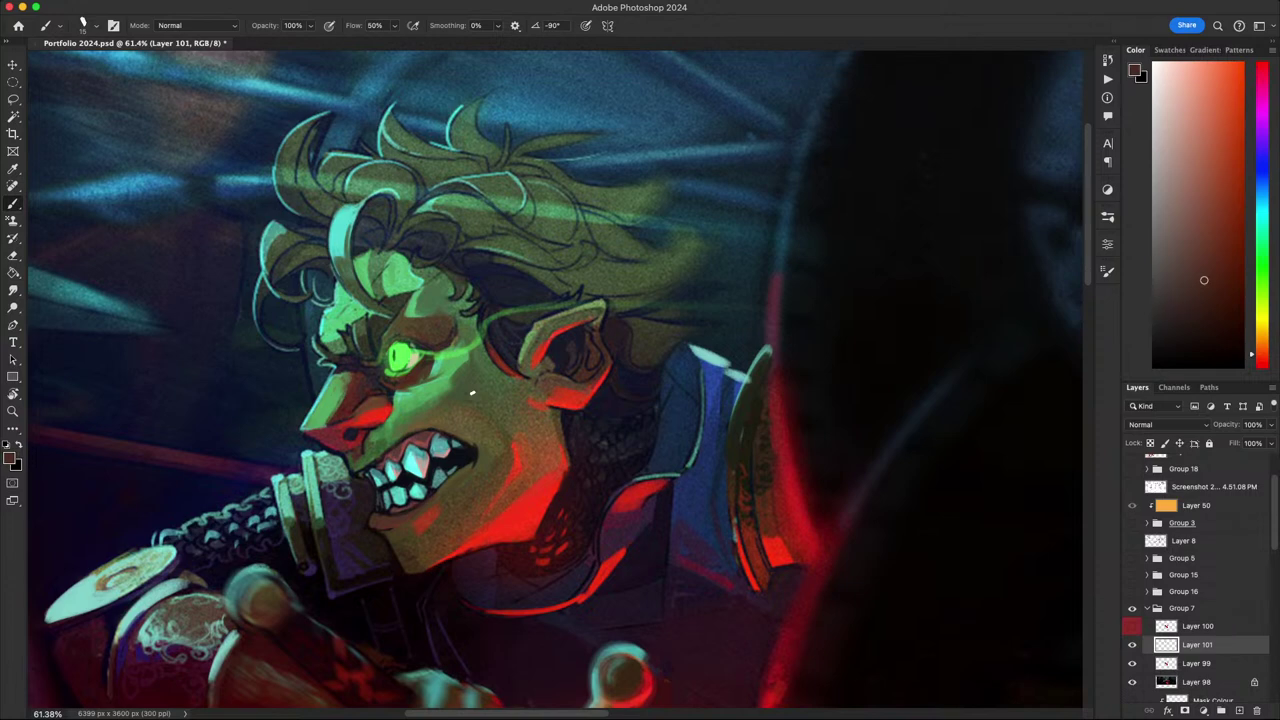
{"action": "scroll", "coordinate": [472, 393], "scroll_direction": "down", "scroll_amount": 5}
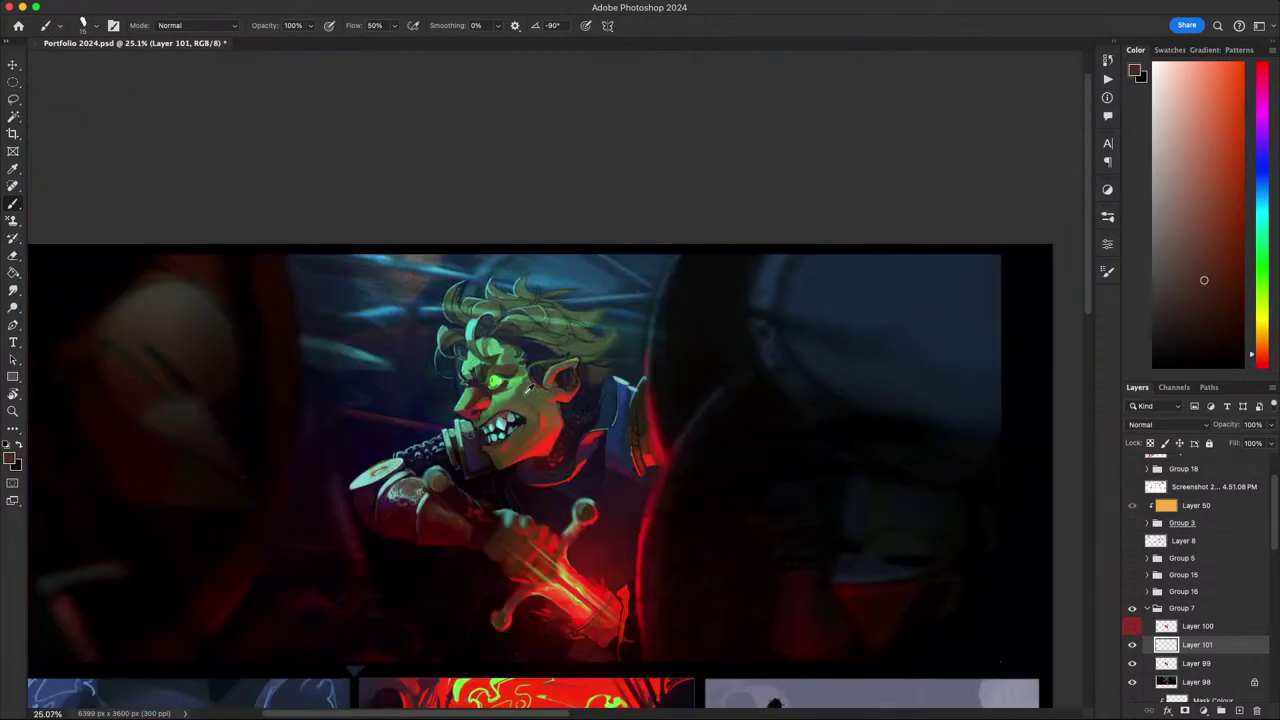
{"action": "scroll", "coordinate": [530, 389], "scroll_direction": "up", "scroll_amount": 5}
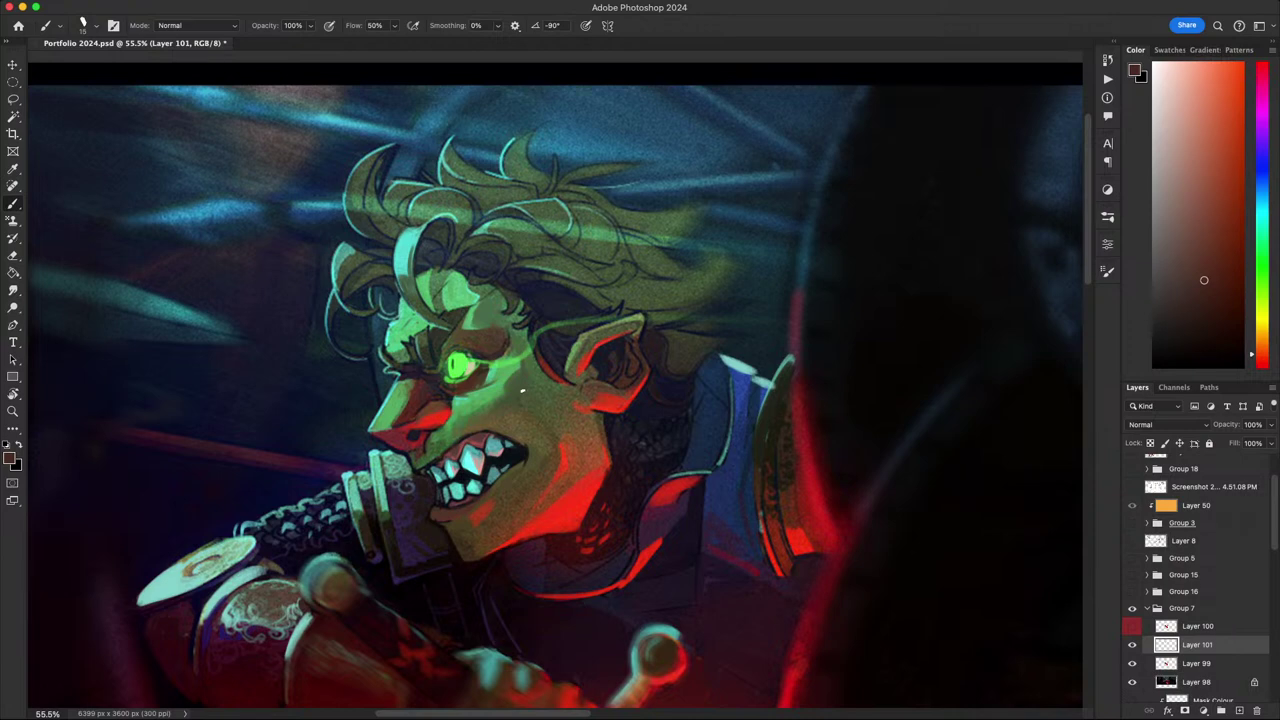
{"action": "scroll", "coordinate": [521, 390], "scroll_direction": "down", "scroll_amount": 5}
{"action": "scroll", "coordinate": [544, 434], "scroll_direction": "up", "scroll_amount": 4}
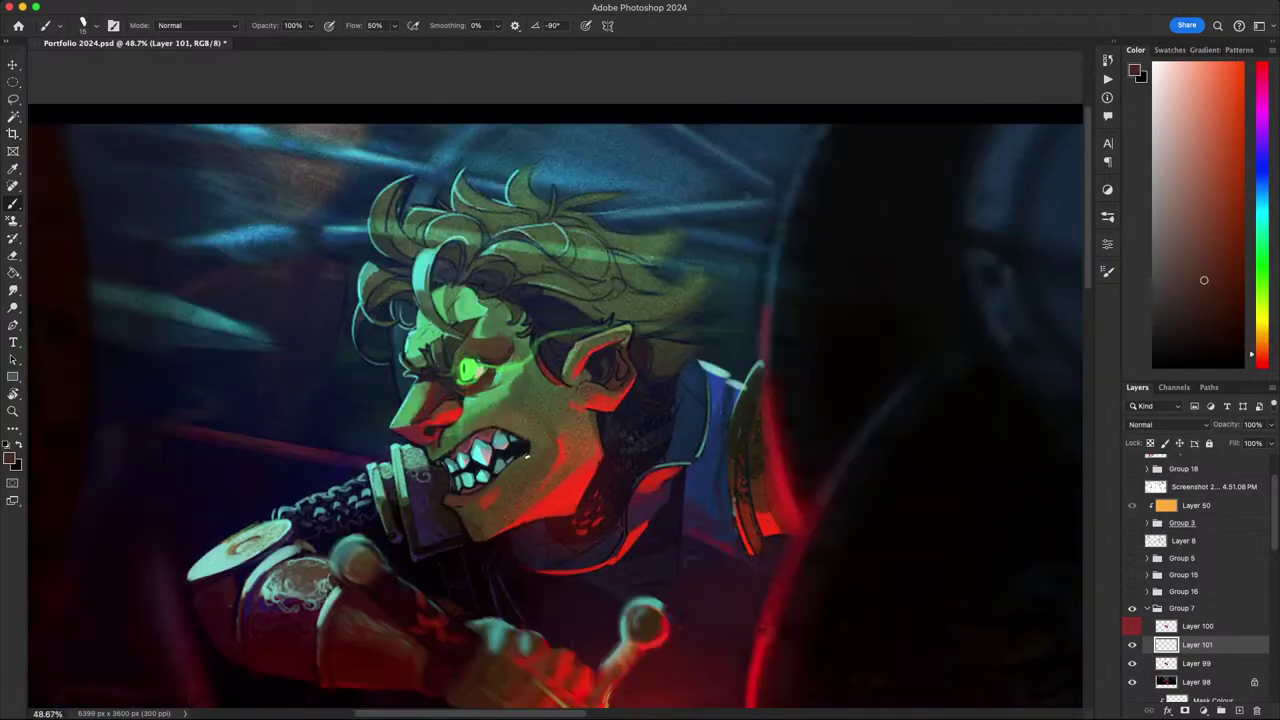
- Sample a greyish blue and a dark navy and retouch the edge of the engraved arm plate beside the round armour disc
{"action": "left_click_drag", "start_coordinate": [510, 475], "coordinate": [963, 287]}
{"action": "left_click_drag", "start_coordinate": [708, 575], "coordinate": [684, 585]}
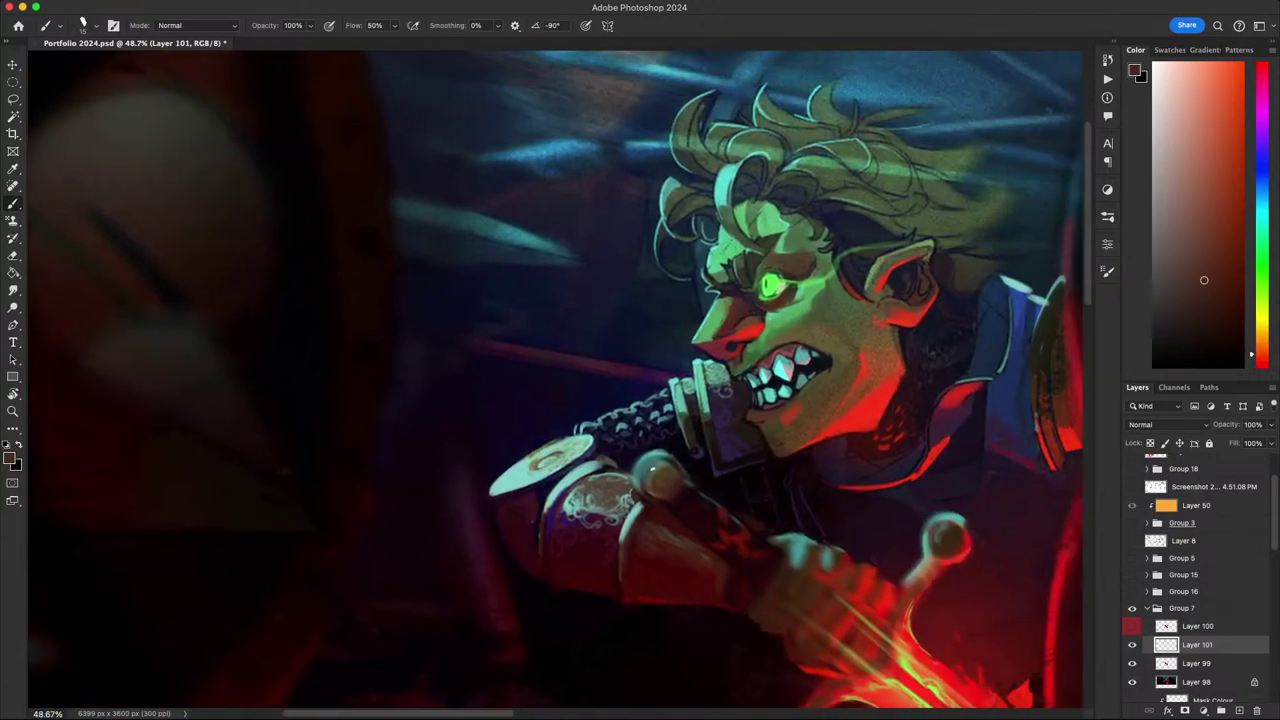
{"action": "left_click", "coordinate": [551, 505], "text": "alt"}
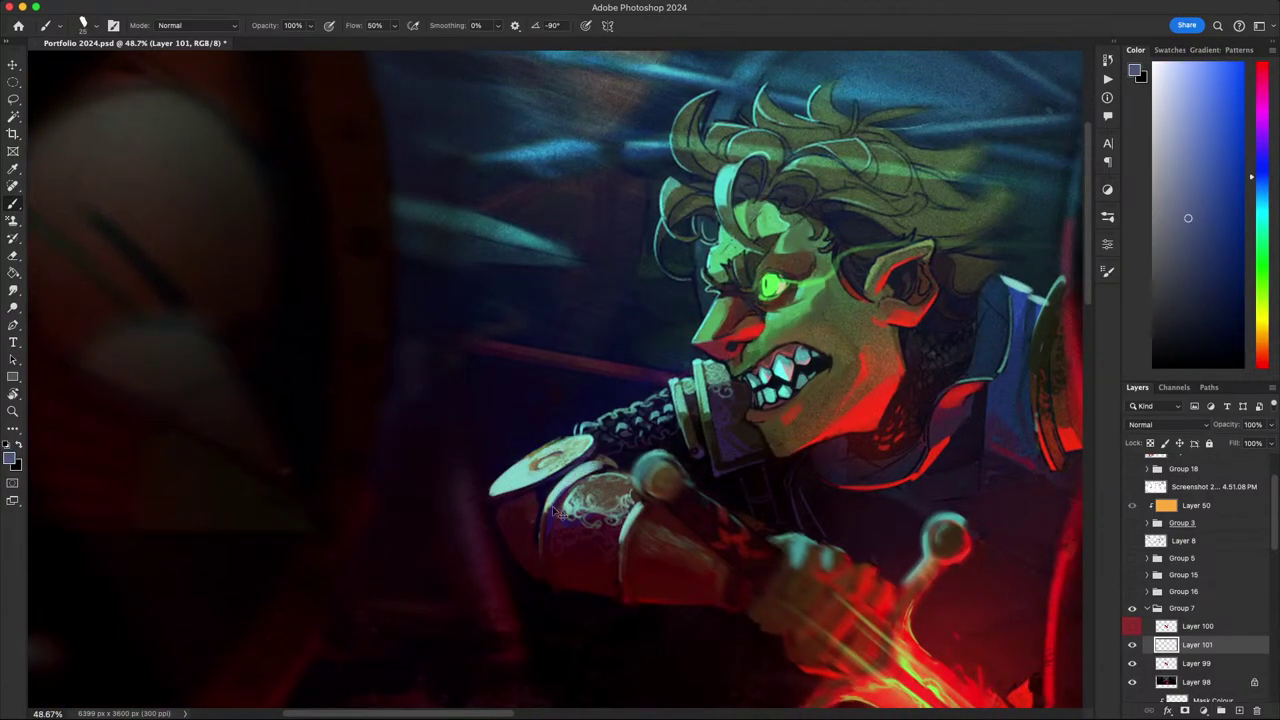
{"action": "left_click", "coordinate": [568, 488], "text": "alt"}
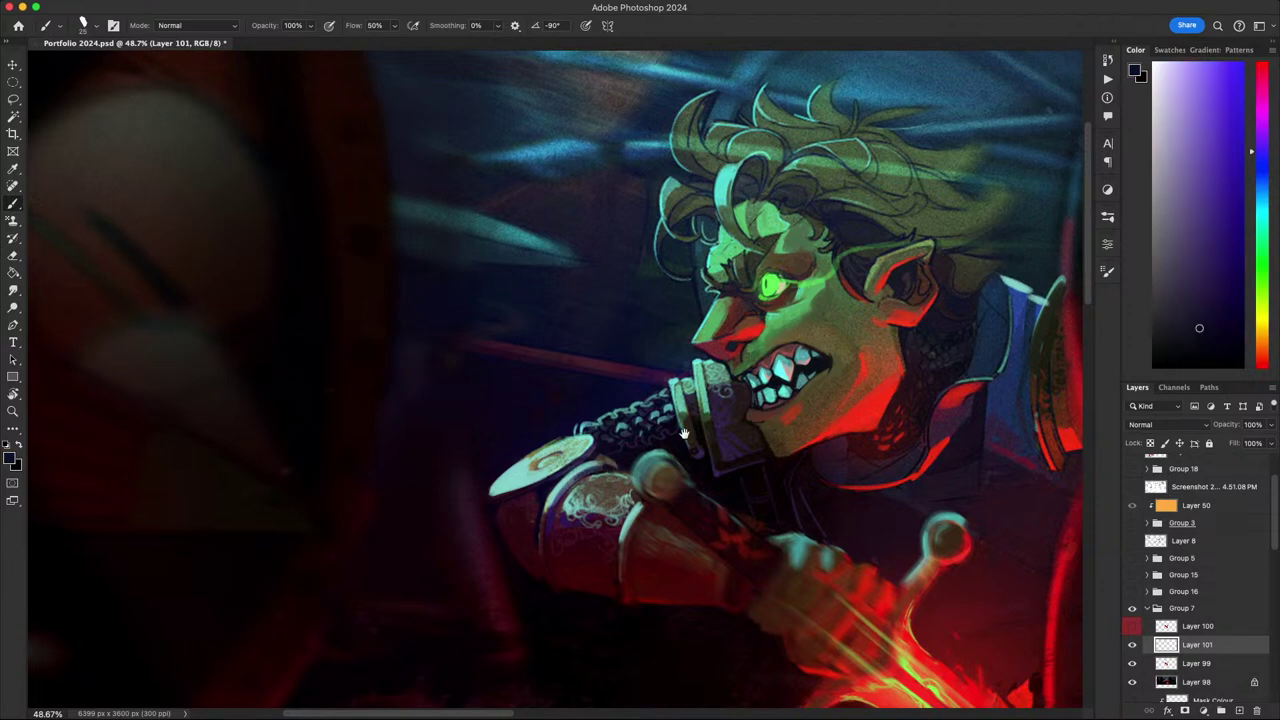
{"action": "scroll", "coordinate": [183, 609], "scroll_direction": "down", "scroll_amount": 2}
{"action": "scroll", "coordinate": [744, 443], "scroll_direction": "down", "scroll_amount": 7}
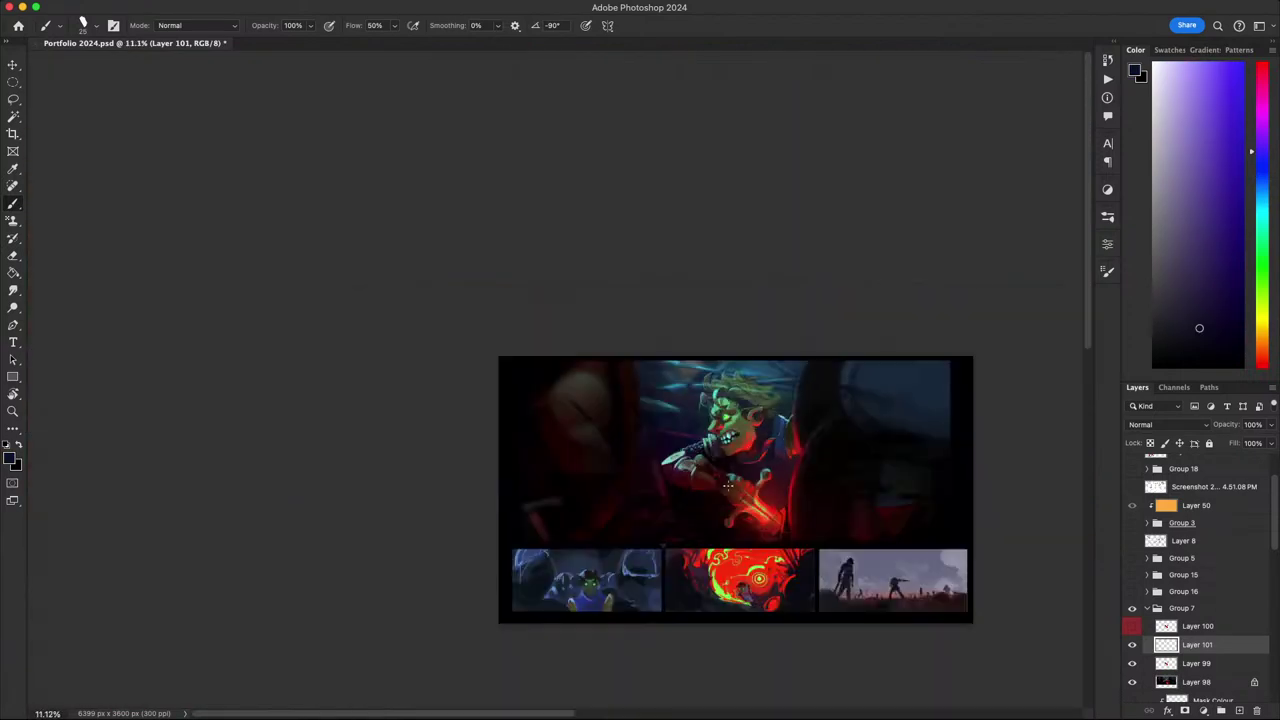
{"action": "left_click_drag", "start_coordinate": [702, 459], "coordinate": [425, 452]}
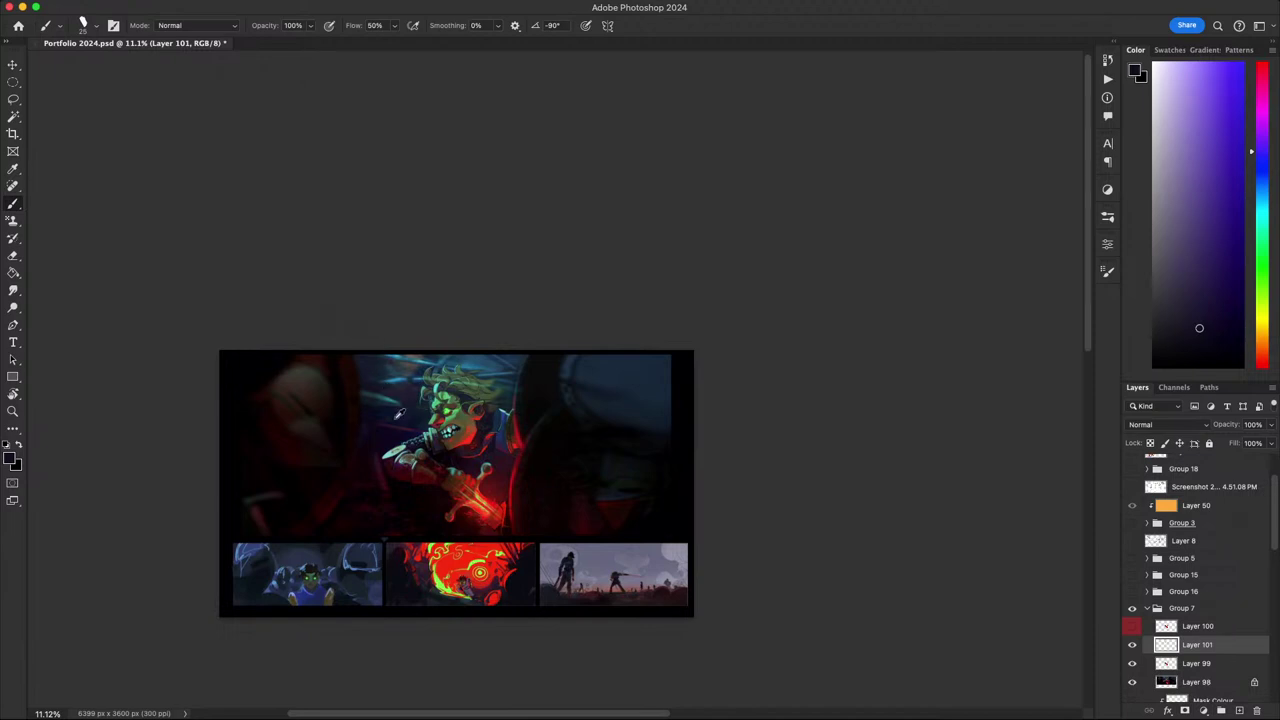
- Sample a bright turquoise and a muted maroon and retouch the tip and underside of the swordsman's nose with a smaller brush
{"action": "scroll", "coordinate": [484, 446], "scroll_direction": "up", "scroll_amount": 3}
{"action": "scroll", "coordinate": [466, 443], "scroll_direction": "up", "scroll_amount": 3}
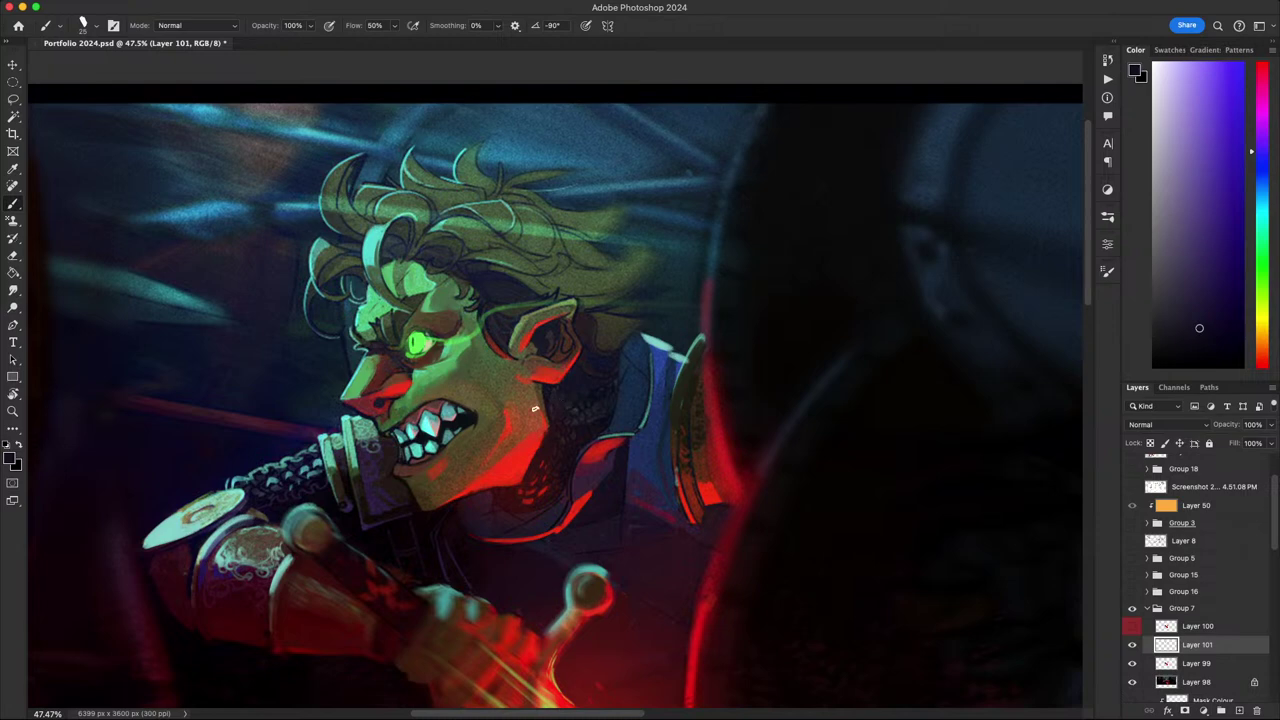
{"action": "left_click_drag", "start_coordinate": [534, 408], "coordinate": [583, 396]}
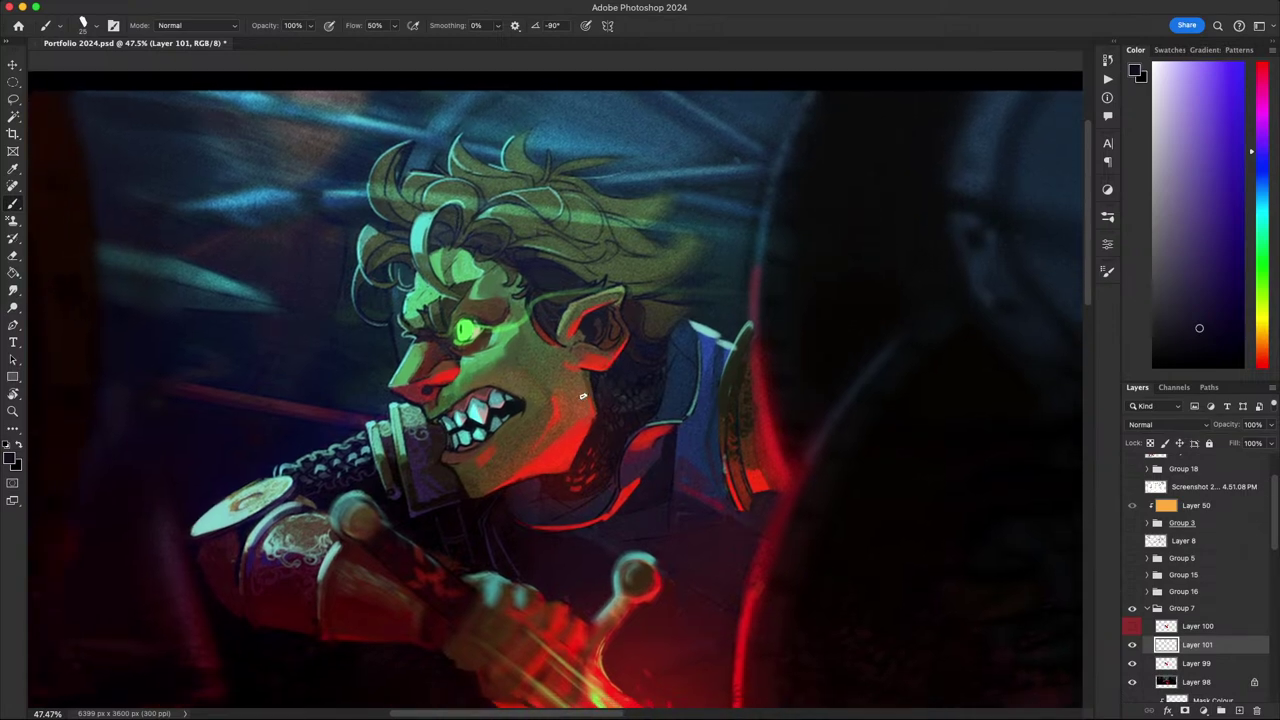
{"action": "left_click_drag", "start_coordinate": [791, 533], "coordinate": [960, 530]}
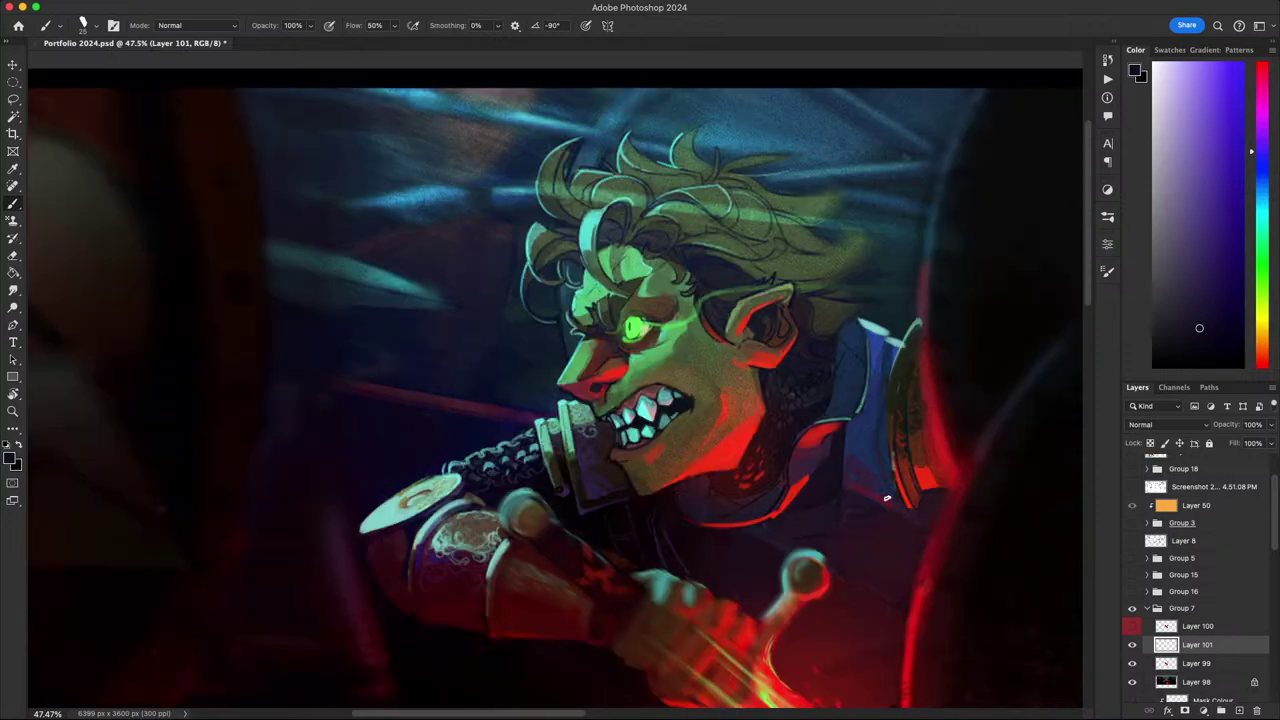
{"action": "left_click", "coordinate": [593, 228], "text": "alt"}
{"action": "key", "text": "bracketleft"}
{"action": "key", "text": "bracketleft"}
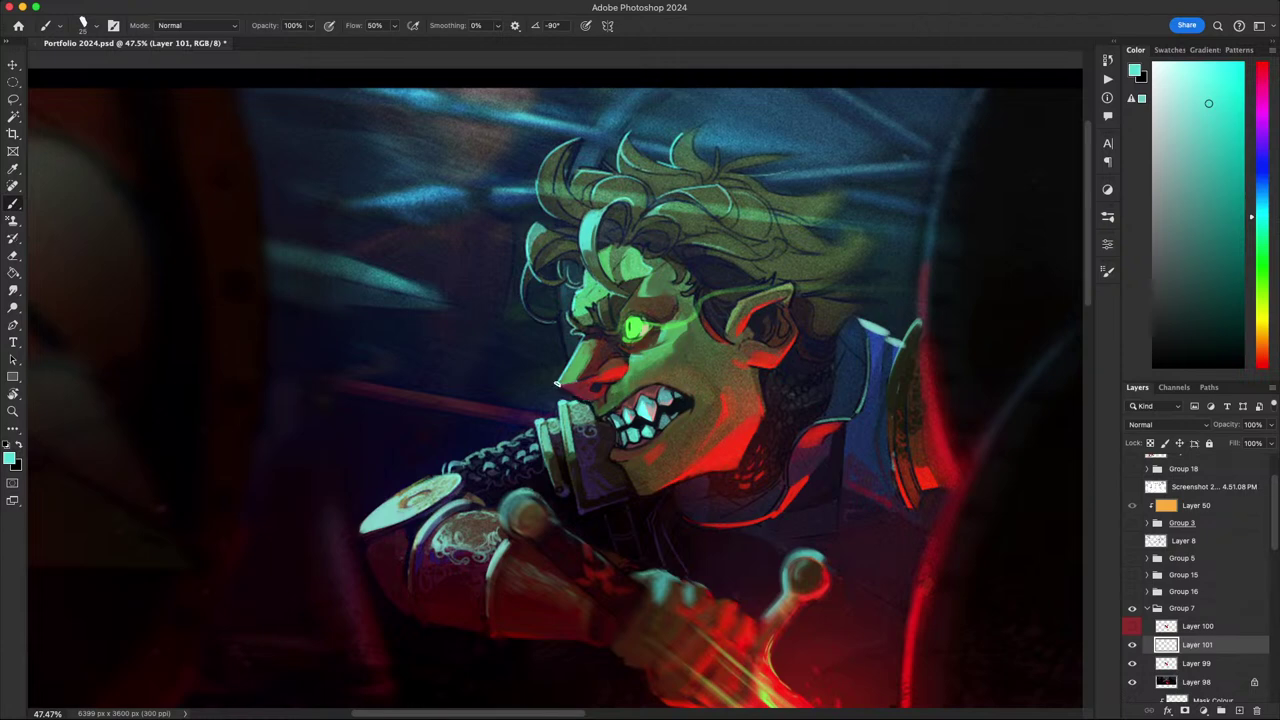
{"action": "left_click", "coordinate": [573, 390], "text": "alt"}
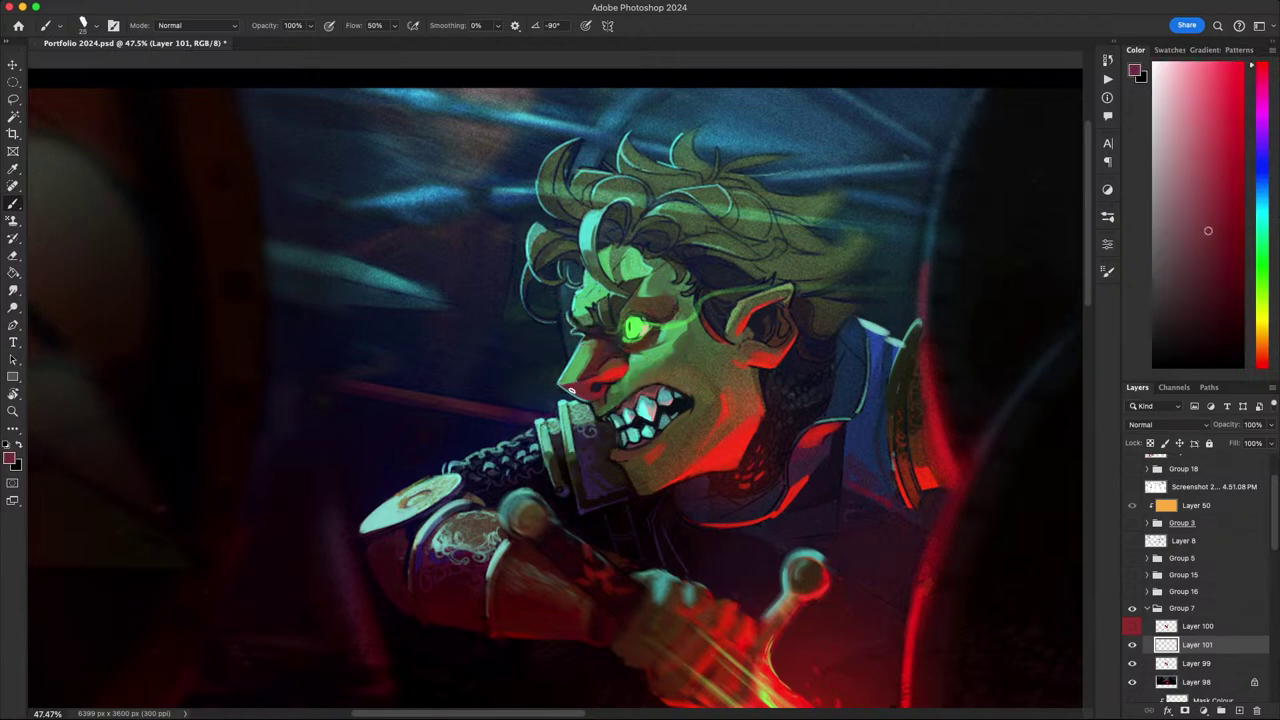
{"action": "left_click_drag", "start_coordinate": [568, 388], "coordinate": [590, 399]}
- Rotate the canvas and refine the edge of the nose tip with a sampled teal
{"action": "left_click_drag", "start_coordinate": [727, 417], "coordinate": [814, 486]}
{"action": "left_click", "coordinate": [664, 421], "text": "alt"}
{"action": "mouse_move", "coordinate": [767, 412]}
{"action": "left_mouse_down"}
{"action": "mouse_move", "coordinate": [686, 568]}
{"action": "mouse_move", "coordinate": [761, 493]}
{"action": "left_mouse_up"}
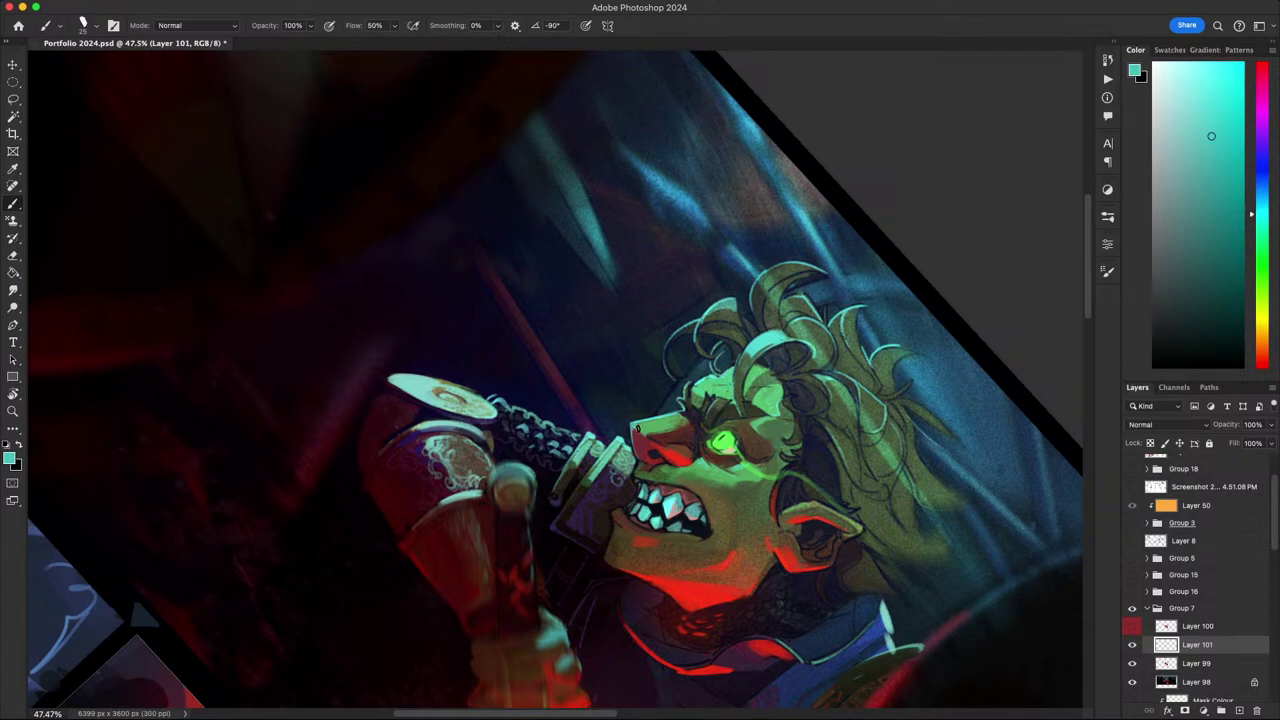
{"action": "left_click_drag", "start_coordinate": [675, 640], "coordinate": [940, 508]}
- Check how the retouched nose reads on the face, both close up and within the main panel
{"action": "left_click_drag", "start_coordinate": [631, 475], "coordinate": [630, 459]}
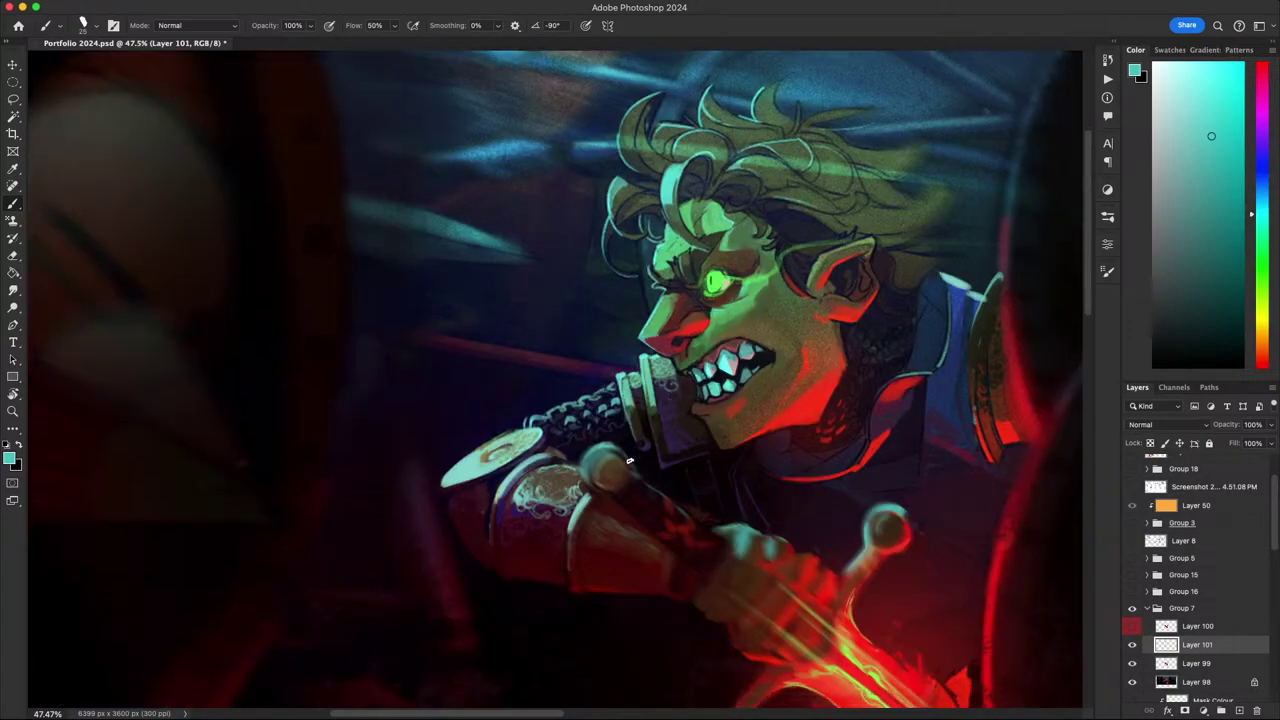
{"action": "left_click_drag", "start_coordinate": [690, 367], "coordinate": [630, 401]}
{"action": "scroll", "coordinate": [630, 401], "scroll_direction": "up", "scroll_amount": 2}
{"action": "scroll", "coordinate": [630, 401], "scroll_direction": "down", "scroll_amount": 5}
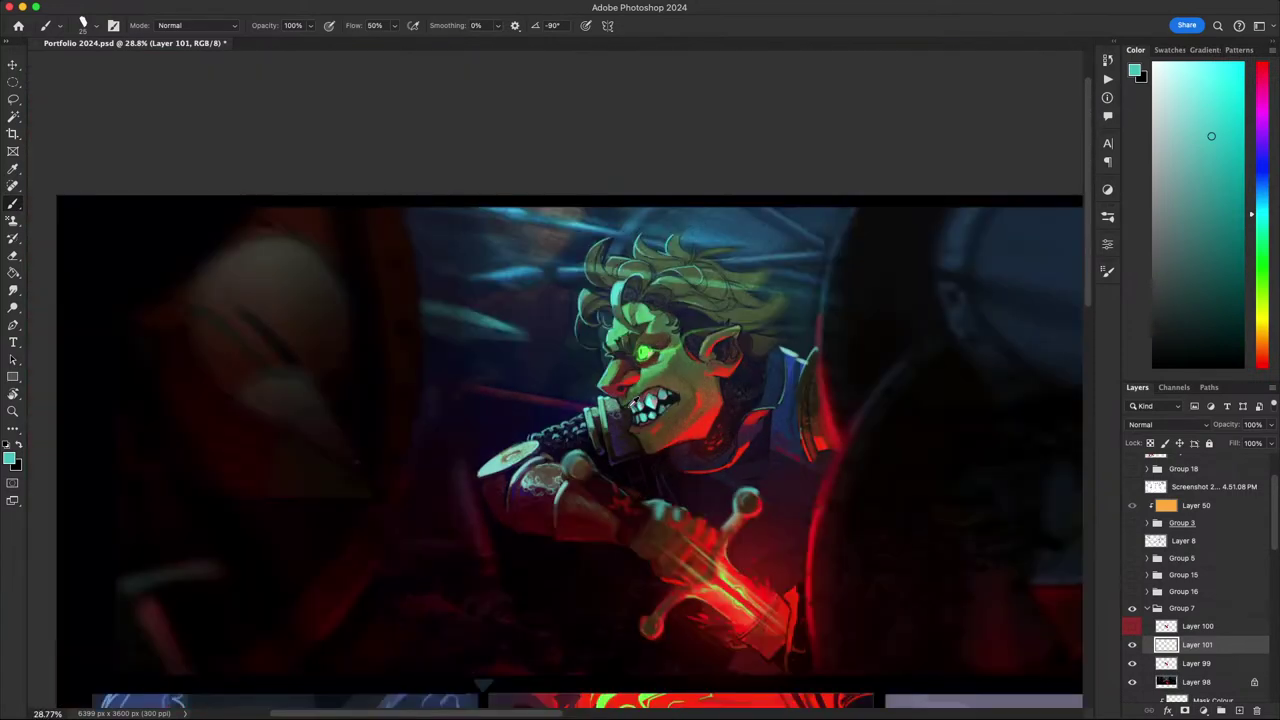
{"action": "scroll", "coordinate": [629, 400], "scroll_direction": "up", "scroll_amount": 4}
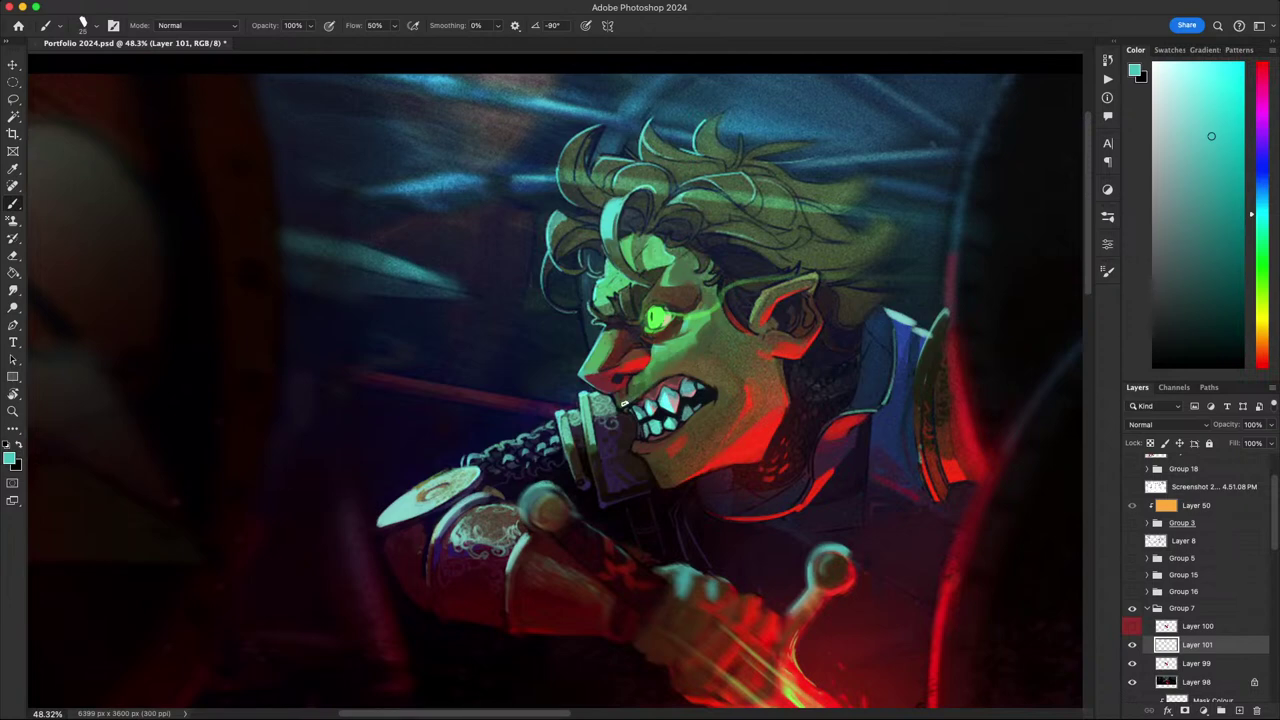
{"action": "scroll", "coordinate": [624, 404], "scroll_direction": "right", "scroll_amount": 3}
{"action": "scroll", "coordinate": [624, 404], "scroll_direction": "up", "scroll_amount": 1}
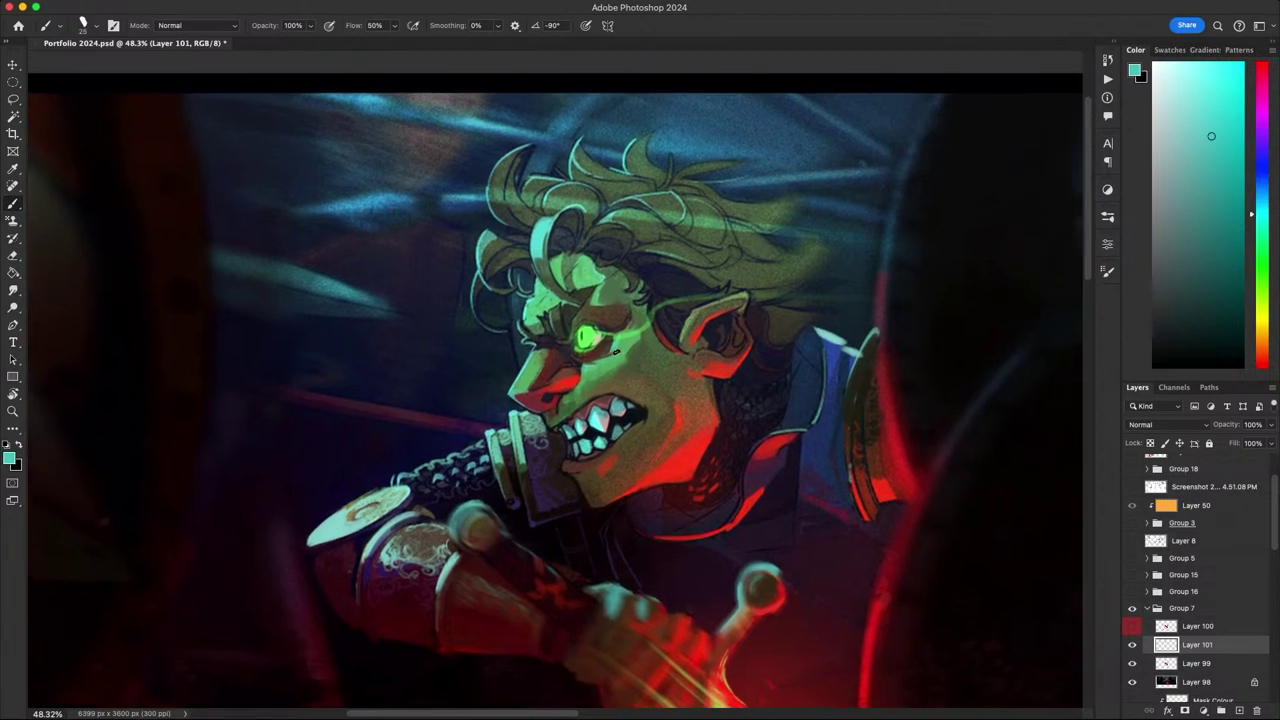
- Sample a mid green and retouch the lit cheek below the glowing eye with a size 60 brush
{"action": "scroll", "coordinate": [583, 388], "scroll_direction": "up", "scroll_amount": 4}
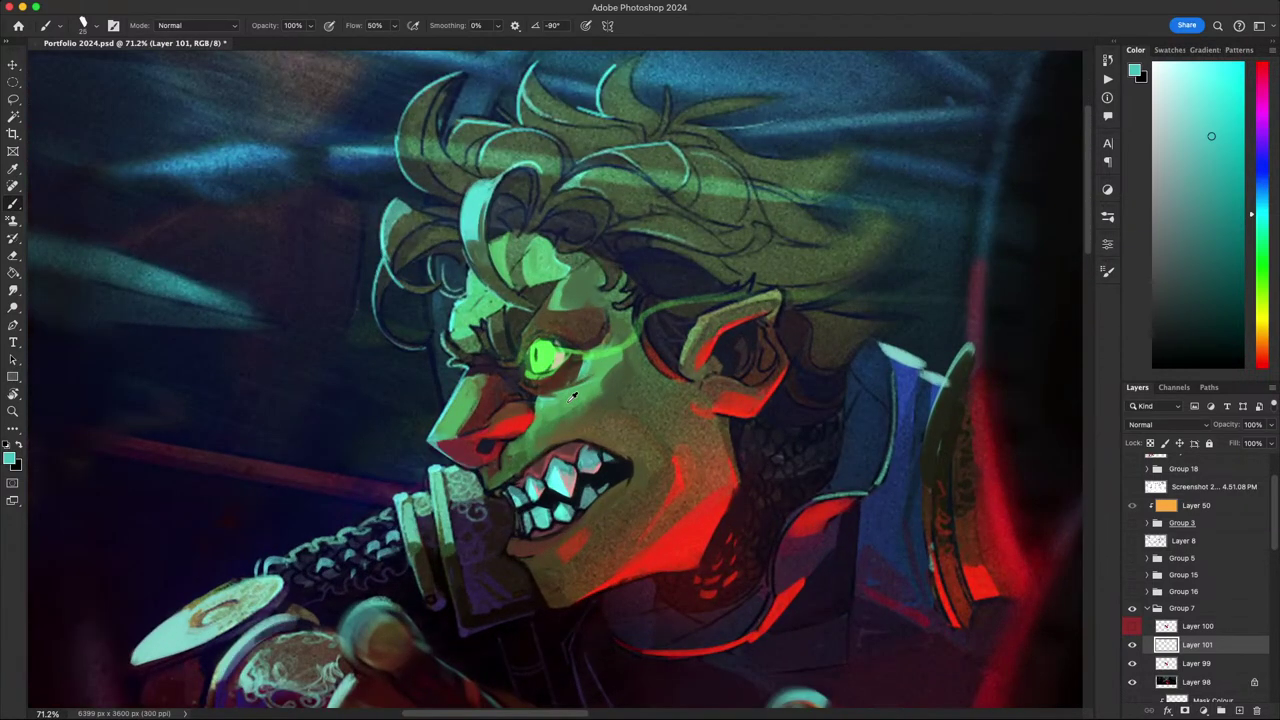
{"action": "left_click", "coordinate": [551, 401], "text": "alt"}
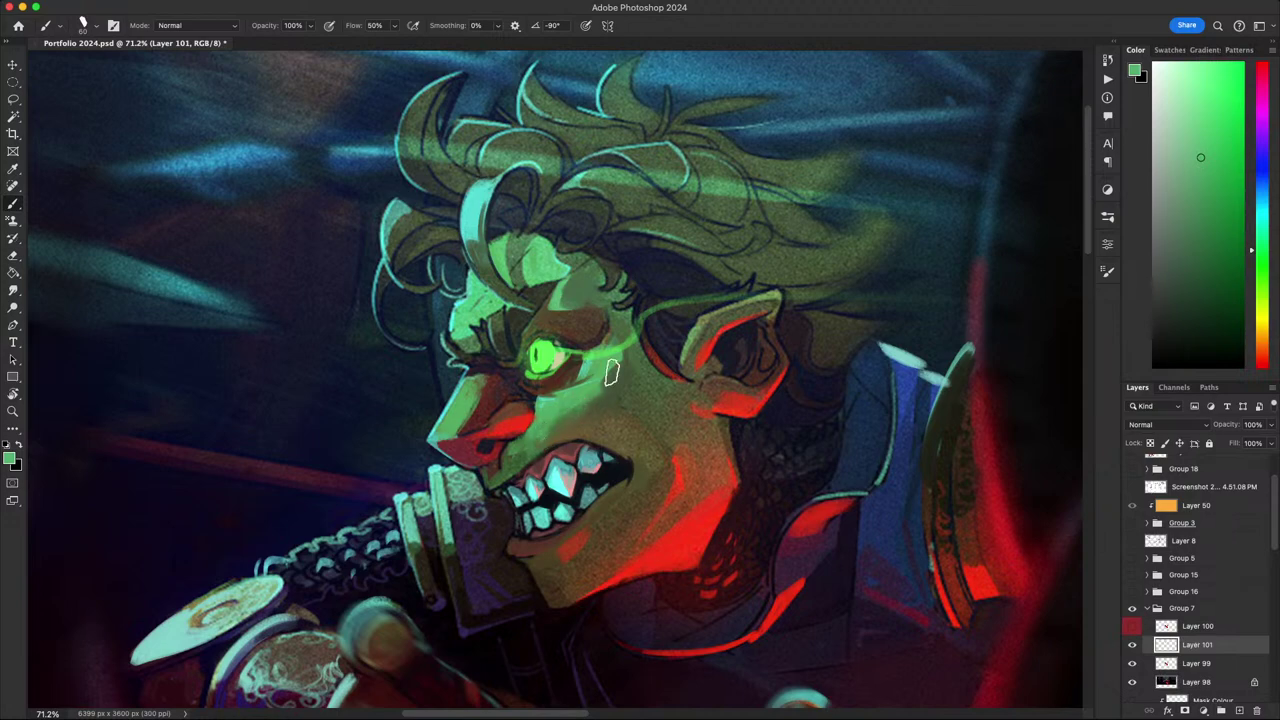
{"action": "scroll", "coordinate": [600, 365], "scroll_direction": "down", "scroll_amount": 5}
{"action": "scroll", "coordinate": [591, 365], "scroll_direction": "down", "scroll_amount": 3}
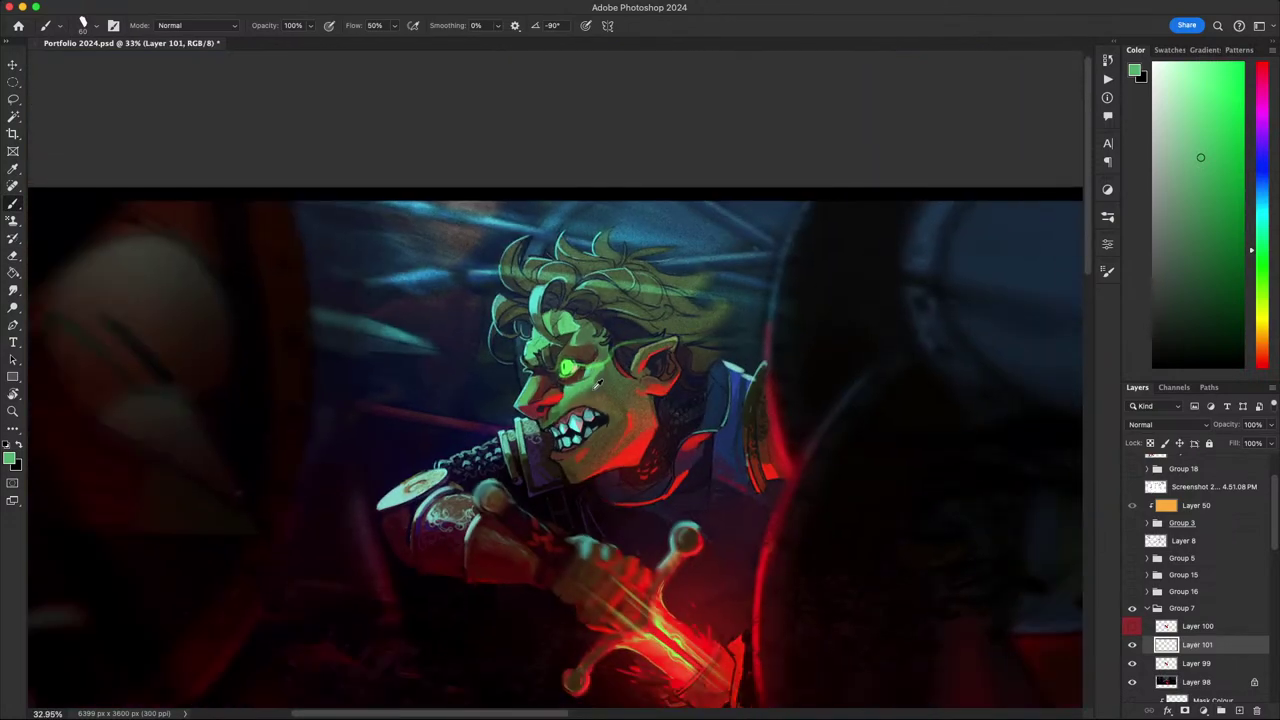
{"action": "scroll", "coordinate": [595, 375], "scroll_direction": "up", "scroll_amount": 5}
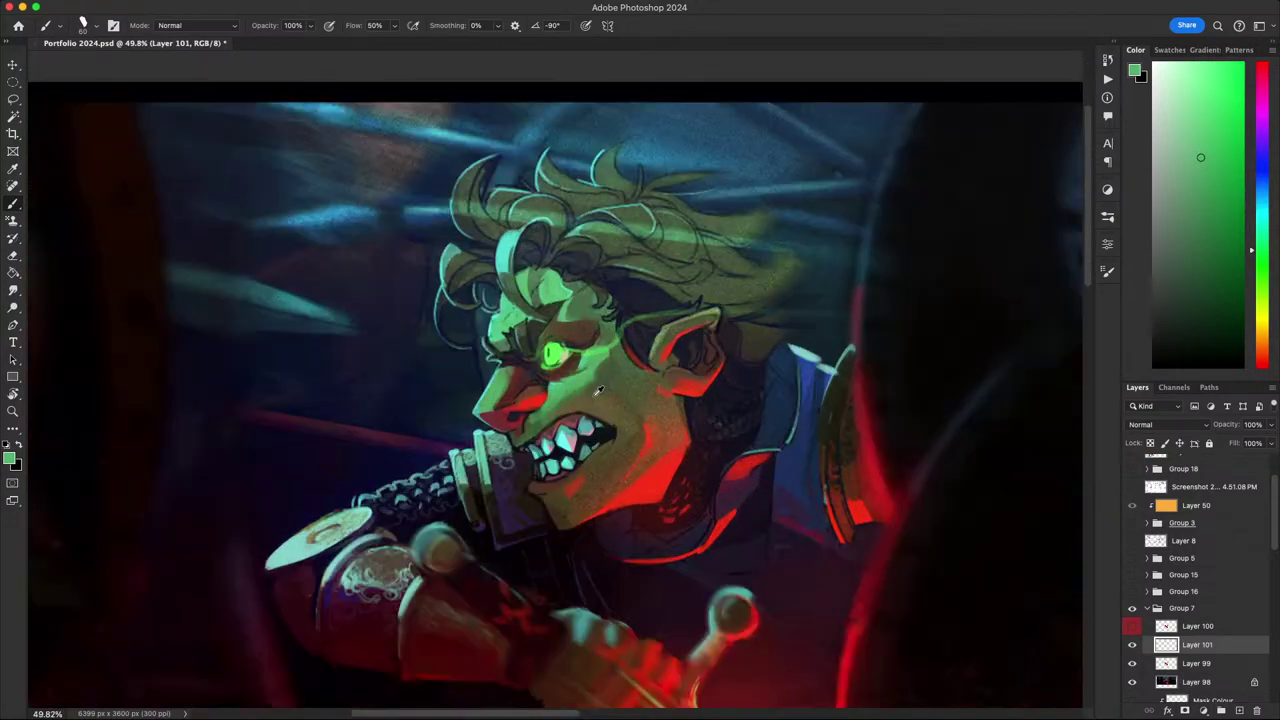
- Examine the swordsman's face and sword lighting against the whole composition and the three smaller panels
{"action": "left_click_drag", "start_coordinate": [603, 398], "coordinate": [571, 363]}
{"action": "scroll", "coordinate": [620, 372], "scroll_direction": "down", "scroll_amount": 5}
{"action": "scroll", "coordinate": [508, 370], "scroll_direction": "up", "scroll_amount": 4}
{"action": "scroll", "coordinate": [571, 363], "scroll_direction": "down", "scroll_amount": 2}
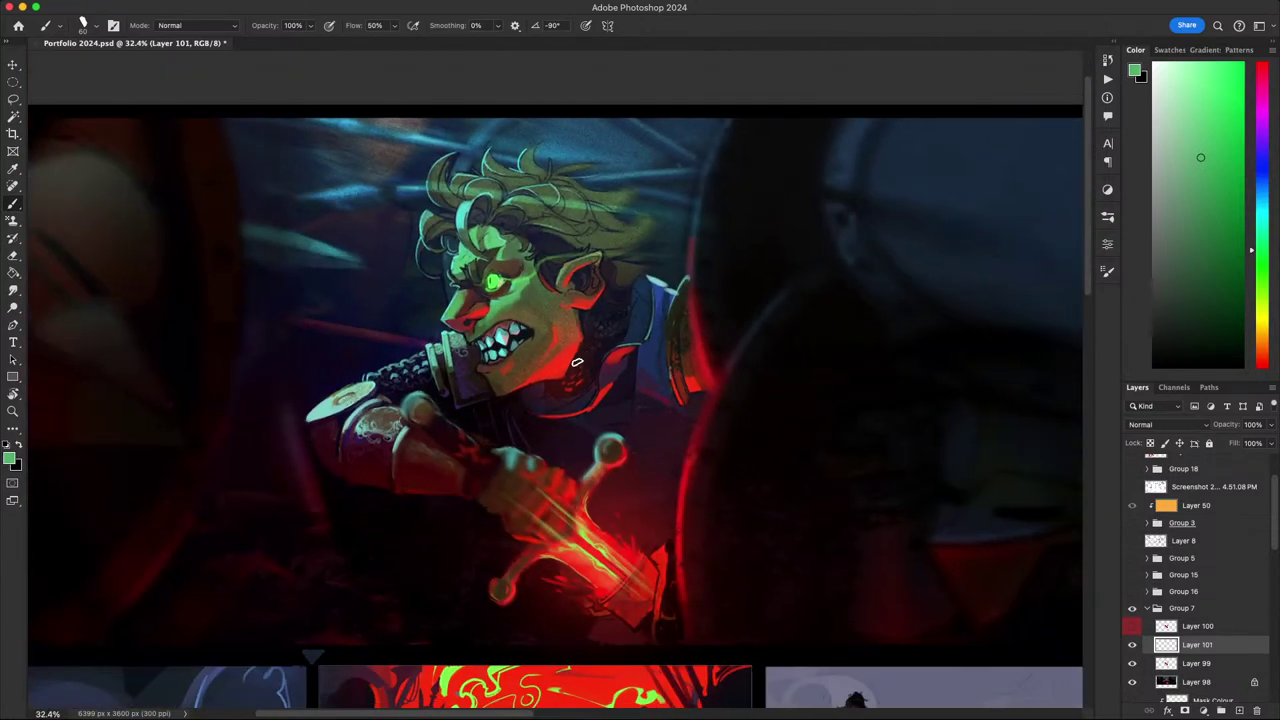
{"action": "scroll", "coordinate": [583, 400], "scroll_direction": "up", "scroll_amount": 2}
{"action": "scroll", "coordinate": [587, 393], "scroll_direction": "down", "scroll_amount": 2}
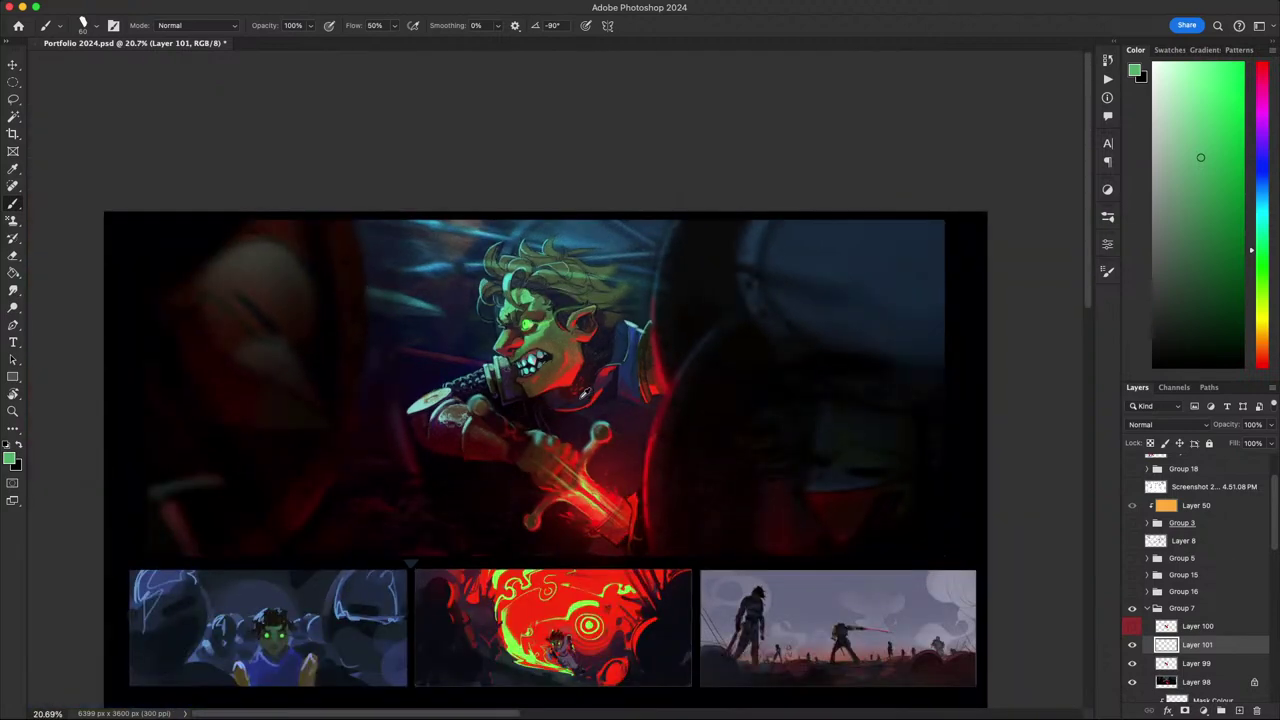
{"action": "scroll", "coordinate": [585, 393], "scroll_direction": "up", "scroll_amount": 2}
{"action": "left_click_drag", "start_coordinate": [563, 420], "coordinate": [618, 425]}
{"action": "scroll", "coordinate": [618, 425], "scroll_direction": "down", "scroll_amount": 5}
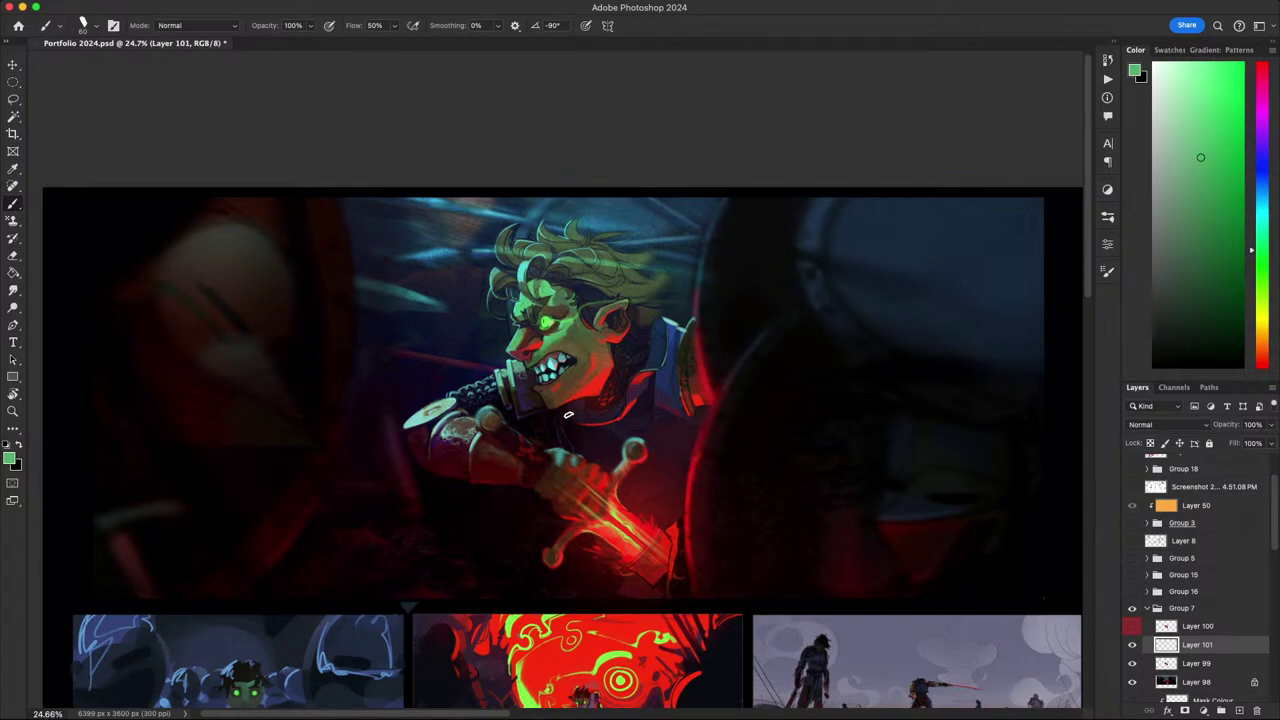
{"action": "left_click_drag", "start_coordinate": [841, 533], "coordinate": [867, 503]}
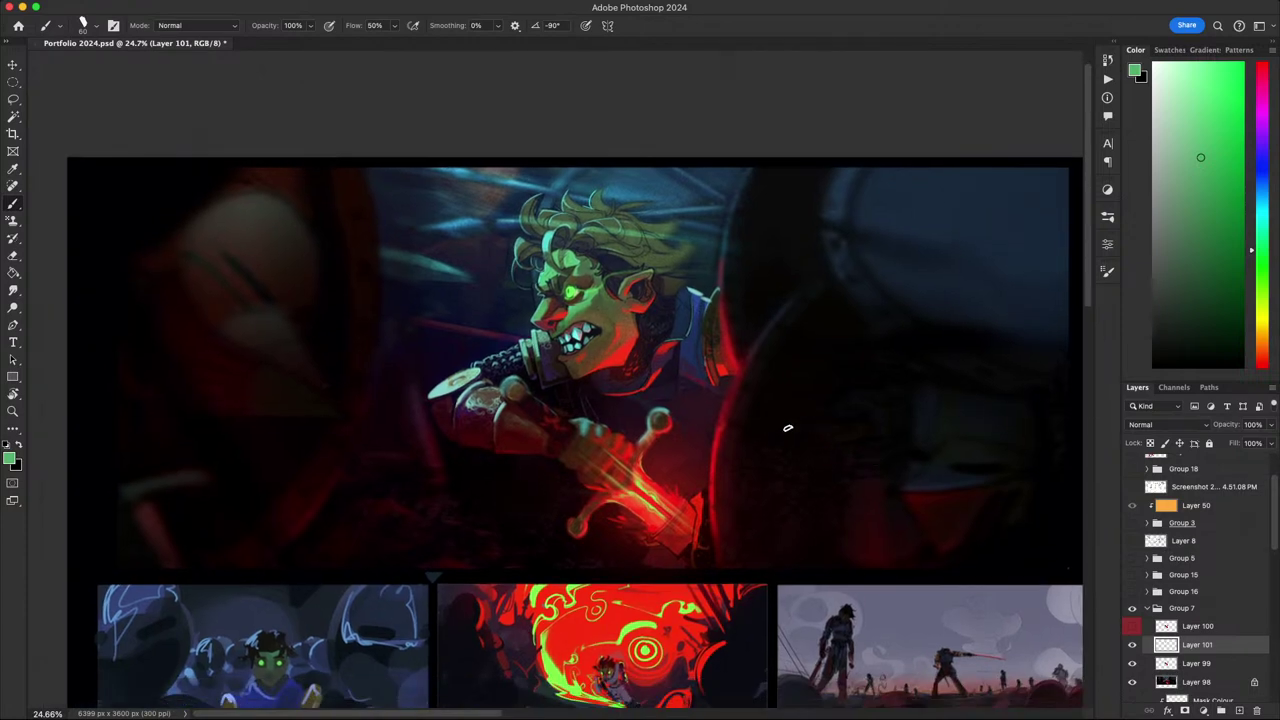
{"action": "scroll", "coordinate": [729, 423], "scroll_direction": "up", "scroll_amount": 1}
{"action": "scroll", "coordinate": [728, 423], "scroll_direction": "up", "scroll_amount": 1}
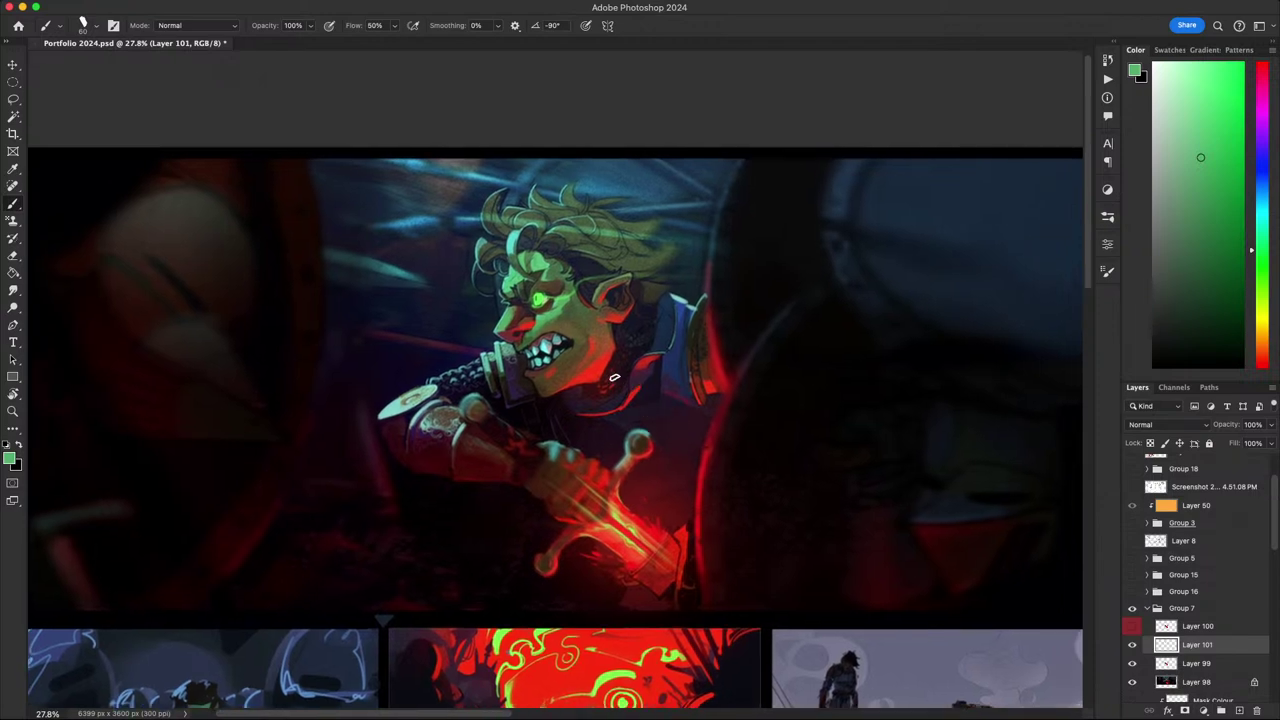
{"action": "left_click_drag", "start_coordinate": [609, 367], "coordinate": [583, 356]}
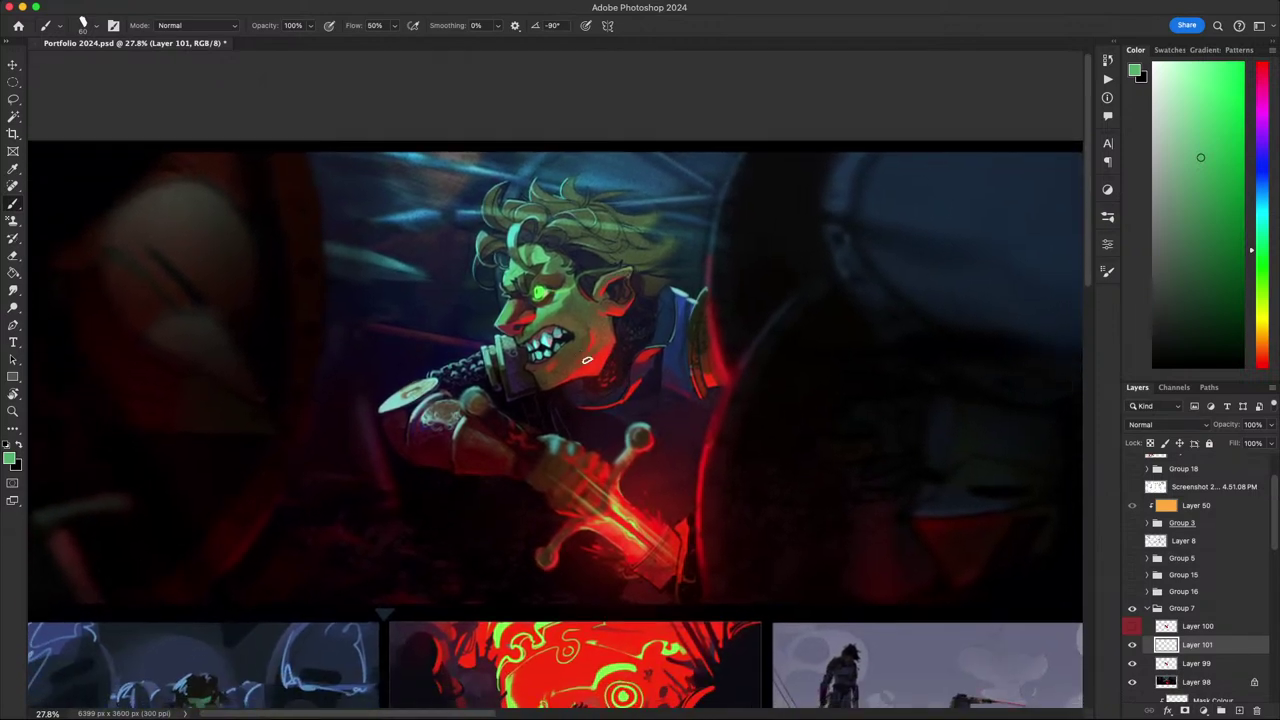
- Repaint the inside of the pointed ear with a sampled bright red, a reddish brown and a near-black shadow colour
{"action": "scroll", "coordinate": [572, 359], "scroll_direction": "up", "scroll_amount": 8}
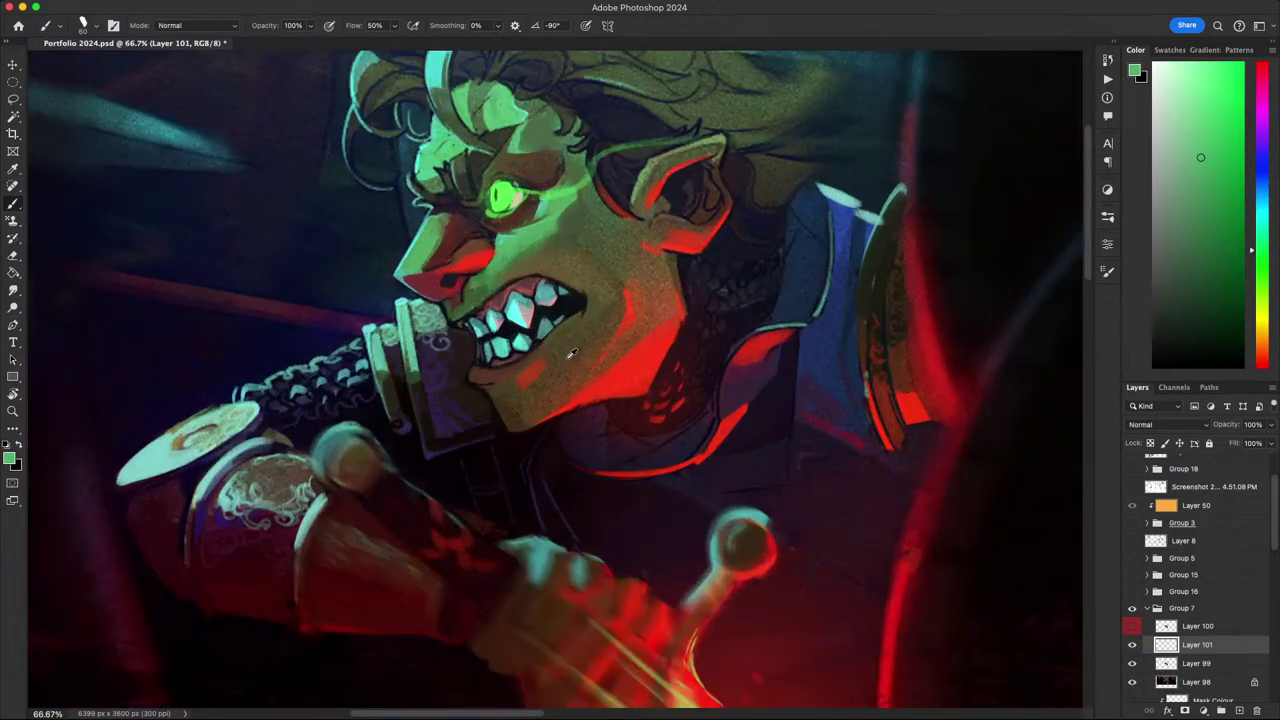
{"action": "left_click_drag", "start_coordinate": [605, 356], "coordinate": [555, 385]}
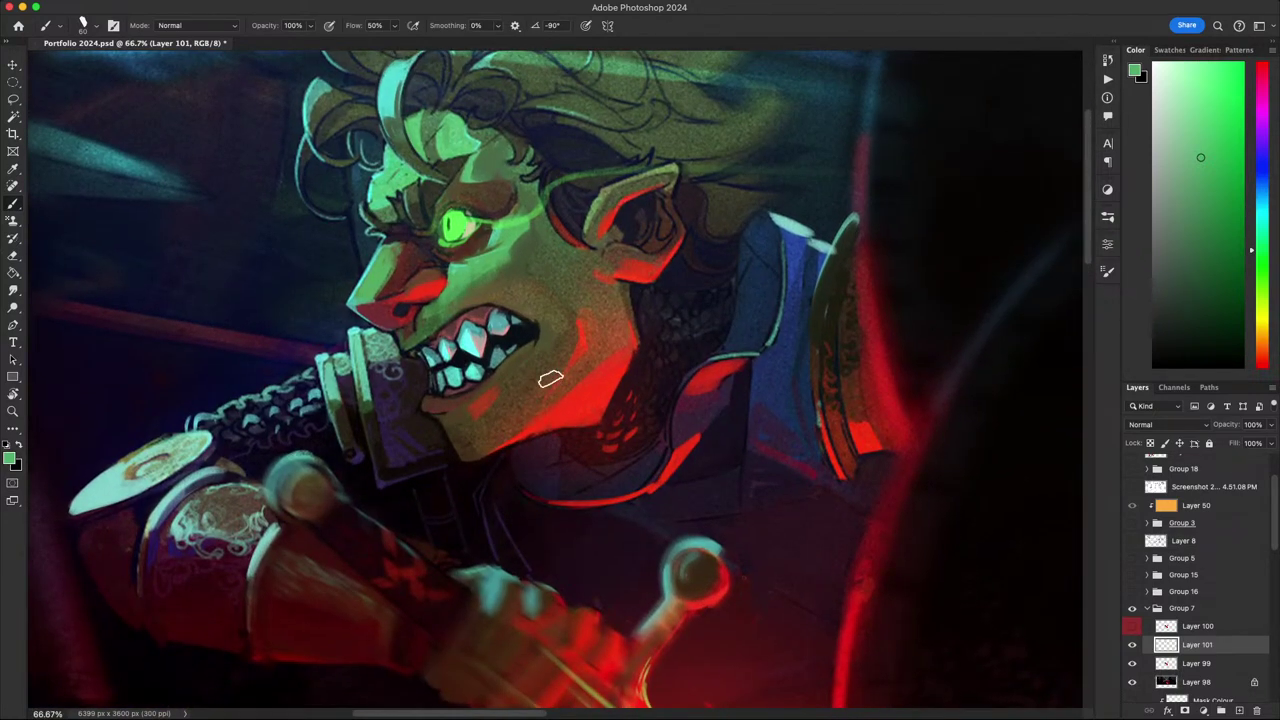
{"action": "key", "text": "r"}
{"action": "mouse_move", "coordinate": [658, 307]}
{"action": "left_mouse_down"}
{"action": "mouse_move", "coordinate": [640, 440]}
{"action": "mouse_move", "coordinate": [558, 412]}
{"action": "left_mouse_up"}
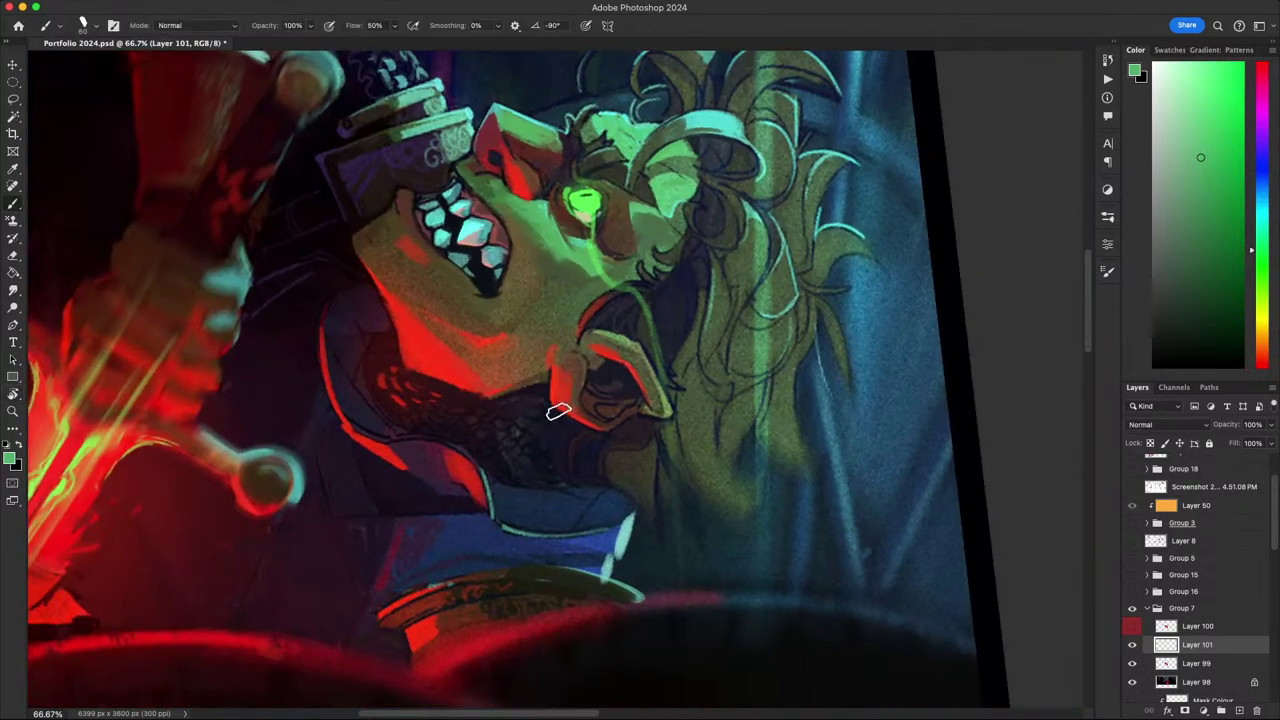
{"action": "key", "text": "Escape"}
{"action": "left_click", "coordinate": [562, 381], "text": "alt"}
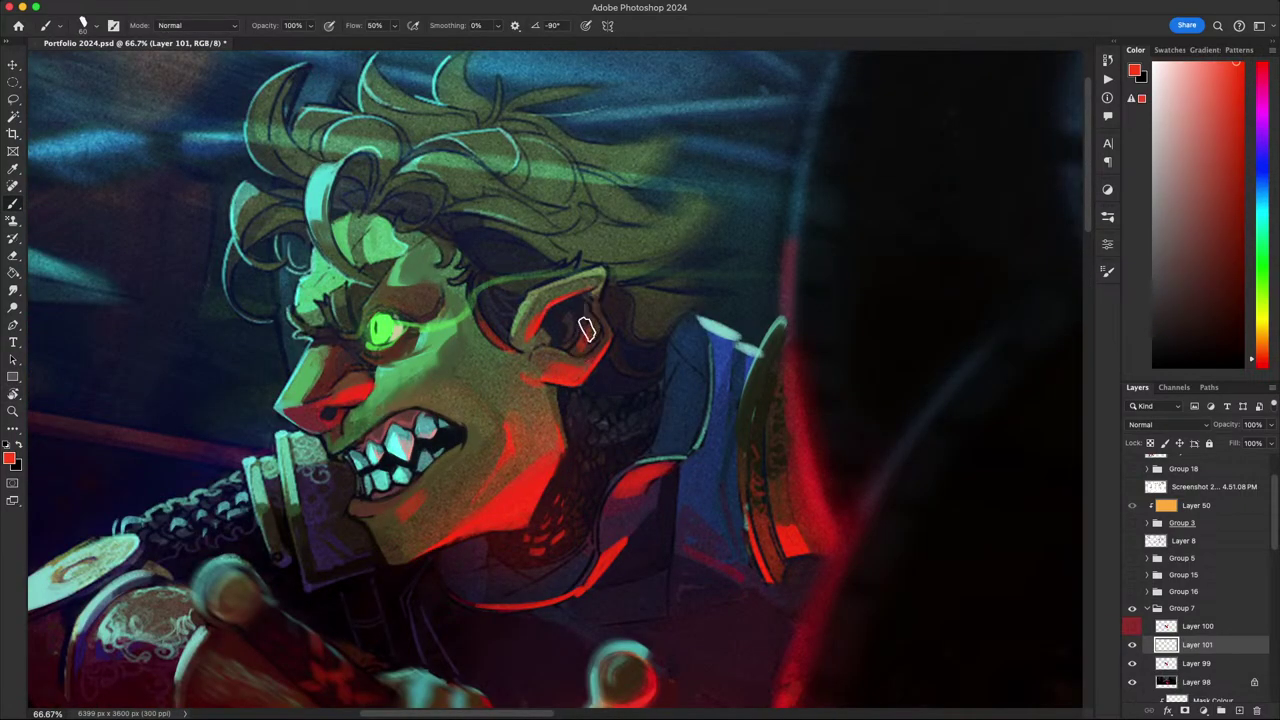
{"action": "left_click", "coordinate": [584, 350], "text": "alt"}
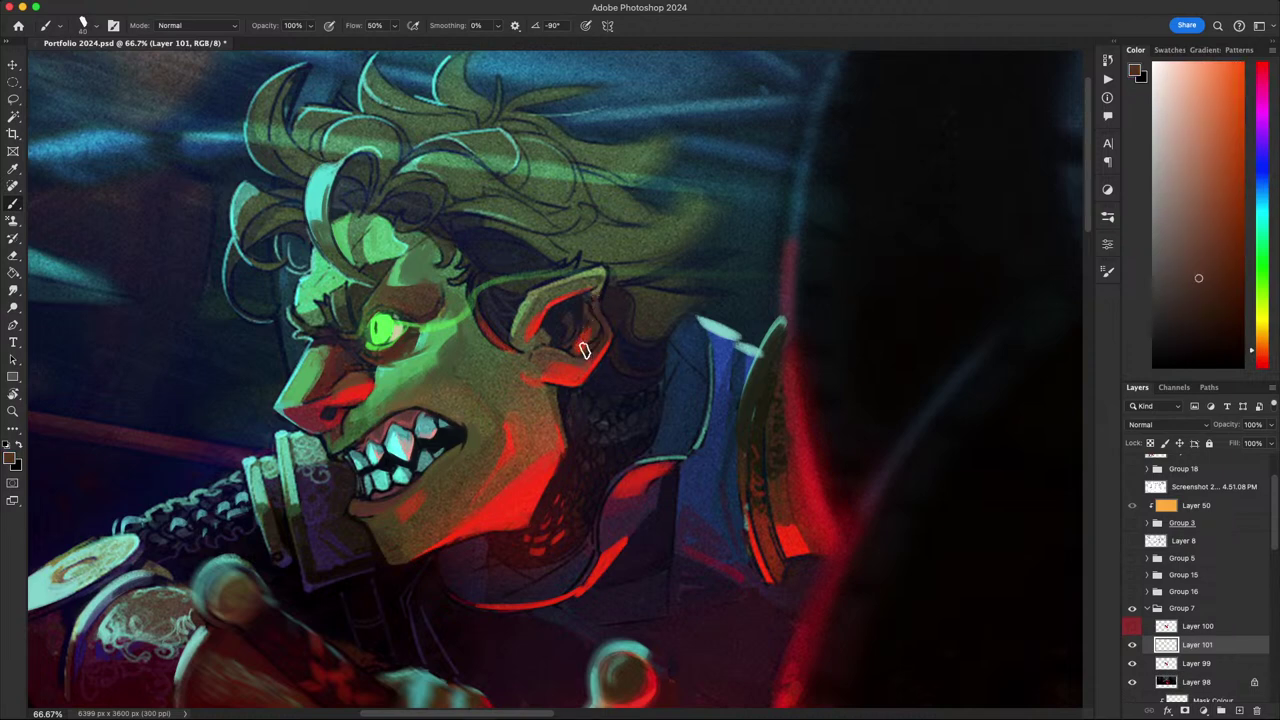
{"action": "left_click", "coordinate": [568, 343], "text": "alt"}
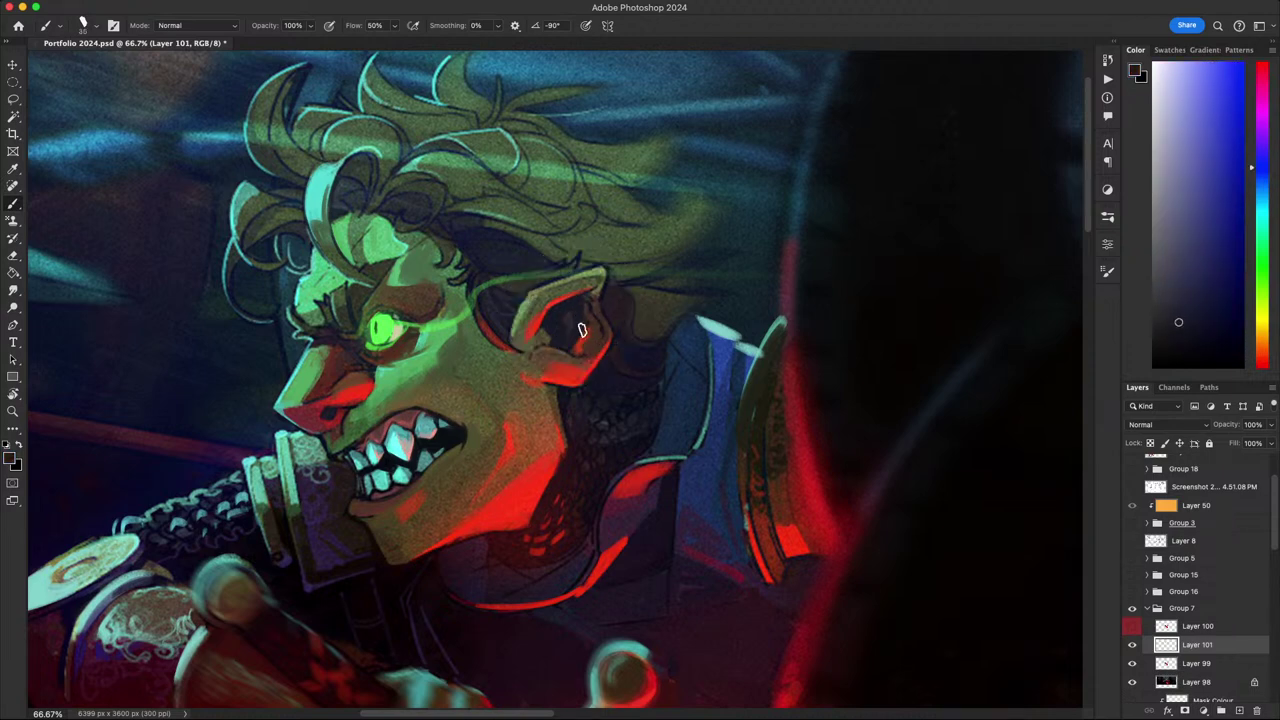
{"action": "left_click", "coordinate": [571, 369], "text": "alt"}
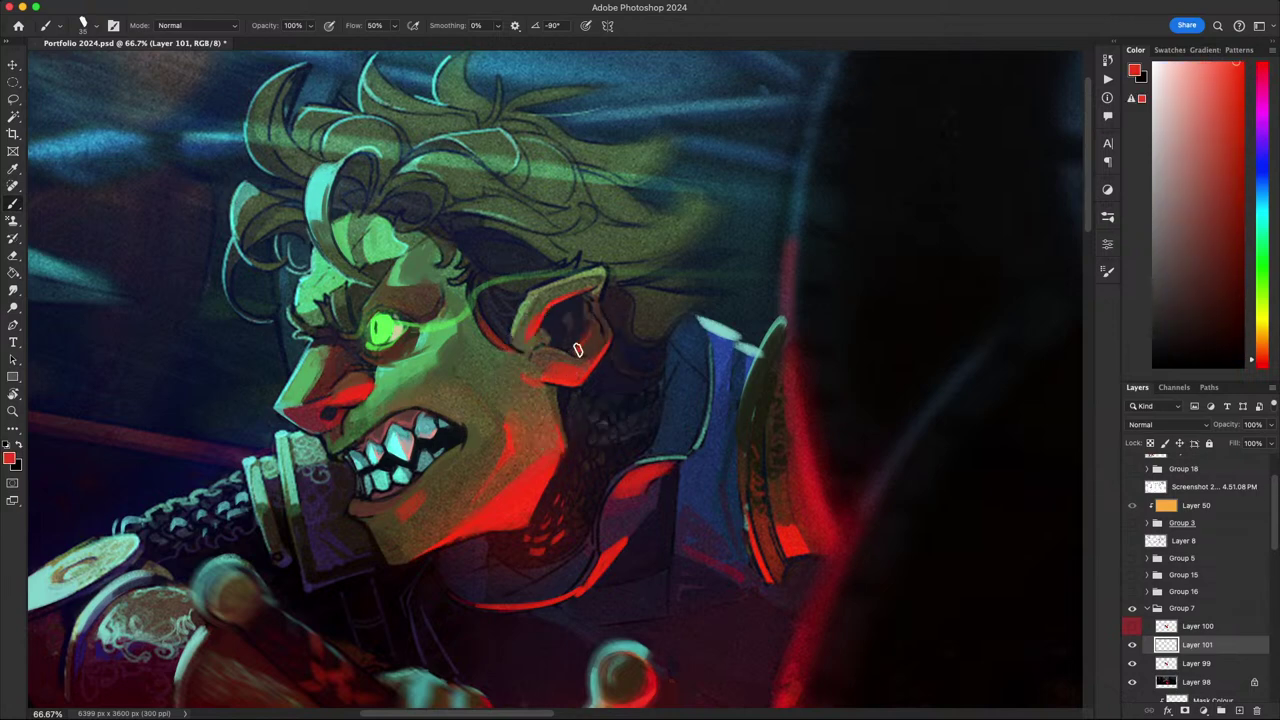
{"action": "left_click_drag", "start_coordinate": [552, 315], "coordinate": [602, 310]}
- Compare the repainted ear with the rest of the face and the full composition
{"action": "scroll", "coordinate": [622, 280], "scroll_direction": "down", "scroll_amount": 6}
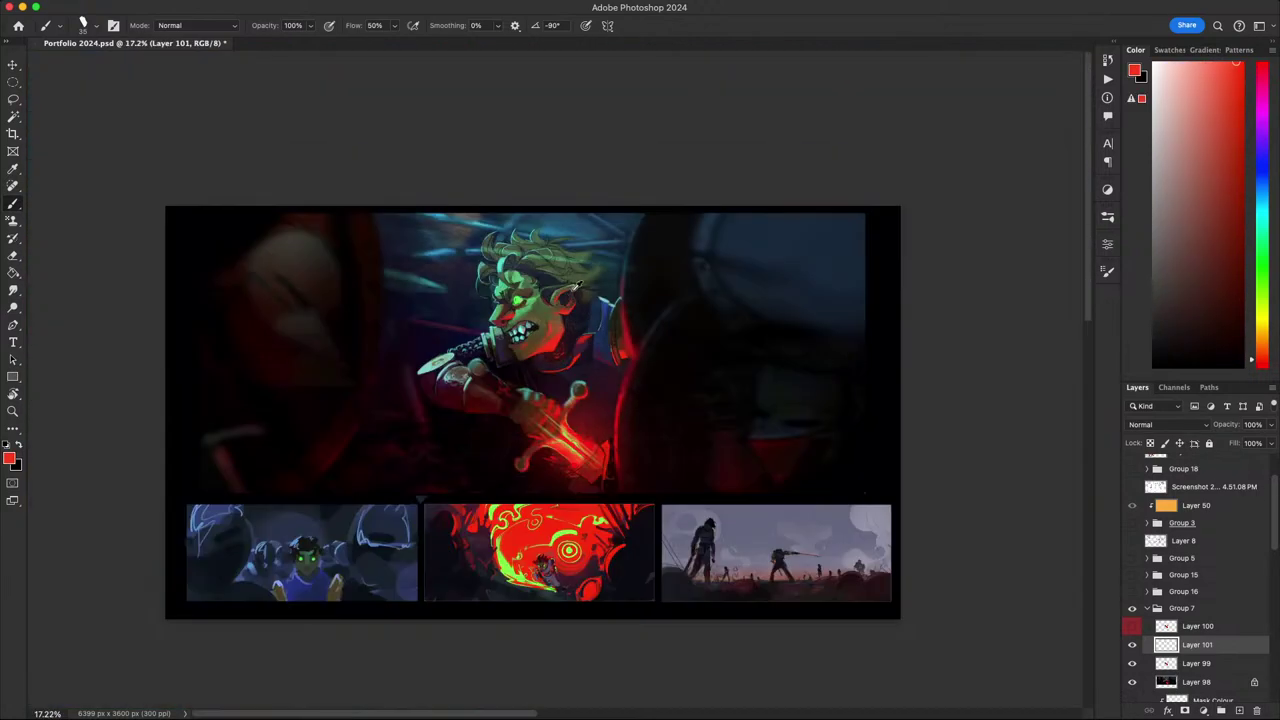
{"action": "scroll", "coordinate": [615, 307], "scroll_direction": "up", "scroll_amount": 4}
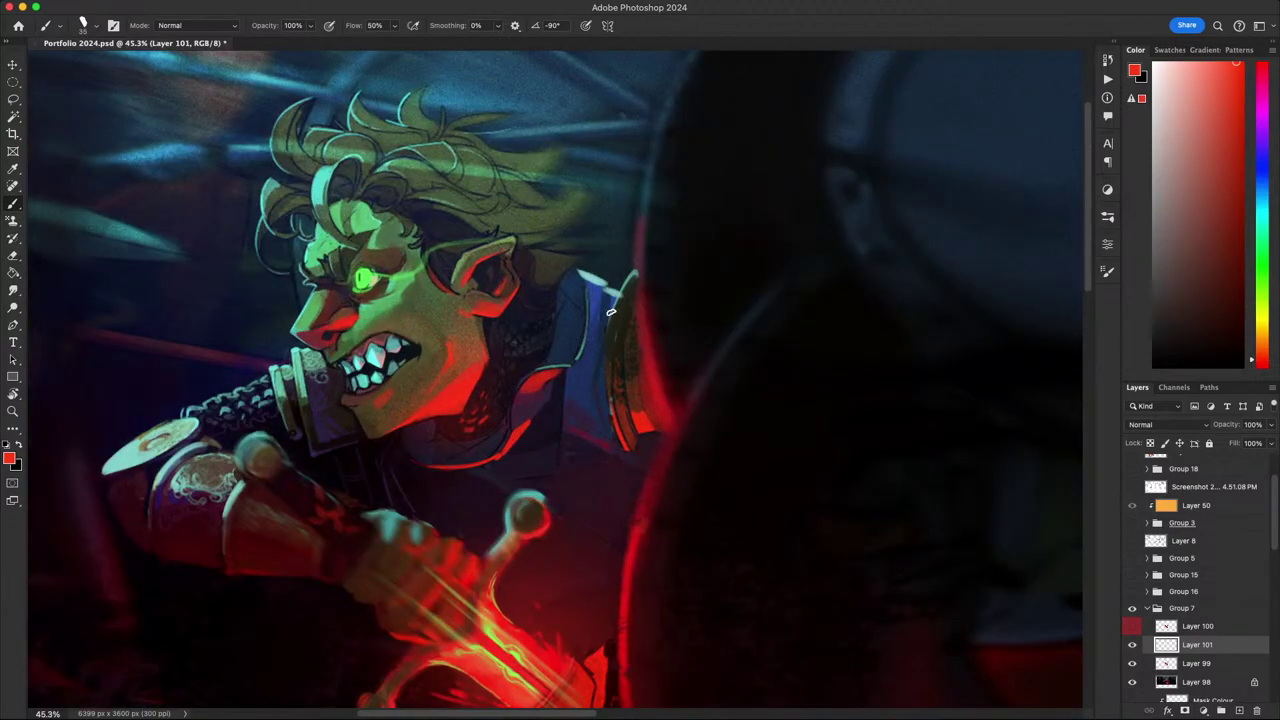
{"action": "scroll", "coordinate": [540, 286], "scroll_direction": "up", "scroll_amount": 2}
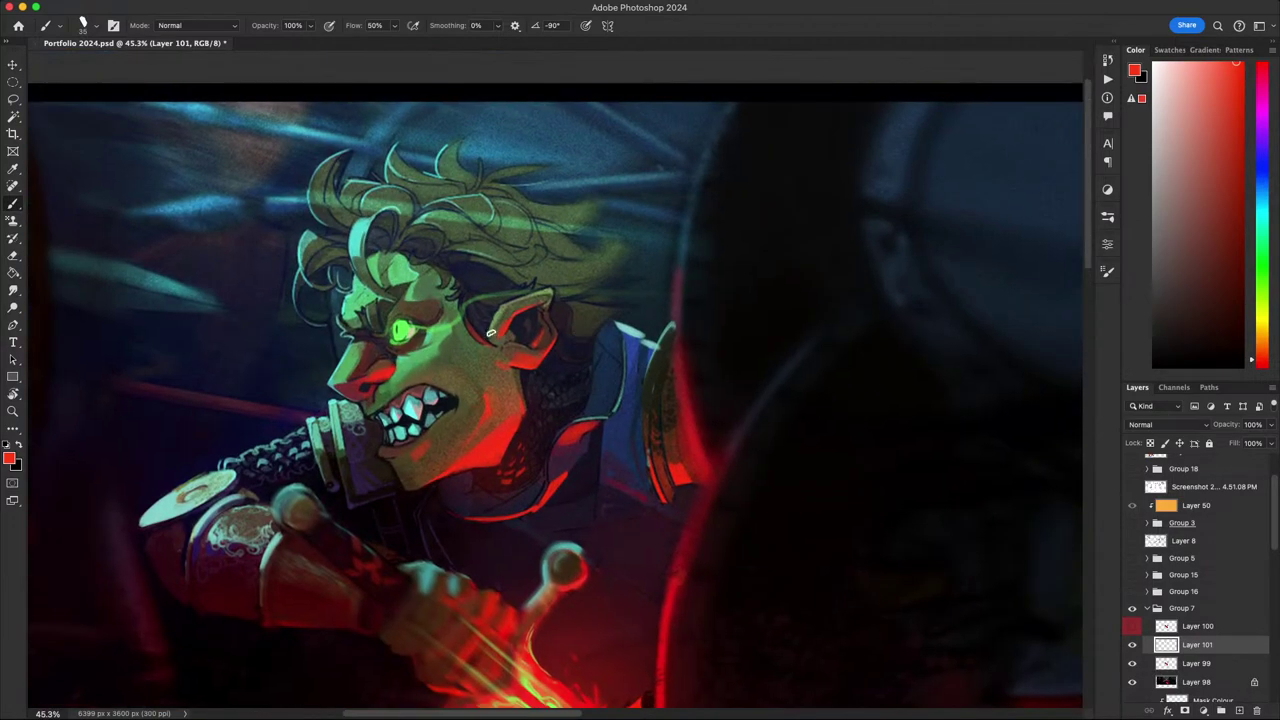
{"action": "scroll", "coordinate": [458, 348], "scroll_direction": "up", "scroll_amount": 2}
{"action": "scroll", "coordinate": [455, 352], "scroll_direction": "down", "scroll_amount": 3}
{"action": "scroll", "coordinate": [450, 357], "scroll_direction": "up", "scroll_amount": 2}
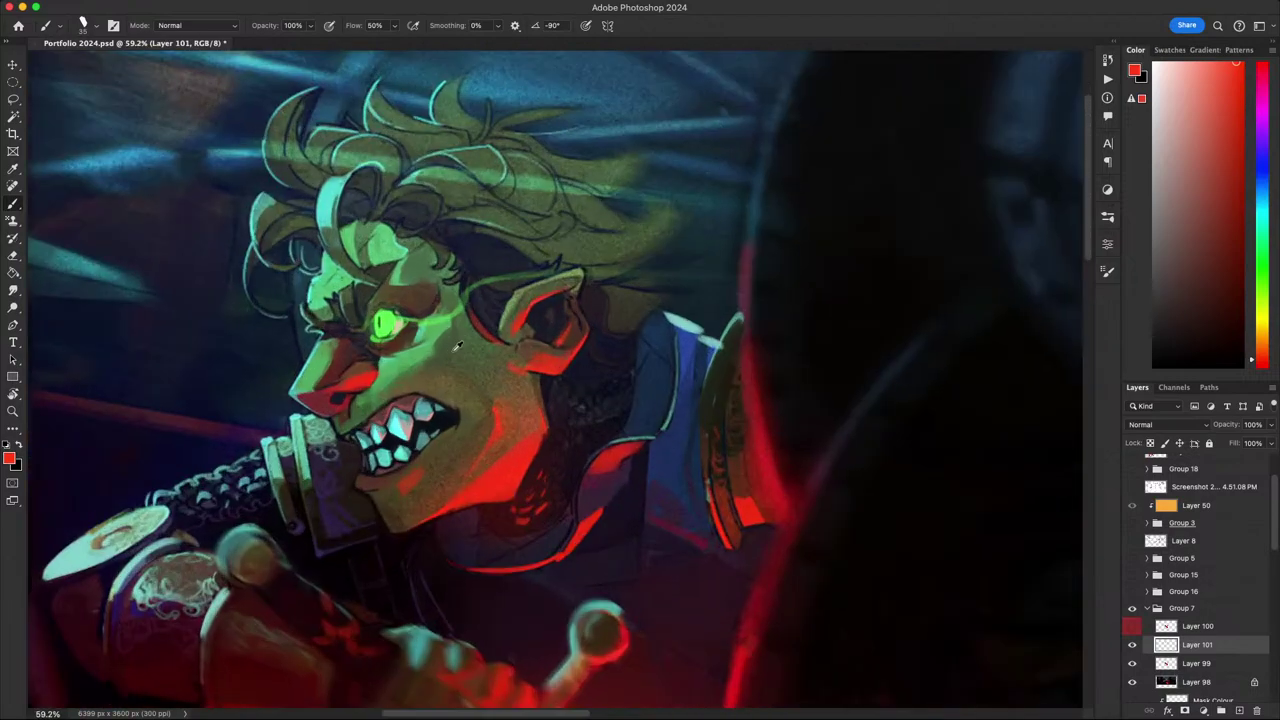
{"action": "scroll", "coordinate": [447, 361], "scroll_direction": "down", "scroll_amount": 5}
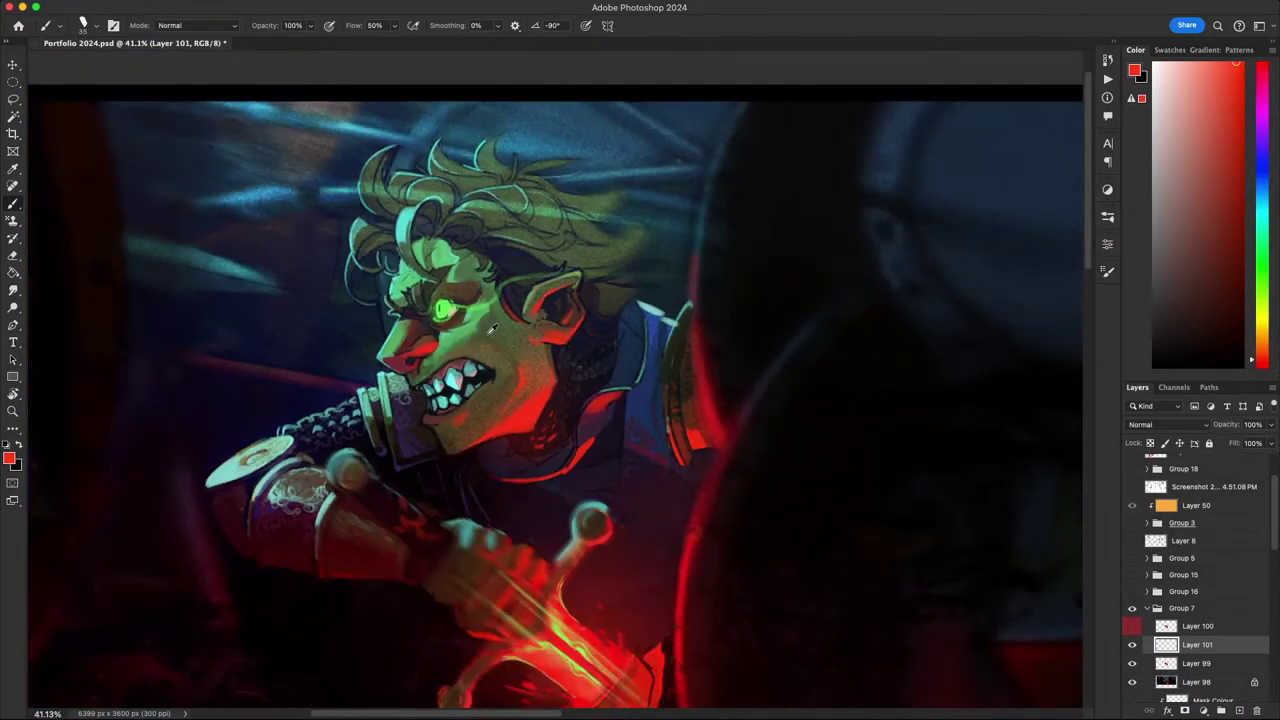
- Sample the bright red on the jaw and retouch the red-lit underside of the jaw with a size 15 brush
{"action": "scroll", "coordinate": [491, 328], "scroll_direction": "up", "scroll_amount": 4}
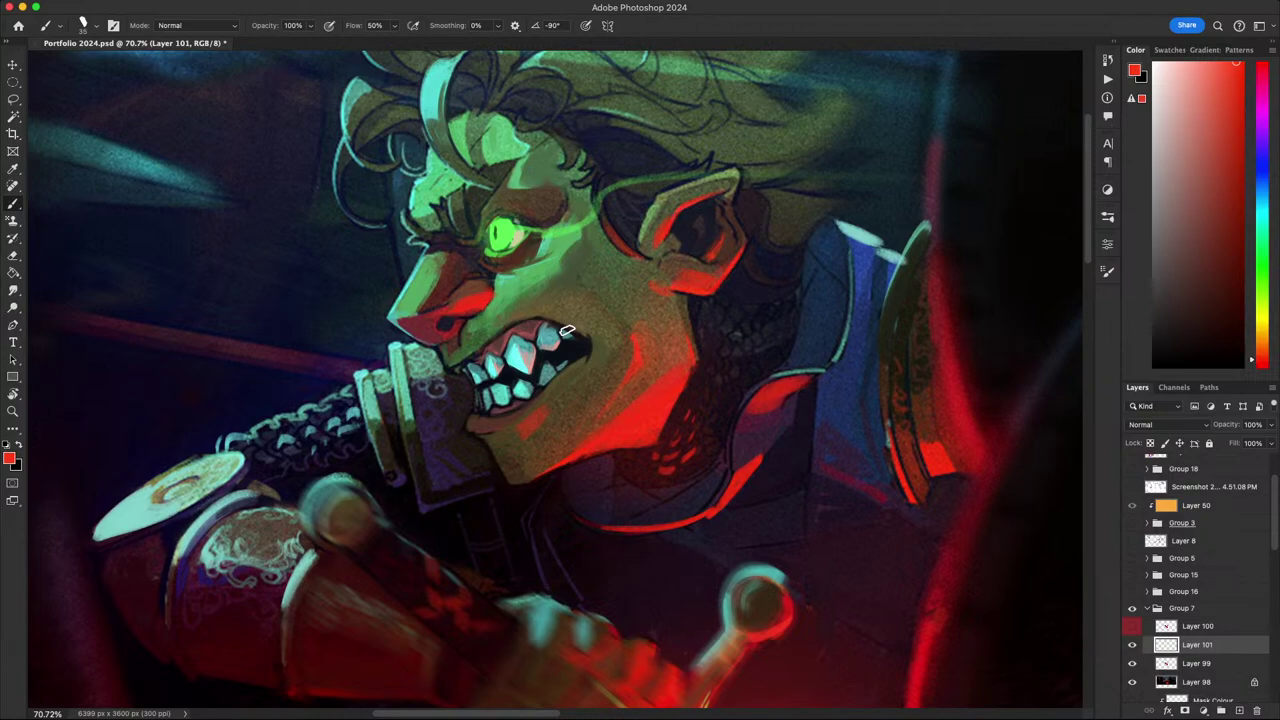
{"action": "left_click_drag", "start_coordinate": [566, 330], "coordinate": [547, 338]}
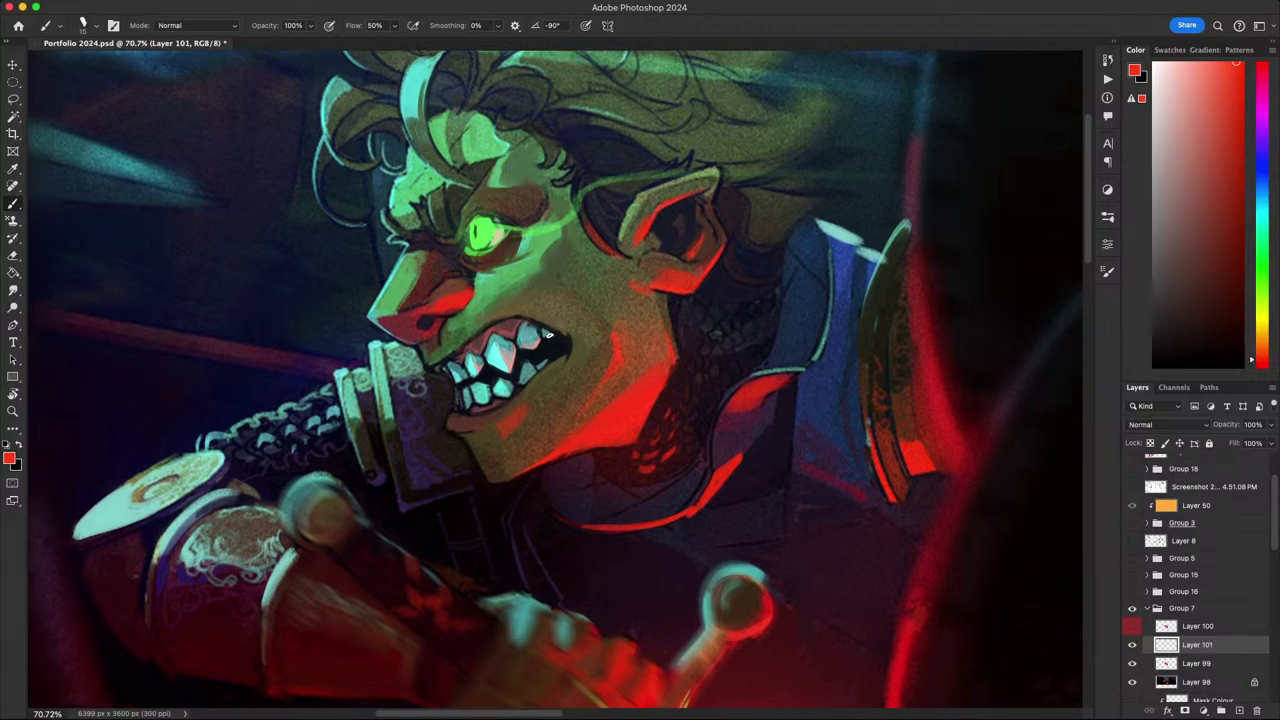
{"action": "scroll", "coordinate": [548, 335], "scroll_direction": "down", "scroll_amount": 5}
{"action": "scroll", "coordinate": [545, 340], "scroll_direction": "up", "scroll_amount": 3}
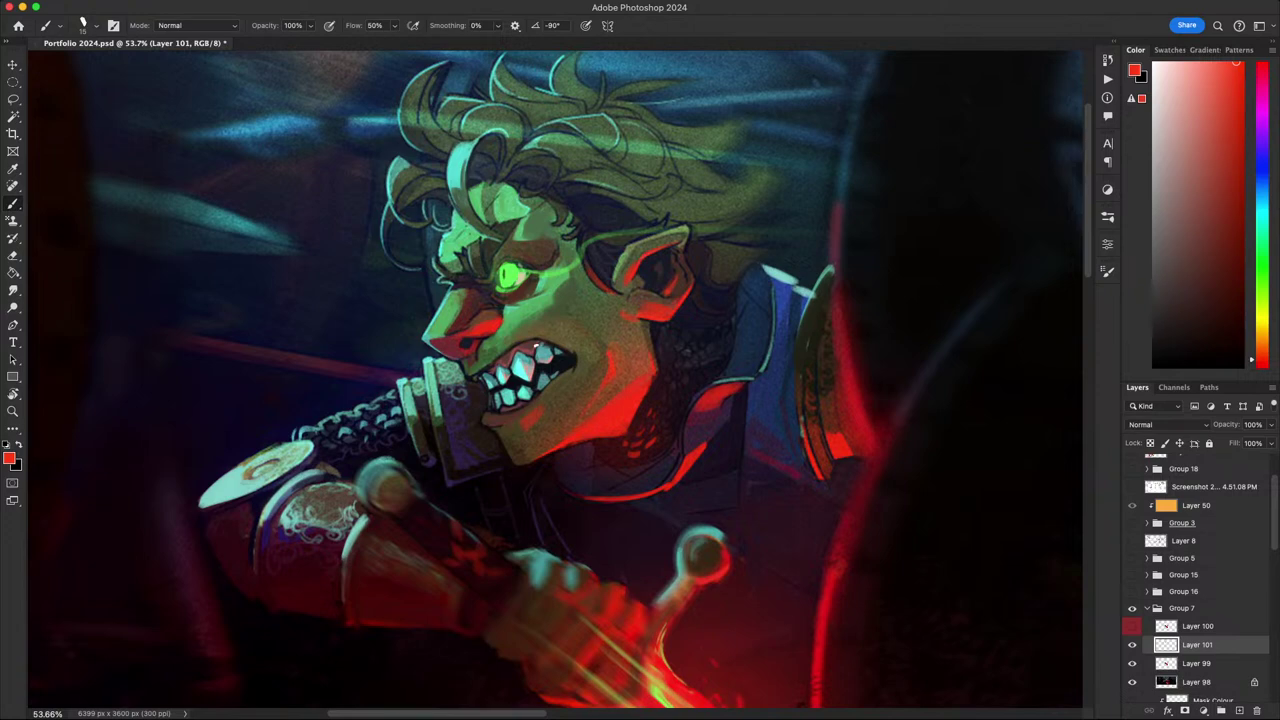
{"action": "key", "text": "r"}
{"action": "left_click_drag", "start_coordinate": [636, 416], "coordinate": [614, 451]}
{"action": "key", "text": "b"}
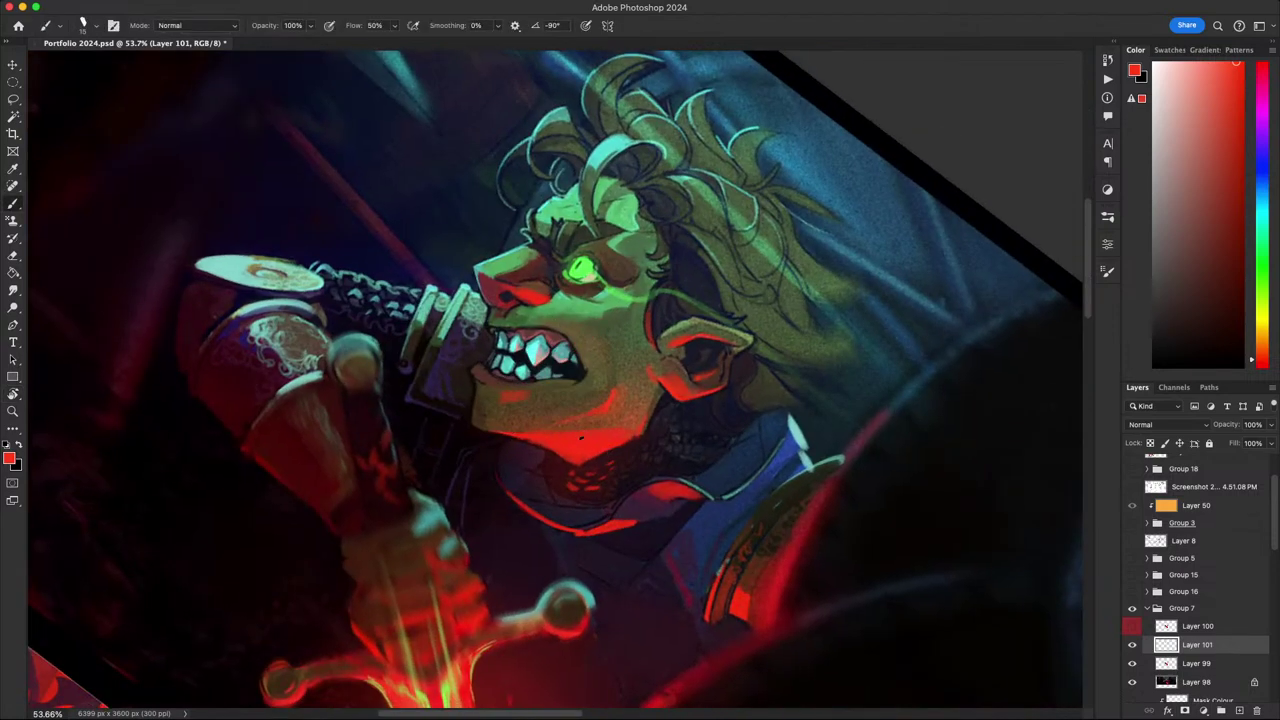
{"action": "left_click", "coordinate": [581, 438], "text": "alt"}
{"action": "key", "text": "Escape"}
{"action": "left_click_drag", "start_coordinate": [587, 407], "coordinate": [616, 447]}
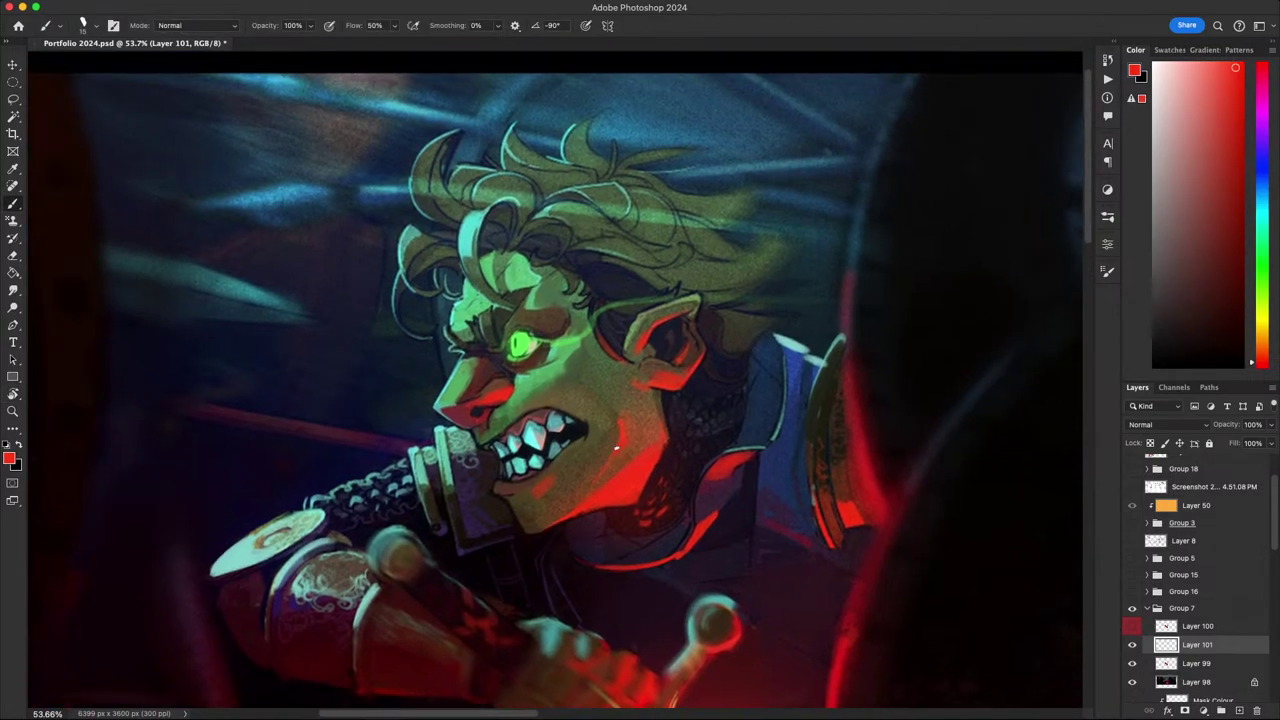
- Try a bright red accent beneath the glowing eye with a size 40 brush
{"action": "key", "text": "r"}
{"action": "left_click_drag", "start_coordinate": [622, 359], "coordinate": [595, 404]}
{"action": "key", "text": "Escape"}
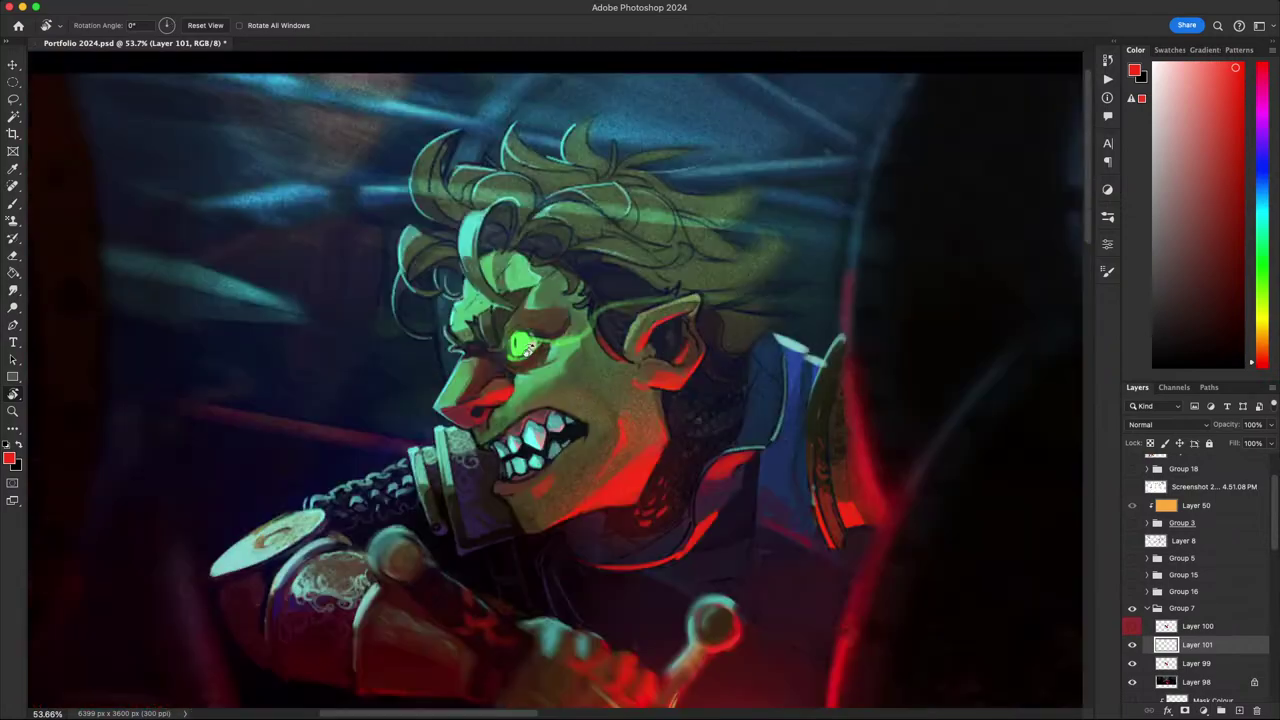
{"action": "scroll", "coordinate": [528, 351], "scroll_direction": "up", "scroll_amount": 2}
{"action": "key", "text": "b"}
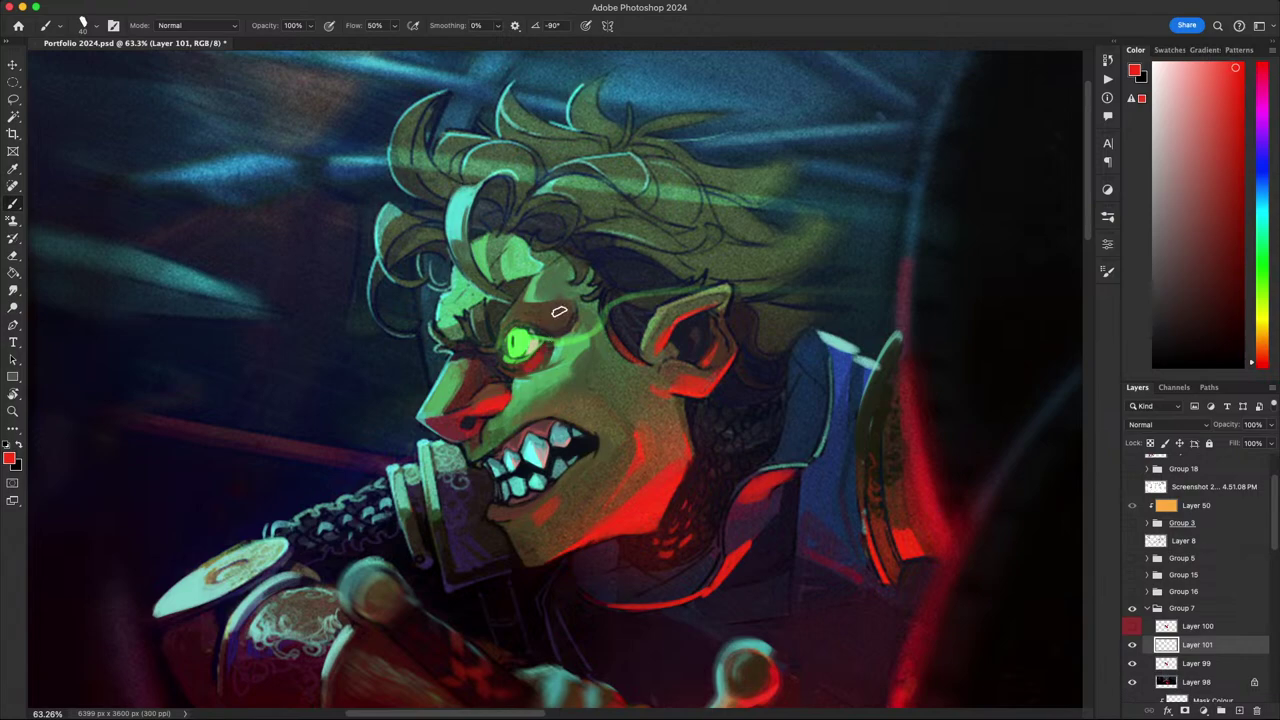
{"action": "scroll", "coordinate": [532, 338], "scroll_direction": "down", "scroll_amount": 10}
{"action": "scroll", "coordinate": [543, 343], "scroll_direction": "up", "scroll_amount": 10}
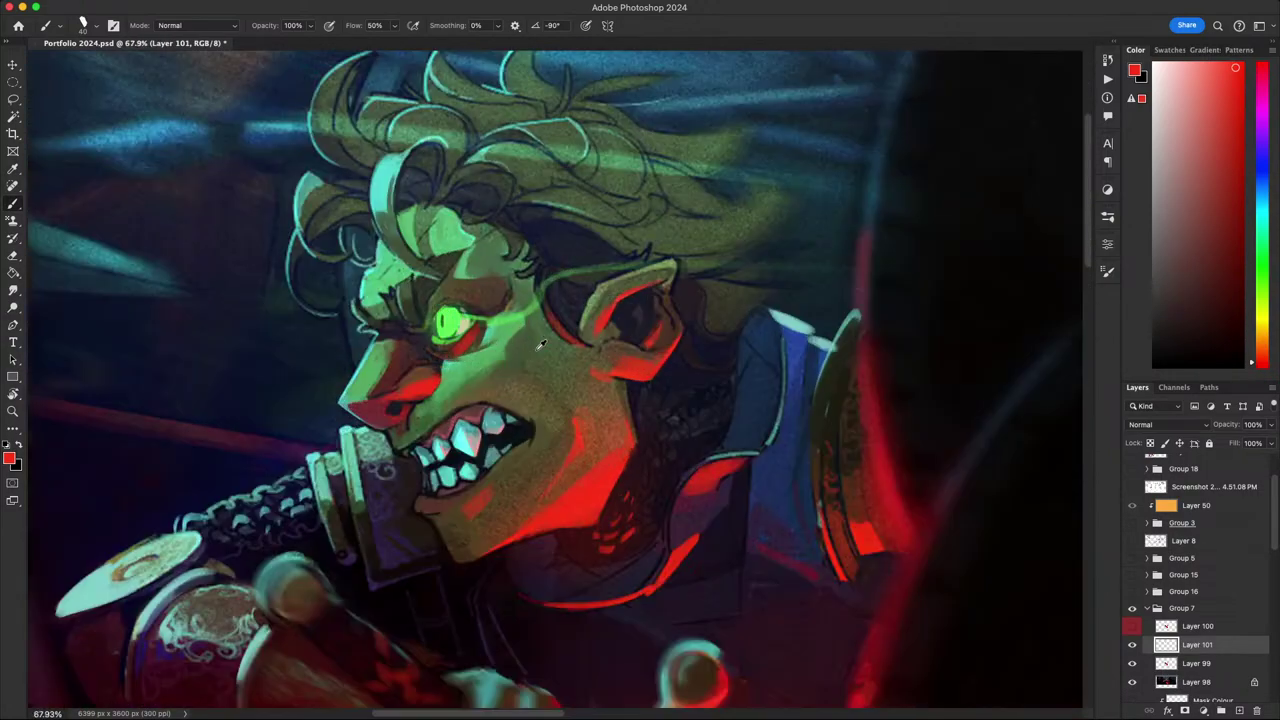
{"action": "scroll", "coordinate": [466, 344], "scroll_direction": "up", "scroll_amount": 2}
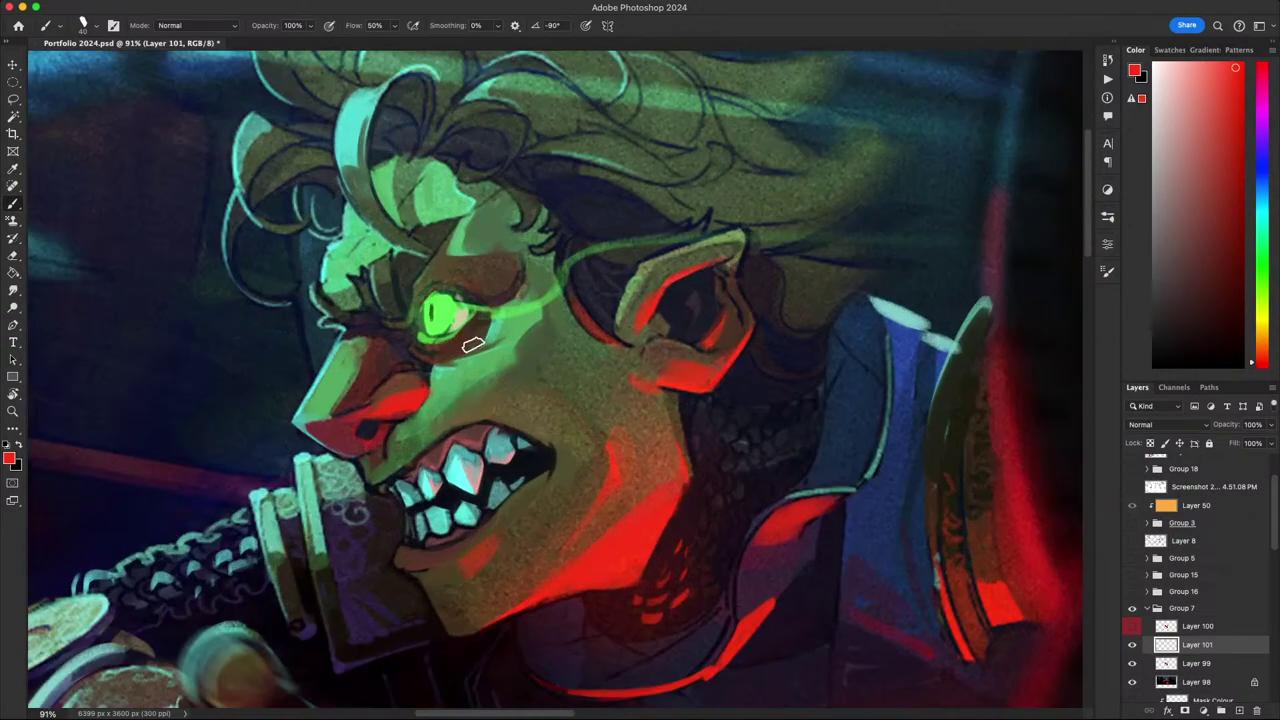
{"action": "left_click_drag", "start_coordinate": [481, 385], "coordinate": [470, 389]}
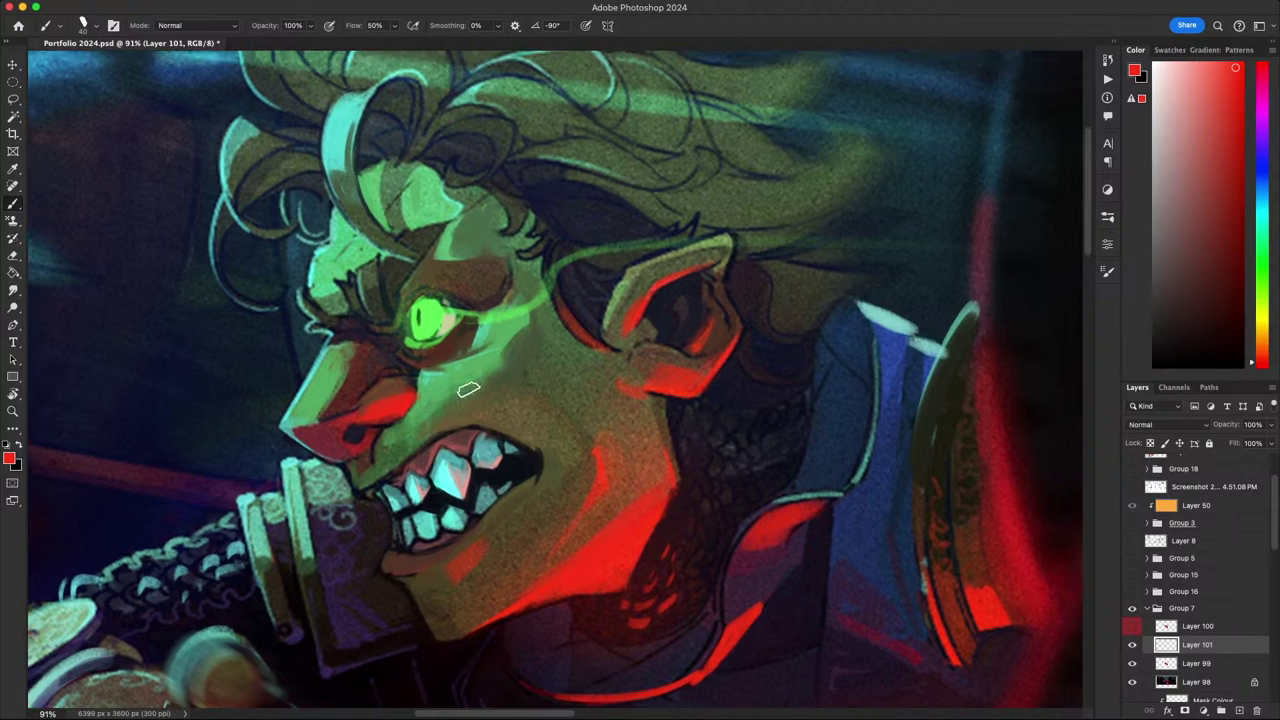
- Sample the near-black inside the mouth and refine the dark line of the upper lip with a size 20 brush
{"action": "scroll", "coordinate": [494, 436], "scroll_direction": "down", "scroll_amount": 5}
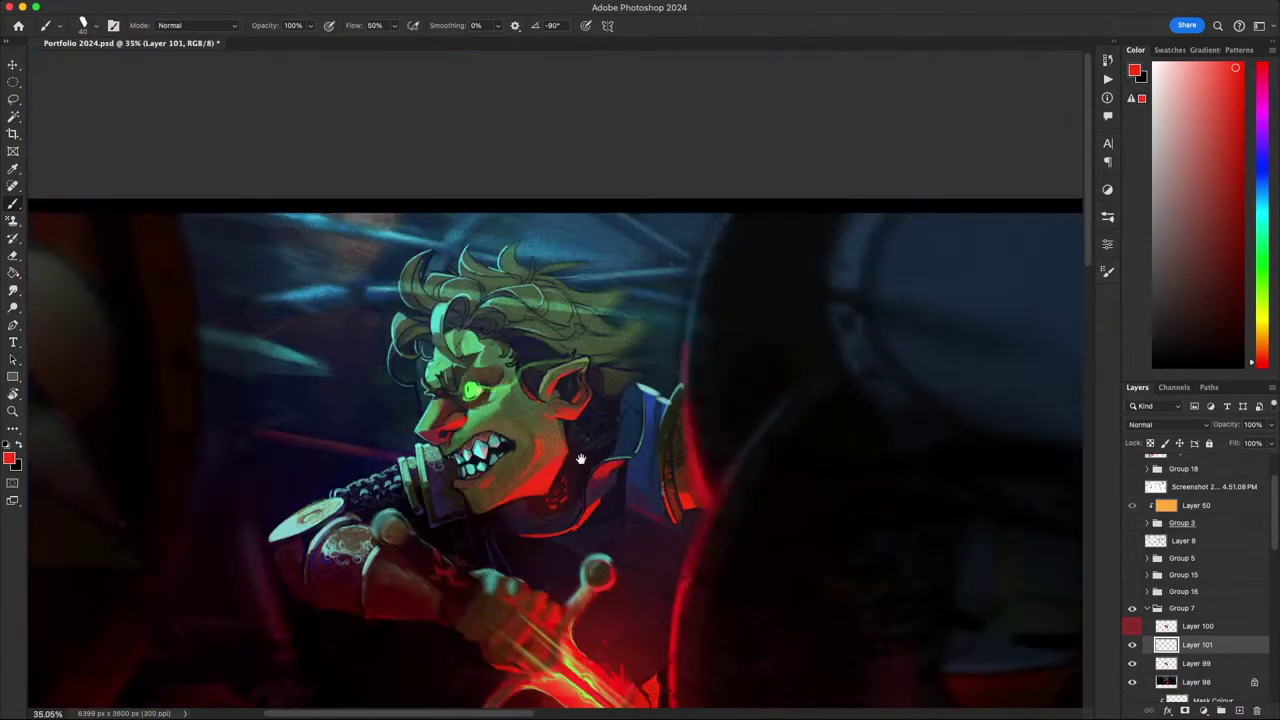
{"action": "scroll", "coordinate": [504, 434], "scroll_direction": "down", "scroll_amount": 1}
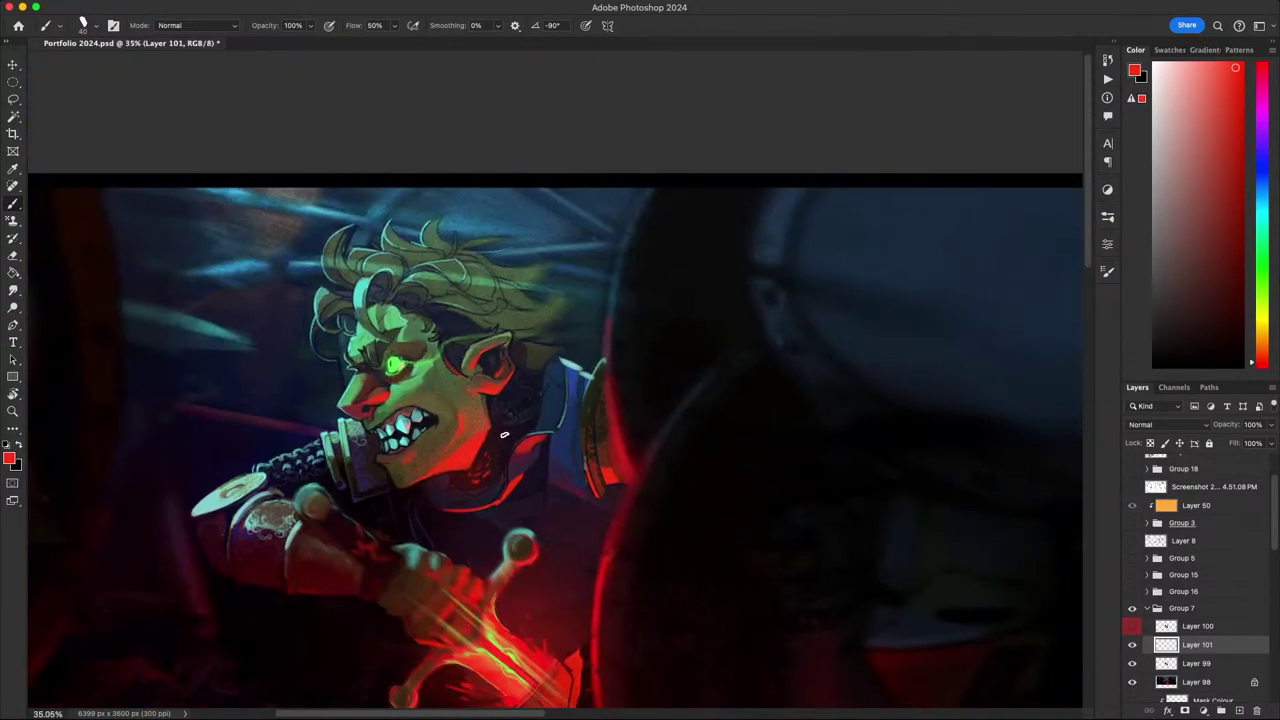
{"action": "scroll", "coordinate": [498, 432], "scroll_direction": "up", "scroll_amount": 3}
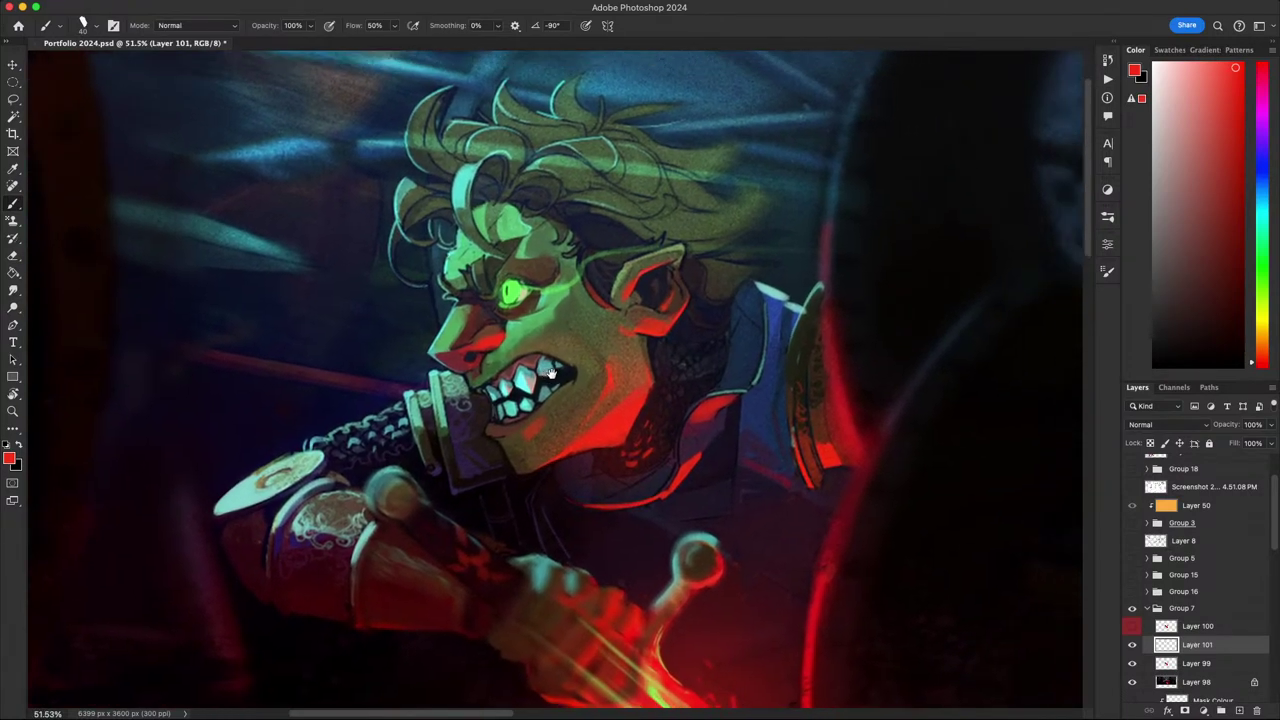
{"action": "key", "text": "r"}
{"action": "left_click_drag", "start_coordinate": [650, 426], "coordinate": [627, 202]}
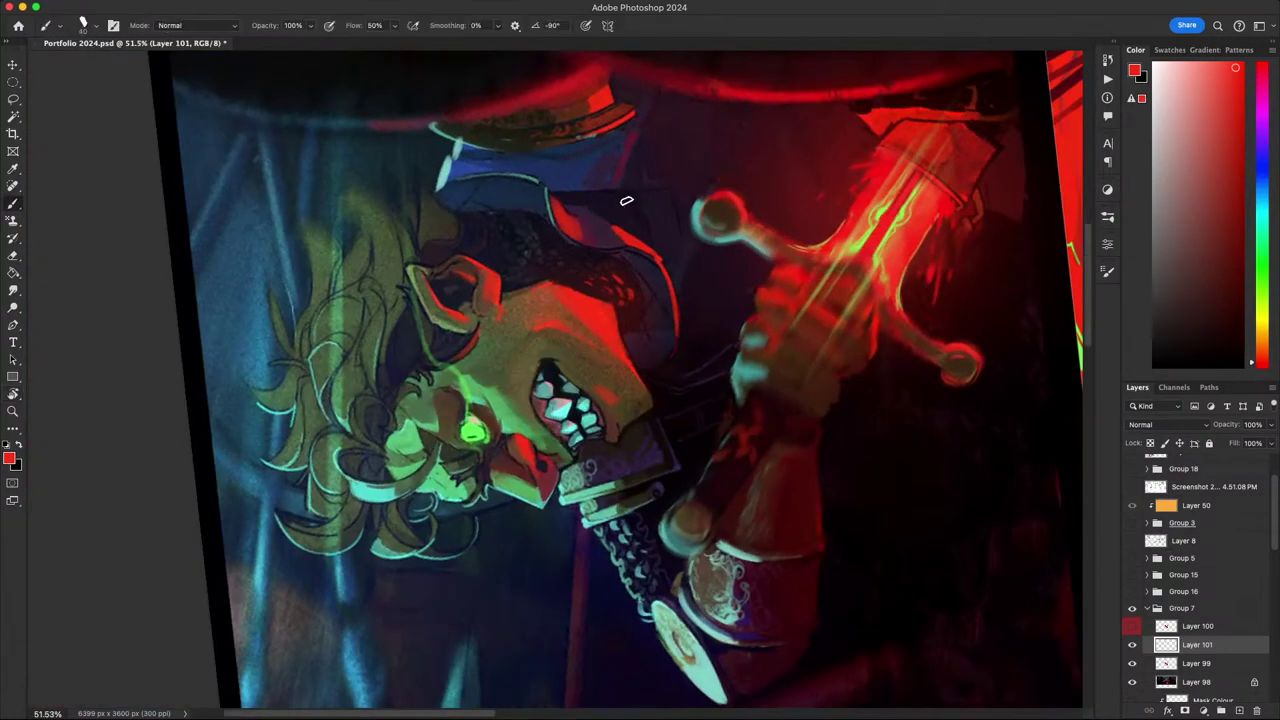
{"action": "left_click", "coordinate": [555, 361], "text": "alt"}
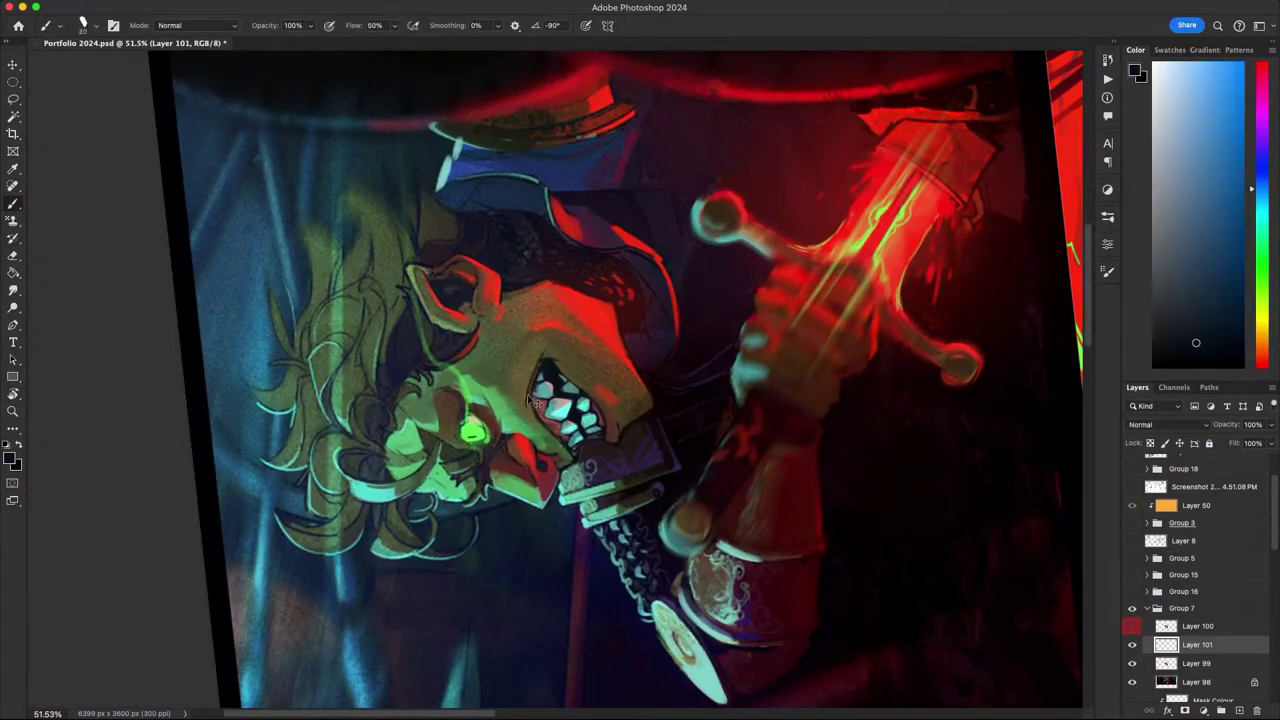
{"action": "key", "text": "Escape"}
{"action": "key", "text": "r"}
{"action": "left_click_drag", "start_coordinate": [628, 376], "coordinate": [737, 194]}
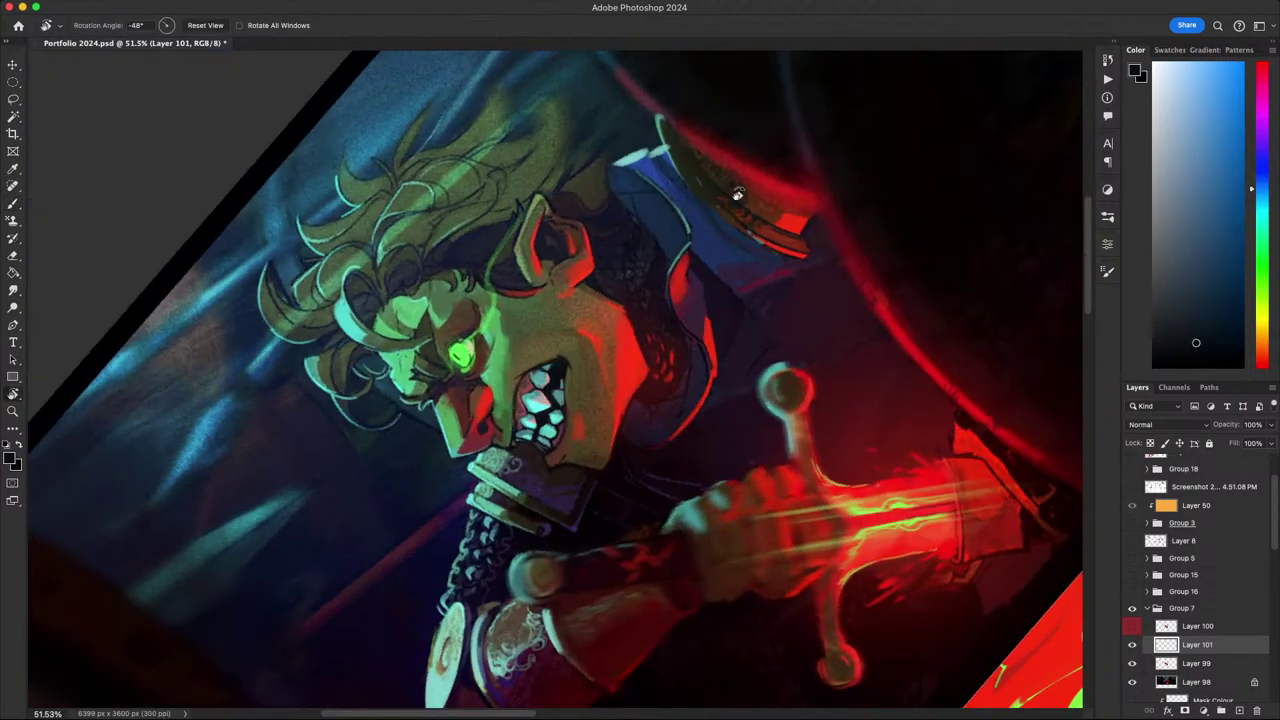
{"action": "left_click_drag", "start_coordinate": [521, 373], "coordinate": [543, 366]}
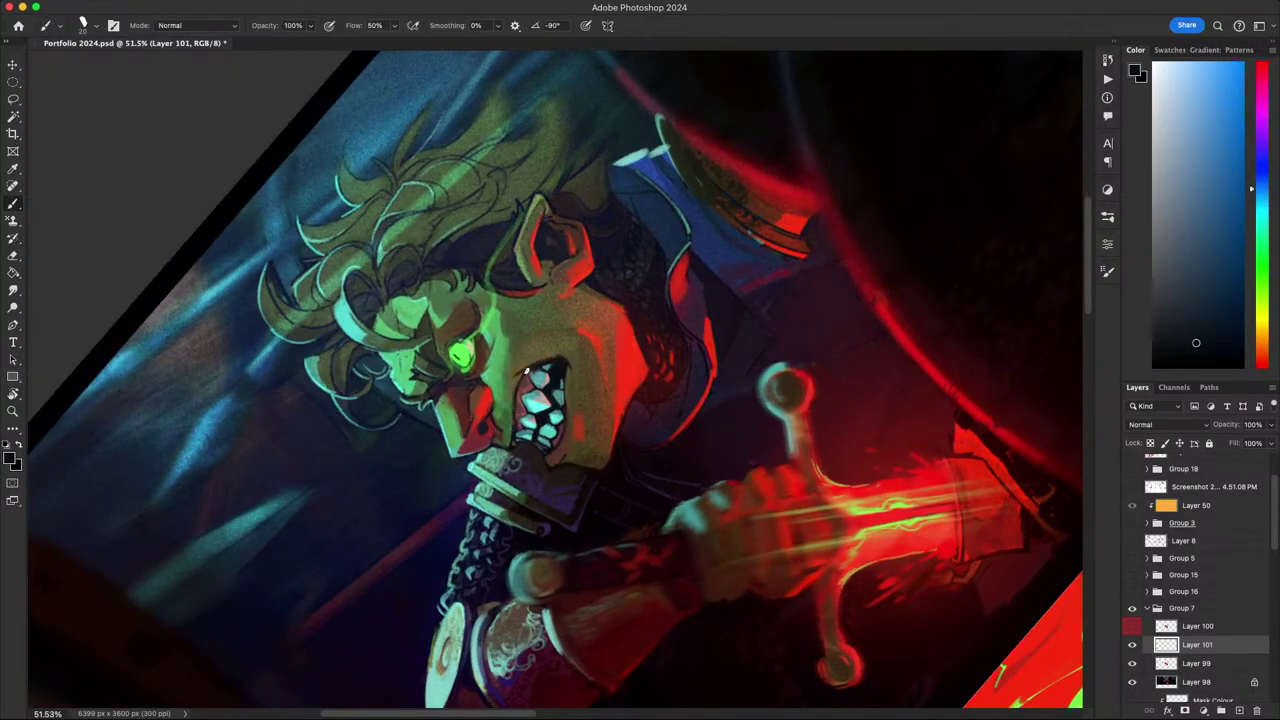
{"action": "key", "text": "Escape"}
- Examine the swordsman's mouth and face lighting up close and against the dark foreground figures and glowing sword
{"action": "left_click_drag", "start_coordinate": [827, 441], "coordinate": [684, 442]}
{"action": "scroll", "coordinate": [684, 441], "scroll_direction": "up", "scroll_amount": 5}
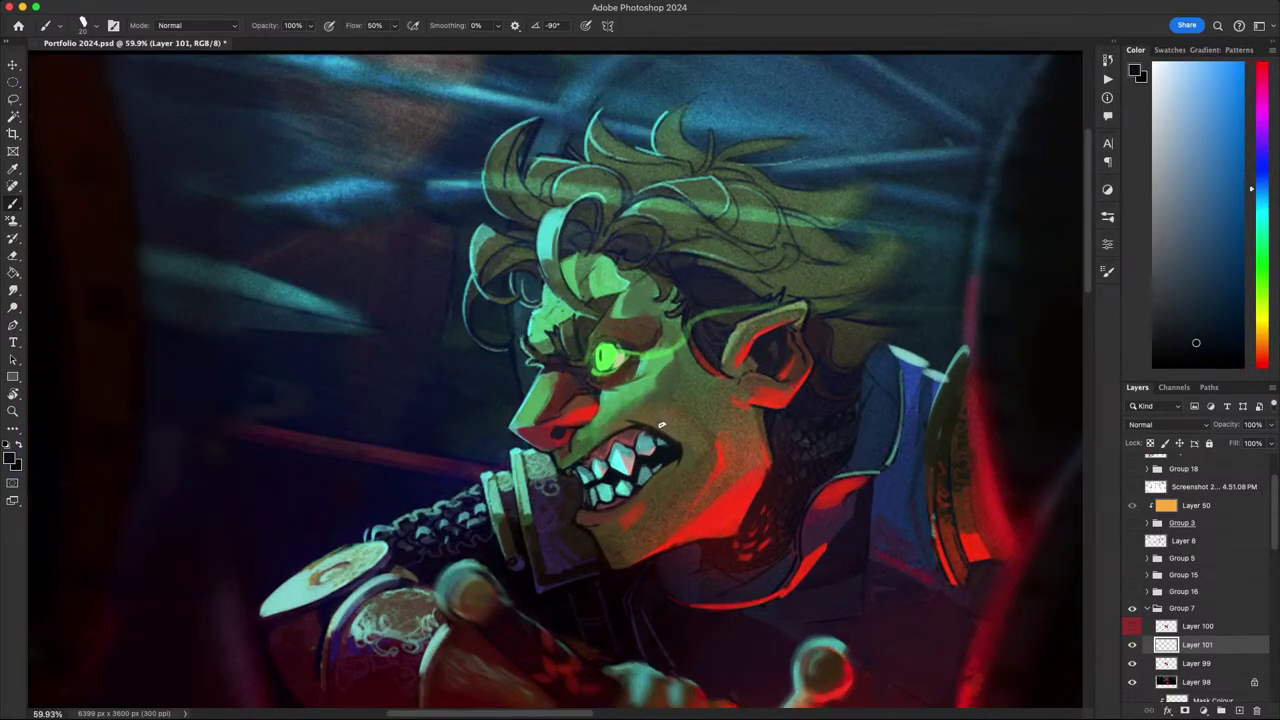
{"action": "scroll", "coordinate": [661, 424], "scroll_direction": "down", "scroll_amount": 5}
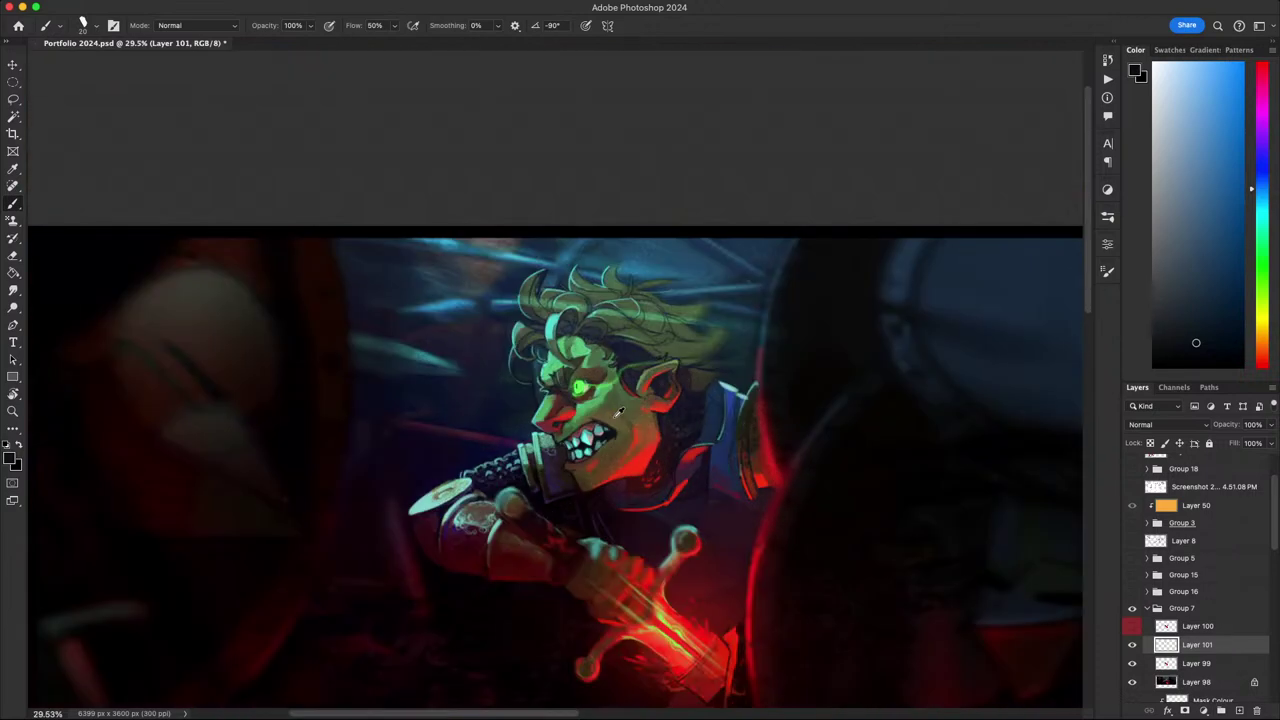
{"action": "left_click_drag", "start_coordinate": [616, 412], "coordinate": [538, 347]}
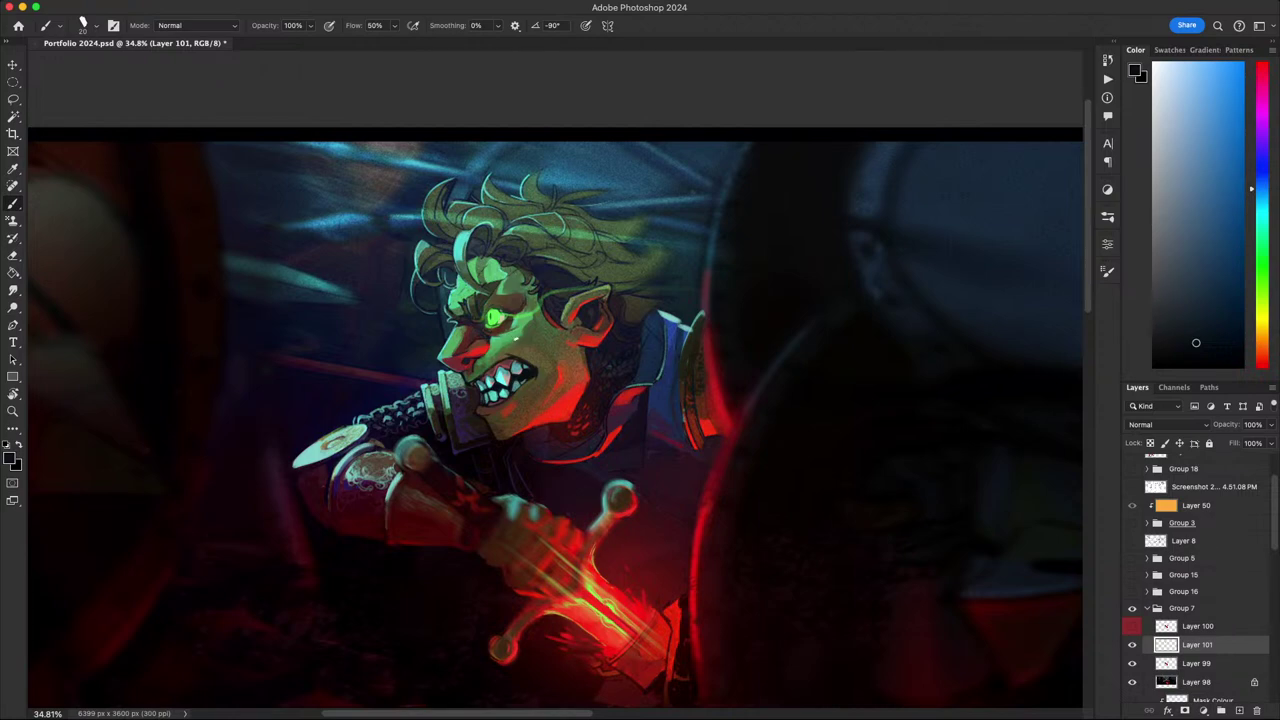
{"action": "mouse_move", "coordinate": [526, 343]}
{"action": "left_mouse_down"}
{"action": "mouse_move", "coordinate": [514, 358]}
{"action": "mouse_move", "coordinate": [521, 319]}
{"action": "left_mouse_up"}
{"action": "scroll", "coordinate": [521, 319], "scroll_direction": "down", "scroll_amount": 4}
{"action": "scroll", "coordinate": [522, 319], "scroll_direction": "up", "scroll_amount": 6}
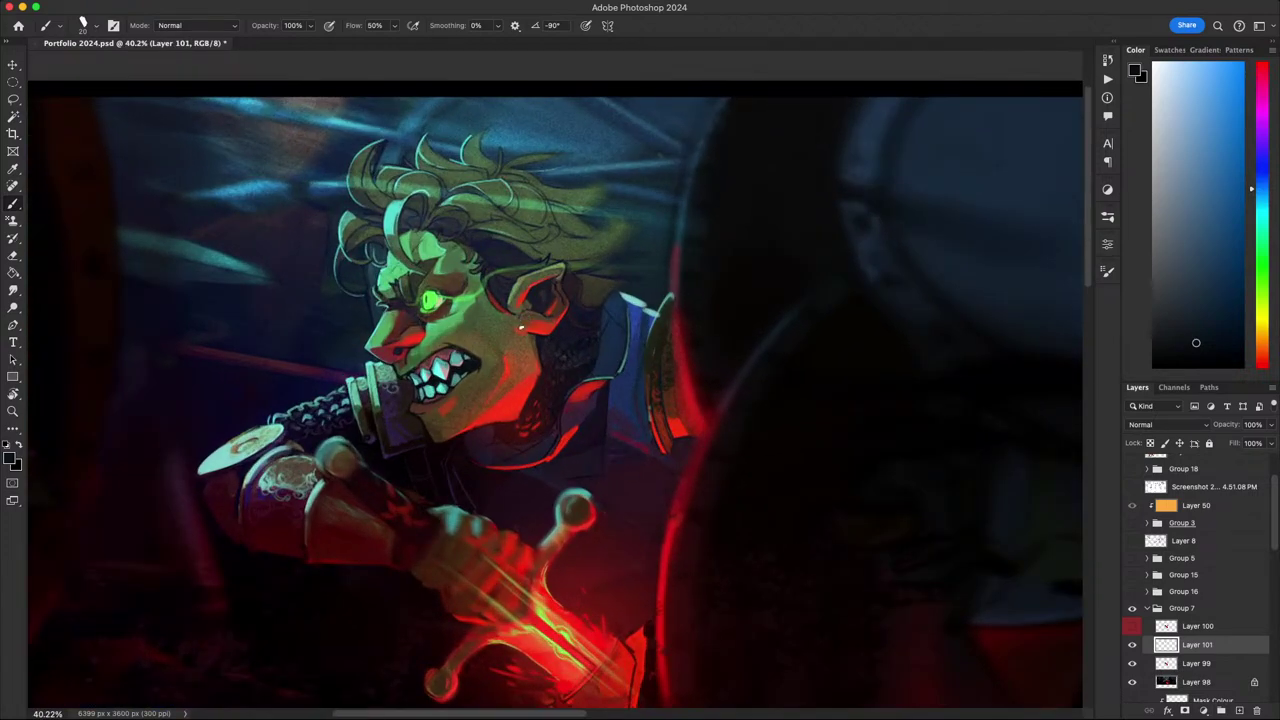
{"action": "mouse_move", "coordinate": [520, 328]}
{"action": "left_mouse_down"}
{"action": "mouse_move", "coordinate": [470, 356]}
{"action": "mouse_move", "coordinate": [493, 364]}
{"action": "left_mouse_up"}
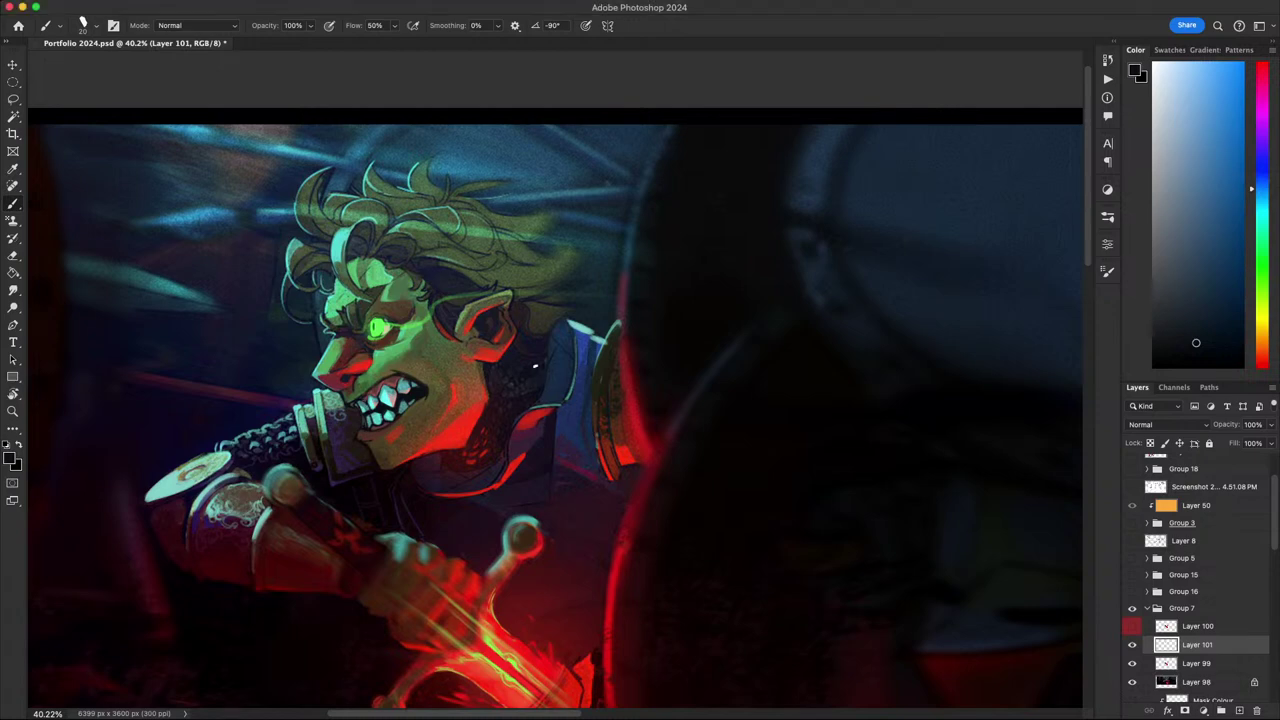
{"action": "left_click_drag", "start_coordinate": [535, 366], "coordinate": [714, 532]}
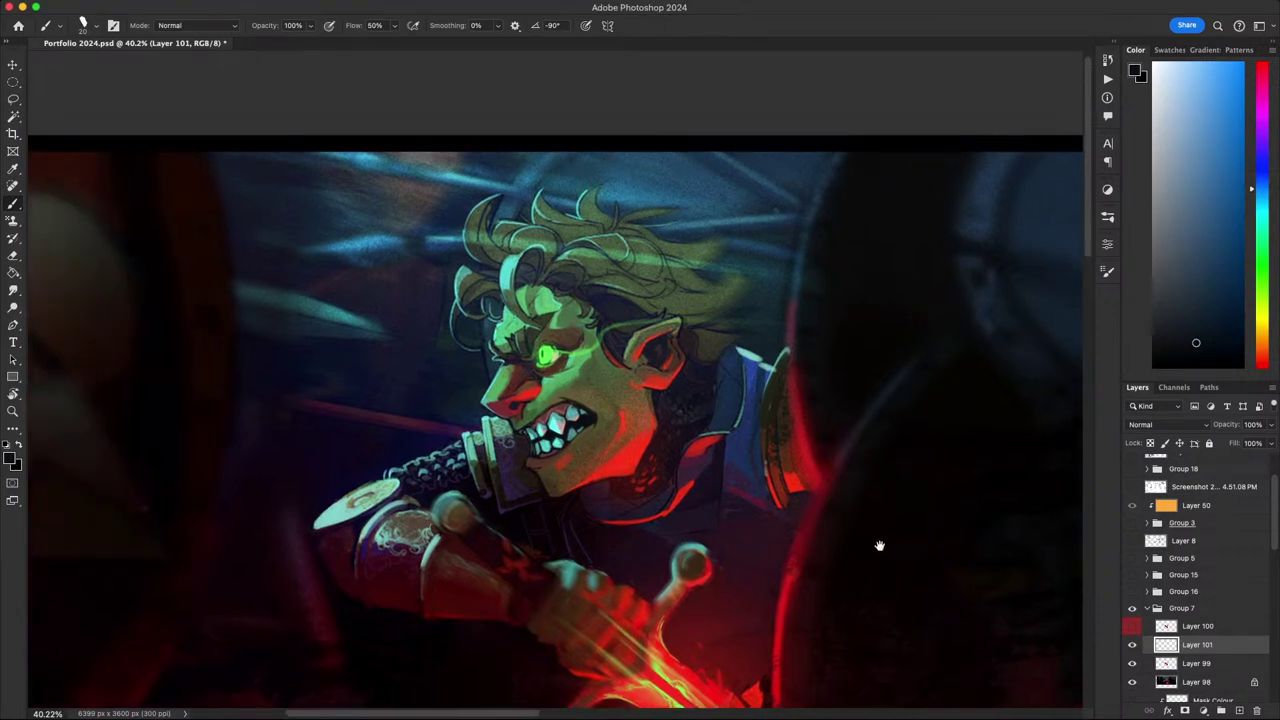
- Sample a muted green from the forehead and retouch the forehead near the hairline with a size 40 brush
{"action": "left_click", "coordinate": [552, 308], "text": "alt"}
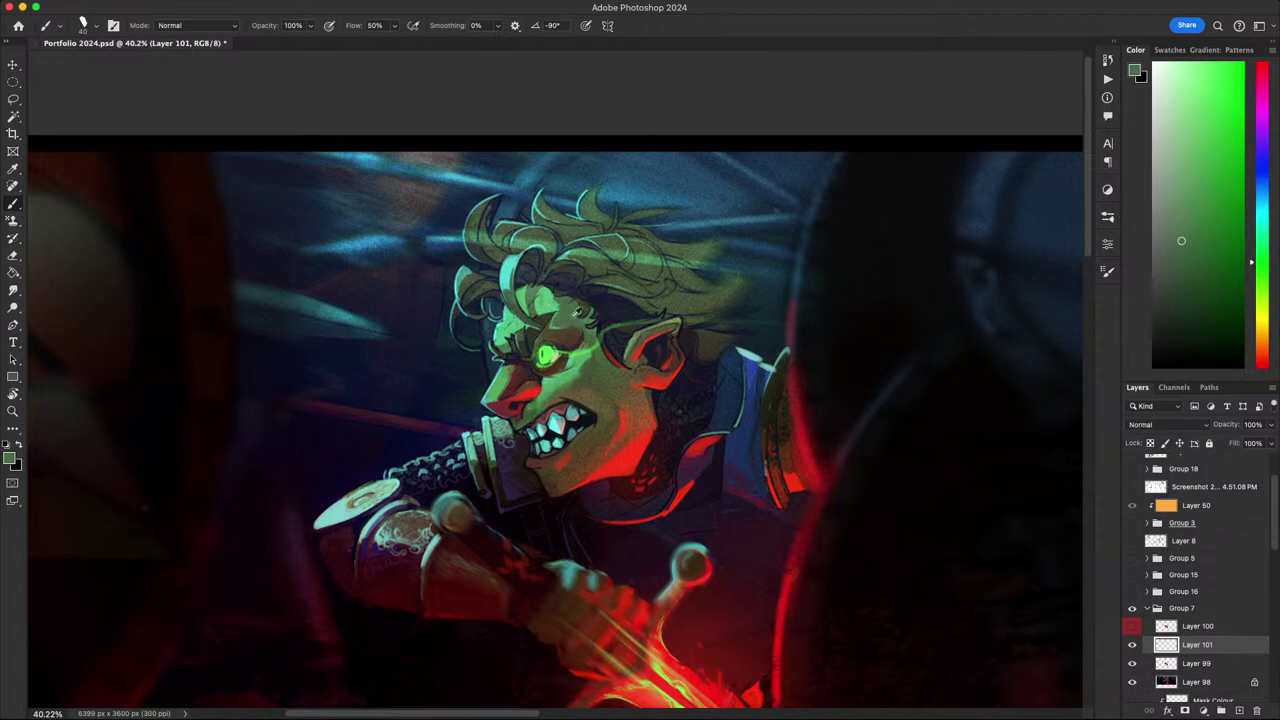
{"action": "scroll", "coordinate": [572, 309], "scroll_direction": "down", "scroll_amount": 2}
{"action": "scroll", "coordinate": [576, 311], "scroll_direction": "up", "scroll_amount": 2}
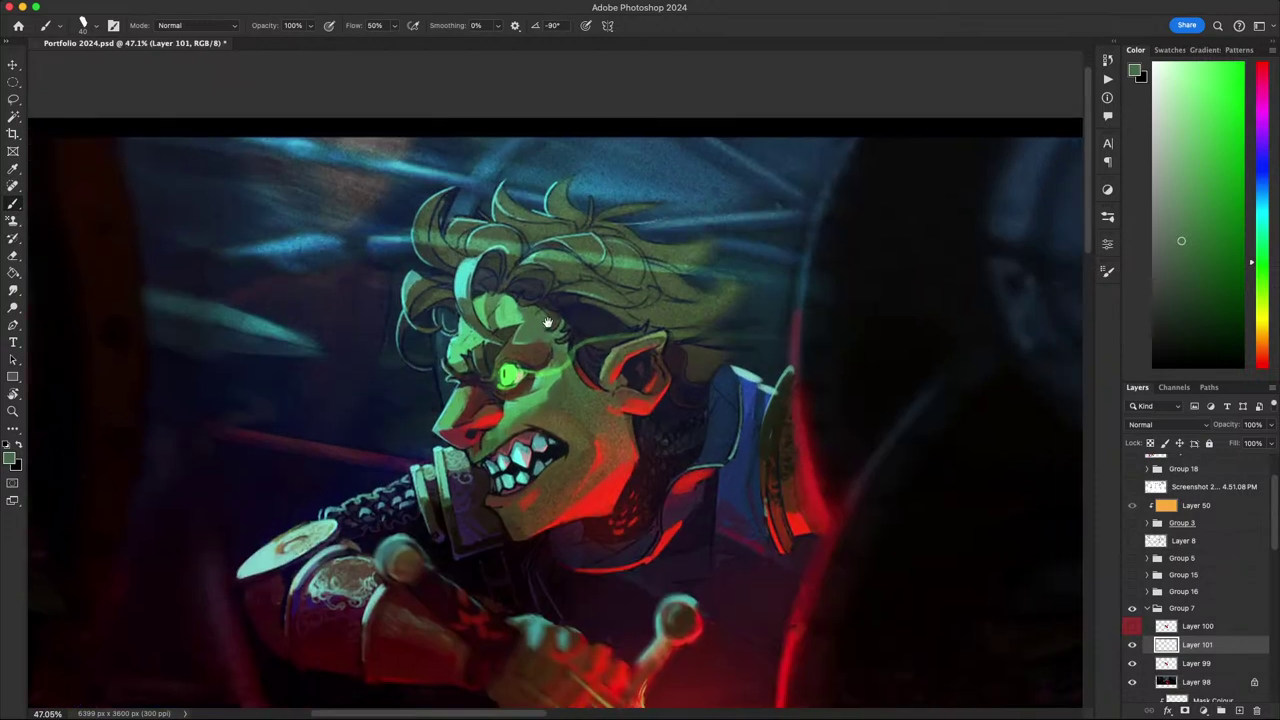
{"action": "left_click_drag", "start_coordinate": [578, 325], "coordinate": [532, 352]}
{"action": "key", "text": "r"}
{"action": "left_click_drag", "start_coordinate": [608, 362], "coordinate": [611, 444]}
{"action": "key", "text": "Escape"}
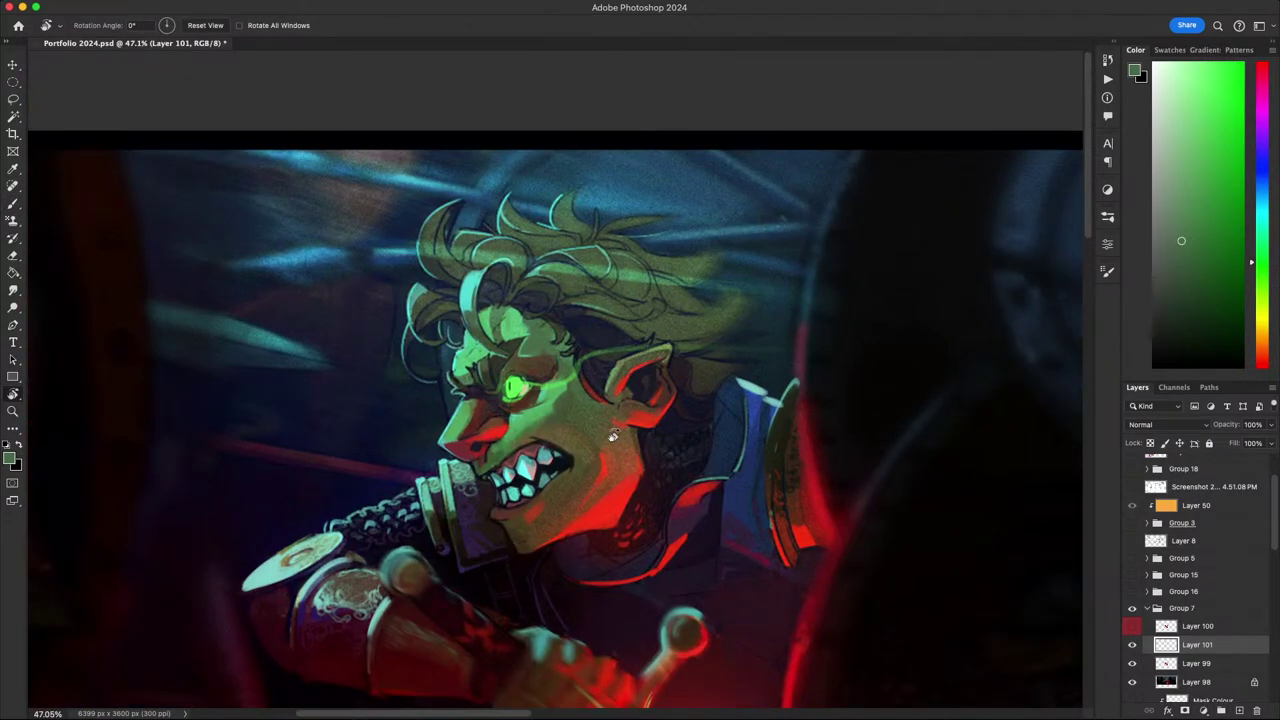
- Check how the green-lit forehead and red-lit jaw read with the hair, armour and sword at several view sizes
{"action": "scroll", "coordinate": [604, 399], "scroll_direction": "down", "scroll_amount": 3}
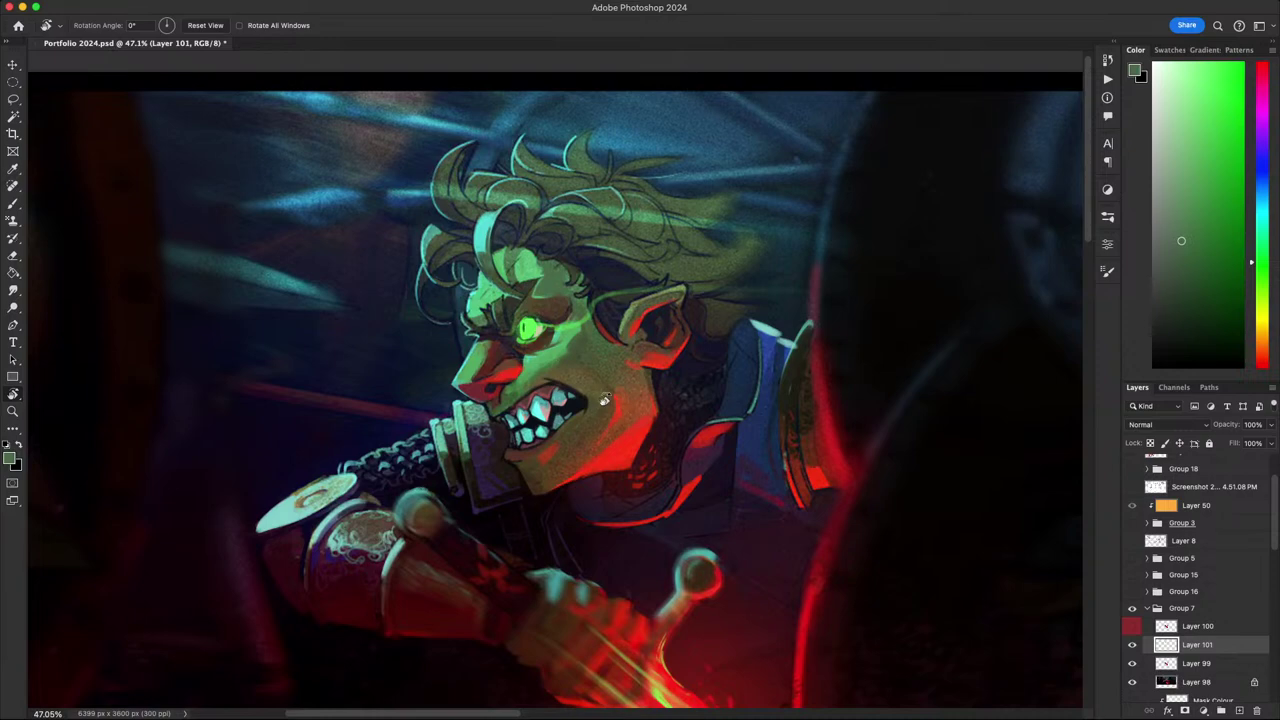
{"action": "scroll", "coordinate": [604, 399], "scroll_direction": "up", "scroll_amount": 2}
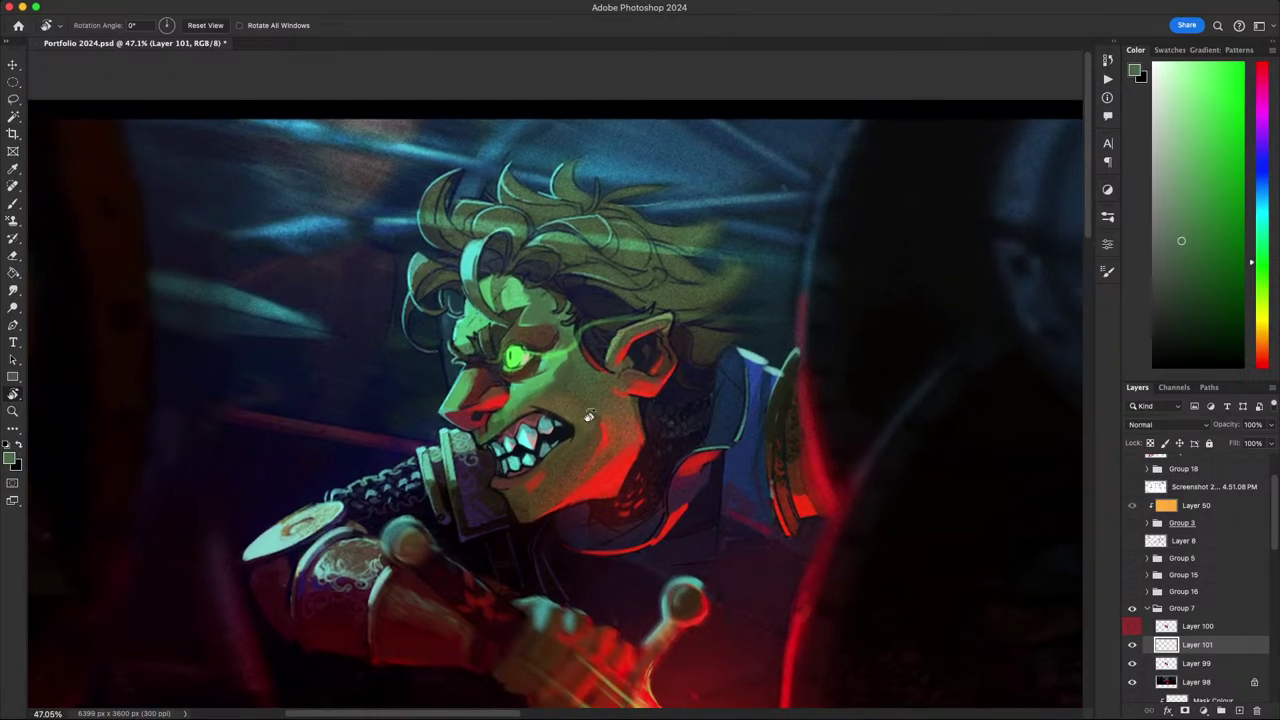
{"action": "scroll", "coordinate": [590, 415], "scroll_direction": "down", "scroll_amount": 3}
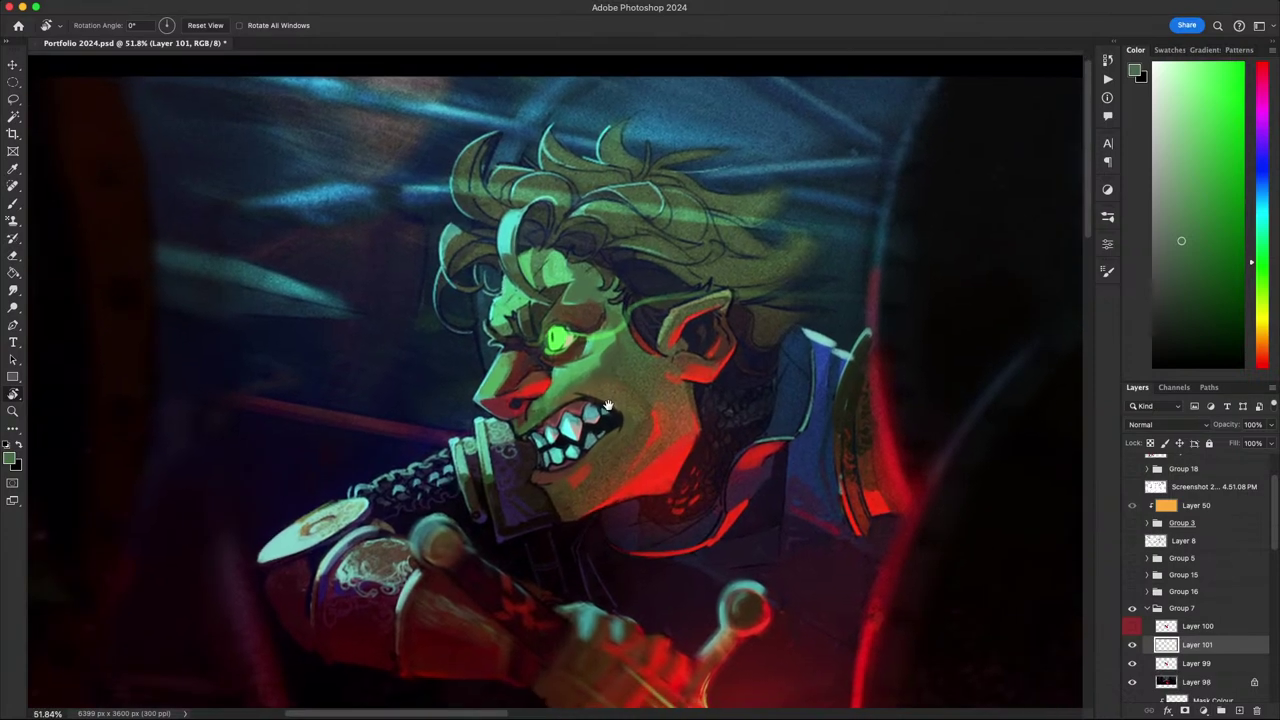
{"action": "scroll", "coordinate": [592, 412], "scroll_direction": "down", "scroll_amount": 2}
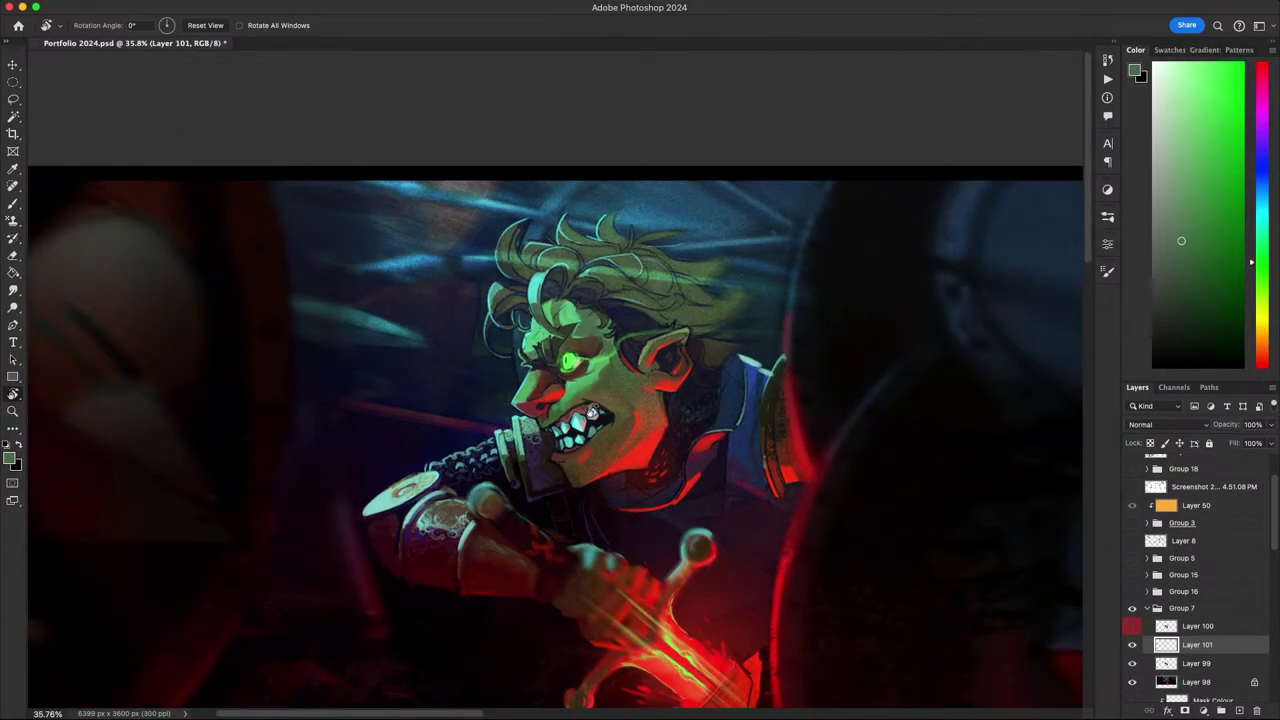
{"action": "scroll", "coordinate": [643, 501], "scroll_direction": "right", "scroll_amount": 2}
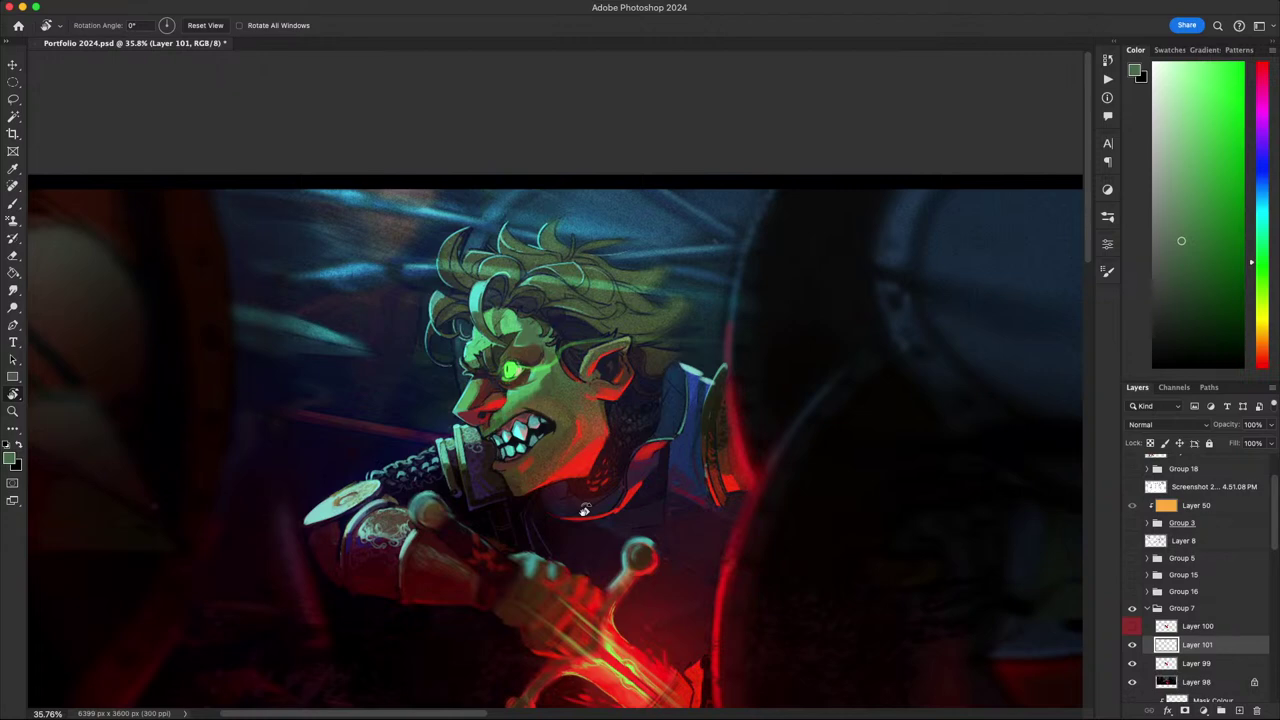
{"action": "scroll", "coordinate": [585, 510], "scroll_direction": "right", "scroll_amount": 2}
{"action": "scroll", "coordinate": [585, 510], "scroll_direction": "down", "scroll_amount": 1}
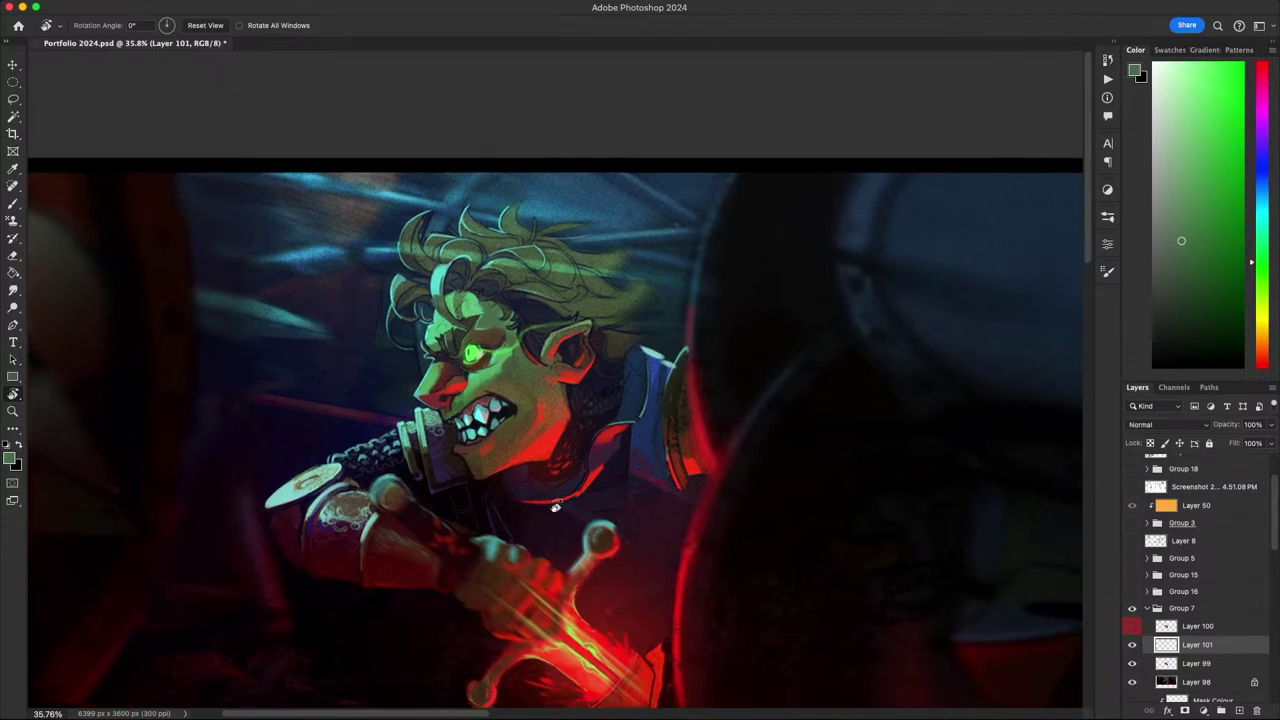
- Sample the bright green from the swirls in the red middle thumbnail as the painting colour
{"action": "scroll", "coordinate": [556, 507], "scroll_direction": "down", "scroll_amount": 3}
{"action": "left_click_drag", "start_coordinate": [546, 506], "coordinate": [588, 442]}
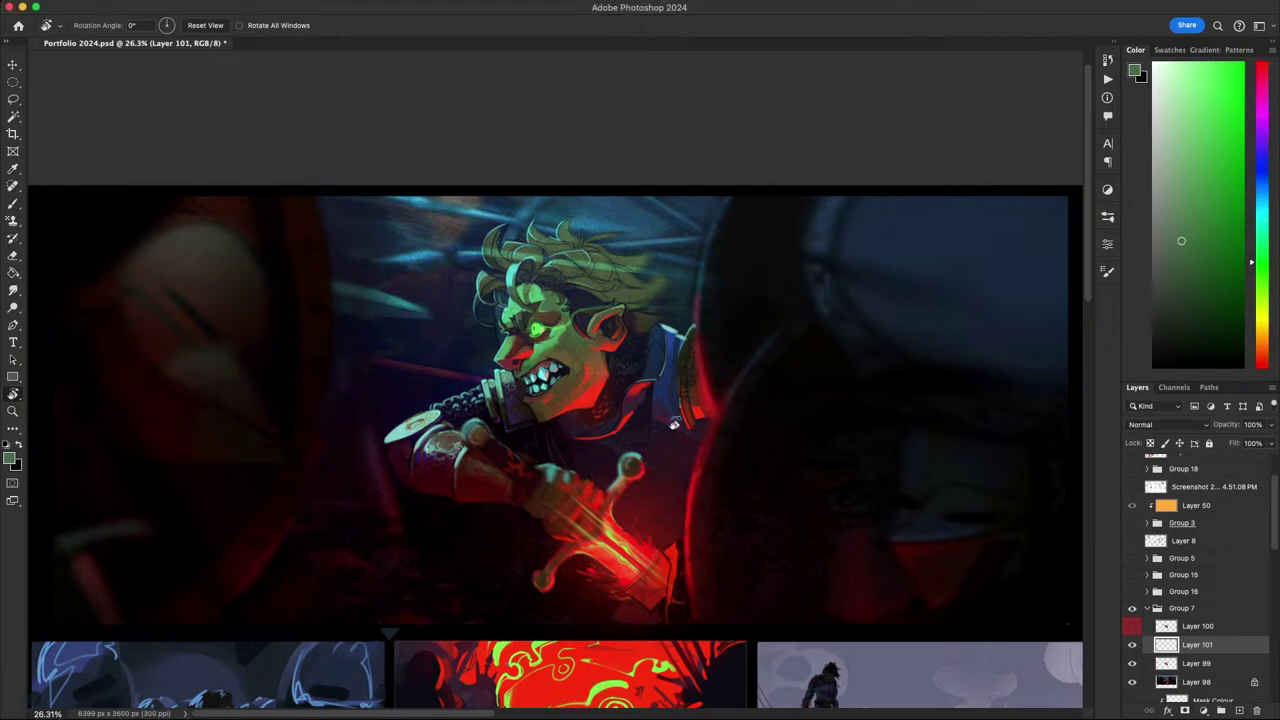
{"action": "scroll", "coordinate": [700, 538], "scroll_direction": "down", "scroll_amount": 2}
{"action": "left_click_drag", "start_coordinate": [686, 529], "coordinate": [710, 445]}
{"action": "left_click_drag", "start_coordinate": [1034, 570], "coordinate": [1026, 560]}
{"action": "left_click_drag", "start_coordinate": [947, 592], "coordinate": [953, 600]}
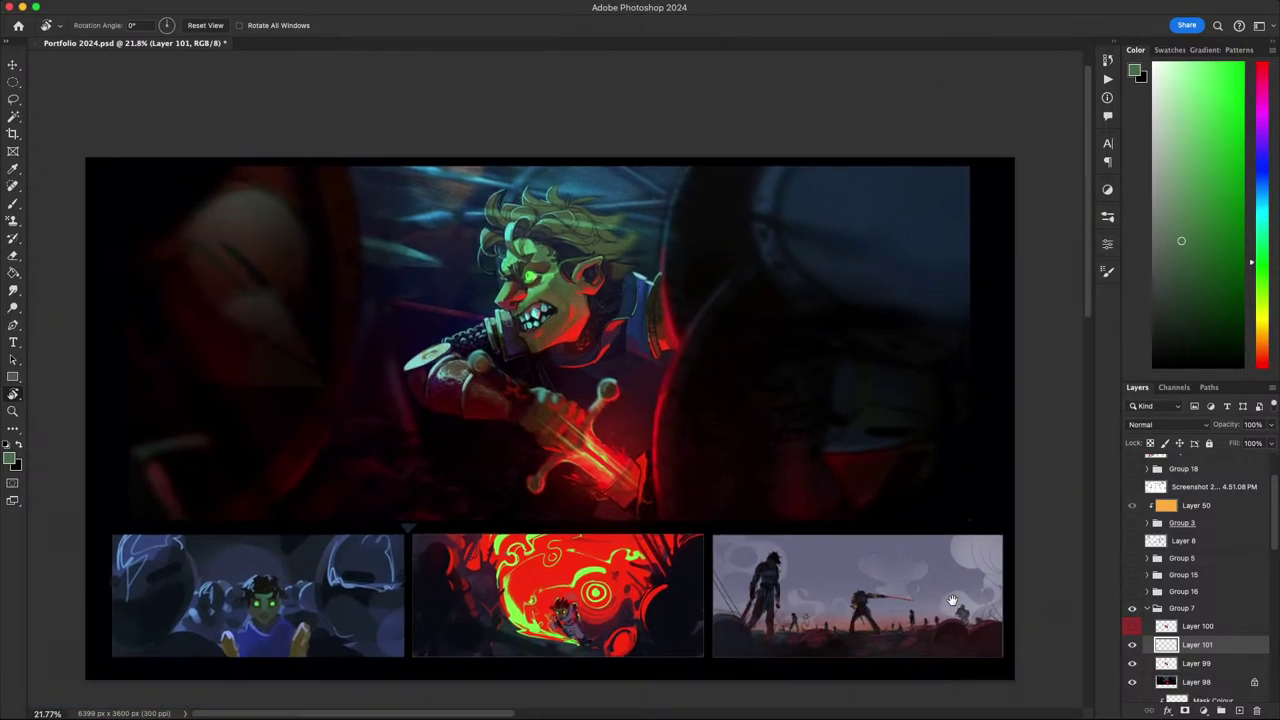
{"action": "key", "text": "b"}
{"action": "left_click", "coordinate": [522, 613], "text": "alt"}
{"action": "key", "text": "r"}
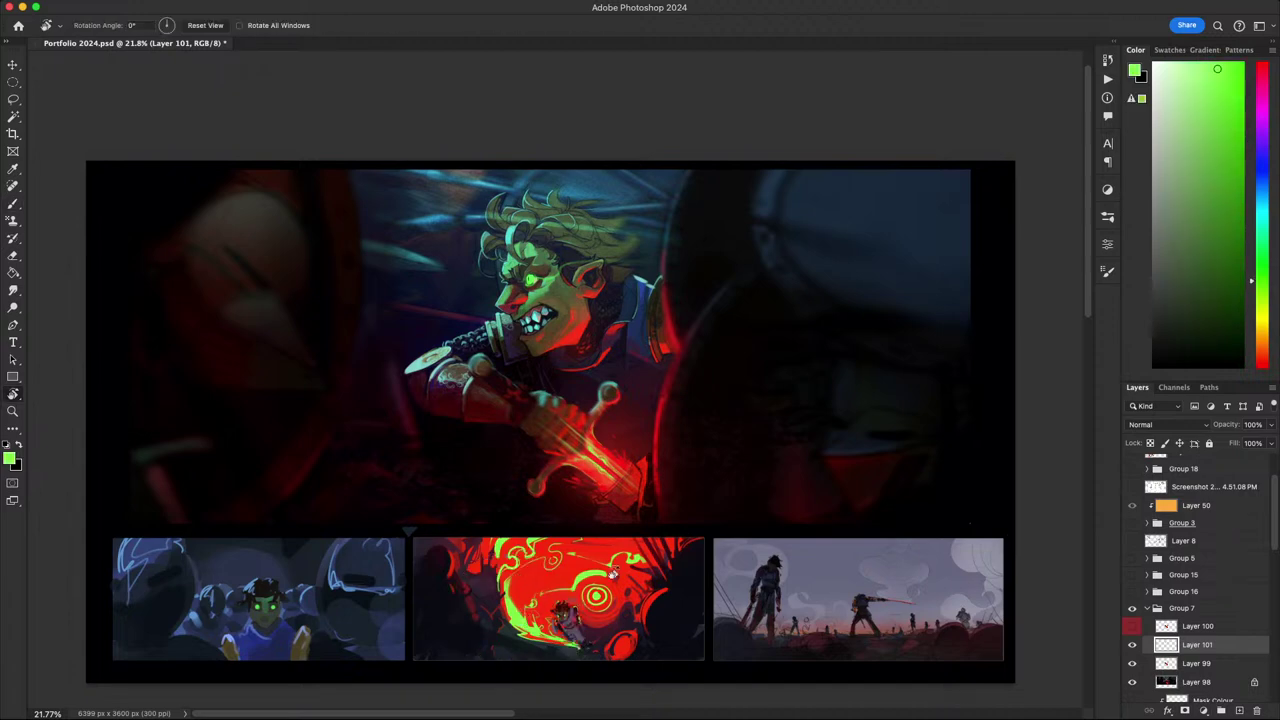
- Enlarge the brush to 25 px and try a bright green streak along the upper part of the sword blade
{"action": "mouse_move", "coordinate": [750, 500]}
{"action": "left_mouse_down"}
{"action": "mouse_move", "coordinate": [785, 322]}
{"action": "mouse_move", "coordinate": [743, 251]}
{"action": "left_mouse_up"}
{"action": "scroll", "coordinate": [744, 256], "scroll_direction": "up", "scroll_amount": 5}
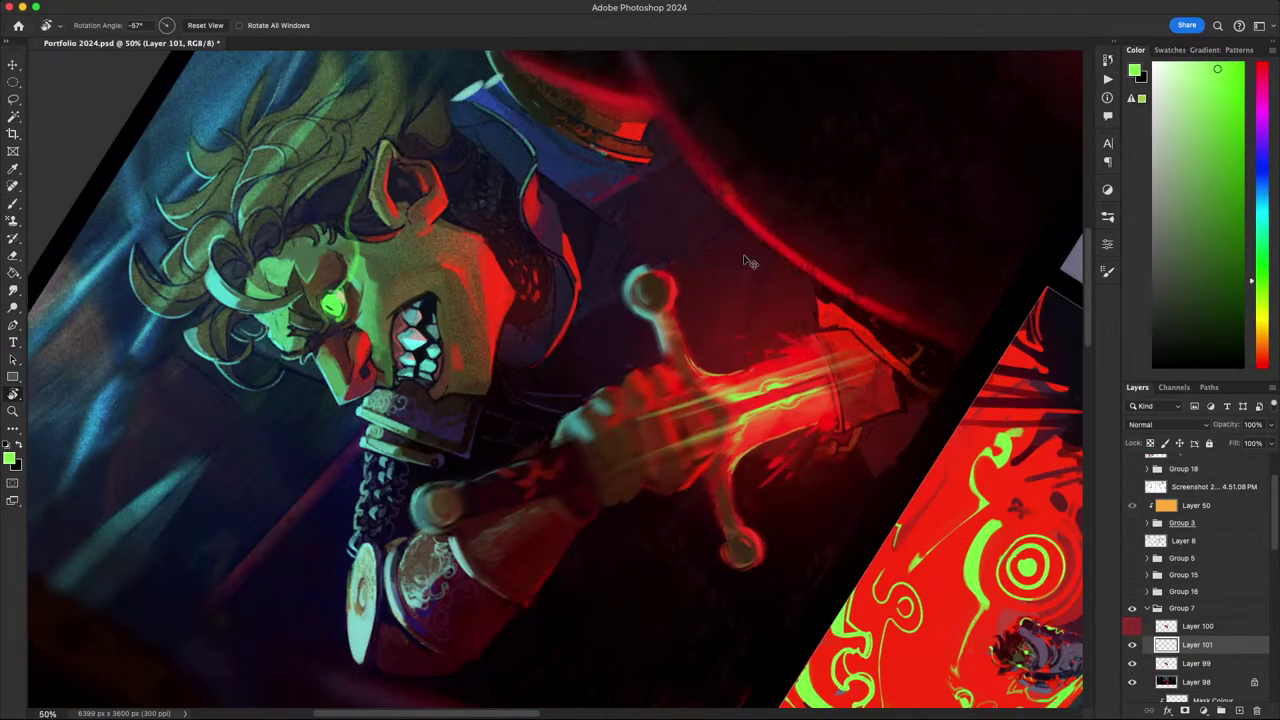
{"action": "key", "text": "b"}
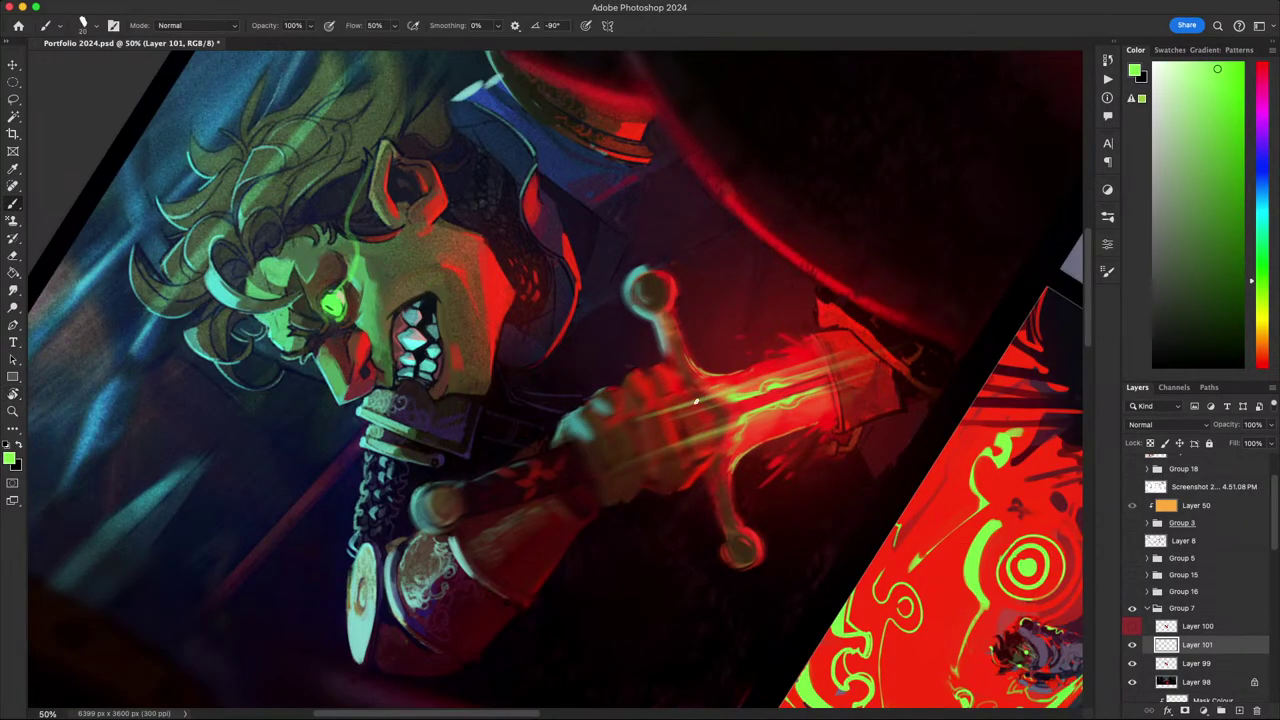
{"action": "key", "text": "]"}
{"action": "key", "text": "]"}
{"action": "key", "text": "]"}
{"action": "key", "text": "]"}
{"action": "mouse_move", "coordinate": [672, 407]}
{"action": "left_mouse_down"}
{"action": "mouse_move", "coordinate": [757, 383]}
{"action": "mouse_move", "coordinate": [745, 386]}
{"action": "left_mouse_up"}
{"action": "key", "text": "super+z"}
{"action": "key", "text": "Escape"}
- Paint a bright green streak from the gripping hand along the lower edge of the glowing sword blade
{"action": "key", "text": "r"}
{"action": "mouse_move", "coordinate": [908, 405]}
{"action": "left_mouse_down"}
{"action": "mouse_move", "coordinate": [906, 377]}
{"action": "mouse_move", "coordinate": [831, 296]}
{"action": "left_mouse_up"}
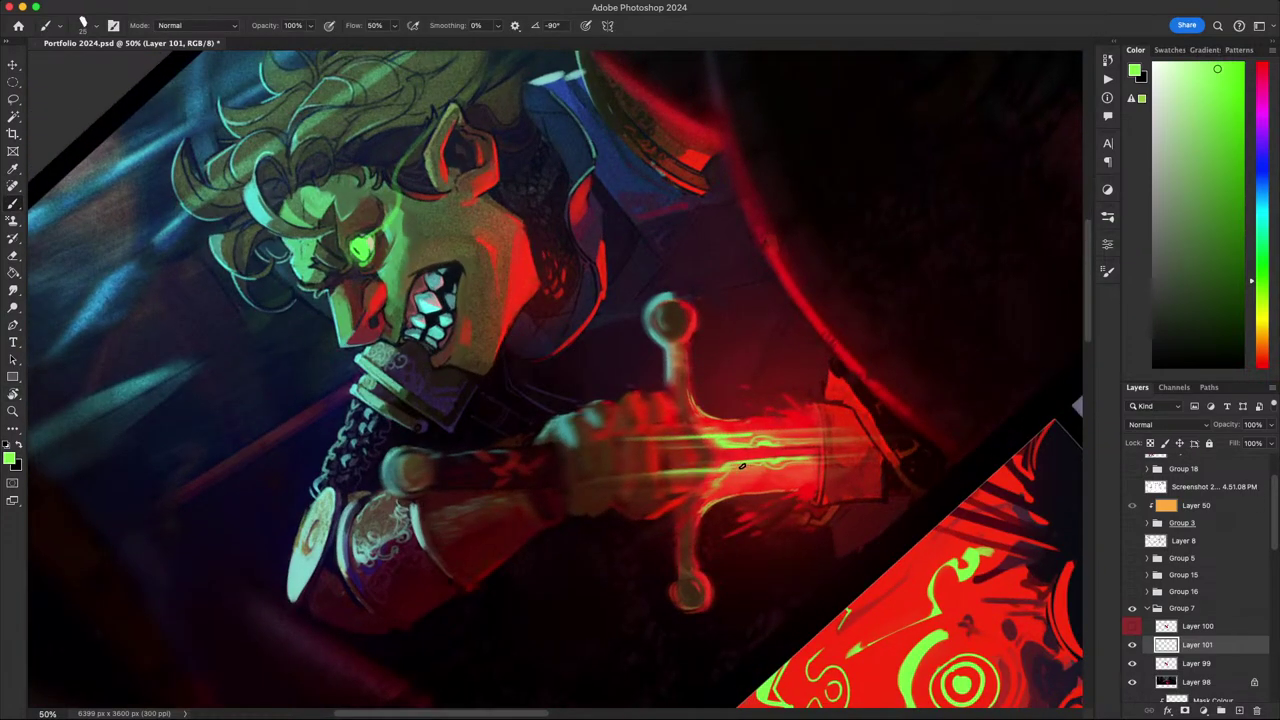
{"action": "key", "text": "super+z"}
{"action": "left_click_drag", "start_coordinate": [668, 475], "coordinate": [746, 470]}
{"action": "key", "text": "Escape"}
{"action": "key", "text": "r"}
{"action": "left_click_drag", "start_coordinate": [843, 577], "coordinate": [1017, 169]}
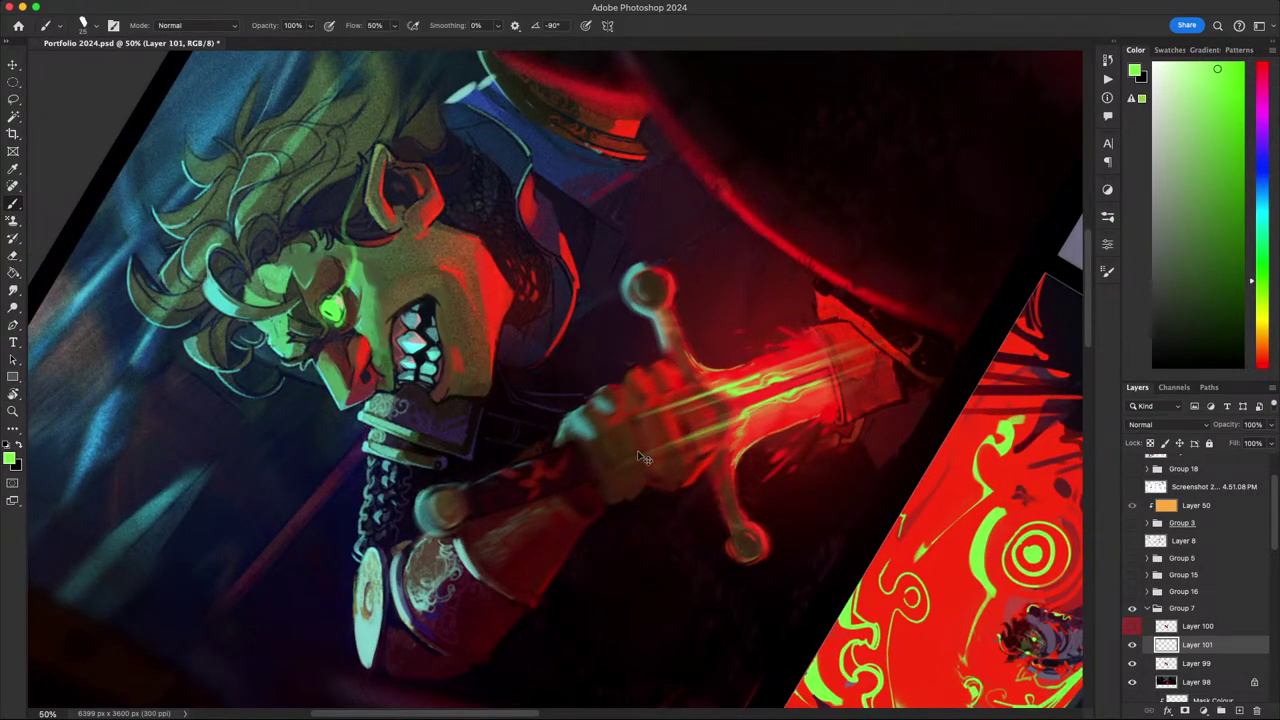
{"action": "key", "text": "Escape"}
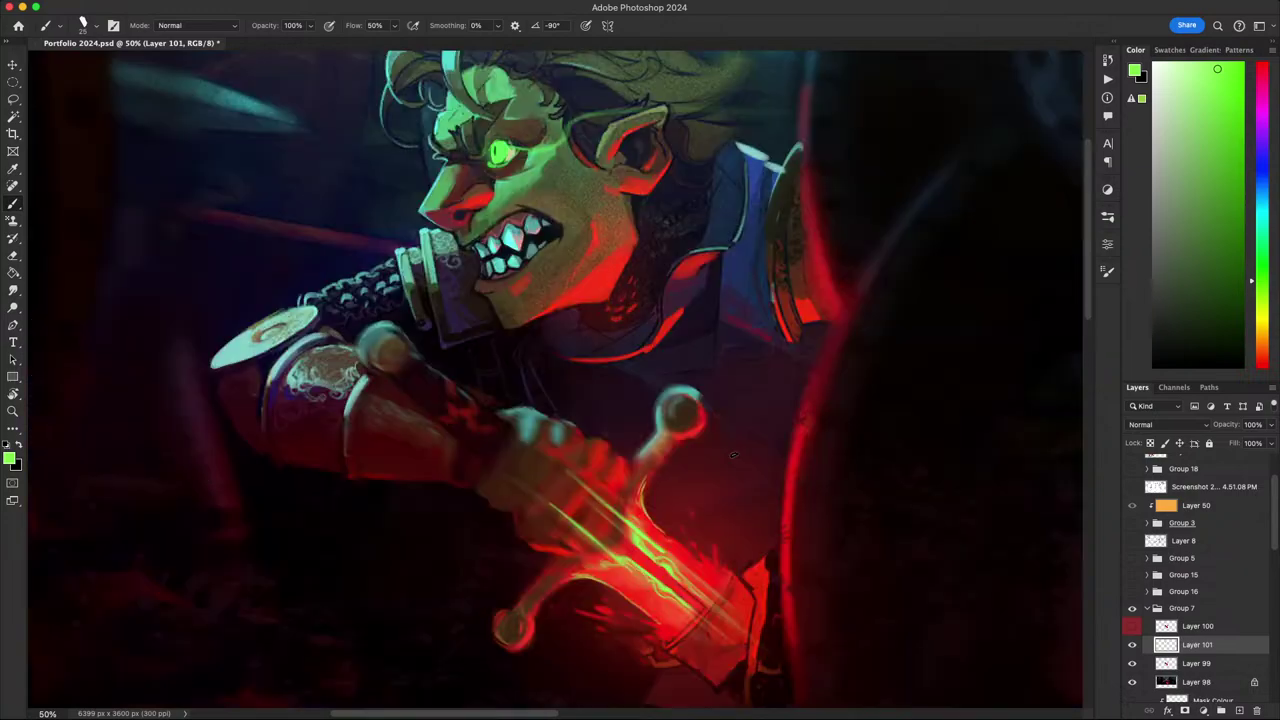
- Examine the glowing sword and the main panel up close and alongside the three thumbnails below it
{"action": "scroll", "coordinate": [734, 622], "scroll_direction": "down", "scroll_amount": 5}
{"action": "scroll", "coordinate": [728, 618], "scroll_direction": "up", "scroll_amount": 4}
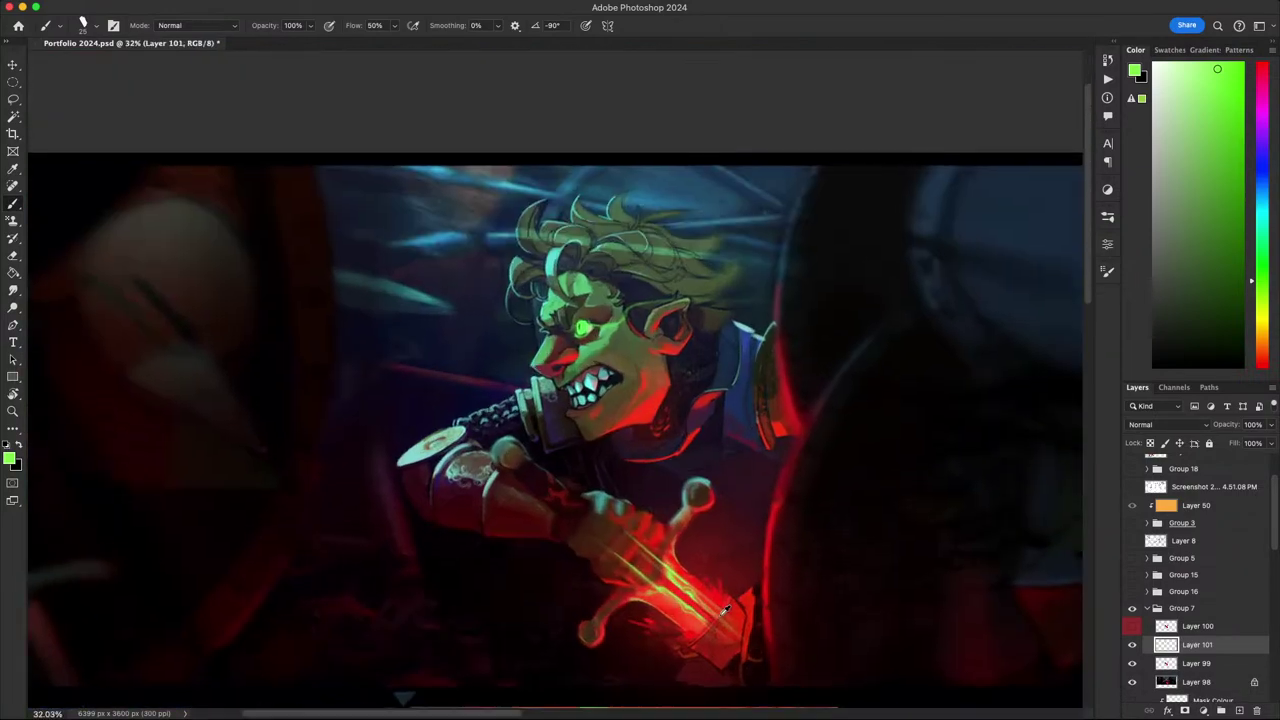
{"action": "key", "text": "r"}
{"action": "left_click_drag", "start_coordinate": [722, 594], "coordinate": [714, 497]}
{"action": "scroll", "coordinate": [714, 497], "scroll_direction": "down", "scroll_amount": 3}
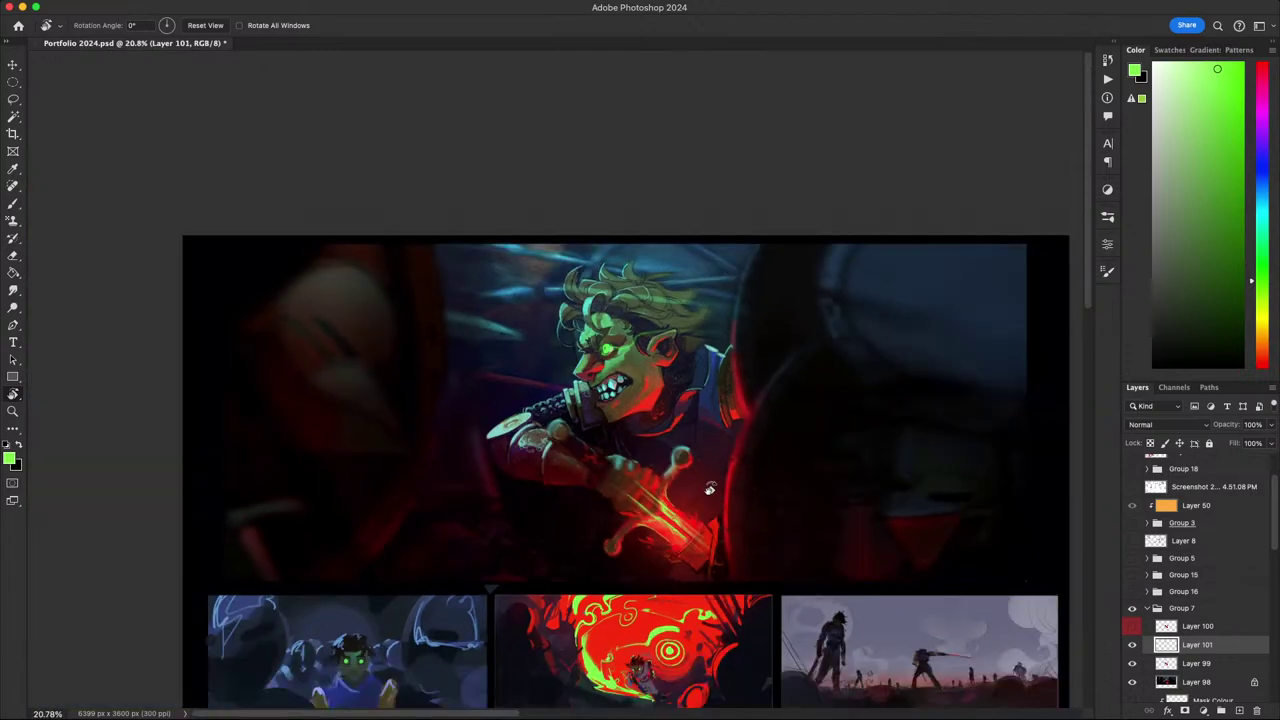
{"action": "scroll", "coordinate": [709, 489], "scroll_direction": "up", "scroll_amount": 3}
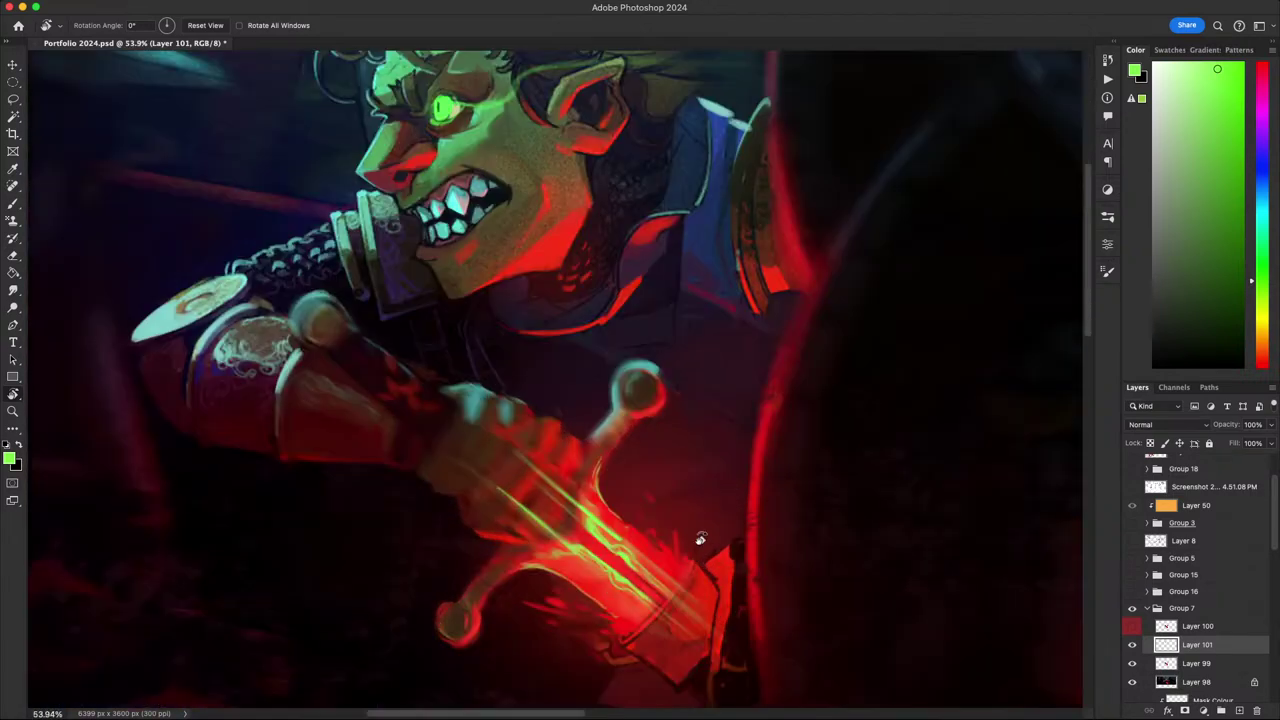
{"action": "scroll", "coordinate": [700, 540], "scroll_direction": "down", "scroll_amount": 2}
{"action": "scroll", "coordinate": [676, 525], "scroll_direction": "up", "scroll_amount": 1}
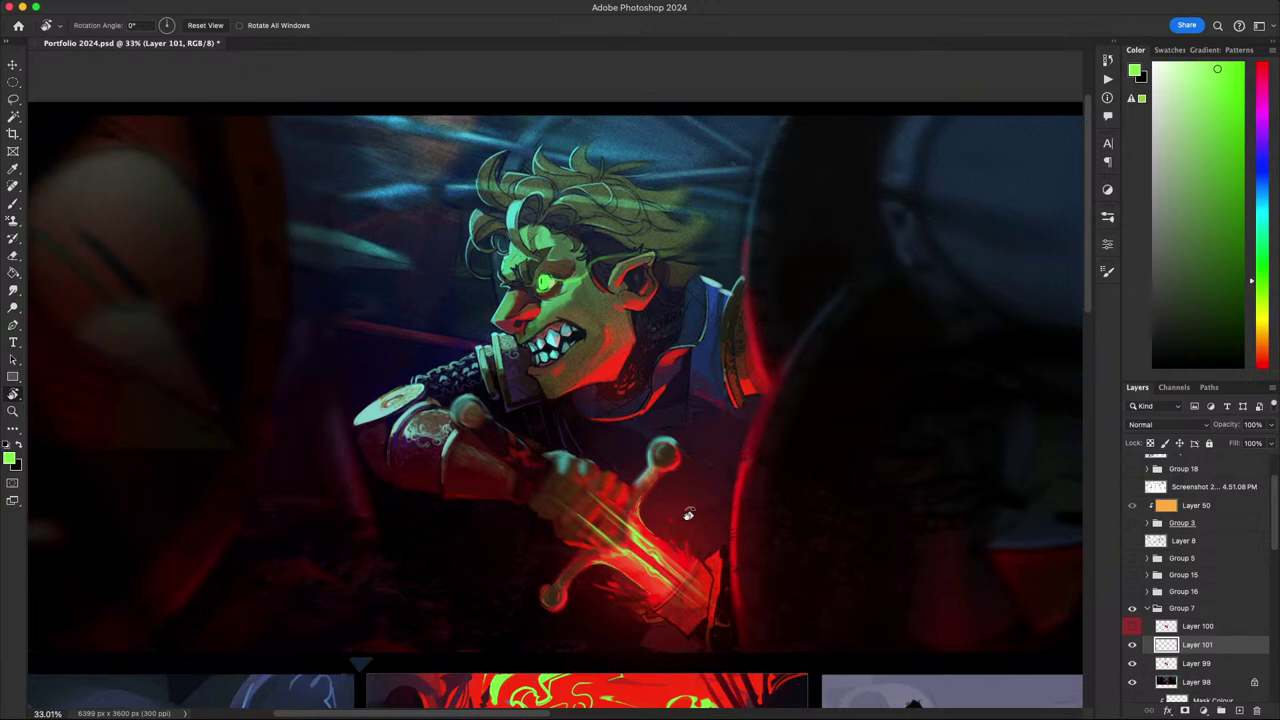
{"action": "left_click_drag", "start_coordinate": [680, 457], "coordinate": [704, 432]}
{"action": "scroll", "coordinate": [515, 559], "scroll_direction": "down", "scroll_amount": 1}
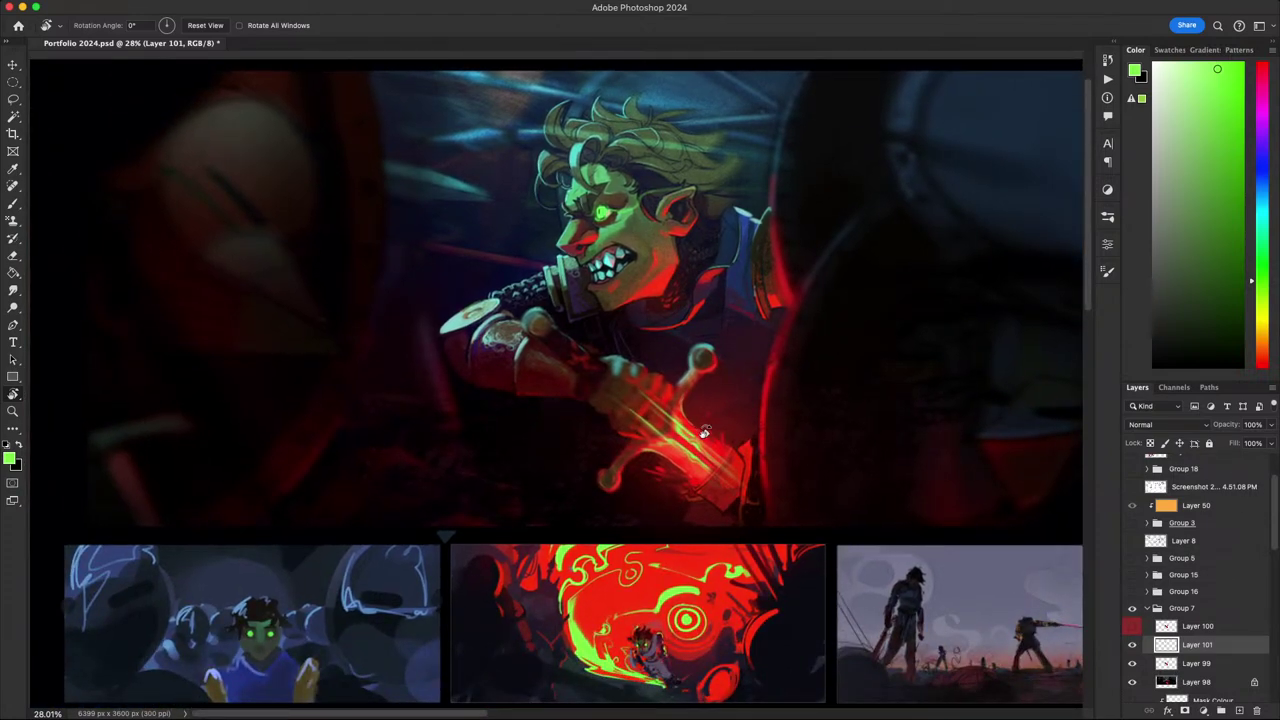
{"action": "left_click_drag", "start_coordinate": [543, 386], "coordinate": [501, 426]}
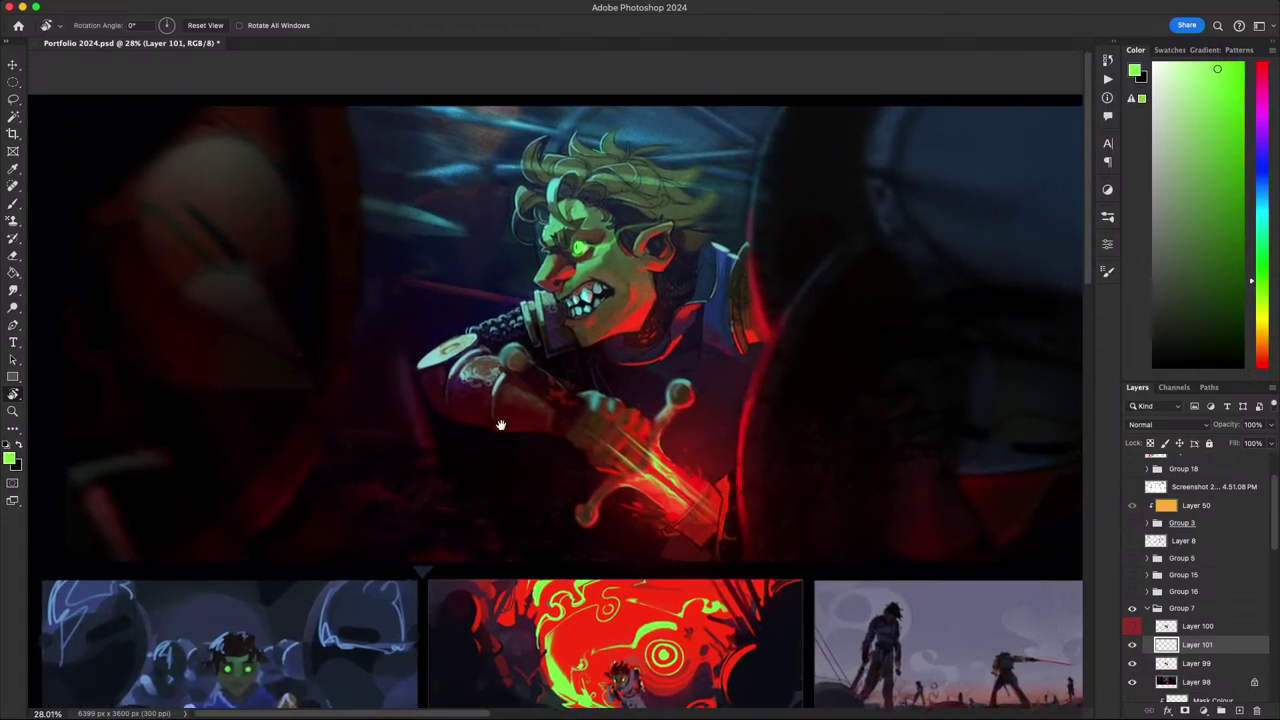
{"action": "scroll", "coordinate": [470, 442], "scroll_direction": "down", "scroll_amount": 8}
{"action": "scroll", "coordinate": [470, 442], "scroll_direction": "up", "scroll_amount": 7}
{"action": "scroll", "coordinate": [470, 441], "scroll_direction": "up", "scroll_amount": 2}
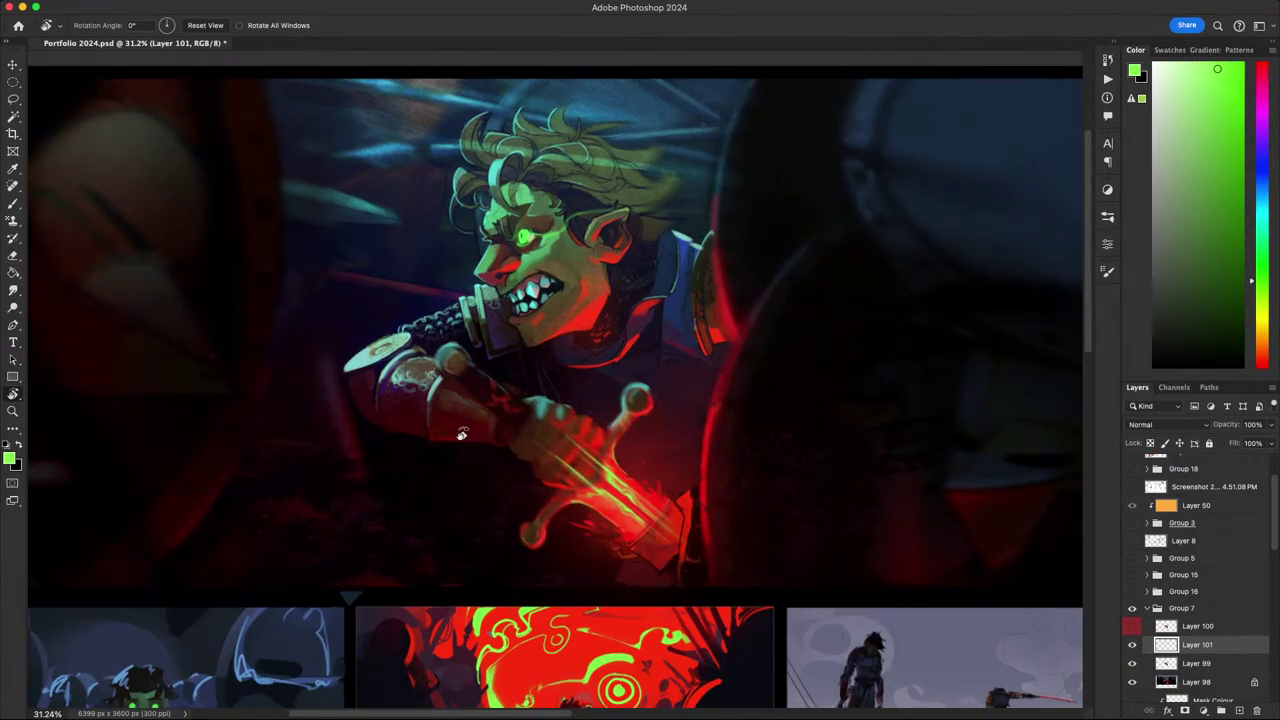
{"action": "left_click_drag", "start_coordinate": [400, 450], "coordinate": [412, 476]}
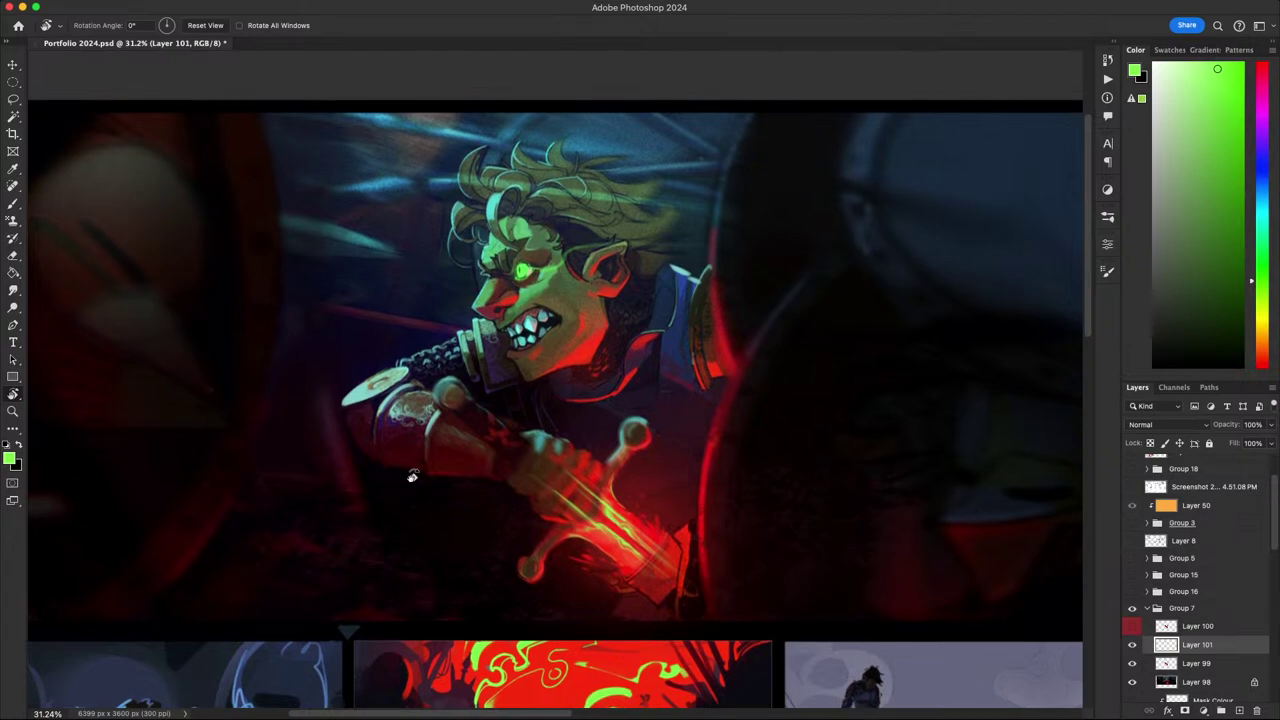
{"action": "left_click_drag", "start_coordinate": [430, 477], "coordinate": [386, 497]}
{"action": "scroll", "coordinate": [390, 502], "scroll_direction": "down", "scroll_amount": 1}
{"action": "scroll", "coordinate": [389, 498], "scroll_direction": "up", "scroll_amount": 1}
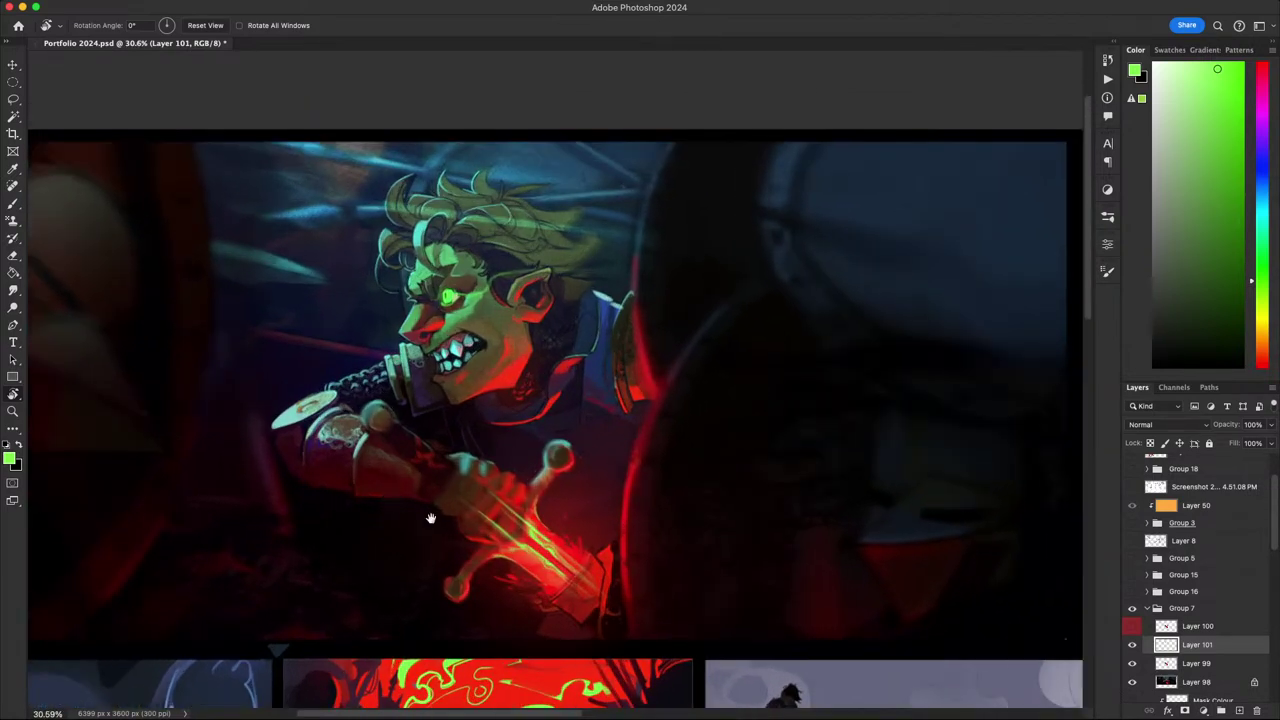
{"action": "scroll", "coordinate": [430, 518], "scroll_direction": "up", "scroll_amount": 2}
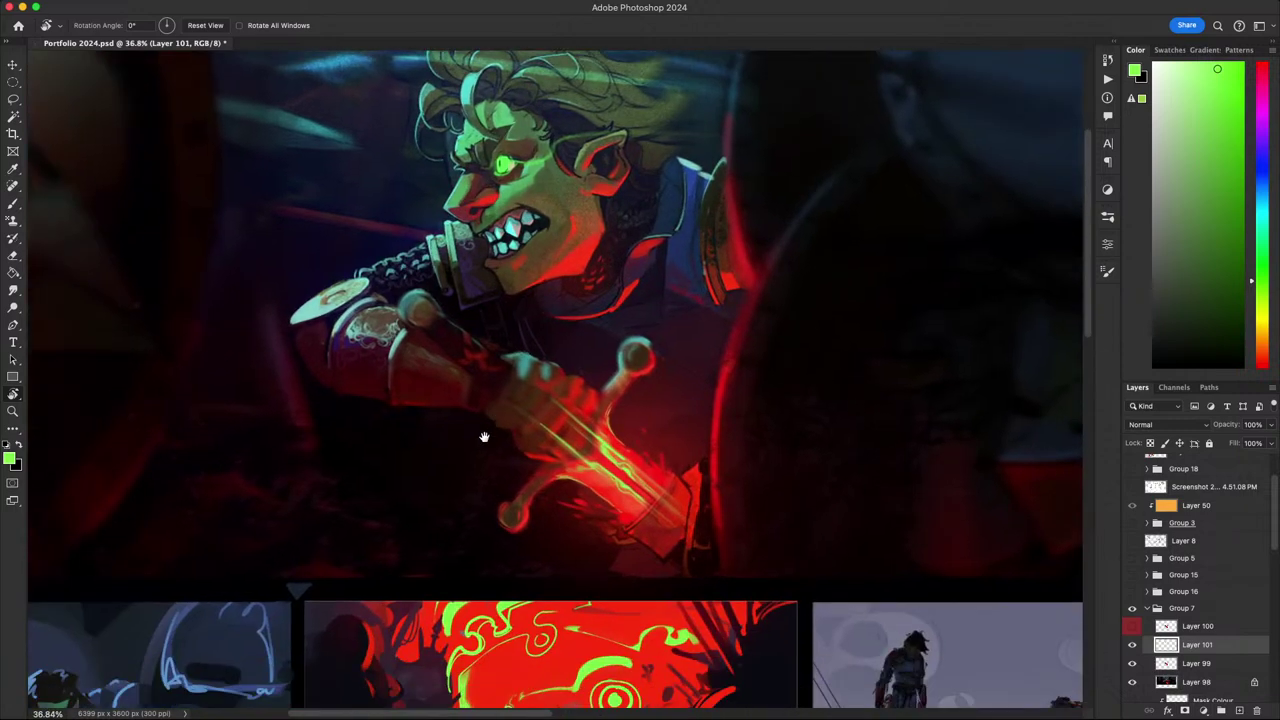
{"action": "left_click_drag", "start_coordinate": [484, 437], "coordinate": [528, 443]}
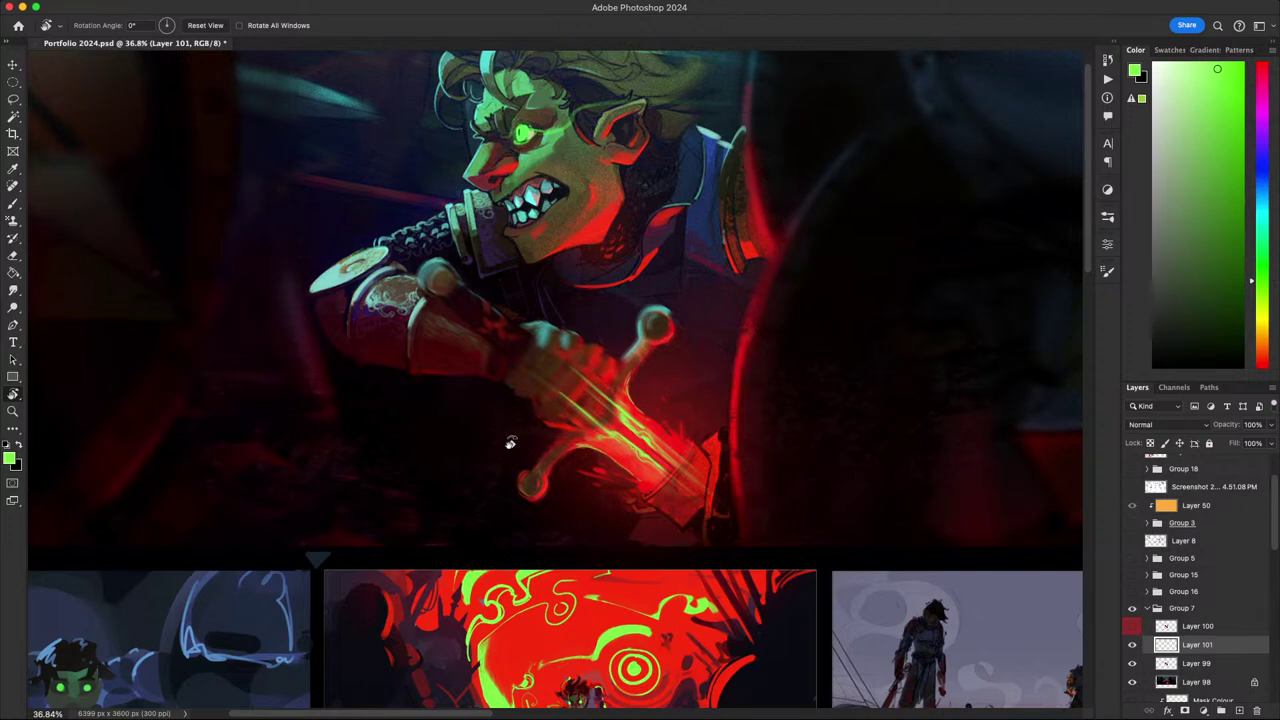
{"action": "left_click_drag", "start_coordinate": [420, 446], "coordinate": [414, 505]}
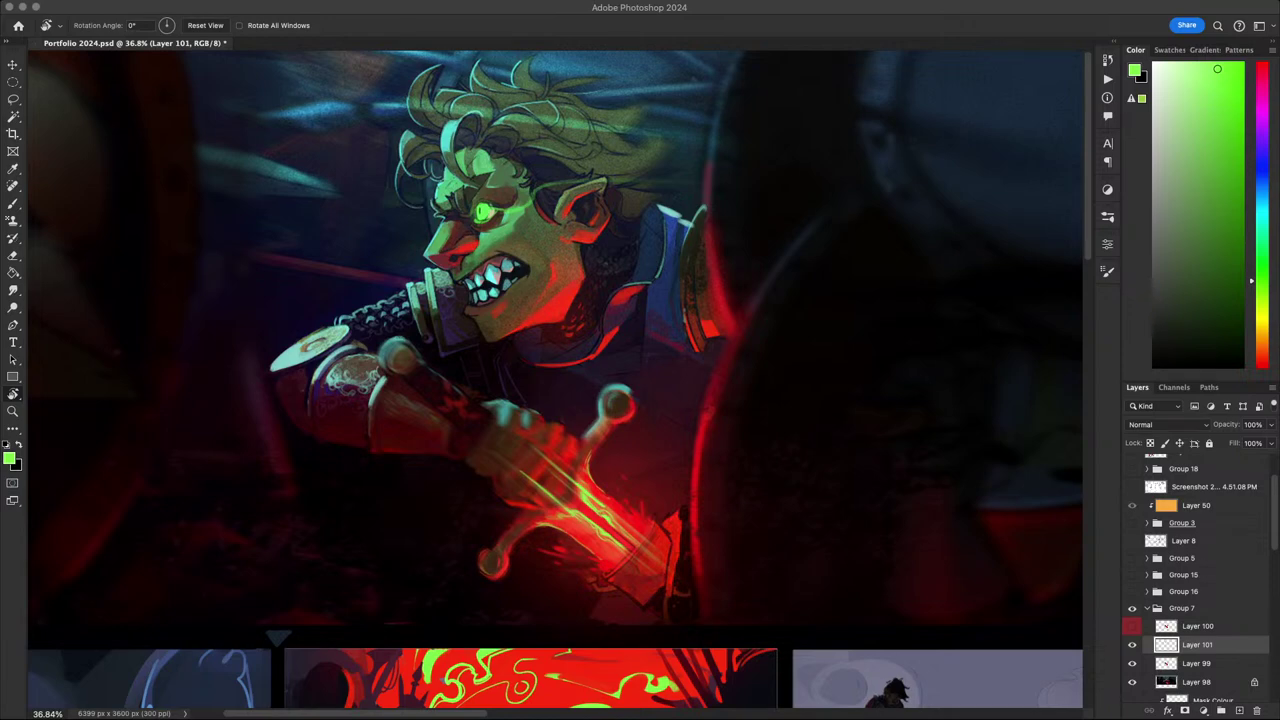
{"action": "left_click", "coordinate": [655, 483]}
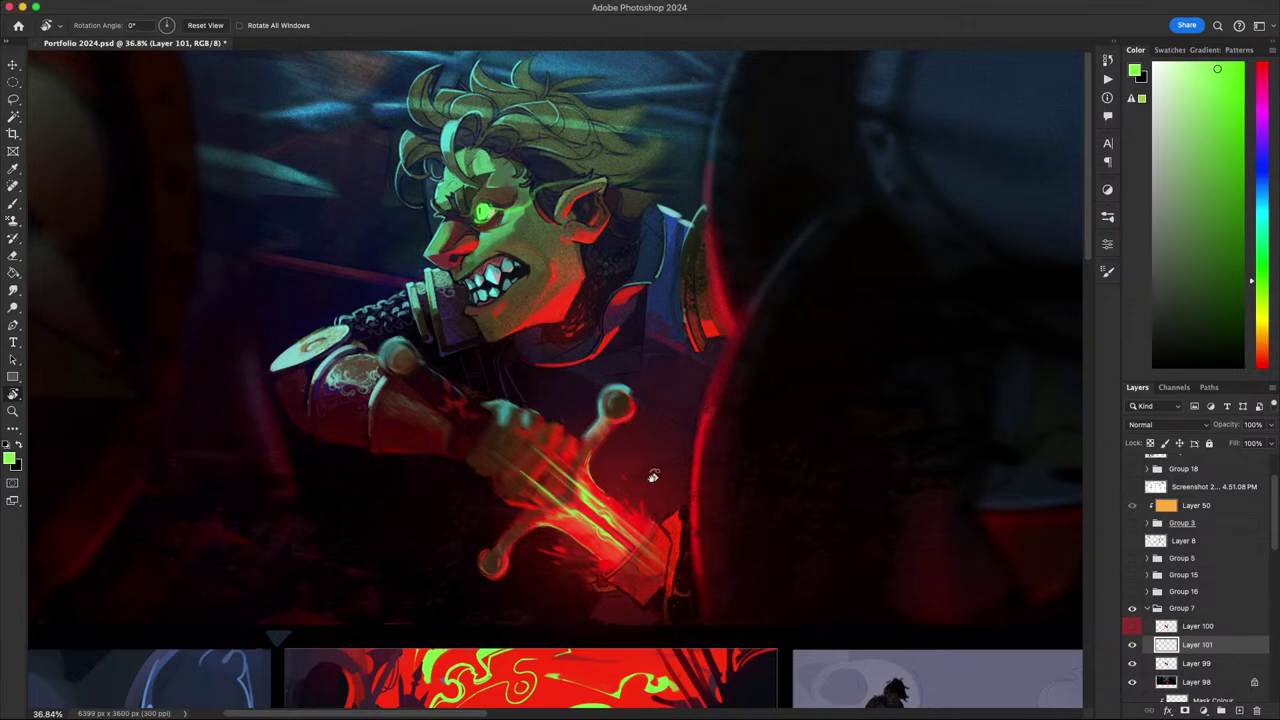
- Set the brush's painting colour to white
{"action": "scroll", "coordinate": [655, 484], "scroll_direction": "down", "scroll_amount": 5}
{"action": "key", "text": "b"}
{"action": "left_click_drag", "start_coordinate": [670, 430], "coordinate": [655, 408]}
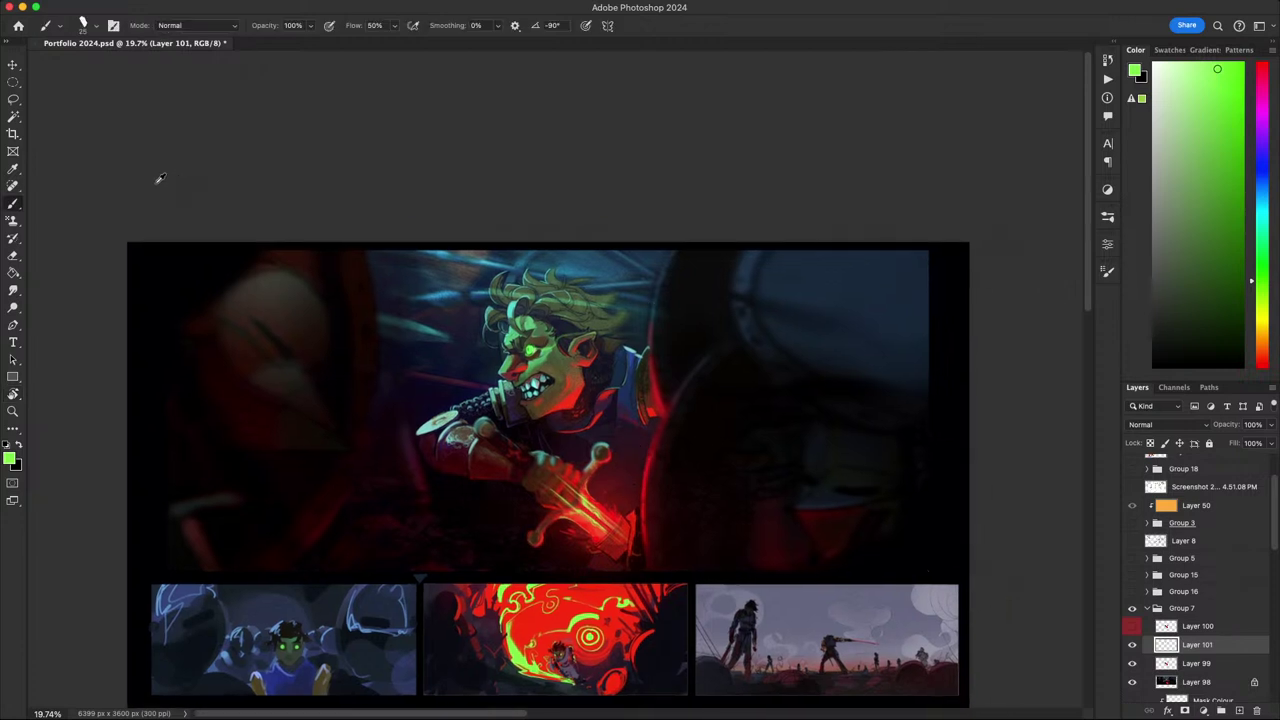
{"action": "left_click", "coordinate": [1193, 61]}
{"action": "left_click_drag", "start_coordinate": [1193, 61], "coordinate": [1157, 63]}
- Try long white guide strokes running from the sword across the dark shields in the main panel
{"action": "mouse_move", "coordinate": [745, 466]}
{"action": "left_mouse_down"}
{"action": "mouse_move", "coordinate": [818, 351]}
{"action": "mouse_move", "coordinate": [886, 337]}
{"action": "mouse_move", "coordinate": [889, 425]}
{"action": "mouse_move", "coordinate": [836, 499]}
{"action": "mouse_move", "coordinate": [930, 522]}
{"action": "left_mouse_up"}
{"action": "key", "text": "super+z"}
{"action": "mouse_move", "coordinate": [693, 460]}
{"action": "left_mouse_down"}
{"action": "mouse_move", "coordinate": [858, 312]}
{"action": "mouse_move", "coordinate": [830, 465]}
{"action": "mouse_move", "coordinate": [905, 522]}
{"action": "mouse_move", "coordinate": [835, 605]}
{"action": "mouse_move", "coordinate": [645, 645]}
{"action": "mouse_move", "coordinate": [600, 590]}
{"action": "mouse_move", "coordinate": [669, 576]}
{"action": "mouse_move", "coordinate": [880, 420]}
{"action": "mouse_move", "coordinate": [925, 480]}
{"action": "left_mouse_up"}
{"action": "key", "text": "super+z"}
{"action": "left_click_drag", "start_coordinate": [992, 508], "coordinate": [967, 516]}
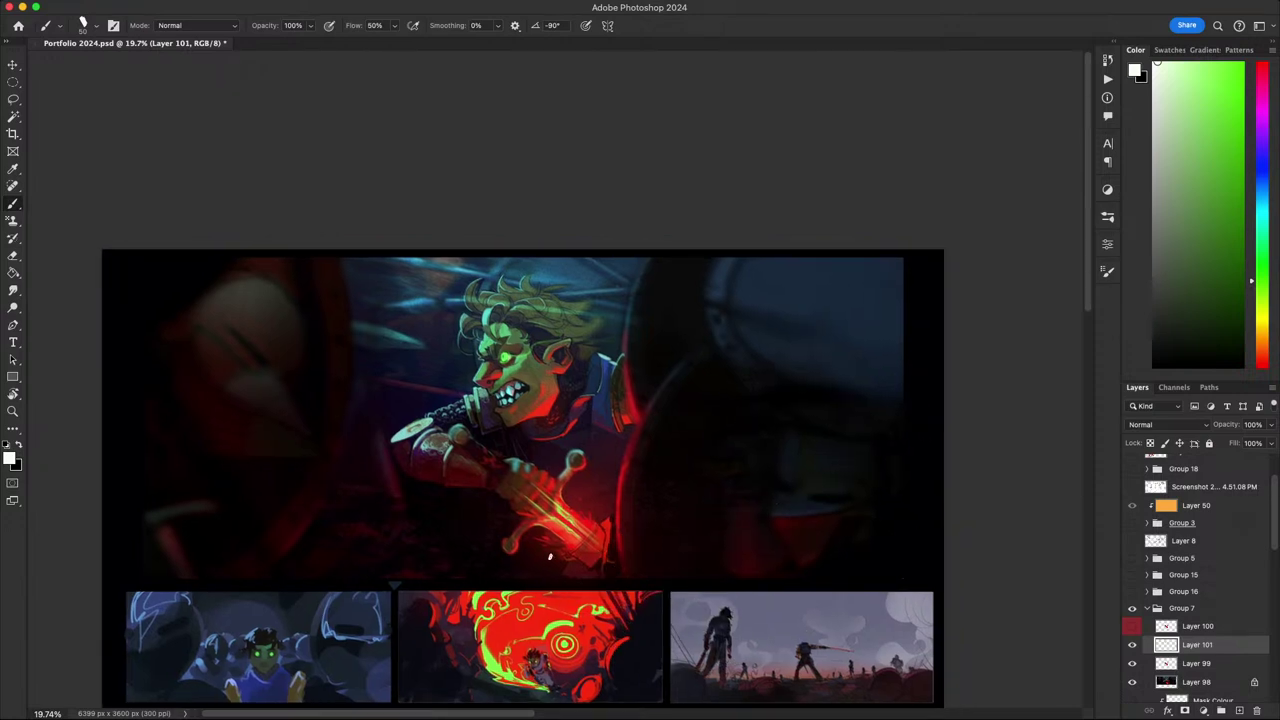
{"action": "left_click_drag", "start_coordinate": [538, 568], "coordinate": [835, 345]}
{"action": "key", "text": "super+z"}
{"action": "left_click_drag", "start_coordinate": [610, 481], "coordinate": [697, 401]}
{"action": "left_click_drag", "start_coordinate": [795, 327], "coordinate": [885, 265]}
{"action": "key", "text": "super+z"}
{"action": "key", "text": "super+z"}
- Sketch white diagonals from the sword with steeper lines crossing them over the dark shields, and undo them all
{"action": "left_click_drag", "start_coordinate": [579, 500], "coordinate": [773, 338]}
{"action": "left_click_drag", "start_coordinate": [685, 419], "coordinate": [838, 291]}
{"action": "left_click_drag", "start_coordinate": [700, 290], "coordinate": [757, 494]}
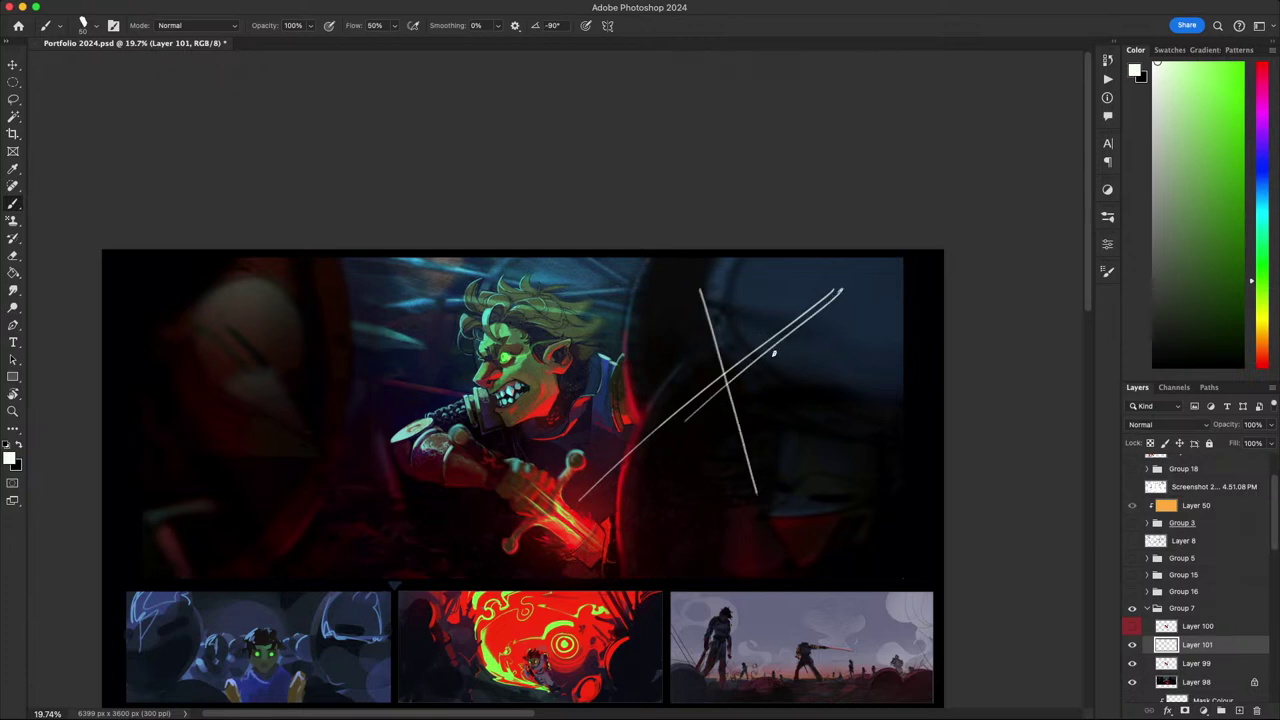
{"action": "left_click_drag", "start_coordinate": [742, 282], "coordinate": [815, 505]}
{"action": "mouse_move", "coordinate": [790, 262]}
{"action": "left_mouse_down"}
{"action": "mouse_move", "coordinate": [698, 492]}
{"action": "mouse_move", "coordinate": [788, 252]}
{"action": "mouse_move", "coordinate": [685, 480]}
{"action": "left_mouse_up"}
{"action": "key", "text": "super+z"}
{"action": "key", "text": "super+z"}
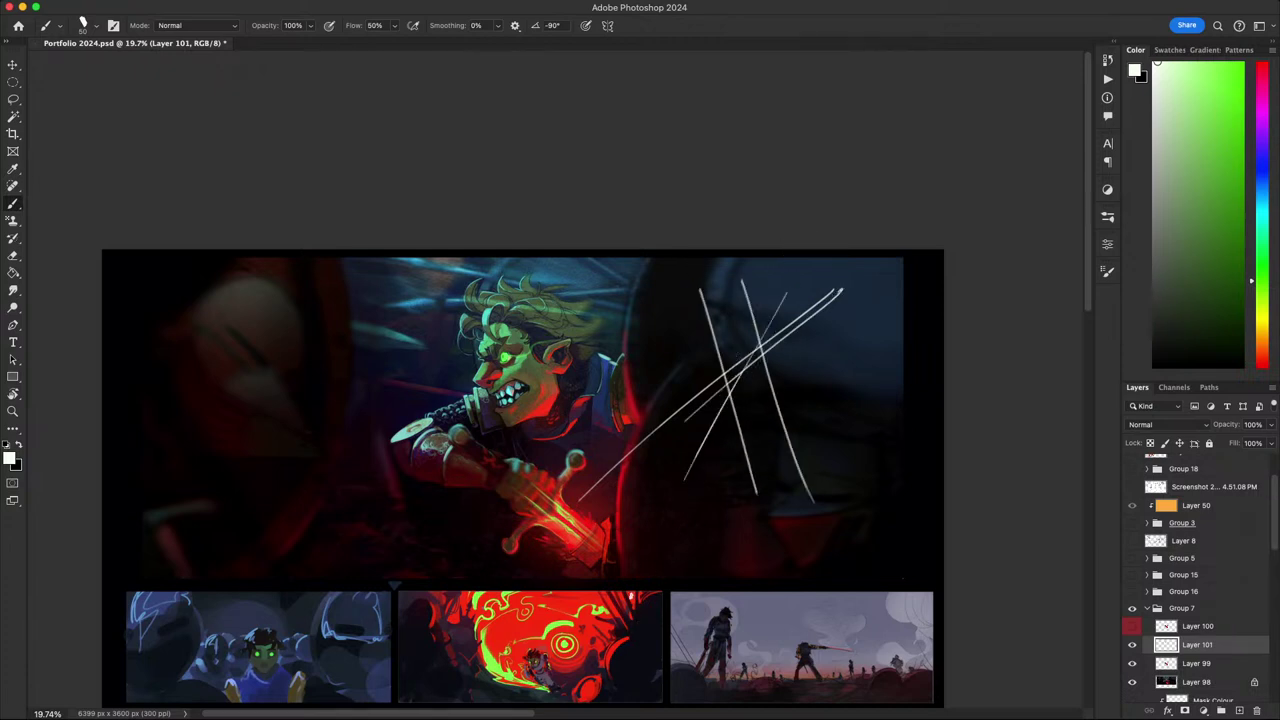
{"action": "key", "text": "ctrl+z"}
{"action": "key", "text": "ctrl+z"}
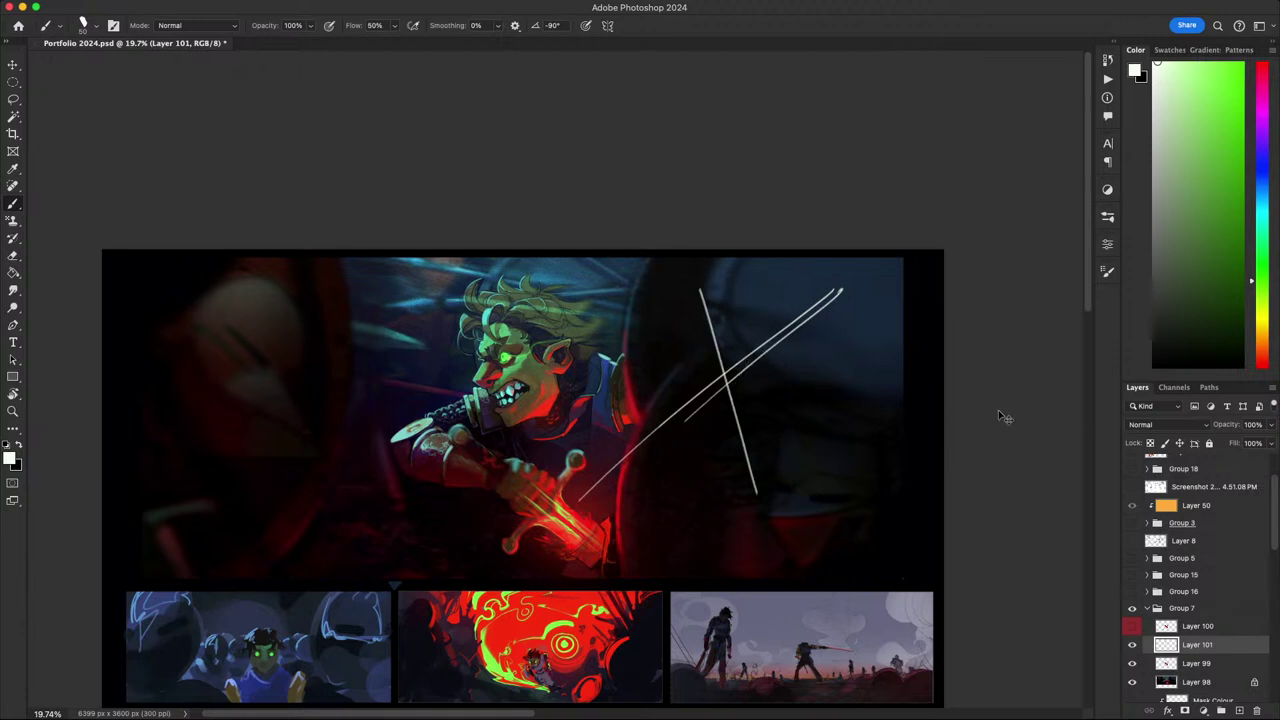
{"action": "key", "text": "ctrl+z"}
{"action": "key", "text": "ctrl+z"}
{"action": "key", "text": "ctrl+z"}
- Try a loose white scribble over the dark shields beside the sword and undo it
{"action": "left_click_drag", "start_coordinate": [875, 401], "coordinate": [945, 441]}
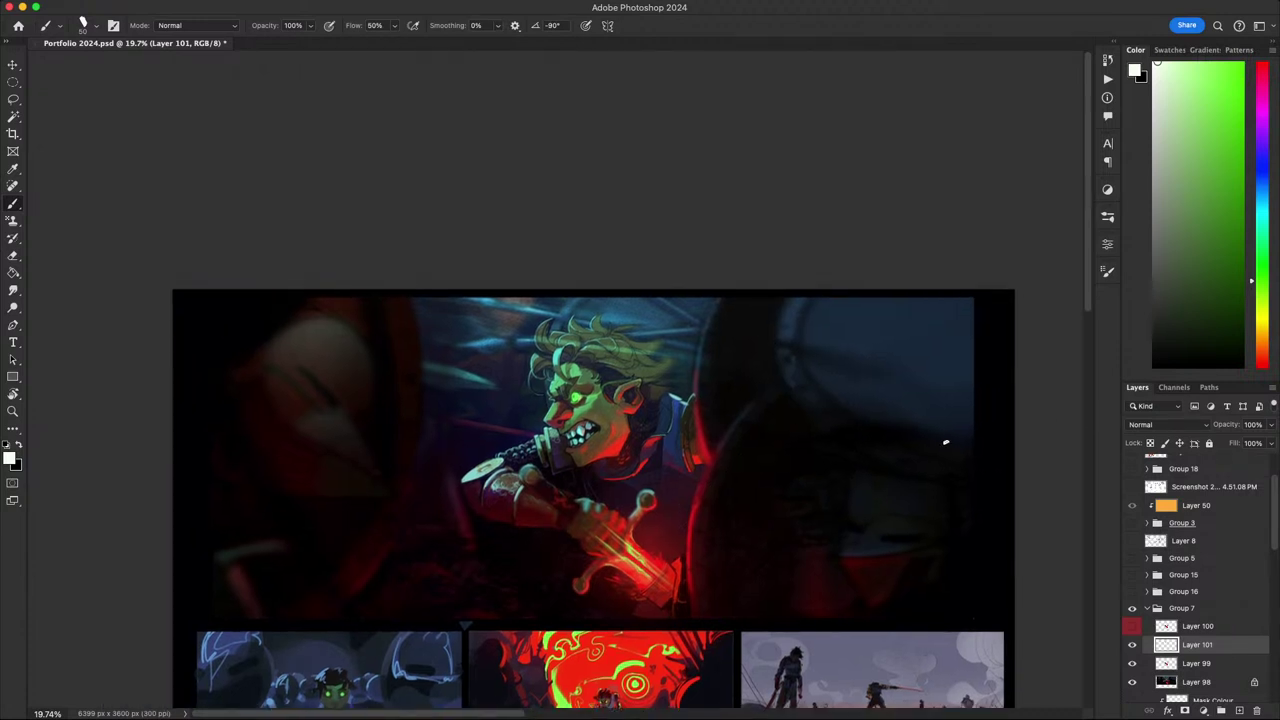
{"action": "left_click_drag", "start_coordinate": [858, 468], "coordinate": [842, 442]}
{"action": "mouse_move", "coordinate": [656, 526]}
{"action": "left_mouse_down"}
{"action": "mouse_move", "coordinate": [814, 394]}
{"action": "mouse_move", "coordinate": [686, 486]}
{"action": "mouse_move", "coordinate": [762, 404]}
{"action": "left_mouse_up"}
{"action": "key", "text": "ctrl+z"}
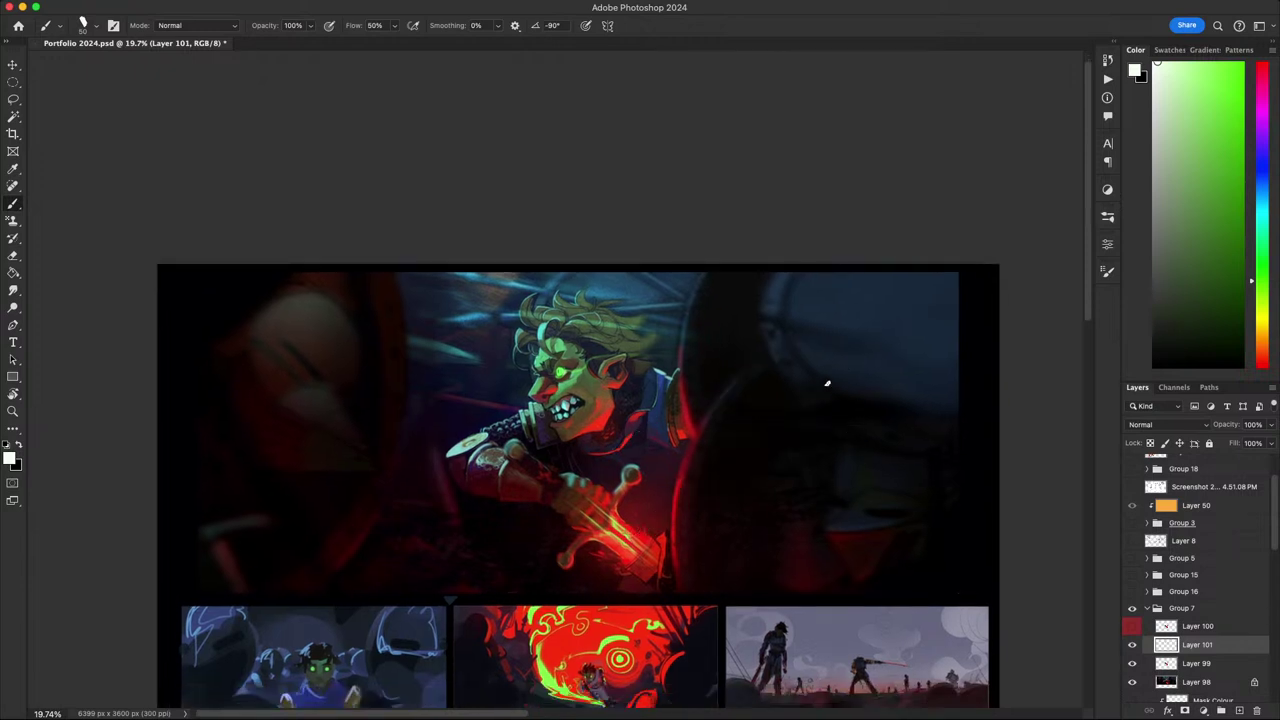
{"action": "mouse_move", "coordinate": [829, 380]}
{"action": "left_mouse_down"}
{"action": "mouse_move", "coordinate": [809, 448]}
{"action": "mouse_move", "coordinate": [712, 374]}
{"action": "left_mouse_up"}
{"action": "key", "text": "ctrl+z"}
{"action": "mouse_move", "coordinate": [775, 485]}
{"action": "left_mouse_down"}
{"action": "mouse_move", "coordinate": [823, 481]}
{"action": "mouse_move", "coordinate": [839, 496]}
{"action": "mouse_move", "coordinate": [823, 522]}
{"action": "mouse_move", "coordinate": [871, 523]}
{"action": "mouse_move", "coordinate": [837, 567]}
{"action": "mouse_move", "coordinate": [900, 581]}
{"action": "left_mouse_up"}
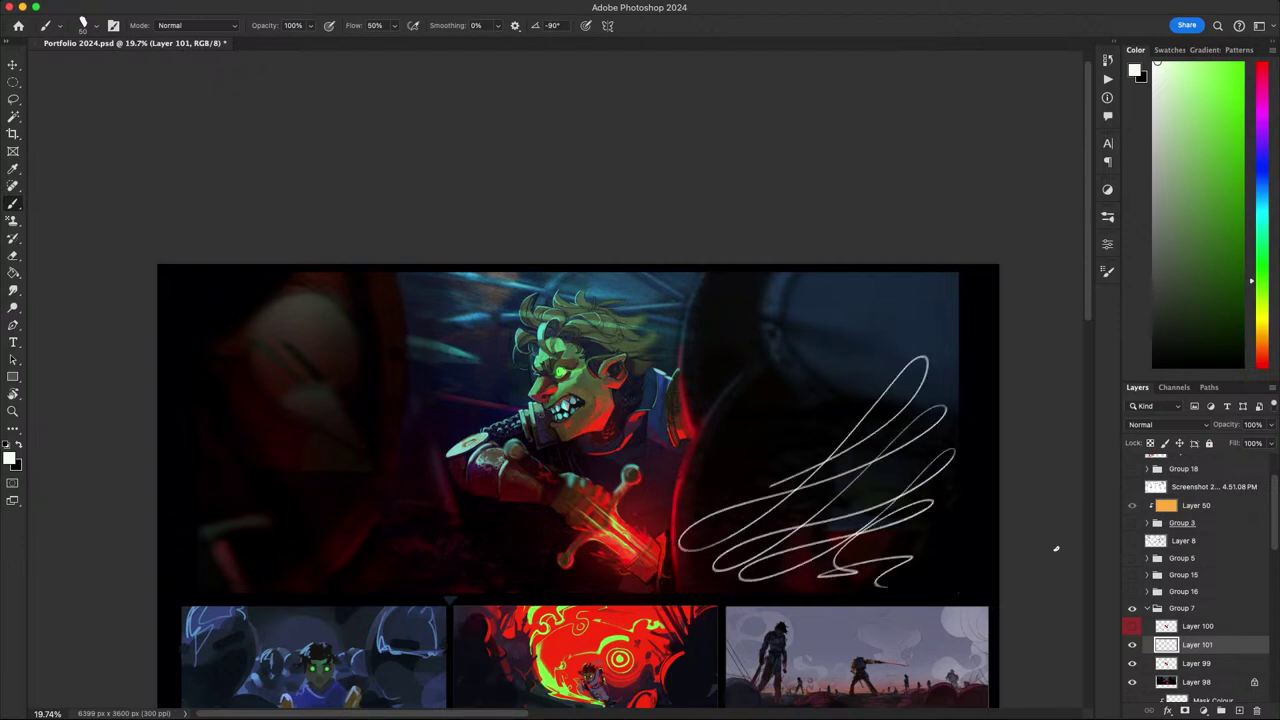
{"action": "key", "text": "ctrl+z"}
{"action": "left_click_drag", "start_coordinate": [748, 507], "coordinate": [727, 471]}
- Change the brush's painting colour to a pale green
{"action": "scroll", "coordinate": [738, 470], "scroll_direction": "down", "scroll_amount": 2}
{"action": "scroll", "coordinate": [744, 466], "scroll_direction": "down", "scroll_amount": 2}
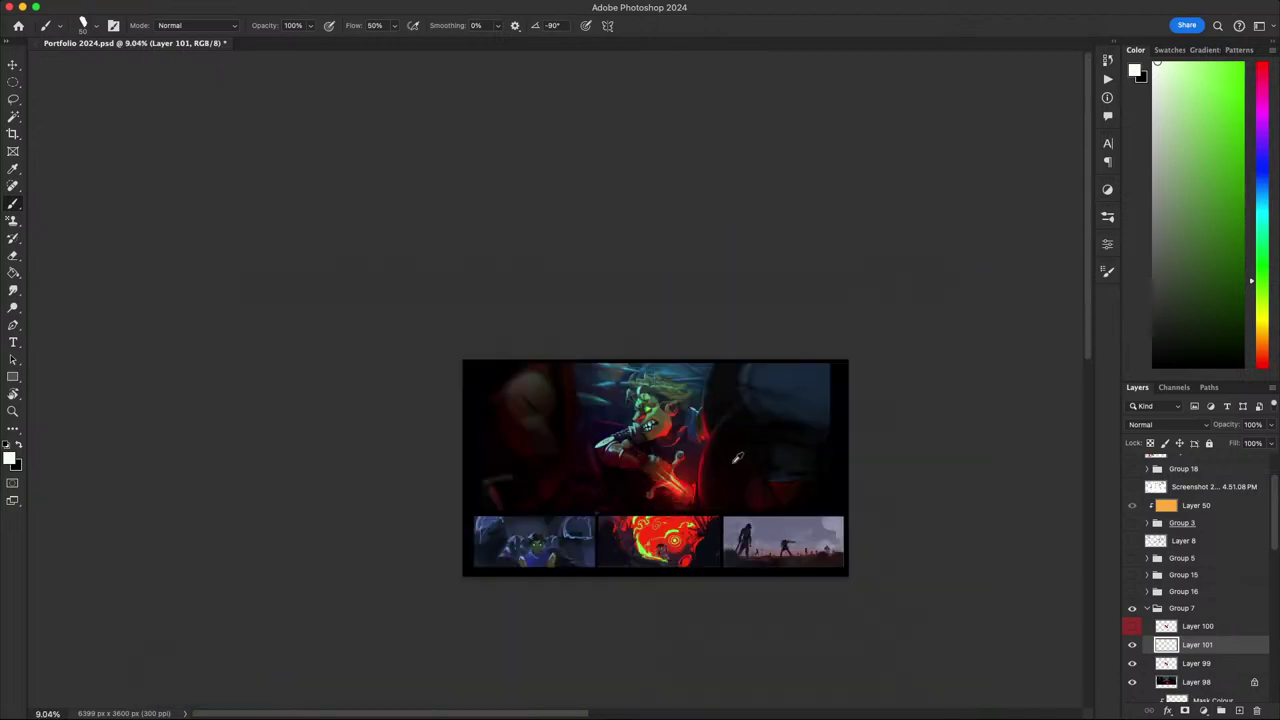
{"action": "scroll", "coordinate": [729, 451], "scroll_direction": "up", "scroll_amount": 5}
{"action": "scroll", "coordinate": [723, 457], "scroll_direction": "down", "scroll_amount": 5}
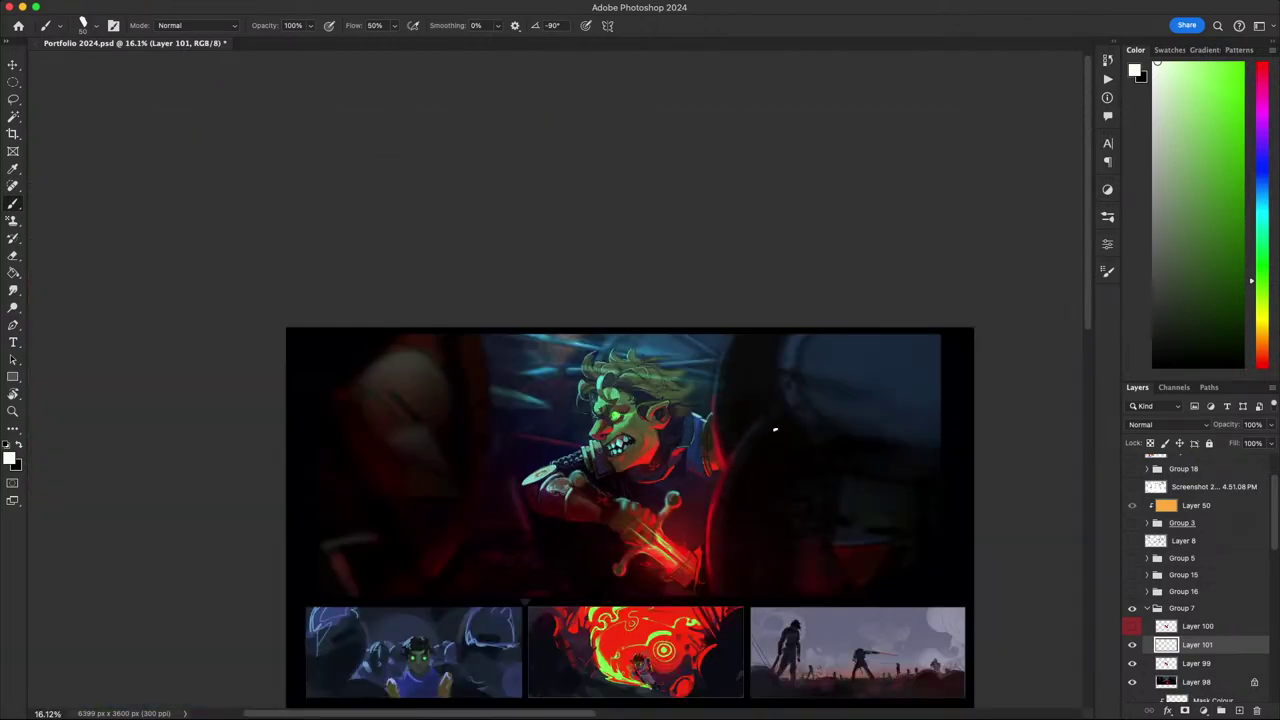
{"action": "key", "text": "r"}
{"action": "key", "text": "x"}
{"action": "left_click_drag", "start_coordinate": [760, 497], "coordinate": [714, 460]}
{"action": "left_click", "coordinate": [1186, 85]}
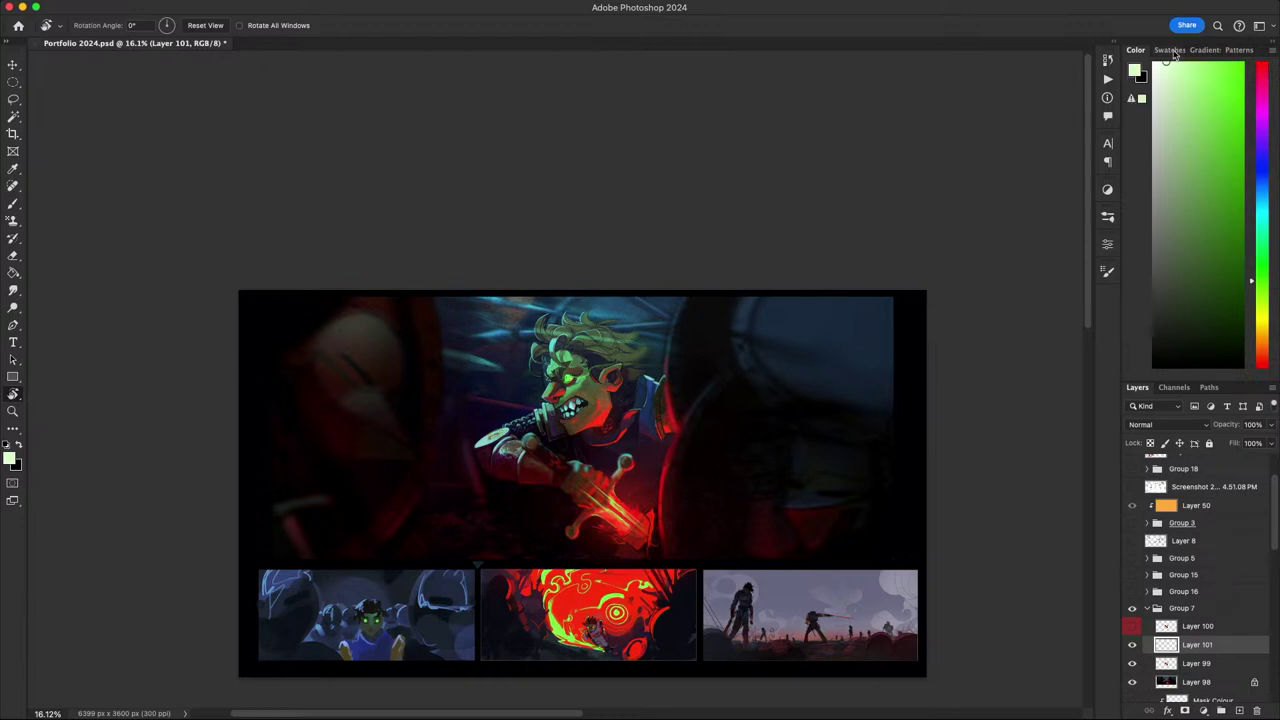
{"action": "mouse_move", "coordinate": [847, 527]}
{"action": "left_mouse_down"}
{"action": "mouse_move", "coordinate": [763, 534]}
{"action": "mouse_move", "coordinate": [850, 480]}
{"action": "left_mouse_up"}
{"action": "key", "text": "Escape"}
{"action": "key", "text": "b"}
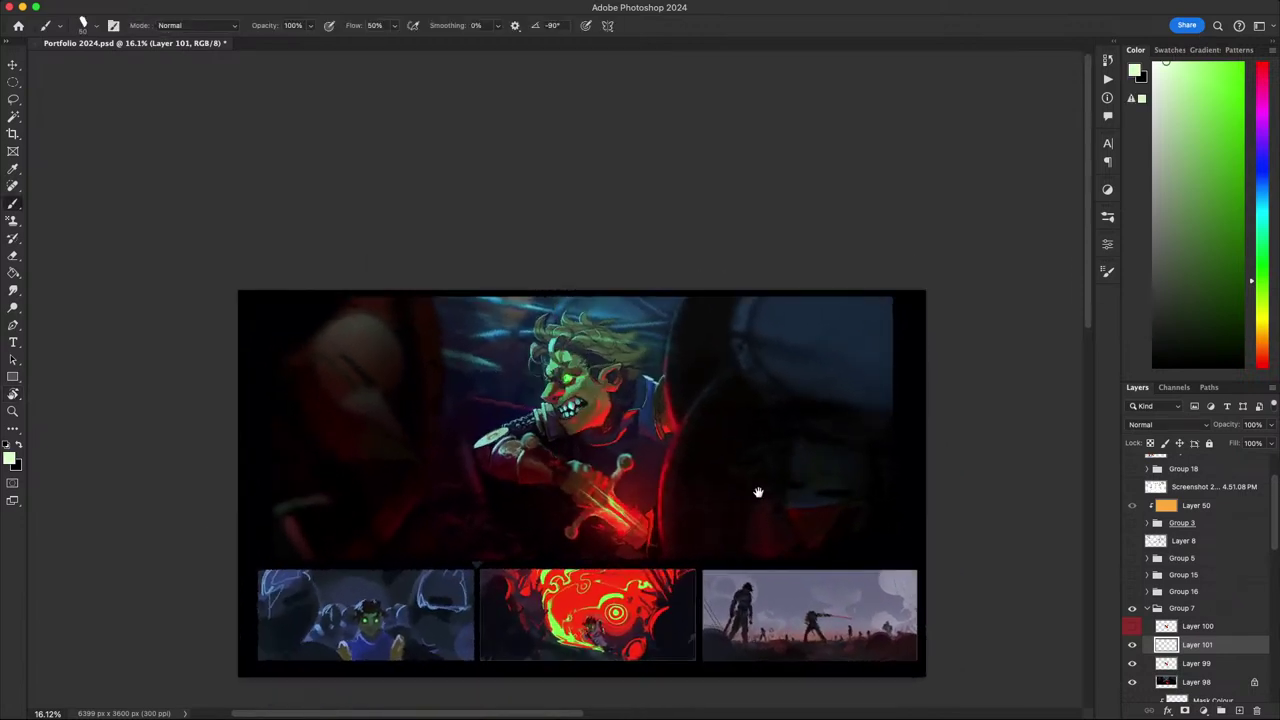
- Try a looping pale green stroke from the sword across the dark shields on a rotated canvas, and undo it
{"action": "scroll", "coordinate": [758, 492], "scroll_direction": "right", "scroll_amount": 2}
{"action": "scroll", "coordinate": [758, 492], "scroll_direction": "down", "scroll_amount": 1}
{"action": "key", "text": "r"}
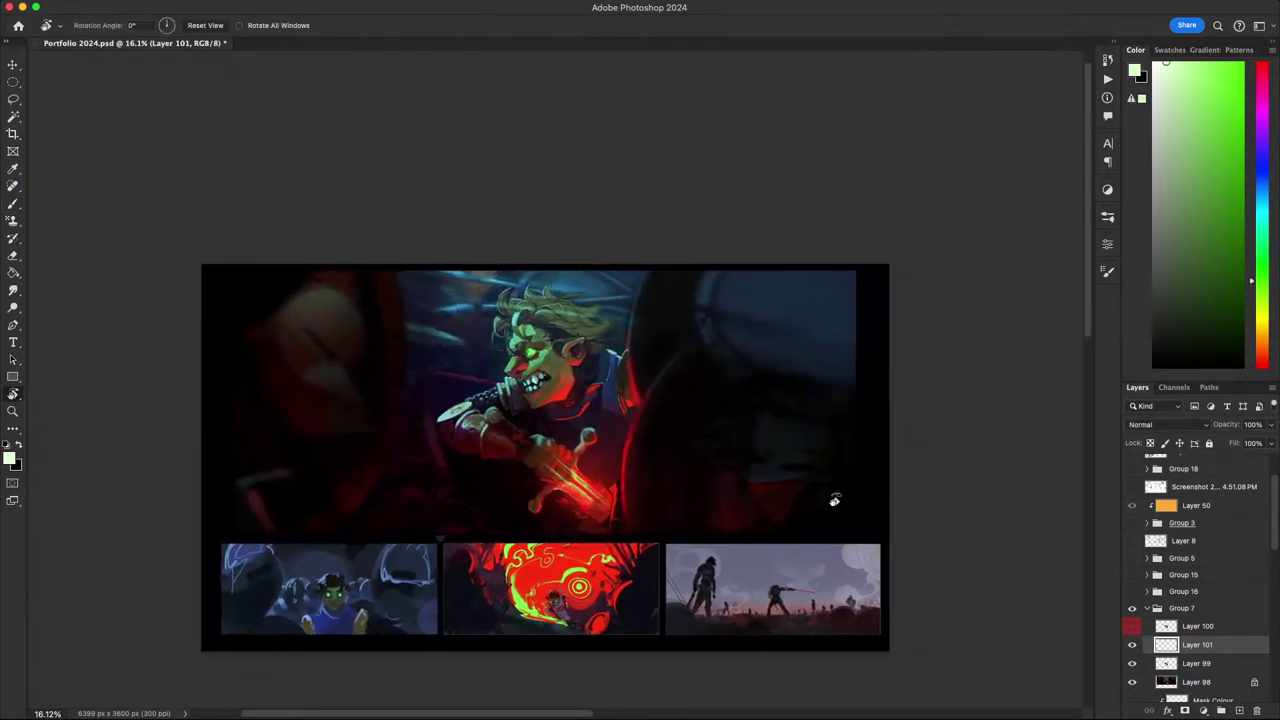
{"action": "mouse_move", "coordinate": [834, 500]}
{"action": "left_mouse_down"}
{"action": "mouse_move", "coordinate": [789, 591]}
{"action": "mouse_move", "coordinate": [781, 578]}
{"action": "left_mouse_up"}
{"action": "key", "text": "b"}
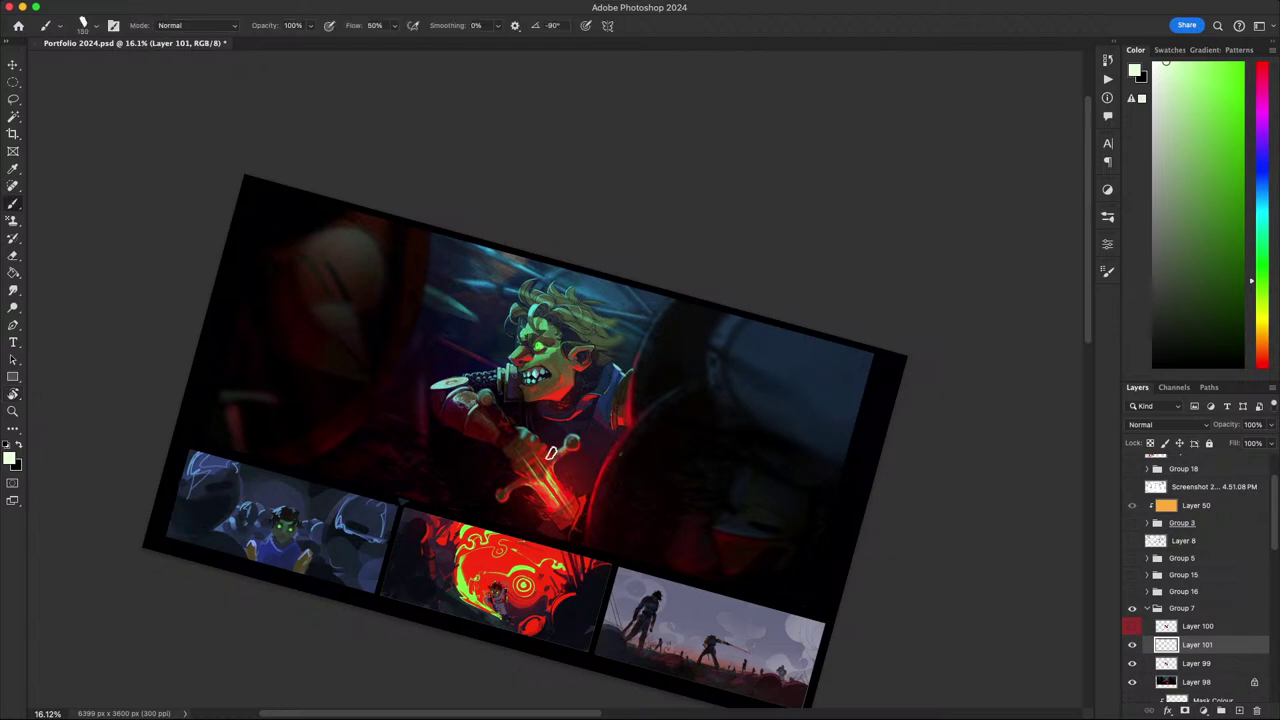
{"action": "mouse_move", "coordinate": [556, 487]}
{"action": "left_mouse_down"}
{"action": "mouse_move", "coordinate": [801, 377]}
{"action": "mouse_move", "coordinate": [665, 475]}
{"action": "mouse_move", "coordinate": [729, 453]}
{"action": "left_mouse_up"}
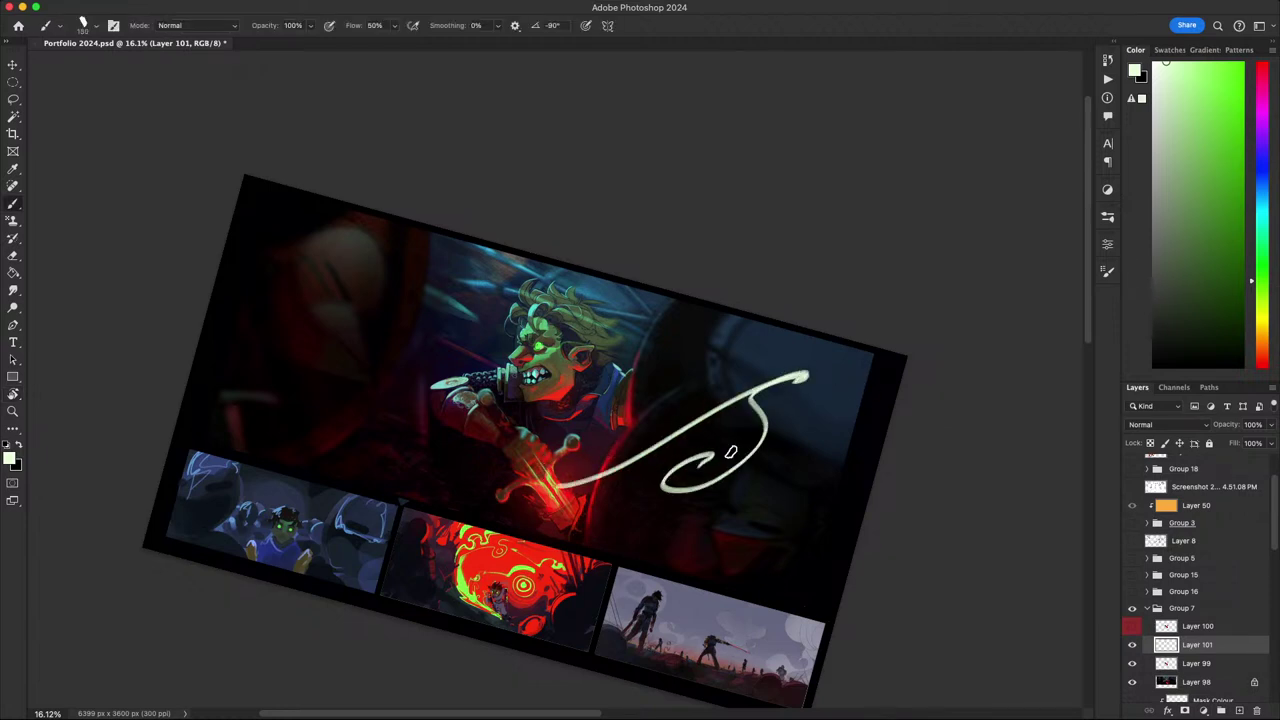
{"action": "key", "text": "super+z"}
{"action": "mouse_move", "coordinate": [634, 497]}
{"action": "left_mouse_down"}
{"action": "mouse_move", "coordinate": [832, 418]}
{"action": "mouse_move", "coordinate": [825, 391]}
{"action": "mouse_move", "coordinate": [790, 388]}
{"action": "mouse_move", "coordinate": [630, 516]}
{"action": "left_mouse_up"}
{"action": "key", "text": "super+z"}
- Try a pale green zigzag with short crossing strokes over the dark shields, undo all of it and straighten the canvas
{"action": "left_click_drag", "start_coordinate": [672, 467], "coordinate": [778, 490]}
{"action": "mouse_move", "coordinate": [718, 450]}
{"action": "left_mouse_down"}
{"action": "mouse_move", "coordinate": [803, 431]}
{"action": "mouse_move", "coordinate": [786, 394]}
{"action": "mouse_move", "coordinate": [866, 402]}
{"action": "left_mouse_up"}
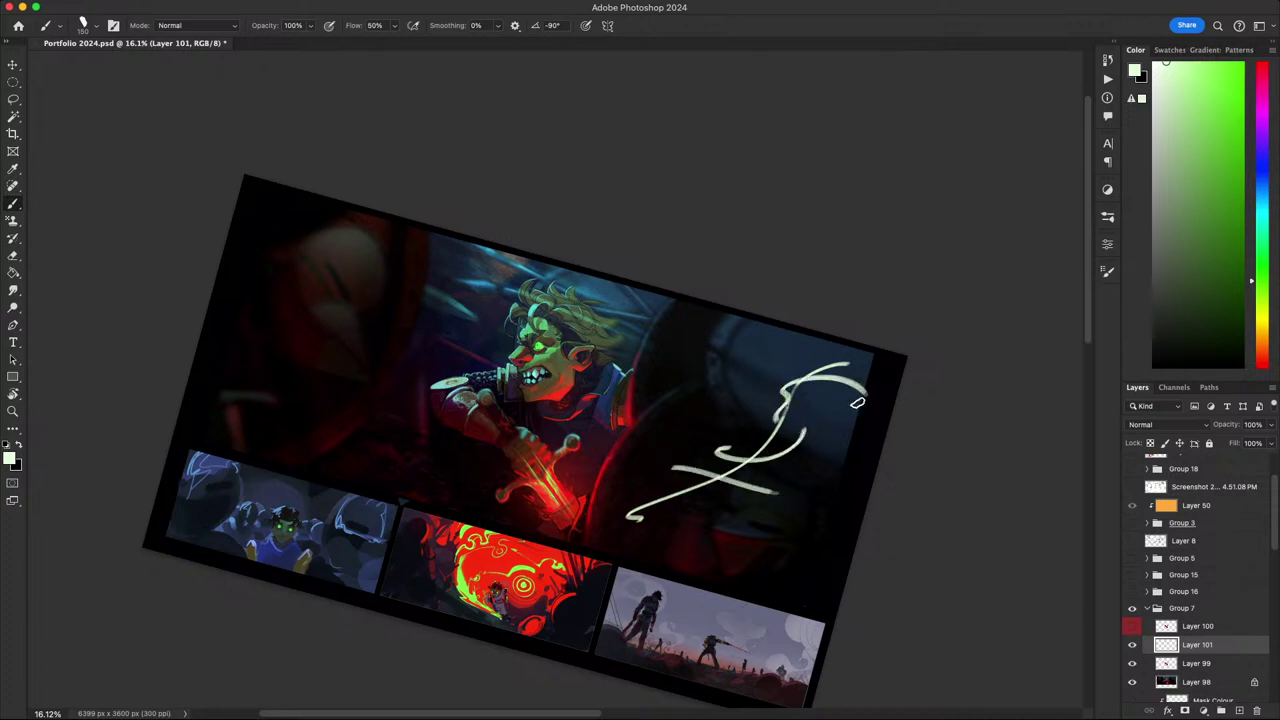
{"action": "key", "text": "super+z"}
{"action": "left_click_drag", "start_coordinate": [754, 387], "coordinate": [831, 408]}
{"action": "key", "text": "Escape"}
{"action": "key", "text": "ctrl+z"}
{"action": "key", "text": "ctrl+z"}
{"action": "key", "text": "ctrl+z"}
{"action": "key", "text": "ctrl+z"}
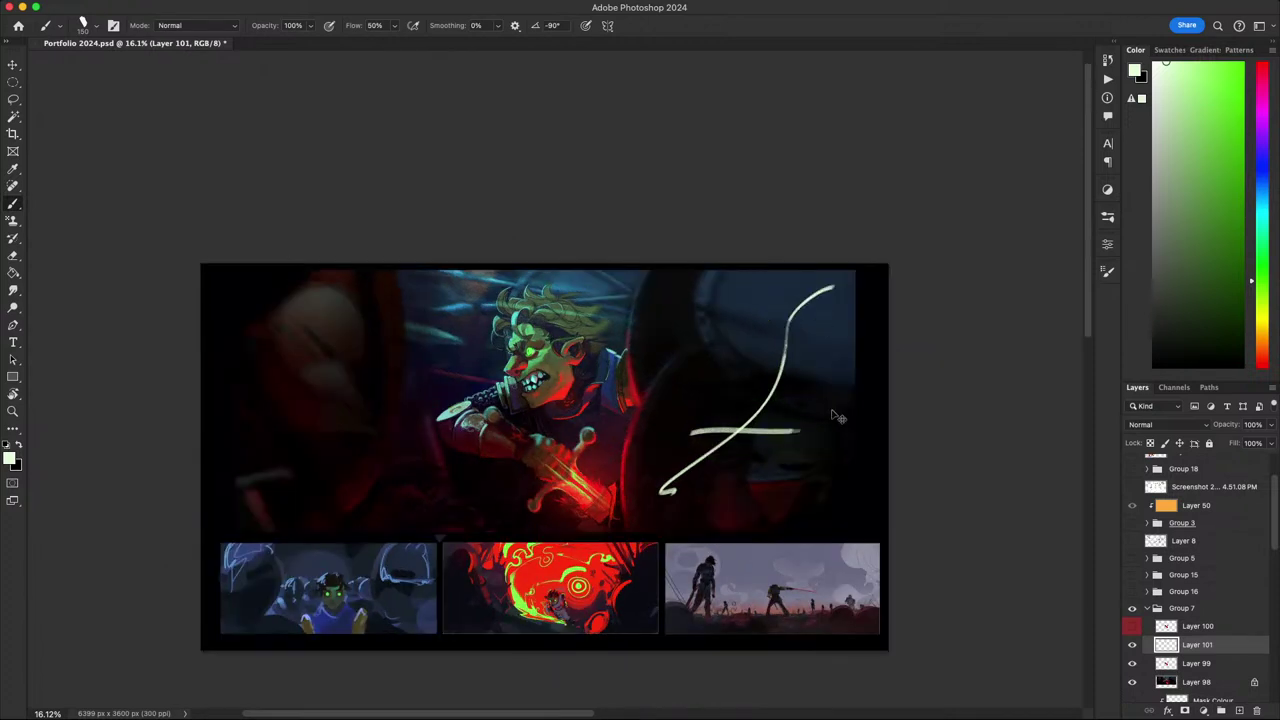
{"action": "scroll", "coordinate": [688, 474], "scroll_direction": "down", "scroll_amount": 7}
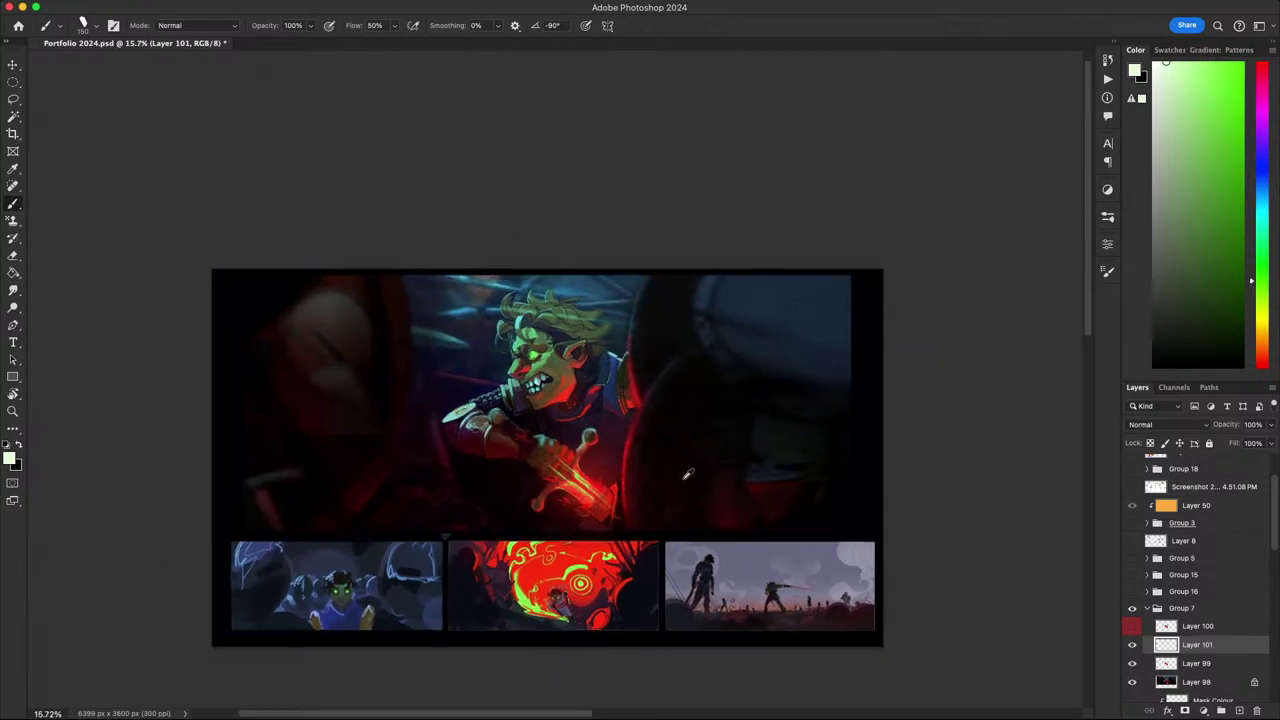
- Paint a bright teal highlight on the goblin's front hair curl with a smaller brush, using a colour sampled from the hair
{"action": "scroll", "coordinate": [642, 495], "scroll_direction": "up", "scroll_amount": 12}
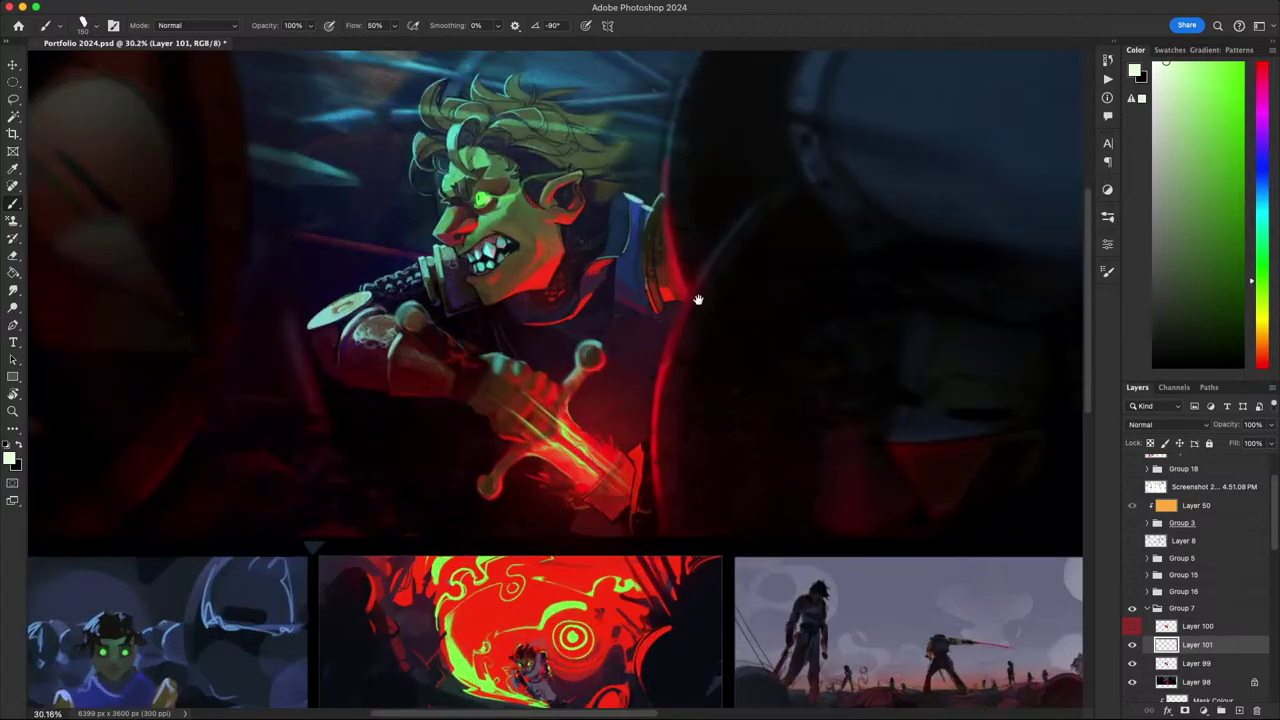
{"action": "left_click_drag", "start_coordinate": [715, 298], "coordinate": [853, 718]}
{"action": "left_click_drag", "start_coordinate": [837, 560], "coordinate": [789, 206]}
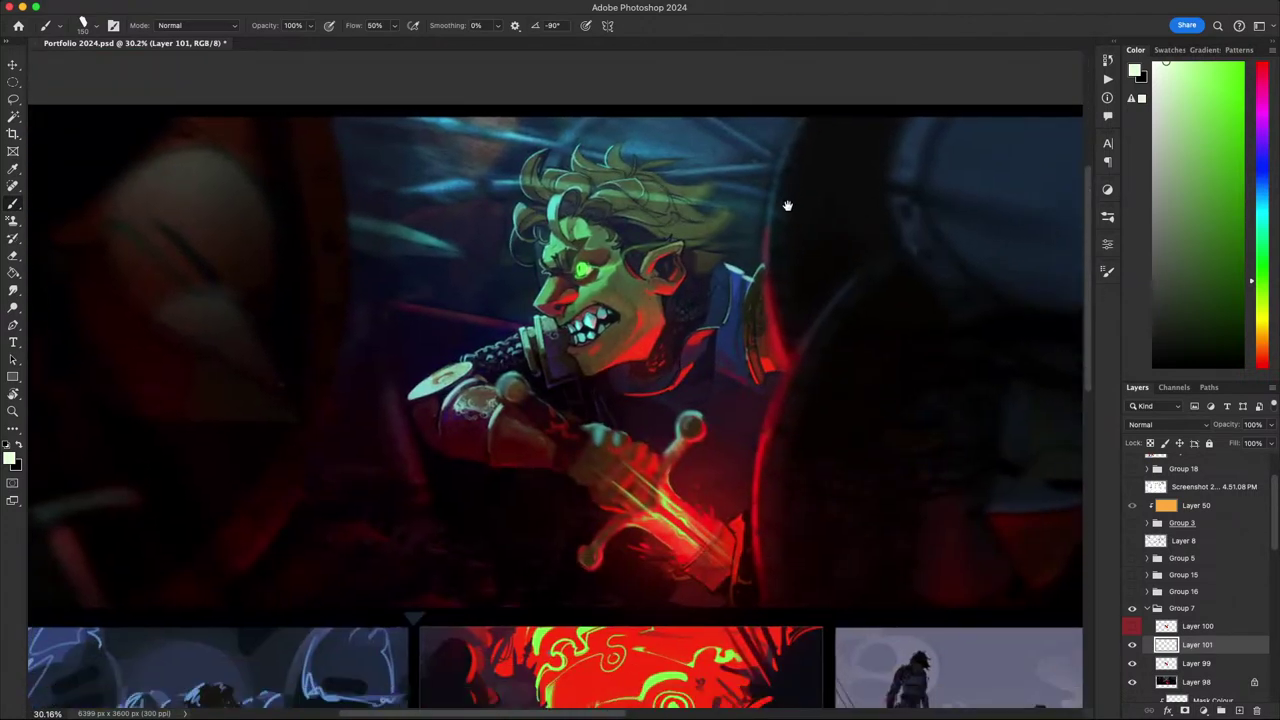
{"action": "left_click", "coordinate": [550, 165], "text": "alt"}
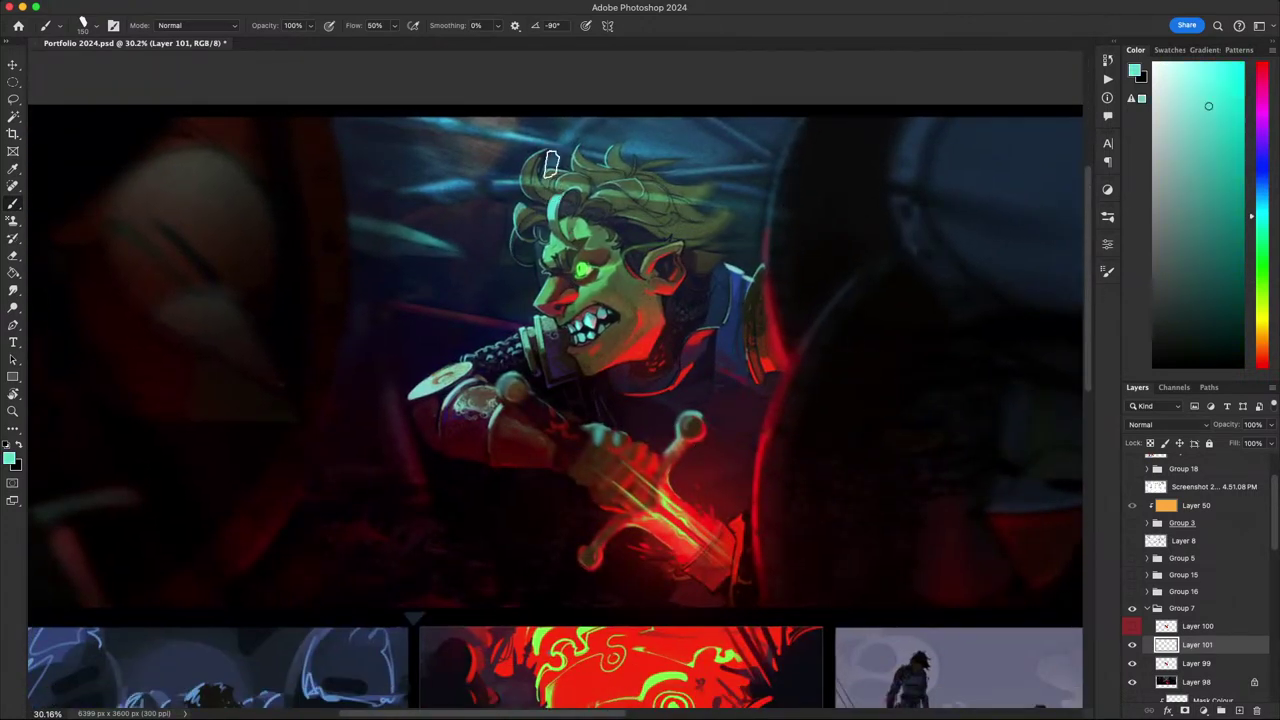
{"action": "key", "text": "bracketleft"}
{"action": "key", "text": "bracketleft"}
{"action": "key", "text": "bracketleft"}
{"action": "key", "text": "bracketleft"}
{"action": "key", "text": "bracketleft"}
{"action": "key", "text": "bracketleft"}
{"action": "key", "text": "bracketleft"}
{"action": "key", "text": "super+z"}
{"action": "mouse_move", "coordinate": [541, 156]}
{"action": "left_mouse_down"}
{"action": "mouse_move", "coordinate": [528, 196]}
{"action": "mouse_move", "coordinate": [549, 146]}
{"action": "left_mouse_up"}
{"action": "key", "text": "super+z"}
{"action": "key", "text": "l"}
{"action": "key", "text": "b"}
{"action": "key", "text": "super+z"}
{"action": "scroll", "coordinate": [670, 605], "scroll_direction": "down", "scroll_amount": 5}
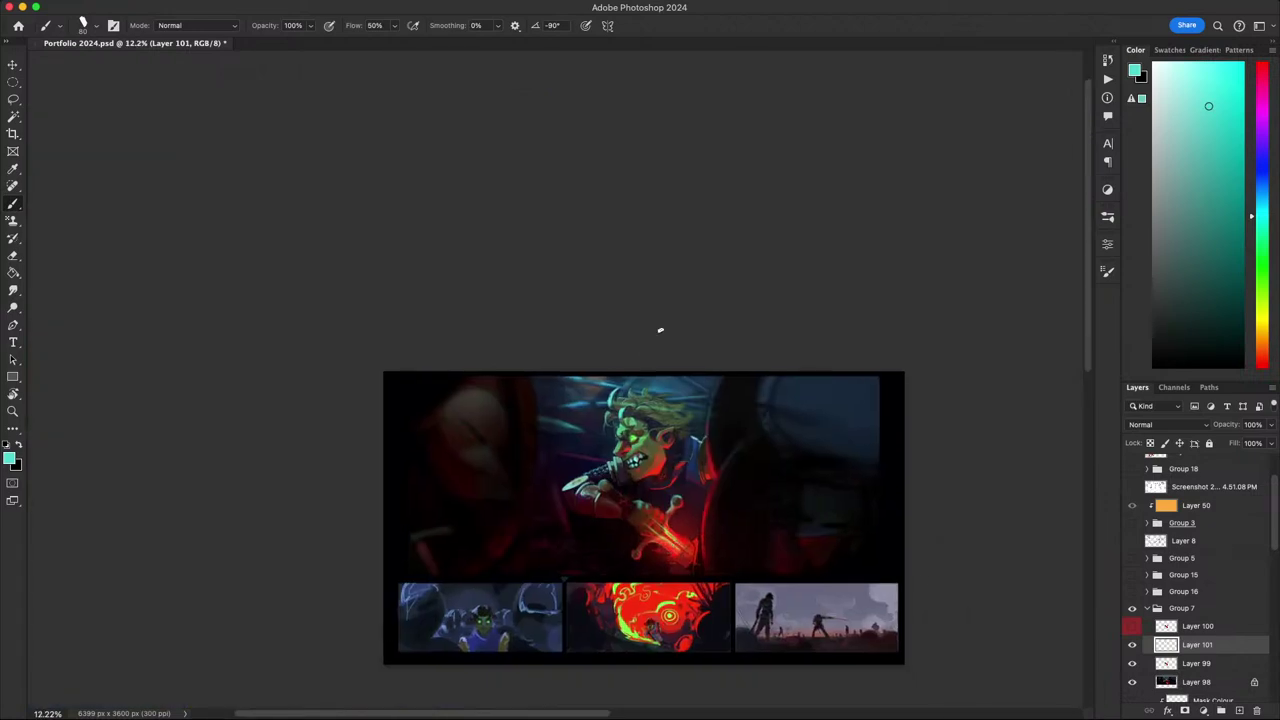
- Examine the hair highlight and the overall lighting of the main goblin panel, both close up and within the whole page
{"action": "left_click_drag", "start_coordinate": [857, 539], "coordinate": [789, 513]}
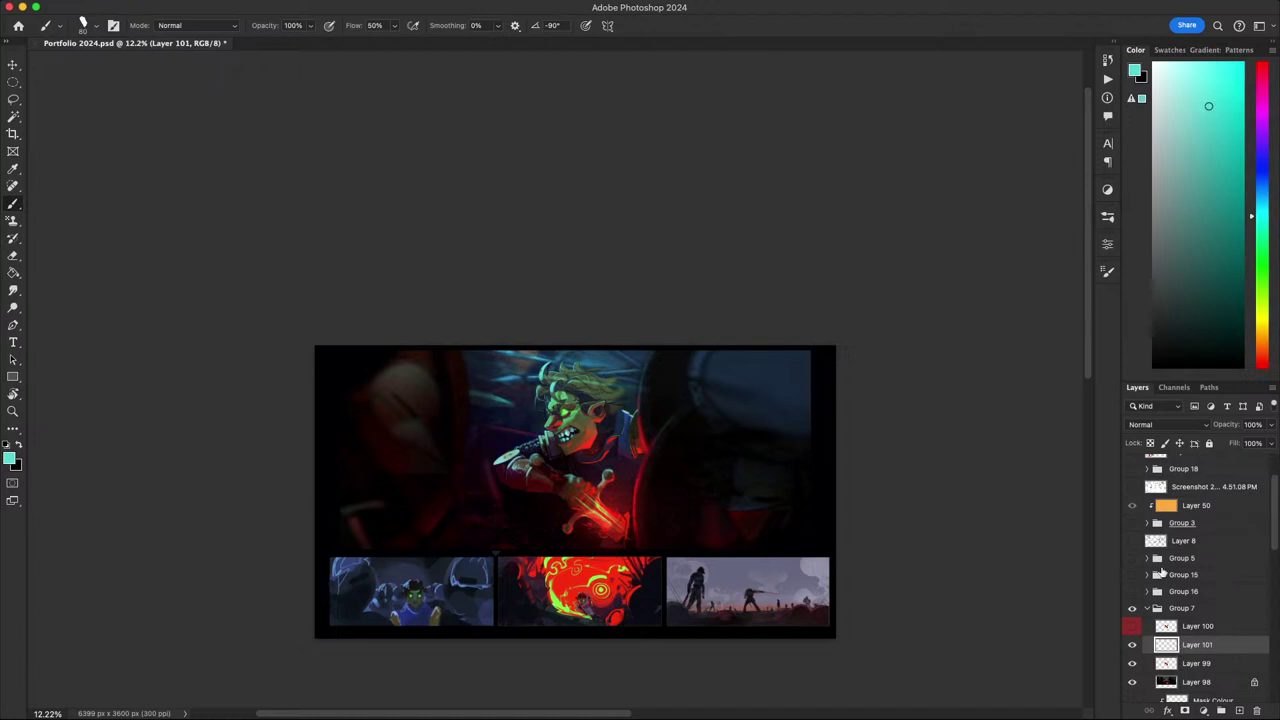
{"action": "scroll", "coordinate": [880, 551], "scroll_direction": "left", "scroll_amount": 2}
{"action": "scroll", "coordinate": [903, 543], "scroll_direction": "up", "scroll_amount": 1}
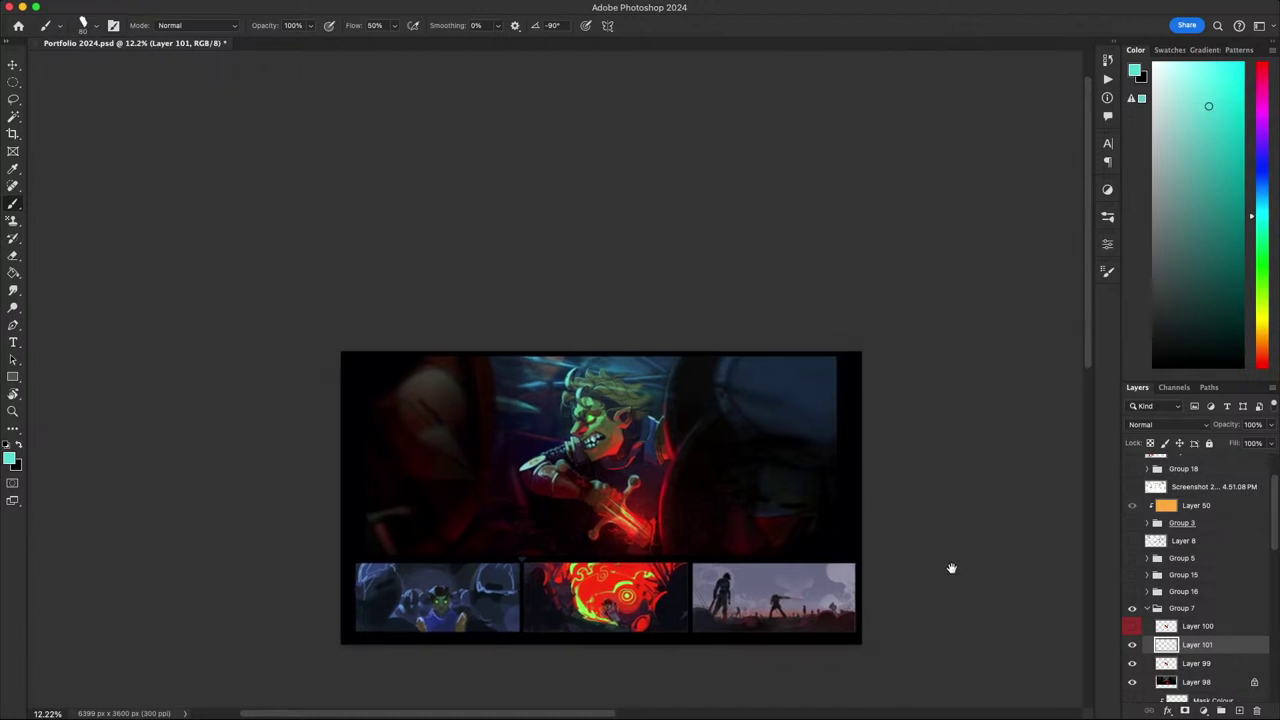
{"action": "scroll", "coordinate": [957, 567], "scroll_direction": "left", "scroll_amount": 1}
{"action": "scroll", "coordinate": [957, 567], "scroll_direction": "up", "scroll_amount": 1}
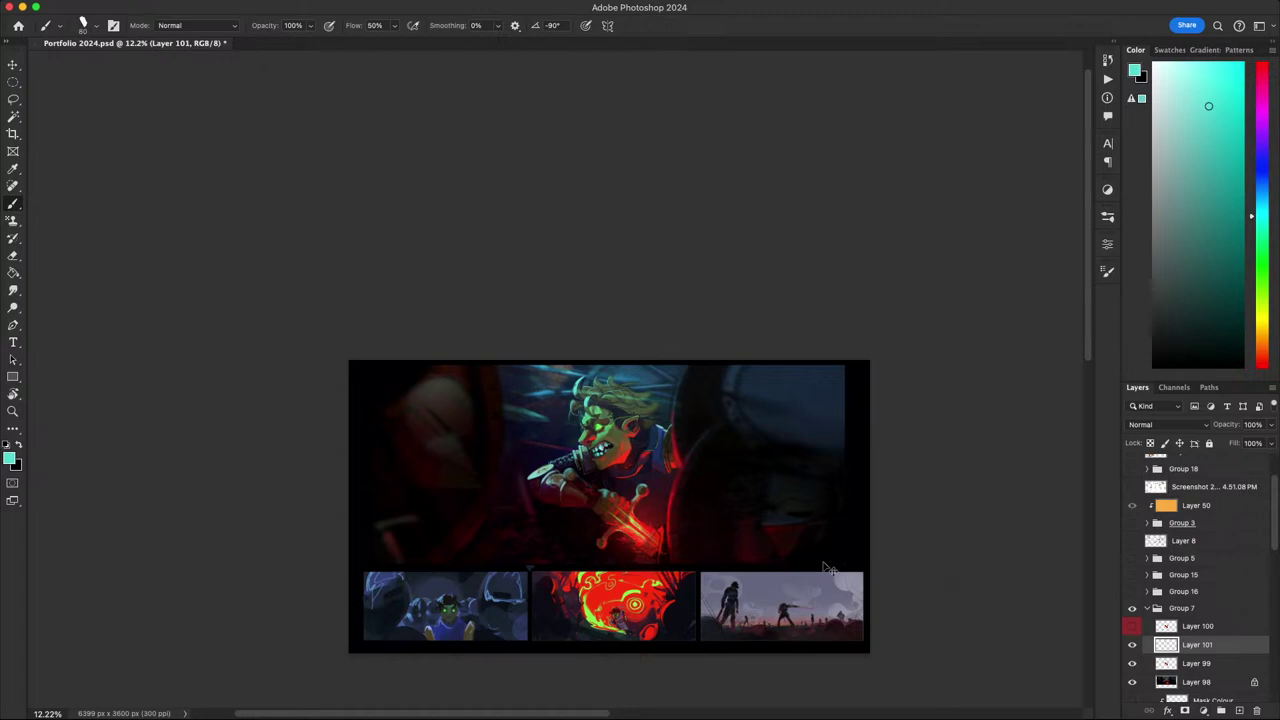
{"action": "key", "text": "super+plus"}
{"action": "key", "text": "super+plus"}
{"action": "key", "text": "super+plus"}
{"action": "key", "text": "super+minus"}
{"action": "key", "text": "super+plus"}
{"action": "key", "text": "super+plus"}
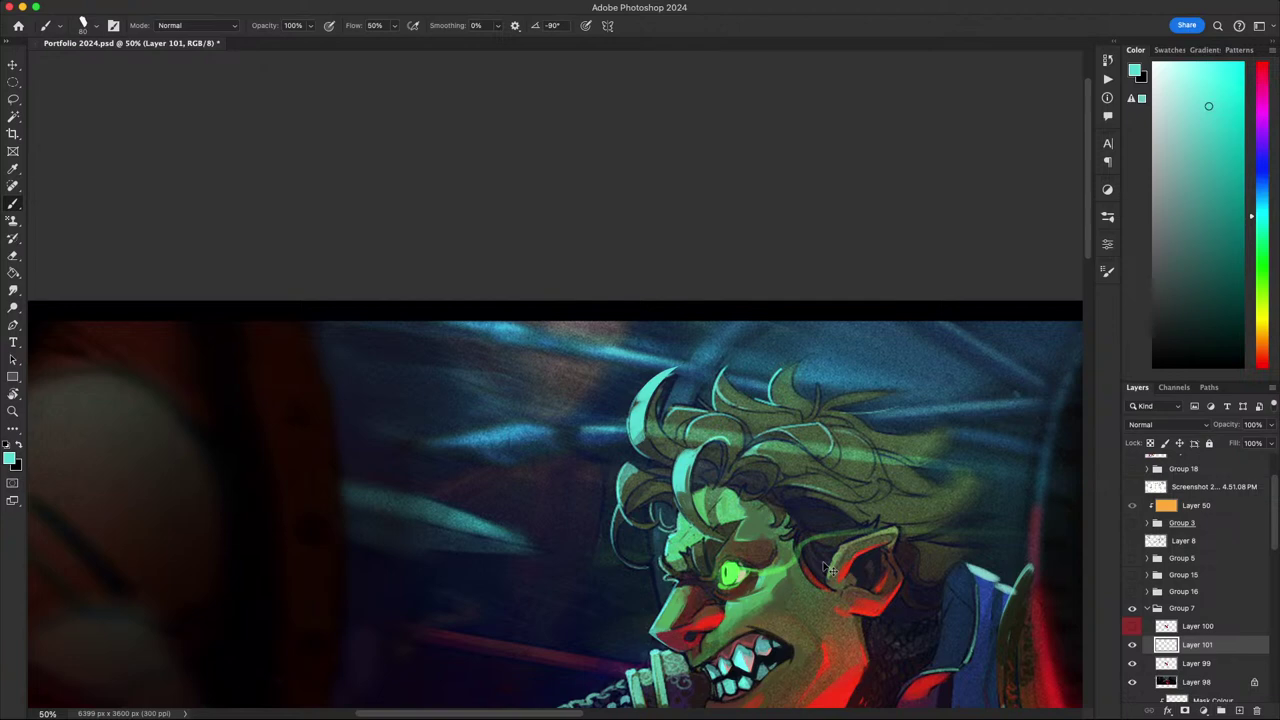
{"action": "key", "text": "super+minus"}
{"action": "key", "text": "super+minus"}
{"action": "scroll", "coordinate": [823, 563], "scroll_direction": "down", "scroll_amount": 3}
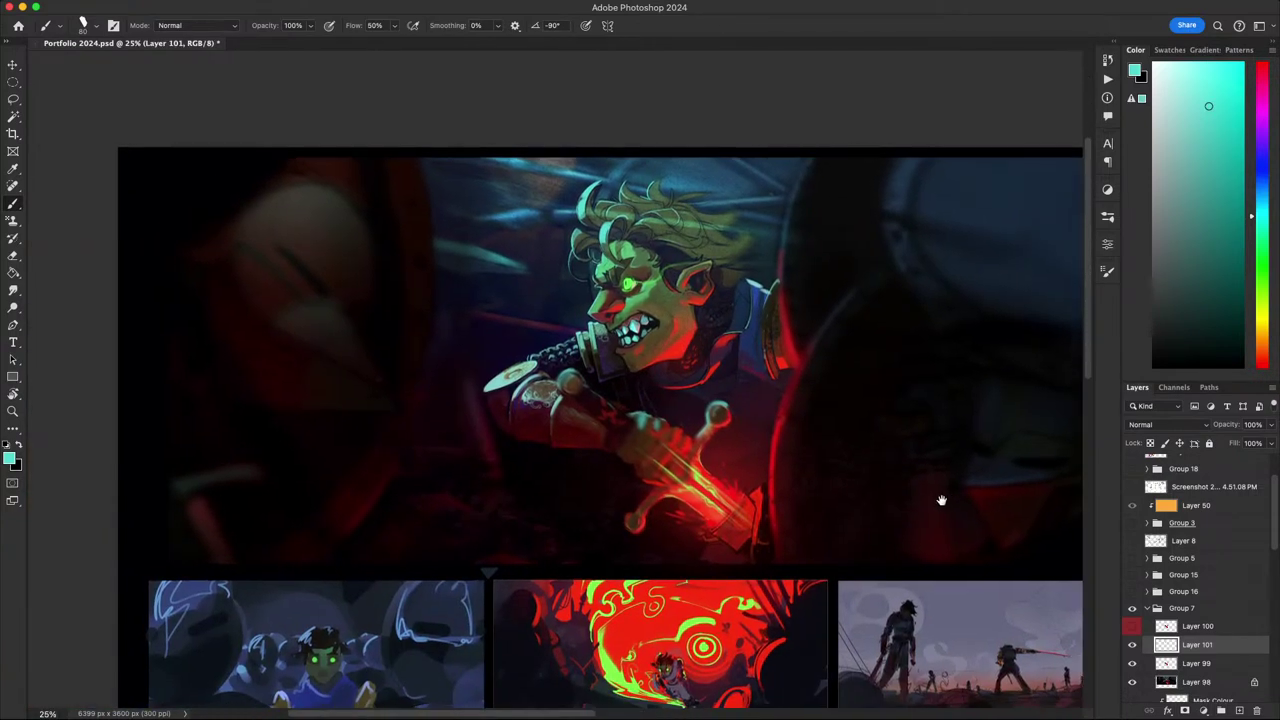
{"action": "left_click_drag", "start_coordinate": [896, 502], "coordinate": [942, 500]}
{"action": "left_click_drag", "start_coordinate": [975, 601], "coordinate": [964, 549]}
{"action": "scroll", "coordinate": [979, 533], "scroll_direction": "up", "scroll_amount": 5}
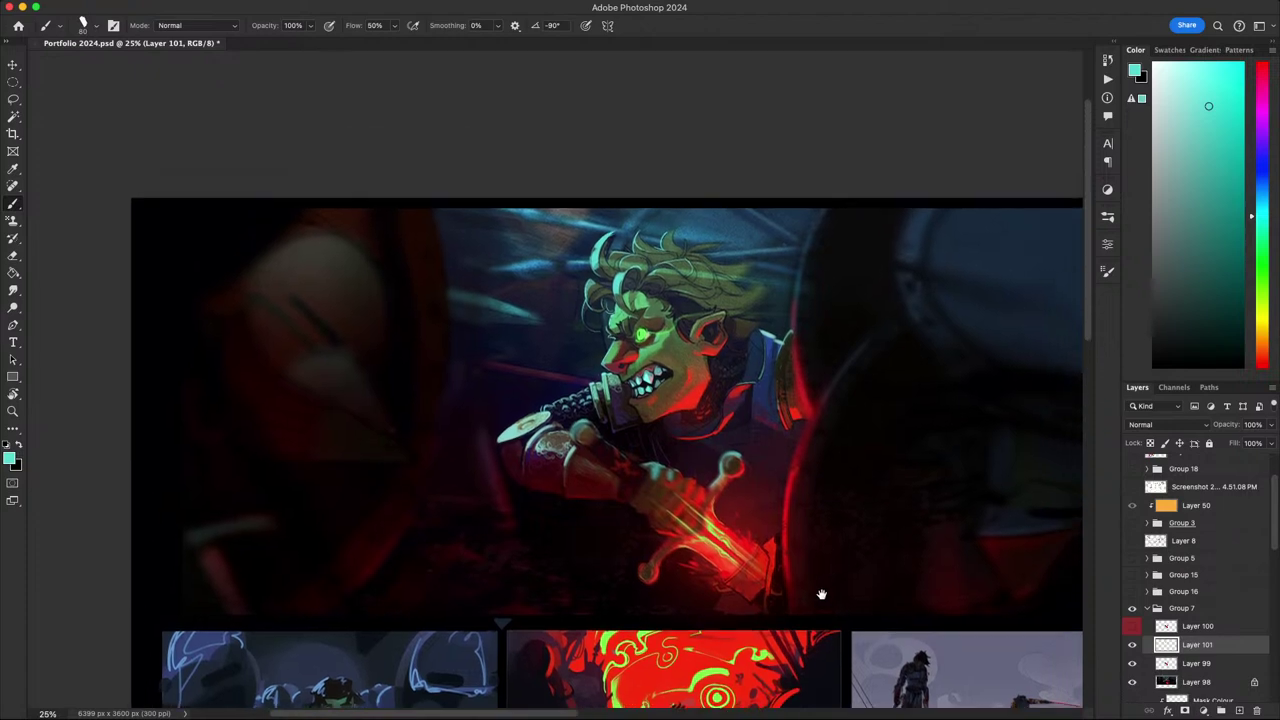
- Repaint the round ends of the sword's crossguard in a flat dark brown sampled from the guard
{"action": "left_click", "coordinate": [551, 400], "text": "alt"}
{"action": "key", "text": "["}
{"action": "key", "text": "["}
{"action": "scroll", "coordinate": [937, 528], "scroll_direction": "down", "scroll_amount": 3}
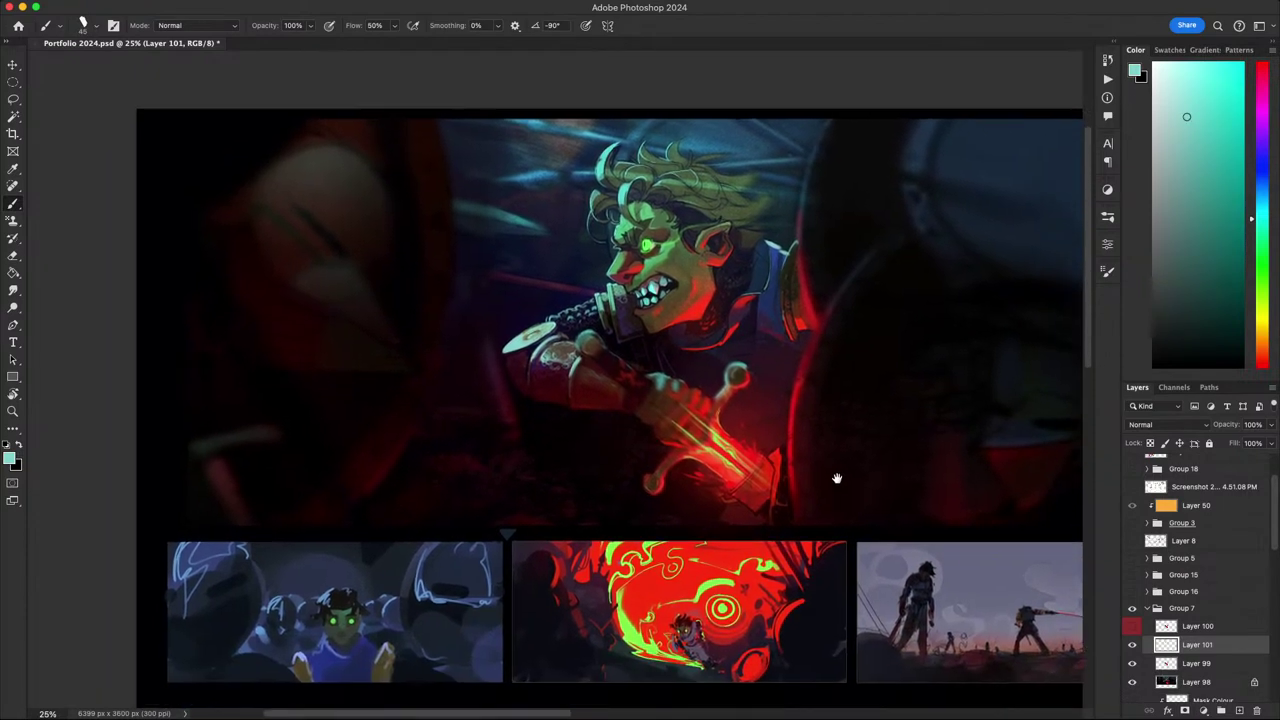
{"action": "left_click", "coordinate": [654, 481], "text": "alt"}
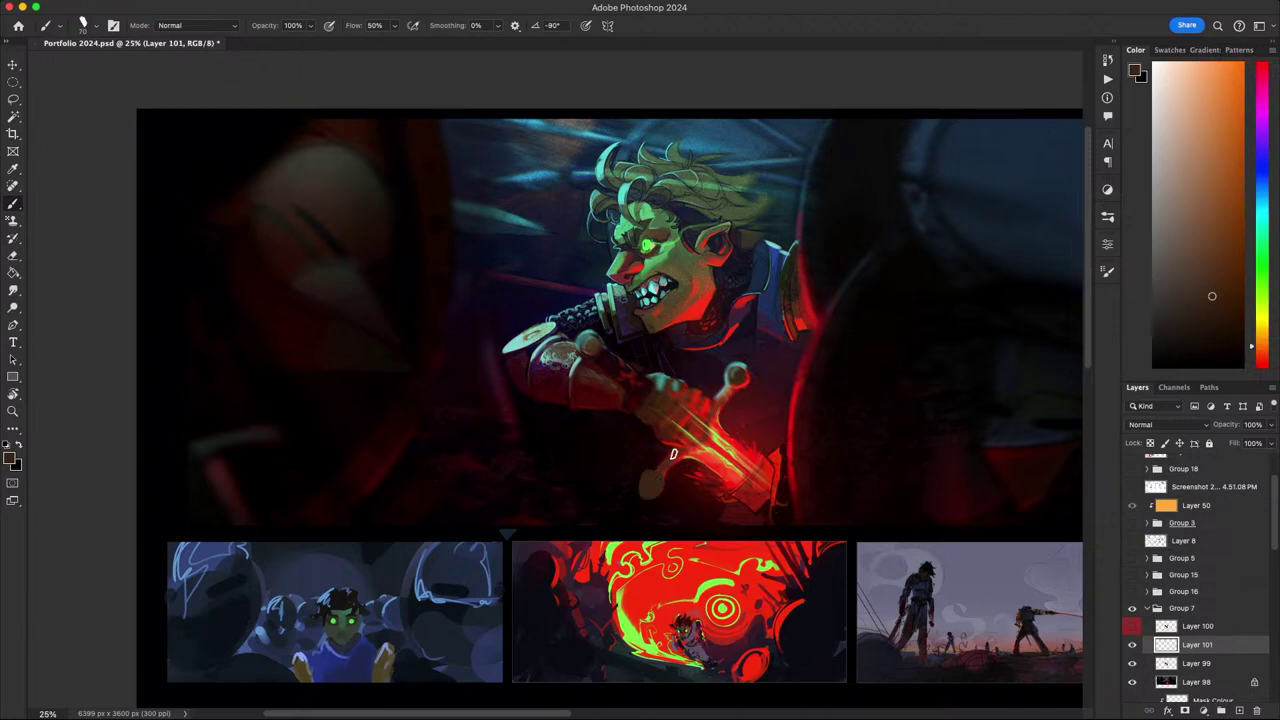
{"action": "left_click", "coordinate": [738, 376], "text": "alt"}
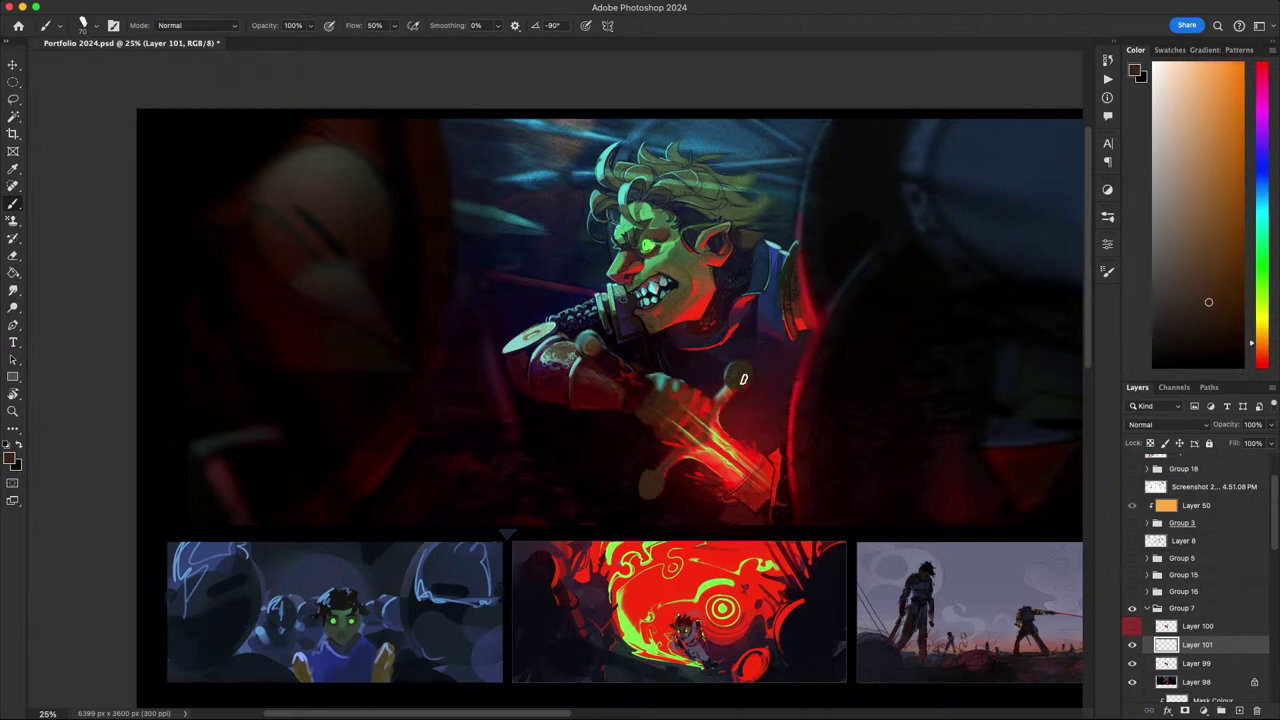
- Add orange and bright red light to the crossguard edges facing the glowing blade, sampling both colours from the artwork
{"action": "left_click", "coordinate": [740, 400], "text": "alt"}
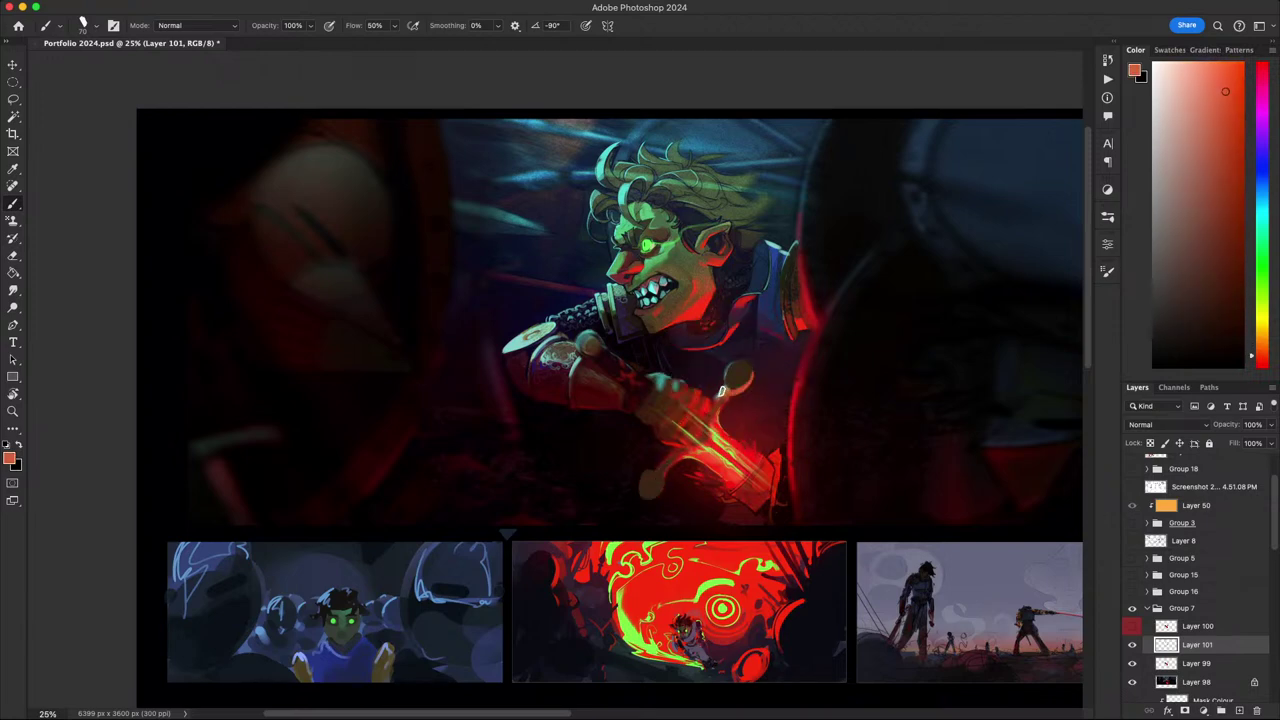
{"action": "left_click", "coordinate": [750, 459], "text": "alt"}
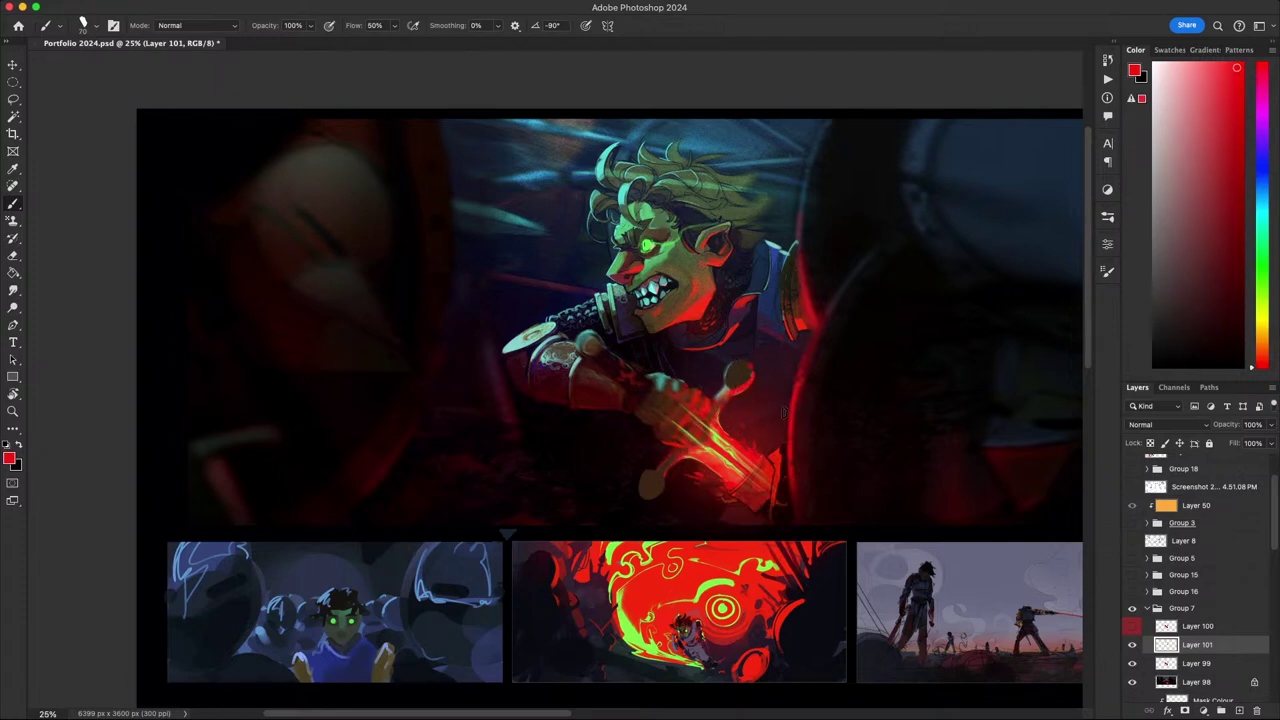
{"action": "left_click_drag", "start_coordinate": [790, 415], "coordinate": [812, 471]}
{"action": "left_click_drag", "start_coordinate": [686, 531], "coordinate": [681, 548]}
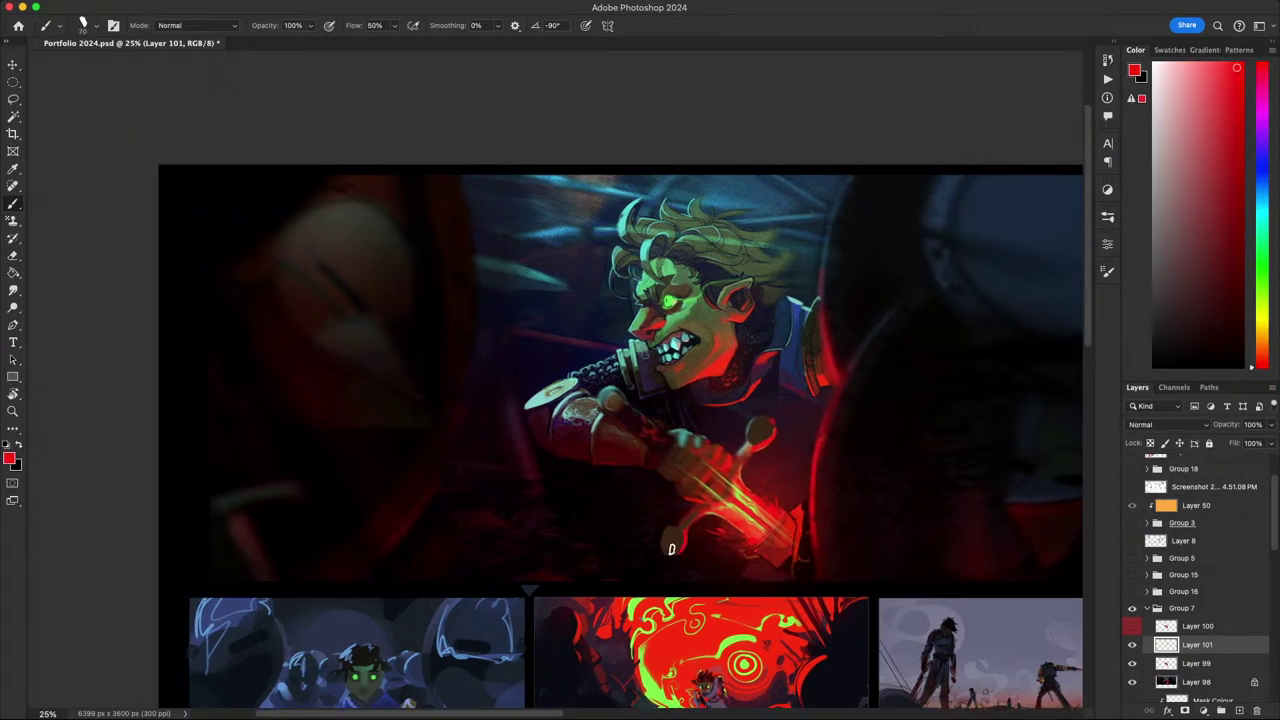
{"action": "left_click", "coordinate": [671, 549], "text": "alt"}
{"action": "left_click_drag", "start_coordinate": [668, 594], "coordinate": [812, 548]}
- Paint a pale teal rim light on the outer edge of the lower crossguard end, using a colour sampled from the armour
{"action": "left_click", "coordinate": [565, 335], "text": "alt"}
{"action": "key", "text": "r"}
{"action": "left_click_drag", "start_coordinate": [757, 403], "coordinate": [756, 326]}
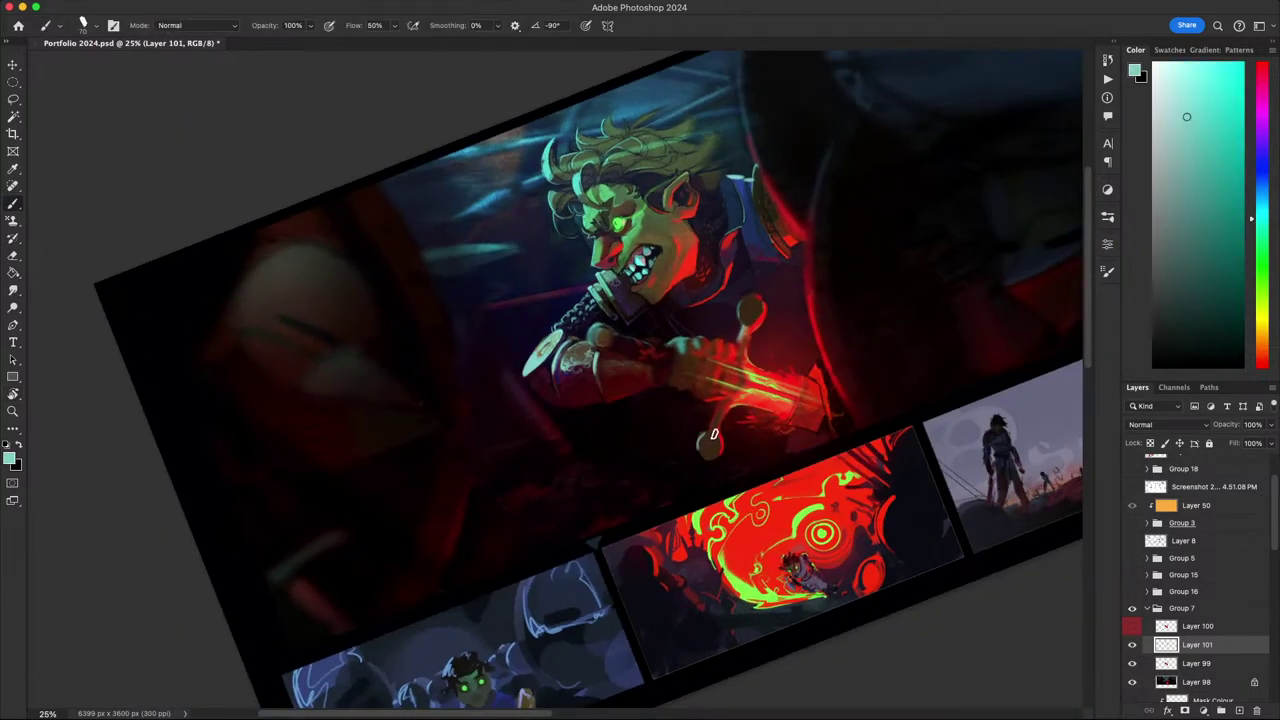
{"action": "key", "text": "Escape"}
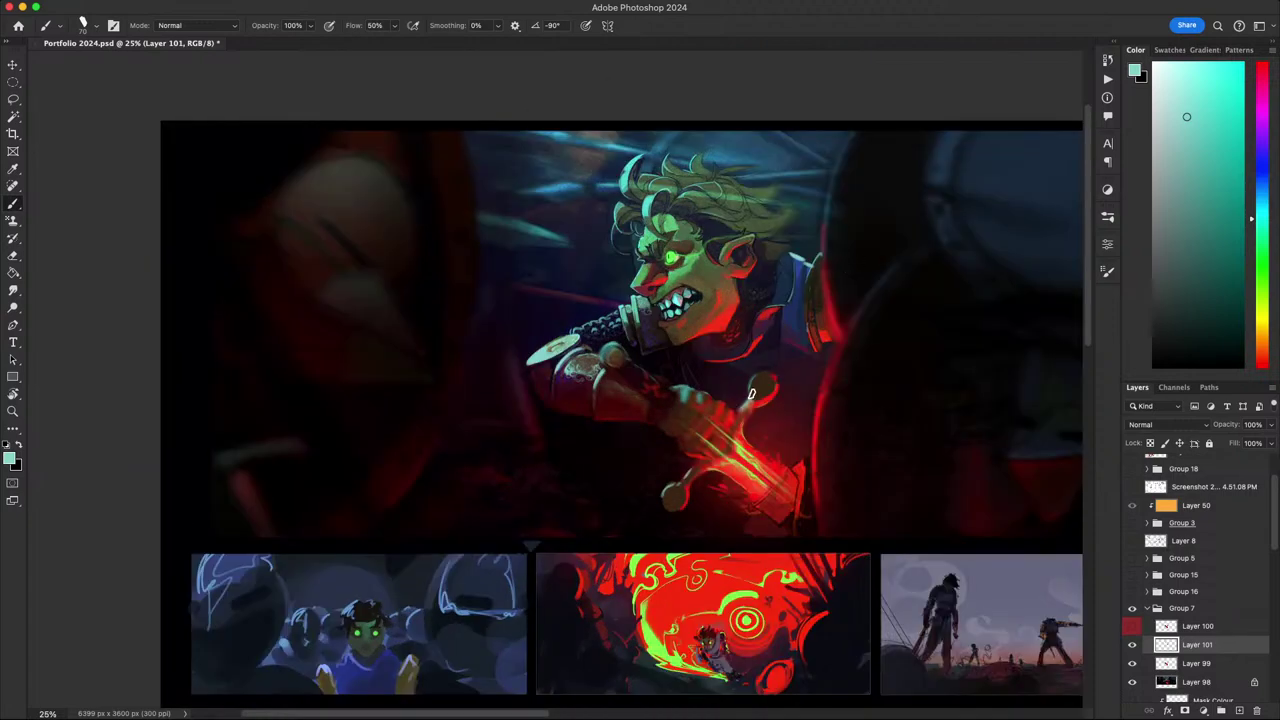
- Shade both round crossguard ends with sampled brown tones, using a larger brush
{"action": "left_click", "coordinate": [752, 403], "text": "alt"}
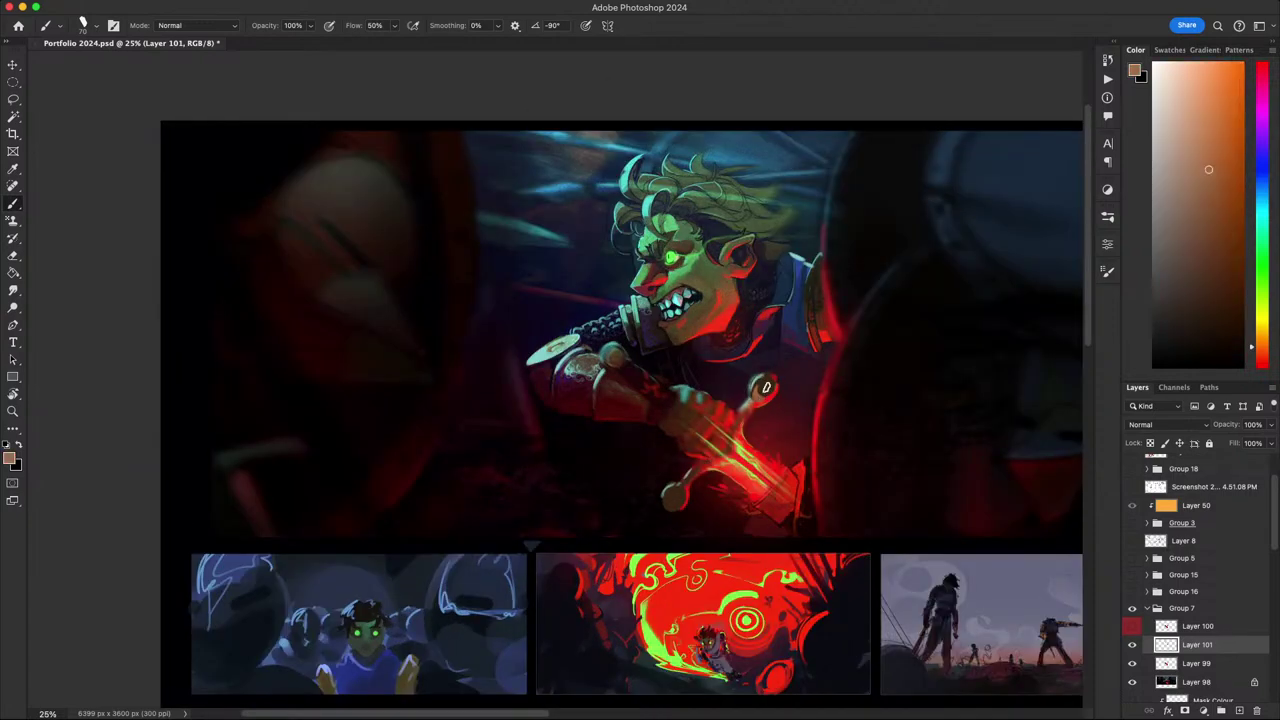
{"action": "key", "text": "bracketright"}
{"action": "key", "text": "bracketright"}
{"action": "key", "text": "bracketright"}
{"action": "left_click_drag", "start_coordinate": [758, 400], "coordinate": [773, 377]}
{"action": "left_click", "coordinate": [772, 388], "text": "alt"}
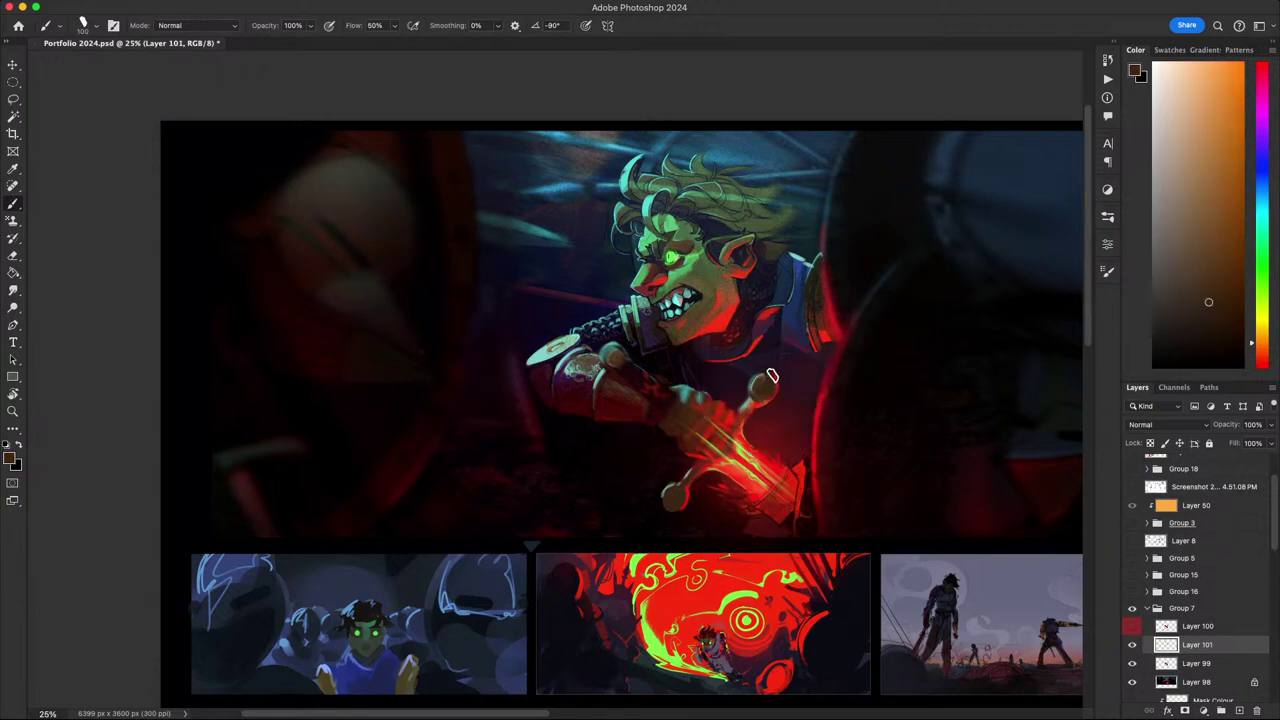
{"action": "left_click_drag", "start_coordinate": [880, 403], "coordinate": [870, 415]}
{"action": "left_click", "coordinate": [755, 408], "text": "alt"}
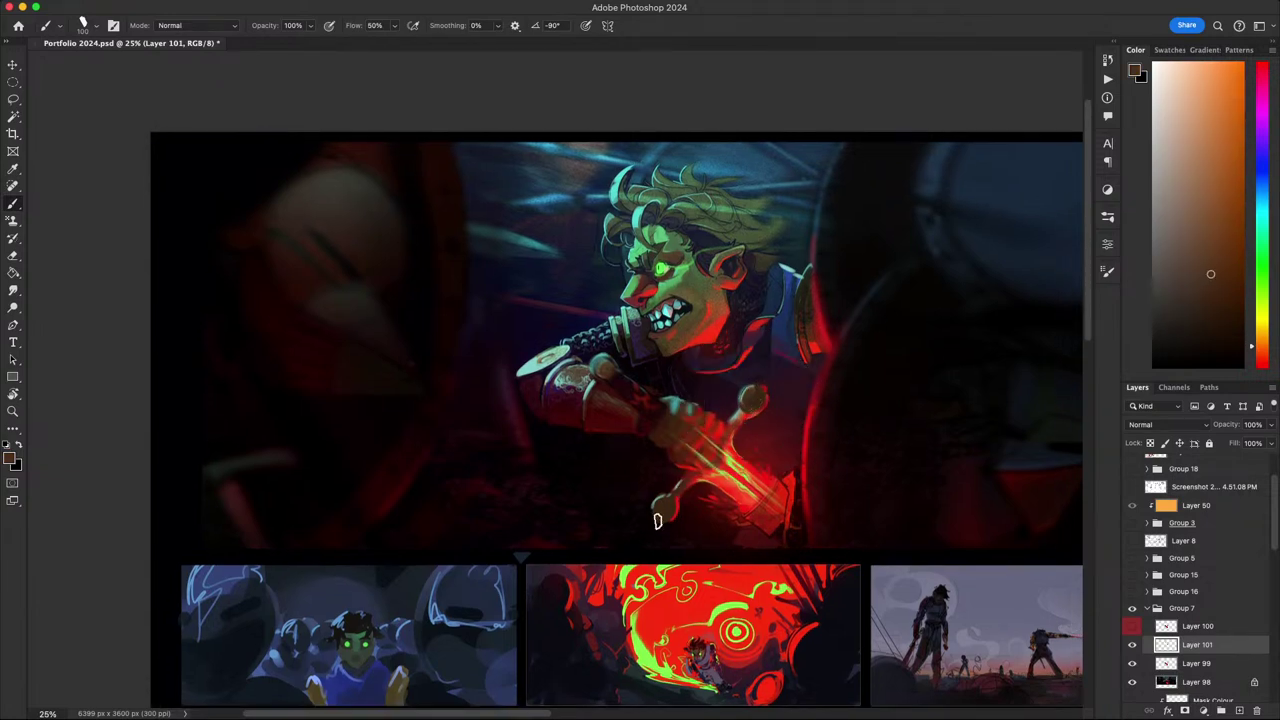
{"action": "left_click_drag", "start_coordinate": [657, 520], "coordinate": [669, 503]}
- Examine the repainted crossguard and the main panel's composition from a distance
{"action": "scroll", "coordinate": [784, 525], "scroll_direction": "down", "scroll_amount": 3}
{"action": "scroll", "coordinate": [782, 512], "scroll_direction": "down", "scroll_amount": 2}
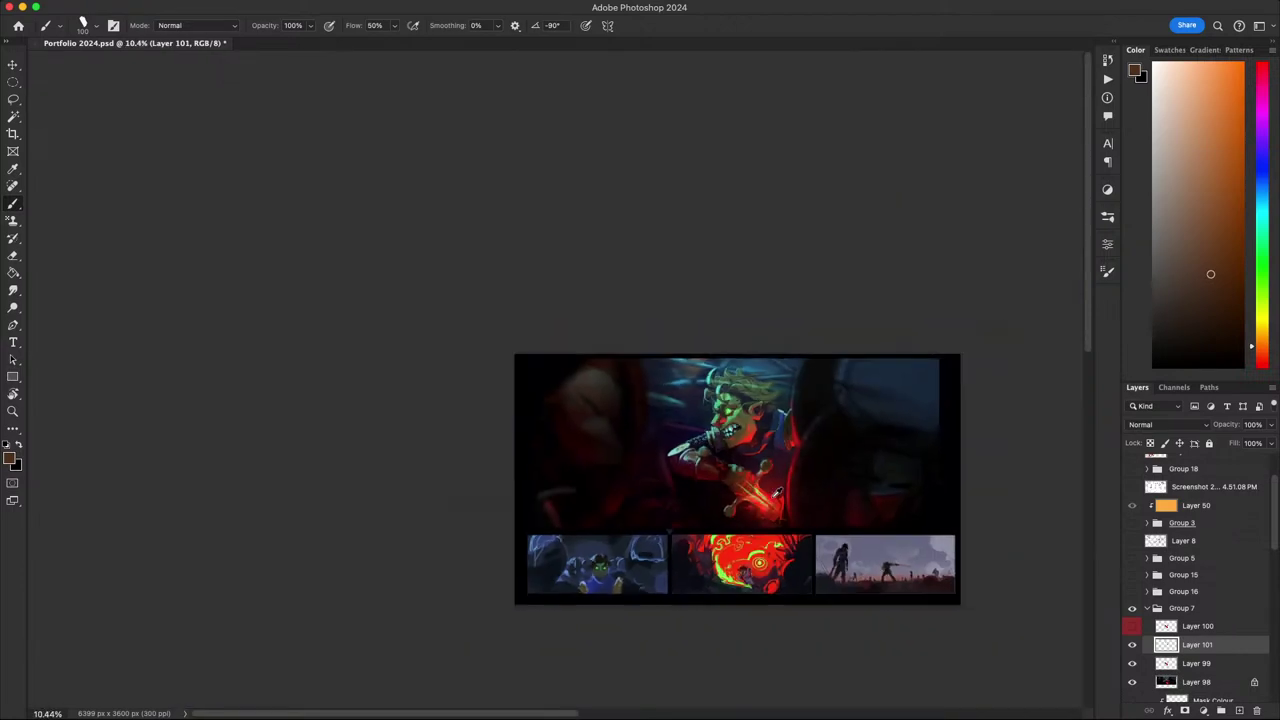
{"action": "scroll", "coordinate": [776, 495], "scroll_direction": "up", "scroll_amount": 3}
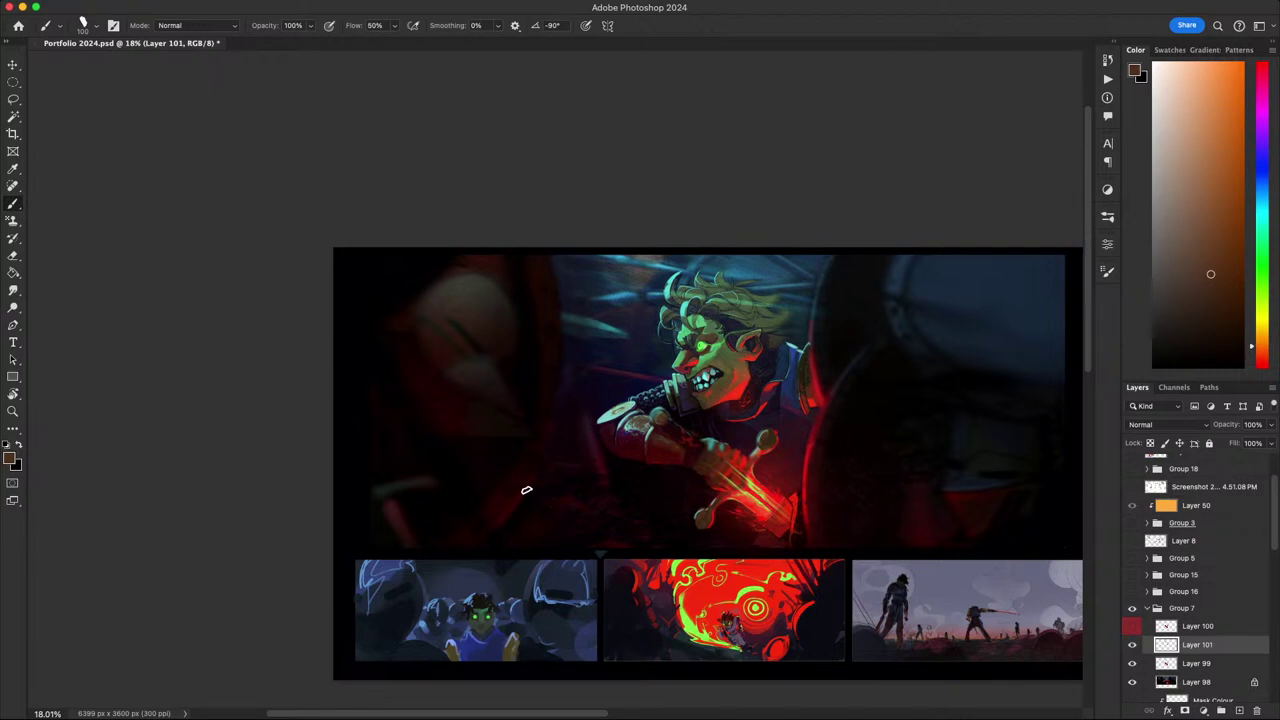
{"action": "mouse_move", "coordinate": [991, 519]}
{"action": "left_mouse_down"}
{"action": "mouse_move", "coordinate": [872, 518]}
{"action": "mouse_move", "coordinate": [926, 500]}
{"action": "mouse_move", "coordinate": [909, 543]}
{"action": "left_mouse_up"}
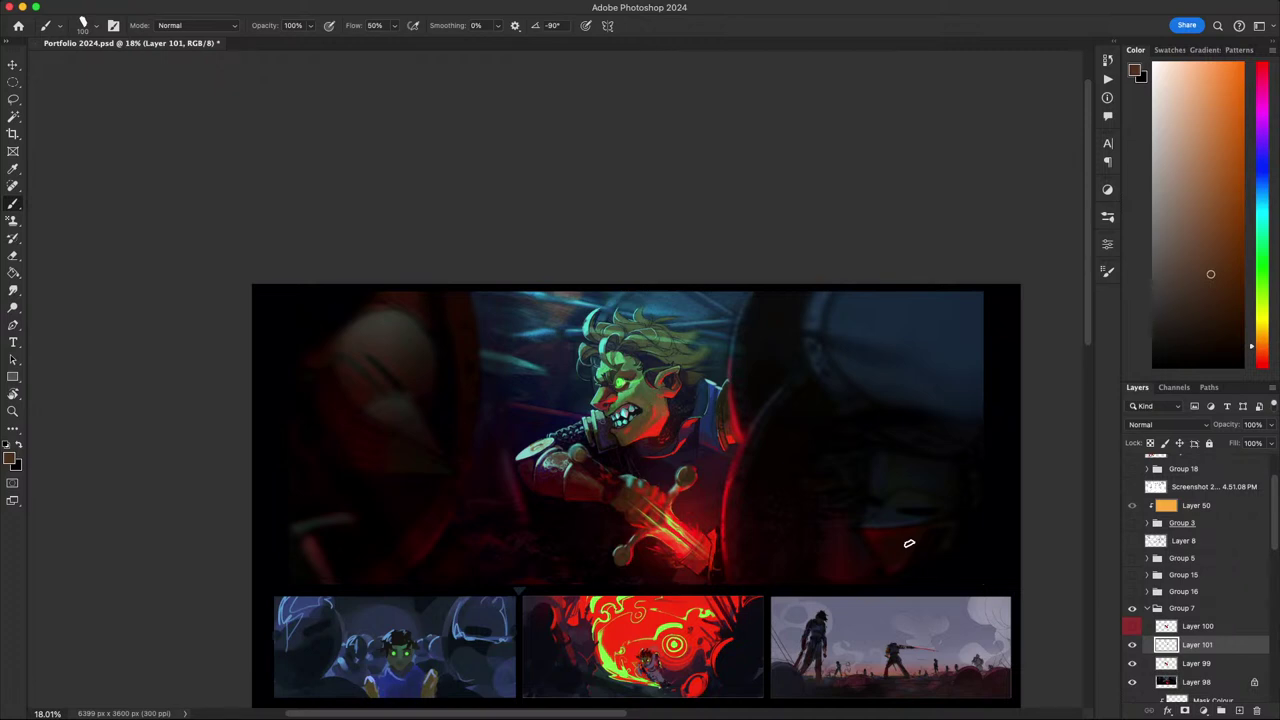
{"action": "scroll", "coordinate": [909, 543], "scroll_direction": "right", "scroll_amount": 3}
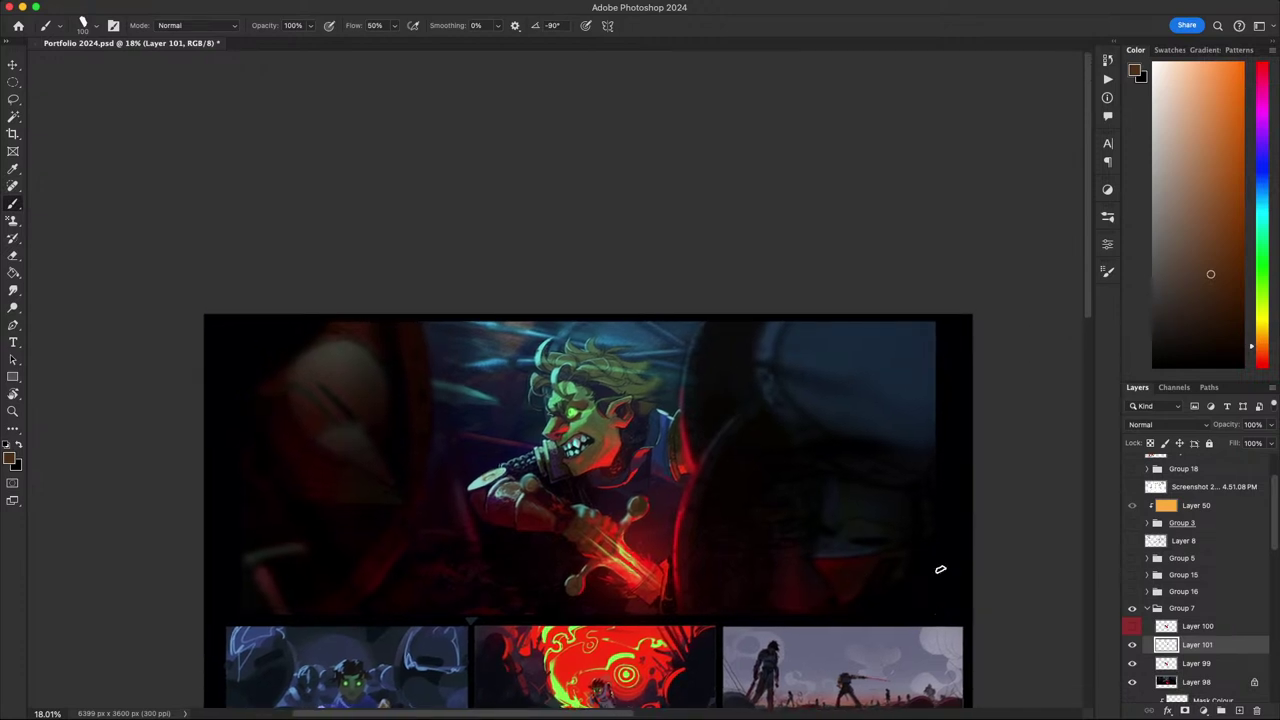
{"action": "scroll", "coordinate": [923, 611], "scroll_direction": "up", "scroll_amount": 1}
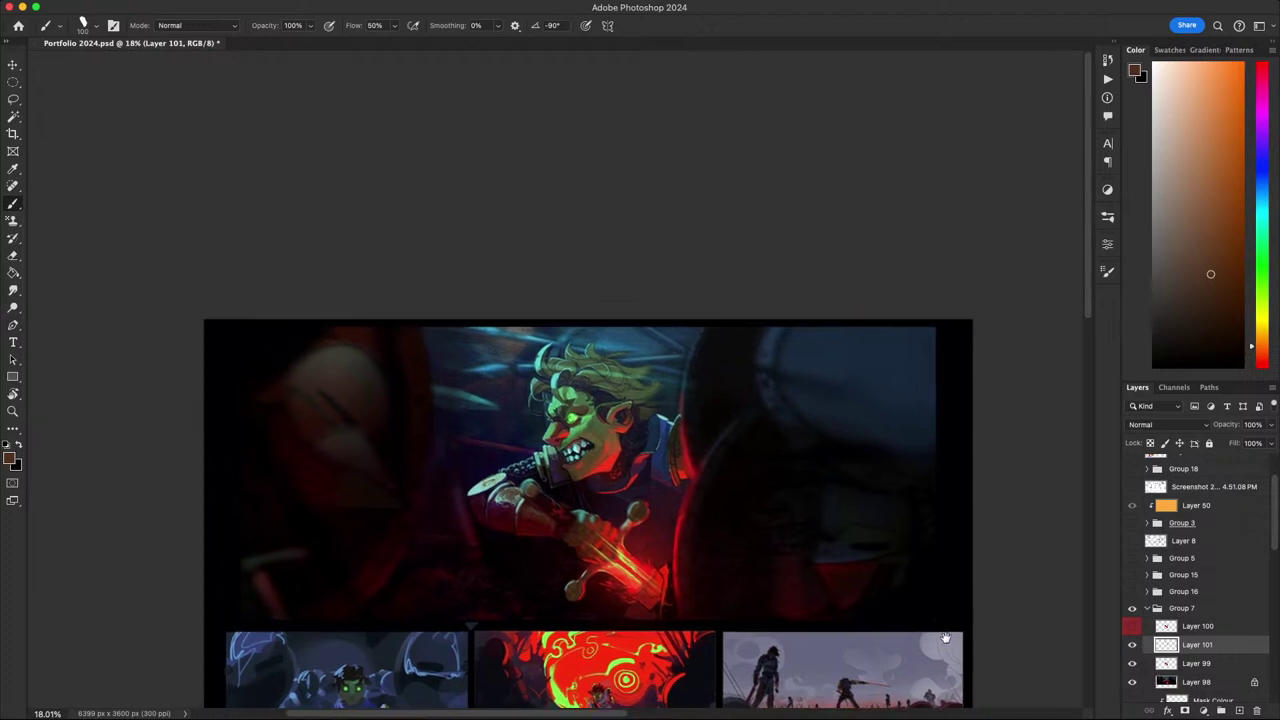
{"action": "scroll", "coordinate": [945, 637], "scroll_direction": "down", "scroll_amount": 2}
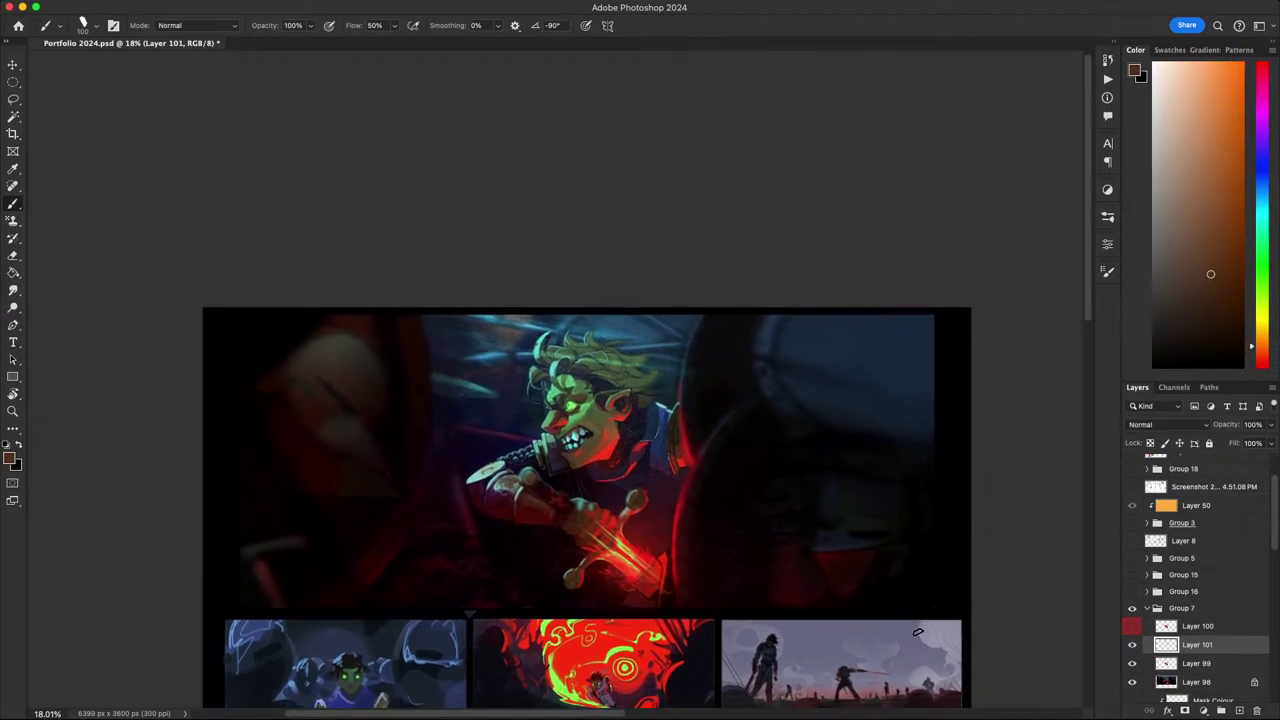
- Try to shade the inner side of the goblin's front hair curl with a dark green sampled from the artwork
{"action": "key", "text": "super+plus"}
{"action": "key", "text": "super+plus"}
{"action": "key", "text": "super+plus"}
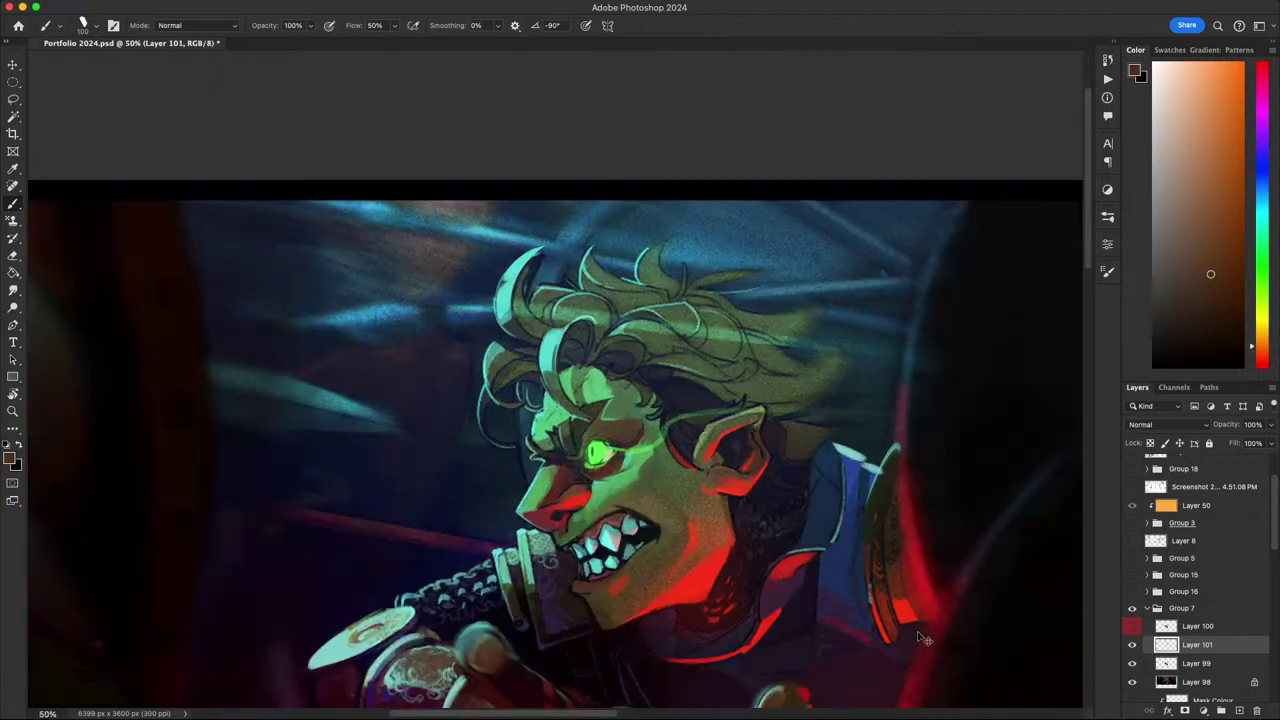
{"action": "left_click", "coordinate": [517, 303], "text": "alt"}
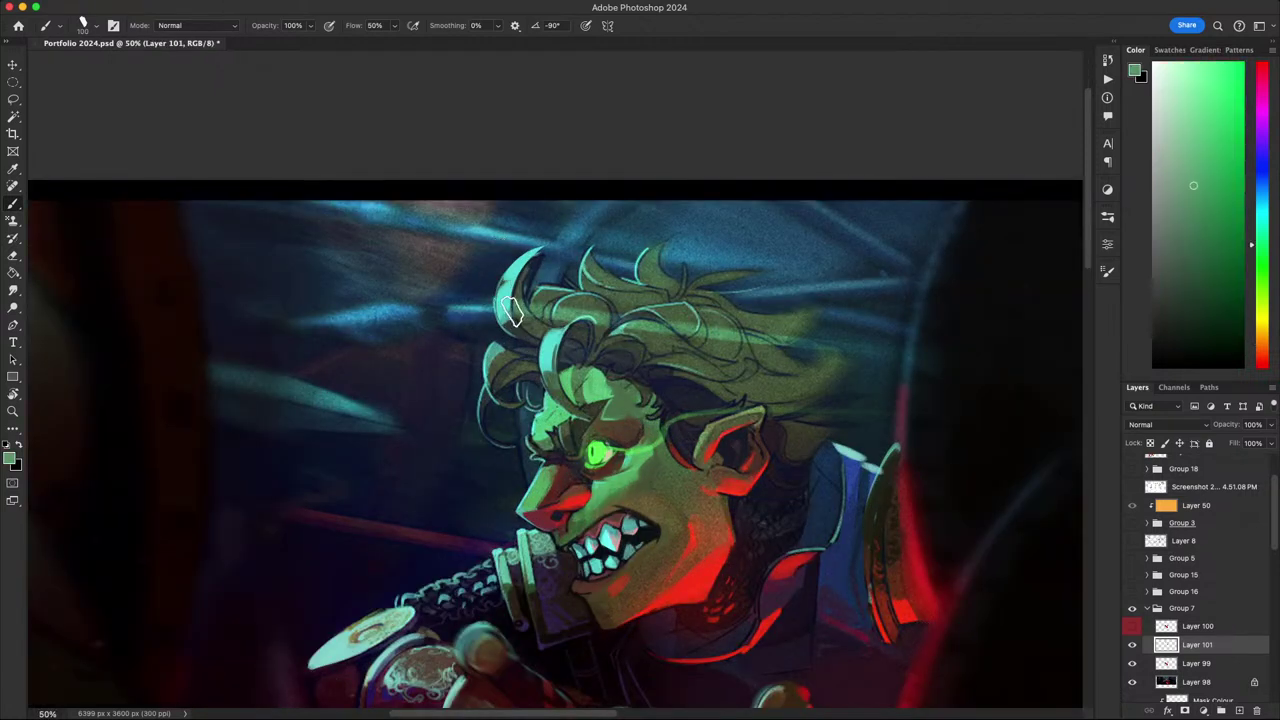
{"action": "left_click", "coordinate": [519, 322], "text": "alt"}
{"action": "mouse_move", "coordinate": [509, 310]}
{"action": "left_mouse_down"}
{"action": "mouse_move", "coordinate": [526, 267]}
{"action": "mouse_move", "coordinate": [507, 321]}
{"action": "left_mouse_up"}
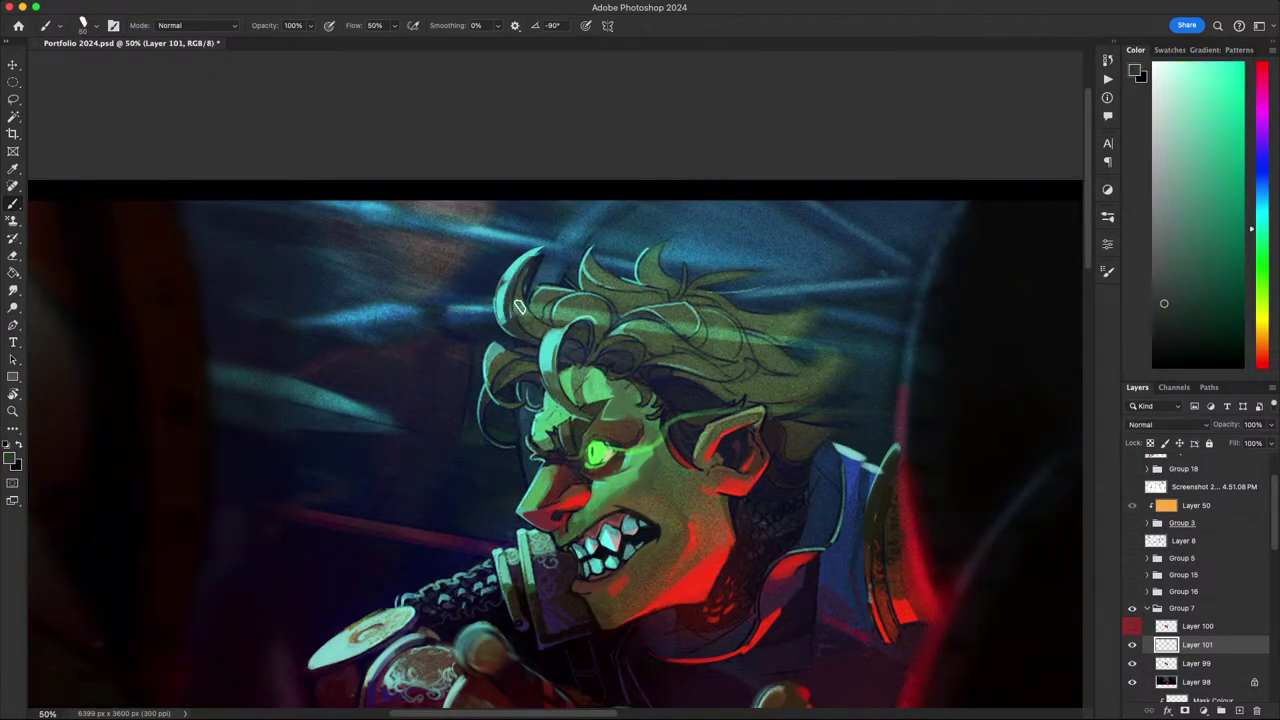
{"action": "key", "text": "super+z"}
{"action": "left_click_drag", "start_coordinate": [535, 256], "coordinate": [514, 312]}
{"action": "key", "text": "super+z"}
{"action": "key", "text": "super+z"}
{"action": "key", "text": "super+z"}
- Rework the front hair curl and the background beside it, using sampled greens and the dark blue of the backdrop
{"action": "left_click_drag", "start_coordinate": [537, 255], "coordinate": [513, 312]}
{"action": "left_click", "coordinate": [531, 282], "text": "alt"}
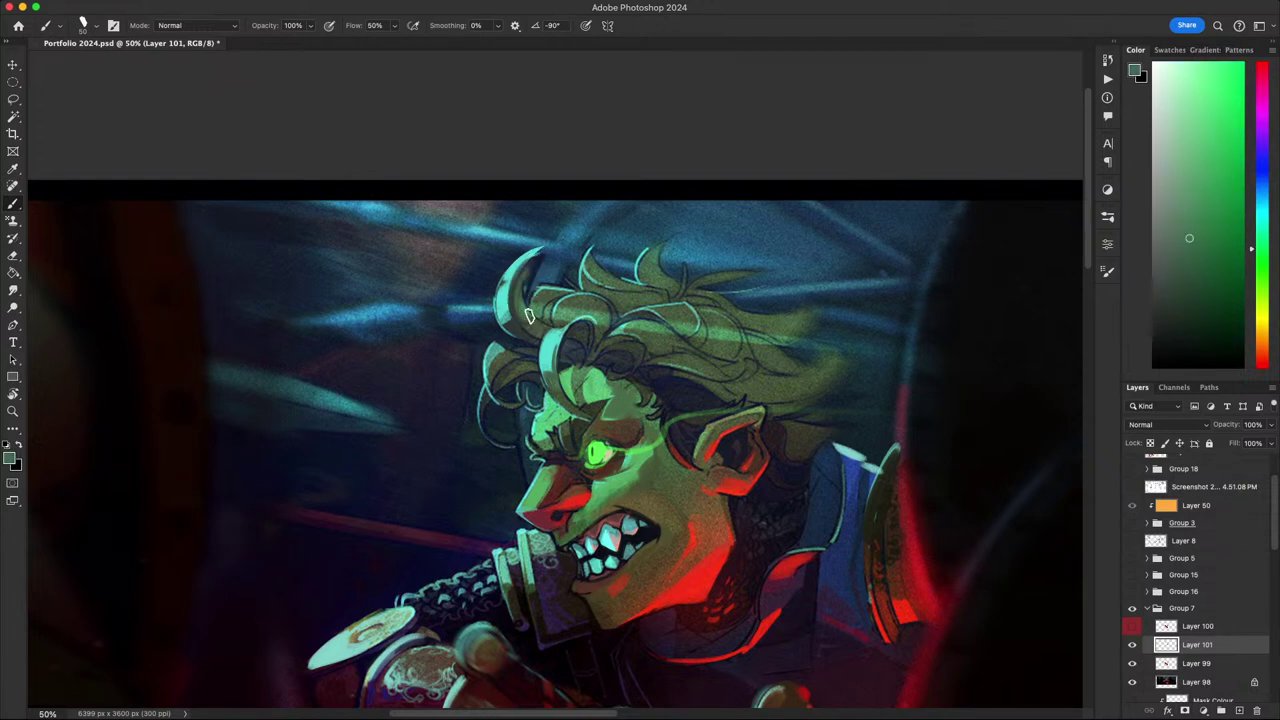
{"action": "left_click", "coordinate": [525, 281], "text": "alt"}
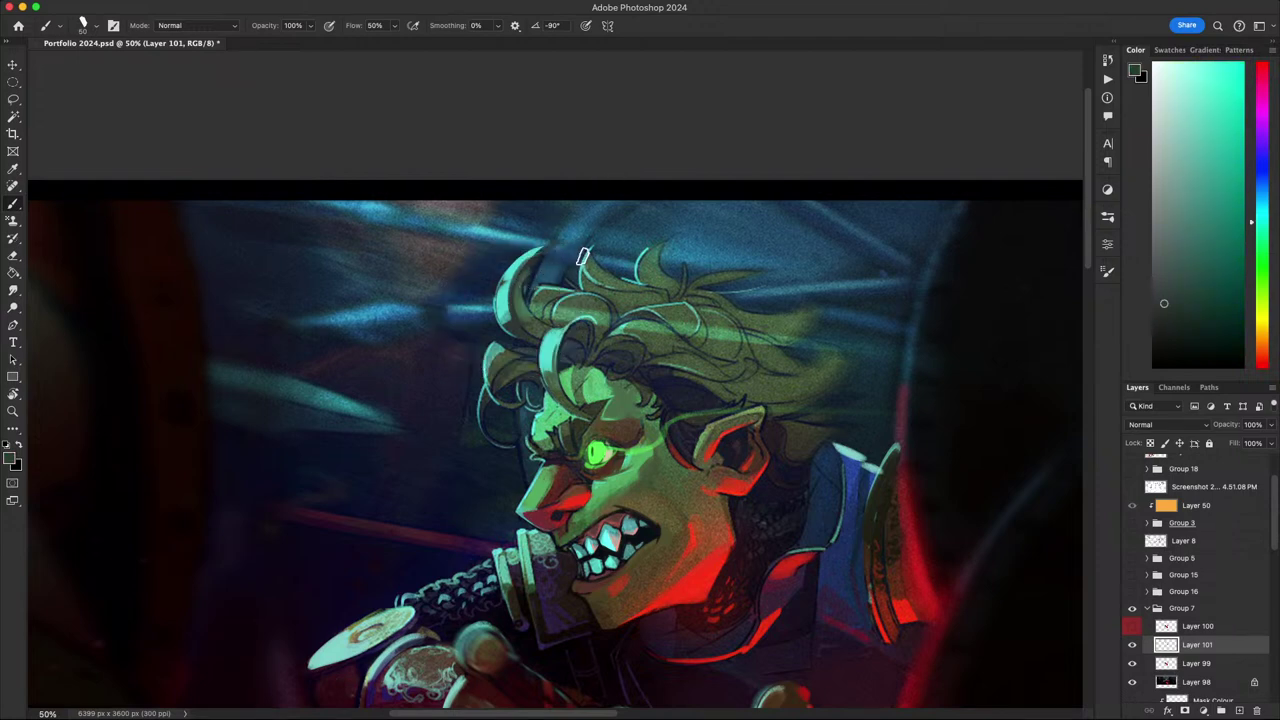
{"action": "left_click", "coordinate": [547, 264], "text": "alt"}
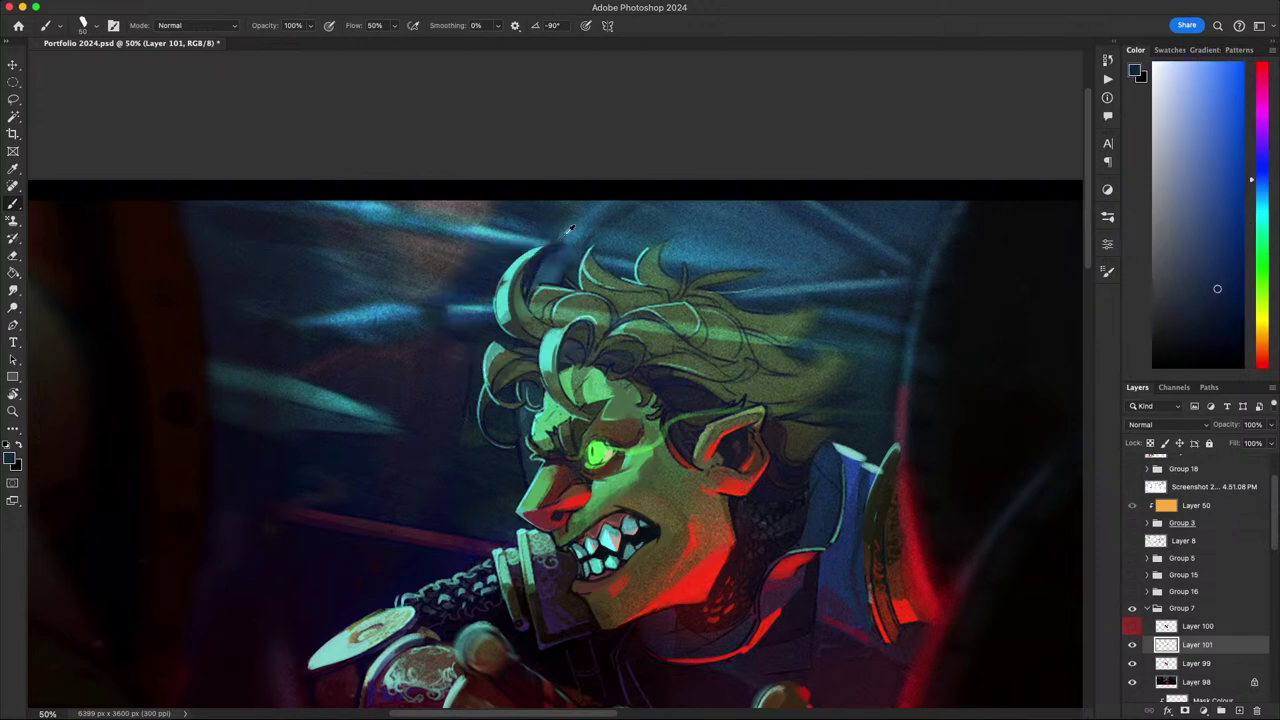
{"action": "left_click", "coordinate": [558, 248], "text": "alt"}
- Paint bright teal highlight strokes along the front hair curl, using the colour sampled from its lit edge
{"action": "key", "text": "r"}
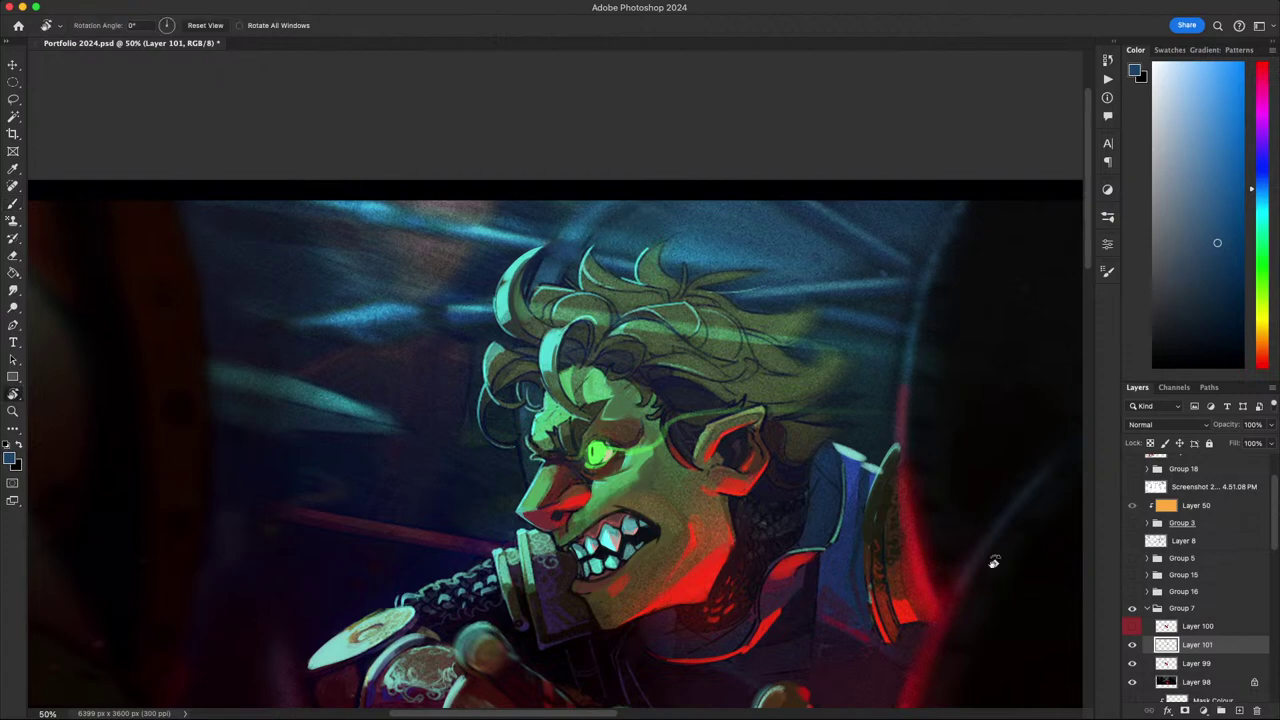
{"action": "left_click_drag", "start_coordinate": [995, 562], "coordinate": [677, 615]}
{"action": "key", "text": "Escape"}
{"action": "key", "text": "b"}
{"action": "left_click", "coordinate": [510, 272], "text": "alt"}
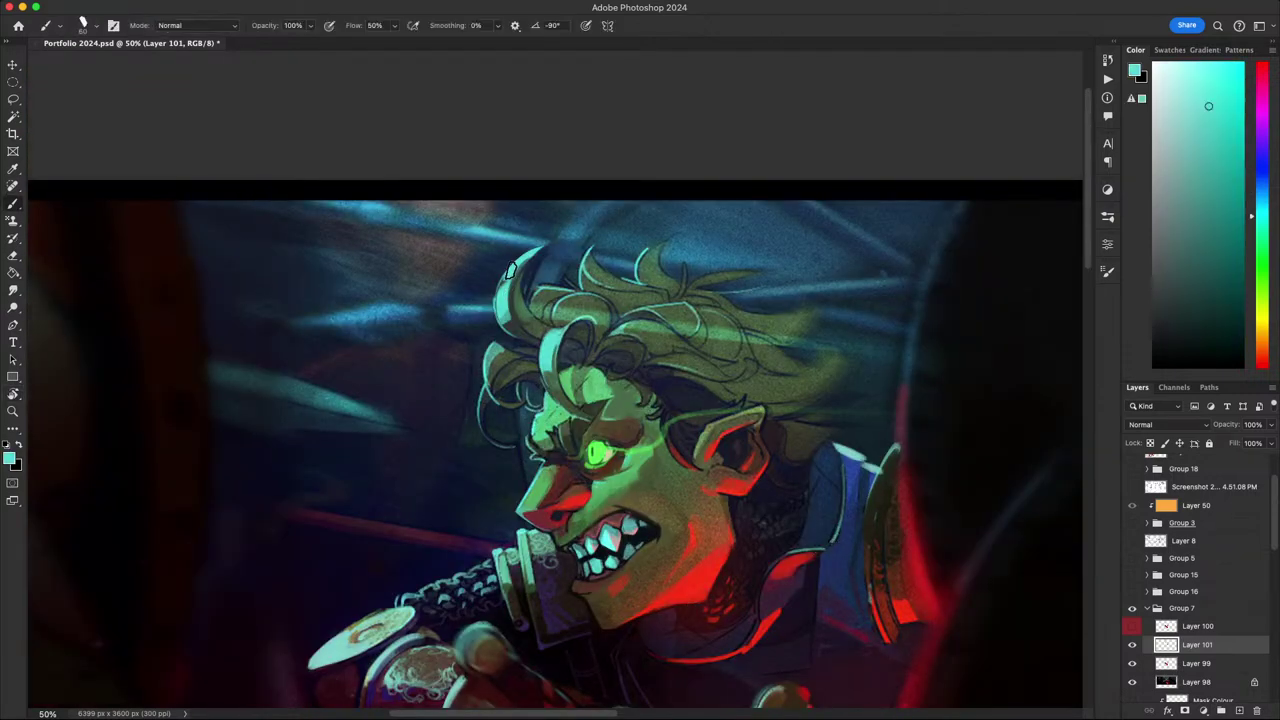
{"action": "left_click_drag", "start_coordinate": [520, 328], "coordinate": [532, 262]}
{"action": "key", "text": "super+z"}
{"action": "left_click_drag", "start_coordinate": [514, 318], "coordinate": [537, 258]}
{"action": "key", "text": "super+z"}
{"action": "scroll", "coordinate": [560, 300], "scroll_direction": "down", "scroll_amount": 5}
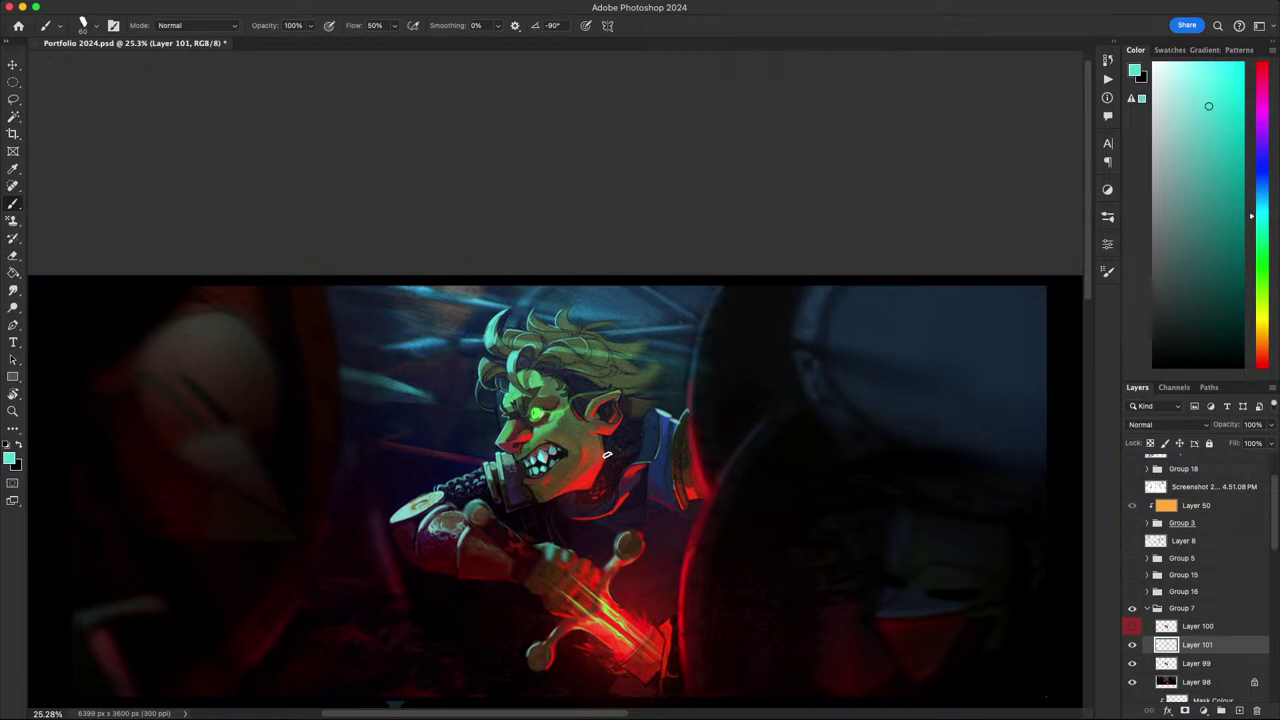
{"action": "left_click_drag", "start_coordinate": [606, 455], "coordinate": [644, 366]}
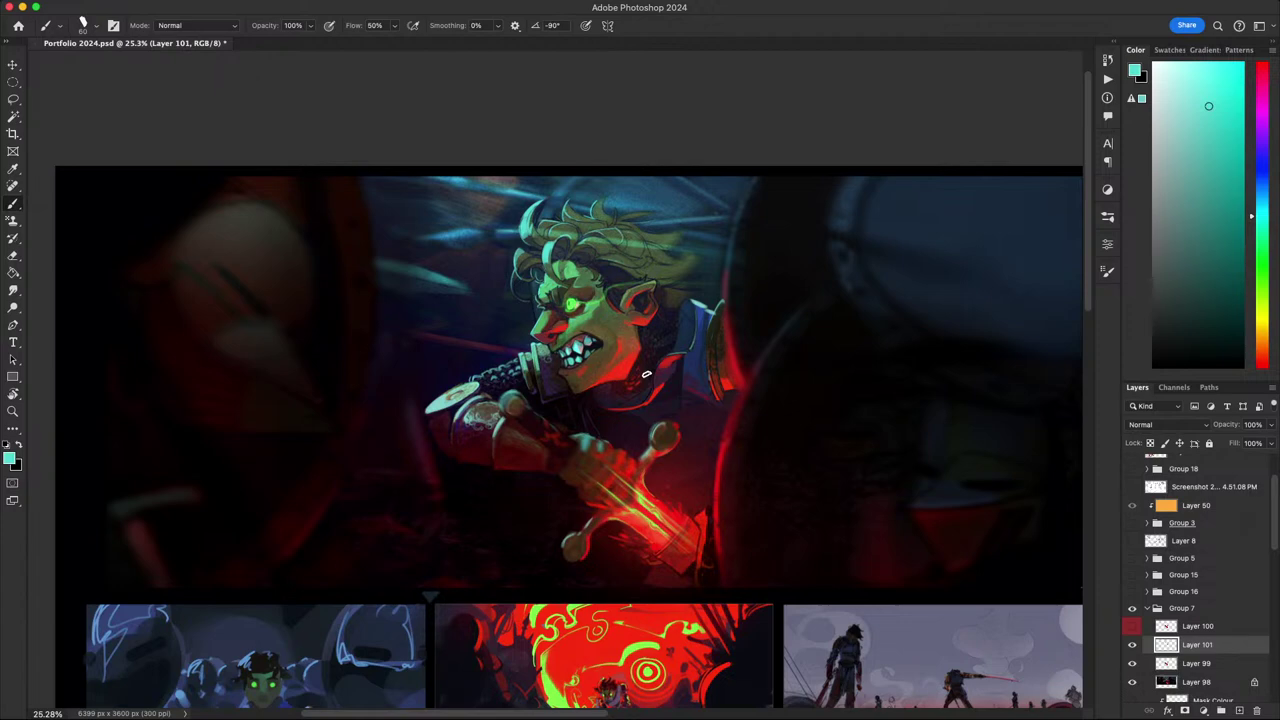
{"action": "left_click", "coordinate": [440, 400], "text": "alt"}
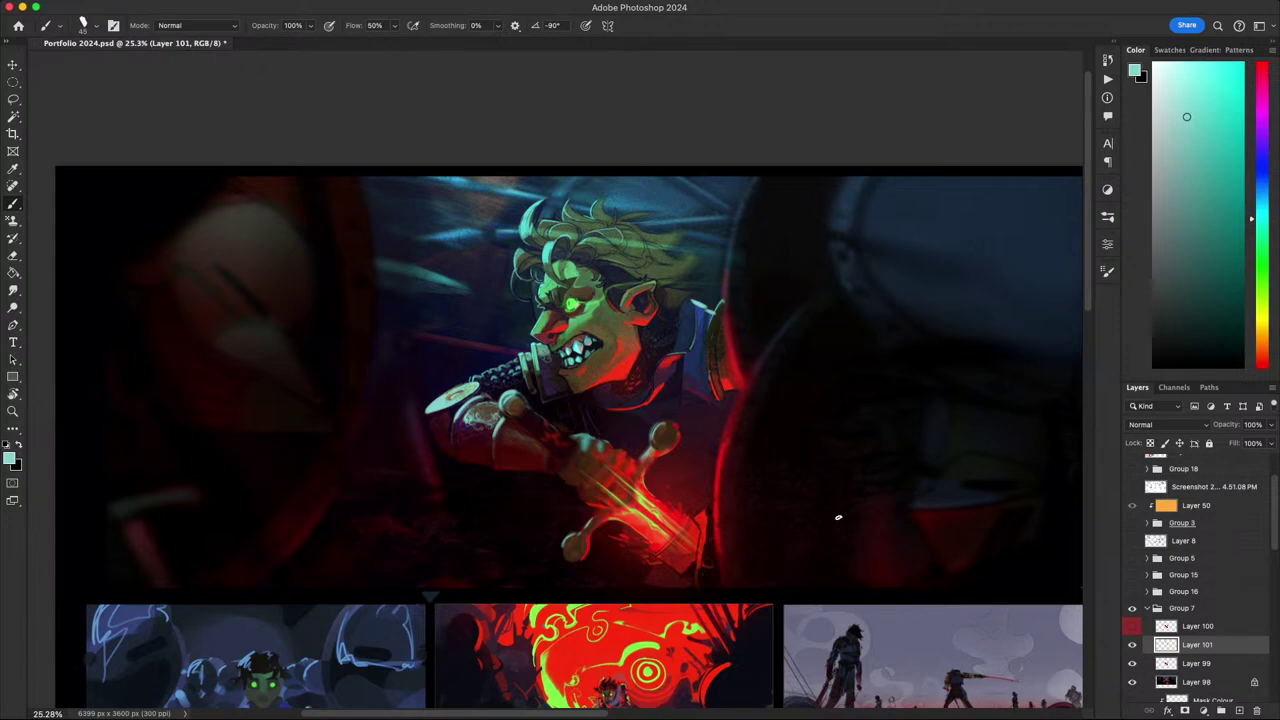
{"action": "left_click_drag", "start_coordinate": [829, 464], "coordinate": [852, 449]}
{"action": "mouse_move", "coordinate": [562, 560]}
{"action": "left_mouse_down"}
{"action": "mouse_move", "coordinate": [681, 469]}
{"action": "mouse_move", "coordinate": [970, 298]}
{"action": "left_mouse_up"}
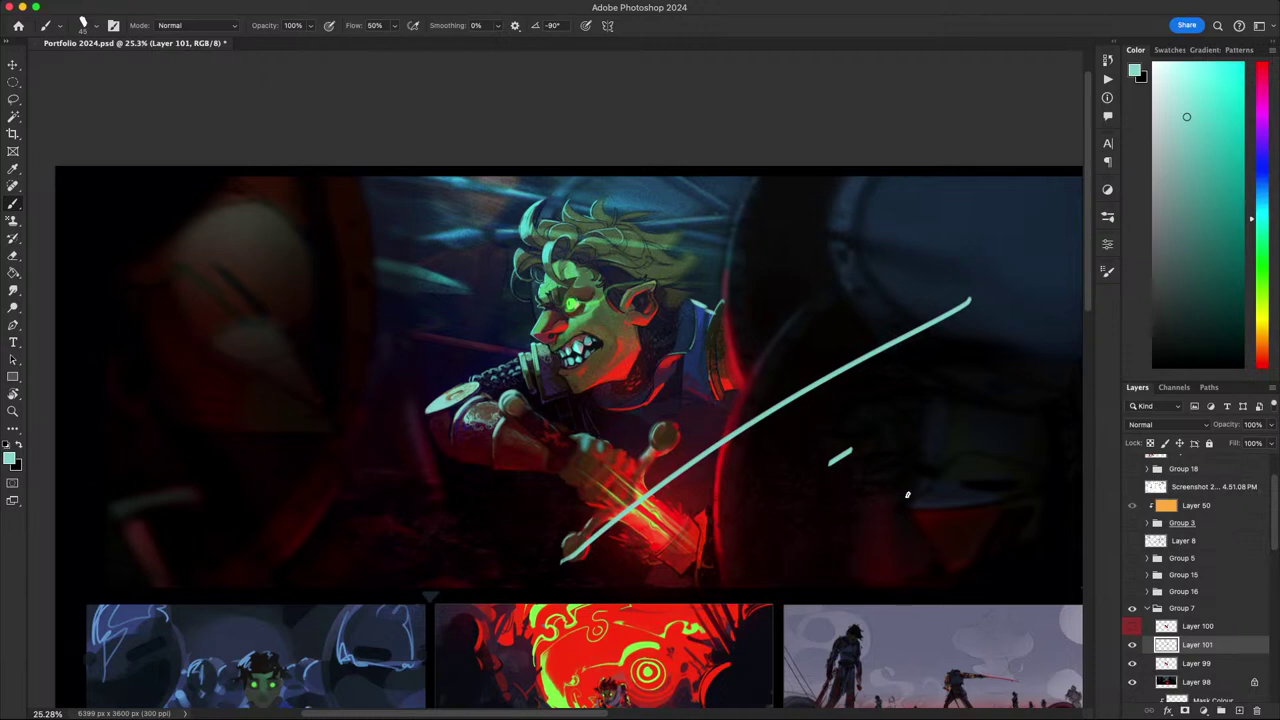
{"action": "key", "text": "super+z"}
{"action": "key", "text": "super+z"}
- Examine the main panel's composition from a distance and the goblin's face and sword from a rotated view
{"action": "scroll", "coordinate": [910, 585], "scroll_direction": "right", "scroll_amount": 2}
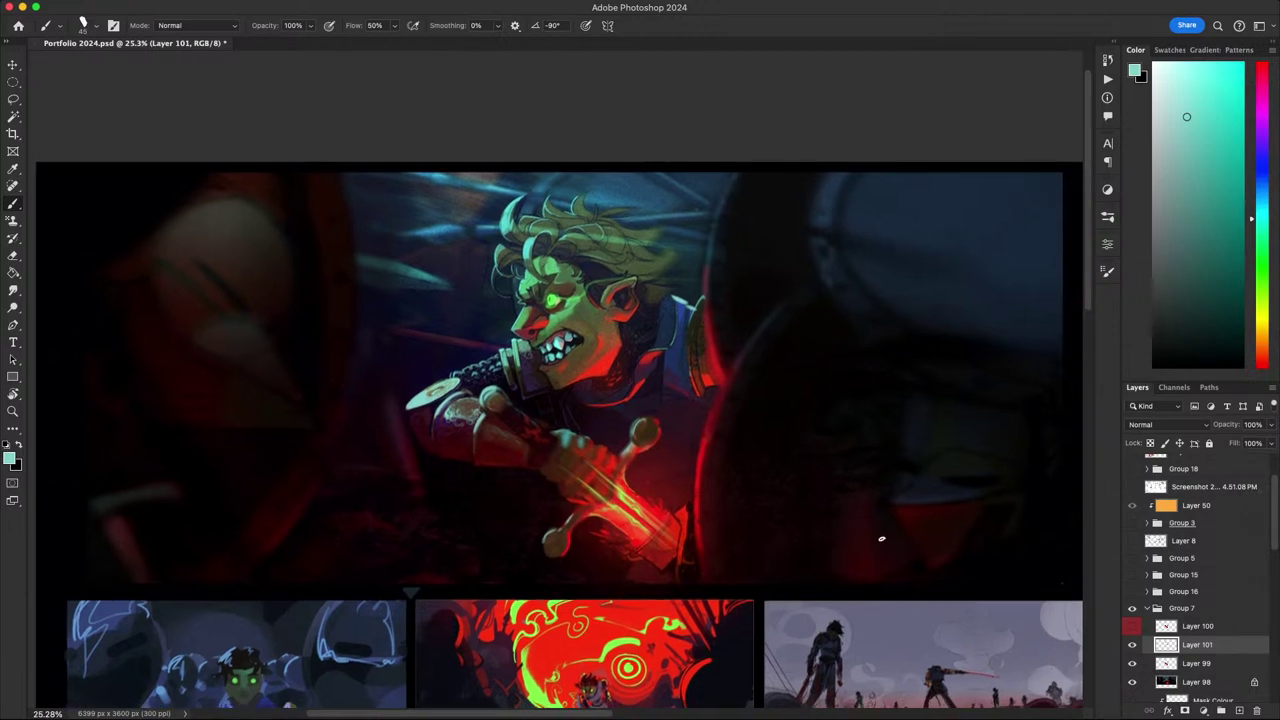
{"action": "left_click_drag", "start_coordinate": [837, 420], "coordinate": [853, 434]}
{"action": "scroll", "coordinate": [696, 451], "scroll_direction": "down", "scroll_amount": 5}
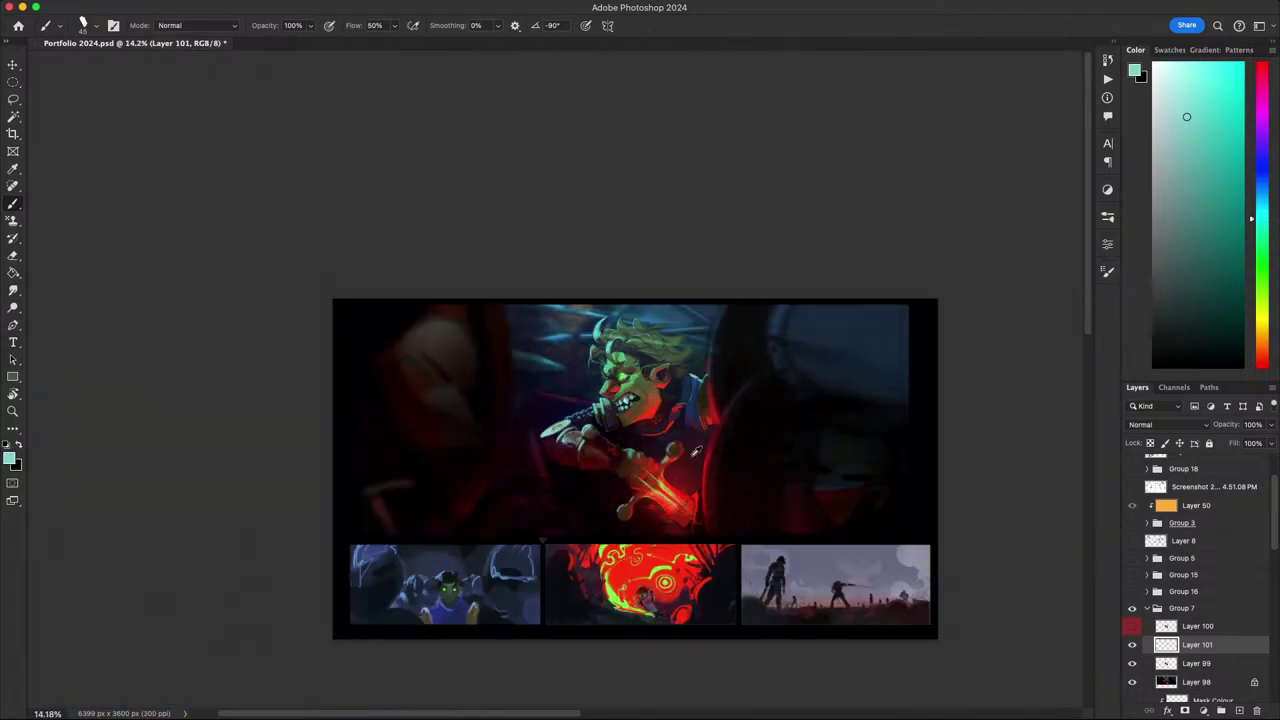
{"action": "scroll", "coordinate": [696, 451], "scroll_direction": "up", "scroll_amount": 3}
{"action": "scroll", "coordinate": [697, 447], "scroll_direction": "up", "scroll_amount": 4}
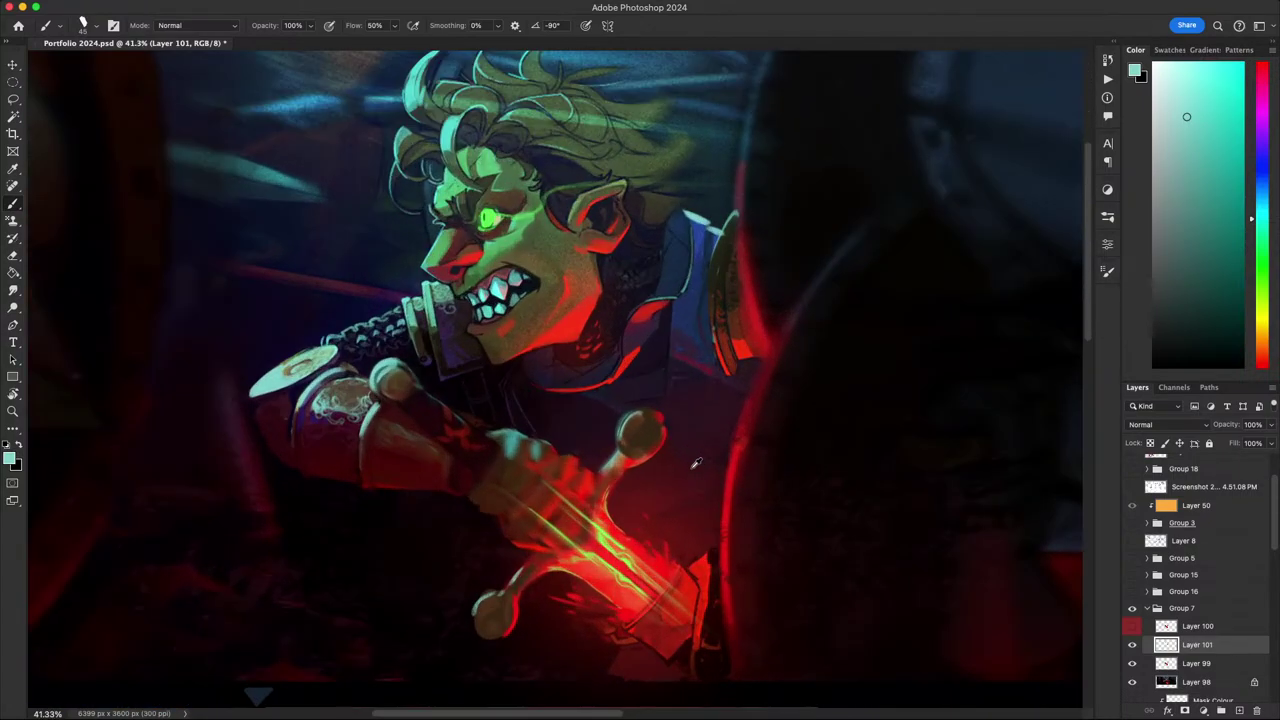
{"action": "key", "text": "r"}
{"action": "left_click_drag", "start_coordinate": [643, 455], "coordinate": [640, 268]}
{"action": "left_click_drag", "start_coordinate": [661, 559], "coordinate": [812, 538]}
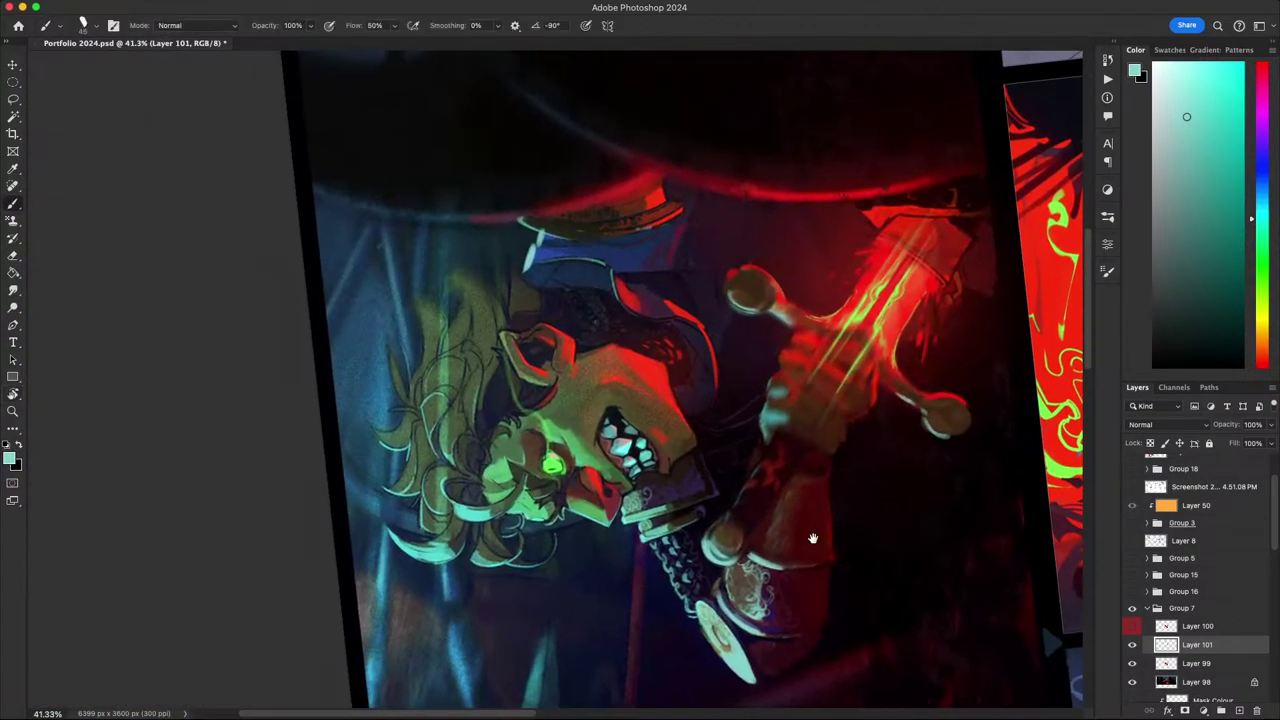
{"action": "left_click", "coordinate": [616, 397], "text": "alt"}
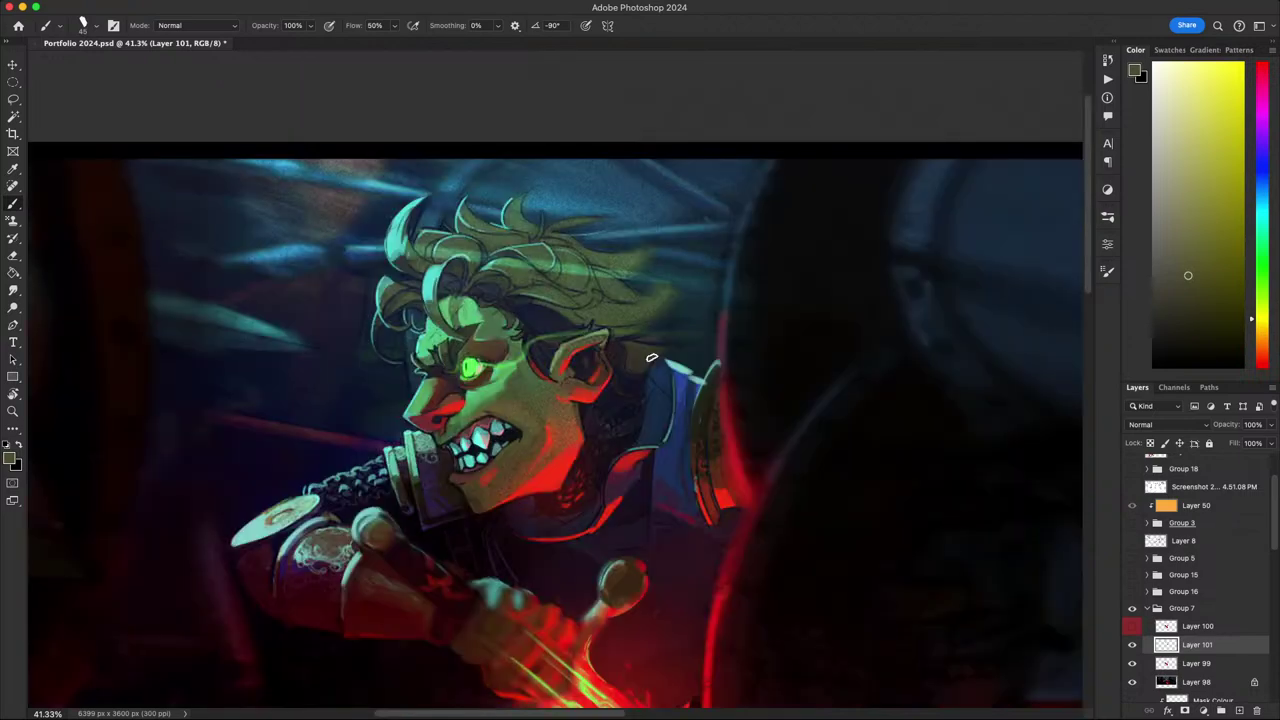
{"action": "key", "text": "Escape"}
{"action": "key", "text": "r"}
{"action": "mouse_move", "coordinate": [834, 606]}
{"action": "left_mouse_down"}
{"action": "mouse_move", "coordinate": [857, 366]}
{"action": "mouse_move", "coordinate": [950, 530]}
{"action": "mouse_move", "coordinate": [763, 329]}
{"action": "left_mouse_up"}
{"action": "key", "text": "Escape"}
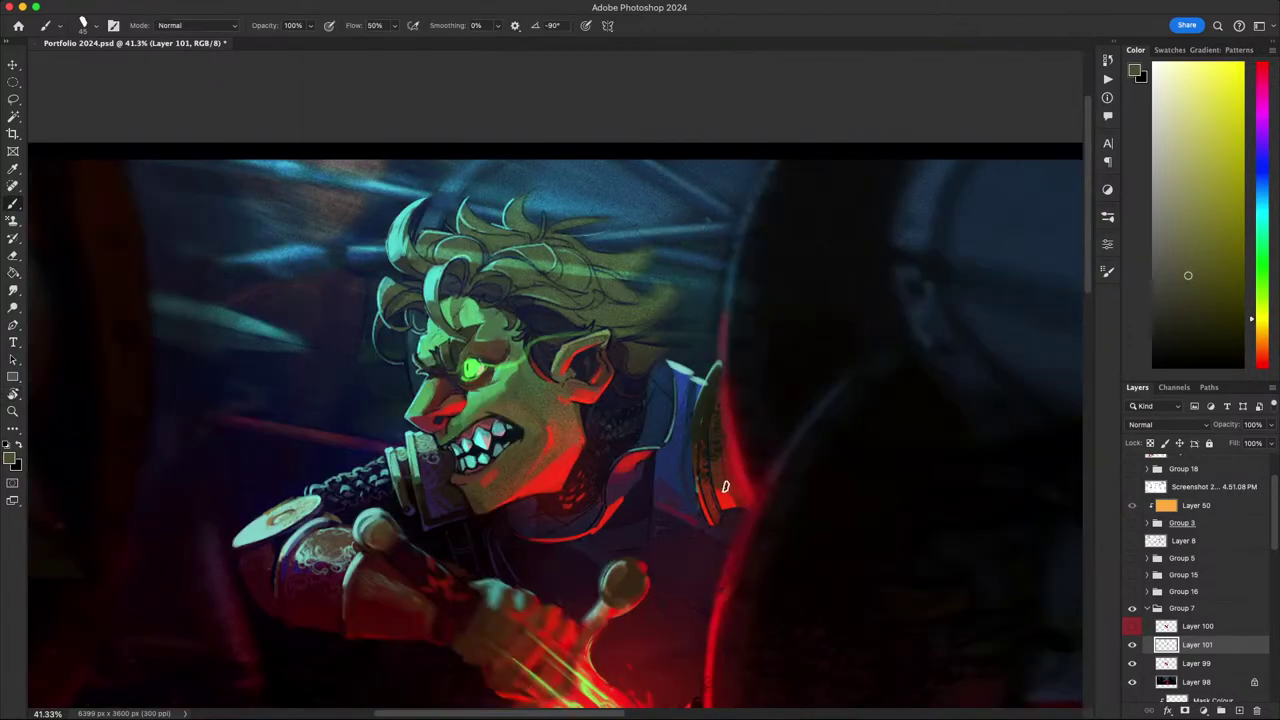
- Reduce the brush size to 25 and paint the upper lip above the teeth with sampled brown and dark tones
{"action": "left_click", "coordinate": [457, 477], "text": "alt"}
{"action": "key", "text": "bracketleft"}
{"action": "key", "text": "bracketleft"}
{"action": "key", "text": "bracketleft"}
{"action": "key", "text": "bracketleft"}
{"action": "left_click_drag", "start_coordinate": [450, 435], "coordinate": [497, 423]}
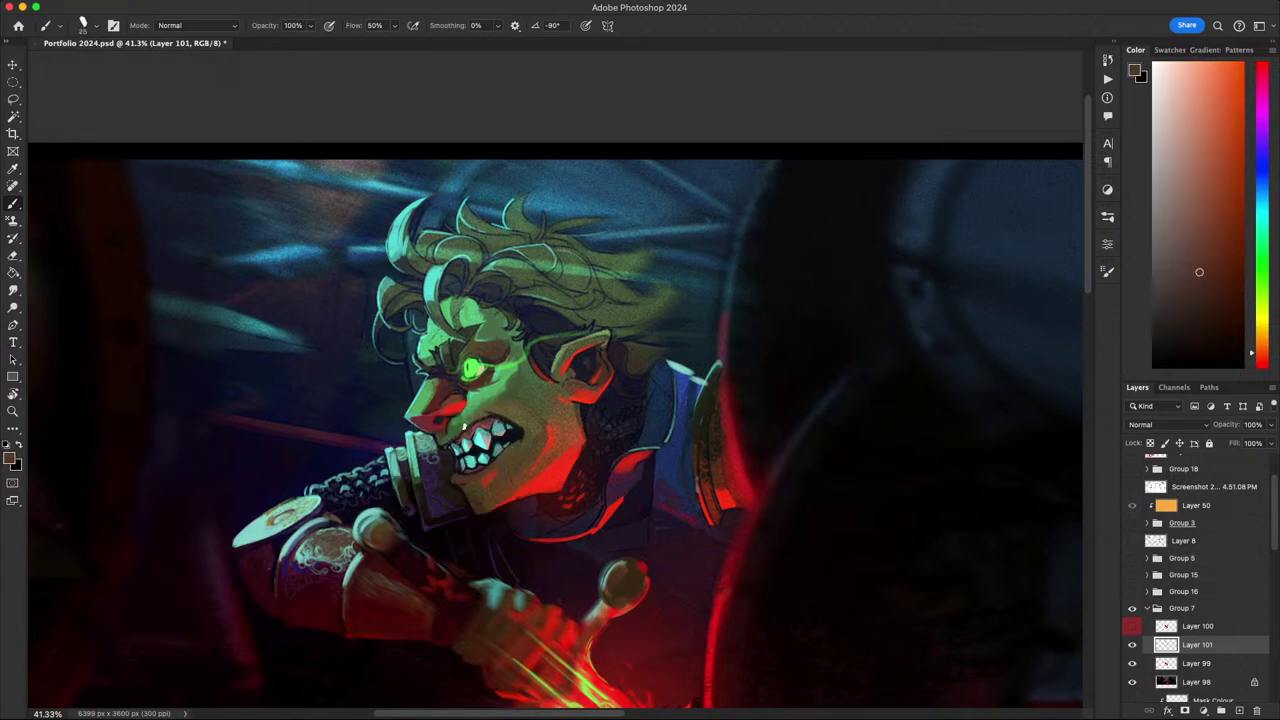
{"action": "left_click", "coordinate": [478, 424], "text": "alt"}
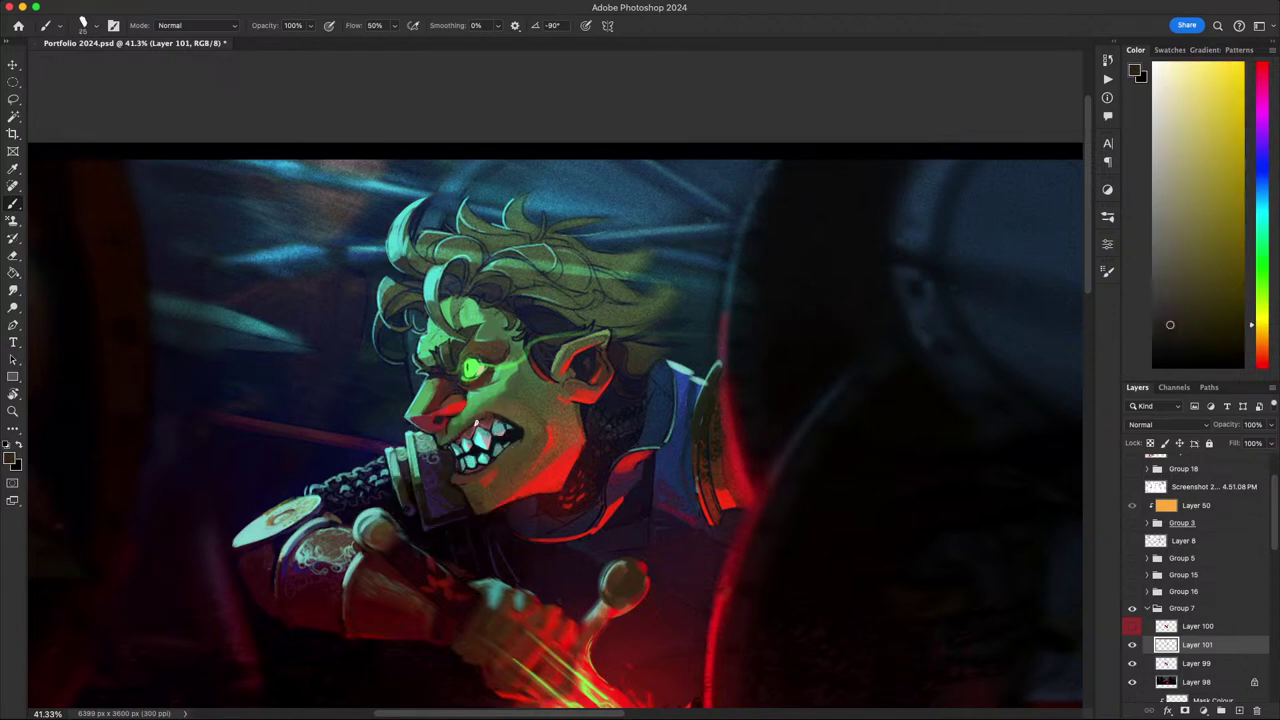
{"action": "mouse_move", "coordinate": [478, 424]}
{"action": "left_mouse_down"}
{"action": "mouse_move", "coordinate": [505, 419]}
{"action": "mouse_move", "coordinate": [453, 446]}
{"action": "left_mouse_up"}
- Touch up the skin along the upper edge of the mouth with a brown sampled from the face
{"action": "key", "text": "r"}
{"action": "mouse_move", "coordinate": [700, 517]}
{"action": "left_mouse_down"}
{"action": "mouse_move", "coordinate": [589, 609]}
{"action": "mouse_move", "coordinate": [560, 605]}
{"action": "left_mouse_up"}
{"action": "key", "text": "Escape"}
{"action": "left_click_drag", "start_coordinate": [834, 540], "coordinate": [800, 290]}
{"action": "key", "text": "b"}
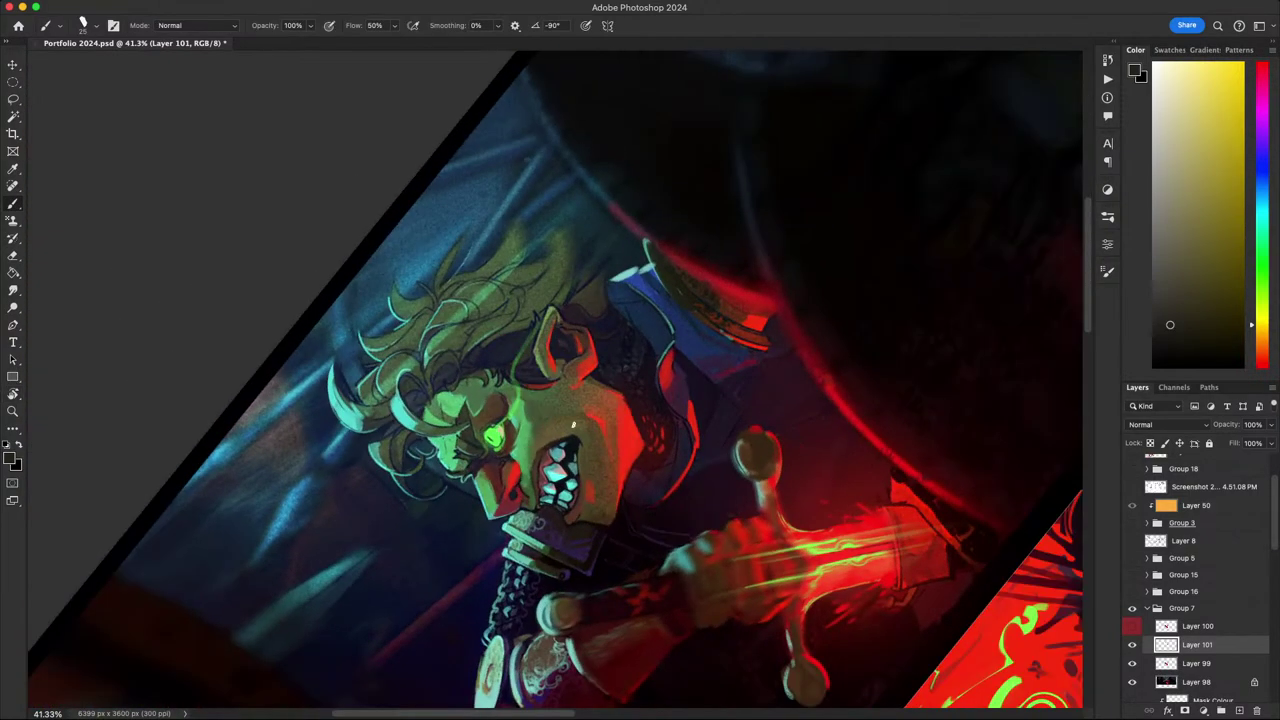
{"action": "left_click", "coordinate": [543, 443], "text": "alt"}
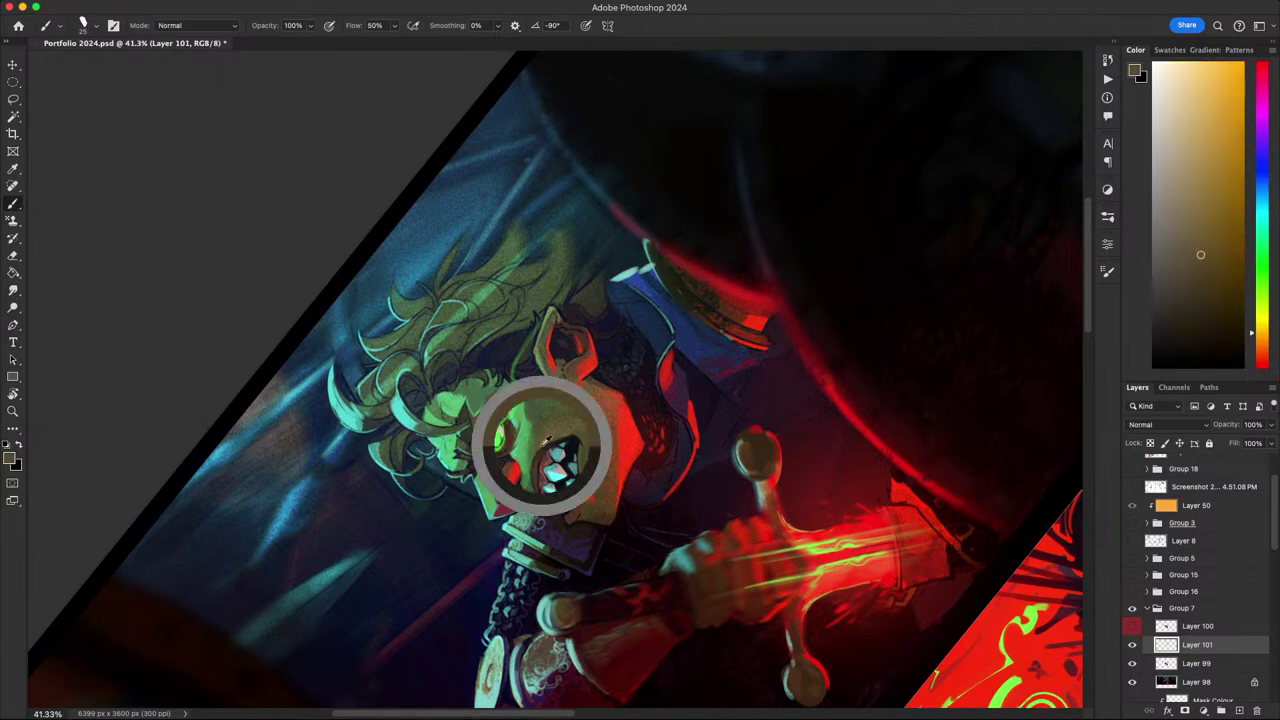
{"action": "left_click_drag", "start_coordinate": [546, 441], "coordinate": [561, 437]}
{"action": "key", "text": "Escape"}
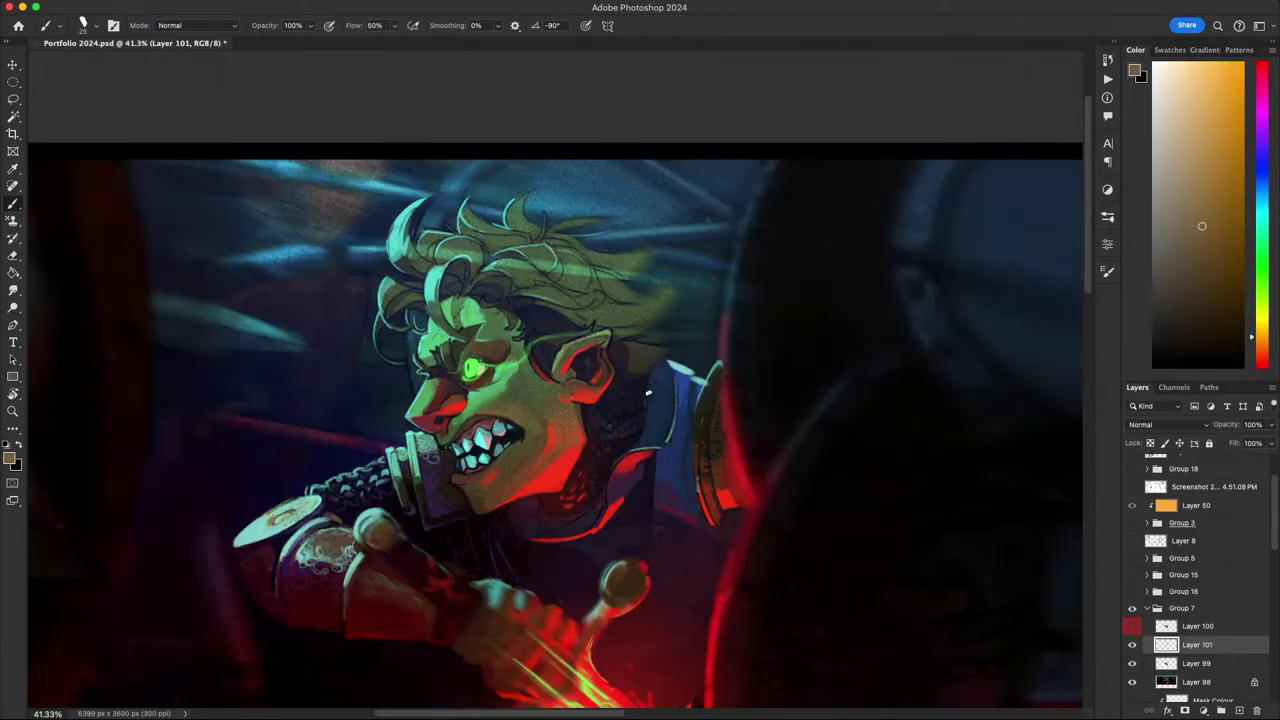
- Refine the edge of the goblin's mouth with a darker brown sampled from the face
{"action": "scroll", "coordinate": [453, 500], "scroll_direction": "down", "scroll_amount": 5}
{"action": "scroll", "coordinate": [473, 497], "scroll_direction": "down", "scroll_amount": 5}
{"action": "scroll", "coordinate": [494, 500], "scroll_direction": "up", "scroll_amount": 5}
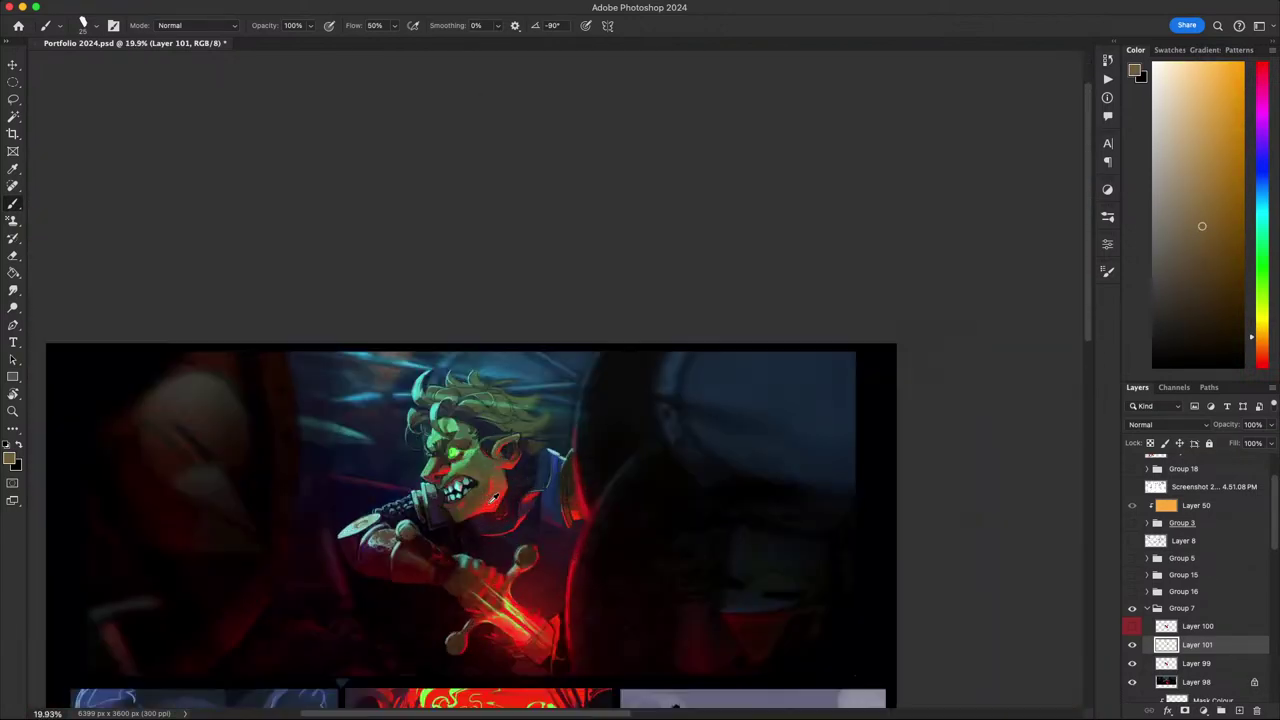
{"action": "scroll", "coordinate": [490, 500], "scroll_direction": "up", "scroll_amount": 1}
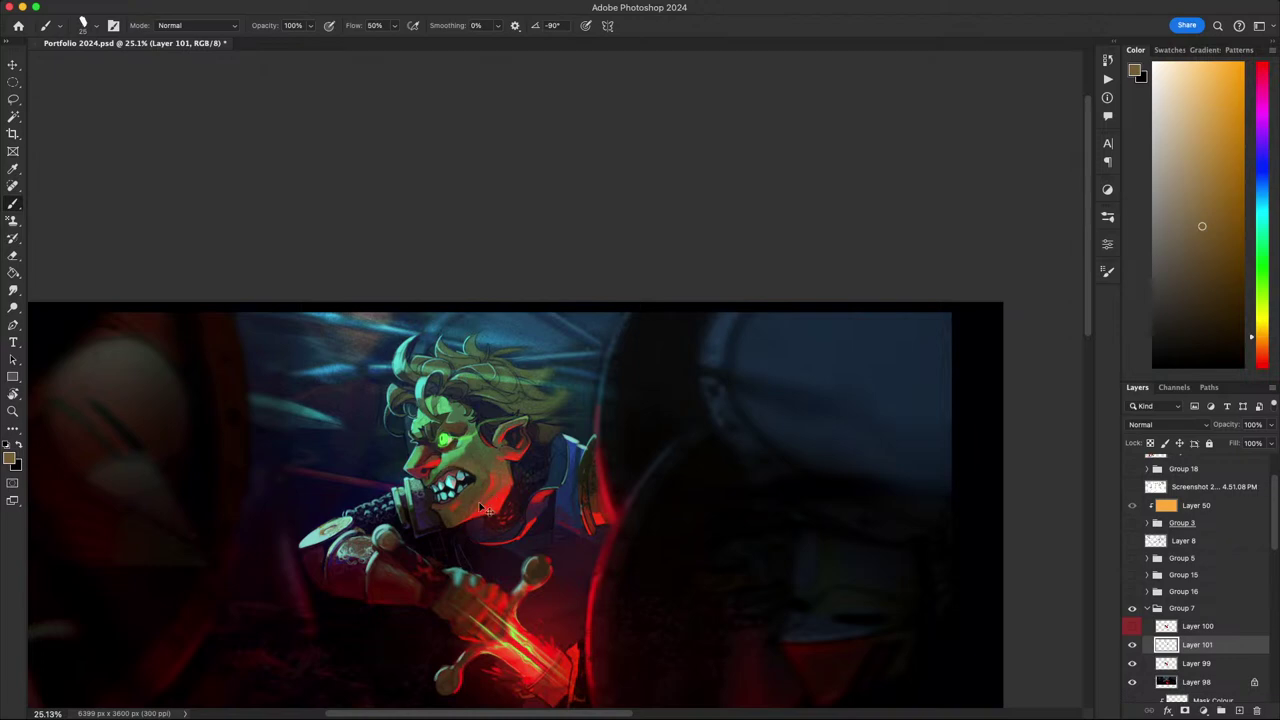
{"action": "scroll", "coordinate": [484, 505], "scroll_direction": "up", "scroll_amount": 4}
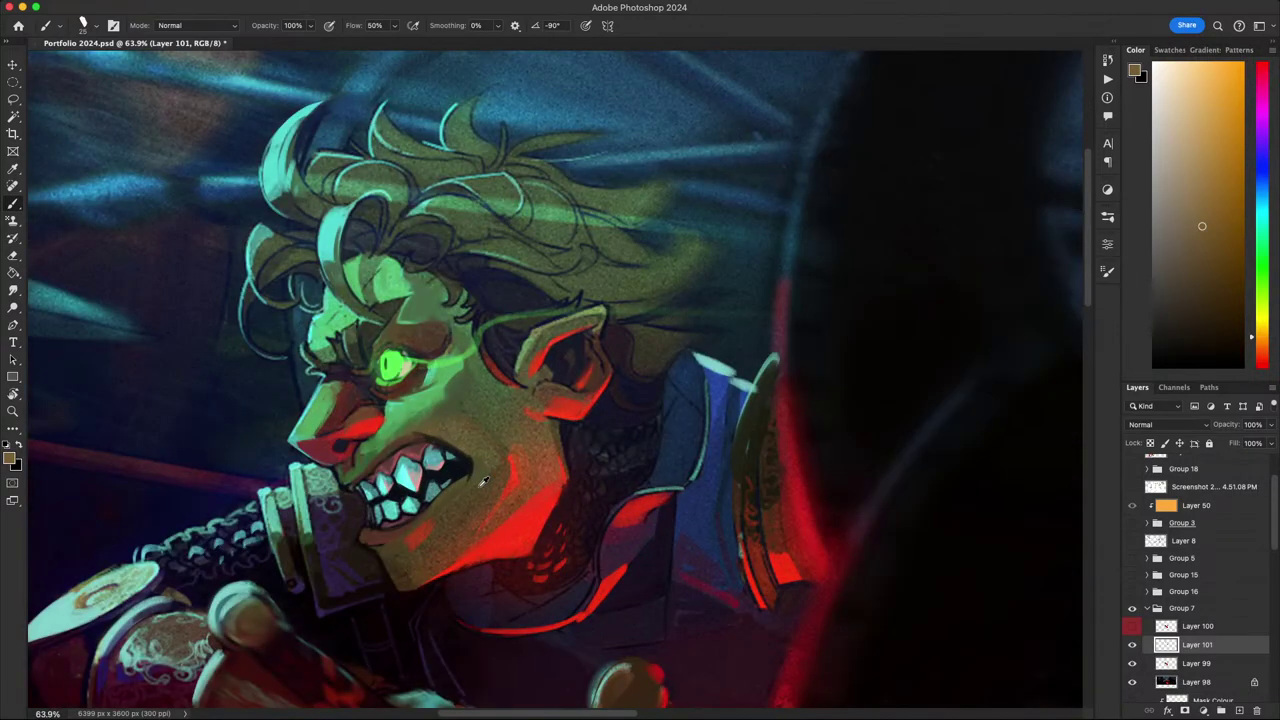
{"action": "left_click_drag", "start_coordinate": [529, 518], "coordinate": [655, 540]}
{"action": "key", "text": "r"}
{"action": "mouse_move", "coordinate": [596, 566]}
{"action": "left_mouse_down"}
{"action": "mouse_move", "coordinate": [481, 603]}
{"action": "mouse_move", "coordinate": [731, 446]}
{"action": "left_mouse_up"}
{"action": "key", "text": "Escape"}
{"action": "key", "text": "b"}
{"action": "left_click", "coordinate": [540, 527], "text": "alt"}
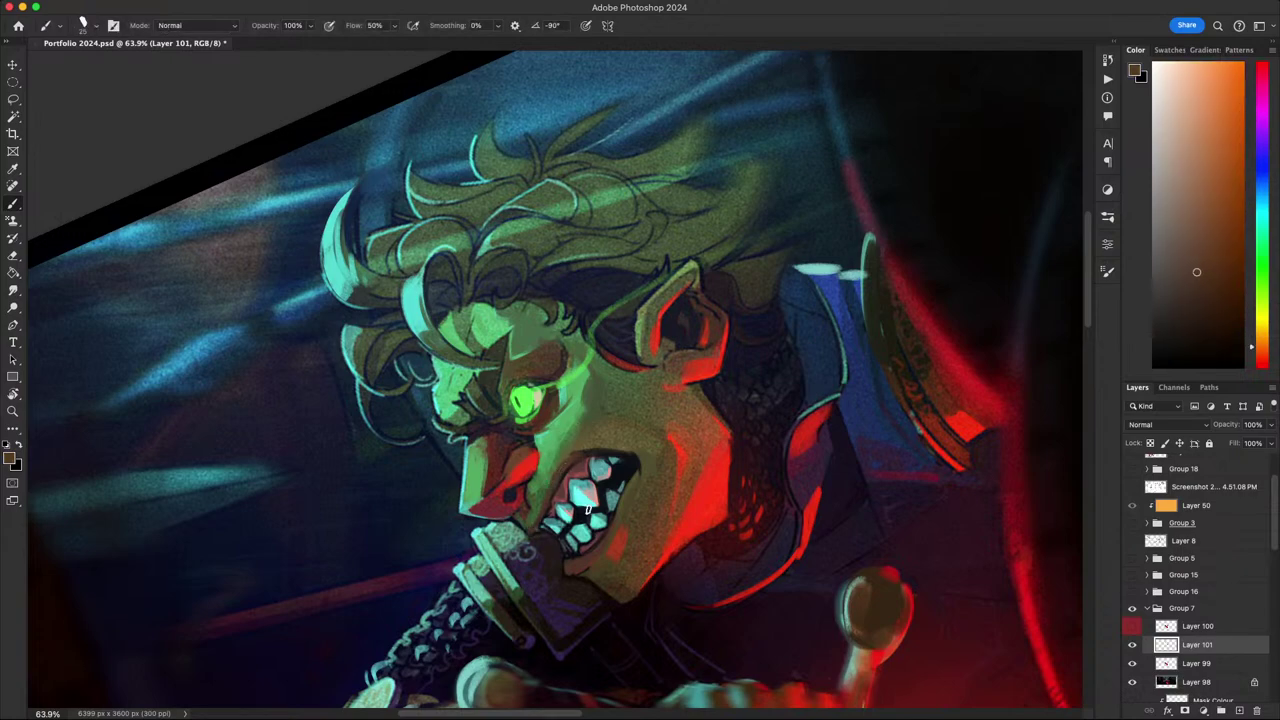
- Refine the front of the upper lip near the sword hilt with a muted green sampled from the skin
{"action": "key", "text": "r"}
{"action": "mouse_move", "coordinate": [668, 546]}
{"action": "left_mouse_down"}
{"action": "mouse_move", "coordinate": [508, 614]}
{"action": "mouse_move", "coordinate": [452, 590]}
{"action": "left_mouse_up"}
{"action": "key", "text": "b"}
{"action": "left_click", "coordinate": [401, 419], "text": "alt"}
{"action": "left_click", "coordinate": [400, 421], "text": "alt"}
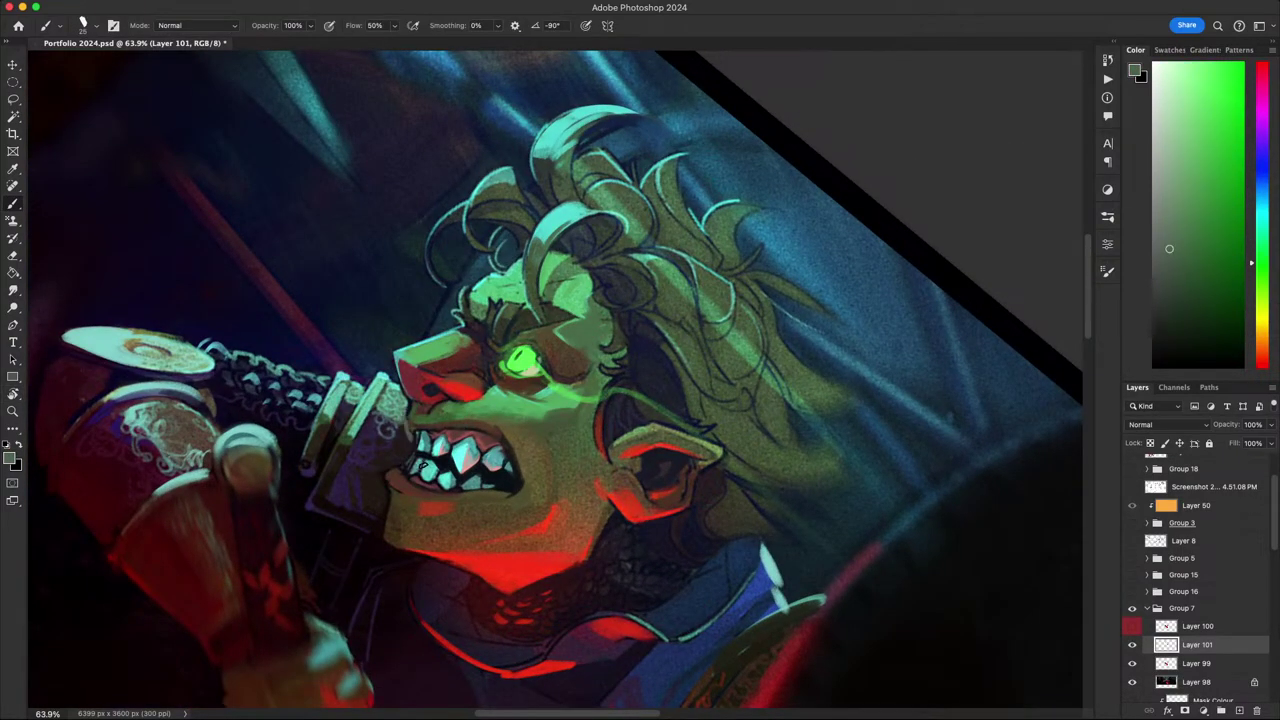
- Darken the front corner of the mouth beside the hilt with a near-black tone sampled from the artwork
{"action": "key", "text": "r"}
{"action": "left_click_drag", "start_coordinate": [423, 466], "coordinate": [504, 529]}
{"action": "key", "text": "b"}
{"action": "key", "text": "r"}
{"action": "left_click_drag", "start_coordinate": [811, 568], "coordinate": [871, 366]}
{"action": "key", "text": "b"}
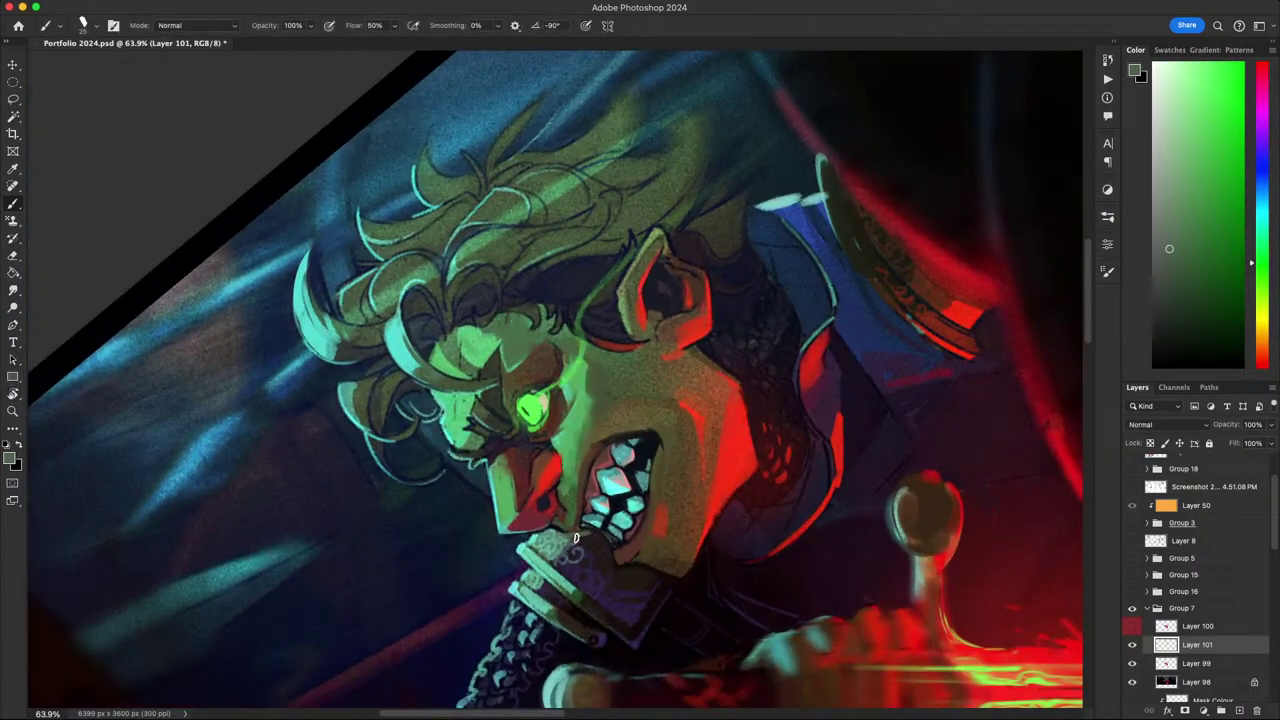
{"action": "left_click", "coordinate": [591, 537], "text": "alt"}
{"action": "key", "text": "Escape"}
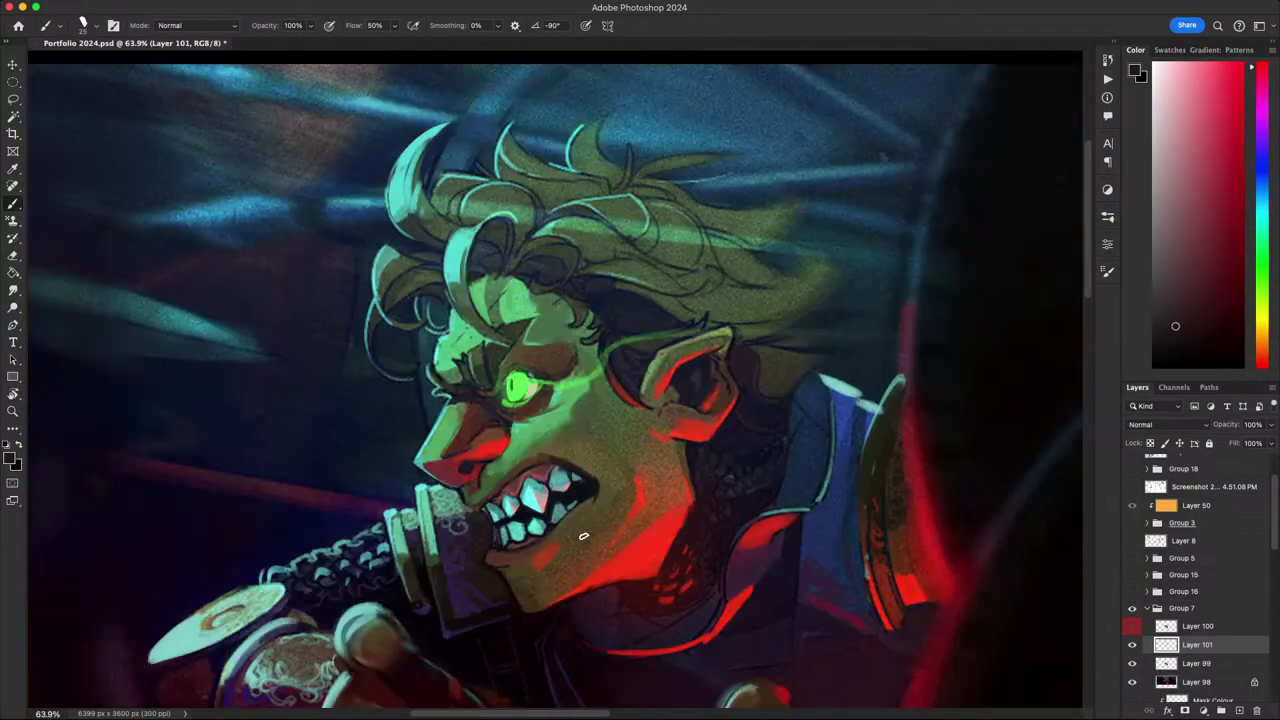
- Examine the repainted mouth up close and within the whole main panel
{"action": "scroll", "coordinate": [584, 533], "scroll_direction": "down", "scroll_amount": 5}
{"action": "scroll", "coordinate": [583, 527], "scroll_direction": "up", "scroll_amount": 10}
{"action": "scroll", "coordinate": [584, 525], "scroll_direction": "down", "scroll_amount": 15}
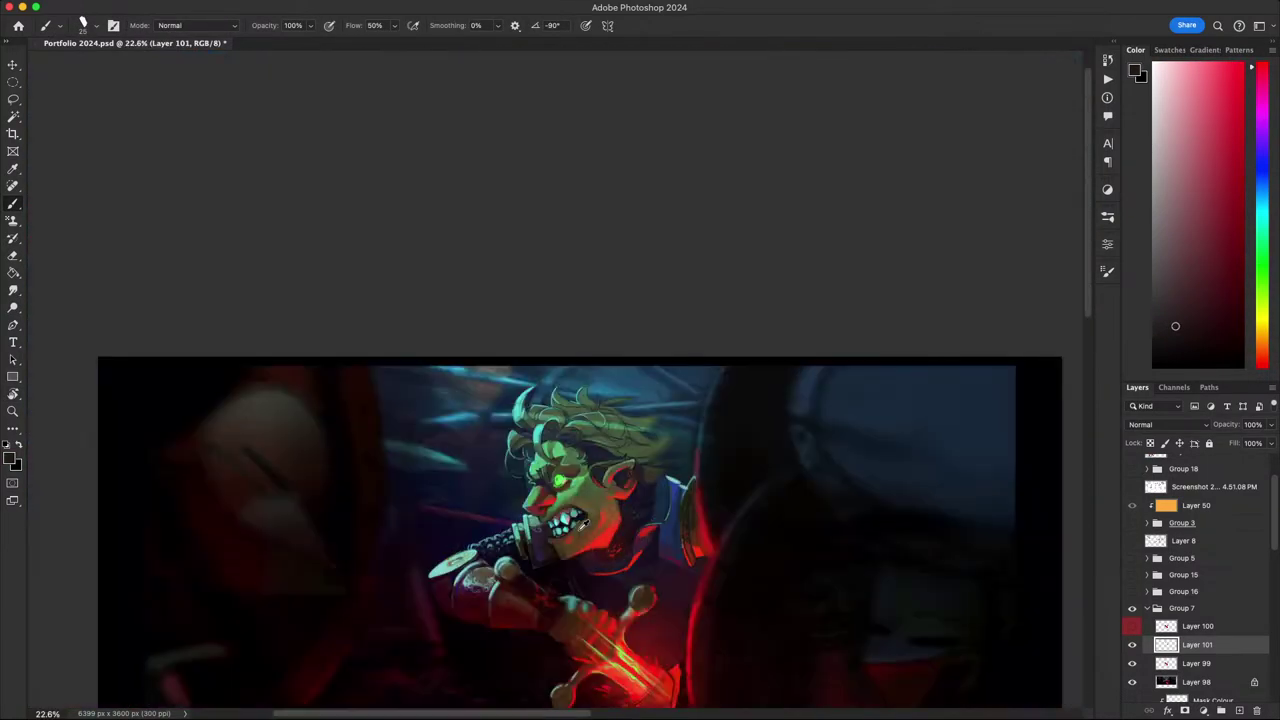
{"action": "scroll", "coordinate": [585, 521], "scroll_direction": "up", "scroll_amount": 4}
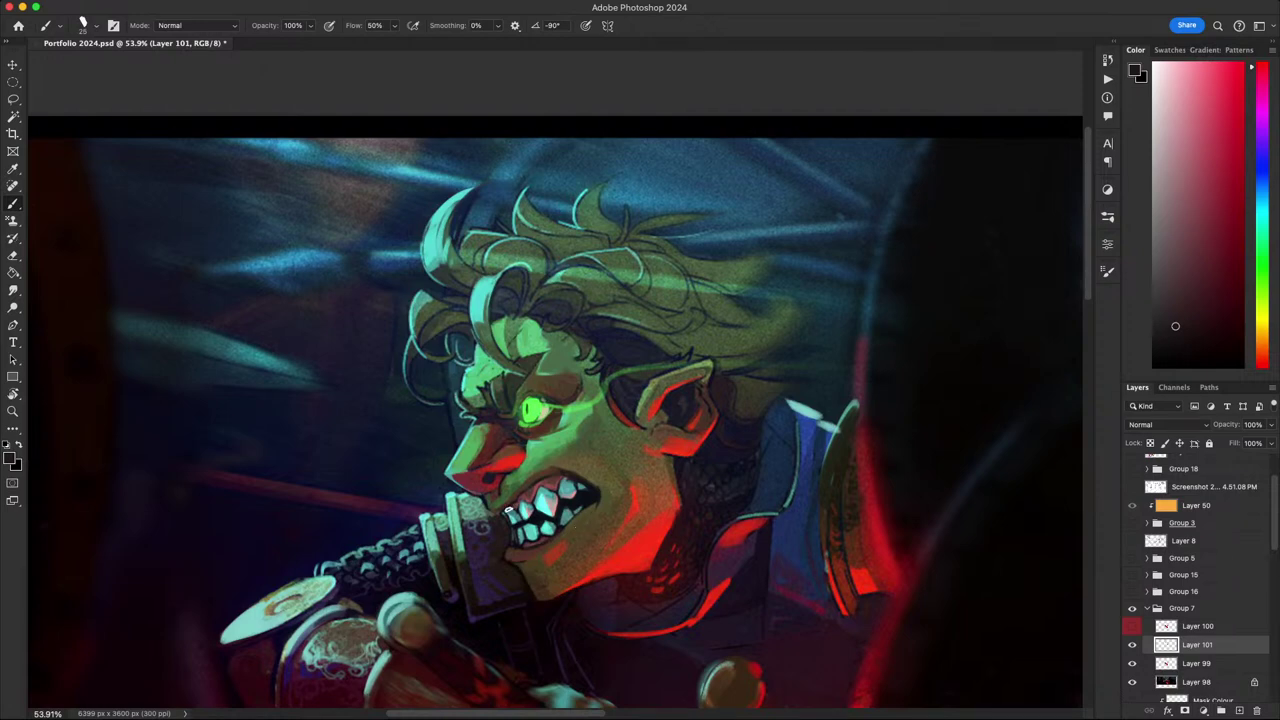
{"action": "left_click_drag", "start_coordinate": [625, 530], "coordinate": [588, 432]}
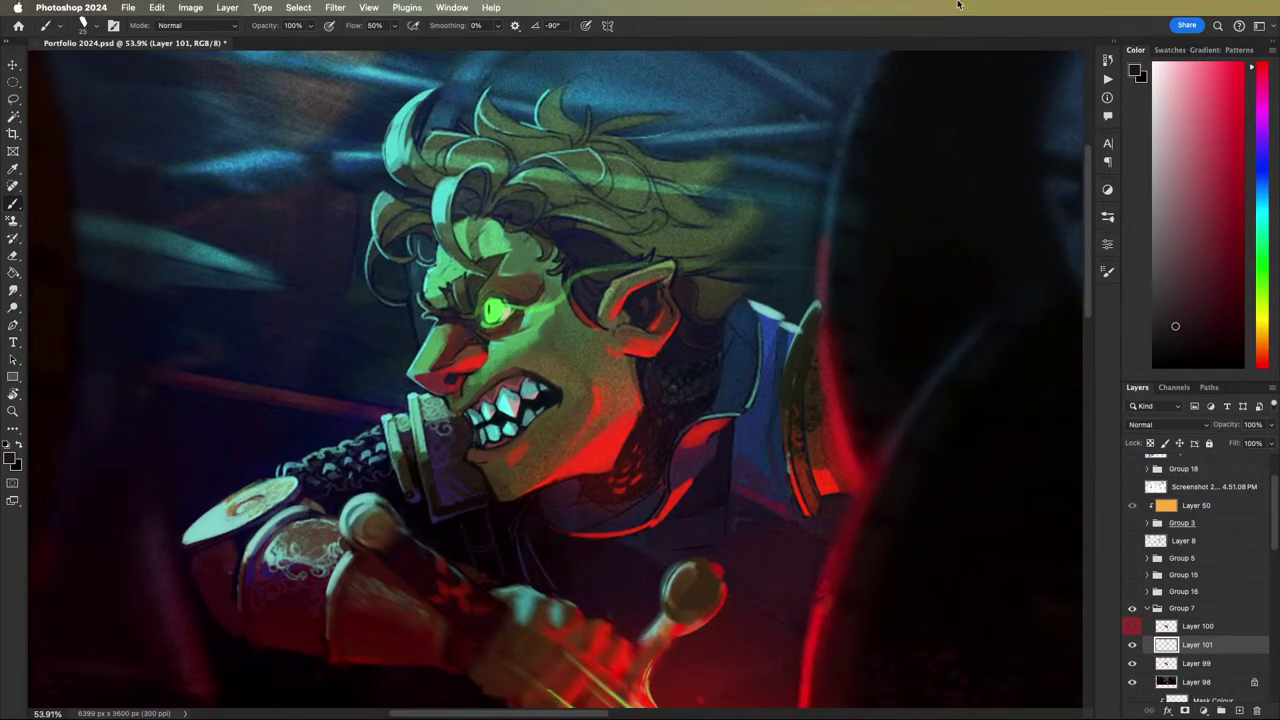
{"action": "scroll", "coordinate": [712, 432], "scroll_direction": "down", "scroll_amount": 4}
{"action": "scroll", "coordinate": [716, 432], "scroll_direction": "up", "scroll_amount": 2}
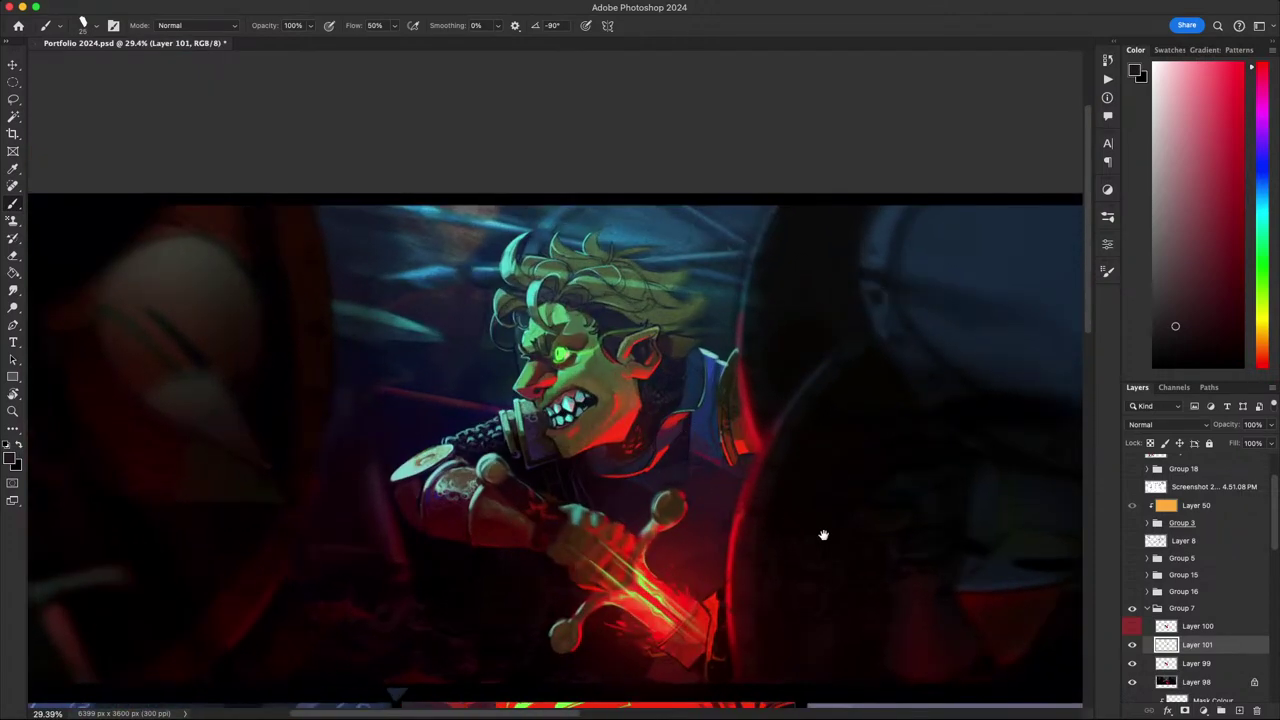
{"action": "scroll", "coordinate": [823, 534], "scroll_direction": "left", "scroll_amount": 2}
- Blend the skin of the goblin's cheek below the glowing eye with olive and green tones sampled from the face
{"action": "left_click", "coordinate": [550, 416], "text": "alt"}
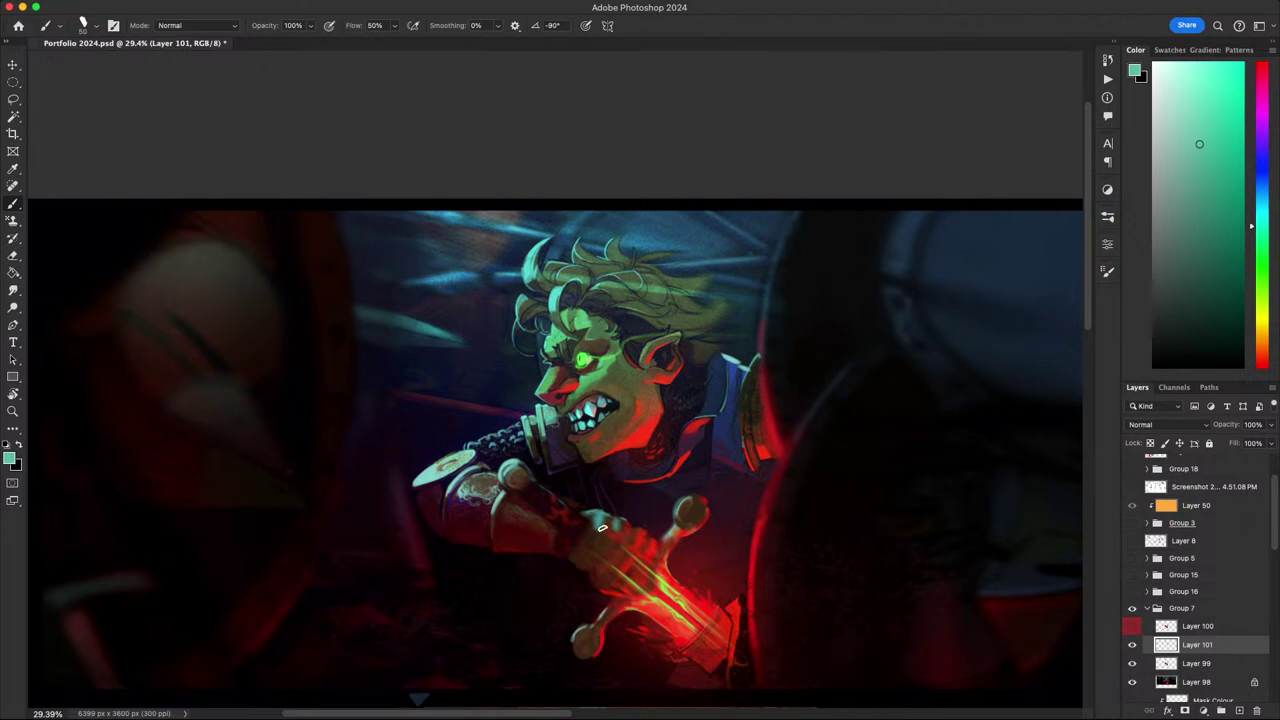
{"action": "scroll", "coordinate": [918, 500], "scroll_direction": "up", "scroll_amount": 1}
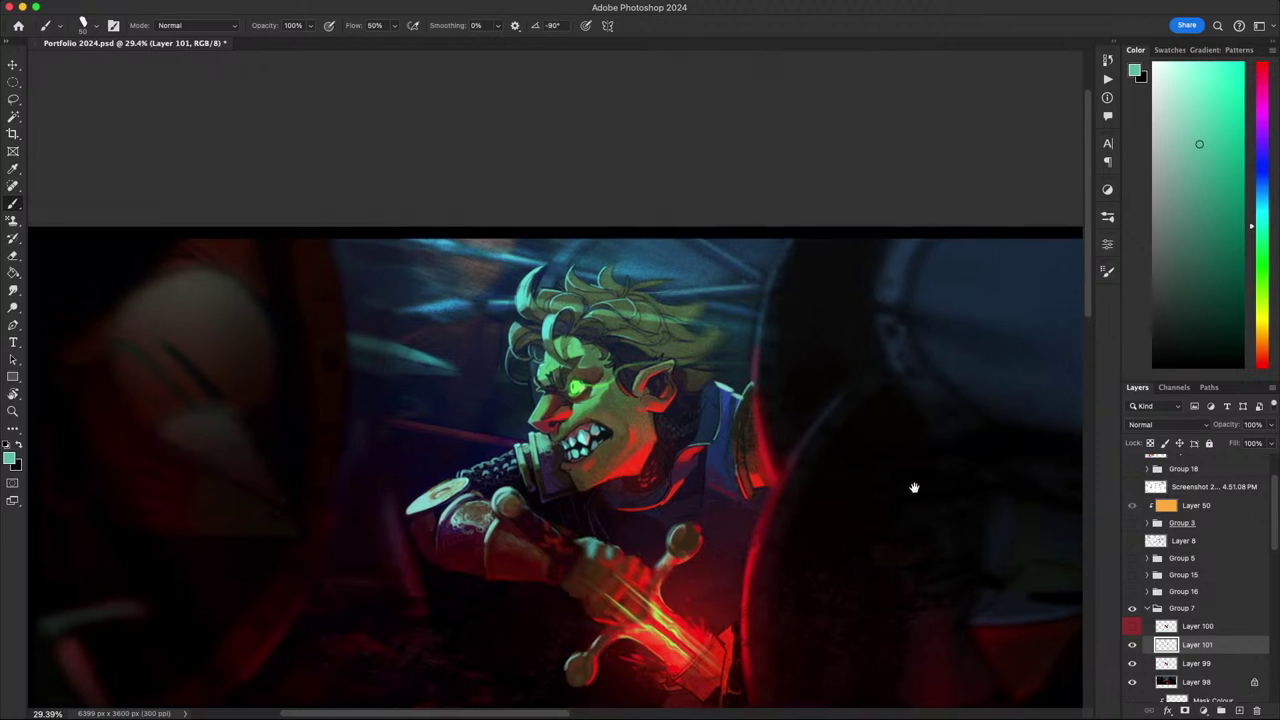
{"action": "left_click", "coordinate": [588, 411], "text": "alt"}
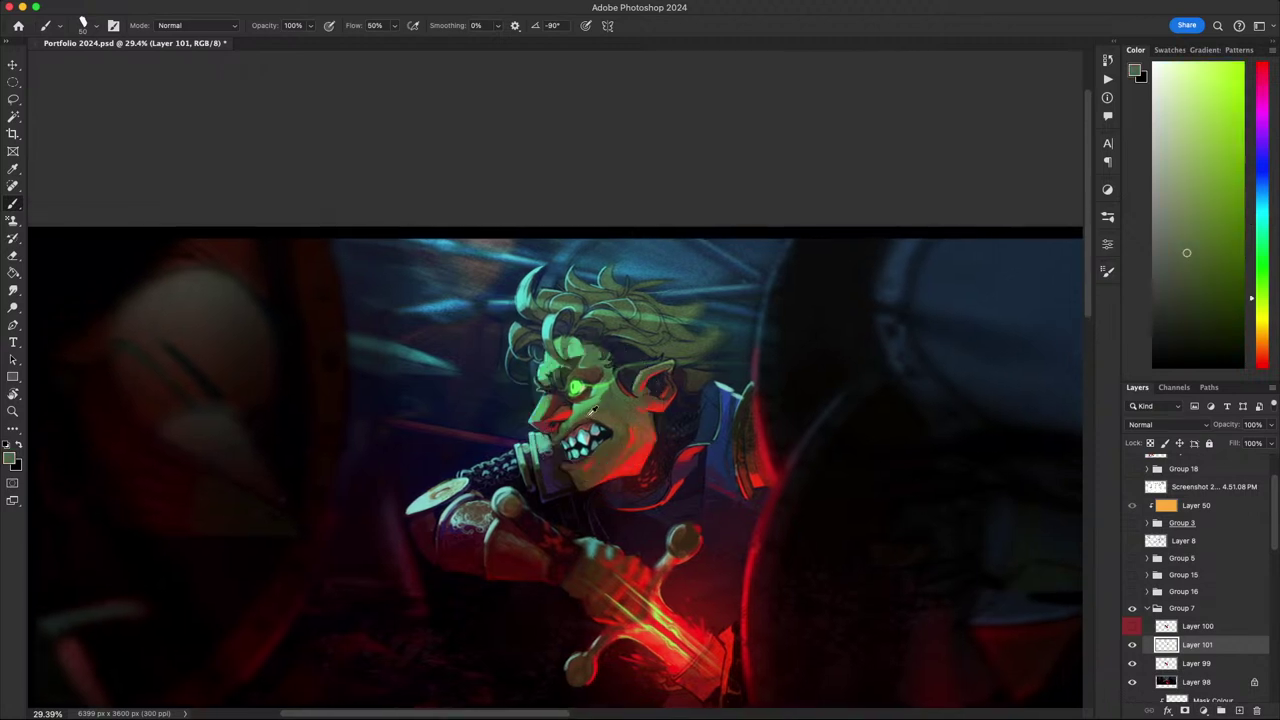
{"action": "left_click", "coordinate": [590, 414], "text": "alt"}
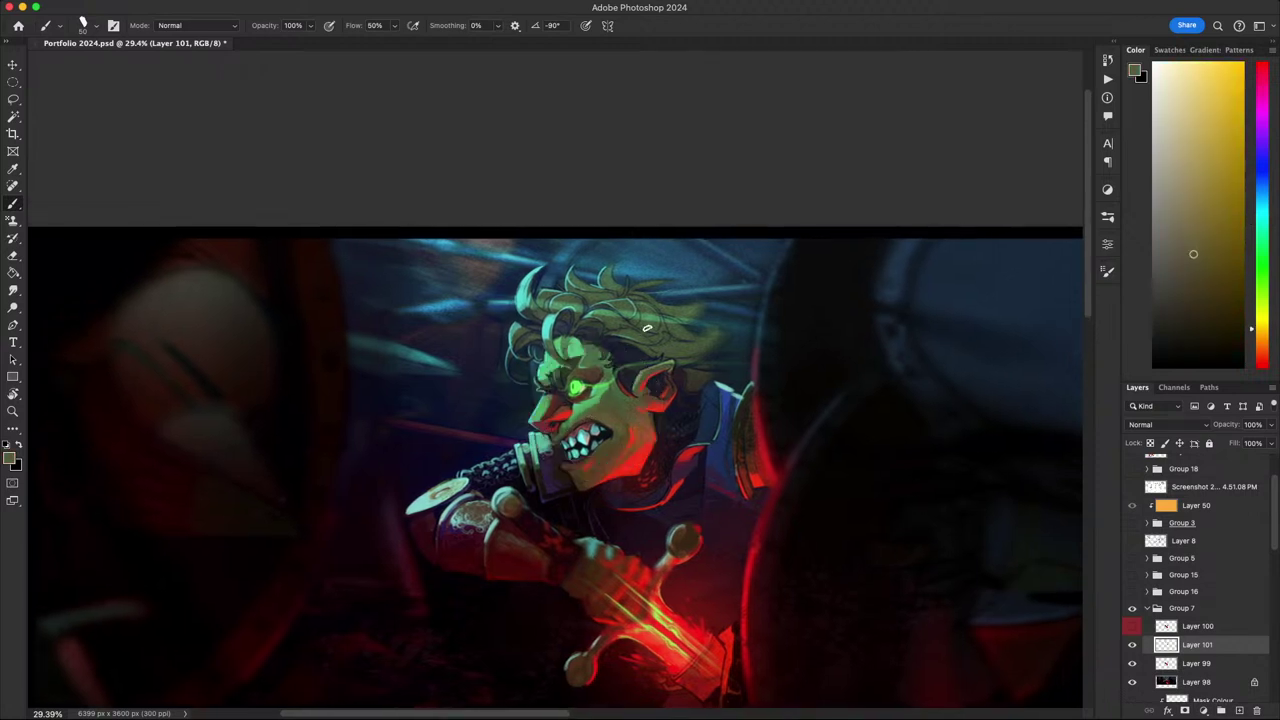
{"action": "left_click", "coordinate": [606, 392], "text": "alt"}
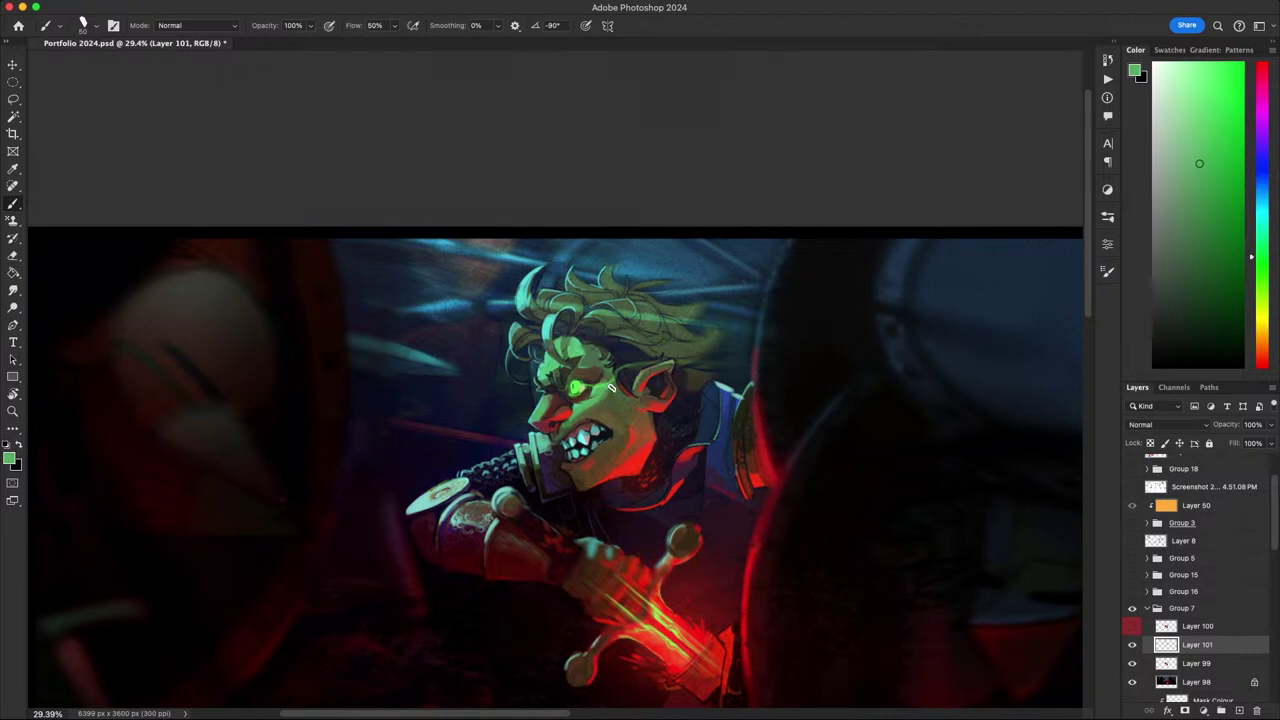
{"action": "left_click", "coordinate": [565, 429], "text": "alt"}
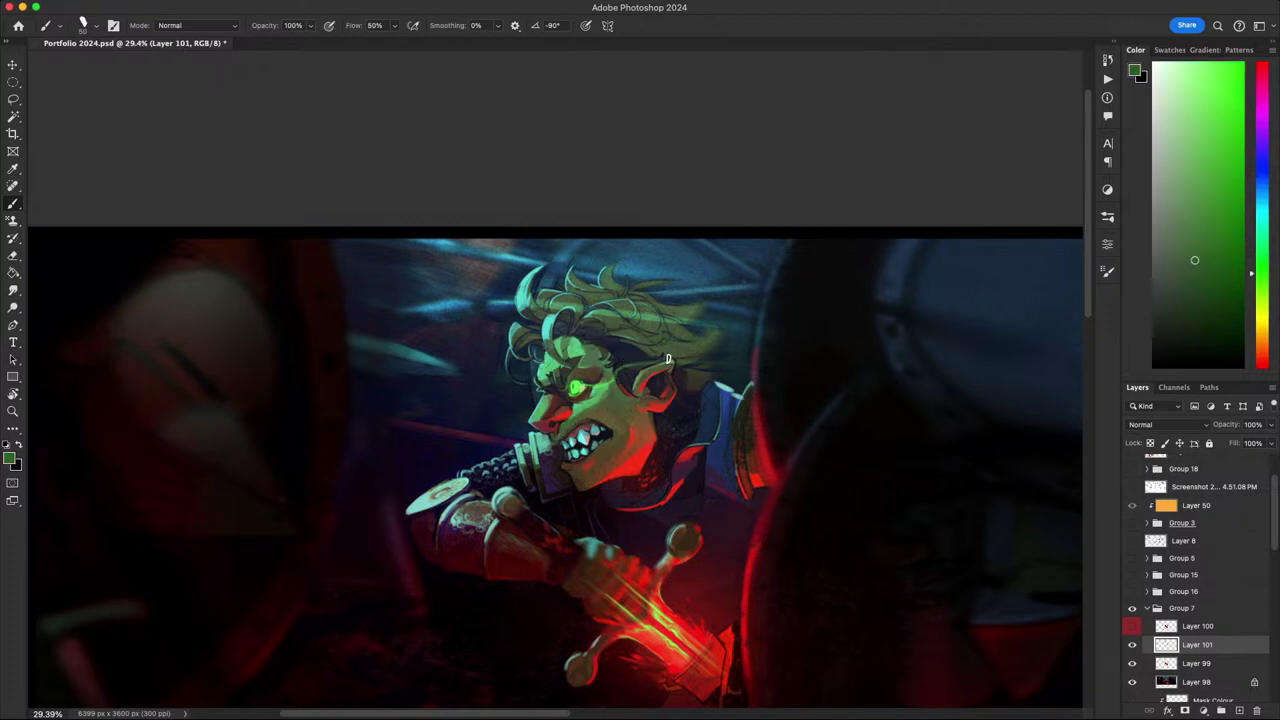
{"action": "scroll", "coordinate": [660, 332], "scroll_direction": "down", "scroll_amount": 4}
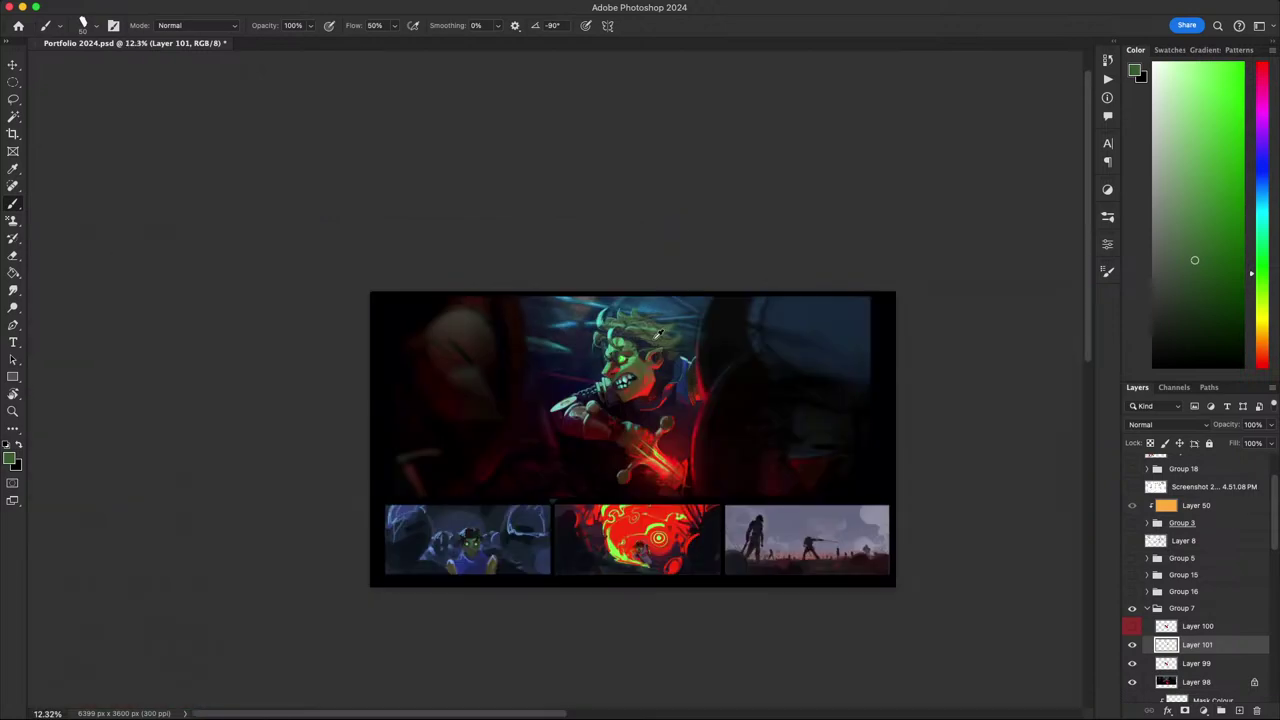
{"action": "scroll", "coordinate": [660, 332], "scroll_direction": "up", "scroll_amount": 5}
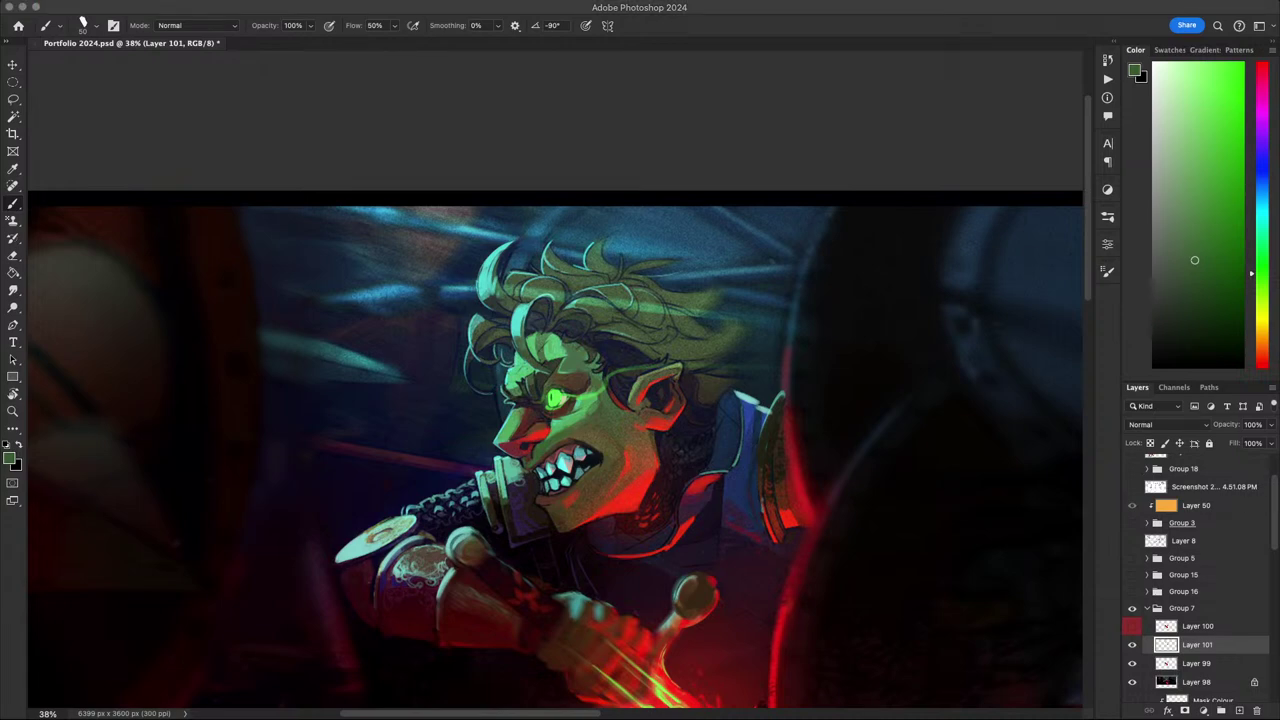
- Brighten the upper cheek between the eye and the mouth with lighter greens sampled from the surrounding skin
{"action": "left_click", "coordinate": [558, 421], "text": "alt"}
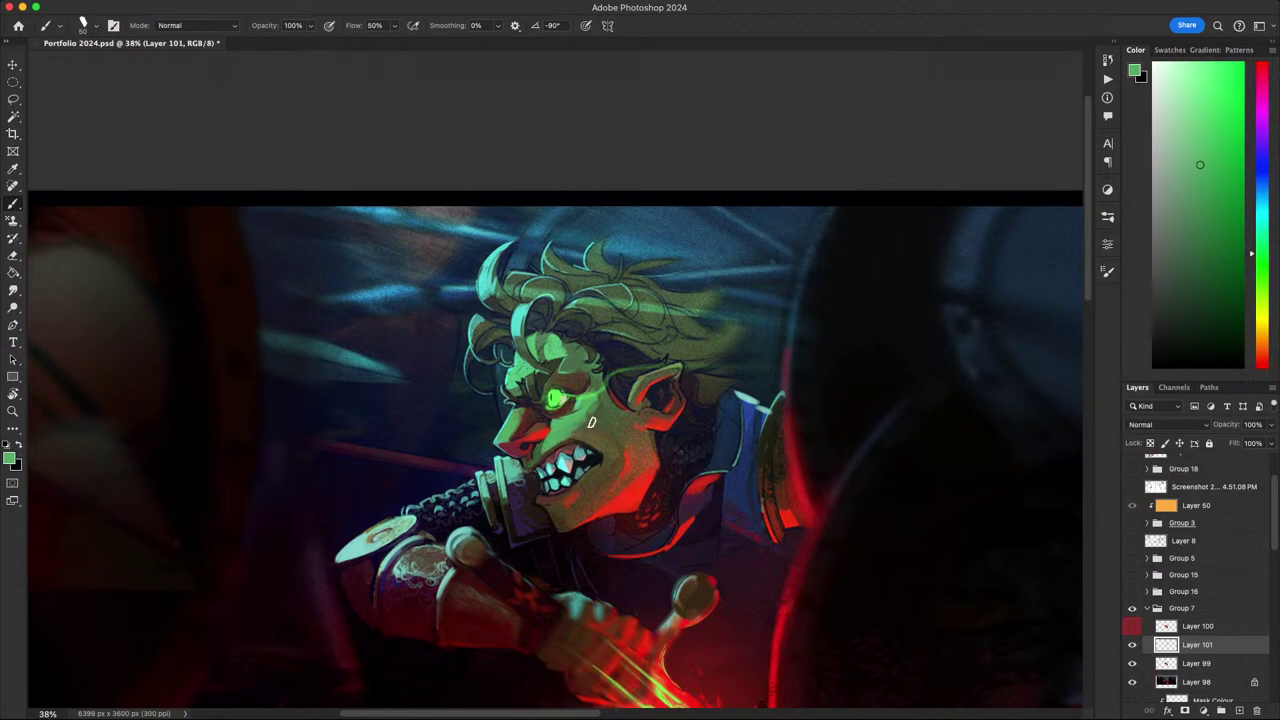
{"action": "left_click", "coordinate": [586, 422], "text": "alt"}
{"action": "left_click", "coordinate": [577, 424], "text": "alt"}
{"action": "left_click", "coordinate": [590, 405], "text": "alt"}
{"action": "scroll", "coordinate": [666, 393], "scroll_direction": "down", "scroll_amount": 6}
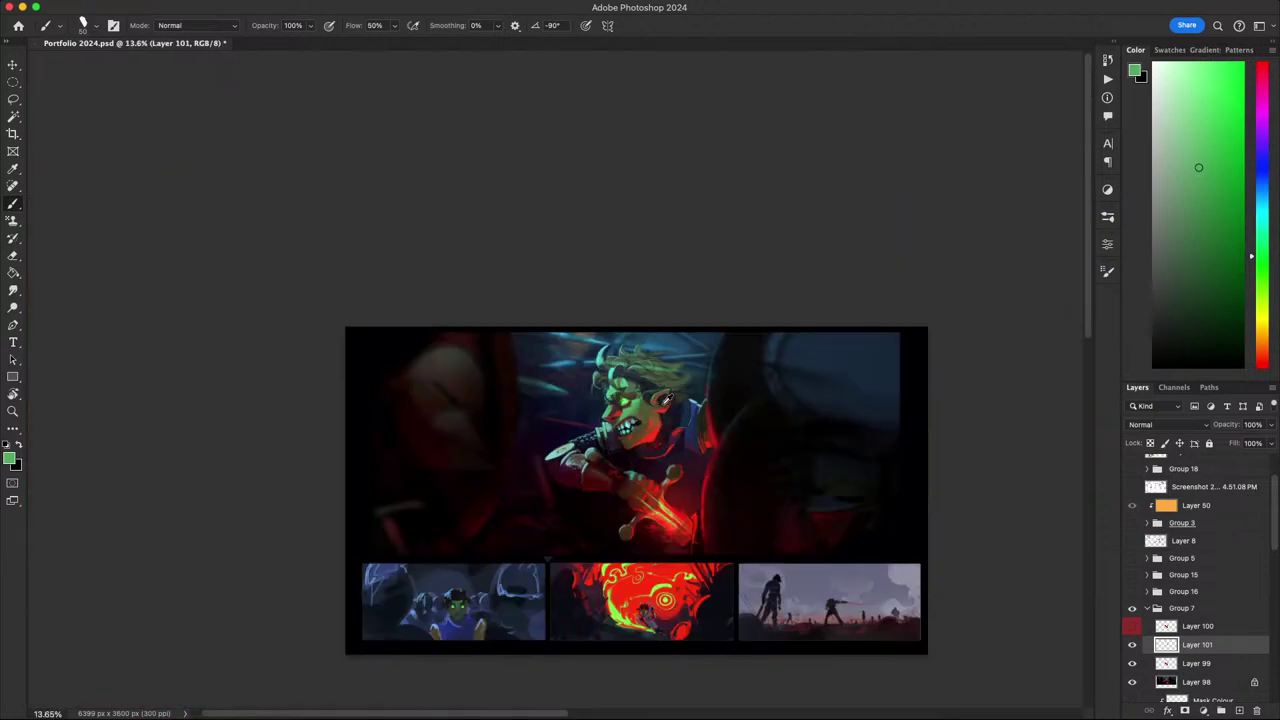
- Examine the repainted cheek up close and within the full portfolio sheet
{"action": "scroll", "coordinate": [665, 394], "scroll_direction": "up", "scroll_amount": 7}
{"action": "key", "text": "r"}
{"action": "left_click_drag", "start_coordinate": [662, 395], "coordinate": [722, 474]}
{"action": "scroll", "coordinate": [722, 474], "scroll_direction": "down", "scroll_amount": 4}
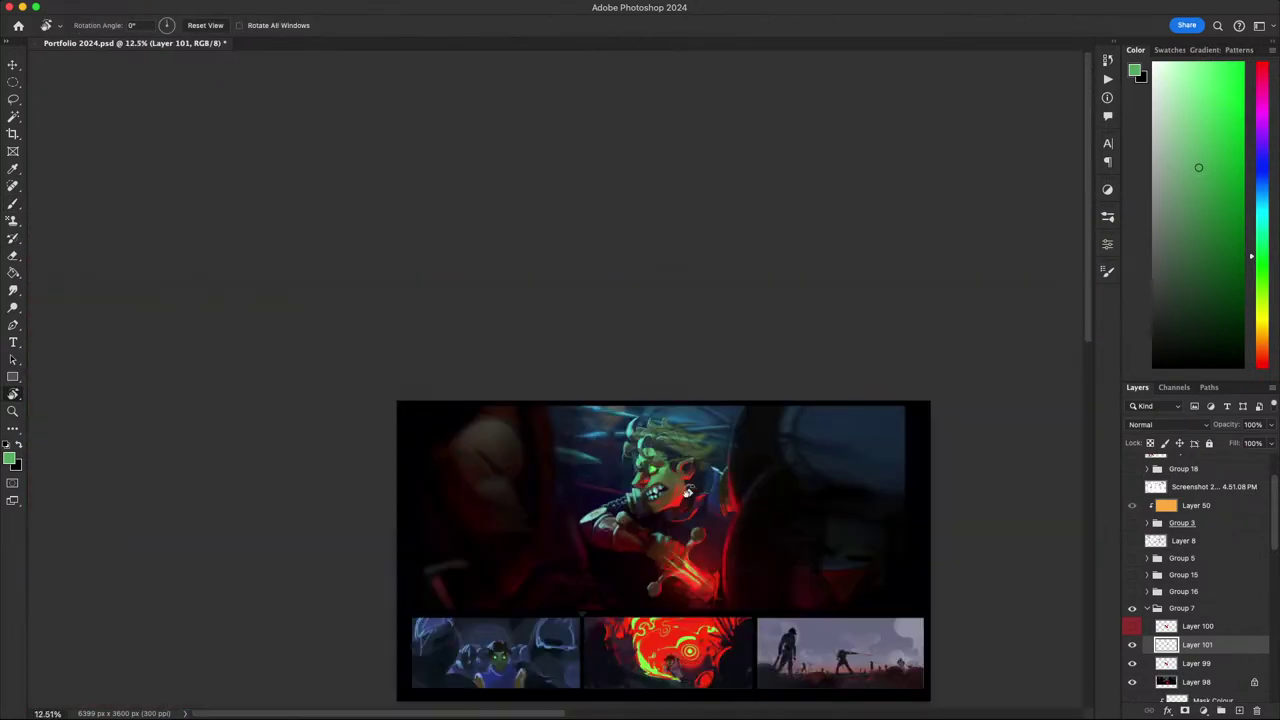
{"action": "scroll", "coordinate": [686, 490], "scroll_direction": "up", "scroll_amount": 3}
{"action": "scroll", "coordinate": [685, 490], "scroll_direction": "up", "scroll_amount": 5}
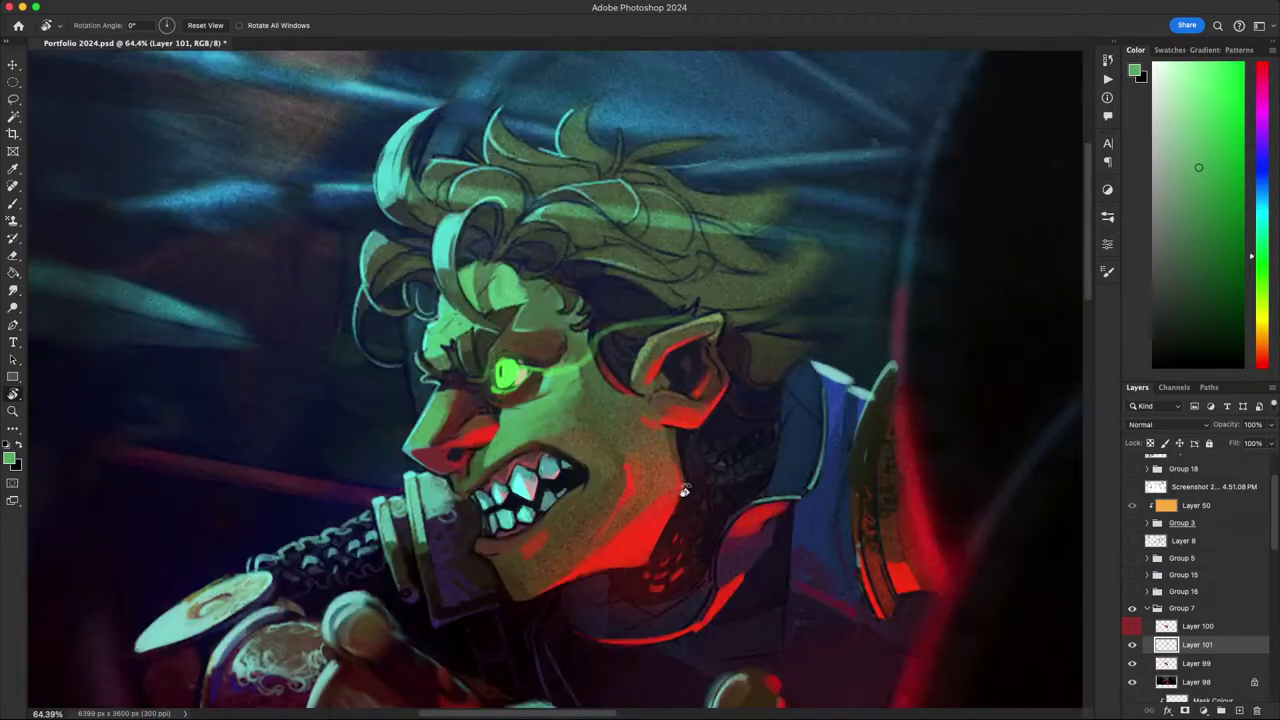
{"action": "scroll", "coordinate": [685, 490], "scroll_direction": "down", "scroll_amount": 8}
{"action": "scroll", "coordinate": [682, 490], "scroll_direction": "up", "scroll_amount": 4}
- Check the artwork's values in a grayscale proof, comparing the whole sheet with the goblin's face, and return to the colour view
{"action": "key", "text": "super+y"}
{"action": "scroll", "coordinate": [680, 490], "scroll_direction": "down", "scroll_amount": 4}
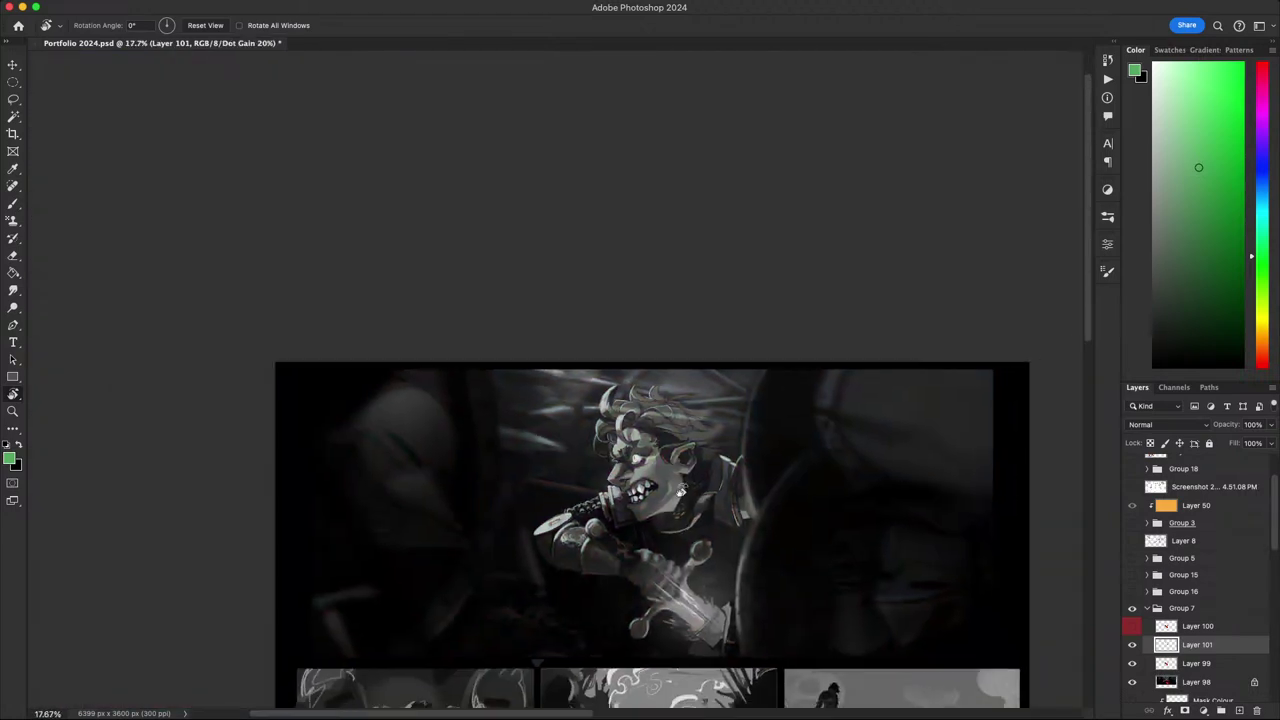
{"action": "scroll", "coordinate": [660, 490], "scroll_direction": "up", "scroll_amount": 3}
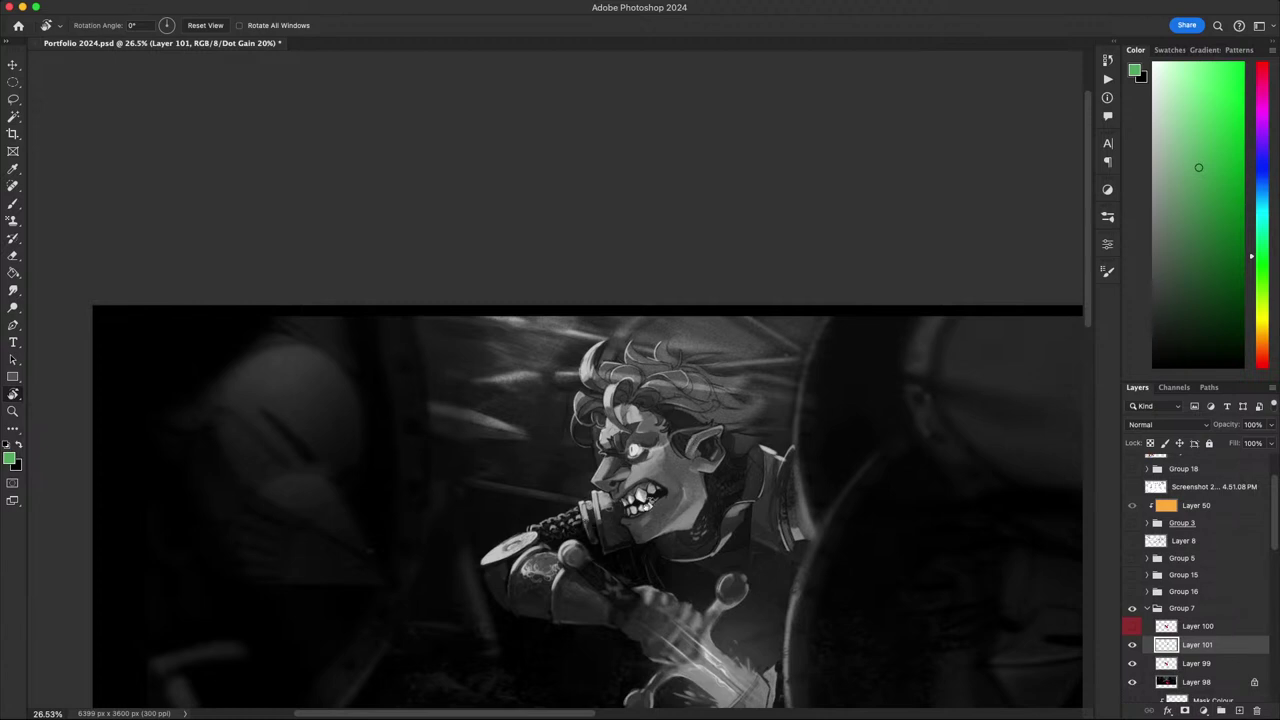
{"action": "scroll", "coordinate": [664, 502], "scroll_direction": "down", "scroll_amount": 3}
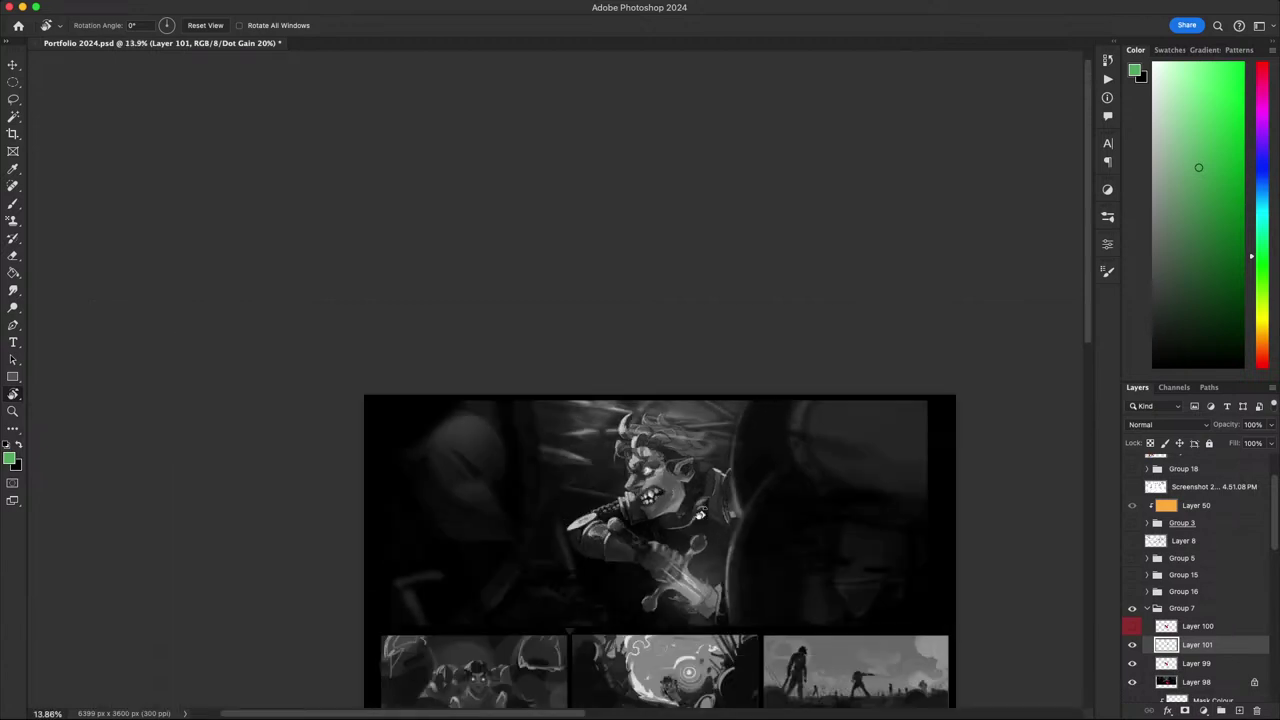
{"action": "scroll", "coordinate": [705, 513], "scroll_direction": "up", "scroll_amount": 2}
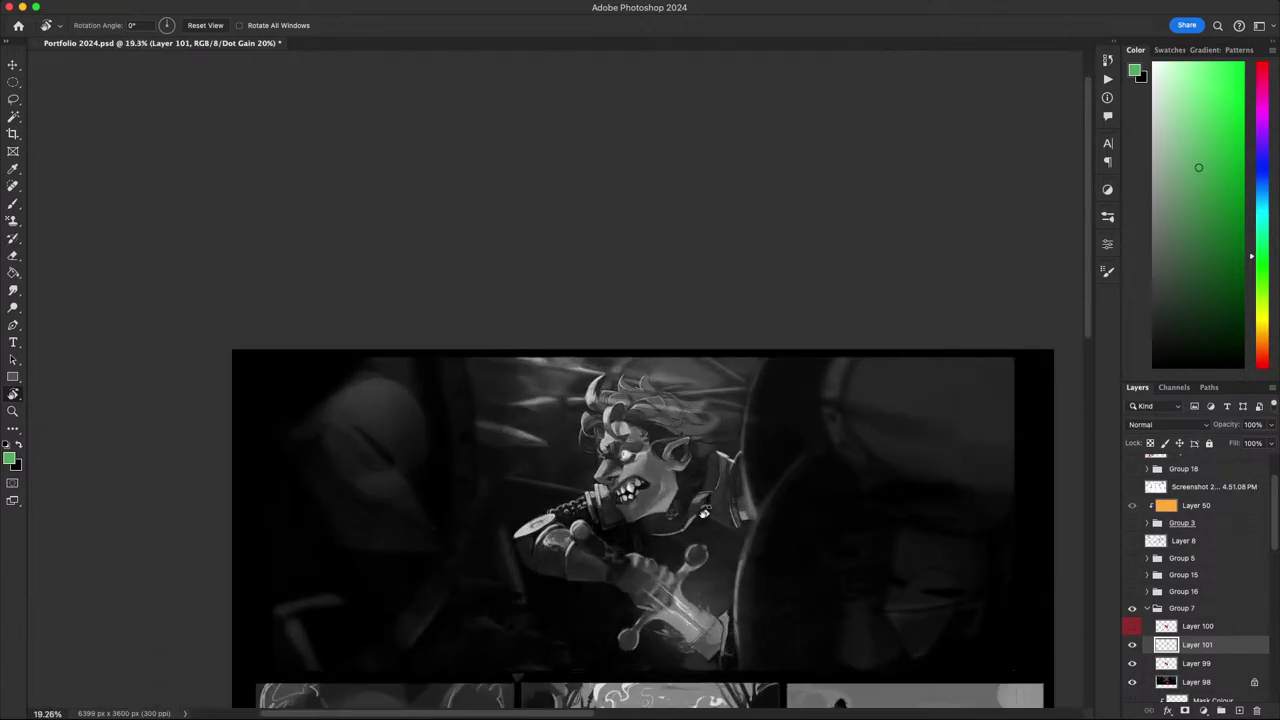
{"action": "left_click_drag", "start_coordinate": [705, 513], "coordinate": [650, 515]}
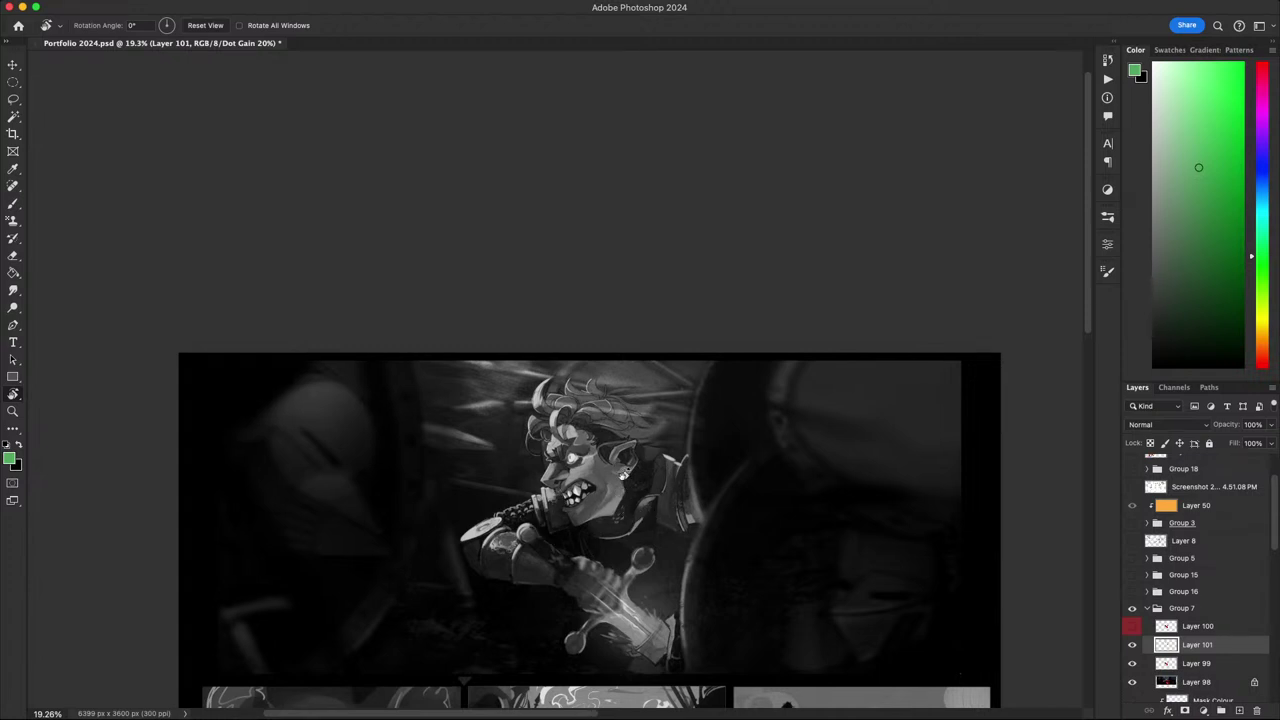
{"action": "scroll", "coordinate": [648, 455], "scroll_direction": "down", "scroll_amount": 3}
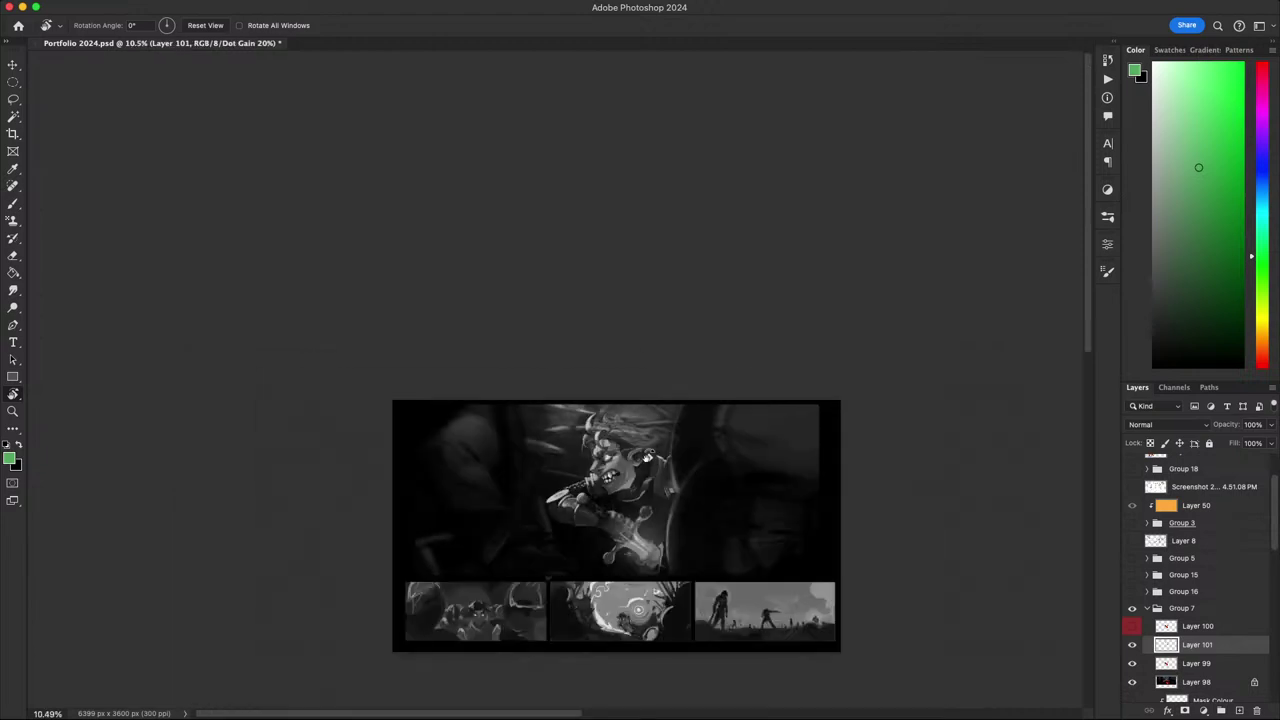
{"action": "scroll", "coordinate": [640, 454], "scroll_direction": "up", "scroll_amount": 2}
{"action": "scroll", "coordinate": [641, 456], "scroll_direction": "up", "scroll_amount": 2}
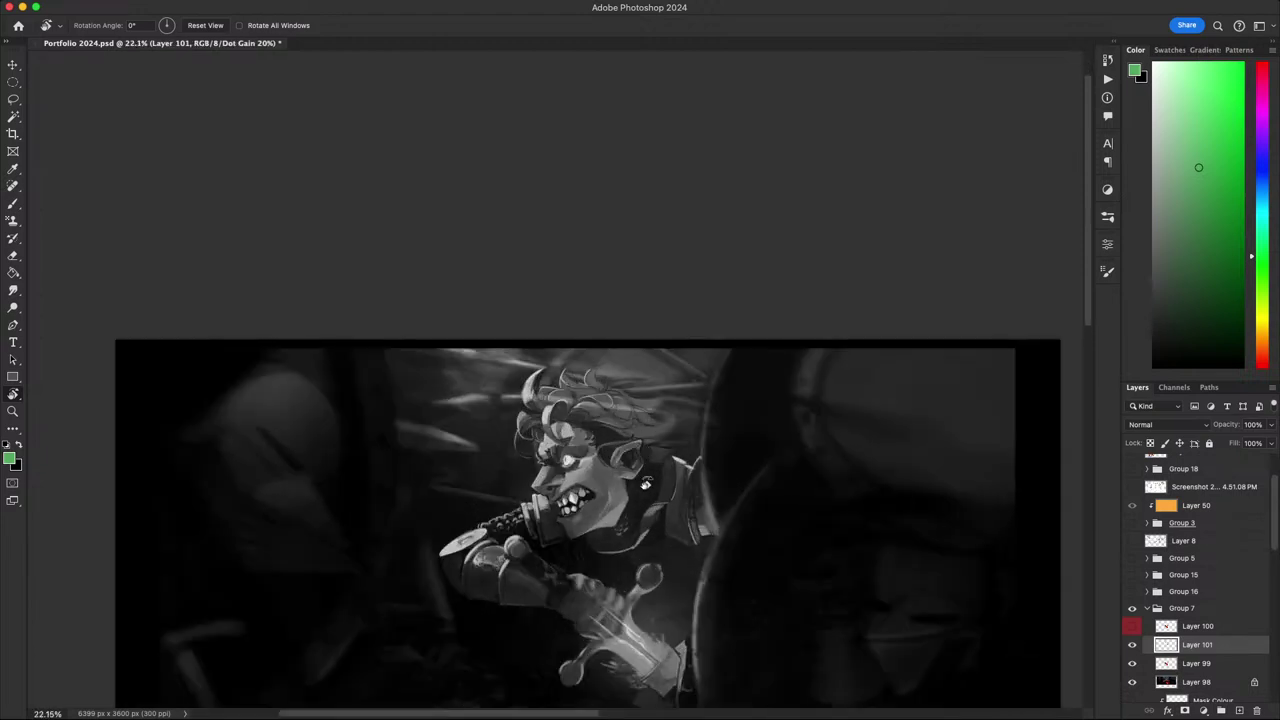
{"action": "scroll", "coordinate": [585, 432], "scroll_direction": "down", "scroll_amount": 1}
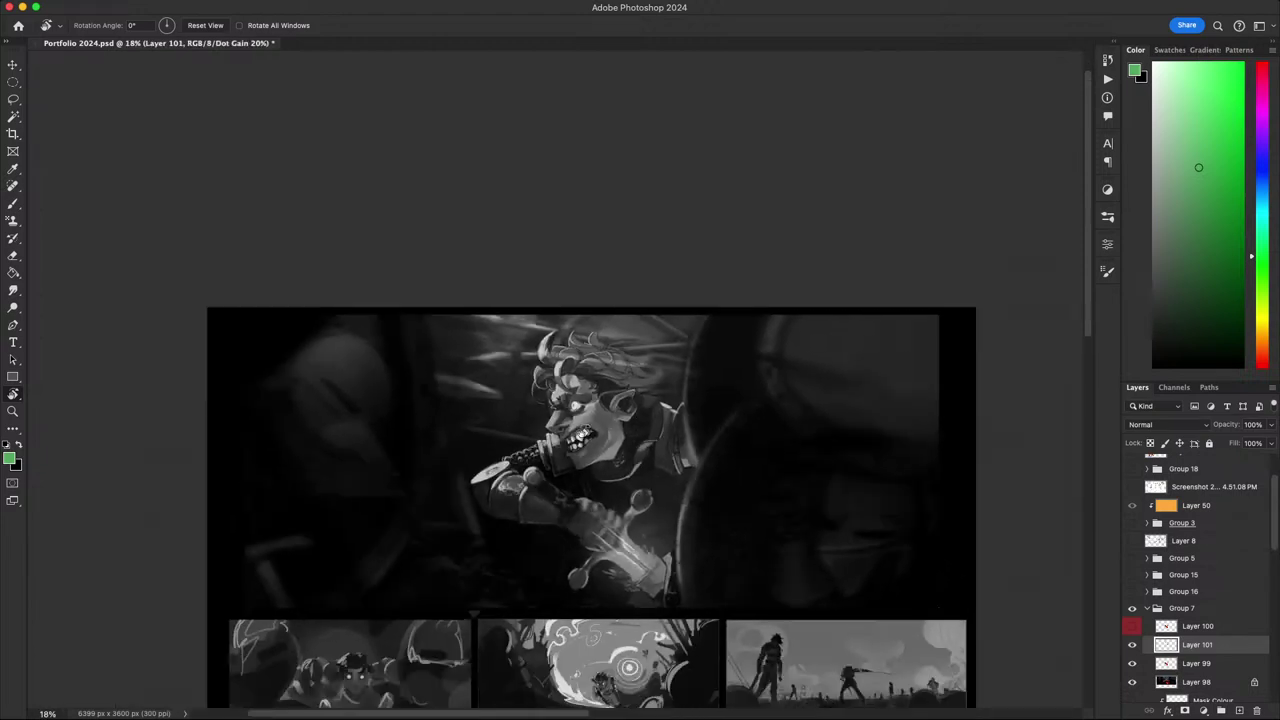
{"action": "scroll", "coordinate": [582, 421], "scroll_direction": "up", "scroll_amount": 3}
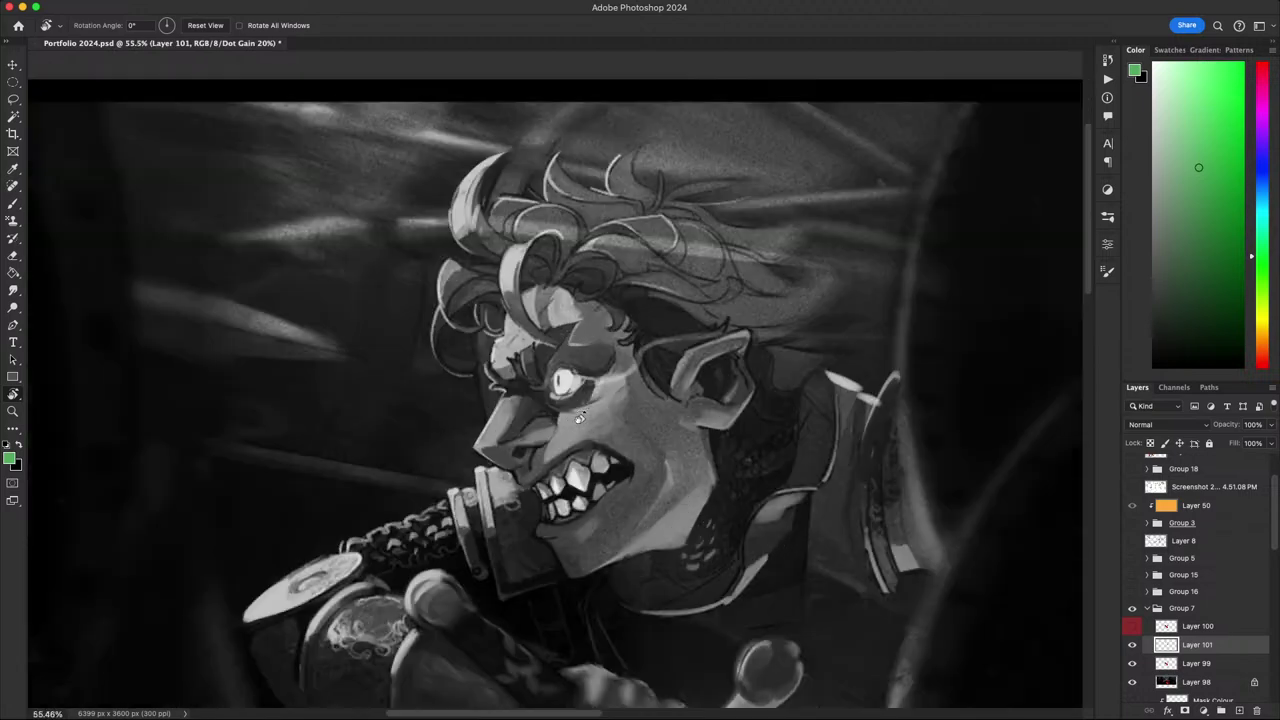
{"action": "scroll", "coordinate": [576, 426], "scroll_direction": "down", "scroll_amount": 1}
{"action": "key", "text": "super+y"}
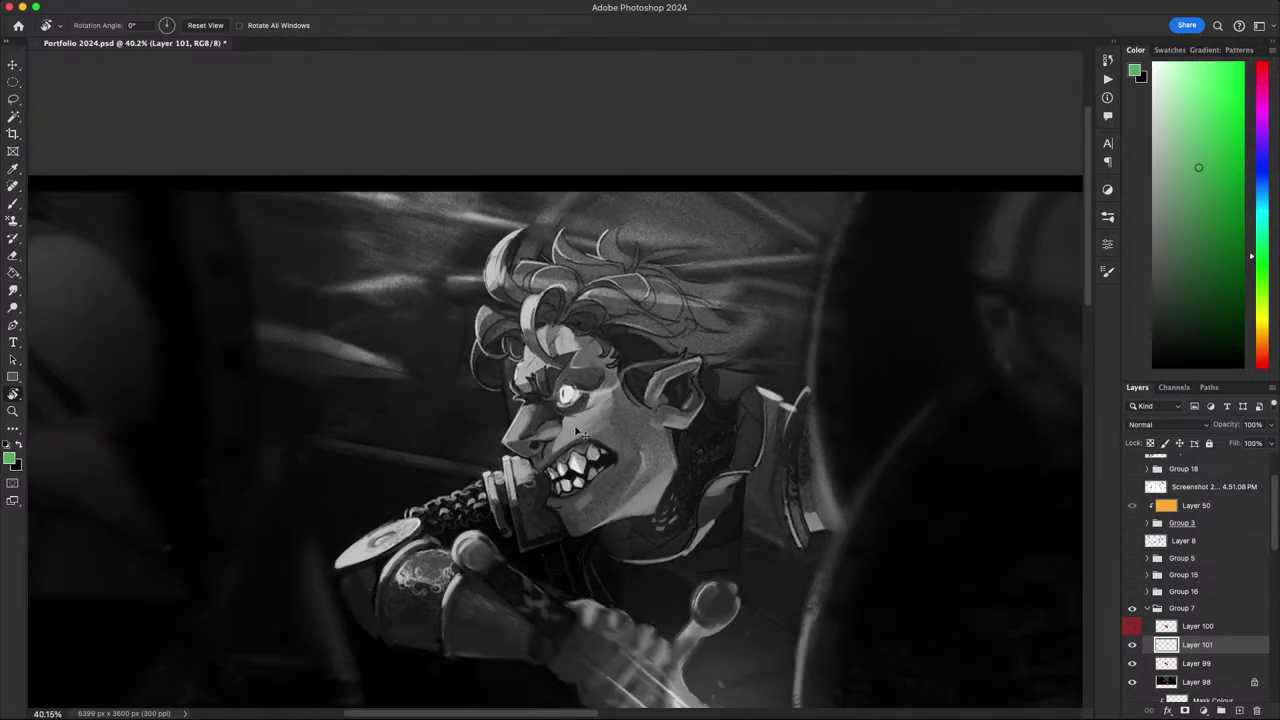
- Shade beneath the glowing eye with a sampled near-black and add a bright red accent sampled from the jaw light
{"action": "key", "text": "b"}
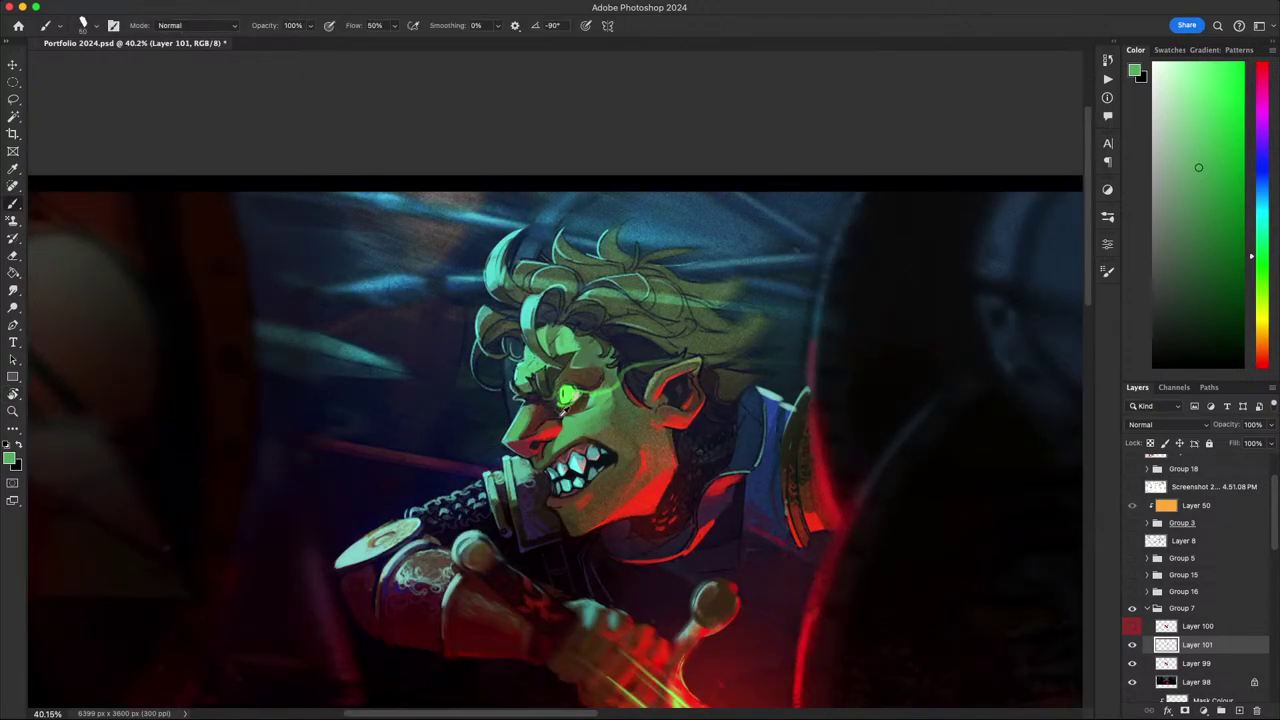
{"action": "left_click", "coordinate": [568, 410], "text": "alt"}
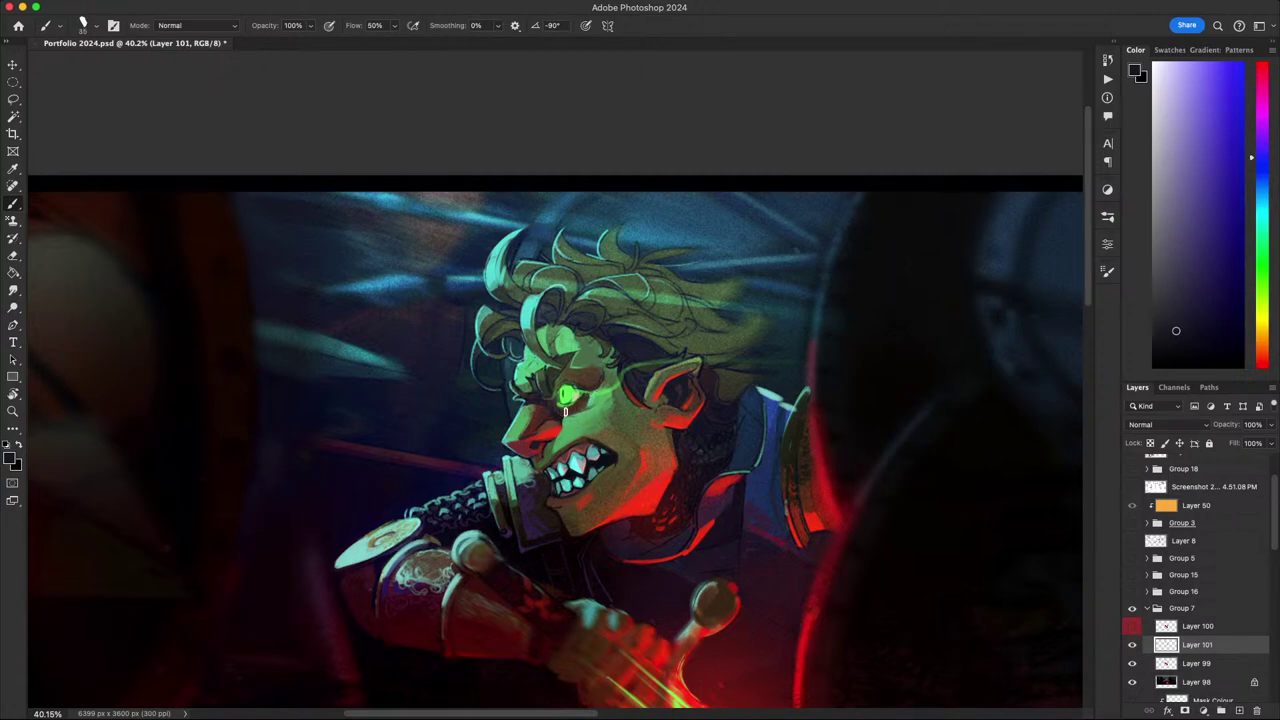
{"action": "left_click", "coordinate": [652, 490], "text": "alt"}
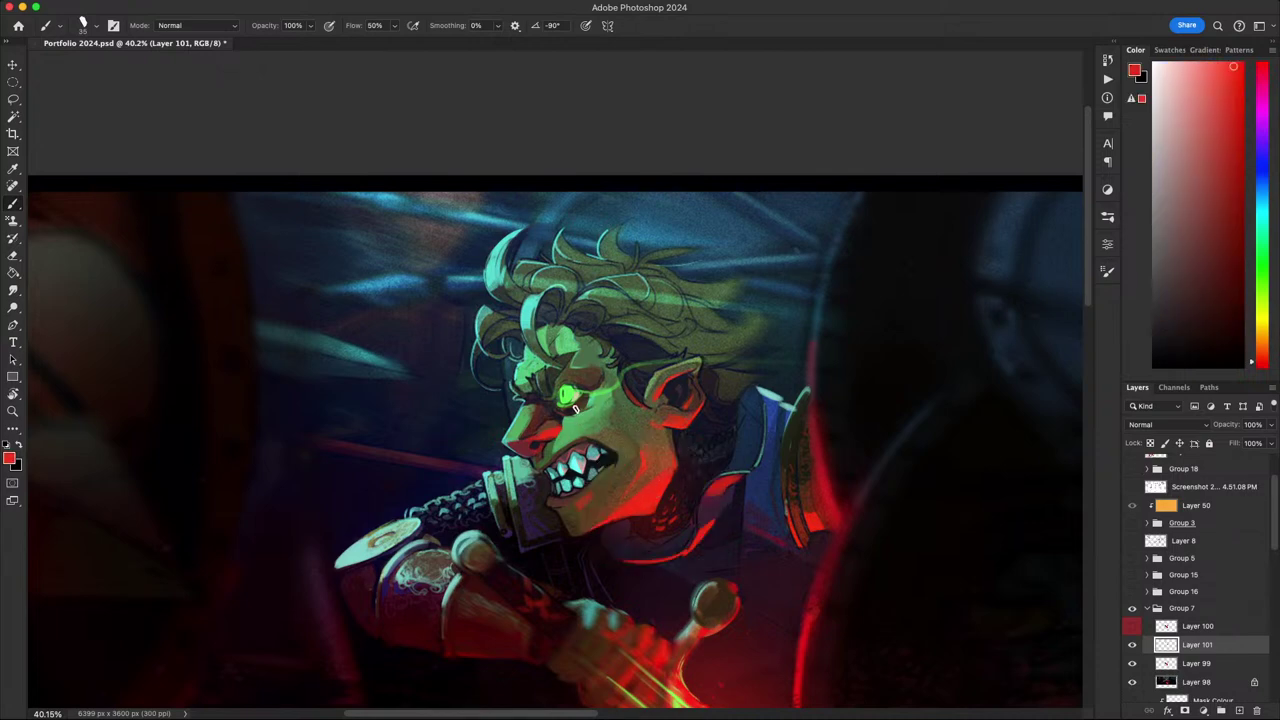
{"action": "scroll", "coordinate": [611, 319], "scroll_direction": "up", "scroll_amount": 2}
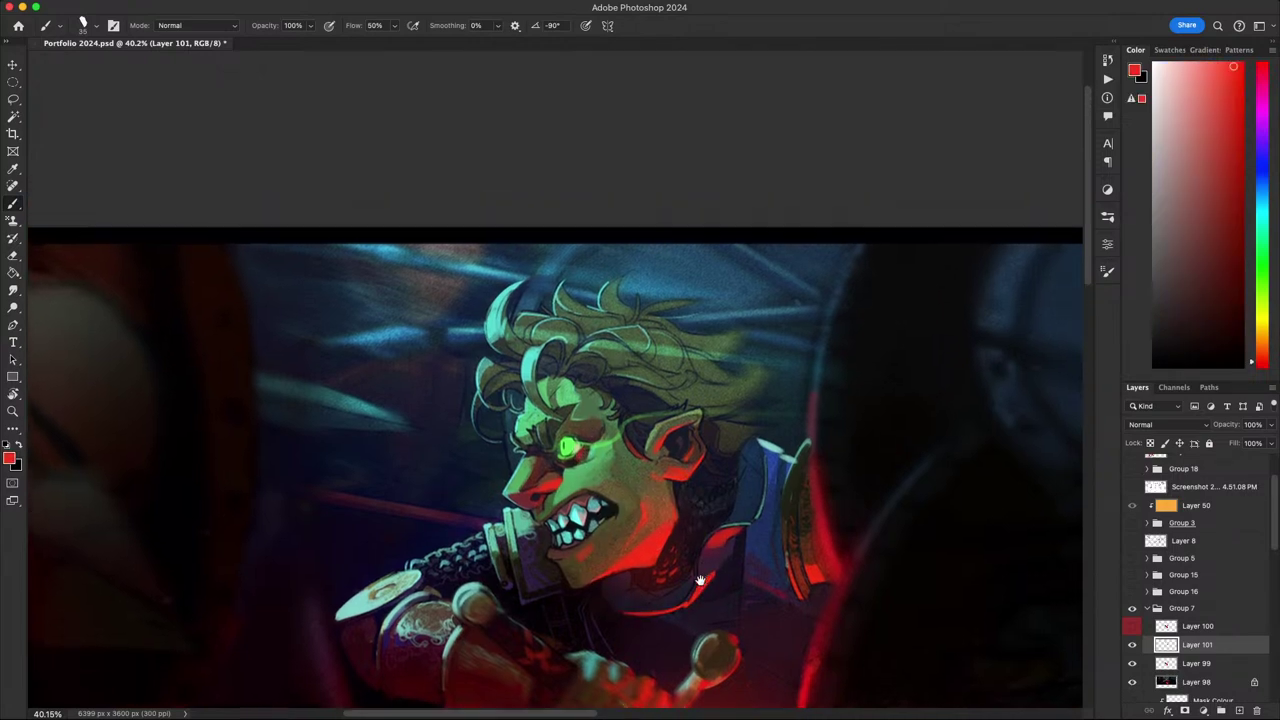
- Refine the outer corner of the glowing eye with a near-black tone and review it within the main panel
{"action": "key", "text": "x"}
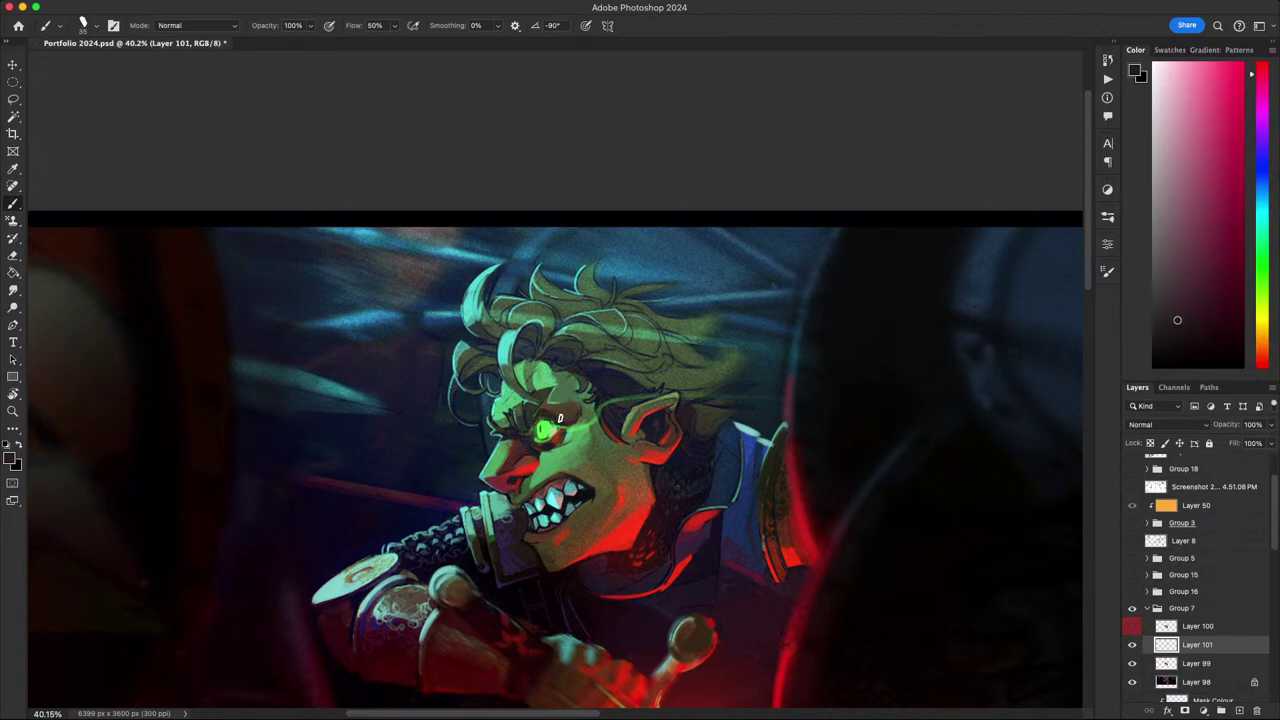
{"action": "scroll", "coordinate": [560, 418], "scroll_direction": "right", "scroll_amount": 3}
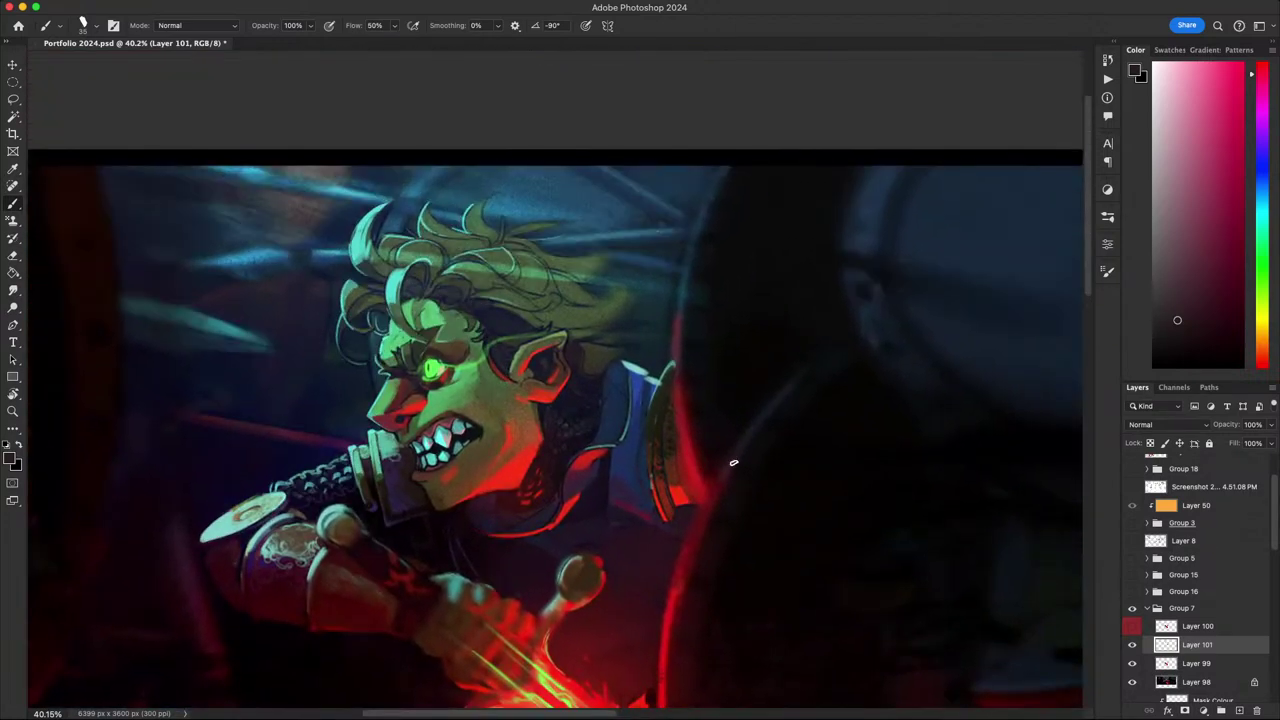
{"action": "scroll", "coordinate": [547, 459], "scroll_direction": "down", "scroll_amount": 5}
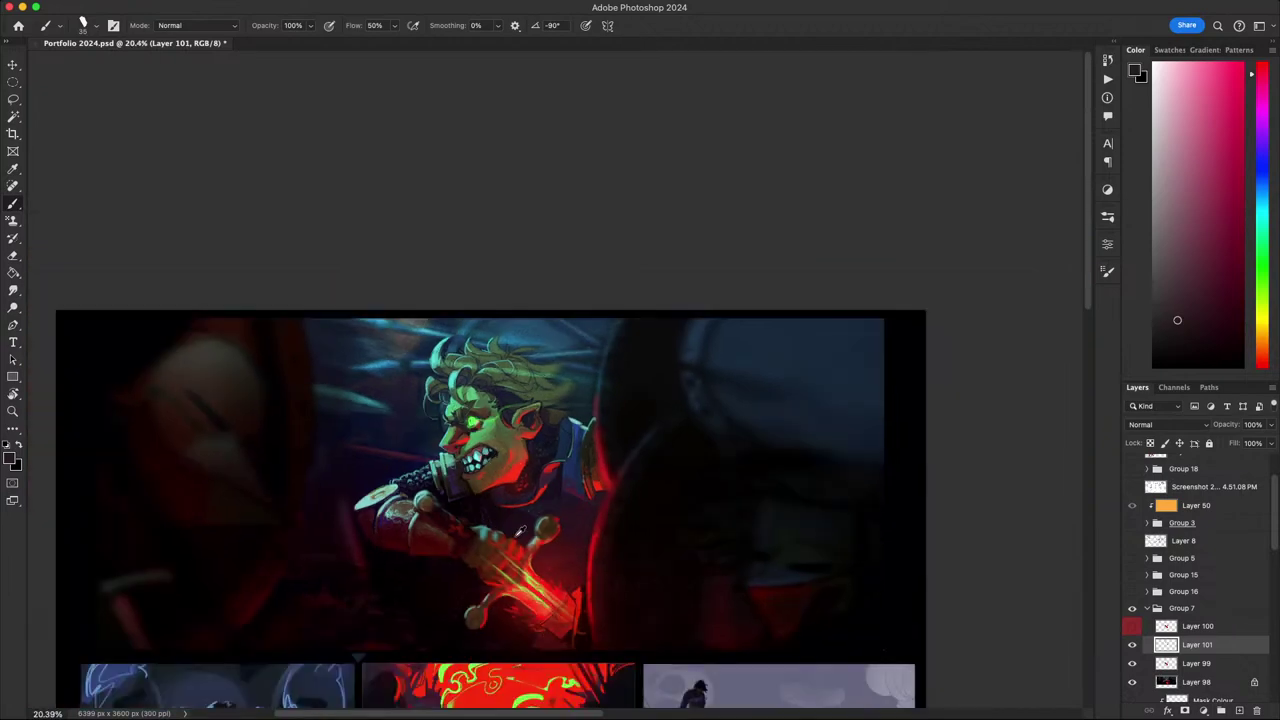
{"action": "left_click_drag", "start_coordinate": [521, 531], "coordinate": [696, 567]}
{"action": "scroll", "coordinate": [691, 540], "scroll_direction": "down", "scroll_amount": 4}
{"action": "scroll", "coordinate": [722, 522], "scroll_direction": "up", "scroll_amount": 5}
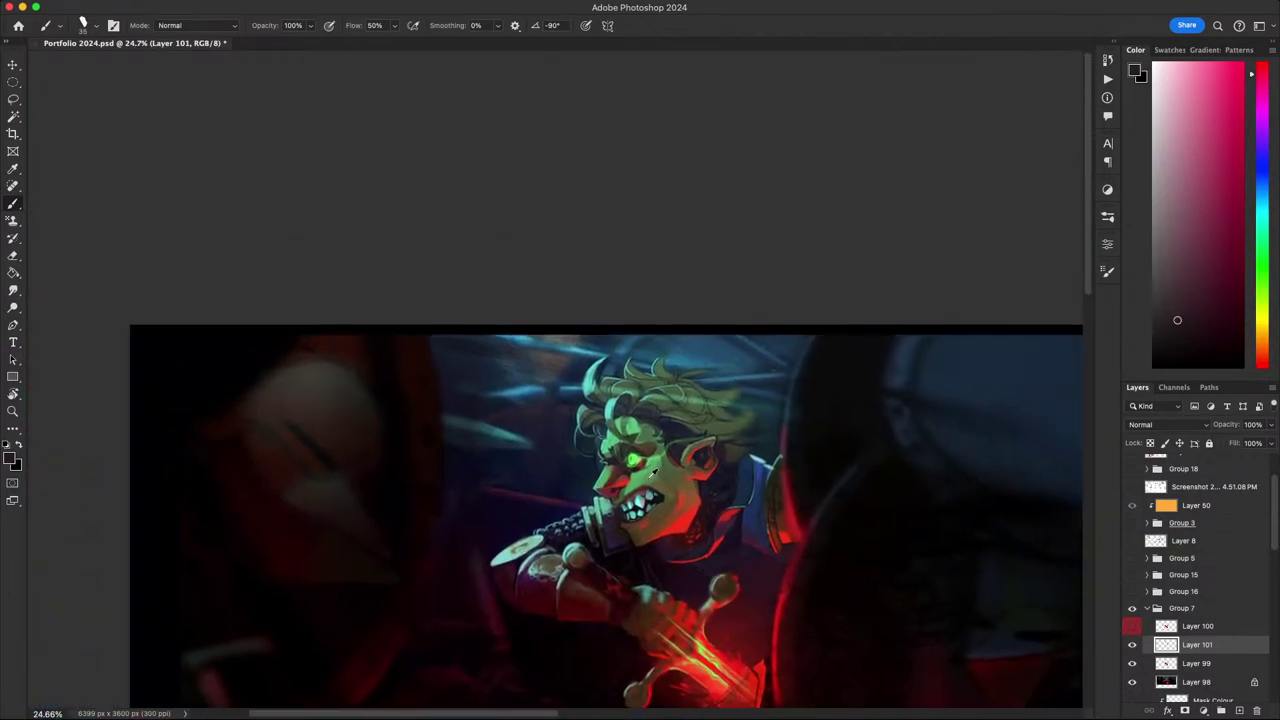
- Refine the eyelid and brow above the glowing eye with a dark olive sampled from the face
{"action": "scroll", "coordinate": [653, 472], "scroll_direction": "up", "scroll_amount": 6}
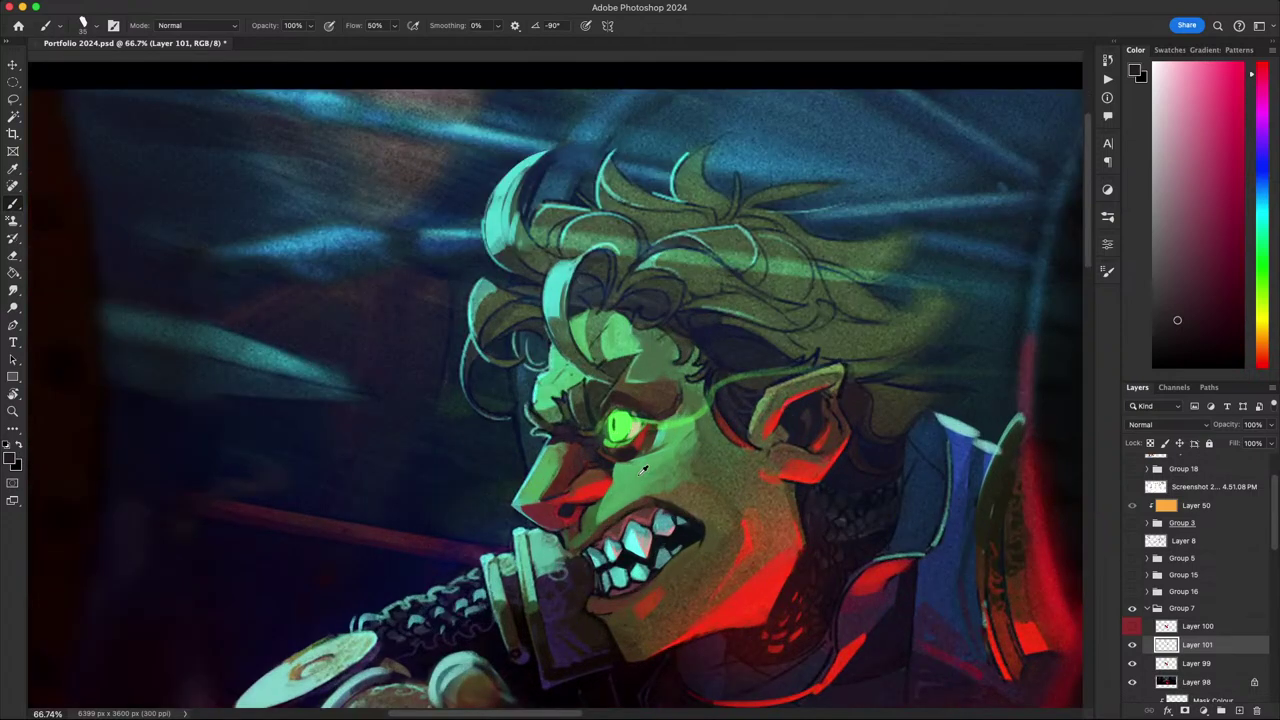
{"action": "left_click", "coordinate": [605, 420], "text": "alt"}
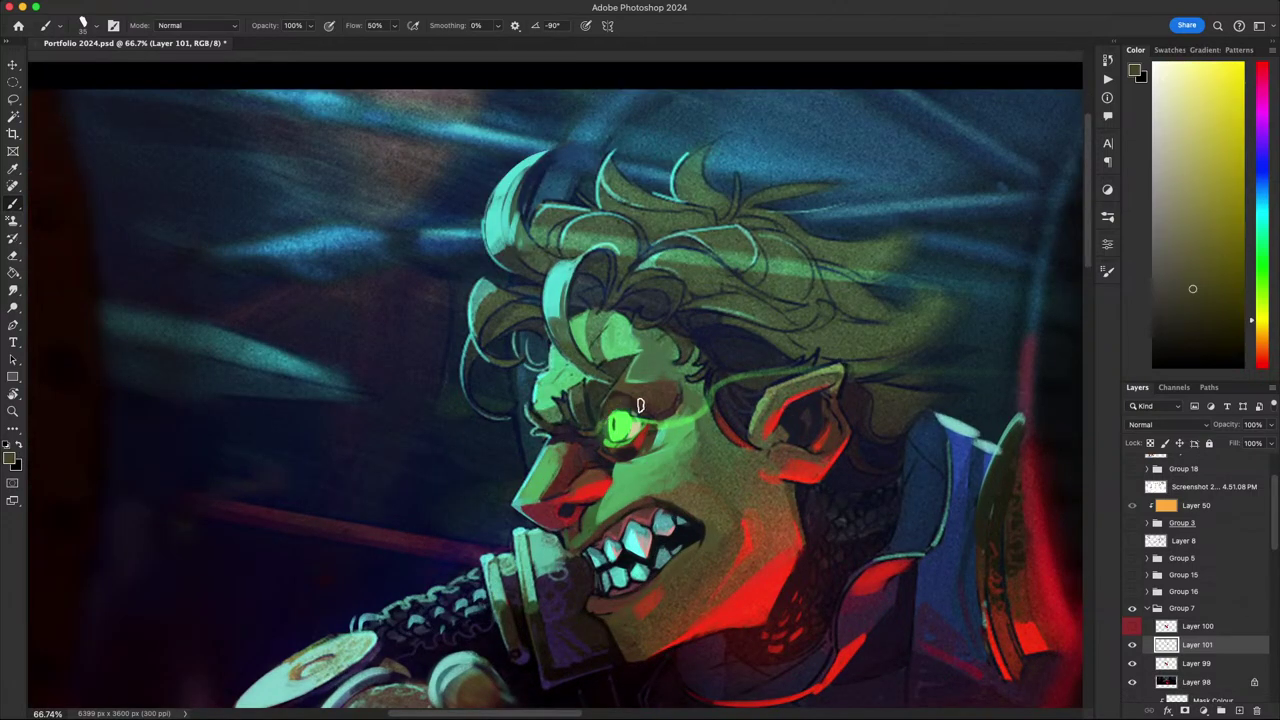
{"action": "mouse_move", "coordinate": [710, 425]}
{"action": "left_mouse_down"}
{"action": "mouse_move", "coordinate": [705, 404]}
{"action": "mouse_move", "coordinate": [615, 322]}
{"action": "mouse_move", "coordinate": [627, 353]}
{"action": "mouse_move", "coordinate": [613, 385]}
{"action": "left_mouse_up"}
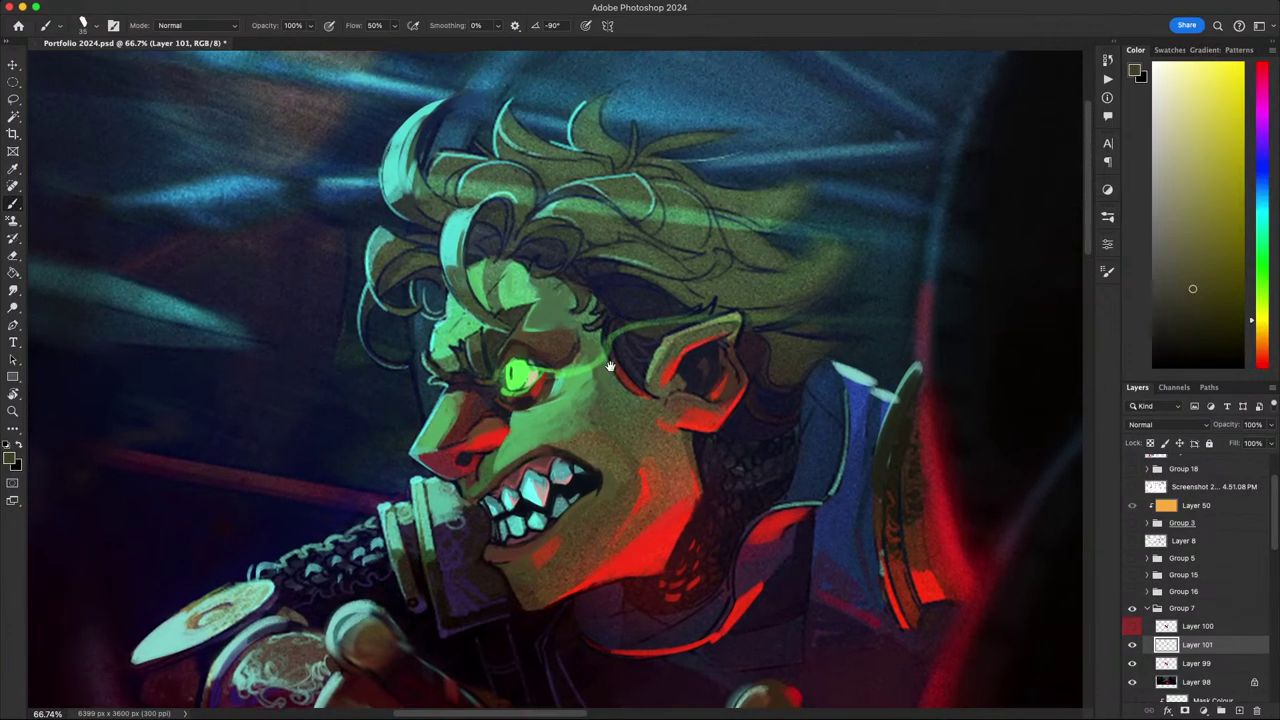
{"action": "mouse_move", "coordinate": [682, 420]}
{"action": "left_mouse_down"}
{"action": "mouse_move", "coordinate": [685, 436]}
{"action": "mouse_move", "coordinate": [674, 428]}
{"action": "left_mouse_up"}
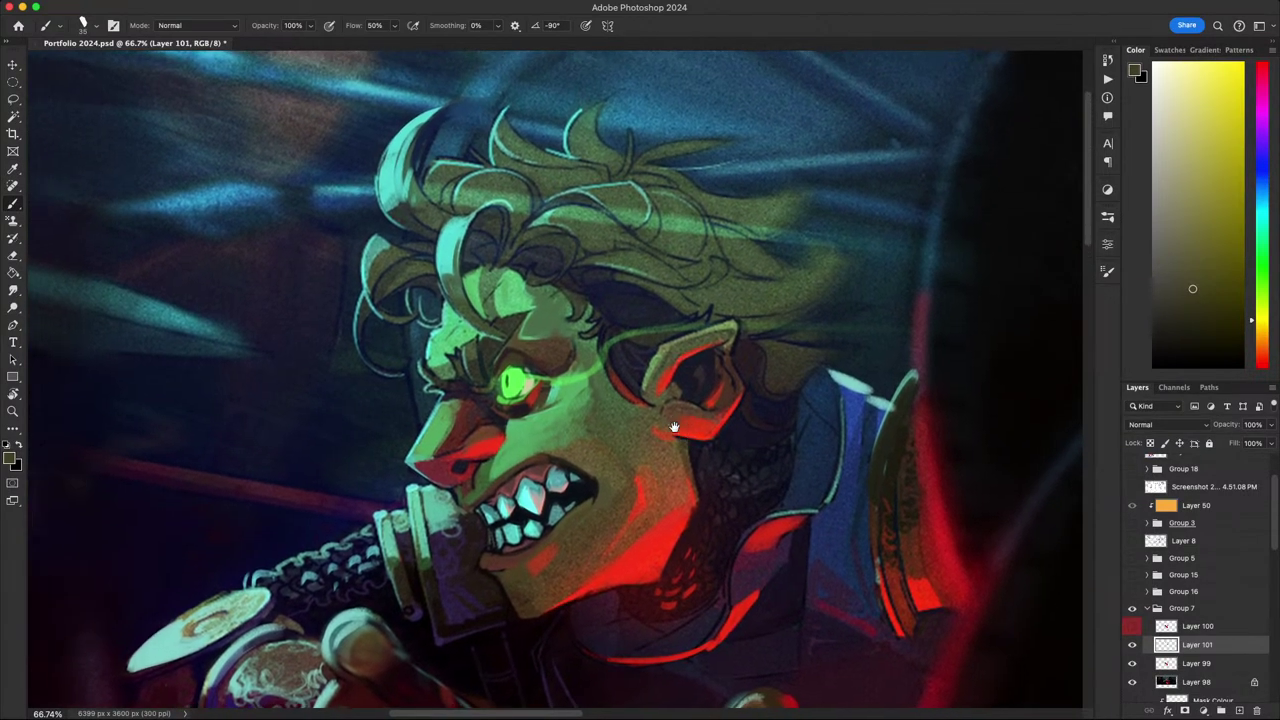
{"action": "scroll", "coordinate": [700, 560], "scroll_direction": "down", "scroll_amount": 4}
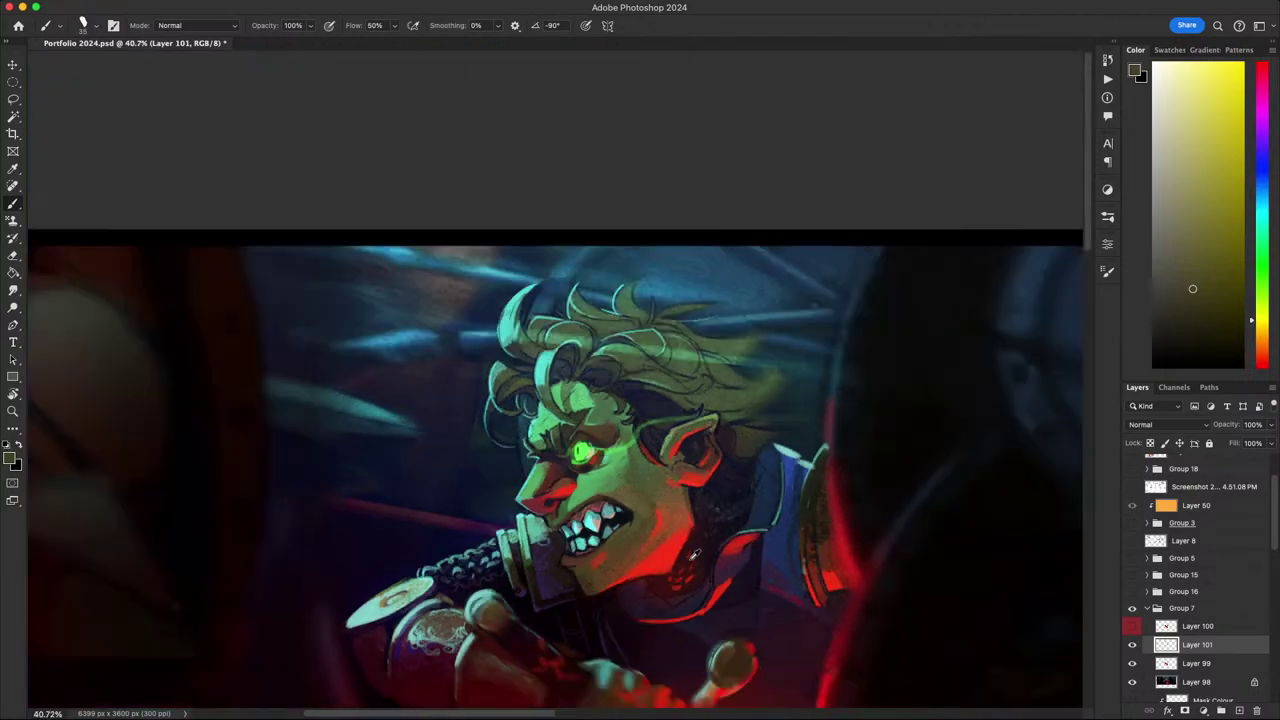
- Review the goblin panel up close and against the whole portfolio sheet
{"action": "scroll", "coordinate": [742, 635], "scroll_direction": "down", "scroll_amount": 4}
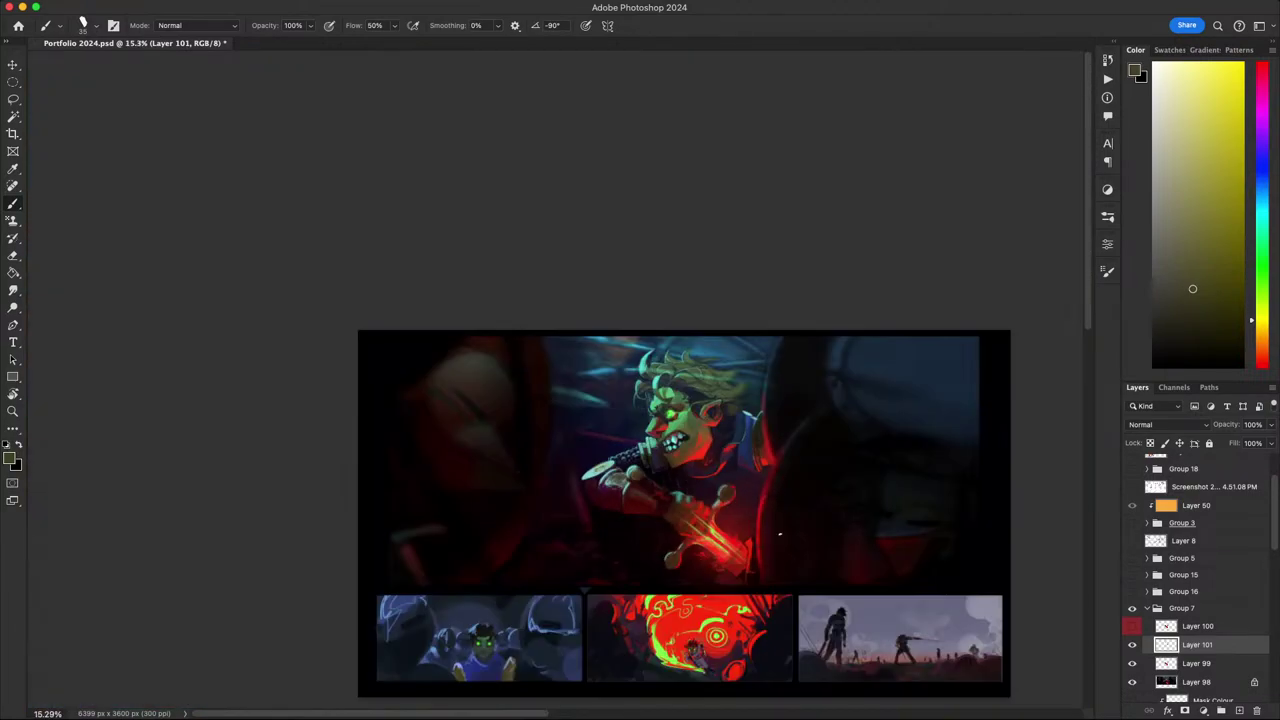
{"action": "scroll", "coordinate": [634, 490], "scroll_direction": "up", "scroll_amount": 1}
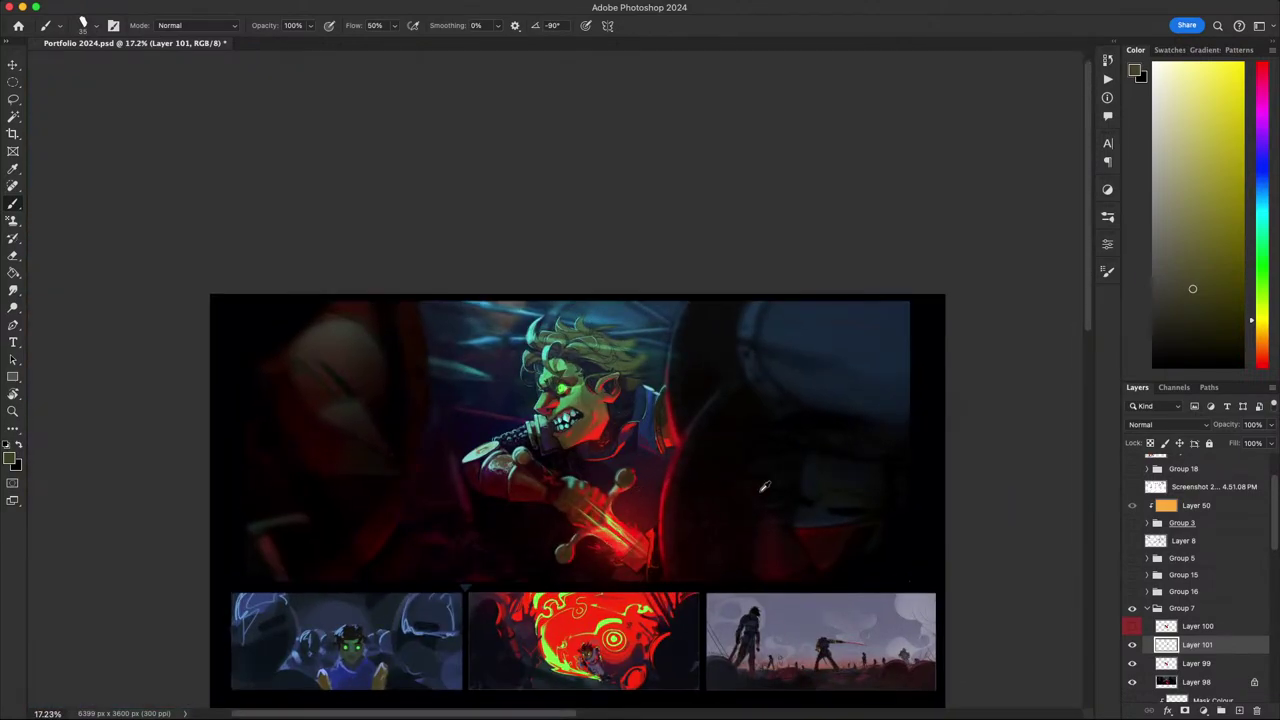
{"action": "scroll", "coordinate": [648, 479], "scroll_direction": "down", "scroll_amount": 1}
{"action": "scroll", "coordinate": [700, 470], "scroll_direction": "up", "scroll_amount": 4}
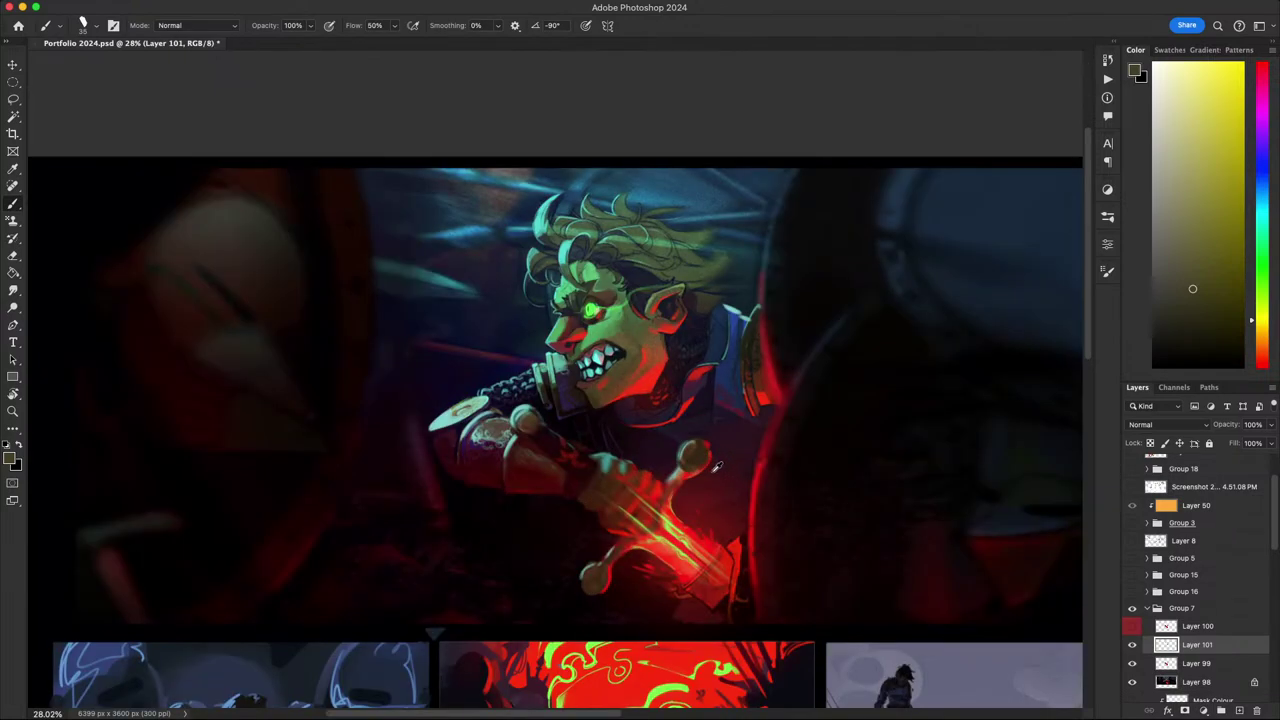
{"action": "scroll", "coordinate": [714, 466], "scroll_direction": "down", "scroll_amount": 5}
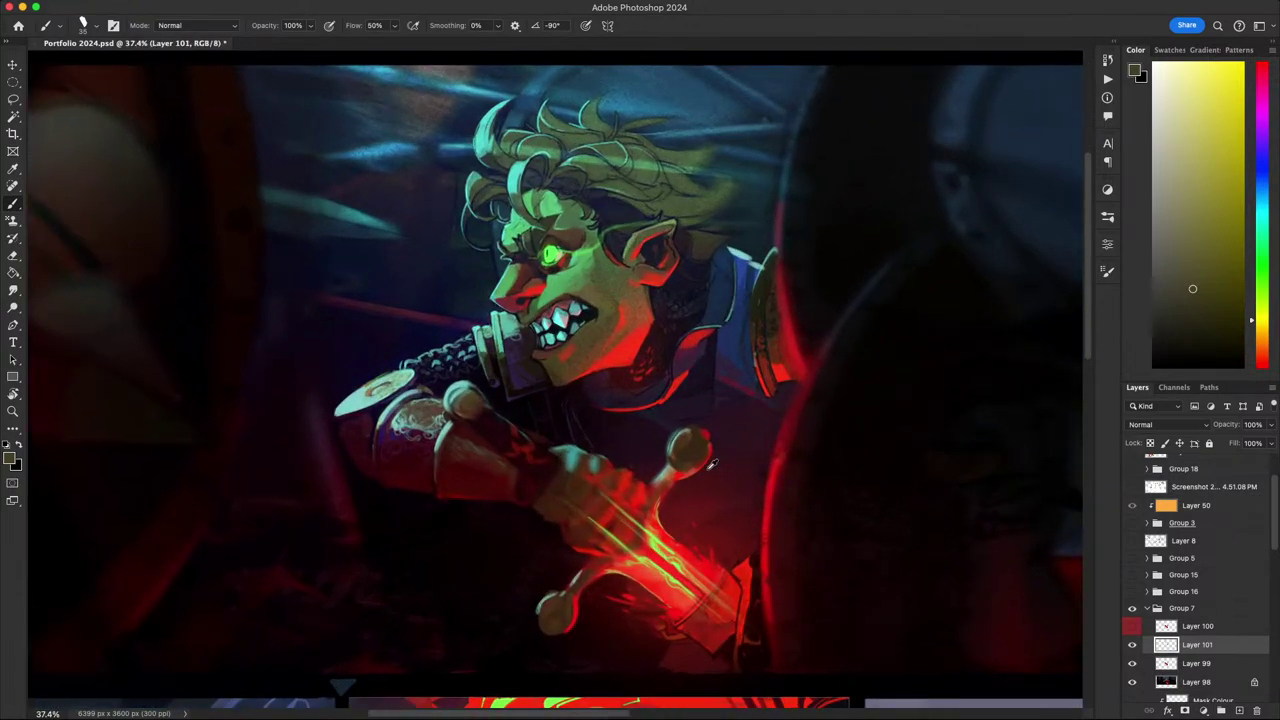
{"action": "scroll", "coordinate": [672, 465], "scroll_direction": "up", "scroll_amount": 1}
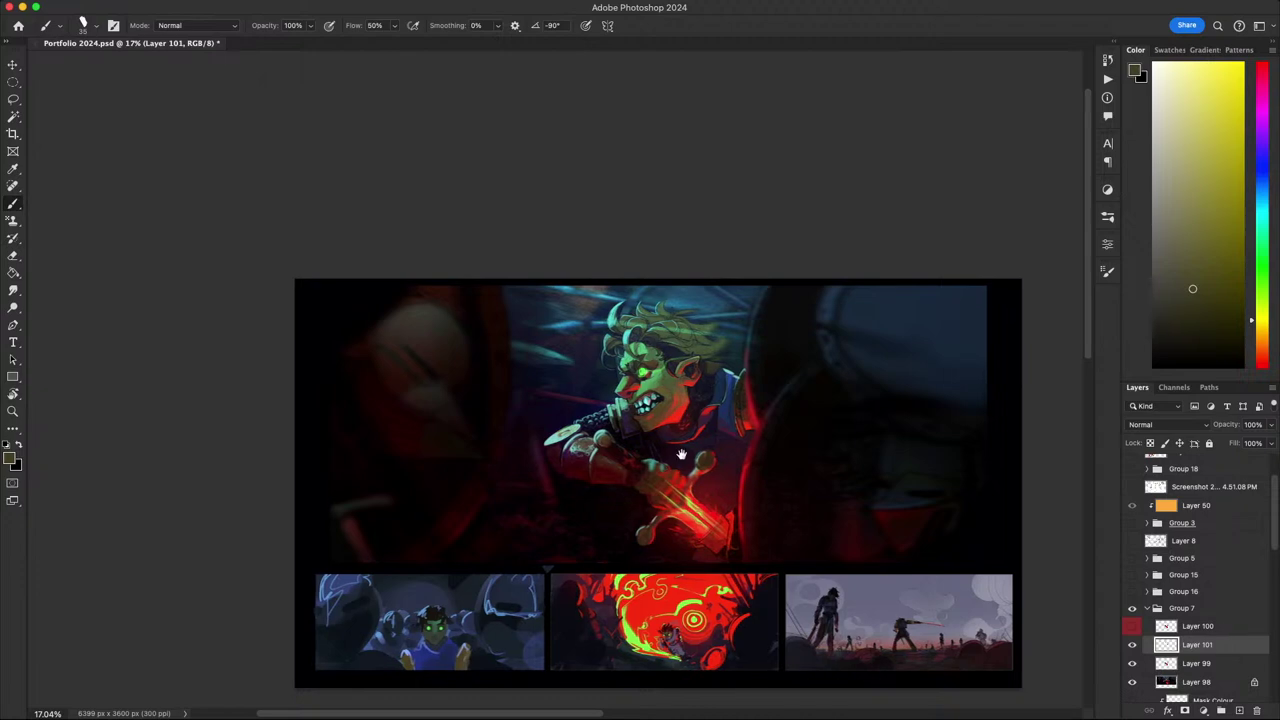
{"action": "scroll", "coordinate": [640, 465], "scroll_direction": "up", "scroll_amount": 6}
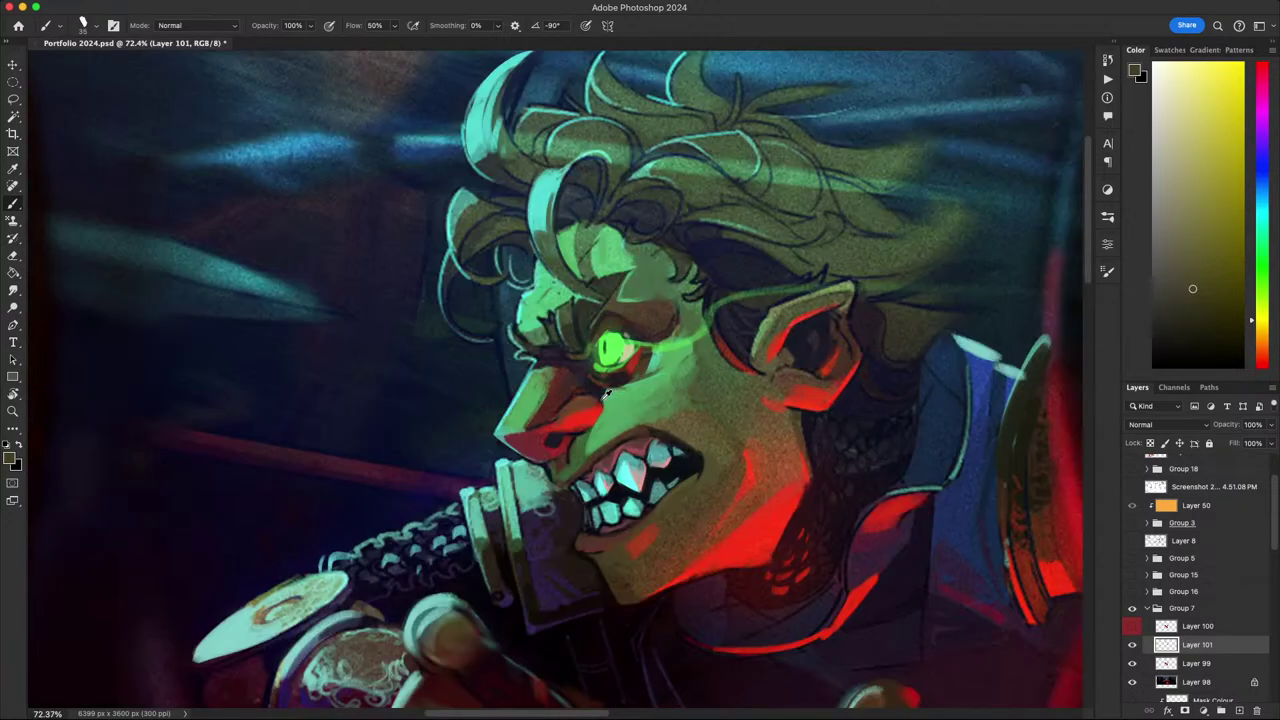
- Refine the glowing iris and pupil with bright and dark greens sampled from the eye and check them against the whole sheet
{"action": "left_click", "coordinate": [610, 340], "text": "alt"}
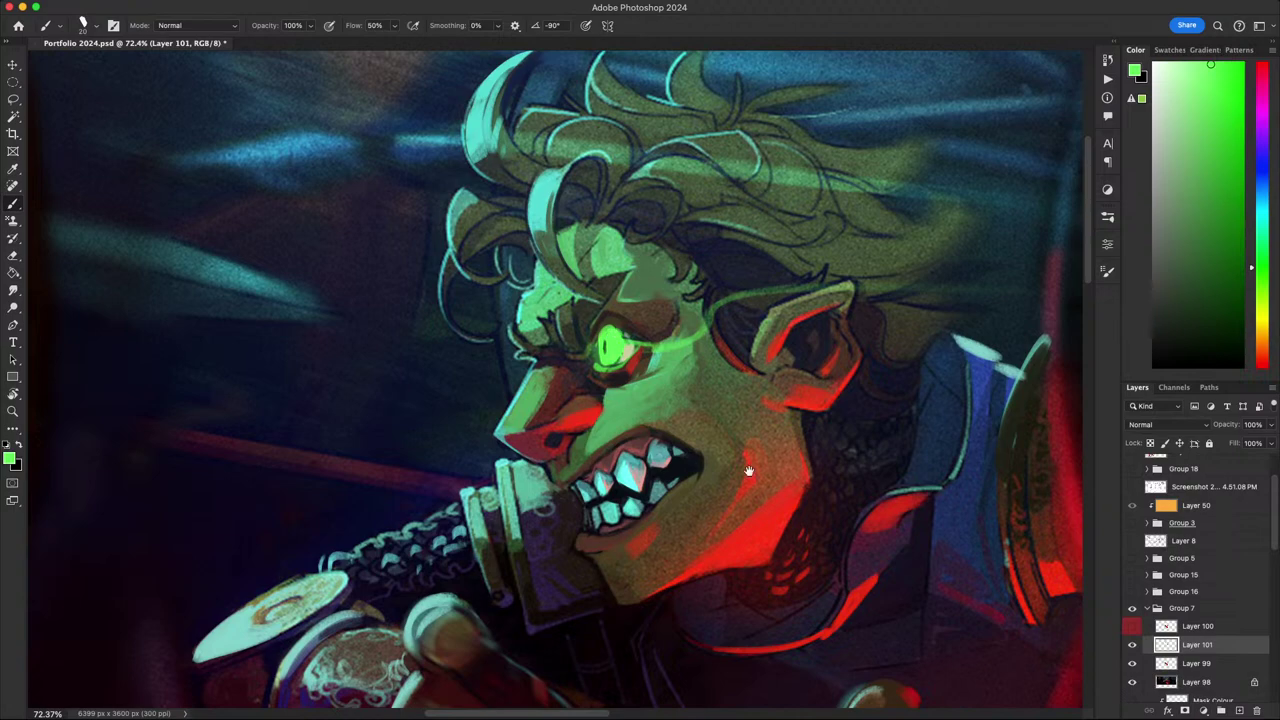
{"action": "left_click_drag", "start_coordinate": [748, 470], "coordinate": [706, 426]}
{"action": "left_click", "coordinate": [561, 331], "text": "alt"}
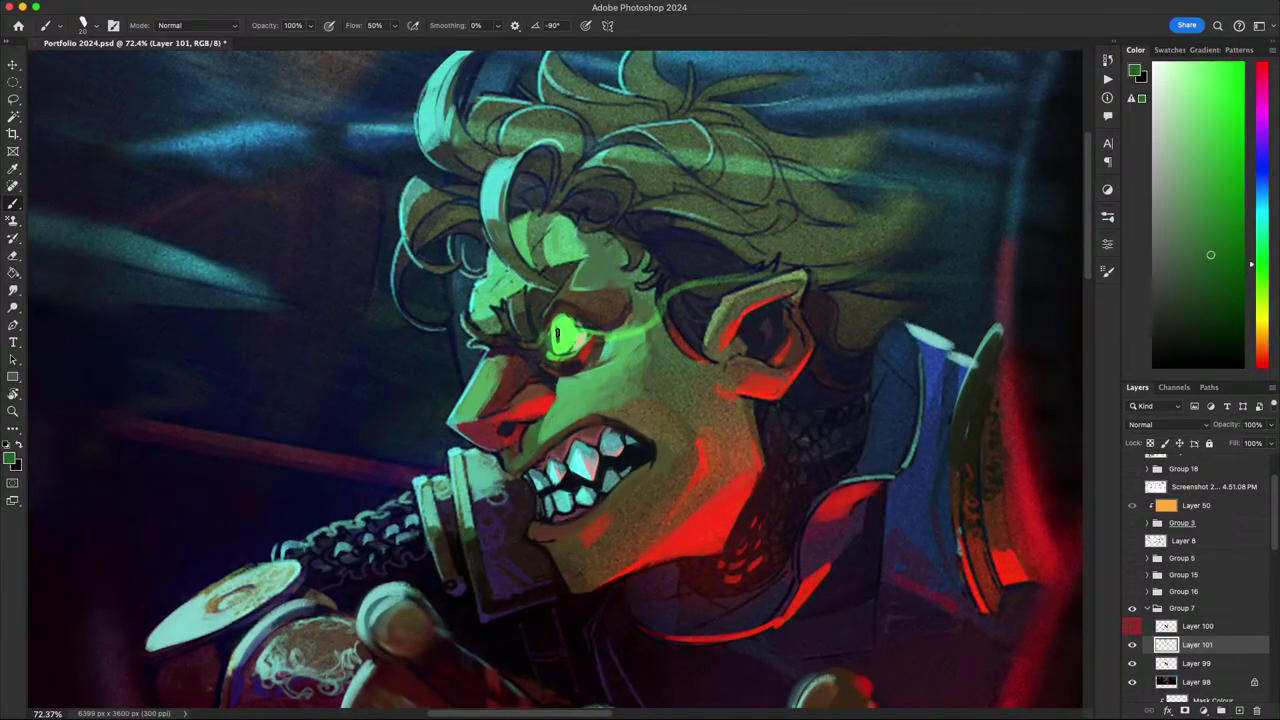
{"action": "scroll", "coordinate": [625, 398], "scroll_direction": "down", "scroll_amount": 5}
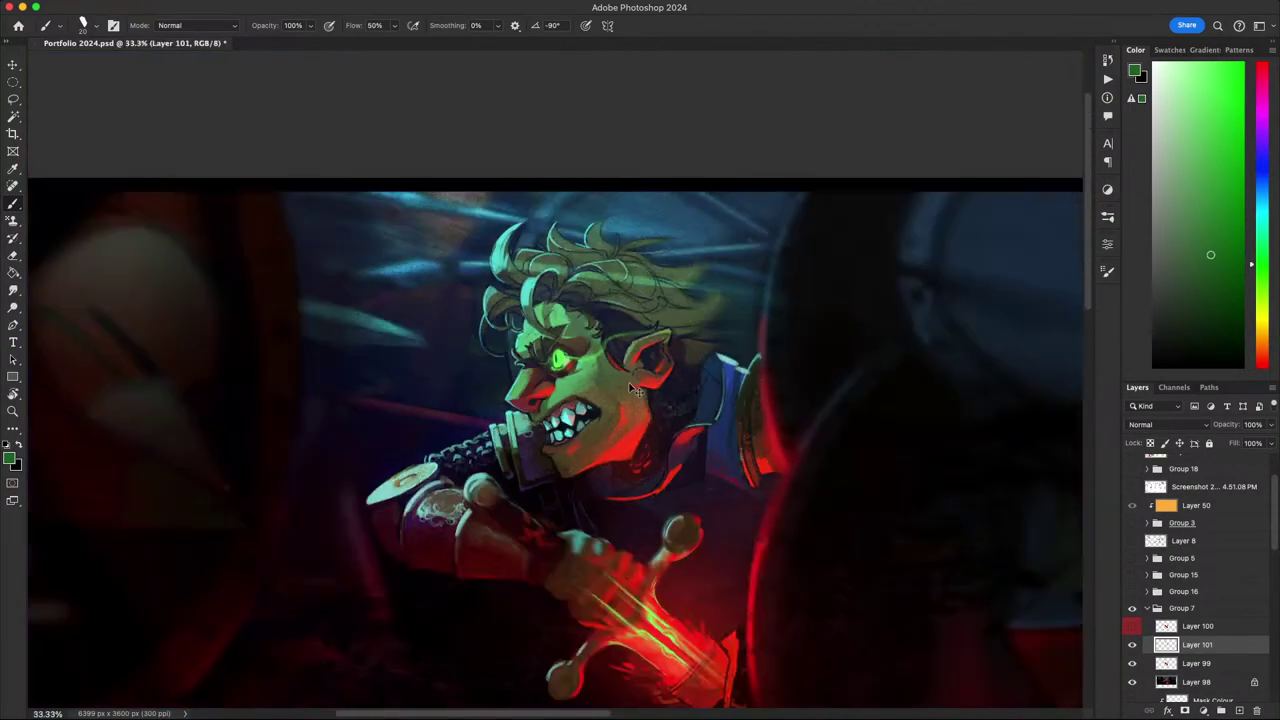
{"action": "scroll", "coordinate": [636, 391], "scroll_direction": "up", "scroll_amount": 3}
{"action": "scroll", "coordinate": [636, 391], "scroll_direction": "down", "scroll_amount": 4}
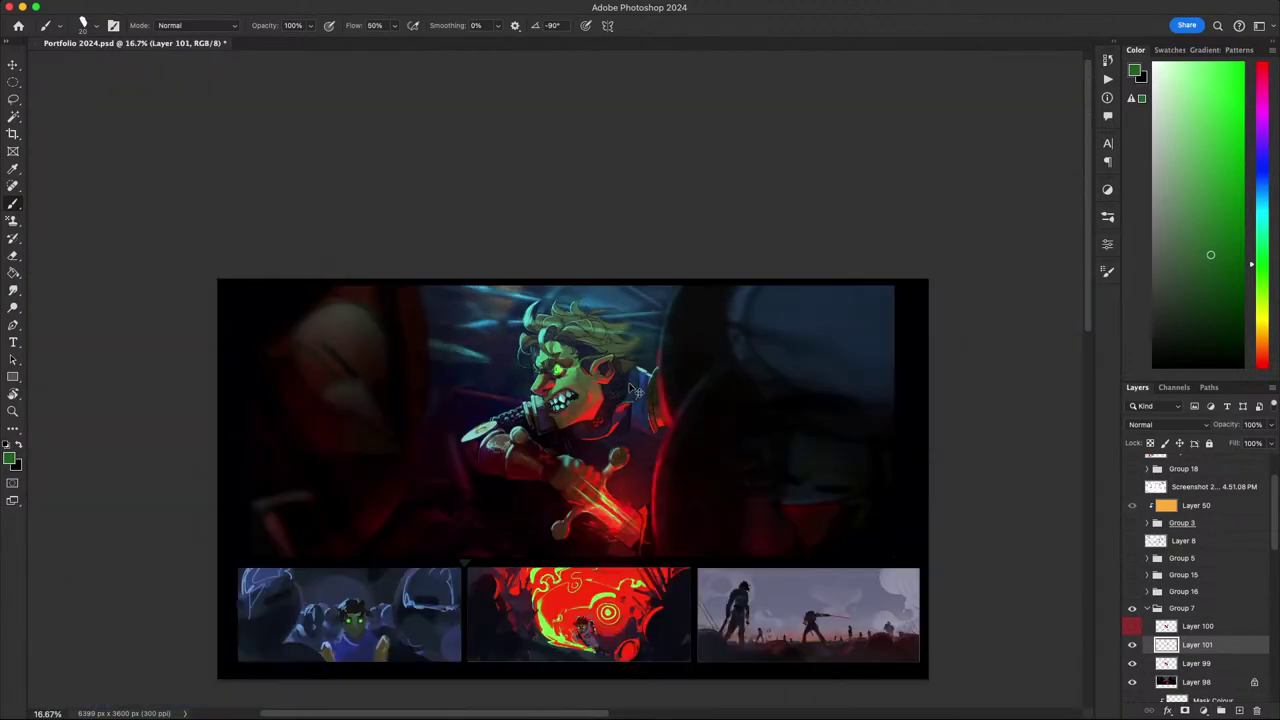
{"action": "scroll", "coordinate": [636, 391], "scroll_direction": "up", "scroll_amount": 3}
{"action": "scroll", "coordinate": [635, 379], "scroll_direction": "down", "scroll_amount": 4}
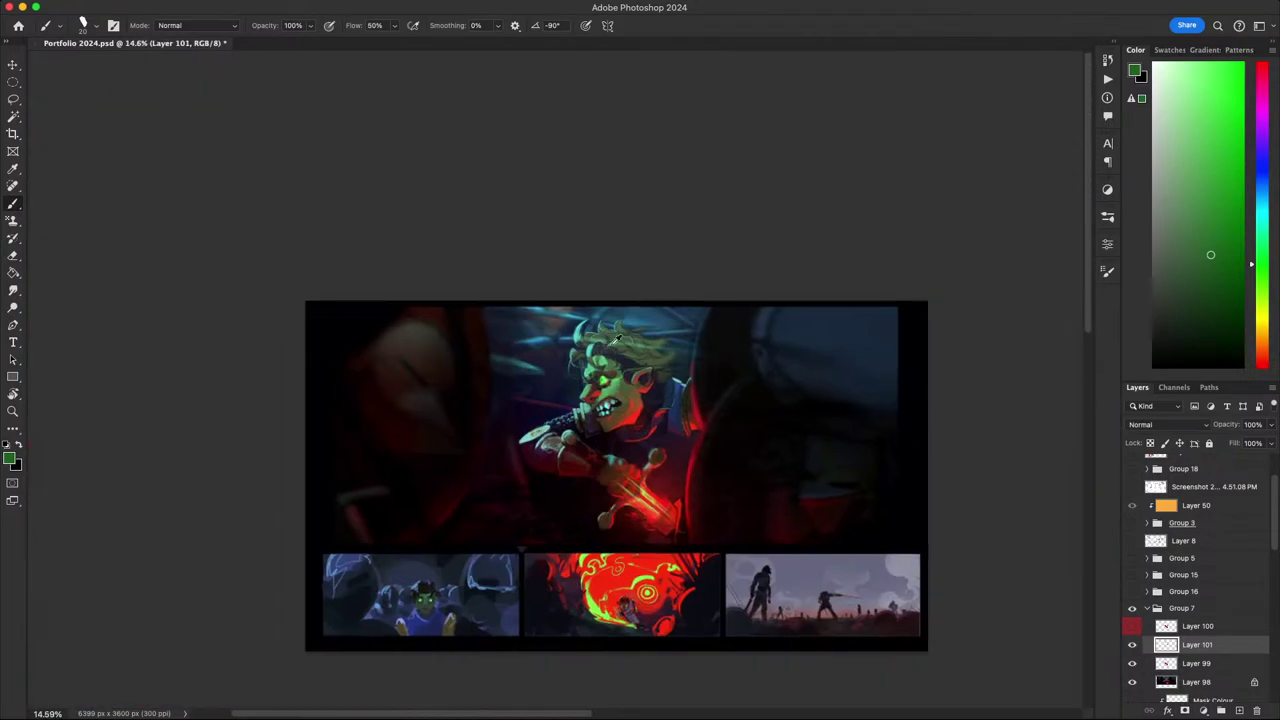
{"action": "scroll", "coordinate": [635, 379], "scroll_direction": "up", "scroll_amount": 2}
- Group Layer 98, Layer 99, Layer 101 and Layer 100 together inside Group 7
{"action": "left_click", "coordinate": [1198, 627]}
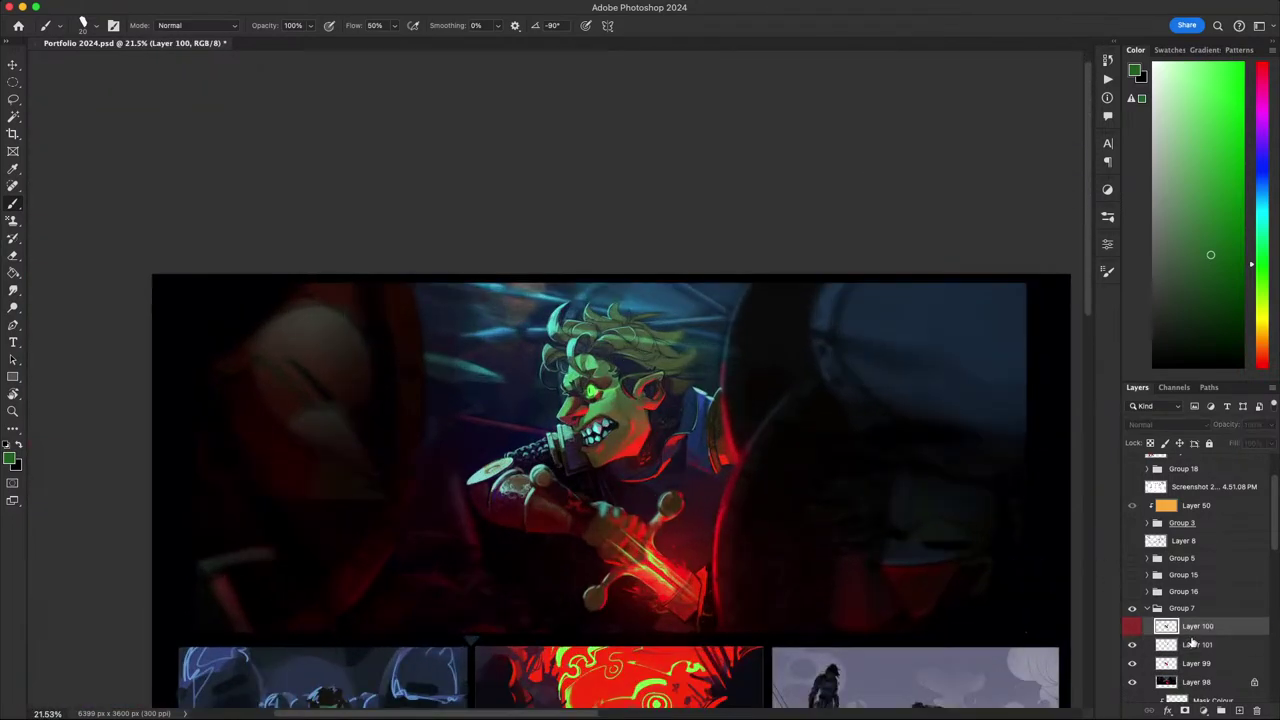
{"action": "left_click", "coordinate": [1207, 647]}
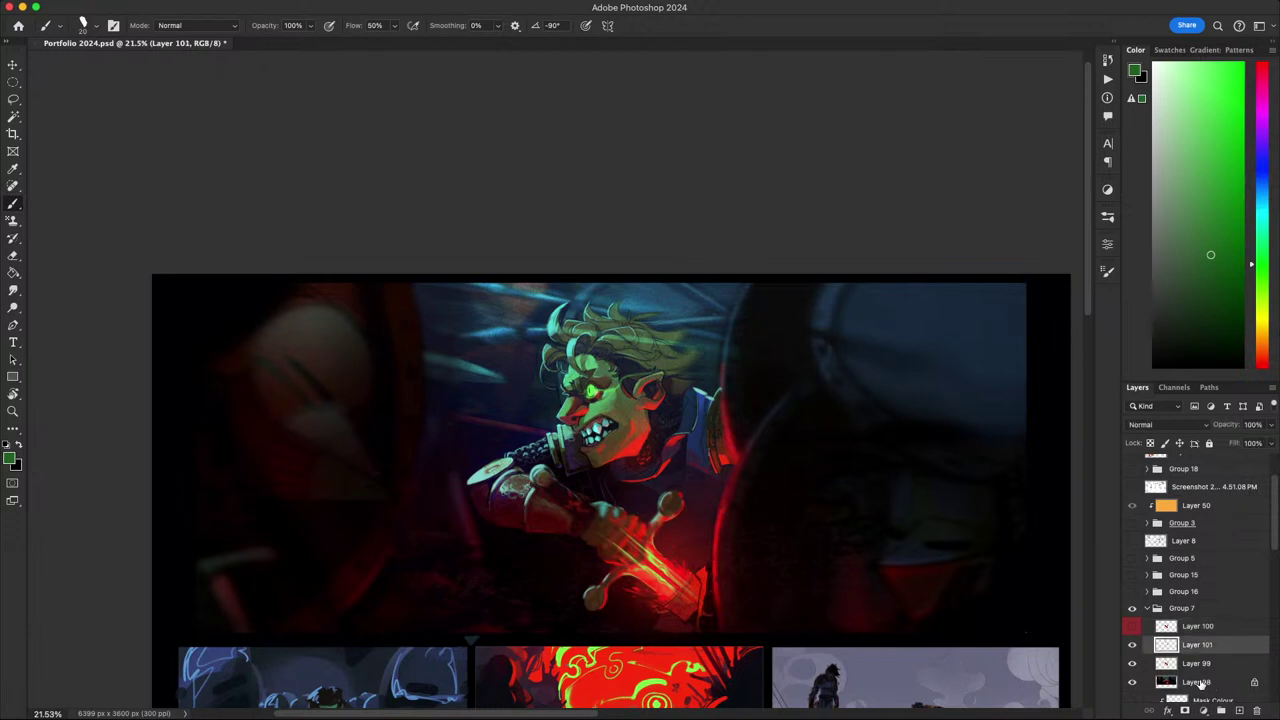
{"action": "left_click", "coordinate": [1201, 685]}
{"action": "left_click", "coordinate": [1192, 634]}
{"action": "left_click", "coordinate": [1194, 684]}
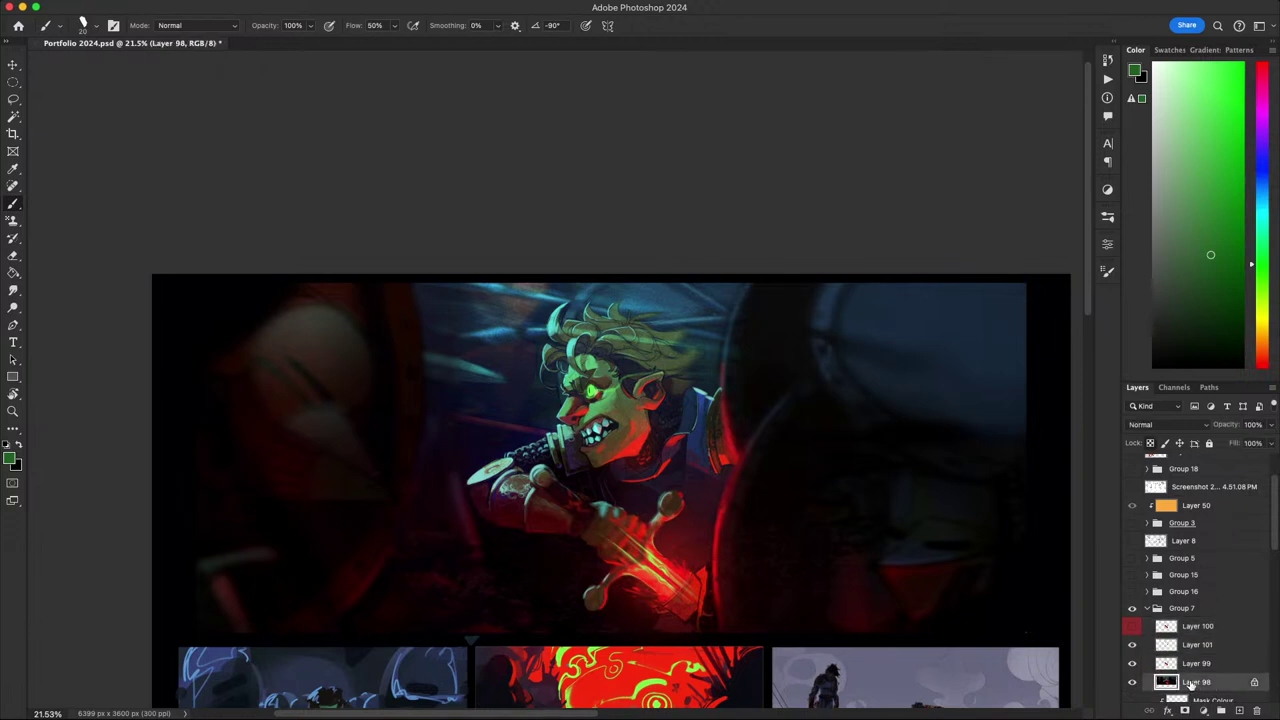
{"action": "left_click", "coordinate": [1212, 665], "text": "super"}
{"action": "left_click", "coordinate": [1208, 645], "text": "super"}
{"action": "left_click", "coordinate": [1208, 630], "text": "super"}
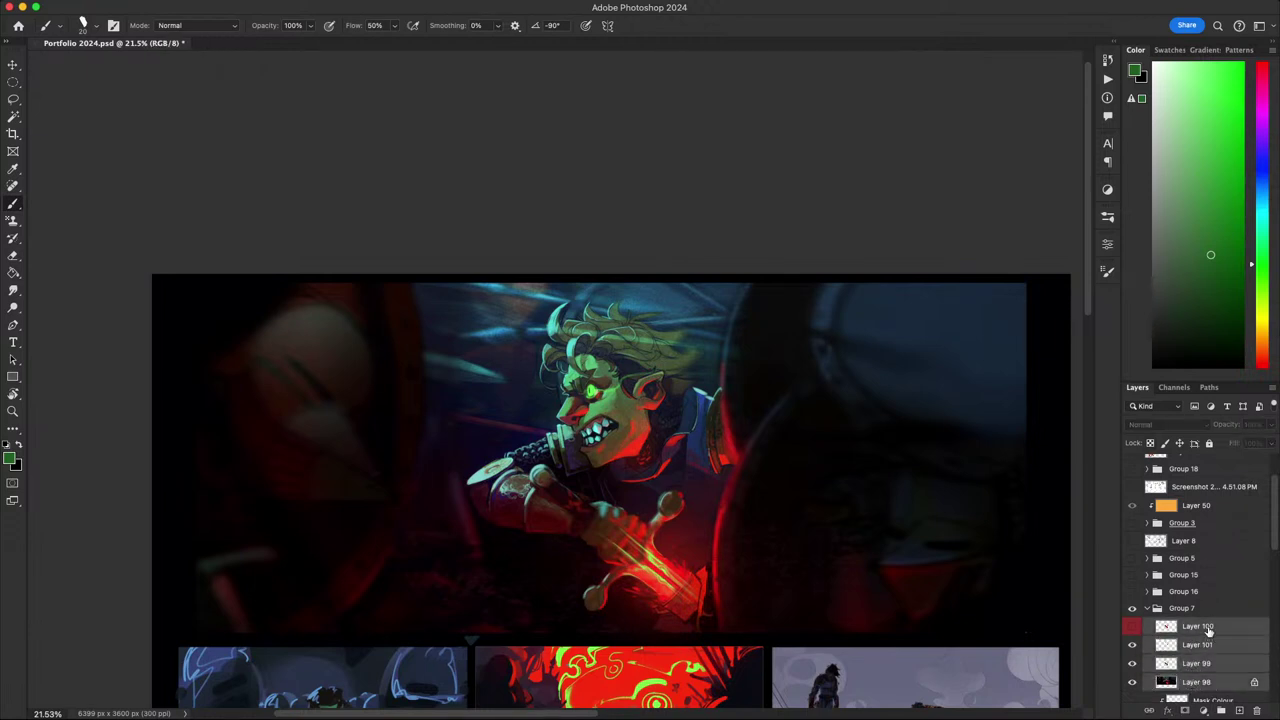
{"action": "key", "text": "super+g"}
- Duplicate the new group, hide the original and merge the copy into a single layer
{"action": "key", "text": "super+j"}
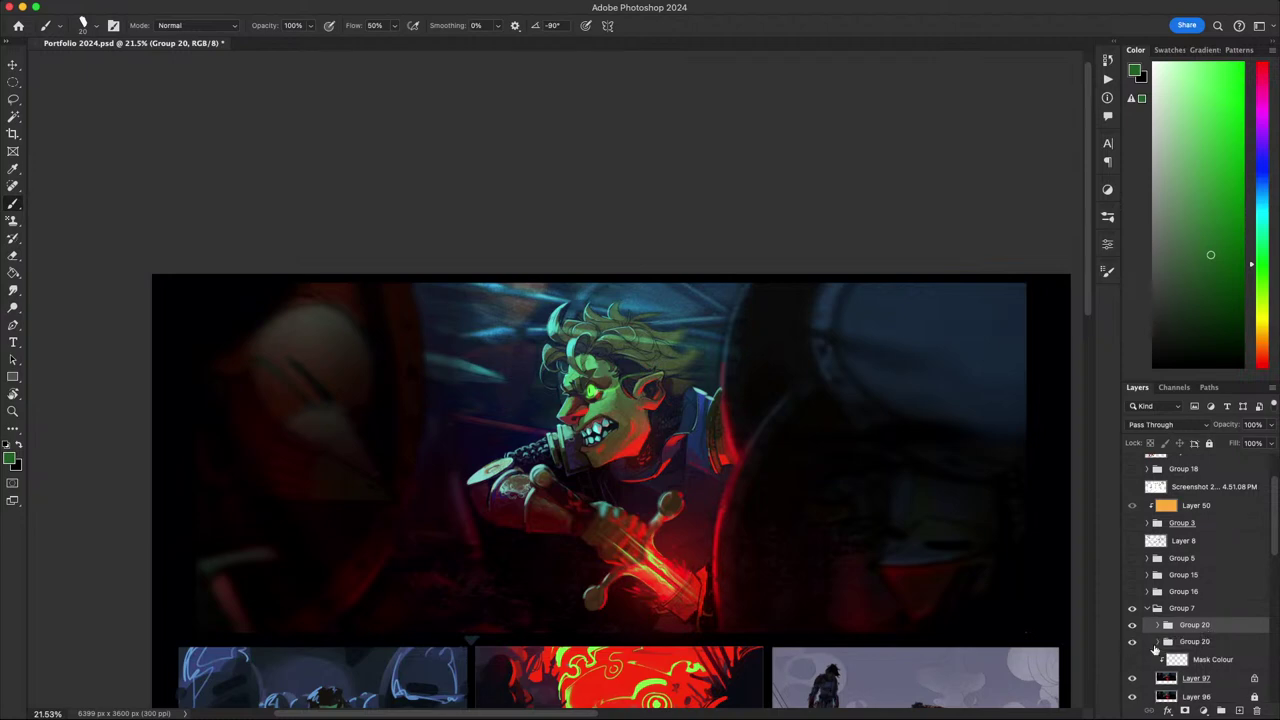
{"action": "left_click", "coordinate": [1129, 645]}
{"action": "key", "text": "super+e"}
{"action": "left_click_drag", "start_coordinate": [834, 535], "coordinate": [838, 539]}
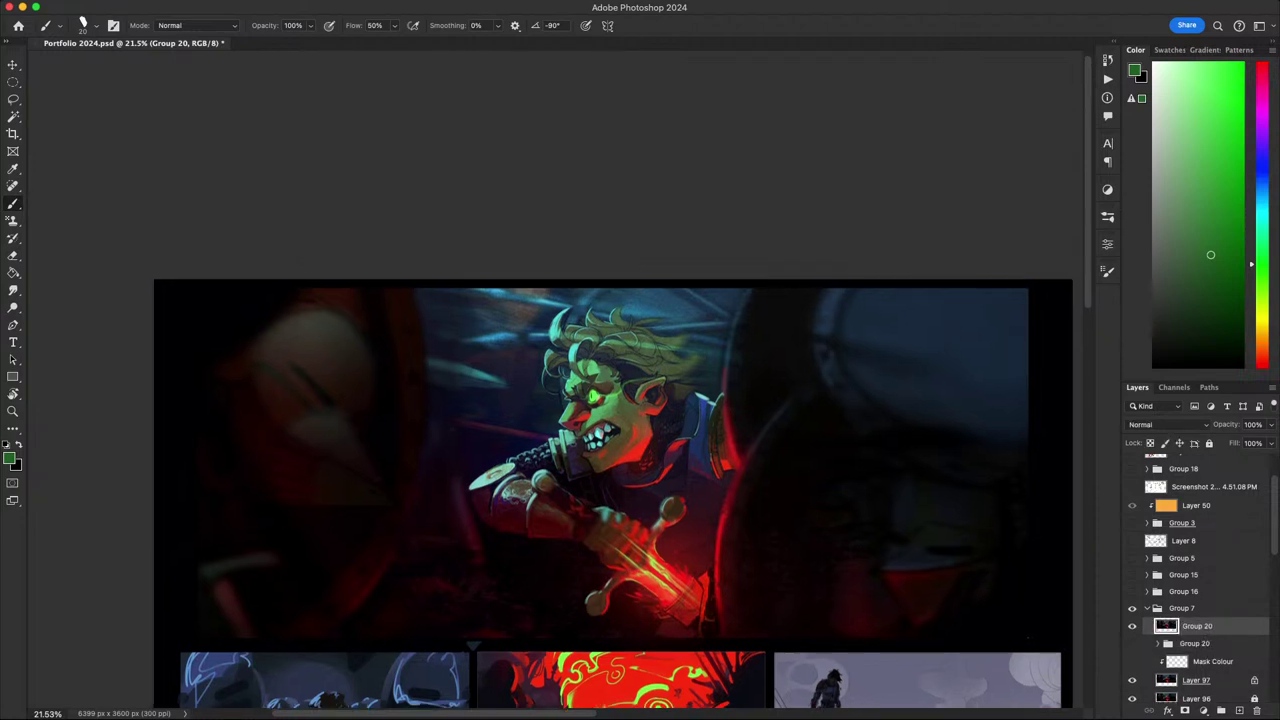
- Touch up the area around the glowing eye on the merged layer with a larger brush and a sampled mid green
{"action": "scroll", "coordinate": [702, 433], "scroll_direction": "down", "scroll_amount": 5}
{"action": "scroll", "coordinate": [649, 418], "scroll_direction": "up", "scroll_amount": 4}
{"action": "scroll", "coordinate": [649, 418], "scroll_direction": "up", "scroll_amount": 5}
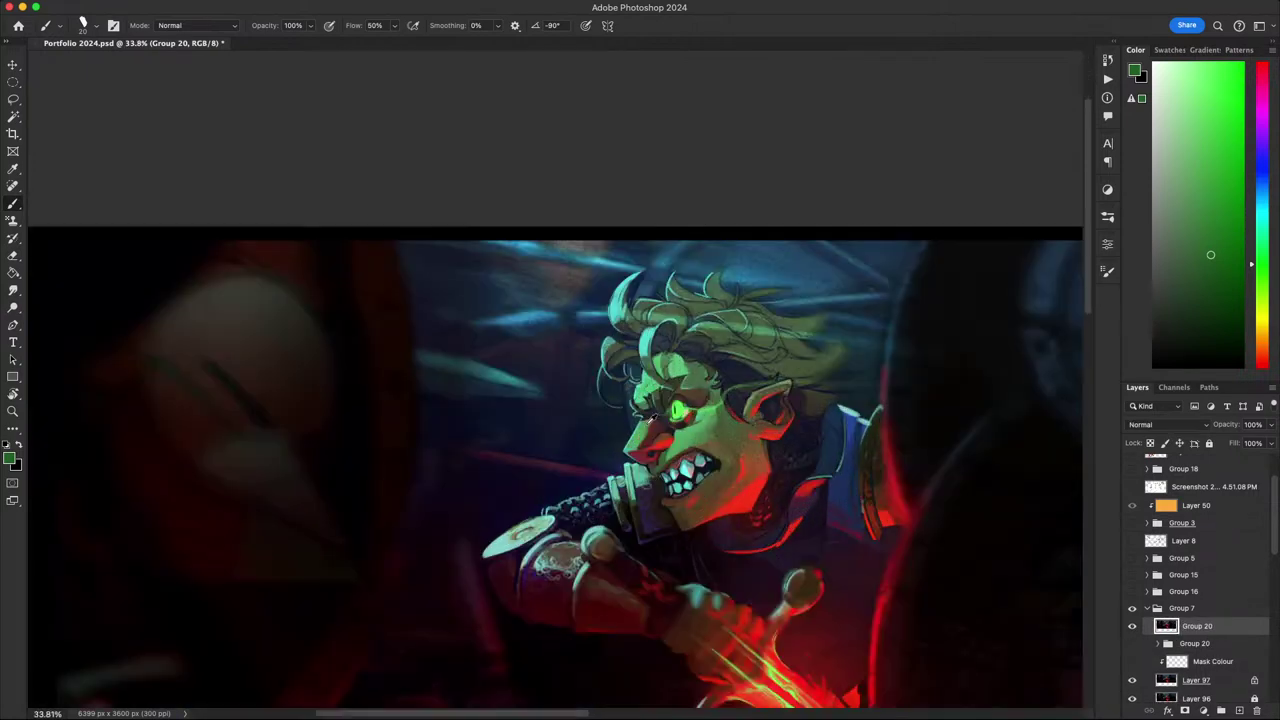
{"action": "left_click_drag", "start_coordinate": [726, 432], "coordinate": [633, 342]}
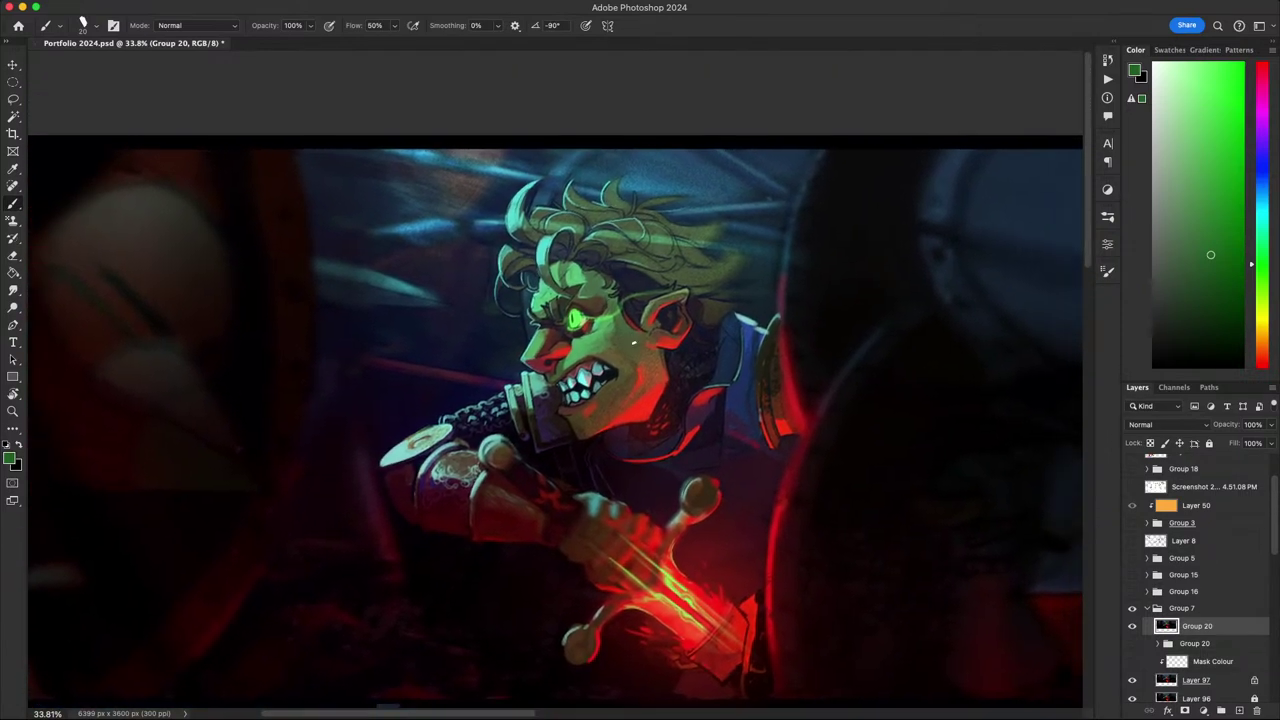
{"action": "left_click", "coordinate": [586, 337], "text": "alt"}
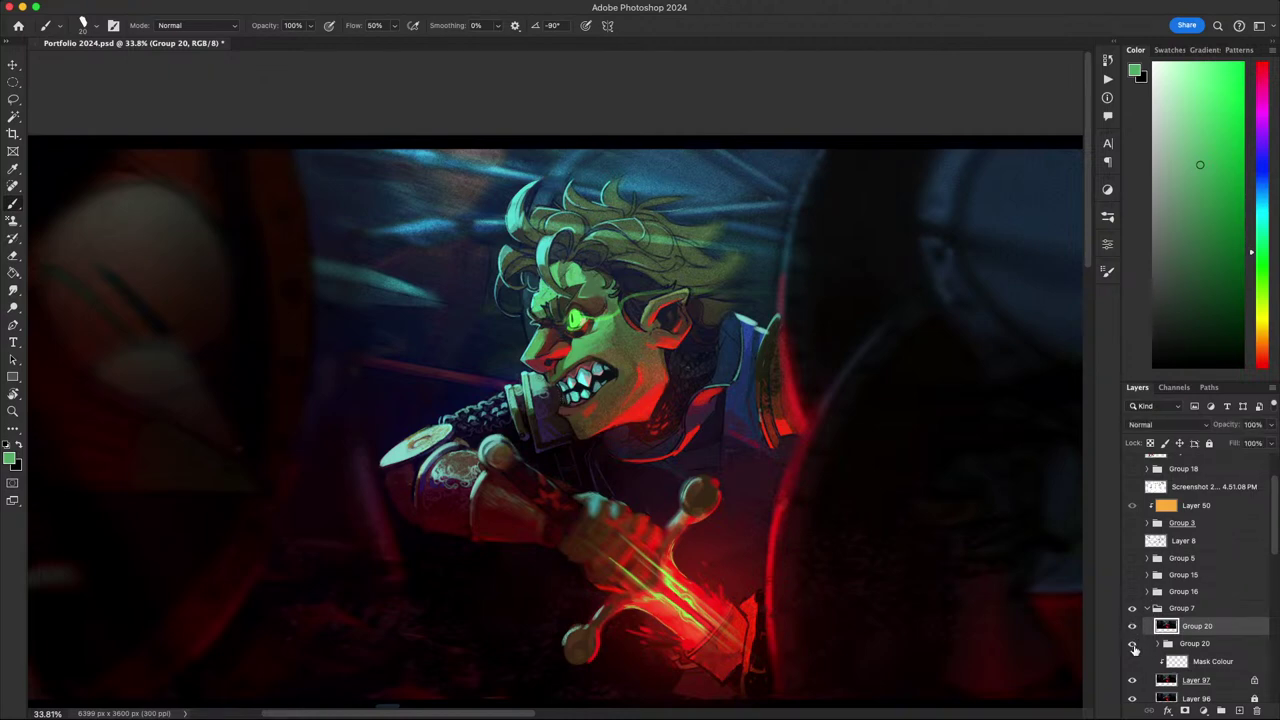
{"action": "key", "text": "]"}
{"action": "left_click", "coordinate": [574, 341], "text": "alt"}
{"action": "left_click_drag", "start_coordinate": [680, 447], "coordinate": [722, 364]}
- Repaint the glowing eye with a pale yellow-green lower edge and a dark pupil, using a smaller brush
{"action": "scroll", "coordinate": [690, 380], "scroll_direction": "down", "scroll_amount": 10}
{"action": "scroll", "coordinate": [684, 372], "scroll_direction": "up", "scroll_amount": 10}
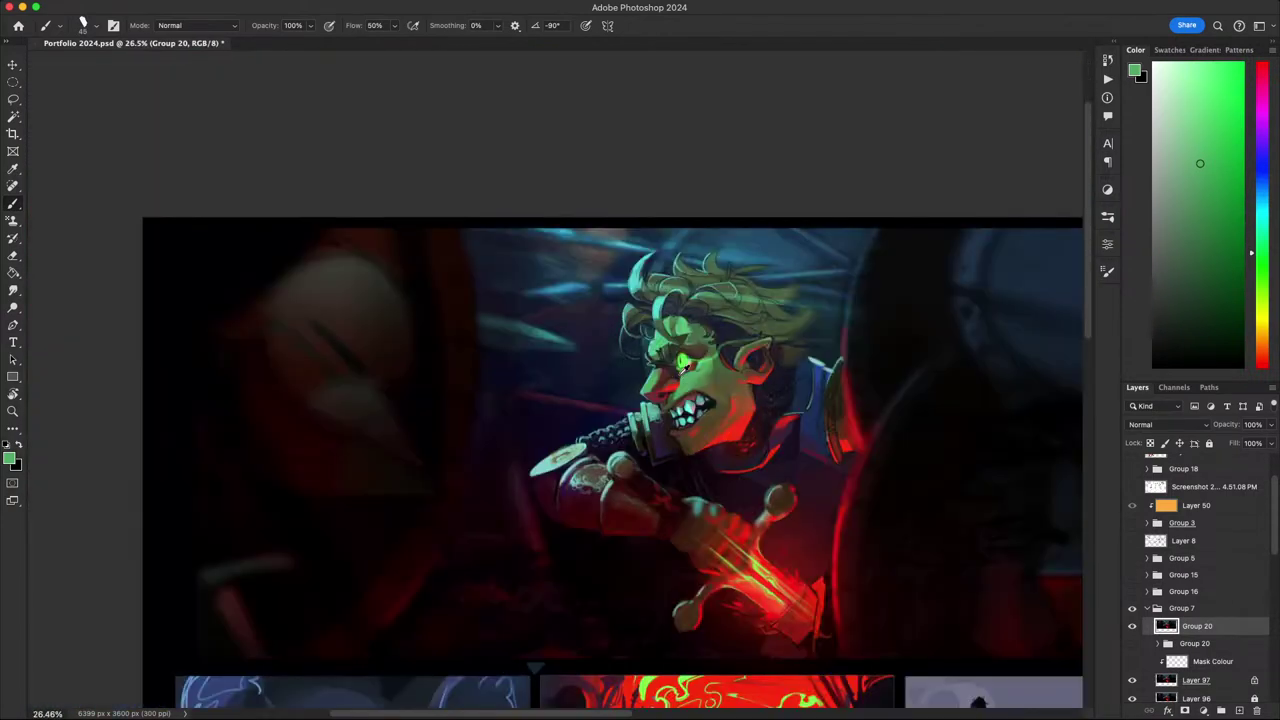
{"action": "scroll", "coordinate": [715, 422], "scroll_direction": "down", "scroll_amount": 4}
{"action": "scroll", "coordinate": [718, 418], "scroll_direction": "up", "scroll_amount": 3}
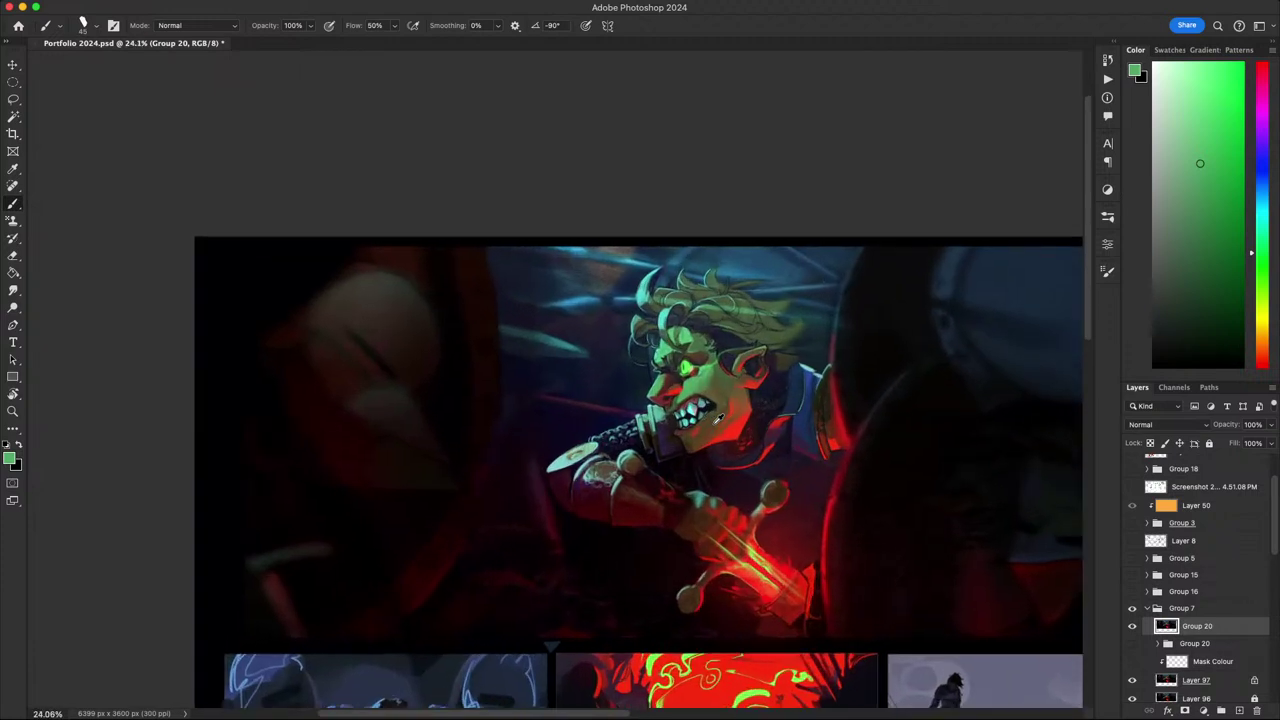
{"action": "scroll", "coordinate": [737, 430], "scroll_direction": "up", "scroll_amount": 3}
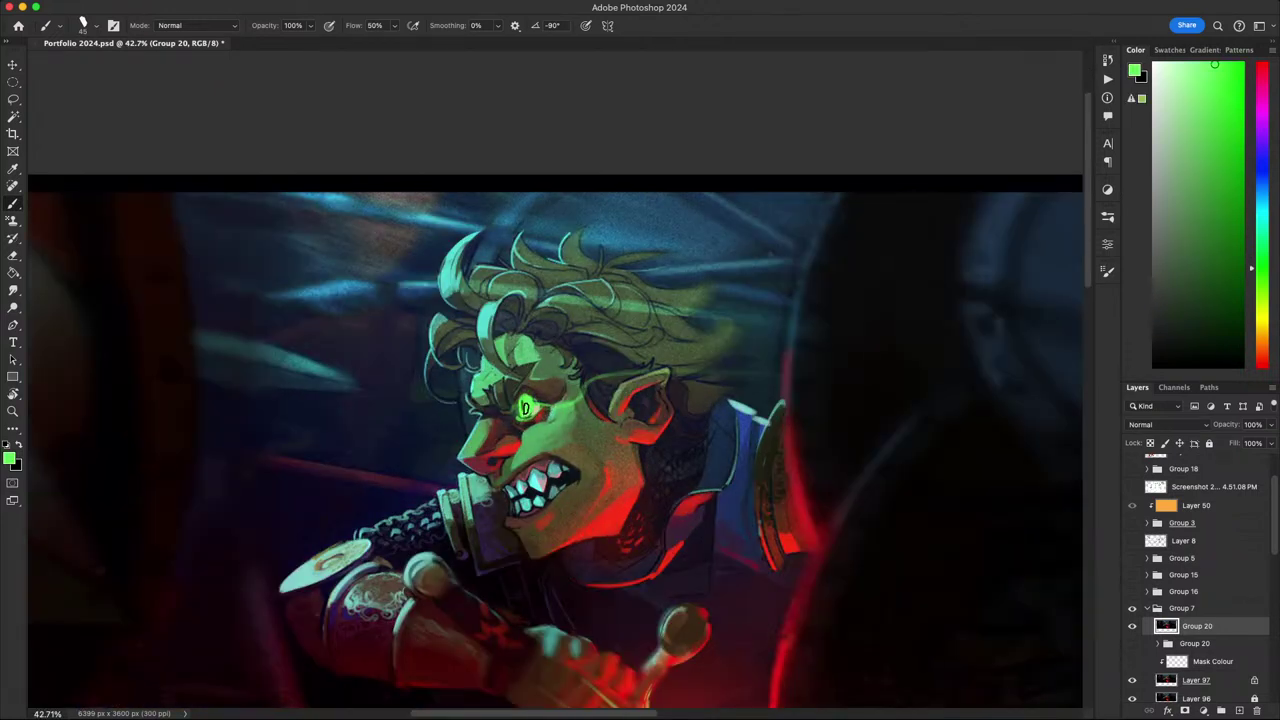
{"action": "left_click", "coordinate": [541, 365], "text": "alt"}
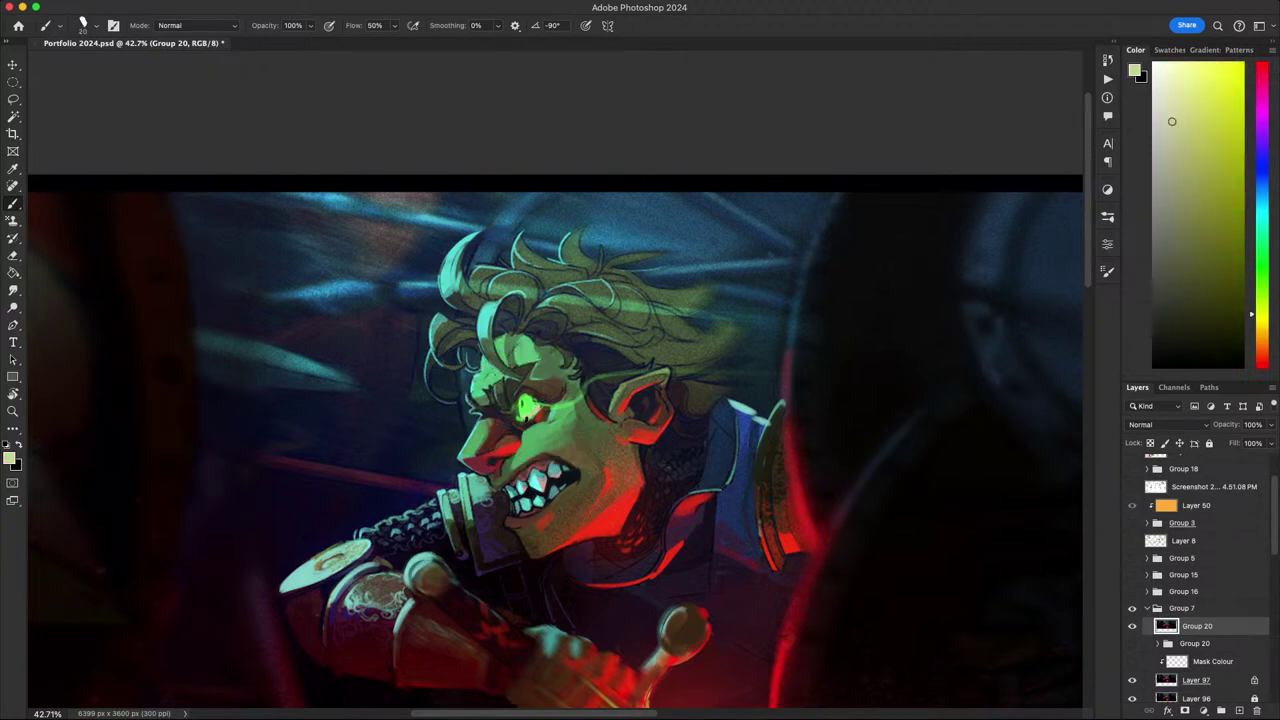
{"action": "left_click", "coordinate": [526, 418], "text": "alt"}
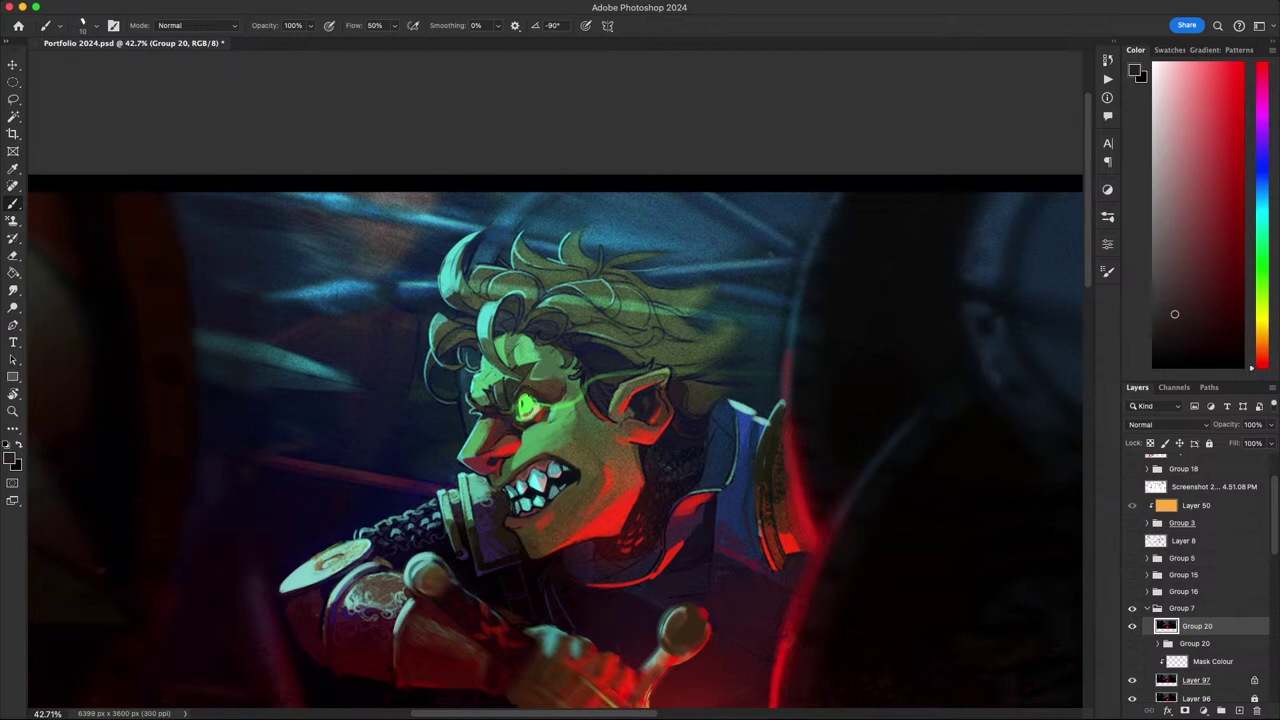
{"action": "mouse_move", "coordinate": [765, 454]}
{"action": "left_mouse_down"}
{"action": "mouse_move", "coordinate": [903, 429]}
{"action": "mouse_move", "coordinate": [960, 271]}
{"action": "mouse_move", "coordinate": [820, 300]}
{"action": "mouse_move", "coordinate": [727, 491]}
{"action": "mouse_move", "coordinate": [767, 533]}
{"action": "left_mouse_up"}
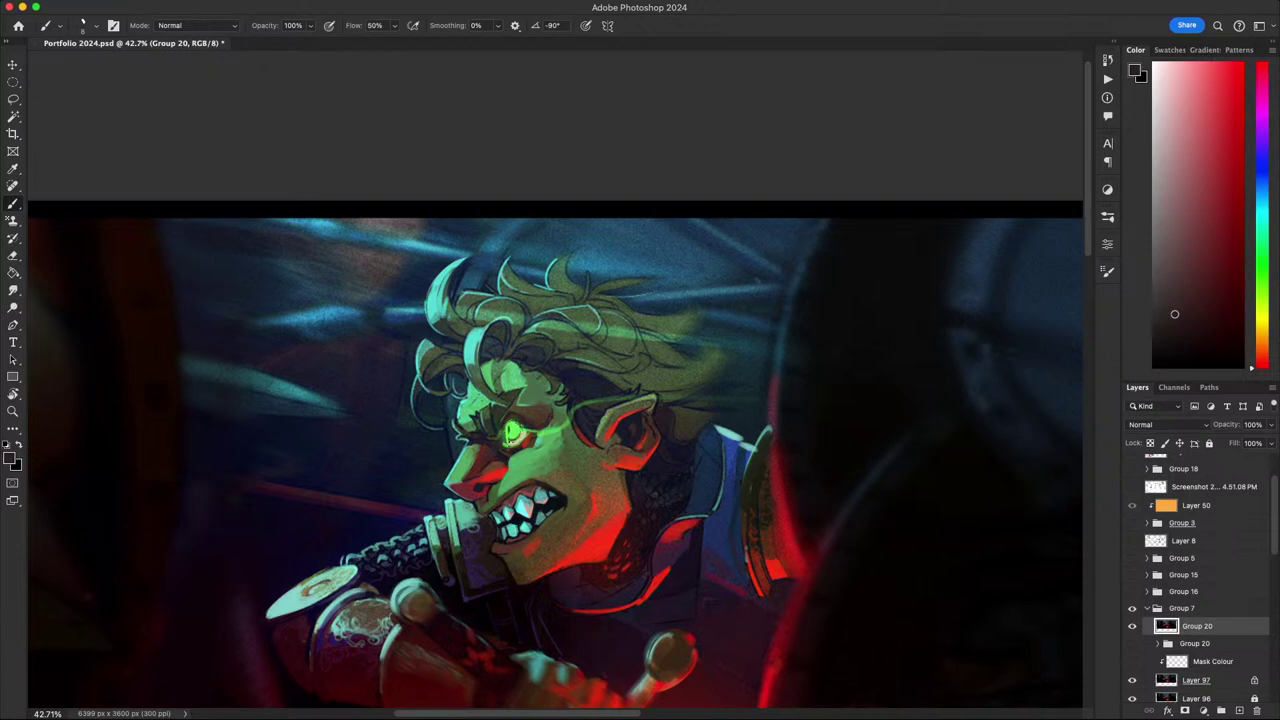
{"action": "mouse_move", "coordinate": [607, 444]}
{"action": "left_mouse_down"}
{"action": "mouse_move", "coordinate": [831, 420]}
{"action": "mouse_move", "coordinate": [668, 291]}
{"action": "mouse_move", "coordinate": [745, 334]}
{"action": "mouse_move", "coordinate": [646, 381]}
{"action": "left_mouse_up"}
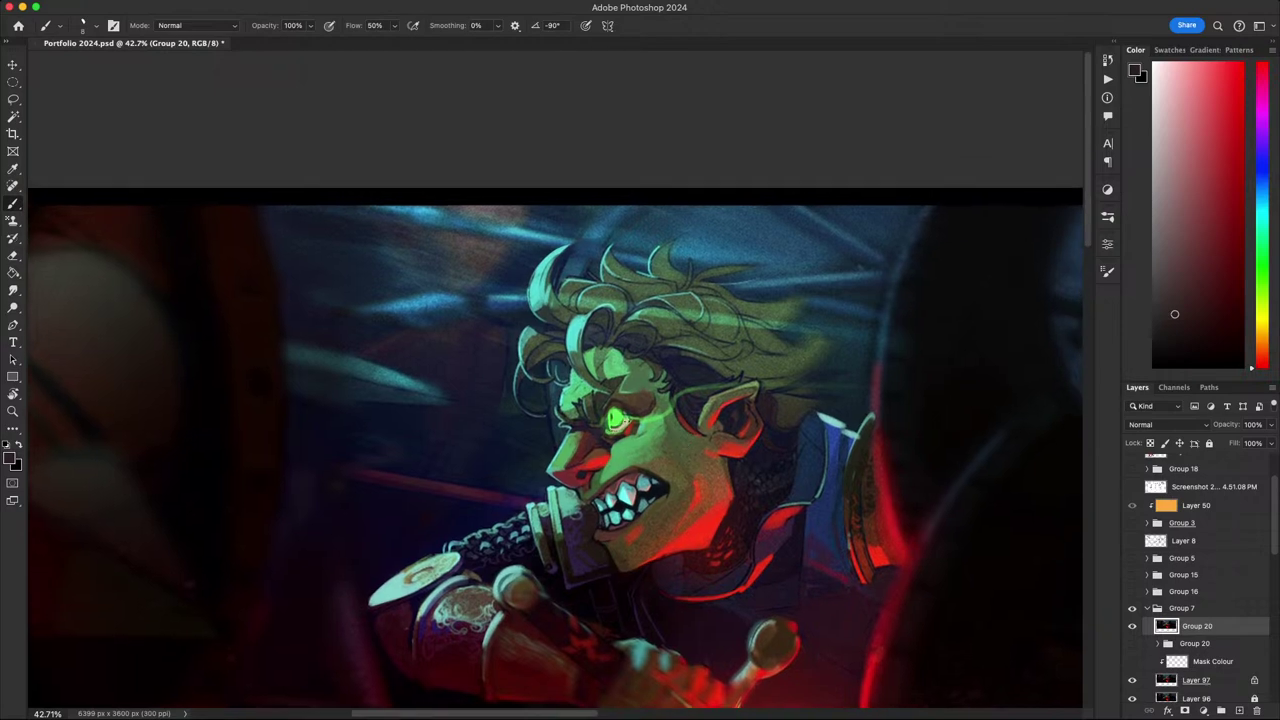
{"action": "mouse_move", "coordinate": [762, 478]}
{"action": "left_mouse_down"}
{"action": "mouse_move", "coordinate": [755, 352]}
{"action": "mouse_move", "coordinate": [707, 301]}
{"action": "left_mouse_up"}
- Refine the shading beneath the glowing eye with a sampled near-black tone and review it within the main panel
{"action": "scroll", "coordinate": [649, 254], "scroll_direction": "down", "scroll_amount": 5}
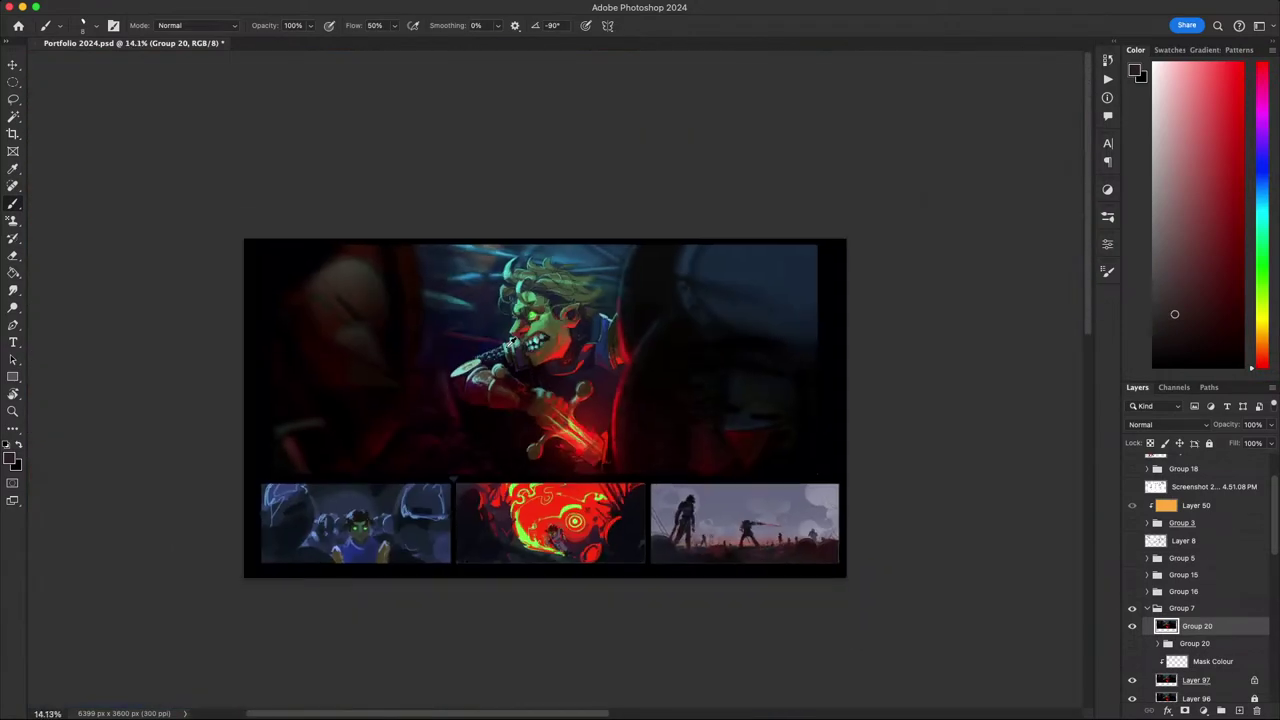
{"action": "scroll", "coordinate": [561, 309], "scroll_direction": "up", "scroll_amount": 3}
{"action": "scroll", "coordinate": [521, 307], "scroll_direction": "up", "scroll_amount": 7}
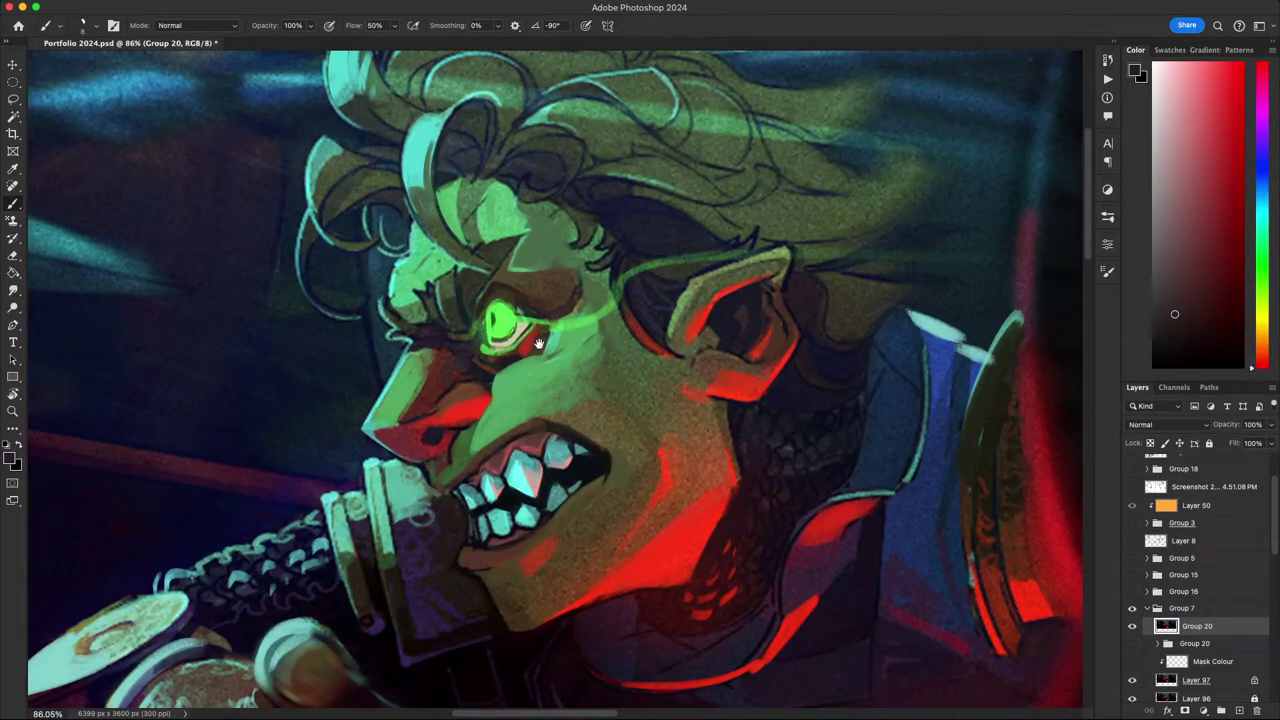
{"action": "left_click_drag", "start_coordinate": [538, 343], "coordinate": [535, 366]}
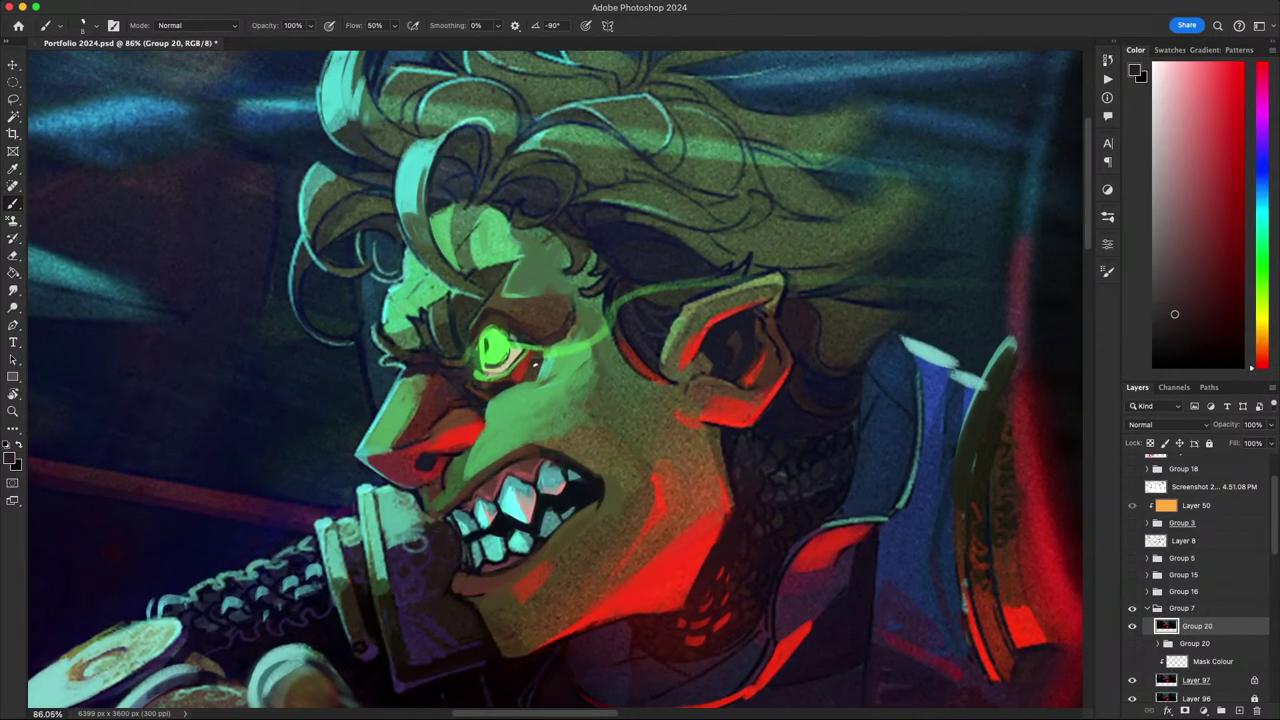
{"action": "left_click", "coordinate": [503, 382], "text": "alt"}
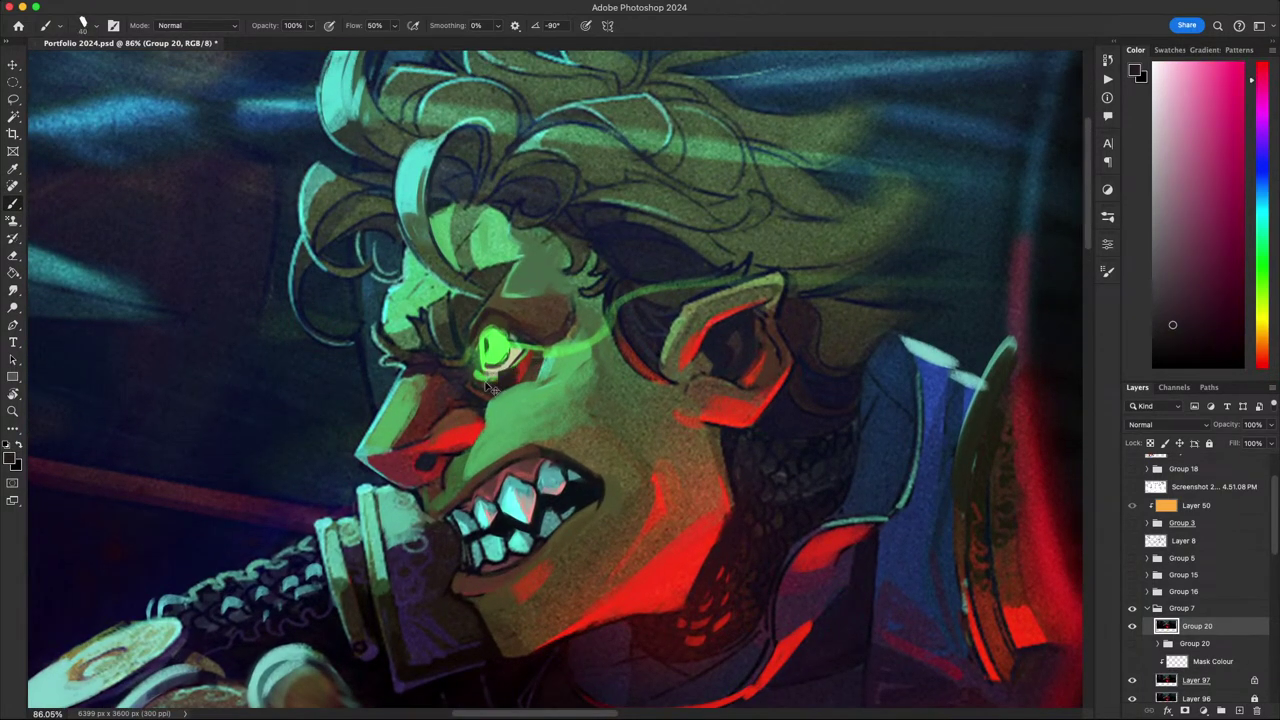
{"action": "scroll", "coordinate": [558, 398], "scroll_direction": "down", "scroll_amount": 8}
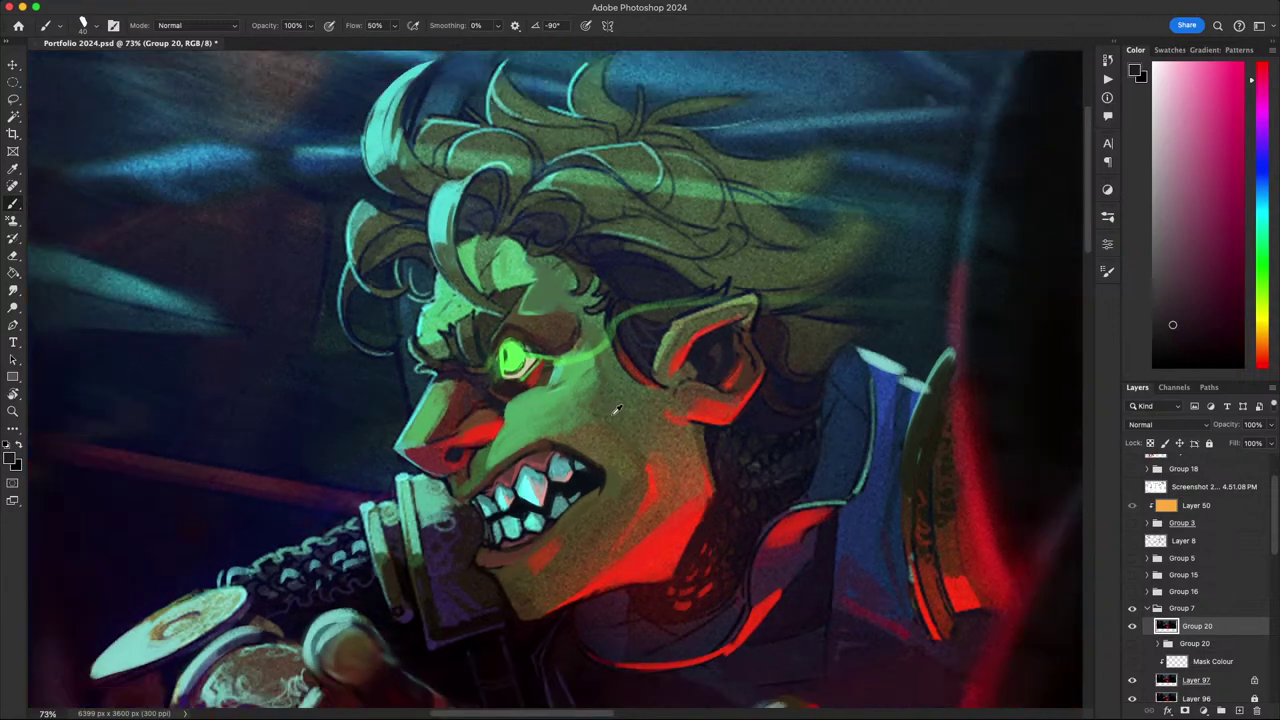
{"action": "scroll", "coordinate": [606, 396], "scroll_direction": "up", "scroll_amount": 2}
{"action": "scroll", "coordinate": [604, 396], "scroll_direction": "up", "scroll_amount": 3}
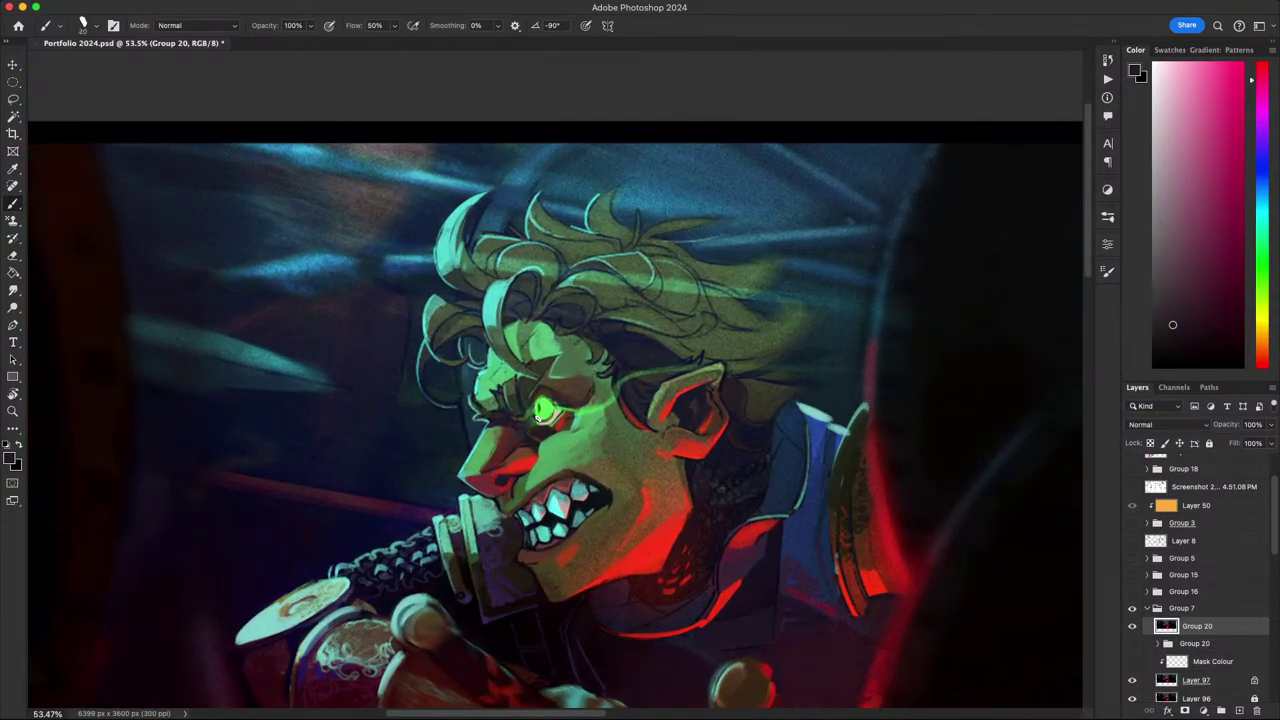
{"action": "scroll", "coordinate": [991, 405], "scroll_direction": "down", "scroll_amount": 2}
{"action": "scroll", "coordinate": [991, 405], "scroll_direction": "left", "scroll_amount": 2}
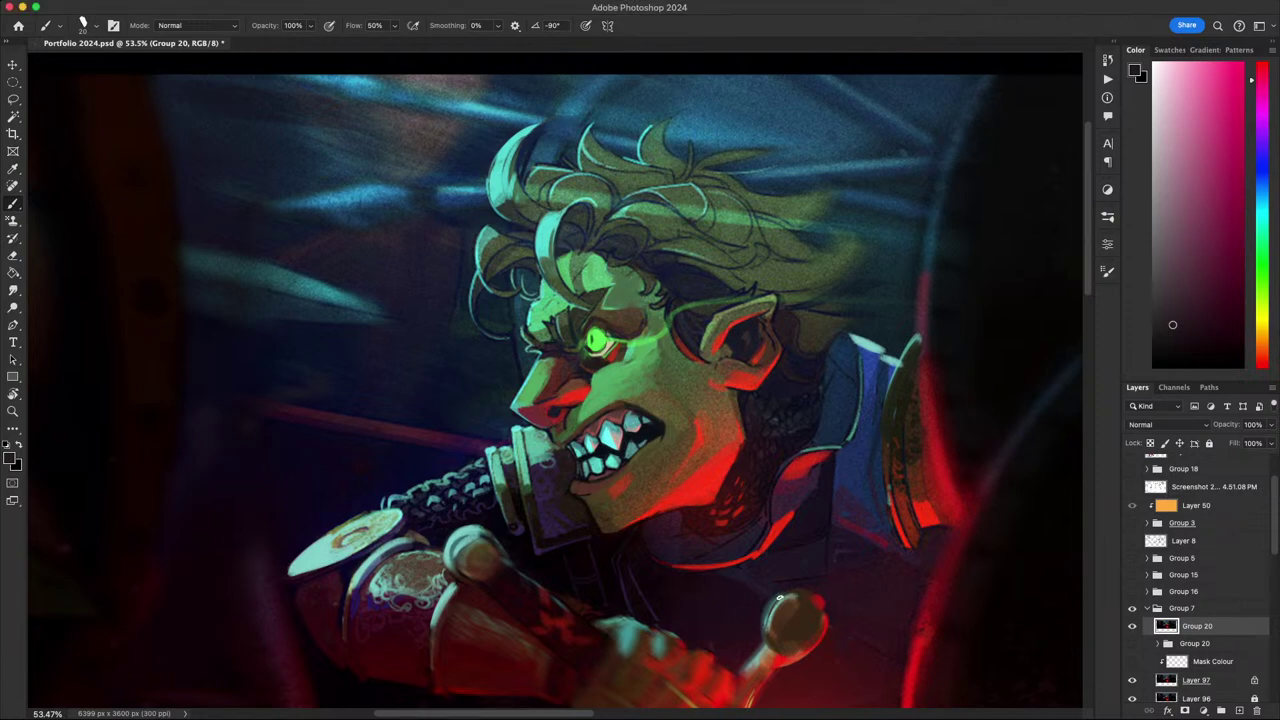
{"action": "scroll", "coordinate": [768, 493], "scroll_direction": "down", "scroll_amount": 3}
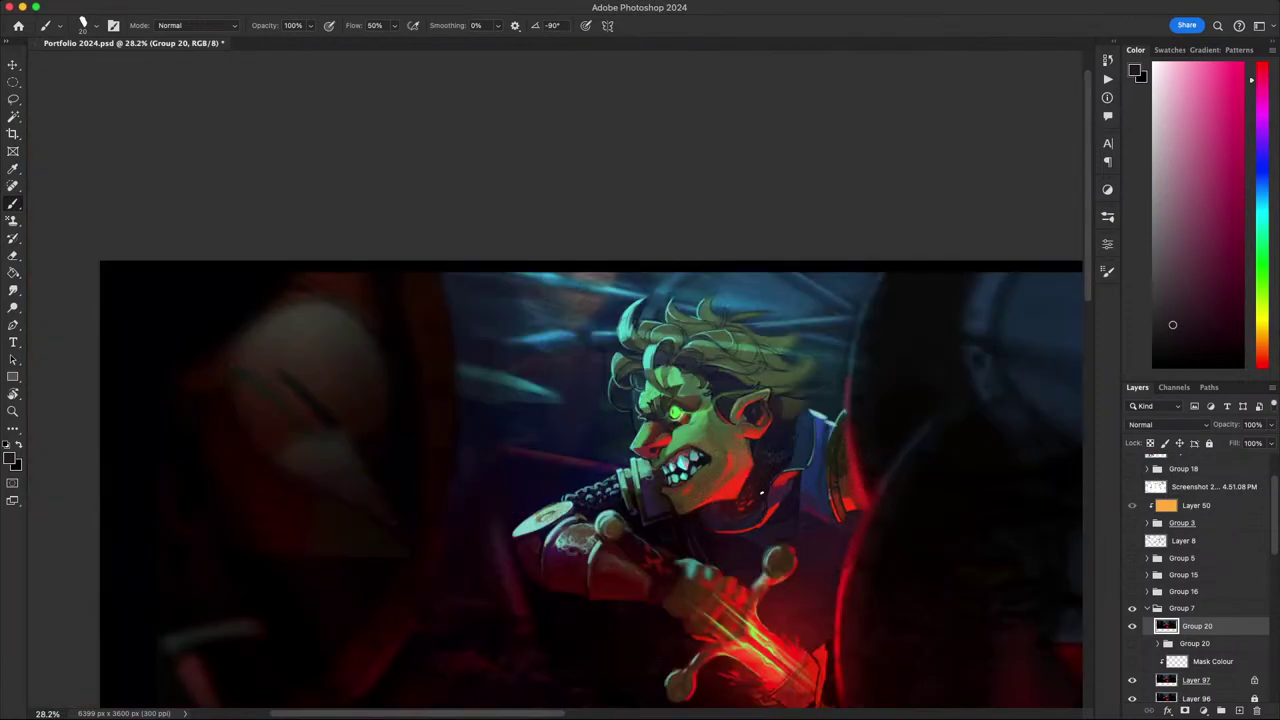
- Touch up the goblin's cheek below the glowing eye with a sampled mid green at brush size 30
{"action": "scroll", "coordinate": [762, 493], "scroll_direction": "down", "scroll_amount": 3}
{"action": "scroll", "coordinate": [762, 493], "scroll_direction": "up", "scroll_amount": 5}
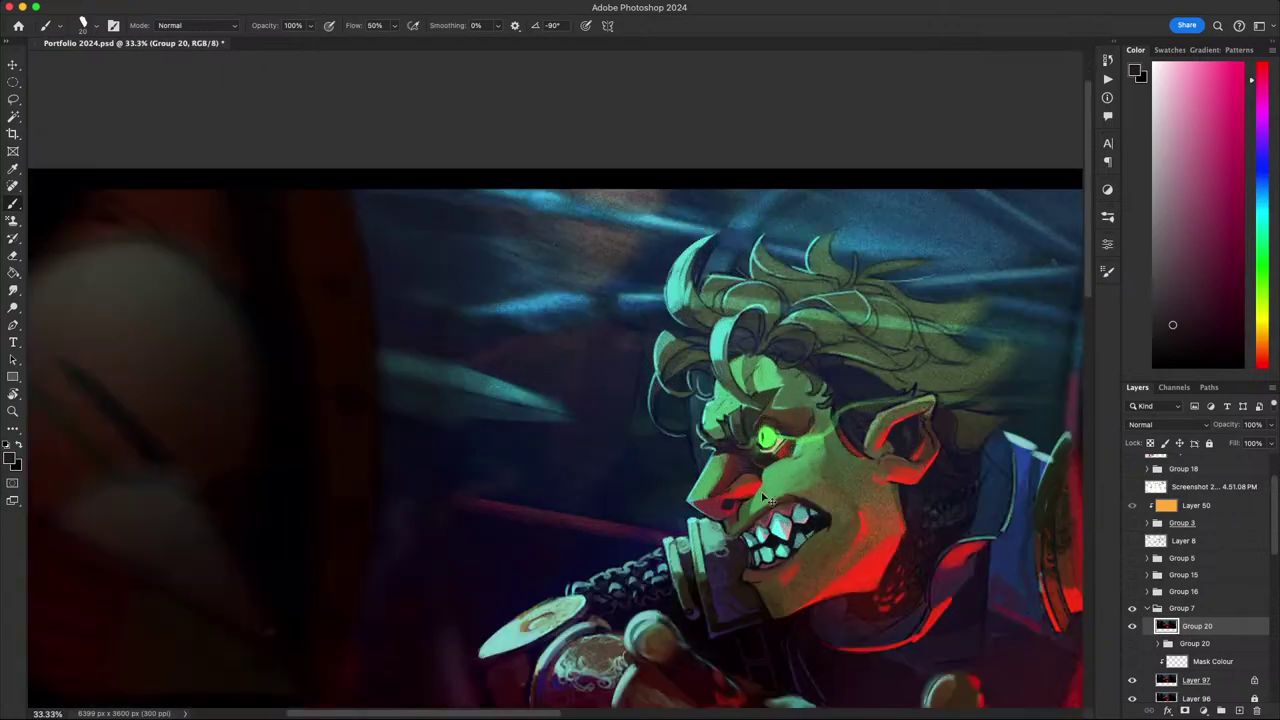
{"action": "left_click", "coordinate": [752, 497], "text": "alt"}
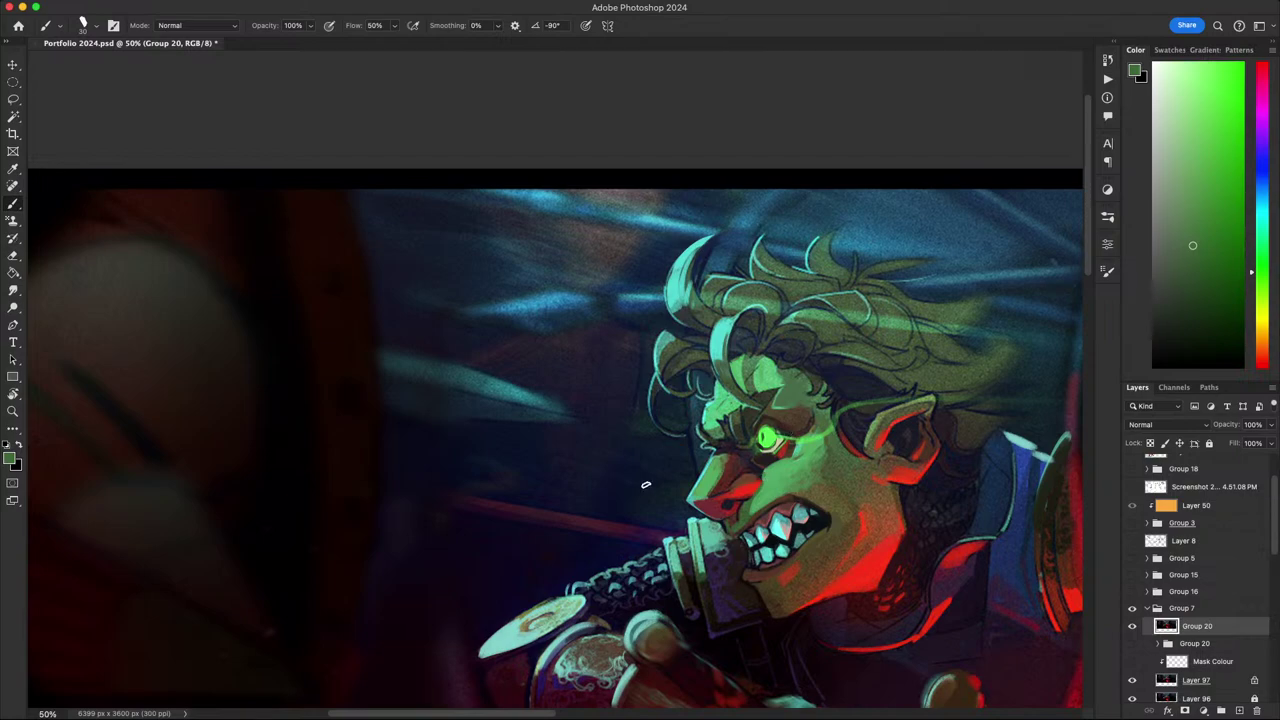
{"action": "scroll", "coordinate": [770, 442], "scroll_direction": "down", "scroll_amount": 4}
{"action": "scroll", "coordinate": [797, 447], "scroll_direction": "up", "scroll_amount": 5}
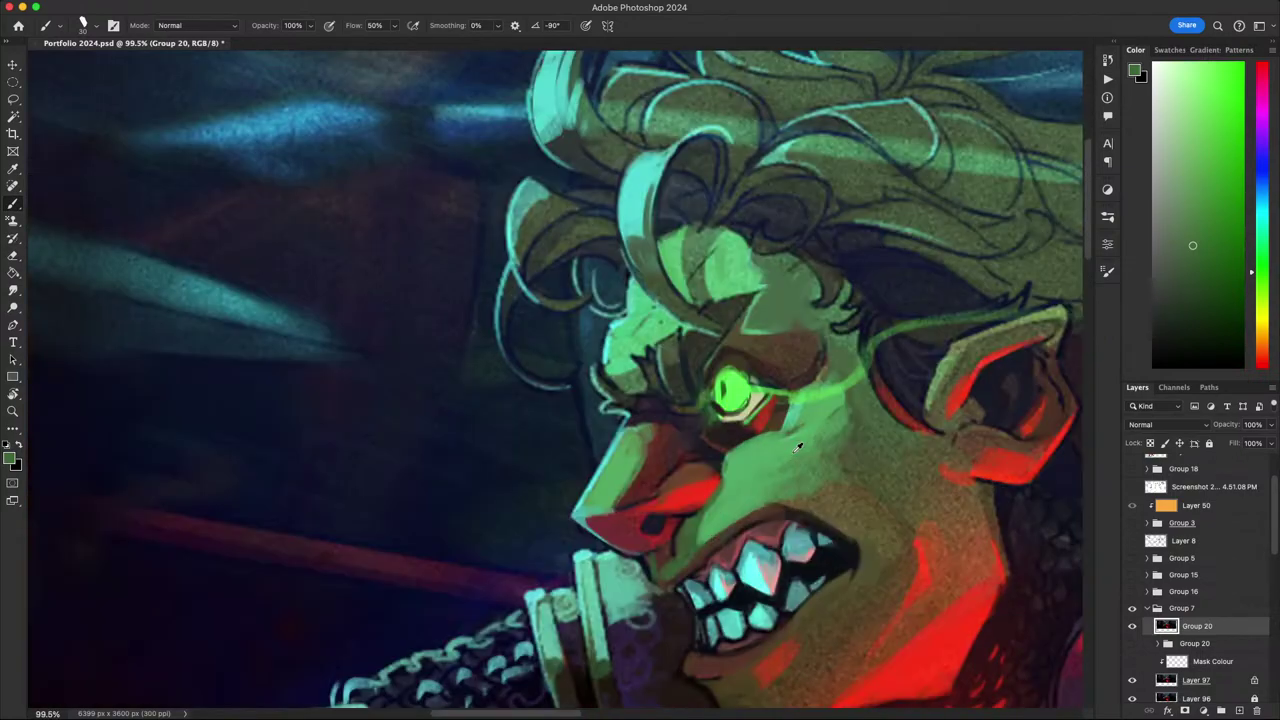
- Examine the goblin's face shading up close, within the main panel and across the whole portfolio layout
{"action": "scroll", "coordinate": [797, 447], "scroll_direction": "down", "scroll_amount": 8}
{"action": "scroll", "coordinate": [795, 447], "scroll_direction": "up", "scroll_amount": 2}
{"action": "scroll", "coordinate": [796, 448], "scroll_direction": "up", "scroll_amount": 3}
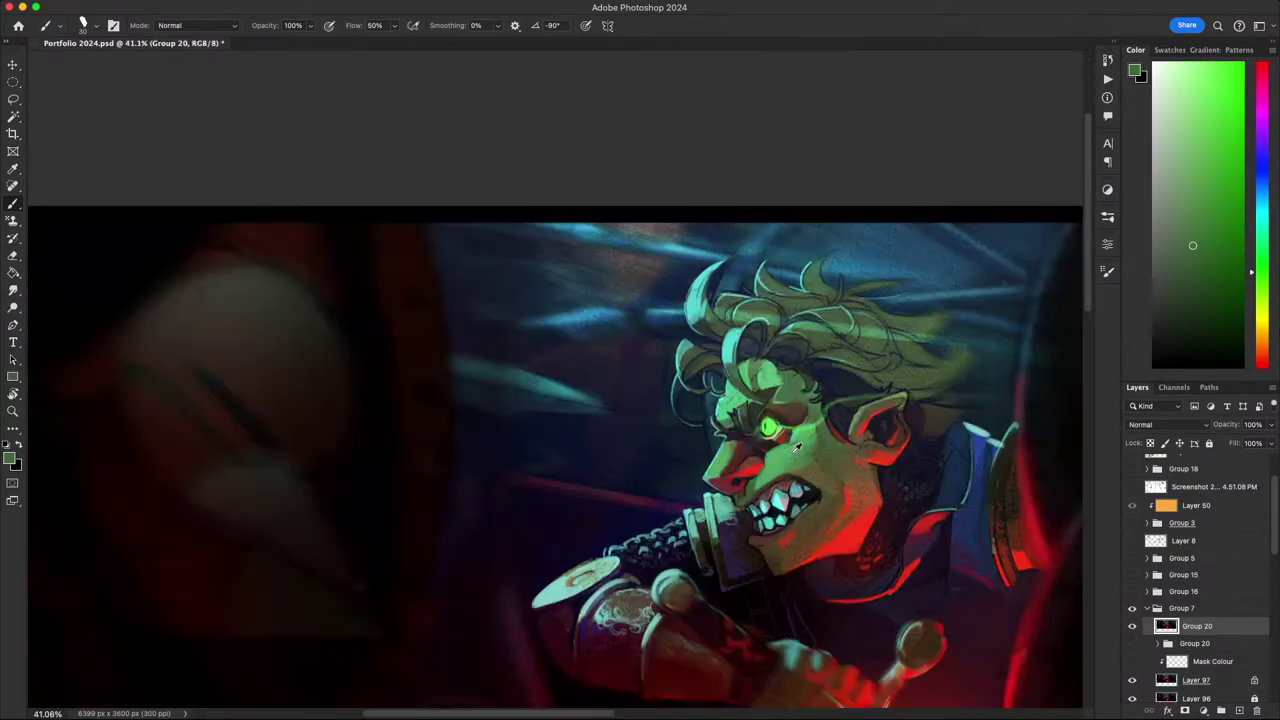
{"action": "left_click_drag", "start_coordinate": [790, 457], "coordinate": [639, 437]}
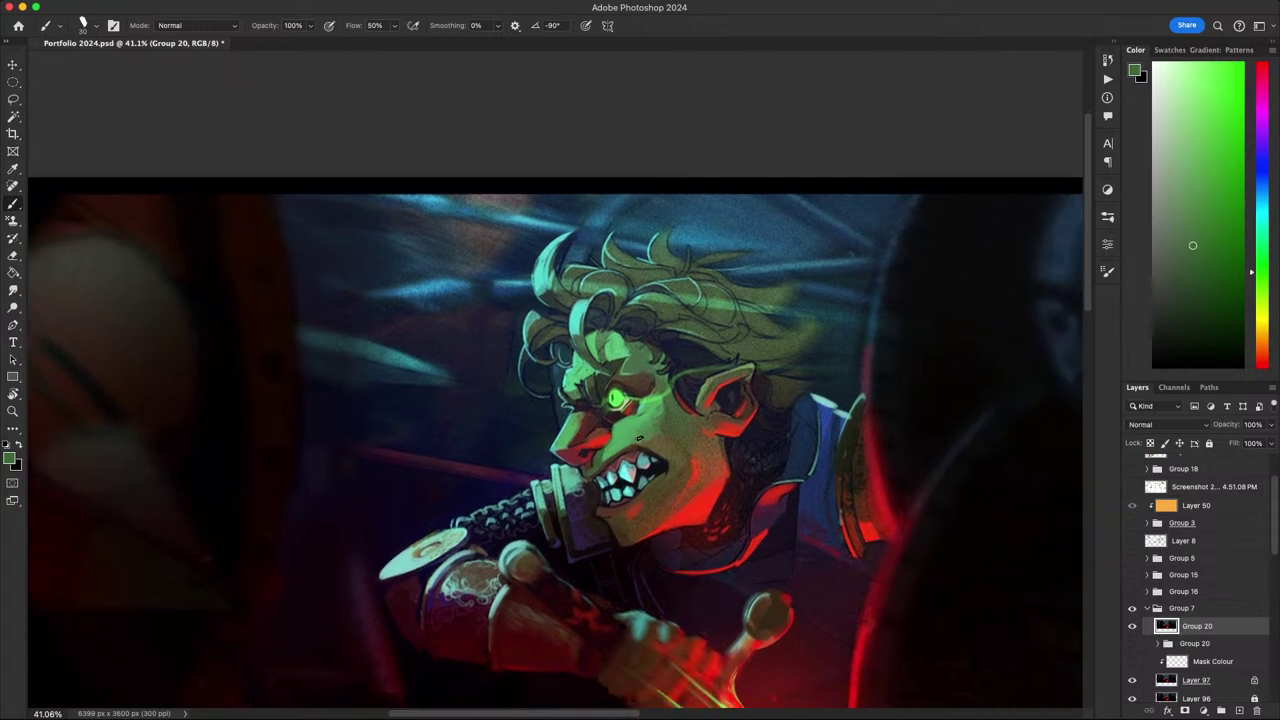
{"action": "scroll", "coordinate": [633, 452], "scroll_direction": "down", "scroll_amount": 3}
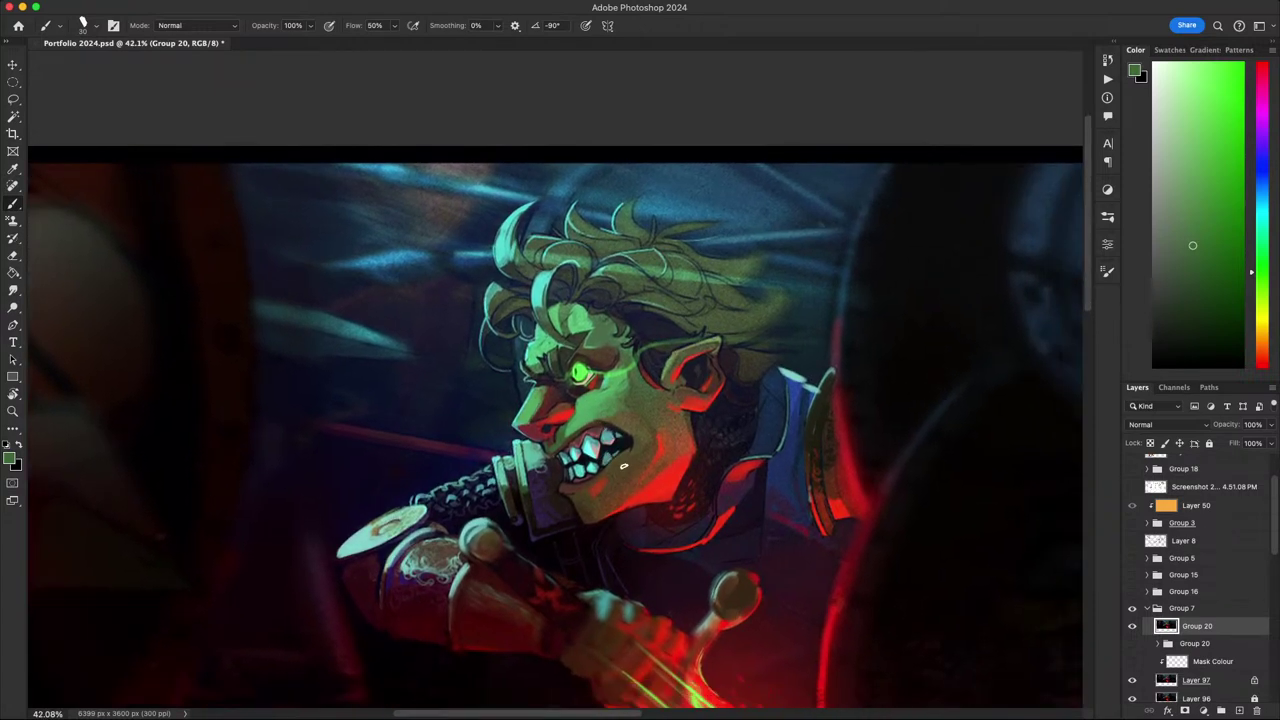
{"action": "scroll", "coordinate": [630, 480], "scroll_direction": "down", "scroll_amount": 1}
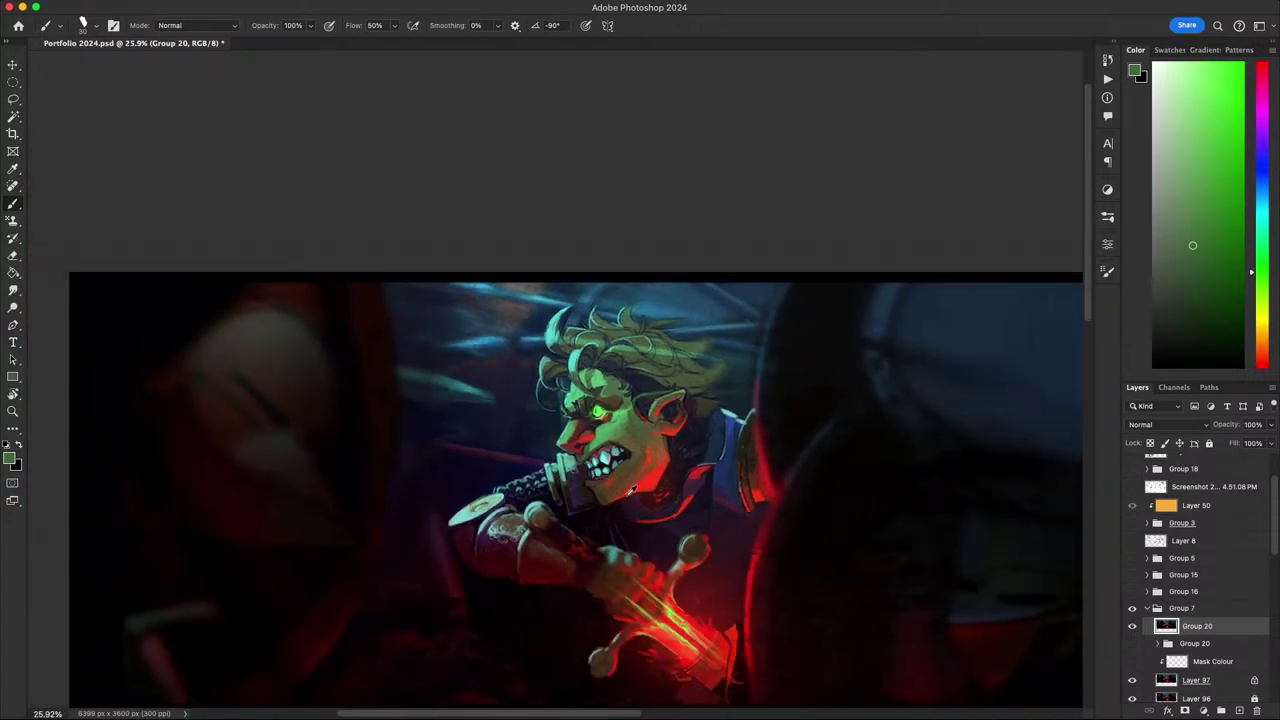
{"action": "left_click_drag", "start_coordinate": [638, 483], "coordinate": [660, 475]}
{"action": "scroll", "coordinate": [665, 473], "scroll_direction": "down", "scroll_amount": 5}
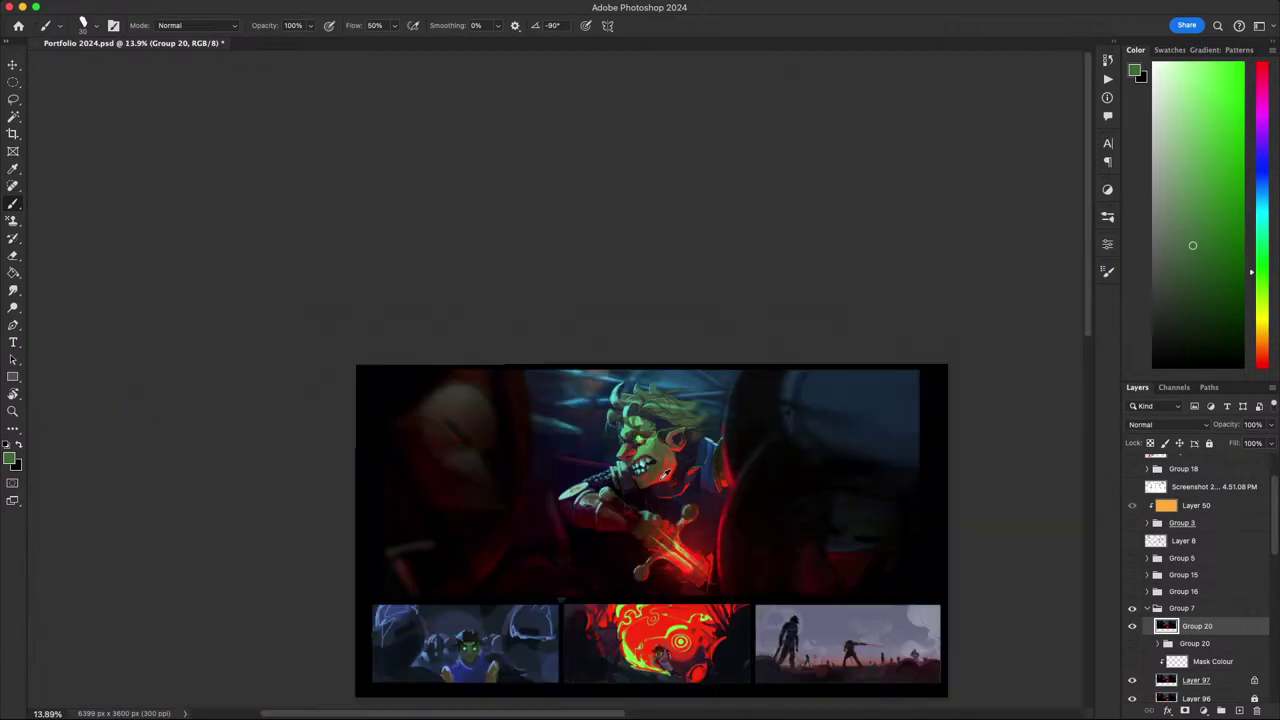
- Retouch the bridge of the goblin's nose with a sampled dark red-brown at brush size 60
{"action": "scroll", "coordinate": [665, 470], "scroll_direction": "up", "scroll_amount": 10}
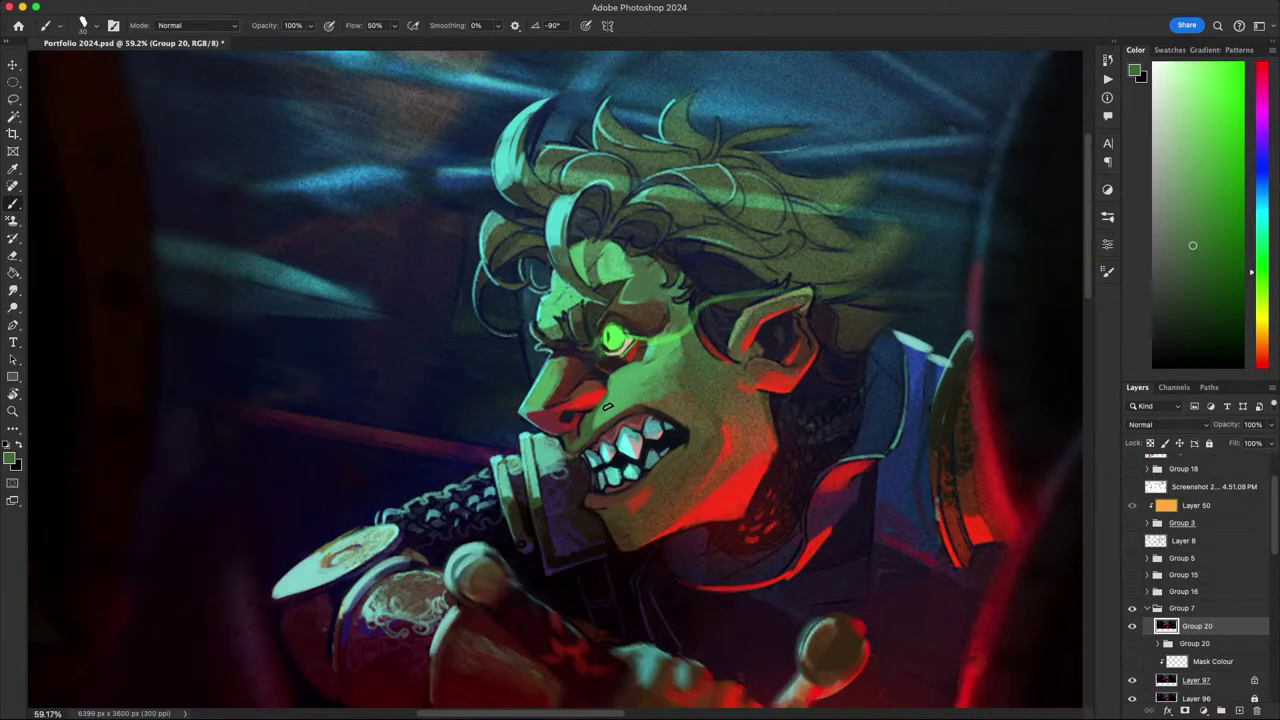
{"action": "left_click", "coordinate": [576, 370], "text": "alt"}
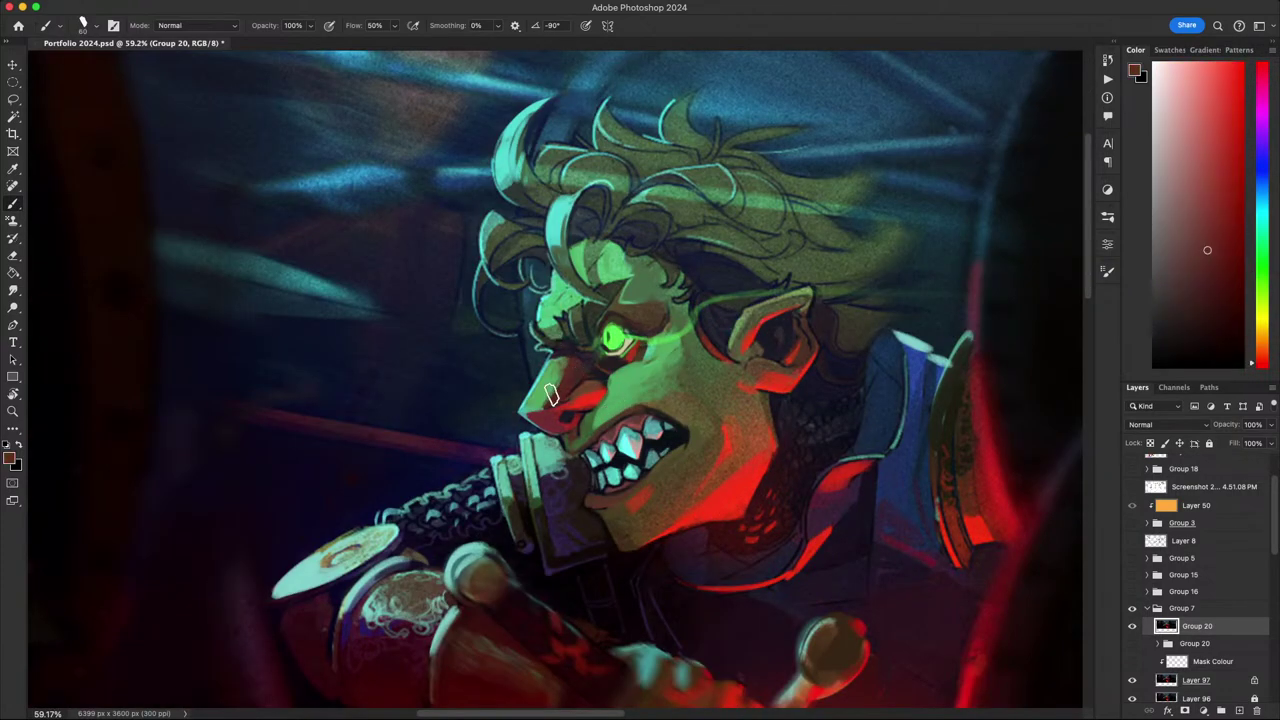
{"action": "scroll", "coordinate": [607, 313], "scroll_direction": "up", "scroll_amount": 2}
{"action": "scroll", "coordinate": [780, 380], "scroll_direction": "down", "scroll_amount": 5}
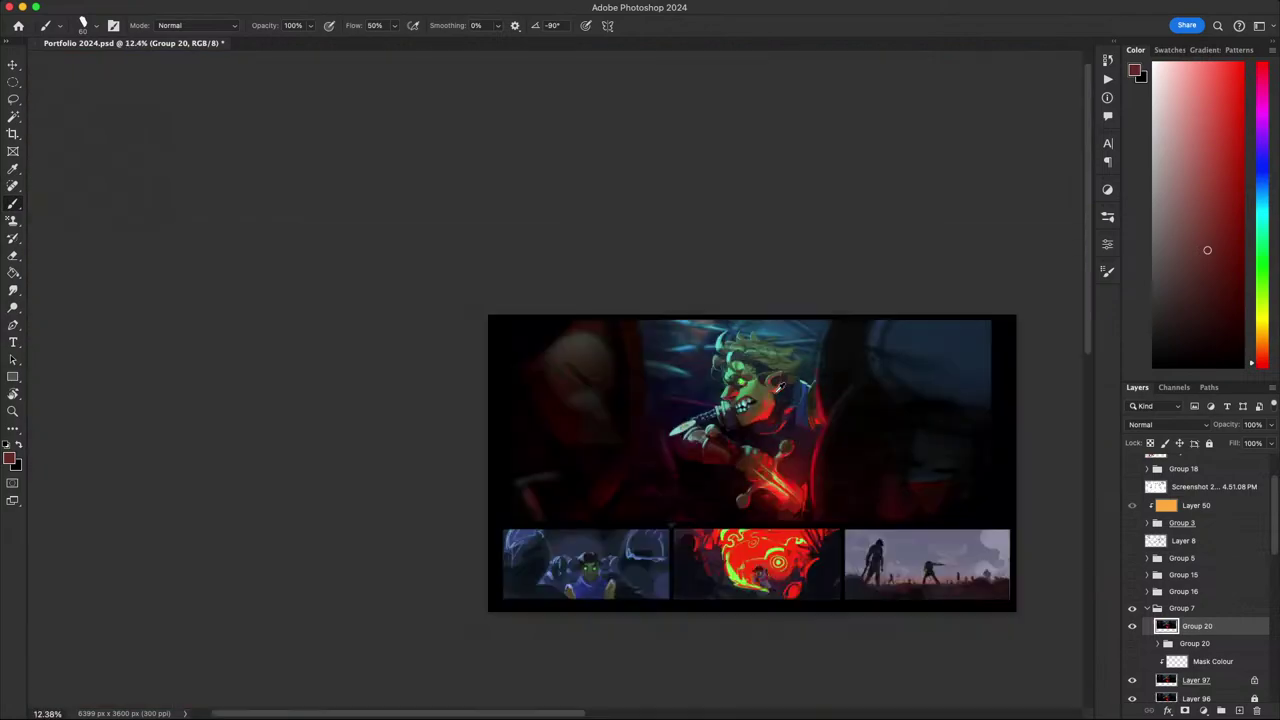
{"action": "scroll", "coordinate": [785, 385], "scroll_direction": "up", "scroll_amount": 6}
{"action": "scroll", "coordinate": [789, 370], "scroll_direction": "down", "scroll_amount": 5}
{"action": "scroll", "coordinate": [789, 370], "scroll_direction": "up", "scroll_amount": 5}
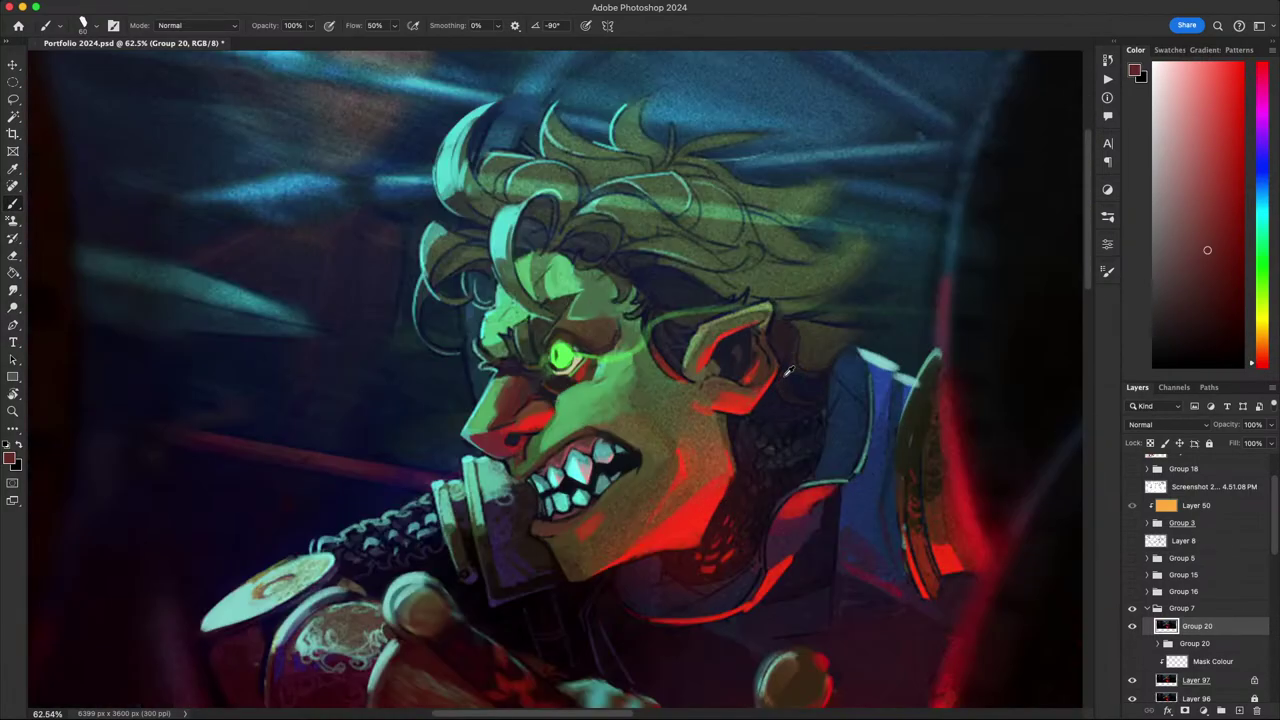
- Sample the bright red on the jaw, greatly enlarge the brush and try a broad red stroke across the cheek
{"action": "left_click", "coordinate": [706, 504], "text": "alt"}
{"action": "key", "text": "bracketright"}
{"action": "key", "text": "bracketright"}
{"action": "key", "text": "bracketright"}
{"action": "key", "text": "bracketright"}
{"action": "key", "text": "bracketright"}
{"action": "key", "text": "bracketright"}
{"action": "key", "text": "bracketright"}
{"action": "key", "text": "bracketright"}
{"action": "key", "text": "bracketright"}
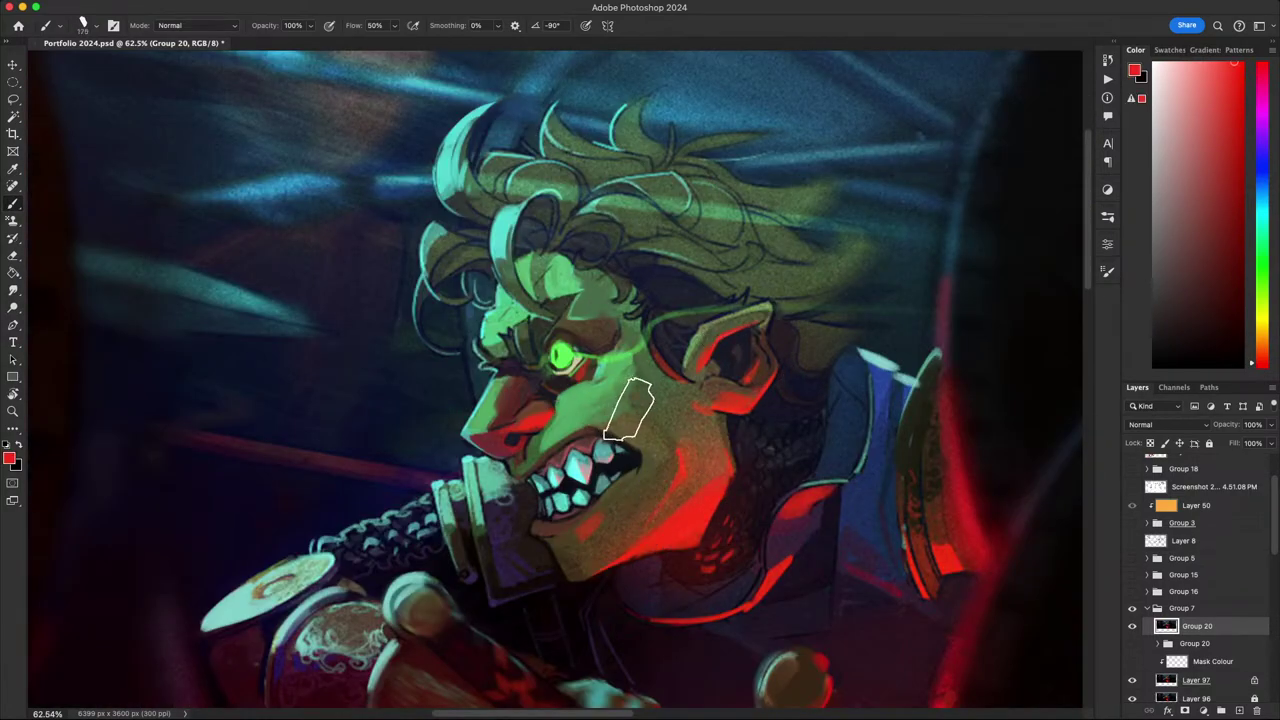
{"action": "mouse_move", "coordinate": [681, 483]}
{"action": "left_mouse_down"}
{"action": "mouse_move", "coordinate": [706, 394]}
{"action": "mouse_move", "coordinate": [623, 394]}
{"action": "mouse_move", "coordinate": [688, 461]}
{"action": "mouse_move", "coordinate": [735, 438]}
{"action": "mouse_move", "coordinate": [657, 470]}
{"action": "left_mouse_up"}
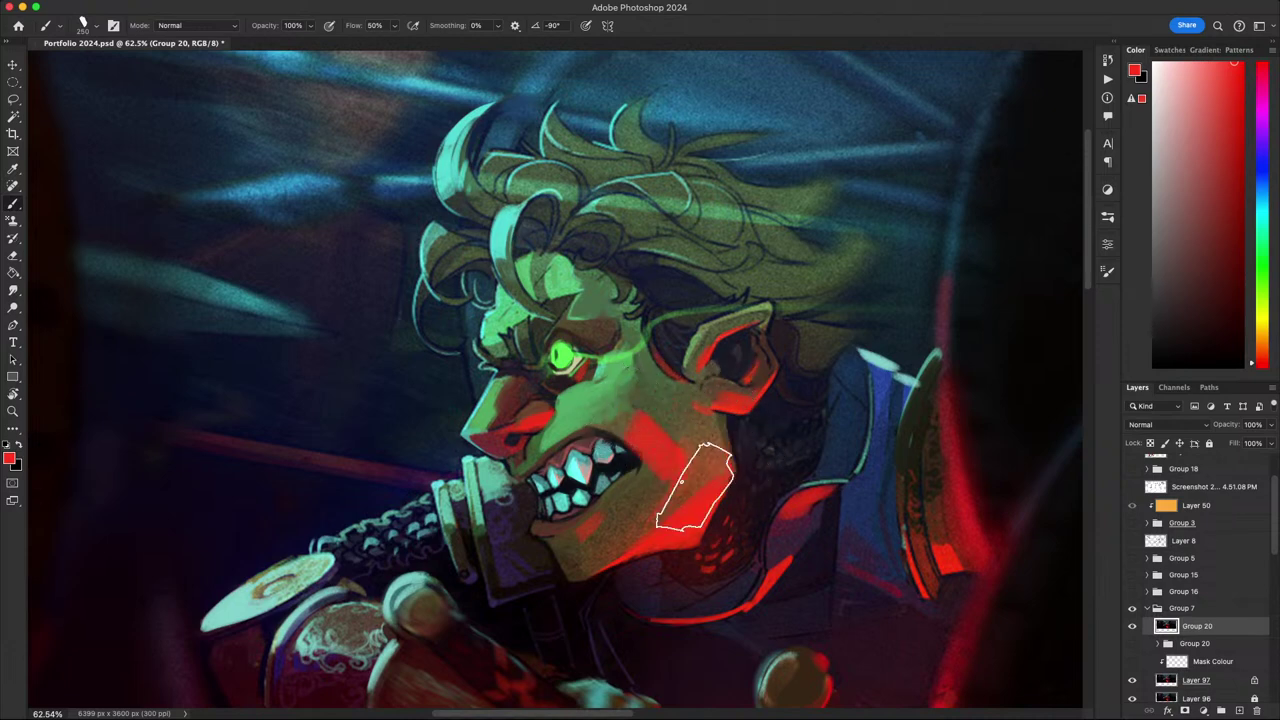
- Paint a bright red light shape on the cheek above the mouth corner with a size 200 brush on a rotated canvas
{"action": "key", "text": "r"}
{"action": "left_click_drag", "start_coordinate": [856, 484], "coordinate": [865, 308]}
{"action": "key", "text": "b"}
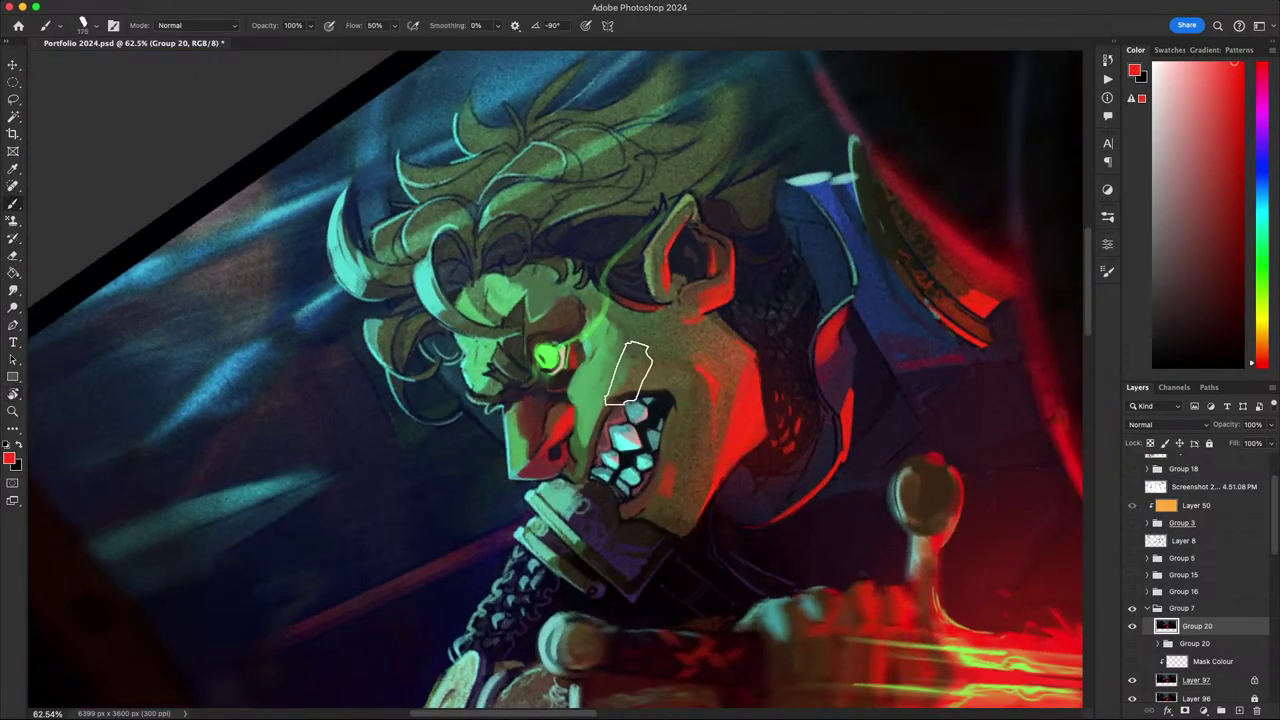
{"action": "key", "text": "bracketright"}
{"action": "key", "text": "bracketright"}
{"action": "key", "text": "bracketright"}
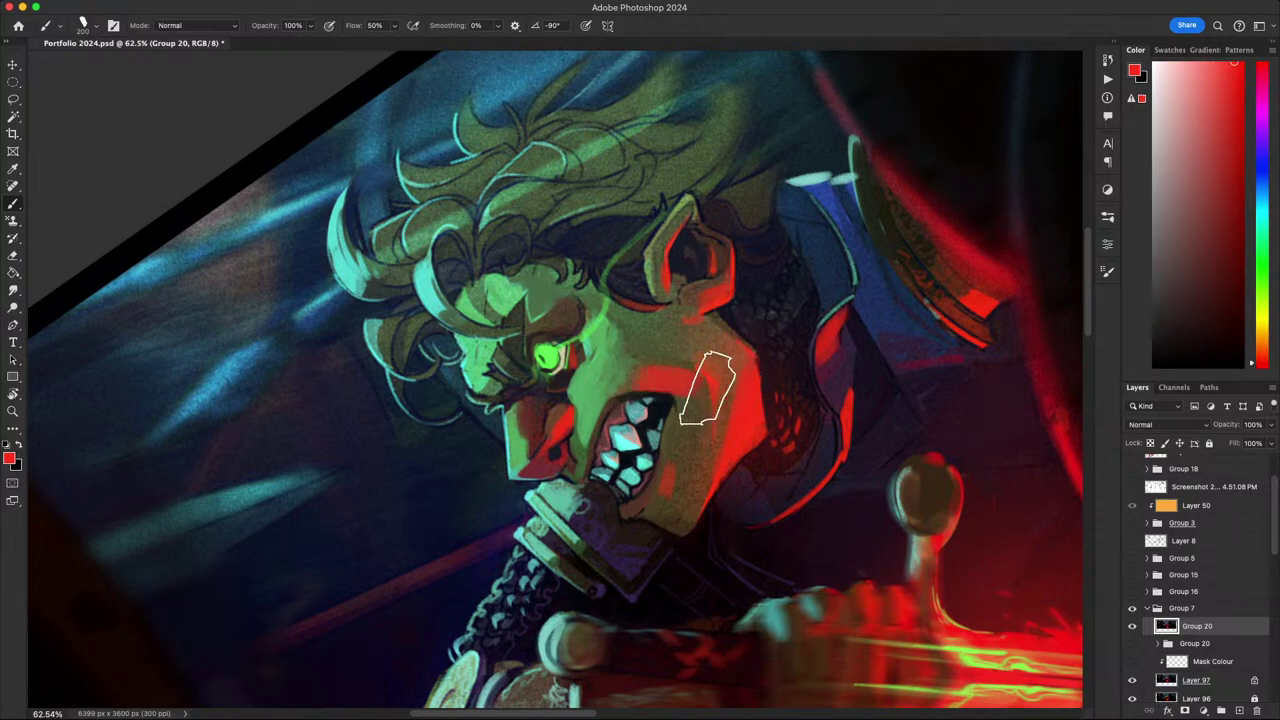
{"action": "left_click_drag", "start_coordinate": [648, 375], "coordinate": [704, 378]}
{"action": "key", "text": "Escape"}
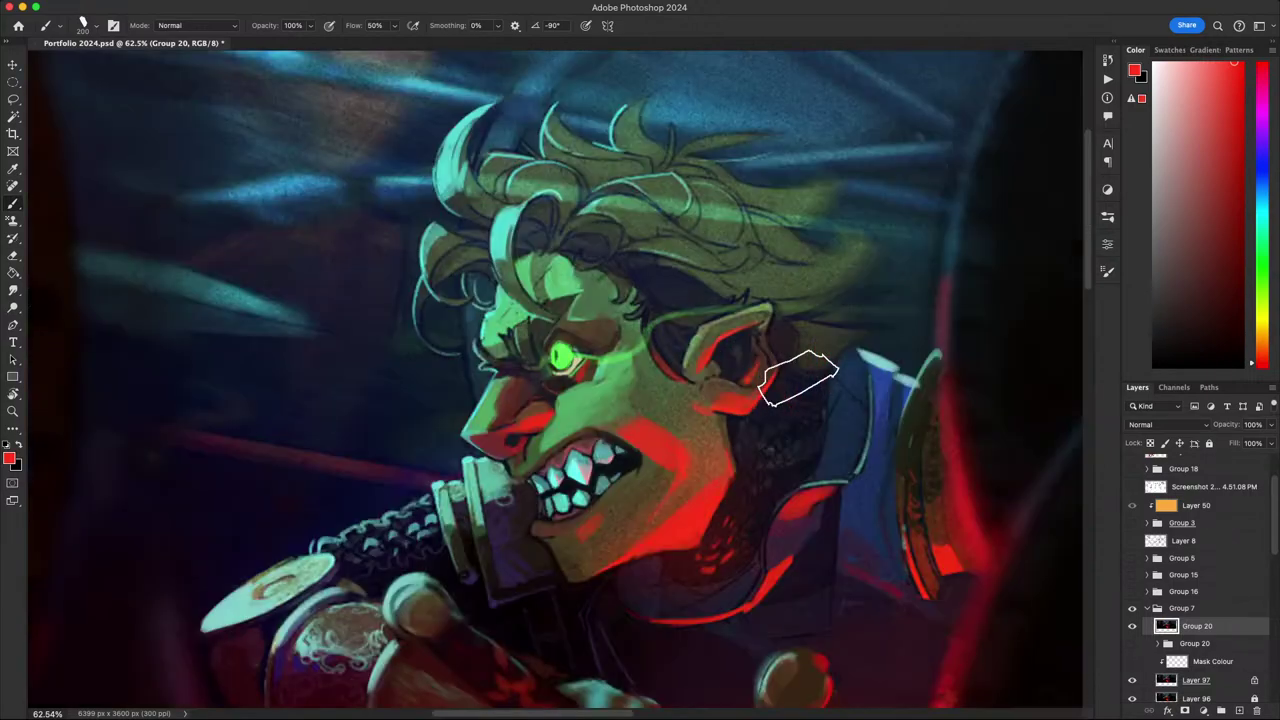
- Review the red cheek light within the main panel and rework it with the brush at 50% opacity
{"action": "scroll", "coordinate": [800, 380], "scroll_direction": "down", "scroll_amount": 5}
{"action": "scroll", "coordinate": [797, 410], "scroll_direction": "up", "scroll_amount": 3}
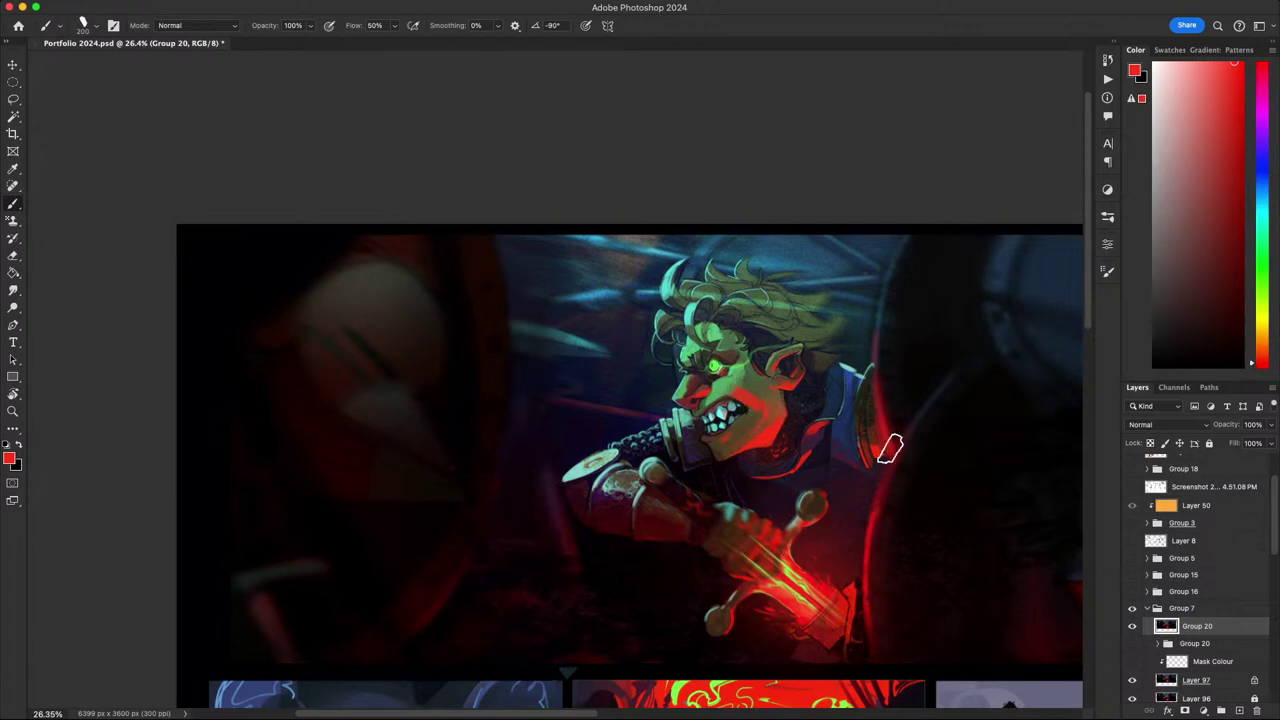
{"action": "key", "text": "r"}
{"action": "left_click_drag", "start_coordinate": [1022, 496], "coordinate": [533, 535]}
{"action": "key", "text": "Escape"}
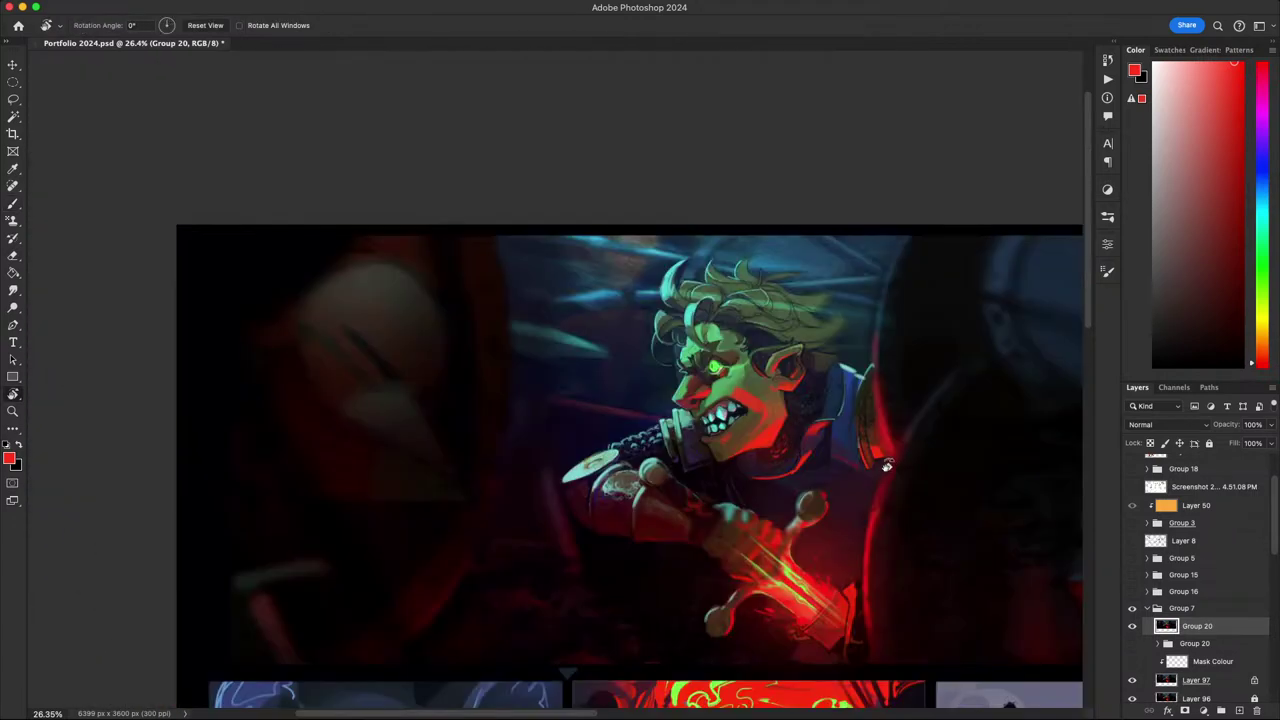
{"action": "key", "text": "b"}
{"action": "mouse_move", "coordinate": [920, 481]}
{"action": "left_mouse_down"}
{"action": "mouse_move", "coordinate": [914, 337]}
{"action": "mouse_move", "coordinate": [849, 452]}
{"action": "left_mouse_up"}
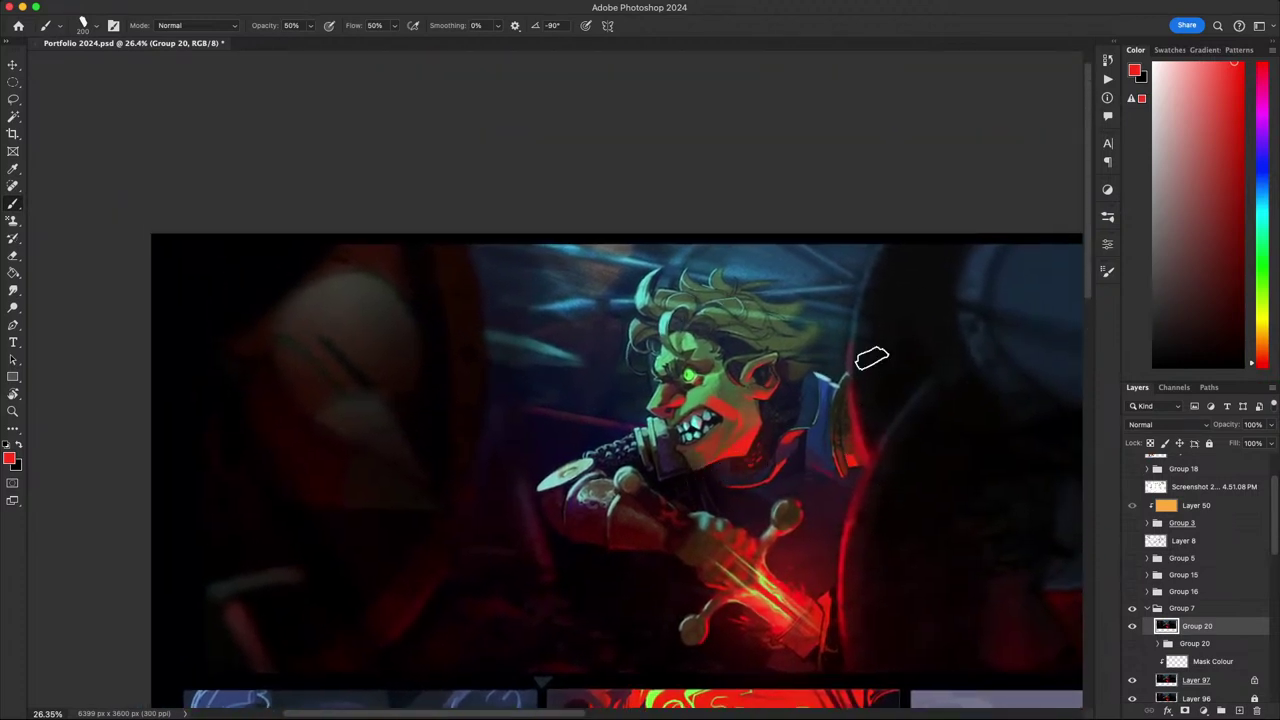
- Extend the red light up the cheek towards the eye with a size 100 brush at 100% opacity
{"action": "key", "text": "e"}
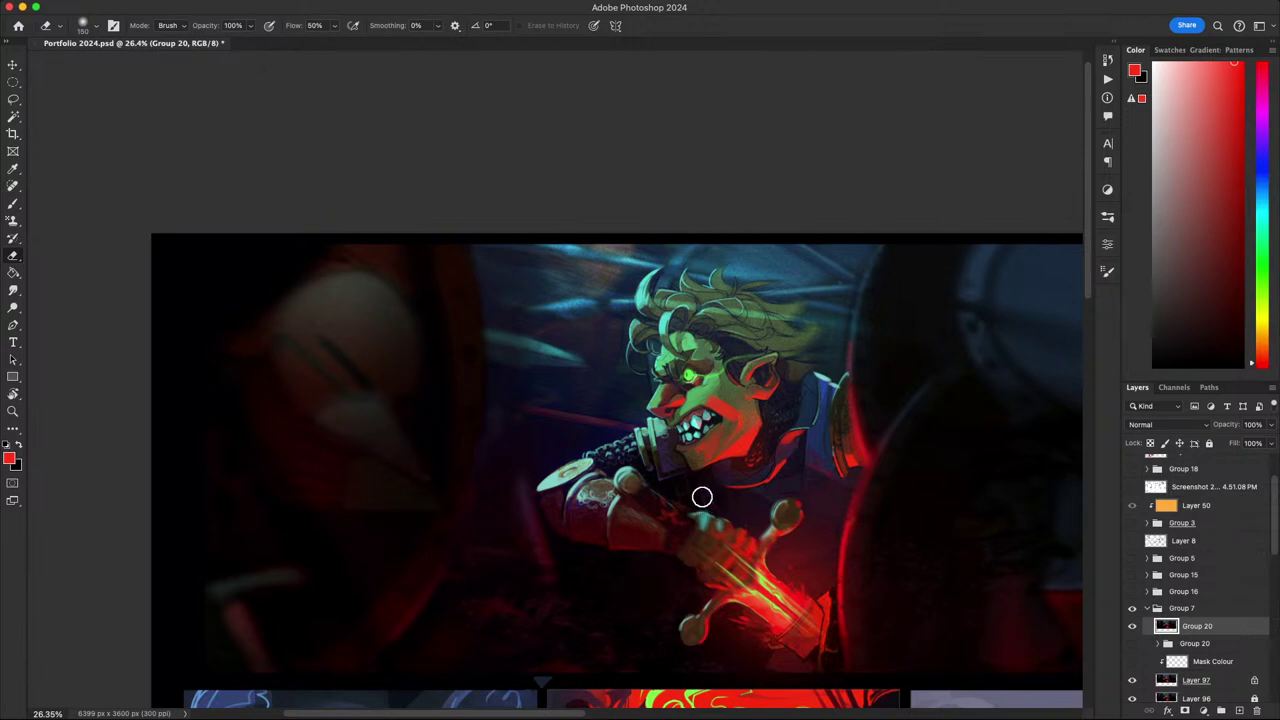
{"action": "key", "text": "b"}
{"action": "mouse_move", "coordinate": [834, 473]}
{"action": "left_mouse_down"}
{"action": "mouse_move", "coordinate": [722, 477]}
{"action": "mouse_move", "coordinate": [774, 501]}
{"action": "left_mouse_up"}
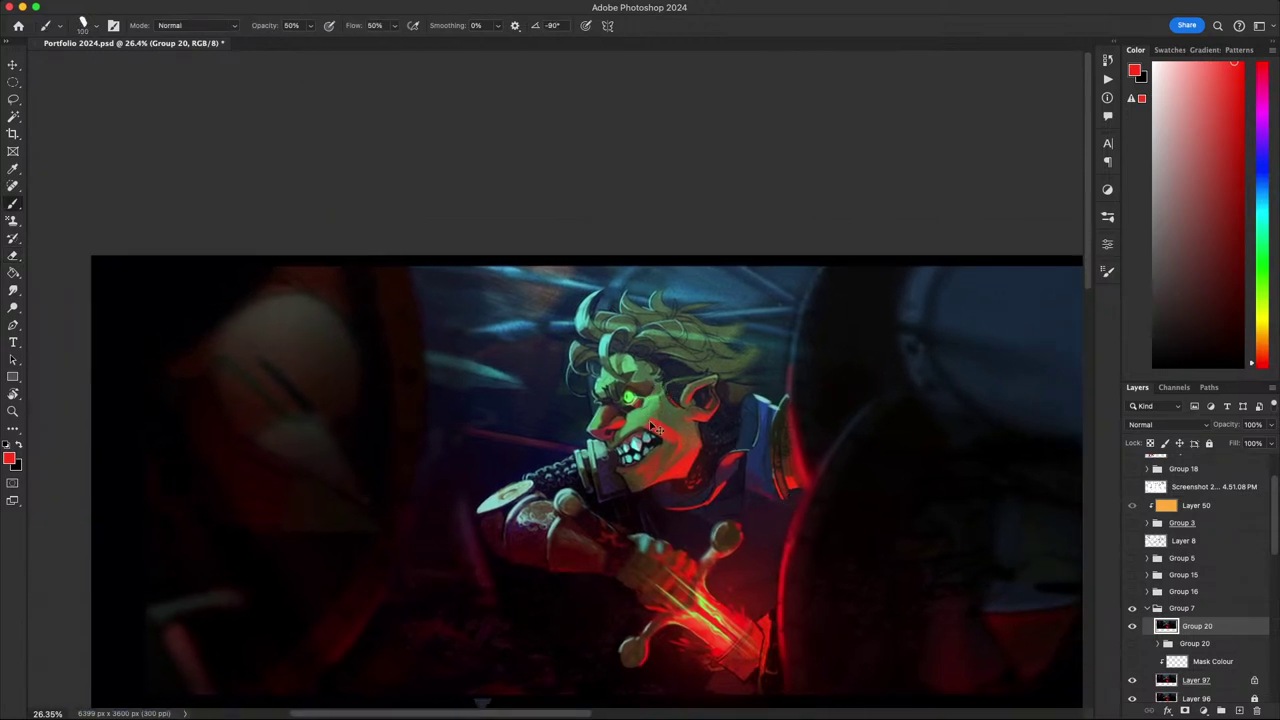
{"action": "key", "text": "0"}
{"action": "left_click_drag", "start_coordinate": [708, 352], "coordinate": [680, 386]}
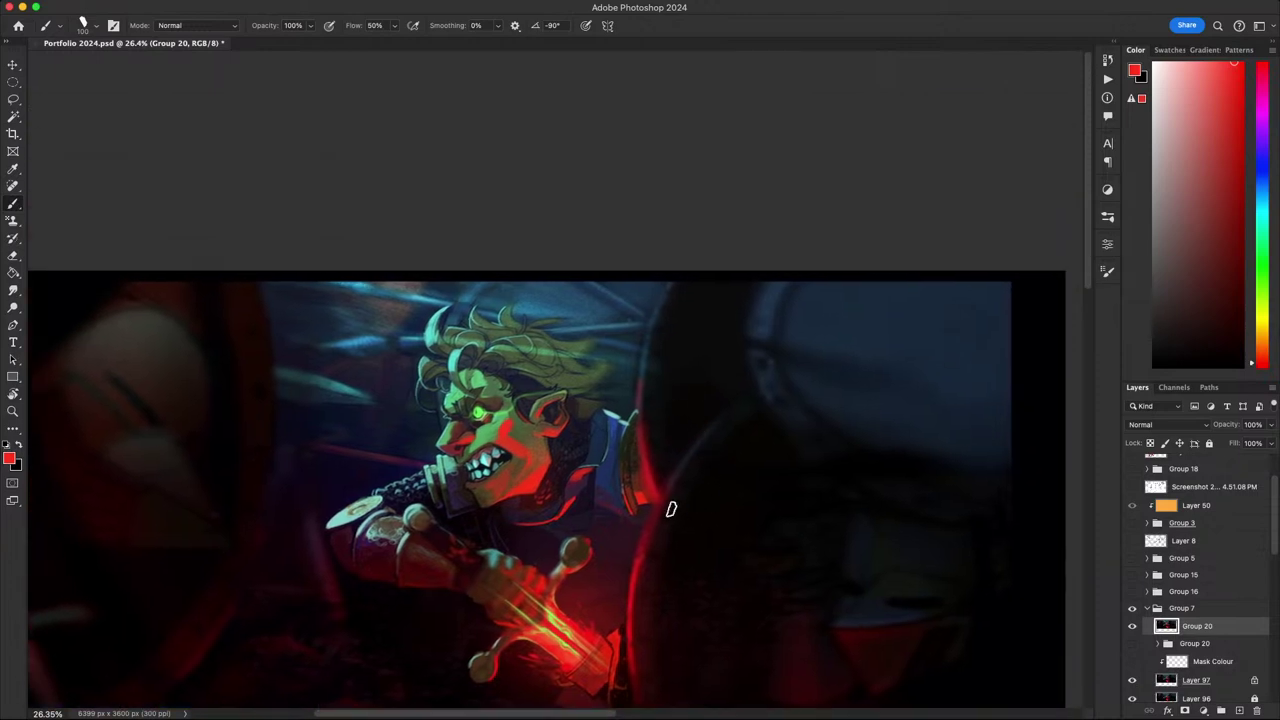
- Tint the goblin's upper teeth near the mouth corner with a light salmon pink at brush size 40
{"action": "left_click", "coordinate": [489, 462], "text": "alt"}
{"action": "left_click", "coordinate": [1188, 66]}
{"action": "mouse_move", "coordinate": [553, 458]}
{"action": "left_mouse_down"}
{"action": "mouse_move", "coordinate": [548, 328]}
{"action": "mouse_move", "coordinate": [558, 383]}
{"action": "left_mouse_up"}
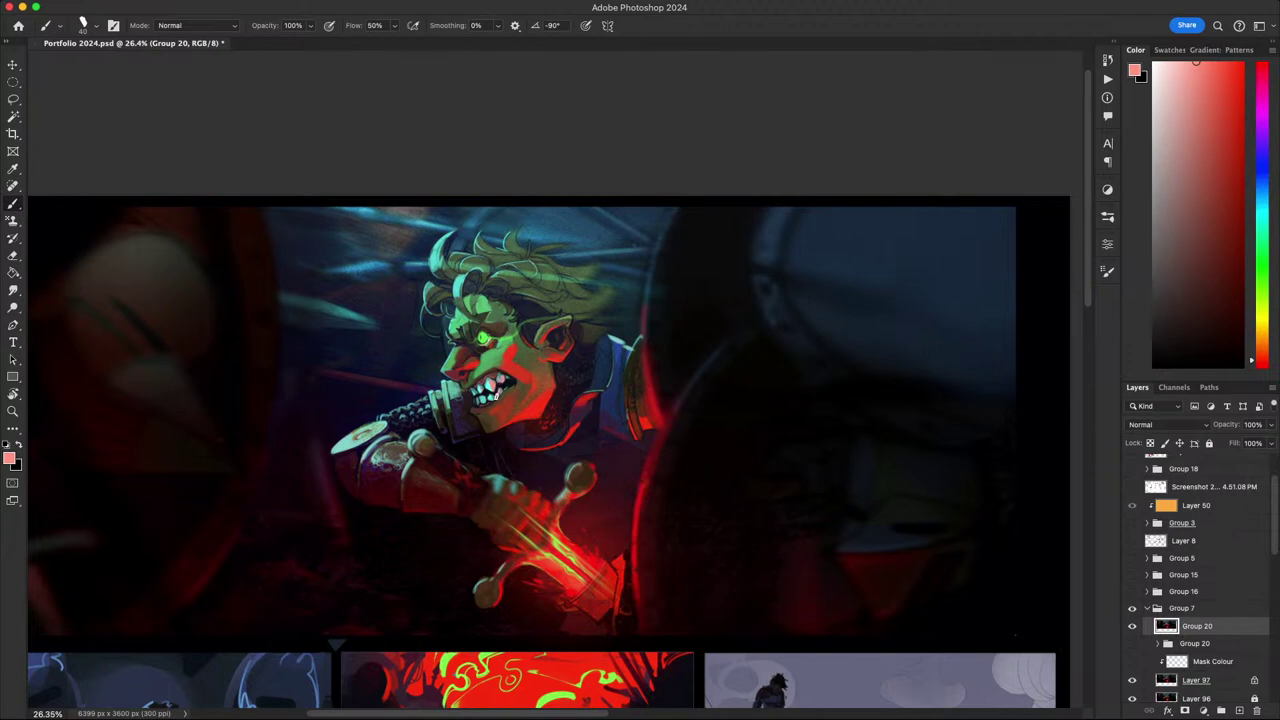
{"action": "scroll", "coordinate": [552, 390], "scroll_direction": "up", "scroll_amount": 5}
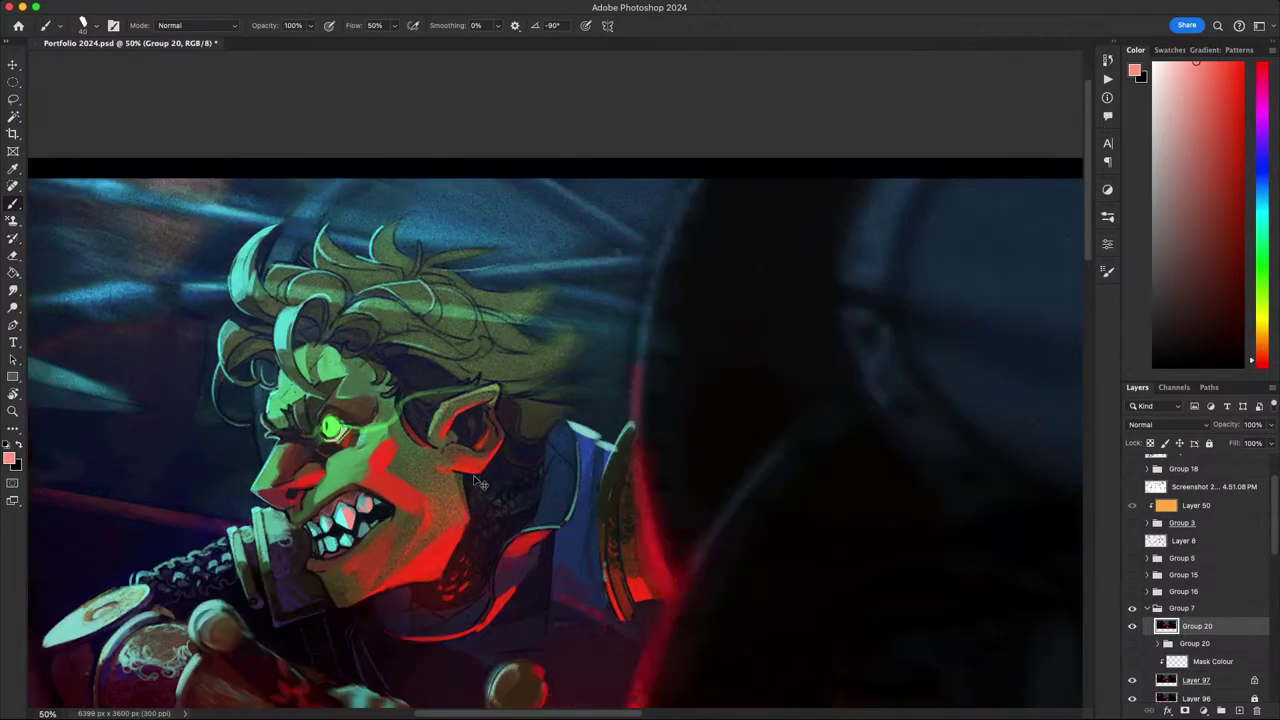
{"action": "mouse_move", "coordinate": [565, 513]}
{"action": "left_mouse_down"}
{"action": "mouse_move", "coordinate": [757, 517]}
{"action": "mouse_move", "coordinate": [855, 428]}
{"action": "left_mouse_up"}
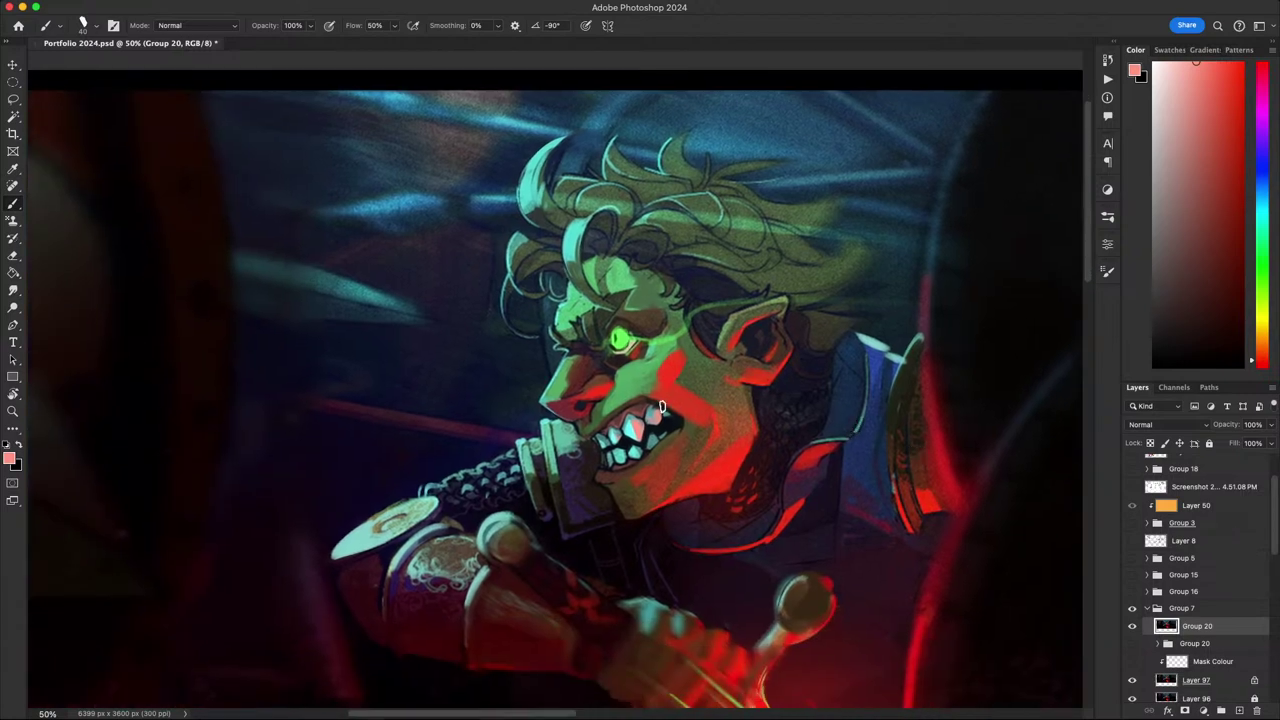
- Refine the goblin's teeth with a sampled bright cyan and a muted teal at brush size 25
{"action": "left_click", "coordinate": [626, 428], "text": "alt"}
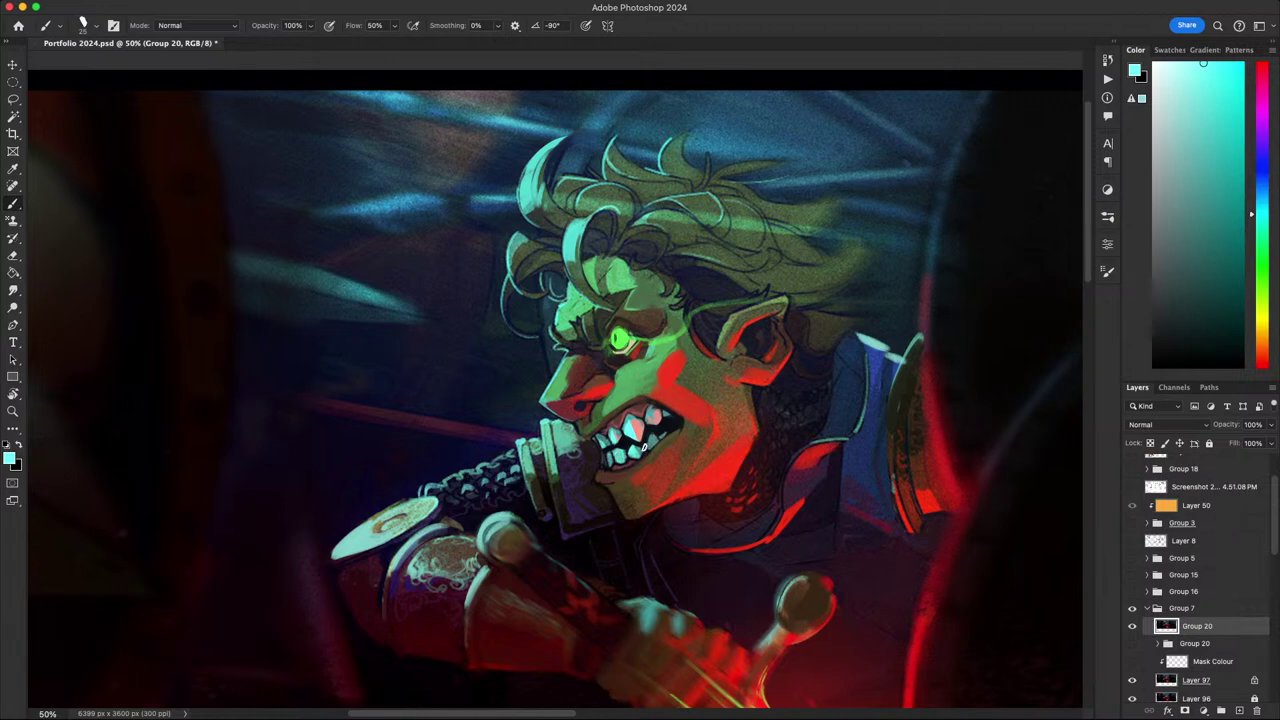
{"action": "left_click", "coordinate": [1193, 205]}
{"action": "scroll", "coordinate": [635, 358], "scroll_direction": "down", "scroll_amount": 5}
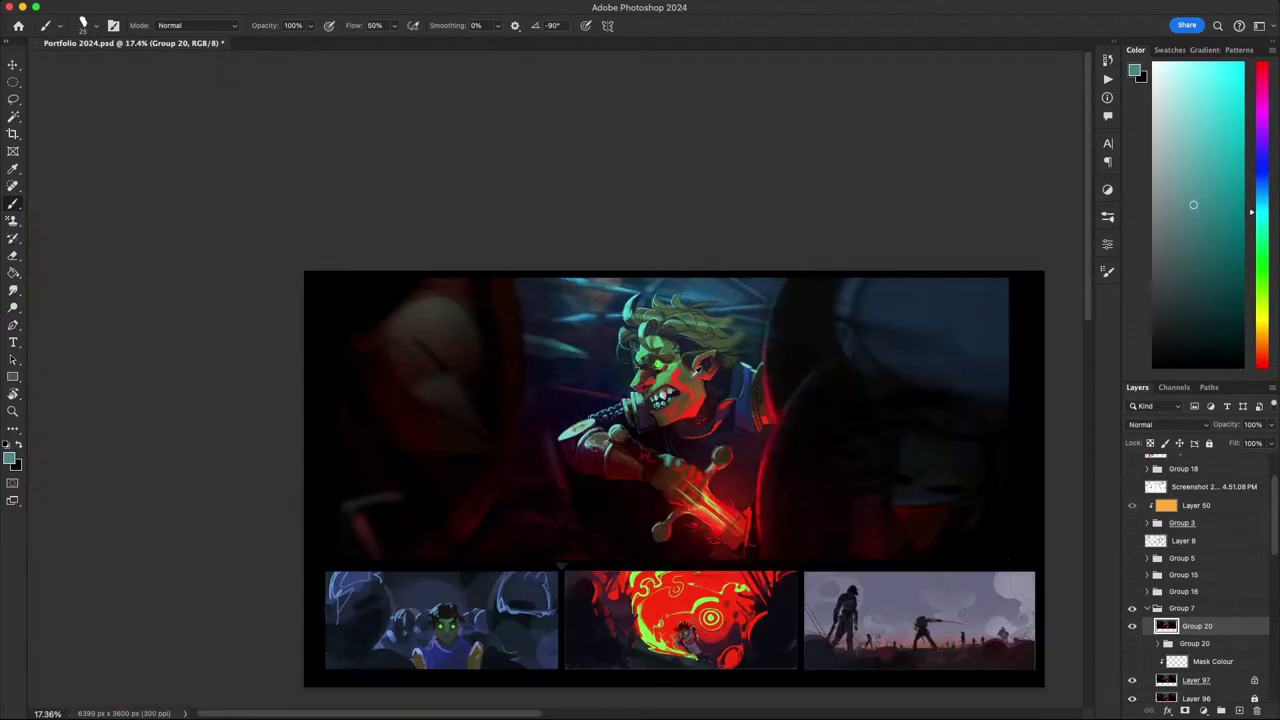
{"action": "scroll", "coordinate": [695, 368], "scroll_direction": "up", "scroll_amount": 2}
{"action": "scroll", "coordinate": [695, 370], "scroll_direction": "up", "scroll_amount": 3}
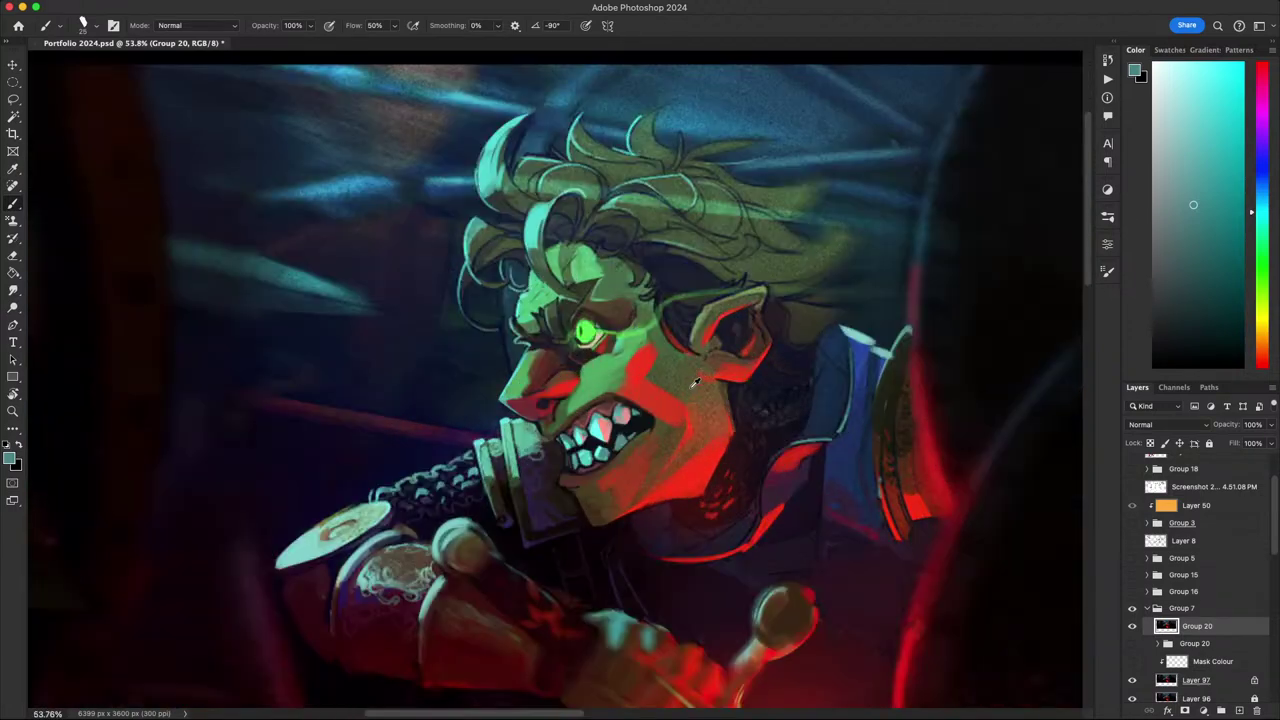
- Touch up the skin around the glowing eye and upper cheek with a sampled muted green
{"action": "left_click_drag", "start_coordinate": [688, 392], "coordinate": [671, 423]}
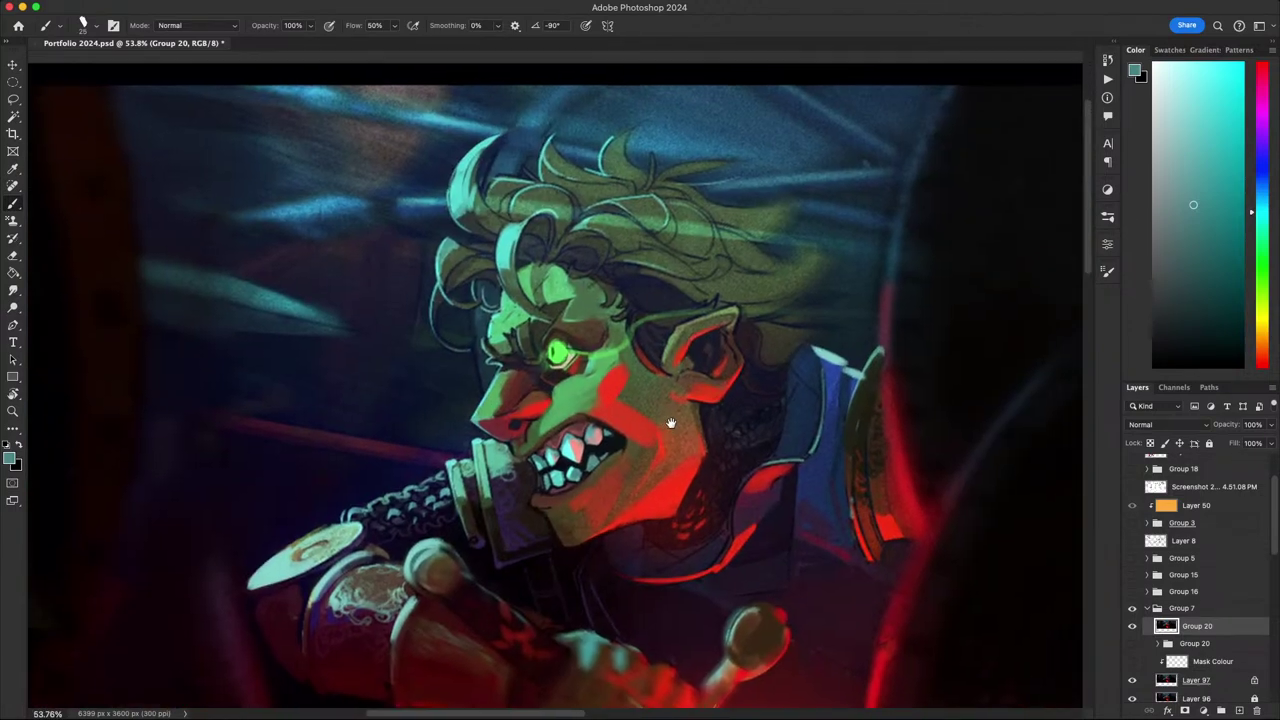
{"action": "left_click", "coordinate": [629, 350], "text": "alt"}
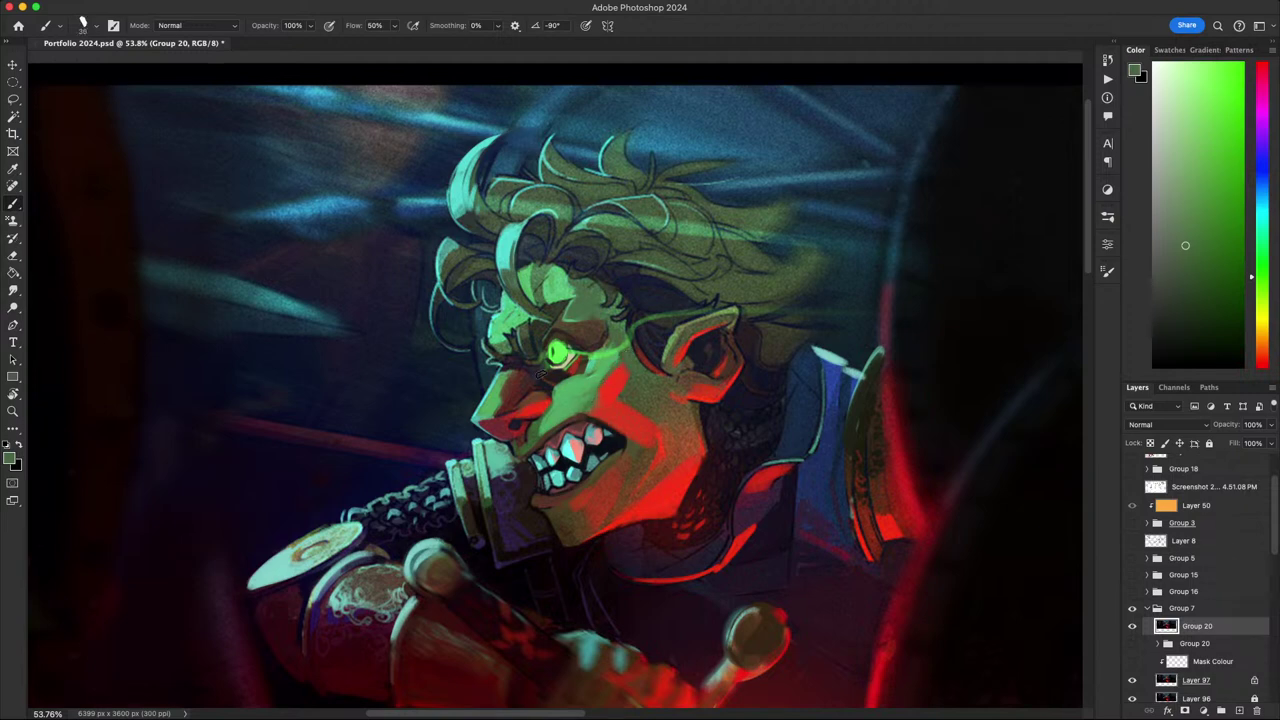
{"action": "scroll", "coordinate": [514, 375], "scroll_direction": "down", "scroll_amount": 5}
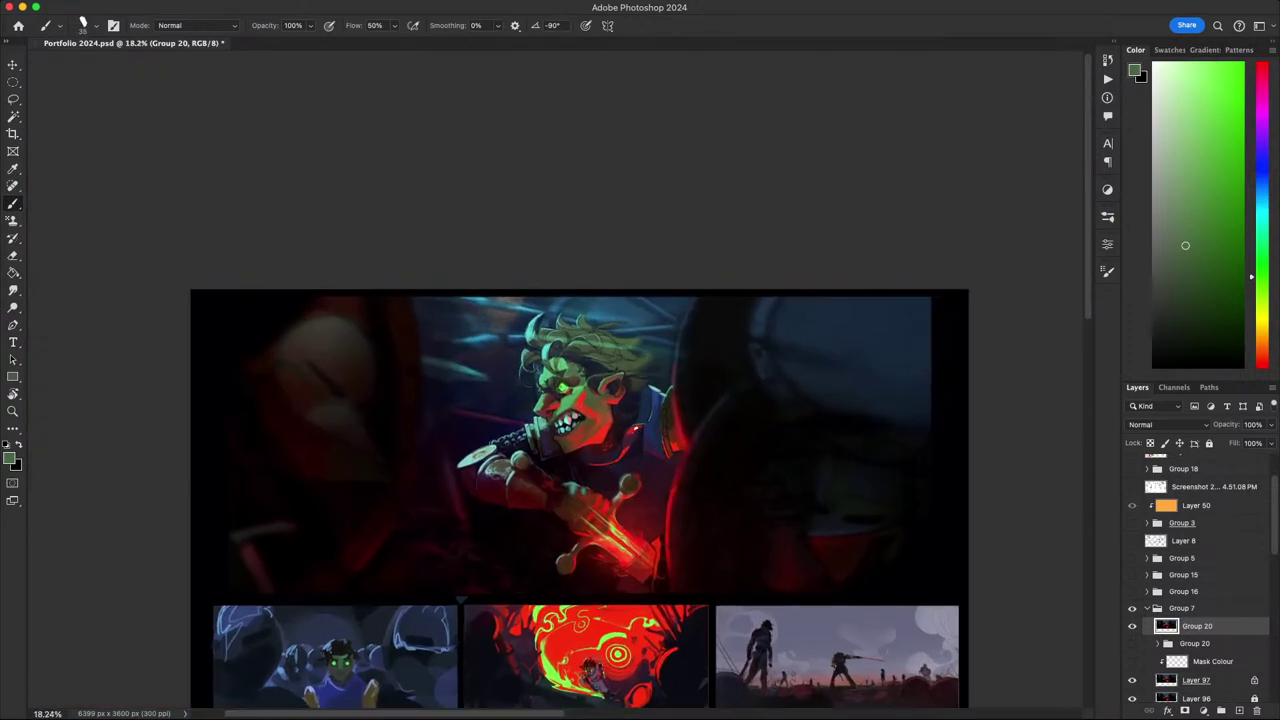
{"action": "scroll", "coordinate": [636, 430], "scroll_direction": "down", "scroll_amount": 2}
- Paint a red light accent on the brow beside the glowing eye with the bright red sampled from the jaw
{"action": "scroll", "coordinate": [630, 434], "scroll_direction": "up", "scroll_amount": 6}
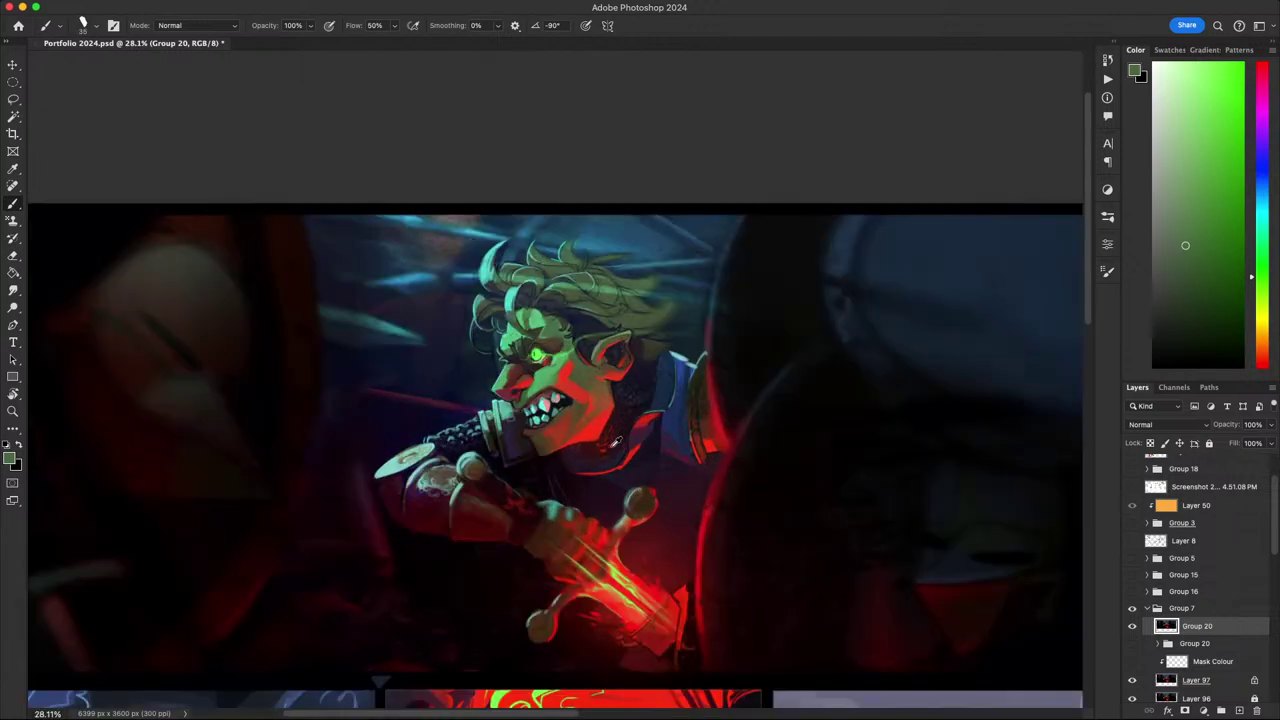
{"action": "left_click_drag", "start_coordinate": [596, 392], "coordinate": [607, 440]}
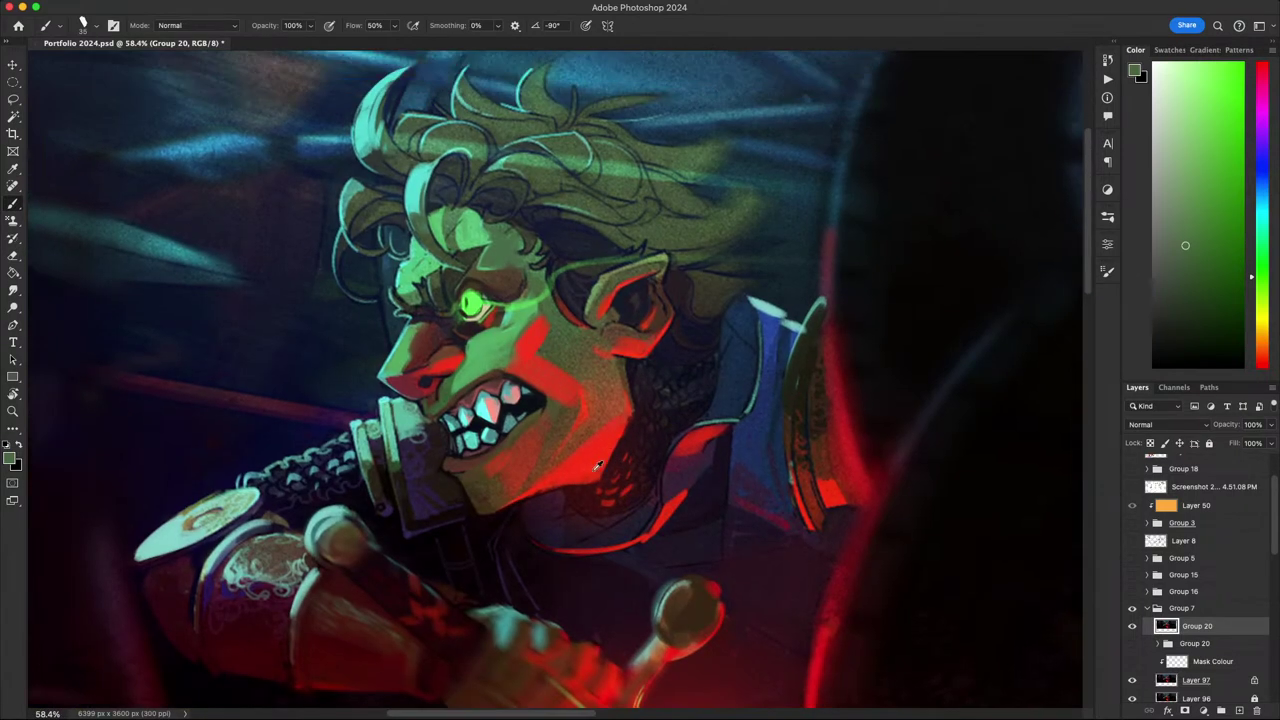
{"action": "left_click", "coordinate": [597, 466], "text": "alt"}
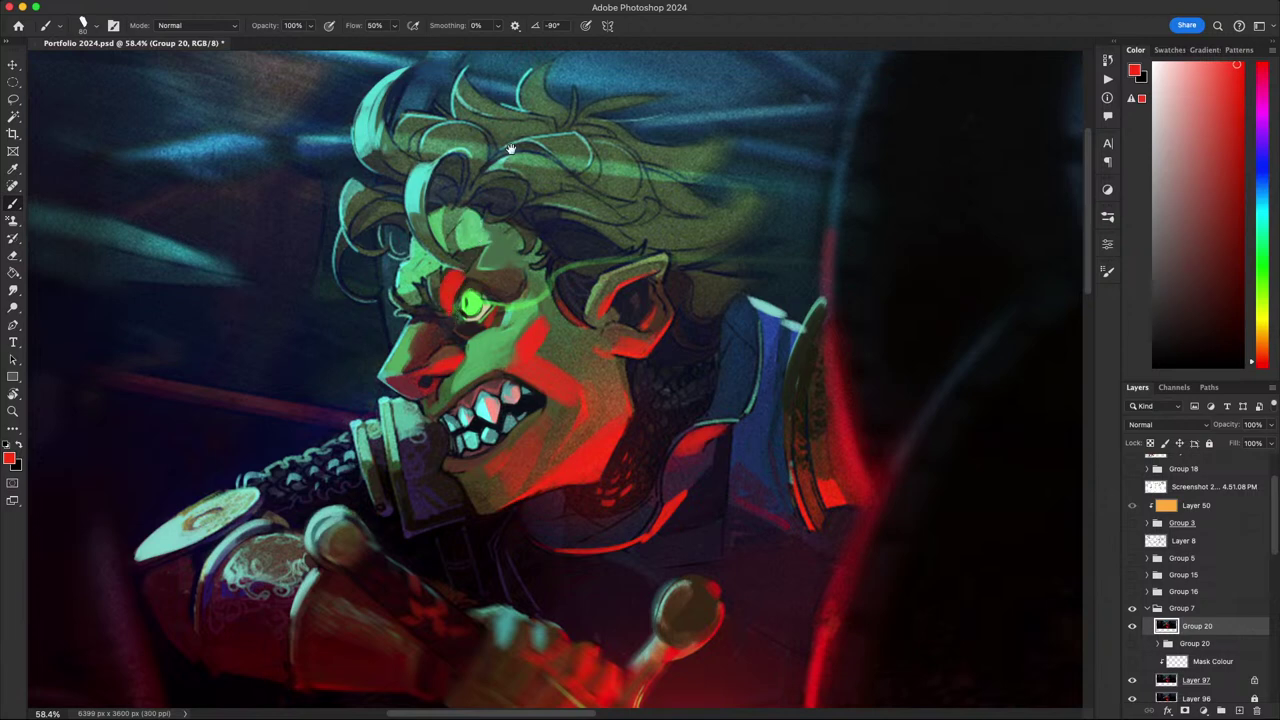
- Paint a bright red light accent under the glowing eye at brush size 50
{"action": "mouse_move", "coordinate": [831, 413]}
{"action": "left_mouse_down"}
{"action": "mouse_move", "coordinate": [968, 305]}
{"action": "mouse_move", "coordinate": [918, 210]}
{"action": "mouse_move", "coordinate": [919, 348]}
{"action": "left_mouse_up"}
{"action": "left_click_drag", "start_coordinate": [652, 363], "coordinate": [675, 450]}
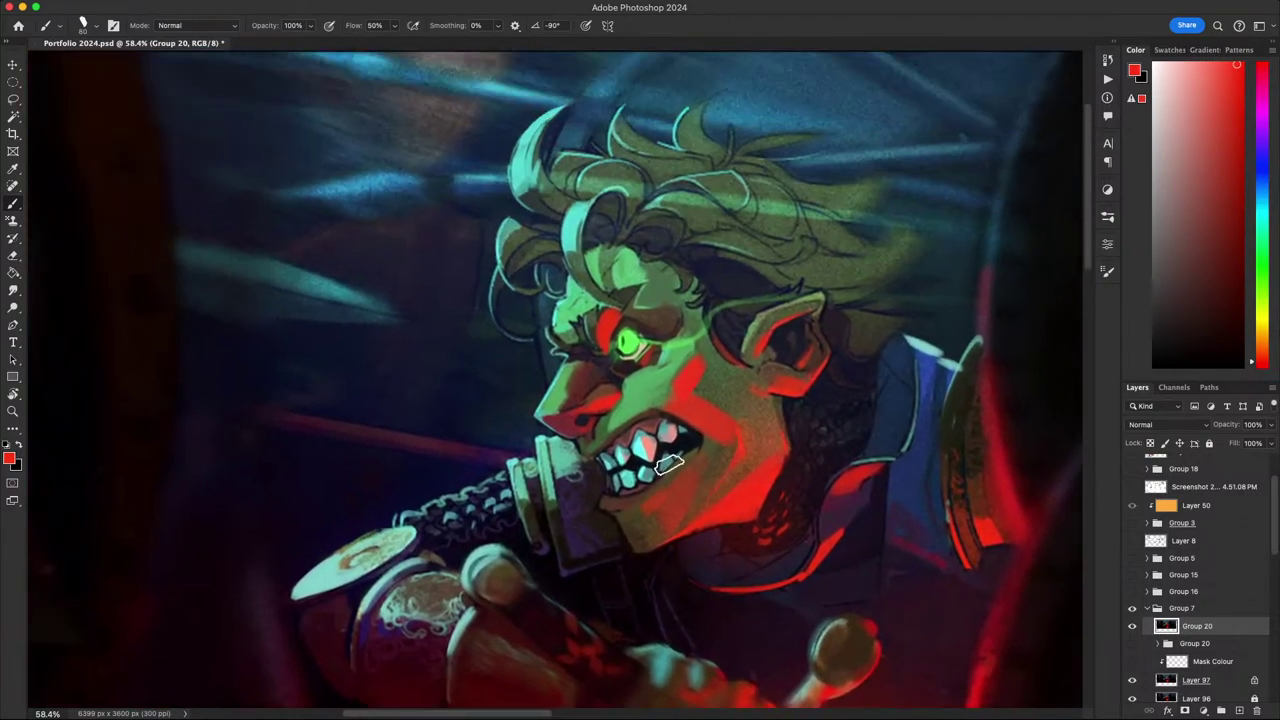
{"action": "mouse_move", "coordinate": [602, 352]}
{"action": "left_mouse_down"}
{"action": "mouse_move", "coordinate": [627, 313]}
{"action": "mouse_move", "coordinate": [680, 327]}
{"action": "mouse_move", "coordinate": [648, 348]}
{"action": "mouse_move", "coordinate": [618, 318]}
{"action": "mouse_move", "coordinate": [692, 362]}
{"action": "mouse_move", "coordinate": [647, 321]}
{"action": "mouse_move", "coordinate": [678, 366]}
{"action": "left_mouse_up"}
{"action": "key", "text": "["}
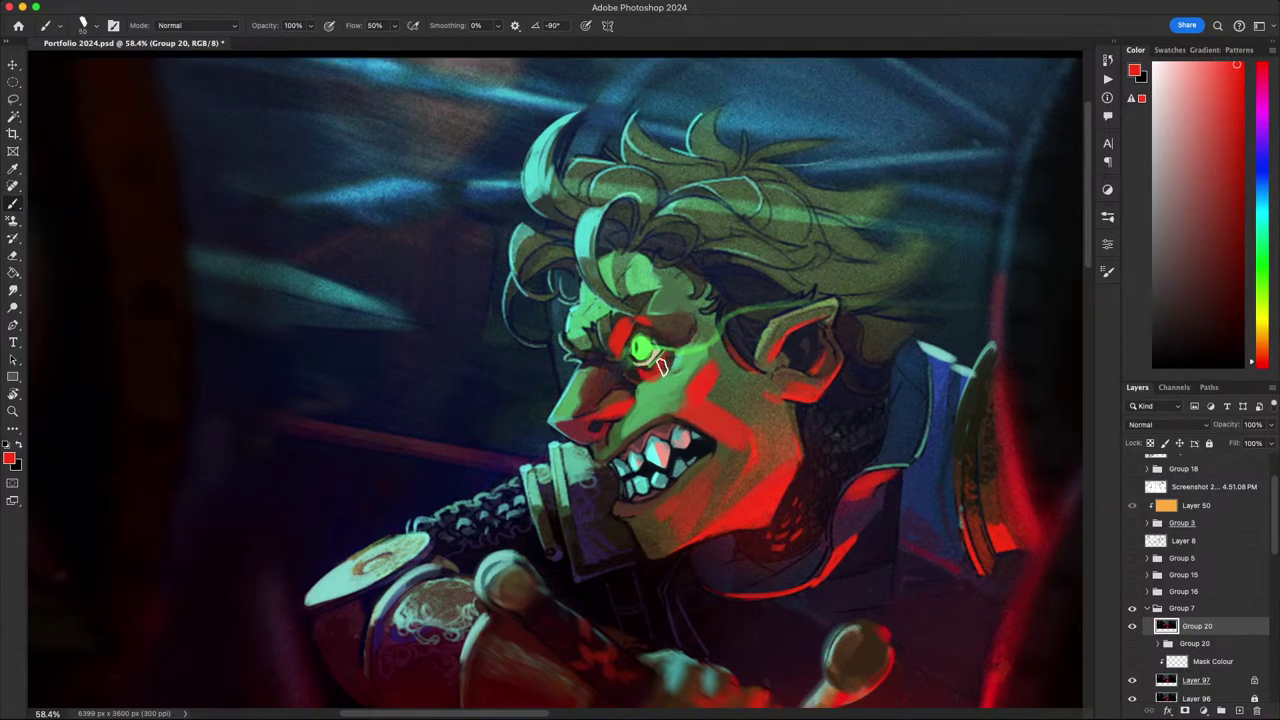
{"action": "scroll", "coordinate": [662, 345], "scroll_direction": "down", "scroll_amount": 3}
{"action": "mouse_move", "coordinate": [582, 357]}
{"action": "left_mouse_down"}
{"action": "mouse_move", "coordinate": [594, 367]}
{"action": "mouse_move", "coordinate": [581, 353]}
{"action": "mouse_move", "coordinate": [614, 345]}
{"action": "left_mouse_up"}
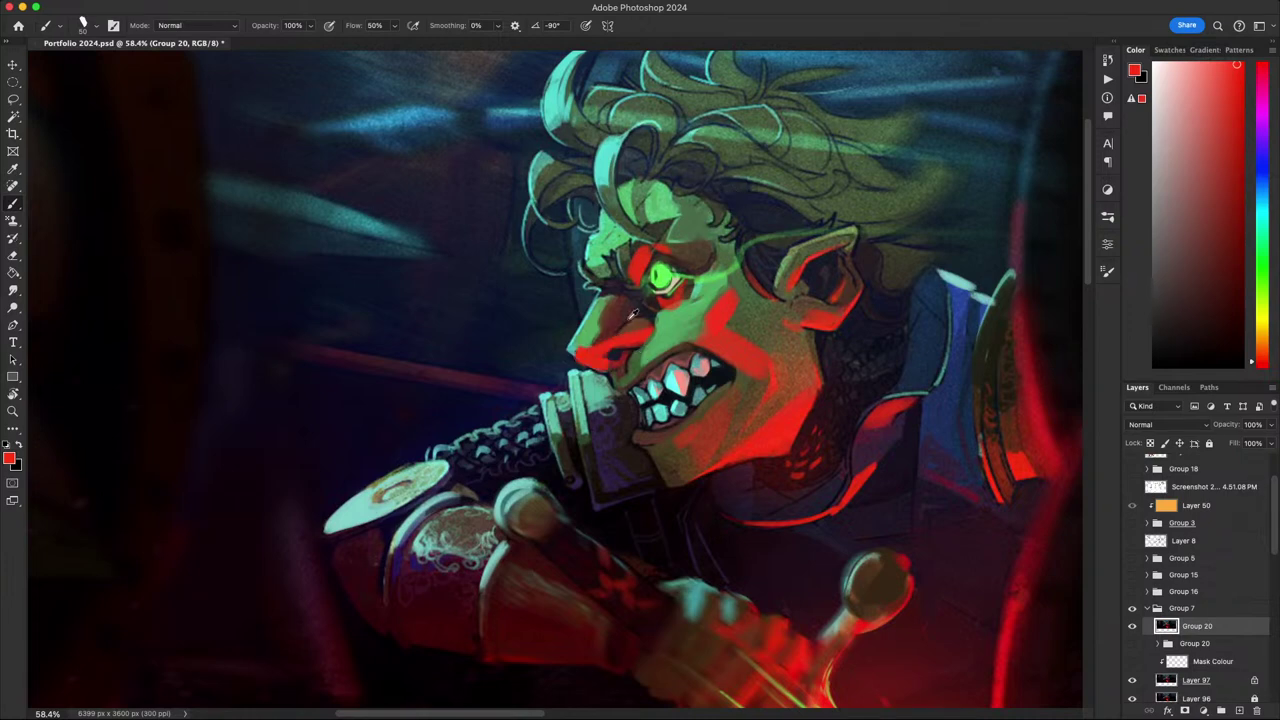
- Extend the red light along the goblin's upper lip above the teeth
{"action": "scroll", "coordinate": [645, 313], "scroll_direction": "down", "scroll_amount": 5}
{"action": "scroll", "coordinate": [642, 348], "scroll_direction": "up", "scroll_amount": 5}
{"action": "key", "text": "r"}
{"action": "left_click_drag", "start_coordinate": [855, 500], "coordinate": [863, 364]}
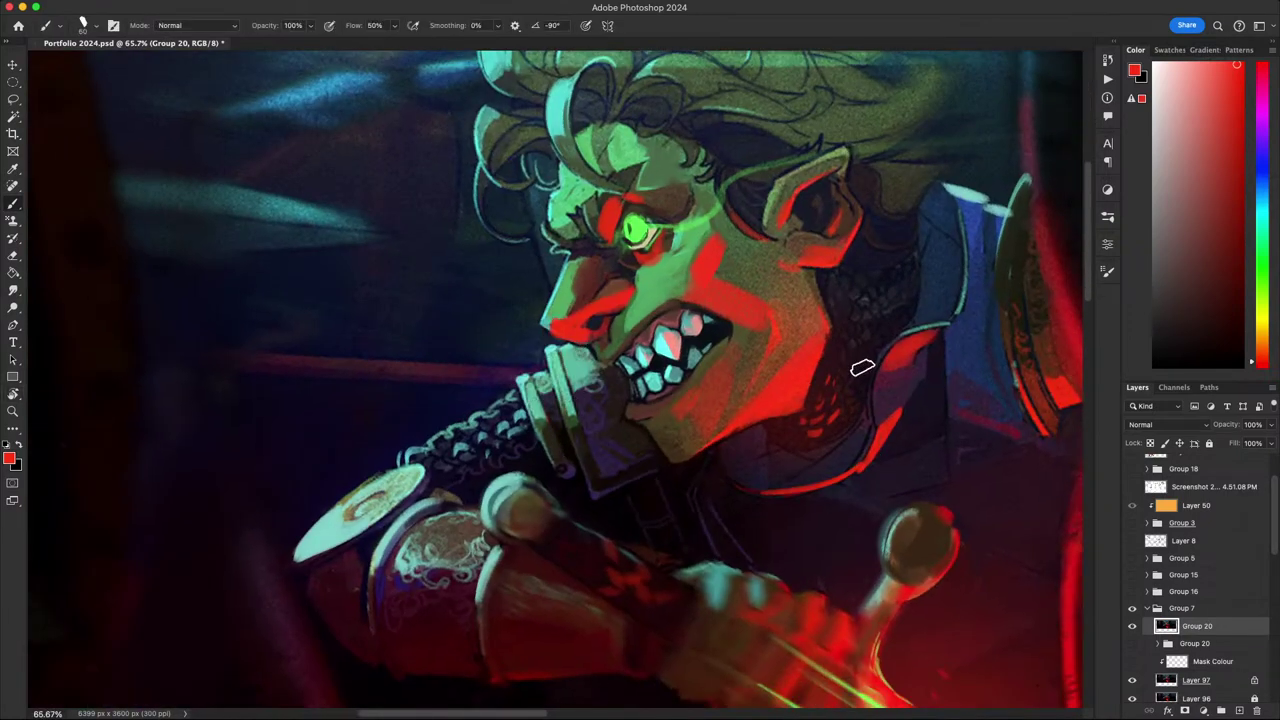
{"action": "mouse_move", "coordinate": [616, 359]}
{"action": "left_mouse_down"}
{"action": "mouse_move", "coordinate": [655, 311]}
{"action": "mouse_move", "coordinate": [684, 303]}
{"action": "left_mouse_up"}
{"action": "key", "text": "r"}
{"action": "key", "text": "Escape"}
{"action": "key", "text": "["}
- Examine the red lighting on the goblin's face at full-page and close-up scale, briefly toggling the proof view
{"action": "scroll", "coordinate": [713, 263], "scroll_direction": "down", "scroll_amount": 6}
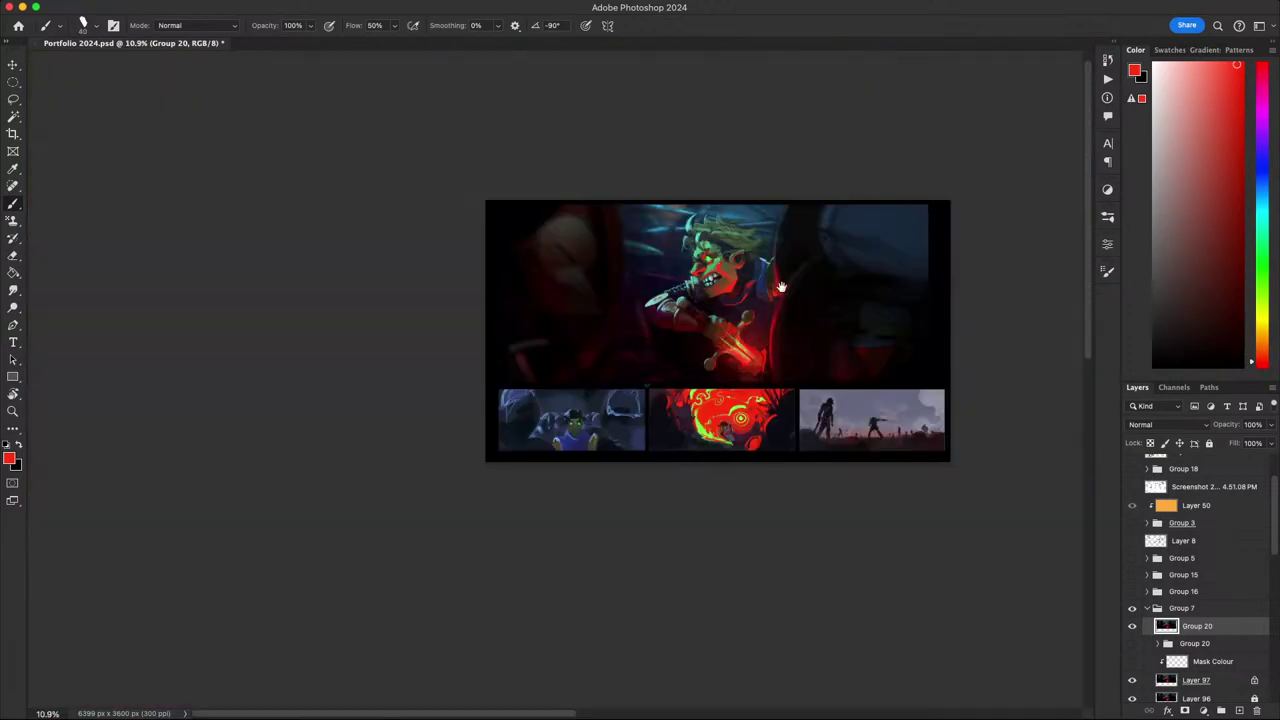
{"action": "scroll", "coordinate": [781, 288], "scroll_direction": "up", "scroll_amount": 4}
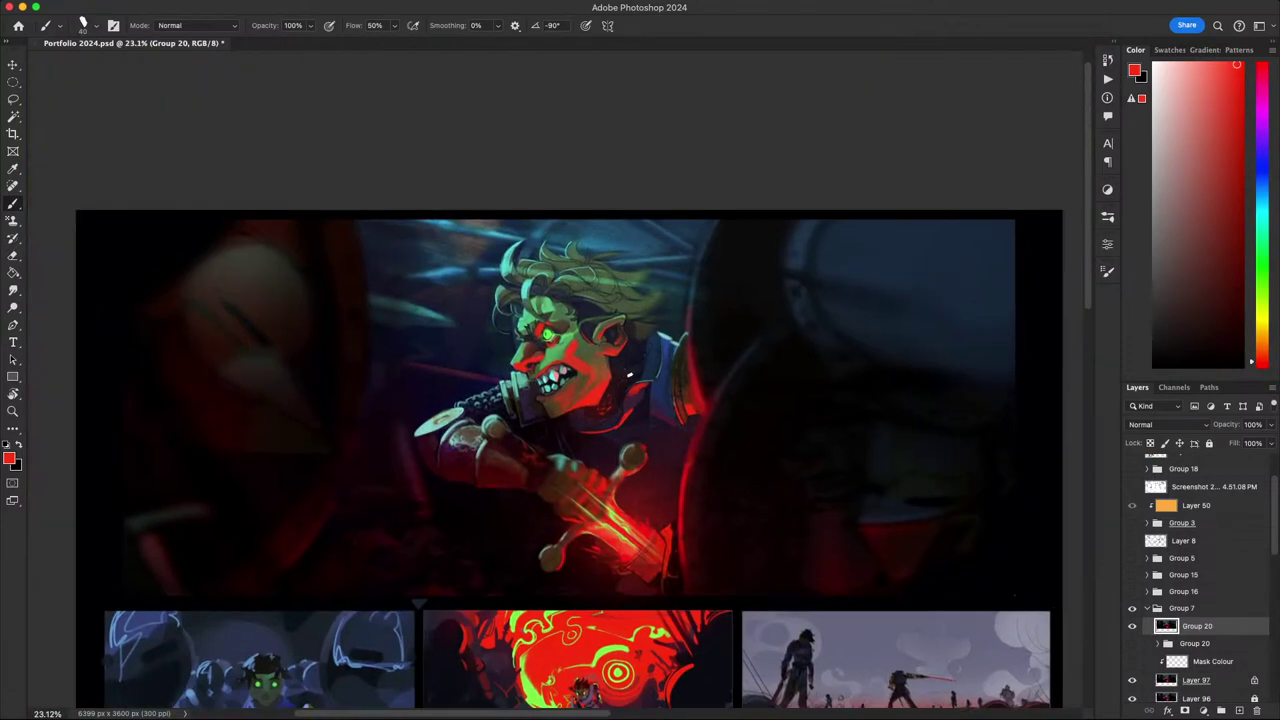
{"action": "key", "text": "super+y"}
{"action": "key", "text": "super+y"}
{"action": "scroll", "coordinate": [584, 355], "scroll_direction": "up", "scroll_amount": 1}
{"action": "scroll", "coordinate": [584, 355], "scroll_direction": "down", "scroll_amount": 3}
{"action": "scroll", "coordinate": [584, 355], "scroll_direction": "up", "scroll_amount": 4}
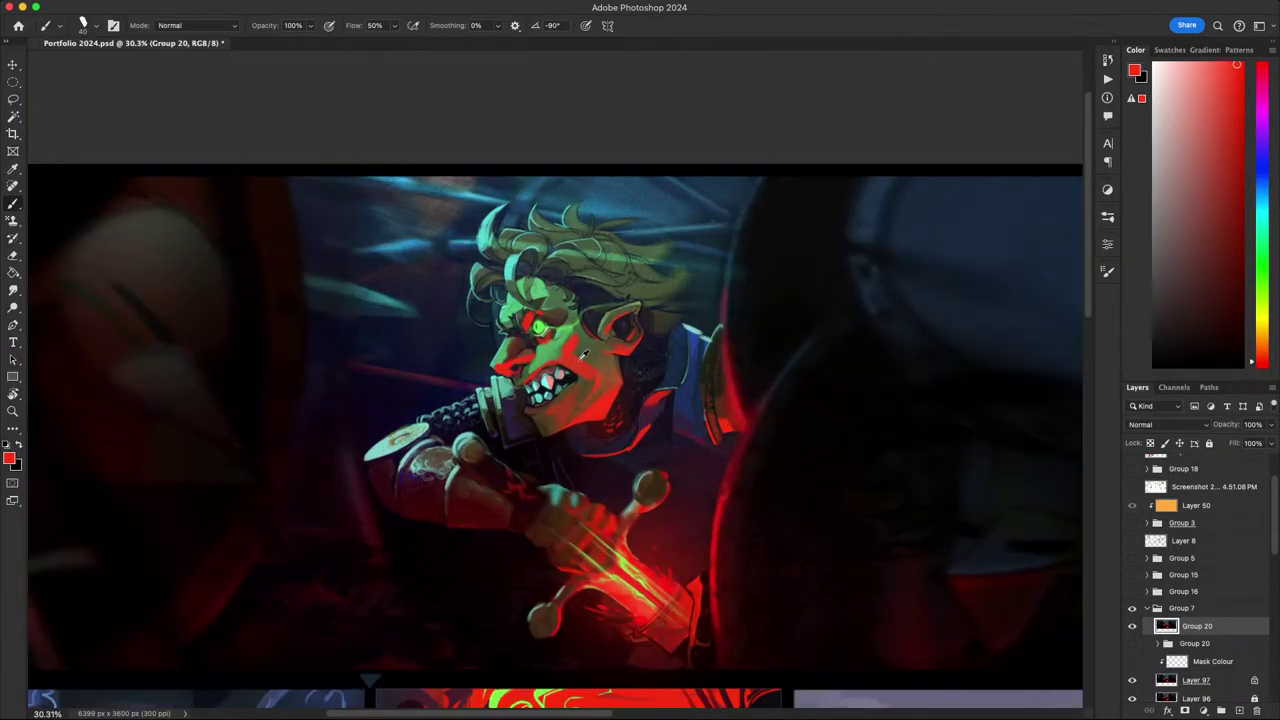
{"action": "scroll", "coordinate": [583, 355], "scroll_direction": "down", "scroll_amount": 3}
{"action": "scroll", "coordinate": [583, 355], "scroll_direction": "down", "scroll_amount": 2}
{"action": "scroll", "coordinate": [583, 355], "scroll_direction": "up", "scroll_amount": 6}
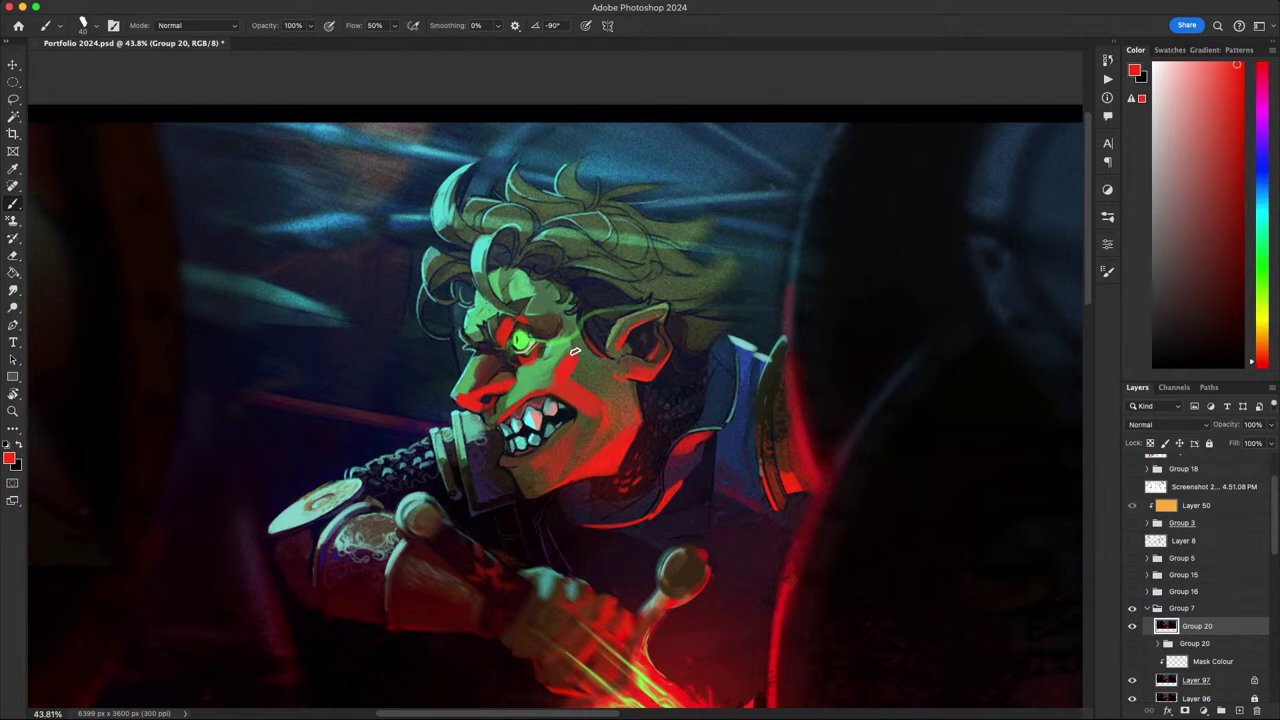
{"action": "scroll", "coordinate": [587, 418], "scroll_direction": "down", "scroll_amount": 3}
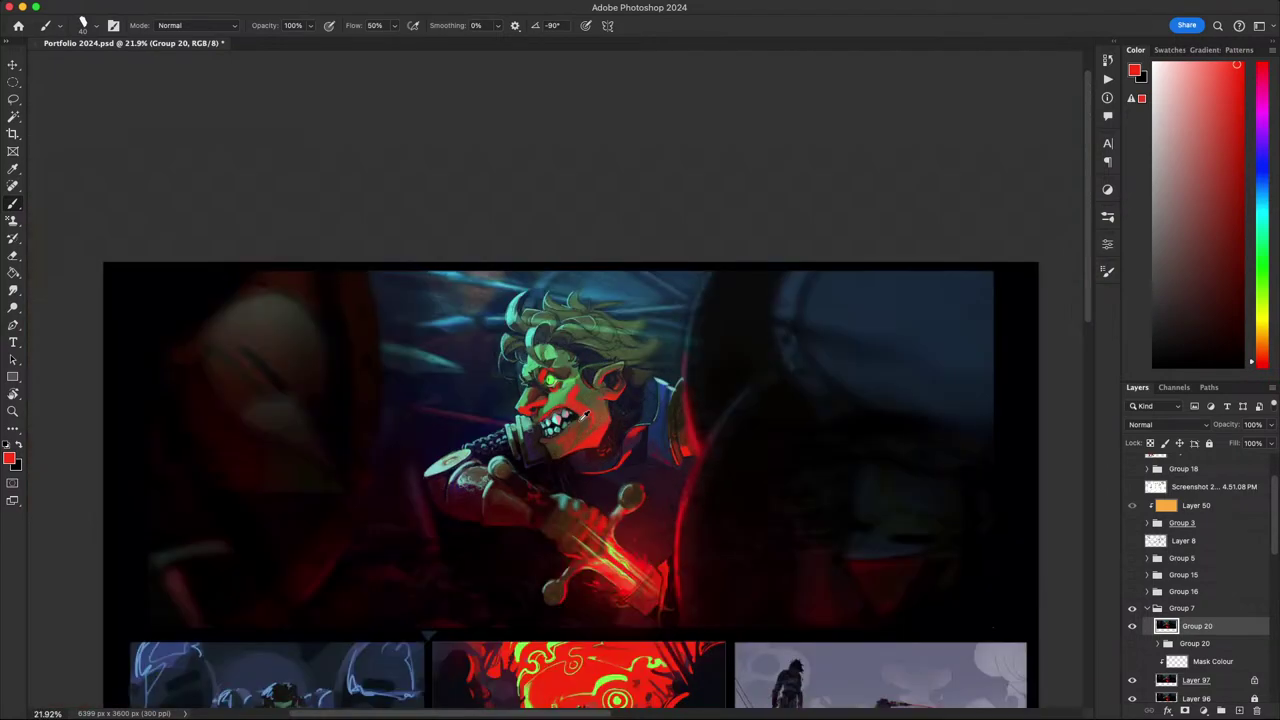
{"action": "scroll", "coordinate": [556, 395], "scroll_direction": "up", "scroll_amount": 3}
{"action": "scroll", "coordinate": [555, 395], "scroll_direction": "up", "scroll_amount": 2}
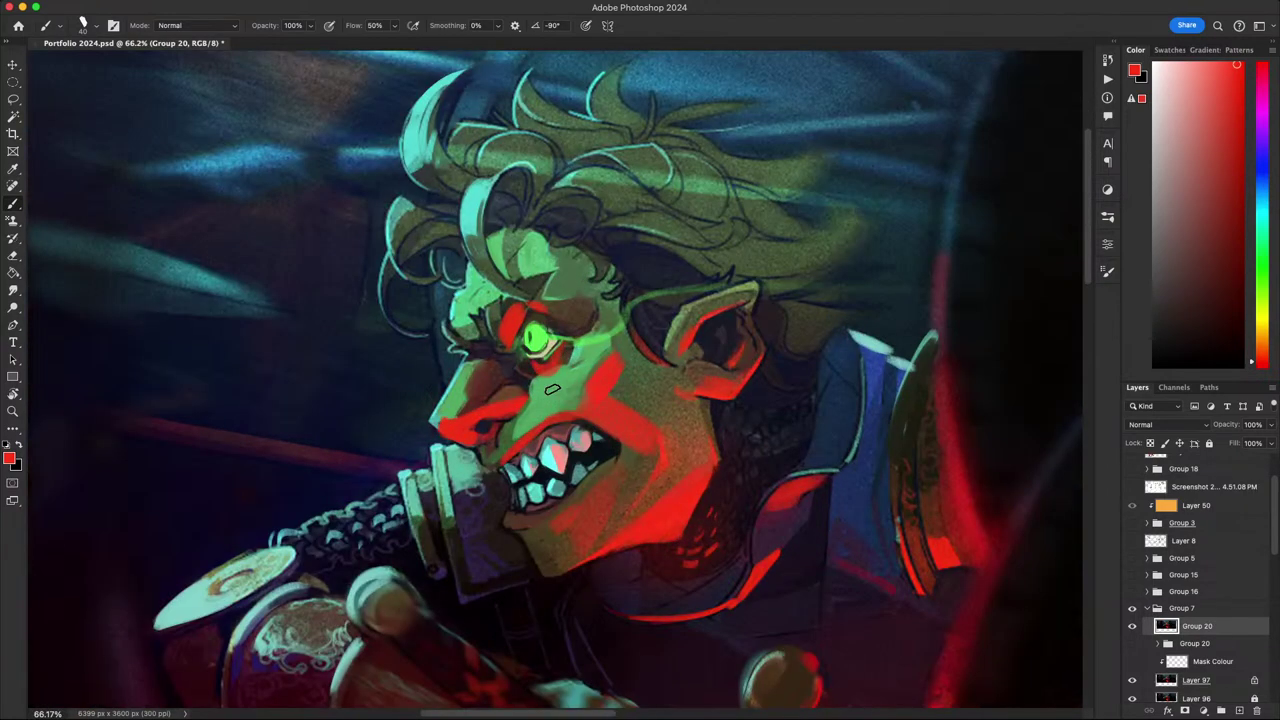
- Select the light green patches on the cheek, nose, brow and forehead with the Magic Wand at tolerance 15
{"action": "key", "text": "w"}
{"action": "left_click", "coordinate": [553, 394]}
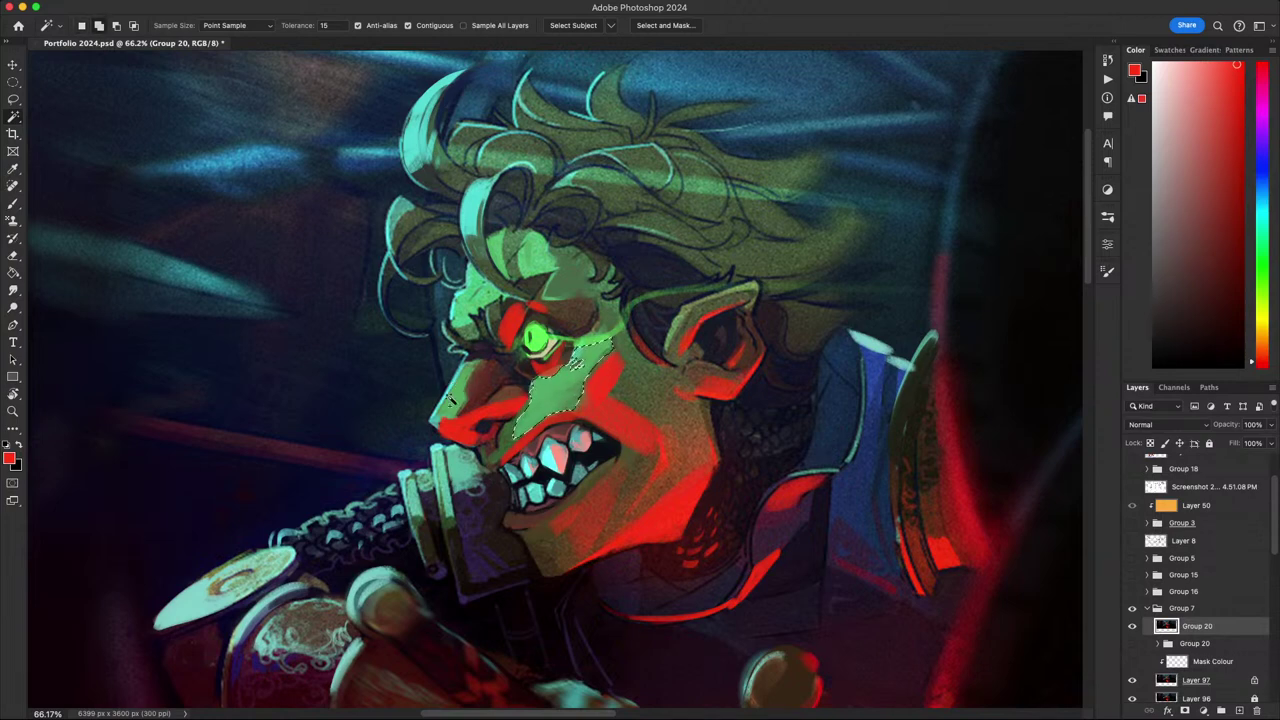
{"action": "left_click", "coordinate": [451, 399], "text": "shift"}
{"action": "left_click", "coordinate": [468, 306], "text": "shift"}
{"action": "left_click", "coordinate": [494, 292], "text": "shift"}
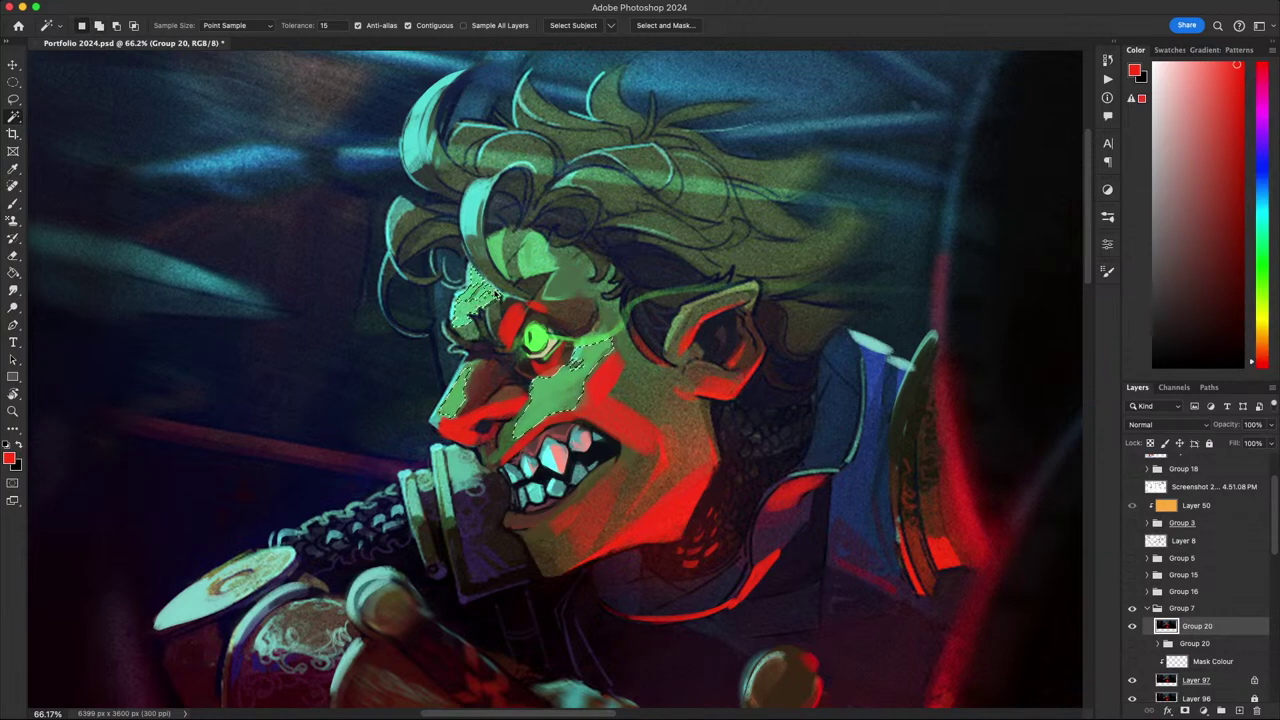
{"action": "left_click", "coordinate": [530, 258], "text": "shift"}
- Fill the selected face patches with the pale cyan sampled from the hair curl at brush size 1000, hiding the selection edges
{"action": "key", "text": "b"}
{"action": "left_click", "coordinate": [478, 197], "text": "alt"}
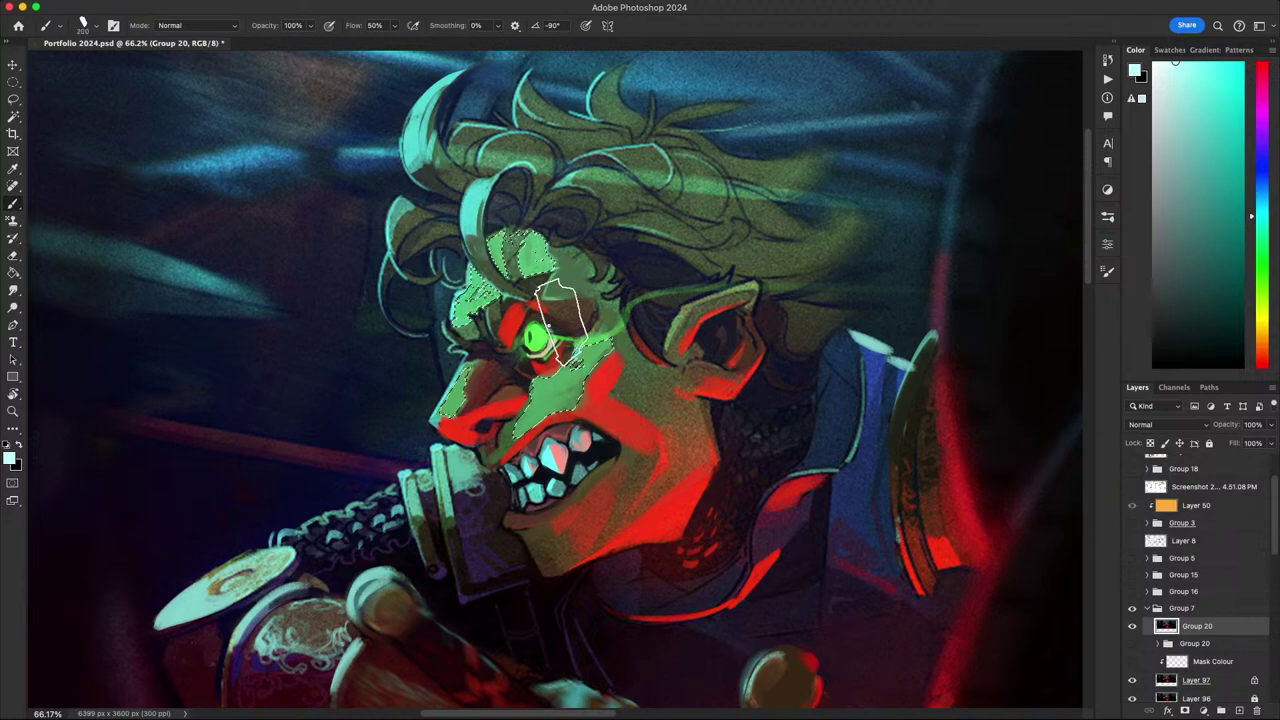
{"action": "key", "text": "]"}
{"action": "key", "text": "]"}
{"action": "key", "text": "]"}
{"action": "key", "text": "]"}
{"action": "key", "text": "]"}
{"action": "key", "text": "]"}
{"action": "key", "text": "]"}
{"action": "key", "text": "]"}
{"action": "key", "text": "]"}
{"action": "key", "text": "super+h"}
{"action": "left_click_drag", "start_coordinate": [500, 360], "coordinate": [612, 140]}
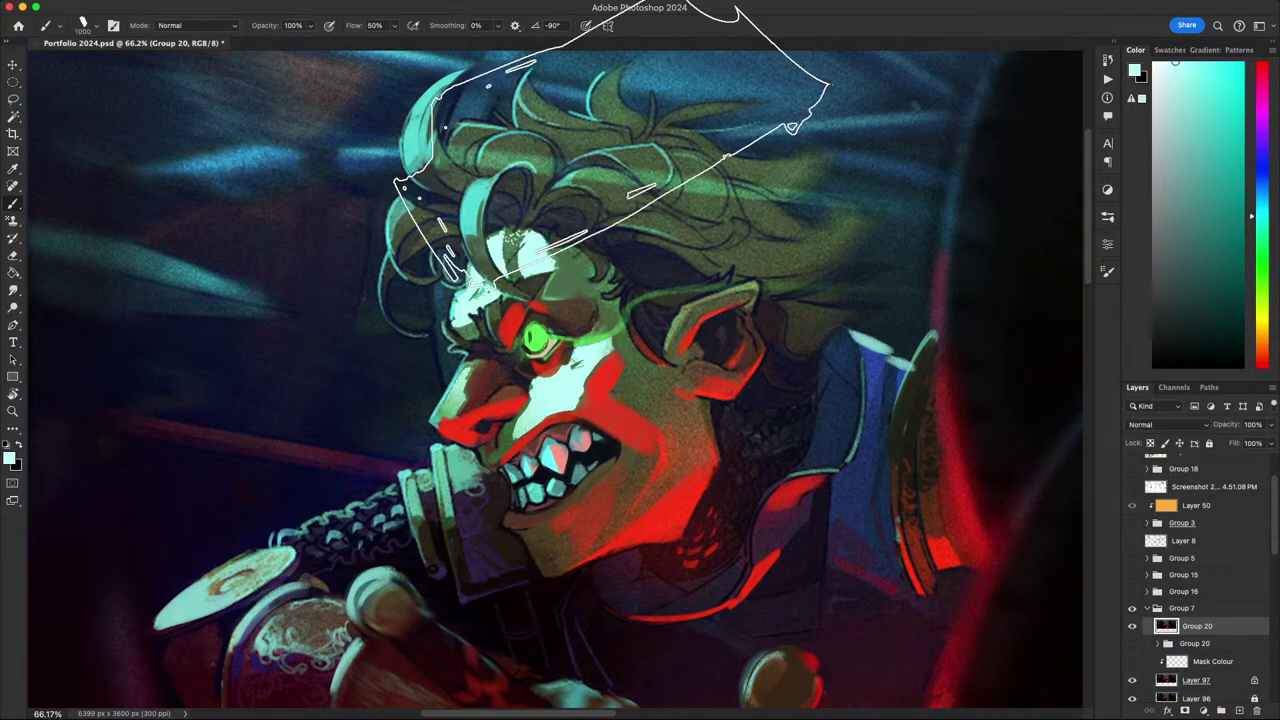
- Clear the face selection and check the values of the pale highlights in a greyscale proof
{"action": "scroll", "coordinate": [615, 145], "scroll_direction": "down", "scroll_amount": 6}
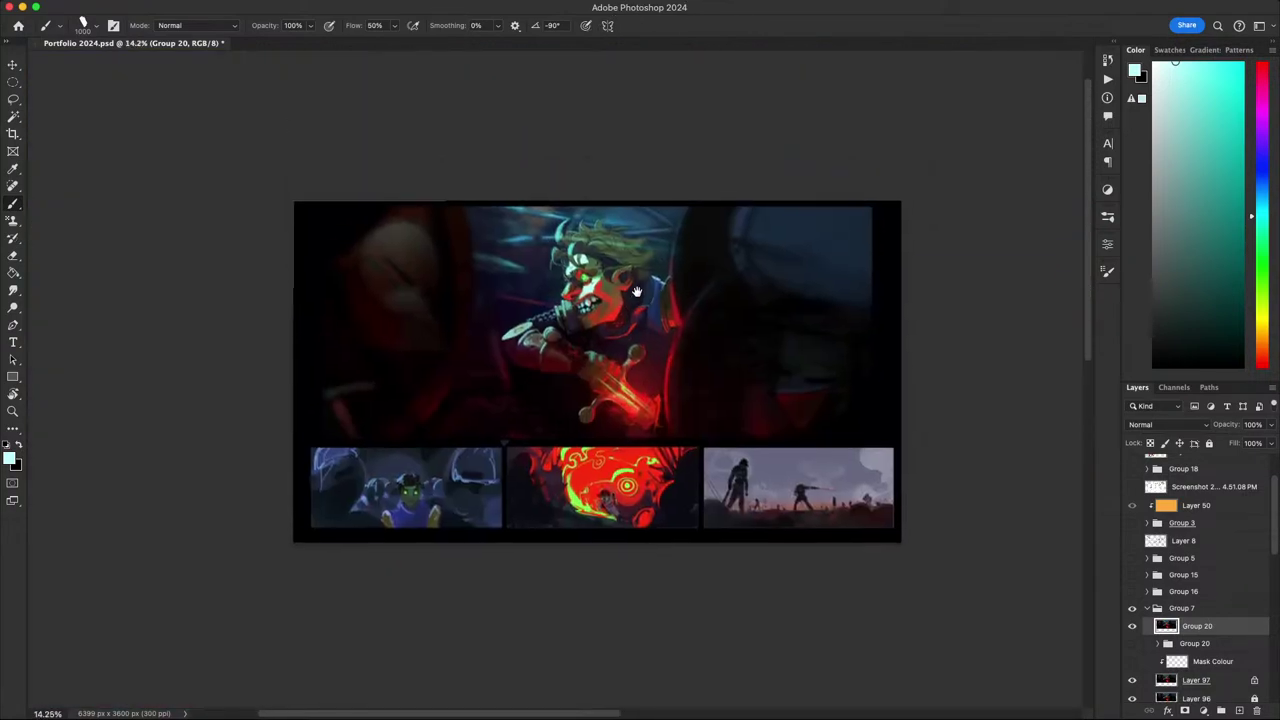
{"action": "scroll", "coordinate": [636, 290], "scroll_direction": "up", "scroll_amount": 3}
{"action": "key", "text": "ctrl+y"}
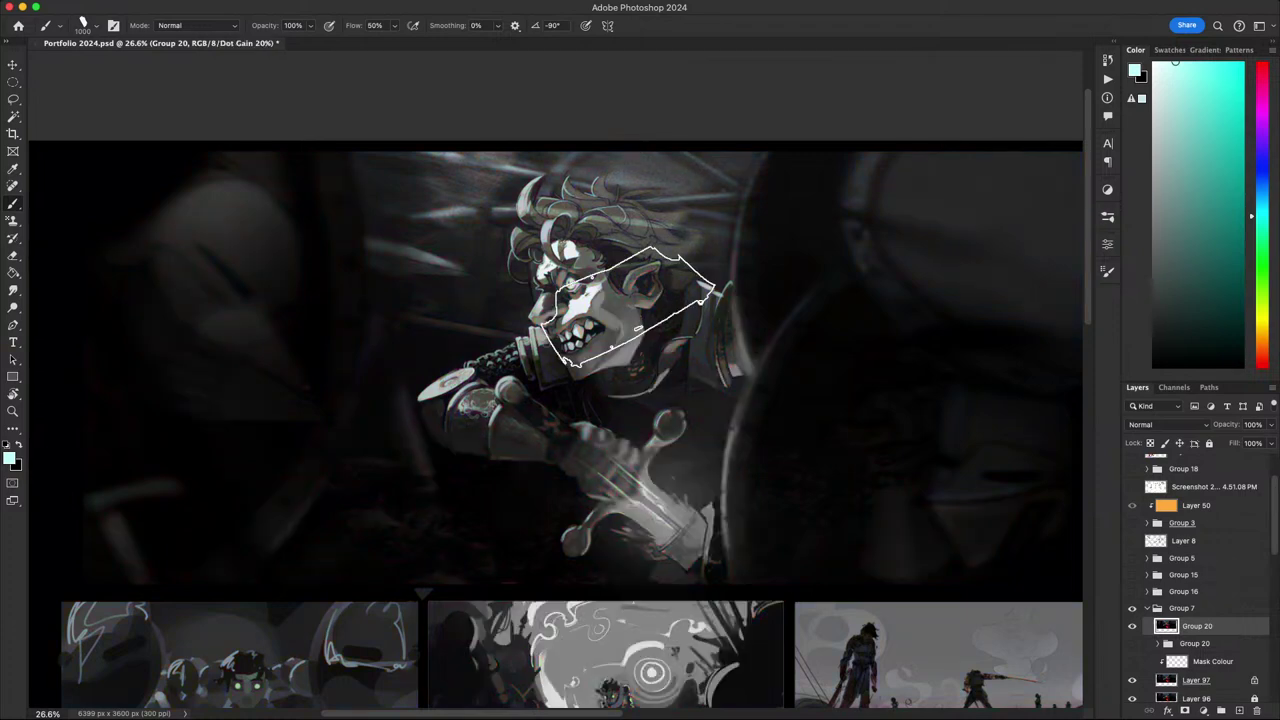
{"action": "key", "text": "ctrl+d"}
{"action": "scroll", "coordinate": [636, 290], "scroll_direction": "down", "scroll_amount": 3}
{"action": "scroll", "coordinate": [632, 302], "scroll_direction": "up", "scroll_amount": 4}
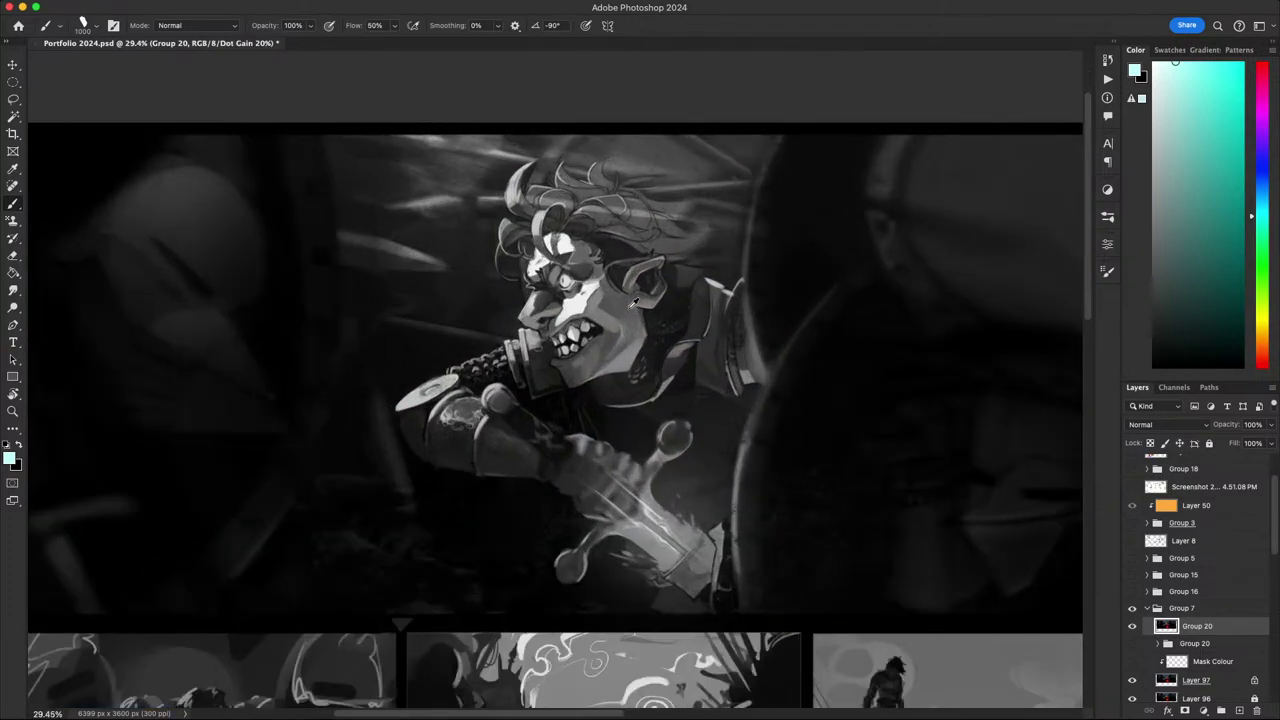
{"action": "key", "text": "ctrl+shift+d"}
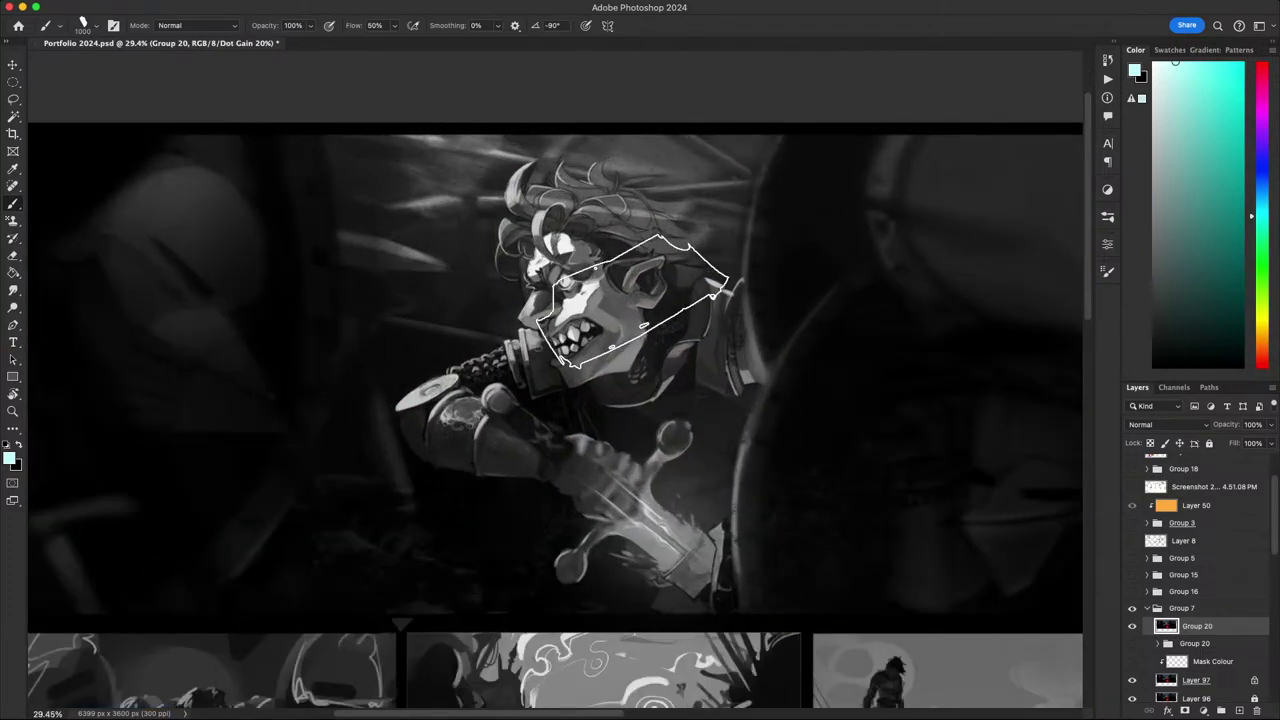
{"action": "scroll", "coordinate": [614, 432], "scroll_direction": "up", "scroll_amount": 2}
{"action": "key", "text": "super+y"}
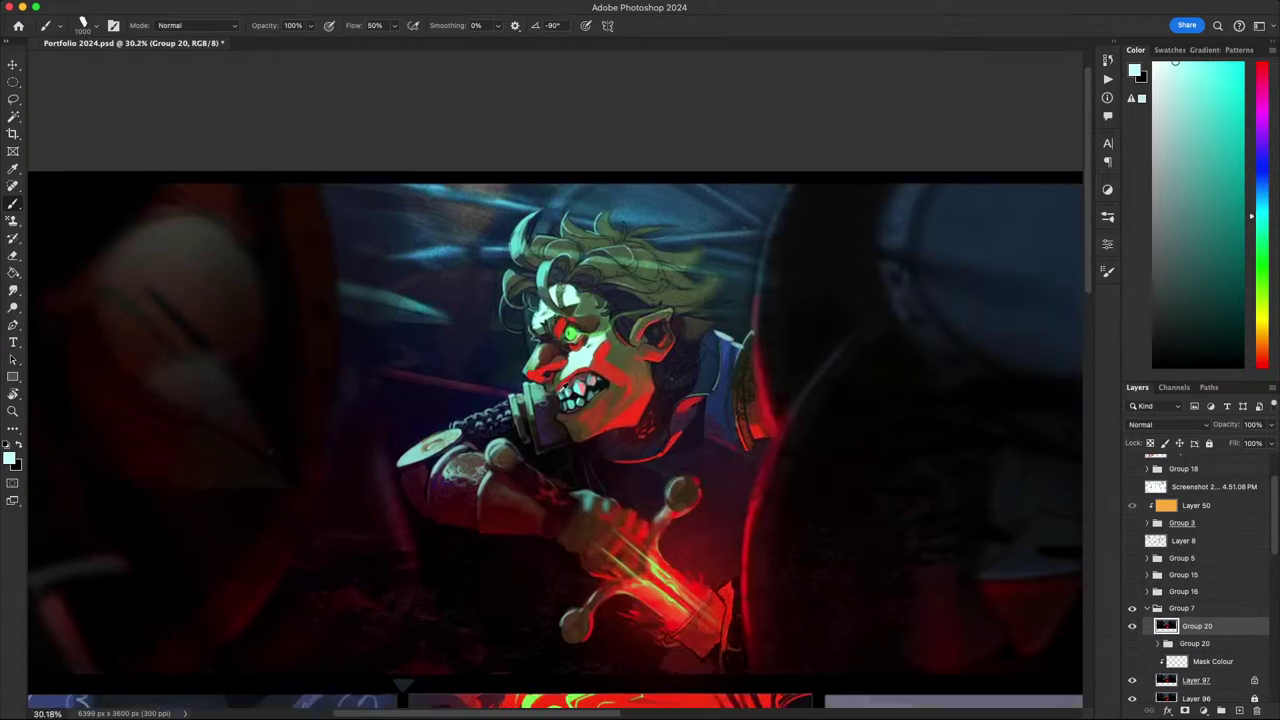
- Paint a pale cyan highlight along the bridge of the goblin's nose at brush size 60
{"action": "scroll", "coordinate": [563, 390], "scroll_direction": "up", "scroll_amount": 6}
{"action": "key", "text": "bracketleft"}
{"action": "key", "text": "bracketleft"}
{"action": "key", "text": "bracketleft"}
{"action": "key", "text": "bracketleft"}
{"action": "key", "text": "bracketleft"}
{"action": "key", "text": "bracketleft"}
{"action": "key", "text": "bracketleft"}
{"action": "key", "text": "bracketleft"}
{"action": "key", "text": "bracketleft"}
{"action": "key", "text": "bracketleft"}
{"action": "key", "text": "bracketleft"}
{"action": "key", "text": "bracketleft"}
{"action": "key", "text": "bracketleft"}
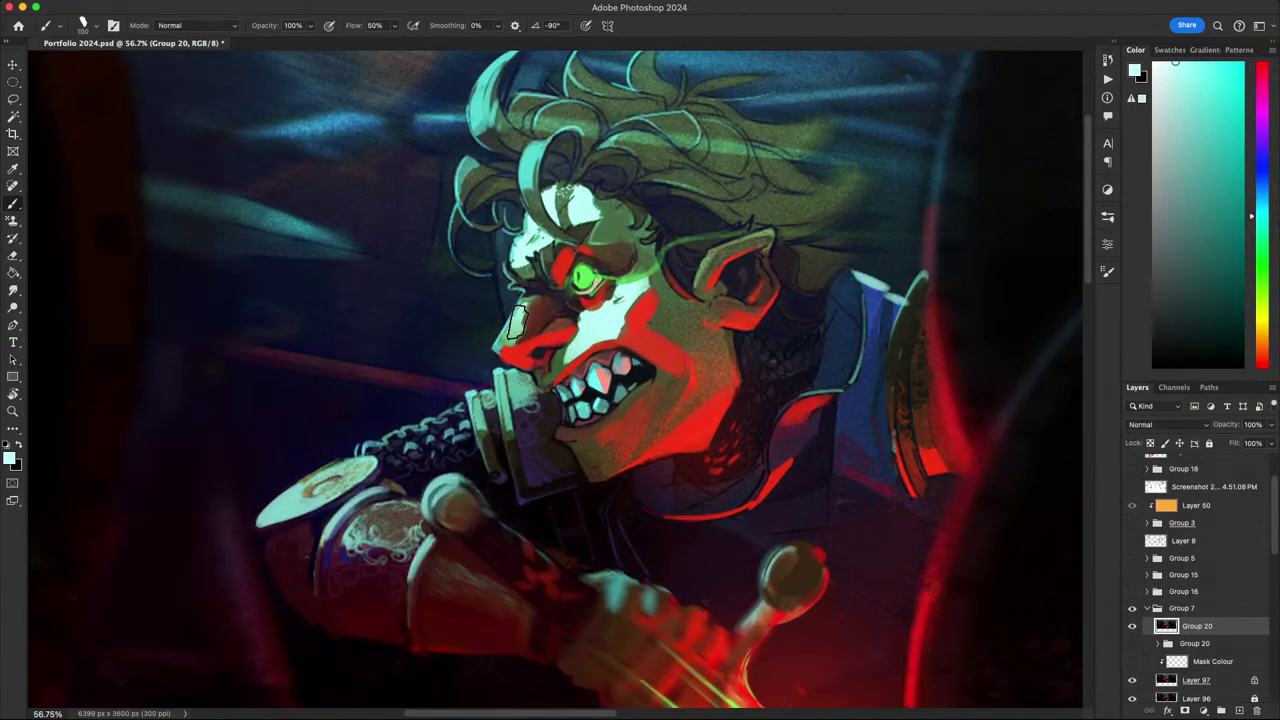
{"action": "key", "text": "bracketleft"}
{"action": "key", "text": "bracketleft"}
{"action": "left_click_drag", "start_coordinate": [506, 341], "coordinate": [527, 306]}
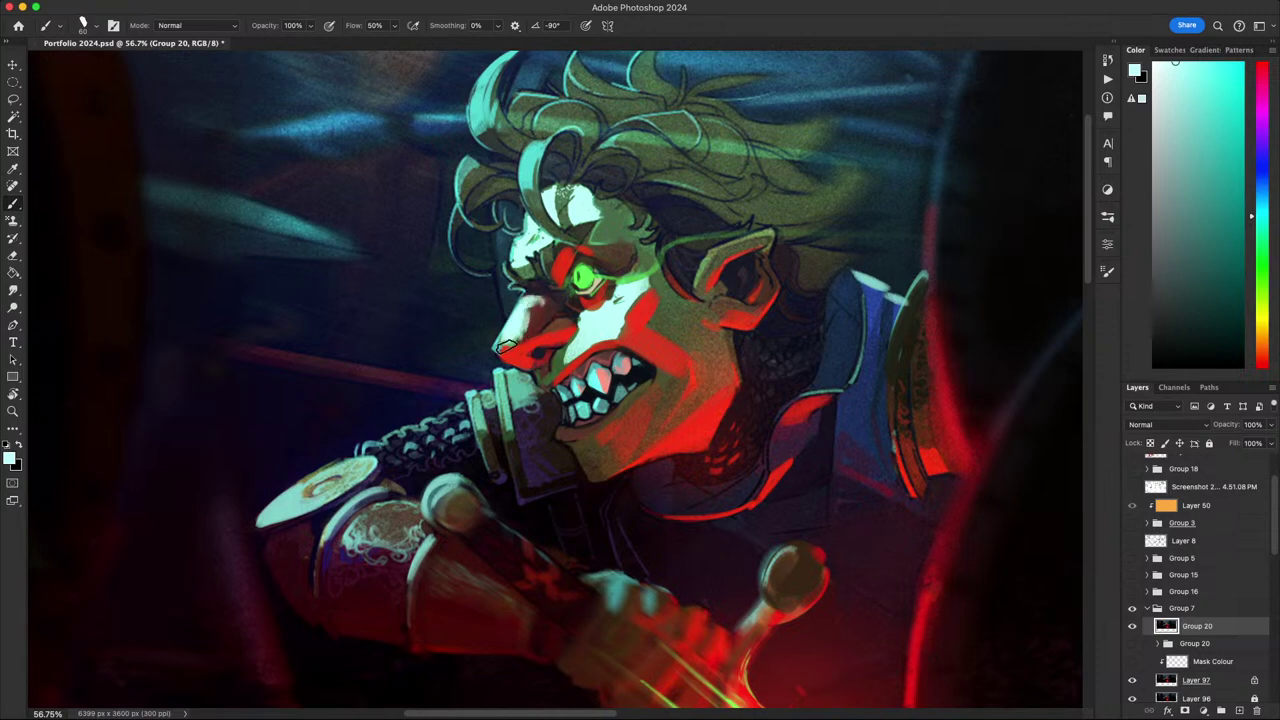
- Refine the edge of the forehead highlight using sampled muted green and pale cyan
{"action": "left_click", "coordinate": [607, 212], "text": "alt"}
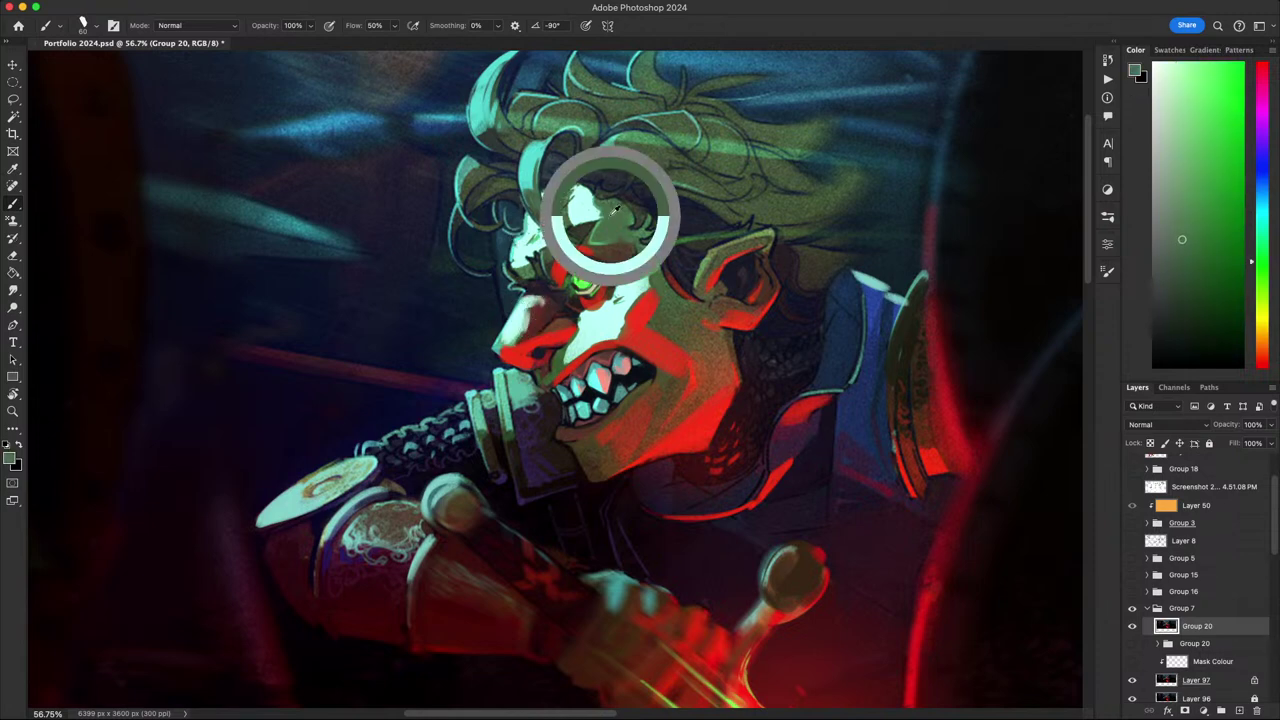
{"action": "left_click", "coordinate": [606, 214], "text": "alt"}
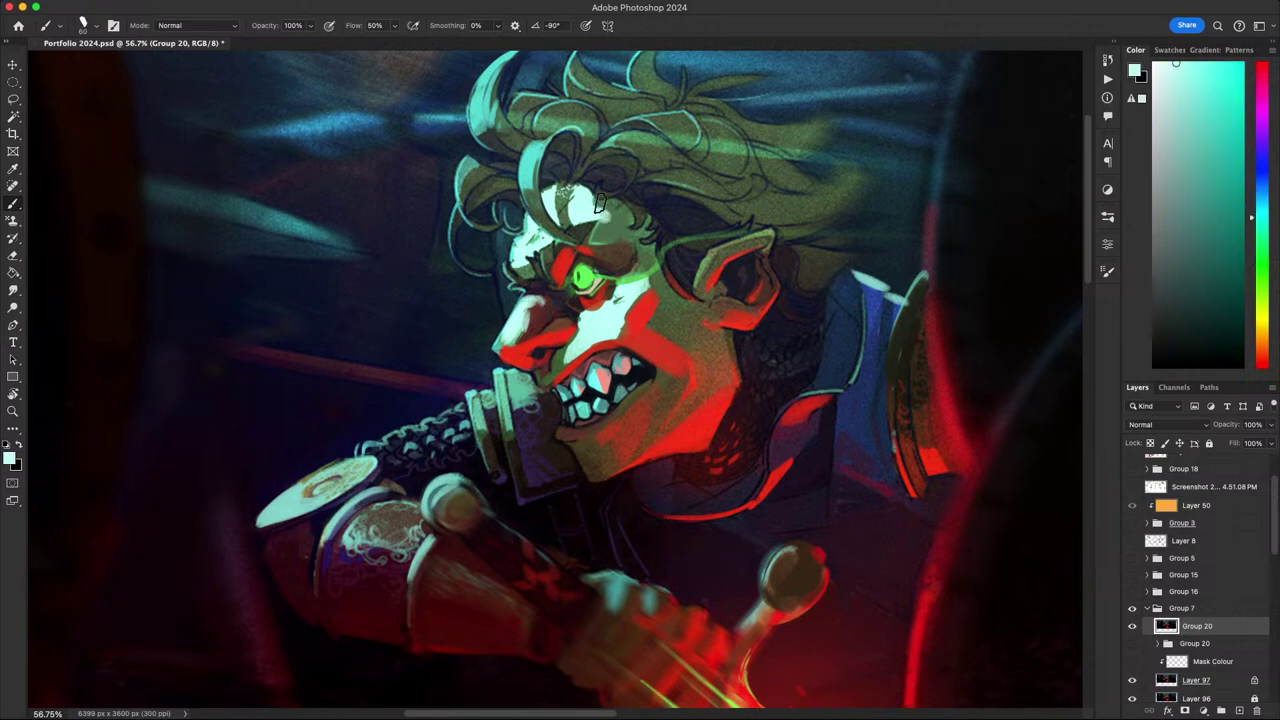
{"action": "left_click", "coordinate": [612, 222], "text": "alt"}
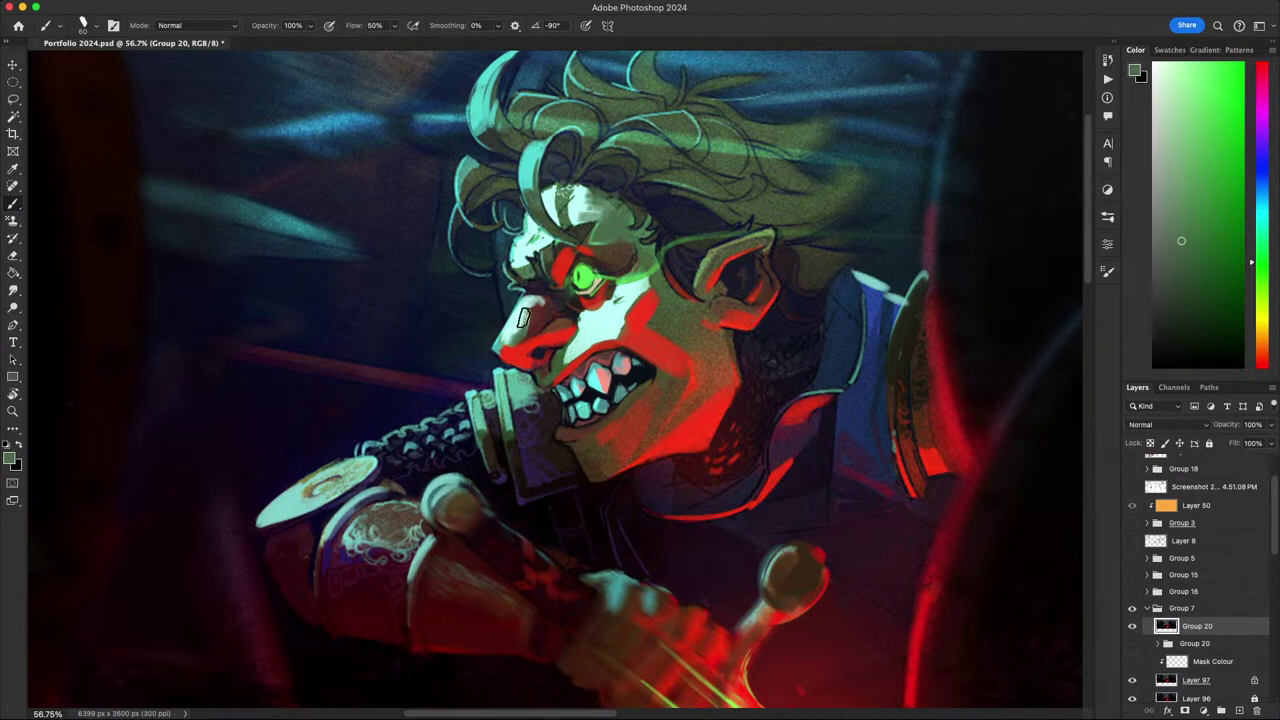
- Examine the pale face highlights in the whole panel and in close-up
{"action": "scroll", "coordinate": [537, 298], "scroll_direction": "down", "scroll_amount": 3}
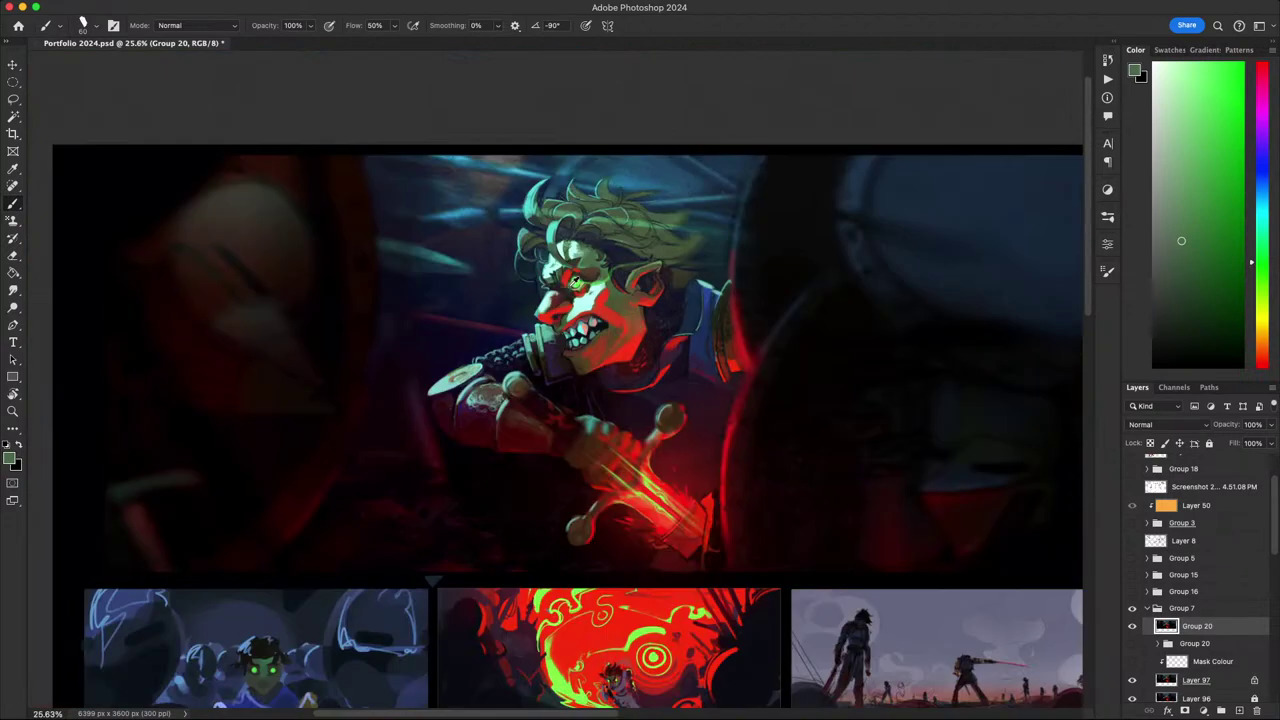
{"action": "scroll", "coordinate": [577, 287], "scroll_direction": "up", "scroll_amount": 3}
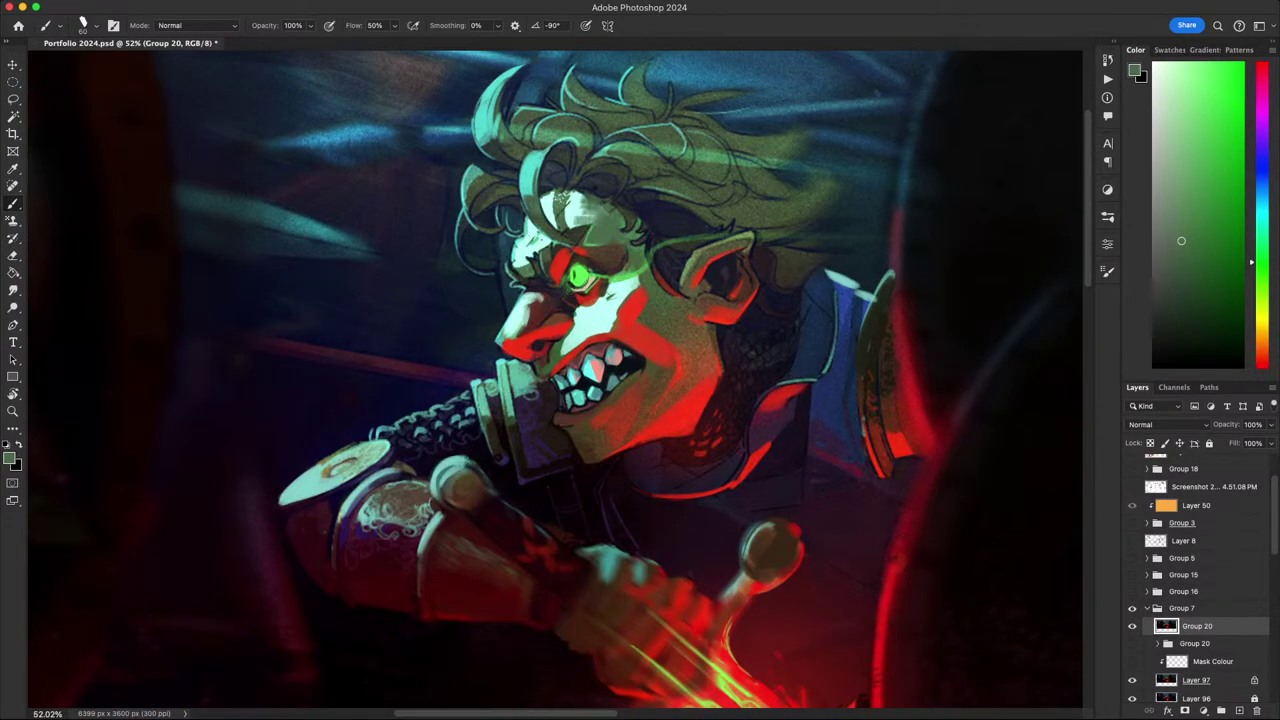
{"action": "key", "text": "super+Tab"}
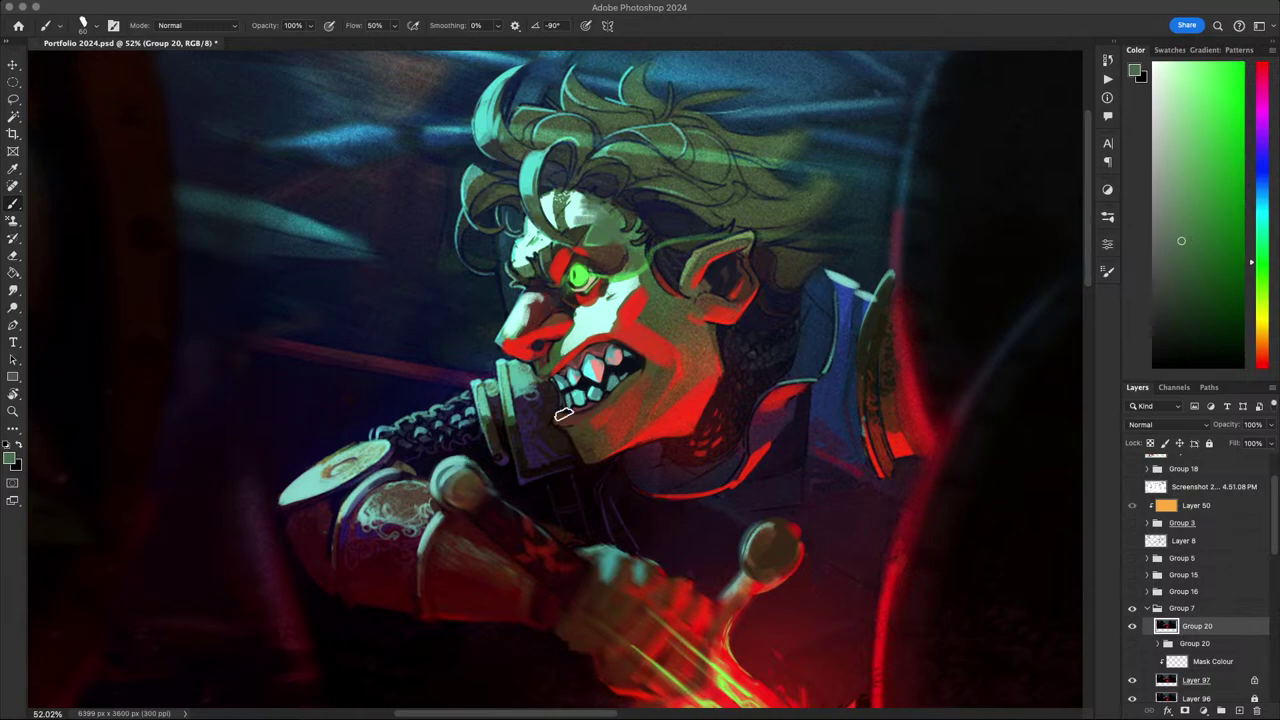
{"action": "key", "text": "super+minus"}
{"action": "key", "text": "super+minus"}
{"action": "key", "text": "super+minus"}
{"action": "key", "text": "super+minus"}
{"action": "key", "text": "super+minus"}
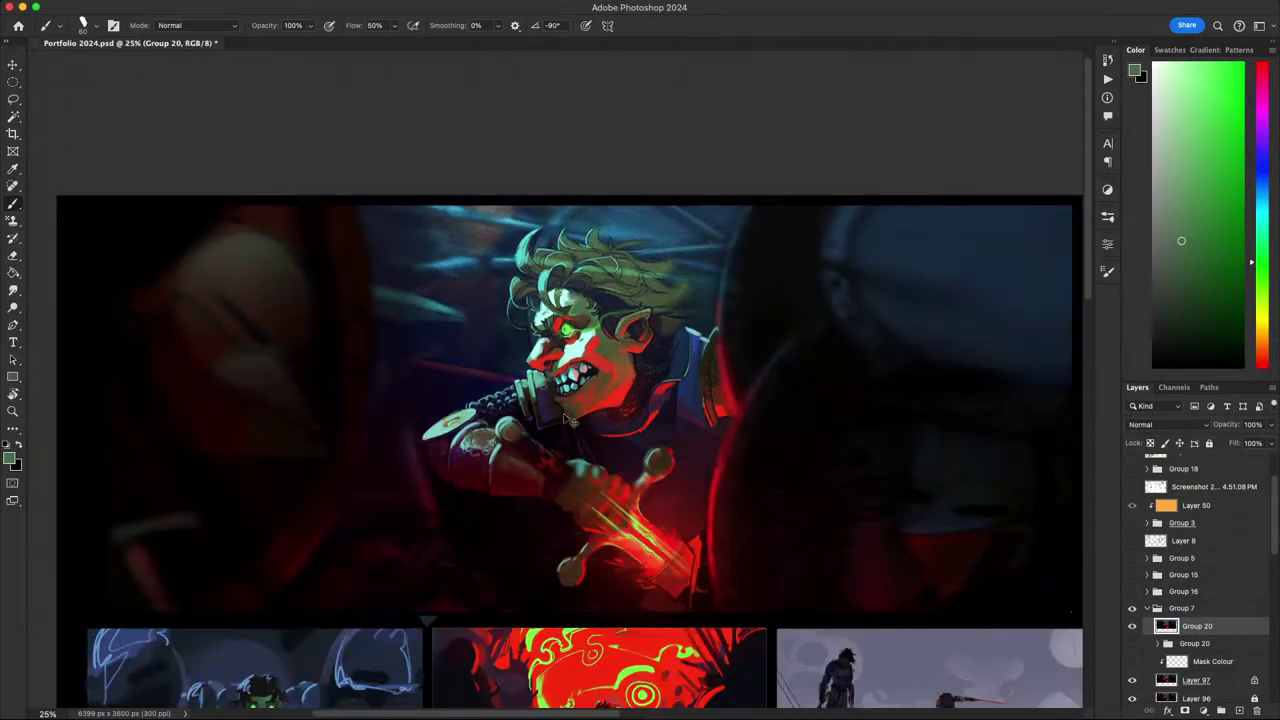
{"action": "key", "text": "super+plus"}
{"action": "key", "text": "super+plus"}
{"action": "key", "text": "super+plus"}
{"action": "scroll", "coordinate": [564, 420], "scroll_direction": "up", "scroll_amount": 2}
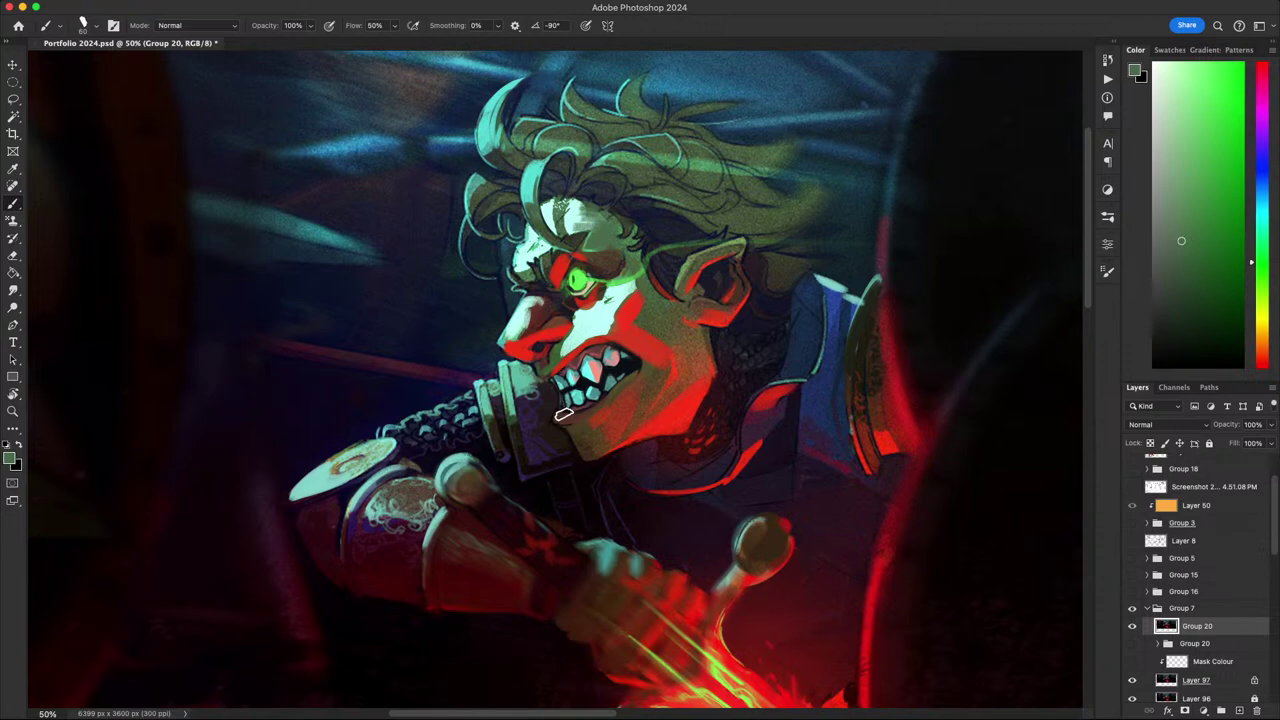
{"action": "left_click_drag", "start_coordinate": [935, 546], "coordinate": [945, 540]}
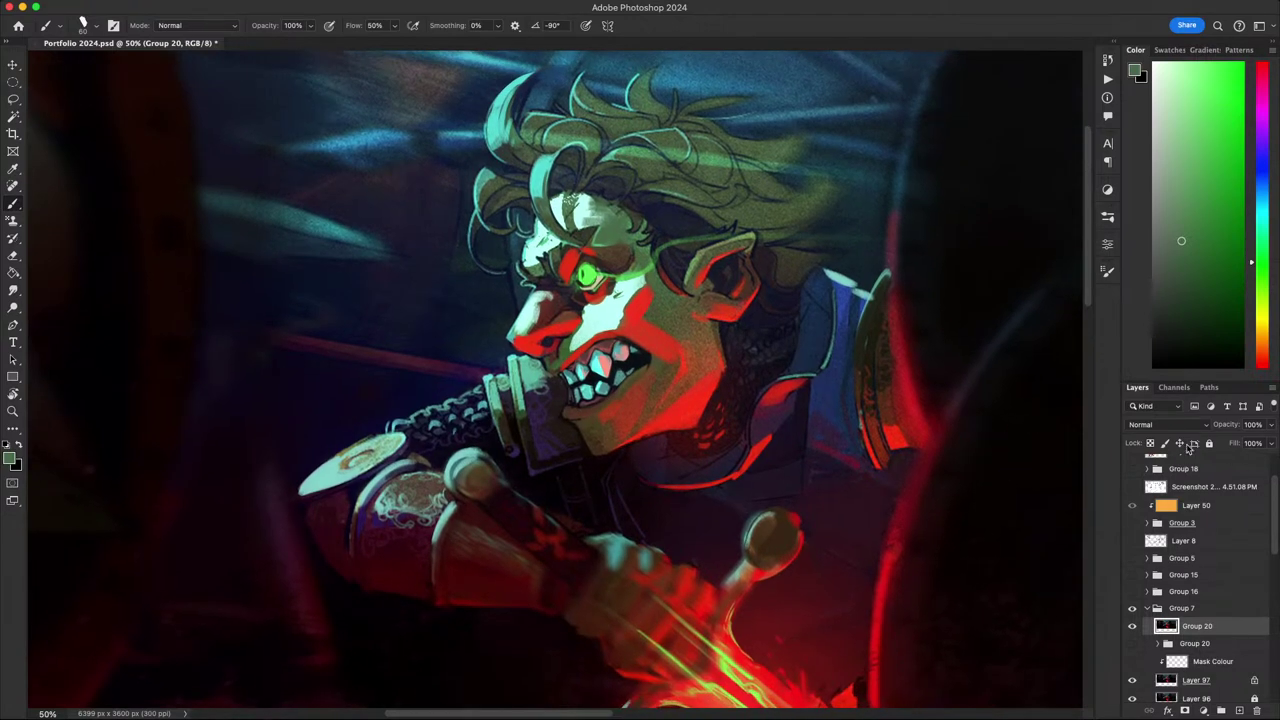
- Set the opacity of the merged Group 20 layer to 50%
{"action": "left_click", "coordinate": [1271, 424]}
{"action": "left_click_drag", "start_coordinate": [1268, 442], "coordinate": [1240, 442]}
{"action": "key", "text": "super+minus"}
{"action": "key", "text": "super+minus"}
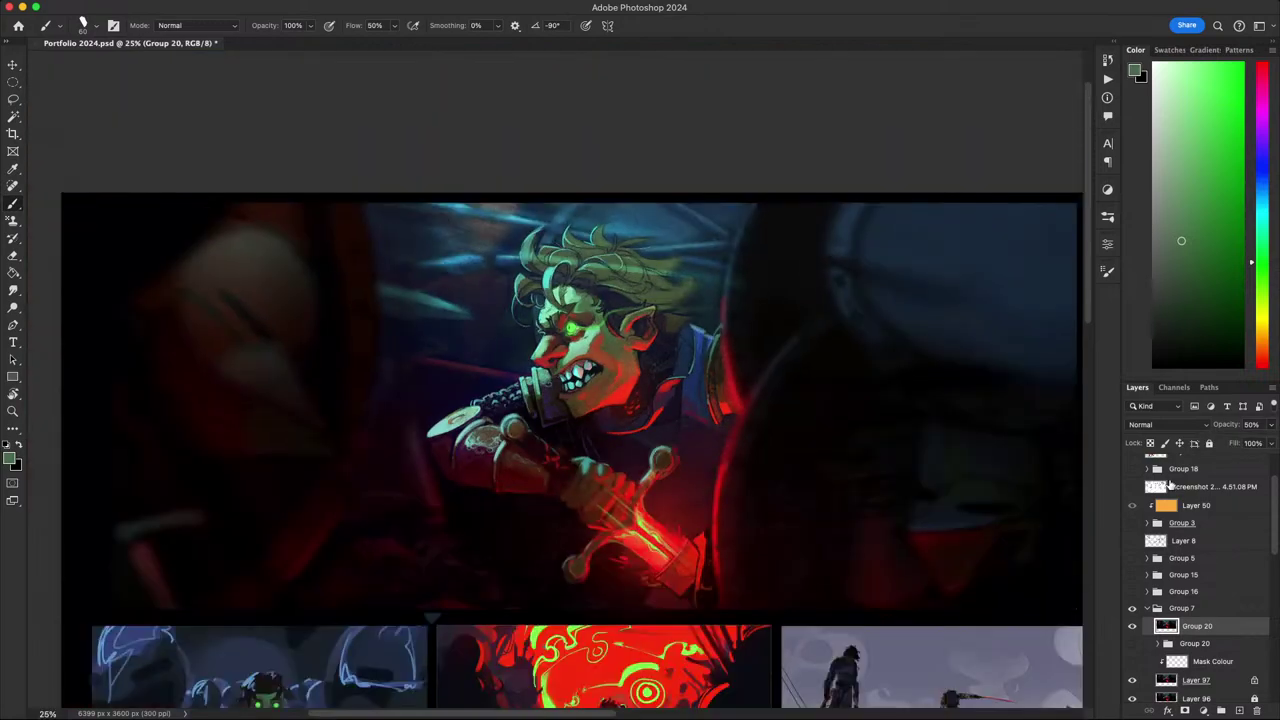
{"action": "key", "text": "super+minus"}
{"action": "key", "text": "super+plus"}
{"action": "key", "text": "super+plus"}
- Examine the half-opacity goblin panel's values in a greyscale proof at several zoom levels
{"action": "key", "text": "super+y"}
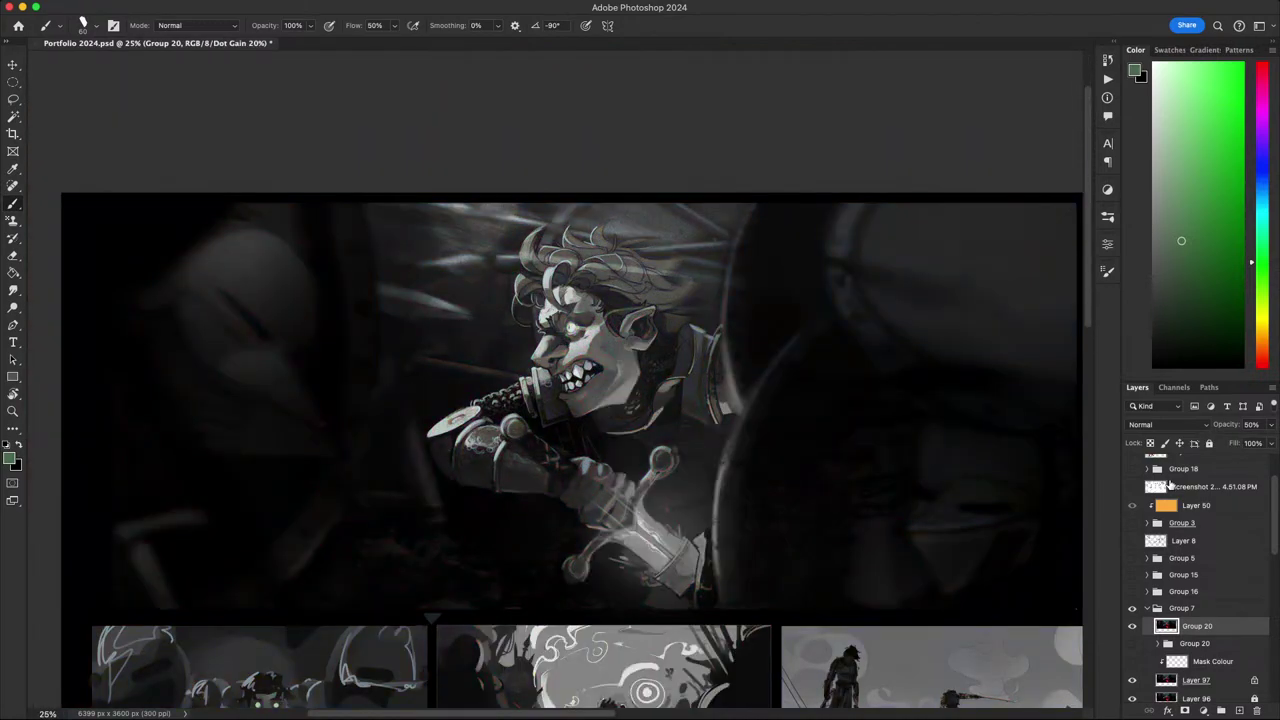
{"action": "key", "text": "super+minus"}
{"action": "key", "text": "super+minus"}
{"action": "key", "text": "super+plus"}
{"action": "key", "text": "super+plus"}
{"action": "key", "text": "super+plus"}
{"action": "key", "text": "super+minus"}
{"action": "key", "text": "super+y"}
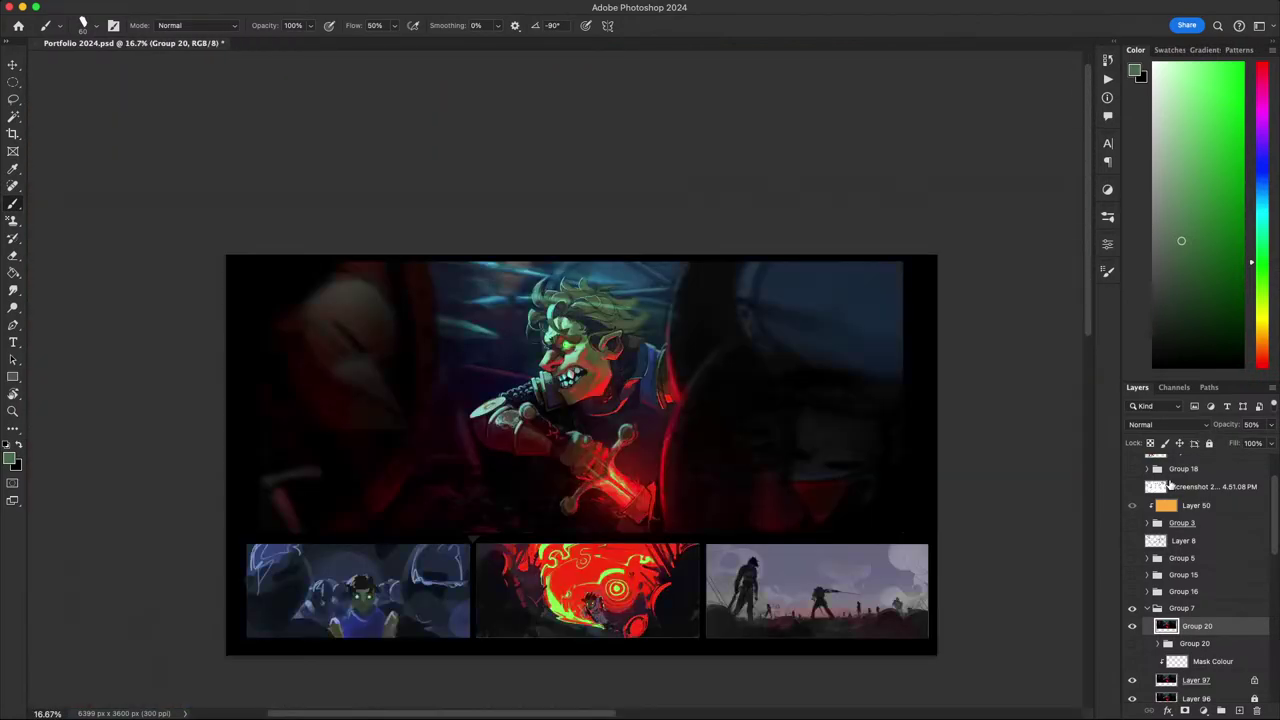
- Examine the blended face lighting in full colour, comparing the close-up with the whole portfolio page
{"action": "key", "text": "super+plus"}
{"action": "key", "text": "super+minus"}
{"action": "key", "text": "super+minus"}
{"action": "key", "text": "super+plus"}
{"action": "key", "text": "super+plus"}
{"action": "key", "text": "super+plus"}
{"action": "key", "text": "super+plus"}
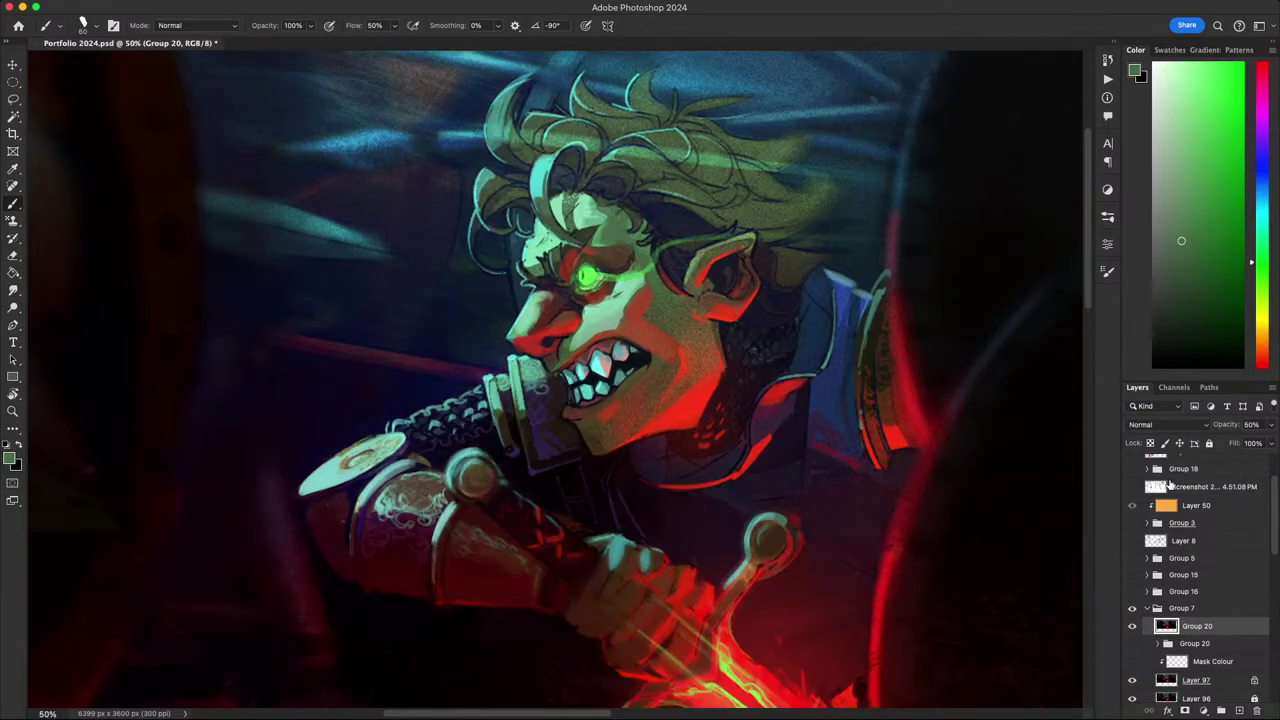
{"action": "key", "text": "super+minus"}
{"action": "key", "text": "super+minus"}
{"action": "key", "text": "super+minus"}
{"action": "key", "text": "super+minus"}
{"action": "key", "text": "super+minus"}
{"action": "key", "text": "super+plus"}
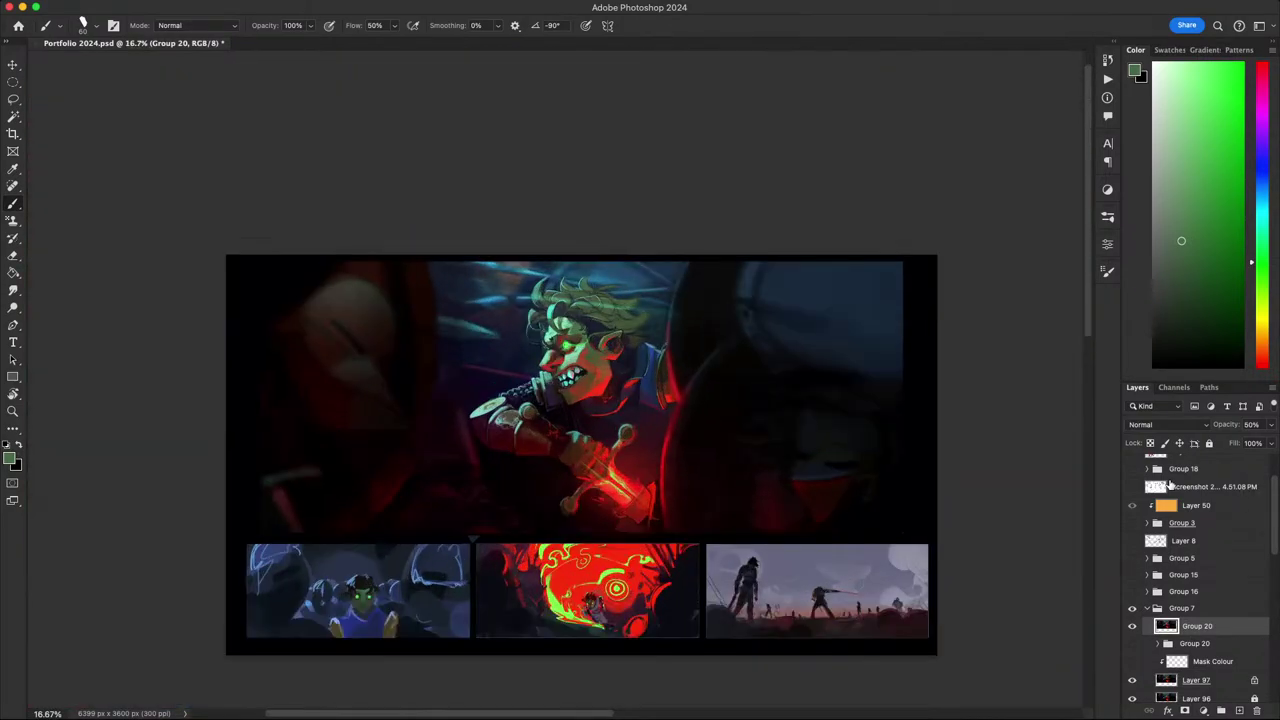
- Set the merged Group 20 layer to 100% opacity and compare the goblin panel with that layer hidden and shown
{"action": "key", "text": "super+plus"}
{"action": "key", "text": "super+plus"}
{"action": "key", "text": "super+plus"}
{"action": "key", "text": "super+plus"}
{"action": "key", "text": "super+minus"}
{"action": "key", "text": "super+minus"}
{"action": "key", "text": "super+minus"}
{"action": "key", "text": "super+minus"}
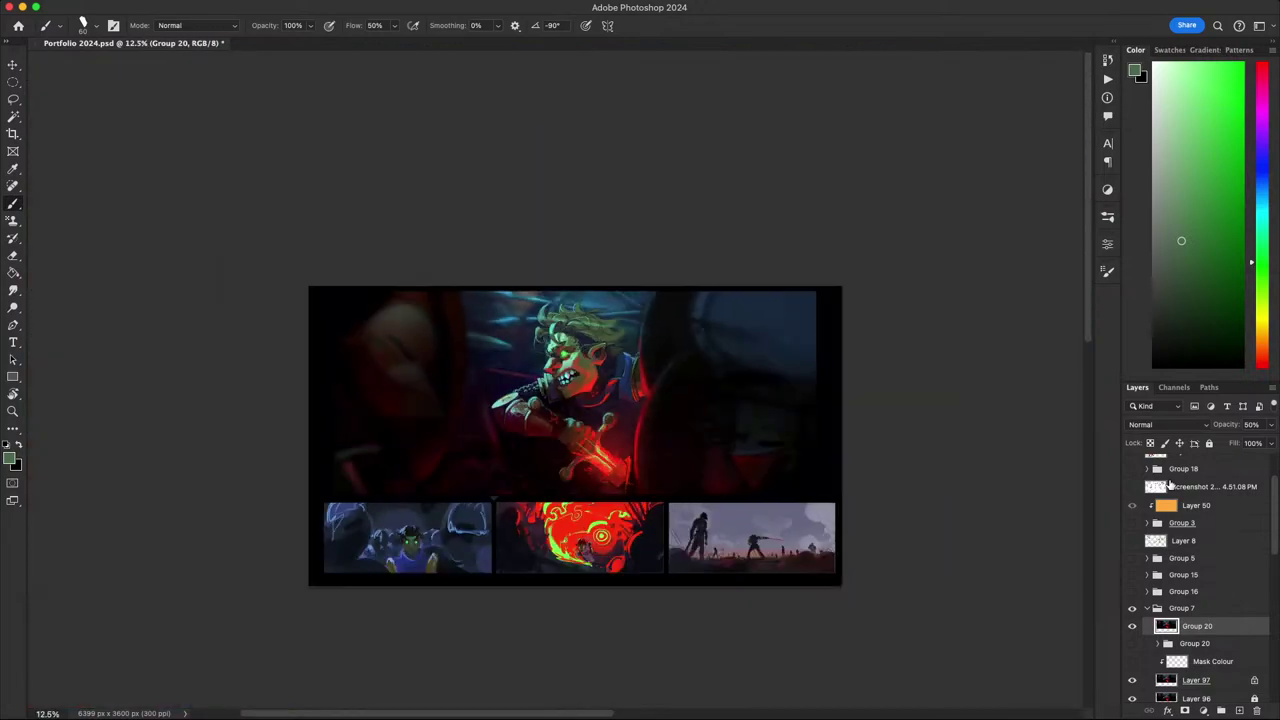
{"action": "key", "text": "super+plus"}
{"action": "key", "text": "super+minus"}
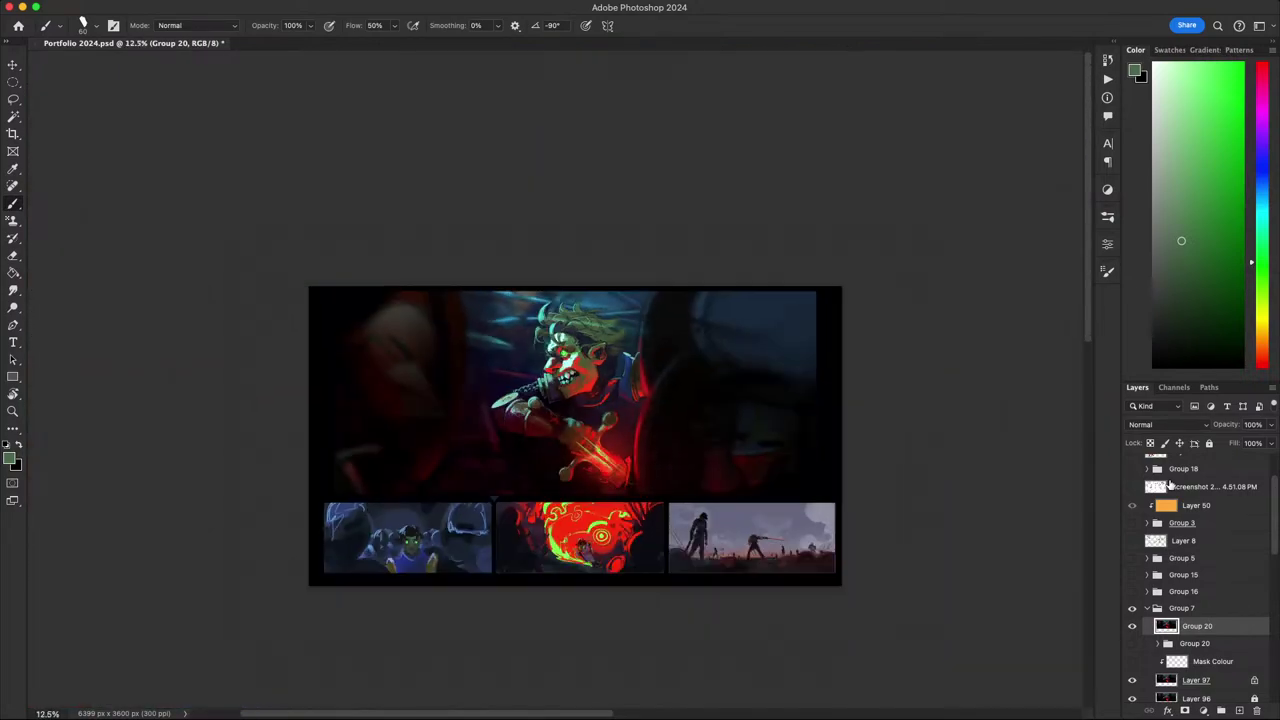
{"action": "key", "text": "super+plus"}
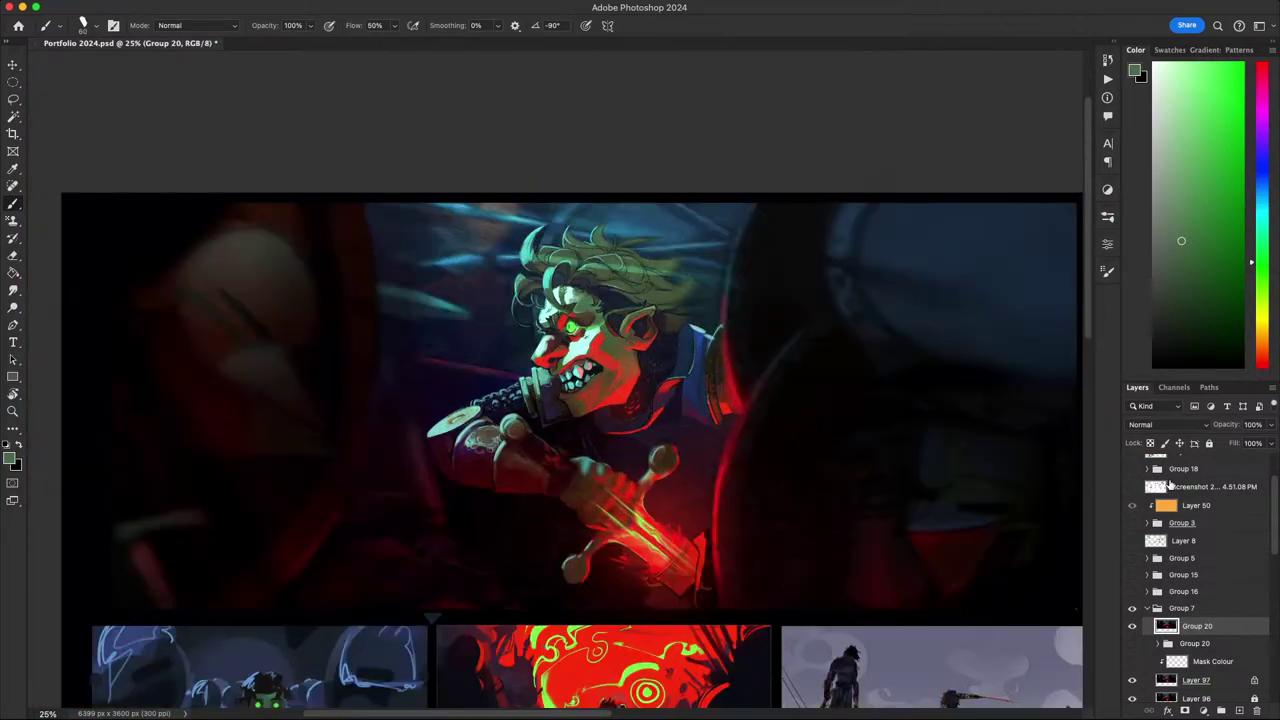
{"action": "left_click", "coordinate": [1132, 626]}
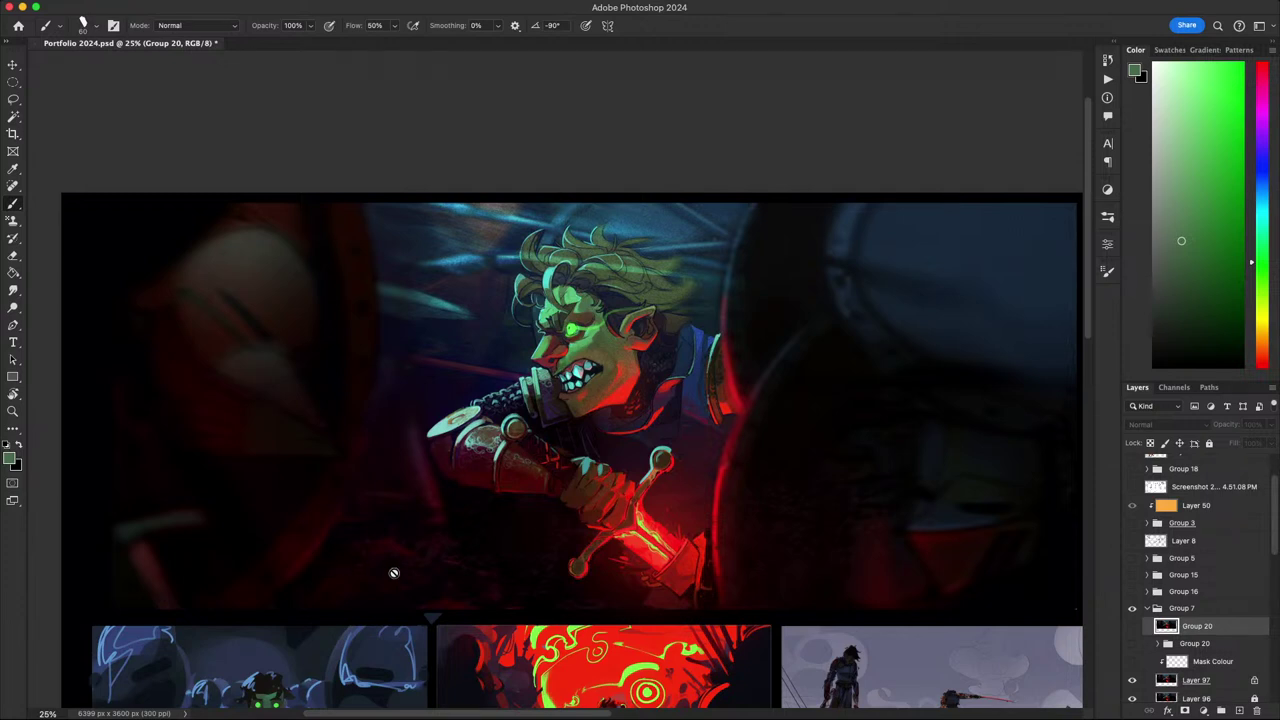
{"action": "left_click", "coordinate": [1132, 626]}
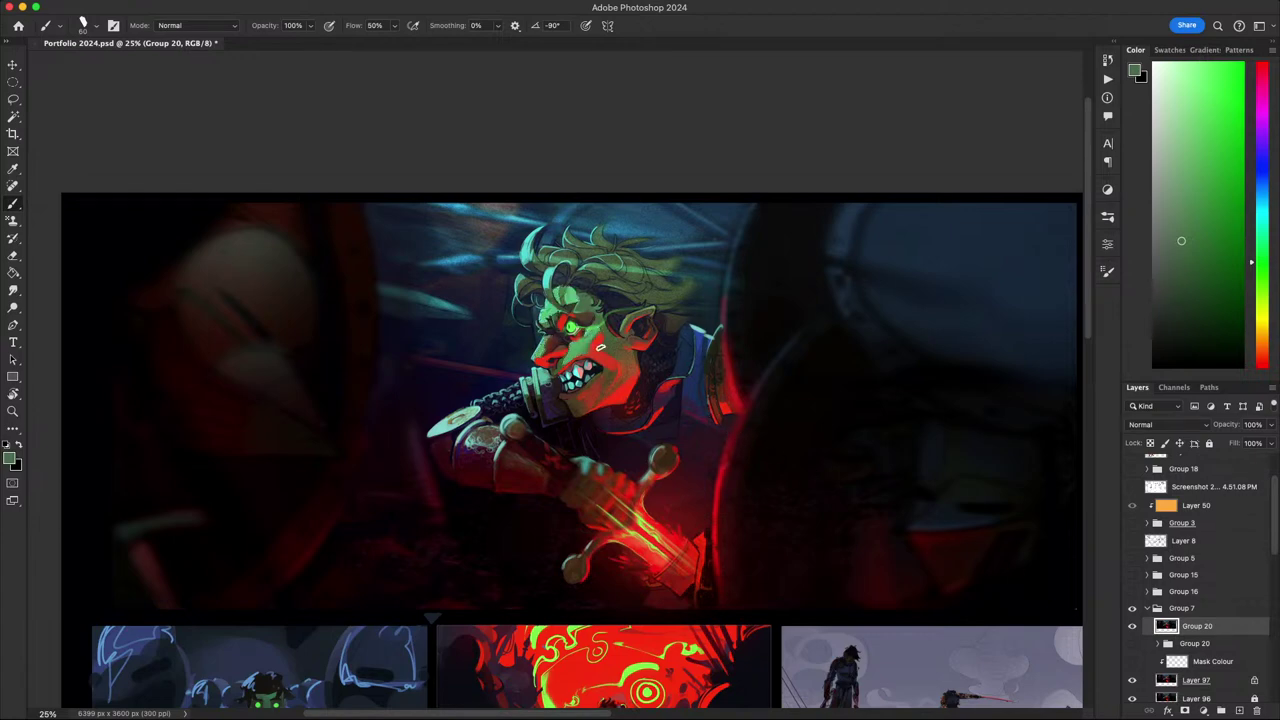
- Sample a muted green and paint it over the bright cheek area beneath the goblin's eye within a colour-based selection
{"action": "scroll", "coordinate": [602, 345], "scroll_direction": "up", "scroll_amount": 3}
{"action": "scroll", "coordinate": [602, 344], "scroll_direction": "up", "scroll_amount": 1}
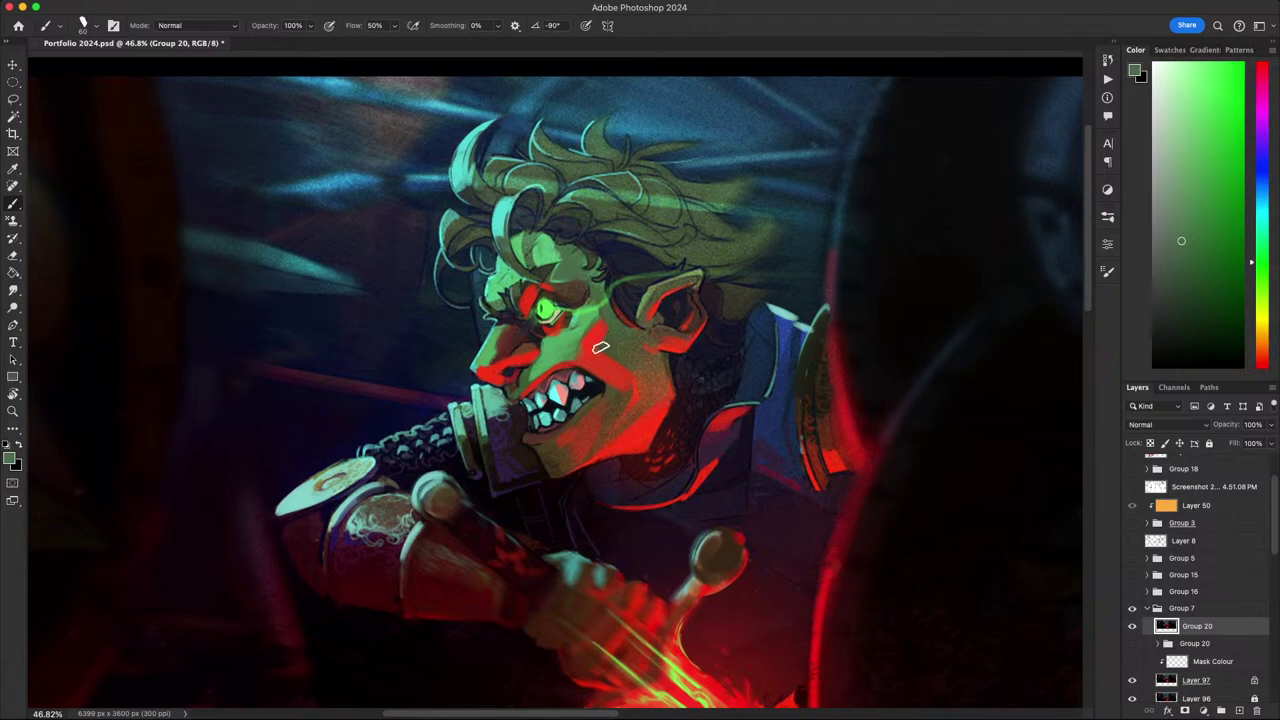
{"action": "left_click", "coordinate": [605, 290], "text": "alt"}
{"action": "key", "text": "w"}
{"action": "left_click", "coordinate": [565, 338]}
{"action": "key", "text": "b"}
{"action": "key", "text": "bracketright"}
{"action": "key", "text": "bracketright"}
{"action": "key", "text": "bracketright"}
{"action": "left_click_drag", "start_coordinate": [578, 322], "coordinate": [524, 392]}
{"action": "key", "text": "super+d"}
{"action": "key", "text": "bracketright"}
{"action": "key", "text": "bracketright"}
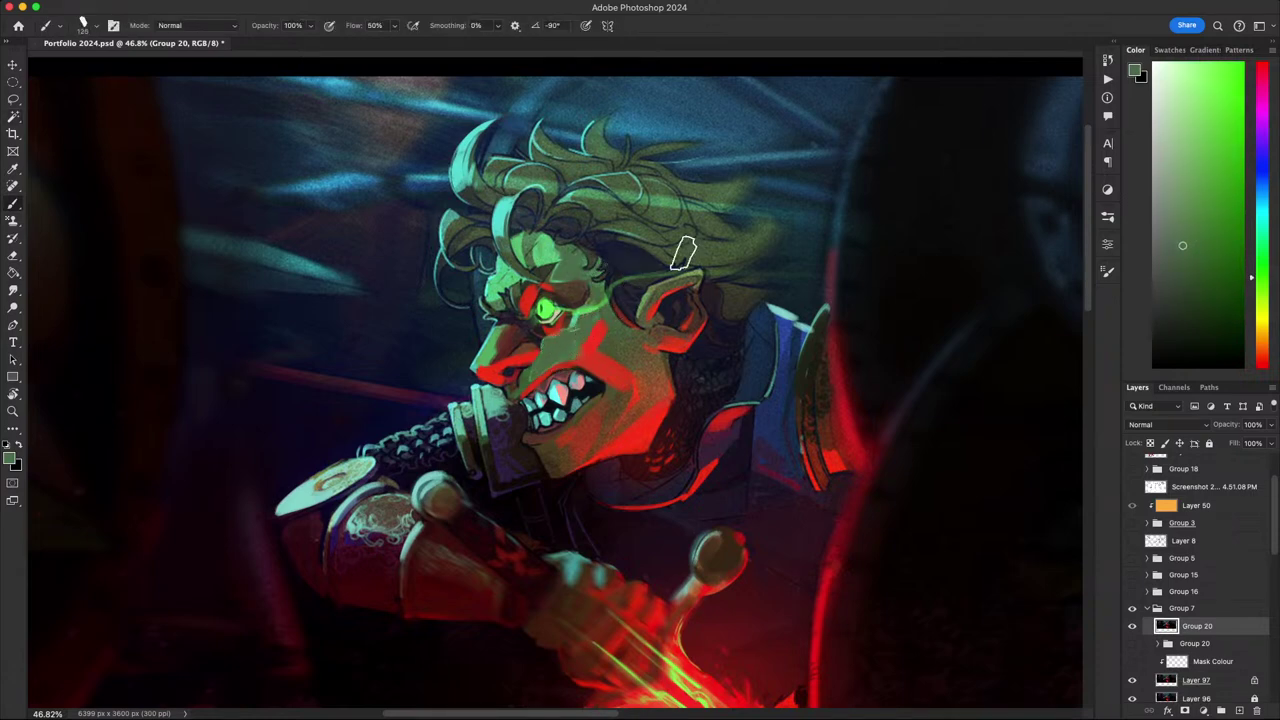
- Check the values in the proof view and paint a darker green over the goblin's nose, cheek and forehead
{"action": "key", "text": "super+y"}
{"action": "key", "text": "super+y"}
{"action": "left_click", "coordinate": [1186, 268]}
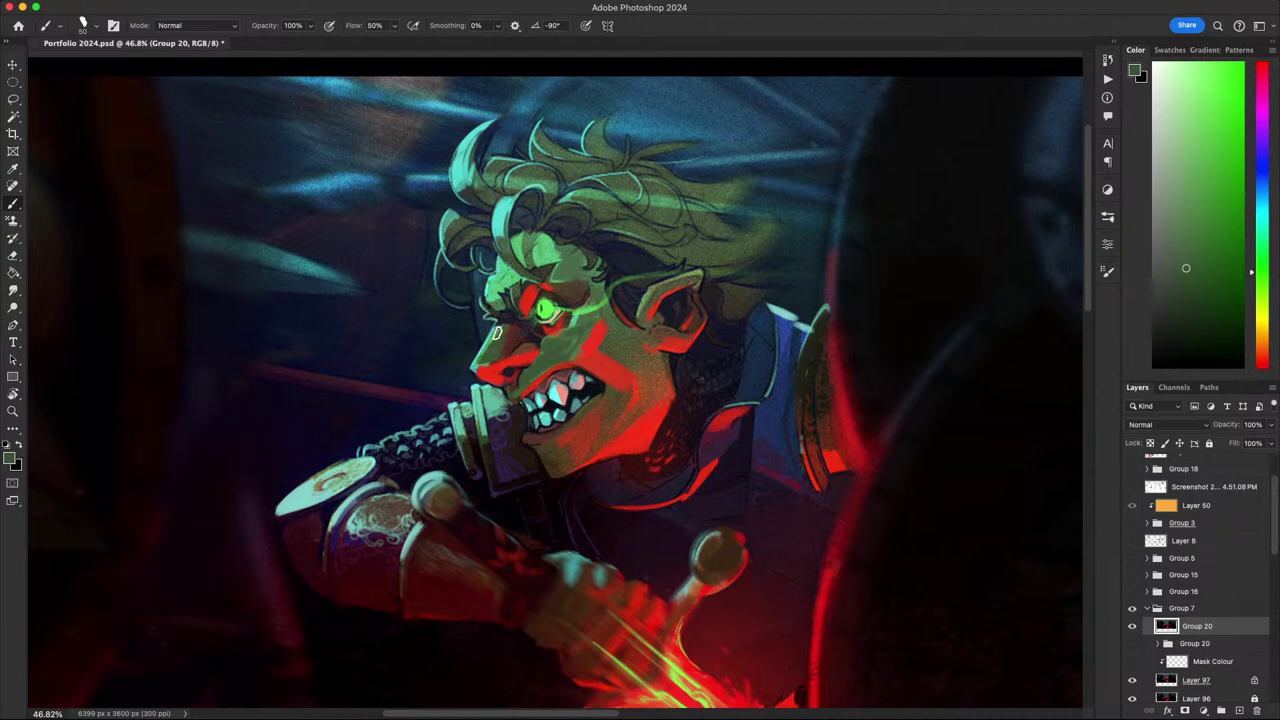
{"action": "left_click_drag", "start_coordinate": [672, 280], "coordinate": [712, 252]}
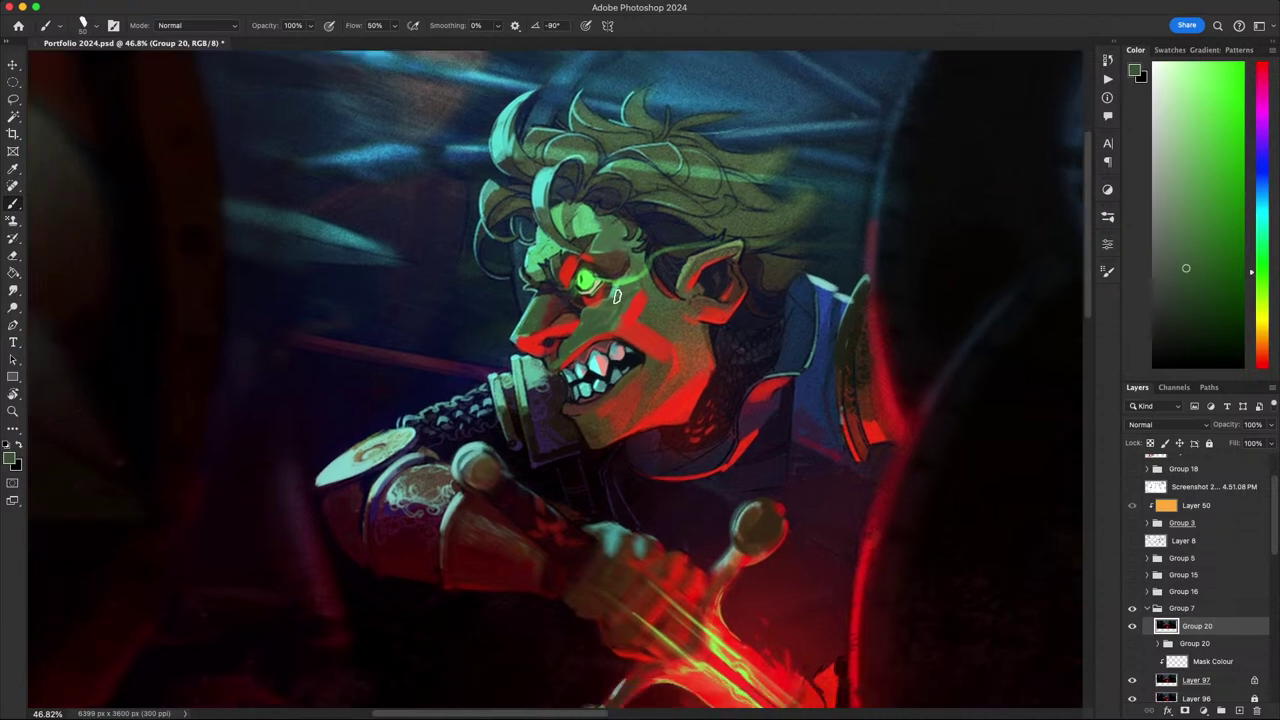
{"action": "left_click_drag", "start_coordinate": [742, 374], "coordinate": [782, 404]}
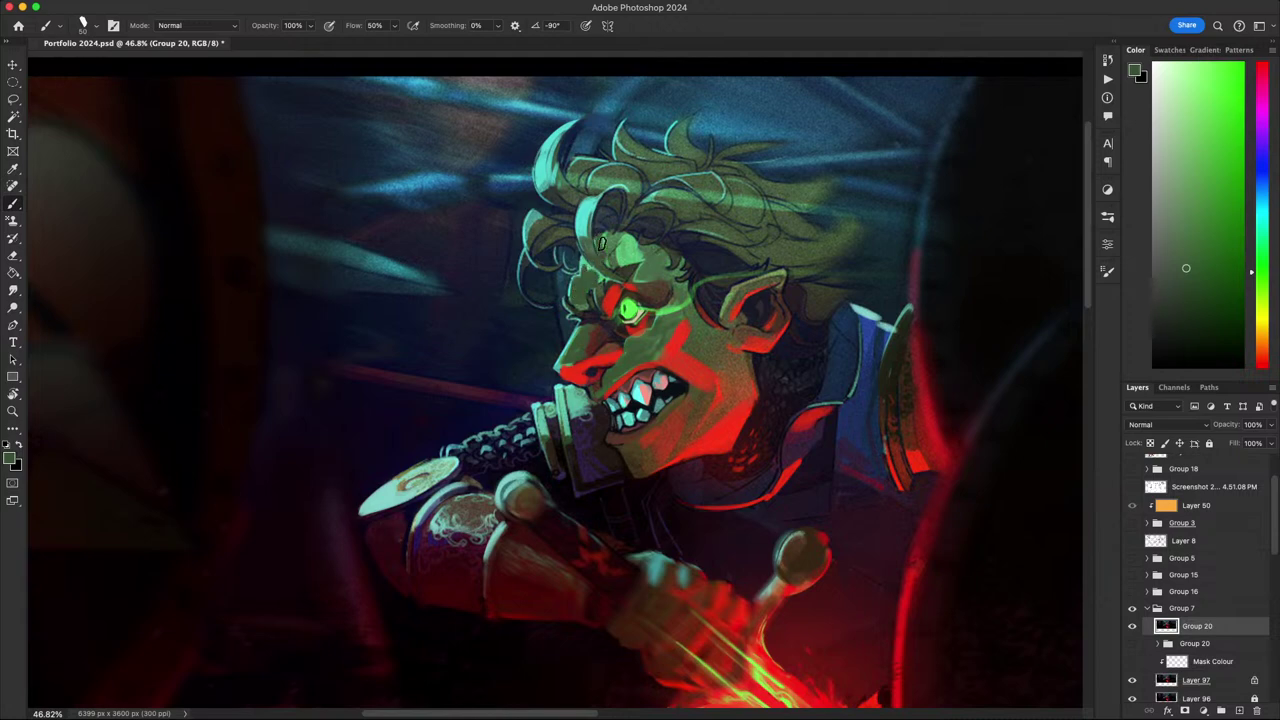
{"action": "mouse_move", "coordinate": [612, 256]}
{"action": "left_mouse_down"}
{"action": "mouse_move", "coordinate": [626, 242]}
{"action": "mouse_move", "coordinate": [658, 252]}
{"action": "mouse_move", "coordinate": [643, 267]}
{"action": "left_mouse_up"}
{"action": "scroll", "coordinate": [652, 283], "scroll_direction": "up", "scroll_amount": 3}
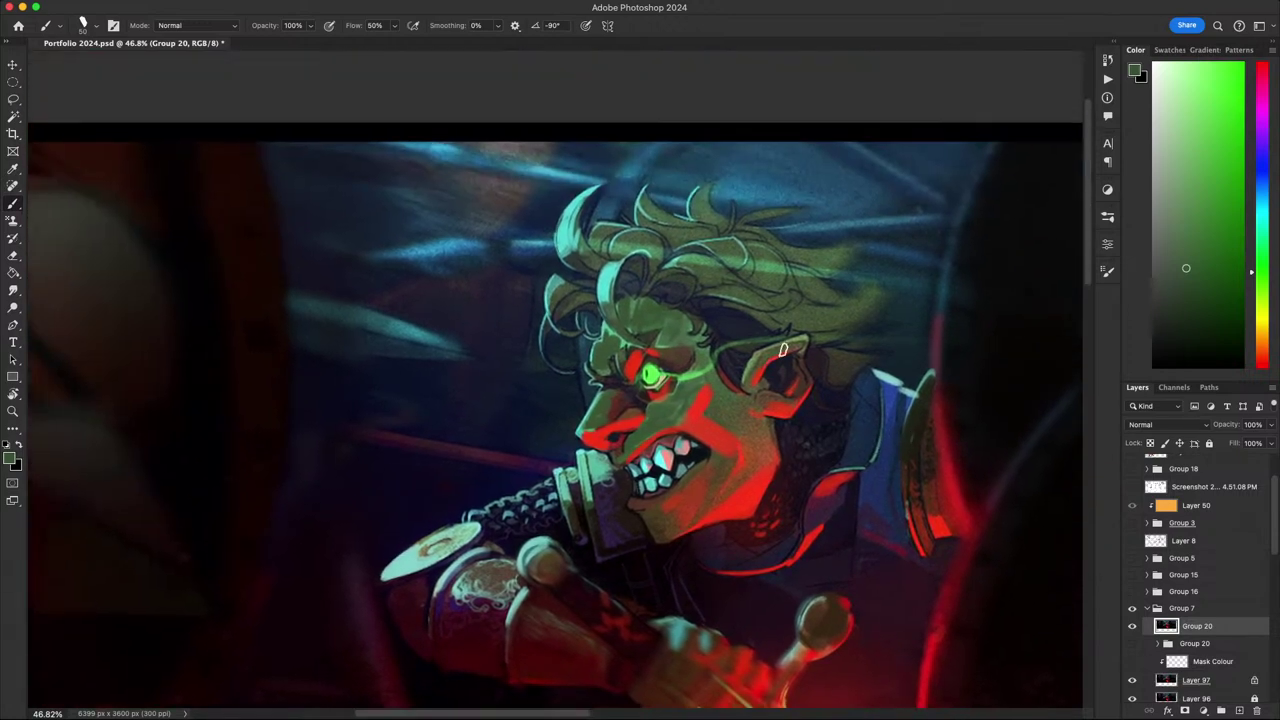
- Sample pale cyan from the hair highlights and paint a rim light along the front edge of the goblin's brow
{"action": "left_click", "coordinate": [600, 254], "text": "alt"}
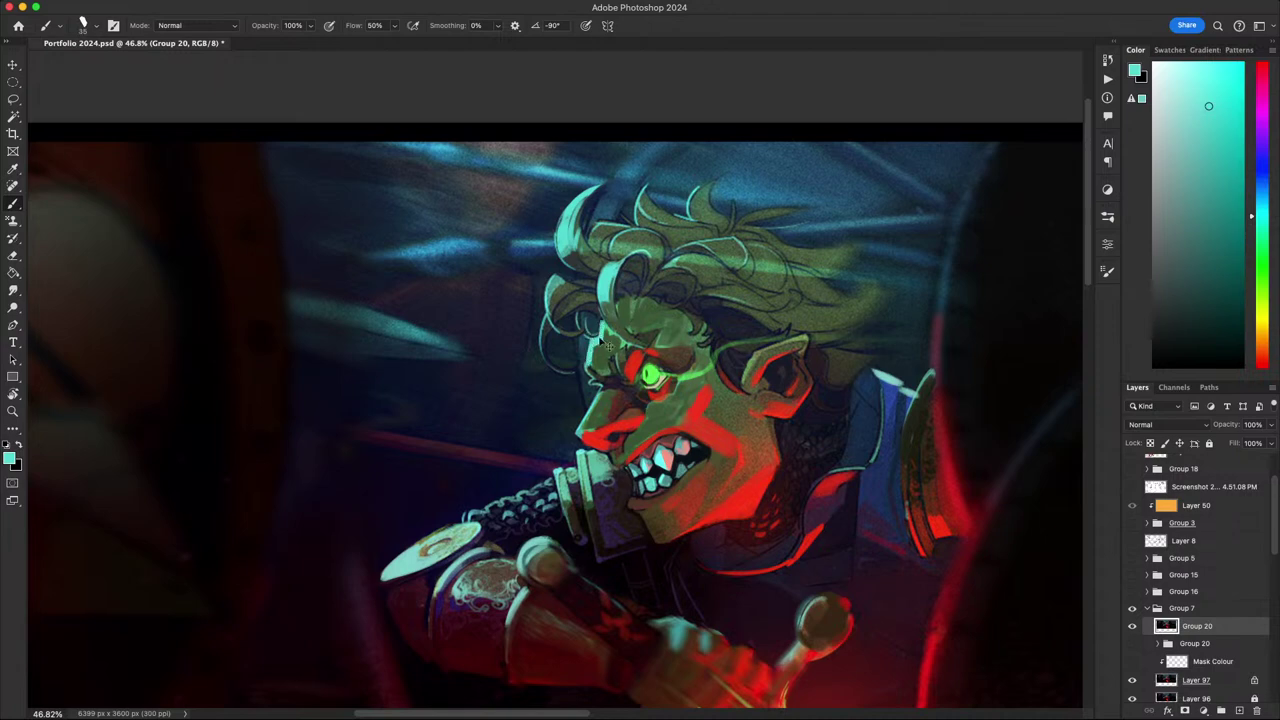
{"action": "left_click", "coordinate": [673, 266], "text": "alt"}
{"action": "left_click_drag", "start_coordinate": [667, 342], "coordinate": [739, 331]}
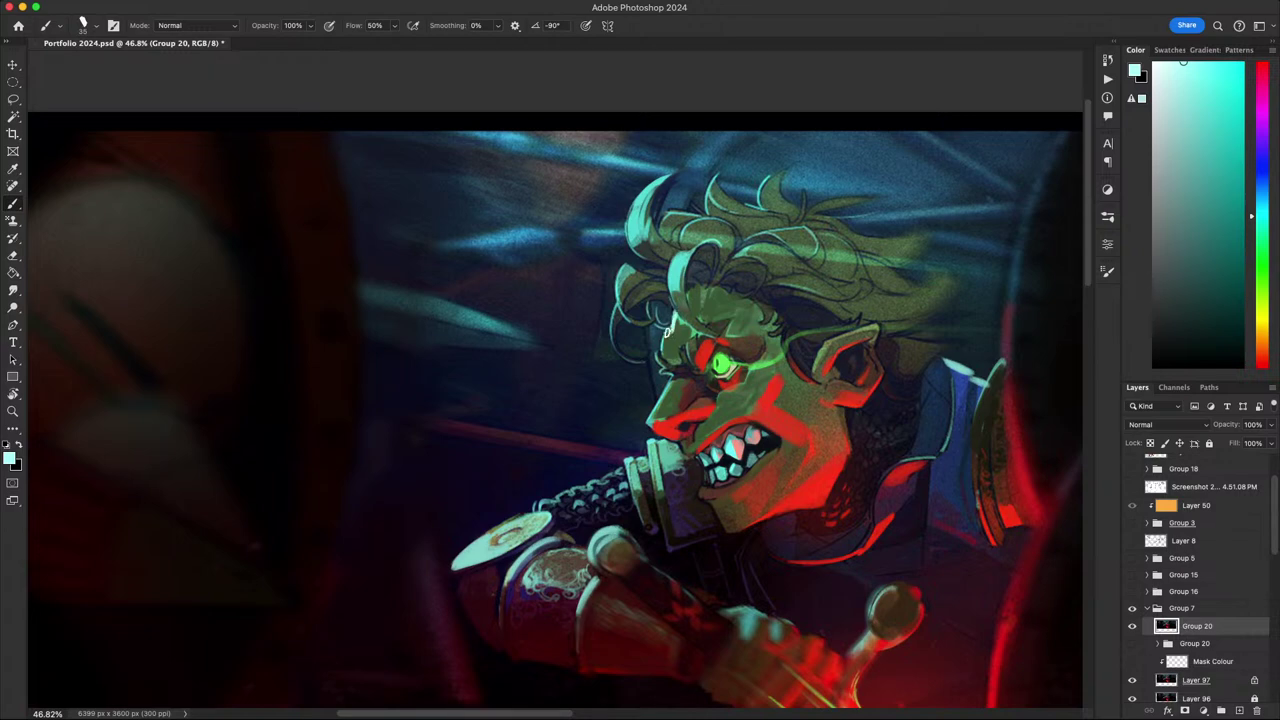
{"action": "left_click_drag", "start_coordinate": [655, 353], "coordinate": [670, 372]}
{"action": "scroll", "coordinate": [678, 381], "scroll_direction": "down", "scroll_amount": 2}
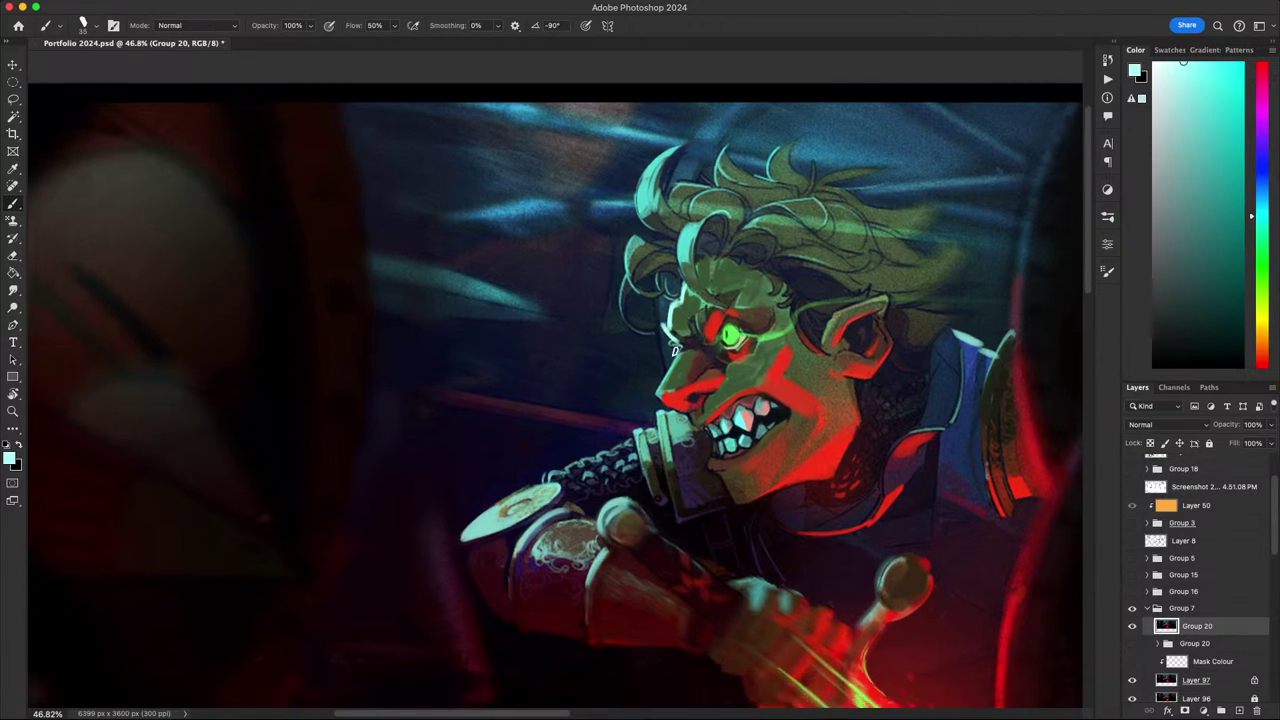
- Add thinner pale cyan accents around the nose and lower lip, judging them against the whole portfolio page
{"action": "scroll", "coordinate": [895, 415], "scroll_direction": "down", "scroll_amount": 8}
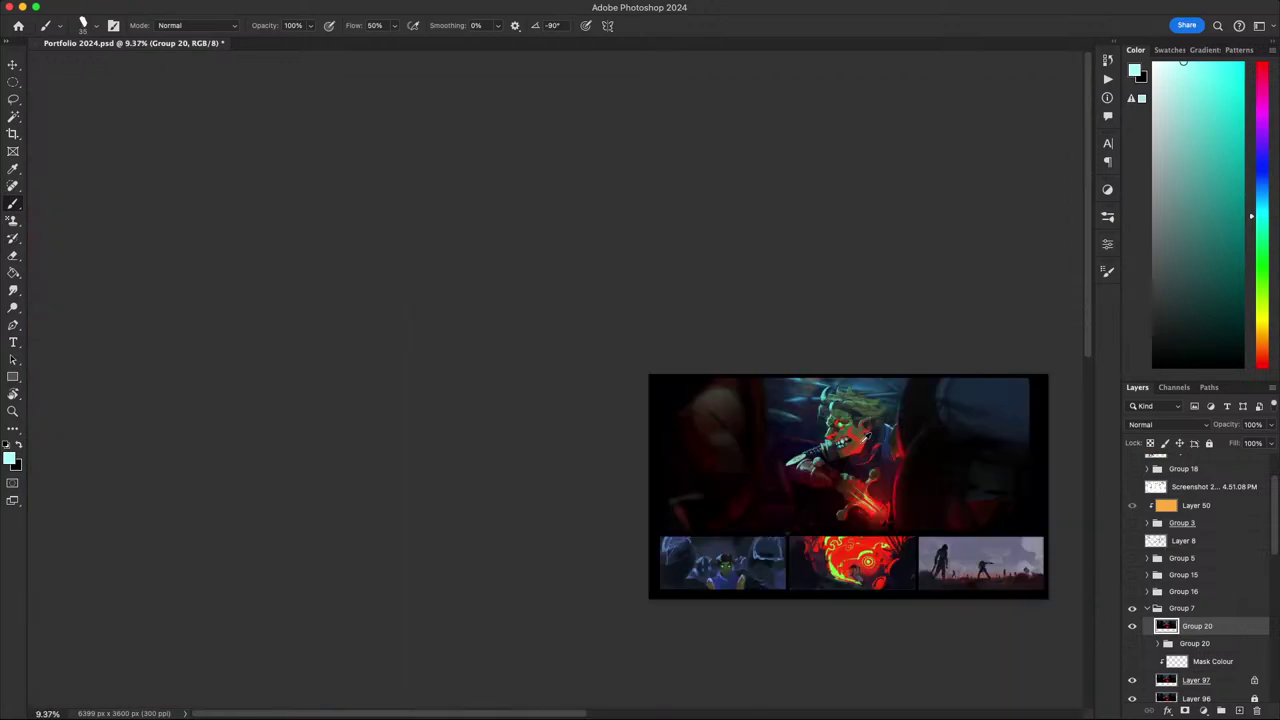
{"action": "scroll", "coordinate": [870, 440], "scroll_direction": "up", "scroll_amount": 6}
{"action": "left_click_drag", "start_coordinate": [861, 441], "coordinate": [687, 402]}
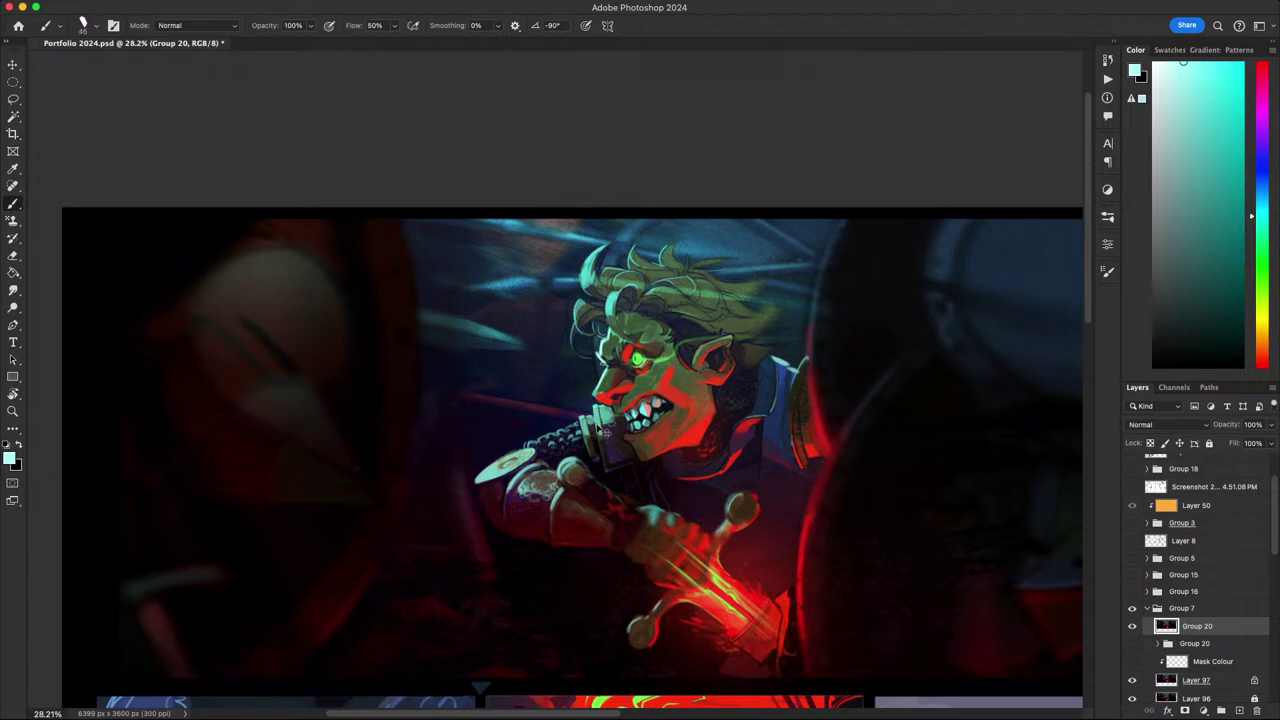
{"action": "left_click_drag", "start_coordinate": [826, 562], "coordinate": [795, 409]}
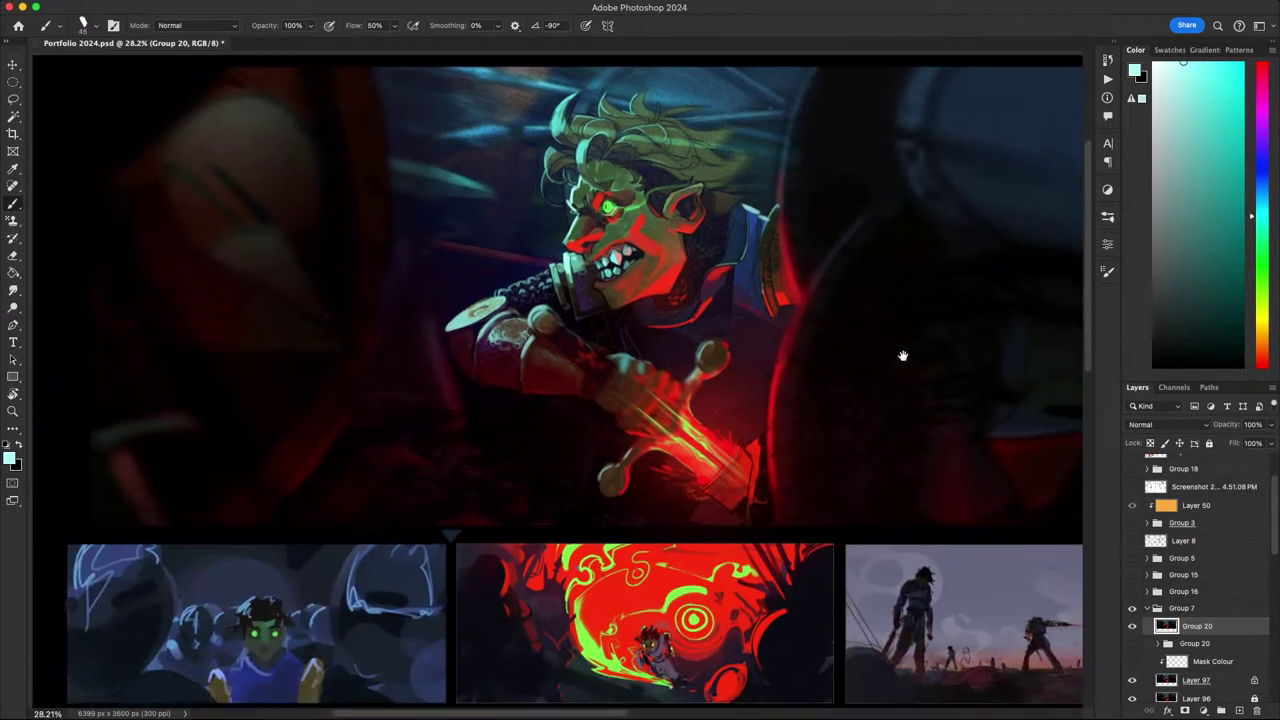
{"action": "left_click_drag", "start_coordinate": [903, 357], "coordinate": [887, 456]}
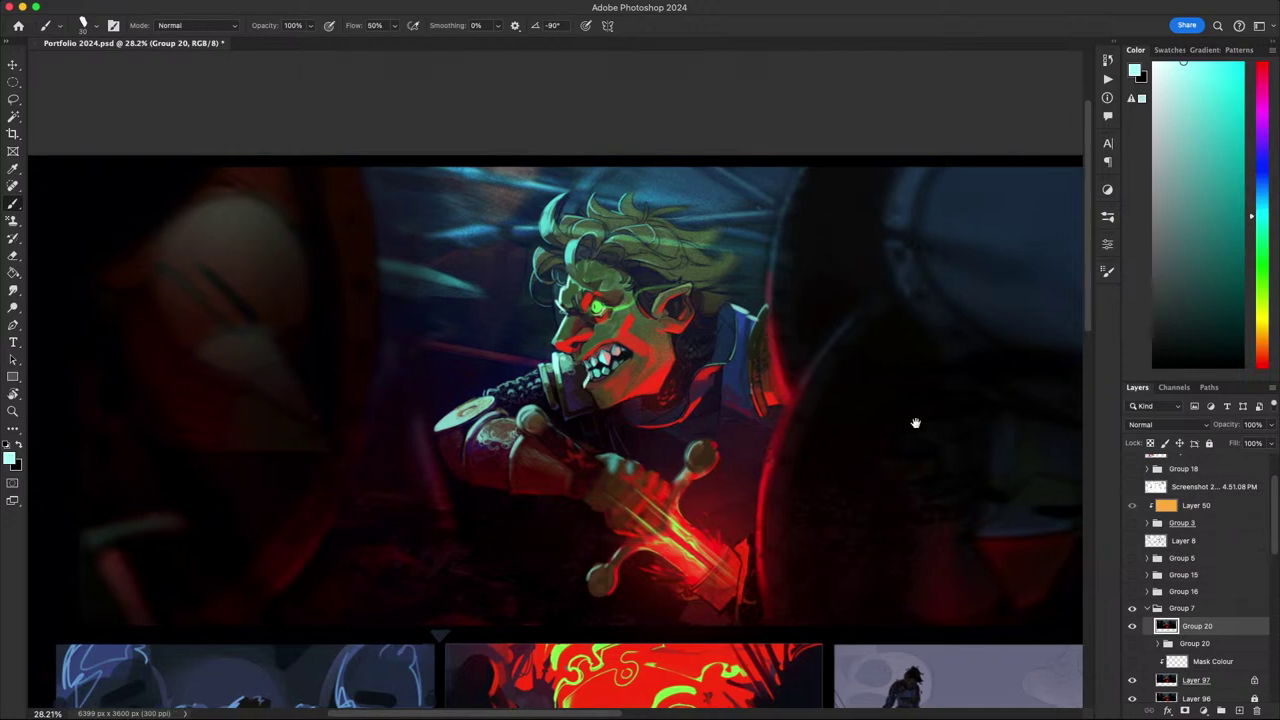
{"action": "left_click_drag", "start_coordinate": [914, 423], "coordinate": [929, 396]}
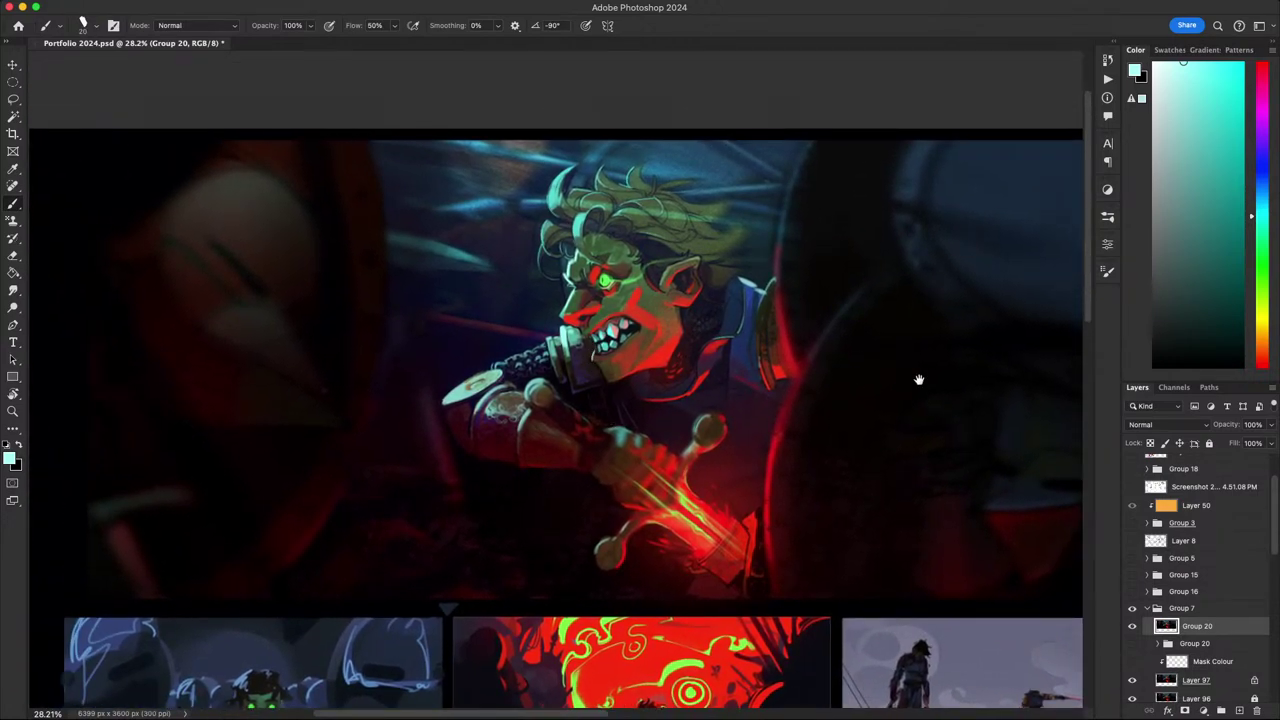
{"action": "mouse_move", "coordinate": [919, 380]}
{"action": "left_mouse_down"}
{"action": "mouse_move", "coordinate": [951, 314]}
{"action": "mouse_move", "coordinate": [897, 300]}
{"action": "mouse_move", "coordinate": [848, 354]}
{"action": "mouse_move", "coordinate": [974, 390]}
{"action": "left_mouse_up"}
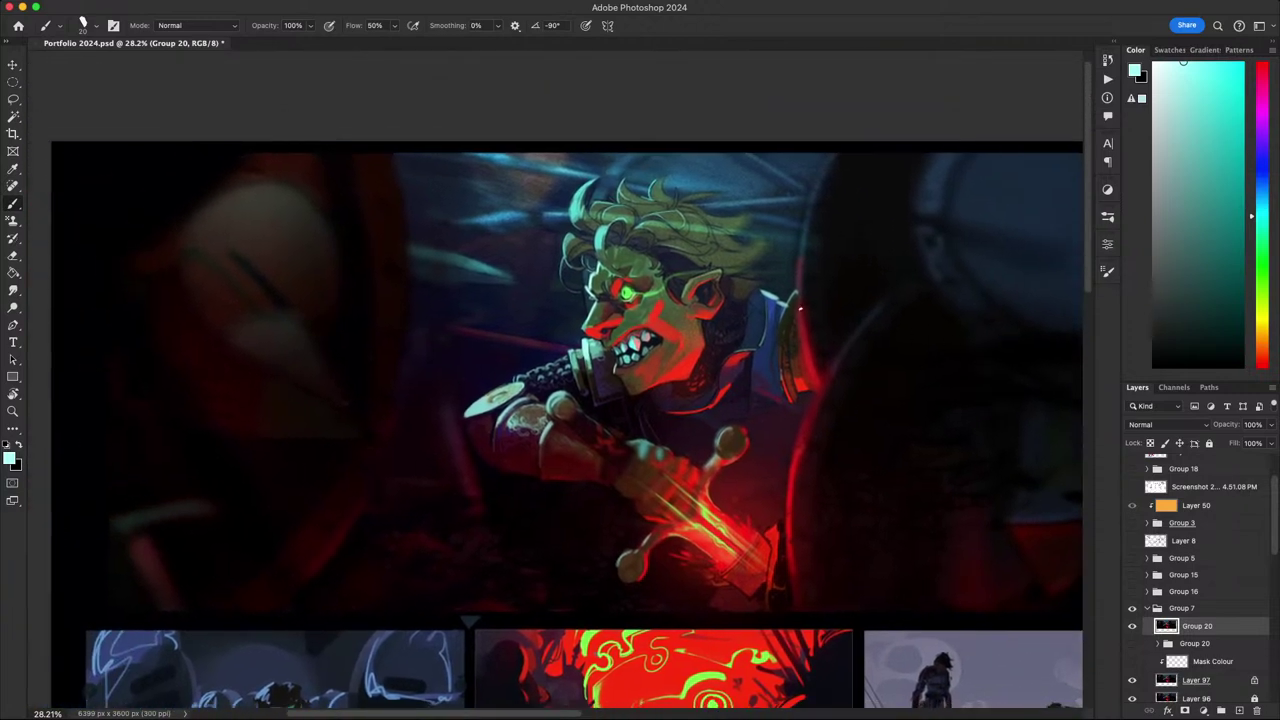
- Sample bright red from the face and lasso the dark guard beside the mouth, undoing the first red paint on it
{"action": "left_click", "coordinate": [683, 355], "text": "alt"}
{"action": "key", "text": "l"}
{"action": "mouse_move", "coordinate": [615, 365]}
{"action": "left_mouse_down"}
{"action": "mouse_move", "coordinate": [627, 389]}
{"action": "mouse_move", "coordinate": [592, 408]}
{"action": "left_mouse_up"}
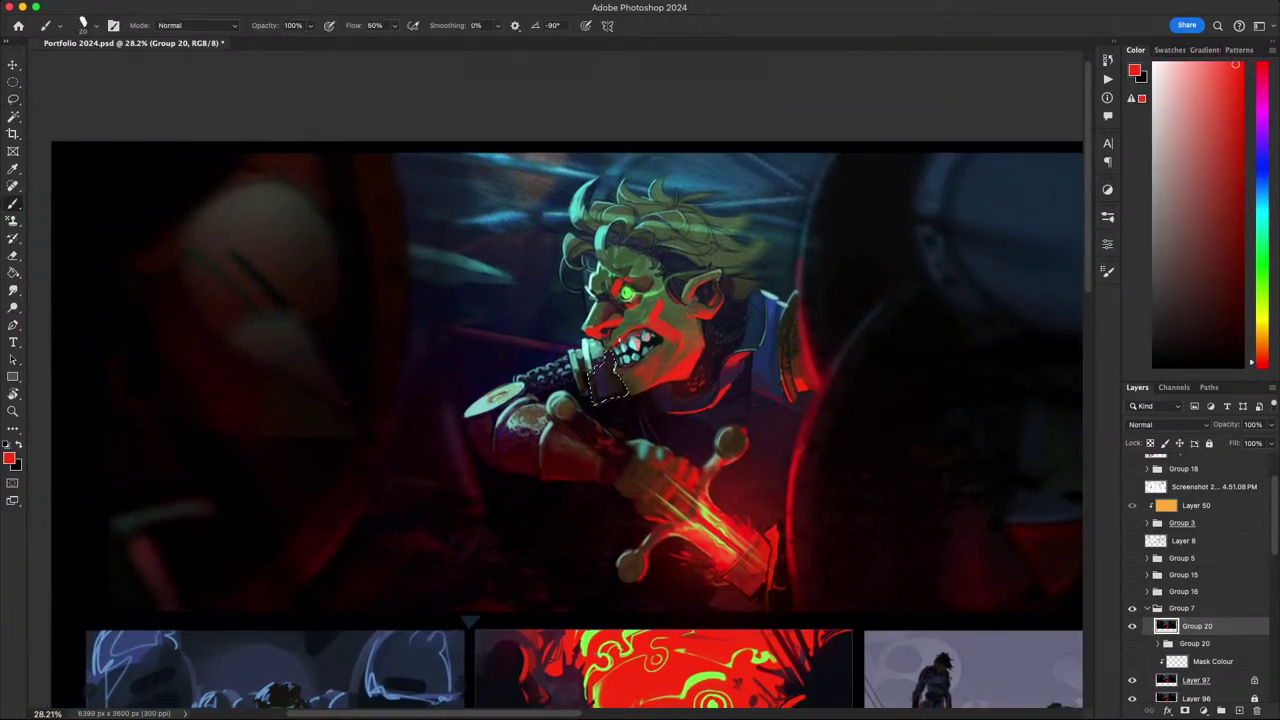
{"action": "key", "text": "g"}
{"action": "key", "text": "b"}
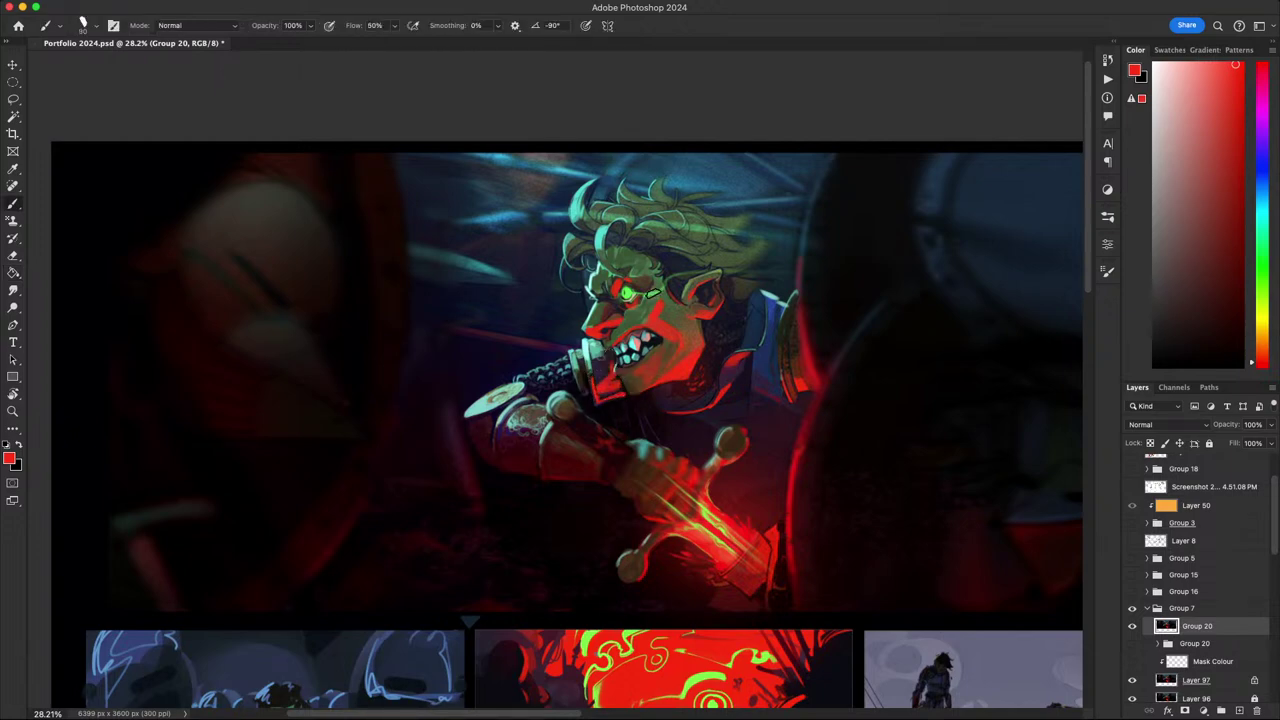
{"action": "key", "text": "super+z"}
{"action": "key", "text": "super+z"}
- Paint red light on the lower edge of the selected guard at 100% brush opacity and clear the selection
{"action": "key", "text": "3"}
{"action": "key", "text": "ctrl+d"}
{"action": "scroll", "coordinate": [610, 318], "scroll_direction": "down", "scroll_amount": 5}
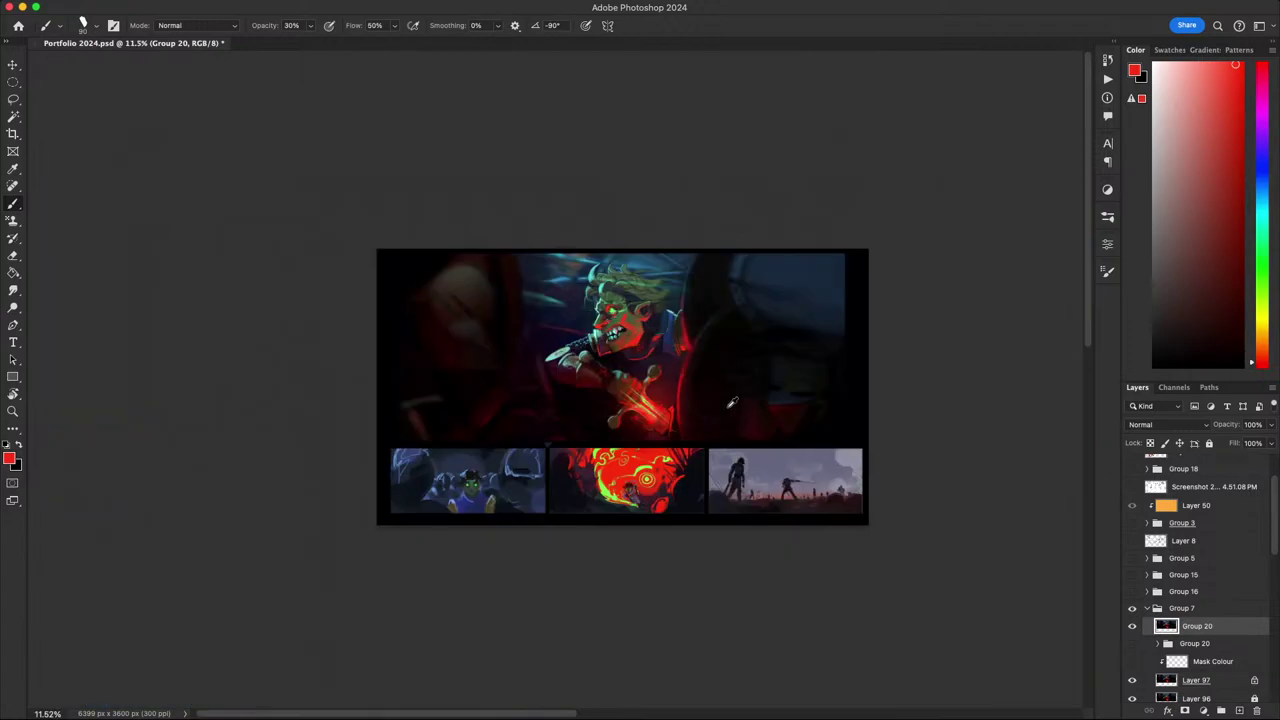
{"action": "scroll", "coordinate": [731, 402], "scroll_direction": "down", "scroll_amount": 2}
{"action": "scroll", "coordinate": [700, 398], "scroll_direction": "up", "scroll_amount": 8}
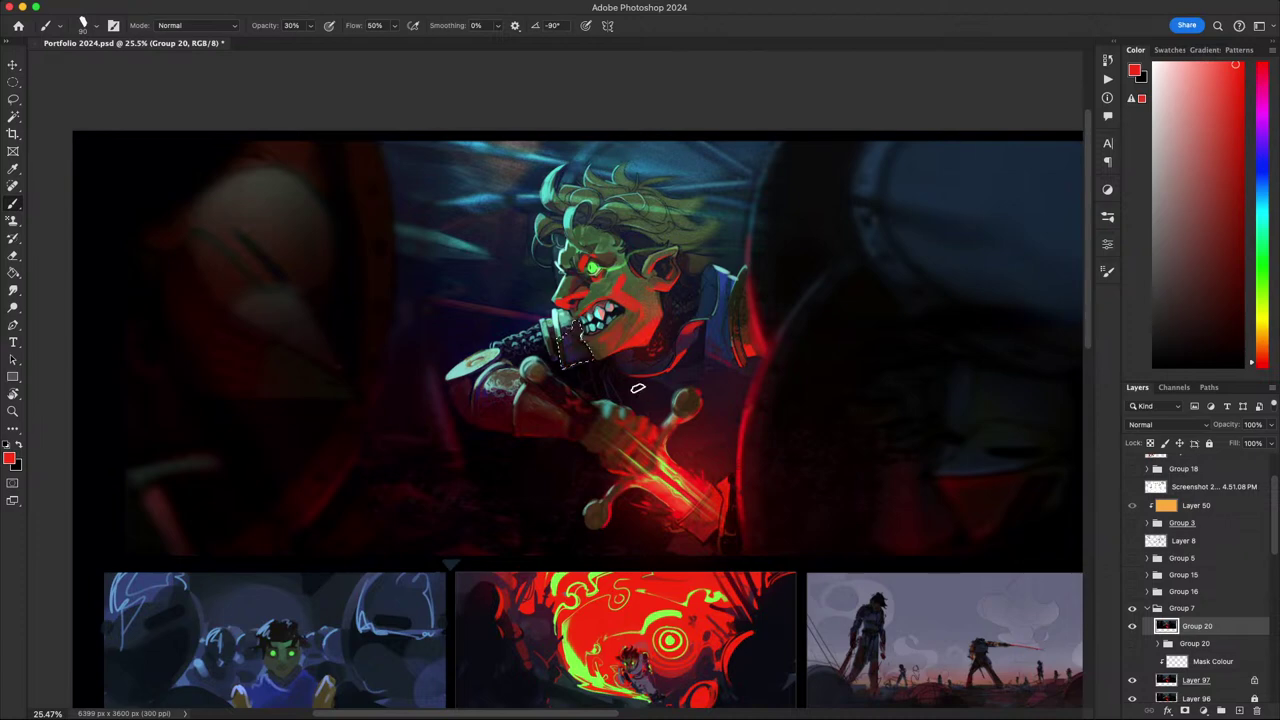
{"action": "key", "text": "0"}
{"action": "left_click_drag", "start_coordinate": [562, 371], "coordinate": [596, 360]}
{"action": "key", "text": "super+d"}
{"action": "key", "text": "3"}
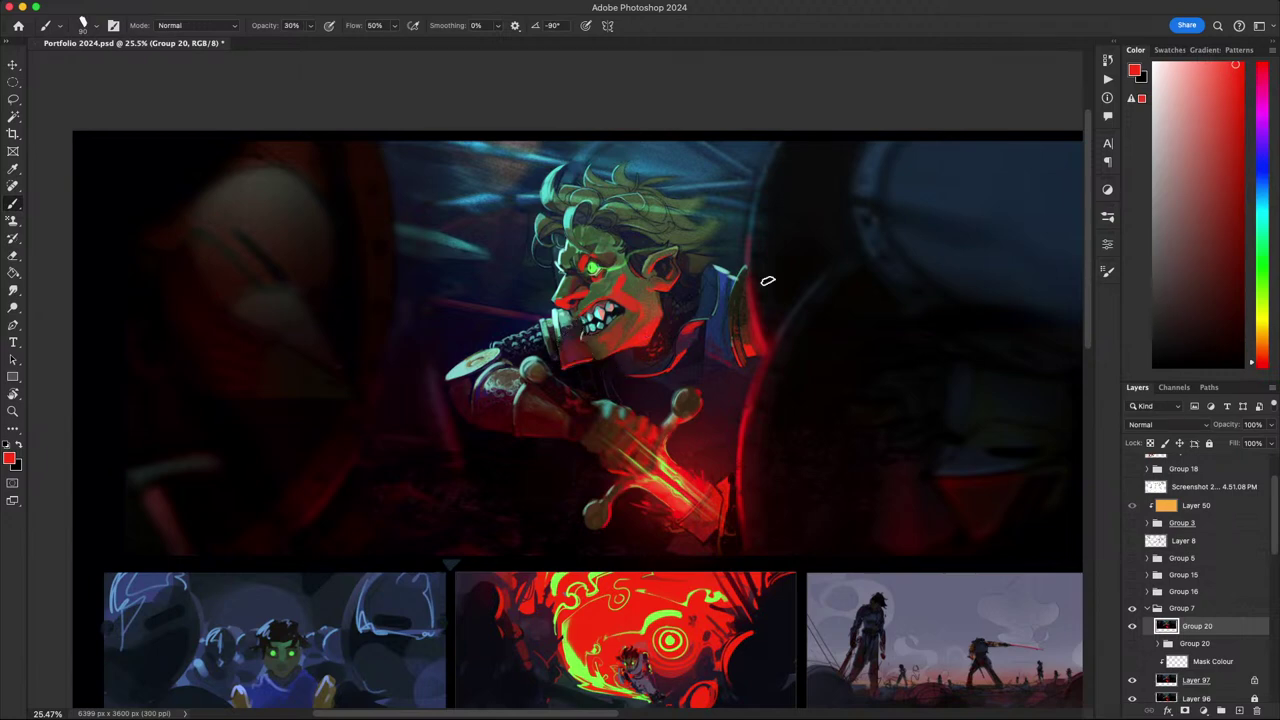
- Sample dark tones from the guard beside the mouth, refine its red-lit area and check it at several zoom levels
{"action": "key", "text": "ctrl+shift+d"}
{"action": "left_click", "coordinate": [562, 352], "text": "alt"}
{"action": "left_click", "coordinate": [563, 345], "text": "alt"}
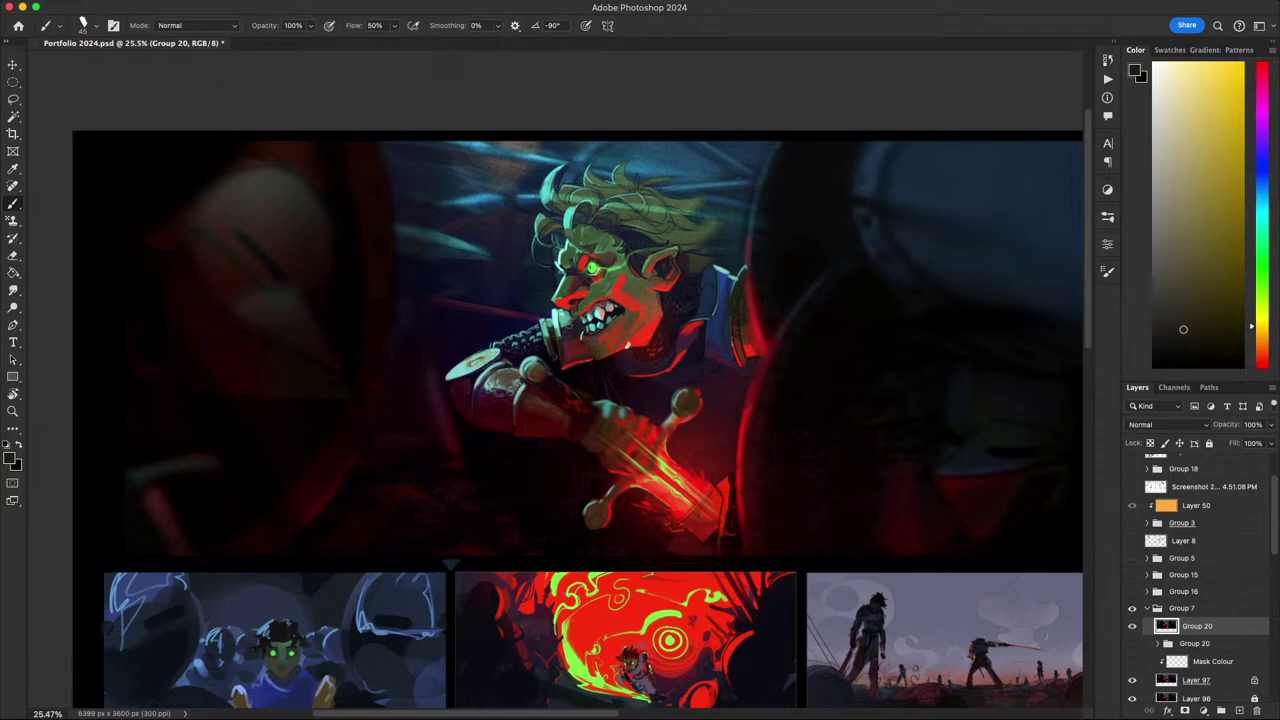
{"action": "scroll", "coordinate": [800, 505], "scroll_direction": "down", "scroll_amount": 5}
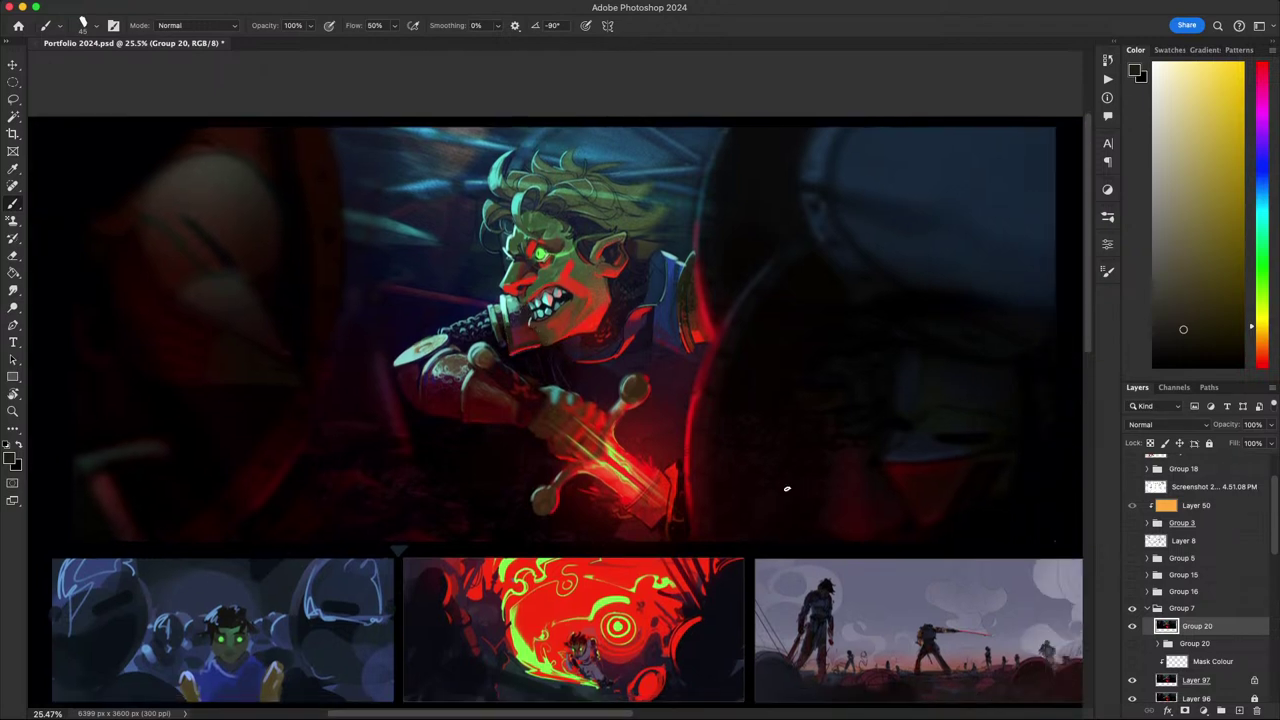
{"action": "scroll", "coordinate": [705, 458], "scroll_direction": "up", "scroll_amount": 5}
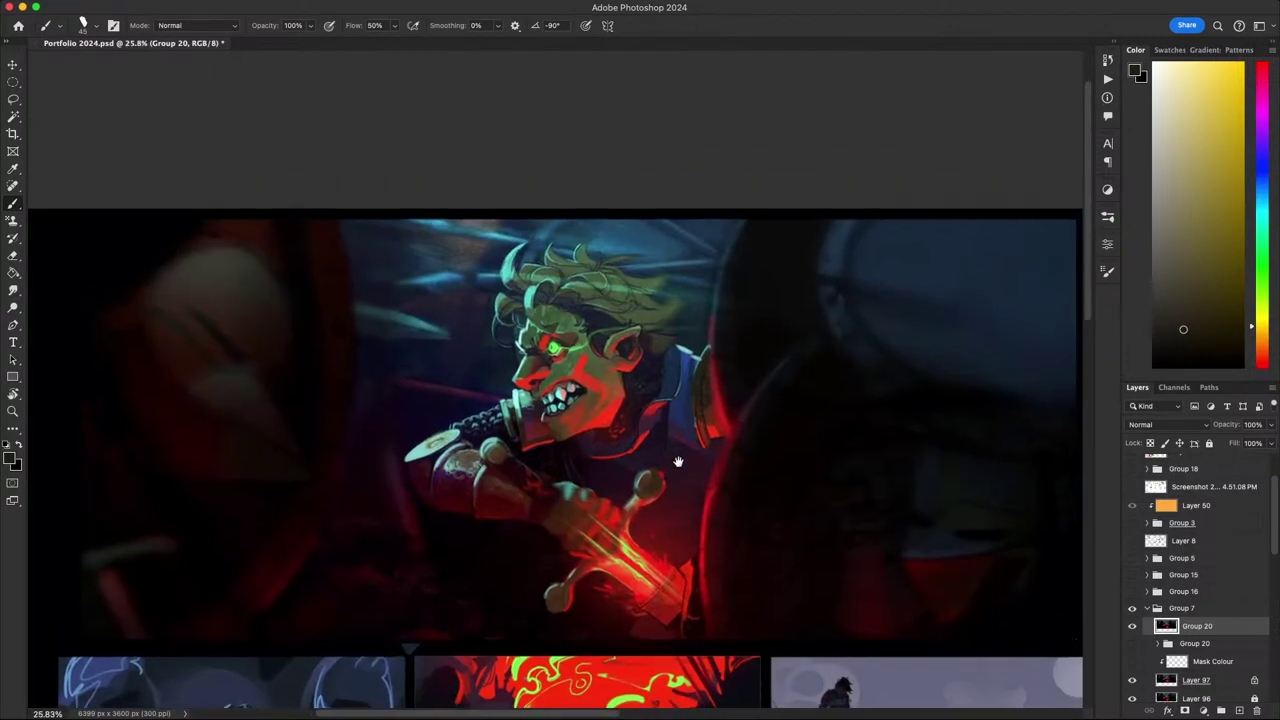
{"action": "scroll", "coordinate": [600, 390], "scroll_direction": "up", "scroll_amount": 5}
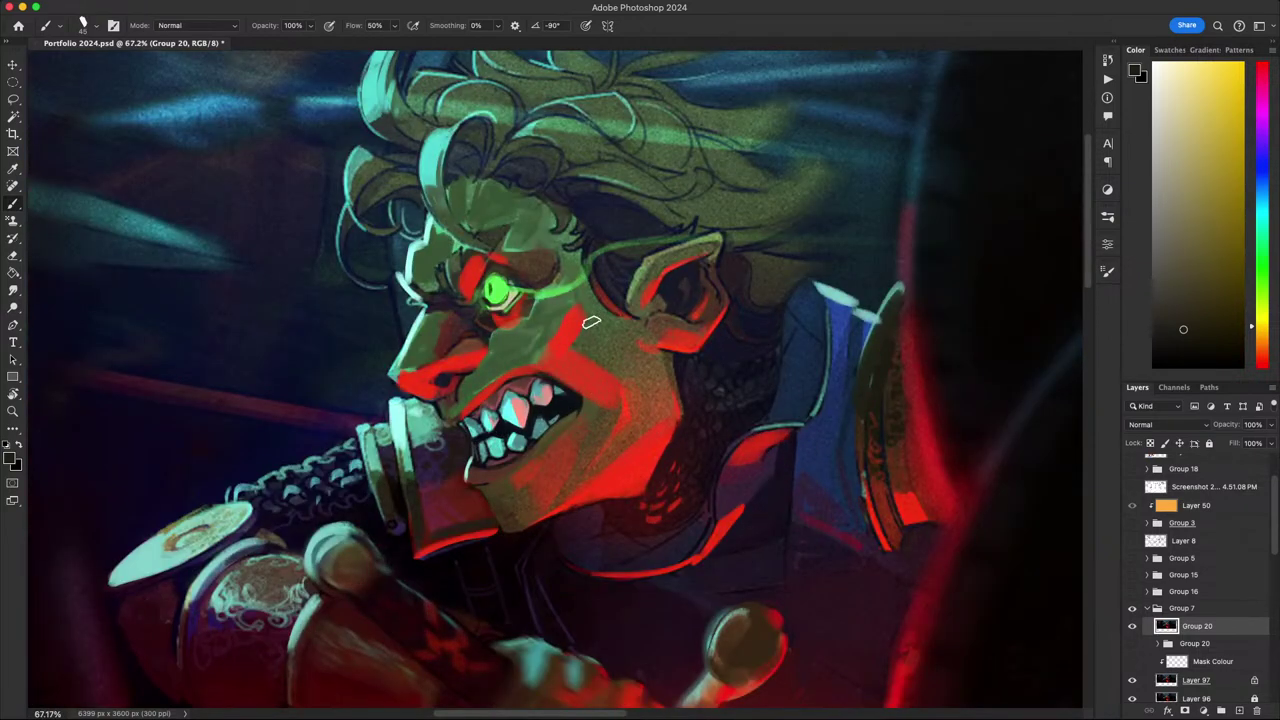
{"action": "scroll", "coordinate": [613, 338], "scroll_direction": "down", "scroll_amount": 3}
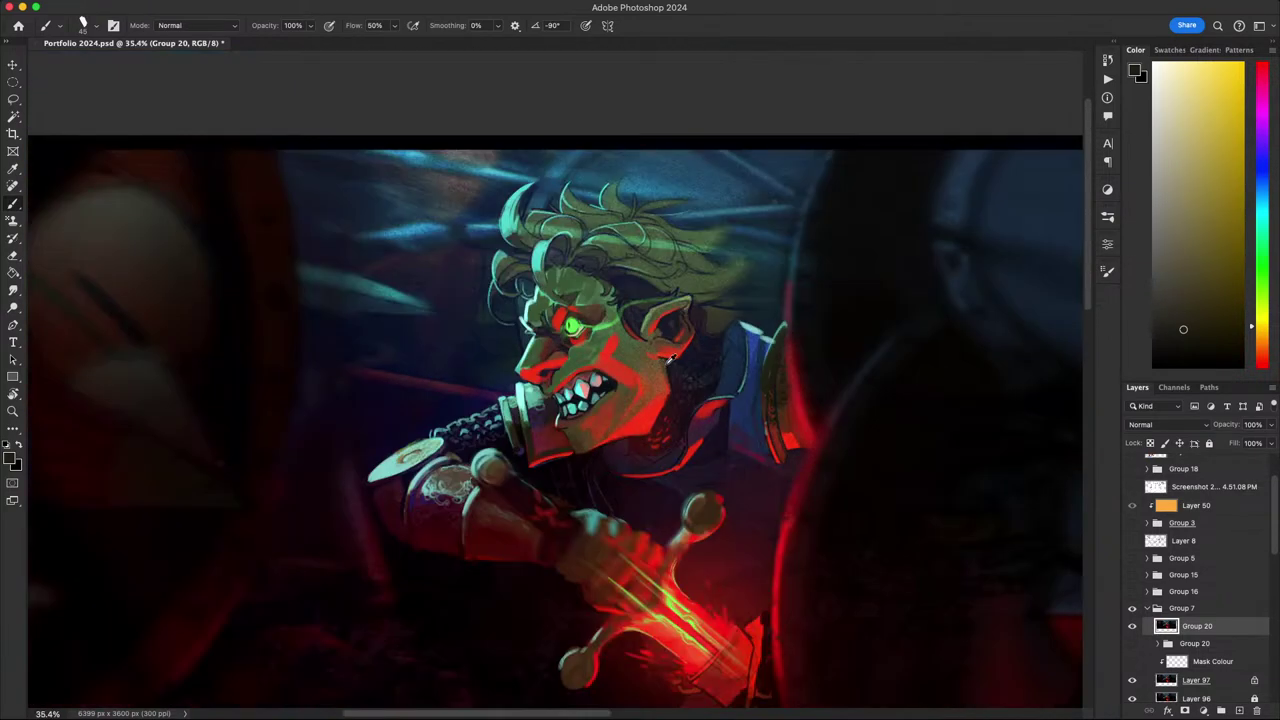
{"action": "scroll", "coordinate": [657, 348], "scroll_direction": "up", "scroll_amount": 1}
- Sample the cheek's red, rotate the canvas and paint a red light shape in a lassoed strip of hair above the ear
{"action": "left_click", "coordinate": [606, 342], "text": "alt"}
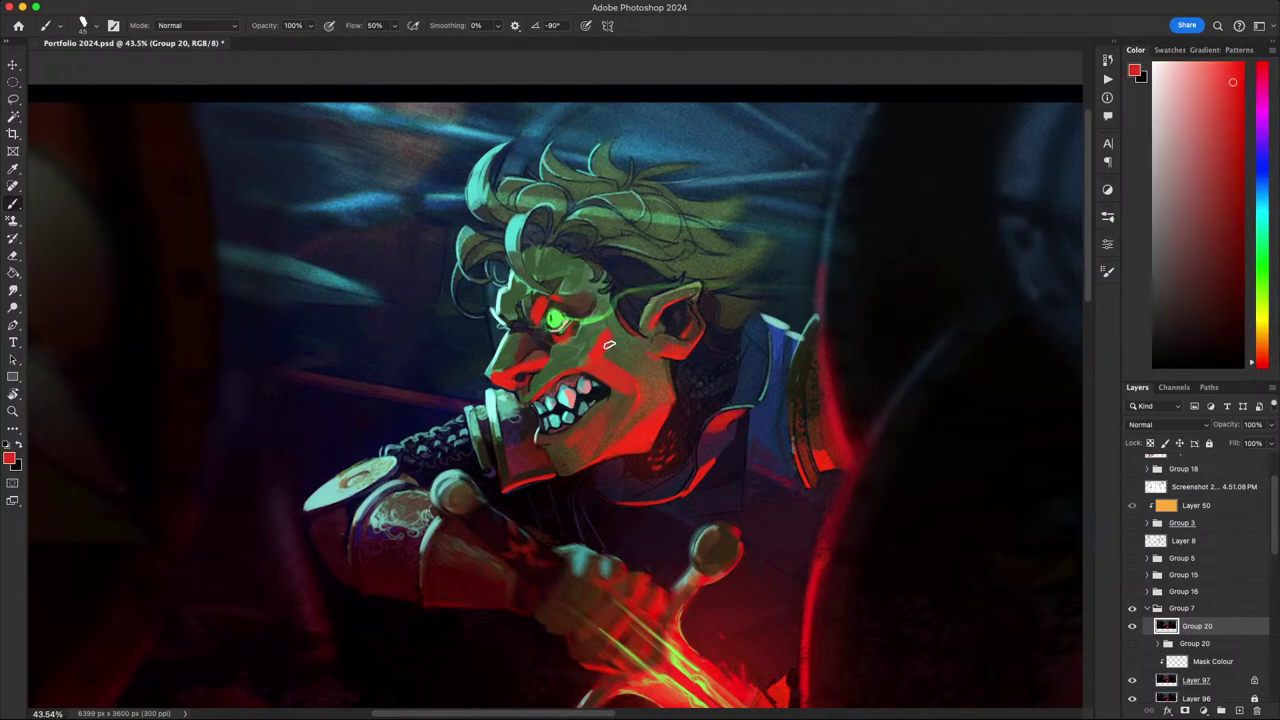
{"action": "key", "text": "r"}
{"action": "mouse_move", "coordinate": [866, 455]}
{"action": "left_mouse_down"}
{"action": "mouse_move", "coordinate": [877, 369]}
{"action": "mouse_move", "coordinate": [735, 95]}
{"action": "left_mouse_up"}
{"action": "key", "text": "l"}
{"action": "mouse_move", "coordinate": [470, 280]}
{"action": "left_mouse_down"}
{"action": "mouse_move", "coordinate": [515, 207]}
{"action": "mouse_move", "coordinate": [498, 251]}
{"action": "mouse_move", "coordinate": [513, 212]}
{"action": "left_mouse_up"}
{"action": "key", "text": "b"}
{"action": "key", "text": "super+d"}
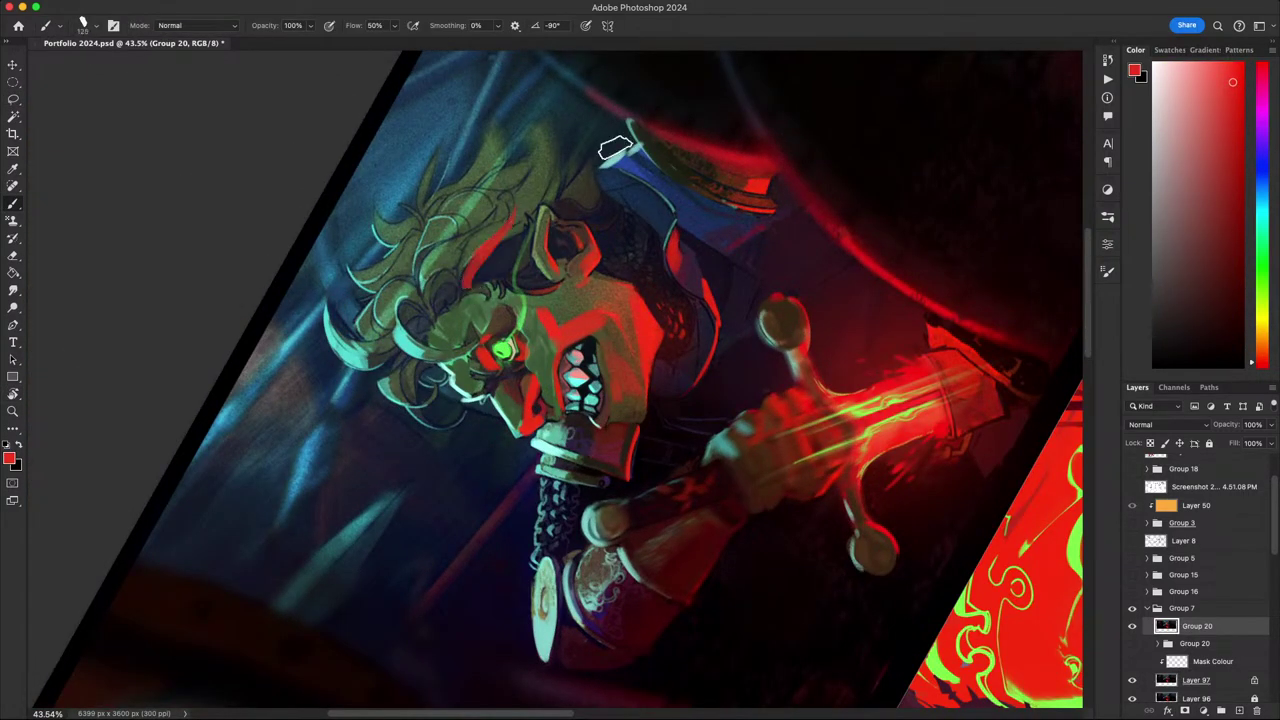
- Readjust the canvas rotation and refine the red hair light with another lassoed patch between the brow and ear
{"action": "key", "text": "Escape"}
{"action": "key", "text": "r"}
{"action": "mouse_move", "coordinate": [854, 478]}
{"action": "left_mouse_down"}
{"action": "mouse_move", "coordinate": [863, 438]}
{"action": "mouse_move", "coordinate": [846, 275]}
{"action": "left_mouse_up"}
{"action": "key", "text": "l"}
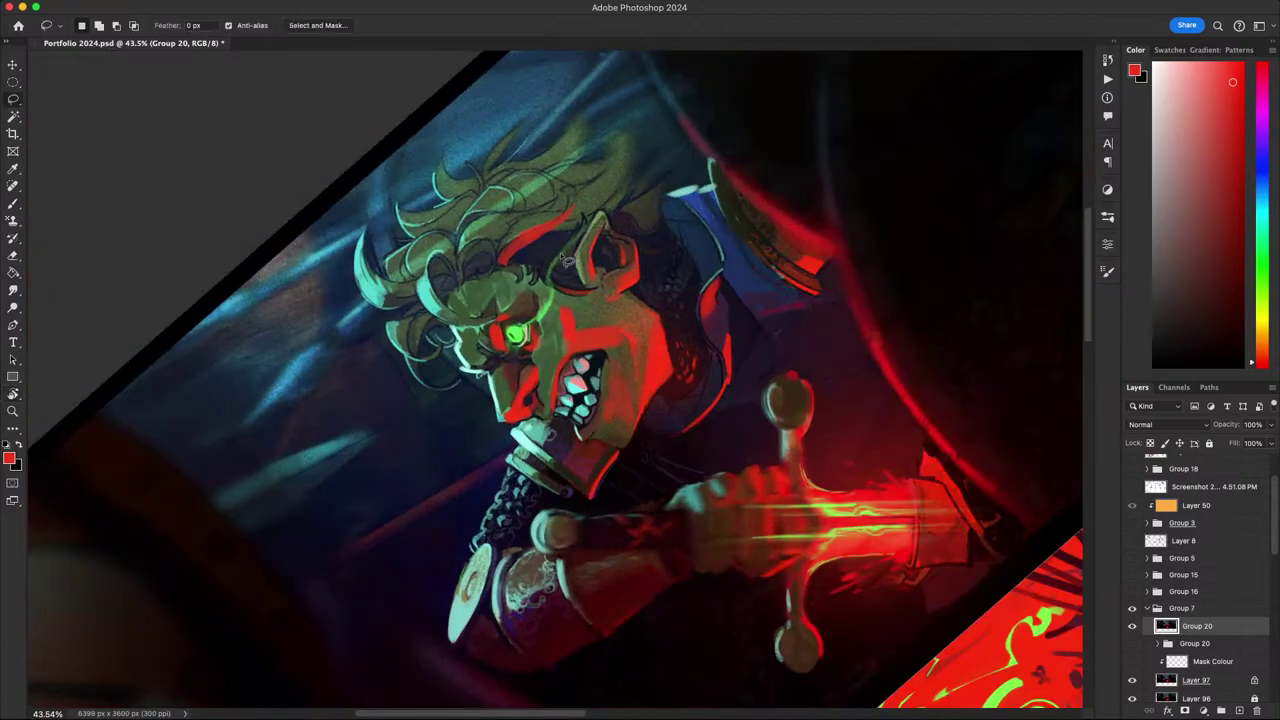
{"action": "mouse_move", "coordinate": [512, 265]}
{"action": "left_mouse_down"}
{"action": "mouse_move", "coordinate": [548, 275]}
{"action": "mouse_move", "coordinate": [598, 218]}
{"action": "mouse_move", "coordinate": [515, 265]}
{"action": "left_mouse_up"}
{"action": "key", "text": "b"}
{"action": "key", "text": "super+d"}
- Reset the canvas rotation to 0° and examine the red hair light across the whole portfolio page
{"action": "key", "text": "Escape"}
{"action": "left_click_drag", "start_coordinate": [785, 325], "coordinate": [703, 420]}
{"action": "key", "text": "Escape"}
{"action": "key", "text": "Escape"}
{"action": "scroll", "coordinate": [709, 420], "scroll_direction": "down", "scroll_amount": 5}
{"action": "scroll", "coordinate": [710, 422], "scroll_direction": "down", "scroll_amount": 4}
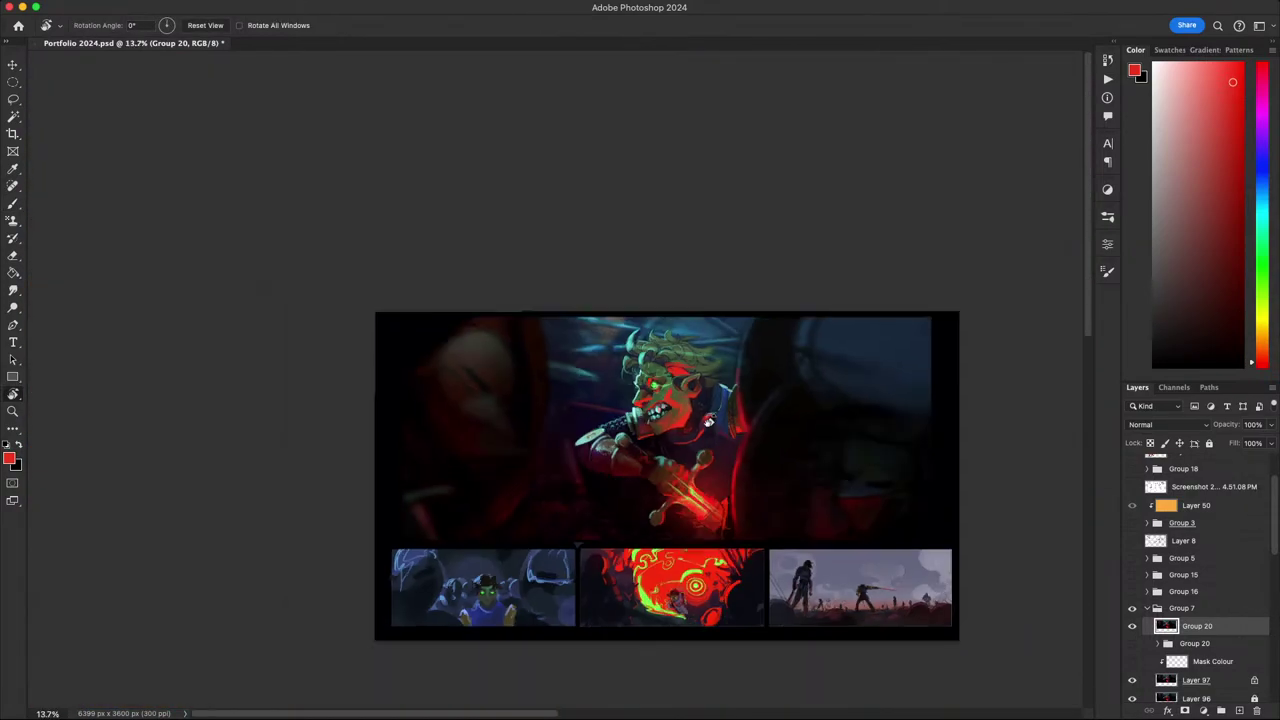
{"action": "scroll", "coordinate": [708, 424], "scroll_direction": "up", "scroll_amount": 8}
{"action": "scroll", "coordinate": [687, 428], "scroll_direction": "down", "scroll_amount": 2}
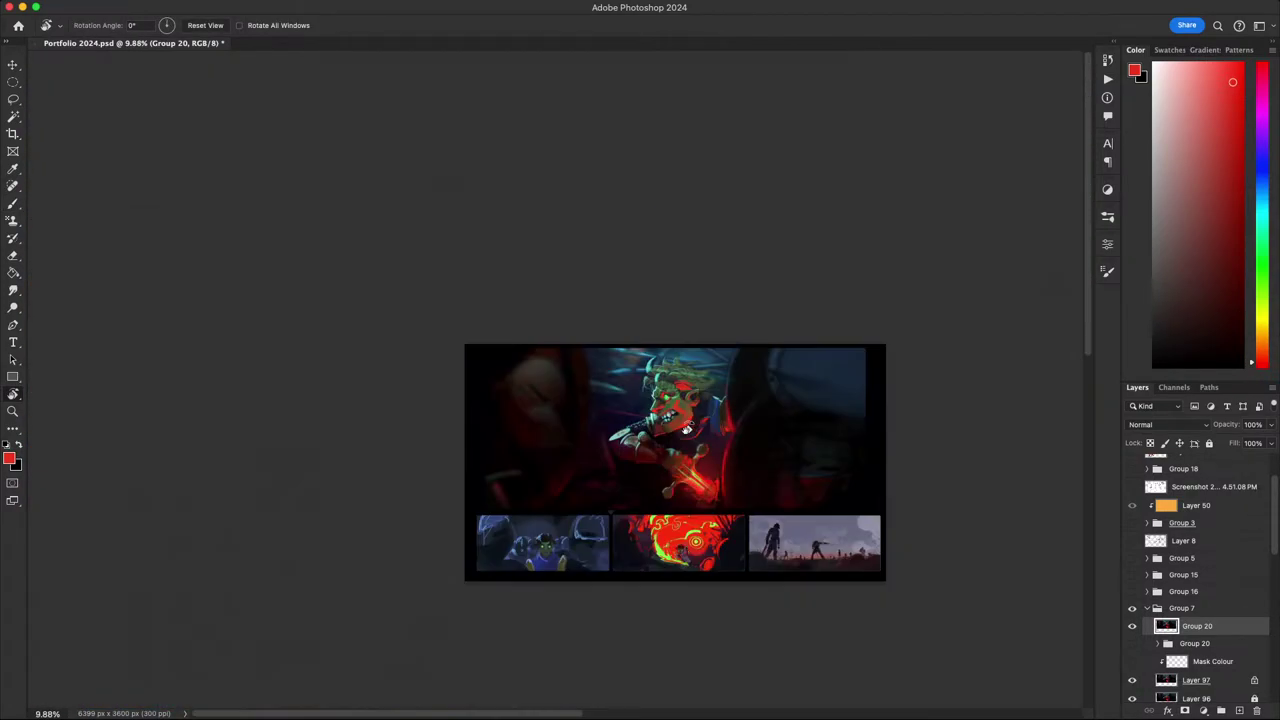
- Sample the greens and red around the glowing eye and repaint the cheek beneath it in muted green
{"action": "scroll", "coordinate": [670, 436], "scroll_direction": "up", "scroll_amount": 3}
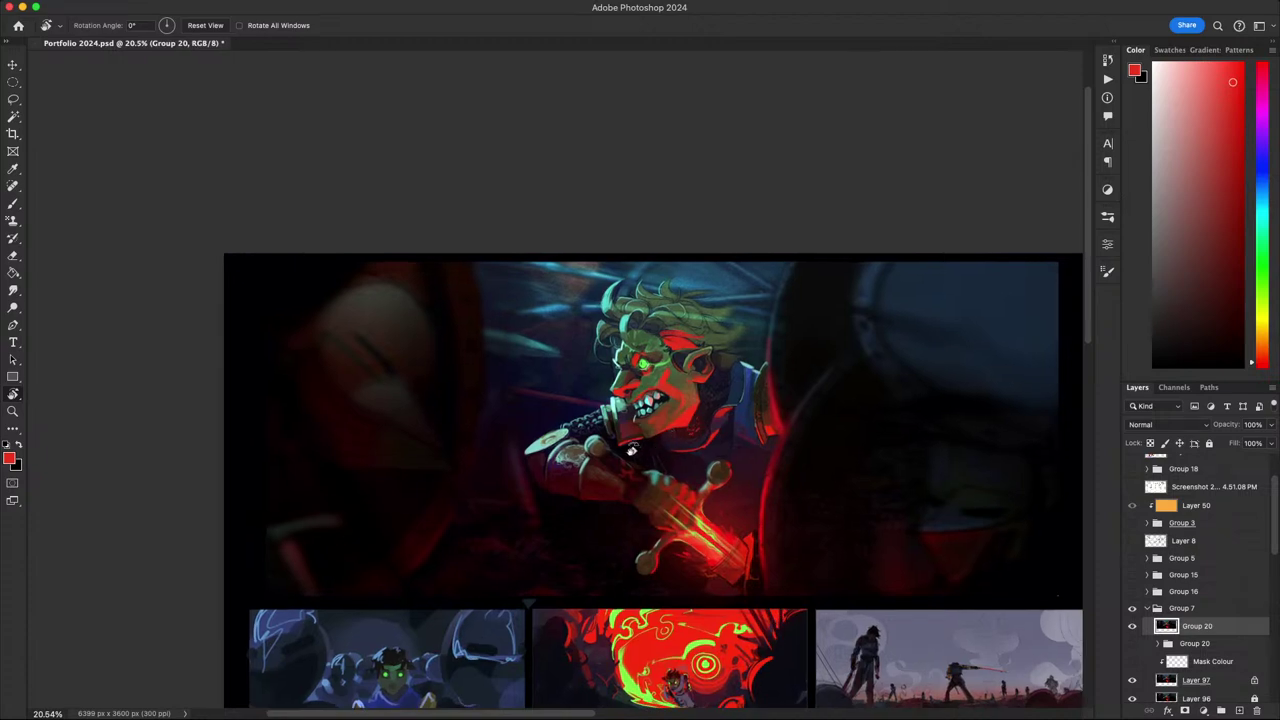
{"action": "scroll", "coordinate": [634, 357], "scroll_direction": "up", "scroll_amount": 3}
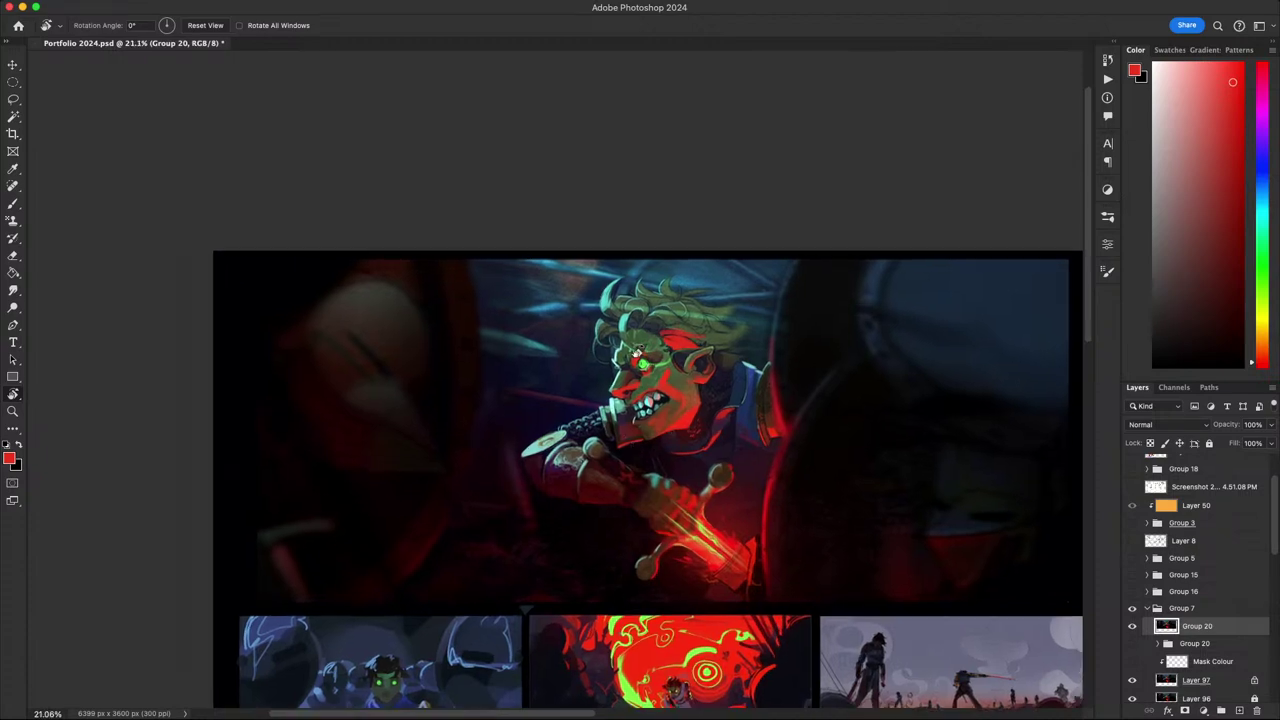
{"action": "key", "text": "b"}
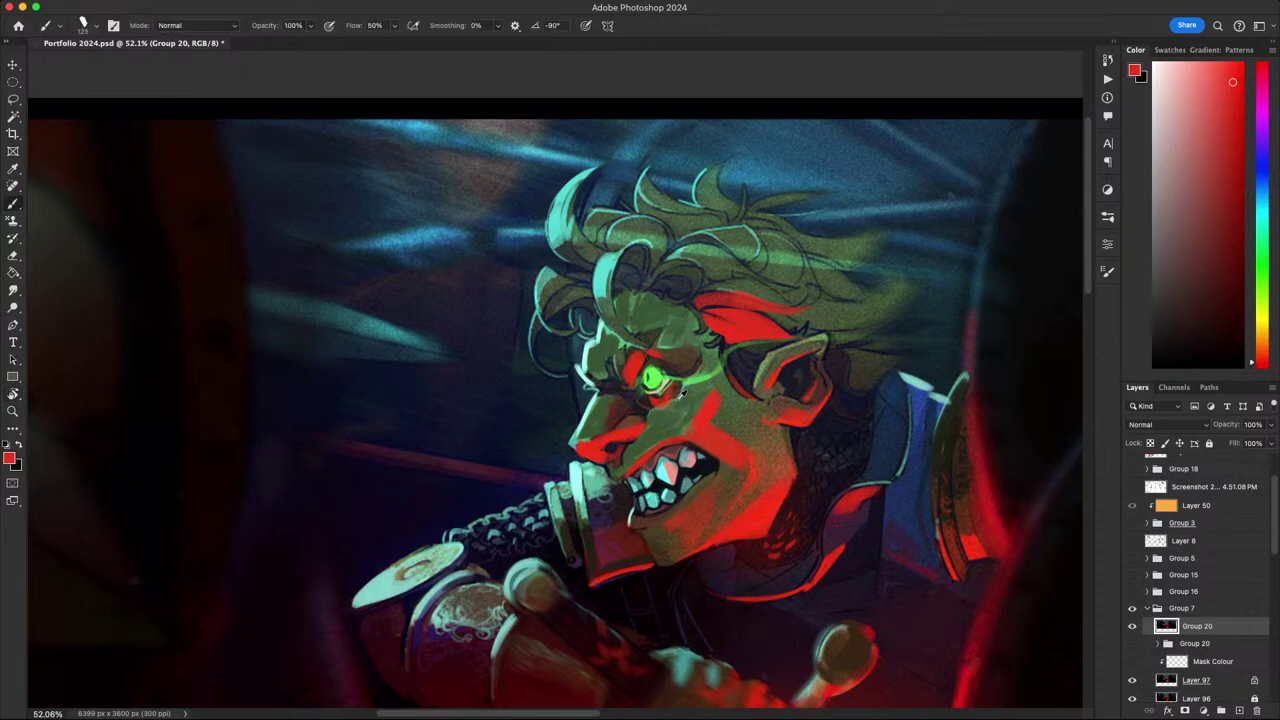
{"action": "left_click", "coordinate": [677, 401], "text": "alt"}
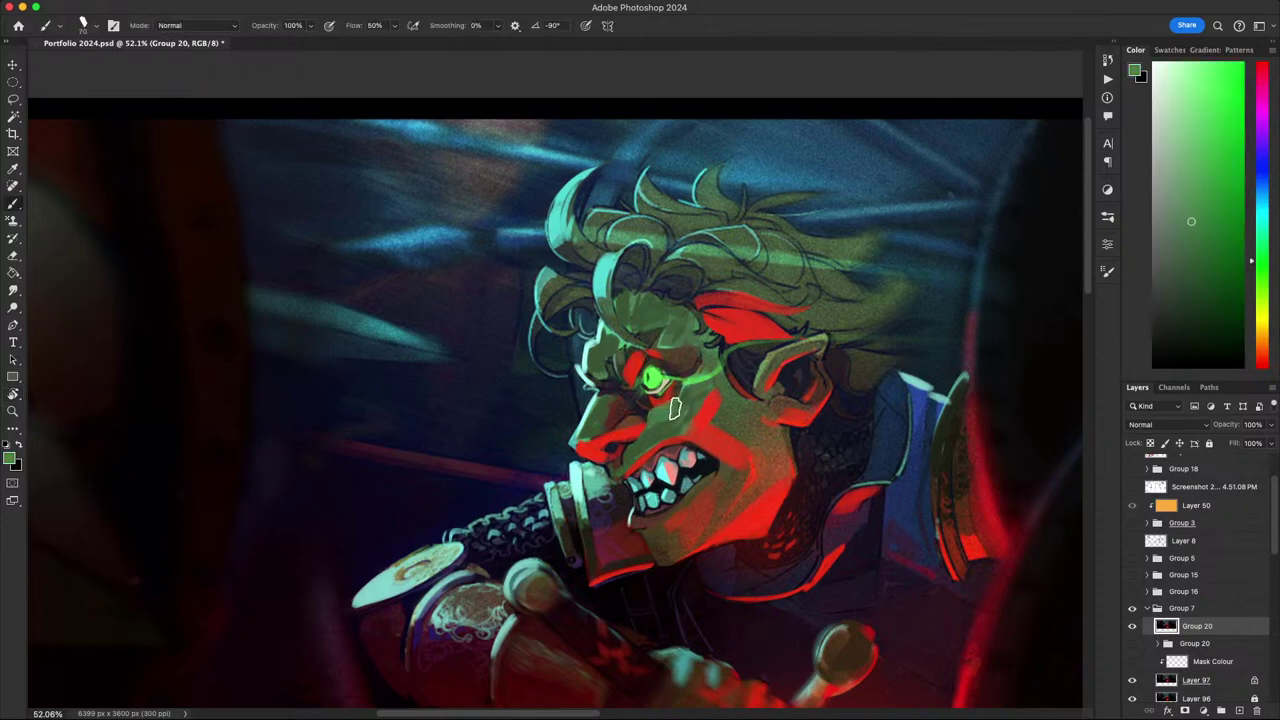
{"action": "left_click", "coordinate": [655, 400], "text": "alt"}
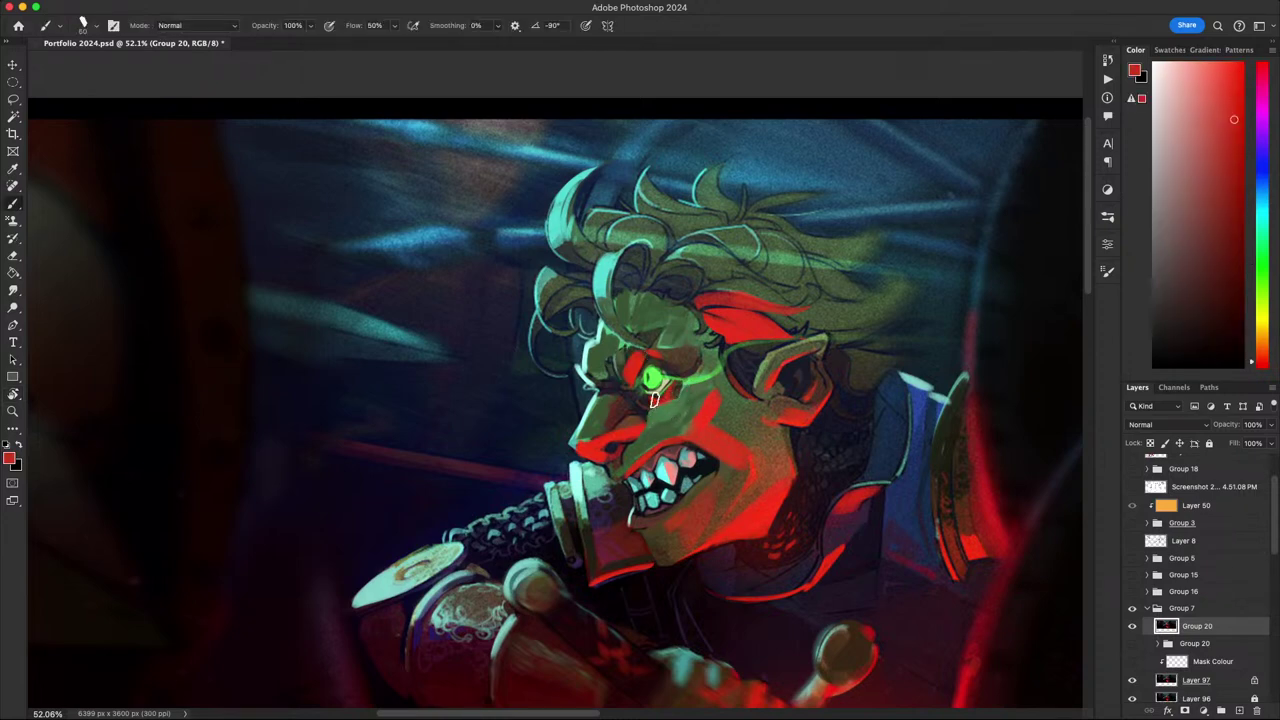
{"action": "left_click", "coordinate": [668, 414], "text": "alt"}
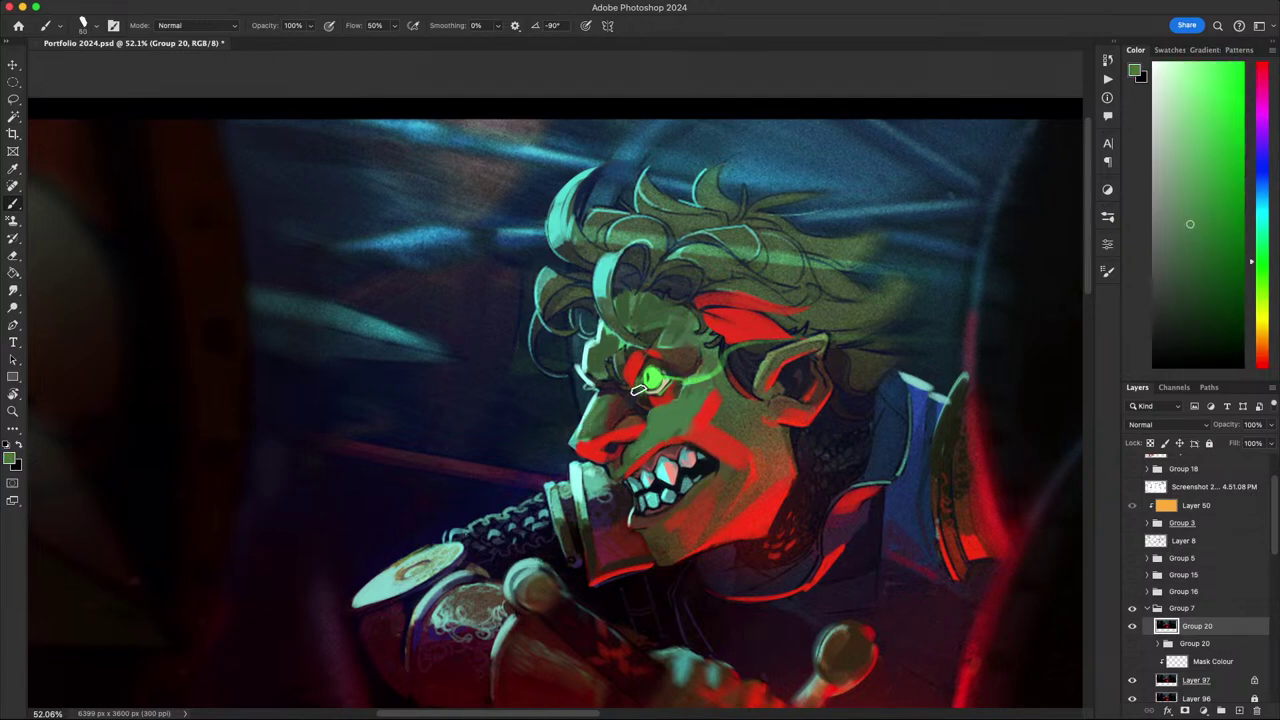
{"action": "mouse_move", "coordinate": [912, 516]}
{"action": "left_mouse_down"}
{"action": "mouse_move", "coordinate": [806, 374]}
{"action": "mouse_move", "coordinate": [811, 358]}
{"action": "mouse_move", "coordinate": [809, 478]}
{"action": "left_mouse_up"}
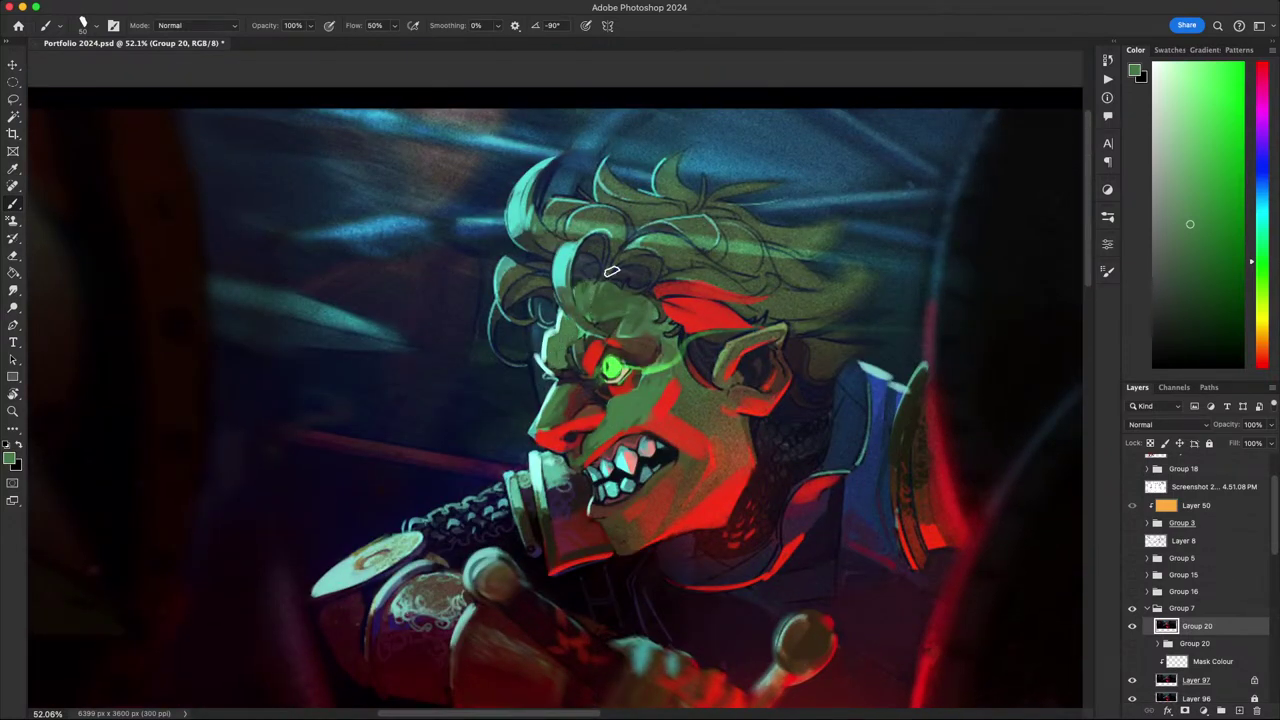
{"action": "scroll", "coordinate": [775, 240], "scroll_direction": "down", "scroll_amount": 5}
{"action": "scroll", "coordinate": [775, 246], "scroll_direction": "up", "scroll_amount": 5}
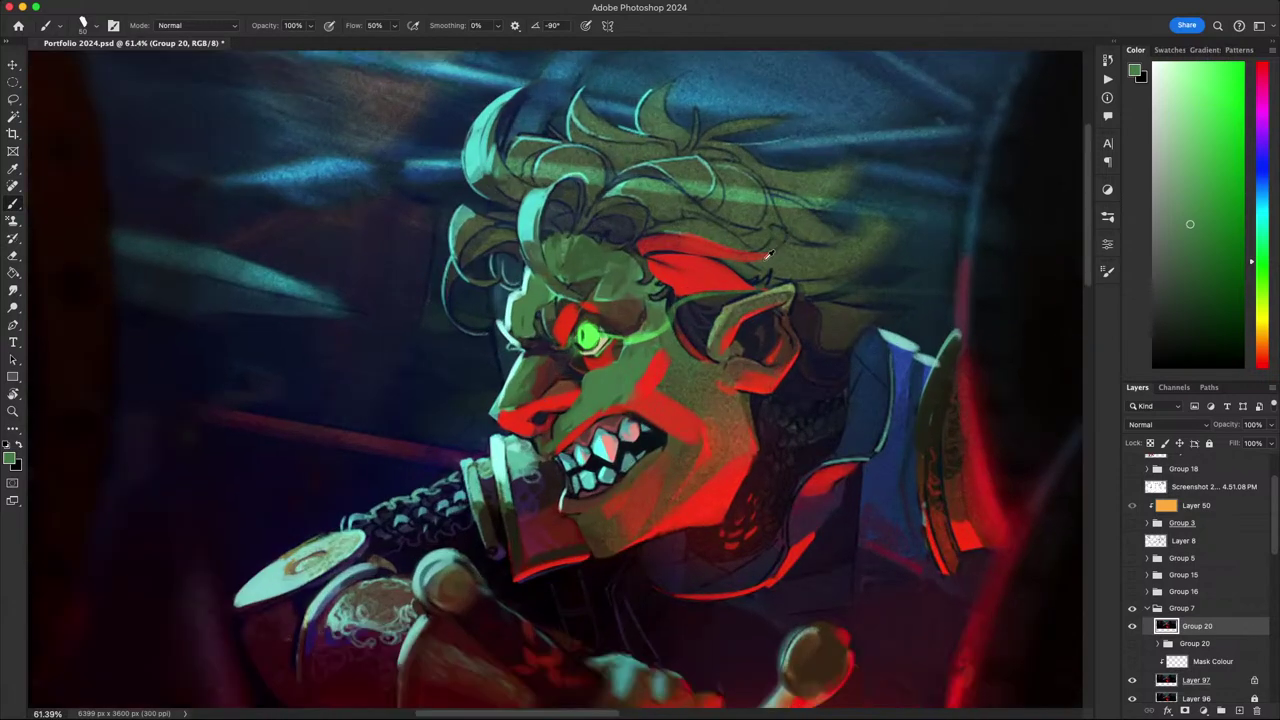
- Refine the under-eye area with sampled red and green tones, checking the face at several zoom levels
{"action": "left_click_drag", "start_coordinate": [751, 502], "coordinate": [815, 528]}
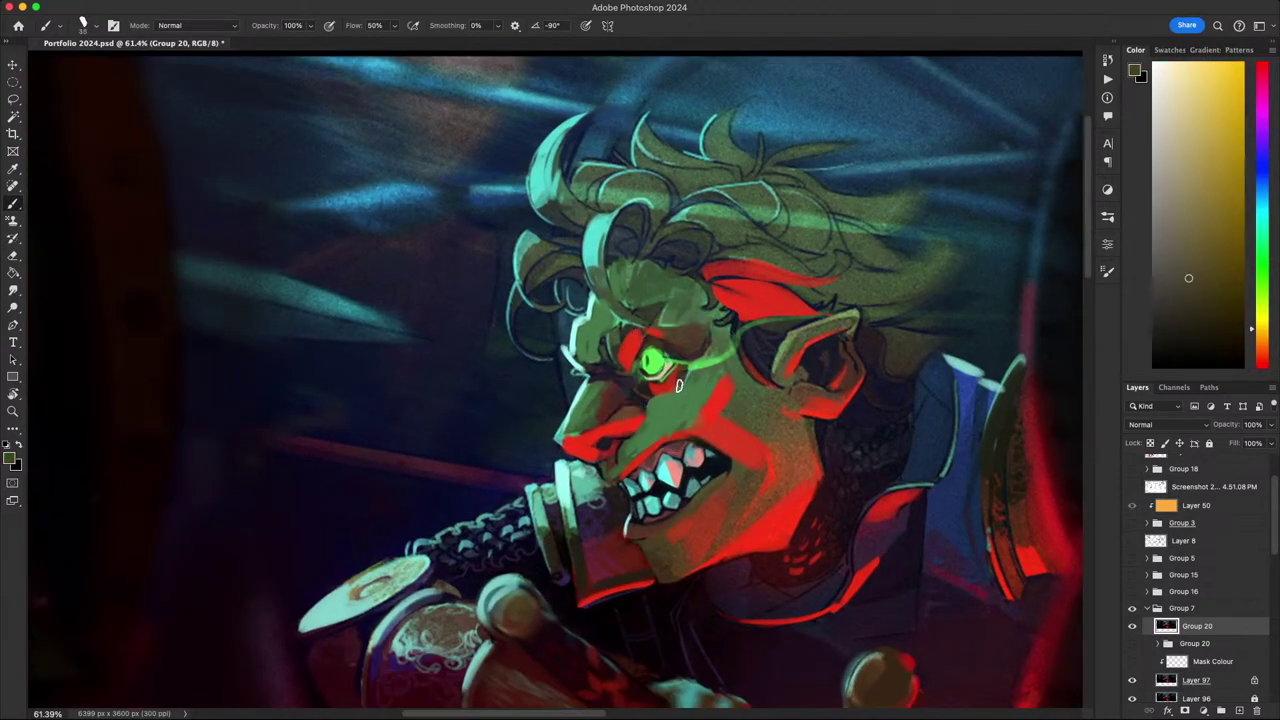
{"action": "left_click", "coordinate": [669, 388], "text": "alt"}
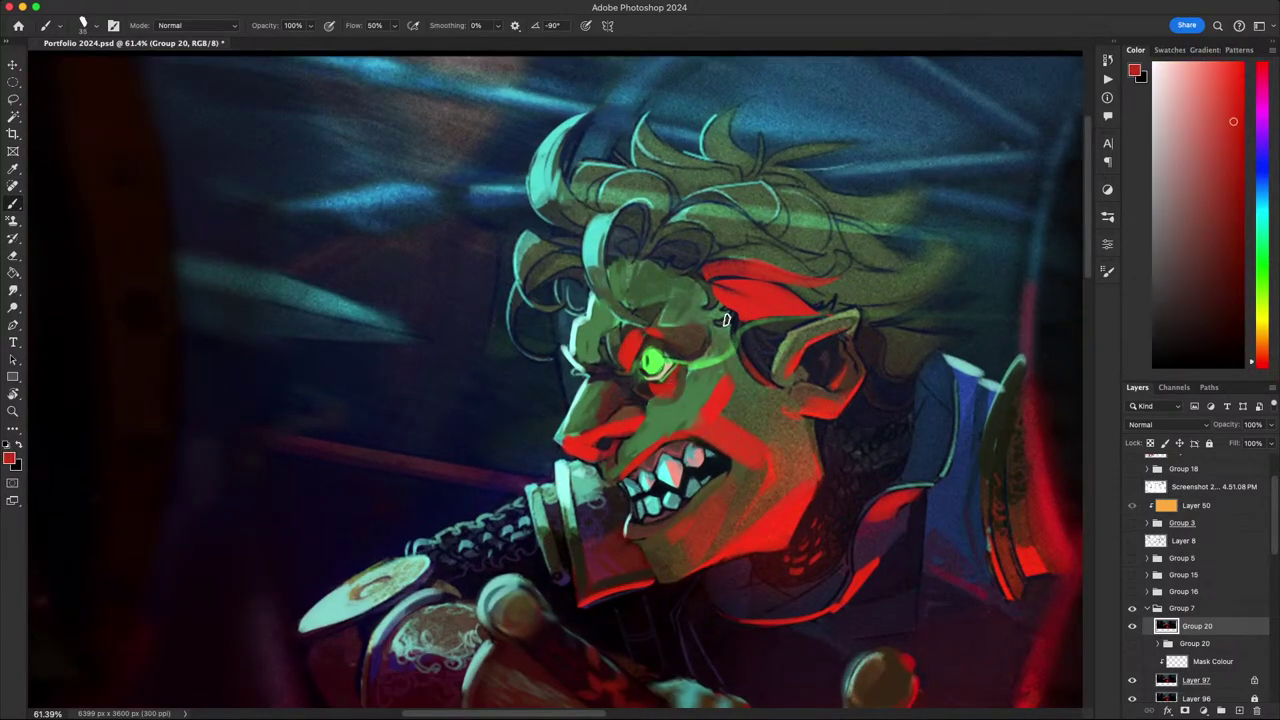
{"action": "scroll", "coordinate": [725, 320], "scroll_direction": "down", "scroll_amount": 4}
{"action": "scroll", "coordinate": [620, 388], "scroll_direction": "up", "scroll_amount": 2}
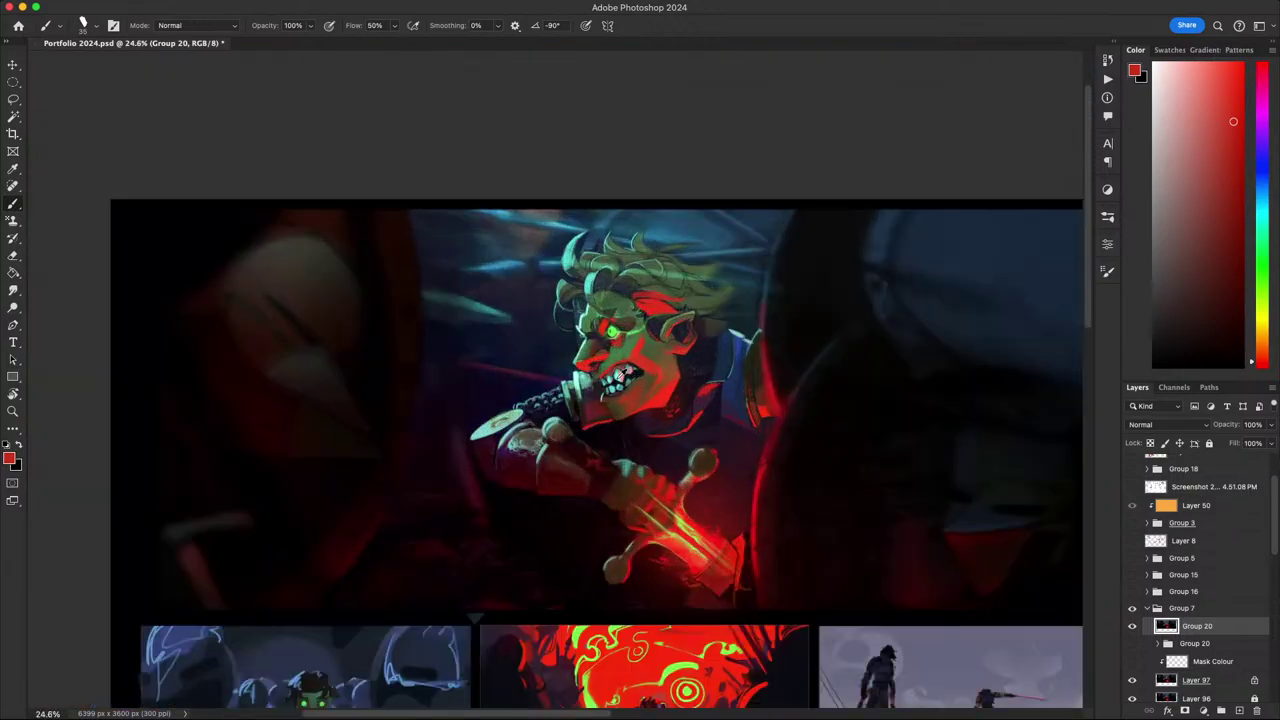
{"action": "left_click", "coordinate": [634, 332], "text": "alt"}
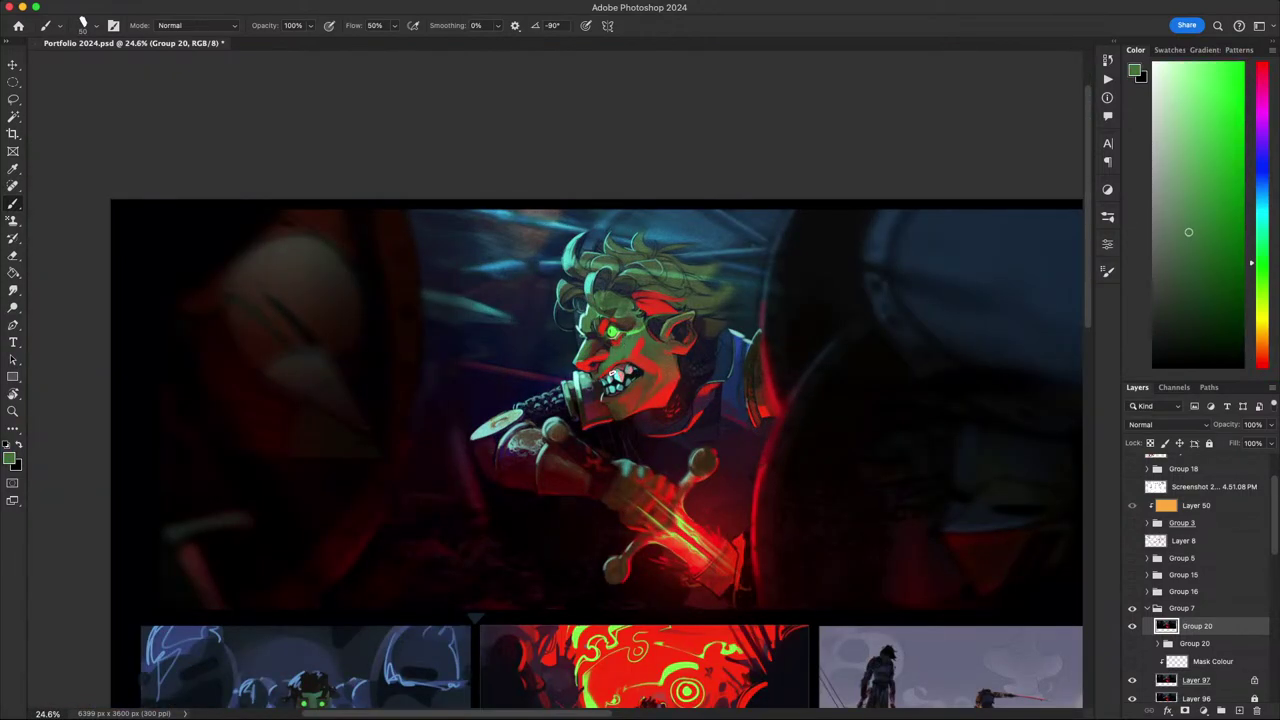
{"action": "scroll", "coordinate": [616, 369], "scroll_direction": "down", "scroll_amount": 2}
{"action": "scroll", "coordinate": [625, 368], "scroll_direction": "up", "scroll_amount": 5}
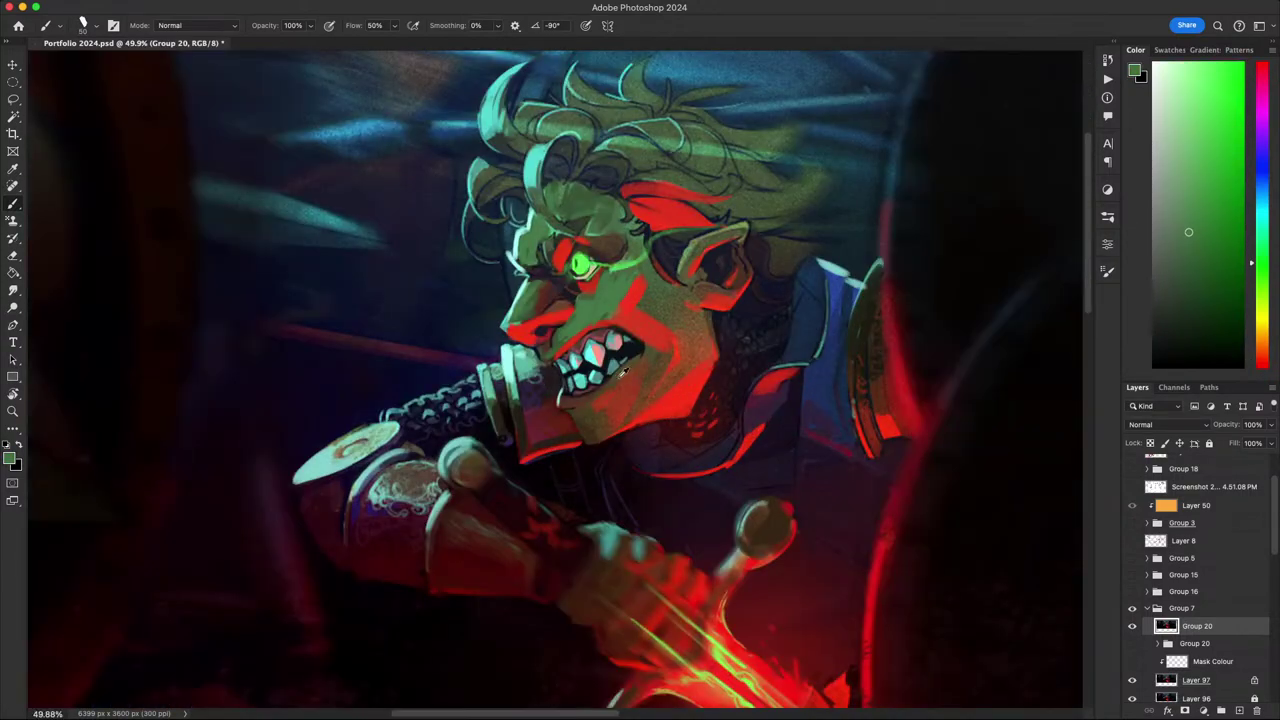
{"action": "scroll", "coordinate": [634, 368], "scroll_direction": "down", "scroll_amount": 4}
{"action": "scroll", "coordinate": [634, 372], "scroll_direction": "up", "scroll_amount": 4}
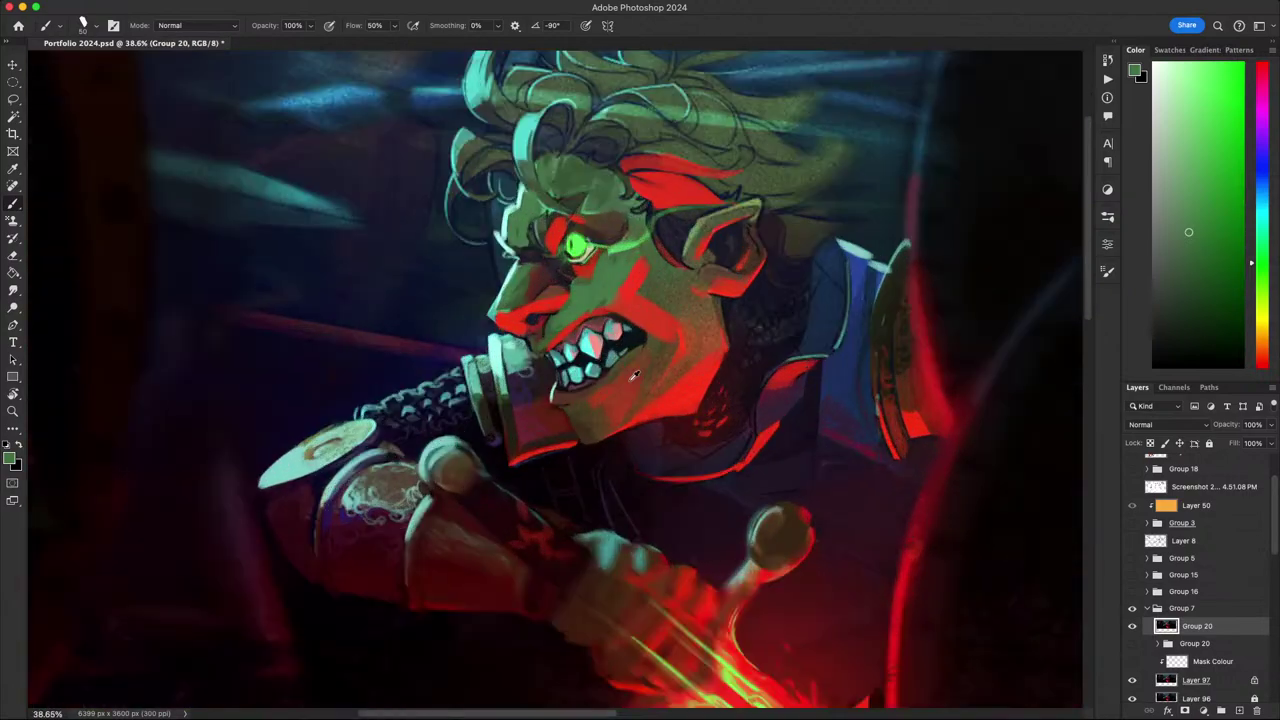
- Sample the jaw's red, rotate the canvas and paint a red light shape in a lassoed patch in front of the ear
{"action": "left_click", "coordinate": [697, 389], "text": "alt"}
{"action": "key", "text": "r"}
{"action": "mouse_move", "coordinate": [747, 370]}
{"action": "left_mouse_down"}
{"action": "mouse_move", "coordinate": [748, 386]}
{"action": "mouse_move", "coordinate": [615, 486]}
{"action": "left_mouse_up"}
{"action": "key", "text": "l"}
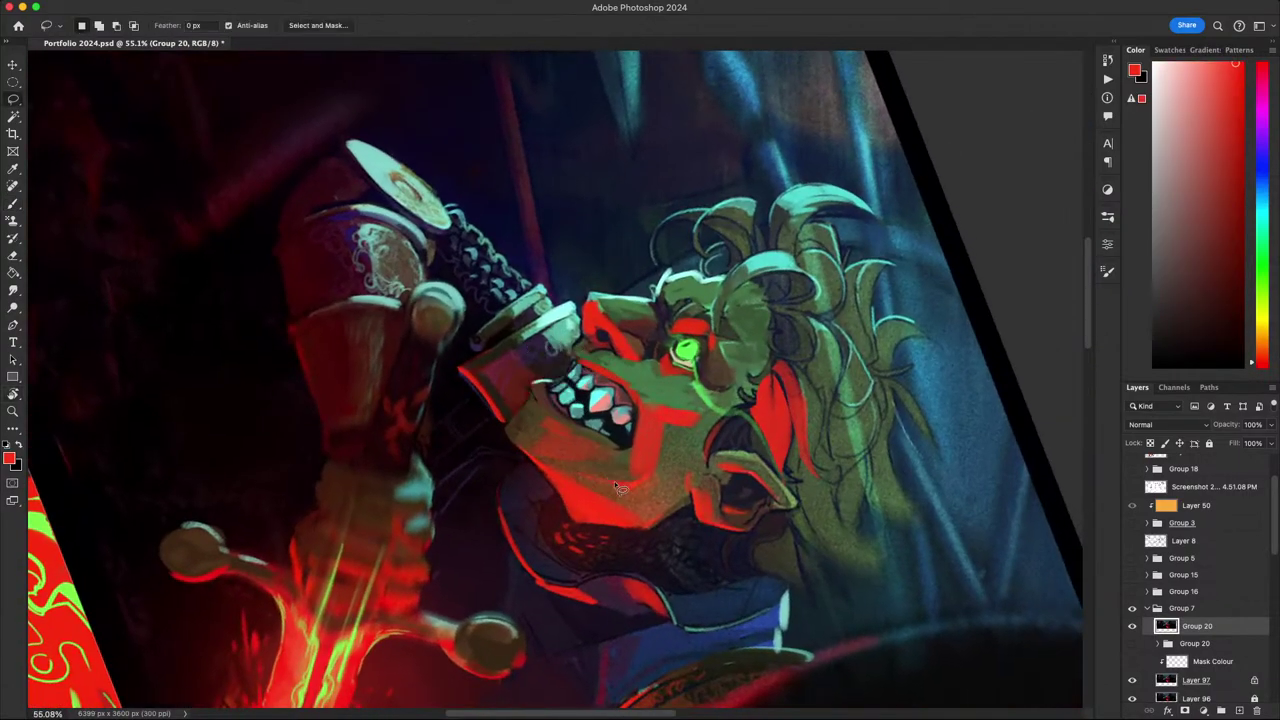
{"action": "mouse_move", "coordinate": [720, 428]}
{"action": "left_mouse_down"}
{"action": "mouse_move", "coordinate": [707, 475]}
{"action": "mouse_move", "coordinate": [710, 455]}
{"action": "mouse_move", "coordinate": [717, 467]}
{"action": "mouse_move", "coordinate": [750, 458]}
{"action": "mouse_move", "coordinate": [728, 417]}
{"action": "left_mouse_up"}
{"action": "key", "text": "b"}
{"action": "left_click_drag", "start_coordinate": [706, 471], "coordinate": [736, 422]}
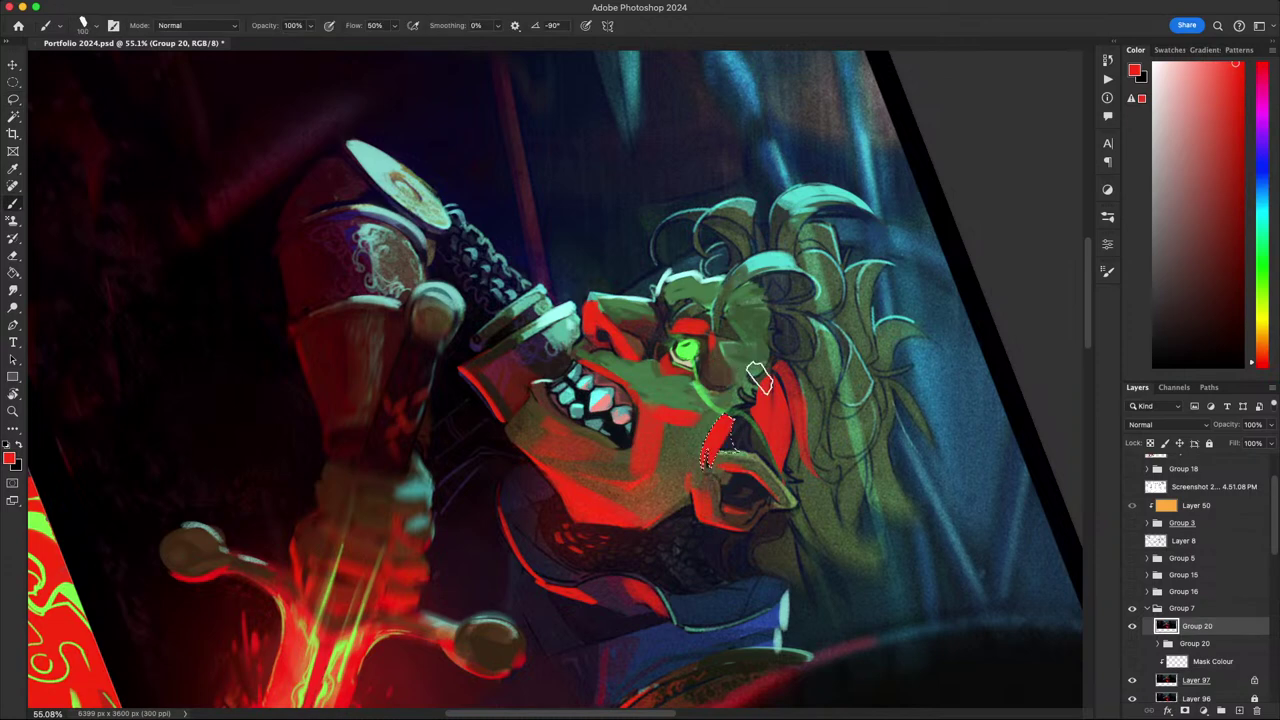
{"action": "key", "text": "super+d"}
{"action": "key", "text": "Escape"}
- Reset the canvas rotation to 0° and examine the light beside the ear across the whole portfolio page
{"action": "mouse_move", "coordinate": [835, 283]}
{"action": "left_mouse_down"}
{"action": "mouse_move", "coordinate": [794, 240]}
{"action": "mouse_move", "coordinate": [757, 289]}
{"action": "mouse_move", "coordinate": [751, 367]}
{"action": "mouse_move", "coordinate": [817, 283]}
{"action": "left_mouse_up"}
{"action": "key", "text": "r"}
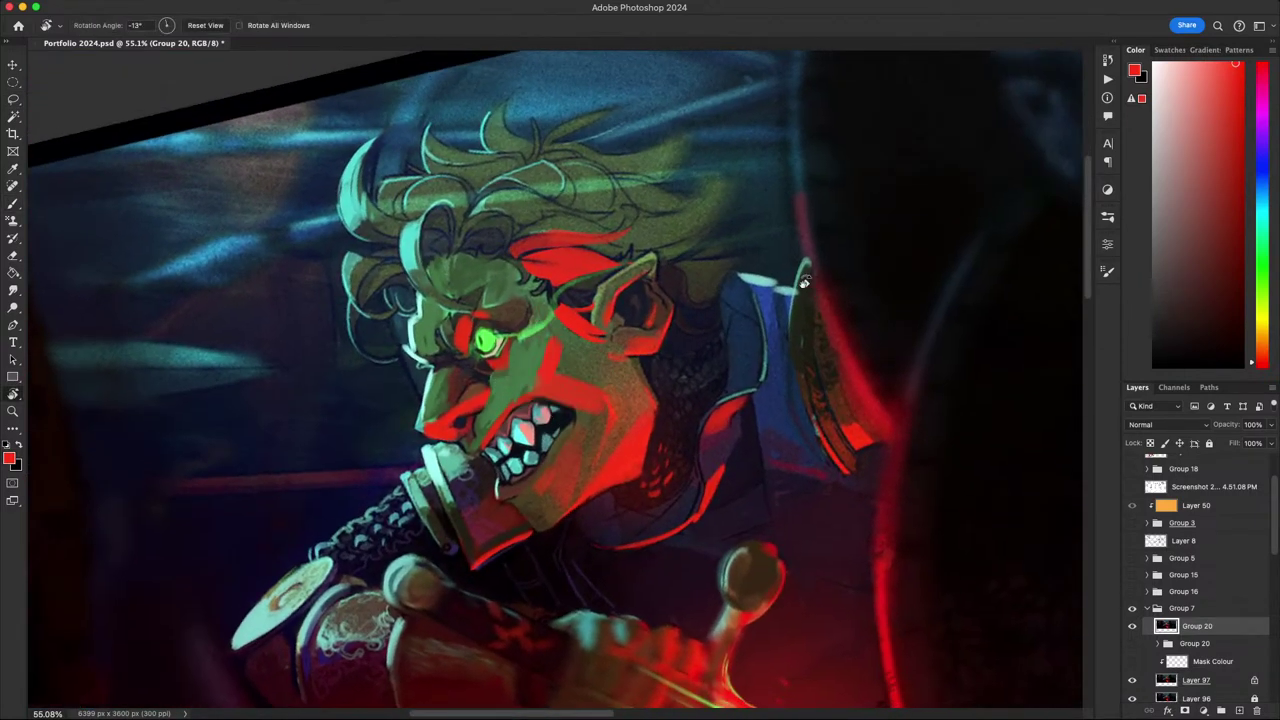
{"action": "key", "text": "Escape"}
{"action": "scroll", "coordinate": [712, 329], "scroll_direction": "down", "scroll_amount": 10}
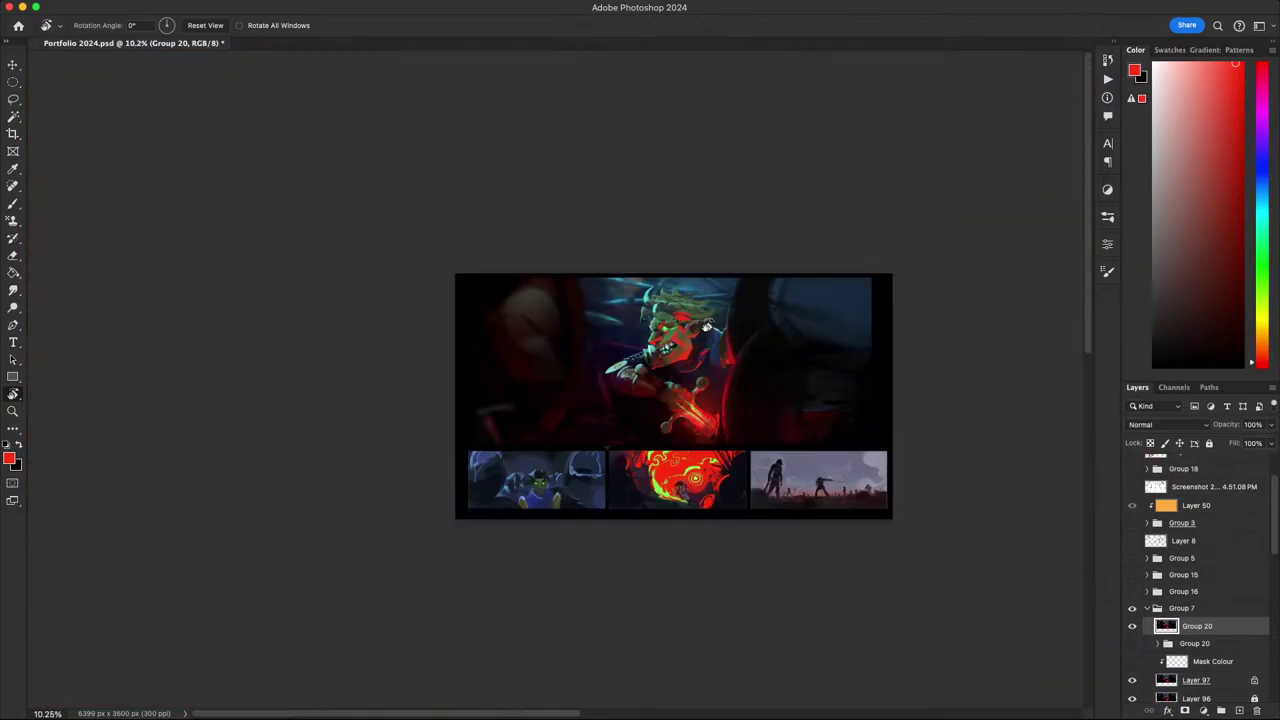
{"action": "scroll", "coordinate": [703, 329], "scroll_direction": "up", "scroll_amount": 4}
{"action": "scroll", "coordinate": [703, 330], "scroll_direction": "up", "scroll_amount": 10}
- Reduce the brush size to 60 and refine the red light at the front of the ear, checking it at several zoom levels
{"action": "key", "text": "b"}
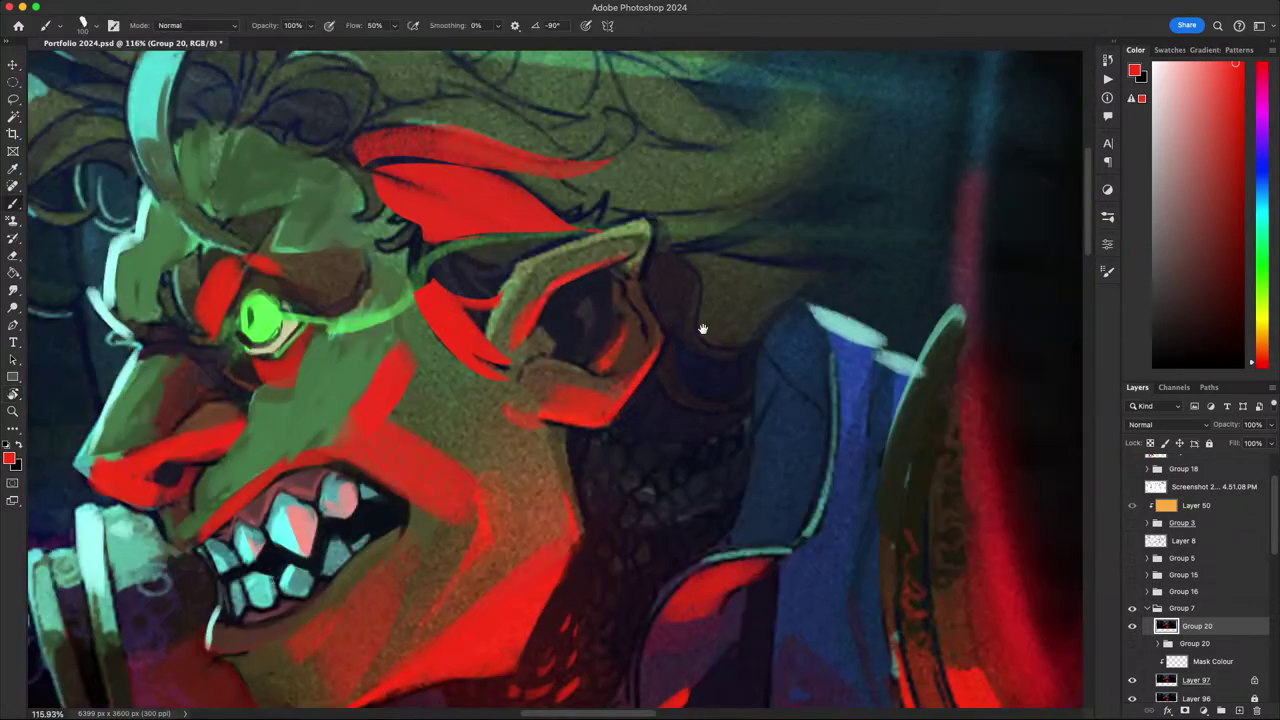
{"action": "scroll", "coordinate": [760, 480], "scroll_direction": "left", "scroll_amount": 3}
{"action": "key", "text": "bracketleft"}
{"action": "key", "text": "bracketleft"}
{"action": "key", "text": "bracketleft"}
{"action": "key", "text": "bracketleft"}
{"action": "key", "text": "bracketleft"}
{"action": "mouse_move", "coordinate": [540, 374]}
{"action": "left_mouse_down"}
{"action": "mouse_move", "coordinate": [514, 409]}
{"action": "mouse_move", "coordinate": [566, 340]}
{"action": "mouse_move", "coordinate": [540, 355]}
{"action": "left_mouse_up"}
{"action": "scroll", "coordinate": [581, 263], "scroll_direction": "down", "scroll_amount": 10}
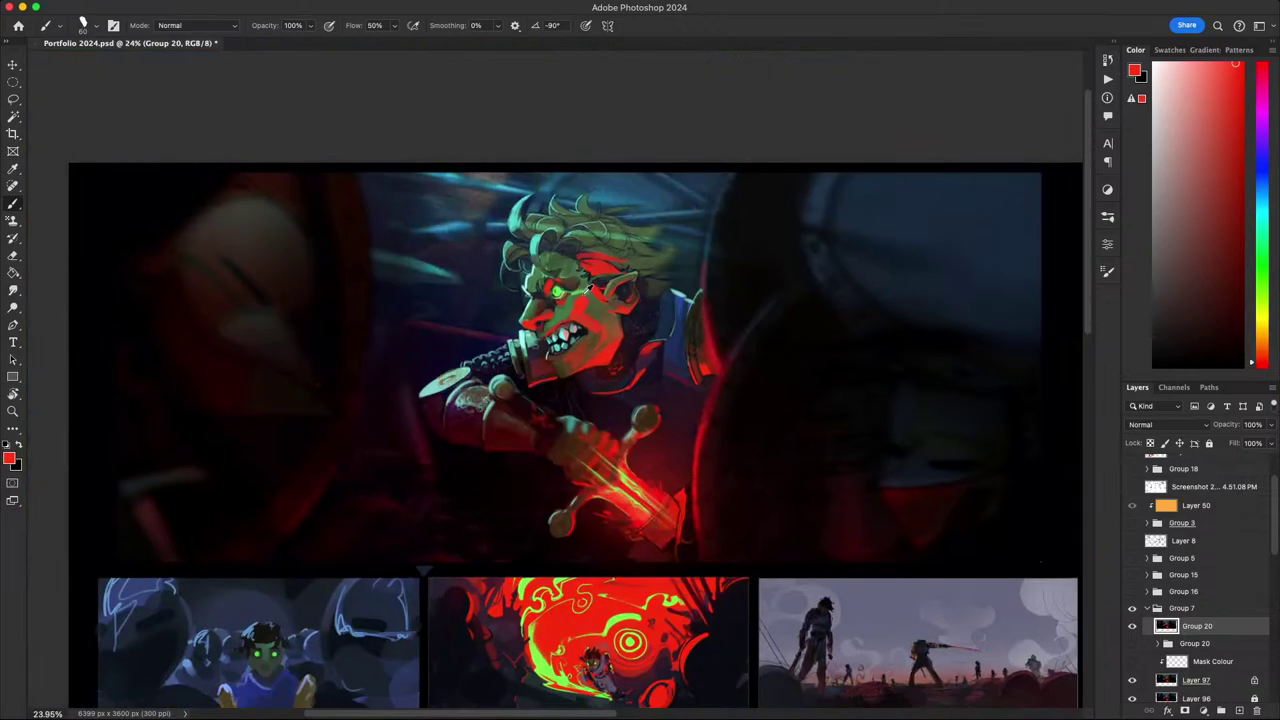
{"action": "scroll", "coordinate": [595, 315], "scroll_direction": "up", "scroll_amount": 8}
{"action": "scroll", "coordinate": [636, 338], "scroll_direction": "down", "scroll_amount": 10}
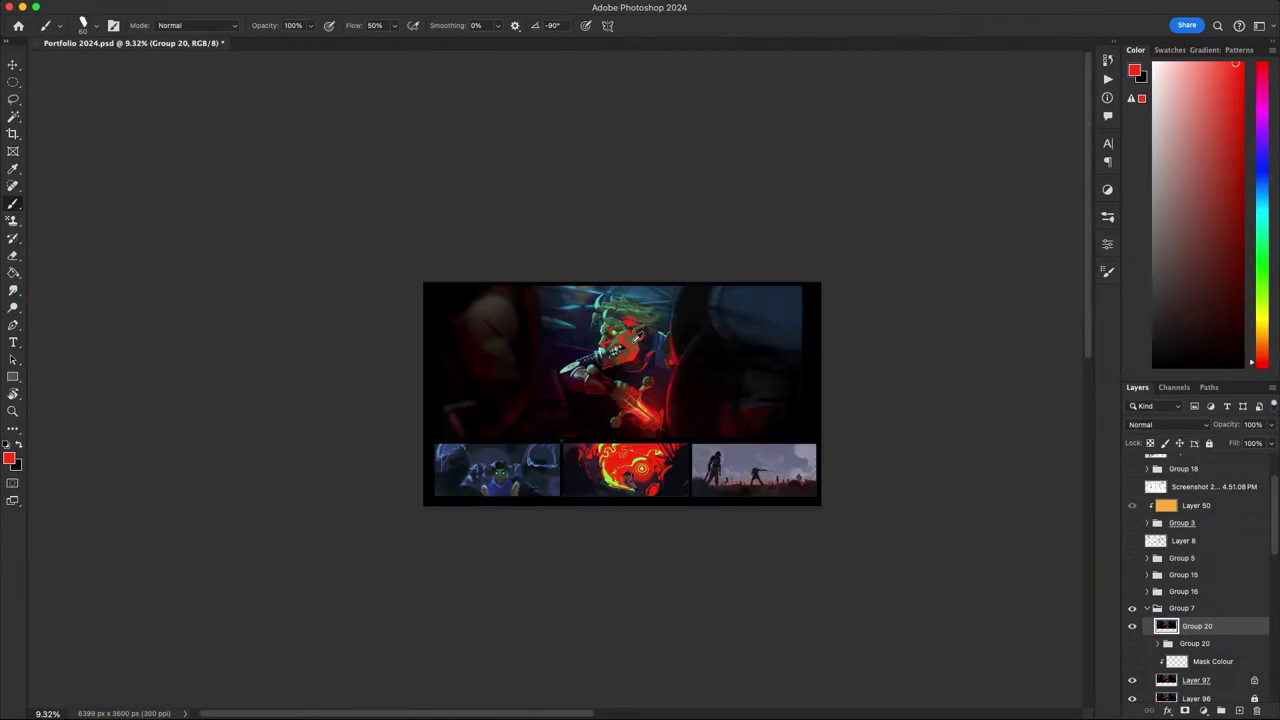
- Check the artwork's values with the grayscale proof preview, and return to the colour view
{"action": "scroll", "coordinate": [636, 338], "scroll_direction": "up", "scroll_amount": 3}
{"action": "key", "text": "super+y"}
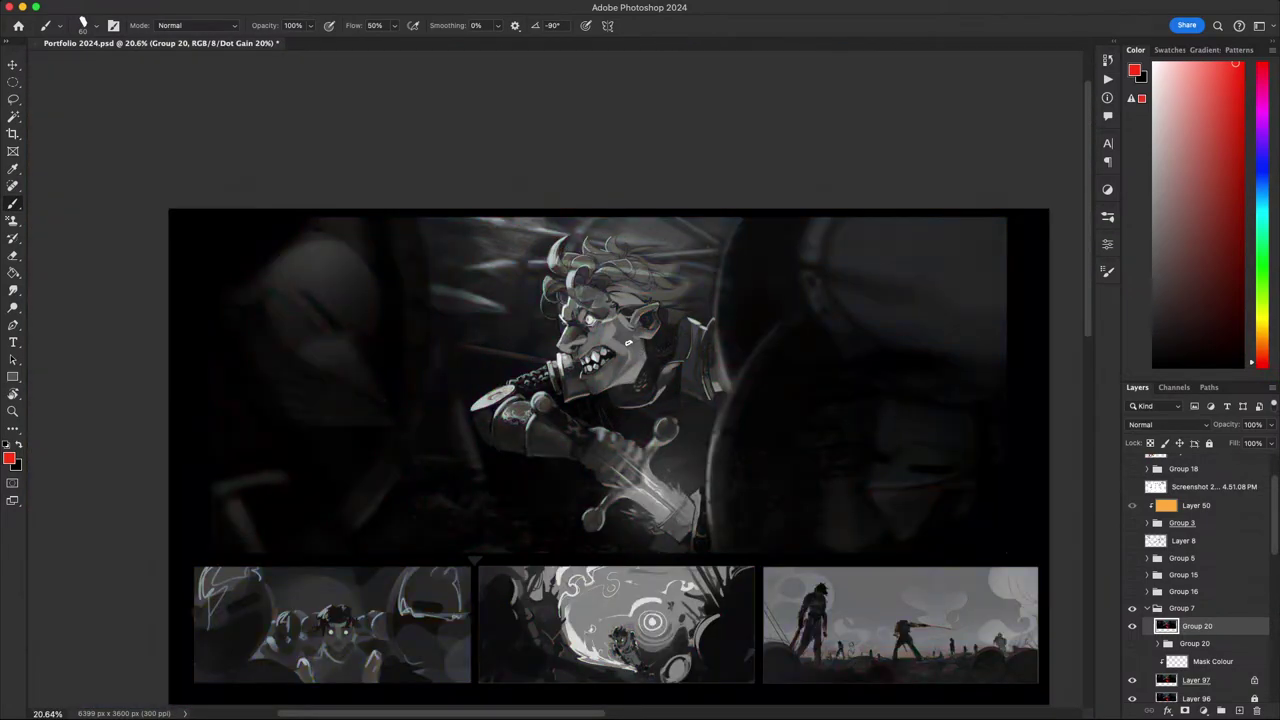
{"action": "scroll", "coordinate": [634, 345], "scroll_direction": "down", "scroll_amount": 3}
{"action": "scroll", "coordinate": [634, 345], "scroll_direction": "up", "scroll_amount": 5}
{"action": "key", "text": "super+y"}
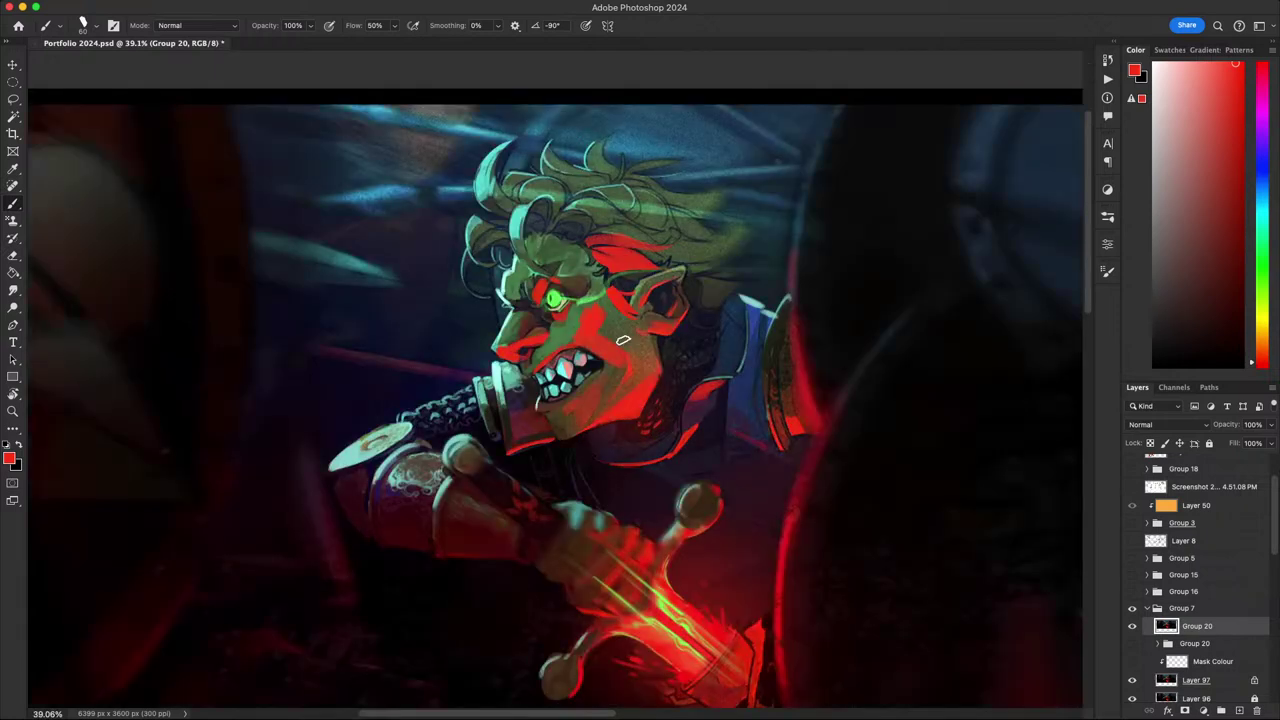
- Sample the cheek's red, lighten it to a salmon pink, set the brush size to 80 and paint a highlight on the cheek
{"action": "left_click", "coordinate": [589, 325], "text": "alt"}
{"action": "left_click_drag", "start_coordinate": [1217, 66], "coordinate": [1206, 62]}
{"action": "key", "text": "bracketright"}
{"action": "key", "text": "bracketright"}
{"action": "mouse_move", "coordinate": [595, 318]}
{"action": "left_mouse_down"}
{"action": "mouse_move", "coordinate": [581, 347]}
{"action": "mouse_move", "coordinate": [596, 317]}
{"action": "left_mouse_up"}
{"action": "scroll", "coordinate": [634, 227], "scroll_direction": "down", "scroll_amount": 5}
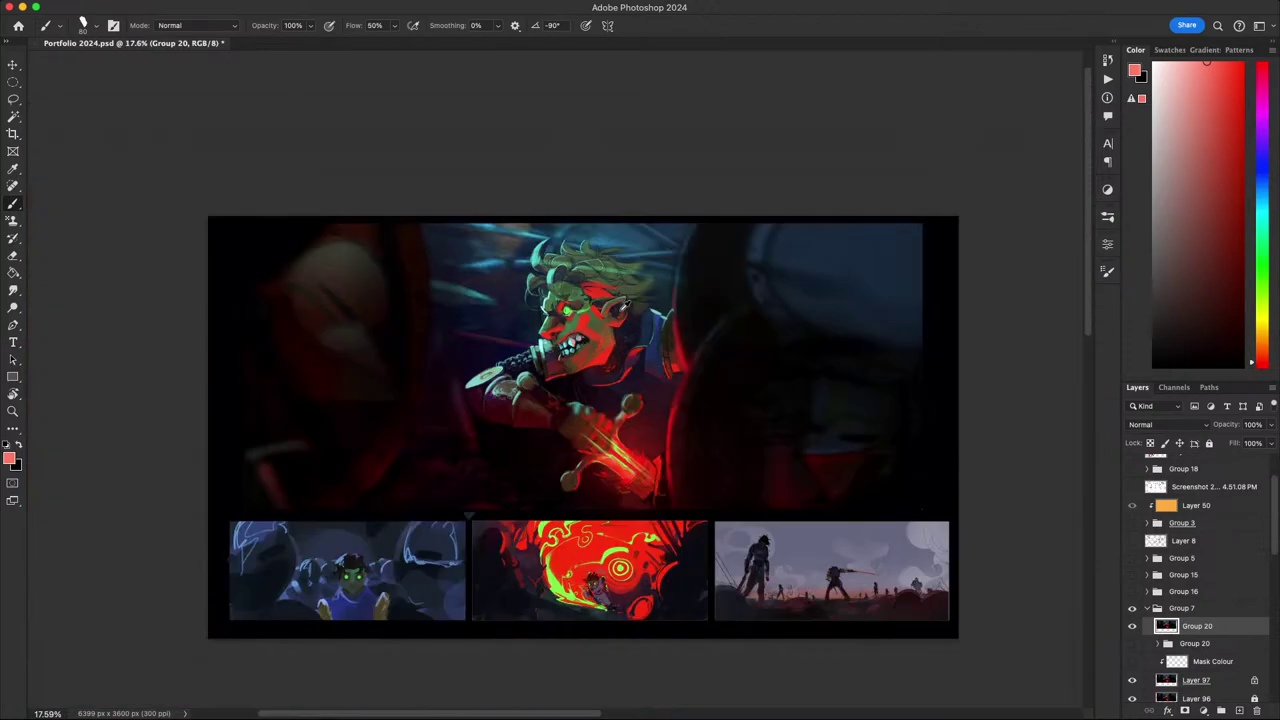
- Examine the goblin's face and sword lighting both close up and across the whole portfolio page
{"action": "scroll", "coordinate": [622, 302], "scroll_direction": "down", "scroll_amount": 3}
{"action": "scroll", "coordinate": [612, 293], "scroll_direction": "up", "scroll_amount": 6}
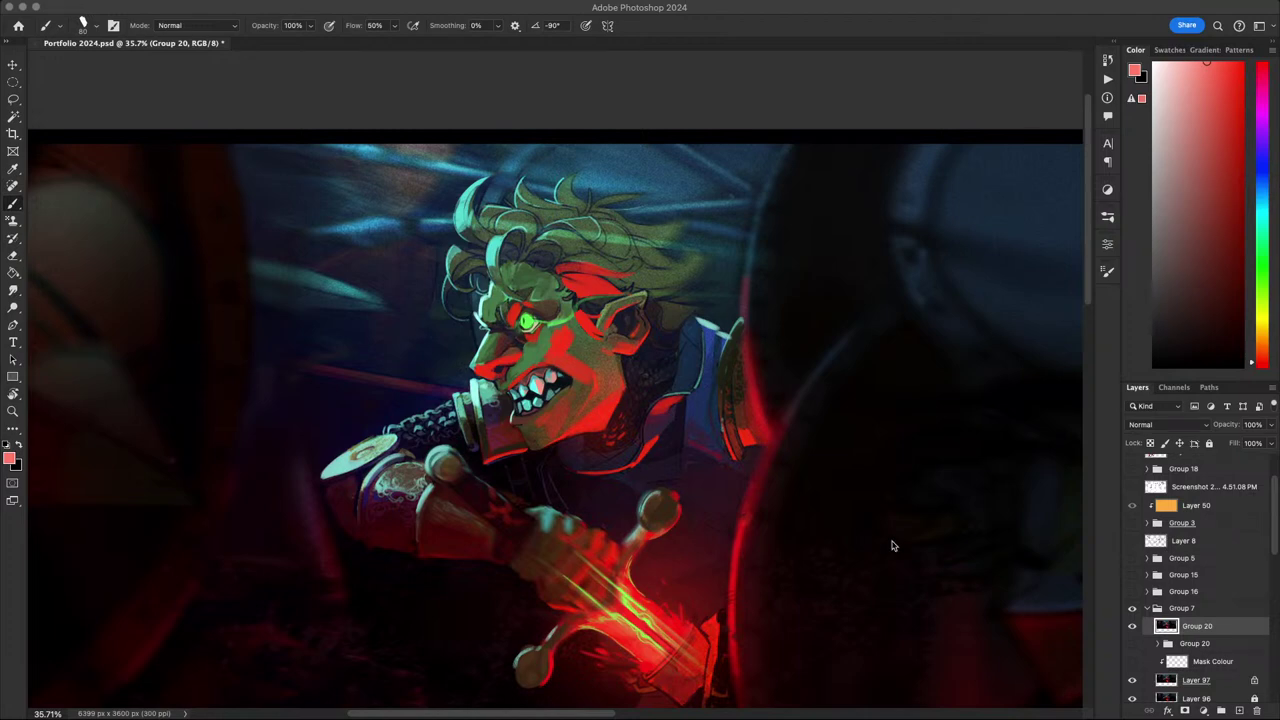
{"action": "left_click", "coordinate": [234, 418]}
{"action": "scroll", "coordinate": [498, 516], "scroll_direction": "down", "scroll_amount": 6}
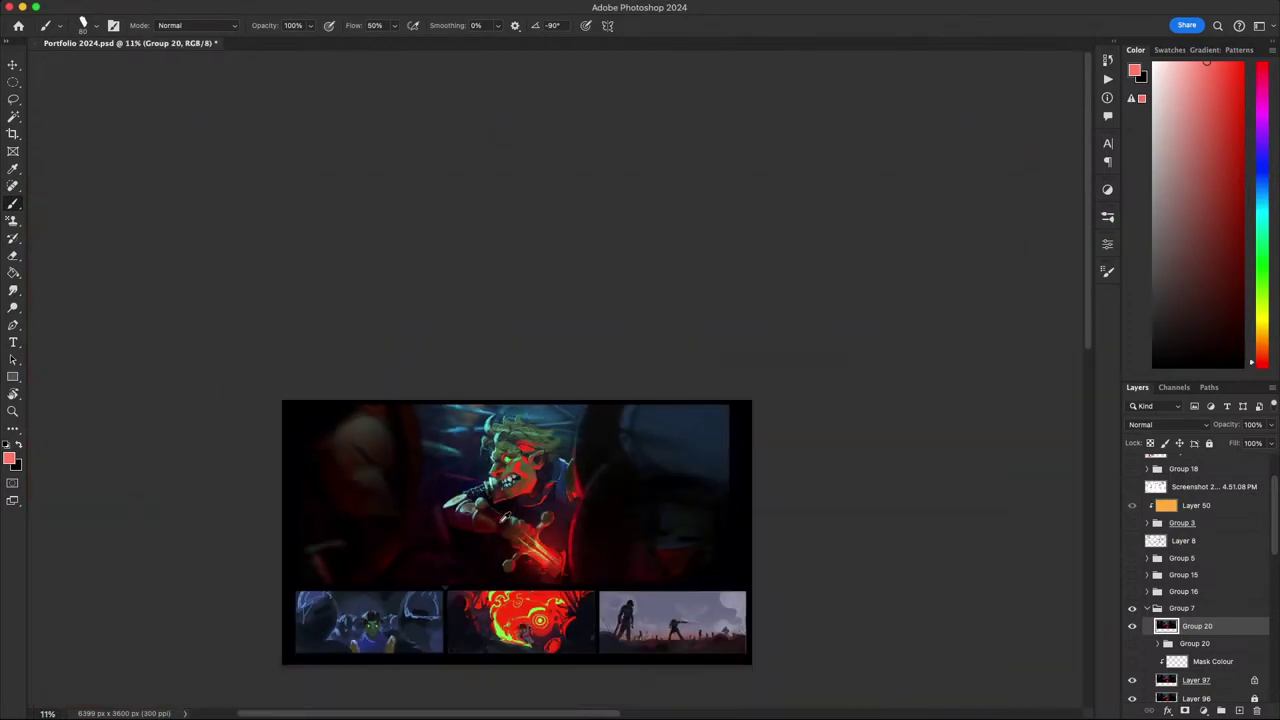
{"action": "scroll", "coordinate": [505, 520], "scroll_direction": "up", "scroll_amount": 5}
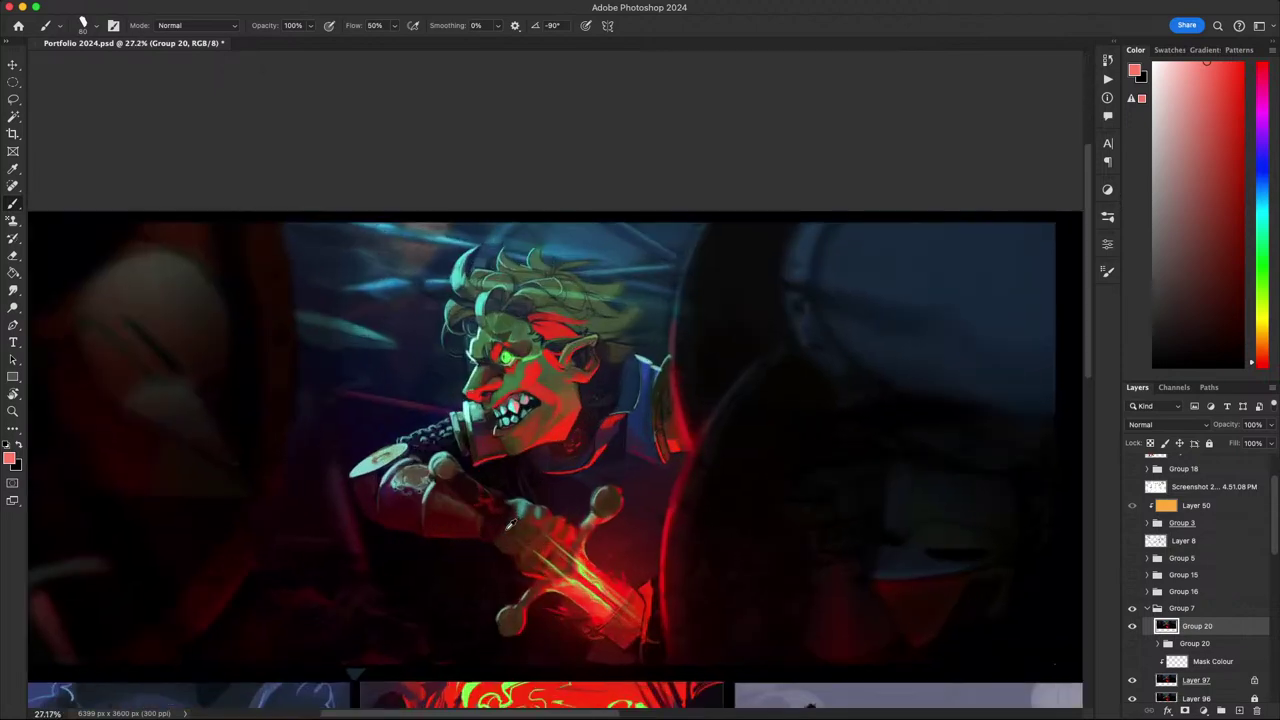
{"action": "scroll", "coordinate": [510, 524], "scroll_direction": "up", "scroll_amount": 4}
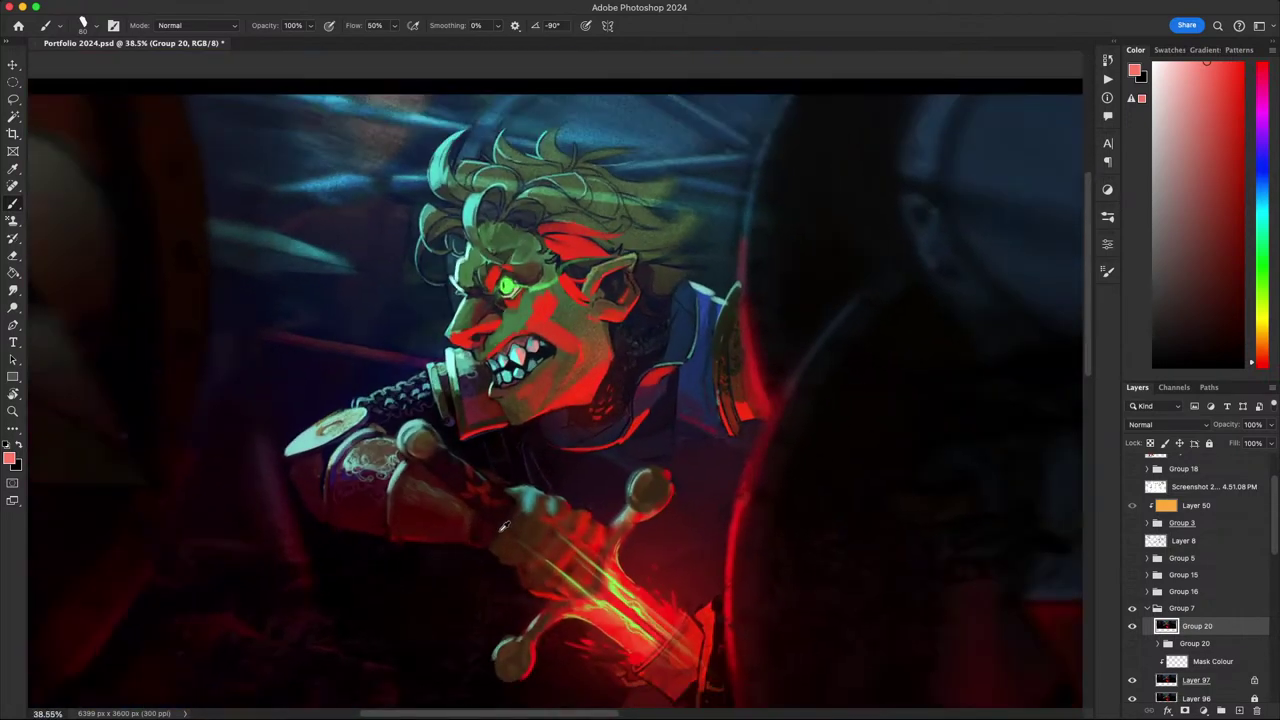
{"action": "scroll", "coordinate": [500, 528], "scroll_direction": "down", "scroll_amount": 2}
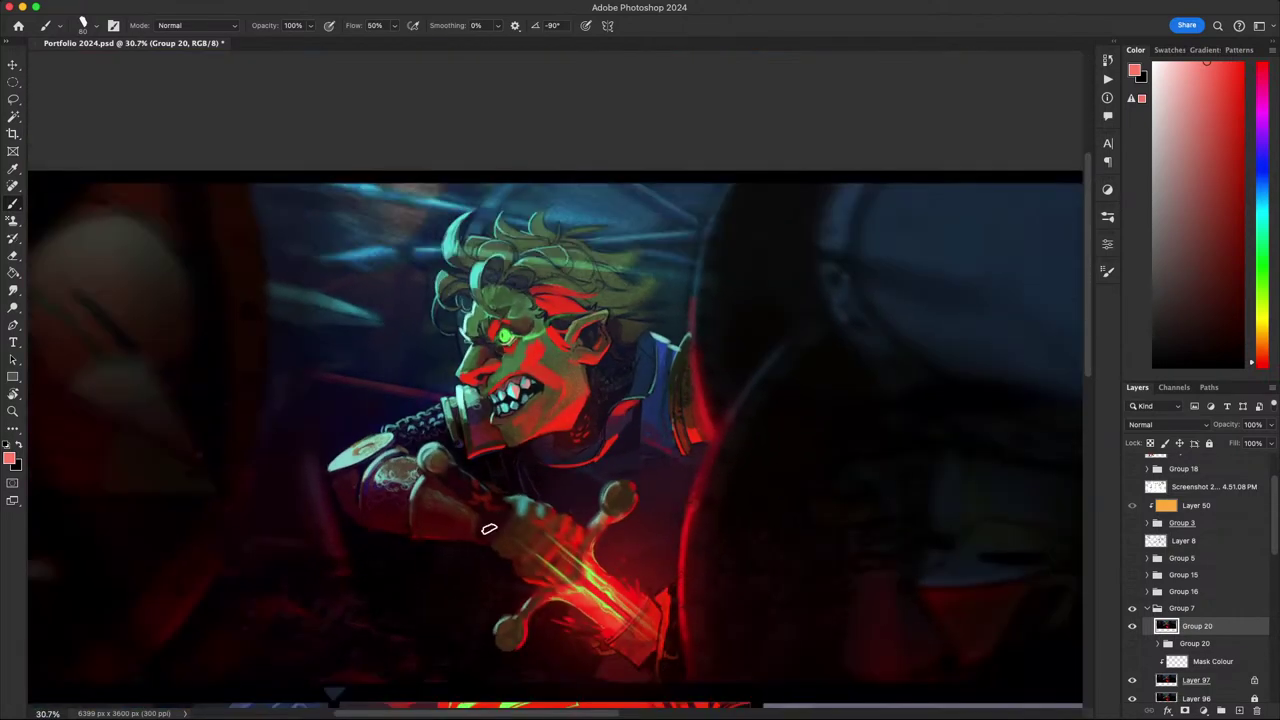
{"action": "left_click", "coordinate": [588, 610], "text": "alt"}
{"action": "left_click_drag", "start_coordinate": [787, 555], "coordinate": [818, 527]}
{"action": "mouse_move", "coordinate": [700, 455]}
{"action": "left_mouse_down"}
{"action": "mouse_move", "coordinate": [443, 580]}
{"action": "mouse_move", "coordinate": [715, 415]}
{"action": "mouse_move", "coordinate": [619, 603]}
{"action": "mouse_move", "coordinate": [720, 440]}
{"action": "left_mouse_up"}
{"action": "key", "text": "ctrl+z"}
{"action": "key", "text": "ctrl+z"}
{"action": "scroll", "coordinate": [615, 383], "scroll_direction": "up", "scroll_amount": 3}
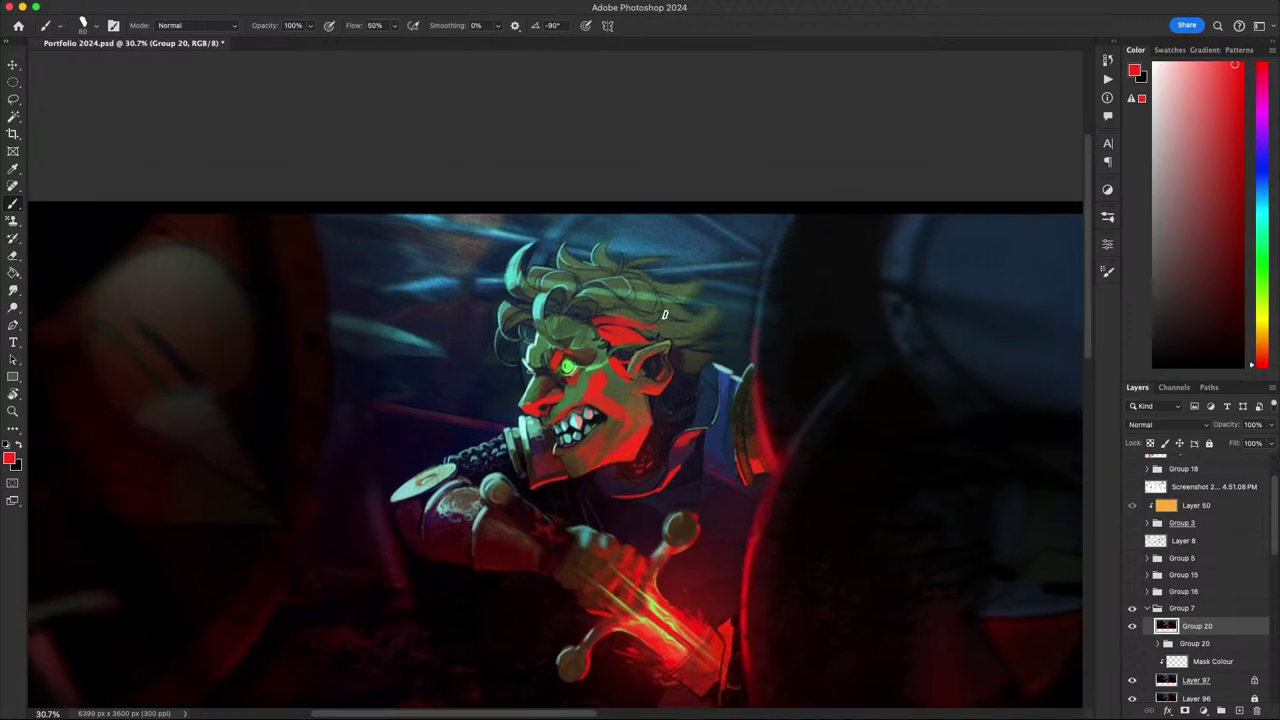
{"action": "left_click_drag", "start_coordinate": [670, 628], "coordinate": [556, 348]}
{"action": "key", "text": "ctrl+z"}
{"action": "left_click_drag", "start_coordinate": [677, 606], "coordinate": [539, 333]}
{"action": "key", "text": "ctrl+z"}
- Sample dark brown near the eye for retouching, and paint the cheek's sampled red onto the hair curl above the forehead
{"action": "left_click", "coordinate": [556, 369], "text": "alt"}
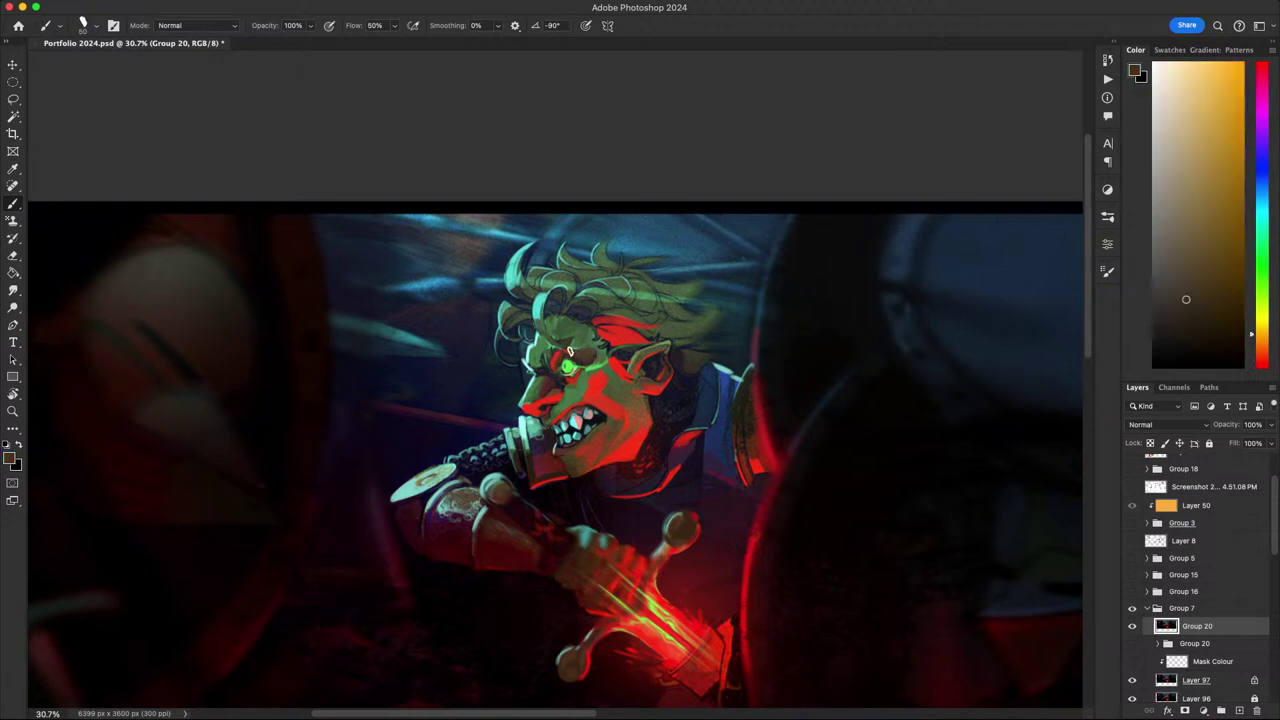
{"action": "left_click_drag", "start_coordinate": [638, 316], "coordinate": [636, 250]}
{"action": "left_click_drag", "start_coordinate": [686, 212], "coordinate": [648, 204]}
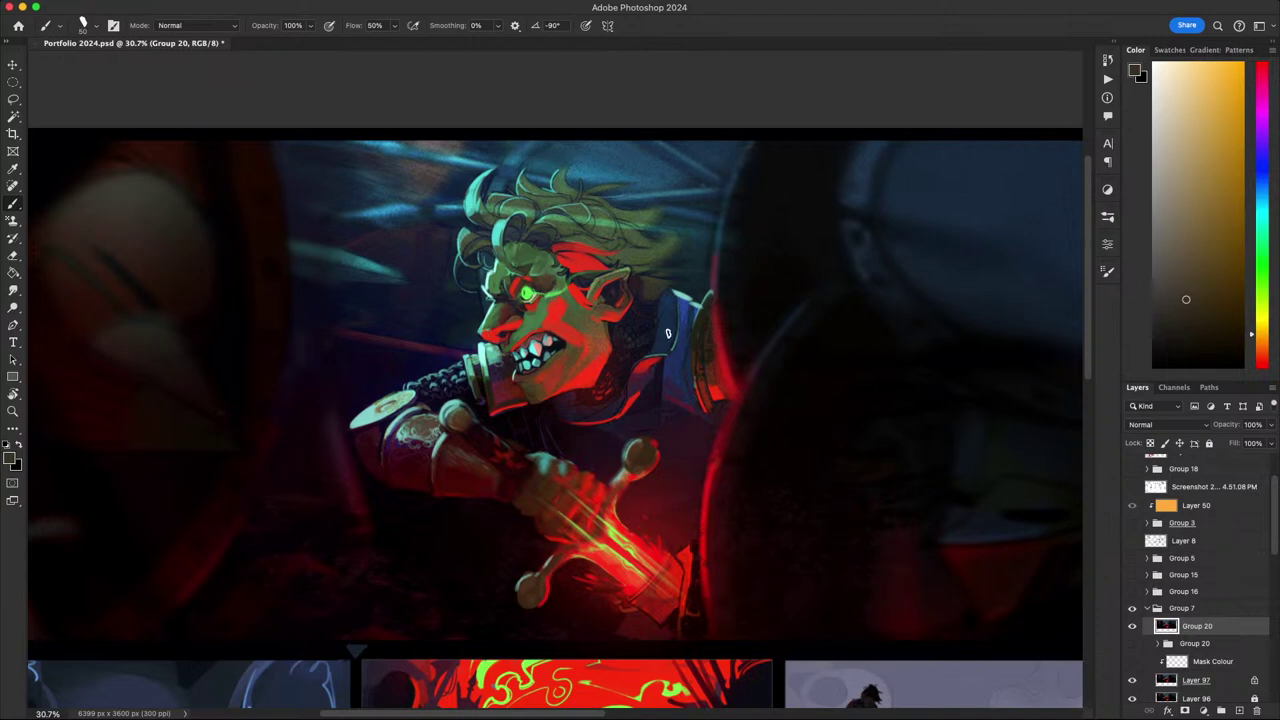
{"action": "scroll", "coordinate": [577, 320], "scroll_direction": "up", "scroll_amount": 1}
{"action": "scroll", "coordinate": [587, 307], "scroll_direction": "left", "scroll_amount": 1}
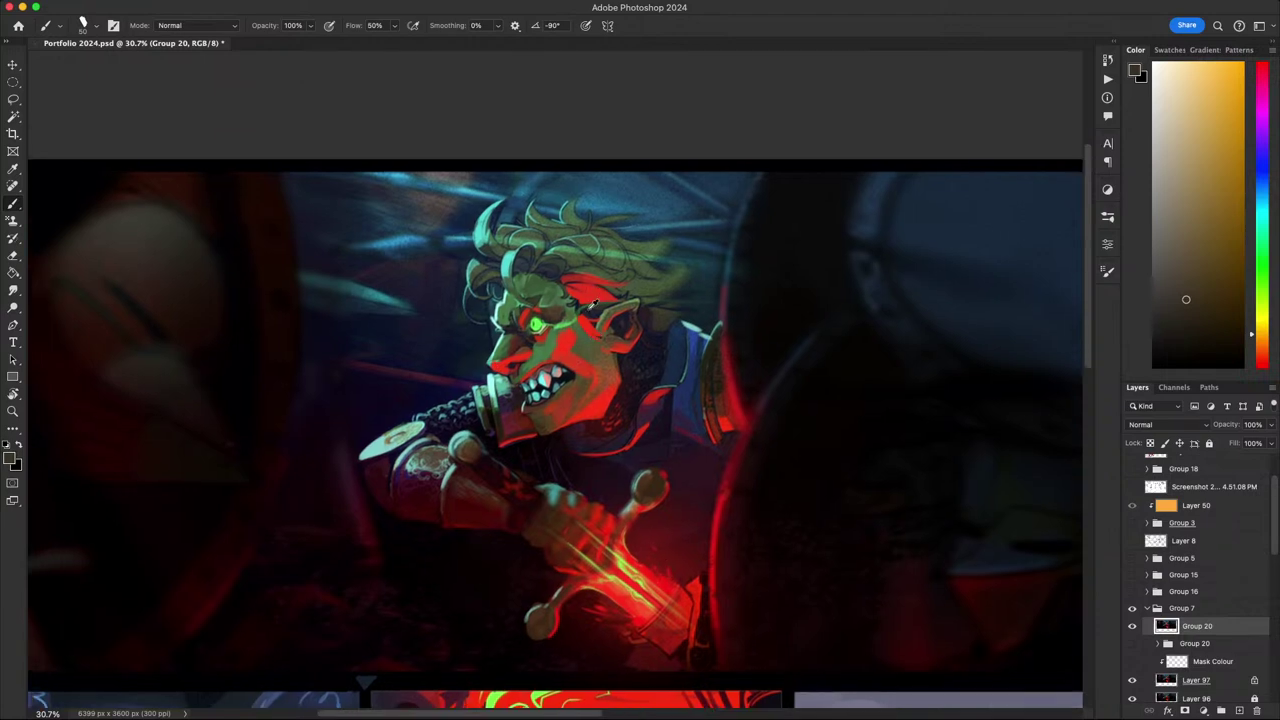
{"action": "left_click", "coordinate": [603, 387], "text": "alt"}
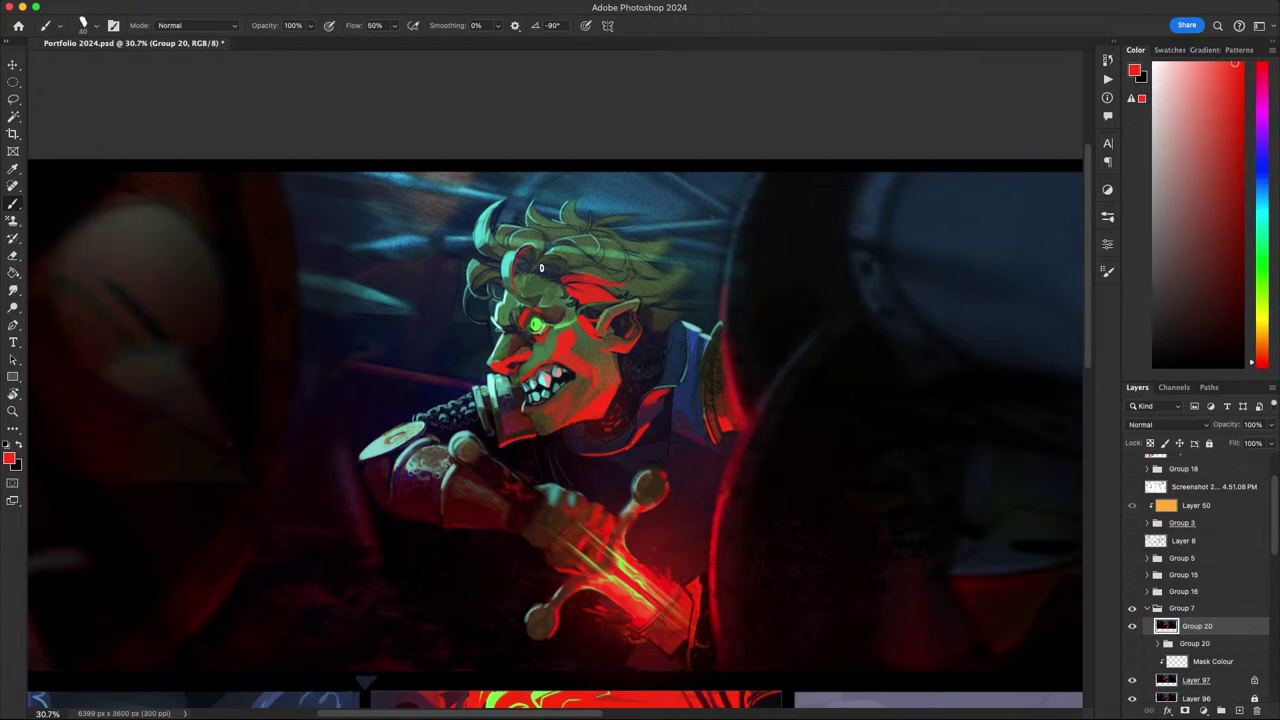
{"action": "scroll", "coordinate": [895, 427], "scroll_direction": "right", "scroll_amount": 1}
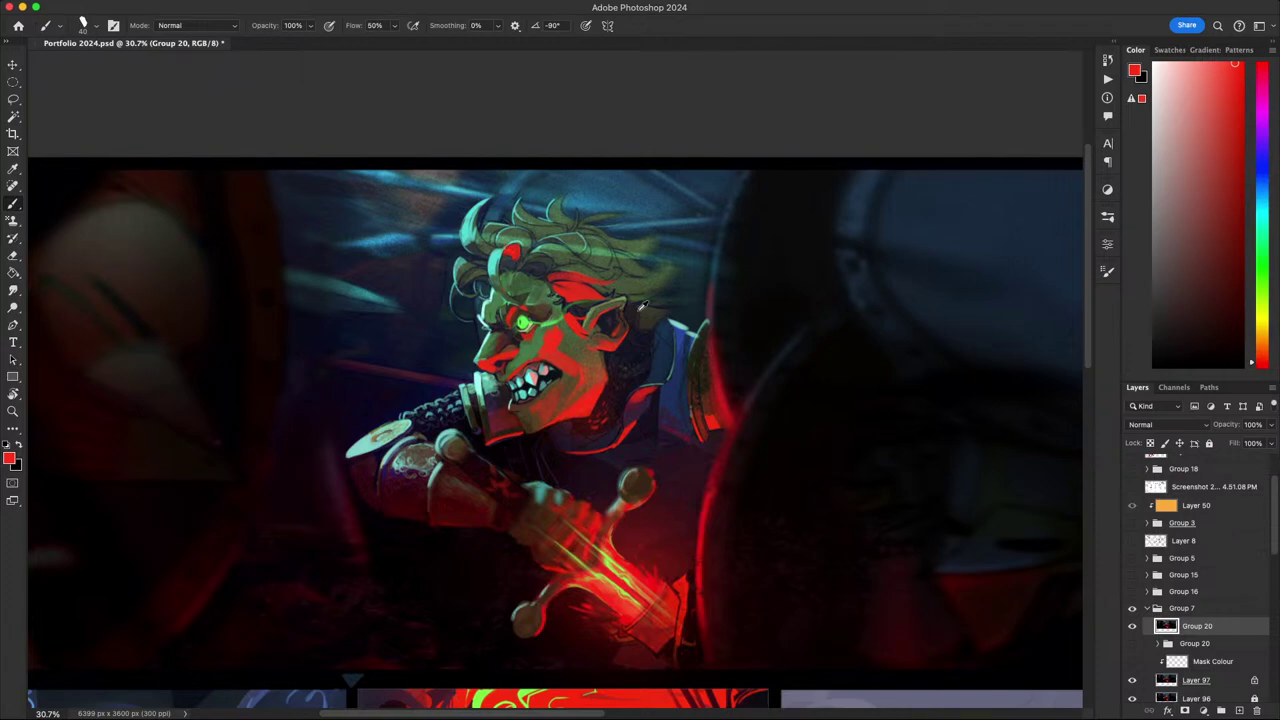
- Compare the goblin panel with the Group 20 repaint hidden and shown, both close up and at page scale
{"action": "scroll", "coordinate": [644, 304], "scroll_direction": "down", "scroll_amount": 4}
{"action": "scroll", "coordinate": [648, 312], "scroll_direction": "up", "scroll_amount": 2}
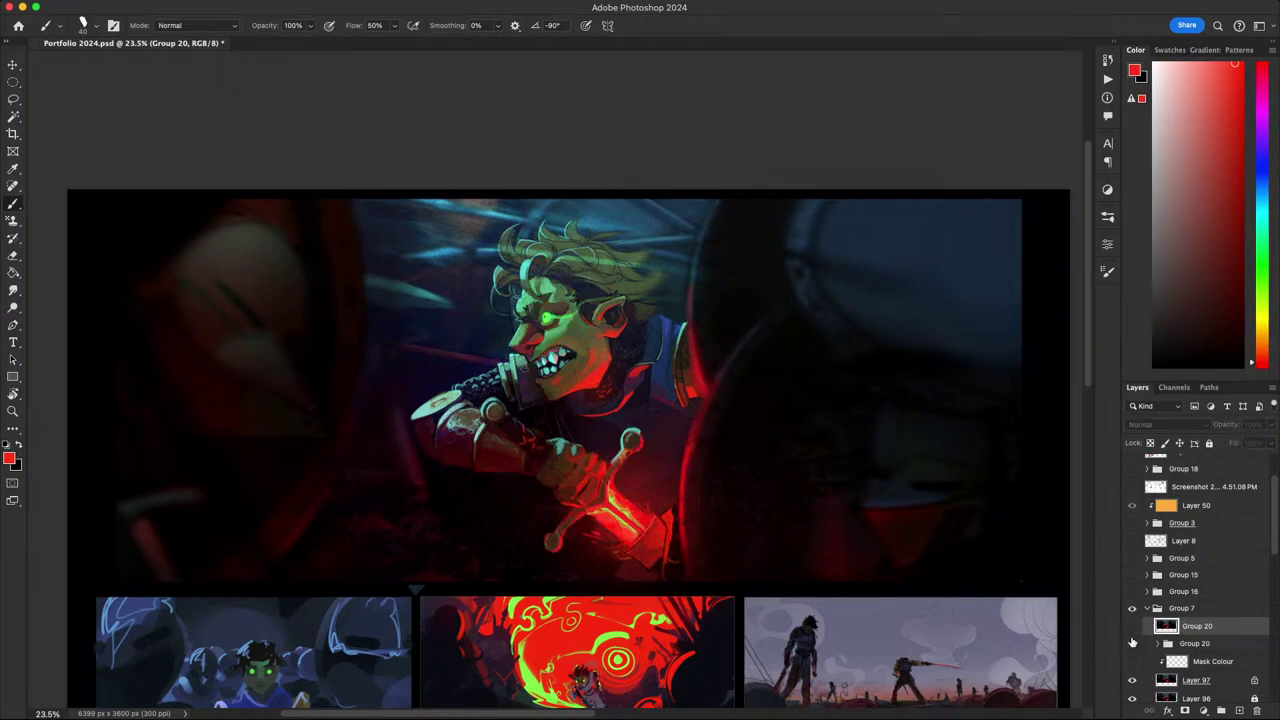
{"action": "scroll", "coordinate": [653, 438], "scroll_direction": "down", "scroll_amount": 5}
{"action": "scroll", "coordinate": [630, 397], "scroll_direction": "up", "scroll_amount": 4}
{"action": "scroll", "coordinate": [621, 377], "scroll_direction": "up", "scroll_amount": 1}
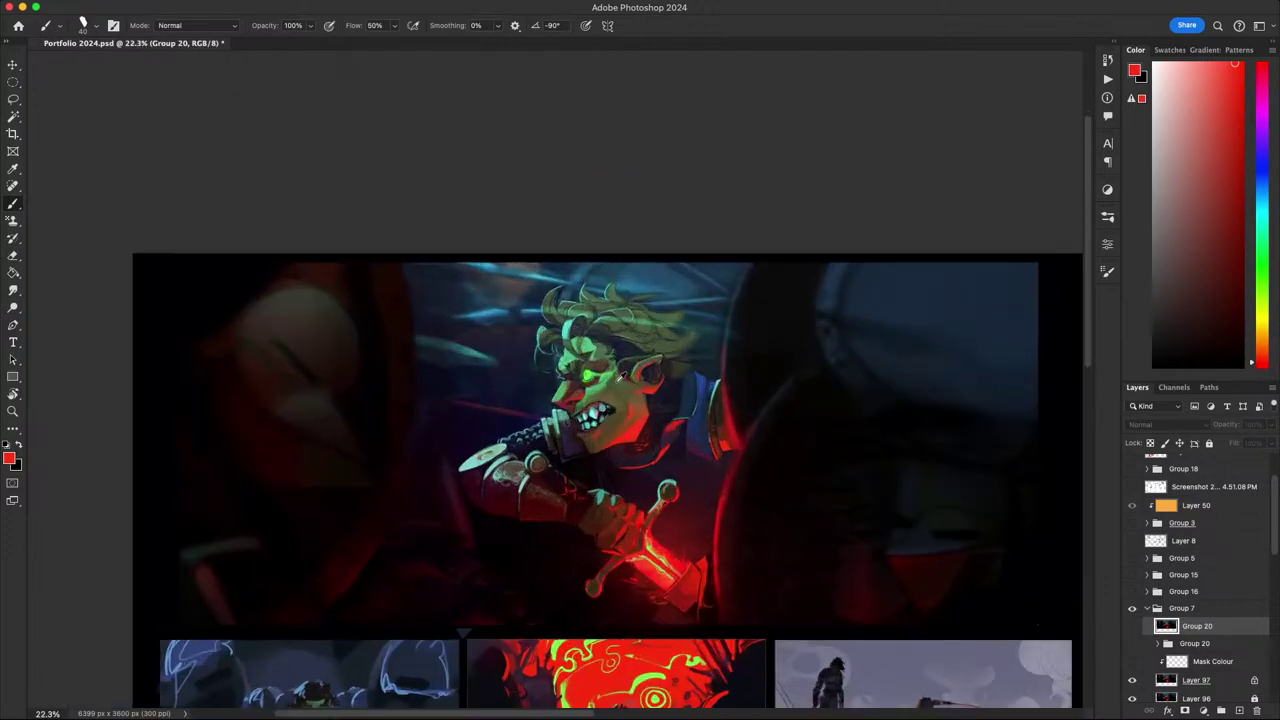
{"action": "scroll", "coordinate": [631, 399], "scroll_direction": "down", "scroll_amount": 2}
{"action": "scroll", "coordinate": [628, 396], "scroll_direction": "up", "scroll_amount": 3}
{"action": "scroll", "coordinate": [628, 395], "scroll_direction": "up", "scroll_amount": 2}
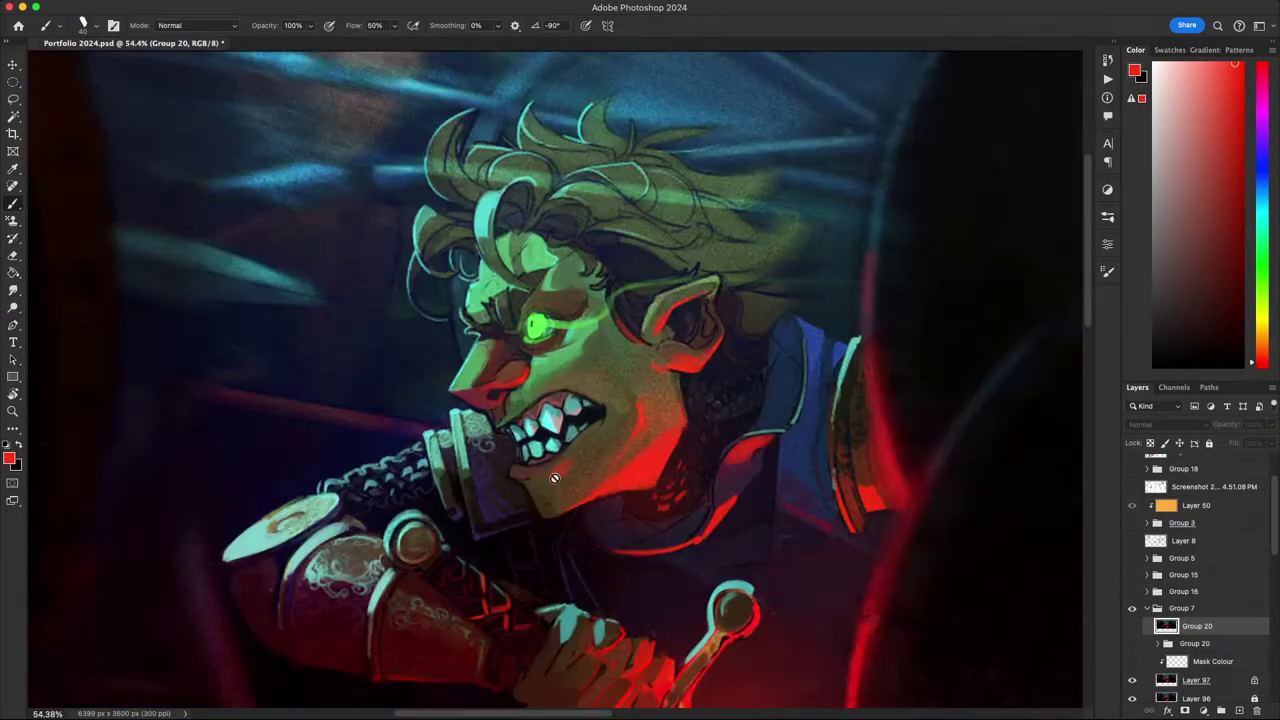
{"action": "scroll", "coordinate": [615, 465], "scroll_direction": "down", "scroll_amount": 2}
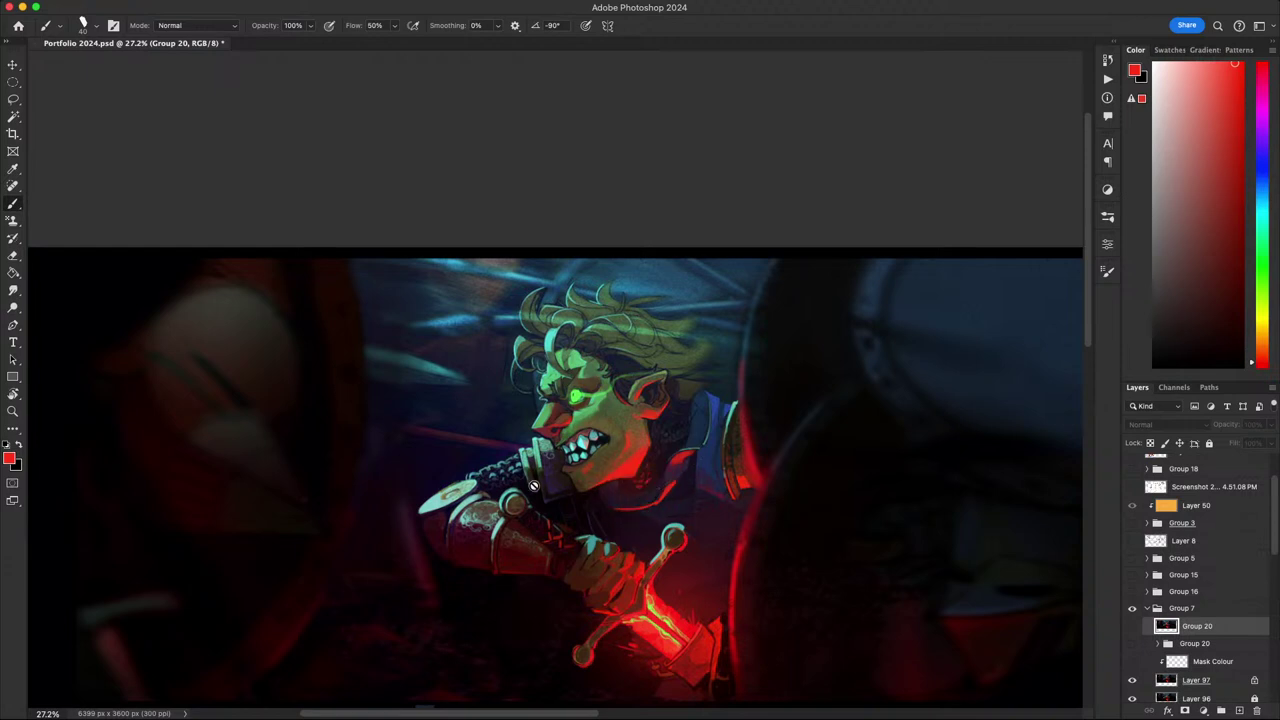
{"action": "scroll", "coordinate": [641, 416], "scroll_direction": "up", "scroll_amount": 2}
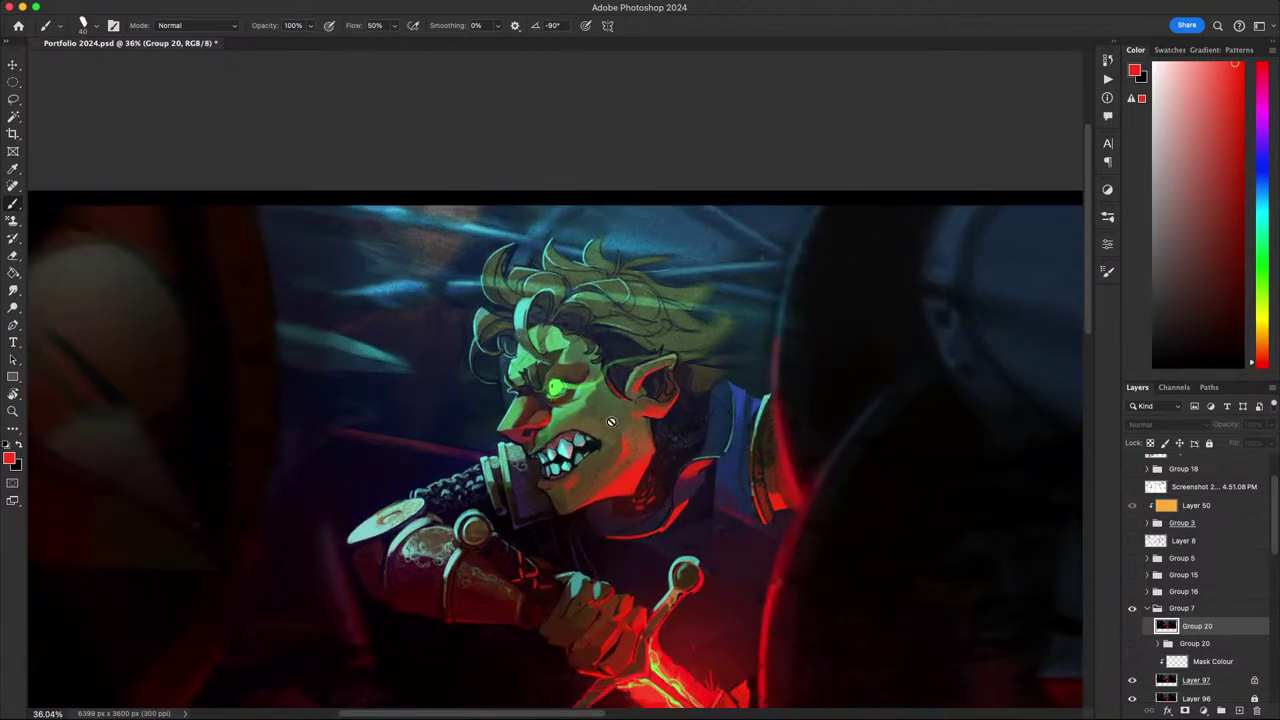
{"action": "left_click", "coordinate": [1132, 625]}
{"action": "scroll", "coordinate": [901, 577], "scroll_direction": "down", "scroll_amount": 3}
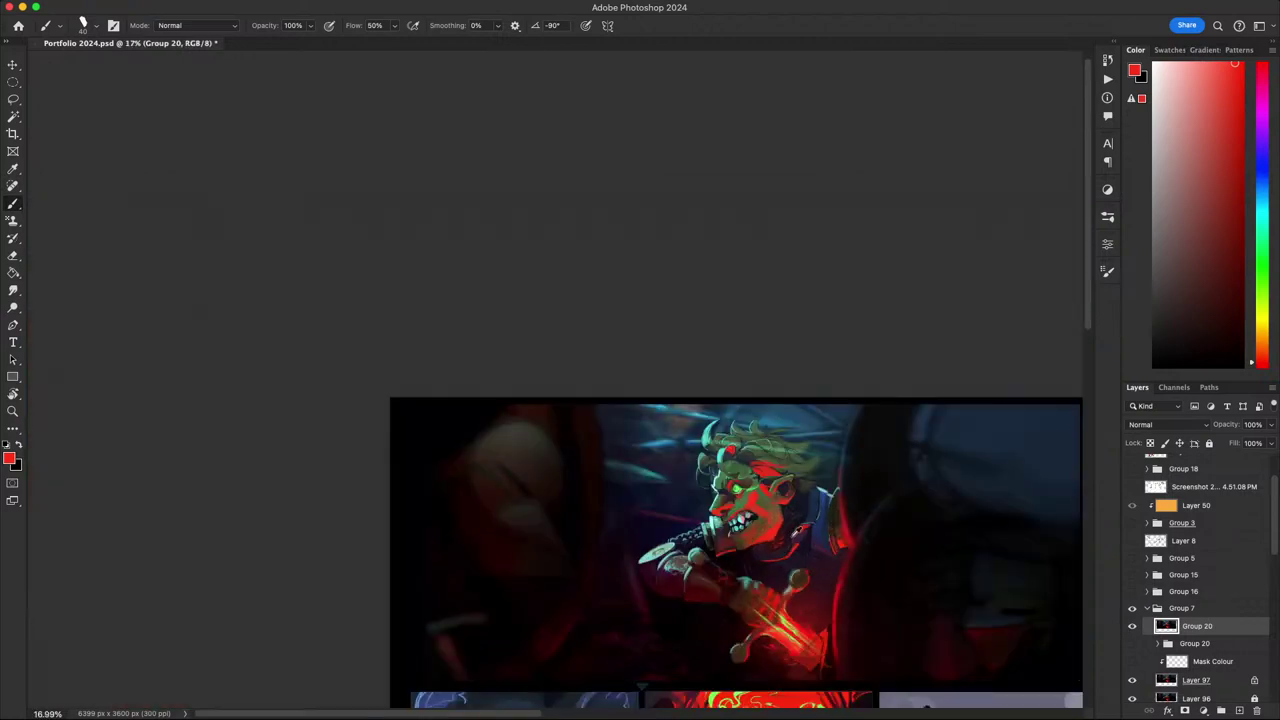
{"action": "scroll", "coordinate": [901, 577], "scroll_direction": "up", "scroll_amount": 3}
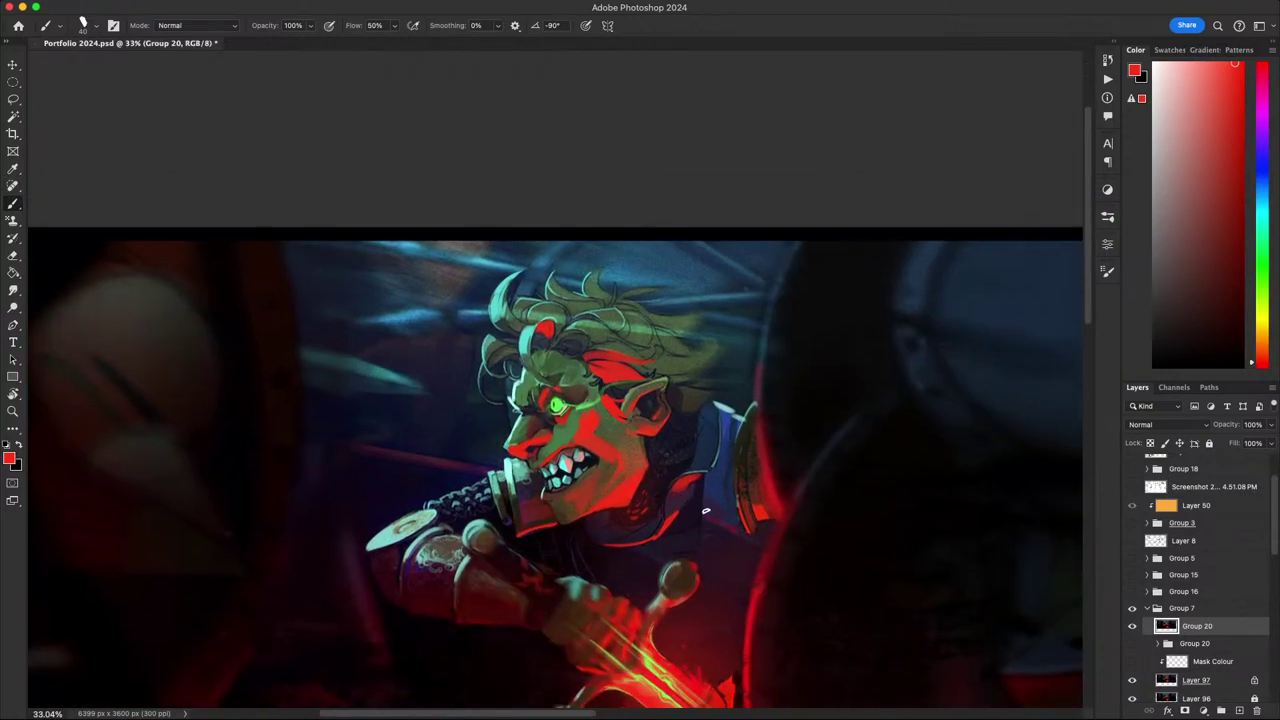
{"action": "scroll", "coordinate": [770, 530], "scroll_direction": "down", "scroll_amount": 3}
{"action": "scroll", "coordinate": [855, 565], "scroll_direction": "up", "scroll_amount": 2}
{"action": "left_click_drag", "start_coordinate": [855, 565], "coordinate": [815, 527]}
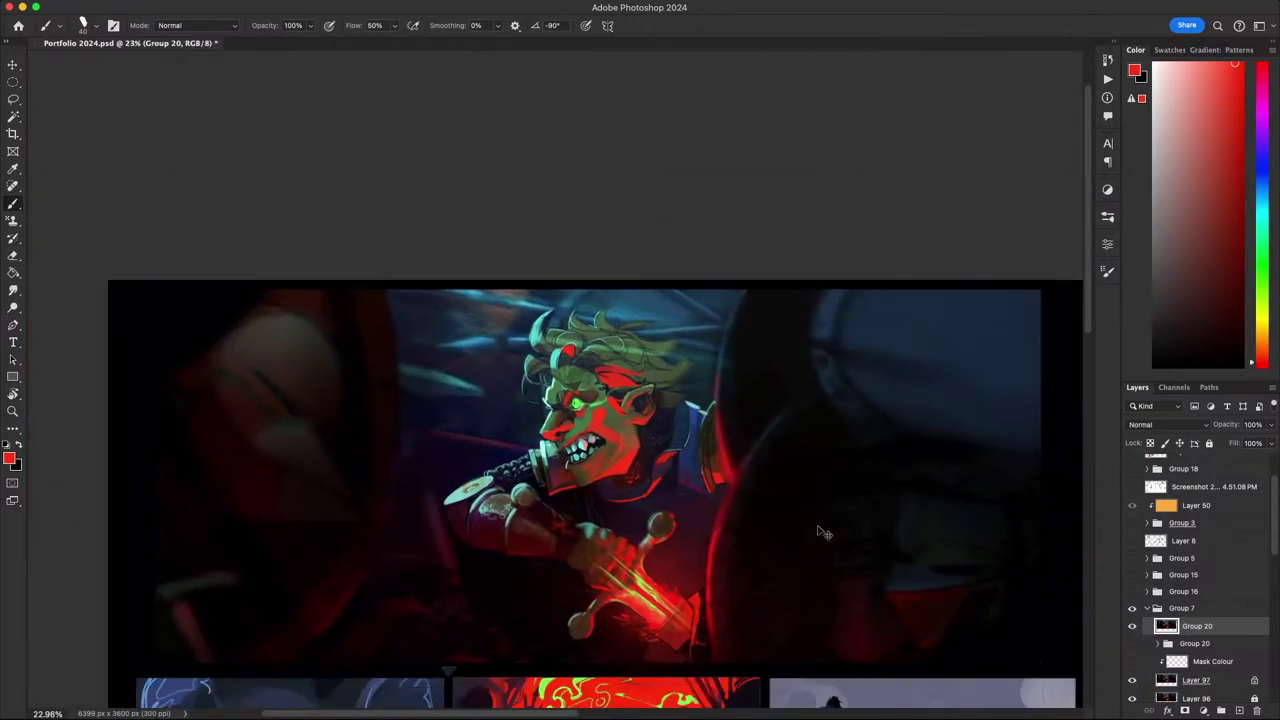
- Duplicate the Group 20 repaint layer, hide the upper copy as a backup, and select the lower one for editing
{"action": "key", "text": "super+j"}
{"action": "left_click", "coordinate": [1132, 627]}
{"action": "left_click", "coordinate": [1181, 645]}
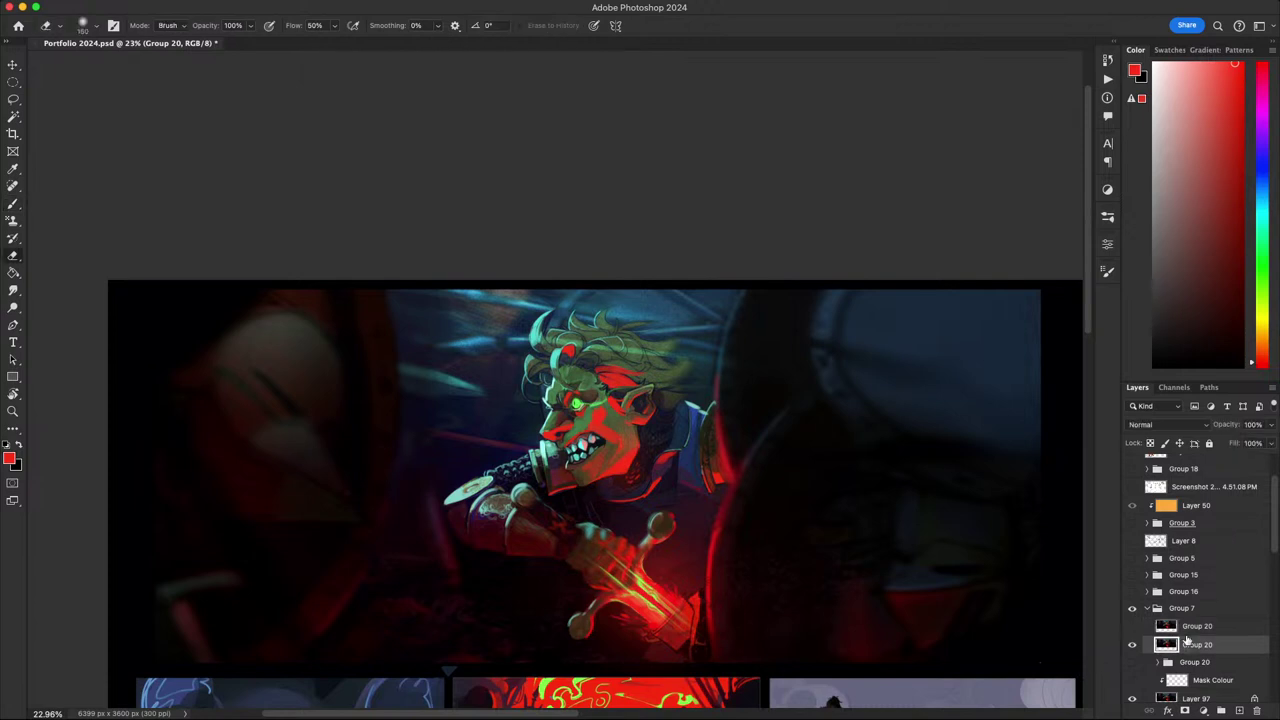
- Erase the painted red from the forehead curl and hair with a soft eraser, reducing its size from 800 to 300
{"action": "key", "text": "e"}
{"action": "mouse_move", "coordinate": [621, 352]}
{"action": "left_mouse_down"}
{"action": "mouse_move", "coordinate": [632, 303]}
{"action": "mouse_move", "coordinate": [586, 331]}
{"action": "mouse_move", "coordinate": [619, 335]}
{"action": "mouse_move", "coordinate": [697, 283]}
{"action": "mouse_move", "coordinate": [589, 323]}
{"action": "mouse_move", "coordinate": [661, 305]}
{"action": "left_mouse_up"}
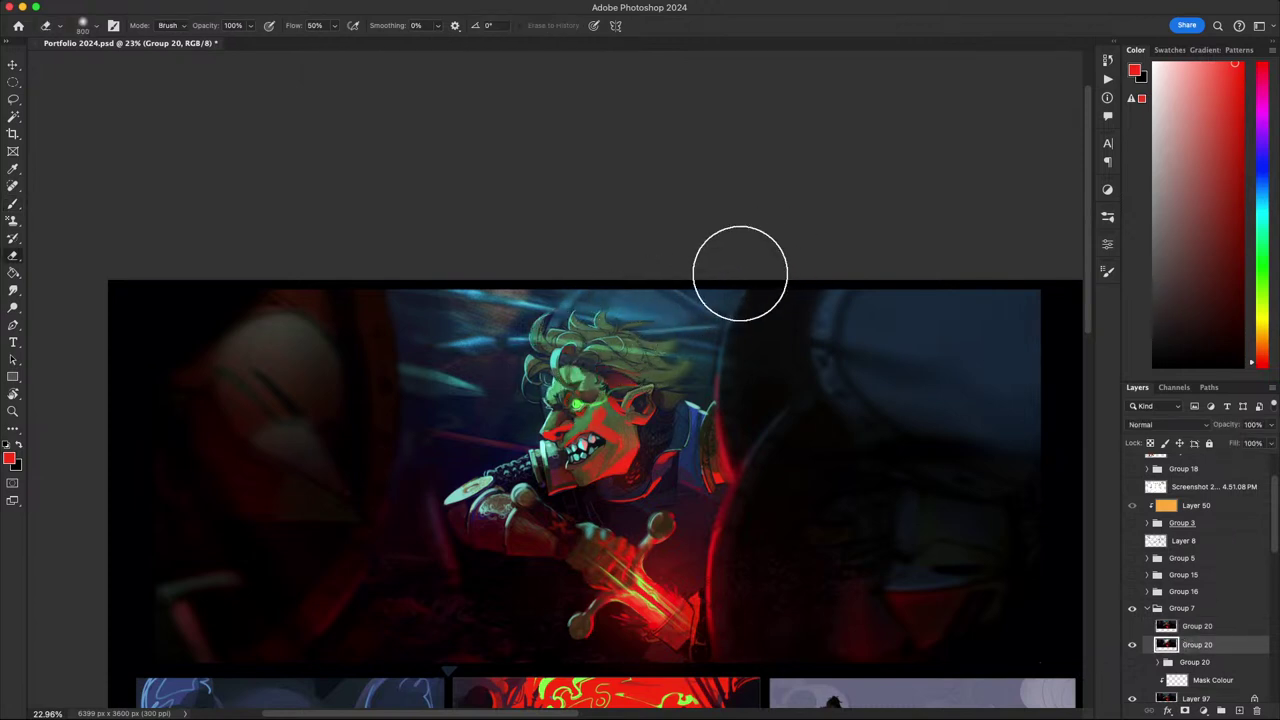
{"action": "key", "text": "["}
{"action": "key", "text": "["}
{"action": "key", "text": "["}
{"action": "key", "text": "["}
{"action": "key", "text": "["}
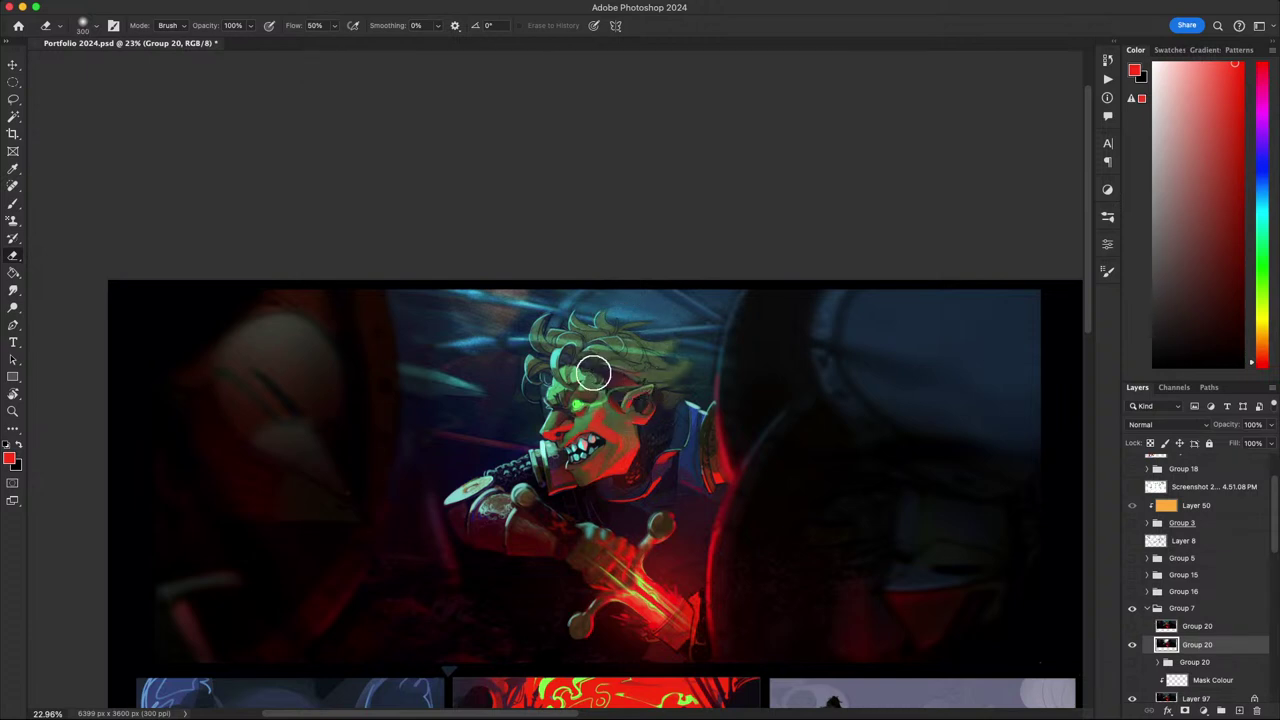
- Reduce the eraser to 175 and then 125, and erase parts of the red repaint on the goblin's face
{"action": "key", "text": "bracketleft"}
{"action": "key", "text": "bracketleft"}
{"action": "key", "text": "bracketleft"}
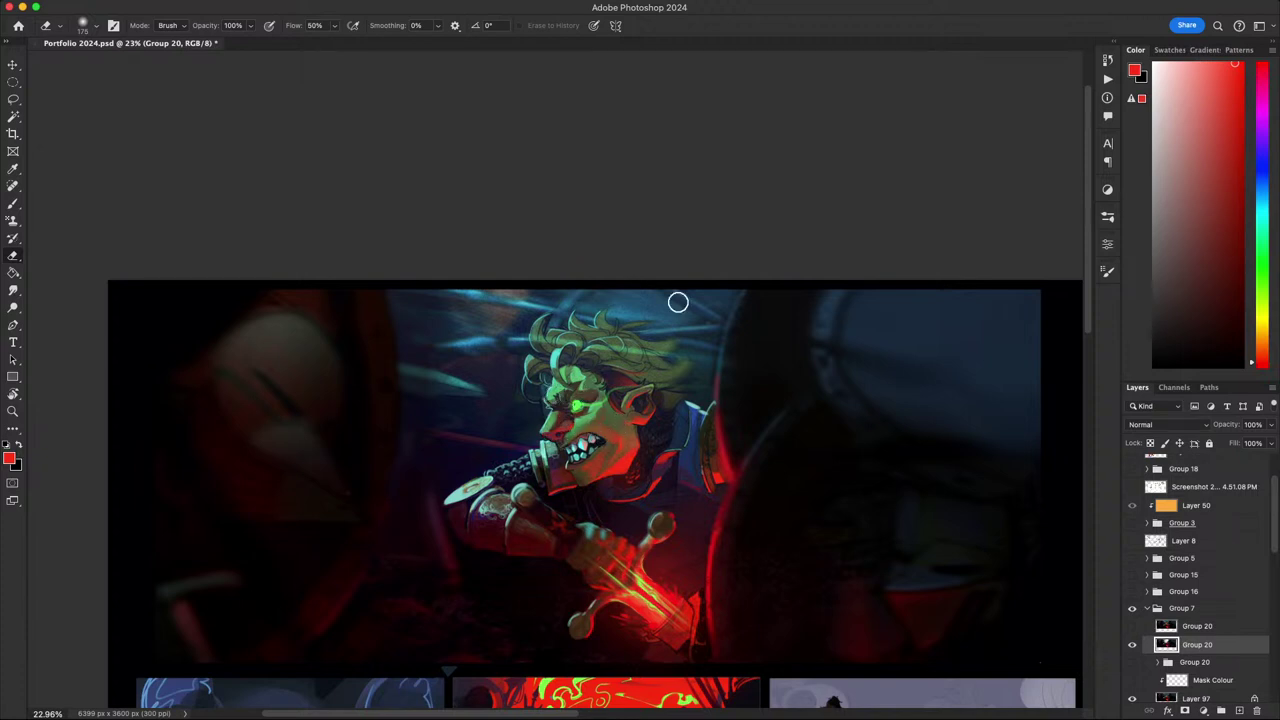
{"action": "scroll", "coordinate": [743, 509], "scroll_direction": "down", "scroll_amount": 3}
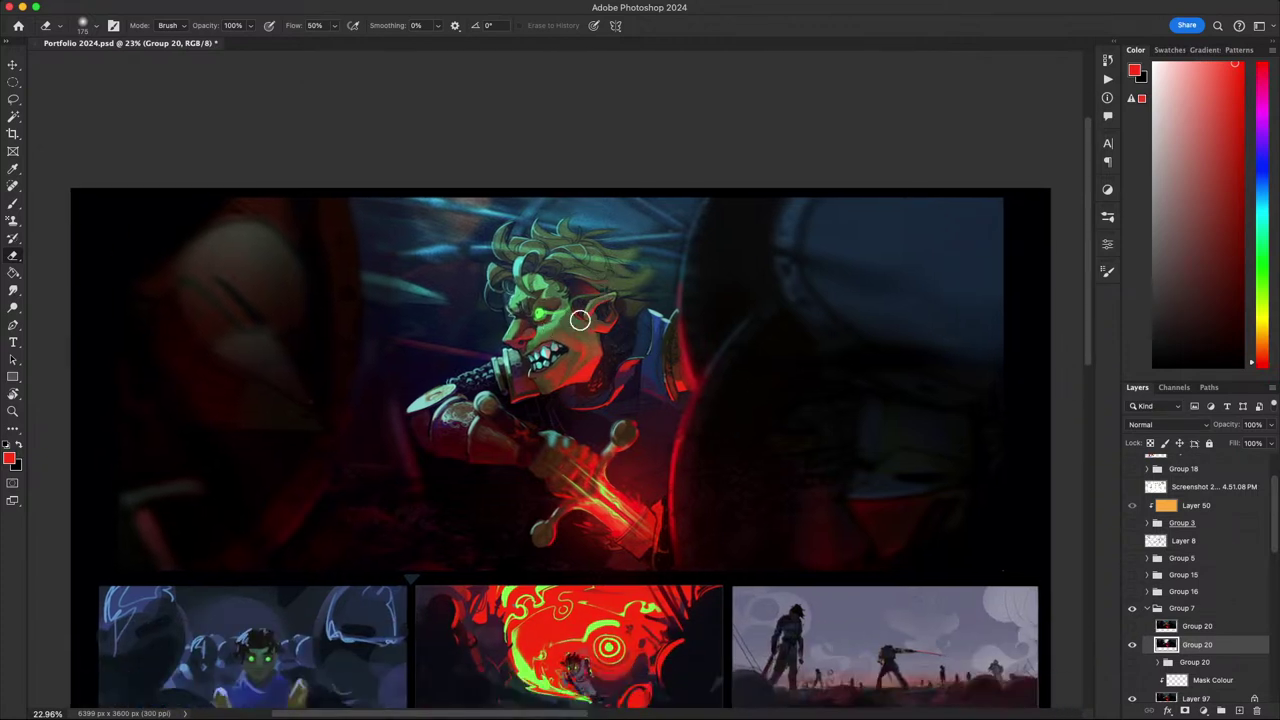
{"action": "key", "text": "bracketleft"}
{"action": "key", "text": "bracketleft"}
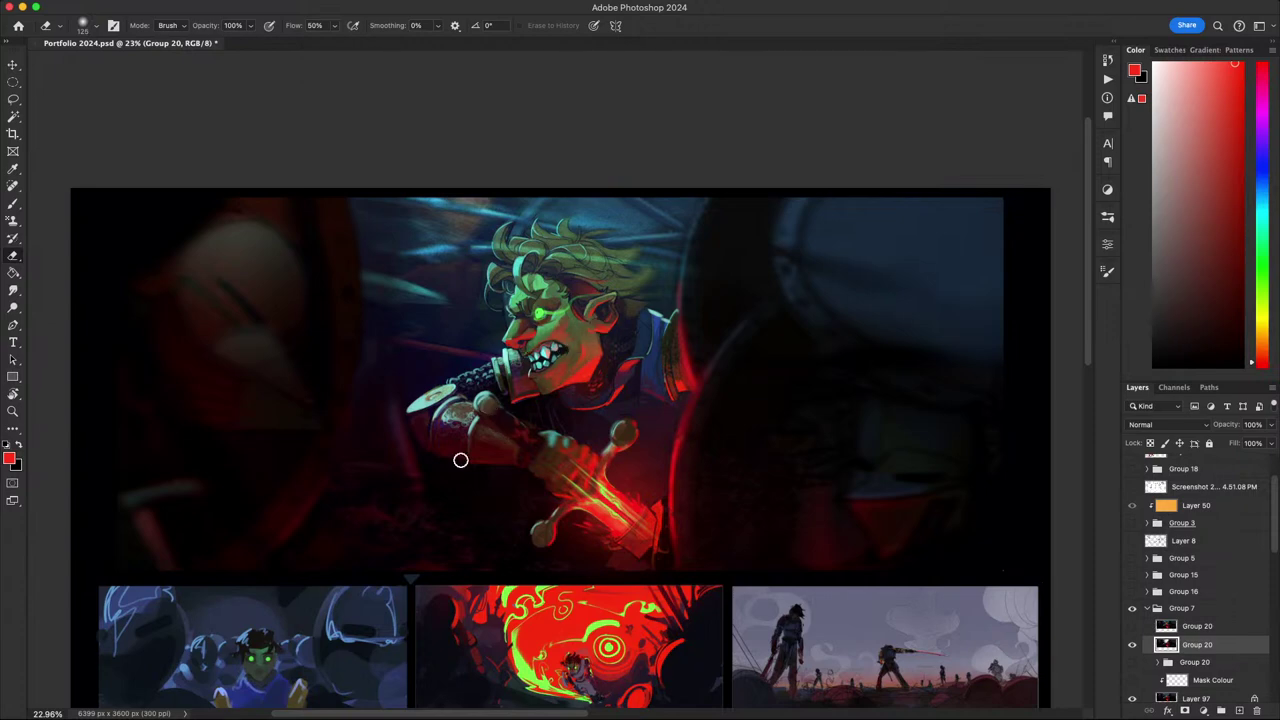
- Examine the blended red and green lighting on the goblin's face, both close up and within the whole panel
{"action": "scroll", "coordinate": [494, 436], "scroll_direction": "down", "scroll_amount": 5}
{"action": "scroll", "coordinate": [537, 415], "scroll_direction": "up", "scroll_amount": 6}
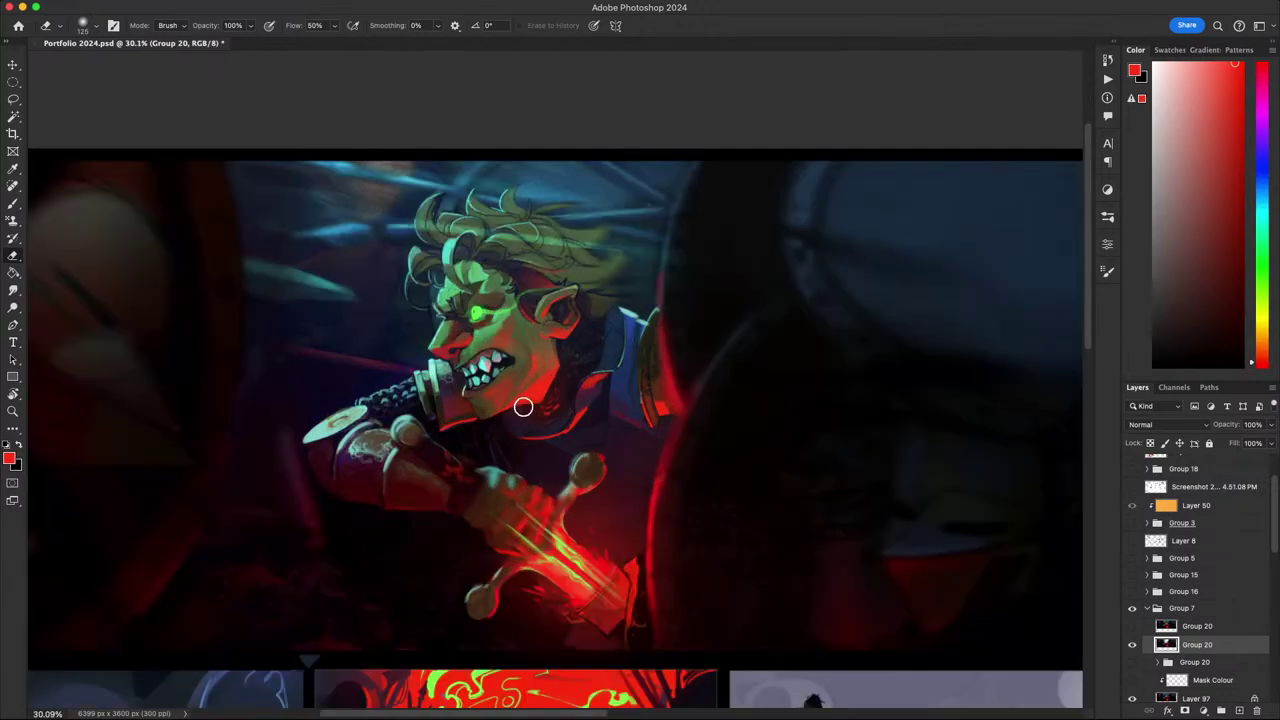
{"action": "scroll", "coordinate": [525, 400], "scroll_direction": "up", "scroll_amount": 2}
{"action": "scroll", "coordinate": [526, 396], "scroll_direction": "up", "scroll_amount": 3}
{"action": "scroll", "coordinate": [535, 405], "scroll_direction": "up", "scroll_amount": 3}
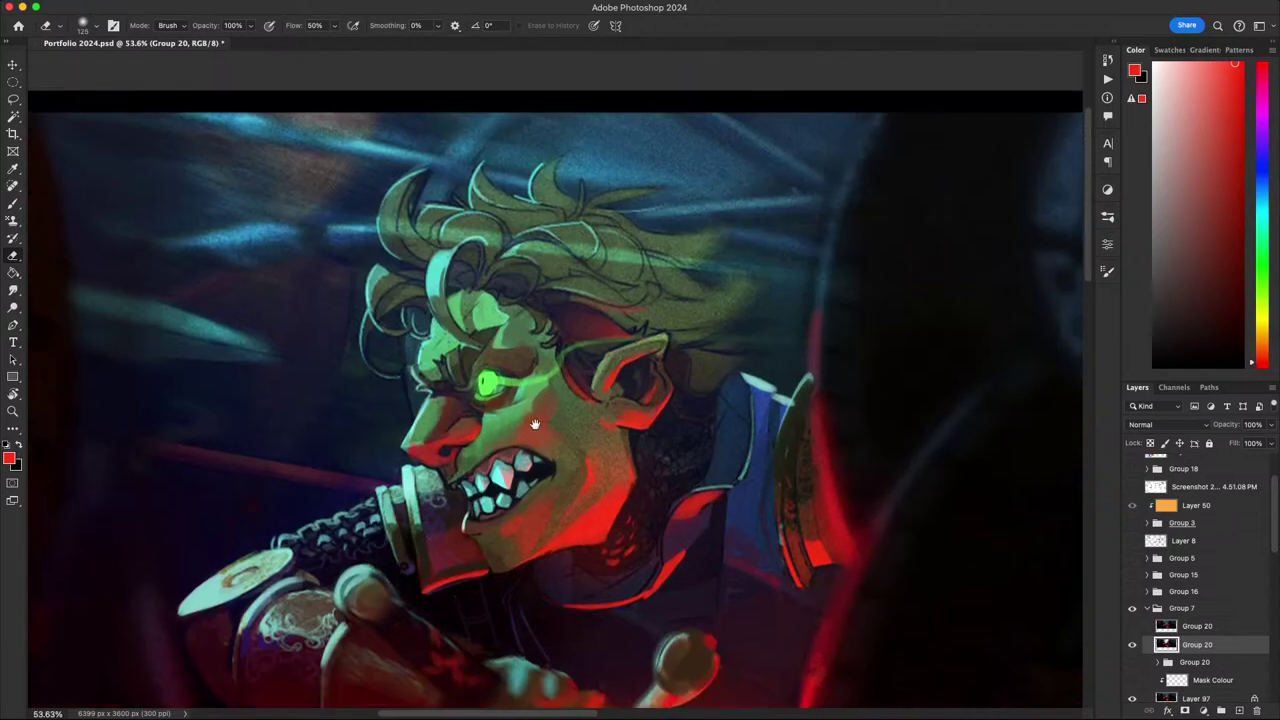
{"action": "scroll", "coordinate": [514, 426], "scroll_direction": "down", "scroll_amount": 3}
{"action": "scroll", "coordinate": [551, 429], "scroll_direction": "up", "scroll_amount": 1}
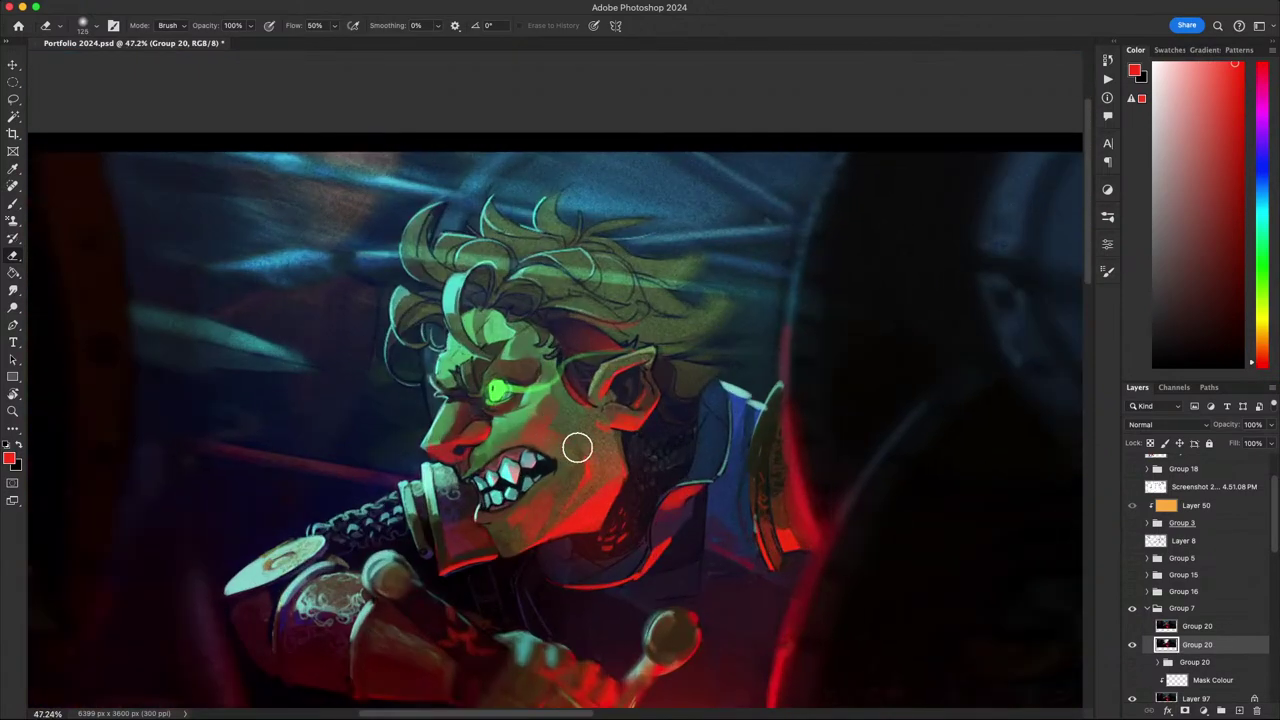
{"action": "scroll", "coordinate": [579, 439], "scroll_direction": "up", "scroll_amount": 1}
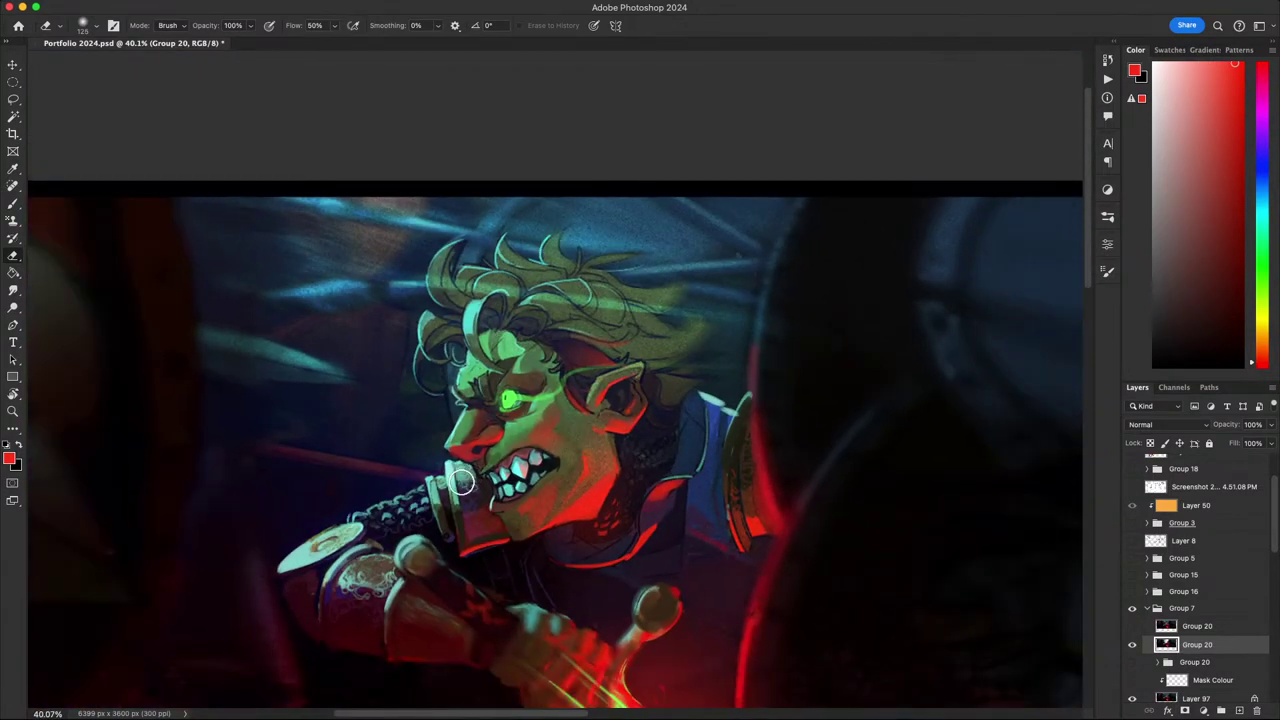
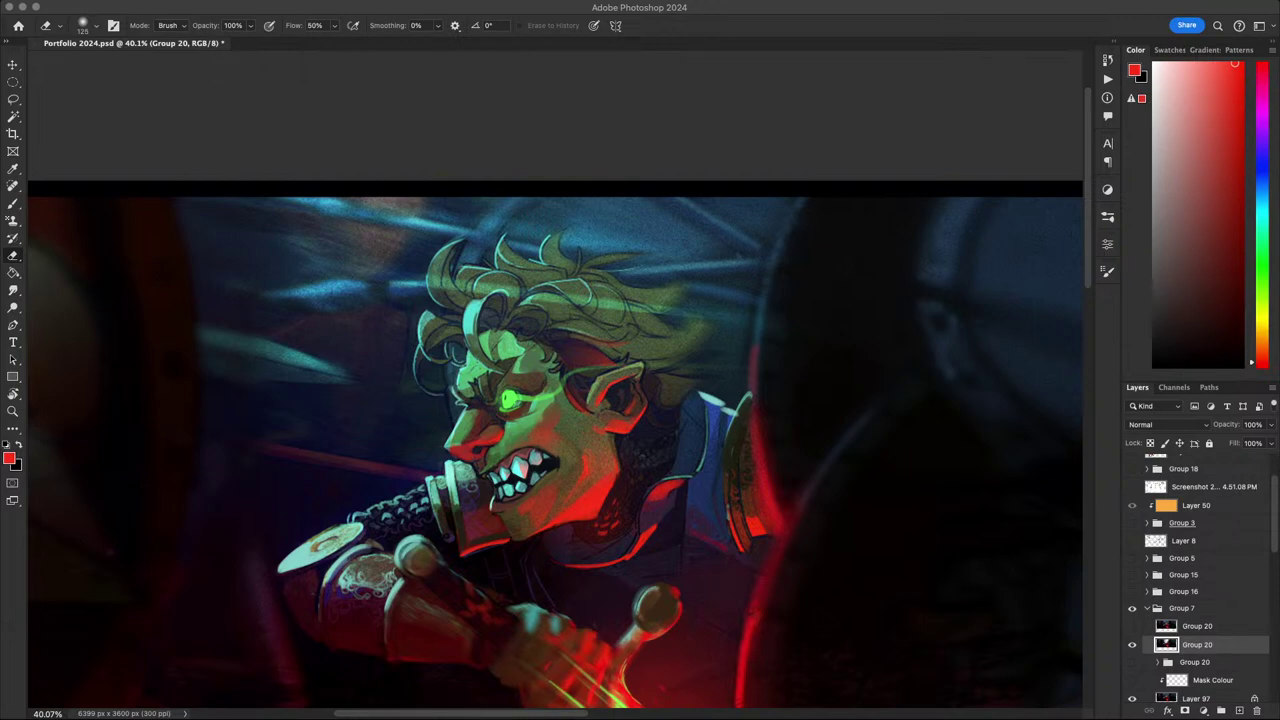
{"action": "left_click", "coordinate": [962, 363]}
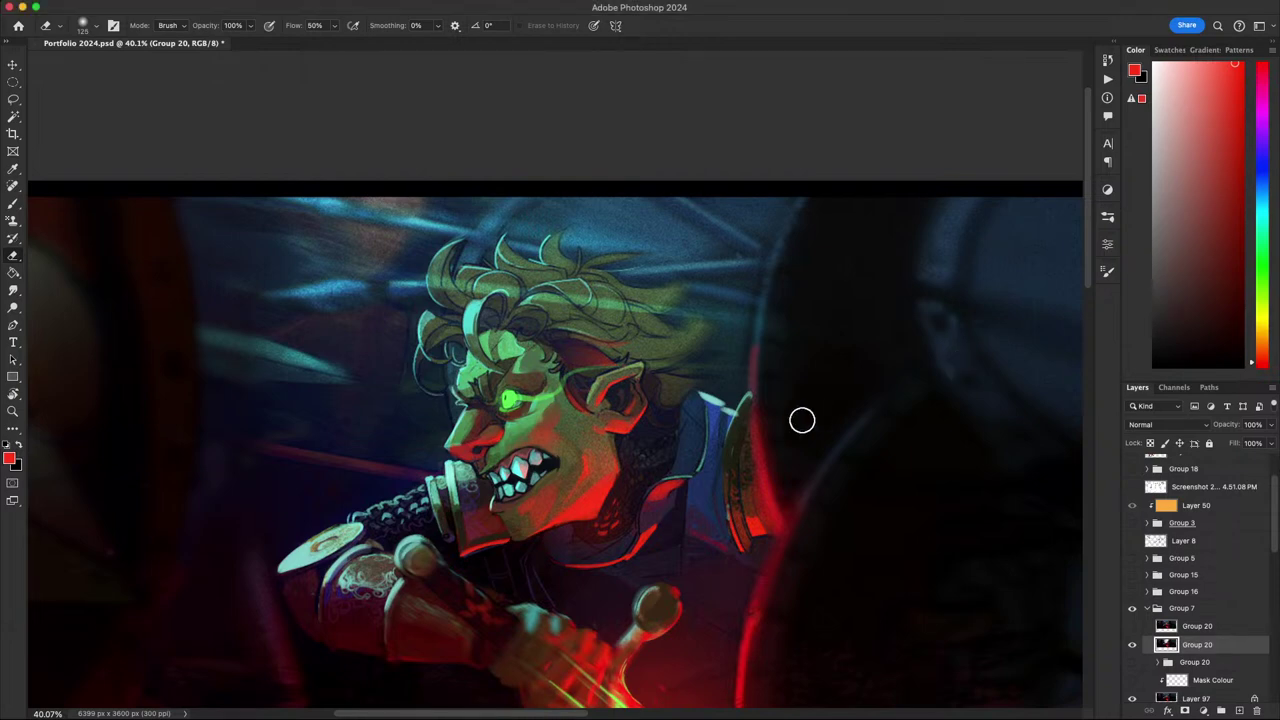
{"action": "scroll", "coordinate": [803, 420], "scroll_direction": "down", "scroll_amount": 3}
{"action": "scroll", "coordinate": [715, 435], "scroll_direction": "up", "scroll_amount": 1}
{"action": "scroll", "coordinate": [708, 437], "scroll_direction": "up", "scroll_amount": 4}
{"action": "scroll", "coordinate": [702, 442], "scroll_direction": "down", "scroll_amount": 1}
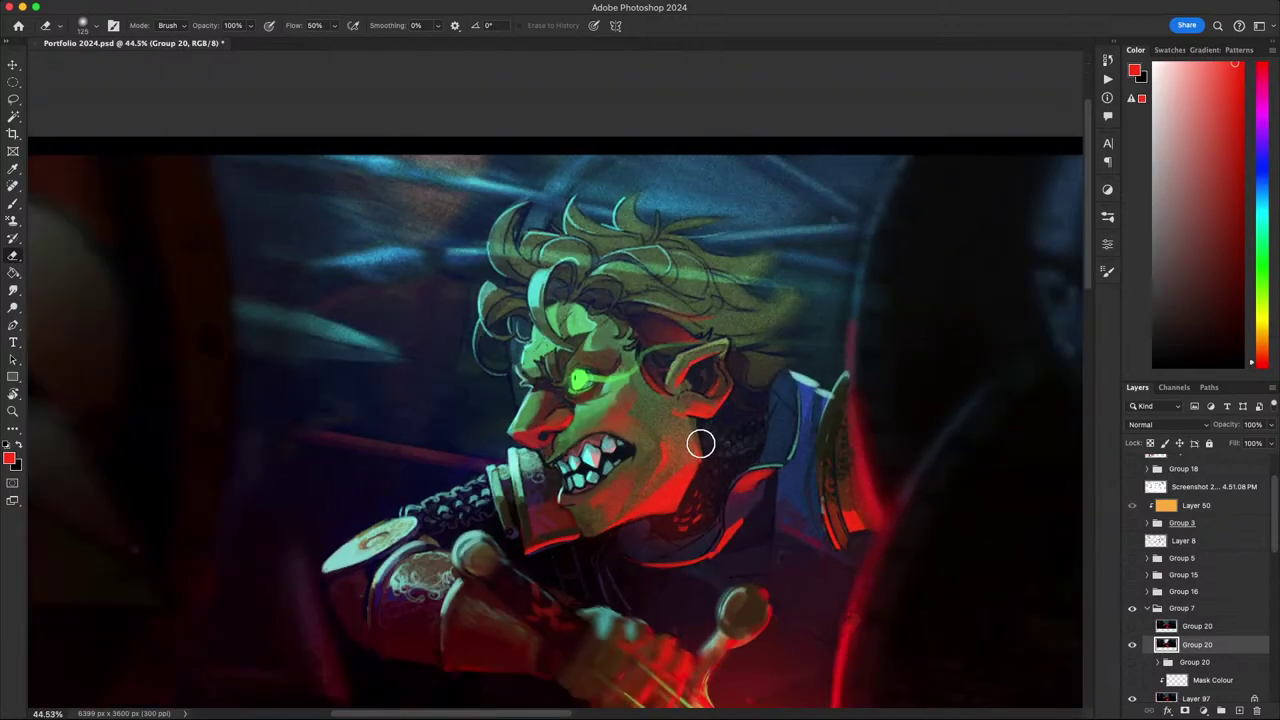
{"action": "left_click_drag", "start_coordinate": [706, 465], "coordinate": [790, 393]}
{"action": "scroll", "coordinate": [790, 393], "scroll_direction": "down", "scroll_amount": 3}
{"action": "scroll", "coordinate": [775, 405], "scroll_direction": "up", "scroll_amount": 1}
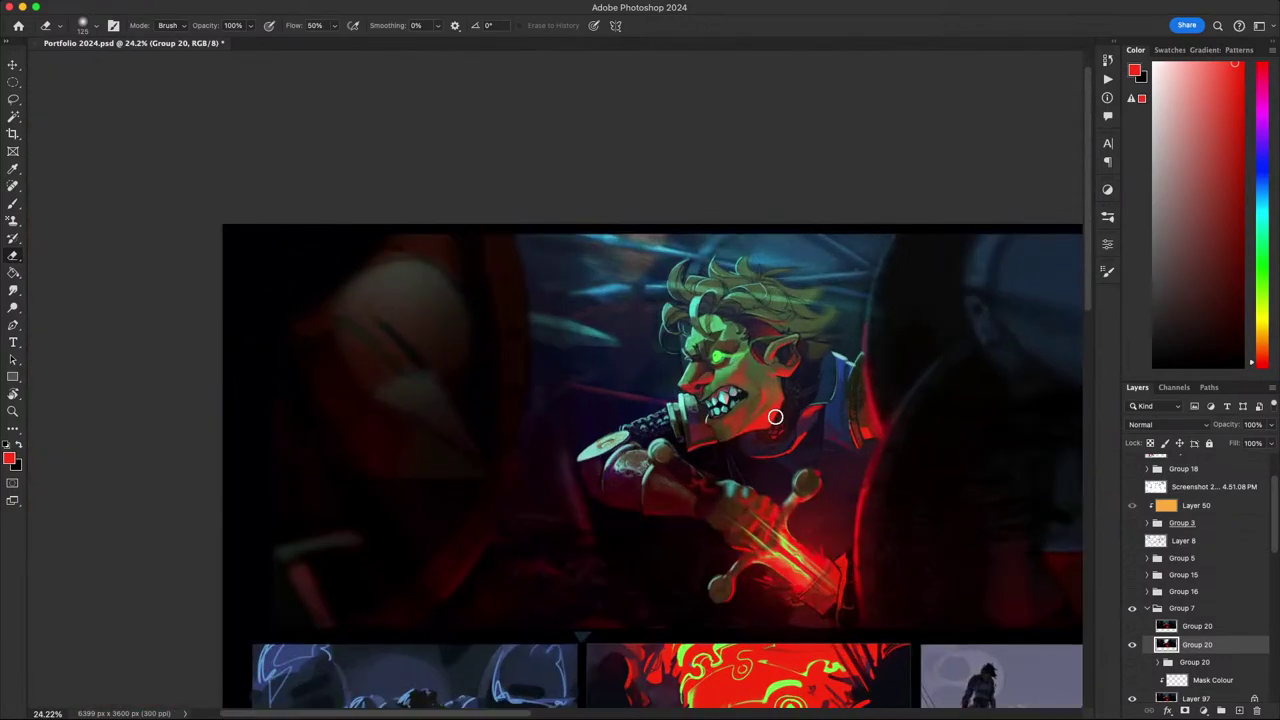
- Switch to the Brush tool and review the whole portfolio page with the interface hidden, then restore the interface
{"action": "key", "text": "b"}
{"action": "scroll", "coordinate": [778, 411], "scroll_direction": "up", "scroll_amount": 1}
{"action": "left_click_drag", "start_coordinate": [746, 444], "coordinate": [642, 361]}
{"action": "key", "text": "Tab"}
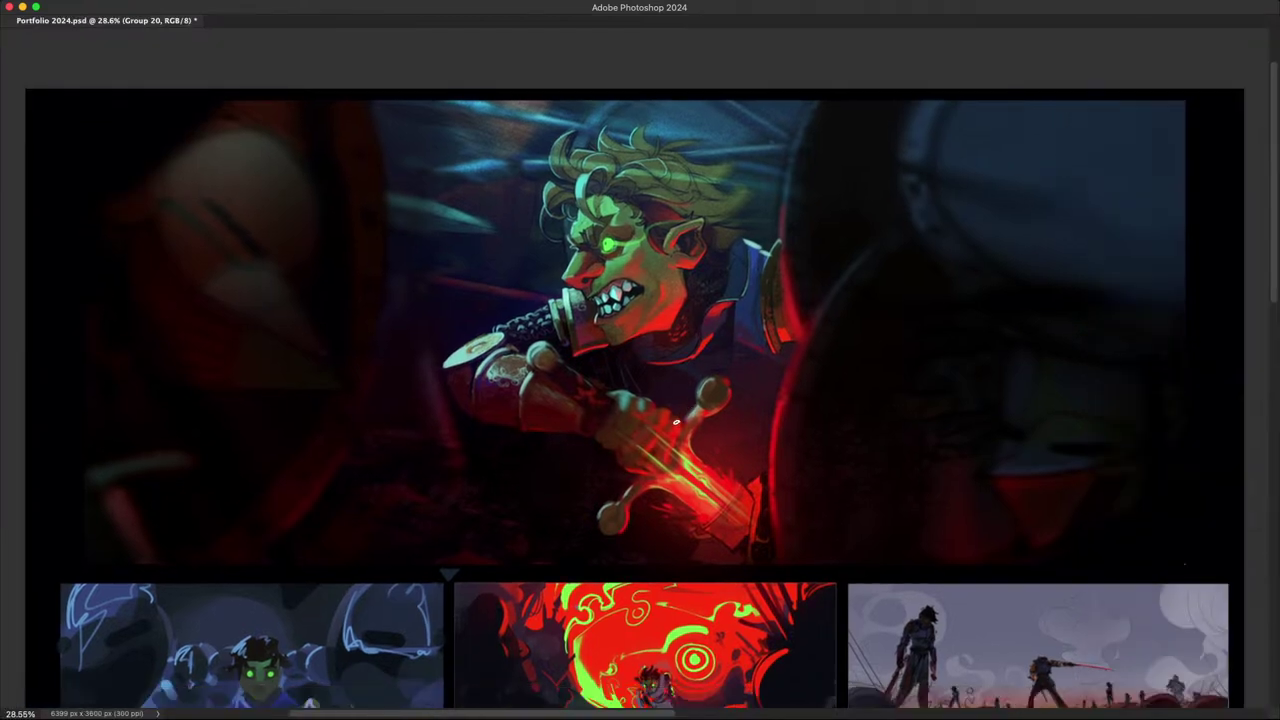
{"action": "scroll", "coordinate": [684, 414], "scroll_direction": "down", "scroll_amount": 2}
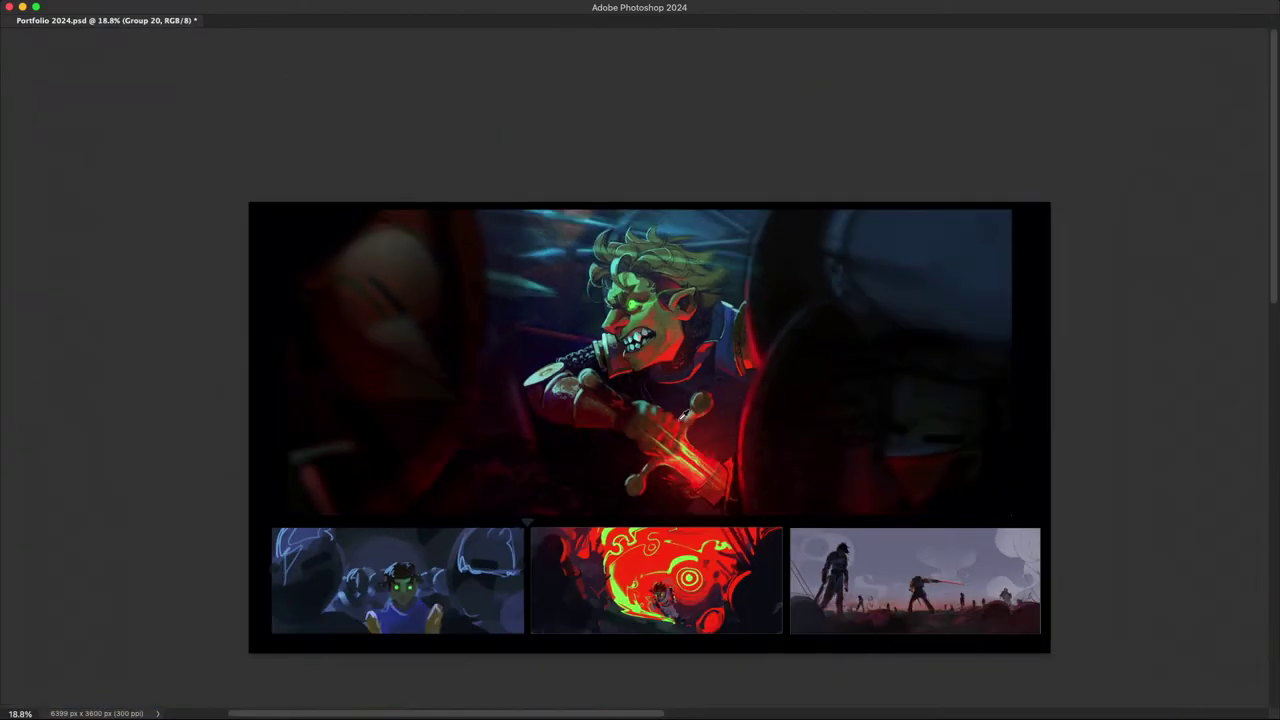
{"action": "key", "text": "Tab"}
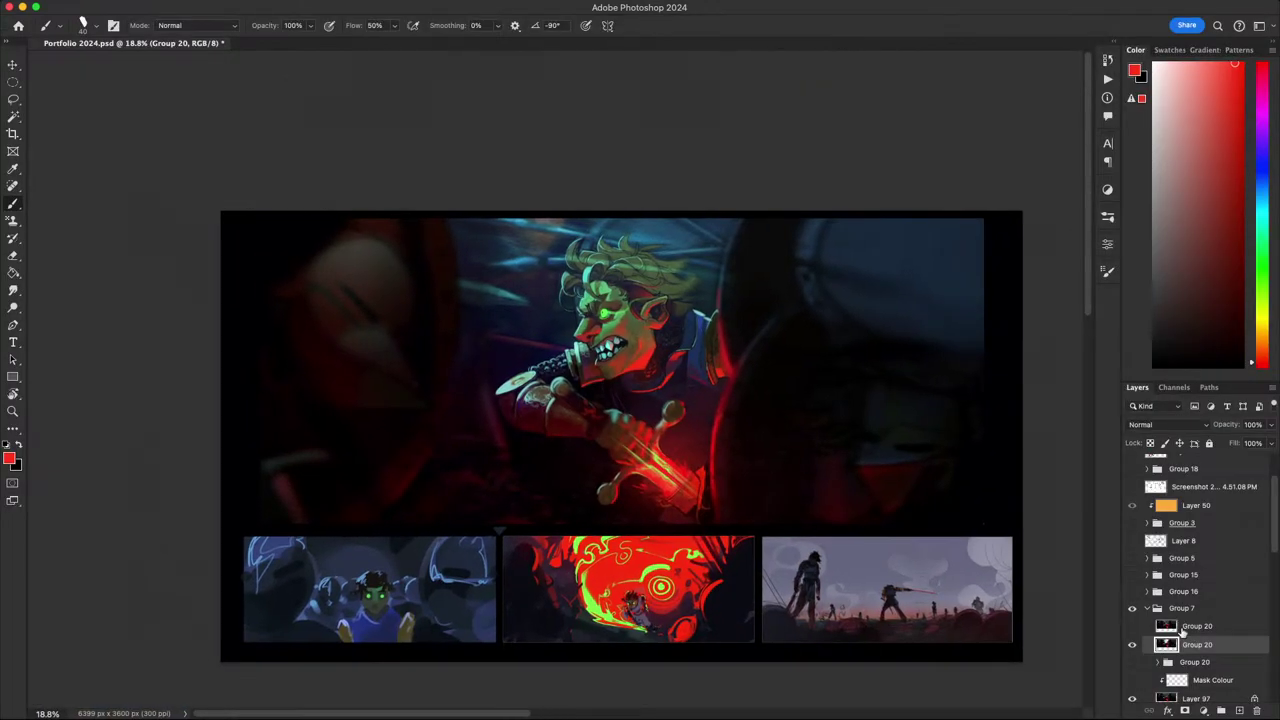
- Add a new layer above the hidden Group 20 copy and reset the foreground colour to black
{"action": "left_click", "coordinate": [1198, 627]}
{"action": "key", "text": "super+shift+n"}
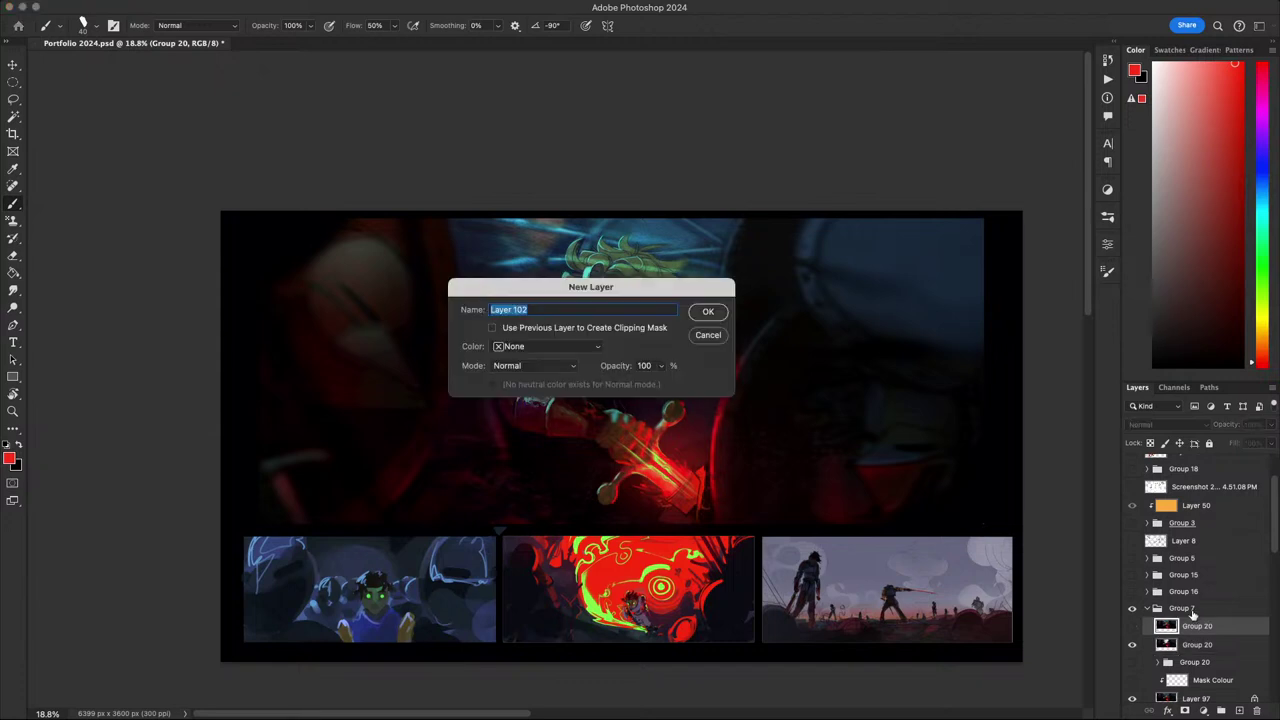
{"action": "key", "text": "Return"}
{"action": "key", "text": "d"}
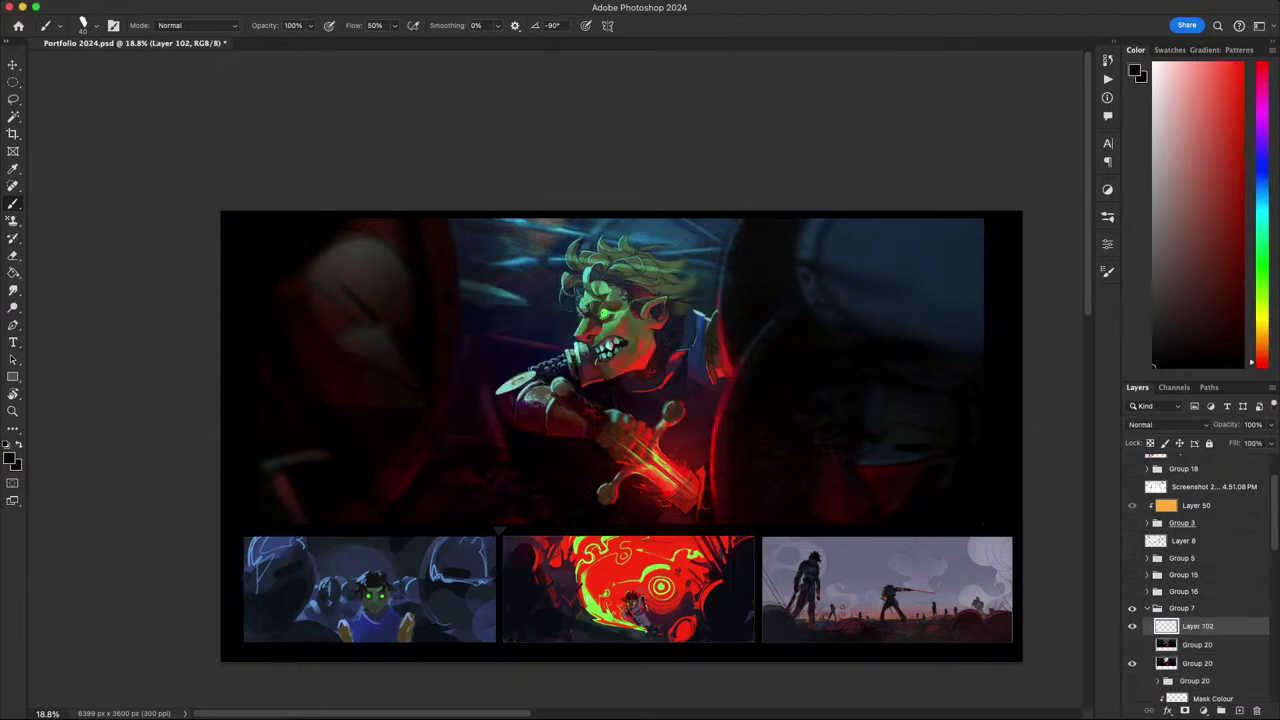
{"action": "key", "text": "m"}
{"action": "mouse_move", "coordinate": [213, 533]}
{"action": "left_mouse_down"}
{"action": "mouse_move", "coordinate": [700, 656]}
{"action": "mouse_move", "coordinate": [940, 650]}
{"action": "left_mouse_up"}
{"action": "key", "text": "super+d"}
- Marquee-select the full-width strip holding the three small panels, fill it with black using the Paint Bucket, and deselect
{"action": "key", "text": "shift+m"}
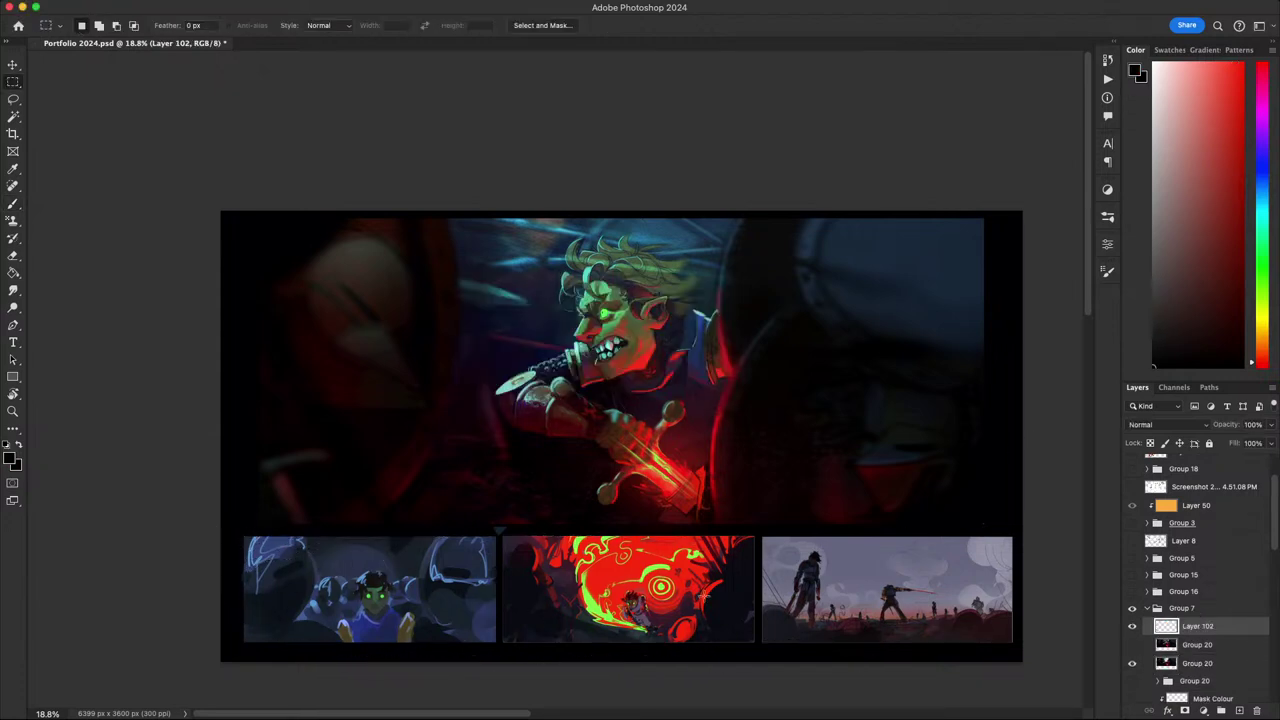
{"action": "left_click_drag", "start_coordinate": [219, 535], "coordinate": [1022, 670]}
{"action": "key", "text": "super+d"}
{"action": "left_click_drag", "start_coordinate": [221, 526], "coordinate": [918, 578]}
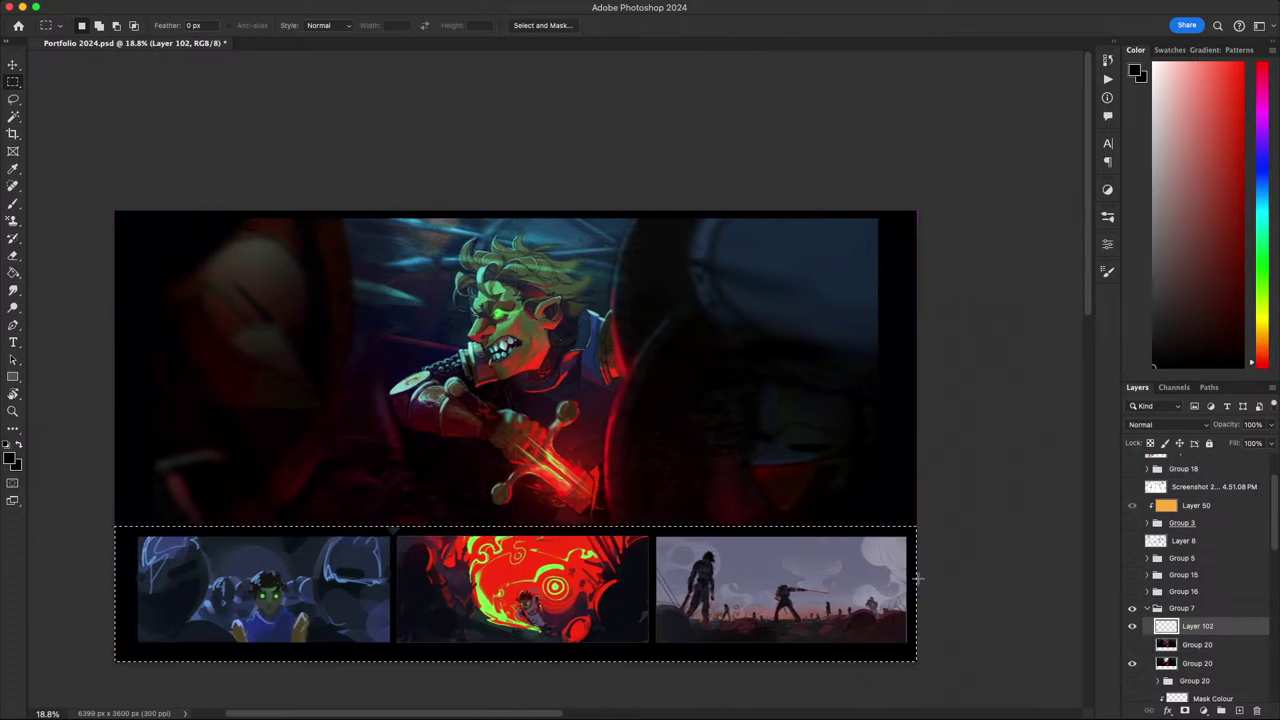
{"action": "key", "text": "b"}
{"action": "key", "text": "g"}
{"action": "left_click", "coordinate": [910, 591]}
{"action": "key", "text": "super+d"}
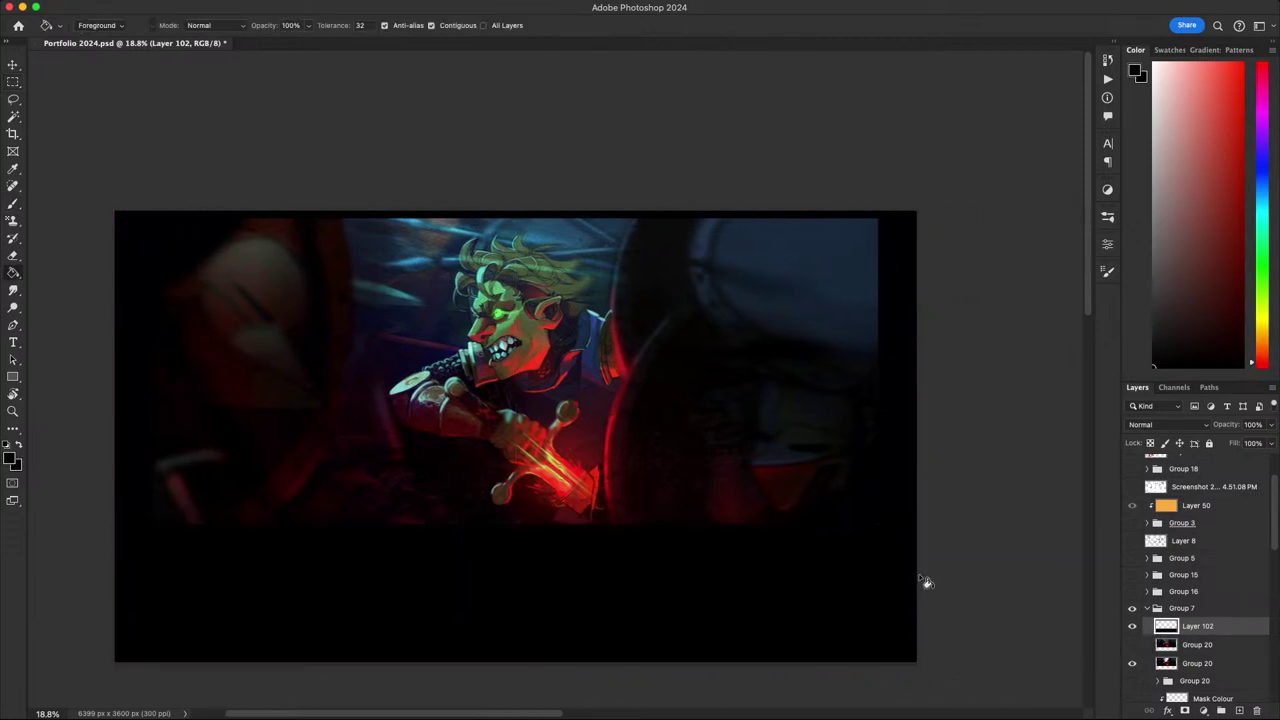
- Examine the goblin panel isolated against the black strip, from a small whole-page view to a close-up of the face
{"action": "left_click_drag", "start_coordinate": [815, 555], "coordinate": [861, 549]}
{"action": "scroll", "coordinate": [800, 534], "scroll_direction": "up", "scroll_amount": 1}
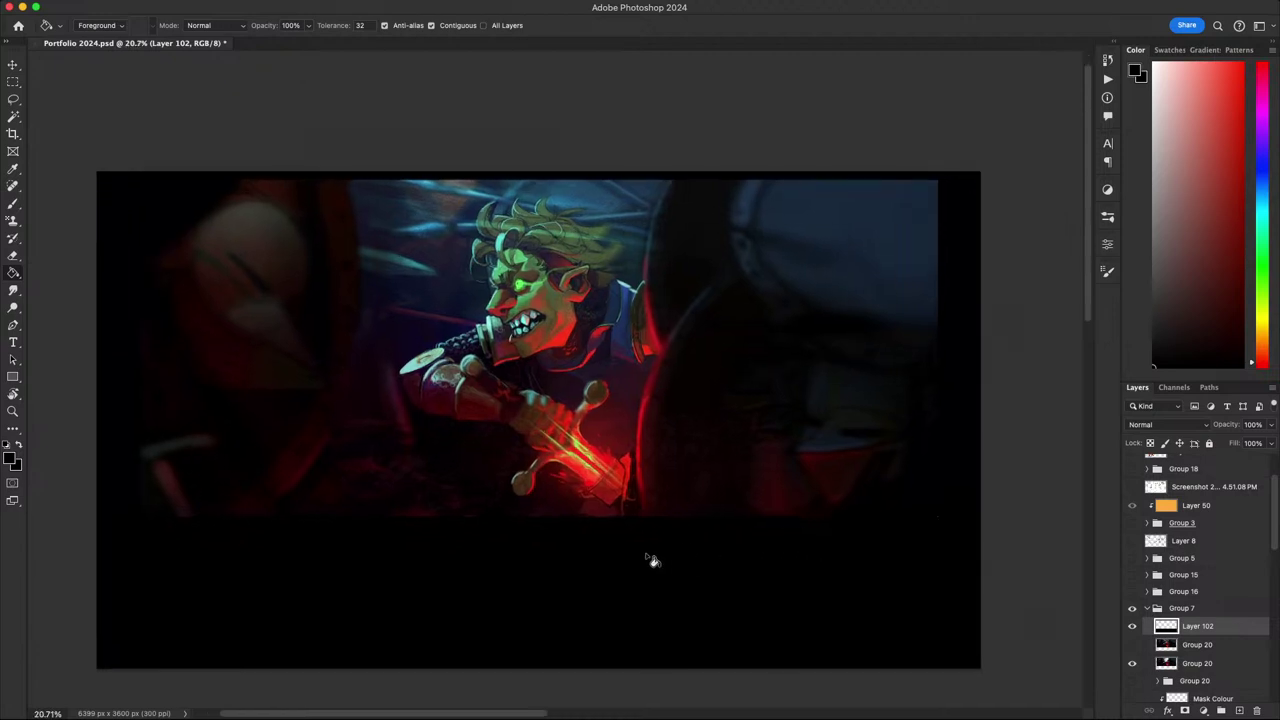
{"action": "scroll", "coordinate": [650, 560], "scroll_direction": "down", "scroll_amount": 4}
{"action": "mouse_move", "coordinate": [538, 426]}
{"action": "left_mouse_down"}
{"action": "mouse_move", "coordinate": [474, 452]}
{"action": "mouse_move", "coordinate": [524, 588]}
{"action": "mouse_move", "coordinate": [614, 368]}
{"action": "mouse_move", "coordinate": [437, 679]}
{"action": "mouse_move", "coordinate": [738, 318]}
{"action": "left_mouse_up"}
{"action": "key", "text": "v"}
{"action": "scroll", "coordinate": [565, 555], "scroll_direction": "up", "scroll_amount": 3}
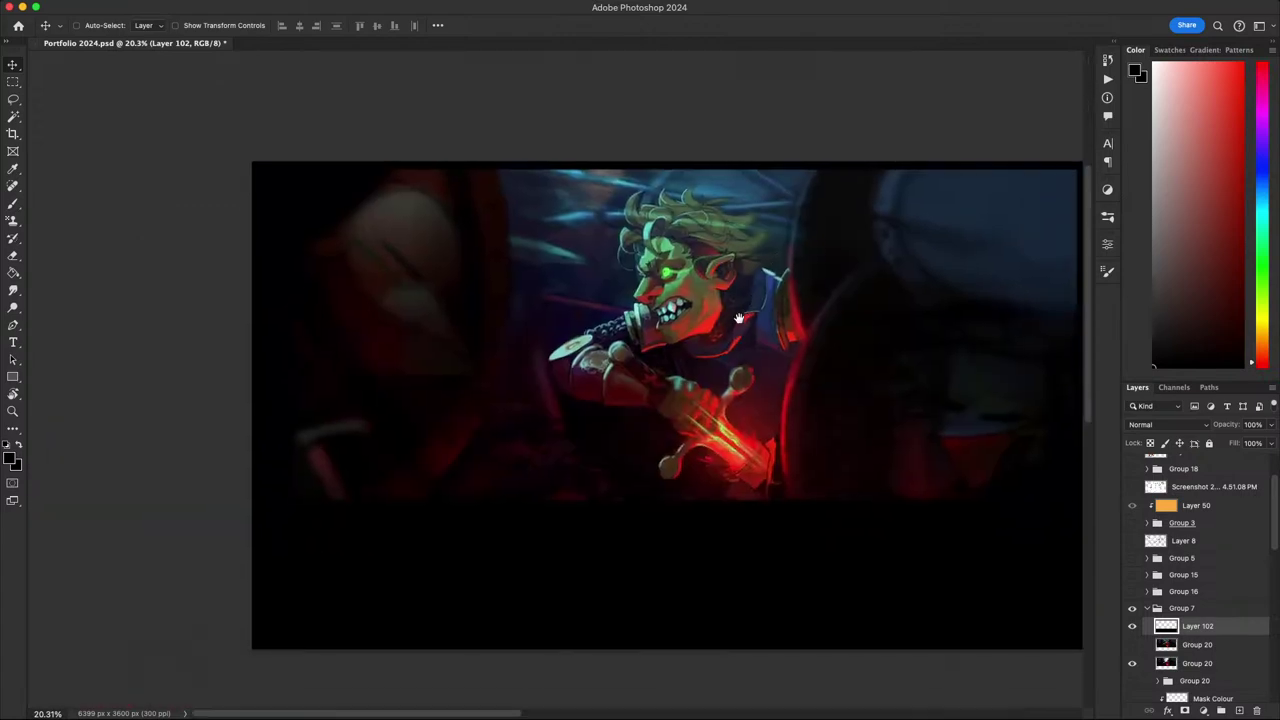
{"action": "left_click_drag", "start_coordinate": [903, 524], "coordinate": [841, 538]}
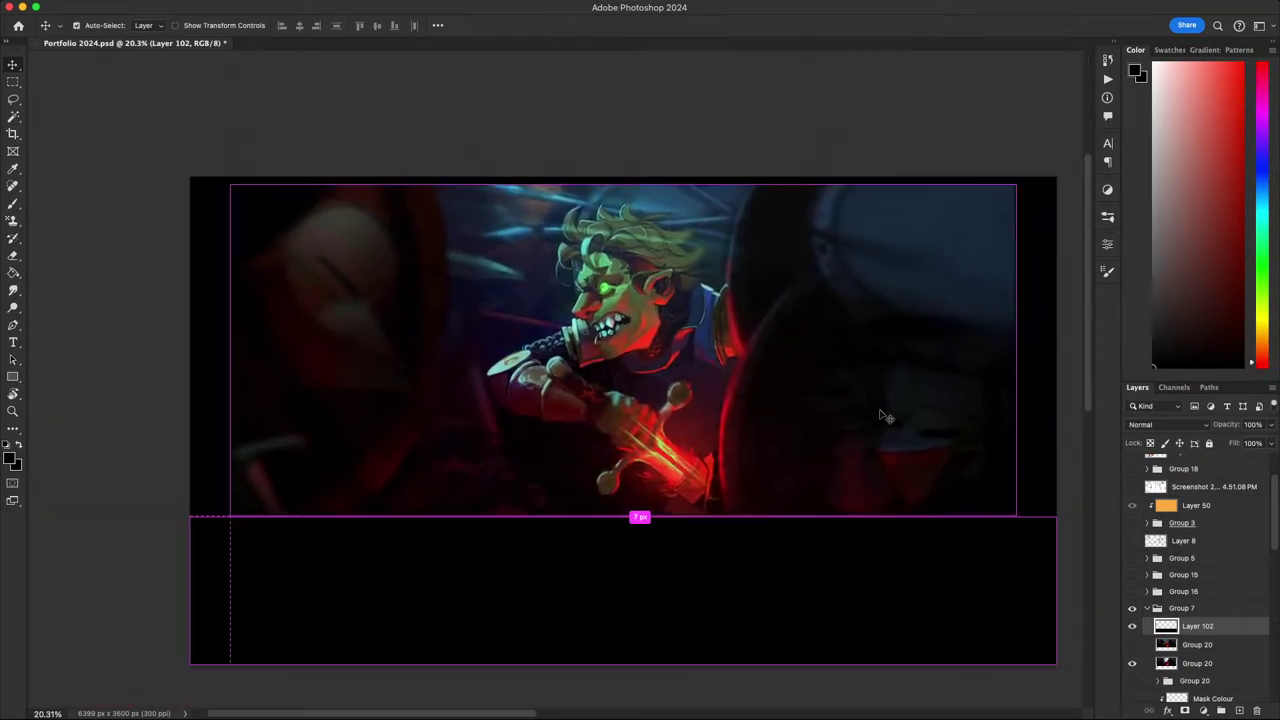
{"action": "scroll", "coordinate": [882, 416], "scroll_direction": "down", "scroll_amount": 3}
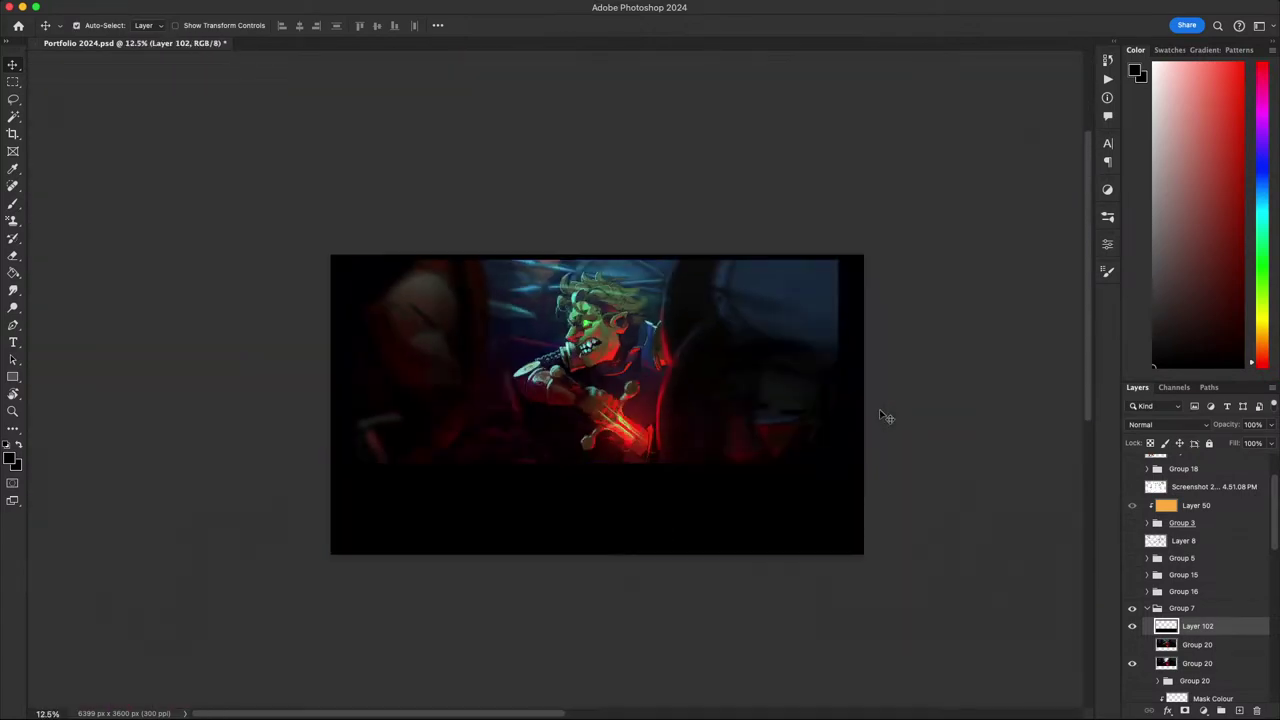
{"action": "scroll", "coordinate": [882, 416], "scroll_direction": "up", "scroll_amount": 1}
{"action": "scroll", "coordinate": [882, 416], "scroll_direction": "down", "scroll_amount": 2}
{"action": "scroll", "coordinate": [882, 416], "scroll_direction": "up", "scroll_amount": 1}
{"action": "key", "text": "super+plus"}
{"action": "key", "text": "super+plus"}
{"action": "key", "text": "super+plus"}
{"action": "key", "text": "super+plus"}
{"action": "left_click_drag", "start_coordinate": [929, 485], "coordinate": [680, 620]}
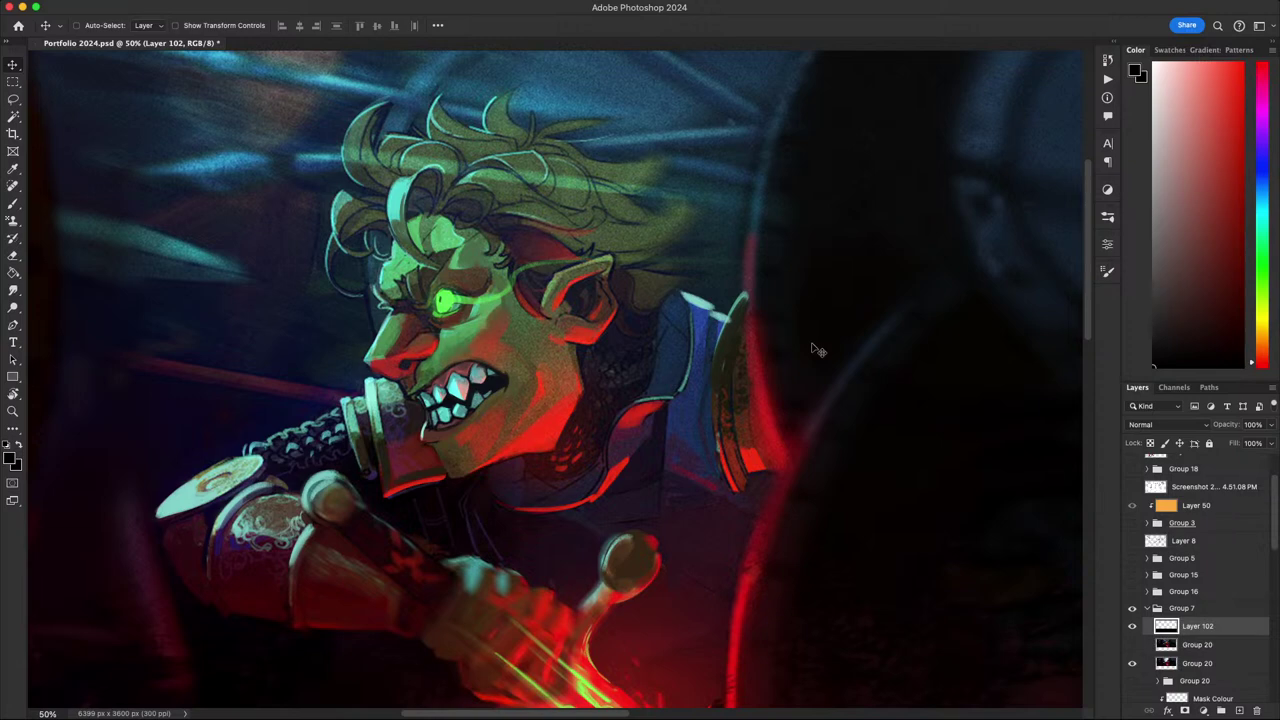
- Compare the goblin panel at small whole-page size with a close-up of the face, teeth and collar
{"action": "key", "text": "super+minus"}
{"action": "key", "text": "super+minus"}
{"action": "key", "text": "super+minus"}
{"action": "key", "text": "super+minus"}
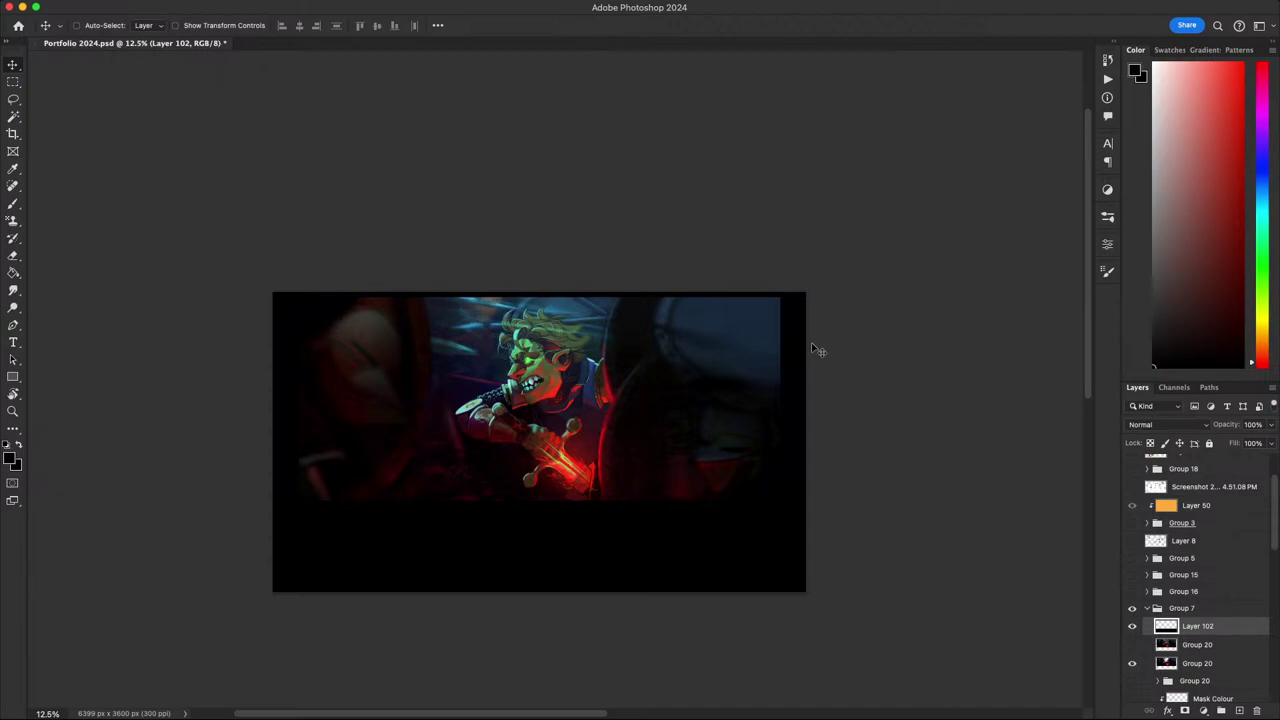
{"action": "key", "text": "super+plus"}
{"action": "key", "text": "super+plus"}
{"action": "key", "text": "super+plus"}
{"action": "key", "text": "super+plus"}
{"action": "key", "text": "super+plus"}
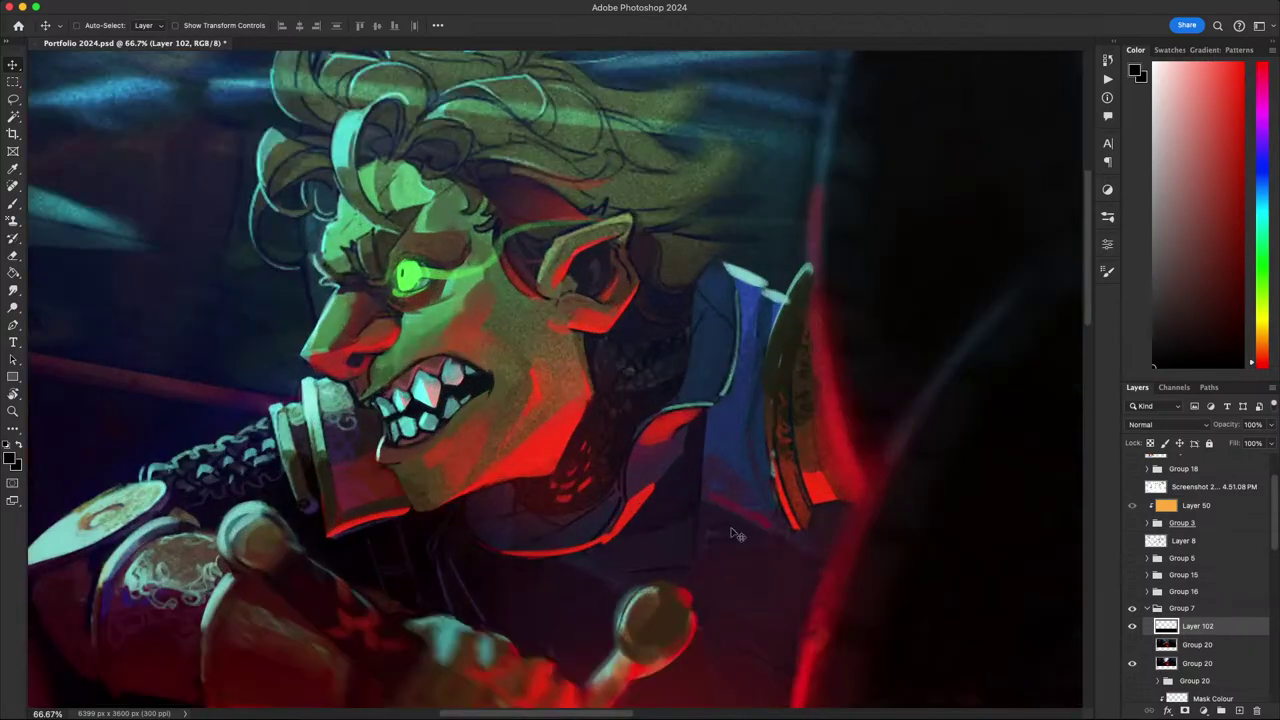
- Switch to the Brush tool, sample the green skin colour beside the glowing eye, and reduce the brush size to 15
{"action": "left_click_drag", "start_coordinate": [743, 492], "coordinate": [806, 649]}
{"action": "key", "text": "r"}
{"action": "left_click_drag", "start_coordinate": [877, 603], "coordinate": [977, 411]}
{"action": "key", "text": "Escape"}
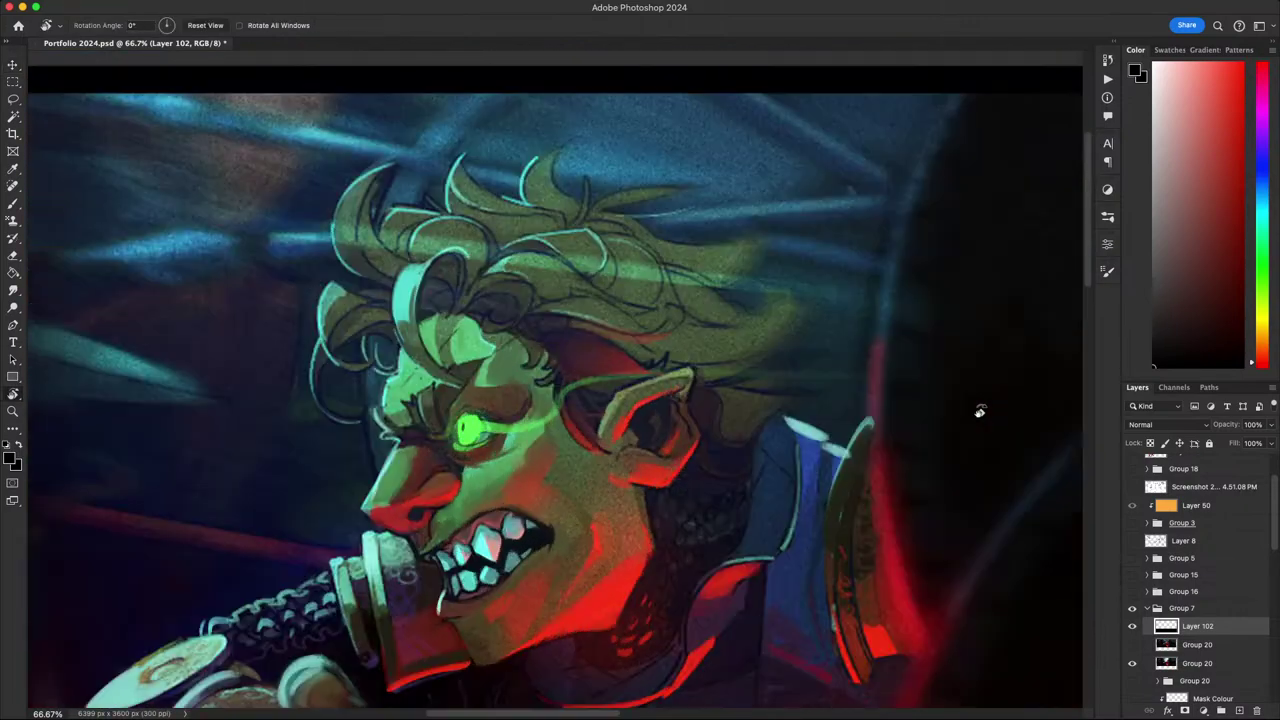
{"action": "mouse_move", "coordinate": [893, 571]}
{"action": "left_mouse_down"}
{"action": "mouse_move", "coordinate": [950, 555]}
{"action": "mouse_move", "coordinate": [985, 372]}
{"action": "left_mouse_up"}
{"action": "key", "text": "b"}
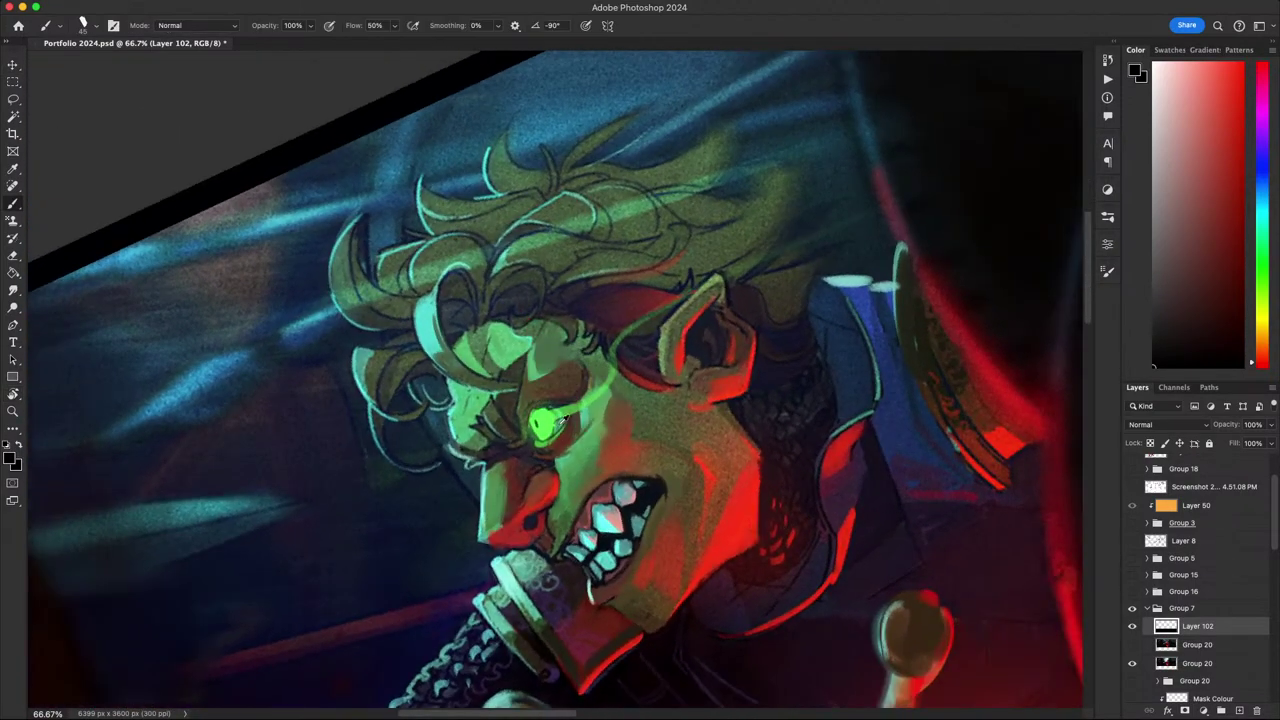
{"action": "left_click", "coordinate": [557, 431], "text": "alt"}
{"action": "key", "text": "bracketleft"}
{"action": "key", "text": "bracketleft"}
{"action": "key", "text": "bracketleft"}
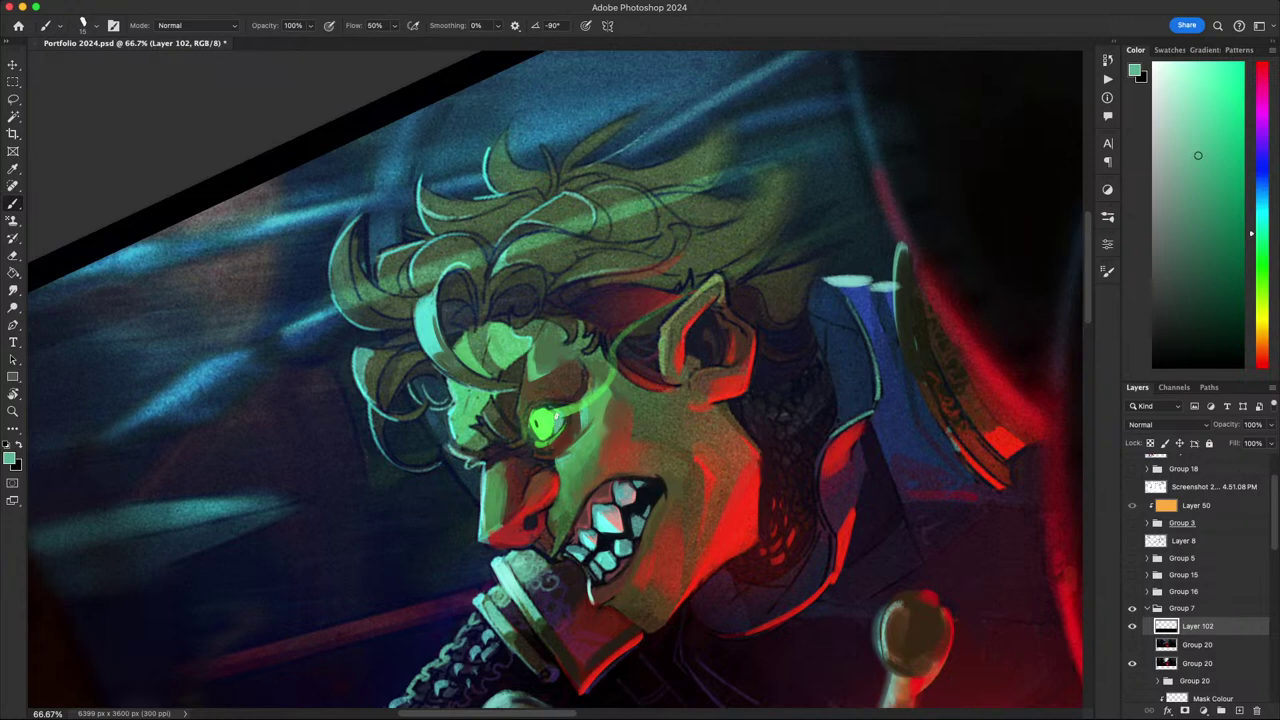
- Retouch the green glow streak and skin at the outer corner of the glowing eye using colours sampled from the surrounding face
{"action": "key", "text": "Escape"}
{"action": "left_click", "coordinate": [555, 417], "text": "alt"}
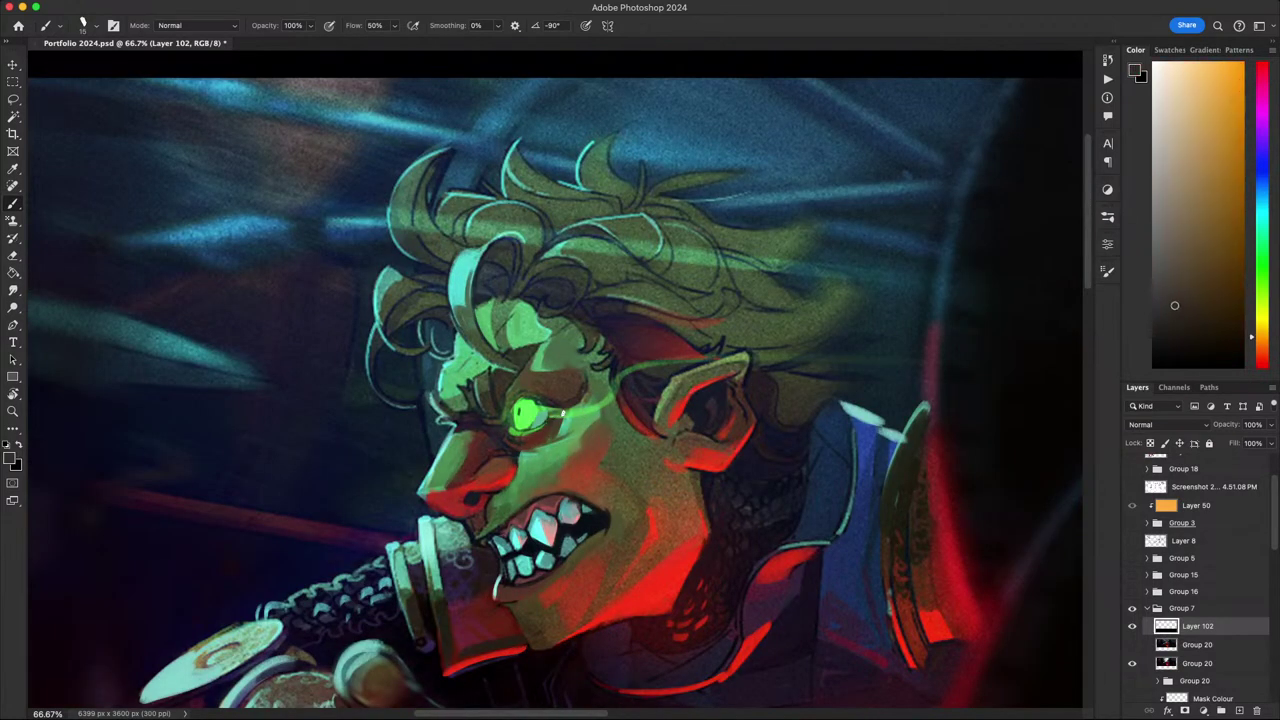
{"action": "left_click", "coordinate": [549, 416], "text": "alt"}
{"action": "left_click", "coordinate": [563, 422], "text": "alt"}
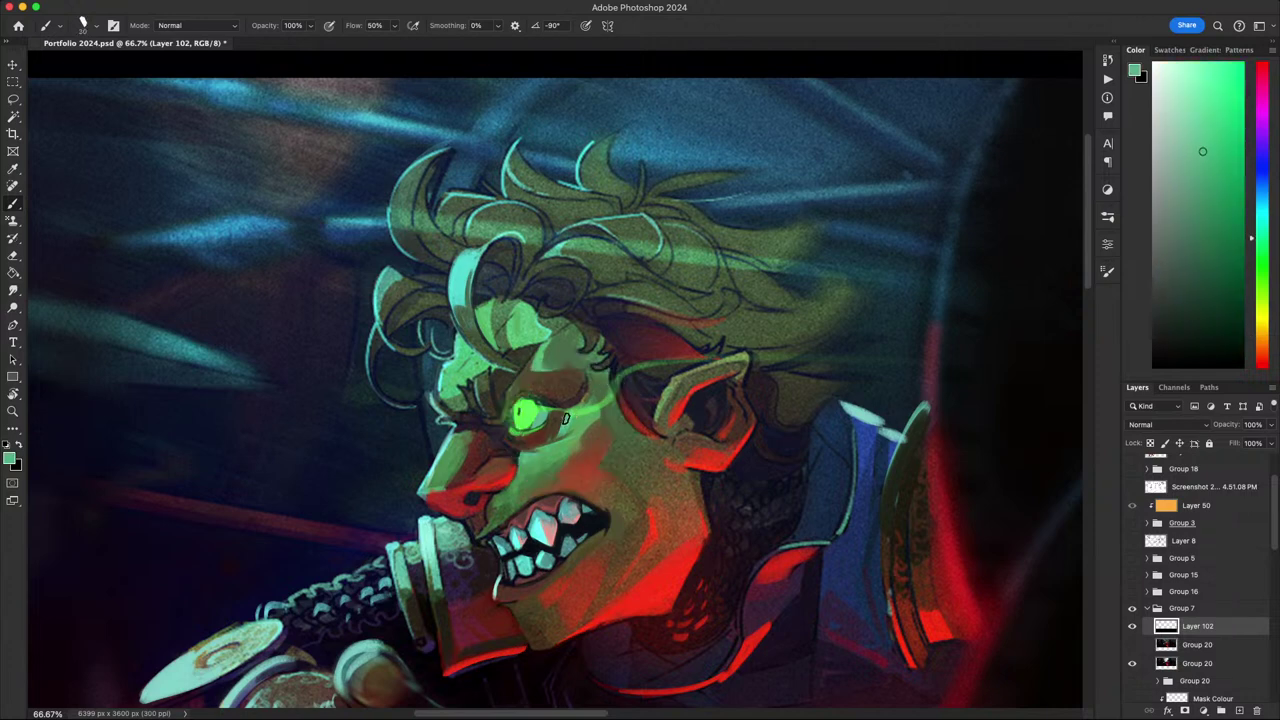
{"action": "left_click", "coordinate": [574, 424], "text": "alt"}
{"action": "left_click", "coordinate": [610, 407], "text": "alt"}
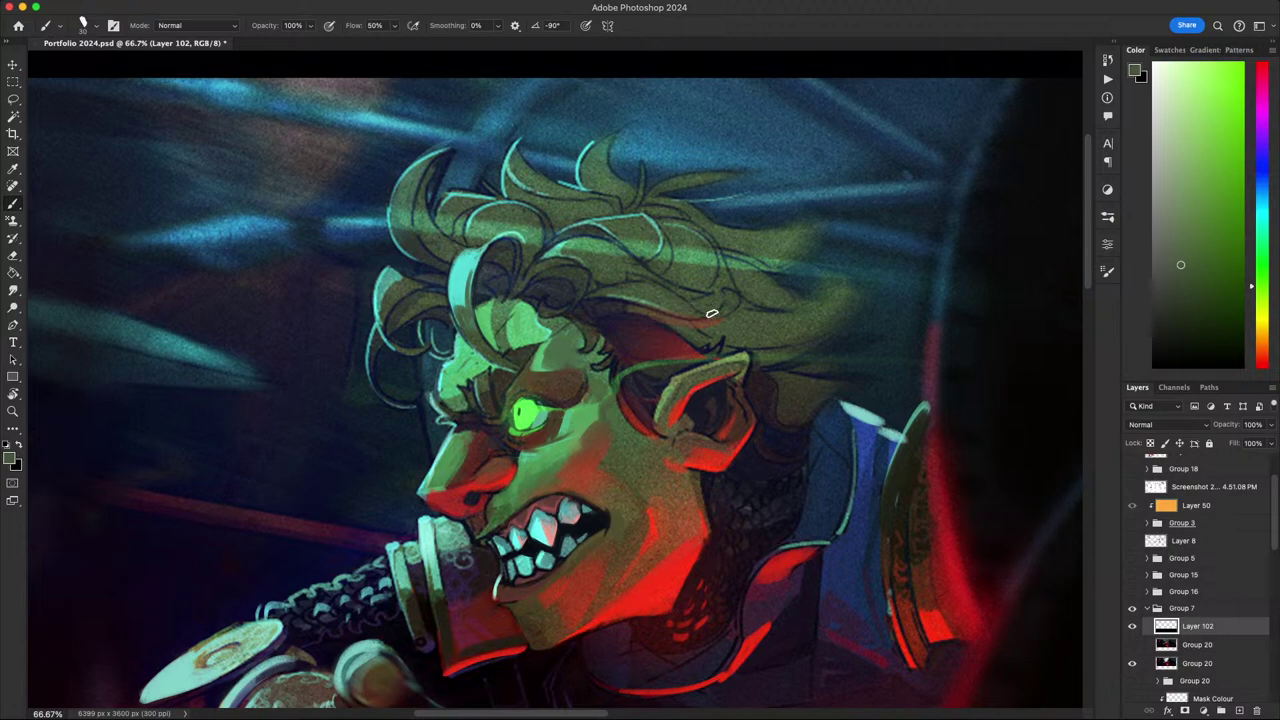
- Review the retouched goblin panel at several zoom levels, from thumbnail size to close-ups of the face, sword and right-hand shield
{"action": "scroll", "coordinate": [720, 326], "scroll_direction": "down", "scroll_amount": 5}
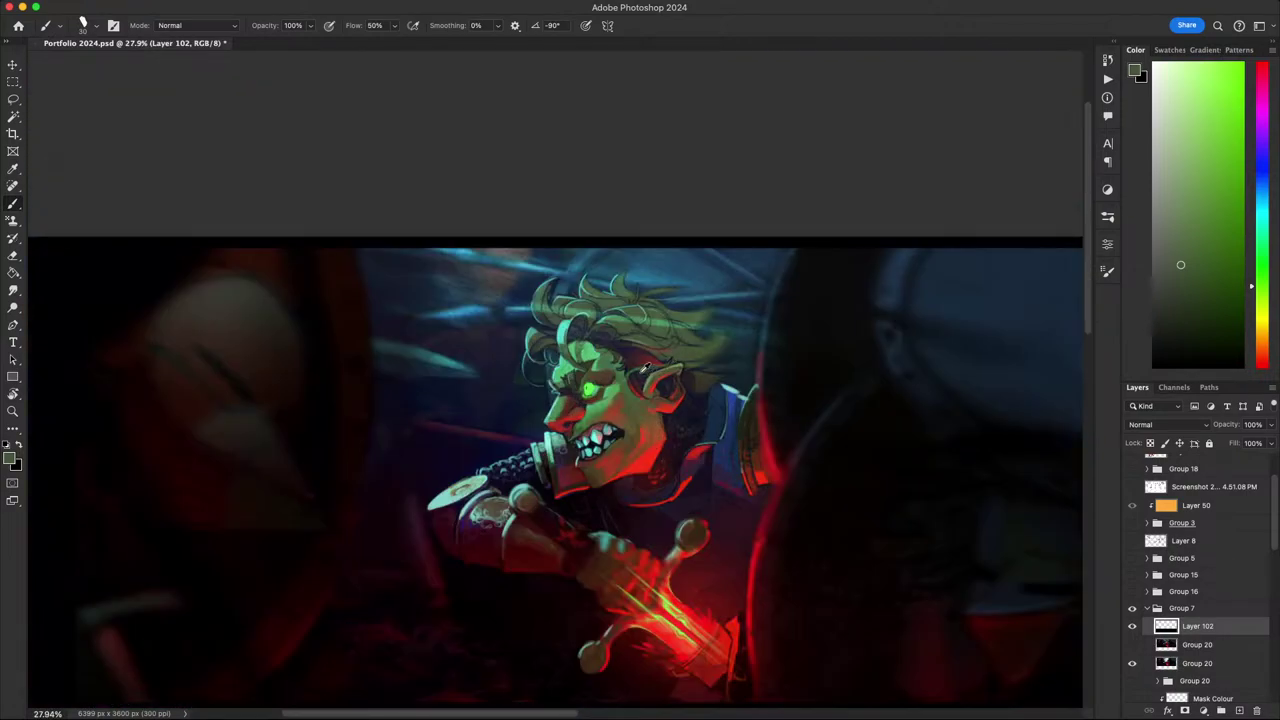
{"action": "scroll", "coordinate": [650, 370], "scroll_direction": "down", "scroll_amount": 3}
{"action": "scroll", "coordinate": [665, 388], "scroll_direction": "up", "scroll_amount": 4}
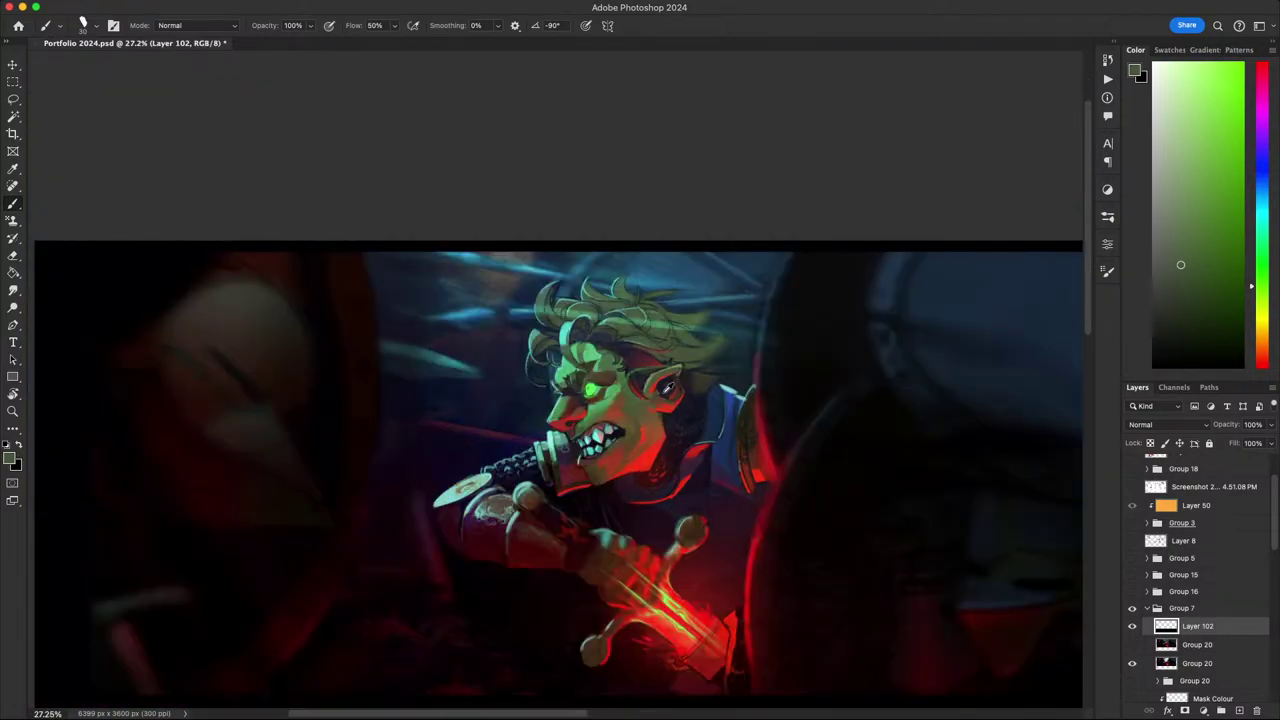
{"action": "scroll", "coordinate": [698, 415], "scroll_direction": "down", "scroll_amount": 3}
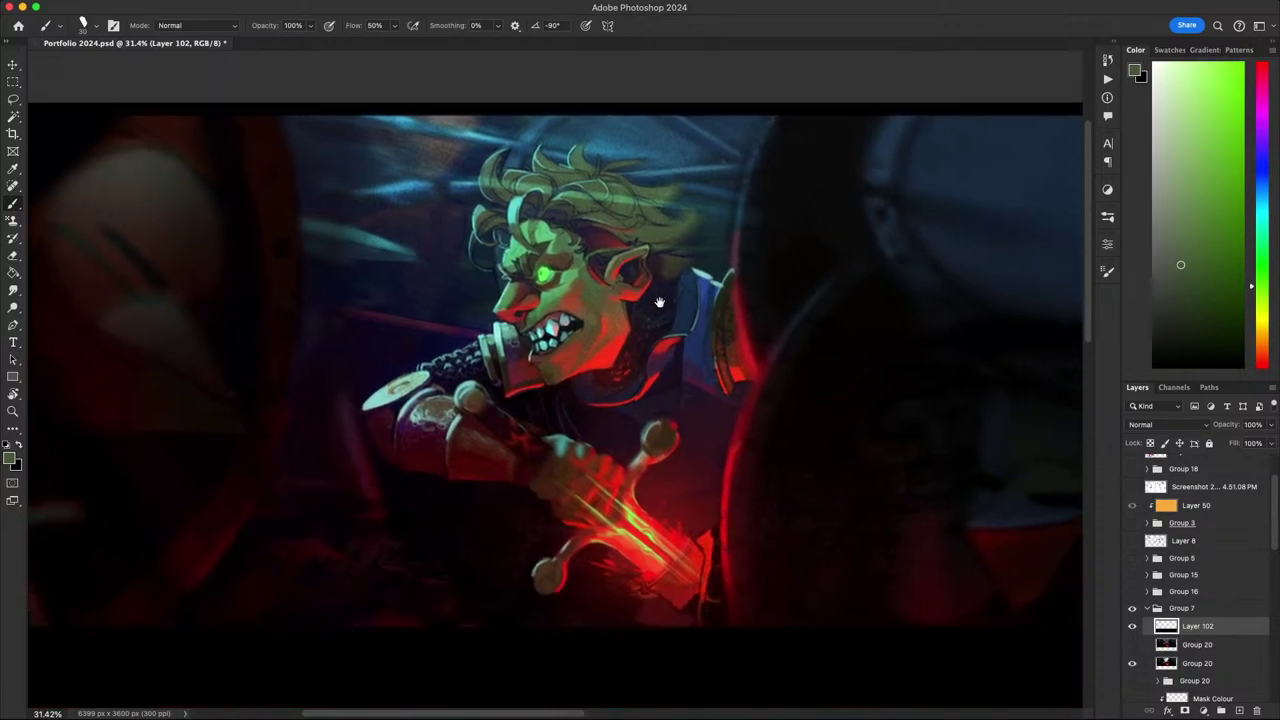
{"action": "scroll", "coordinate": [662, 300], "scroll_direction": "up", "scroll_amount": 7}
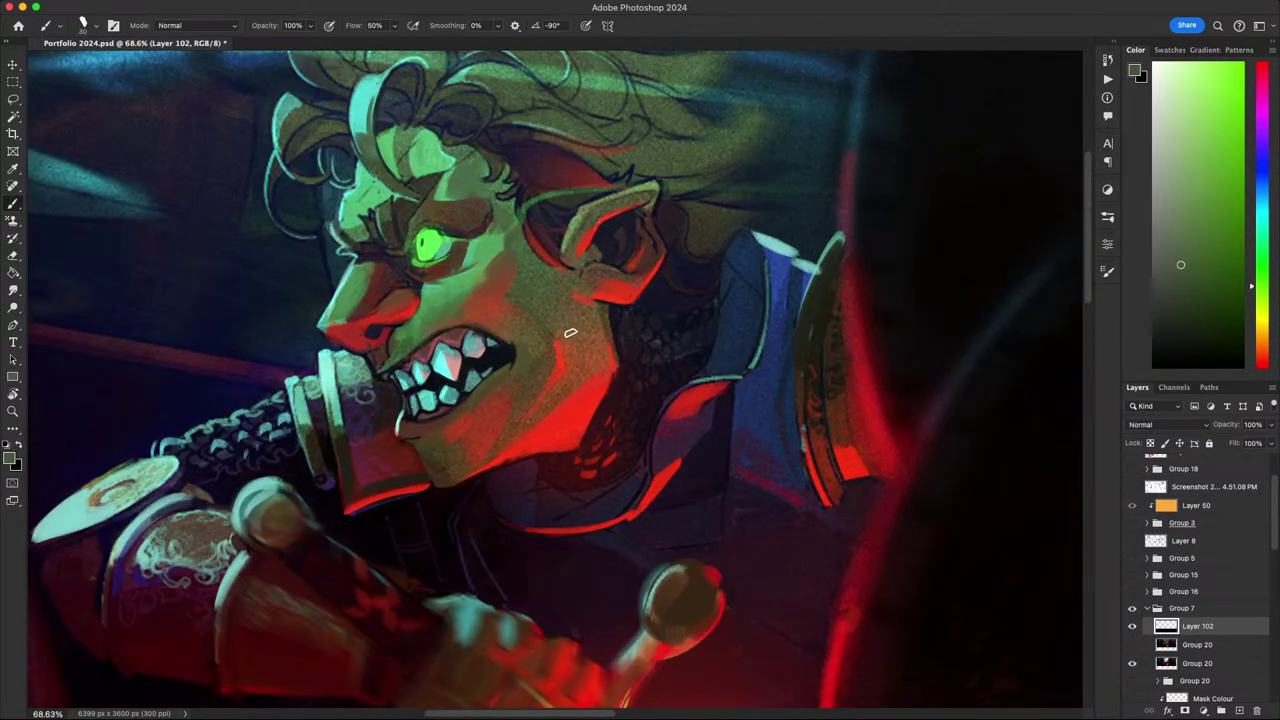
{"action": "left_click_drag", "start_coordinate": [571, 333], "coordinate": [543, 344]}
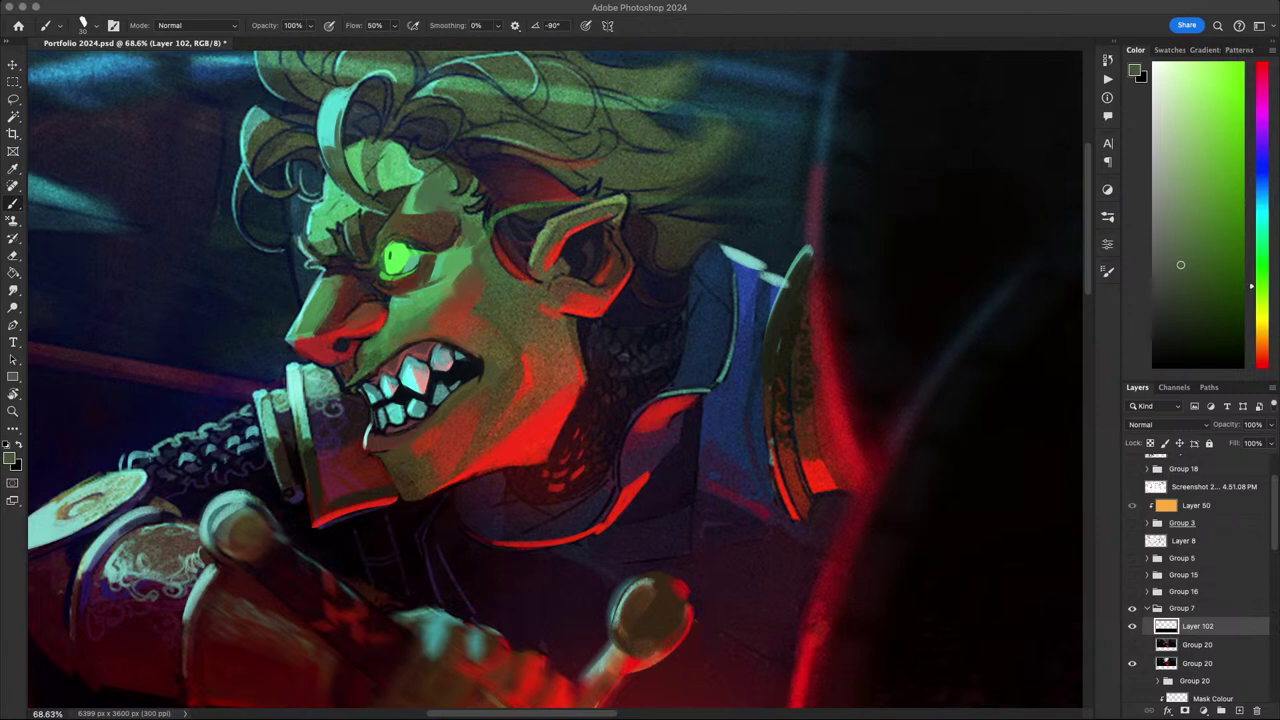
{"action": "left_click", "coordinate": [658, 606]}
{"action": "scroll", "coordinate": [655, 606], "scroll_direction": "down", "scroll_amount": 8}
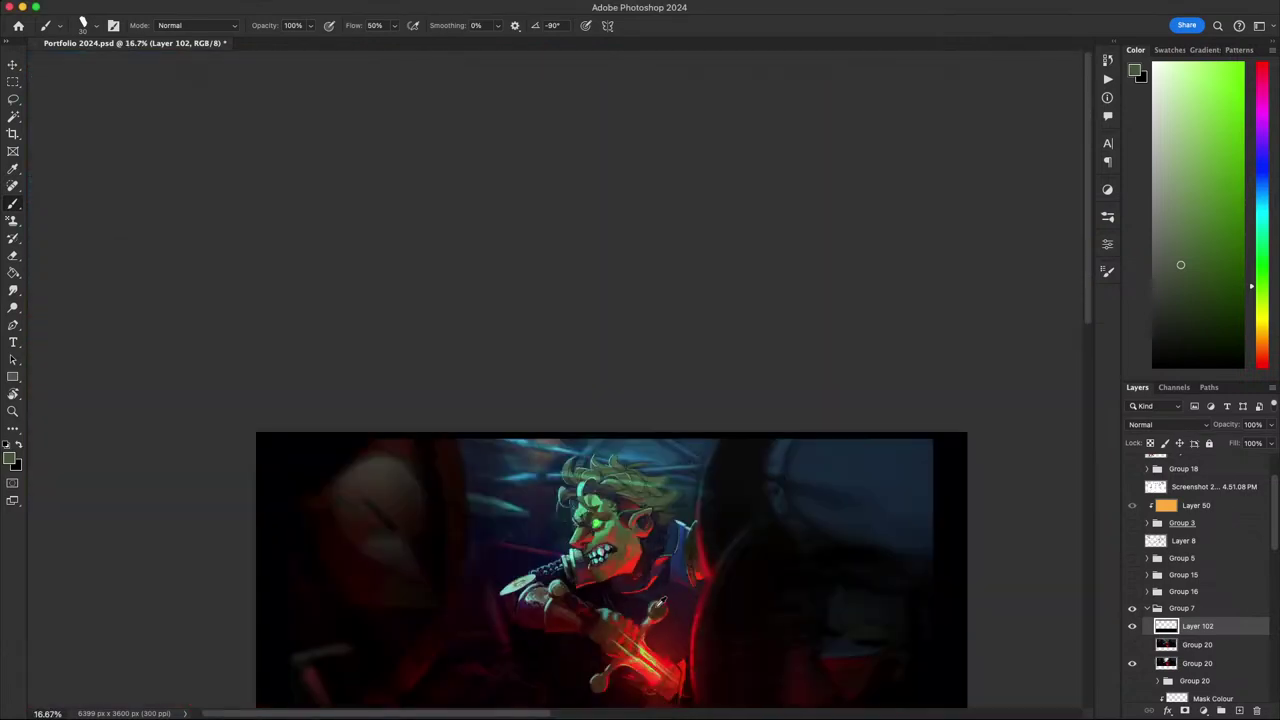
{"action": "scroll", "coordinate": [571, 567], "scroll_direction": "up", "scroll_amount": 3}
{"action": "scroll", "coordinate": [571, 565], "scroll_direction": "down", "scroll_amount": 8}
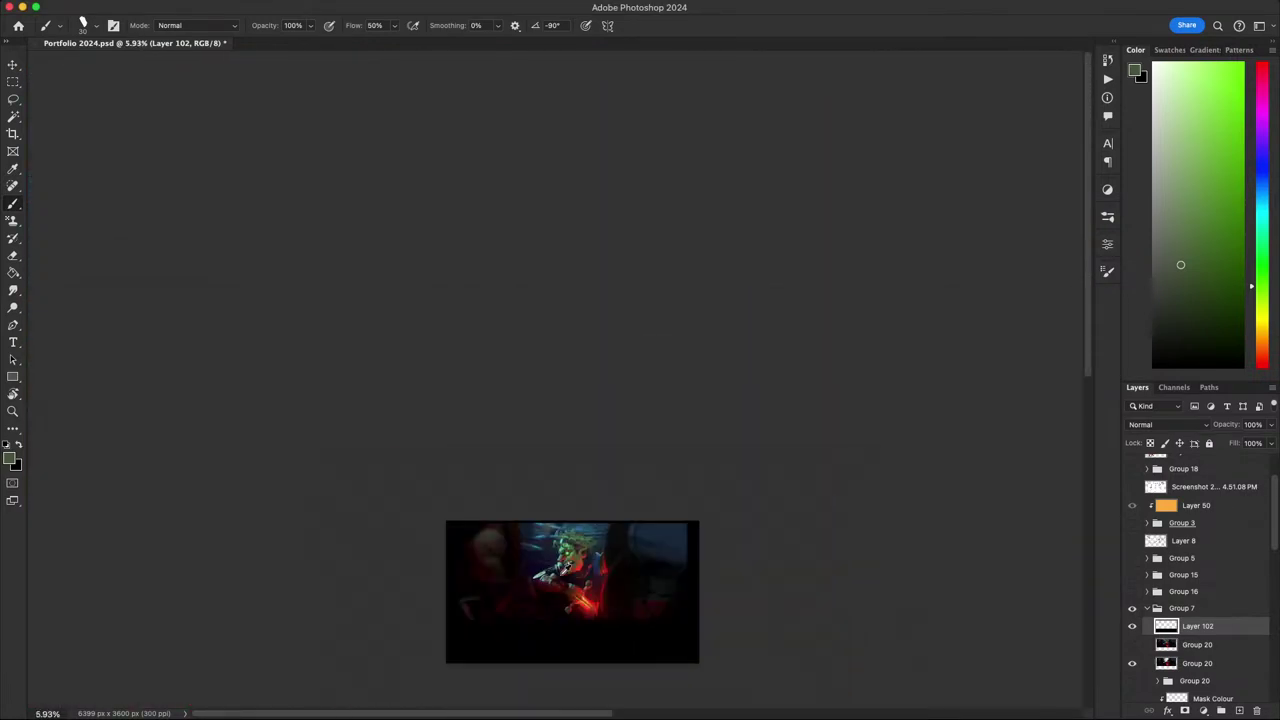
{"action": "scroll", "coordinate": [567, 567], "scroll_direction": "up", "scroll_amount": 9}
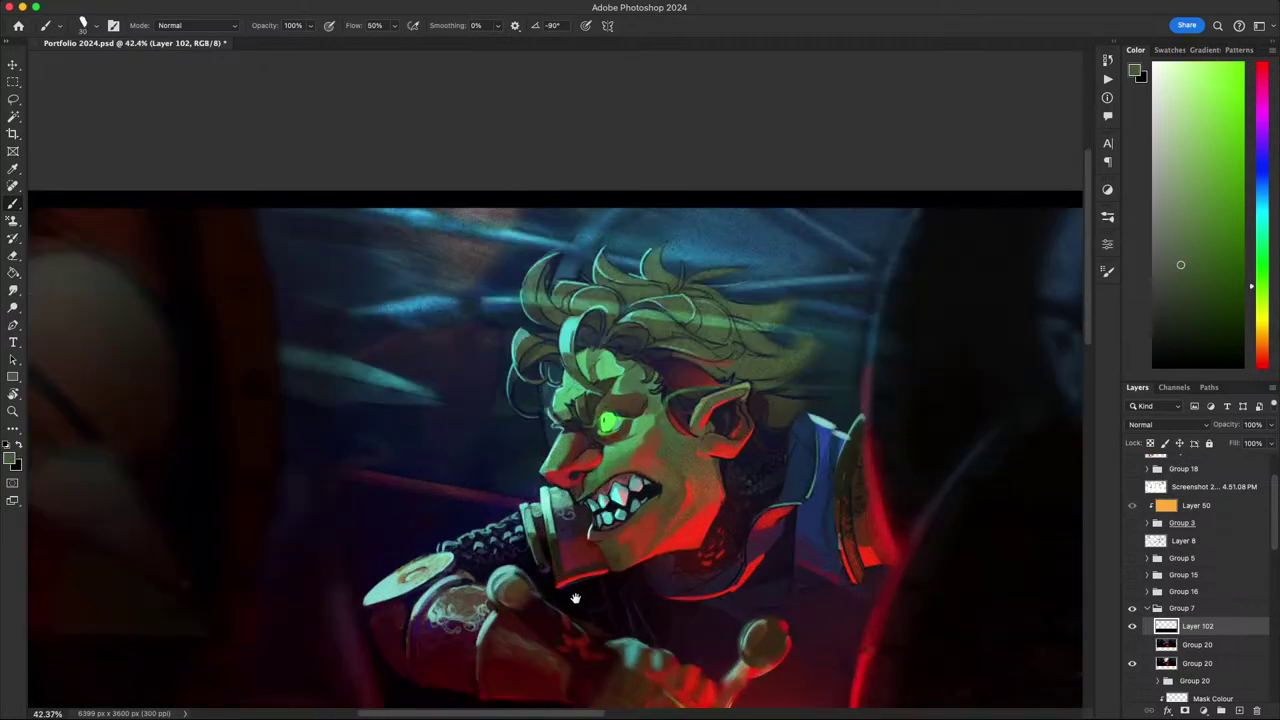
{"action": "scroll", "coordinate": [575, 598], "scroll_direction": "down", "scroll_amount": 4}
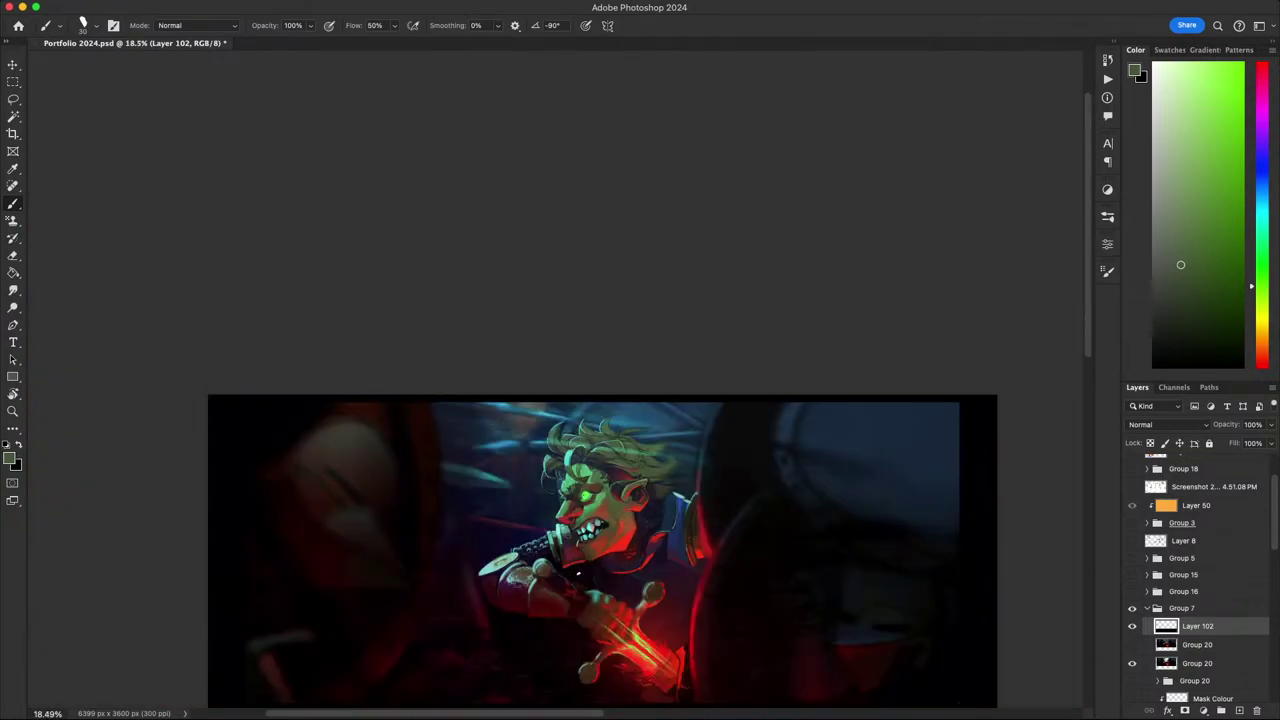
{"action": "left_click_drag", "start_coordinate": [612, 596], "coordinate": [384, 499]}
{"action": "scroll", "coordinate": [587, 488], "scroll_direction": "up", "scroll_amount": 3}
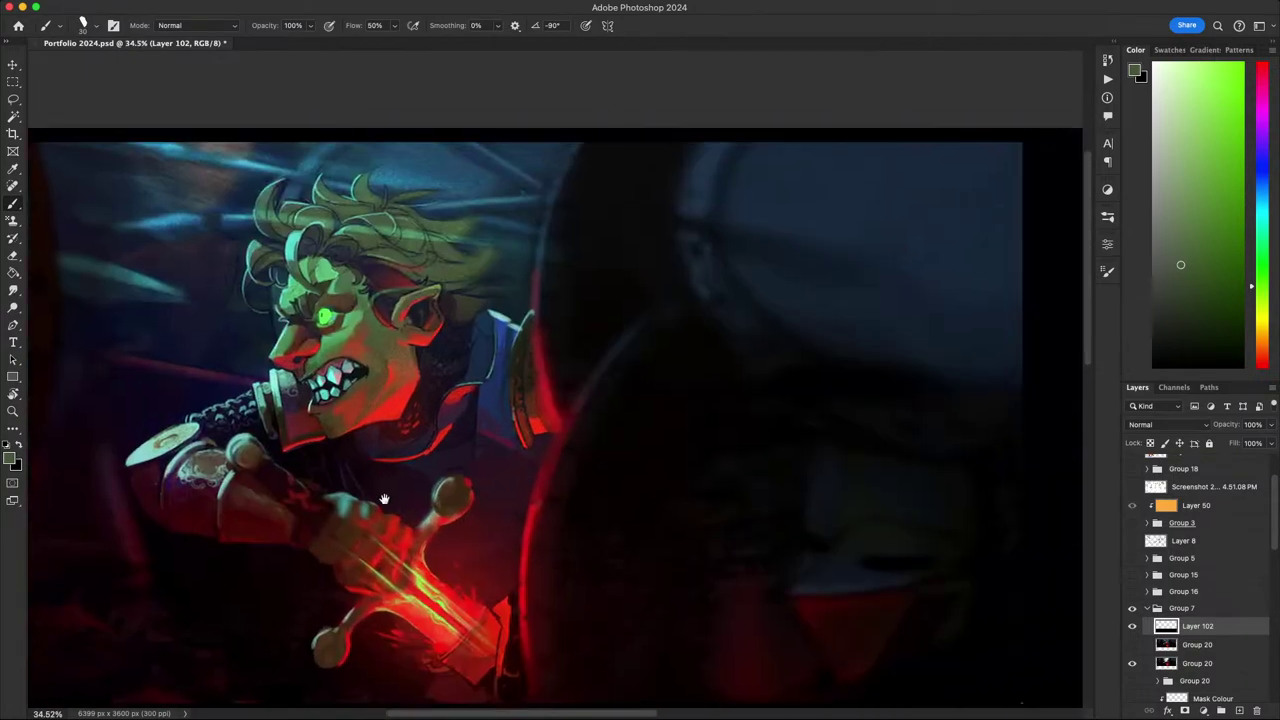
{"action": "left_click_drag", "start_coordinate": [811, 488], "coordinate": [1176, 461]}
- Select the visible Group 20 layer and briefly show the hidden Group 20 copy above it to compare the two face-lighting versions
{"action": "left_click", "coordinate": [1218, 664]}
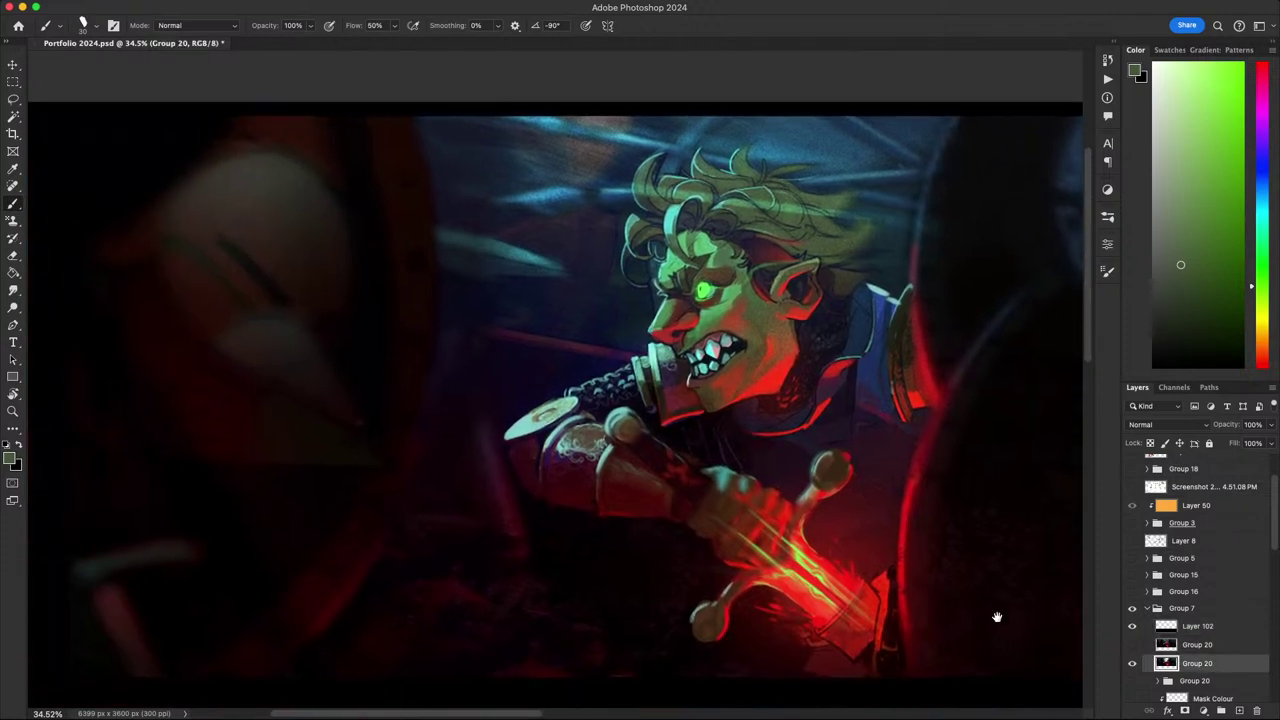
{"action": "left_click_drag", "start_coordinate": [997, 617], "coordinate": [763, 609]}
{"action": "left_click", "coordinate": [1135, 647]}
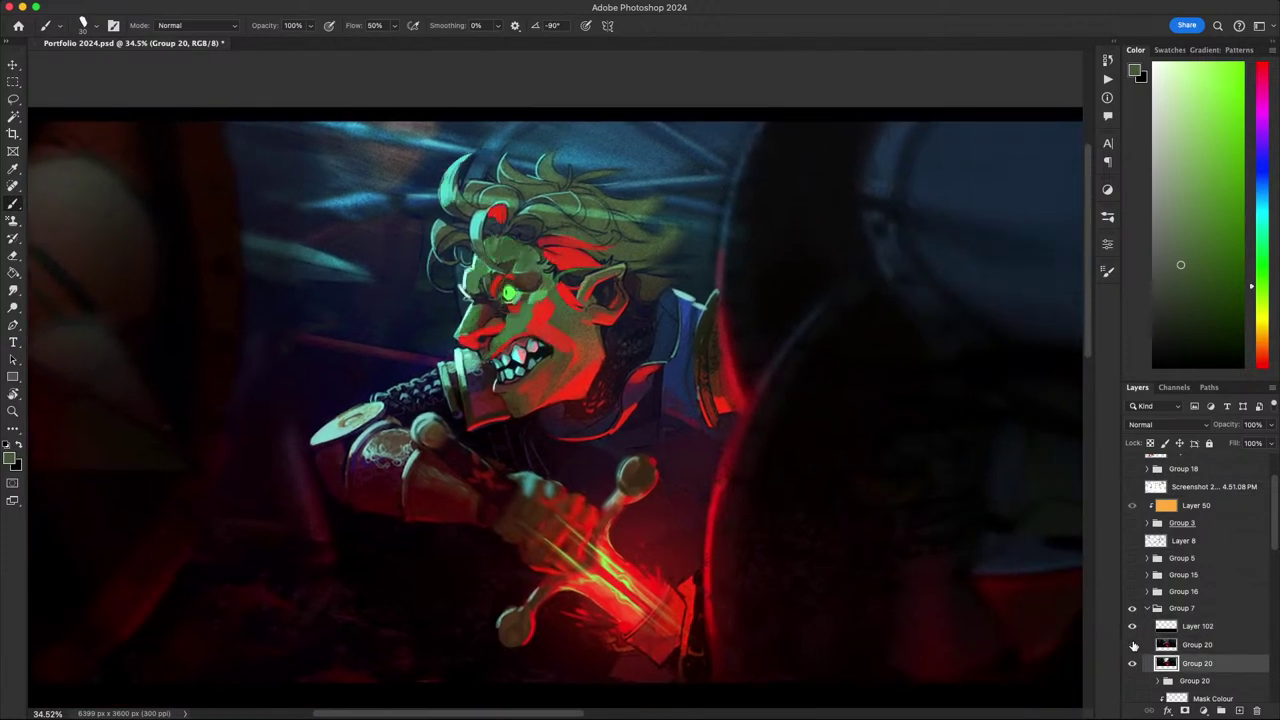
{"action": "left_click", "coordinate": [1135, 647]}
{"action": "left_click_drag", "start_coordinate": [1009, 606], "coordinate": [980, 606]}
- Check the hidden Group 20 folder by toggling its visibility on and off, and select Layer 97
{"action": "scroll", "coordinate": [1190, 646], "scroll_direction": "down", "scroll_amount": 3}
{"action": "left_click", "coordinate": [1190, 631]}
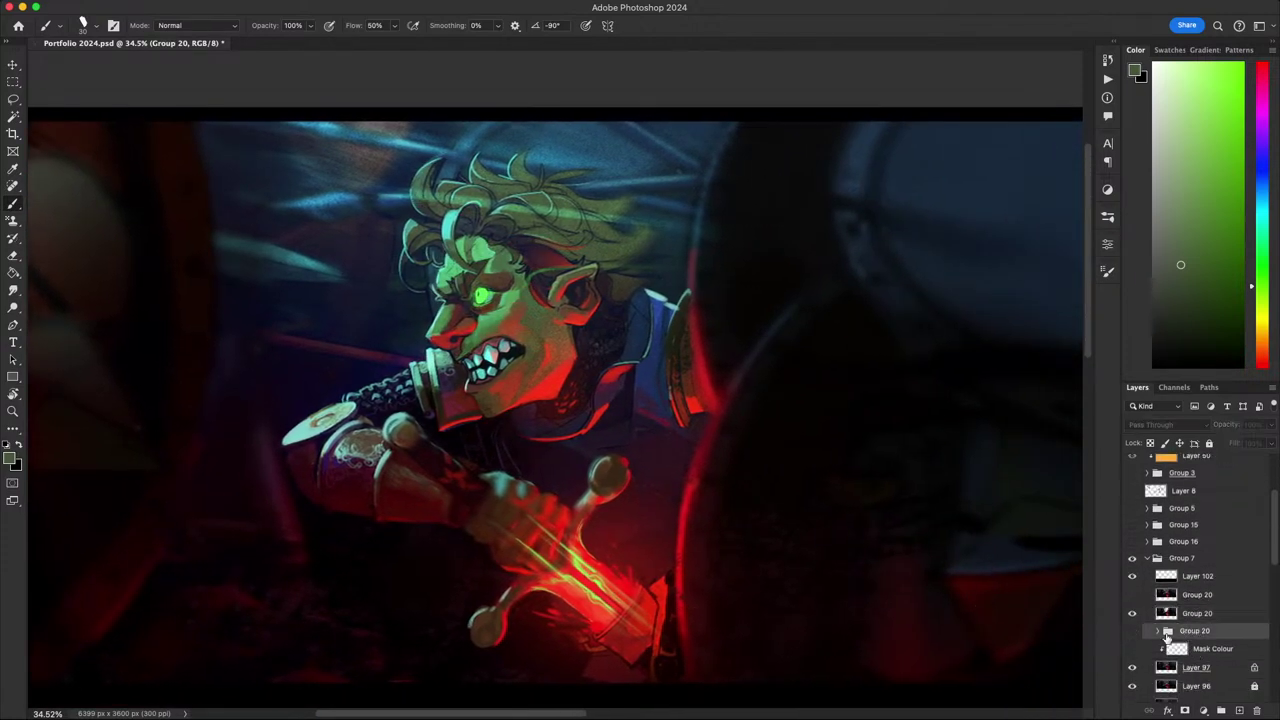
{"action": "left_click", "coordinate": [1131, 634]}
{"action": "left_click", "coordinate": [1131, 634]}
{"action": "left_click", "coordinate": [1167, 668]}
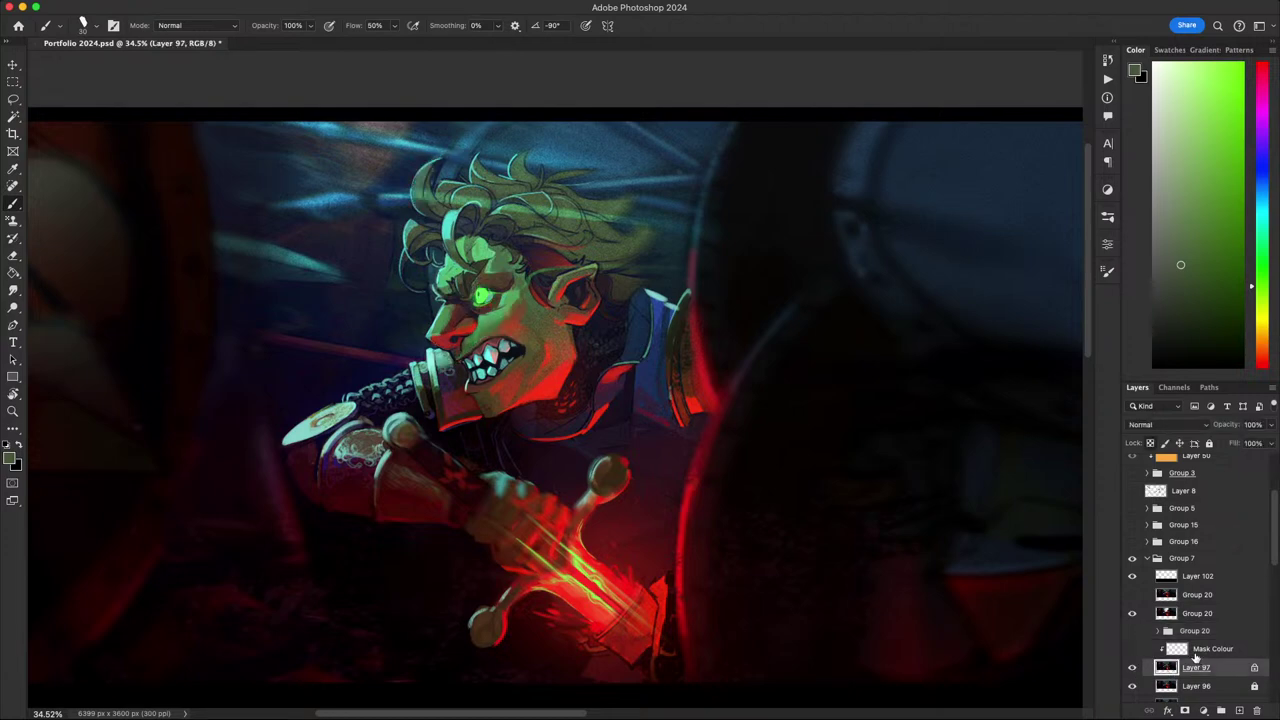
- Place a copy of Layer 97 directly beneath the visible Group 20 layer and merge the two layers
{"action": "left_click", "coordinate": [1197, 632]}
{"action": "key", "text": "super+v"}
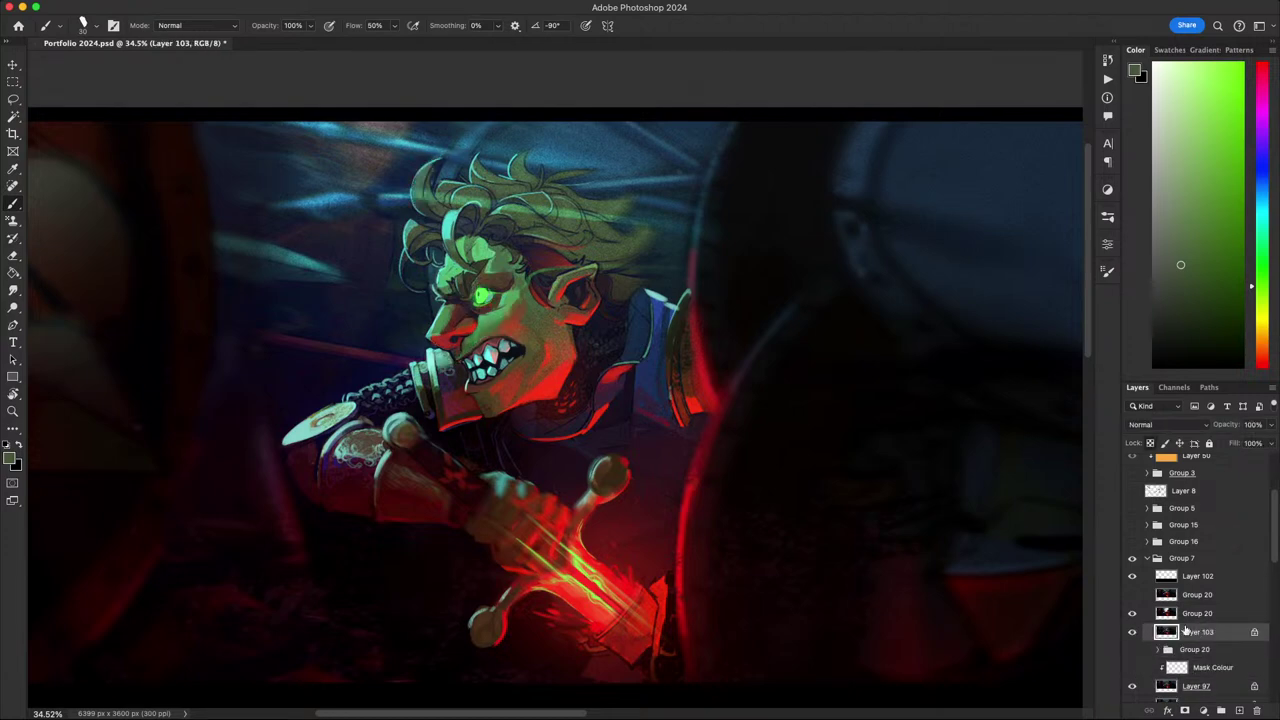
{"action": "left_click_drag", "start_coordinate": [1188, 631], "coordinate": [1196, 619]}
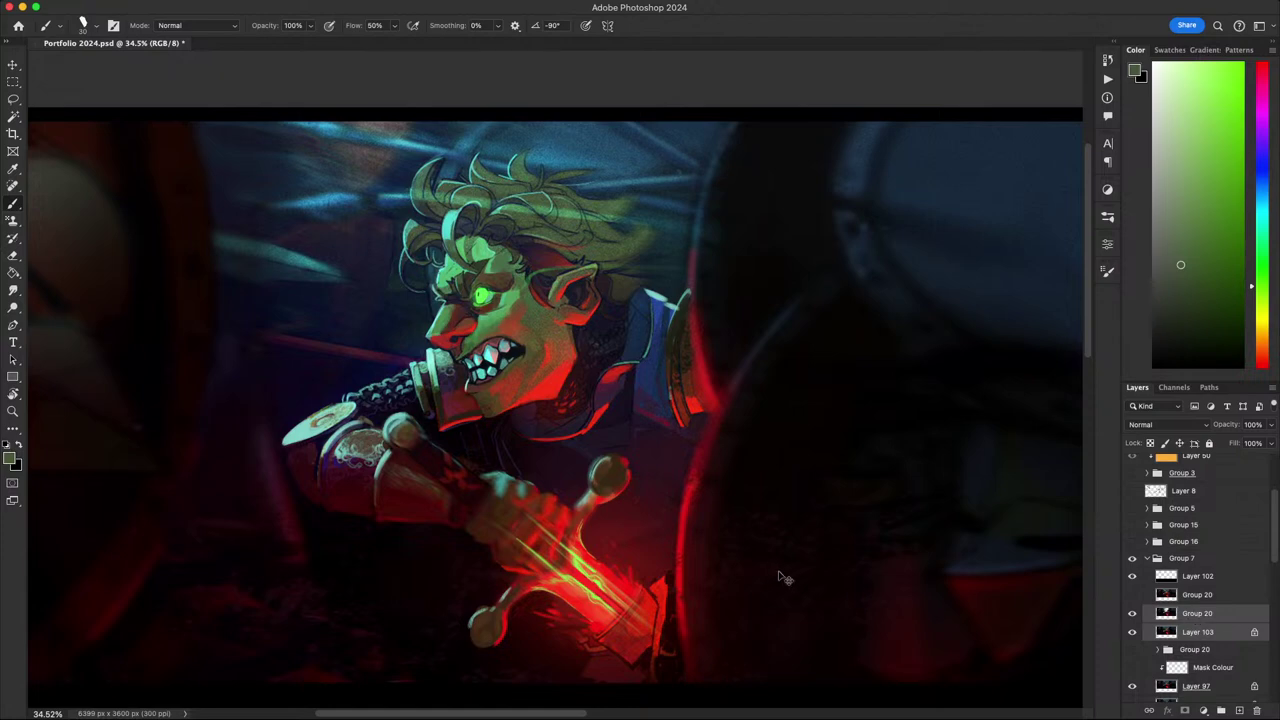
{"action": "key", "text": "super+e"}
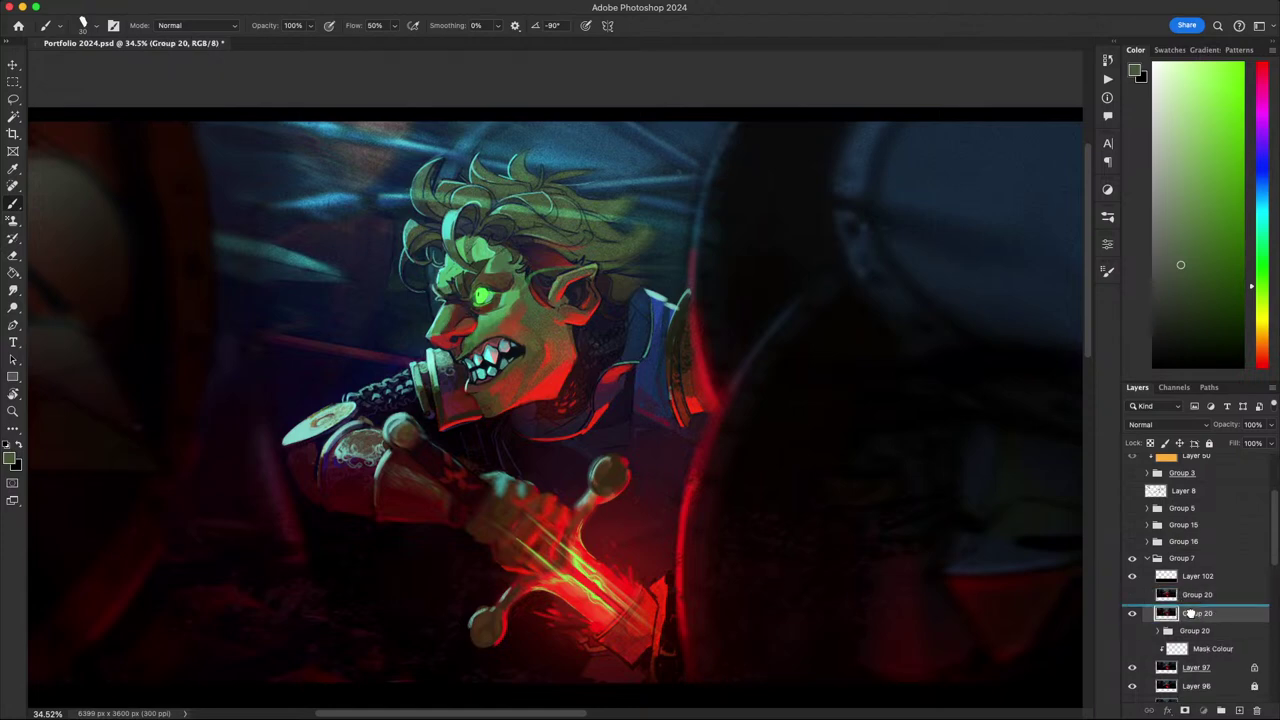
- Check the merged painting against the hidden Group 20 layer above it, and duplicate the merged layer with the lower copy hidden
{"action": "left_click", "coordinate": [1133, 597]}
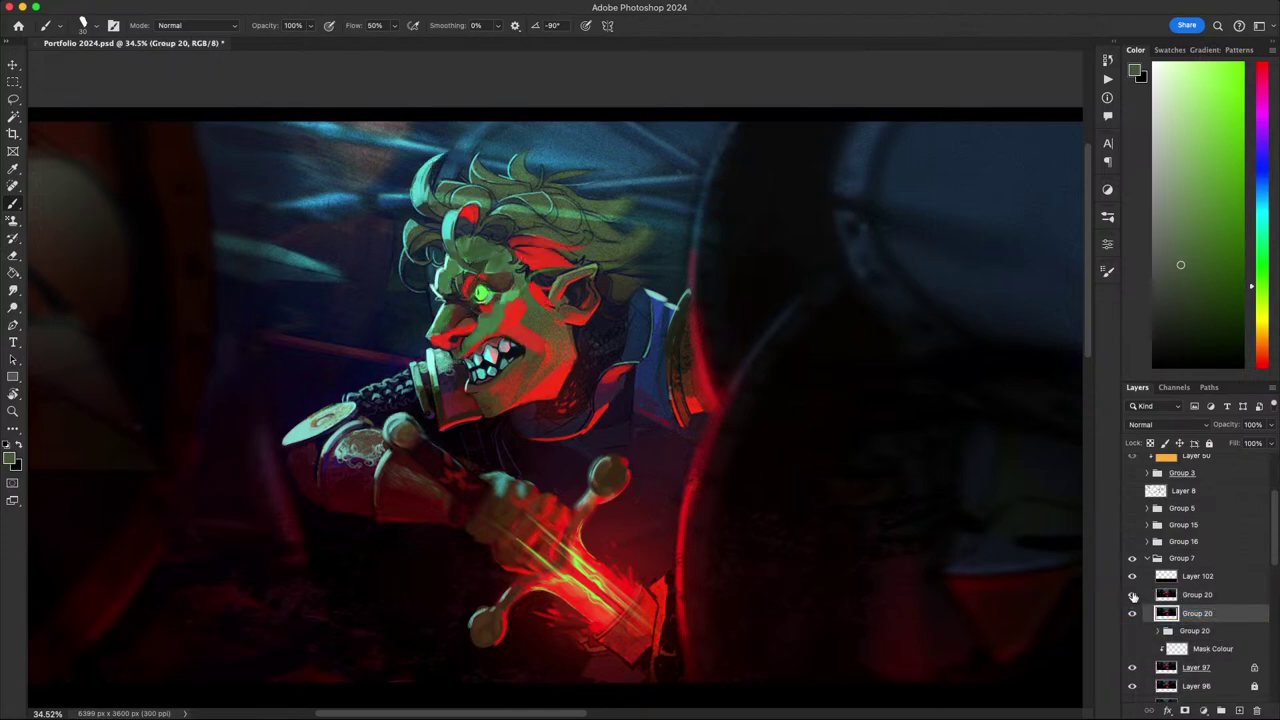
{"action": "left_click", "coordinate": [1133, 597]}
{"action": "left_click_drag", "start_coordinate": [968, 547], "coordinate": [967, 565]}
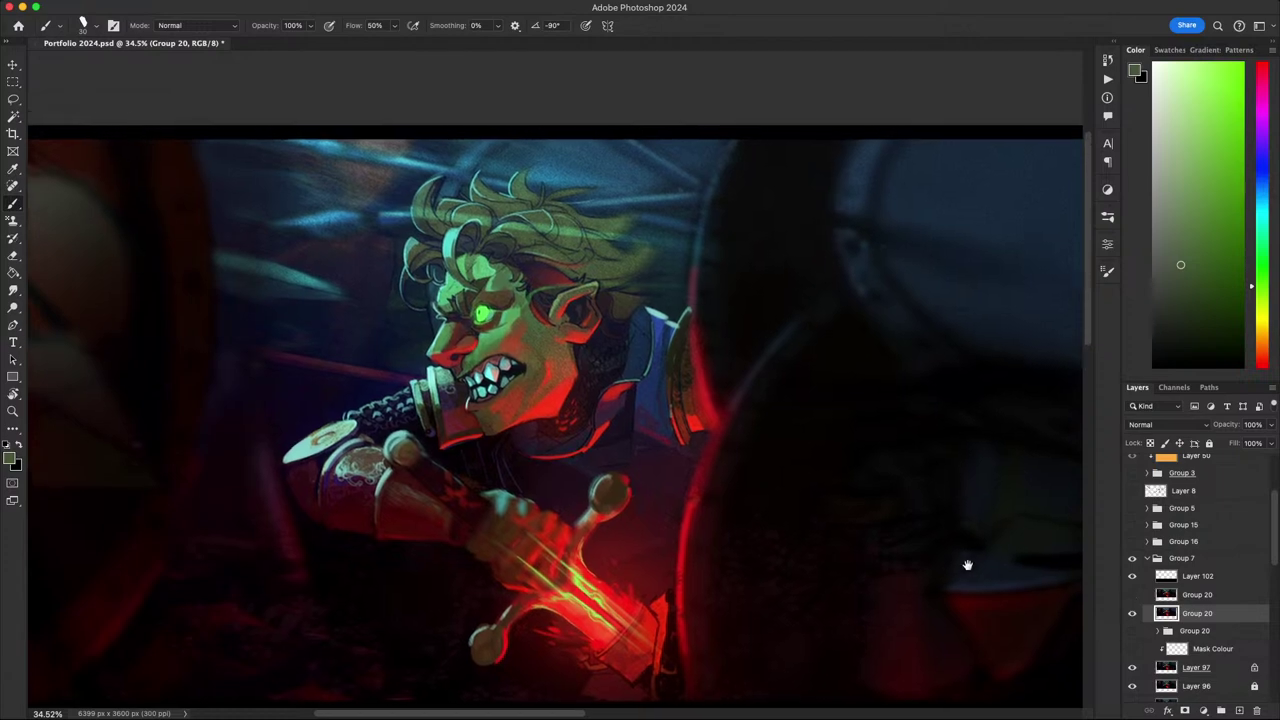
{"action": "key", "text": "super+j"}
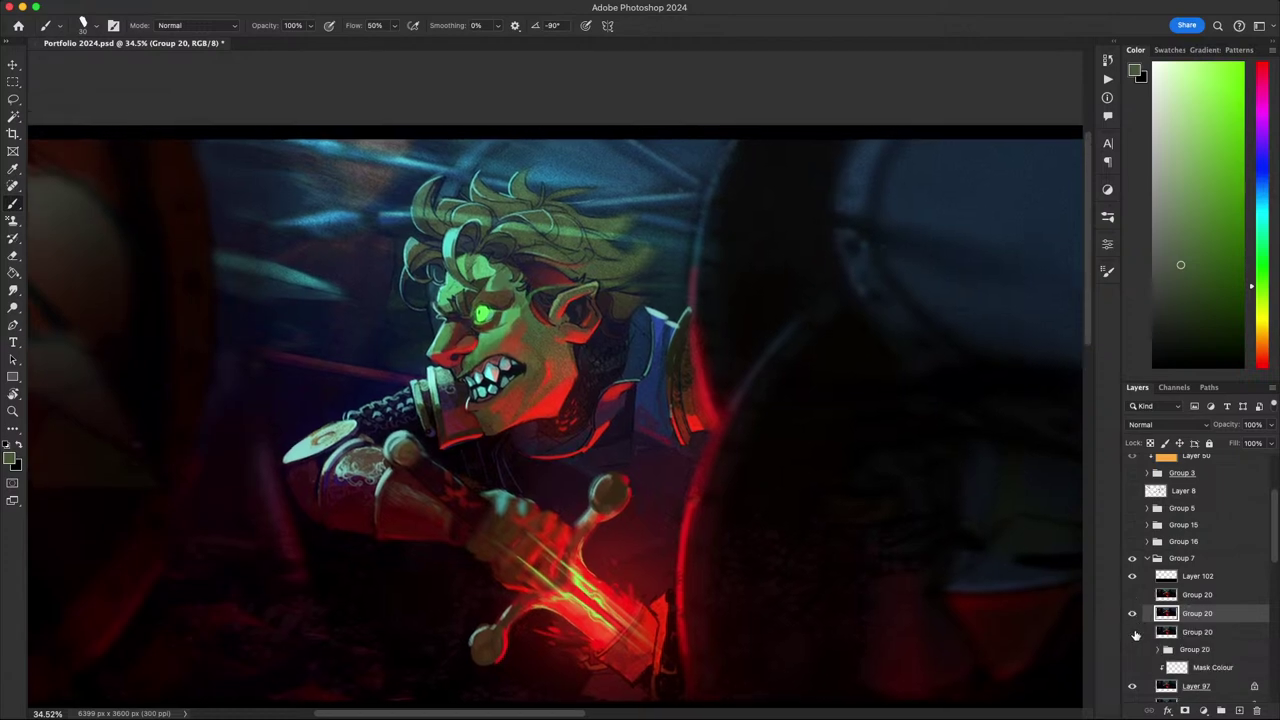
- Hide Layer 102, Group 20, Layers 97 and 96 and Group 19, and show Layer 37 to view the earlier painting
{"action": "scroll", "coordinate": [771, 508], "scroll_direction": "down", "scroll_amount": 10}
{"action": "scroll", "coordinate": [651, 491], "scroll_direction": "up", "scroll_amount": 7}
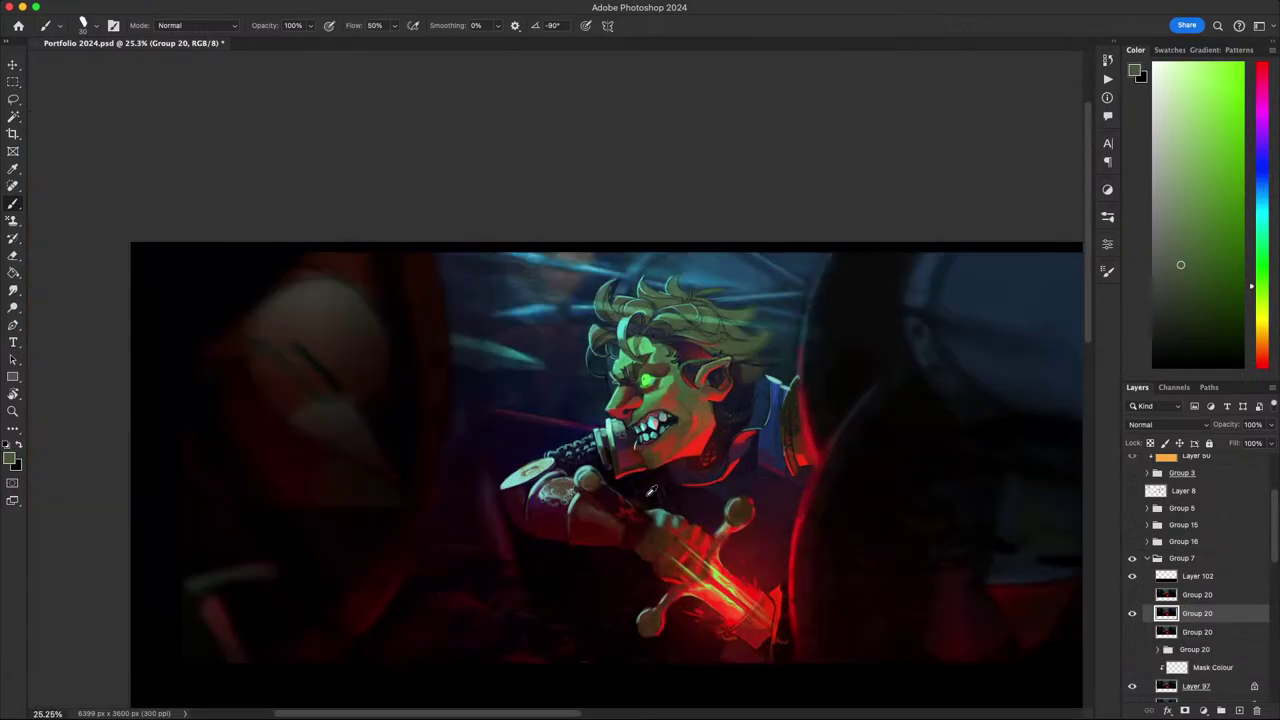
{"action": "scroll", "coordinate": [651, 490], "scroll_direction": "down", "scroll_amount": 4}
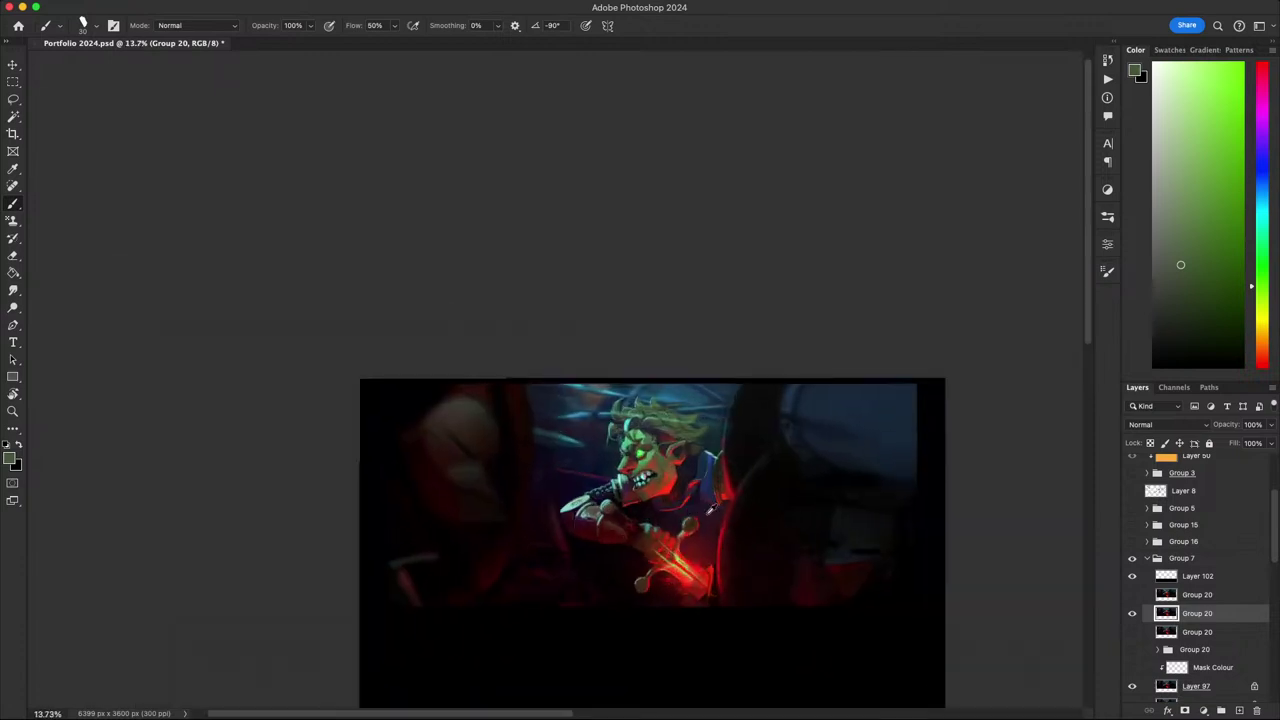
{"action": "scroll", "coordinate": [1170, 632], "scroll_direction": "down", "scroll_amount": 5}
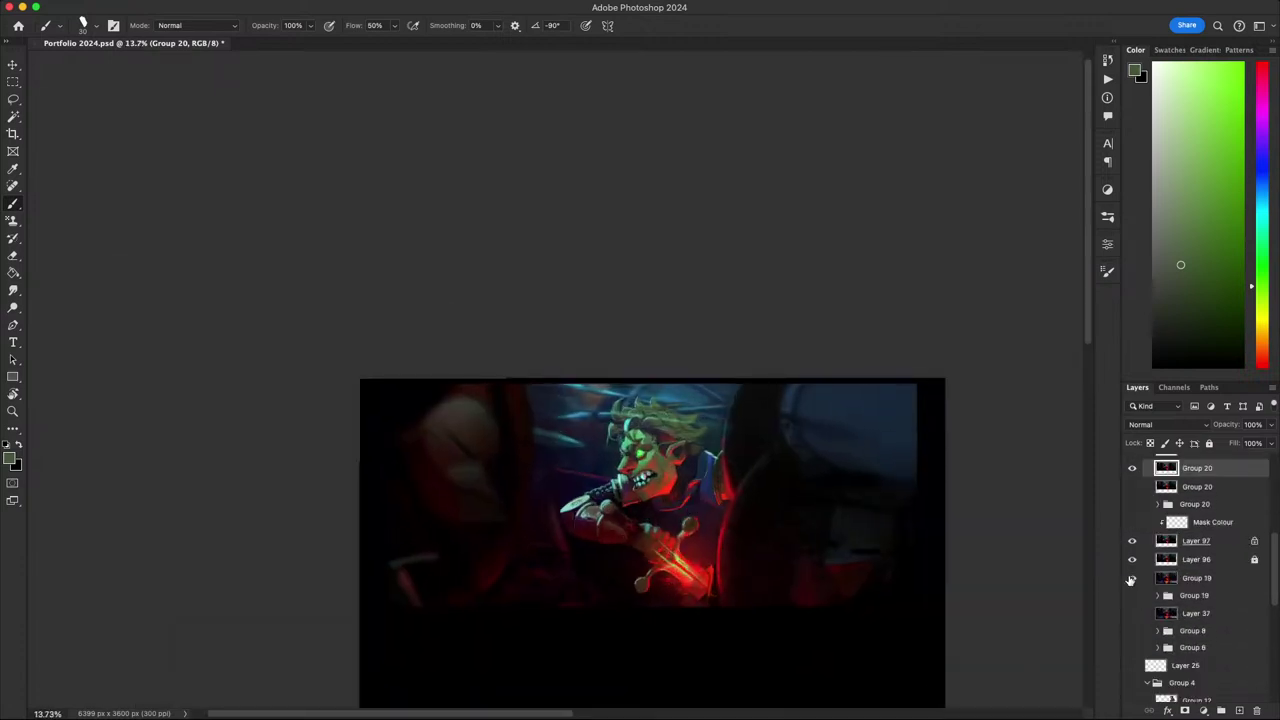
{"action": "left_click", "coordinate": [1136, 548]}
{"action": "scroll", "coordinate": [1138, 553], "scroll_direction": "up", "scroll_amount": 1}
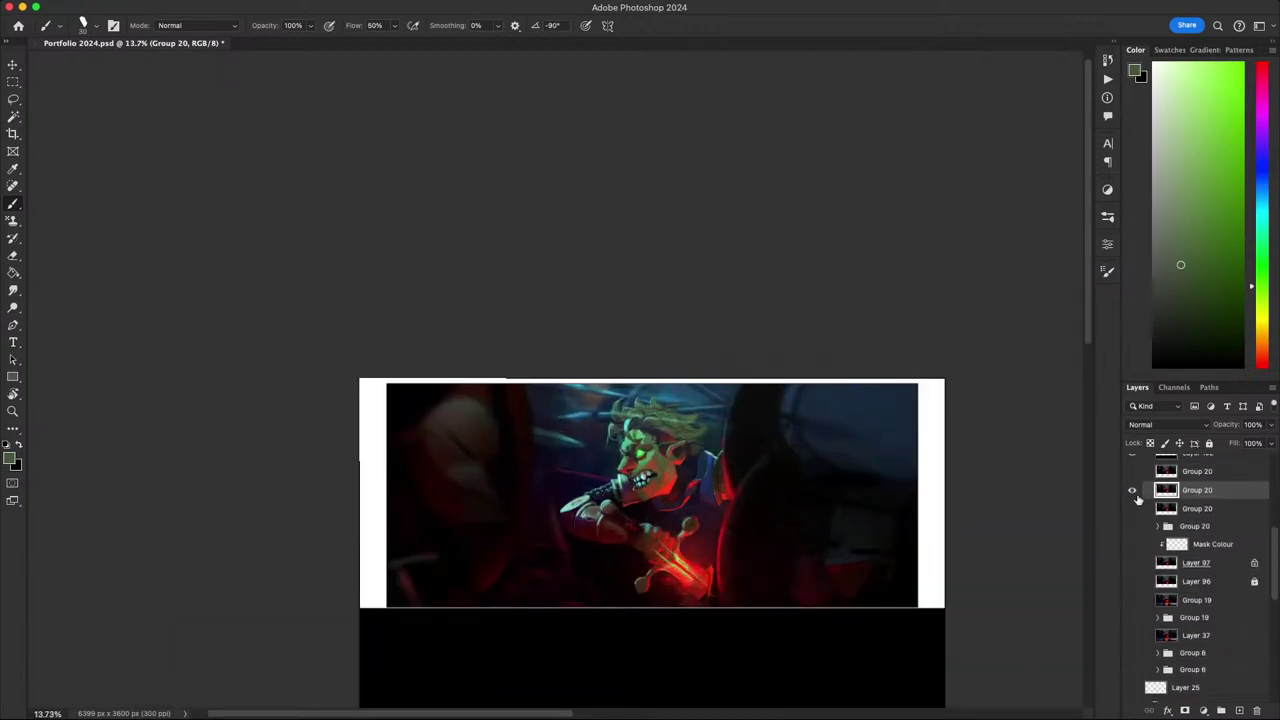
{"action": "left_click", "coordinate": [1135, 494]}
{"action": "left_click", "coordinate": [1133, 637]}
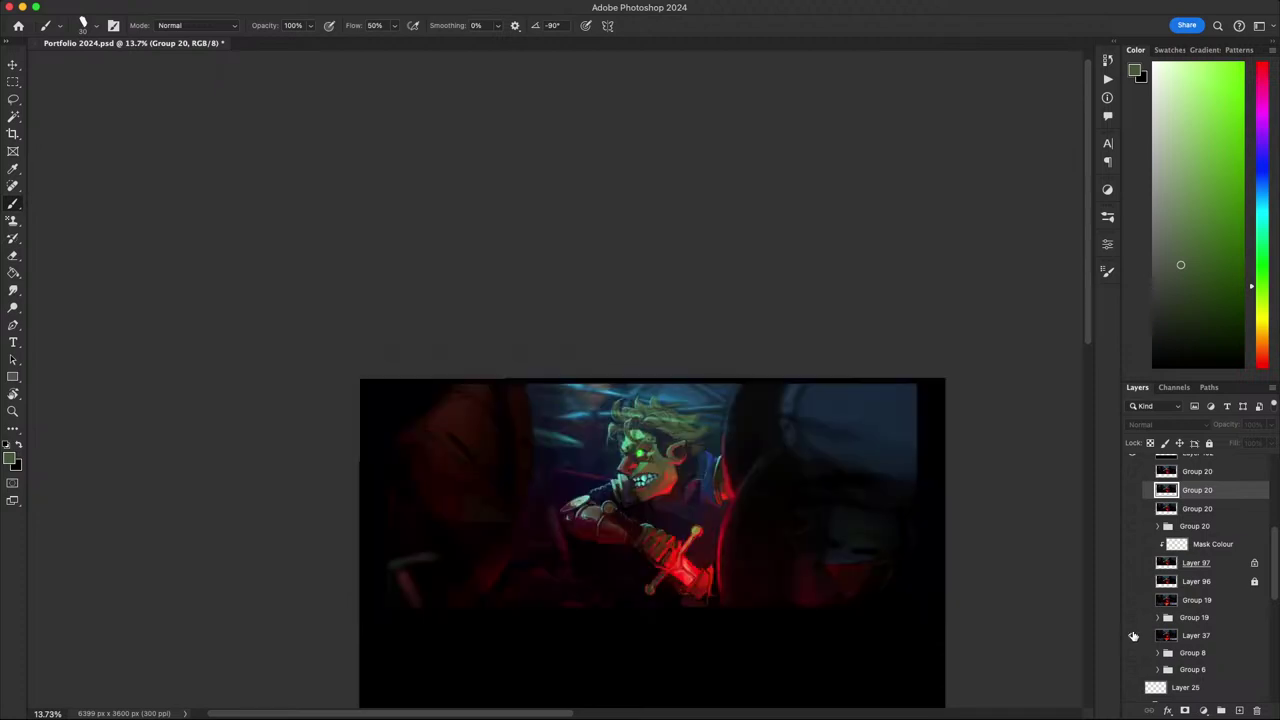
{"action": "scroll", "coordinate": [1135, 607], "scroll_direction": "up", "scroll_amount": 1}
{"action": "left_click", "coordinate": [1134, 478]}
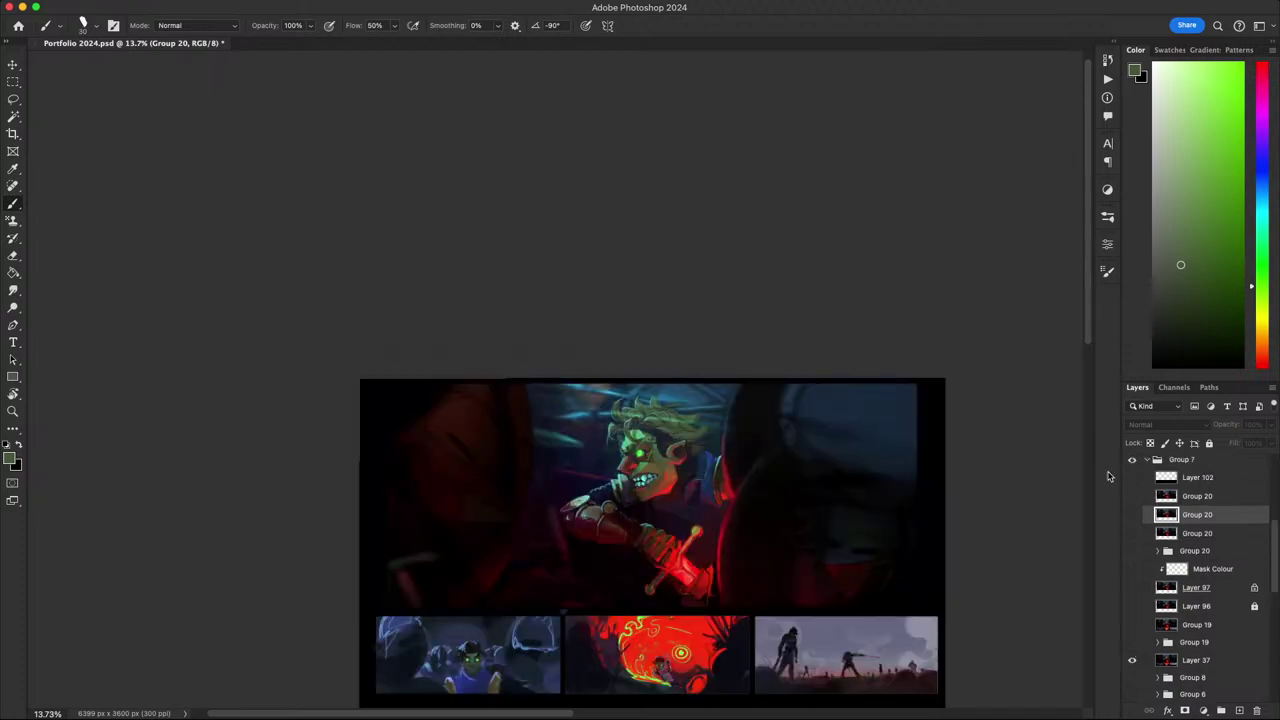
- Examine the earlier painting's character up close and zoomed out, and restore the visibility of the current layers for comparison
{"action": "scroll", "coordinate": [672, 477], "scroll_direction": "up", "scroll_amount": 5}
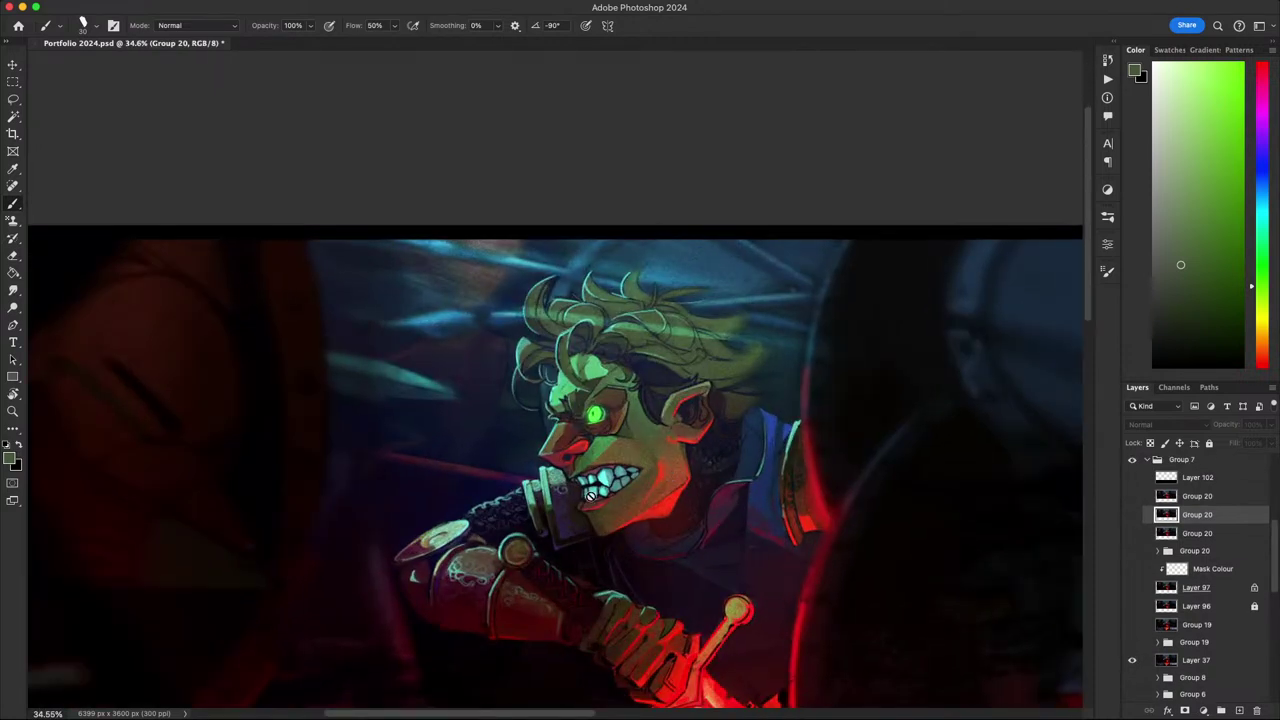
{"action": "scroll", "coordinate": [701, 514], "scroll_direction": "down", "scroll_amount": 3}
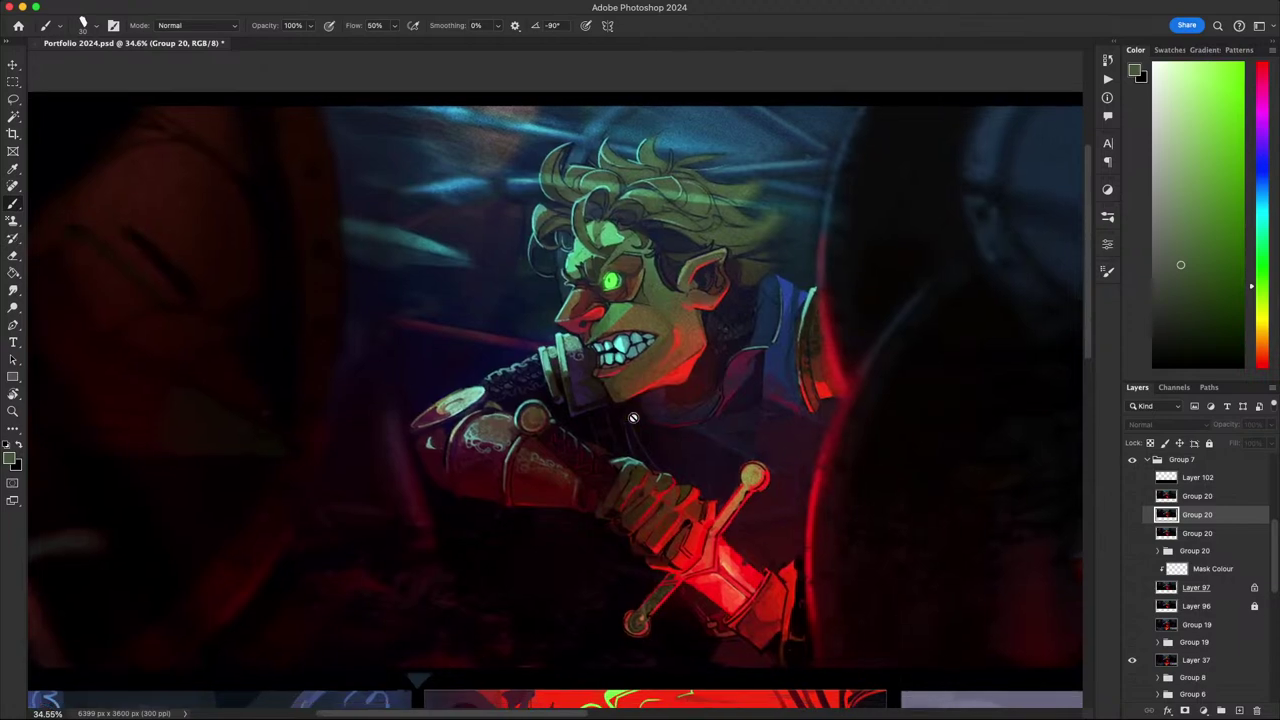
{"action": "scroll", "coordinate": [633, 420], "scroll_direction": "down", "scroll_amount": 5}
{"action": "scroll", "coordinate": [640, 421], "scroll_direction": "up", "scroll_amount": 5}
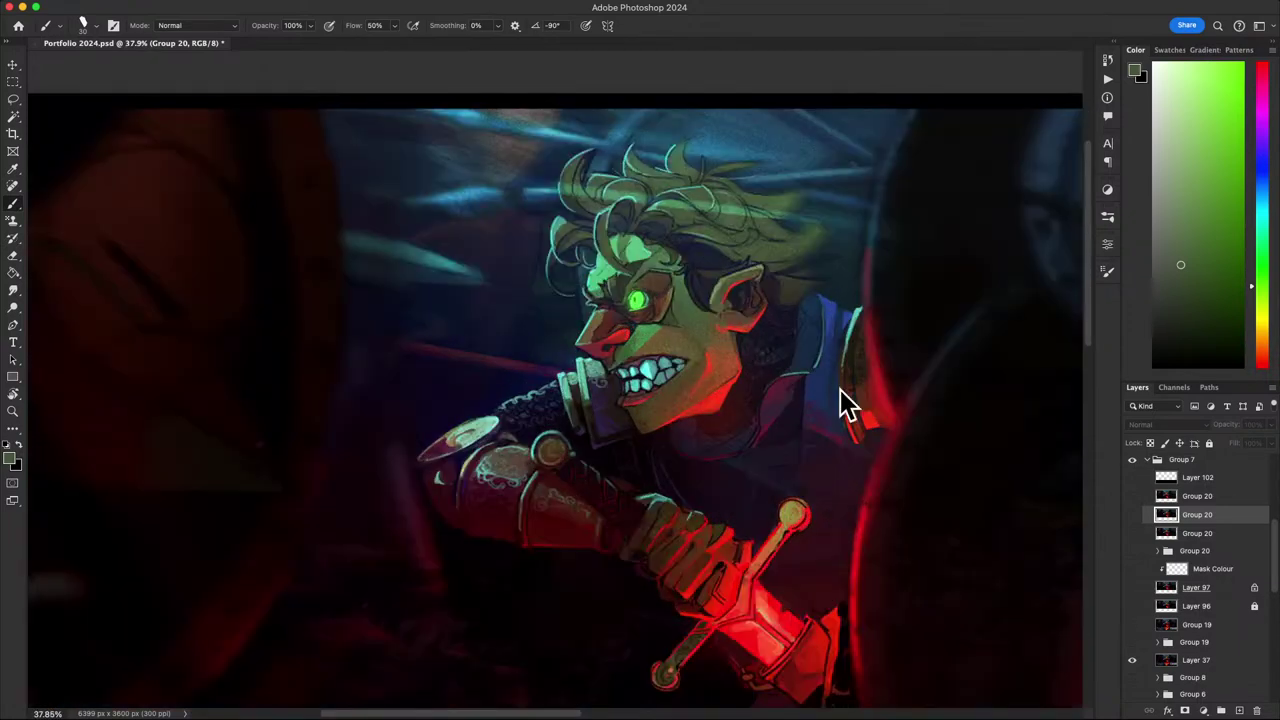
{"action": "left_click_drag", "start_coordinate": [865, 385], "coordinate": [797, 398]}
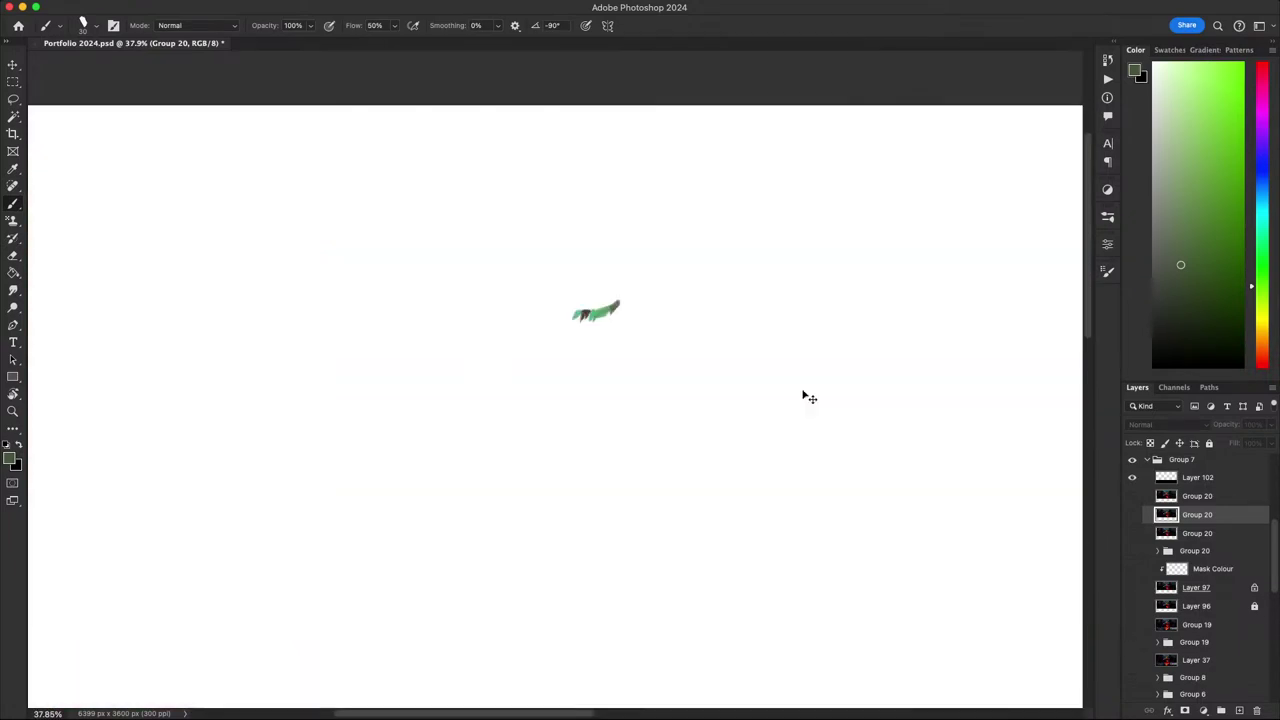
{"action": "scroll", "coordinate": [748, 447], "scroll_direction": "down", "scroll_amount": 3}
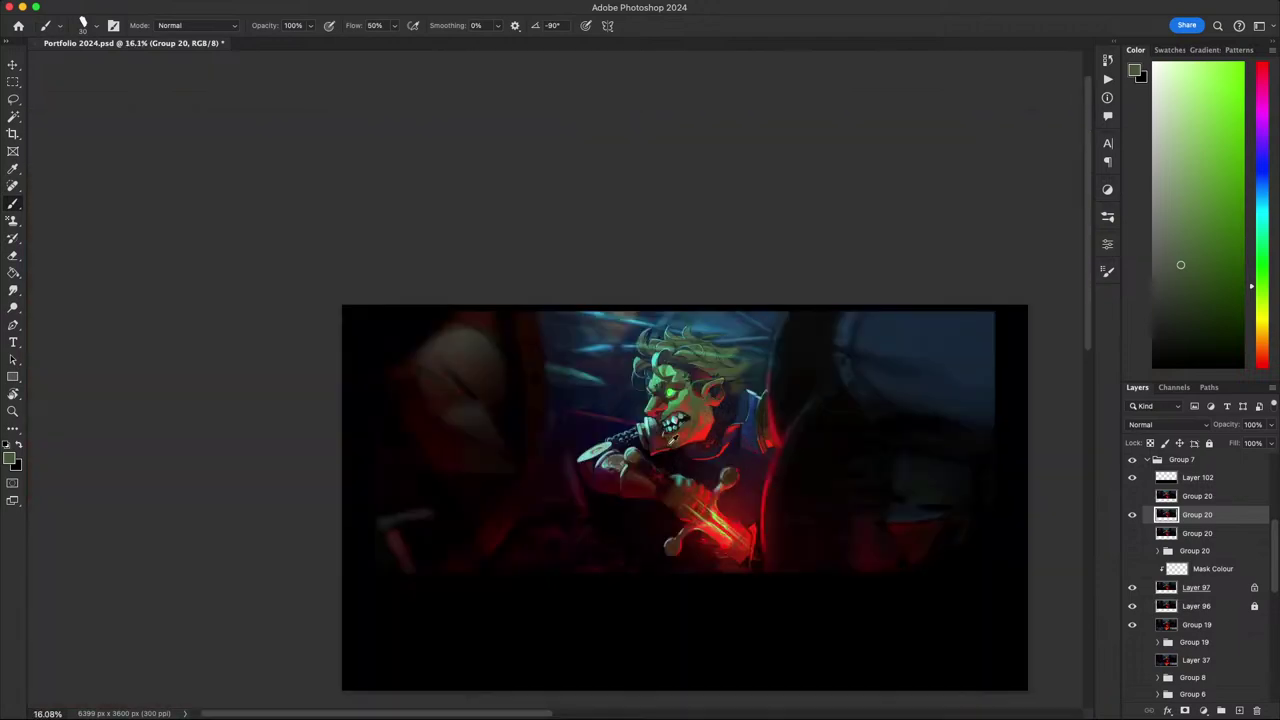
{"action": "scroll", "coordinate": [672, 440], "scroll_direction": "up", "scroll_amount": 2}
{"action": "left_click_drag", "start_coordinate": [820, 491], "coordinate": [804, 416]}
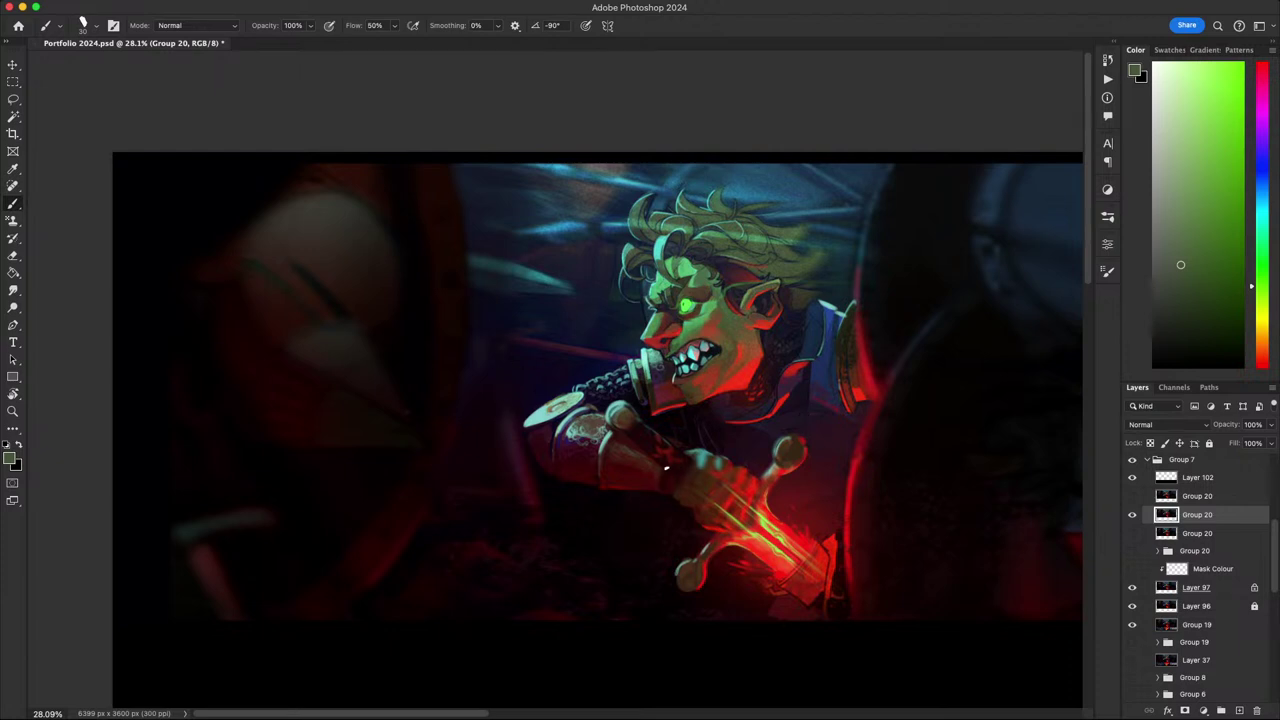
{"action": "left_click_drag", "start_coordinate": [666, 466], "coordinate": [723, 514]}
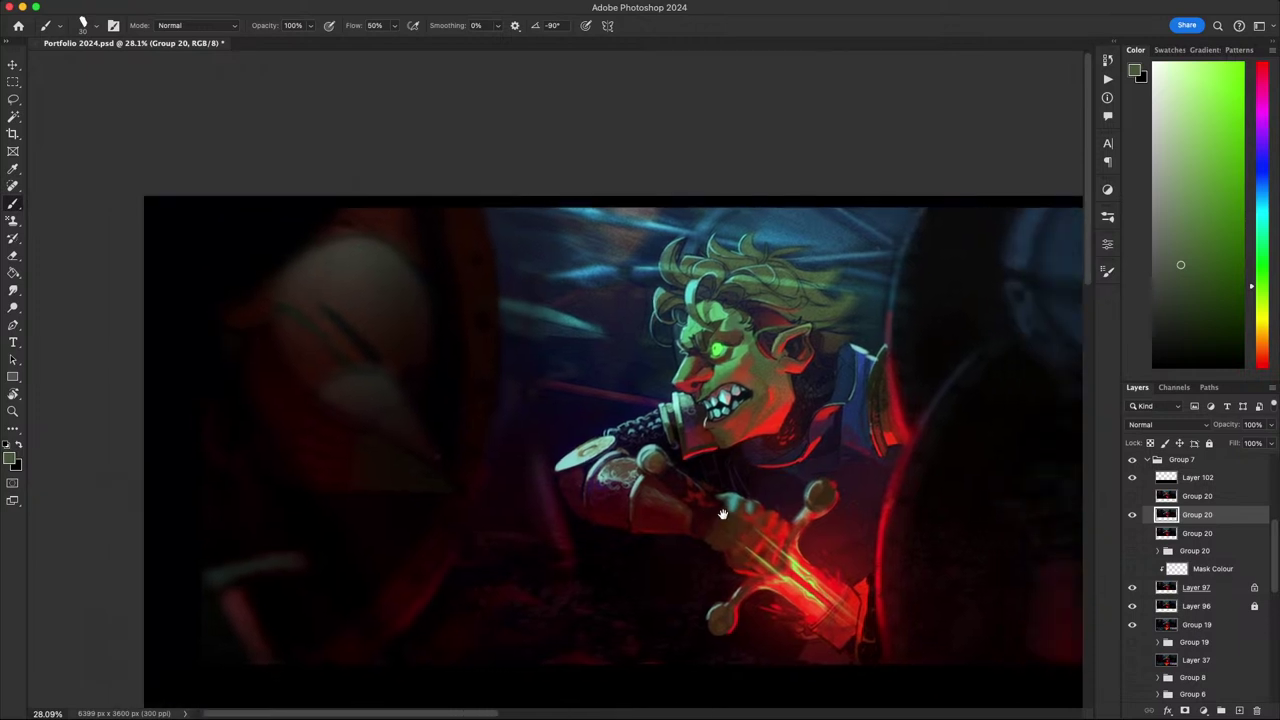
- Compare the selected Group 20 layer with the neighbouring versions by toggling their visibility, and judge the whole composition from a distance
{"action": "left_click", "coordinate": [1132, 514]}
{"action": "left_click", "coordinate": [1132, 514]}
{"action": "left_click", "coordinate": [1131, 515]}
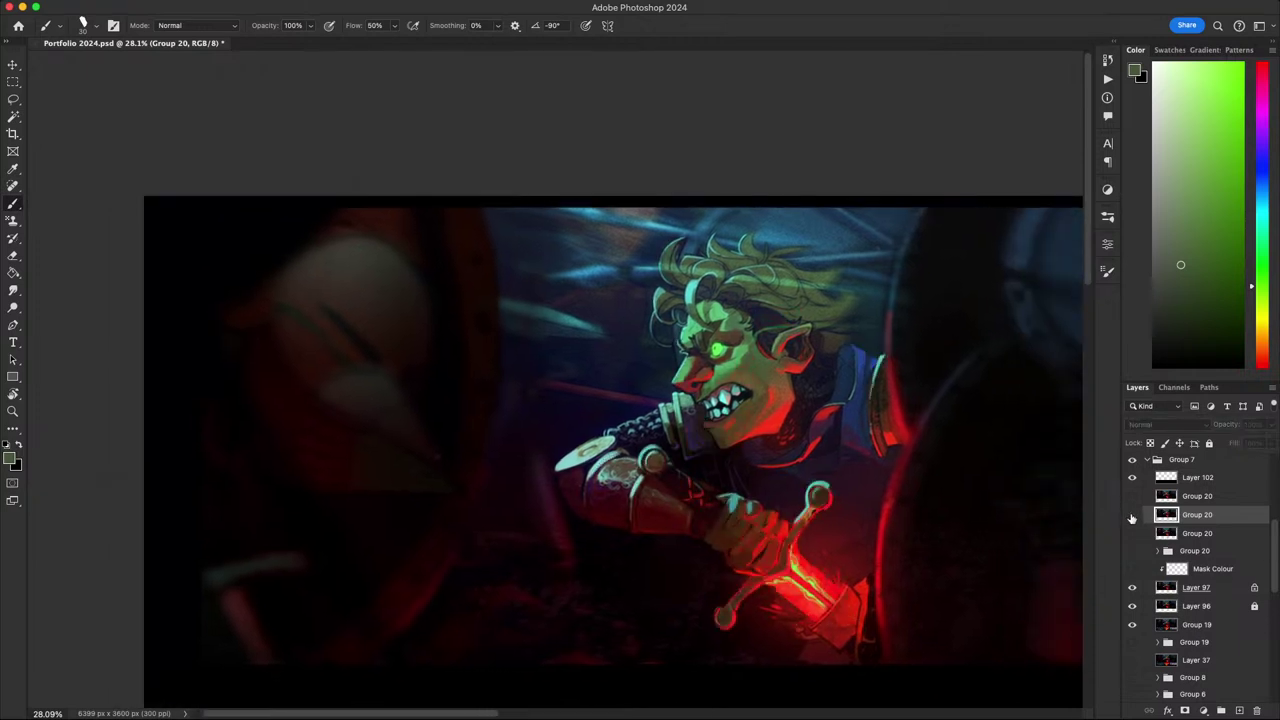
{"action": "left_click", "coordinate": [1132, 514]}
{"action": "left_click", "coordinate": [1131, 497]}
{"action": "left_click", "coordinate": [1131, 497]}
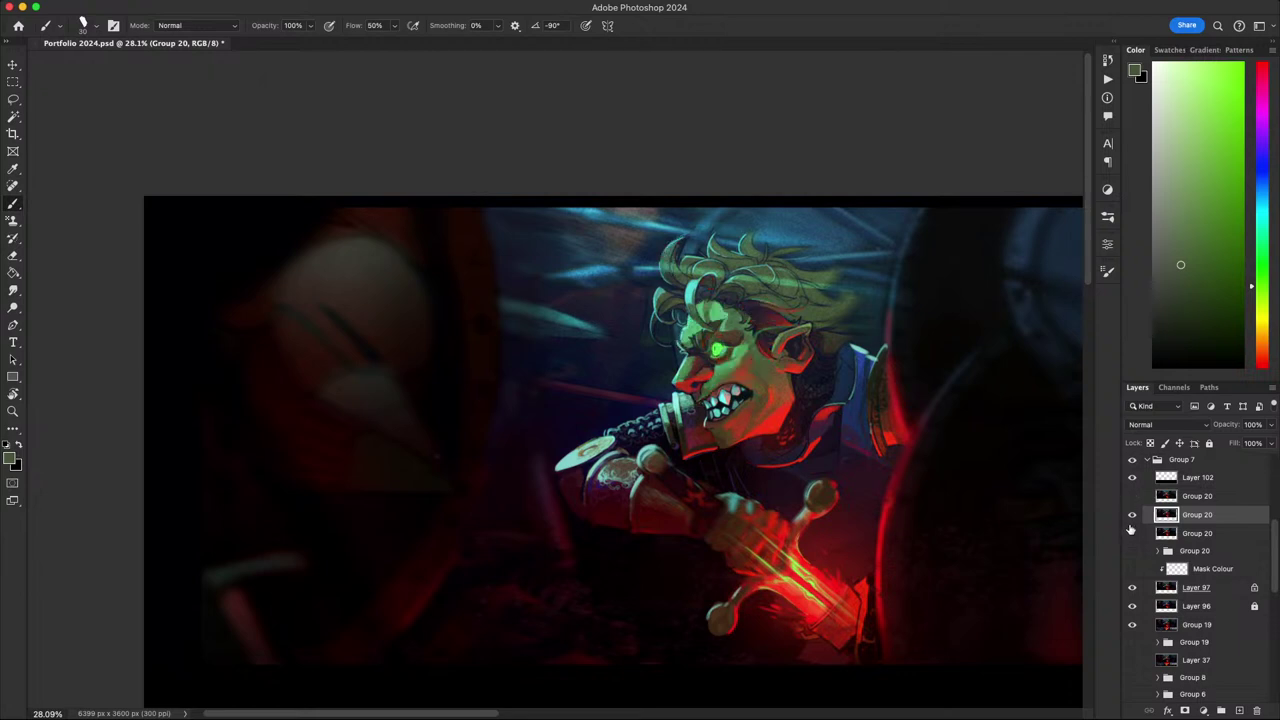
{"action": "left_click", "coordinate": [1132, 514]}
{"action": "left_click", "coordinate": [1132, 514]}
{"action": "left_click_drag", "start_coordinate": [934, 518], "coordinate": [819, 538]}
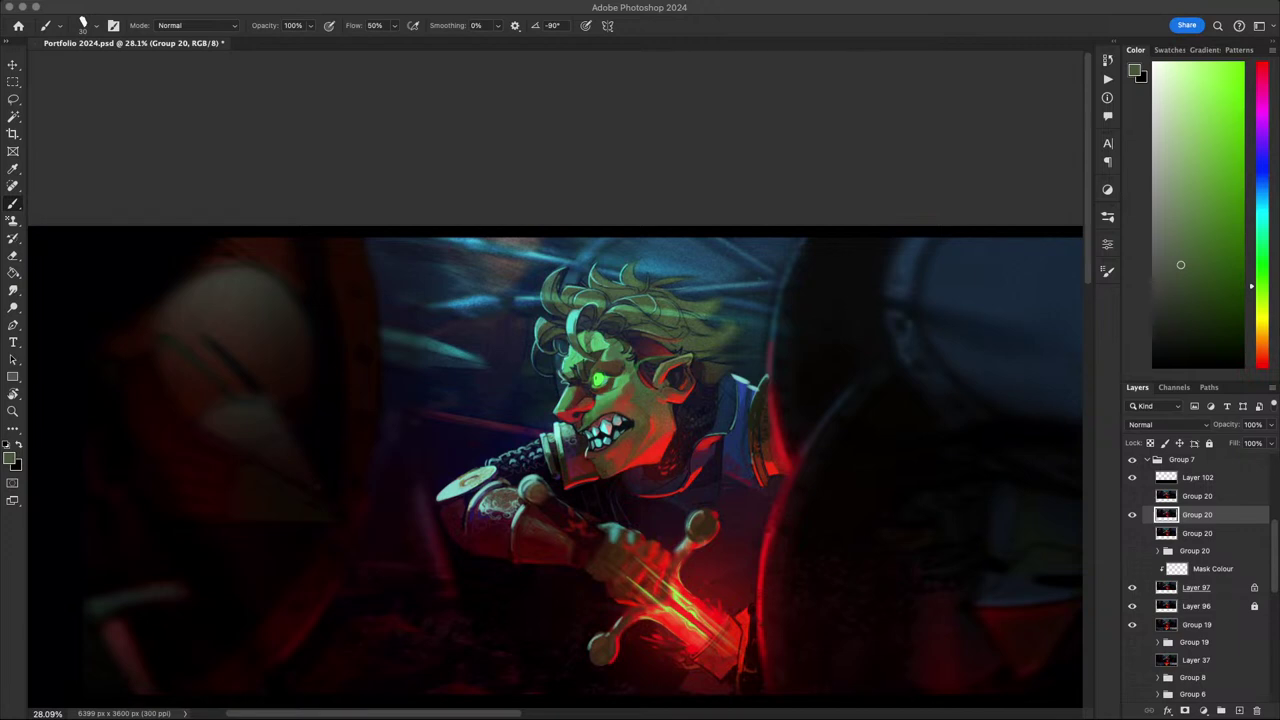
{"action": "scroll", "coordinate": [921, 467], "scroll_direction": "down", "scroll_amount": 5}
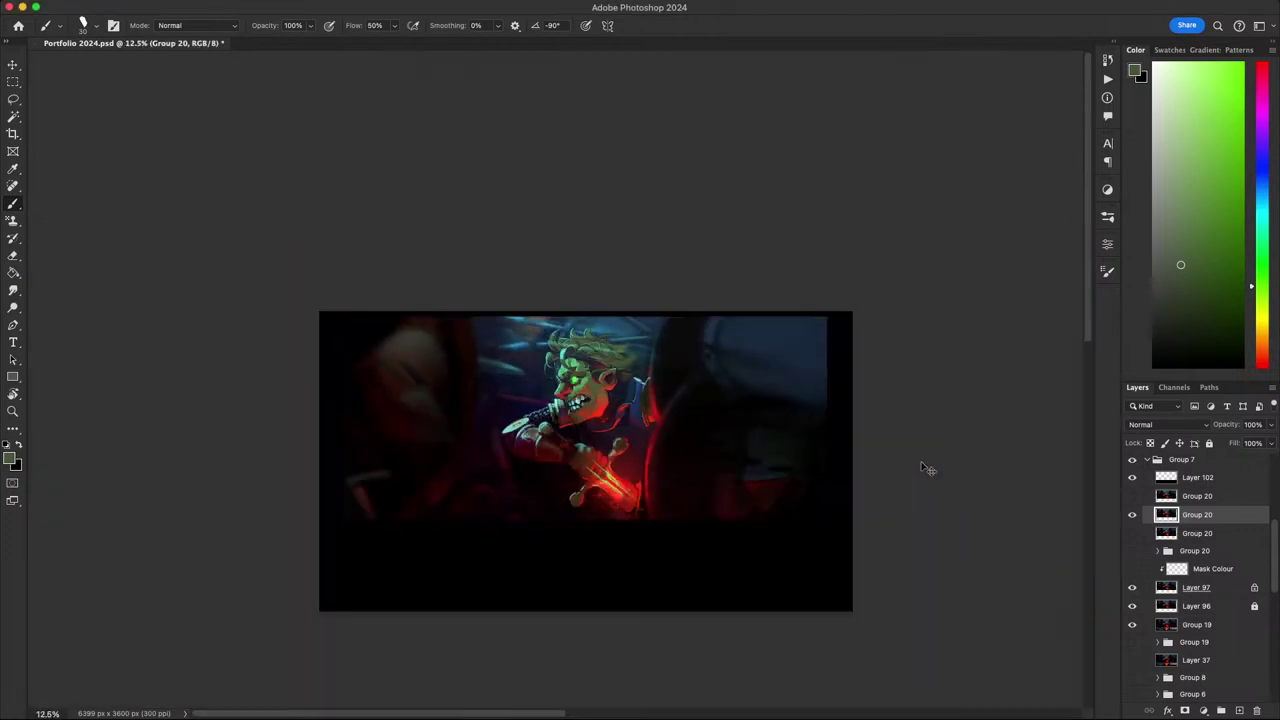
{"action": "scroll", "coordinate": [921, 465], "scroll_direction": "up", "scroll_amount": 6}
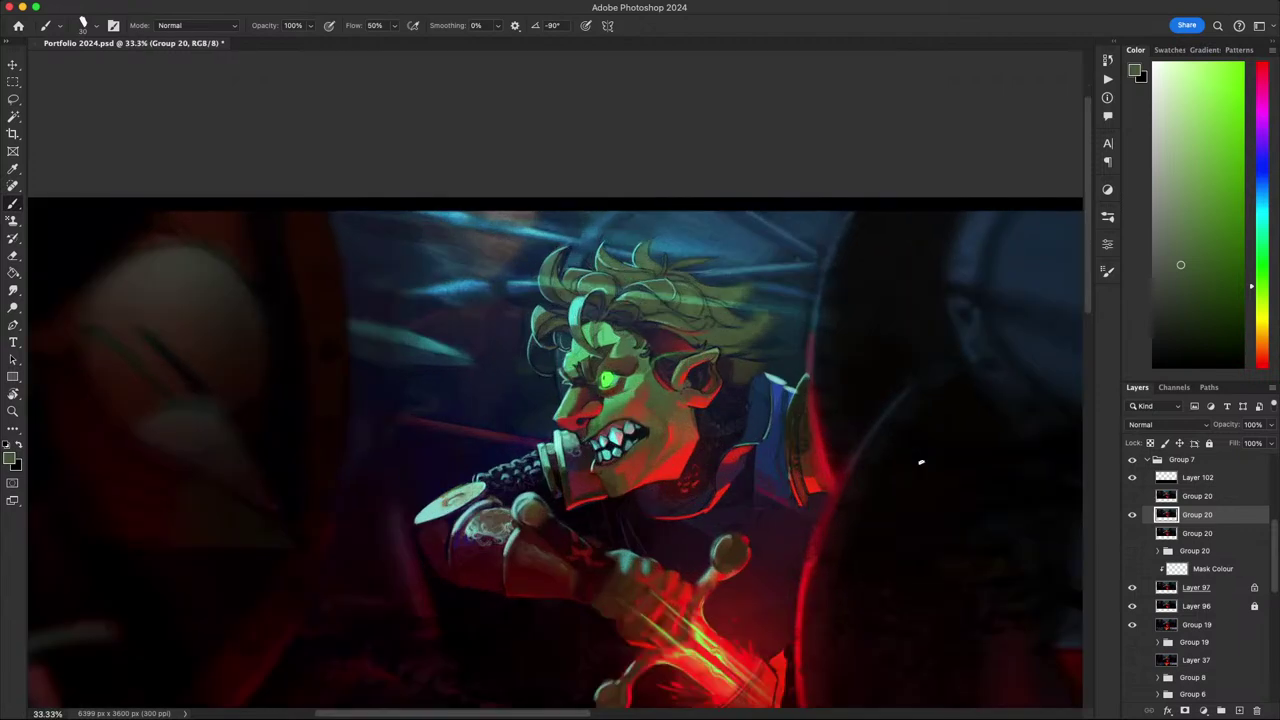
{"action": "scroll", "coordinate": [921, 463], "scroll_direction": "down", "scroll_amount": 3}
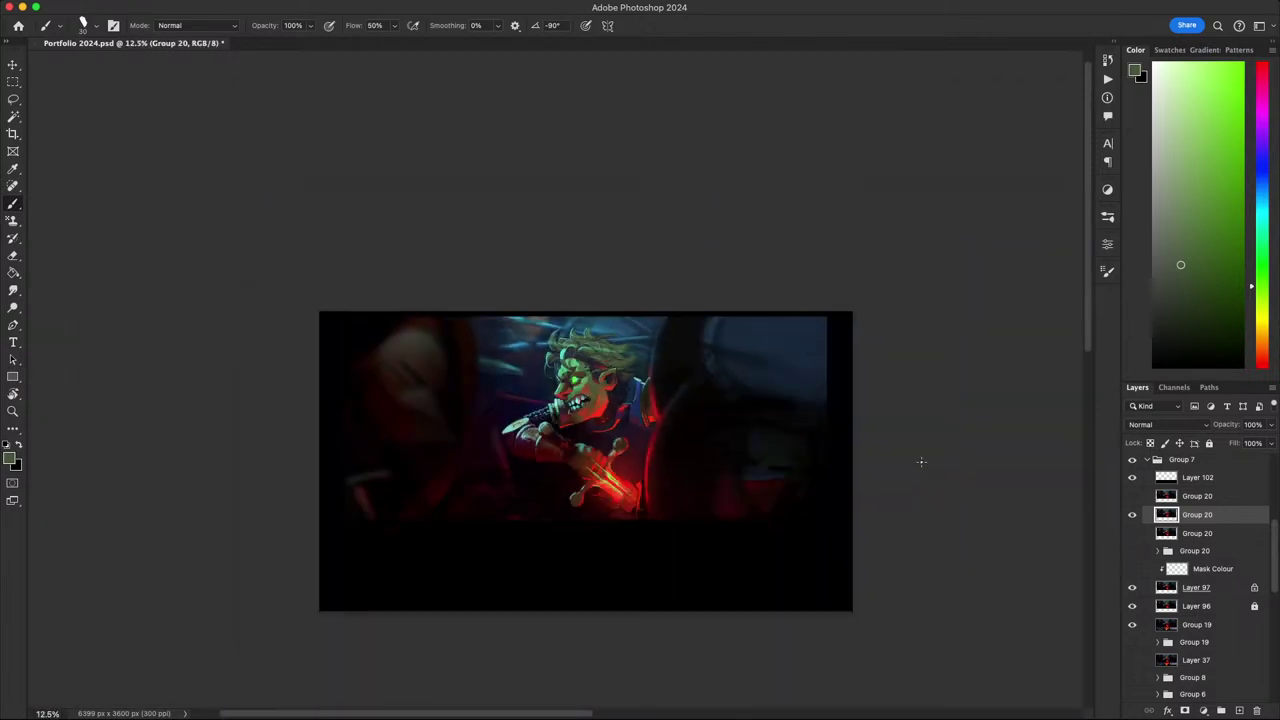
{"action": "scroll", "coordinate": [755, 655], "scroll_direction": "up", "scroll_amount": 3}
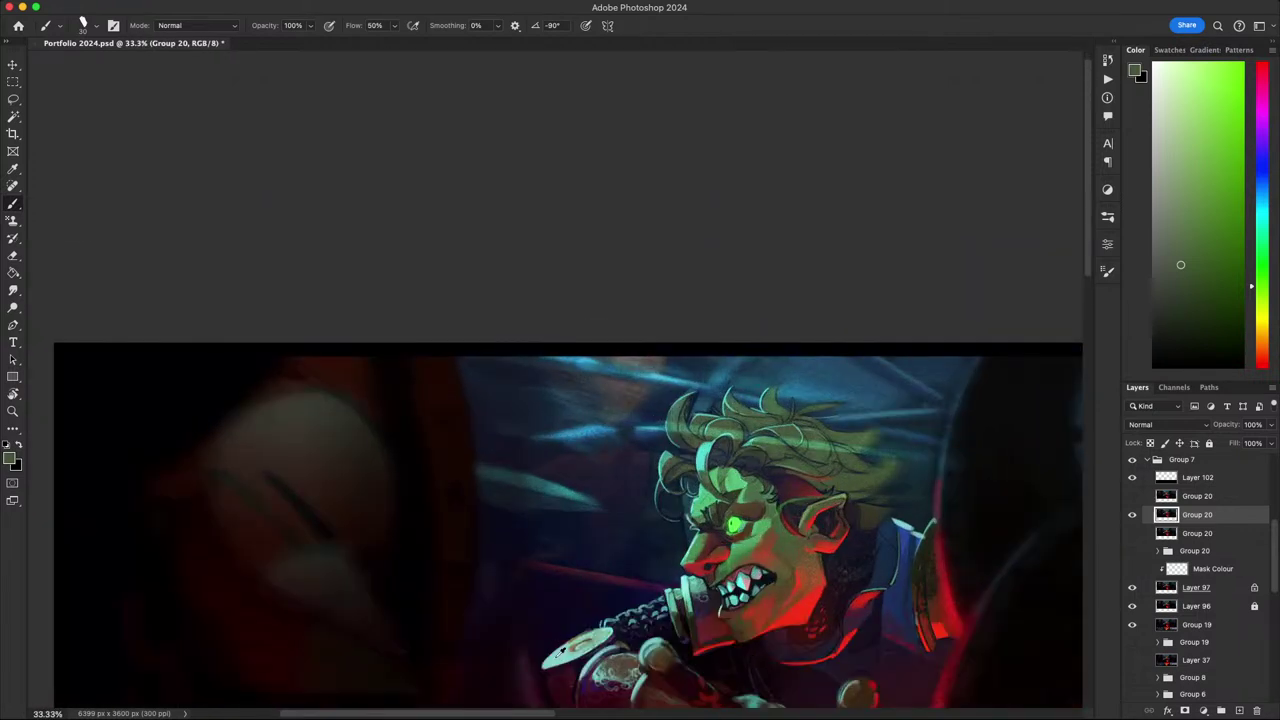
- Sample the pale teal of the shoulder armour and paint a curved highlight atop the left foreground figure's helmet with a 200 px brush
{"action": "left_click", "coordinate": [563, 651], "text": "alt"}
{"action": "scroll", "coordinate": [659, 386], "scroll_direction": "left", "scroll_amount": 5}
{"action": "scroll", "coordinate": [659, 386], "scroll_direction": "down", "scroll_amount": 3}
{"action": "key", "text": "bracketright"}
{"action": "key", "text": "bracketright"}
{"action": "key", "text": "bracketright"}
{"action": "key", "text": "bracketright"}
{"action": "key", "text": "bracketright"}
{"action": "key", "text": "bracketright"}
{"action": "key", "text": "bracketright"}
{"action": "key", "text": "bracketright"}
{"action": "key", "text": "bracketright"}
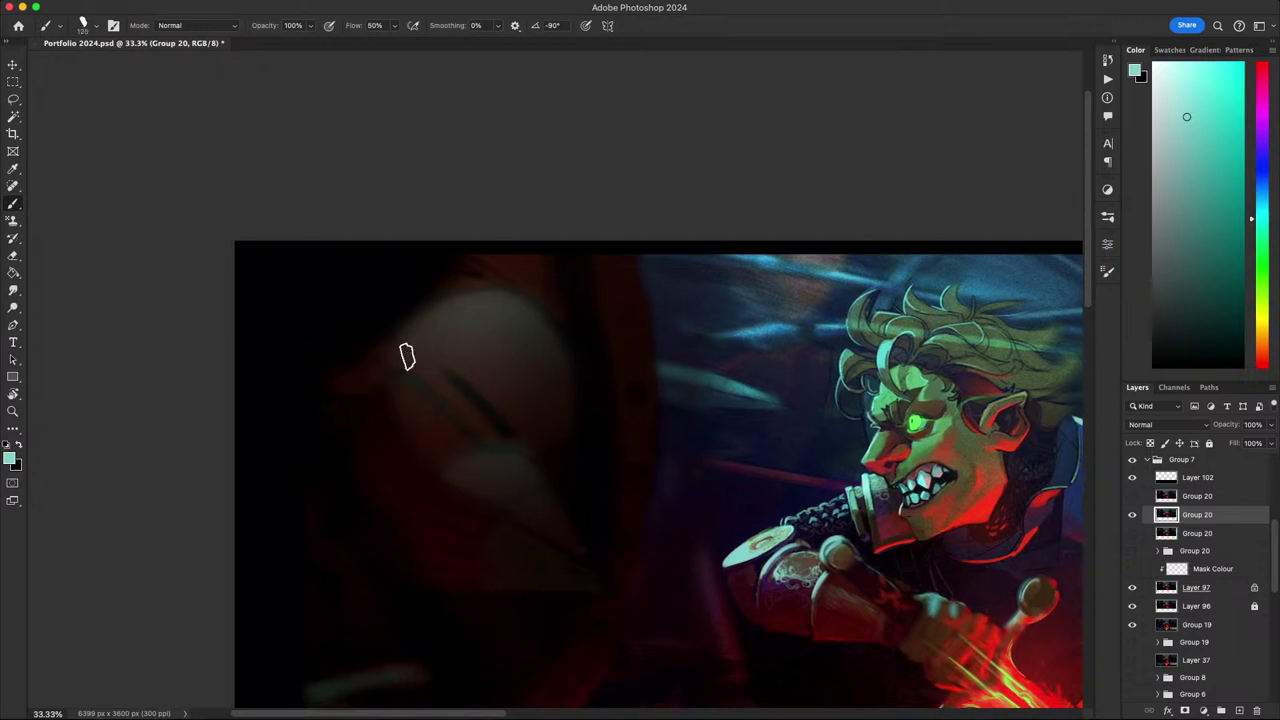
{"action": "mouse_move", "coordinate": [402, 344]}
{"action": "left_mouse_down"}
{"action": "mouse_move", "coordinate": [447, 305]}
{"action": "mouse_move", "coordinate": [549, 320]}
{"action": "mouse_move", "coordinate": [496, 298]}
{"action": "left_mouse_up"}
{"action": "key", "text": "super+z"}
{"action": "key", "text": "super+z"}
{"action": "key", "text": "super+z"}
{"action": "key", "text": "super+z"}
{"action": "mouse_move", "coordinate": [411, 334]}
{"action": "left_mouse_down"}
{"action": "mouse_move", "coordinate": [522, 308]}
{"action": "mouse_move", "coordinate": [501, 323]}
{"action": "mouse_move", "coordinate": [429, 311]}
{"action": "mouse_move", "coordinate": [522, 309]}
{"action": "left_mouse_up"}
{"action": "key", "text": "super+z"}
{"action": "key", "text": "super+z"}
{"action": "left_click_drag", "start_coordinate": [441, 315], "coordinate": [476, 313]}
{"action": "left_click_drag", "start_coordinate": [449, 324], "coordinate": [469, 331]}
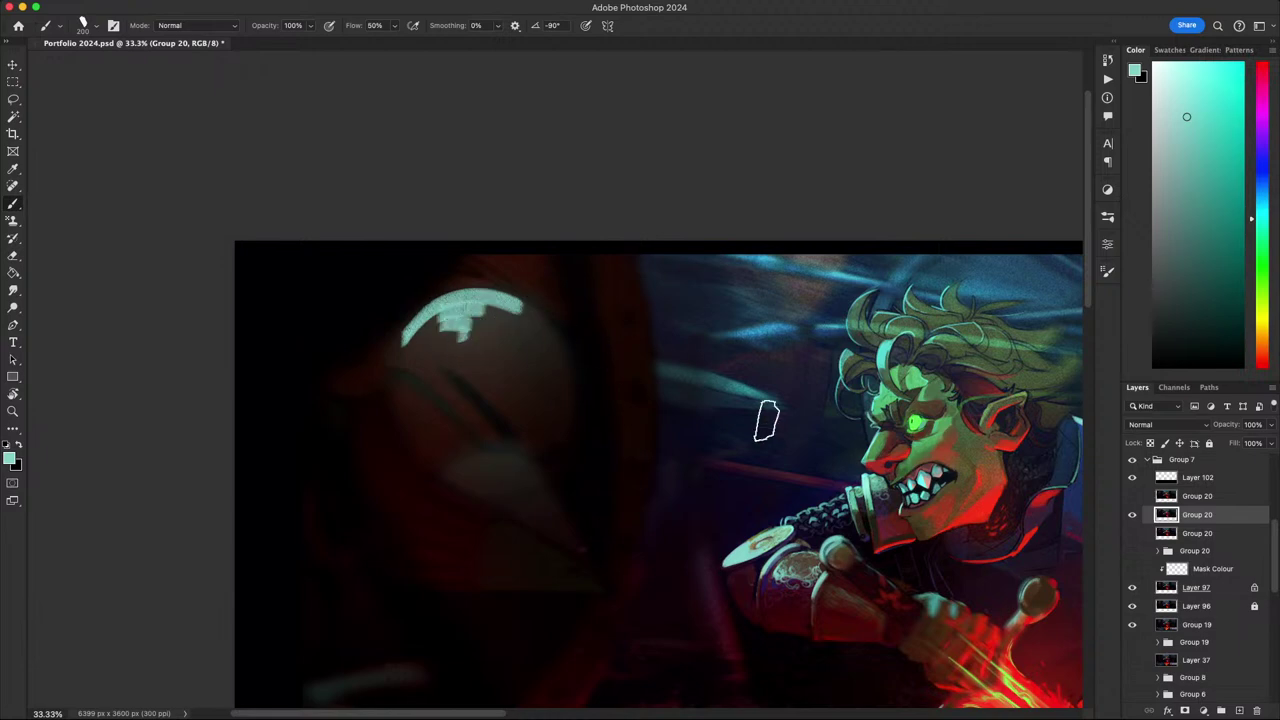
- Erase most of the teal helmet highlight with a soft 125 px eraser, leaving a narrow glint, and check it in the full composition
{"action": "left_click_drag", "start_coordinate": [680, 441], "coordinate": [572, 484]}
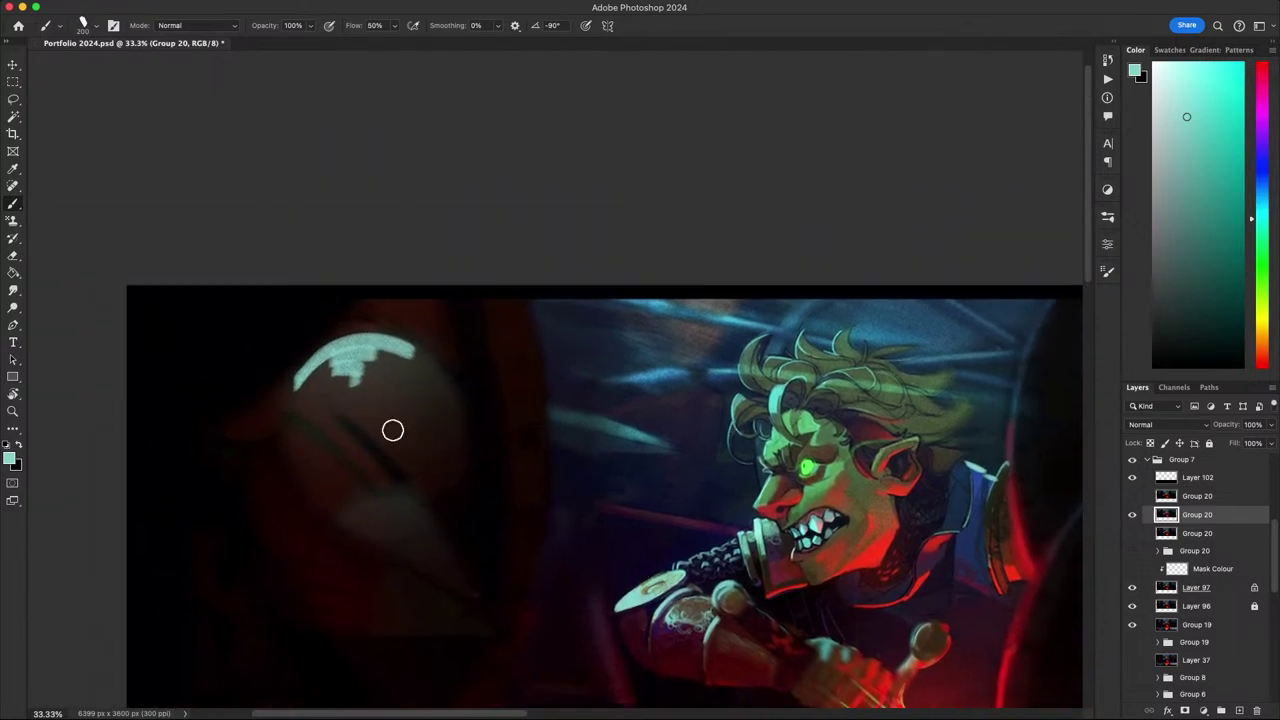
{"action": "key", "text": "e"}
{"action": "mouse_move", "coordinate": [340, 351]}
{"action": "left_mouse_down"}
{"action": "mouse_move", "coordinate": [260, 402]}
{"action": "mouse_move", "coordinate": [315, 376]}
{"action": "mouse_move", "coordinate": [372, 366]}
{"action": "mouse_move", "coordinate": [361, 380]}
{"action": "mouse_move", "coordinate": [422, 359]}
{"action": "mouse_move", "coordinate": [435, 333]}
{"action": "mouse_move", "coordinate": [365, 332]}
{"action": "left_mouse_up"}
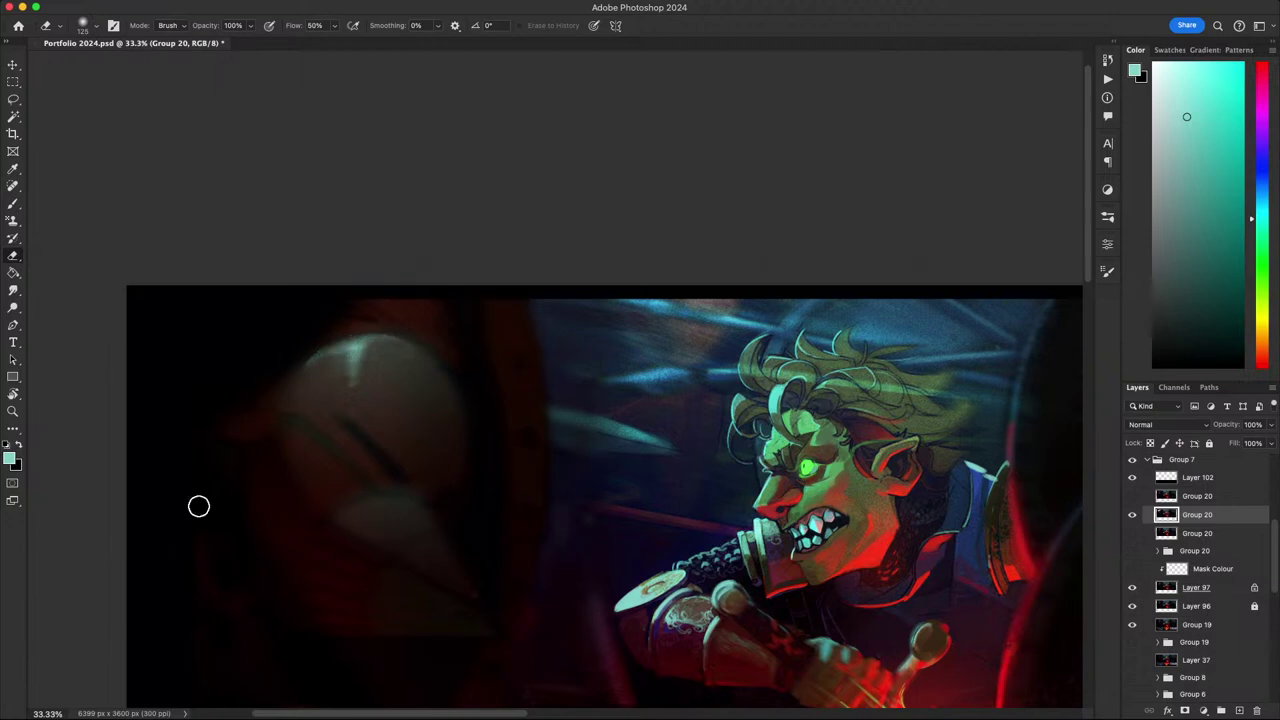
{"action": "scroll", "coordinate": [549, 486], "scroll_direction": "down", "scroll_amount": 5}
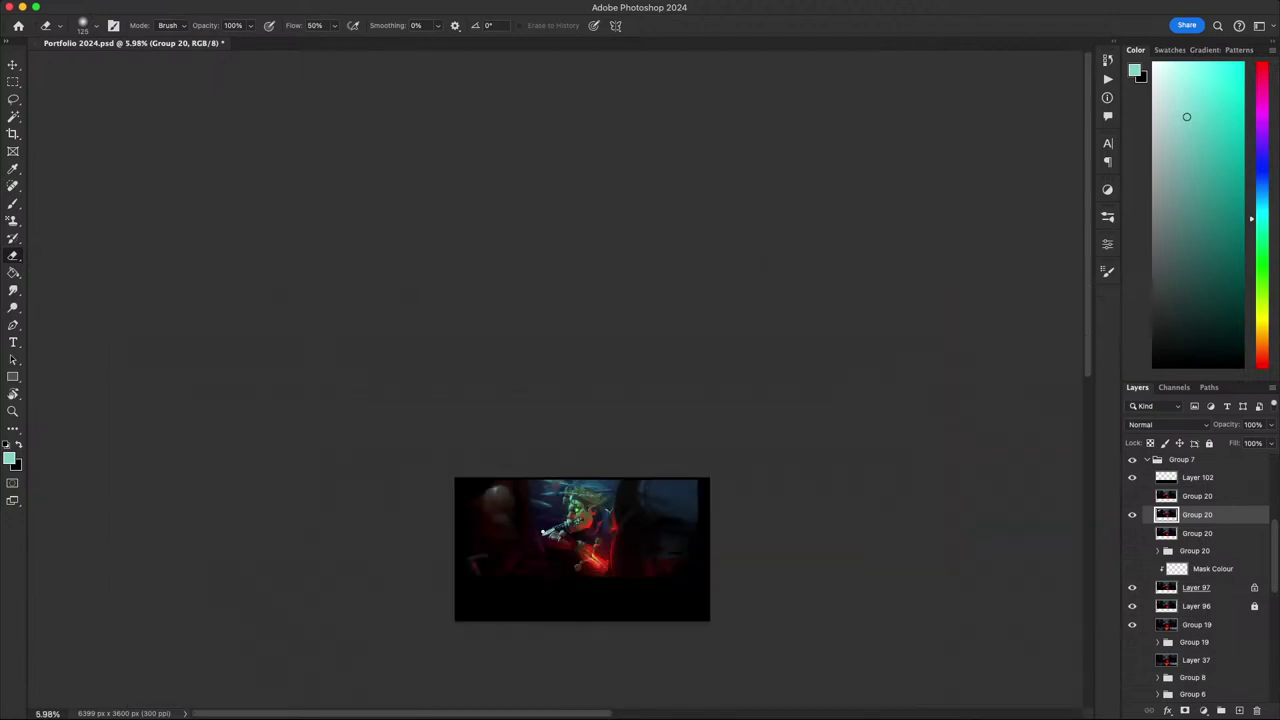
{"action": "scroll", "coordinate": [543, 531], "scroll_direction": "up", "scroll_amount": 5}
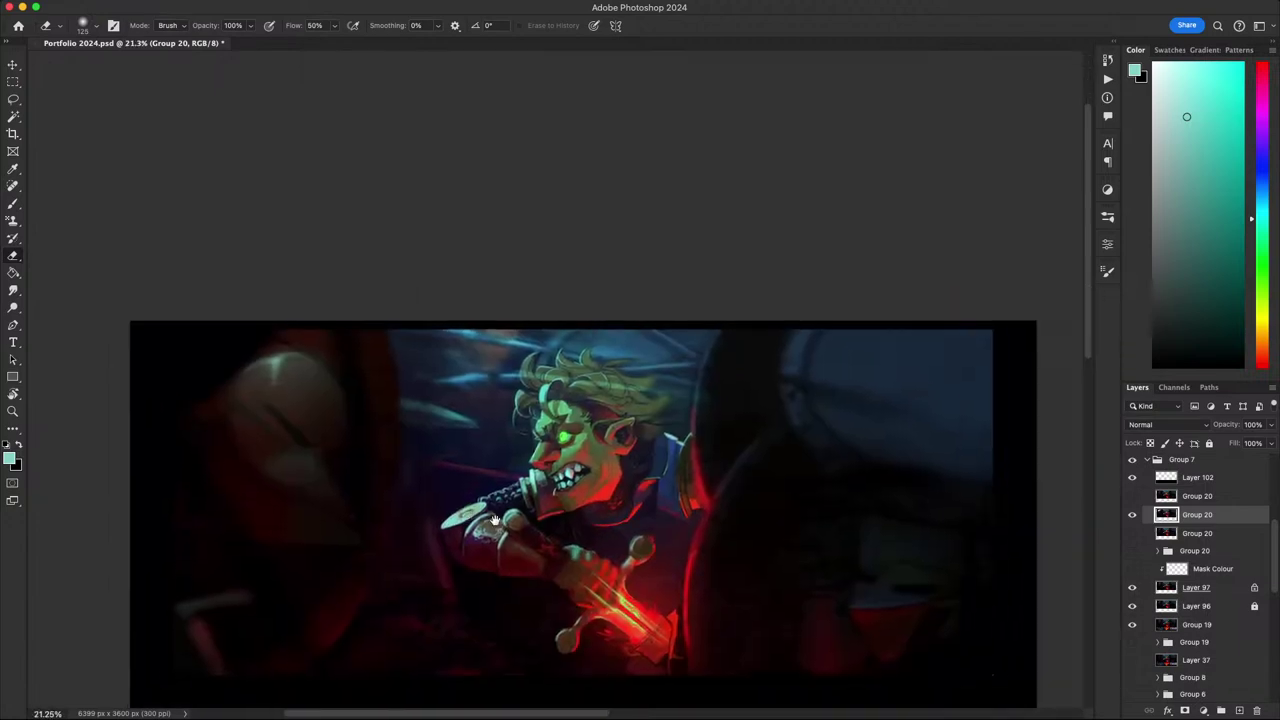
{"action": "scroll", "coordinate": [454, 458], "scroll_direction": "down", "scroll_amount": 4}
{"action": "scroll", "coordinate": [460, 491], "scroll_direction": "up", "scroll_amount": 4}
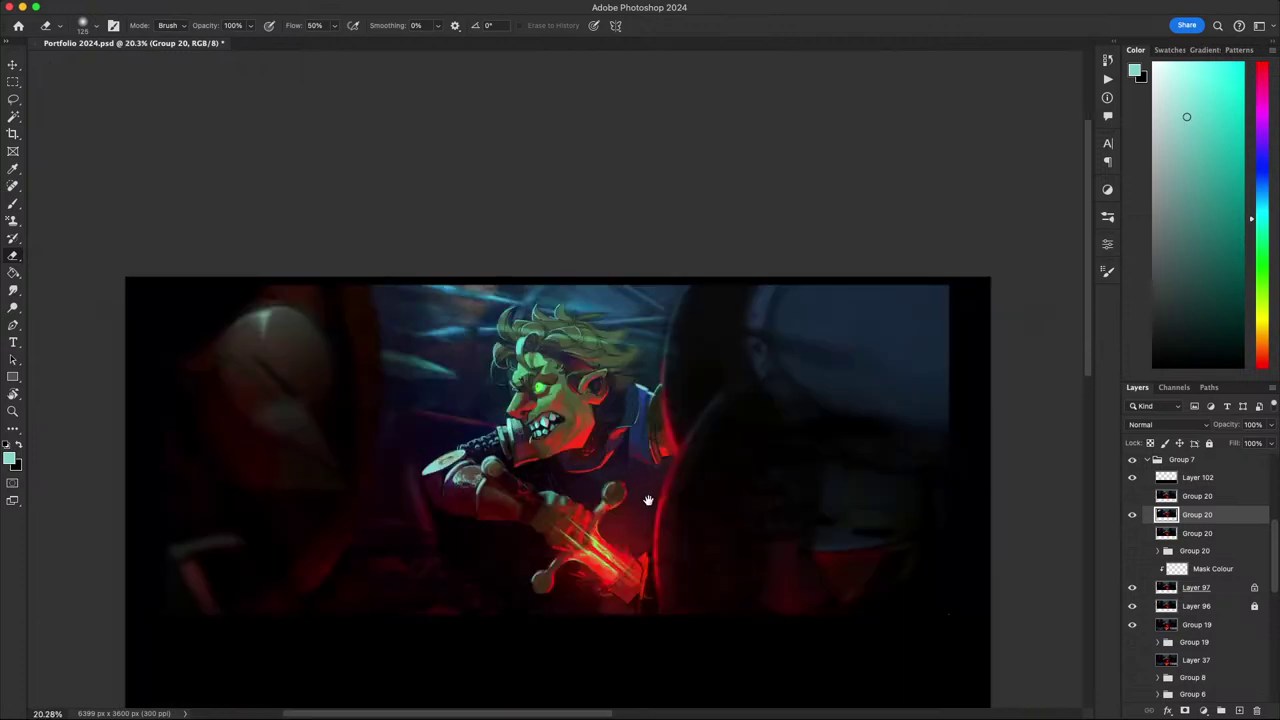
- Select a large elliptical area over the dark blue background in the upper-right corner of the composition
{"action": "mouse_move", "coordinate": [648, 500]}
{"action": "left_mouse_down"}
{"action": "mouse_move", "coordinate": [551, 539]}
{"action": "mouse_move", "coordinate": [566, 451]}
{"action": "mouse_move", "coordinate": [597, 517]}
{"action": "mouse_move", "coordinate": [617, 491]}
{"action": "mouse_move", "coordinate": [403, 499]}
{"action": "mouse_move", "coordinate": [460, 520]}
{"action": "mouse_move", "coordinate": [555, 487]}
{"action": "mouse_move", "coordinate": [503, 531]}
{"action": "mouse_move", "coordinate": [549, 543]}
{"action": "mouse_move", "coordinate": [571, 514]}
{"action": "mouse_move", "coordinate": [530, 553]}
{"action": "left_mouse_up"}
{"action": "key", "text": "m"}
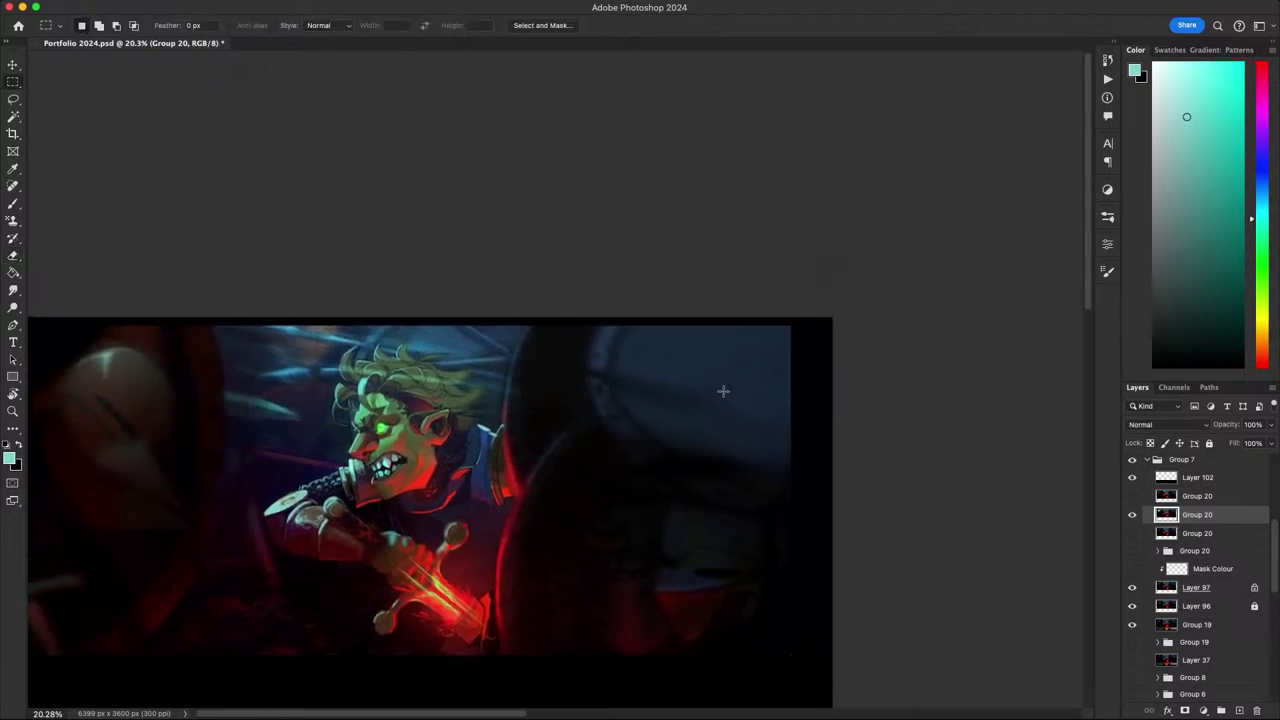
{"action": "left_click_drag", "start_coordinate": [834, 316], "coordinate": [662, 436]}
{"action": "key", "text": "super+t"}
{"action": "key", "text": "shift+m"}
{"action": "left_click_drag", "start_coordinate": [864, 288], "coordinate": [567, 523]}
{"action": "left_click_drag", "start_coordinate": [739, 473], "coordinate": [761, 438]}
- Add a new layer above Group 20 and fill the elliptical selection with pale teal using a 1700 px brush
{"action": "key", "text": "b"}
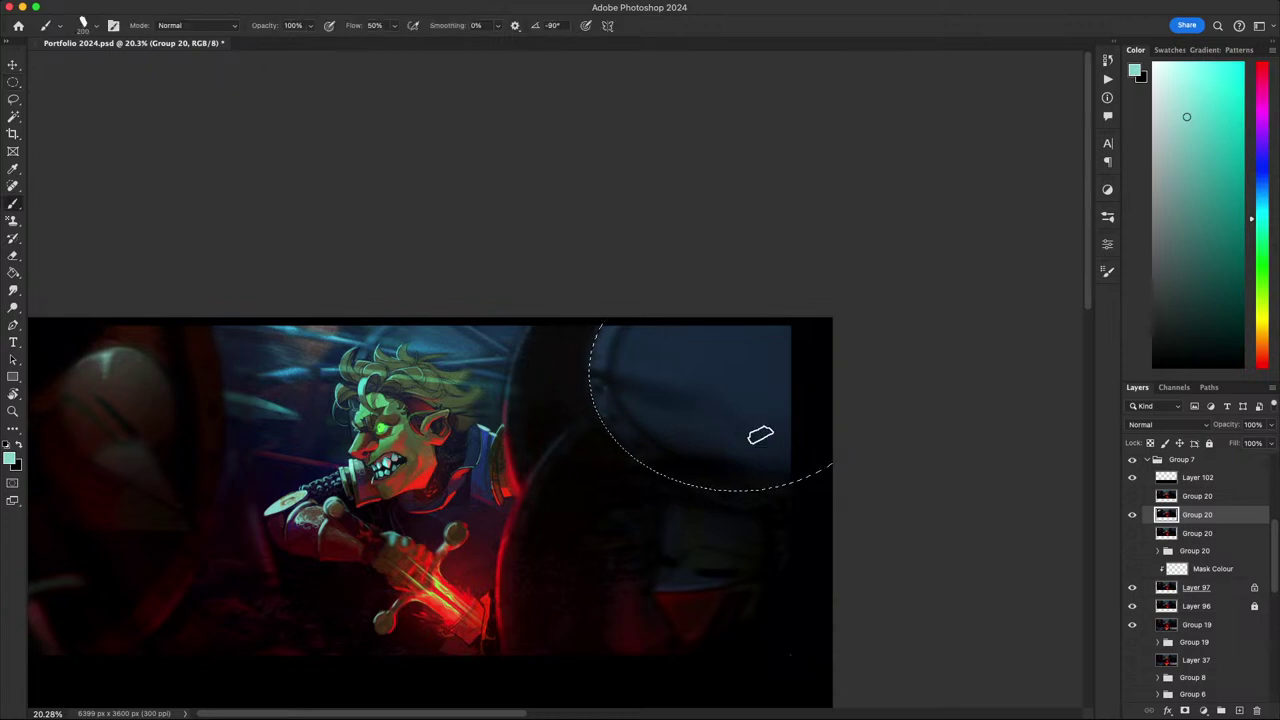
{"action": "key", "text": "bracketright"}
{"action": "key", "text": "bracketright"}
{"action": "key", "text": "bracketright"}
{"action": "key", "text": "bracketright"}
{"action": "key", "text": "bracketright"}
{"action": "key", "text": "bracketright"}
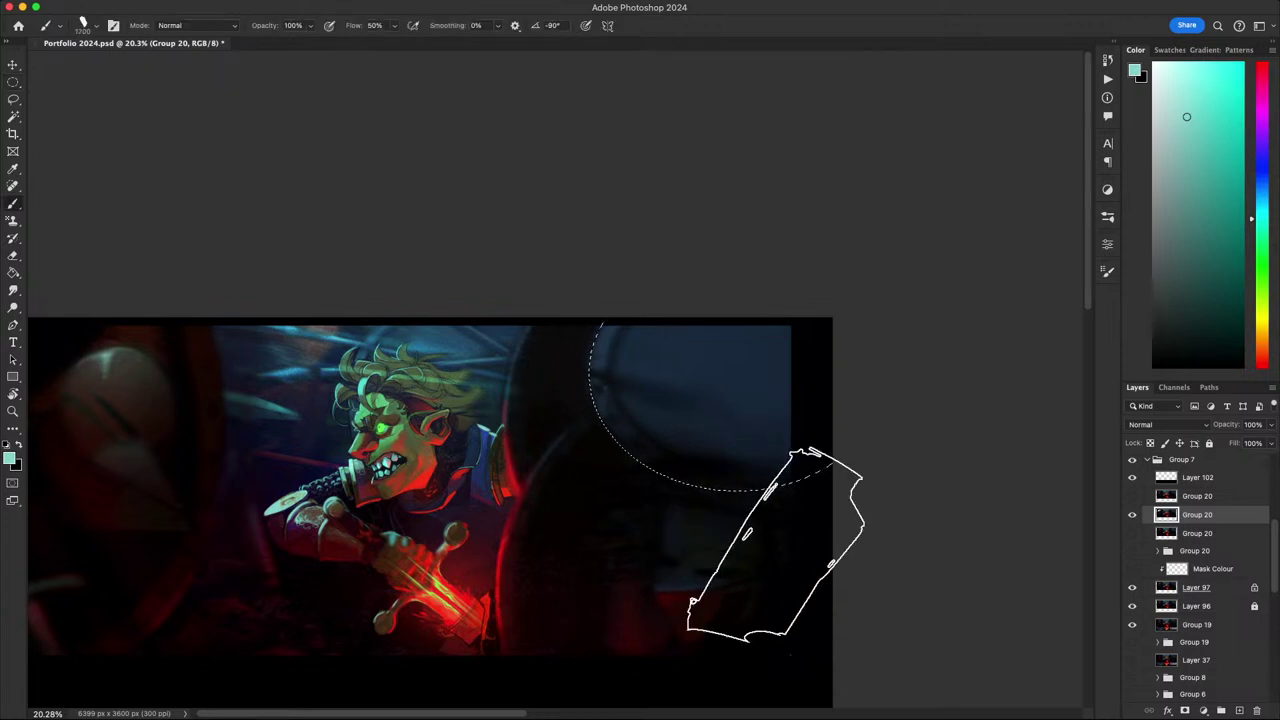
{"action": "key", "text": "shift+super+n"}
{"action": "key", "text": "Return"}
{"action": "left_click_drag", "start_coordinate": [848, 434], "coordinate": [708, 452]}
{"action": "left_click_drag", "start_coordinate": [593, 355], "coordinate": [1130, 320]}
{"action": "key", "text": "super+z"}
{"action": "key", "text": "super+z"}
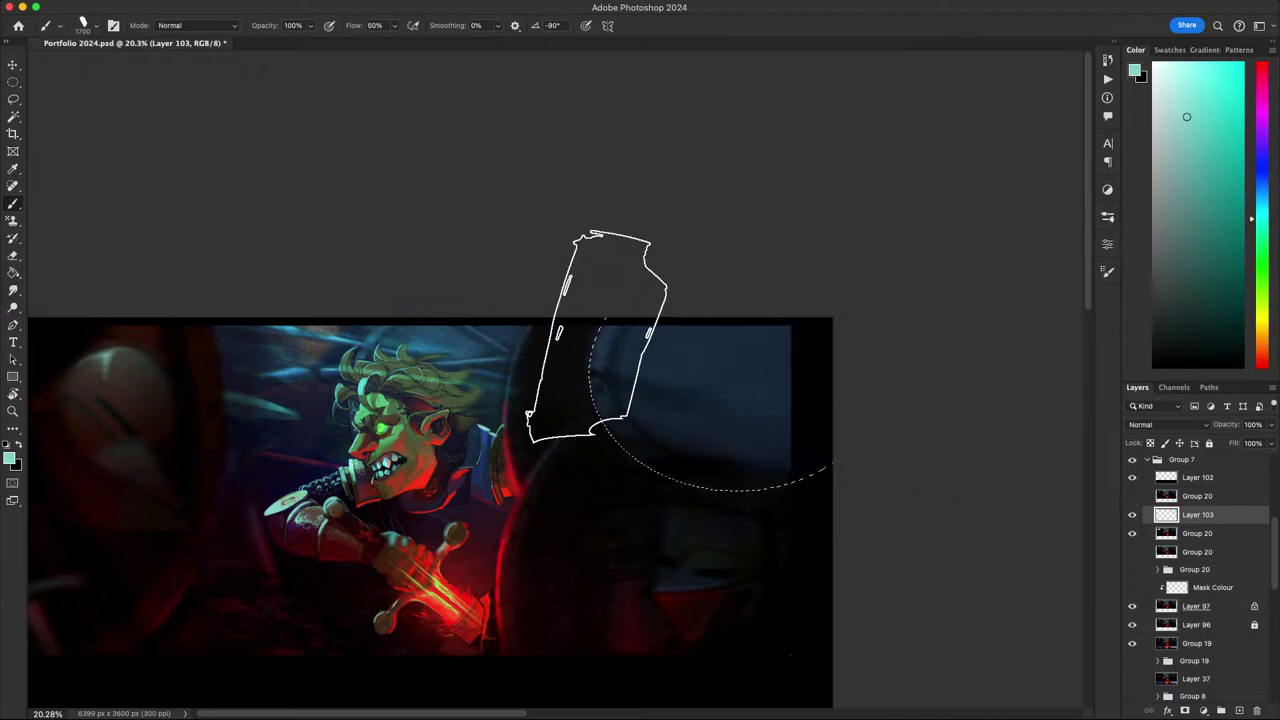
{"action": "mouse_move", "coordinate": [617, 331]}
{"action": "left_mouse_down"}
{"action": "mouse_move", "coordinate": [717, 467]}
{"action": "mouse_move", "coordinate": [645, 385]}
{"action": "mouse_move", "coordinate": [722, 370]}
{"action": "mouse_move", "coordinate": [733, 412]}
{"action": "mouse_move", "coordinate": [812, 372]}
{"action": "left_mouse_up"}
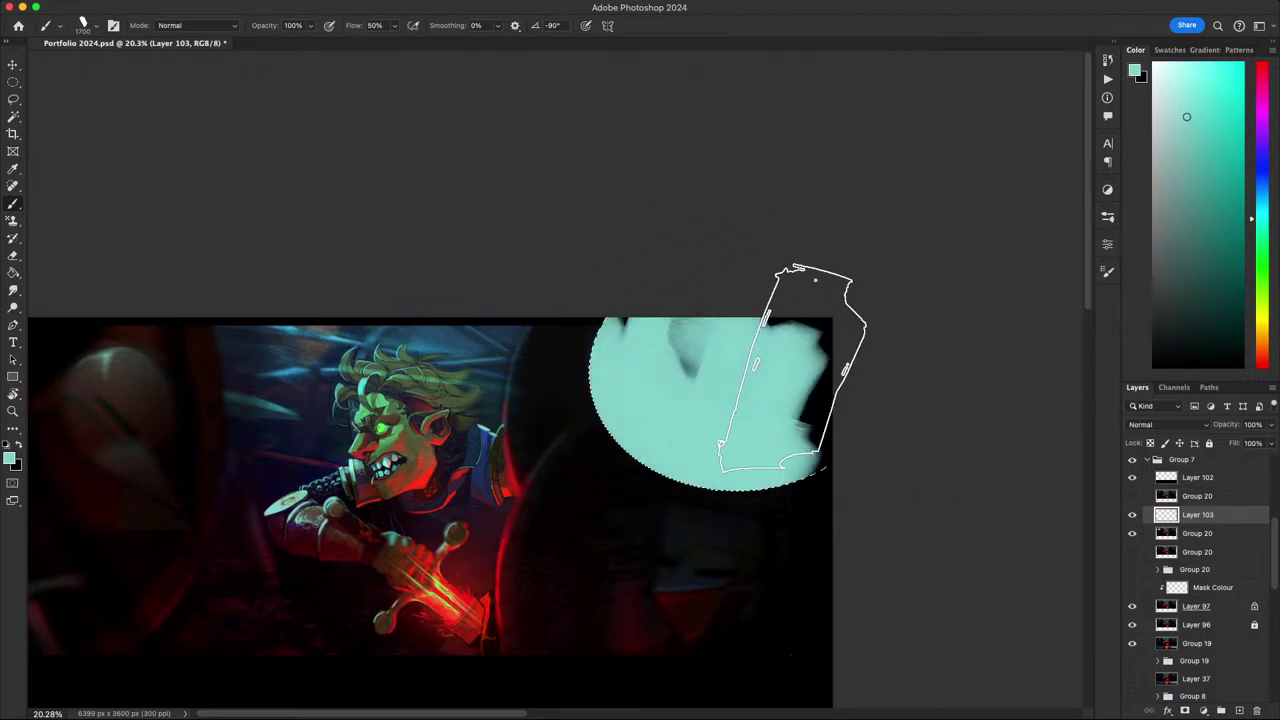
- Judge the teal disc against the whole composition and set its layer's opacity to 70%
{"action": "scroll", "coordinate": [790, 372], "scroll_direction": "down", "scroll_amount": 3}
{"action": "scroll", "coordinate": [788, 372], "scroll_direction": "up", "scroll_amount": 2}
{"action": "scroll", "coordinate": [788, 372], "scroll_direction": "down", "scroll_amount": 5}
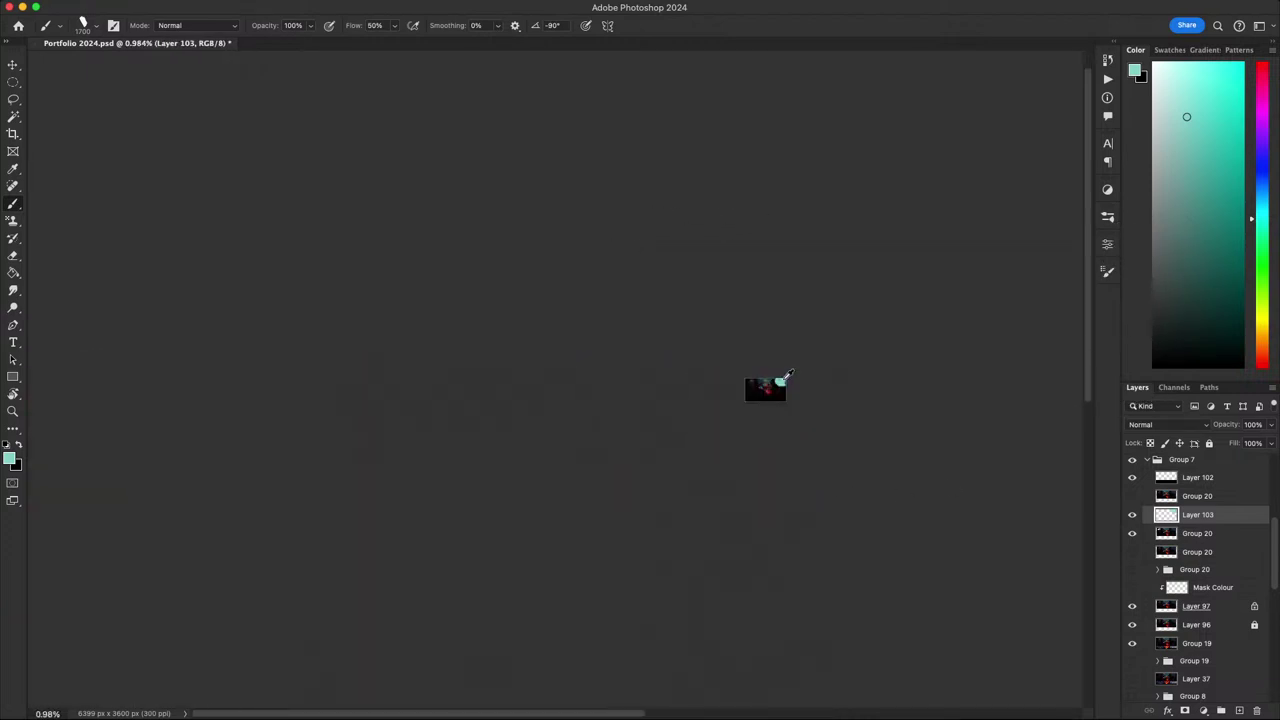
{"action": "scroll", "coordinate": [789, 376], "scroll_direction": "up", "scroll_amount": 4}
{"action": "scroll", "coordinate": [790, 379], "scroll_direction": "up", "scroll_amount": 2}
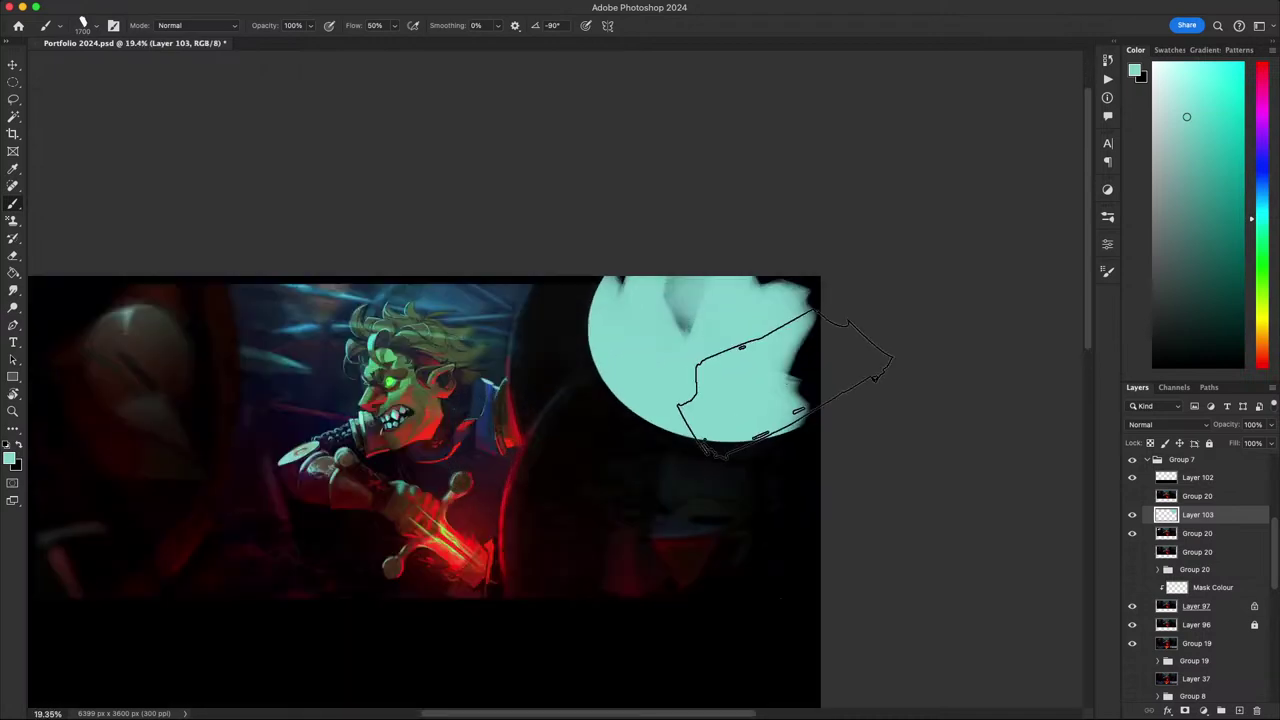
{"action": "scroll", "coordinate": [829, 418], "scroll_direction": "down", "scroll_amount": 5}
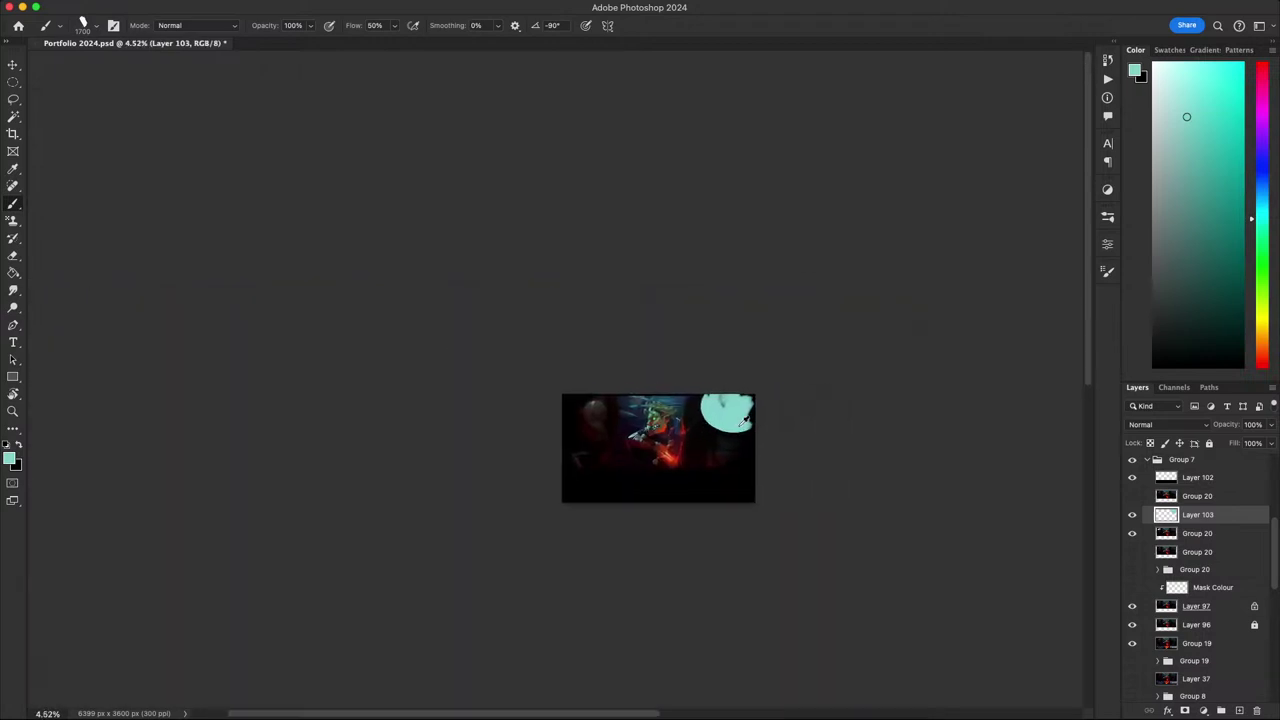
{"action": "scroll", "coordinate": [829, 418], "scroll_direction": "up", "scroll_amount": 5}
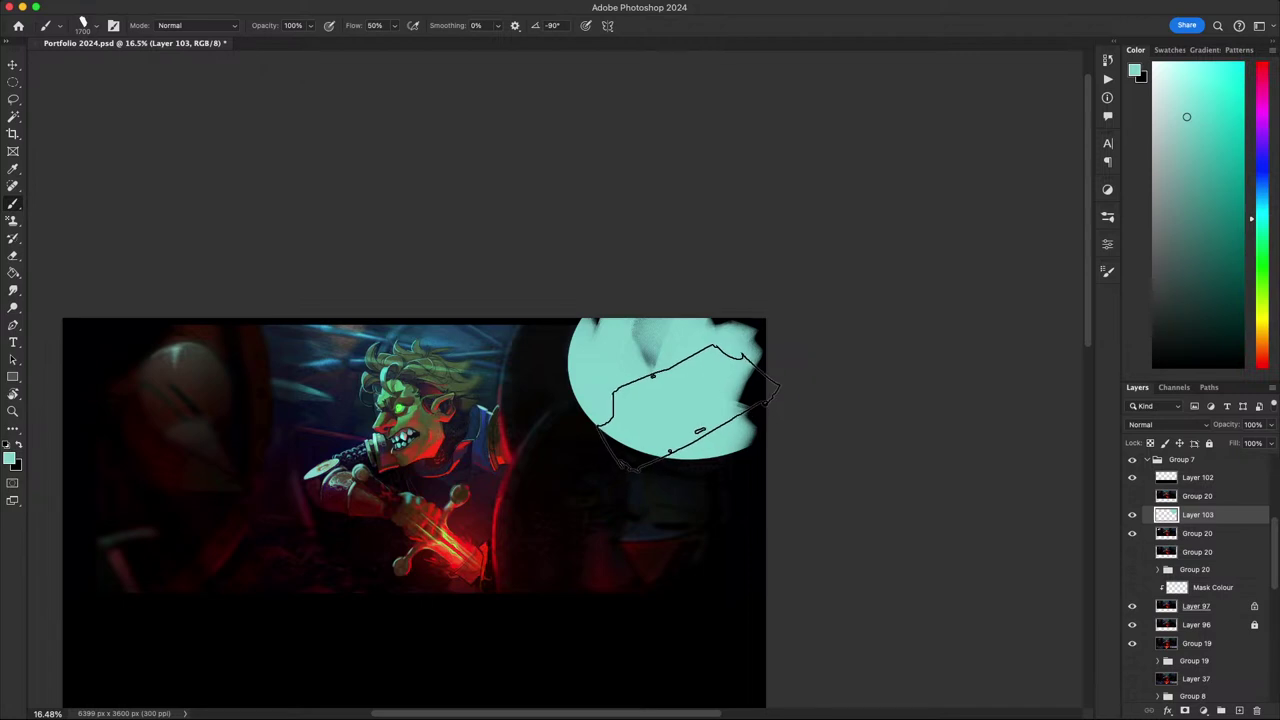
{"action": "key", "text": "v"}
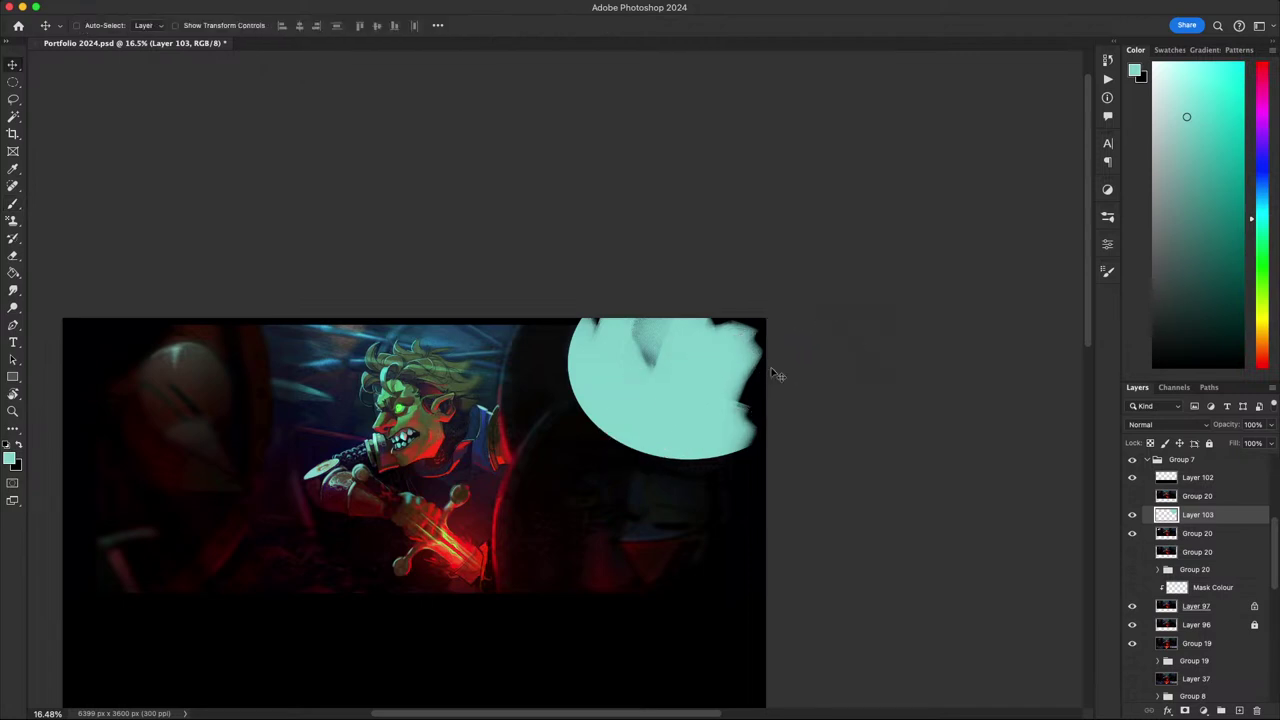
{"action": "key", "text": "8"}
{"action": "key", "text": "7"}
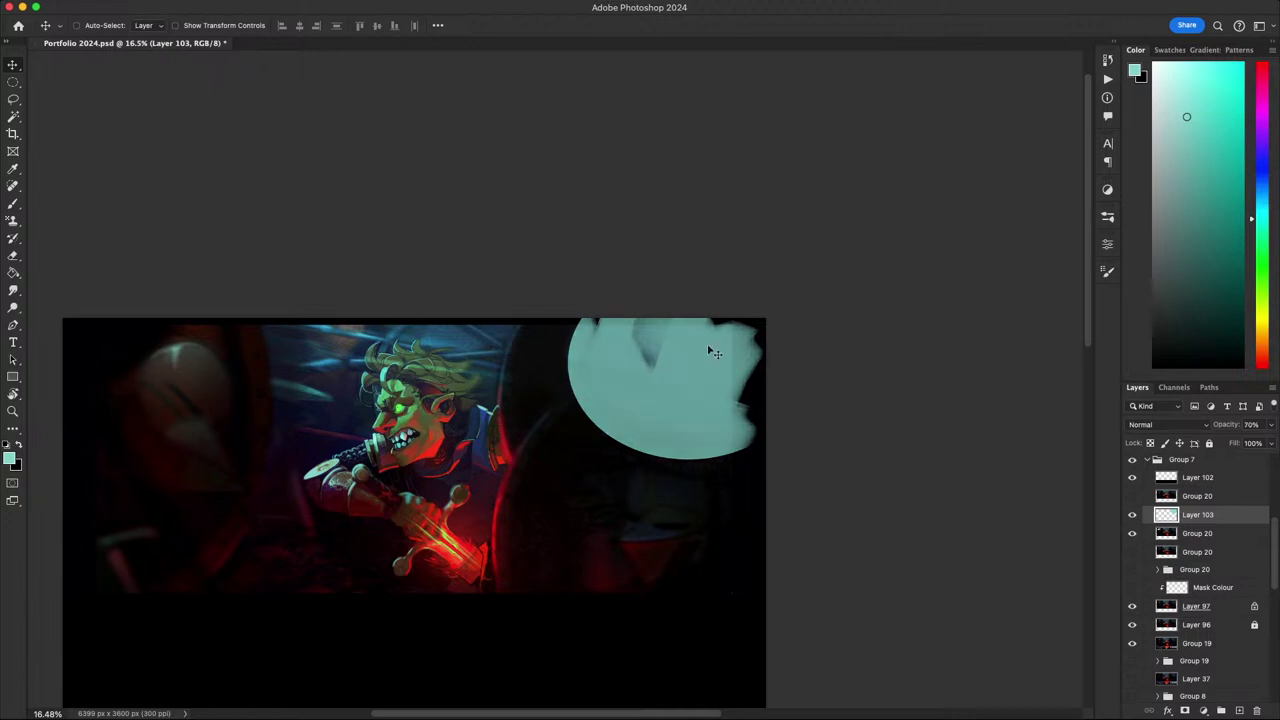
- Sample black from the surroundings and cut away the outer side of the teal disc, retrying until a wedge with a slanted straight edge remains
{"action": "left_click_drag", "start_coordinate": [540, 364], "coordinate": [711, 375]}
{"action": "scroll", "coordinate": [608, 383], "scroll_direction": "up", "scroll_amount": 5}
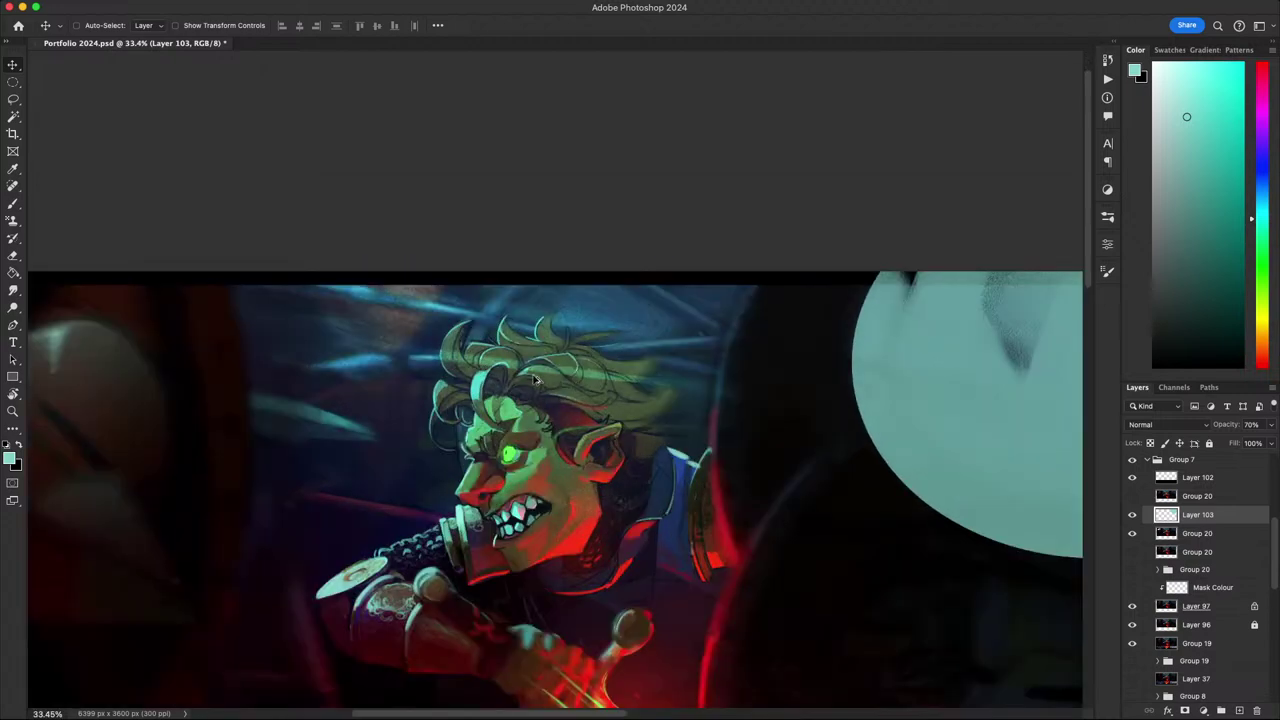
{"action": "scroll", "coordinate": [667, 396], "scroll_direction": "down", "scroll_amount": 5}
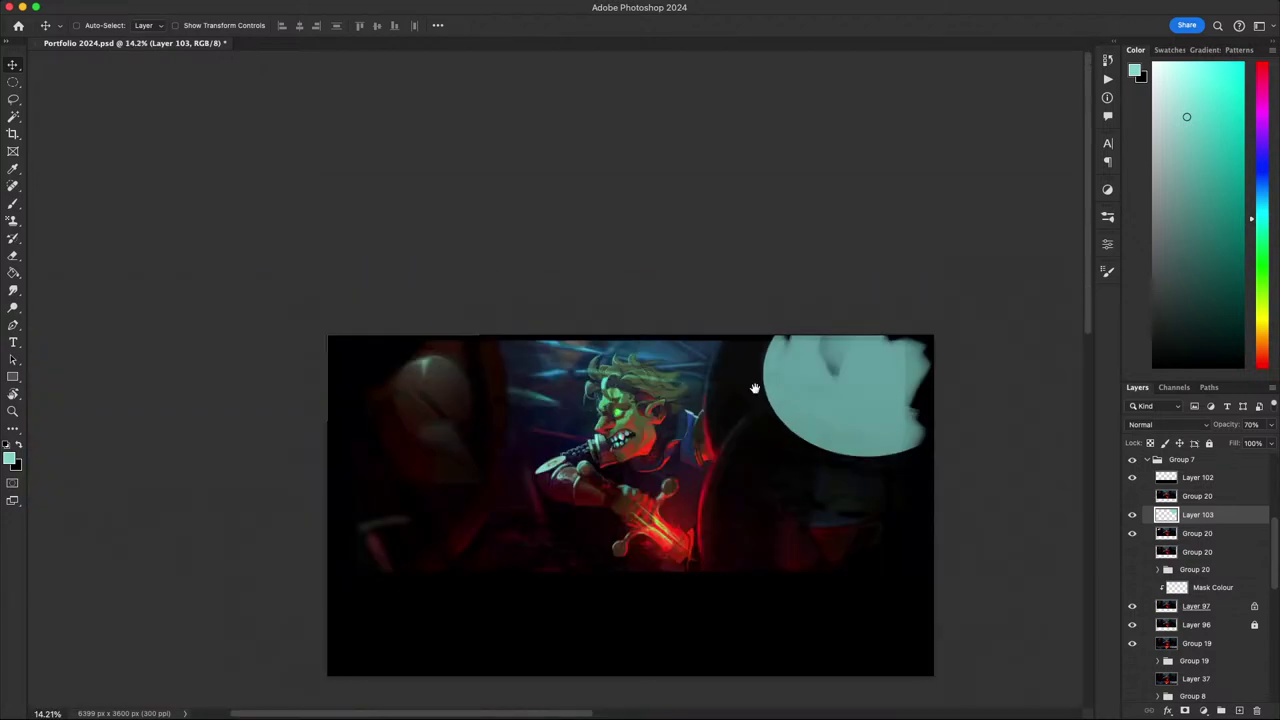
{"action": "mouse_move", "coordinate": [754, 388]}
{"action": "left_mouse_down"}
{"action": "mouse_move", "coordinate": [692, 385]}
{"action": "mouse_move", "coordinate": [851, 382]}
{"action": "left_mouse_up"}
{"action": "key", "text": "b"}
{"action": "left_click", "coordinate": [829, 383], "text": "alt"}
{"action": "key", "text": "super+z"}
{"action": "left_click_drag", "start_coordinate": [778, 324], "coordinate": [914, 373]}
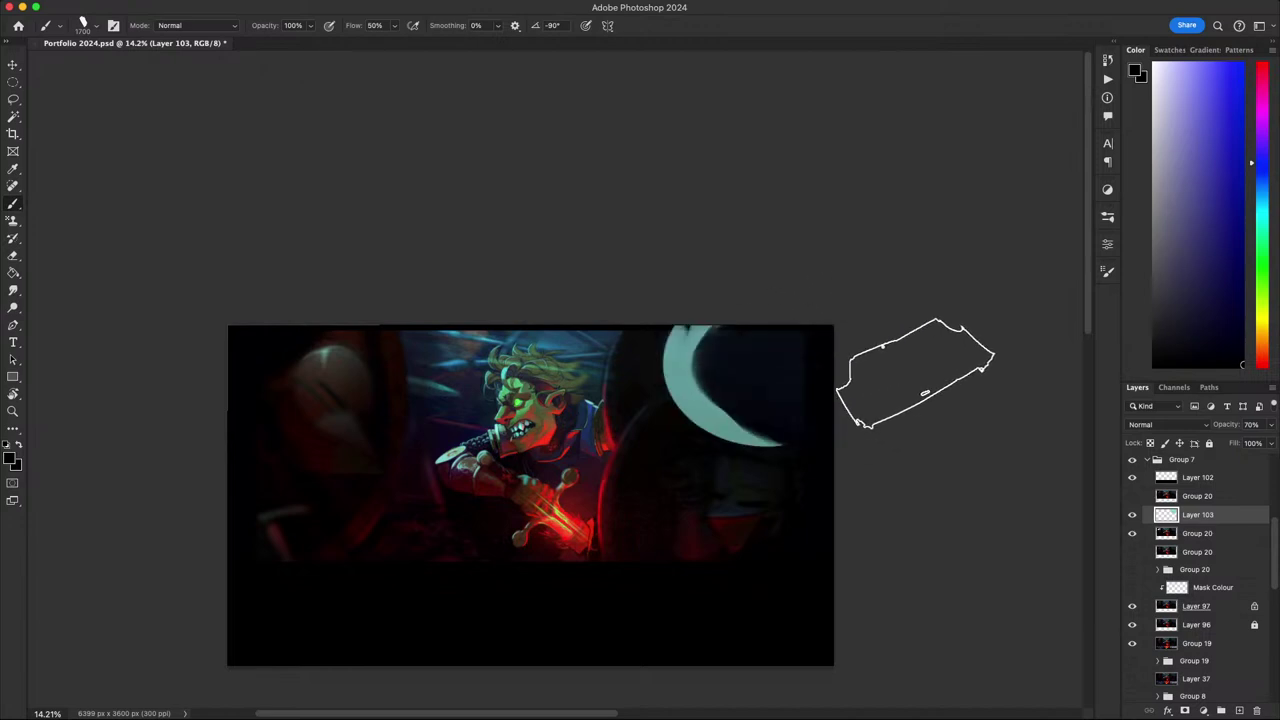
{"action": "left_click_drag", "start_coordinate": [792, 328], "coordinate": [796, 403]}
{"action": "key", "text": "super+z"}
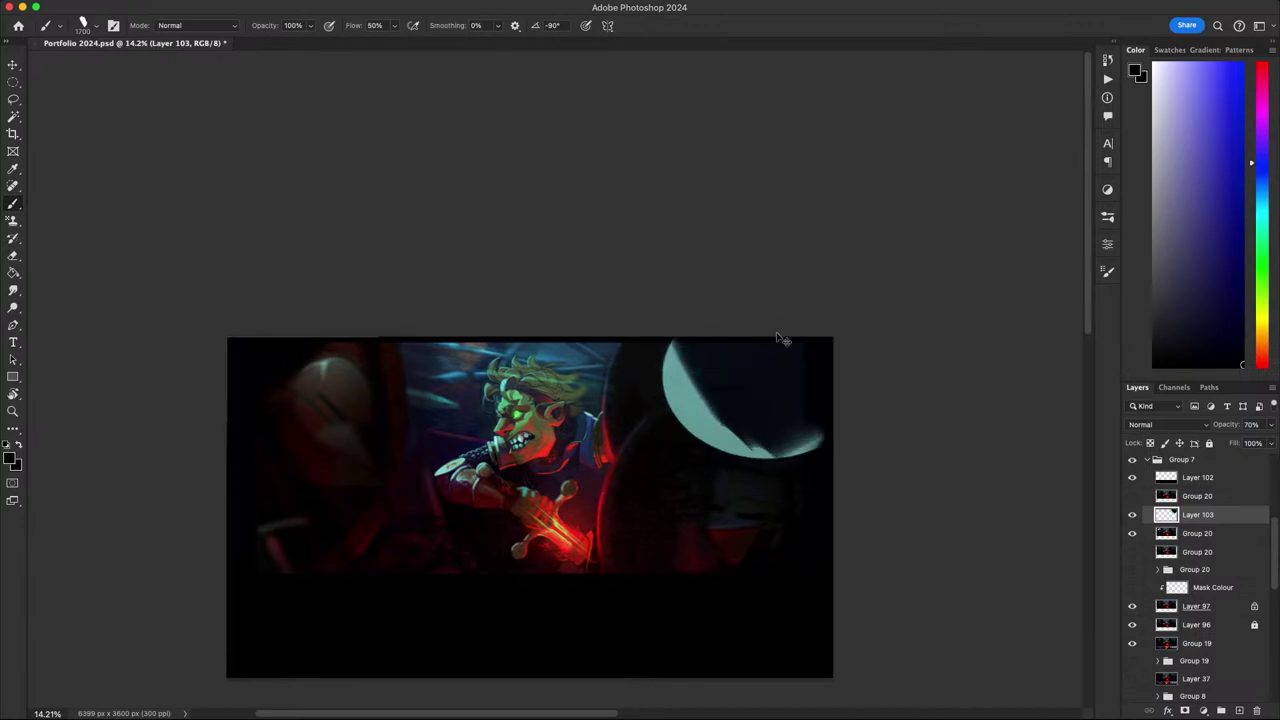
{"action": "key", "text": "super+z"}
{"action": "left_click_drag", "start_coordinate": [765, 360], "coordinate": [860, 488]}
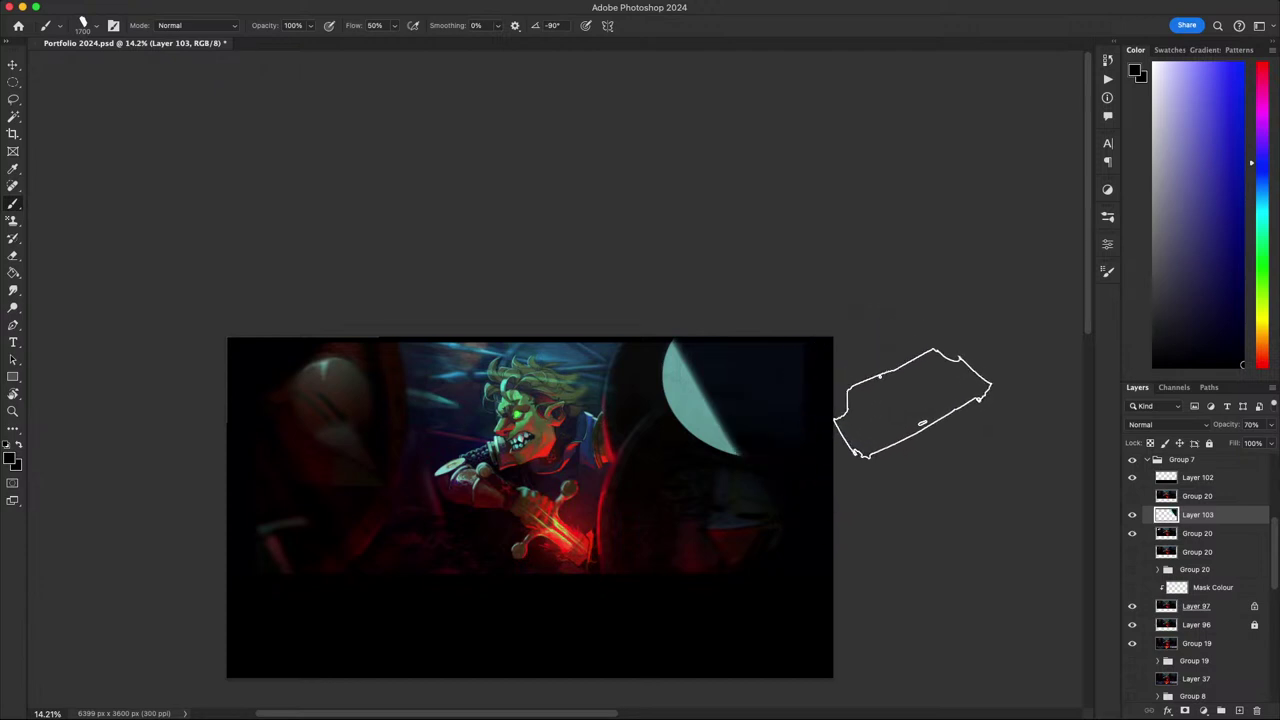
{"action": "key", "text": "super+z"}
{"action": "mouse_move", "coordinate": [812, 303]}
{"action": "left_mouse_down"}
{"action": "mouse_move", "coordinate": [737, 518]}
{"action": "mouse_move", "coordinate": [633, 479]}
{"action": "left_mouse_up"}
- Shrink the brush and paint a thin black curved line just inside the rounded edge of the teal wedge
{"action": "mouse_move", "coordinate": [651, 354]}
{"action": "left_mouse_down"}
{"action": "mouse_move", "coordinate": [648, 392]}
{"action": "mouse_move", "coordinate": [609, 377]}
{"action": "left_mouse_up"}
{"action": "key", "text": "["}
{"action": "key", "text": "["}
{"action": "key", "text": "["}
{"action": "key", "text": "["}
{"action": "key", "text": "["}
{"action": "key", "text": "["}
{"action": "key", "text": "["}
{"action": "key", "text": "["}
{"action": "key", "text": "["}
{"action": "key", "text": "["}
{"action": "key", "text": "["}
{"action": "key", "text": "["}
{"action": "key", "text": "["}
{"action": "key", "text": "["}
{"action": "key", "text": "["}
{"action": "key", "text": "["}
{"action": "key", "text": "["}
{"action": "key", "text": "["}
{"action": "key", "text": "["}
{"action": "key", "text": "["}
{"action": "key", "text": "["}
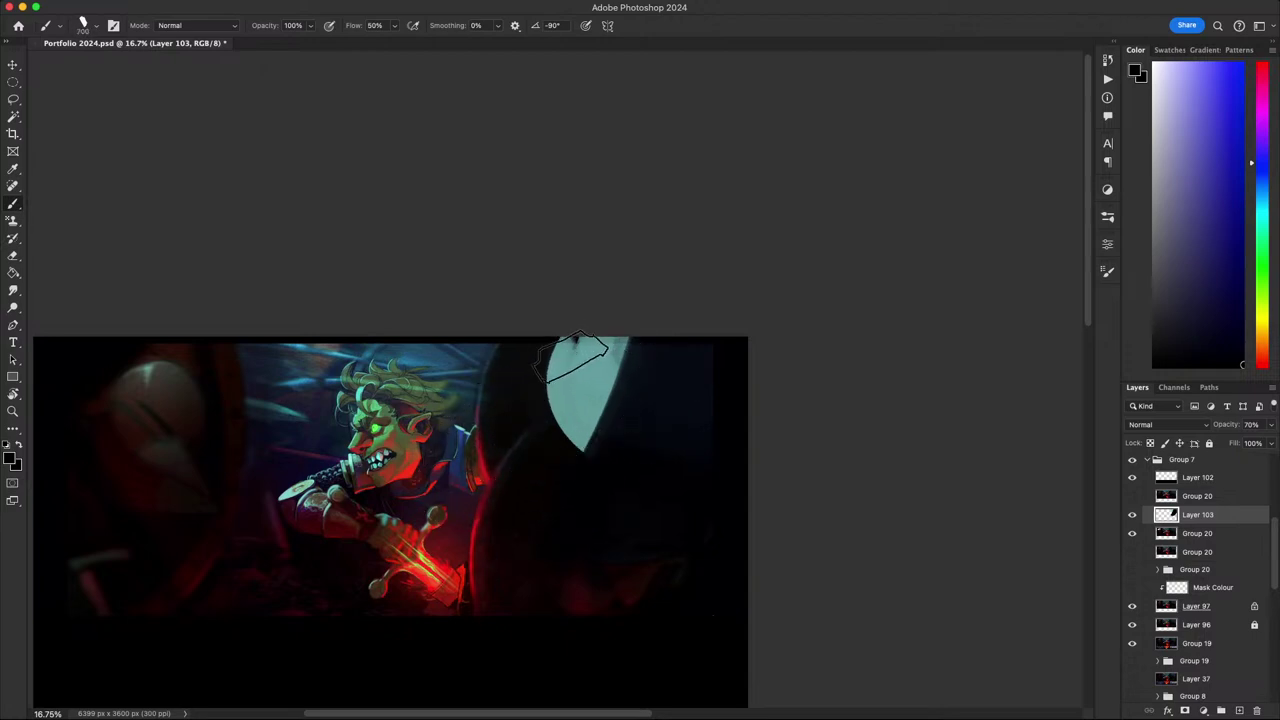
{"action": "left_click_drag", "start_coordinate": [576, 338], "coordinate": [584, 449]}
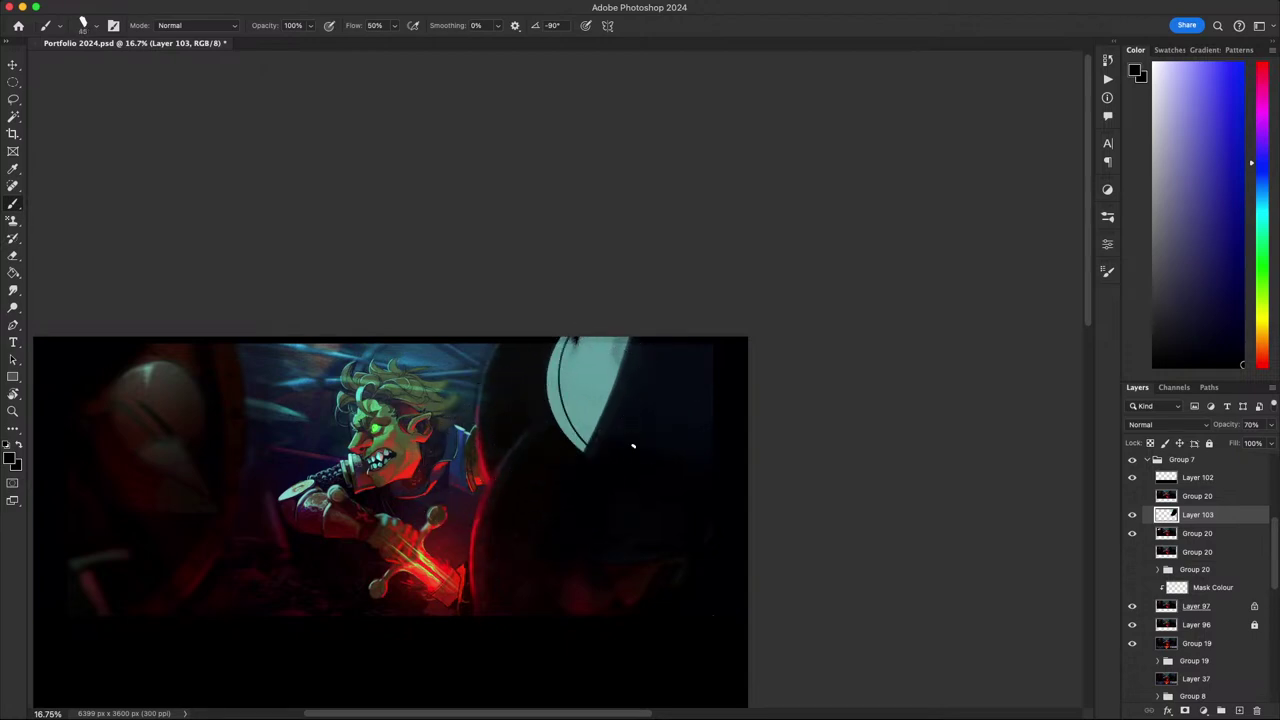
{"action": "key", "text": "super+z"}
{"action": "mouse_move", "coordinate": [558, 384]}
{"action": "left_mouse_down"}
{"action": "mouse_move", "coordinate": [611, 437]}
{"action": "mouse_move", "coordinate": [602, 309]}
{"action": "left_mouse_up"}
{"action": "key", "text": "super+z"}
{"action": "key", "text": "super+z"}
- Sample teal tones from the wedge and soften the dark curved line with a 175 px brush
{"action": "left_click", "coordinate": [571, 381], "text": "alt"}
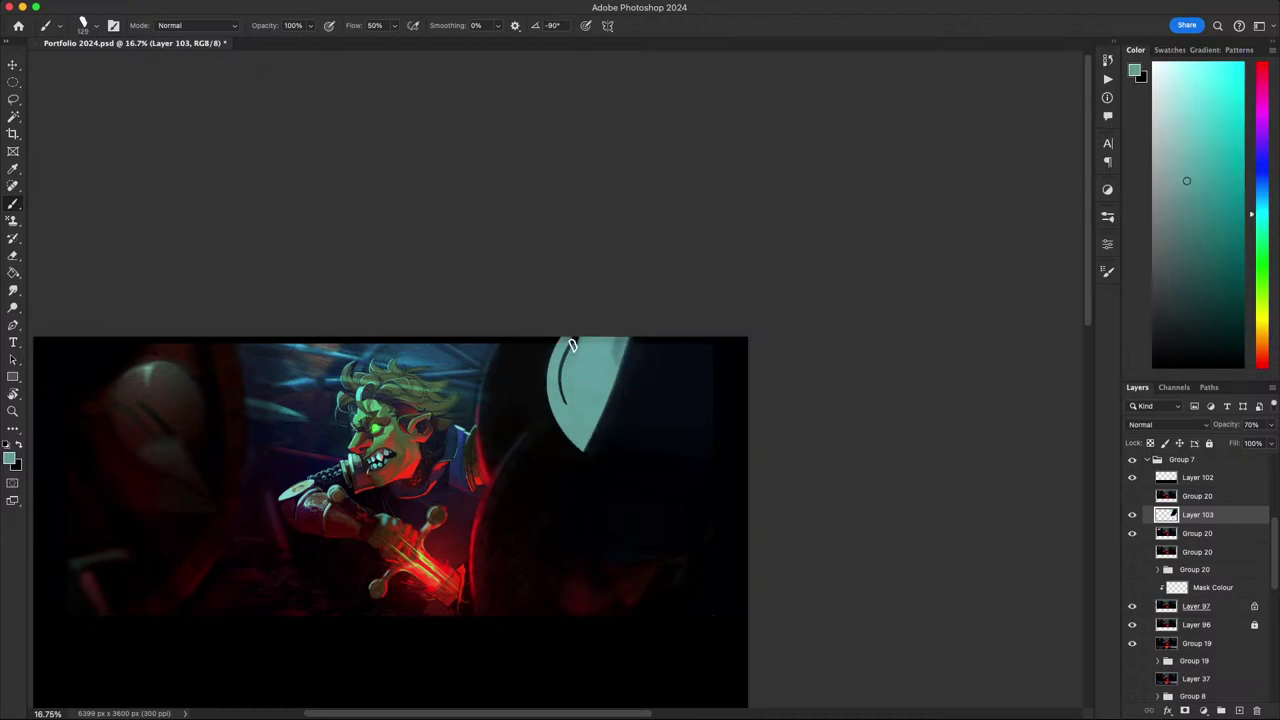
{"action": "key", "text": "super+z"}
{"action": "key", "text": "]"}
{"action": "key", "text": "]"}
{"action": "mouse_move", "coordinate": [584, 432]}
{"action": "left_mouse_down"}
{"action": "mouse_move", "coordinate": [560, 379]}
{"action": "mouse_move", "coordinate": [590, 325]}
{"action": "mouse_move", "coordinate": [576, 397]}
{"action": "mouse_move", "coordinate": [586, 340]}
{"action": "mouse_move", "coordinate": [567, 385]}
{"action": "left_mouse_up"}
{"action": "left_click", "coordinate": [577, 396], "text": "alt"}
{"action": "key", "text": "super+z"}
{"action": "left_click", "coordinate": [585, 375], "text": "alt"}
{"action": "left_click_drag", "start_coordinate": [585, 408], "coordinate": [597, 371]}
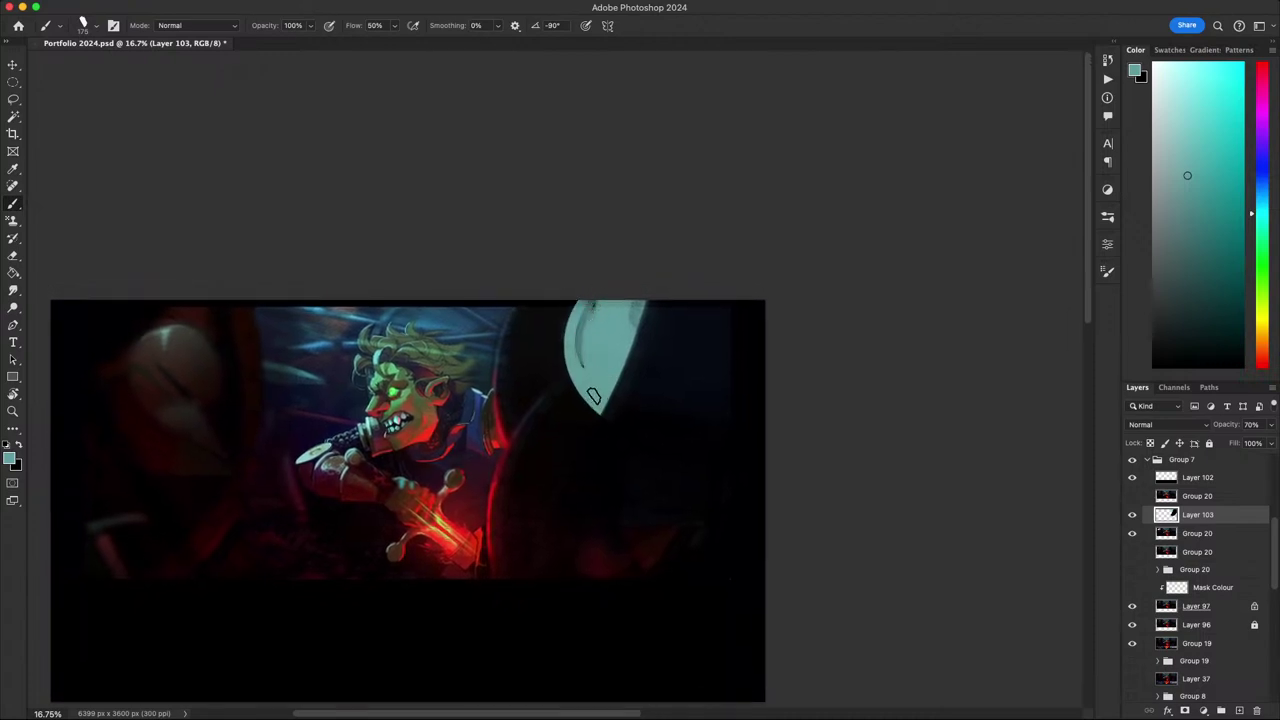
- Reset the colours to default, lasso a curved area between the goblin's hair and the teal wedge, and paint it black
{"action": "key", "text": "v"}
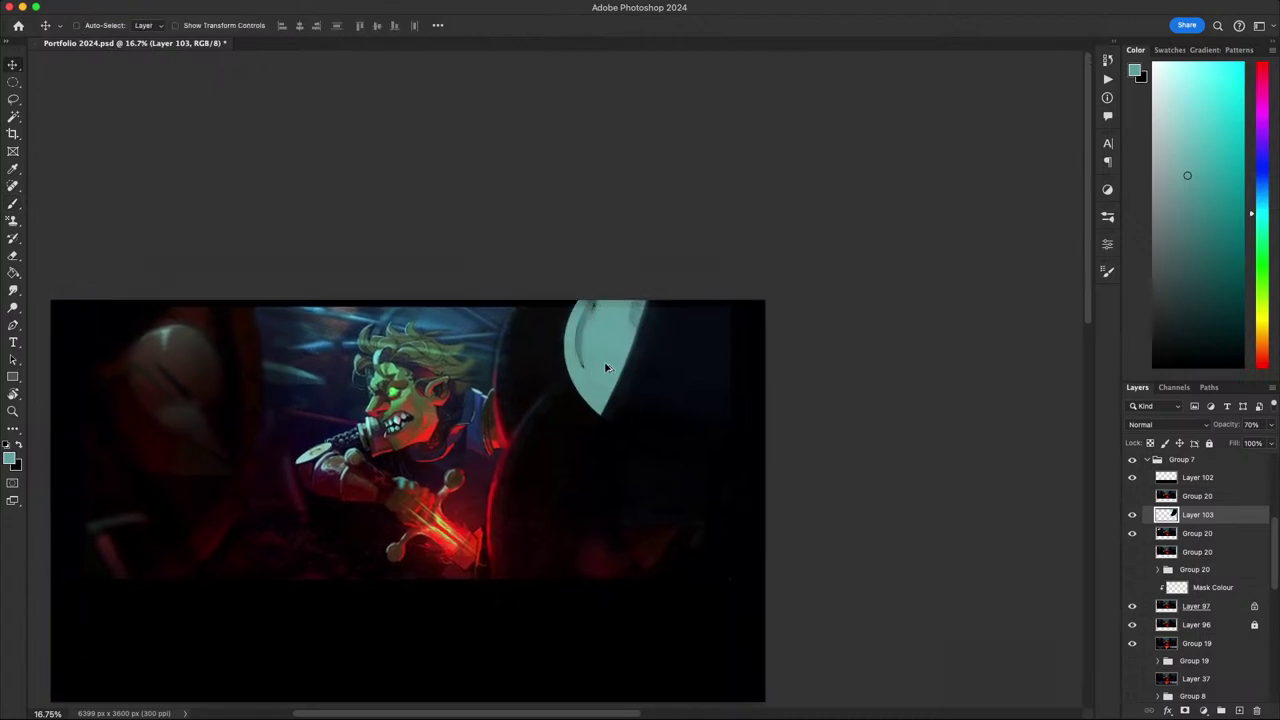
{"action": "scroll", "coordinate": [605, 368], "scroll_direction": "down", "scroll_amount": 5}
{"action": "scroll", "coordinate": [648, 381], "scroll_direction": "up", "scroll_amount": 5}
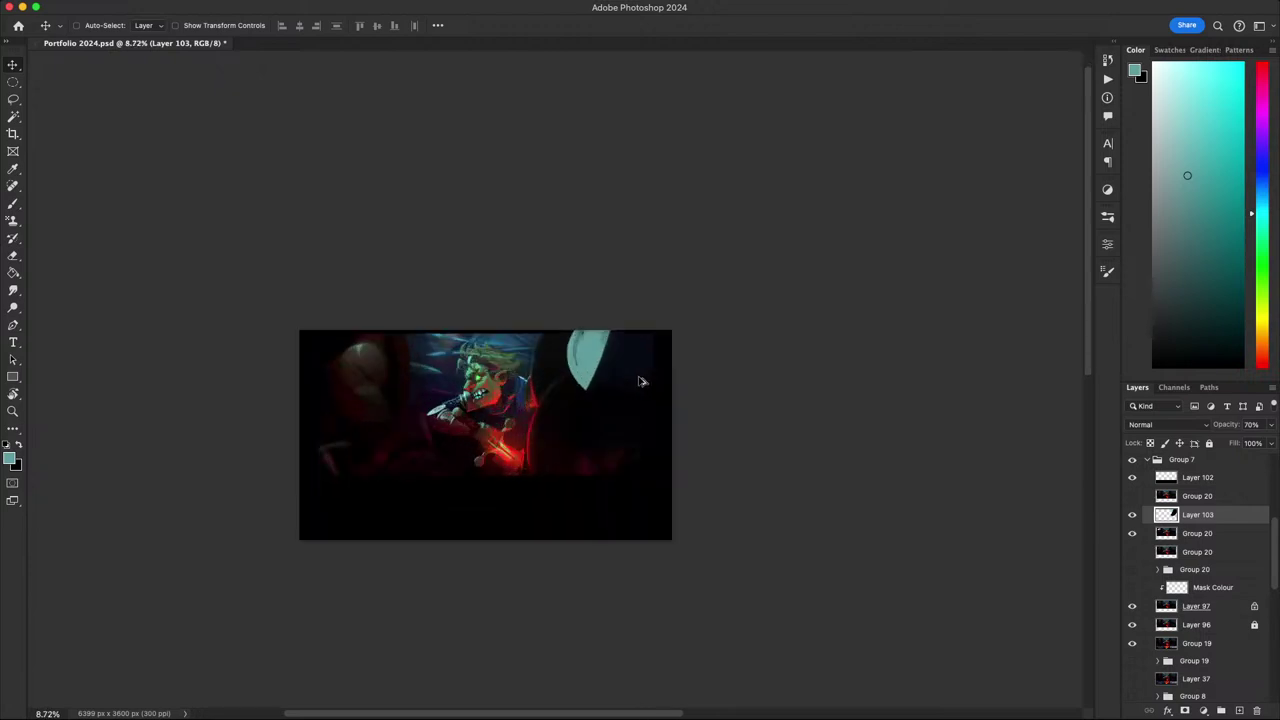
{"action": "left_click_drag", "start_coordinate": [541, 382], "coordinate": [578, 428]}
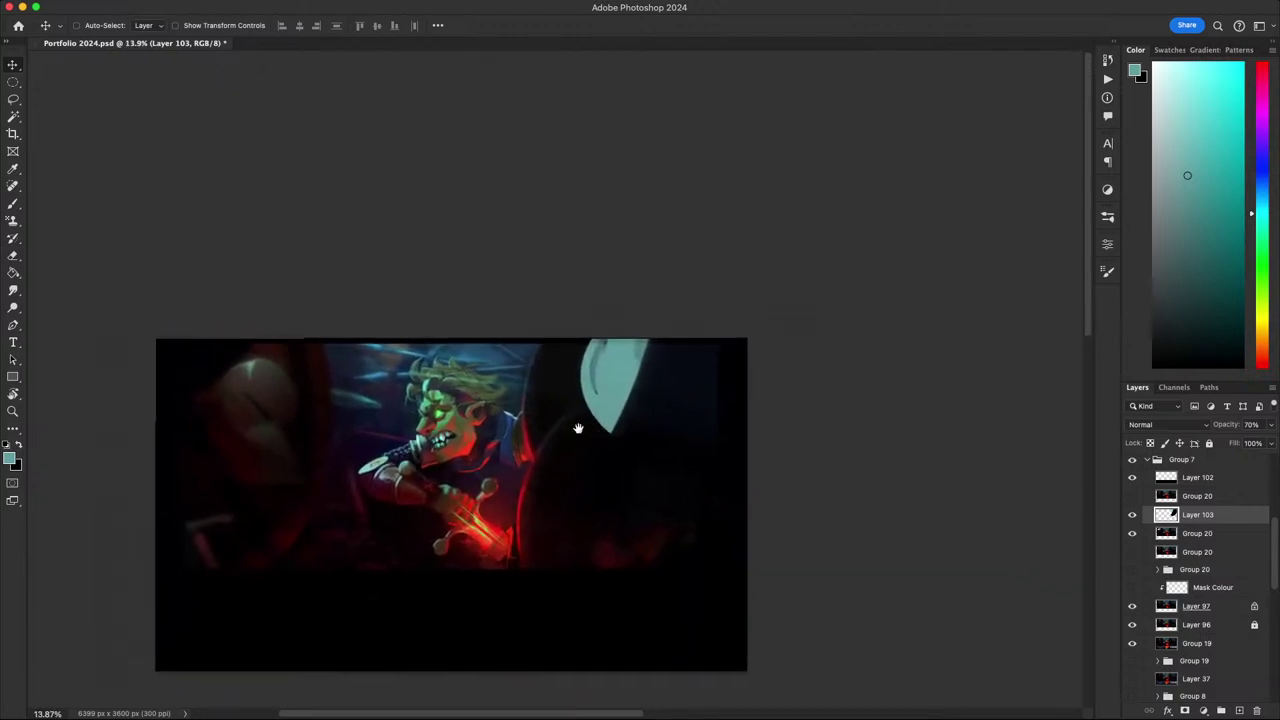
{"action": "key", "text": "b"}
{"action": "key", "text": "d"}
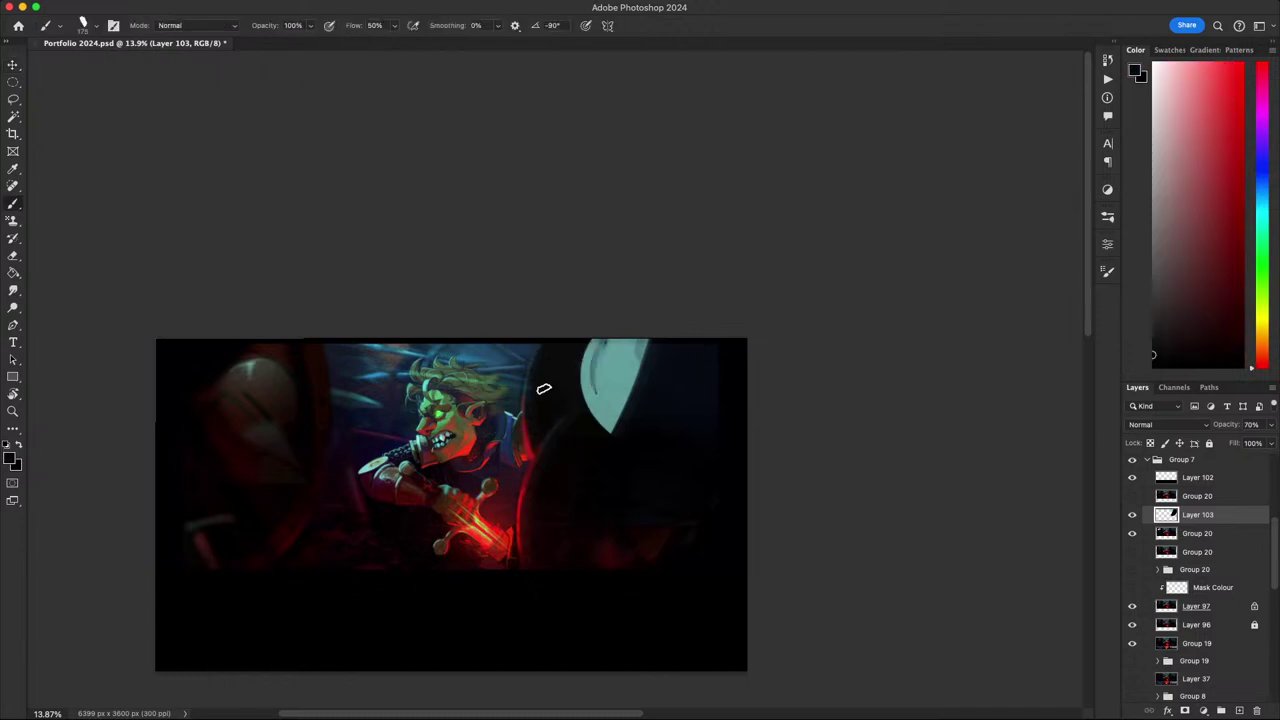
{"action": "left_click_drag", "start_coordinate": [538, 413], "coordinate": [580, 437]}
{"action": "key", "text": "l"}
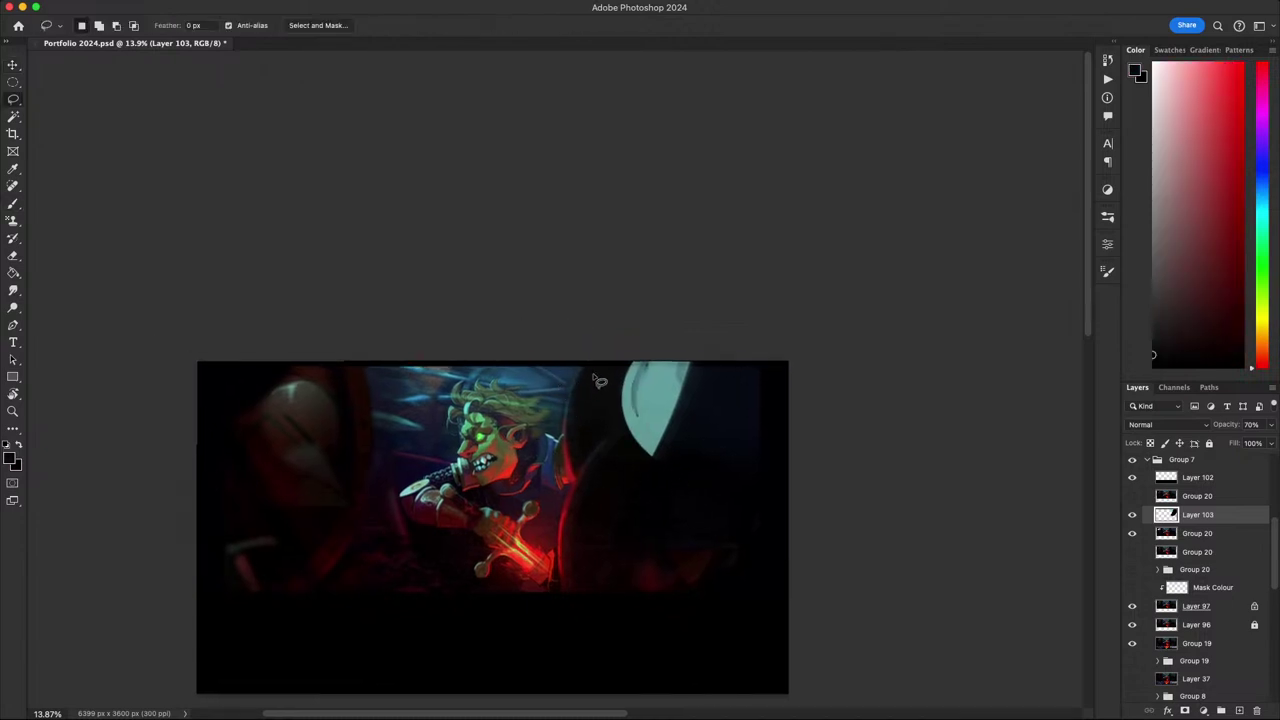
{"action": "key", "text": "b"}
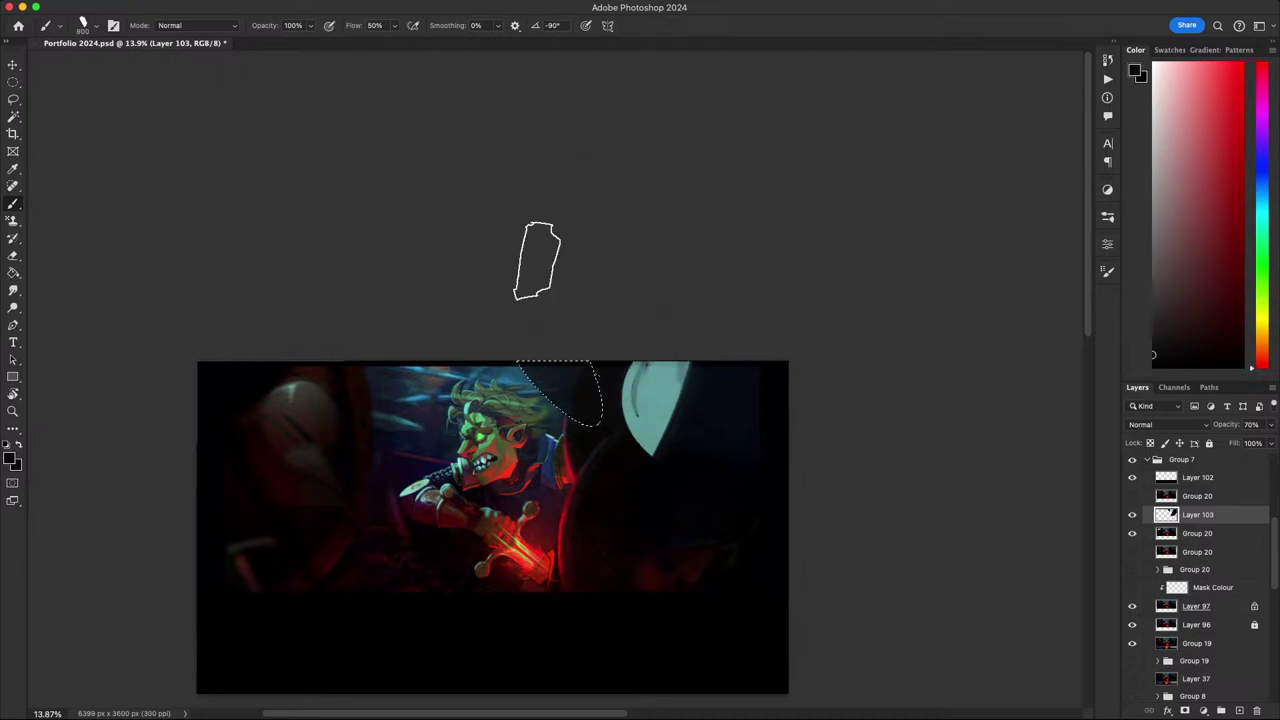
{"action": "key", "text": "super+z"}
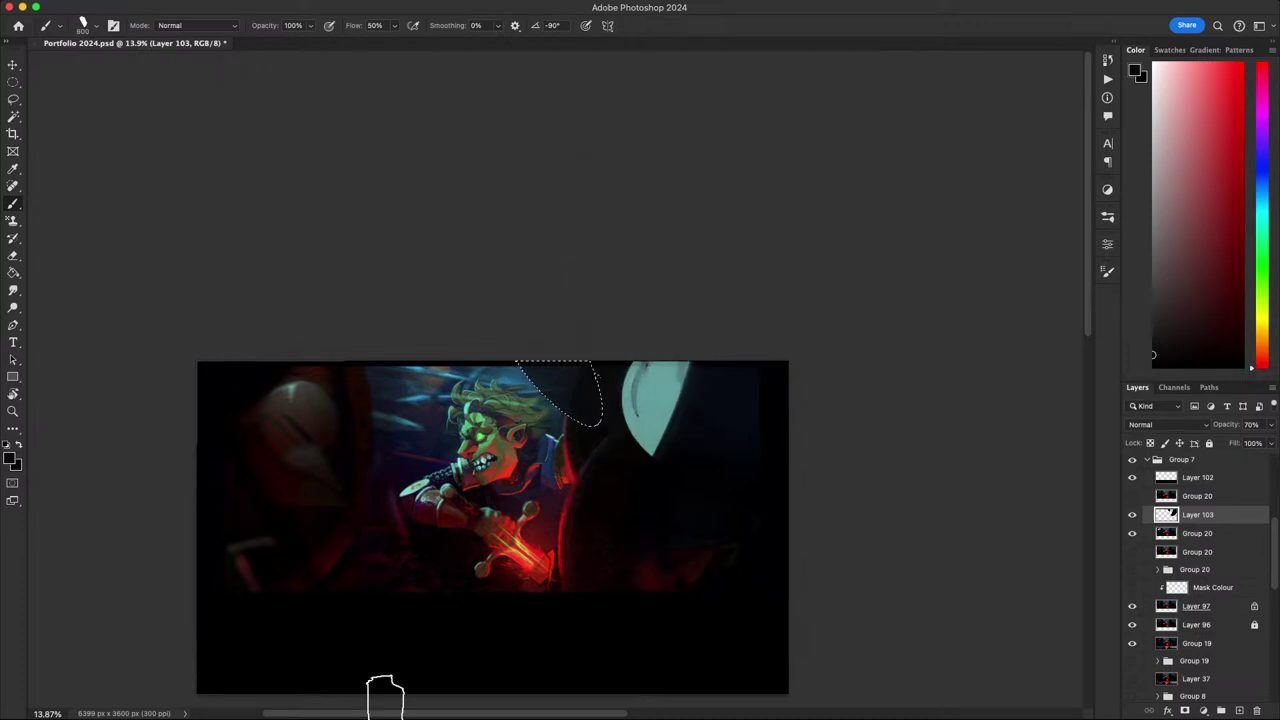
- Raise Layer 103's opacity to 100% and check the black silhouette and teal wedge in the full composition
{"action": "left_click_drag", "start_coordinate": [708, 570], "coordinate": [754, 534]}
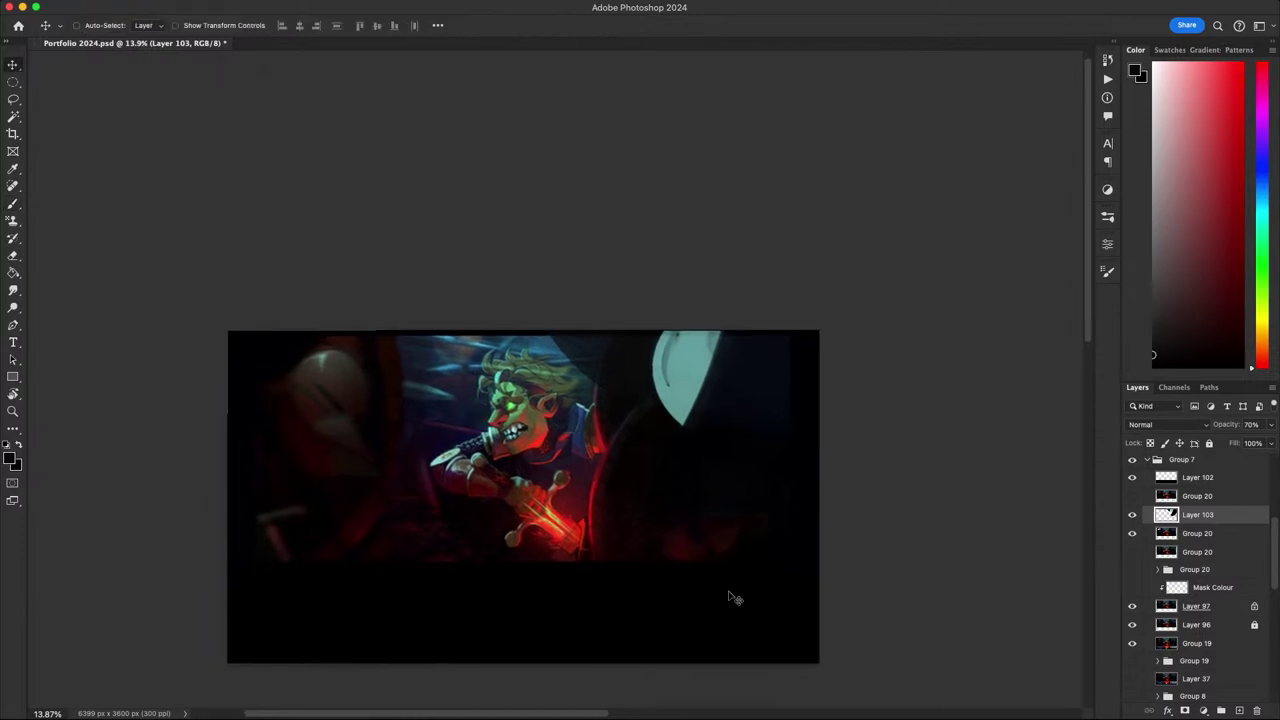
{"action": "mouse_move", "coordinate": [839, 468]}
{"action": "left_mouse_down"}
{"action": "mouse_move", "coordinate": [880, 400]}
{"action": "mouse_move", "coordinate": [812, 438]}
{"action": "mouse_move", "coordinate": [789, 471]}
{"action": "left_mouse_up"}
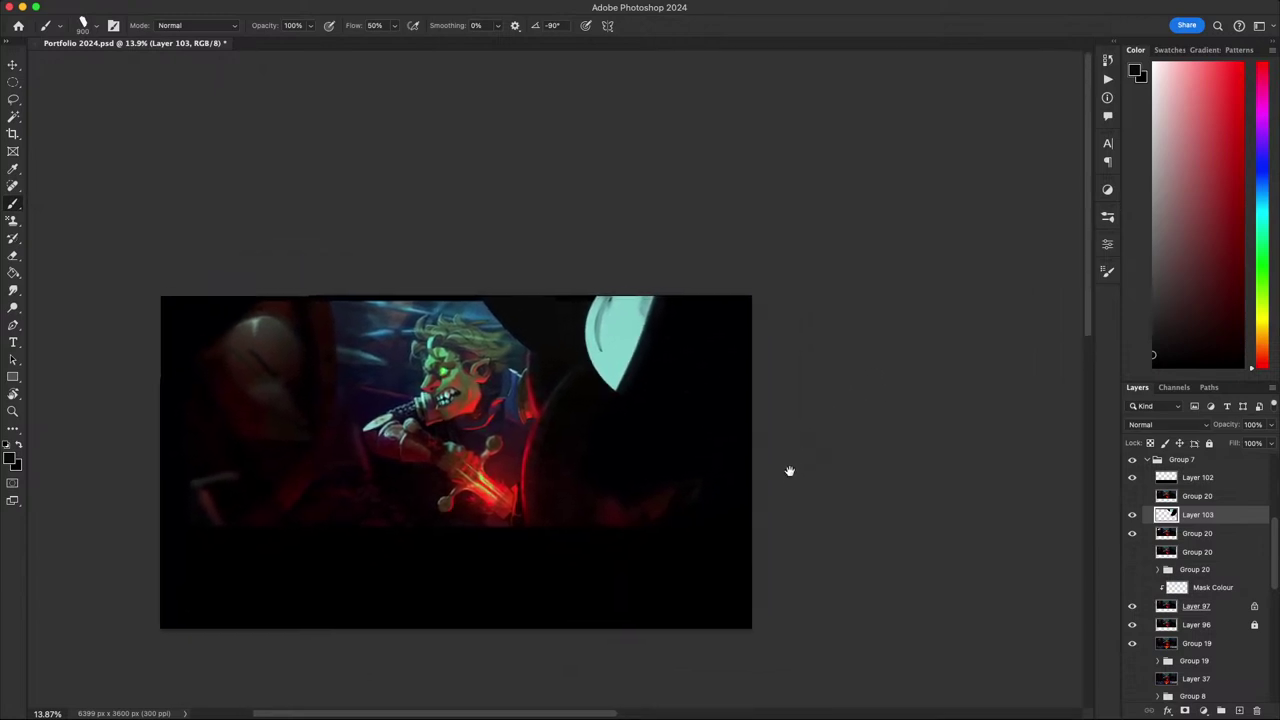
{"action": "scroll", "coordinate": [834, 429], "scroll_direction": "left", "scroll_amount": 4}
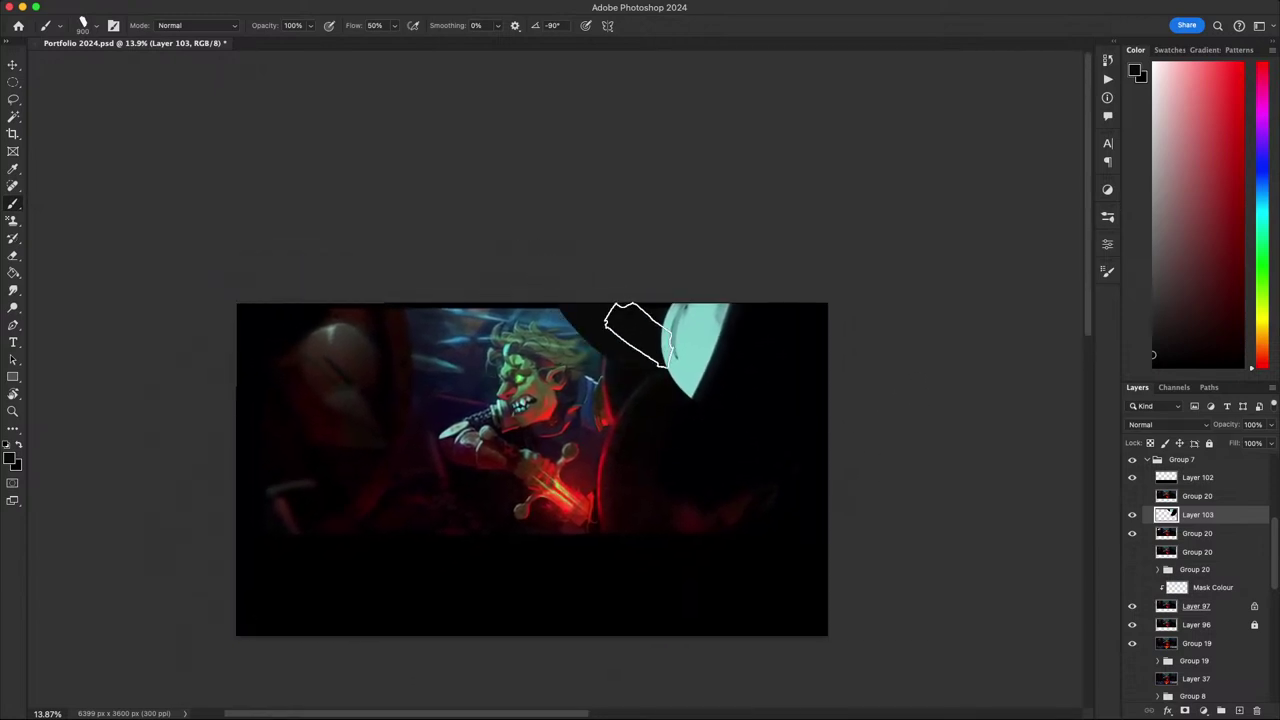
{"action": "scroll", "coordinate": [633, 355], "scroll_direction": "up", "scroll_amount": 1}
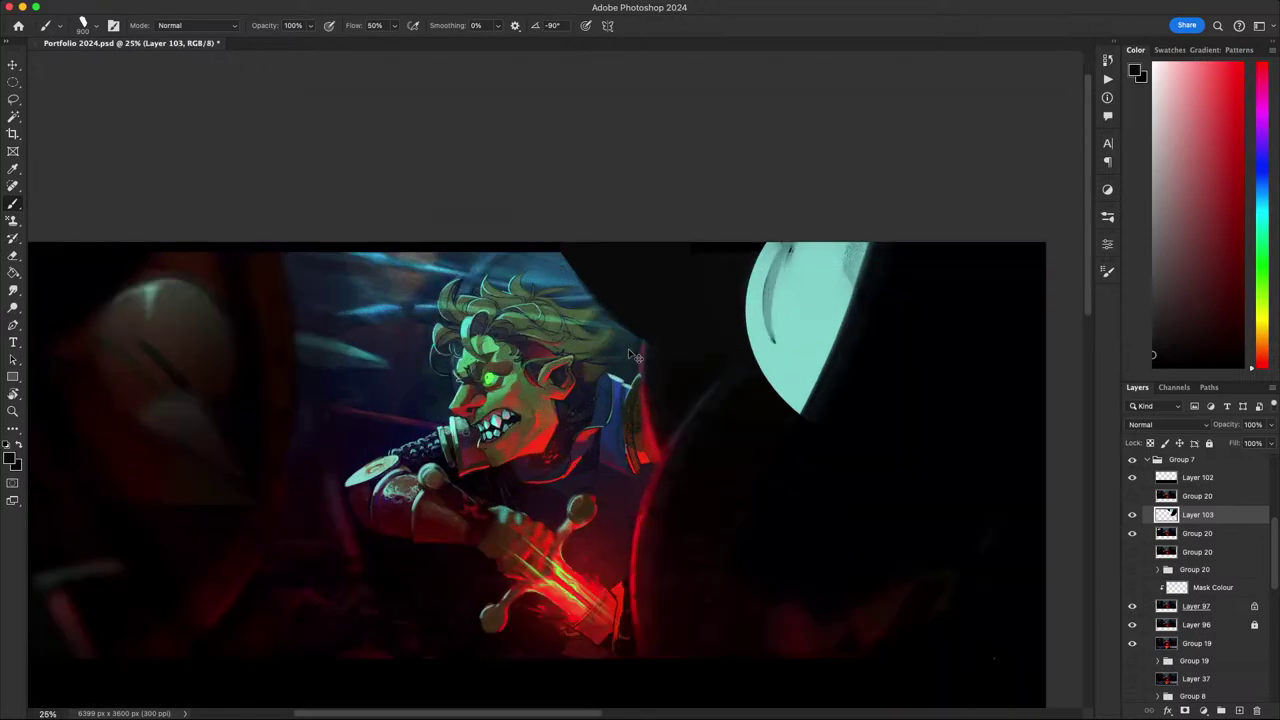
{"action": "scroll", "coordinate": [633, 355], "scroll_direction": "down", "scroll_amount": 3}
{"action": "scroll", "coordinate": [638, 357], "scroll_direction": "up", "scroll_amount": 4}
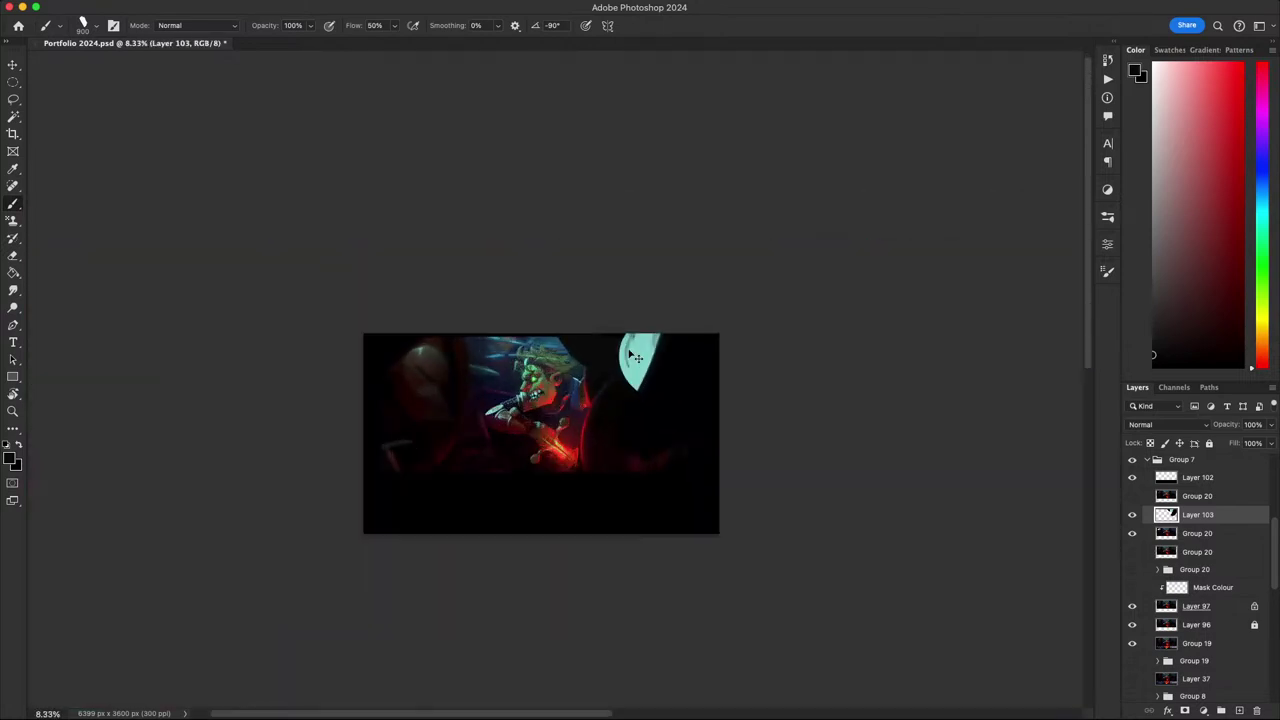
- Sample the pale teal, extend the wedge with a slanted band up to the canvas's upper edge, and sample the surrounding black
{"action": "left_click", "coordinate": [815, 325], "text": "alt"}
{"action": "left_click_drag", "start_coordinate": [888, 320], "coordinate": [799, 345]}
{"action": "key", "text": "["}
{"action": "key", "text": "["}
{"action": "key", "text": "["}
{"action": "key", "text": "["}
{"action": "key", "text": "["}
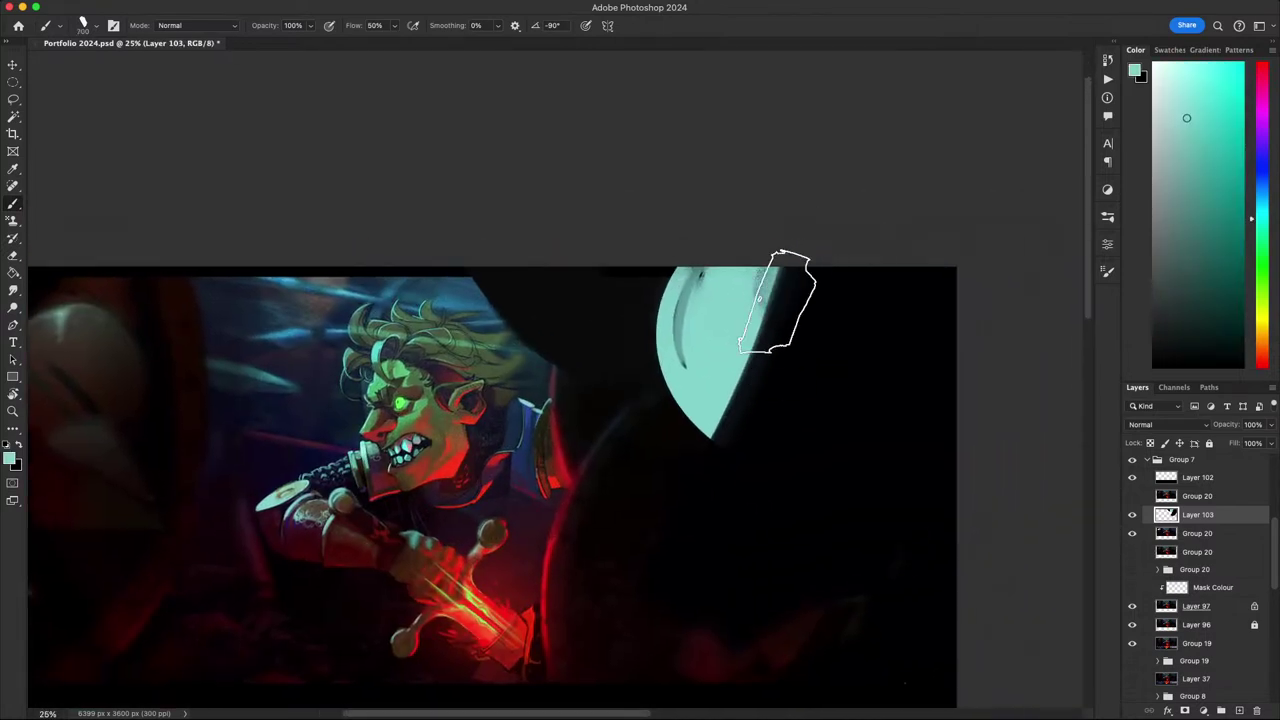
{"action": "mouse_move", "coordinate": [706, 375]}
{"action": "left_mouse_down"}
{"action": "mouse_move", "coordinate": [800, 312]}
{"action": "mouse_move", "coordinate": [775, 293]}
{"action": "left_mouse_up"}
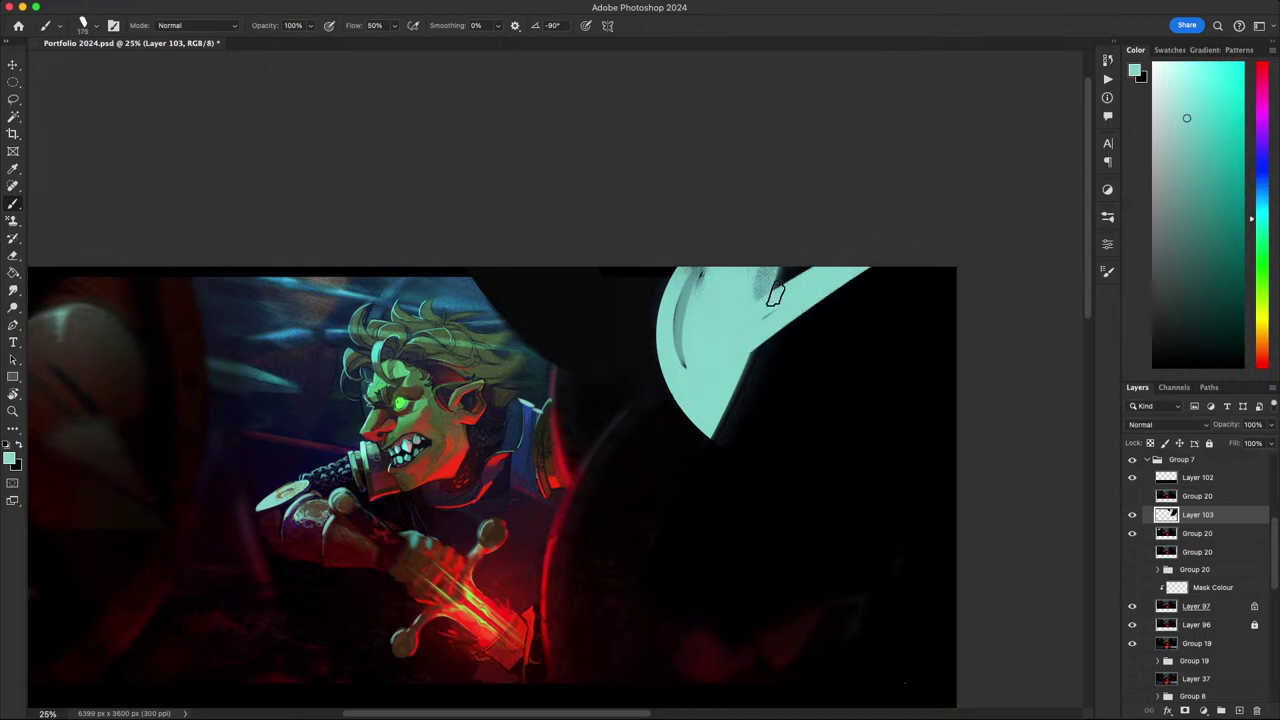
{"action": "left_click", "coordinate": [783, 328], "text": "alt"}
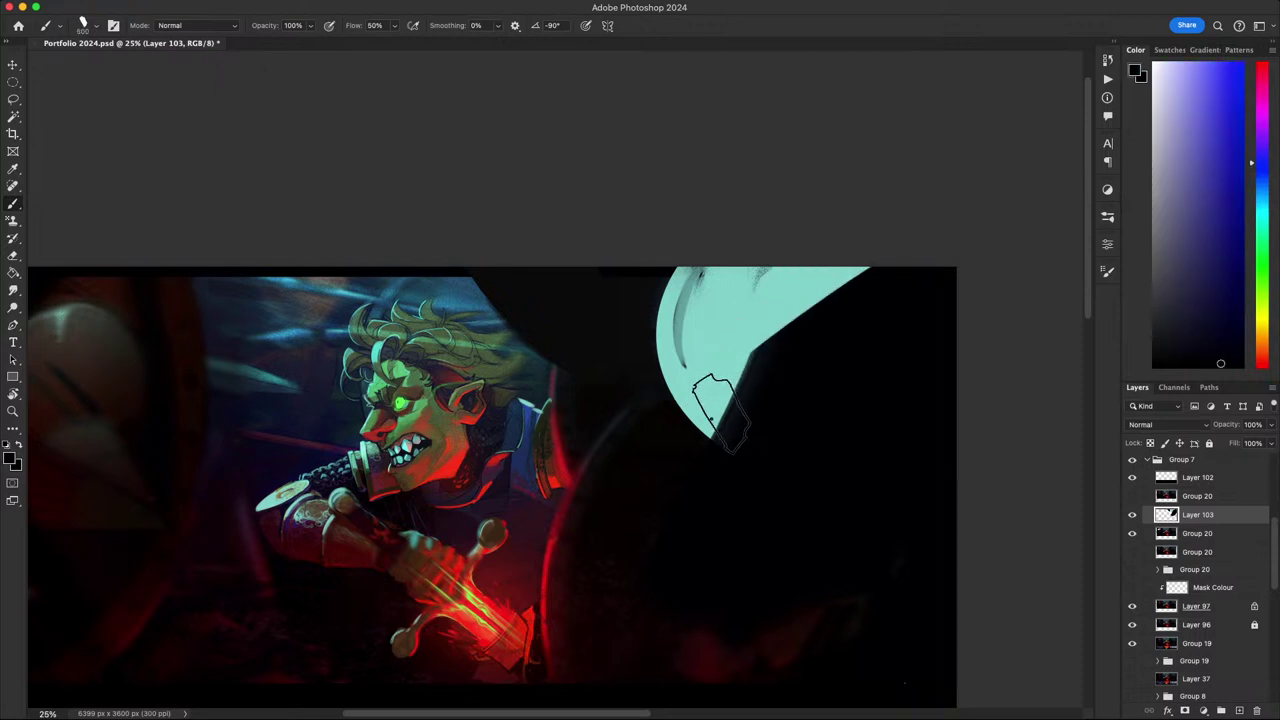
- Paint black over the lower side of the teal wedge with an 800 px brush to curve its edge, and check the full composition
{"action": "key", "text": "]"}
{"action": "key", "text": "]"}
{"action": "key", "text": "]"}
{"action": "left_click_drag", "start_coordinate": [711, 422], "coordinate": [851, 366]}
{"action": "key", "text": "super+z"}
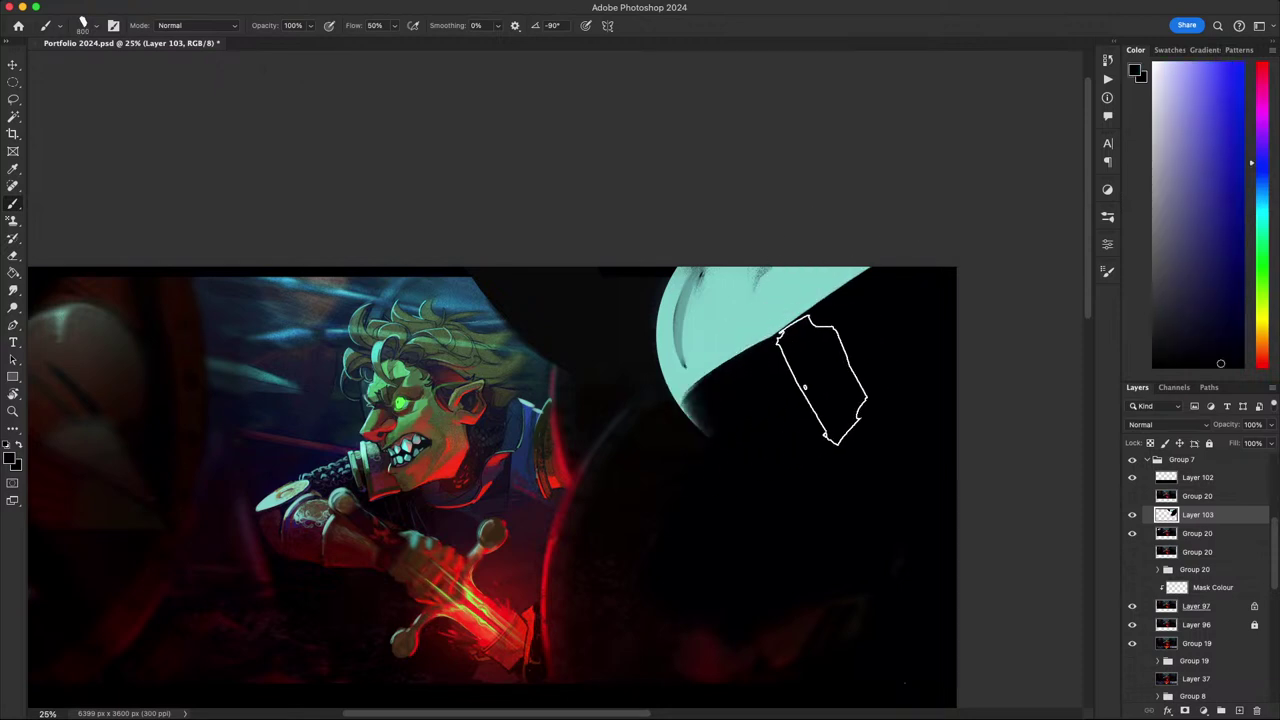
{"action": "scroll", "coordinate": [886, 286], "scroll_direction": "down", "scroll_amount": 5}
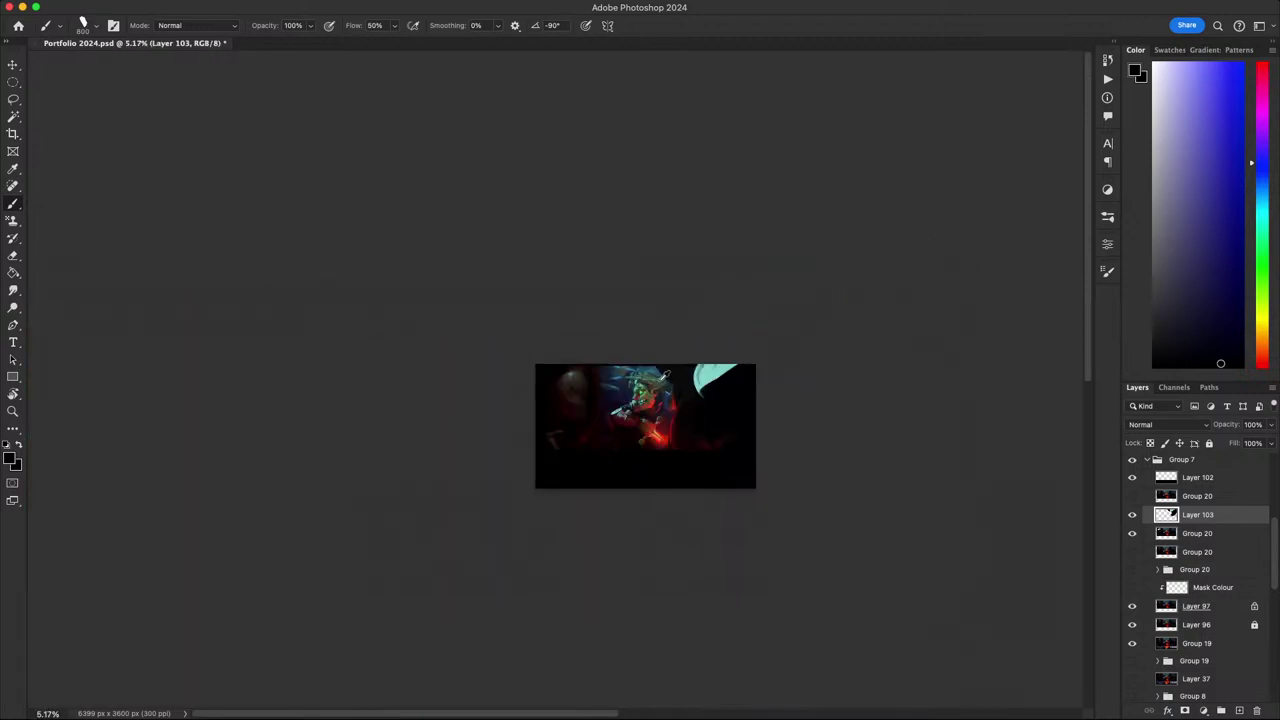
{"action": "scroll", "coordinate": [664, 373], "scroll_direction": "up", "scroll_amount": 5}
{"action": "scroll", "coordinate": [811, 447], "scroll_direction": "down", "scroll_amount": 3}
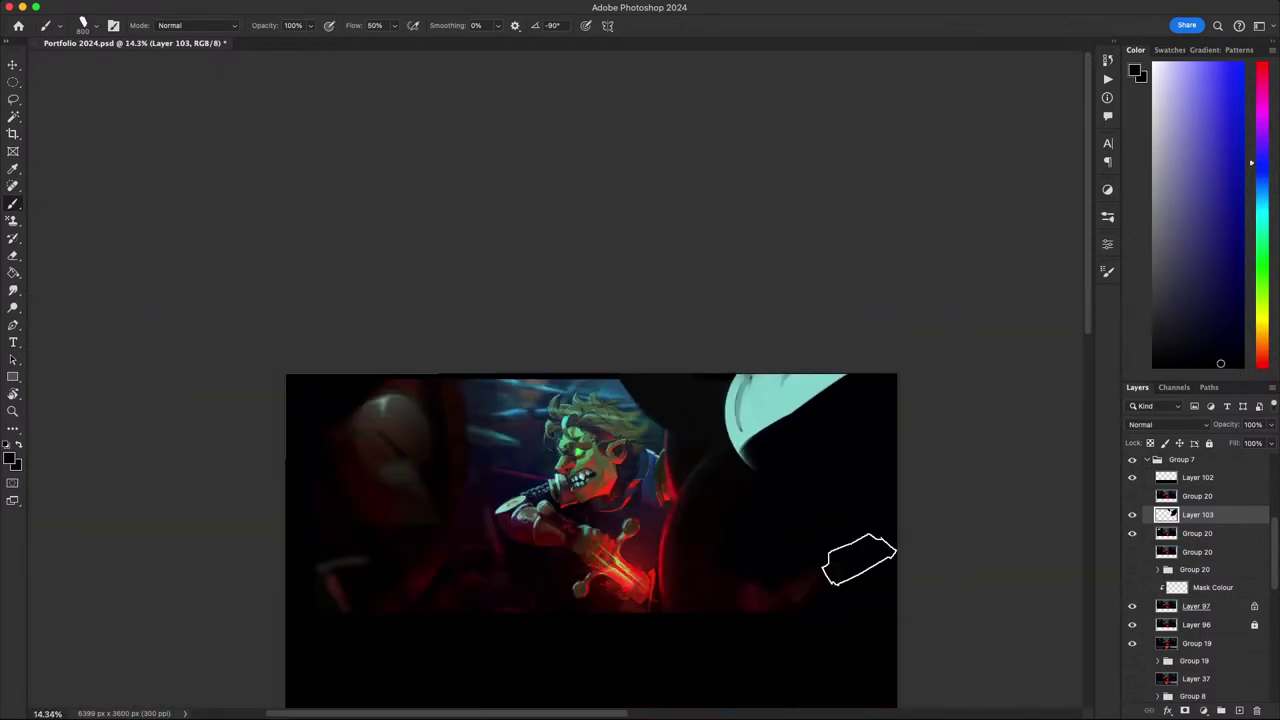
{"action": "scroll", "coordinate": [760, 535], "scroll_direction": "right", "scroll_amount": 2}
- Erase the black area below and beyond the teal wedge on Layer 103 with a 1500 px eraser
{"action": "key", "text": "e"}
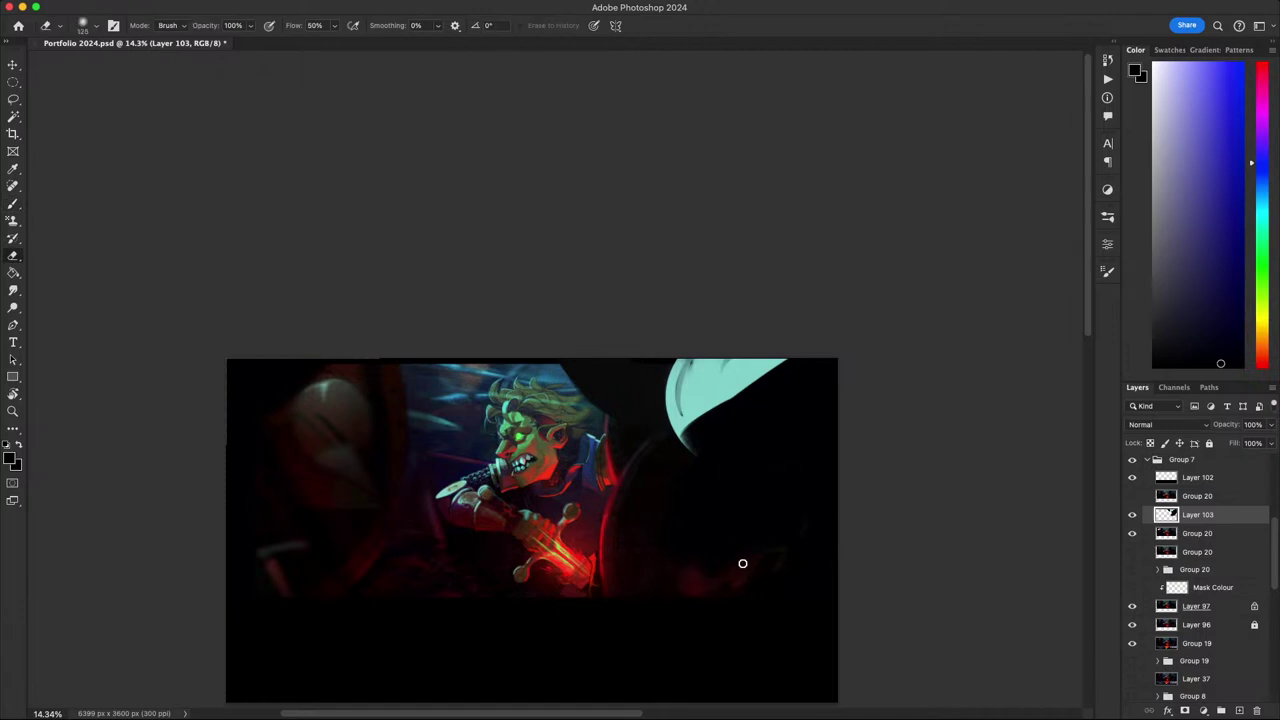
{"action": "key", "text": "bracketright"}
{"action": "key", "text": "bracketright"}
{"action": "key", "text": "bracketright"}
{"action": "key", "text": "bracketright"}
{"action": "key", "text": "bracketright"}
{"action": "key", "text": "bracketright"}
{"action": "key", "text": "bracketright"}
{"action": "key", "text": "bracketright"}
{"action": "key", "text": "bracketright"}
{"action": "key", "text": "bracketright"}
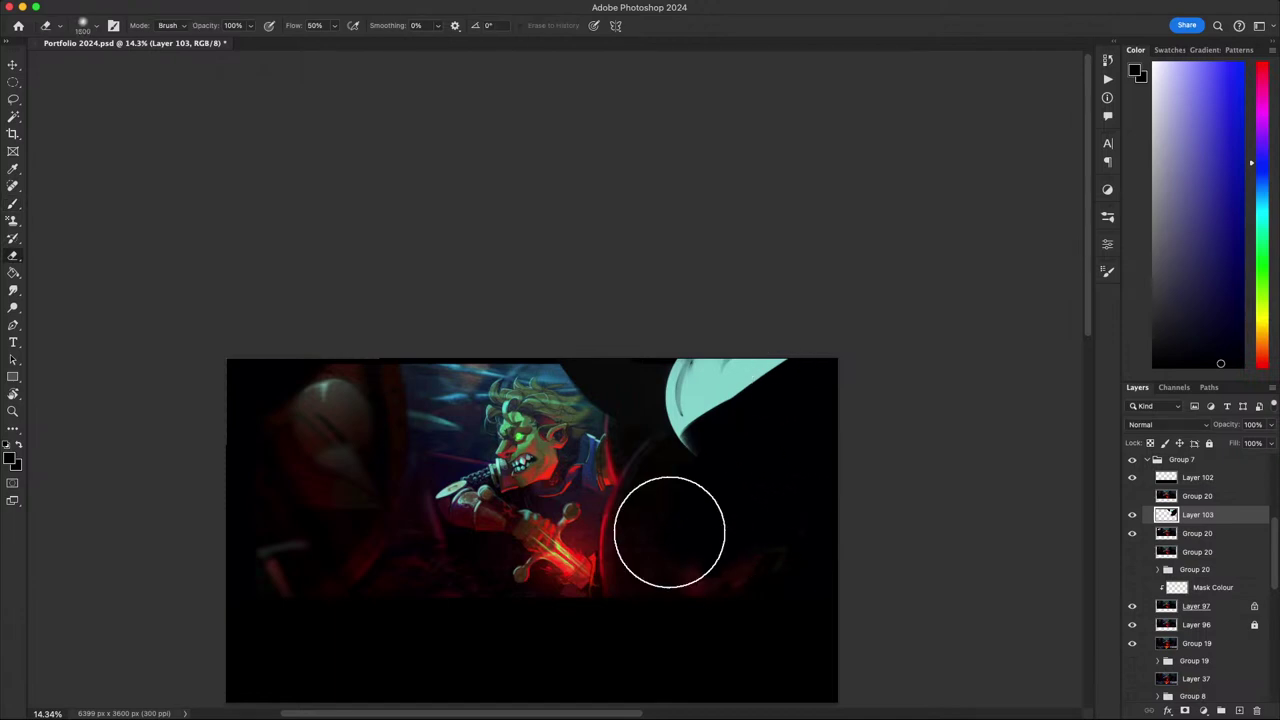
{"action": "mouse_move", "coordinate": [669, 533]}
{"action": "left_mouse_down"}
{"action": "mouse_move", "coordinate": [748, 548]}
{"action": "mouse_move", "coordinate": [884, 541]}
{"action": "mouse_move", "coordinate": [909, 492]}
{"action": "mouse_move", "coordinate": [677, 542]}
{"action": "mouse_move", "coordinate": [874, 466]}
{"action": "left_mouse_up"}
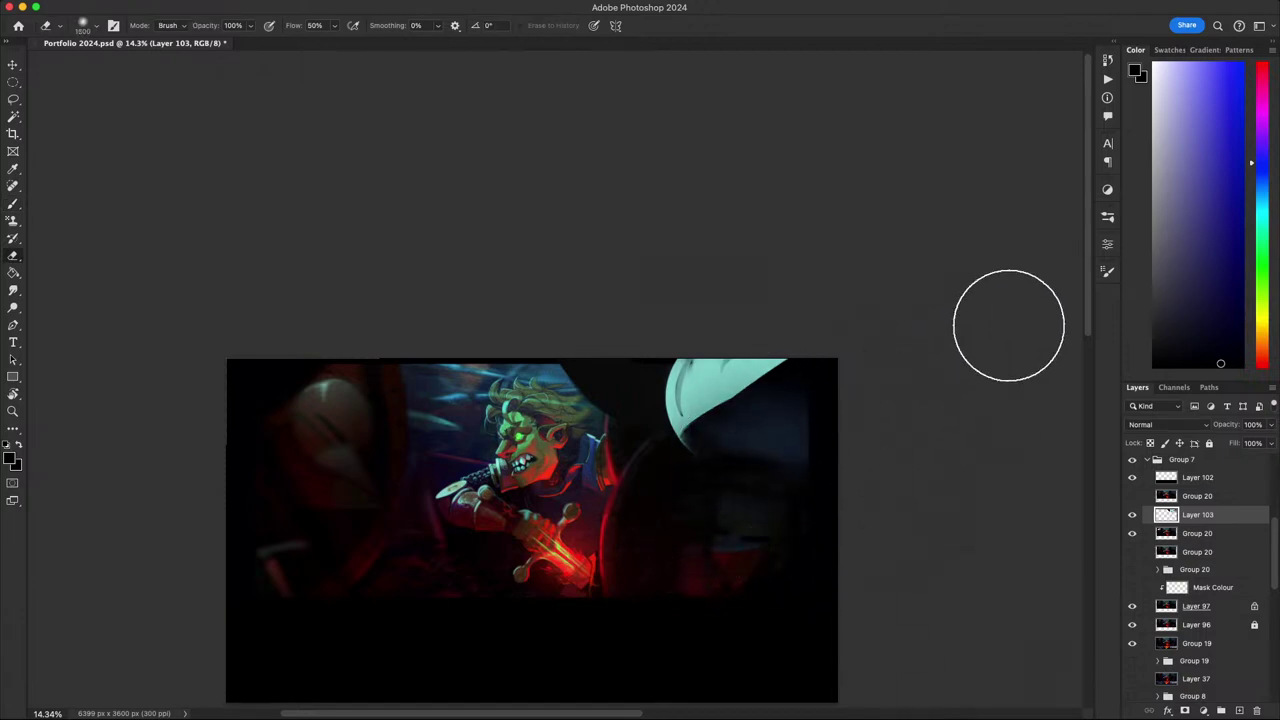
{"action": "key", "text": "super+z"}
{"action": "mouse_move", "coordinate": [671, 546]}
{"action": "left_mouse_down"}
{"action": "mouse_move", "coordinate": [832, 422]}
{"action": "mouse_move", "coordinate": [789, 399]}
{"action": "left_mouse_up"}
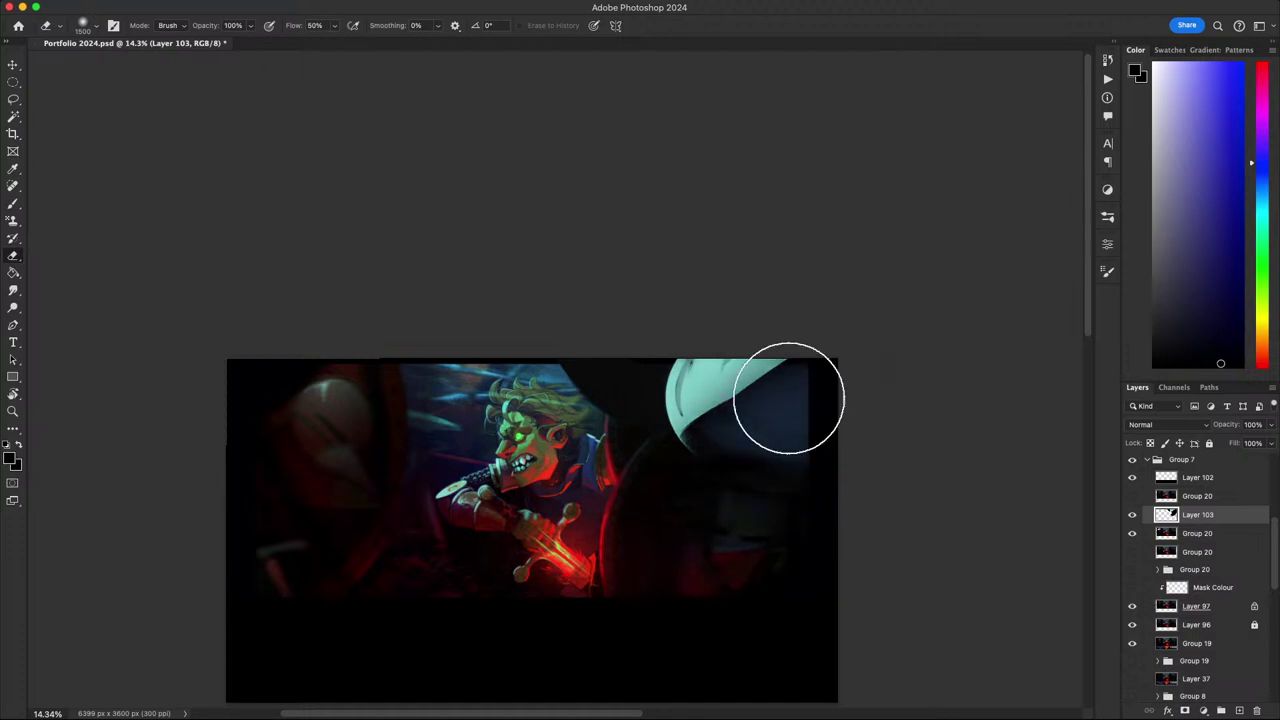
- Try to erase the dark area between the goblin and the teal wedge with a 1000 px eraser
{"action": "key", "text": "bracketleft"}
{"action": "key", "text": "bracketleft"}
{"action": "key", "text": "bracketleft"}
{"action": "key", "text": "bracketleft"}
{"action": "key", "text": "bracketleft"}
{"action": "key", "text": "bracketleft"}
{"action": "key", "text": "bracketleft"}
{"action": "key", "text": "bracketleft"}
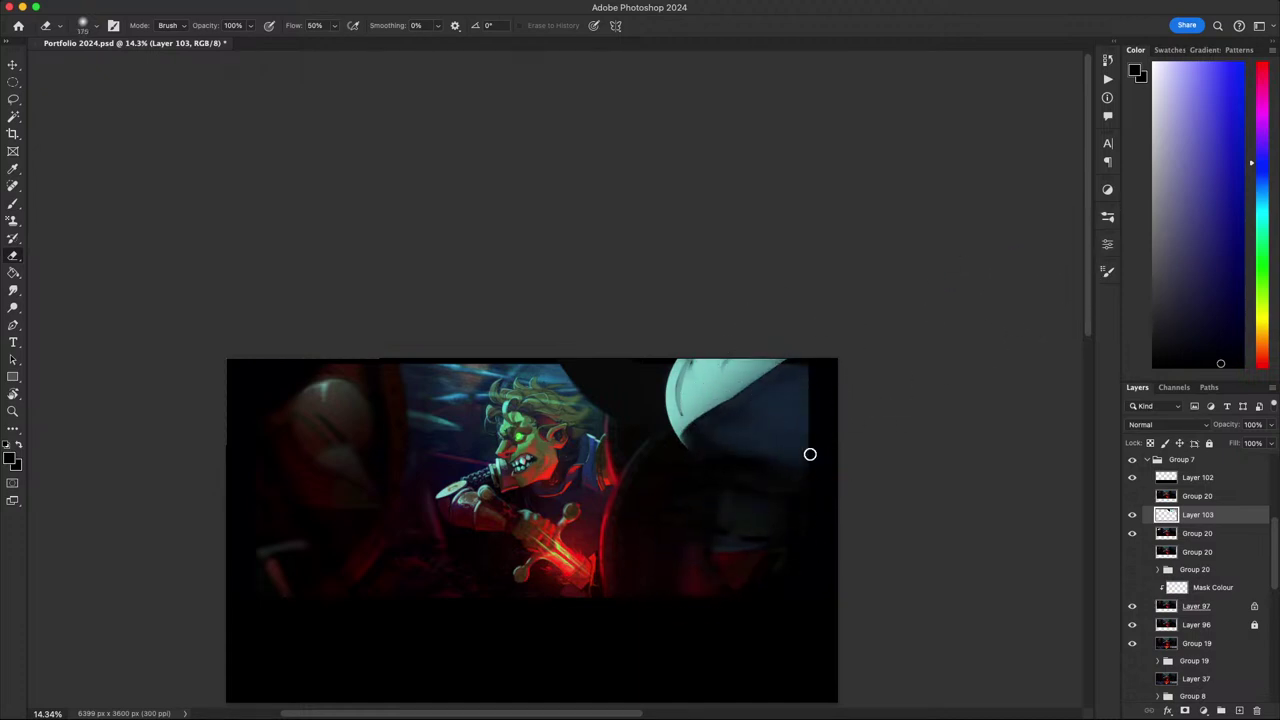
{"action": "key", "text": "bracketright"}
{"action": "key", "text": "bracketright"}
{"action": "key", "text": "bracketright"}
{"action": "left_click_drag", "start_coordinate": [640, 441], "coordinate": [560, 206]}
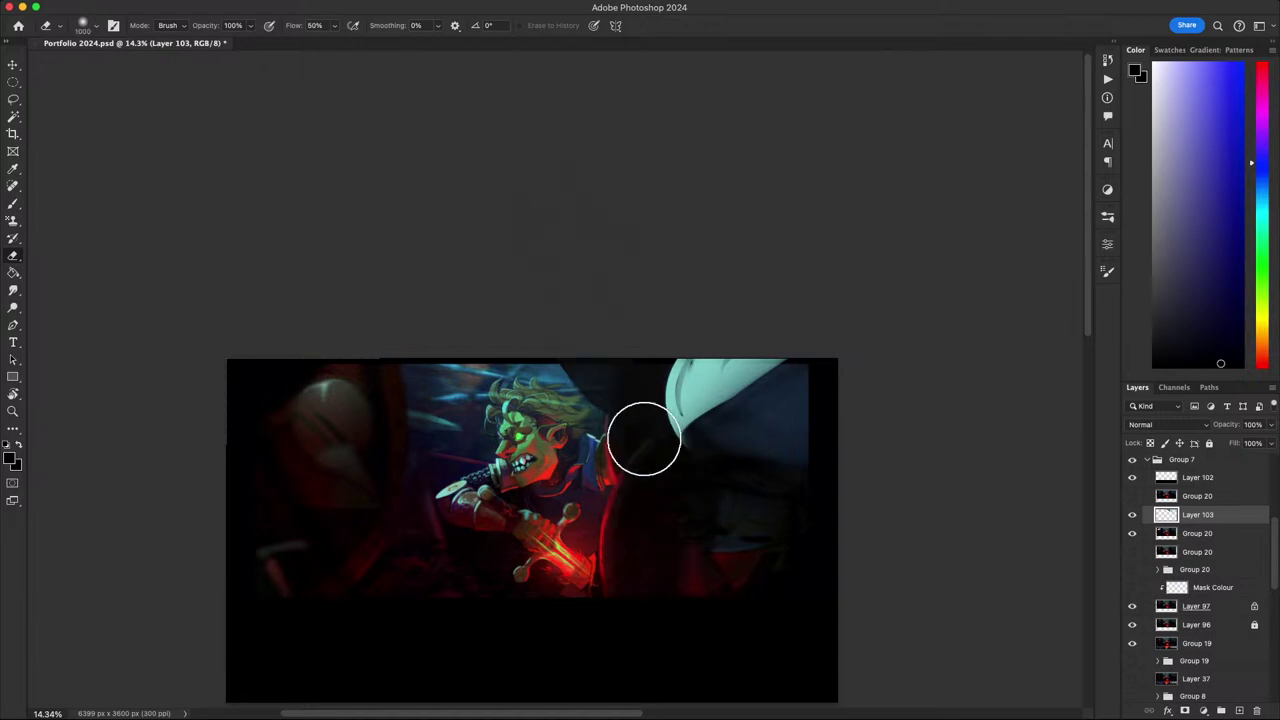
{"action": "key", "text": "super+z"}
- Try painting the selected black silhouette above the goblin with a dark navy sampled beside the wedge, using a 1200 px brush
{"action": "key", "text": "w"}
{"action": "left_click", "coordinate": [618, 372]}
{"action": "key", "text": "b"}
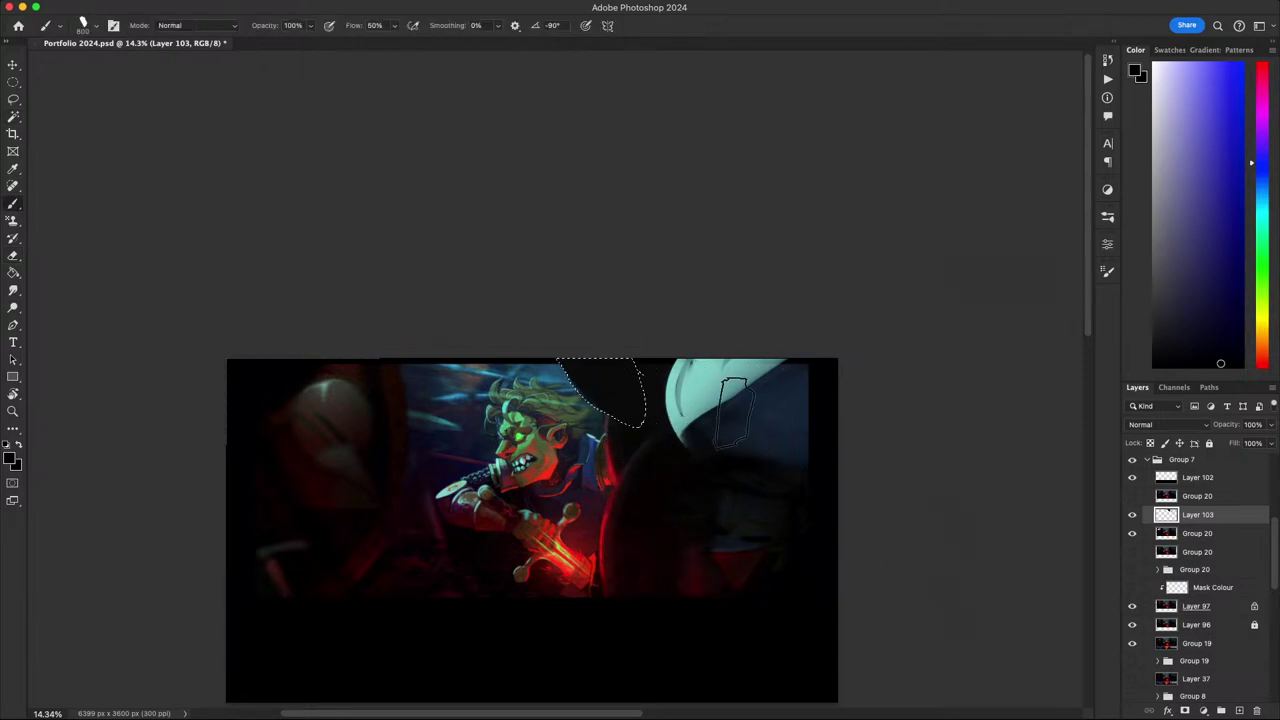
{"action": "left_click", "coordinate": [760, 425], "text": "alt"}
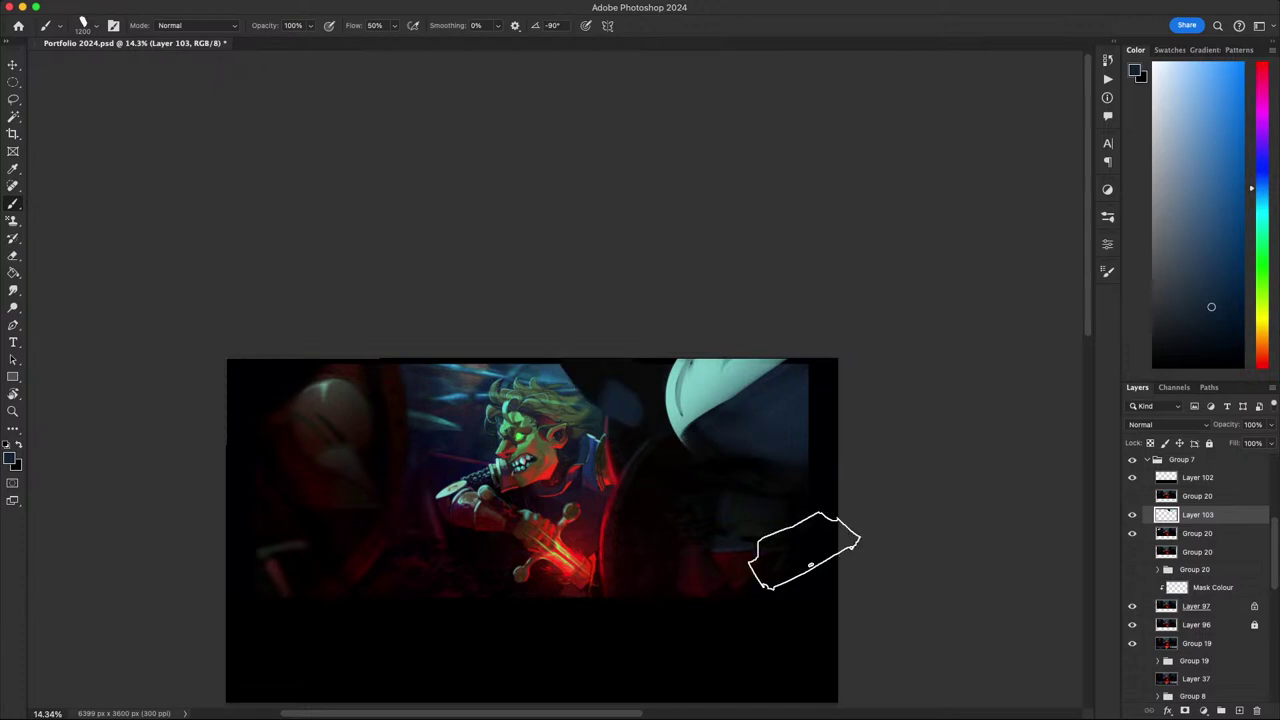
{"action": "scroll", "coordinate": [808, 530], "scroll_direction": "down", "scroll_amount": 4}
{"action": "left_click_drag", "start_coordinate": [752, 483], "coordinate": [638, 544]}
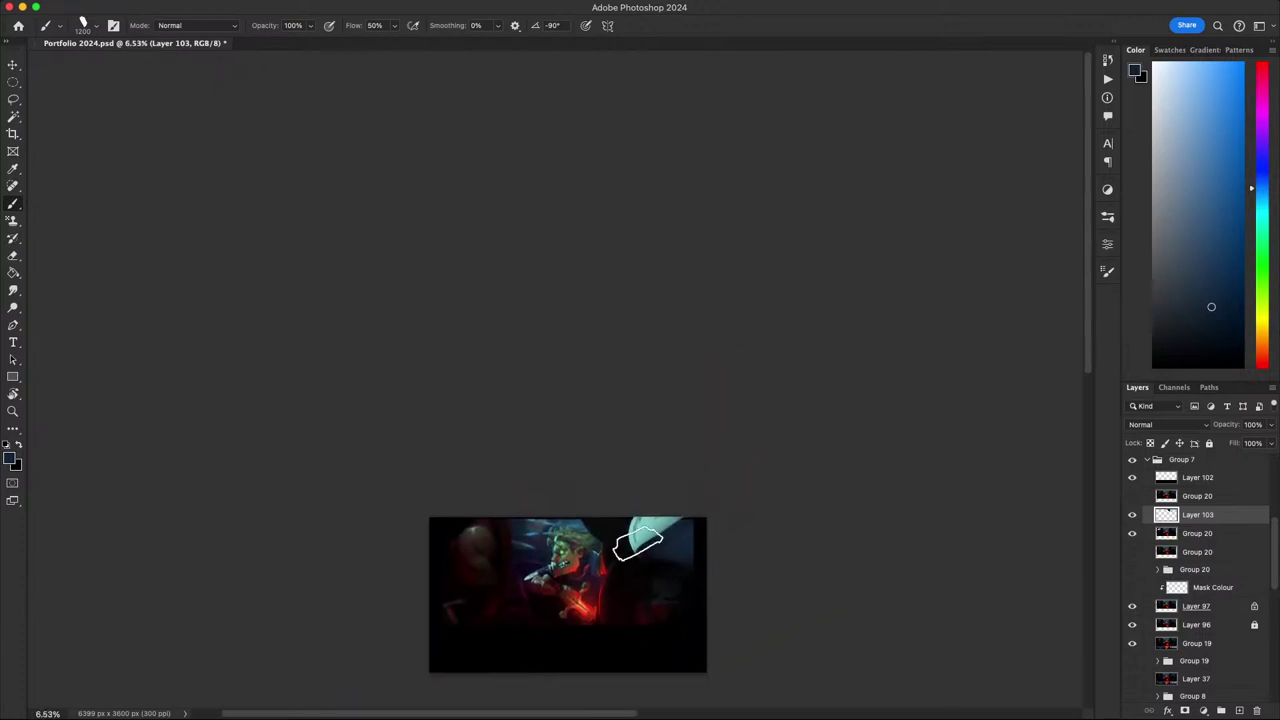
{"action": "scroll", "coordinate": [608, 535], "scroll_direction": "up", "scroll_amount": 3}
{"action": "scroll", "coordinate": [606, 450], "scroll_direction": "down", "scroll_amount": 2}
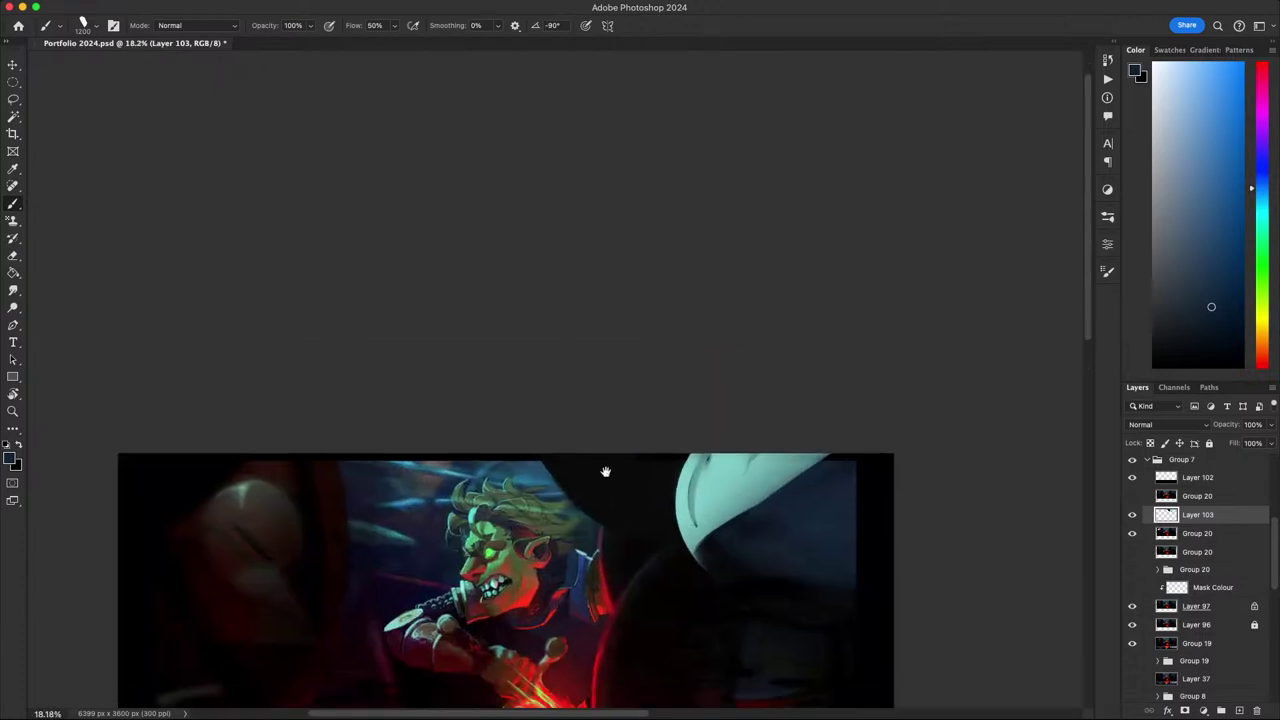
- Select the black silhouette beside the goblin's hair and paint it with the muted blue sampled from the background, using a 1600 px brush
{"action": "left_click_drag", "start_coordinate": [605, 440], "coordinate": [576, 450]}
{"action": "key", "text": "w"}
{"action": "left_click", "coordinate": [561, 432]}
{"action": "key", "text": "b"}
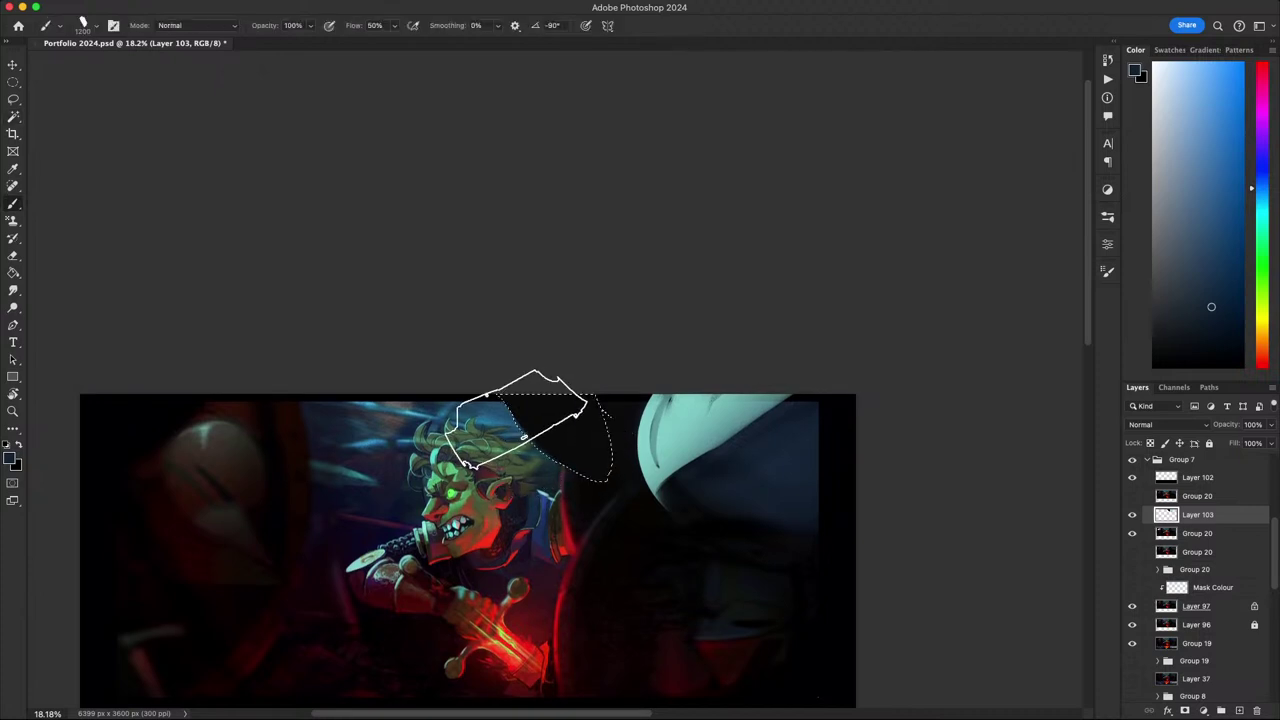
{"action": "left_click", "coordinate": [508, 408], "text": "alt"}
{"action": "key", "text": "bracketright"}
{"action": "key", "text": "bracketright"}
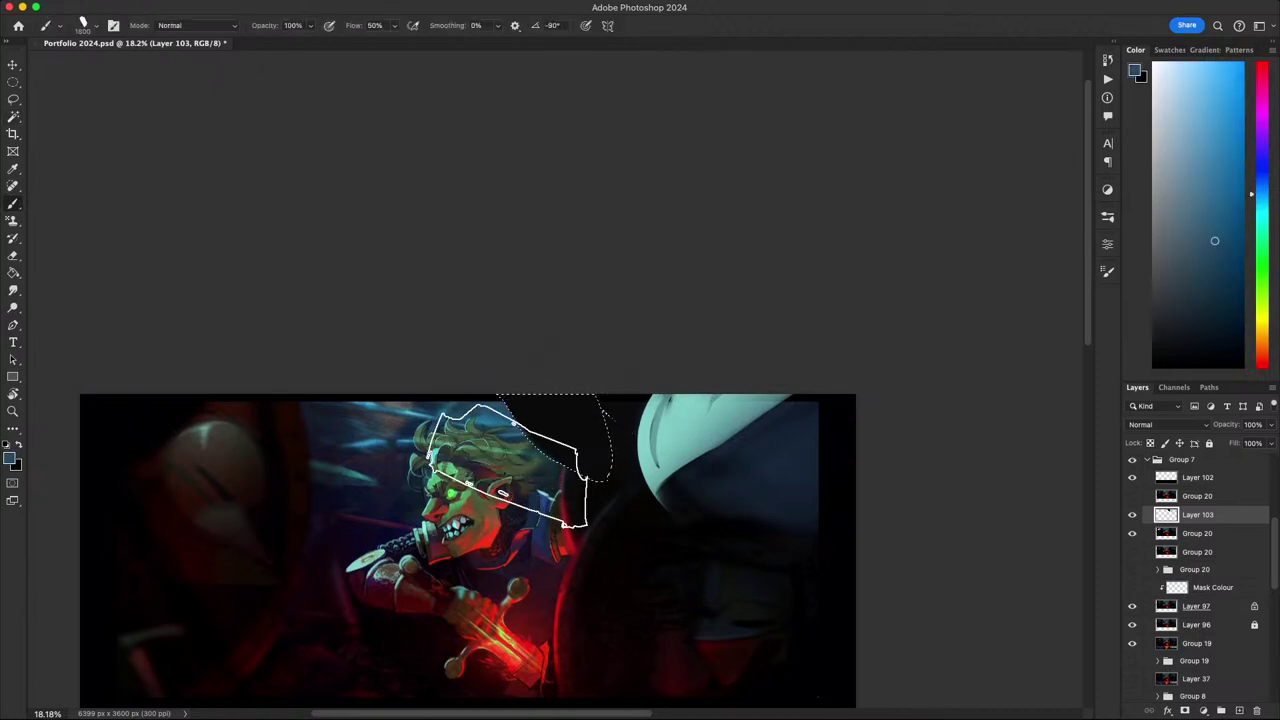
{"action": "left_click_drag", "start_coordinate": [507, 467], "coordinate": [556, 368]}
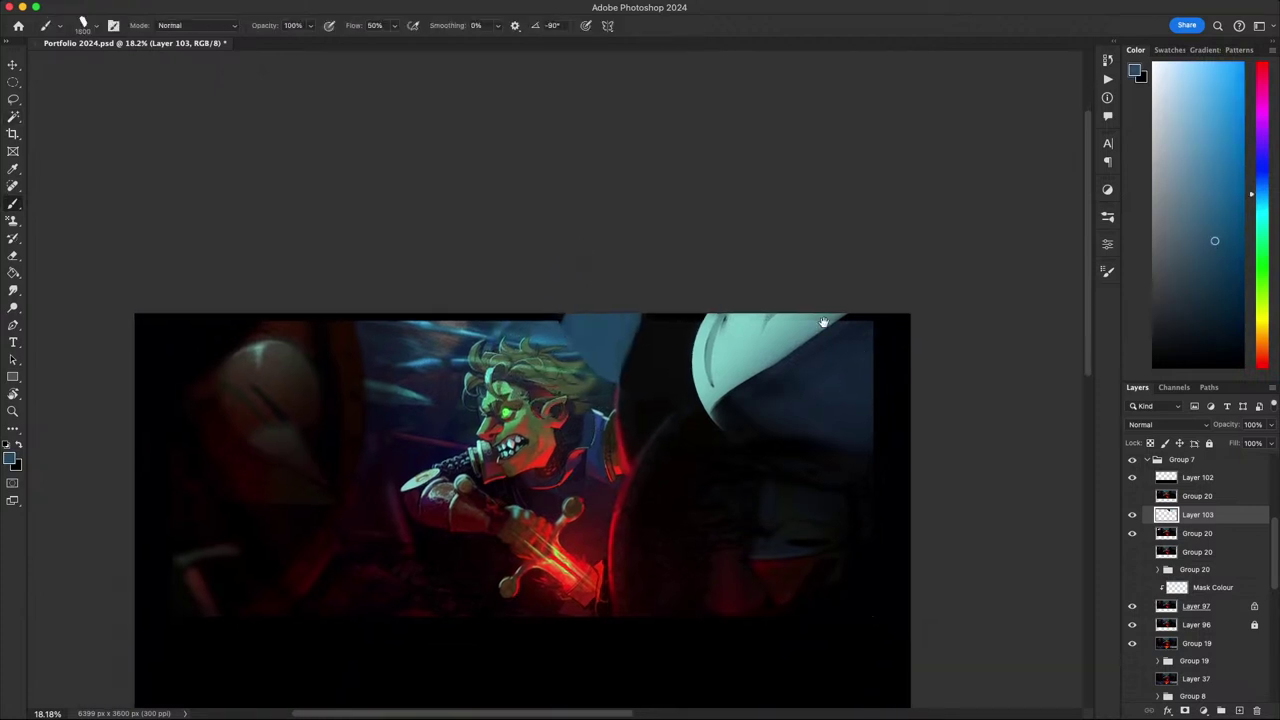
{"action": "scroll", "coordinate": [575, 383], "scroll_direction": "down", "scroll_amount": 2}
{"action": "scroll", "coordinate": [575, 383], "scroll_direction": "left", "scroll_amount": 1}
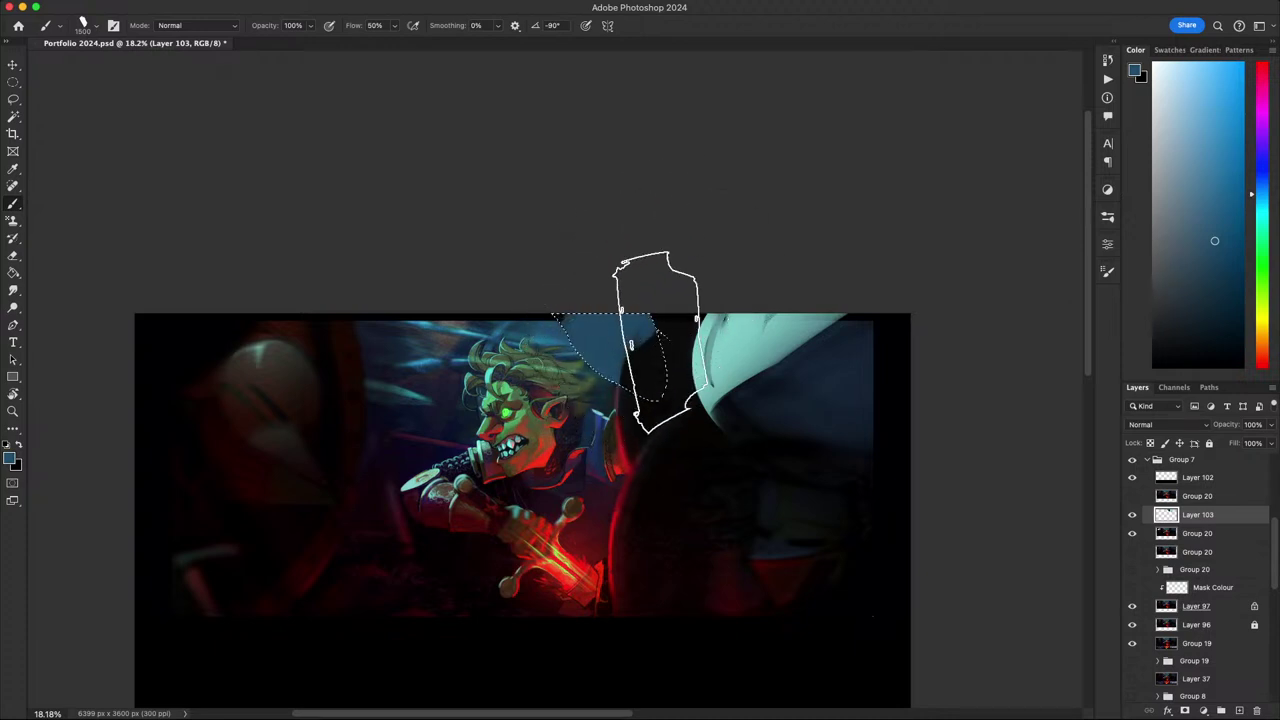
- Deselect, sample the near-black beside the blue patch, and paint a rounded dark edge over it with a smaller brush
{"action": "key", "text": "super+d"}
{"action": "left_click", "coordinate": [666, 382], "text": "alt"}
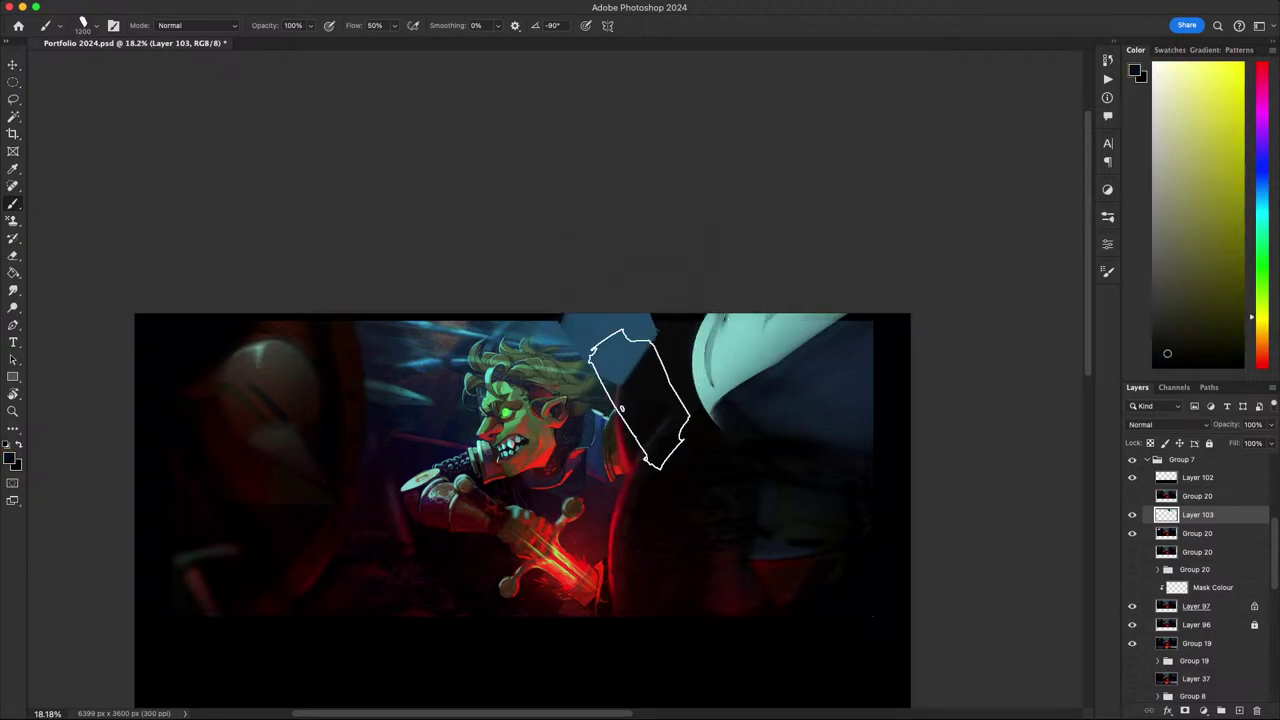
{"action": "key", "text": "bracketleft"}
{"action": "key", "text": "bracketleft"}
{"action": "key", "text": "bracketleft"}
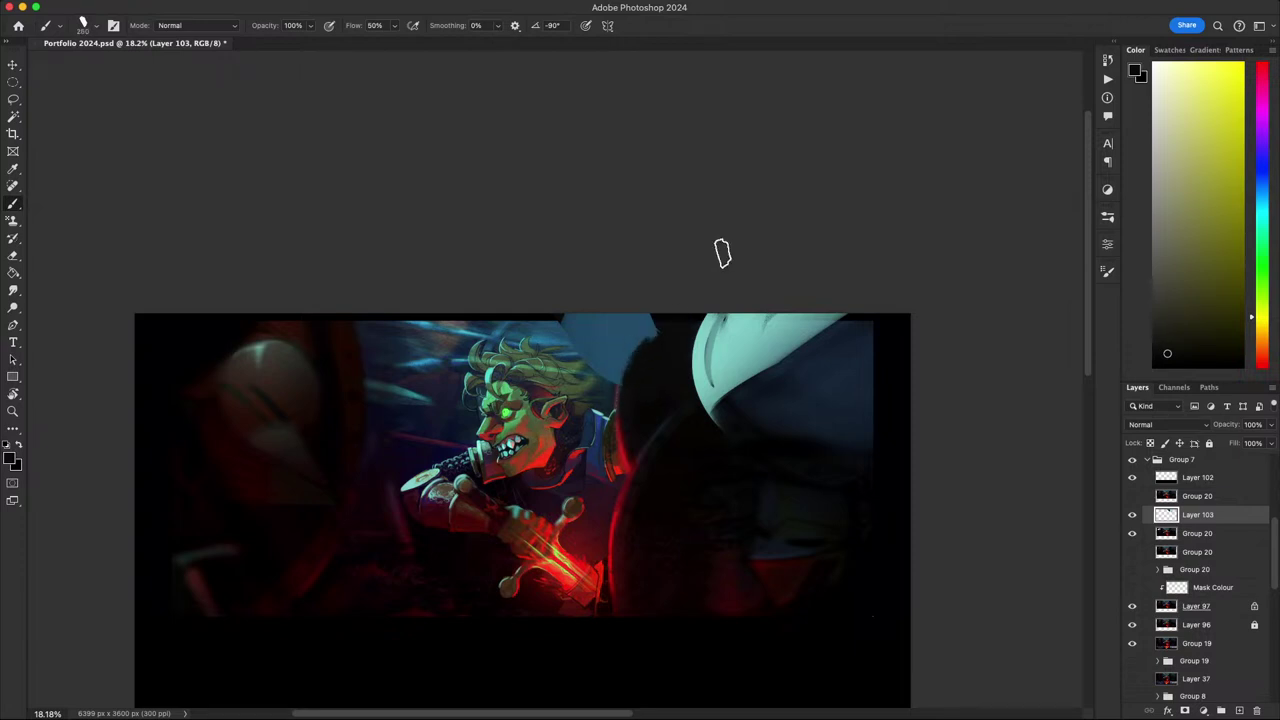
{"action": "scroll", "coordinate": [722, 253], "scroll_direction": "down", "scroll_amount": 5}
{"action": "scroll", "coordinate": [618, 348], "scroll_direction": "up", "scroll_amount": 5}
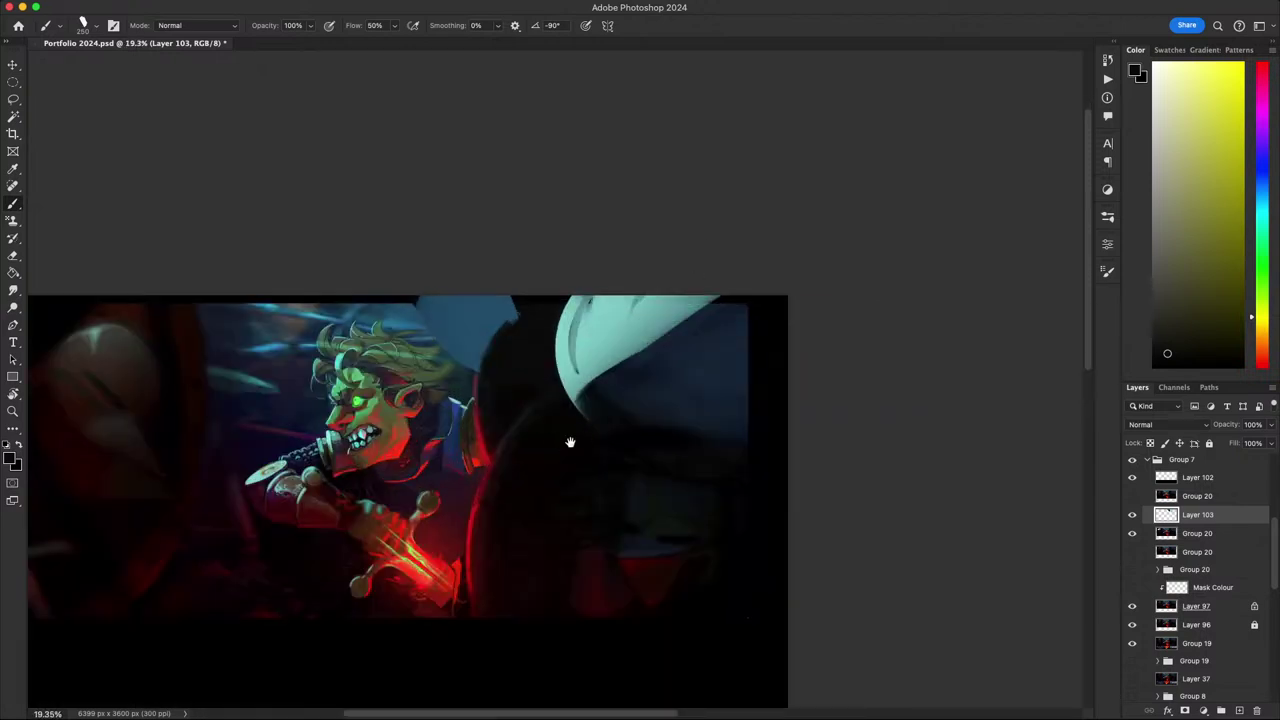
{"action": "left_click_drag", "start_coordinate": [570, 442], "coordinate": [695, 392]}
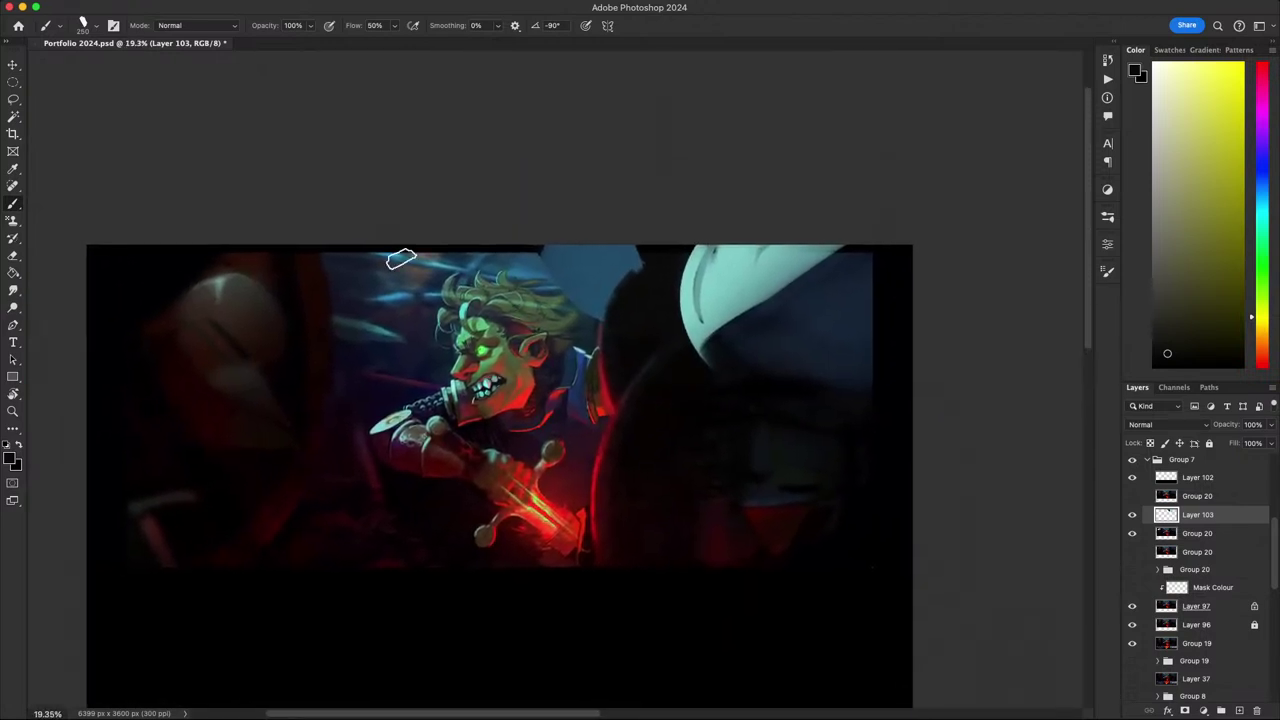
{"action": "key", "text": "m"}
{"action": "mouse_move", "coordinate": [48, 176]}
{"action": "left_mouse_down"}
{"action": "mouse_move", "coordinate": [985, 251]}
{"action": "mouse_move", "coordinate": [976, 243]}
{"action": "left_mouse_up"}
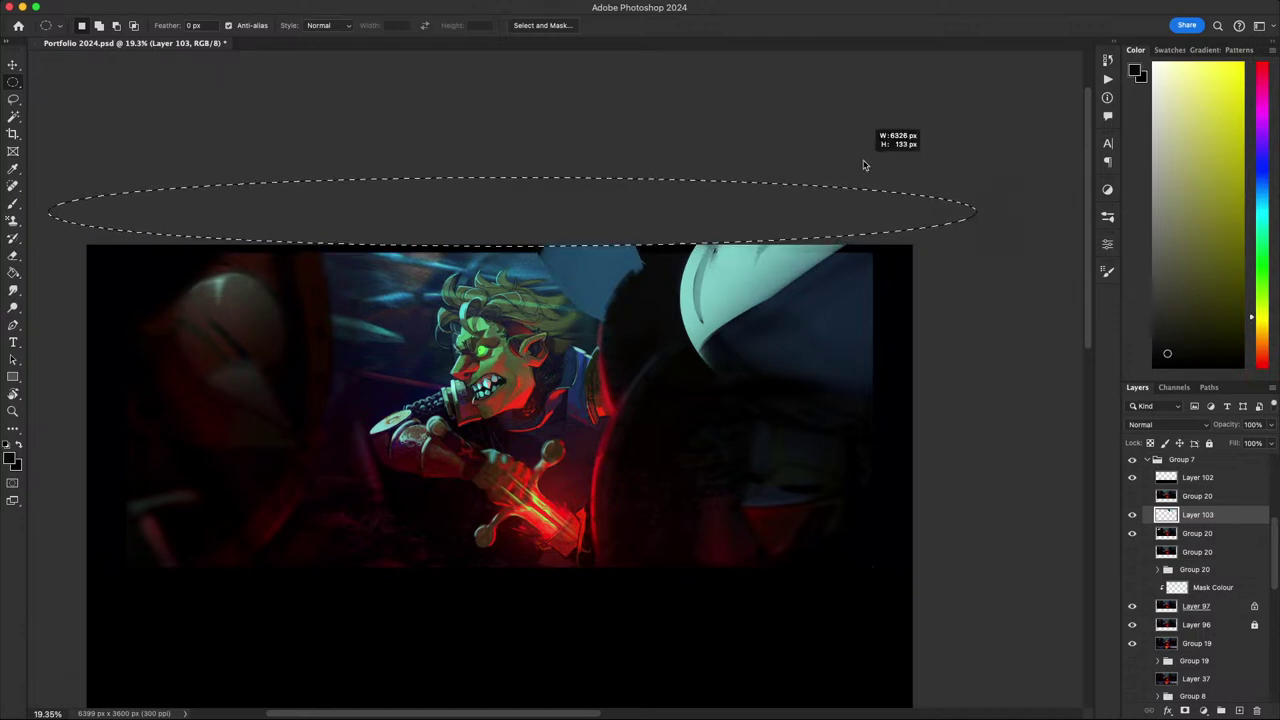
{"action": "left_click", "coordinate": [863, 160]}
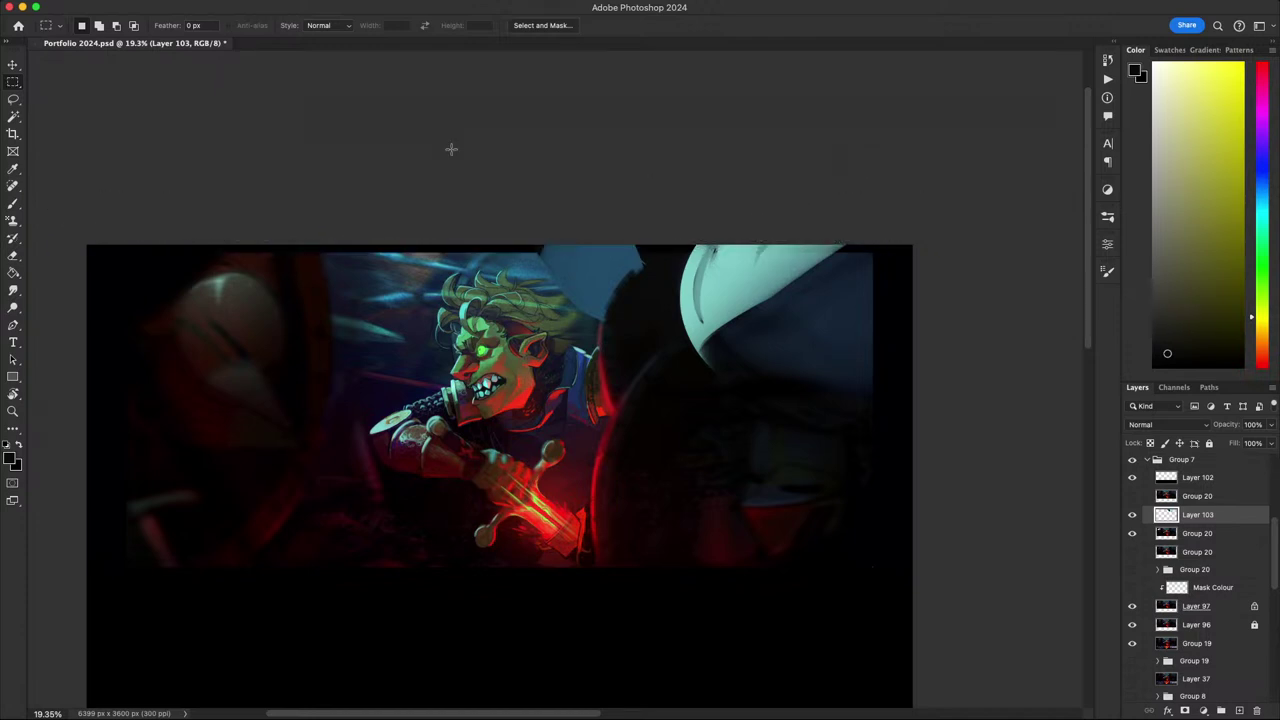
- Select a thin full-width strip along the canvas's upper edge and clear the Layer 103 paint inside it
{"action": "left_click_drag", "start_coordinate": [84, 197], "coordinate": [990, 253]}
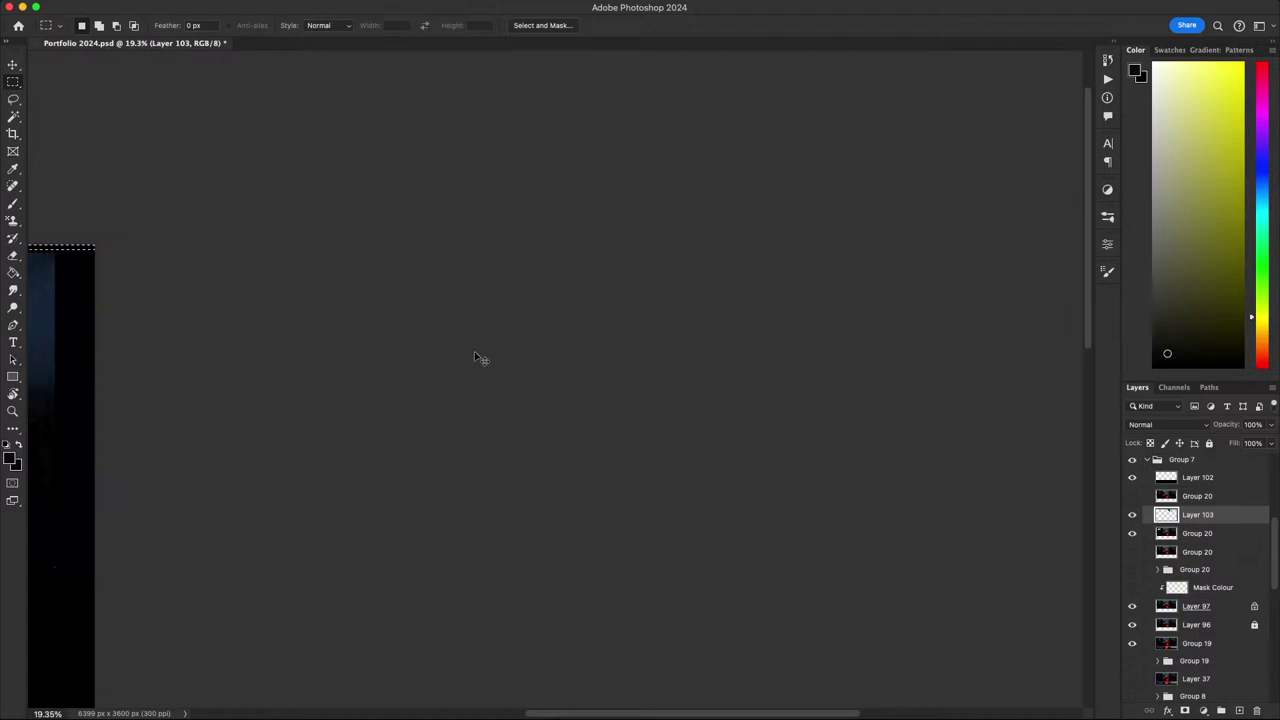
{"action": "key", "text": "super+0"}
{"action": "left_click_drag", "start_coordinate": [516, 254], "coordinate": [513, 309]}
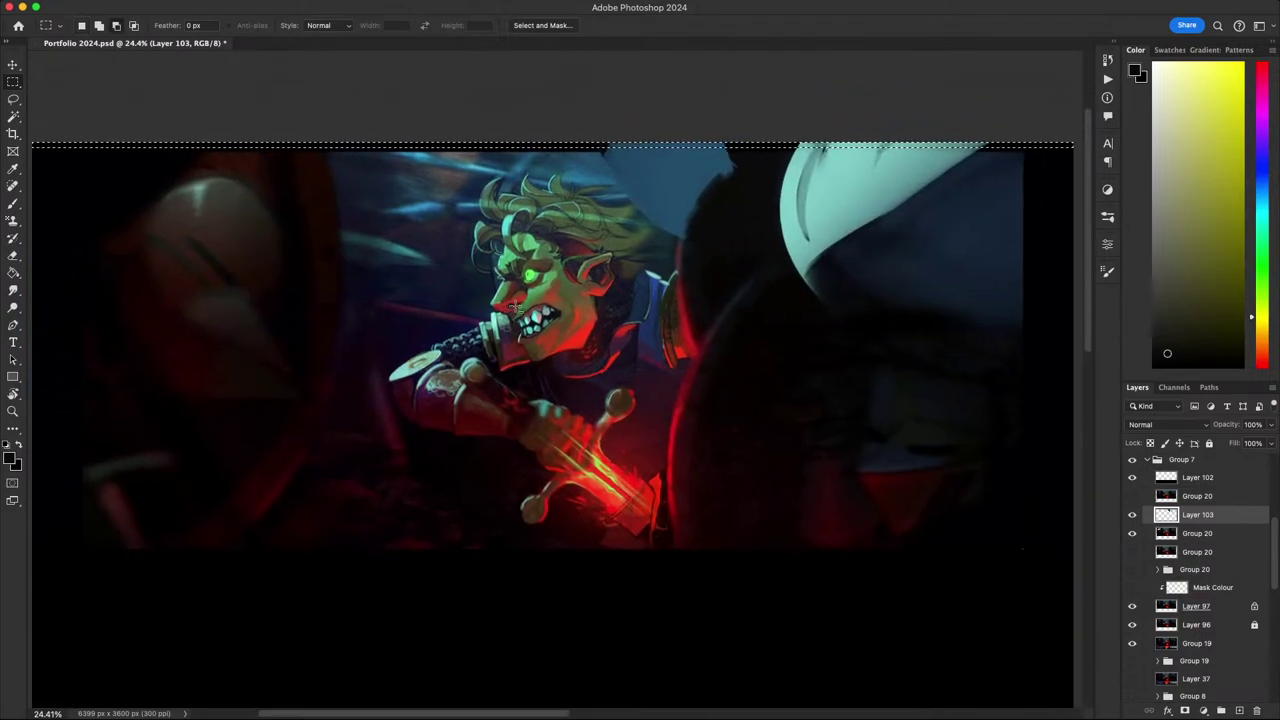
{"action": "scroll", "coordinate": [472, 226], "scroll_direction": "down", "scroll_amount": 1}
{"action": "left_click_drag", "start_coordinate": [37, 119], "coordinate": [1077, 160]}
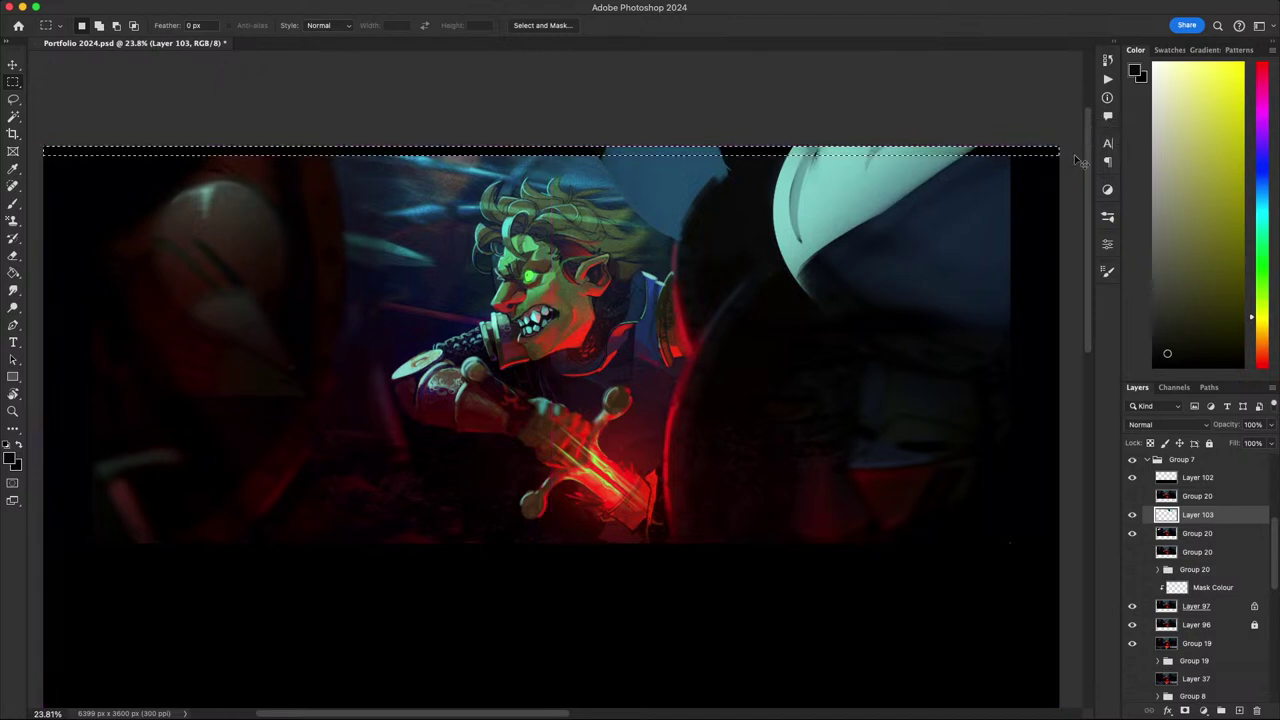
{"action": "scroll", "coordinate": [900, 289], "scroll_direction": "down", "scroll_amount": 5}
{"action": "left_click_drag", "start_coordinate": [900, 289], "coordinate": [706, 366]}
- Examine the balance of the teal wedge, blue patch and dark foreground shapes at thumbnail size and close up
{"action": "scroll", "coordinate": [655, 373], "scroll_direction": "down", "scroll_amount": 5}
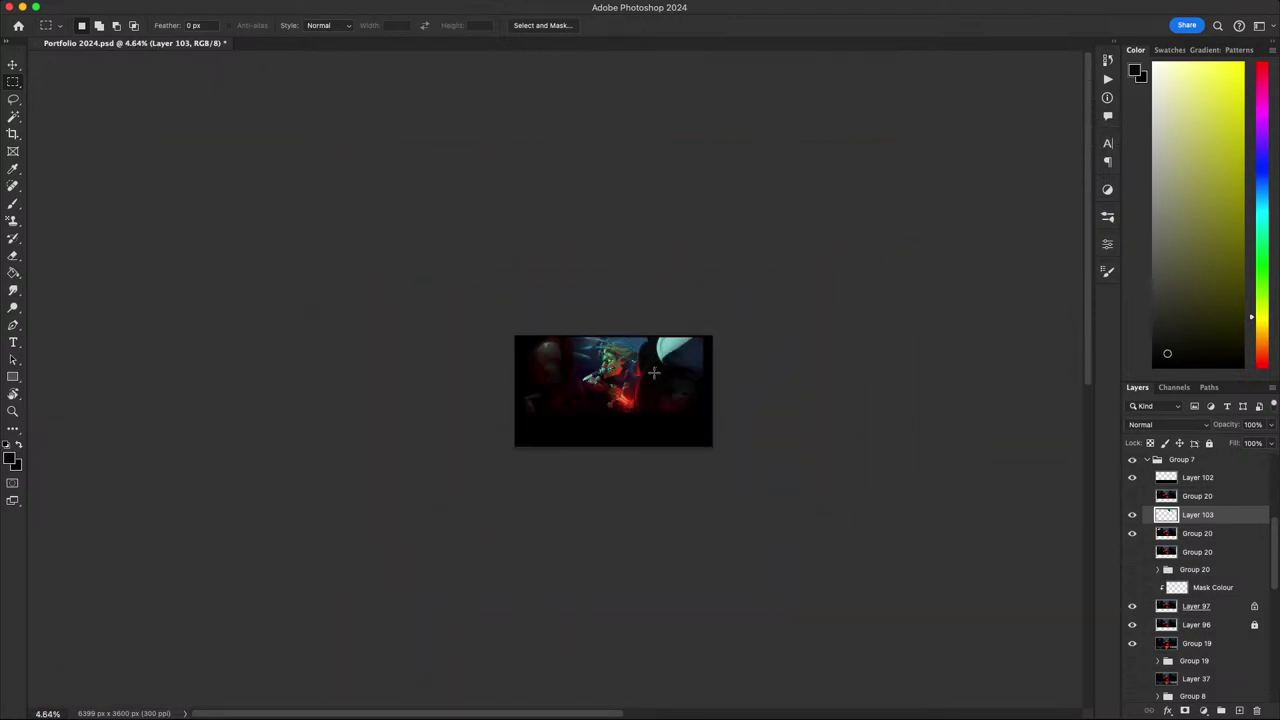
{"action": "scroll", "coordinate": [654, 373], "scroll_direction": "up", "scroll_amount": 3}
{"action": "scroll", "coordinate": [654, 373], "scroll_direction": "up", "scroll_amount": 3}
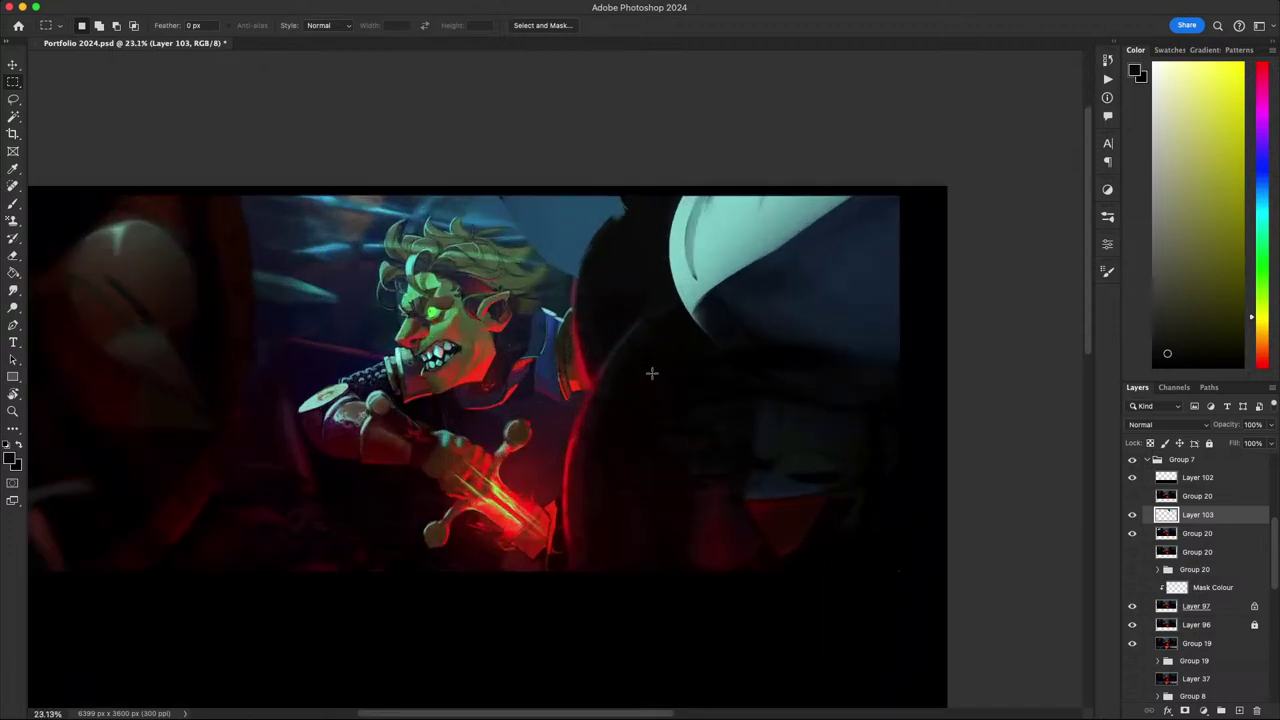
{"action": "left_click_drag", "start_coordinate": [614, 377], "coordinate": [660, 397]}
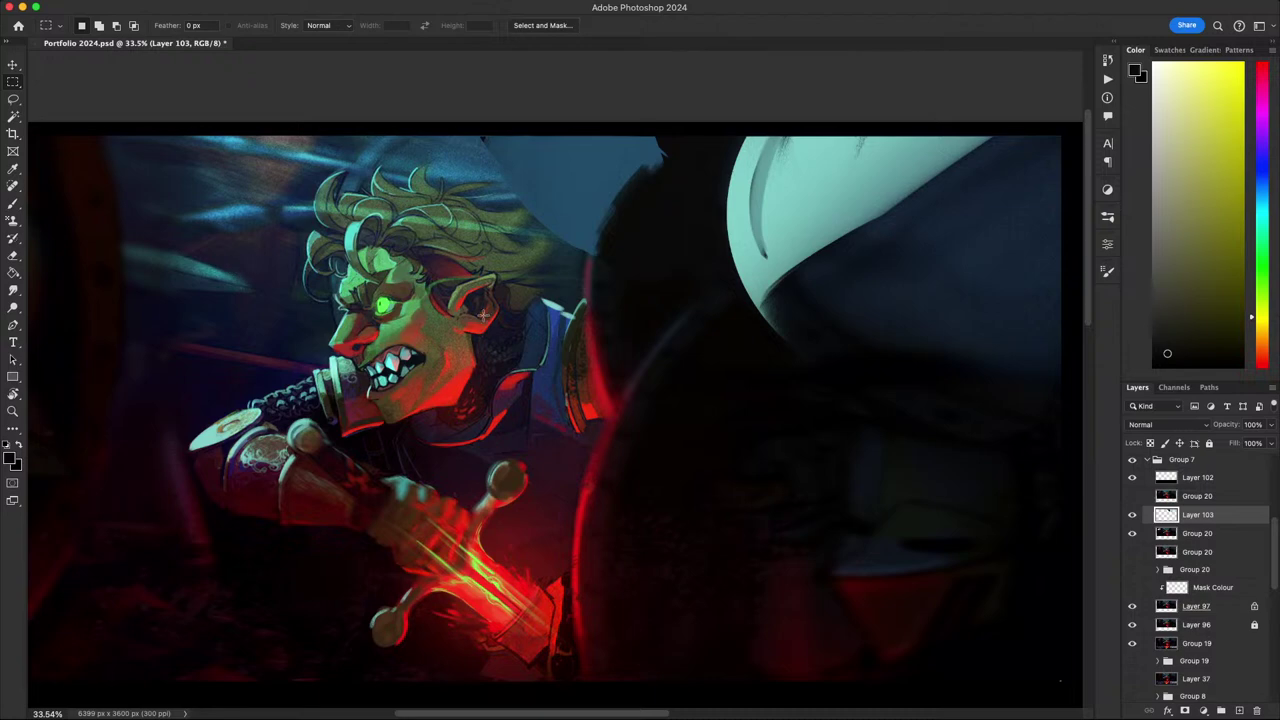
{"action": "scroll", "coordinate": [484, 313], "scroll_direction": "down", "scroll_amount": 5}
{"action": "scroll", "coordinate": [506, 367], "scroll_direction": "up", "scroll_amount": 2}
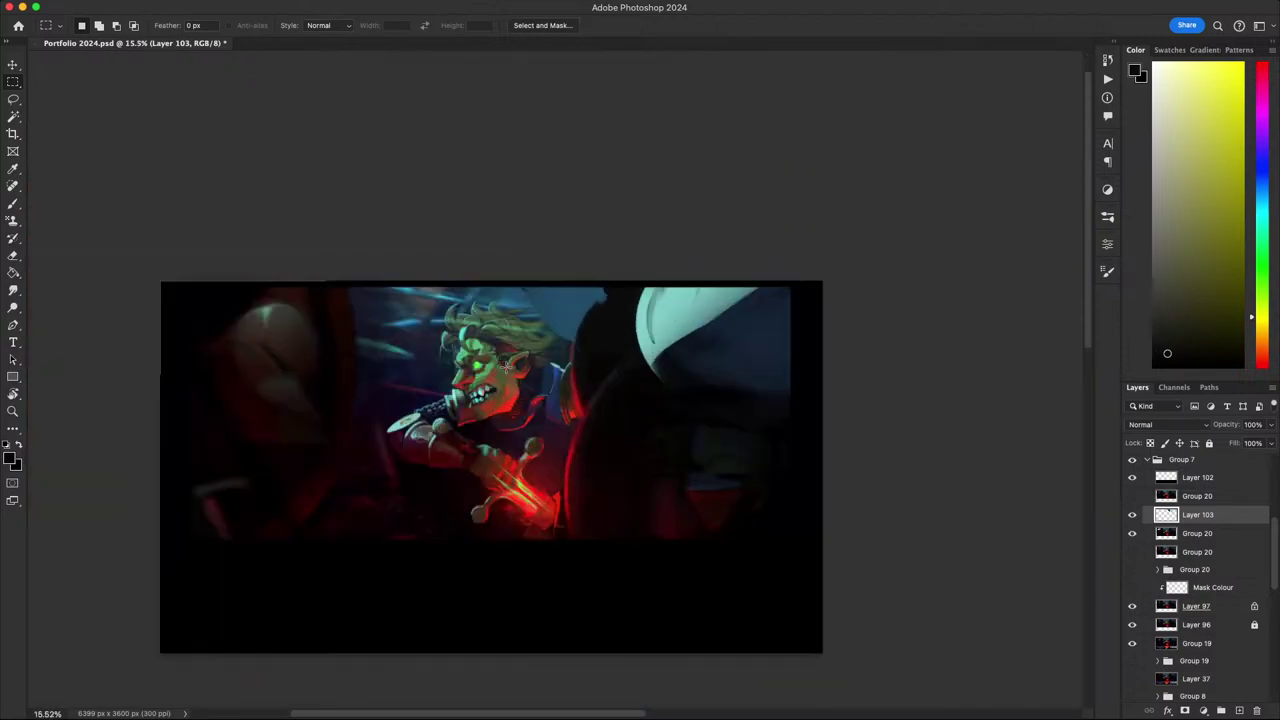
{"action": "left_click_drag", "start_coordinate": [502, 402], "coordinate": [630, 374]}
{"action": "left_click_drag", "start_coordinate": [690, 415], "coordinate": [636, 416]}
{"action": "scroll", "coordinate": [658, 415], "scroll_direction": "down", "scroll_amount": 4}
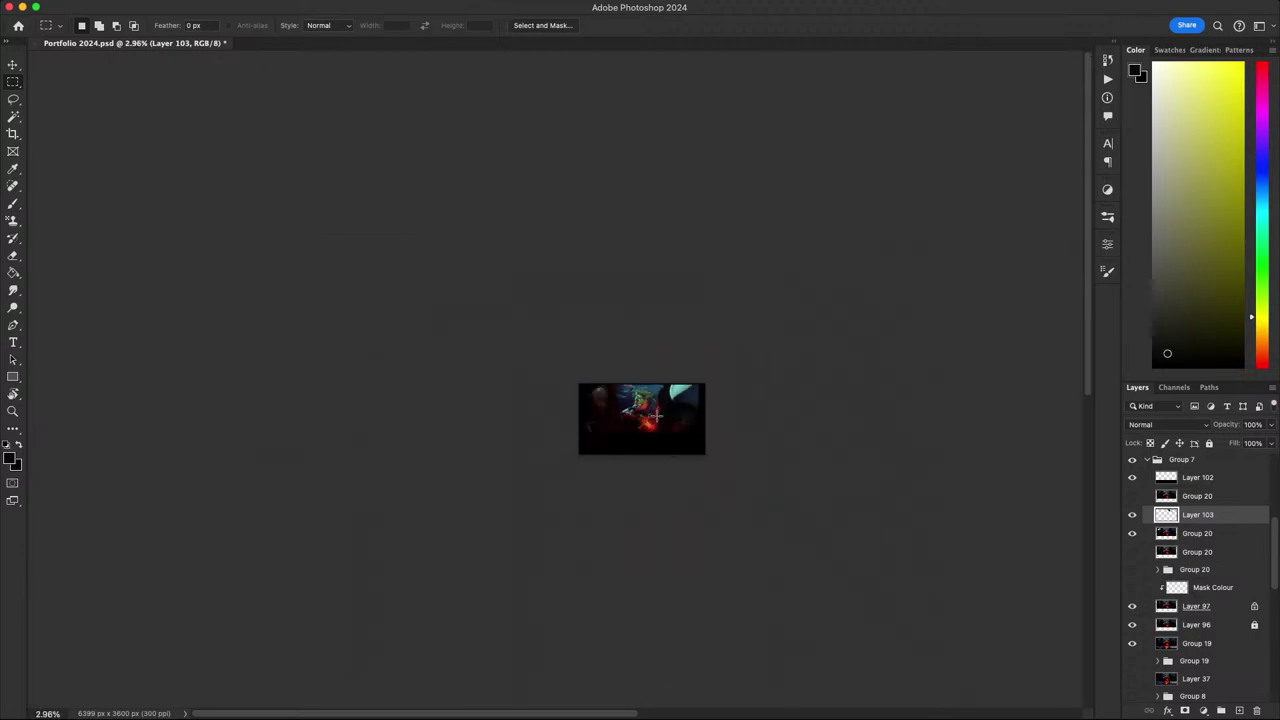
{"action": "scroll", "coordinate": [618, 392], "scroll_direction": "up", "scroll_amount": 3}
{"action": "scroll", "coordinate": [641, 390], "scroll_direction": "up", "scroll_amount": 3}
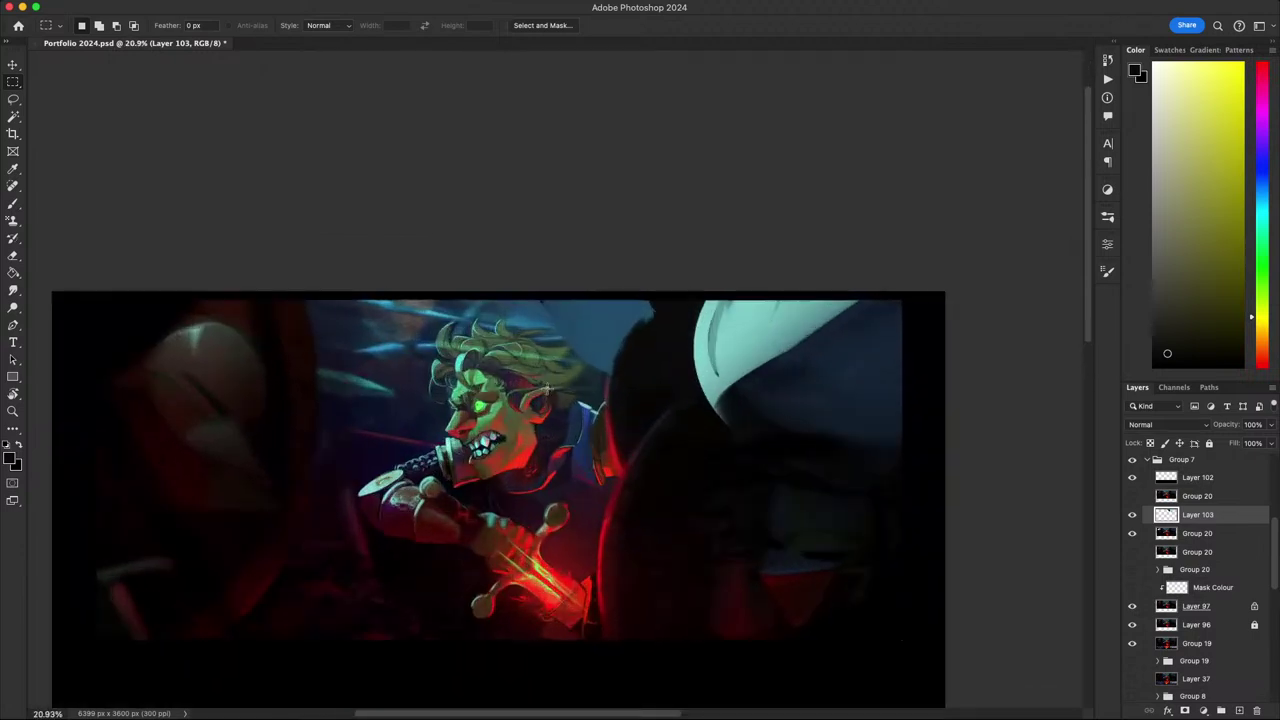
{"action": "scroll", "coordinate": [550, 378], "scroll_direction": "down", "scroll_amount": 1}
{"action": "scroll", "coordinate": [550, 378], "scroll_direction": "down", "scroll_amount": 4}
{"action": "scroll", "coordinate": [560, 376], "scroll_direction": "up", "scroll_amount": 3}
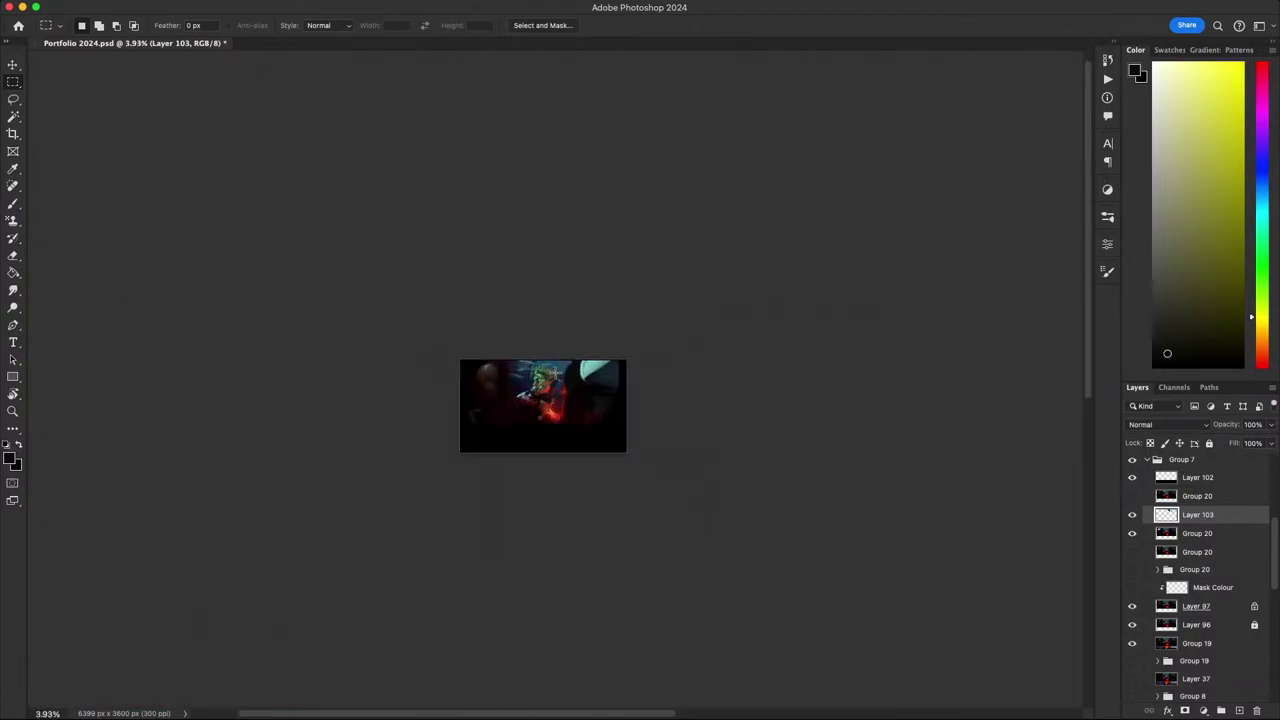
{"action": "scroll", "coordinate": [560, 388], "scroll_direction": "up", "scroll_amount": 3}
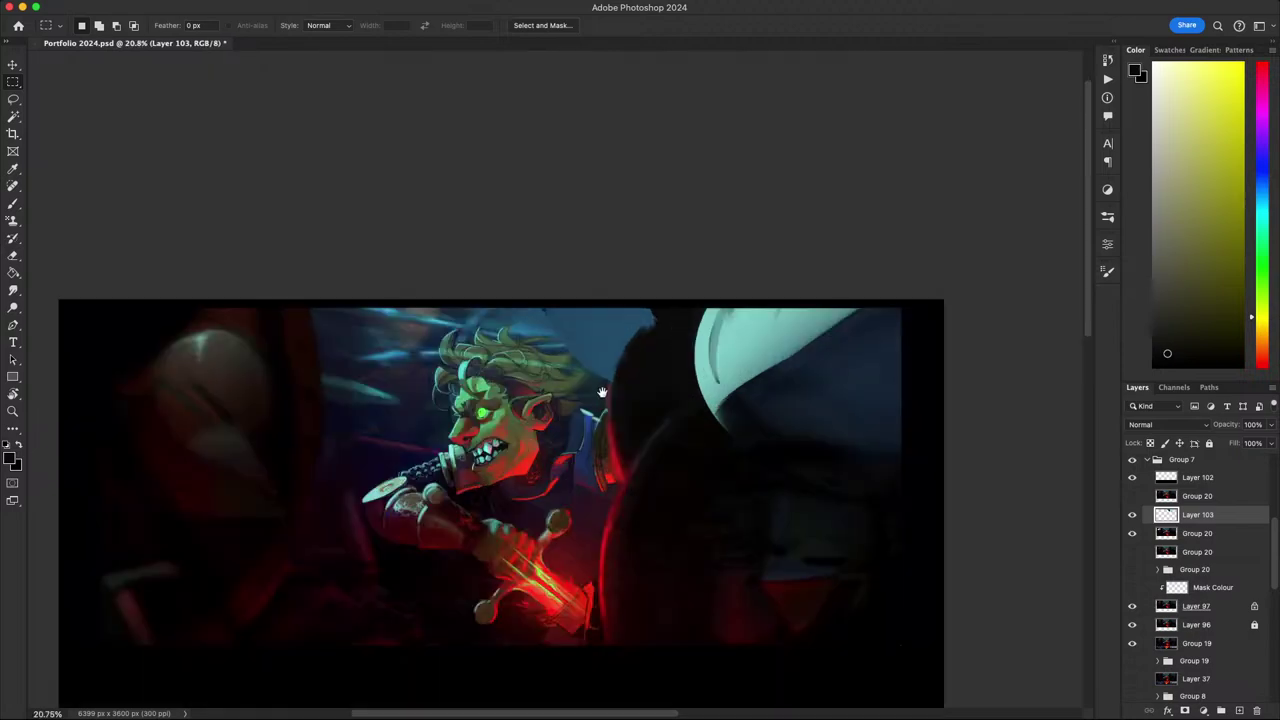
{"action": "left_click_drag", "start_coordinate": [602, 392], "coordinate": [558, 443]}
{"action": "key", "text": "r"}
{"action": "key", "text": "Escape"}
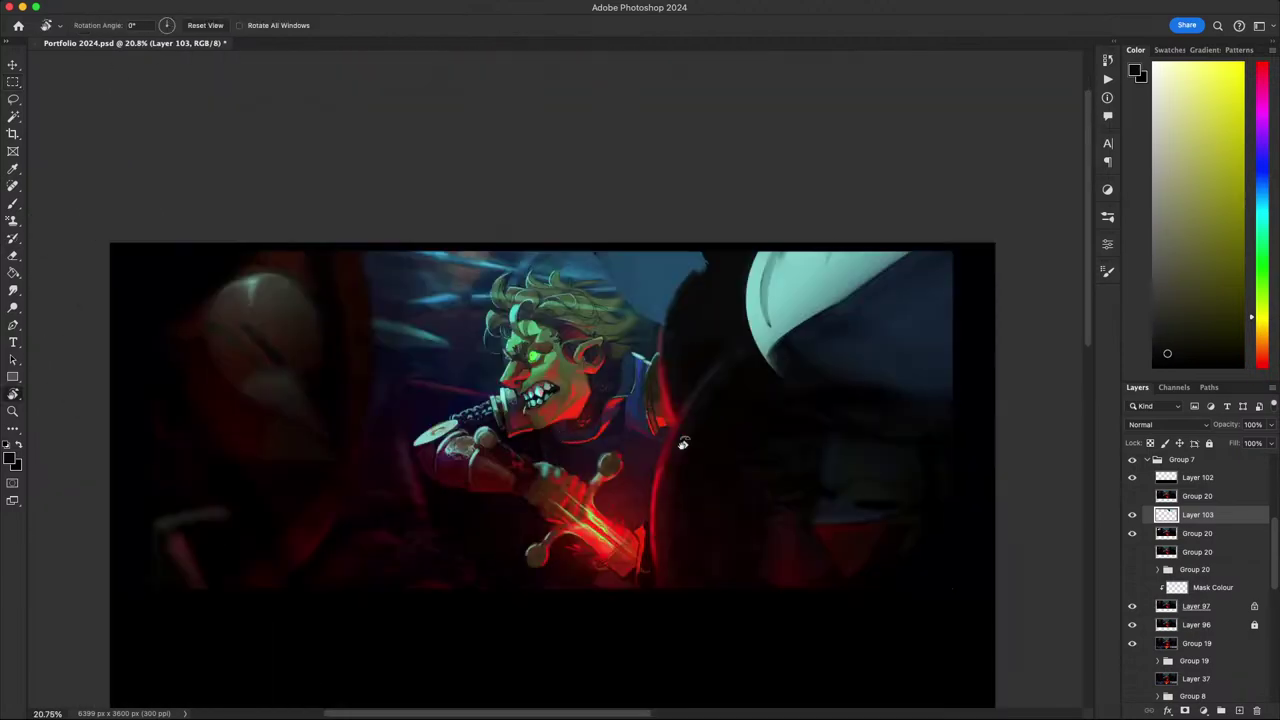
- Paint a trial near-black diagonal bar over the goblin's hair on Layer 103, and delete it with a Magic Wand selection
{"action": "left_click_drag", "start_coordinate": [683, 443], "coordinate": [726, 300]}
{"action": "key", "text": "b"}
{"action": "left_click", "coordinate": [633, 253], "text": "alt"}
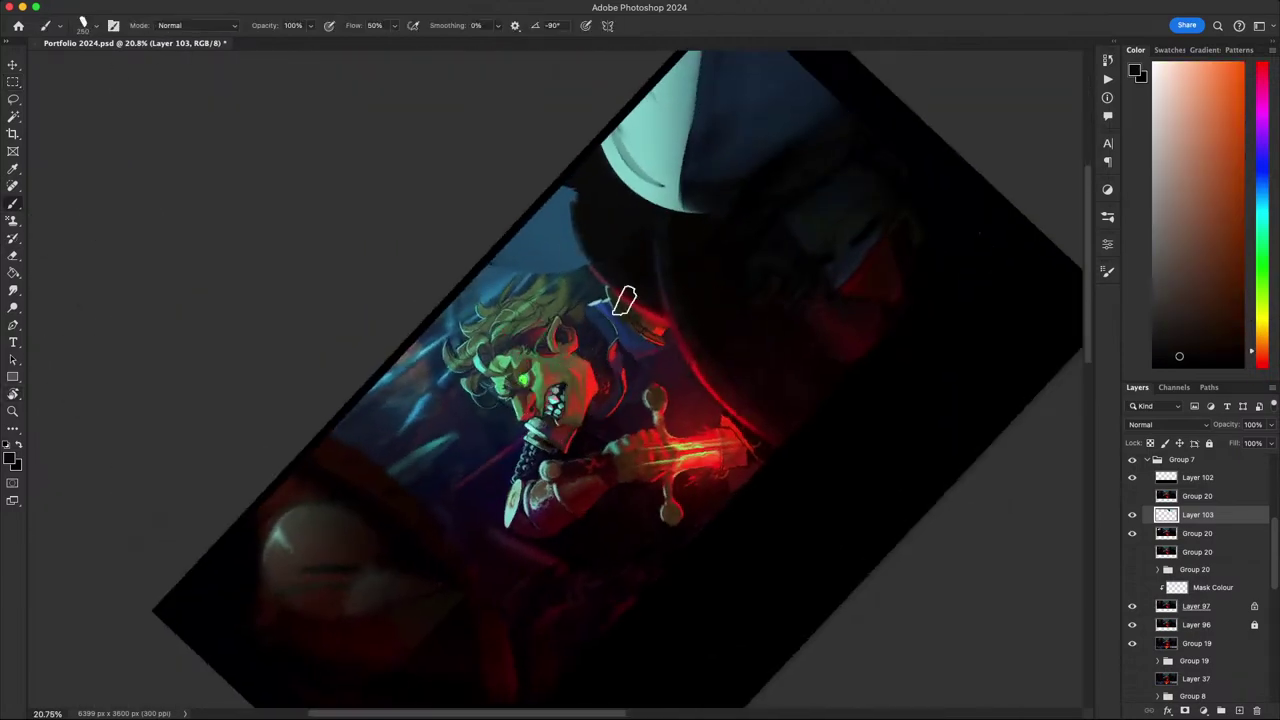
{"action": "left_click_drag", "start_coordinate": [277, 415], "coordinate": [800, 159]}
{"action": "key", "text": "Escape"}
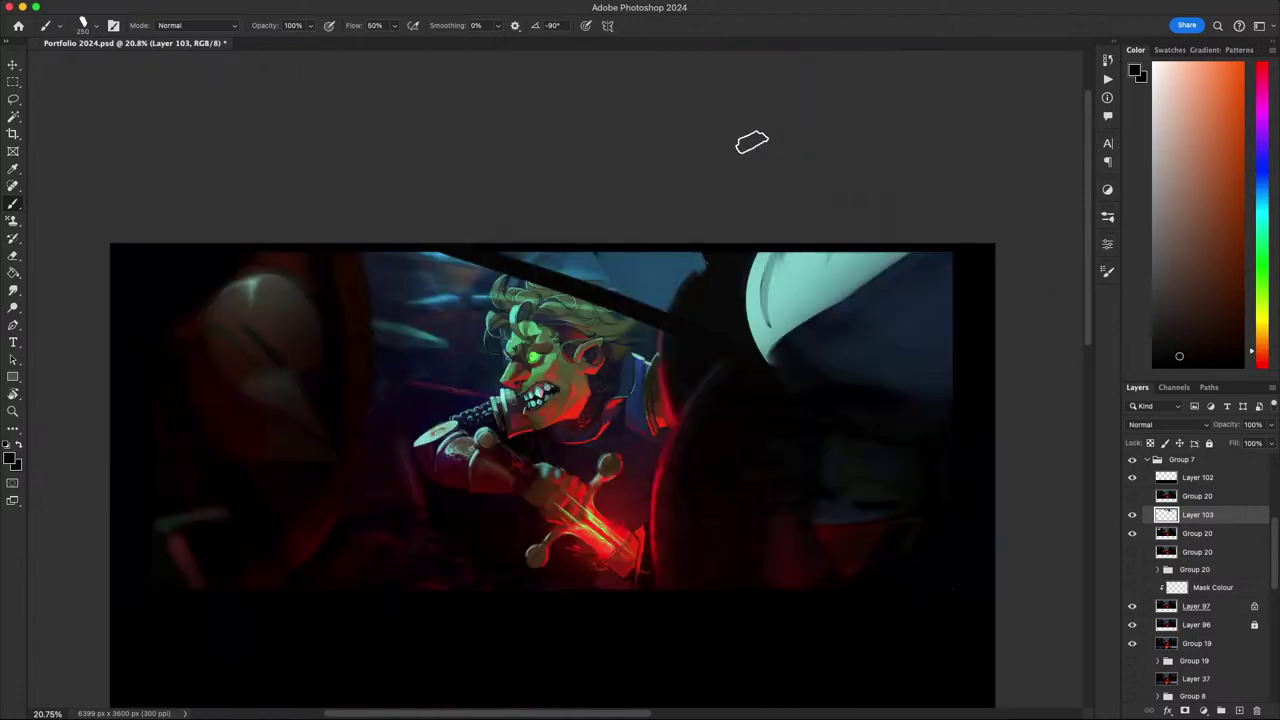
{"action": "scroll", "coordinate": [689, 289], "scroll_direction": "down", "scroll_amount": 4}
{"action": "scroll", "coordinate": [689, 289], "scroll_direction": "up", "scroll_amount": 3}
{"action": "key", "text": "w"}
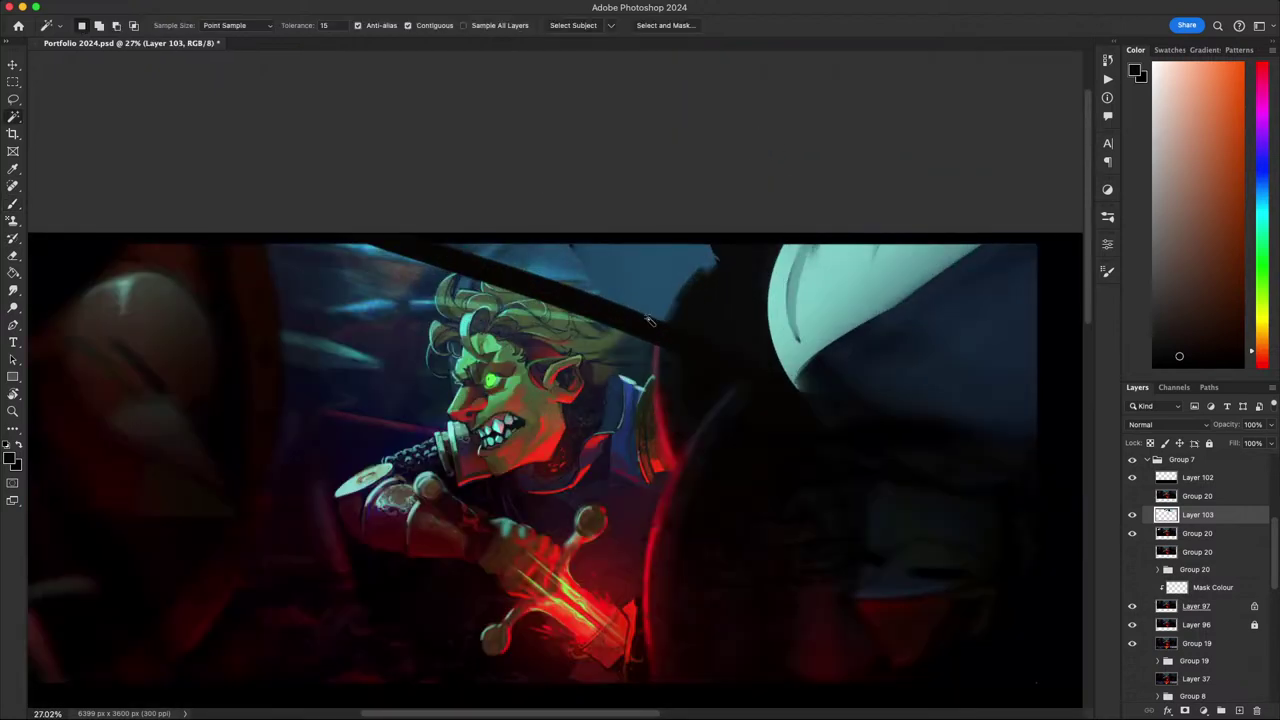
{"action": "left_click", "coordinate": [643, 330]}
{"action": "key", "text": "Delete"}
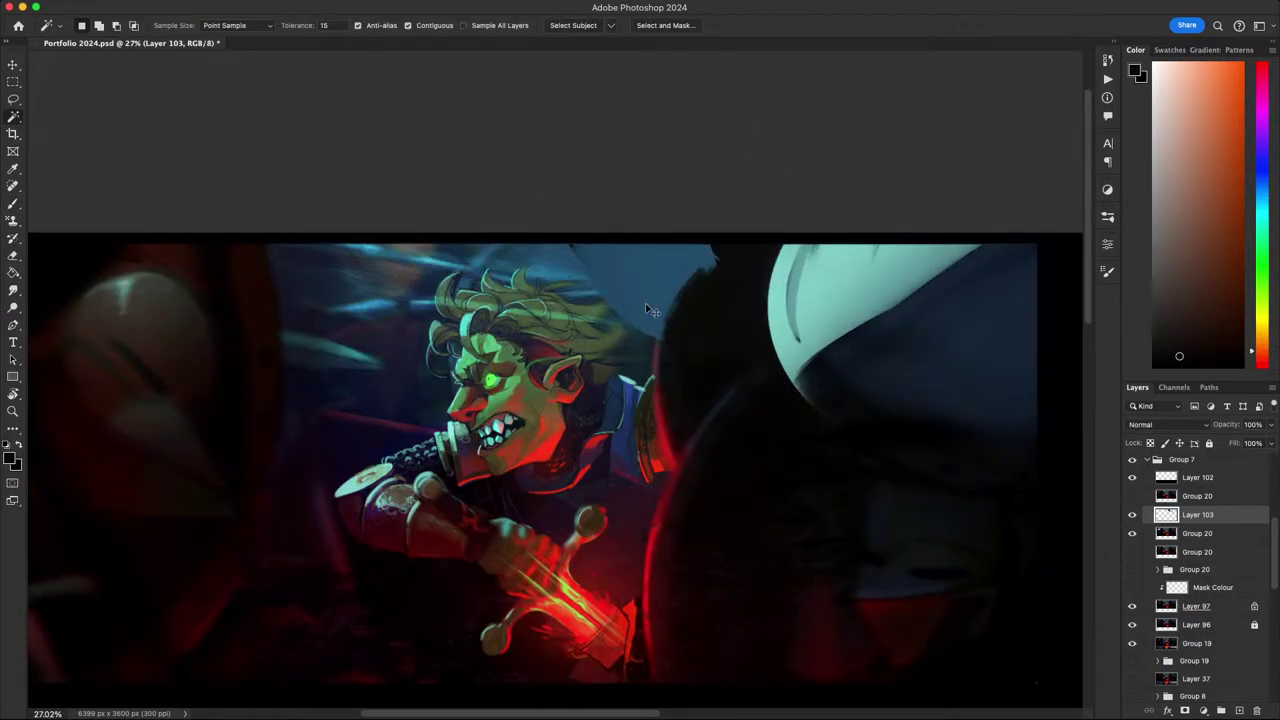
- Add a new layer above Layer 103 and paint a near-black diagonal bar from the teal wedge across to the canvas's upper edge
{"action": "key", "text": "super+shift+n"}
{"action": "key", "text": "Return"}
{"action": "key", "text": "r"}
{"action": "left_click_drag", "start_coordinate": [944, 594], "coordinate": [995, 380]}
{"action": "key", "text": "b"}
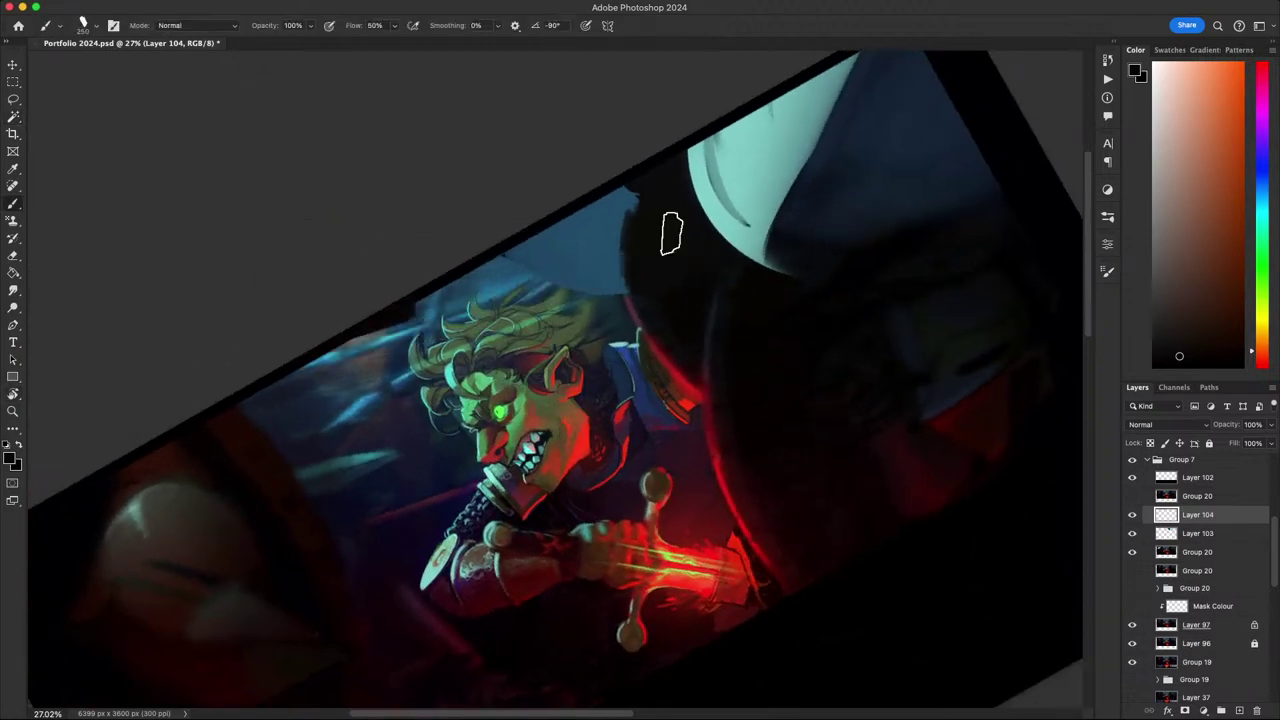
{"action": "left_click_drag", "start_coordinate": [672, 234], "coordinate": [500, 258]}
{"action": "key", "text": "Escape"}
- Select the dark bar with the Magic Wand and paint a bright red strip along its lower edge, using red sampled from the goblin's collar area
{"action": "key", "text": "w"}
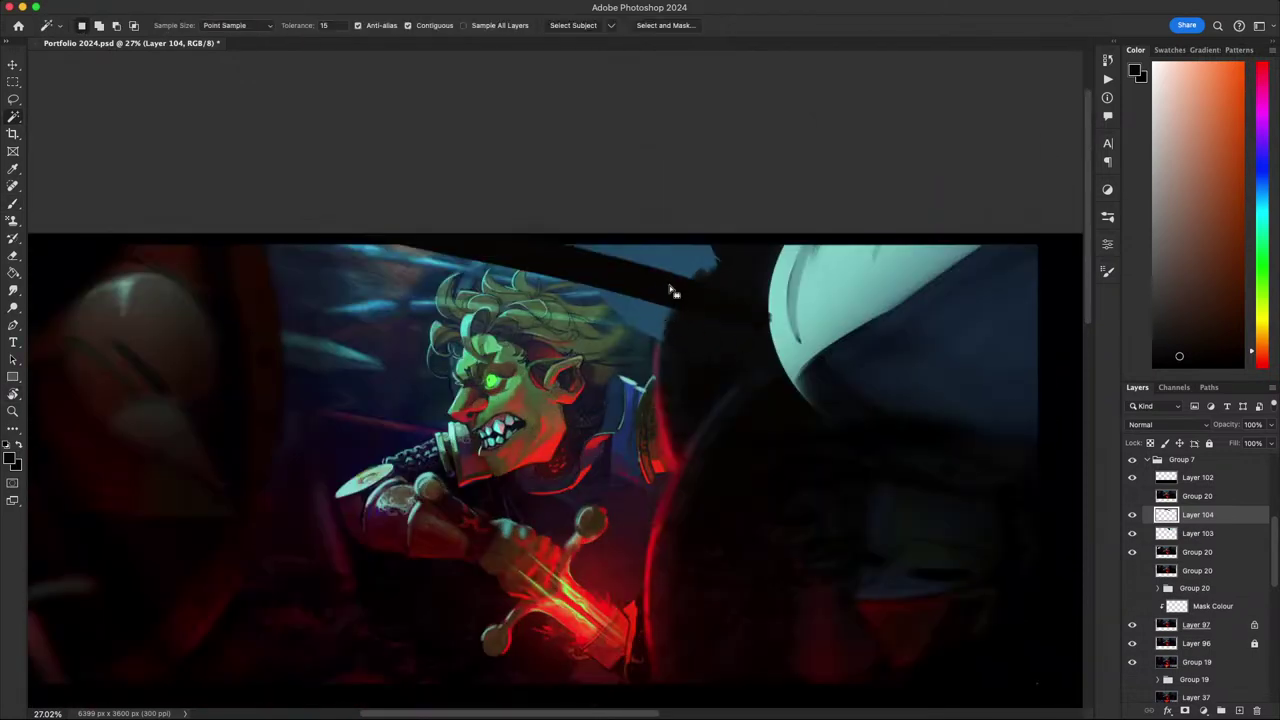
{"action": "left_click", "coordinate": [671, 288]}
{"action": "key", "text": "r"}
{"action": "mouse_move", "coordinate": [686, 408]}
{"action": "left_mouse_down"}
{"action": "mouse_move", "coordinate": [680, 506]}
{"action": "mouse_move", "coordinate": [488, 513]}
{"action": "left_mouse_up"}
{"action": "key", "text": "b"}
{"action": "left_click", "coordinate": [488, 408], "text": "alt"}
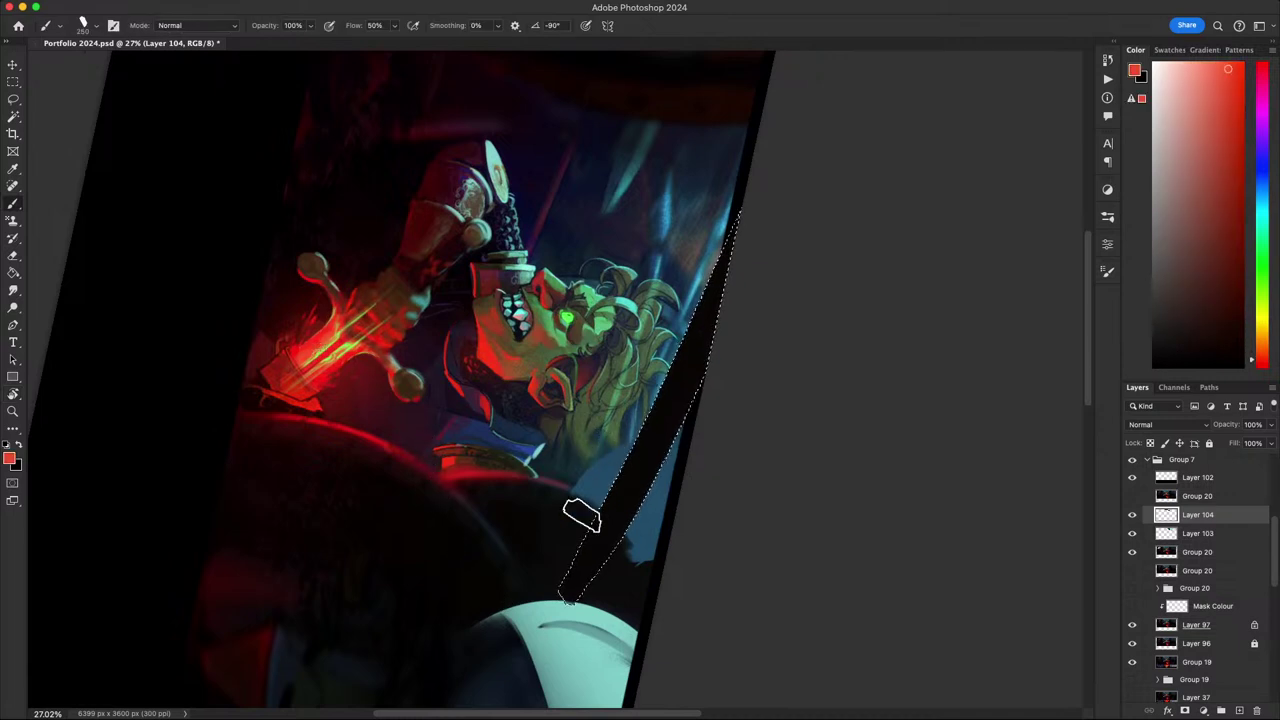
{"action": "left_click_drag", "start_coordinate": [560, 587], "coordinate": [730, 209]}
{"action": "key", "text": "super+z"}
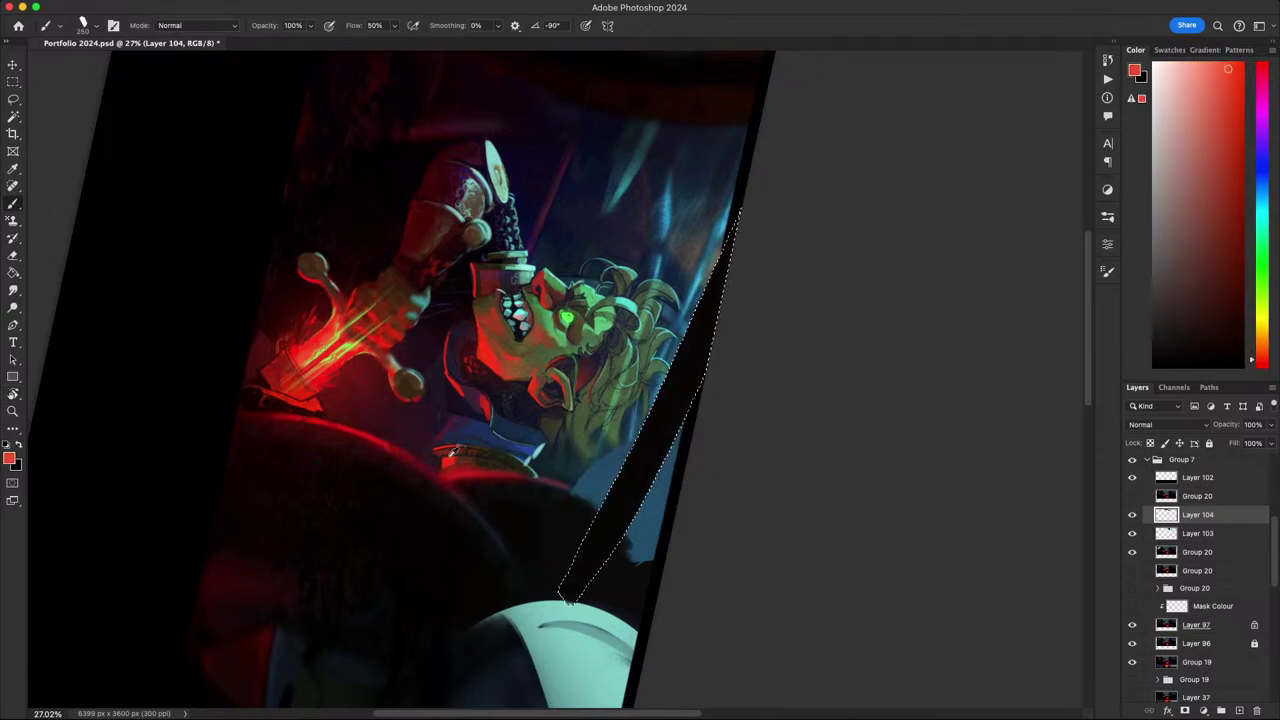
{"action": "left_click", "coordinate": [450, 460], "text": "alt"}
{"action": "left_click_drag", "start_coordinate": [562, 592], "coordinate": [729, 246]}
{"action": "key", "text": "Escape"}
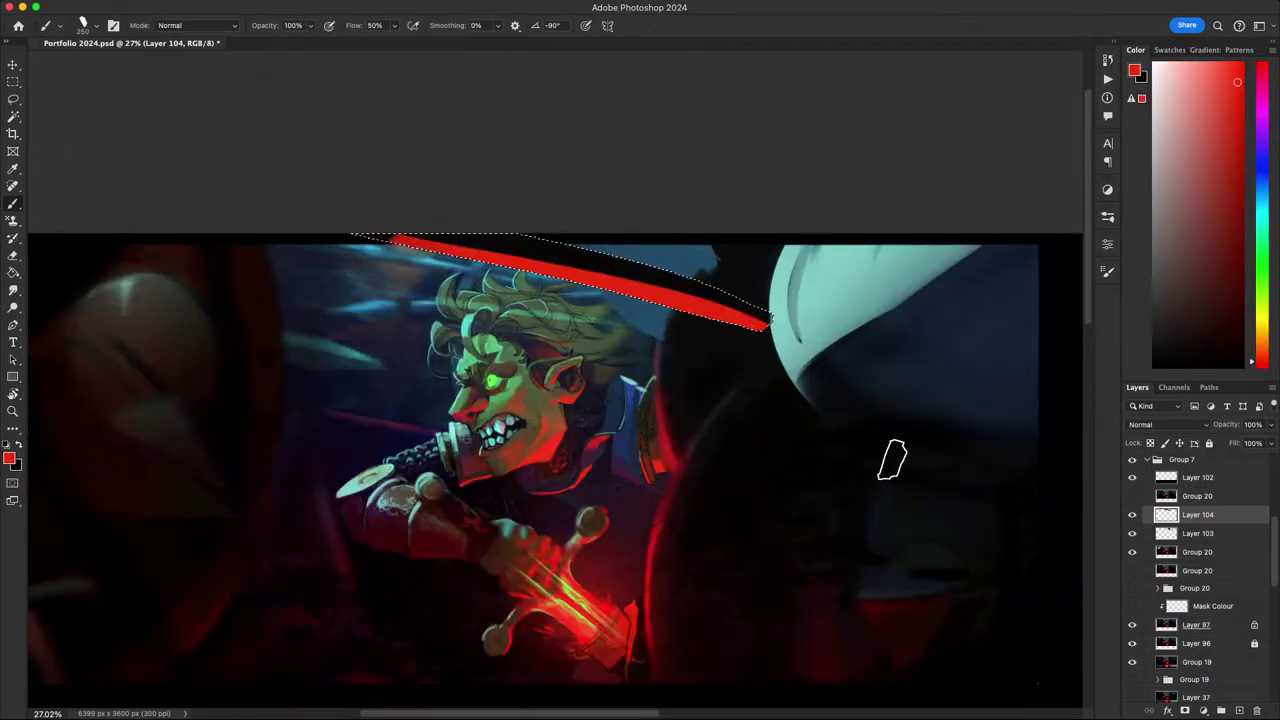
- Sample near-black and paint over the upper side of the red strip to thin it along the bar
{"action": "key", "text": "r"}
{"action": "left_click_drag", "start_coordinate": [891, 450], "coordinate": [829, 262]}
{"action": "key", "text": "b"}
{"action": "left_click", "coordinate": [482, 274], "text": "alt"}
{"action": "left_click_drag", "start_coordinate": [334, 345], "coordinate": [829, 180]}
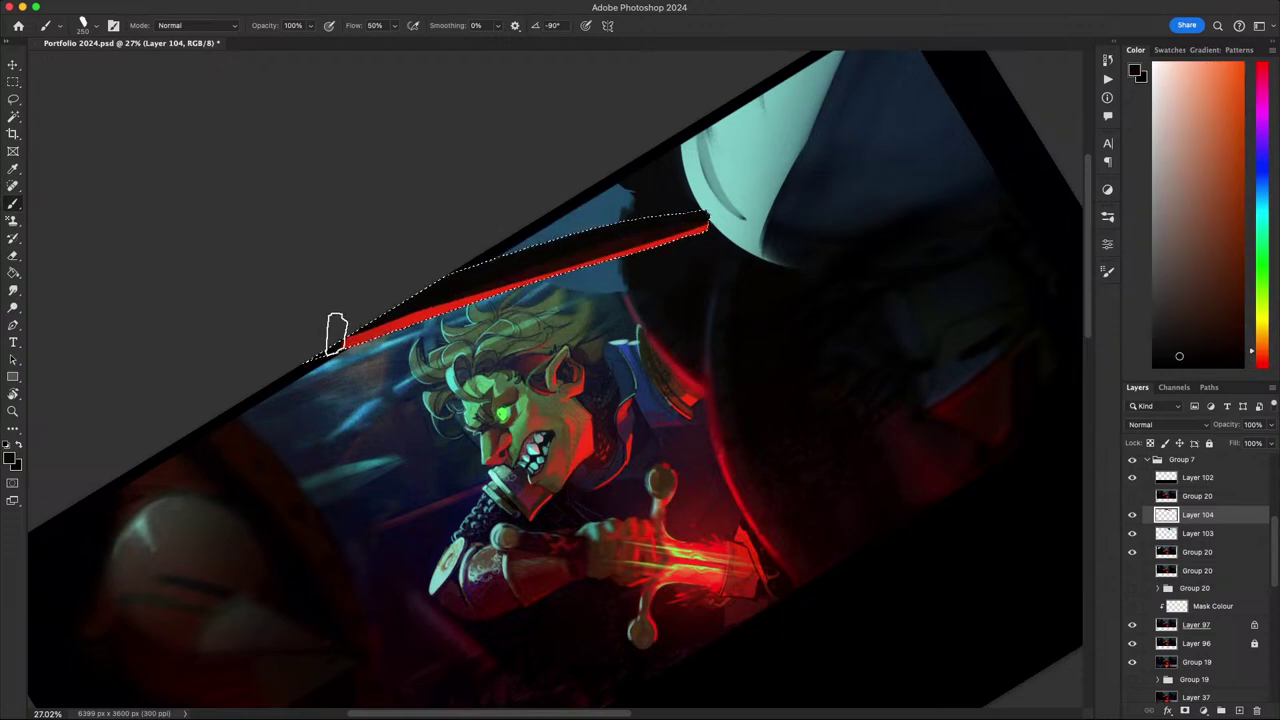
{"action": "key", "text": "super+z"}
{"action": "left_click_drag", "start_coordinate": [331, 349], "coordinate": [633, 227]}
{"action": "key", "text": "super+z"}
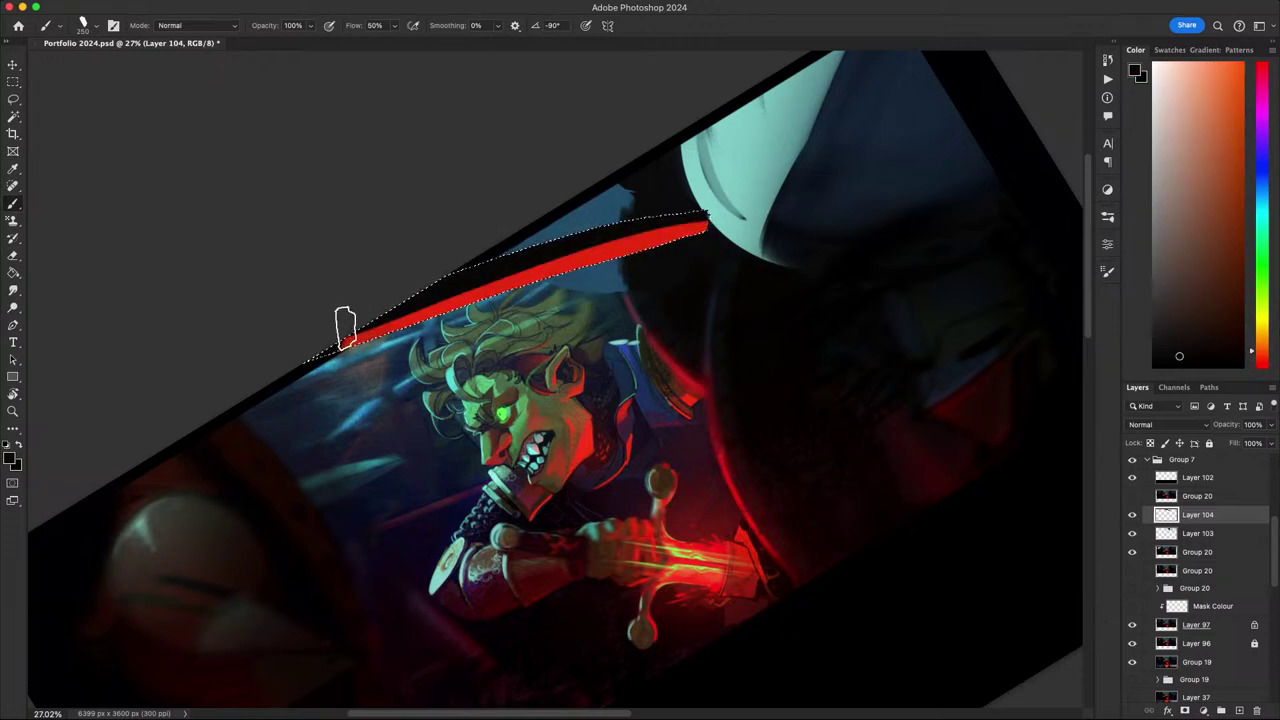
{"action": "left_click_drag", "start_coordinate": [491, 272], "coordinate": [742, 205]}
{"action": "left_click_drag", "start_coordinate": [420, 308], "coordinate": [844, 175]}
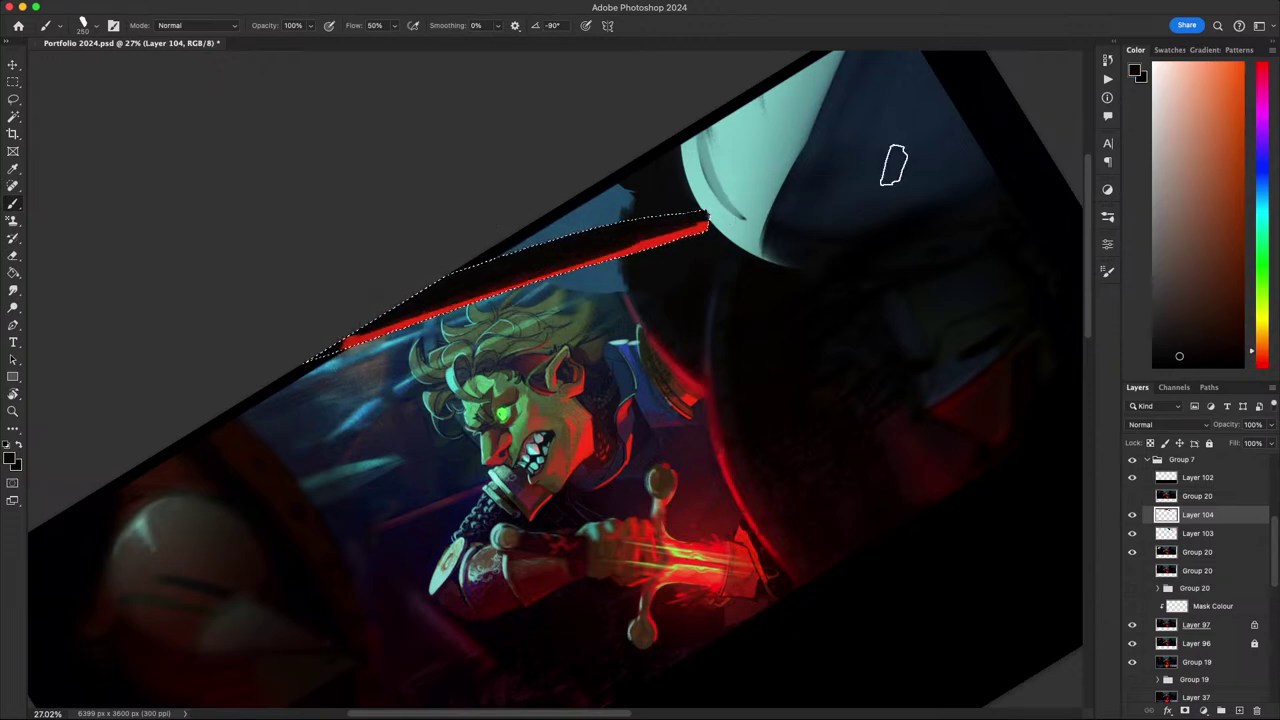
- Restore the bar's selection, resample the bright red and touch up the strip near the teal wedge
{"action": "key", "text": "super+d"}
{"action": "left_click", "coordinate": [654, 231], "text": "alt"}
{"action": "key", "text": "super+shift+d"}
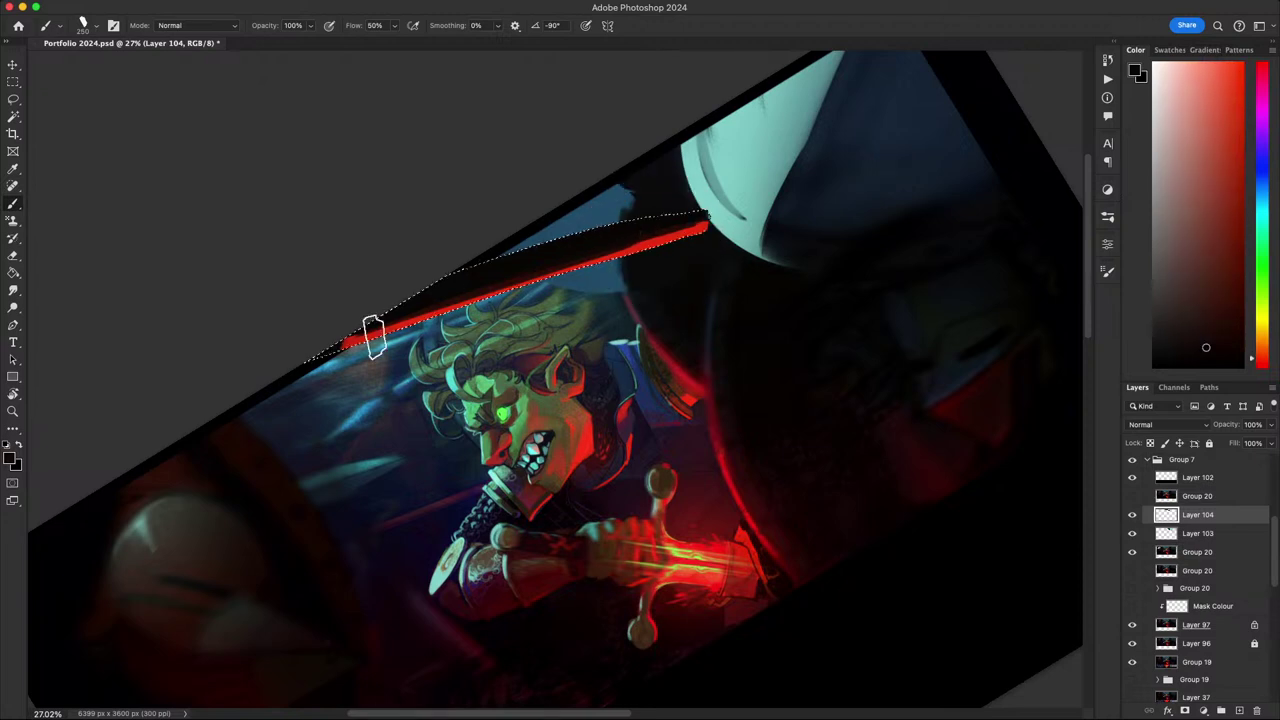
{"action": "left_click", "coordinate": [671, 234], "text": "alt"}
{"action": "mouse_move", "coordinate": [666, 241]}
{"action": "left_mouse_down"}
{"action": "mouse_move", "coordinate": [523, 292]}
{"action": "mouse_move", "coordinate": [638, 251]}
{"action": "left_mouse_up"}
{"action": "key", "text": "Escape"}
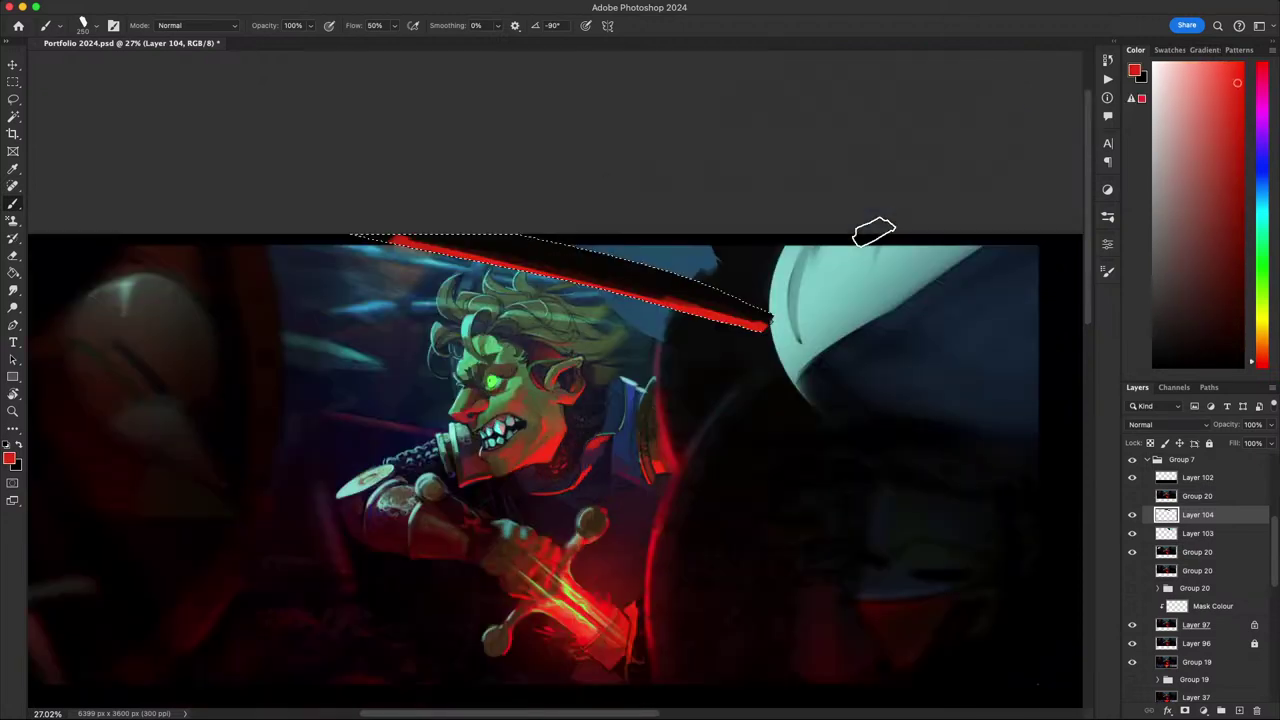
{"action": "scroll", "coordinate": [796, 185], "scroll_direction": "down", "scroll_amount": 5}
{"action": "scroll", "coordinate": [625, 333], "scroll_direction": "up", "scroll_amount": 5}
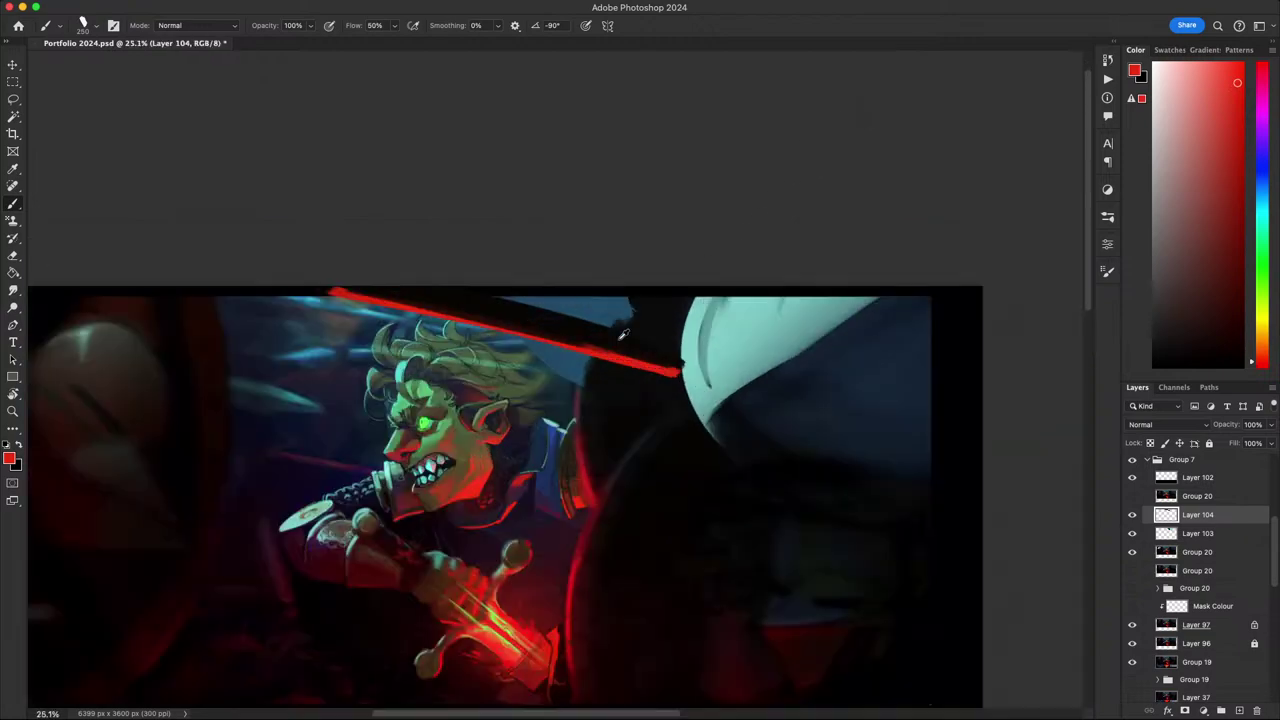
{"action": "scroll", "coordinate": [616, 344], "scroll_direction": "down", "scroll_amount": 5}
{"action": "scroll", "coordinate": [618, 340], "scroll_direction": "down", "scroll_amount": 2}
{"action": "scroll", "coordinate": [618, 340], "scroll_direction": "up", "scroll_amount": 6}
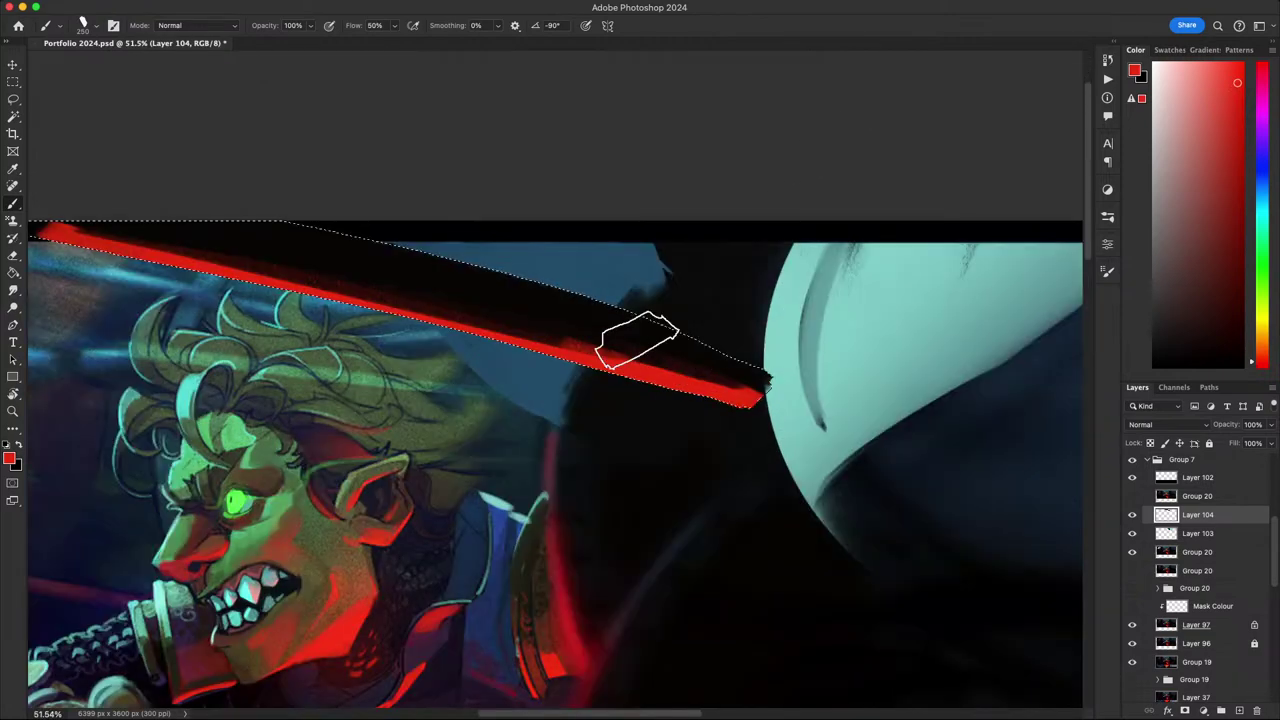
- Sample near-black, set the brush opacity to 50% and darken most of the red strip within the selected bar
{"action": "left_click", "coordinate": [587, 308], "text": "alt"}
{"action": "key", "text": "super+minus"}
{"action": "key", "text": "super+minus"}
{"action": "key", "text": "super+minus"}
{"action": "key", "text": "super+plus"}
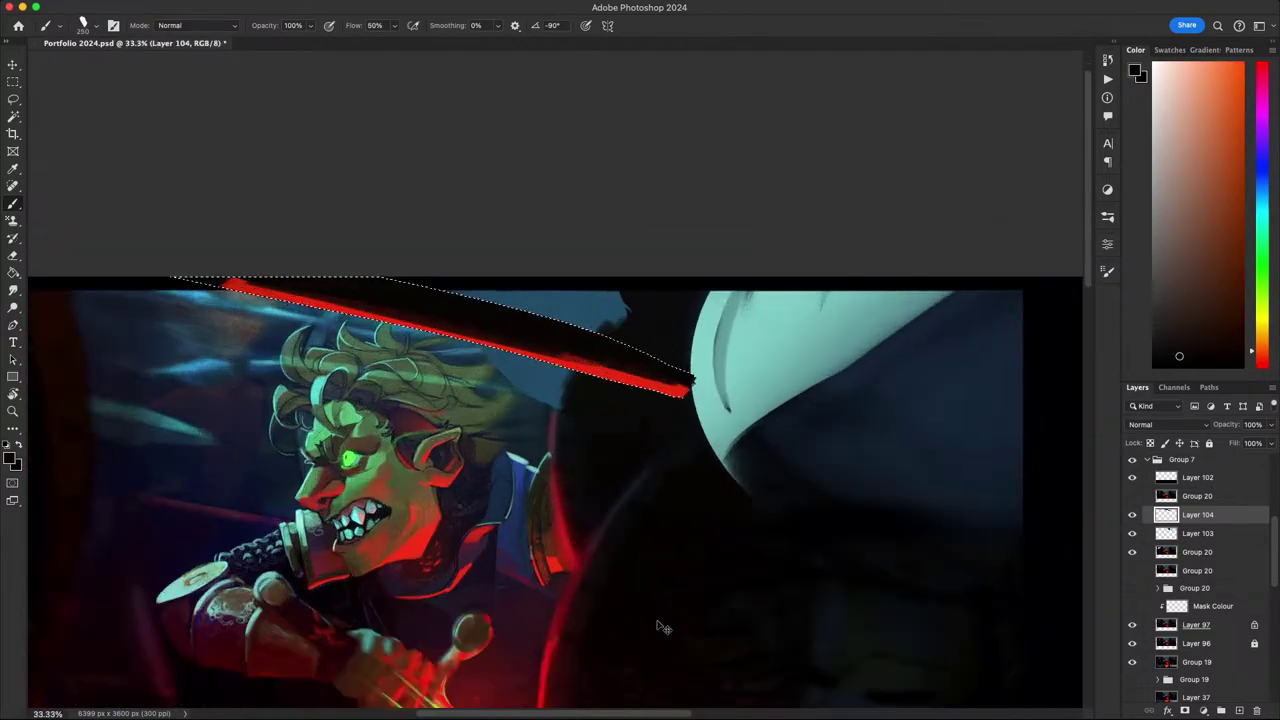
{"action": "key", "text": "r"}
{"action": "mouse_move", "coordinate": [788, 592]}
{"action": "left_mouse_down"}
{"action": "mouse_move", "coordinate": [843, 491]}
{"action": "mouse_move", "coordinate": [840, 470]}
{"action": "left_mouse_up"}
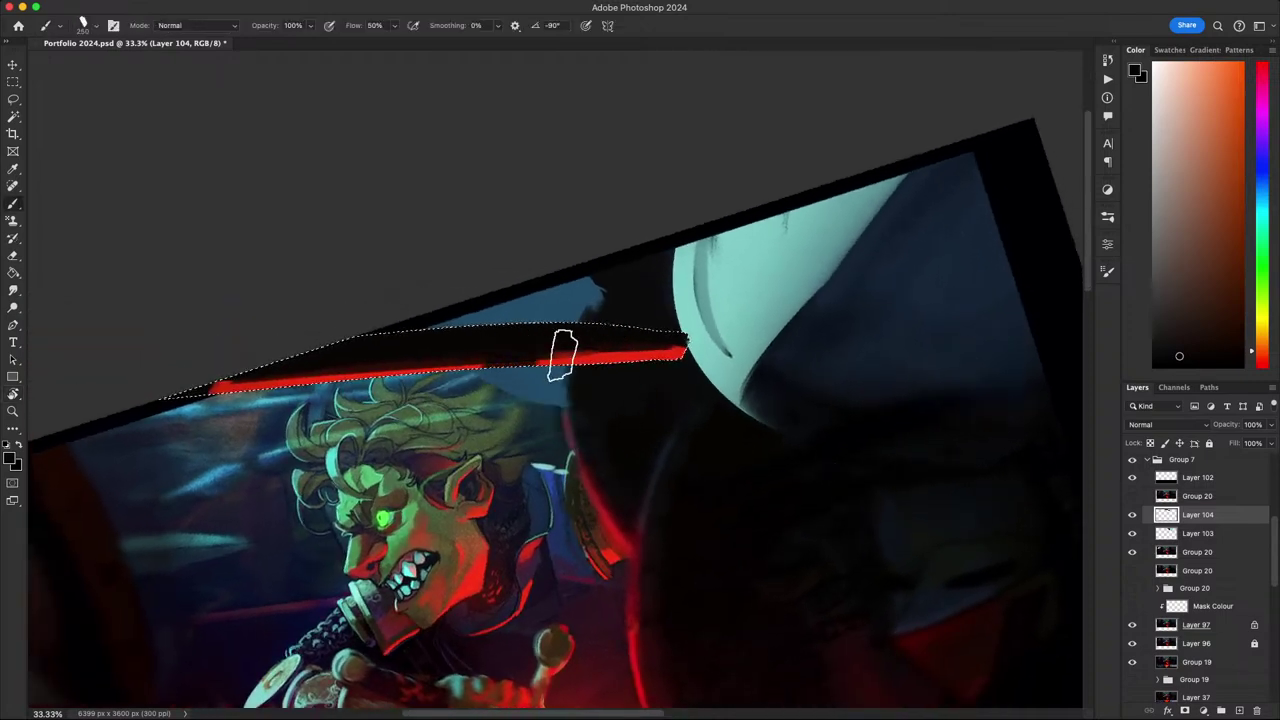
{"action": "key", "text": "5"}
{"action": "mouse_move", "coordinate": [680, 362]}
{"action": "left_mouse_down"}
{"action": "mouse_move", "coordinate": [507, 353]}
{"action": "mouse_move", "coordinate": [565, 373]}
{"action": "mouse_move", "coordinate": [454, 355]}
{"action": "mouse_move", "coordinate": [668, 340]}
{"action": "left_mouse_up"}
{"action": "mouse_move", "coordinate": [580, 360]}
{"action": "left_mouse_down"}
{"action": "mouse_move", "coordinate": [132, 405]}
{"action": "mouse_move", "coordinate": [380, 363]}
{"action": "mouse_move", "coordinate": [235, 380]}
{"action": "left_mouse_up"}
{"action": "key", "text": "Escape"}
- Deselect the bar and examine how its red-lit lower edge reads at thumbnail size and close up
{"action": "left_click_drag", "start_coordinate": [277, 517], "coordinate": [140, 520]}
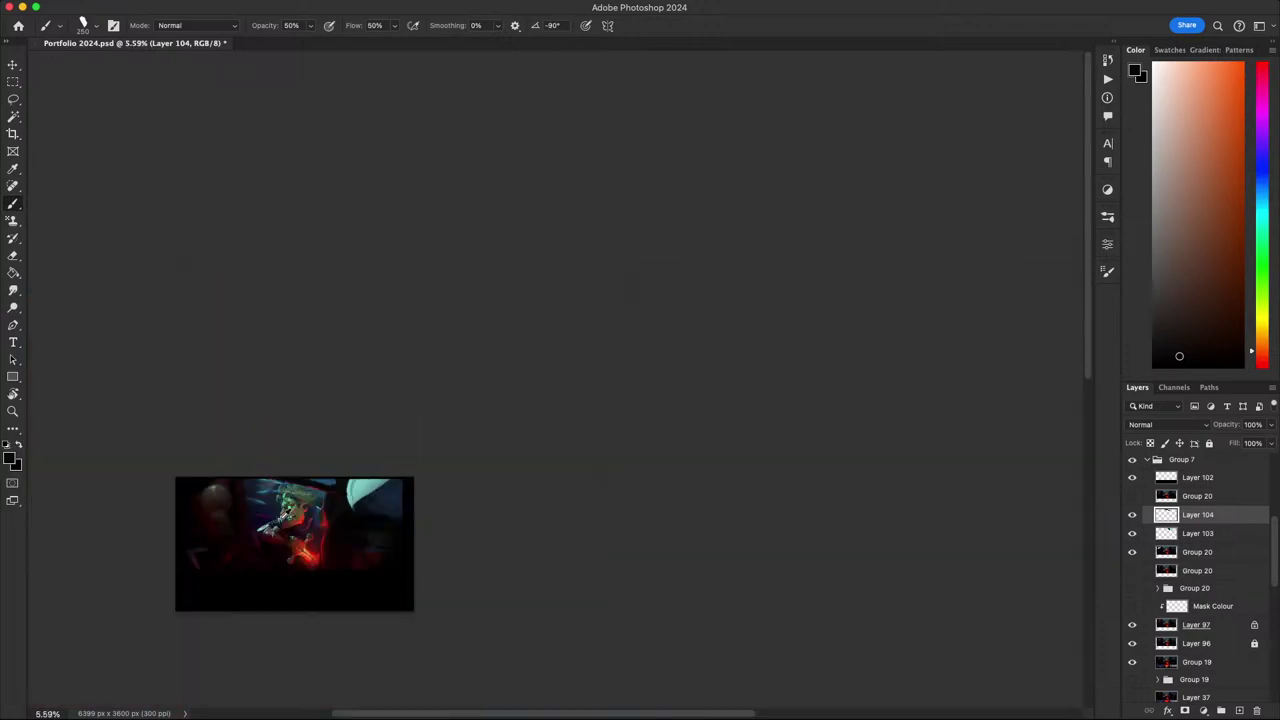
{"action": "left_click_drag", "start_coordinate": [305, 503], "coordinate": [439, 507]}
{"action": "scroll", "coordinate": [440, 525], "scroll_direction": "up", "scroll_amount": 4}
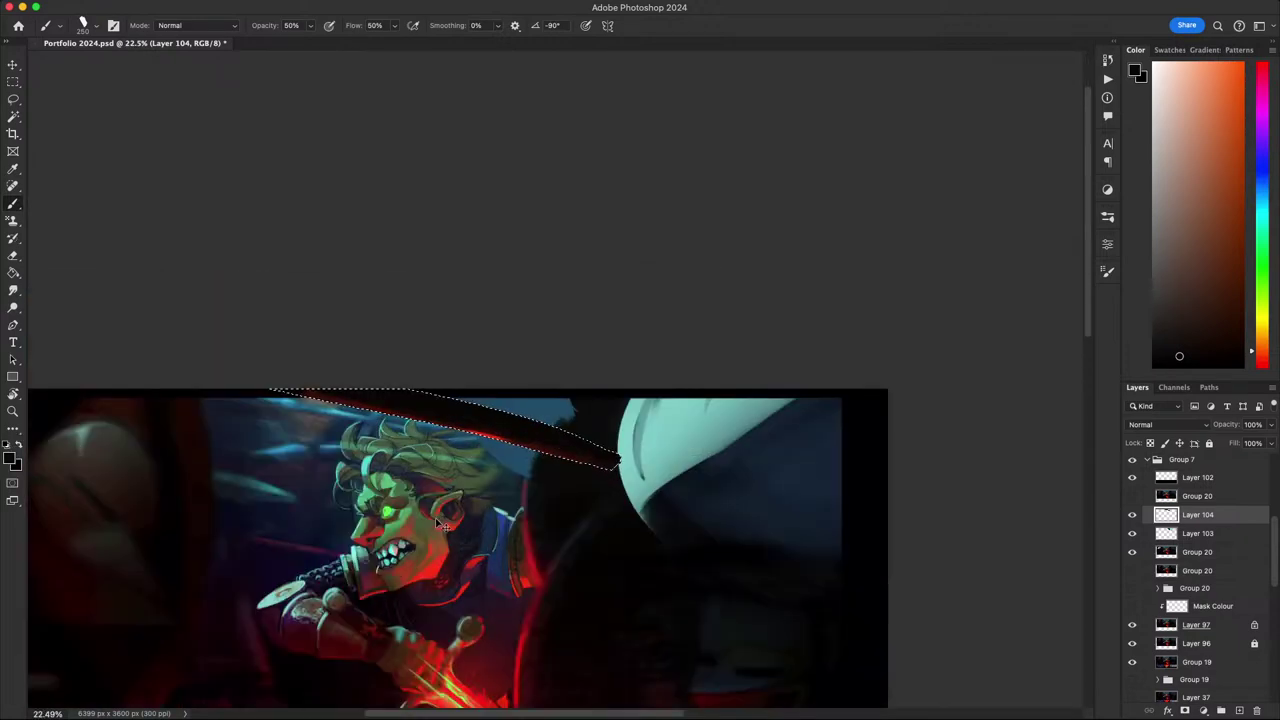
{"action": "key", "text": "r"}
{"action": "mouse_move", "coordinate": [837, 546]}
{"action": "left_mouse_down"}
{"action": "mouse_move", "coordinate": [846, 417]}
{"action": "mouse_move", "coordinate": [727, 545]}
{"action": "mouse_move", "coordinate": [887, 448]}
{"action": "left_mouse_up"}
{"action": "key", "text": "b"}
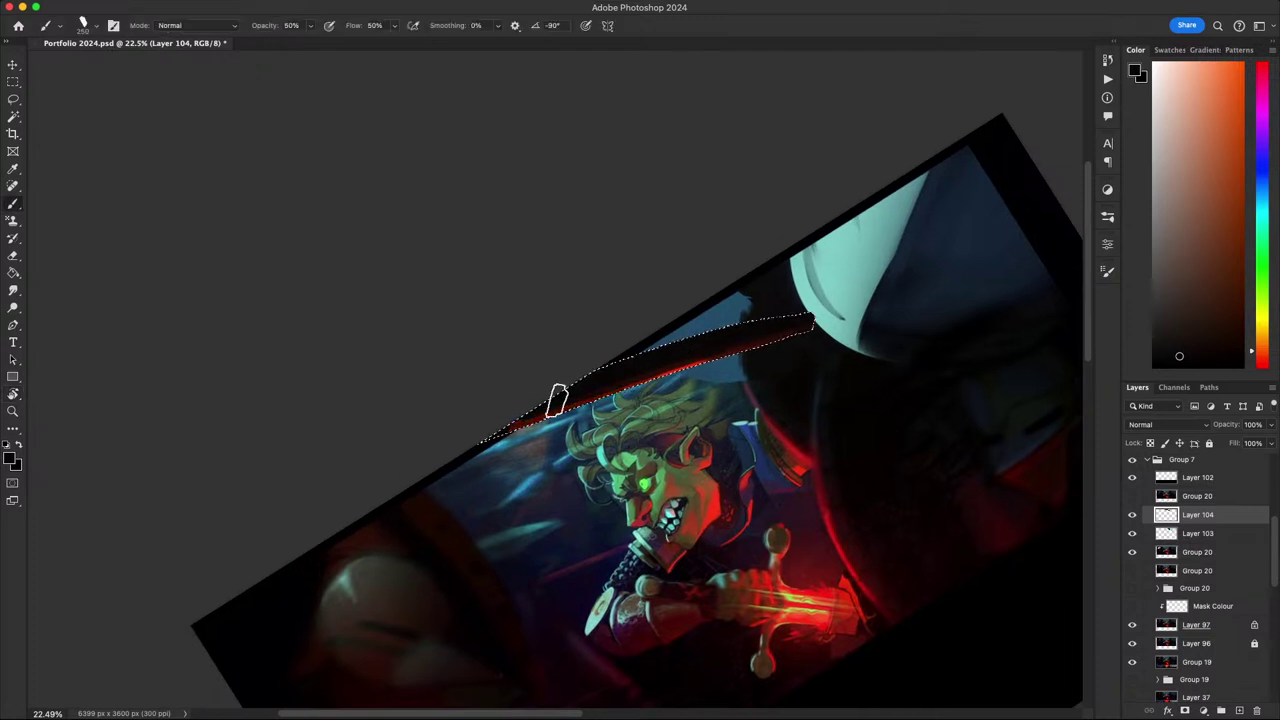
{"action": "key", "text": "Escape"}
{"action": "key", "text": "super+d"}
{"action": "scroll", "coordinate": [572, 542], "scroll_direction": "down", "scroll_amount": 5}
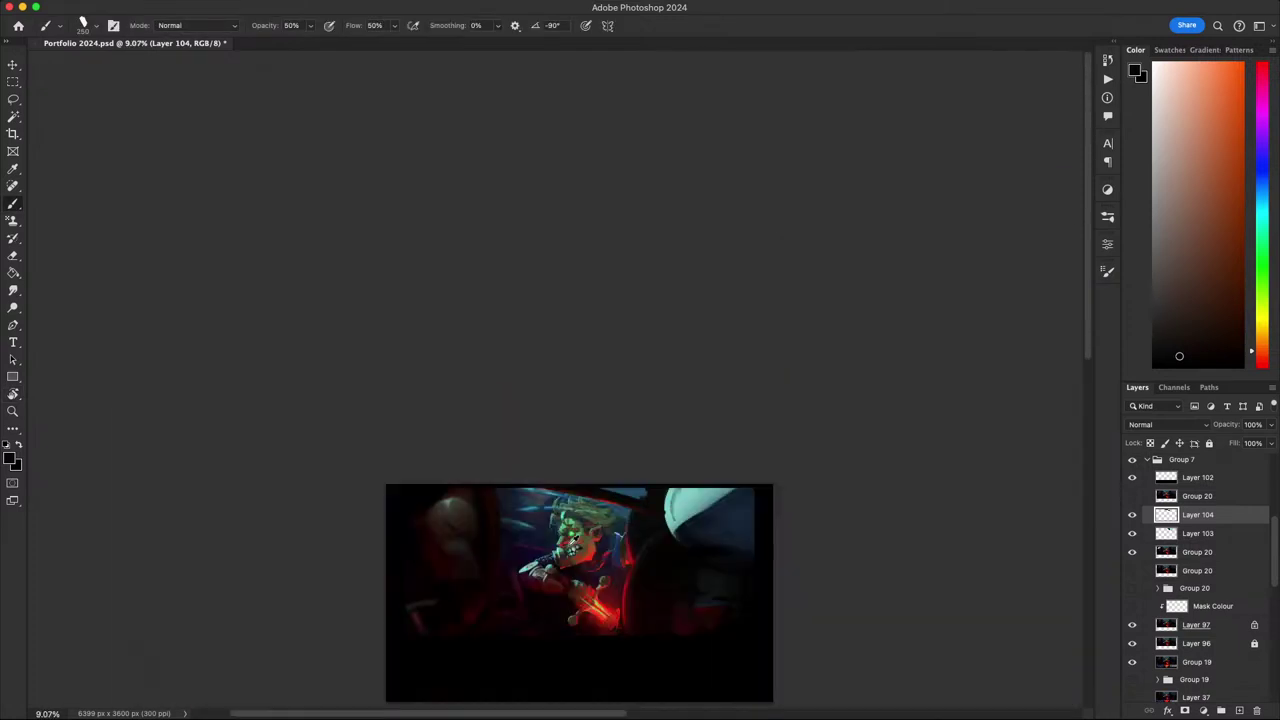
{"action": "scroll", "coordinate": [603, 587], "scroll_direction": "up", "scroll_amount": 5}
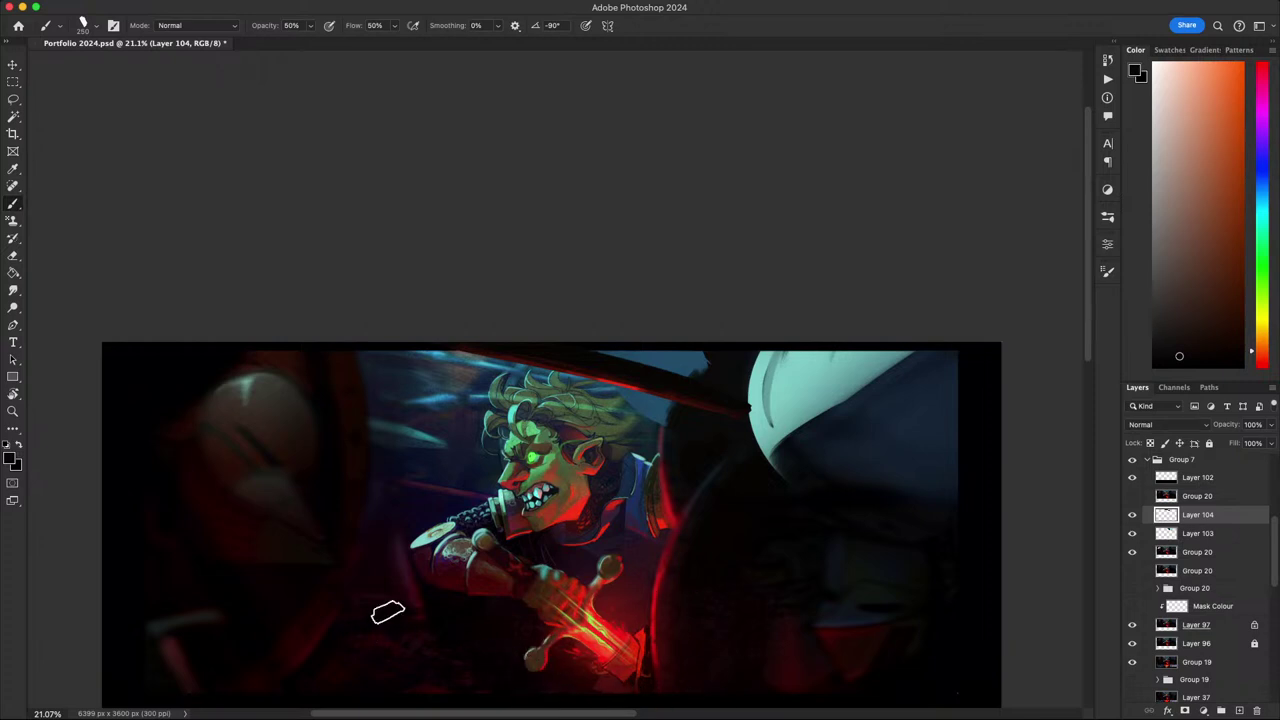
{"action": "scroll", "coordinate": [604, 473], "scroll_direction": "down", "scroll_amount": 5}
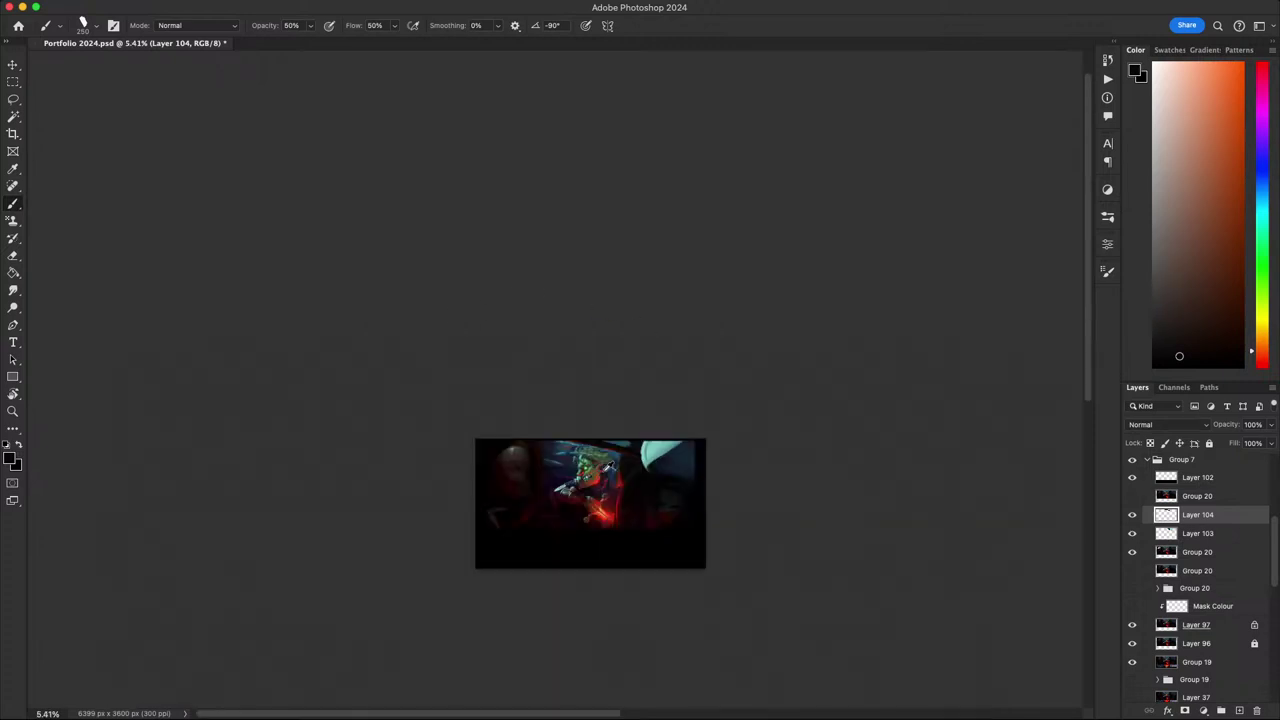
{"action": "scroll", "coordinate": [566, 432], "scroll_direction": "up", "scroll_amount": 2}
{"action": "scroll", "coordinate": [545, 449], "scroll_direction": "up", "scroll_amount": 6}
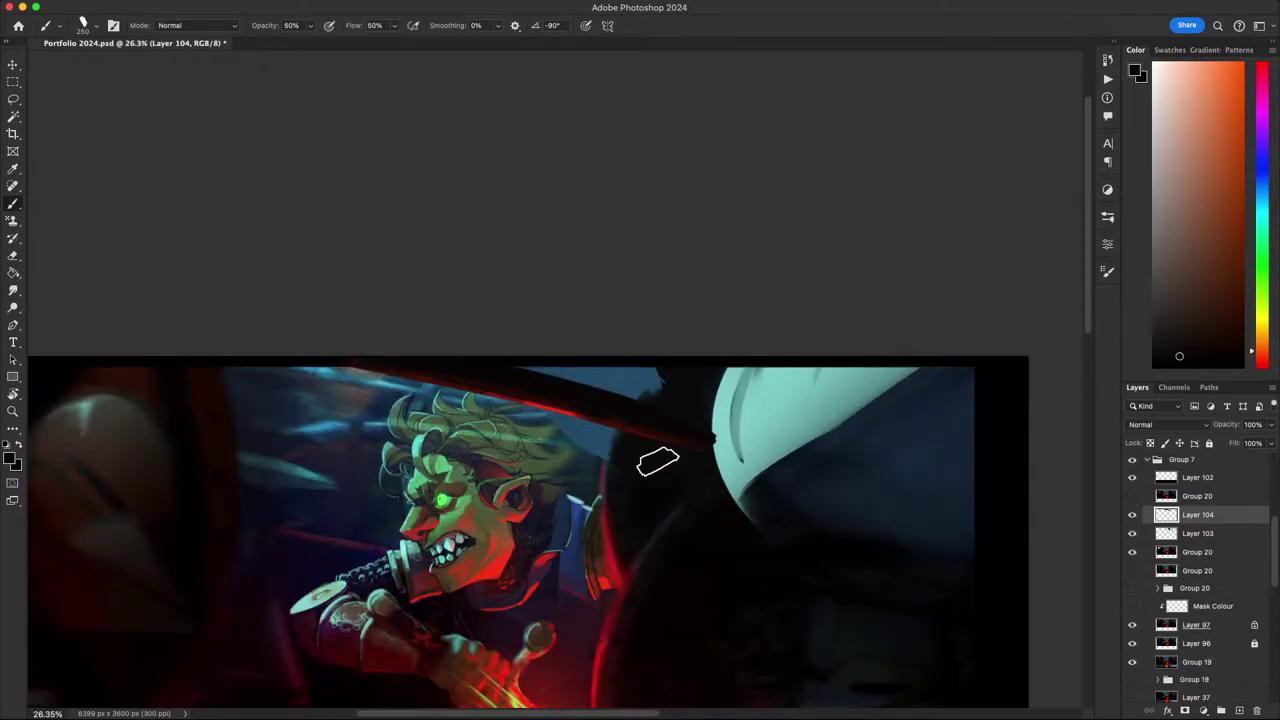
- Select the dark part of the bar and paint its upper side with muted blue sampled from the background
{"action": "key", "text": "r"}
{"action": "mouse_move", "coordinate": [657, 457]}
{"action": "left_mouse_down"}
{"action": "mouse_move", "coordinate": [448, 550]}
{"action": "mouse_move", "coordinate": [438, 479]}
{"action": "left_mouse_up"}
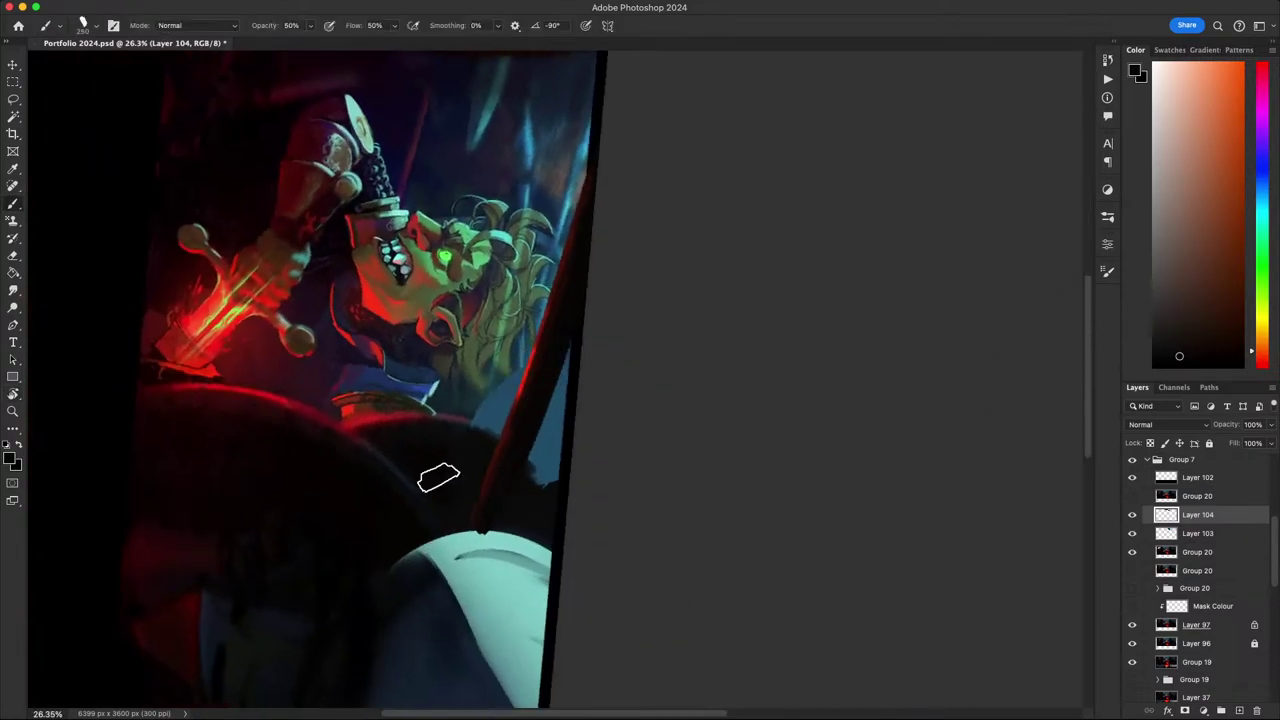
{"action": "left_click", "coordinate": [519, 414], "text": "alt"}
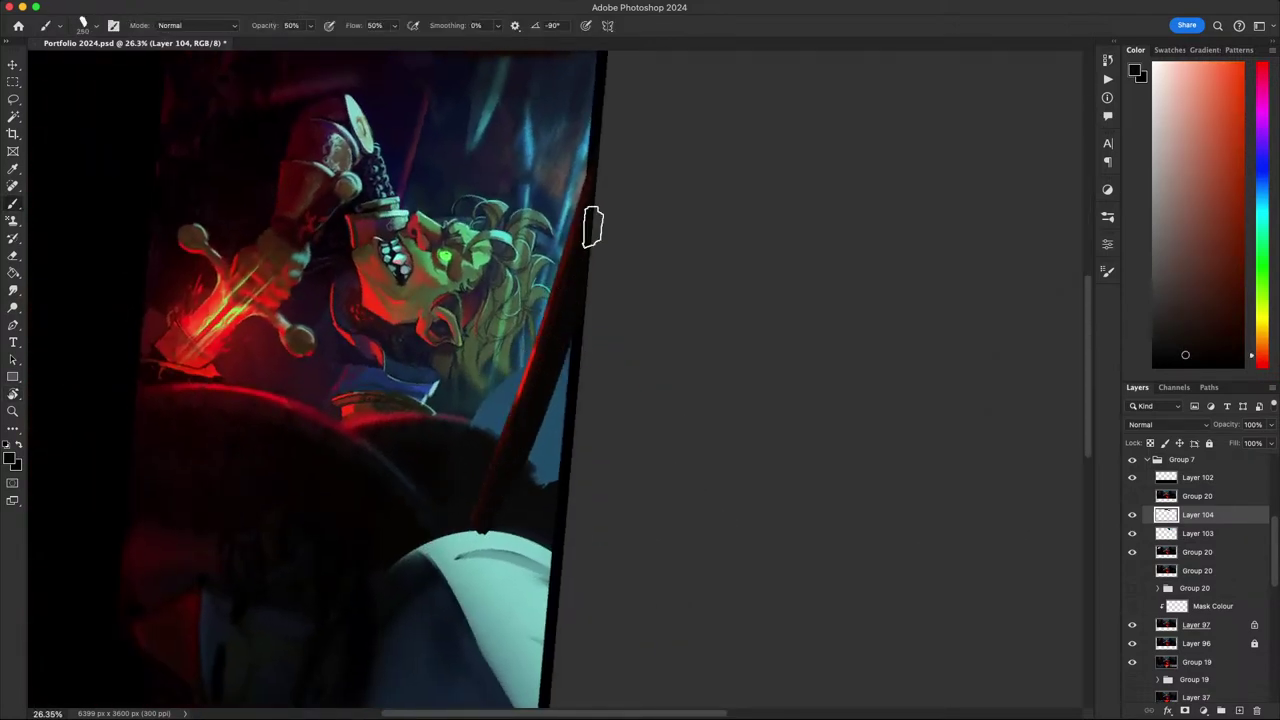
{"action": "key", "text": "Escape"}
{"action": "key", "text": "super+z"}
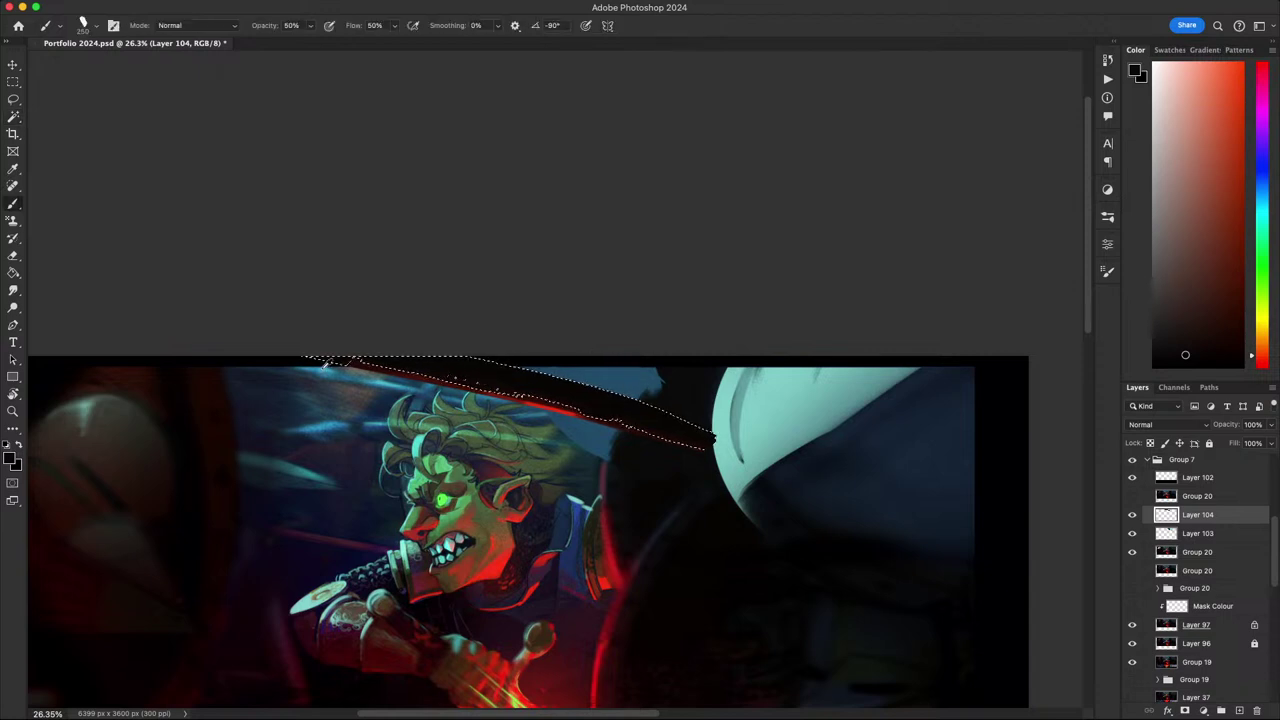
{"action": "left_click", "coordinate": [325, 364], "text": "alt"}
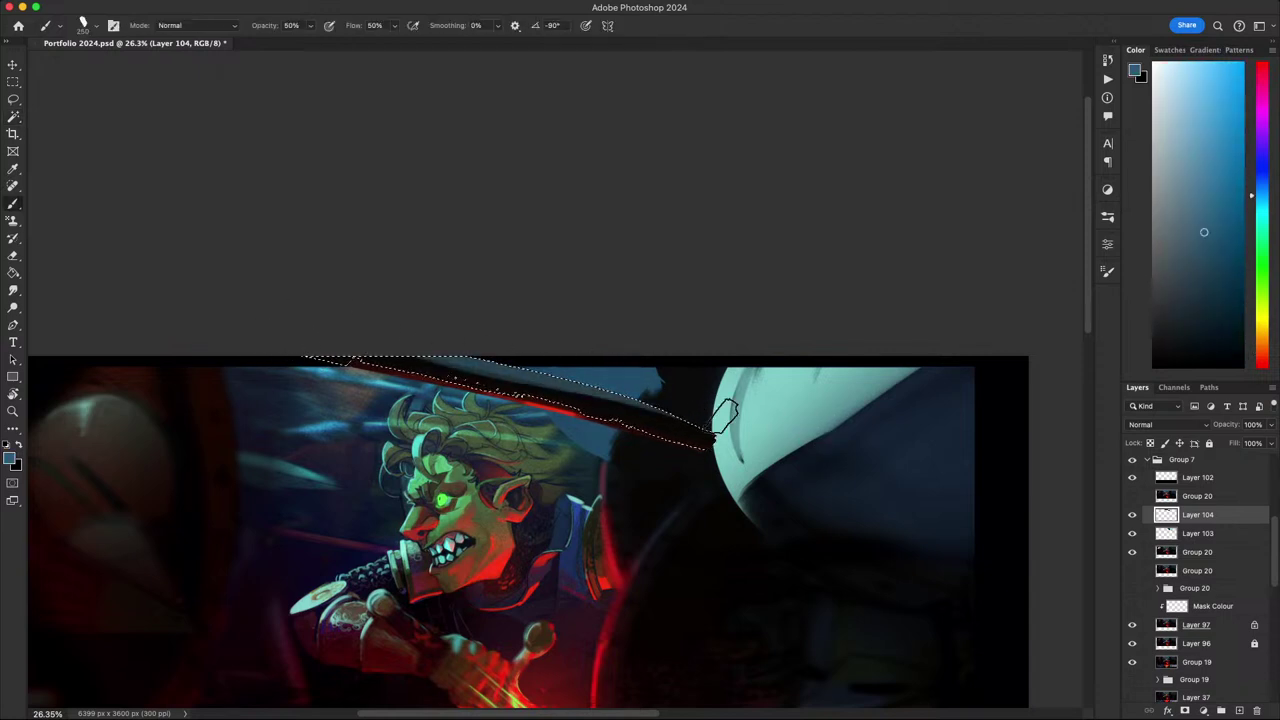
- Sample a brighter teal from the background streaks, paint a highlight along the bar's upper edge at 50% opacity, and deselect
{"action": "key", "text": "r"}
{"action": "mouse_move", "coordinate": [725, 415]}
{"action": "left_mouse_down"}
{"action": "mouse_move", "coordinate": [590, 400]}
{"action": "mouse_move", "coordinate": [452, 418]}
{"action": "mouse_move", "coordinate": [700, 342]}
{"action": "left_mouse_up"}
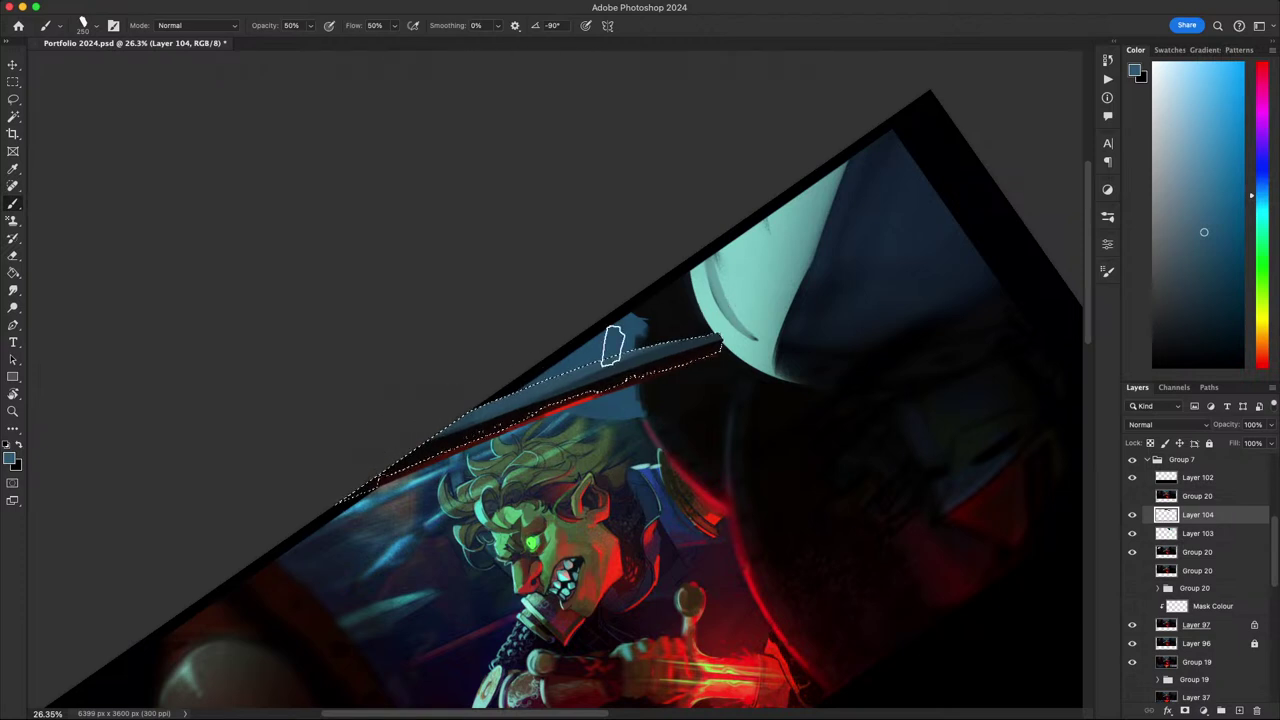
{"action": "left_click", "coordinate": [432, 514], "text": "alt"}
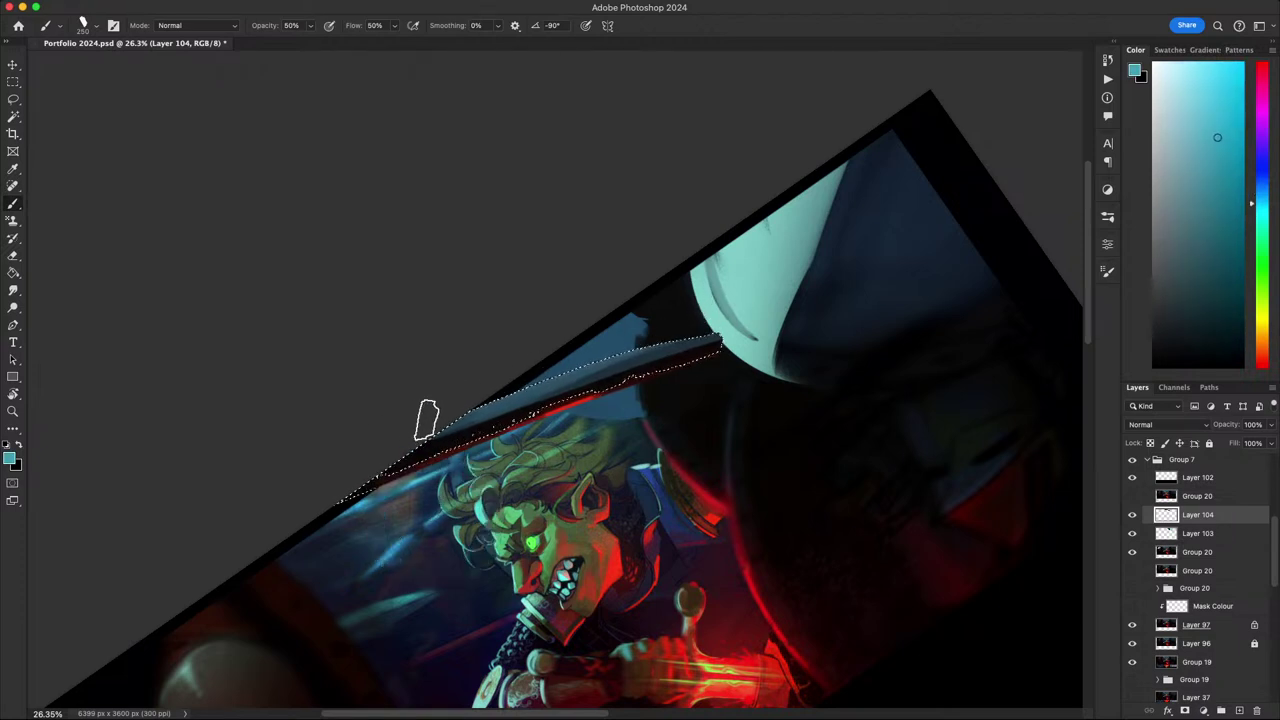
{"action": "left_click_drag", "start_coordinate": [428, 420], "coordinate": [712, 336]}
{"action": "left_click_drag", "start_coordinate": [387, 436], "coordinate": [662, 333]}
{"action": "left_click_drag", "start_coordinate": [472, 403], "coordinate": [667, 325]}
{"action": "key", "text": "super+d"}
{"action": "key", "text": "Escape"}
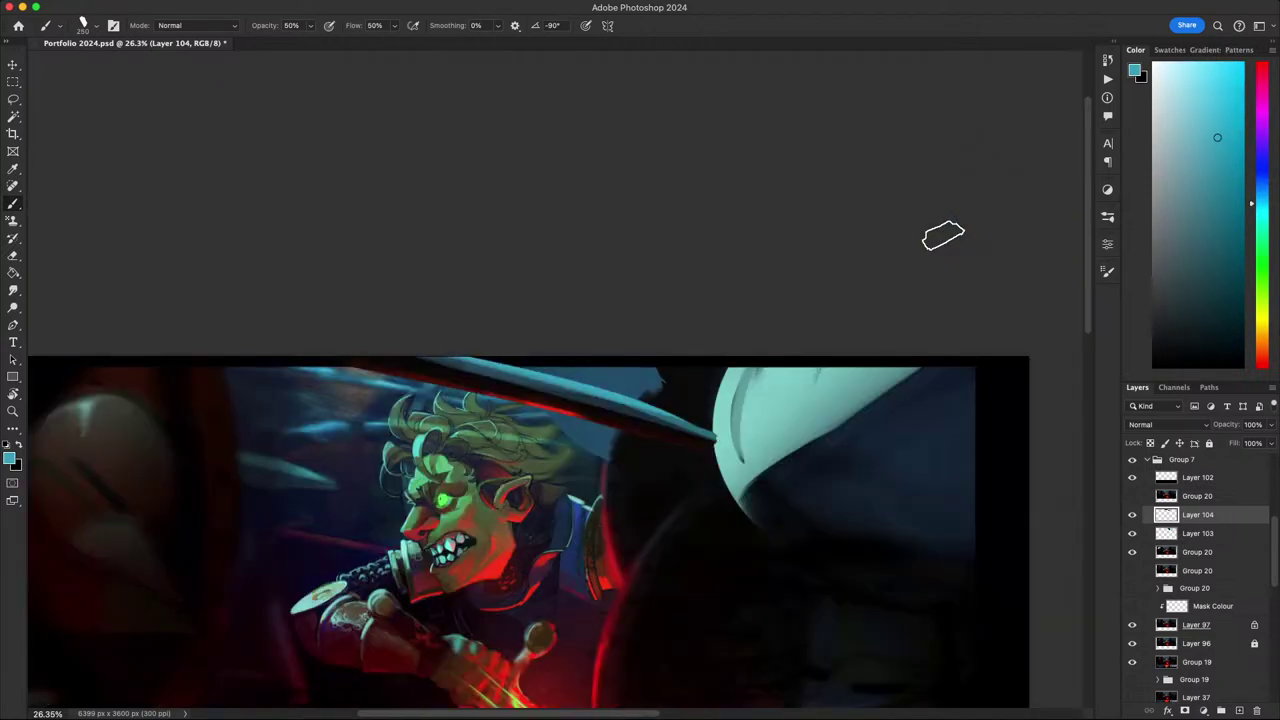
{"action": "scroll", "coordinate": [680, 297], "scroll_direction": "down", "scroll_amount": 6}
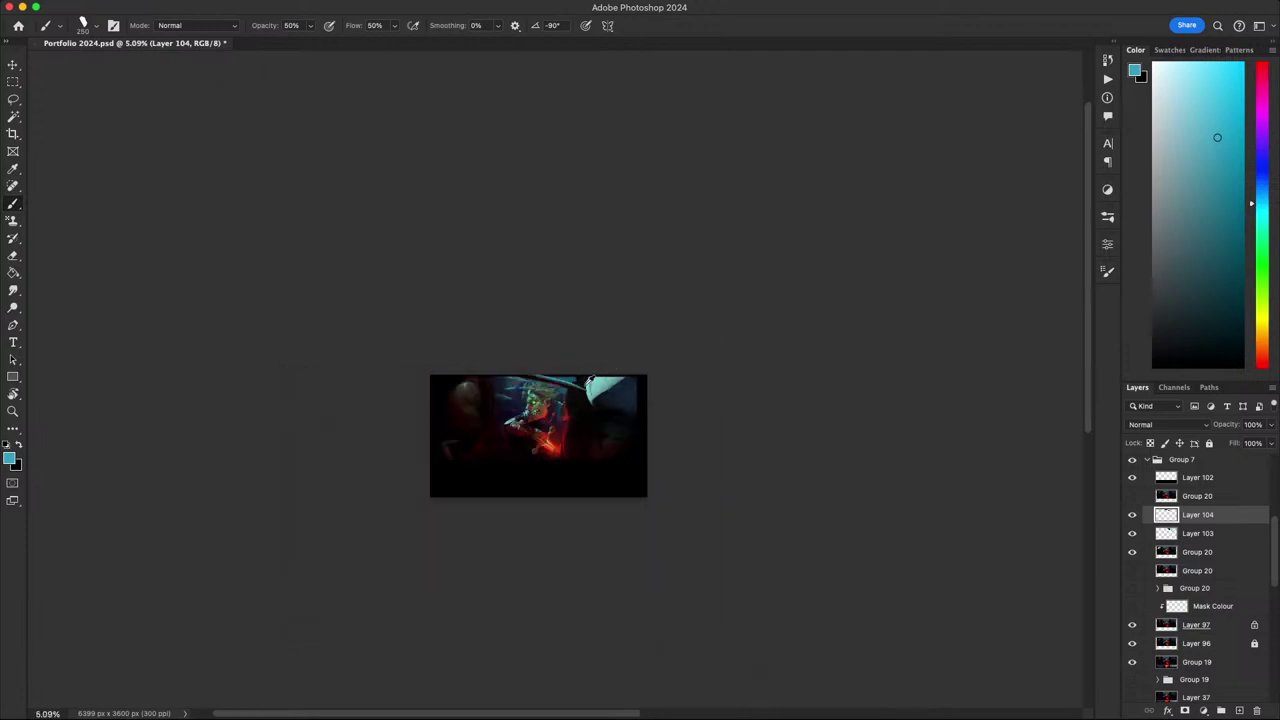
{"action": "scroll", "coordinate": [553, 397], "scroll_direction": "up", "scroll_amount": 7}
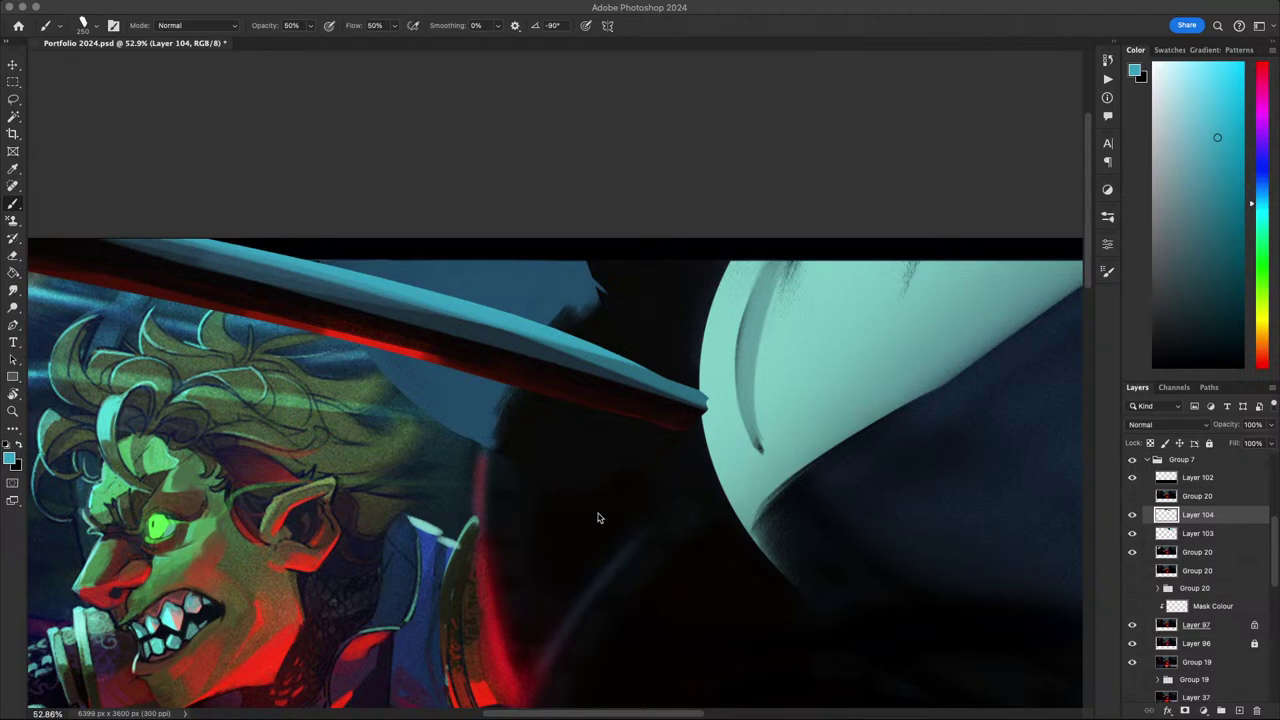
{"action": "scroll", "coordinate": [650, 490], "scroll_direction": "down", "scroll_amount": 6}
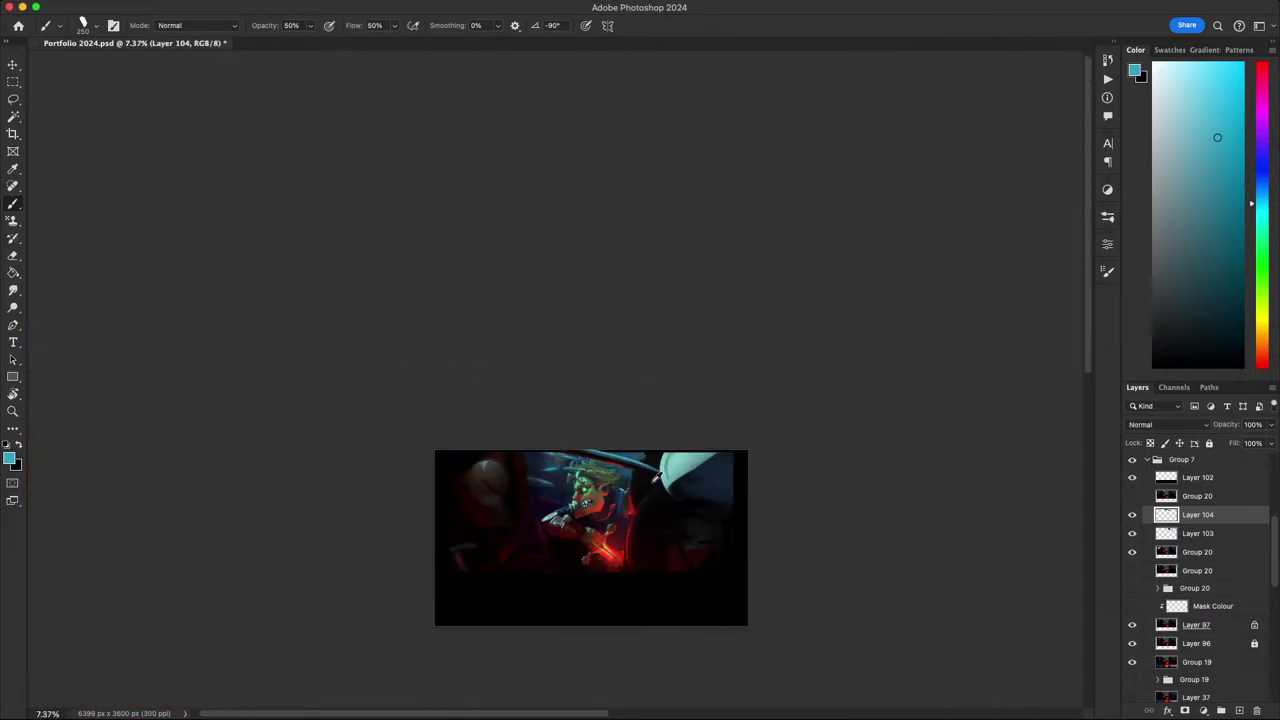
- Examine the teal and red rim-lit bar against the goblin and foreground shapes, both close up and at small size
{"action": "scroll", "coordinate": [655, 478], "scroll_direction": "up", "scroll_amount": 5}
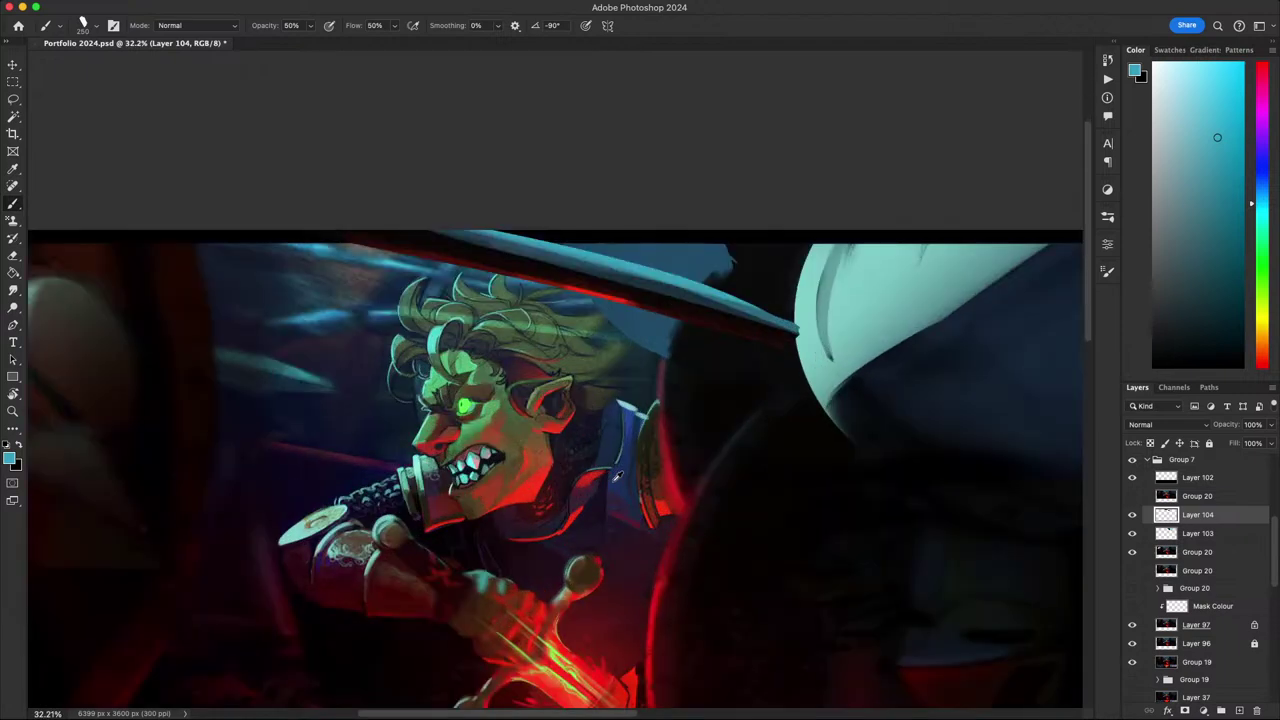
{"action": "scroll", "coordinate": [613, 483], "scroll_direction": "left", "scroll_amount": 3}
{"action": "left_click", "coordinate": [663, 486], "text": "alt"}
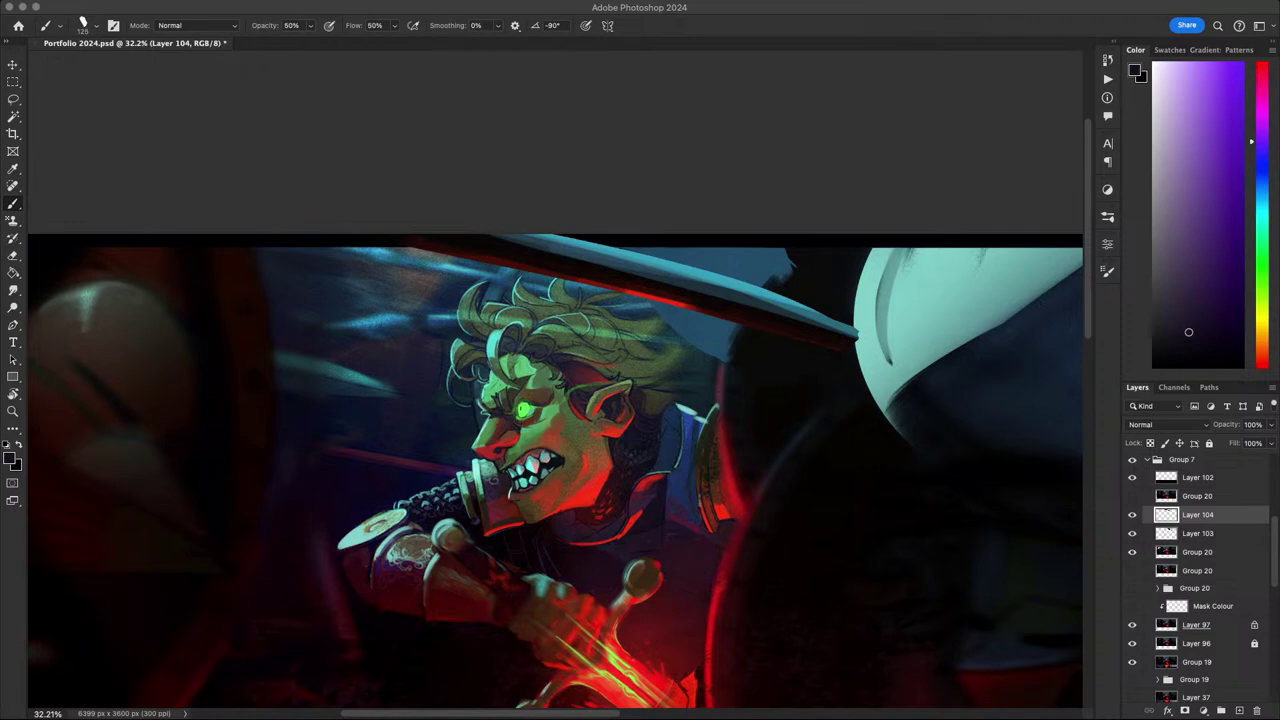
{"action": "scroll", "coordinate": [874, 503], "scroll_direction": "down", "scroll_amount": 2}
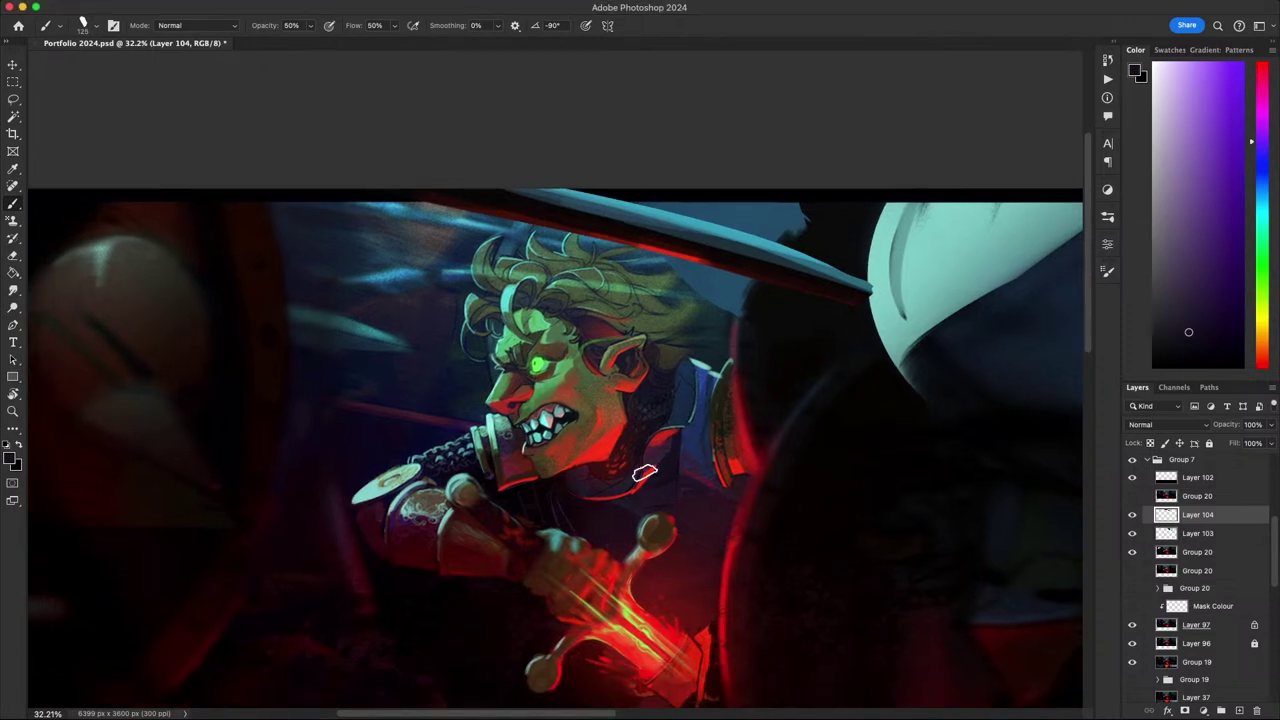
{"action": "scroll", "coordinate": [645, 475], "scroll_direction": "down", "scroll_amount": 5}
{"action": "scroll", "coordinate": [648, 480], "scroll_direction": "up", "scroll_amount": 3}
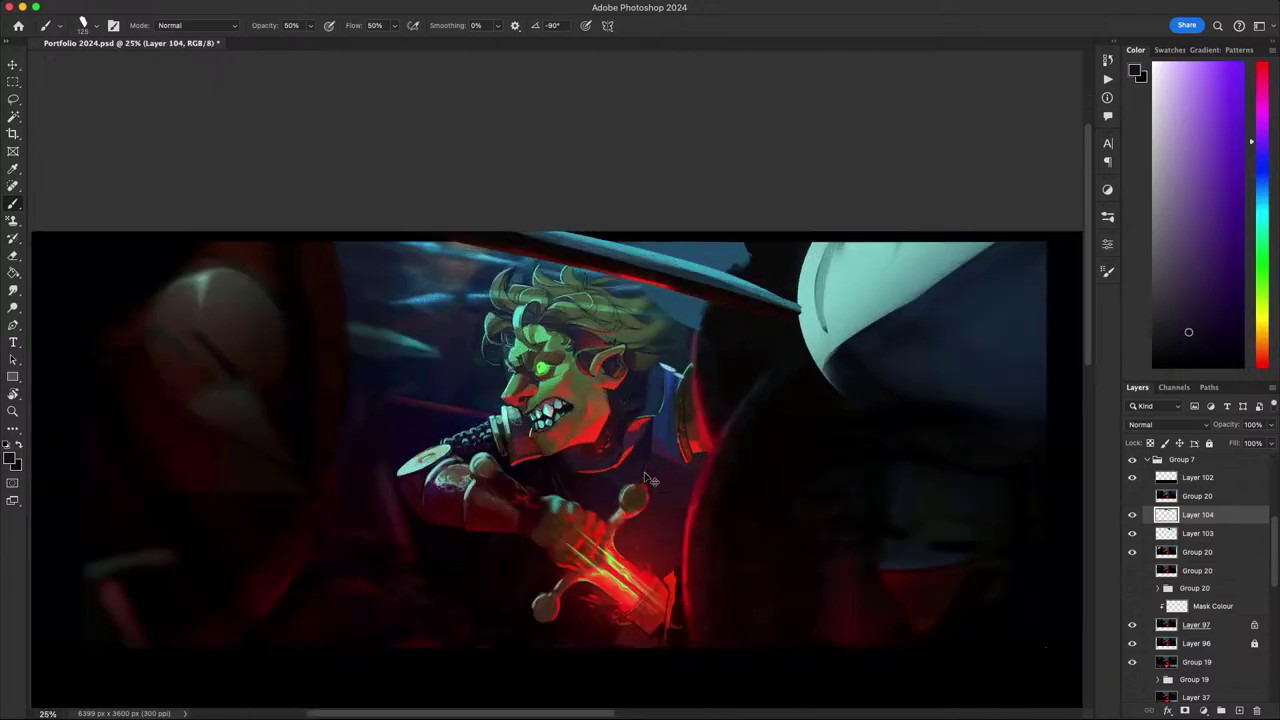
{"action": "scroll", "coordinate": [648, 479], "scroll_direction": "down", "scroll_amount": 4}
{"action": "scroll", "coordinate": [650, 480], "scroll_direction": "up", "scroll_amount": 3}
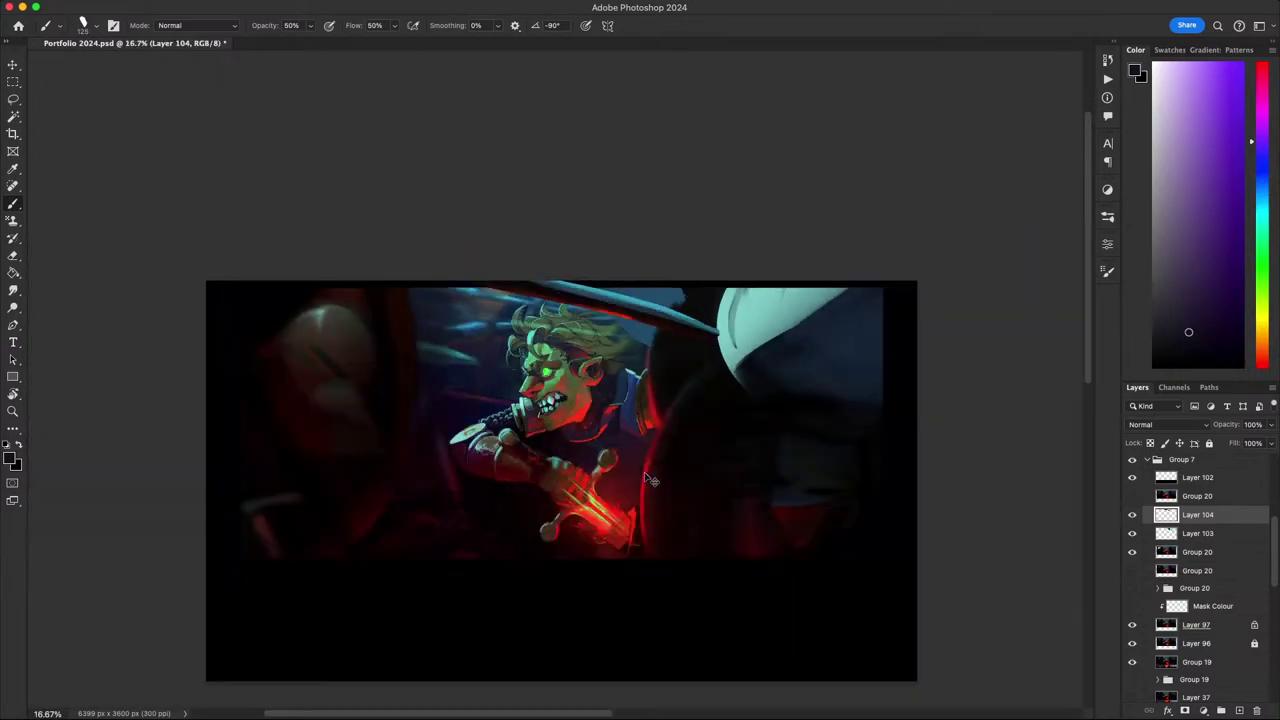
{"action": "scroll", "coordinate": [650, 480], "scroll_direction": "up", "scroll_amount": 1}
{"action": "scroll", "coordinate": [650, 480], "scroll_direction": "down", "scroll_amount": 1}
- Sample a dark brown, lasso a long thin diagonal strip across the image's lower left area and add a new layer
{"action": "key", "text": "r"}
{"action": "mouse_move", "coordinate": [863, 614]}
{"action": "left_mouse_down"}
{"action": "mouse_move", "coordinate": [849, 214]}
{"action": "mouse_move", "coordinate": [874, 471]}
{"action": "mouse_move", "coordinate": [615, 528]}
{"action": "left_mouse_up"}
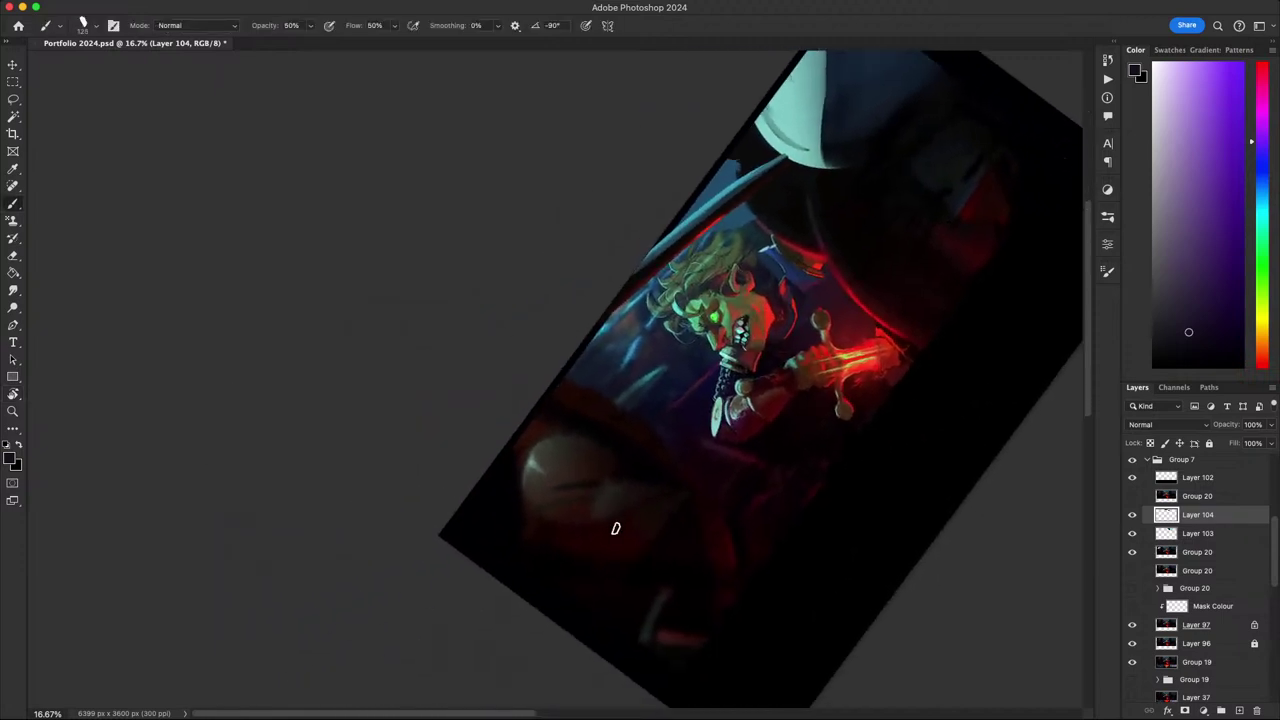
{"action": "left_click", "coordinate": [715, 480], "text": "alt"}
{"action": "key", "text": "l"}
{"action": "mouse_move", "coordinate": [992, 367]}
{"action": "left_mouse_down"}
{"action": "mouse_move", "coordinate": [457, 619]}
{"action": "mouse_move", "coordinate": [914, 440]}
{"action": "left_mouse_up"}
{"action": "key", "text": "b"}
{"action": "key", "text": "bracketright"}
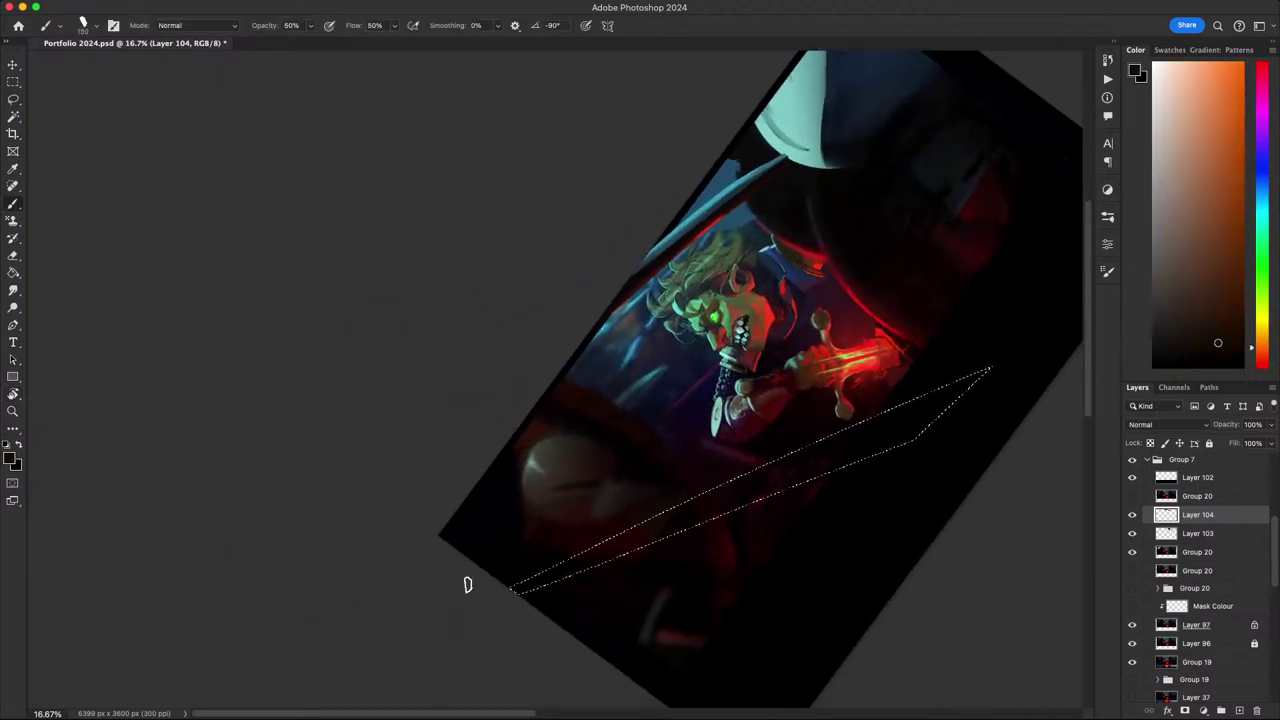
{"action": "key", "text": "super+shift+n"}
{"action": "key", "text": "Return"}
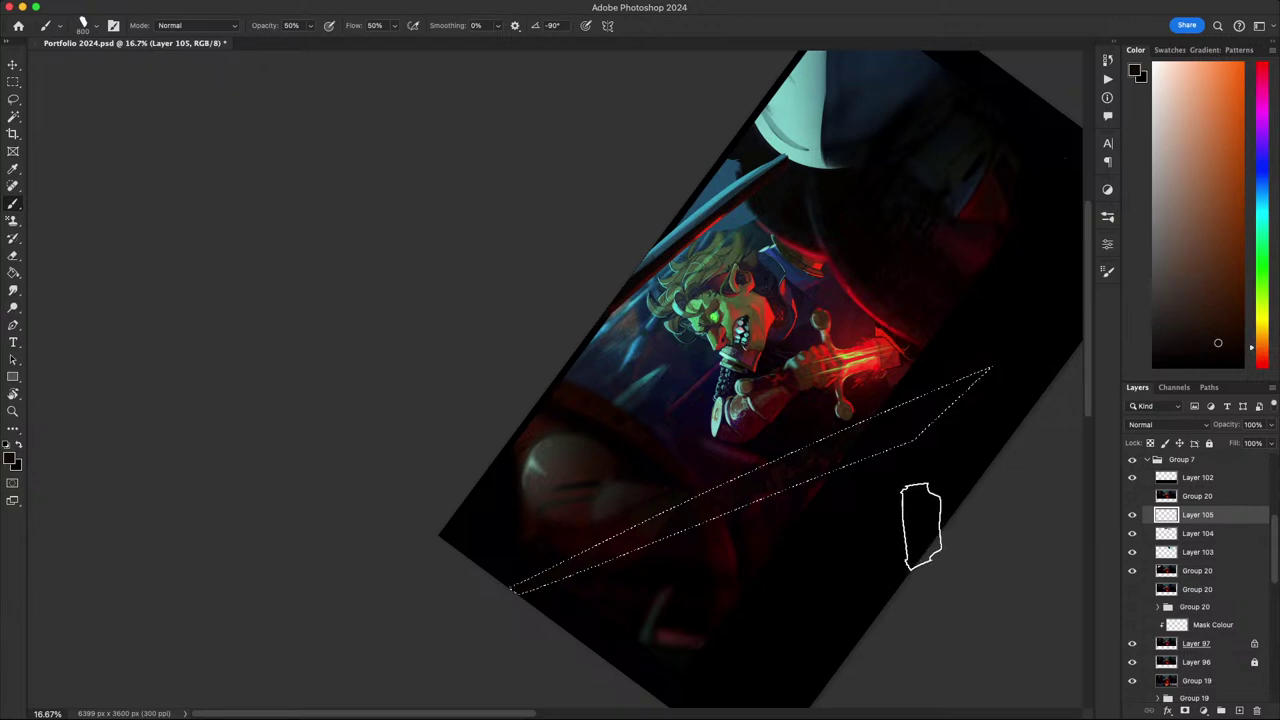
- Try painting the selected diagonal strip dark brown at 100% opacity, and deselect it
{"action": "key", "text": "Escape"}
{"action": "key", "text": "r"}
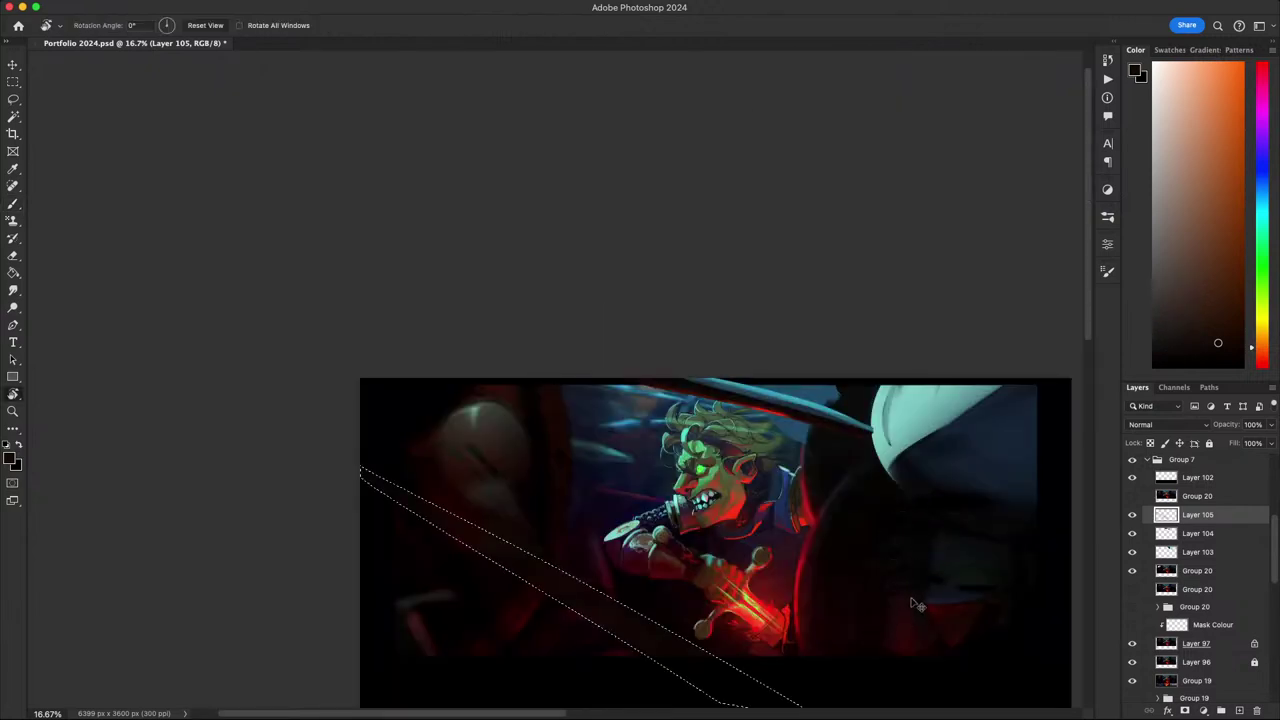
{"action": "left_click_drag", "start_coordinate": [912, 603], "coordinate": [975, 400]}
{"action": "key", "text": "b"}
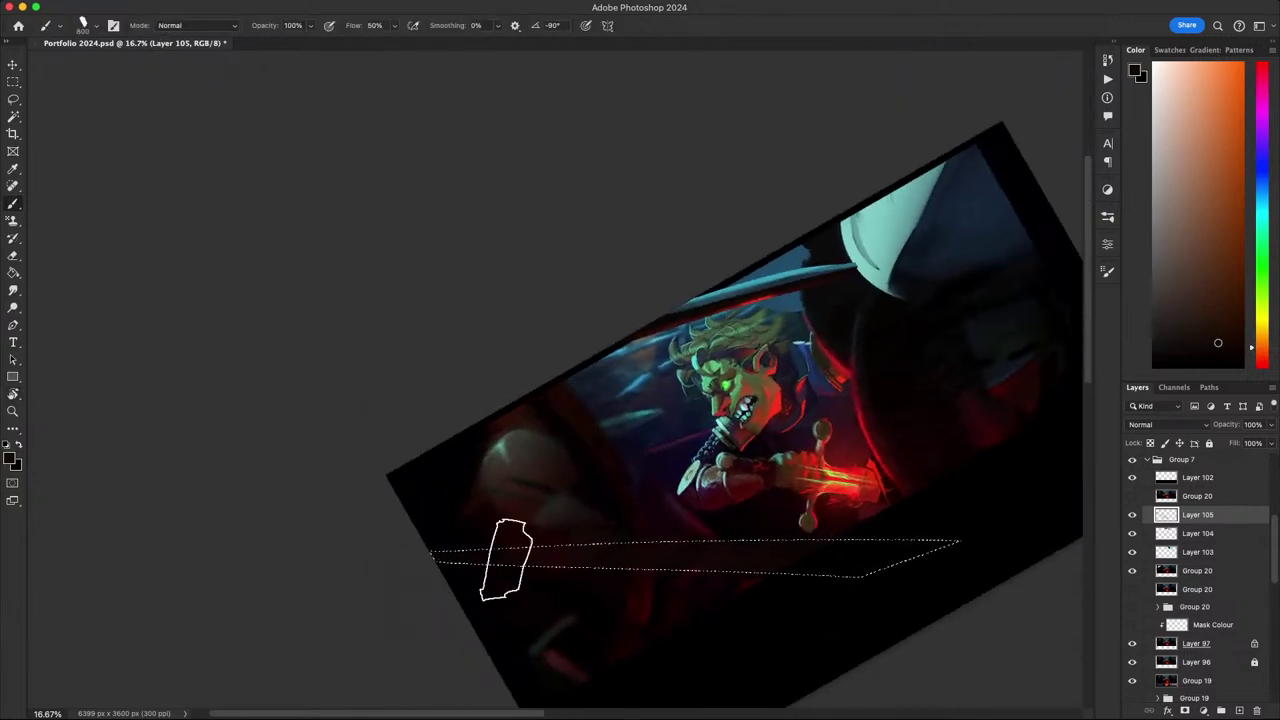
{"action": "left_click_drag", "start_coordinate": [506, 560], "coordinate": [1104, 526]}
{"action": "key", "text": "super+d"}
{"action": "key", "text": "Escape"}
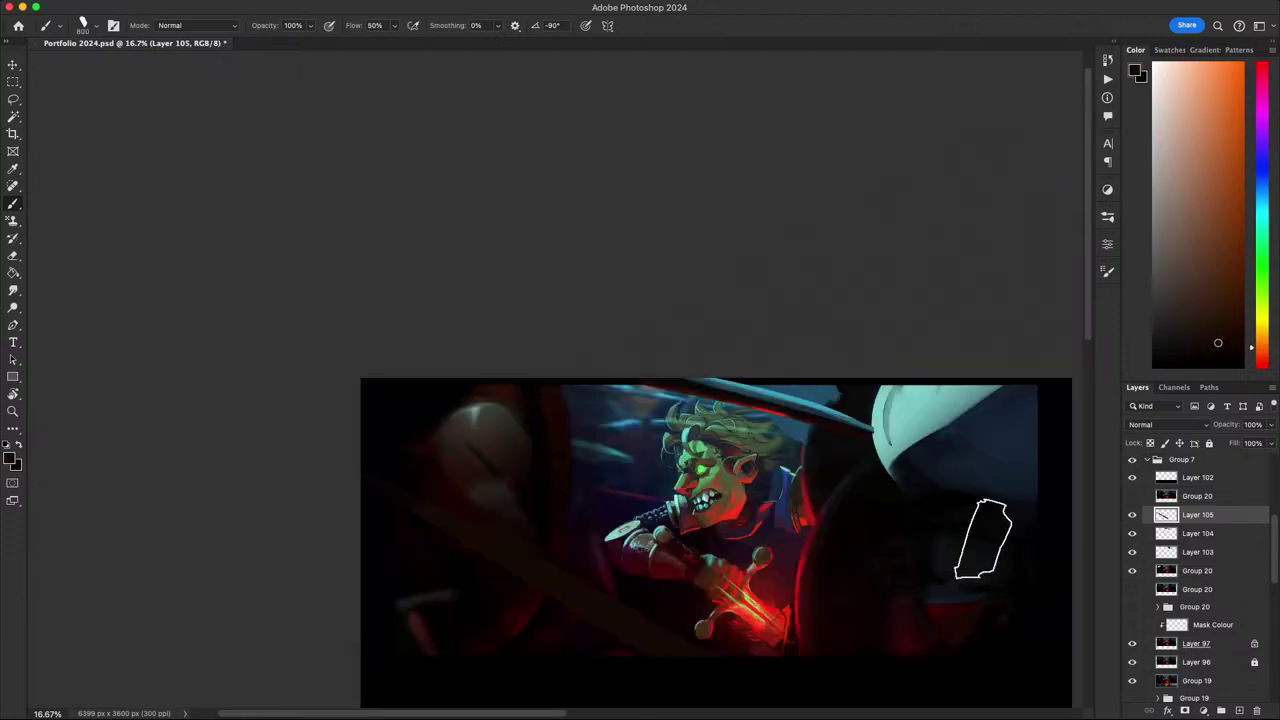
- Restore the strip selection and try painting it olive grey with a 1200-size brush, then deselect
{"action": "key", "text": "super+z"}
{"action": "key", "text": "r"}
{"action": "left_click_drag", "start_coordinate": [886, 580], "coordinate": [932, 312]}
{"action": "key", "text": "b"}
{"action": "left_click", "coordinate": [562, 452], "text": "alt"}
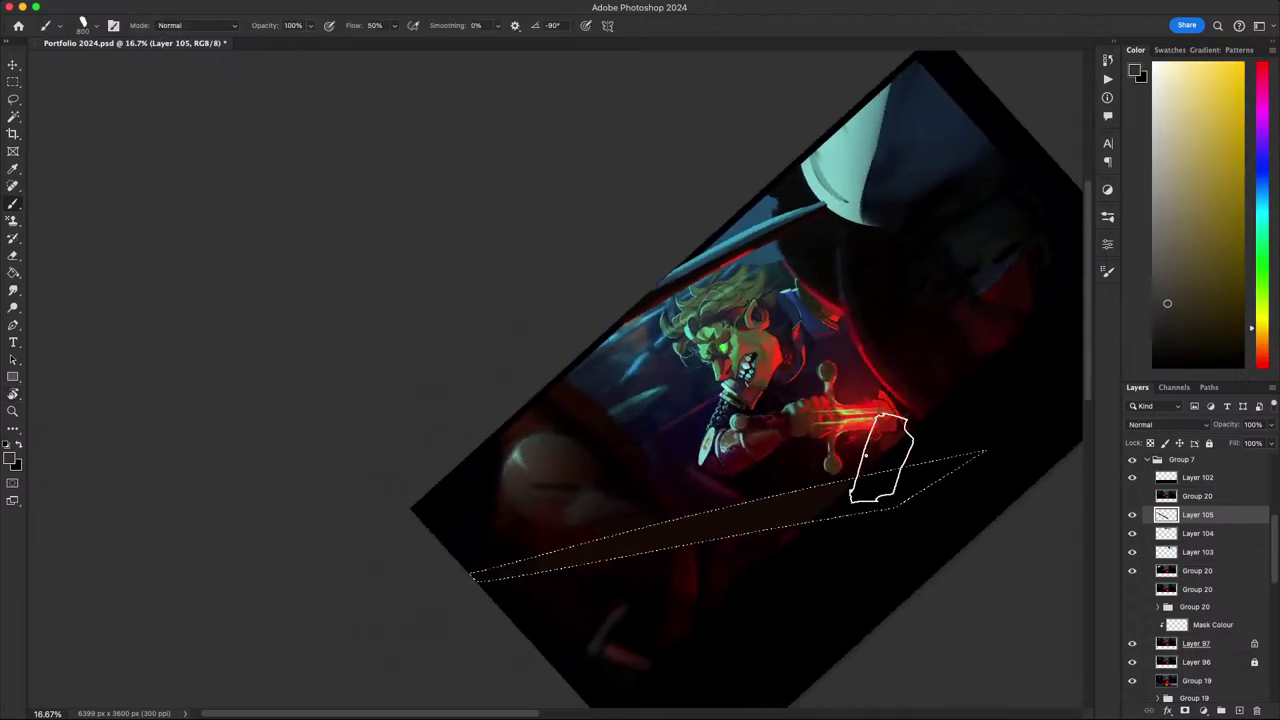
{"action": "key", "text": "bracketright"}
{"action": "key", "text": "bracketright"}
{"action": "key", "text": "bracketright"}
{"action": "key", "text": "bracketright"}
{"action": "left_click_drag", "start_coordinate": [905, 443], "coordinate": [400, 557]}
{"action": "key", "text": "super+d"}
{"action": "key", "text": "Escape"}
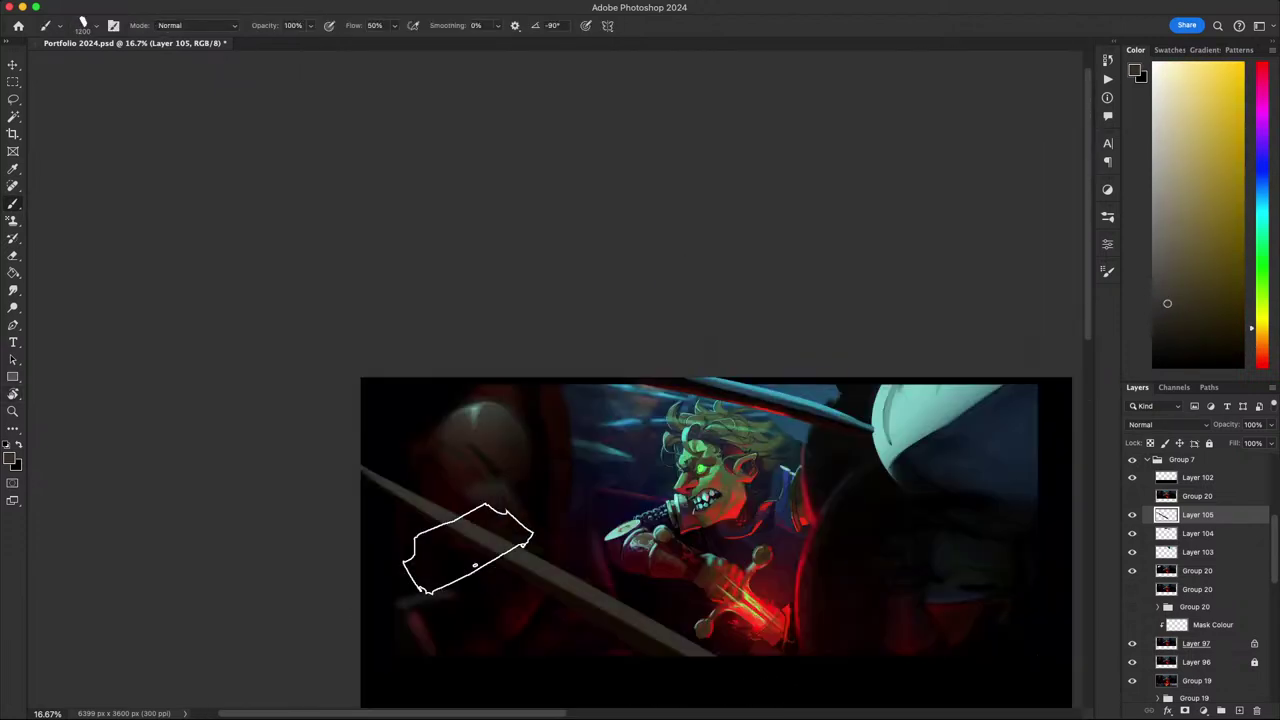
- Check the grey diagonal strip at reduced size and undo its painting
{"action": "mouse_move", "coordinate": [545, 552]}
{"action": "left_mouse_down"}
{"action": "mouse_move", "coordinate": [522, 450]}
{"action": "mouse_move", "coordinate": [377, 404]}
{"action": "mouse_move", "coordinate": [402, 505]}
{"action": "left_mouse_up"}
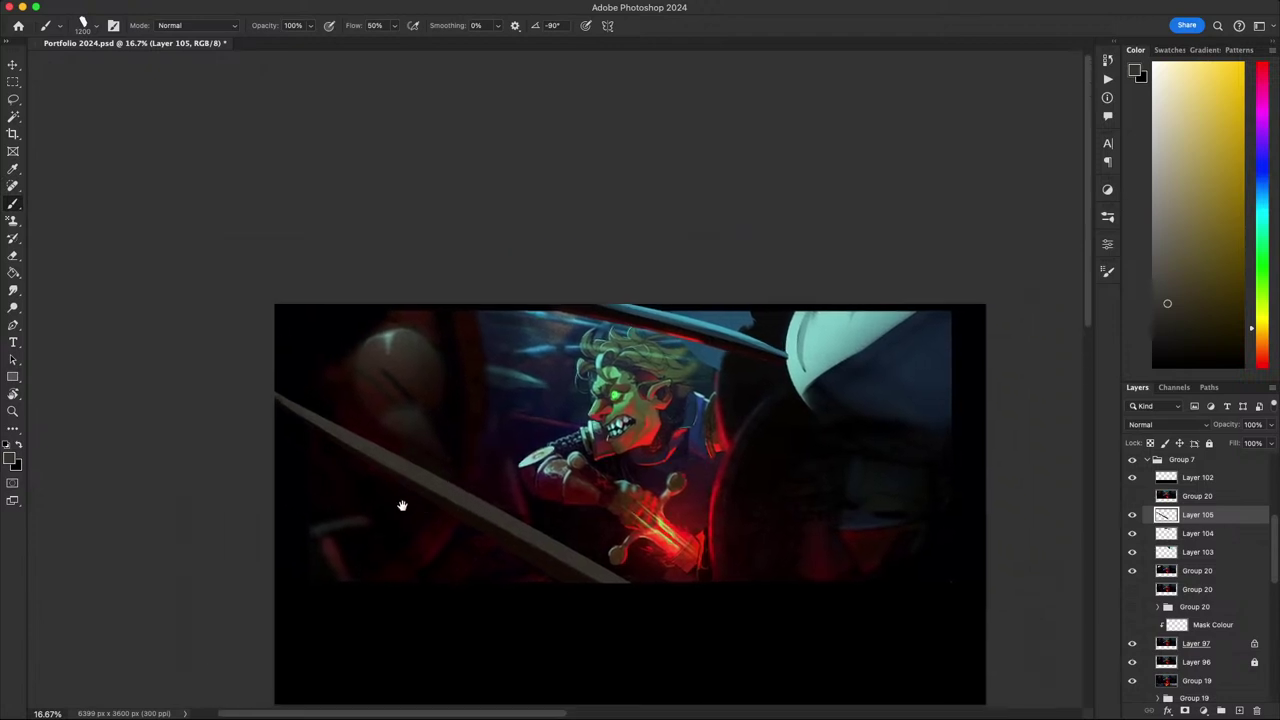
{"action": "scroll", "coordinate": [903, 409], "scroll_direction": "down", "scroll_amount": 3}
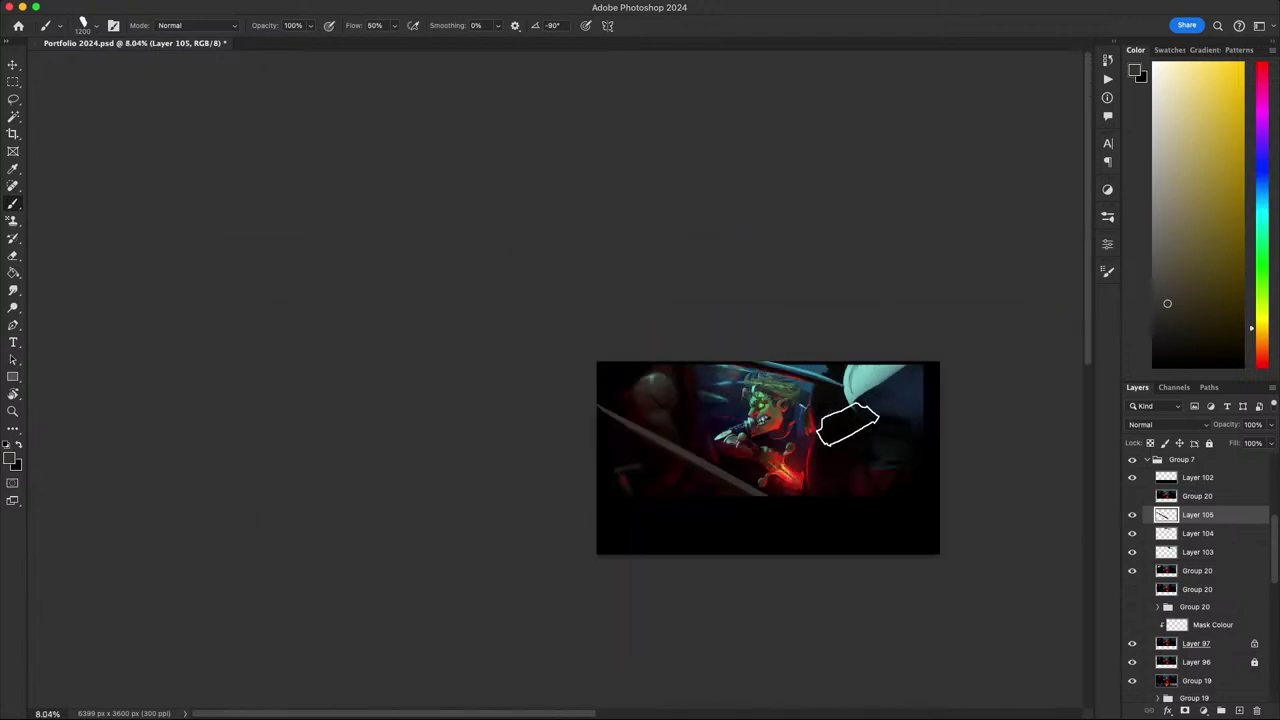
{"action": "scroll", "coordinate": [850, 428], "scroll_direction": "up", "scroll_amount": 3}
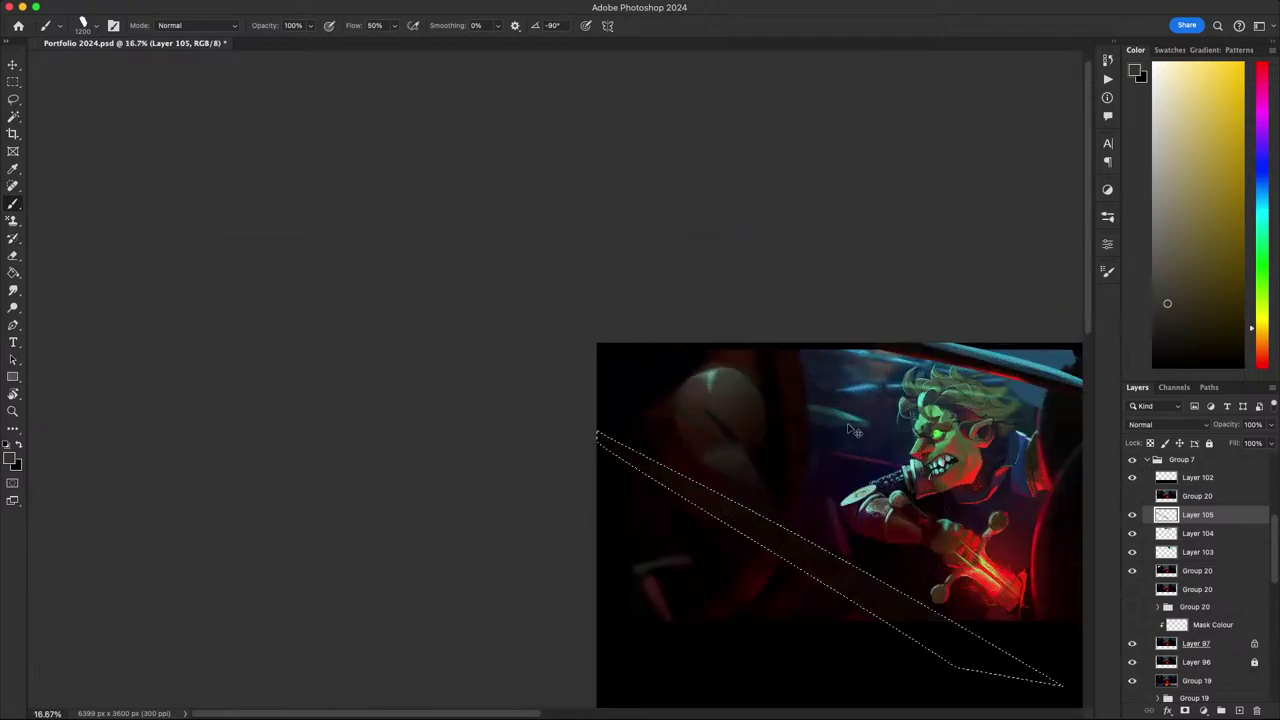
{"action": "key", "text": "super+z"}
{"action": "key", "text": "super+z"}
- Lasso a tapering blade shape from the canvas's left edge toward the sword hilt and fill it with olive grey brush strokes
{"action": "mouse_move", "coordinate": [964, 637]}
{"action": "left_mouse_down"}
{"action": "mouse_move", "coordinate": [851, 634]}
{"action": "mouse_move", "coordinate": [755, 604]}
{"action": "left_mouse_up"}
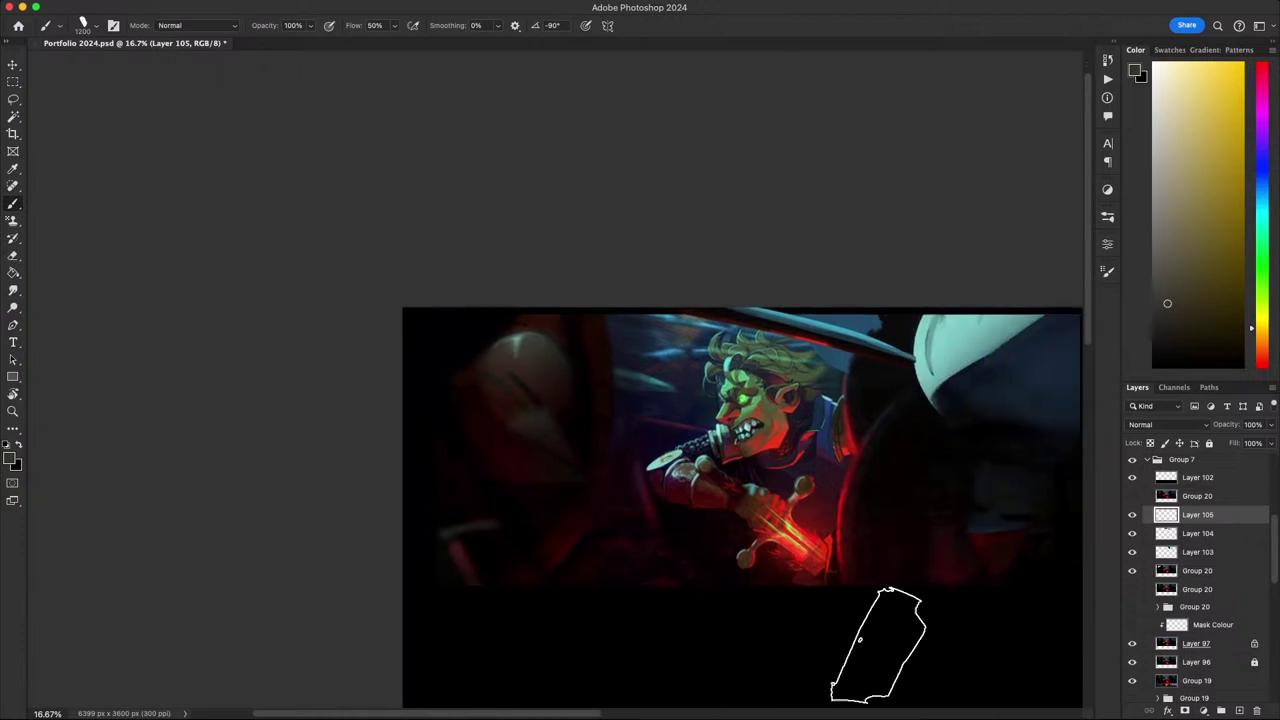
{"action": "key", "text": "r"}
{"action": "left_click_drag", "start_coordinate": [925, 590], "coordinate": [1005, 288]}
{"action": "key", "text": "l"}
{"action": "left_click_drag", "start_coordinate": [490, 614], "coordinate": [545, 627]}
{"action": "key", "text": "b"}
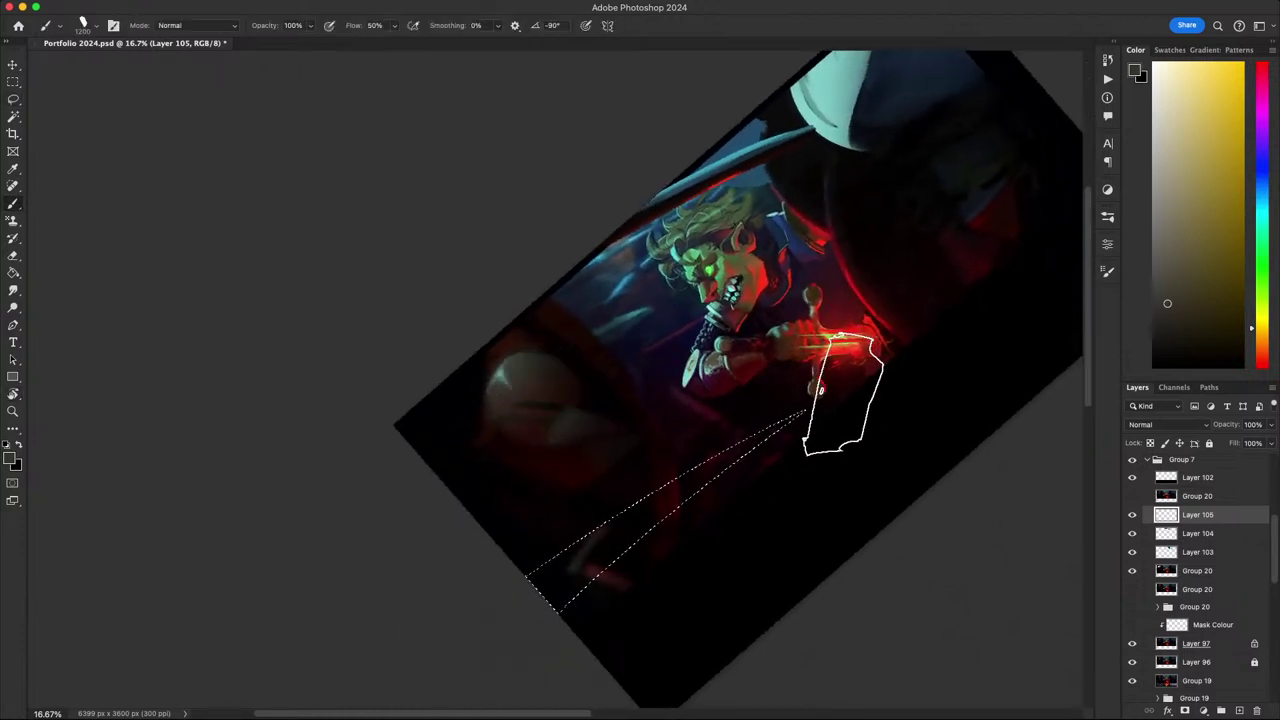
{"action": "left_click_drag", "start_coordinate": [820, 390], "coordinate": [416, 716]}
{"action": "key", "text": "super+z"}
{"action": "mouse_move", "coordinate": [820, 415]}
{"action": "left_mouse_down"}
{"action": "mouse_move", "coordinate": [417, 712]}
{"action": "mouse_move", "coordinate": [390, 688]}
{"action": "left_mouse_up"}
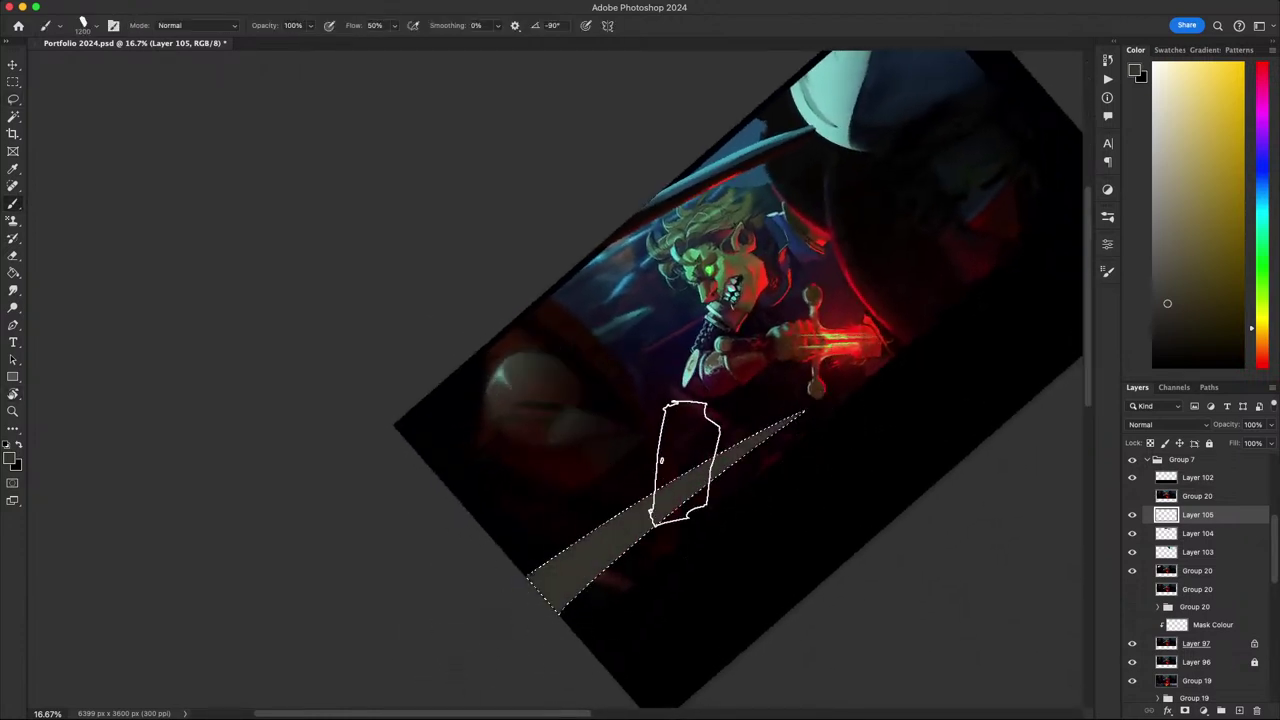
- Shade the blade's lower side with sampled dark red and near-black, keeping a grey upper edge, and deselect
{"action": "left_click", "coordinate": [585, 462], "text": "alt"}
{"action": "left_click_drag", "start_coordinate": [591, 589], "coordinate": [960, 372]}
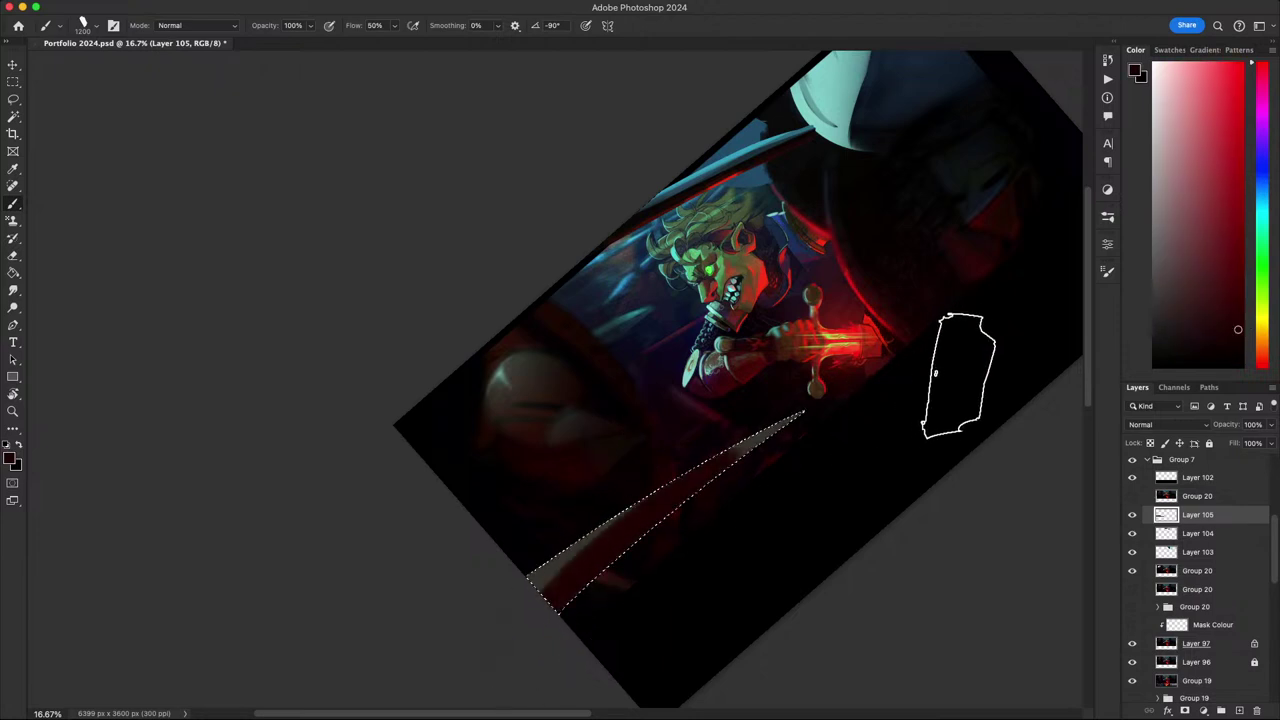
{"action": "left_click", "coordinate": [664, 532], "text": "alt"}
{"action": "left_click_drag", "start_coordinate": [587, 604], "coordinate": [938, 377]}
{"action": "key", "text": "super+d"}
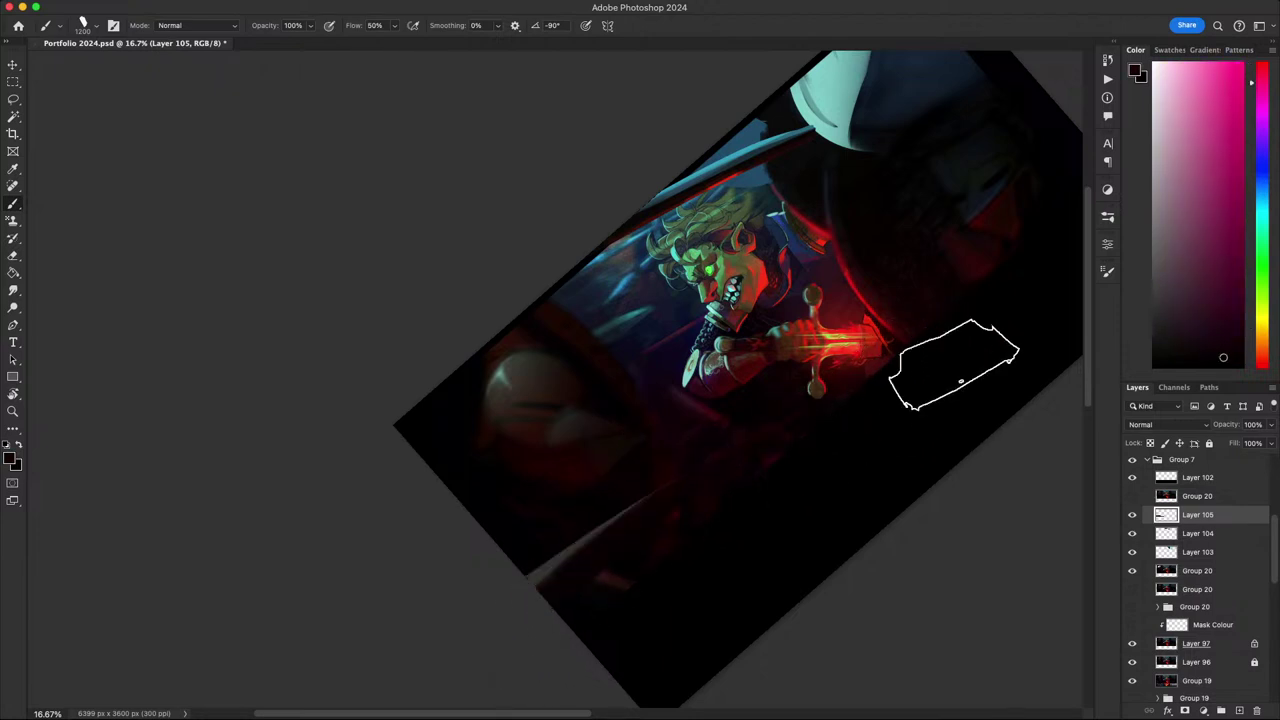
{"action": "key", "text": "Escape"}
- Rotate the painted blade shape about 15° counterclockwise with Free Transform so that it rises toward the goblin
{"action": "scroll", "coordinate": [786, 538], "scroll_direction": "down", "scroll_amount": 5}
{"action": "scroll", "coordinate": [780, 538], "scroll_direction": "down", "scroll_amount": 2}
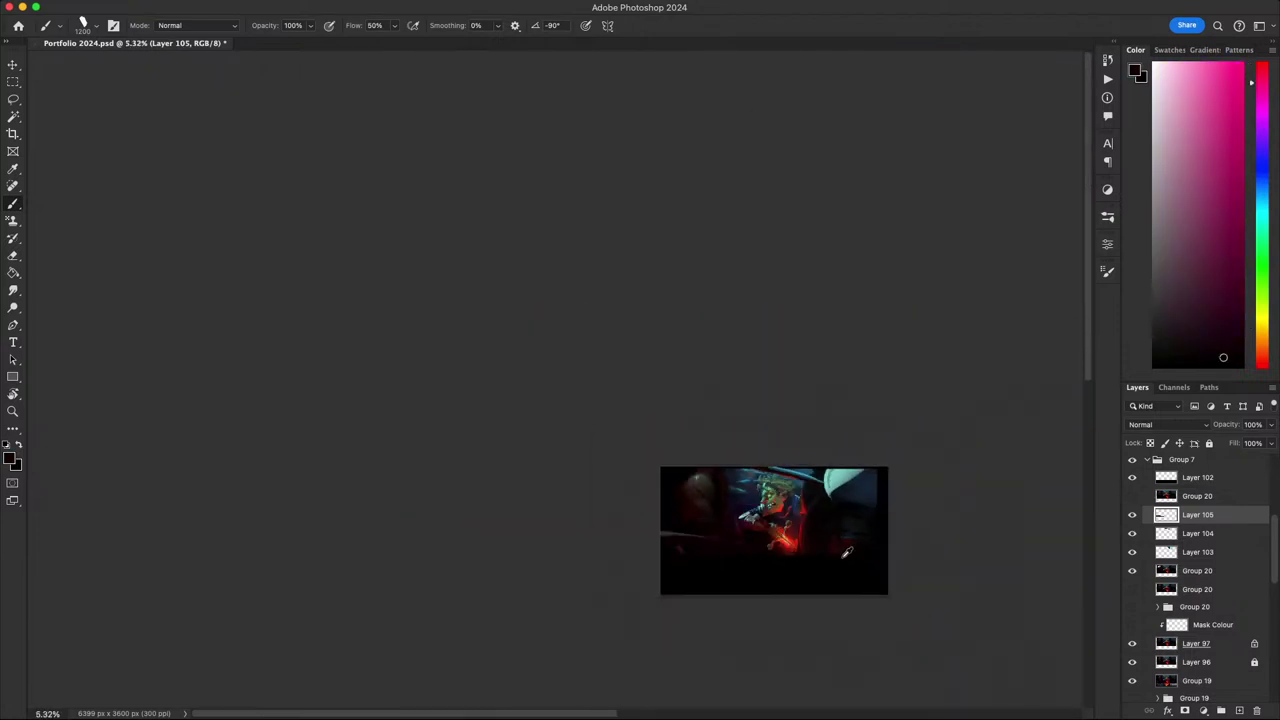
{"action": "scroll", "coordinate": [846, 553], "scroll_direction": "up", "scroll_amount": 3}
{"action": "scroll", "coordinate": [755, 543], "scroll_direction": "up", "scroll_amount": 3}
{"action": "scroll", "coordinate": [734, 537], "scroll_direction": "down", "scroll_amount": 2}
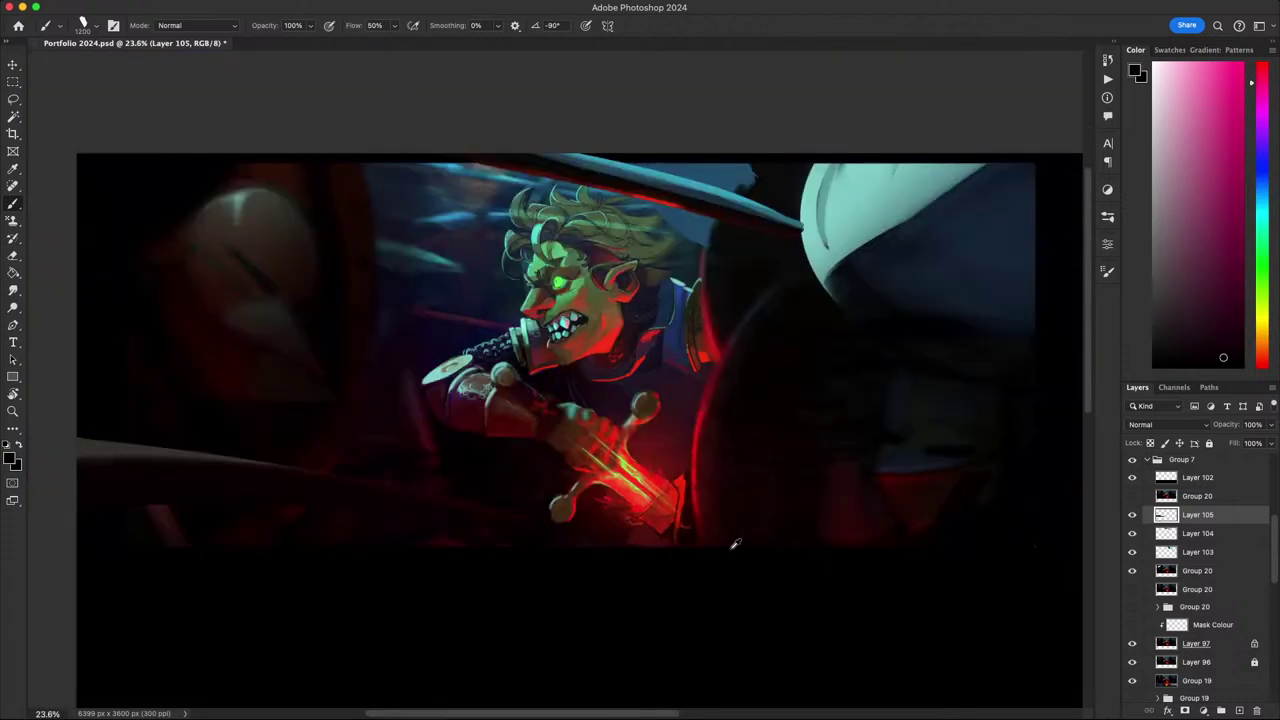
{"action": "left_click_drag", "start_coordinate": [629, 534], "coordinate": [720, 548]}
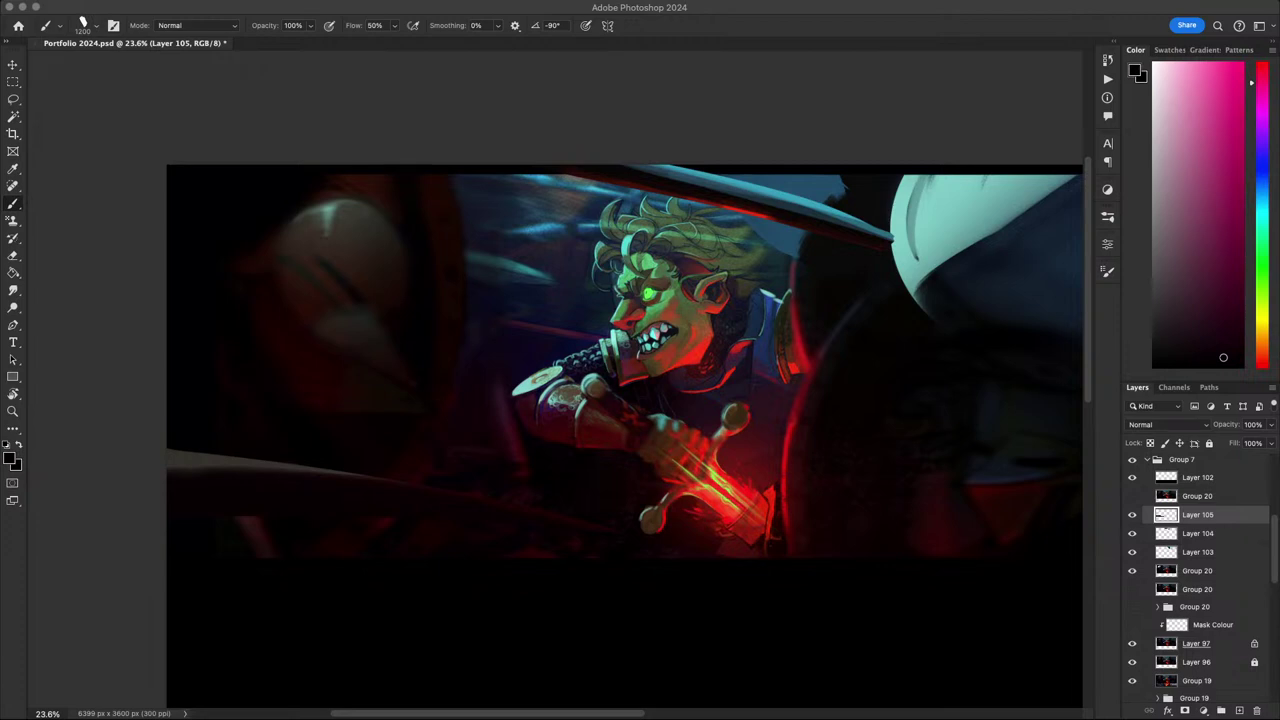
{"action": "scroll", "coordinate": [726, 569], "scroll_direction": "down", "scroll_amount": 4}
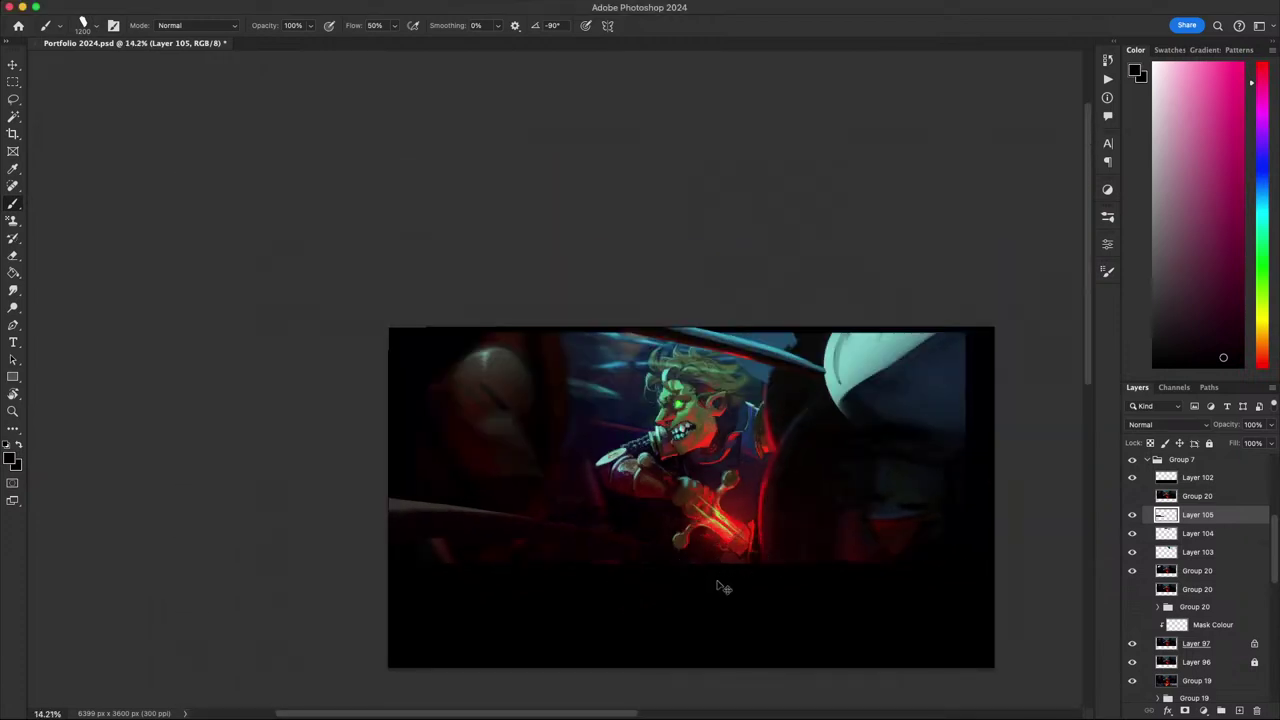
{"action": "key", "text": "super+t"}
{"action": "left_click_drag", "start_coordinate": [727, 598], "coordinate": [767, 576]}
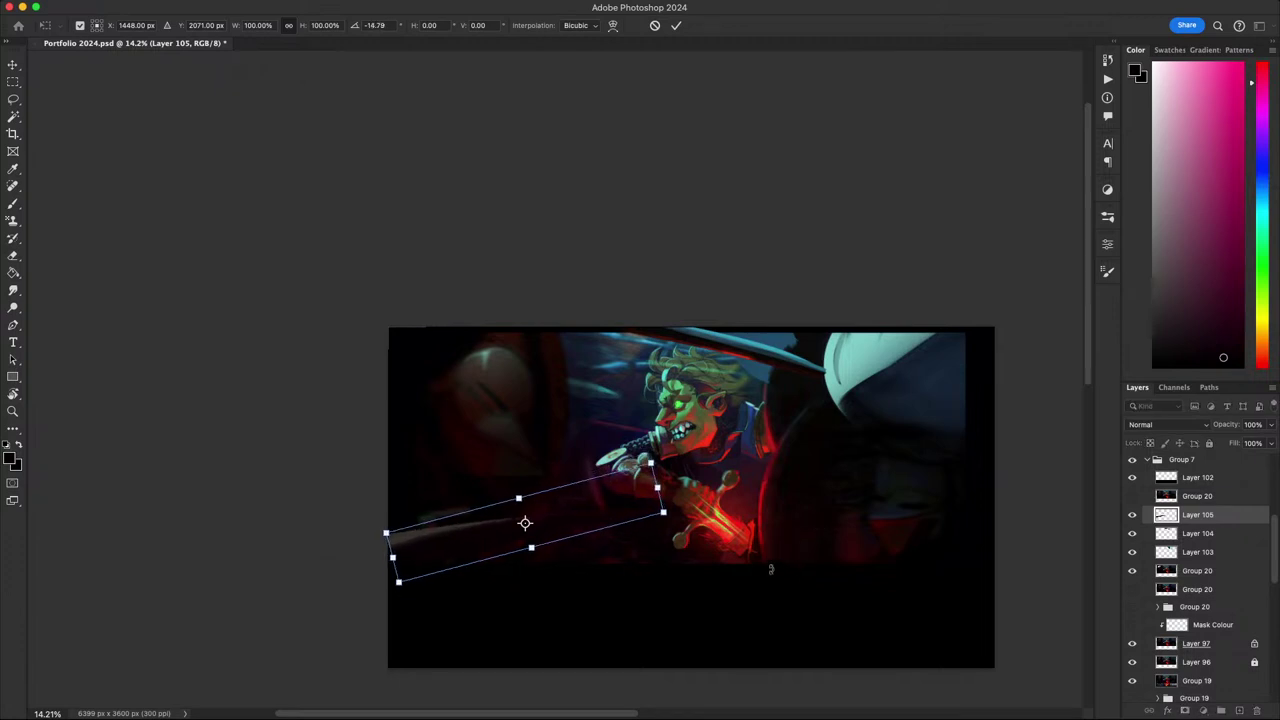
{"action": "key", "text": "Return"}
{"action": "key", "text": "b"}
{"action": "mouse_move", "coordinate": [626, 568]}
{"action": "left_mouse_down"}
{"action": "mouse_move", "coordinate": [615, 612]}
{"action": "mouse_move", "coordinate": [589, 591]}
{"action": "mouse_move", "coordinate": [630, 610]}
{"action": "mouse_move", "coordinate": [643, 597]}
{"action": "mouse_move", "coordinate": [506, 563]}
{"action": "mouse_move", "coordinate": [660, 582]}
{"action": "left_mouse_up"}
- Examine how the rotated blade reads against the dark foreground at small size and close up
{"action": "scroll", "coordinate": [588, 538], "scroll_direction": "up", "scroll_amount": 5}
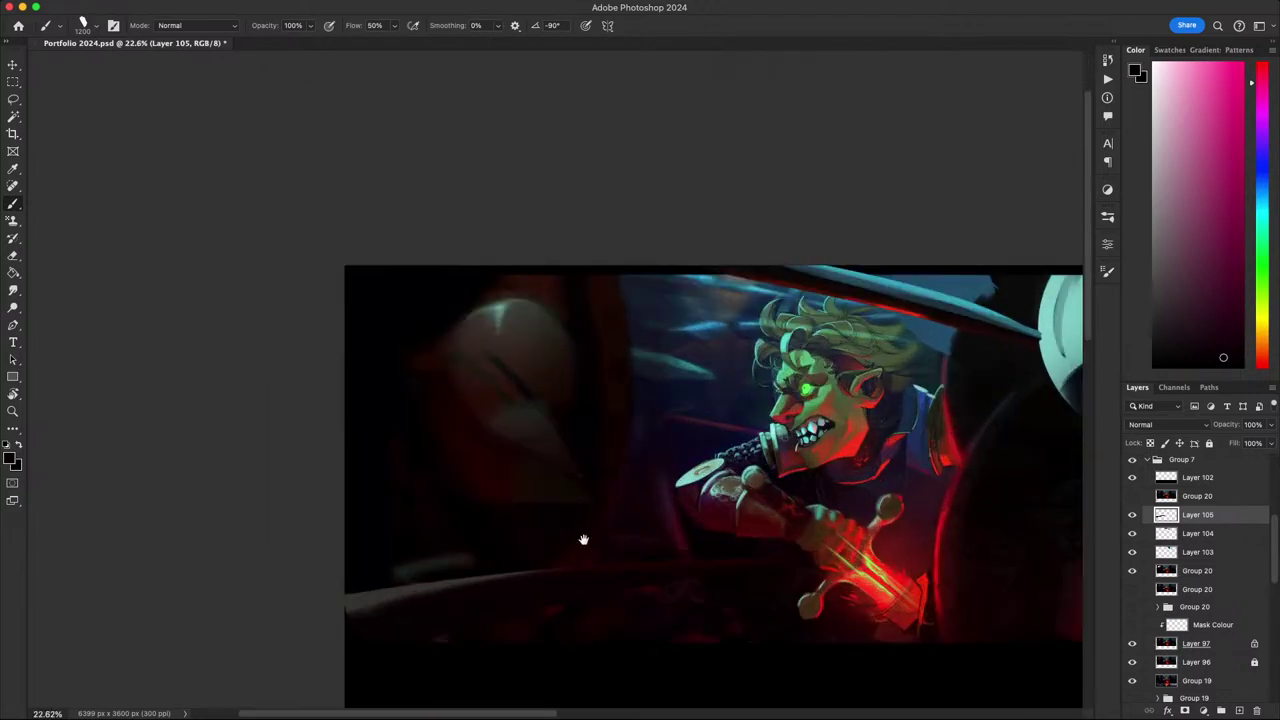
{"action": "scroll", "coordinate": [586, 540], "scroll_direction": "down", "scroll_amount": 5}
{"action": "scroll", "coordinate": [588, 545], "scroll_direction": "up", "scroll_amount": 3}
{"action": "scroll", "coordinate": [588, 545], "scroll_direction": "up", "scroll_amount": 2}
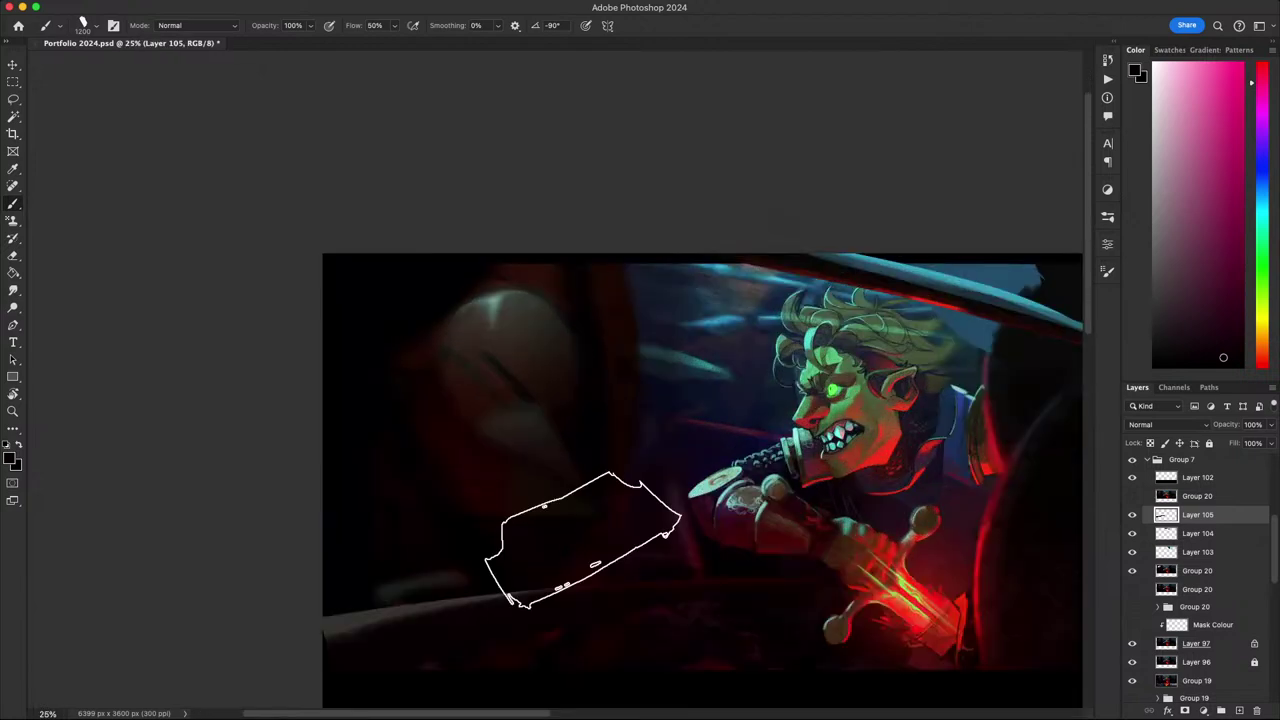
{"action": "scroll", "coordinate": [588, 545], "scroll_direction": "down", "scroll_amount": 3}
{"action": "scroll", "coordinate": [588, 545], "scroll_direction": "up", "scroll_amount": 2}
{"action": "scroll", "coordinate": [588, 545], "scroll_direction": "up", "scroll_amount": 3}
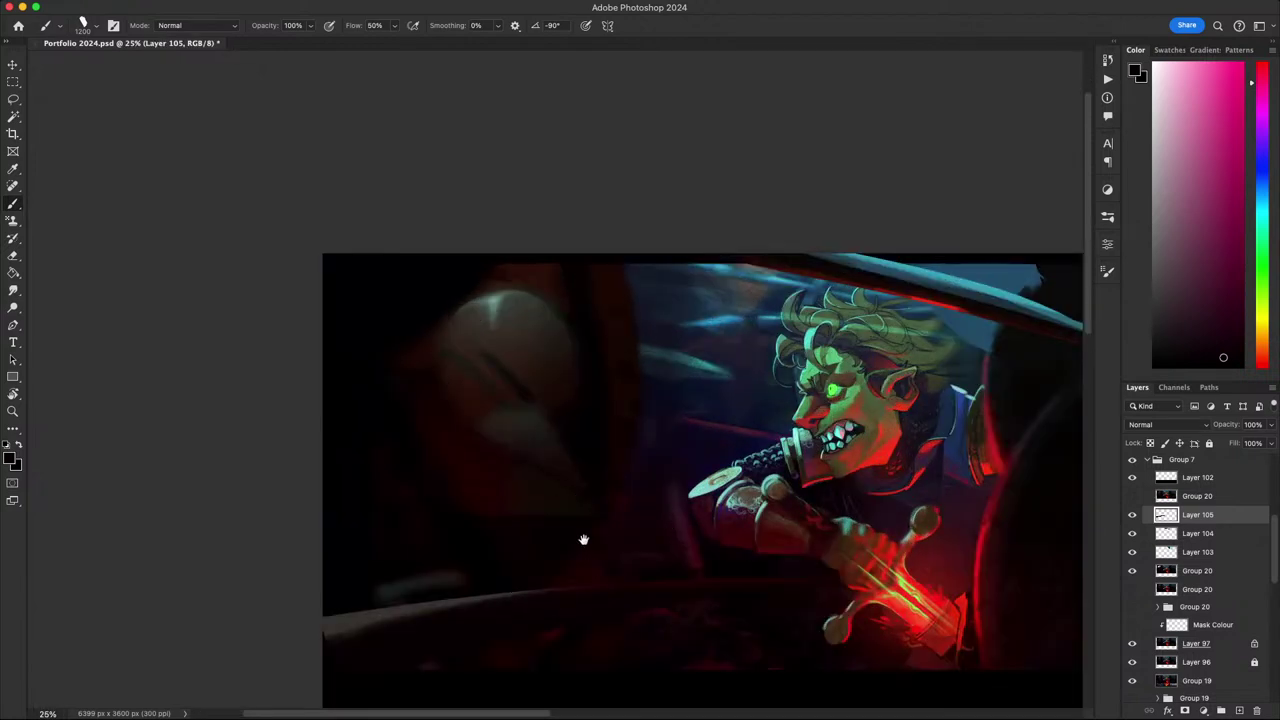
- Select a half-round area at the canvas's left edge and prepare a 2100-size brush with dark red sampled from the foreground
{"action": "left_click", "coordinate": [589, 420], "text": "alt"}
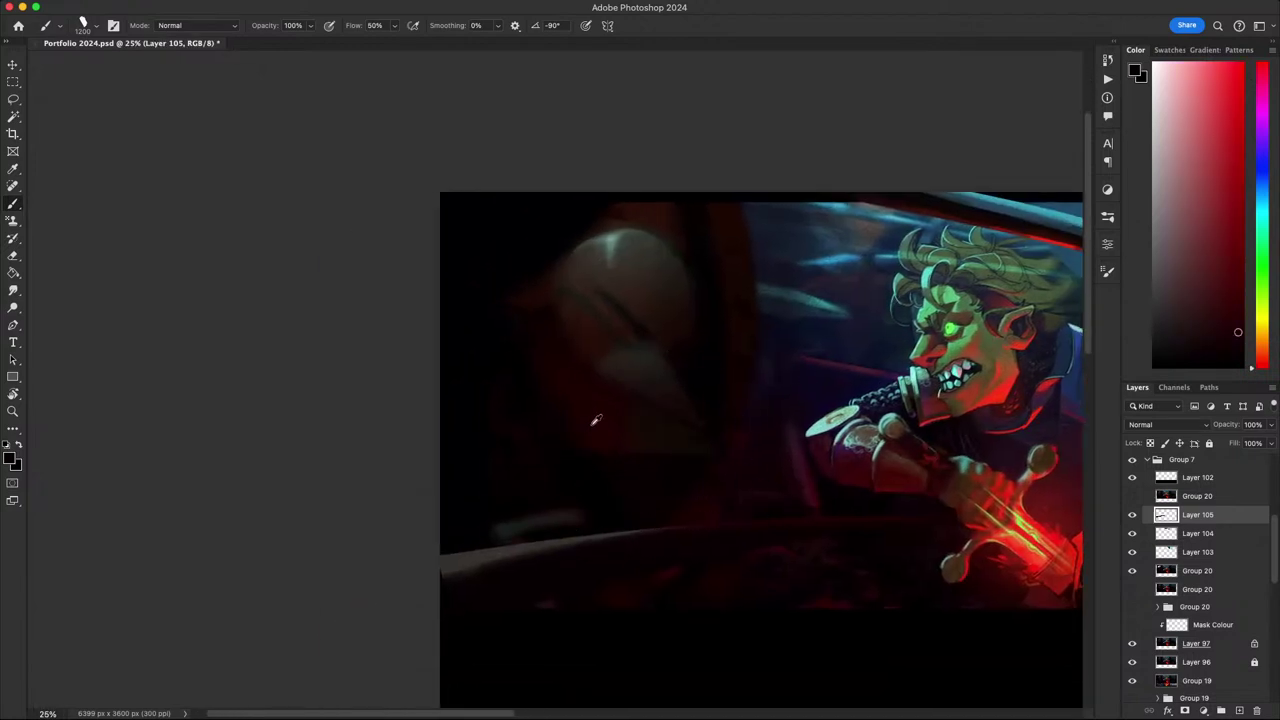
{"action": "scroll", "coordinate": [578, 440], "scroll_direction": "down", "scroll_amount": 2}
{"action": "key", "text": "l"}
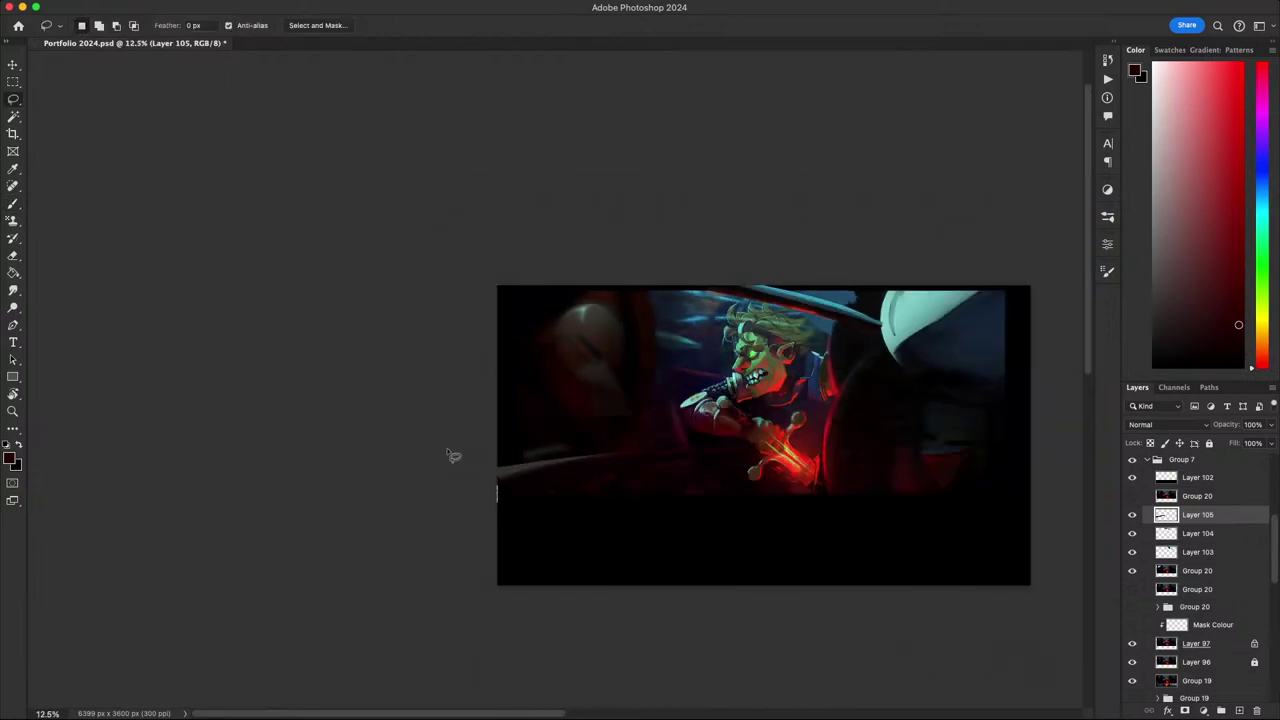
{"action": "key", "text": "b"}
{"action": "key", "text": "]"}
{"action": "key", "text": "]"}
{"action": "key", "text": "]"}
{"action": "key", "text": "]"}
{"action": "key", "text": "]"}
{"action": "key", "text": "]"}
{"action": "key", "text": "]"}
{"action": "key", "text": "]"}
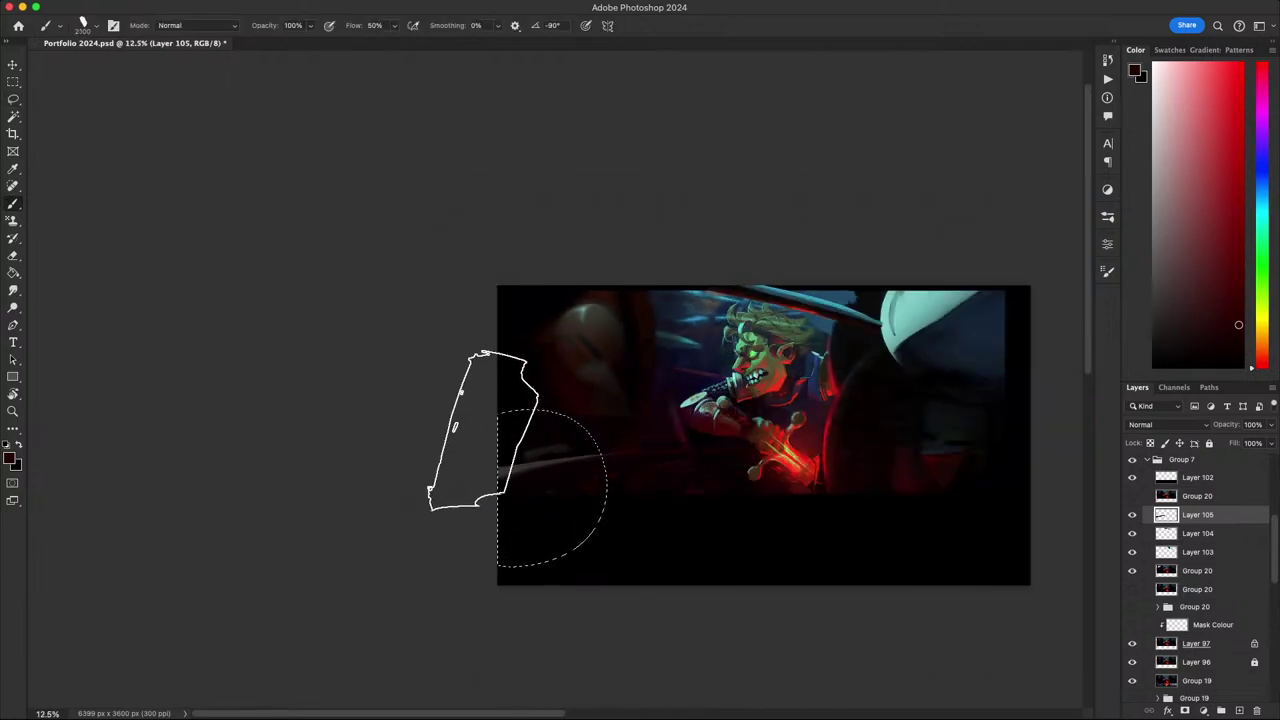
- Try painting the half-round selection dark red, undo the painting and deselect
{"action": "left_click_drag", "start_coordinate": [485, 430], "coordinate": [463, 605]}
{"action": "left_click_drag", "start_coordinate": [865, 528], "coordinate": [845, 553]}
{"action": "key", "text": "super+z"}
{"action": "key", "text": "super+d"}
- Lasso a larger half-oval at the canvas's left edge and fill it with dark red
{"action": "key", "text": "l"}
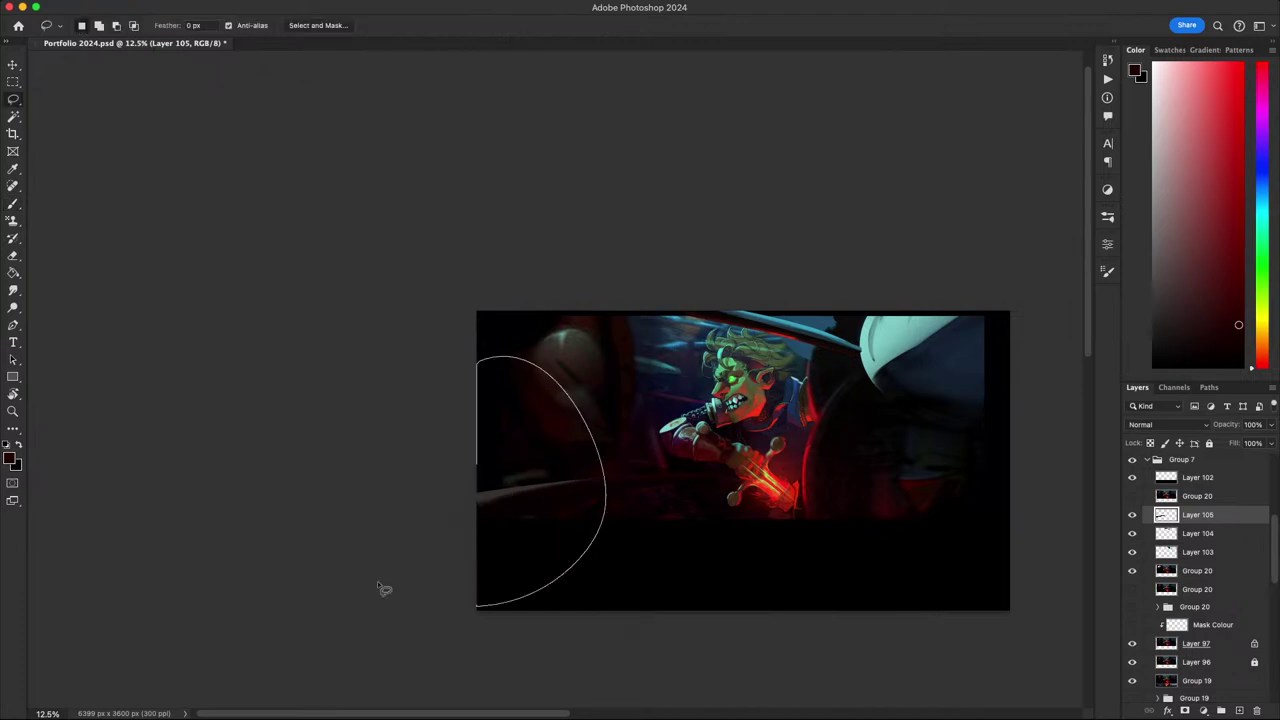
{"action": "left_click_drag", "start_coordinate": [383, 588], "coordinate": [440, 400]}
{"action": "key", "text": "b"}
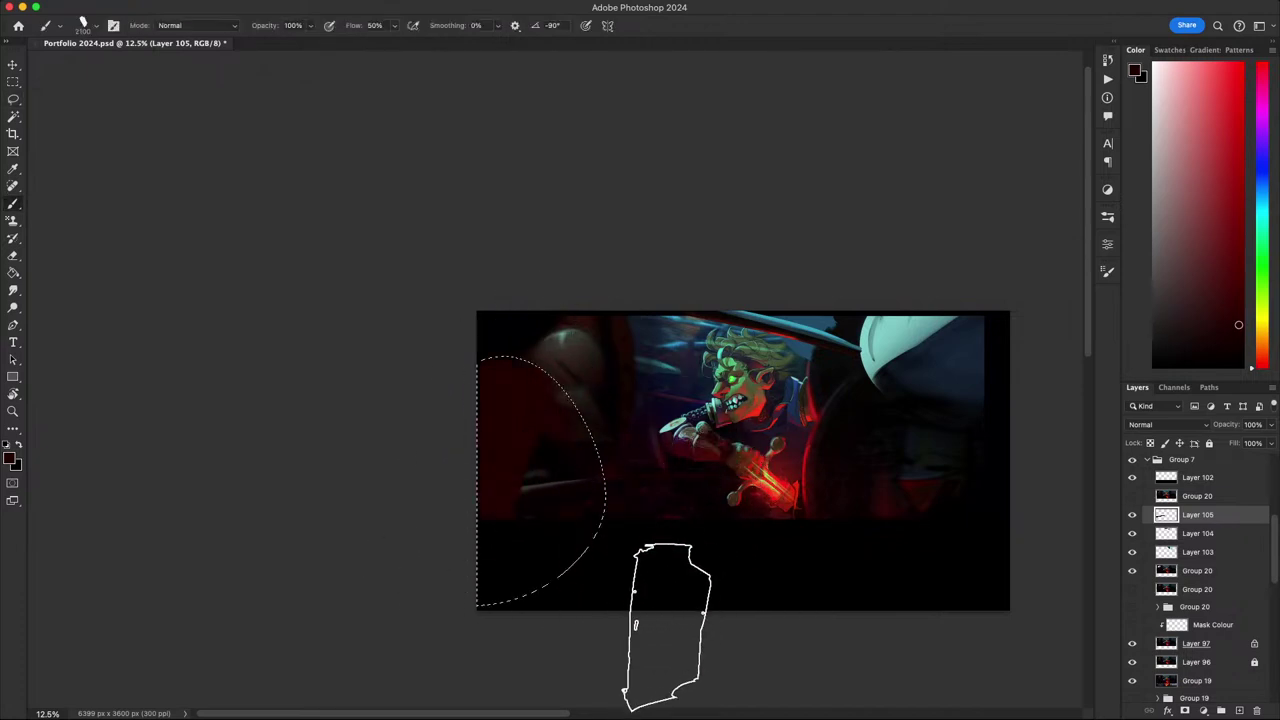
{"action": "key", "text": "alt+BackSpace"}
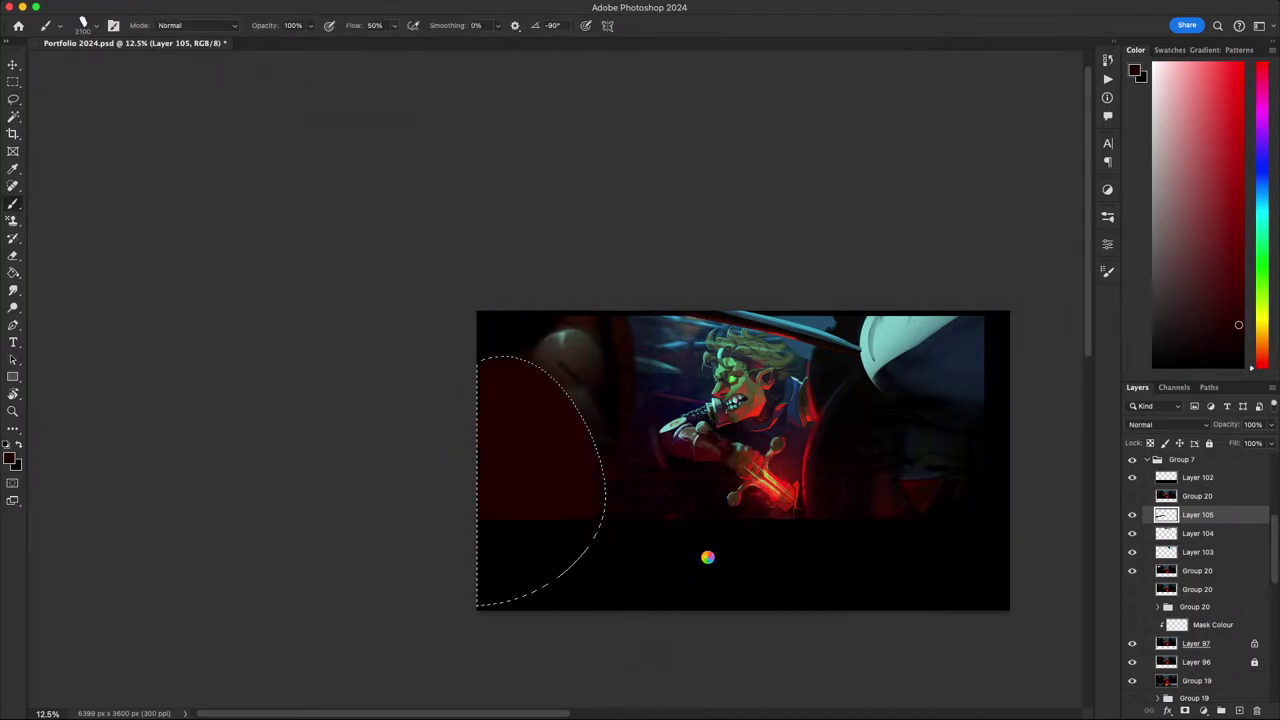
- Paint the inside of the half-oval selection with sampled black using a 2400-size brush, leaving a dark red band along its curved edge
{"action": "key", "text": "super+d"}
{"action": "key", "text": "super+z"}
{"action": "left_click", "coordinate": [773, 559], "text": "alt"}
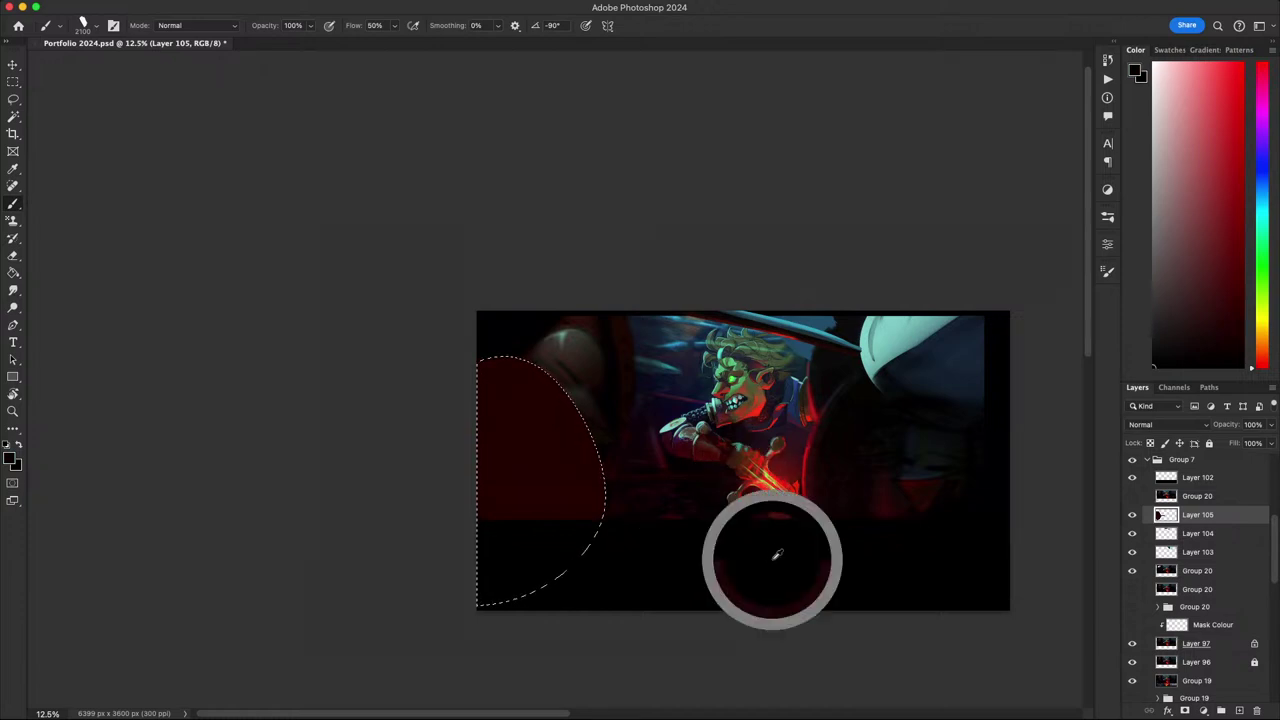
{"action": "key", "text": "bracketright"}
{"action": "key", "text": "bracketright"}
{"action": "mouse_move", "coordinate": [460, 607]}
{"action": "left_mouse_down"}
{"action": "mouse_move", "coordinate": [460, 564]}
{"action": "mouse_move", "coordinate": [487, 540]}
{"action": "left_mouse_up"}
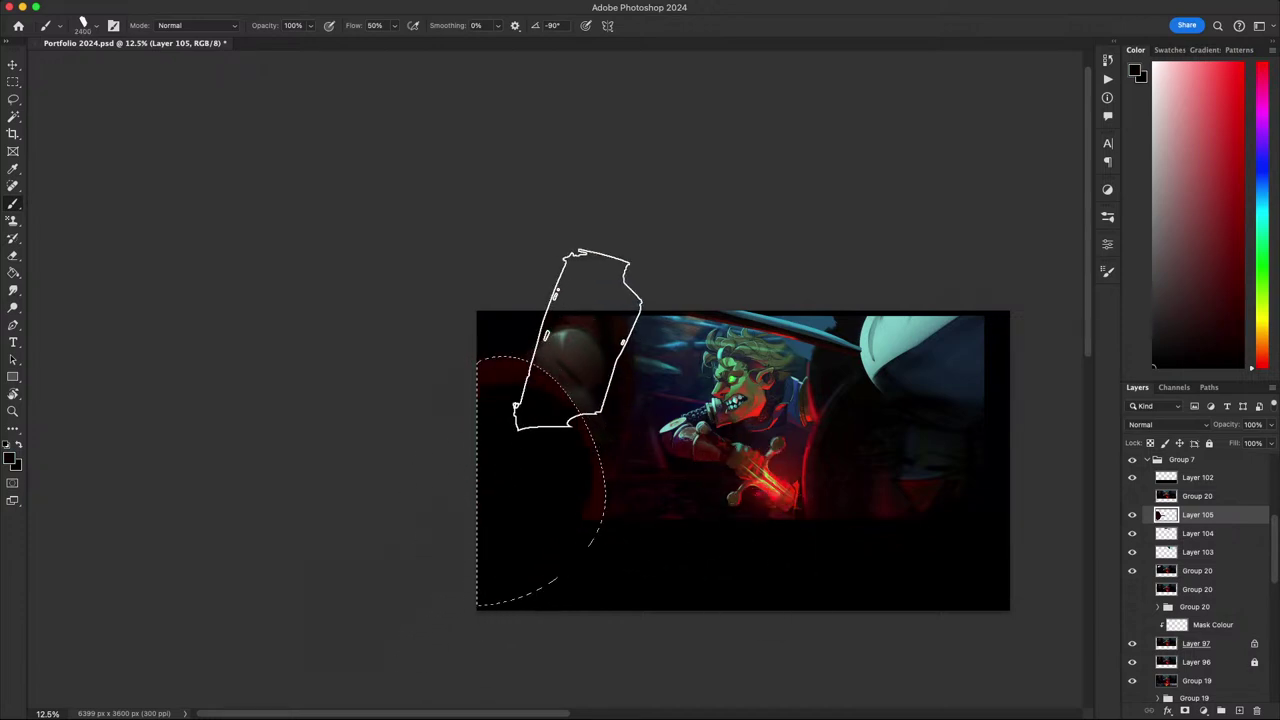
- Paint a pale teal highlight along the half-oval's curved edge and break it up with sampled dark grey and black strokes
{"action": "left_click", "coordinate": [583, 338], "text": "alt"}
{"action": "mouse_move", "coordinate": [592, 482]}
{"action": "left_mouse_down"}
{"action": "mouse_move", "coordinate": [602, 394]}
{"action": "mouse_move", "coordinate": [564, 352]}
{"action": "mouse_move", "coordinate": [564, 379]}
{"action": "mouse_move", "coordinate": [494, 309]}
{"action": "left_mouse_up"}
{"action": "left_click", "coordinate": [563, 337], "text": "alt"}
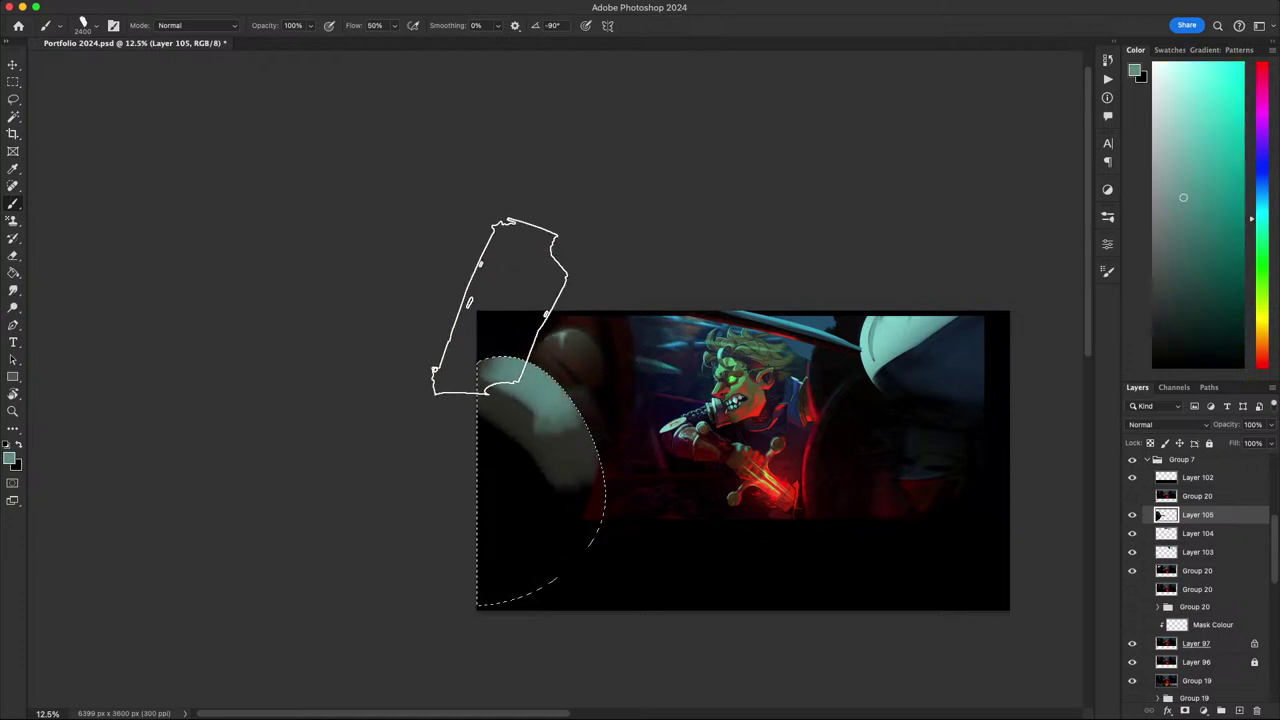
{"action": "left_click", "coordinate": [552, 470], "text": "alt"}
{"action": "key", "text": "bracketleft"}
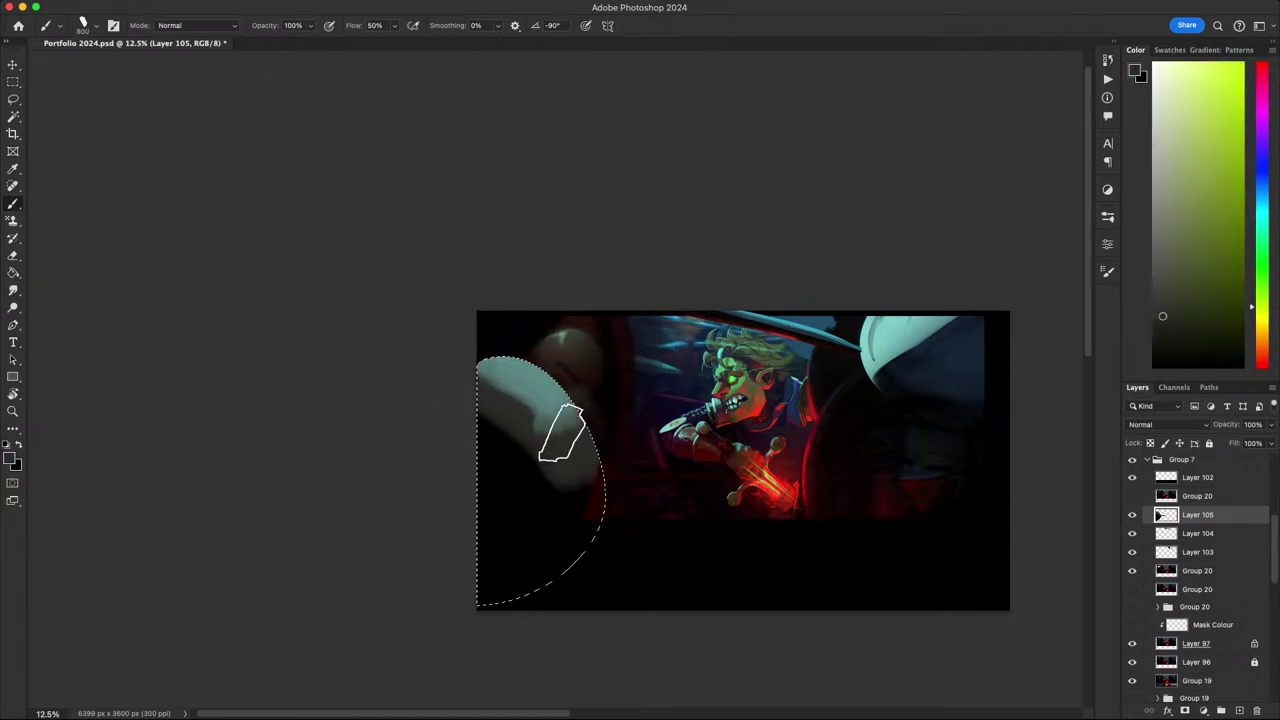
{"action": "left_click", "coordinate": [518, 452], "text": "alt"}
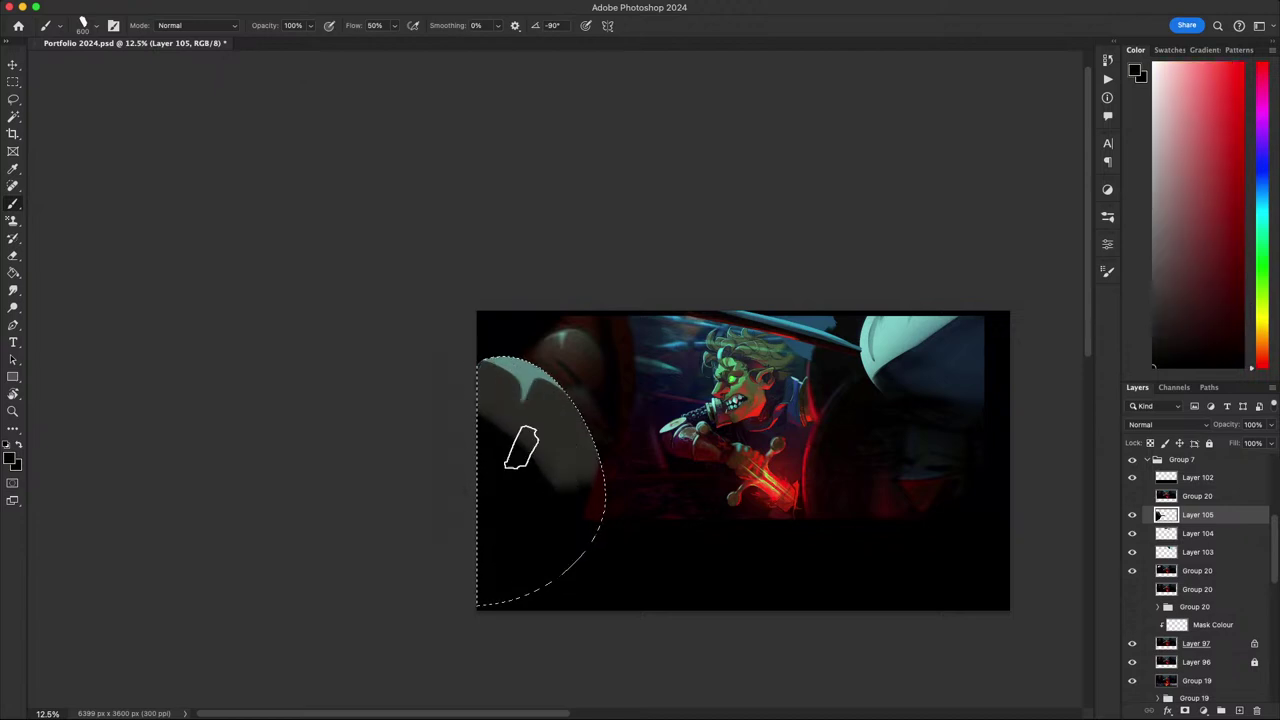
{"action": "left_click", "coordinate": [530, 408], "text": "alt"}
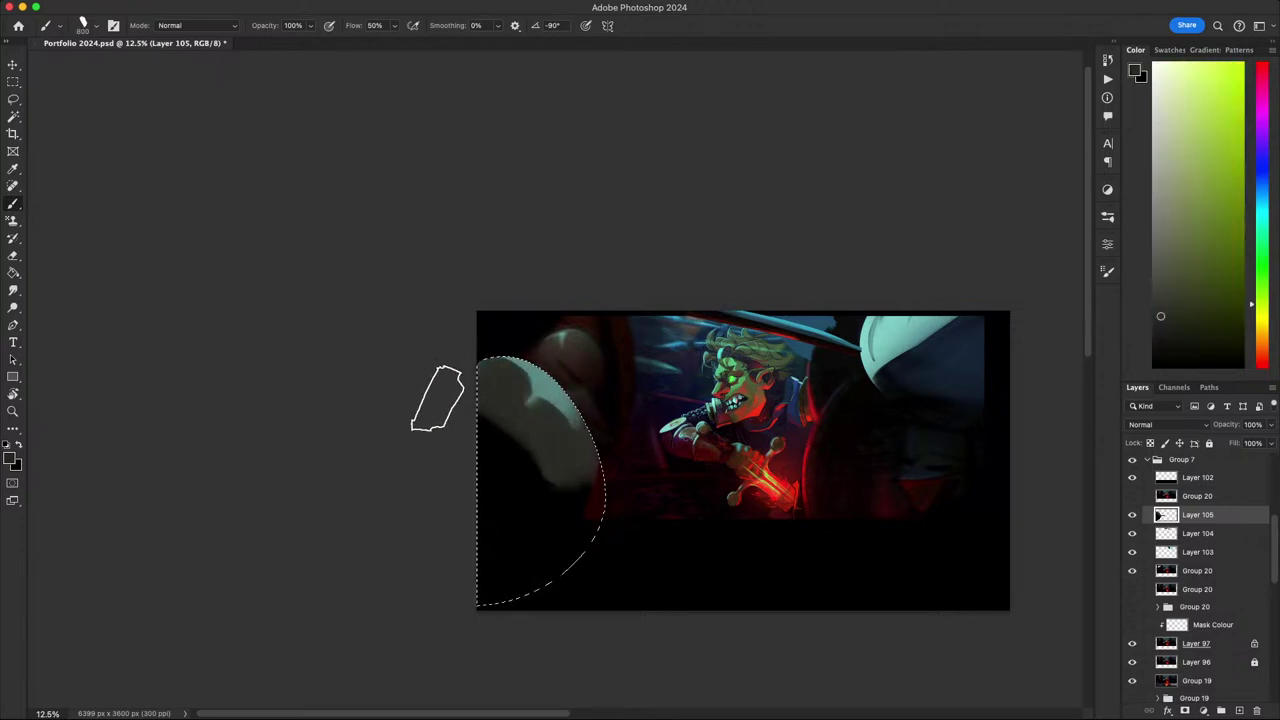
- Deselect the half-oval and shade its interior with sampled black and dark red, using a brush size of 1300 to 1600
{"action": "left_click", "coordinate": [507, 471], "text": "alt"}
{"action": "key", "text": "bracketright"}
{"action": "key", "text": "bracketright"}
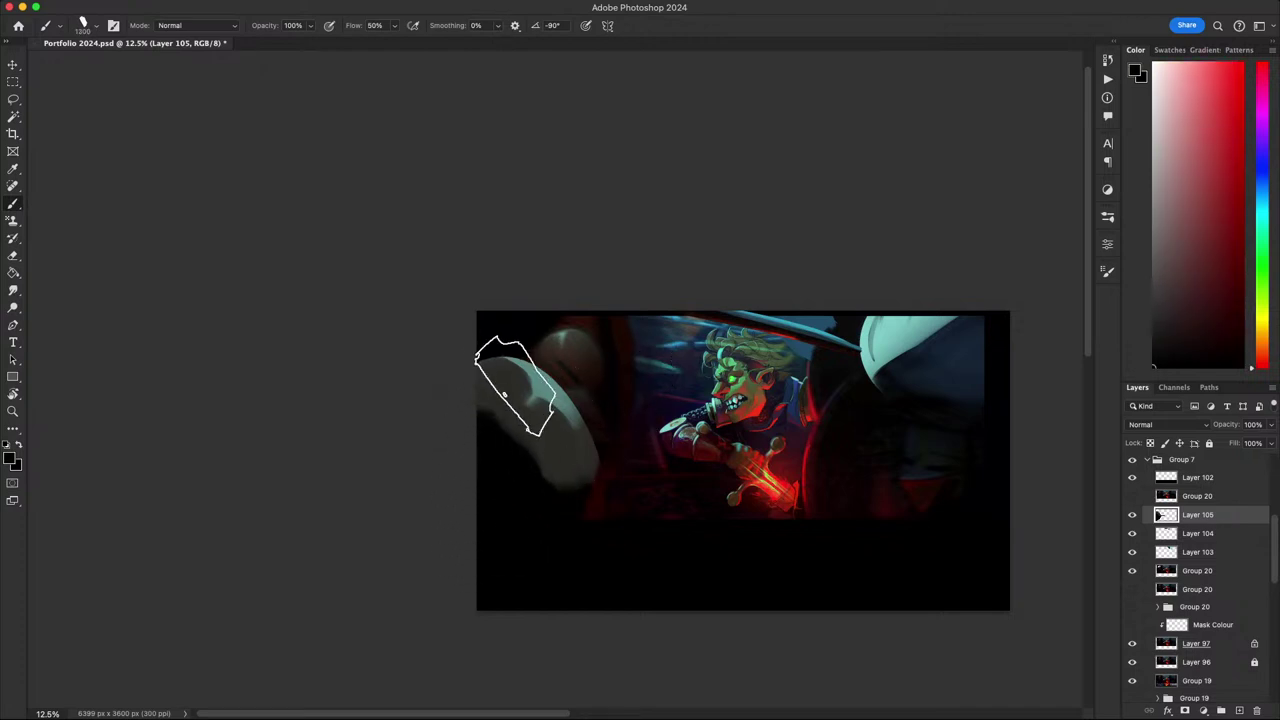
{"action": "left_click", "coordinate": [583, 478], "text": "alt"}
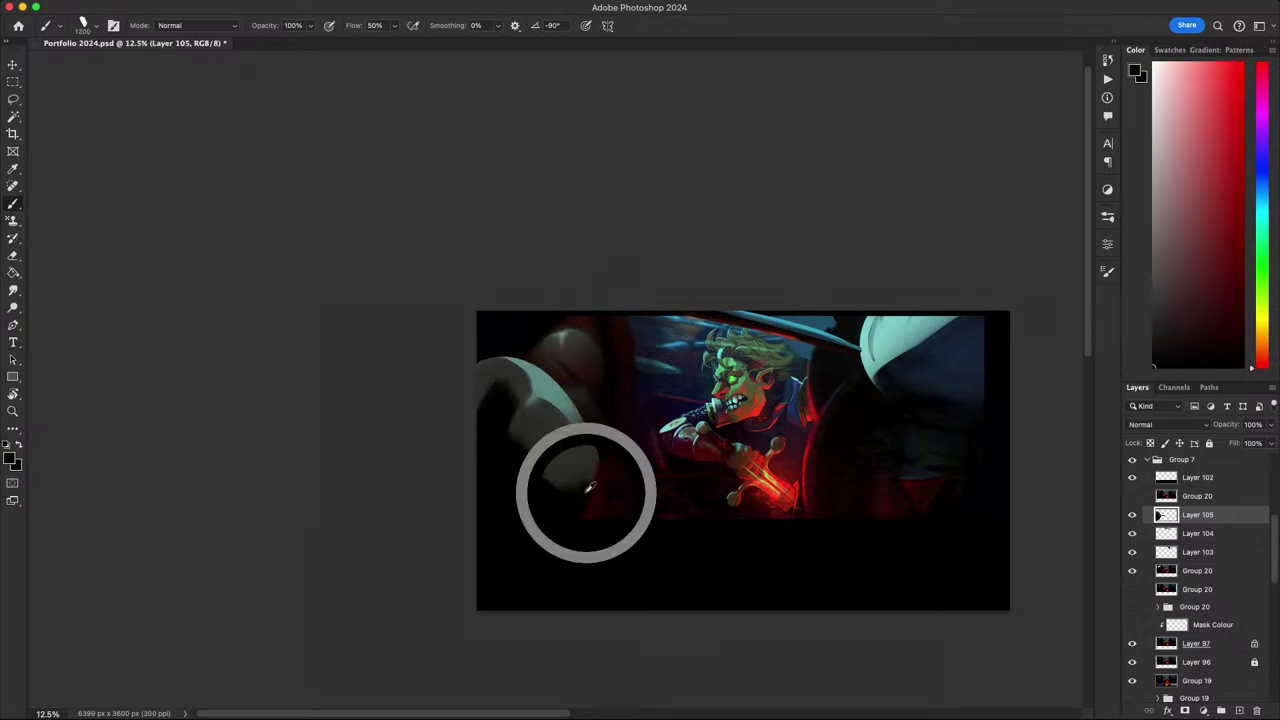
{"action": "mouse_move", "coordinate": [511, 434]}
{"action": "left_mouse_down"}
{"action": "mouse_move", "coordinate": [495, 503]}
{"action": "mouse_move", "coordinate": [552, 468]}
{"action": "left_mouse_up"}
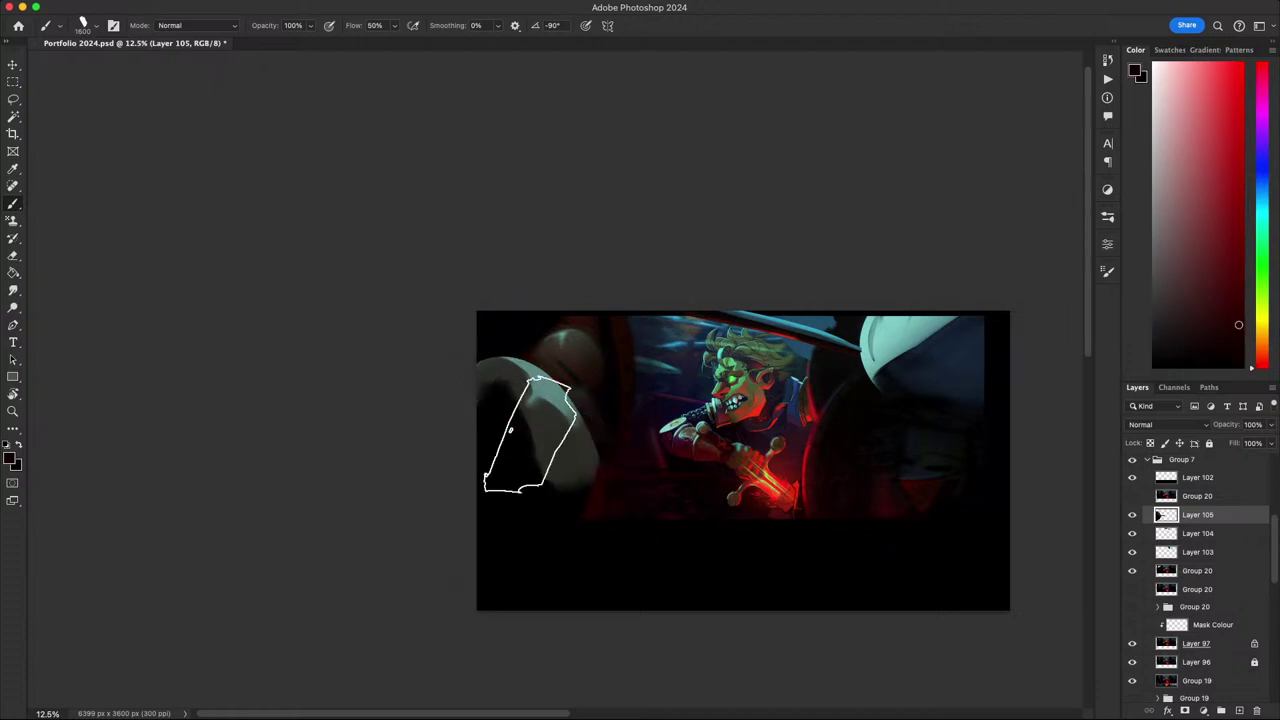
{"action": "left_click_drag", "start_coordinate": [510, 430], "coordinate": [496, 465]}
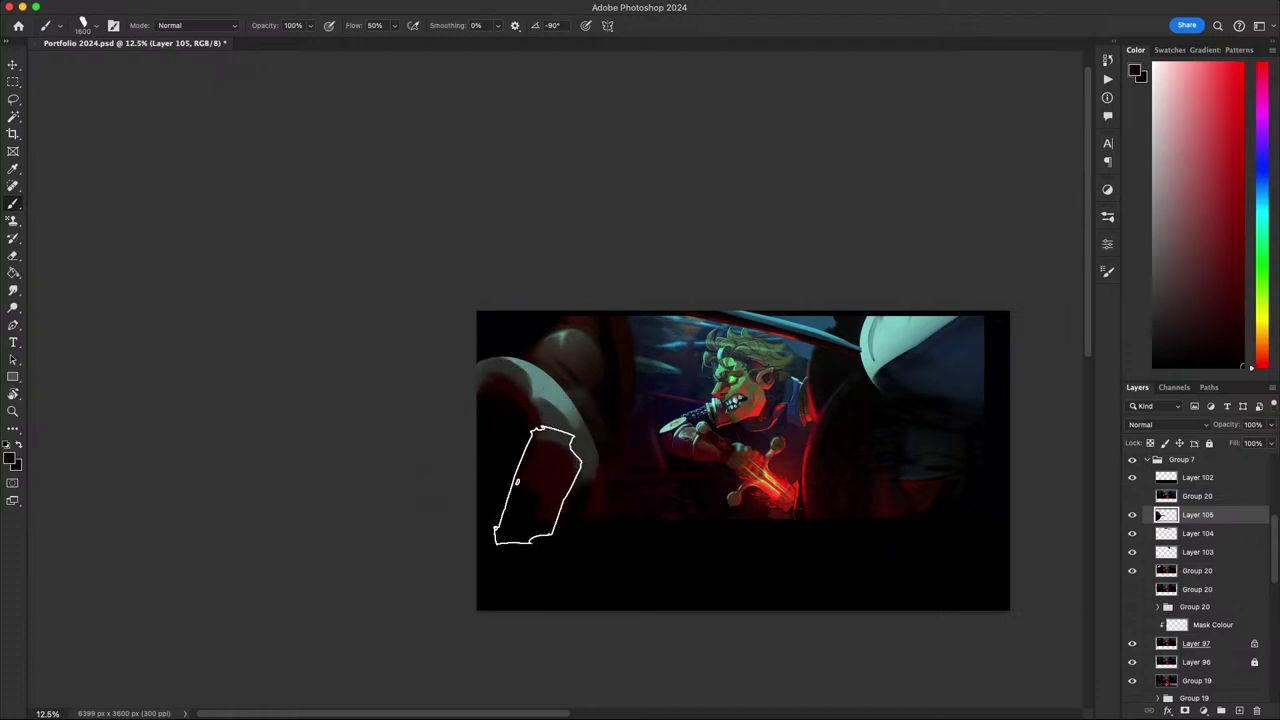
- Examine how the half-oval foreground shape balances with the goblin at thumbnail size and close up
{"action": "scroll", "coordinate": [722, 447], "scroll_direction": "down", "scroll_amount": 5}
{"action": "scroll", "coordinate": [774, 522], "scroll_direction": "down", "scroll_amount": 1}
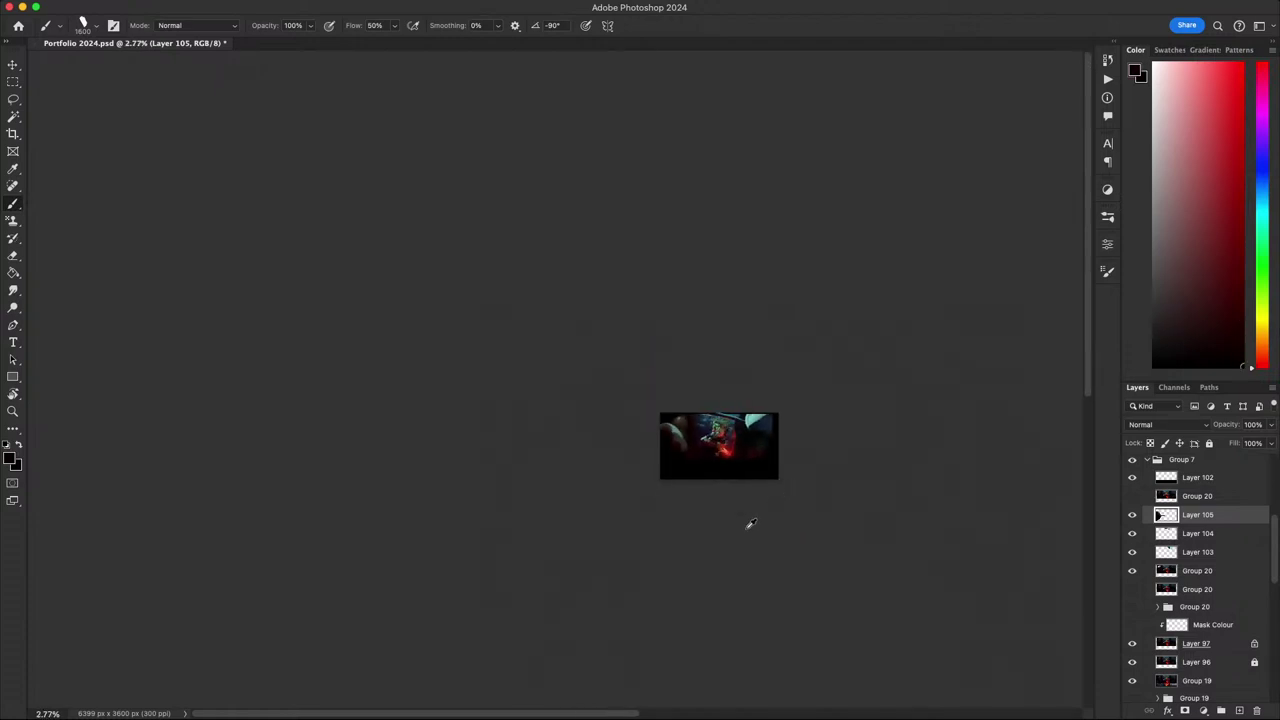
{"action": "scroll", "coordinate": [790, 447], "scroll_direction": "up", "scroll_amount": 5}
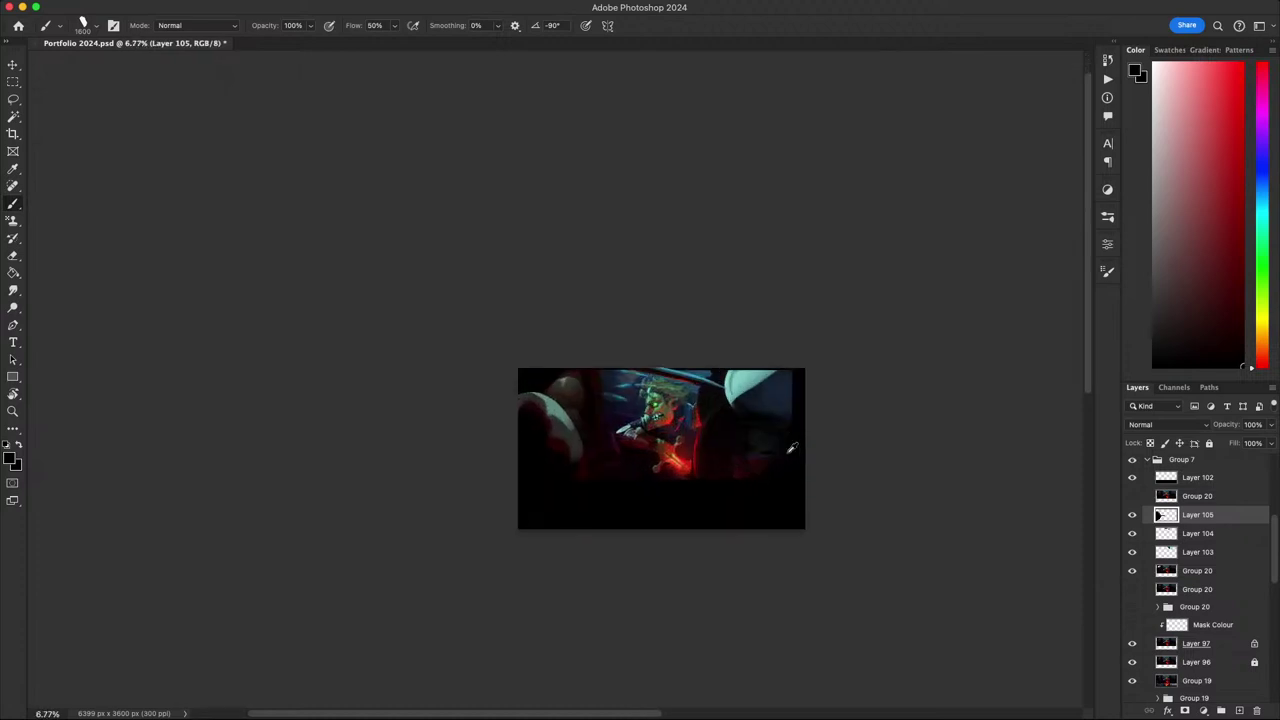
{"action": "scroll", "coordinate": [714, 514], "scroll_direction": "up", "scroll_amount": 3}
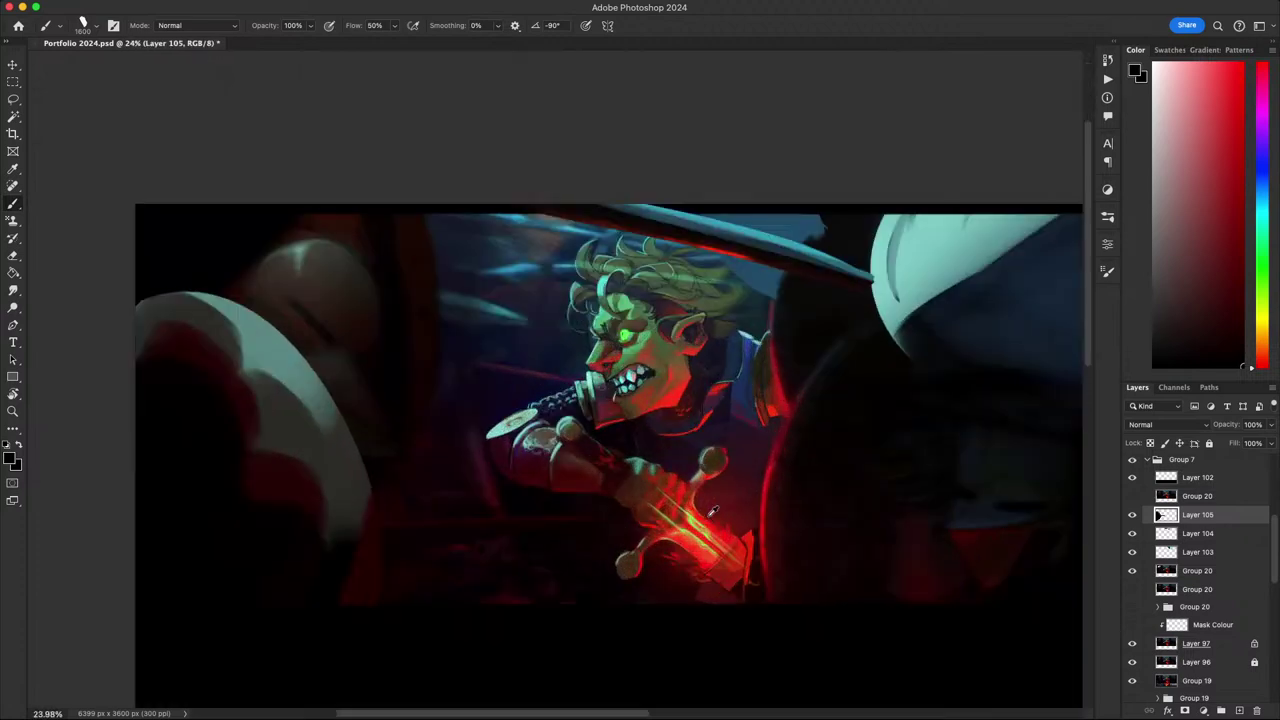
{"action": "scroll", "coordinate": [714, 510], "scroll_direction": "down", "scroll_amount": 2}
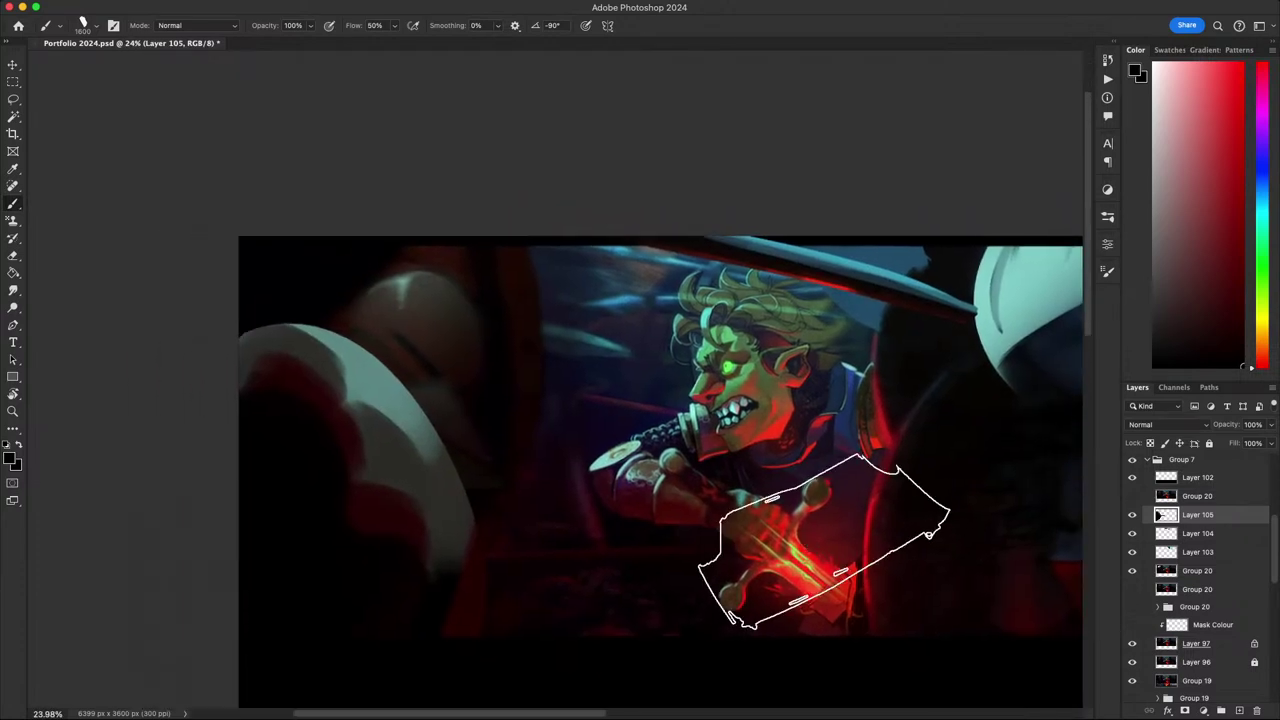
{"action": "scroll", "coordinate": [826, 536], "scroll_direction": "down", "scroll_amount": 2}
{"action": "left_click_drag", "start_coordinate": [828, 536], "coordinate": [737, 511]}
{"action": "scroll", "coordinate": [630, 481], "scroll_direction": "up", "scroll_amount": 2}
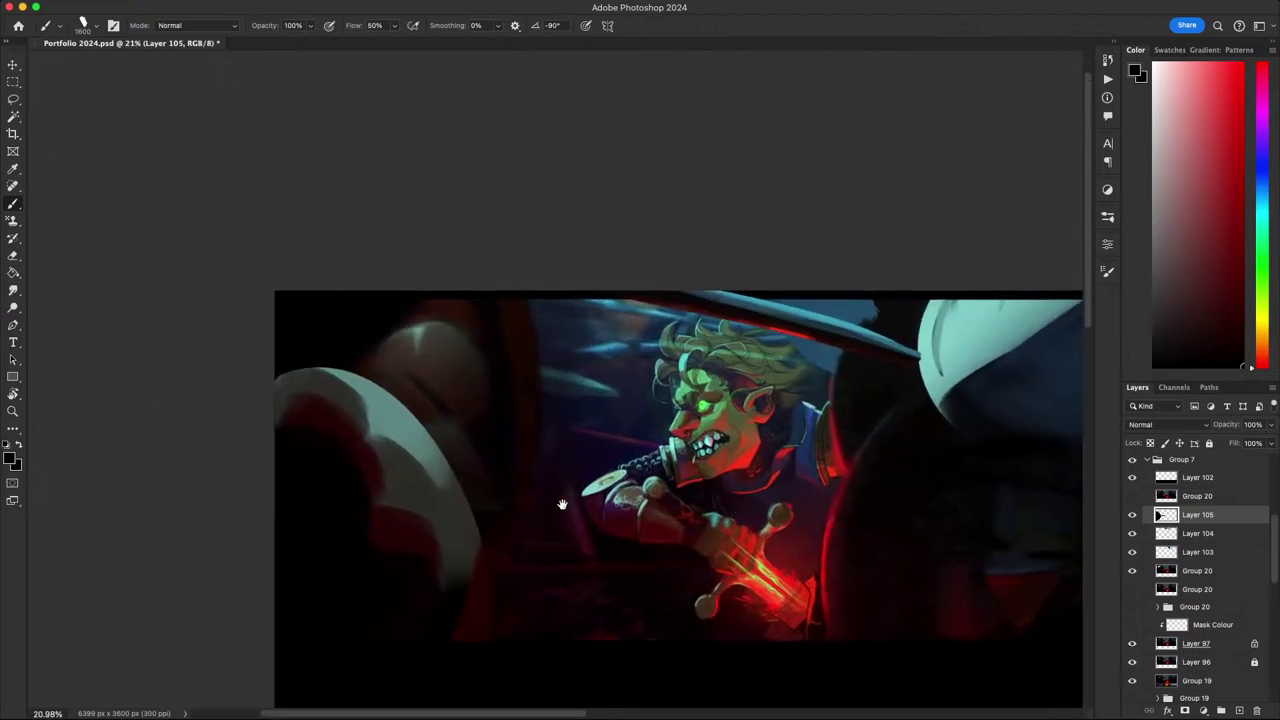
{"action": "left_click_drag", "start_coordinate": [562, 504], "coordinate": [580, 439]}
- Paint the half-oval's interior black with the 1600-size brush, leaving a narrow pale crescent along its outer edge
{"action": "key", "text": "r"}
{"action": "left_click_drag", "start_coordinate": [698, 498], "coordinate": [771, 318]}
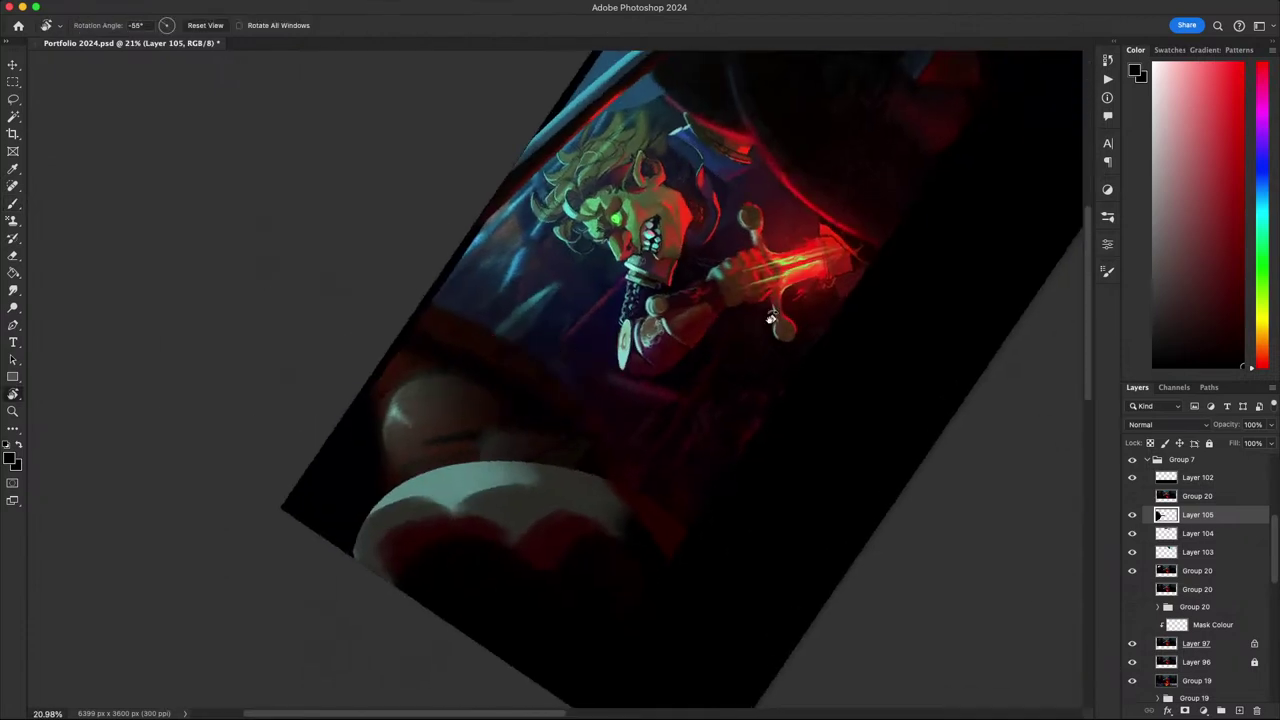
{"action": "key", "text": "b"}
{"action": "left_click_drag", "start_coordinate": [752, 563], "coordinate": [872, 486]}
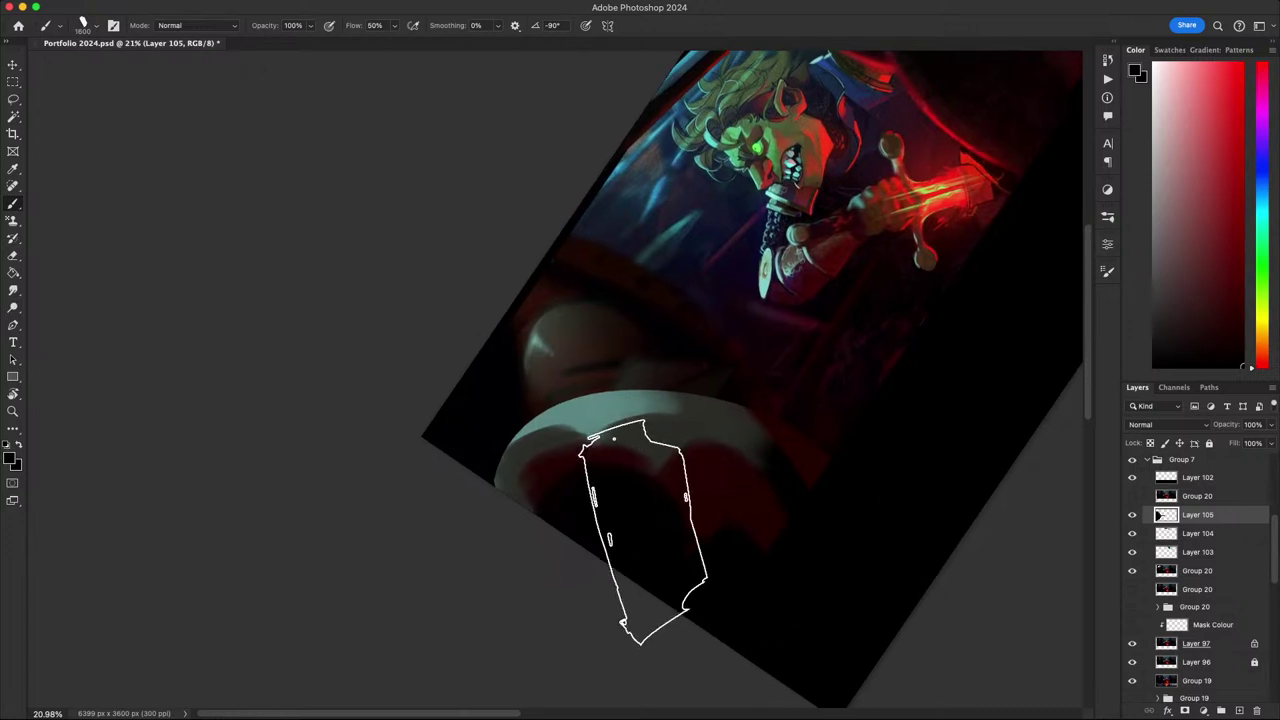
{"action": "mouse_move", "coordinate": [643, 532]}
{"action": "left_mouse_down"}
{"action": "mouse_move", "coordinate": [720, 520]}
{"action": "mouse_move", "coordinate": [512, 634]}
{"action": "left_mouse_up"}
{"action": "key", "text": "Escape"}
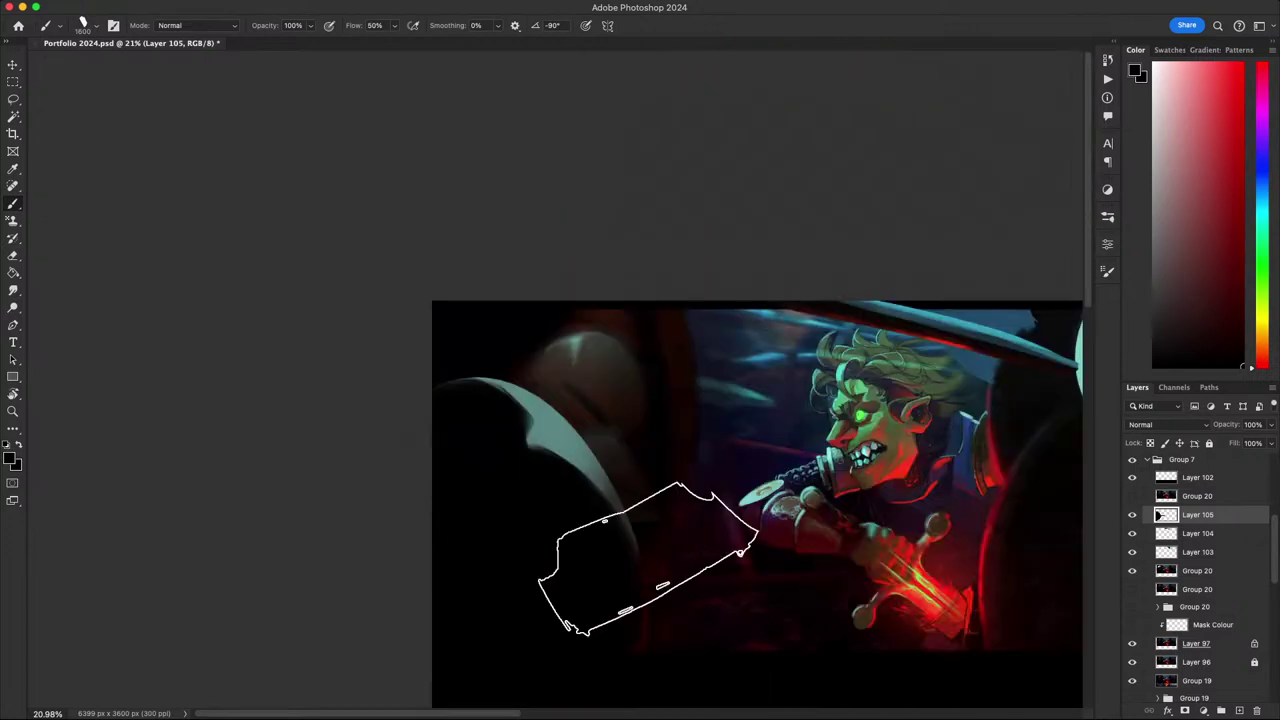
- Check the half-oval at small size and undo its painting back to the earlier blade on Layer 105
{"action": "scroll", "coordinate": [712, 556], "scroll_direction": "down", "scroll_amount": 5}
{"action": "left_click_drag", "start_coordinate": [823, 586], "coordinate": [767, 514]}
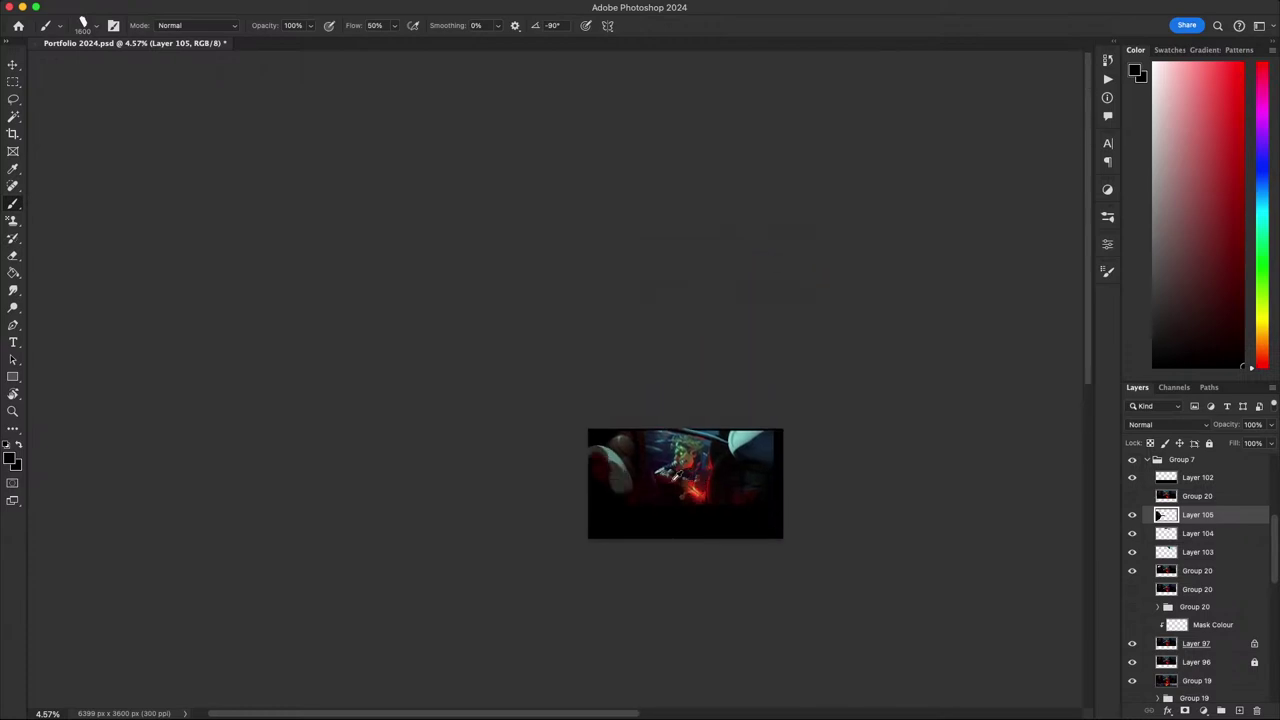
{"action": "scroll", "coordinate": [664, 488], "scroll_direction": "up", "scroll_amount": 5}
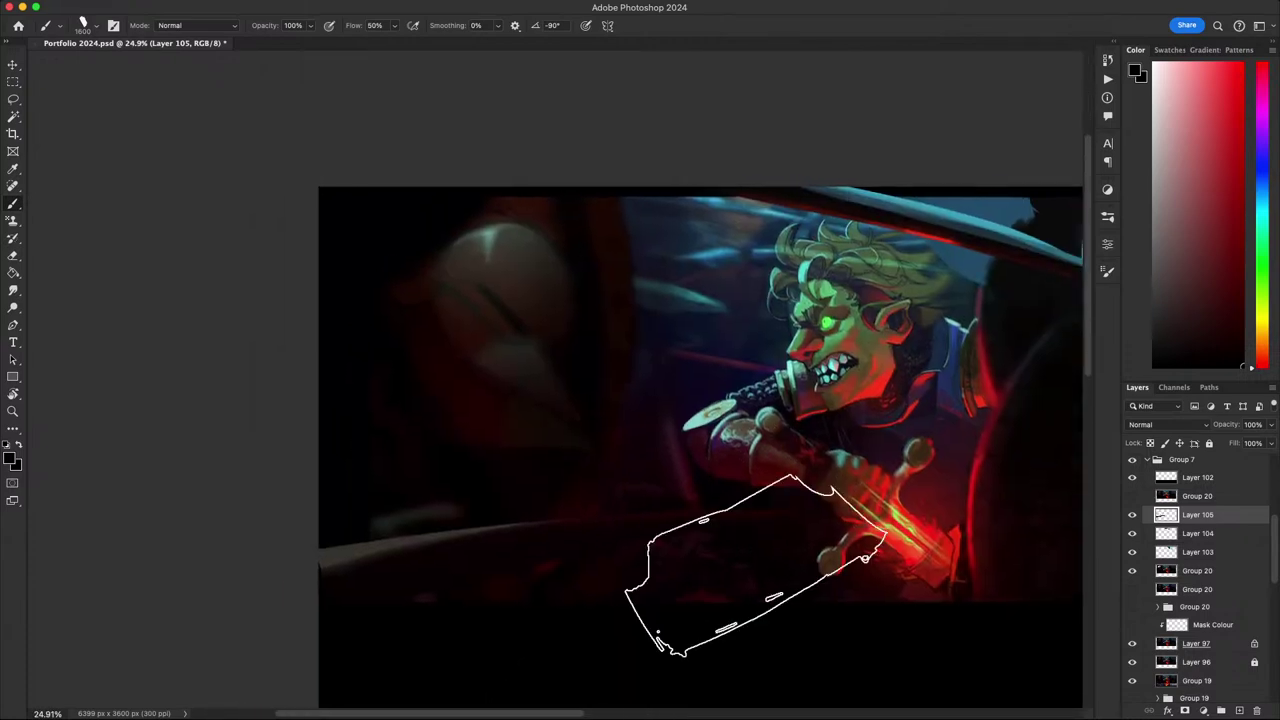
- Paint a dark red diagonal blade across the lower-left foreground on Layer 105 with a sampled colour and a 300-size brush
{"action": "scroll", "coordinate": [903, 660], "scroll_direction": "down", "scroll_amount": 3}
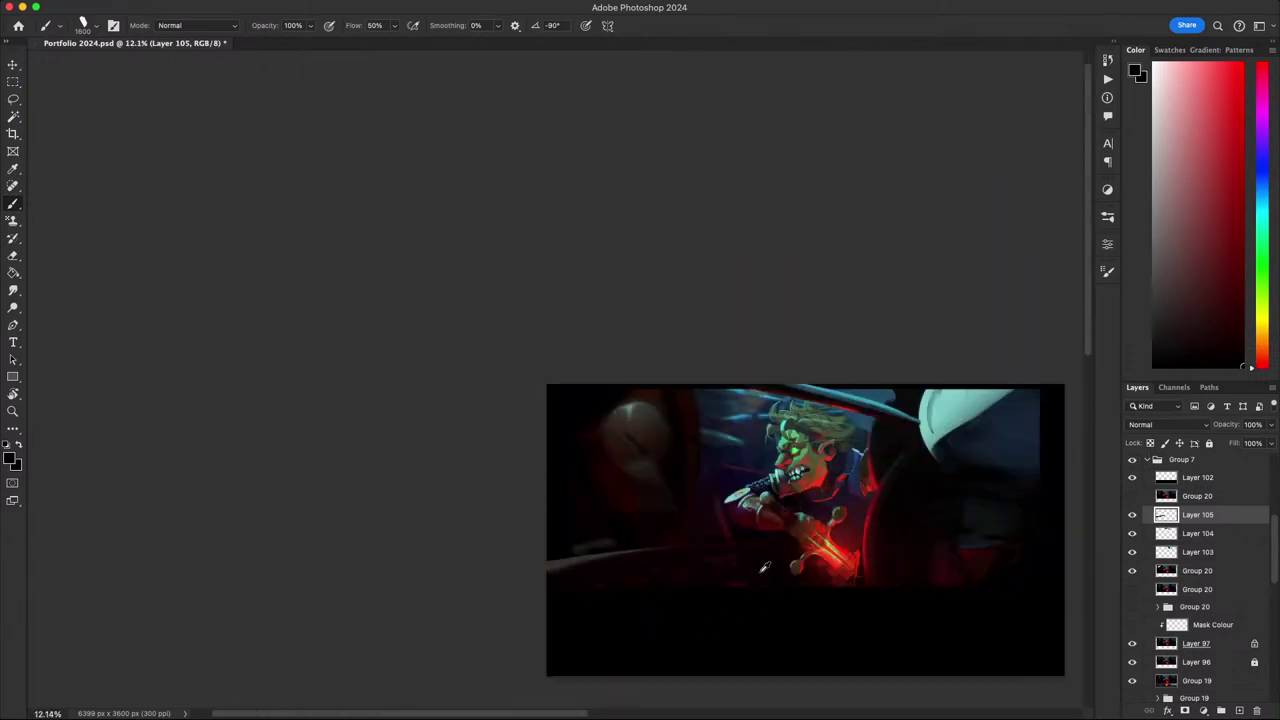
{"action": "key", "text": "r"}
{"action": "left_click_drag", "start_coordinate": [903, 669], "coordinate": [903, 354]}
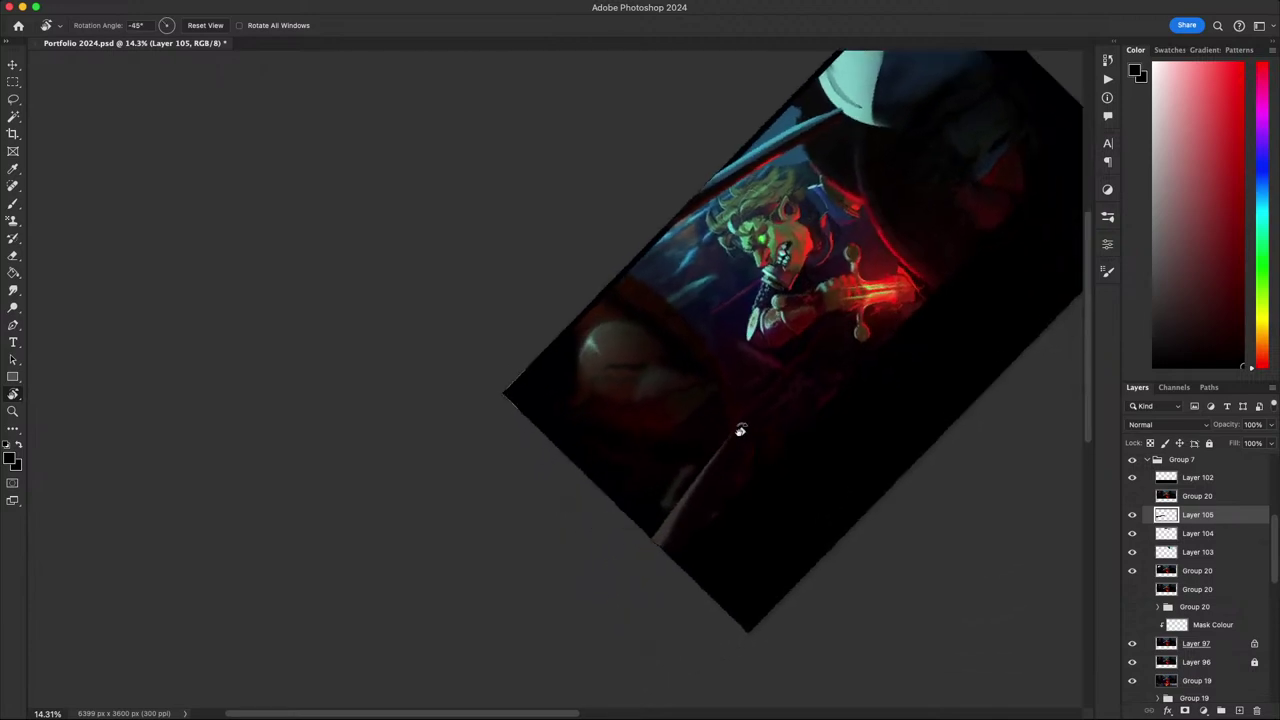
{"action": "key", "text": "b"}
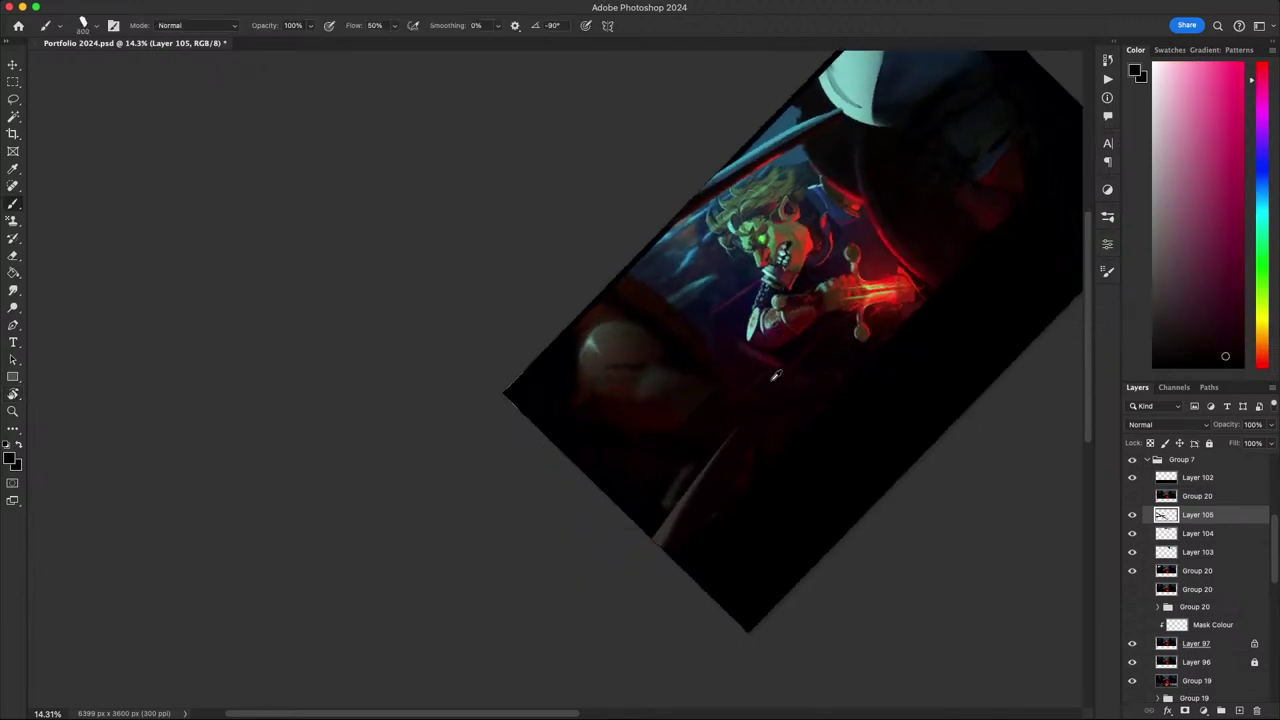
{"action": "left_click", "coordinate": [794, 395], "text": "alt"}
{"action": "key", "text": "r"}
{"action": "left_click_drag", "start_coordinate": [794, 395], "coordinate": [986, 249]}
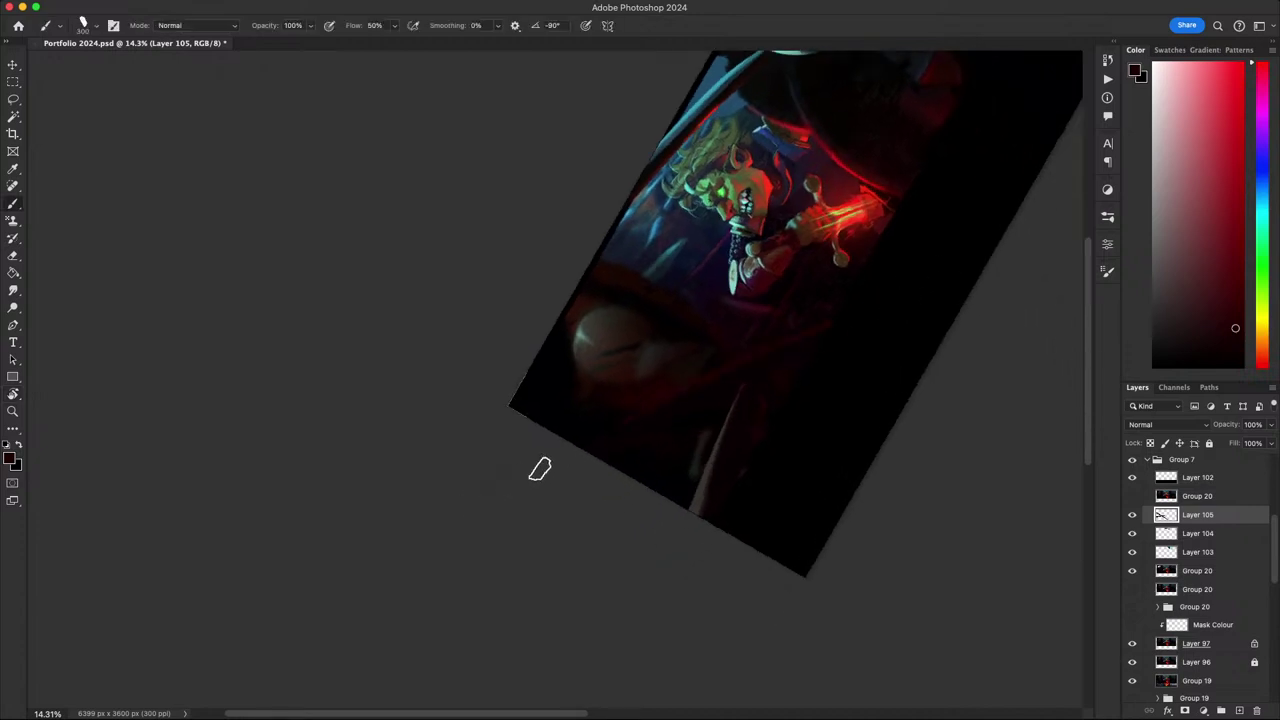
- Sample grey from the existing blade and paint a straight highlight along the dark red diagonal blade, undoing the unsuccessful strokes
{"action": "left_click", "coordinate": [703, 475], "text": "alt"}
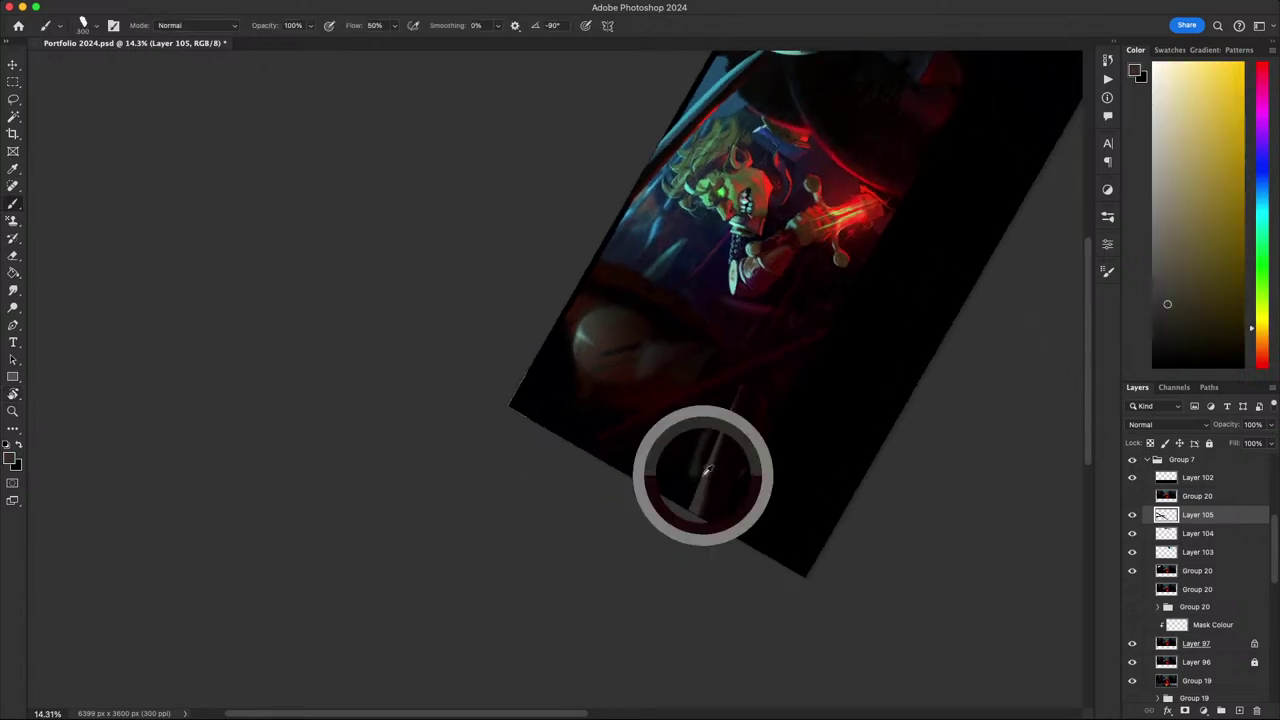
{"action": "mouse_move", "coordinate": [753, 359]}
{"action": "left_mouse_down"}
{"action": "mouse_move", "coordinate": [588, 431]}
{"action": "mouse_move", "coordinate": [752, 365]}
{"action": "left_mouse_up"}
{"action": "key", "text": "super+z"}
{"action": "key", "text": "super+z"}
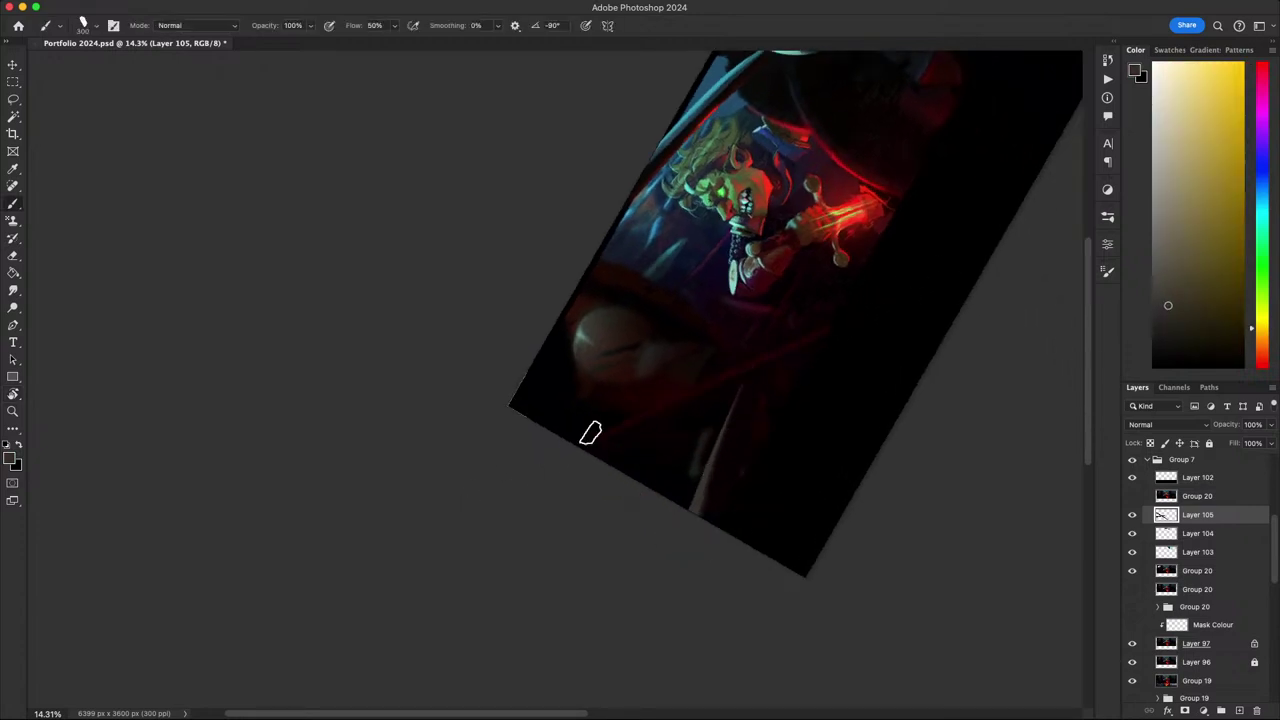
{"action": "left_click_drag", "start_coordinate": [628, 415], "coordinate": [787, 346]}
{"action": "key", "text": "super+z"}
{"action": "left_click_drag", "start_coordinate": [604, 433], "coordinate": [829, 329]}
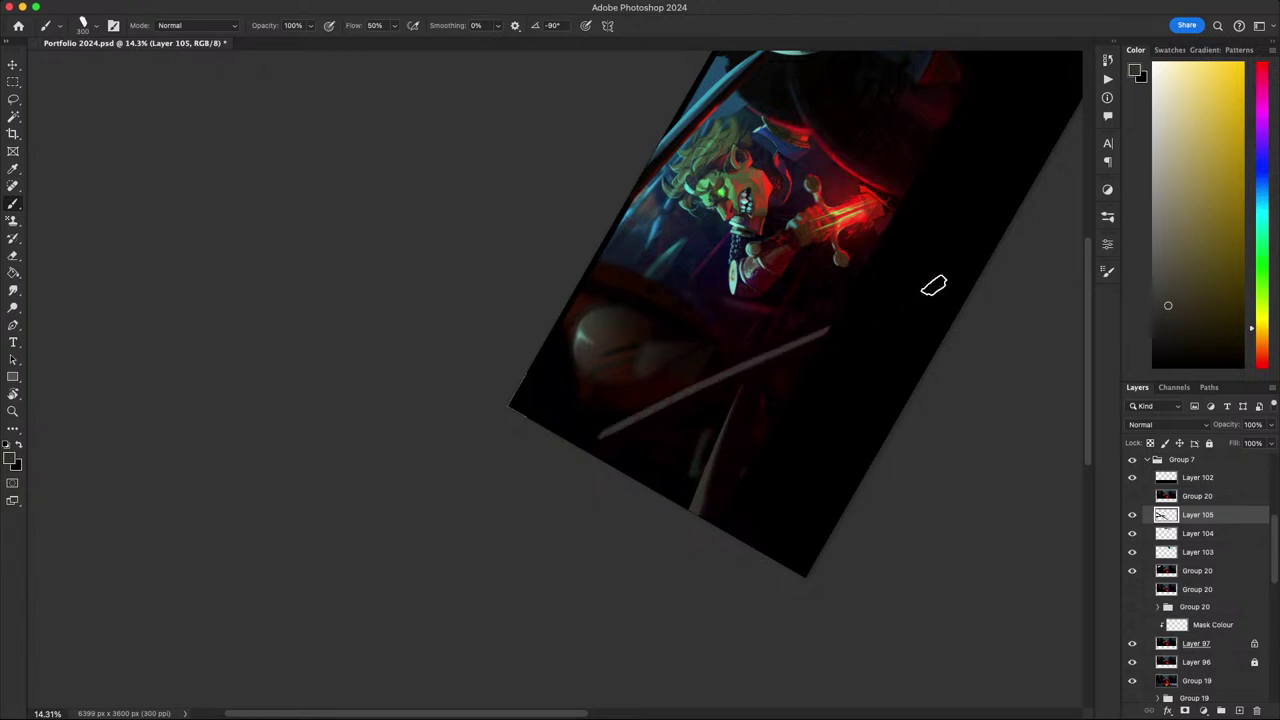
- Try trimming the grey highlight's outer end with sampled near-black and a 600-size brush, and undo the stroke
{"action": "key", "text": "Escape"}
{"action": "key", "text": "r"}
{"action": "mouse_move", "coordinate": [850, 500]}
{"action": "left_mouse_down"}
{"action": "mouse_move", "coordinate": [719, 569]}
{"action": "mouse_move", "coordinate": [548, 530]}
{"action": "left_mouse_up"}
{"action": "key", "text": "space"}
{"action": "left_click_drag", "start_coordinate": [540, 449], "coordinate": [686, 387]}
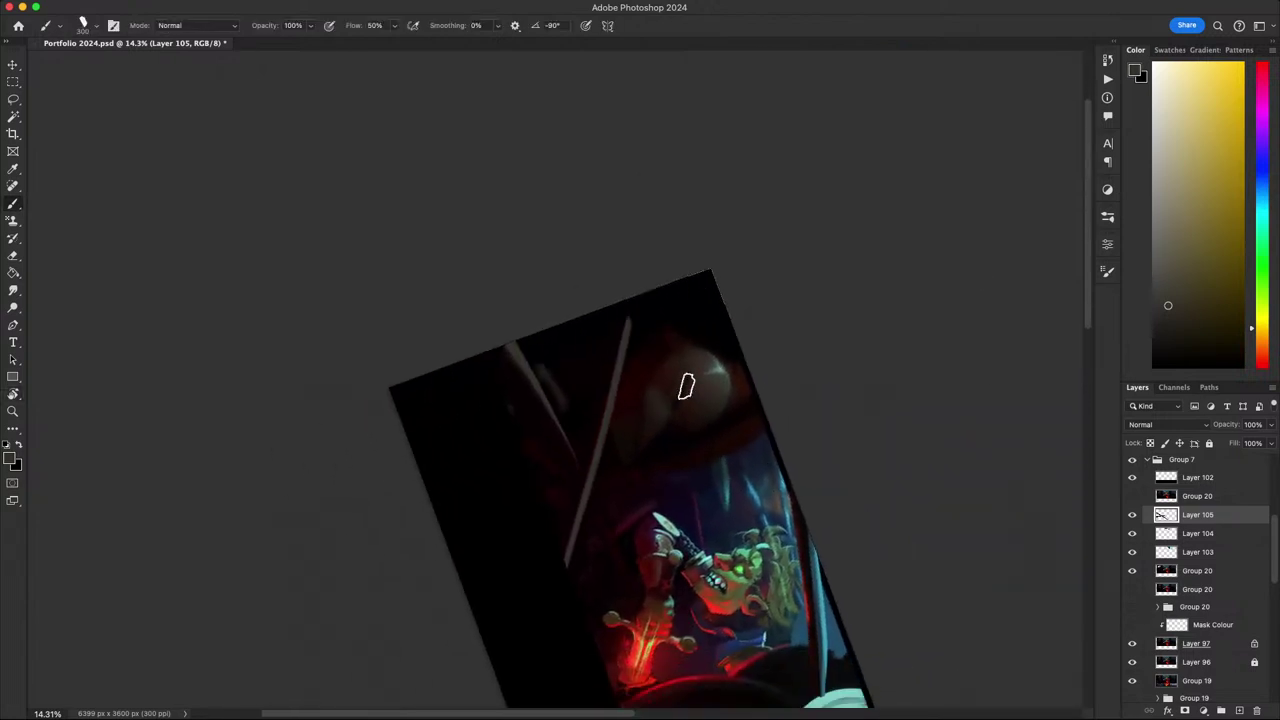
{"action": "left_click", "coordinate": [634, 375], "text": "alt"}
{"action": "key", "text": "r"}
{"action": "left_click_drag", "start_coordinate": [571, 553], "coordinate": [918, 322]}
{"action": "left_click_drag", "start_coordinate": [970, 506], "coordinate": [711, 122]}
{"action": "key", "text": "space"}
{"action": "left_click_drag", "start_coordinate": [640, 408], "coordinate": [805, 585]}
{"action": "left_click", "coordinate": [751, 477], "text": "alt"}
{"action": "key", "text": "bracketright"}
{"action": "left_click_drag", "start_coordinate": [744, 485], "coordinate": [561, 604]}
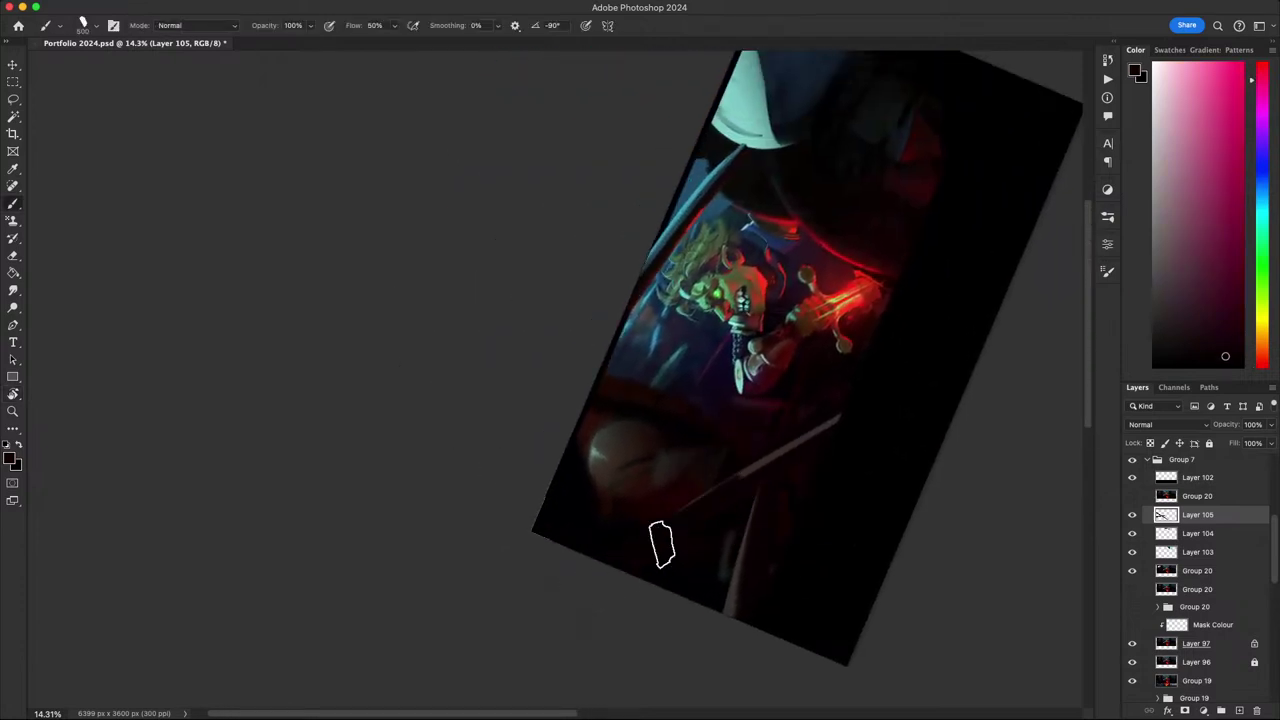
{"action": "key", "text": "super+z"}
- Taper the grey highlight's outer end with a near-black stroke using a 250-size brush
{"action": "key", "text": "bracketleft"}
{"action": "key", "text": "bracketleft"}
{"action": "key", "text": "bracketleft"}
{"action": "left_click_drag", "start_coordinate": [736, 489], "coordinate": [572, 585]}
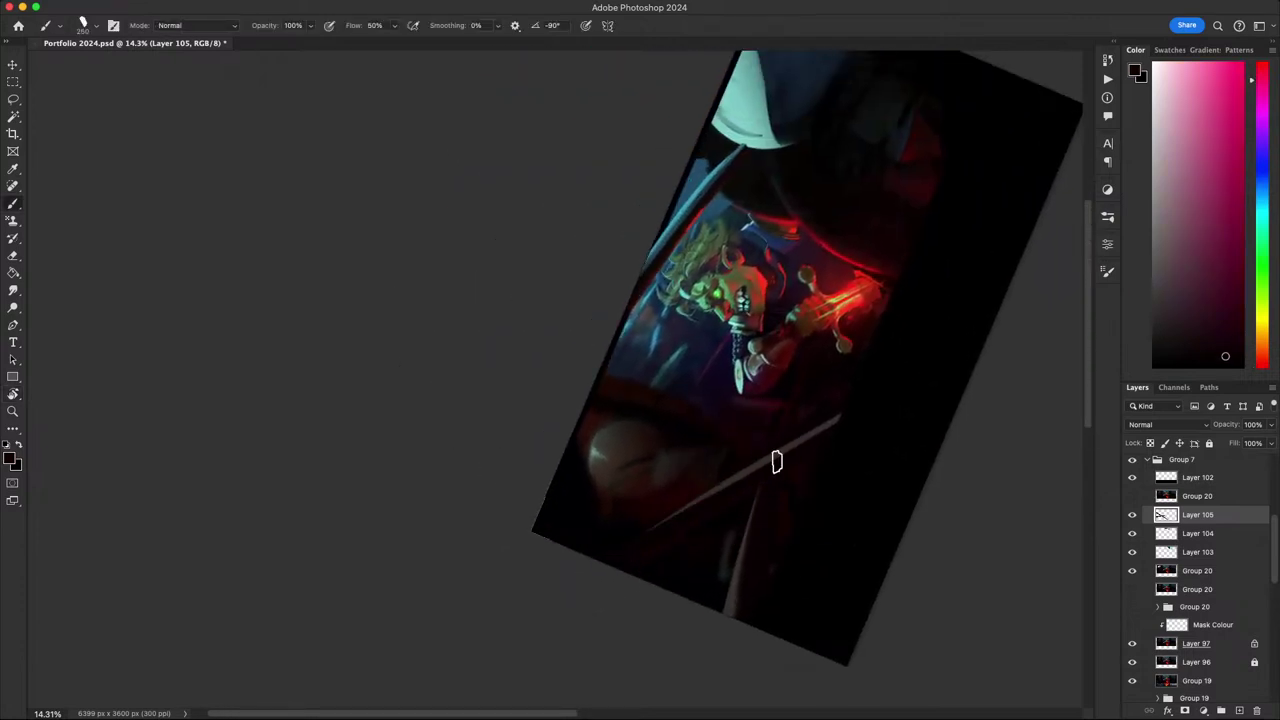
- Rotate the crossed blades on Layer 105 by about -11.39 degrees and check the composition at small size
{"action": "key", "text": "Escape"}
{"action": "scroll", "coordinate": [797, 612], "scroll_direction": "down", "scroll_amount": 10}
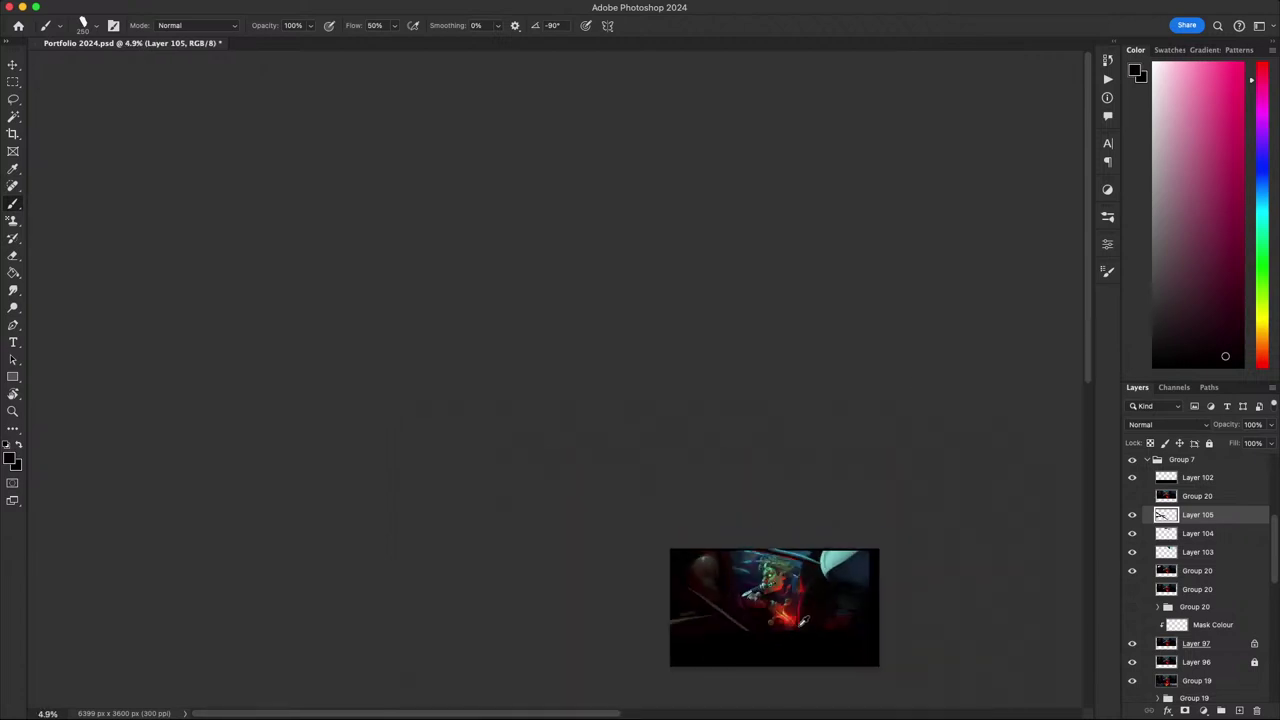
{"action": "scroll", "coordinate": [795, 610], "scroll_direction": "up", "scroll_amount": 10}
{"action": "scroll", "coordinate": [786, 622], "scroll_direction": "down", "scroll_amount": 5}
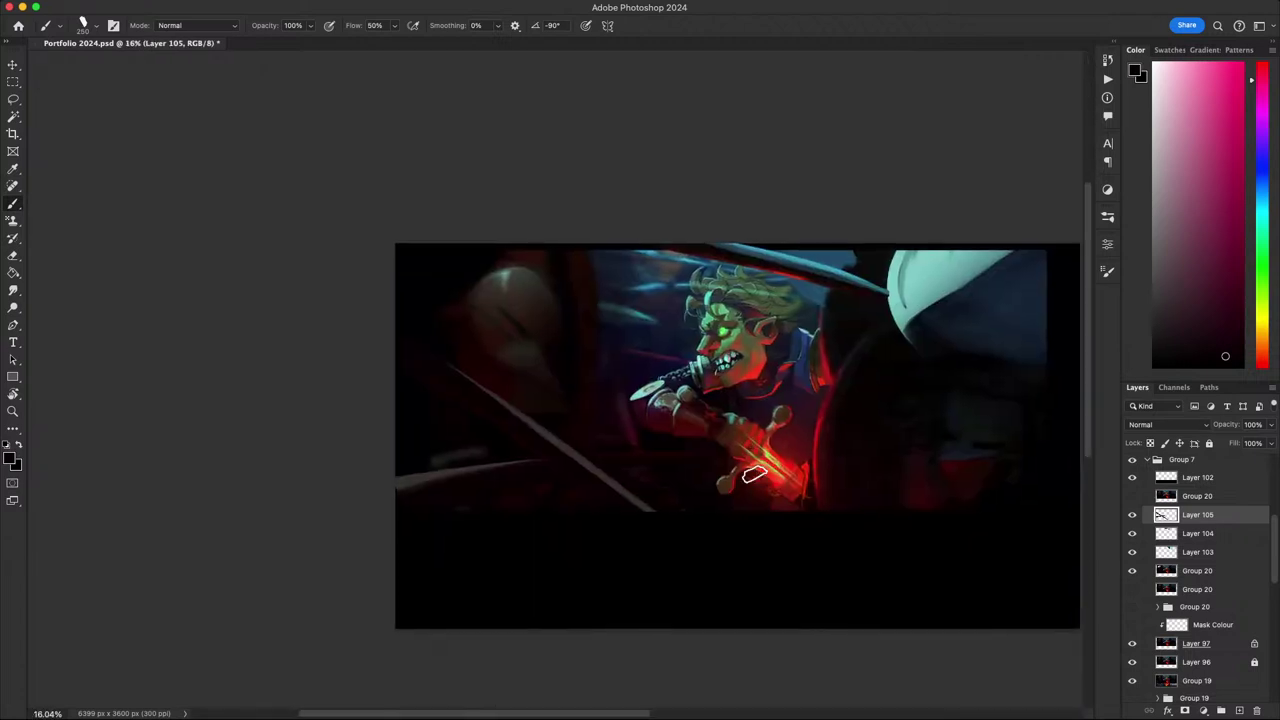
{"action": "key", "text": "ctrl+t"}
{"action": "left_click_drag", "start_coordinate": [771, 541], "coordinate": [845, 486]}
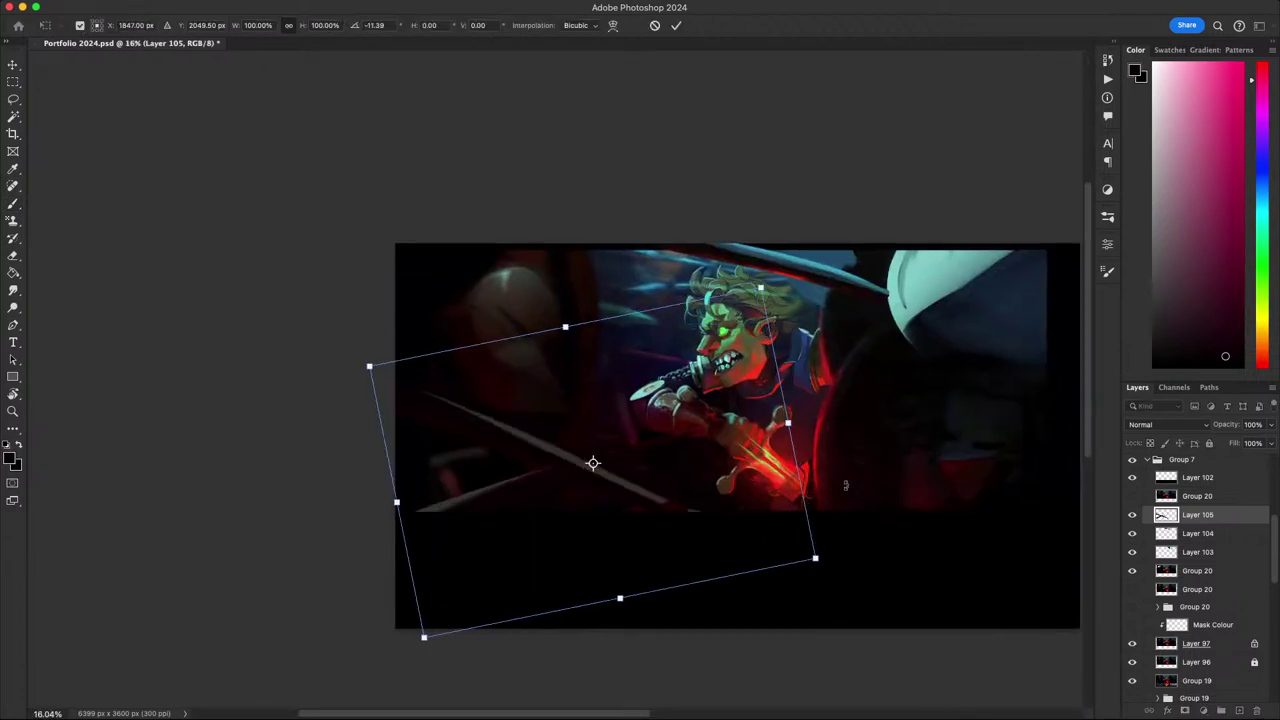
{"action": "key", "text": "Return"}
{"action": "key", "text": "b"}
{"action": "scroll", "coordinate": [736, 508], "scroll_direction": "down", "scroll_amount": 5}
{"action": "scroll", "coordinate": [736, 508], "scroll_direction": "up", "scroll_amount": 2}
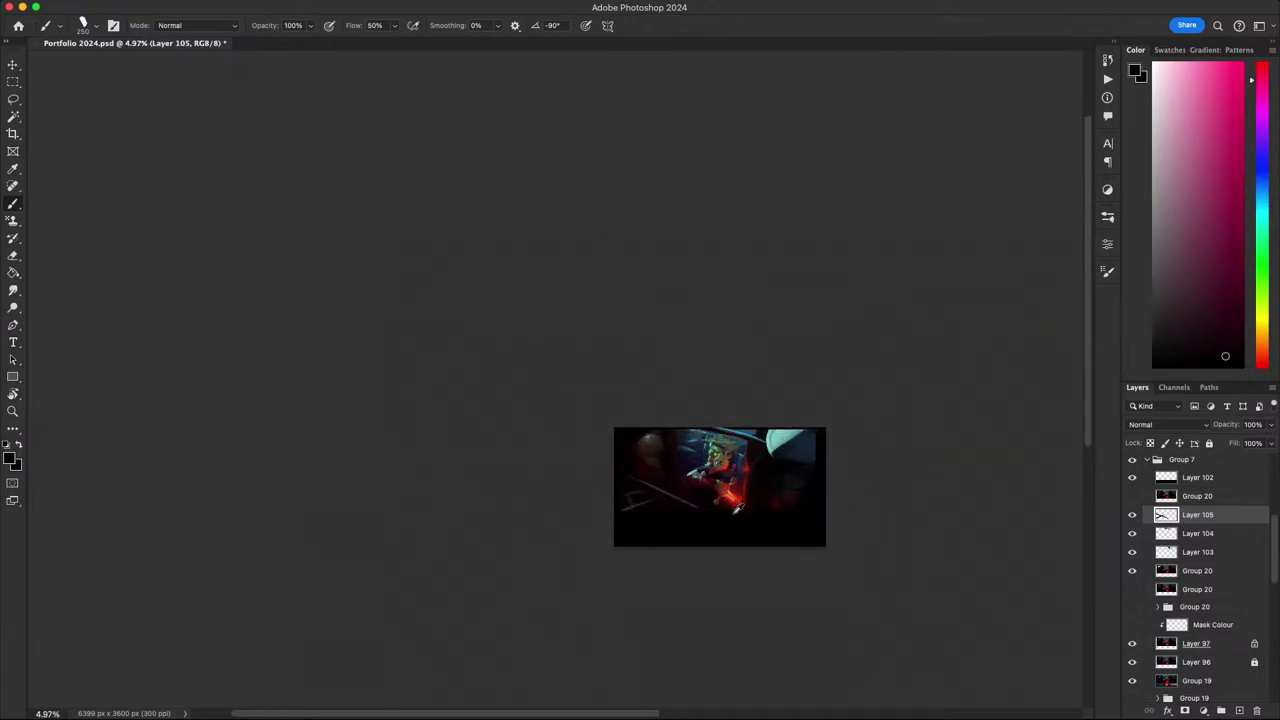
{"action": "scroll", "coordinate": [736, 510], "scroll_direction": "up", "scroll_amount": 3}
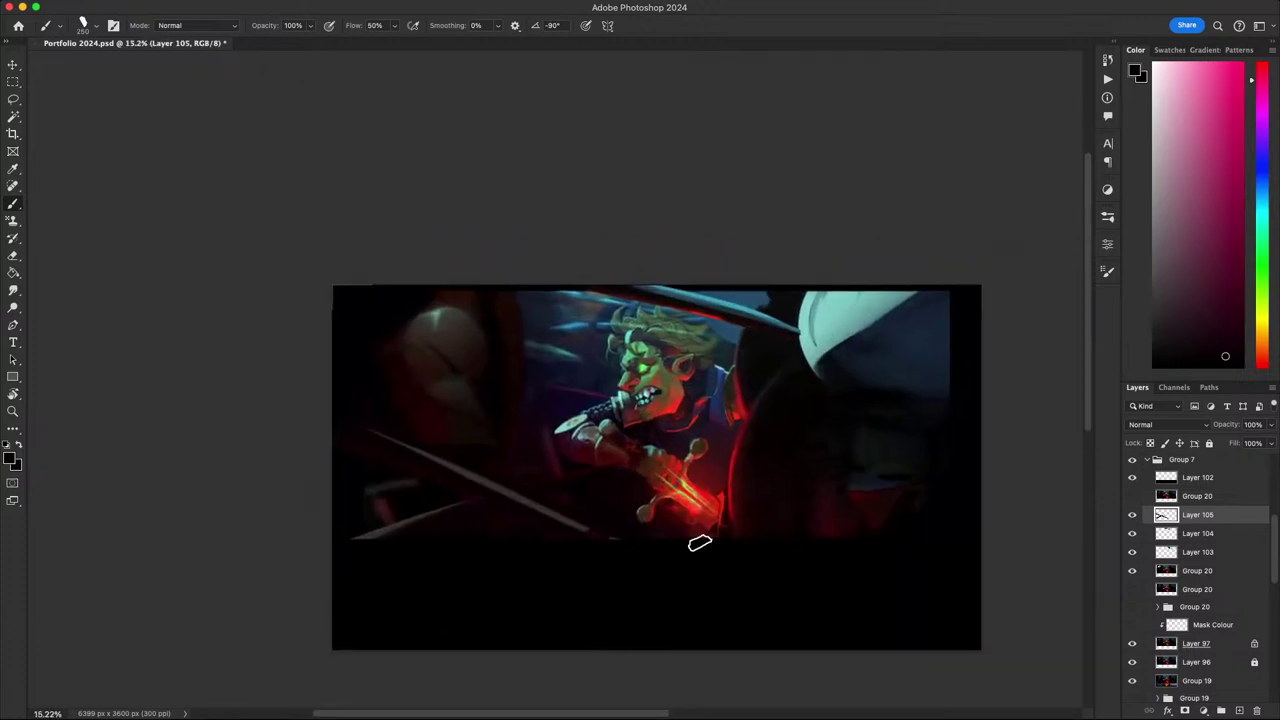
- Lasso a long, slightly curved tapered blade shape crossing the glowing sword hilt and rising to the canvas's outer edge
{"action": "scroll", "coordinate": [697, 537], "scroll_direction": "down", "scroll_amount": 4}
{"action": "scroll", "coordinate": [706, 535], "scroll_direction": "up", "scroll_amount": 4}
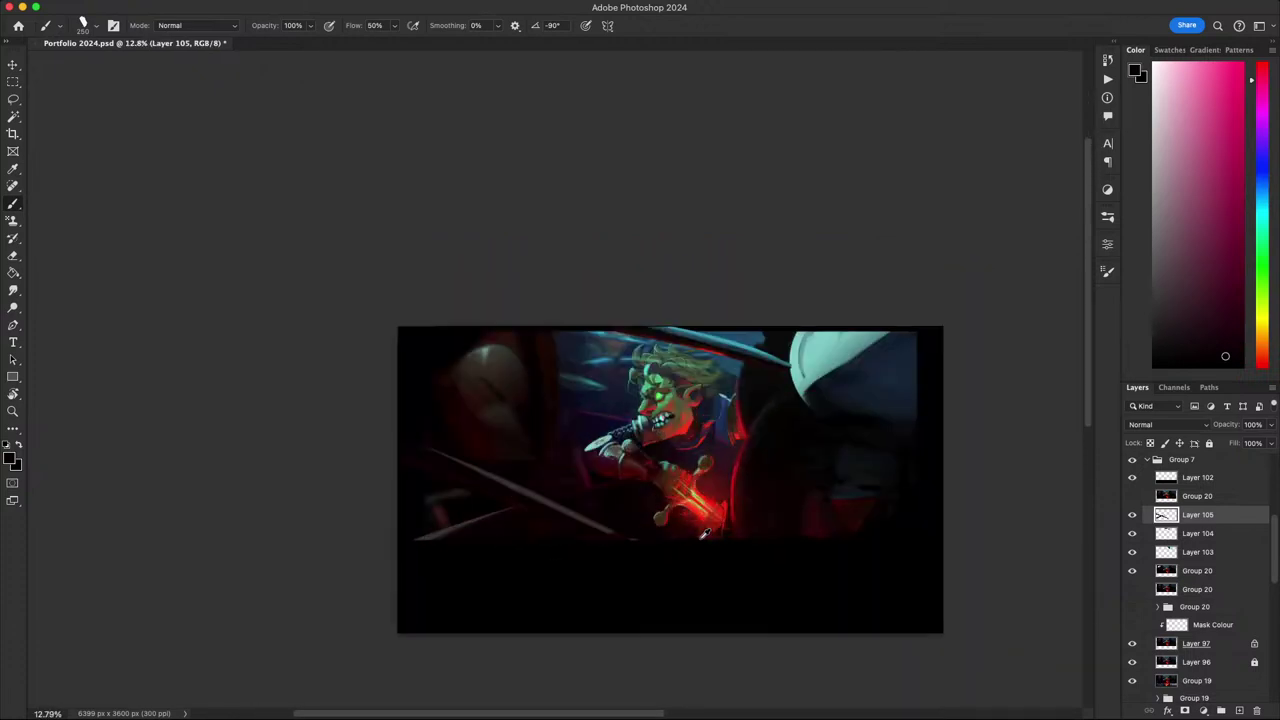
{"action": "left_click_drag", "start_coordinate": [886, 531], "coordinate": [906, 539]}
{"action": "key", "text": "l"}
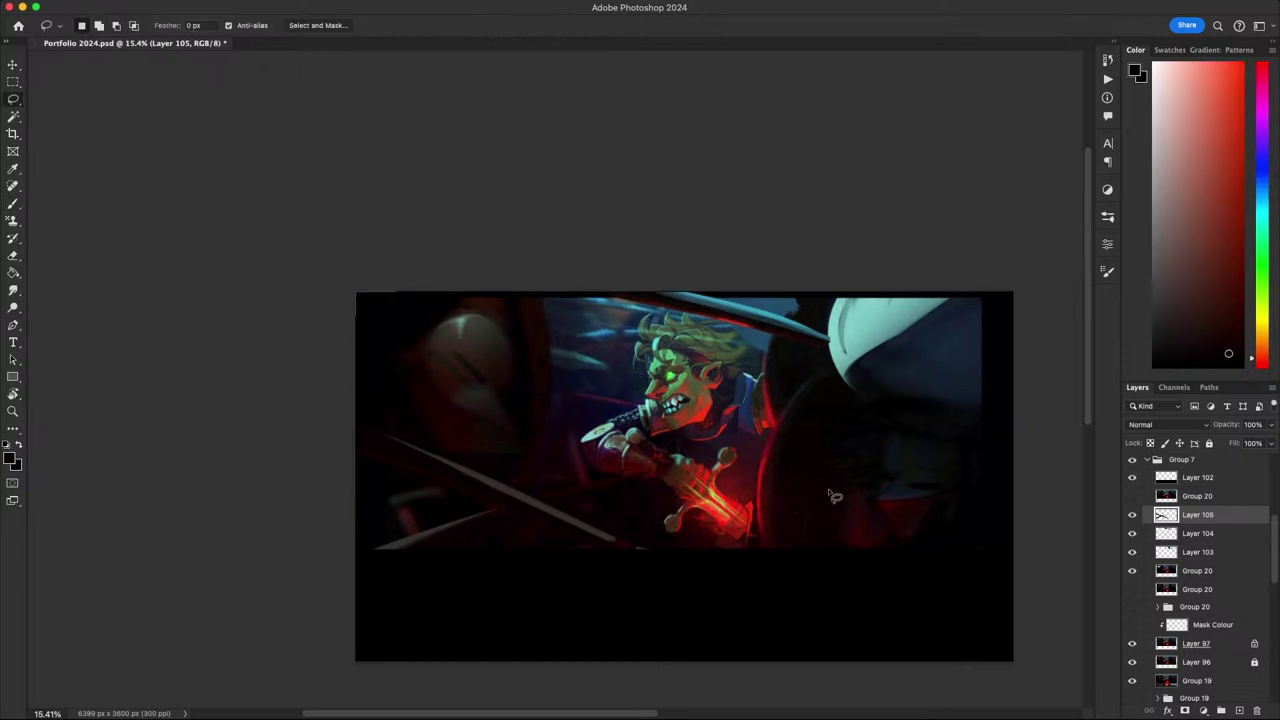
{"action": "mouse_move", "coordinate": [1003, 399]}
{"action": "left_mouse_down"}
{"action": "mouse_move", "coordinate": [730, 515]}
{"action": "mouse_move", "coordinate": [1010, 433]}
{"action": "left_mouse_up"}
{"action": "key", "text": "b"}
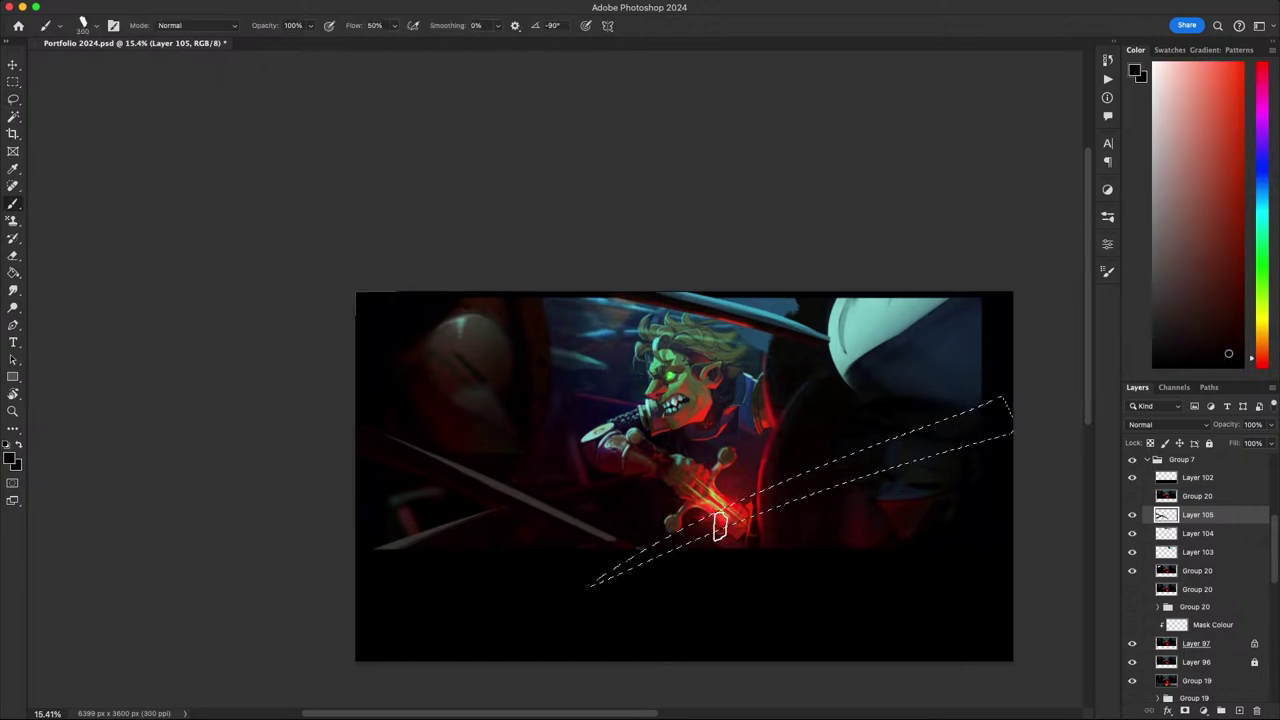
- Try filling the blade selection with black on Layer 105 and shifting the layer, and undo back to the selection
{"action": "key", "text": "]"}
{"action": "left_click_drag", "start_coordinate": [604, 588], "coordinate": [1124, 358]}
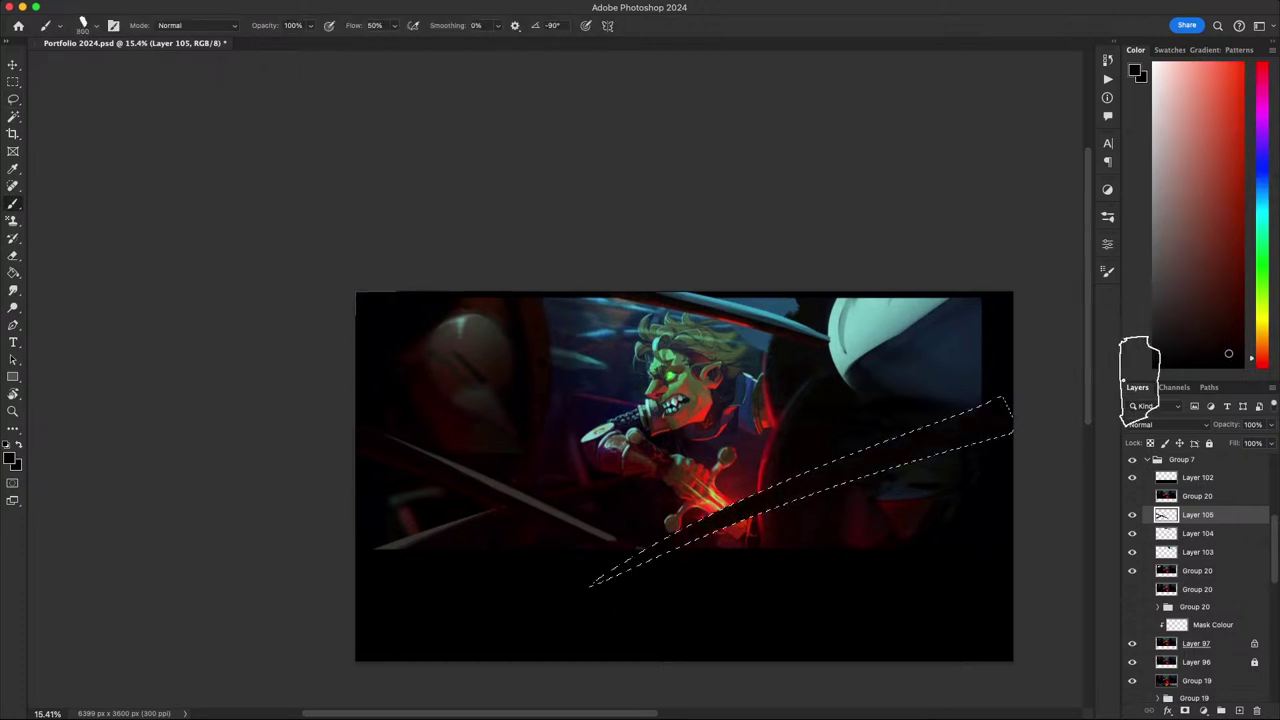
{"action": "key", "text": "super+d"}
{"action": "key", "text": "v"}
{"action": "left_click_drag", "start_coordinate": [822, 478], "coordinate": [827, 467]}
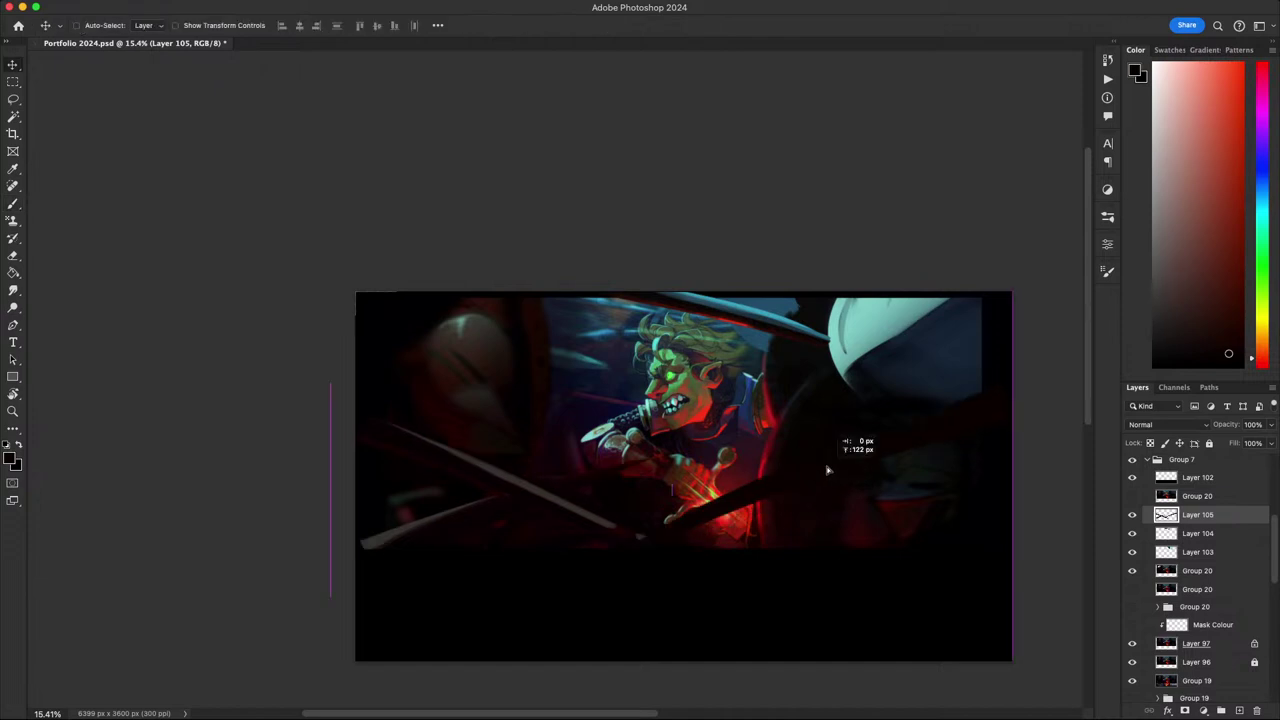
{"action": "key", "text": "super+z"}
{"action": "key", "text": "super+z"}
{"action": "key", "text": "super+z"}
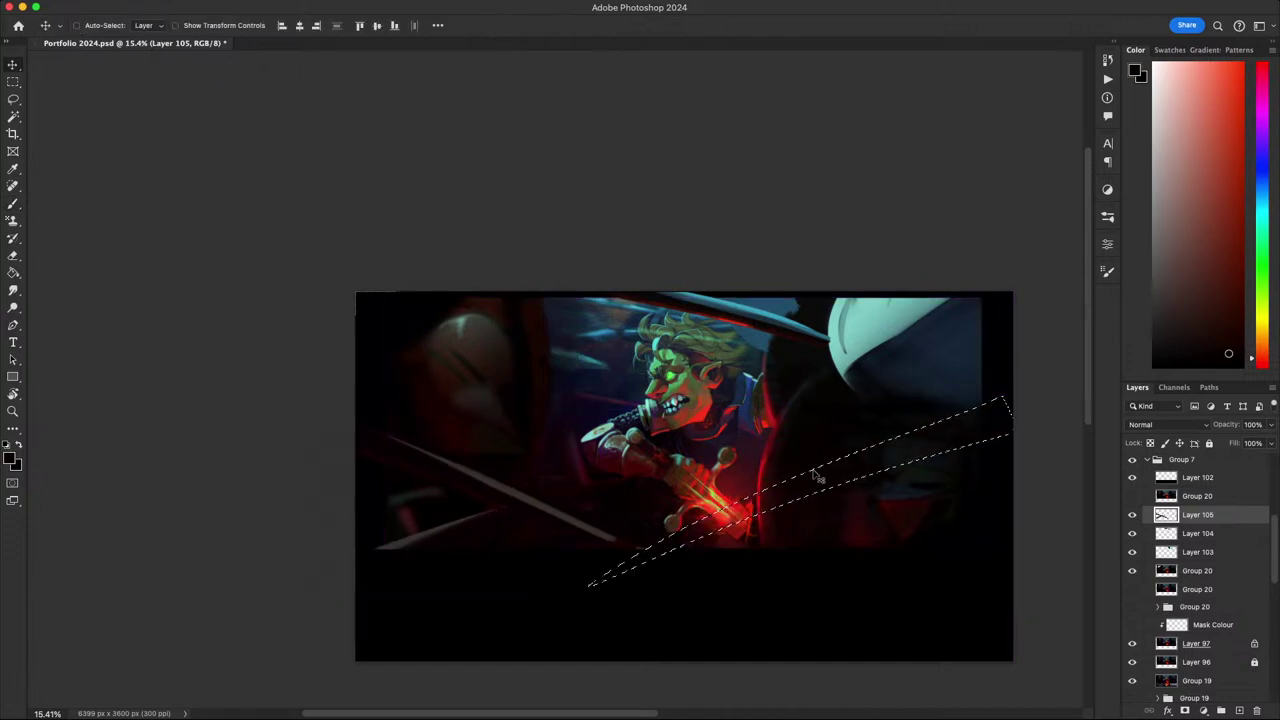
- Paint the selected blade black on a new layer and add a highlight in sampled pale teal with a 300-size brush
{"action": "key", "text": "super+j"}
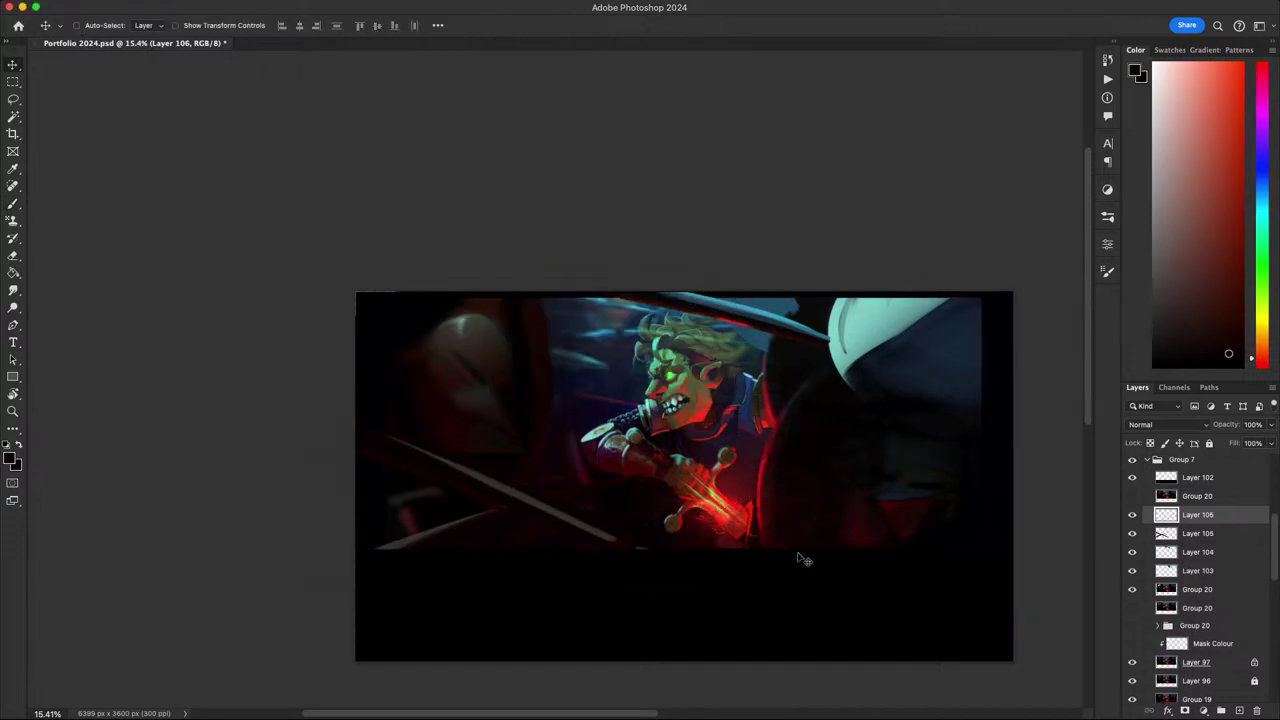
{"action": "key", "text": "b"}
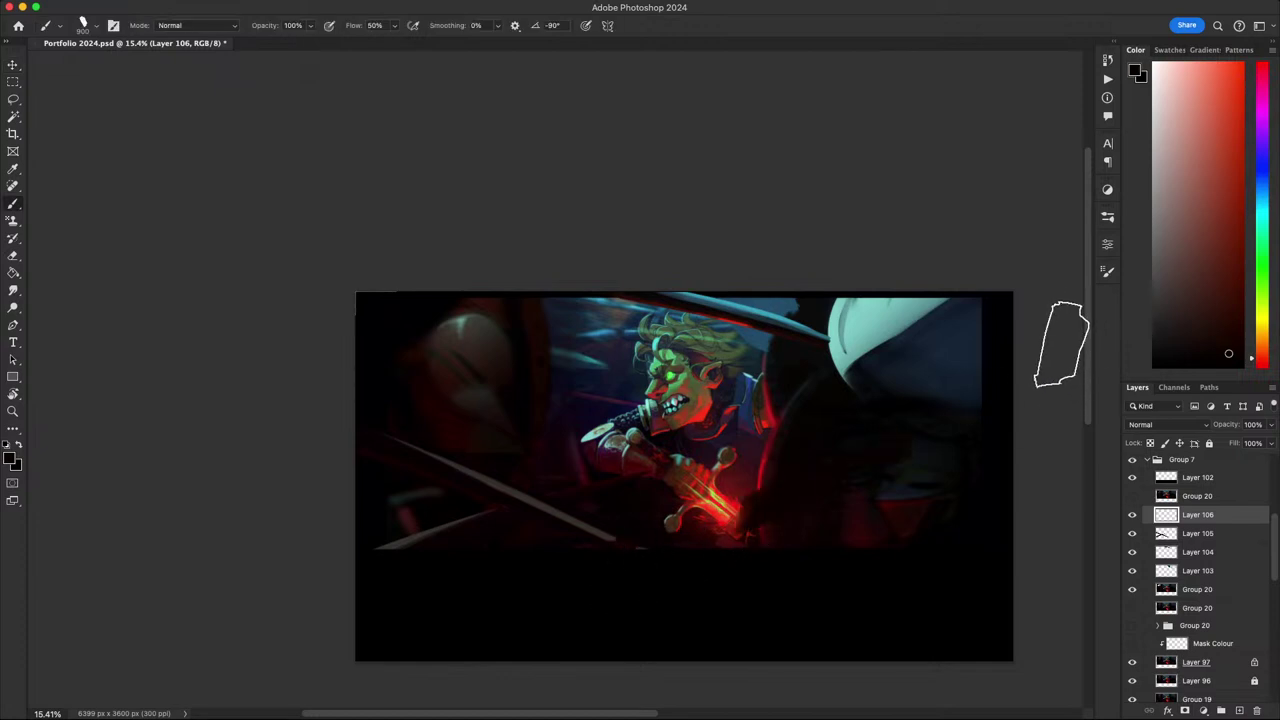
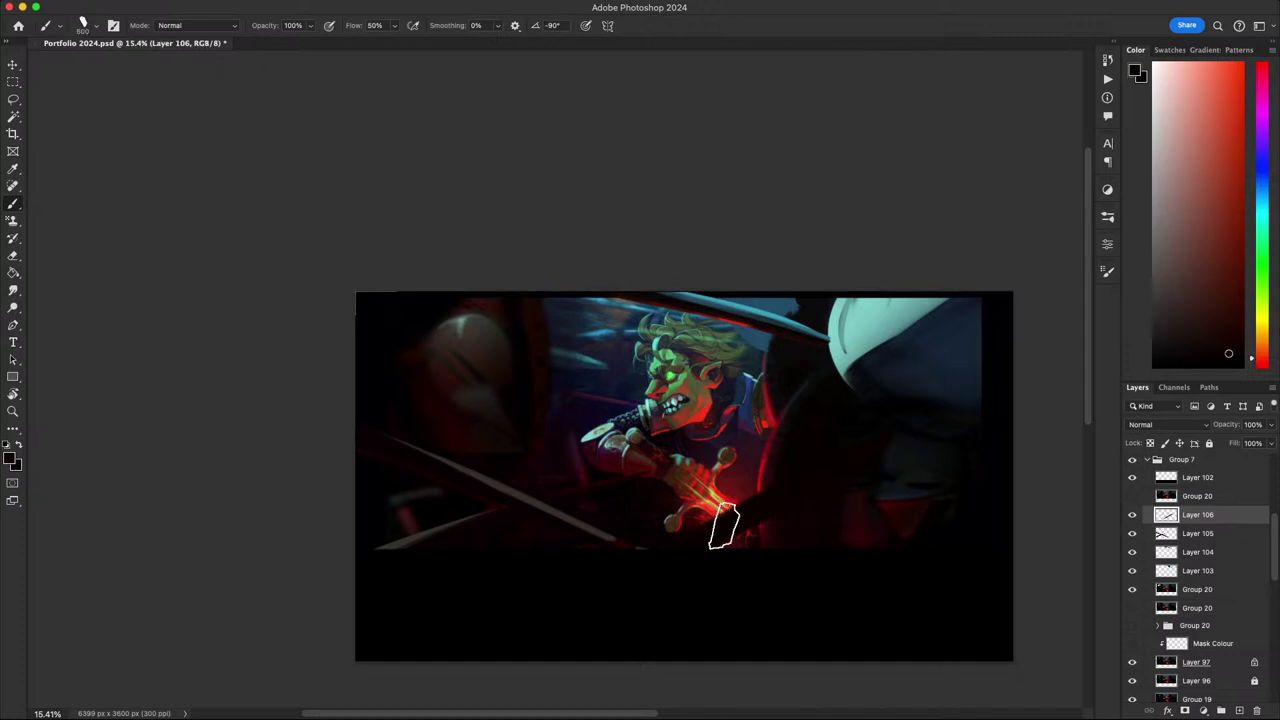
{"action": "left_click", "coordinate": [877, 316], "text": "alt"}
{"action": "left_click_drag", "start_coordinate": [794, 485], "coordinate": [1088, 317]}
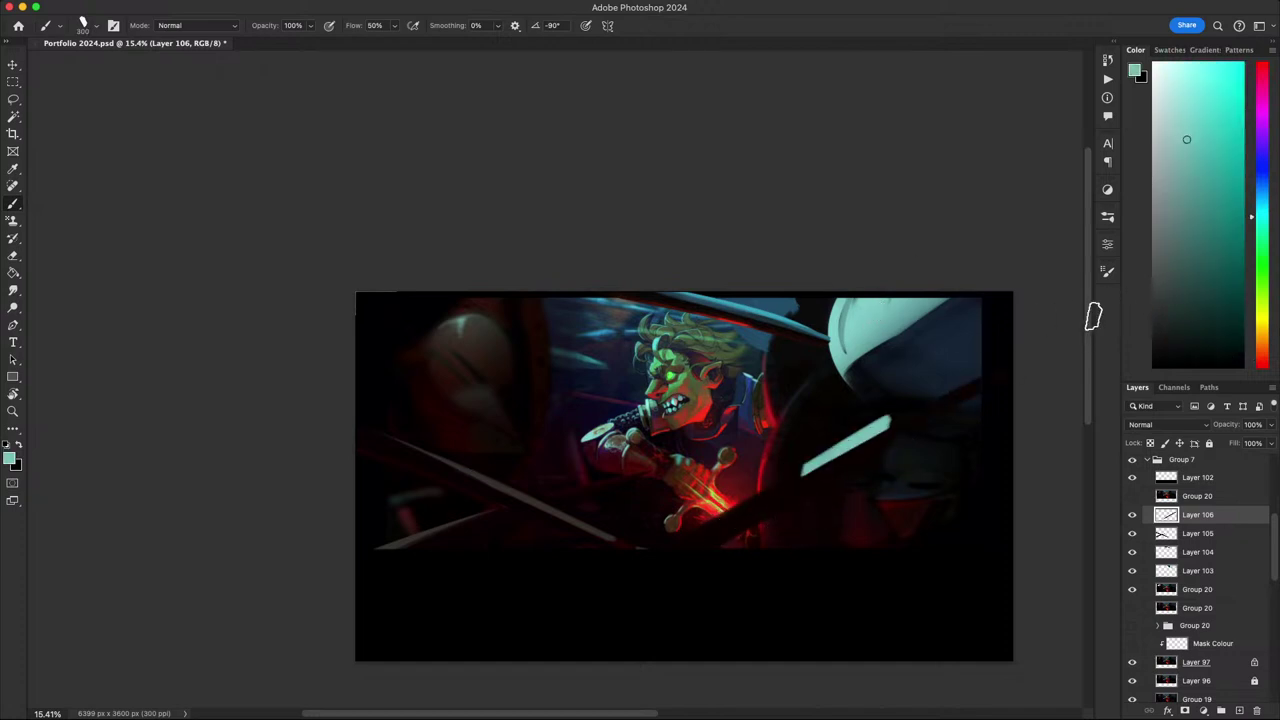
{"action": "left_click_drag", "start_coordinate": [996, 386], "coordinate": [964, 370]}
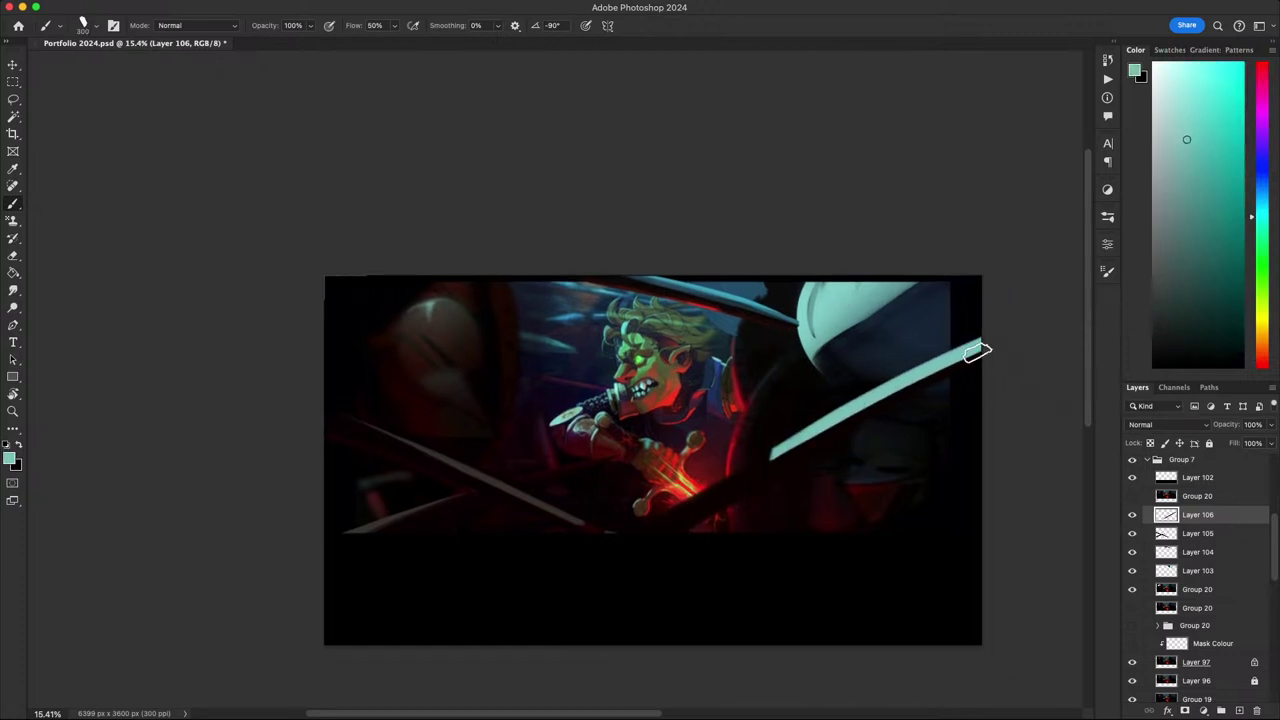
- Trim the teal-lit blade where it overhangs the picture's side edge, and clear the strip above the picture on Layer 106 and Layer 104
{"action": "key", "text": "m"}
{"action": "mouse_move", "coordinate": [1047, 261]}
{"action": "left_mouse_down"}
{"action": "mouse_move", "coordinate": [1016, 372]}
{"action": "mouse_move", "coordinate": [935, 505]}
{"action": "mouse_move", "coordinate": [950, 576]}
{"action": "left_mouse_up"}
{"action": "key", "text": "Delete"}
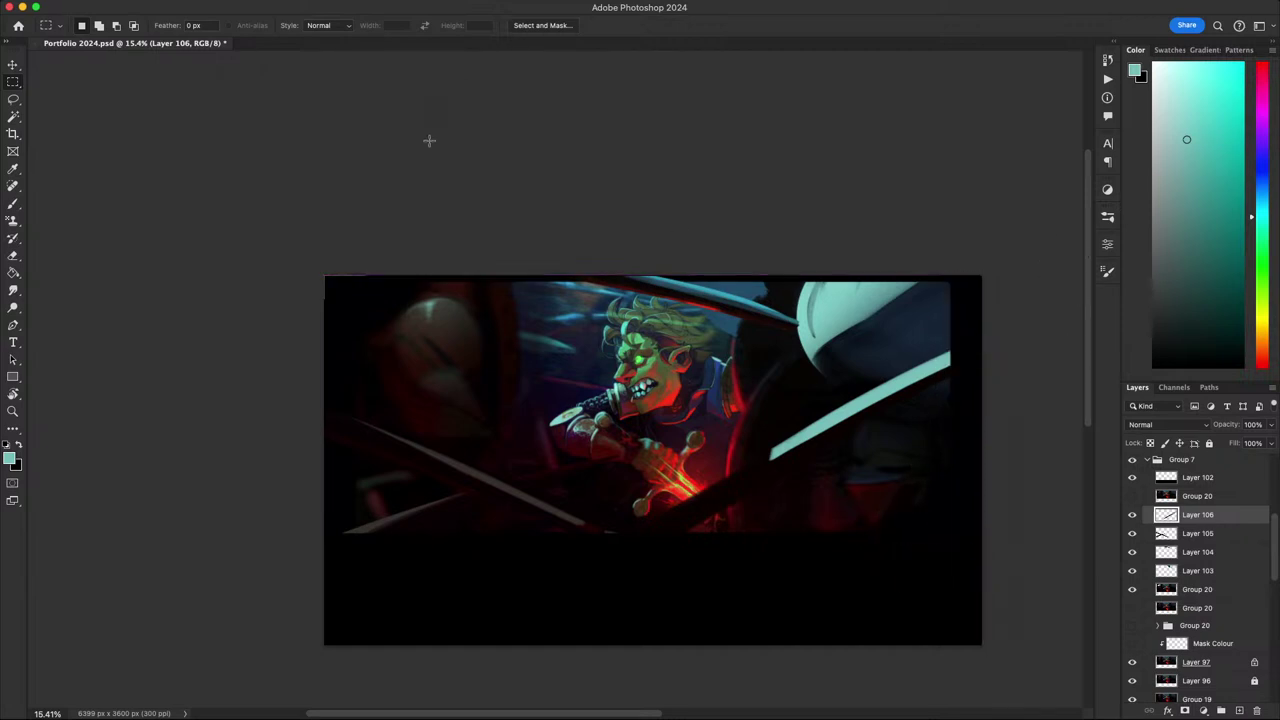
{"action": "left_click_drag", "start_coordinate": [366, 279], "coordinate": [990, 286]}
{"action": "key", "text": "ctrl+x"}
{"action": "left_click", "coordinate": [640, 257]}
{"action": "left_click", "coordinate": [1212, 560]}
{"action": "key", "text": "ctrl+x"}
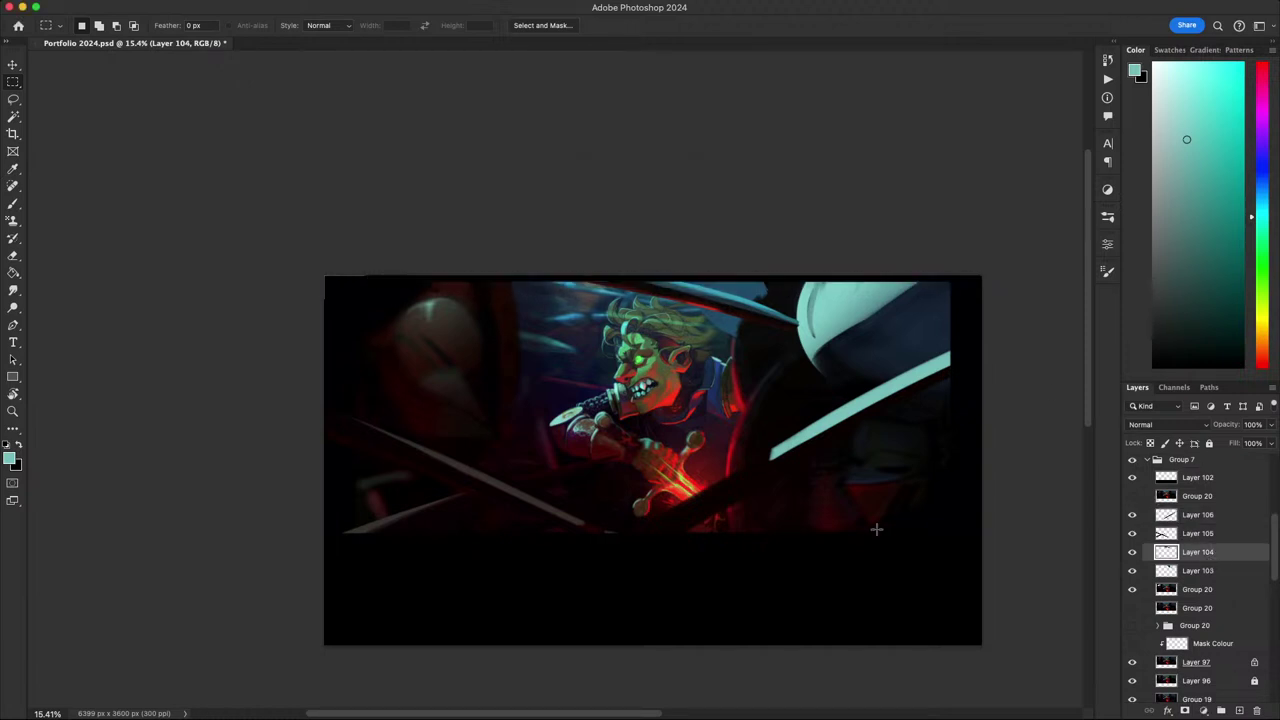
{"action": "left_click_drag", "start_coordinate": [876, 529], "coordinate": [806, 555]}
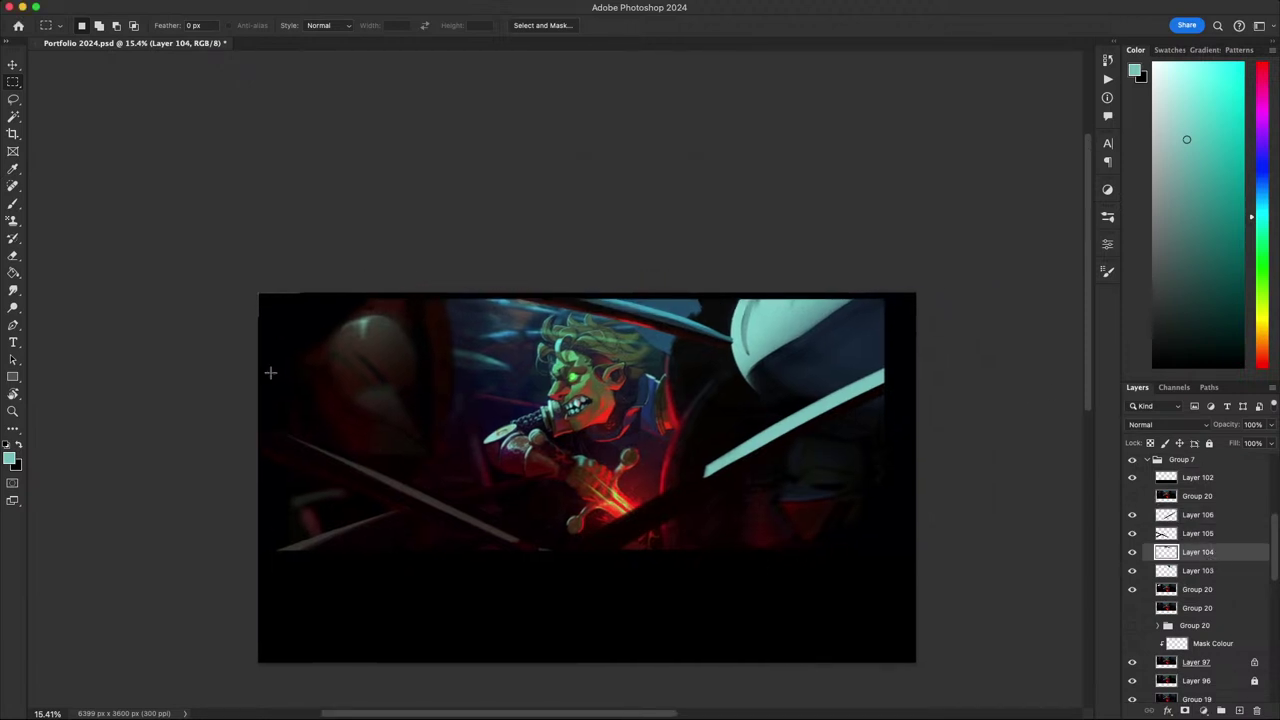
- Clear the overhang of the crossed blades in the narrow black side border on Layer 105 and remove the selection
{"action": "left_click_drag", "start_coordinate": [220, 296], "coordinate": [272, 634]}
{"action": "left_click", "coordinate": [1207, 535]}
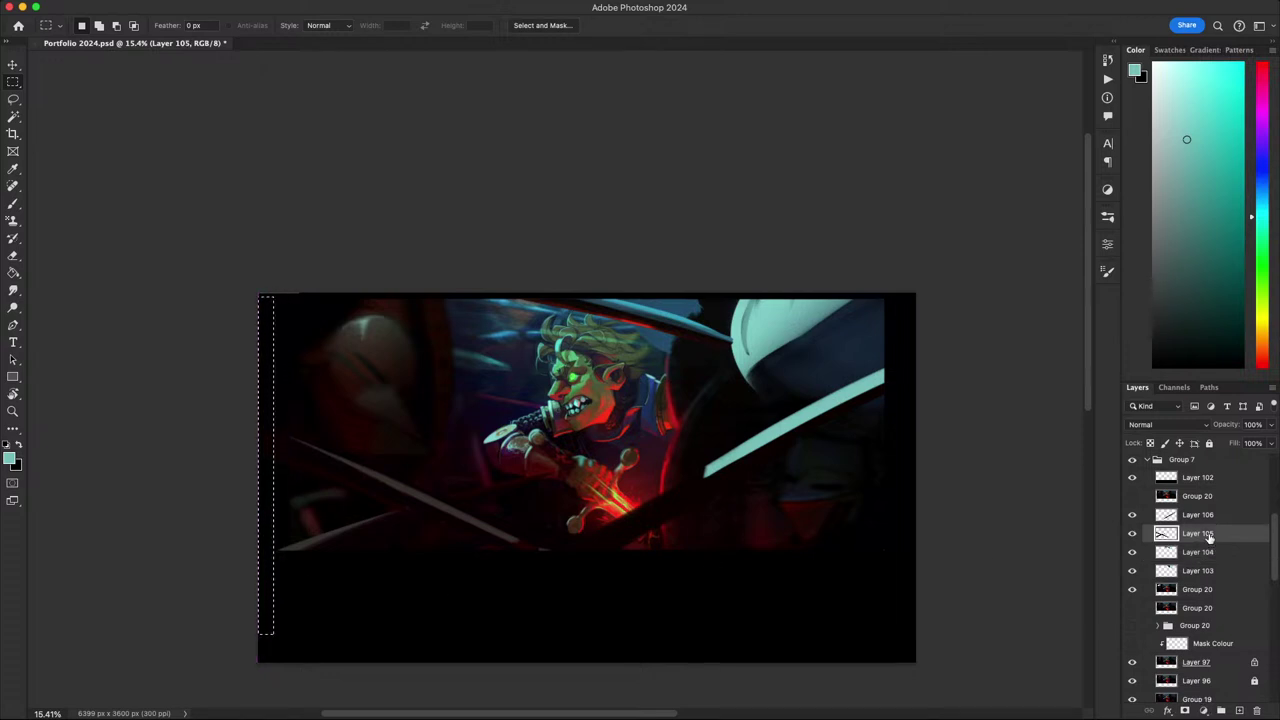
{"action": "key", "text": "super+d"}
- Group Layers 103 to 106 and duplicate the group, hiding the original
{"action": "left_click_drag", "start_coordinate": [950, 494], "coordinate": [1014, 508]}
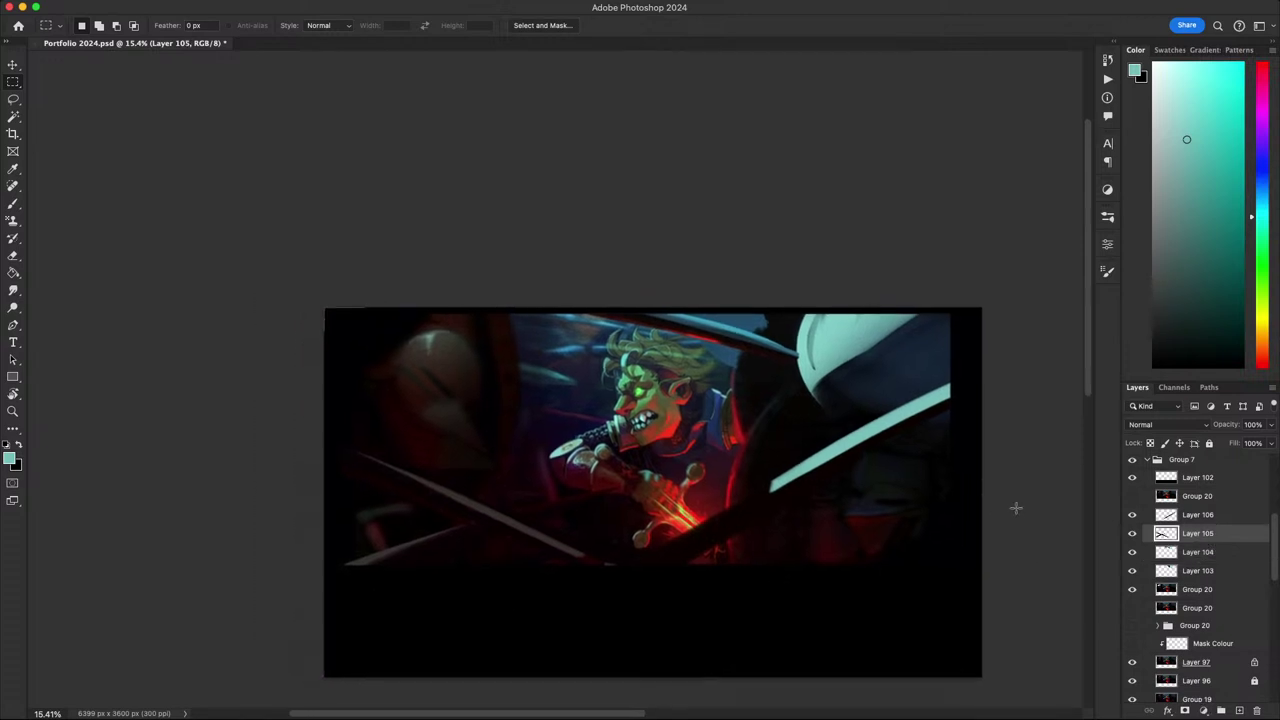
{"action": "scroll", "coordinate": [882, 507], "scroll_direction": "down", "scroll_amount": 5}
{"action": "scroll", "coordinate": [881, 507], "scroll_direction": "down", "scroll_amount": 3}
{"action": "scroll", "coordinate": [884, 507], "scroll_direction": "up", "scroll_amount": 4}
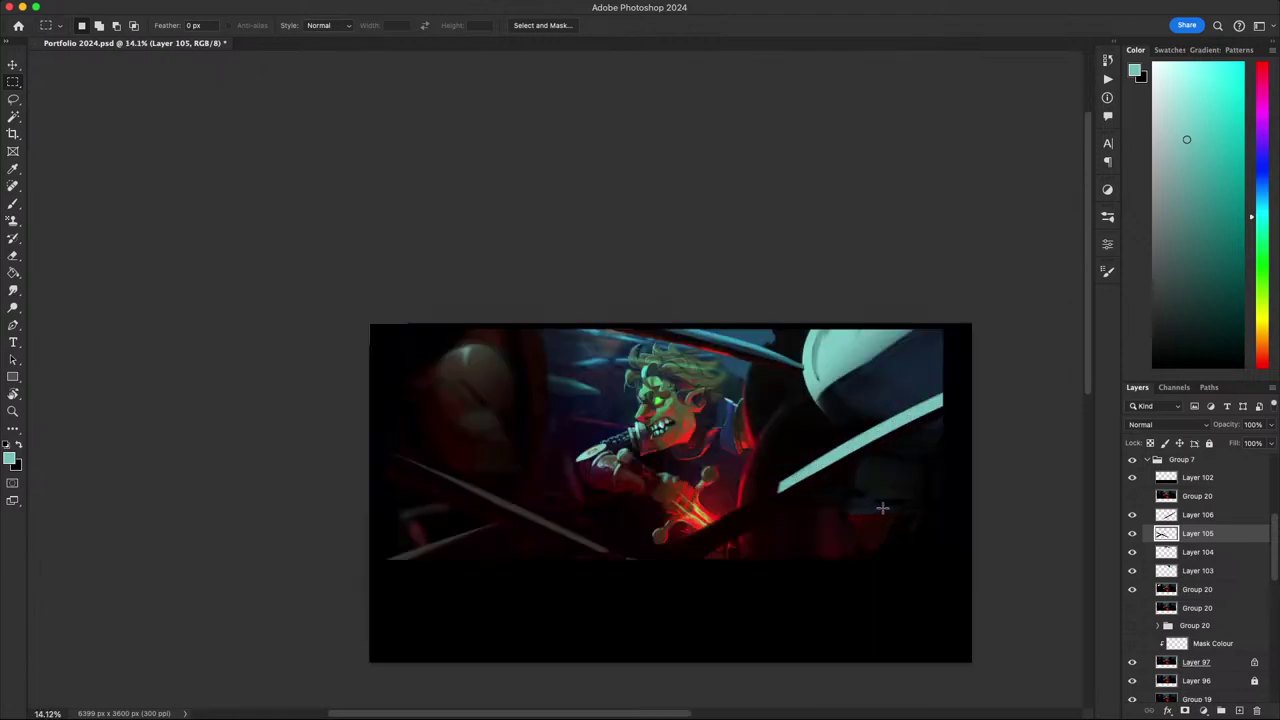
{"action": "left_click_drag", "start_coordinate": [869, 509], "coordinate": [917, 494]}
{"action": "left_click_drag", "start_coordinate": [1012, 519], "coordinate": [995, 541]}
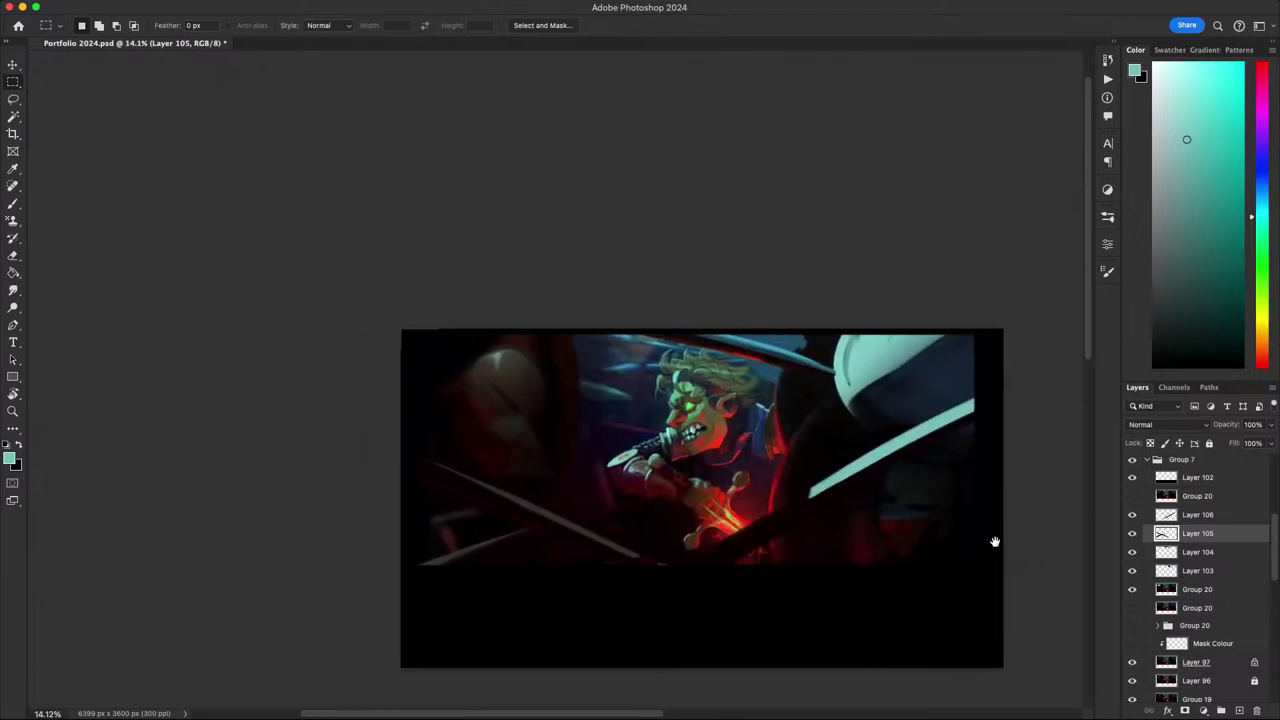
{"action": "left_click", "coordinate": [1199, 575]}
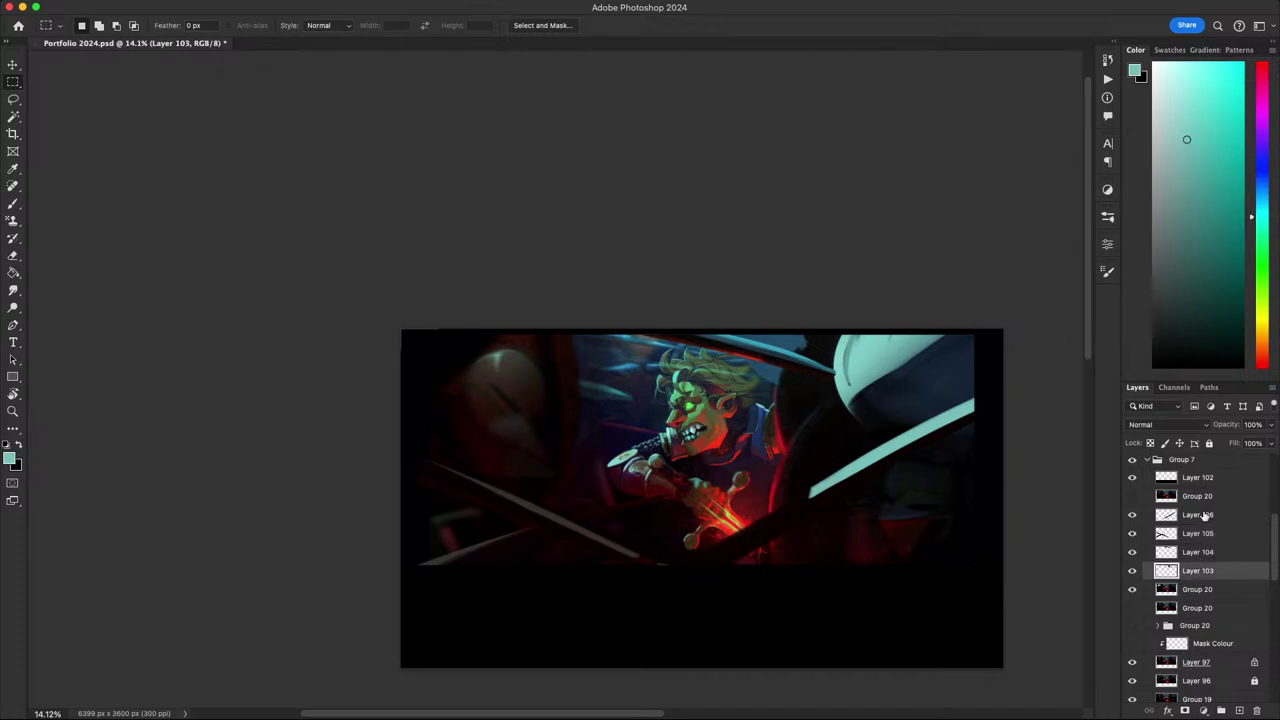
{"action": "left_click", "coordinate": [1205, 516], "text": "shift"}
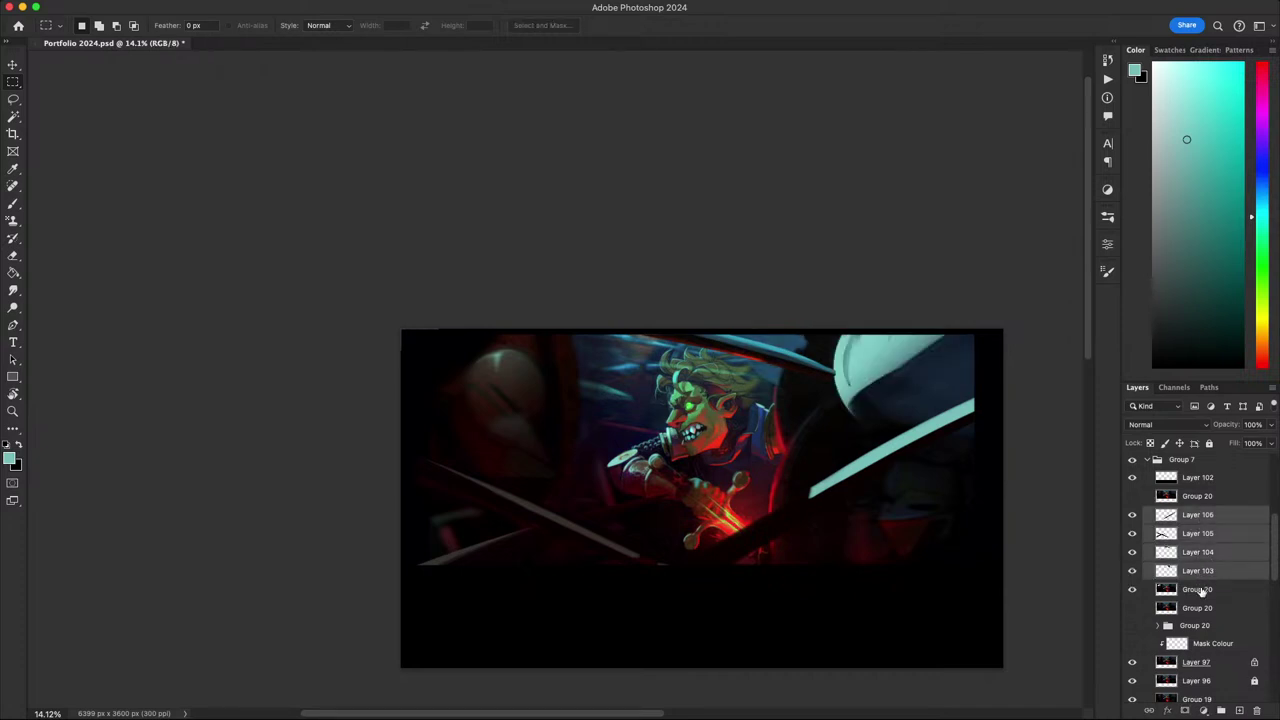
{"action": "key", "text": "super+g"}
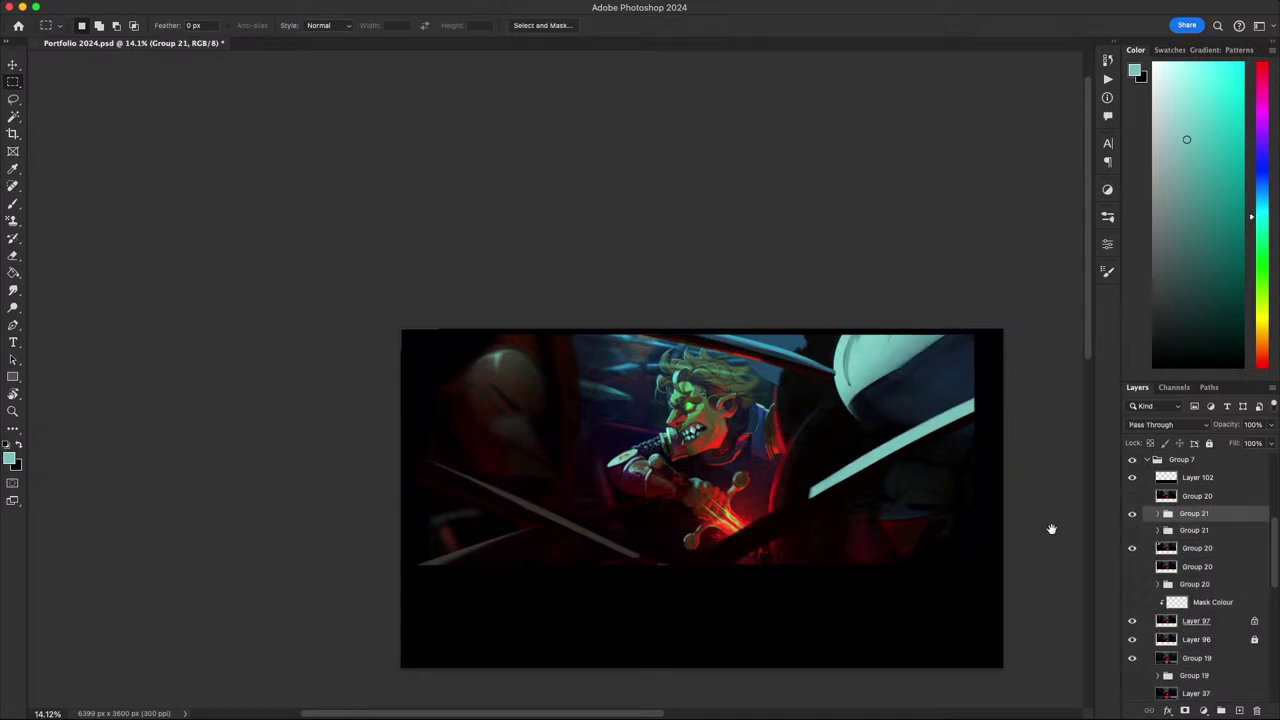
{"action": "left_click_drag", "start_coordinate": [1019, 528], "coordinate": [975, 546]}
- Flatten the duplicate Group 21 into one layer and apply a Gaussian Blur with a 64.8-pixel radius
{"action": "mouse_move", "coordinate": [468, 4]}
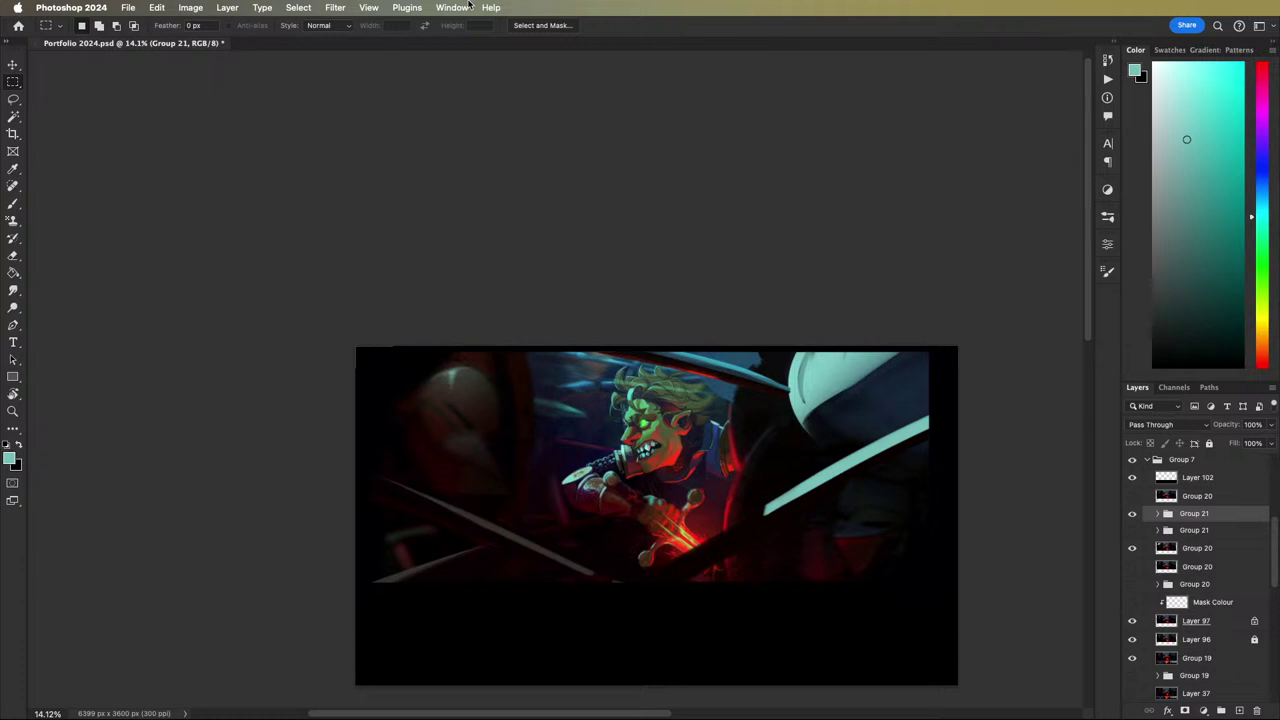
{"action": "left_click", "coordinate": [335, 7]}
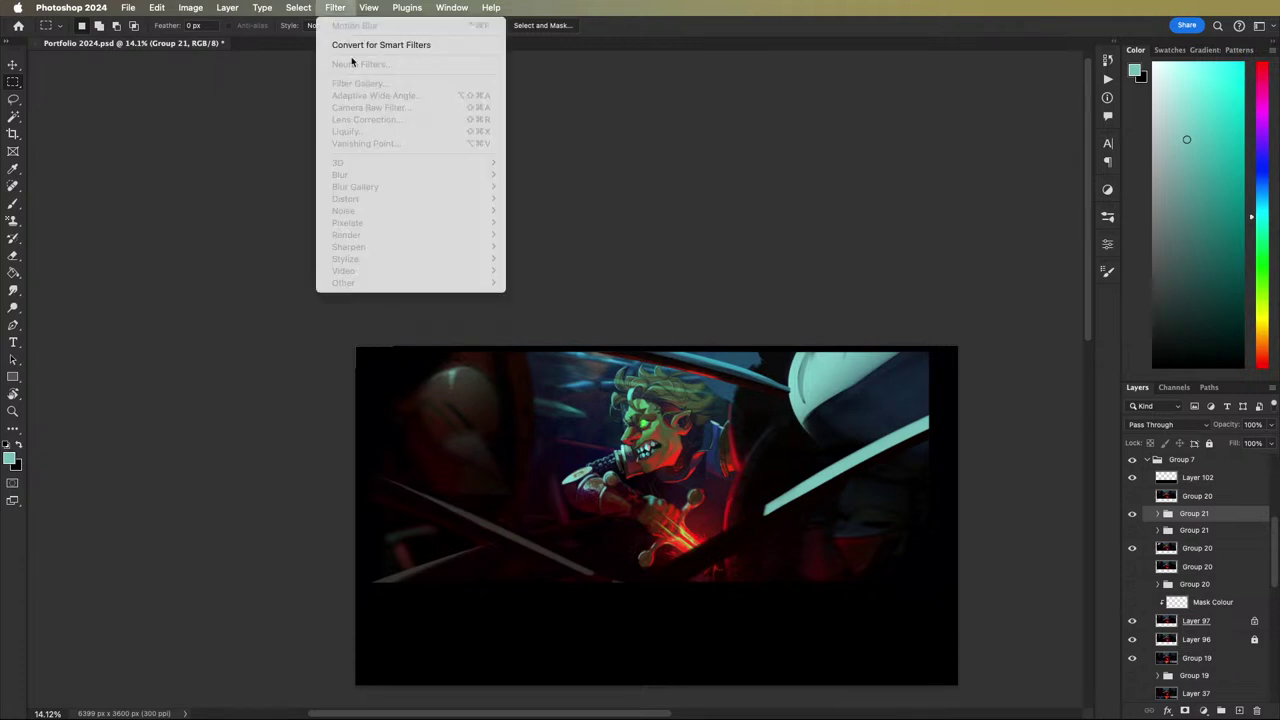
{"action": "left_click", "coordinate": [381, 44]}
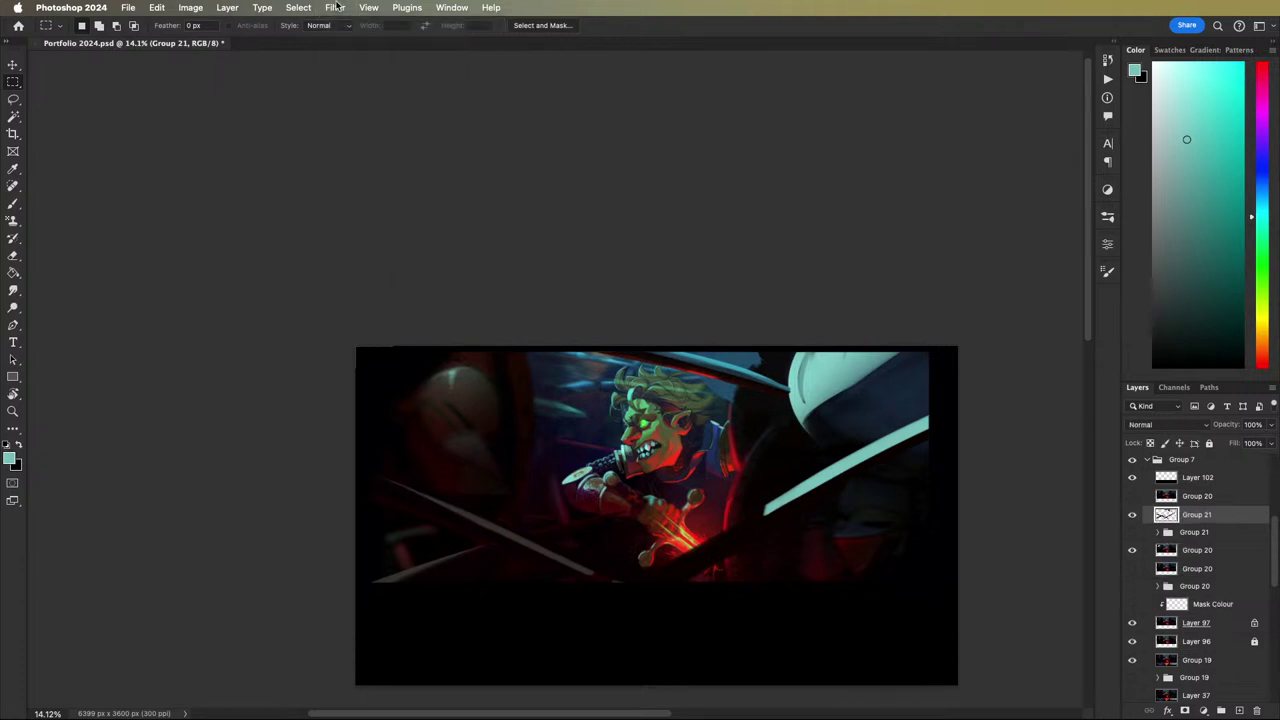
{"action": "left_click", "coordinate": [337, 7]}
{"action": "mouse_move", "coordinate": [405, 177]}
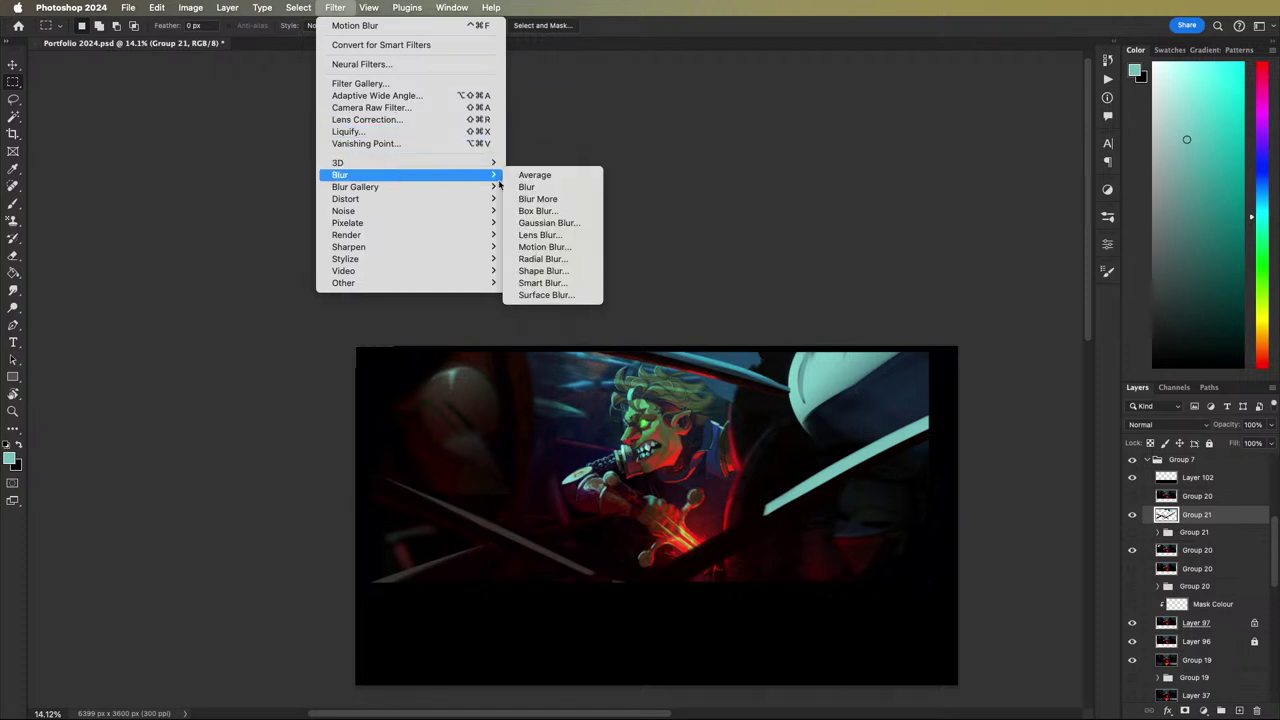
{"action": "left_click", "coordinate": [556, 223]}
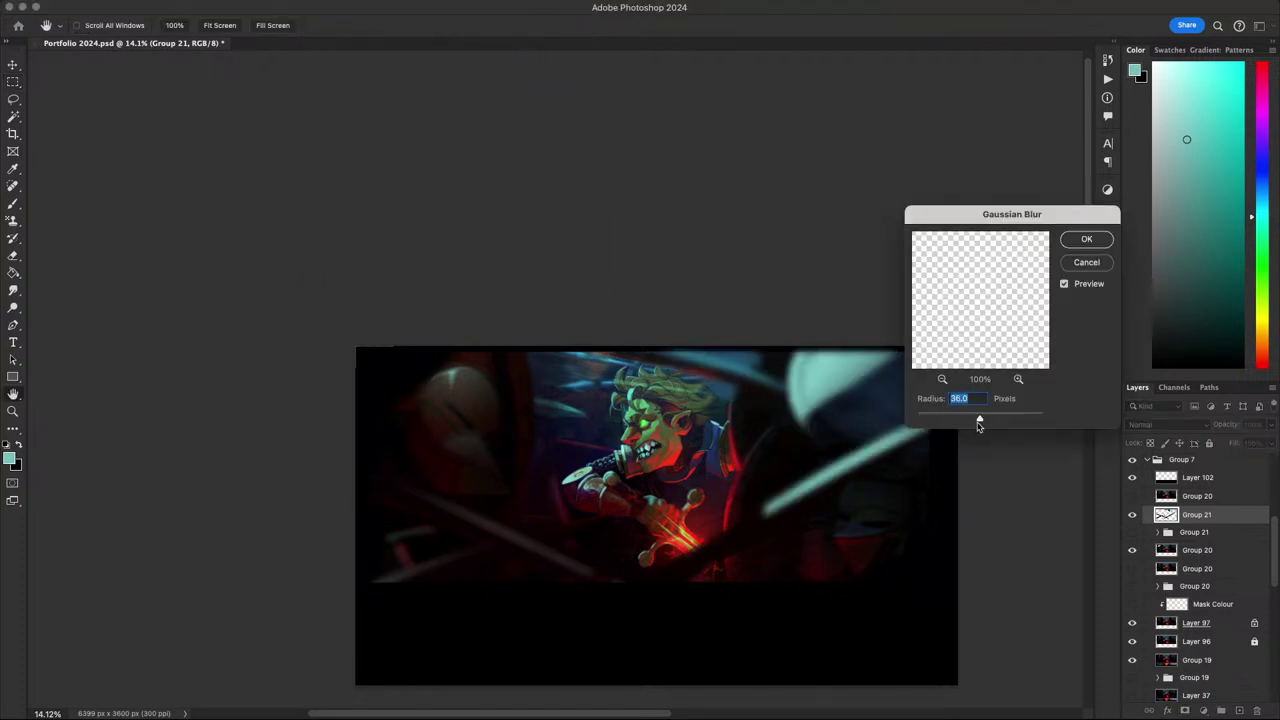
{"action": "mouse_move", "coordinate": [972, 421]}
{"action": "left_mouse_down"}
{"action": "mouse_move", "coordinate": [1000, 422]}
{"action": "mouse_move", "coordinate": [989, 422]}
{"action": "left_mouse_up"}
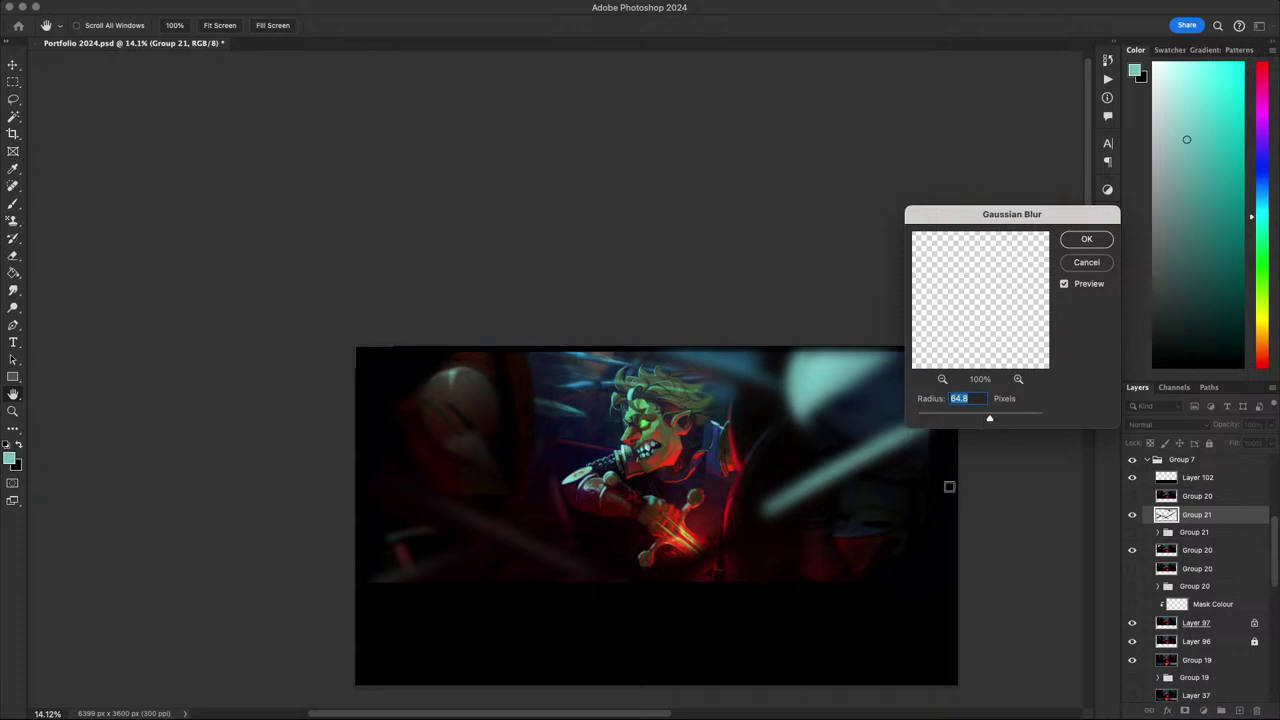
{"action": "left_click", "coordinate": [1086, 241]}
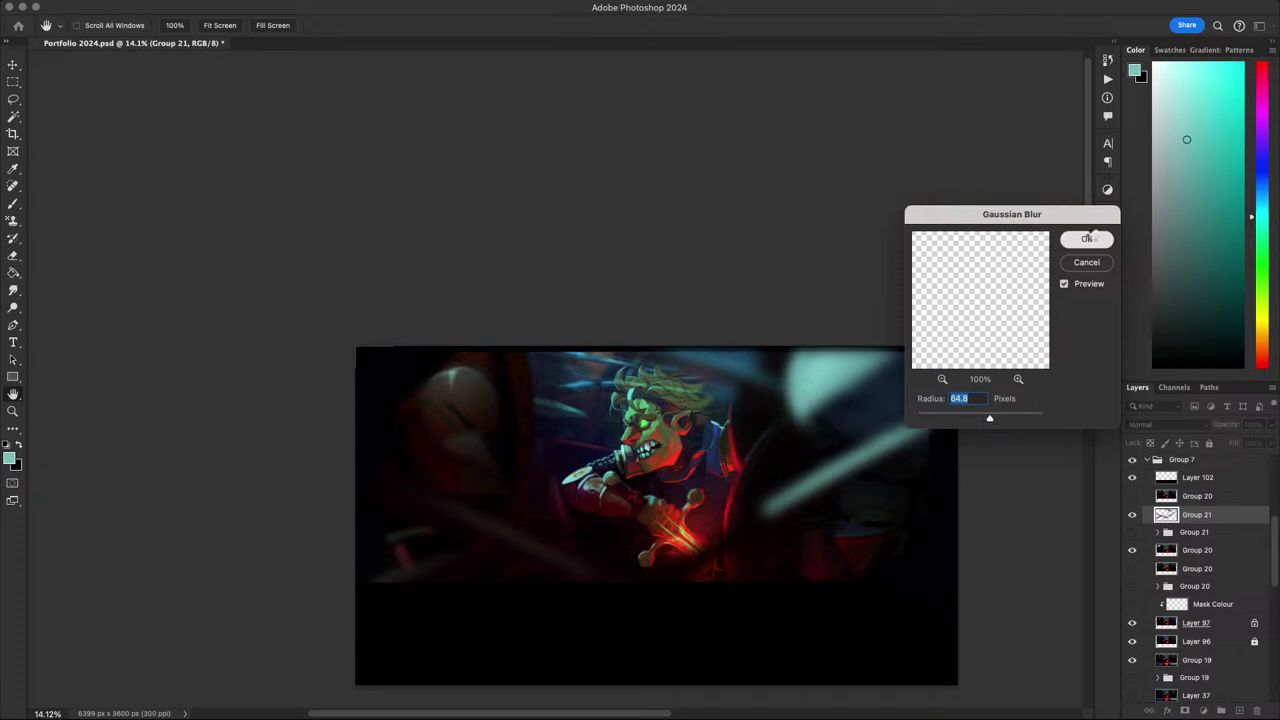
- Apply a Motion Blur to the flattened blades at a 3-degree angle and a distance of 438 pixels
{"action": "left_click", "coordinate": [262, 7]}
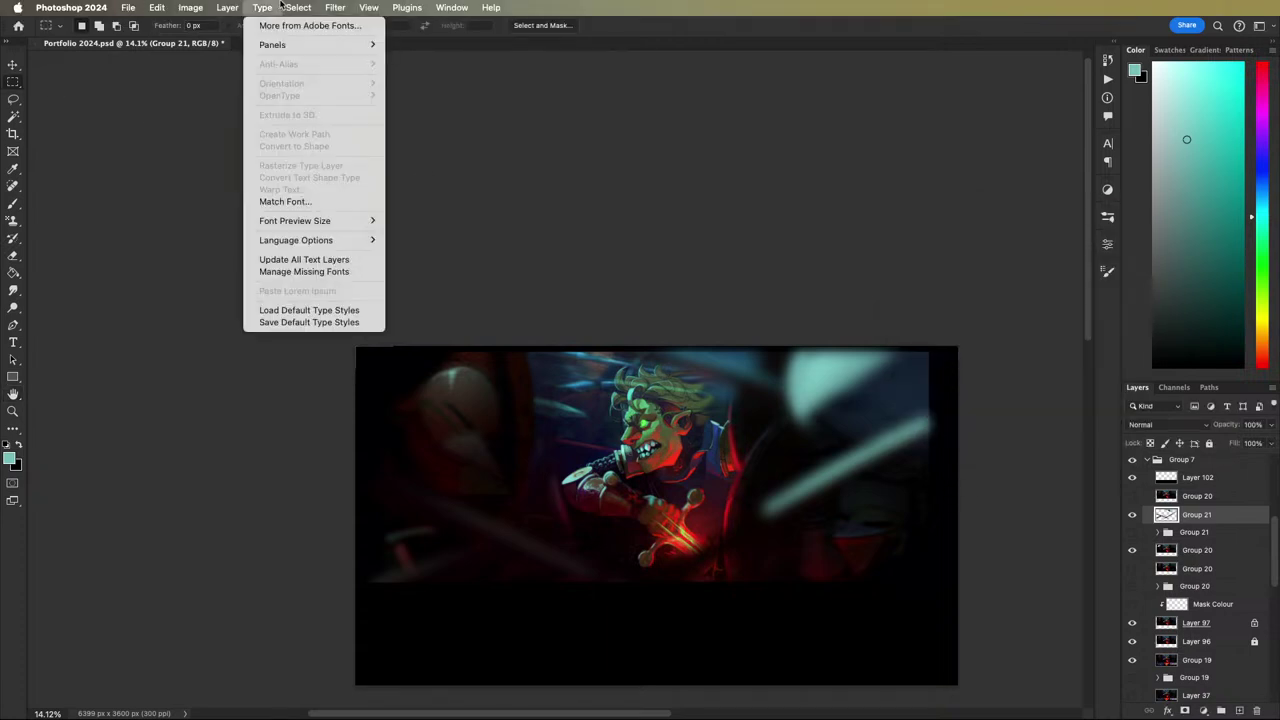
{"action": "mouse_move", "coordinate": [335, 7]}
{"action": "mouse_move", "coordinate": [405, 175]}
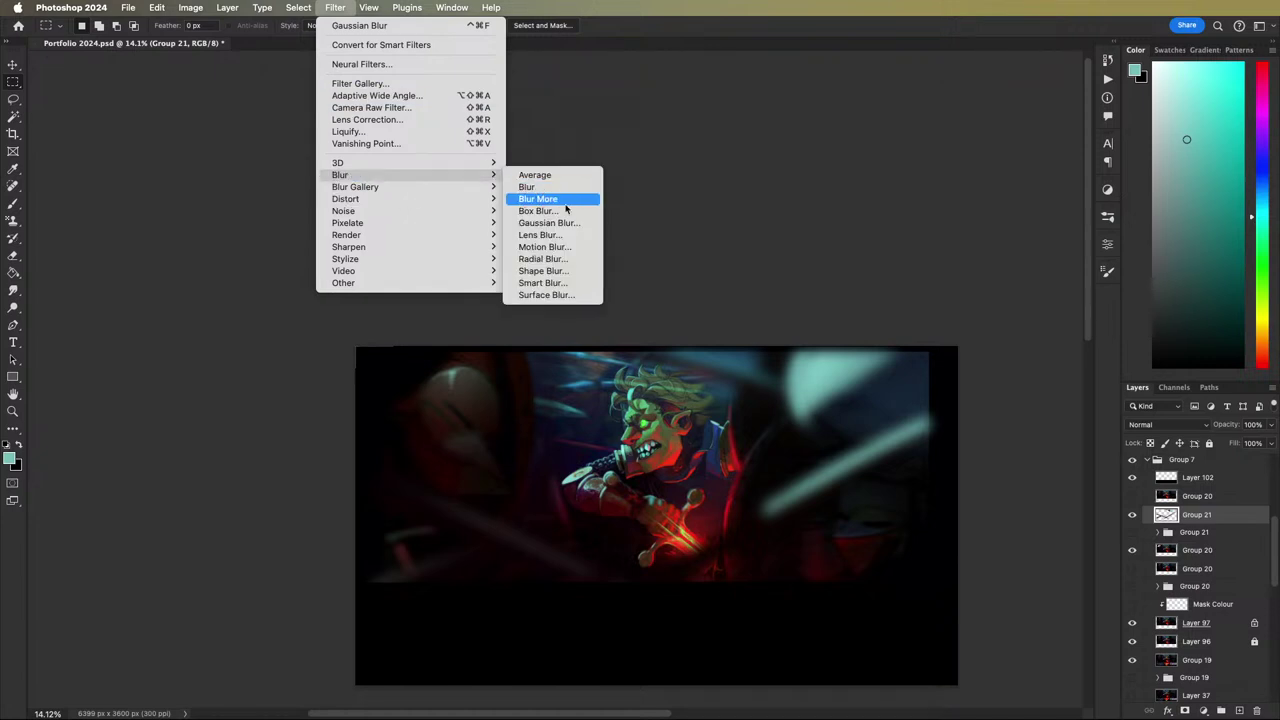
{"action": "left_click", "coordinate": [564, 248]}
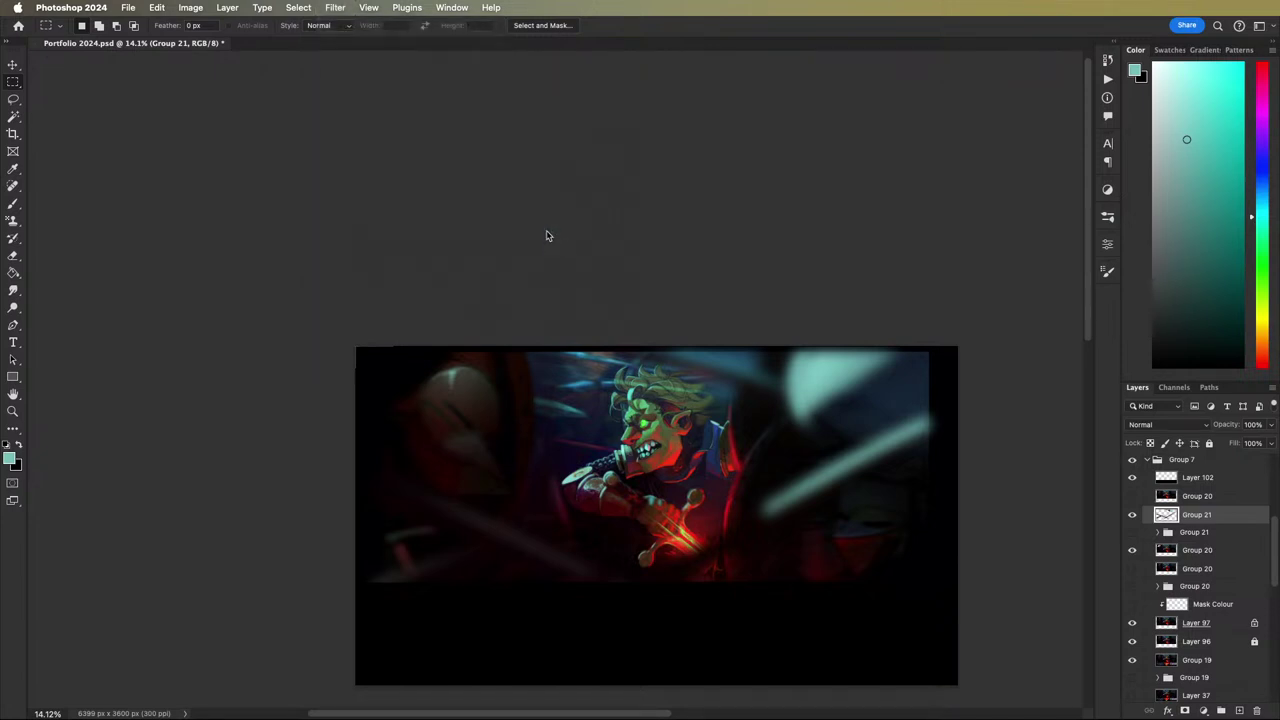
{"action": "left_click_drag", "start_coordinate": [806, 297], "coordinate": [797, 297]}
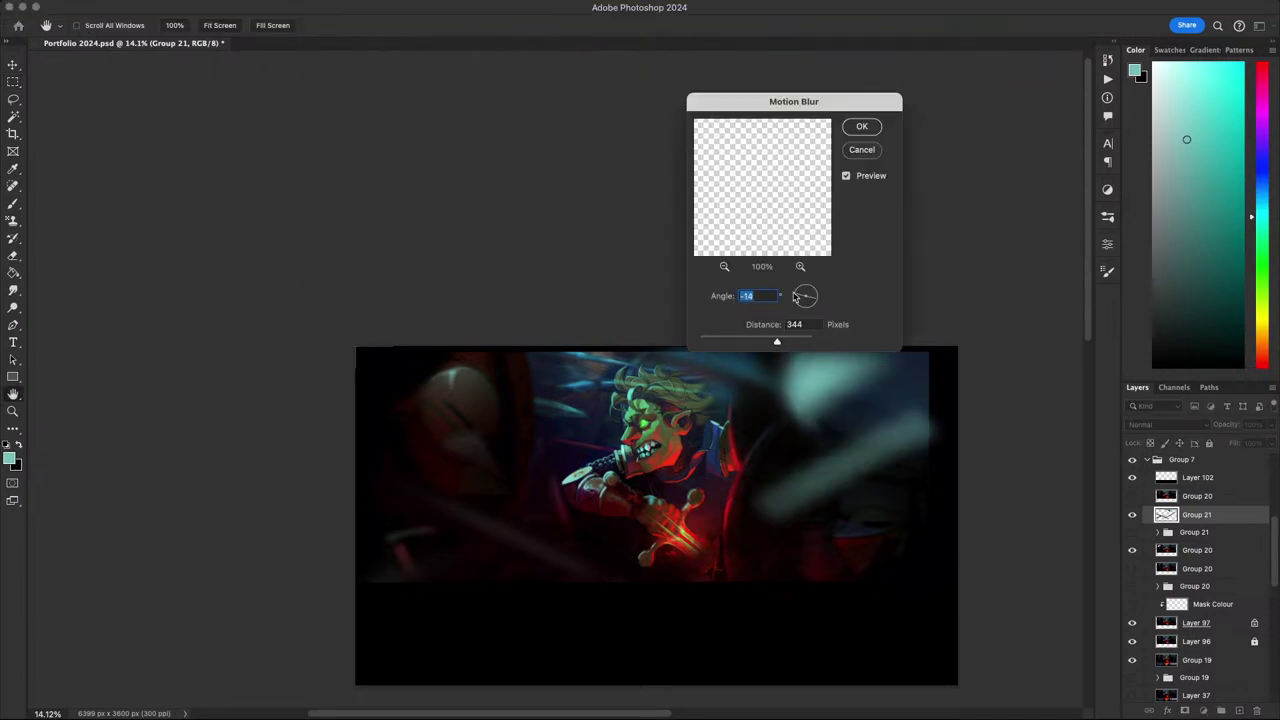
{"action": "key", "text": "Down"}
{"action": "left_click_drag", "start_coordinate": [776, 345], "coordinate": [779, 346]}
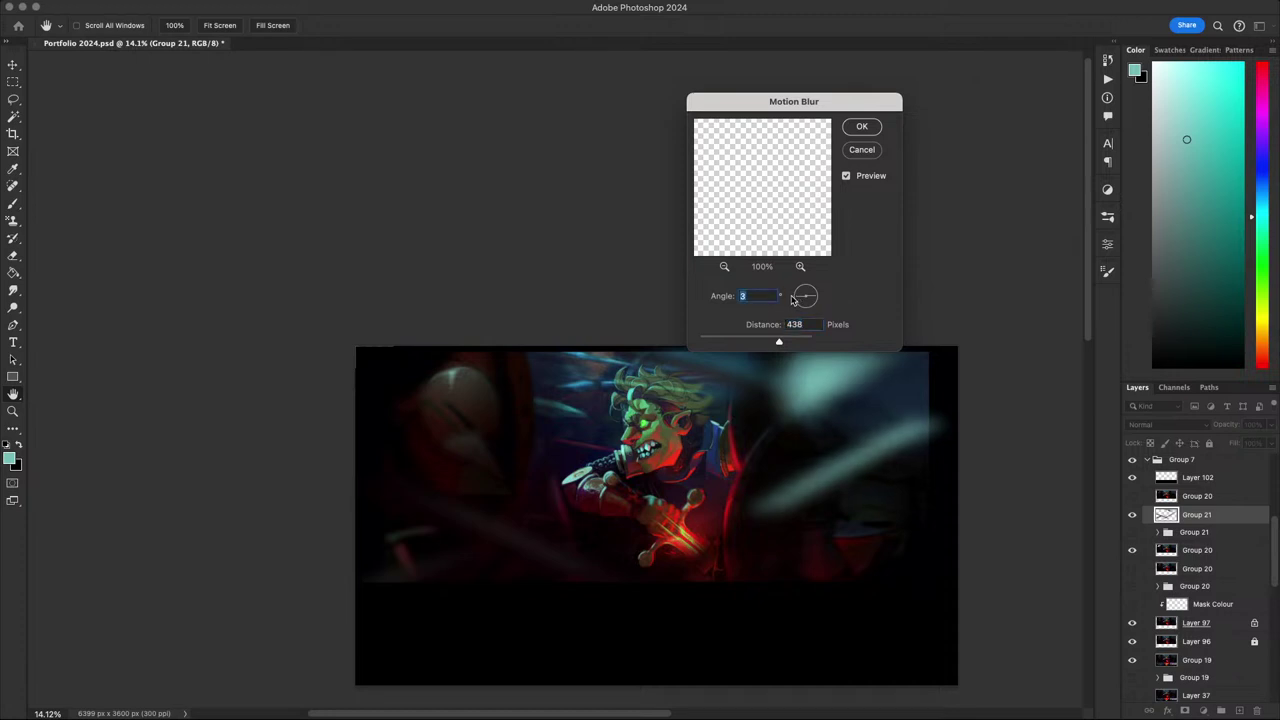
{"action": "key", "text": "Return"}
- Finish the Motion Blur on the blades, duplicate the visible flattened Group 20 layer, and hide the copy
{"action": "left_click_drag", "start_coordinate": [811, 306], "coordinate": [903, 300]}
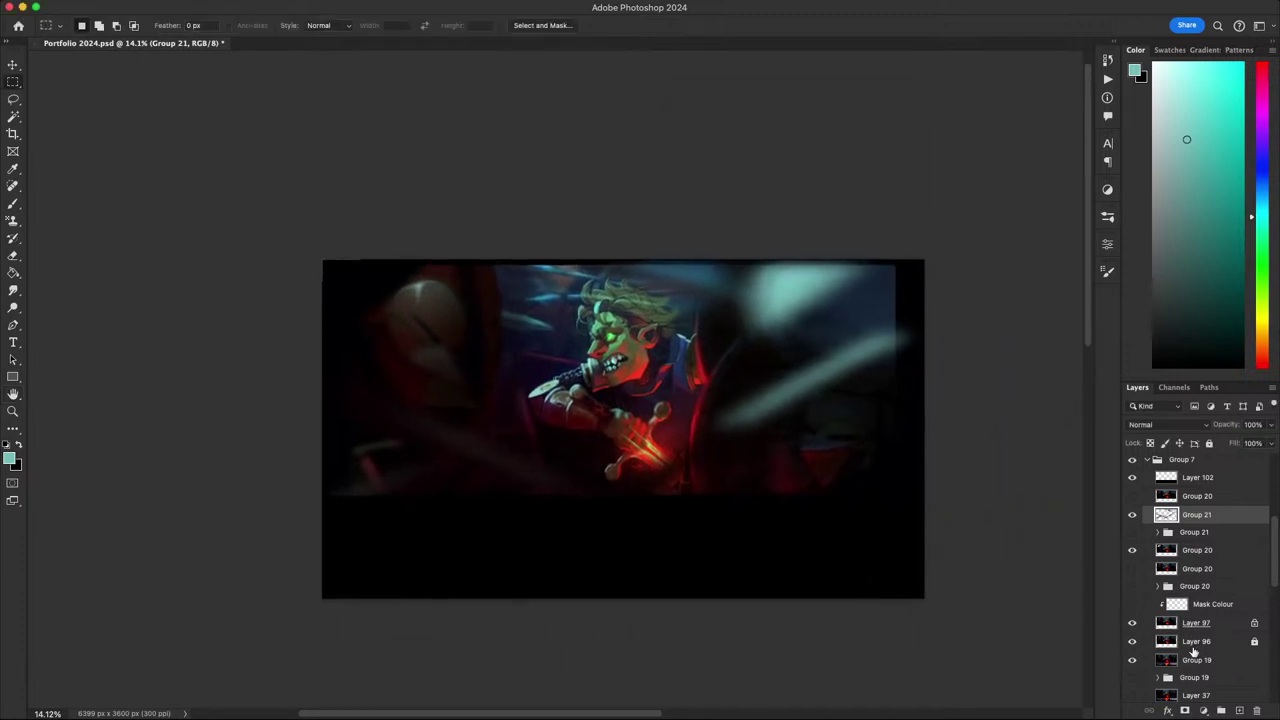
{"action": "left_click", "coordinate": [1193, 645]}
{"action": "left_click", "coordinate": [1197, 625]}
{"action": "left_click", "coordinate": [1196, 552]}
{"action": "scroll", "coordinate": [1195, 557], "scroll_direction": "up", "scroll_amount": 1}
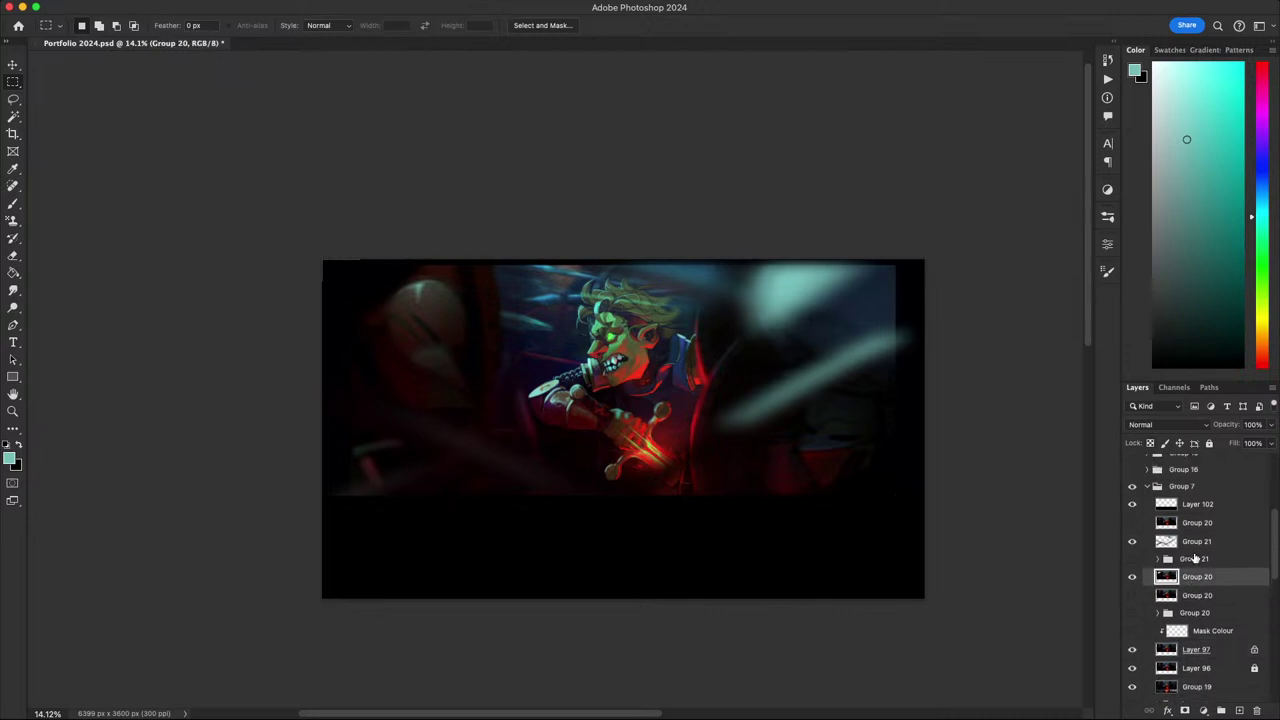
{"action": "key", "text": "super+j"}
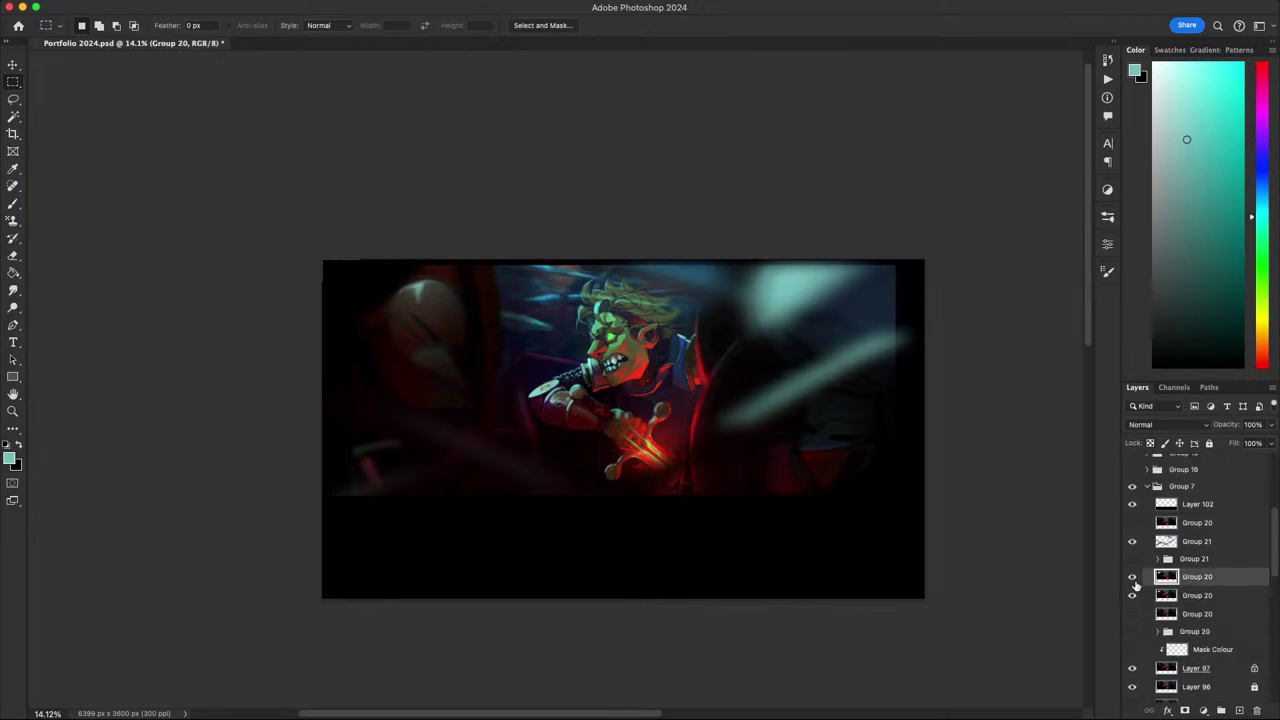
{"action": "left_click", "coordinate": [1133, 578]}
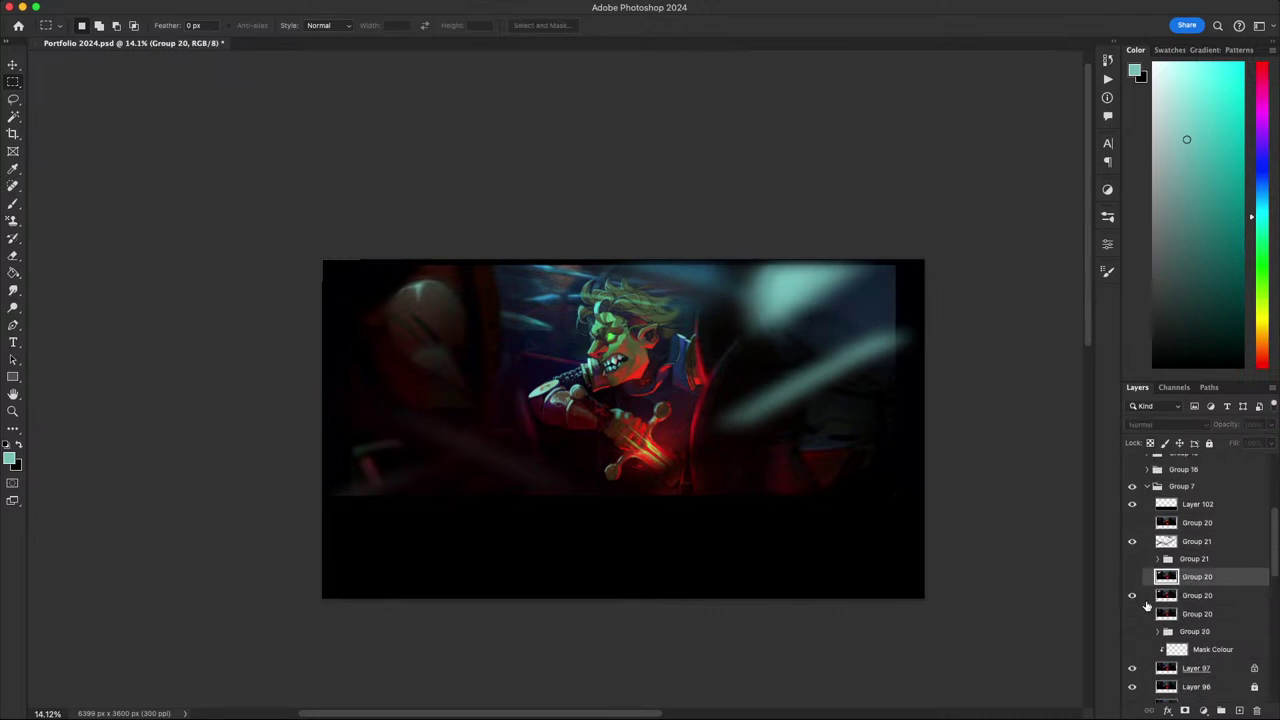
- Compare the artwork with and without the original flattened Group 20 layer by toggling its visibility repeatedly
{"action": "left_click", "coordinate": [1147, 597]}
{"action": "left_click", "coordinate": [1132, 596]}
{"action": "left_click", "coordinate": [1132, 596]}
{"action": "left_click", "coordinate": [1132, 596]}
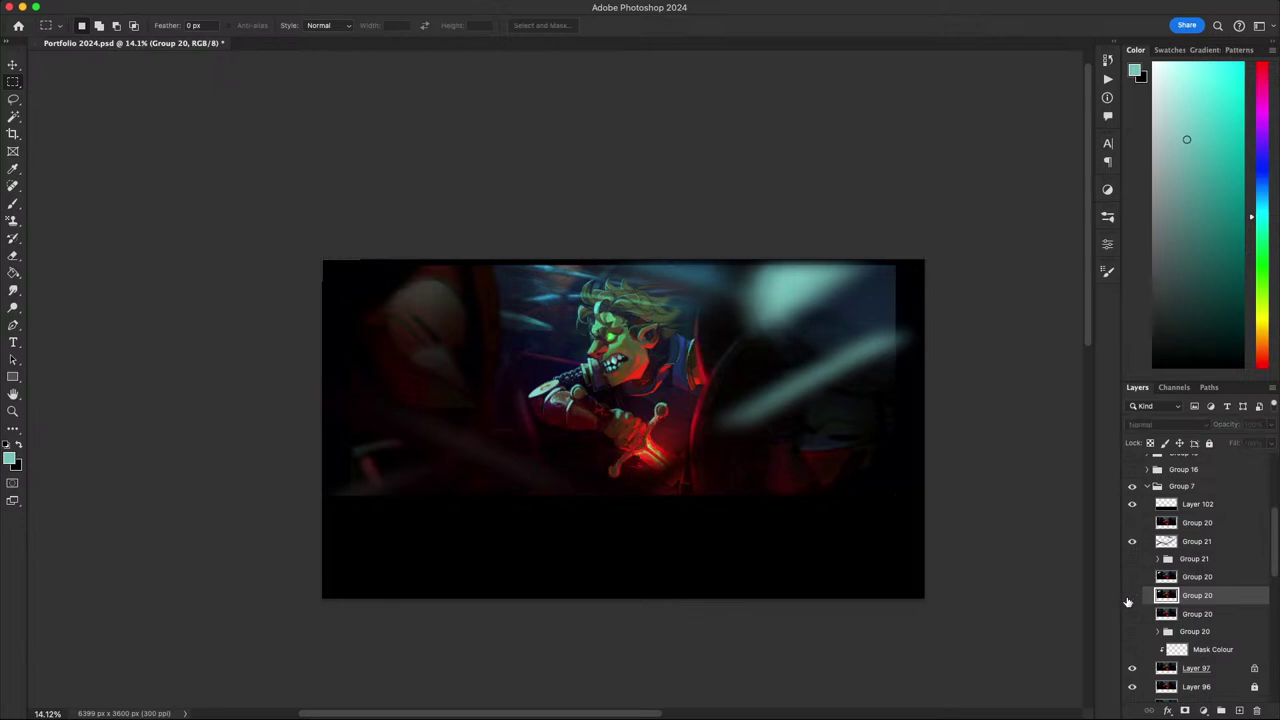
{"action": "left_click", "coordinate": [1132, 596]}
{"action": "left_click", "coordinate": [1132, 596]}
{"action": "left_click", "coordinate": [1132, 596]}
{"action": "left_click", "coordinate": [1132, 596]}
{"action": "left_click", "coordinate": [1132, 596]}
{"action": "left_click", "coordinate": [1132, 596]}
{"action": "left_click", "coordinate": [1132, 596]}
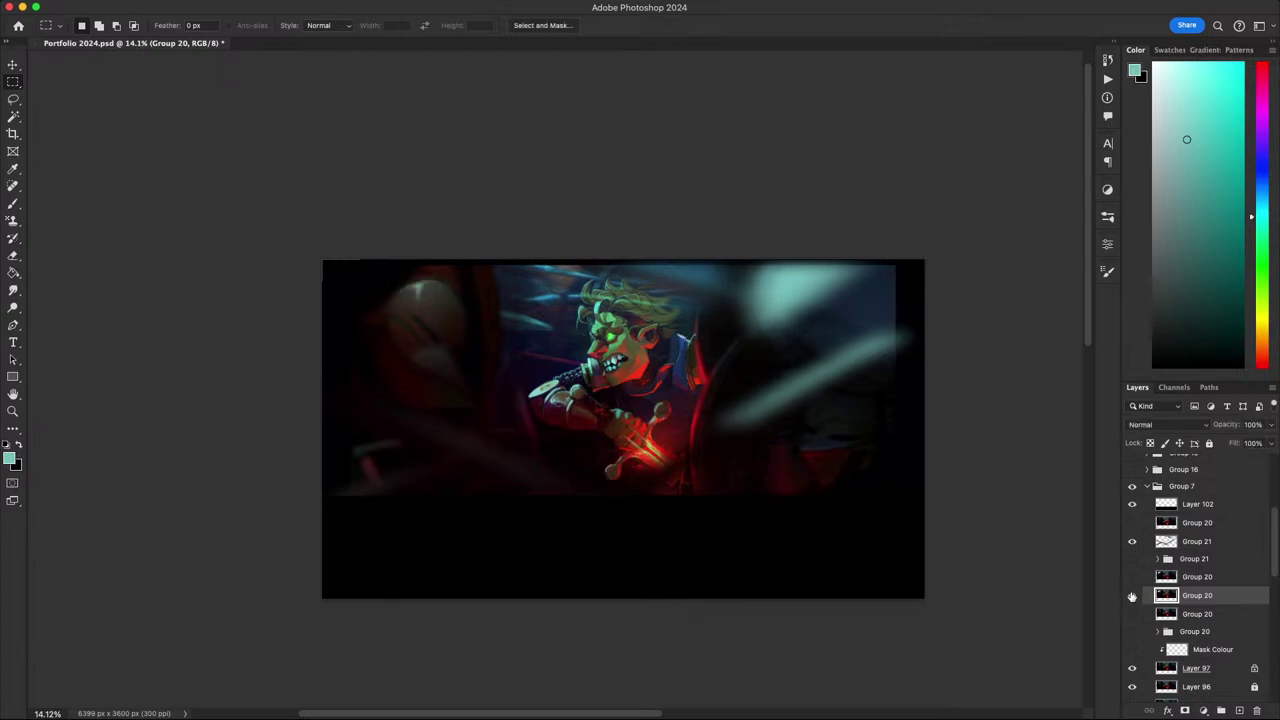
{"action": "scroll", "coordinate": [914, 597], "scroll_direction": "right", "scroll_amount": 2}
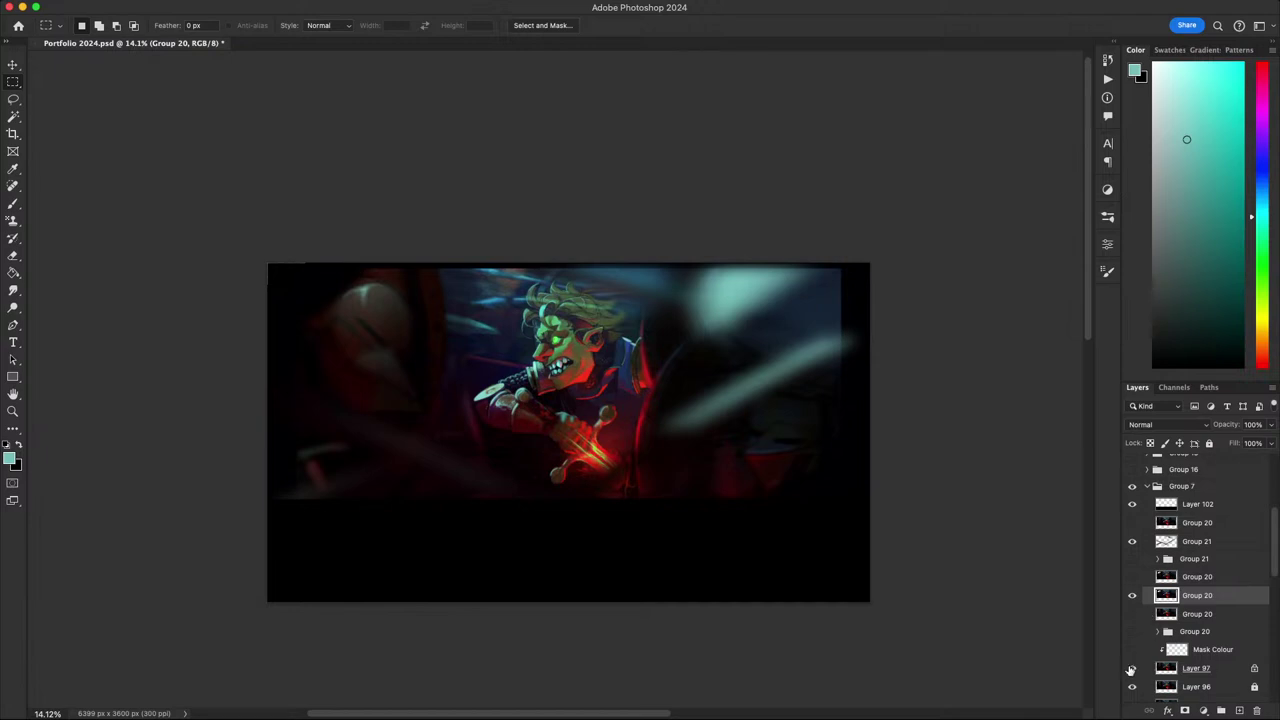
{"action": "left_click", "coordinate": [1132, 596]}
{"action": "left_click", "coordinate": [1132, 596]}
{"action": "left_click", "coordinate": [1132, 596]}
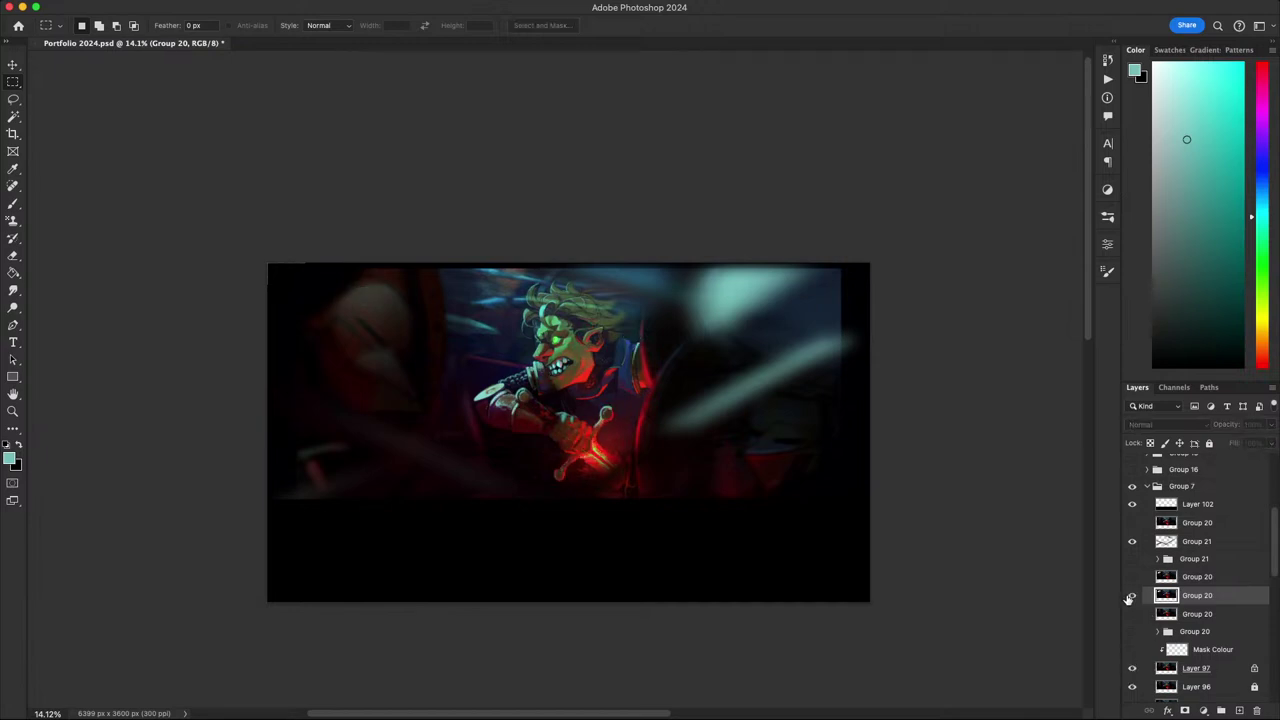
- Show the upper flattened Group 20 copy and hide the flattened original directly beneath it
{"action": "left_click", "coordinate": [1132, 596]}
{"action": "left_click", "coordinate": [1132, 578]}
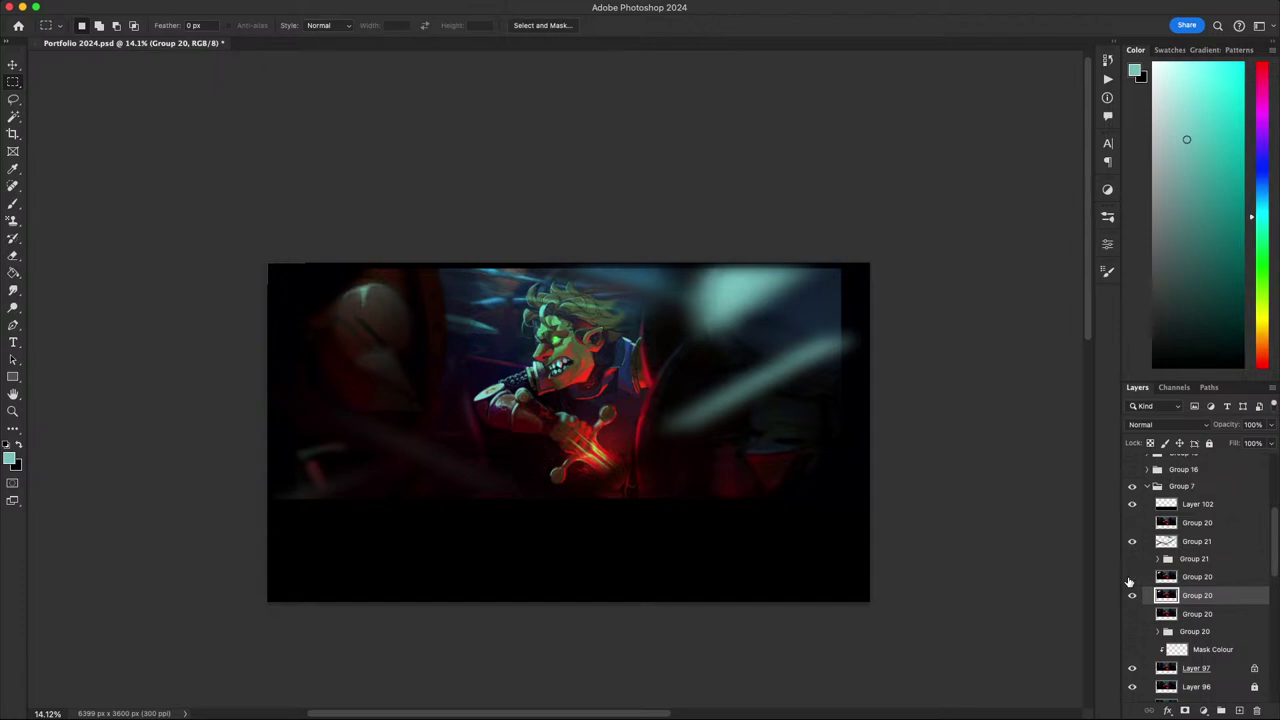
{"action": "left_click", "coordinate": [1132, 598]}
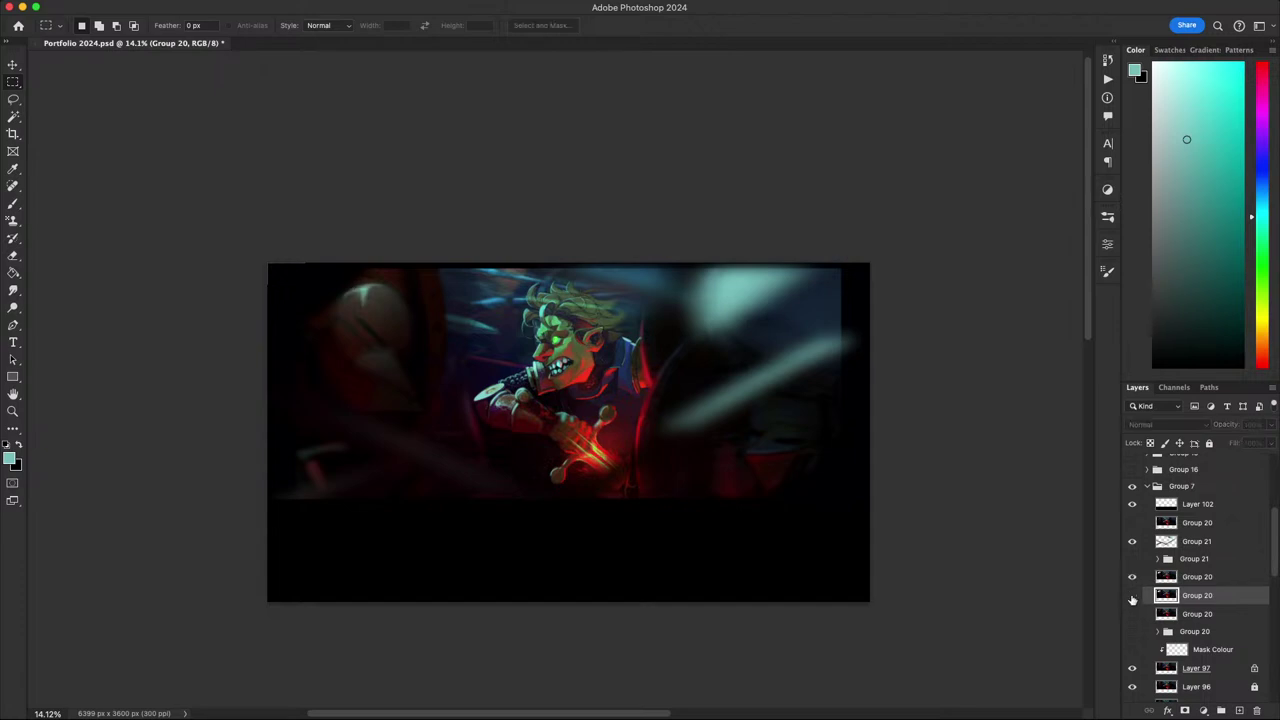
{"action": "left_click", "coordinate": [1177, 578]}
{"action": "key", "text": "super+j"}
{"action": "key", "text": "super+j"}
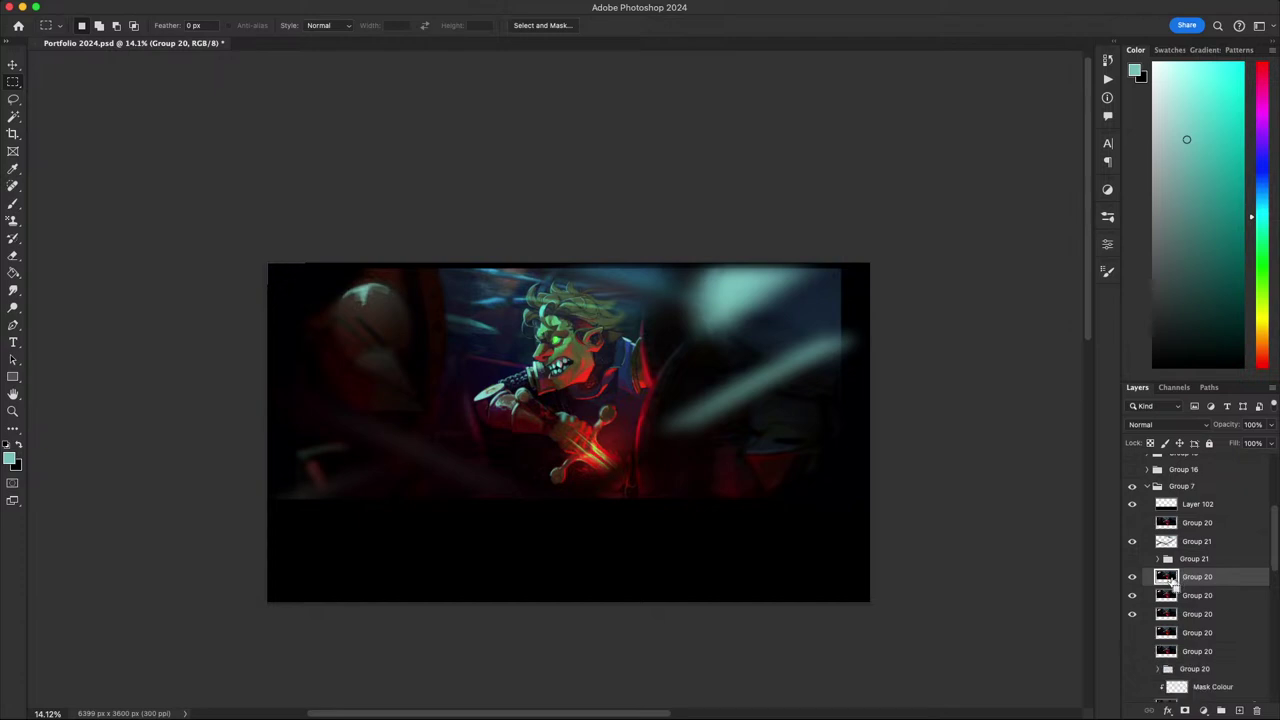
{"action": "left_click", "coordinate": [1172, 595]}
- Select Layer 97 and hide the locked Layer 96, toggling Layer 97 and Group 19 to check what they contribute
{"action": "scroll", "coordinate": [1175, 600], "scroll_direction": "down", "scroll_amount": 2}
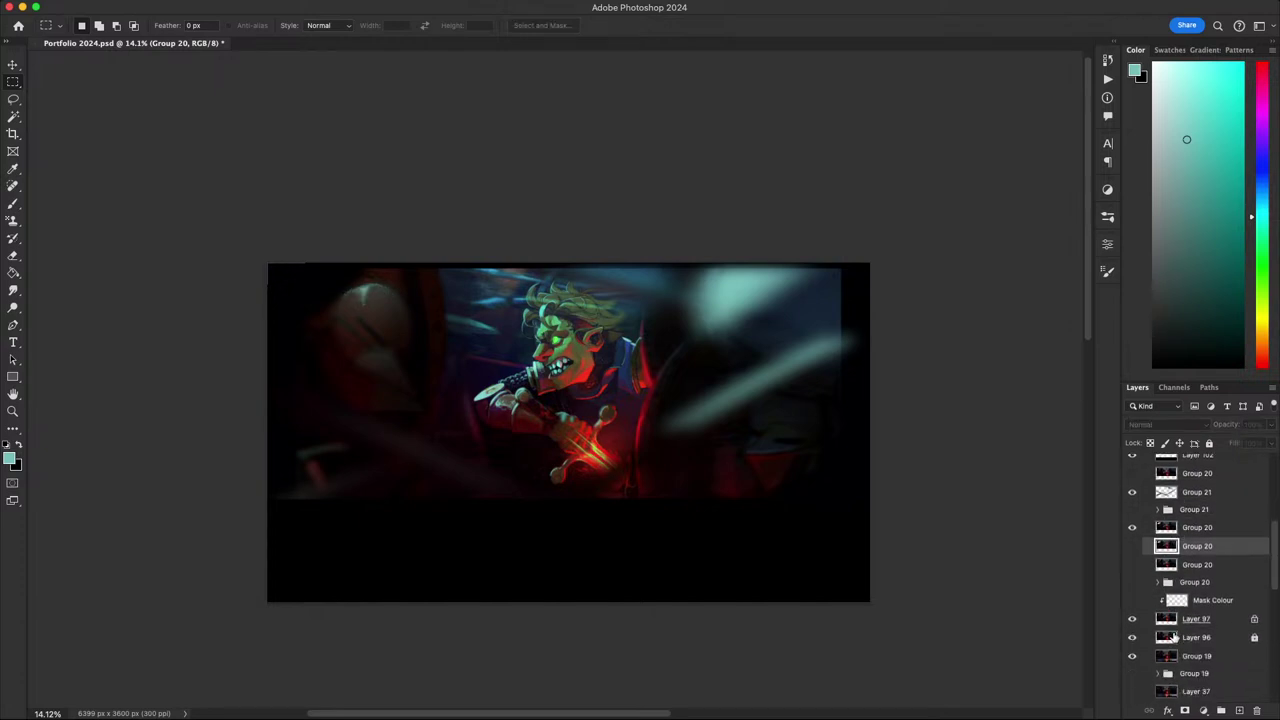
{"action": "left_click", "coordinate": [1179, 620]}
{"action": "left_click", "coordinate": [1132, 640]}
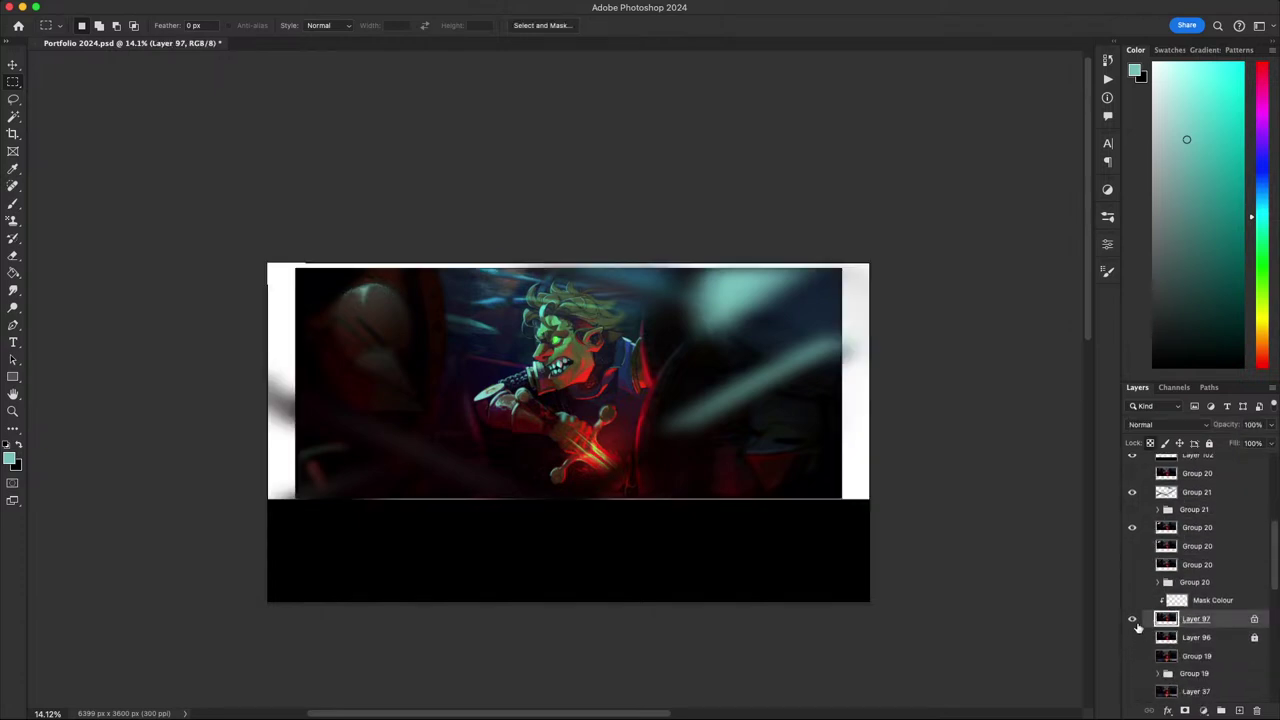
{"action": "left_click", "coordinate": [1133, 620]}
{"action": "left_click", "coordinate": [1133, 620]}
{"action": "left_click", "coordinate": [1133, 656]}
- Copy Layer 97 to directly beneath the visible flattened Group 20 layer, merge the two, and compare by toggling the merged layer
{"action": "scroll", "coordinate": [1176, 624], "scroll_direction": "up", "scroll_amount": 1}
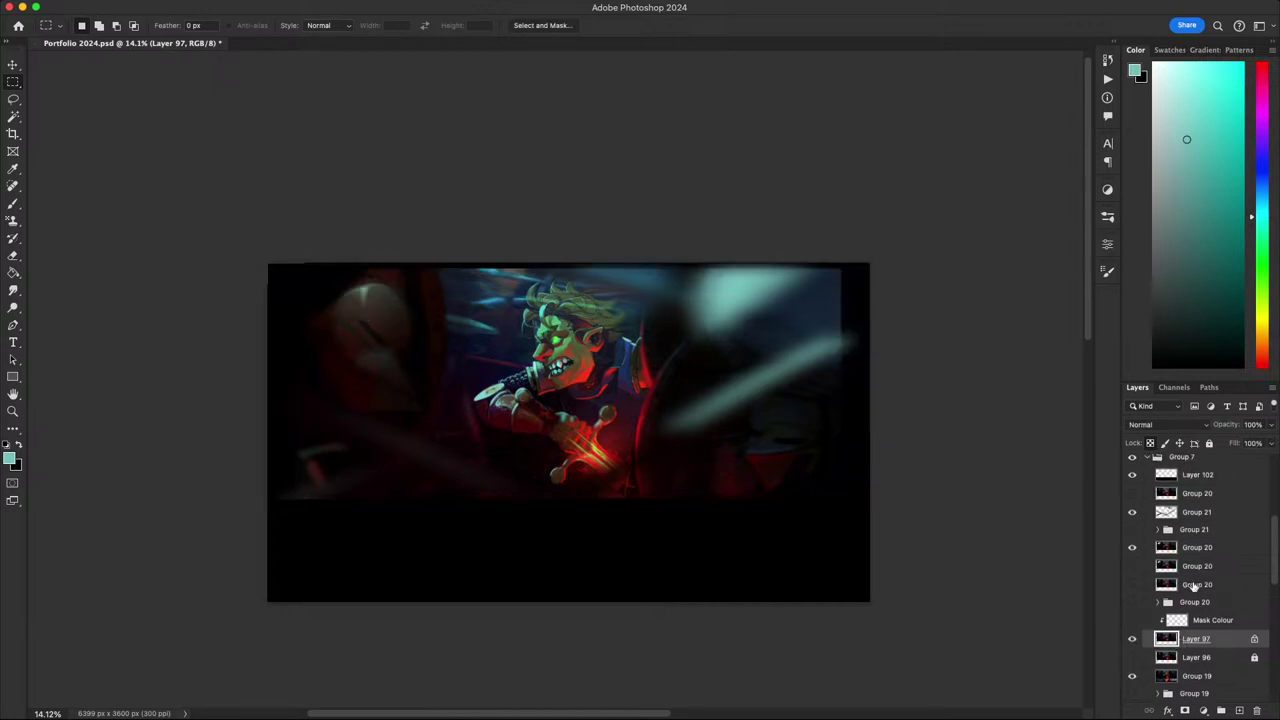
{"action": "left_click_drag", "start_coordinate": [1198, 588], "coordinate": [1196, 558]}
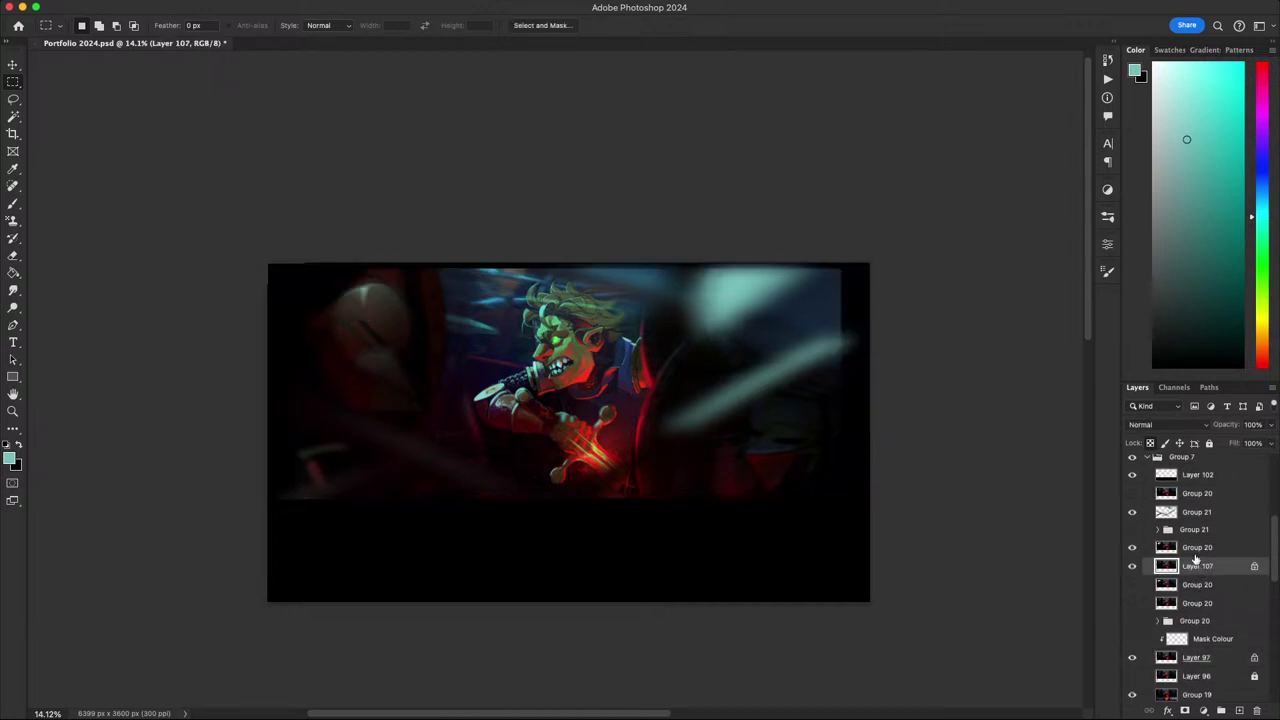
{"action": "left_click", "coordinate": [1198, 548], "text": "shift"}
{"action": "key", "text": "super+e"}
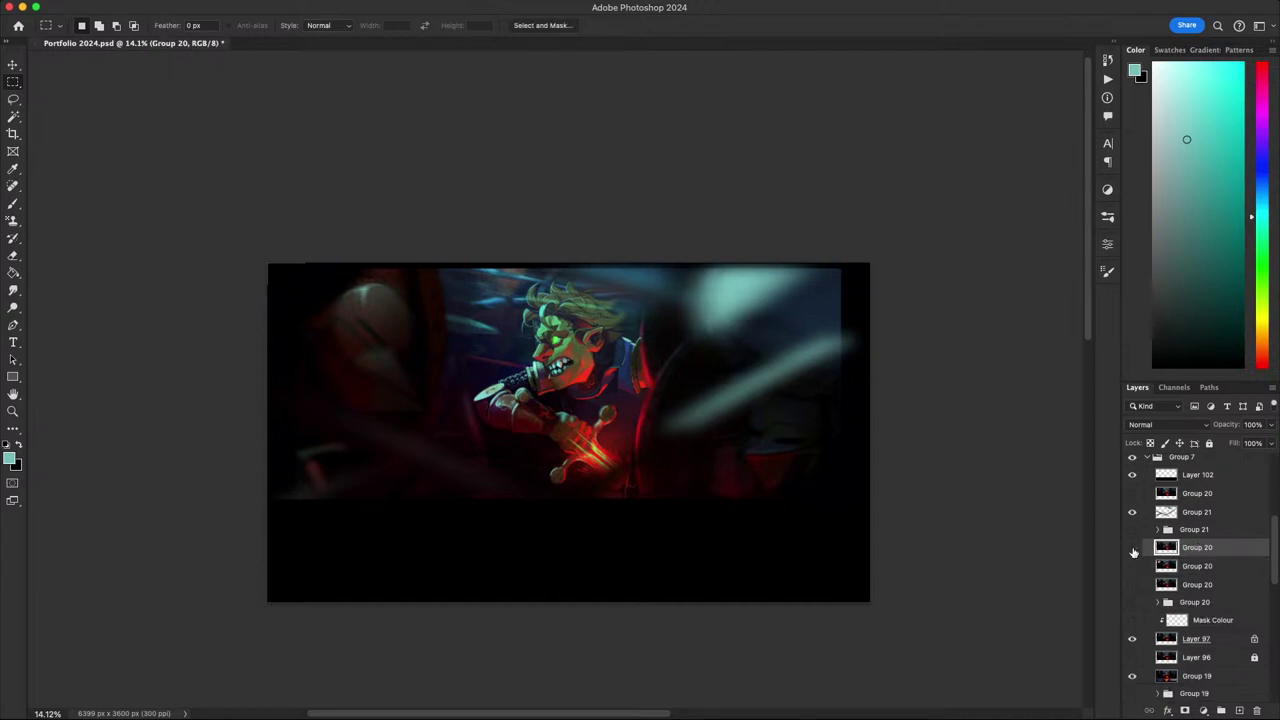
{"action": "left_click", "coordinate": [1133, 549]}
{"action": "left_click", "coordinate": [1133, 549]}
{"action": "left_click", "coordinate": [1133, 549]}
- Lasso a loose oval around the dark foreground on the lower right of the painting, reaching past its side border
{"action": "left_click_drag", "start_coordinate": [923, 521], "coordinate": [926, 540]}
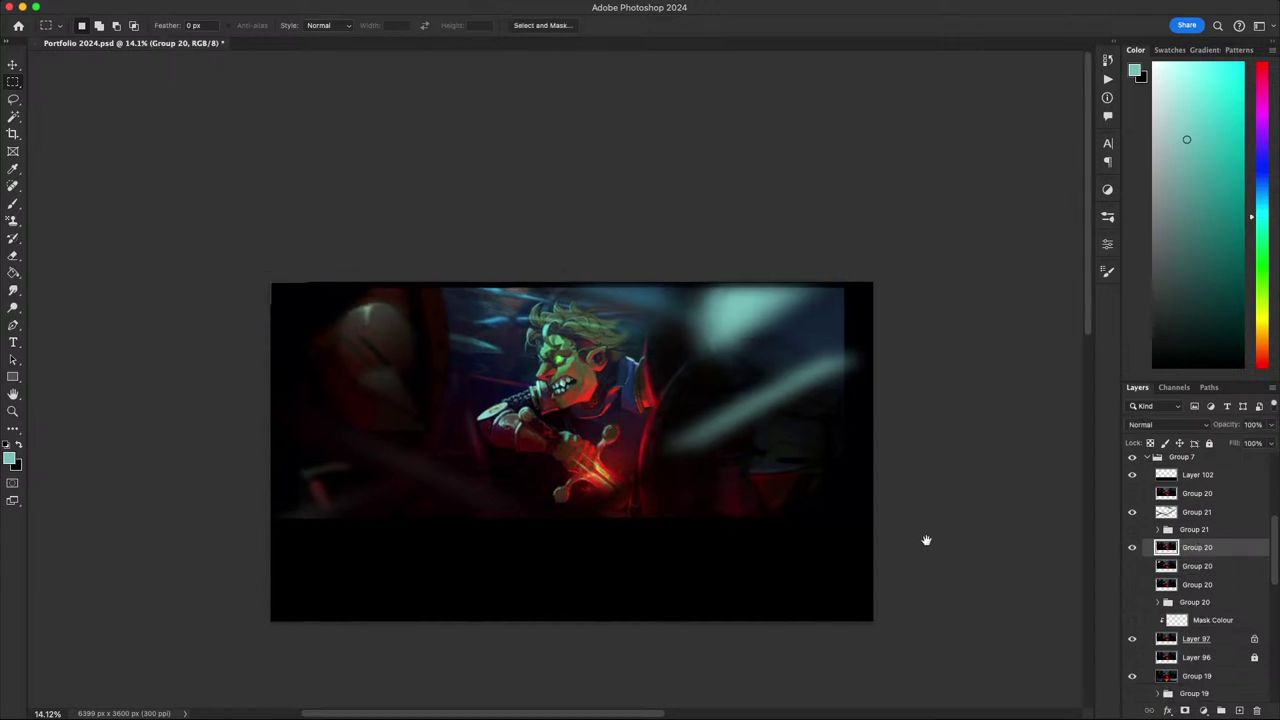
{"action": "scroll", "coordinate": [754, 466], "scroll_direction": "down", "scroll_amount": 5}
{"action": "scroll", "coordinate": [671, 436], "scroll_direction": "up", "scroll_amount": 6}
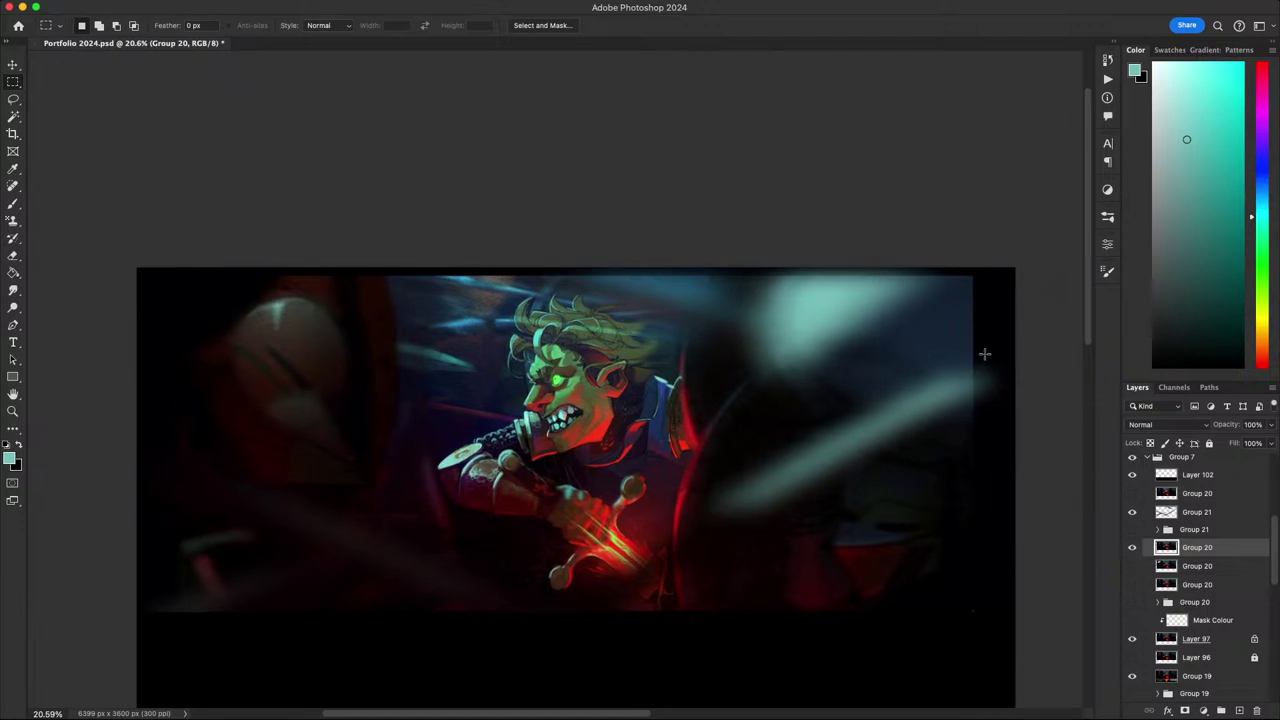
{"action": "left_click_drag", "start_coordinate": [985, 353], "coordinate": [720, 518]}
{"action": "left_click", "coordinate": [904, 450]}
{"action": "key", "text": "l"}
{"action": "mouse_move", "coordinate": [999, 350]}
{"action": "left_mouse_down"}
{"action": "mouse_move", "coordinate": [991, 580]}
{"action": "mouse_move", "coordinate": [697, 586]}
{"action": "mouse_move", "coordinate": [1003, 352]}
{"action": "left_mouse_up"}
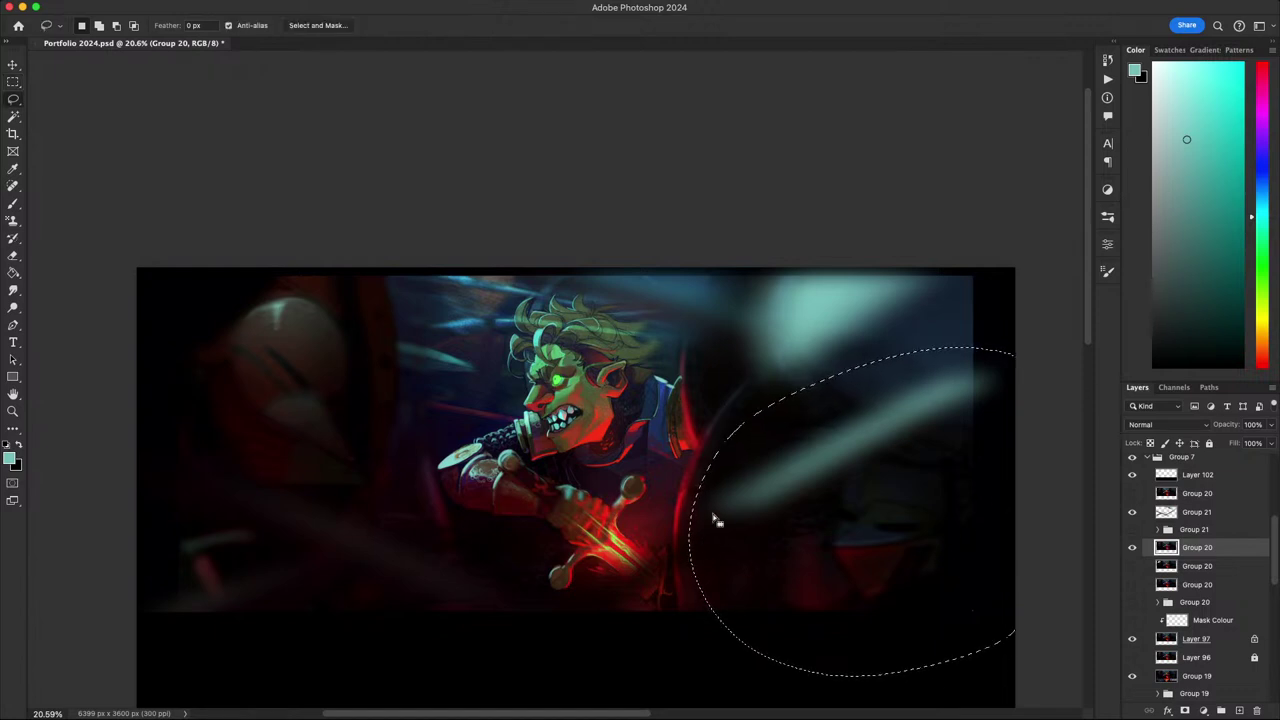
- Apply a Motion Blur to the selected foreground at a 3-degree angle and a 219-pixel distance, and remove the selection
{"action": "mouse_move", "coordinate": [284, 6]}
{"action": "mouse_move", "coordinate": [383, 293]}
{"action": "left_mouse_down"}
{"action": "mouse_move", "coordinate": [477, 277]}
{"action": "mouse_move", "coordinate": [450, 316]}
{"action": "left_mouse_up"}
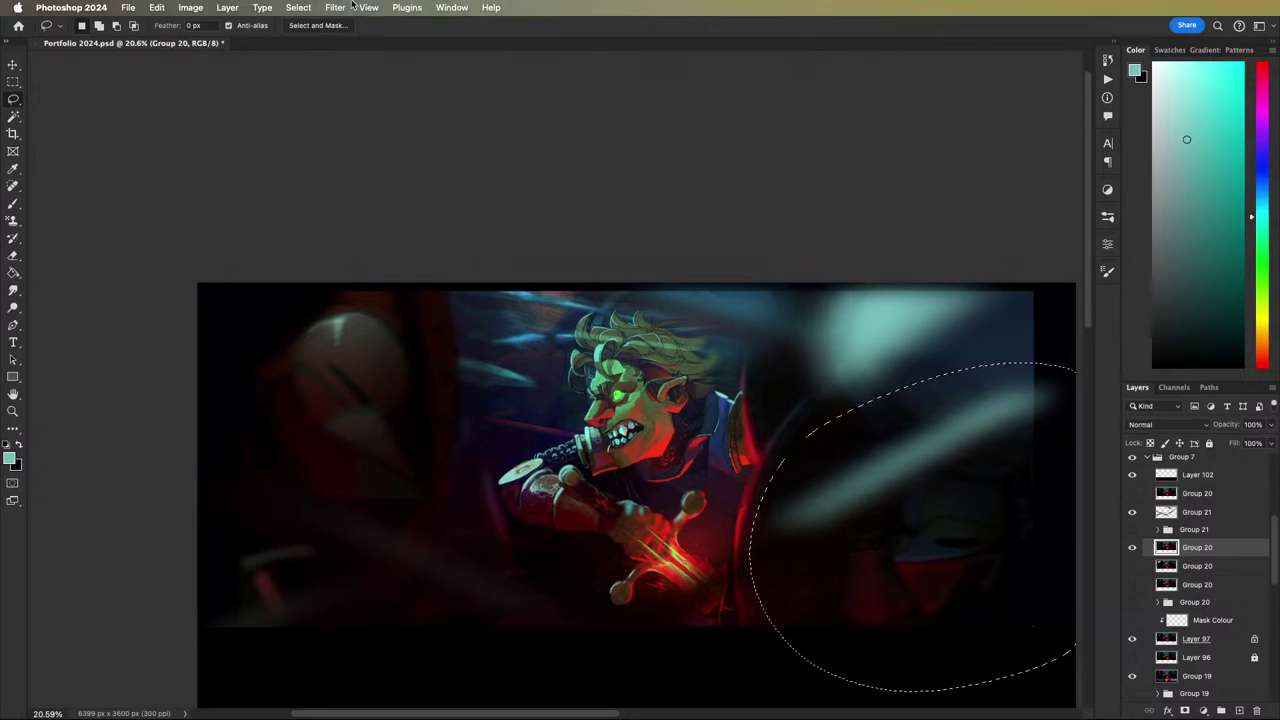
{"action": "left_click", "coordinate": [334, 7]}
{"action": "mouse_move", "coordinate": [460, 175]}
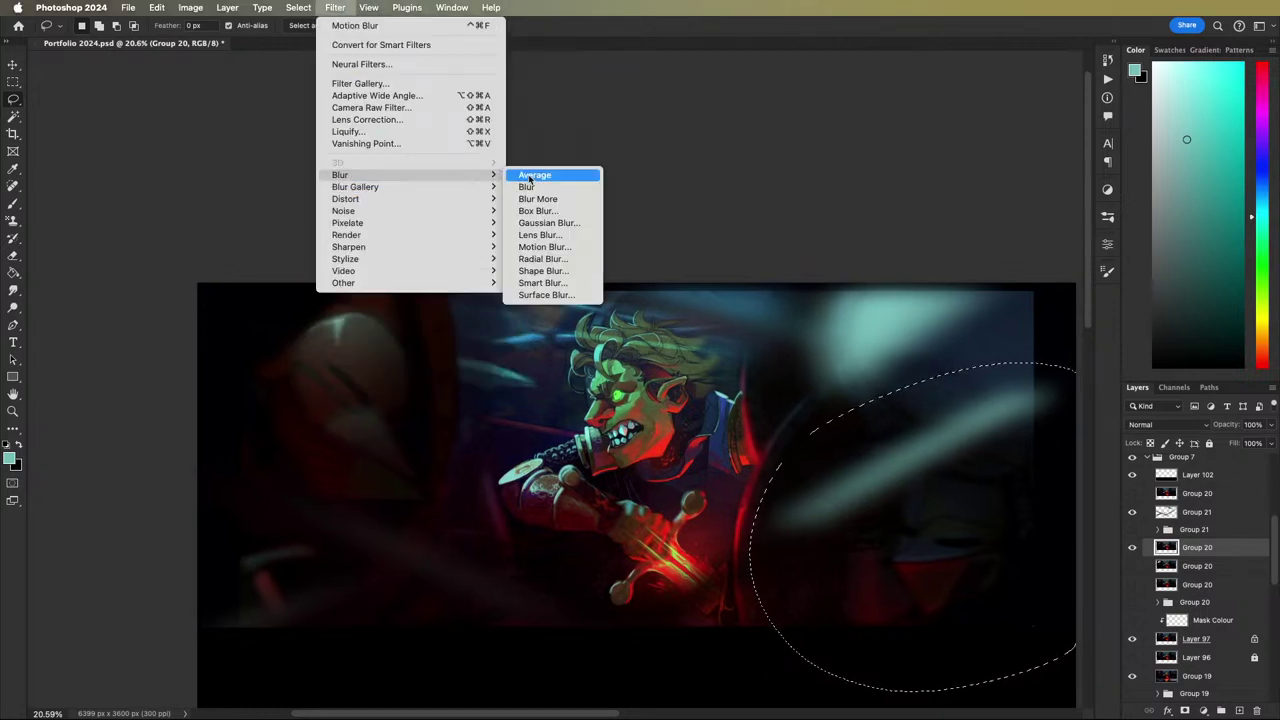
{"action": "left_click", "coordinate": [549, 247]}
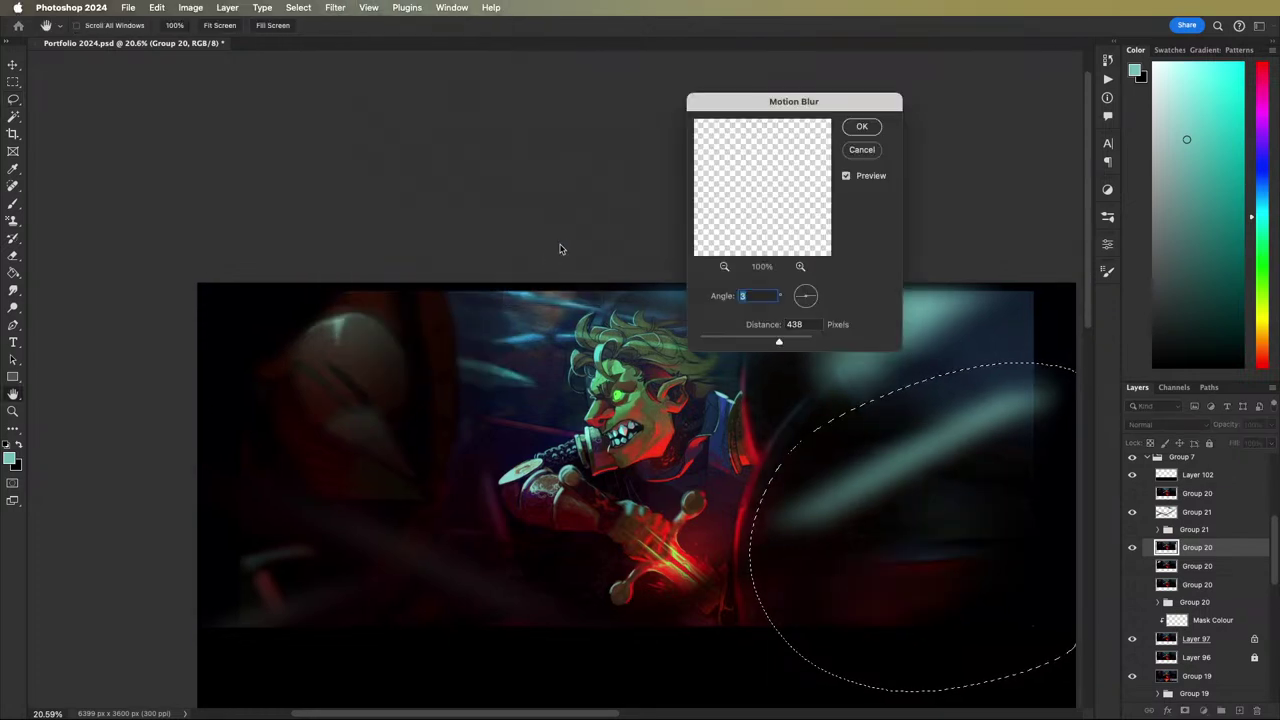
{"action": "left_click_drag", "start_coordinate": [780, 340], "coordinate": [762, 342]}
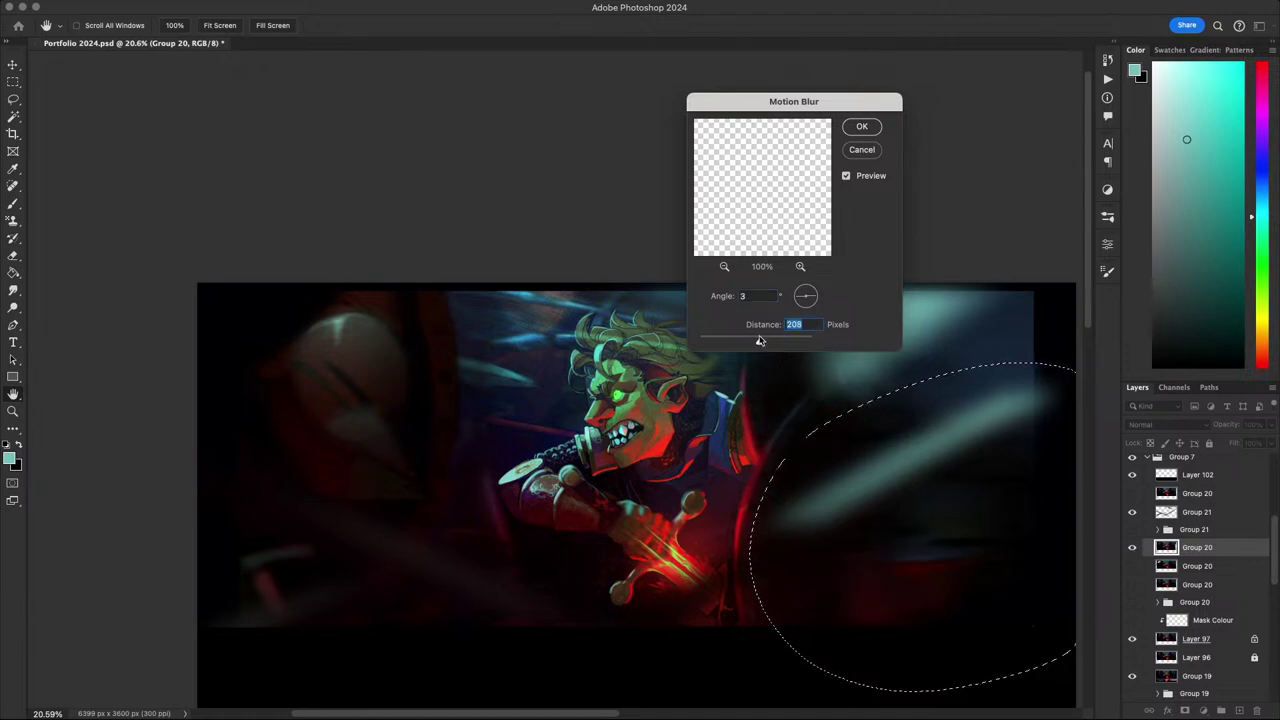
{"action": "left_click", "coordinate": [859, 128]}
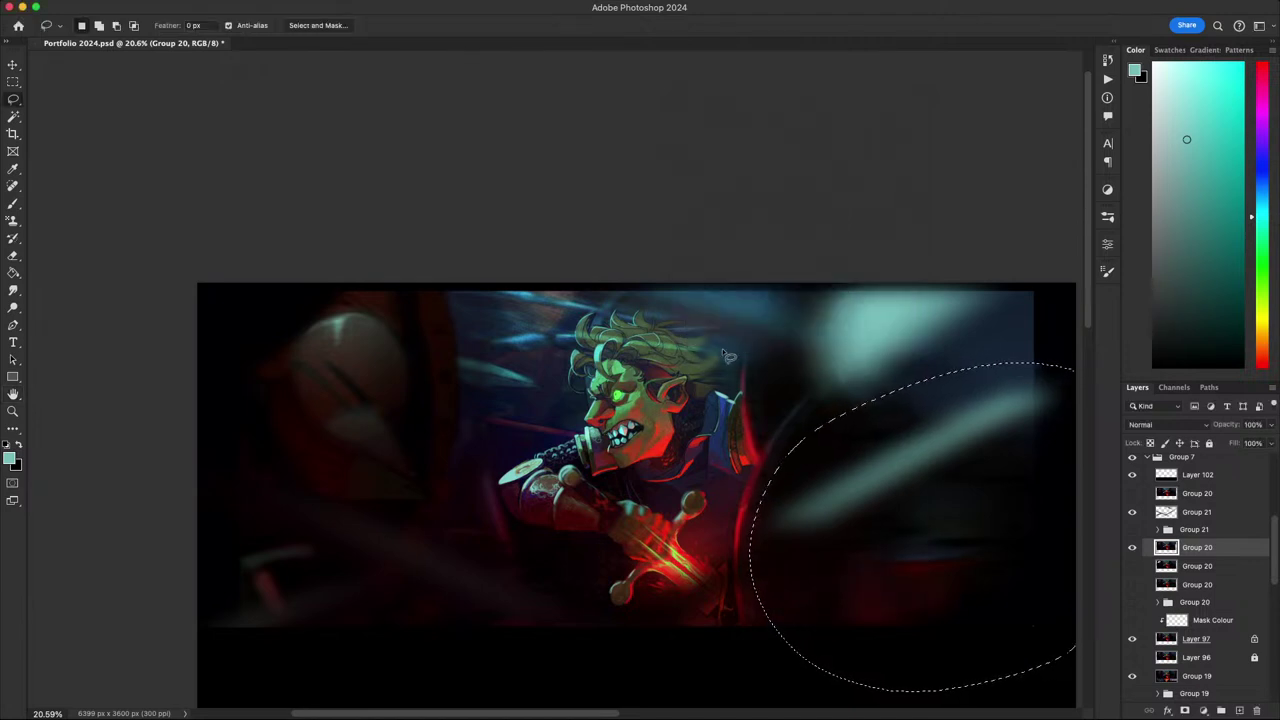
{"action": "left_click_drag", "start_coordinate": [724, 350], "coordinate": [698, 313]}
{"action": "key", "text": "super+d"}
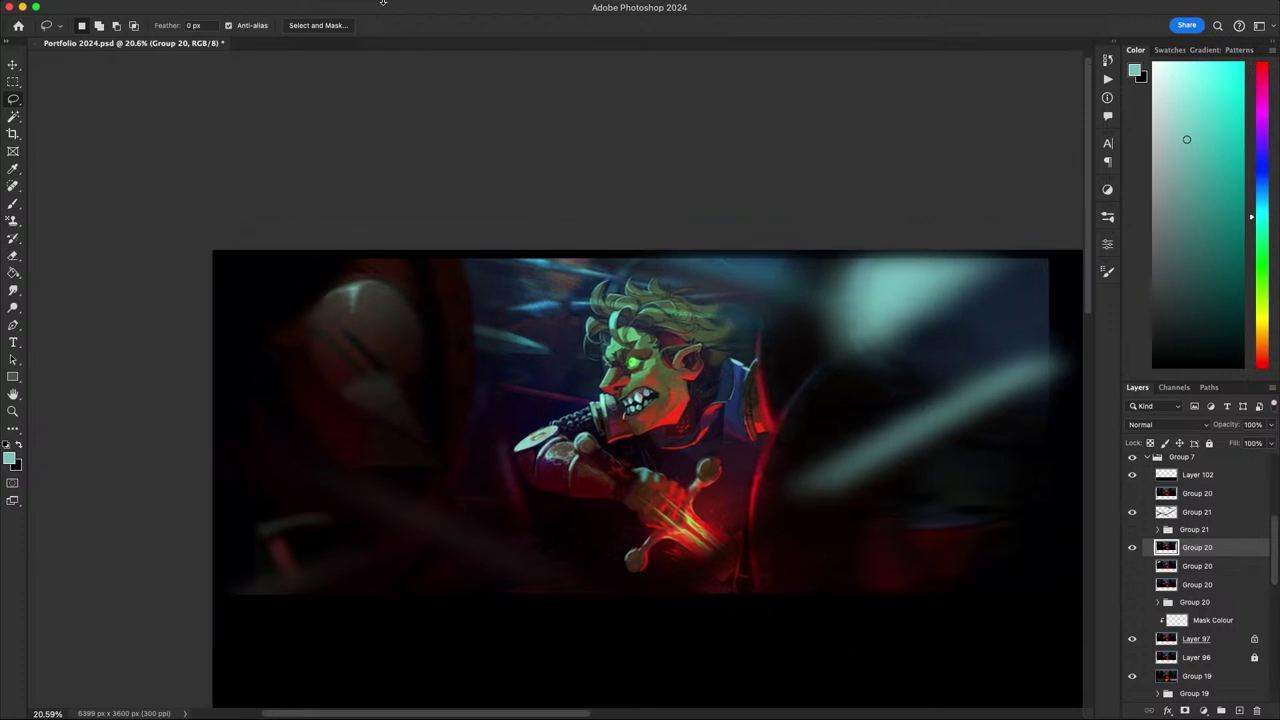
- Try a Motion Blur at 3 degrees and 176 pixels on the lassoed shadowy figure at the painting's left side
{"action": "mouse_move", "coordinate": [429, 231]}
{"action": "left_mouse_down"}
{"action": "mouse_move", "coordinate": [476, 277]}
{"action": "mouse_move", "coordinate": [466, 449]}
{"action": "mouse_move", "coordinate": [366, 560]}
{"action": "mouse_move", "coordinate": [257, 86]}
{"action": "mouse_move", "coordinate": [280, 78]}
{"action": "left_mouse_up"}
{"action": "left_click", "coordinate": [229, 5]}
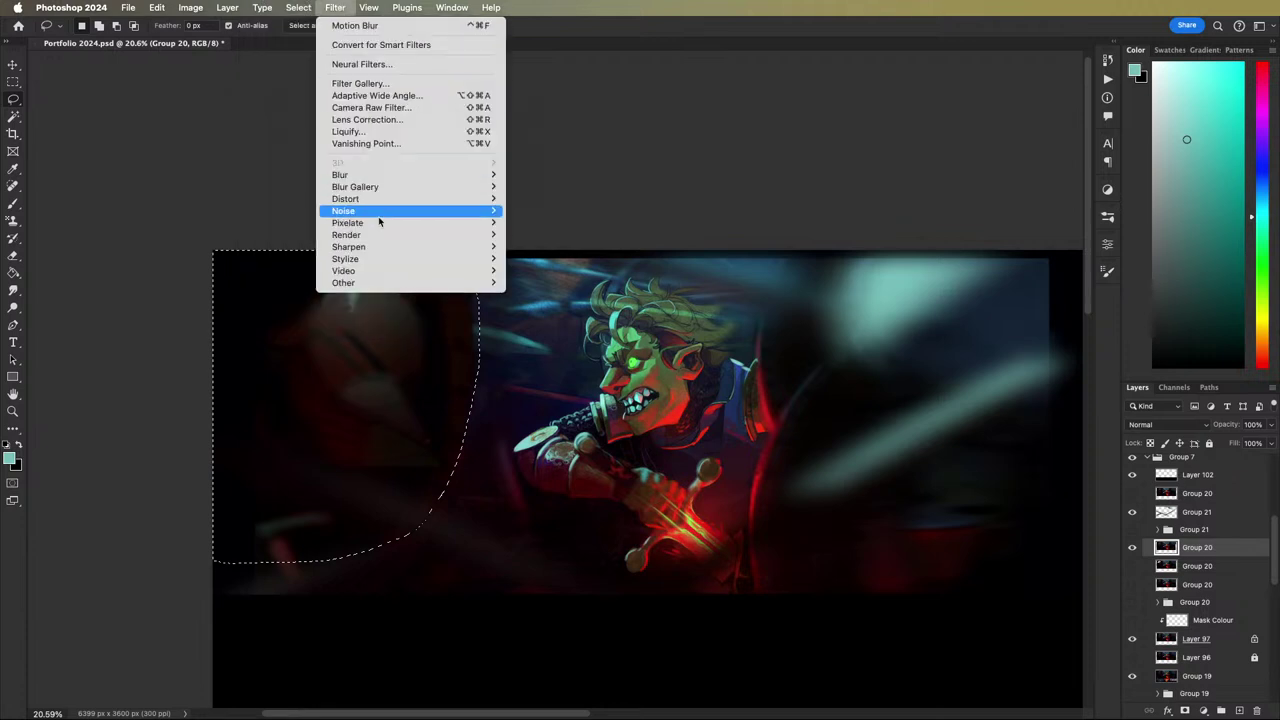
{"action": "mouse_move", "coordinate": [408, 177]}
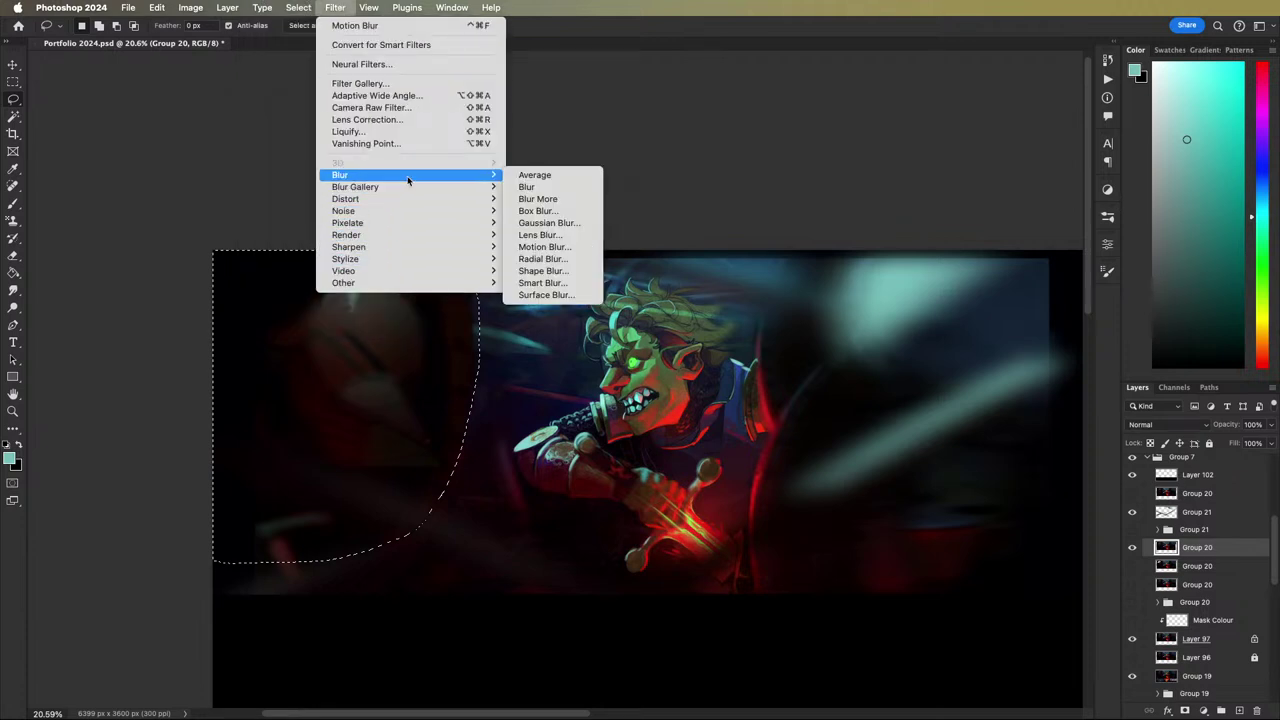
{"action": "left_click", "coordinate": [543, 247]}
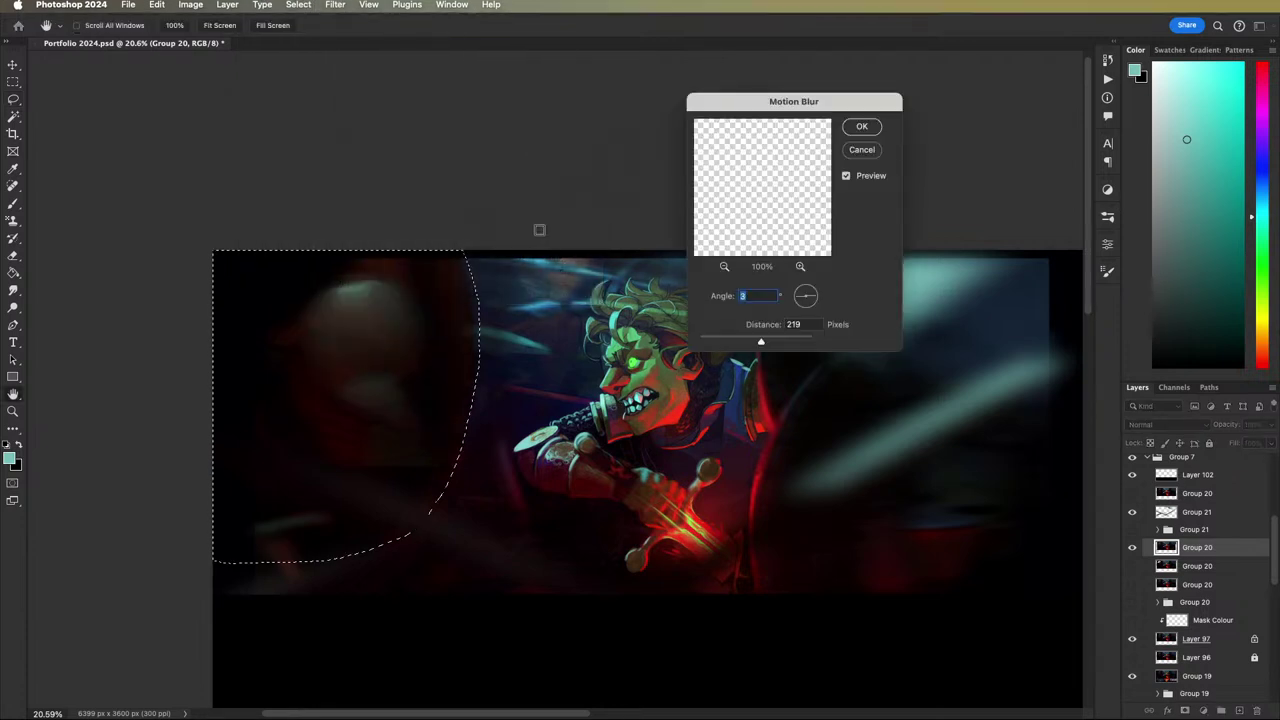
{"action": "left_click", "coordinate": [757, 343]}
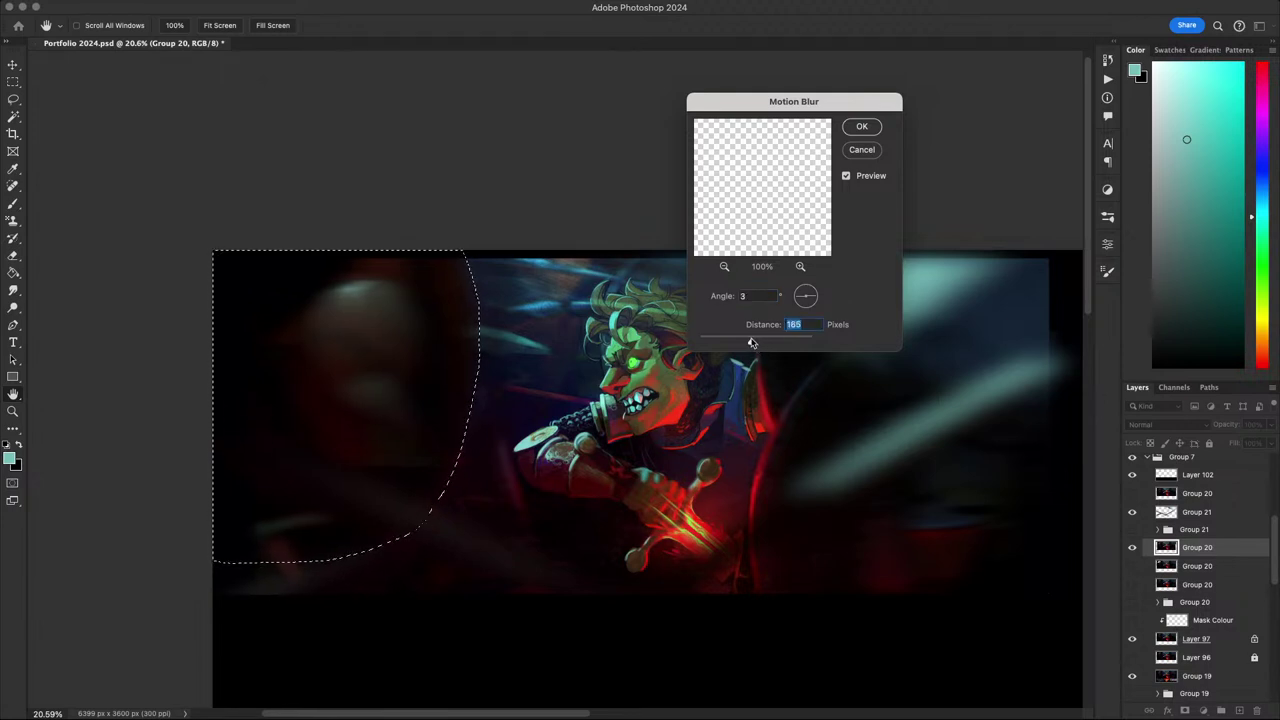
{"action": "left_click", "coordinate": [860, 127]}
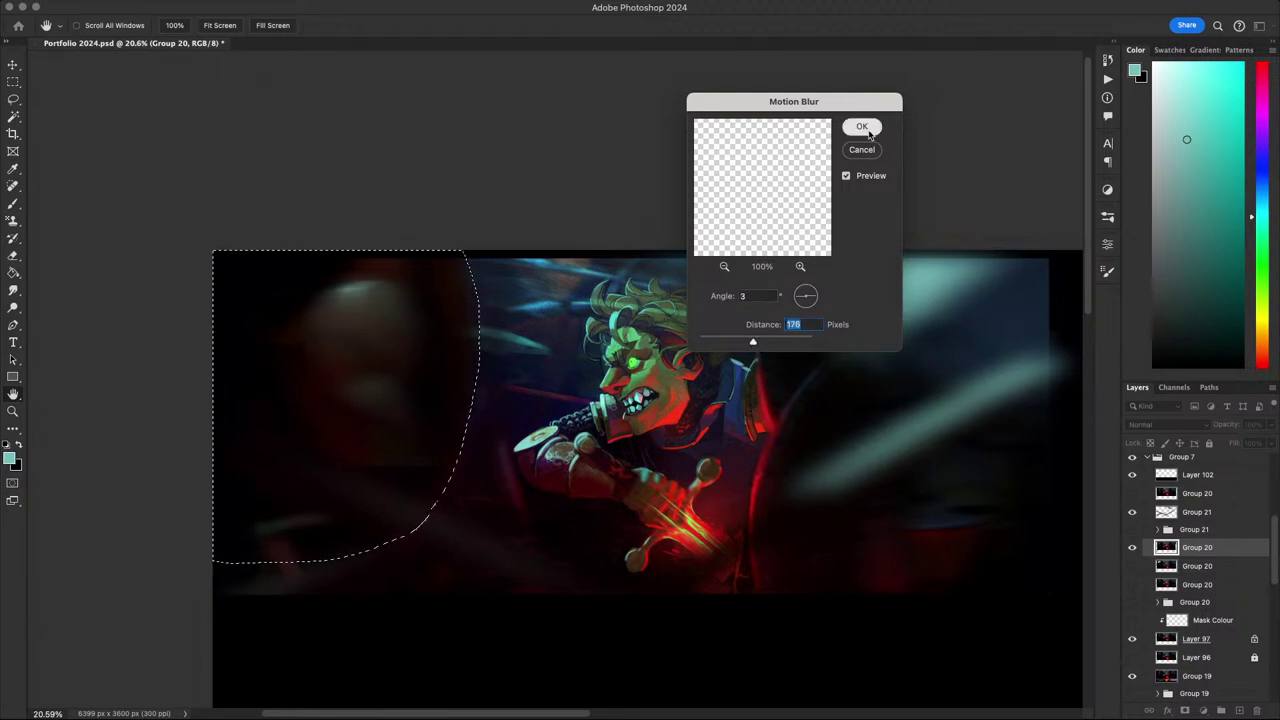
{"action": "key", "text": "ctrl+d"}
{"action": "scroll", "coordinate": [803, 357], "scroll_direction": "down", "scroll_amount": 2}
{"action": "scroll", "coordinate": [800, 370], "scroll_direction": "down", "scroll_amount": 4}
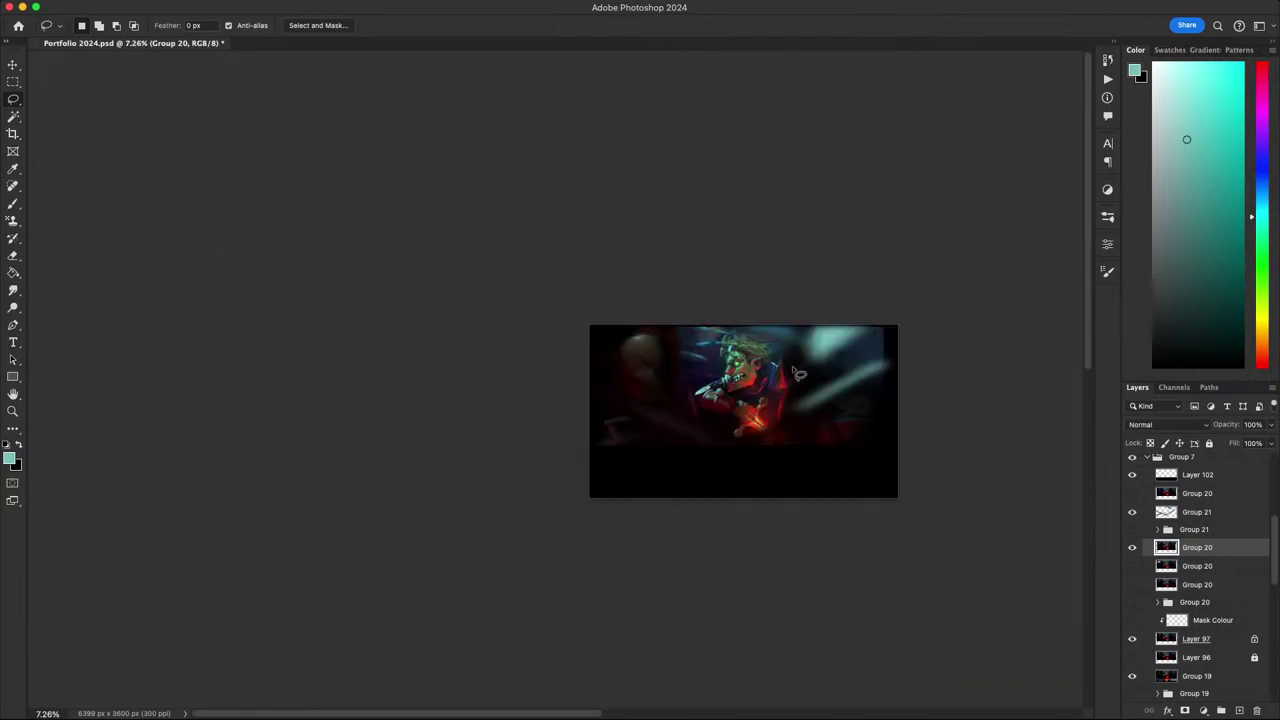
{"action": "scroll", "coordinate": [790, 375], "scroll_direction": "up", "scroll_amount": 5}
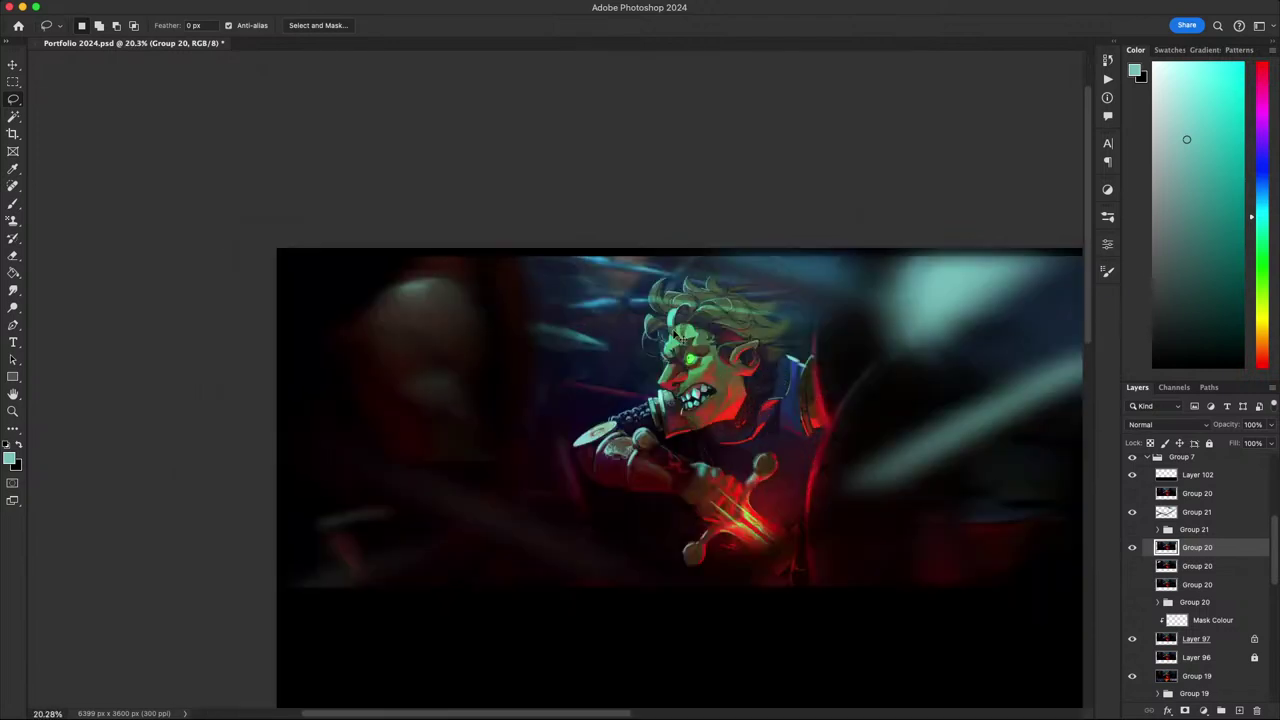
- Lasso the shadowy figure at the painting's left side and apply a Motion Blur at -13 degrees and 219 pixels, removing the selection
{"action": "left_click_drag", "start_coordinate": [520, 245], "coordinate": [300, 560]}
{"action": "left_click", "coordinate": [335, 7]}
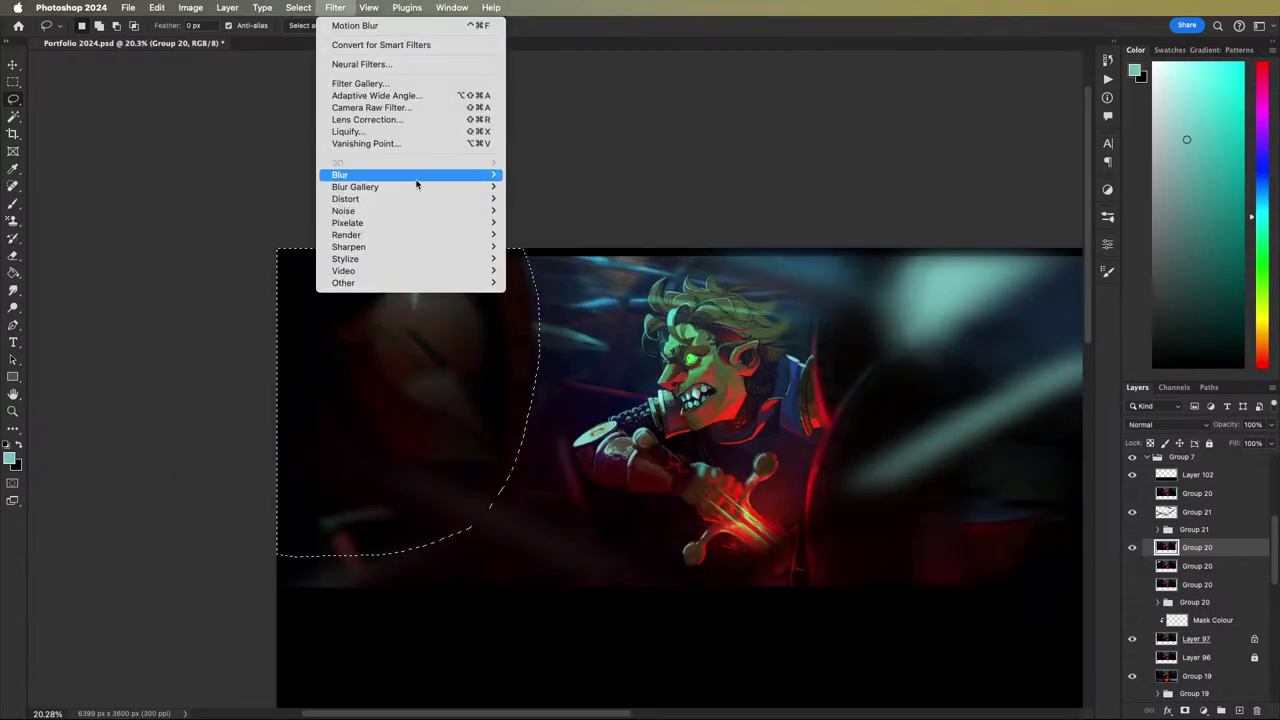
{"action": "mouse_move", "coordinate": [420, 177]}
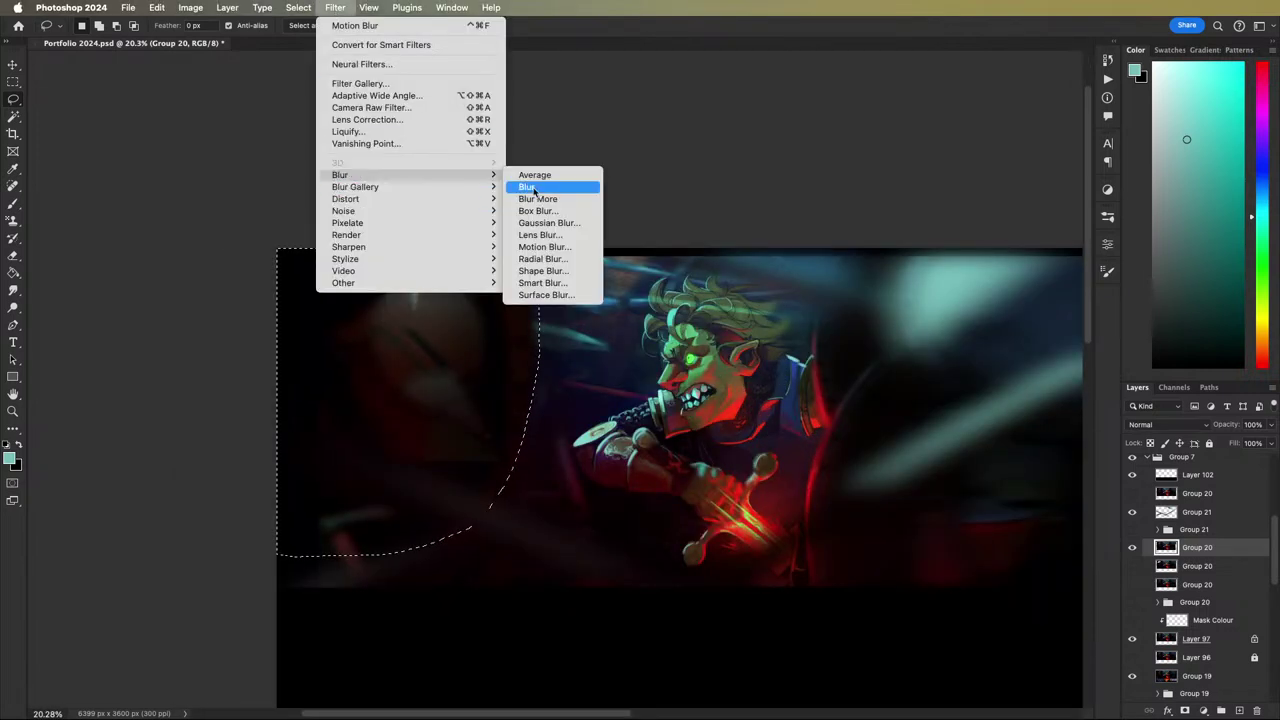
{"action": "left_click", "coordinate": [583, 248]}
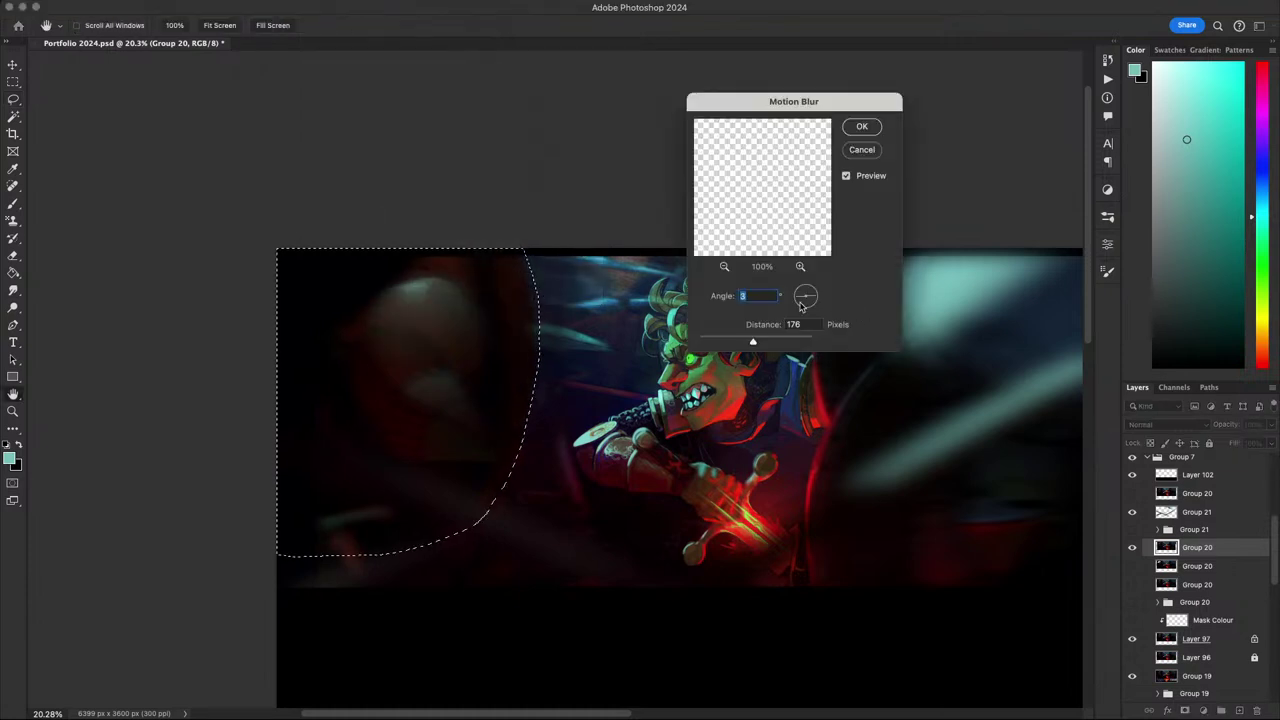
{"action": "key", "text": "Up"}
{"action": "key", "text": "Up"}
{"action": "key", "text": "Up"}
{"action": "key", "text": "Up"}
{"action": "left_click_drag", "start_coordinate": [753, 341], "coordinate": [766, 343]}
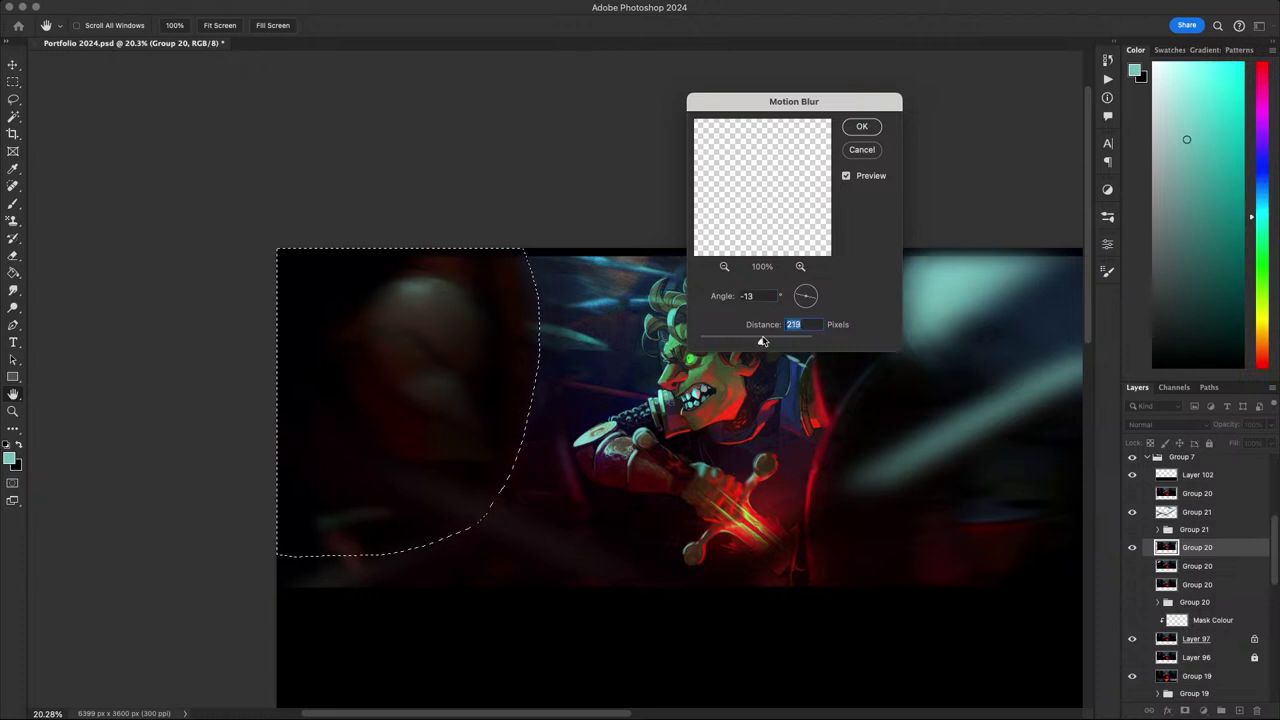
{"action": "left_click", "coordinate": [861, 126]}
{"action": "key", "text": "l"}
- Examine the blurred foreground figures and blades around the goblin at several magnifications, with the interface panels hidden
{"action": "scroll", "coordinate": [888, 378], "scroll_direction": "down", "scroll_amount": 5}
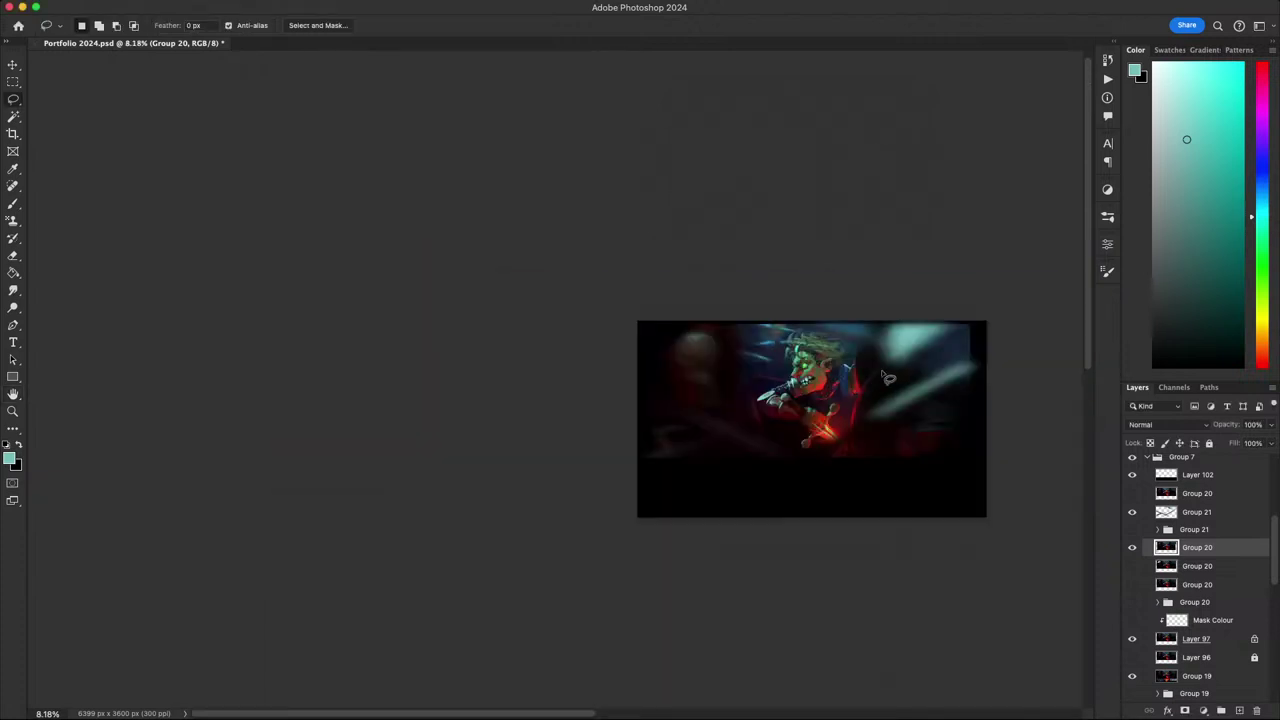
{"action": "scroll", "coordinate": [888, 378], "scroll_direction": "down", "scroll_amount": 1}
{"action": "scroll", "coordinate": [888, 382], "scroll_direction": "up", "scroll_amount": 5}
{"action": "left_click_drag", "start_coordinate": [895, 414], "coordinate": [765, 421]}
{"action": "scroll", "coordinate": [690, 423], "scroll_direction": "down", "scroll_amount": 8}
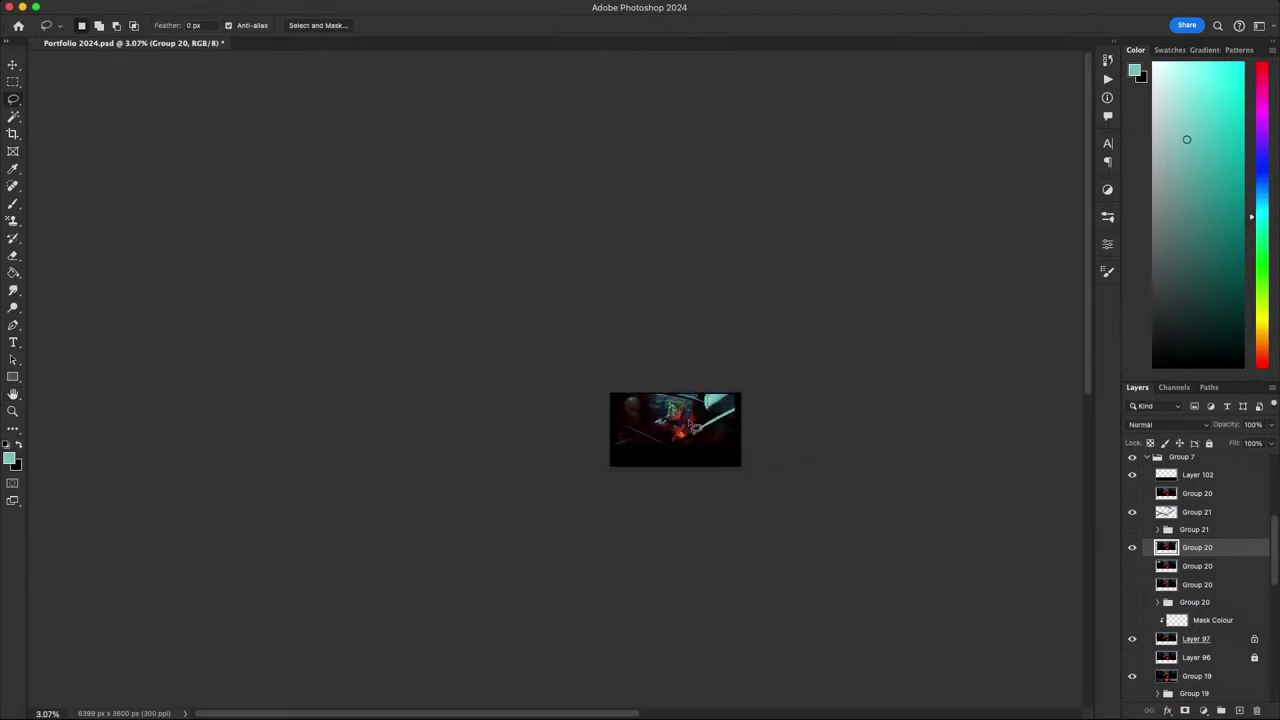
{"action": "scroll", "coordinate": [693, 425], "scroll_direction": "up", "scroll_amount": 5}
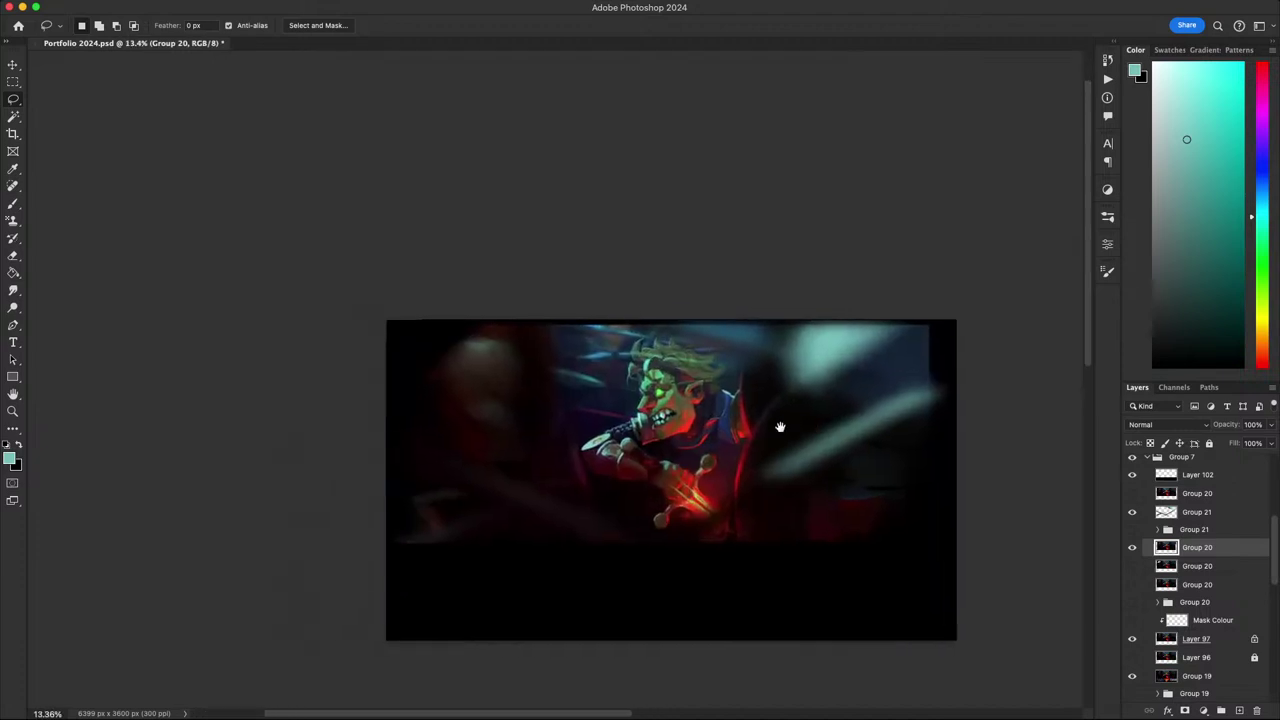
{"action": "scroll", "coordinate": [780, 427], "scroll_direction": "down", "scroll_amount": 2}
{"action": "scroll", "coordinate": [778, 432], "scroll_direction": "up", "scroll_amount": 5}
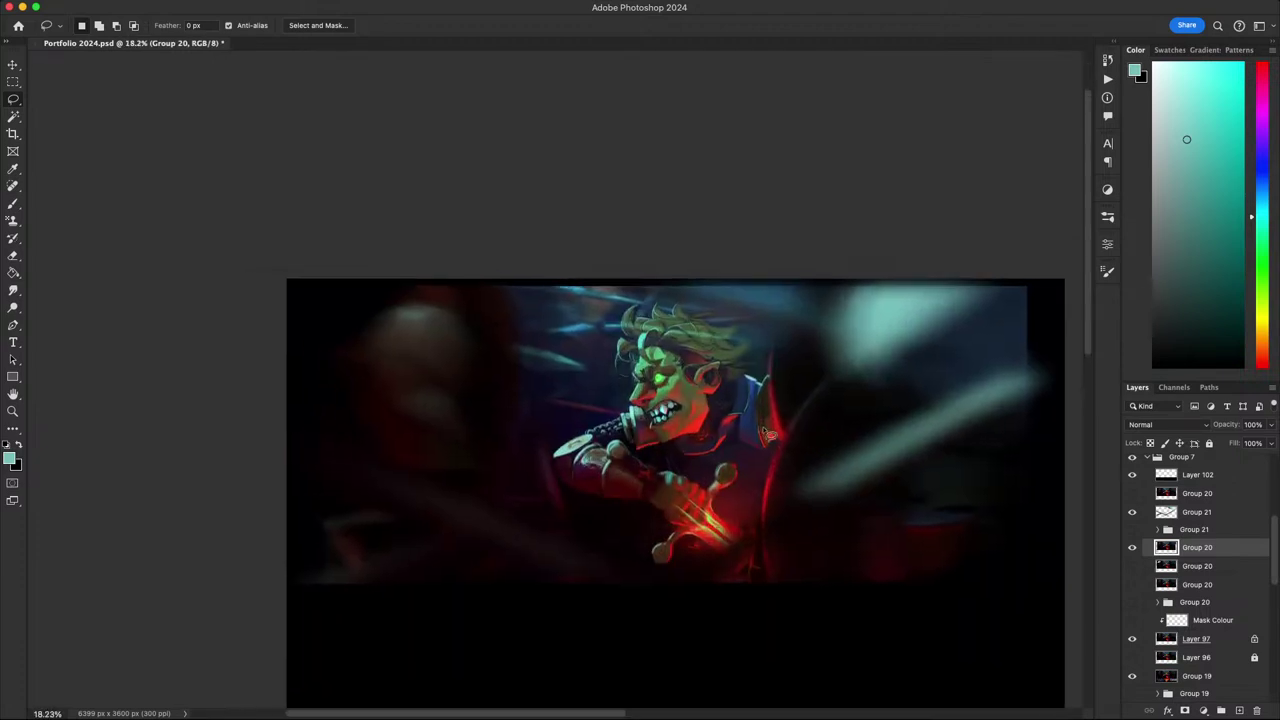
{"action": "scroll", "coordinate": [768, 432], "scroll_direction": "up", "scroll_amount": 4}
{"action": "key", "text": "Tab"}
{"action": "scroll", "coordinate": [764, 384], "scroll_direction": "down", "scroll_amount": 2}
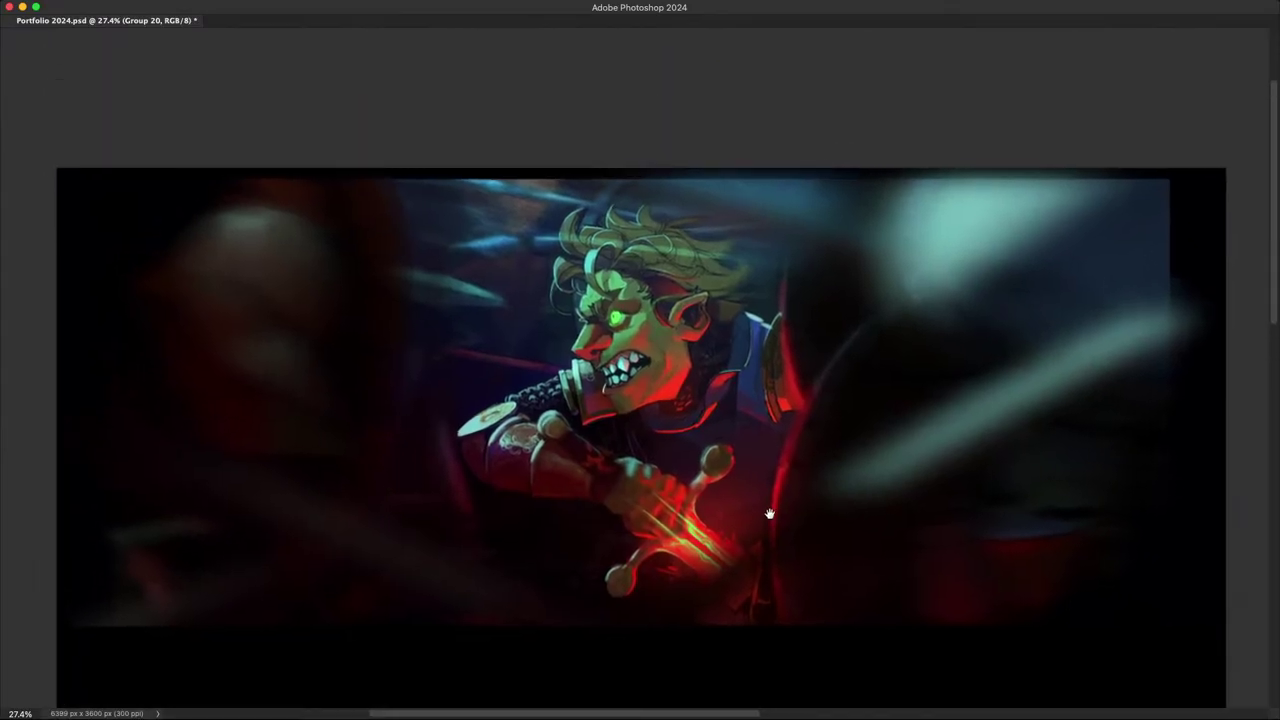
{"action": "scroll", "coordinate": [645, 344], "scroll_direction": "down", "scroll_amount": 2}
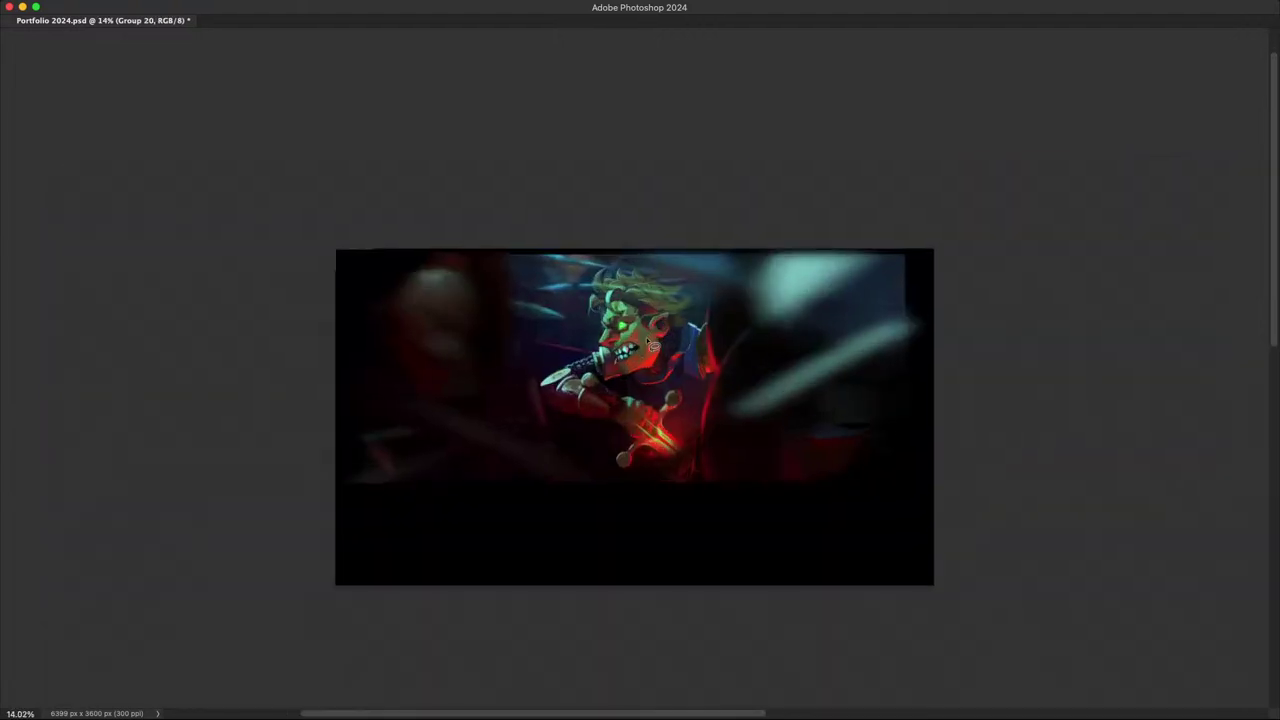
{"action": "scroll", "coordinate": [652, 354], "scroll_direction": "up", "scroll_amount": 4}
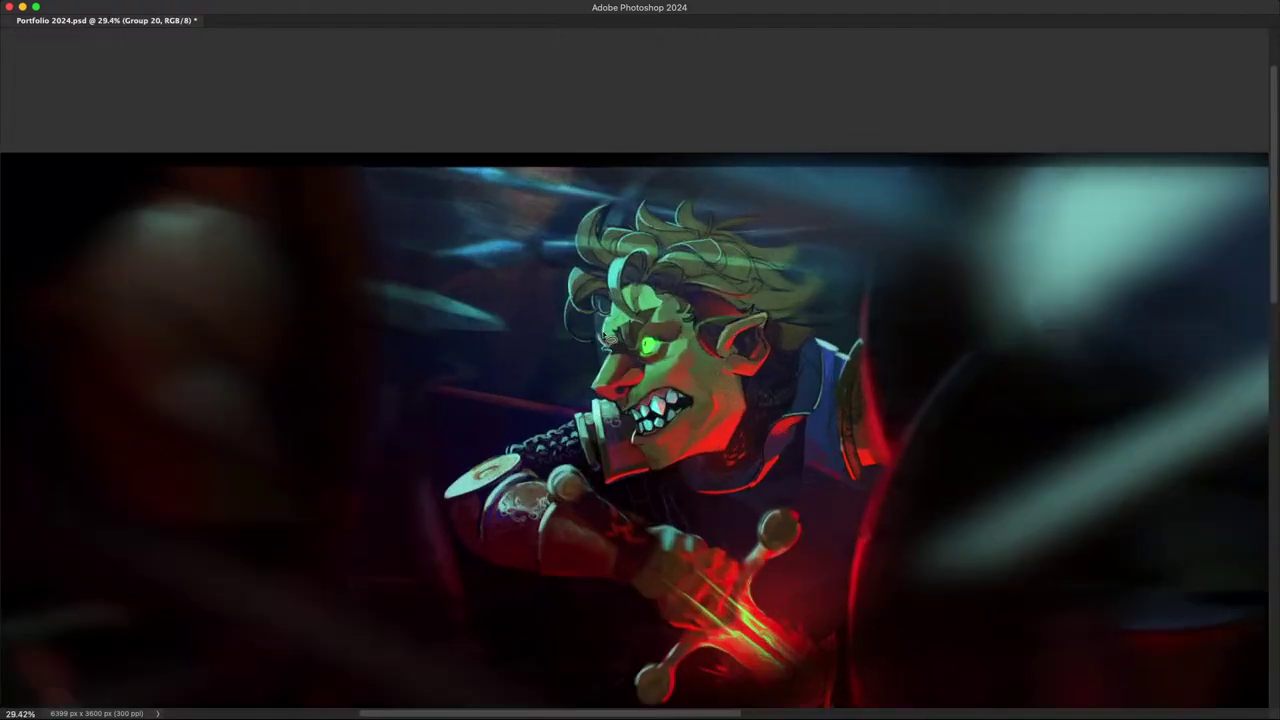
{"action": "scroll", "coordinate": [655, 358], "scroll_direction": "down", "scroll_amount": 4}
{"action": "scroll", "coordinate": [657, 359], "scroll_direction": "down", "scroll_amount": 3}
{"action": "scroll", "coordinate": [655, 357], "scroll_direction": "up", "scroll_amount": 3}
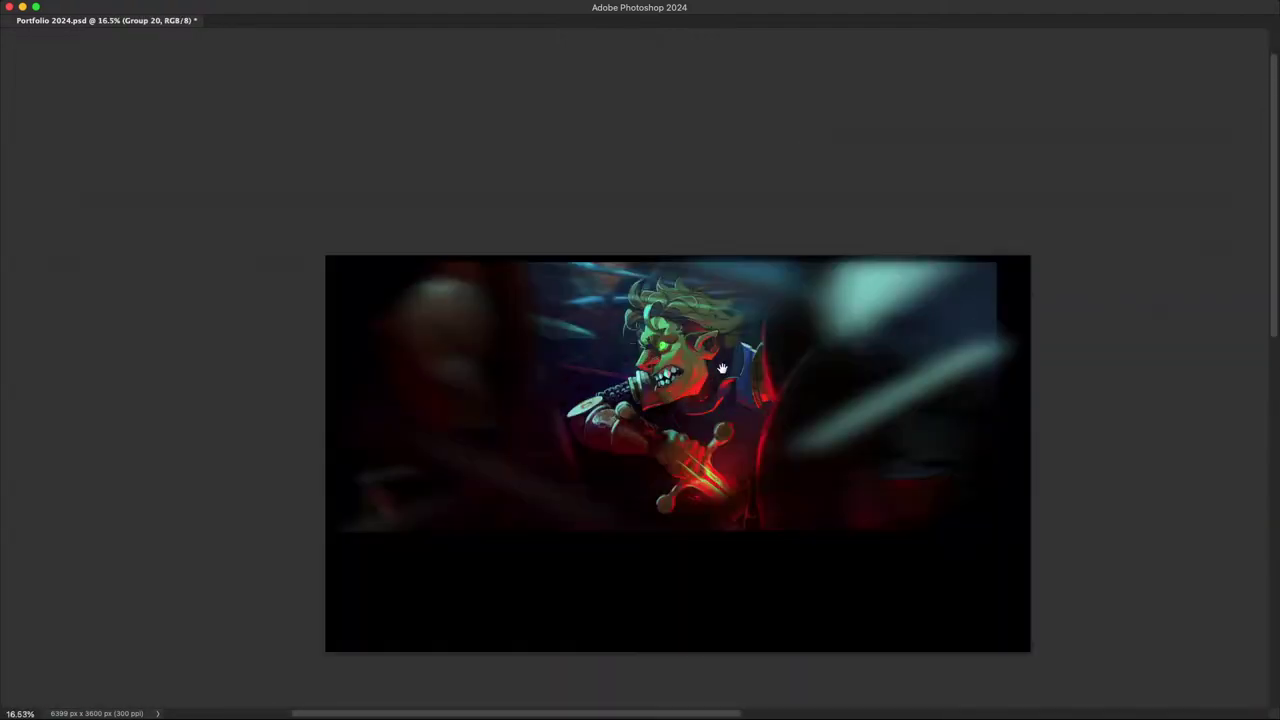
{"action": "left_click_drag", "start_coordinate": [722, 369], "coordinate": [680, 383]}
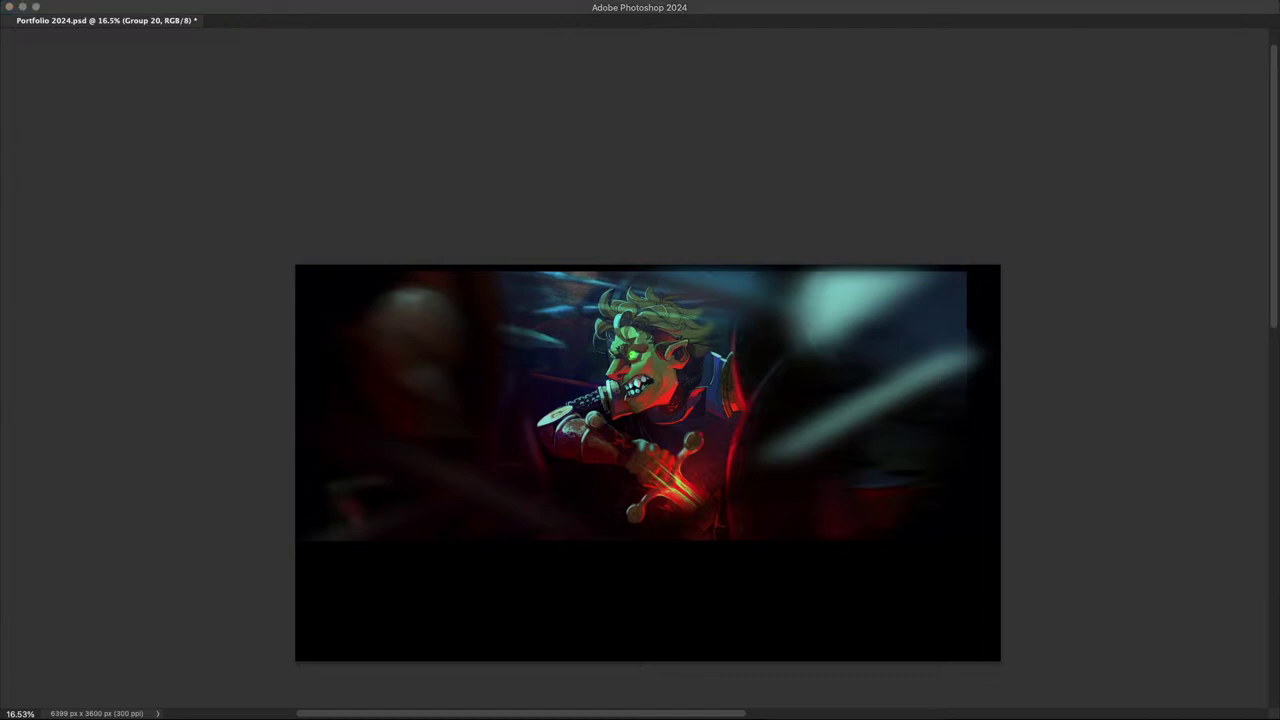
{"action": "left_click", "coordinate": [678, 467]}
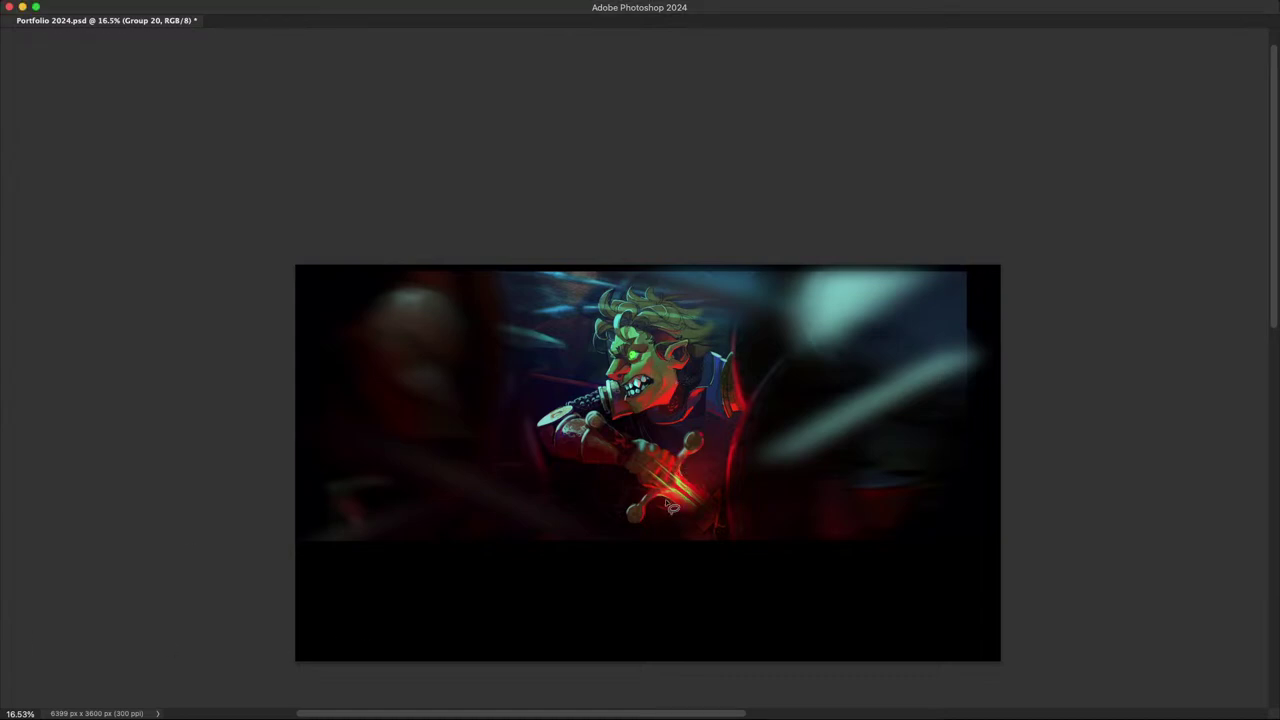
{"action": "scroll", "coordinate": [667, 496], "scroll_direction": "down", "scroll_amount": 4}
{"action": "scroll", "coordinate": [667, 496], "scroll_direction": "up", "scroll_amount": 1}
- Restore the interface panels and hide Layer 102 to reveal the three small illustrations beneath the main painting
{"action": "key", "text": "Tab"}
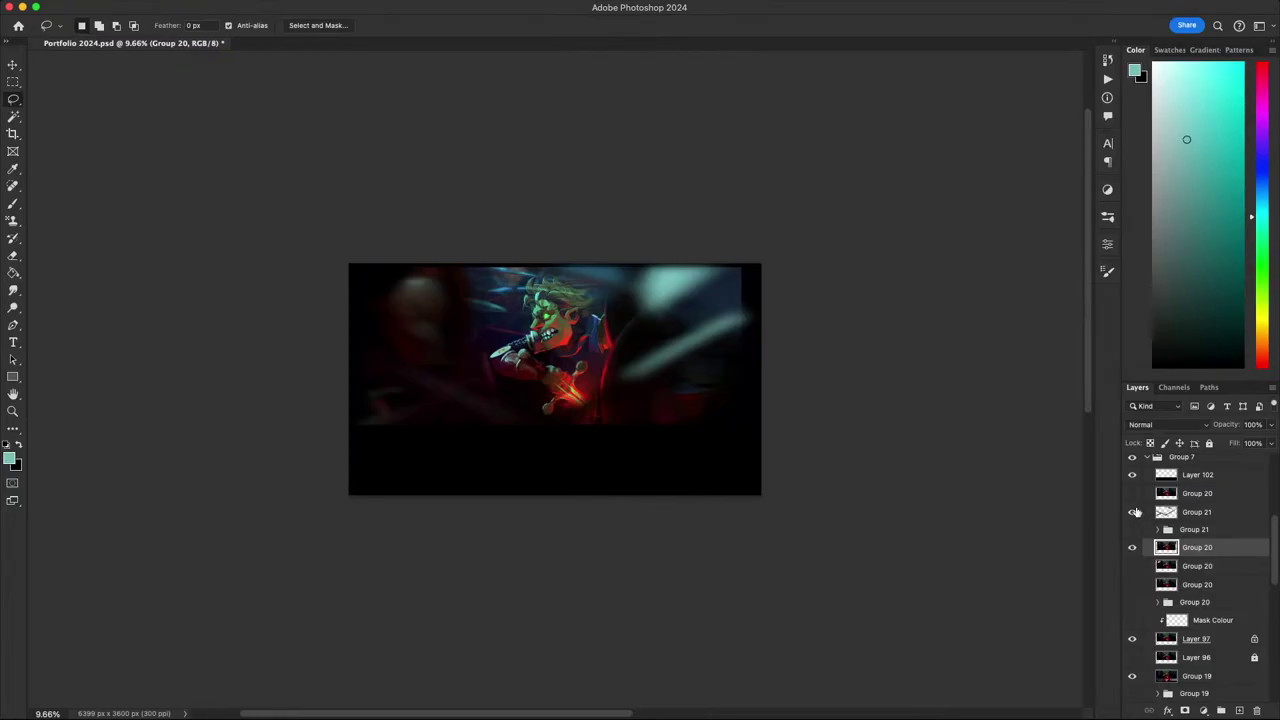
{"action": "scroll", "coordinate": [1136, 511], "scroll_direction": "up", "scroll_amount": 3}
{"action": "left_click", "coordinate": [1132, 586]}
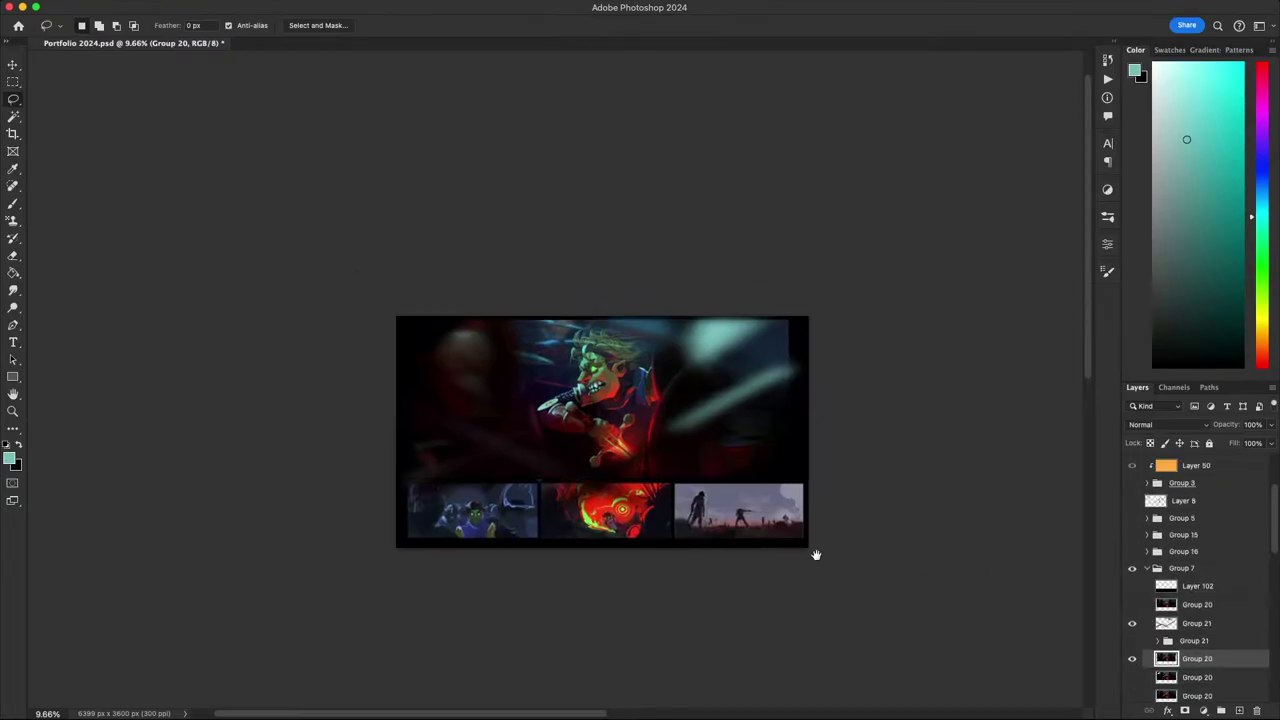
{"action": "scroll", "coordinate": [814, 551], "scroll_direction": "up", "scroll_amount": 3}
- Trim the flattened Group 21 layer to the outline of the hidden Group 20 layer above it, clearing everything outside, and deselect
{"action": "left_click", "coordinate": [1180, 625]}
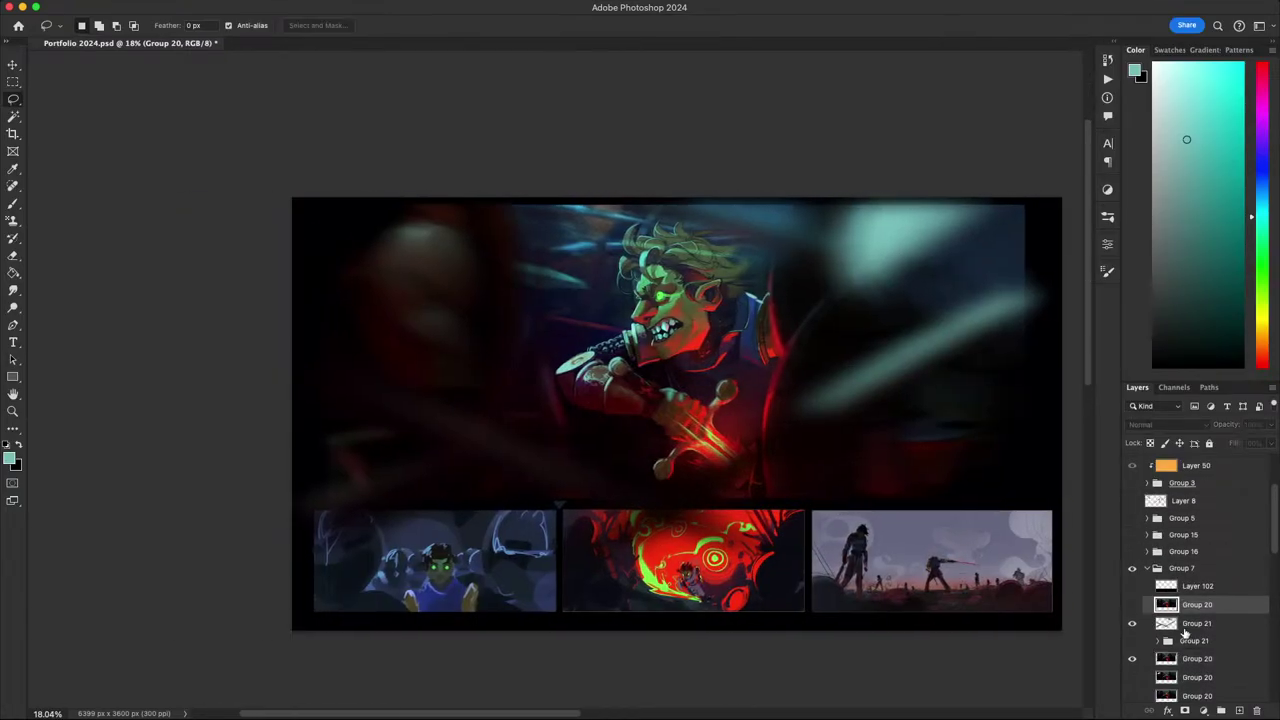
{"action": "key", "text": "m"}
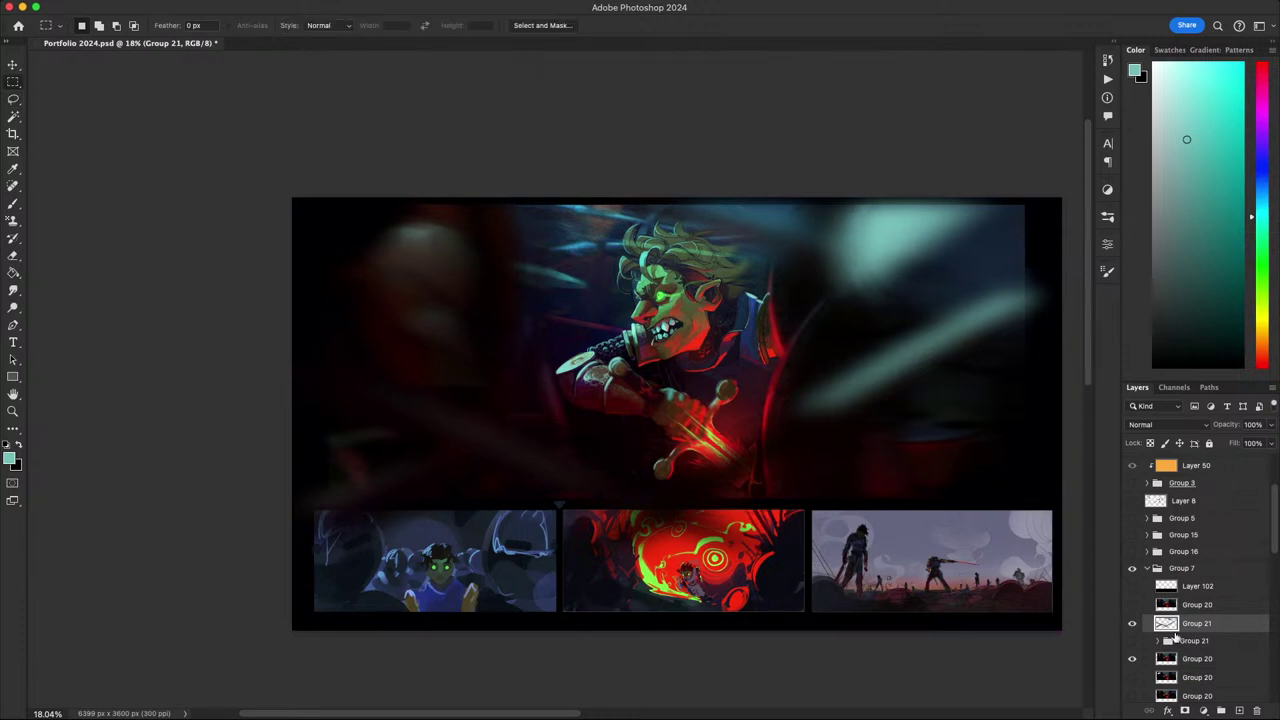
{"action": "left_click", "coordinate": [1166, 605], "text": "super"}
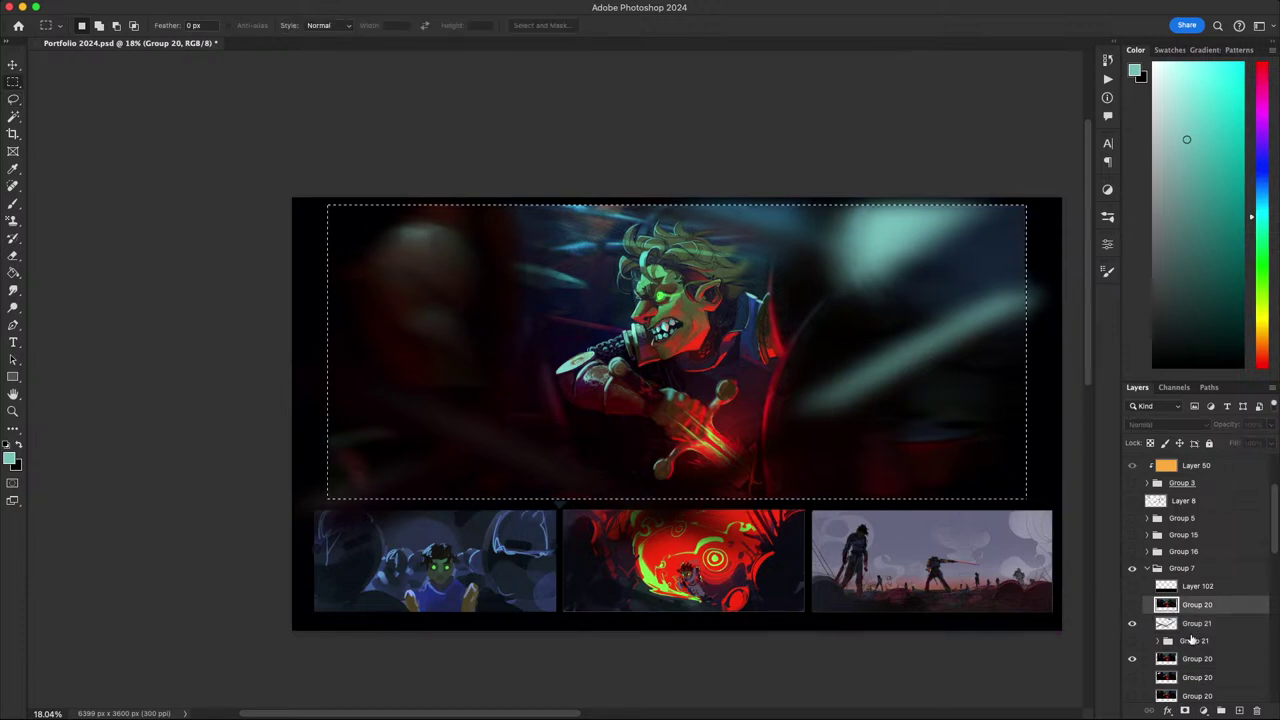
{"action": "key", "text": "Delete"}
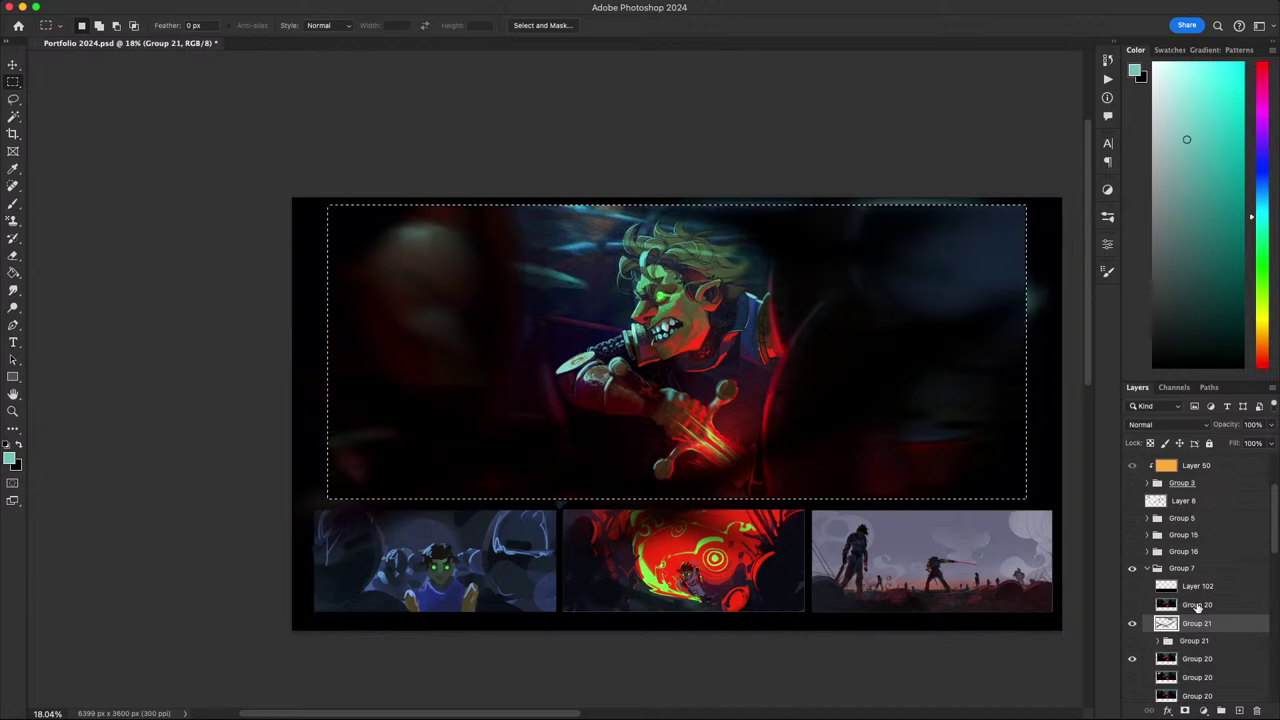
{"action": "key", "text": "ctrl+z"}
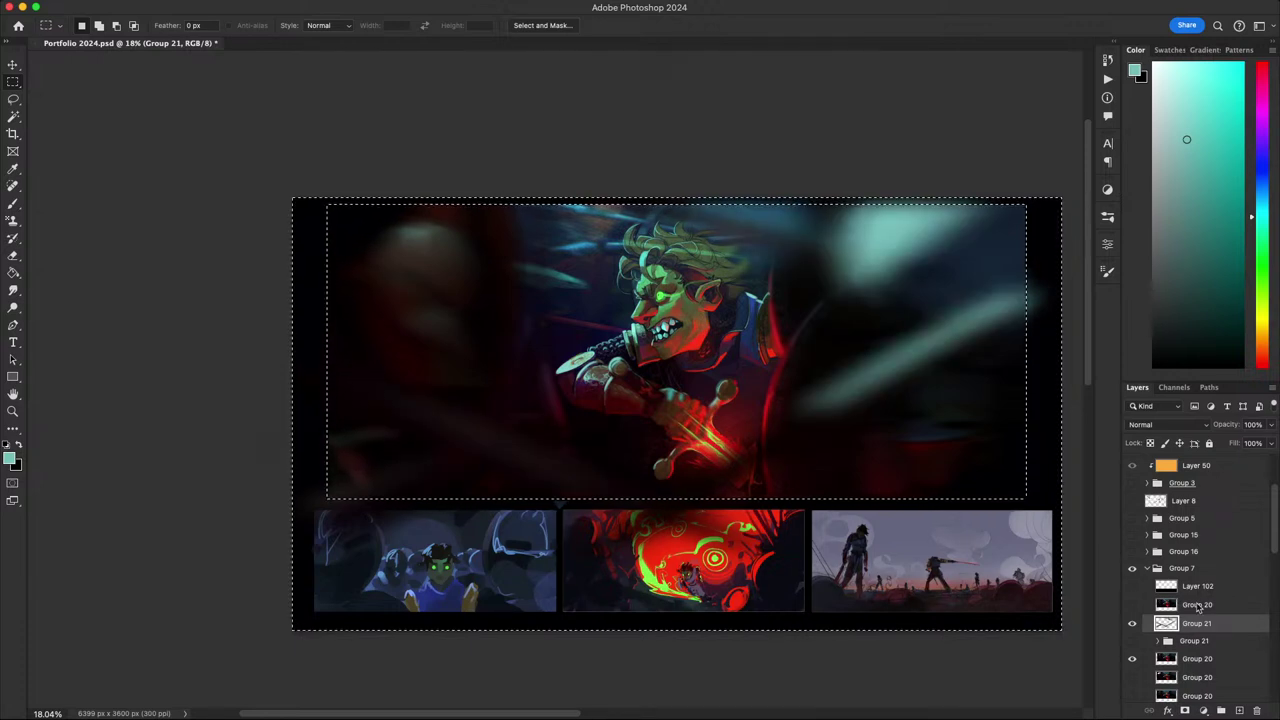
{"action": "key", "text": "ctrl+shift+i"}
{"action": "key", "text": "Delete"}
{"action": "key", "text": "ctrl+d"}
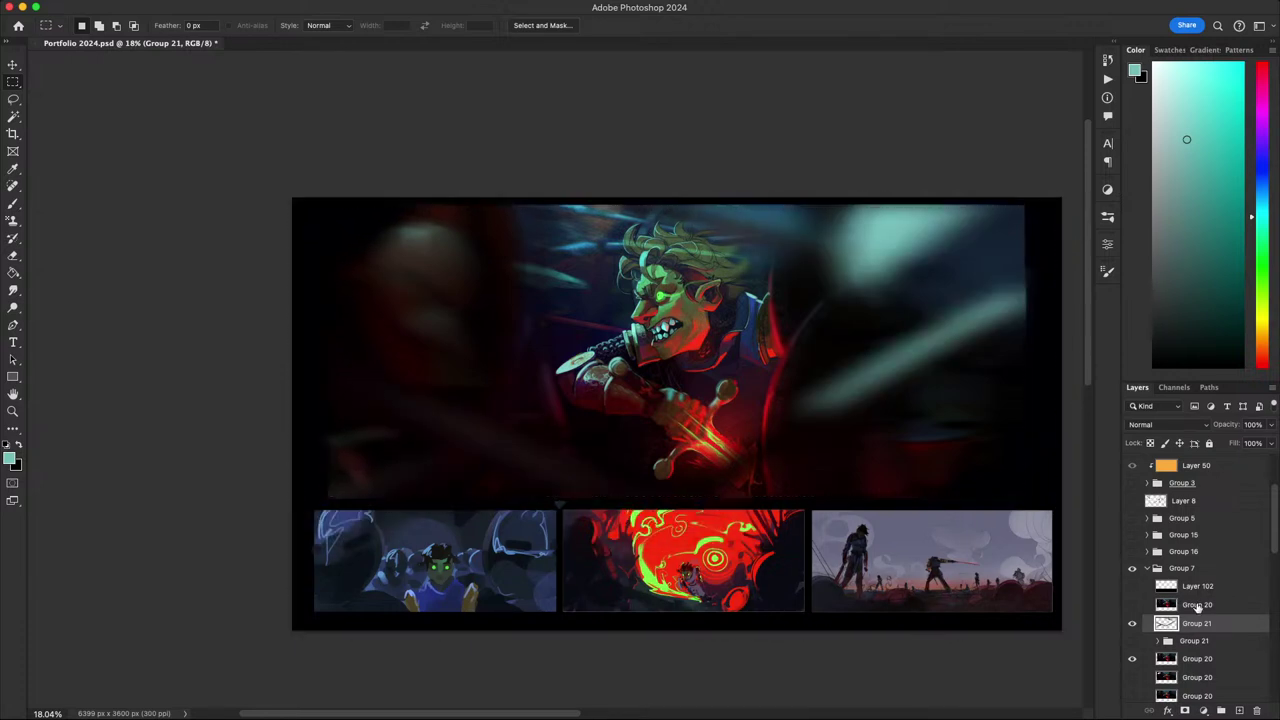
- Reduce the flattened Group 21 layer's opacity to 76%, comparing it with 70% and 50%
{"action": "scroll", "coordinate": [1038, 537], "scroll_direction": "down", "scroll_amount": 2}
{"action": "scroll", "coordinate": [971, 454], "scroll_direction": "right", "scroll_amount": 2}
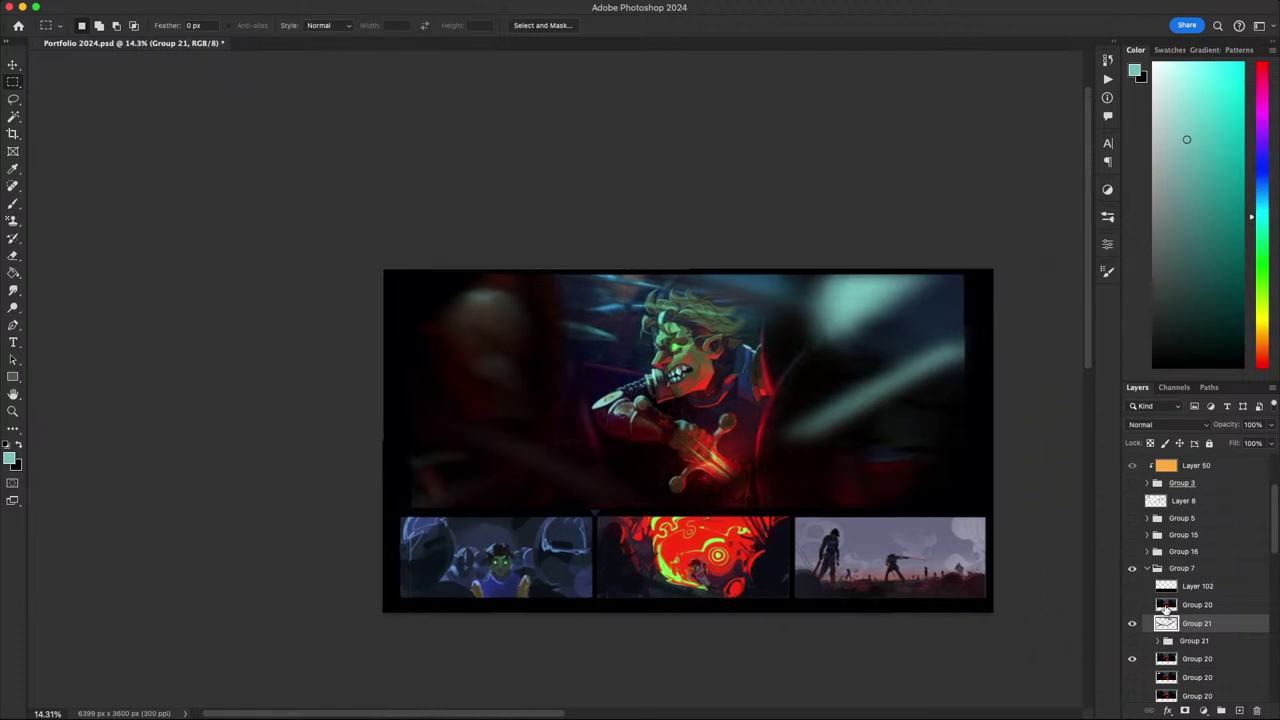
{"action": "key", "text": "v"}
{"action": "key", "text": "6"}
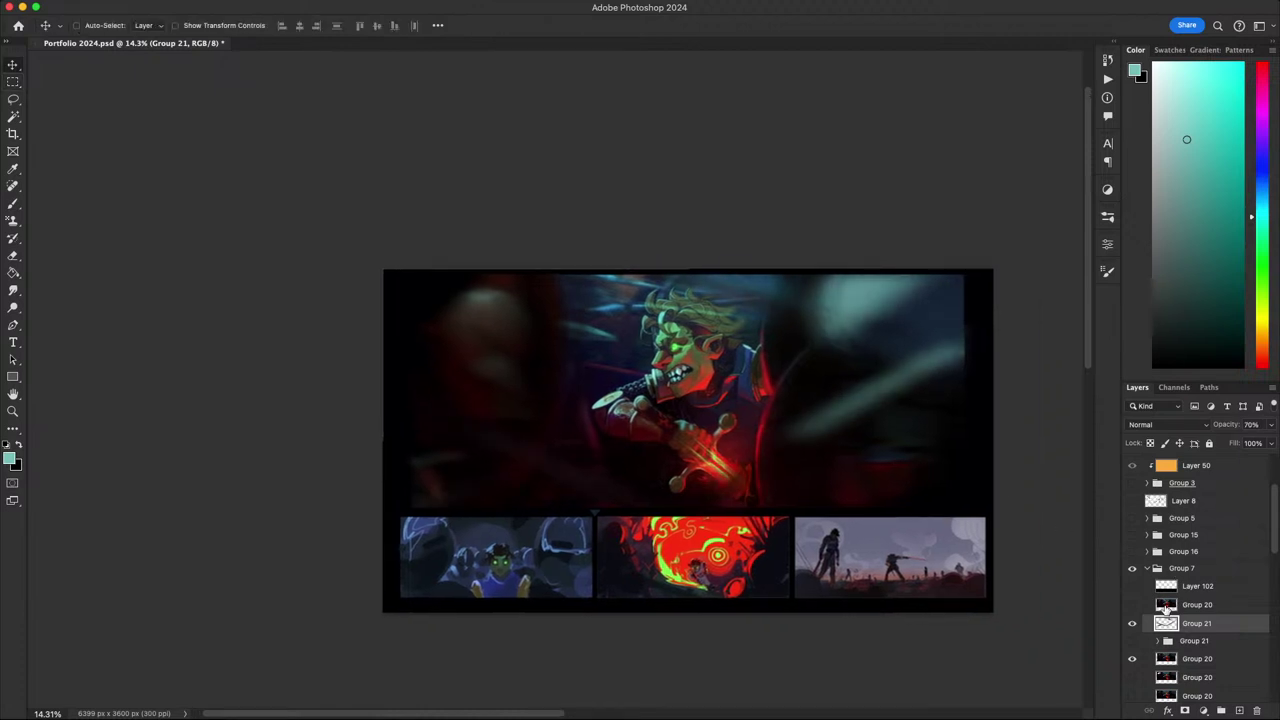
{"action": "key", "text": "5"}
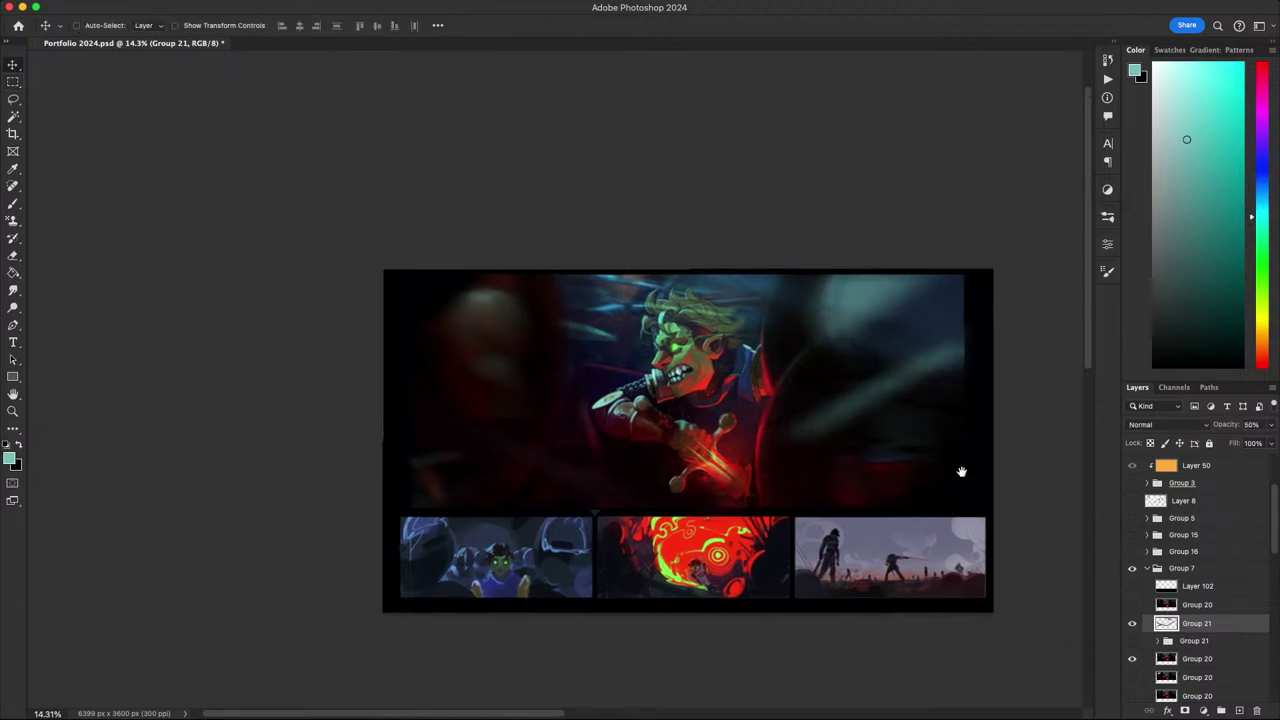
{"action": "left_click_drag", "start_coordinate": [961, 471], "coordinate": [909, 491]}
{"action": "key", "text": "7"}
{"action": "key", "text": "6"}
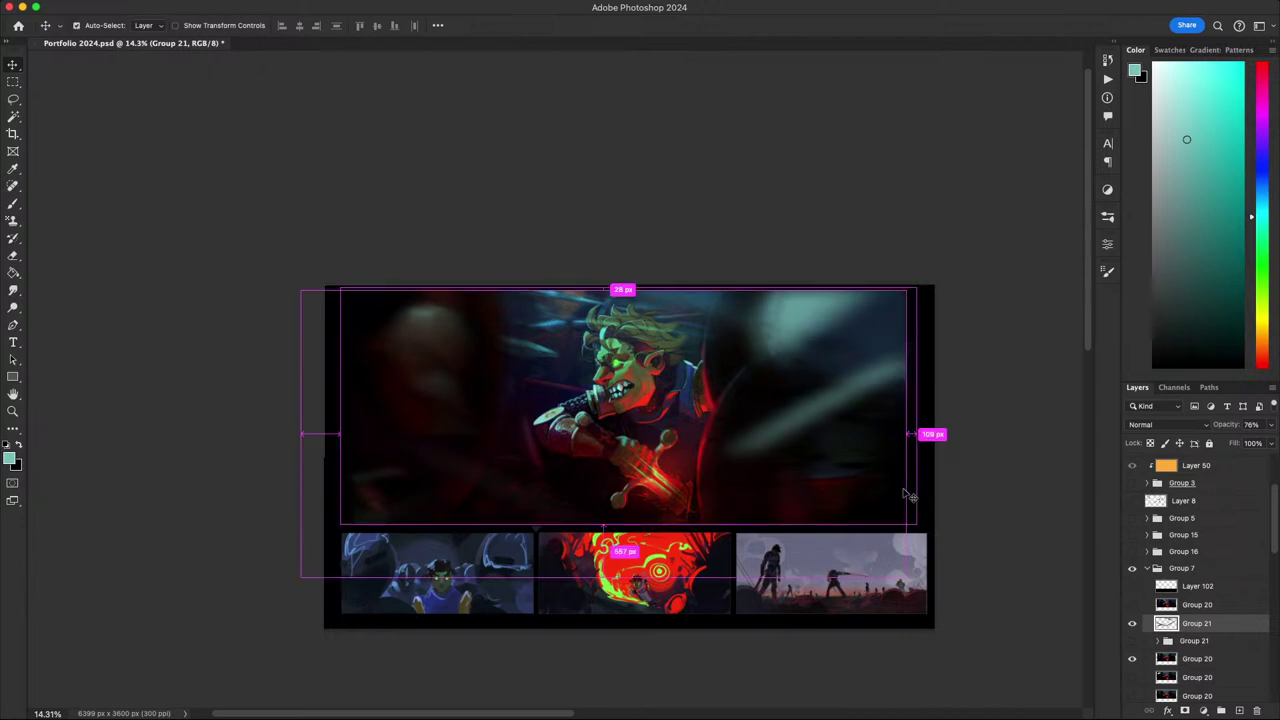
{"action": "key", "text": "5"}
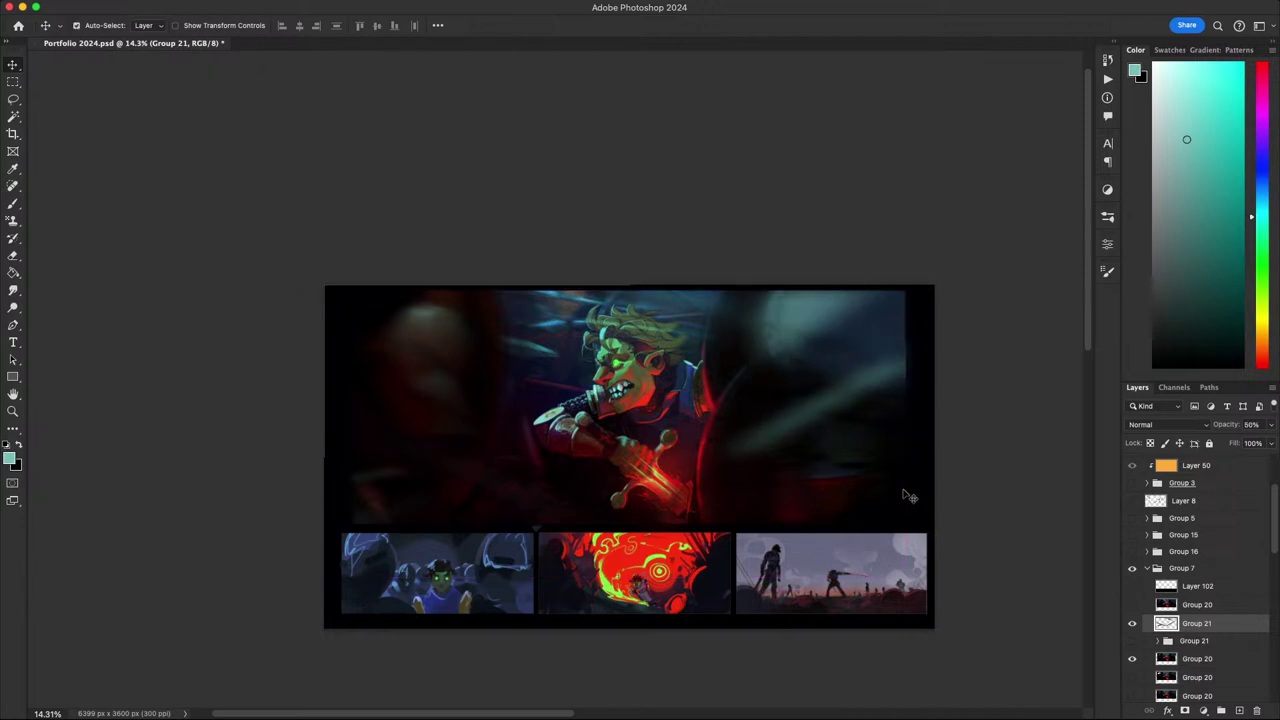
{"action": "key", "text": "7"}
{"action": "key", "text": "6"}
{"action": "key", "text": "super+z"}
{"action": "key", "text": "shift+super+z"}
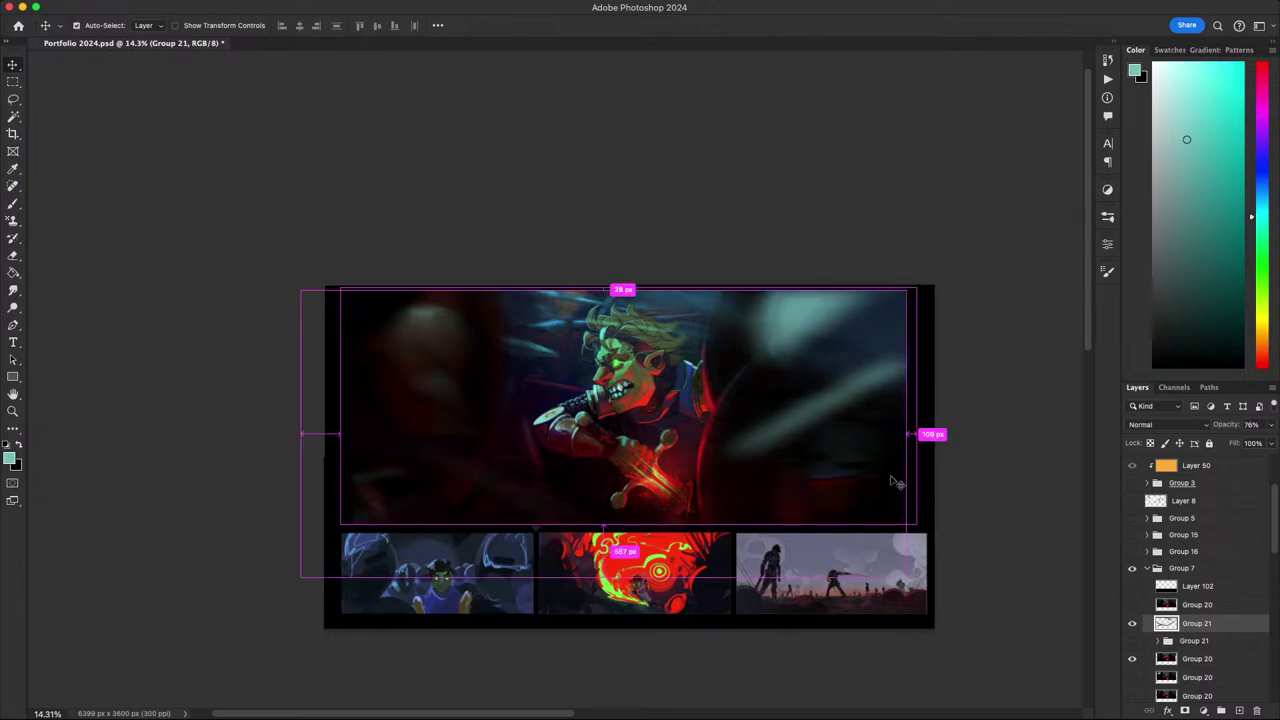
- Softly erase the pale glowing shape in the painting's upper-right corner on the Group 21 layer with a 3100-pixel eraser
{"action": "key", "text": "e"}
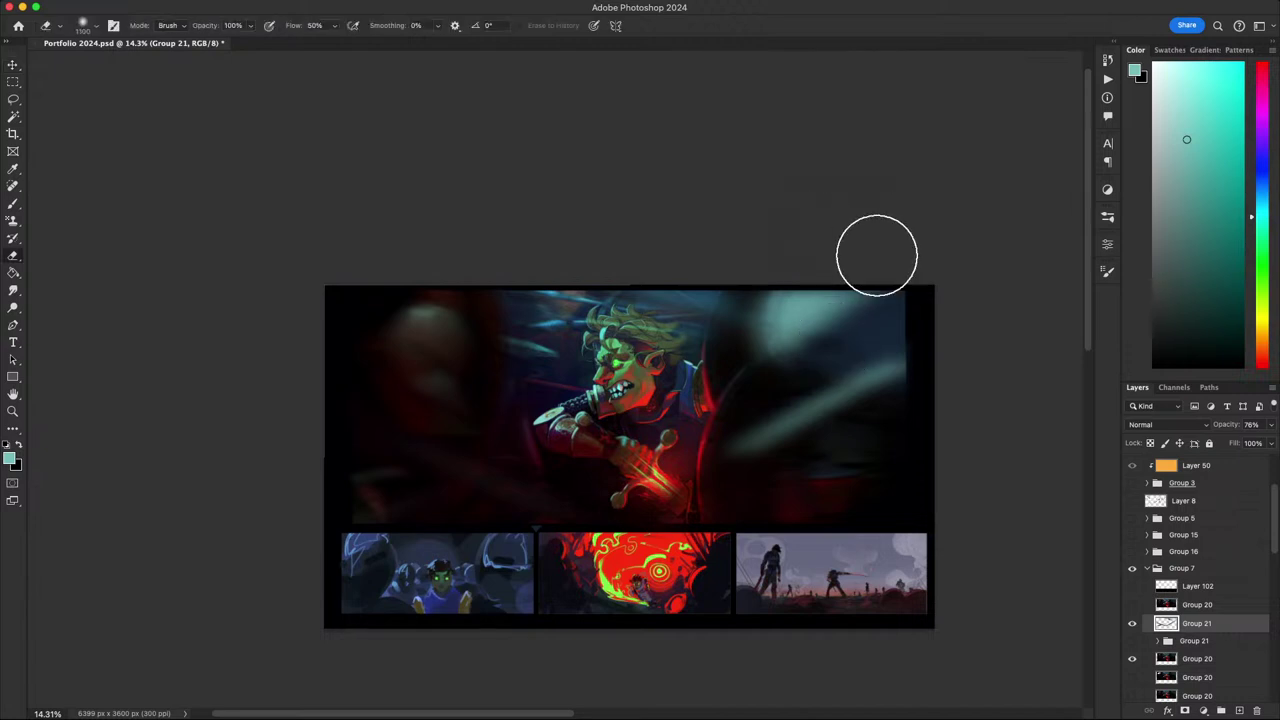
{"action": "key", "text": "bracketright"}
{"action": "key", "text": "bracketright"}
{"action": "key", "text": "bracketright"}
{"action": "key", "text": "bracketright"}
{"action": "key", "text": "bracketright"}
{"action": "key", "text": "bracketright"}
{"action": "key", "text": "bracketright"}
{"action": "key", "text": "bracketright"}
{"action": "left_click_drag", "start_coordinate": [845, 302], "coordinate": [1008, 224]}
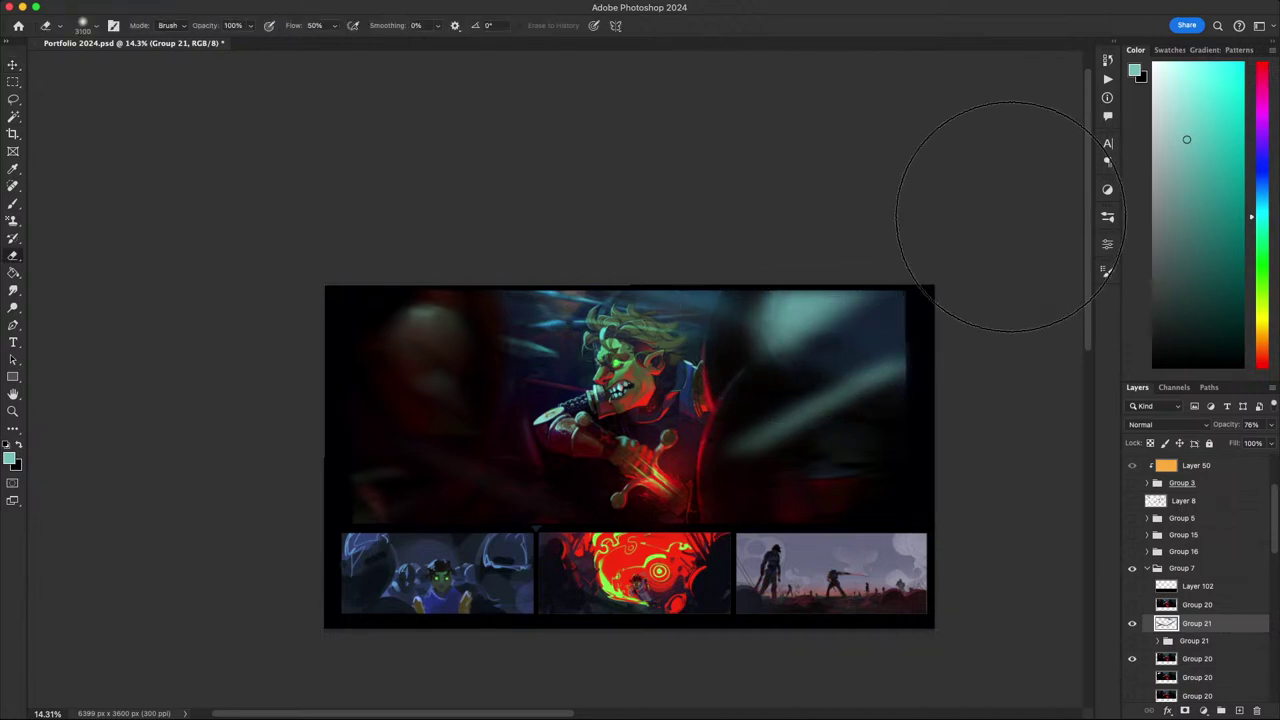
{"action": "left_click_drag", "start_coordinate": [855, 301], "coordinate": [1087, 91]}
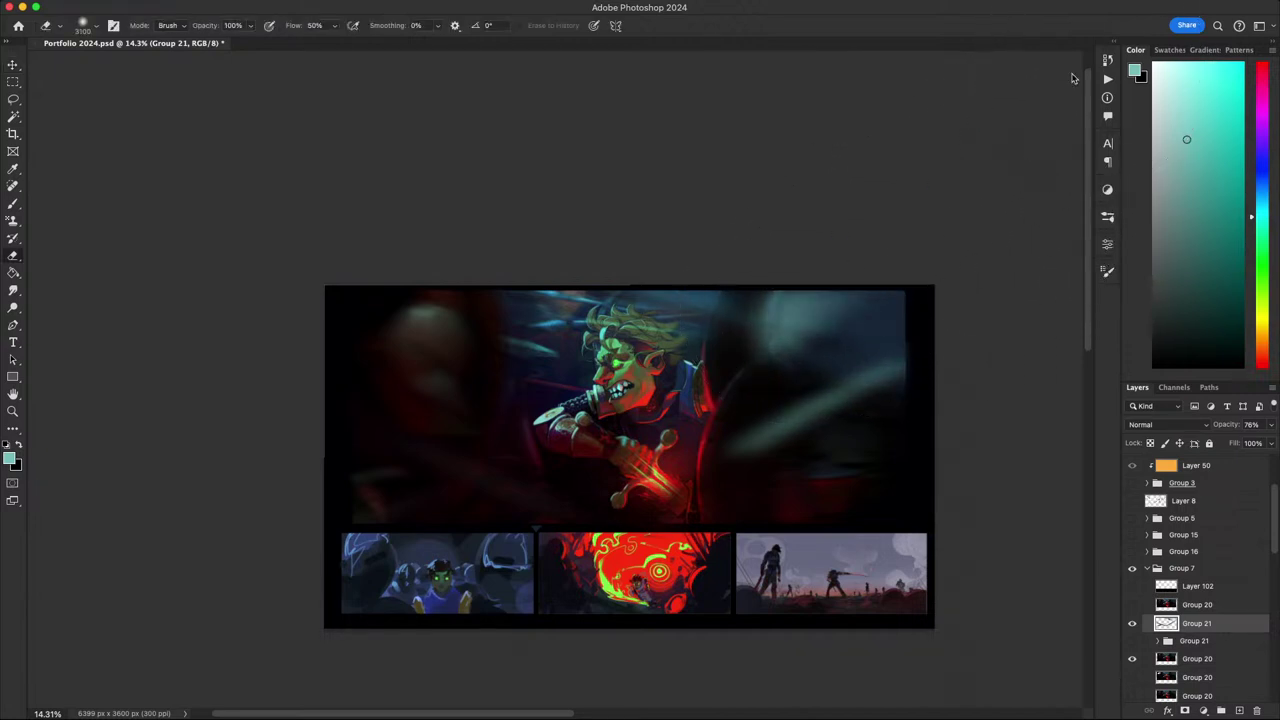
- Examine the whole composition at several magnifications in colour and in a Dot Gain 20% grayscale proof to judge its values
{"action": "scroll", "coordinate": [787, 391], "scroll_direction": "down", "scroll_amount": 4}
{"action": "scroll", "coordinate": [790, 400], "scroll_direction": "up", "scroll_amount": 4}
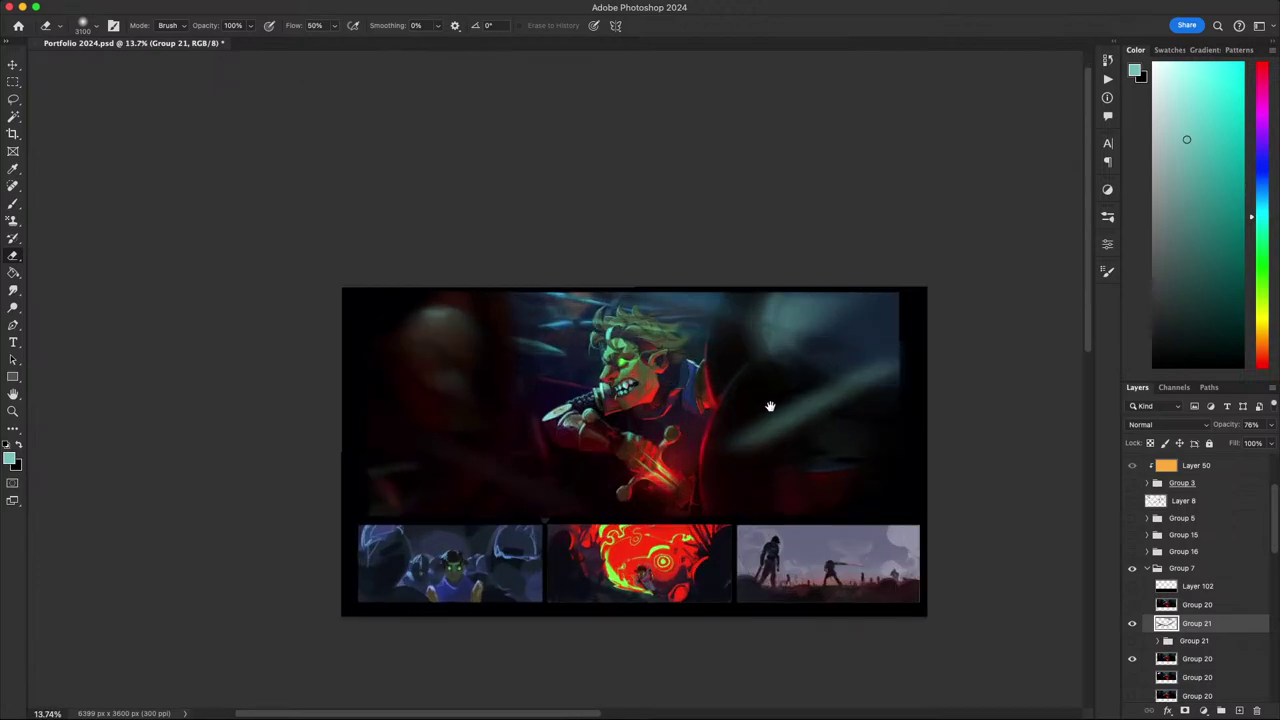
{"action": "mouse_move", "coordinate": [770, 406]}
{"action": "left_mouse_down"}
{"action": "mouse_move", "coordinate": [838, 448]}
{"action": "mouse_move", "coordinate": [940, 381]}
{"action": "left_mouse_up"}
{"action": "scroll", "coordinate": [834, 443], "scroll_direction": "up", "scroll_amount": 7}
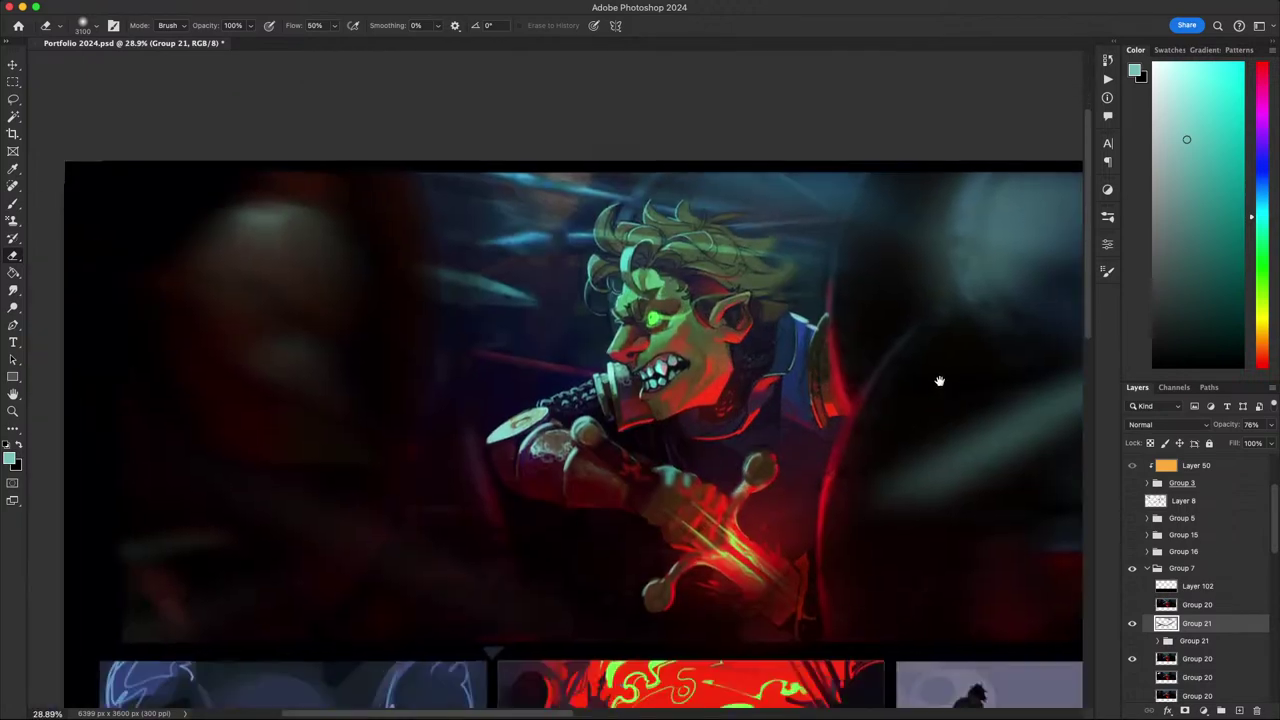
{"action": "scroll", "coordinate": [939, 381], "scroll_direction": "down", "scroll_amount": 4}
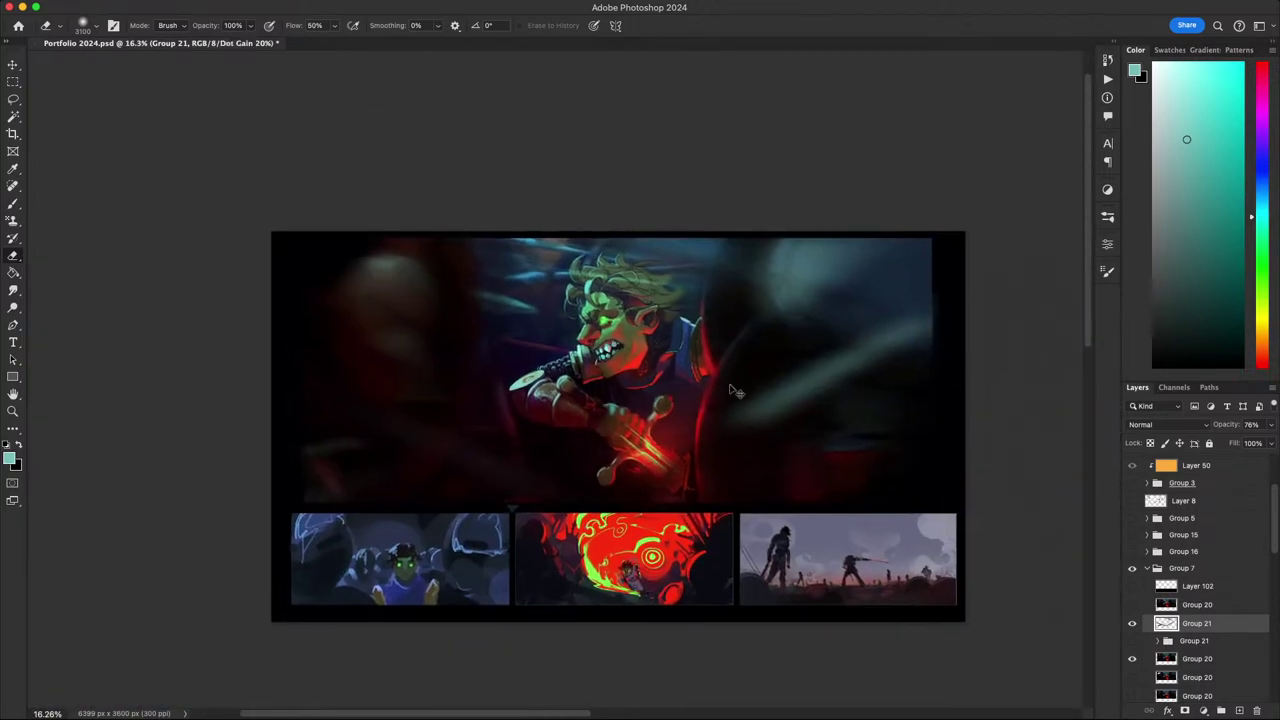
{"action": "key", "text": "super+y"}
{"action": "scroll", "coordinate": [750, 384], "scroll_direction": "down", "scroll_amount": 5}
{"action": "scroll", "coordinate": [751, 383], "scroll_direction": "up", "scroll_amount": 10}
{"action": "scroll", "coordinate": [748, 383], "scroll_direction": "down", "scroll_amount": 5}
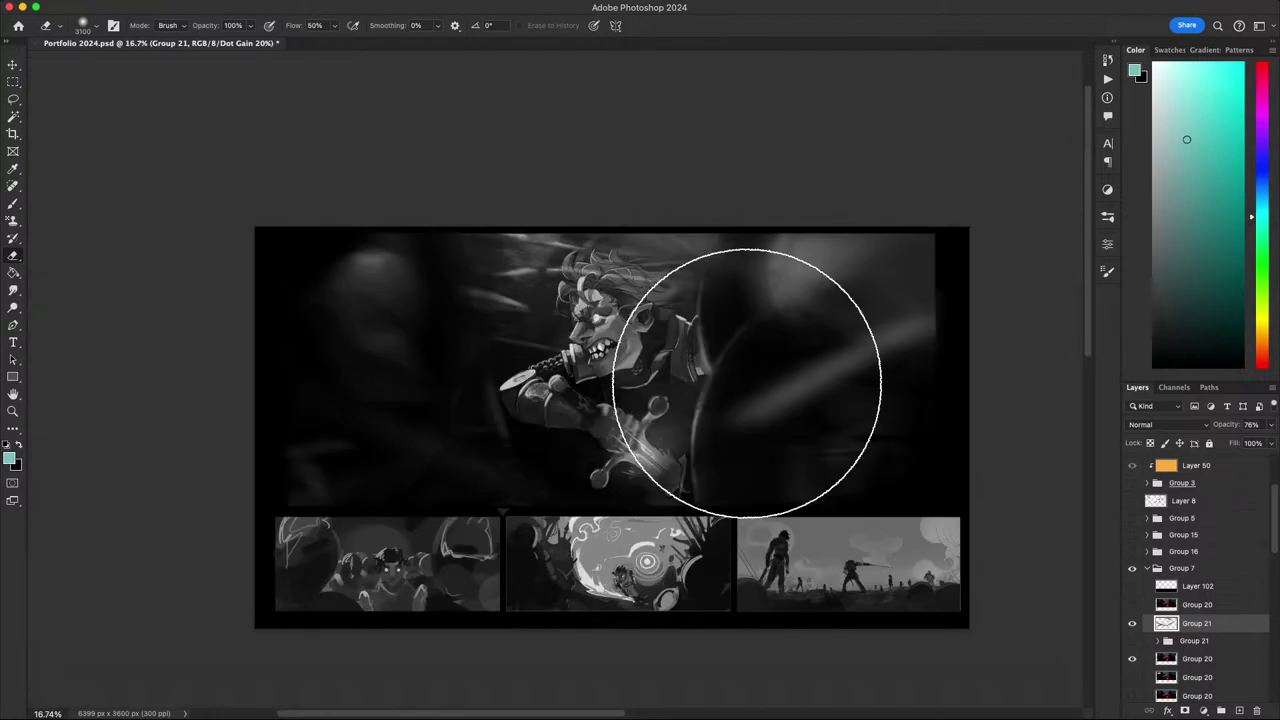
- Turn off the grayscale proof and examine the goblin painting in colour at different magnifications
{"action": "key", "text": "ctrl+y"}
{"action": "scroll", "coordinate": [740, 390], "scroll_direction": "down", "scroll_amount": 3}
{"action": "scroll", "coordinate": [733, 370], "scroll_direction": "up", "scroll_amount": 1}
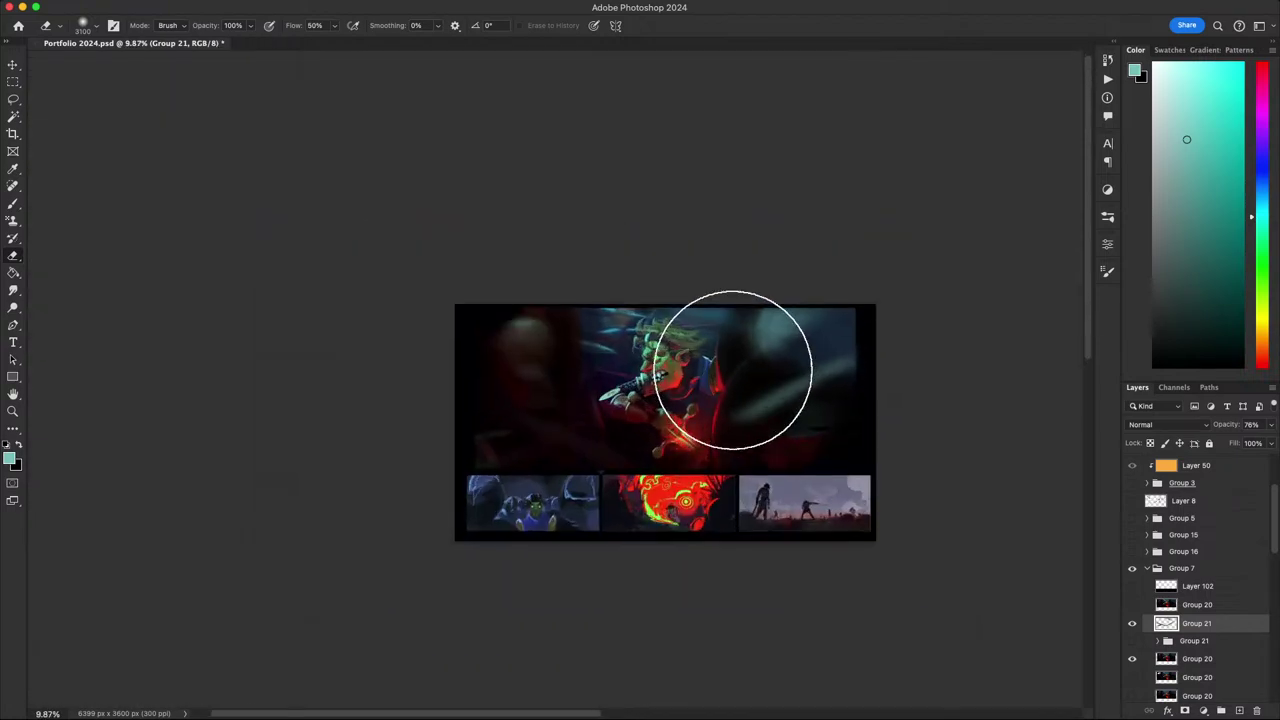
{"action": "scroll", "coordinate": [766, 391], "scroll_direction": "up", "scroll_amount": 3}
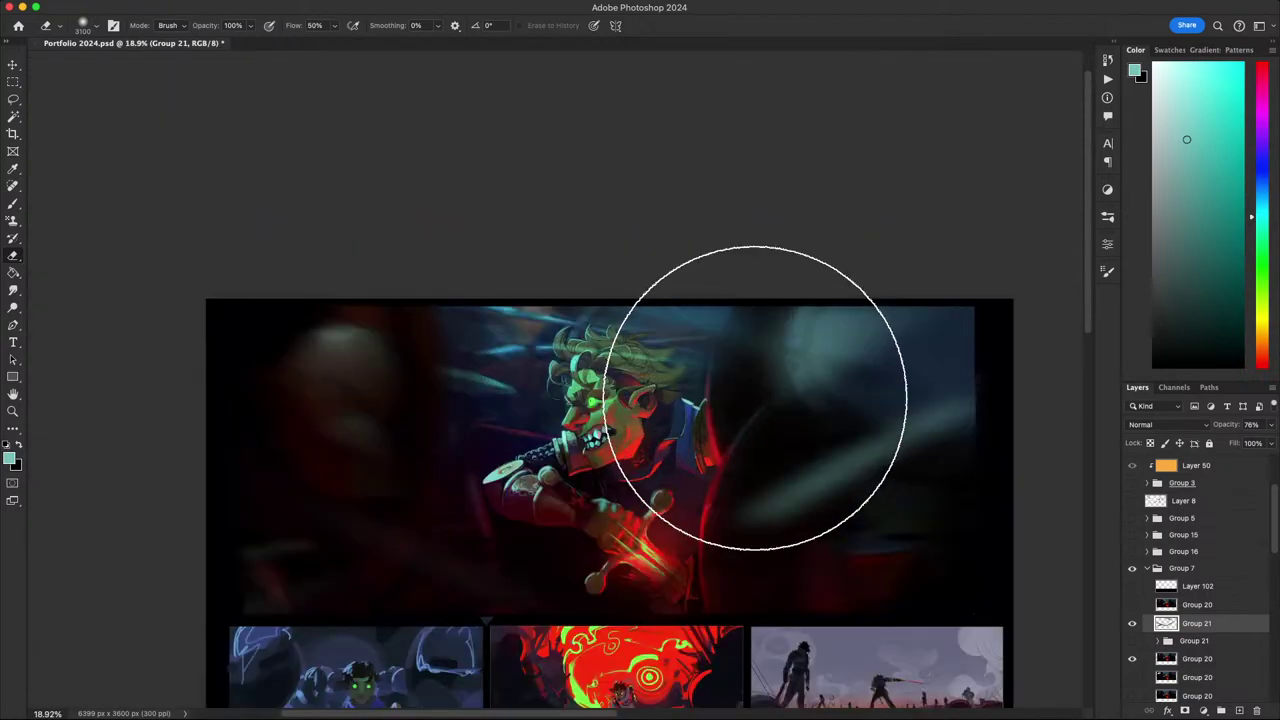
{"action": "mouse_move", "coordinate": [756, 398]}
{"action": "left_mouse_down"}
{"action": "mouse_move", "coordinate": [771, 357]}
{"action": "mouse_move", "coordinate": [850, 334]}
{"action": "mouse_move", "coordinate": [869, 451]}
{"action": "mouse_move", "coordinate": [909, 354]}
{"action": "mouse_move", "coordinate": [864, 424]}
{"action": "mouse_move", "coordinate": [834, 369]}
{"action": "mouse_move", "coordinate": [722, 406]}
{"action": "mouse_move", "coordinate": [772, 411]}
{"action": "mouse_move", "coordinate": [660, 401]}
{"action": "left_mouse_up"}
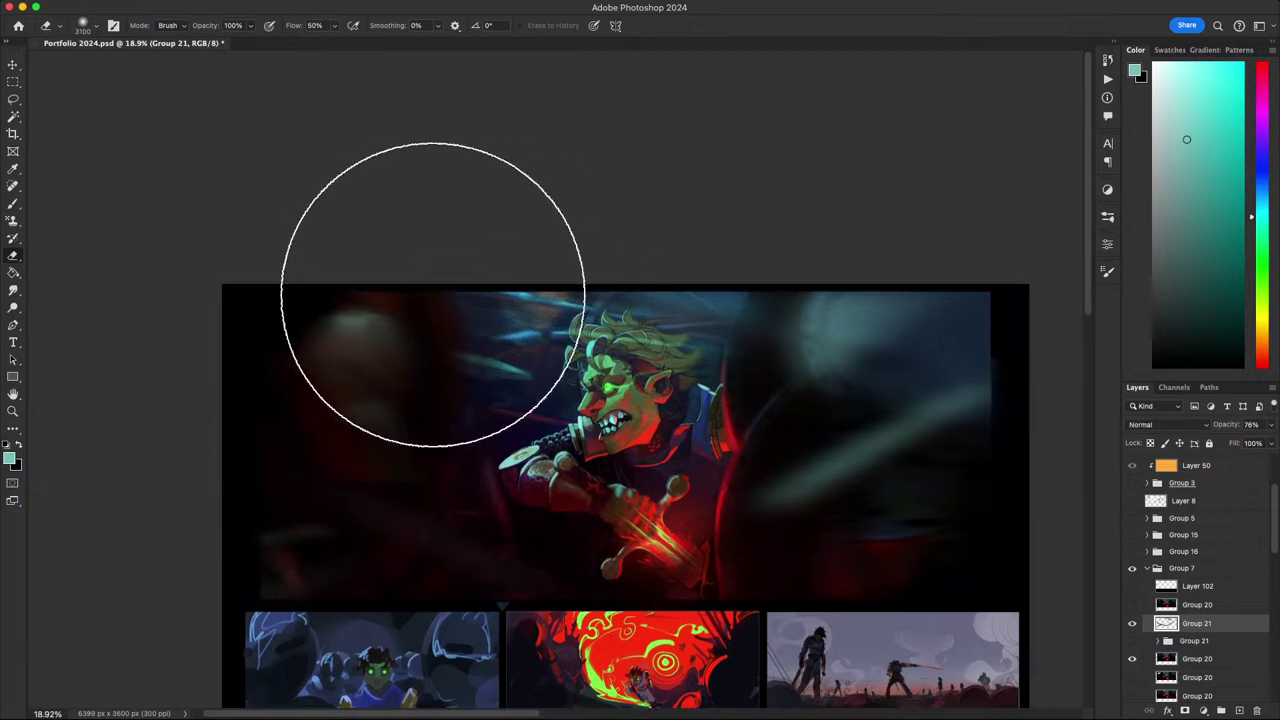
{"action": "key", "text": "l"}
{"action": "mouse_move", "coordinate": [490, 280]}
{"action": "left_mouse_down"}
{"action": "mouse_move", "coordinate": [414, 349]}
{"action": "mouse_move", "coordinate": [884, 282]}
{"action": "mouse_move", "coordinate": [870, 285]}
{"action": "left_mouse_up"}
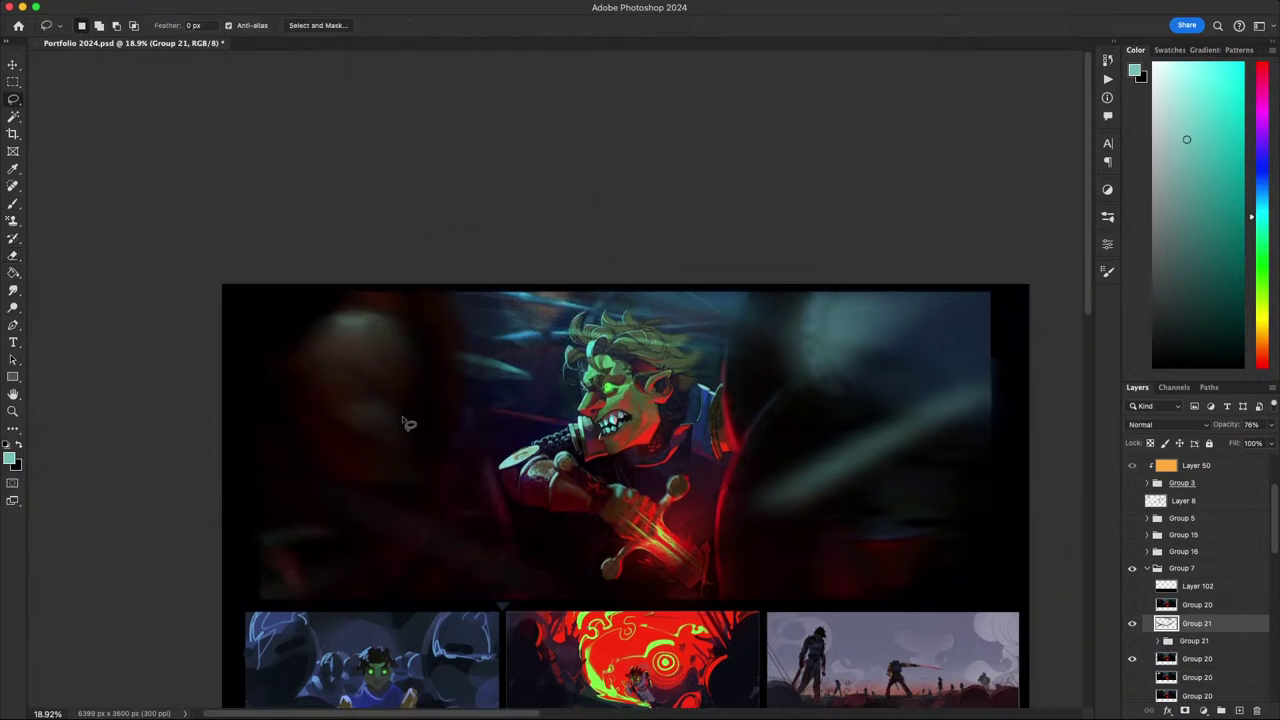
{"action": "mouse_move", "coordinate": [403, 418]}
{"action": "left_mouse_down"}
{"action": "mouse_move", "coordinate": [831, 326]}
{"action": "mouse_move", "coordinate": [806, 309]}
{"action": "left_mouse_up"}
{"action": "mouse_move", "coordinate": [429, 359]}
{"action": "left_mouse_down"}
{"action": "mouse_move", "coordinate": [535, 245]}
{"action": "mouse_move", "coordinate": [383, 268]}
{"action": "left_mouse_up"}
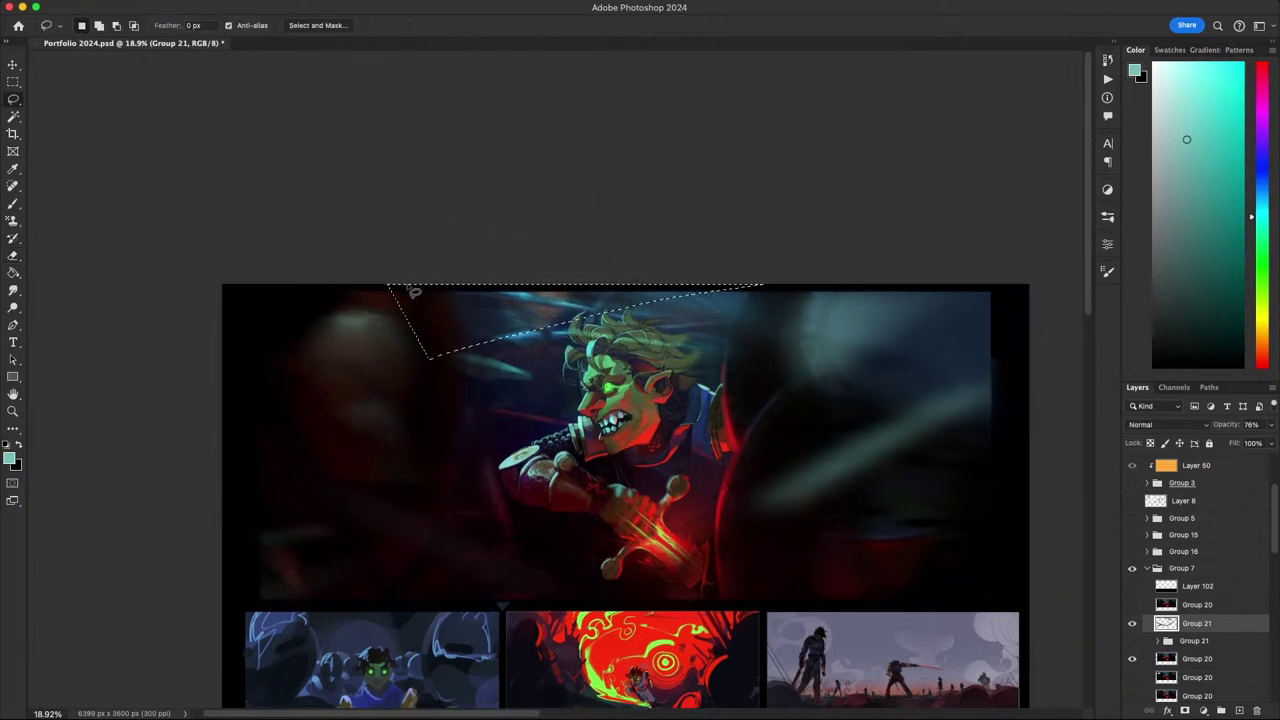
{"action": "key", "text": "super+d"}
{"action": "left_click_drag", "start_coordinate": [693, 390], "coordinate": [700, 321]}
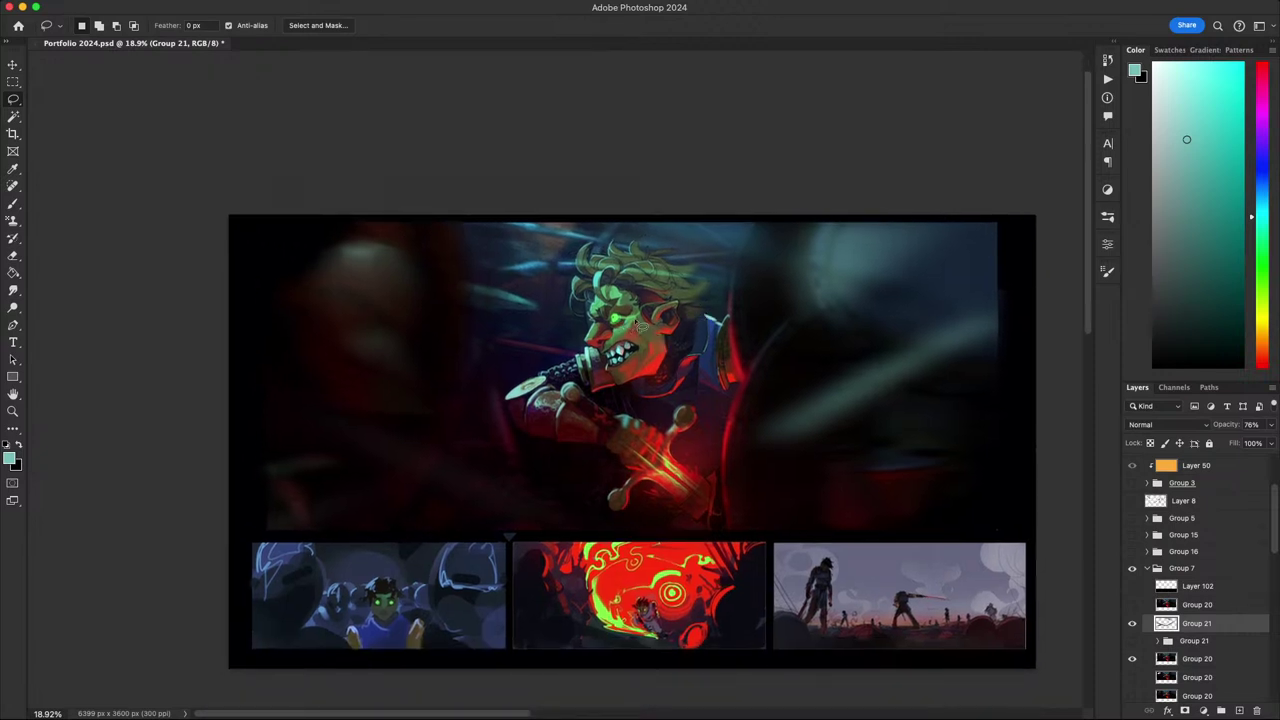
{"action": "left_click_drag", "start_coordinate": [677, 337], "coordinate": [642, 352]}
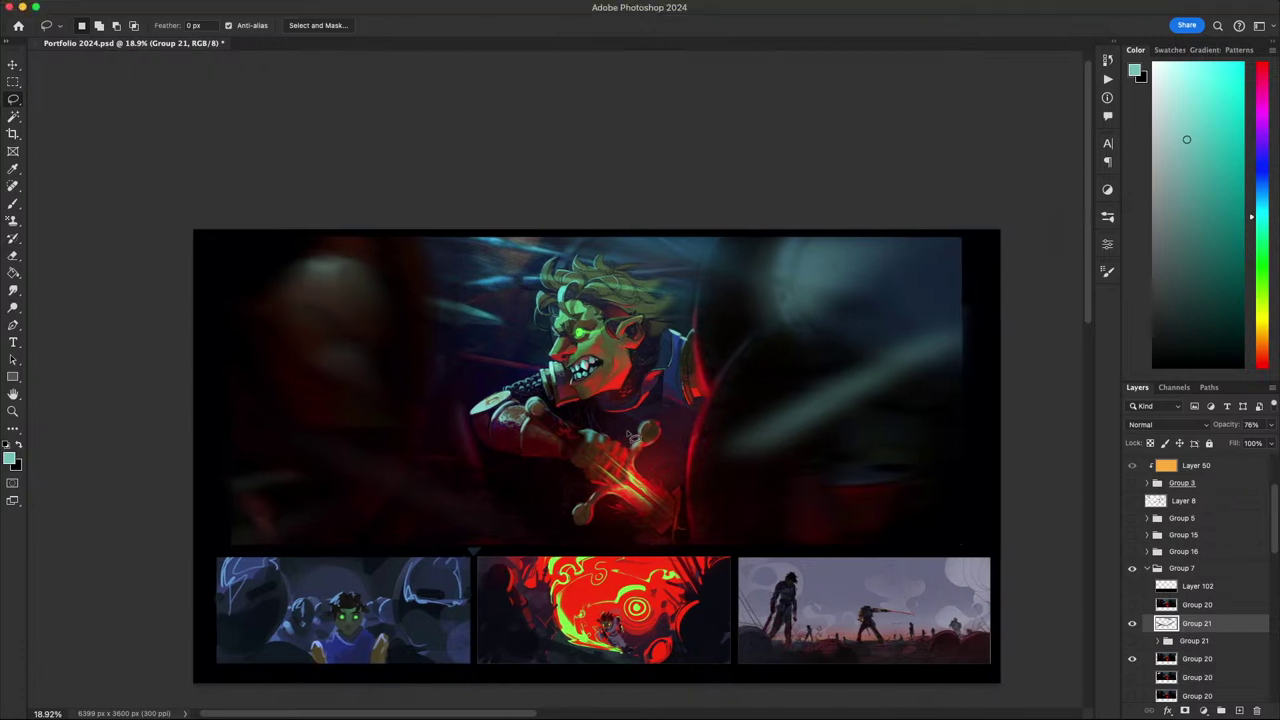
{"action": "mouse_move", "coordinate": [656, 471]}
{"action": "left_mouse_down"}
{"action": "mouse_move", "coordinate": [673, 437]}
{"action": "mouse_move", "coordinate": [642, 458]}
{"action": "left_mouse_up"}
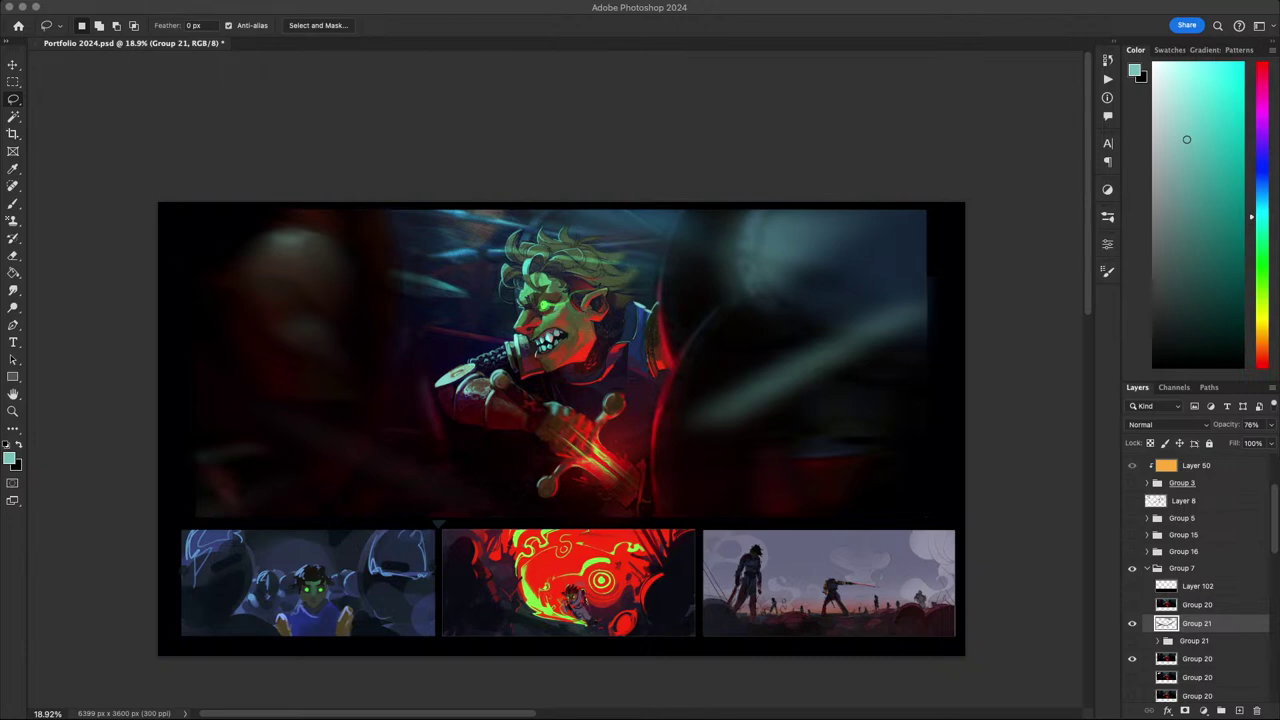
{"action": "scroll", "coordinate": [644, 516], "scroll_direction": "up", "scroll_amount": 5}
{"action": "left_click_drag", "start_coordinate": [638, 511], "coordinate": [654, 551]}
{"action": "scroll", "coordinate": [663, 561], "scroll_direction": "down", "scroll_amount": 5}
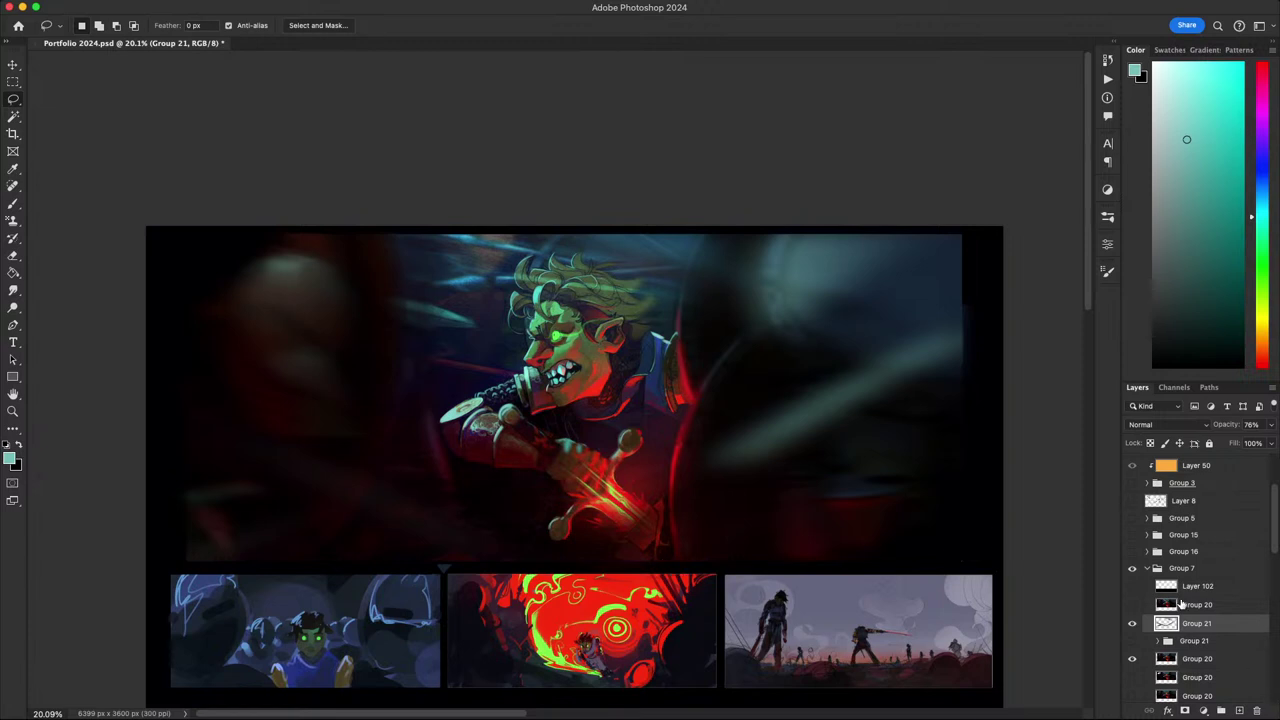
- Collapse the expanded Group 7 and Group 4 layer groups
{"action": "scroll", "coordinate": [1180, 604], "scroll_direction": "down", "scroll_amount": 1}
{"action": "left_click", "coordinate": [1150, 540]}
{"action": "left_click", "coordinate": [1146, 537]}
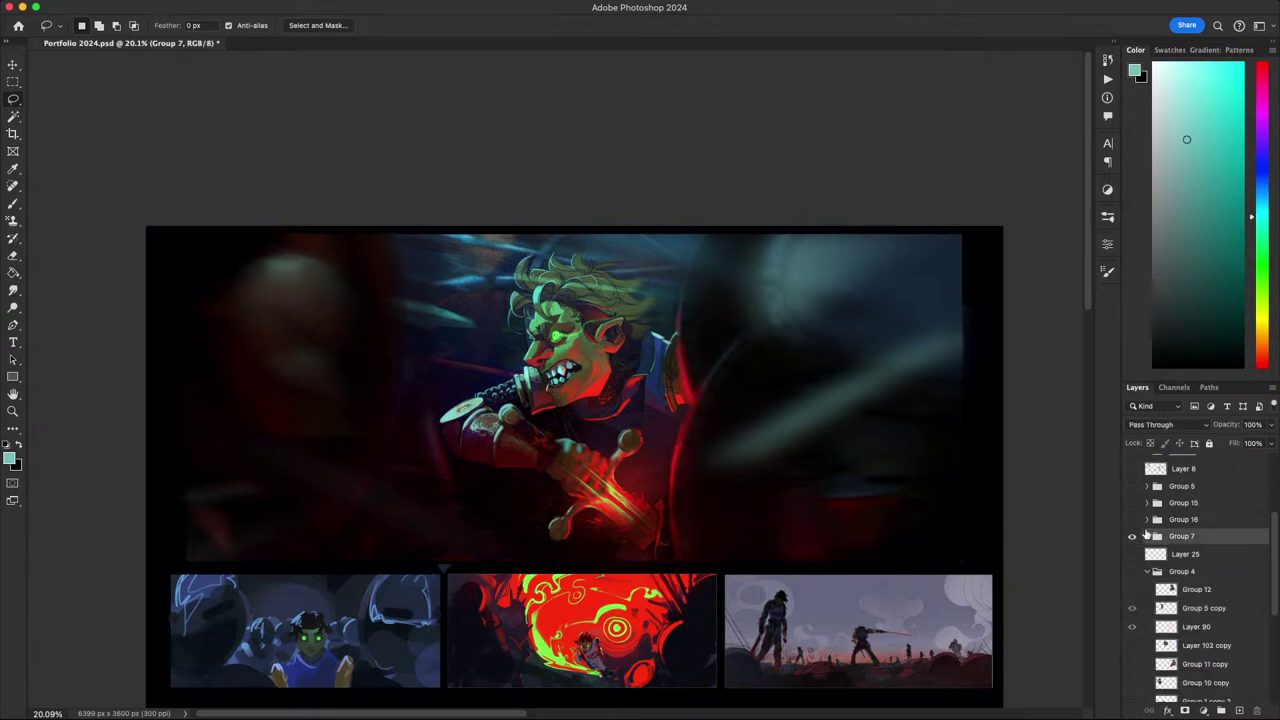
{"action": "scroll", "coordinate": [1156, 533], "scroll_direction": "down", "scroll_amount": 1}
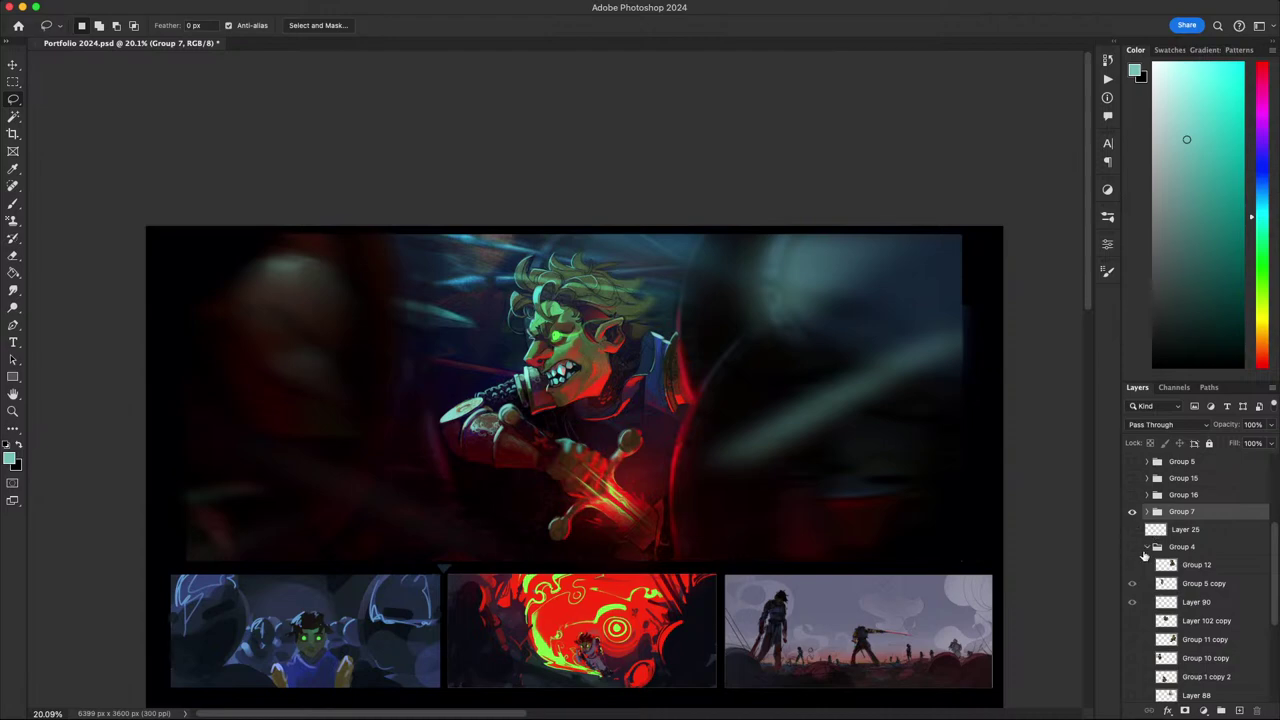
{"action": "left_click", "coordinate": [1145, 549]}
{"action": "left_click", "coordinate": [1146, 548]}
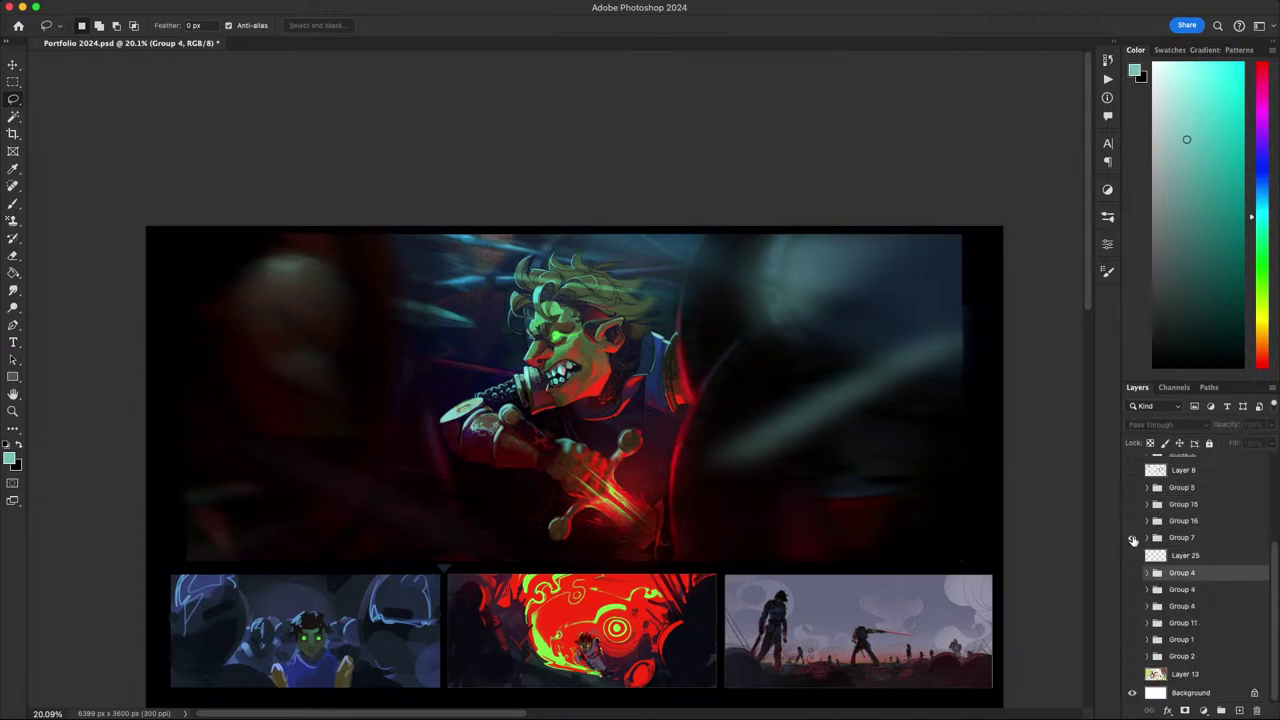
- Hide Group 7, briefly preview the Group 4 character art, and show Group 11
{"action": "left_click", "coordinate": [1133, 538]}
{"action": "left_click", "coordinate": [1133, 590]}
{"action": "left_click", "coordinate": [1133, 590]}
{"action": "left_click", "coordinate": [1133, 622]}
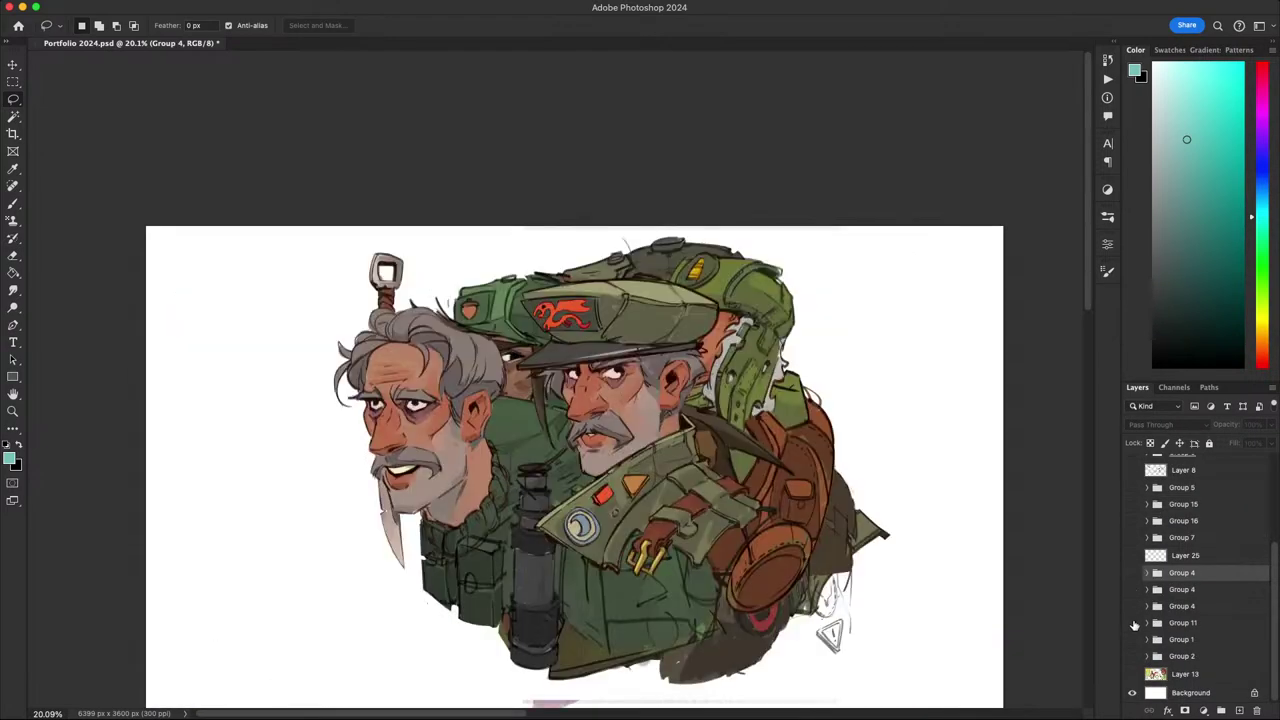
{"action": "left_click", "coordinate": [1133, 622]}
{"action": "left_click", "coordinate": [1133, 622]}
{"action": "left_click", "coordinate": [1133, 622]}
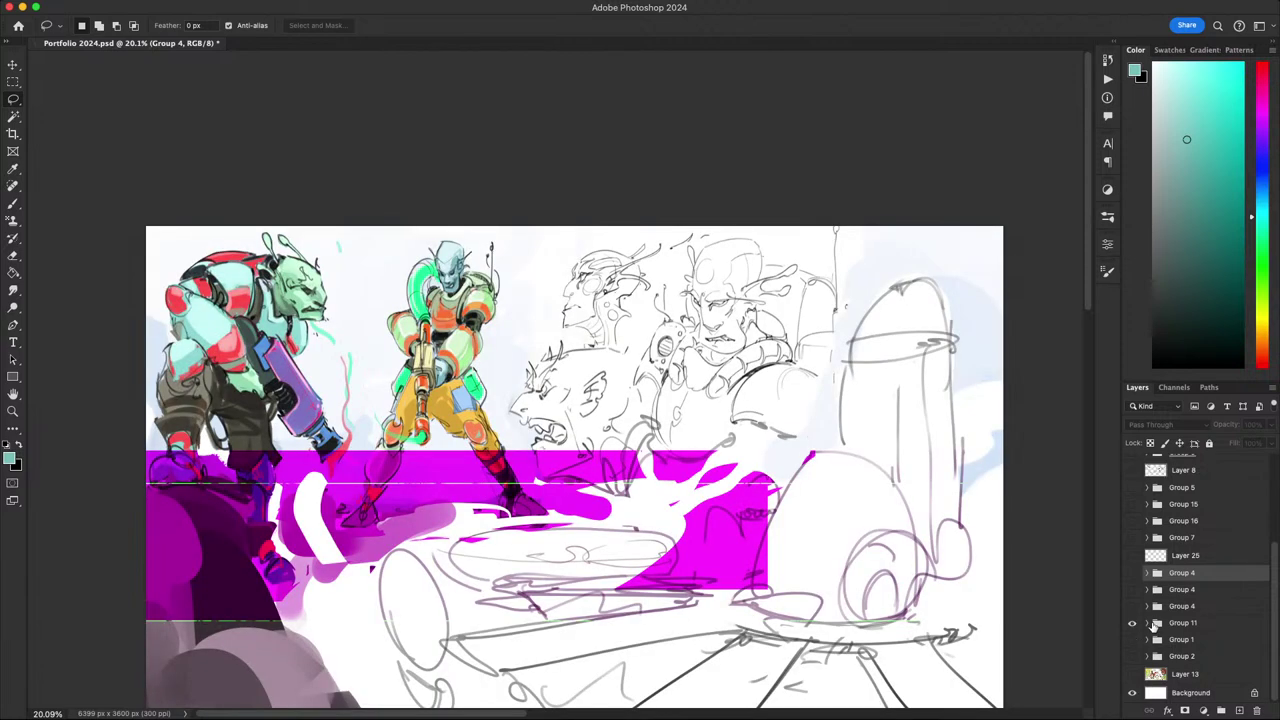
- Expand Group 11, select Layer 26, and look closely at its alien character and vehicle sketches
{"action": "left_click", "coordinate": [1147, 622]}
{"action": "scroll", "coordinate": [1152, 620], "scroll_direction": "down", "scroll_amount": 1}
{"action": "left_click", "coordinate": [1148, 615]}
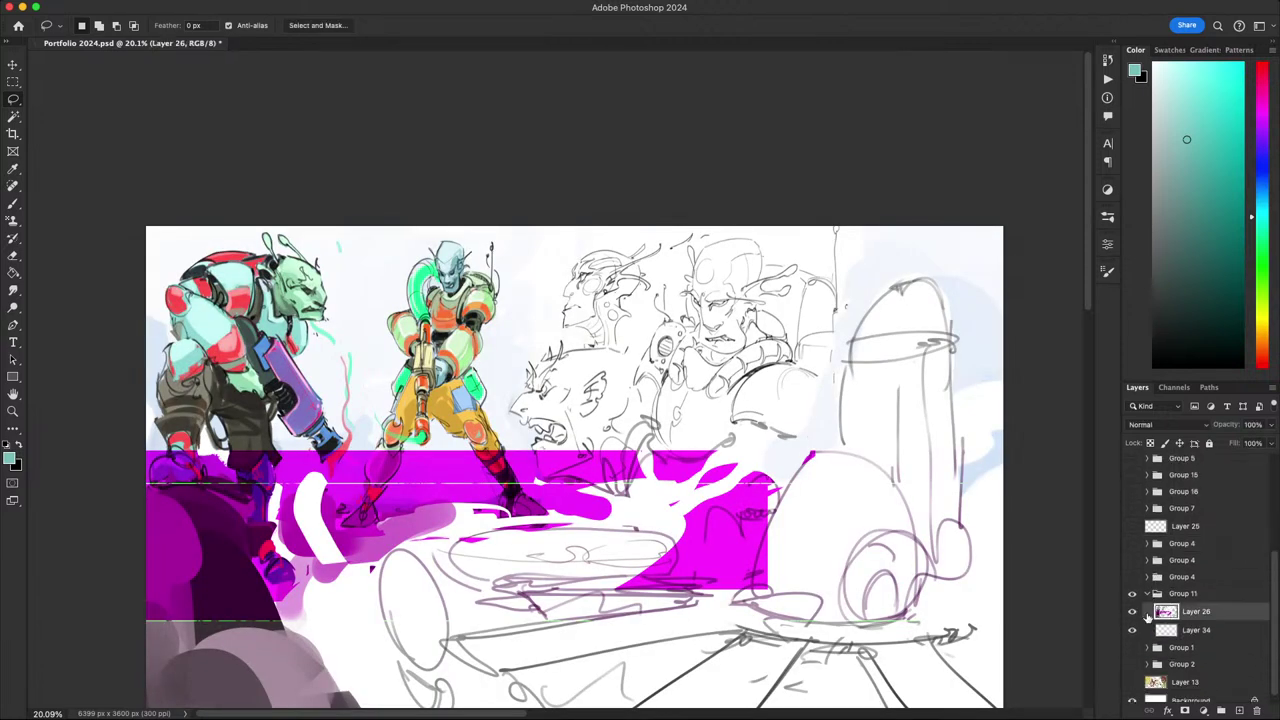
{"action": "left_click_drag", "start_coordinate": [857, 552], "coordinate": [891, 524]}
{"action": "scroll", "coordinate": [658, 470], "scroll_direction": "up", "scroll_amount": 4}
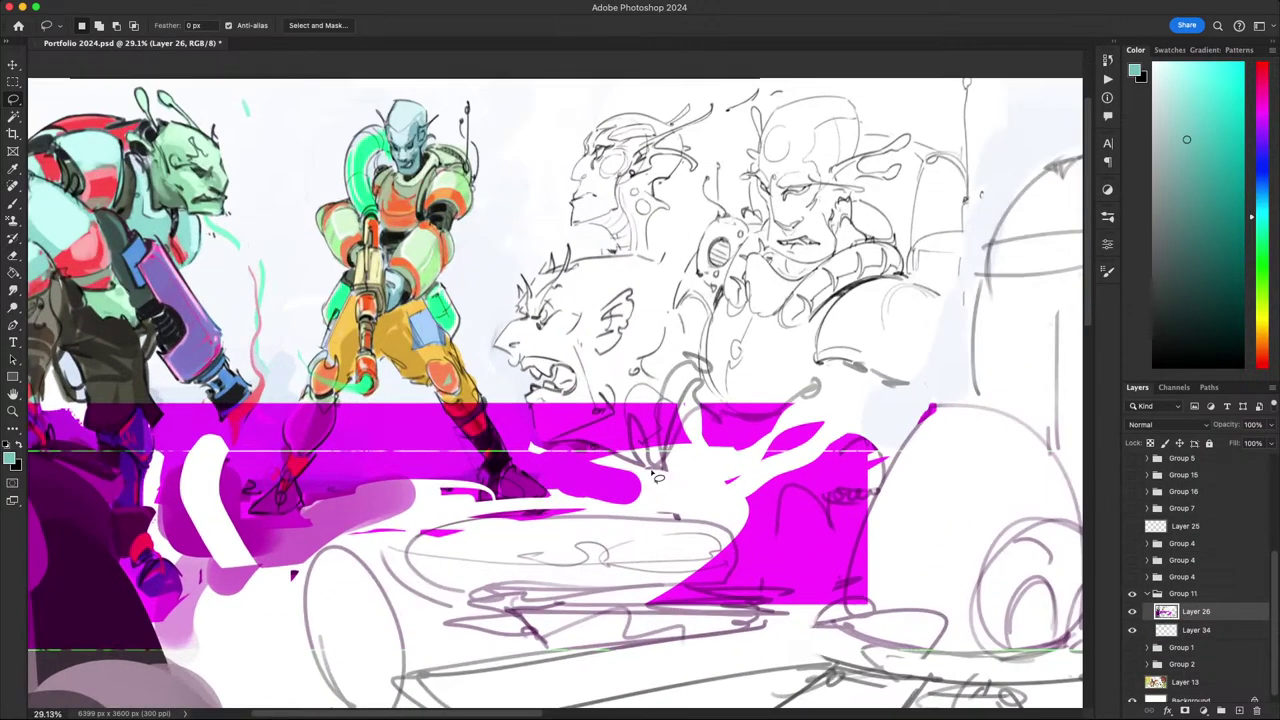
{"action": "left_click_drag", "start_coordinate": [562, 457], "coordinate": [672, 463]}
- Delete Layer 26 from Group 11 and undo the deletion
{"action": "key", "text": "v"}
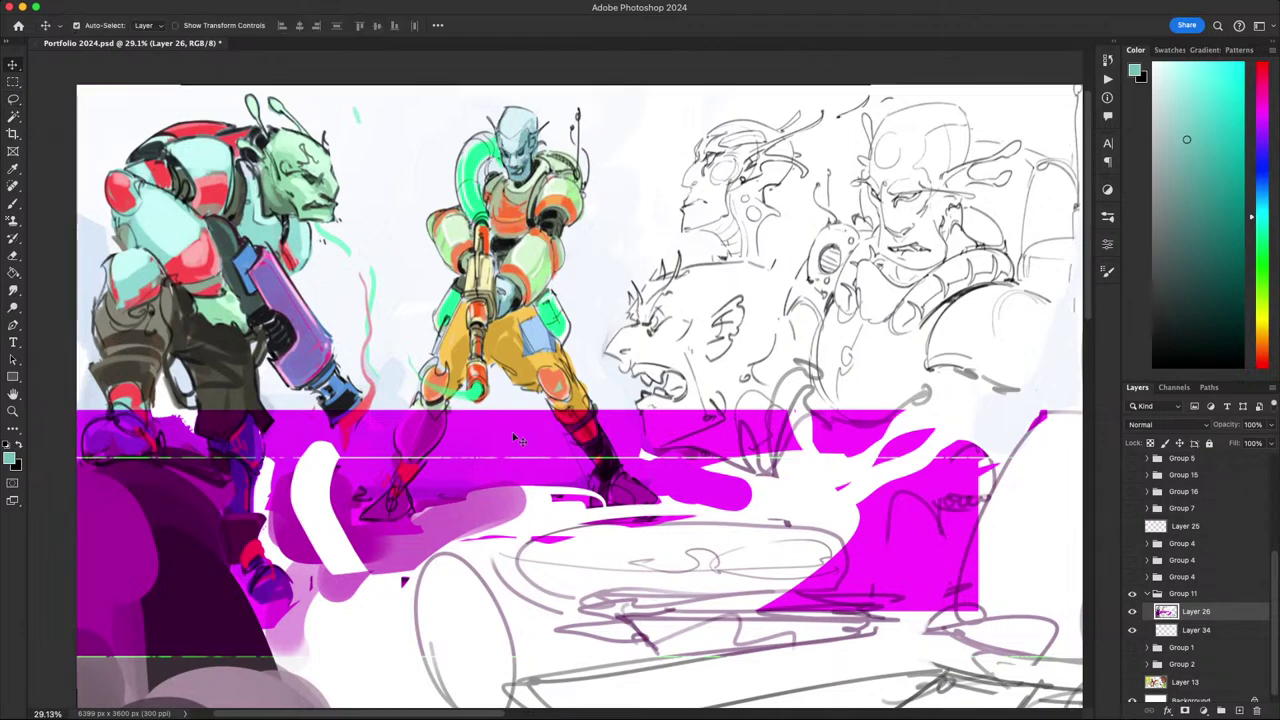
{"action": "scroll", "coordinate": [501, 460], "scroll_direction": "down", "scroll_amount": 3}
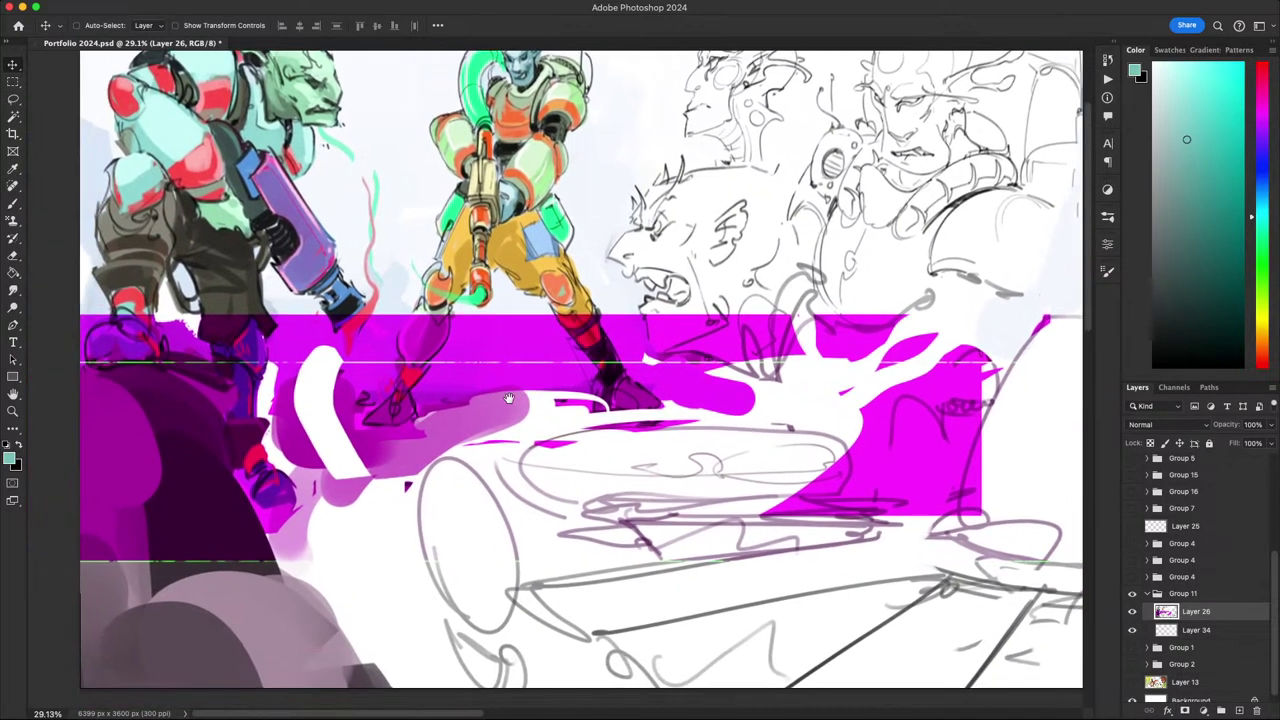
{"action": "key", "text": "Delete"}
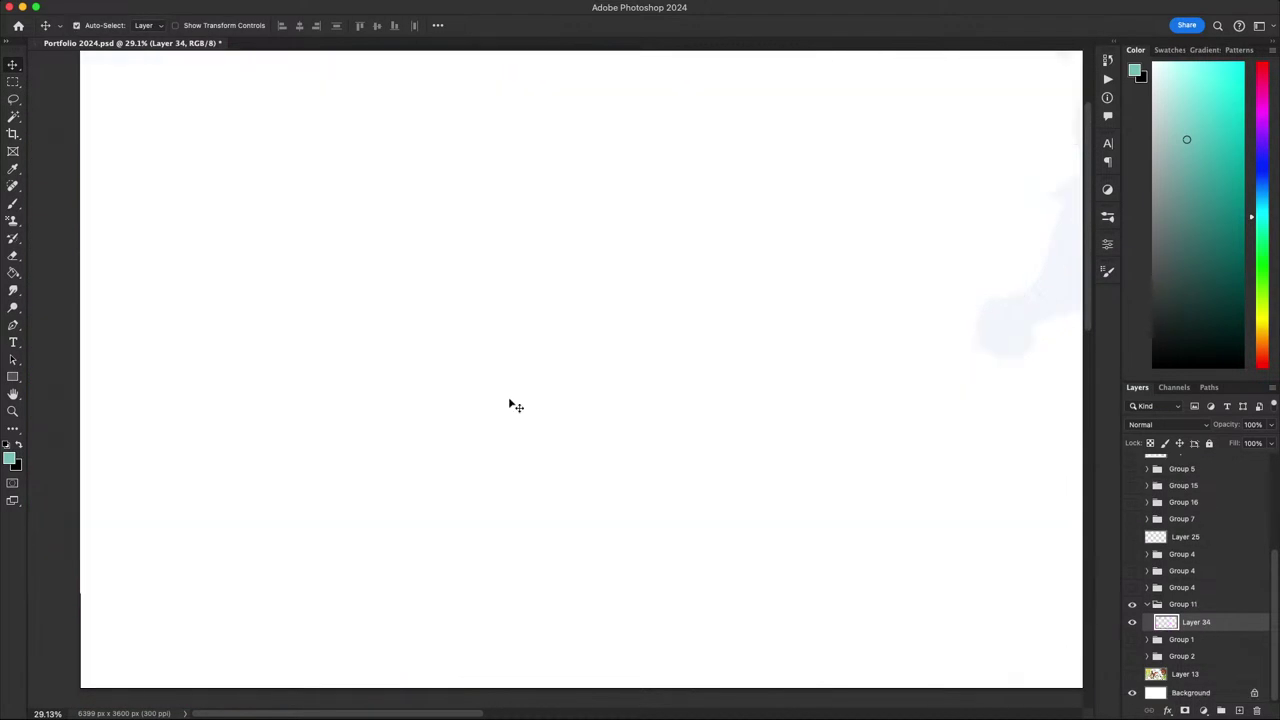
{"action": "key", "text": "super+z"}
- Duplicate Layer 26 inside Group 11 and delete the original layer beneath the copy
{"action": "scroll", "coordinate": [635, 456], "scroll_direction": "down", "scroll_amount": 5}
{"action": "left_click_drag", "start_coordinate": [718, 453], "coordinate": [645, 470]}
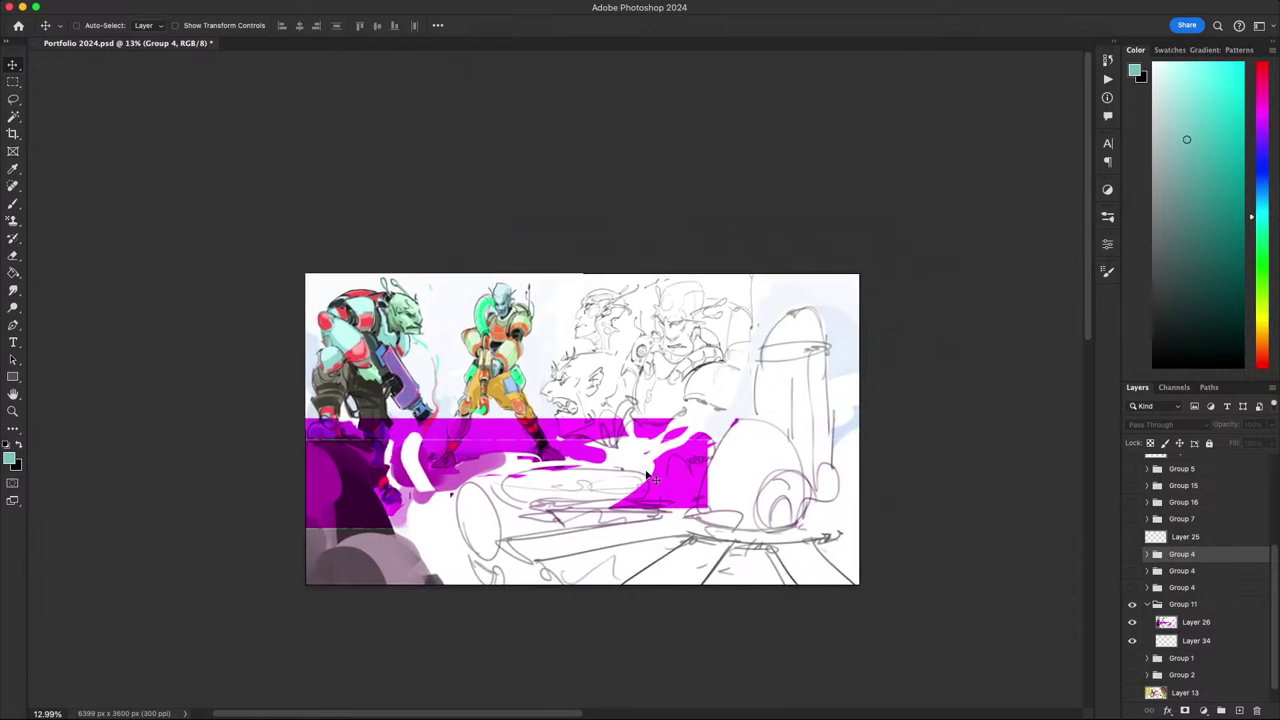
{"action": "left_click", "coordinate": [1182, 626]}
{"action": "key", "text": "ctrl+j"}
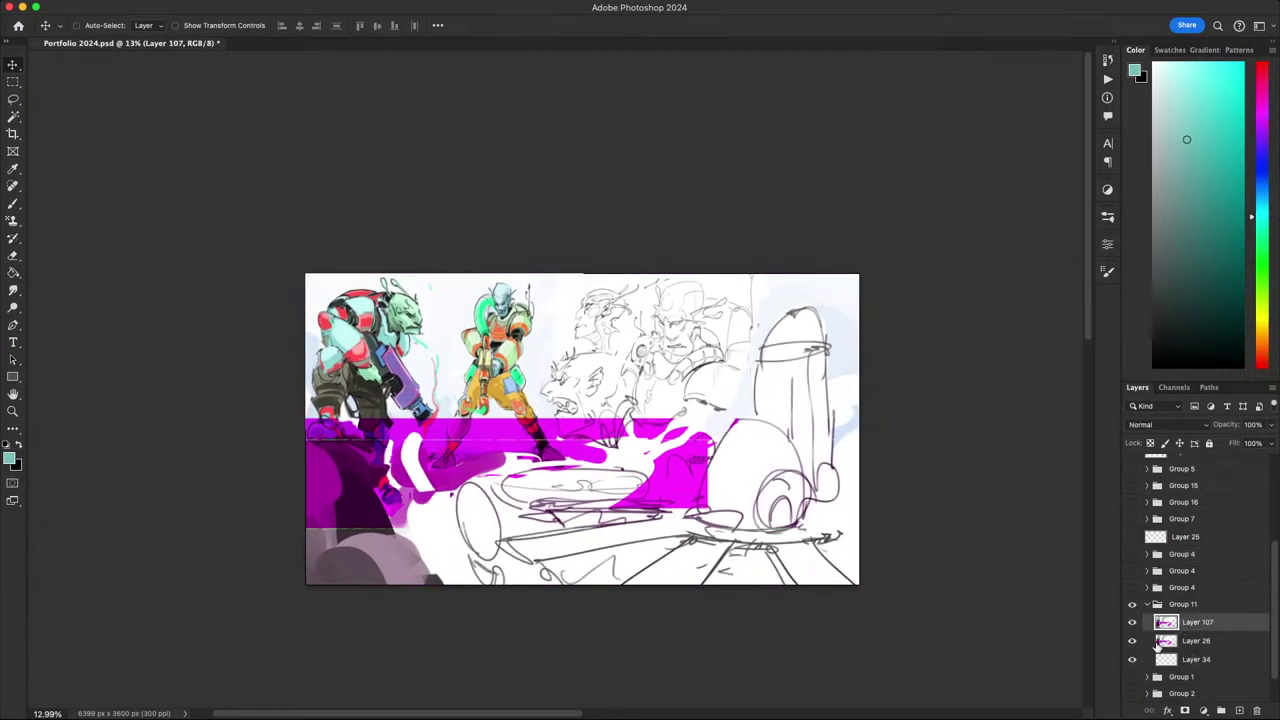
{"action": "left_click", "coordinate": [1211, 649]}
{"action": "key", "text": "Delete"}
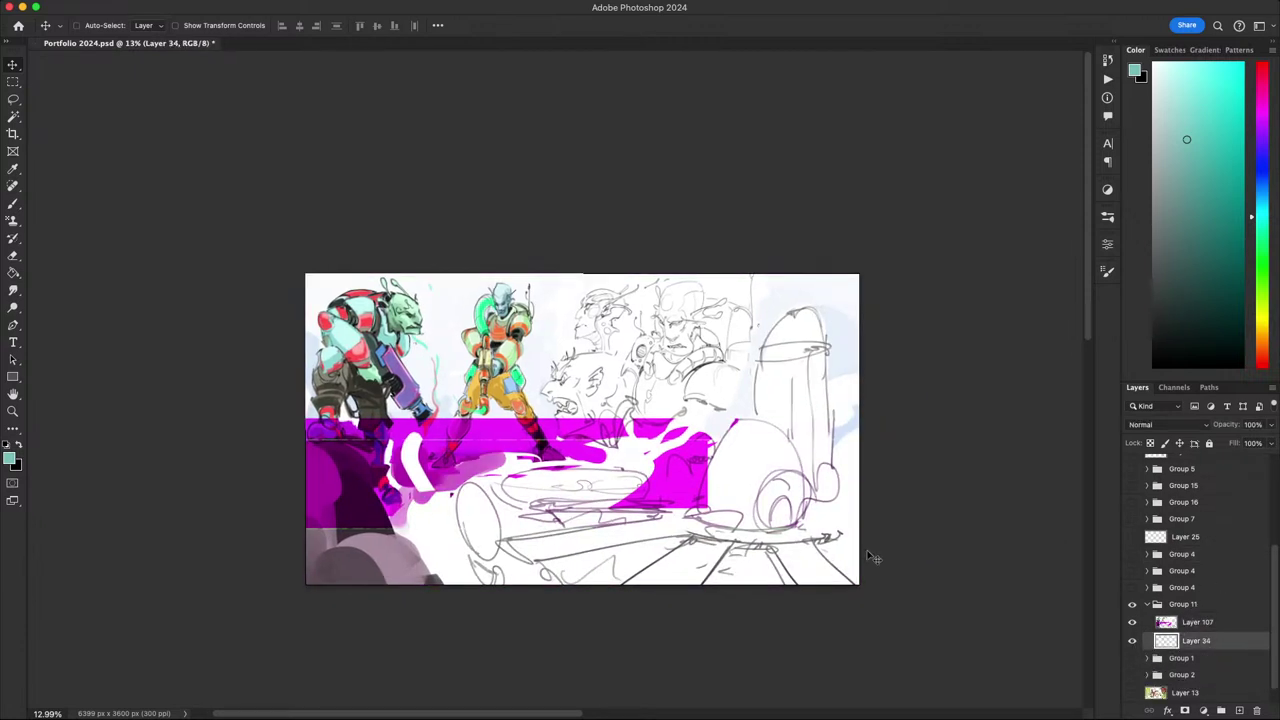
- Examine the alien characters, head sketches and vehicle drawings of Group 11 at several magnifications
{"action": "scroll", "coordinate": [600, 510], "scroll_direction": "up", "scroll_amount": 5}
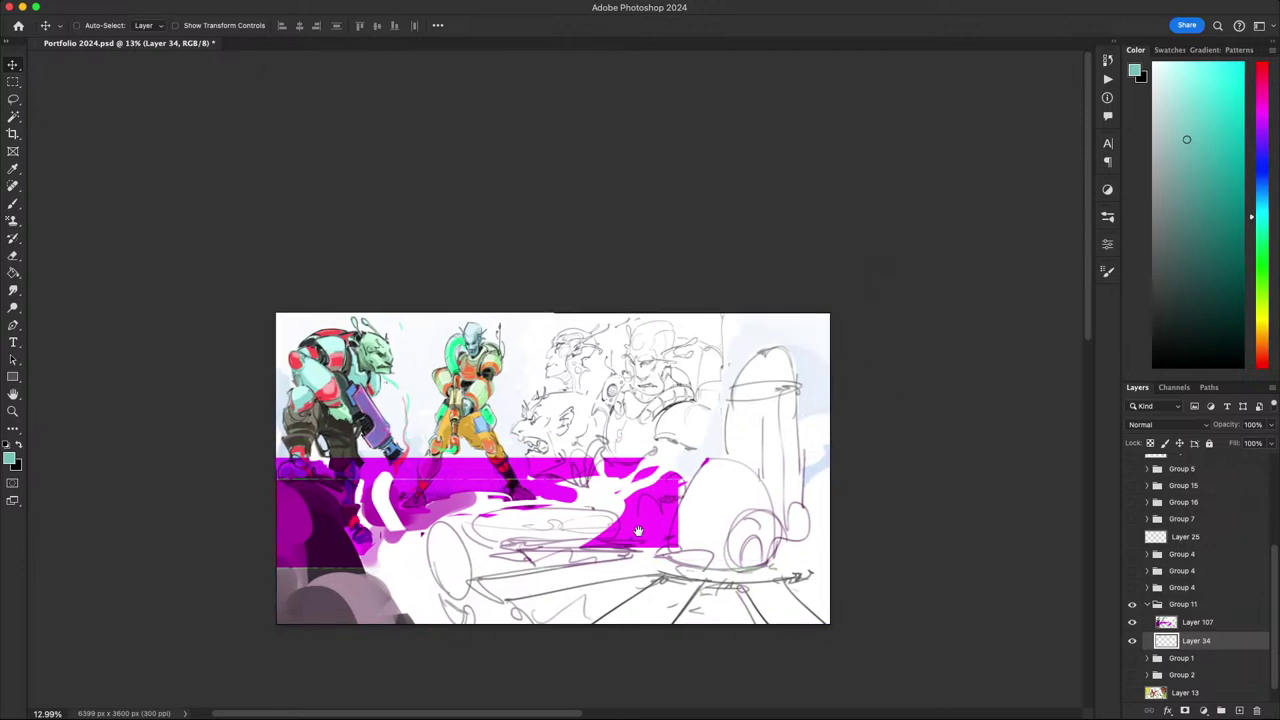
{"action": "scroll", "coordinate": [537, 510], "scroll_direction": "up", "scroll_amount": 2}
{"action": "scroll", "coordinate": [585, 468], "scroll_direction": "down", "scroll_amount": 3}
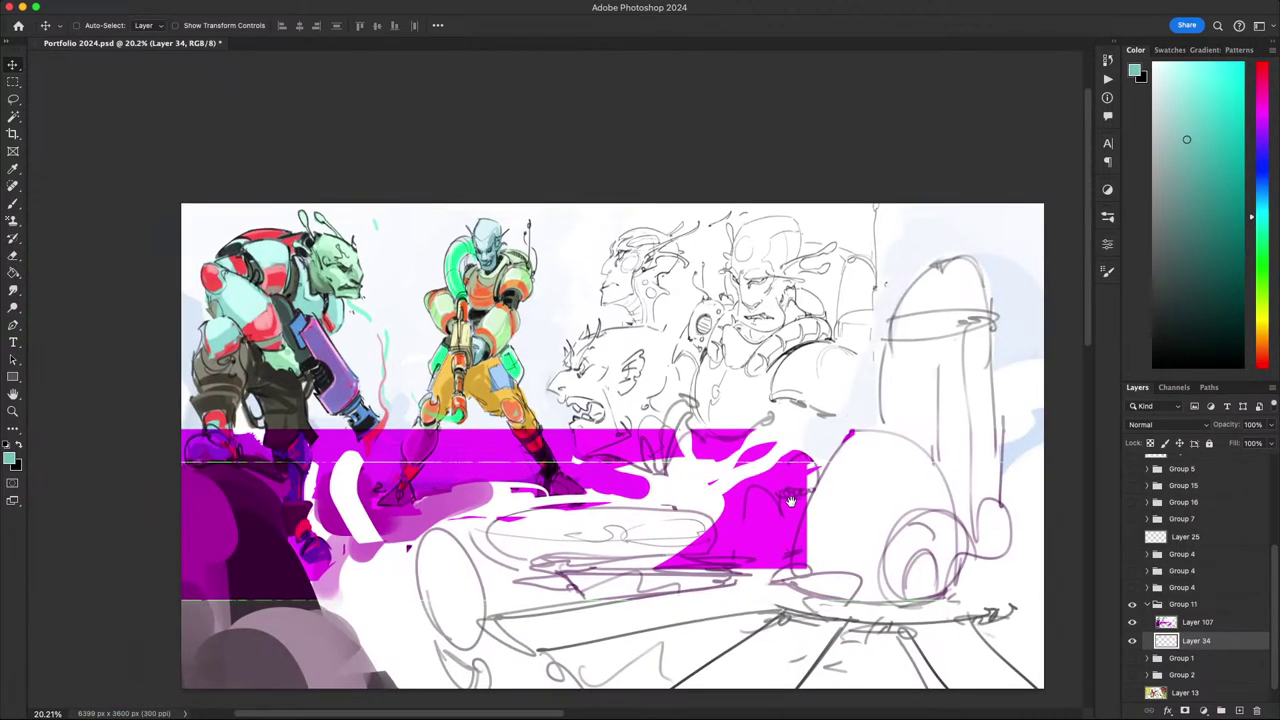
{"action": "scroll", "coordinate": [784, 498], "scroll_direction": "down", "scroll_amount": 3}
{"action": "scroll", "coordinate": [795, 507], "scroll_direction": "up", "scroll_amount": 5}
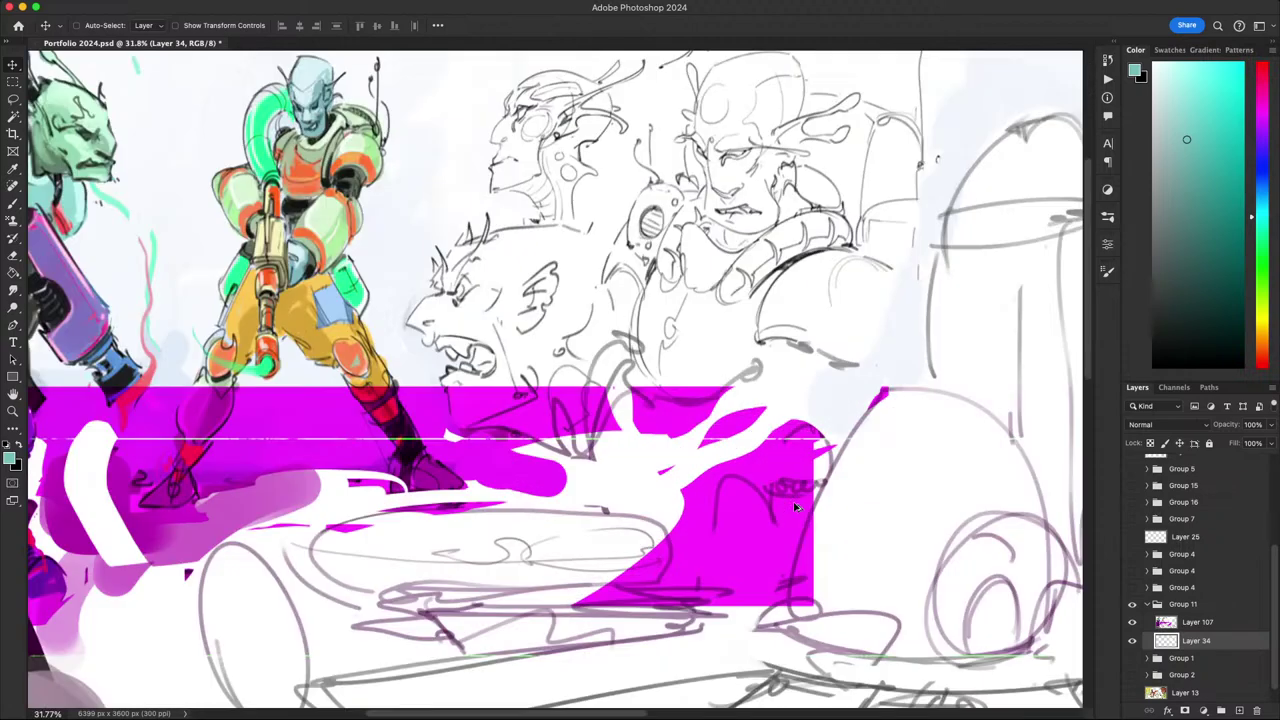
{"action": "scroll", "coordinate": [605, 478], "scroll_direction": "down", "scroll_amount": 3}
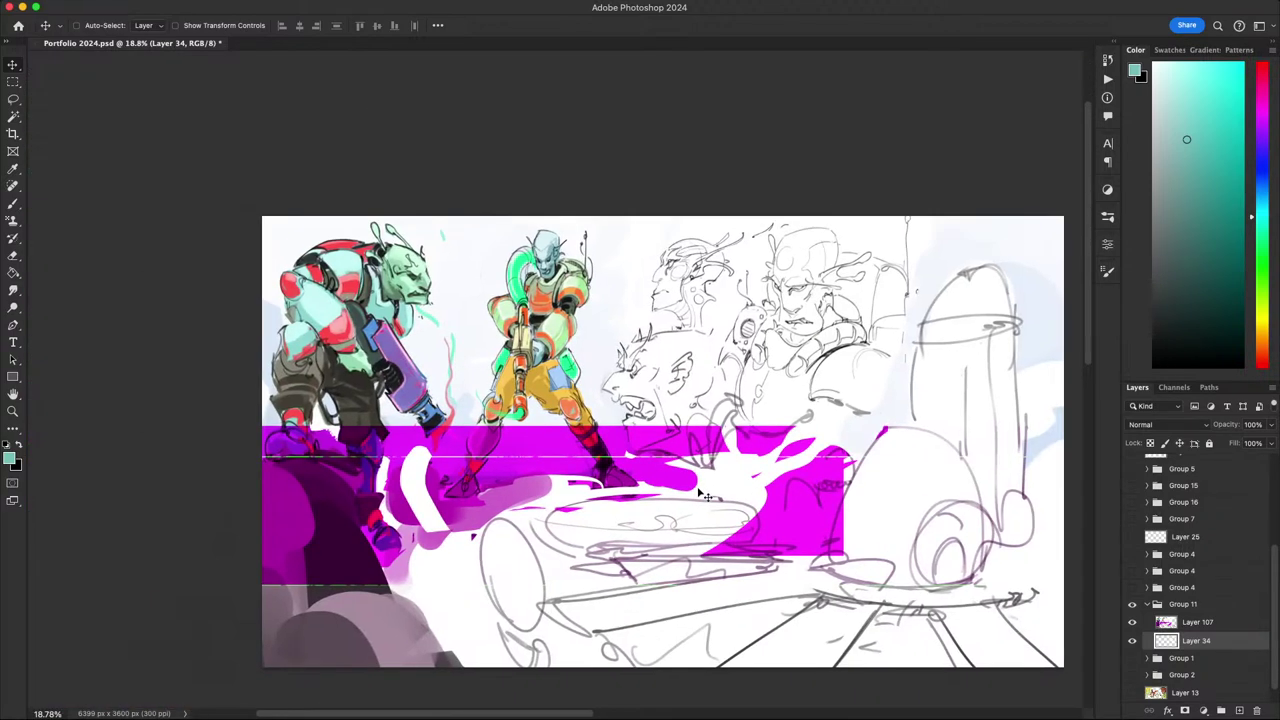
{"action": "scroll", "coordinate": [703, 495], "scroll_direction": "right", "scroll_amount": 5}
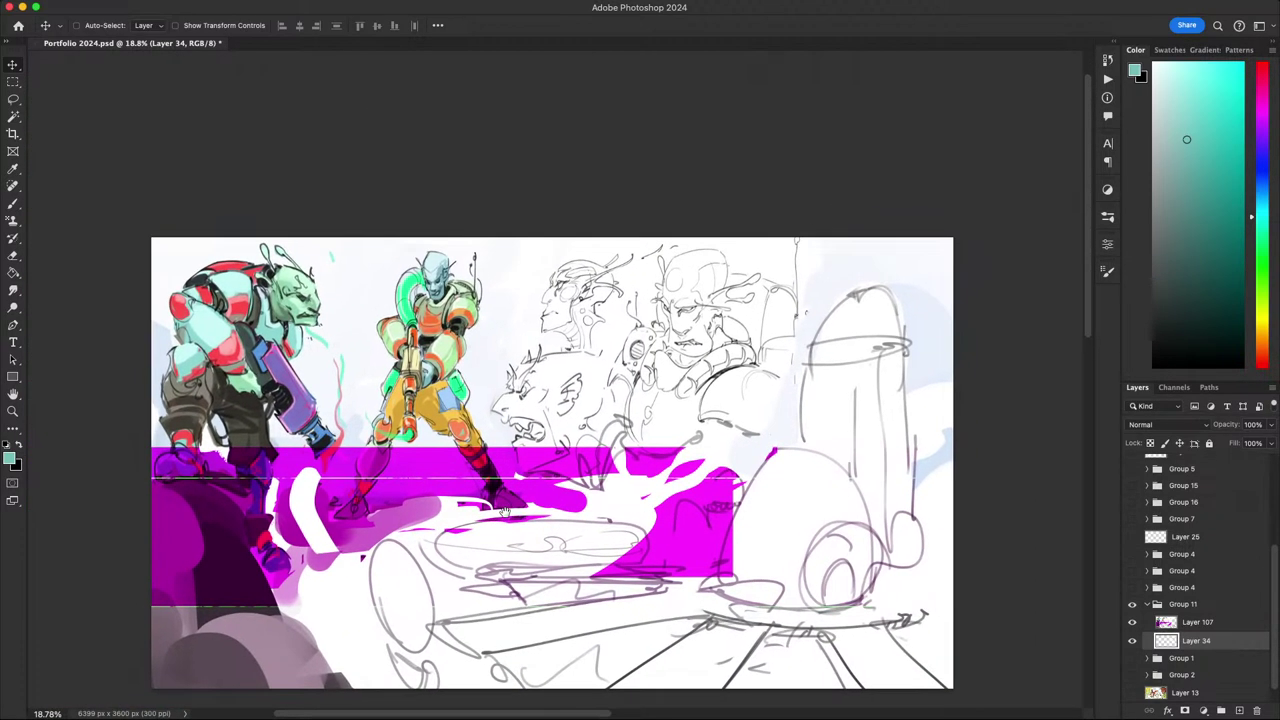
{"action": "scroll", "coordinate": [505, 512], "scroll_direction": "up", "scroll_amount": 4}
{"action": "scroll", "coordinate": [543, 390], "scroll_direction": "down", "scroll_amount": 4}
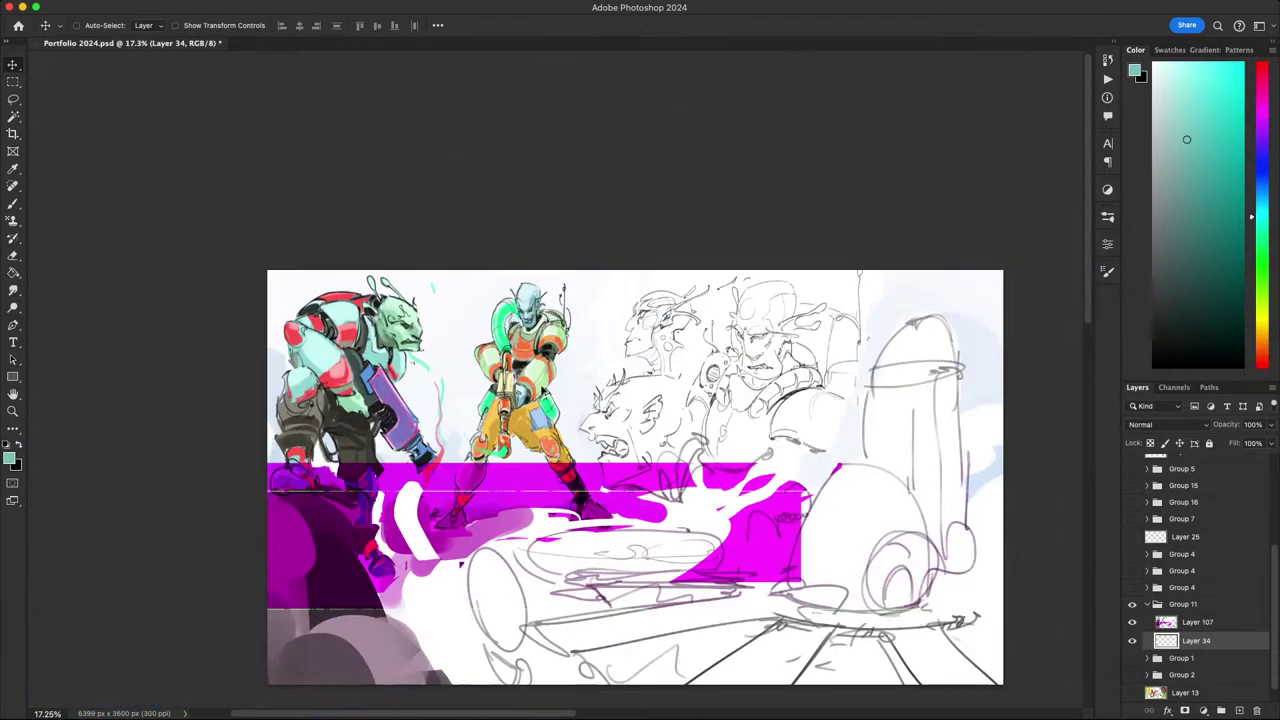
{"action": "scroll", "coordinate": [528, 372], "scroll_direction": "up", "scroll_amount": 2}
{"action": "scroll", "coordinate": [605, 394], "scroll_direction": "down", "scroll_amount": 5}
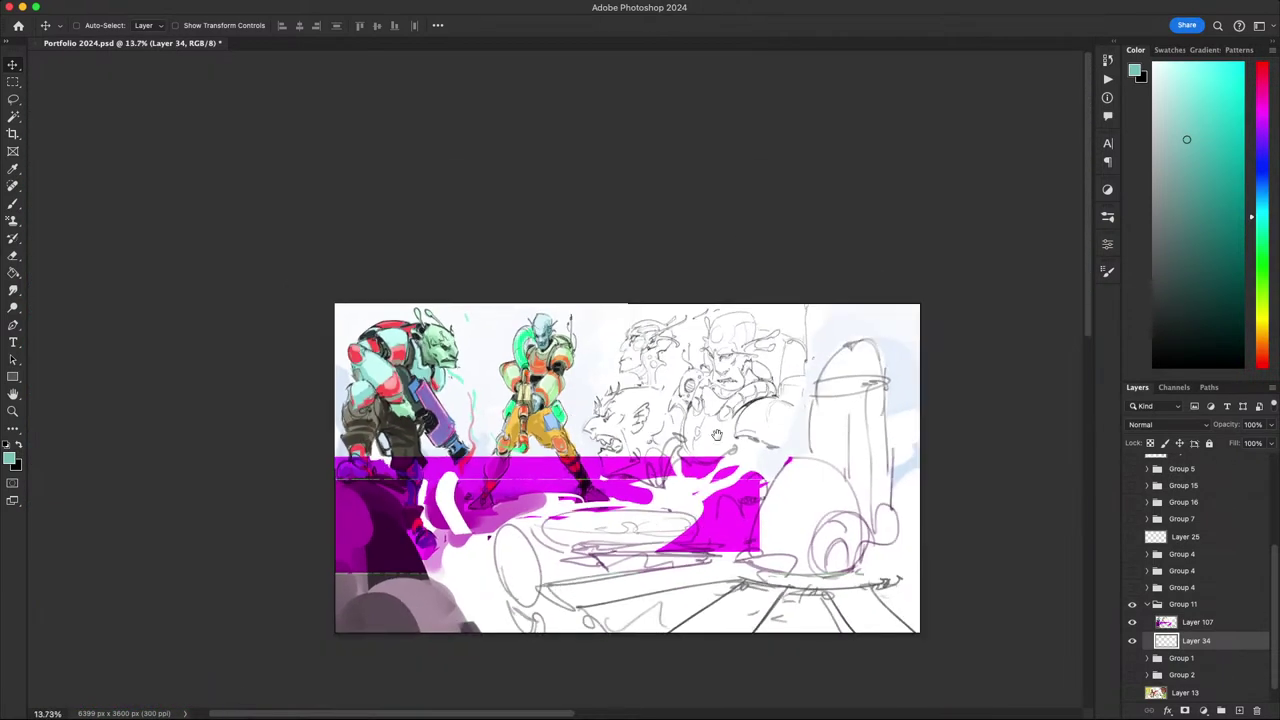
{"action": "scroll", "coordinate": [617, 424], "scroll_direction": "up", "scroll_amount": 2}
{"action": "scroll", "coordinate": [782, 413], "scroll_direction": "down", "scroll_amount": 2}
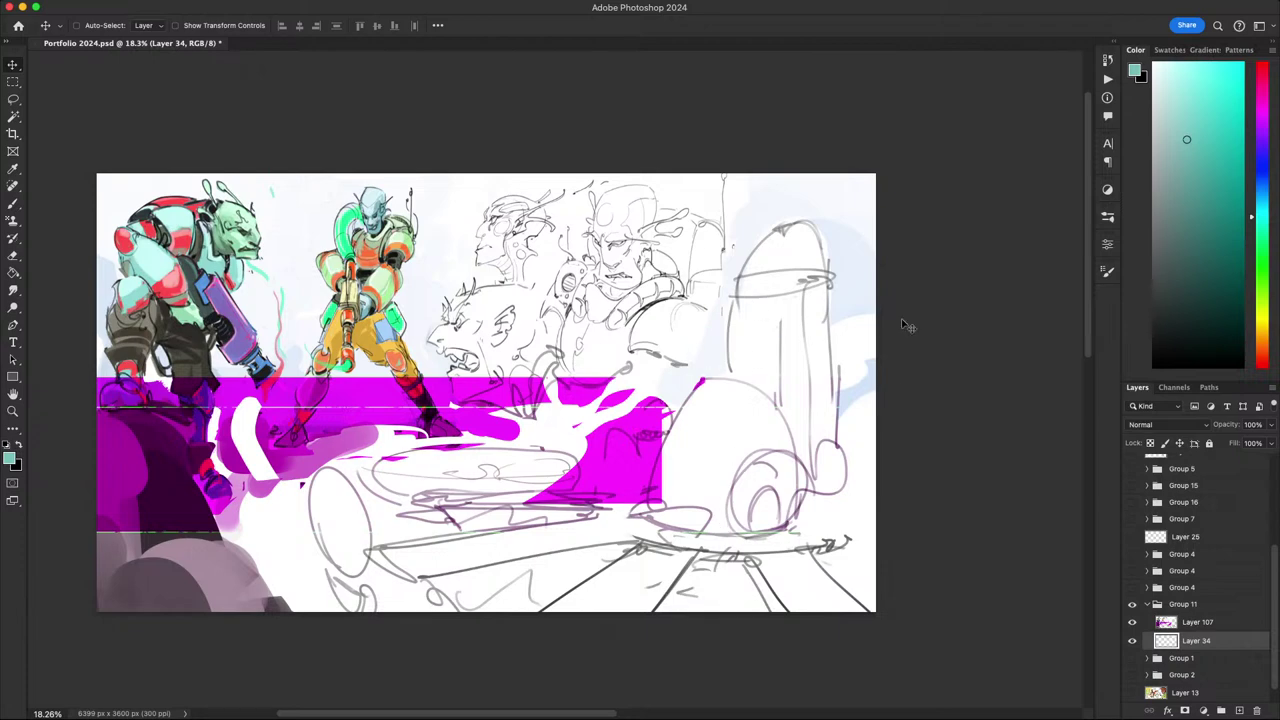
- Collapse and hide Group 11, and preview the artwork in Group 1 and Group 2 one at a time
{"action": "left_click", "coordinate": [1147, 604]}
{"action": "left_click", "coordinate": [1132, 623]}
{"action": "left_click", "coordinate": [1131, 640]}
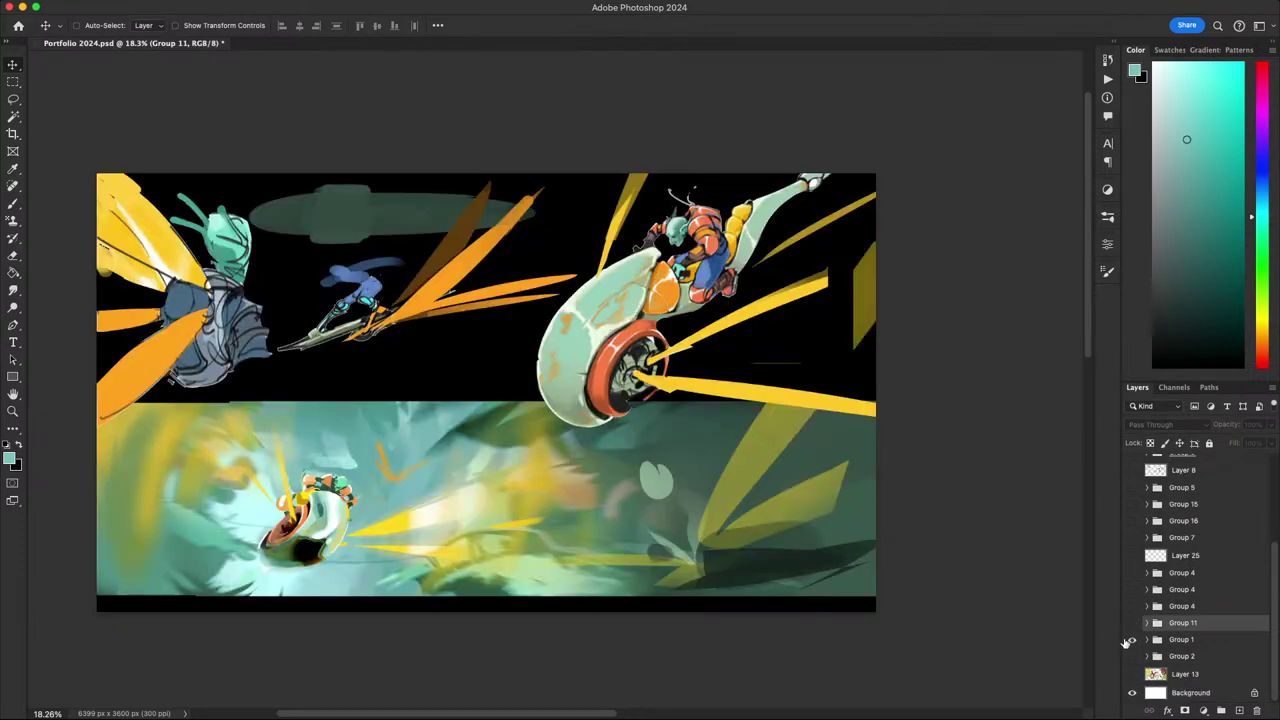
{"action": "left_click", "coordinate": [1131, 640]}
{"action": "left_click", "coordinate": [1131, 656]}
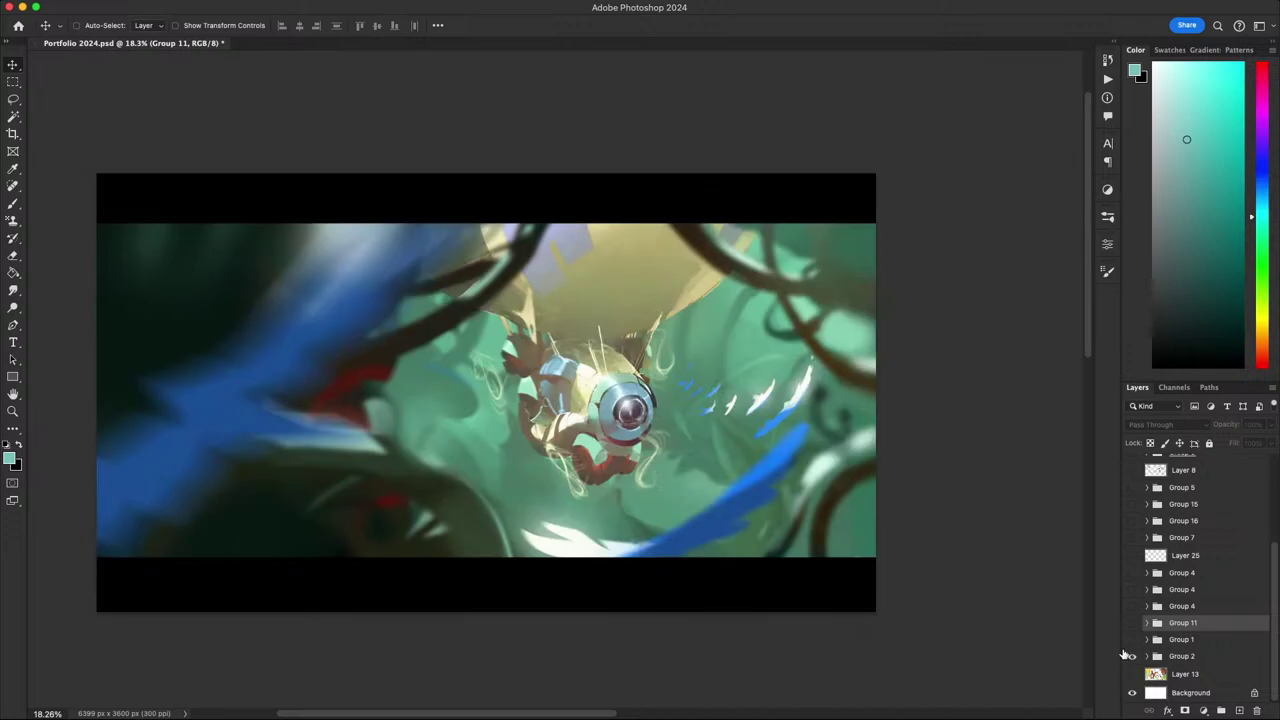
{"action": "left_click", "coordinate": [1130, 656]}
- Preview the artwork in Group 5 and Group 15 one at a time, and show Group 16 for a closer look
{"action": "left_click", "coordinate": [1133, 488]}
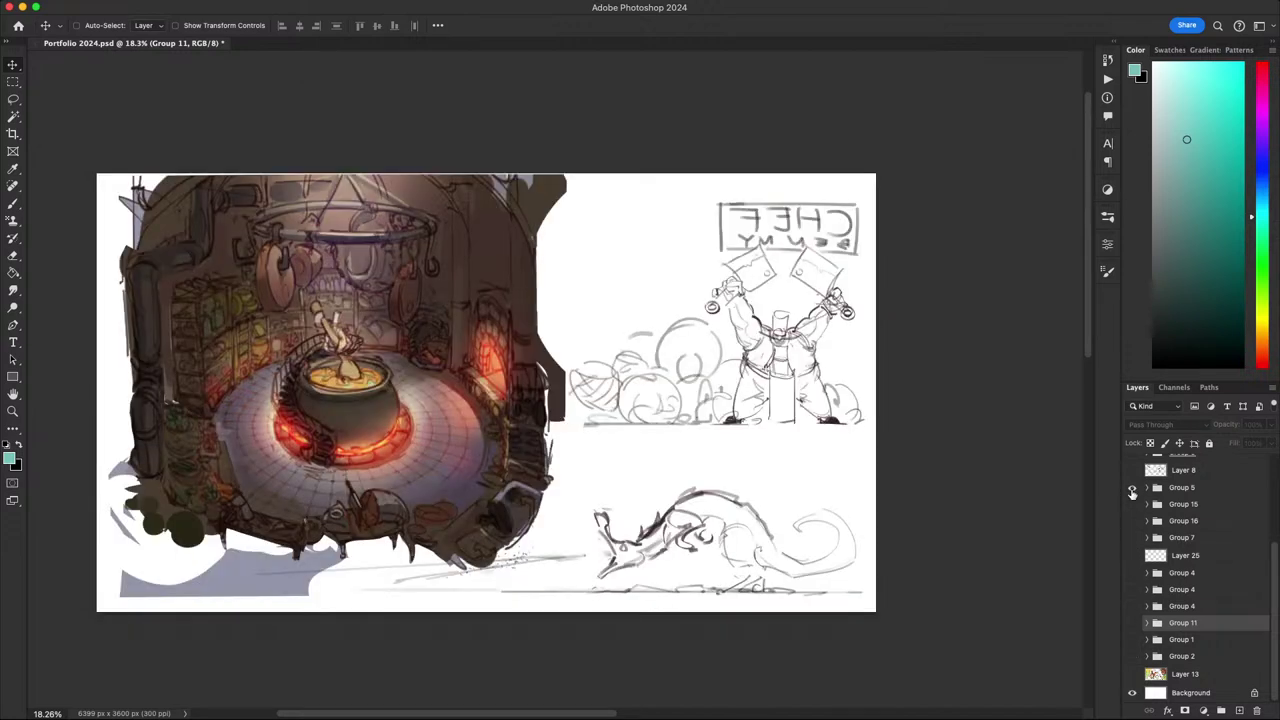
{"action": "left_click", "coordinate": [1133, 488]}
{"action": "left_click", "coordinate": [1131, 505]}
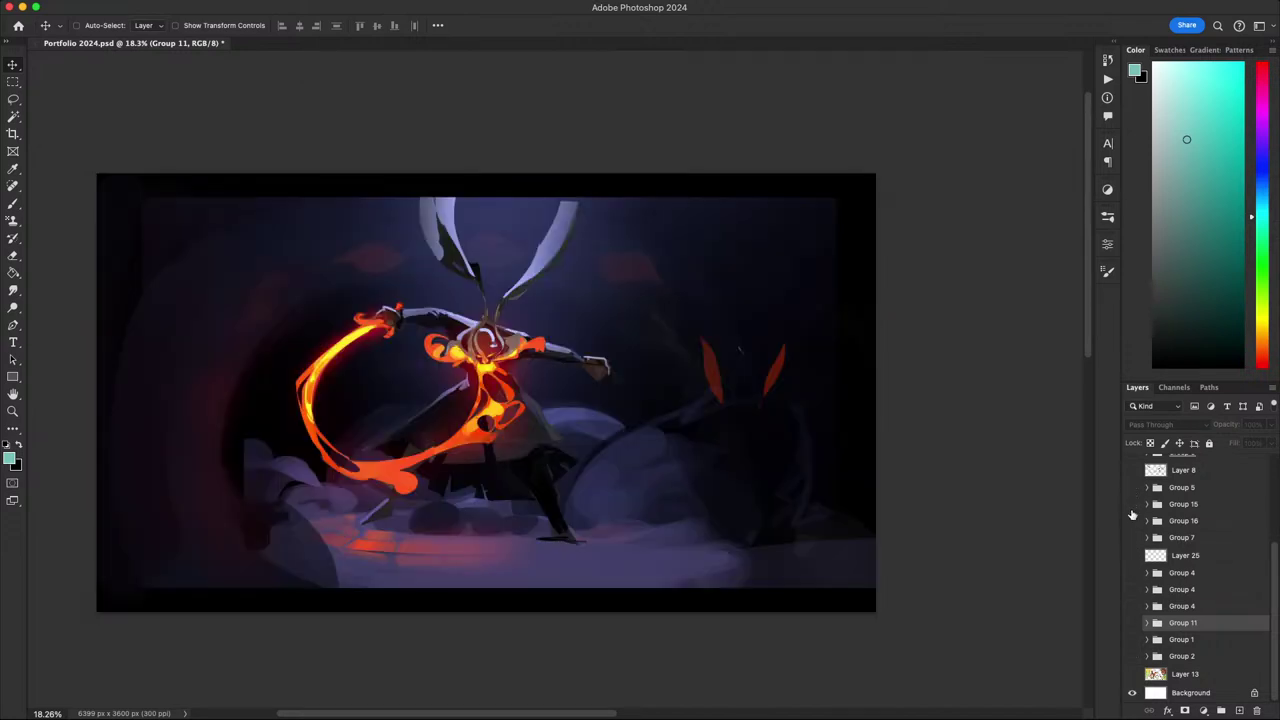
{"action": "left_click", "coordinate": [1131, 505]}
{"action": "left_click", "coordinate": [1133, 522]}
{"action": "left_click_drag", "start_coordinate": [650, 429], "coordinate": [748, 497]}
{"action": "mouse_move", "coordinate": [748, 497]}
{"action": "left_mouse_down"}
{"action": "mouse_move", "coordinate": [788, 485]}
{"action": "mouse_move", "coordinate": [742, 483]}
{"action": "left_mouse_up"}
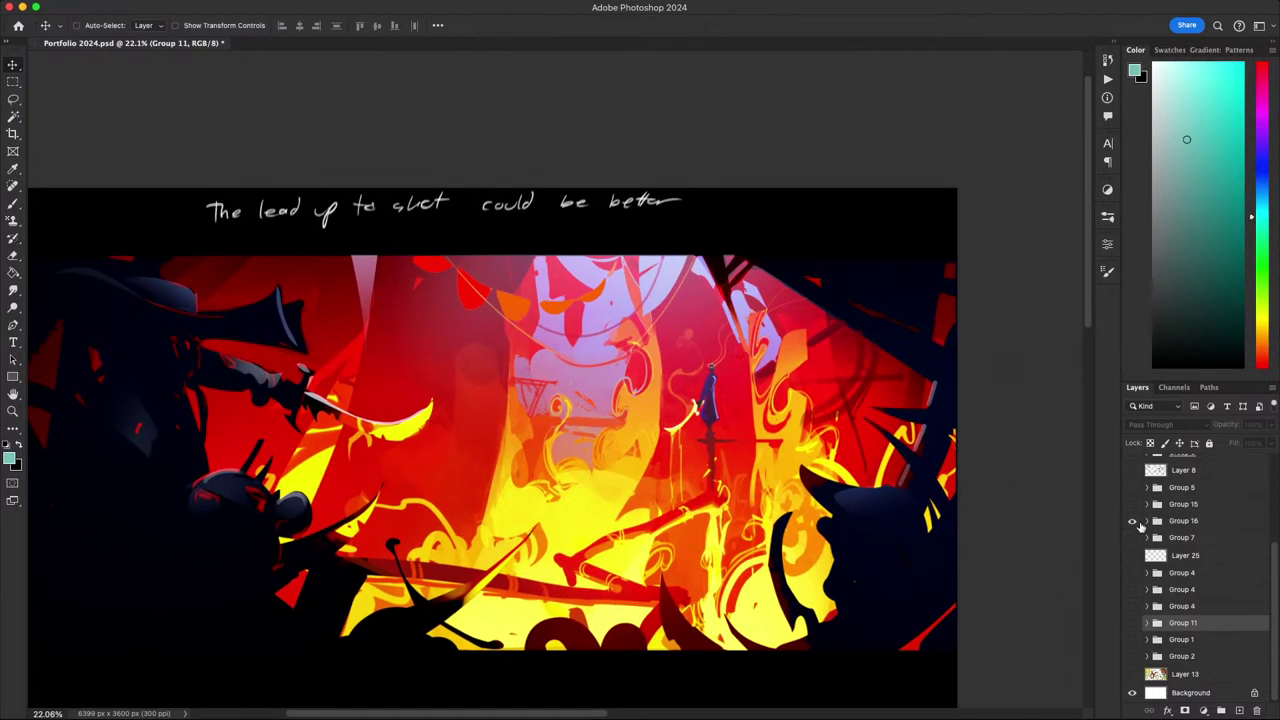
- Hide Group 16 and preview the dragon and chef sketches on Layer 8, leaving that layer hidden
{"action": "left_click", "coordinate": [1133, 522]}
{"action": "scroll", "coordinate": [1138, 528], "scroll_direction": "up", "scroll_amount": 2}
{"action": "left_click", "coordinate": [1133, 532]}
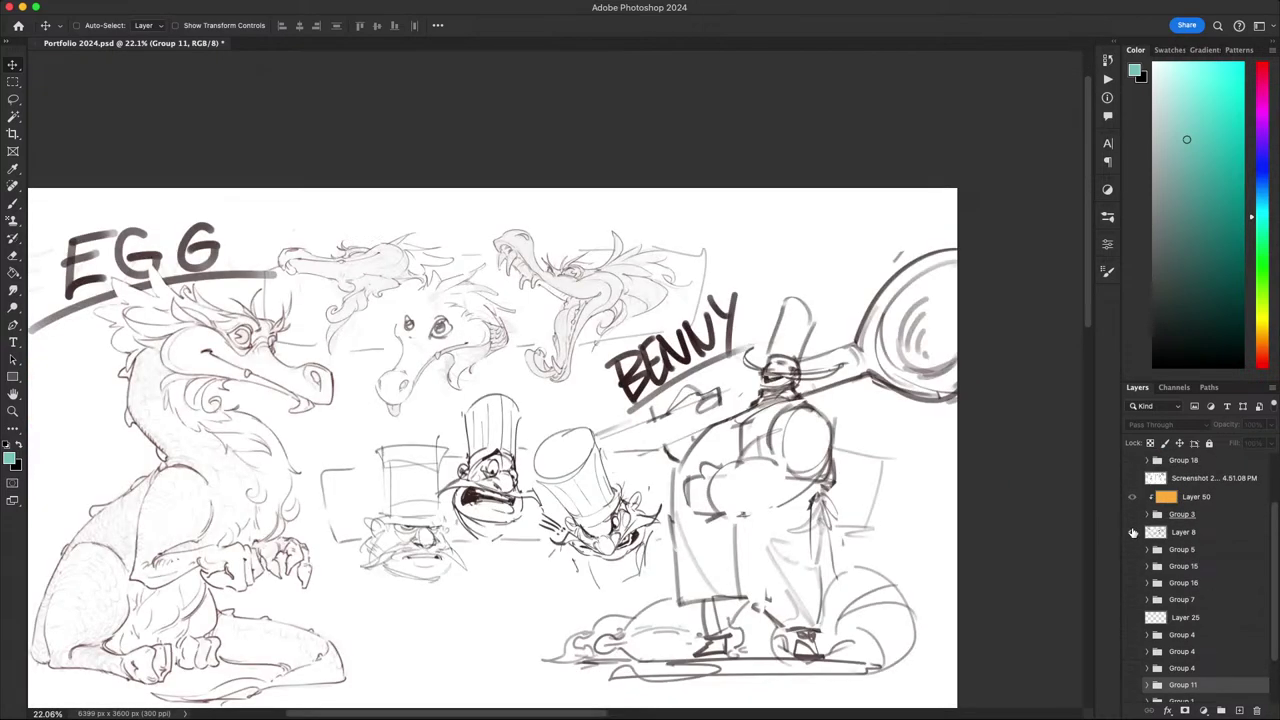
{"action": "left_click", "coordinate": [1133, 532]}
{"action": "scroll", "coordinate": [1134, 520], "scroll_direction": "up", "scroll_amount": 3}
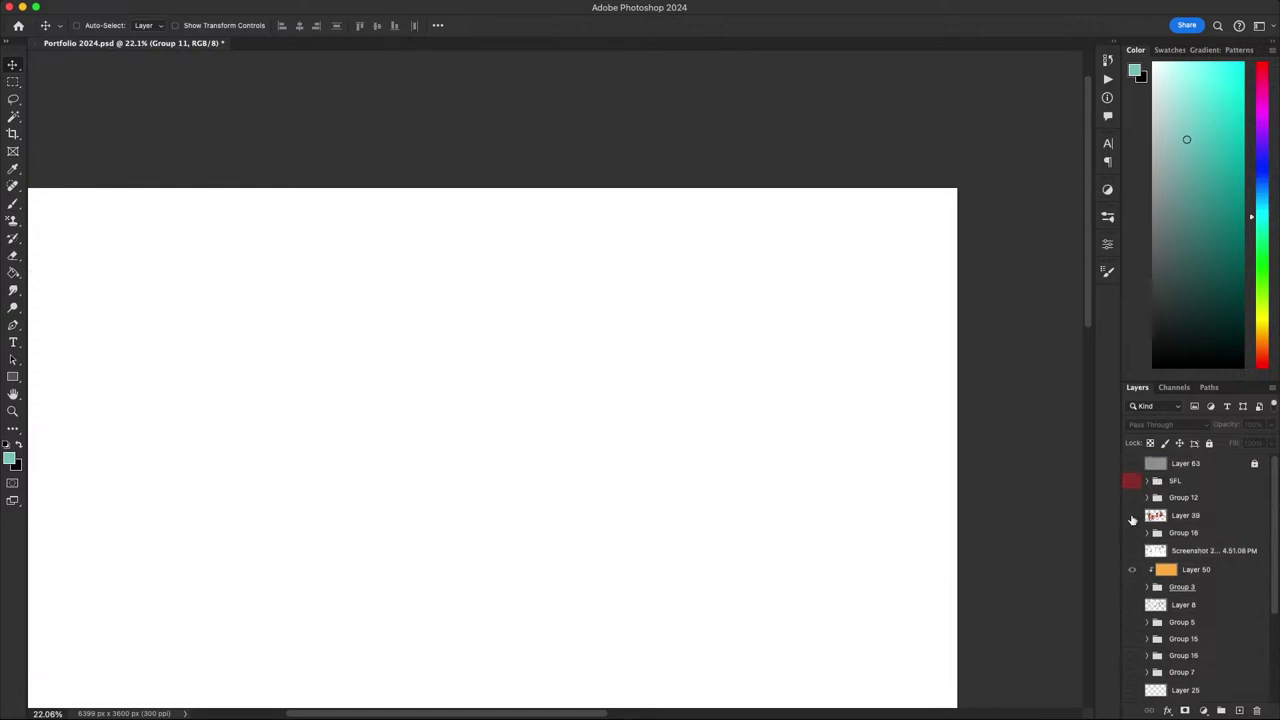
- Show Group 12 and examine its goblin procession sketch, banner and title lettering at several magnifications
{"action": "left_click", "coordinate": [1133, 498]}
{"action": "left_click", "coordinate": [1133, 498]}
{"action": "left_click", "coordinate": [1133, 498]}
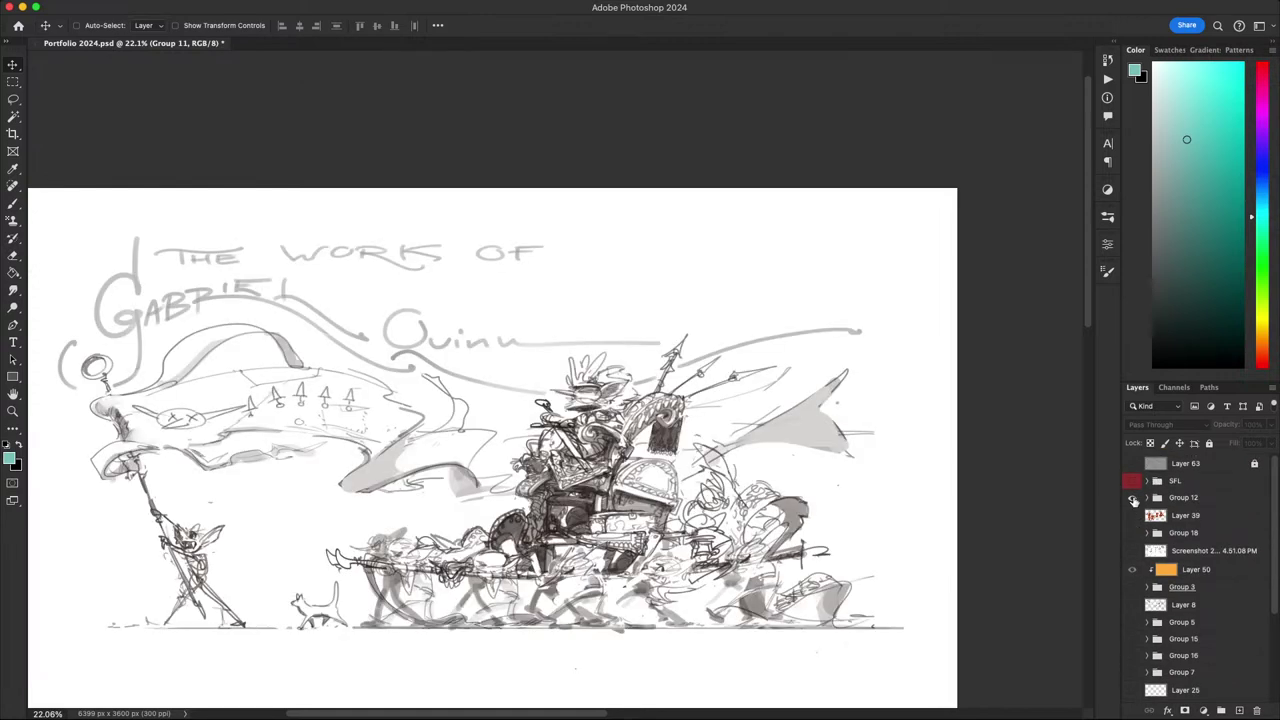
{"action": "left_click_drag", "start_coordinate": [760, 487], "coordinate": [844, 490]}
{"action": "left_click", "coordinate": [1184, 498]}
{"action": "scroll", "coordinate": [762, 532], "scroll_direction": "up", "scroll_amount": 1}
{"action": "scroll", "coordinate": [762, 532], "scroll_direction": "down", "scroll_amount": 2}
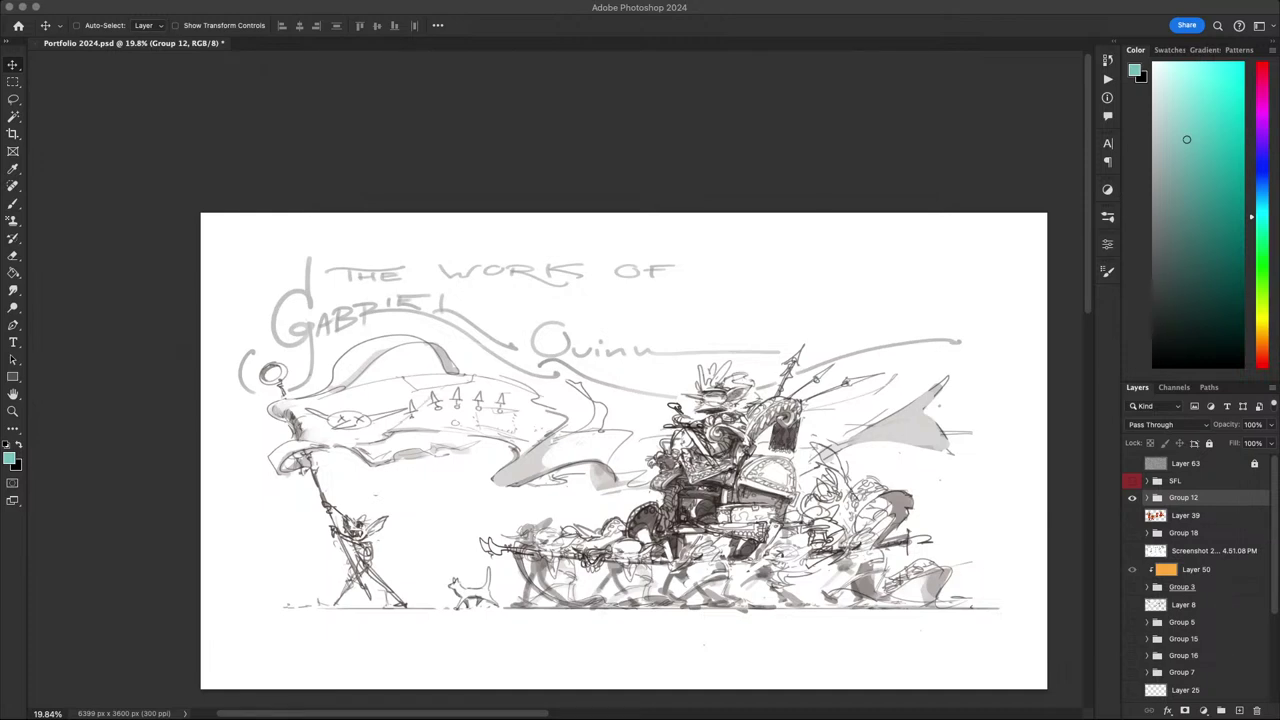
{"action": "left_click", "coordinate": [671, 528]}
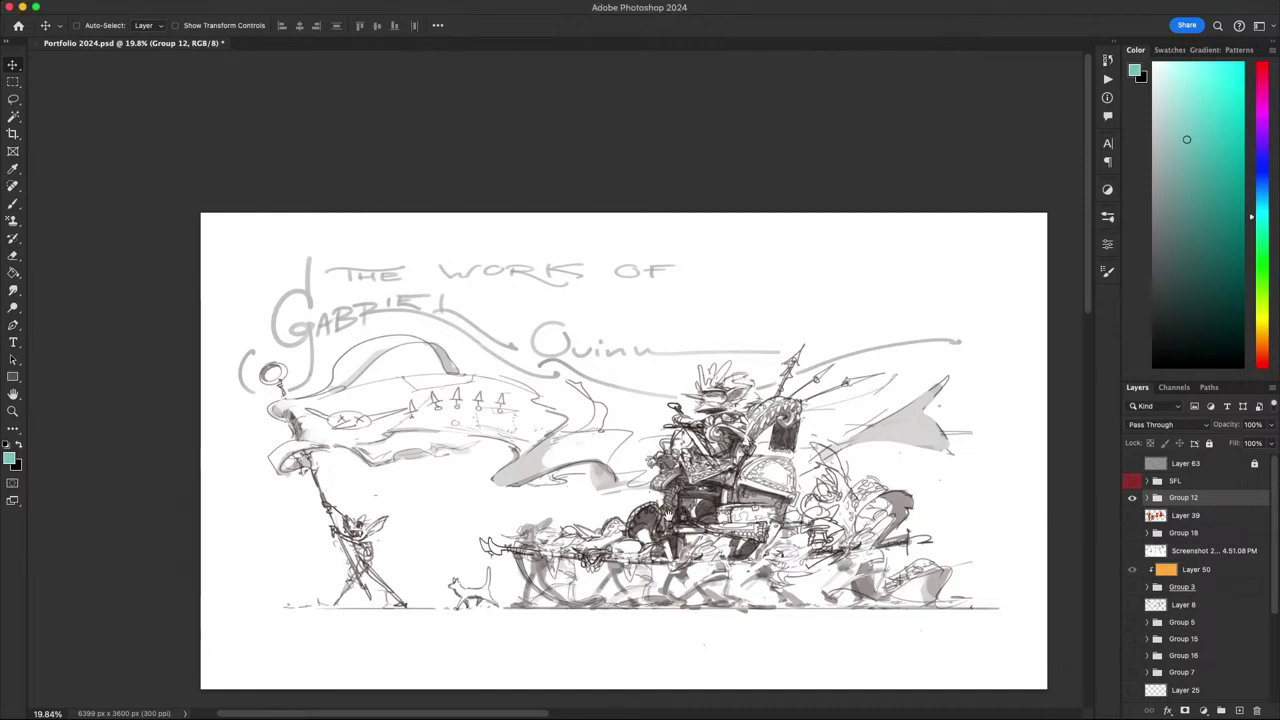
{"action": "mouse_move", "coordinate": [673, 522]}
{"action": "left_mouse_down"}
{"action": "mouse_move", "coordinate": [657, 521]}
{"action": "mouse_move", "coordinate": [700, 499]}
{"action": "mouse_move", "coordinate": [682, 501]}
{"action": "left_mouse_up"}
{"action": "scroll", "coordinate": [681, 503], "scroll_direction": "down", "scroll_amount": 5}
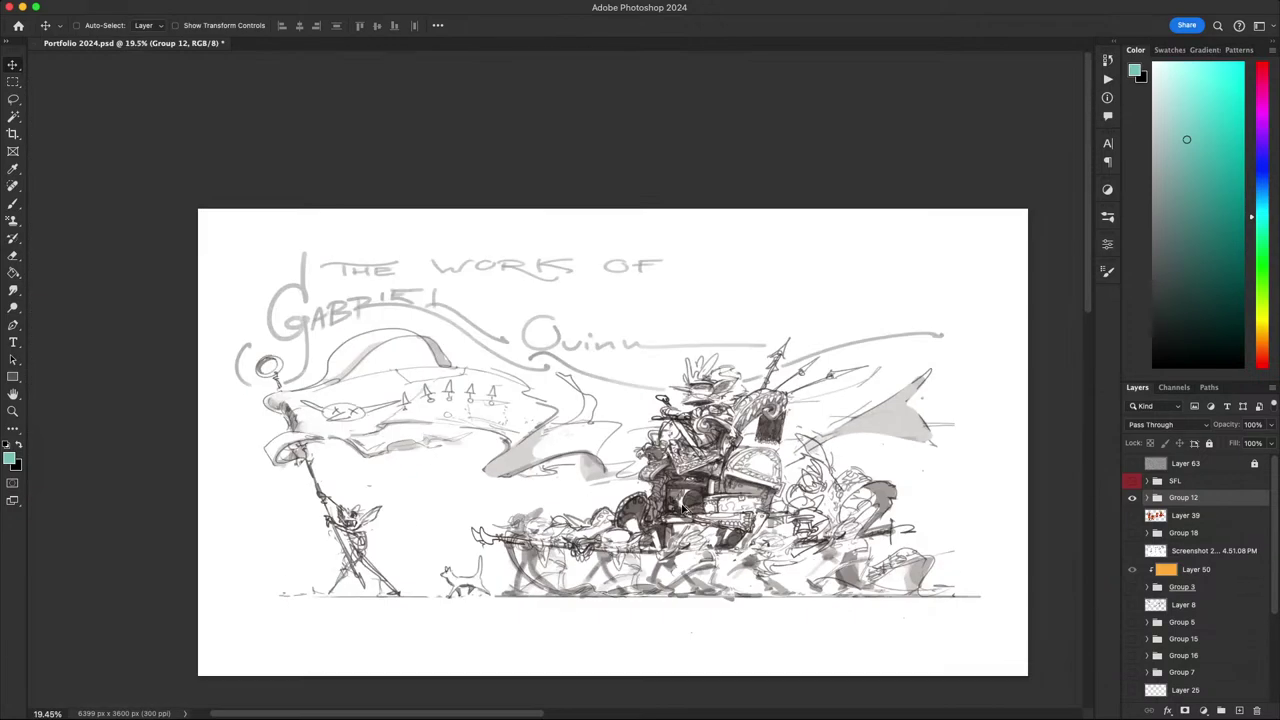
{"action": "scroll", "coordinate": [683, 516], "scroll_direction": "up", "scroll_amount": 1}
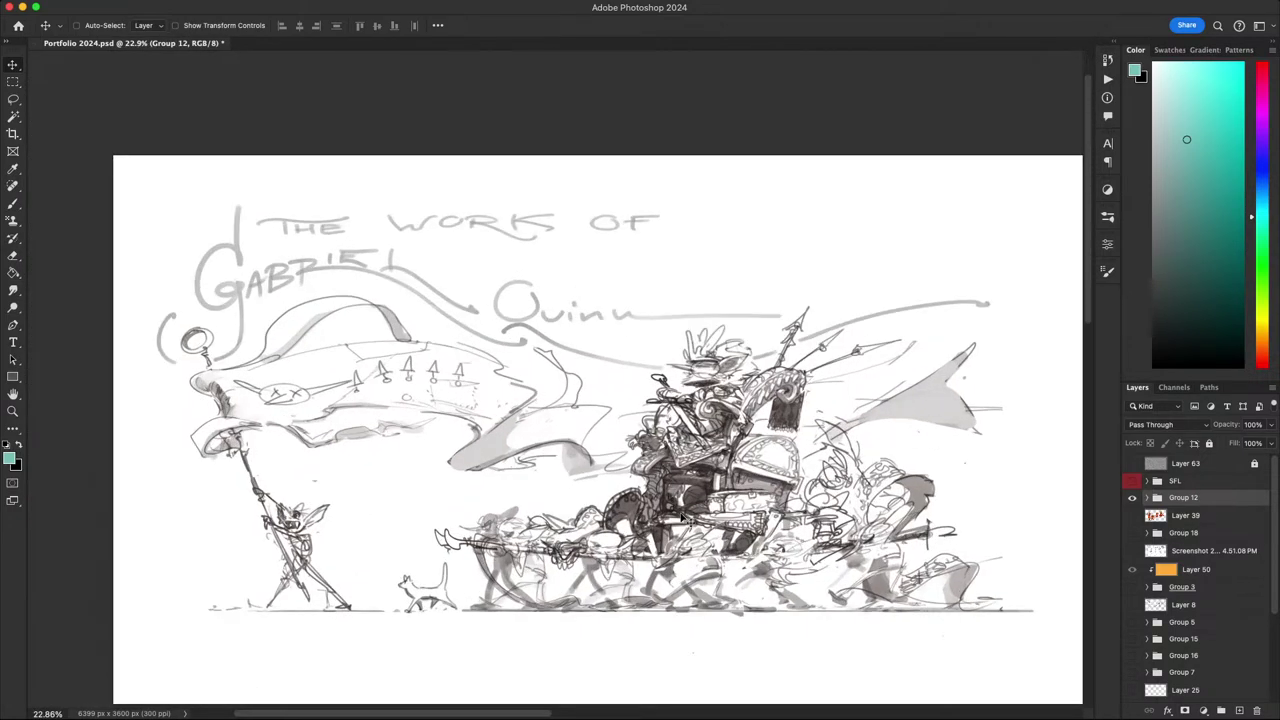
{"action": "scroll", "coordinate": [683, 518], "scroll_direction": "up", "scroll_amount": 1}
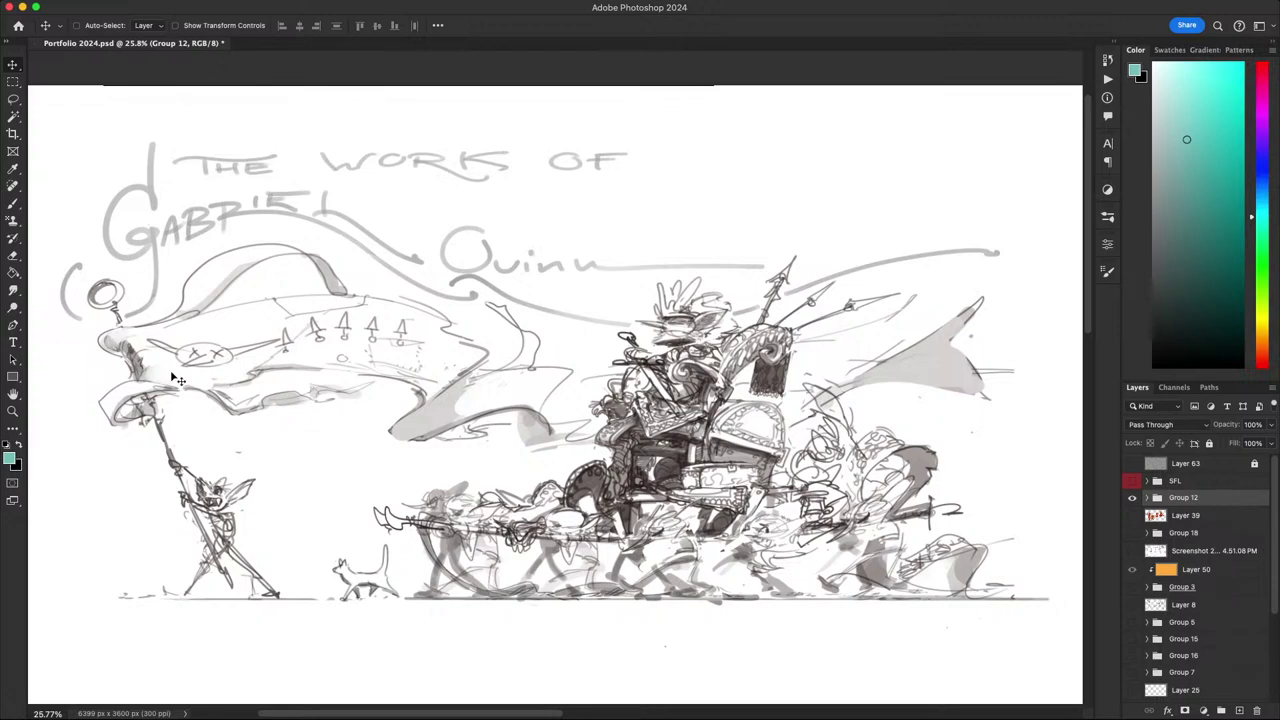
{"action": "scroll", "coordinate": [940, 370], "scroll_direction": "down", "scroll_amount": 3}
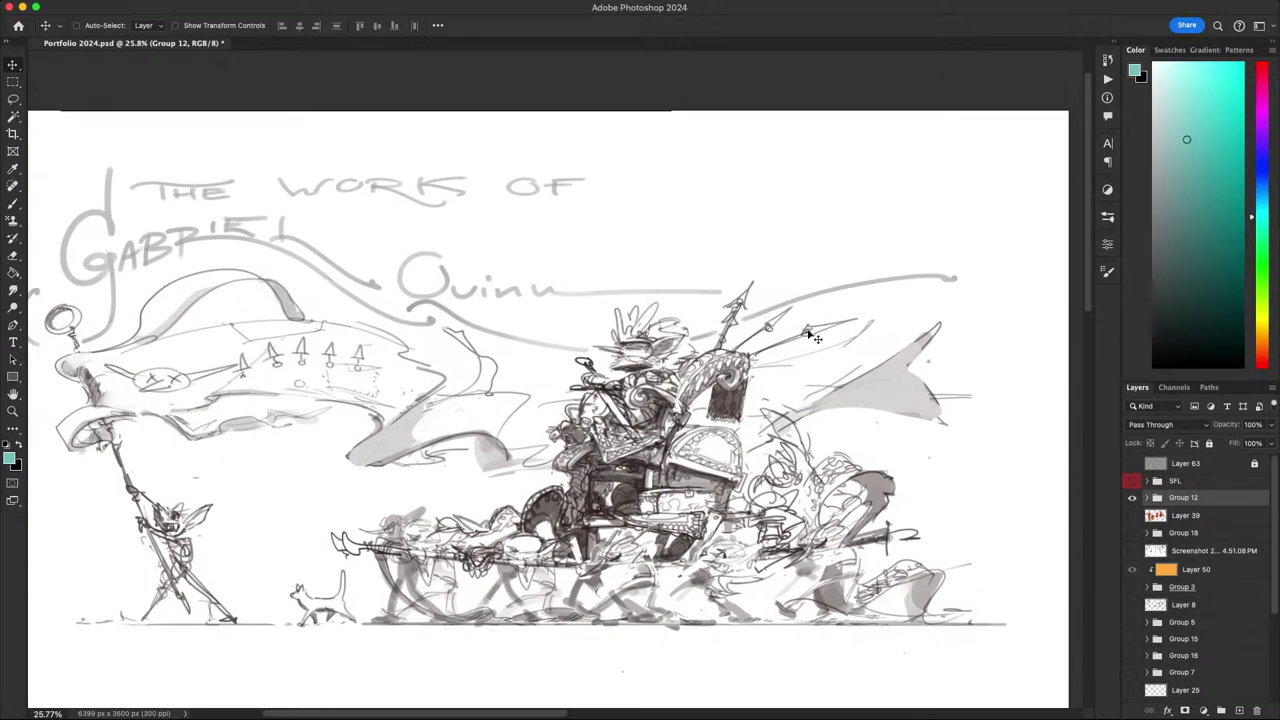
{"action": "scroll", "coordinate": [538, 439], "scroll_direction": "up", "scroll_amount": 2}
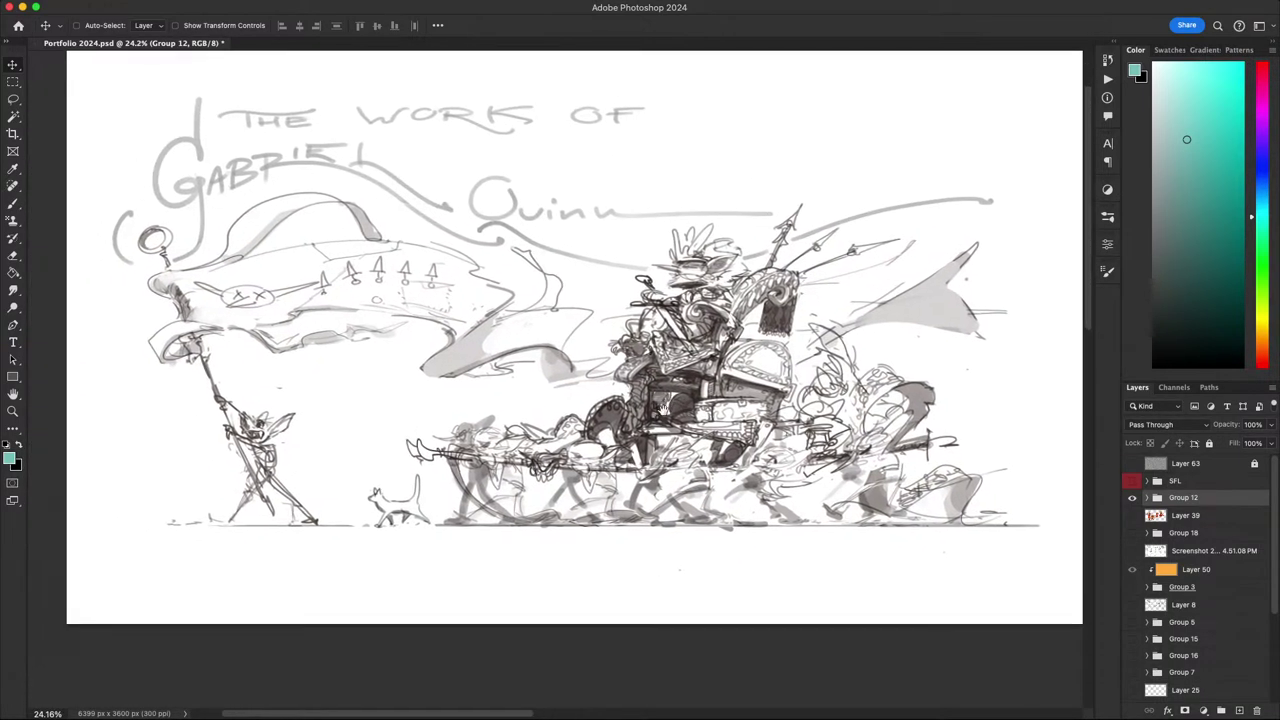
{"action": "left_click_drag", "start_coordinate": [664, 407], "coordinate": [668, 399]}
{"action": "left_click_drag", "start_coordinate": [779, 311], "coordinate": [762, 405]}
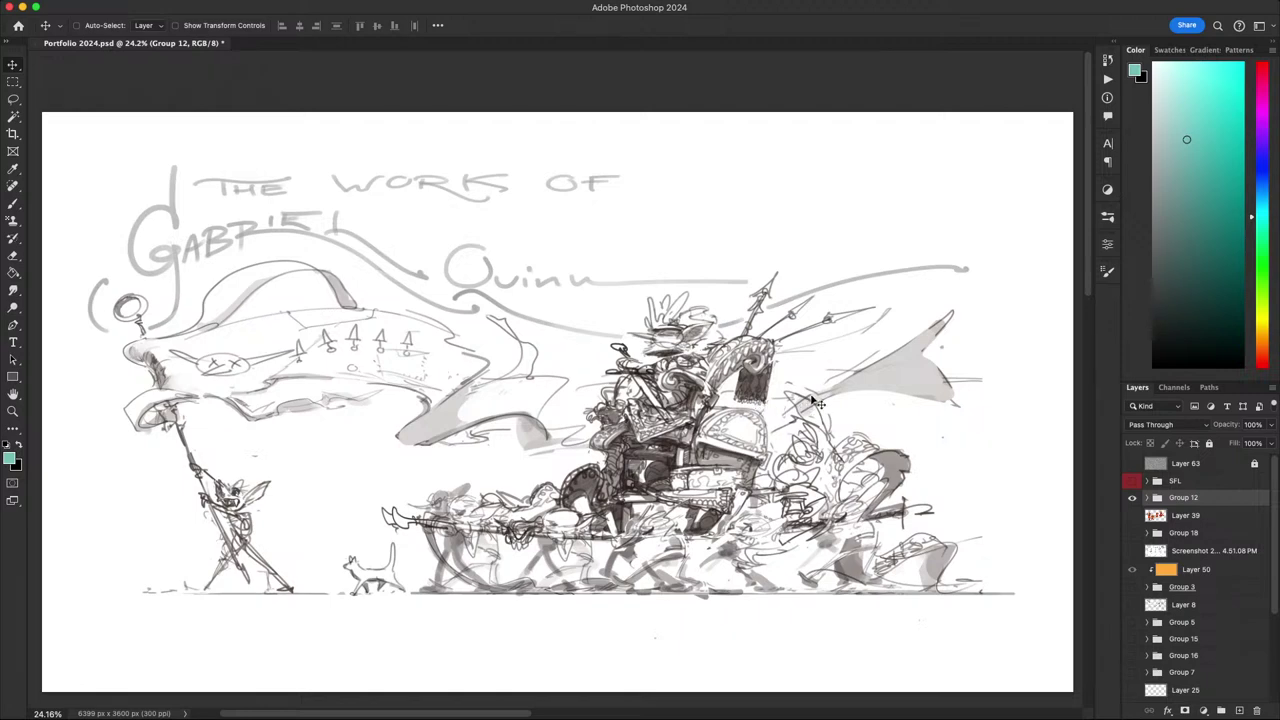
{"action": "scroll", "coordinate": [780, 395], "scroll_direction": "up", "scroll_amount": 4}
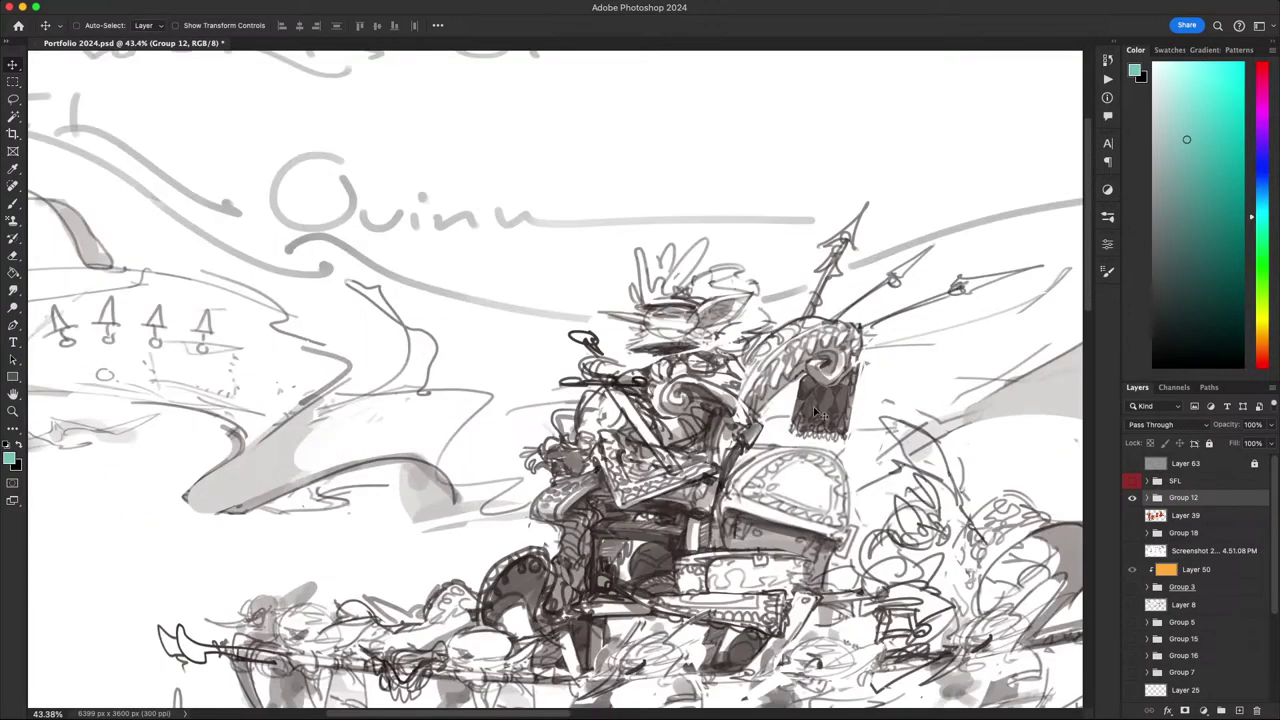
- Duplicate Group 12, hide the original group and merge the copy into a single layer
{"action": "key", "text": "super+j"}
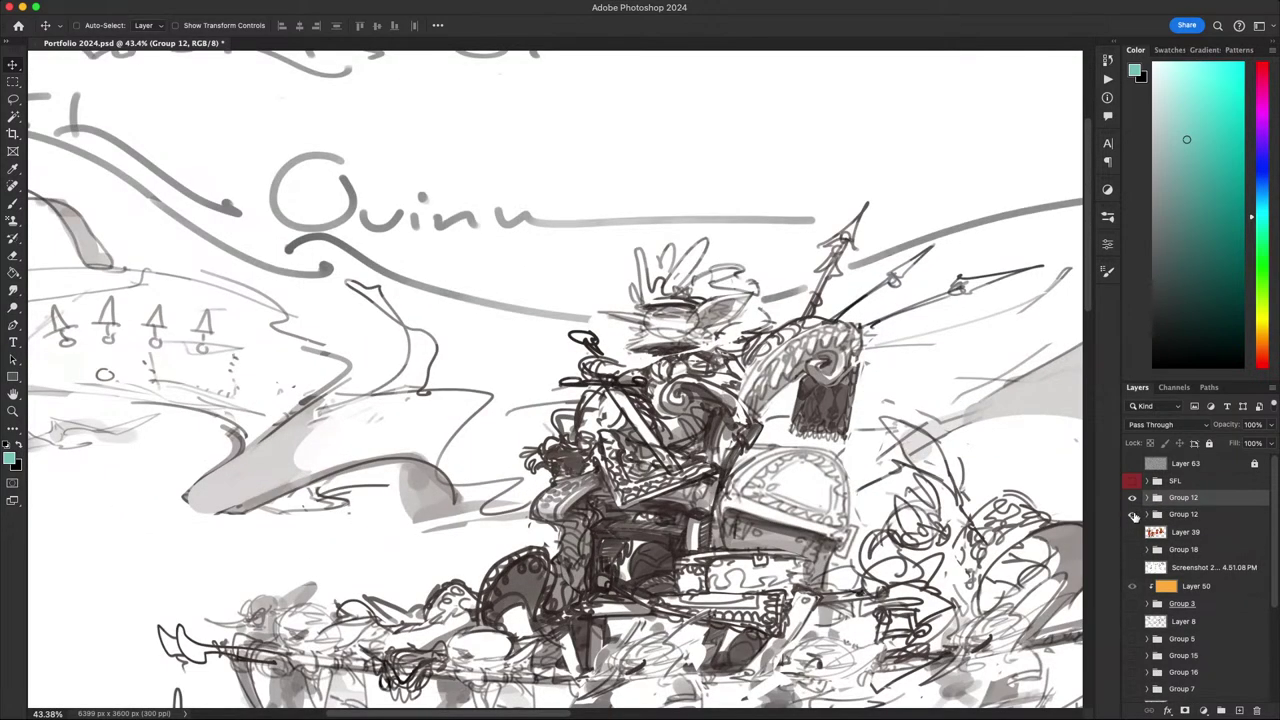
{"action": "left_click", "coordinate": [1132, 515]}
{"action": "left_click", "coordinate": [1167, 516]}
{"action": "left_click", "coordinate": [1170, 501]}
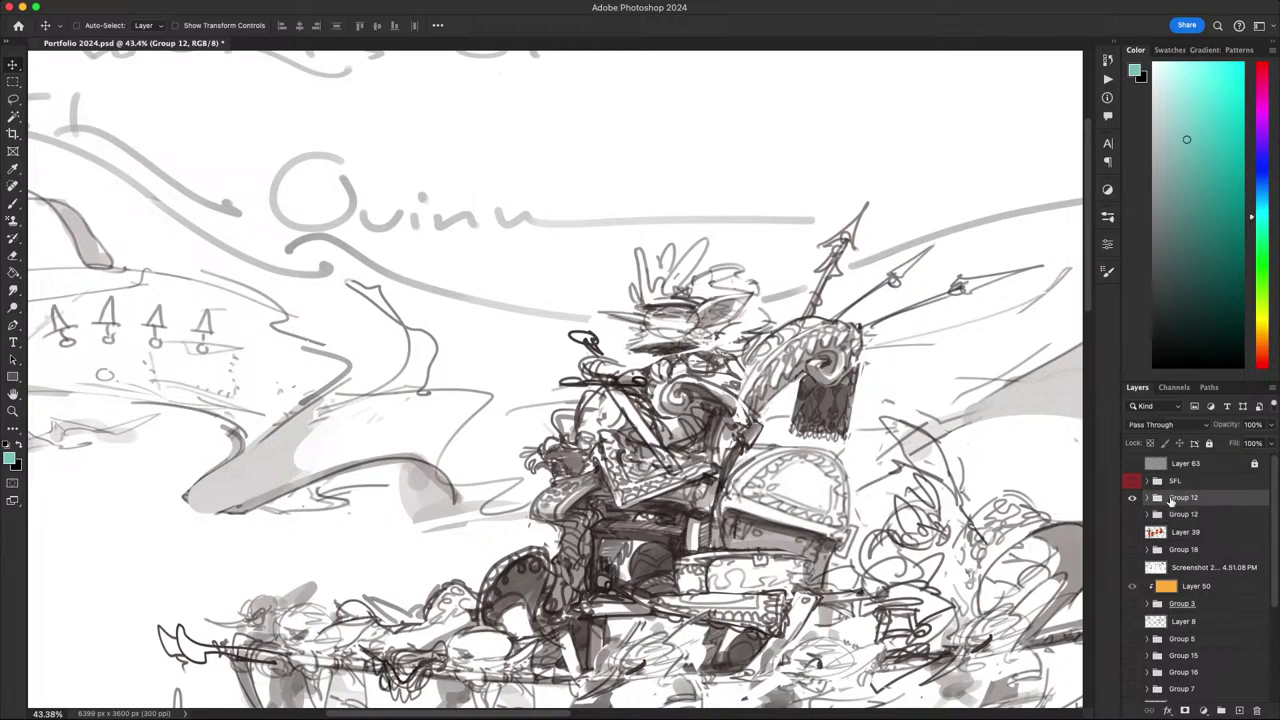
{"action": "key", "text": "super+e"}
- Lasso the sword blade of the seated goblin on the merged layer, clear the selected area and reset the canvas rotation
{"action": "key", "text": "r"}
{"action": "left_click_drag", "start_coordinate": [806, 360], "coordinate": [735, 558]}
{"action": "key", "text": "l"}
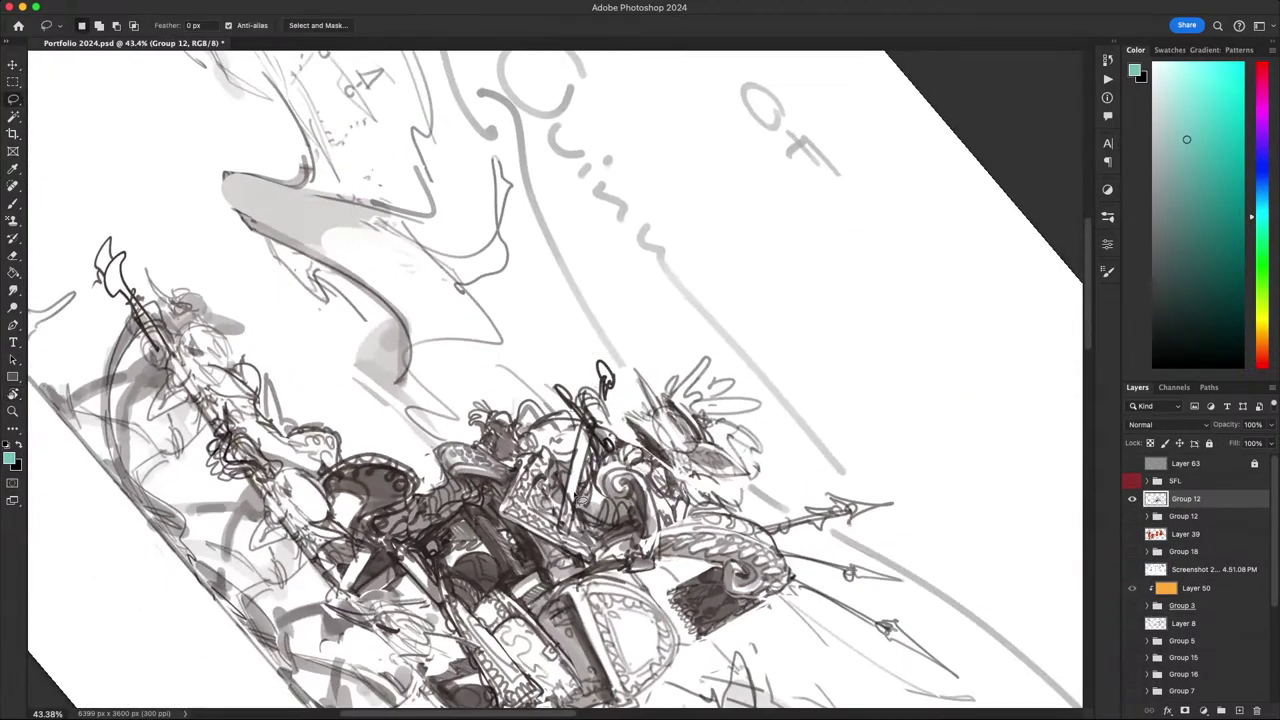
{"action": "mouse_move", "coordinate": [572, 493]}
{"action": "left_mouse_down"}
{"action": "mouse_move", "coordinate": [582, 442]}
{"action": "mouse_move", "coordinate": [563, 541]}
{"action": "left_mouse_up"}
{"action": "key", "text": "Delete"}
{"action": "key", "text": "super+d"}
{"action": "key", "text": "r"}
{"action": "key", "text": "Escape"}
{"action": "scroll", "coordinate": [715, 455], "scroll_direction": "down", "scroll_amount": 6}
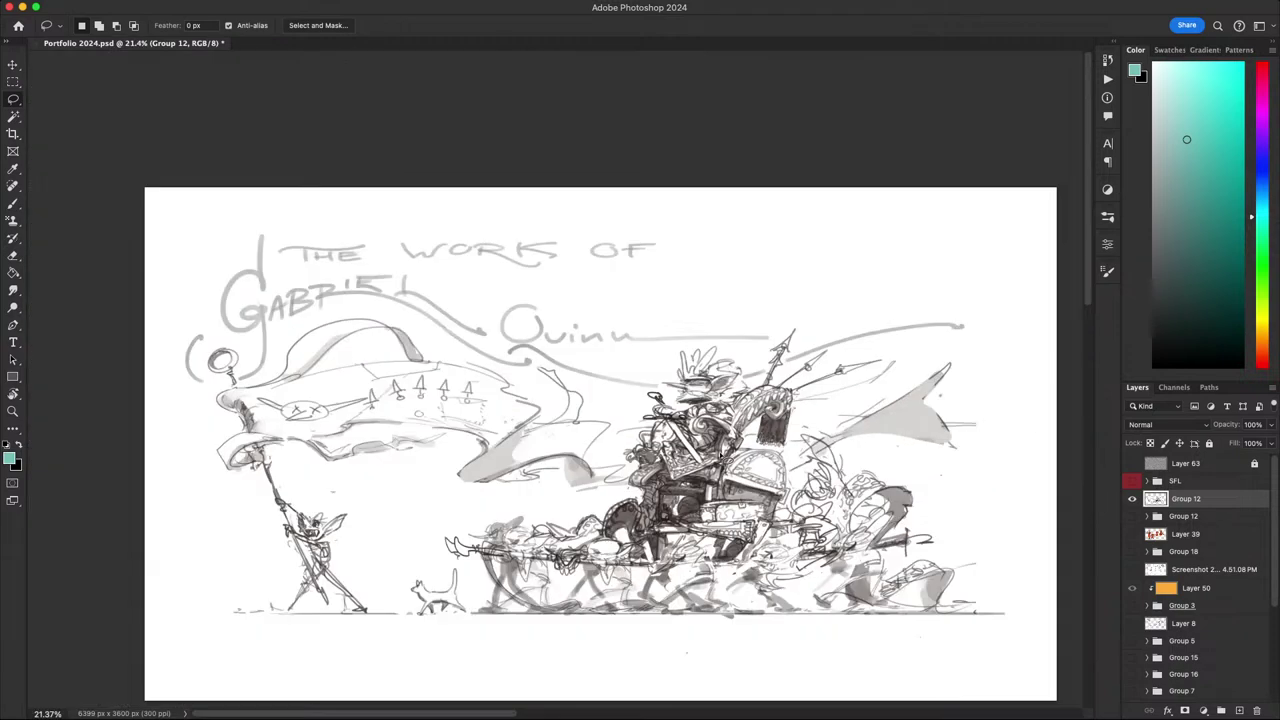
- Inspect the merged procession sketch up close and as a whole, including the flag bearer, cat and carriers
{"action": "scroll", "coordinate": [745, 487], "scroll_direction": "up", "scroll_amount": 4}
{"action": "left_click_drag", "start_coordinate": [793, 568], "coordinate": [798, 482]}
{"action": "scroll", "coordinate": [637, 500], "scroll_direction": "up", "scroll_amount": 2}
{"action": "left_click_drag", "start_coordinate": [568, 521], "coordinate": [703, 535]}
{"action": "scroll", "coordinate": [703, 535], "scroll_direction": "left", "scroll_amount": 5}
{"action": "scroll", "coordinate": [703, 535], "scroll_direction": "down", "scroll_amount": 3}
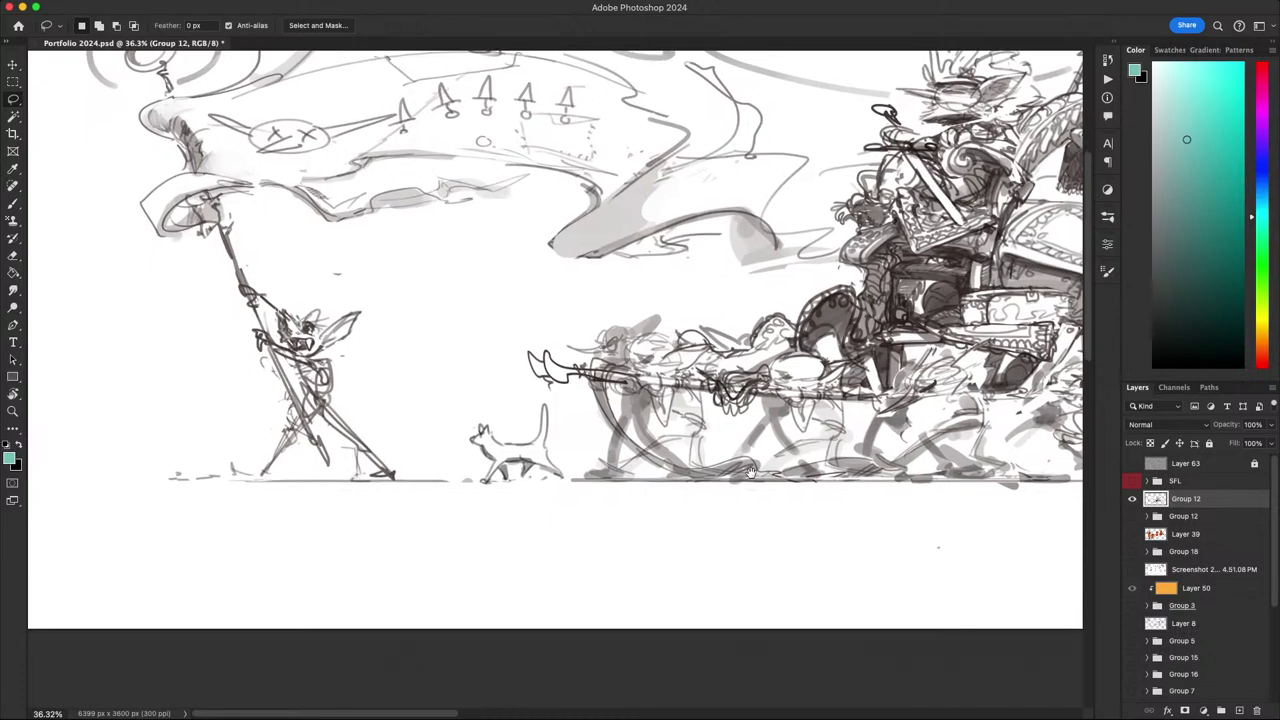
{"action": "scroll", "coordinate": [577, 543], "scroll_direction": "down", "scroll_amount": 5}
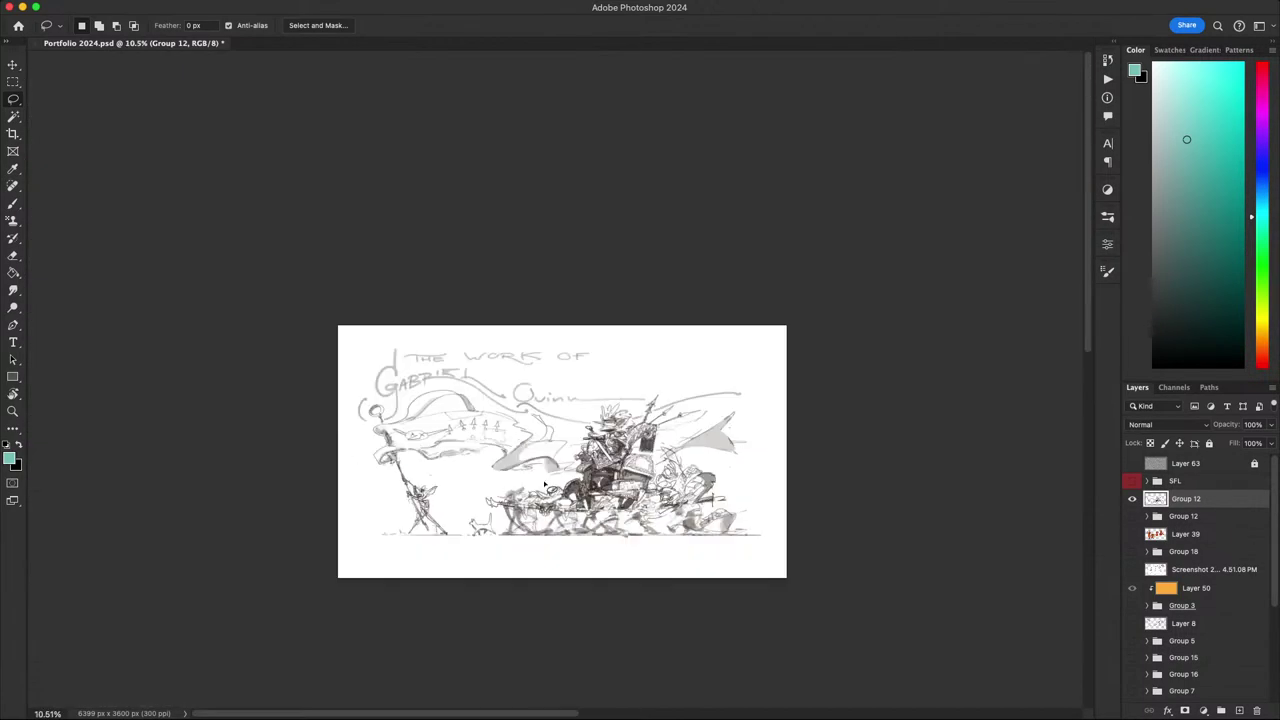
{"action": "scroll", "coordinate": [545, 485], "scroll_direction": "up", "scroll_amount": 5}
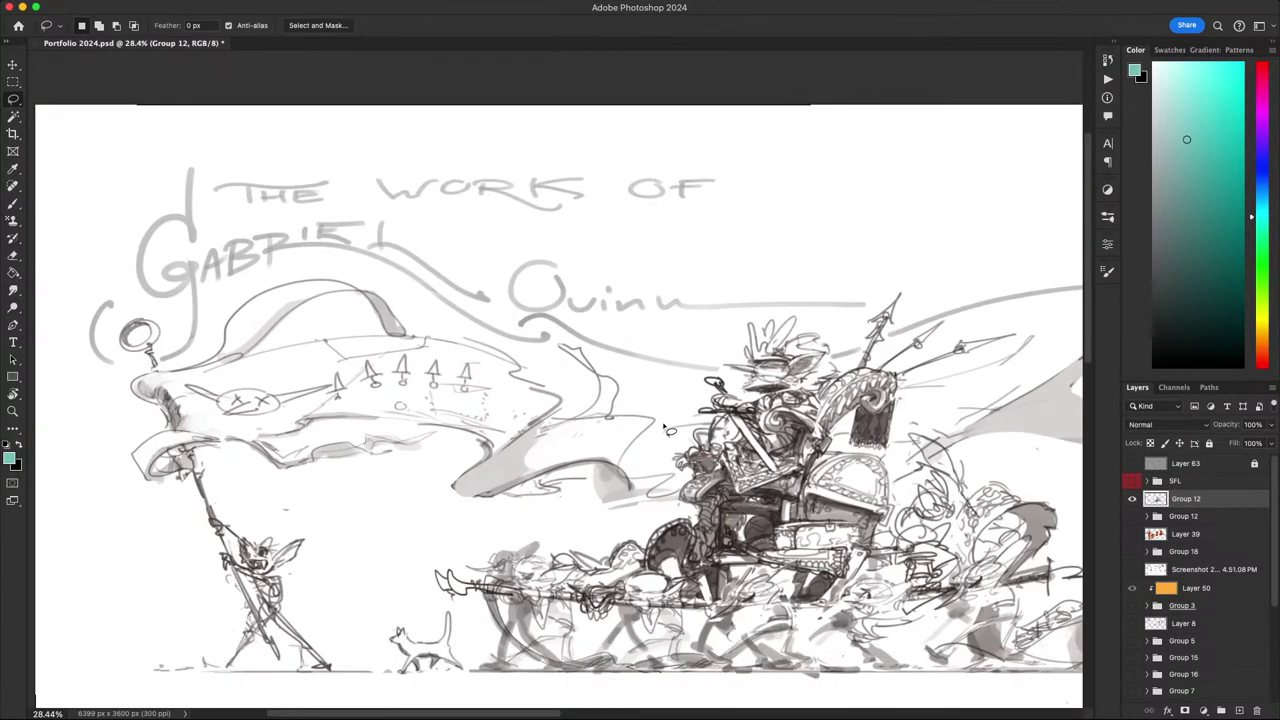
{"action": "scroll", "coordinate": [663, 428], "scroll_direction": "down", "scroll_amount": 2}
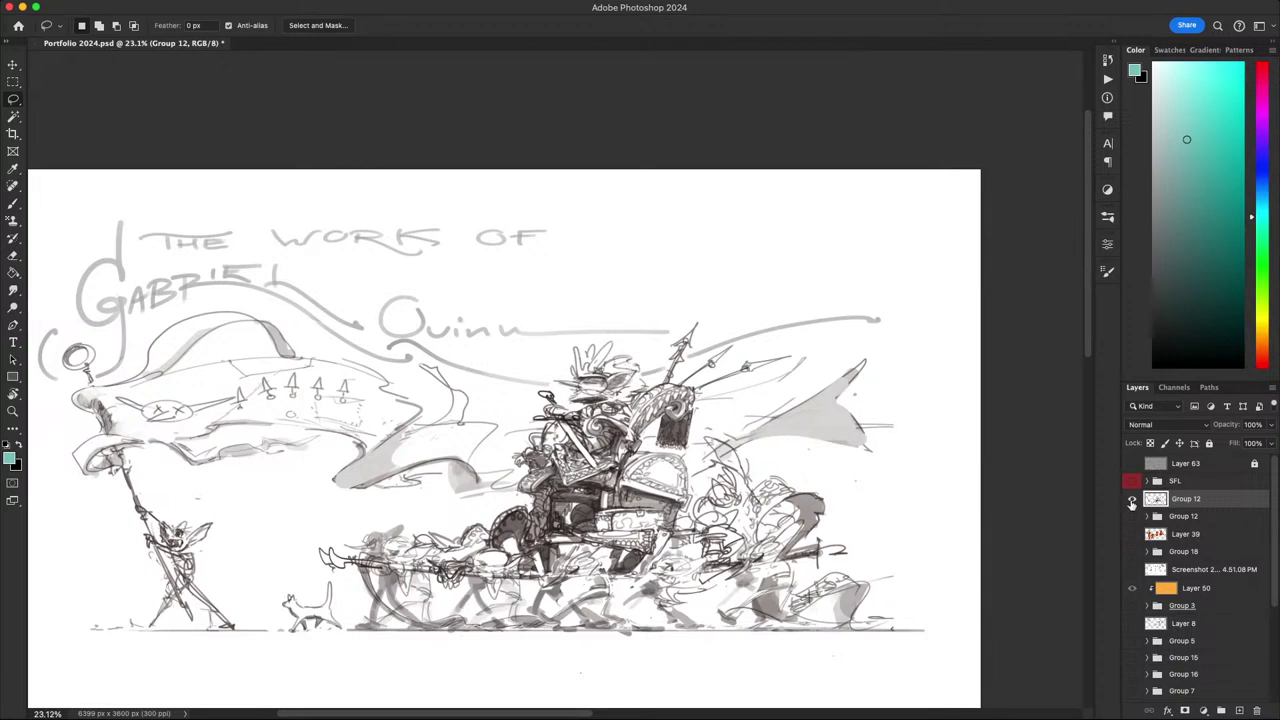
{"action": "left_click", "coordinate": [1132, 499]}
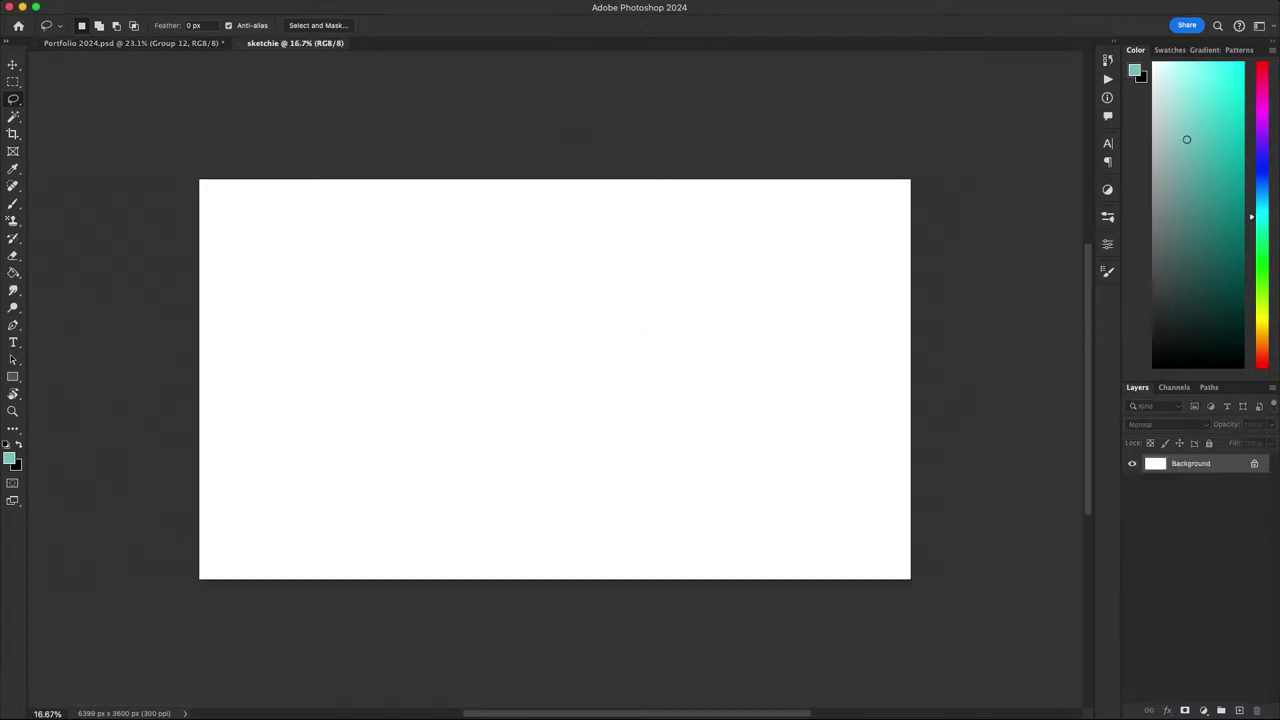
- Return to the Portfolio 2024.psd document and save it
{"action": "left_click", "coordinate": [37, 43]}
{"action": "left_click", "coordinate": [603, 256]}
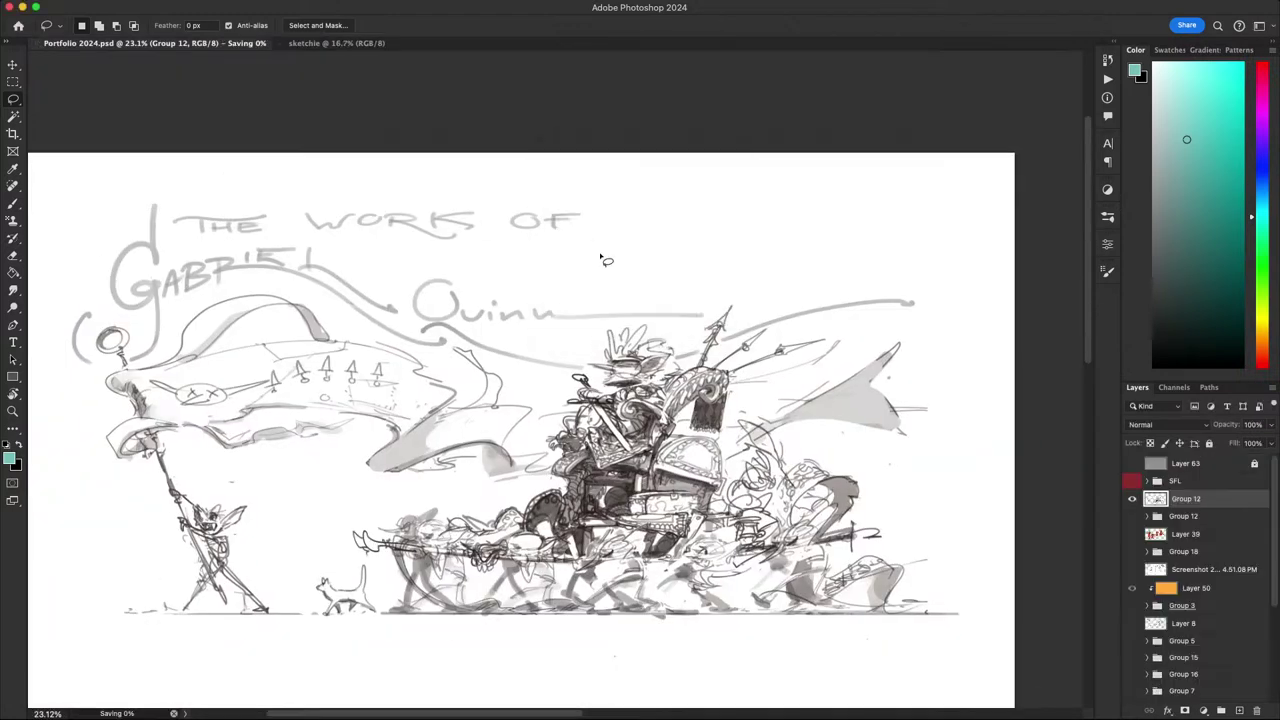
- Switch to the blank sketchie document and set up the Brush tool with a pale, yellow-tinted off-white
{"action": "left_click", "coordinate": [332, 43]}
{"action": "key", "text": "b"}
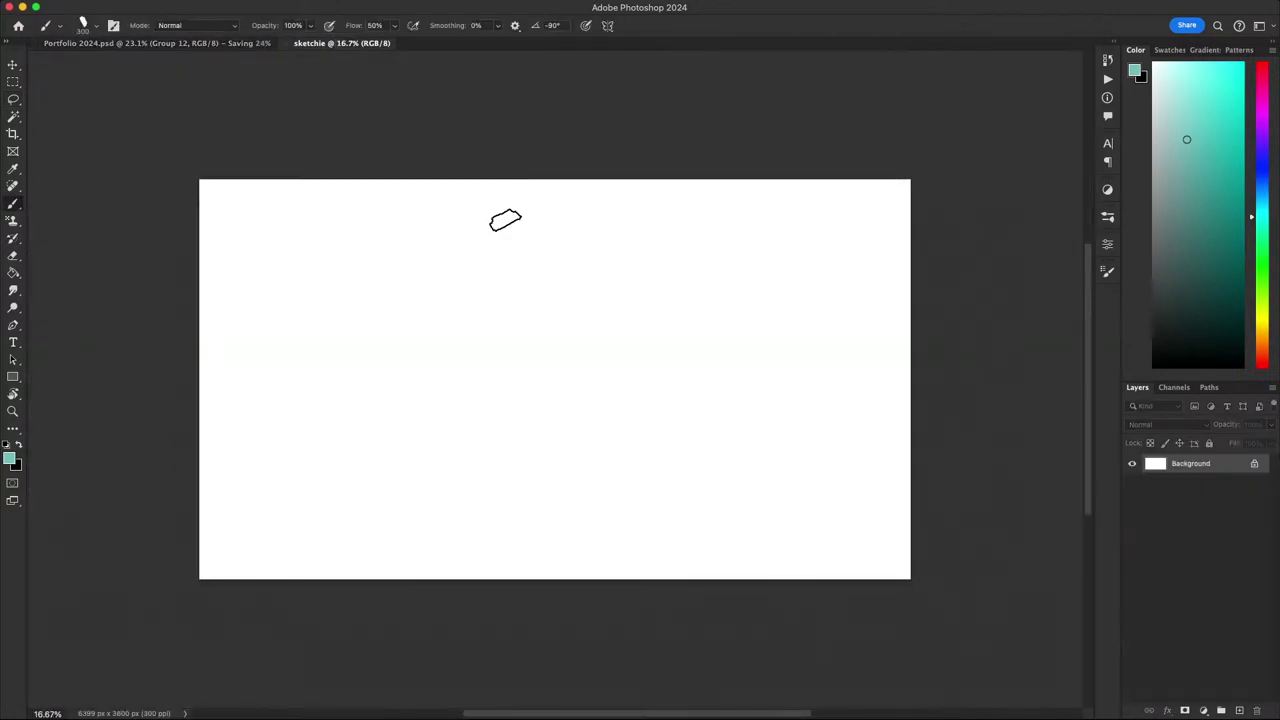
{"action": "left_click", "coordinate": [1155, 69]}
{"action": "left_click", "coordinate": [1261, 331]}
{"action": "left_click", "coordinate": [1162, 70]}
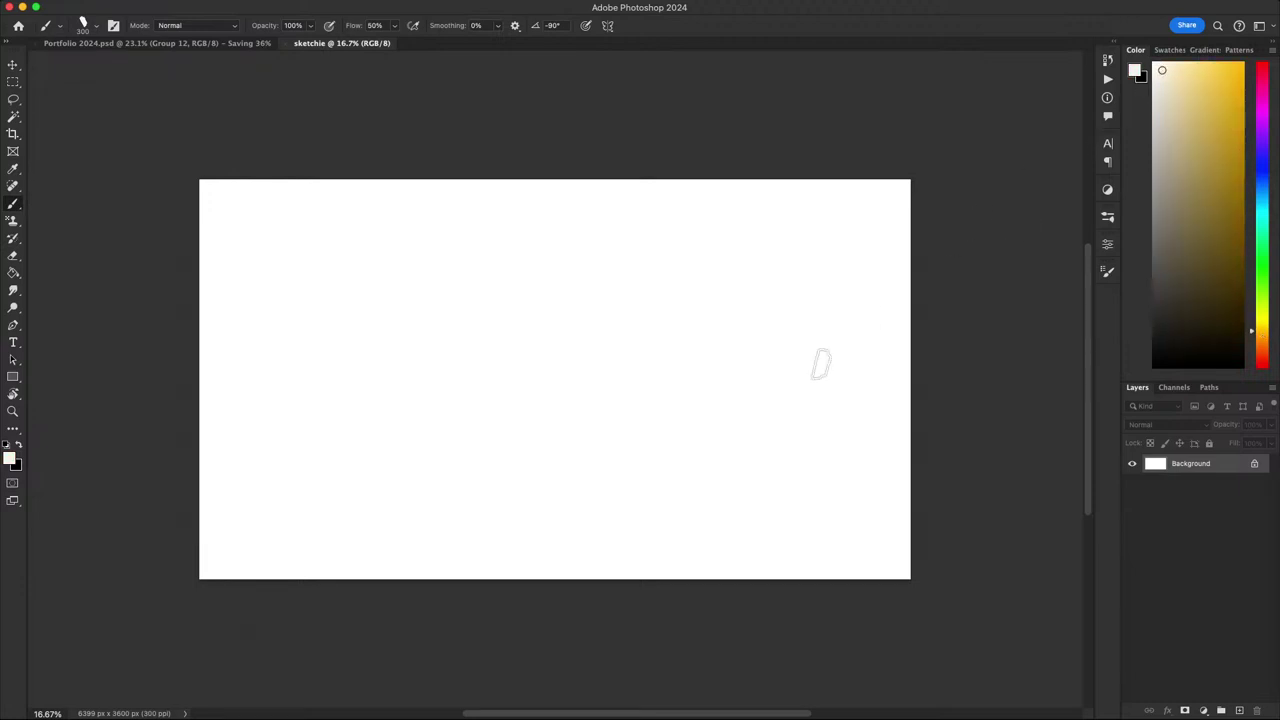
- Fill the background with the cream foreground color, add a new layer above it, and ready the Brush with default black
{"action": "key", "text": "g"}
{"action": "left_click", "coordinate": [808, 392]}
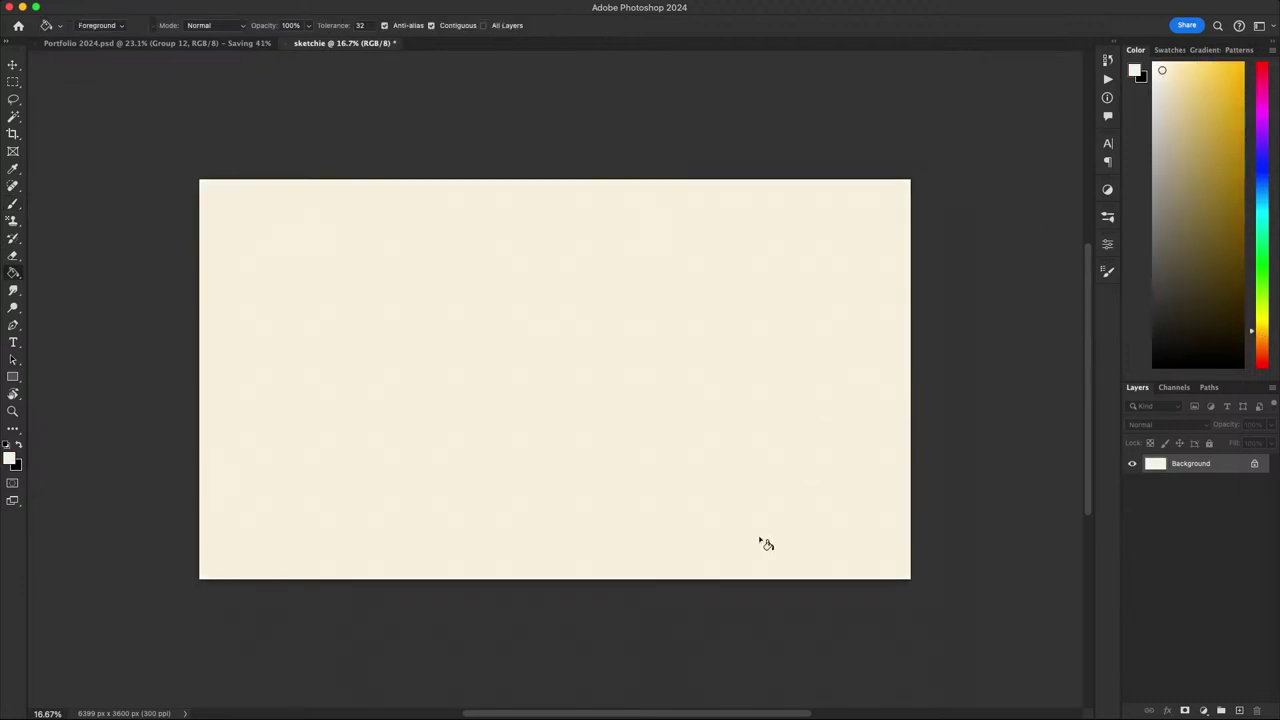
{"action": "key", "text": "ctrl+shift+n"}
{"action": "key", "text": "Return"}
{"action": "key", "text": "d"}
{"action": "key", "text": "b"}
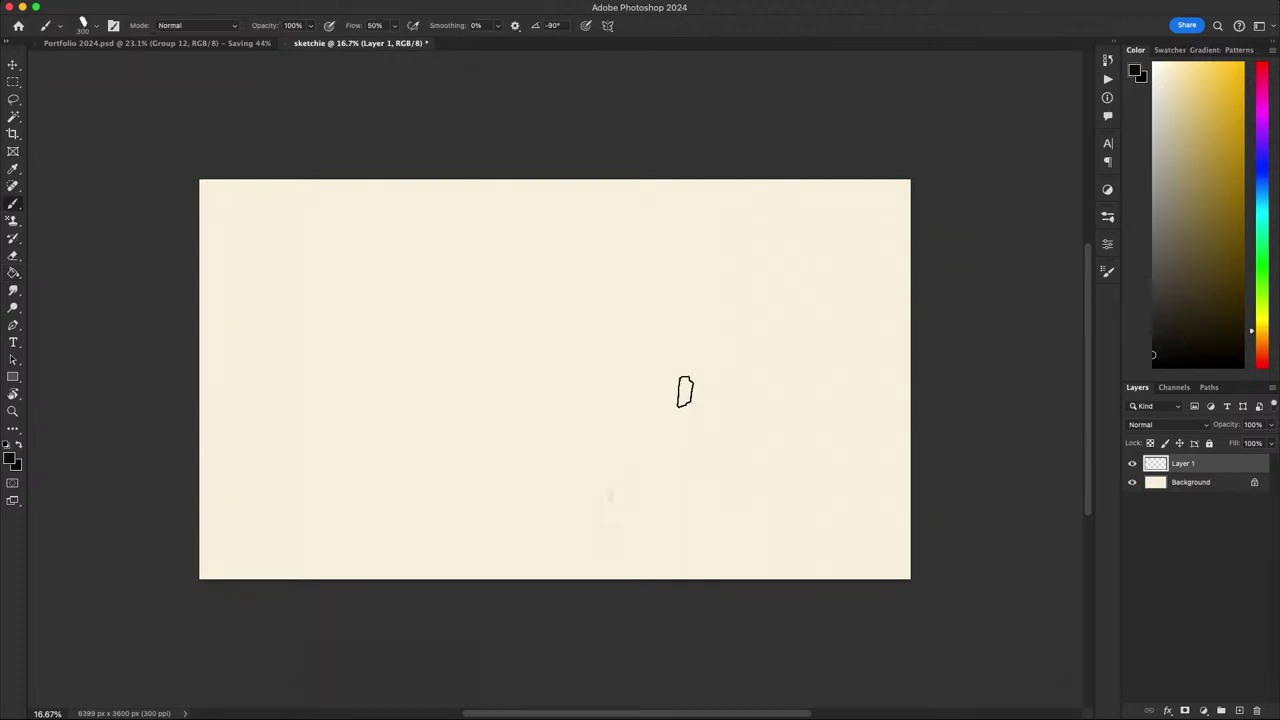
- Undo the test stroke and reduce the brush size to 45 px
{"action": "mouse_move", "coordinate": [611, 497]}
{"action": "left_mouse_down"}
{"action": "mouse_move", "coordinate": [703, 486]}
{"action": "mouse_move", "coordinate": [623, 528]}
{"action": "left_mouse_up"}
{"action": "key", "text": "ctrl+z"}
{"action": "key", "text": "["}
{"action": "key", "text": "["}
{"action": "key", "text": "["}
{"action": "key", "text": "["}
{"action": "key", "text": "["}
{"action": "key", "text": "["}
{"action": "key", "text": "["}
- Test the current brush with an undone stroke and switch to the Slay Oval Sketch brush from the Gabriel Quinn Brushset
{"action": "right_click", "coordinate": [700, 362]}
{"action": "left_click", "coordinate": [549, 443]}
{"action": "mouse_move", "coordinate": [552, 475]}
{"action": "left_mouse_down"}
{"action": "mouse_move", "coordinate": [660, 494]}
{"action": "mouse_move", "coordinate": [469, 306]}
{"action": "mouse_move", "coordinate": [557, 357]}
{"action": "left_mouse_up"}
{"action": "key", "text": "ctrl+z"}
{"action": "right_click", "coordinate": [640, 362]}
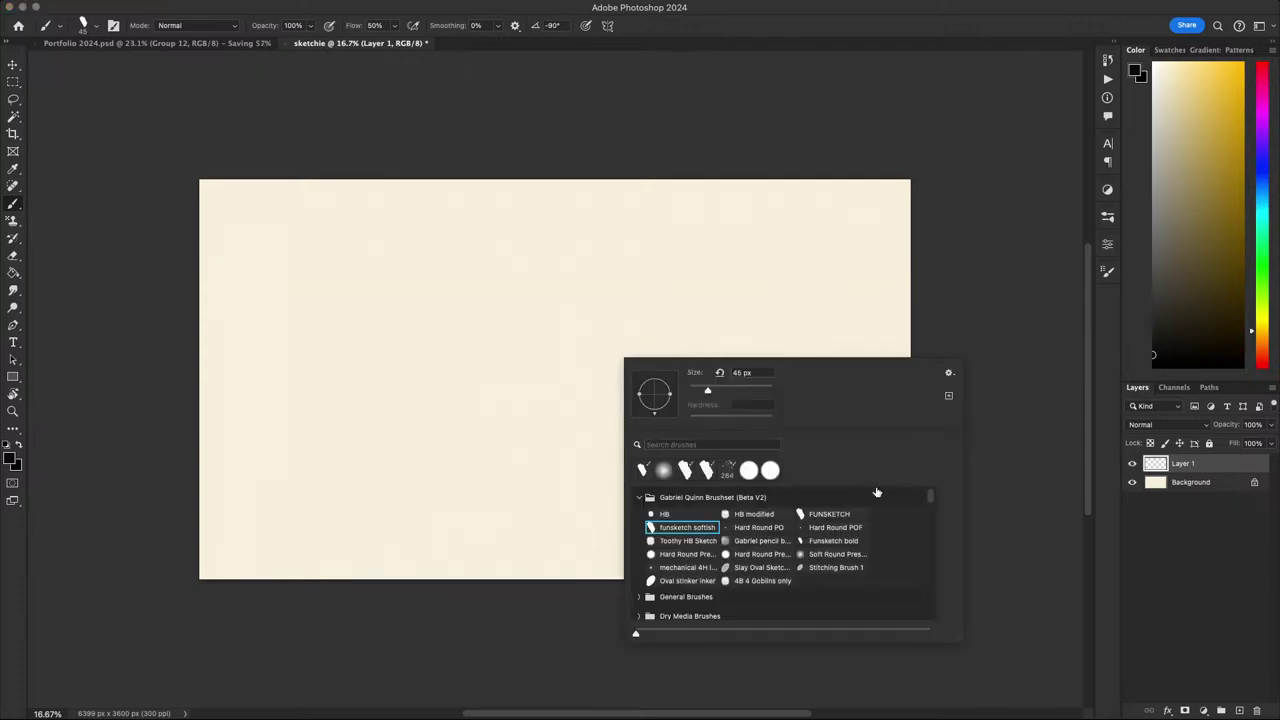
{"action": "left_click", "coordinate": [760, 567]}
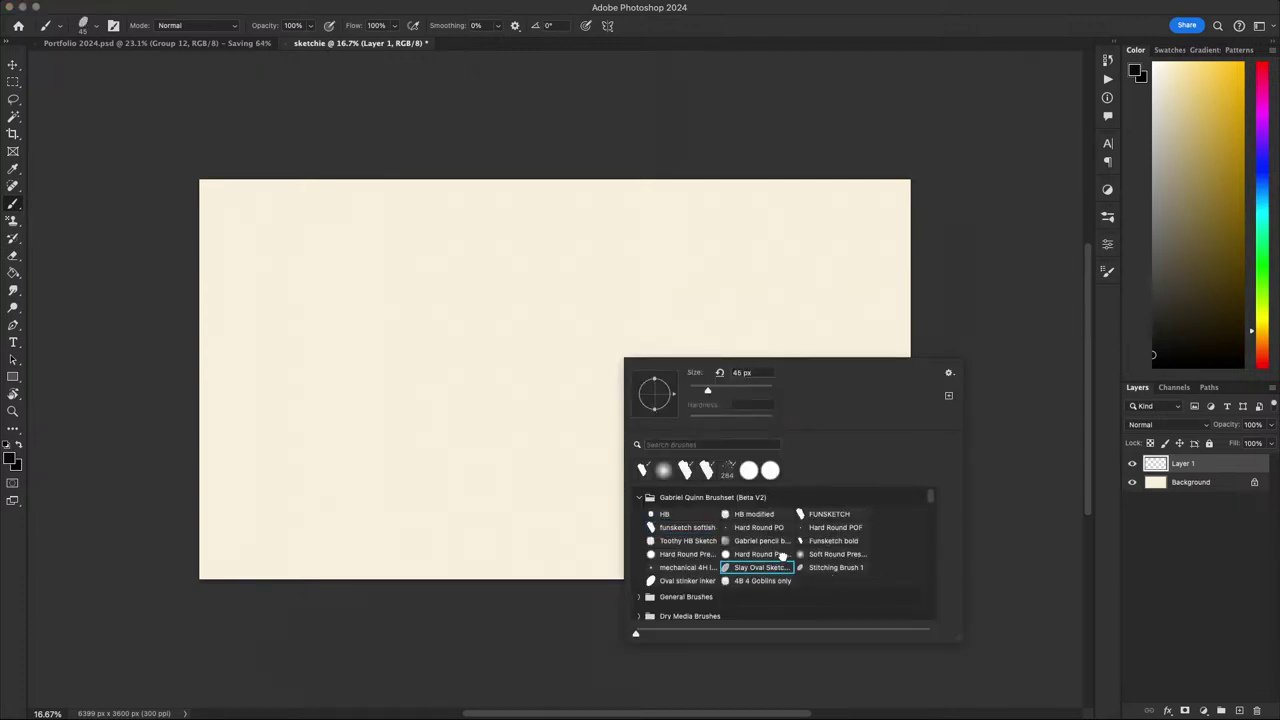
- Try out the oval sketch brush with a few freehand strokes and undo them
{"action": "mouse_move", "coordinate": [577, 503]}
{"action": "left_mouse_down"}
{"action": "mouse_move", "coordinate": [631, 334]}
{"action": "mouse_move", "coordinate": [691, 413]}
{"action": "left_mouse_up"}
{"action": "key", "text": "super+z"}
{"action": "key", "text": "super+z"}
{"action": "mouse_move", "coordinate": [583, 286]}
{"action": "left_mouse_down"}
{"action": "mouse_move", "coordinate": [543, 329]}
{"action": "mouse_move", "coordinate": [608, 330]}
{"action": "left_mouse_up"}
{"action": "key", "text": "super+z"}
{"action": "key", "text": "super+equal"}
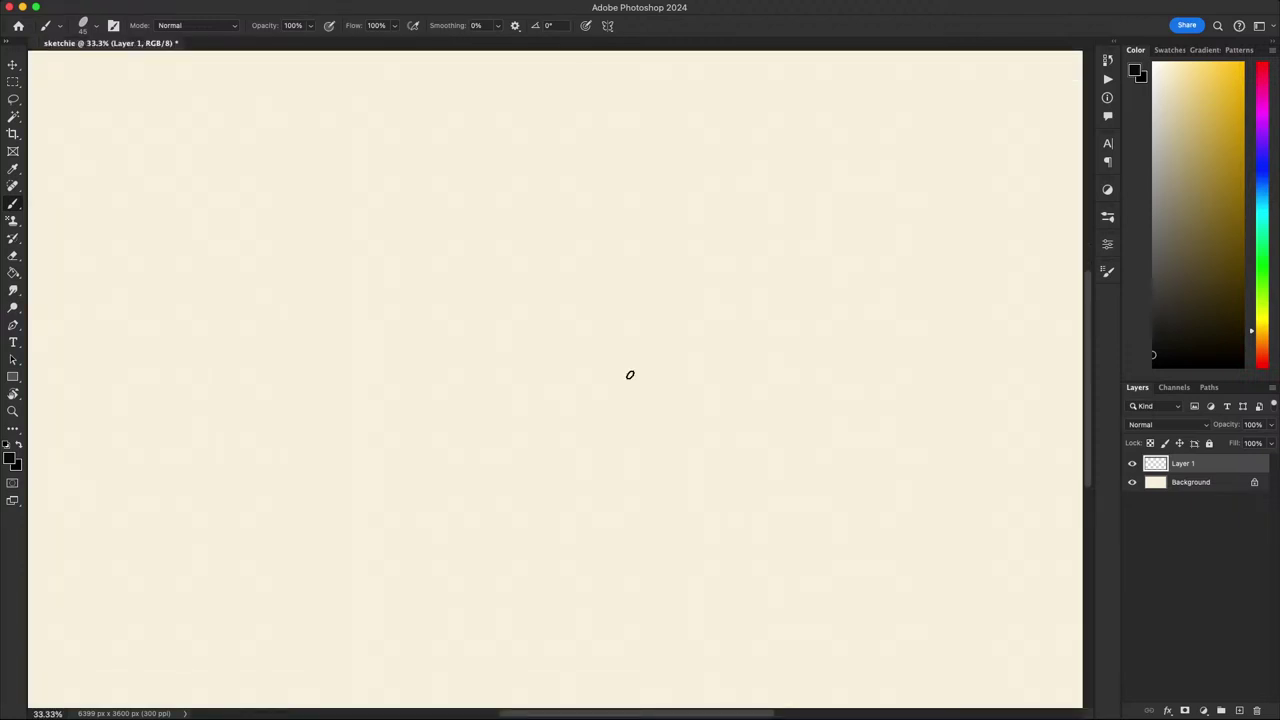
{"action": "mouse_move", "coordinate": [586, 242]}
{"action": "left_mouse_down"}
{"action": "mouse_move", "coordinate": [534, 300]}
{"action": "mouse_move", "coordinate": [589, 386]}
{"action": "left_mouse_up"}
{"action": "key", "text": "super+z"}
{"action": "mouse_move", "coordinate": [740, 374]}
{"action": "left_mouse_down"}
{"action": "mouse_move", "coordinate": [531, 446]}
{"action": "mouse_move", "coordinate": [540, 424]}
{"action": "left_mouse_up"}
{"action": "key", "text": "super+z"}
{"action": "left_click_drag", "start_coordinate": [703, 362], "coordinate": [697, 310]}
{"action": "left_click_drag", "start_coordinate": [516, 476], "coordinate": [672, 304]}
{"action": "key", "text": "super+z"}
{"action": "mouse_move", "coordinate": [663, 453]}
{"action": "left_mouse_down"}
{"action": "mouse_move", "coordinate": [543, 375]}
{"action": "mouse_move", "coordinate": [681, 384]}
{"action": "mouse_move", "coordinate": [606, 514]}
{"action": "mouse_move", "coordinate": [735, 400]}
{"action": "left_mouse_up"}
{"action": "key", "text": "super+z"}
{"action": "key", "text": "super+z"}
{"action": "key", "text": "super+z"}
{"action": "mouse_move", "coordinate": [740, 338]}
{"action": "left_mouse_down"}
{"action": "mouse_move", "coordinate": [629, 480]}
{"action": "mouse_move", "coordinate": [740, 390]}
{"action": "left_mouse_up"}
{"action": "key", "text": "super+z"}
{"action": "mouse_move", "coordinate": [745, 290]}
{"action": "left_mouse_down"}
{"action": "mouse_move", "coordinate": [697, 269]}
{"action": "mouse_move", "coordinate": [766, 274]}
{"action": "mouse_move", "coordinate": [779, 313]}
{"action": "mouse_move", "coordinate": [670, 262]}
{"action": "left_mouse_up"}
{"action": "key", "text": "super+z"}
{"action": "key", "text": "super+z"}
{"action": "key", "text": "super+z"}
{"action": "mouse_move", "coordinate": [757, 265]}
{"action": "left_mouse_down"}
{"action": "mouse_move", "coordinate": [583, 374]}
{"action": "mouse_move", "coordinate": [736, 392]}
{"action": "left_mouse_up"}
{"action": "key", "text": "super+z"}
{"action": "key", "text": "super+shift+n"}
{"action": "key", "text": "Return"}
{"action": "mouse_move", "coordinate": [570, 302]}
{"action": "left_mouse_down"}
{"action": "mouse_move", "coordinate": [689, 374]}
{"action": "mouse_move", "coordinate": [752, 554]}
{"action": "left_mouse_up"}
{"action": "key", "text": "super+z"}
- Try sketching a large ellipse for the head just right of the canvas center, and undo it
{"action": "key", "text": "super+minus"}
{"action": "left_click_drag", "start_coordinate": [686, 272], "coordinate": [700, 428]}
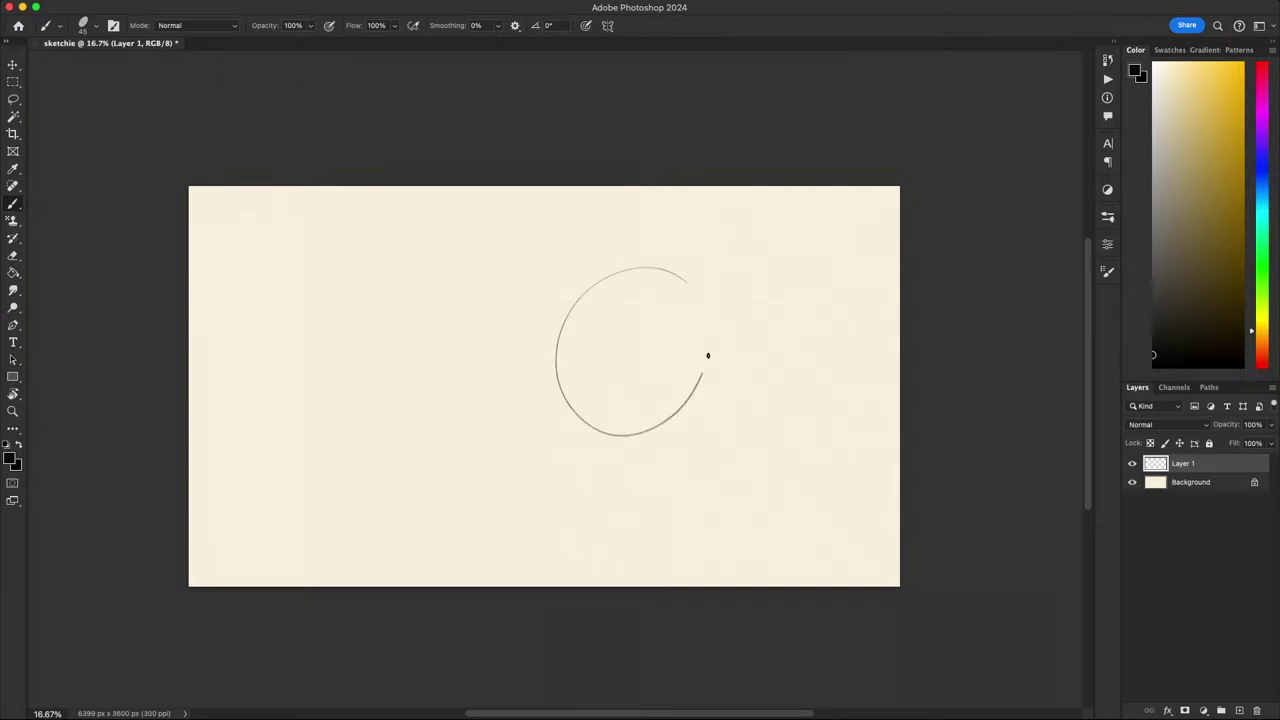
{"action": "key", "text": "super+z"}
{"action": "mouse_move", "coordinate": [663, 314]}
{"action": "left_mouse_down"}
{"action": "mouse_move", "coordinate": [638, 431]}
{"action": "mouse_move", "coordinate": [586, 323]}
{"action": "left_mouse_up"}
{"action": "key", "text": "super+z"}
- Sketch a tilted, double-lined ellipse for the skull in the canvas's upper right area, with a short vertical guide line inside it
{"action": "mouse_move", "coordinate": [690, 270]}
{"action": "left_mouse_down"}
{"action": "mouse_move", "coordinate": [628, 375]}
{"action": "mouse_move", "coordinate": [634, 267]}
{"action": "mouse_move", "coordinate": [604, 265]}
{"action": "mouse_move", "coordinate": [711, 331]}
{"action": "mouse_move", "coordinate": [611, 253]}
{"action": "mouse_move", "coordinate": [592, 284]}
{"action": "mouse_move", "coordinate": [692, 248]}
{"action": "mouse_move", "coordinate": [667, 244]}
{"action": "mouse_move", "coordinate": [640, 378]}
{"action": "left_mouse_up"}
{"action": "key", "text": "super+z"}
{"action": "key", "text": "super+z"}
{"action": "key", "text": "super+z"}
{"action": "mouse_move", "coordinate": [711, 286]}
{"action": "left_mouse_down"}
{"action": "mouse_move", "coordinate": [666, 246]}
{"action": "mouse_move", "coordinate": [617, 260]}
{"action": "mouse_move", "coordinate": [657, 343]}
{"action": "mouse_move", "coordinate": [700, 236]}
{"action": "mouse_move", "coordinate": [697, 308]}
{"action": "mouse_move", "coordinate": [702, 254]}
{"action": "mouse_move", "coordinate": [647, 328]}
{"action": "mouse_move", "coordinate": [663, 343]}
{"action": "left_mouse_up"}
{"action": "key", "text": "super+z"}
{"action": "key", "text": "super+z"}
{"action": "key", "text": "super+z"}
{"action": "key", "text": "super+z"}
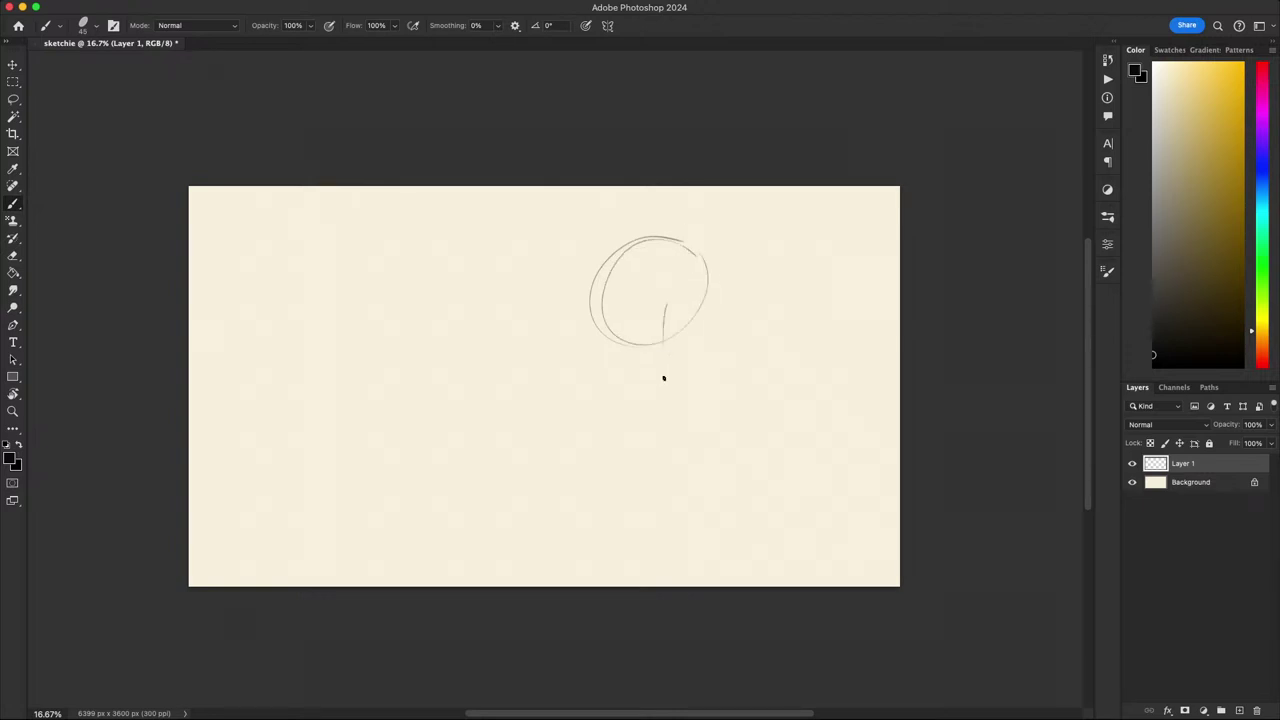
- Extend the vertical guide below the skull for the back of the jaw and angle a stroke toward the chin
{"action": "mouse_move", "coordinate": [664, 395]}
{"action": "left_mouse_down"}
{"action": "mouse_move", "coordinate": [627, 431]}
{"action": "mouse_move", "coordinate": [646, 420]}
{"action": "mouse_move", "coordinate": [637, 438]}
{"action": "left_mouse_up"}
{"action": "key", "text": "super+z"}
{"action": "key", "text": "super+z"}
{"action": "right_click", "coordinate": [695, 347]}
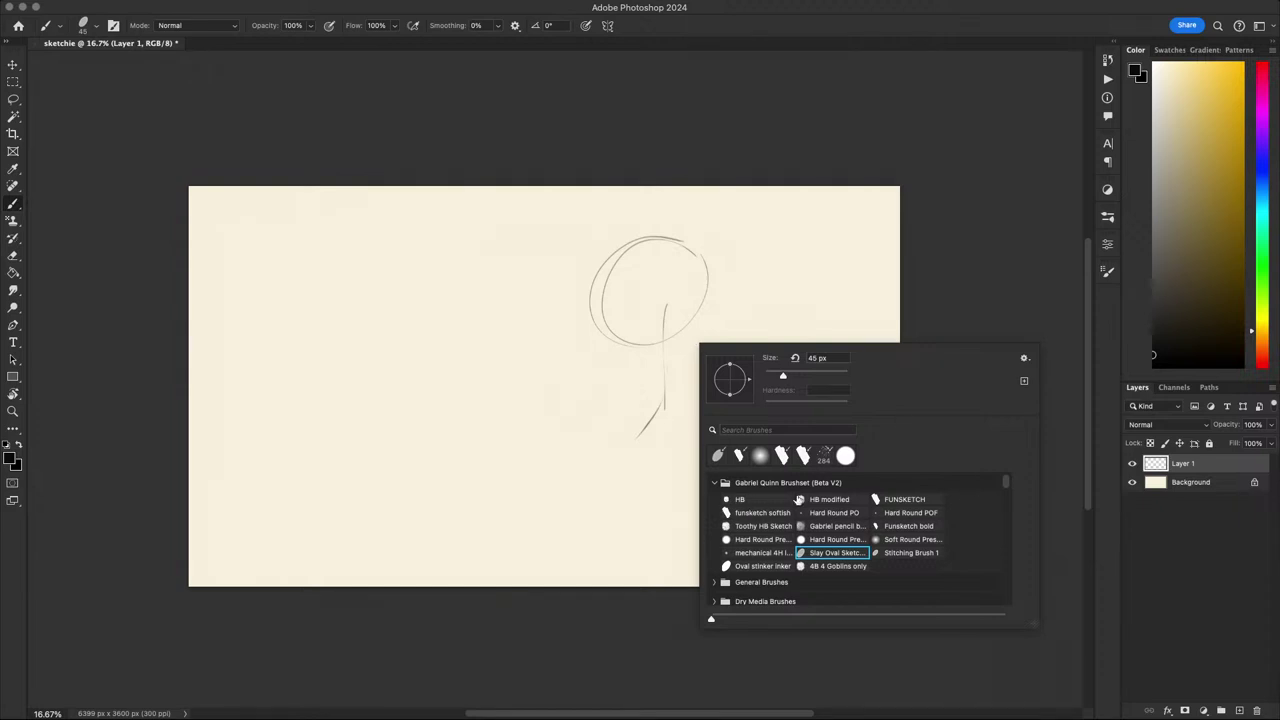
{"action": "left_click", "coordinate": [639, 358]}
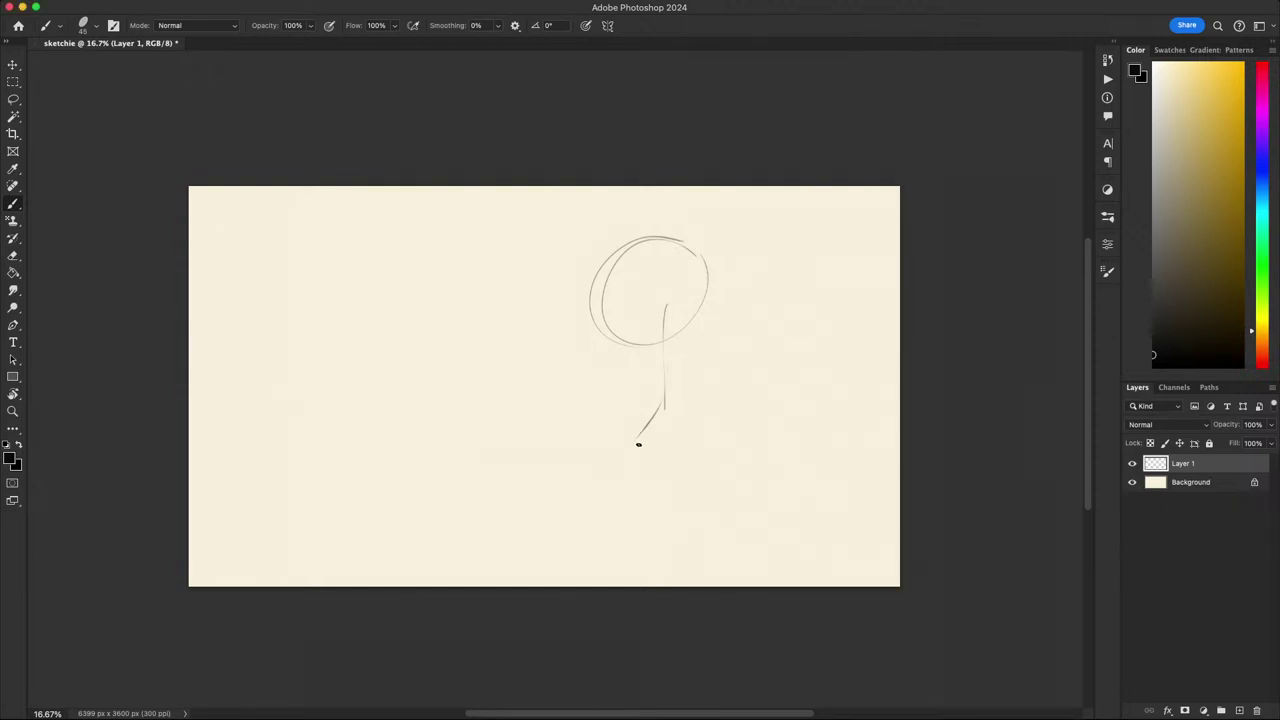
{"action": "key", "text": "super+z"}
- Sketch the left-facing profile with the nose, nostril, lips and chin below the skull ellipse
{"action": "left_click_drag", "start_coordinate": [609, 420], "coordinate": [613, 370]}
{"action": "key", "text": "super+z"}
{"action": "mouse_move", "coordinate": [600, 361]}
{"action": "left_mouse_down"}
{"action": "mouse_move", "coordinate": [621, 311]}
{"action": "mouse_move", "coordinate": [616, 334]}
{"action": "left_mouse_up"}
{"action": "key", "text": "super+z"}
{"action": "key", "text": "super+z"}
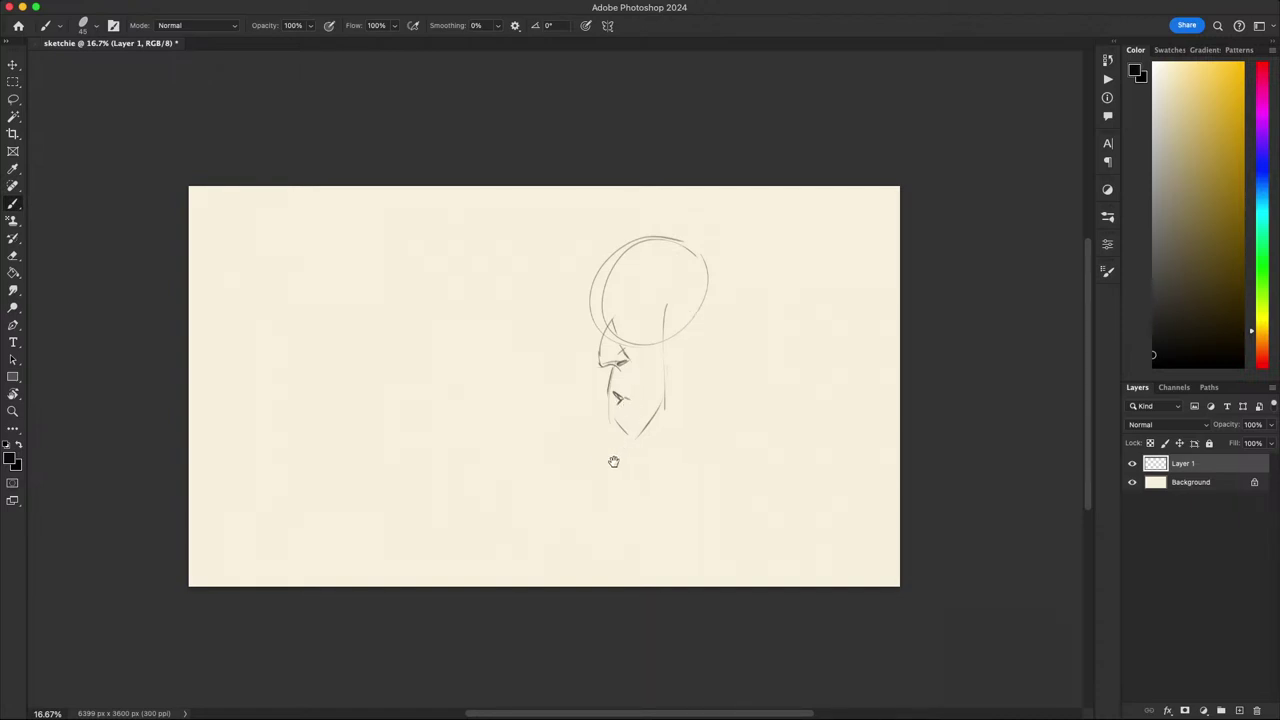
{"action": "left_click_drag", "start_coordinate": [613, 461], "coordinate": [607, 460]}
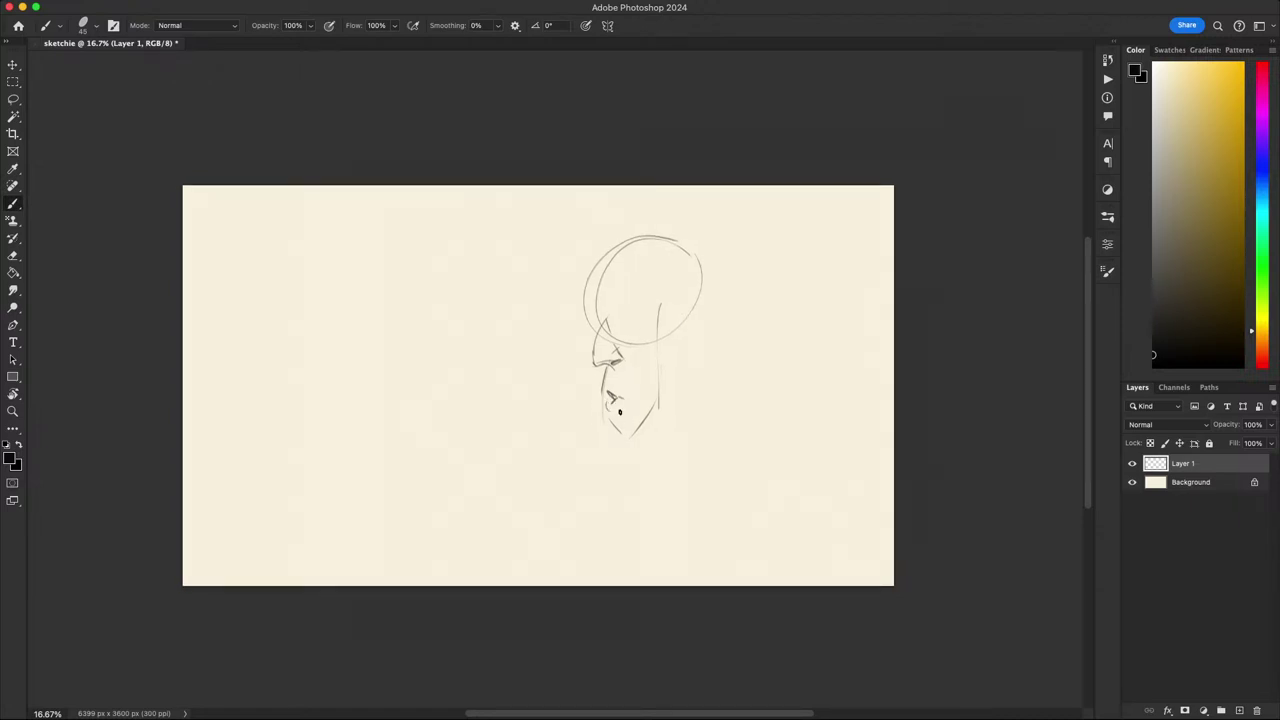
{"action": "left_click_drag", "start_coordinate": [640, 454], "coordinate": [662, 426]}
{"action": "mouse_move", "coordinate": [741, 465]}
{"action": "left_mouse_down"}
{"action": "mouse_move", "coordinate": [745, 494]}
{"action": "mouse_move", "coordinate": [689, 500]}
{"action": "left_mouse_up"}
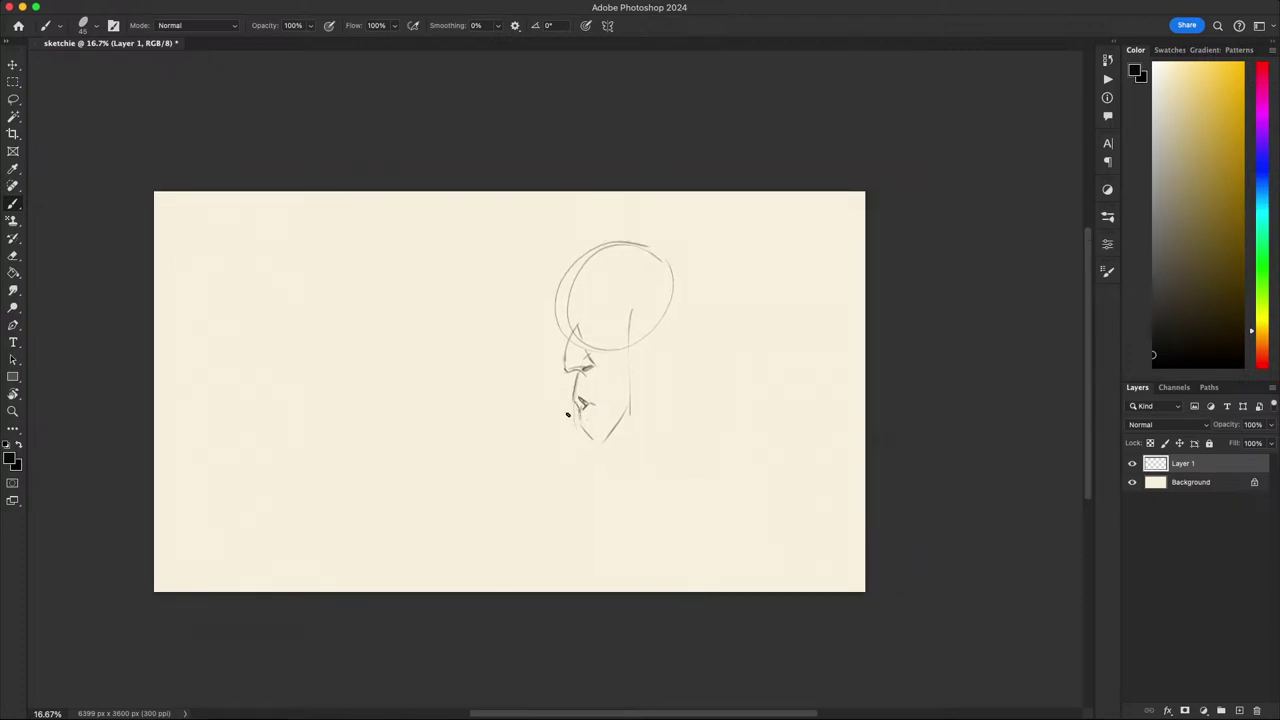
- Remove stray strokes around the mouth with the Lasso and redraw the lower lip line
{"action": "key", "text": "l"}
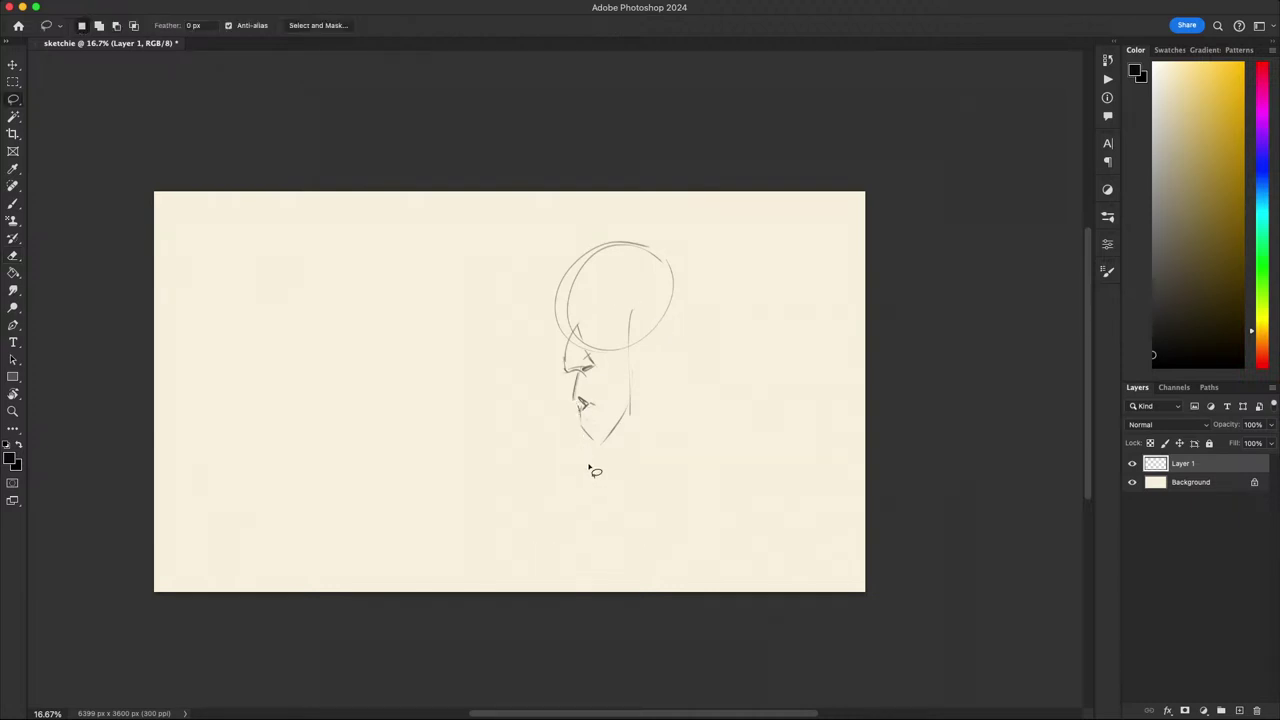
{"action": "key", "text": "b"}
{"action": "mouse_move", "coordinate": [622, 424]}
{"action": "left_mouse_down"}
{"action": "mouse_move", "coordinate": [637, 424]}
{"action": "mouse_move", "coordinate": [581, 413]}
{"action": "mouse_move", "coordinate": [597, 408]}
{"action": "left_mouse_up"}
{"action": "key", "text": "l"}
{"action": "key", "text": "Delete"}
{"action": "key", "text": "b"}
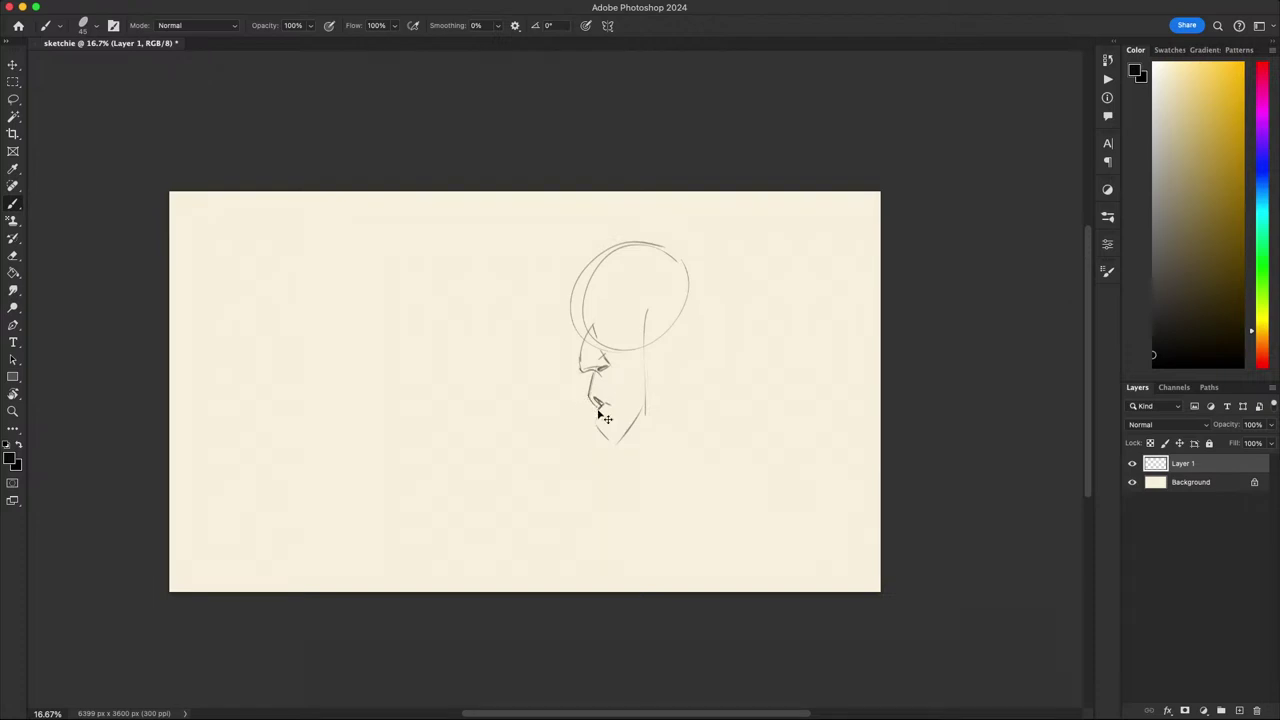
- Sketch the ear outline at the back of the skull and the angry brow line above the nose
{"action": "scroll", "coordinate": [619, 428], "scroll_direction": "down", "scroll_amount": 3}
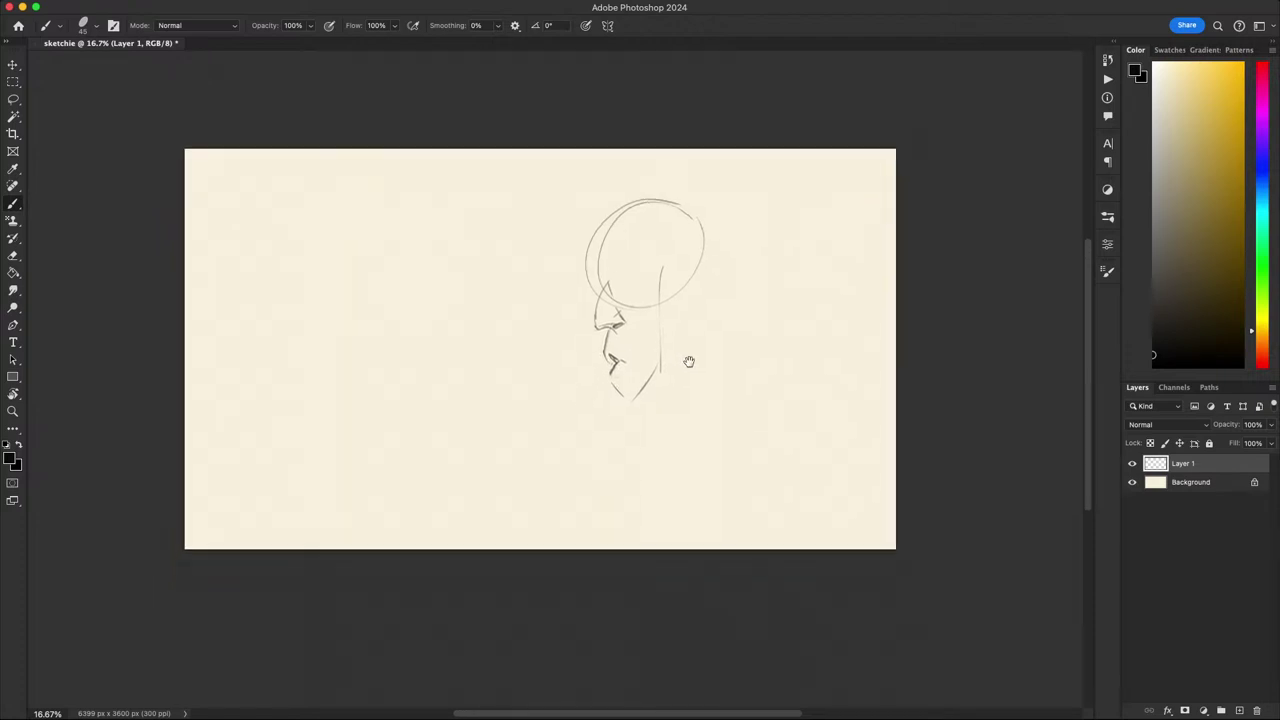
{"action": "mouse_move", "coordinate": [685, 253]}
{"action": "left_mouse_down"}
{"action": "mouse_move", "coordinate": [654, 314]}
{"action": "mouse_move", "coordinate": [607, 329]}
{"action": "left_mouse_up"}
{"action": "scroll", "coordinate": [667, 200], "scroll_direction": "up", "scroll_amount": 2}
{"action": "key", "text": "super+z"}
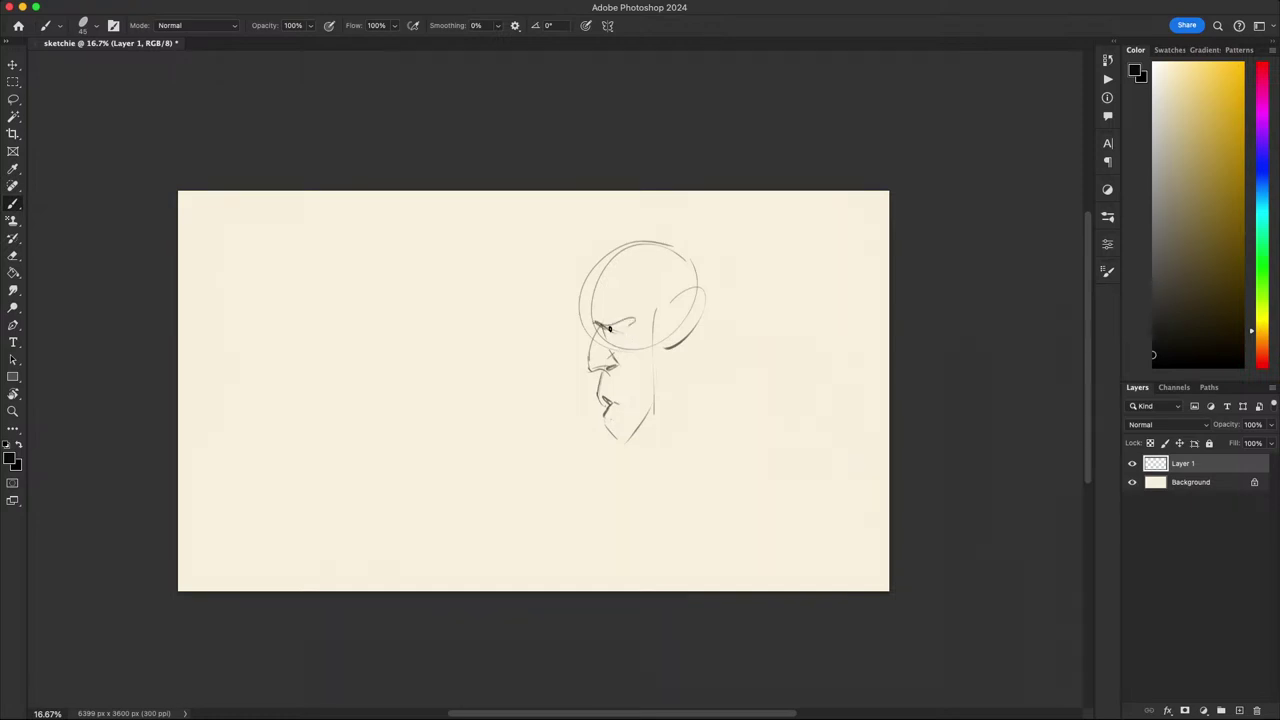
- Draw the narrowed eye under the brow, the far eyebrow and the forehead contour, undoing unwanted strokes
{"action": "mouse_move", "coordinate": [613, 337]}
{"action": "left_mouse_down"}
{"action": "mouse_move", "coordinate": [622, 345]}
{"action": "mouse_move", "coordinate": [629, 325]}
{"action": "left_mouse_up"}
{"action": "key", "text": "super+z"}
{"action": "key", "text": "super+z"}
{"action": "left_click_drag", "start_coordinate": [580, 299], "coordinate": [591, 269]}
{"action": "key", "text": "super+z"}
{"action": "left_click_drag", "start_coordinate": [586, 326], "coordinate": [595, 330]}
{"action": "mouse_move", "coordinate": [693, 320]}
{"action": "left_mouse_down"}
{"action": "mouse_move", "coordinate": [783, 268]}
{"action": "mouse_move", "coordinate": [628, 286]}
{"action": "mouse_move", "coordinate": [635, 333]}
{"action": "mouse_move", "coordinate": [657, 323]}
{"action": "left_mouse_up"}
{"action": "key", "text": "super+z"}
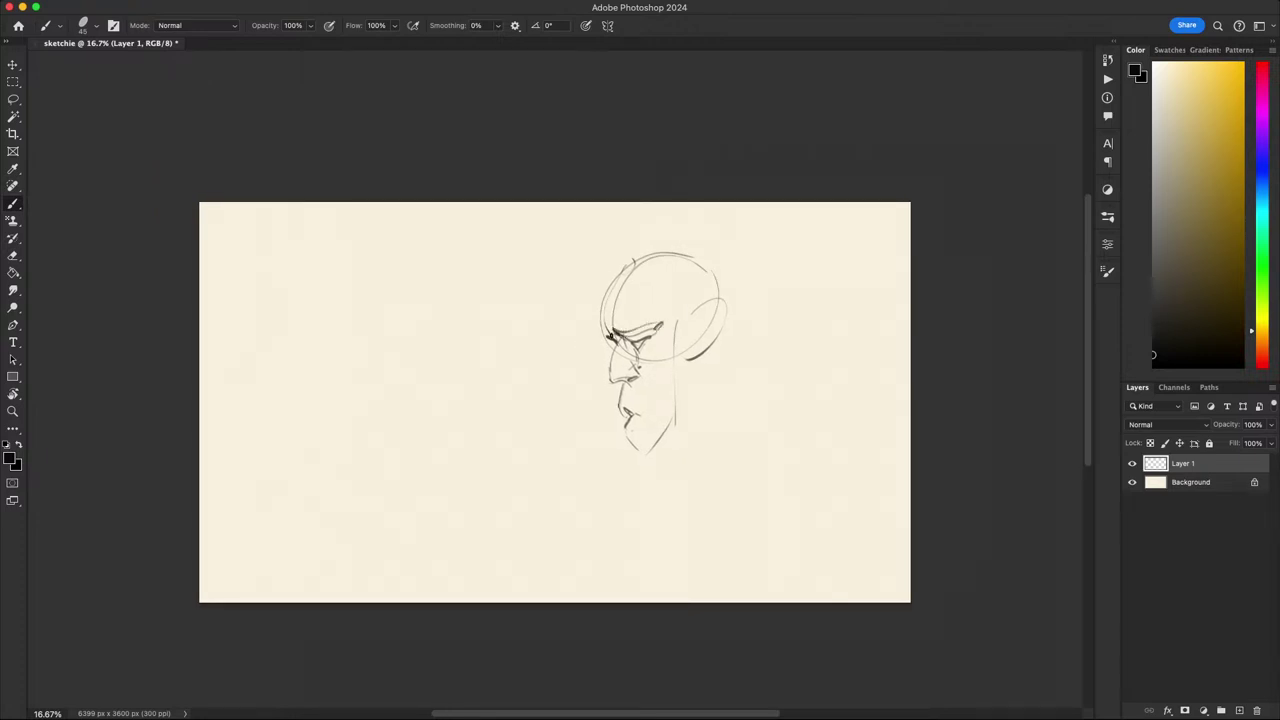
- Enlarge the brush to 80 px and thicken the near eyebrow with dark strokes
{"action": "left_click_drag", "start_coordinate": [682, 372], "coordinate": [642, 401]}
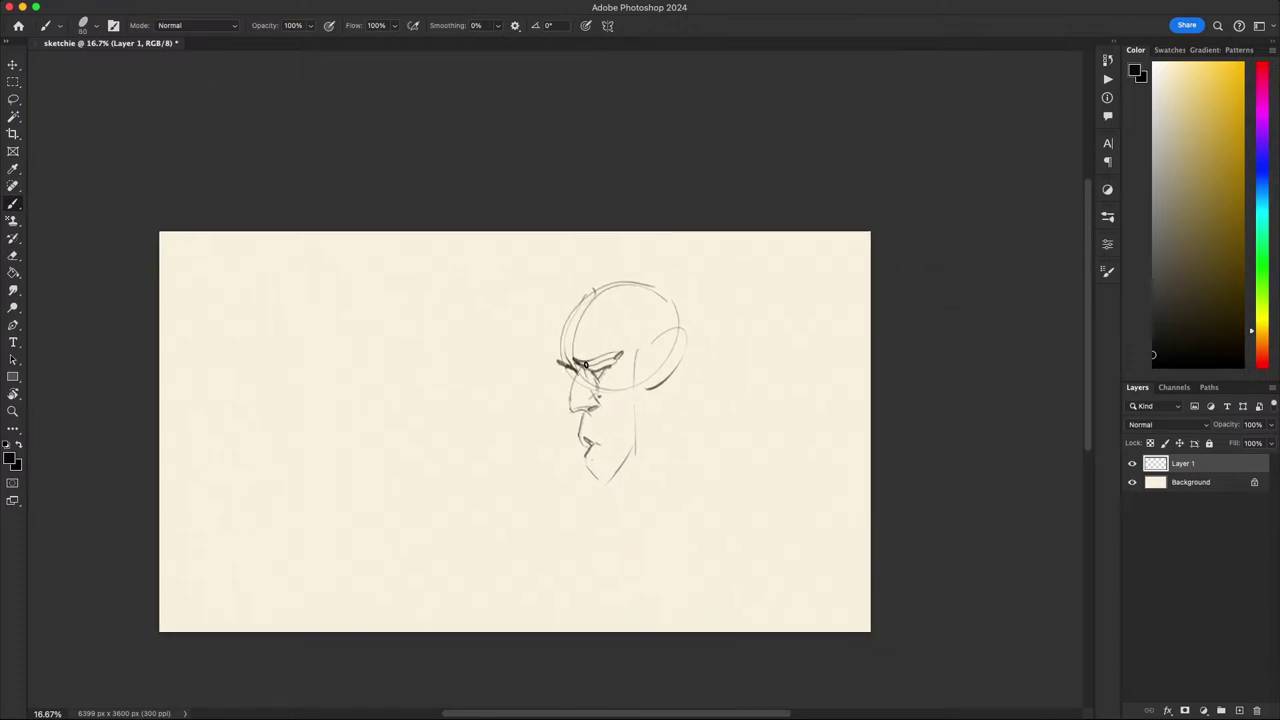
{"action": "left_click_drag", "start_coordinate": [578, 362], "coordinate": [613, 355]}
{"action": "key", "text": "super+z"}
{"action": "key", "text": "super+z"}
{"action": "key", "text": "super+z"}
- Close the pointed chin, darken the jawline and shade the jaw corner, clearing the Lasso selection before resuming with the Brush
{"action": "mouse_move", "coordinate": [644, 419]}
{"action": "left_mouse_down"}
{"action": "mouse_move", "coordinate": [657, 328]}
{"action": "mouse_move", "coordinate": [639, 330]}
{"action": "mouse_move", "coordinate": [623, 379]}
{"action": "left_mouse_up"}
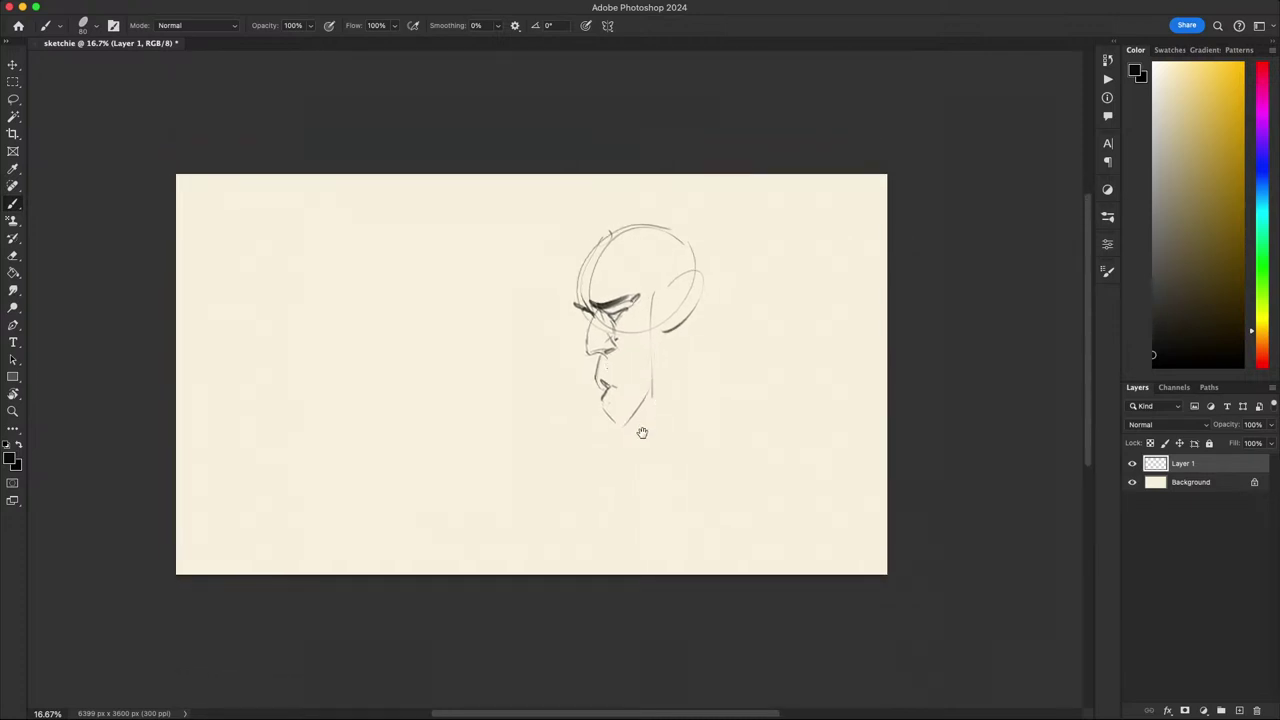
{"action": "mouse_move", "coordinate": [640, 431]}
{"action": "left_mouse_down"}
{"action": "mouse_move", "coordinate": [585, 403]}
{"action": "mouse_move", "coordinate": [597, 425]}
{"action": "mouse_move", "coordinate": [678, 352]}
{"action": "mouse_move", "coordinate": [695, 303]}
{"action": "mouse_move", "coordinate": [653, 334]}
{"action": "left_mouse_up"}
{"action": "key", "text": "["}
{"action": "key", "text": "super+z"}
{"action": "mouse_move", "coordinate": [665, 375]}
{"action": "left_mouse_down"}
{"action": "mouse_move", "coordinate": [635, 415]}
{"action": "mouse_move", "coordinate": [611, 380]}
{"action": "mouse_move", "coordinate": [636, 360]}
{"action": "mouse_move", "coordinate": [651, 379]}
{"action": "mouse_move", "coordinate": [607, 386]}
{"action": "mouse_move", "coordinate": [634, 380]}
{"action": "left_mouse_up"}
{"action": "key", "text": "super+z"}
{"action": "key", "text": "l"}
{"action": "key", "text": "super+d"}
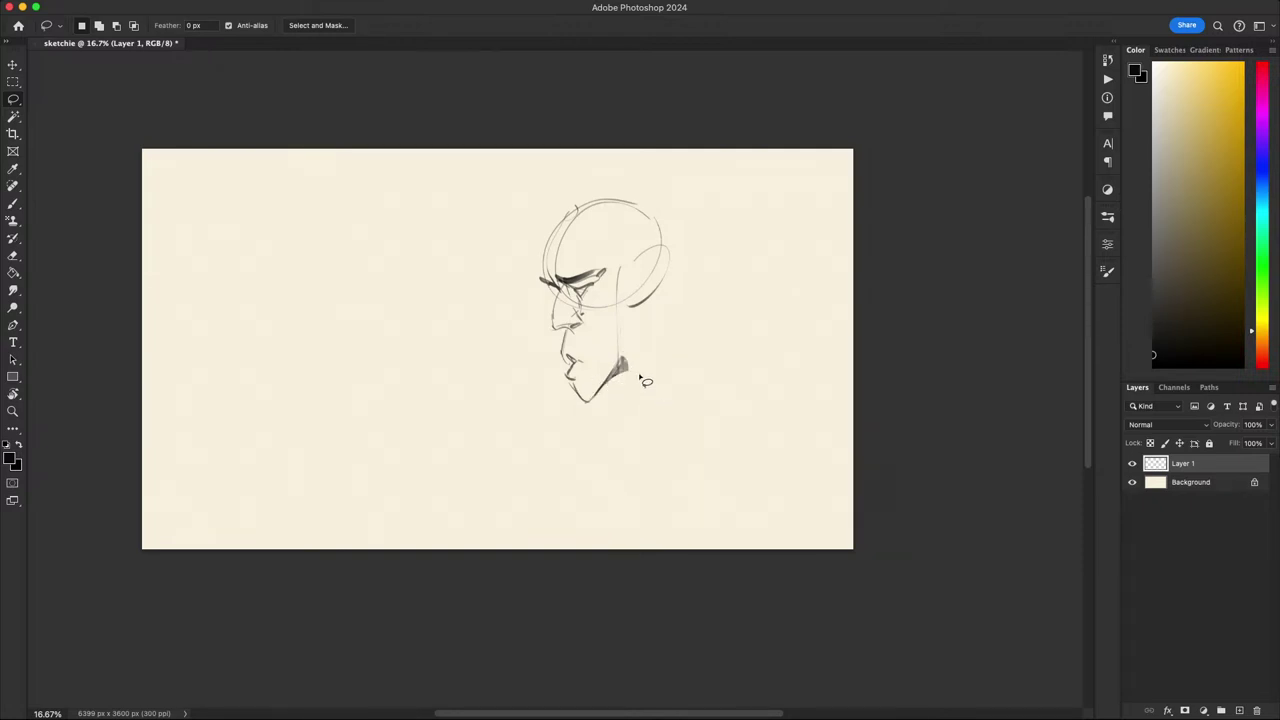
{"action": "key", "text": "b"}
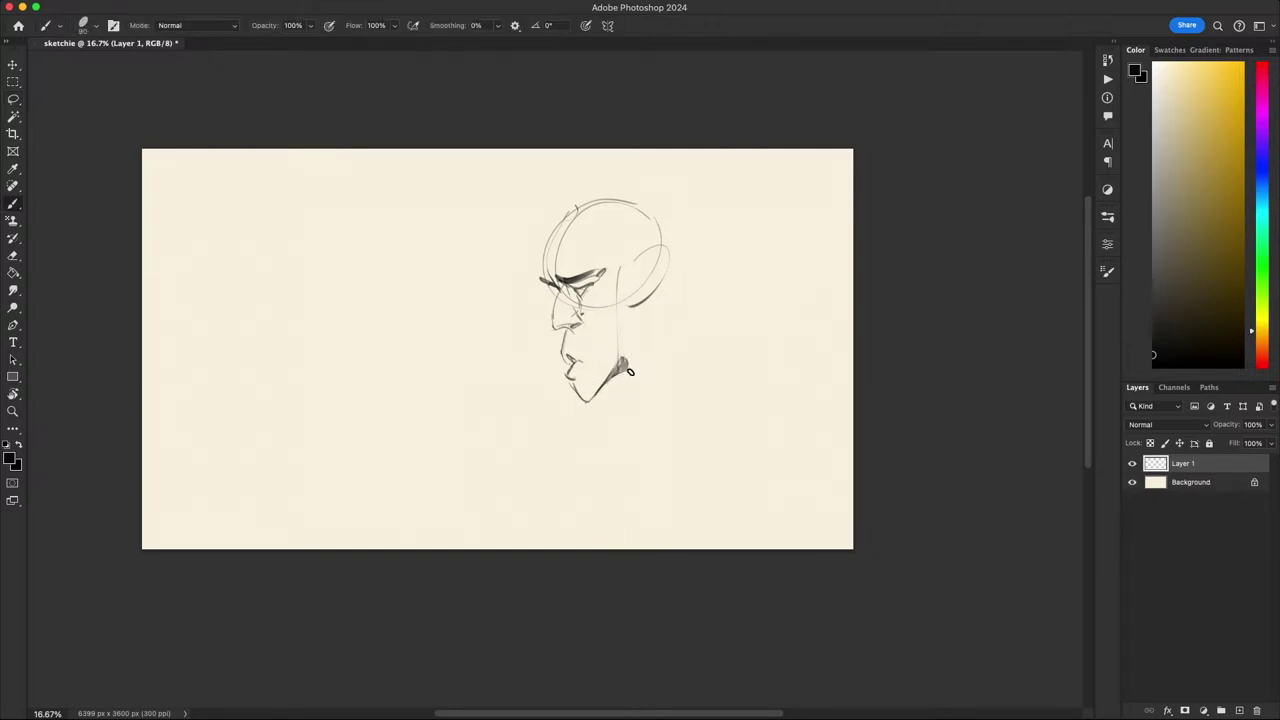
- Extend the jaw corner upward with a dark contour and fill out its shading
{"action": "mouse_move", "coordinate": [618, 365]}
{"action": "left_mouse_down"}
{"action": "mouse_move", "coordinate": [615, 379]}
{"action": "mouse_move", "coordinate": [626, 334]}
{"action": "mouse_move", "coordinate": [626, 367]}
{"action": "left_mouse_up"}
{"action": "key", "text": "super+z"}
{"action": "key", "text": "super+z"}
{"action": "scroll", "coordinate": [626, 367], "scroll_direction": "up", "scroll_amount": 3}
{"action": "scroll", "coordinate": [626, 367], "scroll_direction": "right", "scroll_amount": 3}
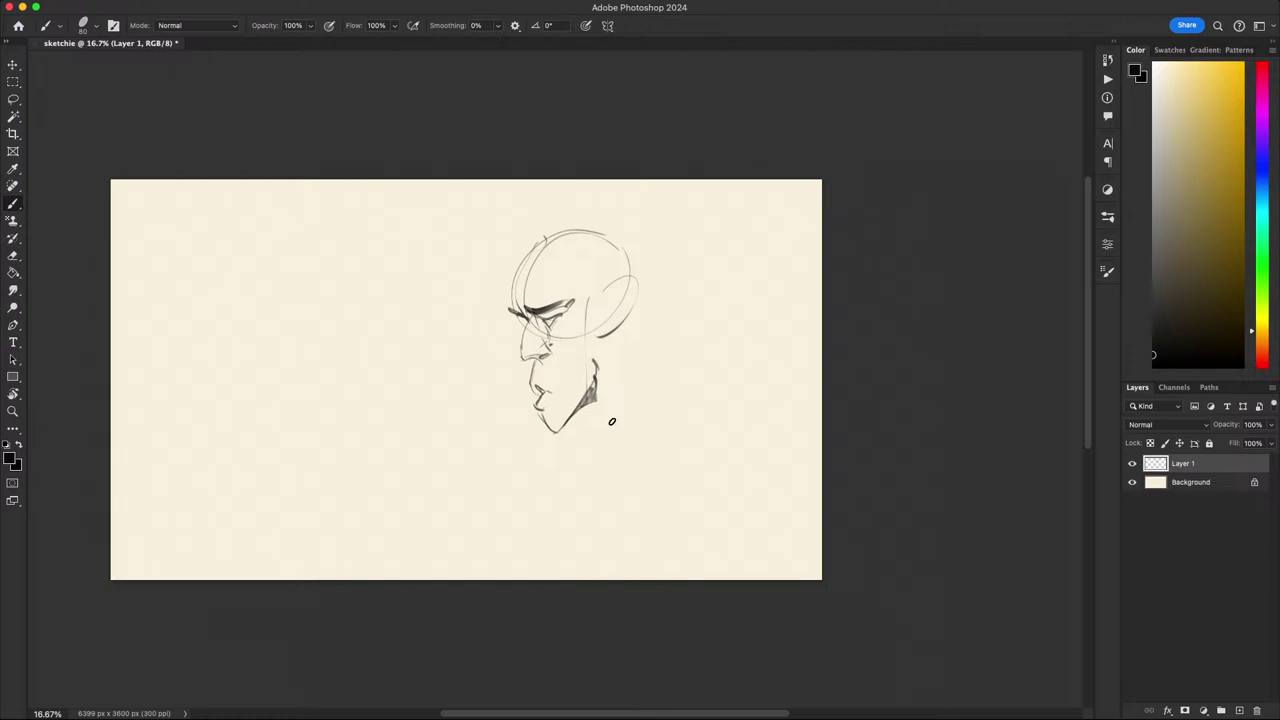
- Sketch the ear's upper rim and inner folds inside the ear outline
{"action": "mouse_move", "coordinate": [602, 302]}
{"action": "left_mouse_down"}
{"action": "mouse_move", "coordinate": [642, 282]}
{"action": "mouse_move", "coordinate": [628, 290]}
{"action": "left_mouse_up"}
{"action": "left_click_drag", "start_coordinate": [624, 306], "coordinate": [614, 301]}
{"action": "key", "text": "super+z"}
{"action": "mouse_move", "coordinate": [625, 331]}
{"action": "left_mouse_down"}
{"action": "mouse_move", "coordinate": [617, 355]}
{"action": "mouse_move", "coordinate": [588, 335]}
{"action": "left_mouse_up"}
- Draw a dark, V-shaped sideburn in front of the ear
{"action": "key", "text": "l"}
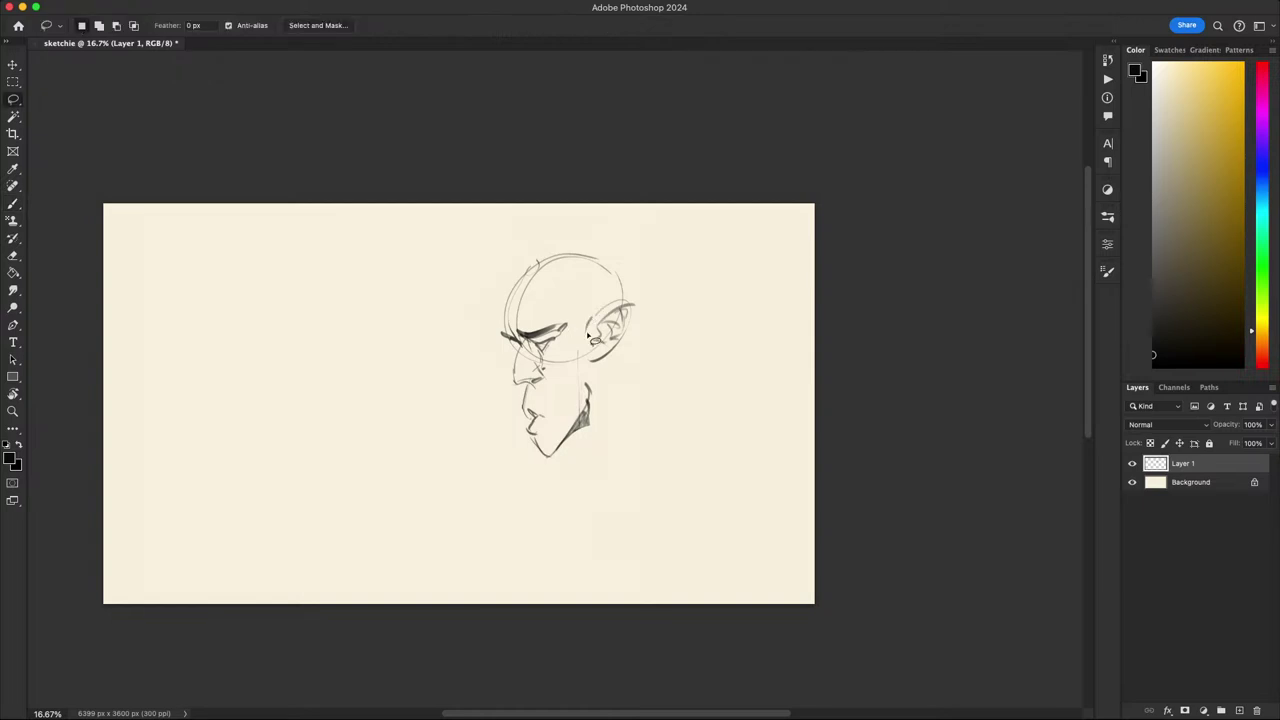
{"action": "key", "text": "b"}
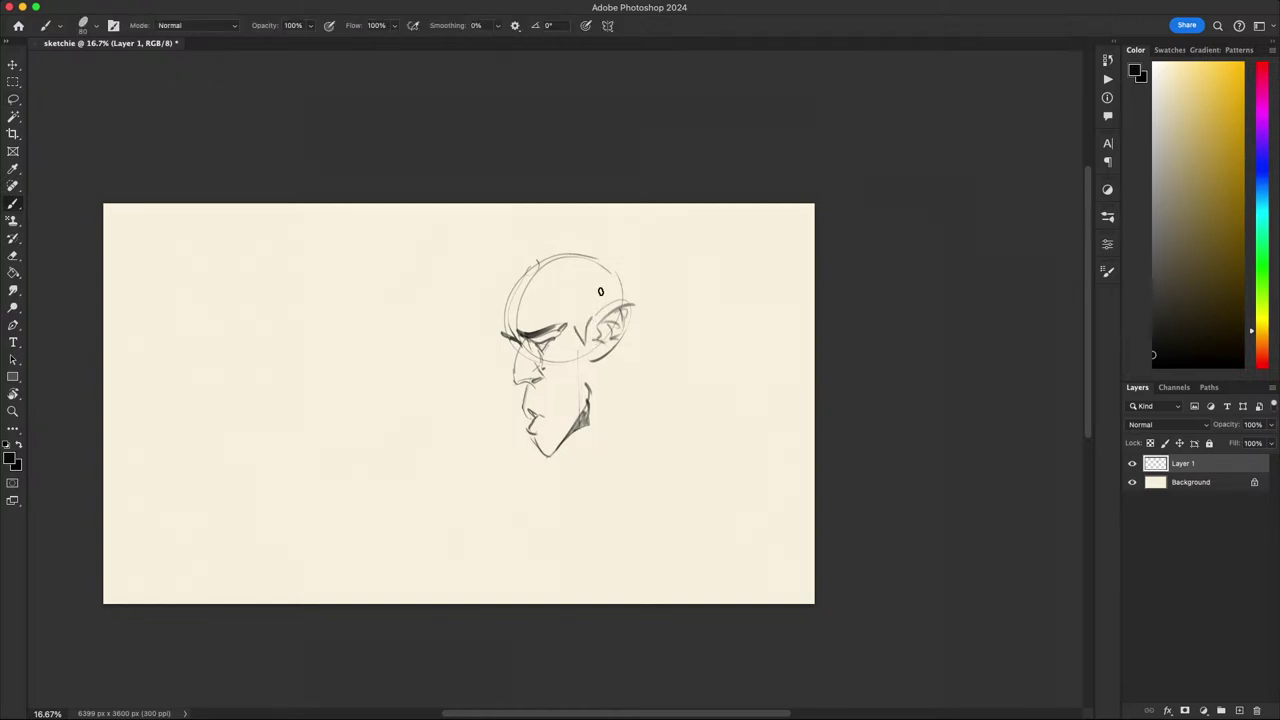
{"action": "left_click_drag", "start_coordinate": [572, 319], "coordinate": [594, 348]}
{"action": "key", "text": "r"}
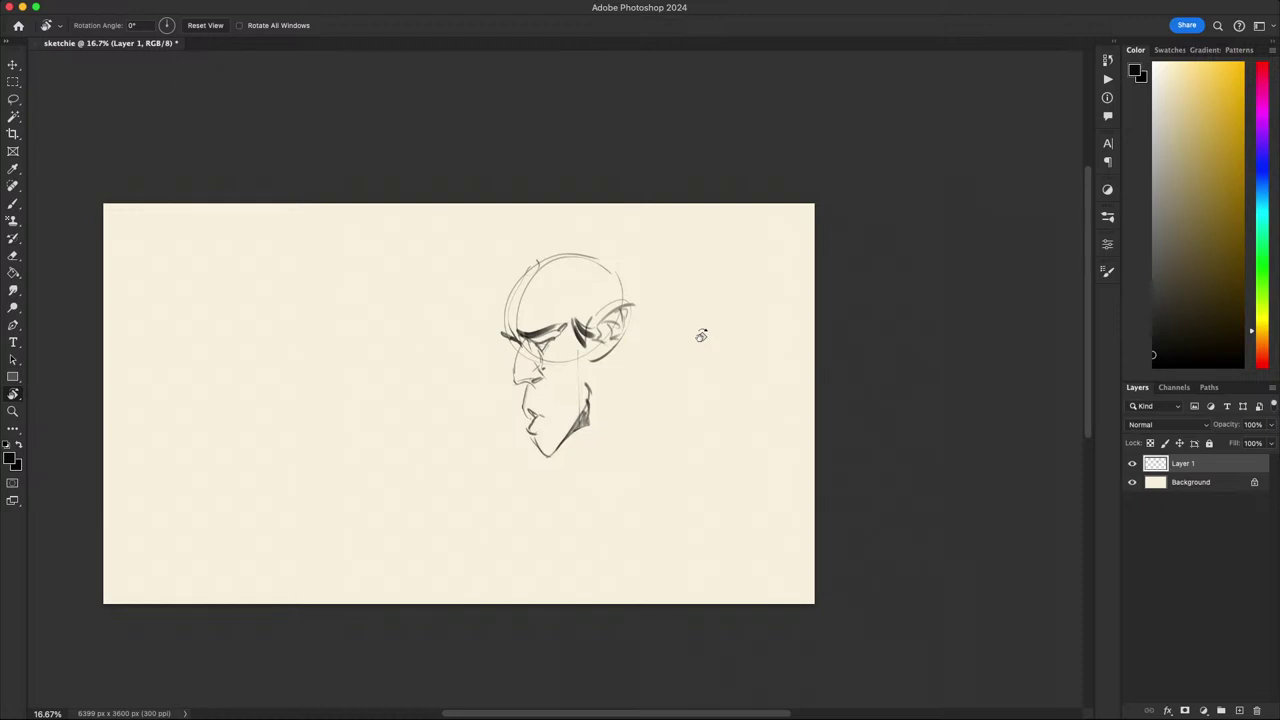
{"action": "key", "text": "l"}
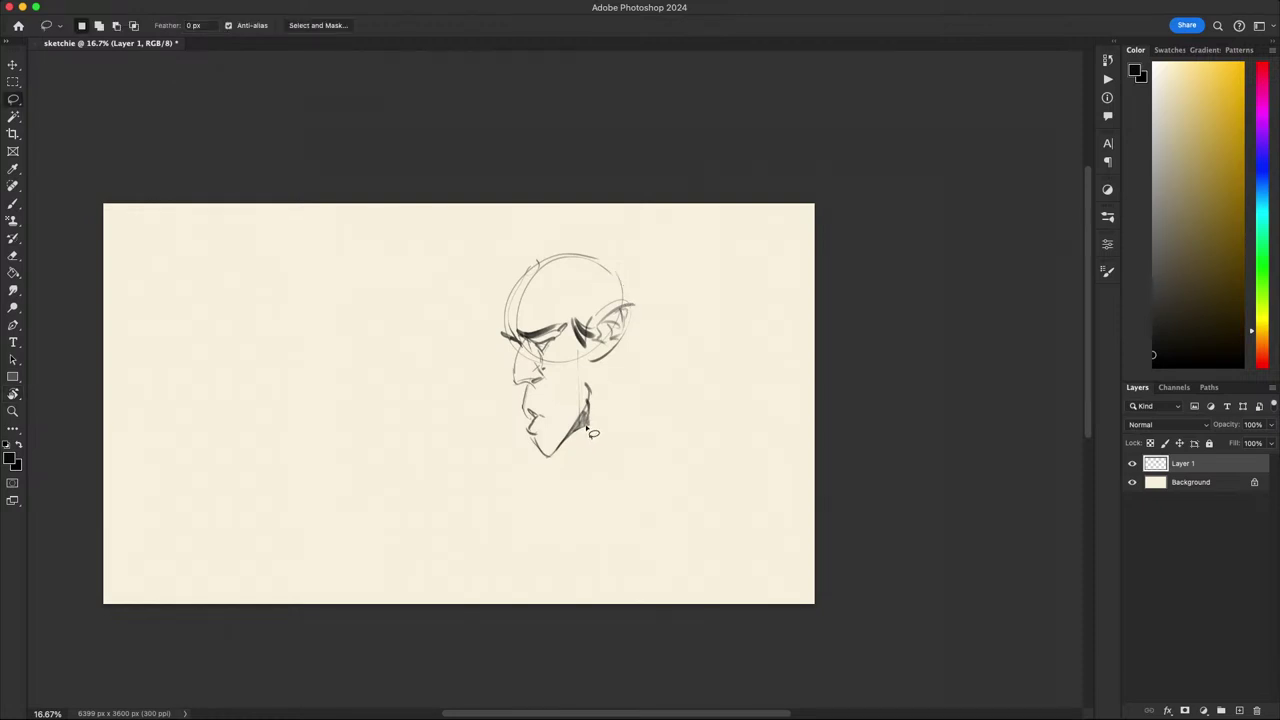
- Sketch the front neck line curving down from the jaw corner, undoing unwanted strokes
{"action": "key", "text": "b"}
{"action": "mouse_move", "coordinate": [581, 424]}
{"action": "left_mouse_down"}
{"action": "mouse_move", "coordinate": [572, 446]}
{"action": "mouse_move", "coordinate": [596, 430]}
{"action": "mouse_move", "coordinate": [600, 387]}
{"action": "mouse_move", "coordinate": [604, 466]}
{"action": "left_mouse_up"}
{"action": "key", "text": "super+z"}
{"action": "key", "text": "super+z"}
{"action": "left_click_drag", "start_coordinate": [604, 424], "coordinate": [626, 370]}
{"action": "key", "text": "super+z"}
{"action": "key", "text": "super+z"}
- Sketch the back of the neck and the nape contour below the ear, undoing unwanted strokes
{"action": "mouse_move", "coordinate": [599, 437]}
{"action": "left_mouse_down"}
{"action": "mouse_move", "coordinate": [606, 468]}
{"action": "mouse_move", "coordinate": [615, 402]}
{"action": "mouse_move", "coordinate": [605, 479]}
{"action": "mouse_move", "coordinate": [609, 427]}
{"action": "left_mouse_up"}
{"action": "key", "text": "super+z"}
{"action": "key", "text": "super+z"}
{"action": "key", "text": "super+z"}
{"action": "left_click_drag", "start_coordinate": [636, 380], "coordinate": [626, 392]}
{"action": "mouse_move", "coordinate": [616, 367]}
{"action": "left_mouse_down"}
{"action": "mouse_move", "coordinate": [609, 413]}
{"action": "mouse_move", "coordinate": [627, 386]}
{"action": "left_mouse_up"}
{"action": "key", "text": "super+z"}
{"action": "key", "text": "super+z"}
{"action": "key", "text": "super+z"}
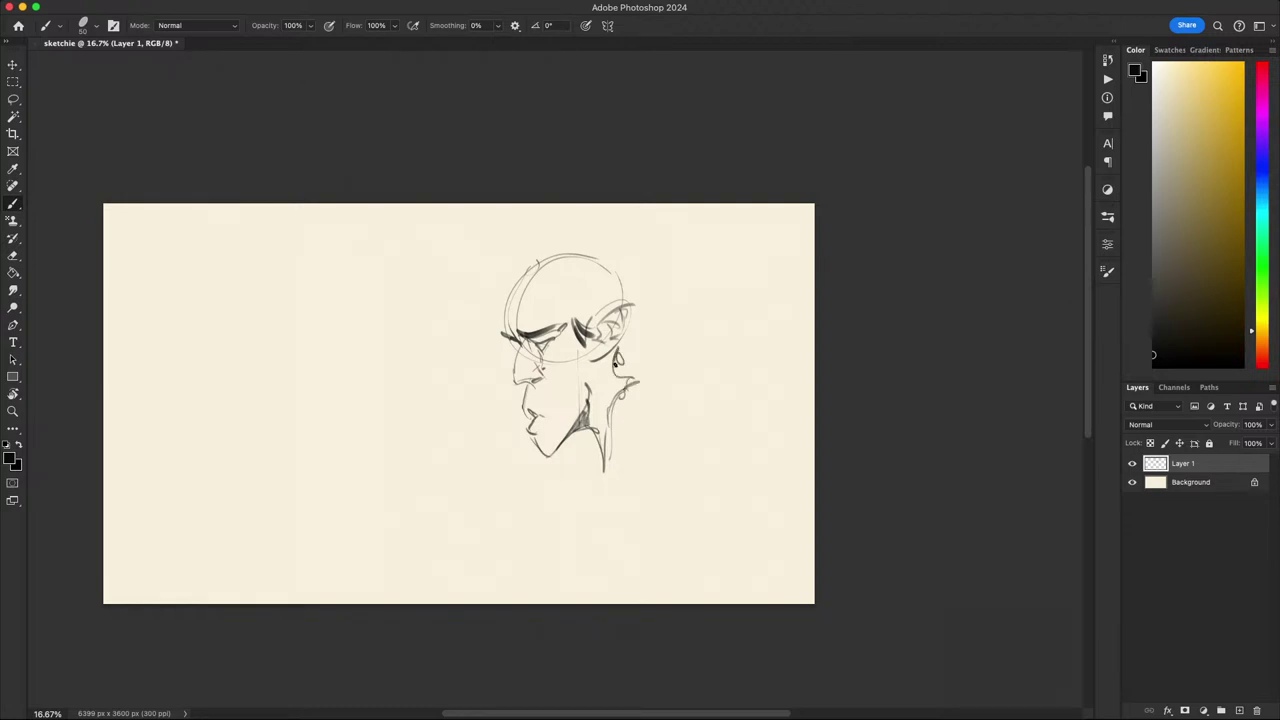
- Darken the nape below the ear with heavy strokes, trim the excess with a Lasso deletion, and deselect
{"action": "key", "text": "super+z"}
{"action": "mouse_move", "coordinate": [601, 361]}
{"action": "left_mouse_down"}
{"action": "mouse_move", "coordinate": [619, 385]}
{"action": "mouse_move", "coordinate": [638, 352]}
{"action": "left_mouse_up"}
{"action": "key", "text": "e"}
{"action": "key", "text": "l"}
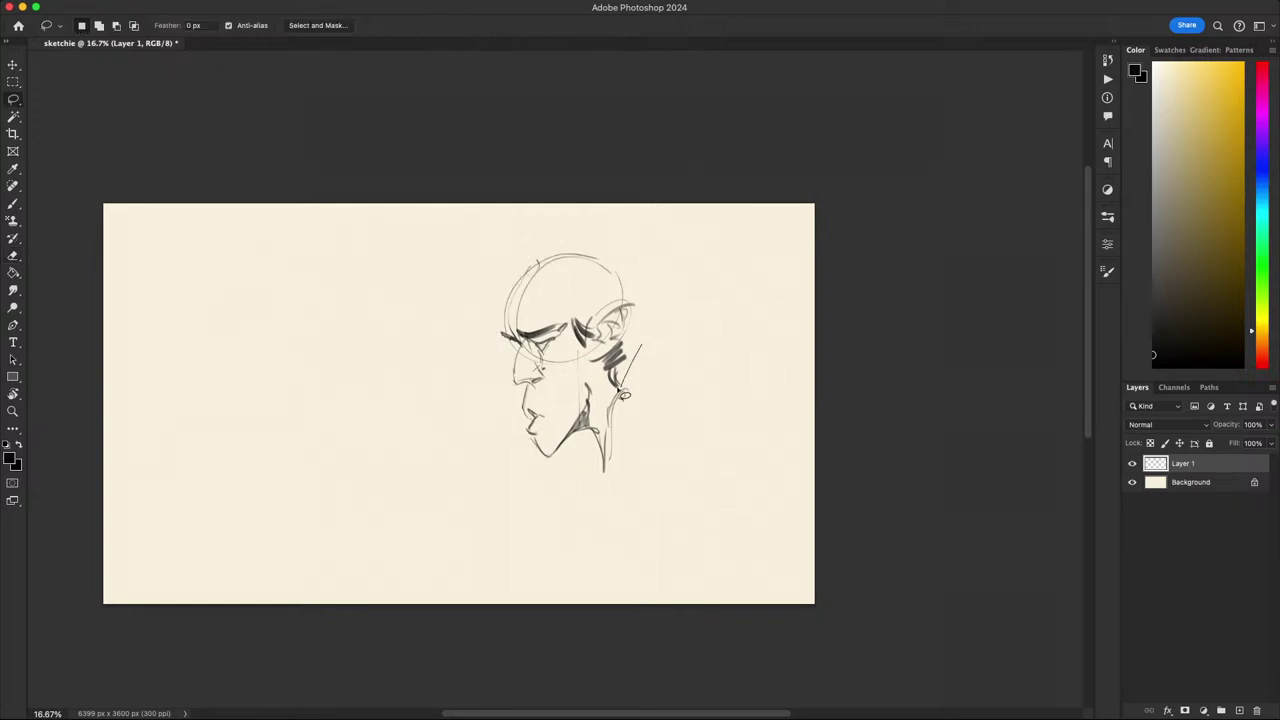
{"action": "key", "text": "Delete"}
{"action": "key", "text": "super+d"}
{"action": "key", "text": "b"}
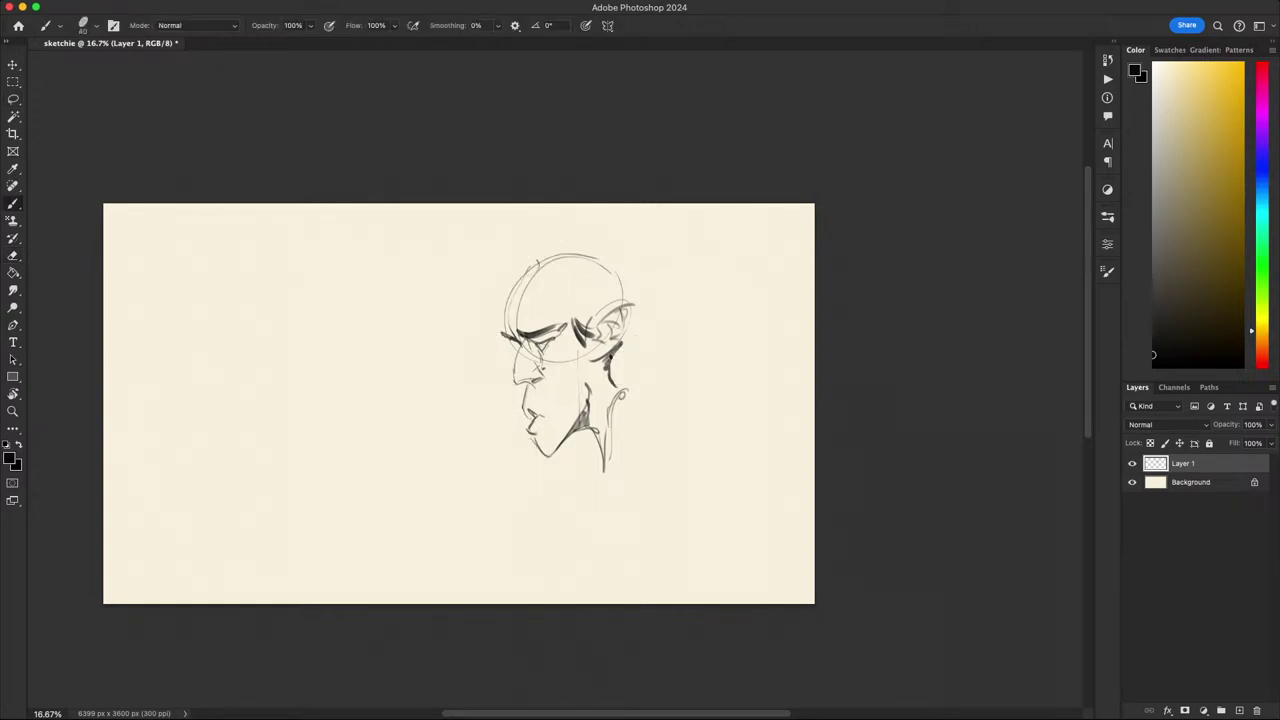
- Enlarge the brush and sketch the pointed tip of a forward-swept forelock ahead of the forehead, undoing unwanted strokes
{"action": "mouse_move", "coordinate": [610, 356]}
{"action": "left_mouse_down"}
{"action": "mouse_move", "coordinate": [649, 339]}
{"action": "mouse_move", "coordinate": [619, 268]}
{"action": "mouse_move", "coordinate": [645, 335]}
{"action": "mouse_move", "coordinate": [640, 300]}
{"action": "mouse_move", "coordinate": [649, 307]}
{"action": "mouse_move", "coordinate": [641, 298]}
{"action": "mouse_move", "coordinate": [642, 338]}
{"action": "mouse_move", "coordinate": [641, 317]}
{"action": "mouse_move", "coordinate": [639, 328]}
{"action": "mouse_move", "coordinate": [727, 223]}
{"action": "mouse_move", "coordinate": [700, 163]}
{"action": "mouse_move", "coordinate": [659, 193]}
{"action": "mouse_move", "coordinate": [691, 351]}
{"action": "left_mouse_up"}
{"action": "key", "text": "super+z"}
{"action": "key", "text": "super+z"}
{"action": "key", "text": "bracketright"}
{"action": "left_click_drag", "start_coordinate": [537, 390], "coordinate": [560, 334]}
{"action": "left_click_drag", "start_coordinate": [560, 334], "coordinate": [499, 398]}
{"action": "key", "text": "super+z"}
{"action": "mouse_move", "coordinate": [499, 397]}
{"action": "left_mouse_down"}
{"action": "mouse_move", "coordinate": [521, 353]}
{"action": "mouse_move", "coordinate": [474, 382]}
{"action": "mouse_move", "coordinate": [585, 308]}
{"action": "left_mouse_up"}
{"action": "key", "text": "super+z"}
{"action": "key", "text": "super+z"}
- Sketch the forelock's long upper contour from its pointed tip up to the crown, undoing unwanted strokes
{"action": "mouse_move", "coordinate": [485, 375]}
{"action": "left_mouse_down"}
{"action": "mouse_move", "coordinate": [457, 399]}
{"action": "mouse_move", "coordinate": [572, 298]}
{"action": "mouse_move", "coordinate": [624, 312]}
{"action": "left_mouse_up"}
{"action": "key", "text": "super+z"}
{"action": "key", "text": "super+z"}
{"action": "key", "text": "super+z"}
{"action": "key", "text": "super+z"}
- Draw the crown's curved parting strands and the hair outline flicking out at the back of the head
{"action": "left_click_drag", "start_coordinate": [549, 298], "coordinate": [613, 312]}
{"action": "left_click_drag", "start_coordinate": [608, 287], "coordinate": [620, 314]}
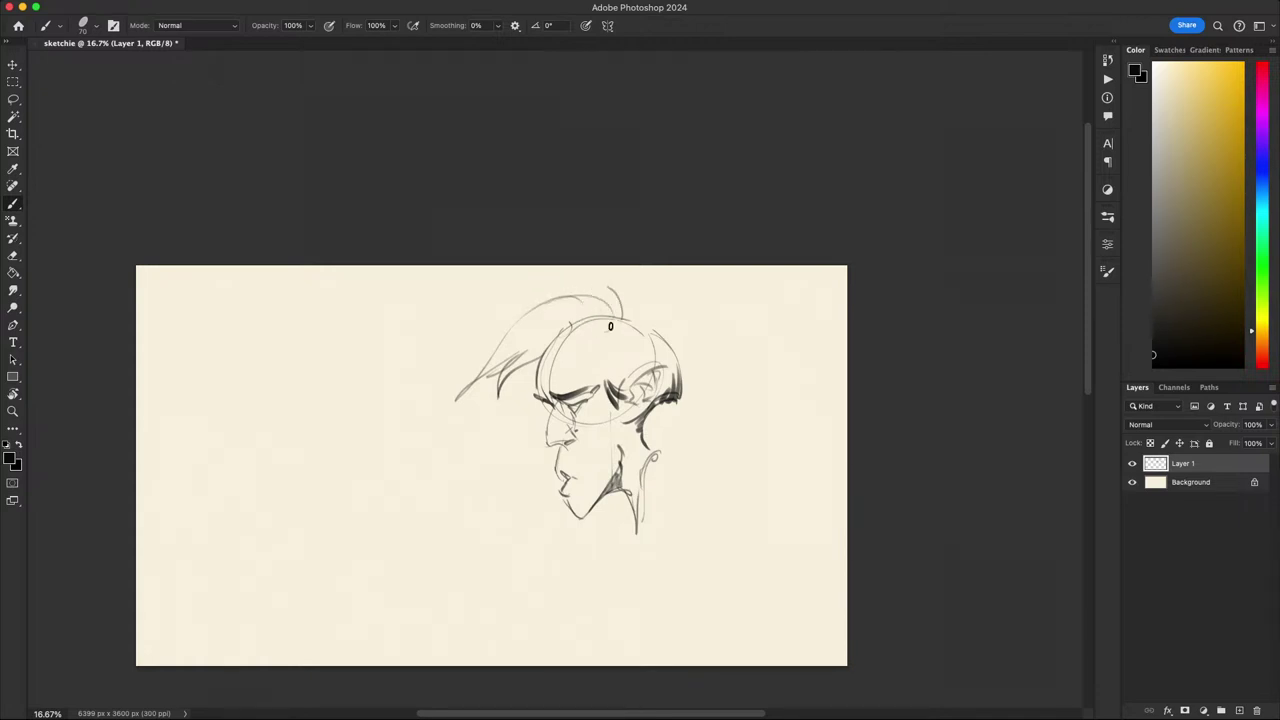
{"action": "key", "text": "super+z"}
{"action": "key", "text": "super+z"}
{"action": "mouse_move", "coordinate": [546, 296]}
{"action": "left_mouse_down"}
{"action": "mouse_move", "coordinate": [604, 301]}
{"action": "mouse_move", "coordinate": [610, 322]}
{"action": "left_mouse_up"}
{"action": "mouse_move", "coordinate": [596, 287]}
{"action": "left_mouse_down"}
{"action": "mouse_move", "coordinate": [641, 301]}
{"action": "mouse_move", "coordinate": [643, 318]}
{"action": "mouse_move", "coordinate": [630, 305]}
{"action": "mouse_move", "coordinate": [677, 369]}
{"action": "left_mouse_up"}
- Darken the eye beneath the brow with a finer brush
{"action": "mouse_move", "coordinate": [750, 488]}
{"action": "left_mouse_down"}
{"action": "mouse_move", "coordinate": [913, 433]}
{"action": "mouse_move", "coordinate": [904, 387]}
{"action": "mouse_move", "coordinate": [728, 436]}
{"action": "left_mouse_up"}
{"action": "left_click_drag", "start_coordinate": [550, 347], "coordinate": [574, 360]}
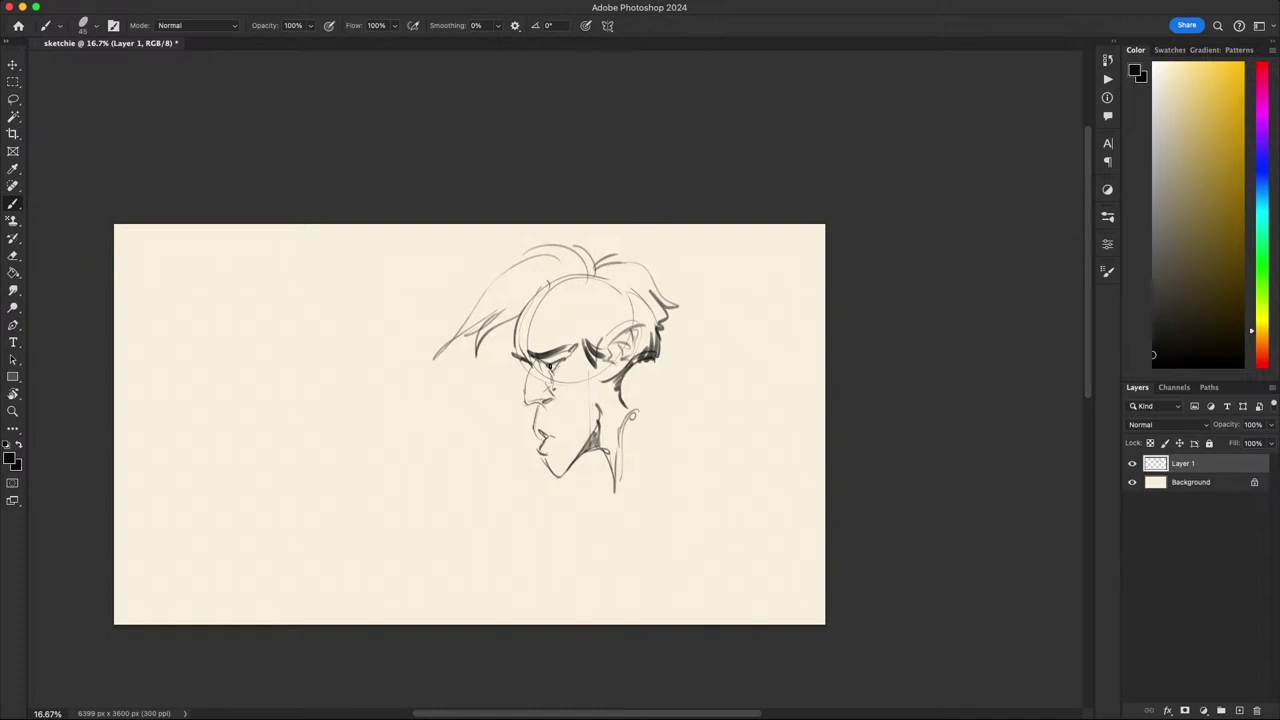
{"action": "mouse_move", "coordinate": [571, 372]}
{"action": "left_mouse_down"}
{"action": "mouse_move", "coordinate": [520, 442]}
{"action": "mouse_move", "coordinate": [623, 455]}
{"action": "left_mouse_up"}
{"action": "left_click_drag", "start_coordinate": [741, 551], "coordinate": [877, 454]}
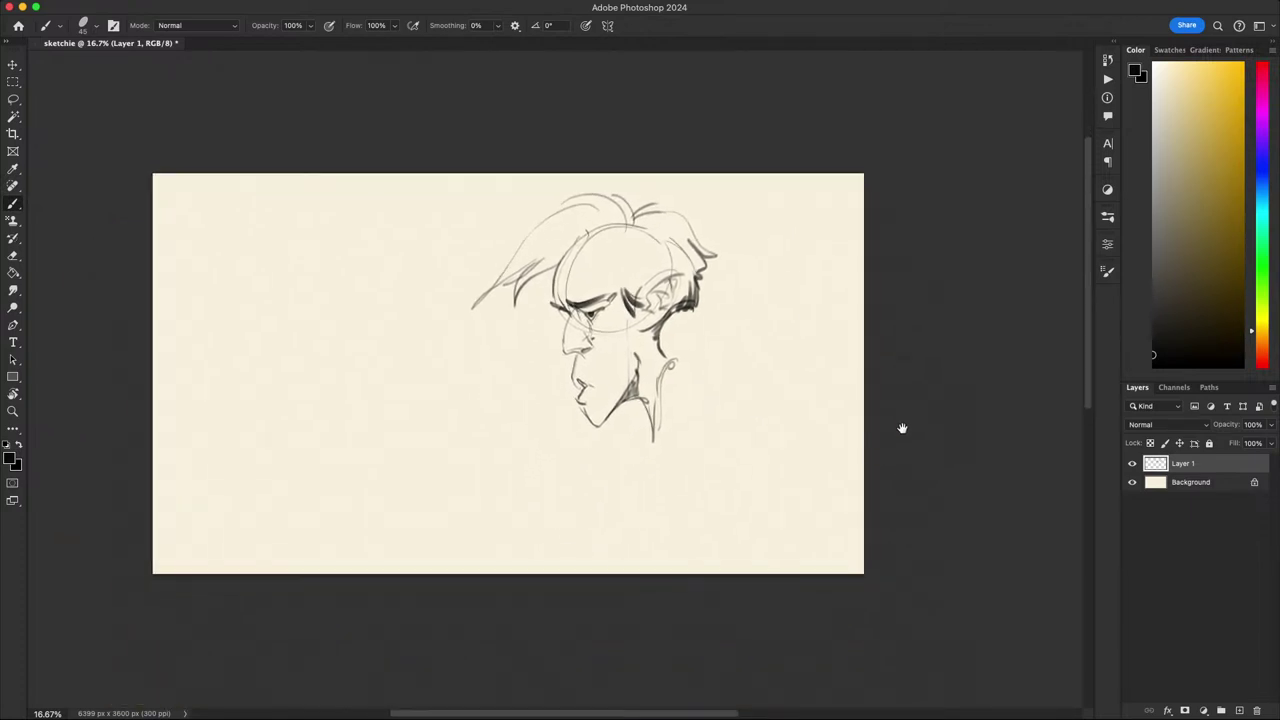
- Delete the contour between nose and upper lip with a Lasso selection, deselect, and redraw it with a bolder line
{"action": "scroll", "coordinate": [337, 406], "scroll_direction": "down", "scroll_amount": 3}
{"action": "scroll", "coordinate": [460, 405], "scroll_direction": "up", "scroll_amount": 3}
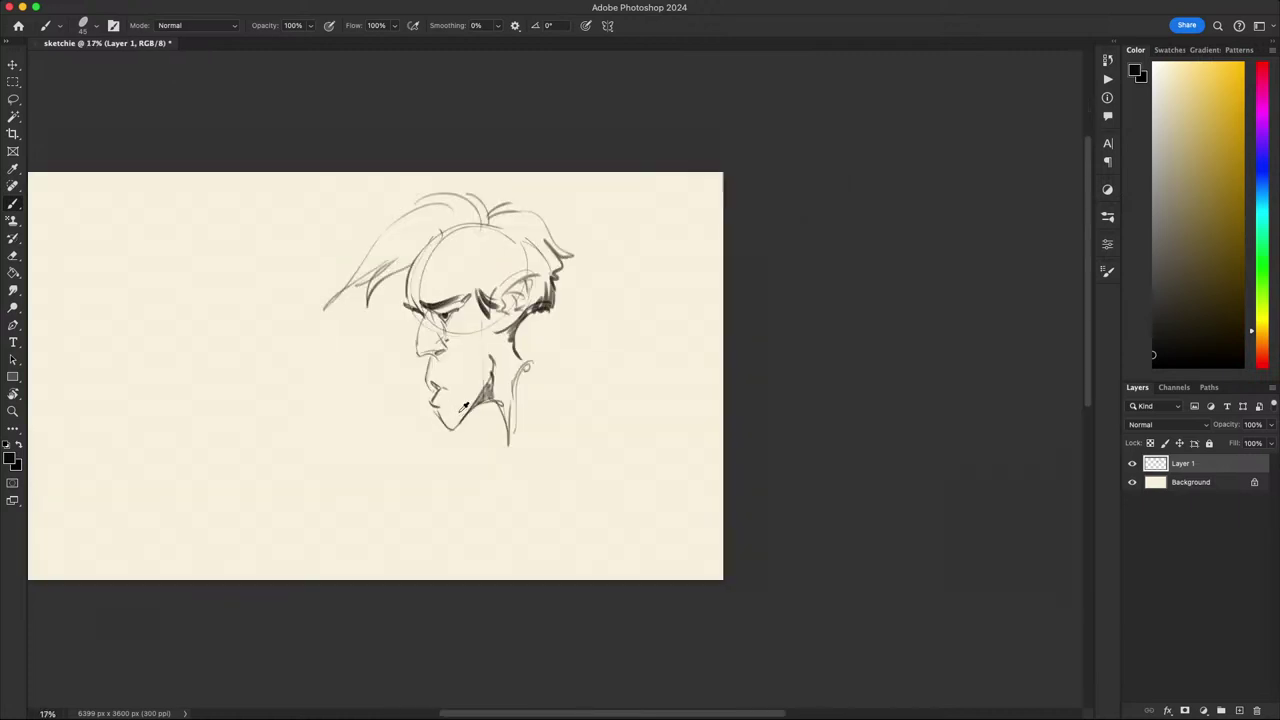
{"action": "scroll", "coordinate": [464, 405], "scroll_direction": "up", "scroll_amount": 1}
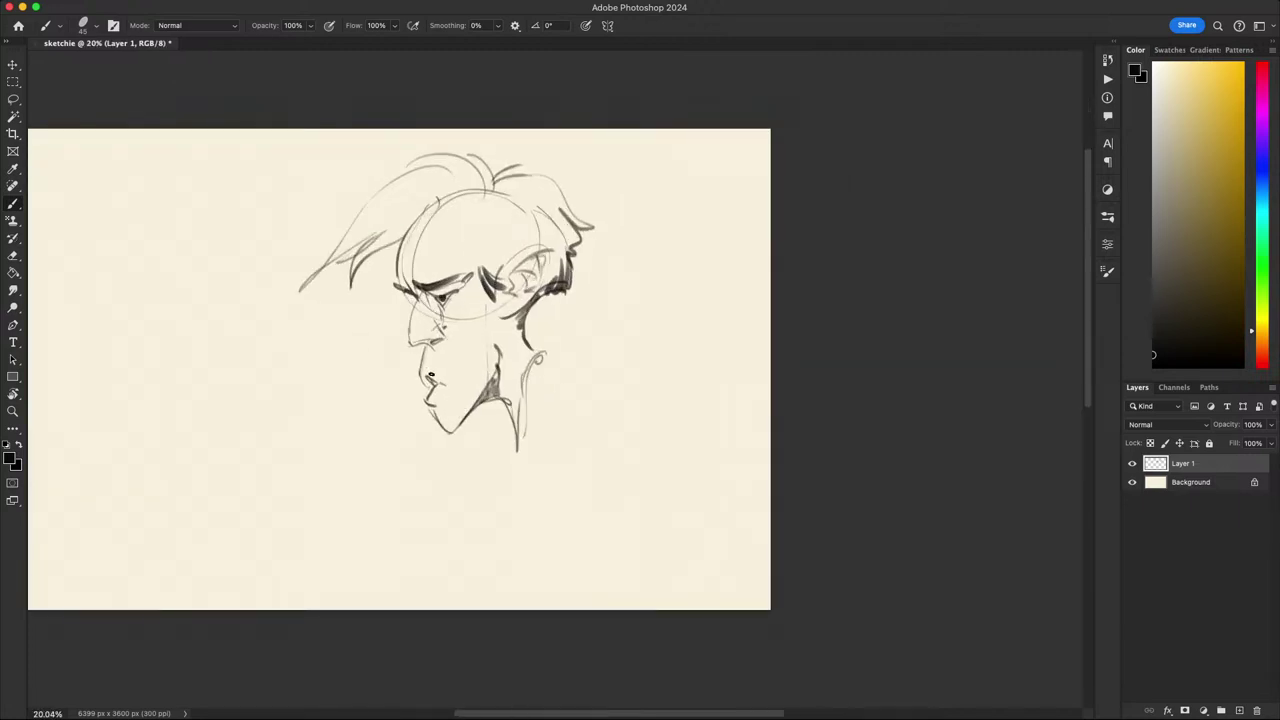
{"action": "key", "text": "l"}
{"action": "left_click_drag", "start_coordinate": [428, 364], "coordinate": [432, 388]}
{"action": "key", "text": "Delete"}
{"action": "key", "text": "super+d"}
{"action": "key", "text": "b"}
{"action": "scroll", "coordinate": [474, 276], "scroll_direction": "left", "scroll_amount": 4}
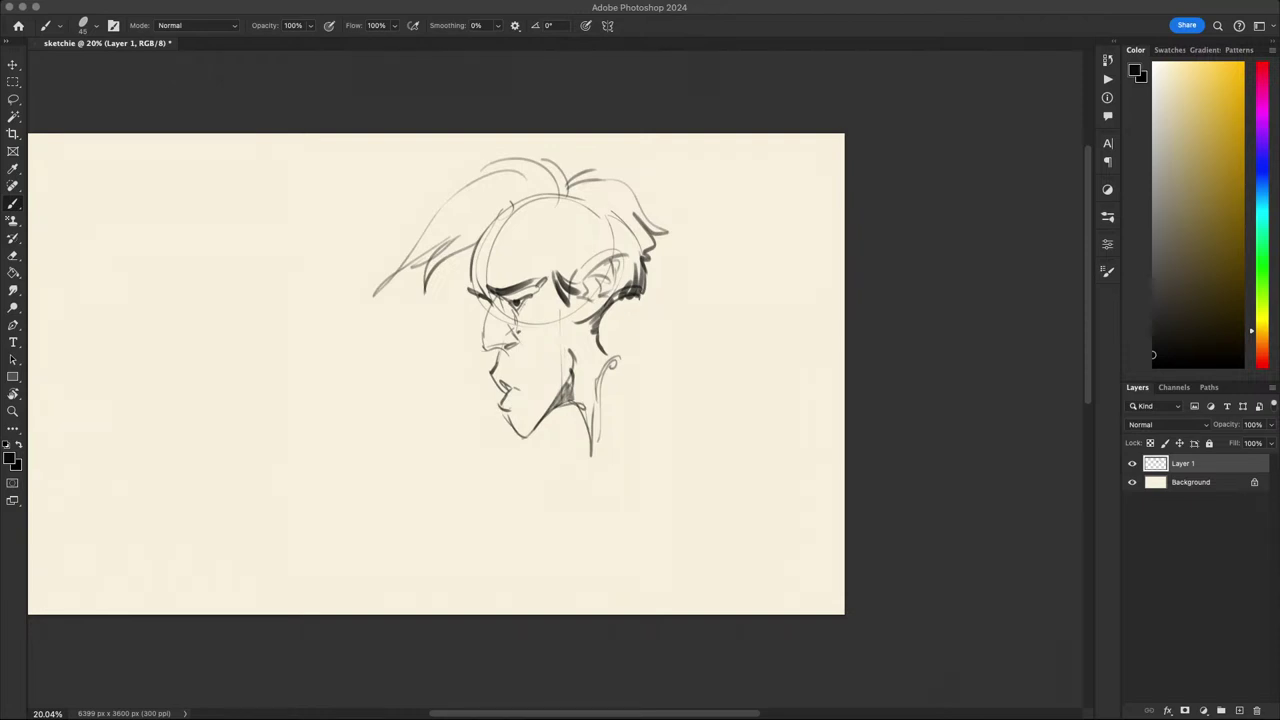
{"action": "scroll", "coordinate": [719, 343], "scroll_direction": "up", "scroll_amount": 2}
{"action": "scroll", "coordinate": [719, 343], "scroll_direction": "right", "scroll_amount": 1}
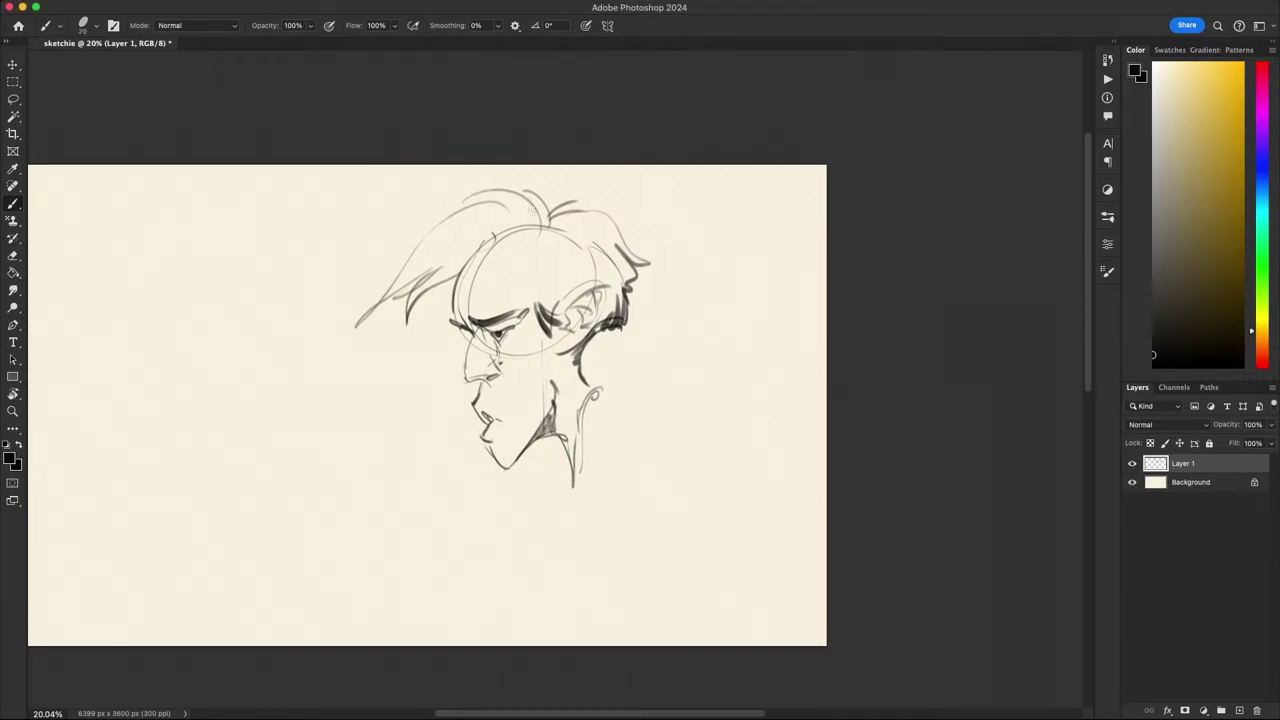
{"action": "left_click_drag", "start_coordinate": [545, 268], "coordinate": [405, 318]}
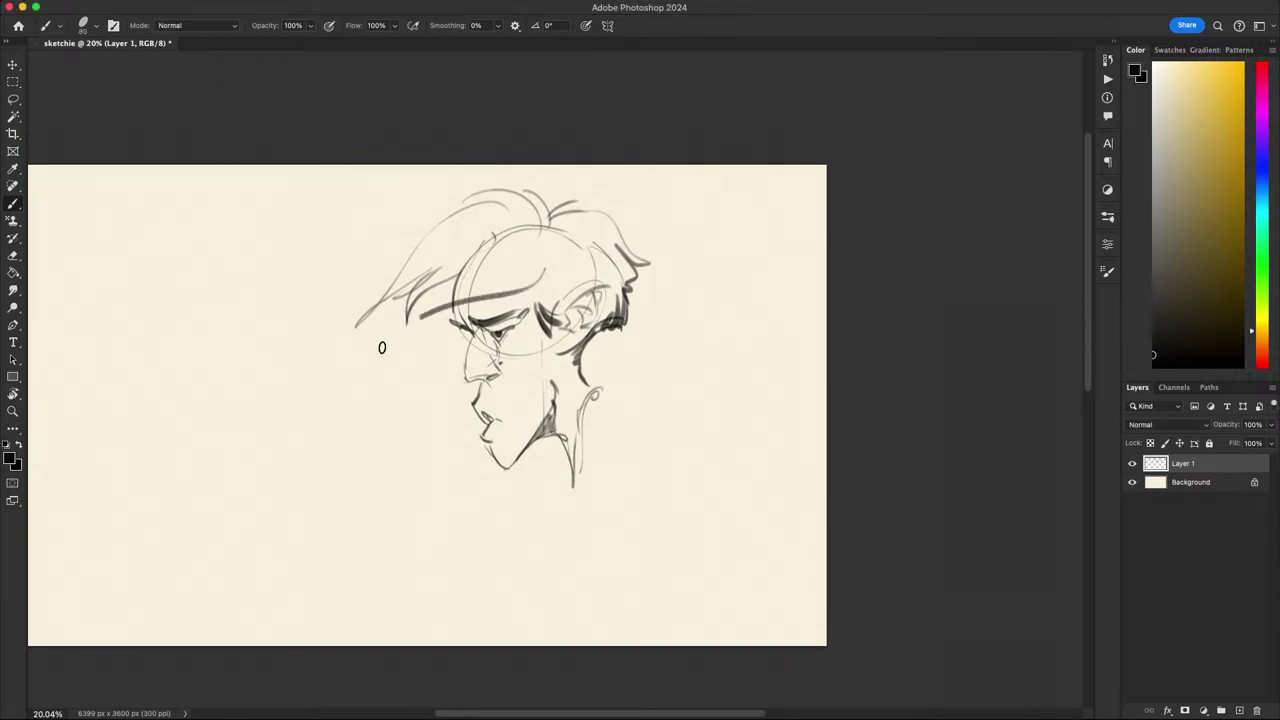
{"action": "key", "text": "ctrl+z"}
{"action": "key", "text": "ctrl+z"}
{"action": "mouse_move", "coordinate": [549, 270]}
{"action": "left_mouse_down"}
{"action": "mouse_move", "coordinate": [419, 318]}
{"action": "mouse_move", "coordinate": [449, 304]}
{"action": "mouse_move", "coordinate": [430, 340]}
{"action": "mouse_move", "coordinate": [425, 324]}
{"action": "left_mouse_up"}
{"action": "mouse_move", "coordinate": [440, 230]}
{"action": "left_mouse_down"}
{"action": "mouse_move", "coordinate": [429, 332]}
{"action": "mouse_move", "coordinate": [439, 310]}
{"action": "left_mouse_up"}
{"action": "left_click_drag", "start_coordinate": [443, 283], "coordinate": [449, 303]}
{"action": "mouse_move", "coordinate": [668, 394]}
{"action": "left_mouse_down"}
{"action": "mouse_move", "coordinate": [738, 430]}
{"action": "mouse_move", "coordinate": [696, 457]}
{"action": "left_mouse_up"}
{"action": "key", "text": "l"}
{"action": "mouse_move", "coordinate": [481, 312]}
{"action": "left_mouse_down"}
{"action": "mouse_move", "coordinate": [545, 283]}
{"action": "mouse_move", "coordinate": [556, 338]}
{"action": "mouse_move", "coordinate": [464, 387]}
{"action": "mouse_move", "coordinate": [501, 286]}
{"action": "mouse_move", "coordinate": [449, 363]}
{"action": "left_mouse_up"}
{"action": "key", "text": "Delete"}
{"action": "key", "text": "super+d"}
{"action": "key", "text": "b"}
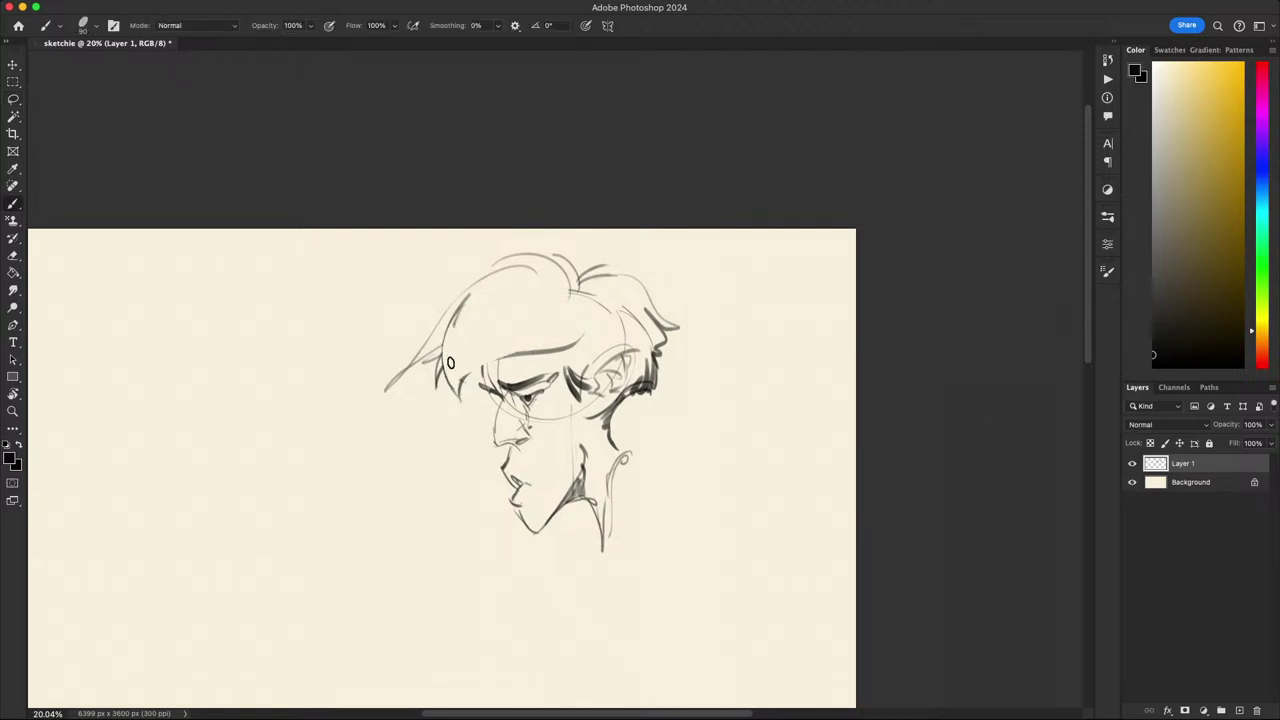
{"action": "left_click_drag", "start_coordinate": [476, 298], "coordinate": [450, 396]}
{"action": "left_click_drag", "start_coordinate": [472, 328], "coordinate": [456, 390]}
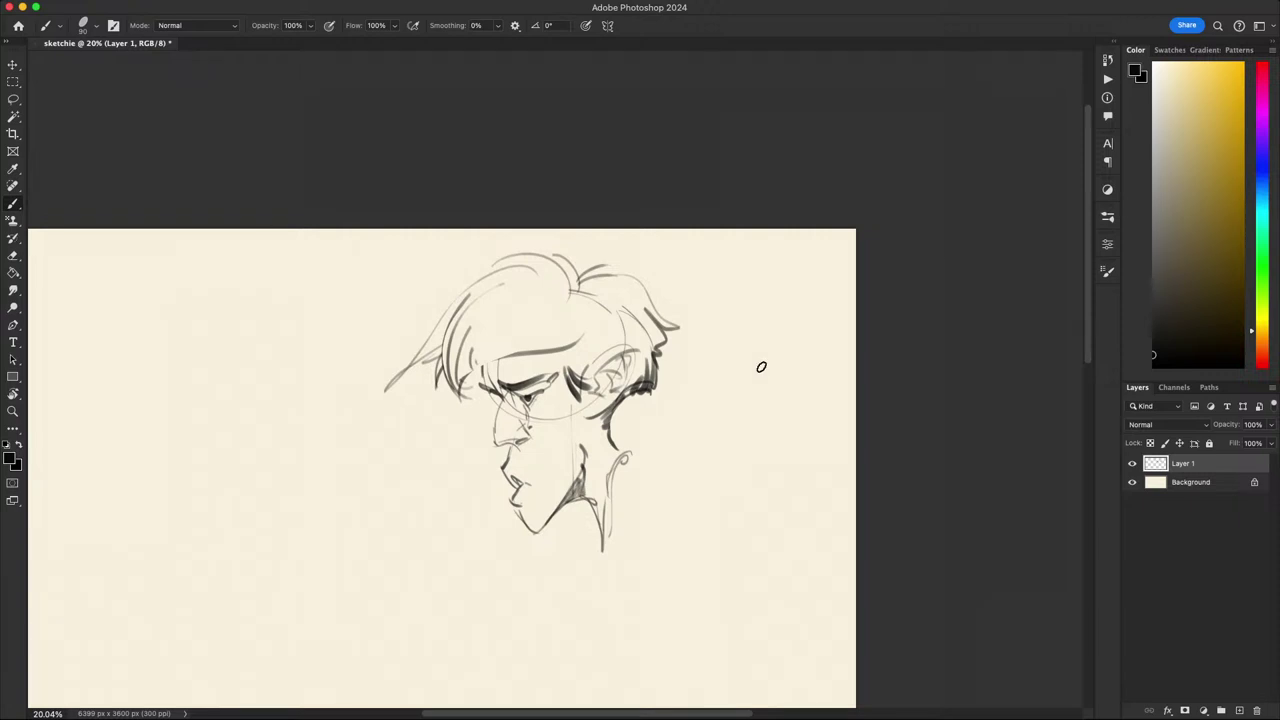
{"action": "left_click_drag", "start_coordinate": [752, 425], "coordinate": [759, 425]}
{"action": "key", "text": "super+z"}
{"action": "scroll", "coordinate": [800, 378], "scroll_direction": "left", "scroll_amount": 3}
{"action": "scroll", "coordinate": [800, 378], "scroll_direction": "down", "scroll_amount": 1}
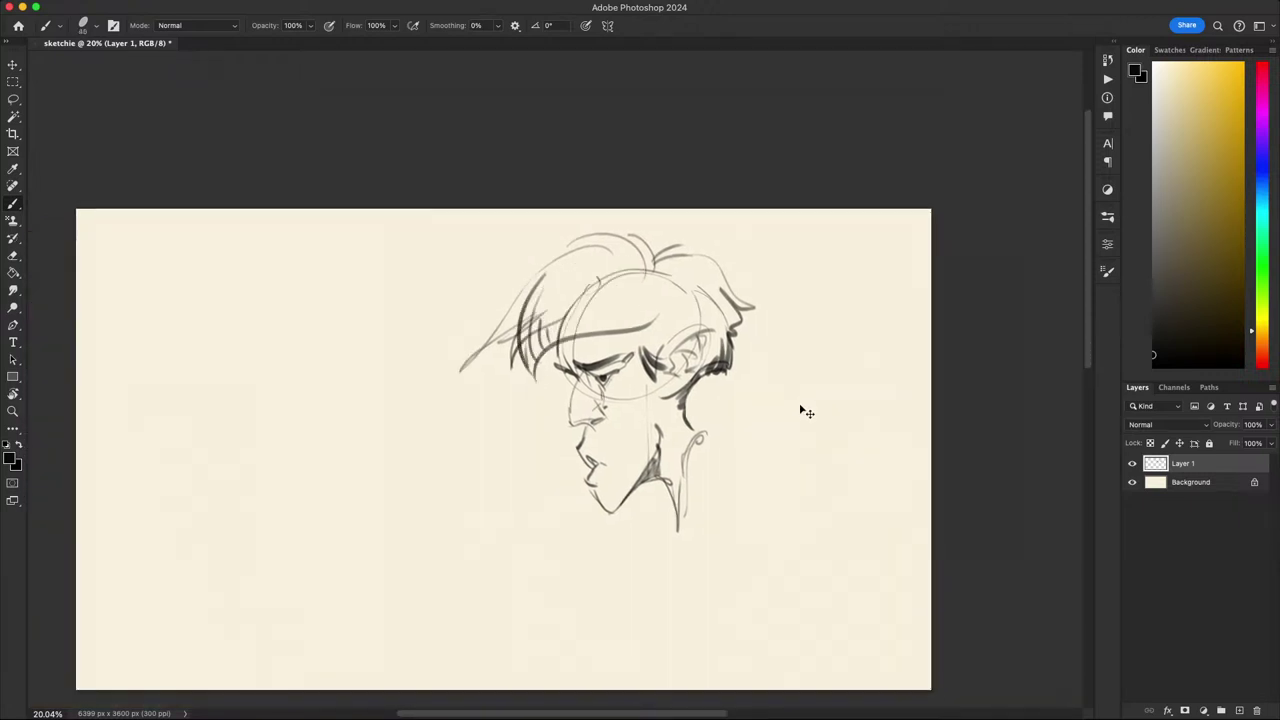
{"action": "key", "text": "super+z"}
{"action": "key", "text": "super+z"}
{"action": "key", "text": "super+z"}
{"action": "key", "text": "super+z"}
{"action": "scroll", "coordinate": [790, 430], "scroll_direction": "up", "scroll_amount": 2}
{"action": "scroll", "coordinate": [790, 430], "scroll_direction": "left", "scroll_amount": 2}
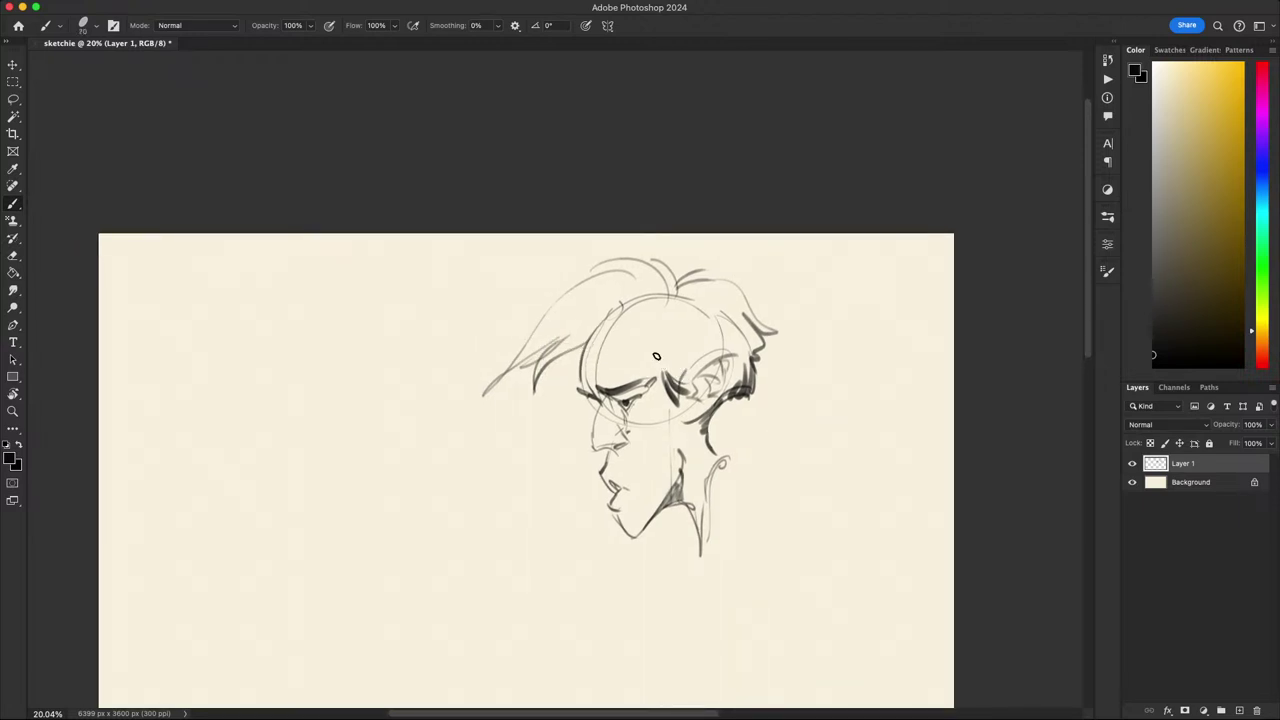
- Extend the dark sideburn upward to the temple with a sharp stroke
{"action": "left_click_drag", "start_coordinate": [657, 355], "coordinate": [674, 384]}
{"action": "mouse_move", "coordinate": [880, 468]}
{"action": "left_mouse_down"}
{"action": "mouse_move", "coordinate": [957, 380]}
{"action": "mouse_move", "coordinate": [957, 348]}
{"action": "left_mouse_up"}
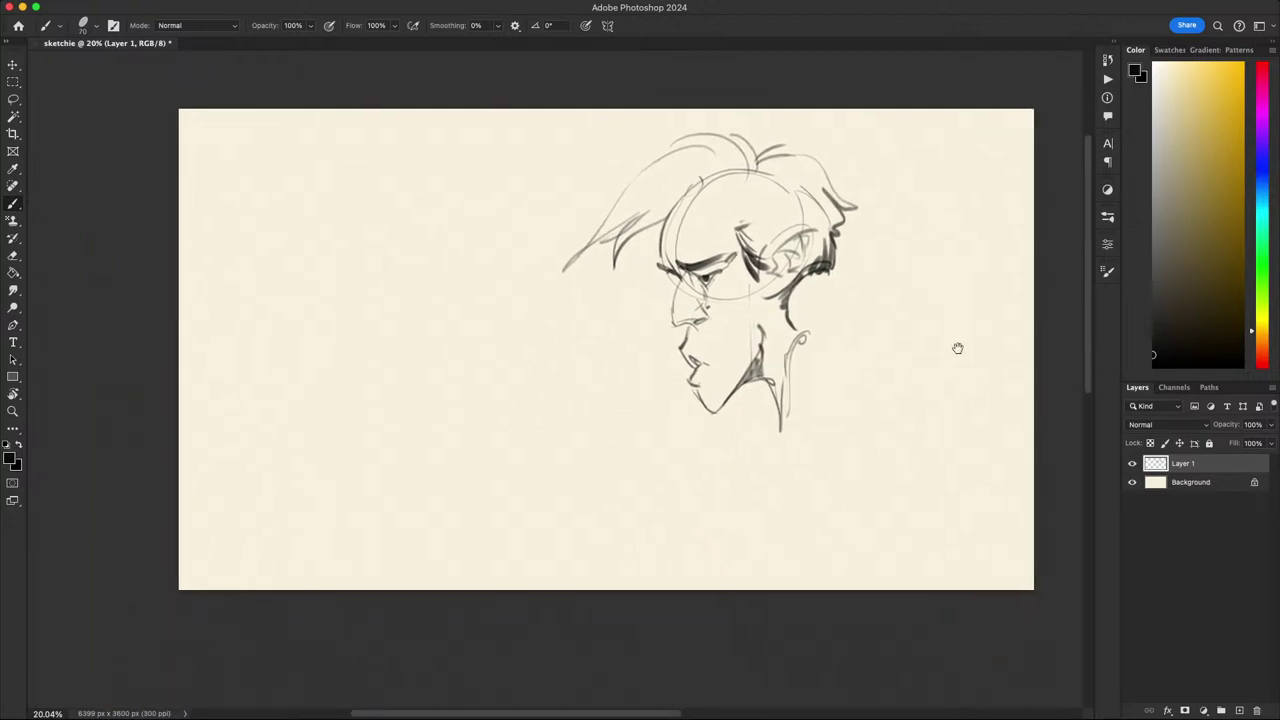
{"action": "left_click_drag", "start_coordinate": [798, 339], "coordinate": [726, 383]}
{"action": "left_click_drag", "start_coordinate": [756, 310], "coordinate": [751, 344]}
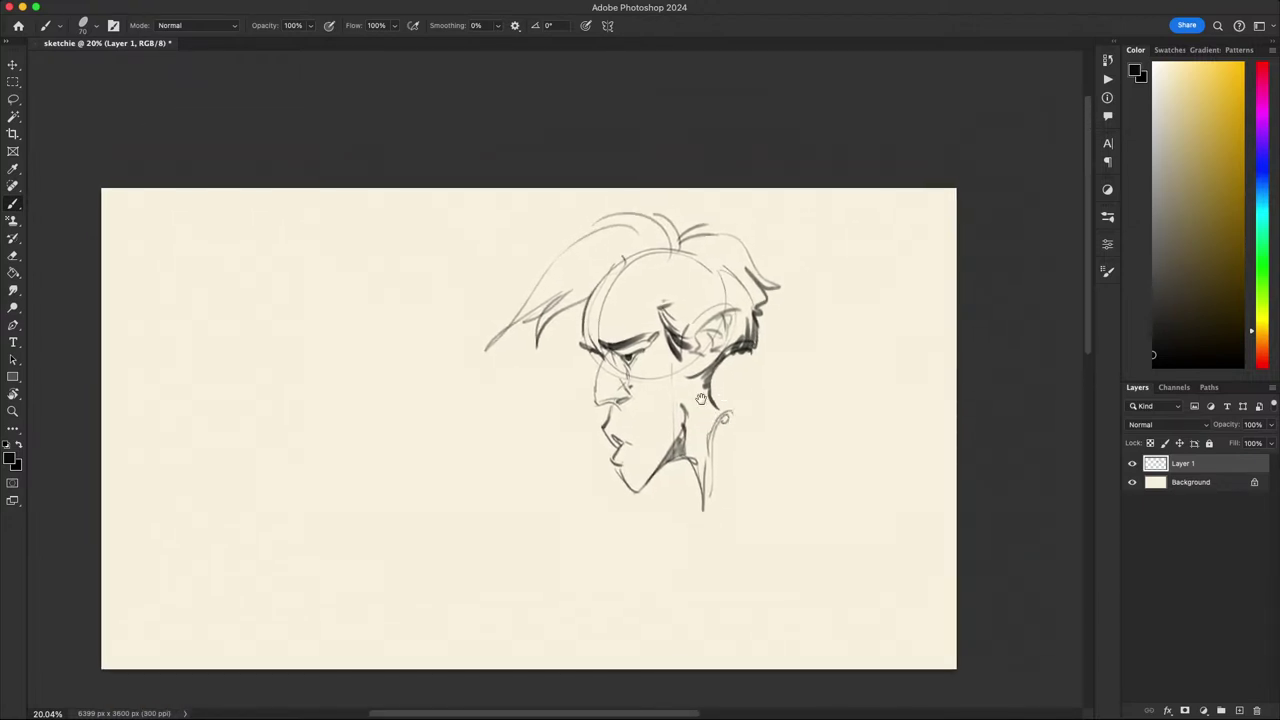
- Sketch a curved lock falling over the forehead and cut the overlapping construction lines with the Lasso, undoing unwanted strokes
{"action": "left_click_drag", "start_coordinate": [630, 242], "coordinate": [635, 334]}
{"action": "key", "text": "super+z"}
{"action": "mouse_move", "coordinate": [616, 243]}
{"action": "left_mouse_down"}
{"action": "mouse_move", "coordinate": [619, 329]}
{"action": "mouse_move", "coordinate": [607, 292]}
{"action": "mouse_move", "coordinate": [650, 248]}
{"action": "mouse_move", "coordinate": [655, 320]}
{"action": "mouse_move", "coordinate": [619, 250]}
{"action": "mouse_move", "coordinate": [618, 320]}
{"action": "mouse_move", "coordinate": [623, 240]}
{"action": "left_mouse_up"}
{"action": "key", "text": "l"}
{"action": "key", "text": "super+x"}
{"action": "key", "text": "b"}
{"action": "key", "text": "super+z"}
{"action": "key", "text": "super+z"}
- Draw the arched inner edge of the forehead lock and its hairline strokes, undoing unwanted strokes
{"action": "mouse_move", "coordinate": [614, 318]}
{"action": "left_mouse_down"}
{"action": "mouse_move", "coordinate": [630, 255]}
{"action": "mouse_move", "coordinate": [640, 284]}
{"action": "left_mouse_up"}
{"action": "key", "text": "super+z"}
{"action": "key", "text": "super+z"}
{"action": "key", "text": "super+z"}
{"action": "key", "text": "super+z"}
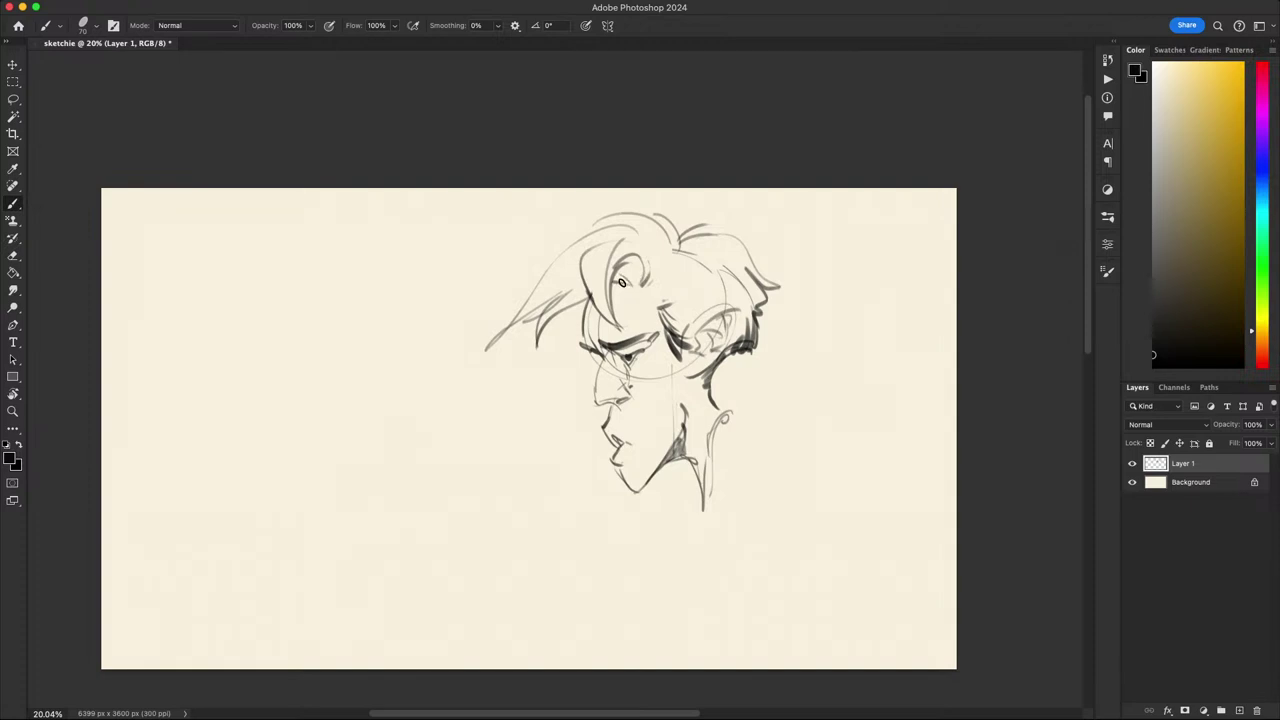
{"action": "left_click_drag", "start_coordinate": [622, 271], "coordinate": [660, 283]}
{"action": "mouse_move", "coordinate": [779, 409]}
{"action": "left_mouse_down"}
{"action": "mouse_move", "coordinate": [760, 420]}
{"action": "mouse_move", "coordinate": [775, 410]}
{"action": "left_mouse_up"}
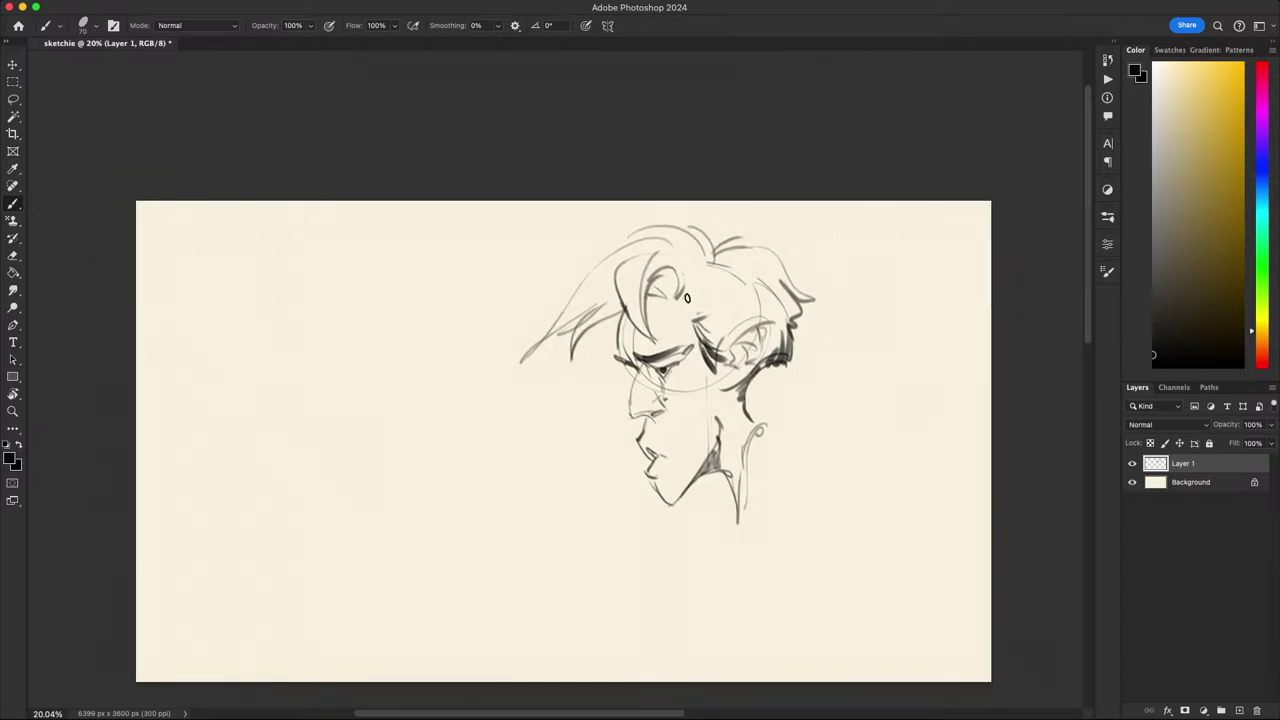
- Draw a second arched lock along the hairline toward the temple, undoing unwanted strokes
{"action": "mouse_move", "coordinate": [678, 300]}
{"action": "left_mouse_down"}
{"action": "mouse_move", "coordinate": [712, 342]}
{"action": "mouse_move", "coordinate": [707, 278]}
{"action": "mouse_move", "coordinate": [704, 326]}
{"action": "mouse_move", "coordinate": [735, 255]}
{"action": "mouse_move", "coordinate": [692, 249]}
{"action": "left_mouse_up"}
{"action": "key", "text": "super+z"}
{"action": "key", "text": "super+z"}
{"action": "key", "text": "super+z"}
{"action": "key", "text": "super+z"}
{"action": "key", "text": "super+z"}
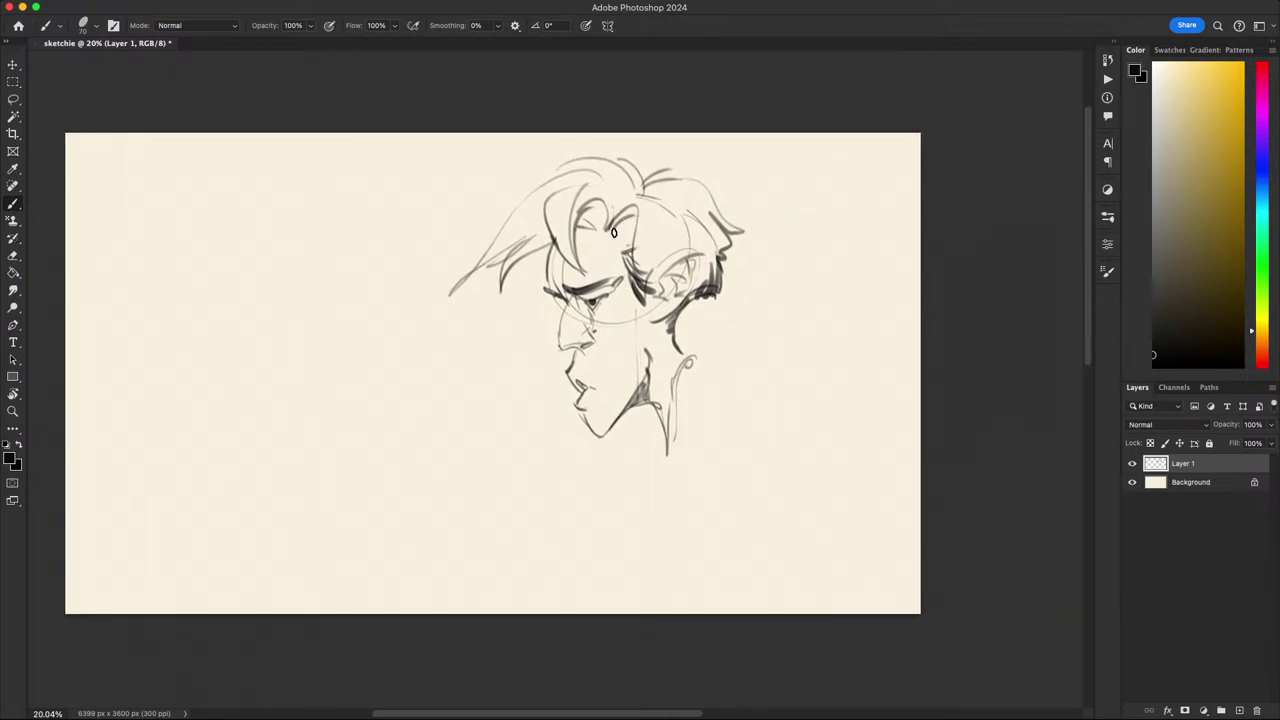
- Remove the dark sideburn strokes with the Lasso and redraw a clean side lock curving from the temple toward the ear
{"action": "key", "text": "l"}
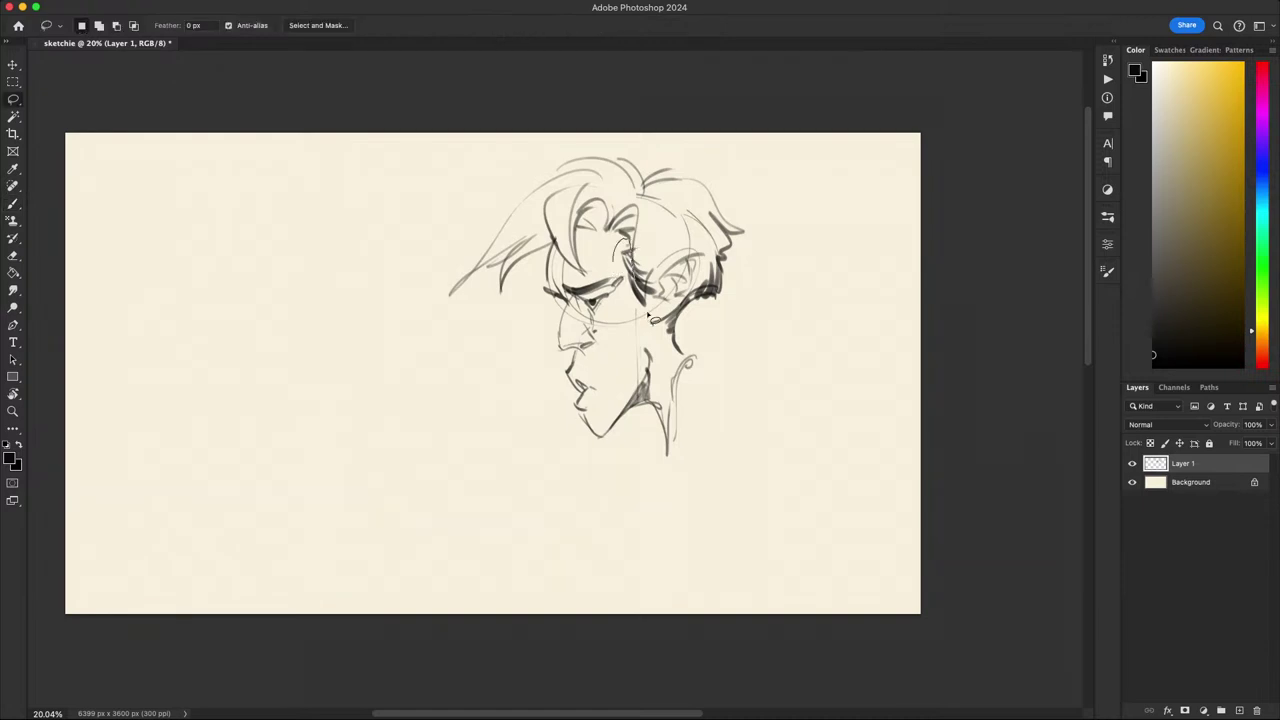
{"action": "key", "text": "b"}
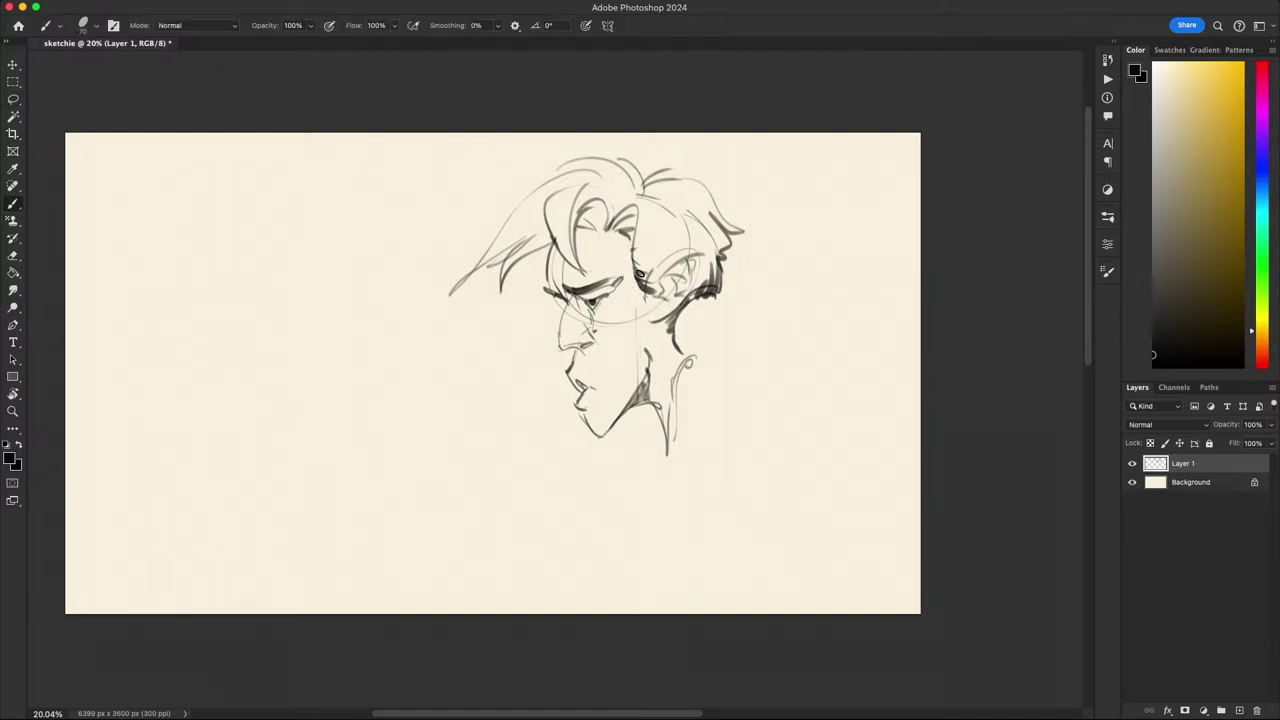
{"action": "key", "text": "l"}
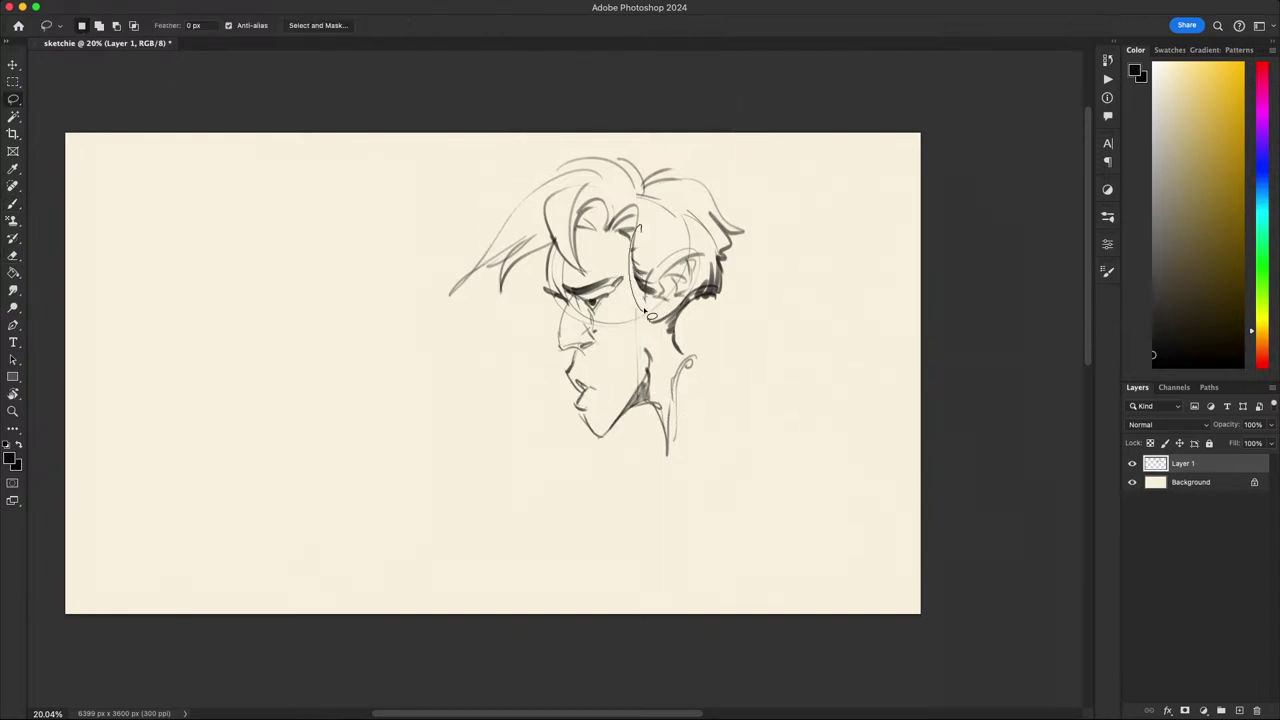
{"action": "key", "text": "b"}
{"action": "key", "text": "ctrl+z"}
{"action": "mouse_move", "coordinate": [636, 218]}
{"action": "left_mouse_down"}
{"action": "mouse_move", "coordinate": [636, 307]}
{"action": "mouse_move", "coordinate": [640, 276]}
{"action": "left_mouse_up"}
{"action": "key", "text": "ctrl+z"}
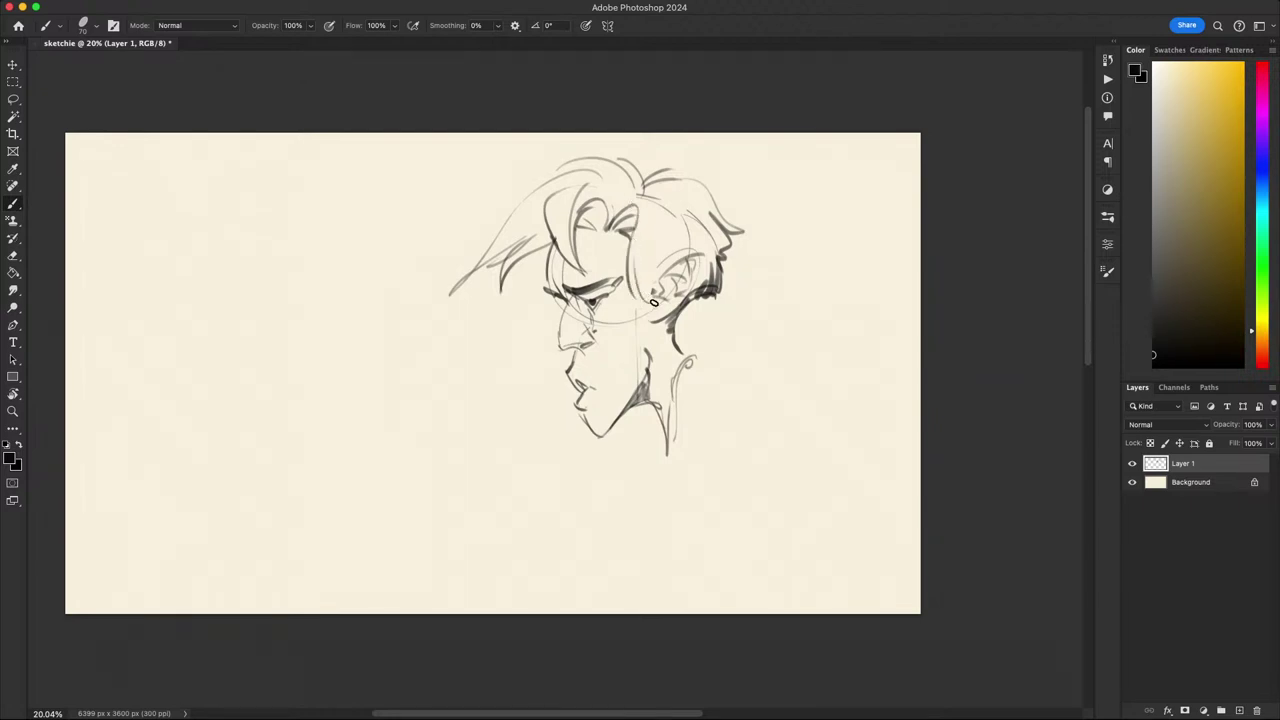
- Add short strand strokes to the hair just behind the parting, undoing an unwanted stroke
{"action": "left_click_drag", "start_coordinate": [731, 321], "coordinate": [732, 476]}
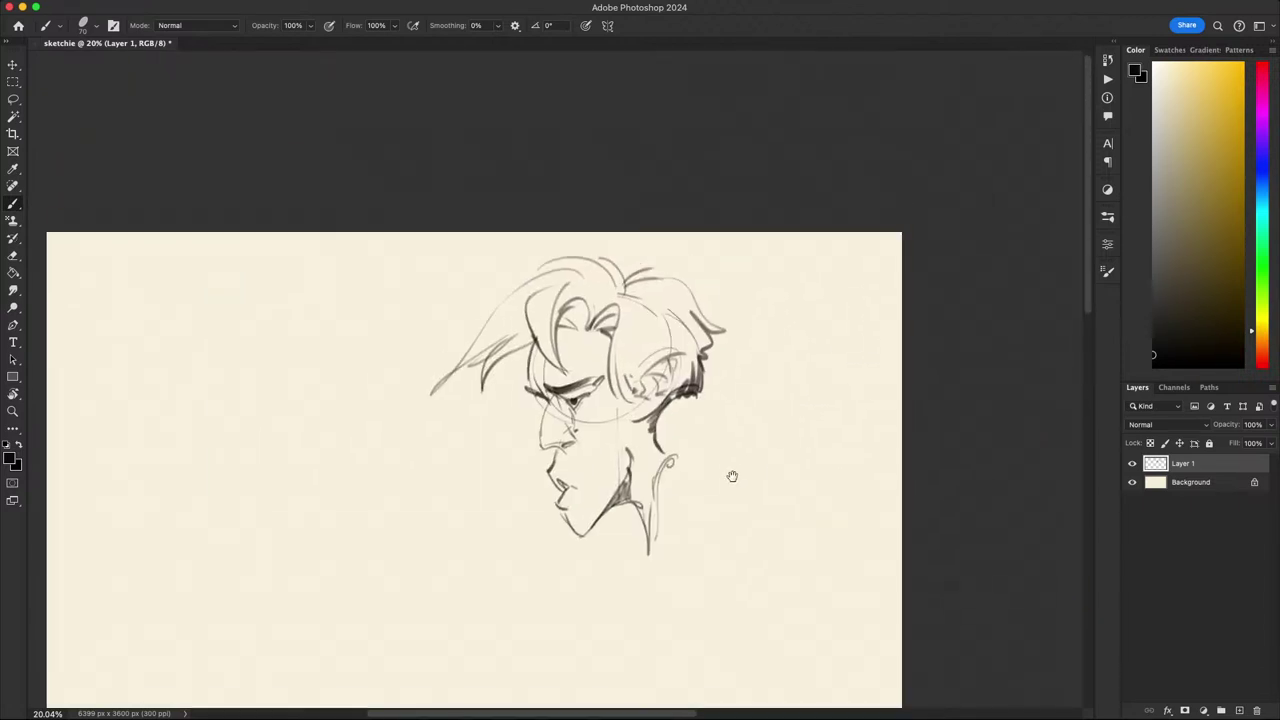
{"action": "left_click_drag", "start_coordinate": [638, 302], "coordinate": [675, 290]}
{"action": "key", "text": "super+z"}
{"action": "scroll", "coordinate": [731, 251], "scroll_direction": "left", "scroll_amount": 5}
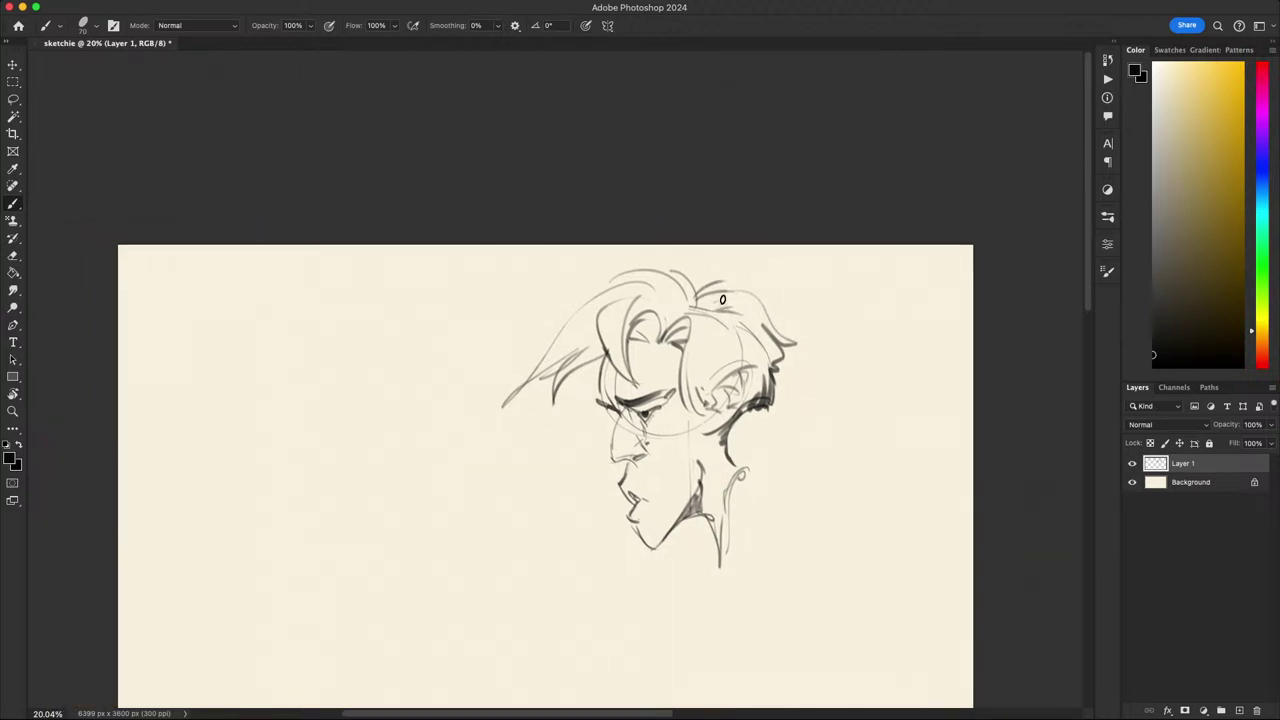
{"action": "left_click_drag", "start_coordinate": [945, 430], "coordinate": [790, 400]}
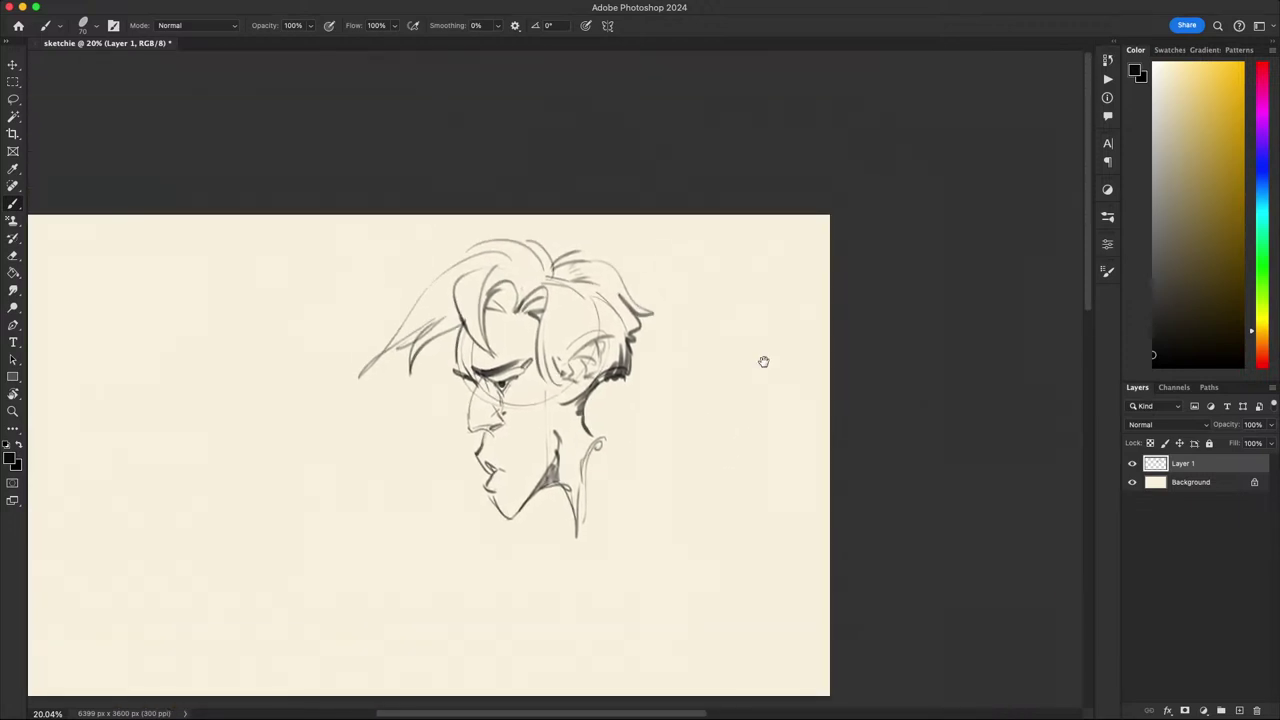
{"action": "mouse_move", "coordinate": [703, 557]}
{"action": "left_mouse_down"}
{"action": "mouse_move", "coordinate": [929, 491]}
{"action": "mouse_move", "coordinate": [806, 571]}
{"action": "left_mouse_up"}
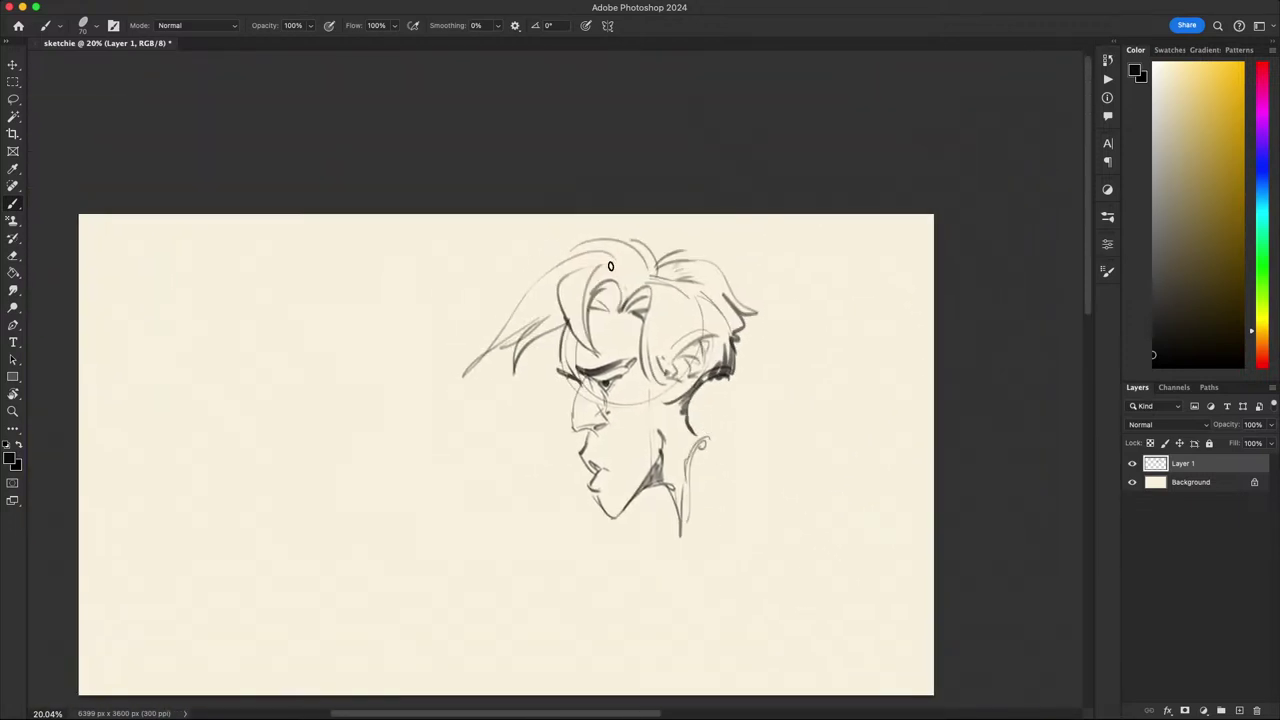
- Refine the upper strands of the front lock above the forehead, undoing unwanted strokes
{"action": "key", "text": "super+z"}
{"action": "mouse_move", "coordinate": [599, 265]}
{"action": "left_mouse_down"}
{"action": "mouse_move", "coordinate": [588, 312]}
{"action": "mouse_move", "coordinate": [577, 301]}
{"action": "left_mouse_up"}
{"action": "mouse_move", "coordinate": [888, 479]}
{"action": "left_mouse_down"}
{"action": "mouse_move", "coordinate": [915, 490]}
{"action": "mouse_move", "coordinate": [1003, 461]}
{"action": "mouse_move", "coordinate": [858, 385]}
{"action": "left_mouse_up"}
{"action": "key", "text": "super+z"}
{"action": "key", "text": "super+z"}
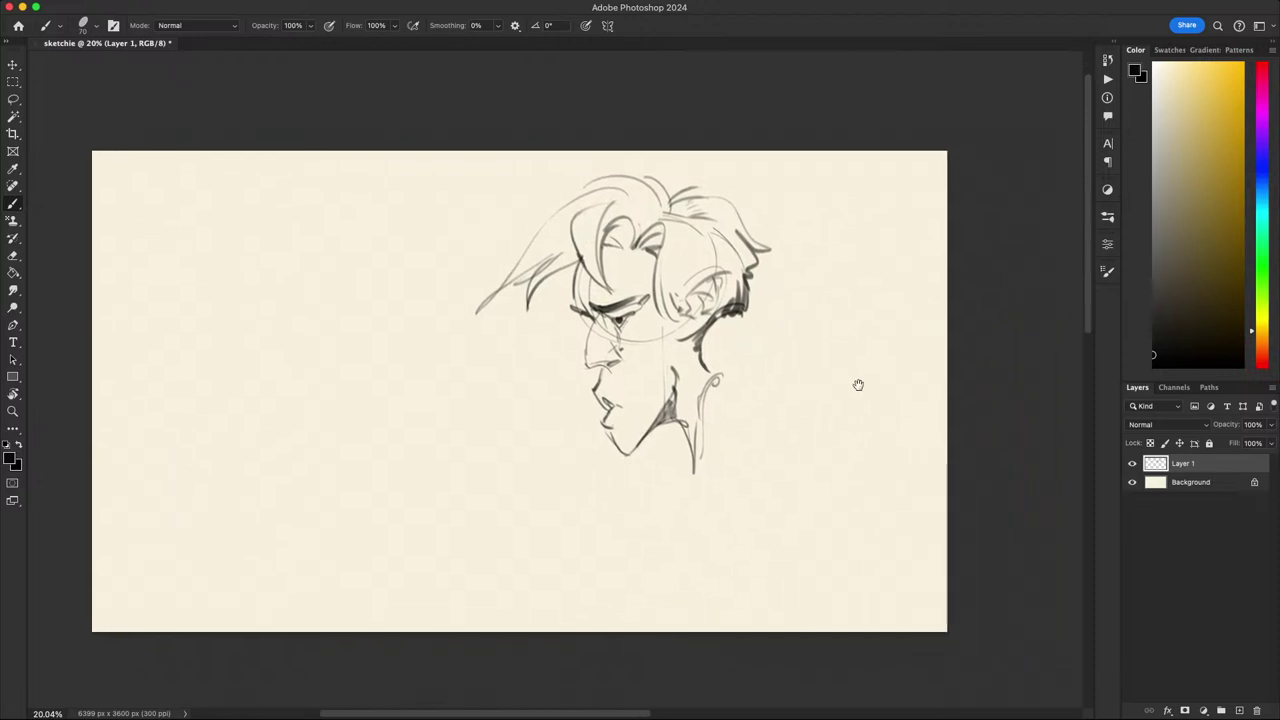
- Delete the front lock's outer edge with a Lasso selection, deselect, and redraw it as a sweeping curve with a small side point
{"action": "key", "text": "l"}
{"action": "mouse_move", "coordinate": [597, 262]}
{"action": "left_mouse_down"}
{"action": "mouse_move", "coordinate": [608, 292]}
{"action": "mouse_move", "coordinate": [591, 212]}
{"action": "mouse_move", "coordinate": [587, 243]}
{"action": "left_mouse_up"}
{"action": "key", "text": "Delete"}
{"action": "key", "text": "super+d"}
{"action": "key", "text": "b"}
{"action": "left_click_drag", "start_coordinate": [612, 291], "coordinate": [574, 220]}
{"action": "key", "text": "super+z"}
{"action": "mouse_move", "coordinate": [616, 290]}
{"action": "left_mouse_down"}
{"action": "mouse_move", "coordinate": [578, 271]}
{"action": "mouse_move", "coordinate": [578, 218]}
{"action": "left_mouse_up"}
{"action": "key", "text": "super+z"}
{"action": "mouse_move", "coordinate": [599, 286]}
{"action": "left_mouse_down"}
{"action": "mouse_move", "coordinate": [606, 196]}
{"action": "mouse_move", "coordinate": [587, 208]}
{"action": "left_mouse_up"}
{"action": "mouse_move", "coordinate": [622, 256]}
{"action": "left_mouse_down"}
{"action": "mouse_move", "coordinate": [667, 332]}
{"action": "mouse_move", "coordinate": [769, 400]}
{"action": "left_mouse_up"}
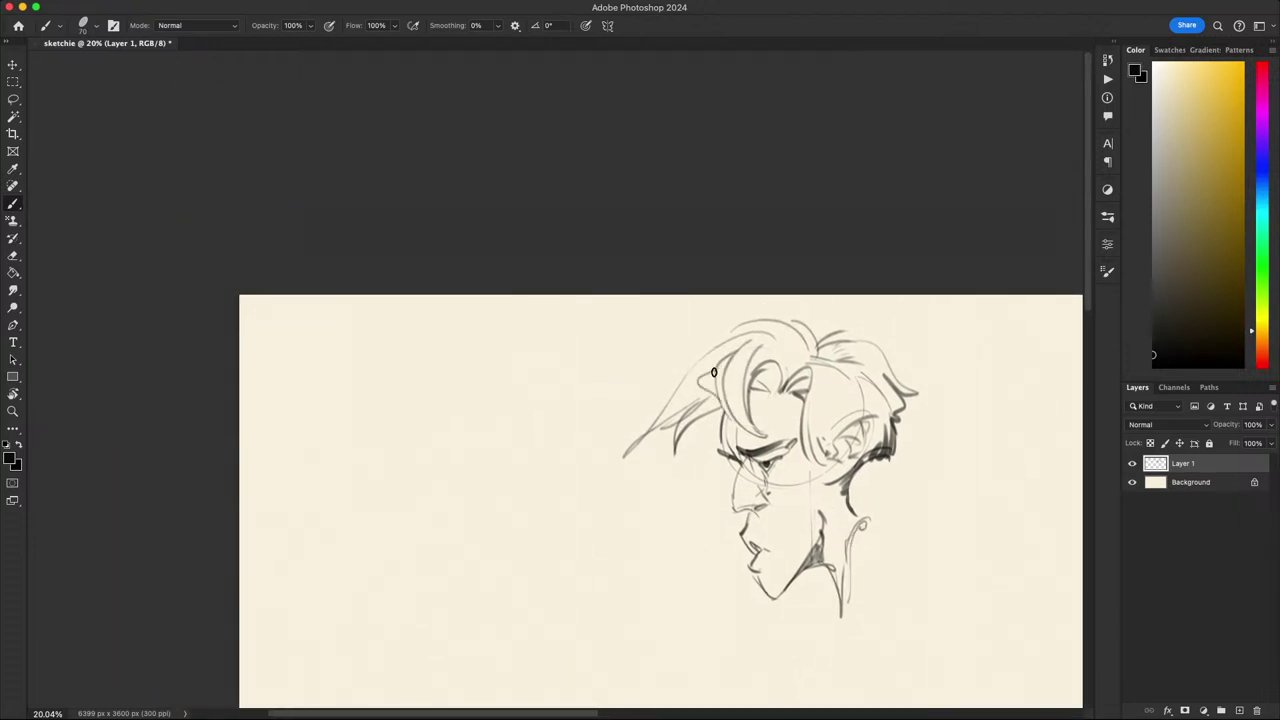
- Draw a hanging strand beneath the forelock in front of the forehead and fill it with dark hatching
{"action": "mouse_move", "coordinate": [876, 437]}
{"action": "left_mouse_down"}
{"action": "mouse_move", "coordinate": [963, 340]}
{"action": "mouse_move", "coordinate": [740, 363]}
{"action": "mouse_move", "coordinate": [831, 474]}
{"action": "mouse_move", "coordinate": [946, 434]}
{"action": "left_mouse_up"}
{"action": "left_click_drag", "start_coordinate": [880, 480], "coordinate": [929, 443]}
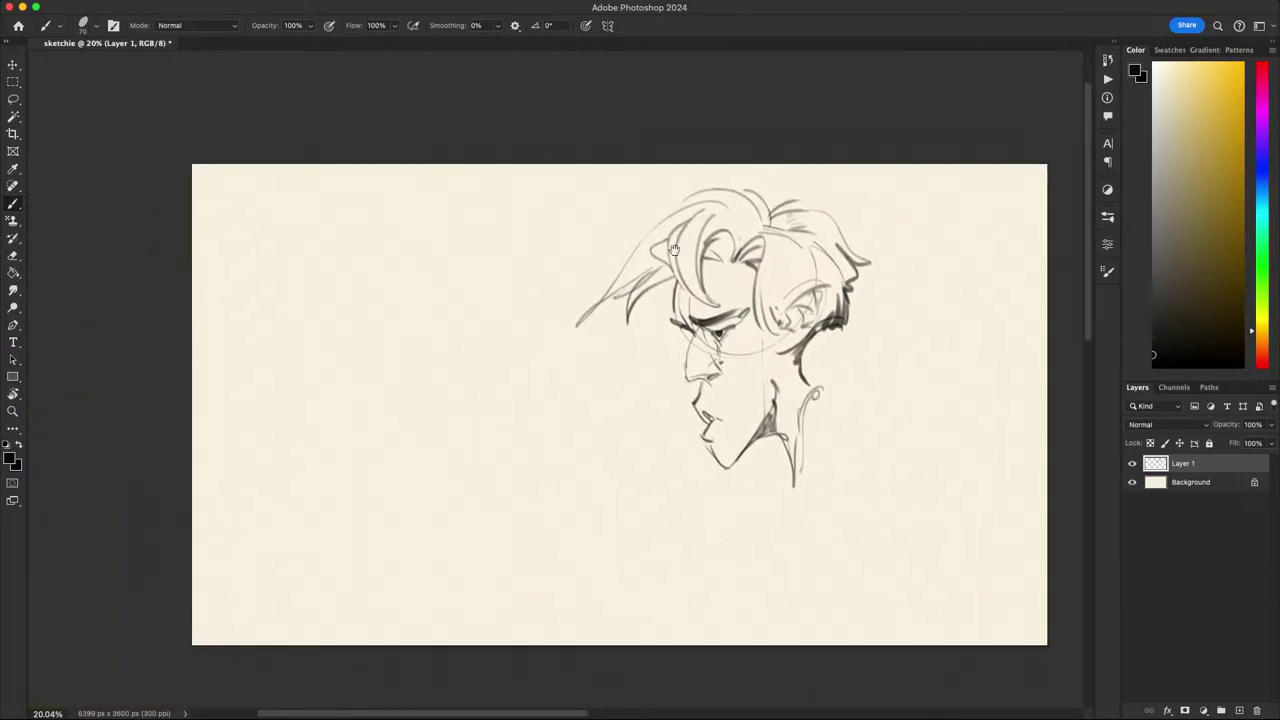
{"action": "mouse_move", "coordinate": [652, 279]}
{"action": "left_mouse_down"}
{"action": "mouse_move", "coordinate": [663, 349]}
{"action": "mouse_move", "coordinate": [672, 302]}
{"action": "mouse_move", "coordinate": [652, 328]}
{"action": "mouse_move", "coordinate": [688, 268]}
{"action": "left_mouse_up"}
{"action": "key", "text": "l"}
{"action": "key", "text": "b"}
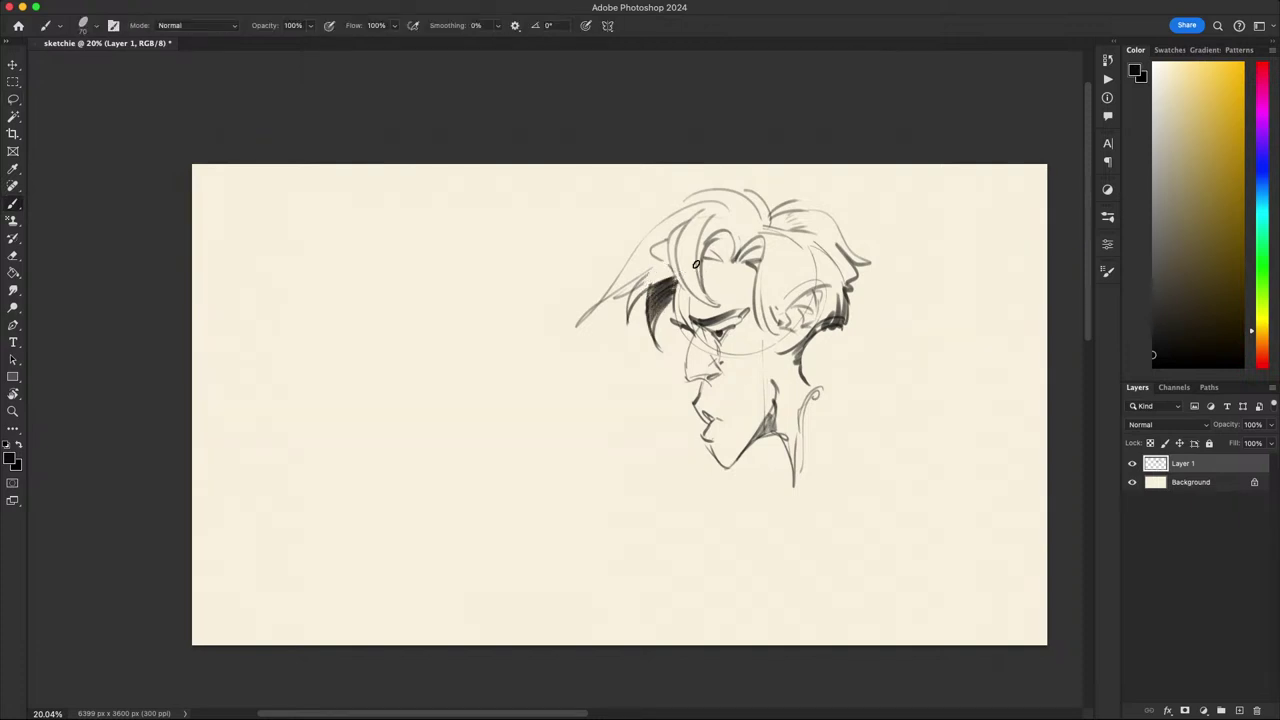
{"action": "mouse_move", "coordinate": [990, 441]}
{"action": "left_mouse_down"}
{"action": "mouse_move", "coordinate": [1003, 440]}
{"action": "mouse_move", "coordinate": [943, 297]}
{"action": "mouse_move", "coordinate": [794, 391]}
{"action": "mouse_move", "coordinate": [997, 531]}
{"action": "mouse_move", "coordinate": [1028, 435]}
{"action": "mouse_move", "coordinate": [887, 515]}
{"action": "left_mouse_up"}
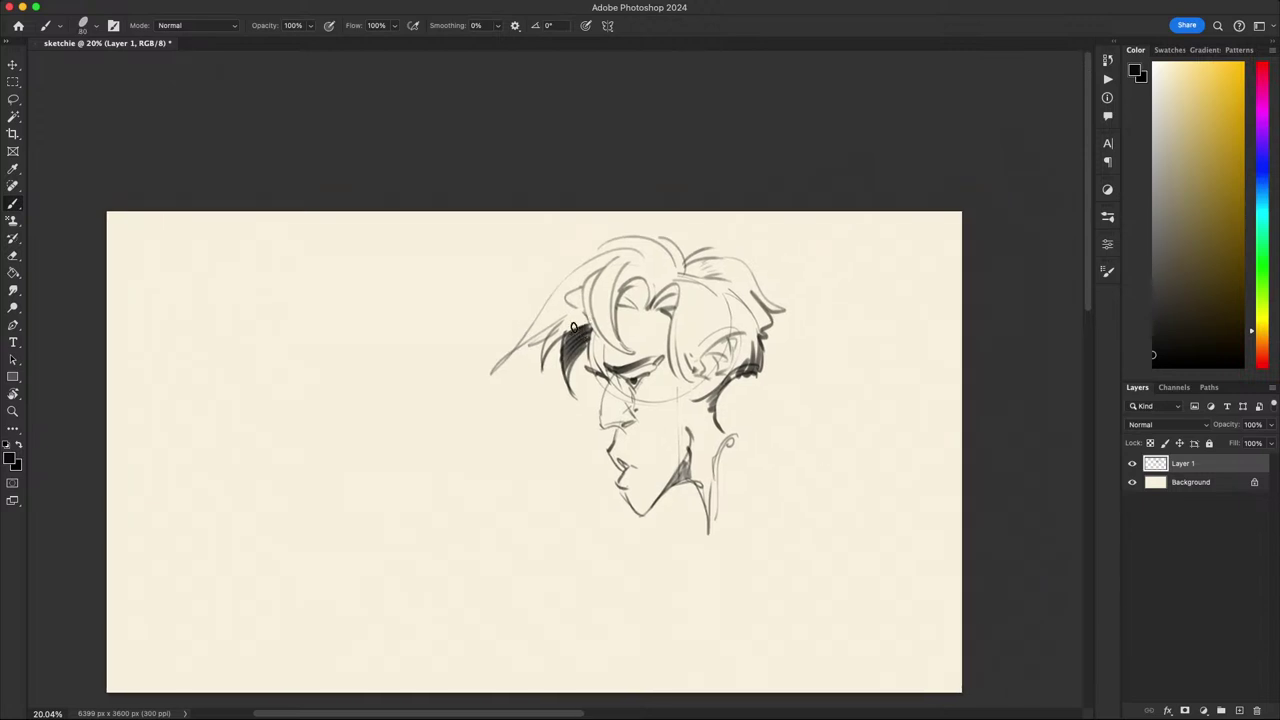
{"action": "mouse_move", "coordinate": [794, 463]}
{"action": "left_mouse_down"}
{"action": "mouse_move", "coordinate": [866, 383]}
{"action": "mouse_move", "coordinate": [837, 323]}
{"action": "mouse_move", "coordinate": [801, 421]}
{"action": "mouse_move", "coordinate": [837, 394]}
{"action": "mouse_move", "coordinate": [797, 439]}
{"action": "left_mouse_up"}
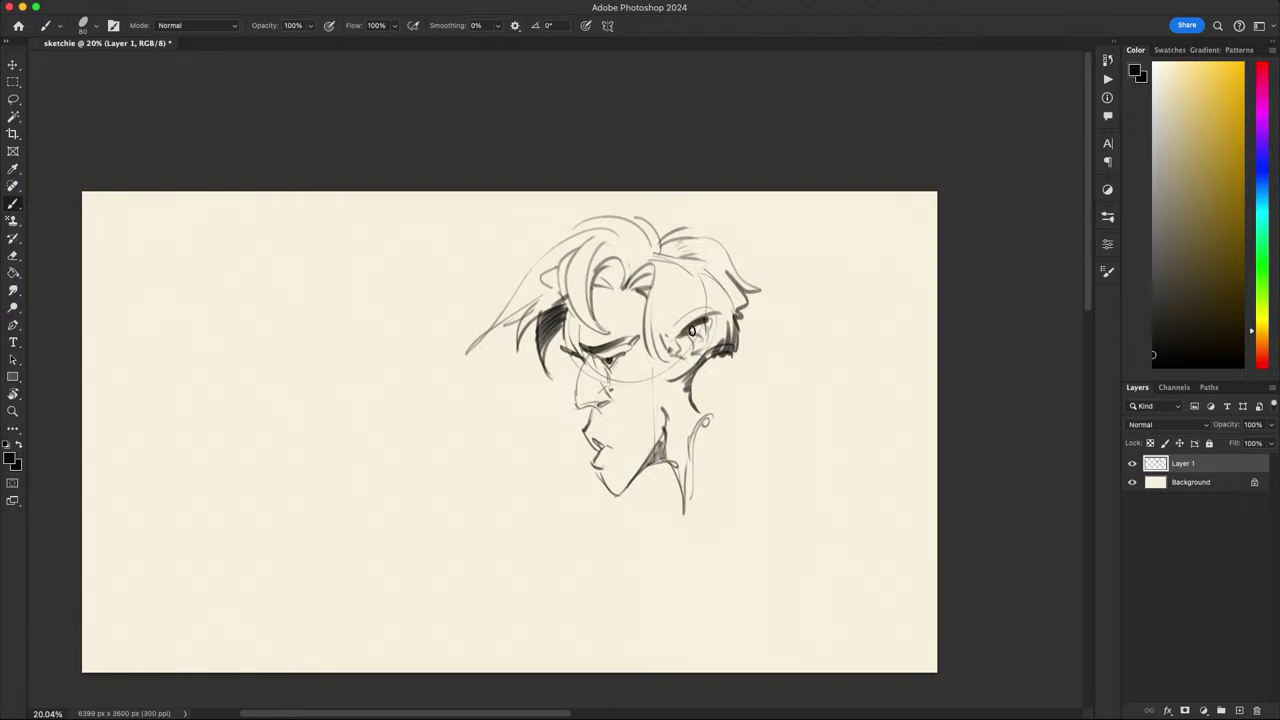
- Shade the ear's inner hollow with heavy dark strokes, undoing an unwanted stroke
{"action": "left_click_drag", "start_coordinate": [689, 342], "coordinate": [680, 341]}
{"action": "left_click_drag", "start_coordinate": [902, 568], "coordinate": [923, 586]}
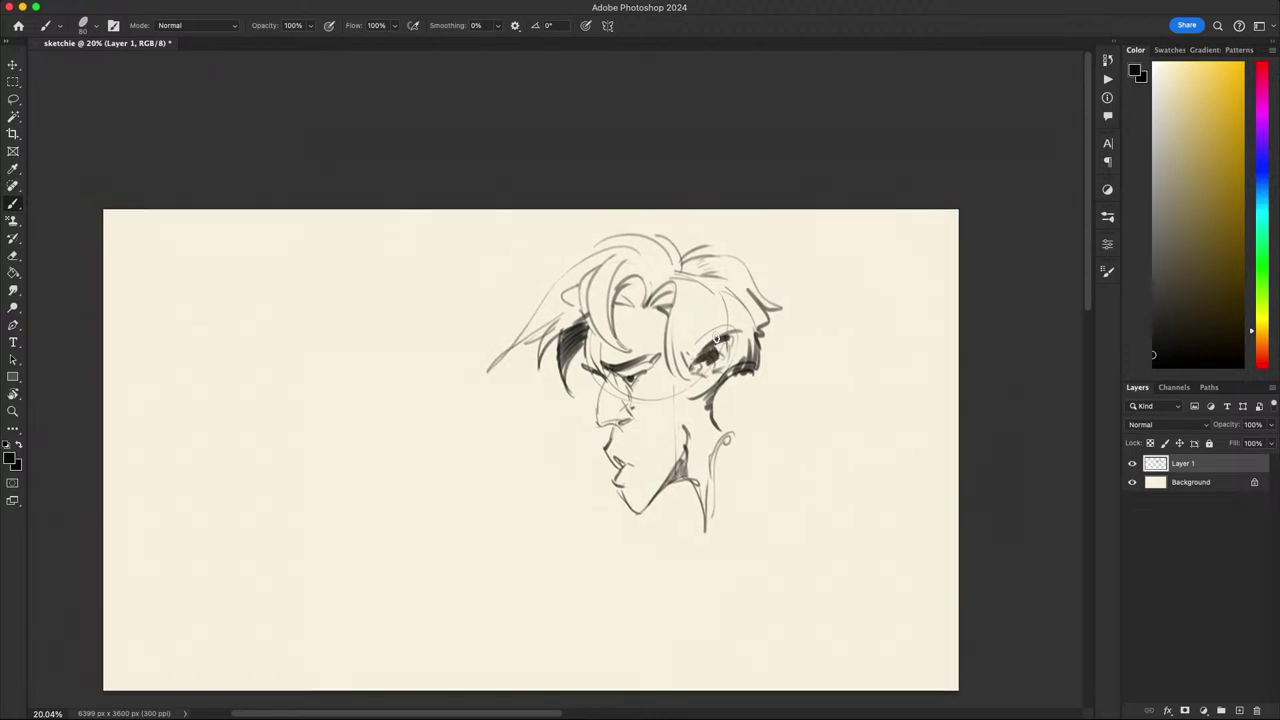
{"action": "key", "text": "super+z"}
{"action": "left_click_drag", "start_coordinate": [698, 362], "coordinate": [711, 353]}
{"action": "left_click_drag", "start_coordinate": [730, 415], "coordinate": [710, 424]}
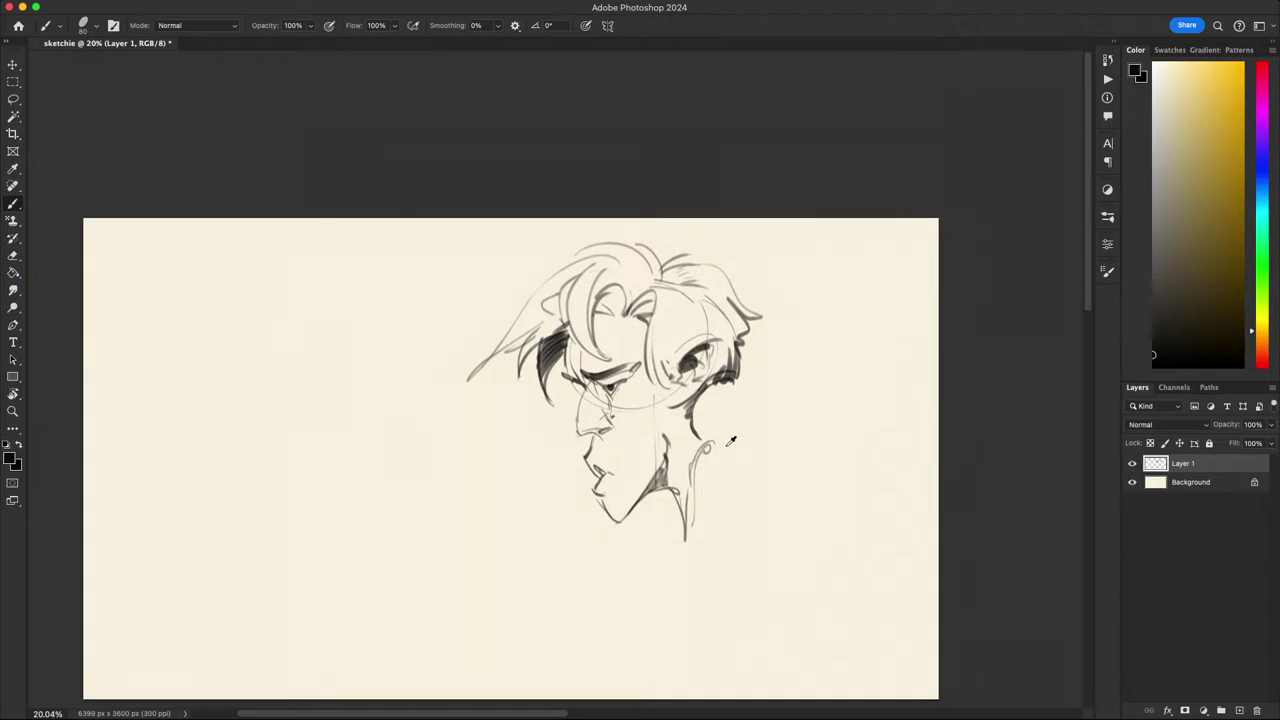
- Cut away the construction lines crossing the cheek and temple of the head with Lasso selections
{"action": "scroll", "coordinate": [728, 445], "scroll_direction": "down", "scroll_amount": 2}
{"action": "scroll", "coordinate": [722, 446], "scroll_direction": "up", "scroll_amount": 2}
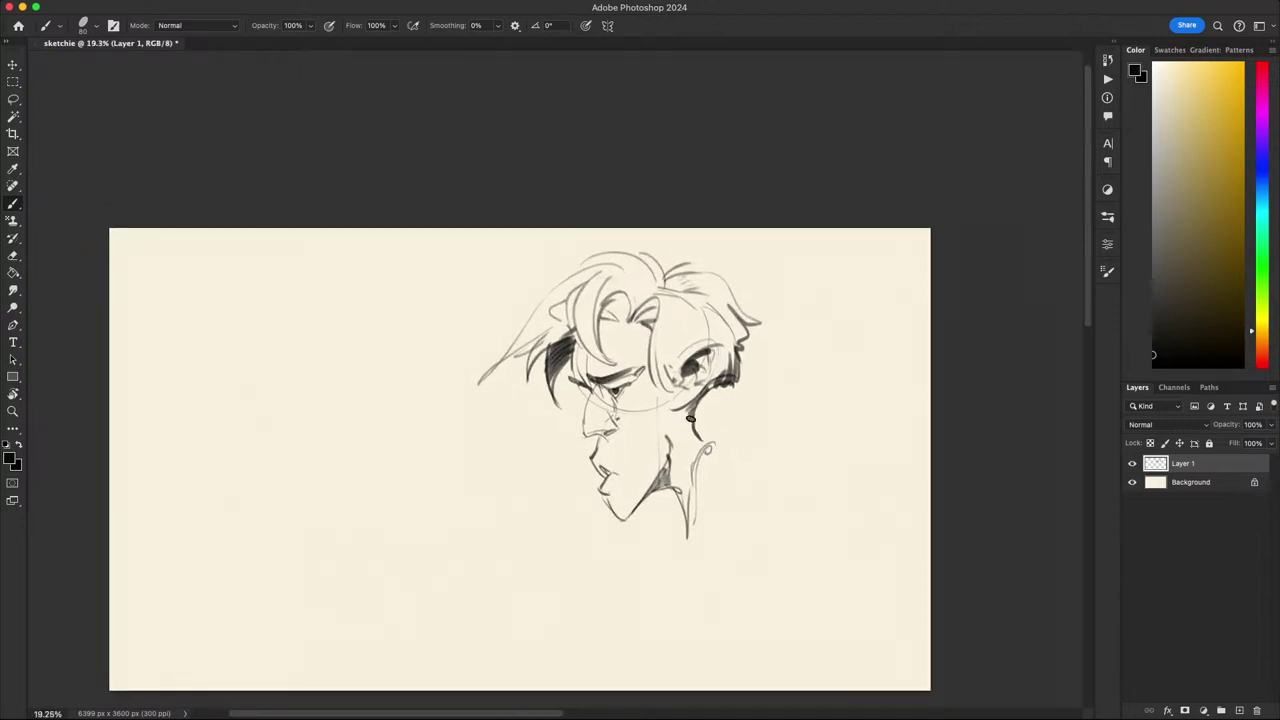
{"action": "key", "text": "l"}
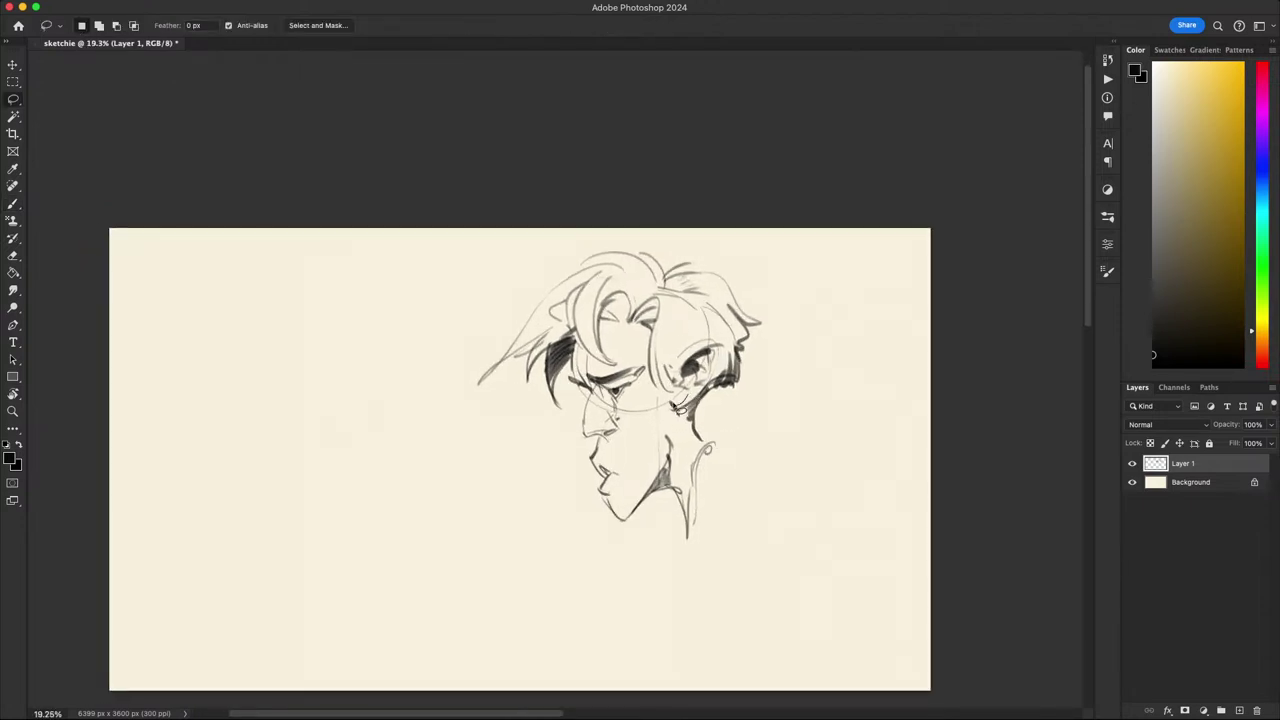
{"action": "mouse_move", "coordinate": [648, 412]}
{"action": "left_mouse_down"}
{"action": "mouse_move", "coordinate": [667, 400]}
{"action": "mouse_move", "coordinate": [663, 442]}
{"action": "mouse_move", "coordinate": [657, 401]}
{"action": "mouse_move", "coordinate": [618, 417]}
{"action": "mouse_move", "coordinate": [622, 403]}
{"action": "left_mouse_up"}
{"action": "key", "text": "super+x"}
{"action": "key", "text": "super+x"}
{"action": "key", "text": "r"}
{"action": "mouse_move", "coordinate": [735, 430]}
{"action": "left_mouse_down"}
{"action": "mouse_move", "coordinate": [745, 465]}
{"action": "mouse_move", "coordinate": [657, 562]}
{"action": "left_mouse_up"}
{"action": "key", "text": "l"}
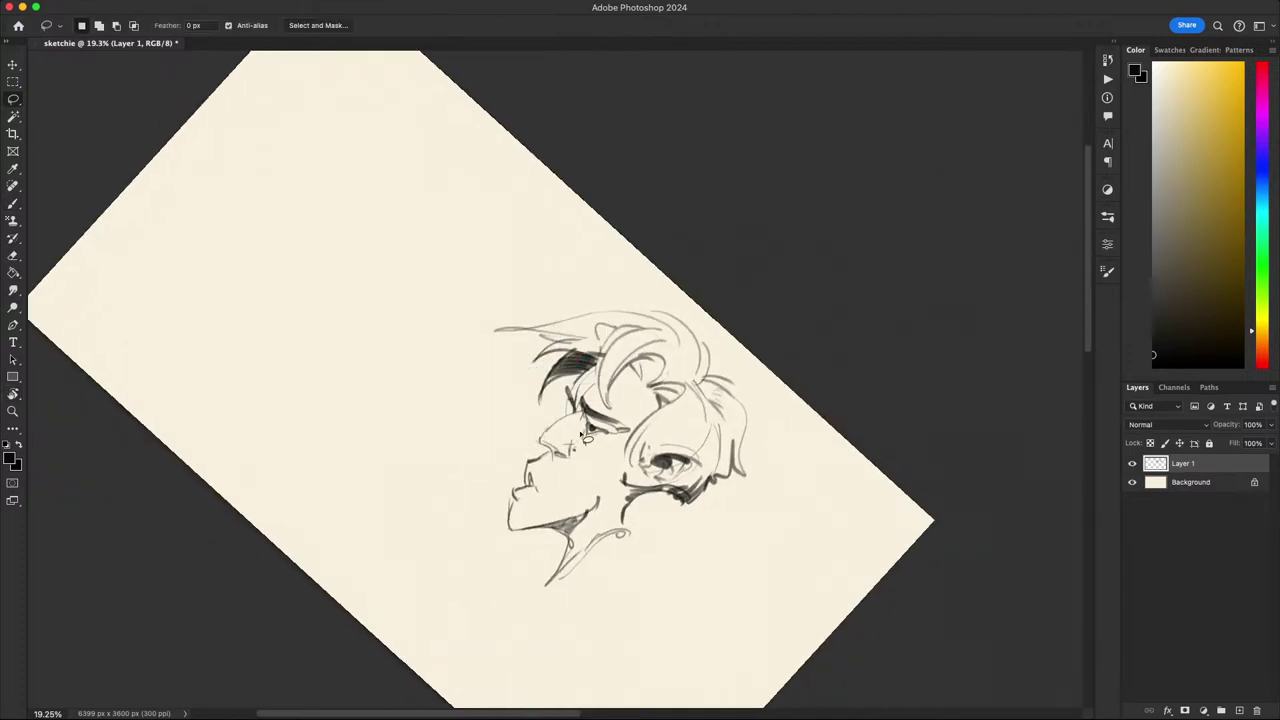
{"action": "key", "text": "Escape"}
{"action": "key", "text": "b"}
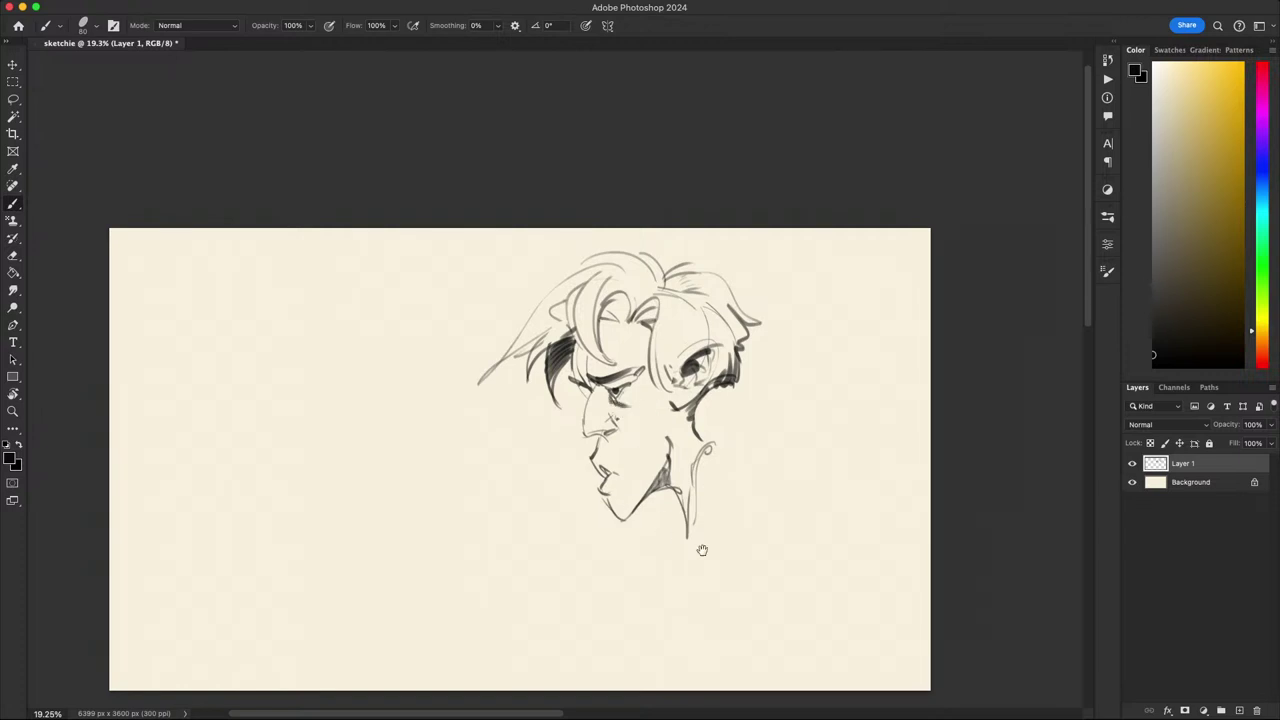
- Darken the front neck line, then move the whole Lasso-selected head toward the canvas's left side and deselect
{"action": "mouse_move", "coordinate": [702, 550]}
{"action": "left_mouse_down"}
{"action": "mouse_move", "coordinate": [800, 380]}
{"action": "mouse_move", "coordinate": [645, 345]}
{"action": "mouse_move", "coordinate": [555, 365]}
{"action": "mouse_move", "coordinate": [617, 468]}
{"action": "mouse_move", "coordinate": [771, 463]}
{"action": "mouse_move", "coordinate": [877, 437]}
{"action": "mouse_move", "coordinate": [794, 406]}
{"action": "left_mouse_up"}
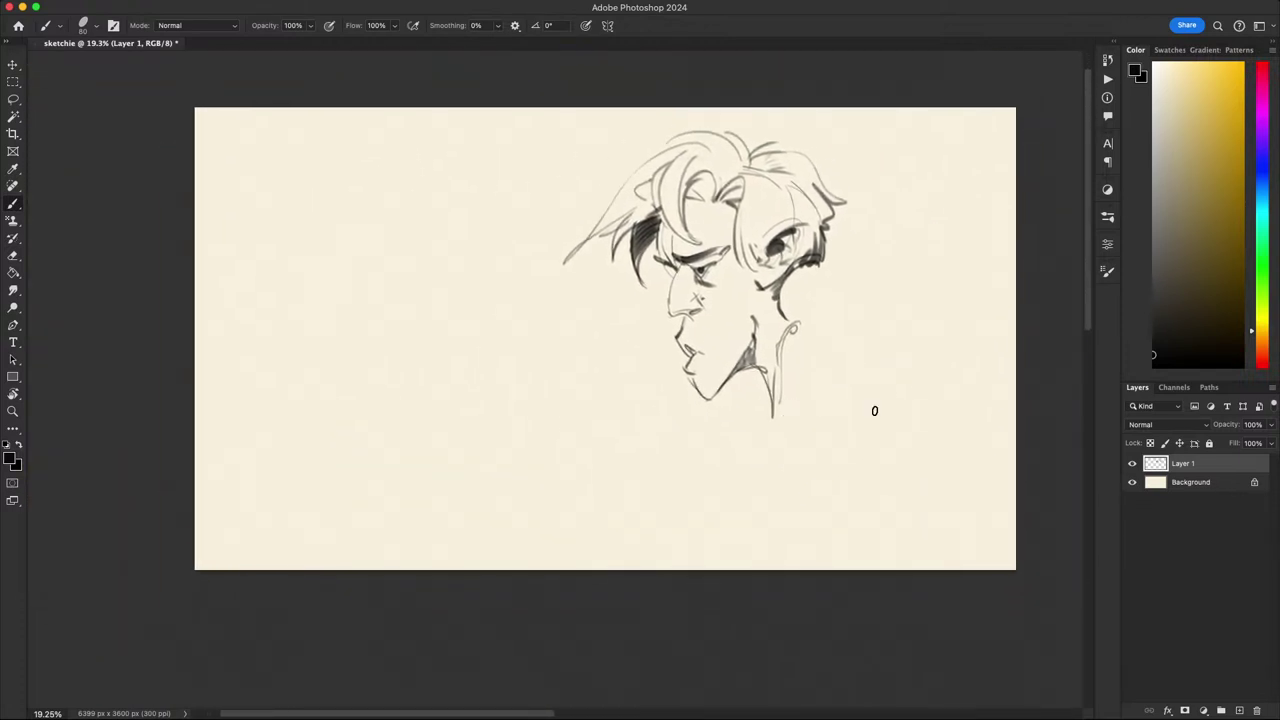
{"action": "mouse_move", "coordinate": [875, 411]}
{"action": "left_mouse_down"}
{"action": "mouse_move", "coordinate": [763, 463]}
{"action": "mouse_move", "coordinate": [863, 417]}
{"action": "mouse_move", "coordinate": [749, 511]}
{"action": "mouse_move", "coordinate": [660, 440]}
{"action": "mouse_move", "coordinate": [652, 497]}
{"action": "left_mouse_up"}
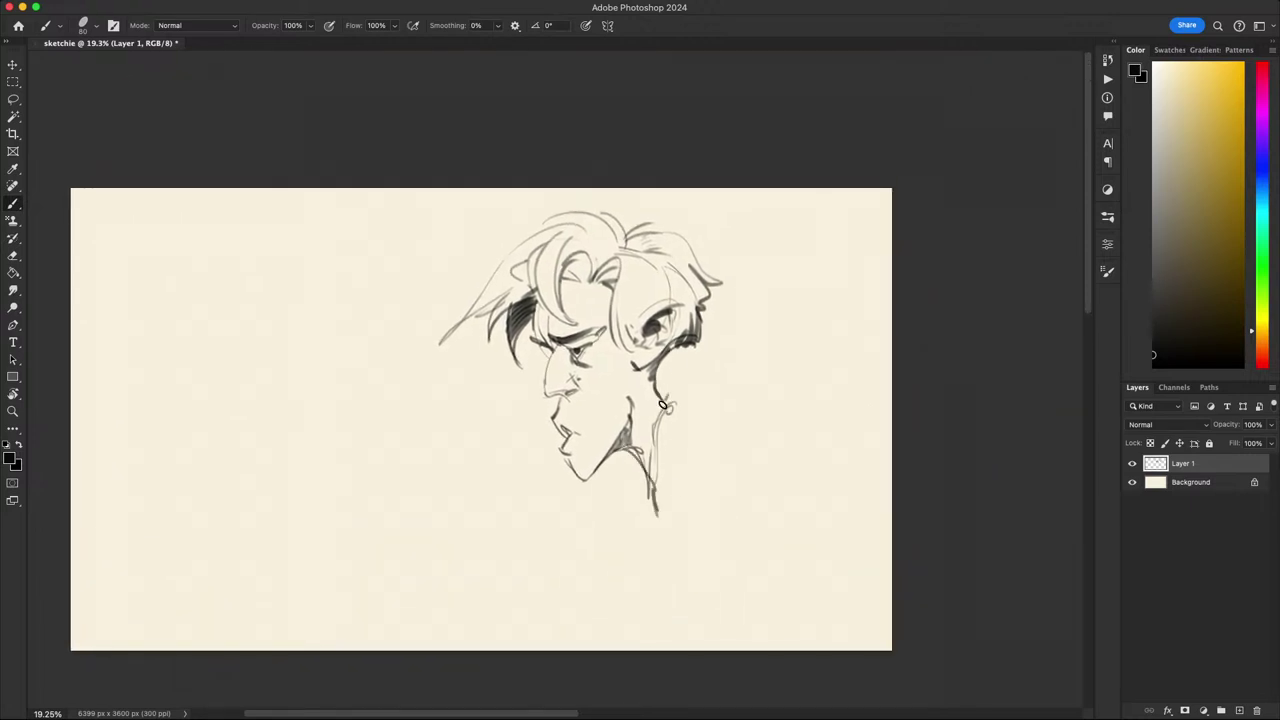
{"action": "left_click_drag", "start_coordinate": [733, 453], "coordinate": [797, 343]}
{"action": "key", "text": "l"}
{"action": "mouse_move", "coordinate": [805, 281]}
{"action": "left_mouse_down"}
{"action": "mouse_move", "coordinate": [667, 461]}
{"action": "mouse_move", "coordinate": [807, 286]}
{"action": "left_mouse_up"}
{"action": "key", "text": "v"}
{"action": "mouse_move", "coordinate": [608, 364]}
{"action": "left_mouse_down"}
{"action": "mouse_move", "coordinate": [475, 407]}
{"action": "mouse_move", "coordinate": [423, 388]}
{"action": "left_mouse_up"}
{"action": "key", "text": "super+d"}
{"action": "key", "text": "b"}
- Try to sketch a cranium circle for a second head on the empty side of the canvas, undoing unwanted strokes
{"action": "left_click_drag", "start_coordinate": [622, 463], "coordinate": [820, 514]}
{"action": "left_click_drag", "start_coordinate": [696, 405], "coordinate": [515, 392]}
{"action": "mouse_move", "coordinate": [723, 203]}
{"action": "left_mouse_down"}
{"action": "mouse_move", "coordinate": [630, 205]}
{"action": "mouse_move", "coordinate": [690, 305]}
{"action": "left_mouse_up"}
{"action": "key", "text": "ctrl+z"}
{"action": "key", "text": "ctrl+z"}
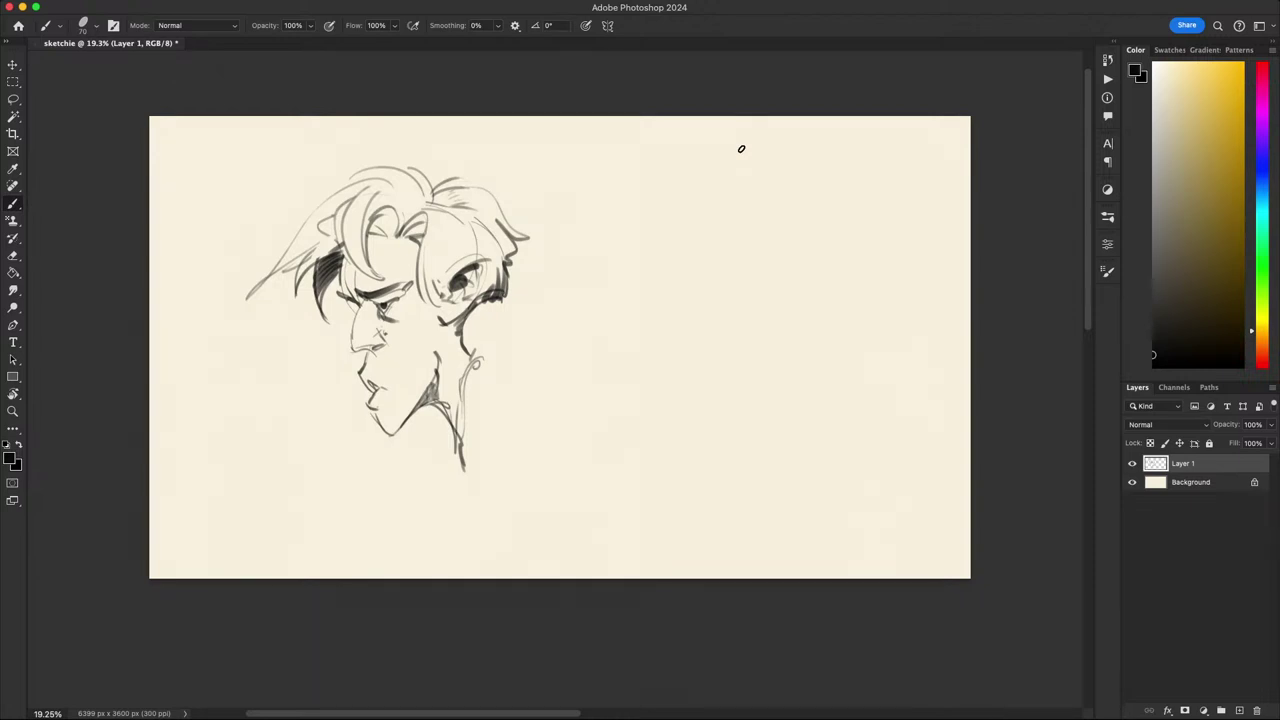
{"action": "left_click_drag", "start_coordinate": [764, 300], "coordinate": [761, 267]}
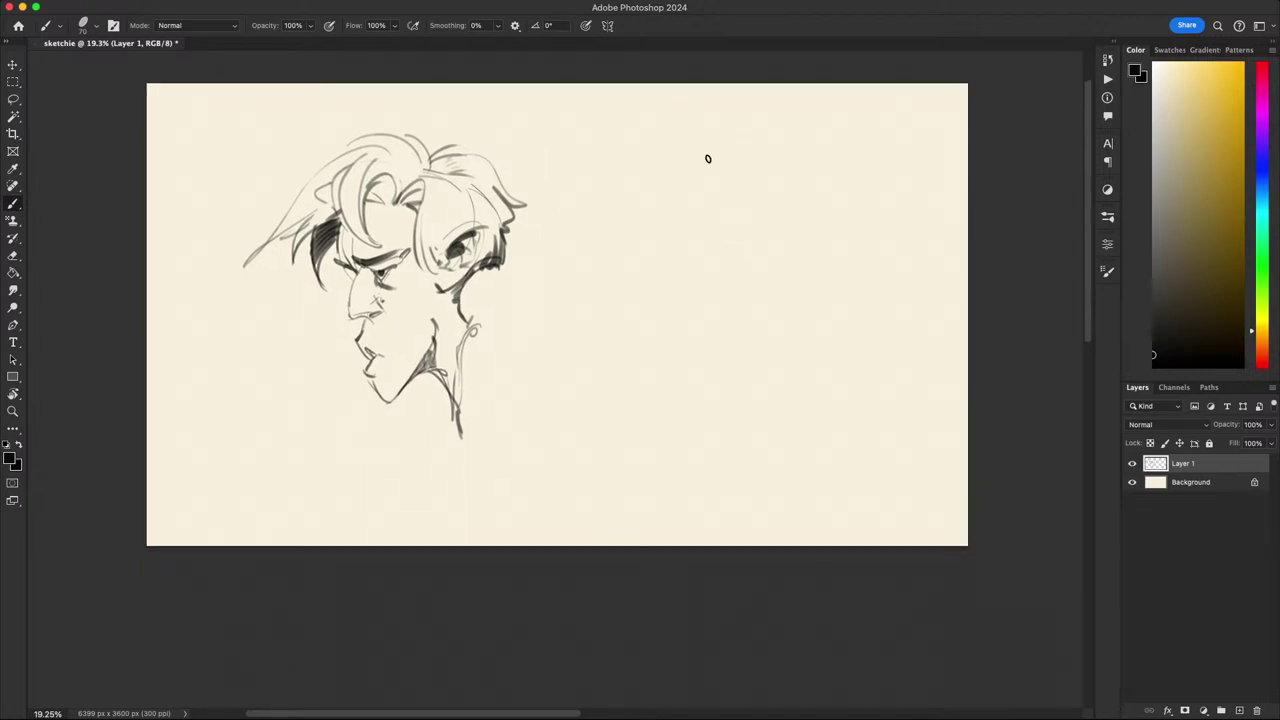
{"action": "mouse_move", "coordinate": [652, 152]}
{"action": "left_mouse_down"}
{"action": "mouse_move", "coordinate": [674, 135]}
{"action": "mouse_move", "coordinate": [623, 226]}
{"action": "left_mouse_up"}
{"action": "key", "text": "super+z"}
{"action": "mouse_move", "coordinate": [728, 151]}
{"action": "left_mouse_down"}
{"action": "mouse_move", "coordinate": [648, 155]}
{"action": "mouse_move", "coordinate": [646, 223]}
{"action": "left_mouse_up"}
{"action": "key", "text": "super+z"}
{"action": "mouse_move", "coordinate": [705, 125]}
{"action": "left_mouse_down"}
{"action": "mouse_move", "coordinate": [638, 145]}
{"action": "mouse_move", "coordinate": [710, 212]}
{"action": "left_mouse_up"}
{"action": "key", "text": "super+z"}
{"action": "mouse_move", "coordinate": [722, 152]}
{"action": "left_mouse_down"}
{"action": "mouse_move", "coordinate": [700, 134]}
{"action": "mouse_move", "coordinate": [721, 152]}
{"action": "mouse_move", "coordinate": [712, 204]}
{"action": "mouse_move", "coordinate": [713, 137]}
{"action": "mouse_move", "coordinate": [710, 207]}
{"action": "mouse_move", "coordinate": [717, 142]}
{"action": "left_mouse_up"}
{"action": "key", "text": "super+z"}
{"action": "key", "text": "super+z"}
{"action": "key", "text": "super+z"}
{"action": "key", "text": "super+z"}
{"action": "key", "text": "super+z"}
{"action": "left_click_drag", "start_coordinate": [713, 203], "coordinate": [712, 149]}
{"action": "key", "text": "super+z"}
{"action": "mouse_move", "coordinate": [700, 217]}
{"action": "left_mouse_down"}
{"action": "mouse_move", "coordinate": [707, 138]}
{"action": "mouse_move", "coordinate": [691, 218]}
{"action": "left_mouse_up"}
{"action": "key", "text": "super+z"}
{"action": "left_click_drag", "start_coordinate": [707, 143], "coordinate": [687, 210]}
{"action": "key", "text": "super+z"}
- Sketch the second head's cranium circle with an inner side curve and a rounded lower face below it, undoing unwanted strokes
{"action": "left_click_drag", "start_coordinate": [705, 156], "coordinate": [668, 256]}
{"action": "left_click_drag", "start_coordinate": [633, 165], "coordinate": [636, 237]}
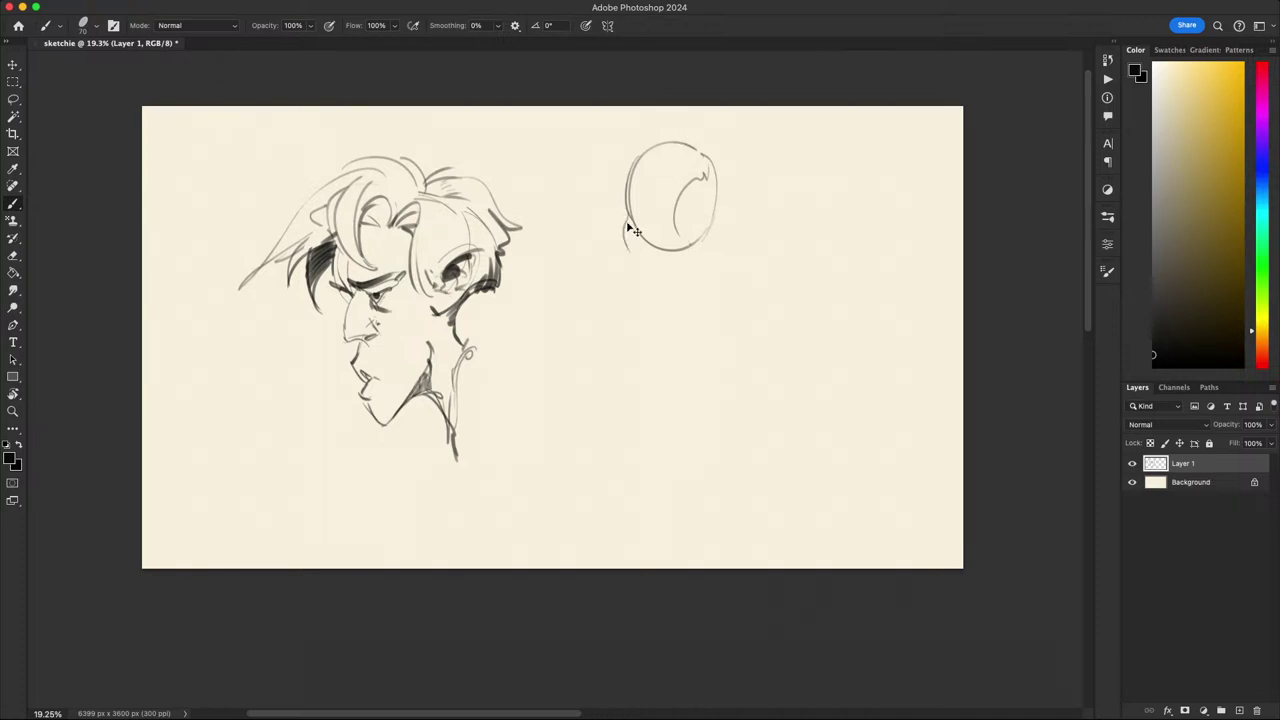
{"action": "left_click_drag", "start_coordinate": [639, 258], "coordinate": [644, 284]}
{"action": "key", "text": "super+z"}
{"action": "mouse_move", "coordinate": [631, 226]}
{"action": "left_mouse_down"}
{"action": "mouse_move", "coordinate": [649, 274]}
{"action": "mouse_move", "coordinate": [701, 231]}
{"action": "left_mouse_up"}
{"action": "key", "text": "super+z"}
{"action": "key", "text": "super+z"}
{"action": "left_click_drag", "start_coordinate": [635, 266], "coordinate": [701, 240]}
{"action": "mouse_move", "coordinate": [691, 296]}
{"action": "left_mouse_down"}
{"action": "mouse_move", "coordinate": [640, 237]}
{"action": "mouse_move", "coordinate": [594, 243]}
{"action": "mouse_move", "coordinate": [597, 397]}
{"action": "mouse_move", "coordinate": [706, 240]}
{"action": "mouse_move", "coordinate": [656, 267]}
{"action": "mouse_move", "coordinate": [615, 381]}
{"action": "left_mouse_up"}
- Delete the second head's rounded construction with a Lasso selection and deselect
{"action": "key", "text": "e"}
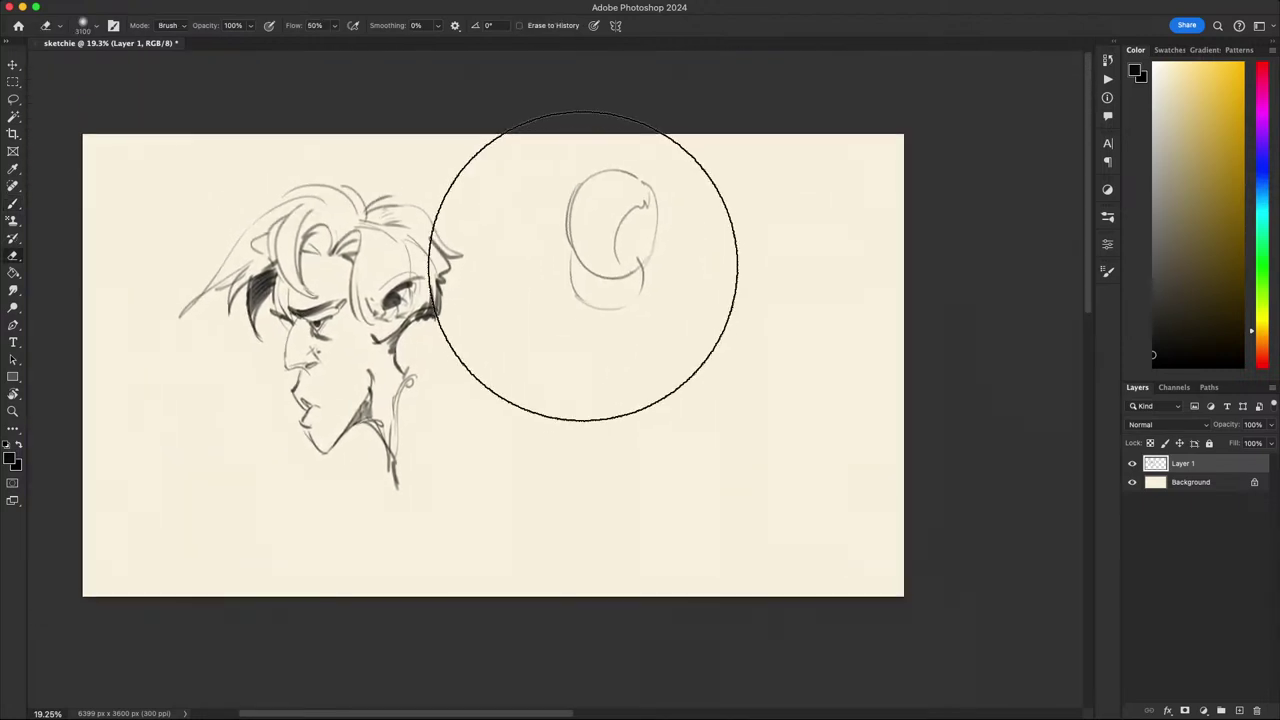
{"action": "key", "text": "l"}
{"action": "mouse_move", "coordinate": [702, 254]}
{"action": "left_mouse_down"}
{"action": "mouse_move", "coordinate": [649, 335]}
{"action": "mouse_move", "coordinate": [690, 205]}
{"action": "left_mouse_up"}
{"action": "key", "text": "BackSpace"}
{"action": "key", "text": "super+d"}
{"action": "key", "text": "b"}
- Remove the small cross beside the first head's nose with the Lasso and draw a curved nostril wing there
{"action": "left_click_drag", "start_coordinate": [819, 461], "coordinate": [806, 331]}
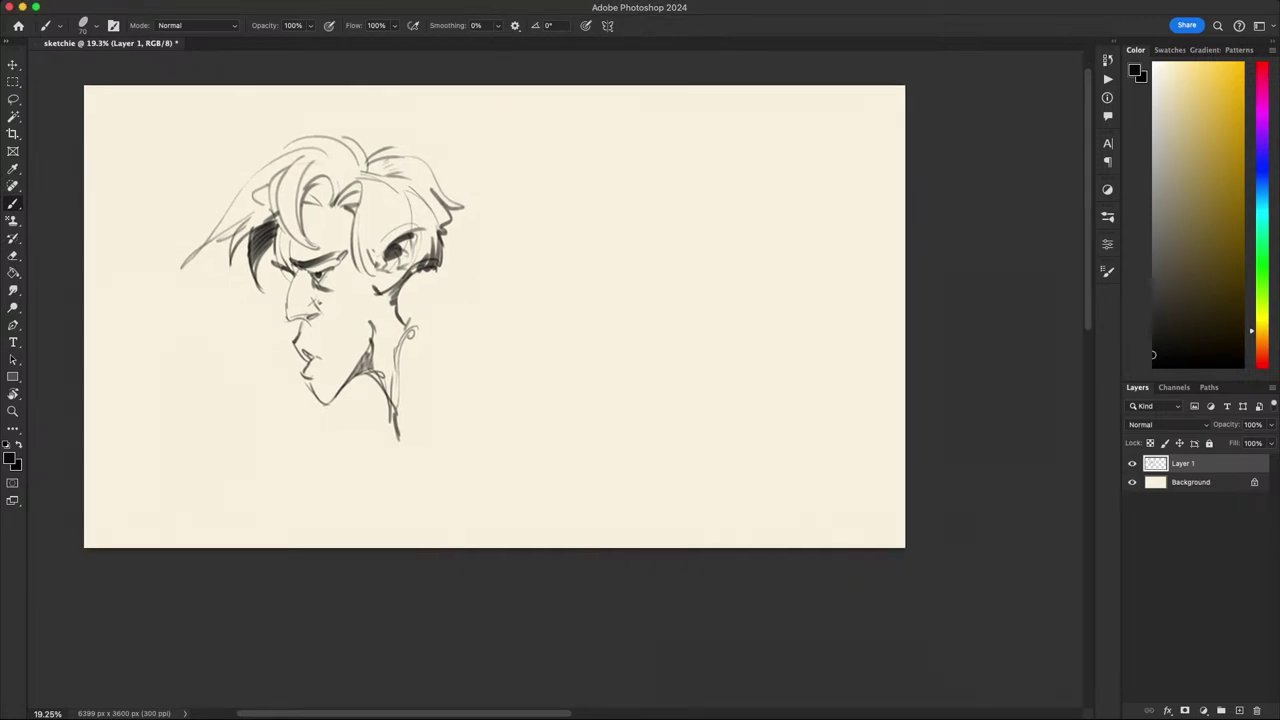
{"action": "left_click_drag", "start_coordinate": [750, 328], "coordinate": [779, 332]}
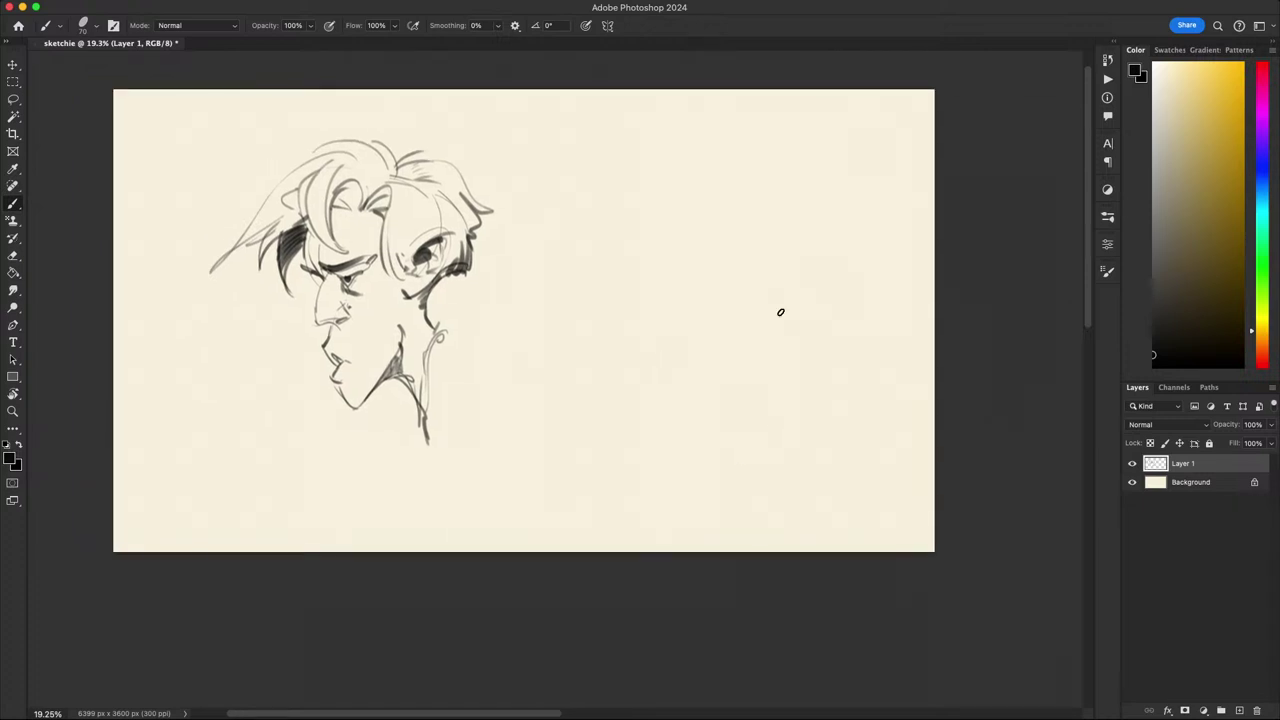
{"action": "left_click_drag", "start_coordinate": [702, 372], "coordinate": [931, 405]}
{"action": "key", "text": "l"}
{"action": "key", "text": "b"}
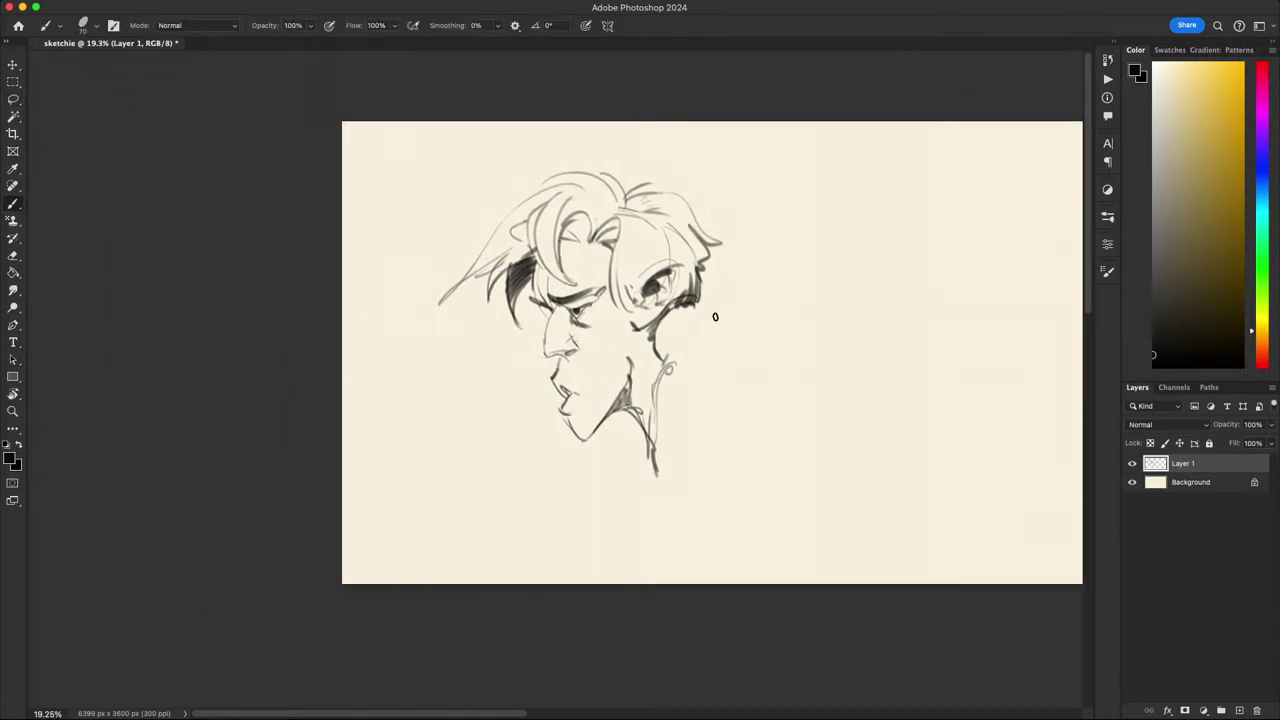
{"action": "left_click_drag", "start_coordinate": [640, 375], "coordinate": [523, 315]}
{"action": "key", "text": "l"}
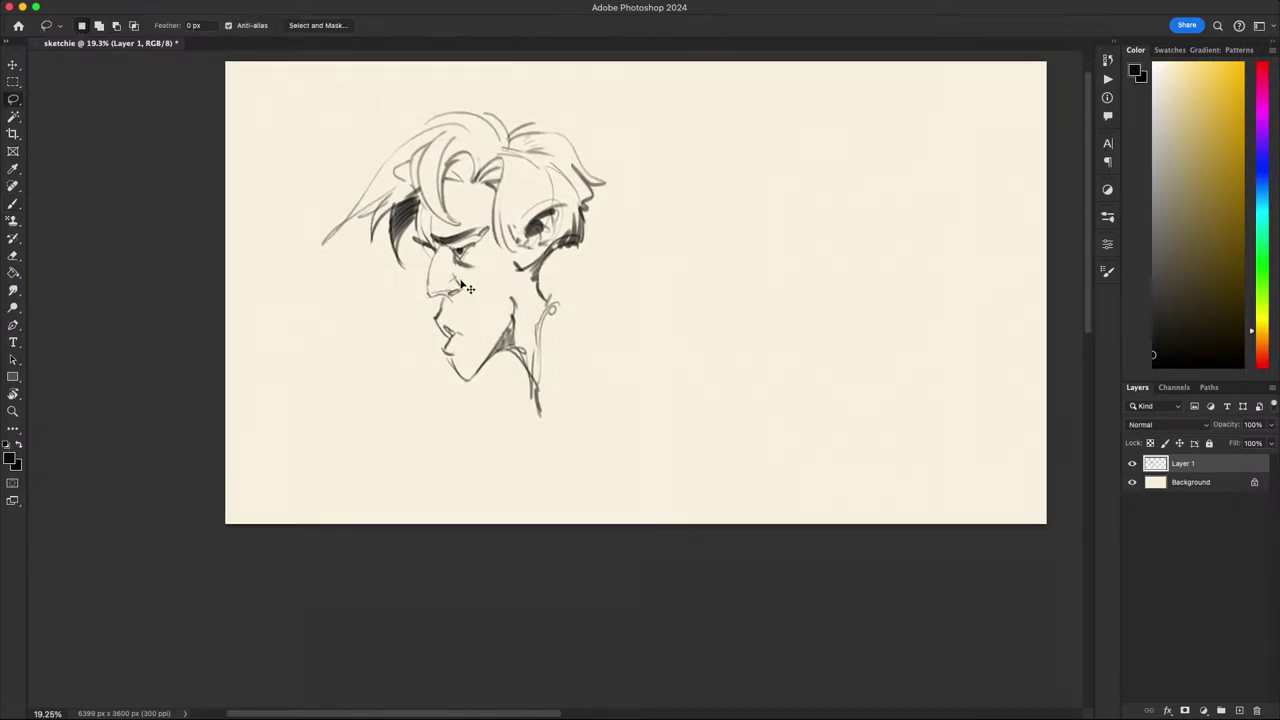
{"action": "key", "text": "b"}
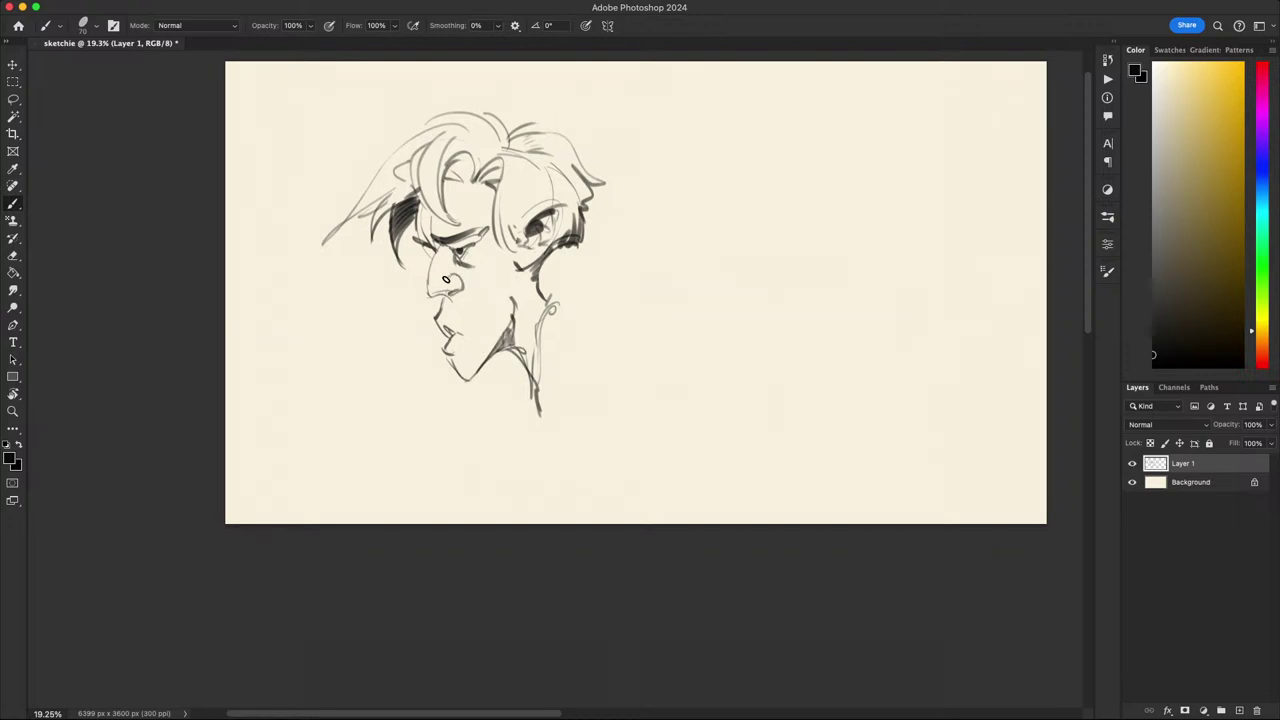
{"action": "mouse_move", "coordinate": [713, 392]}
{"action": "left_mouse_down"}
{"action": "mouse_move", "coordinate": [680, 428]}
{"action": "mouse_move", "coordinate": [771, 447]}
{"action": "left_mouse_up"}
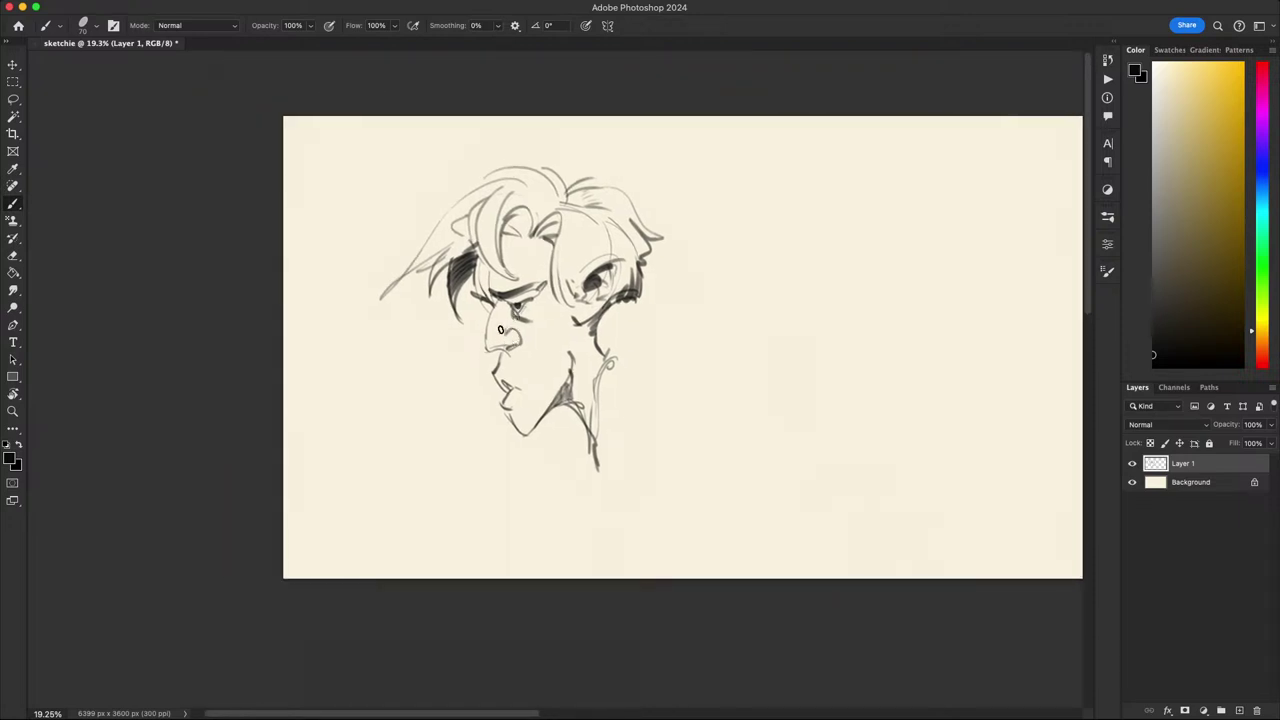
{"action": "left_click_drag", "start_coordinate": [825, 391], "coordinate": [782, 396]}
{"action": "scroll", "coordinate": [873, 444], "scroll_direction": "right", "scroll_amount": 3}
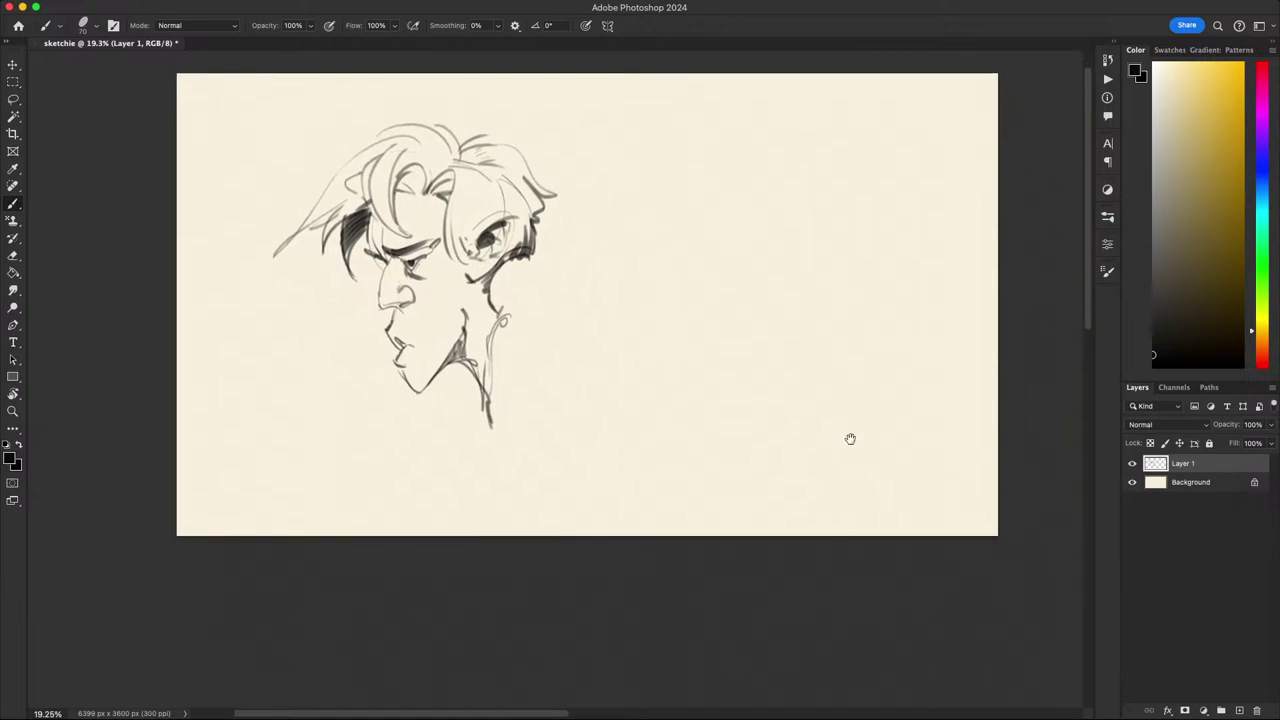
- Clean up and refine the nostril and underside of the nose, undoing an unwanted stroke
{"action": "scroll", "coordinate": [849, 437], "scroll_direction": "left", "scroll_amount": 9}
{"action": "left_click_drag", "start_coordinate": [567, 358], "coordinate": [588, 357]}
{"action": "key", "text": "super+z"}
{"action": "key", "text": "super+z"}
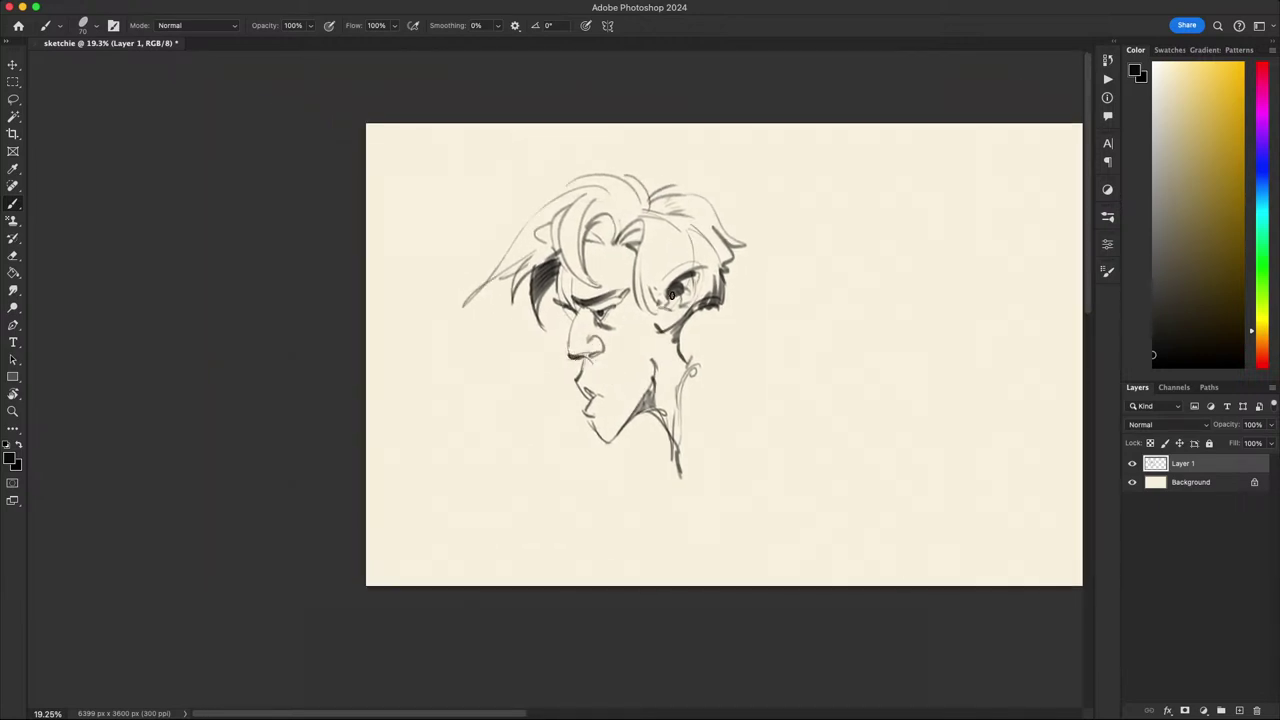
{"action": "left_click_drag", "start_coordinate": [930, 490], "coordinate": [610, 421]}
{"action": "mouse_move", "coordinate": [686, 447]}
{"action": "left_mouse_down"}
{"action": "mouse_move", "coordinate": [820, 483]}
{"action": "mouse_move", "coordinate": [914, 483]}
{"action": "left_mouse_up"}
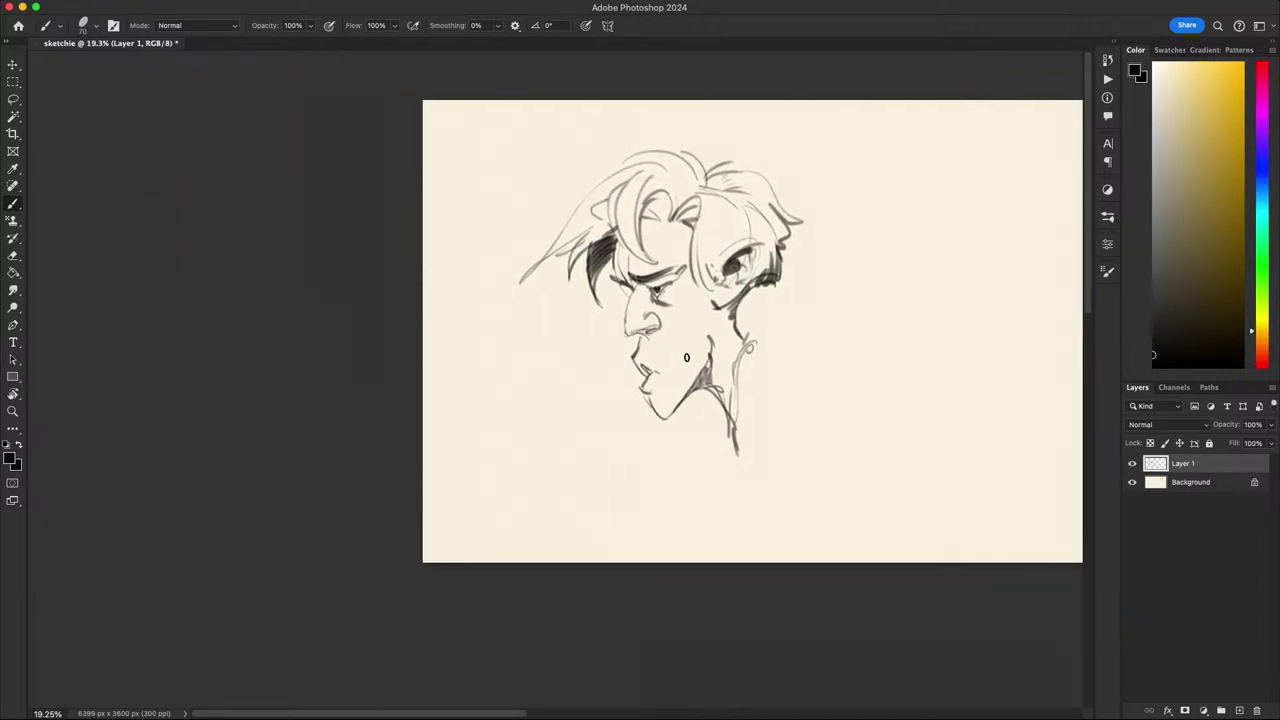
{"action": "mouse_move", "coordinate": [864, 454]}
{"action": "left_mouse_down"}
{"action": "mouse_move", "coordinate": [994, 426]}
{"action": "mouse_move", "coordinate": [854, 453]}
{"action": "left_mouse_up"}
{"action": "key", "text": "l"}
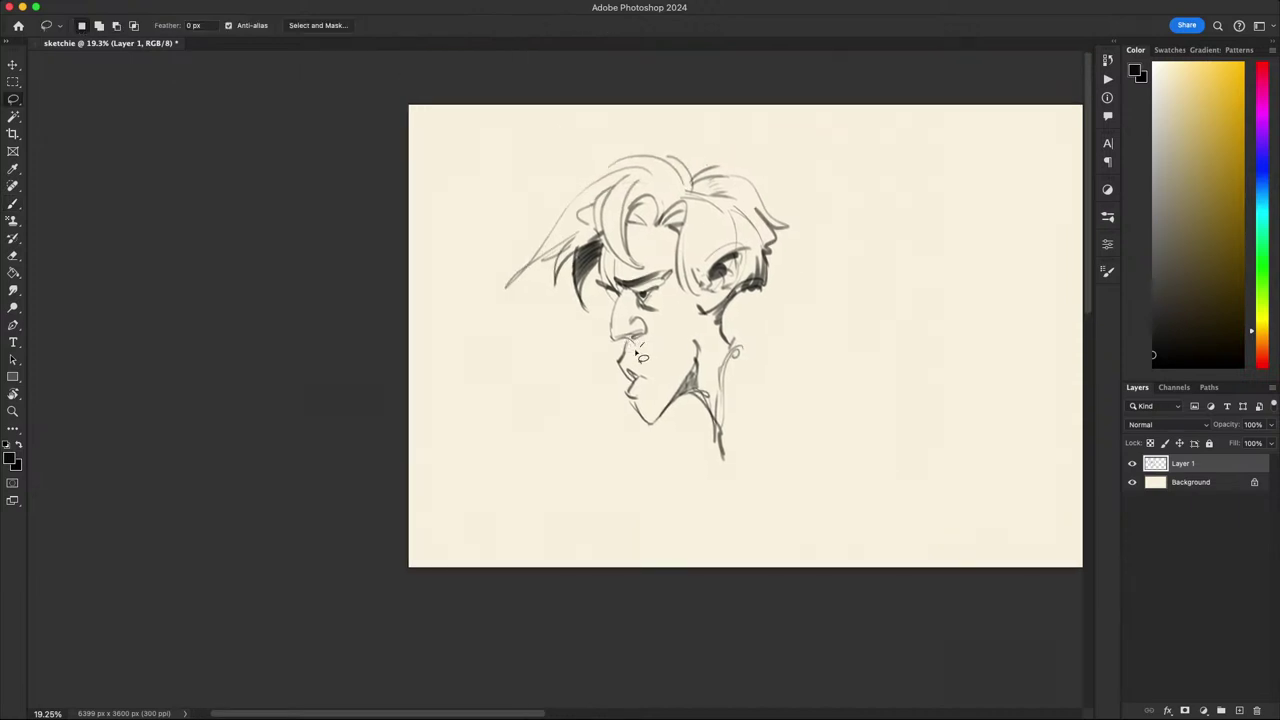
{"action": "key", "text": "b"}
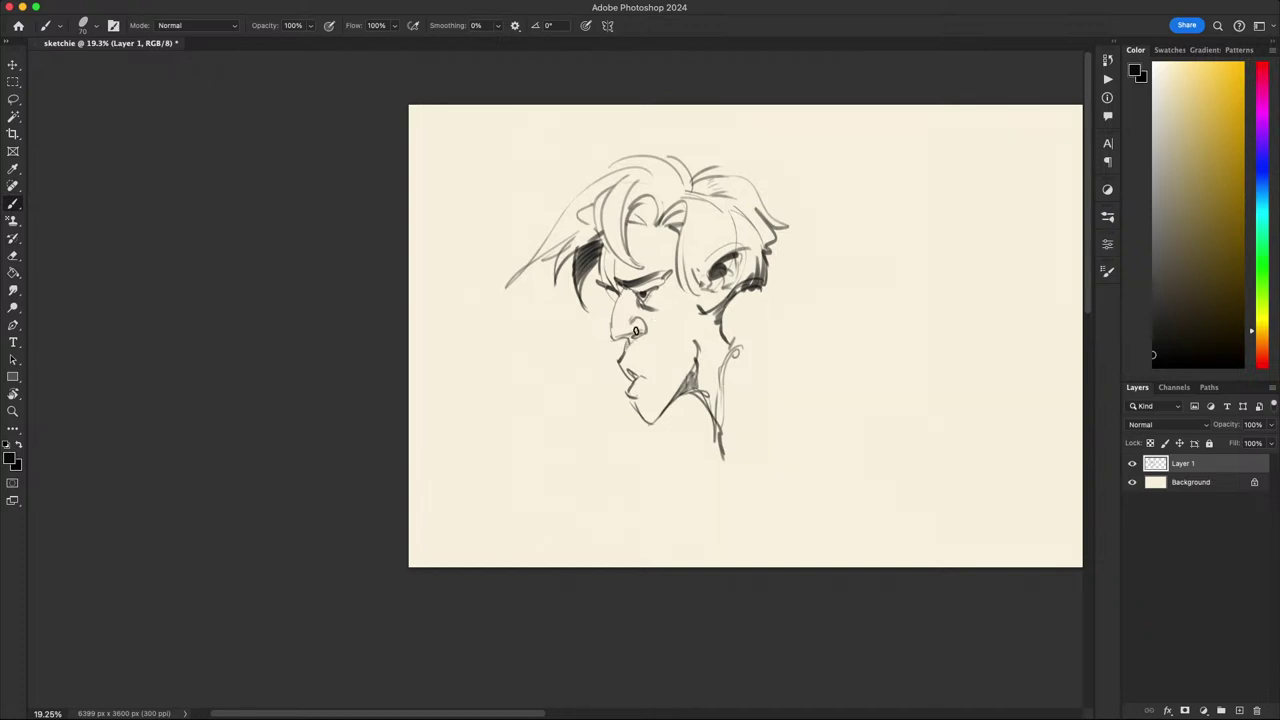
- Shade the inner hollow of the looping forelock above the forehead with dark strokes
{"action": "mouse_move", "coordinate": [689, 407]}
{"action": "left_mouse_down"}
{"action": "mouse_move", "coordinate": [863, 403]}
{"action": "mouse_move", "coordinate": [800, 254]}
{"action": "mouse_move", "coordinate": [689, 399]}
{"action": "mouse_move", "coordinate": [797, 349]}
{"action": "mouse_move", "coordinate": [697, 377]}
{"action": "mouse_move", "coordinate": [799, 345]}
{"action": "left_mouse_up"}
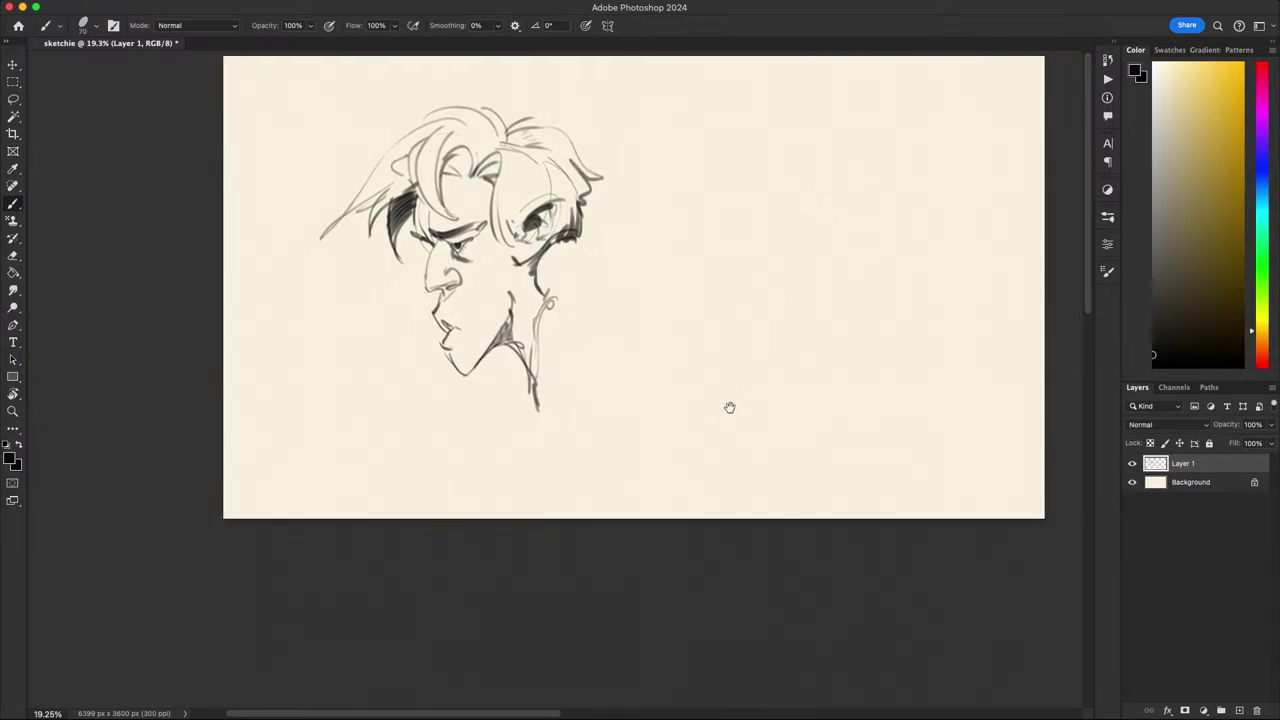
{"action": "left_click_drag", "start_coordinate": [730, 407], "coordinate": [677, 466]}
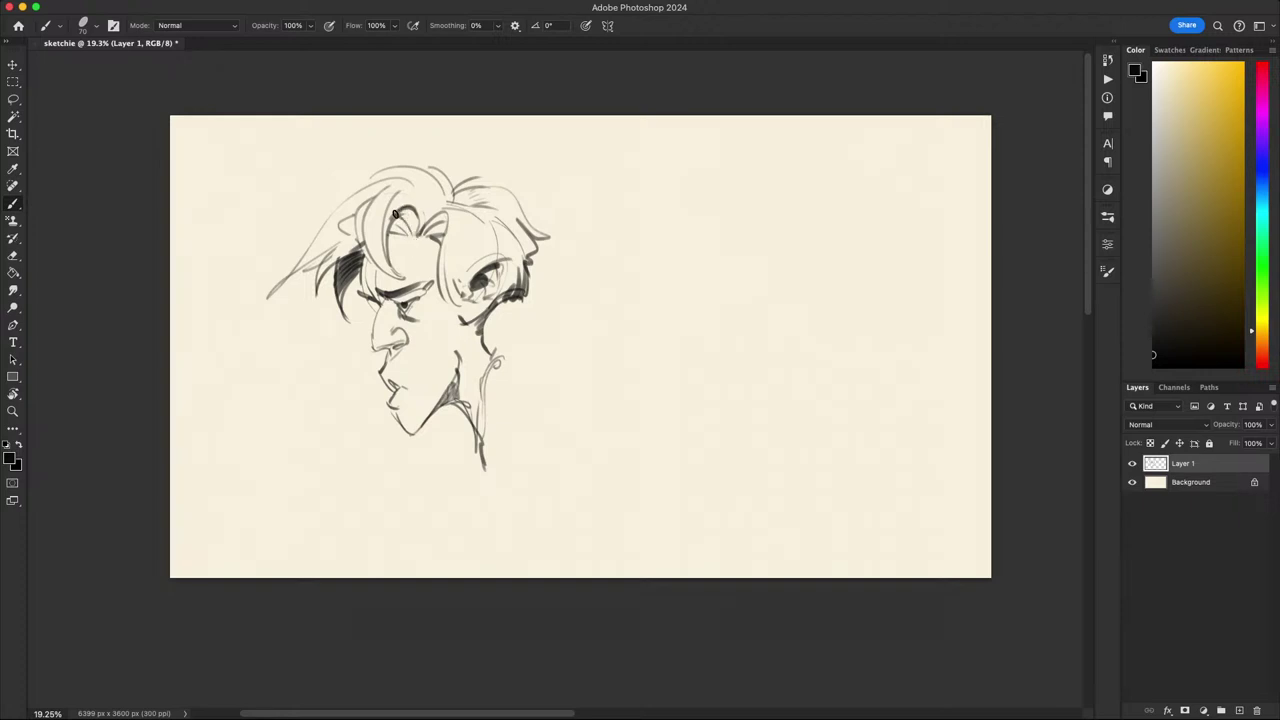
{"action": "mouse_move", "coordinate": [710, 334]}
{"action": "left_mouse_down"}
{"action": "mouse_move", "coordinate": [911, 437]}
{"action": "mouse_move", "coordinate": [931, 274]}
{"action": "mouse_move", "coordinate": [820, 306]}
{"action": "mouse_move", "coordinate": [900, 408]}
{"action": "mouse_move", "coordinate": [883, 362]}
{"action": "left_mouse_up"}
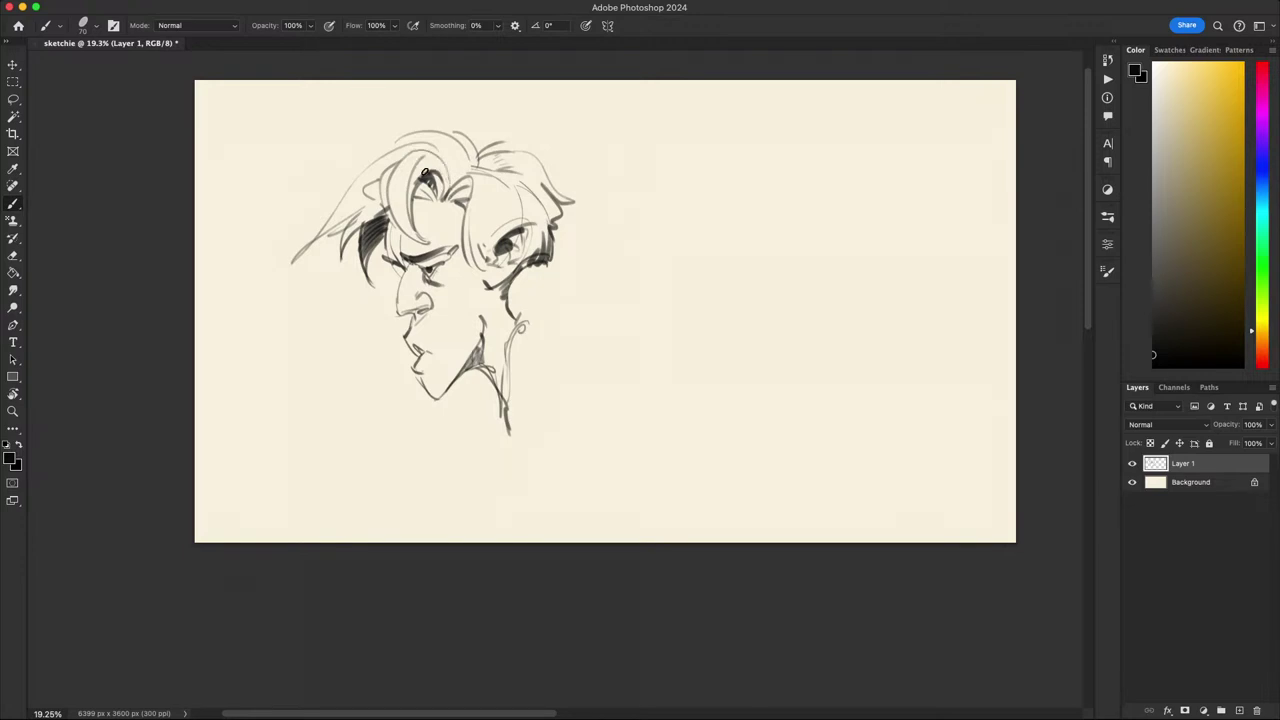
{"action": "mouse_move", "coordinate": [734, 420]}
{"action": "left_mouse_down"}
{"action": "mouse_move", "coordinate": [683, 437]}
{"action": "mouse_move", "coordinate": [773, 435]}
{"action": "mouse_move", "coordinate": [754, 397]}
{"action": "mouse_move", "coordinate": [774, 440]}
{"action": "mouse_move", "coordinate": [851, 406]}
{"action": "mouse_move", "coordinate": [860, 369]}
{"action": "mouse_move", "coordinate": [778, 407]}
{"action": "left_mouse_up"}
- Sketch a new light cranium circle beside the finished head, undoing unwanted strokes
{"action": "mouse_move", "coordinate": [840, 122]}
{"action": "left_mouse_down"}
{"action": "mouse_move", "coordinate": [794, 243]}
{"action": "mouse_move", "coordinate": [790, 135]}
{"action": "left_mouse_up"}
{"action": "key", "text": "super+z"}
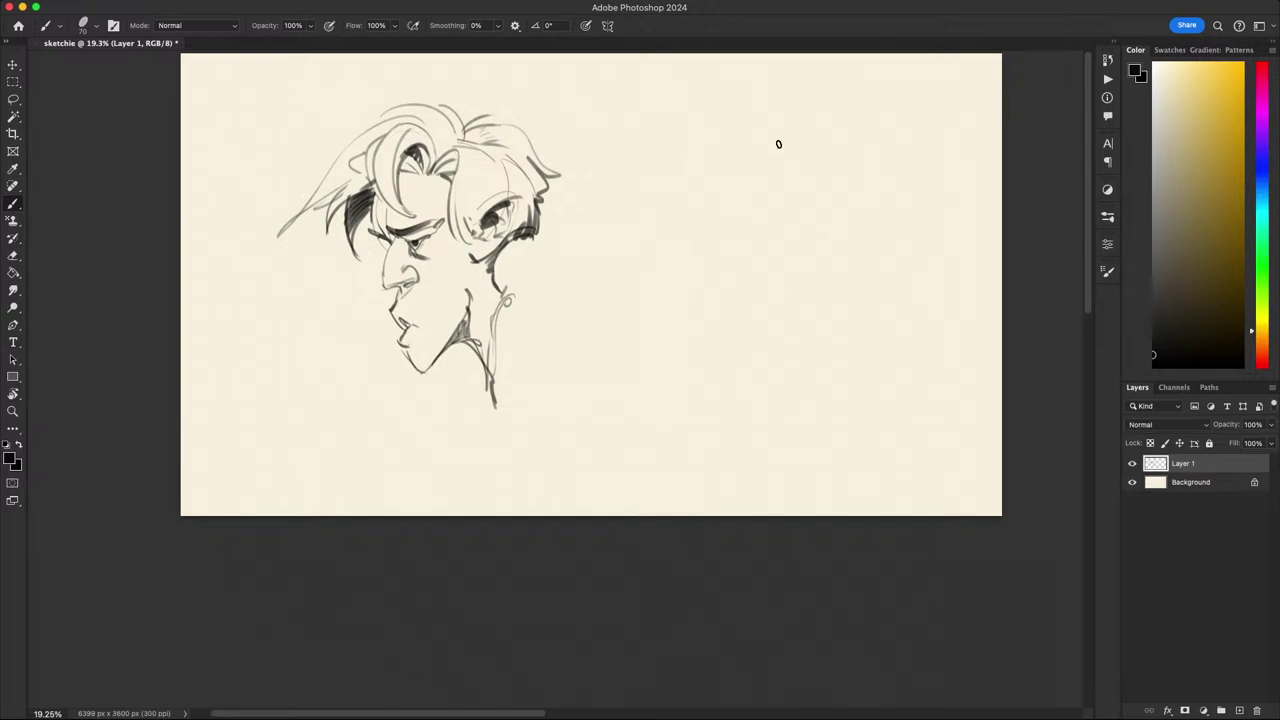
{"action": "mouse_move", "coordinate": [745, 97]}
{"action": "left_mouse_down"}
{"action": "mouse_move", "coordinate": [741, 222]}
{"action": "mouse_move", "coordinate": [686, 89]}
{"action": "mouse_move", "coordinate": [760, 199]}
{"action": "mouse_move", "coordinate": [713, 80]}
{"action": "mouse_move", "coordinate": [738, 101]}
{"action": "mouse_move", "coordinate": [706, 199]}
{"action": "mouse_move", "coordinate": [753, 108]}
{"action": "mouse_move", "coordinate": [694, 210]}
{"action": "mouse_move", "coordinate": [746, 96]}
{"action": "left_mouse_up"}
{"action": "key", "text": "super+z"}
{"action": "key", "text": "super+z"}
{"action": "key", "text": "super+z"}
{"action": "key", "text": "super+z"}
{"action": "scroll", "coordinate": [774, 349], "scroll_direction": "up", "scroll_amount": 2}
{"action": "scroll", "coordinate": [774, 349], "scroll_direction": "right", "scroll_amount": 2}
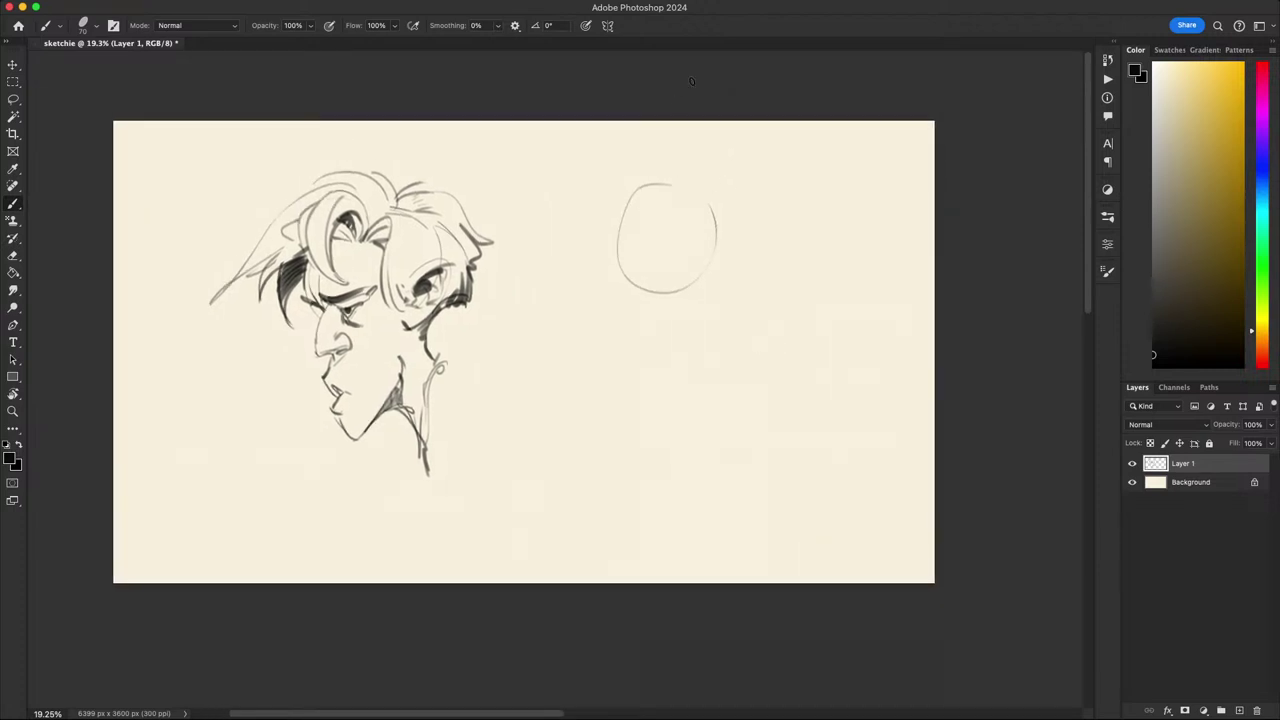
{"action": "scroll", "coordinate": [707, 150], "scroll_direction": "right", "scroll_amount": 2}
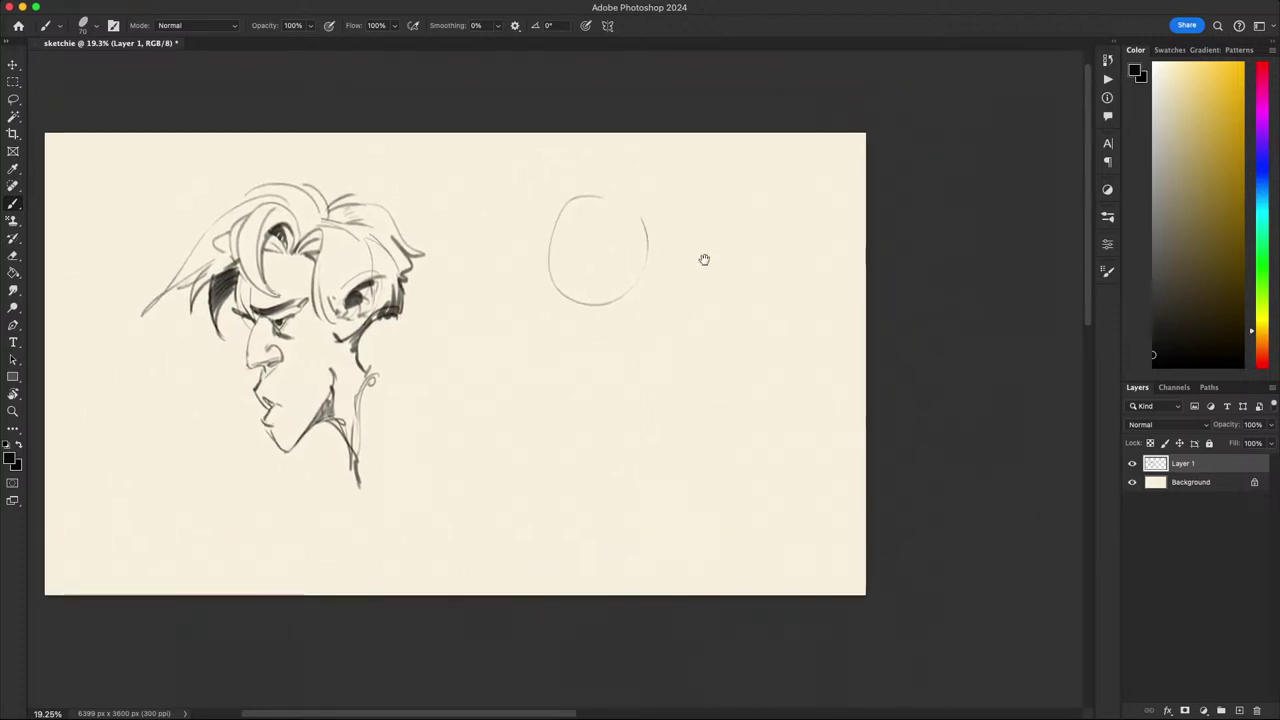
- Draw the second head's curved side, angular cheek, and straight jaw lines converging on a narrow pointed chin, undoing unwanted strokes
{"action": "mouse_move", "coordinate": [643, 222]}
{"action": "left_mouse_down"}
{"action": "mouse_move", "coordinate": [652, 288]}
{"action": "mouse_move", "coordinate": [588, 376]}
{"action": "left_mouse_up"}
{"action": "key", "text": "super+z"}
{"action": "left_click_drag", "start_coordinate": [640, 229], "coordinate": [628, 365]}
{"action": "key", "text": "super+z"}
{"action": "left_click_drag", "start_coordinate": [646, 277], "coordinate": [652, 343]}
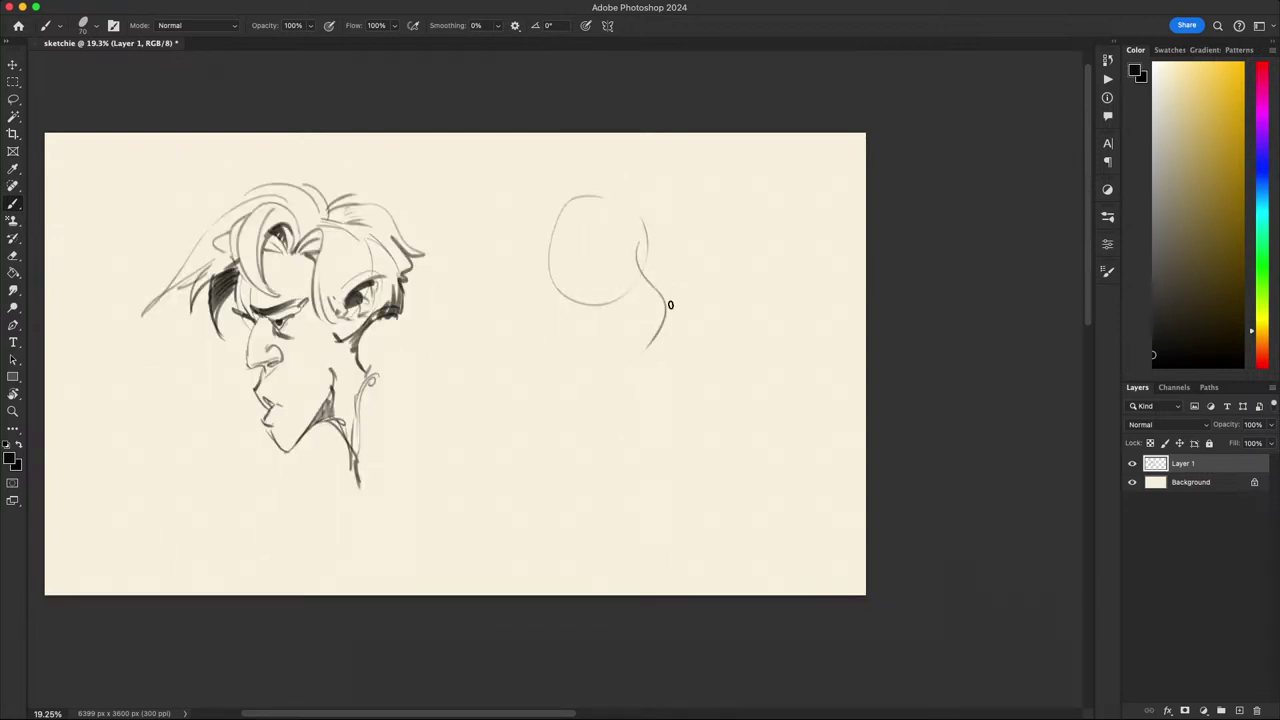
{"action": "left_click_drag", "start_coordinate": [667, 299], "coordinate": [585, 401]}
{"action": "key", "text": "super+z"}
{"action": "mouse_move", "coordinate": [657, 333]}
{"action": "left_mouse_down"}
{"action": "mouse_move", "coordinate": [612, 365]}
{"action": "mouse_move", "coordinate": [581, 402]}
{"action": "left_mouse_up"}
{"action": "mouse_move", "coordinate": [660, 340]}
{"action": "left_mouse_down"}
{"action": "mouse_move", "coordinate": [612, 364]}
{"action": "mouse_move", "coordinate": [581, 427]}
{"action": "left_mouse_up"}
{"action": "mouse_move", "coordinate": [550, 264]}
{"action": "left_mouse_down"}
{"action": "mouse_move", "coordinate": [535, 333]}
{"action": "mouse_move", "coordinate": [585, 398]}
{"action": "left_mouse_up"}
{"action": "key", "text": "super+z"}
{"action": "left_click_drag", "start_coordinate": [542, 342], "coordinate": [567, 431]}
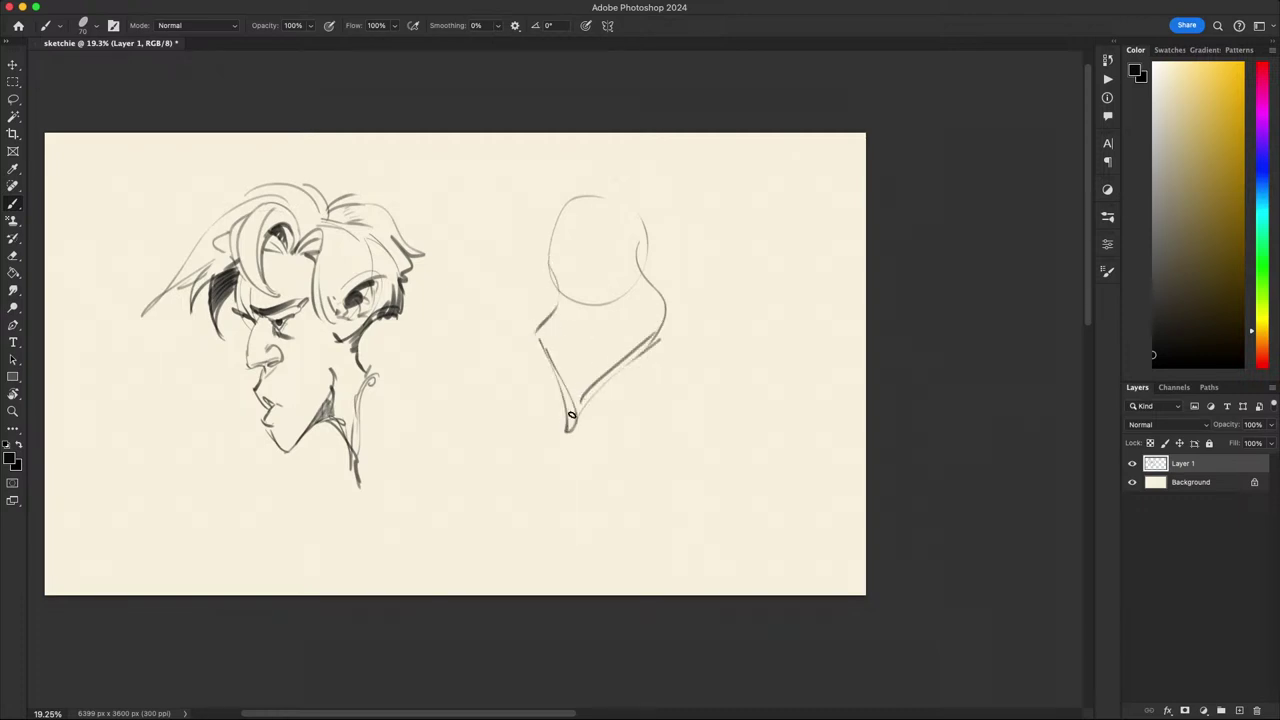
{"action": "left_click_drag", "start_coordinate": [706, 509], "coordinate": [657, 522]}
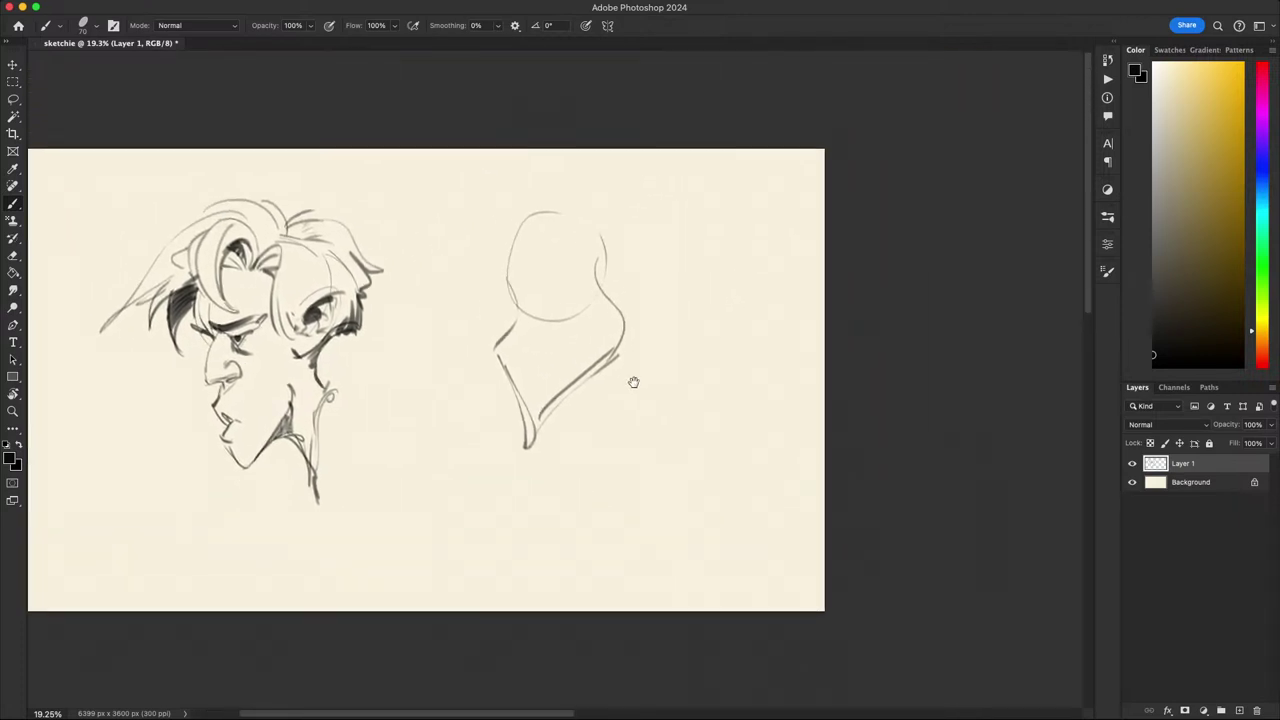
- Rough in small brow and eye marks across the lower part of the second head's circle, undoing unwanted strokes
{"action": "key", "text": "super+z"}
{"action": "mouse_move", "coordinate": [533, 290]}
{"action": "left_mouse_down"}
{"action": "mouse_move", "coordinate": [528, 330]}
{"action": "mouse_move", "coordinate": [533, 283]}
{"action": "mouse_move", "coordinate": [552, 314]}
{"action": "mouse_move", "coordinate": [539, 310]}
{"action": "mouse_move", "coordinate": [594, 284]}
{"action": "left_mouse_up"}
{"action": "key", "text": "ctrl+z"}
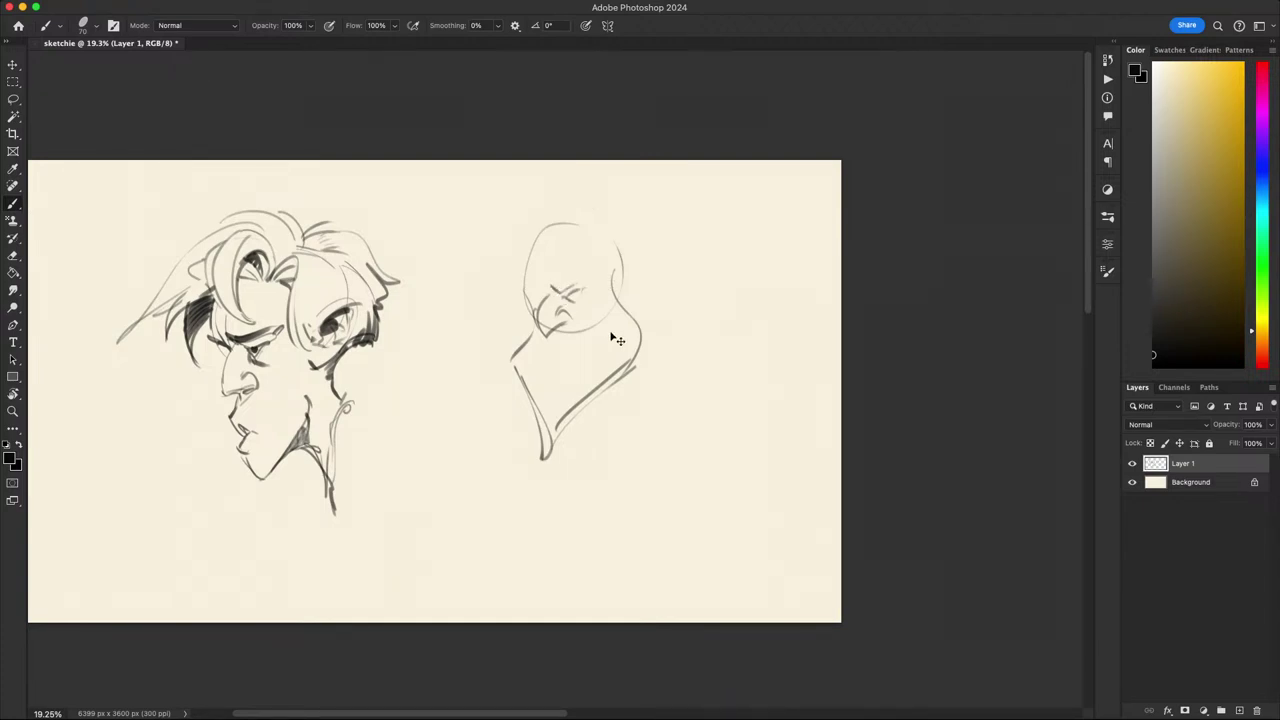
- Delete the pointed-chin head construction with a Lasso selection
{"action": "mouse_move", "coordinate": [738, 514]}
{"action": "left_mouse_down"}
{"action": "mouse_move", "coordinate": [791, 543]}
{"action": "mouse_move", "coordinate": [814, 538]}
{"action": "left_mouse_up"}
{"action": "key", "text": "l"}
{"action": "mouse_move", "coordinate": [766, 420]}
{"action": "left_mouse_down"}
{"action": "mouse_move", "coordinate": [551, 443]}
{"action": "mouse_move", "coordinate": [766, 418]}
{"action": "left_mouse_up"}
{"action": "key", "text": "Delete"}
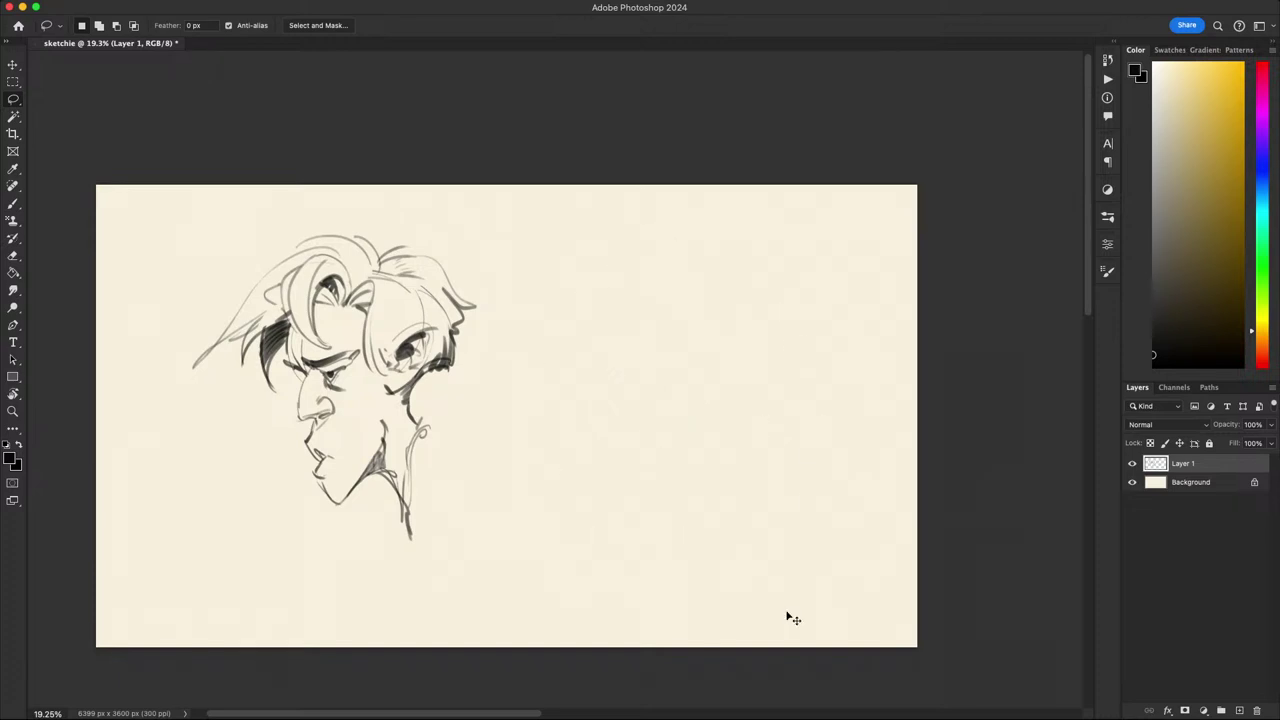
{"action": "scroll", "coordinate": [789, 614], "scroll_direction": "up", "scroll_amount": 5}
{"action": "left_click_drag", "start_coordinate": [737, 137], "coordinate": [423, 251]}
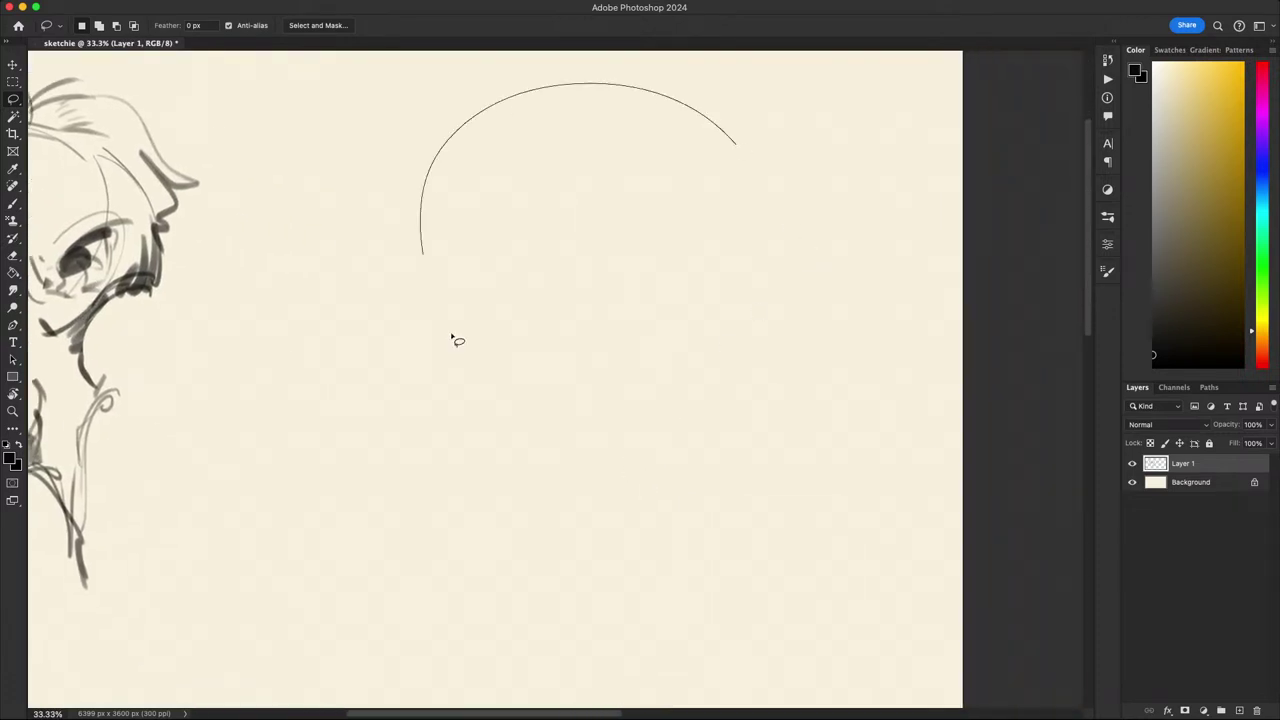
{"action": "key", "text": "b"}
{"action": "mouse_move", "coordinate": [688, 222]}
{"action": "left_mouse_down"}
{"action": "mouse_move", "coordinate": [650, 123]}
{"action": "mouse_move", "coordinate": [654, 160]}
{"action": "left_mouse_up"}
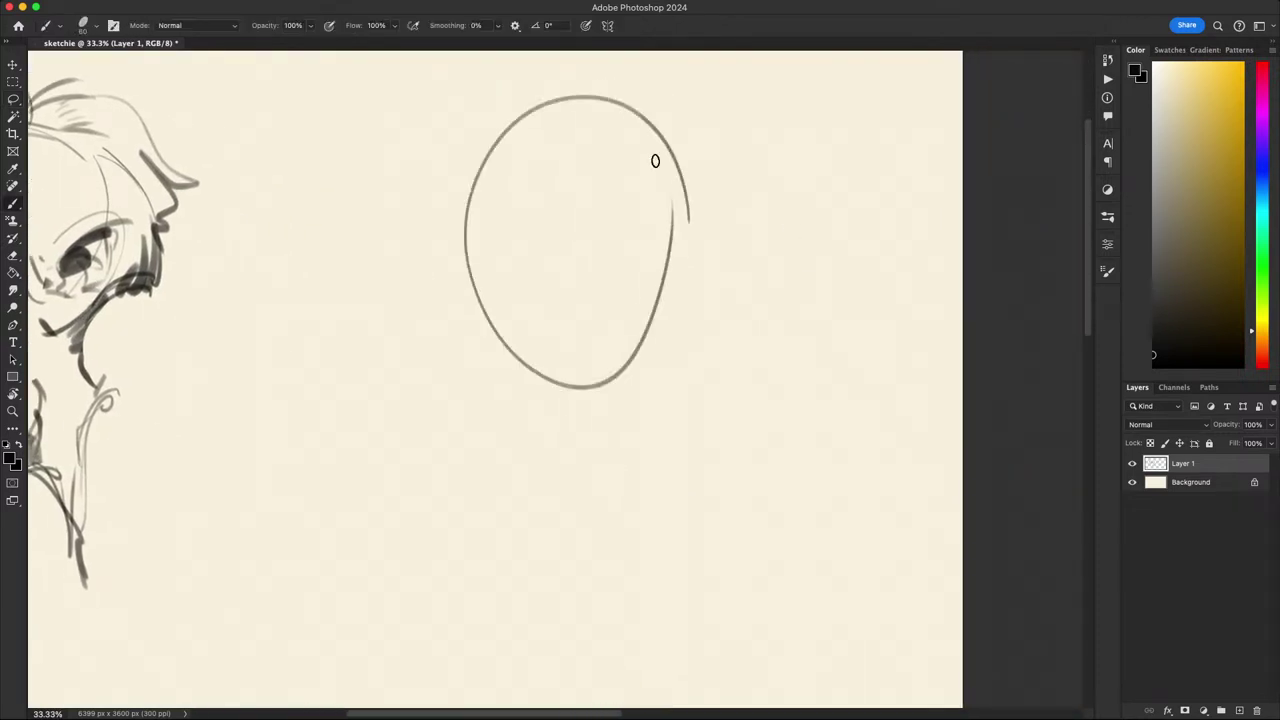
{"action": "key", "text": "ctrl+z"}
{"action": "key", "text": "ctrl+z"}
{"action": "mouse_move", "coordinate": [700, 116]}
{"action": "left_mouse_down"}
{"action": "mouse_move", "coordinate": [431, 211]}
{"action": "mouse_move", "coordinate": [505, 94]}
{"action": "left_mouse_up"}
{"action": "key", "text": "ctrl+z"}
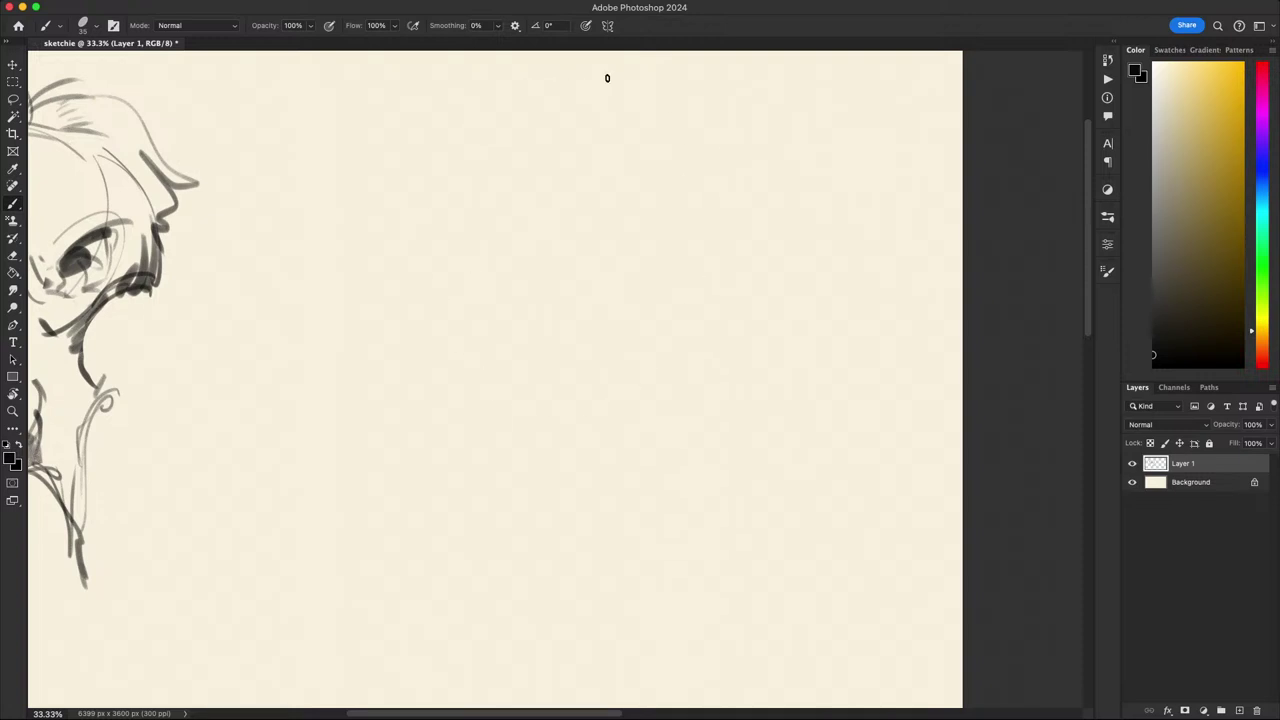
{"action": "mouse_move", "coordinate": [445, 330]}
{"action": "left_mouse_down"}
{"action": "mouse_move", "coordinate": [686, 189]}
{"action": "mouse_move", "coordinate": [457, 100]}
{"action": "left_mouse_up"}
{"action": "key", "text": "ctrl+z"}
- Sketch a light cranium circle with a short inner side arc on the empty canvas beside the finished head
{"action": "mouse_move", "coordinate": [686, 124]}
{"action": "left_mouse_down"}
{"action": "mouse_move", "coordinate": [517, 337]}
{"action": "mouse_move", "coordinate": [654, 305]}
{"action": "left_mouse_up"}
{"action": "left_click_drag", "start_coordinate": [686, 222], "coordinate": [652, 116]}
{"action": "left_click_drag", "start_coordinate": [598, 302], "coordinate": [633, 281]}
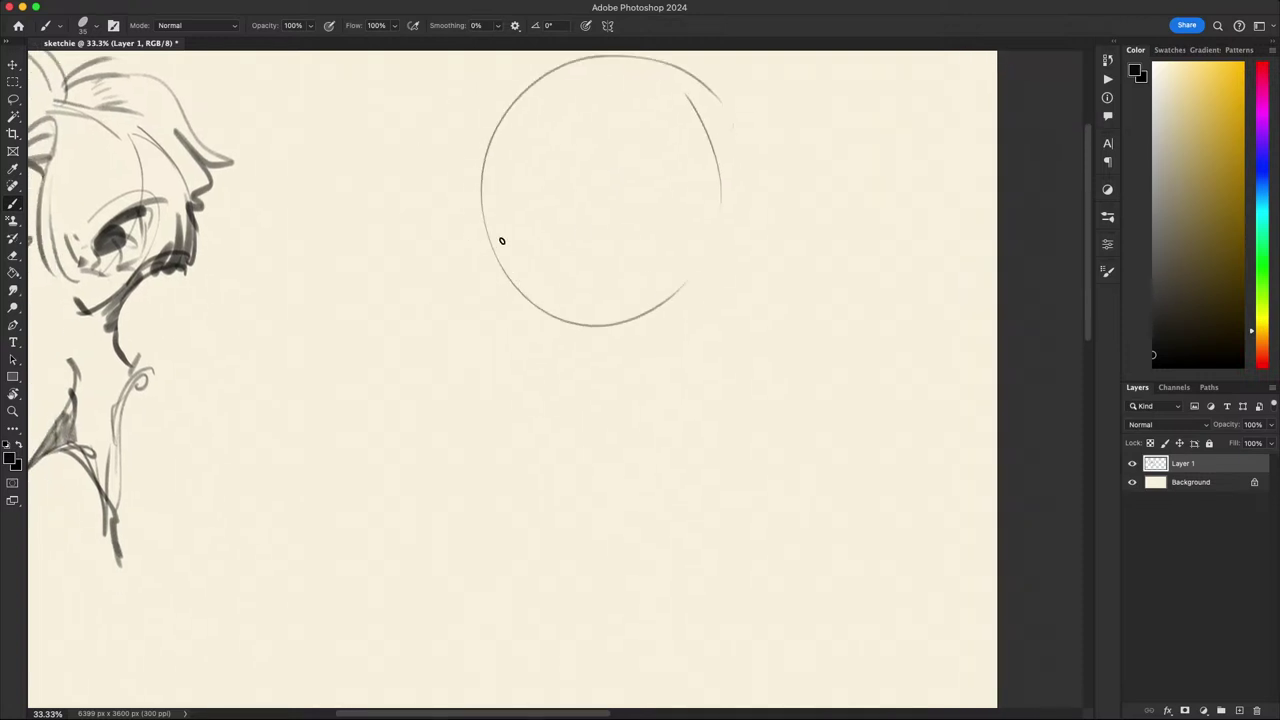
- Try to sketch a curved face side and short chin lines below the cranium circle
{"action": "mouse_move", "coordinate": [492, 218]}
{"action": "left_mouse_down"}
{"action": "mouse_move", "coordinate": [512, 316]}
{"action": "mouse_move", "coordinate": [489, 275]}
{"action": "mouse_move", "coordinate": [546, 441]}
{"action": "left_mouse_up"}
{"action": "key", "text": "ctrl+z"}
{"action": "mouse_move", "coordinate": [493, 264]}
{"action": "left_mouse_down"}
{"action": "mouse_move", "coordinate": [511, 380]}
{"action": "mouse_move", "coordinate": [583, 453]}
{"action": "left_mouse_up"}
{"action": "mouse_move", "coordinate": [680, 455]}
{"action": "left_mouse_down"}
{"action": "mouse_move", "coordinate": [786, 422]}
{"action": "mouse_move", "coordinate": [760, 434]}
{"action": "left_mouse_up"}
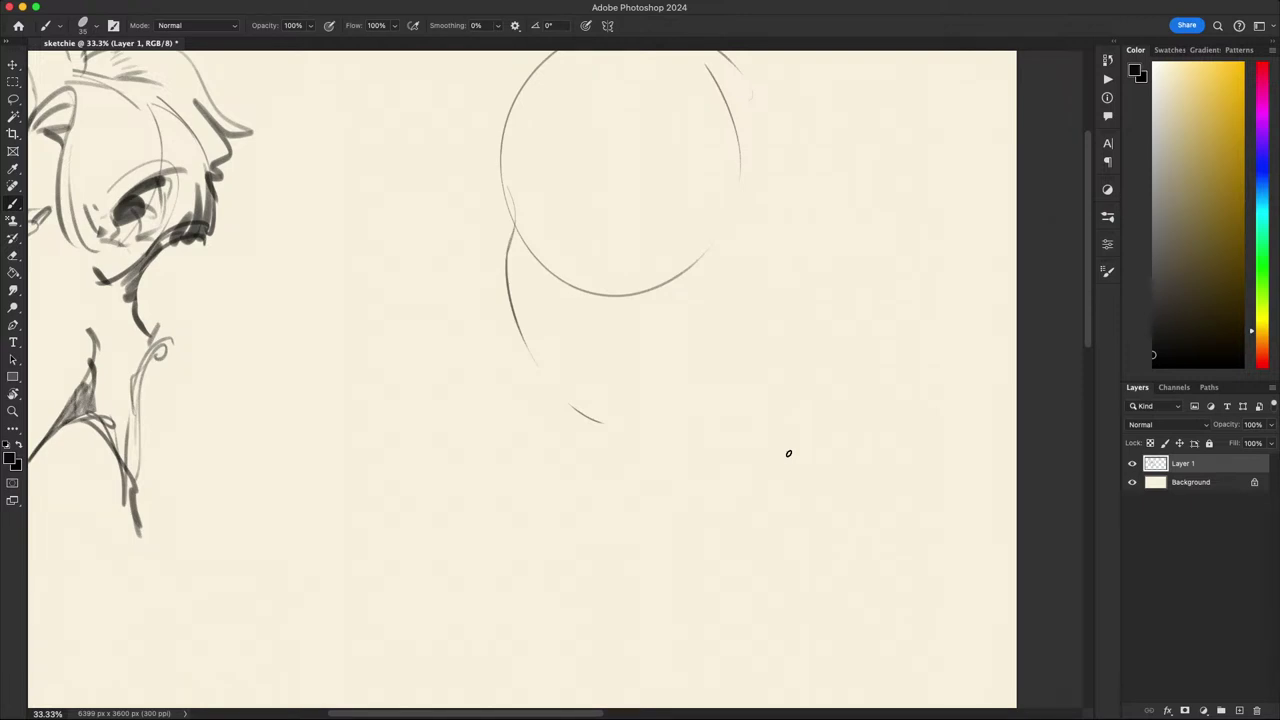
{"action": "key", "text": "super+z"}
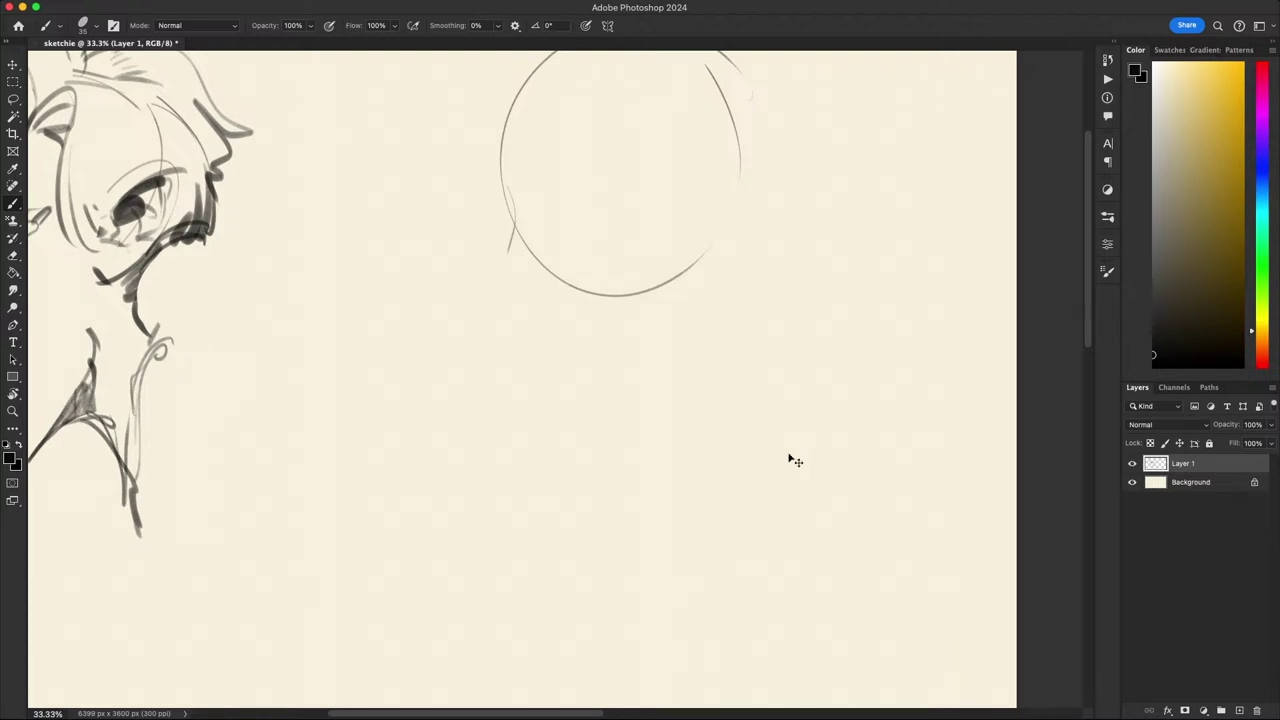
- Examine the finished head next to the new circle in zoomed-out and rotated canvas views
{"action": "key", "text": "super+minus"}
{"action": "key", "text": "super+minus"}
{"action": "key", "text": "super+plus"}
{"action": "left_click_drag", "start_coordinate": [758, 457], "coordinate": [953, 439]}
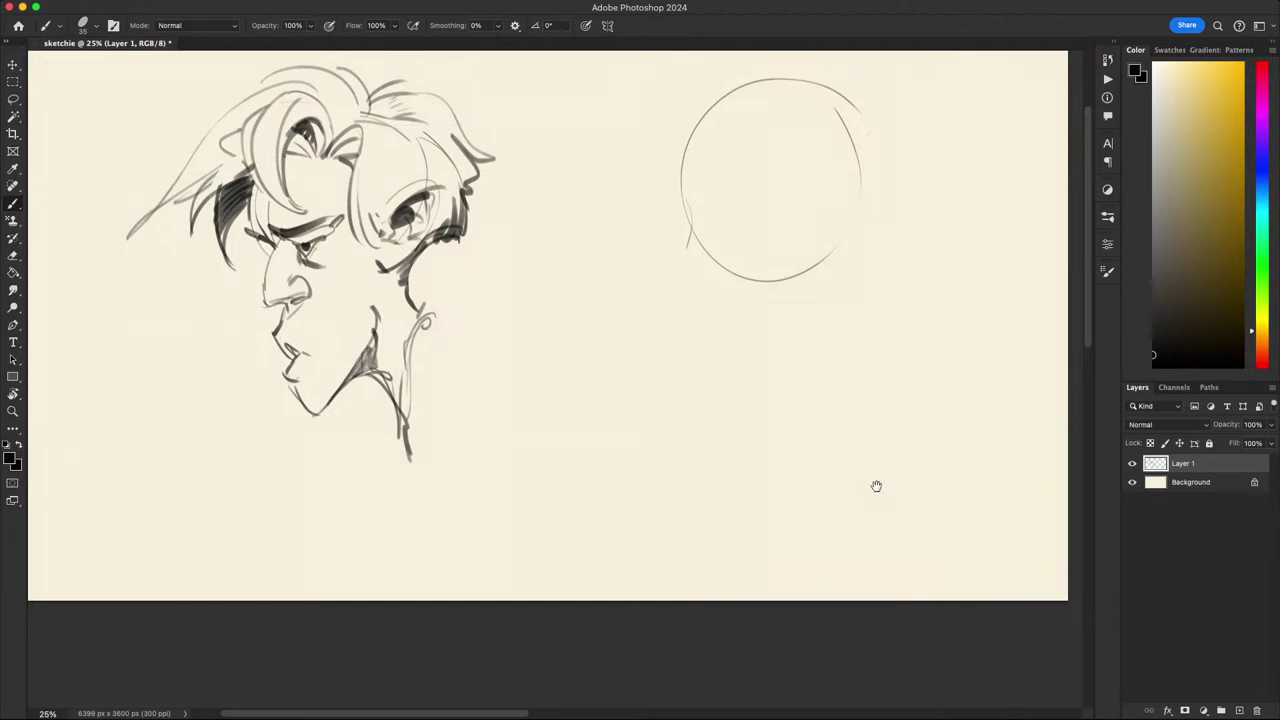
{"action": "key", "text": "r"}
{"action": "left_click_drag", "start_coordinate": [917, 477], "coordinate": [831, 120]}
{"action": "mouse_move", "coordinate": [640, 428]}
{"action": "left_mouse_down"}
{"action": "mouse_move", "coordinate": [991, 389]}
{"action": "mouse_move", "coordinate": [1015, 366]}
{"action": "left_mouse_up"}
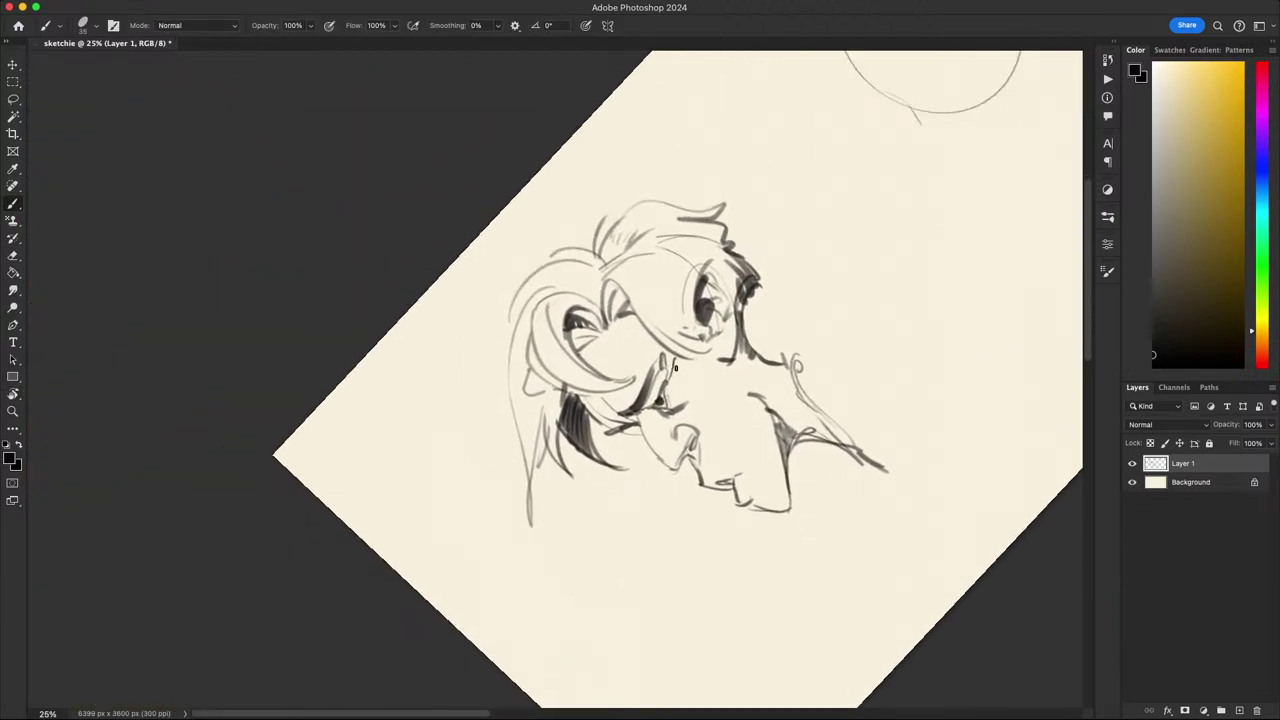
{"action": "key", "text": "Escape"}
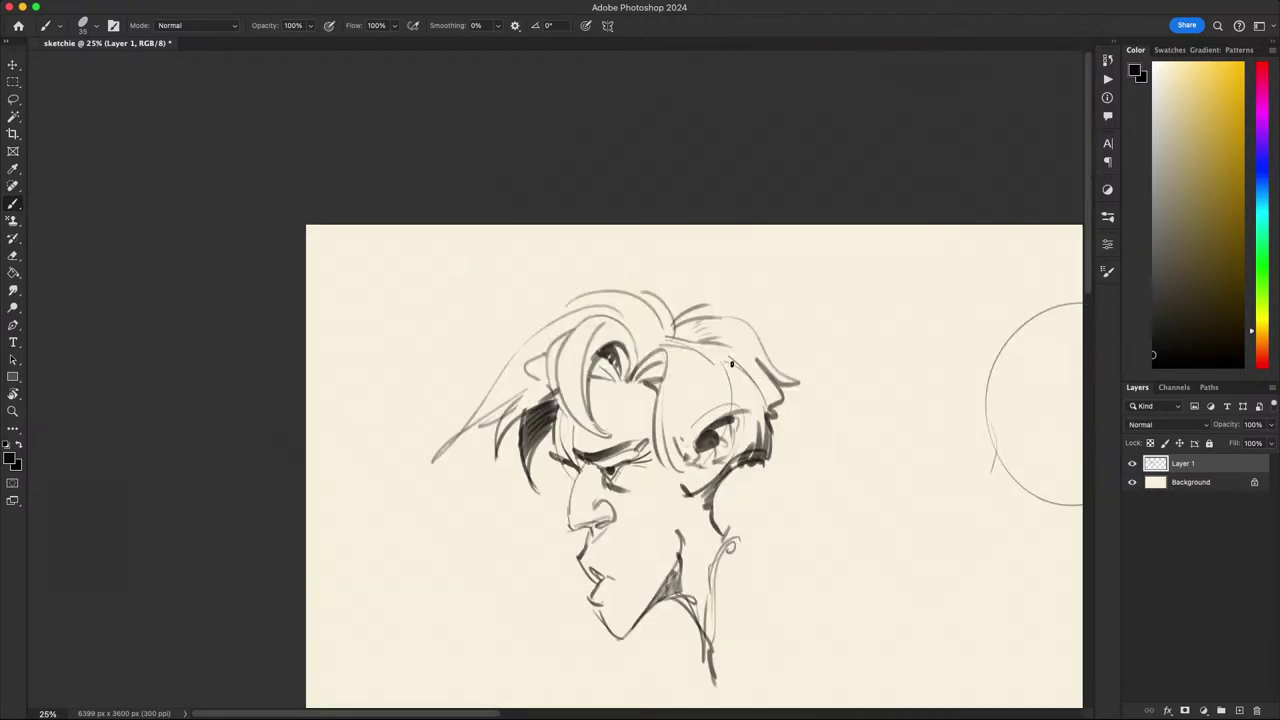
{"action": "left_click_drag", "start_coordinate": [909, 470], "coordinate": [867, 283]}
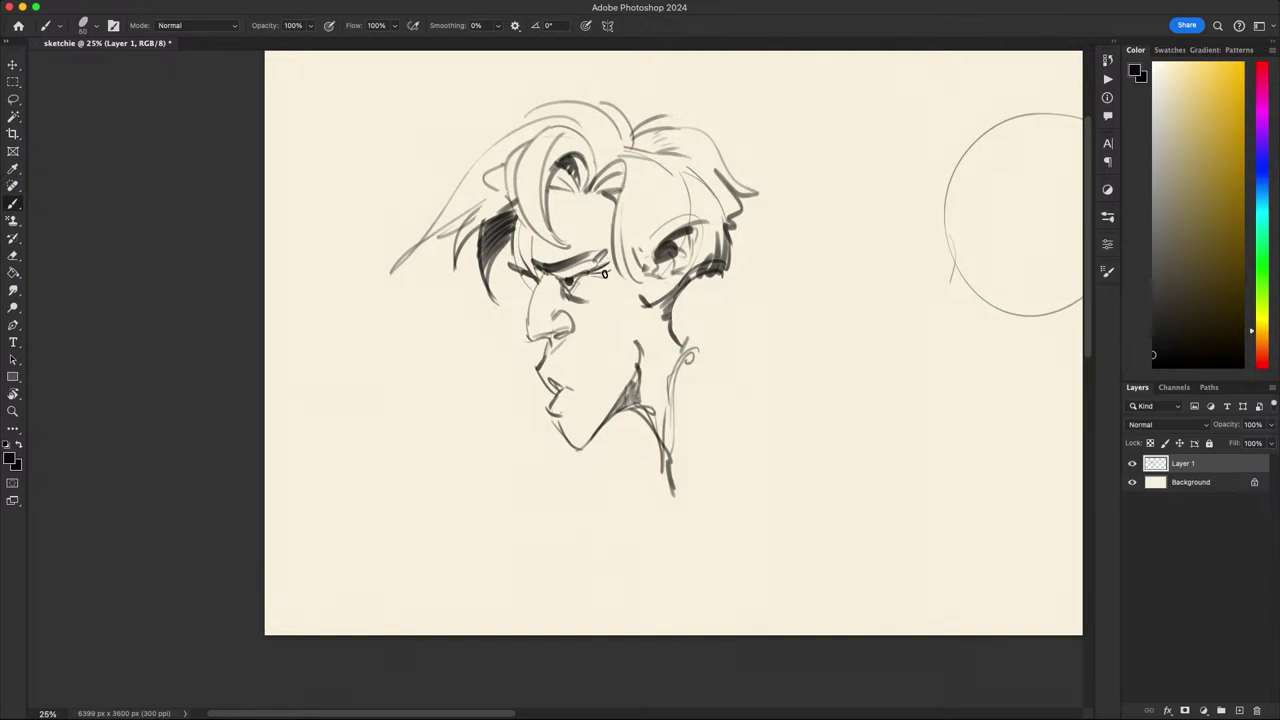
{"action": "mouse_move", "coordinate": [932, 445]}
{"action": "left_mouse_down"}
{"action": "mouse_move", "coordinate": [949, 363]}
{"action": "mouse_move", "coordinate": [837, 323]}
{"action": "mouse_move", "coordinate": [820, 369]}
{"action": "mouse_move", "coordinate": [881, 379]}
{"action": "mouse_move", "coordinate": [795, 455]}
{"action": "mouse_move", "coordinate": [869, 419]}
{"action": "mouse_move", "coordinate": [854, 438]}
{"action": "left_mouse_up"}
{"action": "left_click_drag", "start_coordinate": [915, 407], "coordinate": [857, 471]}
{"action": "key", "text": "super+z"}
{"action": "key", "text": "super+z"}
- Draw the second head's curved cheek and jaw lines meeting in a narrow rounded chin, undoing unwanted strokes
{"action": "left_click_drag", "start_coordinate": [864, 422], "coordinate": [774, 431]}
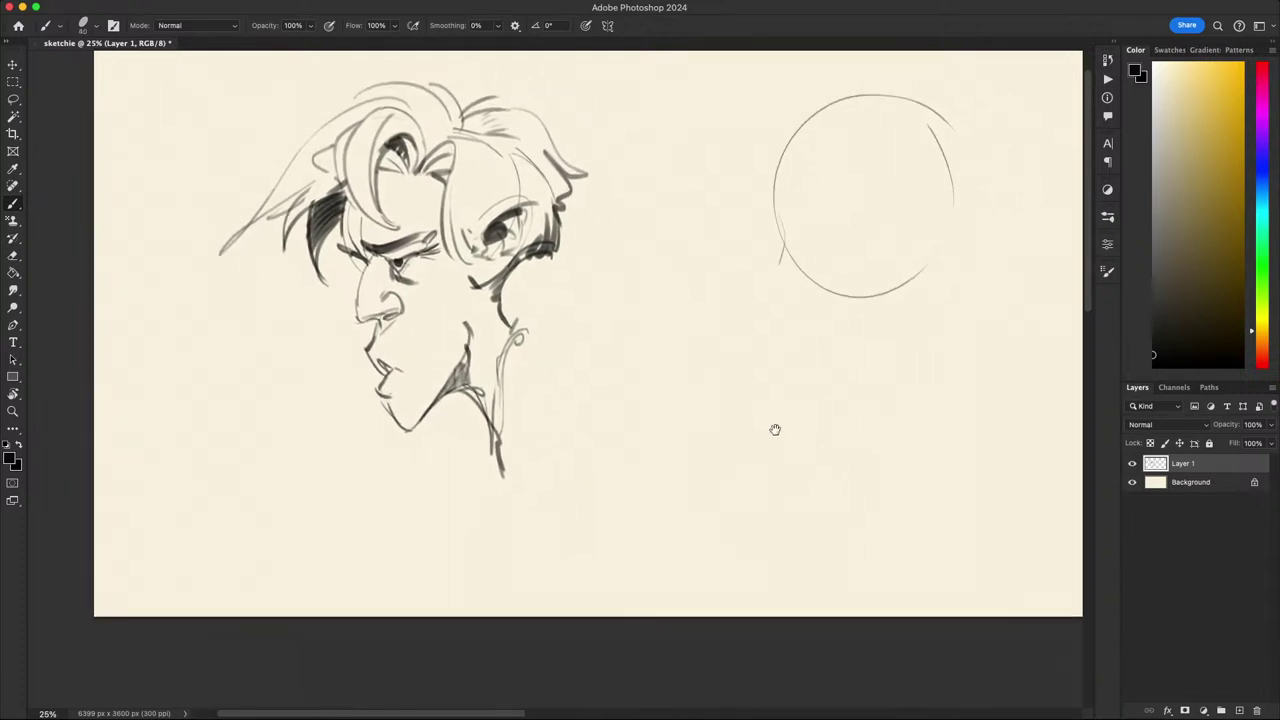
{"action": "mouse_move", "coordinate": [878, 385]}
{"action": "left_mouse_down"}
{"action": "mouse_move", "coordinate": [811, 386]}
{"action": "mouse_move", "coordinate": [790, 338]}
{"action": "left_mouse_up"}
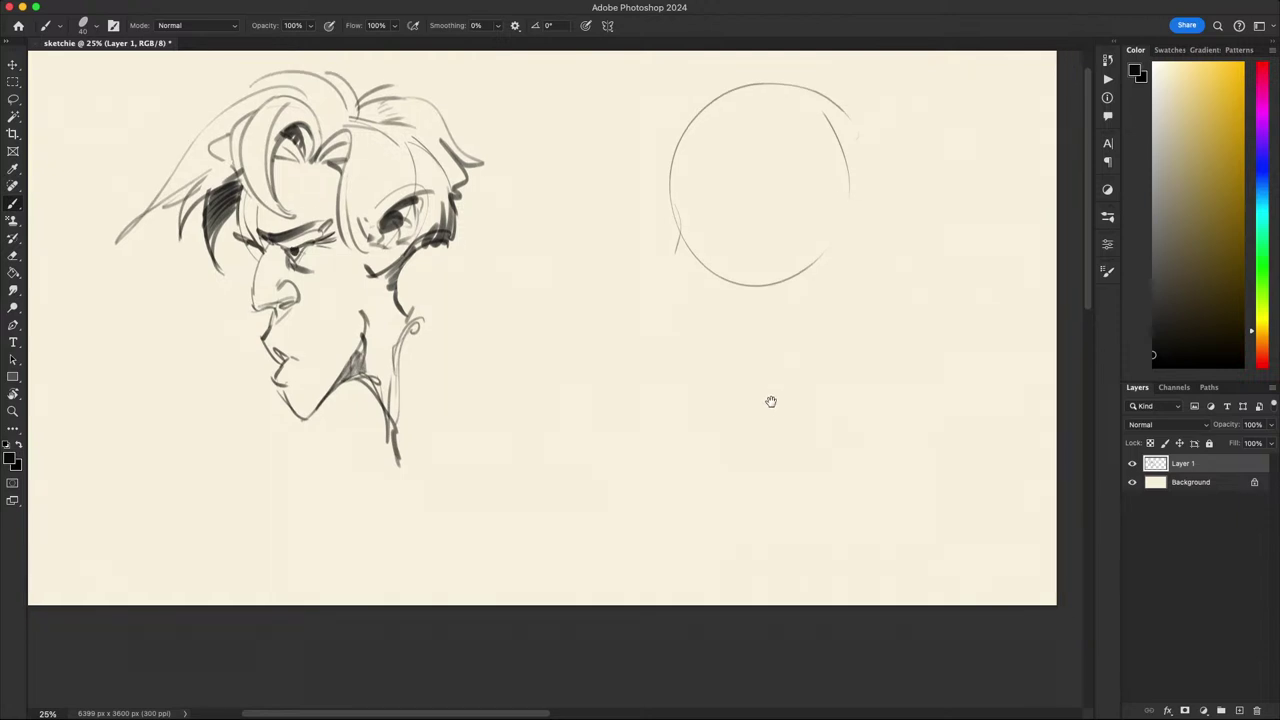
{"action": "left_click_drag", "start_coordinate": [834, 358], "coordinate": [782, 424]}
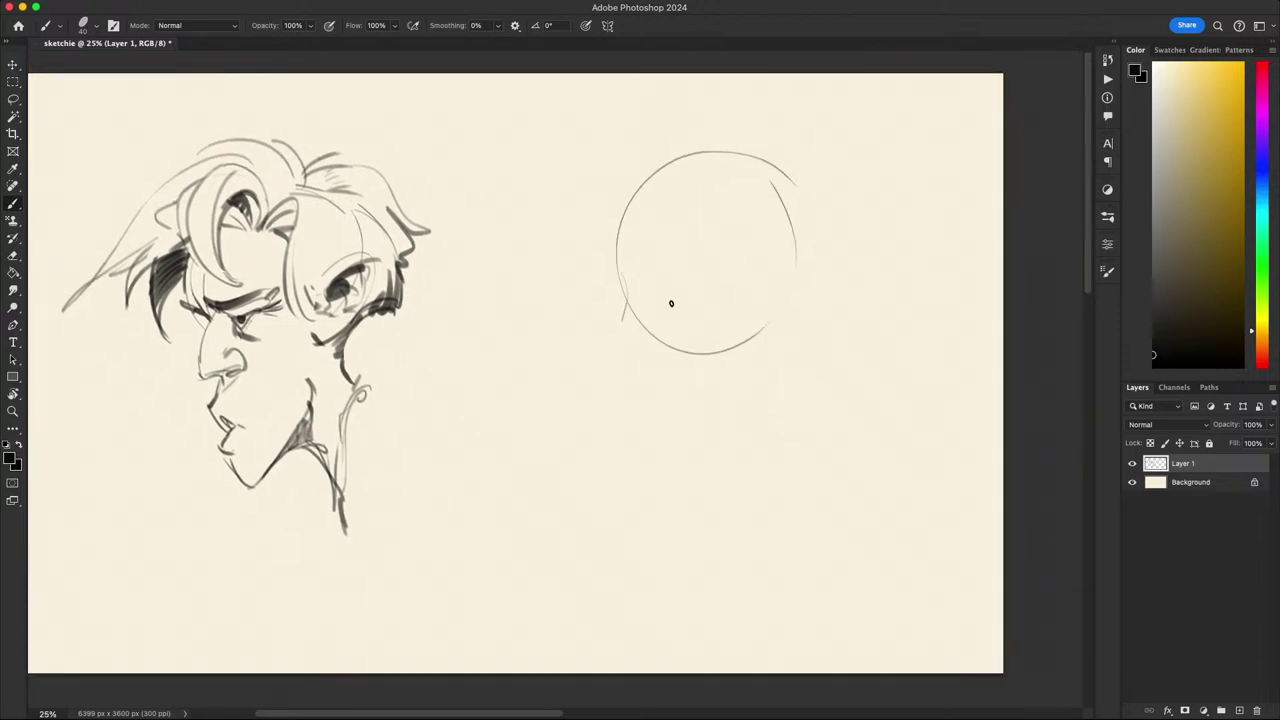
{"action": "mouse_move", "coordinate": [612, 316]}
{"action": "left_mouse_down"}
{"action": "mouse_move", "coordinate": [643, 464]}
{"action": "mouse_move", "coordinate": [656, 423]}
{"action": "left_mouse_up"}
{"action": "key", "text": "super+z"}
{"action": "key", "text": "super+z"}
{"action": "key", "text": "super+z"}
{"action": "left_click_drag", "start_coordinate": [618, 308], "coordinate": [672, 442]}
{"action": "key", "text": "super+z"}
{"action": "mouse_move", "coordinate": [612, 338]}
{"action": "left_mouse_down"}
{"action": "mouse_move", "coordinate": [691, 437]}
{"action": "mouse_move", "coordinate": [735, 401]}
{"action": "mouse_move", "coordinate": [804, 294]}
{"action": "left_mouse_up"}
{"action": "key", "text": "super+z"}
{"action": "key", "text": "super+z"}
{"action": "mouse_move", "coordinate": [672, 444]}
{"action": "left_mouse_down"}
{"action": "mouse_move", "coordinate": [769, 363]}
{"action": "mouse_move", "coordinate": [780, 346]}
{"action": "mouse_move", "coordinate": [750, 378]}
{"action": "mouse_move", "coordinate": [791, 298]}
{"action": "left_mouse_up"}
{"action": "key", "text": "super+z"}
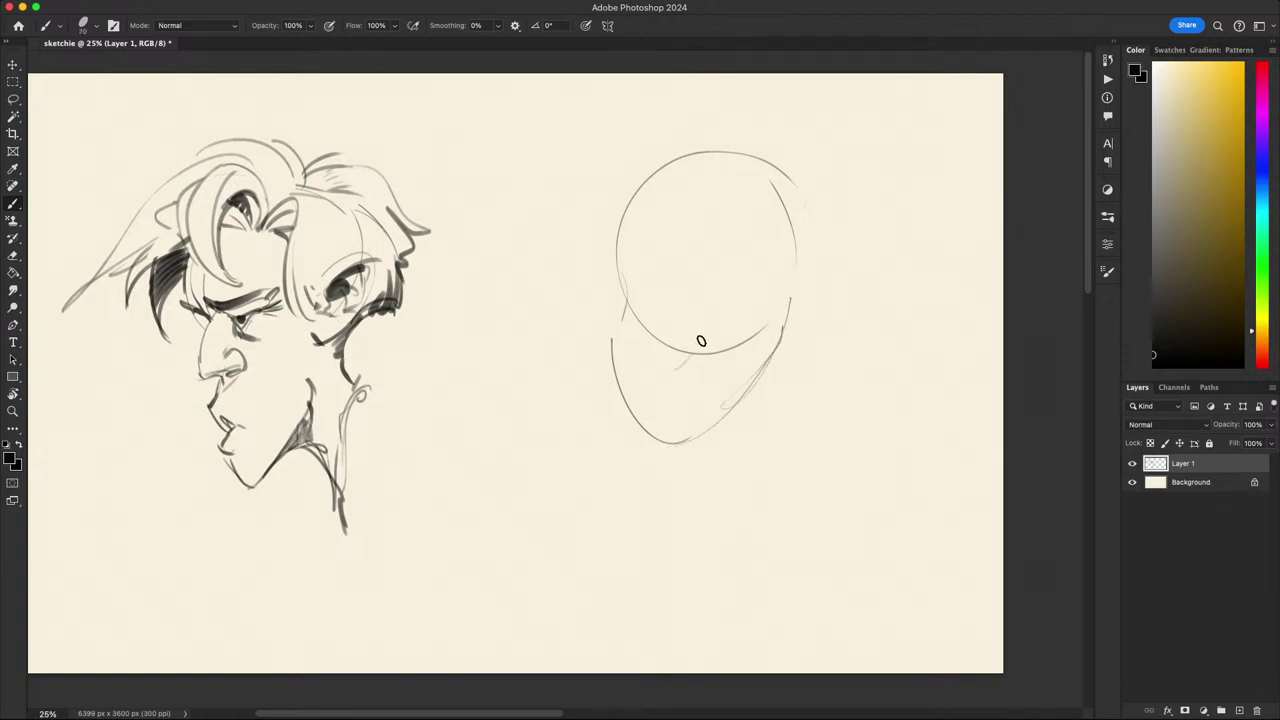
- Rough in angled brow strokes across the lower circle and a small shaded mark at the face edge, undoing unwanted strokes
{"action": "left_click_drag", "start_coordinate": [710, 325], "coordinate": [757, 293]}
{"action": "key", "text": "super+z"}
{"action": "left_click_drag", "start_coordinate": [685, 358], "coordinate": [743, 289]}
{"action": "key", "text": "super+z"}
{"action": "left_click_drag", "start_coordinate": [690, 357], "coordinate": [740, 294]}
{"action": "scroll", "coordinate": [713, 307], "scroll_direction": "up", "scroll_amount": 1}
{"action": "mouse_move", "coordinate": [628, 303]}
{"action": "left_mouse_down"}
{"action": "mouse_move", "coordinate": [612, 340]}
{"action": "mouse_move", "coordinate": [623, 312]}
{"action": "left_mouse_up"}
{"action": "key", "text": "super+z"}
{"action": "key", "text": "super+z"}
{"action": "key", "text": "super+z"}
{"action": "mouse_move", "coordinate": [706, 320]}
{"action": "left_mouse_down"}
{"action": "mouse_move", "coordinate": [757, 302]}
{"action": "mouse_move", "coordinate": [747, 286]}
{"action": "mouse_move", "coordinate": [712, 333]}
{"action": "mouse_move", "coordinate": [738, 329]}
{"action": "left_mouse_up"}
{"action": "scroll", "coordinate": [777, 275], "scroll_direction": "left", "scroll_amount": 3}
{"action": "scroll", "coordinate": [777, 275], "scroll_direction": "up", "scroll_amount": 2}
{"action": "key", "text": "super+z"}
{"action": "mouse_move", "coordinate": [718, 325]}
{"action": "left_mouse_down"}
{"action": "mouse_move", "coordinate": [771, 313]}
{"action": "mouse_move", "coordinate": [735, 334]}
{"action": "left_mouse_up"}
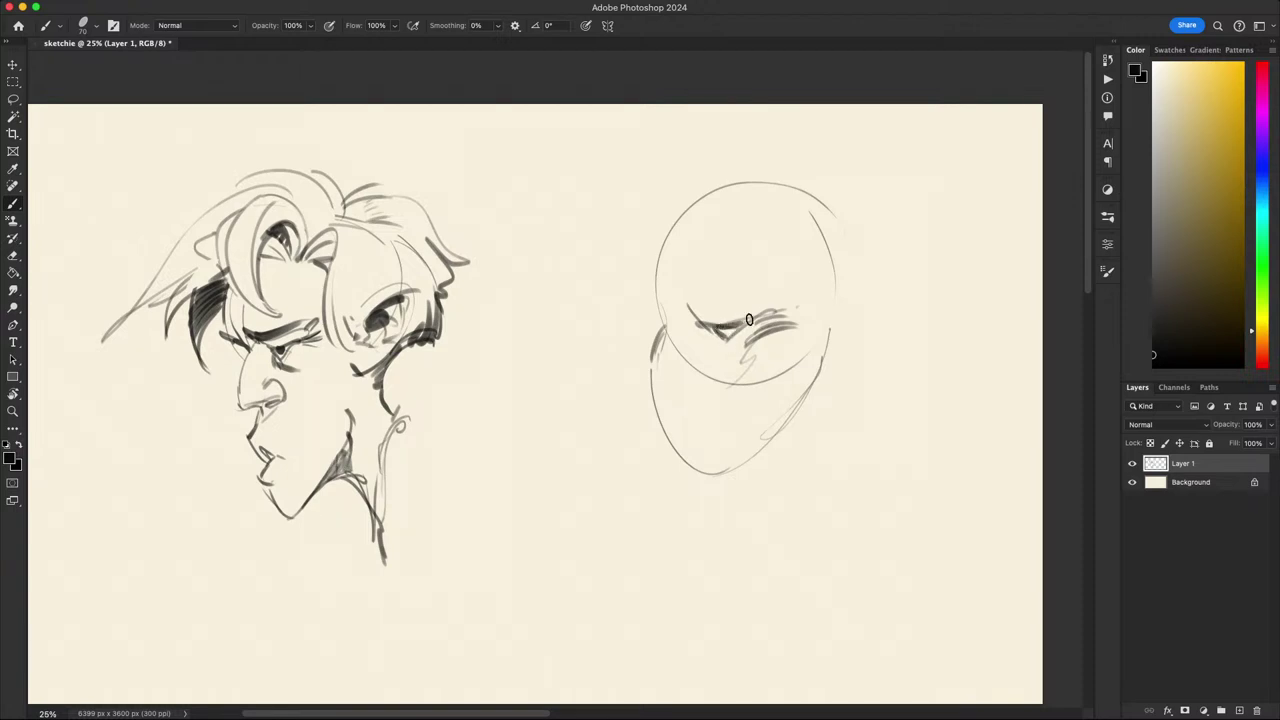
- Enlarge the brush to 100 and darken the V-shaped brow on the second head
{"action": "key", "text": "bracketright"}
{"action": "key", "text": "bracketright"}
{"action": "key", "text": "bracketright"}
{"action": "key", "text": "super+z"}
{"action": "left_click_drag", "start_coordinate": [728, 354], "coordinate": [763, 317]}
{"action": "mouse_move", "coordinate": [786, 421]}
{"action": "left_mouse_down"}
{"action": "mouse_move", "coordinate": [711, 397]}
{"action": "mouse_move", "coordinate": [817, 331]}
{"action": "mouse_move", "coordinate": [781, 373]}
{"action": "left_mouse_up"}
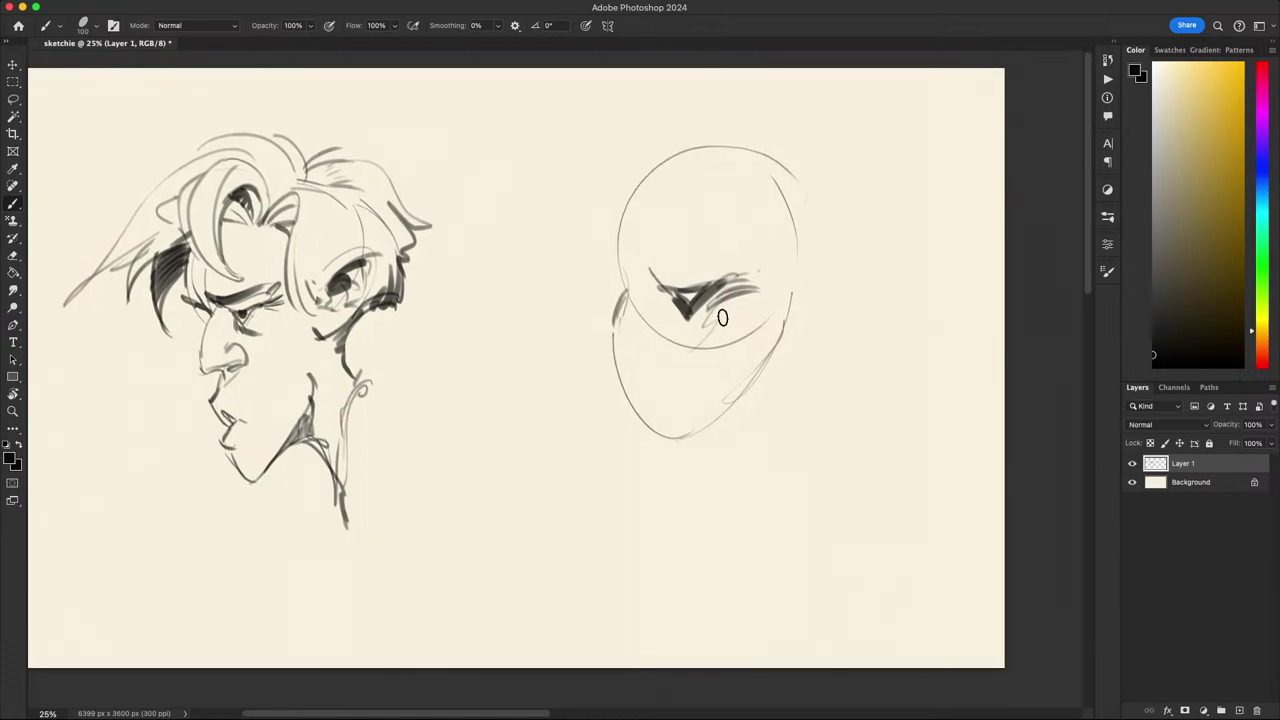
- Try to fade the second head's construction with a very large soft eraser and rework the lower face
{"action": "key", "text": "e"}
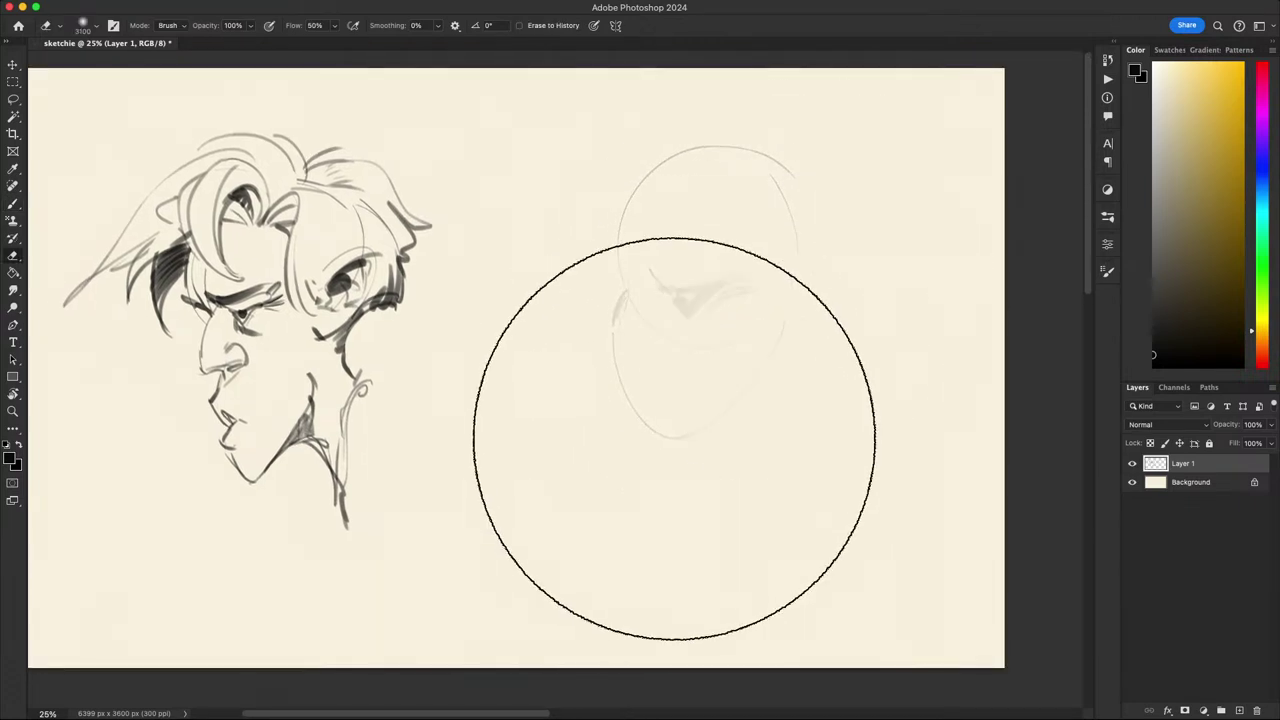
{"action": "key", "text": "l"}
{"action": "left_click_drag", "start_coordinate": [832, 408], "coordinate": [597, 267]}
{"action": "key", "text": "super+d"}
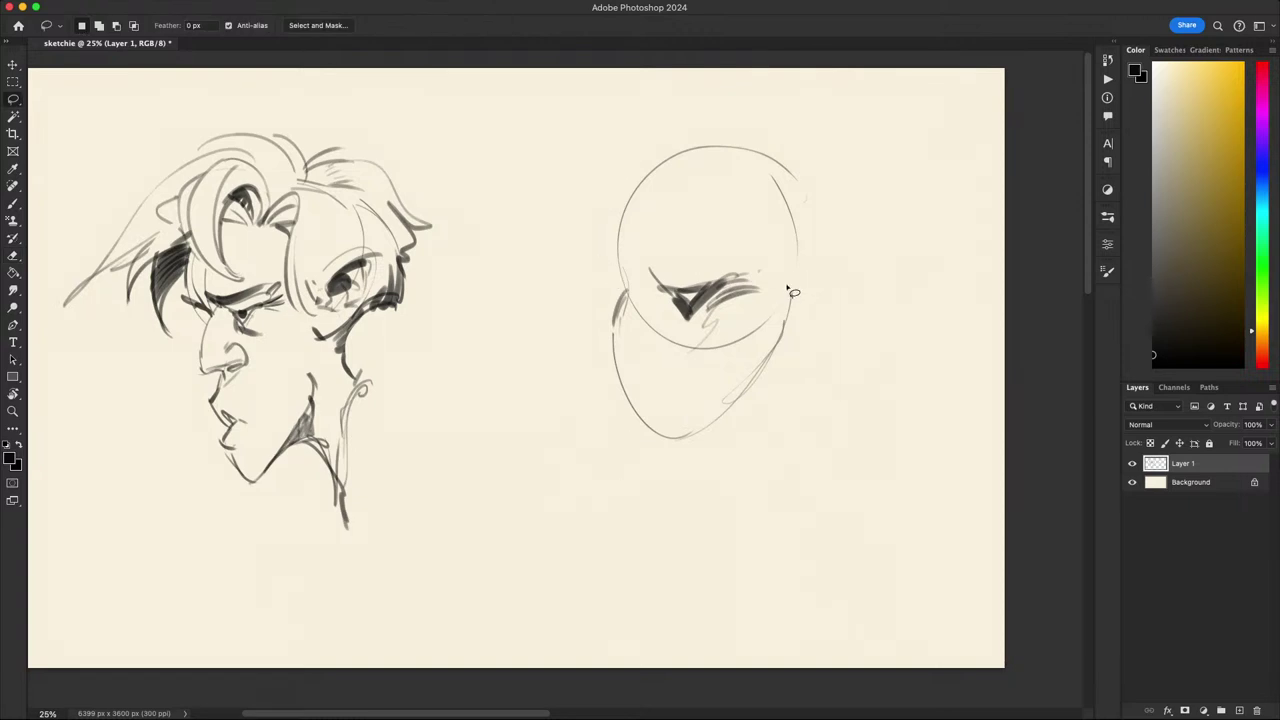
{"action": "left_click_drag", "start_coordinate": [750, 392], "coordinate": [682, 407]}
{"action": "key", "text": "b"}
{"action": "mouse_move", "coordinate": [668, 341]}
{"action": "left_mouse_down"}
{"action": "mouse_move", "coordinate": [626, 346]}
{"action": "mouse_move", "coordinate": [624, 434]}
{"action": "mouse_move", "coordinate": [605, 446]}
{"action": "left_mouse_up"}
{"action": "key", "text": "super+z"}
{"action": "key", "text": "super+z"}
- Delete the dark brow marks and the circle's lower arc from the second head with a Lasso selection
{"action": "key", "text": "l"}
{"action": "mouse_move", "coordinate": [669, 262]}
{"action": "left_mouse_down"}
{"action": "mouse_move", "coordinate": [664, 218]}
{"action": "mouse_move", "coordinate": [702, 258]}
{"action": "left_mouse_up"}
{"action": "key", "text": "Delete"}
{"action": "key", "text": "super+d"}
{"action": "key", "text": "b"}
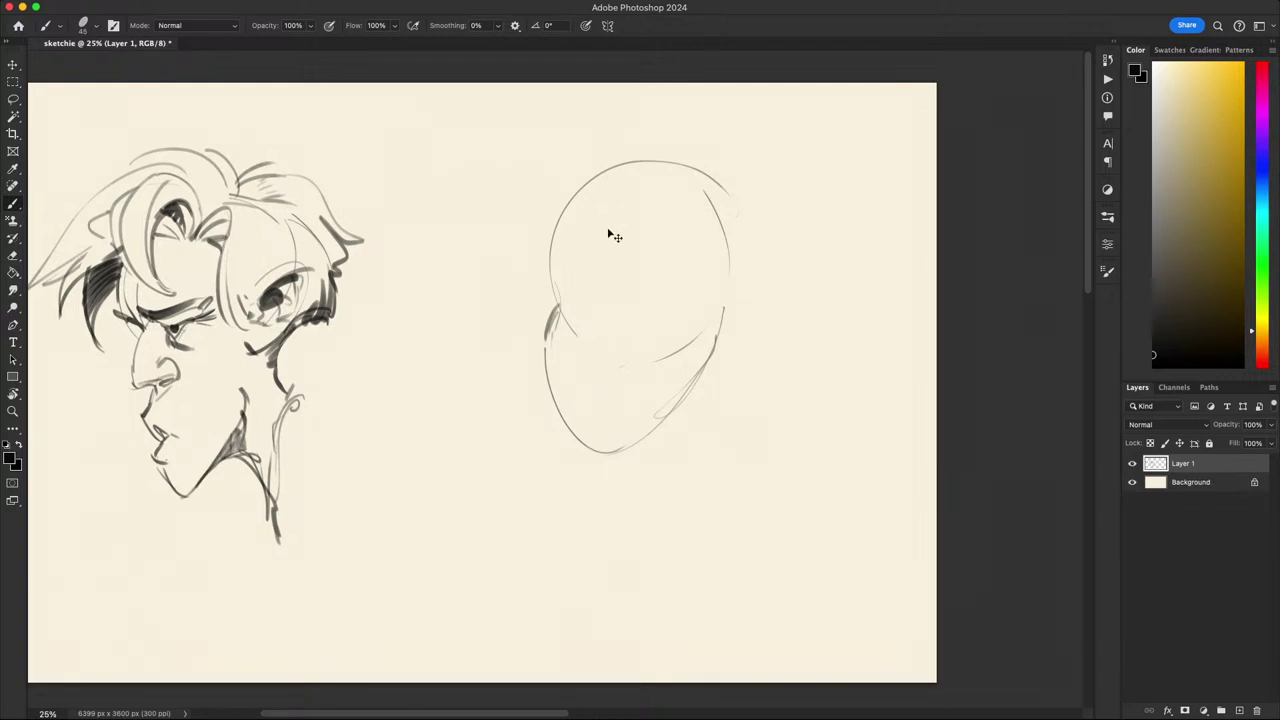
- Sketch the second head's layered forehead contour and a curved brow line sweeping across the face, undoing unwanted strokes
{"action": "mouse_move", "coordinate": [644, 456]}
{"action": "left_mouse_down"}
{"action": "mouse_move", "coordinate": [654, 466]}
{"action": "mouse_move", "coordinate": [787, 386]}
{"action": "mouse_move", "coordinate": [677, 380]}
{"action": "left_mouse_up"}
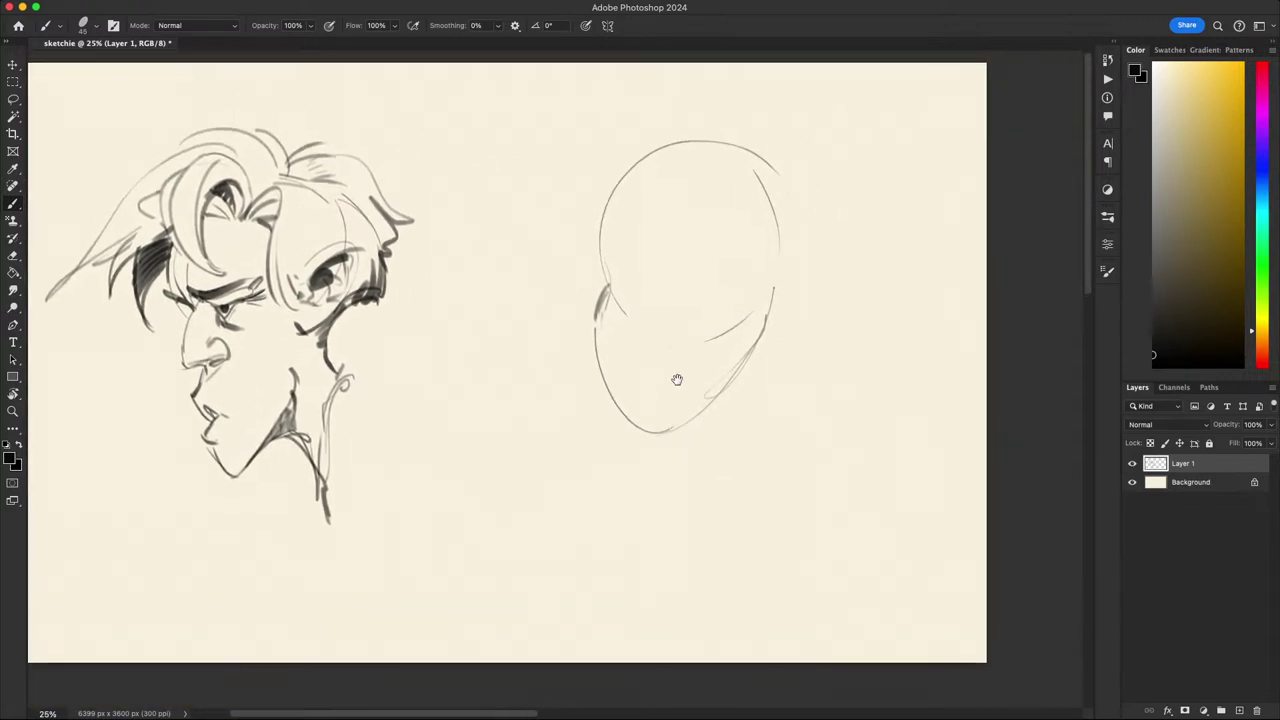
{"action": "left_click_drag", "start_coordinate": [606, 291], "coordinate": [579, 198]}
{"action": "key", "text": "super+z"}
{"action": "key", "text": "super+z"}
{"action": "left_click_drag", "start_coordinate": [596, 316], "coordinate": [589, 242]}
{"action": "left_click_drag", "start_coordinate": [602, 280], "coordinate": [585, 236]}
{"action": "left_click_drag", "start_coordinate": [607, 286], "coordinate": [580, 203]}
{"action": "key", "text": "super+z"}
{"action": "mouse_move", "coordinate": [593, 263]}
{"action": "left_mouse_down"}
{"action": "mouse_move", "coordinate": [580, 194]}
{"action": "mouse_move", "coordinate": [604, 178]}
{"action": "left_mouse_up"}
{"action": "key", "text": "super+z"}
{"action": "key", "text": "super+z"}
{"action": "mouse_move", "coordinate": [589, 235]}
{"action": "left_mouse_down"}
{"action": "mouse_move", "coordinate": [604, 180]}
{"action": "mouse_move", "coordinate": [586, 248]}
{"action": "left_mouse_up"}
{"action": "mouse_move", "coordinate": [588, 189]}
{"action": "left_mouse_down"}
{"action": "mouse_move", "coordinate": [591, 243]}
{"action": "mouse_move", "coordinate": [617, 250]}
{"action": "left_mouse_up"}
{"action": "left_click_drag", "start_coordinate": [622, 264], "coordinate": [676, 348]}
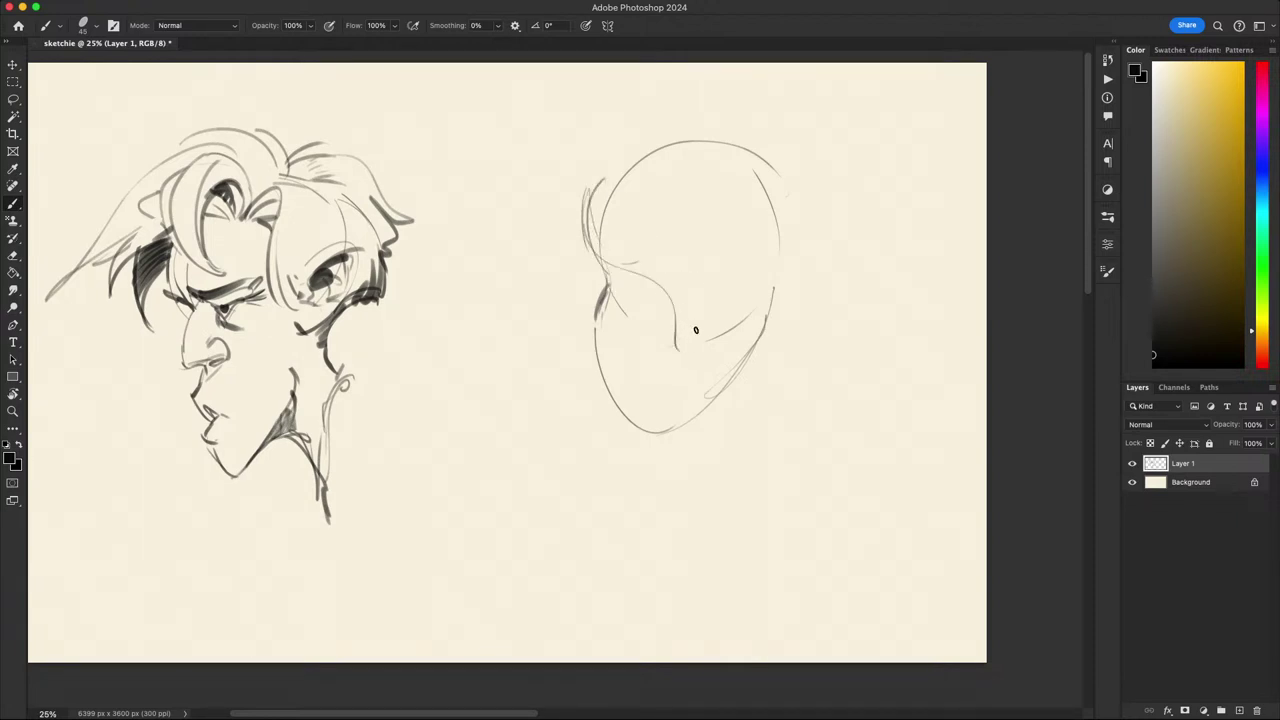
- Trim the drooping end of the brow line and outline the outer crown down to a temple curve
{"action": "key", "text": "l"}
{"action": "mouse_move", "coordinate": [722, 253]}
{"action": "left_mouse_down"}
{"action": "mouse_move", "coordinate": [678, 308]}
{"action": "mouse_move", "coordinate": [712, 304]}
{"action": "left_mouse_up"}
{"action": "key", "text": "BackSpace"}
{"action": "key", "text": "super+d"}
{"action": "key", "text": "b"}
{"action": "left_click_drag", "start_coordinate": [733, 289], "coordinate": [783, 213]}
{"action": "mouse_move", "coordinate": [611, 180]}
{"action": "left_mouse_down"}
{"action": "mouse_move", "coordinate": [720, 145]}
{"action": "mouse_move", "coordinate": [754, 148]}
{"action": "mouse_move", "coordinate": [786, 210]}
{"action": "left_mouse_up"}
{"action": "key", "text": "super+z"}
{"action": "key", "text": "super+z"}
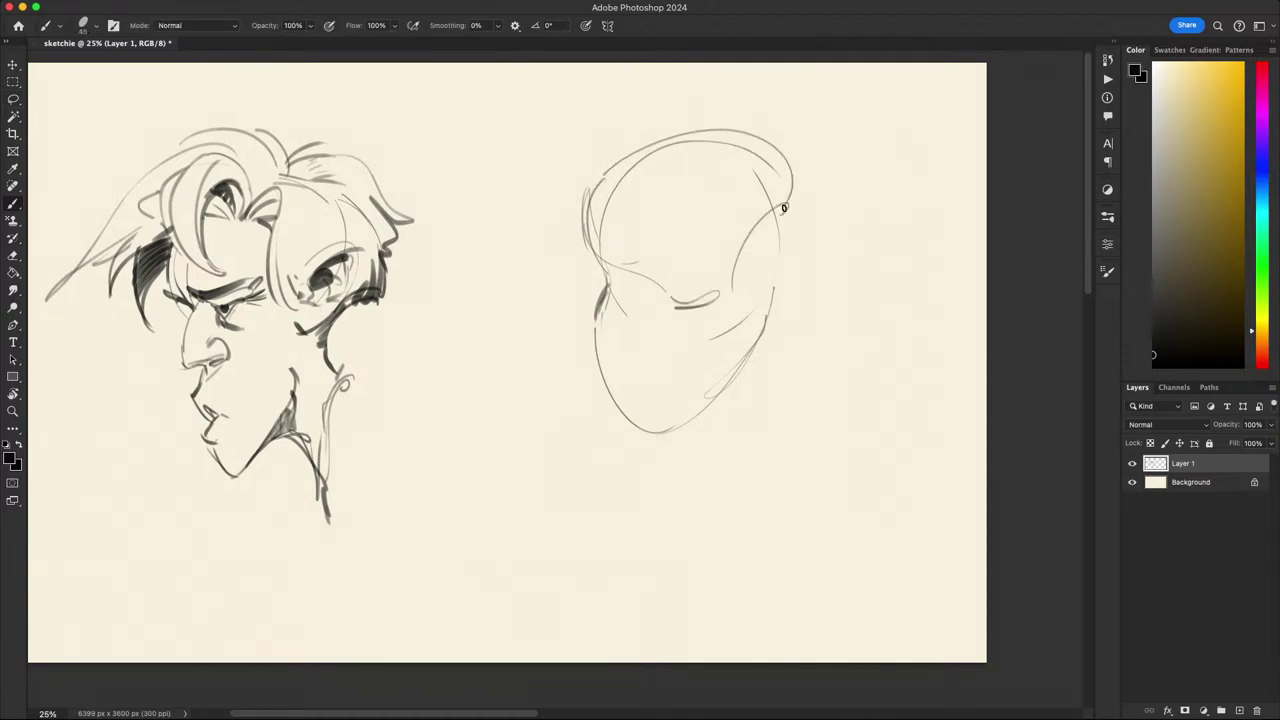
- Draw the second head's pointed nose profile and nostril, clearing unwanted strokes with undo and a Lasso selection
{"action": "scroll", "coordinate": [636, 175], "scroll_direction": "down", "scroll_amount": 2}
{"action": "mouse_move", "coordinate": [670, 315]}
{"action": "left_mouse_down"}
{"action": "mouse_move", "coordinate": [683, 274]}
{"action": "mouse_move", "coordinate": [711, 297]}
{"action": "mouse_move", "coordinate": [686, 323]}
{"action": "mouse_move", "coordinate": [697, 315]}
{"action": "left_mouse_up"}
{"action": "key", "text": "super+z"}
{"action": "mouse_move", "coordinate": [618, 275]}
{"action": "left_mouse_down"}
{"action": "mouse_move", "coordinate": [608, 388]}
{"action": "mouse_move", "coordinate": [606, 303]}
{"action": "left_mouse_up"}
{"action": "key", "text": "super+z"}
{"action": "key", "text": "super+z"}
{"action": "key", "text": "super+z"}
{"action": "mouse_move", "coordinate": [579, 343]}
{"action": "left_mouse_down"}
{"action": "mouse_move", "coordinate": [650, 350]}
{"action": "mouse_move", "coordinate": [617, 361]}
{"action": "mouse_move", "coordinate": [602, 310]}
{"action": "mouse_move", "coordinate": [583, 320]}
{"action": "mouse_move", "coordinate": [613, 281]}
{"action": "left_mouse_up"}
{"action": "key", "text": "super+z"}
{"action": "key", "text": "l"}
{"action": "key", "text": "Delete"}
{"action": "key", "text": "super+d"}
{"action": "key", "text": "b"}
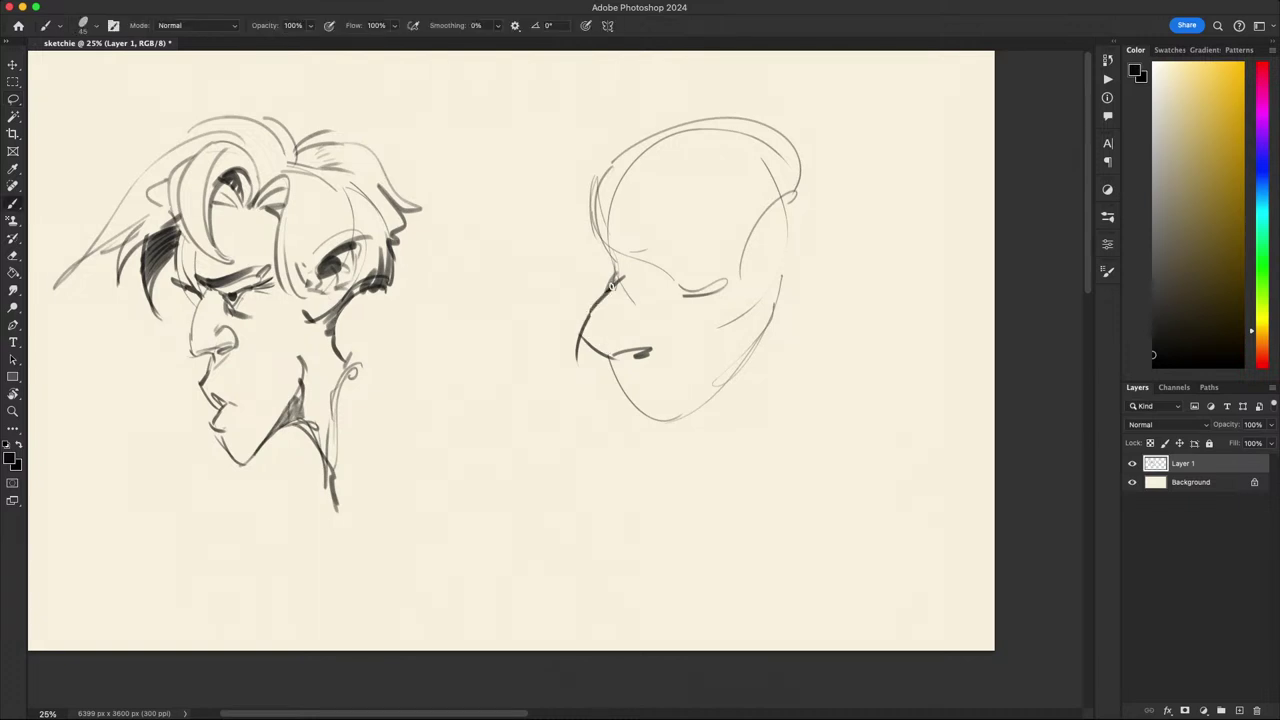
- Try to add narrow, nearly closed eye marks beside the nose bridge of the second head
{"action": "left_click_drag", "start_coordinate": [671, 339], "coordinate": [652, 355]}
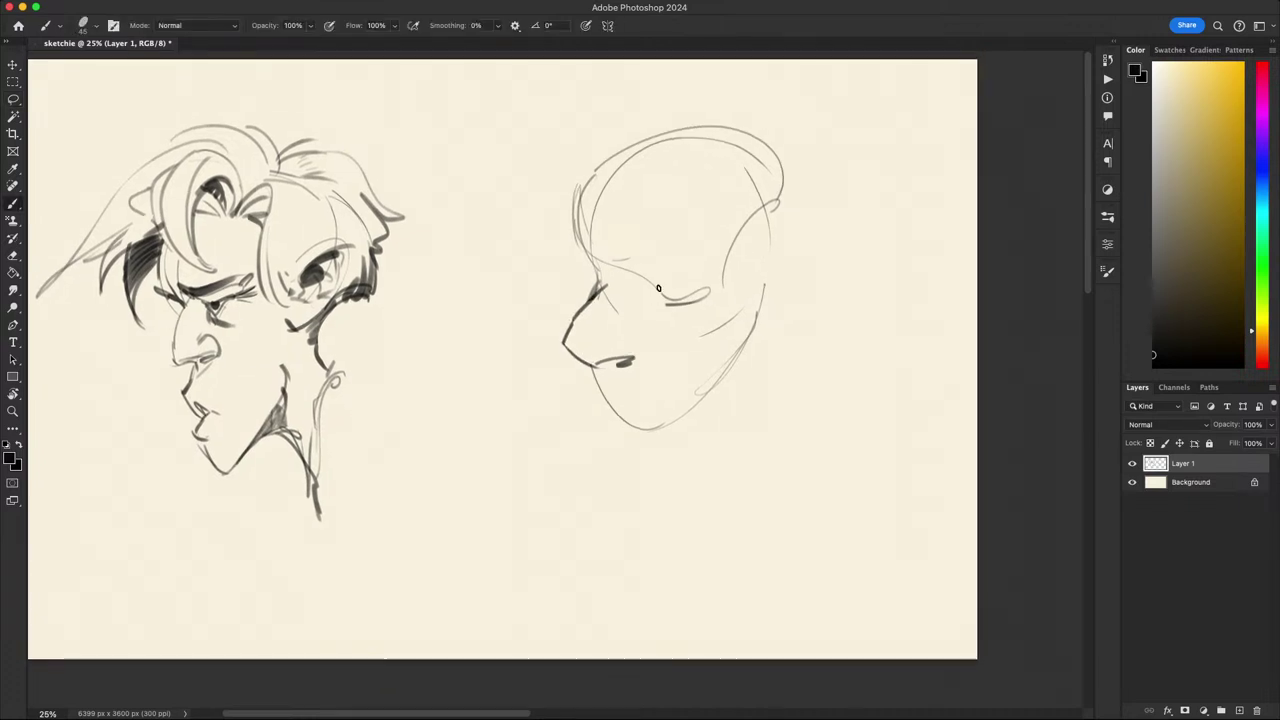
{"action": "mouse_move", "coordinate": [633, 307]}
{"action": "left_mouse_down"}
{"action": "mouse_move", "coordinate": [647, 330]}
{"action": "mouse_move", "coordinate": [663, 323]}
{"action": "mouse_move", "coordinate": [584, 276]}
{"action": "mouse_move", "coordinate": [594, 299]}
{"action": "mouse_move", "coordinate": [587, 269]}
{"action": "left_mouse_up"}
{"action": "key", "text": "super+z"}
{"action": "key", "text": "super+z"}
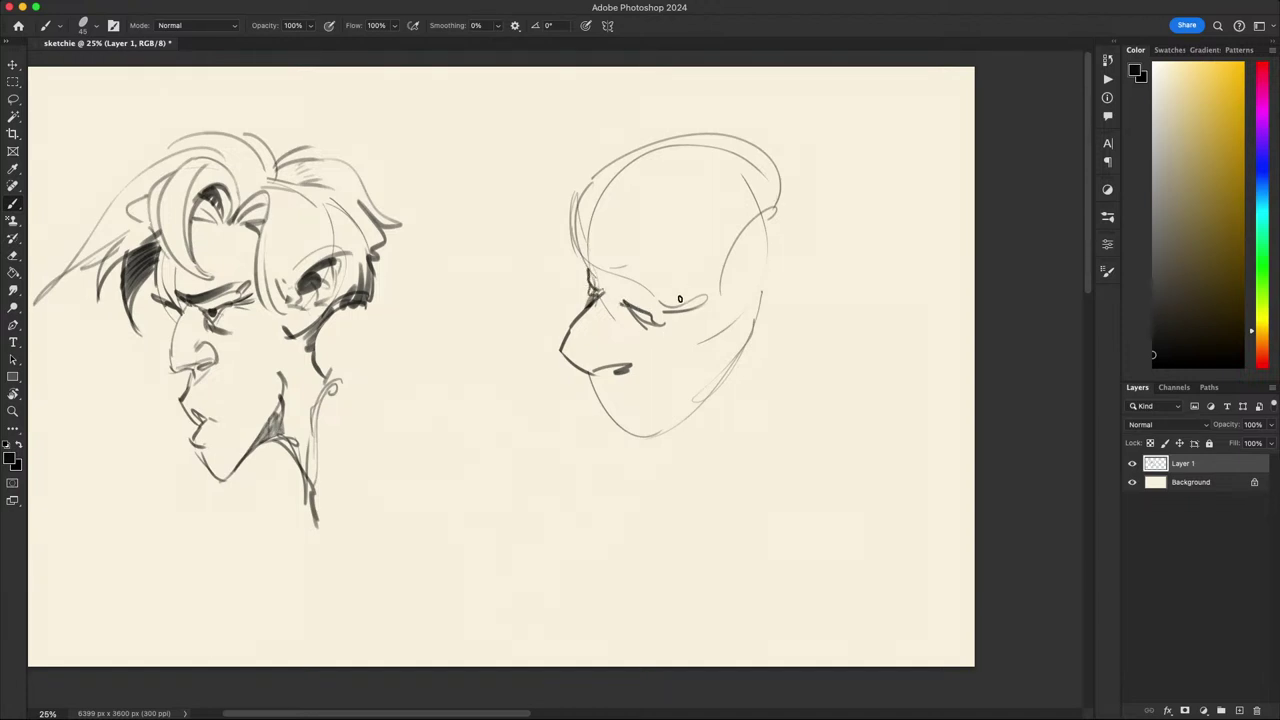
{"action": "left_click_drag", "start_coordinate": [733, 373], "coordinate": [735, 315]}
{"action": "mouse_move", "coordinate": [735, 426]}
{"action": "left_mouse_down"}
{"action": "mouse_move", "coordinate": [740, 460]}
{"action": "mouse_move", "coordinate": [703, 429]}
{"action": "left_mouse_up"}
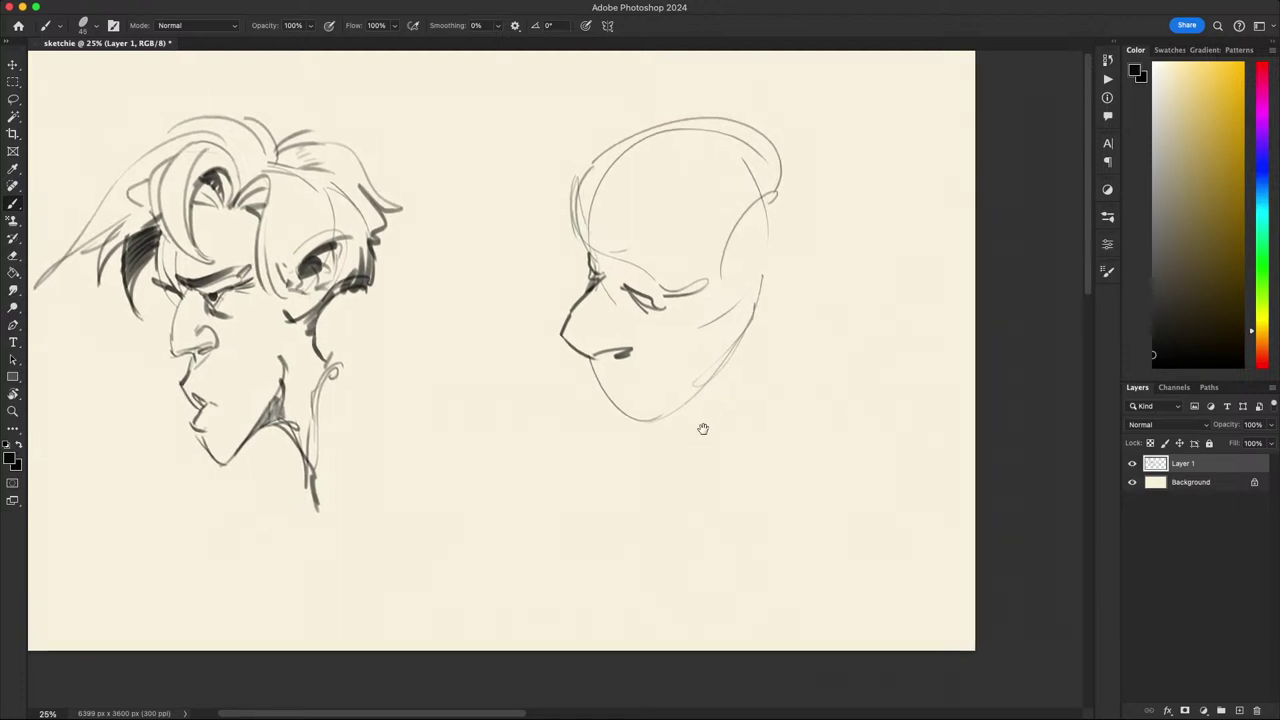
{"action": "scroll", "coordinate": [703, 428], "scroll_direction": "up", "scroll_amount": 3}
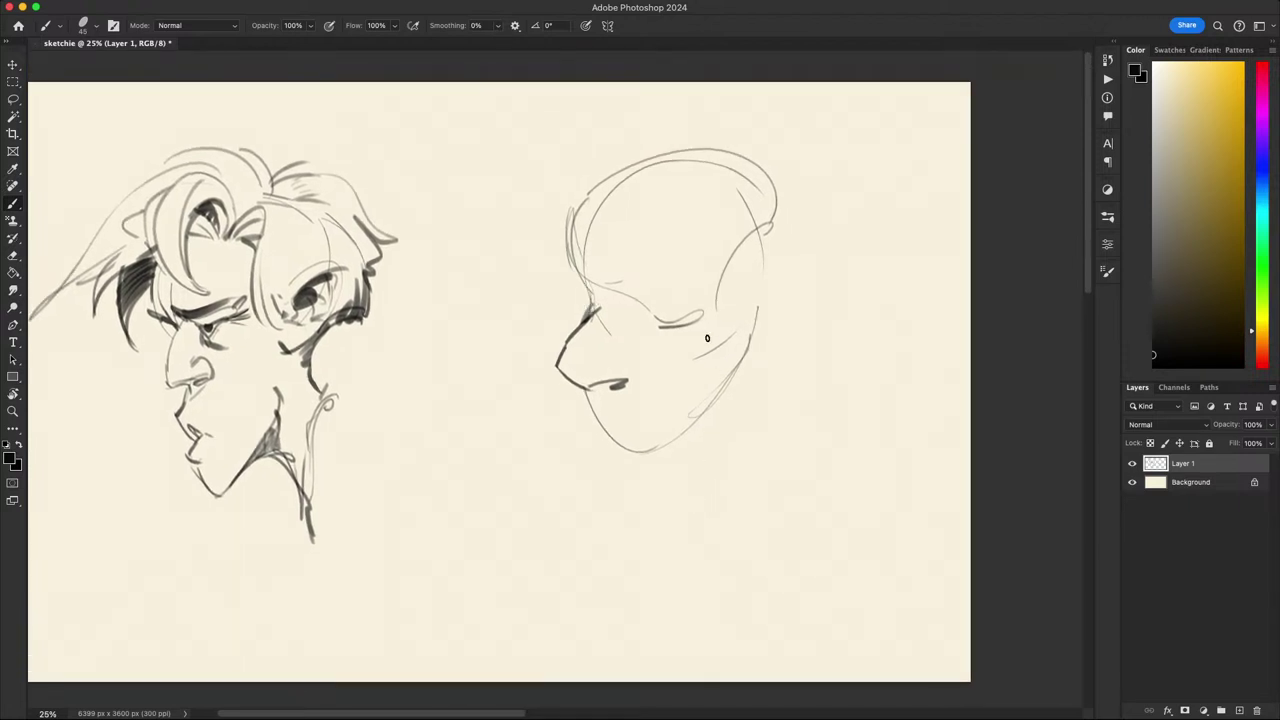
- Draw the near eyebrow along the brow line and a flicked far eyebrow at the forehead edge
{"action": "left_click_drag", "start_coordinate": [608, 272], "coordinate": [658, 330]}
{"action": "left_click_drag", "start_coordinate": [568, 230], "coordinate": [590, 278]}
{"action": "mouse_move", "coordinate": [690, 325]}
{"action": "left_mouse_down"}
{"action": "mouse_move", "coordinate": [720, 200]}
{"action": "mouse_move", "coordinate": [712, 167]}
{"action": "left_mouse_up"}
{"action": "left_click_drag", "start_coordinate": [742, 88], "coordinate": [686, 236]}
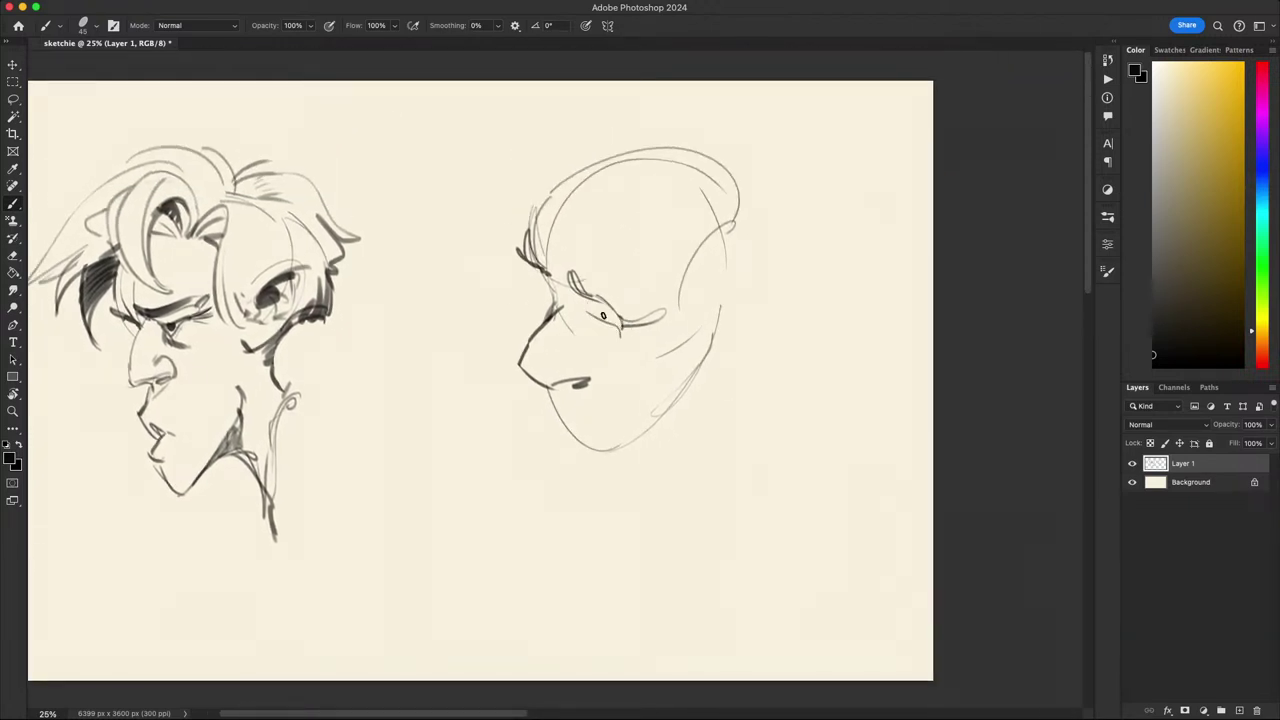
- Sketch the heavy-lidded near eye and the partly hidden far eye beneath the second head's brows
{"action": "mouse_move", "coordinate": [587, 309]}
{"action": "left_mouse_down"}
{"action": "mouse_move", "coordinate": [620, 331]}
{"action": "mouse_move", "coordinate": [608, 330]}
{"action": "left_mouse_up"}
{"action": "left_click_drag", "start_coordinate": [540, 289], "coordinate": [553, 302]}
{"action": "mouse_move", "coordinate": [555, 301]}
{"action": "left_mouse_down"}
{"action": "mouse_move", "coordinate": [545, 279]}
{"action": "mouse_move", "coordinate": [549, 322]}
{"action": "left_mouse_up"}
{"action": "mouse_move", "coordinate": [636, 354]}
{"action": "left_mouse_down"}
{"action": "mouse_move", "coordinate": [637, 291]}
{"action": "mouse_move", "coordinate": [617, 322]}
{"action": "left_mouse_up"}
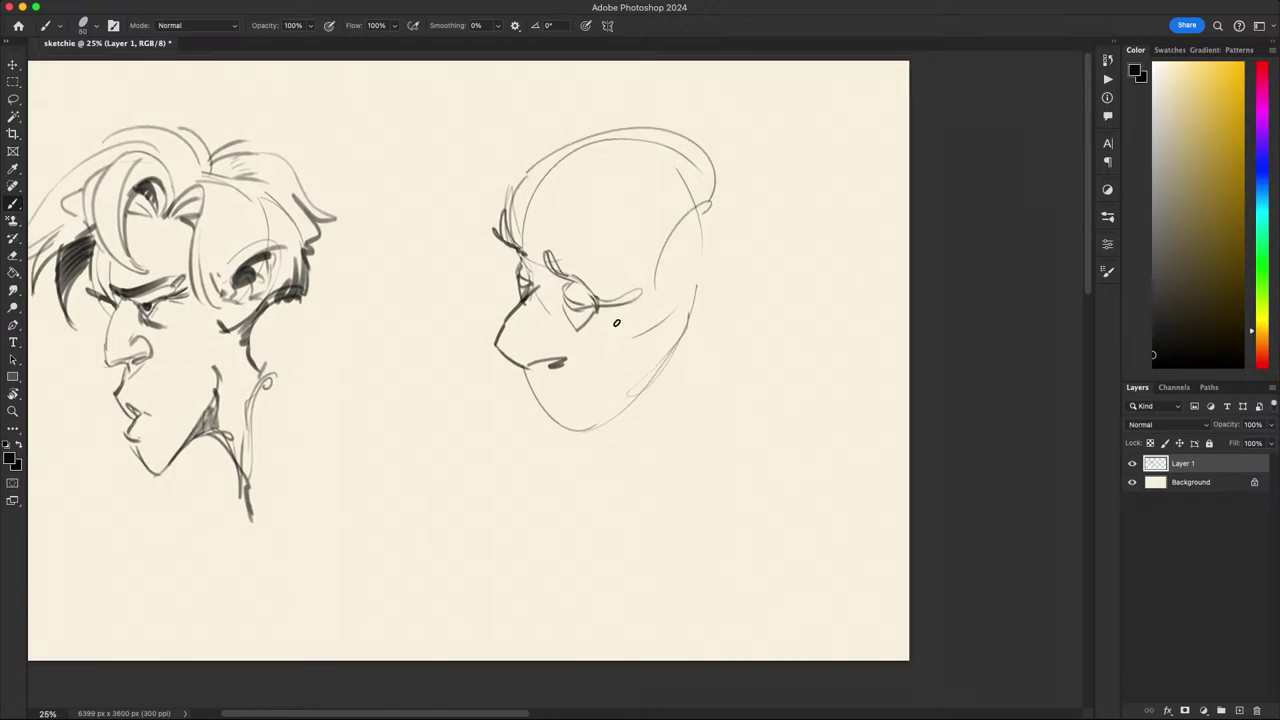
- Enlarge the brush to 90 and sketch a jagged hairline rising from the near brow, undoing unwanted strokes
{"action": "key", "text": "bracketright"}
{"action": "key", "text": "bracketright"}
{"action": "key", "text": "bracketright"}
{"action": "mouse_move", "coordinate": [559, 256]}
{"action": "left_mouse_down"}
{"action": "mouse_move", "coordinate": [594, 280]}
{"action": "mouse_move", "coordinate": [603, 263]}
{"action": "mouse_move", "coordinate": [605, 280]}
{"action": "mouse_move", "coordinate": [702, 192]}
{"action": "left_mouse_up"}
{"action": "key", "text": "super+z"}
{"action": "key", "text": "super+z"}
{"action": "left_click_drag", "start_coordinate": [619, 263], "coordinate": [631, 237]}
{"action": "key", "text": "super+z"}
{"action": "key", "text": "super+z"}
{"action": "key", "text": "super+z"}
{"action": "key", "text": "super+z"}
{"action": "mouse_move", "coordinate": [562, 258]}
{"action": "left_mouse_down"}
{"action": "mouse_move", "coordinate": [606, 280]}
{"action": "mouse_move", "coordinate": [620, 223]}
{"action": "mouse_move", "coordinate": [642, 209]}
{"action": "left_mouse_up"}
{"action": "left_click_drag", "start_coordinate": [746, 374], "coordinate": [786, 394]}
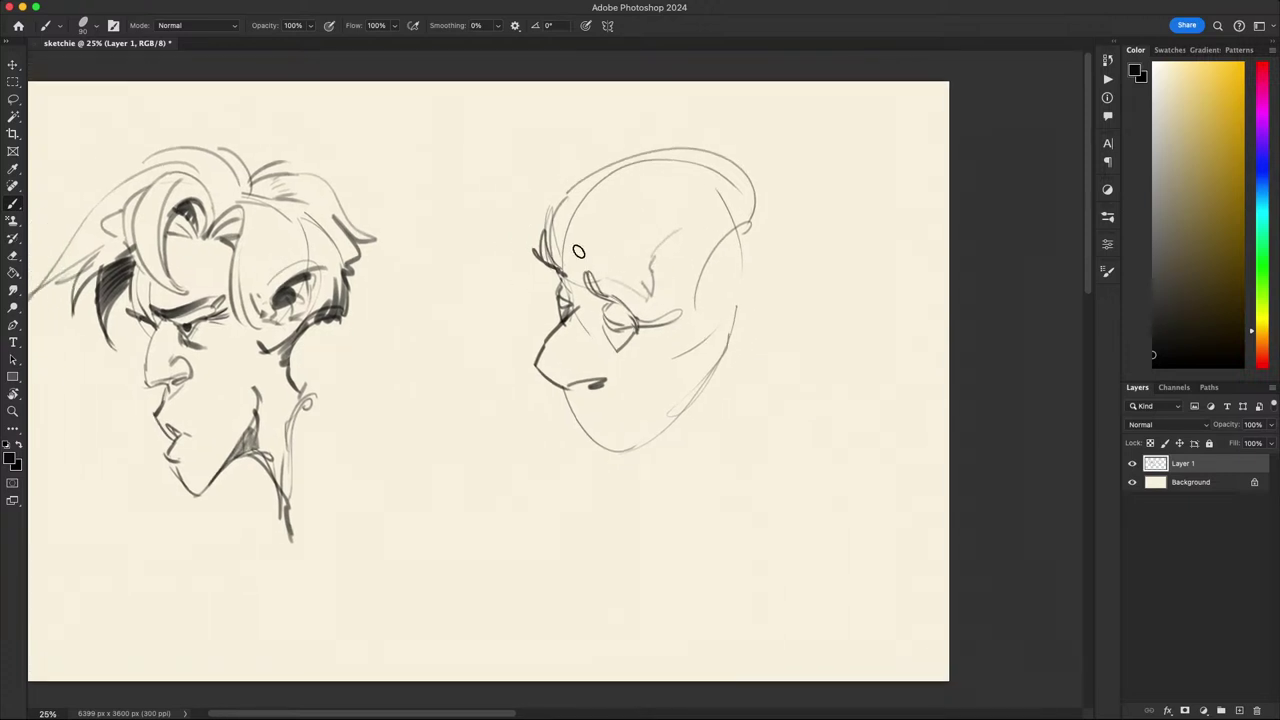
- Remove the inner cranium arc beneath the second head's outer crown outline with a Lasso selection
{"action": "key", "text": "l"}
{"action": "left_click_drag", "start_coordinate": [612, 184], "coordinate": [596, 180]}
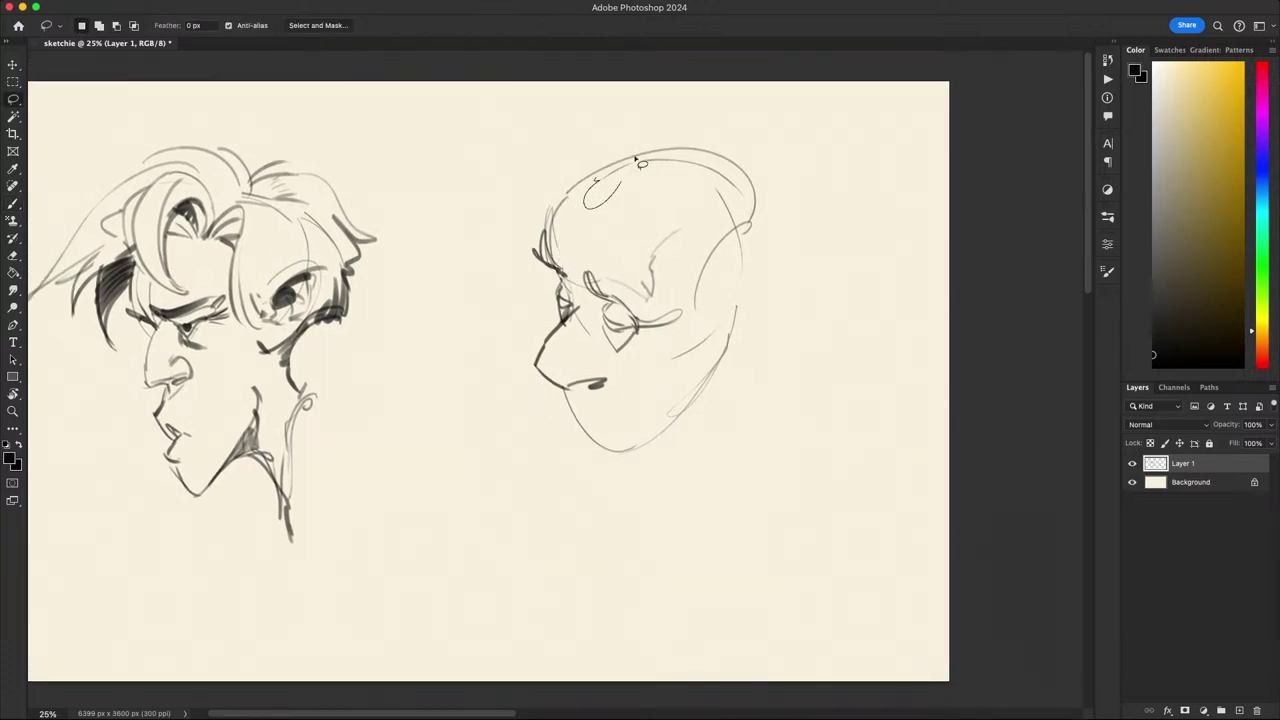
{"action": "key", "text": "ctrl+d"}
{"action": "key", "text": "b"}
{"action": "scroll", "coordinate": [731, 365], "scroll_direction": "down", "scroll_amount": 3}
{"action": "scroll", "coordinate": [731, 365], "scroll_direction": "right", "scroll_amount": 1}
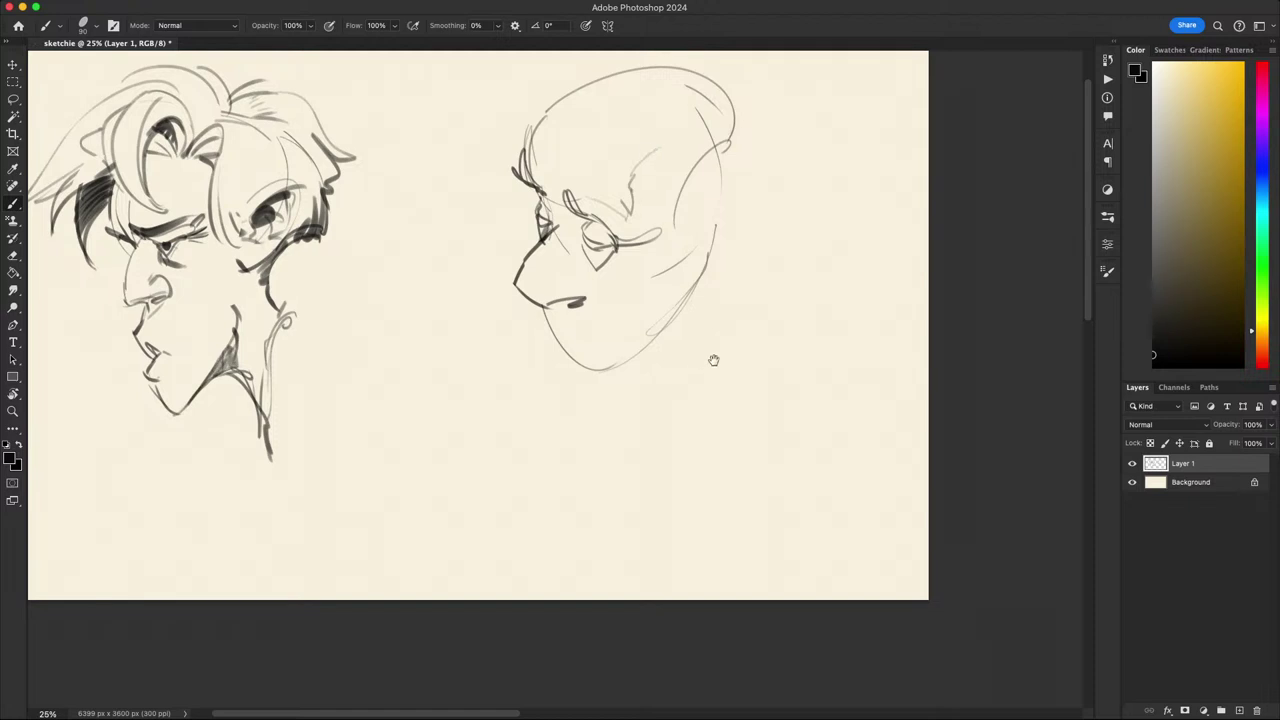
{"action": "mouse_move", "coordinate": [711, 360]}
{"action": "left_mouse_down"}
{"action": "mouse_move", "coordinate": [680, 423]}
{"action": "mouse_move", "coordinate": [742, 348]}
{"action": "mouse_move", "coordinate": [697, 438]}
{"action": "left_mouse_up"}
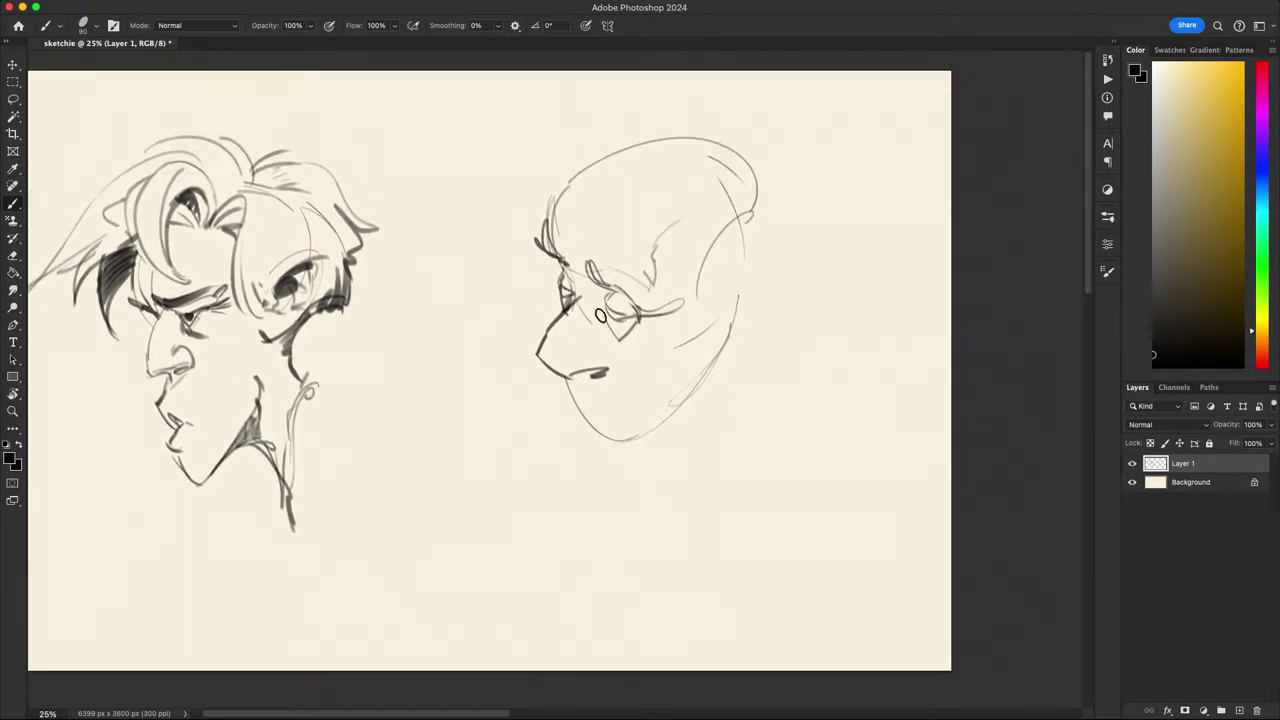
- Remove the second head's pointed nose with a Lasso selection and redraw it with a rounded, drooping tip using a size 45 brush
{"action": "key", "text": "l"}
{"action": "mouse_move", "coordinate": [586, 346]}
{"action": "left_mouse_down"}
{"action": "mouse_move", "coordinate": [613, 403]}
{"action": "mouse_move", "coordinate": [543, 431]}
{"action": "mouse_move", "coordinate": [525, 349]}
{"action": "mouse_move", "coordinate": [564, 315]}
{"action": "mouse_move", "coordinate": [593, 343]}
{"action": "mouse_move", "coordinate": [550, 362]}
{"action": "left_mouse_up"}
{"action": "key", "text": "Delete"}
{"action": "key", "text": "ctrl+d"}
{"action": "key", "text": "b"}
{"action": "key", "text": "ctrl+z"}
{"action": "mouse_move", "coordinate": [564, 307]}
{"action": "left_mouse_down"}
{"action": "mouse_move", "coordinate": [556, 361]}
{"action": "mouse_move", "coordinate": [554, 339]}
{"action": "mouse_move", "coordinate": [536, 354]}
{"action": "mouse_move", "coordinate": [577, 383]}
{"action": "mouse_move", "coordinate": [561, 371]}
{"action": "mouse_move", "coordinate": [598, 361]}
{"action": "left_mouse_up"}
{"action": "key", "text": "ctrl+z"}
{"action": "key", "text": "ctrl+z"}
{"action": "key", "text": "ctrl+z"}
{"action": "key", "text": "ctrl+z"}
{"action": "left_click_drag", "start_coordinate": [586, 369], "coordinate": [604, 361]}
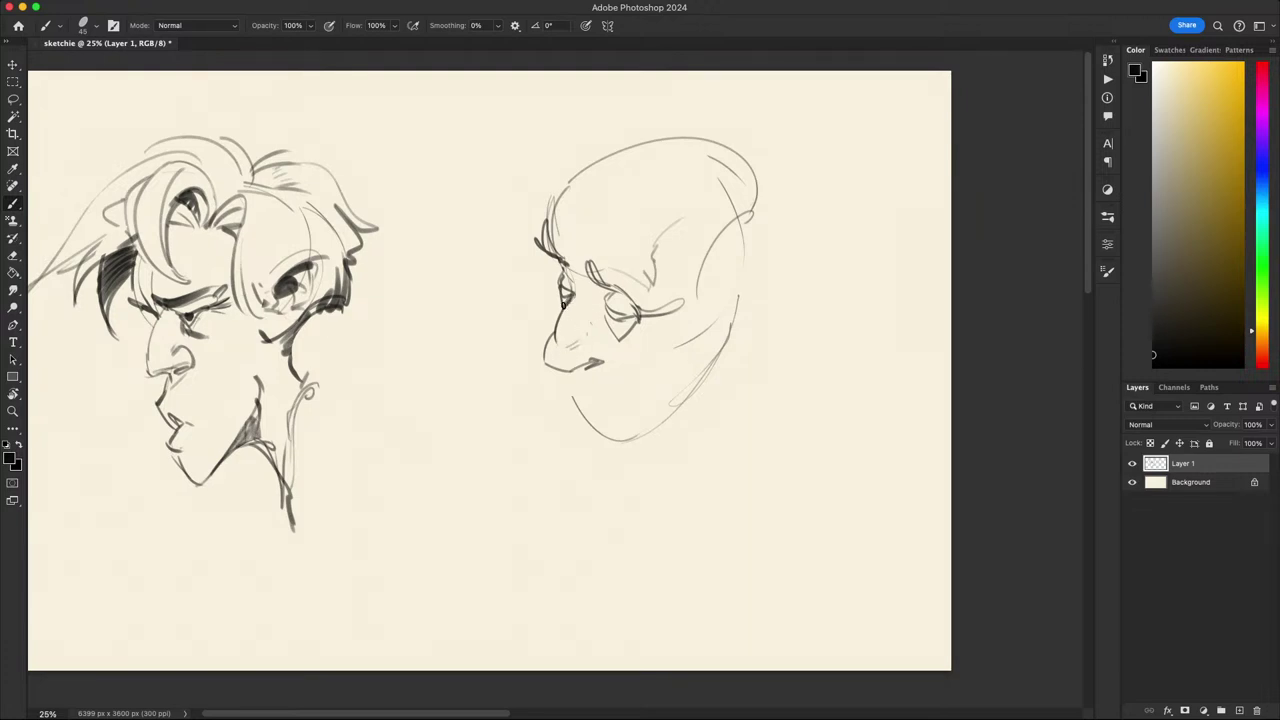
- Sketch frown creases at the nose bridge and wavy wrinkles across the second head's forehead, undoing rejected strokes
{"action": "mouse_move", "coordinate": [571, 297]}
{"action": "left_mouse_down"}
{"action": "mouse_move", "coordinate": [585, 306]}
{"action": "mouse_move", "coordinate": [597, 292]}
{"action": "left_mouse_up"}
{"action": "left_click_drag", "start_coordinate": [668, 362], "coordinate": [751, 312]}
{"action": "left_click_drag", "start_coordinate": [736, 385], "coordinate": [674, 449]}
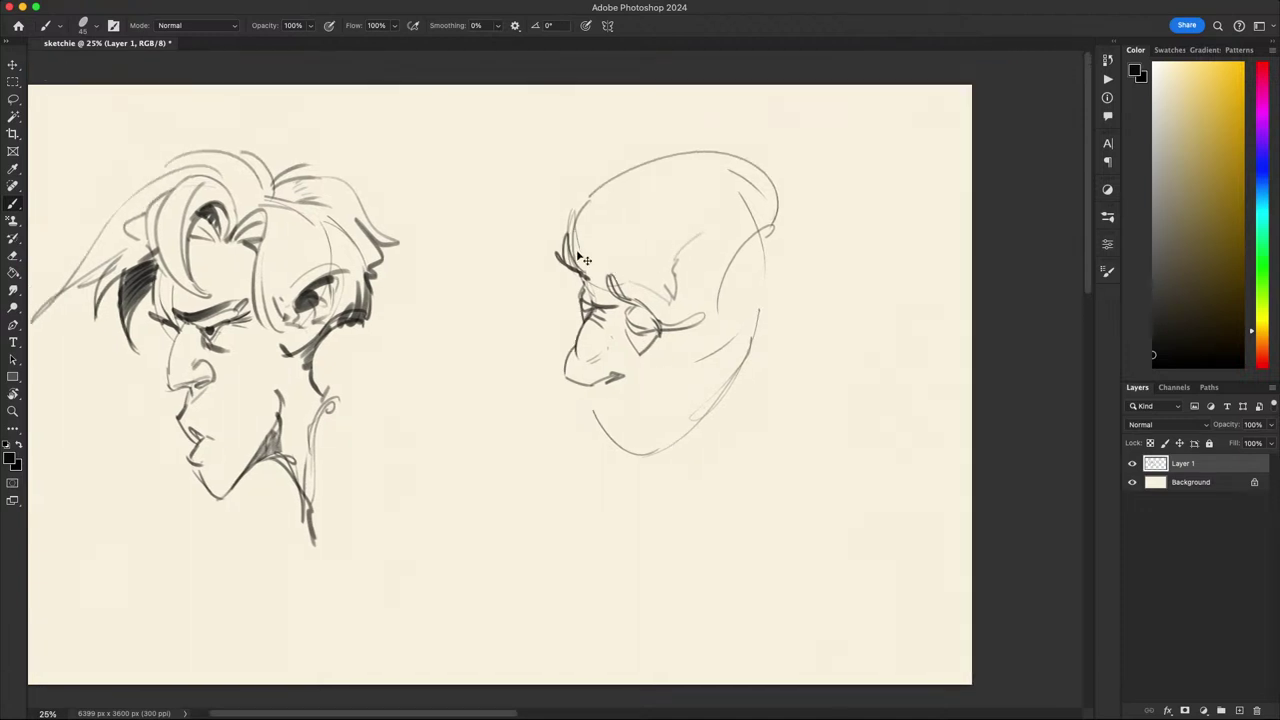
{"action": "mouse_move", "coordinate": [614, 274]}
{"action": "left_mouse_down"}
{"action": "mouse_move", "coordinate": [647, 263]}
{"action": "mouse_move", "coordinate": [631, 270]}
{"action": "mouse_move", "coordinate": [611, 232]}
{"action": "mouse_move", "coordinate": [657, 216]}
{"action": "left_mouse_up"}
{"action": "key", "text": "super+z"}
{"action": "key", "text": "super+z"}
{"action": "key", "text": "super+z"}
{"action": "key", "text": "super+z"}
{"action": "mouse_move", "coordinate": [655, 245]}
{"action": "left_mouse_down"}
{"action": "mouse_move", "coordinate": [579, 248]}
{"action": "mouse_move", "coordinate": [665, 240]}
{"action": "left_mouse_up"}
{"action": "mouse_move", "coordinate": [851, 372]}
{"action": "left_mouse_down"}
{"action": "mouse_move", "coordinate": [794, 354]}
{"action": "mouse_move", "coordinate": [887, 320]}
{"action": "mouse_move", "coordinate": [868, 305]}
{"action": "left_mouse_up"}
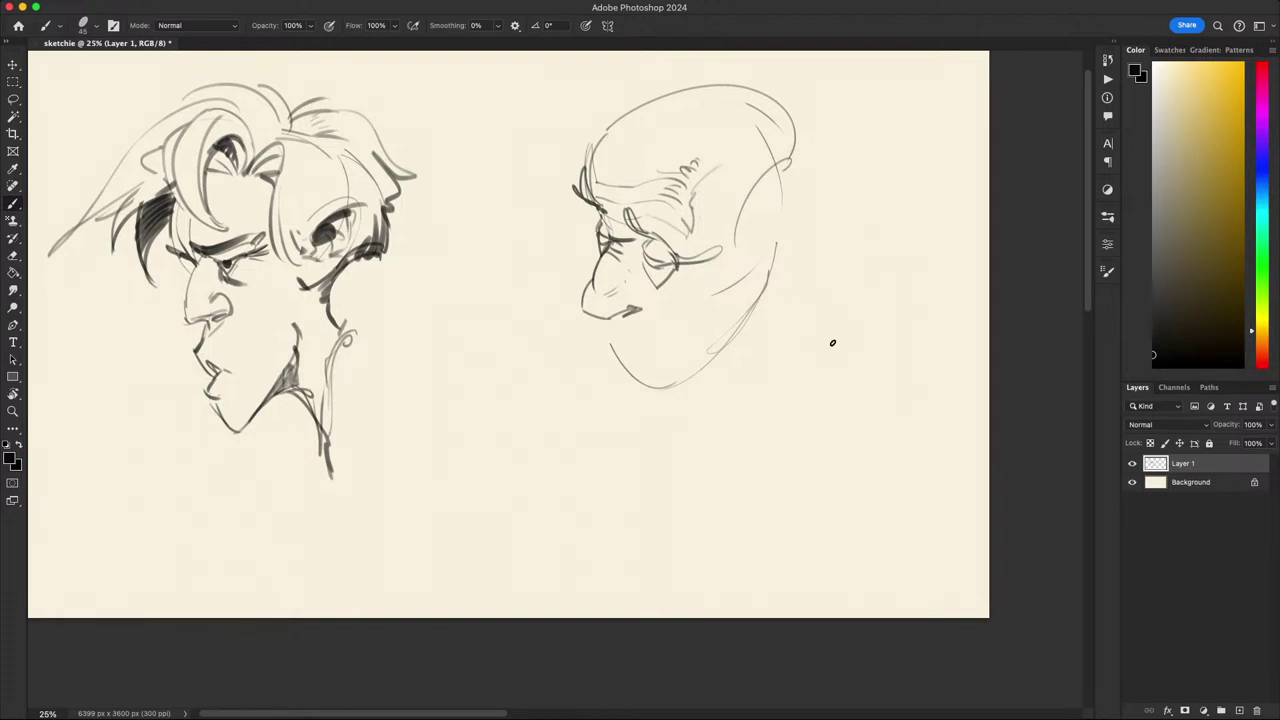
- Draw dark pupils beneath the heavy lids of the second head's near and far eyes
{"action": "left_click_drag", "start_coordinate": [766, 367], "coordinate": [728, 388]}
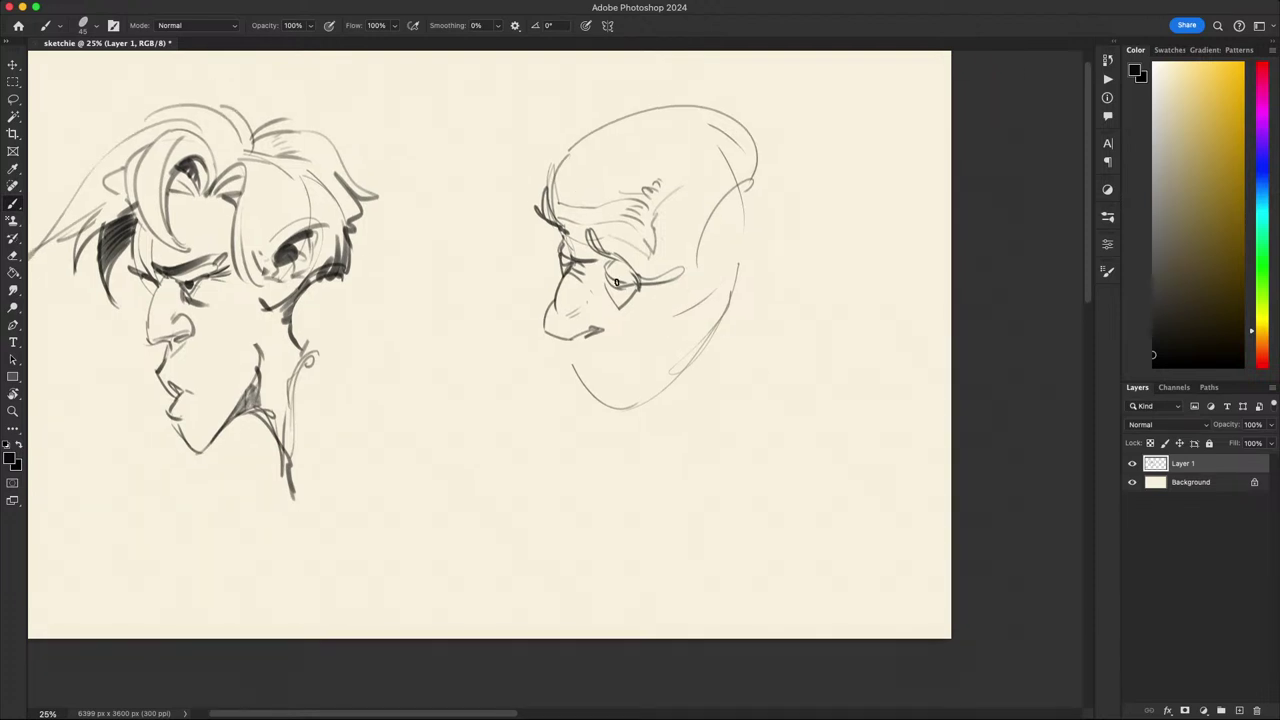
{"action": "left_click_drag", "start_coordinate": [619, 285], "coordinate": [626, 287]}
{"action": "scroll", "coordinate": [923, 466], "scroll_direction": "left", "scroll_amount": 6}
{"action": "scroll", "coordinate": [923, 466], "scroll_direction": "down", "scroll_amount": 2}
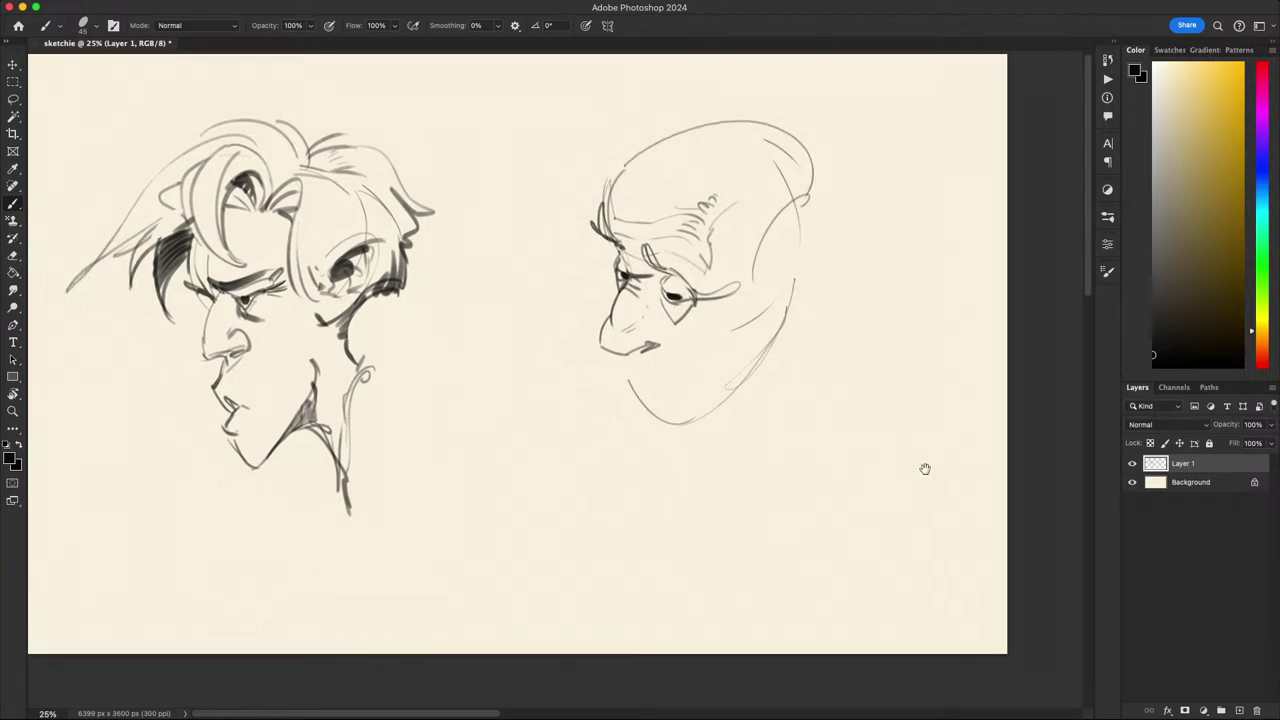
{"action": "left_click_drag", "start_coordinate": [861, 382], "coordinate": [745, 521]}
{"action": "mouse_move", "coordinate": [714, 457]}
{"action": "left_mouse_down"}
{"action": "mouse_move", "coordinate": [816, 382]}
{"action": "mouse_move", "coordinate": [771, 491]}
{"action": "left_mouse_up"}
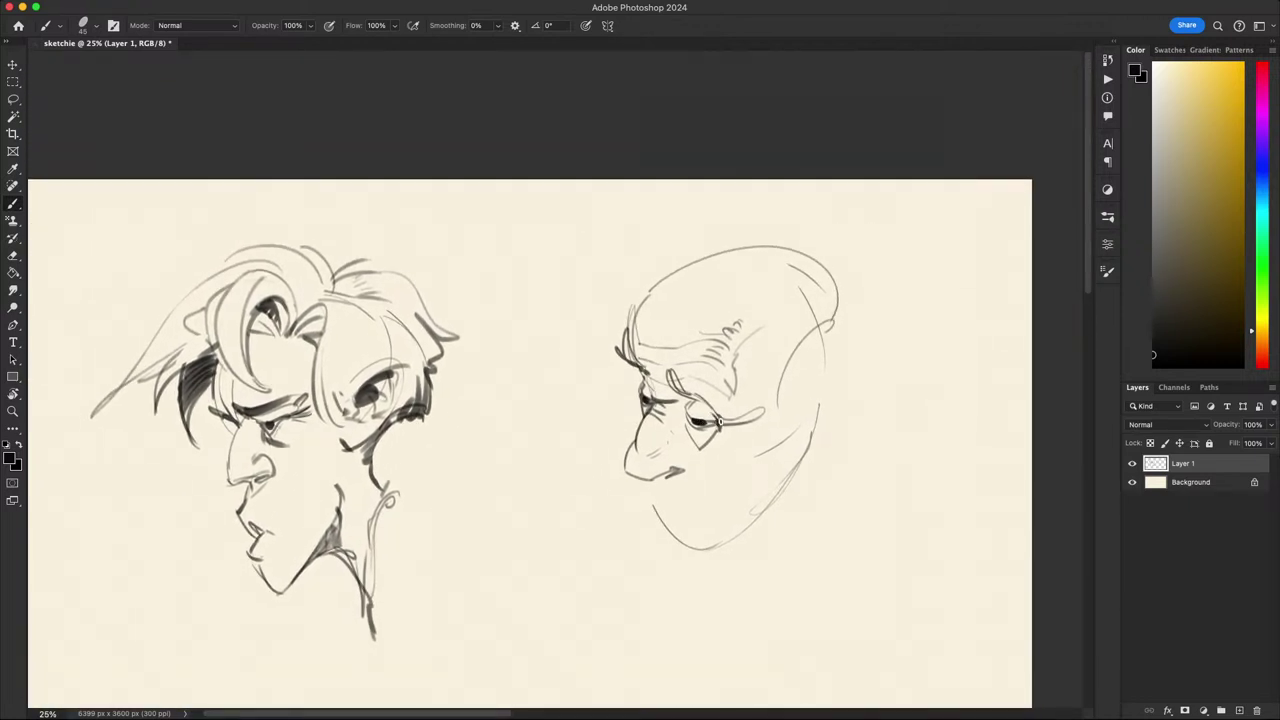
{"action": "mouse_move", "coordinate": [718, 420]}
{"action": "left_mouse_down"}
{"action": "mouse_move", "coordinate": [705, 375]}
{"action": "mouse_move", "coordinate": [722, 388]}
{"action": "mouse_move", "coordinate": [600, 372]}
{"action": "left_mouse_up"}
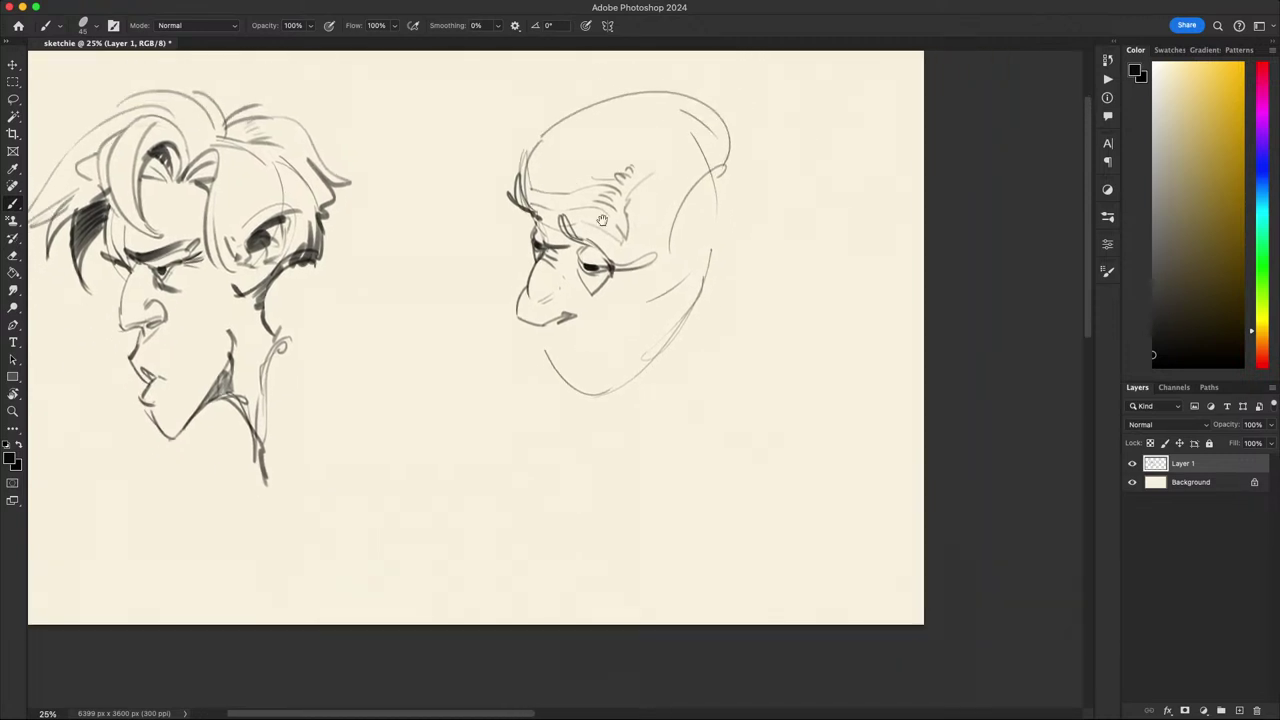
- Sketch the upper lip contour and a dark downturned mouth line beneath the nose, undoing unwanted strokes
{"action": "key", "text": "l"}
{"action": "key", "text": "b"}
{"action": "left_click_drag", "start_coordinate": [575, 415], "coordinate": [600, 410]}
{"action": "mouse_move", "coordinate": [571, 331]}
{"action": "left_mouse_down"}
{"action": "mouse_move", "coordinate": [561, 389]}
{"action": "mouse_move", "coordinate": [568, 356]}
{"action": "left_mouse_up"}
{"action": "key", "text": "super+z"}
{"action": "key", "text": "super+z"}
{"action": "key", "text": "super+z"}
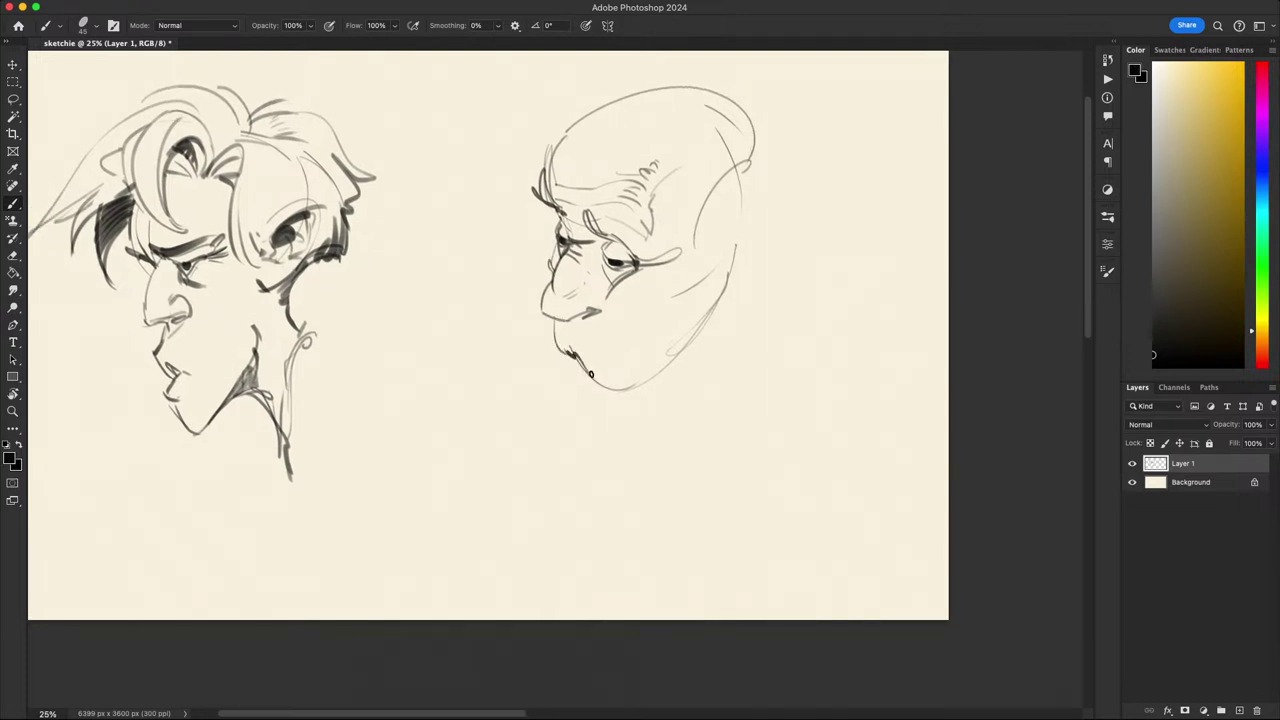
{"action": "left_click_drag", "start_coordinate": [564, 348], "coordinate": [592, 366]}
{"action": "left_click_drag", "start_coordinate": [590, 377], "coordinate": [618, 386]}
- Clear the near eye's half-covered iris with the Lasso and redraw it as a rounder dark iris
{"action": "scroll", "coordinate": [618, 402], "scroll_direction": "down", "scroll_amount": 3}
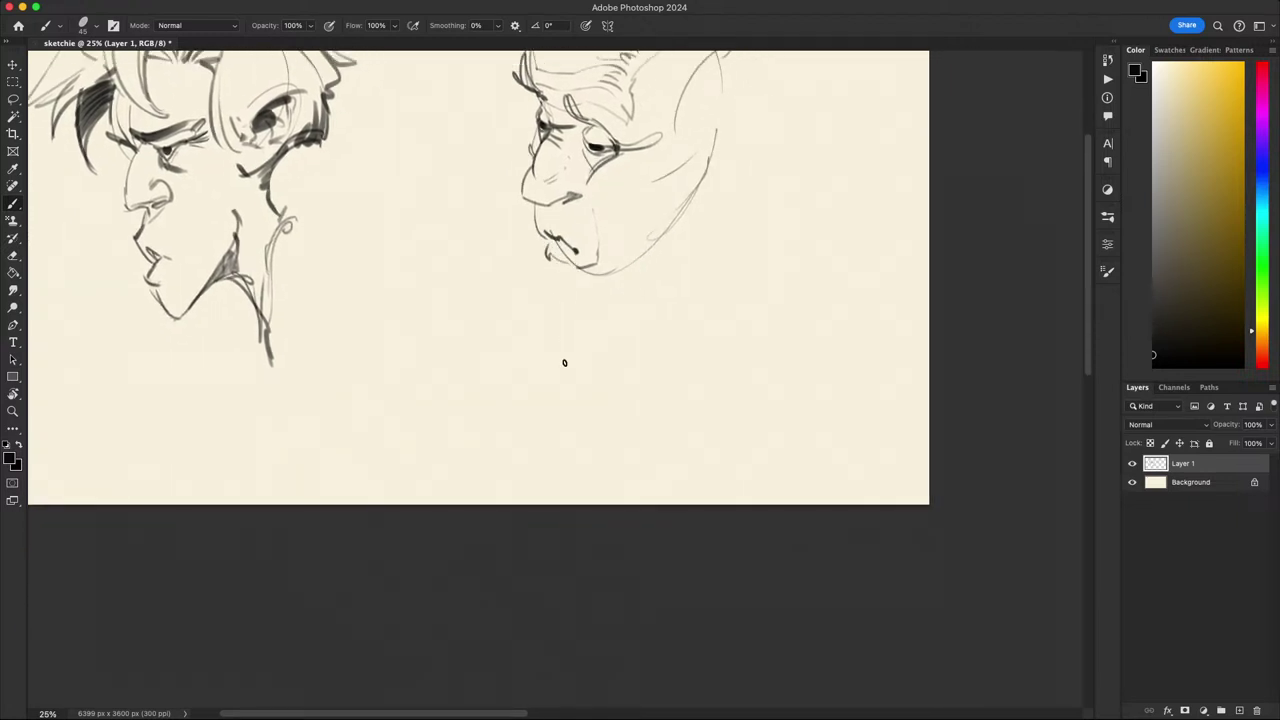
{"action": "scroll", "coordinate": [564, 363], "scroll_direction": "up", "scroll_amount": 5}
{"action": "key", "text": "l"}
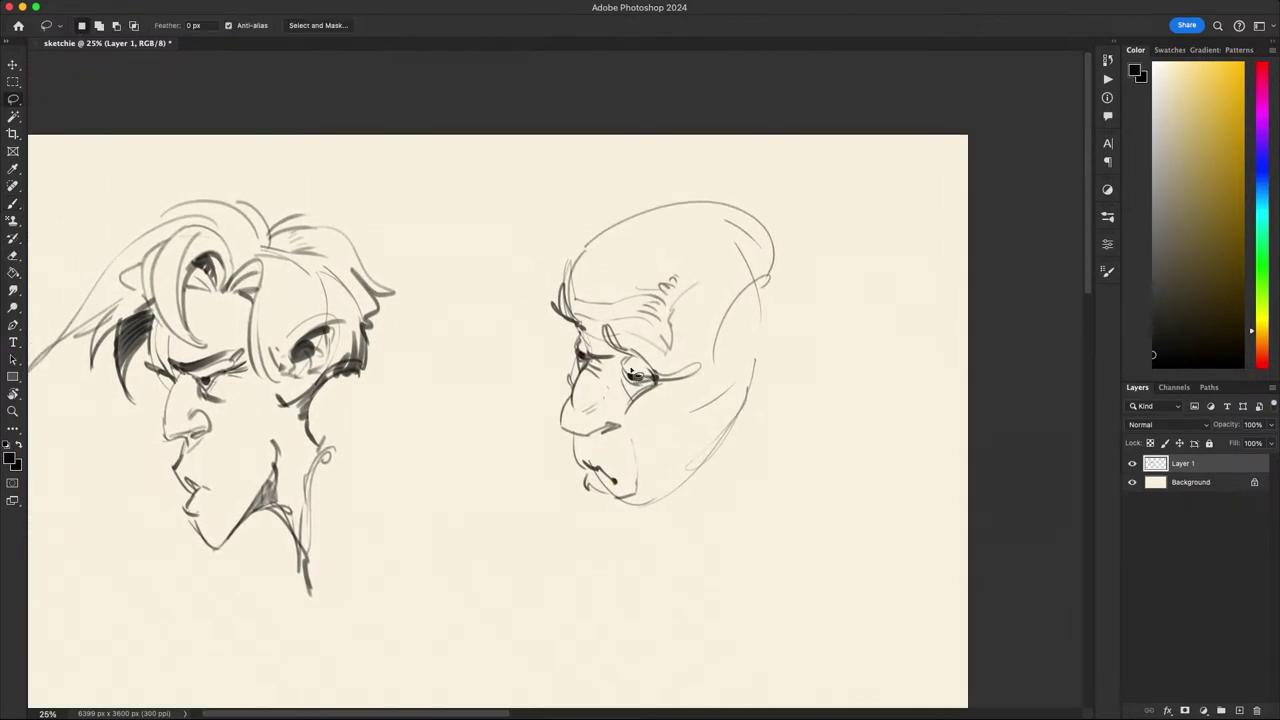
{"action": "key", "text": "b"}
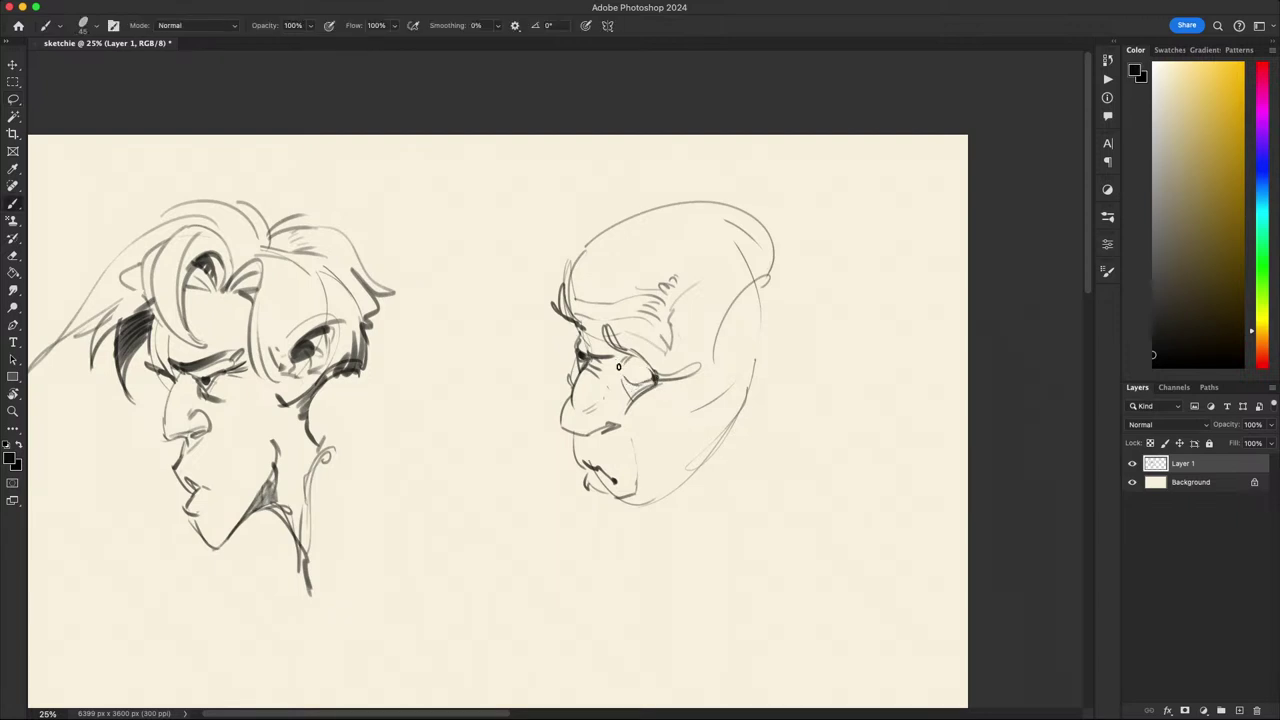
{"action": "mouse_move", "coordinate": [618, 367]}
{"action": "left_mouse_down"}
{"action": "mouse_move", "coordinate": [650, 381]}
{"action": "mouse_move", "coordinate": [588, 354]}
{"action": "left_mouse_up"}
{"action": "key", "text": "l"}
{"action": "key", "text": "Delete"}
{"action": "key", "text": "super+d"}
{"action": "key", "text": "b"}
{"action": "mouse_move", "coordinate": [752, 390]}
{"action": "left_mouse_down"}
{"action": "mouse_move", "coordinate": [752, 220]}
{"action": "mouse_move", "coordinate": [752, 273]}
{"action": "left_mouse_up"}
- Remove stray lines below the mouth with a Lasso selection and draw a peaked upper lip
{"action": "key", "text": "l"}
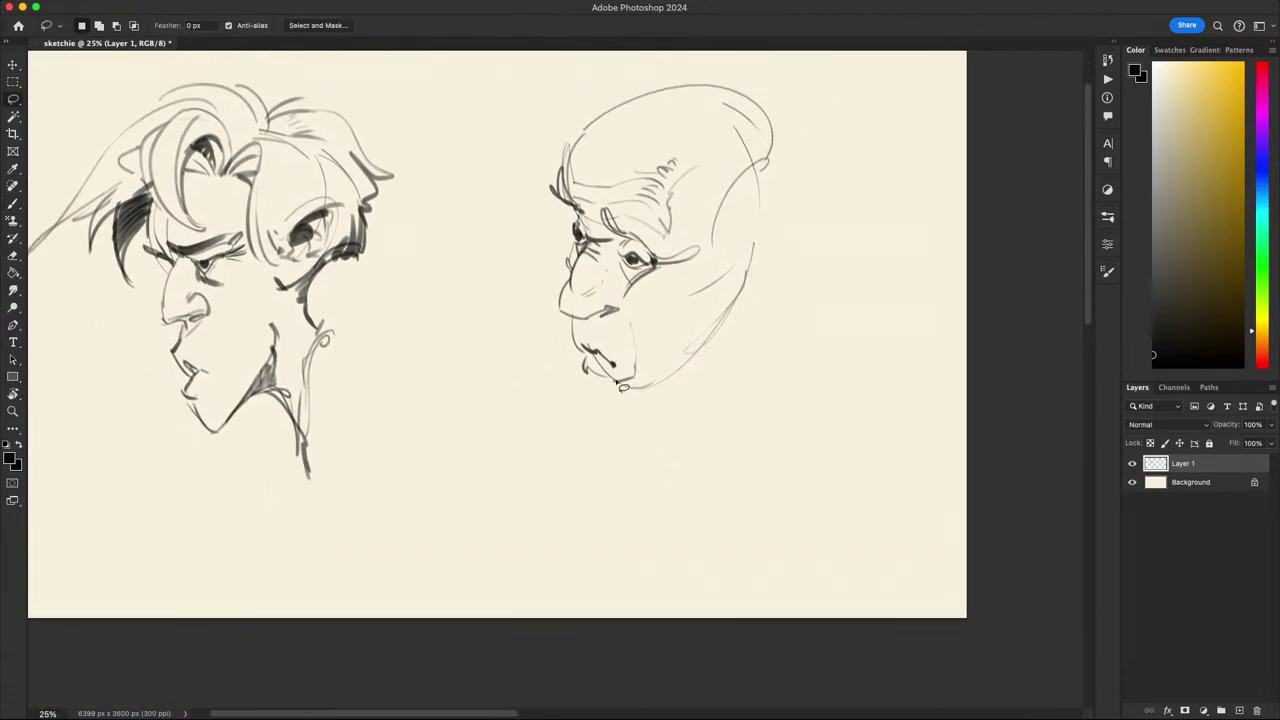
{"action": "left_click_drag", "start_coordinate": [598, 350], "coordinate": [590, 346]}
{"action": "key", "text": "Delete"}
{"action": "key", "text": "super+d"}
{"action": "key", "text": "b"}
{"action": "mouse_move", "coordinate": [763, 404]}
{"action": "left_mouse_down"}
{"action": "mouse_move", "coordinate": [886, 346]}
{"action": "mouse_move", "coordinate": [787, 422]}
{"action": "left_mouse_up"}
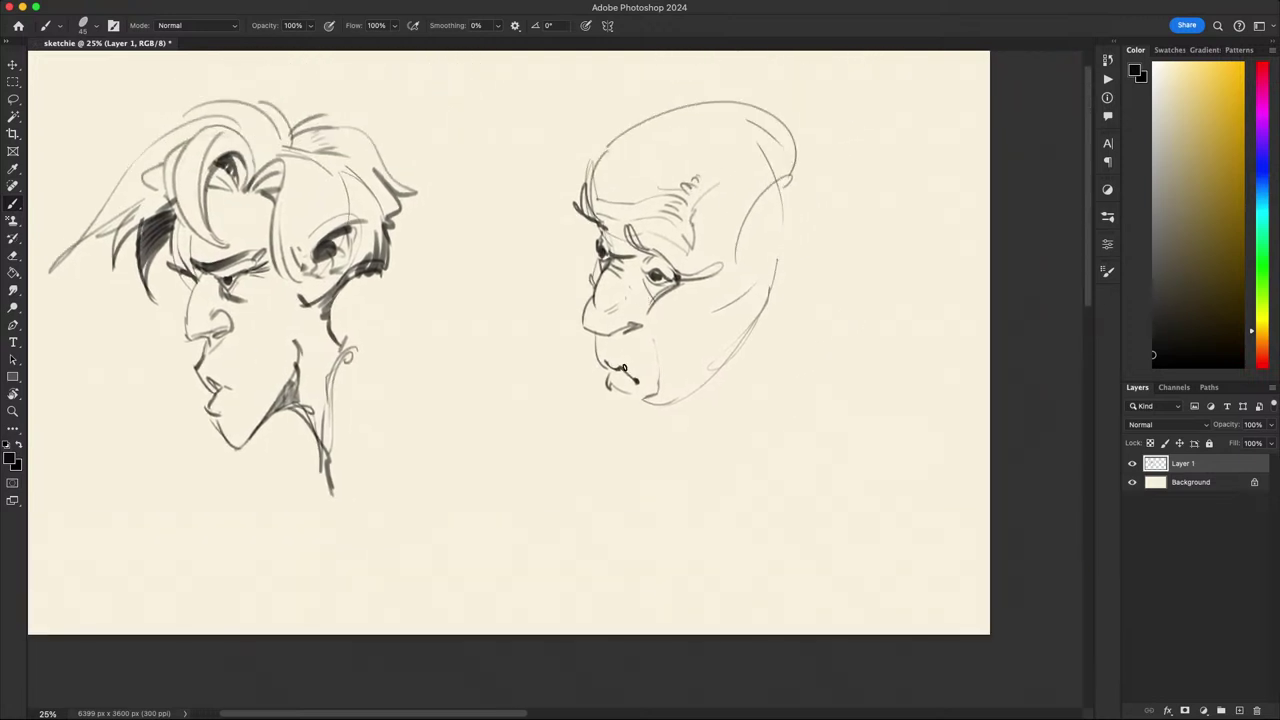
{"action": "key", "text": "super+z"}
{"action": "left_click_drag", "start_coordinate": [622, 368], "coordinate": [622, 352]}
{"action": "mouse_move", "coordinate": [693, 376]}
{"action": "left_mouse_down"}
{"action": "mouse_move", "coordinate": [748, 291]}
{"action": "mouse_move", "coordinate": [674, 378]}
{"action": "mouse_move", "coordinate": [691, 433]}
{"action": "left_mouse_up"}
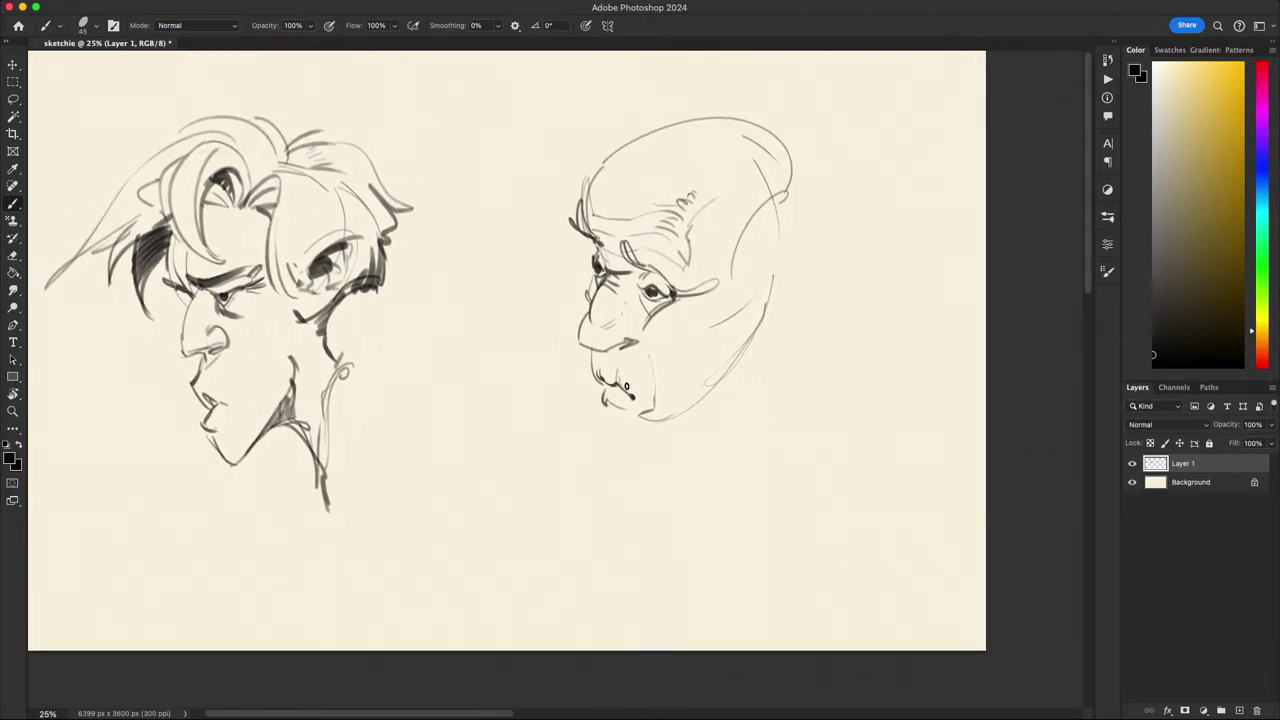
- Draw a full lower lip under the mouth line and delete the surplus strokes around it with the Lasso
{"action": "mouse_move", "coordinate": [602, 406]}
{"action": "left_mouse_down"}
{"action": "mouse_move", "coordinate": [610, 398]}
{"action": "mouse_move", "coordinate": [635, 420]}
{"action": "mouse_move", "coordinate": [630, 404]}
{"action": "left_mouse_up"}
{"action": "key", "text": "l"}
{"action": "key", "text": "Delete"}
{"action": "key", "text": "super+d"}
{"action": "key", "text": "b"}
{"action": "key", "text": "space"}
{"action": "mouse_move", "coordinate": [623, 468]}
{"action": "left_mouse_down"}
{"action": "mouse_move", "coordinate": [683, 370]}
{"action": "mouse_move", "coordinate": [591, 469]}
{"action": "left_mouse_up"}
- Extend the second head with a longer pointed chin and a jawline rising to the cheek, undoing rejected attempts
{"action": "left_click_drag", "start_coordinate": [583, 399], "coordinate": [583, 445]}
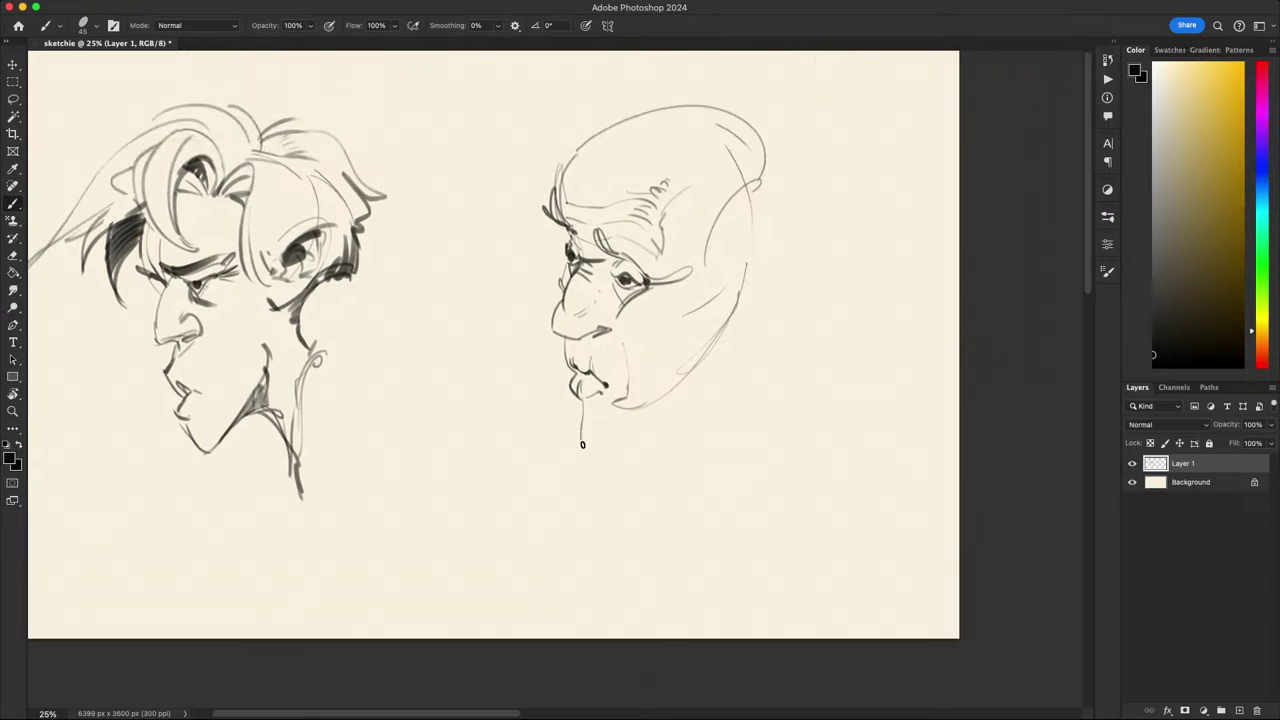
{"action": "key", "text": "super+z"}
{"action": "mouse_move", "coordinate": [583, 400]}
{"action": "left_mouse_down"}
{"action": "mouse_move", "coordinate": [580, 449]}
{"action": "mouse_move", "coordinate": [582, 433]}
{"action": "mouse_move", "coordinate": [605, 461]}
{"action": "left_mouse_up"}
{"action": "key", "text": "super+z"}
{"action": "key", "text": "super+z"}
{"action": "mouse_move", "coordinate": [595, 456]}
{"action": "left_mouse_down"}
{"action": "mouse_move", "coordinate": [675, 391]}
{"action": "mouse_move", "coordinate": [662, 394]}
{"action": "left_mouse_up"}
{"action": "key", "text": "super+z"}
{"action": "key", "text": "super+z"}
{"action": "left_click_drag", "start_coordinate": [590, 448], "coordinate": [667, 396]}
{"action": "mouse_move", "coordinate": [623, 480]}
{"action": "left_mouse_down"}
{"action": "mouse_move", "coordinate": [660, 449]}
{"action": "mouse_move", "coordinate": [621, 353]}
{"action": "mouse_move", "coordinate": [549, 417]}
{"action": "mouse_move", "coordinate": [515, 602]}
{"action": "left_mouse_up"}
{"action": "left_click_drag", "start_coordinate": [517, 348], "coordinate": [549, 358]}
{"action": "key", "text": "super+z"}
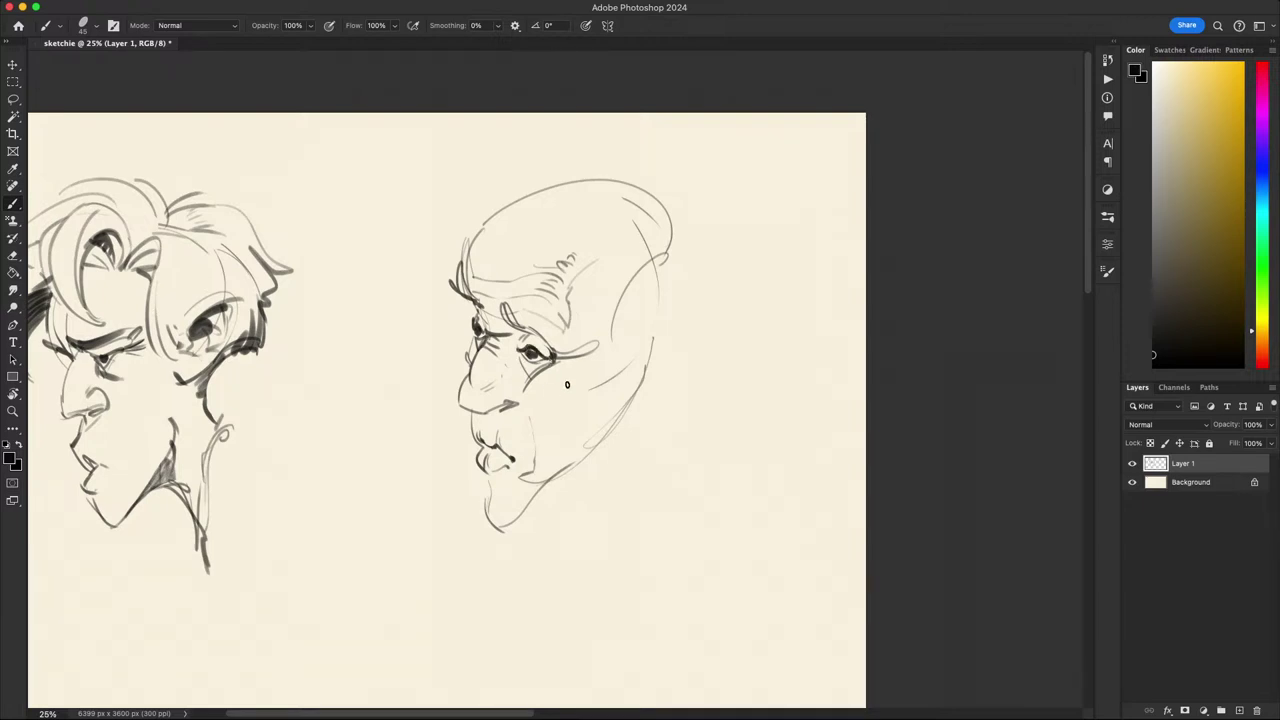
{"action": "key", "text": "r"}
{"action": "left_click_drag", "start_coordinate": [686, 571], "coordinate": [680, 474]}
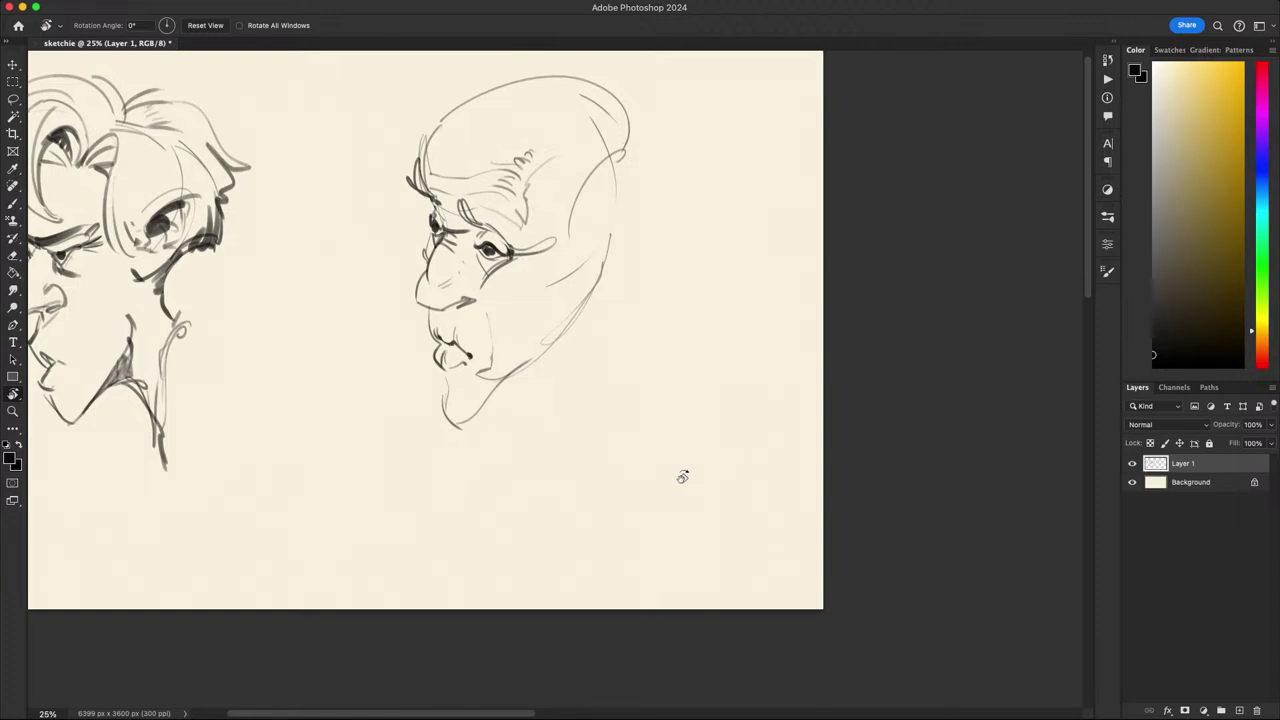
{"action": "left_click_drag", "start_coordinate": [683, 441], "coordinate": [759, 484]}
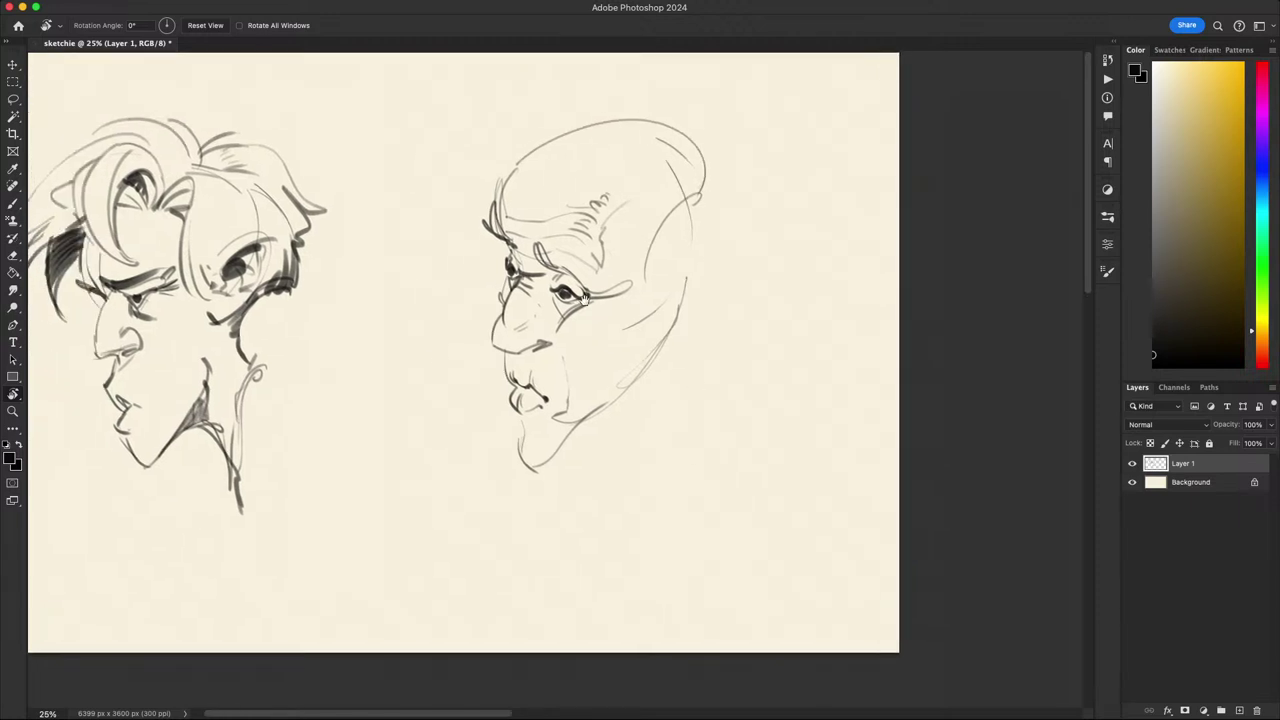
{"action": "mouse_move", "coordinate": [584, 300]}
{"action": "left_mouse_down"}
{"action": "mouse_move", "coordinate": [601, 320]}
{"action": "mouse_move", "coordinate": [597, 303]}
{"action": "mouse_move", "coordinate": [582, 375]}
{"action": "mouse_move", "coordinate": [632, 423]}
{"action": "mouse_move", "coordinate": [803, 206]}
{"action": "mouse_move", "coordinate": [583, 391]}
{"action": "mouse_move", "coordinate": [645, 466]}
{"action": "mouse_move", "coordinate": [771, 449]}
{"action": "mouse_move", "coordinate": [703, 320]}
{"action": "mouse_move", "coordinate": [526, 554]}
{"action": "left_mouse_up"}
{"action": "key", "text": "Escape"}
- Replace the lips with a slightly open mouth and sketch a rounded cheekbone with a cheek crease below the near eye
{"action": "key", "text": "b"}
{"action": "key", "text": "l"}
{"action": "mouse_move", "coordinate": [488, 428]}
{"action": "left_mouse_down"}
{"action": "mouse_move", "coordinate": [460, 513]}
{"action": "mouse_move", "coordinate": [441, 446]}
{"action": "mouse_move", "coordinate": [488, 460]}
{"action": "mouse_move", "coordinate": [478, 454]}
{"action": "mouse_move", "coordinate": [623, 377]}
{"action": "mouse_move", "coordinate": [679, 262]}
{"action": "left_mouse_up"}
{"action": "key", "text": "BackSpace"}
{"action": "key", "text": "super+d"}
{"action": "key", "text": "b"}
{"action": "key", "text": "super+z"}
{"action": "left_click_drag", "start_coordinate": [788, 274], "coordinate": [668, 335]}
{"action": "left_click_drag", "start_coordinate": [719, 456], "coordinate": [730, 423]}
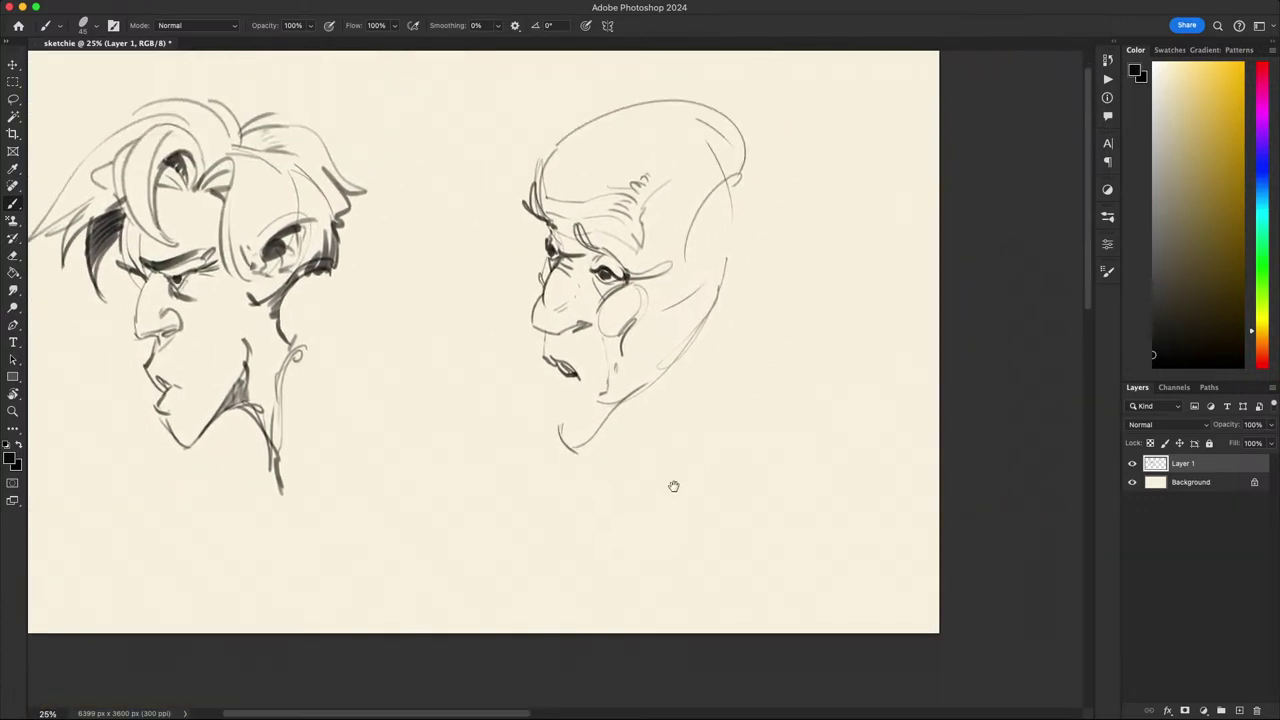
- Clear the dark lower part of the open mouth with the Lasso and redraw the lower lip outline
{"action": "mouse_move", "coordinate": [674, 486]}
{"action": "left_mouse_down"}
{"action": "mouse_move", "coordinate": [716, 406]}
{"action": "mouse_move", "coordinate": [674, 411]}
{"action": "left_mouse_up"}
{"action": "key", "text": "l"}
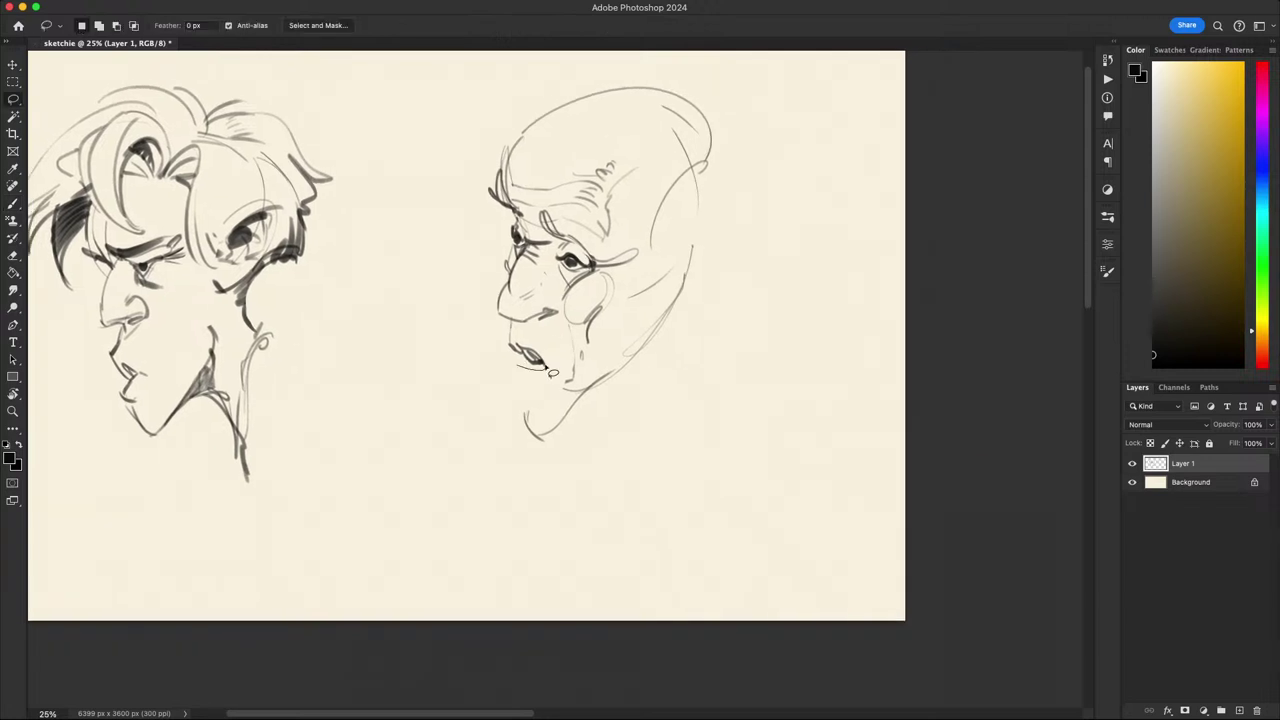
{"action": "key", "text": "b"}
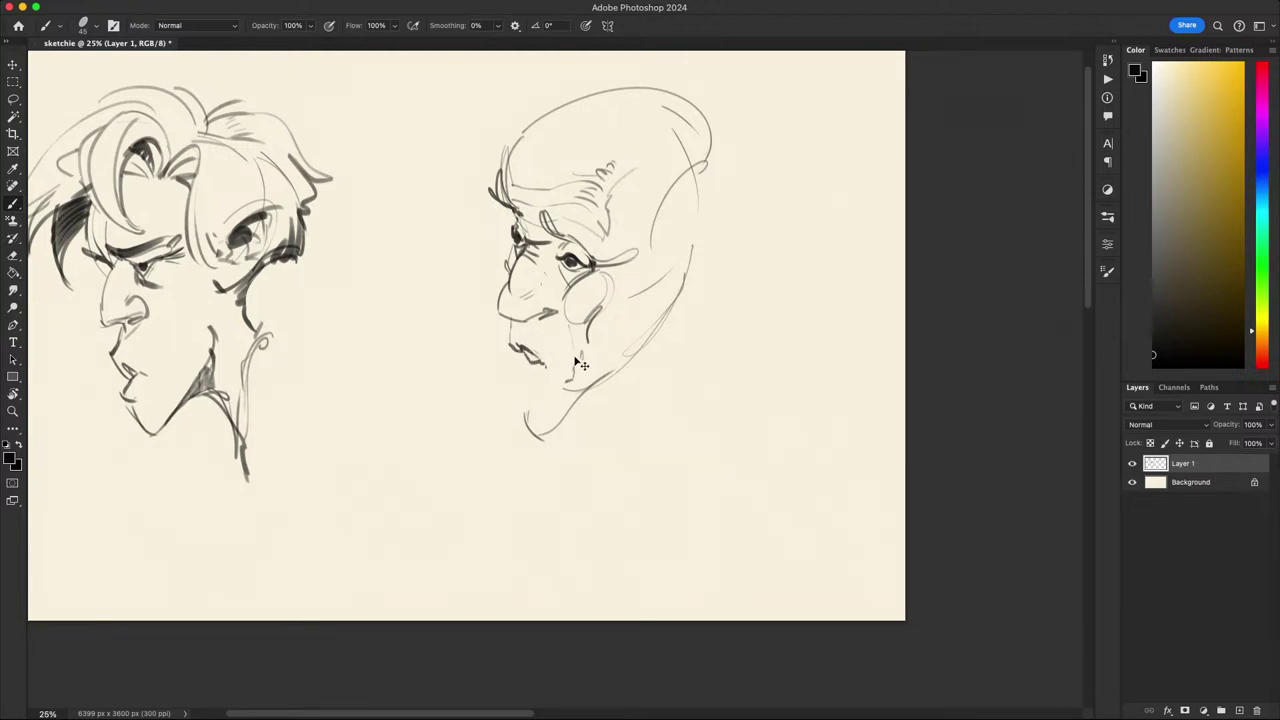
{"action": "left_click_drag", "start_coordinate": [570, 408], "coordinate": [610, 421]}
{"action": "left_click_drag", "start_coordinate": [561, 372], "coordinate": [559, 385]}
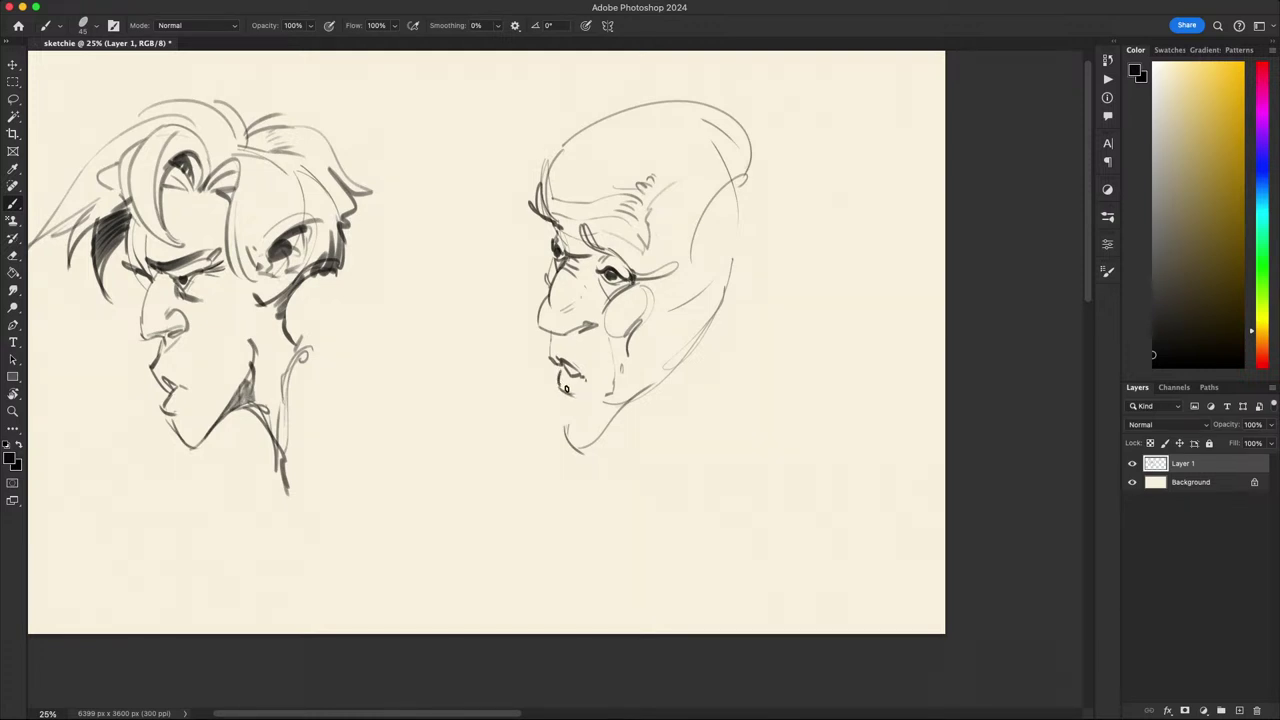
- Clear stray strokes below the lips with the Lasso and redraw the chin outline with a heavier line on a rotated canvas
{"action": "mouse_move", "coordinate": [569, 398]}
{"action": "left_mouse_down"}
{"action": "mouse_move", "coordinate": [567, 438]}
{"action": "mouse_move", "coordinate": [570, 410]}
{"action": "mouse_move", "coordinate": [653, 502]}
{"action": "mouse_move", "coordinate": [590, 528]}
{"action": "left_mouse_up"}
{"action": "key", "text": "super+z"}
{"action": "key", "text": "l"}
{"action": "key", "text": "super+x"}
{"action": "key", "text": "b"}
{"action": "key", "text": "r"}
{"action": "key", "text": "e"}
- Cut the excess strokes around the upper lip, redraw the mouth edge, and return the canvas to its upright orientation
{"action": "key", "text": "l"}
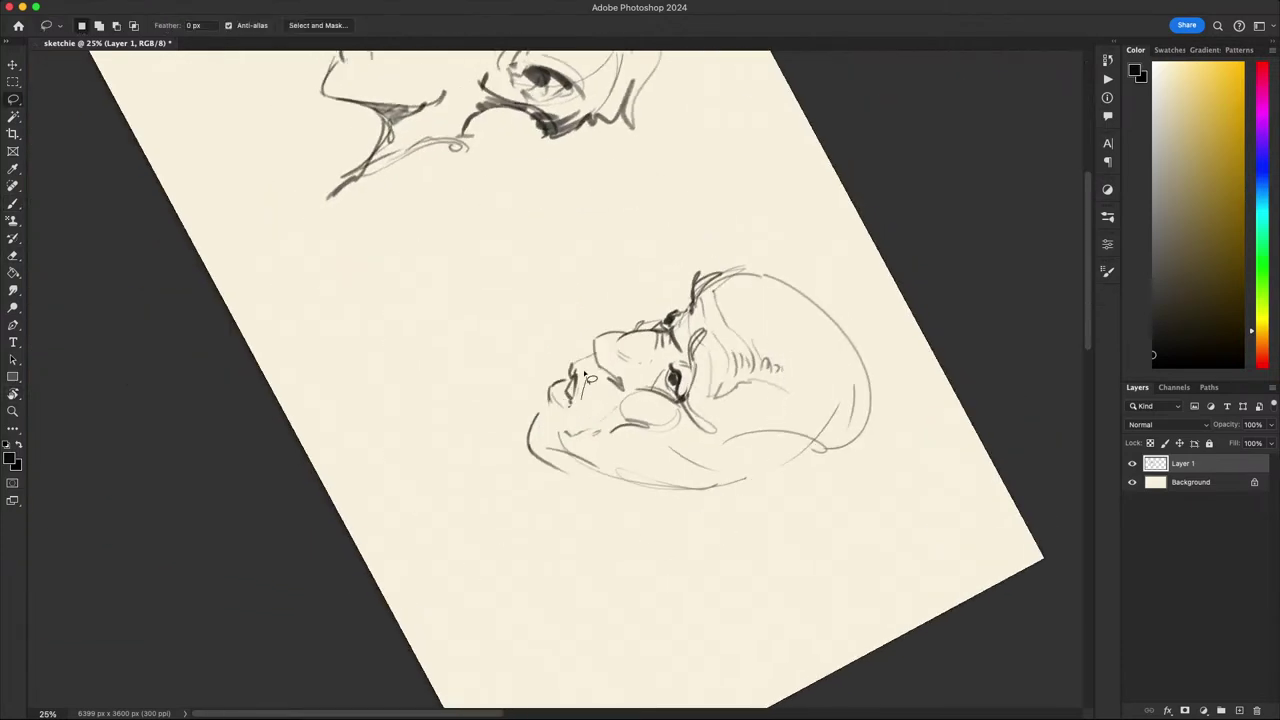
{"action": "key", "text": "super+x"}
{"action": "key", "text": "b"}
{"action": "mouse_move", "coordinate": [588, 378]}
{"action": "left_mouse_down"}
{"action": "mouse_move", "coordinate": [588, 430]}
{"action": "mouse_move", "coordinate": [572, 423]}
{"action": "left_mouse_up"}
{"action": "key", "text": "Escape"}
{"action": "key", "text": "r"}
{"action": "mouse_move", "coordinate": [660, 415]}
{"action": "left_mouse_down"}
{"action": "mouse_move", "coordinate": [654, 426]}
{"action": "mouse_move", "coordinate": [662, 410]}
{"action": "mouse_move", "coordinate": [864, 398]}
{"action": "mouse_move", "coordinate": [764, 494]}
{"action": "left_mouse_up"}
{"action": "key", "text": "b"}
{"action": "key", "text": "Escape"}
{"action": "key", "text": "space"}
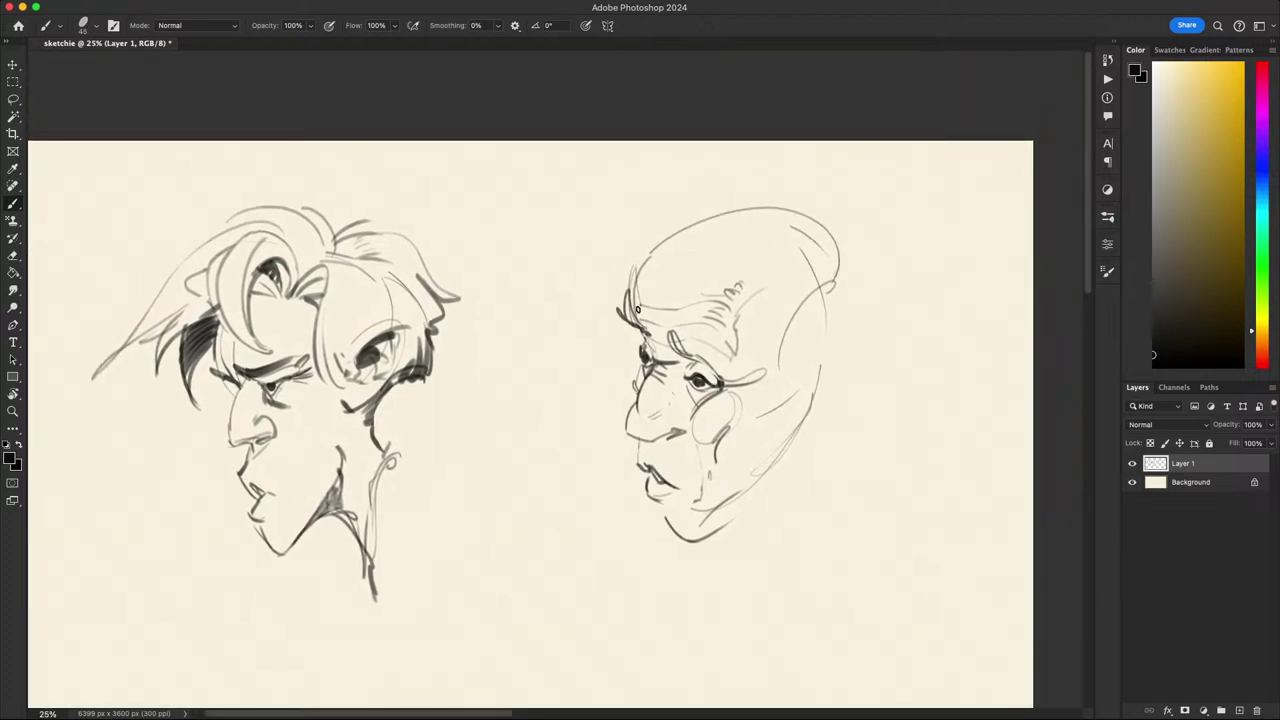
{"action": "left_click_drag", "start_coordinate": [646, 354], "coordinate": [649, 330]}
- Examine the finished male head and the second head side by side at several zoom levels
{"action": "key", "text": "space"}
{"action": "mouse_move", "coordinate": [757, 502]}
{"action": "left_mouse_down"}
{"action": "mouse_move", "coordinate": [740, 441]}
{"action": "mouse_move", "coordinate": [903, 403]}
{"action": "left_mouse_up"}
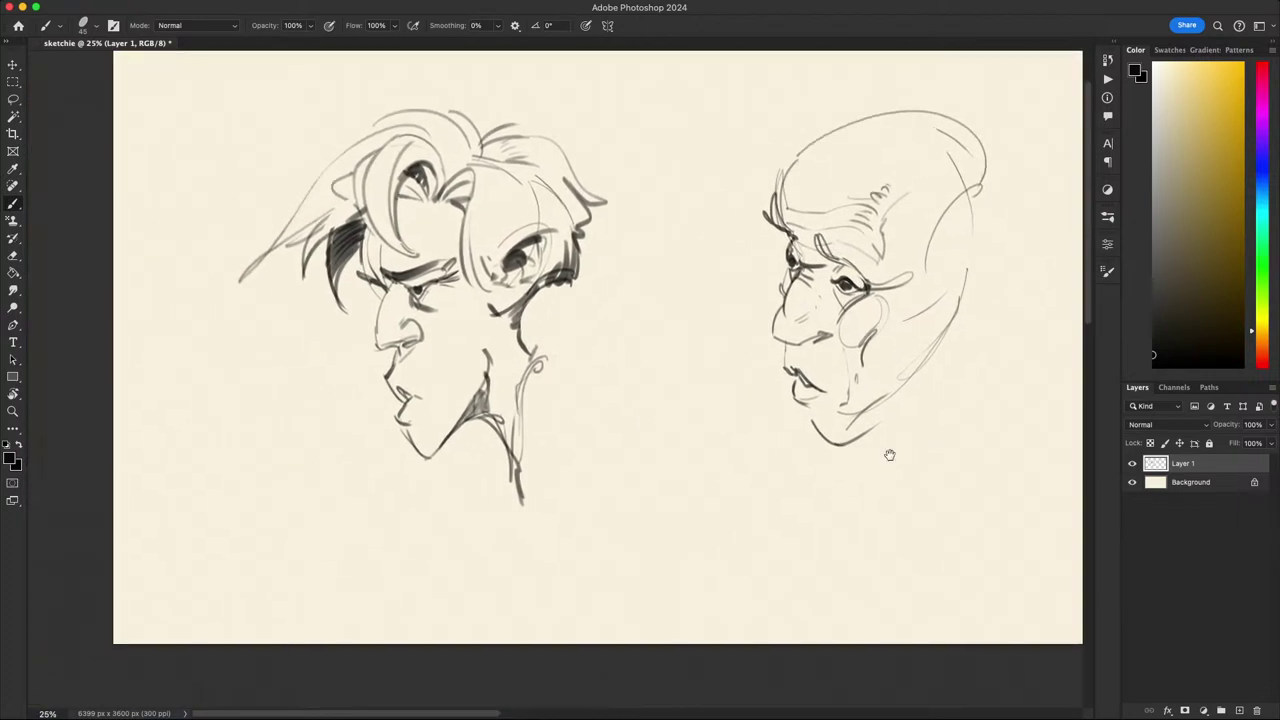
{"action": "left_click_drag", "start_coordinate": [710, 498], "coordinate": [908, 546]}
{"action": "key", "text": "super+plus"}
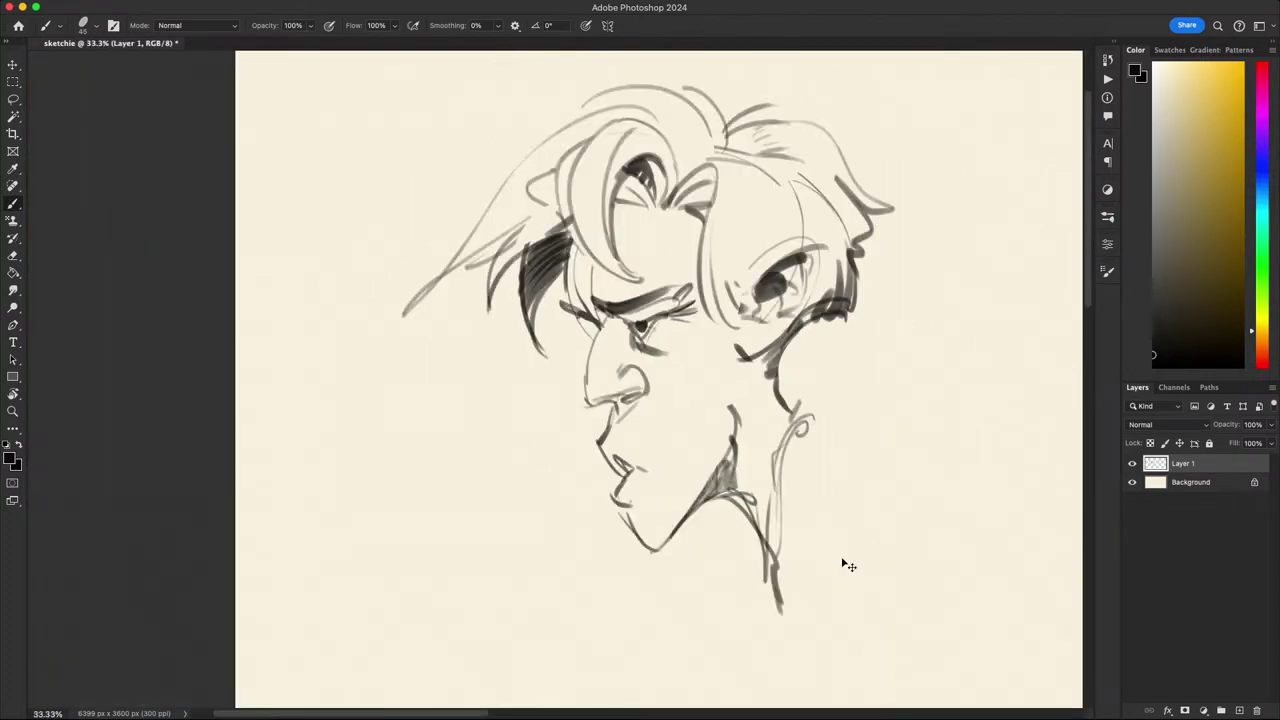
{"action": "key", "text": "super+minus"}
{"action": "key", "text": "super+minus"}
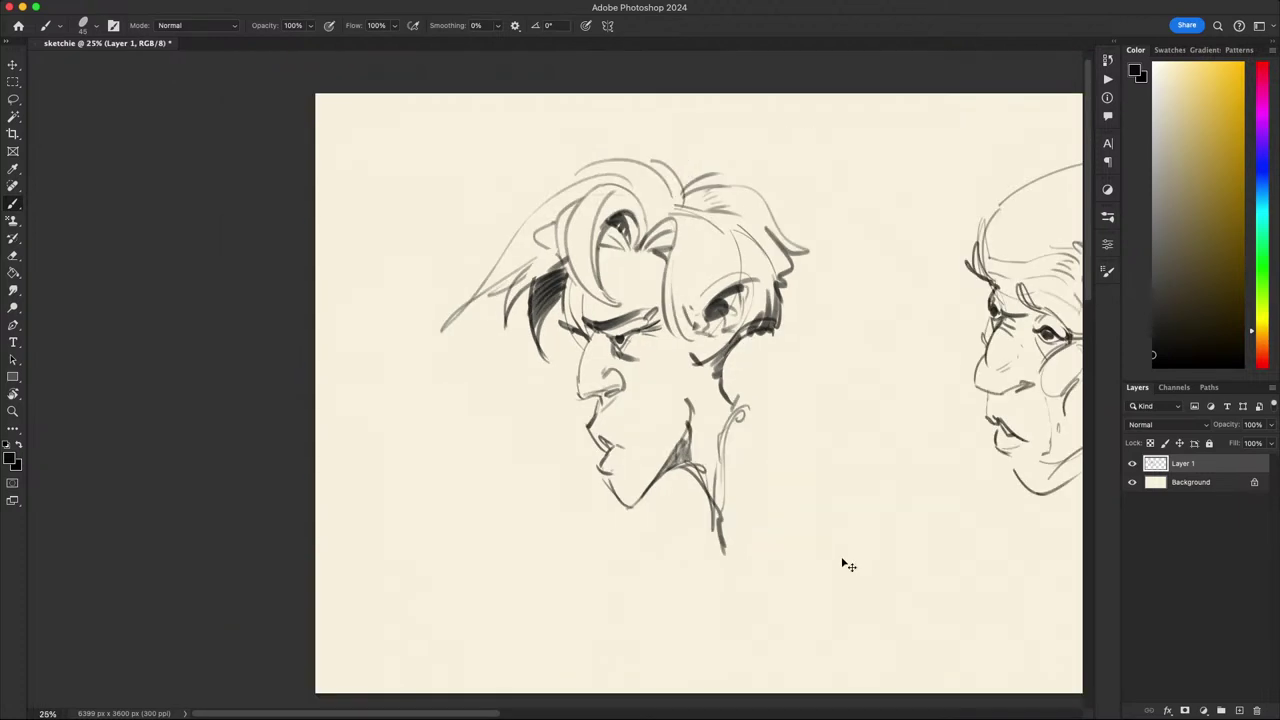
{"action": "key", "text": "super+plus"}
{"action": "key", "text": "super+plus"}
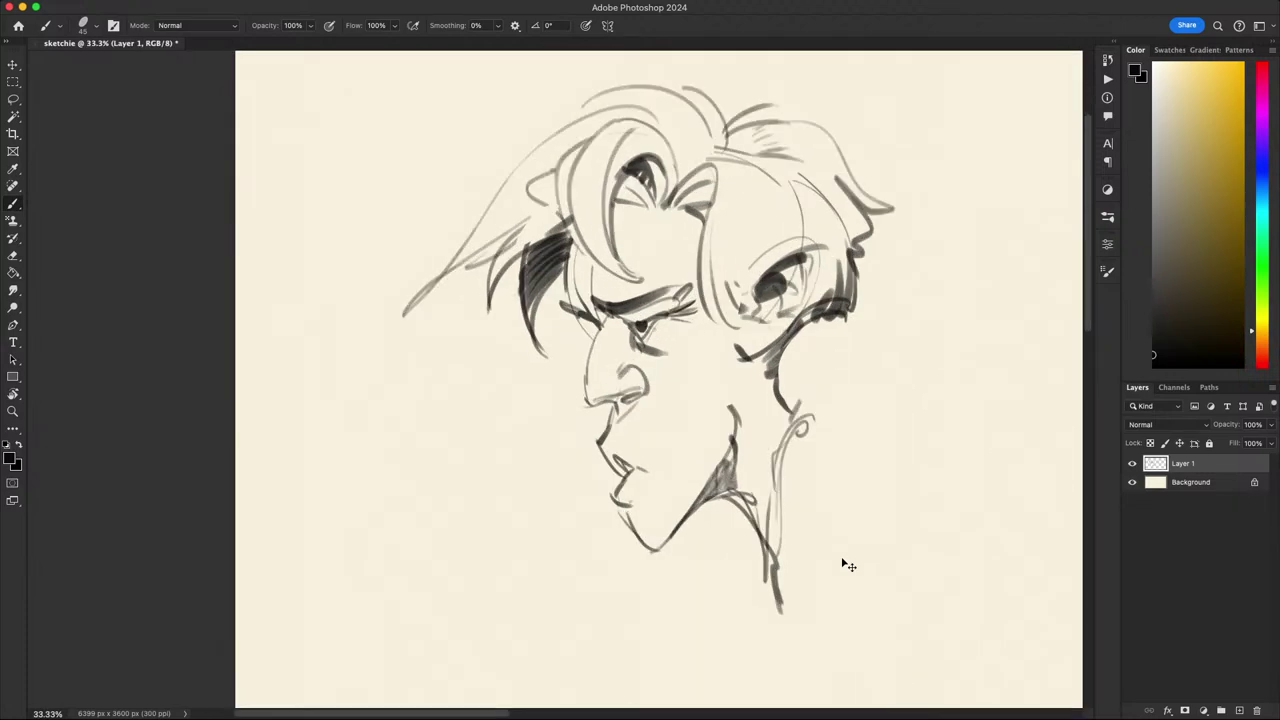
{"action": "scroll", "coordinate": [846, 565], "scroll_direction": "down", "scroll_amount": 1}
{"action": "left_click_drag", "start_coordinate": [840, 557], "coordinate": [726, 568]}
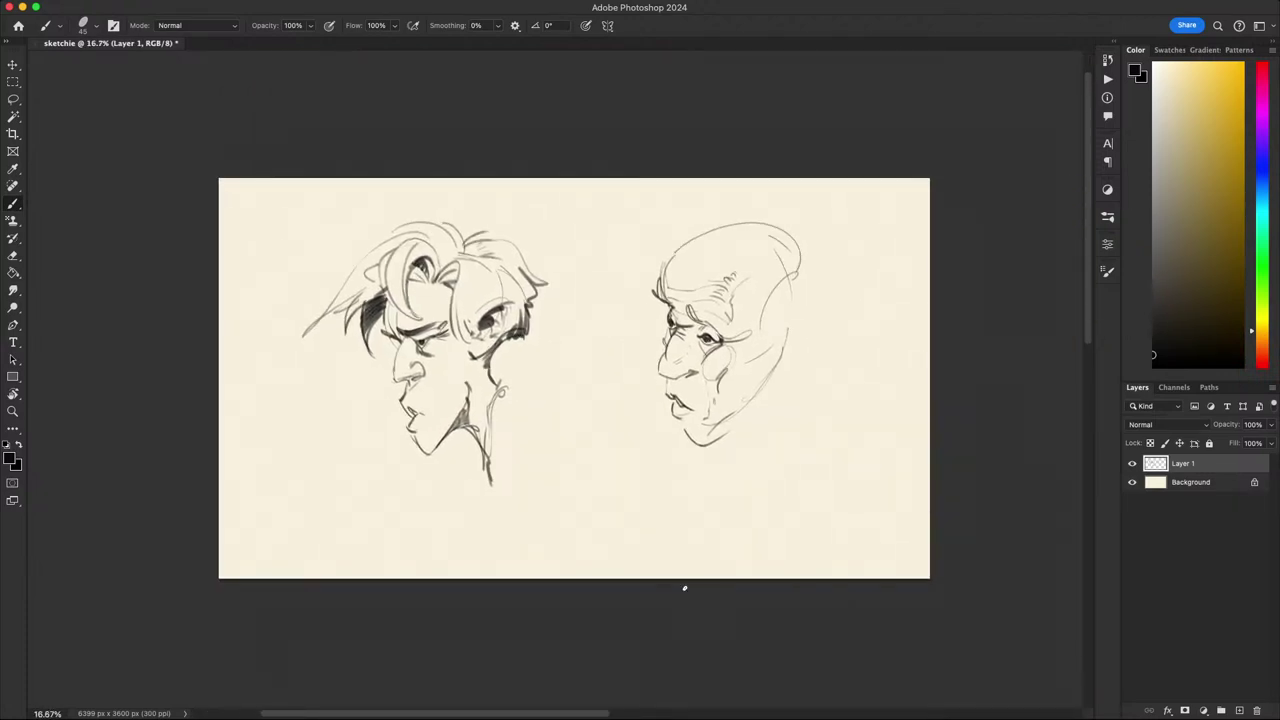
{"action": "key", "text": "super+equal"}
{"action": "key", "text": "super+equal"}
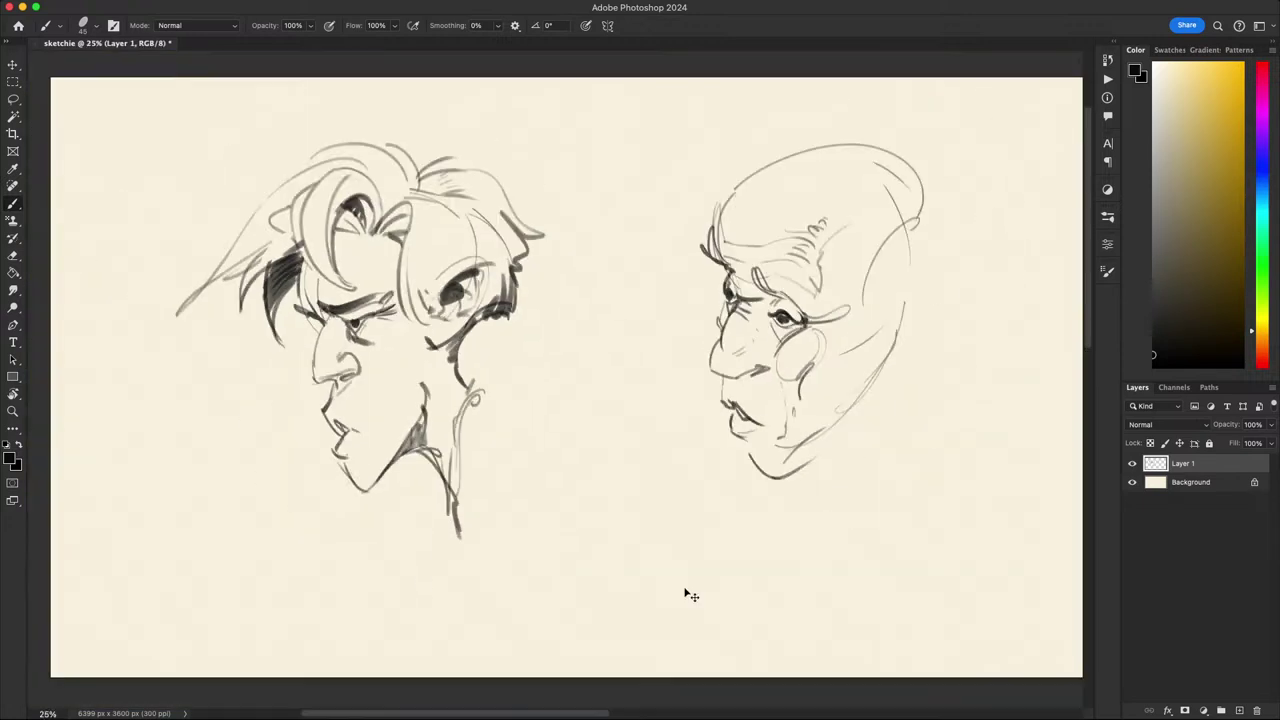
- Sketch long muscle lines down the first head's neck behind the jaw, undoing the strokes that do not fit
{"action": "mouse_move", "coordinate": [373, 359]}
{"action": "left_mouse_down"}
{"action": "mouse_move", "coordinate": [393, 473]}
{"action": "mouse_move", "coordinate": [393, 358]}
{"action": "mouse_move", "coordinate": [414, 433]}
{"action": "left_mouse_up"}
{"action": "key", "text": "super+z"}
{"action": "mouse_move", "coordinate": [387, 347]}
{"action": "left_mouse_down"}
{"action": "mouse_move", "coordinate": [403, 512]}
{"action": "mouse_move", "coordinate": [404, 449]}
{"action": "mouse_move", "coordinate": [417, 372]}
{"action": "left_mouse_up"}
{"action": "key", "text": "super+z"}
{"action": "left_click_drag", "start_coordinate": [403, 438], "coordinate": [422, 375]}
{"action": "key", "text": "super+z"}
{"action": "left_click_drag", "start_coordinate": [409, 466], "coordinate": [417, 364]}
{"action": "key", "text": "super+z"}
{"action": "left_click_drag", "start_coordinate": [798, 547], "coordinate": [828, 537]}
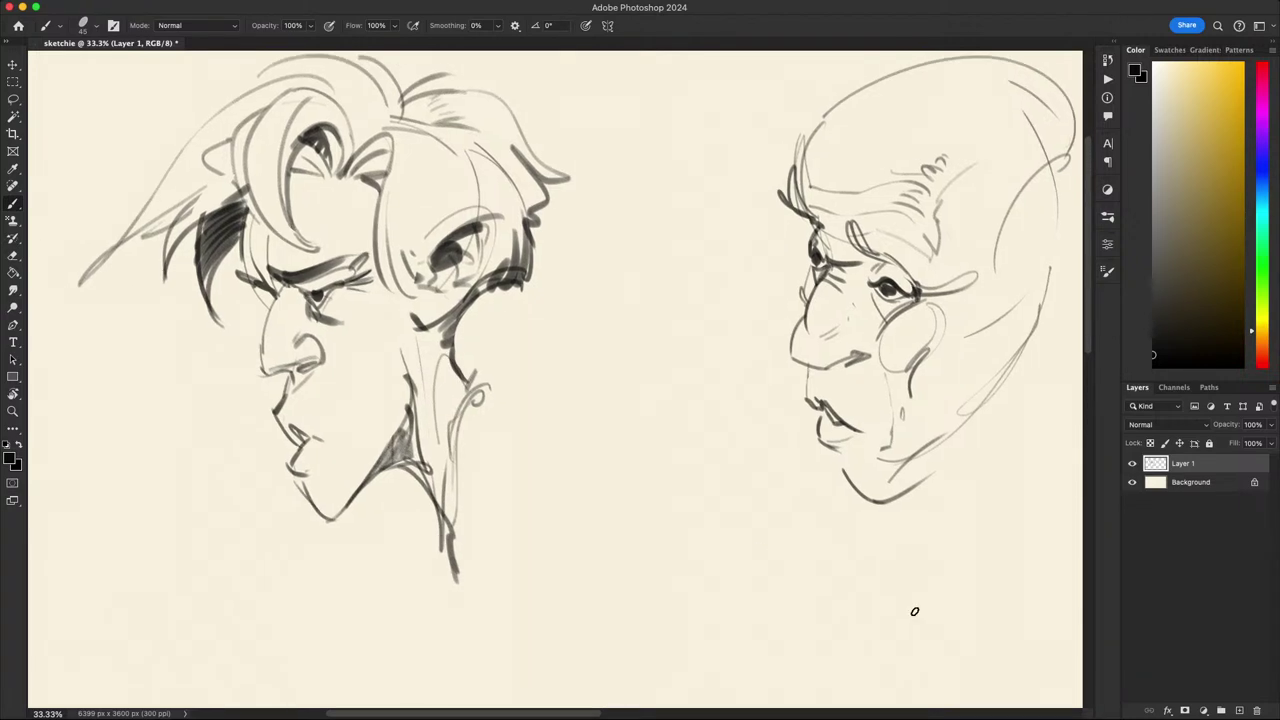
{"action": "scroll", "coordinate": [844, 436], "scroll_direction": "down", "scroll_amount": 5}
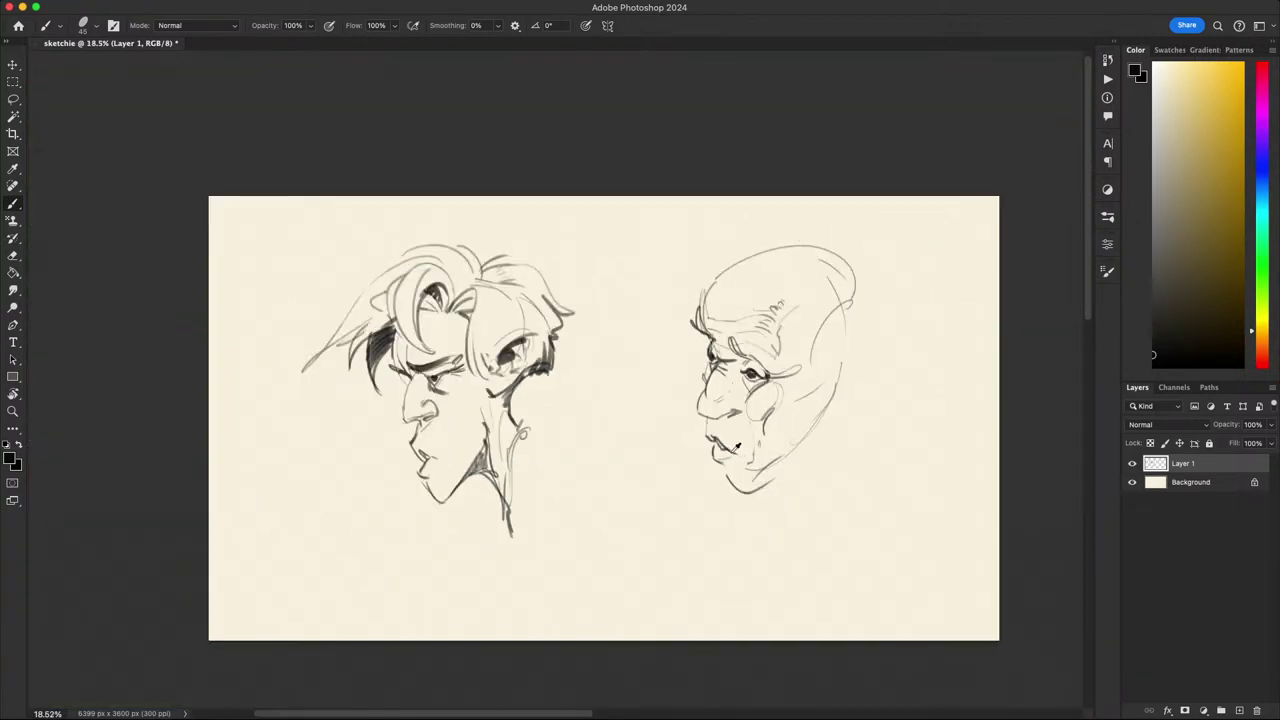
{"action": "scroll", "coordinate": [676, 440], "scroll_direction": "up", "scroll_amount": 3}
{"action": "scroll", "coordinate": [669, 457], "scroll_direction": "down", "scroll_amount": 4}
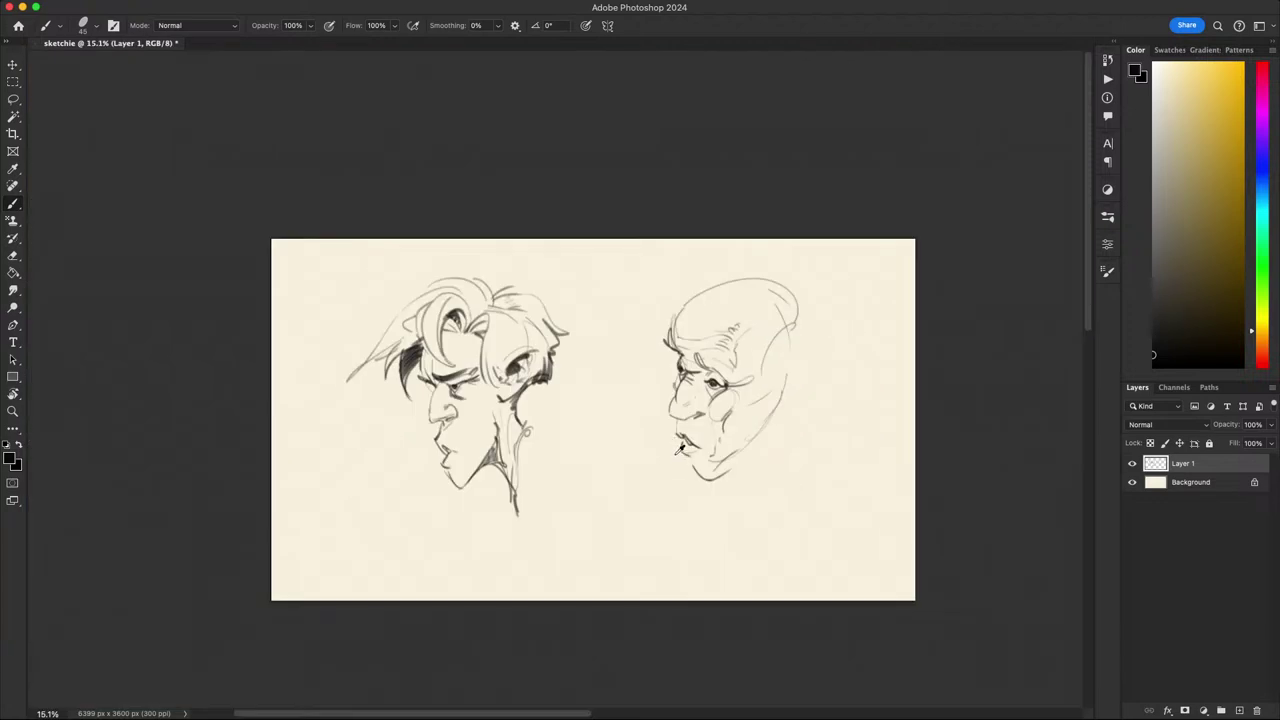
{"action": "scroll", "coordinate": [683, 449], "scroll_direction": "up", "scroll_amount": 1}
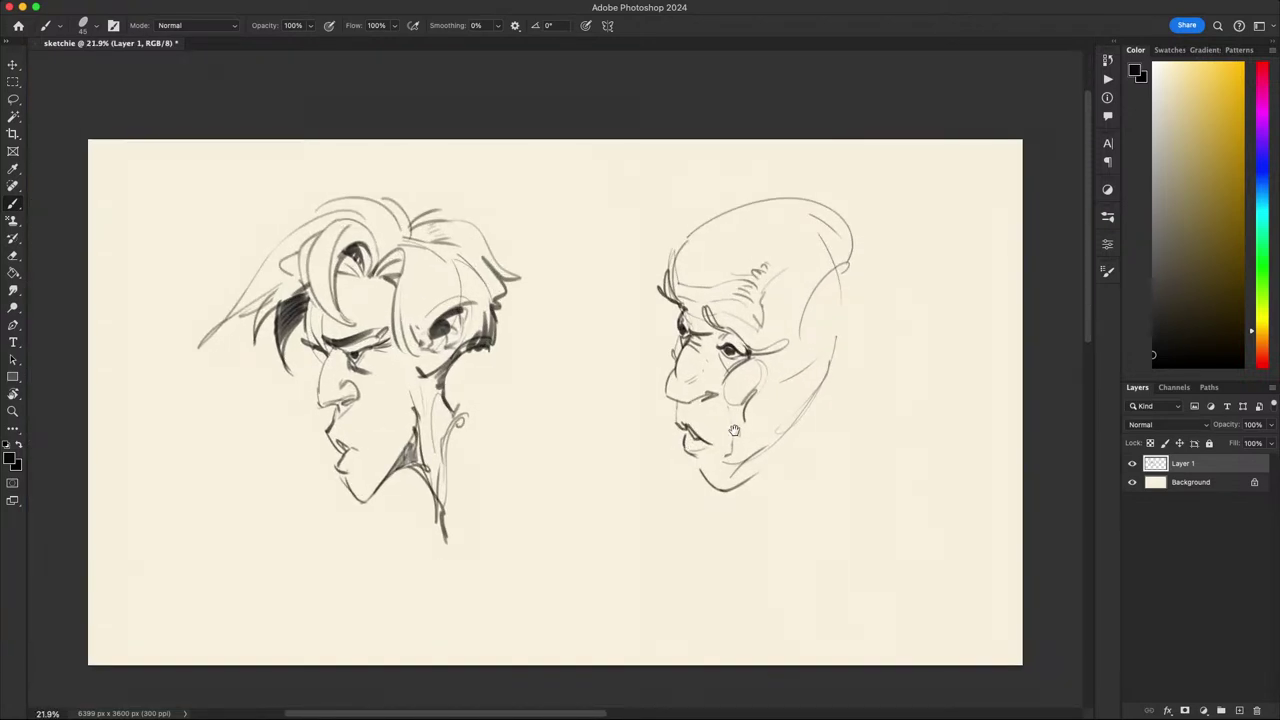
{"action": "left_click_drag", "start_coordinate": [734, 431], "coordinate": [665, 440]}
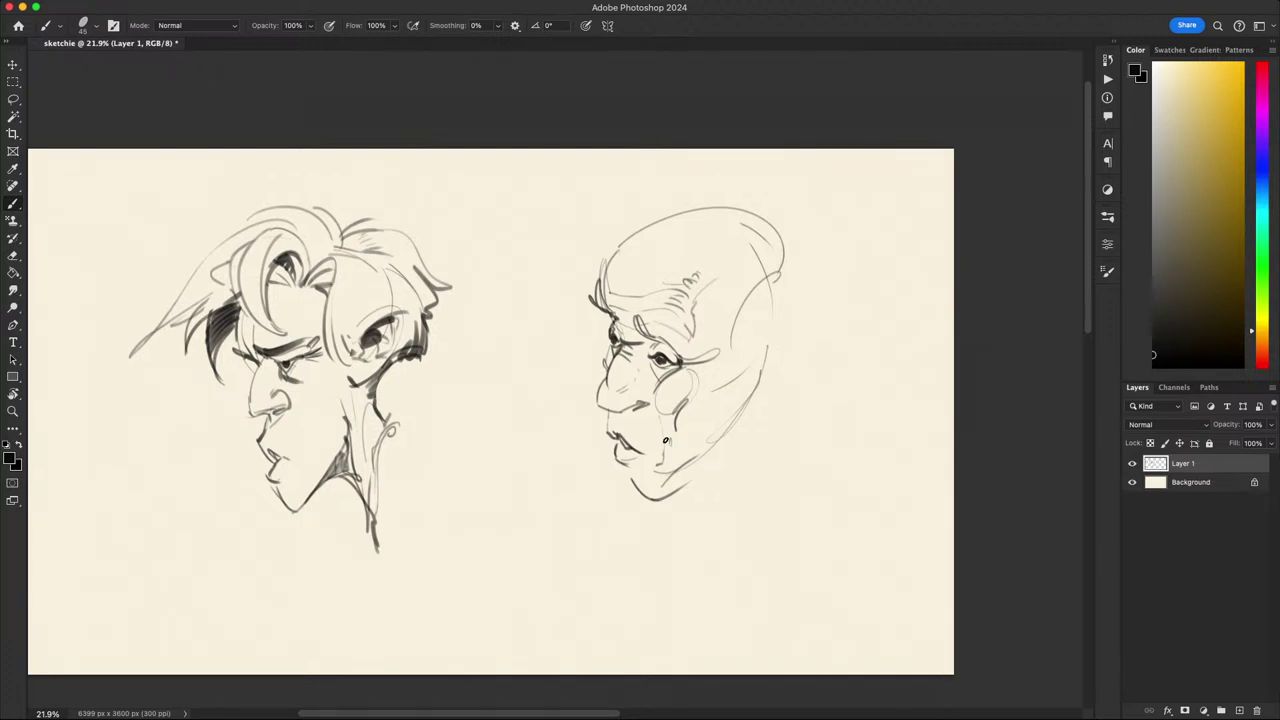
- Examine the second head's cheek, jaw and skull lines next to the first head at different zoom levels
{"action": "scroll", "coordinate": [756, 378], "scroll_direction": "up", "scroll_amount": 4}
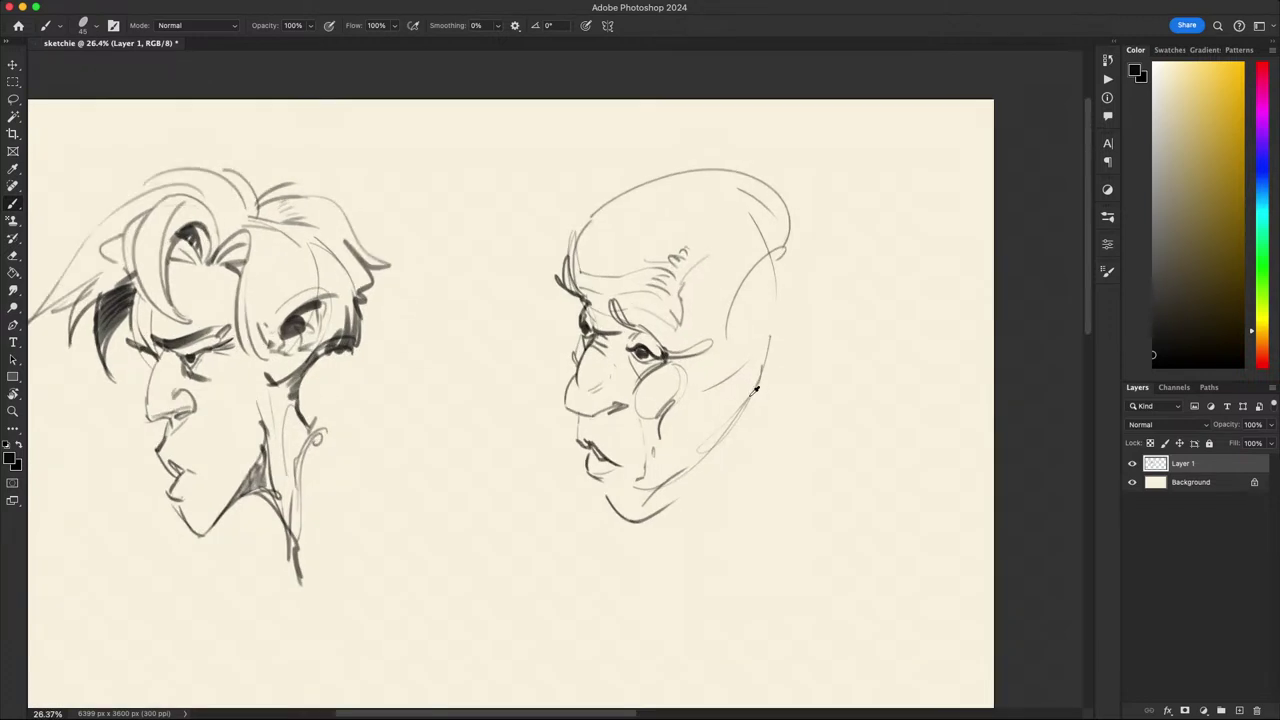
{"action": "scroll", "coordinate": [744, 380], "scroll_direction": "down", "scroll_amount": 3}
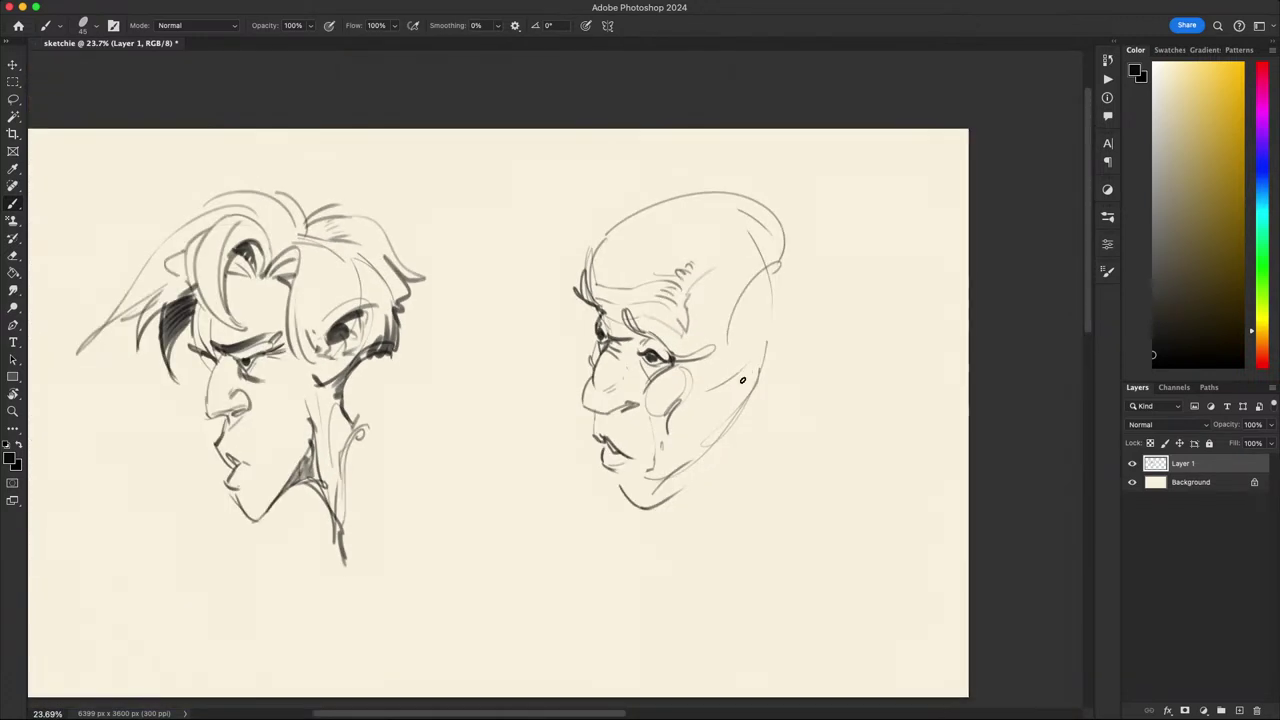
{"action": "left_click_drag", "start_coordinate": [742, 380], "coordinate": [698, 408]}
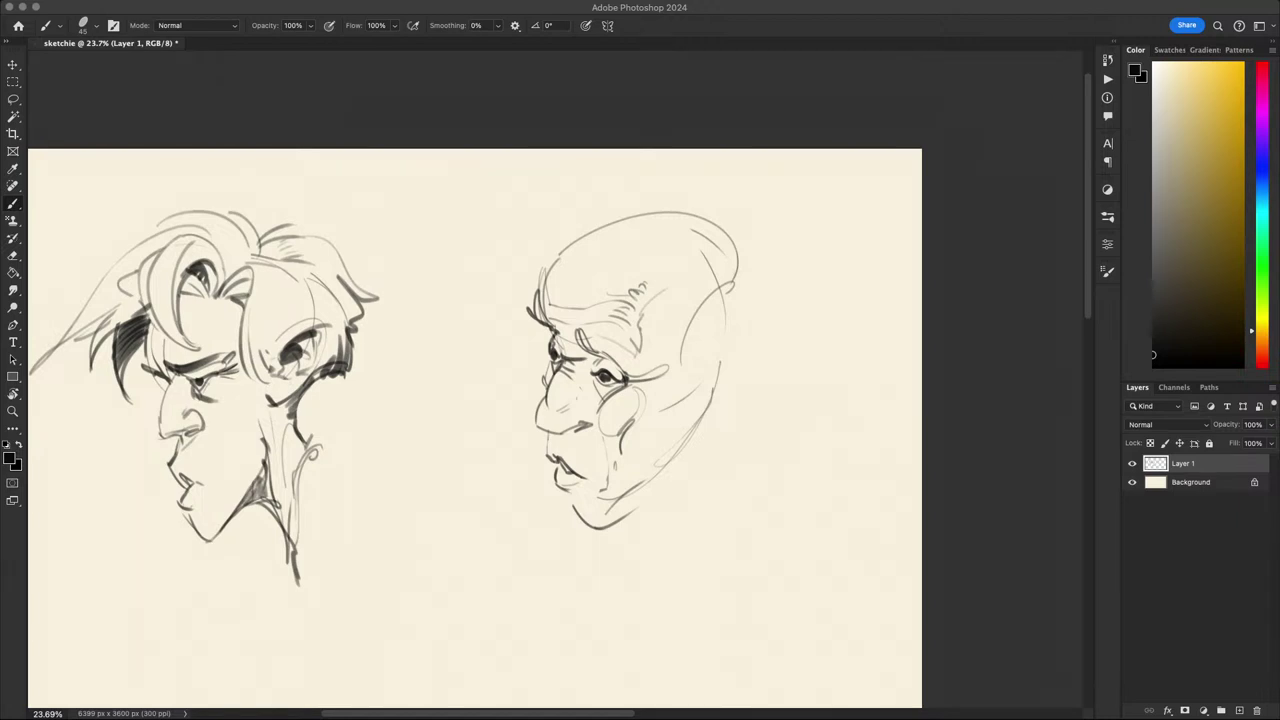
{"action": "left_click", "coordinate": [775, 422]}
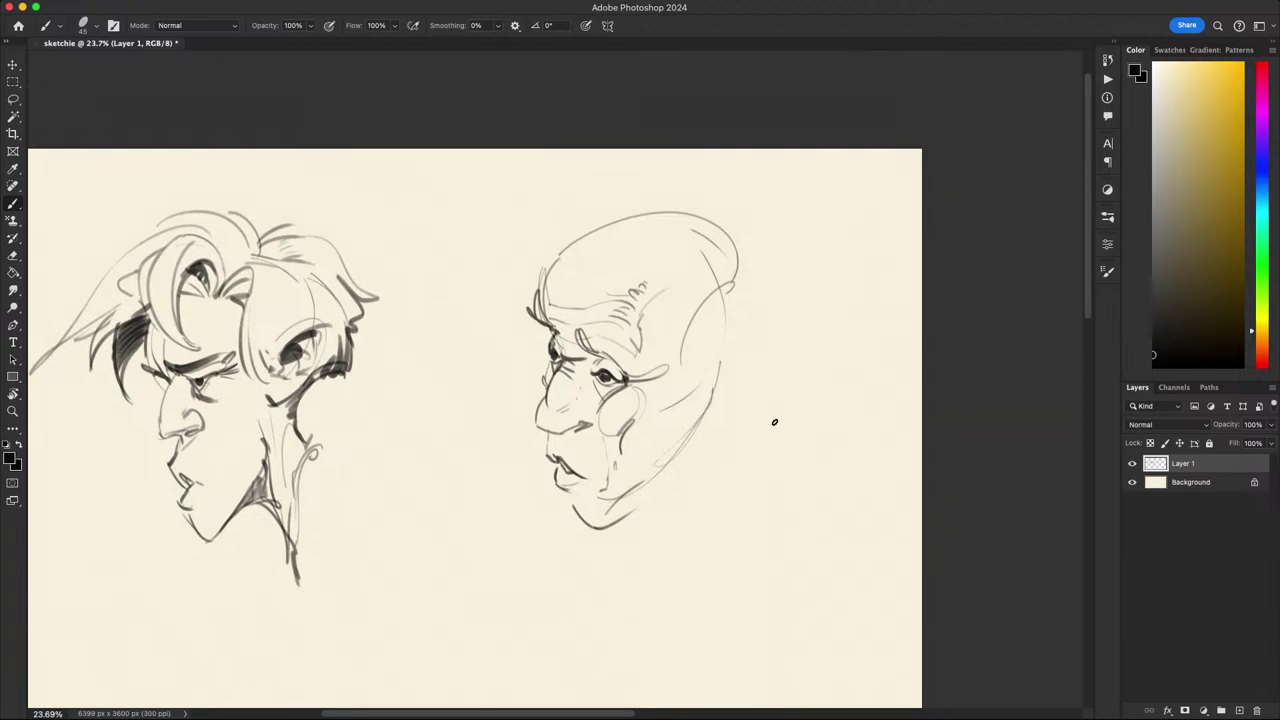
{"action": "key", "text": "super+minus"}
{"action": "key", "text": "super+minus"}
{"action": "key", "text": "super+minus"}
{"action": "key", "text": "super+plus"}
{"action": "key", "text": "super+plus"}
{"action": "key", "text": "super+plus"}
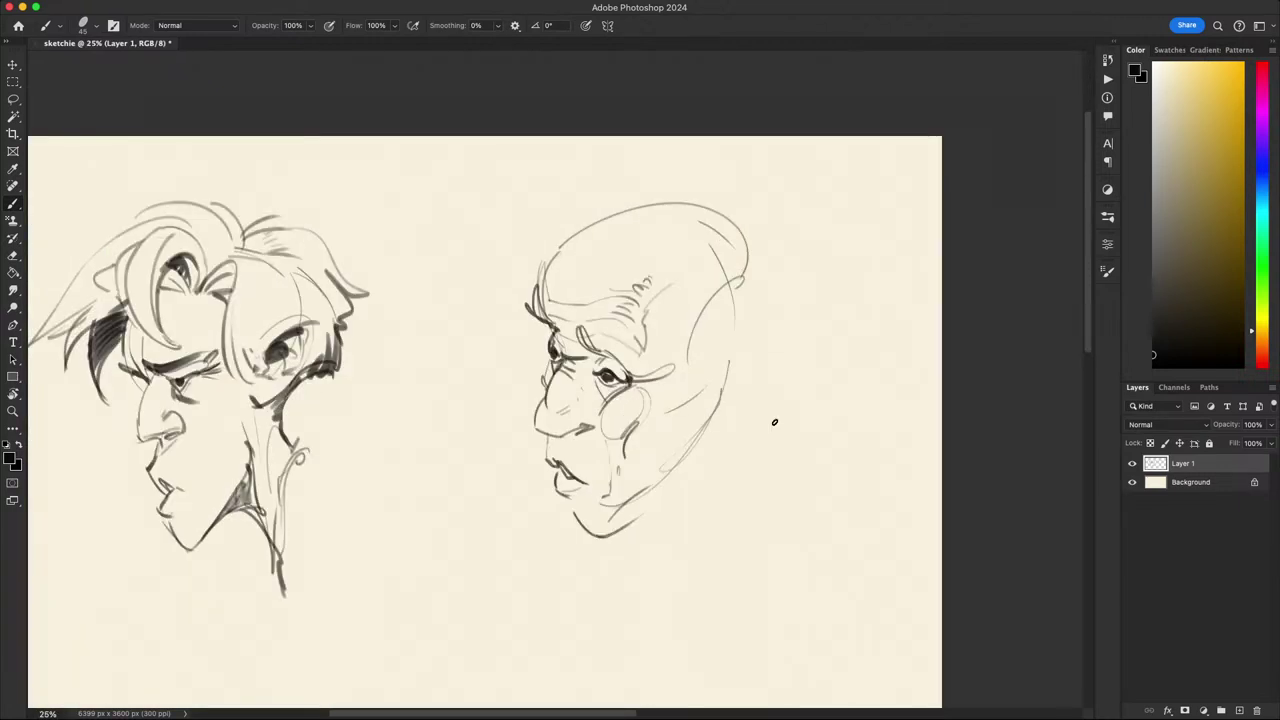
{"action": "scroll", "coordinate": [737, 528], "scroll_direction": "left", "scroll_amount": 3}
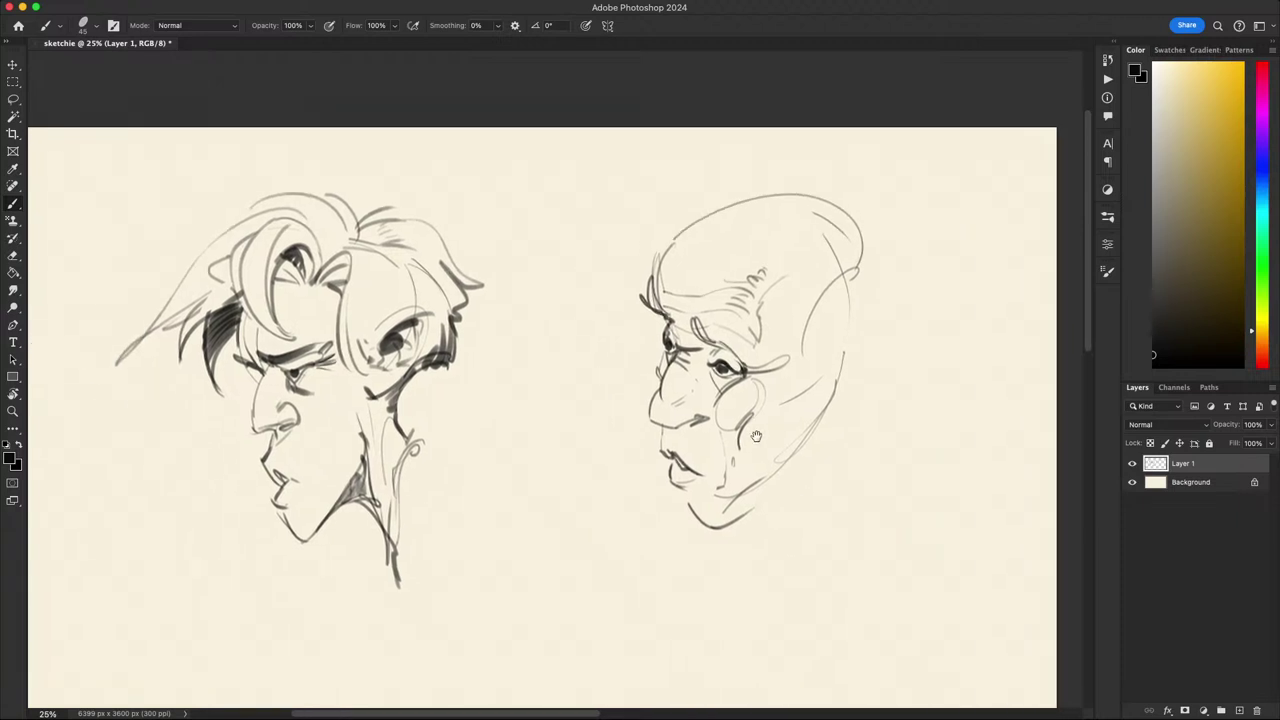
- Clear the stray lines joining the second head's jaw and chin with the Lasso, and try a replacement jaw stroke
{"action": "key", "text": "l"}
{"action": "mouse_move", "coordinate": [790, 483]}
{"action": "left_mouse_down"}
{"action": "mouse_move", "coordinate": [724, 524]}
{"action": "mouse_move", "coordinate": [770, 468]}
{"action": "left_mouse_up"}
{"action": "key", "text": "Delete"}
{"action": "key", "text": "b"}
{"action": "left_click_drag", "start_coordinate": [718, 506], "coordinate": [743, 489]}
{"action": "key", "text": "super+z"}
{"action": "key", "text": "super+z"}
{"action": "key", "text": "super+z"}
{"action": "left_click_drag", "start_coordinate": [962, 594], "coordinate": [928, 592]}
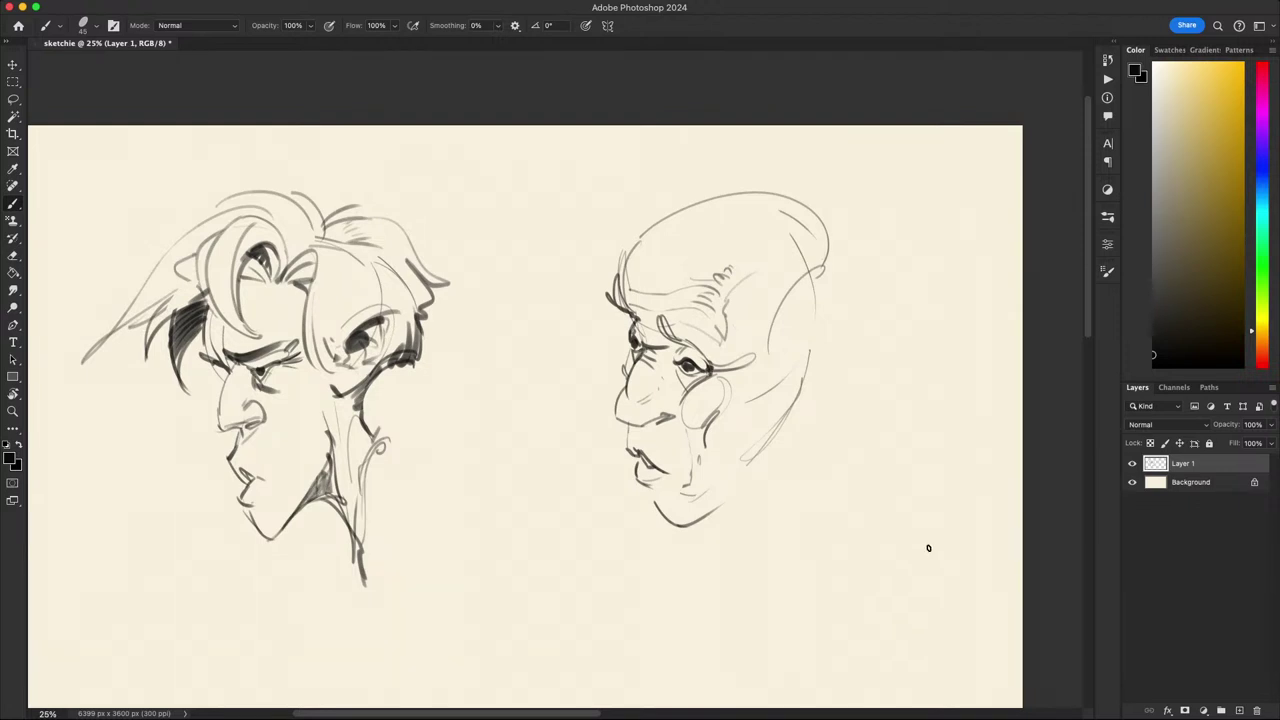
- Try a new stroke around the second head's far brow on a rotated canvas
{"action": "key", "text": "r"}
{"action": "mouse_move", "coordinate": [928, 548]}
{"action": "left_mouse_down"}
{"action": "mouse_move", "coordinate": [901, 646]}
{"action": "mouse_move", "coordinate": [826, 640]}
{"action": "left_mouse_up"}
{"action": "left_click_drag", "start_coordinate": [644, 316], "coordinate": [645, 357]}
{"action": "key", "text": "super+z"}
{"action": "key", "text": "Escape"}
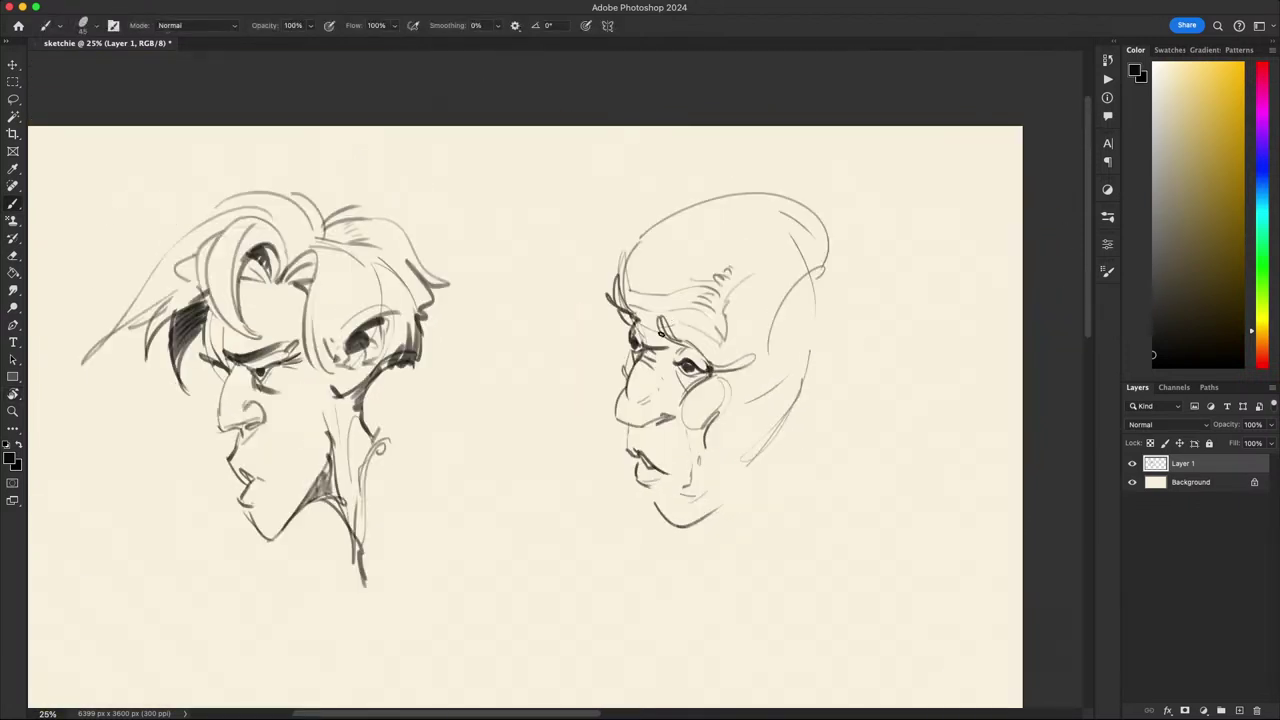
- Thicken the second head's far eyebrow with a heavy dark stroke, working on a rotated canvas
{"action": "left_click_drag", "start_coordinate": [619, 308], "coordinate": [637, 326]}
{"action": "mouse_move", "coordinate": [737, 294]}
{"action": "left_mouse_down"}
{"action": "mouse_move", "coordinate": [706, 274]}
{"action": "mouse_move", "coordinate": [723, 254]}
{"action": "mouse_move", "coordinate": [706, 234]}
{"action": "mouse_move", "coordinate": [725, 219]}
{"action": "mouse_move", "coordinate": [729, 248]}
{"action": "mouse_move", "coordinate": [622, 191]}
{"action": "left_mouse_up"}
{"action": "key", "text": "r"}
{"action": "key", "text": "l"}
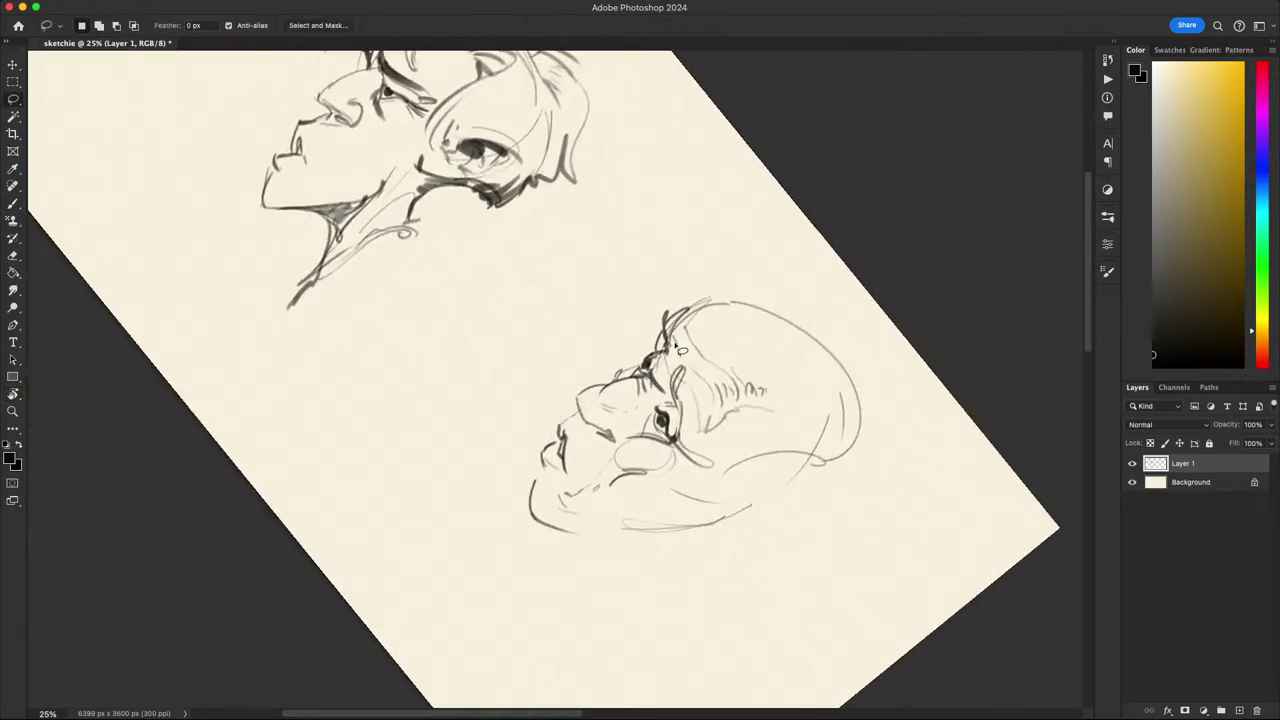
{"action": "mouse_move", "coordinate": [673, 338]}
{"action": "left_mouse_down"}
{"action": "mouse_move", "coordinate": [655, 377]}
{"action": "mouse_move", "coordinate": [660, 366]}
{"action": "left_mouse_up"}
{"action": "key", "text": "super+z"}
{"action": "key", "text": "b"}
{"action": "left_click_drag", "start_coordinate": [682, 338], "coordinate": [660, 367]}
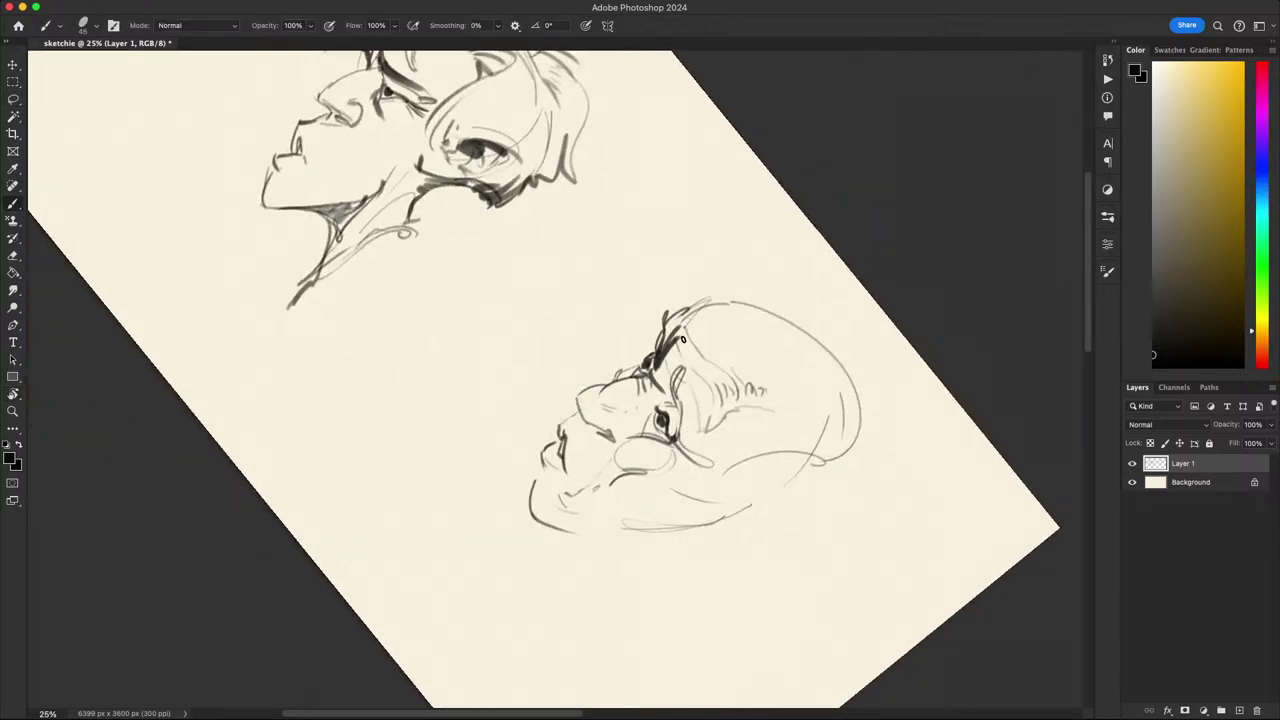
{"action": "key", "text": "Escape"}
{"action": "key", "text": "r"}
{"action": "left_click_drag", "start_coordinate": [682, 306], "coordinate": [683, 300]}
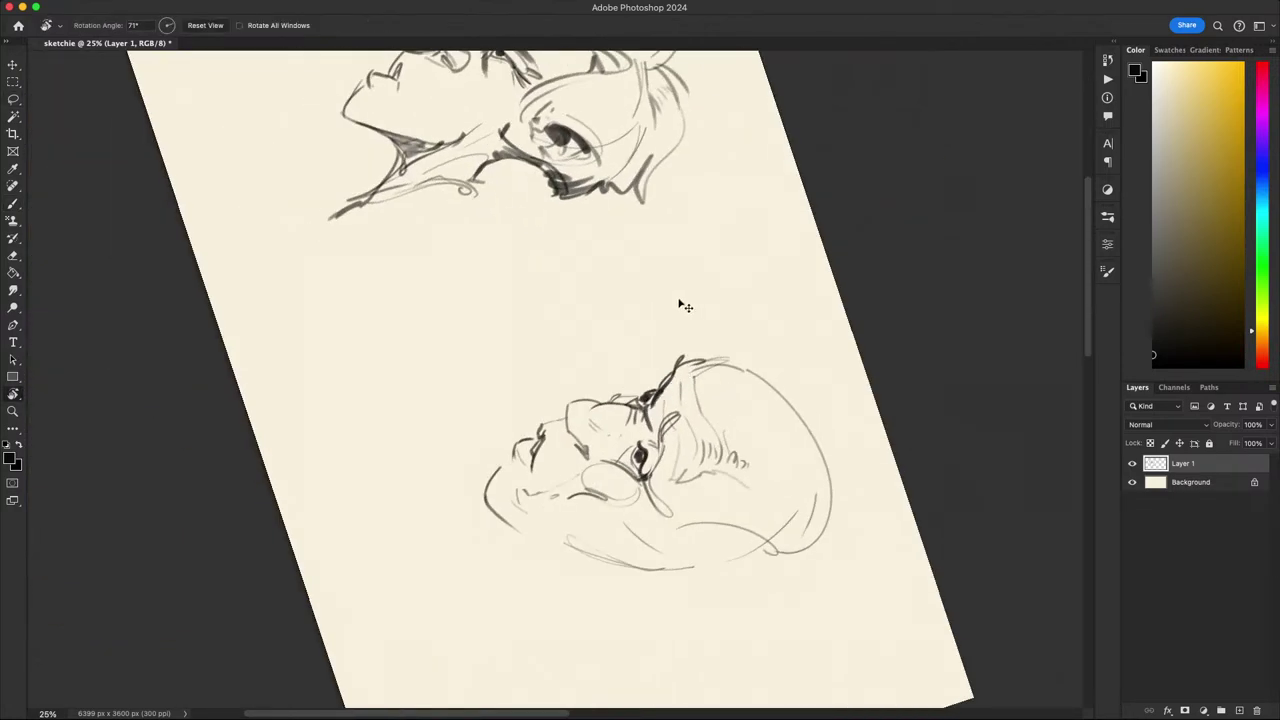
- Cut back the heavy far eyebrow and redraw it with short bushy strokes above the eye, undoing those that do not fit
{"action": "key", "text": "l"}
{"action": "key", "text": "b"}
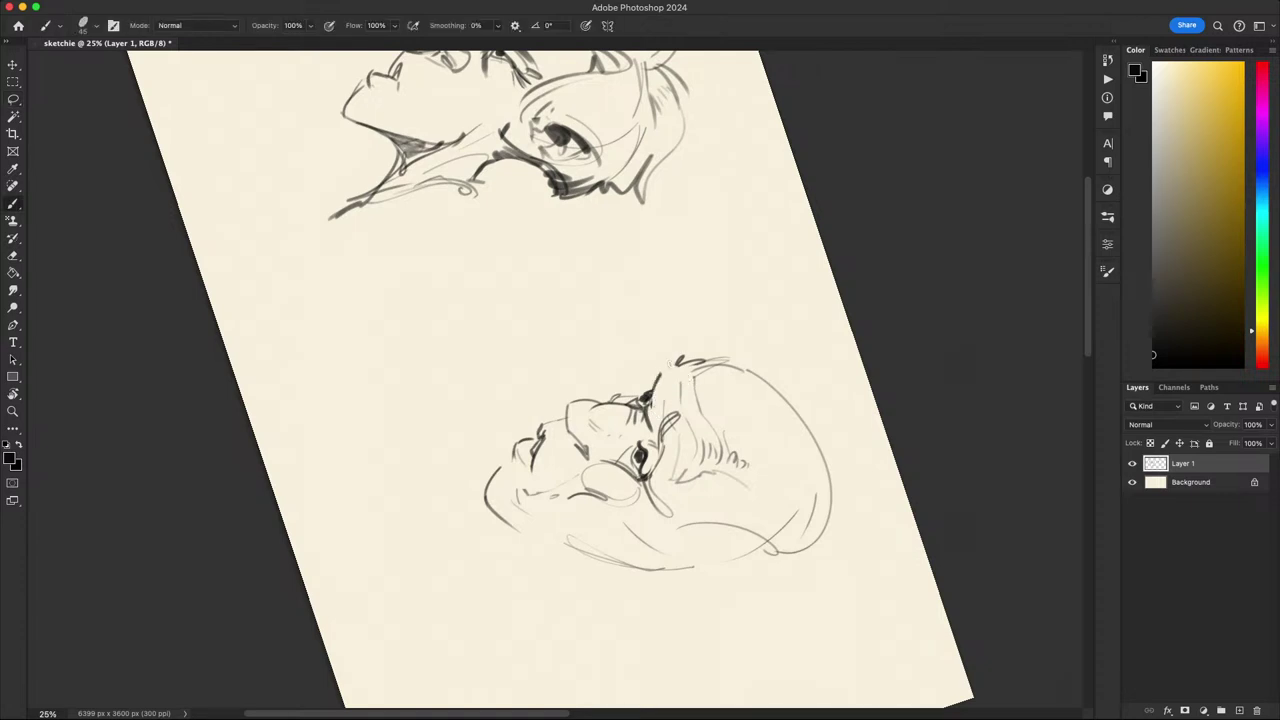
{"action": "key", "text": "super+z"}
{"action": "left_click_drag", "start_coordinate": [650, 398], "coordinate": [656, 371]}
{"action": "left_click_drag", "start_coordinate": [656, 385], "coordinate": [664, 366]}
{"action": "left_click_drag", "start_coordinate": [659, 380], "coordinate": [681, 360]}
{"action": "key", "text": "Escape"}
{"action": "key", "text": "super+z"}
{"action": "left_click_drag", "start_coordinate": [593, 235], "coordinate": [600, 264]}
{"action": "key", "text": "super+z"}
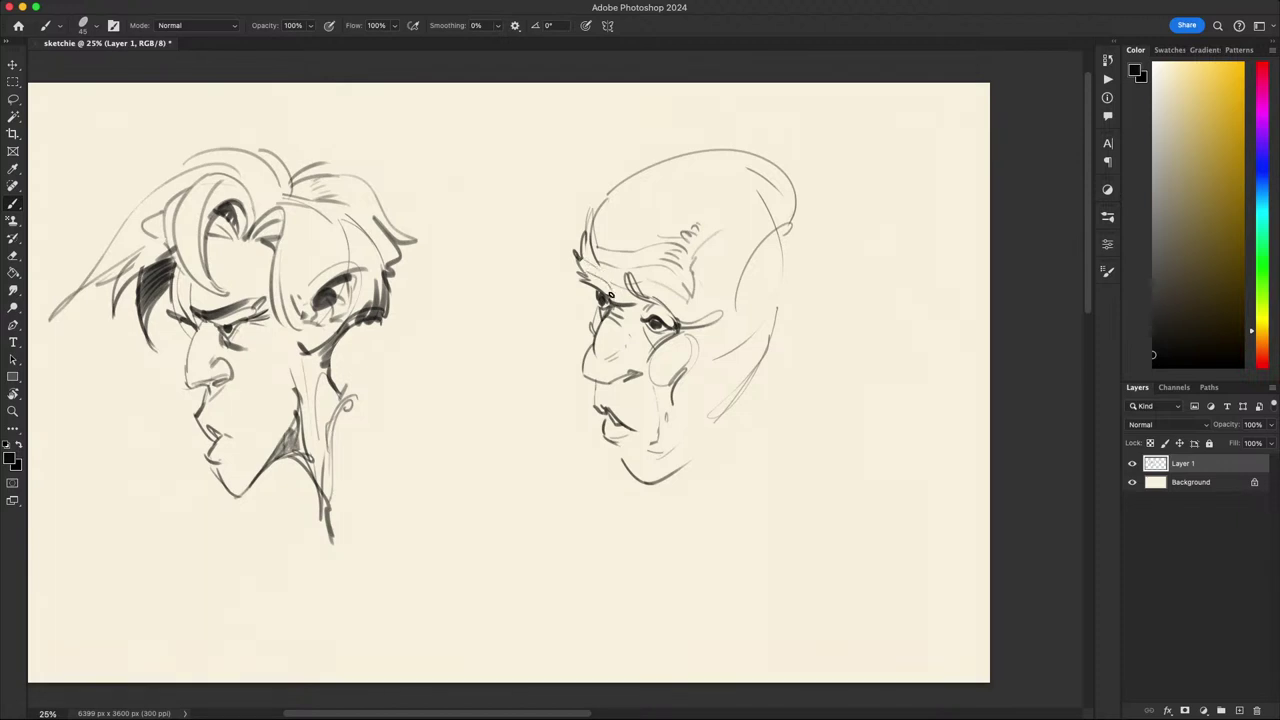
- Draw a thin forehead line down to the far brow, and select the frown area between the eyes for soft erasing
{"action": "mouse_move", "coordinate": [590, 252]}
{"action": "left_mouse_down"}
{"action": "mouse_move", "coordinate": [610, 282]}
{"action": "mouse_move", "coordinate": [628, 277]}
{"action": "left_mouse_up"}
{"action": "mouse_move", "coordinate": [678, 226]}
{"action": "left_mouse_down"}
{"action": "mouse_move", "coordinate": [695, 167]}
{"action": "mouse_move", "coordinate": [664, 236]}
{"action": "left_mouse_up"}
{"action": "key", "text": "e"}
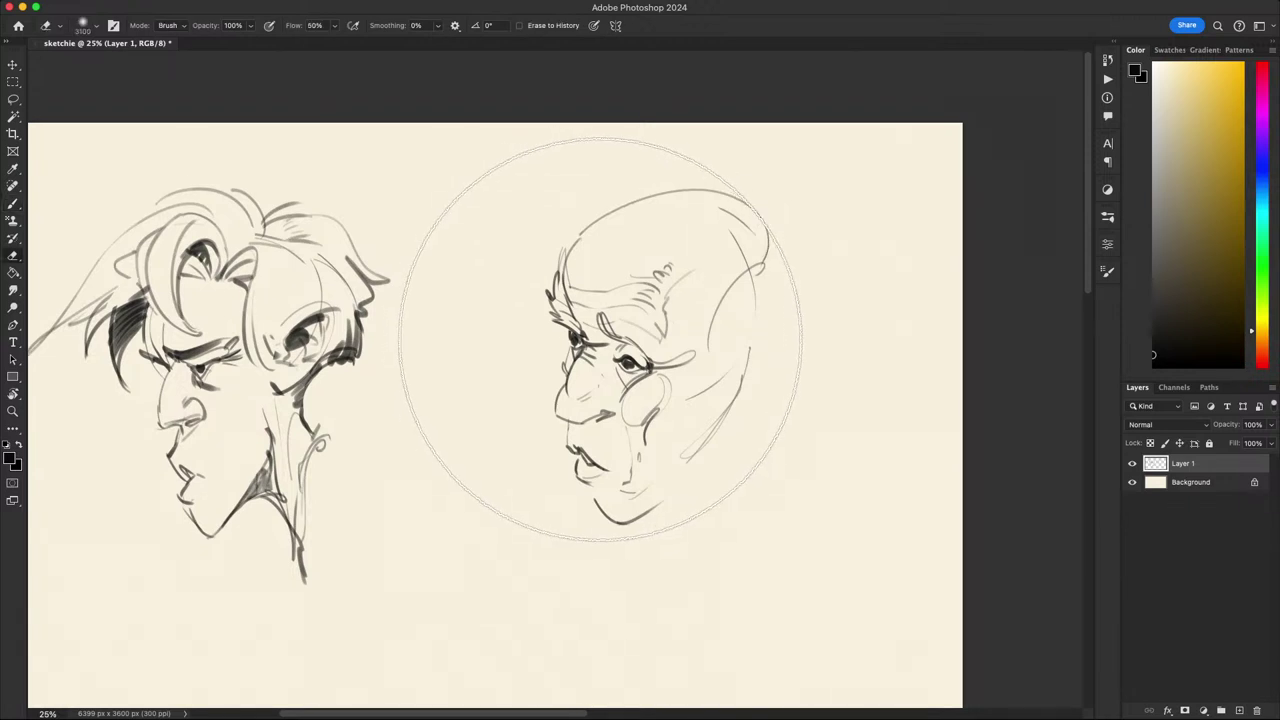
{"action": "key", "text": "l"}
{"action": "mouse_move", "coordinate": [606, 341]}
{"action": "left_mouse_down"}
{"action": "mouse_move", "coordinate": [584, 349]}
{"action": "mouse_move", "coordinate": [597, 328]}
{"action": "left_mouse_up"}
{"action": "key", "text": "e"}
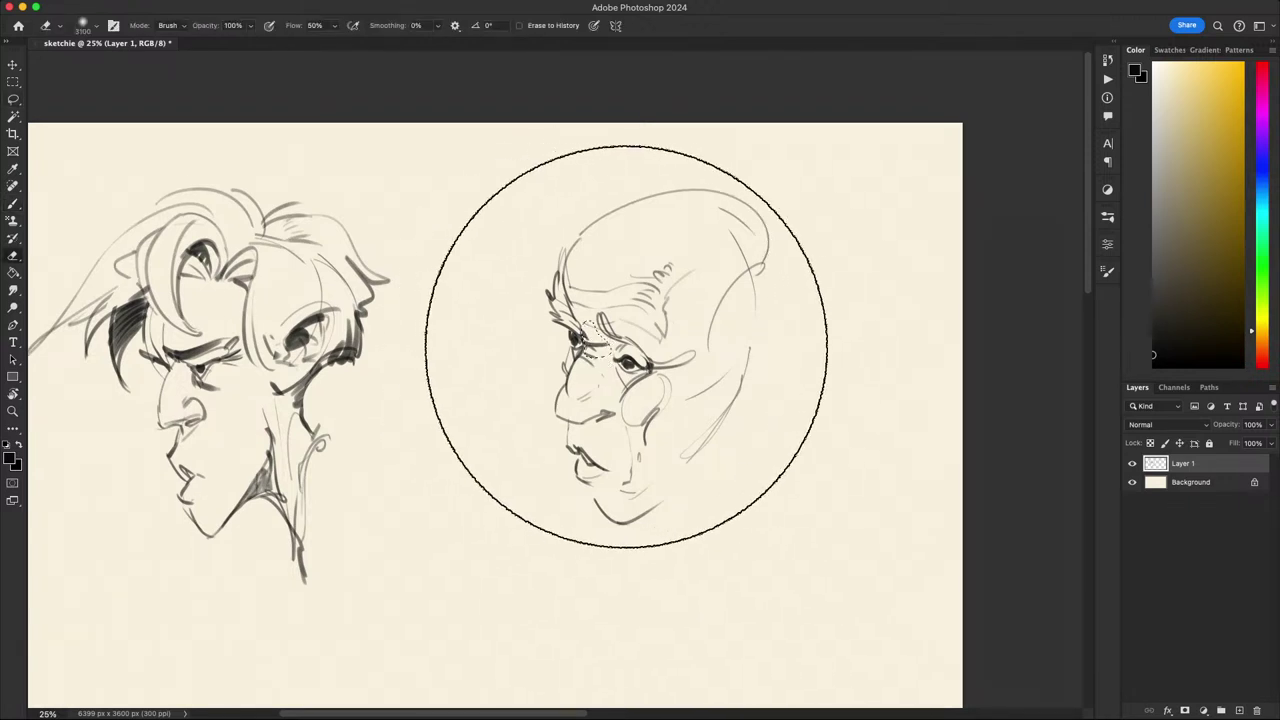
{"action": "key", "text": "b"}
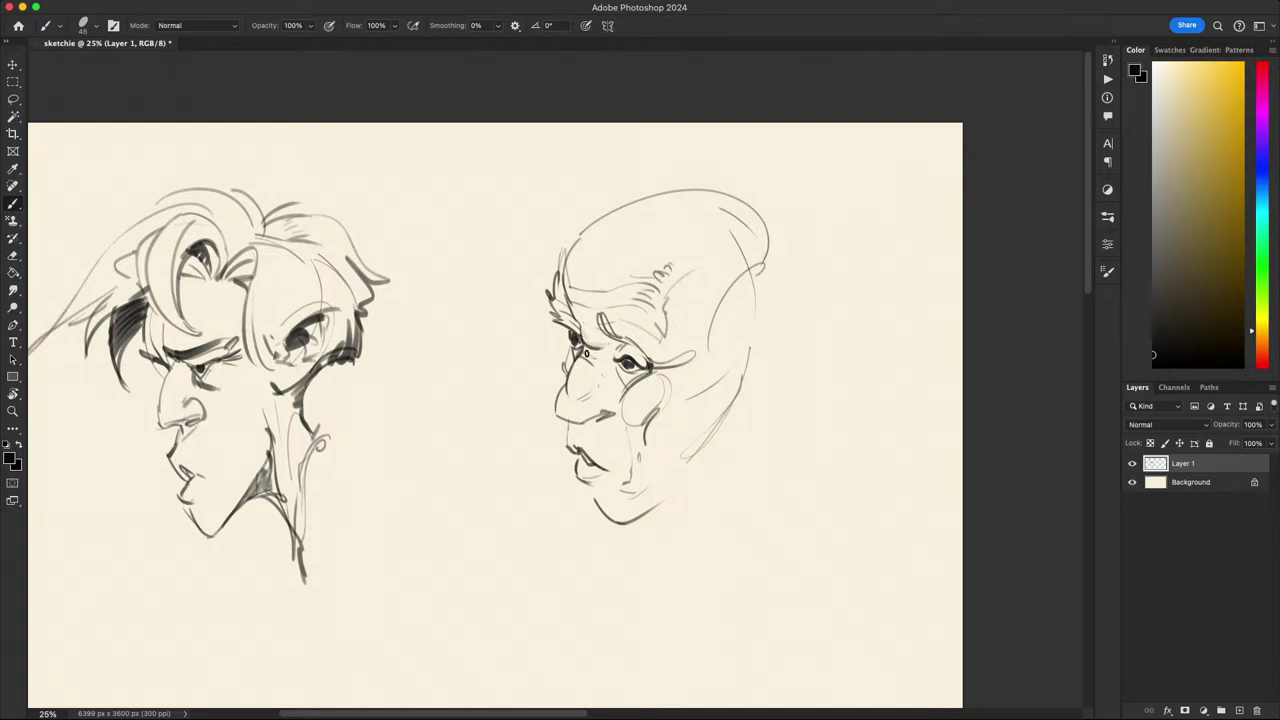
{"action": "mouse_move", "coordinate": [694, 423]}
{"action": "left_mouse_down"}
{"action": "mouse_move", "coordinate": [957, 434]}
{"action": "mouse_move", "coordinate": [831, 511]}
{"action": "mouse_move", "coordinate": [831, 584]}
{"action": "left_mouse_up"}
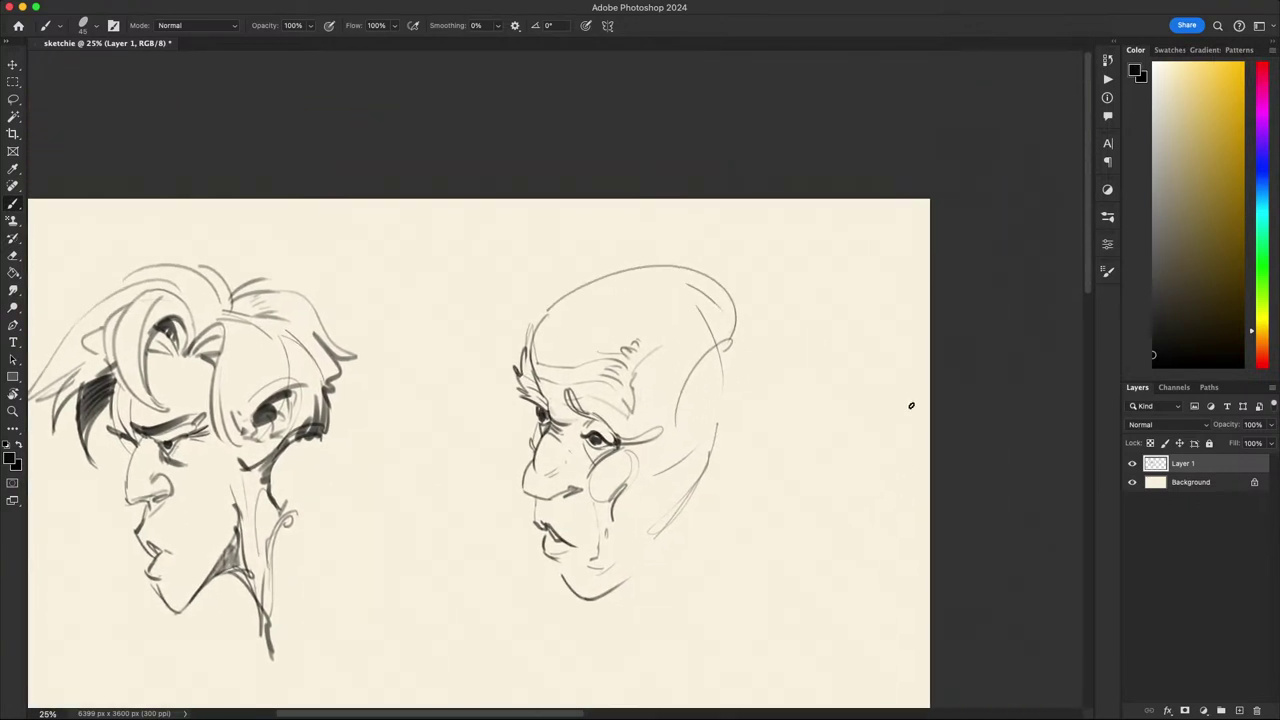
- Delete the outer tuft strokes of the second head's far eyebrow with the Lasso on a rotated canvas
{"action": "key", "text": "r"}
{"action": "key", "text": "l"}
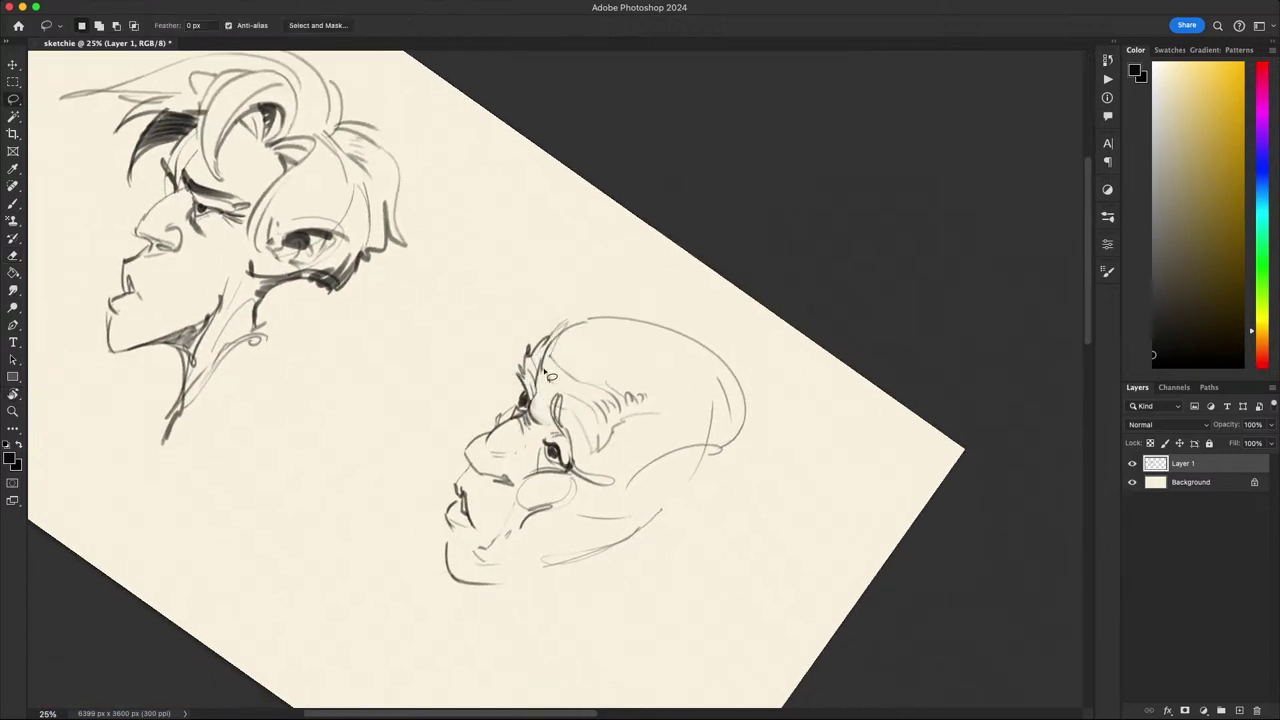
{"action": "mouse_move", "coordinate": [518, 347]}
{"action": "left_mouse_down"}
{"action": "mouse_move", "coordinate": [522, 402]}
{"action": "mouse_move", "coordinate": [522, 335]}
{"action": "left_mouse_up"}
{"action": "key", "text": "Delete"}
{"action": "key", "text": "super+d"}
{"action": "key", "text": "b"}
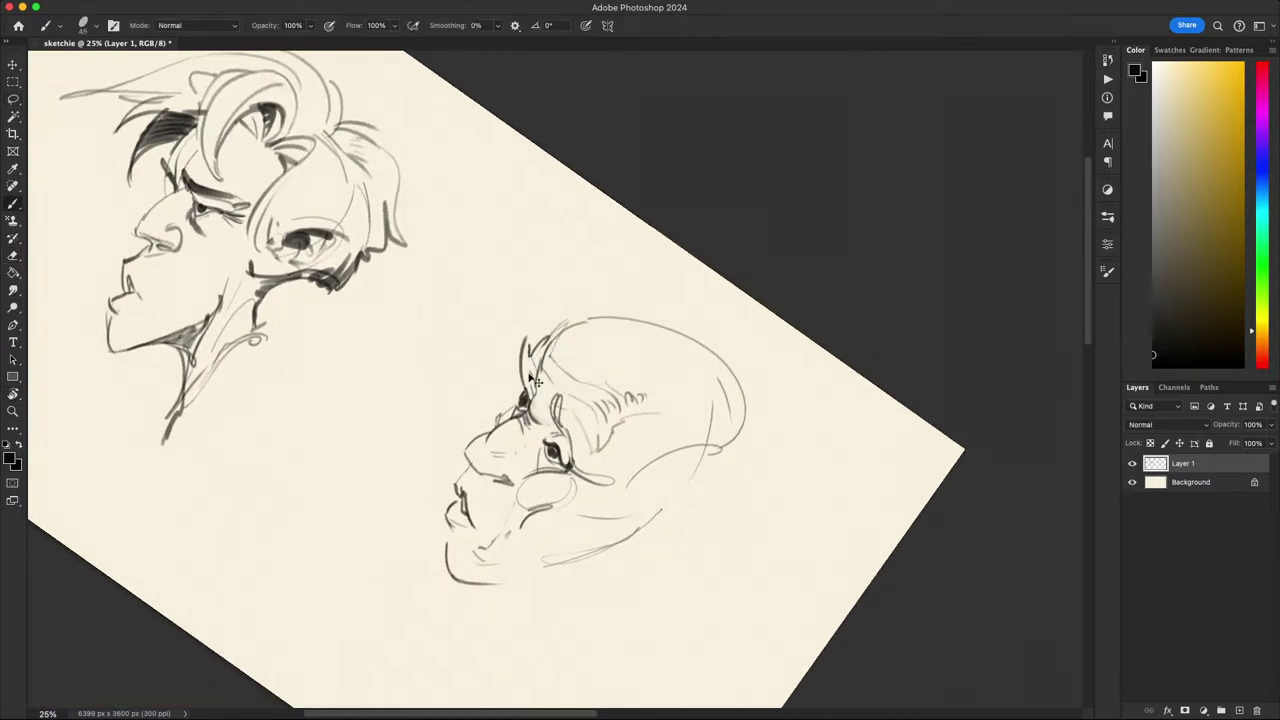
- Rework the far eyebrow into pointed strokes sweeping up and outward from the eye, undoing the misfits
{"action": "key", "text": "super+z"}
{"action": "mouse_move", "coordinate": [528, 390]}
{"action": "left_mouse_down"}
{"action": "mouse_move", "coordinate": [527, 325]}
{"action": "mouse_move", "coordinate": [531, 373]}
{"action": "left_mouse_up"}
{"action": "key", "text": "super+z"}
{"action": "key", "text": "super+z"}
{"action": "key", "text": "super+z"}
{"action": "key", "text": "super+z"}
{"action": "key", "text": "Escape"}
{"action": "left_click_drag", "start_coordinate": [656, 288], "coordinate": [663, 227]}
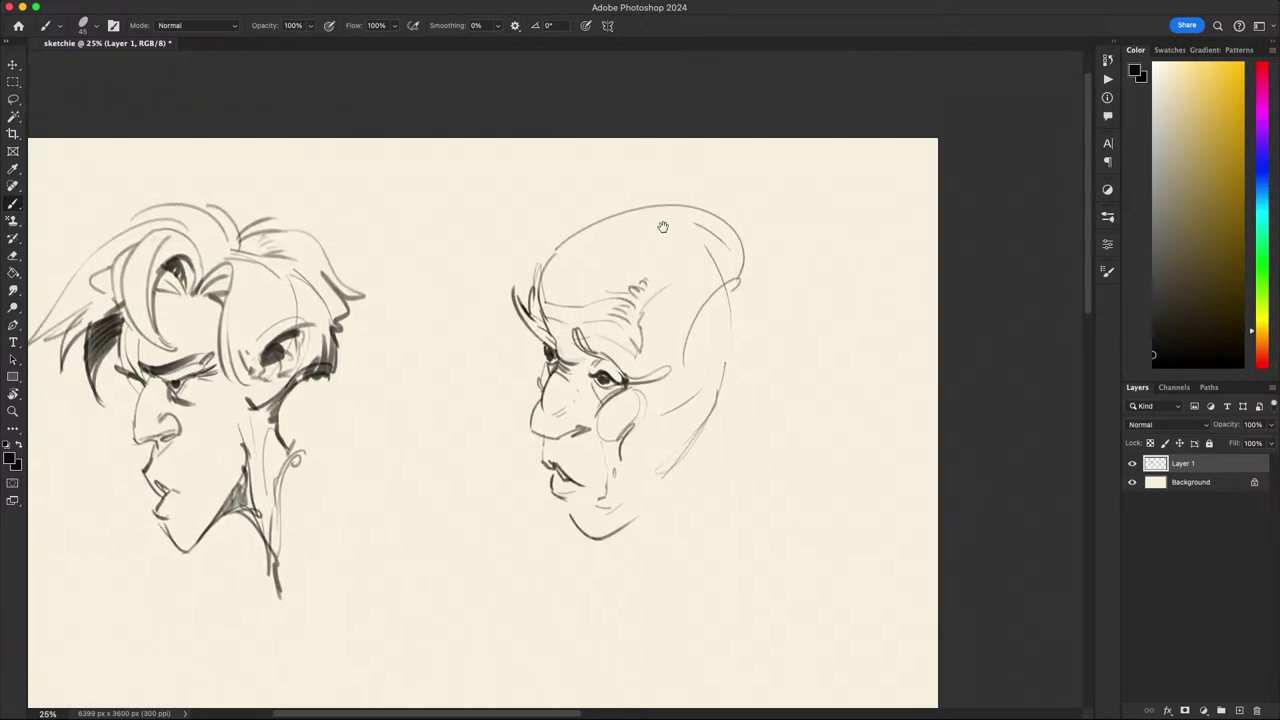
- Examine the second head's reworked eyebrow and overall proportions beside the first head, close up and from afar
{"action": "left_click_drag", "start_coordinate": [900, 522], "coordinate": [861, 508]}
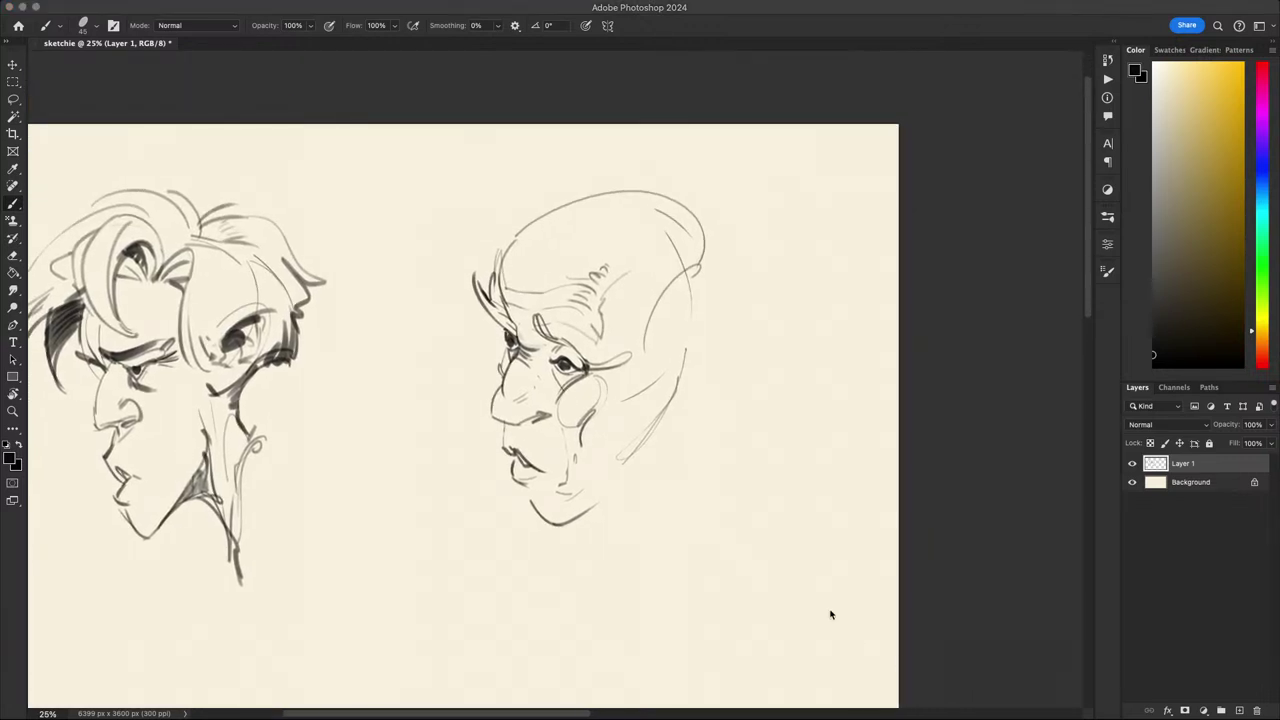
{"action": "left_click_drag", "start_coordinate": [704, 560], "coordinate": [752, 535]}
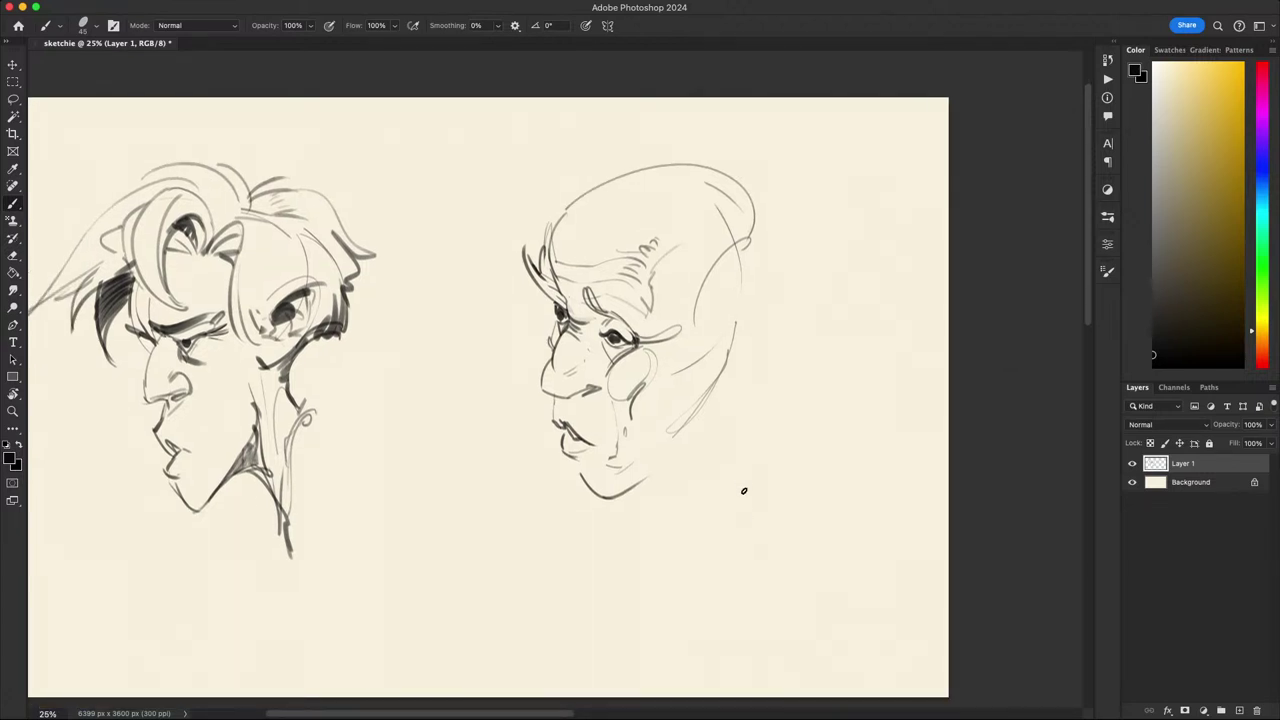
{"action": "left_click_drag", "start_coordinate": [743, 491], "coordinate": [765, 484]}
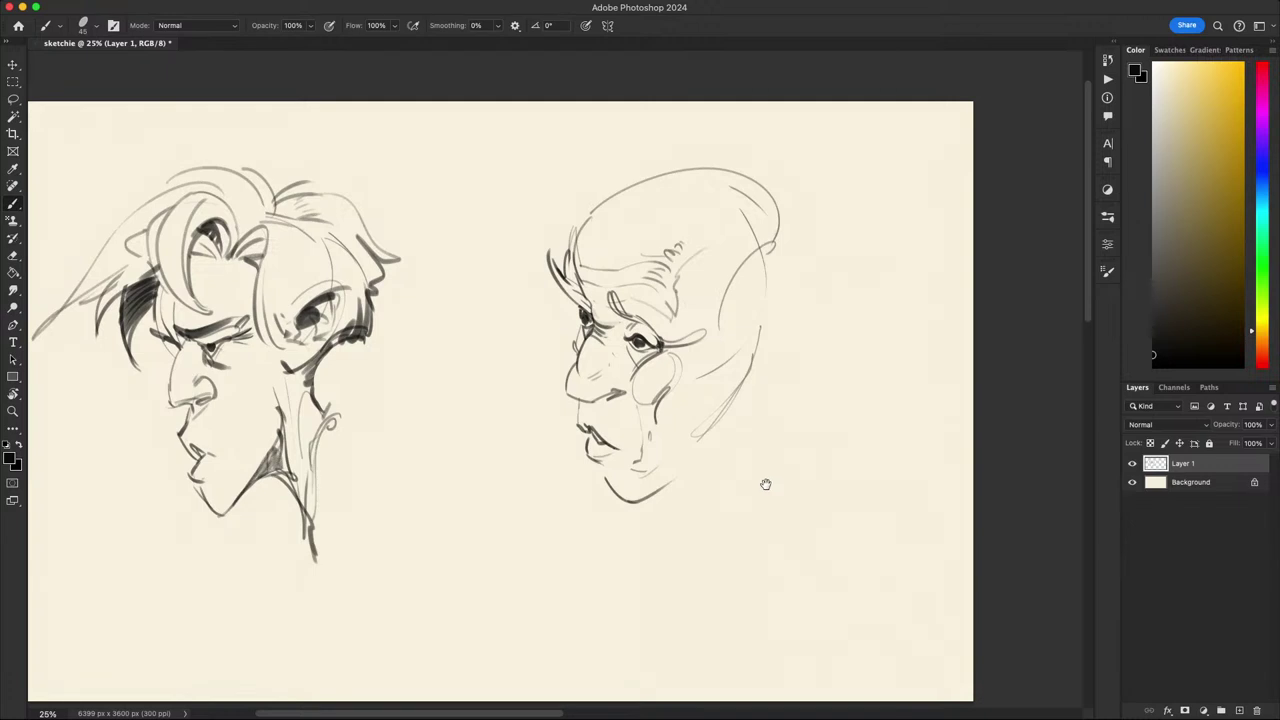
{"action": "left_click_drag", "start_coordinate": [690, 479], "coordinate": [709, 479]}
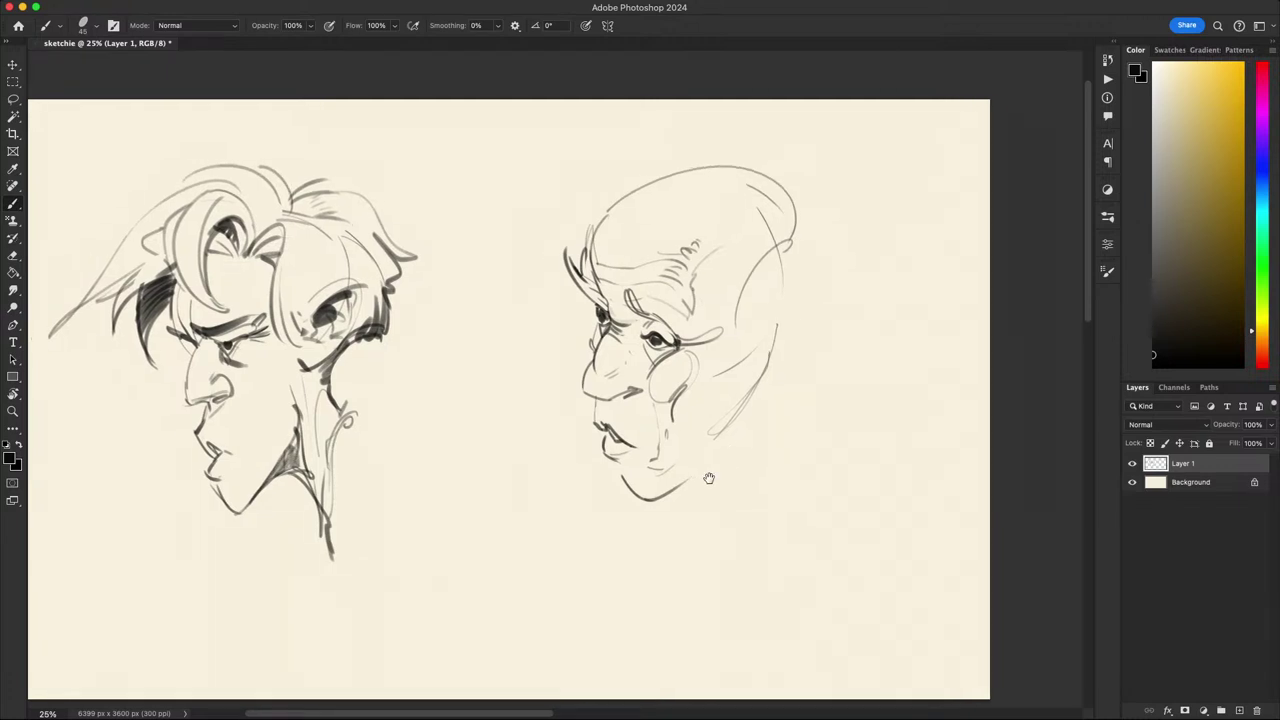
{"action": "scroll", "coordinate": [677, 500], "scroll_direction": "down", "scroll_amount": 5}
{"action": "scroll", "coordinate": [678, 496], "scroll_direction": "up", "scroll_amount": 4}
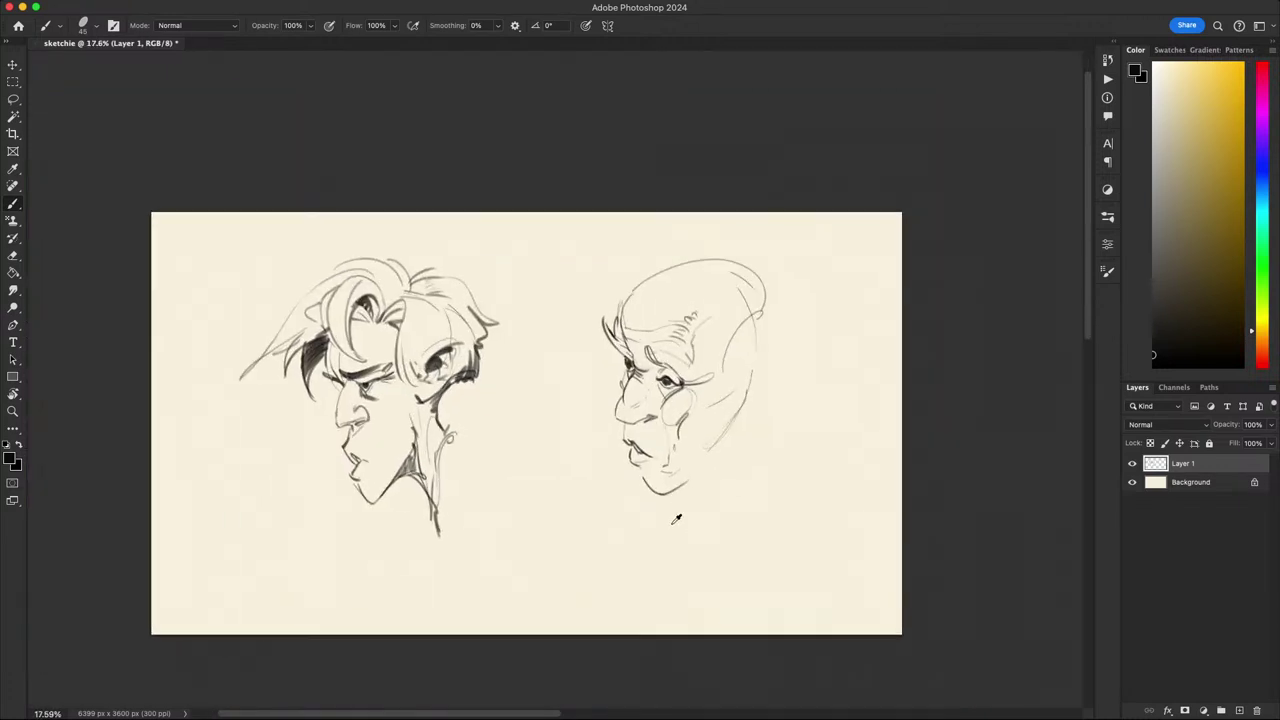
{"action": "mouse_move", "coordinate": [667, 531]}
{"action": "left_mouse_down"}
{"action": "mouse_move", "coordinate": [751, 494]}
{"action": "mouse_move", "coordinate": [673, 514]}
{"action": "mouse_move", "coordinate": [629, 545]}
{"action": "left_mouse_up"}
{"action": "scroll", "coordinate": [652, 446], "scroll_direction": "up", "scroll_amount": 3}
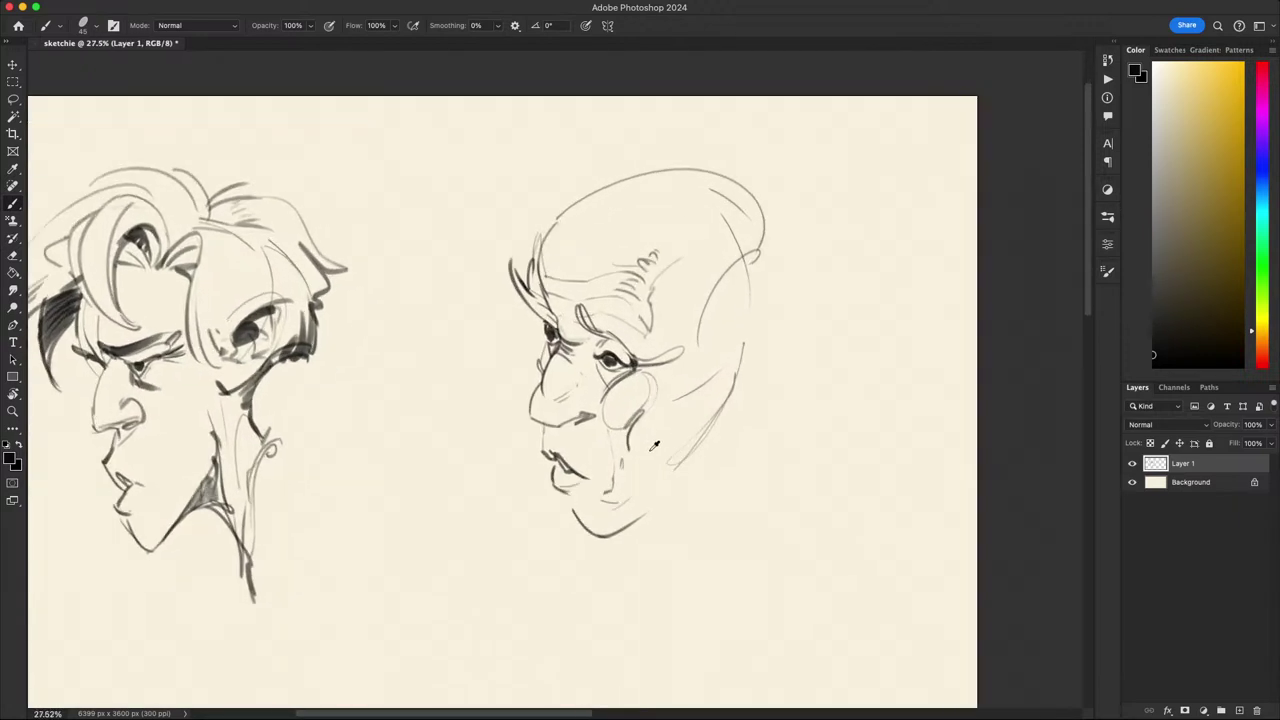
- Draw a long curve for the back of the second head's skull and block in the outer edge of the ear
{"action": "scroll", "coordinate": [652, 450], "scroll_direction": "down", "scroll_amount": 5}
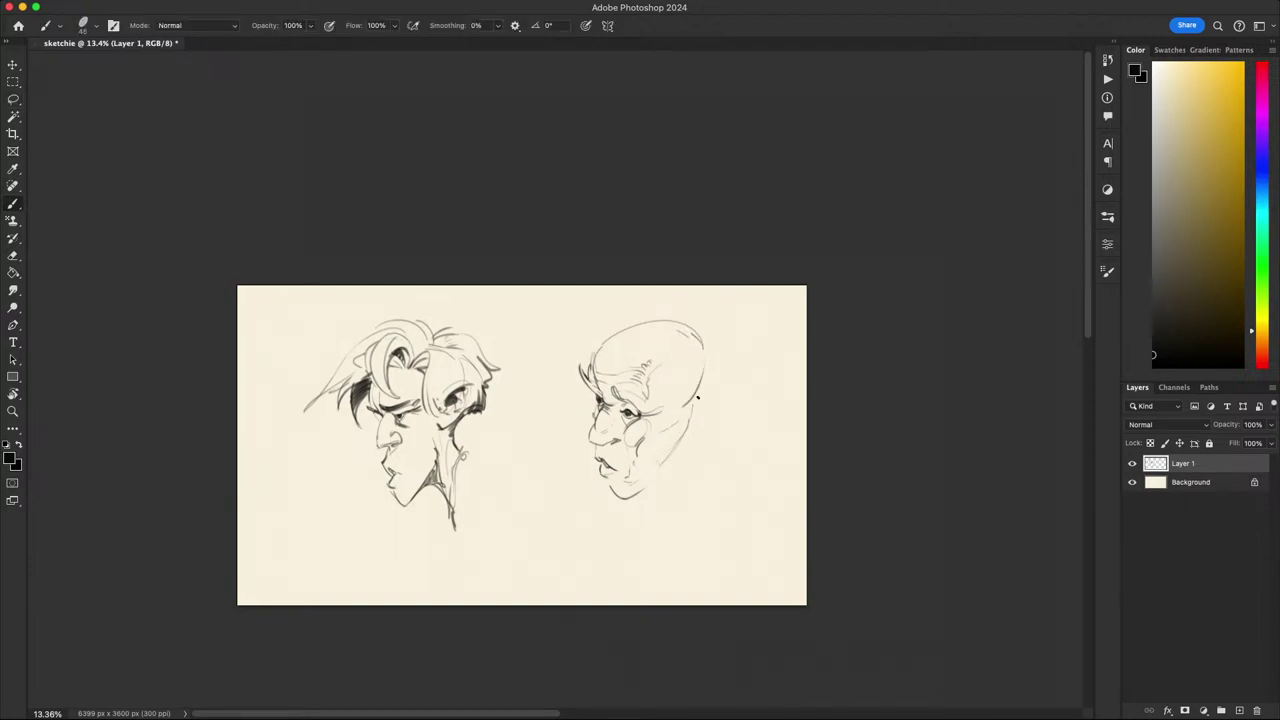
{"action": "left_click_drag", "start_coordinate": [693, 323], "coordinate": [713, 400]}
{"action": "left_click_drag", "start_coordinate": [680, 403], "coordinate": [678, 413]}
{"action": "key", "text": "l"}
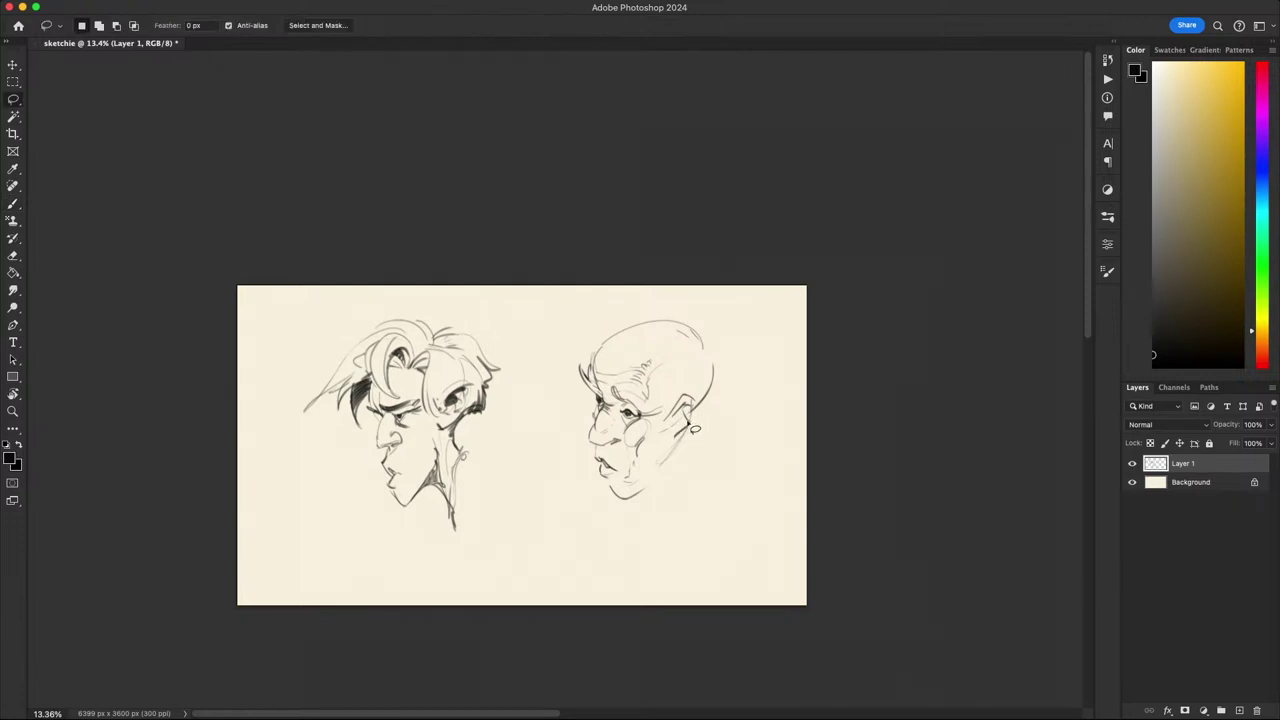
{"action": "key", "text": "b"}
{"action": "key", "text": "l"}
{"action": "key", "text": "b"}
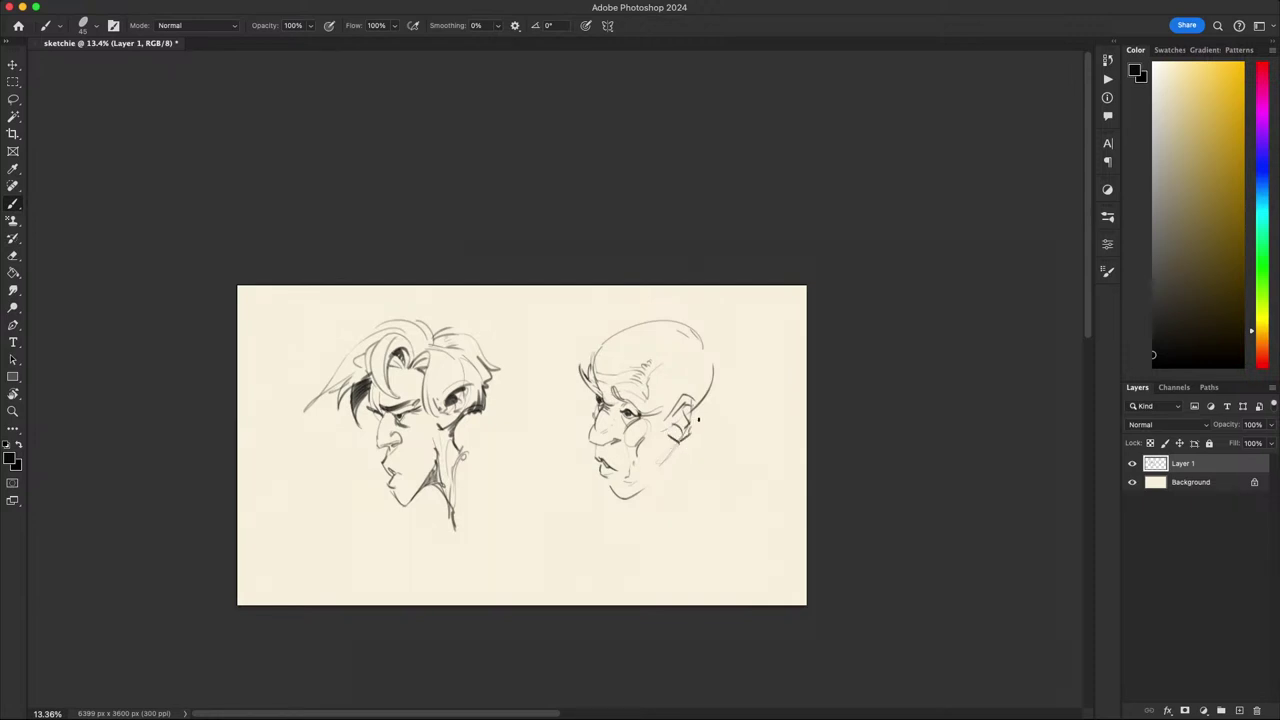
- Sketch the rear contour and inner folds of the second head's ear
{"action": "left_click_drag", "start_coordinate": [690, 396], "coordinate": [697, 415]}
{"action": "key", "text": "e"}
{"action": "key", "text": "l"}
{"action": "key", "text": "b"}
{"action": "left_click_drag", "start_coordinate": [691, 401], "coordinate": [692, 413]}
- Clear the loose fold lines beside the second head's mouth with the Lasso, and darken the corner of the lips
{"action": "left_click_drag", "start_coordinate": [656, 504], "coordinate": [662, 506]}
{"action": "key", "text": "l"}
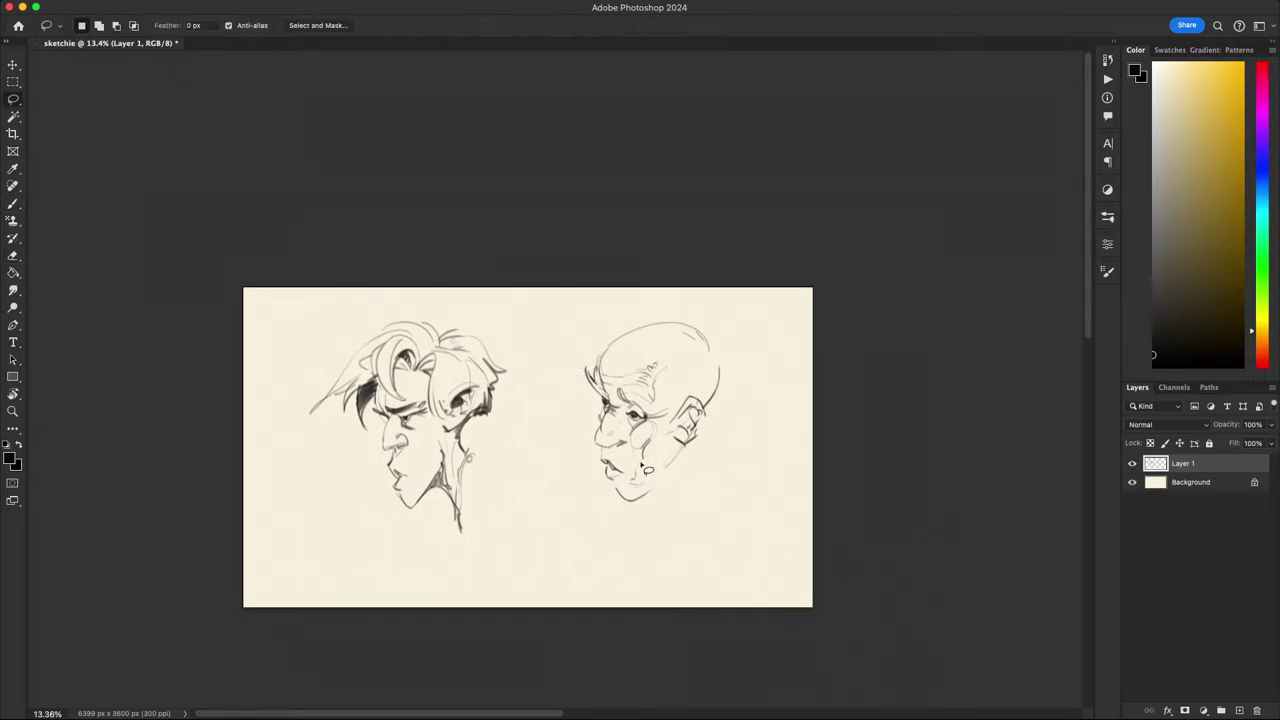
{"action": "key", "text": "b"}
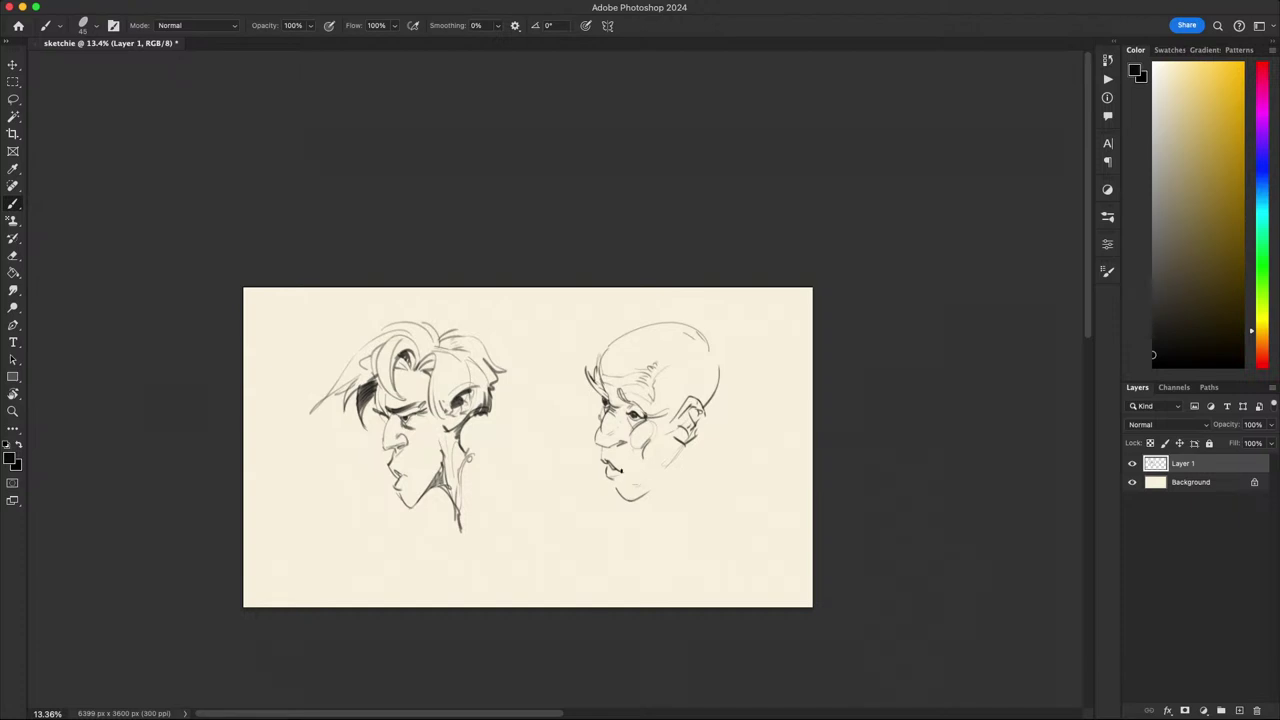
{"action": "left_click_drag", "start_coordinate": [666, 522], "coordinate": [598, 500]}
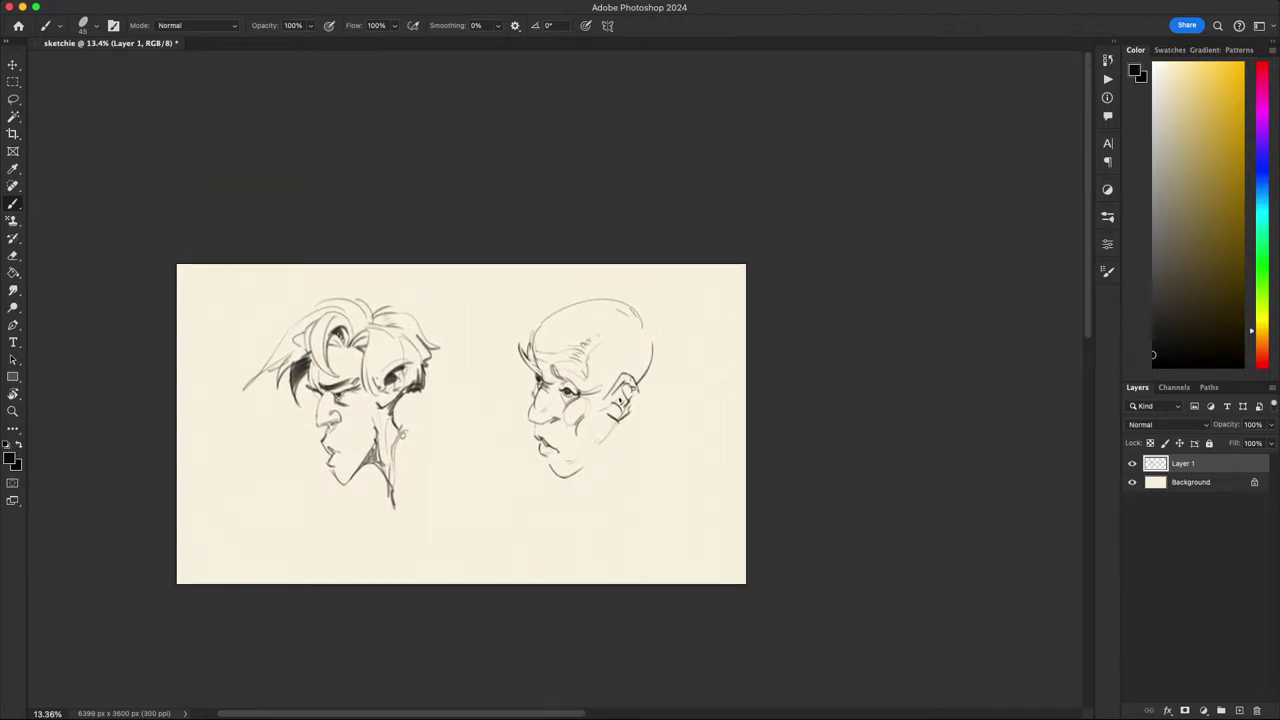
- Clean up the light construction lines on the second head's cheek and compare both heads on the whole canvas
{"action": "scroll", "coordinate": [648, 336], "scroll_direction": "down", "scroll_amount": 3}
{"action": "scroll", "coordinate": [648, 336], "scroll_direction": "right", "scroll_amount": 5}
{"action": "scroll", "coordinate": [648, 336], "scroll_direction": "up", "scroll_amount": 2}
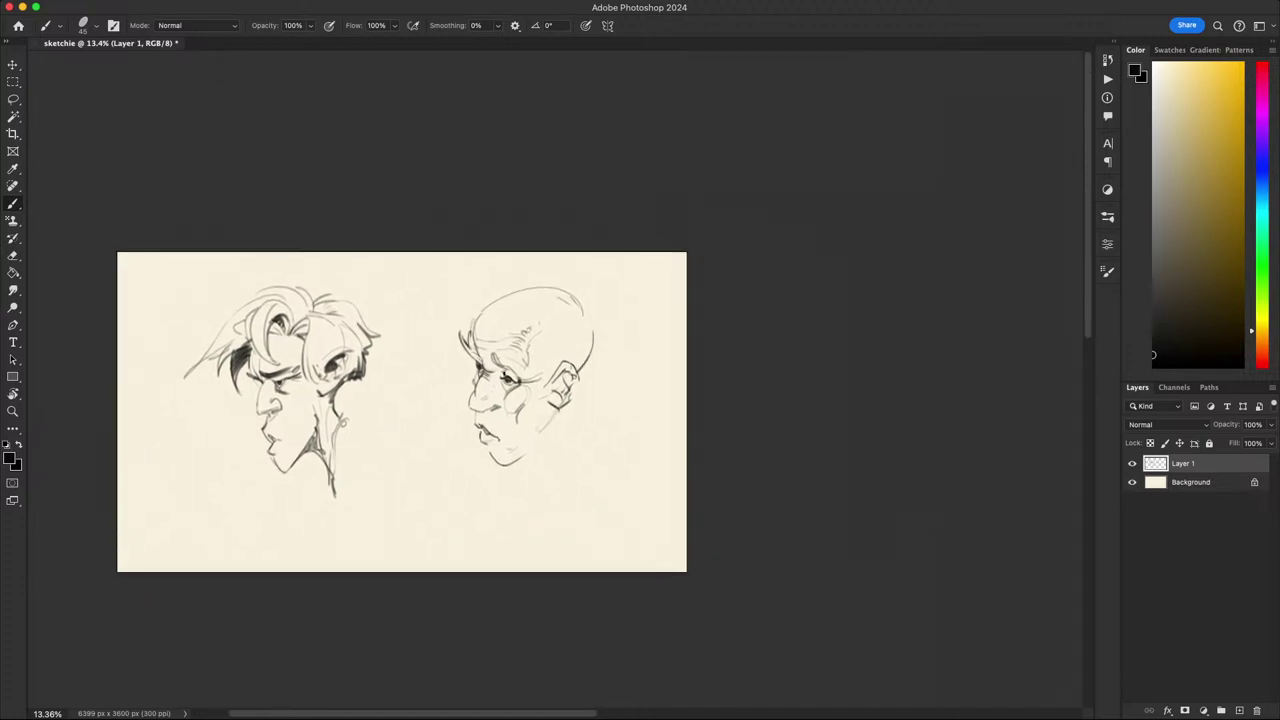
{"action": "key", "text": "l"}
{"action": "key", "text": "b"}
{"action": "mouse_move", "coordinate": [537, 457]}
{"action": "left_mouse_down"}
{"action": "mouse_move", "coordinate": [586, 376]}
{"action": "mouse_move", "coordinate": [562, 326]}
{"action": "mouse_move", "coordinate": [534, 391]}
{"action": "left_mouse_up"}
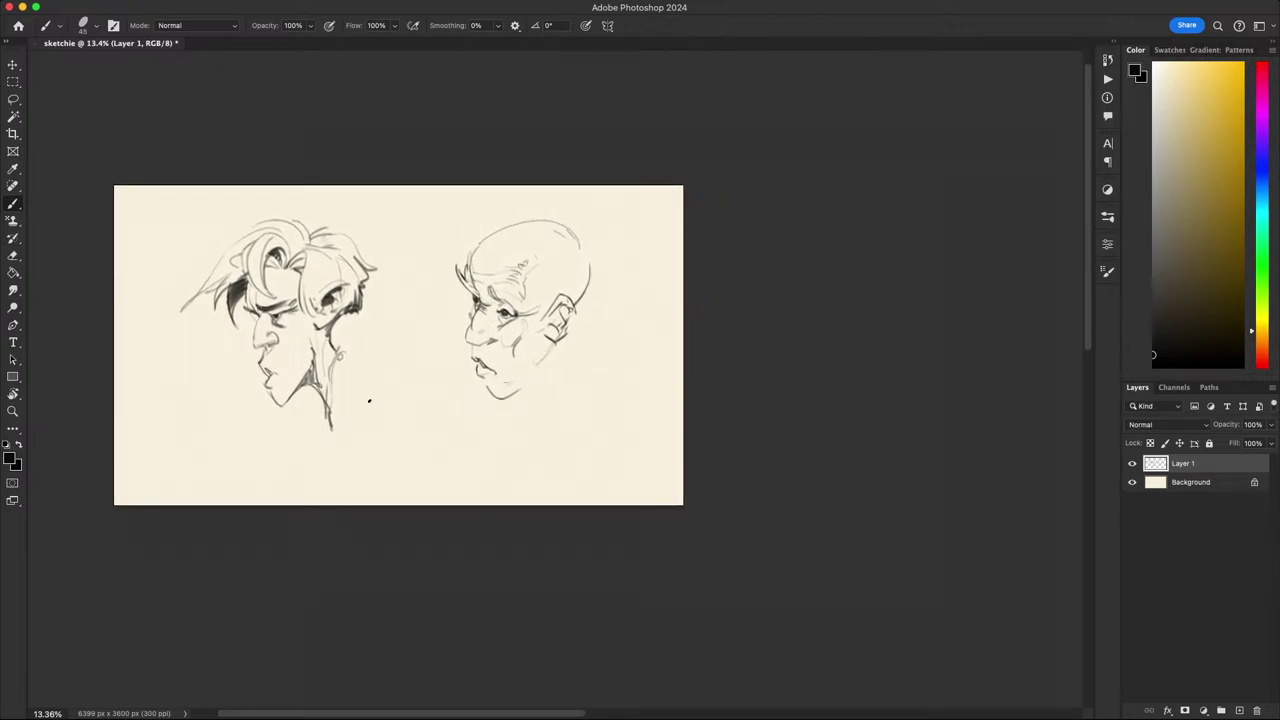
{"action": "key", "text": "super+Tab"}
{"action": "left_click_drag", "start_coordinate": [552, 382], "coordinate": [571, 408]}
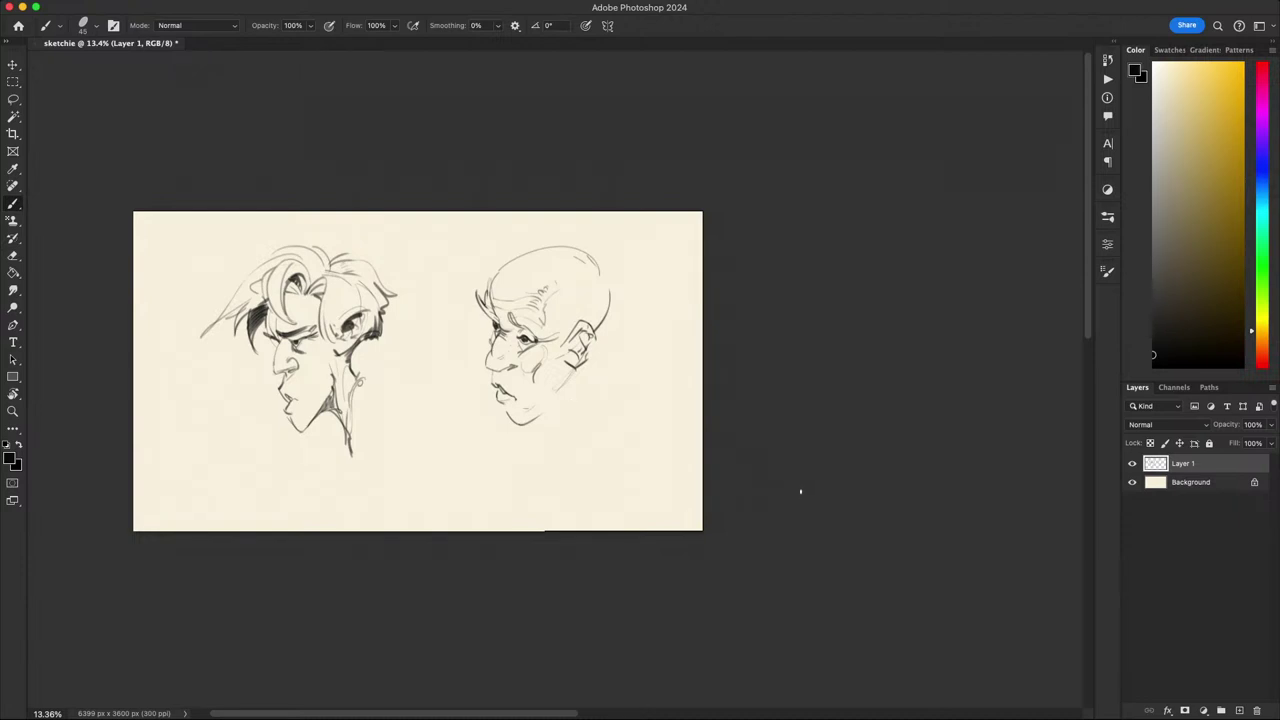
- Draw the second head's jawline from the chin up toward the ear, replacing the loose jaw strokes
{"action": "scroll", "coordinate": [871, 471], "scroll_direction": "left", "scroll_amount": 5}
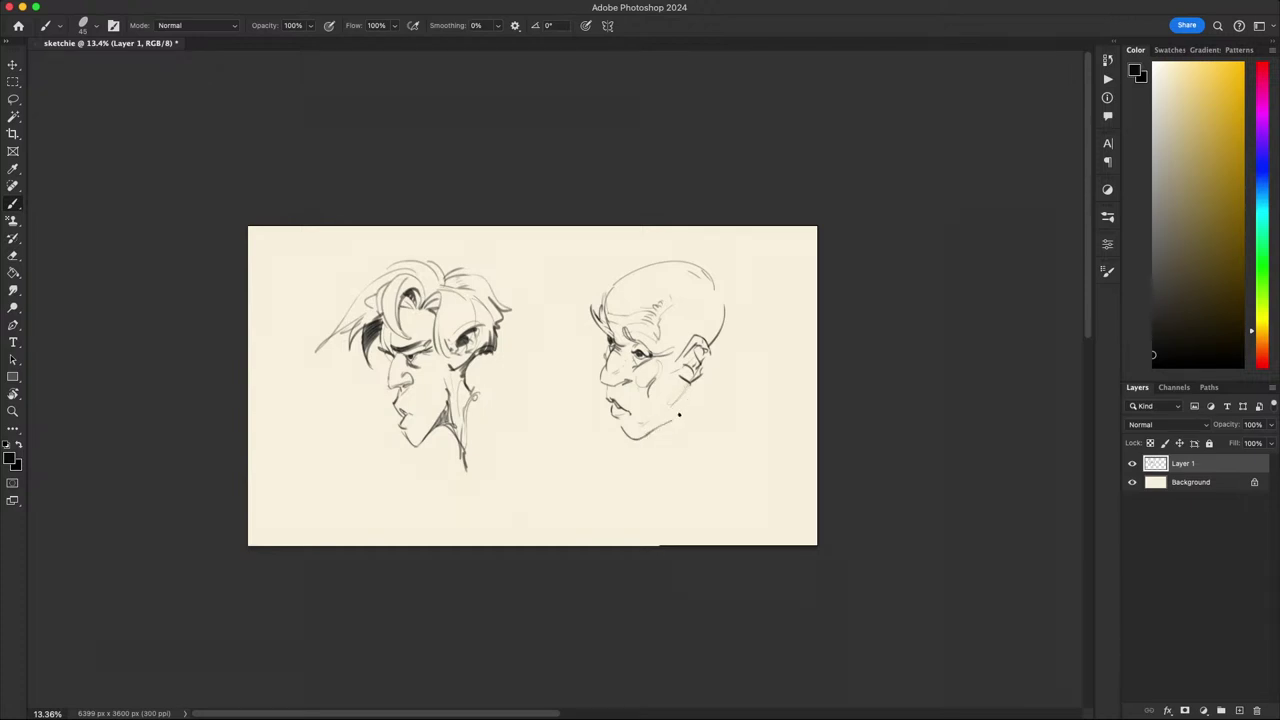
{"action": "key", "text": "super+z"}
{"action": "mouse_move", "coordinate": [643, 437]}
{"action": "left_mouse_down"}
{"action": "mouse_move", "coordinate": [689, 387]}
{"action": "mouse_move", "coordinate": [686, 444]}
{"action": "mouse_move", "coordinate": [665, 461]}
{"action": "mouse_move", "coordinate": [662, 410]}
{"action": "left_mouse_up"}
{"action": "key", "text": "super+z"}
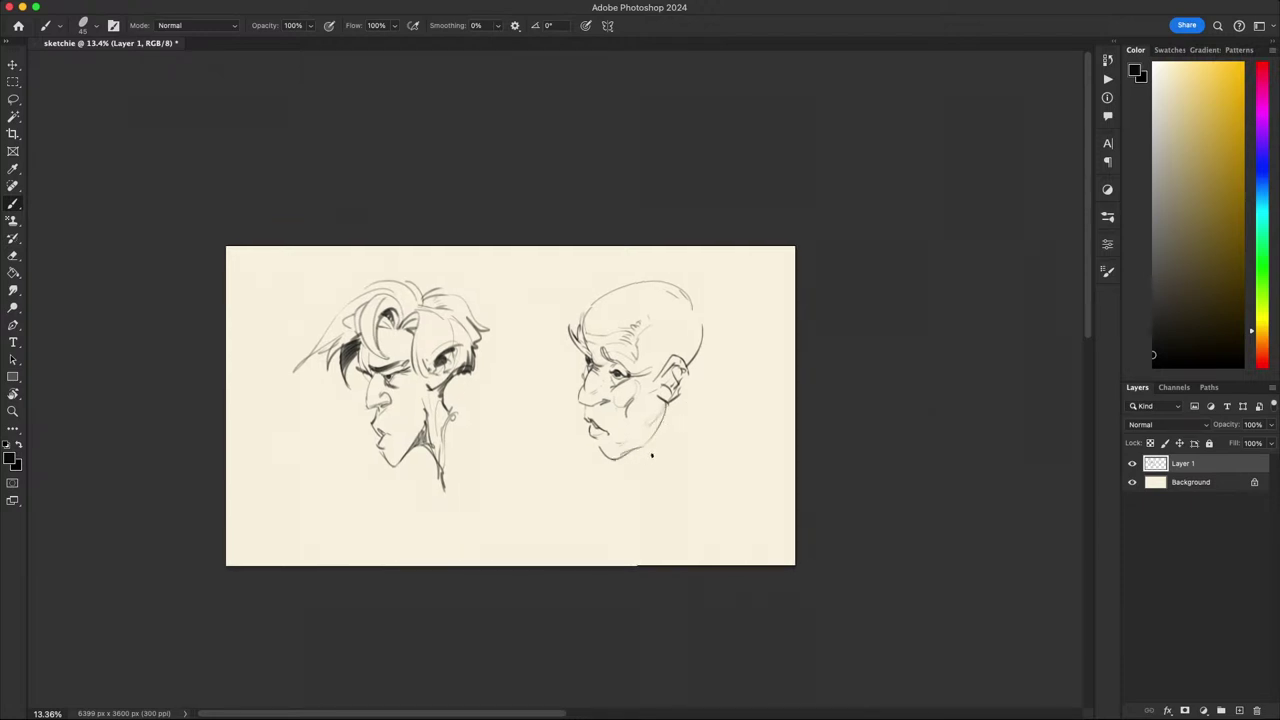
{"action": "left_click_drag", "start_coordinate": [648, 468], "coordinate": [608, 480]}
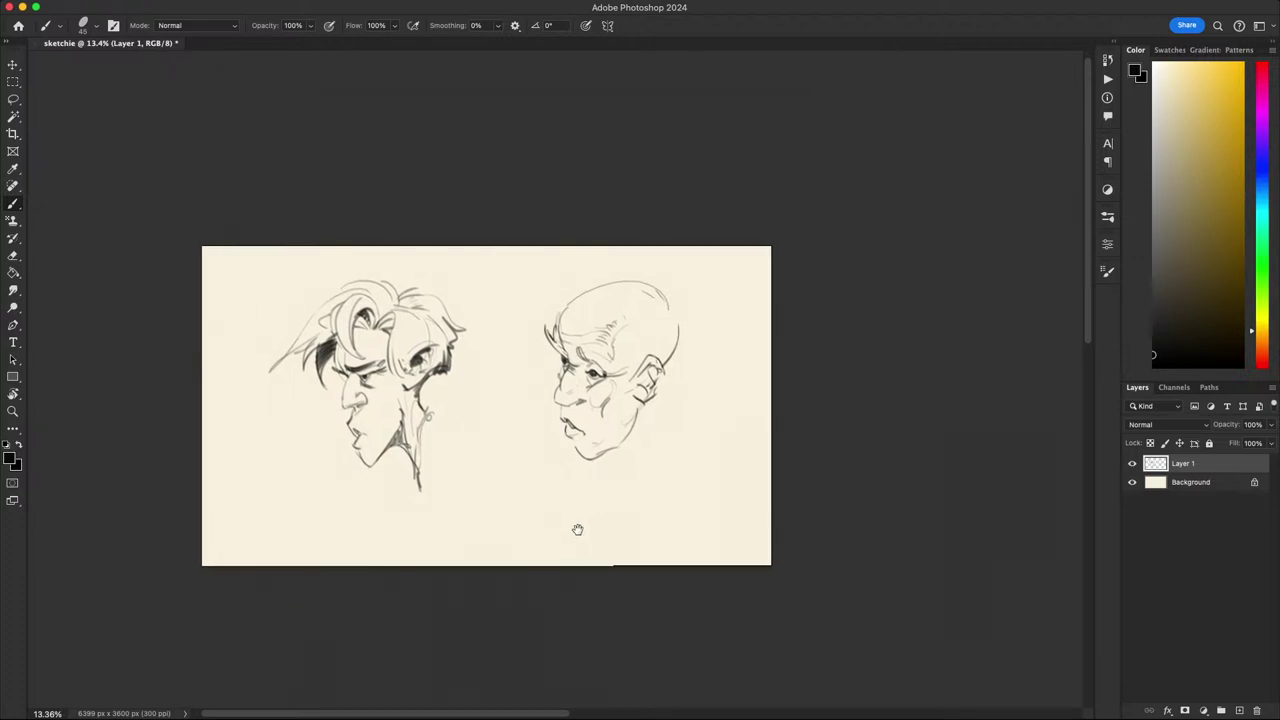
{"action": "left_click_drag", "start_coordinate": [608, 497], "coordinate": [574, 534]}
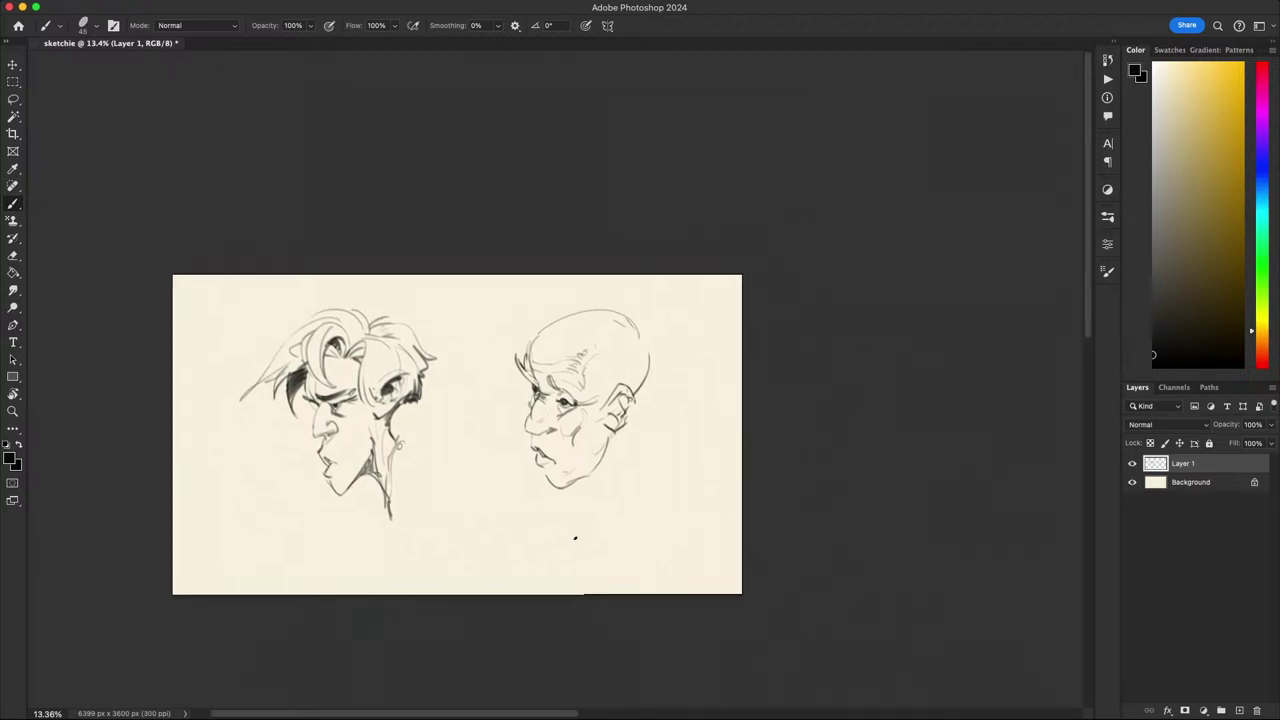
- Examine the two head sketches side by side, both enlarged and reduced to thumbnail size
{"action": "scroll", "coordinate": [597, 529], "scroll_direction": "up", "scroll_amount": 2}
{"action": "scroll", "coordinate": [600, 527], "scroll_direction": "up", "scroll_amount": 2}
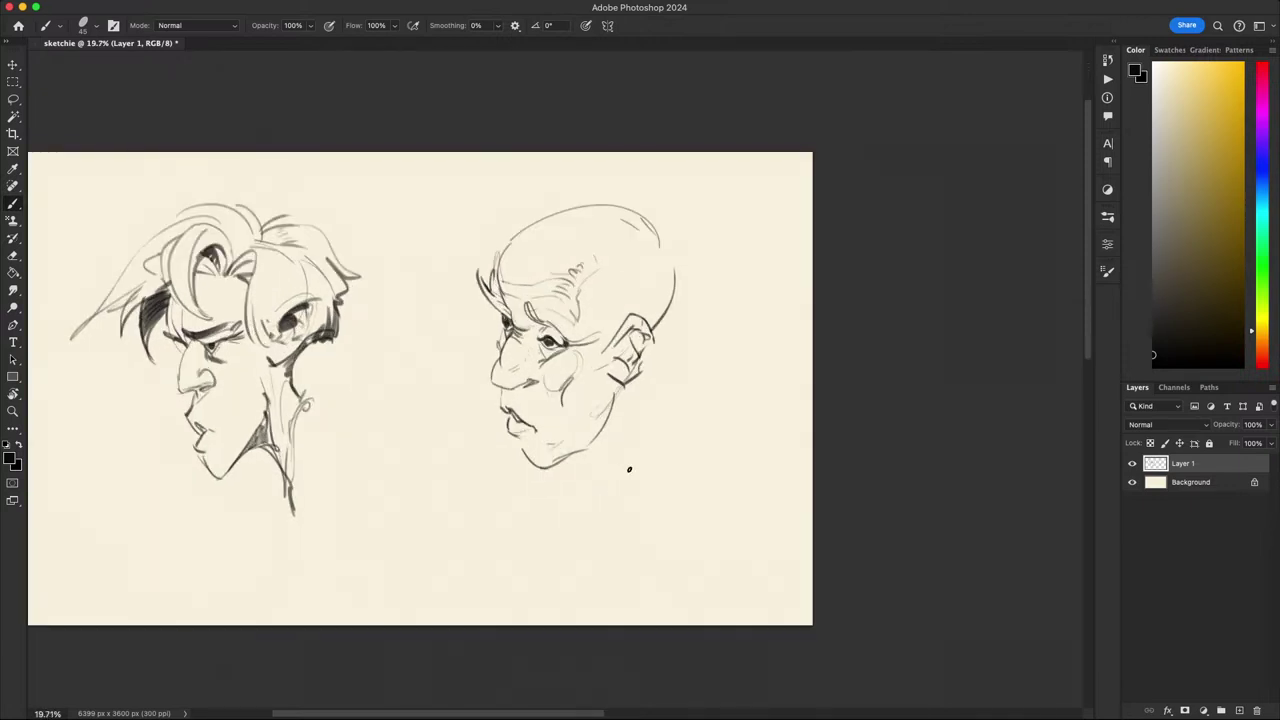
{"action": "mouse_move", "coordinate": [631, 477]}
{"action": "left_mouse_down"}
{"action": "mouse_move", "coordinate": [651, 509]}
{"action": "mouse_move", "coordinate": [727, 522]}
{"action": "mouse_move", "coordinate": [749, 514]}
{"action": "mouse_move", "coordinate": [651, 503]}
{"action": "mouse_move", "coordinate": [686, 477]}
{"action": "mouse_move", "coordinate": [731, 503]}
{"action": "mouse_move", "coordinate": [731, 489]}
{"action": "mouse_move", "coordinate": [711, 494]}
{"action": "mouse_move", "coordinate": [733, 470]}
{"action": "left_mouse_up"}
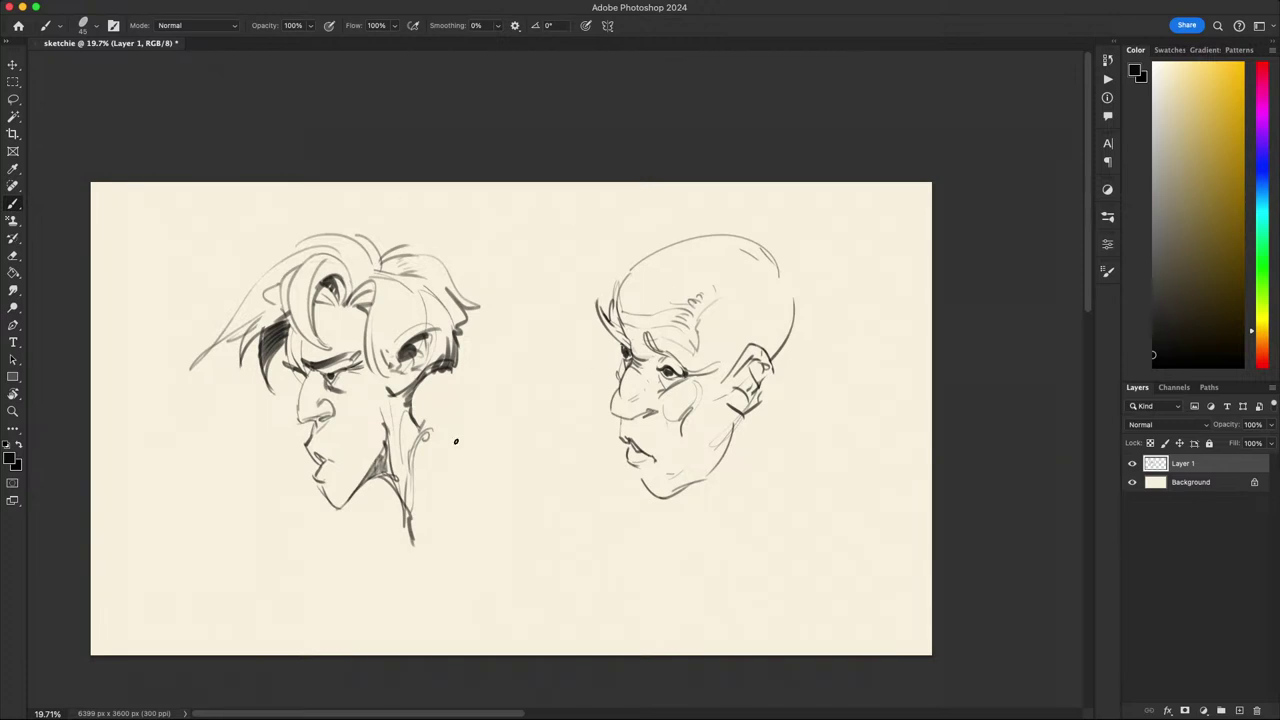
{"action": "left_click_drag", "start_coordinate": [671, 372], "coordinate": [691, 343]}
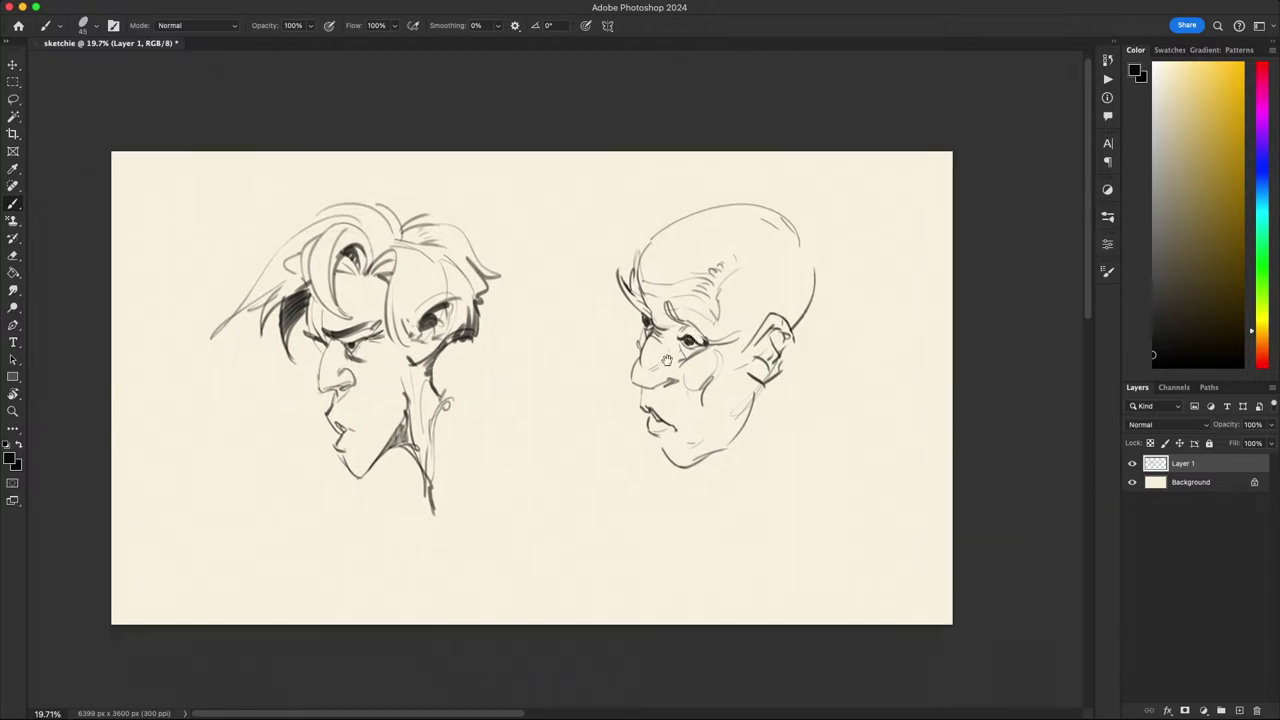
{"action": "left_click_drag", "start_coordinate": [602, 374], "coordinate": [653, 313]}
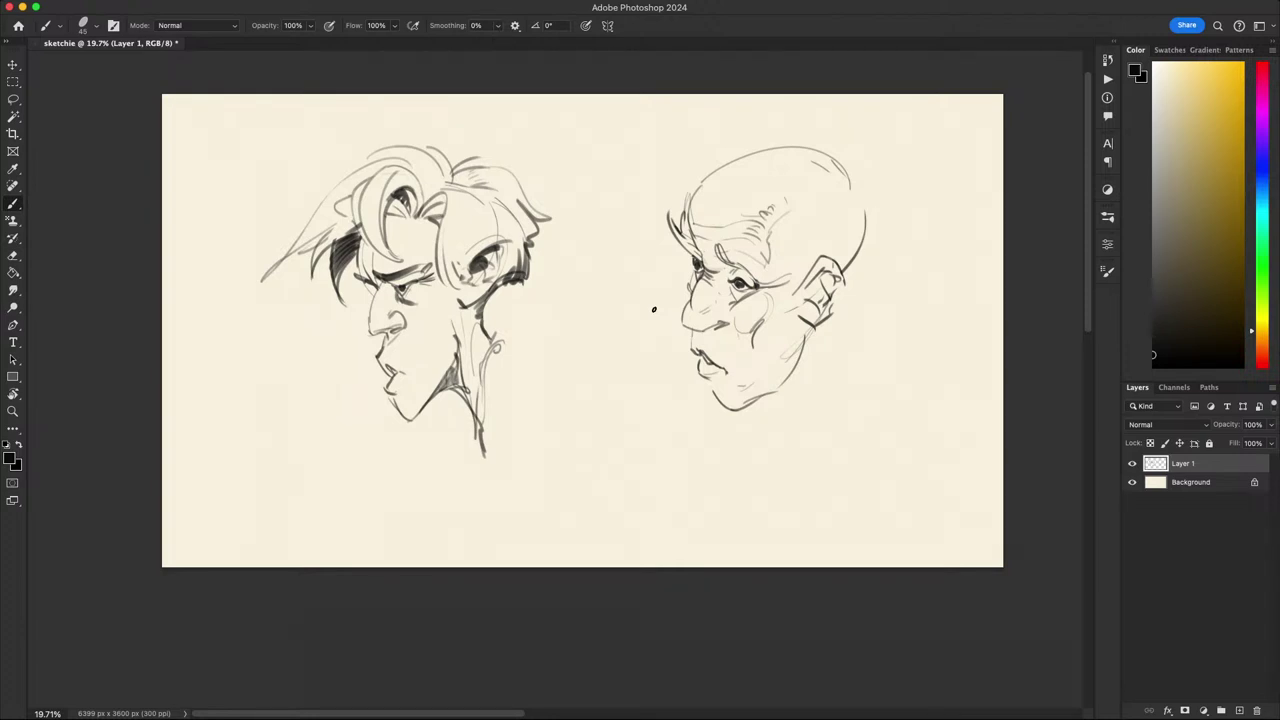
{"action": "left_click_drag", "start_coordinate": [660, 314], "coordinate": [606, 312]}
{"action": "left_click_drag", "start_coordinate": [519, 307], "coordinate": [746, 338]}
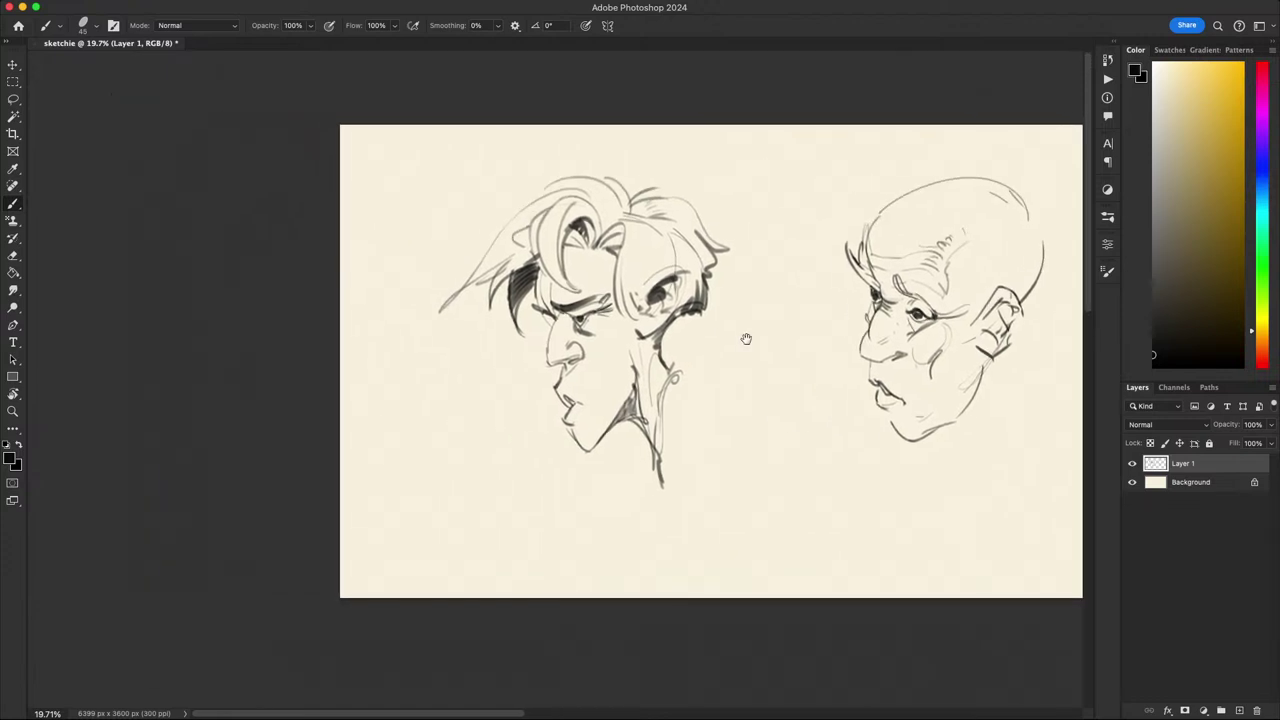
{"action": "scroll", "coordinate": [562, 322], "scroll_direction": "up", "scroll_amount": 1}
{"action": "scroll", "coordinate": [570, 308], "scroll_direction": "up", "scroll_amount": 1}
{"action": "scroll", "coordinate": [543, 320], "scroll_direction": "down", "scroll_amount": 5}
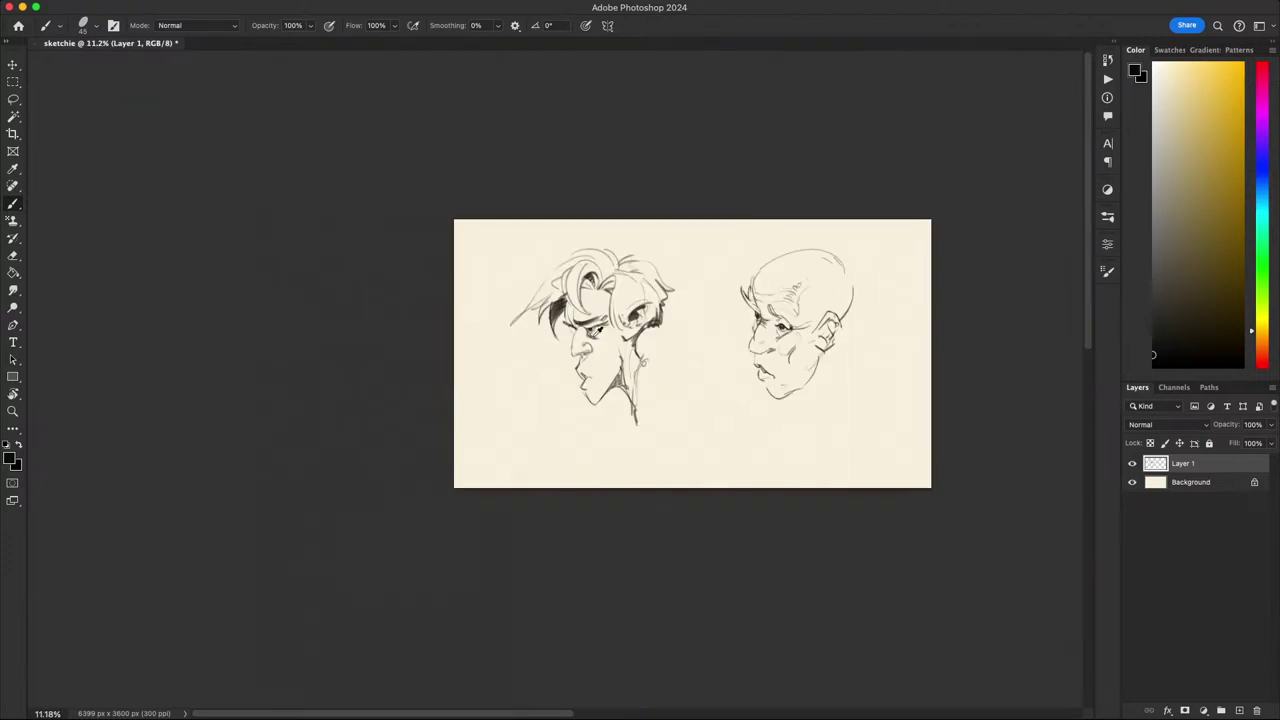
{"action": "scroll", "coordinate": [640, 356], "scroll_direction": "down", "scroll_amount": 2}
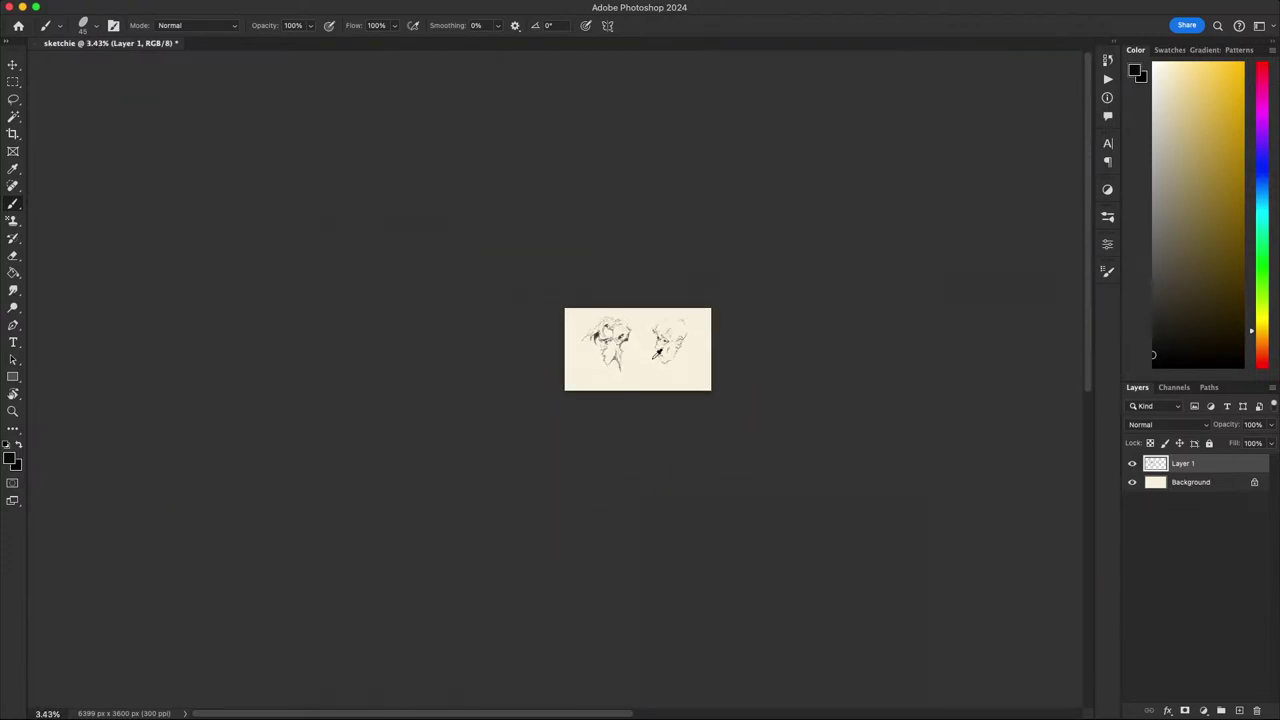
{"action": "scroll", "coordinate": [620, 316], "scroll_direction": "up", "scroll_amount": 1}
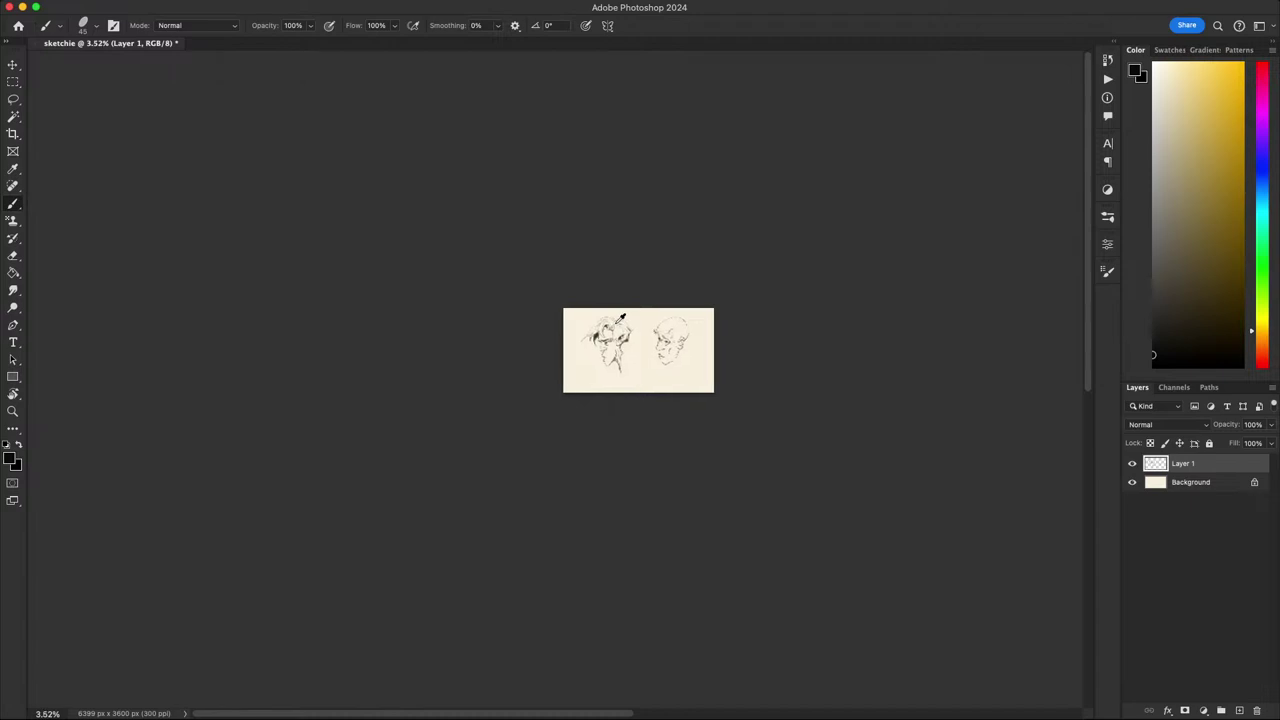
{"action": "scroll", "coordinate": [620, 318], "scroll_direction": "up", "scroll_amount": 1}
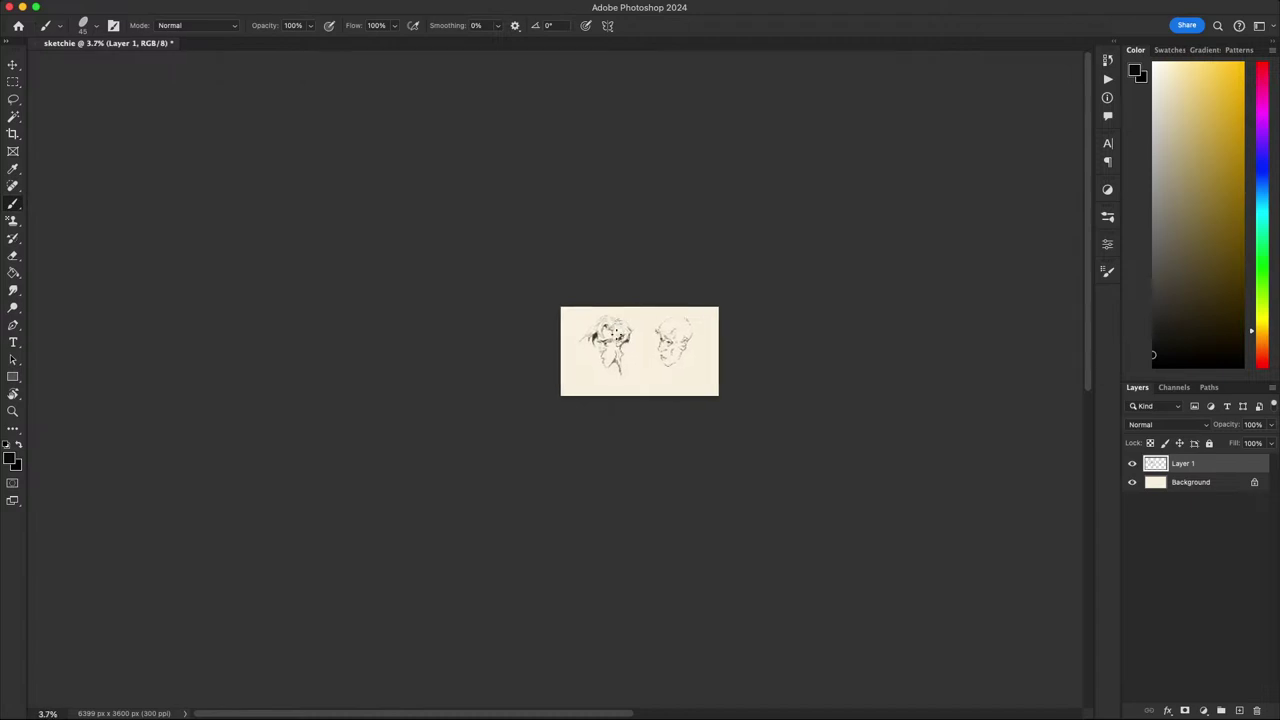
{"action": "scroll", "coordinate": [620, 335], "scroll_direction": "up", "scroll_amount": 15}
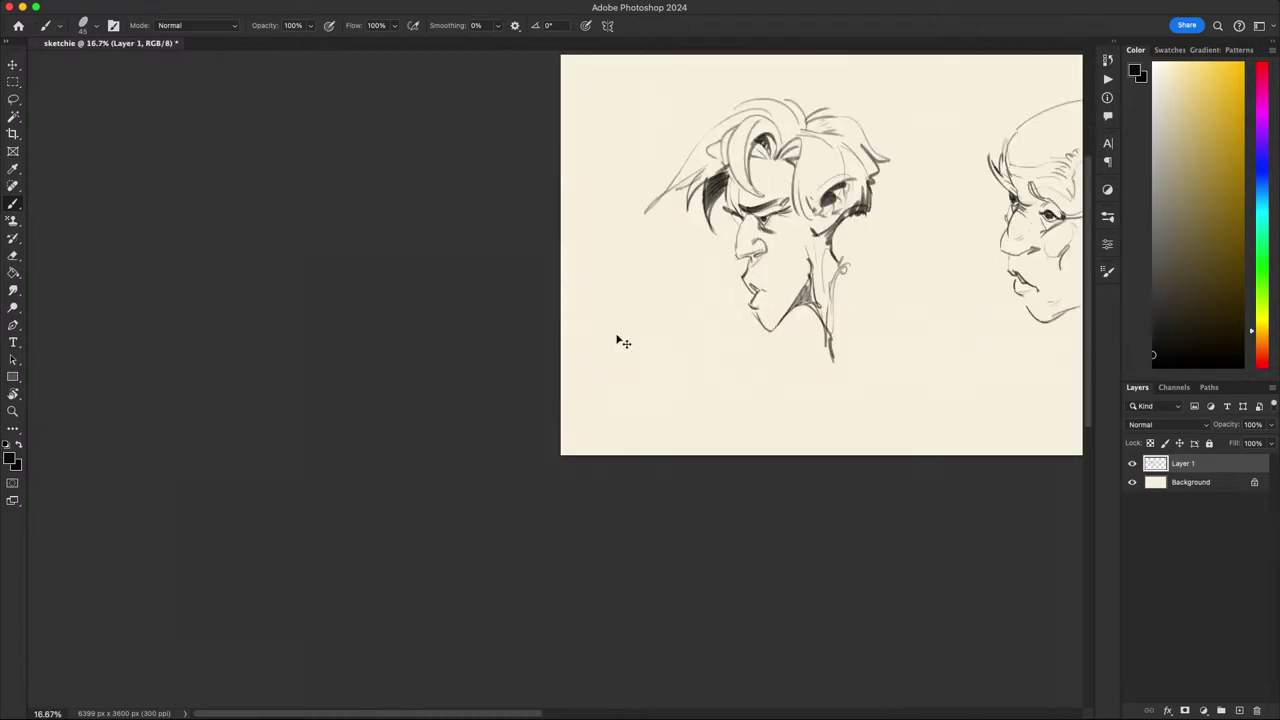
- Try accent strokes over the first head's dark hair, ear, jaw and neck shapes
{"action": "left_click_drag", "start_coordinate": [616, 334], "coordinate": [338, 625]}
{"action": "key", "text": "super+z"}
{"action": "mouse_move", "coordinate": [499, 370]}
{"action": "left_mouse_down"}
{"action": "mouse_move", "coordinate": [513, 447]}
{"action": "mouse_move", "coordinate": [501, 401]}
{"action": "mouse_move", "coordinate": [532, 361]}
{"action": "left_mouse_up"}
{"action": "left_click_drag", "start_coordinate": [824, 520], "coordinate": [851, 505]}
{"action": "key", "text": "super+z"}
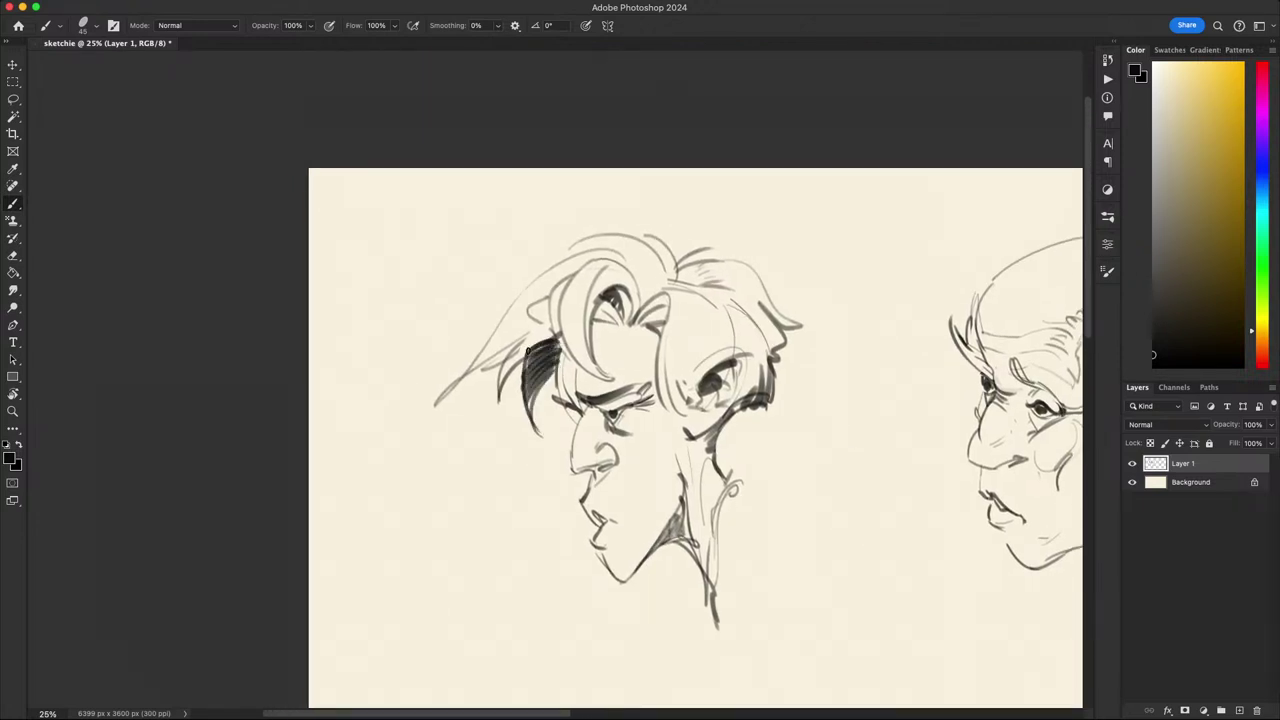
{"action": "left_click_drag", "start_coordinate": [528, 356], "coordinate": [558, 342]}
{"action": "left_click_drag", "start_coordinate": [602, 297], "coordinate": [621, 317]}
{"action": "key", "text": "super+z"}
{"action": "mouse_move", "coordinate": [711, 448]}
{"action": "left_mouse_down"}
{"action": "mouse_move", "coordinate": [752, 406]}
{"action": "mouse_move", "coordinate": [733, 409]}
{"action": "mouse_move", "coordinate": [759, 398]}
{"action": "left_mouse_up"}
{"action": "key", "text": "ctrl+z"}
{"action": "key", "text": "ctrl+z"}
{"action": "mouse_move", "coordinate": [759, 376]}
{"action": "left_mouse_down"}
{"action": "mouse_move", "coordinate": [766, 397]}
{"action": "mouse_move", "coordinate": [829, 349]}
{"action": "mouse_move", "coordinate": [817, 326]}
{"action": "left_mouse_up"}
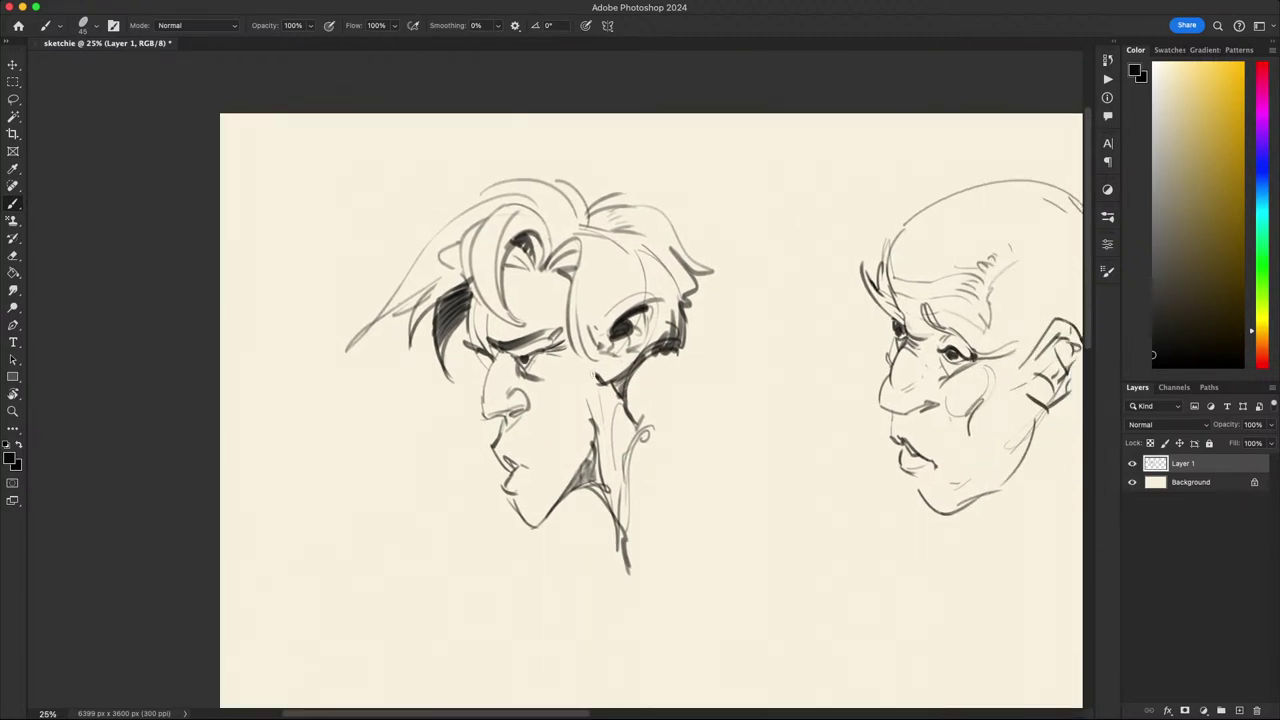
{"action": "key", "text": "ctrl+z"}
{"action": "mouse_move", "coordinate": [696, 290]}
{"action": "left_mouse_down"}
{"action": "mouse_move", "coordinate": [592, 406]}
{"action": "mouse_move", "coordinate": [592, 428]}
{"action": "mouse_move", "coordinate": [591, 408]}
{"action": "left_mouse_up"}
{"action": "key", "text": "ctrl+z"}
{"action": "key", "text": "ctrl+z"}
{"action": "mouse_move", "coordinate": [549, 284]}
{"action": "left_mouse_down"}
{"action": "mouse_move", "coordinate": [489, 287]}
{"action": "mouse_move", "coordinate": [518, 315]}
{"action": "left_mouse_up"}
{"action": "left_click_drag", "start_coordinate": [468, 280], "coordinate": [461, 383]}
{"action": "key", "text": "ctrl+z"}
{"action": "key", "text": "ctrl+z"}
{"action": "key", "text": "ctrl+z"}
{"action": "mouse_move", "coordinate": [572, 485]}
{"action": "left_mouse_down"}
{"action": "mouse_move", "coordinate": [595, 452]}
{"action": "mouse_move", "coordinate": [576, 484]}
{"action": "left_mouse_up"}
{"action": "left_click_drag", "start_coordinate": [618, 492], "coordinate": [633, 542]}
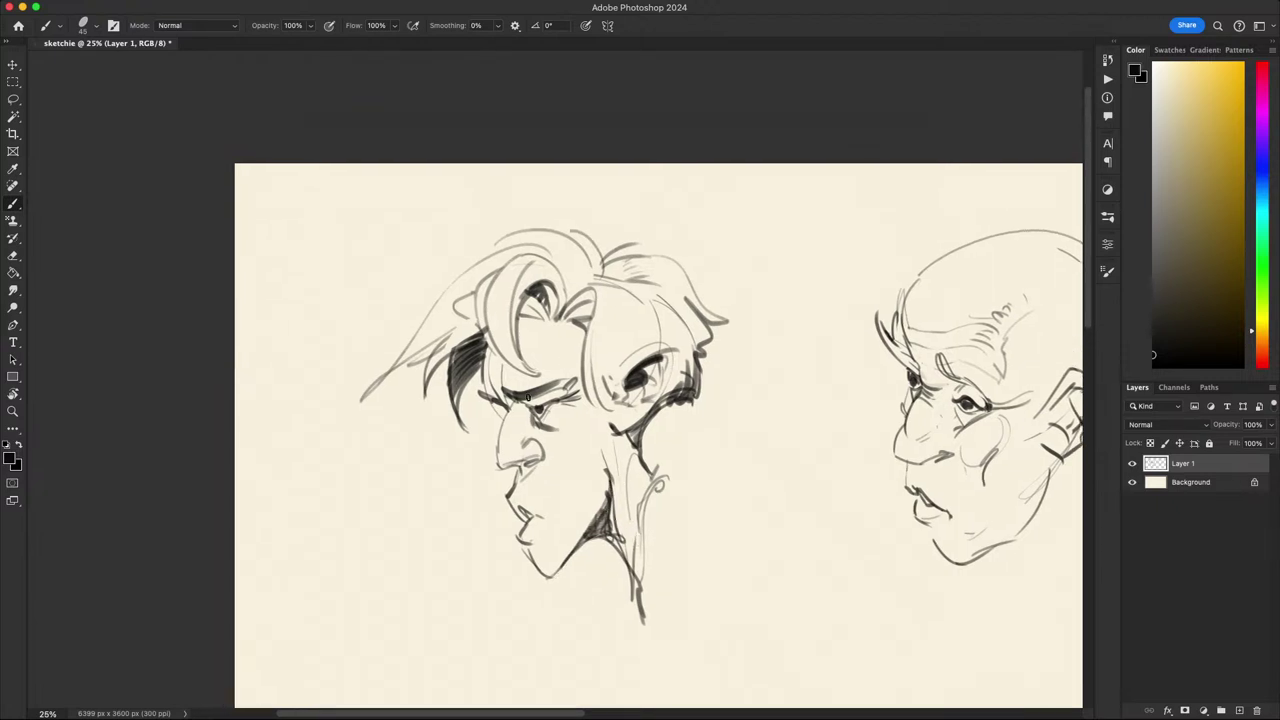
- Reduce the brush size to 35 and darken the first head's pupil and upper eyelid
{"action": "key", "text": "super+z"}
{"action": "key", "text": "bracketleft"}
{"action": "key", "text": "bracketleft"}
{"action": "left_click_drag", "start_coordinate": [531, 405], "coordinate": [541, 410]}
{"action": "left_click_drag", "start_coordinate": [539, 406], "coordinate": [549, 403]}
{"action": "scroll", "coordinate": [560, 400], "scroll_direction": "down", "scroll_amount": 3}
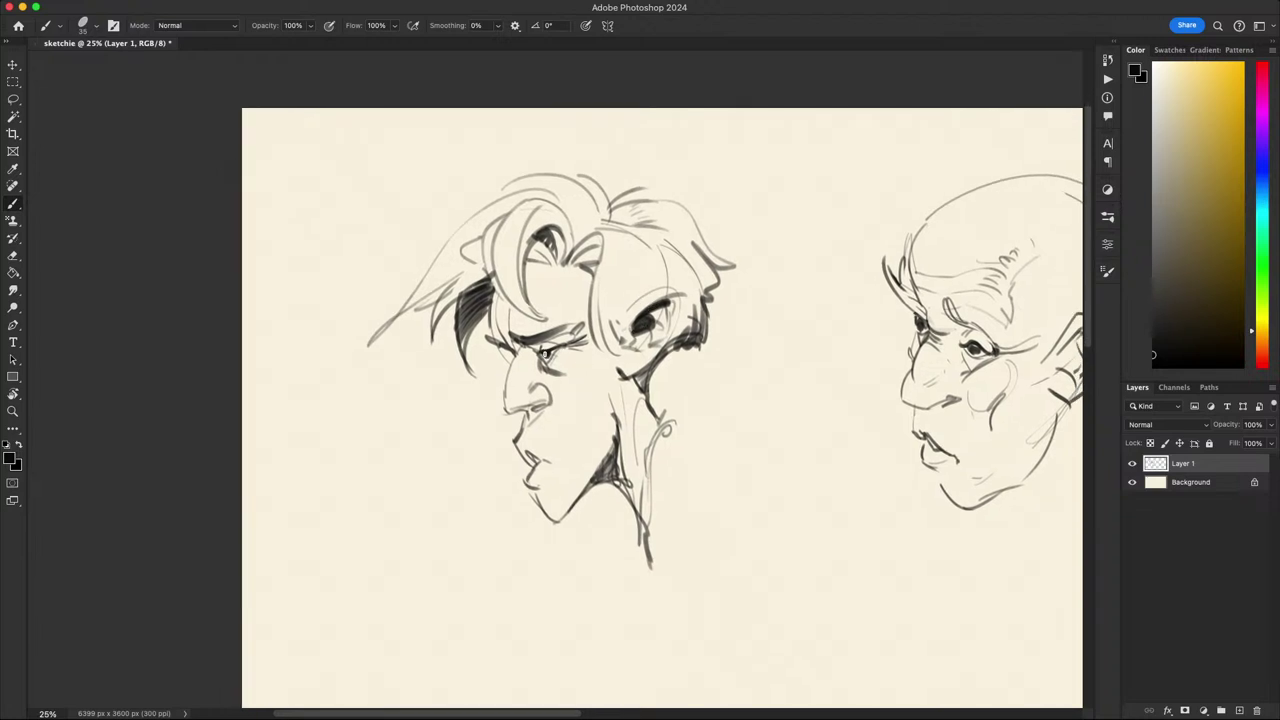
{"action": "left_click_drag", "start_coordinate": [543, 353], "coordinate": [547, 356]}
{"action": "scroll", "coordinate": [570, 410], "scroll_direction": "up", "scroll_amount": 2}
{"action": "scroll", "coordinate": [570, 410], "scroll_direction": "right", "scroll_amount": 2}
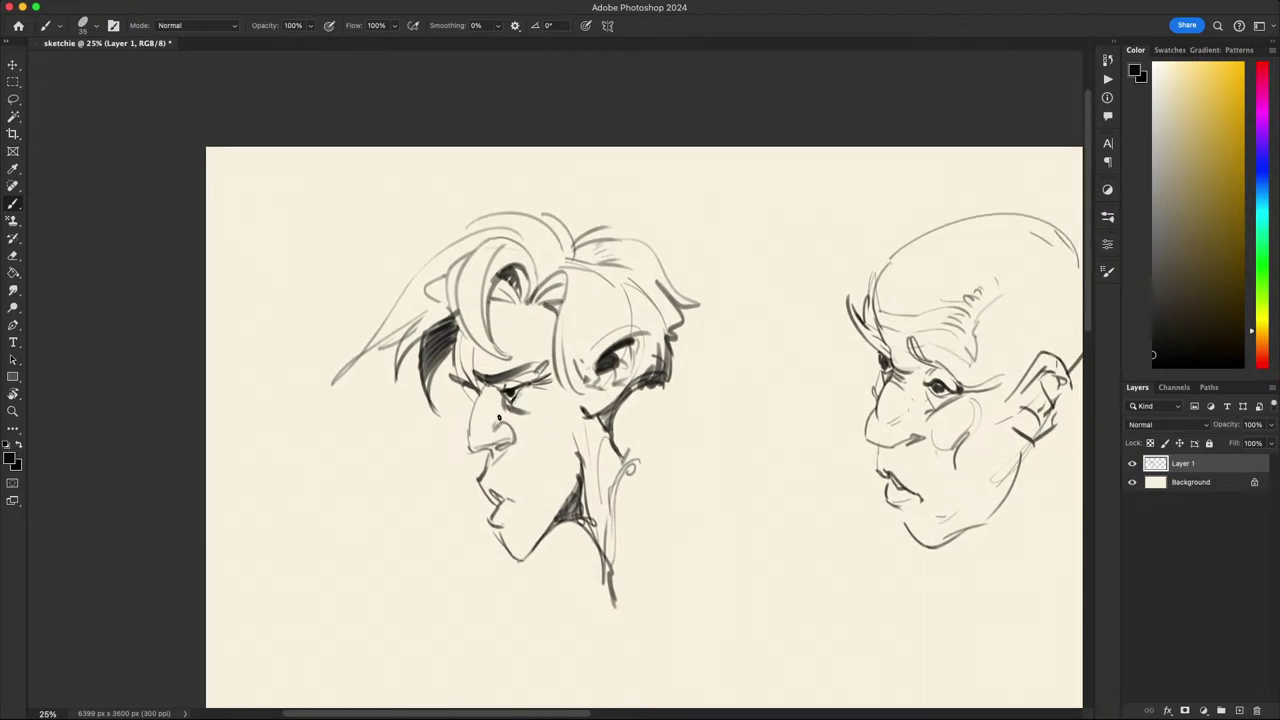
- Examine the first head's eye, nose and mouth up close and against the whole canvas
{"action": "scroll", "coordinate": [505, 424], "scroll_direction": "down", "scroll_amount": 5}
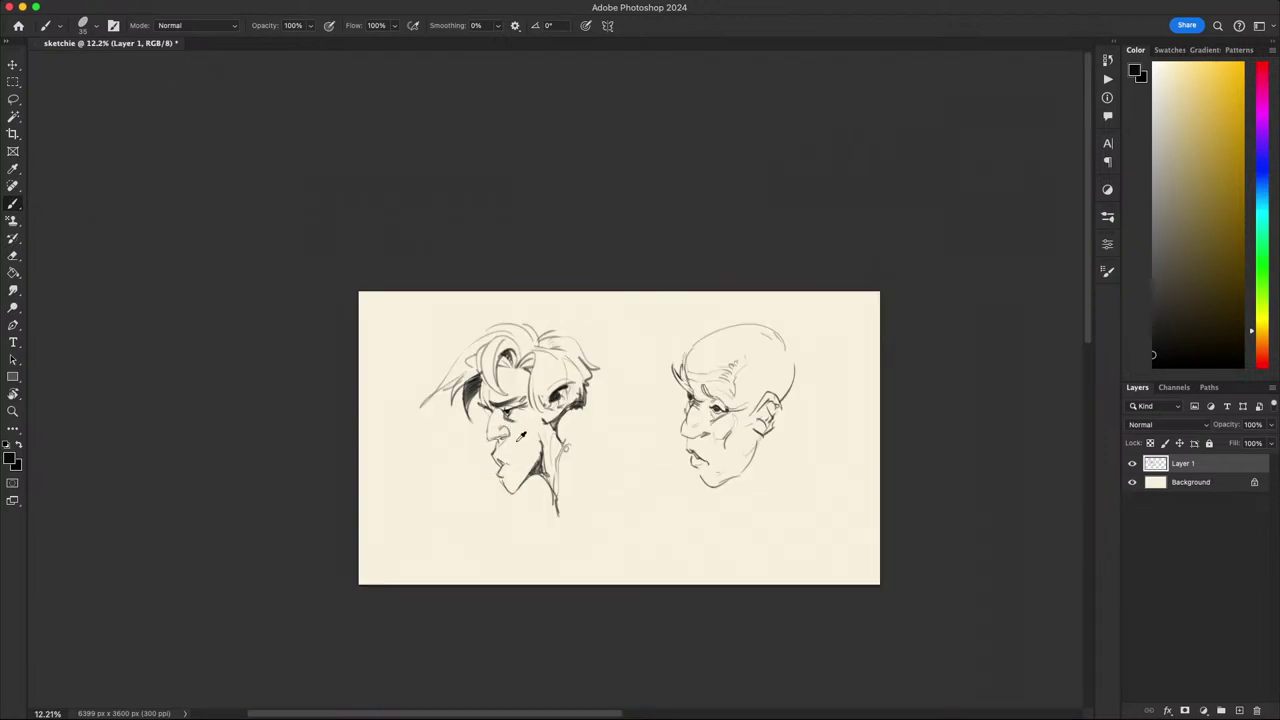
{"action": "scroll", "coordinate": [515, 434], "scroll_direction": "up", "scroll_amount": 7}
{"action": "mouse_move", "coordinate": [507, 430]}
{"action": "left_mouse_down"}
{"action": "mouse_move", "coordinate": [647, 445]}
{"action": "mouse_move", "coordinate": [624, 440]}
{"action": "left_mouse_up"}
{"action": "scroll", "coordinate": [700, 455], "scroll_direction": "down", "scroll_amount": 5}
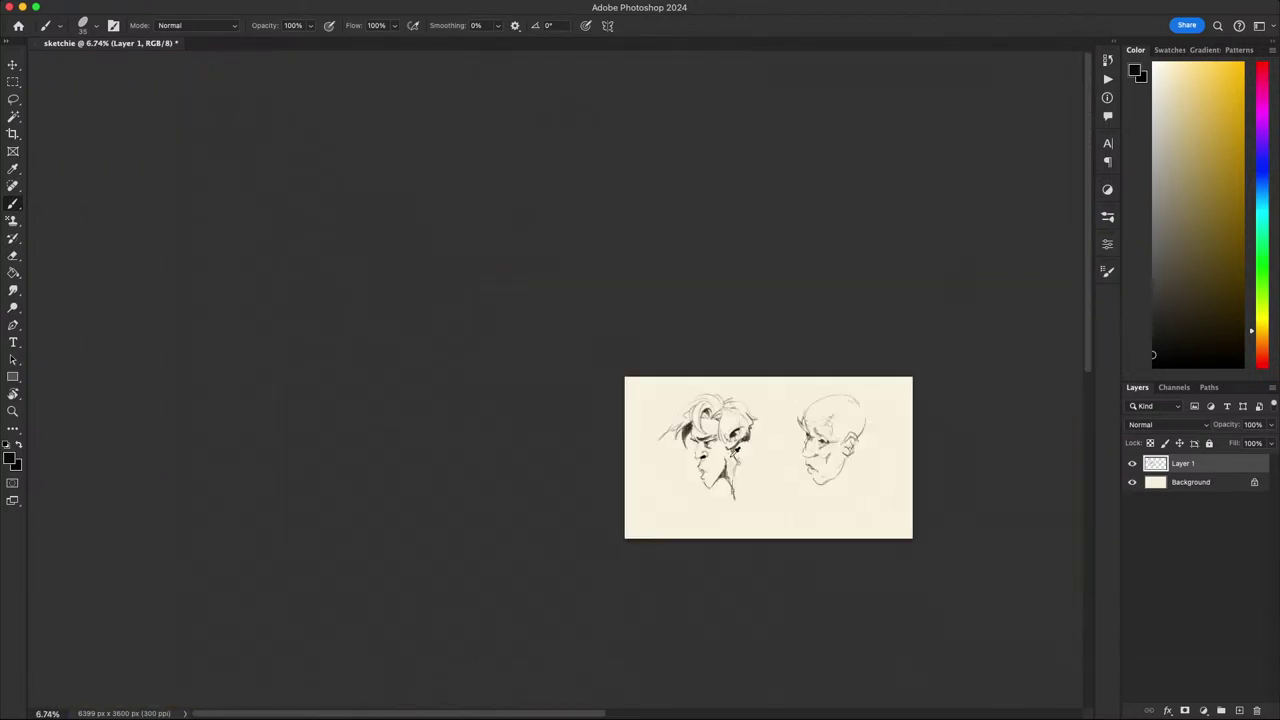
{"action": "scroll", "coordinate": [735, 483], "scroll_direction": "up", "scroll_amount": 7}
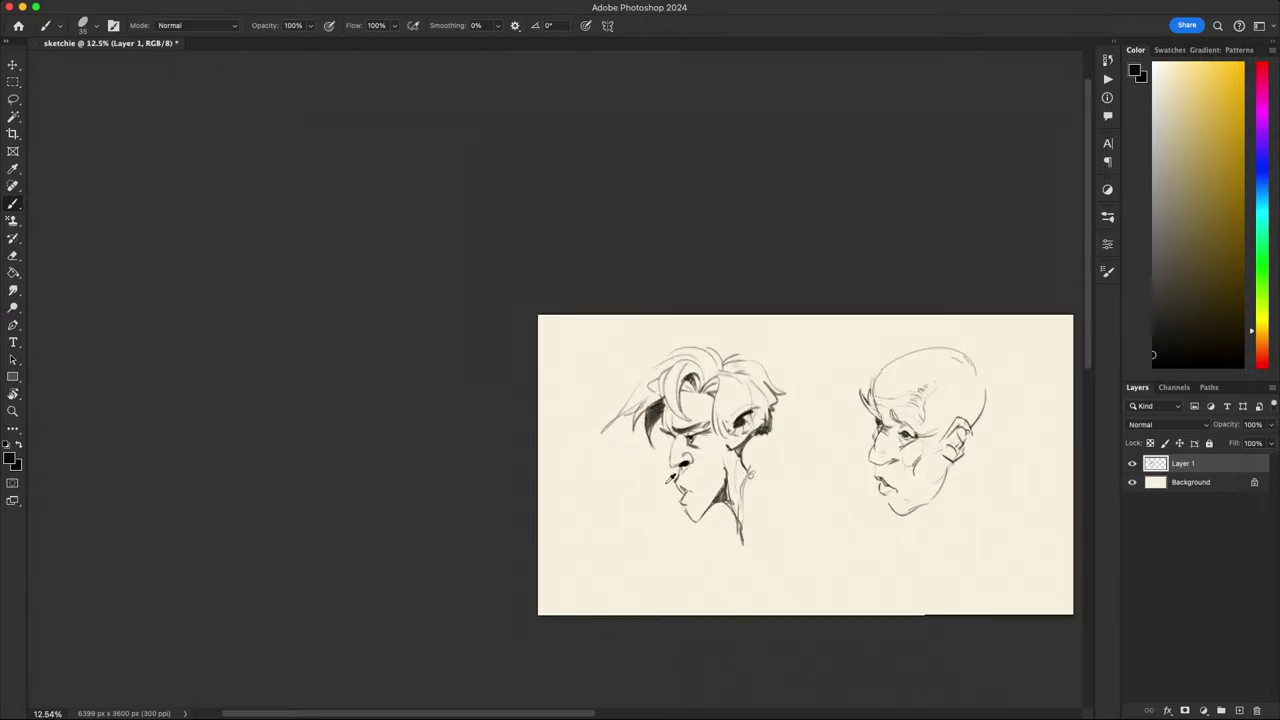
{"action": "scroll", "coordinate": [717, 459], "scroll_direction": "down", "scroll_amount": 4}
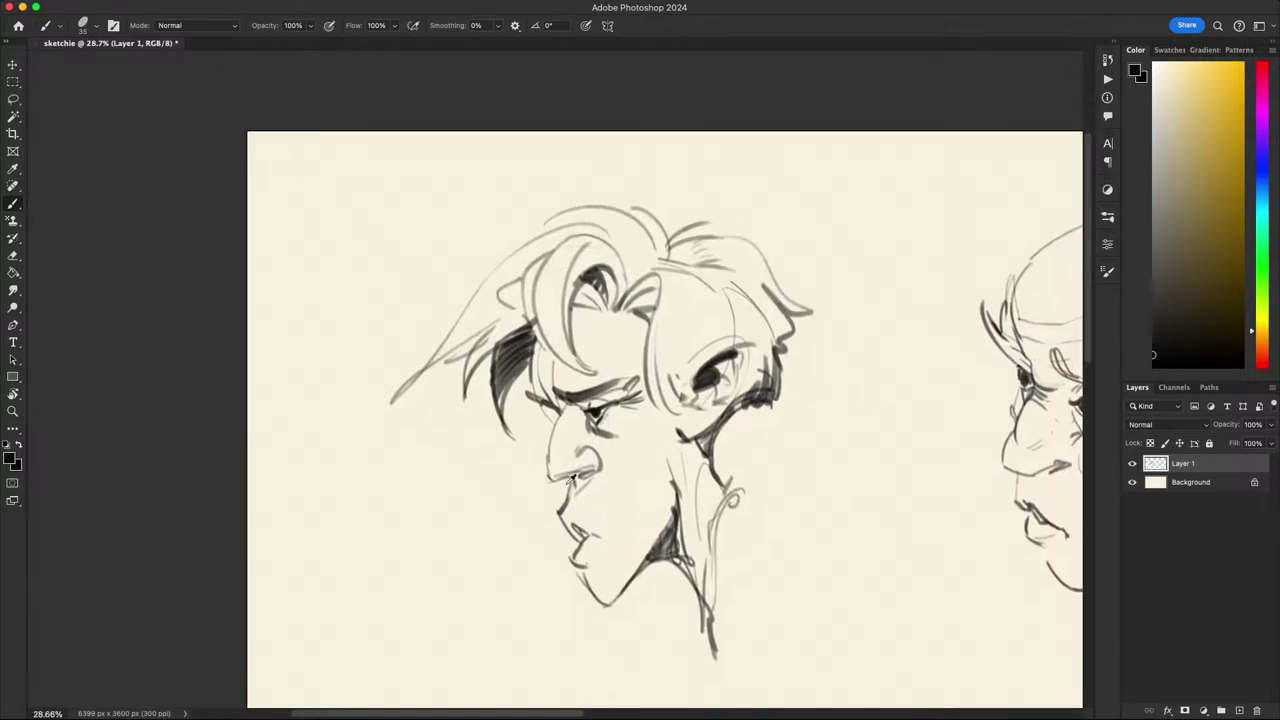
{"action": "scroll", "coordinate": [603, 458], "scroll_direction": "down", "scroll_amount": 3}
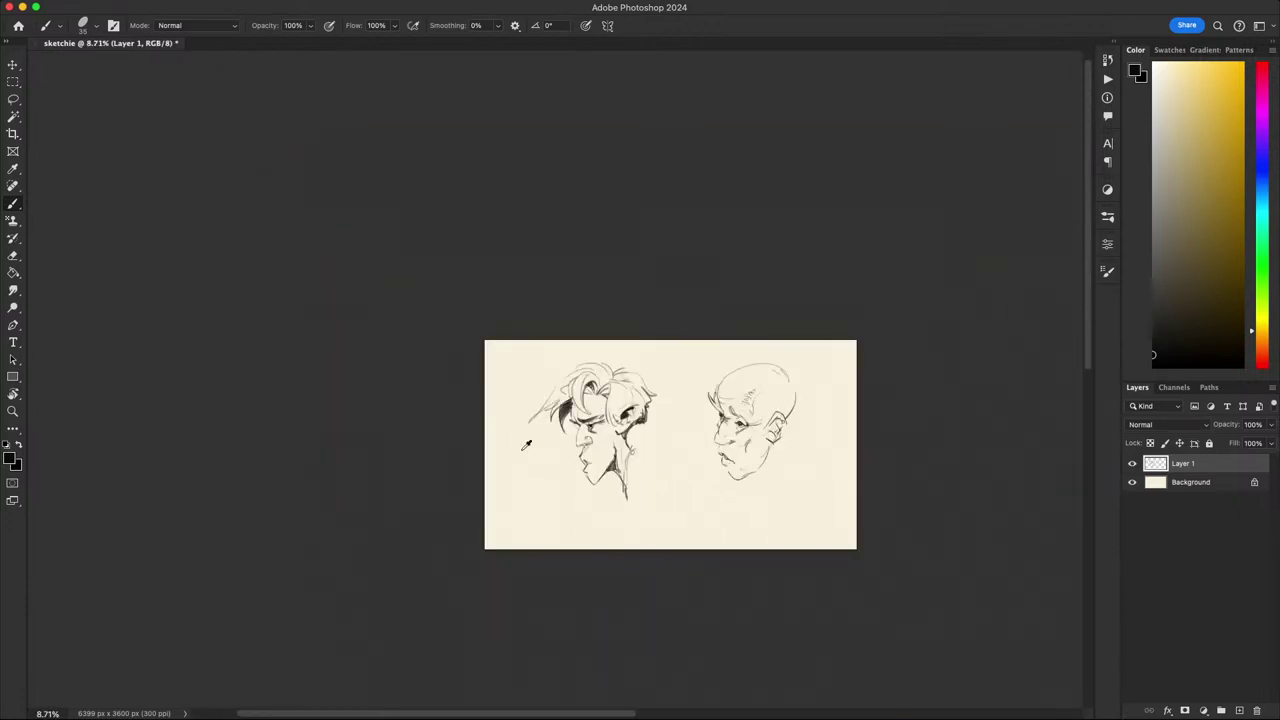
{"action": "scroll", "coordinate": [605, 450], "scroll_direction": "up", "scroll_amount": 5}
{"action": "scroll", "coordinate": [618, 418], "scroll_direction": "up", "scroll_amount": 3}
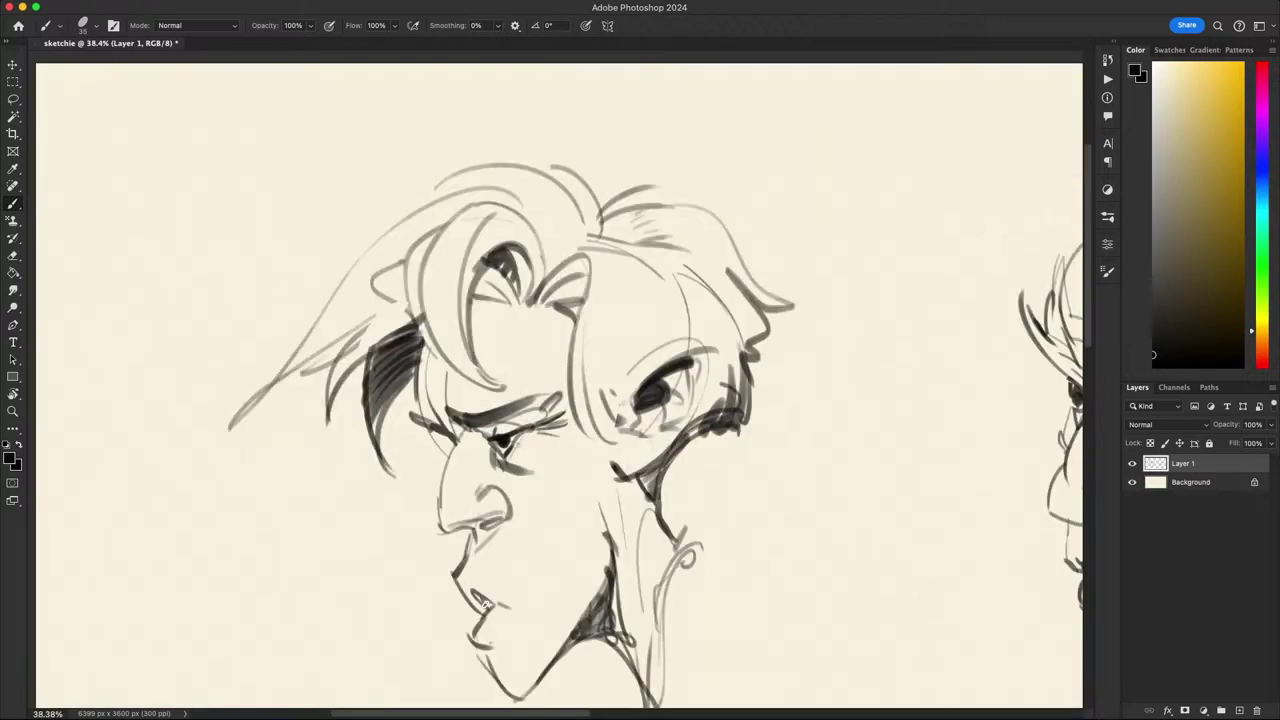
{"action": "scroll", "coordinate": [708, 610], "scroll_direction": "down", "scroll_amount": 4}
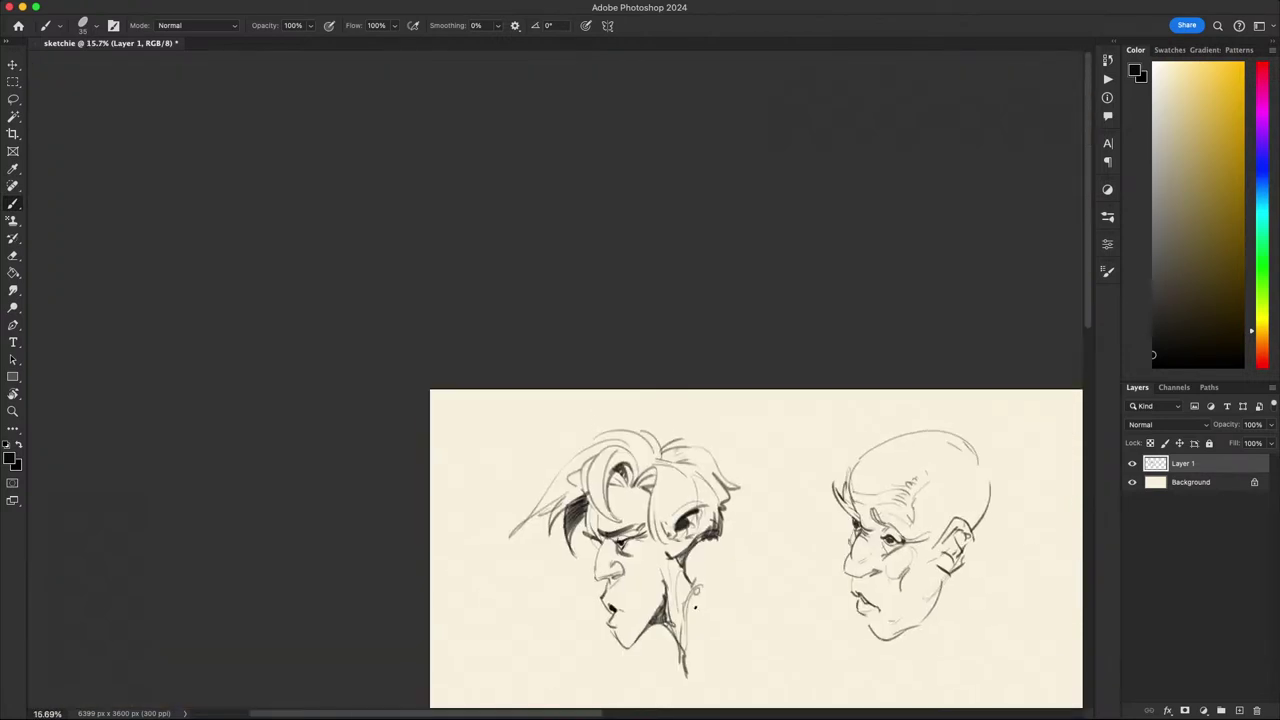
{"action": "scroll", "coordinate": [695, 590], "scroll_direction": "up", "scroll_amount": 2}
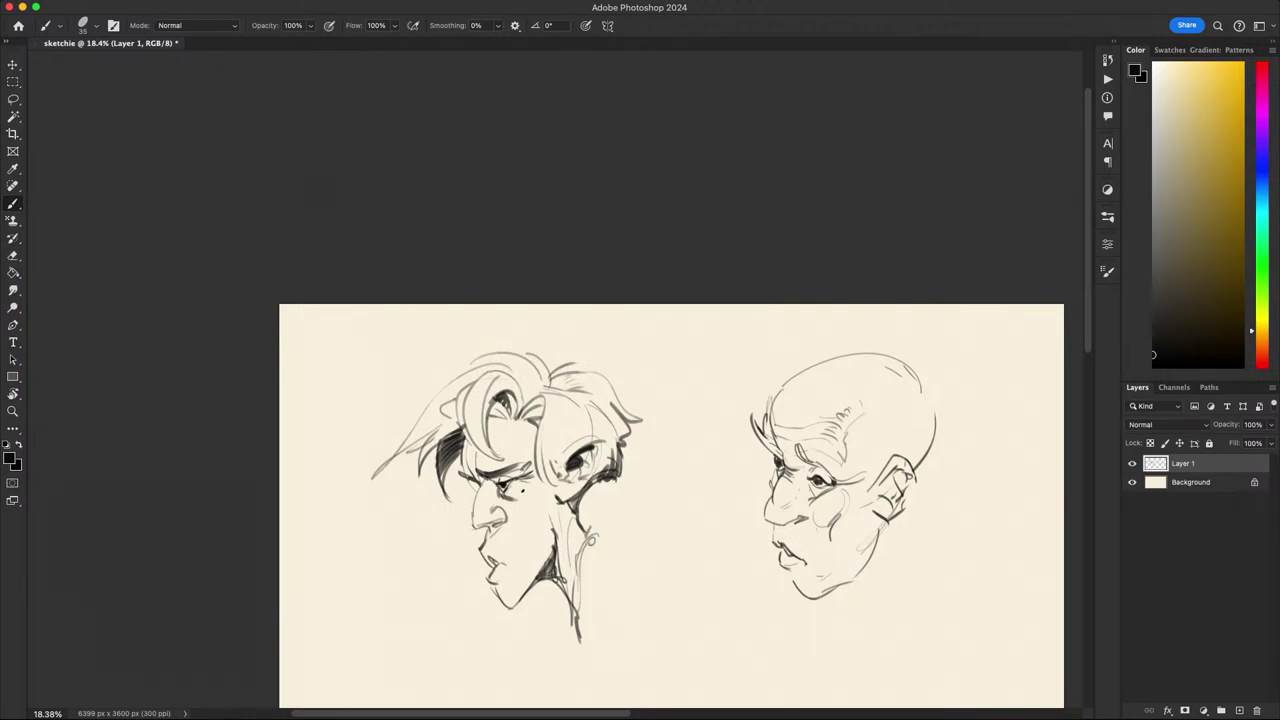
{"action": "scroll", "coordinate": [492, 484], "scroll_direction": "up", "scroll_amount": 5}
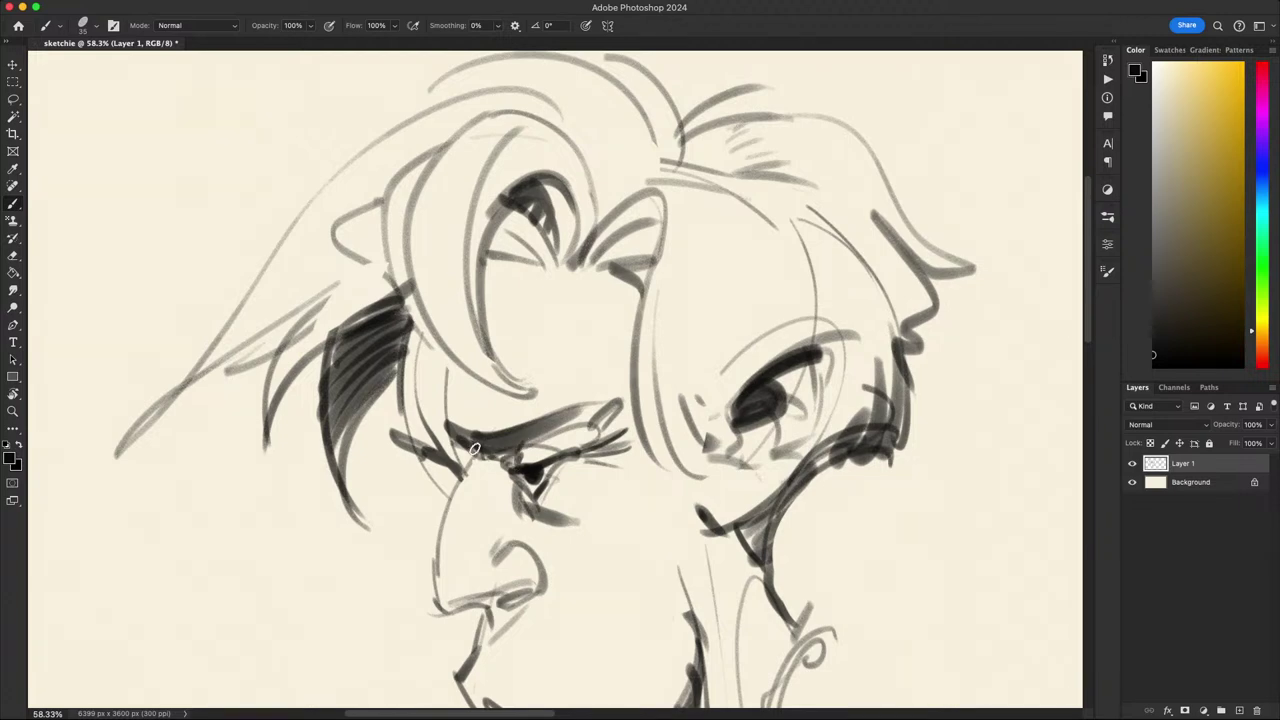
{"action": "scroll", "coordinate": [470, 444], "scroll_direction": "down", "scroll_amount": 5}
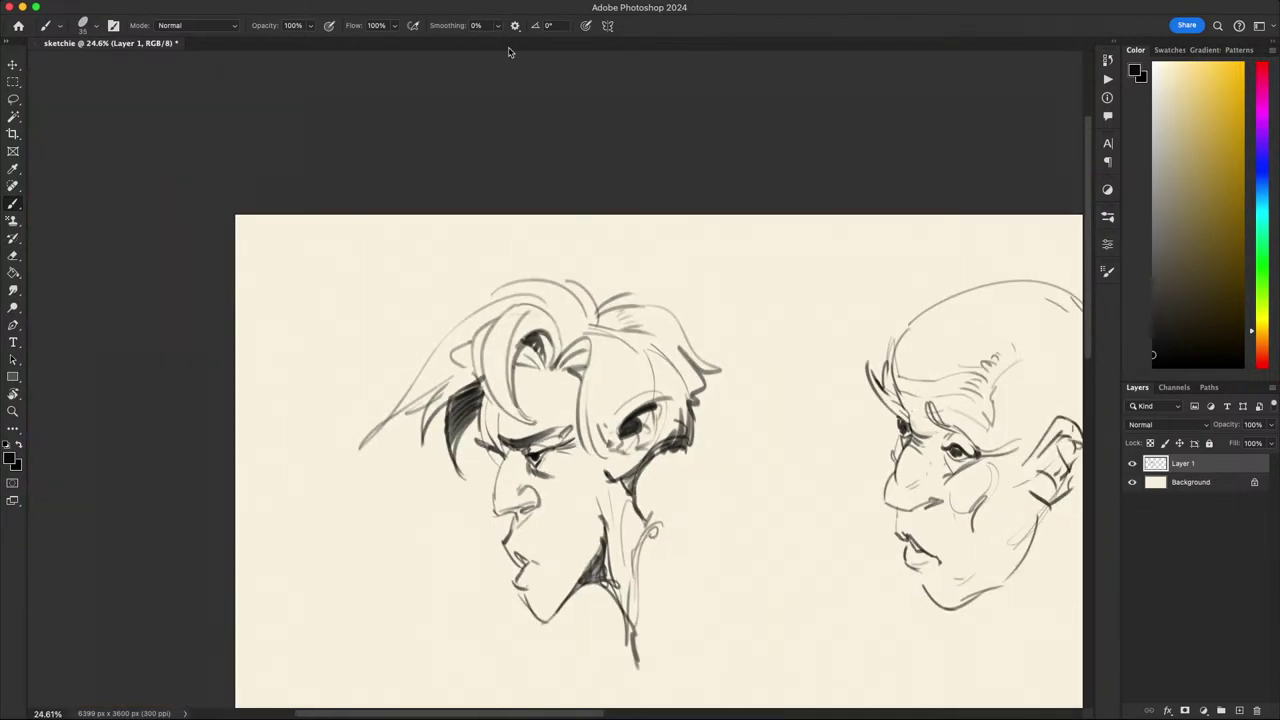
- Place the painting Screenshot 2024-04-14 at 4.37.04 PM above the sketches, spanning the canvas width
{"action": "mouse_move", "coordinate": [260, 7]}
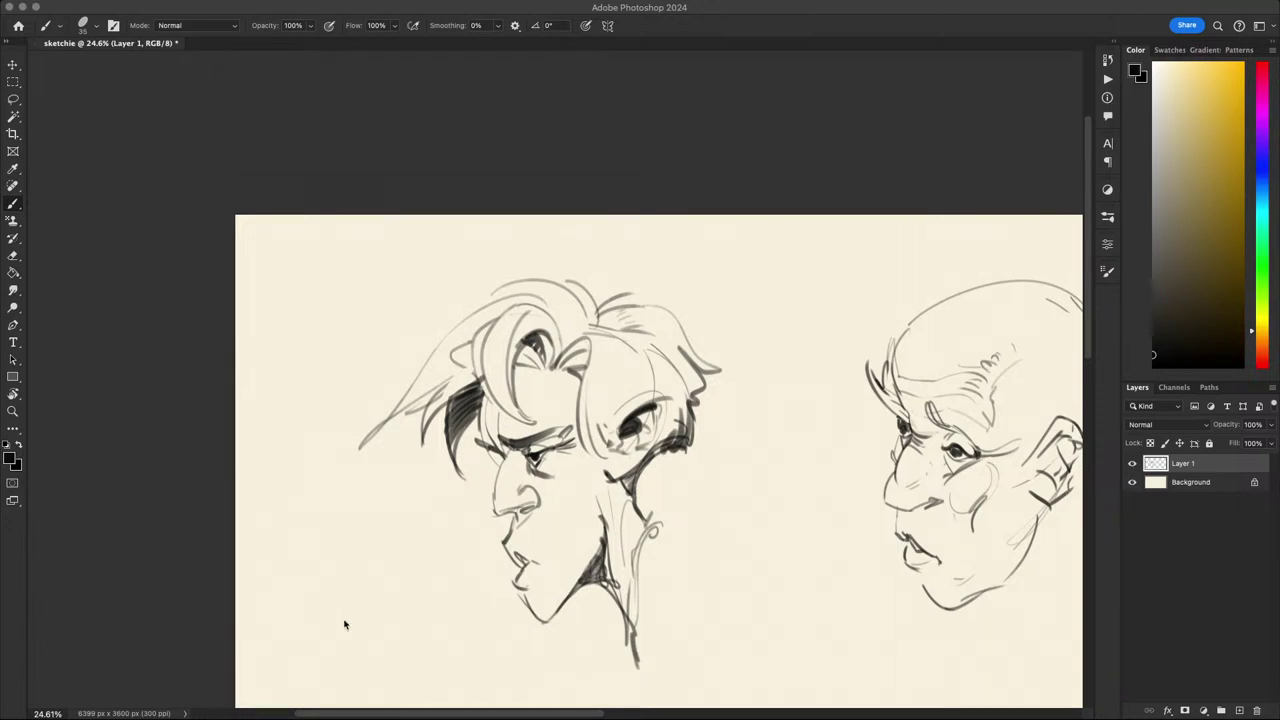
{"action": "key", "text": "ctrl+t"}
{"action": "left_click_drag", "start_coordinate": [498, 585], "coordinate": [334, 474]}
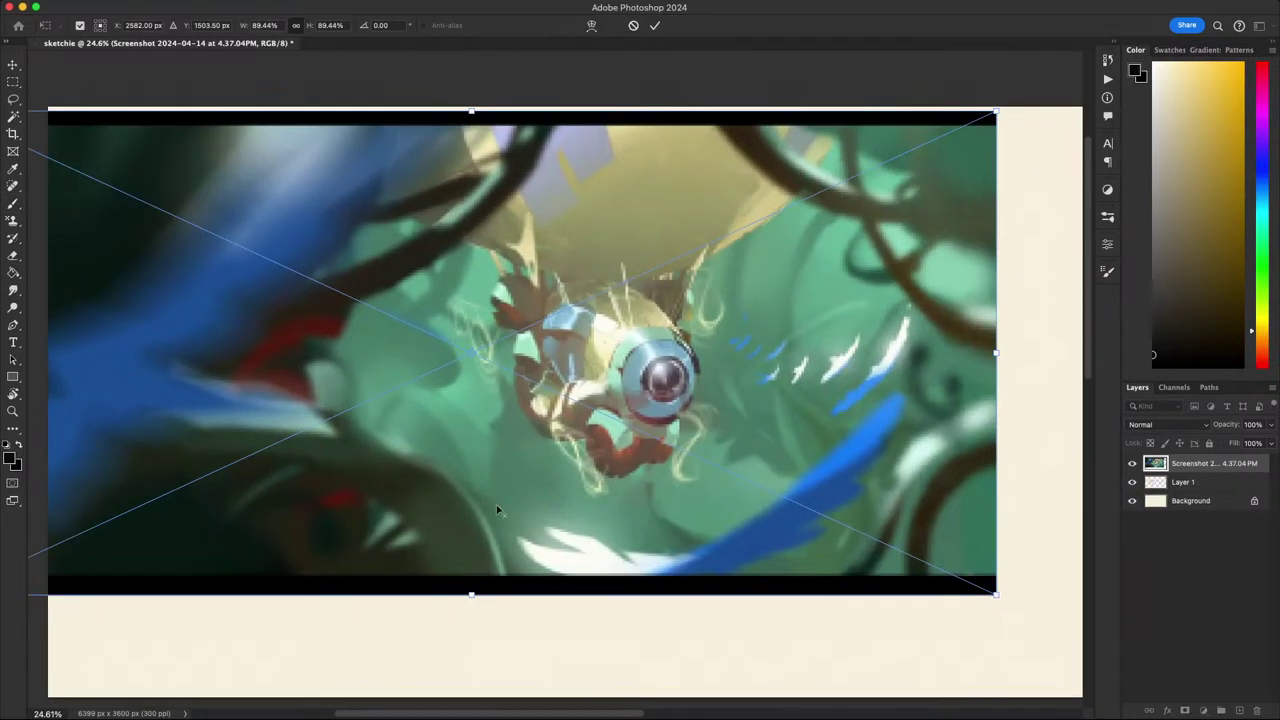
{"action": "scroll", "coordinate": [499, 508], "scroll_direction": "down", "scroll_amount": 5}
{"action": "left_click_drag", "start_coordinate": [500, 495], "coordinate": [549, 505]}
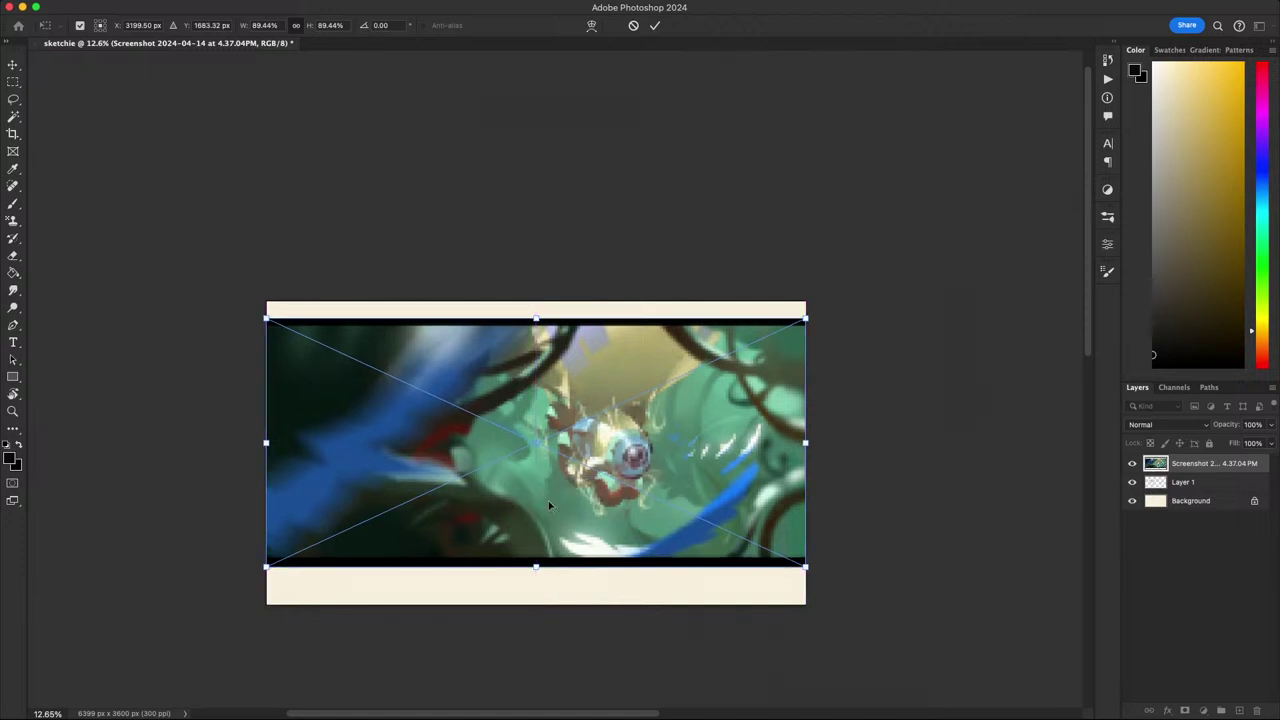
{"action": "key", "text": "Return"}
- Sample the black of the painting's letterbox bar and try to fill the cream area around it with the Paint Bucket
{"action": "key", "text": "g"}
{"action": "left_click", "coordinate": [542, 561], "text": "alt"}
{"action": "left_click", "coordinate": [543, 585]}
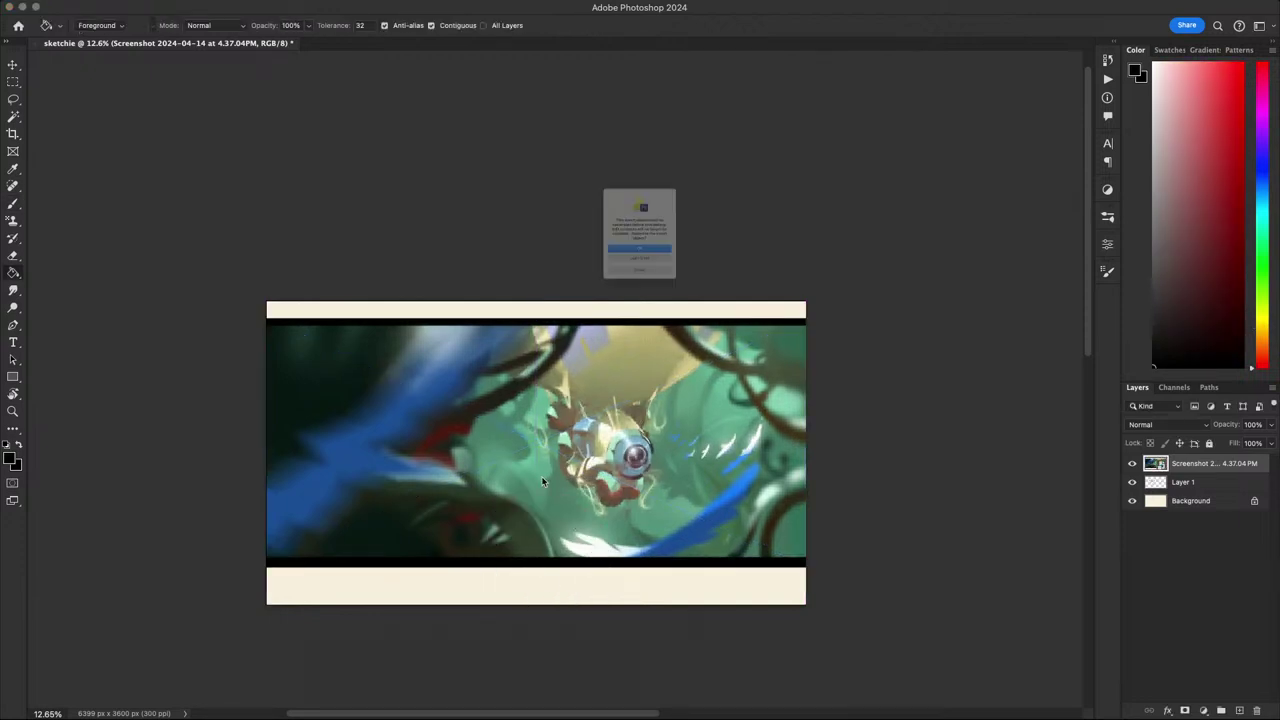
{"action": "left_click", "coordinate": [573, 321]}
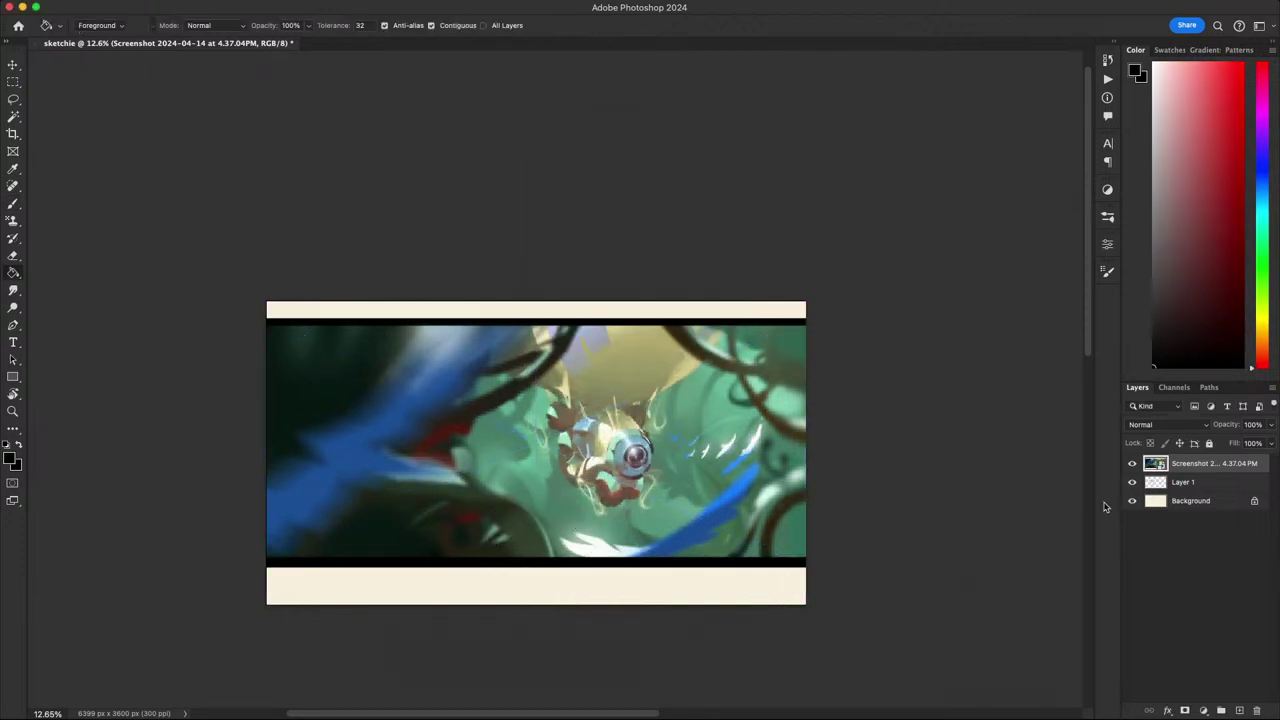
- Add a new empty layer between the head sketches on Layer 1 and the placed painting
{"action": "left_click", "coordinate": [1176, 483]}
{"action": "key", "text": "super+shift+n"}
{"action": "key", "text": "Return"}
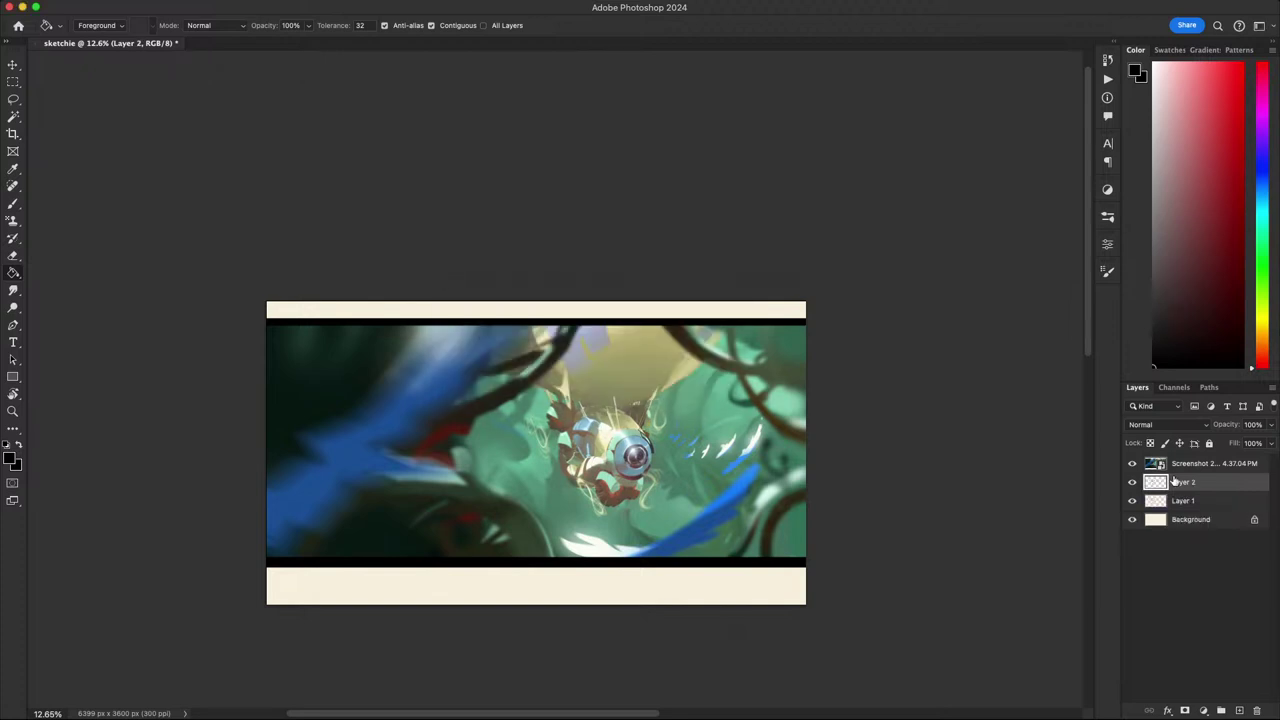
- Fill Layer 2 with black around the painting and make the painting's layer active
{"action": "left_click", "coordinate": [727, 552]}
{"action": "key", "text": "v"}
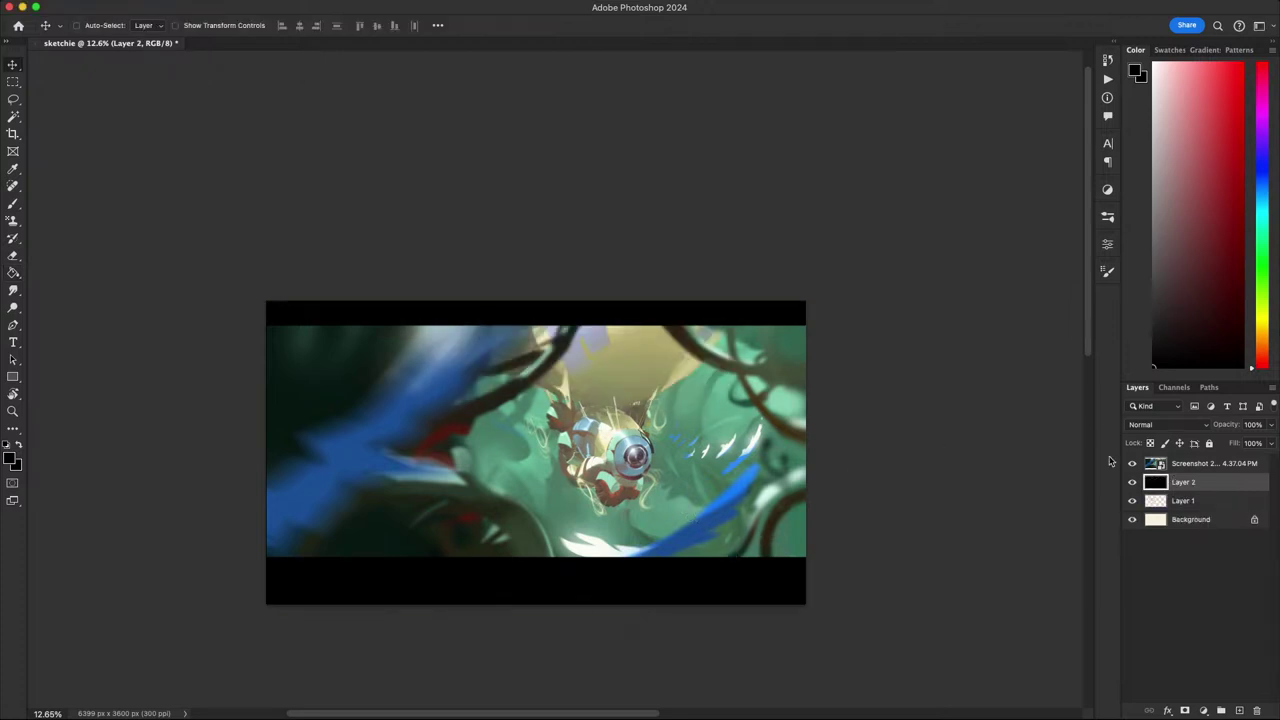
{"action": "left_click", "coordinate": [1205, 468]}
{"action": "left_click_drag", "start_coordinate": [790, 465], "coordinate": [792, 469]}
- Preview the painting in greyscale with the Dot Gain 20% proof and examine the values around the central machine
{"action": "scroll", "coordinate": [720, 478], "scroll_direction": "up", "scroll_amount": 5}
{"action": "left_click_drag", "start_coordinate": [481, 375], "coordinate": [596, 418]}
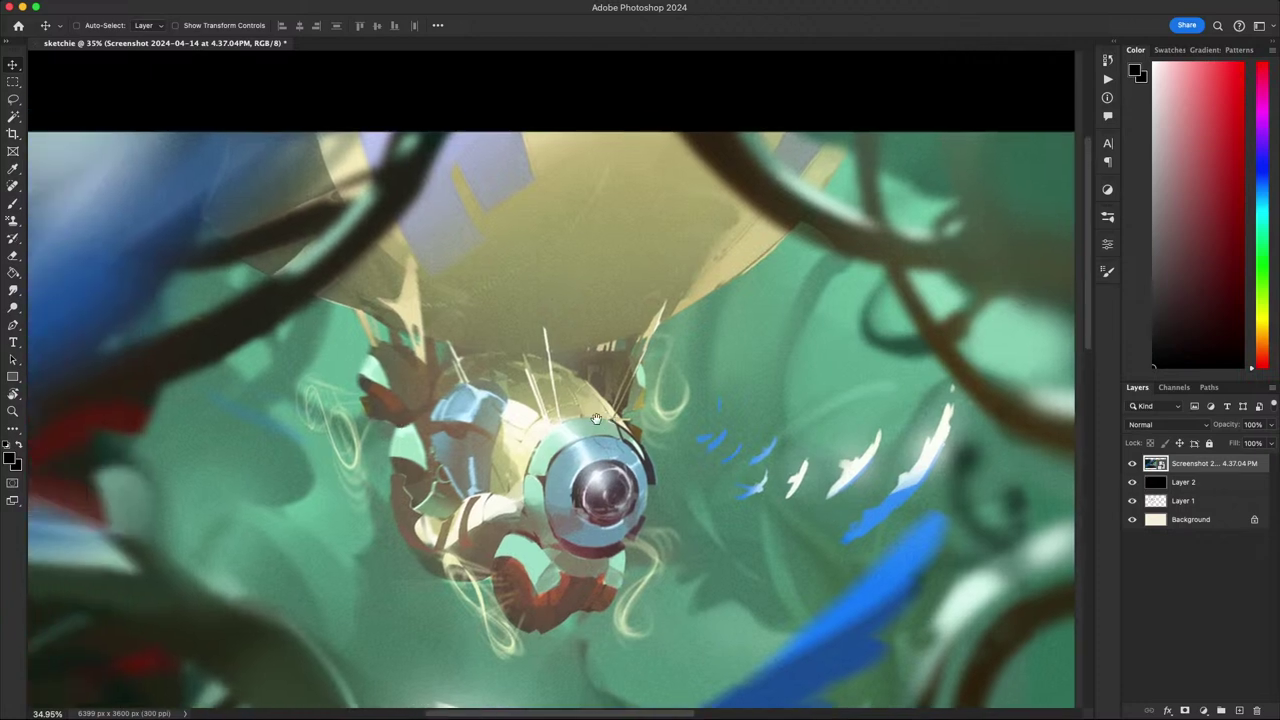
{"action": "scroll", "coordinate": [596, 418], "scroll_direction": "down", "scroll_amount": 3}
{"action": "key", "text": "ctrl+y"}
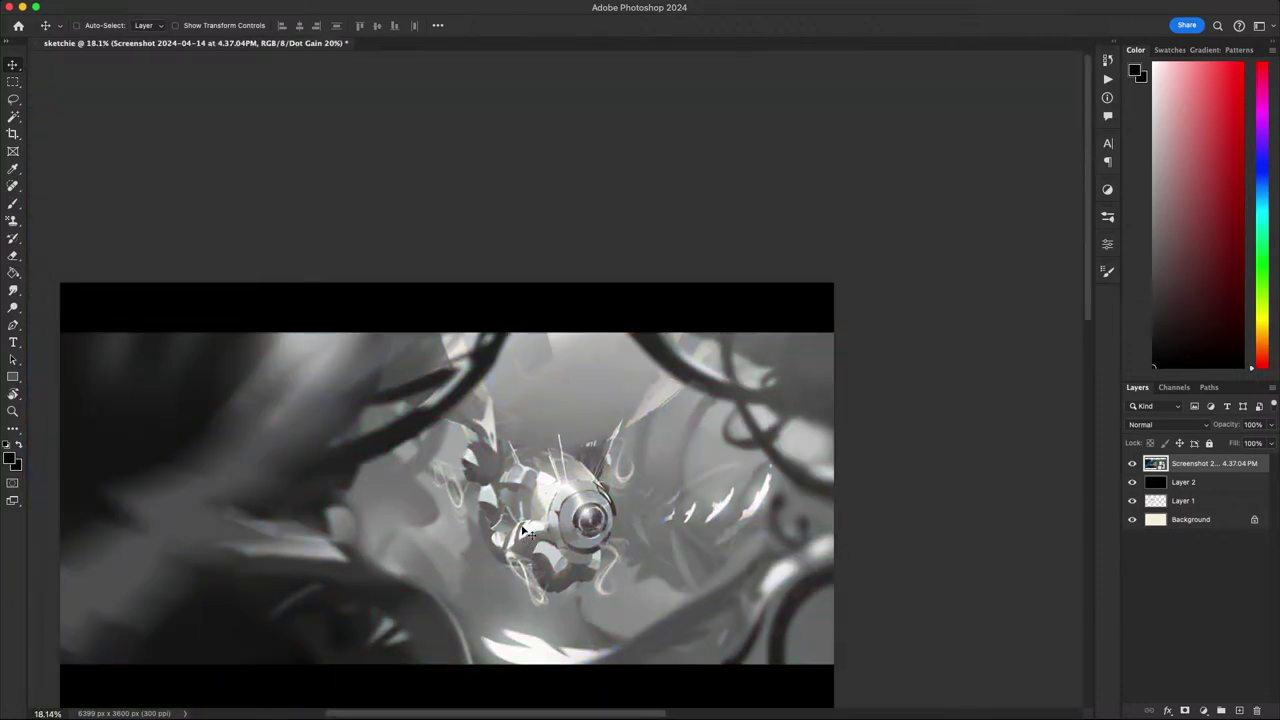
{"action": "scroll", "coordinate": [523, 532], "scroll_direction": "up", "scroll_amount": 3}
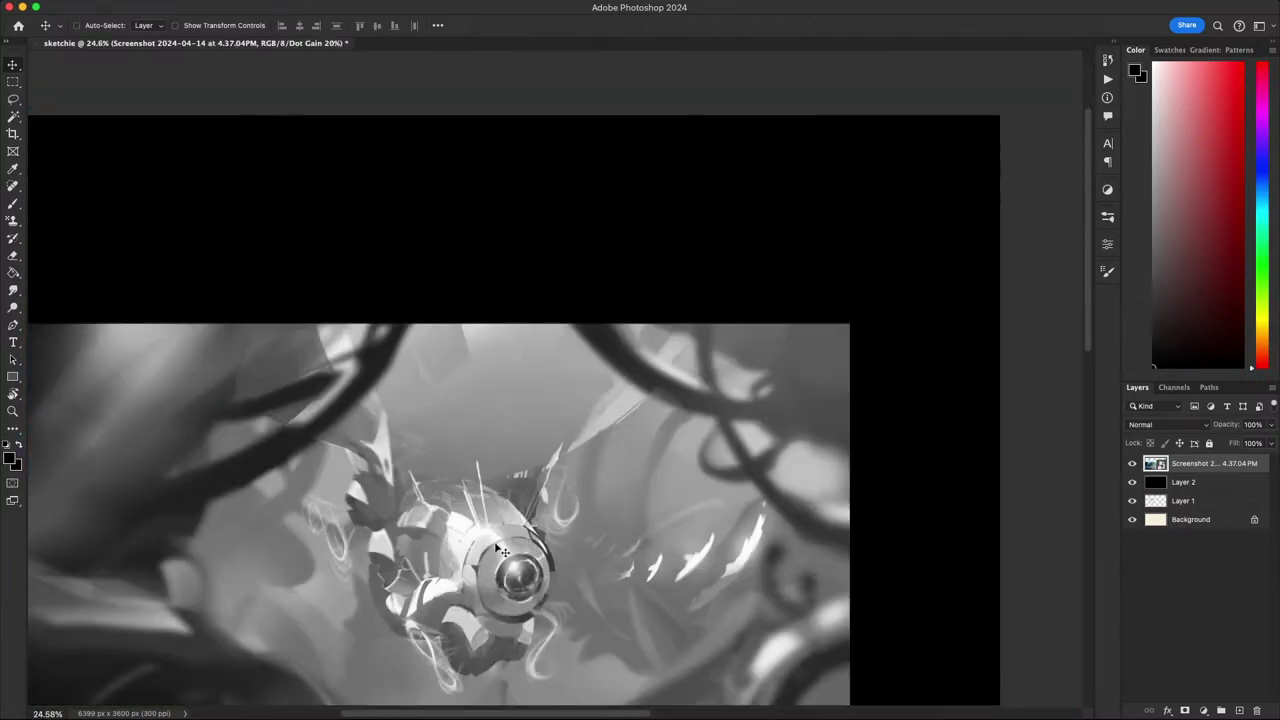
{"action": "scroll", "coordinate": [711, 380], "scroll_direction": "down", "scroll_amount": 5}
{"action": "scroll", "coordinate": [751, 391], "scroll_direction": "left", "scroll_amount": 2}
- Undo the painting's accidental shift and nudge it slightly downward within the black frame
{"action": "key", "text": "g"}
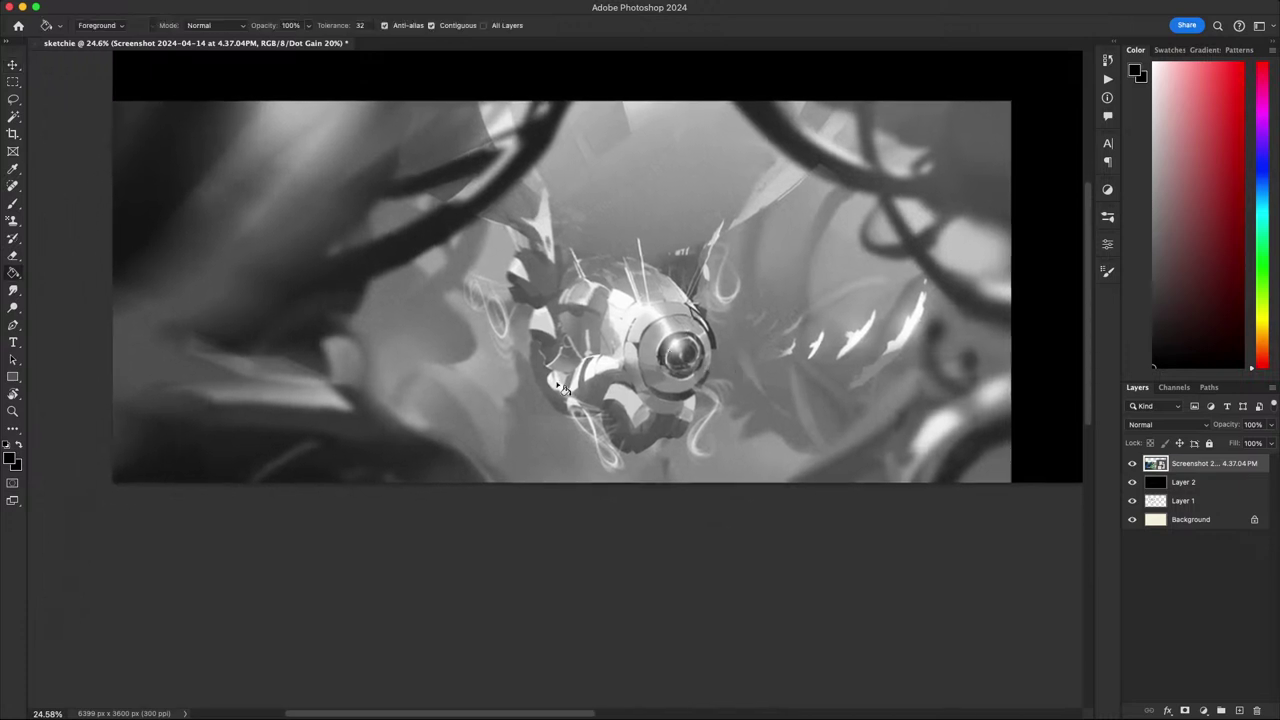
{"action": "left_click", "coordinate": [548, 378], "text": "alt"}
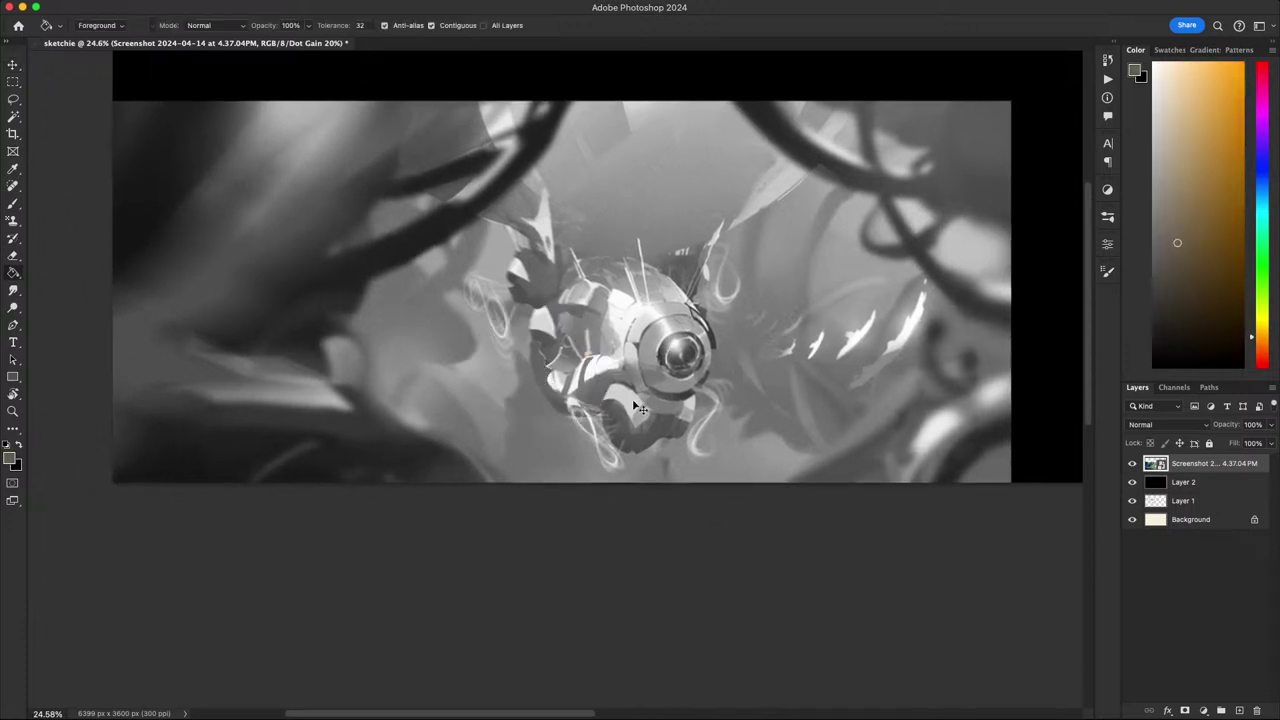
{"action": "key", "text": "super+z"}
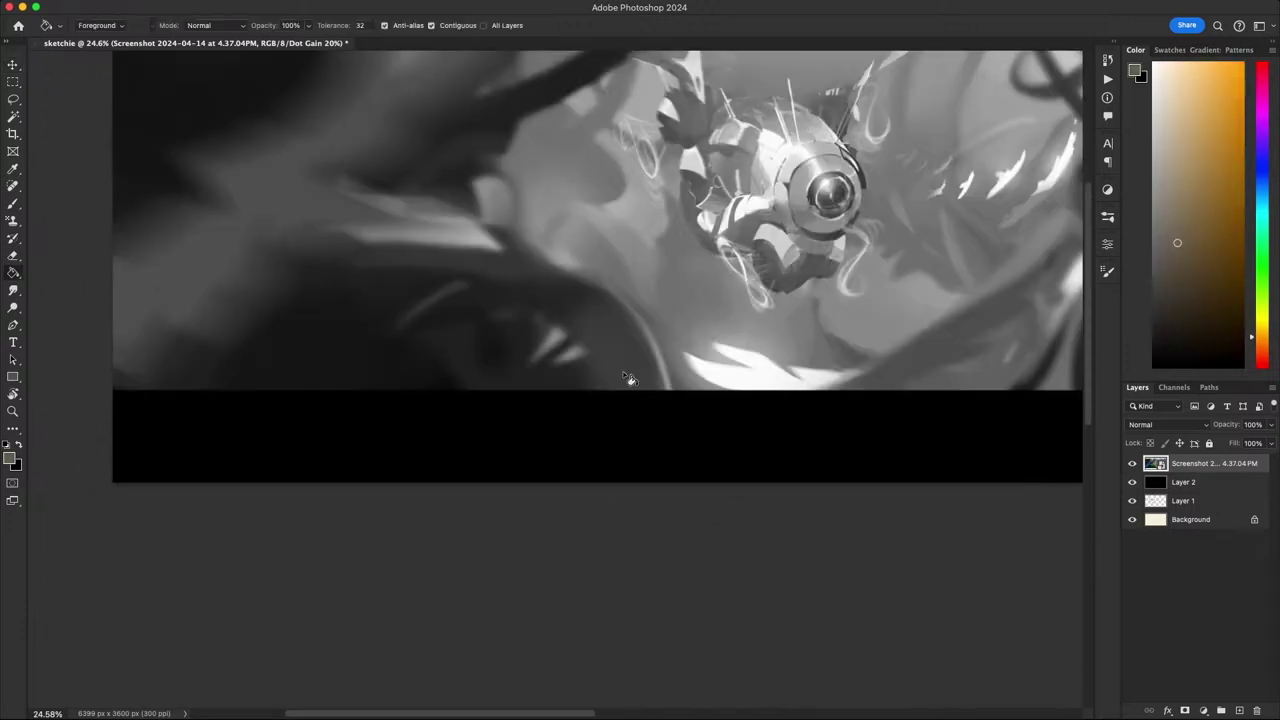
{"action": "left_click_drag", "start_coordinate": [636, 387], "coordinate": [511, 520]}
{"action": "key", "text": "v"}
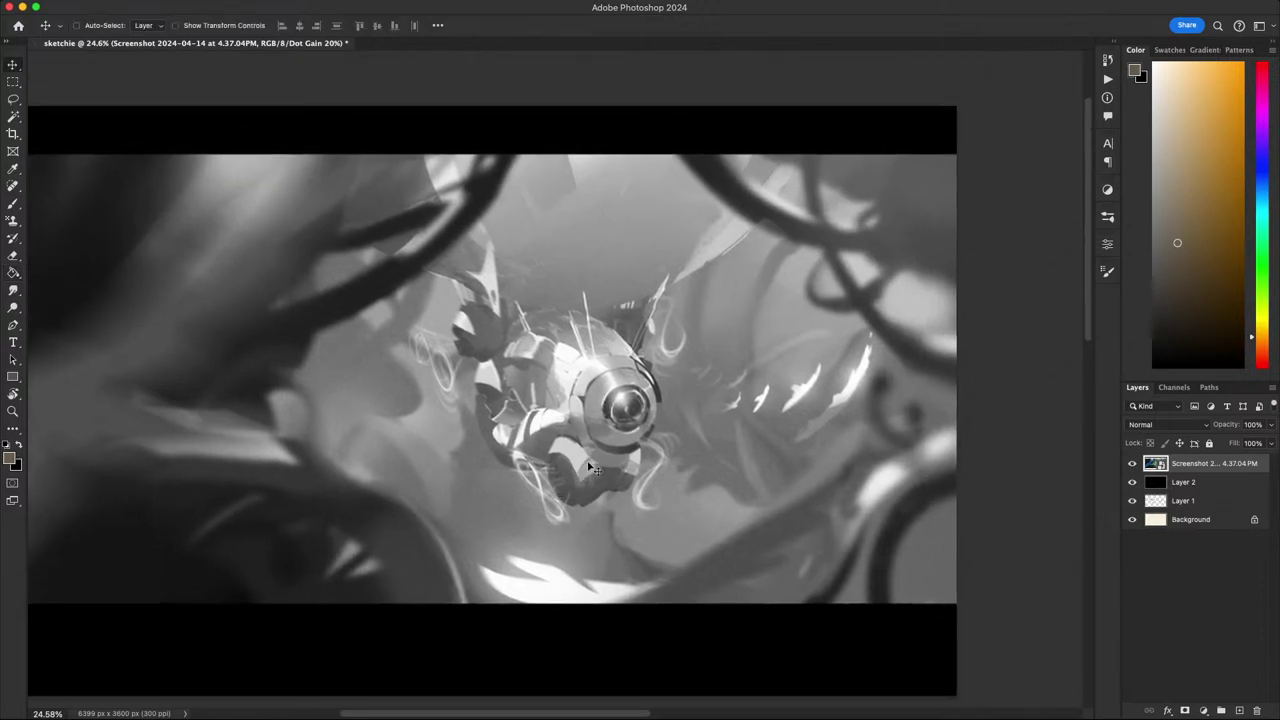
{"action": "left_click_drag", "start_coordinate": [596, 464], "coordinate": [597, 470]}
- Sample the machine's dark reddish tone and brush over its lower limbs and upper edge on a new layer above the painting
{"action": "key", "text": "b"}
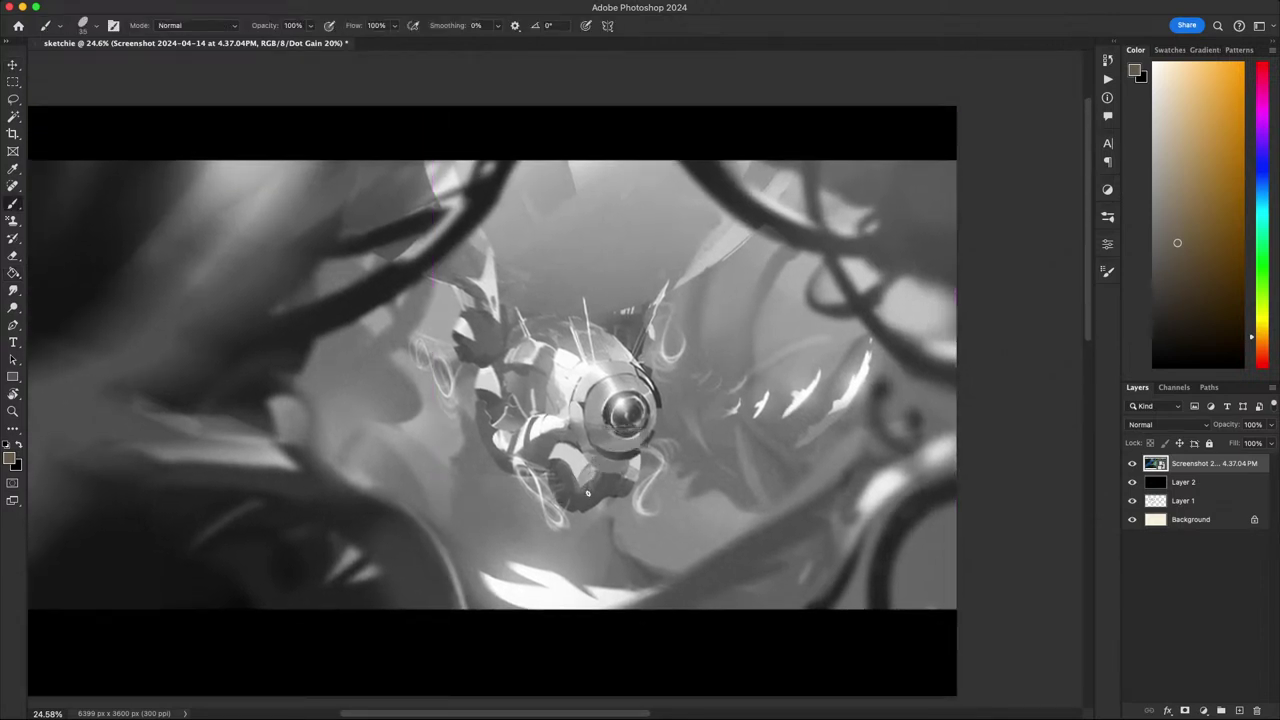
{"action": "left_click", "coordinate": [587, 493], "text": "alt"}
{"action": "key", "text": "super+alt+shift+n"}
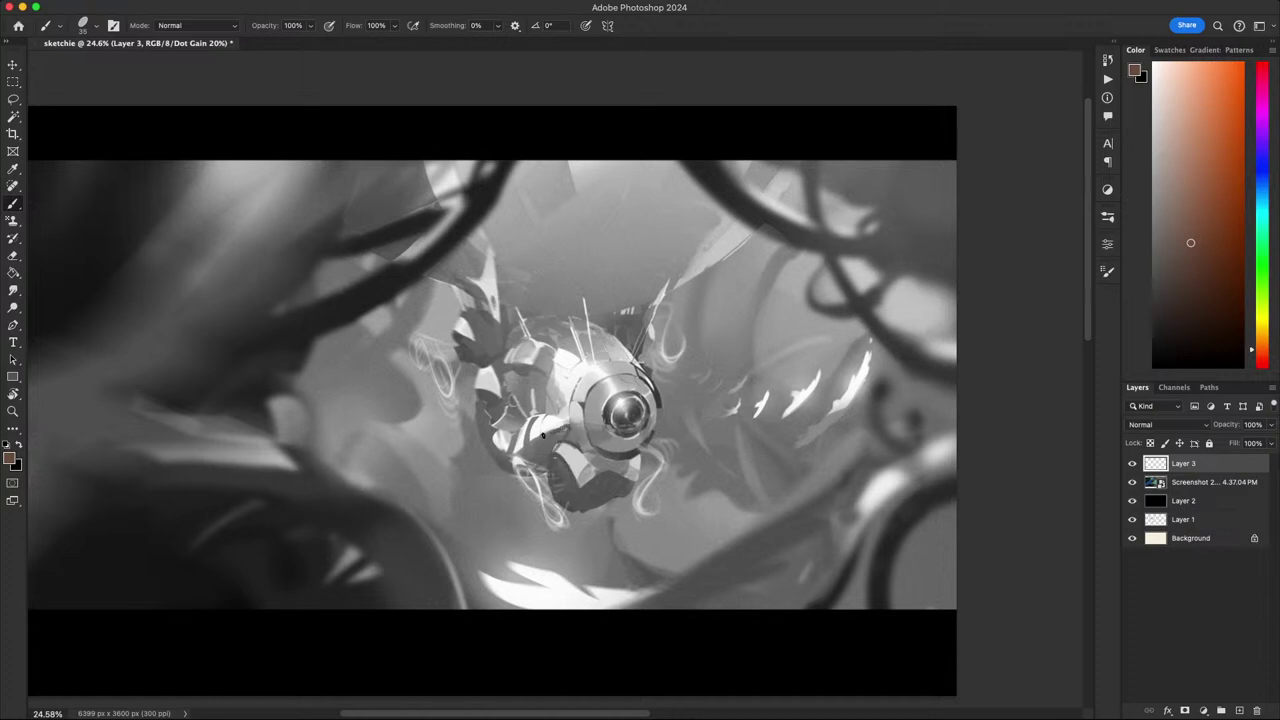
{"action": "mouse_move", "coordinate": [543, 436]}
{"action": "left_mouse_down"}
{"action": "mouse_move", "coordinate": [522, 456]}
{"action": "mouse_move", "coordinate": [474, 406]}
{"action": "left_mouse_up"}
{"action": "left_click_drag", "start_coordinate": [514, 474], "coordinate": [549, 477]}
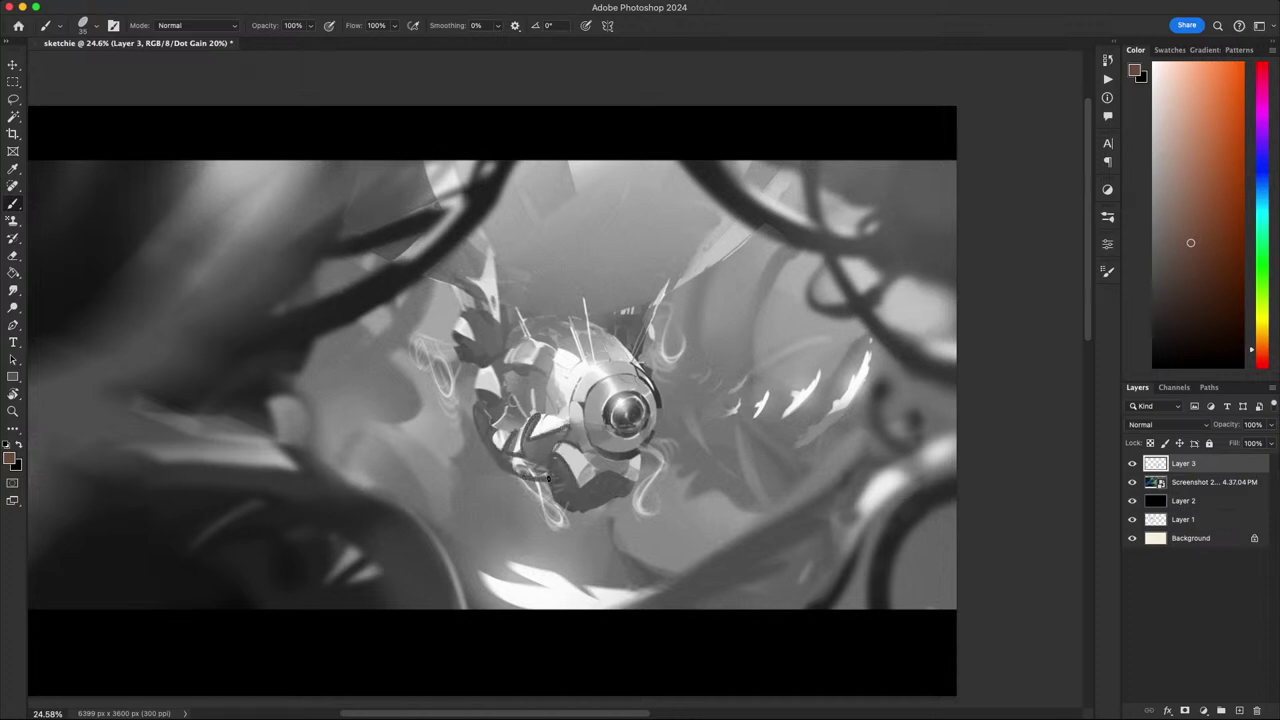
{"action": "mouse_move", "coordinate": [645, 298]}
{"action": "left_mouse_down"}
{"action": "mouse_move", "coordinate": [590, 309]}
{"action": "mouse_move", "coordinate": [588, 289]}
{"action": "mouse_move", "coordinate": [628, 317]}
{"action": "mouse_move", "coordinate": [568, 317]}
{"action": "mouse_move", "coordinate": [576, 347]}
{"action": "mouse_move", "coordinate": [509, 338]}
{"action": "mouse_move", "coordinate": [560, 318]}
{"action": "left_mouse_up"}
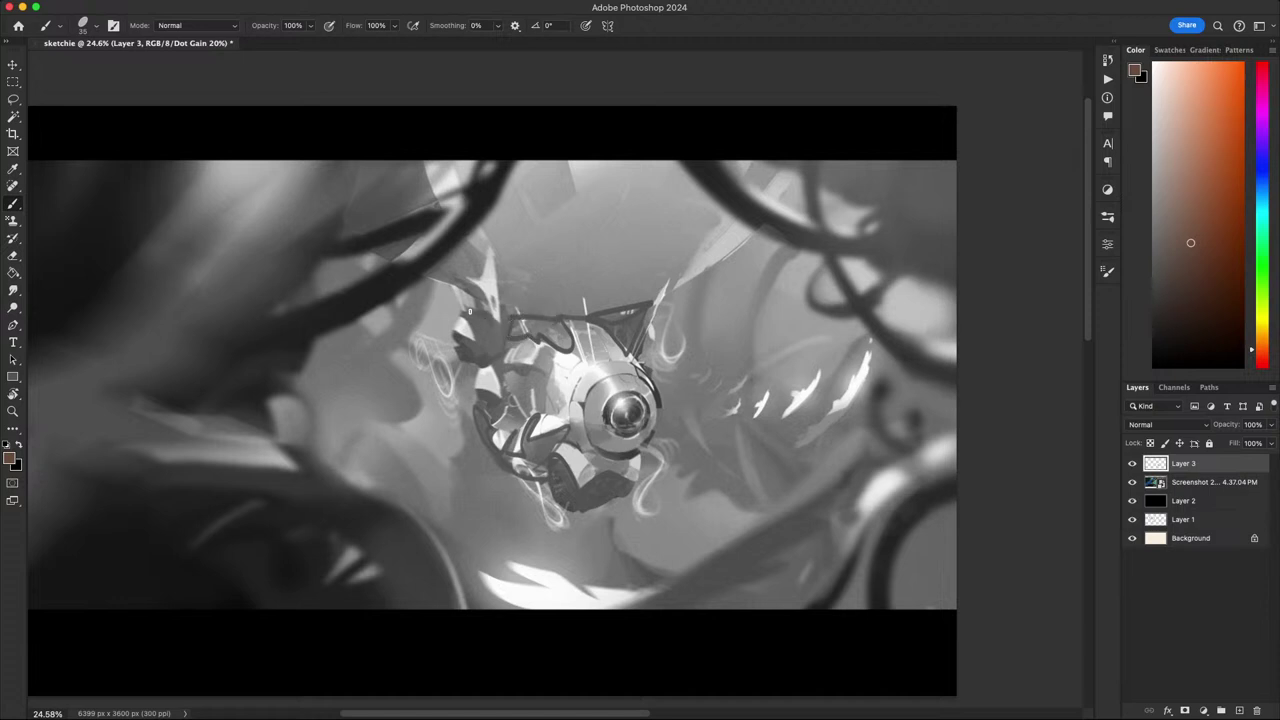
- Undo the brush strokes over the machine, the new layer and the painting's last nudge
{"action": "key", "text": "super+z"}
{"action": "key", "text": "super+z"}
{"action": "key", "text": "super+z"}
{"action": "key", "text": "super+z"}
{"action": "key", "text": "super+z"}
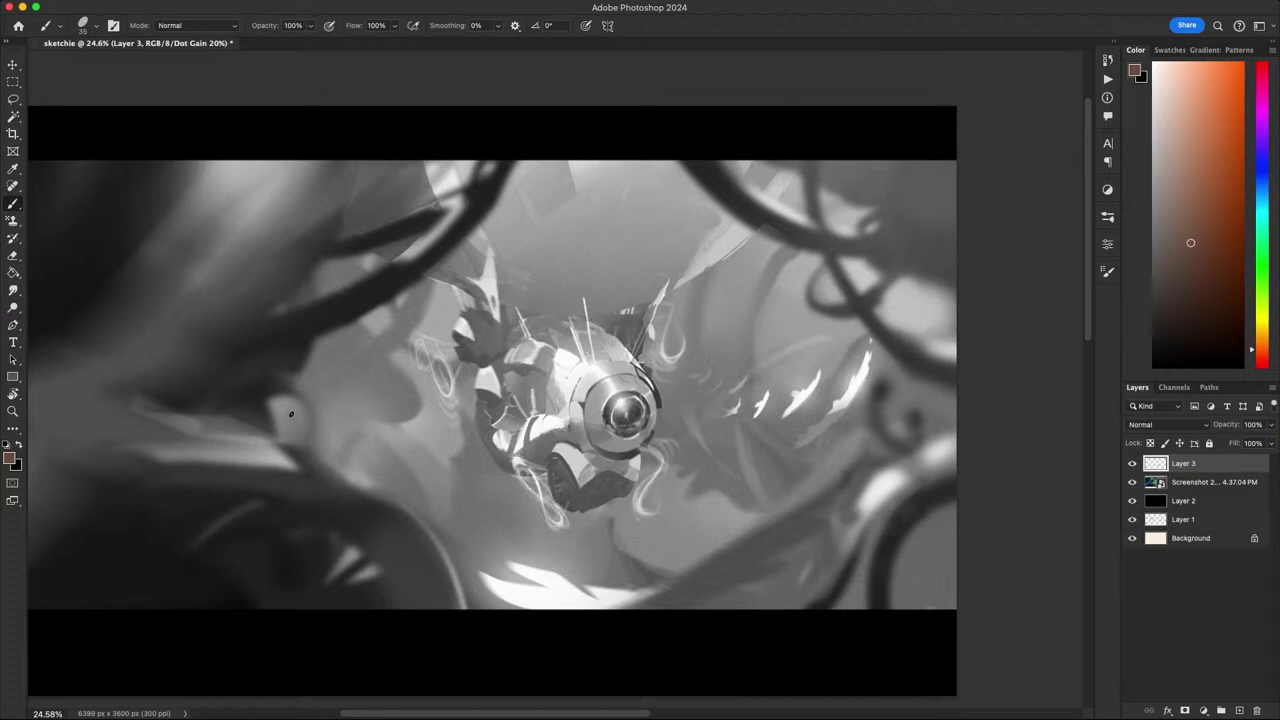
{"action": "key", "text": "super+z"}
{"action": "key", "text": "super+z"}
{"action": "key", "text": "super+z"}
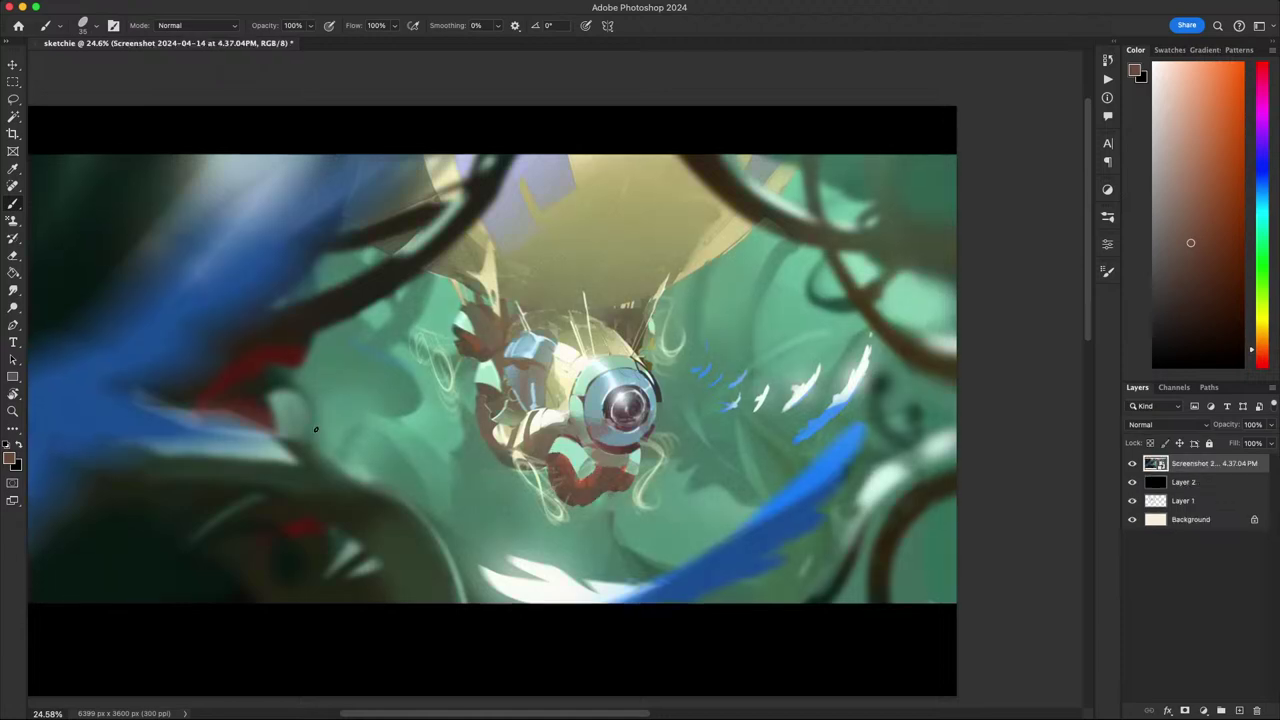
- Examine the painting in full colour, first reduced as a whole and closer around the central machine
{"action": "key", "text": "super+y"}
{"action": "key", "text": "super+y"}
{"action": "scroll", "coordinate": [602, 415], "scroll_direction": "down", "scroll_amount": 5}
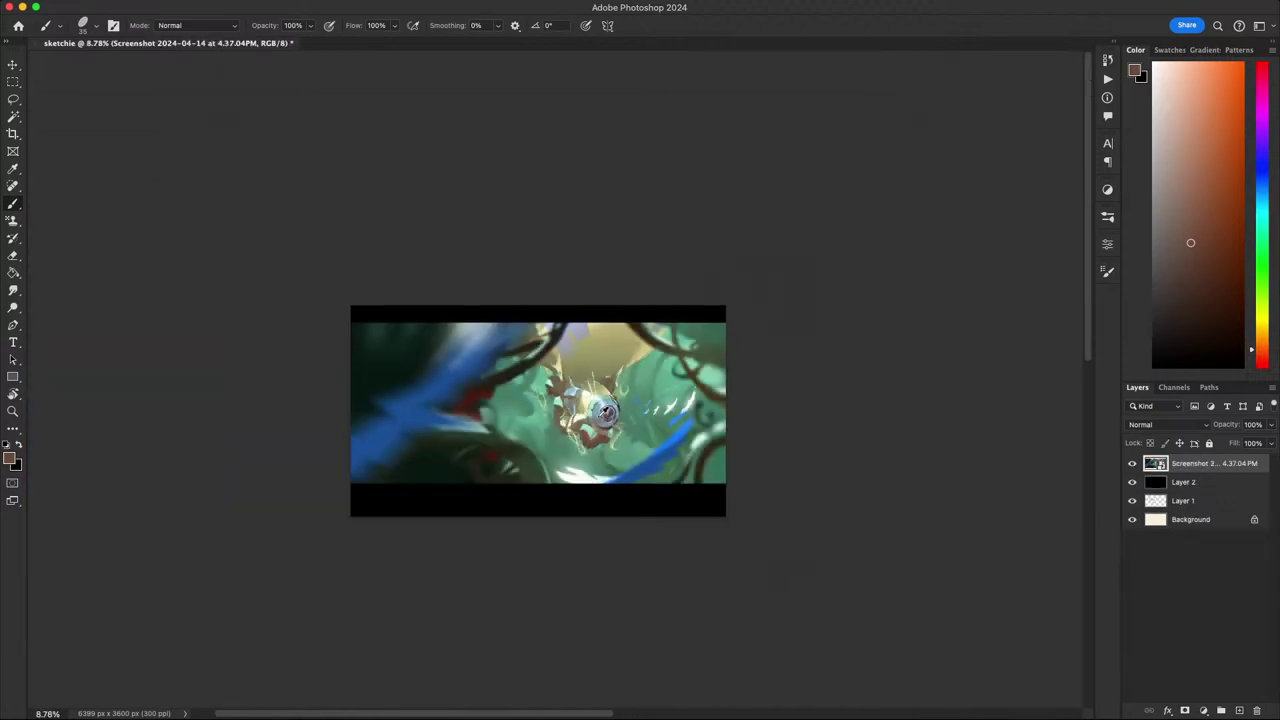
{"action": "scroll", "coordinate": [606, 414], "scroll_direction": "up", "scroll_amount": 4}
{"action": "scroll", "coordinate": [609, 408], "scroll_direction": "up", "scroll_amount": 1}
{"action": "scroll", "coordinate": [558, 210], "scroll_direction": "up", "scroll_amount": 2}
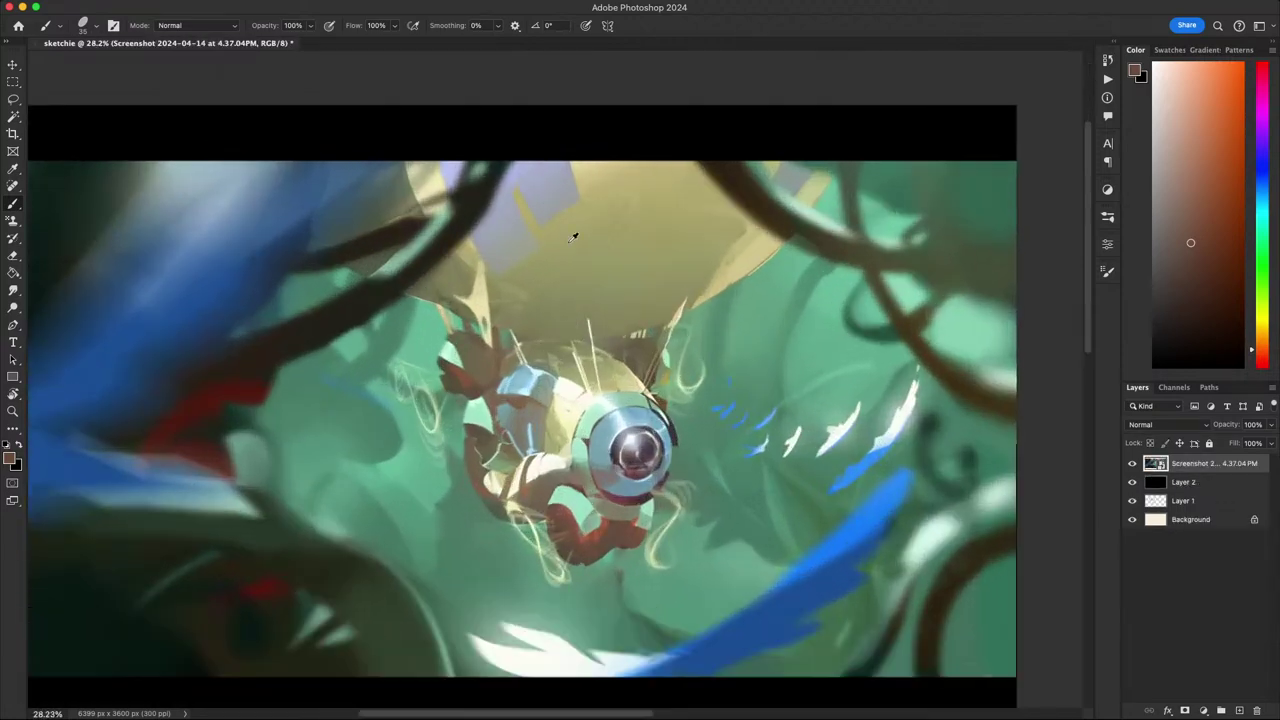
{"action": "scroll", "coordinate": [790, 514], "scroll_direction": "down", "scroll_amount": 1}
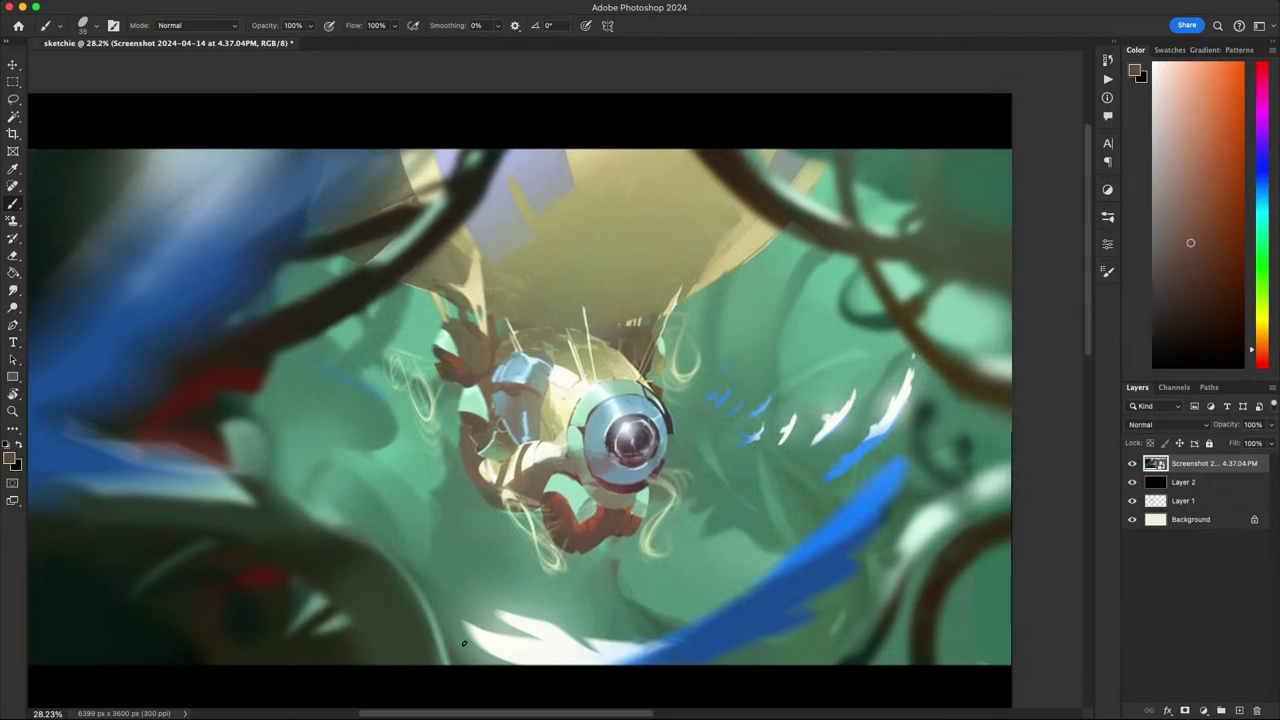
{"action": "scroll", "coordinate": [463, 643], "scroll_direction": "down", "scroll_amount": 2}
- Hide the painting and the black Layer 2, and delete both layers to return to the head sketches
{"action": "left_click", "coordinate": [1132, 463]}
{"action": "left_click", "coordinate": [1132, 482]}
{"action": "left_click", "coordinate": [1160, 500]}
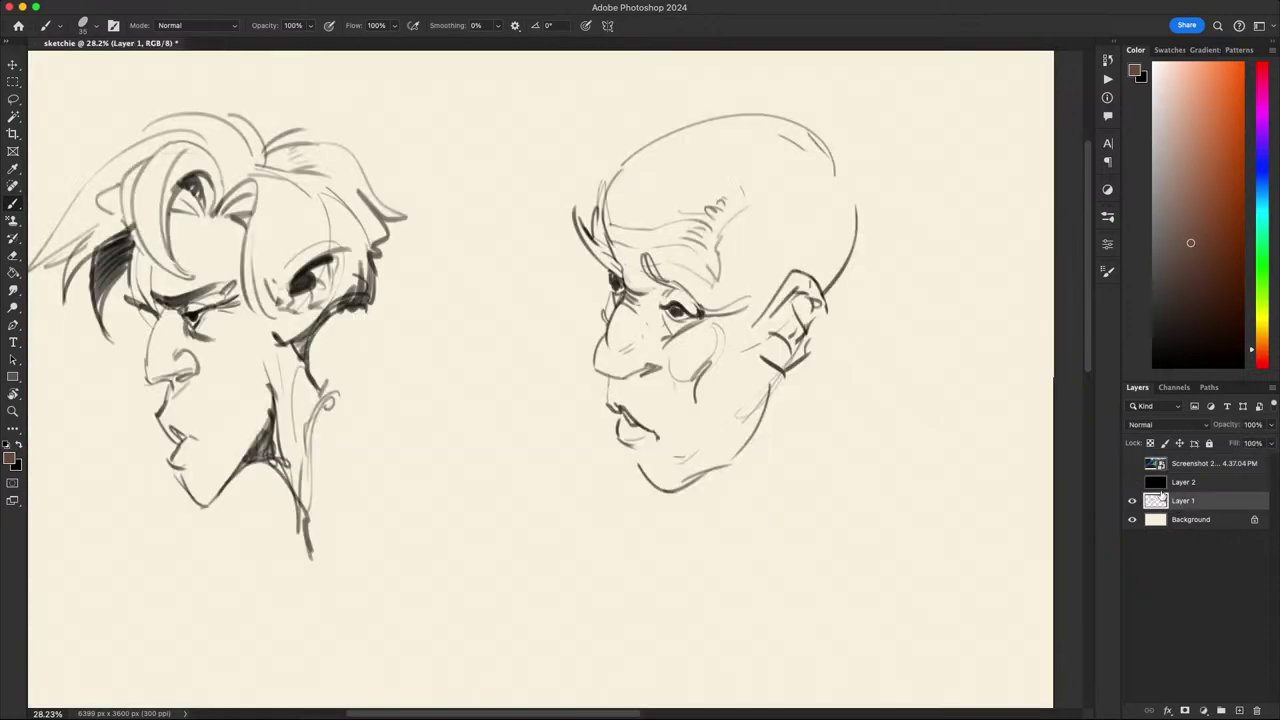
{"action": "left_click", "coordinate": [1190, 482]}
{"action": "left_click", "coordinate": [1189, 468], "text": "shift"}
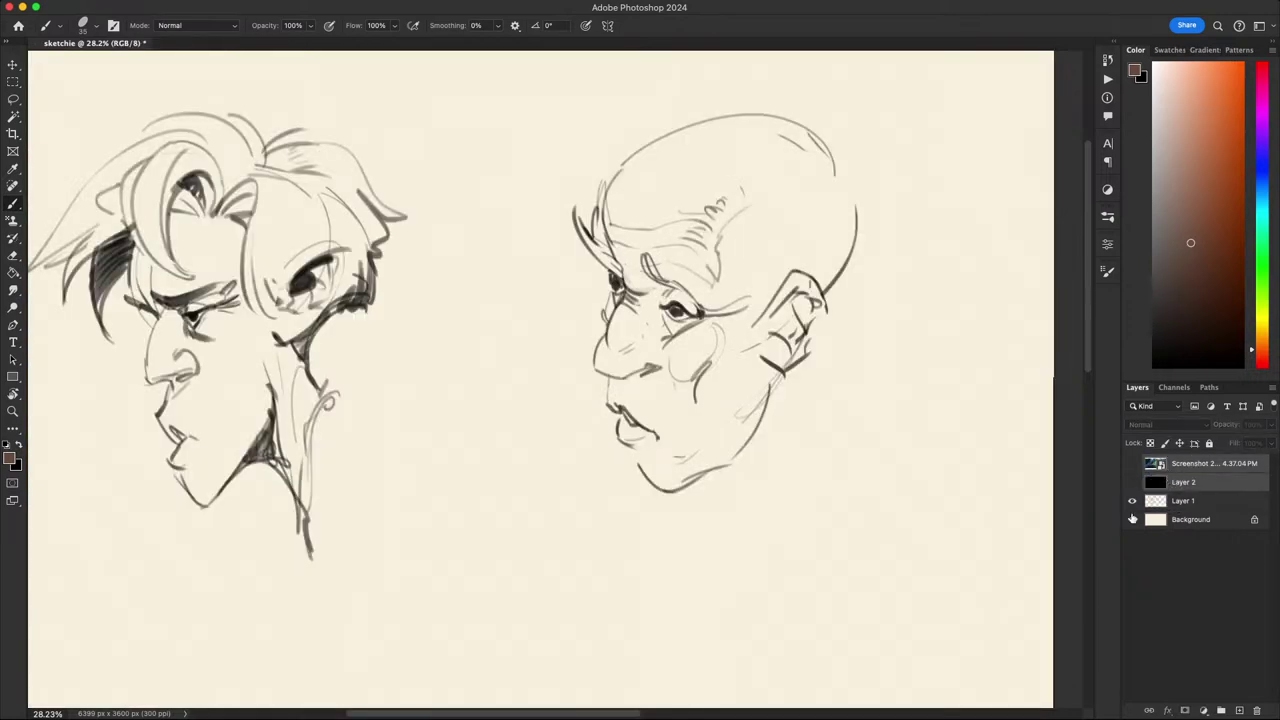
{"action": "key", "text": "Delete"}
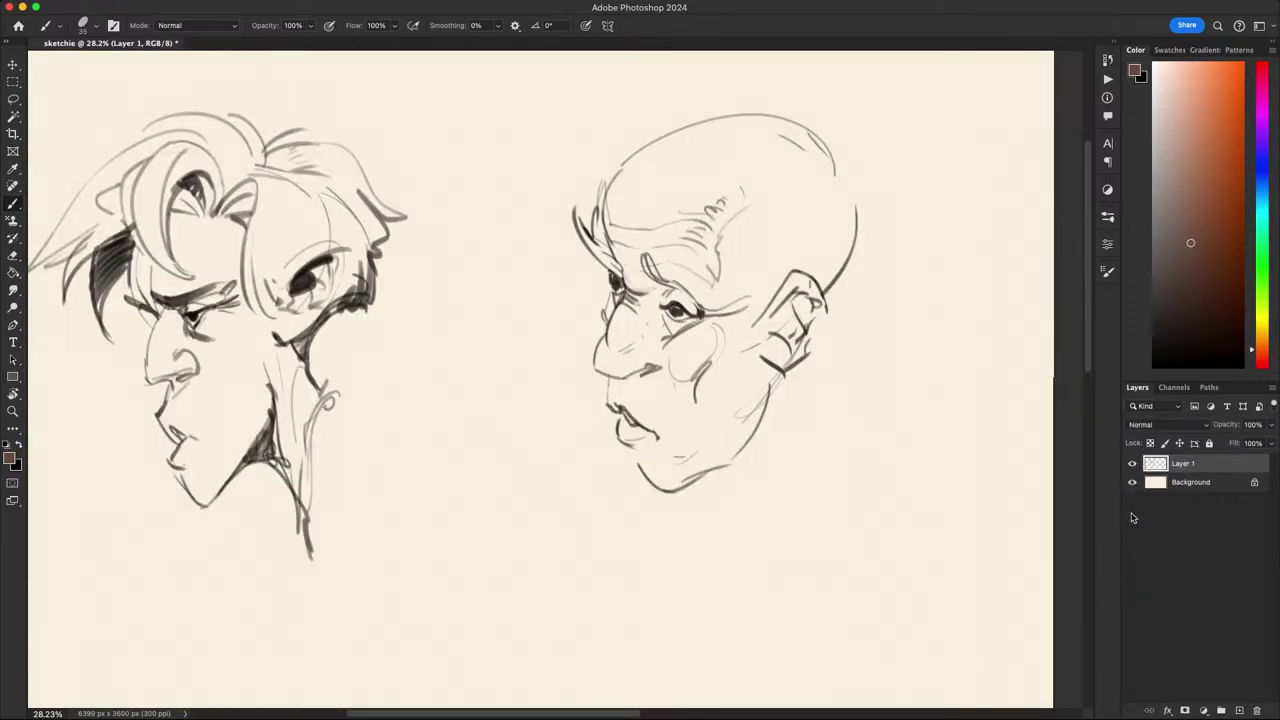
- Set the foreground colour to black for sketching on Layer 1
{"action": "left_click", "coordinate": [1155, 366]}
{"action": "mouse_move", "coordinate": [980, 354]}
{"action": "left_mouse_down"}
{"action": "mouse_move", "coordinate": [840, 506]}
{"action": "mouse_move", "coordinate": [826, 607]}
{"action": "left_mouse_up"}
{"action": "key", "text": "super+z"}
{"action": "left_click_drag", "start_coordinate": [847, 560], "coordinate": [876, 549]}
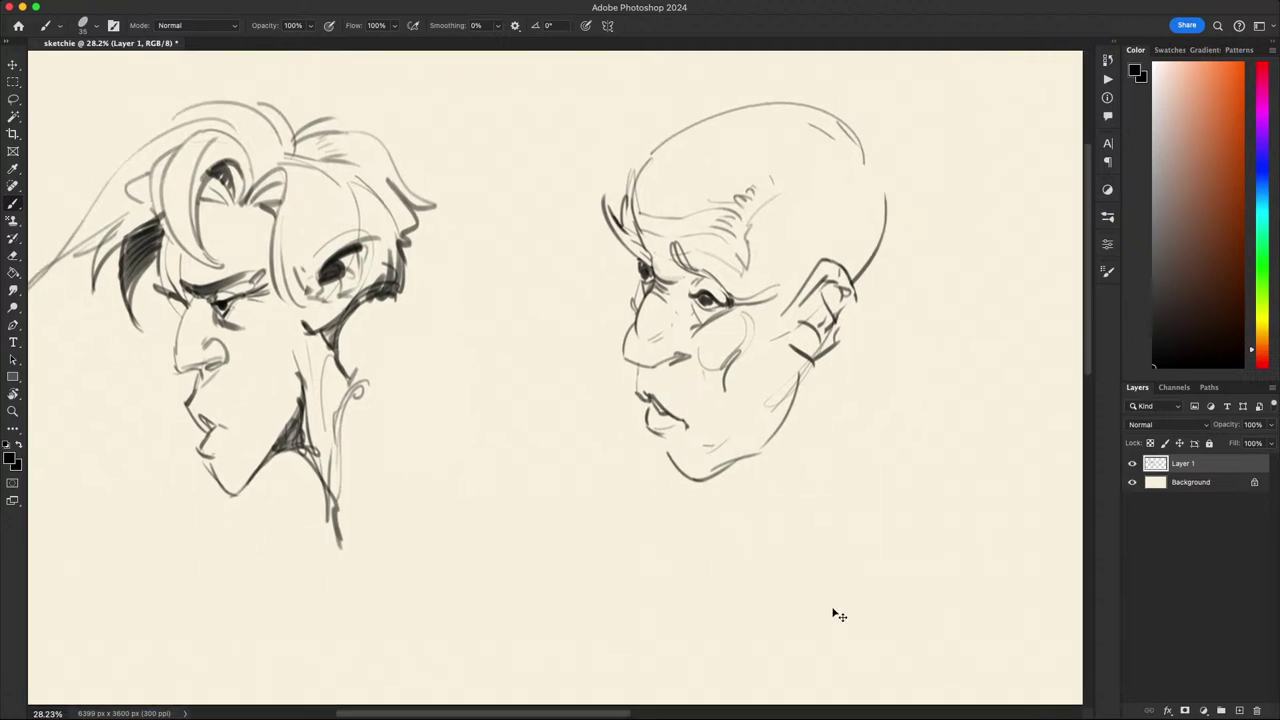
- Examine both head sketches together at different magnifications across the whole canvas
{"action": "key", "text": "super+minus"}
{"action": "key", "text": "super+minus"}
{"action": "key", "text": "super+minus"}
{"action": "key", "text": "super+minus"}
{"action": "key", "text": "super+plus"}
{"action": "key", "text": "super+plus"}
{"action": "key", "text": "super+plus"}
{"action": "key", "text": "super+minus"}
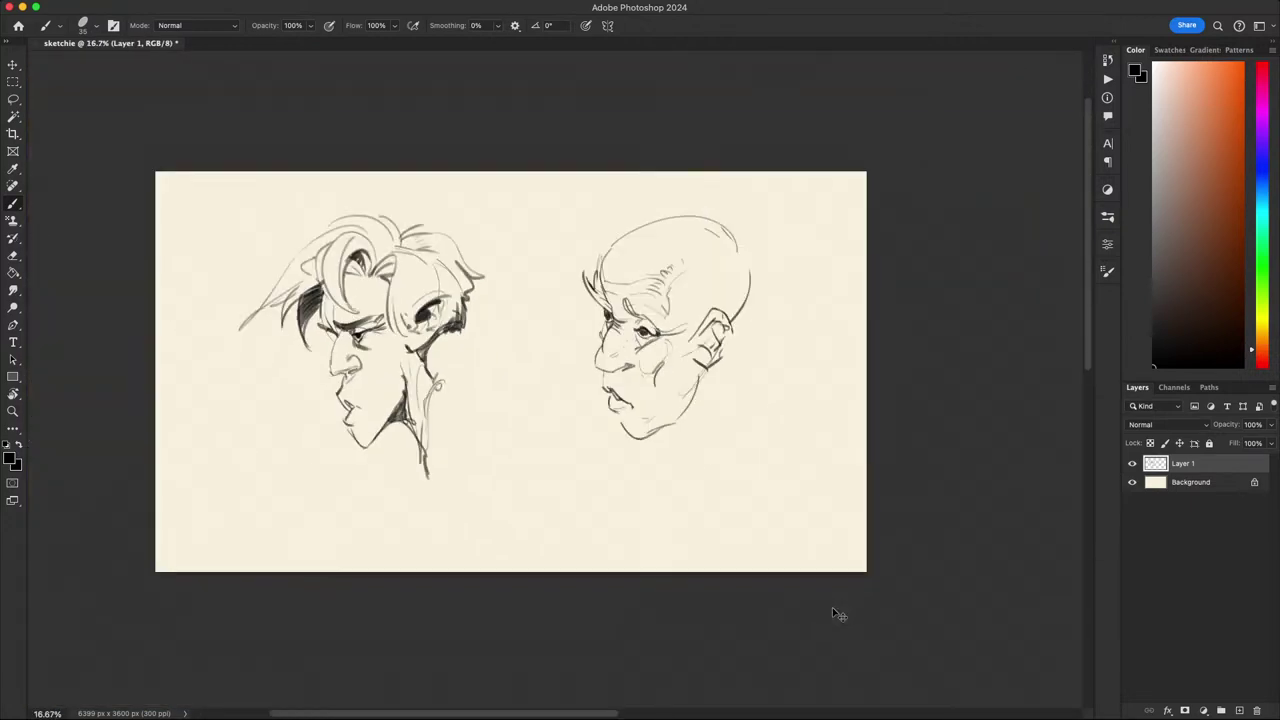
{"action": "key", "text": "super+minus"}
{"action": "key", "text": "super+minus"}
{"action": "key", "text": "super+plus"}
{"action": "key", "text": "super+plus"}
{"action": "left_click_drag", "start_coordinate": [799, 452], "coordinate": [849, 411]}
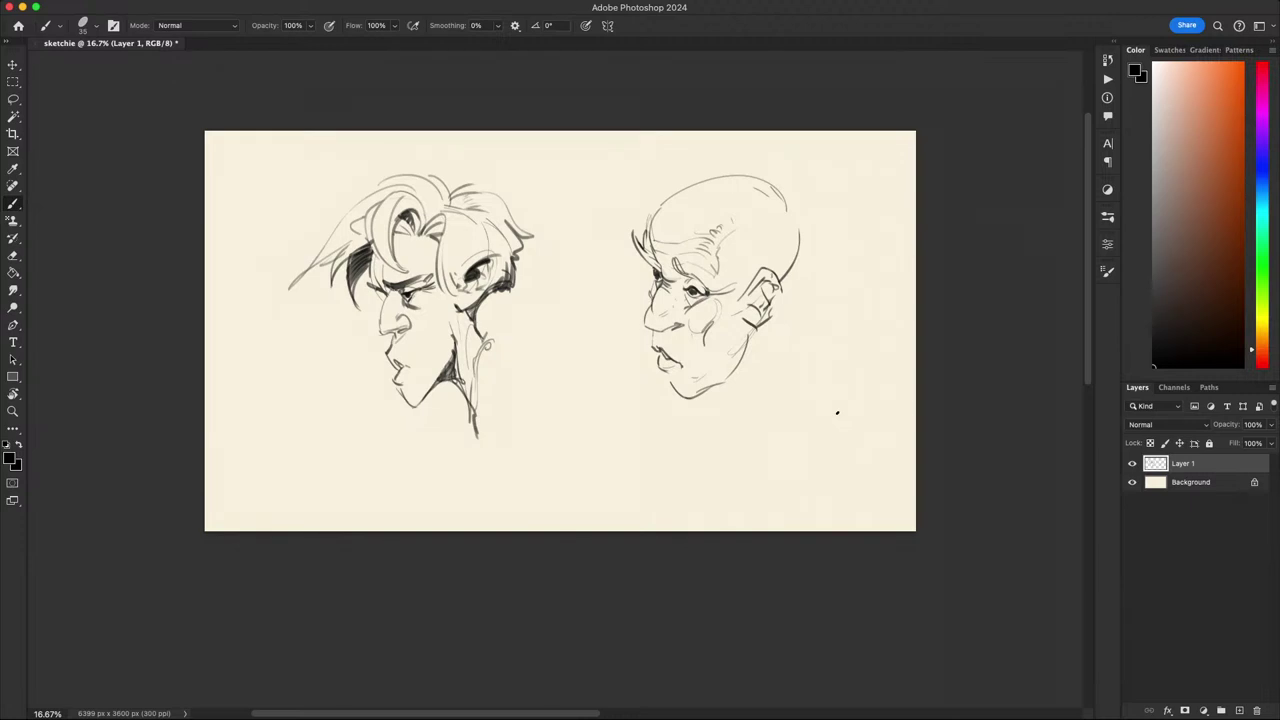
{"action": "scroll", "coordinate": [748, 238], "scroll_direction": "right", "scroll_amount": 2}
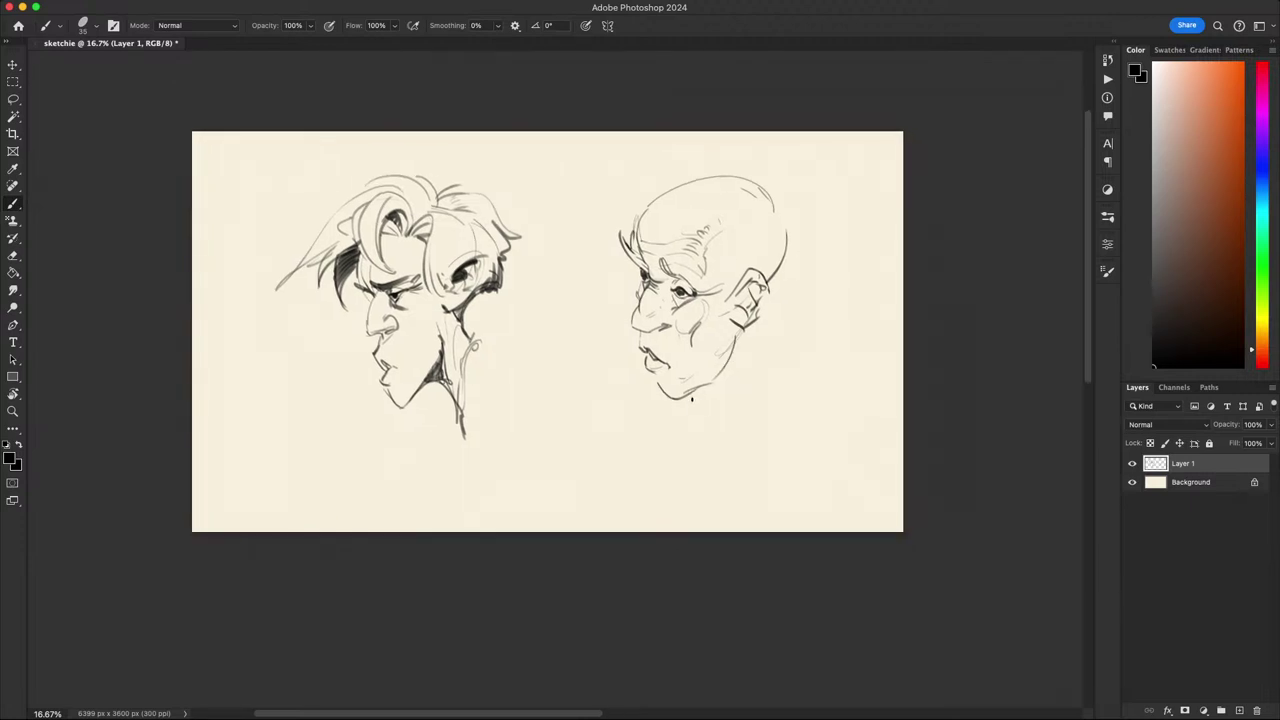
- Try a neck stroke running down from the bald head's chin, and undo it
{"action": "mouse_move", "coordinate": [686, 397]}
{"action": "left_mouse_down"}
{"action": "mouse_move", "coordinate": [732, 355]}
{"action": "mouse_move", "coordinate": [698, 410]}
{"action": "mouse_move", "coordinate": [693, 396]}
{"action": "mouse_move", "coordinate": [698, 440]}
{"action": "mouse_move", "coordinate": [746, 431]}
{"action": "left_mouse_up"}
{"action": "key", "text": "super+z"}
{"action": "key", "text": "ctrl+z"}
{"action": "key", "text": "super+z"}
{"action": "key", "text": "super+z"}
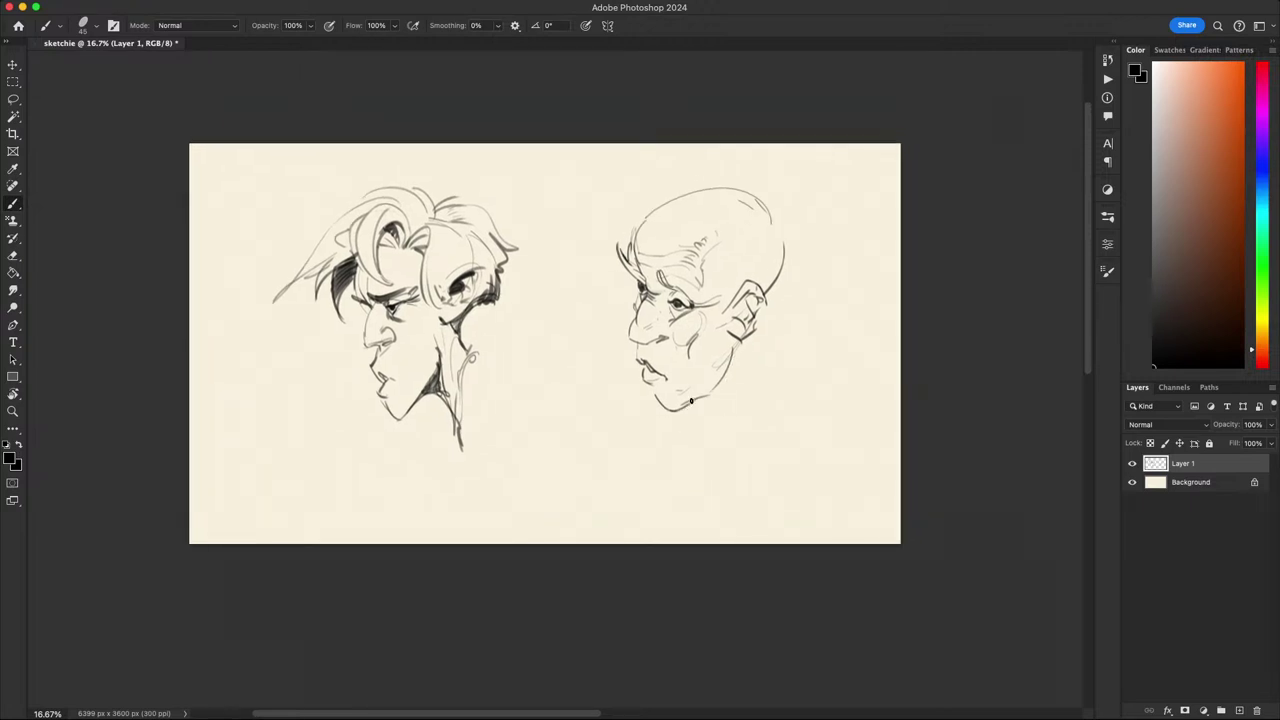
- Add a short throat line under the bald head's chin, try a rough neck-and-shoulder outline, and undo that outline
{"action": "left_click_drag", "start_coordinate": [749, 359], "coordinate": [719, 425]}
{"action": "key", "text": "super+z"}
{"action": "mouse_move", "coordinate": [761, 334]}
{"action": "left_mouse_down"}
{"action": "mouse_move", "coordinate": [723, 420]}
{"action": "mouse_move", "coordinate": [786, 326]}
{"action": "mouse_move", "coordinate": [784, 427]}
{"action": "mouse_move", "coordinate": [720, 476]}
{"action": "mouse_move", "coordinate": [727, 508]}
{"action": "left_mouse_up"}
{"action": "key", "text": "super+z"}
{"action": "mouse_move", "coordinate": [733, 520]}
{"action": "left_mouse_down"}
{"action": "mouse_move", "coordinate": [779, 447]}
{"action": "mouse_move", "coordinate": [842, 450]}
{"action": "mouse_move", "coordinate": [802, 342]}
{"action": "left_mouse_up"}
{"action": "left_click_drag", "start_coordinate": [852, 425], "coordinate": [857, 403]}
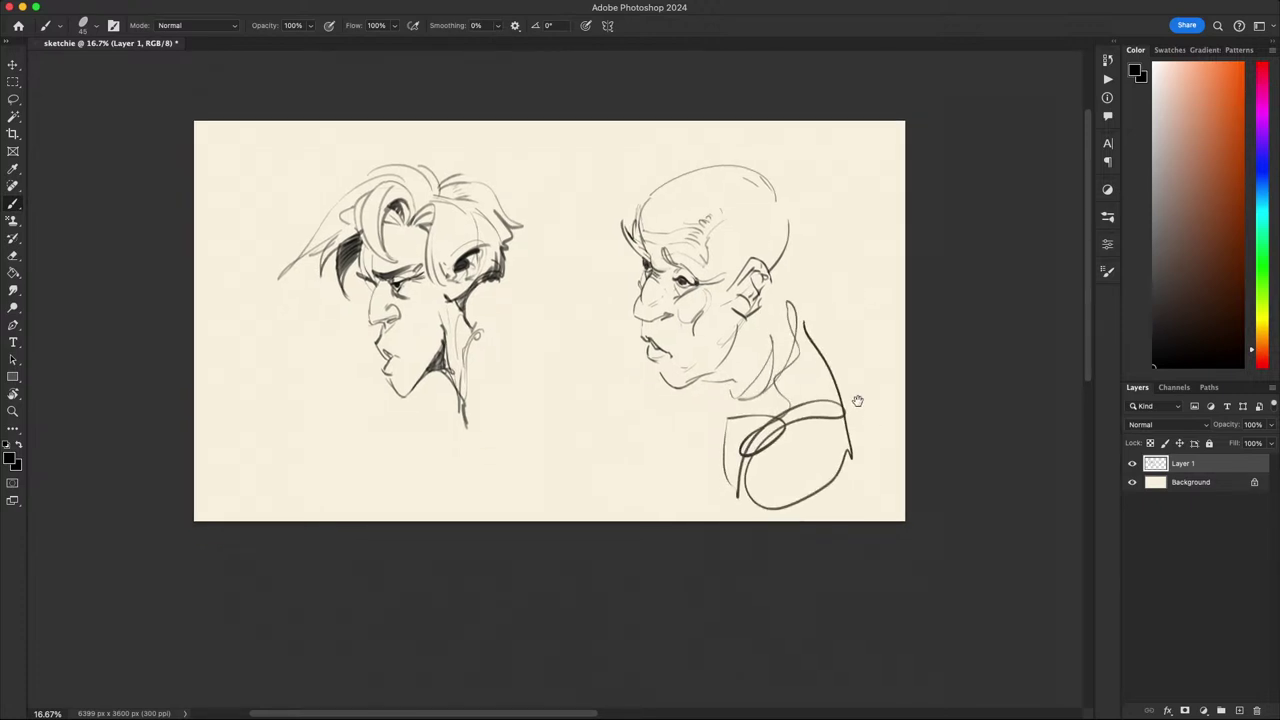
{"action": "key", "text": "super+z"}
{"action": "mouse_move", "coordinate": [796, 302]}
{"action": "left_mouse_down"}
{"action": "mouse_move", "coordinate": [780, 387]}
{"action": "mouse_move", "coordinate": [795, 332]}
{"action": "left_mouse_up"}
{"action": "key", "text": "super+z"}
- Try a curved neck outline from the bald head's throat to behind the ear, with collar and chest lines below
{"action": "left_click_drag", "start_coordinate": [718, 390], "coordinate": [788, 332]}
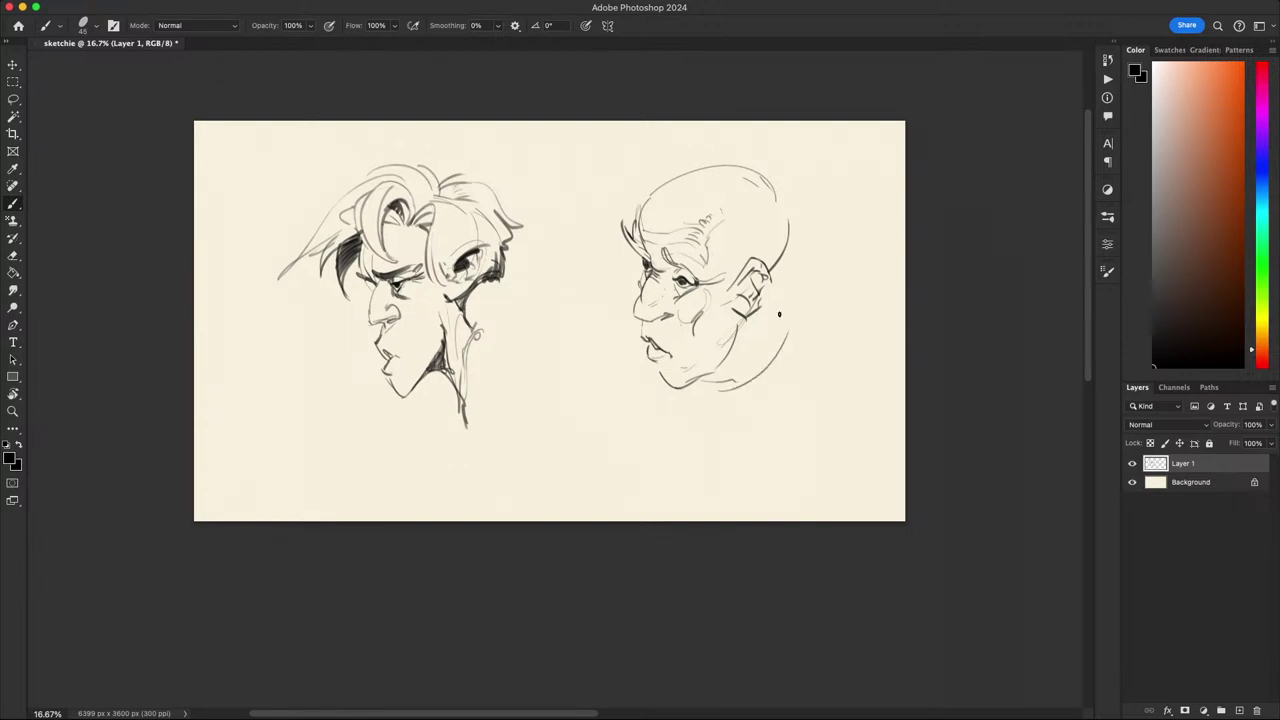
{"action": "key", "text": "super+z"}
{"action": "mouse_move", "coordinate": [738, 388]}
{"action": "left_mouse_down"}
{"action": "mouse_move", "coordinate": [791, 299]}
{"action": "mouse_move", "coordinate": [780, 348]}
{"action": "mouse_move", "coordinate": [798, 331]}
{"action": "mouse_move", "coordinate": [746, 406]}
{"action": "left_mouse_up"}
{"action": "key", "text": "super+z"}
{"action": "mouse_move", "coordinate": [797, 353]}
{"action": "left_mouse_down"}
{"action": "mouse_move", "coordinate": [730, 390]}
{"action": "mouse_move", "coordinate": [743, 412]}
{"action": "left_mouse_up"}
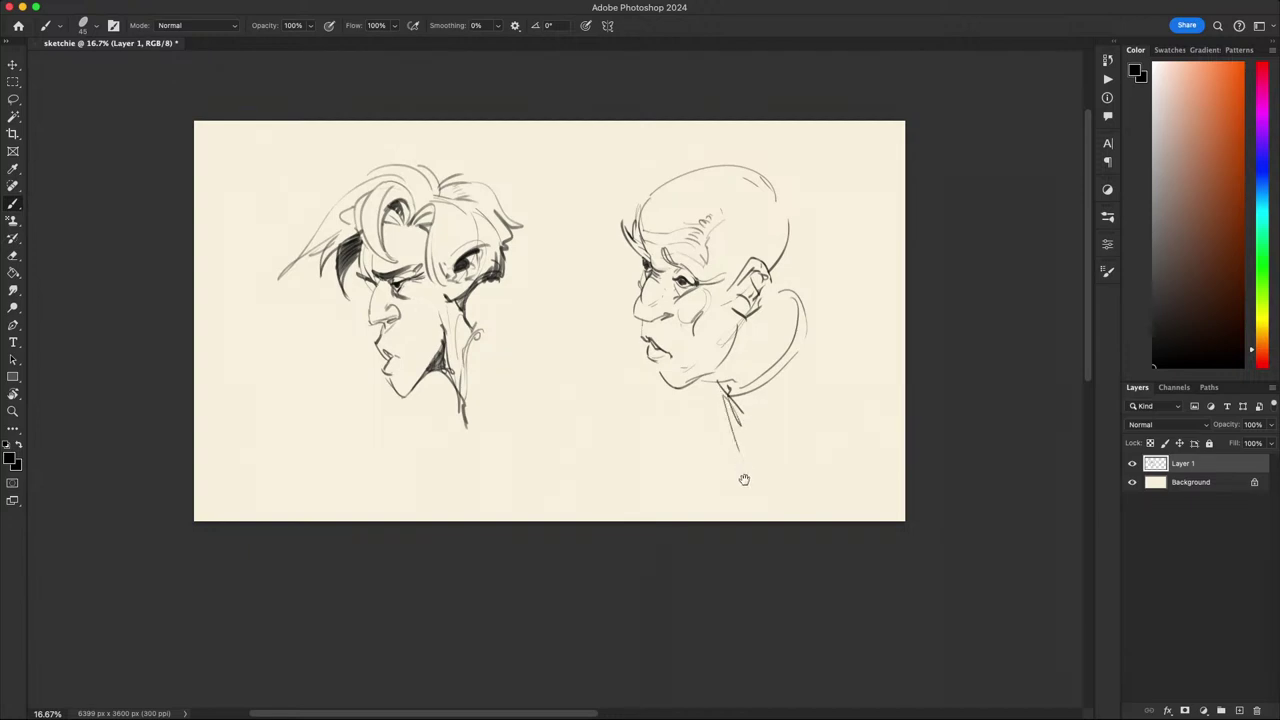
{"action": "left_click_drag", "start_coordinate": [743, 480], "coordinate": [679, 516]}
{"action": "left_click_drag", "start_coordinate": [660, 441], "coordinate": [683, 505]}
{"action": "left_click_drag", "start_coordinate": [668, 484], "coordinate": [680, 503]}
{"action": "left_click_drag", "start_coordinate": [745, 449], "coordinate": [717, 447]}
{"action": "mouse_move", "coordinate": [710, 414]}
{"action": "left_mouse_down"}
{"action": "mouse_move", "coordinate": [658, 494]}
{"action": "mouse_move", "coordinate": [765, 418]}
{"action": "mouse_move", "coordinate": [806, 360]}
{"action": "mouse_move", "coordinate": [726, 449]}
{"action": "left_mouse_up"}
- Undo the collar, chest and curved neck strokes, keeping the short throat line under the chin
{"action": "key", "text": "super+z"}
{"action": "key", "text": "super+z"}
{"action": "key", "text": "super+z"}
{"action": "key", "text": "super+z"}
{"action": "key", "text": "super+z"}
{"action": "key", "text": "super+z"}
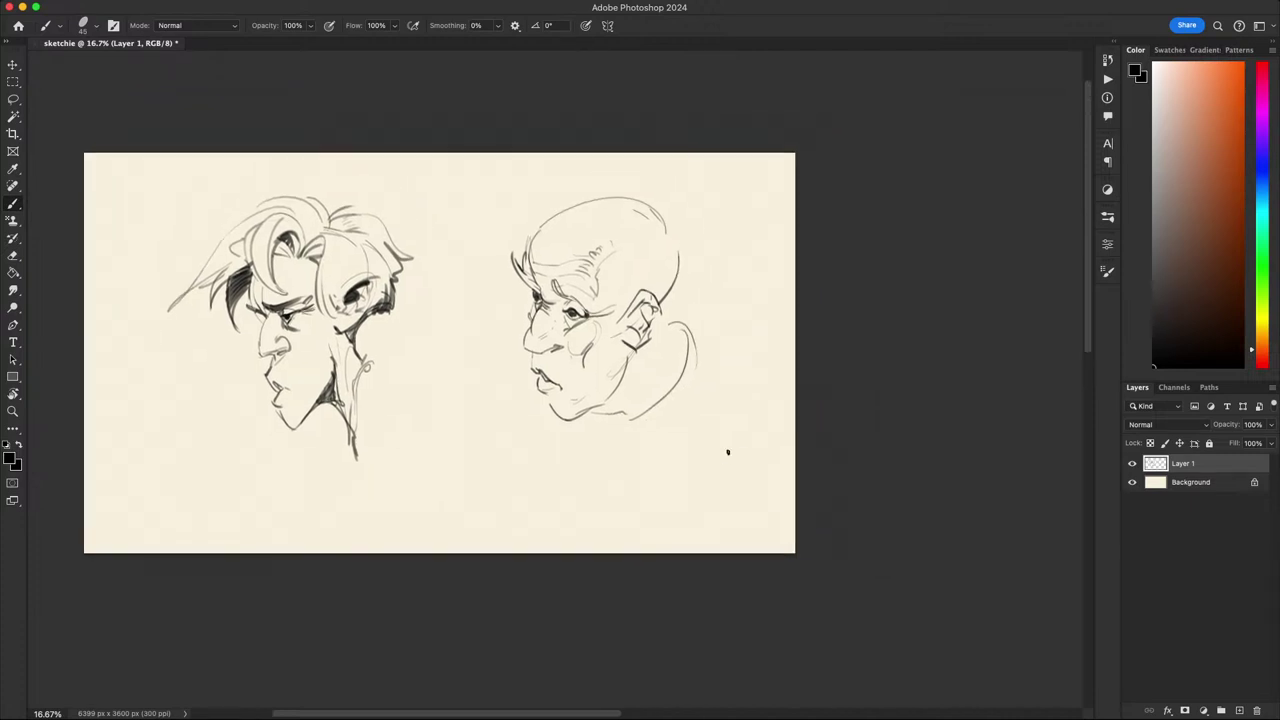
{"action": "key", "text": "super+z"}
{"action": "key", "text": "super+z"}
- Add light contour strokes across the side of the bald skull and undo the trial strokes behind the ear
{"action": "mouse_move", "coordinate": [668, 331]}
{"action": "left_mouse_down"}
{"action": "mouse_move", "coordinate": [720, 258]}
{"action": "mouse_move", "coordinate": [703, 320]}
{"action": "left_mouse_up"}
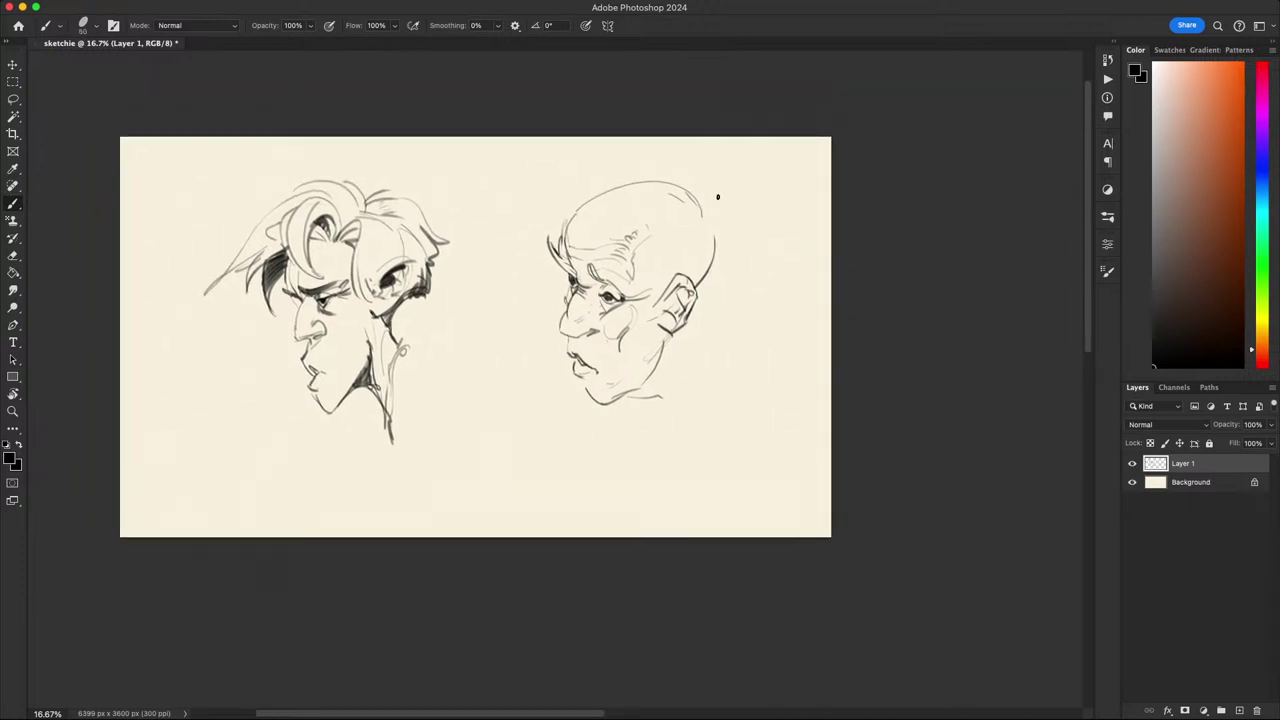
{"action": "mouse_move", "coordinate": [650, 237]}
{"action": "left_mouse_down"}
{"action": "mouse_move", "coordinate": [697, 229]}
{"action": "mouse_move", "coordinate": [696, 269]}
{"action": "mouse_move", "coordinate": [690, 230]}
{"action": "mouse_move", "coordinate": [709, 261]}
{"action": "left_mouse_up"}
{"action": "key", "text": "super+z"}
{"action": "key", "text": "super+z"}
{"action": "left_click_drag", "start_coordinate": [700, 320], "coordinate": [699, 314]}
{"action": "left_click_drag", "start_coordinate": [712, 236], "coordinate": [694, 275]}
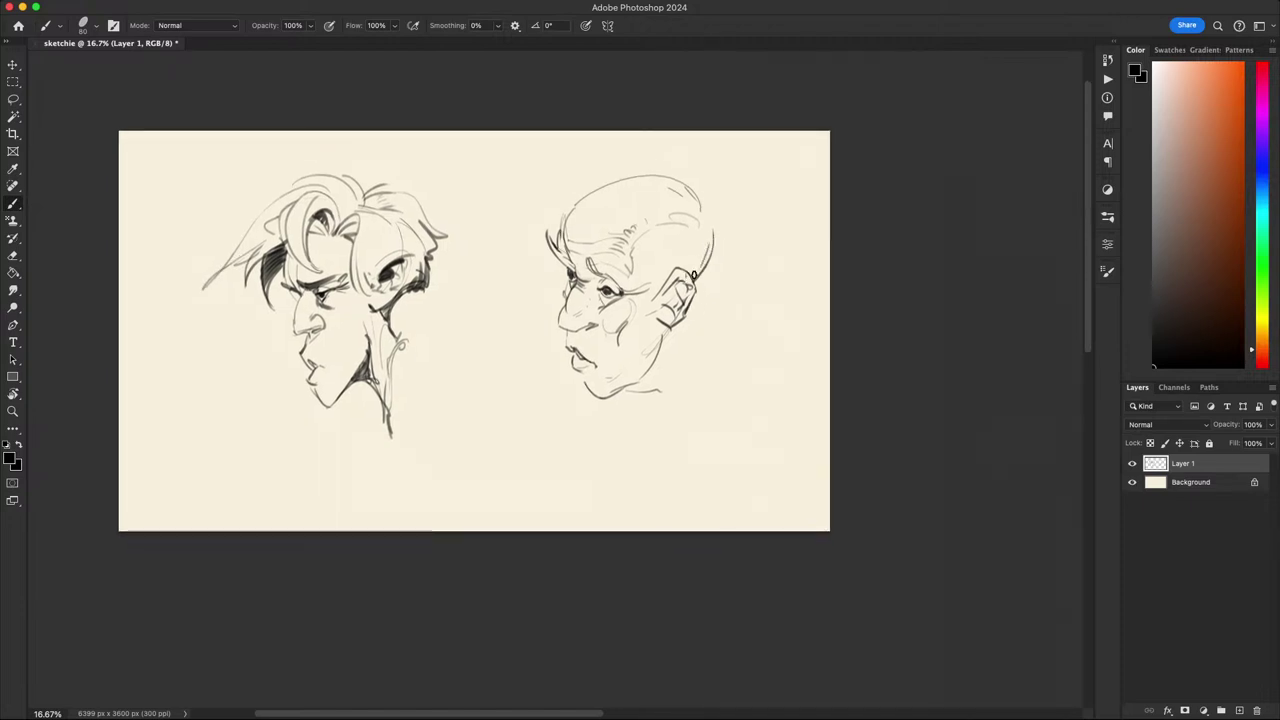
{"action": "left_click_drag", "start_coordinate": [711, 230], "coordinate": [696, 274]}
{"action": "key", "text": "super+z"}
- Try neck strokes behind the bald head's jaw, undo them, and draw a short line between the ear and throat line
{"action": "scroll", "coordinate": [751, 255], "scroll_direction": "up", "scroll_amount": 1}
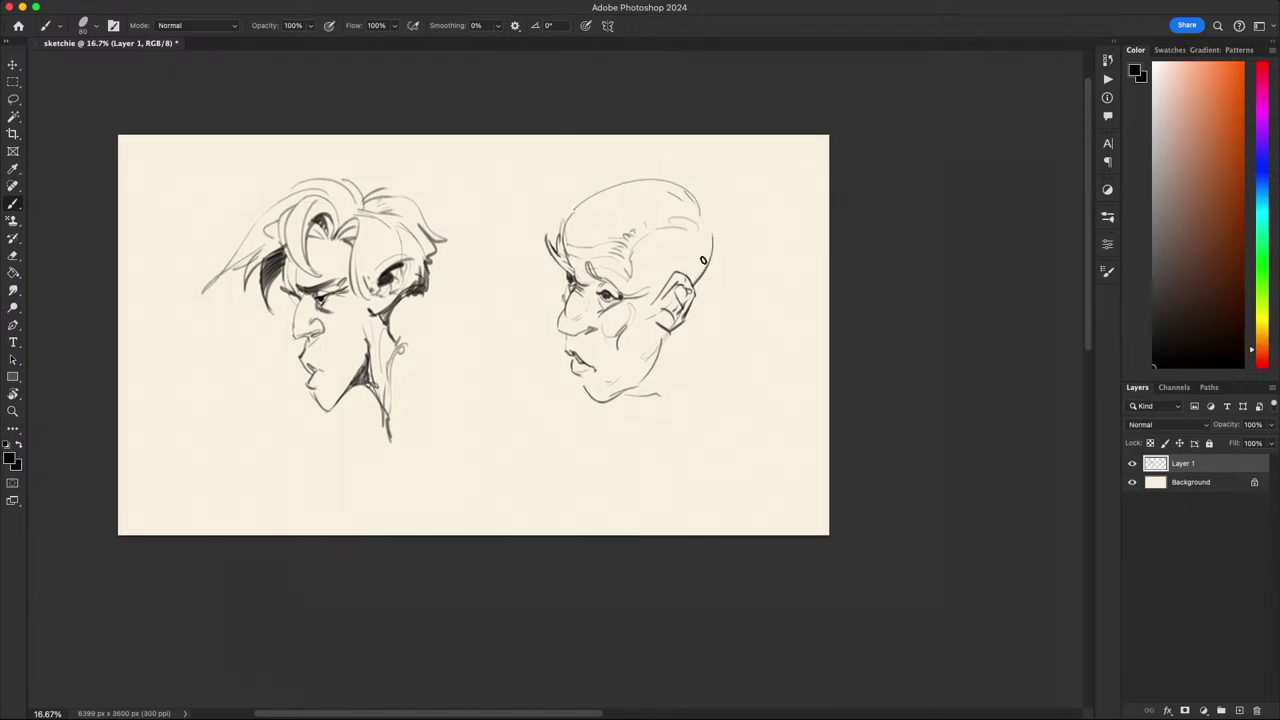
{"action": "scroll", "coordinate": [703, 277], "scroll_direction": "up", "scroll_amount": 2}
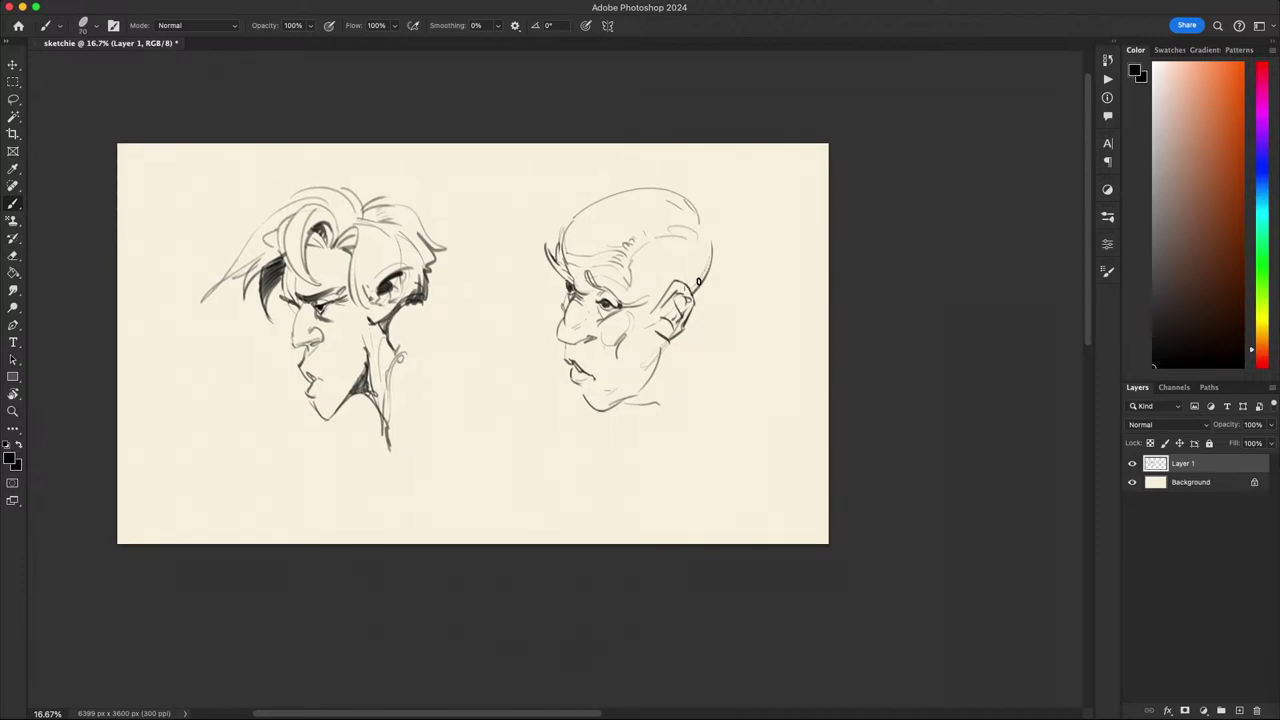
{"action": "left_click_drag", "start_coordinate": [681, 348], "coordinate": [652, 432]}
{"action": "key", "text": "ctrl+z"}
{"action": "left_click_drag", "start_coordinate": [688, 383], "coordinate": [667, 331]}
{"action": "key", "text": "super+z"}
{"action": "left_click_drag", "start_coordinate": [647, 385], "coordinate": [664, 353]}
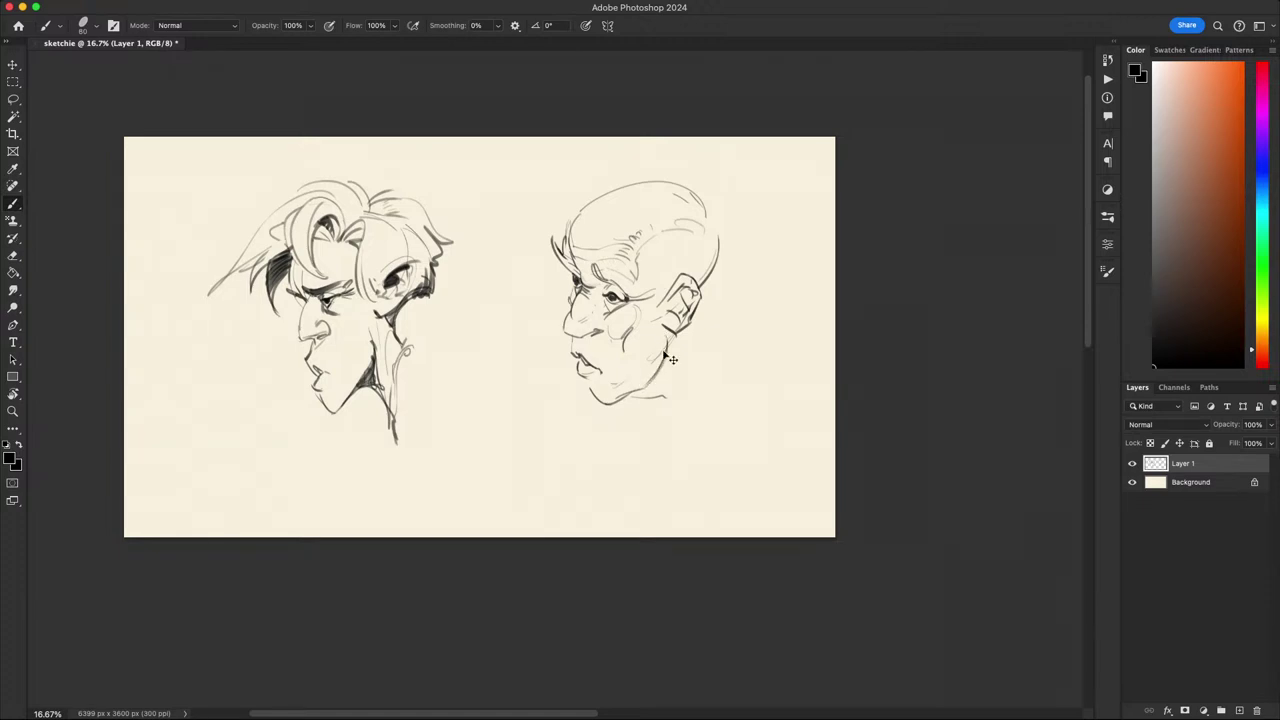
{"action": "left_click_drag", "start_coordinate": [653, 406], "coordinate": [618, 431]}
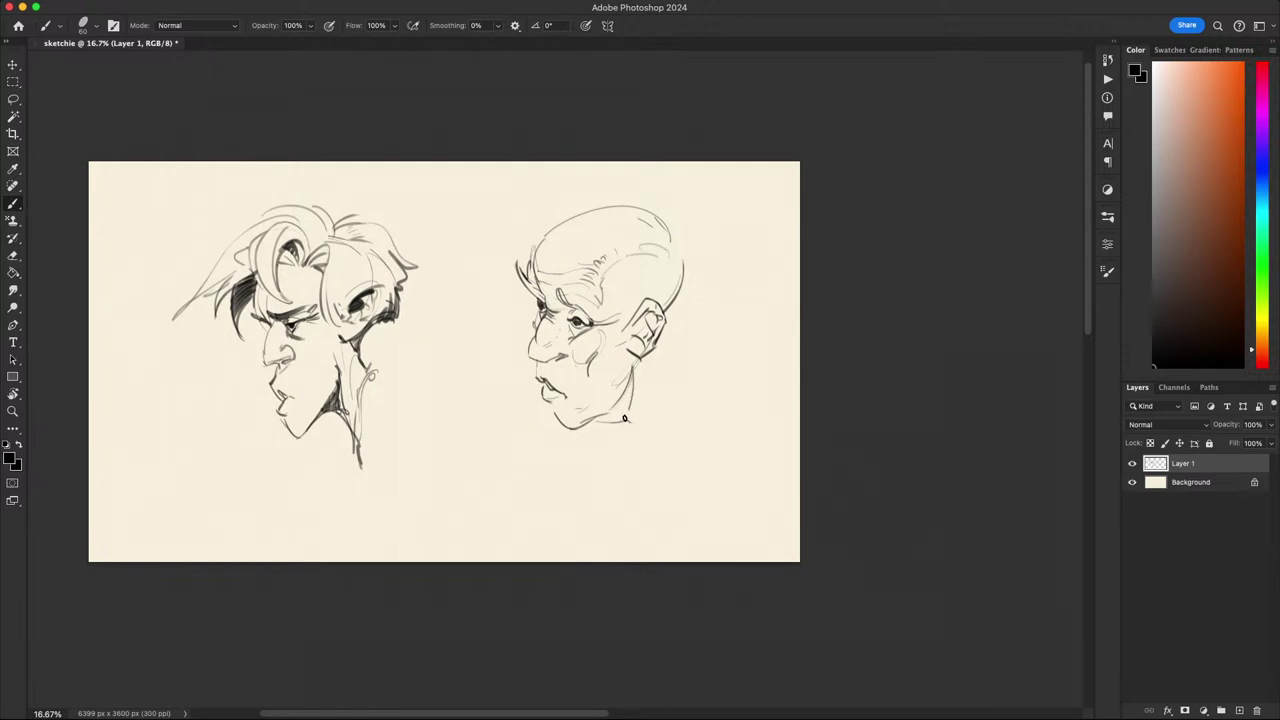
- Extend the bald head's neck line from below the ear past the throat, undoing the dark shading tried under the jaw
{"action": "mouse_move", "coordinate": [631, 380]}
{"action": "left_mouse_down"}
{"action": "mouse_move", "coordinate": [626, 443]}
{"action": "mouse_move", "coordinate": [600, 420]}
{"action": "mouse_move", "coordinate": [628, 380]}
{"action": "mouse_move", "coordinate": [605, 425]}
{"action": "mouse_move", "coordinate": [628, 395]}
{"action": "mouse_move", "coordinate": [625, 437]}
{"action": "left_mouse_up"}
{"action": "key", "text": "space"}
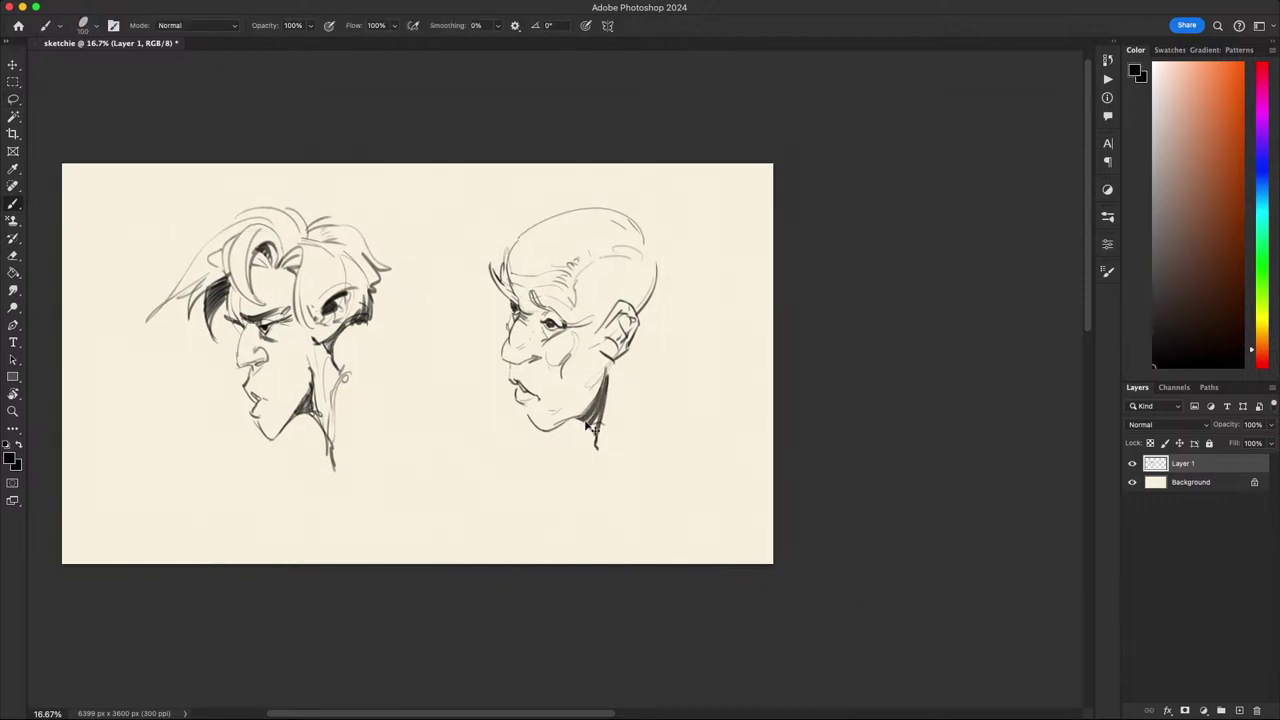
{"action": "key", "text": "super+z"}
{"action": "key", "text": "super+z"}
{"action": "key", "text": "super+z"}
- Try another neck line below the bald head's ear, delete a selected area around it, and undo these trials
{"action": "mouse_move", "coordinate": [605, 376]}
{"action": "left_mouse_down"}
{"action": "mouse_move", "coordinate": [584, 417]}
{"action": "mouse_move", "coordinate": [600, 411]}
{"action": "mouse_move", "coordinate": [596, 431]}
{"action": "mouse_move", "coordinate": [610, 372]}
{"action": "mouse_move", "coordinate": [625, 406]}
{"action": "mouse_move", "coordinate": [607, 363]}
{"action": "mouse_move", "coordinate": [597, 459]}
{"action": "left_mouse_up"}
{"action": "key", "text": "l"}
{"action": "key", "text": "BackSpace"}
{"action": "key", "text": "super+d"}
{"action": "key", "text": "b"}
{"action": "mouse_move", "coordinate": [597, 459]}
{"action": "left_mouse_down"}
{"action": "mouse_move", "coordinate": [608, 367]}
{"action": "mouse_move", "coordinate": [600, 457]}
{"action": "left_mouse_up"}
{"action": "key", "text": "super+z"}
{"action": "key", "text": "super+z"}
{"action": "key", "text": "super+z"}
{"action": "key", "text": "super+z"}
{"action": "key", "text": "super+z"}
{"action": "key", "text": "super+z"}
- Try brow strokes above the bald head's near eye on a rotated canvas and undo them
{"action": "key", "text": "r"}
{"action": "left_click_drag", "start_coordinate": [761, 408], "coordinate": [660, 562]}
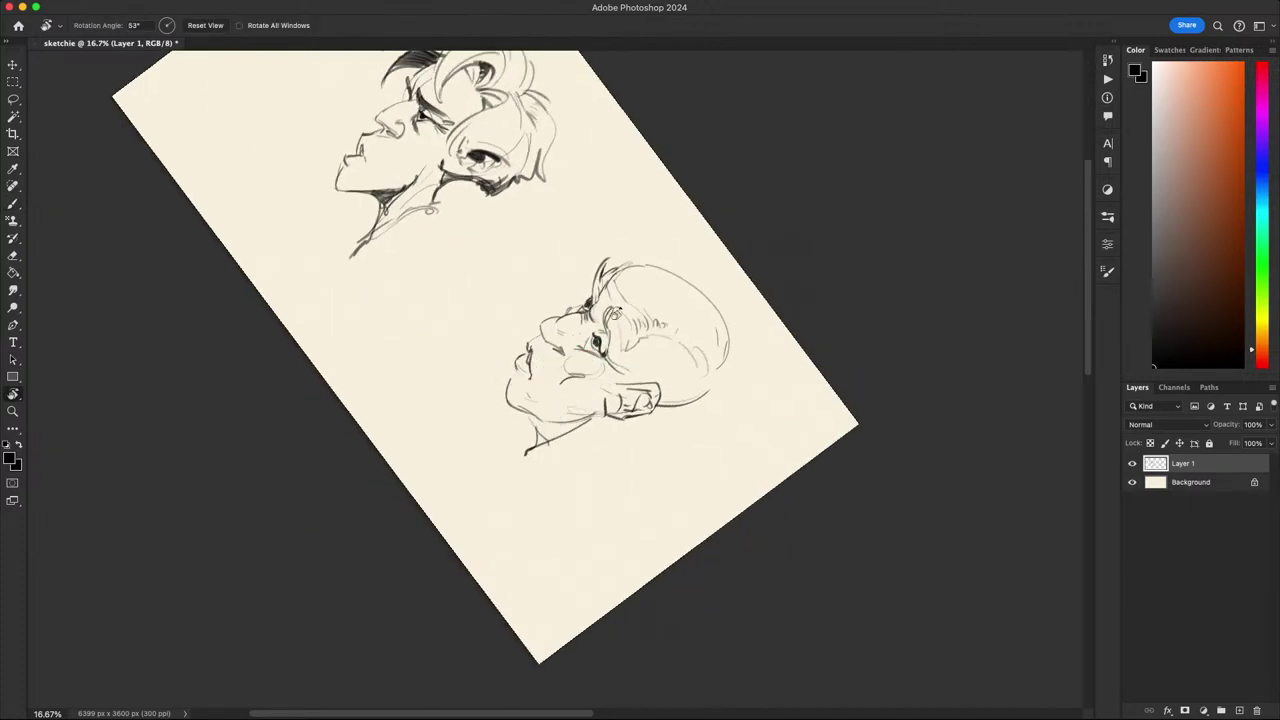
{"action": "key", "text": "b"}
{"action": "key", "text": "bracketleft"}
{"action": "key", "text": "bracketleft"}
{"action": "key", "text": "bracketleft"}
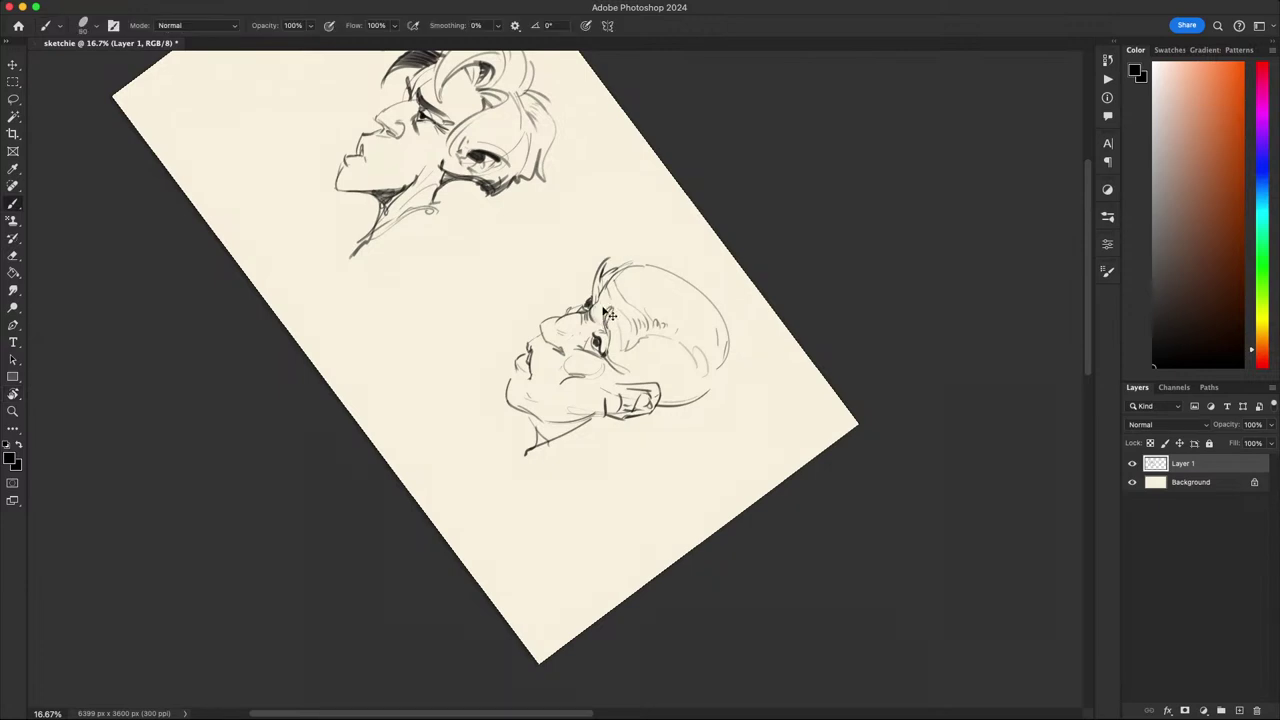
{"action": "key", "text": "super+z"}
{"action": "left_click_drag", "start_coordinate": [604, 298], "coordinate": [609, 390]}
{"action": "key", "text": "super+z"}
{"action": "key", "text": "super+z"}
{"action": "key", "text": "super+z"}
{"action": "key", "text": "super+z"}
{"action": "key", "text": "Escape"}
- Draw a darker eyebrow over the bald head's near eye, working on a rotated canvas
{"action": "key", "text": "r"}
{"action": "key", "text": "l"}
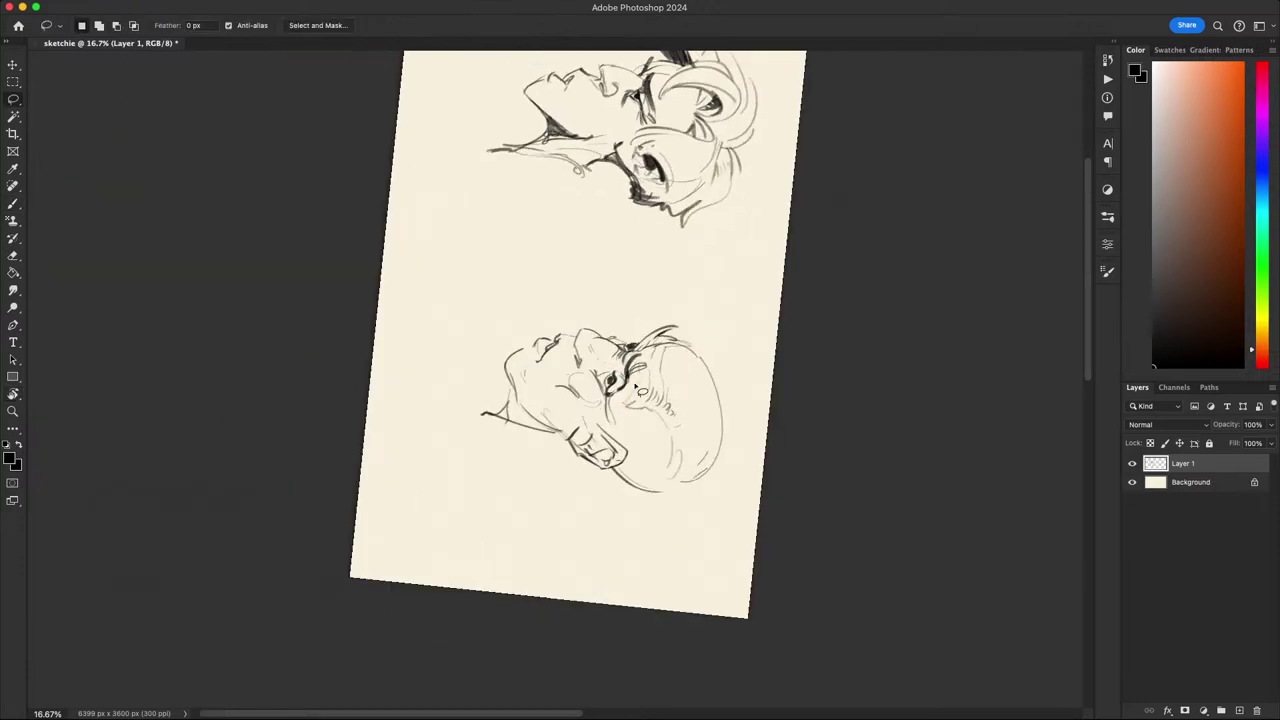
{"action": "key", "text": "b"}
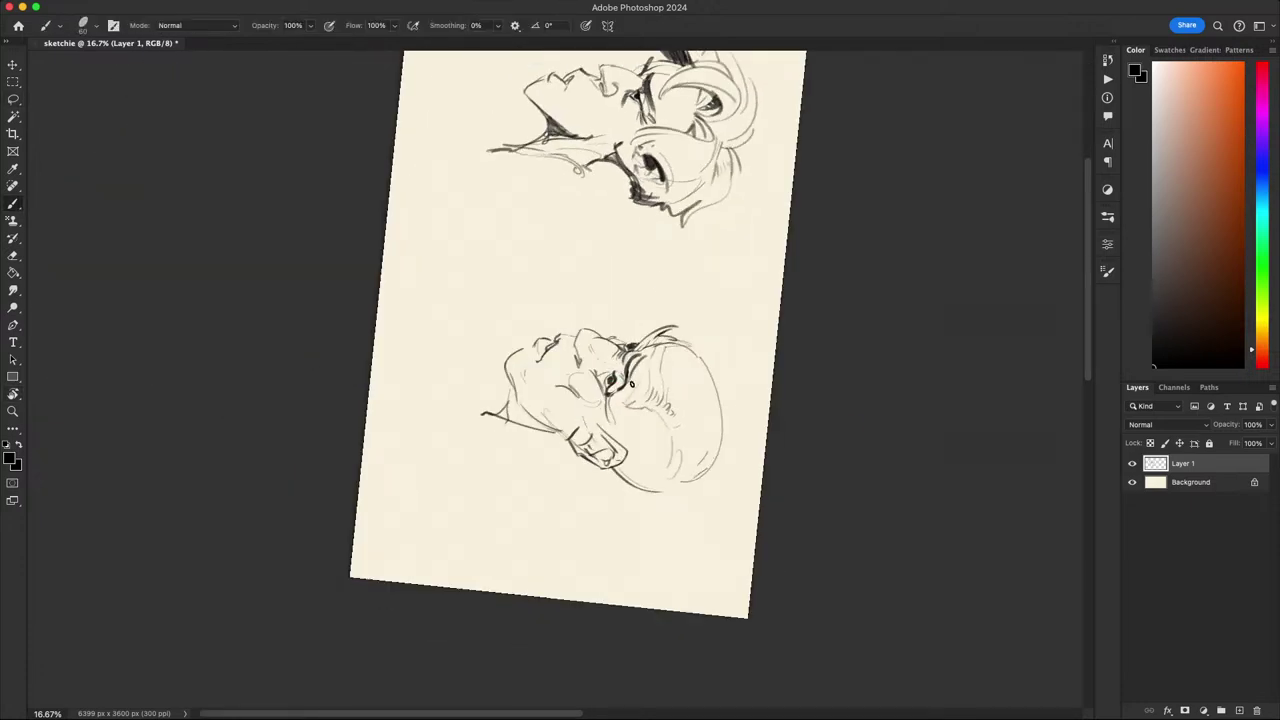
{"action": "key", "text": "Escape"}
{"action": "key", "text": "r"}
{"action": "left_click_drag", "start_coordinate": [651, 341], "coordinate": [598, 473]}
{"action": "key", "text": "b"}
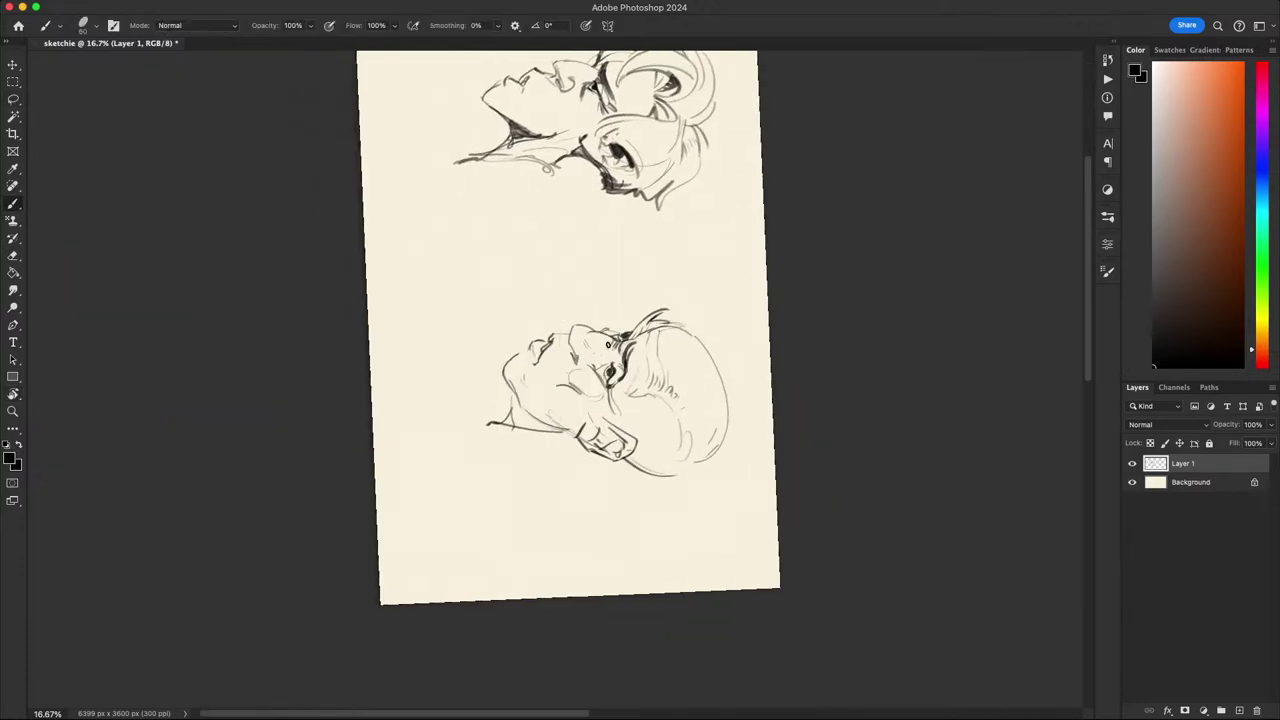
{"action": "left_click_drag", "start_coordinate": [618, 383], "coordinate": [617, 392]}
{"action": "key", "text": "Escape"}
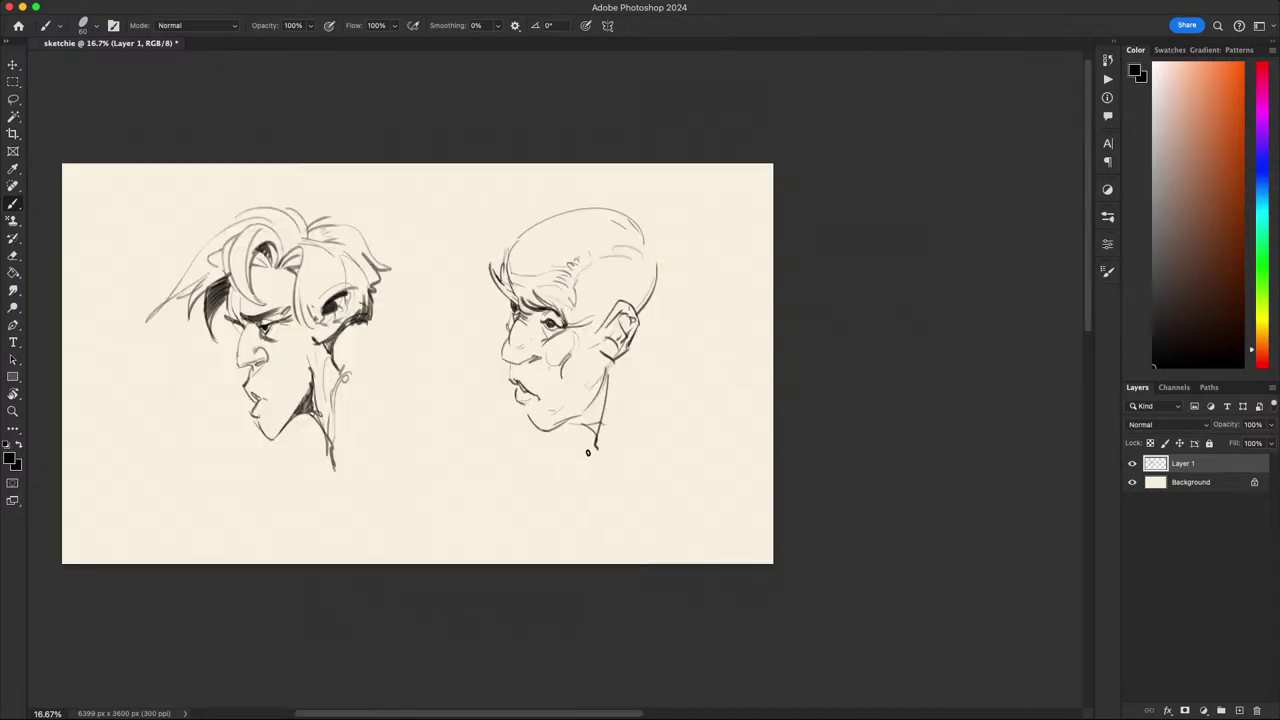
{"action": "left_click_drag", "start_coordinate": [584, 457], "coordinate": [611, 459]}
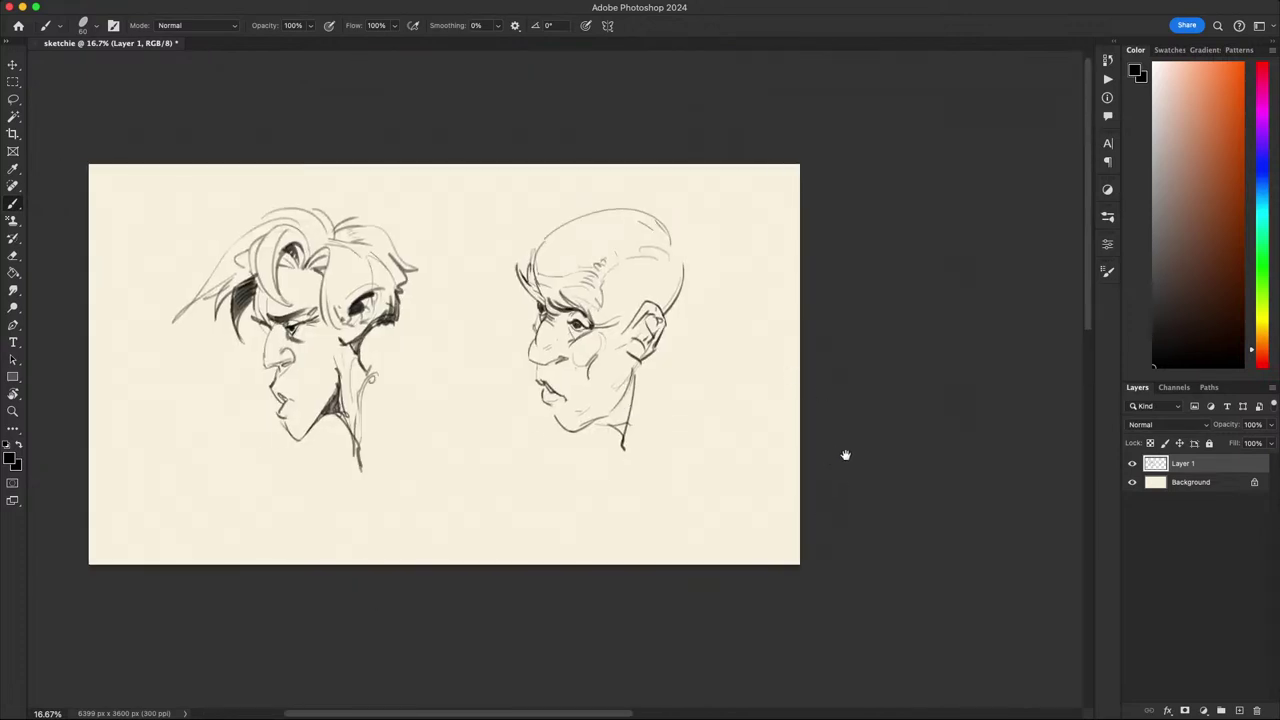
{"action": "left_click_drag", "start_coordinate": [833, 482], "coordinate": [797, 455]}
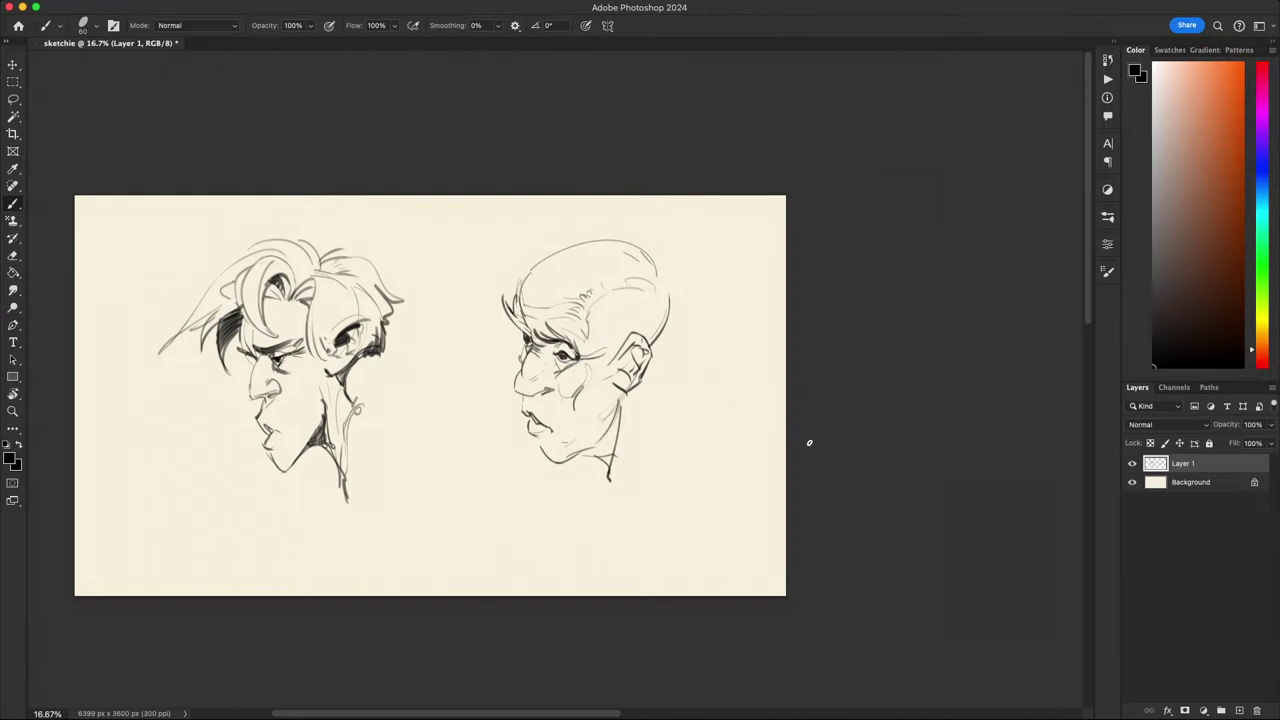
{"action": "left_click_drag", "start_coordinate": [766, 469], "coordinate": [730, 537]}
{"action": "key", "text": "r"}
{"action": "mouse_move", "coordinate": [755, 507]}
{"action": "left_mouse_down"}
{"action": "mouse_move", "coordinate": [726, 546]}
{"action": "mouse_move", "coordinate": [623, 549]}
{"action": "left_mouse_up"}
{"action": "key", "text": "l"}
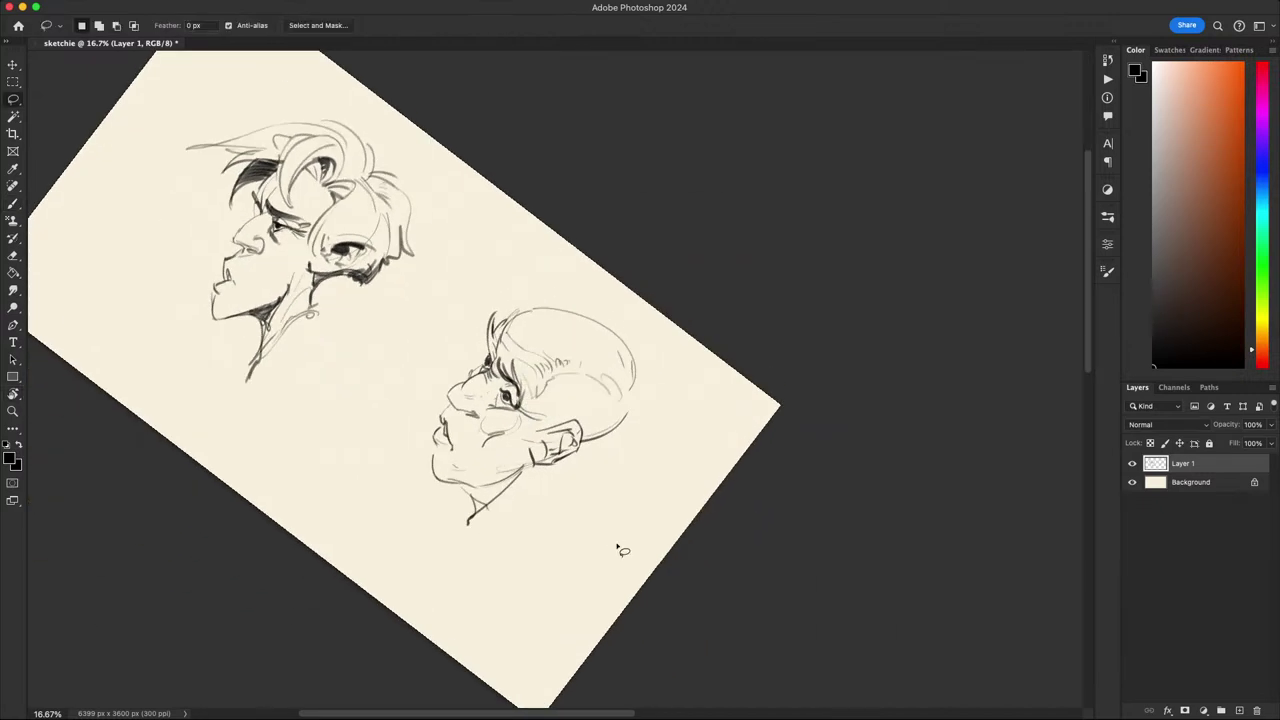
{"action": "key", "text": "r"}
{"action": "key", "text": "Escape"}
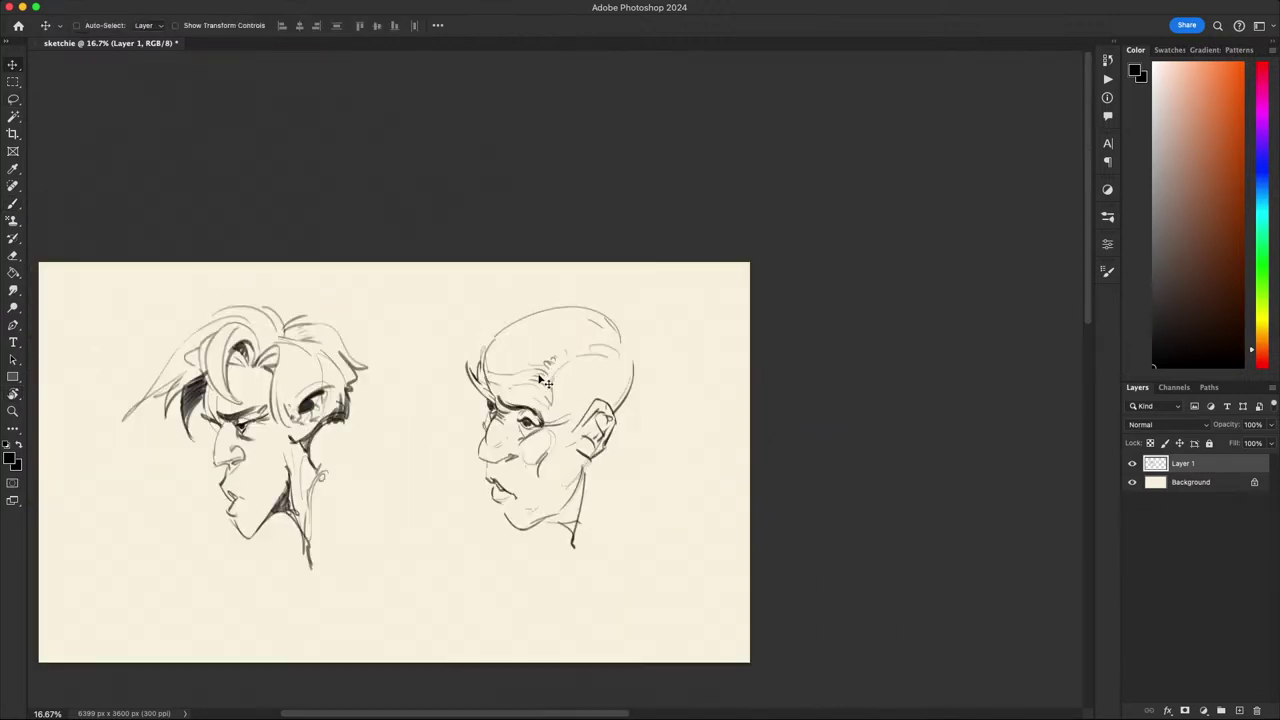
- Undo the heavy brow strokes and redraw the bald head's near eyebrow with lighter lines
{"action": "key", "text": "b"}
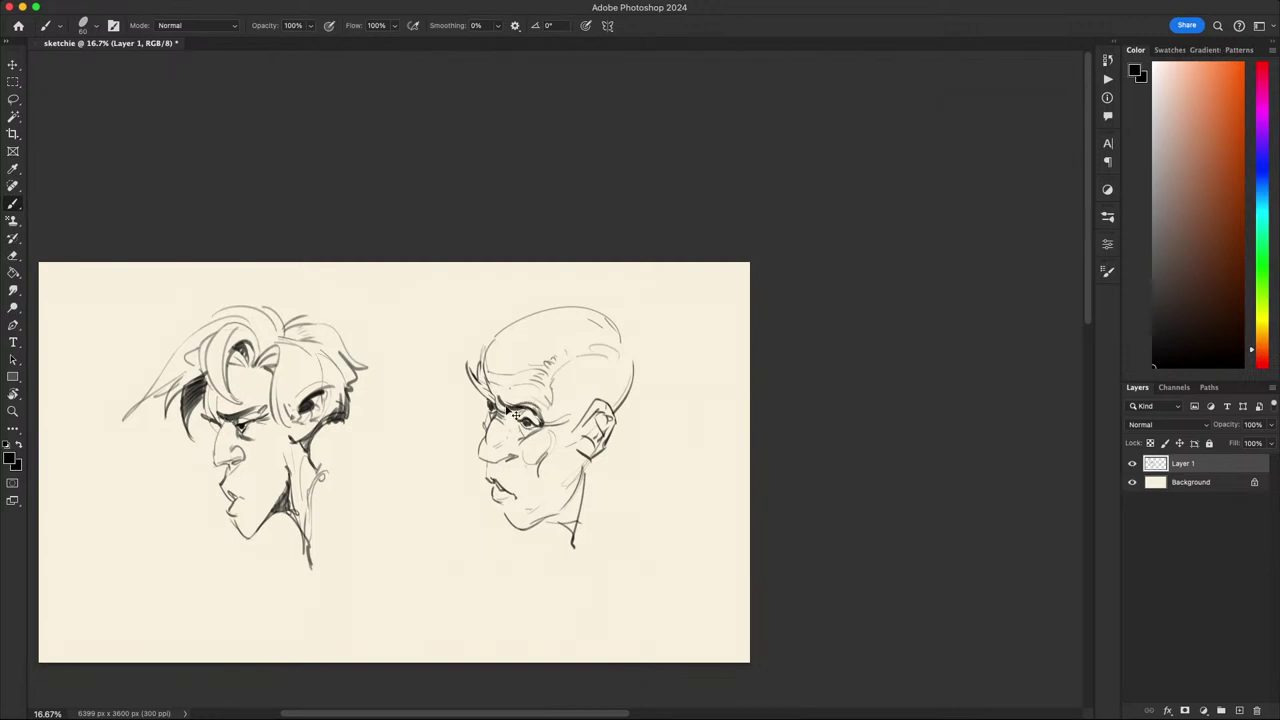
{"action": "key", "text": "super+z"}
{"action": "left_click_drag", "start_coordinate": [503, 405], "coordinate": [531, 405]}
{"action": "key", "text": "super+z"}
{"action": "key", "text": "r"}
{"action": "mouse_move", "coordinate": [690, 565]}
{"action": "left_mouse_down"}
{"action": "mouse_move", "coordinate": [526, 621]}
{"action": "mouse_move", "coordinate": [484, 605]}
{"action": "left_mouse_up"}
{"action": "key", "text": "l"}
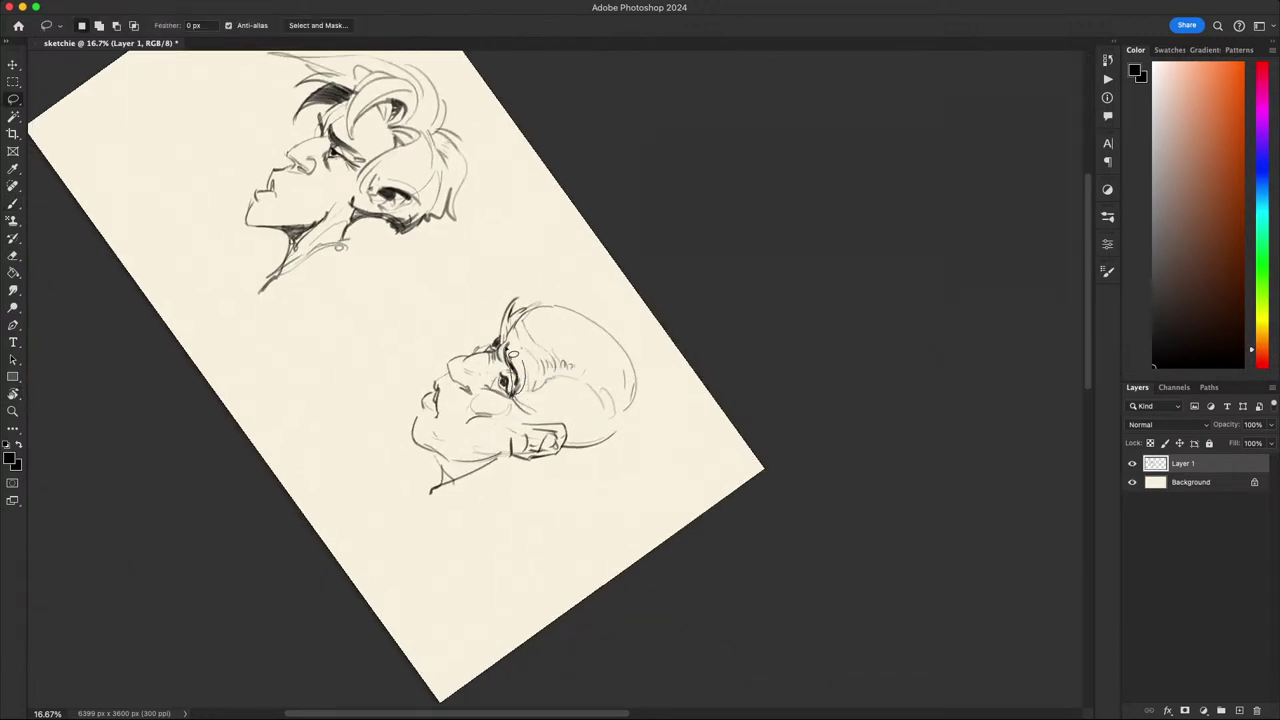
{"action": "key", "text": "b"}
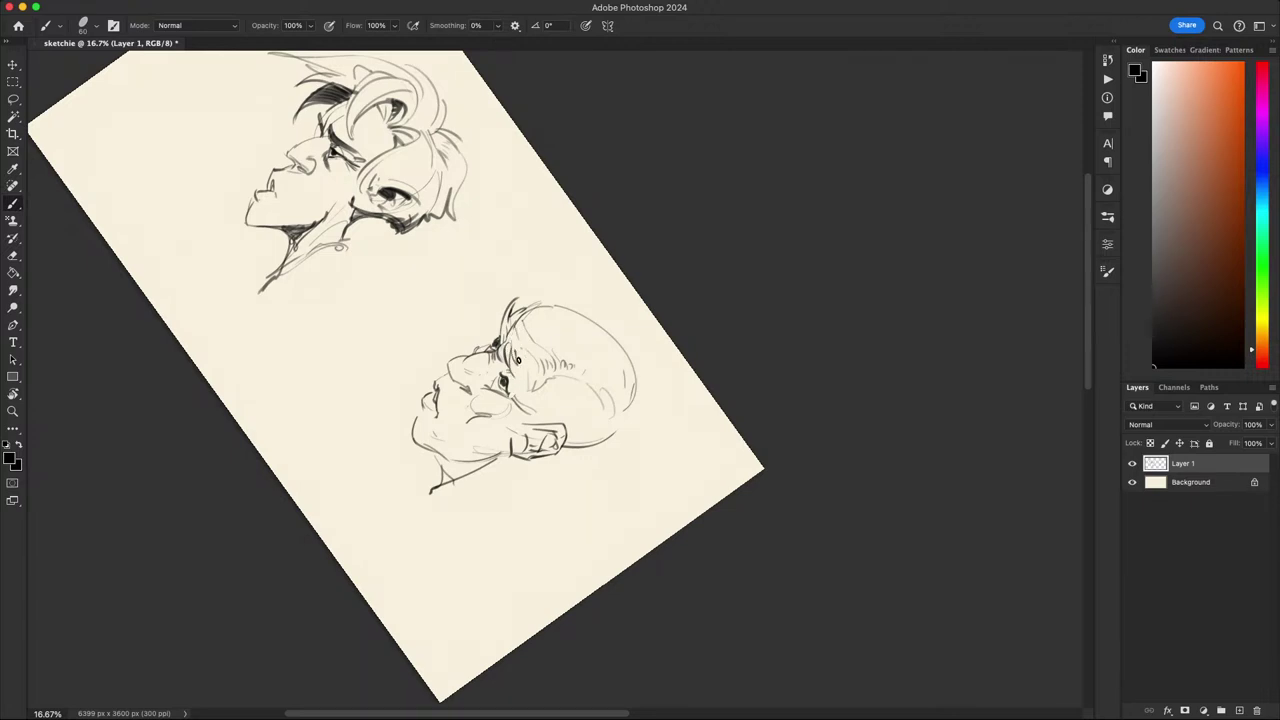
{"action": "key", "text": "Escape"}
- Select the whole bald head, flip it horizontally and move it closer to the head with hair
{"action": "mouse_move", "coordinate": [628, 399]}
{"action": "left_mouse_down"}
{"action": "mouse_move", "coordinate": [651, 273]}
{"action": "mouse_move", "coordinate": [607, 277]}
{"action": "mouse_move", "coordinate": [686, 286]}
{"action": "mouse_move", "coordinate": [681, 234]}
{"action": "mouse_move", "coordinate": [663, 224]}
{"action": "mouse_move", "coordinate": [612, 343]}
{"action": "left_mouse_up"}
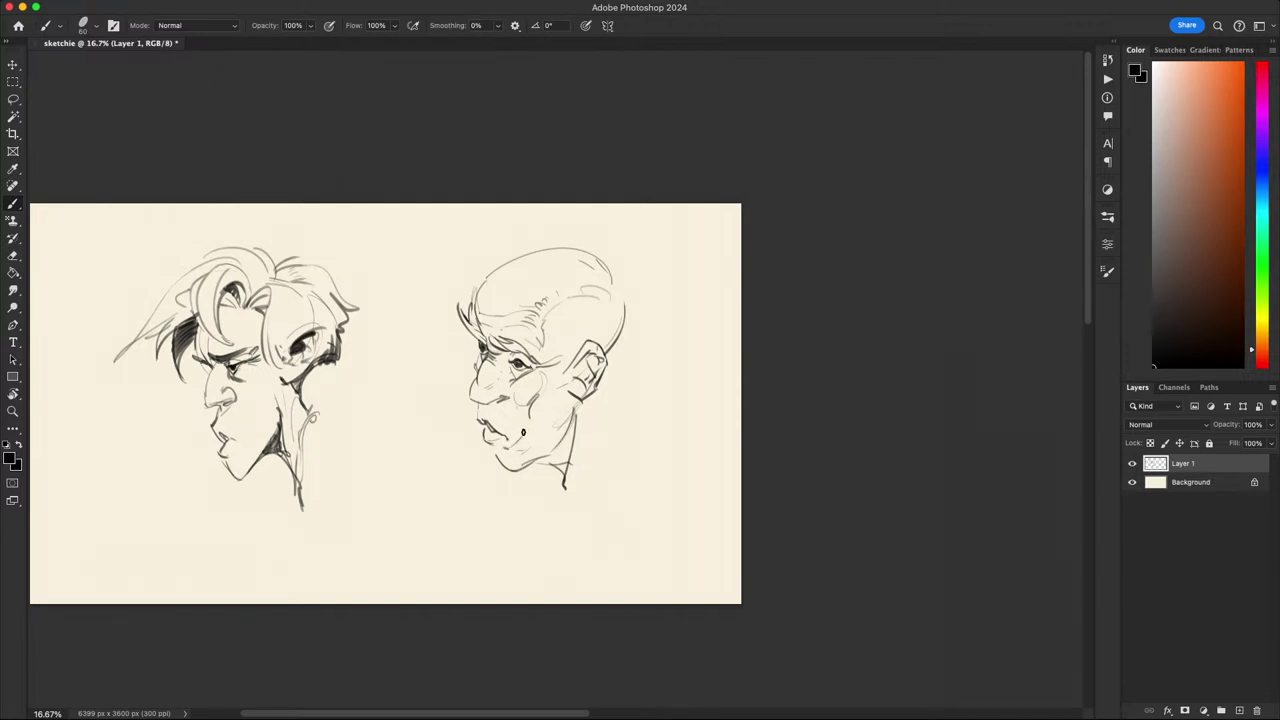
{"action": "left_click_drag", "start_coordinate": [556, 454], "coordinate": [589, 406]}
{"action": "left_click_drag", "start_coordinate": [510, 430], "coordinate": [511, 517]}
{"action": "key", "text": "l"}
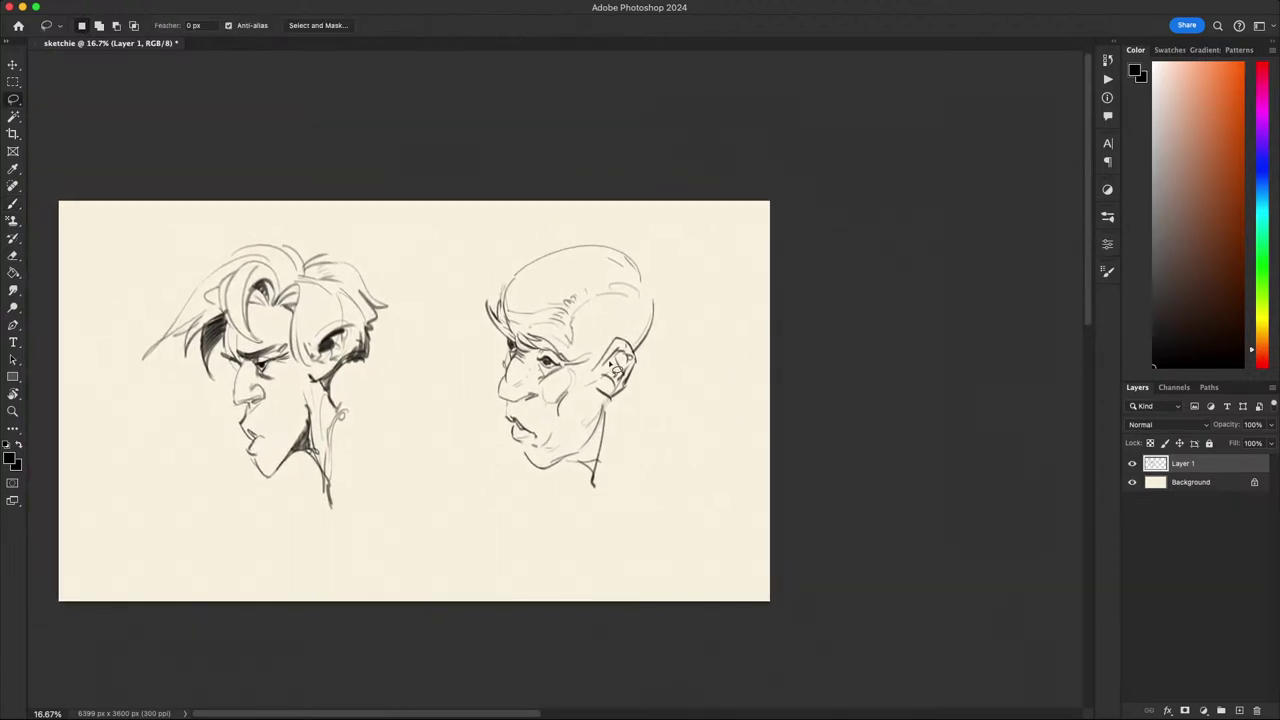
{"action": "mouse_move", "coordinate": [630, 382]}
{"action": "left_mouse_down"}
{"action": "mouse_move", "coordinate": [484, 278]}
{"action": "mouse_move", "coordinate": [608, 418]}
{"action": "left_mouse_up"}
{"action": "key", "text": "ctrl+t"}
{"action": "right_click", "coordinate": [570, 376]}
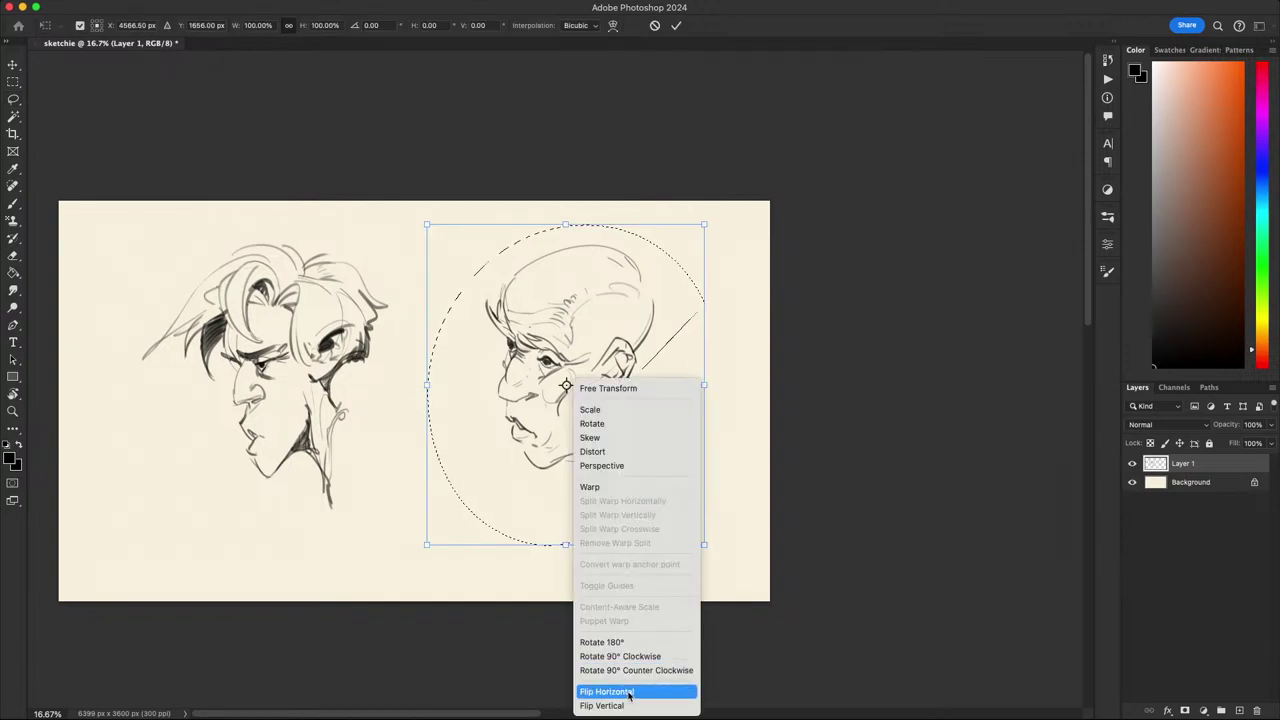
{"action": "left_click", "coordinate": [610, 693]}
{"action": "left_click_drag", "start_coordinate": [617, 534], "coordinate": [604, 502]}
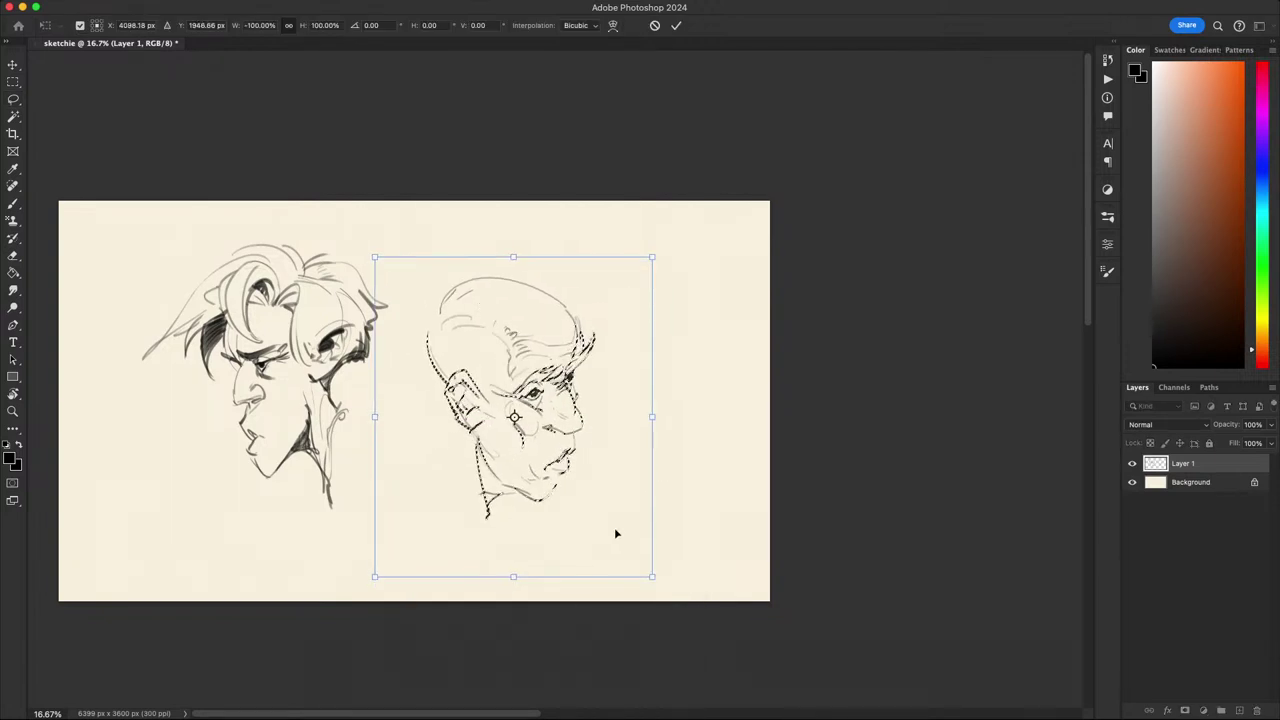
{"action": "key", "text": "Return"}
- Remove the straight neck line below the flipped bald head's ear, keeping the short throat line under the chin
{"action": "key", "text": "b"}
{"action": "left_click_drag", "start_coordinate": [590, 549], "coordinate": [602, 531]}
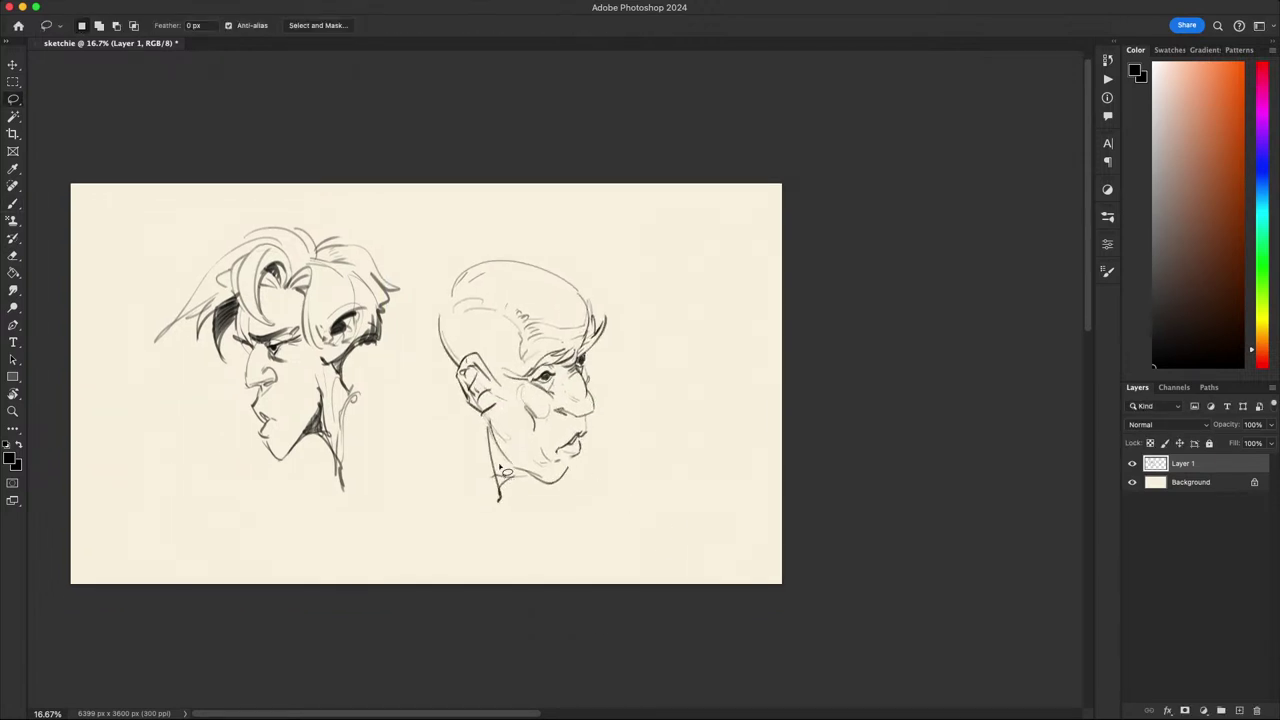
{"action": "key", "text": "ctrl+z"}
{"action": "left_click_drag", "start_coordinate": [464, 412], "coordinate": [526, 555]}
{"action": "key", "text": "ctrl+z"}
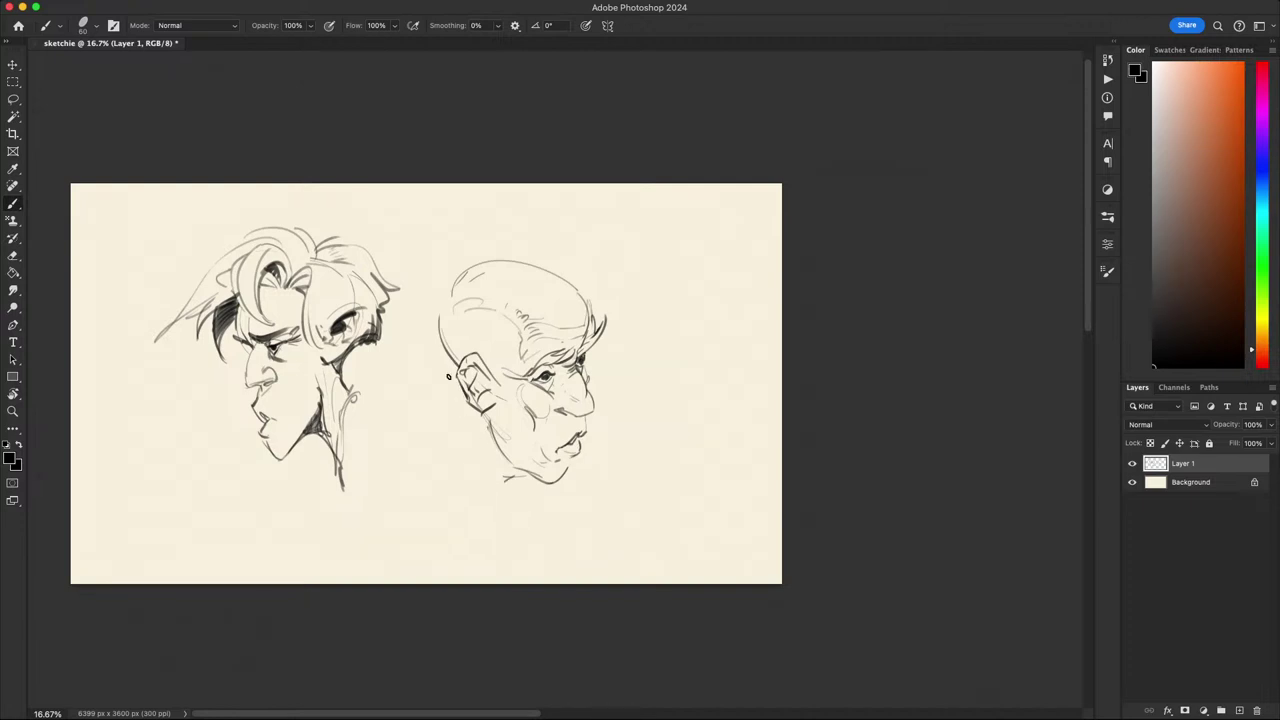
- Try several curved neck outlines from behind the flipped head's ear down below the throat and undo them
{"action": "mouse_move", "coordinate": [446, 392]}
{"action": "left_mouse_down"}
{"action": "mouse_move", "coordinate": [510, 531]}
{"action": "mouse_move", "coordinate": [511, 489]}
{"action": "left_mouse_up"}
{"action": "key", "text": "ctrl+z"}
{"action": "key", "text": "ctrl+z"}
{"action": "left_click_drag", "start_coordinate": [453, 362], "coordinate": [509, 480]}
{"action": "mouse_move", "coordinate": [457, 402]}
{"action": "left_mouse_down"}
{"action": "mouse_move", "coordinate": [504, 484]}
{"action": "mouse_move", "coordinate": [502, 514]}
{"action": "left_mouse_up"}
{"action": "key", "text": "ctrl+z"}
{"action": "key", "text": "ctrl+z"}
{"action": "key", "text": "ctrl+z"}
{"action": "left_click_drag", "start_coordinate": [460, 386], "coordinate": [512, 536]}
{"action": "mouse_move", "coordinate": [607, 512]}
{"action": "left_mouse_down"}
{"action": "mouse_move", "coordinate": [637, 520]}
{"action": "mouse_move", "coordinate": [794, 286]}
{"action": "mouse_move", "coordinate": [666, 366]}
{"action": "left_mouse_up"}
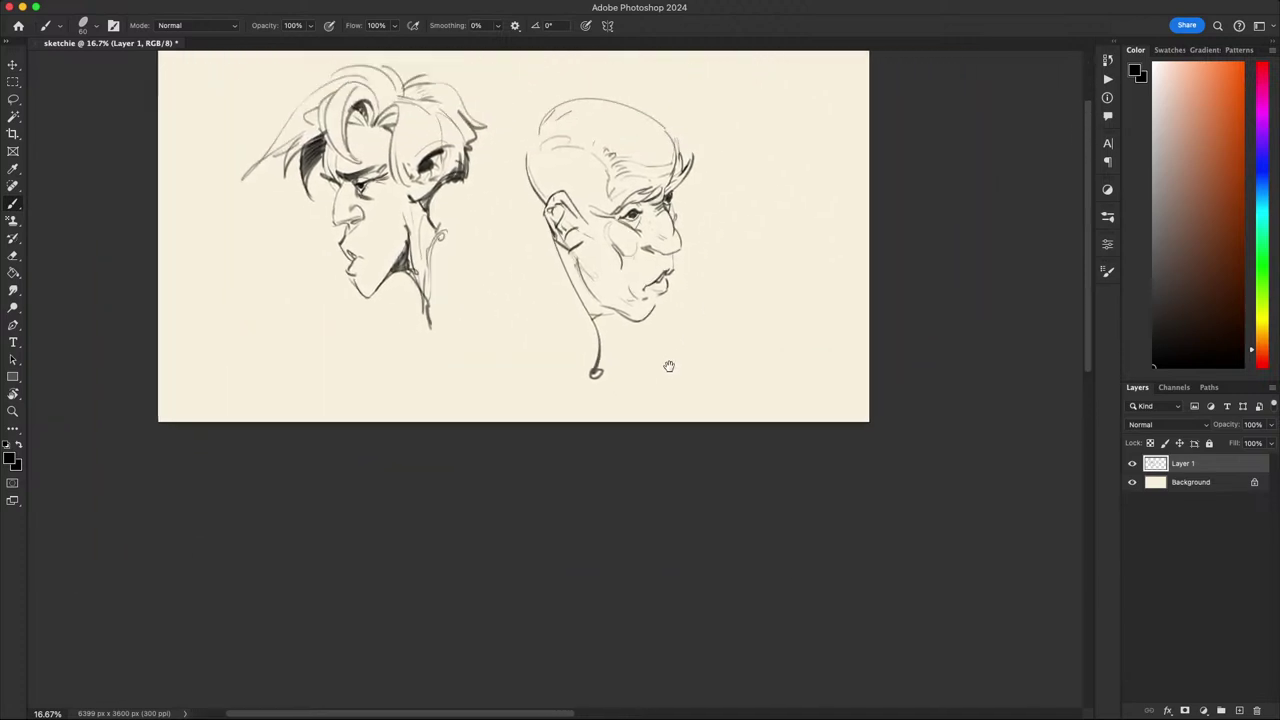
{"action": "key", "text": "ctrl+z"}
{"action": "mouse_move", "coordinate": [680, 486]}
{"action": "left_mouse_down"}
{"action": "mouse_move", "coordinate": [801, 367]}
{"action": "mouse_move", "coordinate": [757, 291]}
{"action": "mouse_move", "coordinate": [713, 367]}
{"action": "mouse_move", "coordinate": [703, 484]}
{"action": "left_mouse_up"}
- Delete the bald head's nose and draw a larger, protruding nose with a nostril, undoing stray strokes
{"action": "key", "text": "l"}
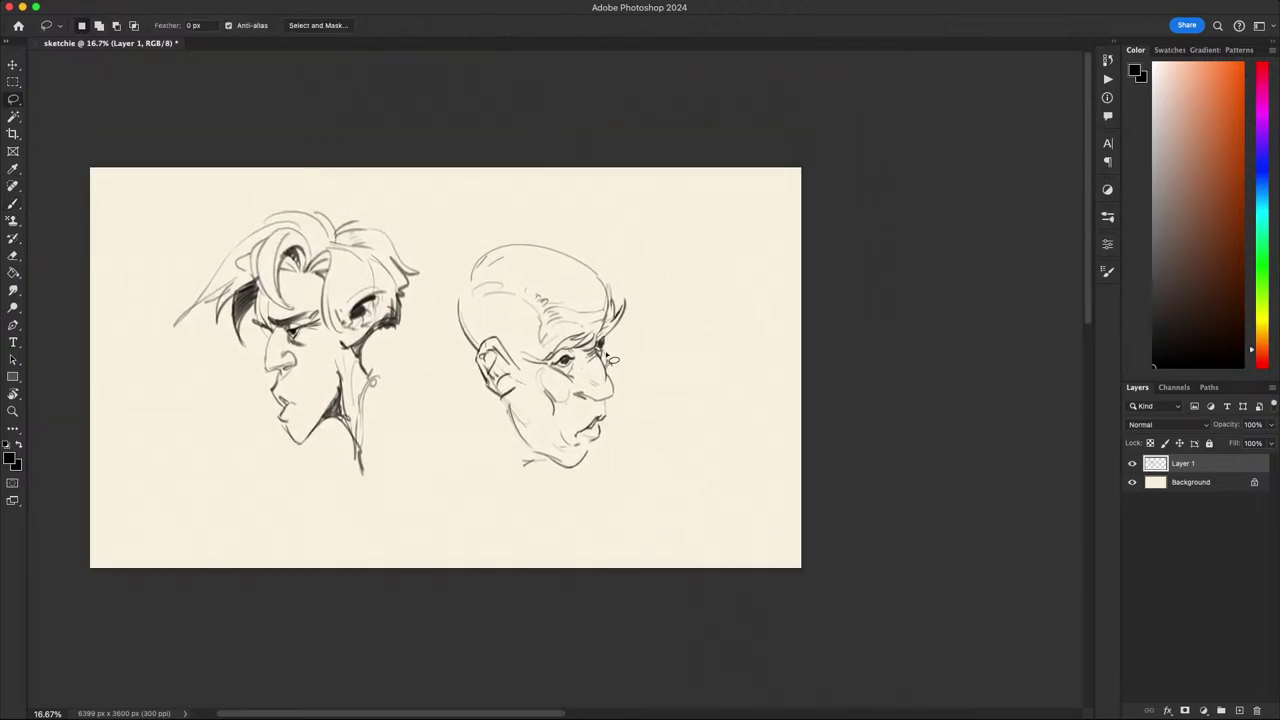
{"action": "mouse_move", "coordinate": [608, 358]}
{"action": "left_mouse_down"}
{"action": "mouse_move", "coordinate": [630, 410]}
{"action": "mouse_move", "coordinate": [590, 418]}
{"action": "mouse_move", "coordinate": [586, 382]}
{"action": "mouse_move", "coordinate": [604, 358]}
{"action": "mouse_move", "coordinate": [630, 376]}
{"action": "mouse_move", "coordinate": [602, 412]}
{"action": "mouse_move", "coordinate": [583, 395]}
{"action": "left_mouse_up"}
{"action": "key", "text": "Delete"}
{"action": "key", "text": "ctrl+d"}
{"action": "key", "text": "b"}
{"action": "key", "text": "ctrl+z"}
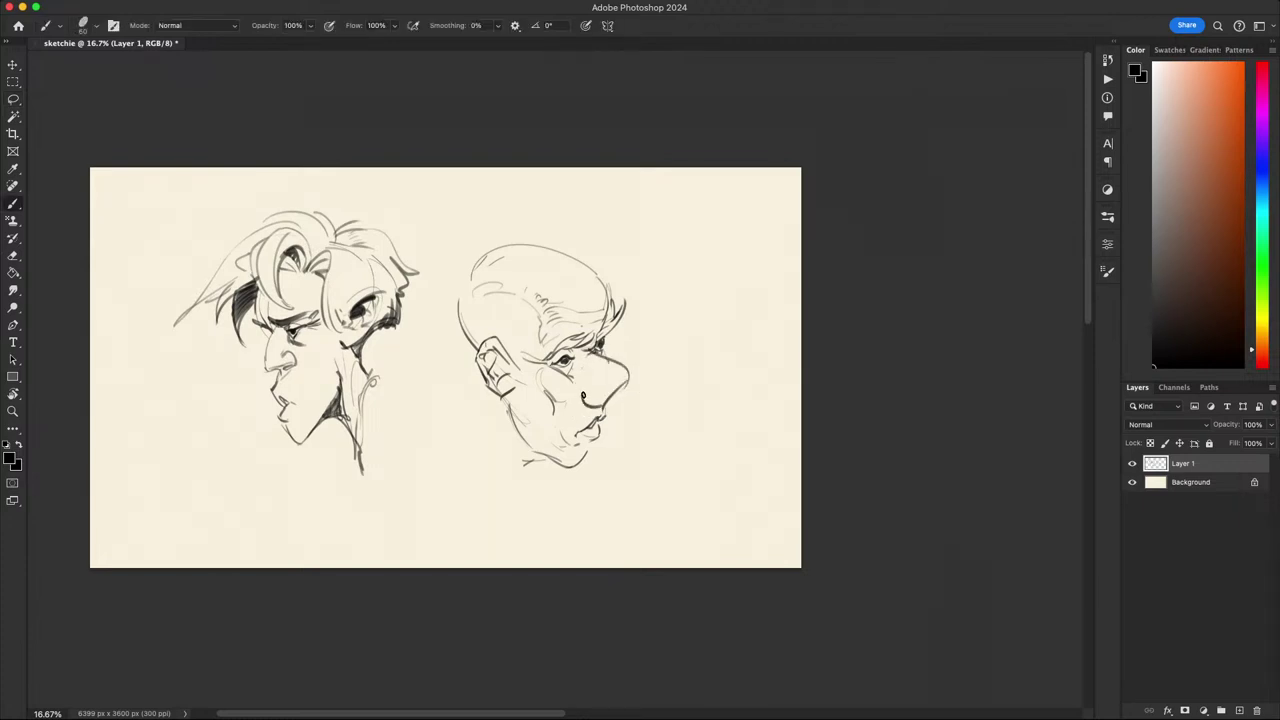
{"action": "key", "text": "ctrl+z"}
- Mirror the canvas horizontally and reshape the bald head's large nose with a blunter tip
{"action": "left_click_drag", "start_coordinate": [670, 400], "coordinate": [631, 274]}
{"action": "left_click_drag", "start_coordinate": [631, 378], "coordinate": [588, 465]}
{"action": "key", "text": "super+shift+h"}
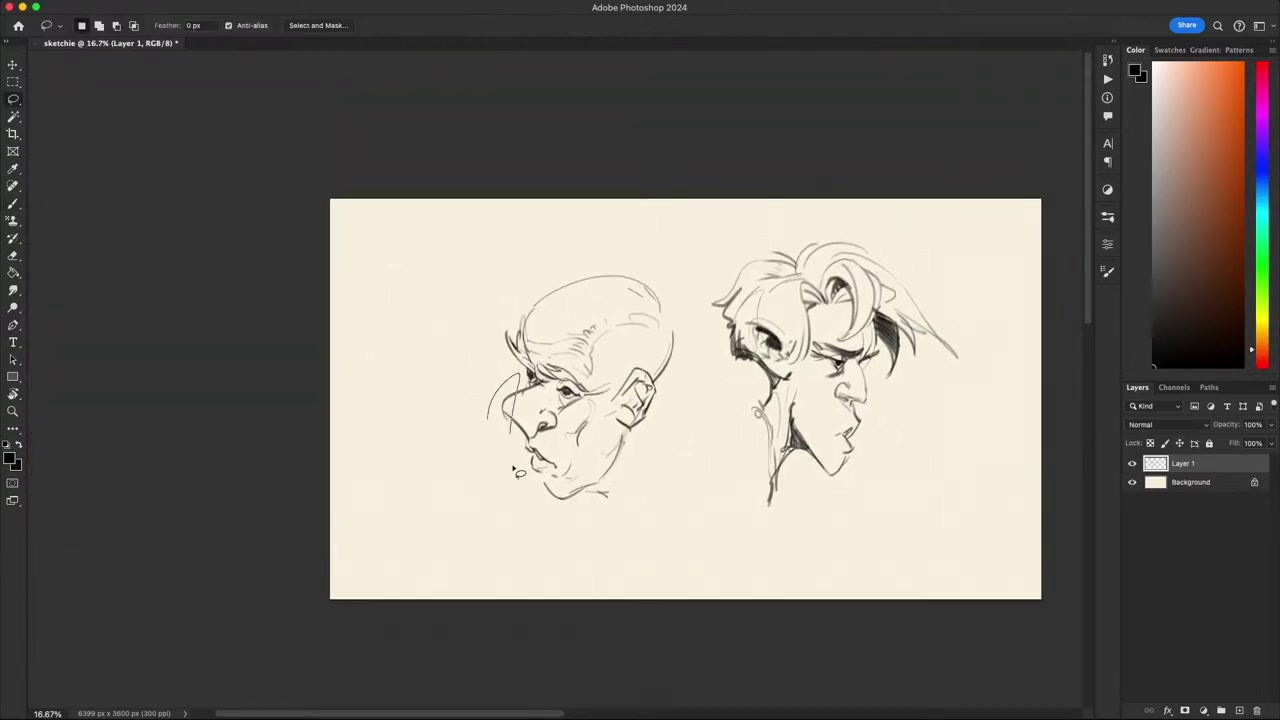
{"action": "scroll", "coordinate": [657, 303], "scroll_direction": "down", "scroll_amount": 3}
{"action": "left_click_drag", "start_coordinate": [657, 304], "coordinate": [547, 308]}
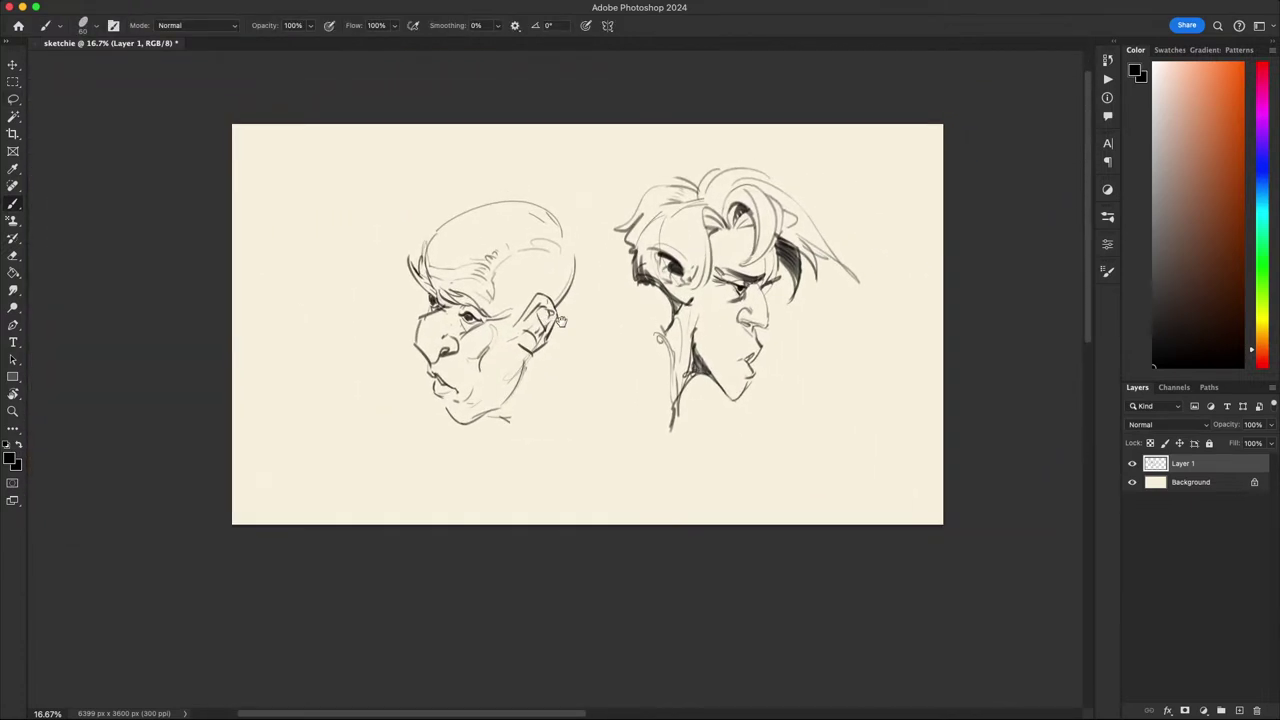
{"action": "left_click_drag", "start_coordinate": [650, 366], "coordinate": [753, 312]}
{"action": "mouse_move", "coordinate": [570, 357]}
{"action": "left_mouse_down"}
{"action": "mouse_move", "coordinate": [487, 502]}
{"action": "mouse_move", "coordinate": [500, 535]}
{"action": "left_mouse_up"}
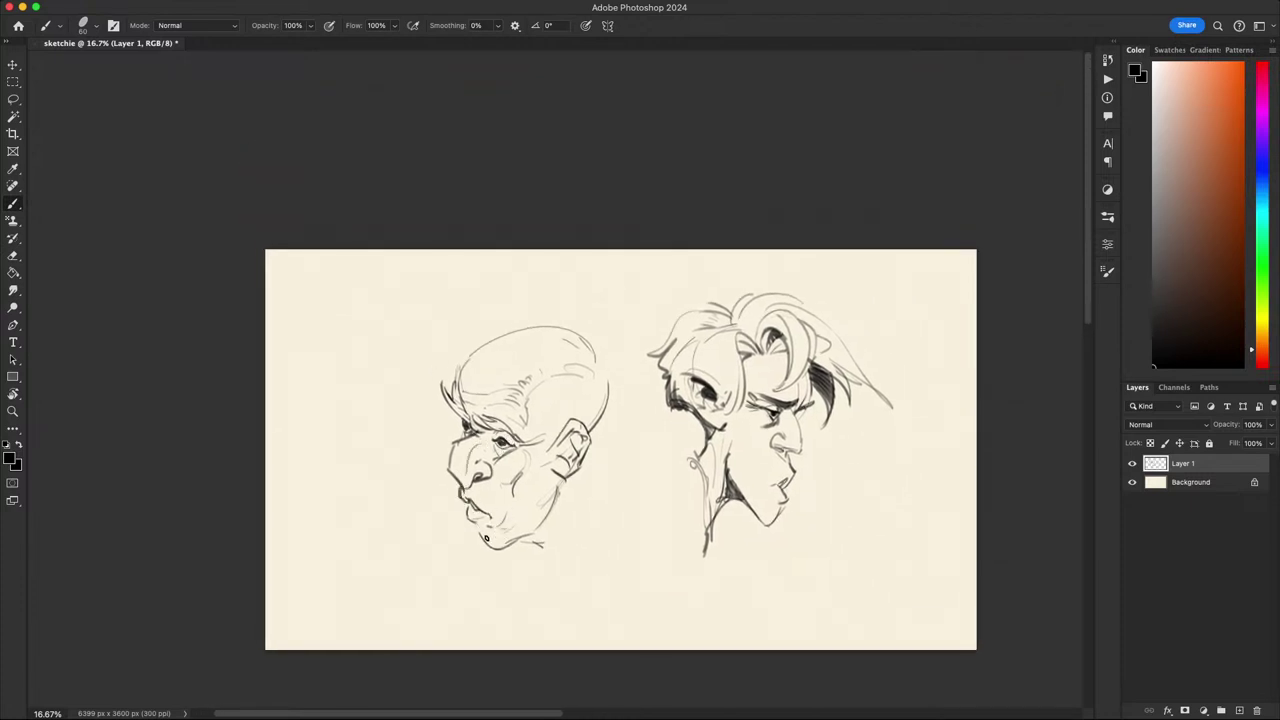
{"action": "mouse_move", "coordinate": [635, 526]}
{"action": "left_mouse_down"}
{"action": "mouse_move", "coordinate": [671, 380]}
{"action": "mouse_move", "coordinate": [619, 400]}
{"action": "mouse_move", "coordinate": [651, 434]}
{"action": "mouse_move", "coordinate": [845, 390]}
{"action": "left_mouse_up"}
{"action": "left_click_drag", "start_coordinate": [947, 410], "coordinate": [926, 318]}
{"action": "key", "text": "super+z"}
{"action": "left_click_drag", "start_coordinate": [862, 449], "coordinate": [618, 449]}
{"action": "mouse_move", "coordinate": [690, 448]}
{"action": "left_mouse_down"}
{"action": "mouse_move", "coordinate": [803, 411]}
{"action": "mouse_move", "coordinate": [854, 333]}
{"action": "mouse_move", "coordinate": [824, 311]}
{"action": "mouse_move", "coordinate": [706, 512]}
{"action": "mouse_move", "coordinate": [778, 540]}
{"action": "left_mouse_up"}
- Rework the bald head's near eye, adding lines at its outer corner and undoing a stray stroke
{"action": "key", "text": "l"}
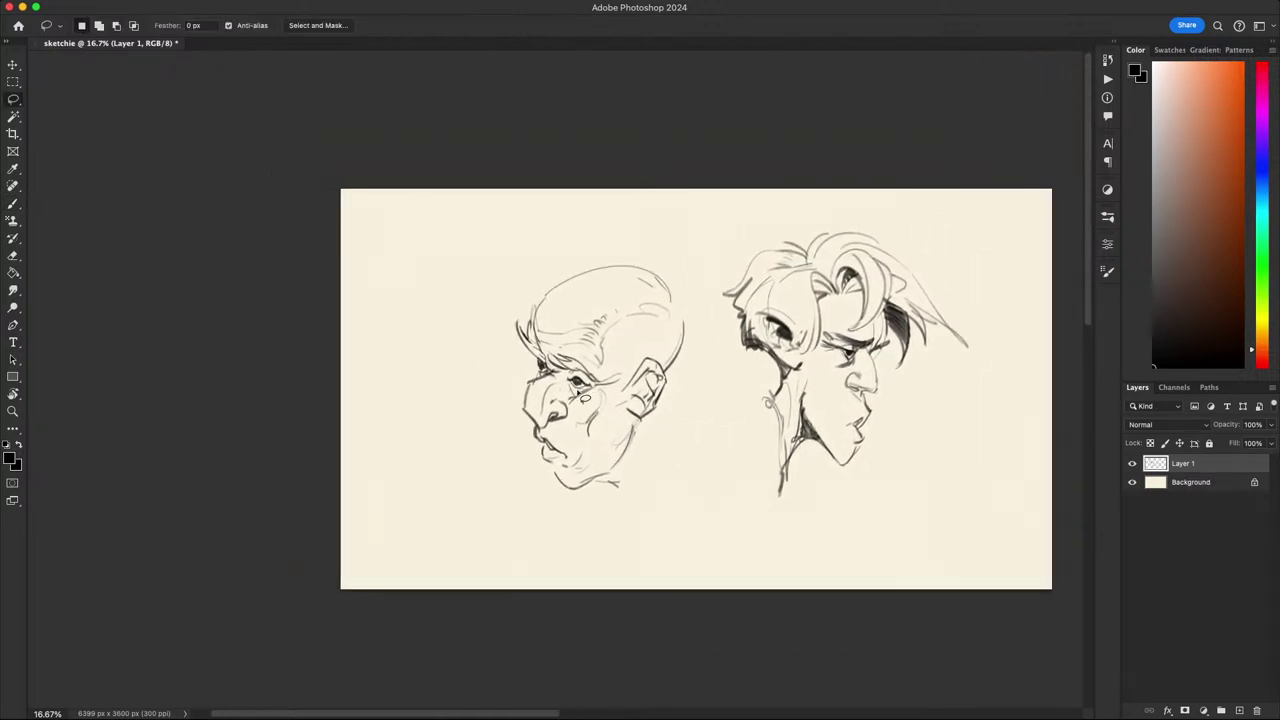
{"action": "key", "text": "e"}
{"action": "key", "text": "l"}
{"action": "key", "text": "b"}
{"action": "left_click_drag", "start_coordinate": [571, 383], "coordinate": [592, 387]}
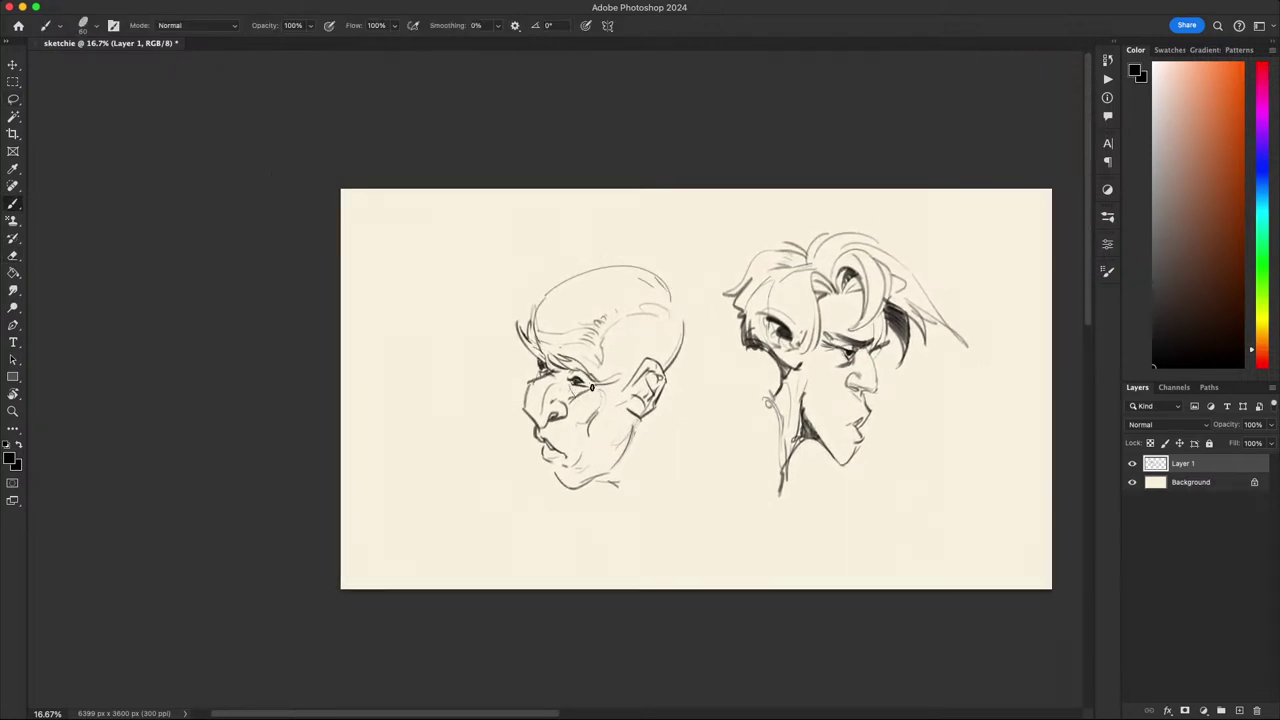
{"action": "key", "text": "super+z"}
{"action": "mouse_move", "coordinate": [592, 400]}
{"action": "left_mouse_down"}
{"action": "mouse_move", "coordinate": [629, 285]}
{"action": "mouse_move", "coordinate": [452, 288]}
{"action": "mouse_move", "coordinate": [540, 467]}
{"action": "mouse_move", "coordinate": [646, 440]}
{"action": "left_mouse_up"}
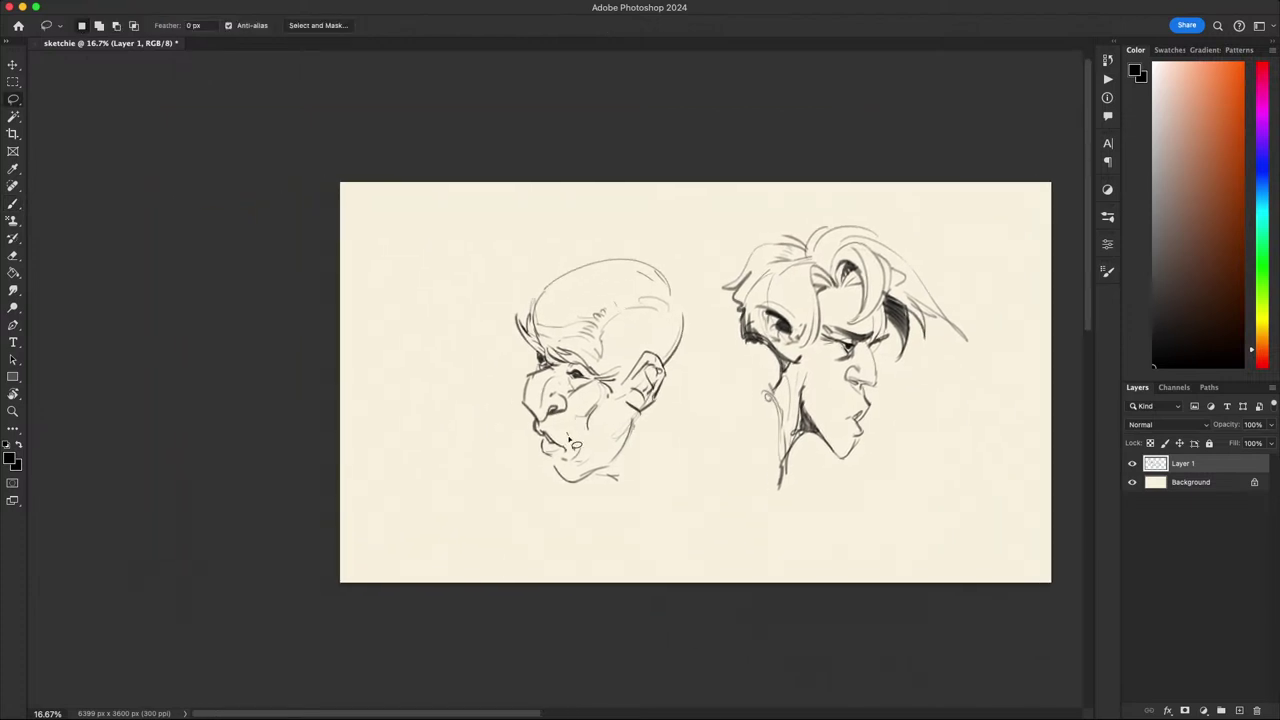
- Draw a bristly, drooping moustache with dark strokes under the bald head's nose
{"action": "left_click_drag", "start_coordinate": [534, 413], "coordinate": [526, 434]}
{"action": "mouse_move", "coordinate": [530, 415]}
{"action": "left_mouse_down"}
{"action": "mouse_move", "coordinate": [521, 431]}
{"action": "mouse_move", "coordinate": [560, 446]}
{"action": "left_mouse_up"}
{"action": "mouse_move", "coordinate": [669, 443]}
{"action": "left_mouse_down"}
{"action": "mouse_move", "coordinate": [740, 243]}
{"action": "mouse_move", "coordinate": [691, 191]}
{"action": "mouse_move", "coordinate": [632, 245]}
{"action": "mouse_move", "coordinate": [674, 363]}
{"action": "mouse_move", "coordinate": [743, 309]}
{"action": "mouse_move", "coordinate": [677, 400]}
{"action": "mouse_move", "coordinate": [667, 497]}
{"action": "left_mouse_up"}
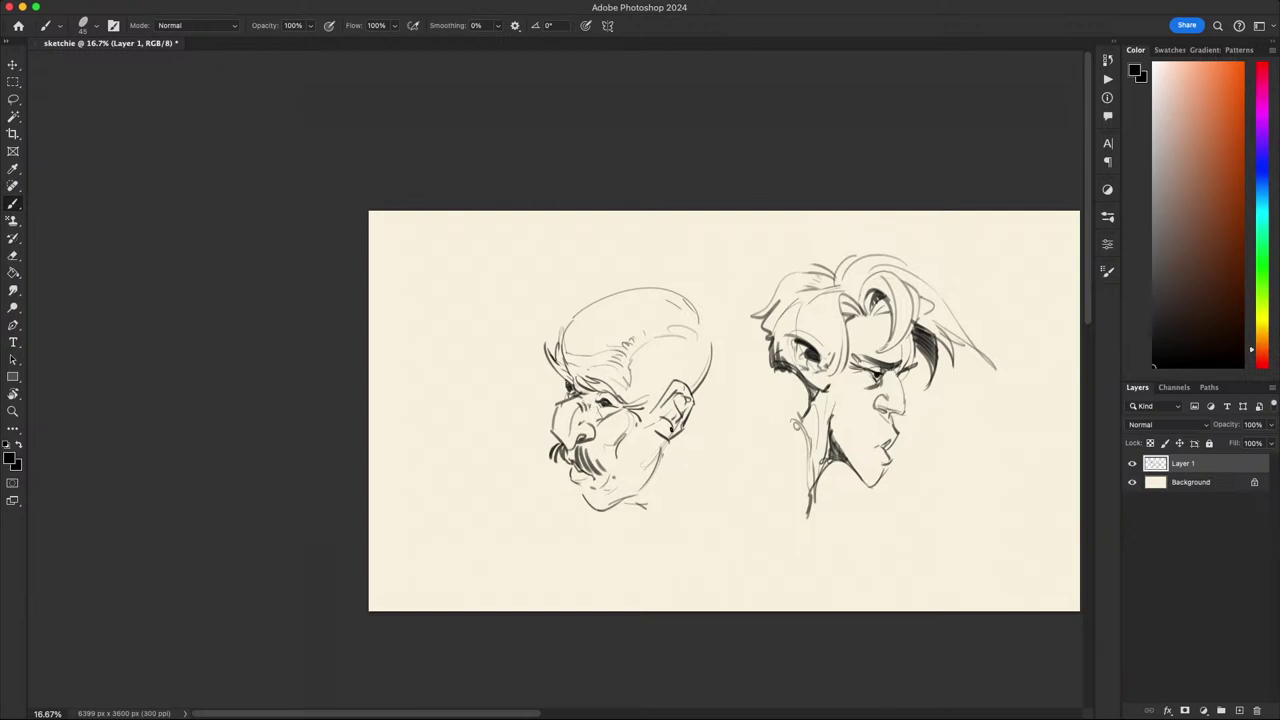
- Select and clear the inside of the bald head's ear and redraw its inner folds with darker strokes
{"action": "left_click_drag", "start_coordinate": [710, 341], "coordinate": [668, 216]}
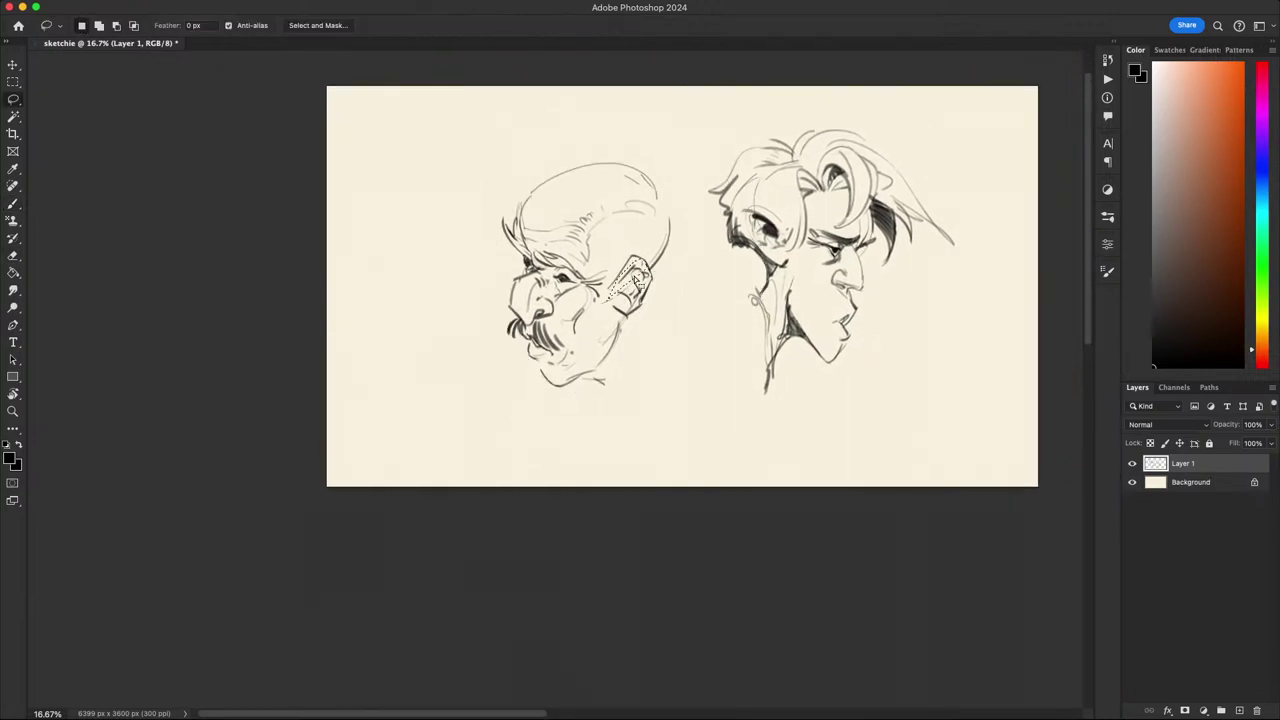
{"action": "left_click_drag", "start_coordinate": [632, 273], "coordinate": [641, 262]}
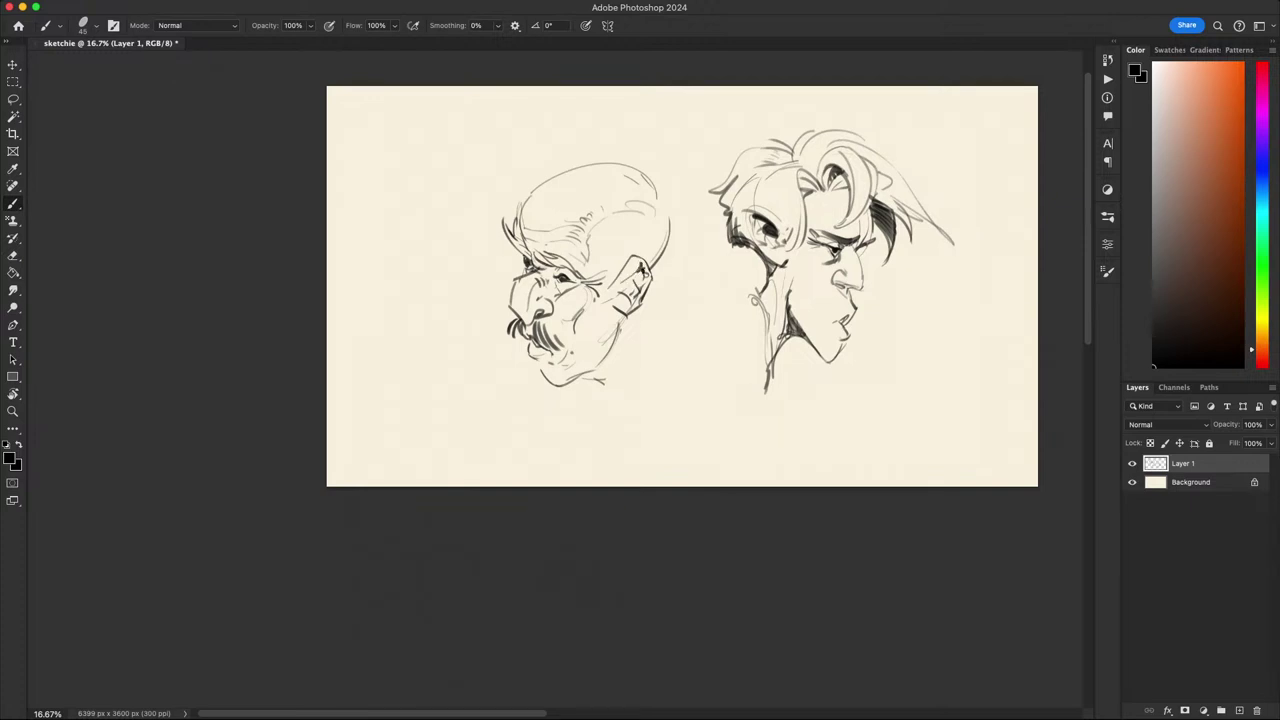
{"action": "mouse_move", "coordinate": [670, 310]}
{"action": "left_mouse_down"}
{"action": "mouse_move", "coordinate": [720, 297]}
{"action": "mouse_move", "coordinate": [646, 194]}
{"action": "mouse_move", "coordinate": [475, 332]}
{"action": "mouse_move", "coordinate": [531, 437]}
{"action": "mouse_move", "coordinate": [526, 323]}
{"action": "mouse_move", "coordinate": [689, 231]}
{"action": "mouse_move", "coordinate": [635, 395]}
{"action": "left_mouse_up"}
{"action": "left_click_drag", "start_coordinate": [472, 289], "coordinate": [537, 267]}
{"action": "mouse_move", "coordinate": [552, 267]}
{"action": "left_mouse_down"}
{"action": "mouse_move", "coordinate": [584, 296]}
{"action": "mouse_move", "coordinate": [600, 282]}
{"action": "mouse_move", "coordinate": [556, 259]}
{"action": "mouse_move", "coordinate": [607, 326]}
{"action": "mouse_move", "coordinate": [583, 386]}
{"action": "left_mouse_up"}
{"action": "key", "text": "super+z"}
{"action": "key", "text": "super+z"}
{"action": "left_click_drag", "start_coordinate": [527, 333], "coordinate": [564, 385]}
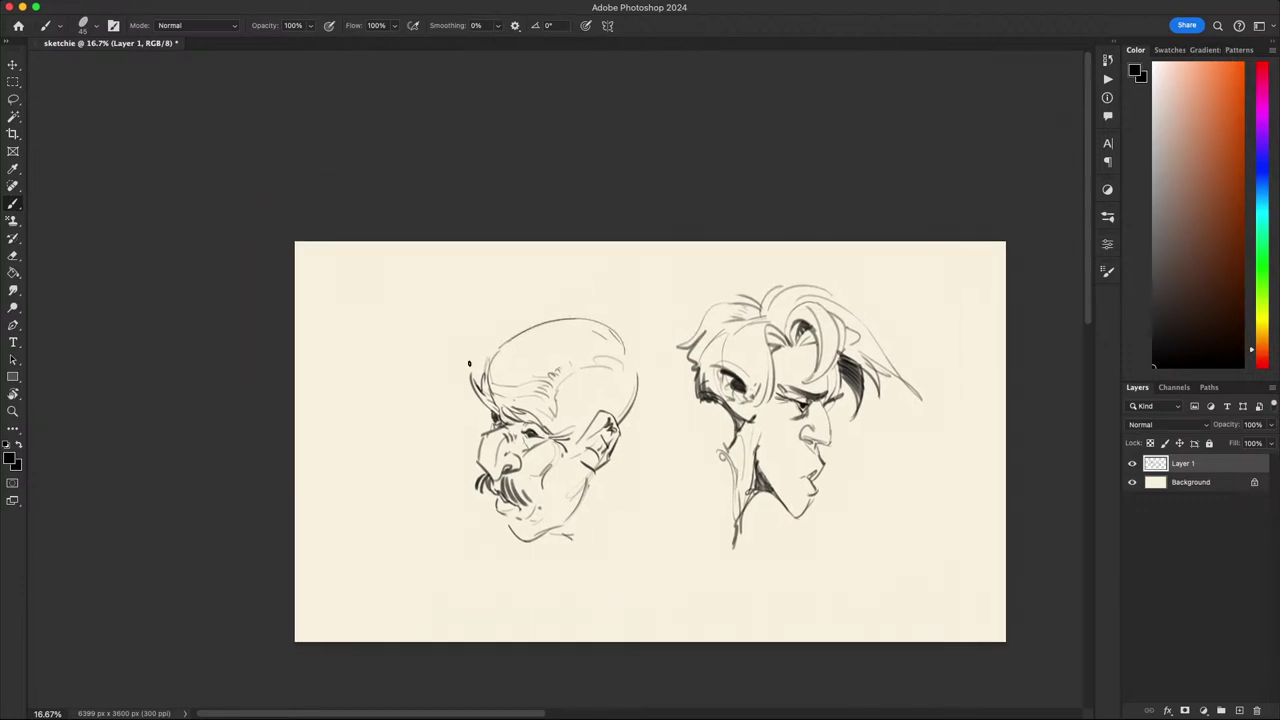
- Sketch a wide hat brim across the moustached head's forehead, trying a tall crown above it and undoing the crown
{"action": "left_click_drag", "start_coordinate": [435, 351], "coordinate": [661, 407]}
{"action": "mouse_move", "coordinate": [478, 347]}
{"action": "left_mouse_down"}
{"action": "mouse_move", "coordinate": [486, 288]}
{"action": "mouse_move", "coordinate": [541, 270]}
{"action": "mouse_move", "coordinate": [645, 368]}
{"action": "left_mouse_up"}
{"action": "scroll", "coordinate": [687, 415], "scroll_direction": "down", "scroll_amount": 7}
{"action": "left_click_drag", "start_coordinate": [847, 386], "coordinate": [769, 441]}
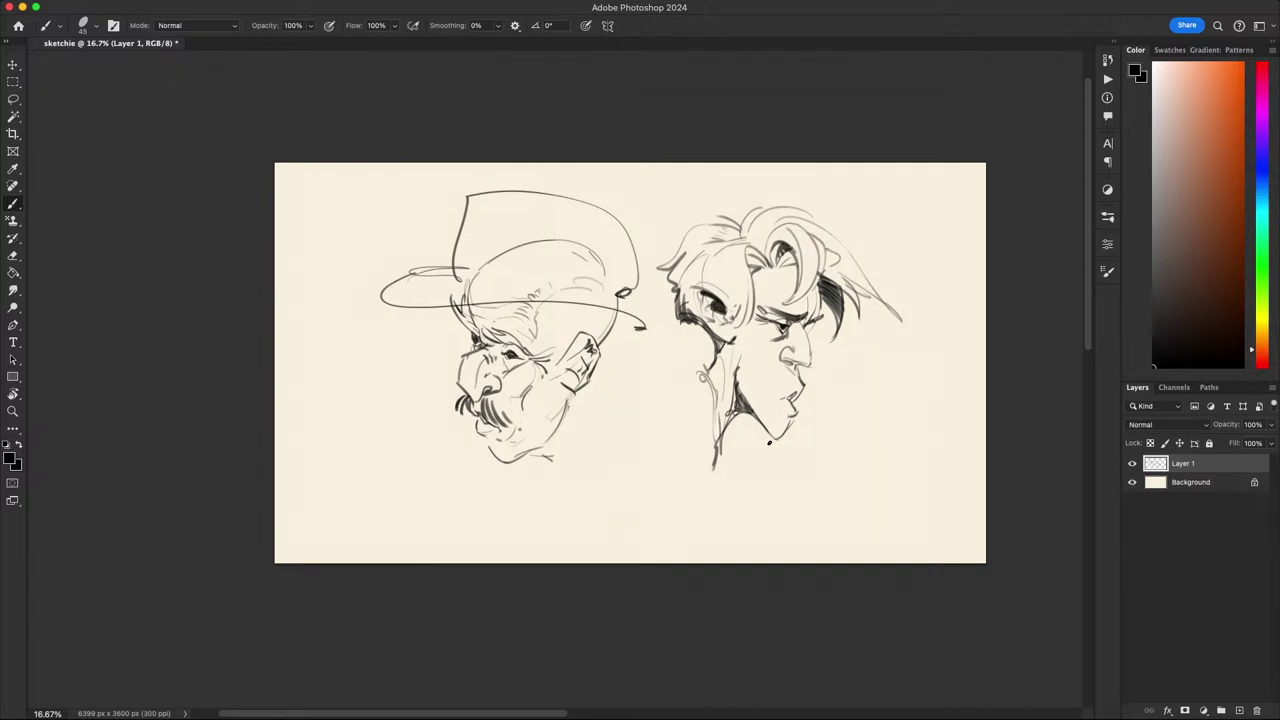
{"action": "key", "text": "super+z"}
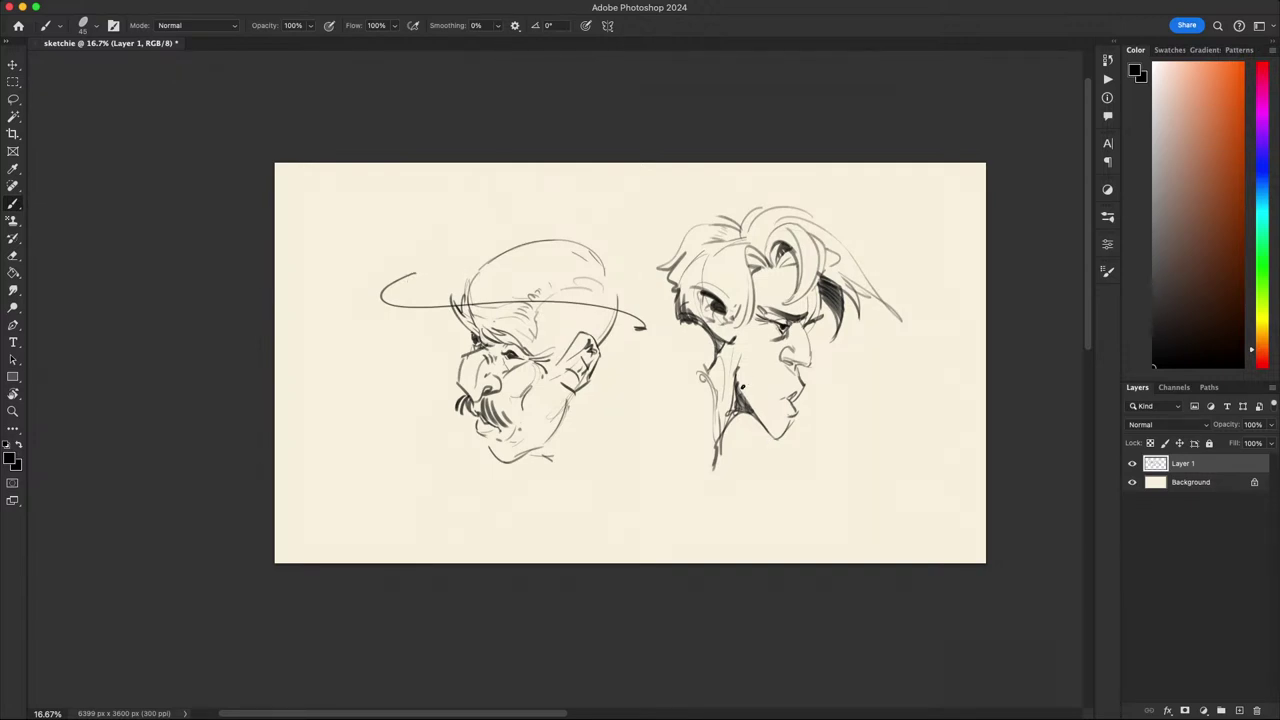
- Redraw the hat brim as a narrow curve across the moustached head's forehead, undoing several wider versions and rounding both ends
{"action": "key", "text": "super+z"}
{"action": "mouse_move", "coordinate": [418, 308]}
{"action": "left_mouse_down"}
{"action": "mouse_move", "coordinate": [452, 294]}
{"action": "mouse_move", "coordinate": [630, 328]}
{"action": "left_mouse_up"}
{"action": "key", "text": "super+z"}
{"action": "mouse_move", "coordinate": [446, 287]}
{"action": "left_mouse_down"}
{"action": "mouse_move", "coordinate": [409, 325]}
{"action": "mouse_move", "coordinate": [634, 326]}
{"action": "mouse_move", "coordinate": [622, 319]}
{"action": "left_mouse_up"}
{"action": "key", "text": "super+z"}
{"action": "key", "text": "super+z"}
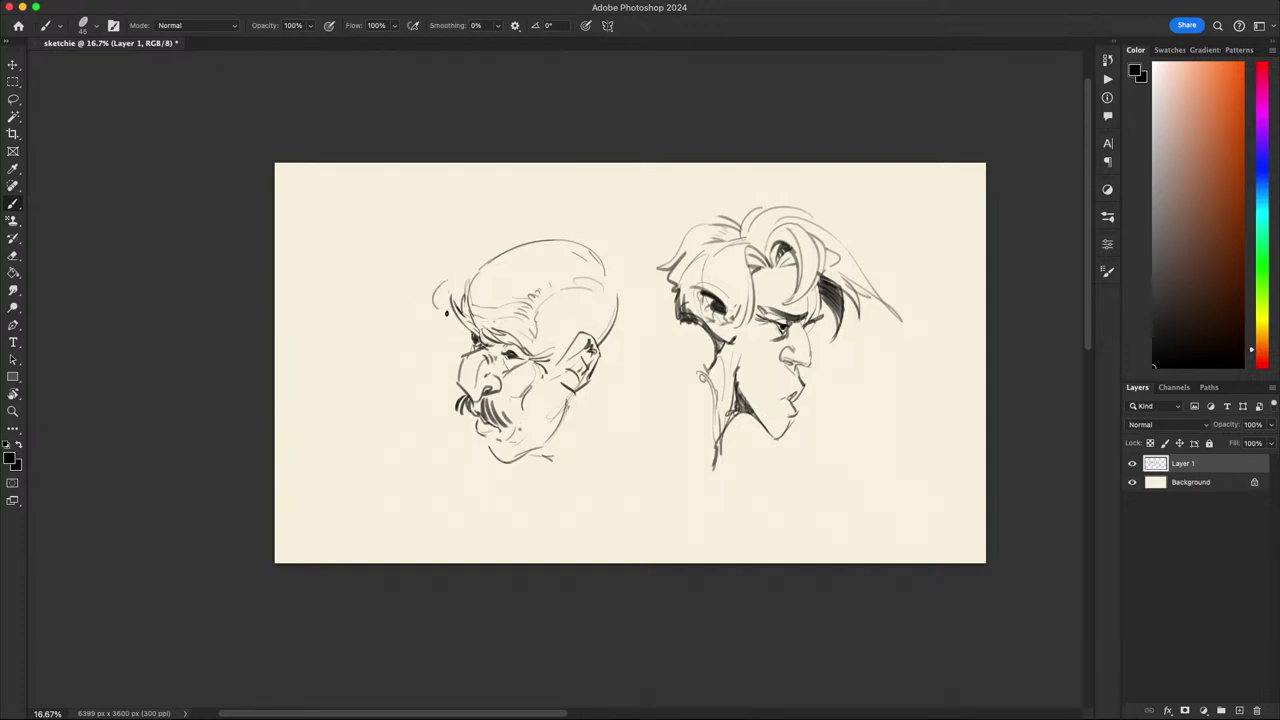
{"action": "left_click_drag", "start_coordinate": [438, 306], "coordinate": [630, 338]}
{"action": "key", "text": "super+z"}
{"action": "mouse_move", "coordinate": [457, 288]}
{"action": "left_mouse_down"}
{"action": "mouse_move", "coordinate": [510, 316]}
{"action": "mouse_move", "coordinate": [622, 328]}
{"action": "mouse_move", "coordinate": [624, 306]}
{"action": "left_mouse_up"}
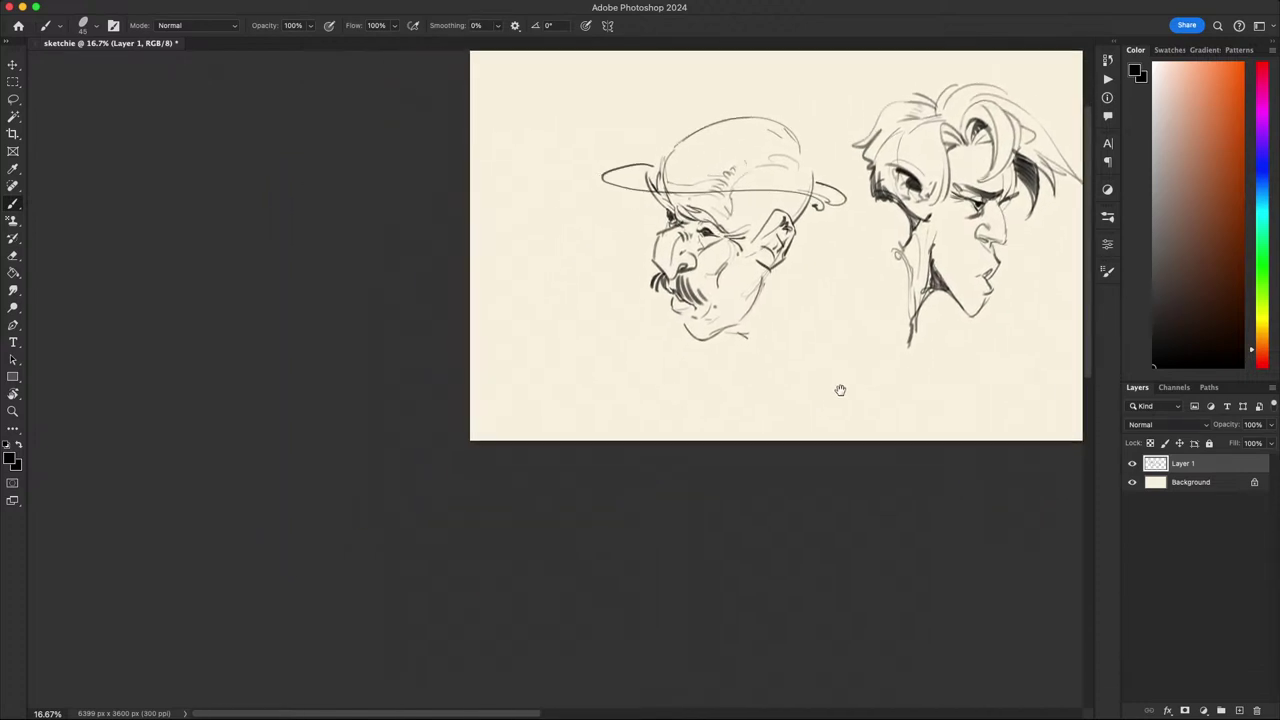
- Clean up the stray lines around the back end of the hat brim, behind the ear
{"action": "mouse_move", "coordinate": [840, 390]}
{"action": "left_mouse_down"}
{"action": "mouse_move", "coordinate": [806, 303]}
{"action": "mouse_move", "coordinate": [589, 560]}
{"action": "left_mouse_up"}
{"action": "key", "text": "l"}
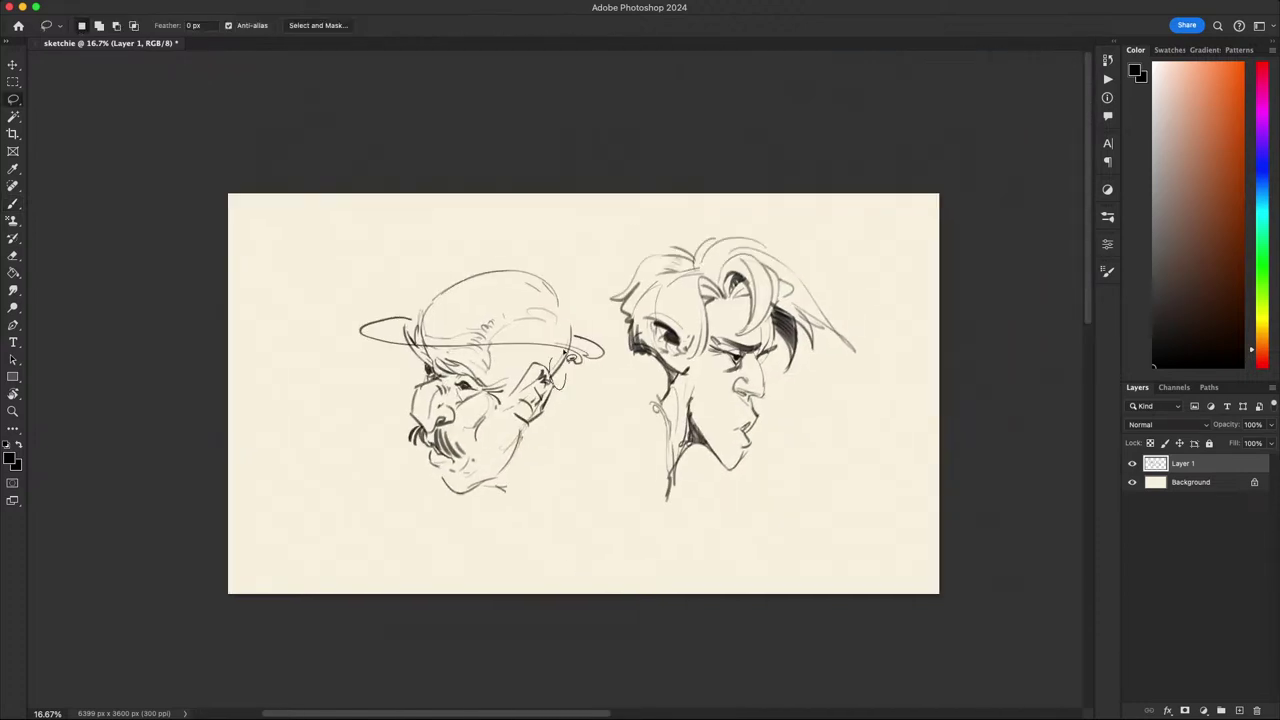
{"action": "key", "text": "b"}
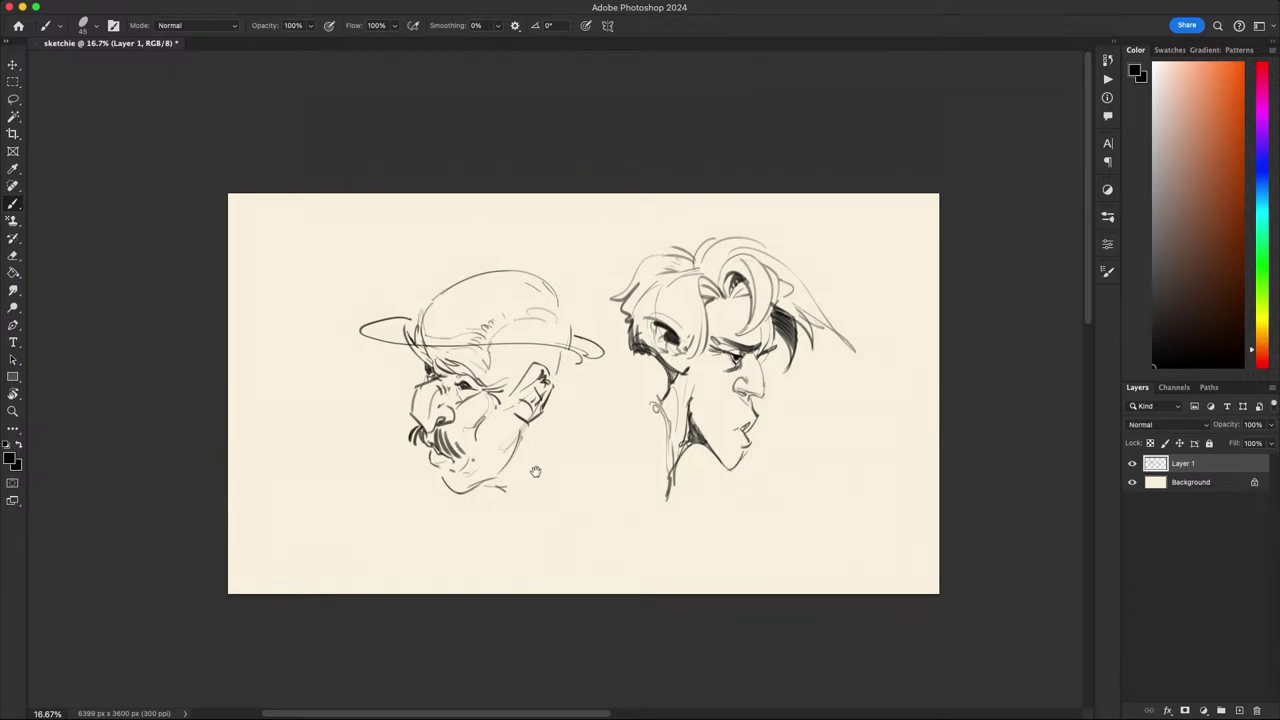
{"action": "left_click_drag", "start_coordinate": [535, 471], "coordinate": [564, 451]}
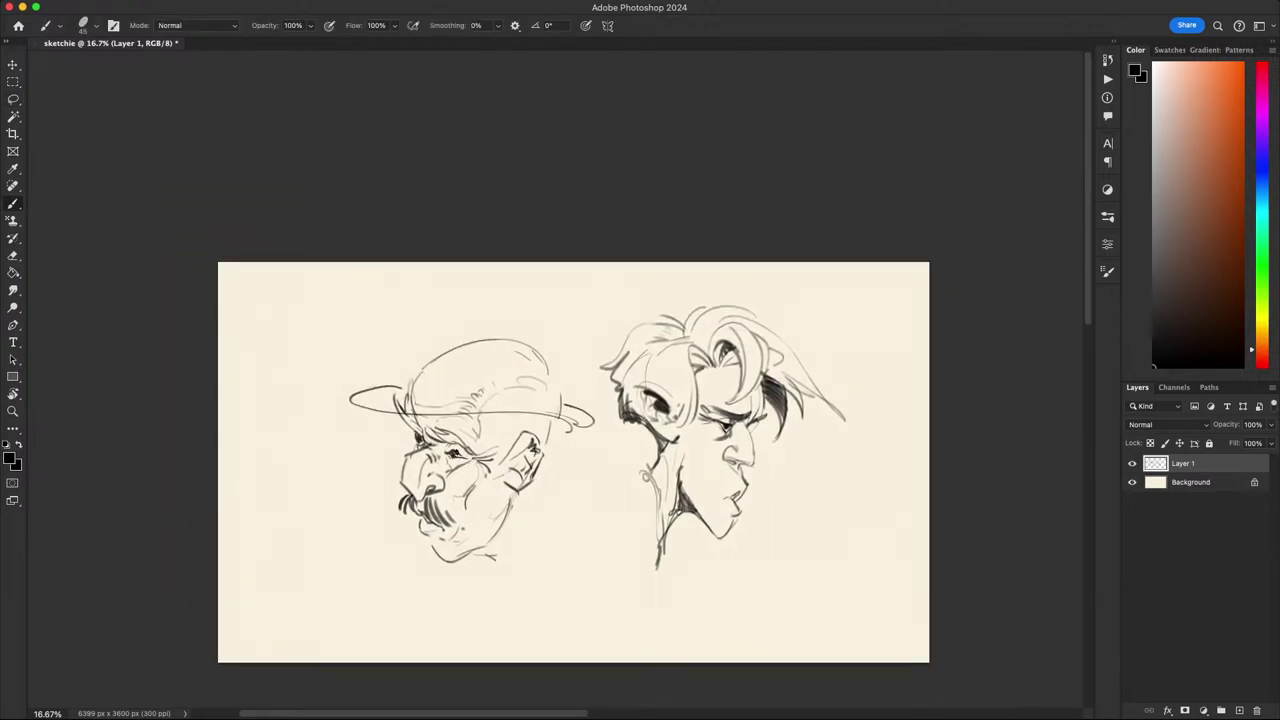
{"action": "left_click_drag", "start_coordinate": [487, 531], "coordinate": [570, 469]}
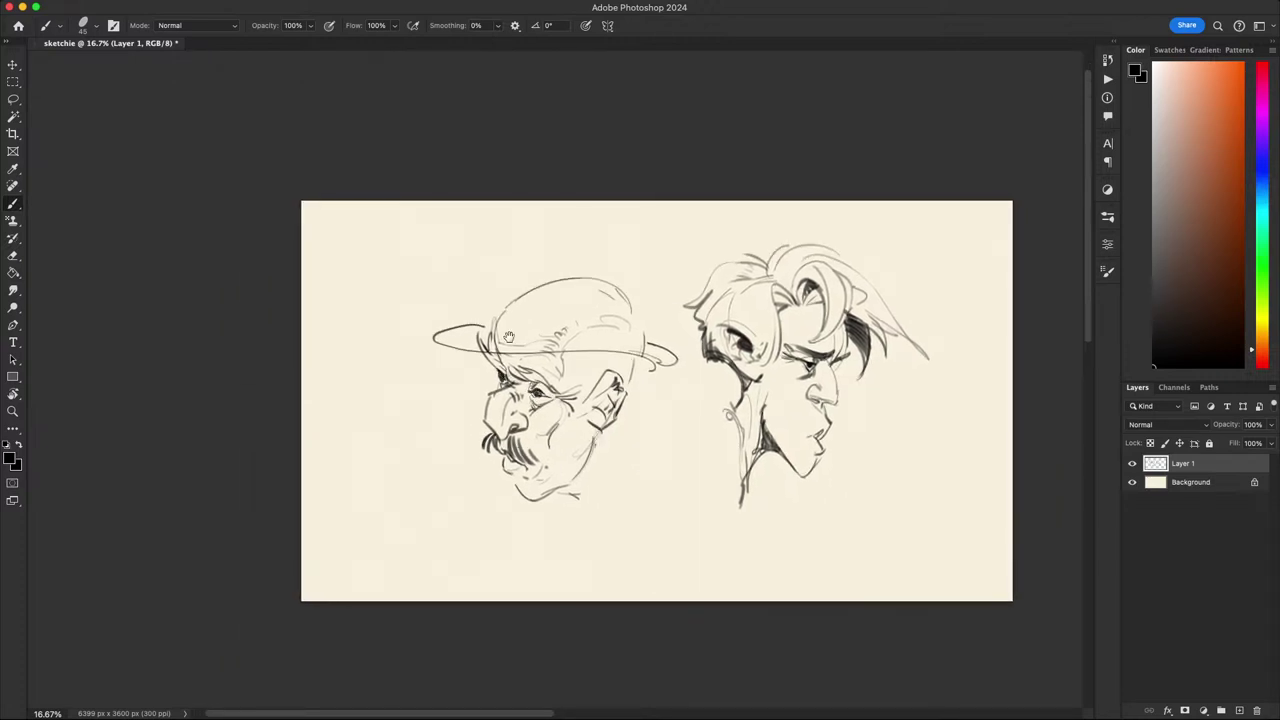
{"action": "left_click_drag", "start_coordinate": [627, 514], "coordinate": [681, 595]}
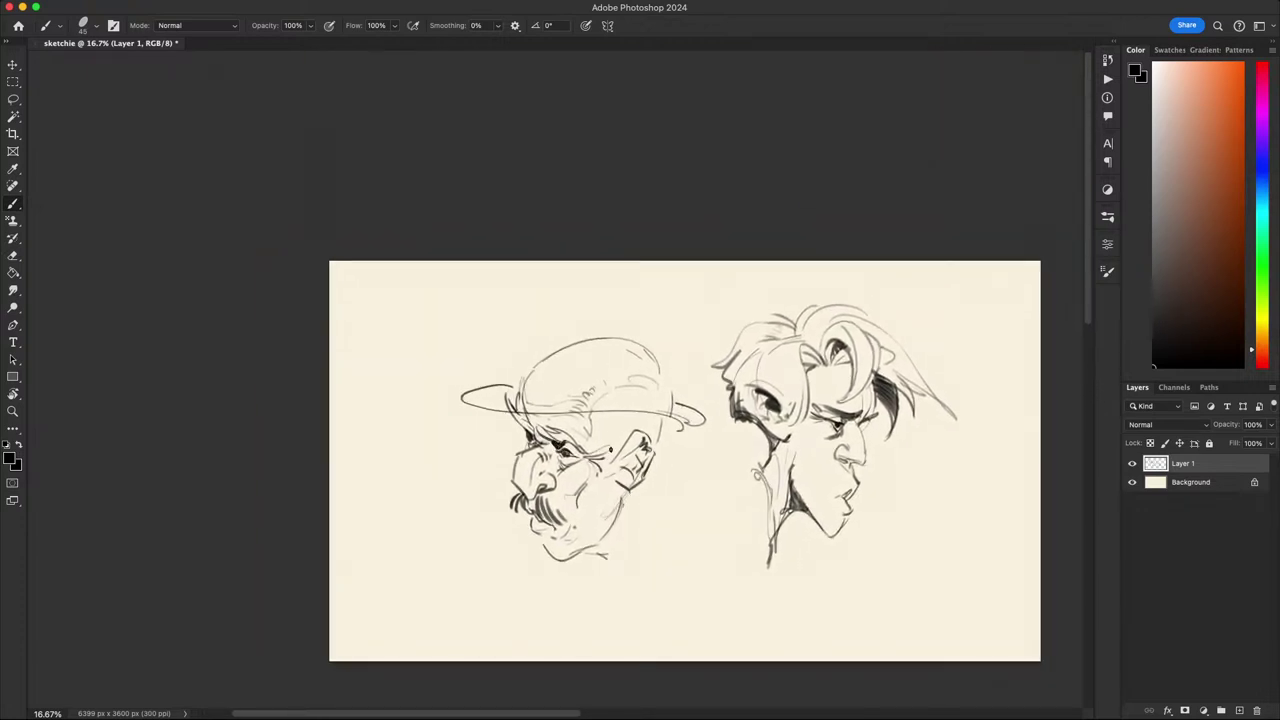
{"action": "key", "text": "super+z"}
{"action": "left_click_drag", "start_coordinate": [805, 572], "coordinate": [654, 481]}
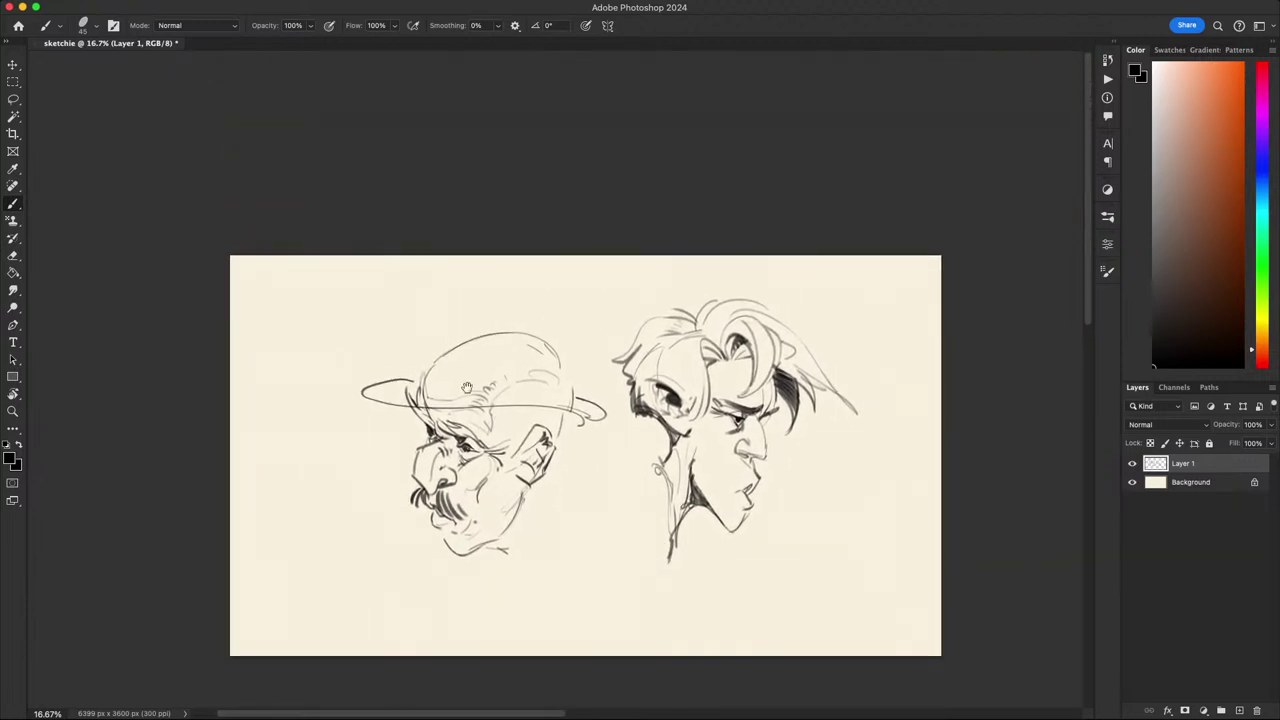
- Touch up the area under the near eye, setting the eraser to a hard round brush and shrinking it to about 175 px
{"action": "left_click_drag", "start_coordinate": [462, 452], "coordinate": [495, 455]}
{"action": "key", "text": "x"}
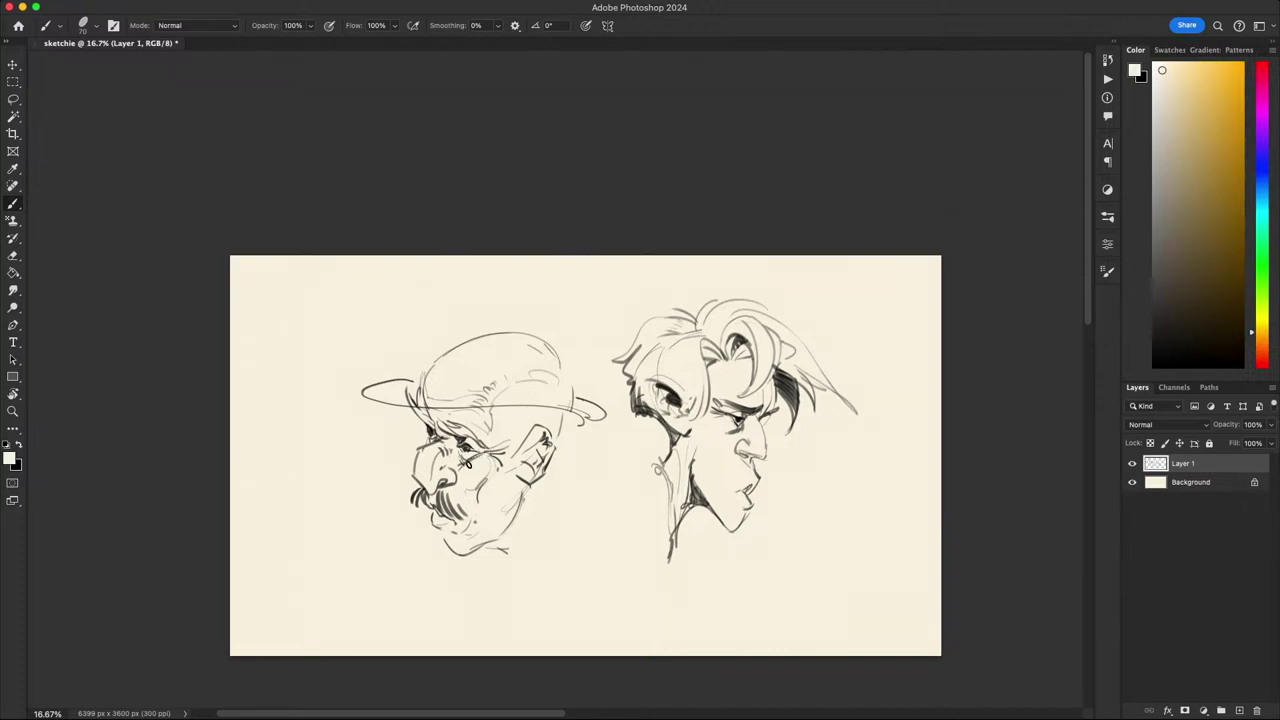
{"action": "key", "text": "e"}
{"action": "right_click", "coordinate": [496, 440]}
{"action": "left_click", "coordinate": [560, 628]}
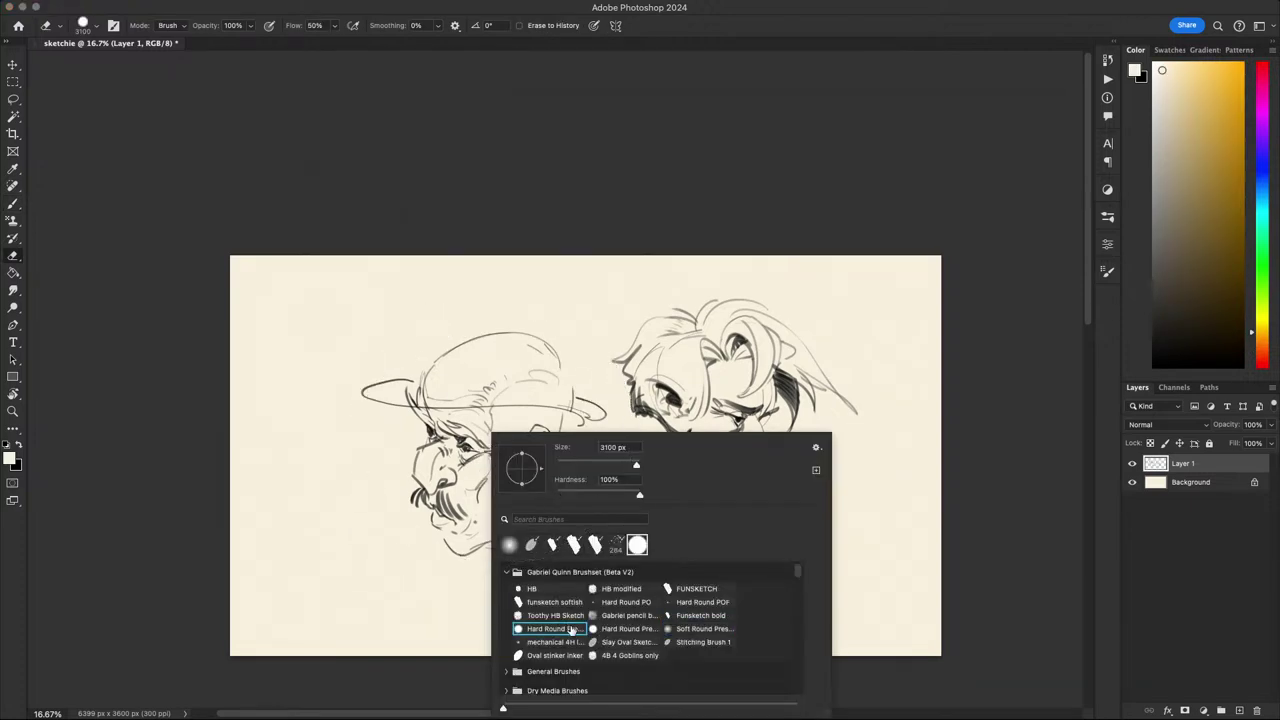
{"action": "left_click", "coordinate": [453, 562]}
{"action": "key", "text": "bracketleft"}
{"action": "key", "text": "bracketleft"}
{"action": "key", "text": "bracketleft"}
{"action": "key", "text": "bracketleft"}
{"action": "key", "text": "bracketleft"}
{"action": "key", "text": "bracketleft"}
{"action": "key", "text": "bracketleft"}
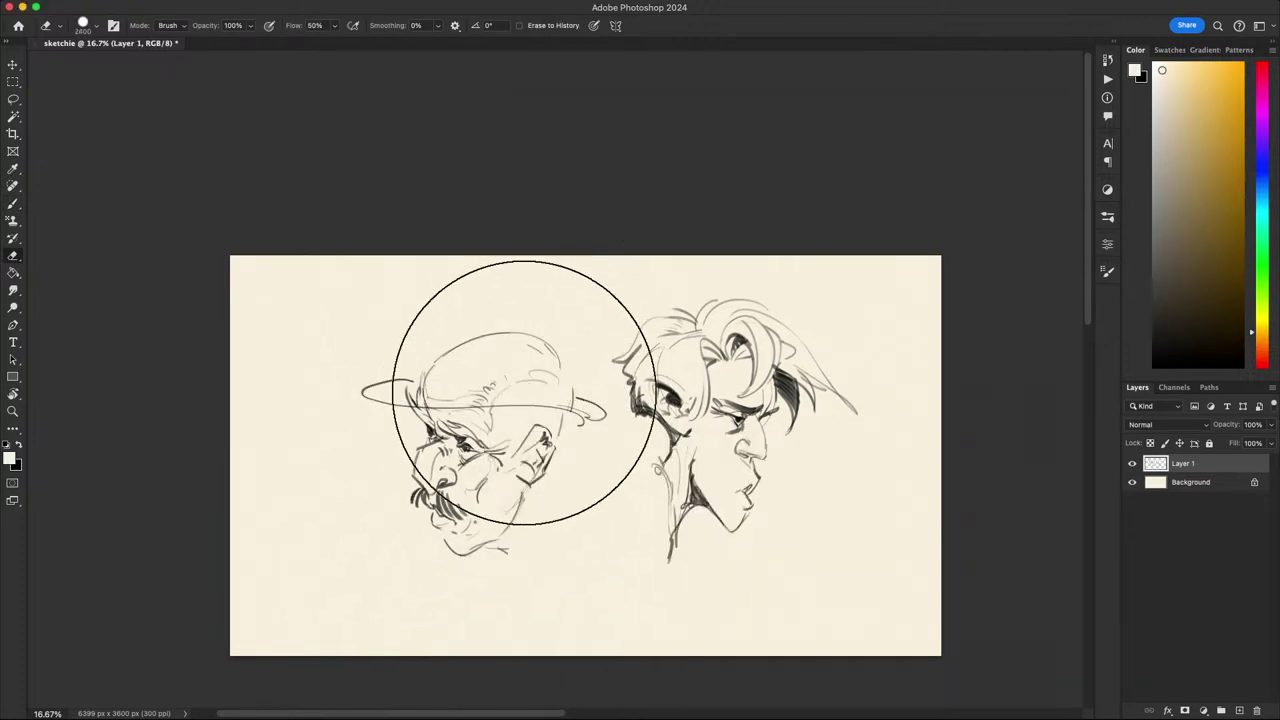
{"action": "key", "text": "bracketleft"}
{"action": "key", "text": "bracketleft"}
{"action": "key", "text": "bracketleft"}
{"action": "key", "text": "bracketleft"}
{"action": "key", "text": "bracketleft"}
{"action": "key", "text": "bracketleft"}
{"action": "key", "text": "bracketleft"}
{"action": "key", "text": "bracketleft"}
{"action": "key", "text": "bracketleft"}
{"action": "key", "text": "bracketleft"}
{"action": "key", "text": "bracketleft"}
{"action": "key", "text": "bracketleft"}
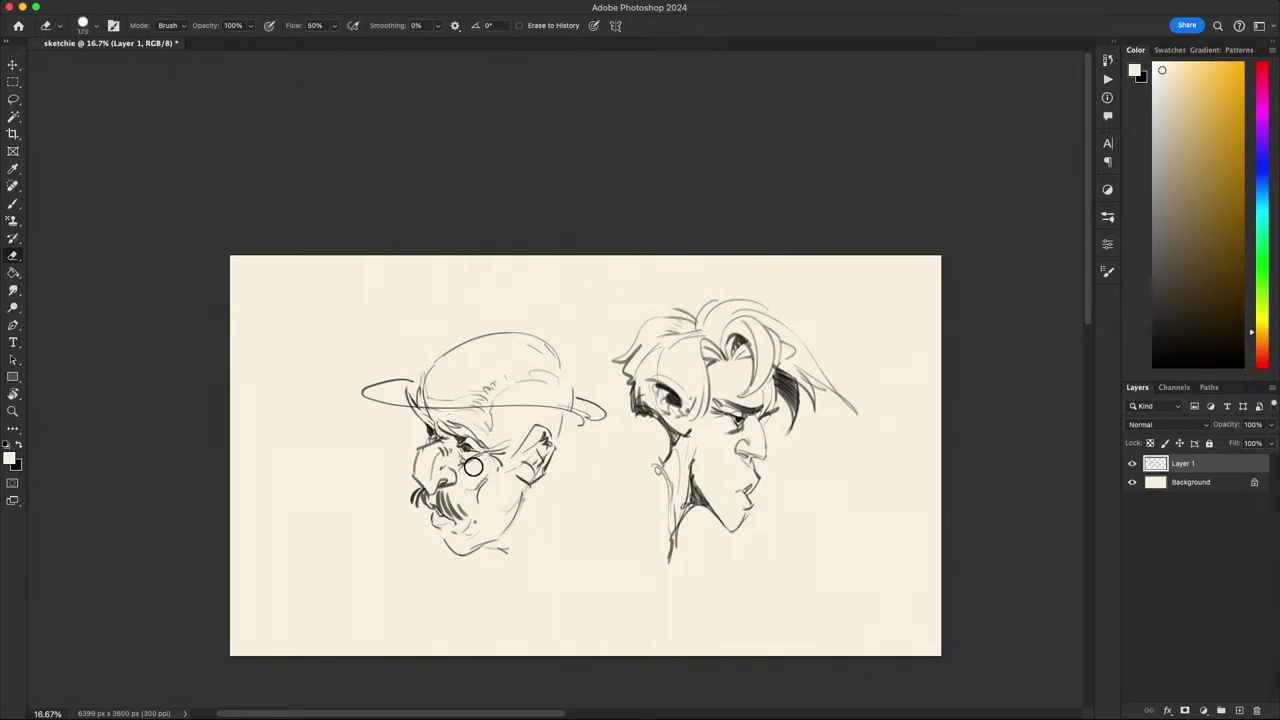
{"action": "key", "text": "b"}
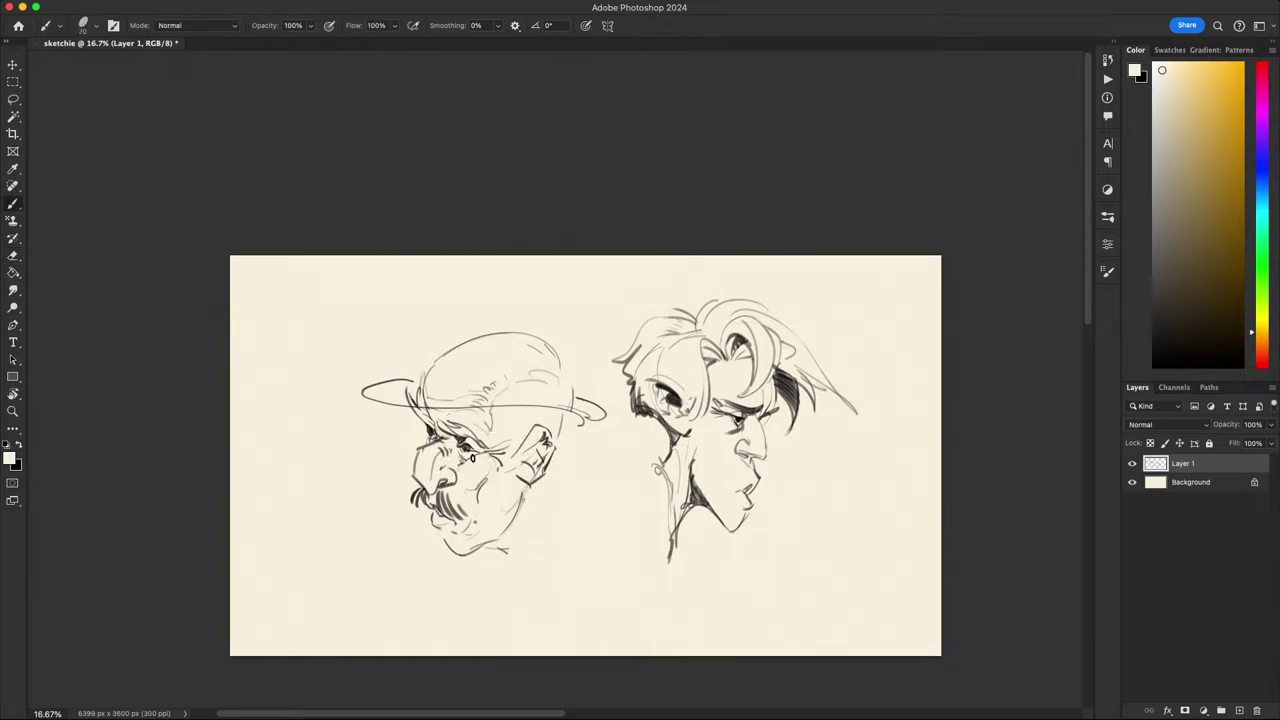
{"action": "key", "text": "x"}
- Sketch a tall, rounded bowler crown rising from the brim above the bald skull, undoing several trial outlines
{"action": "mouse_move", "coordinate": [632, 558]}
{"action": "left_mouse_down"}
{"action": "mouse_move", "coordinate": [857, 480]}
{"action": "mouse_move", "coordinate": [811, 374]}
{"action": "mouse_move", "coordinate": [740, 568]}
{"action": "mouse_move", "coordinate": [903, 571]}
{"action": "mouse_move", "coordinate": [757, 534]}
{"action": "mouse_move", "coordinate": [749, 506]}
{"action": "mouse_move", "coordinate": [760, 572]}
{"action": "mouse_move", "coordinate": [808, 531]}
{"action": "mouse_move", "coordinate": [790, 519]}
{"action": "left_mouse_up"}
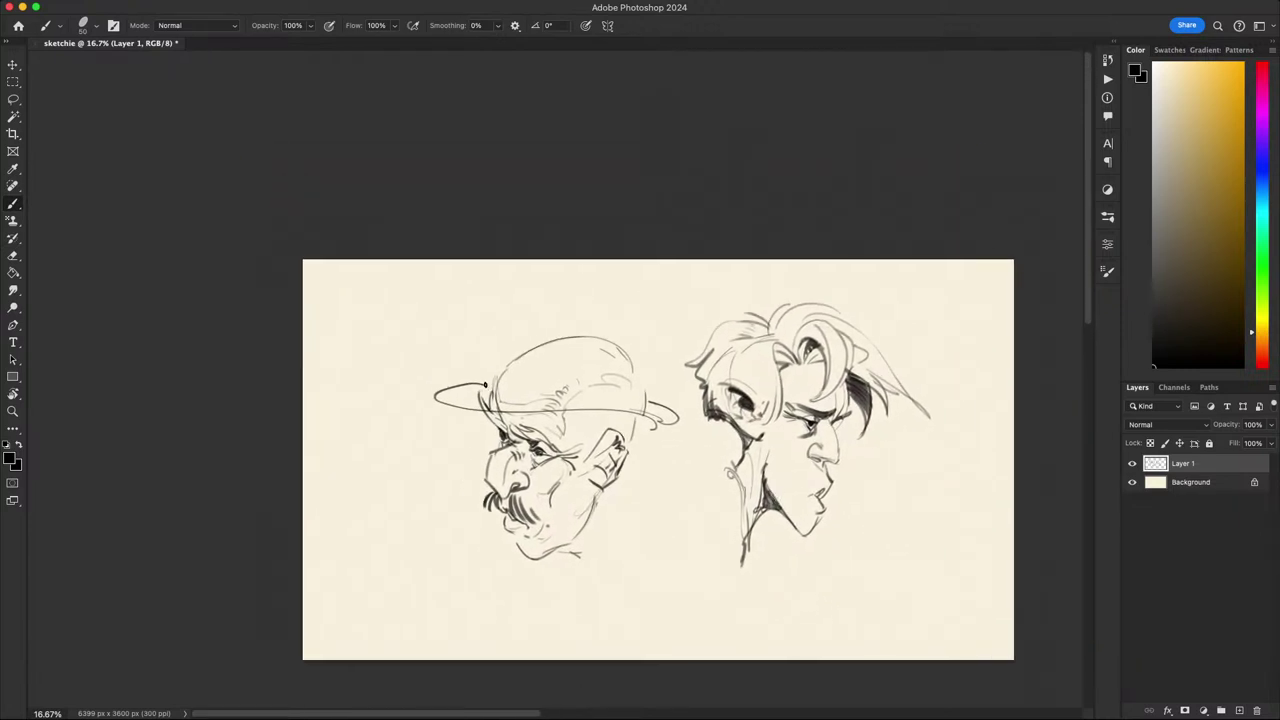
{"action": "left_click_drag", "start_coordinate": [487, 376], "coordinate": [658, 402]}
{"action": "key", "text": "super+z"}
{"action": "mouse_move", "coordinate": [477, 382]}
{"action": "left_mouse_down"}
{"action": "mouse_move", "coordinate": [586, 294]}
{"action": "mouse_move", "coordinate": [644, 368]}
{"action": "mouse_move", "coordinate": [490, 385]}
{"action": "mouse_move", "coordinate": [622, 296]}
{"action": "mouse_move", "coordinate": [652, 380]}
{"action": "left_mouse_up"}
{"action": "key", "text": "super+z"}
{"action": "left_click_drag", "start_coordinate": [701, 501], "coordinate": [731, 494]}
{"action": "key", "text": "super+z"}
{"action": "mouse_move", "coordinate": [512, 383]}
{"action": "left_mouse_down"}
{"action": "mouse_move", "coordinate": [523, 314]}
{"action": "mouse_move", "coordinate": [557, 294]}
{"action": "mouse_move", "coordinate": [669, 370]}
{"action": "left_mouse_up"}
{"action": "key", "text": "super+z"}
{"action": "left_click_drag", "start_coordinate": [562, 295], "coordinate": [686, 382]}
{"action": "key", "text": "super+z"}
{"action": "left_click_drag", "start_coordinate": [562, 294], "coordinate": [678, 380]}
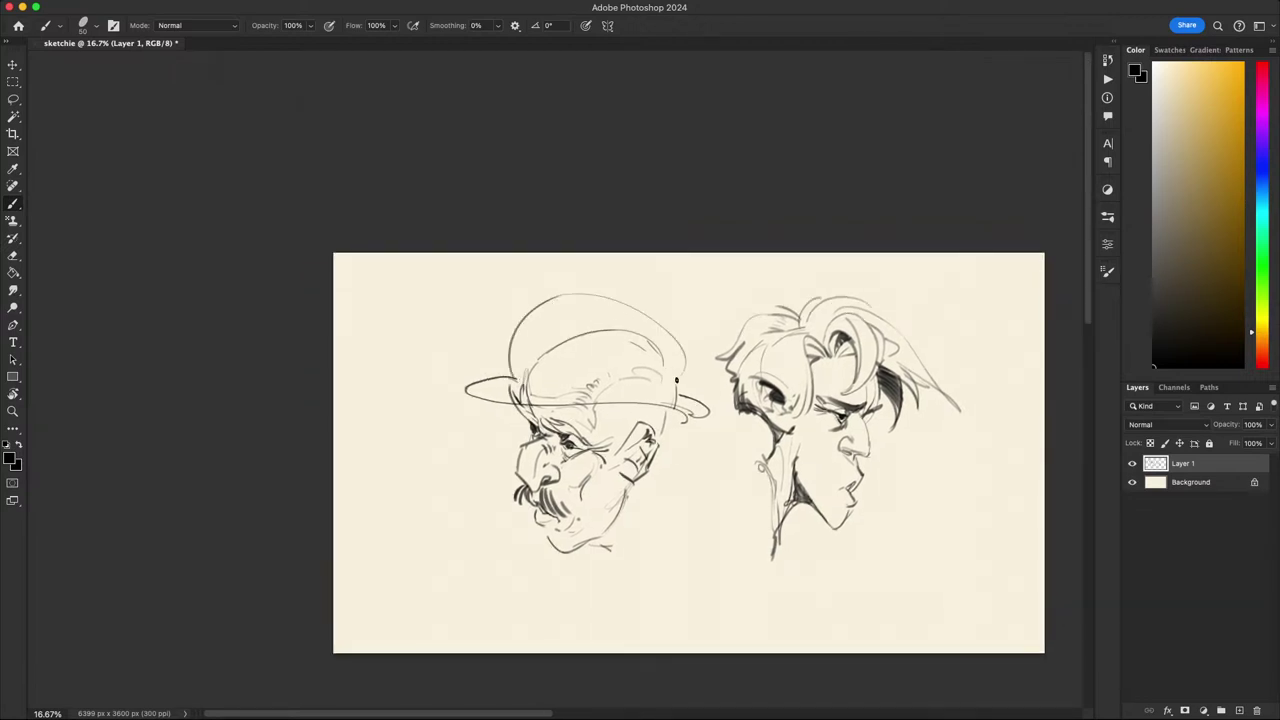
{"action": "key", "text": "super+z"}
{"action": "left_click_drag", "start_coordinate": [568, 290], "coordinate": [676, 395]}
- Select and clear the old bald skull lines inside the hat crown
{"action": "key", "text": "space"}
{"action": "mouse_move", "coordinate": [731, 492]}
{"action": "left_mouse_down"}
{"action": "mouse_move", "coordinate": [868, 383]}
{"action": "mouse_move", "coordinate": [794, 277]}
{"action": "mouse_move", "coordinate": [660, 528]}
{"action": "mouse_move", "coordinate": [837, 338]}
{"action": "left_mouse_up"}
{"action": "key", "text": "r"}
{"action": "key", "text": "l"}
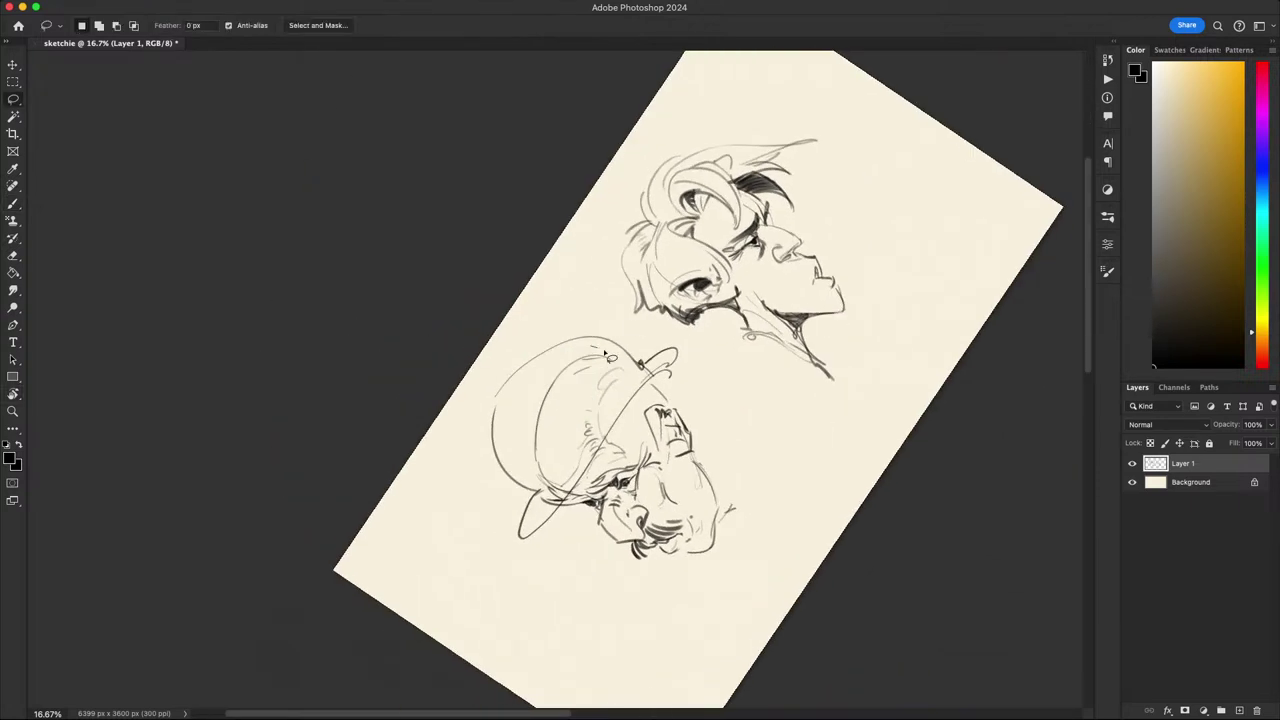
{"action": "mouse_move", "coordinate": [593, 346]}
{"action": "left_mouse_down"}
{"action": "mouse_move", "coordinate": [642, 372]}
{"action": "mouse_move", "coordinate": [638, 394]}
{"action": "mouse_move", "coordinate": [559, 516]}
{"action": "mouse_move", "coordinate": [540, 515]}
{"action": "mouse_move", "coordinate": [618, 362]}
{"action": "left_mouse_up"}
{"action": "mouse_move", "coordinate": [618, 362]}
{"action": "left_mouse_down"}
{"action": "mouse_move", "coordinate": [640, 365]}
{"action": "mouse_move", "coordinate": [563, 455]}
{"action": "mouse_move", "coordinate": [620, 403]}
{"action": "left_mouse_up"}
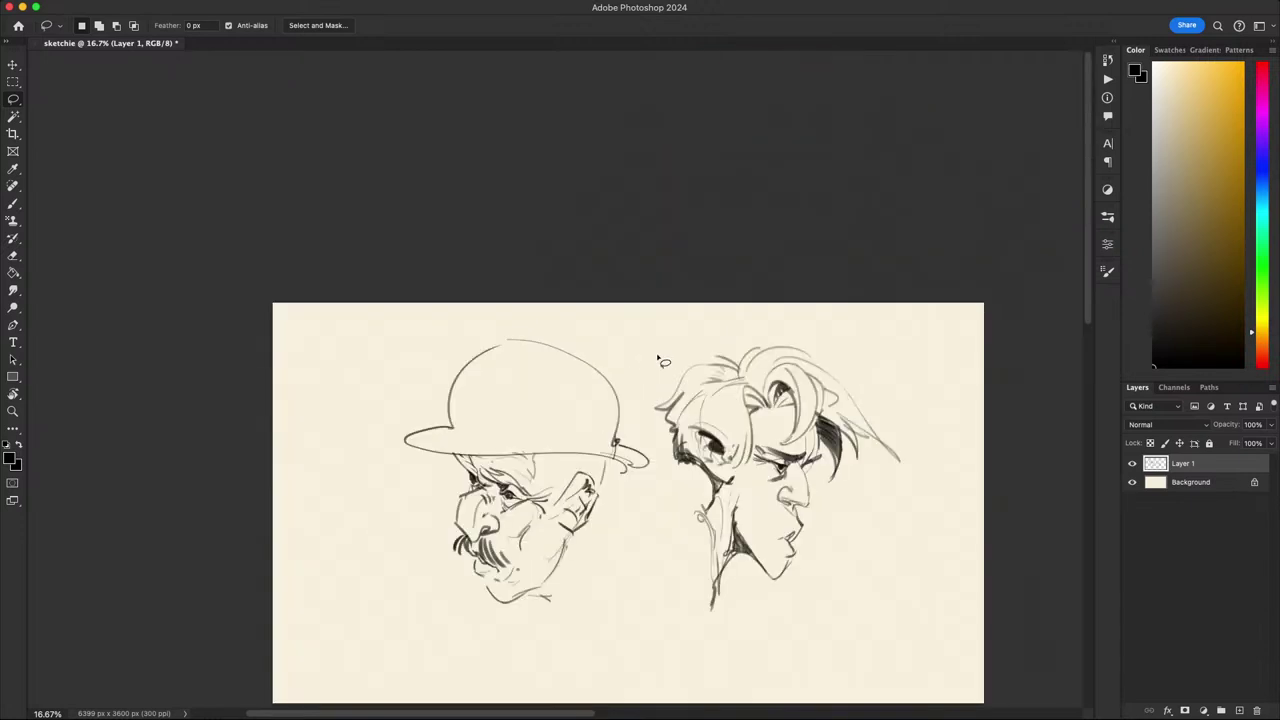
- Draw a hat band around the base of the crown, with short fold lines near the back and a small bow at the front
{"action": "key", "text": "r"}
{"action": "left_click_drag", "start_coordinate": [548, 459], "coordinate": [598, 421]}
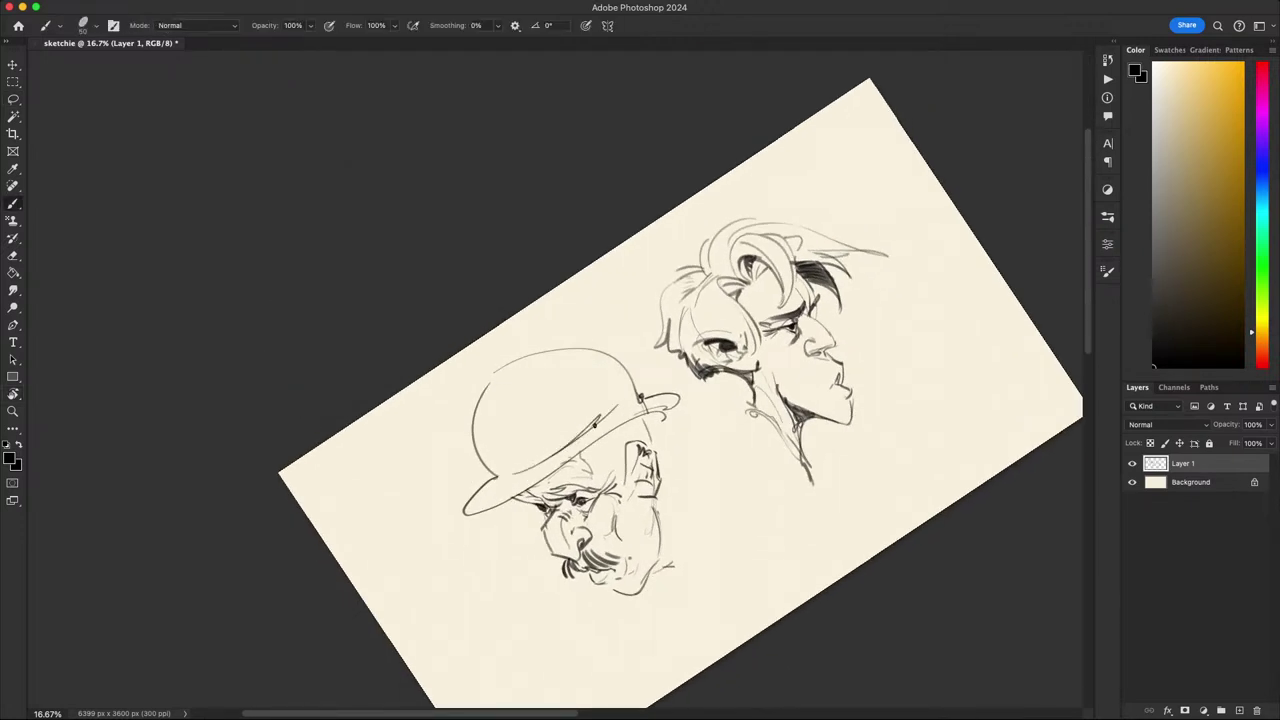
{"action": "key", "text": "super+z"}
{"action": "key", "text": "super+z"}
{"action": "left_click_drag", "start_coordinate": [524, 469], "coordinate": [619, 404]}
{"action": "left_click_drag", "start_coordinate": [584, 437], "coordinate": [615, 405]}
{"action": "mouse_move", "coordinate": [606, 419]}
{"action": "left_mouse_down"}
{"action": "mouse_move", "coordinate": [622, 402]}
{"action": "mouse_move", "coordinate": [584, 406]}
{"action": "mouse_move", "coordinate": [476, 462]}
{"action": "left_mouse_up"}
{"action": "key", "text": "super+z"}
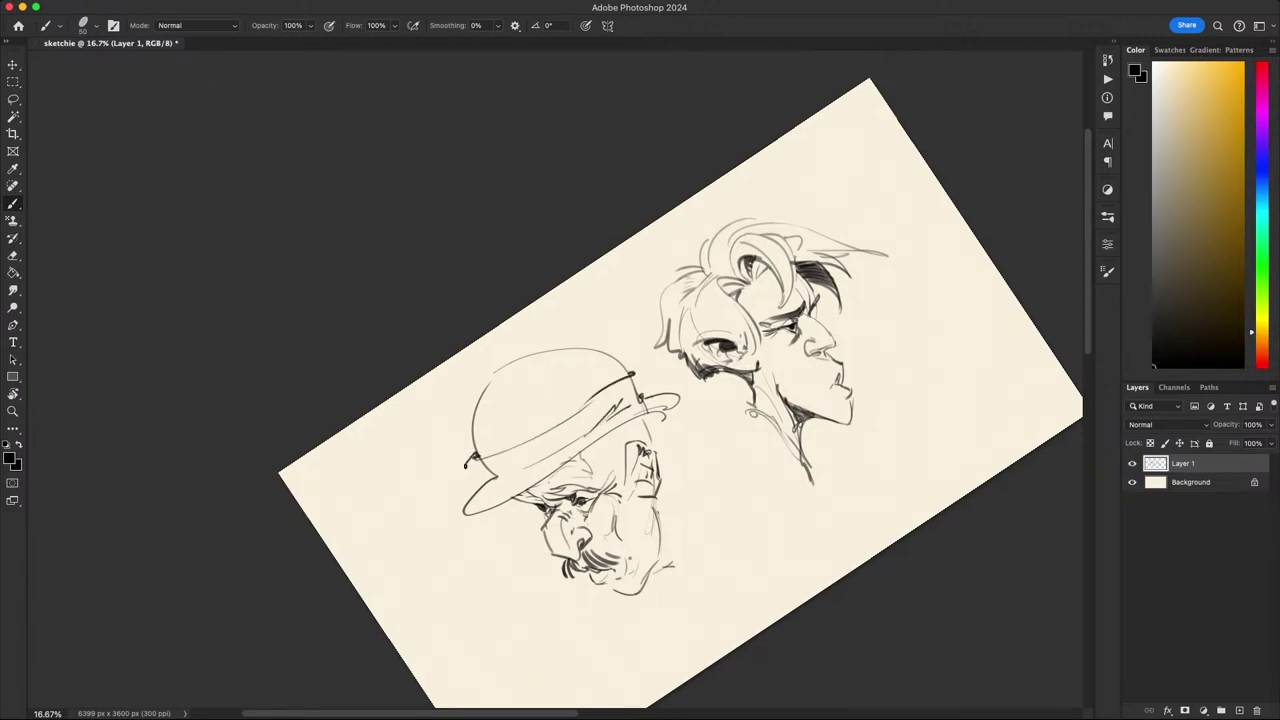
{"action": "key", "text": "Escape"}
{"action": "left_click_drag", "start_coordinate": [777, 583], "coordinate": [876, 426]}
{"action": "left_click_drag", "start_coordinate": [873, 539], "coordinate": [857, 514]}
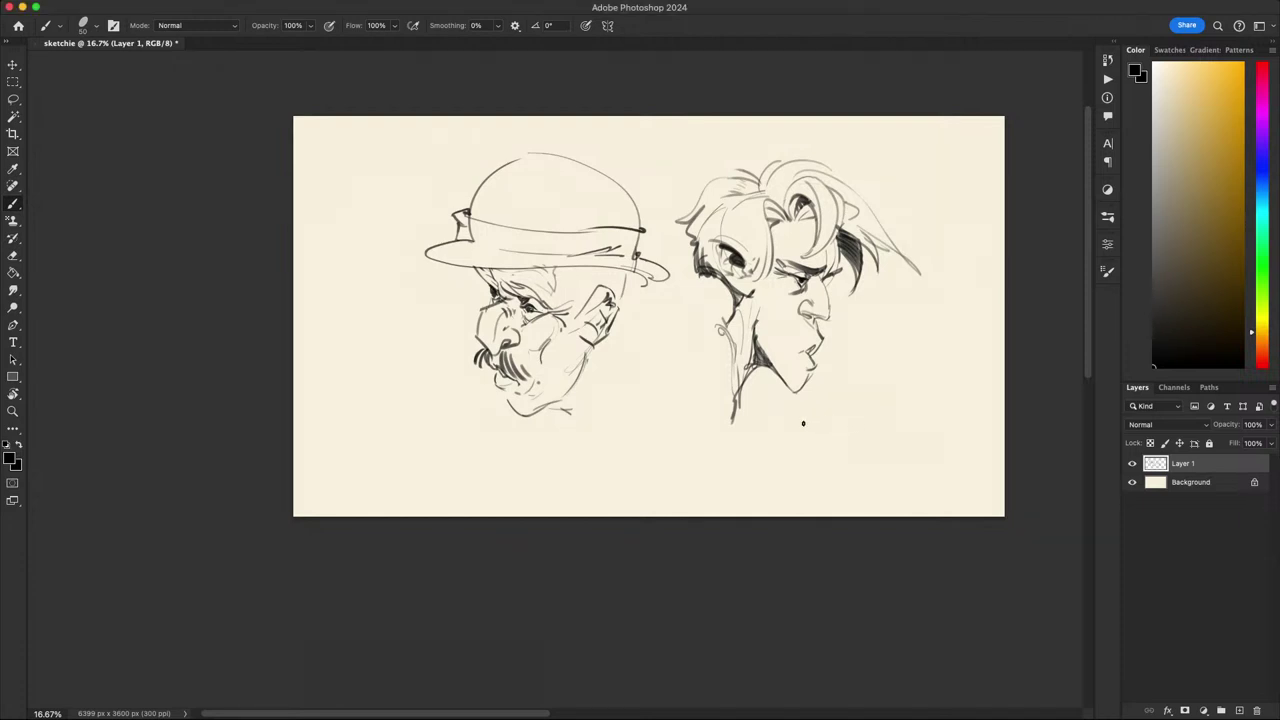
- Select and clear the front side of the hat crown together with the small bow
{"action": "scroll", "coordinate": [800, 415], "scroll_direction": "up", "scroll_amount": 2}
{"action": "scroll", "coordinate": [800, 415], "scroll_direction": "left", "scroll_amount": 3}
{"action": "key", "text": "l"}
{"action": "mouse_move", "coordinate": [515, 187]}
{"action": "left_mouse_down"}
{"action": "mouse_move", "coordinate": [498, 272]}
{"action": "mouse_move", "coordinate": [540, 281]}
{"action": "mouse_move", "coordinate": [608, 168]}
{"action": "left_mouse_up"}
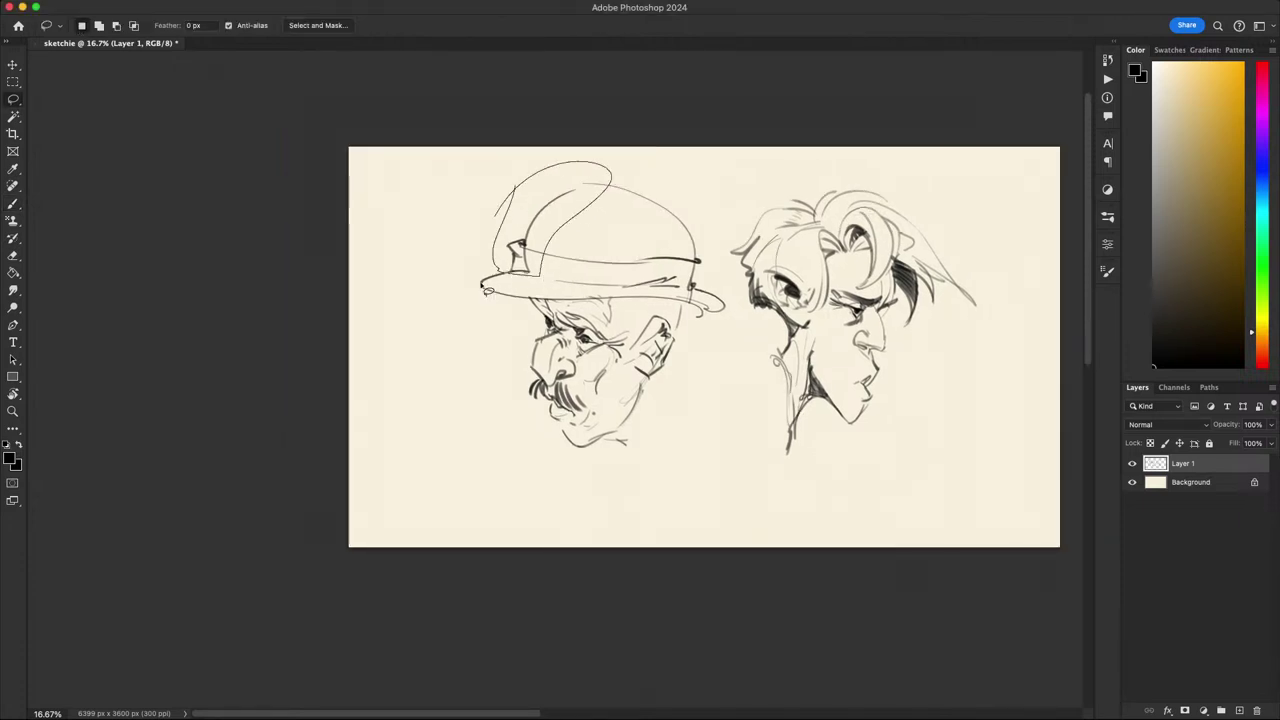
{"action": "key", "text": "Delete"}
{"action": "key", "text": "super+d"}
{"action": "key", "text": "b"}
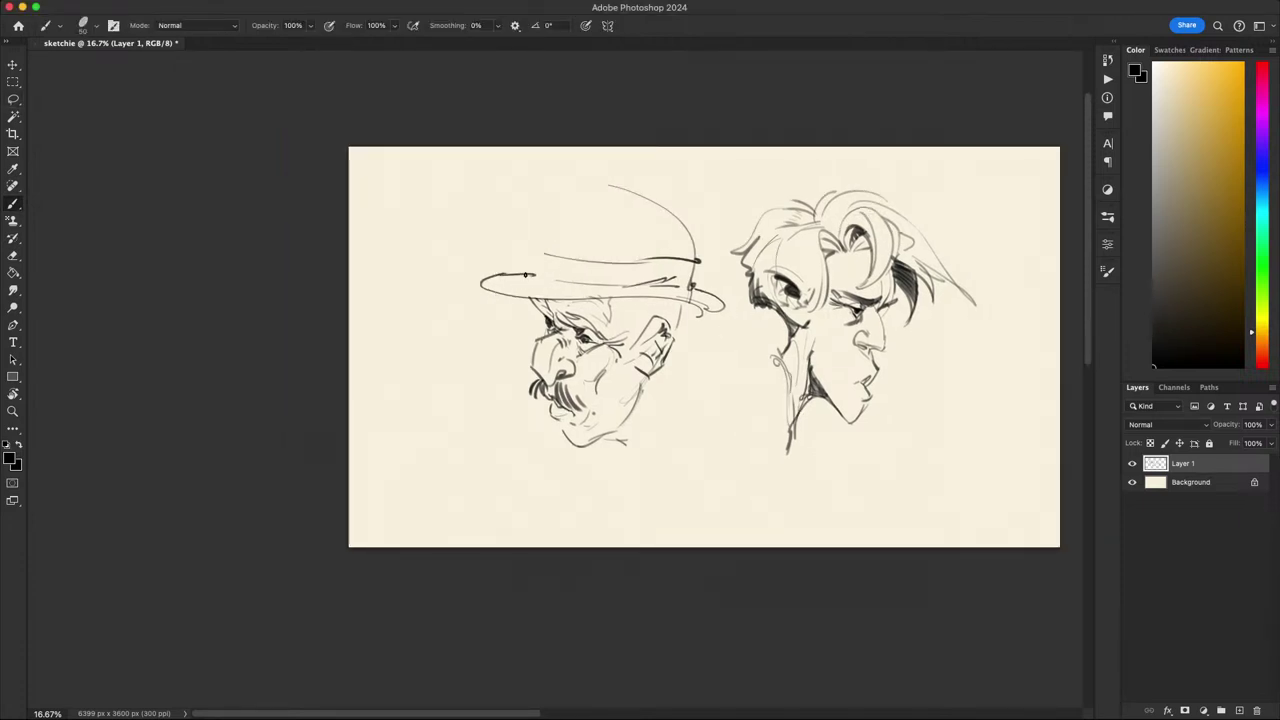
- Redraw the front side of the hat crown, trying a peaked contour and replacing it with a rounder dome
{"action": "left_click_drag", "start_coordinate": [525, 275], "coordinate": [620, 180]}
{"action": "scroll", "coordinate": [640, 260], "scroll_direction": "up", "scroll_amount": 2}
{"action": "scroll", "coordinate": [640, 260], "scroll_direction": "left", "scroll_amount": 2}
{"action": "key", "text": "l"}
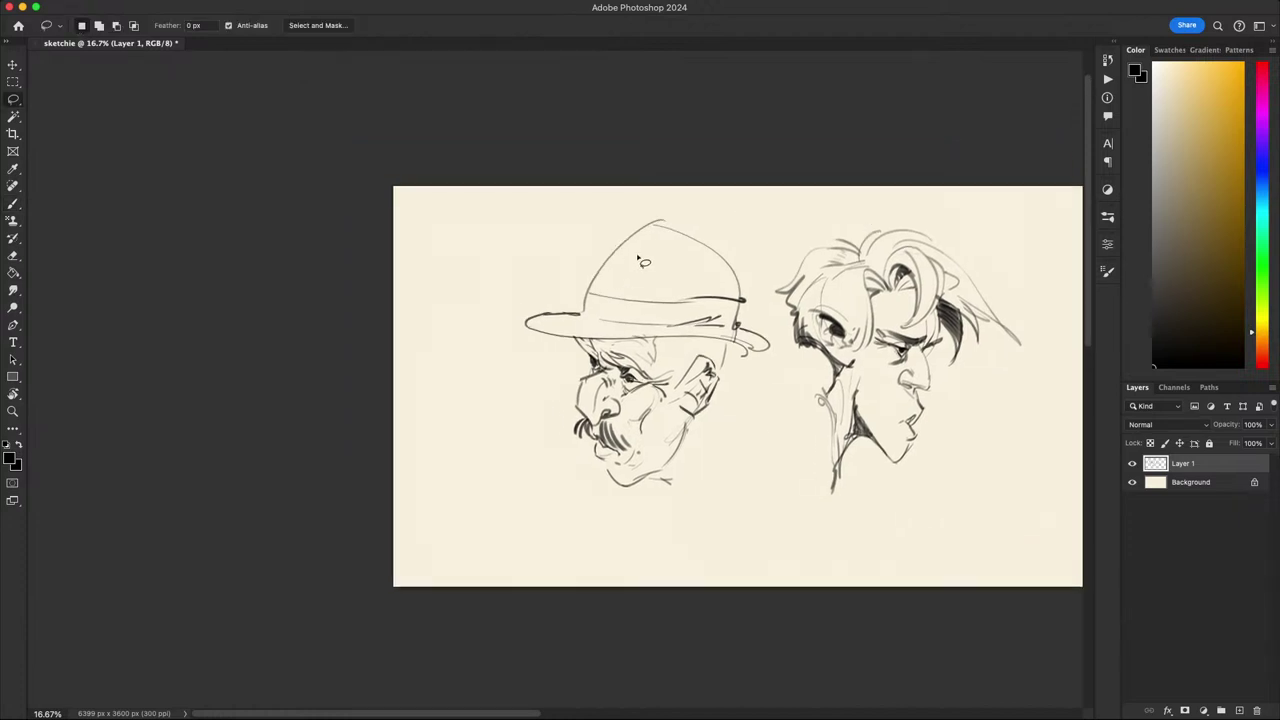
{"action": "left_click_drag", "start_coordinate": [640, 260], "coordinate": [648, 218]}
{"action": "key", "text": "Delete"}
{"action": "key", "text": "super+d"}
{"action": "key", "text": "b"}
{"action": "key", "text": "super+z"}
{"action": "key", "text": "super+z"}
{"action": "left_click_drag", "start_coordinate": [588, 300], "coordinate": [648, 225]}
{"action": "key", "text": "super+z"}
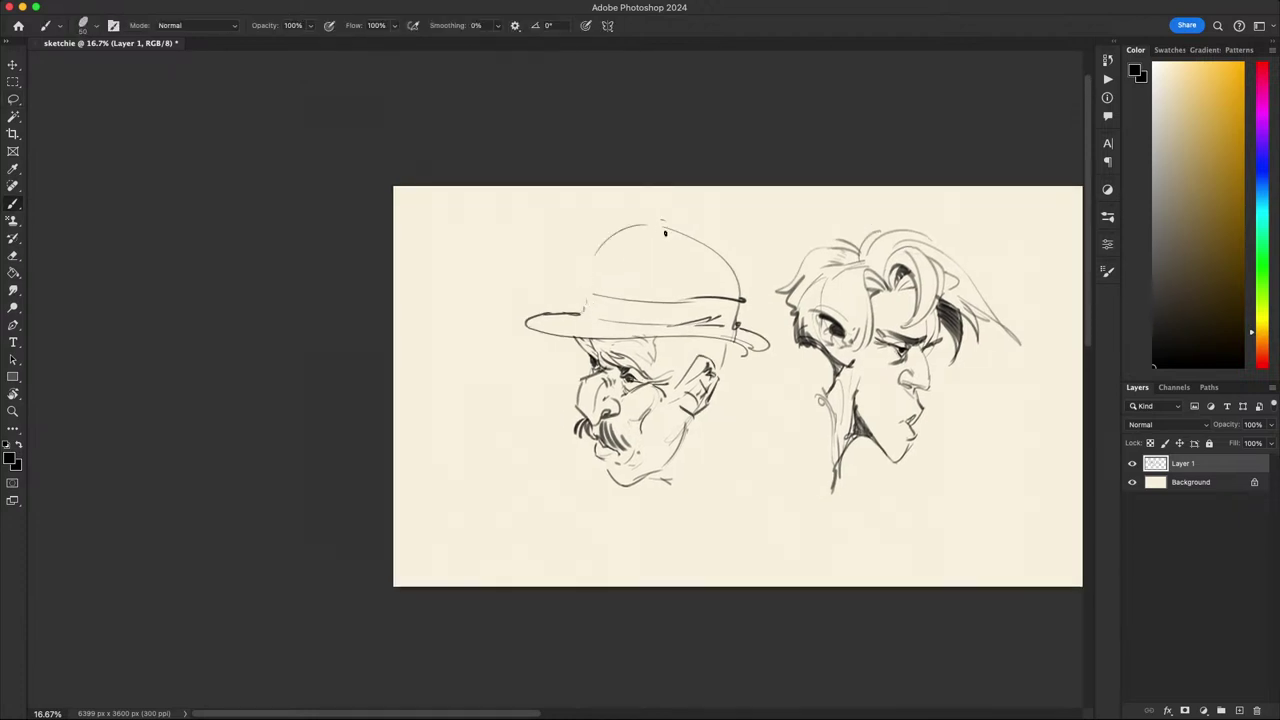
{"action": "mouse_move", "coordinate": [590, 299]}
{"action": "left_mouse_down"}
{"action": "mouse_move", "coordinate": [654, 226]}
{"action": "mouse_move", "coordinate": [668, 236]}
{"action": "left_mouse_up"}
{"action": "key", "text": "super+z"}
{"action": "scroll", "coordinate": [643, 276], "scroll_direction": "left", "scroll_amount": 3}
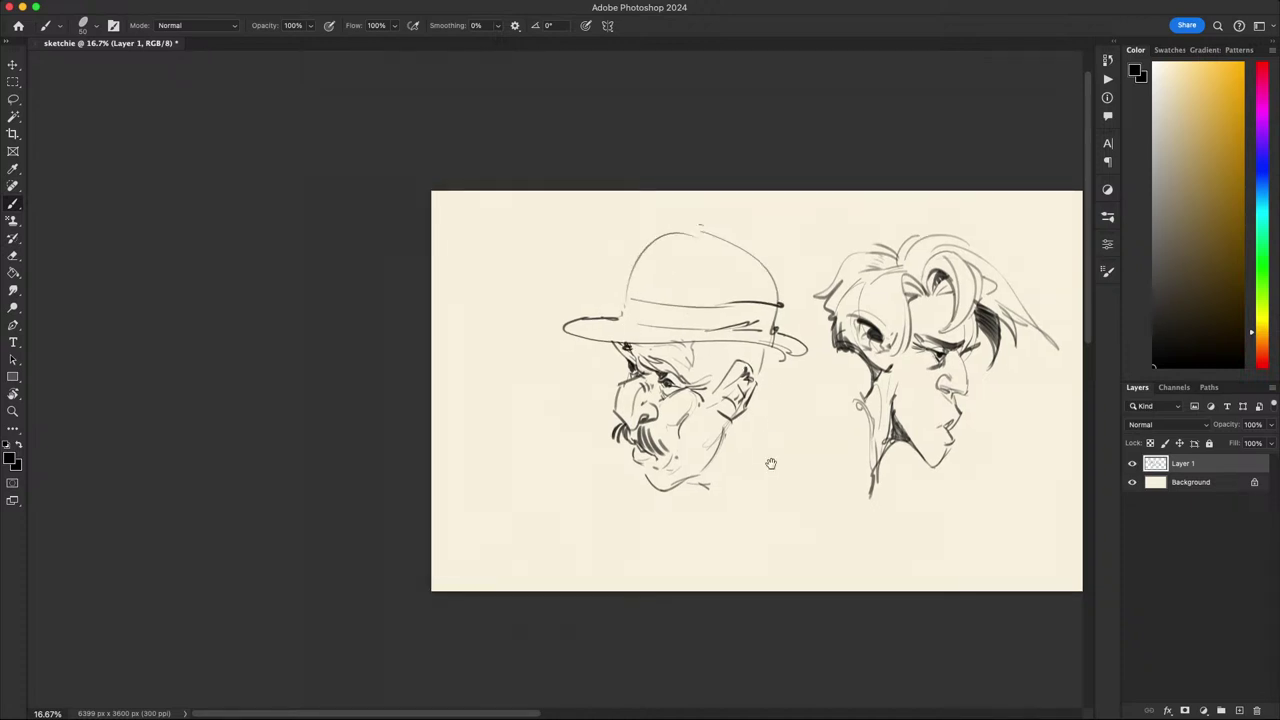
- Clear the upper edge of the hat's front brim and redraw it as a wider, rounder curve
{"action": "mouse_move", "coordinate": [771, 463]}
{"action": "left_mouse_down"}
{"action": "mouse_move", "coordinate": [751, 480]}
{"action": "mouse_move", "coordinate": [782, 348]}
{"action": "left_mouse_up"}
{"action": "key", "text": "r"}
{"action": "key", "text": "e"}
{"action": "key", "text": "l"}
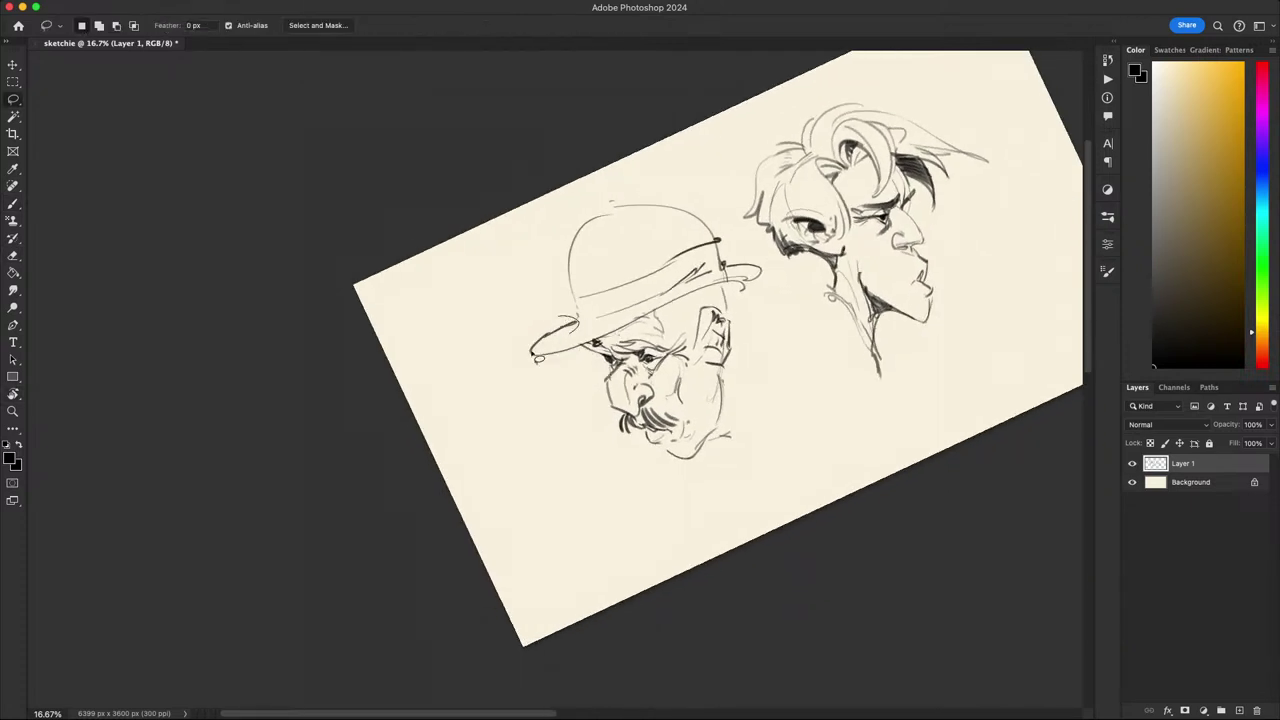
{"action": "key", "text": "BackSpace"}
{"action": "mouse_move", "coordinate": [538, 358]}
{"action": "left_mouse_down"}
{"action": "mouse_move", "coordinate": [567, 329]}
{"action": "mouse_move", "coordinate": [562, 348]}
{"action": "mouse_move", "coordinate": [536, 325]}
{"action": "mouse_move", "coordinate": [575, 297]}
{"action": "left_mouse_up"}
{"action": "key", "text": "BackSpace"}
{"action": "key", "text": "super+d"}
{"action": "key", "text": "b"}
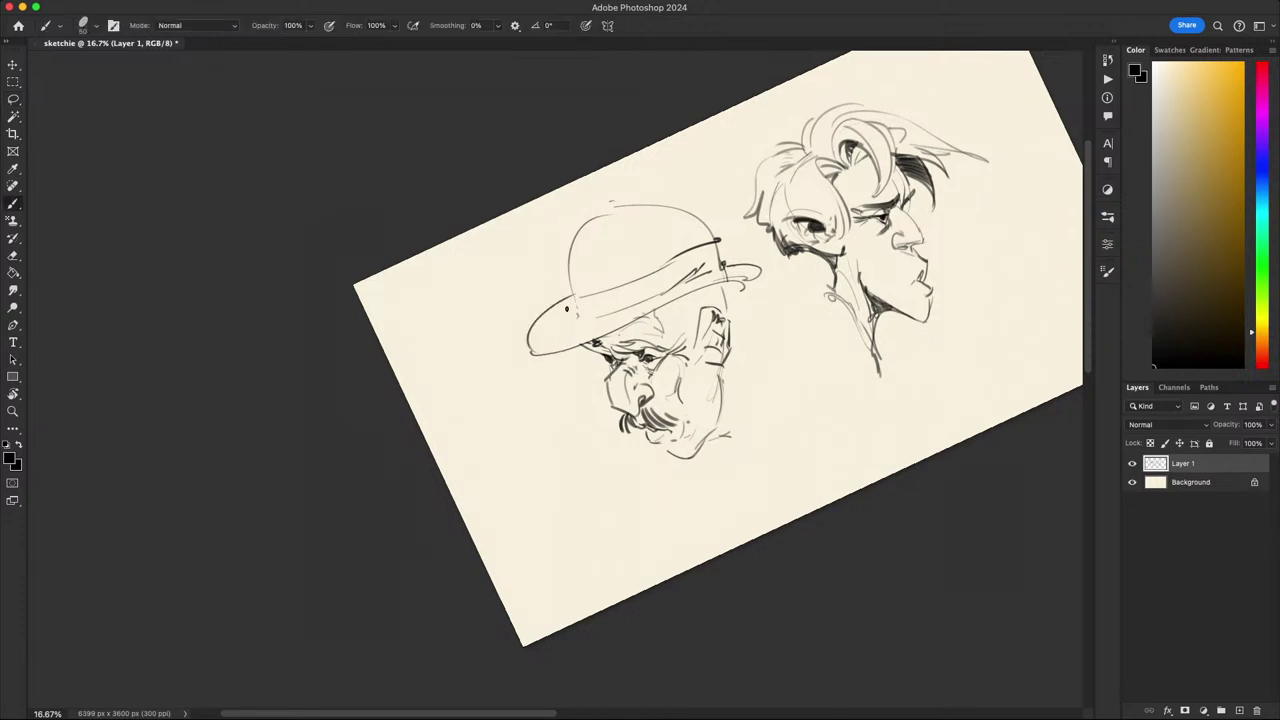
{"action": "key", "text": "Escape"}
- Clear the back end of the hat brim and redraw it as a rounded curve with short dark fold lines beside the band
{"action": "left_click_drag", "start_coordinate": [722, 406], "coordinate": [637, 403]}
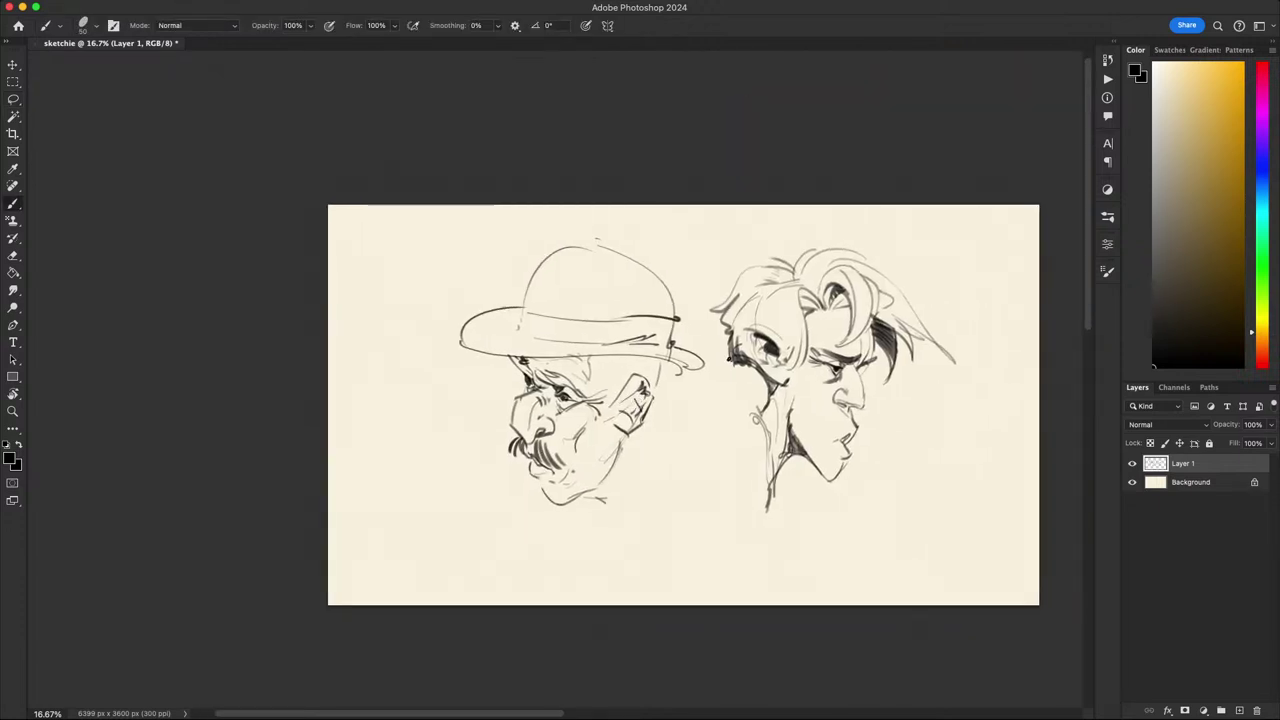
{"action": "key", "text": "l"}
{"action": "mouse_move", "coordinate": [712, 354]}
{"action": "left_mouse_down"}
{"action": "mouse_move", "coordinate": [673, 373]}
{"action": "mouse_move", "coordinate": [700, 343]}
{"action": "left_mouse_up"}
{"action": "key", "text": "BackSpace"}
{"action": "key", "text": "super+d"}
{"action": "key", "text": "b"}
{"action": "key", "text": "super+z"}
{"action": "left_click_drag", "start_coordinate": [626, 356], "coordinate": [709, 354]}
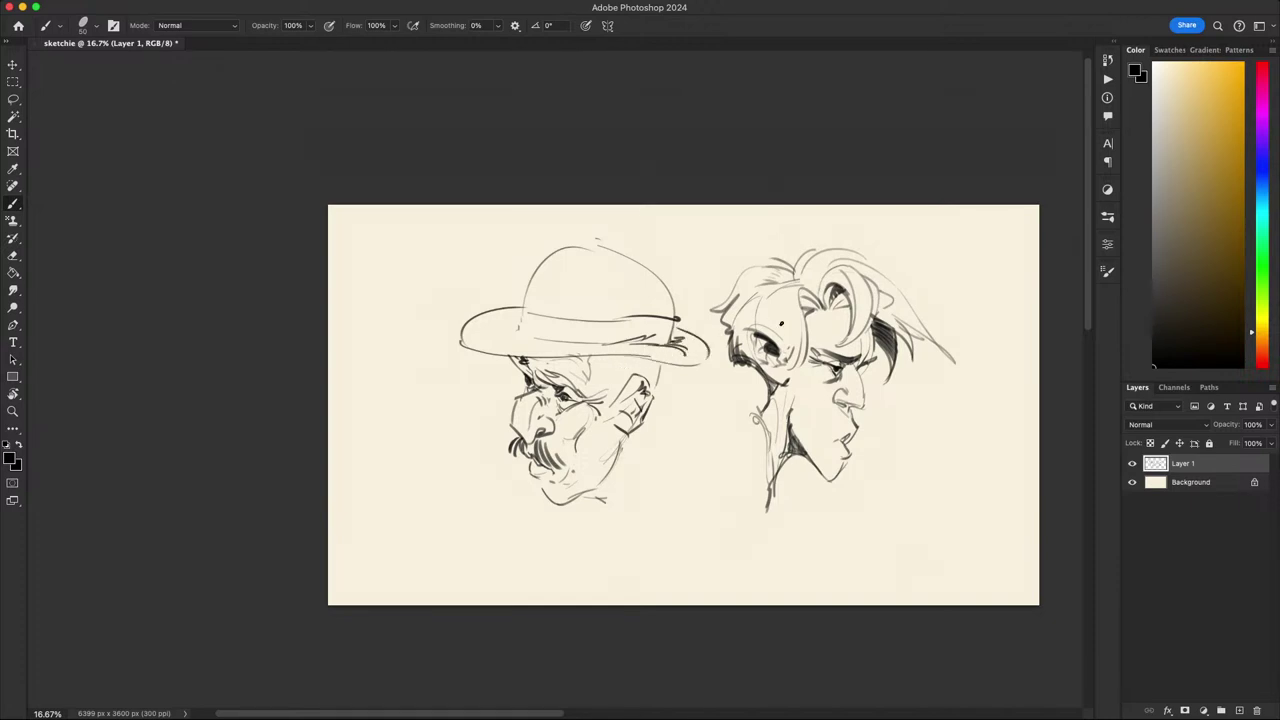
{"action": "scroll", "coordinate": [782, 322], "scroll_direction": "down", "scroll_amount": 2}
{"action": "scroll", "coordinate": [680, 344], "scroll_direction": "up", "scroll_amount": 5}
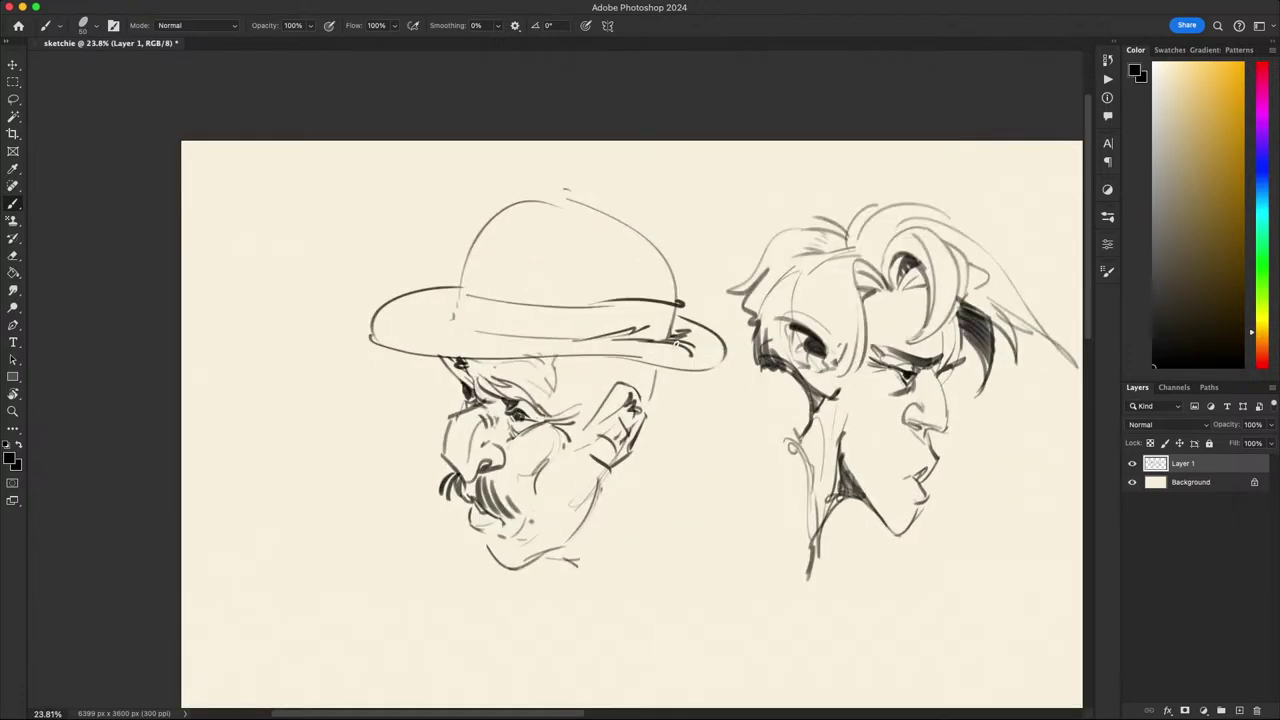
{"action": "left_click_drag", "start_coordinate": [705, 384], "coordinate": [727, 354]}
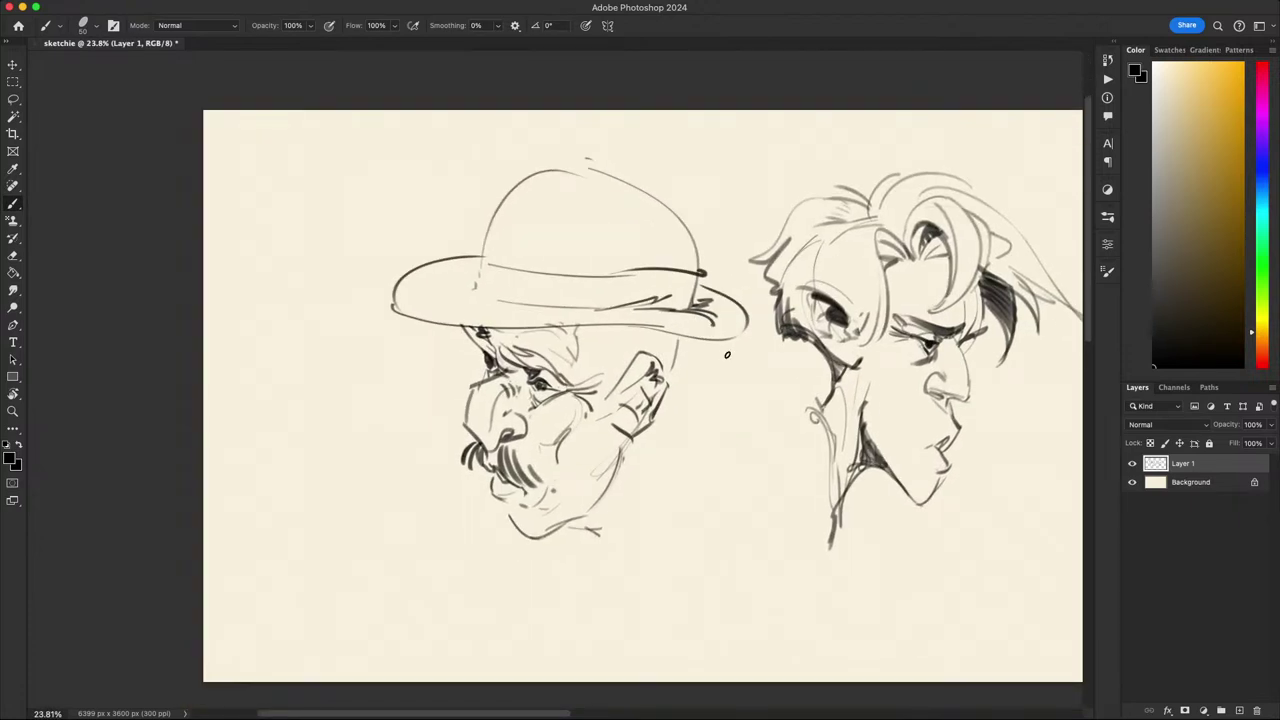
{"action": "left_click_drag", "start_coordinate": [702, 375], "coordinate": [723, 363]}
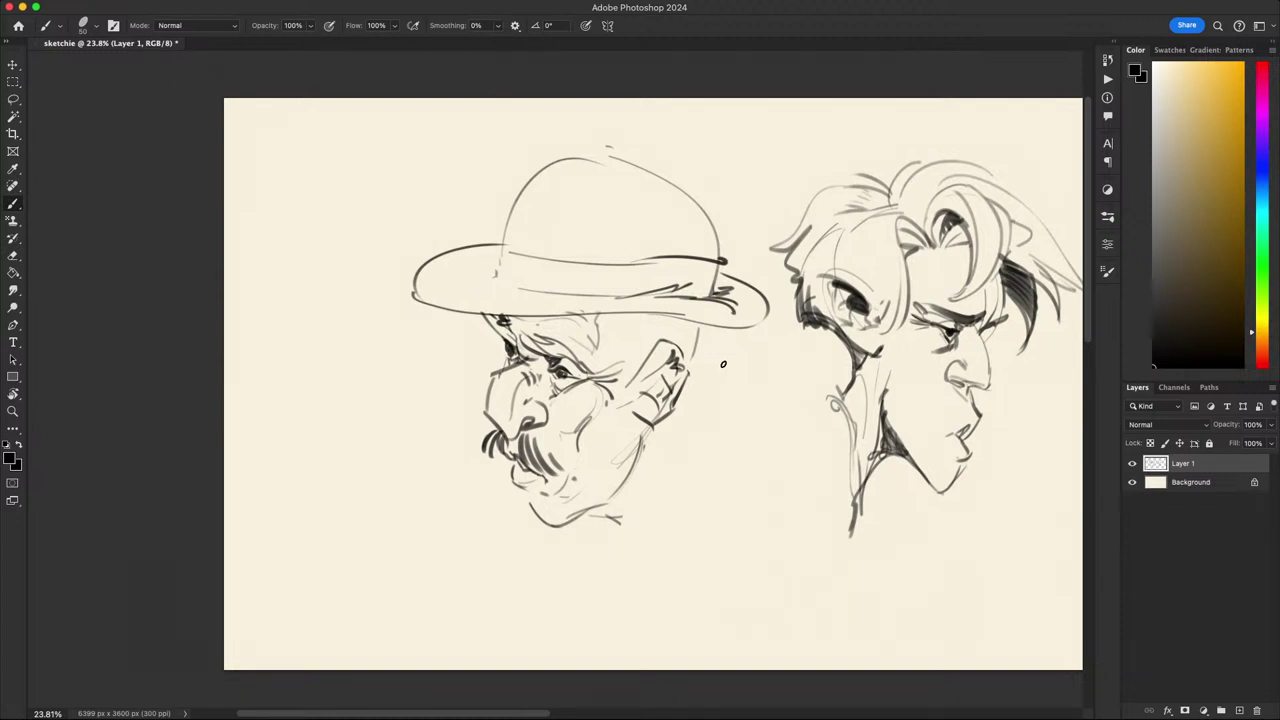
{"action": "left_click_drag", "start_coordinate": [746, 381], "coordinate": [751, 373]}
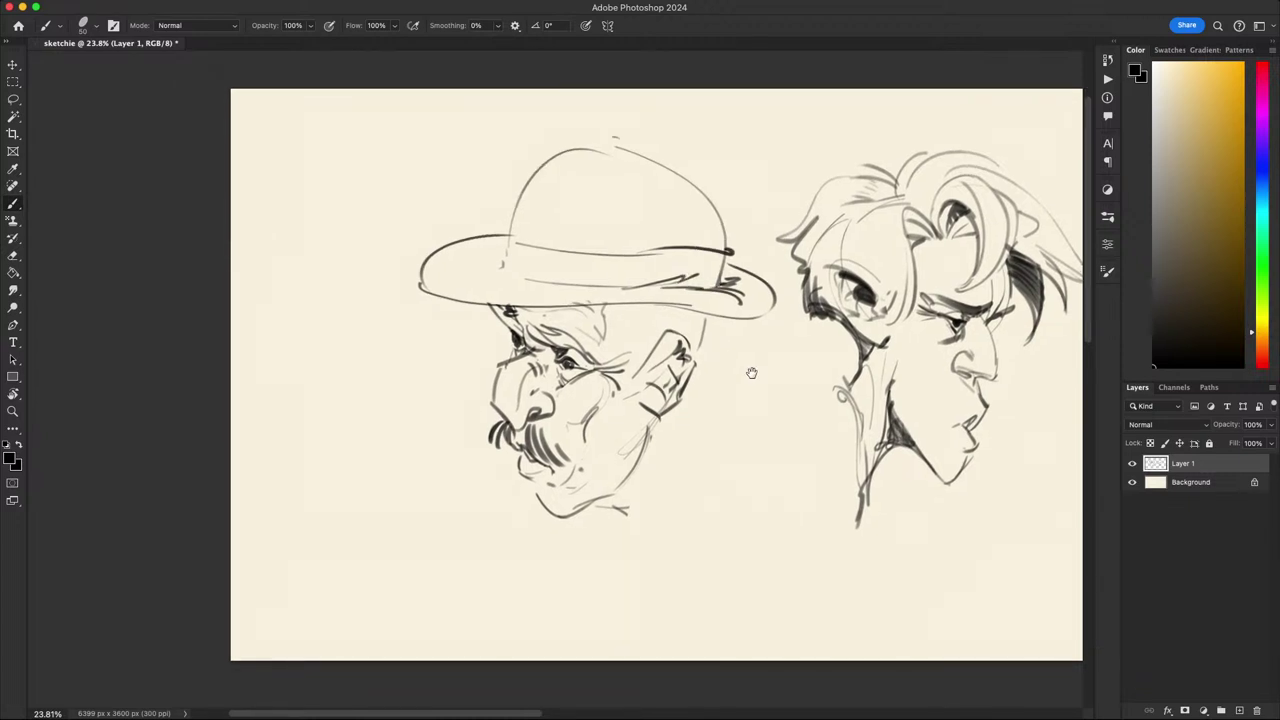
{"action": "left_click_drag", "start_coordinate": [755, 476], "coordinate": [802, 482]}
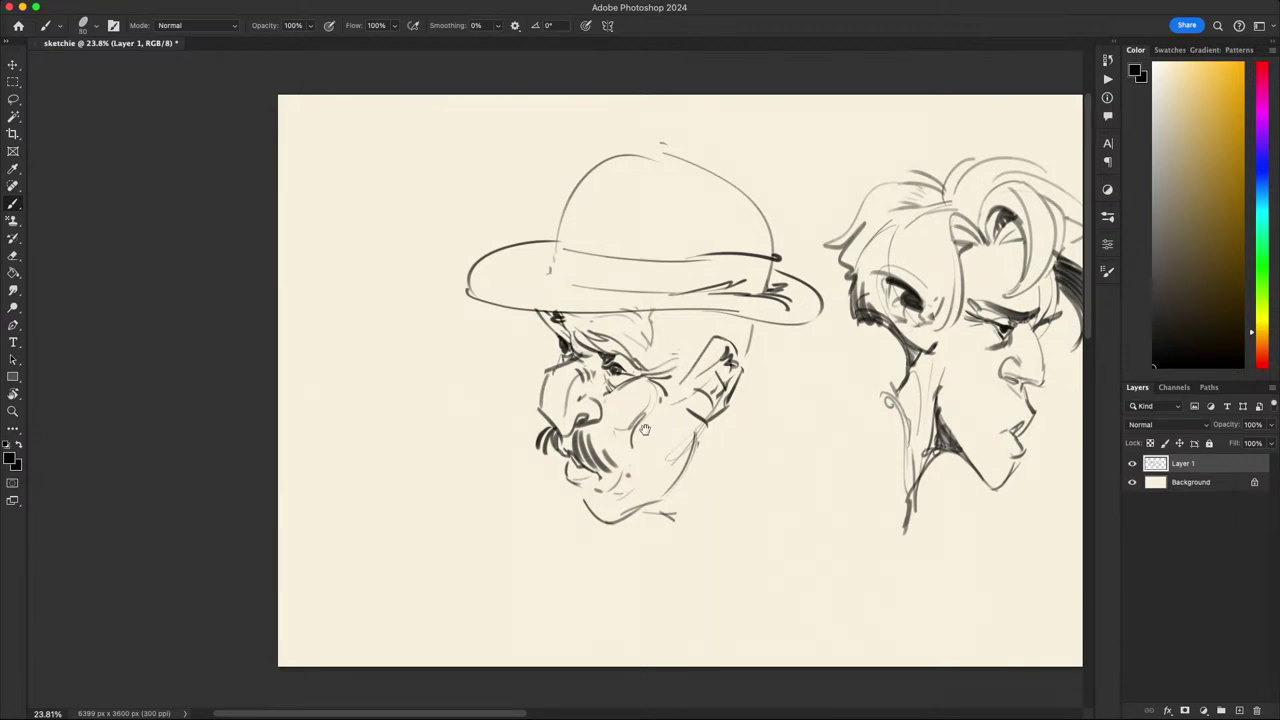
{"action": "left_click_drag", "start_coordinate": [645, 429], "coordinate": [679, 420]}
{"action": "key", "text": "super+z"}
{"action": "mouse_move", "coordinate": [720, 306]}
{"action": "left_mouse_down"}
{"action": "mouse_move", "coordinate": [706, 355]}
{"action": "mouse_move", "coordinate": [713, 346]}
{"action": "mouse_move", "coordinate": [722, 383]}
{"action": "mouse_move", "coordinate": [688, 397]}
{"action": "left_mouse_up"}
{"action": "key", "text": "super+z"}
{"action": "mouse_move", "coordinate": [760, 342]}
{"action": "left_mouse_down"}
{"action": "mouse_move", "coordinate": [731, 394]}
{"action": "mouse_move", "coordinate": [745, 371]}
{"action": "left_mouse_up"}
{"action": "key", "text": "super+z"}
{"action": "key", "text": "super+z"}
{"action": "key", "text": "super+z"}
{"action": "key", "text": "super+z"}
- Try a thicker black brush stroke along the underside of the hat brim
{"action": "key", "text": "r"}
{"action": "left_click_drag", "start_coordinate": [793, 281], "coordinate": [676, 222]}
{"action": "key", "text": "bracketright"}
{"action": "key", "text": "bracketright"}
{"action": "mouse_move", "coordinate": [609, 274]}
{"action": "left_mouse_down"}
{"action": "mouse_move", "coordinate": [724, 223]}
{"action": "mouse_move", "coordinate": [741, 198]}
{"action": "left_mouse_up"}
{"action": "key", "text": "super+z"}
{"action": "key", "text": "ctrl+z"}
{"action": "key", "text": "Escape"}
- Paint a thick black shadow along the underside of the hat brim from the back end to the front
{"action": "key", "text": "r"}
{"action": "mouse_move", "coordinate": [785, 432]}
{"action": "left_mouse_down"}
{"action": "mouse_move", "coordinate": [491, 586]}
{"action": "mouse_move", "coordinate": [430, 548]}
{"action": "left_mouse_up"}
{"action": "left_click_drag", "start_coordinate": [564, 494], "coordinate": [664, 326]}
{"action": "key", "text": "super+z"}
{"action": "key", "text": "super+z"}
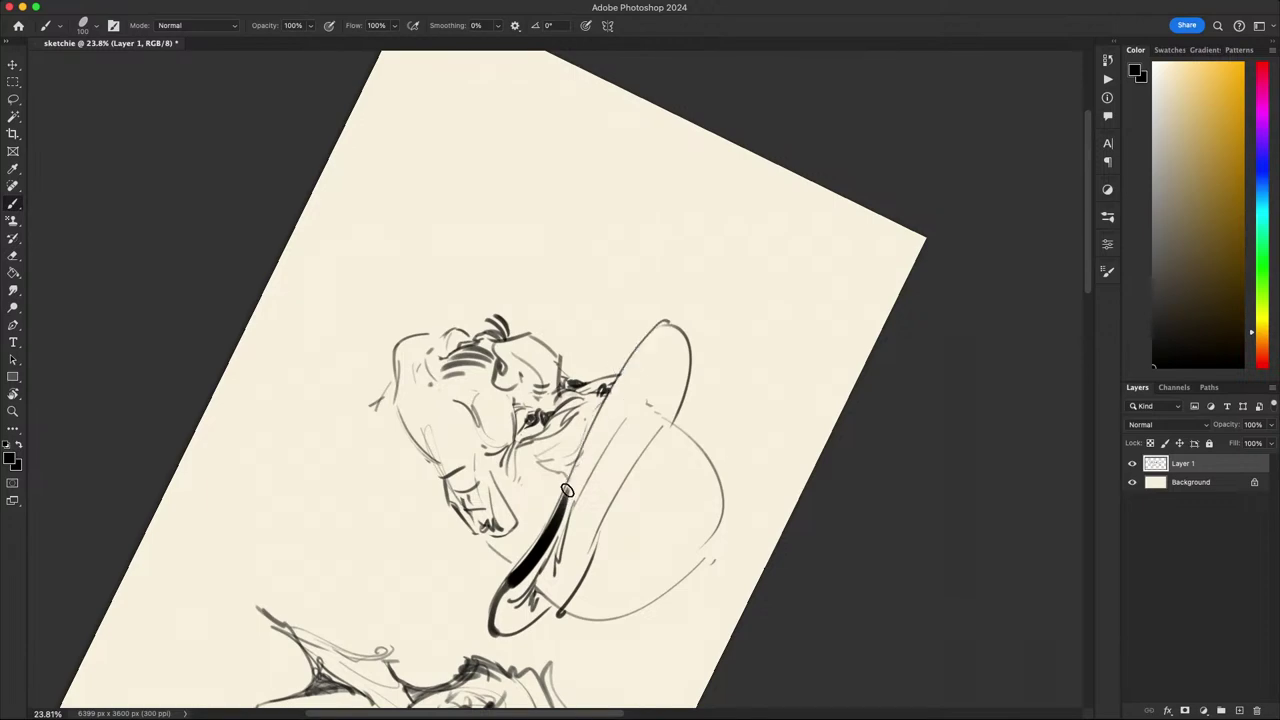
{"action": "left_click_drag", "start_coordinate": [567, 492], "coordinate": [668, 337]}
- Fill the hat band with a broad black brush stroke following its curve around the crown
{"action": "key", "text": "Escape"}
{"action": "left_click_drag", "start_coordinate": [828, 520], "coordinate": [883, 474]}
{"action": "key", "text": "r"}
{"action": "left_click_drag", "start_coordinate": [883, 400], "coordinate": [817, 206]}
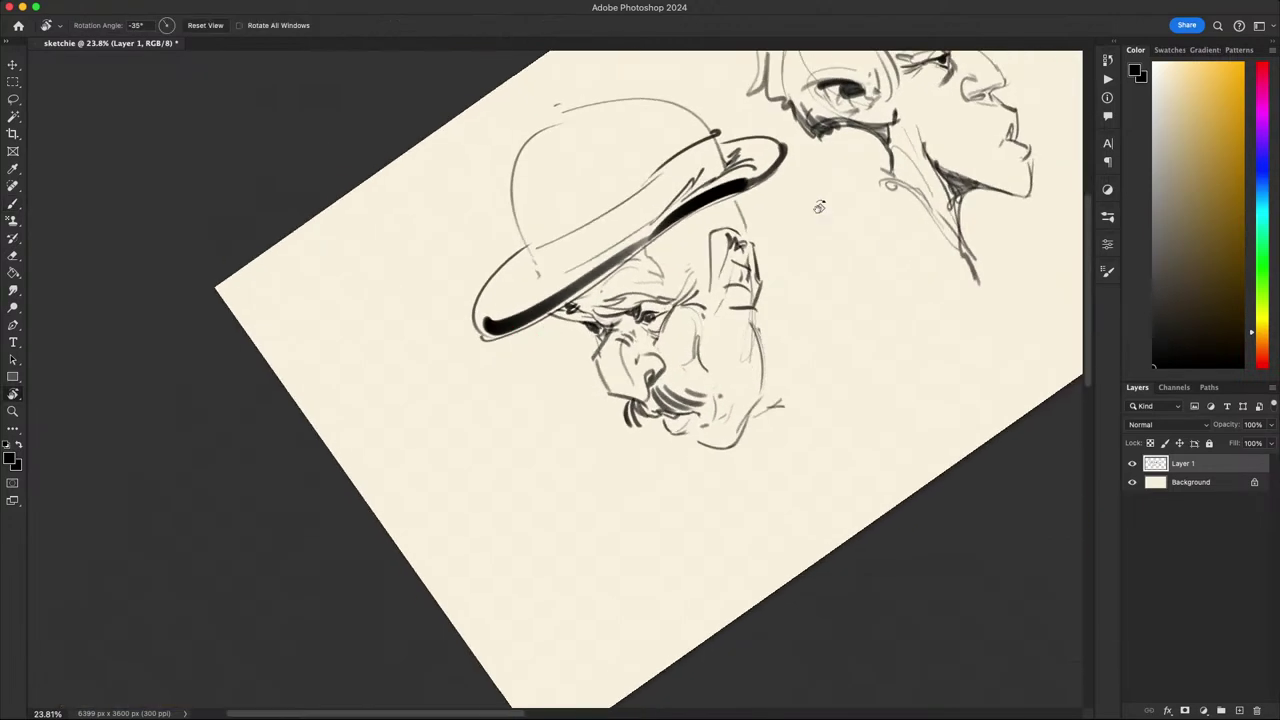
{"action": "key", "text": "b"}
{"action": "key", "text": "bracketright"}
{"action": "key", "text": "bracketright"}
{"action": "mouse_move", "coordinate": [551, 264]}
{"action": "left_mouse_down"}
{"action": "mouse_move", "coordinate": [750, 135]}
{"action": "mouse_move", "coordinate": [790, 420]}
{"action": "mouse_move", "coordinate": [785, 496]}
{"action": "left_mouse_up"}
{"action": "key", "text": "r"}
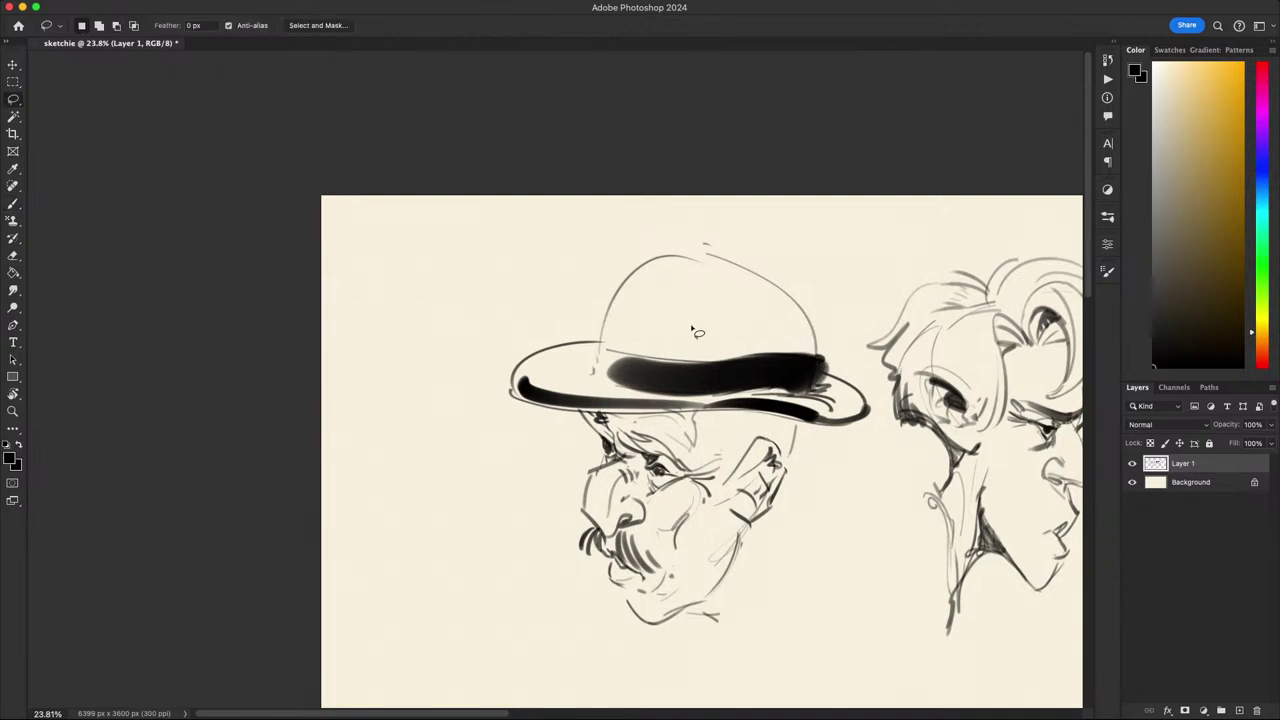
- Try shading the hat crown with a very large brush without a selection
{"action": "key", "text": "bracketright"}
{"action": "key", "text": "bracketright"}
{"action": "mouse_move", "coordinate": [626, 314]}
{"action": "left_mouse_down"}
{"action": "mouse_move", "coordinate": [787, 331]}
{"action": "mouse_move", "coordinate": [622, 361]}
{"action": "mouse_move", "coordinate": [652, 403]}
{"action": "mouse_move", "coordinate": [780, 360]}
{"action": "mouse_move", "coordinate": [634, 328]}
{"action": "mouse_move", "coordinate": [766, 326]}
{"action": "mouse_move", "coordinate": [803, 331]}
{"action": "mouse_move", "coordinate": [769, 333]}
{"action": "mouse_move", "coordinate": [800, 341]}
{"action": "mouse_move", "coordinate": [692, 308]}
{"action": "left_mouse_up"}
{"action": "key", "text": "super+z"}
{"action": "key", "text": "super+z"}
{"action": "key", "text": "ctrl+z"}
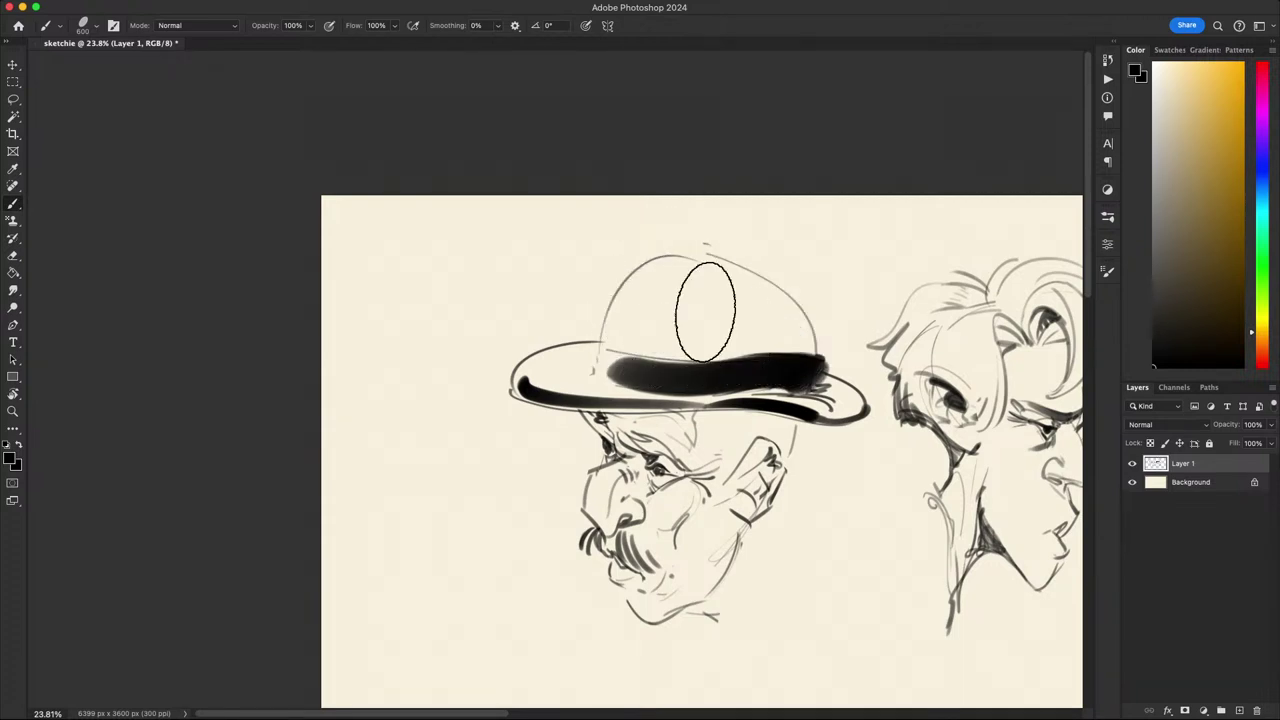
- Select the hat crown along its contour and shade it with broad soft black strokes, leaving a curved diagonal highlight
{"action": "key", "text": "l"}
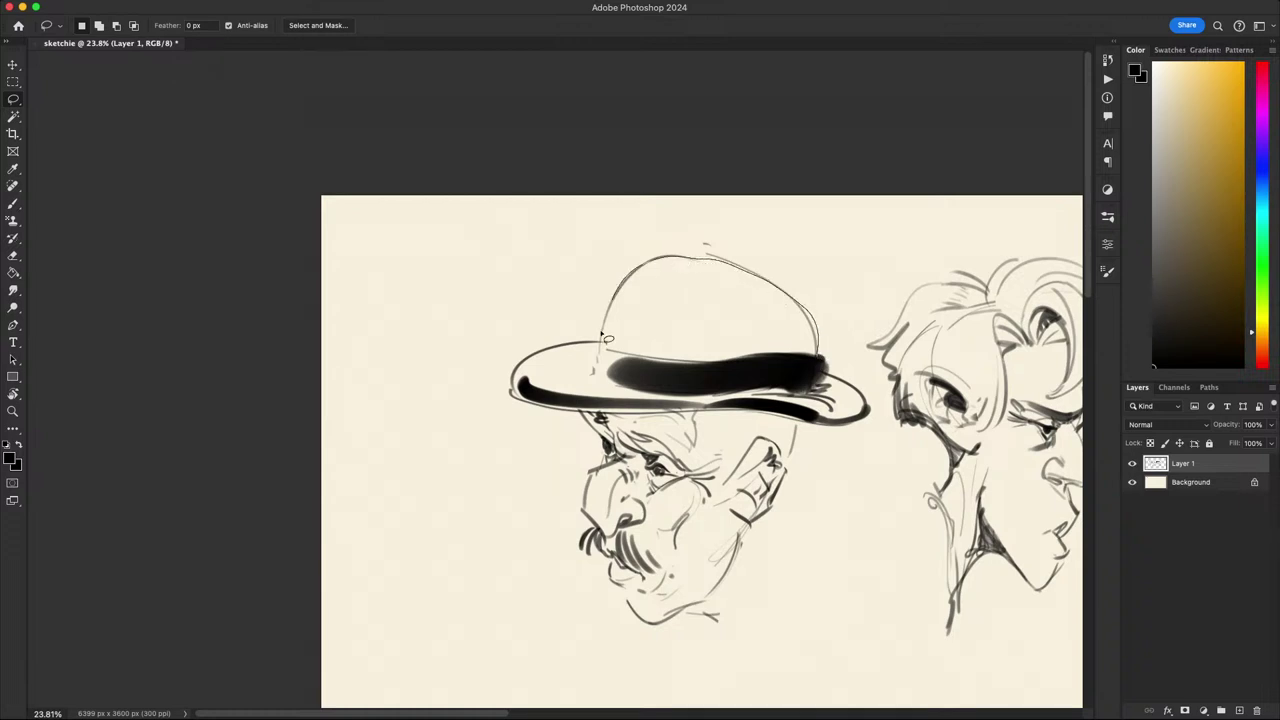
{"action": "left_click_drag", "start_coordinate": [826, 347], "coordinate": [822, 350]}
{"action": "key", "text": "b"}
{"action": "left_click_drag", "start_coordinate": [697, 312], "coordinate": [768, 371]}
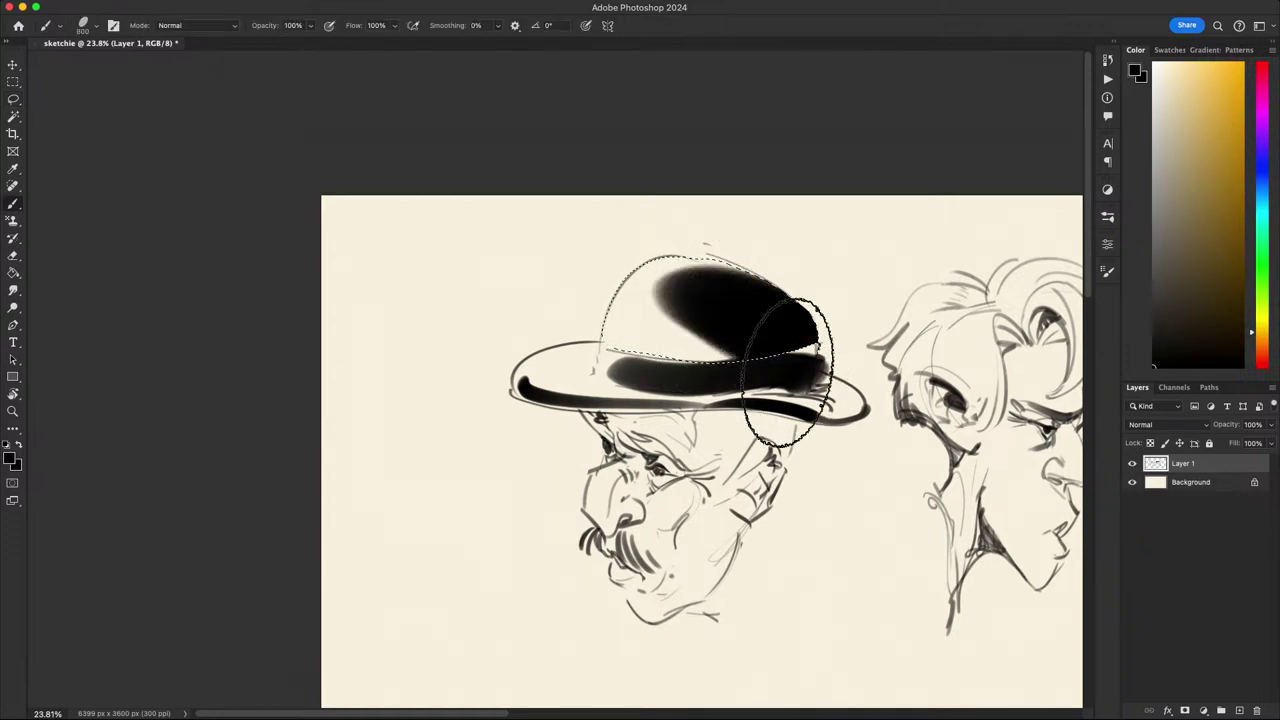
{"action": "key", "text": "ctrl+d"}
{"action": "left_click_drag", "start_coordinate": [906, 524], "coordinate": [969, 448]}
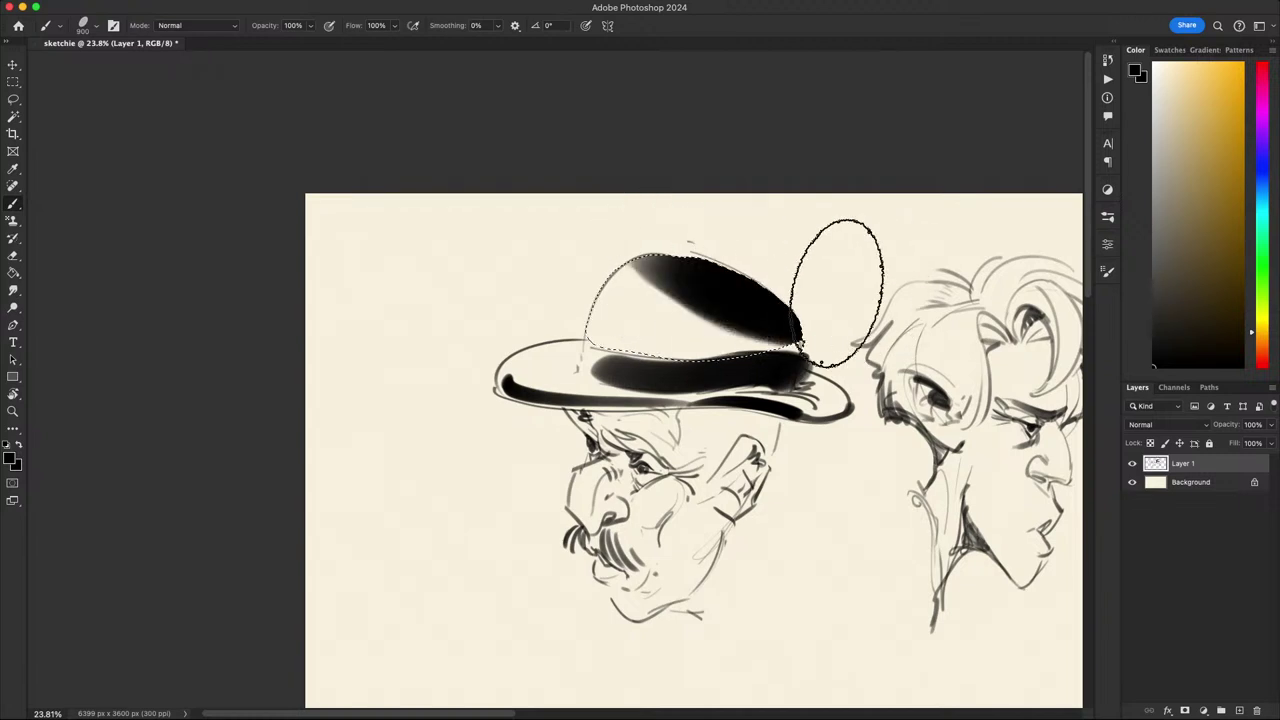
{"action": "key", "text": "ctrl+z"}
{"action": "mouse_move", "coordinate": [657, 276]}
{"action": "left_mouse_down"}
{"action": "mouse_move", "coordinate": [713, 282]}
{"action": "mouse_move", "coordinate": [880, 289]}
{"action": "left_mouse_up"}
{"action": "key", "text": "ctrl+z"}
{"action": "left_click_drag", "start_coordinate": [642, 282], "coordinate": [918, 208]}
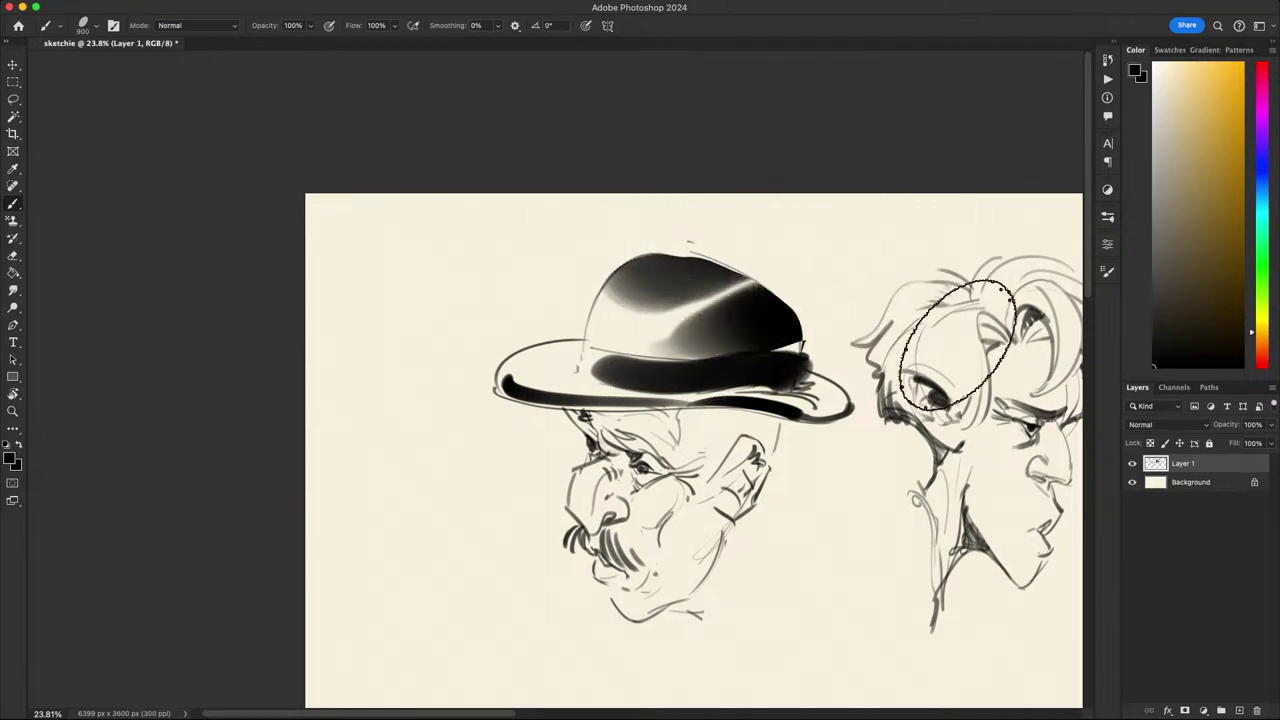
- Select and clear the rough paint and fold lines at the back end of the hat band, then deselect
{"action": "mouse_move", "coordinate": [776, 500]}
{"action": "left_mouse_down"}
{"action": "mouse_move", "coordinate": [908, 468]}
{"action": "mouse_move", "coordinate": [792, 344]}
{"action": "mouse_move", "coordinate": [631, 547]}
{"action": "mouse_move", "coordinate": [851, 437]}
{"action": "mouse_move", "coordinate": [743, 423]}
{"action": "mouse_move", "coordinate": [926, 532]}
{"action": "mouse_move", "coordinate": [943, 480]}
{"action": "mouse_move", "coordinate": [793, 623]}
{"action": "left_mouse_up"}
{"action": "key", "text": "l"}
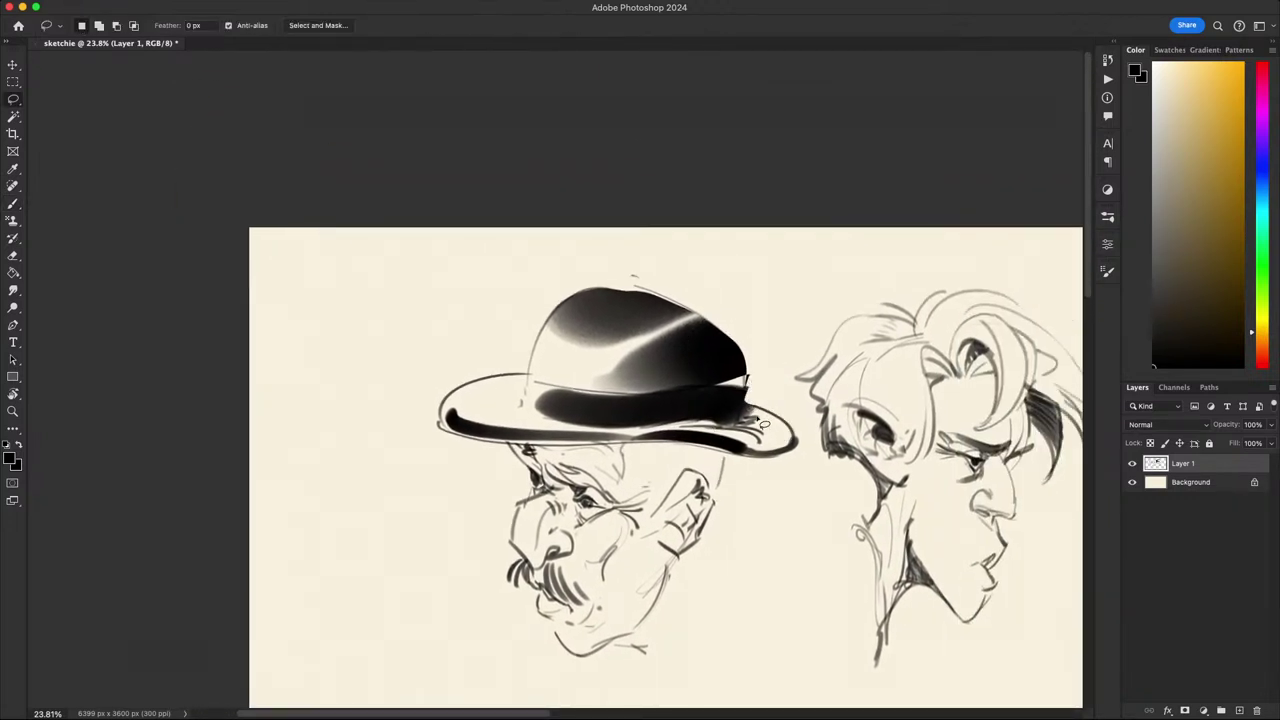
{"action": "key", "text": "Delete"}
{"action": "key", "text": "super+d"}
{"action": "left_click_drag", "start_coordinate": [848, 536], "coordinate": [862, 346]}
{"action": "key", "text": "b"}
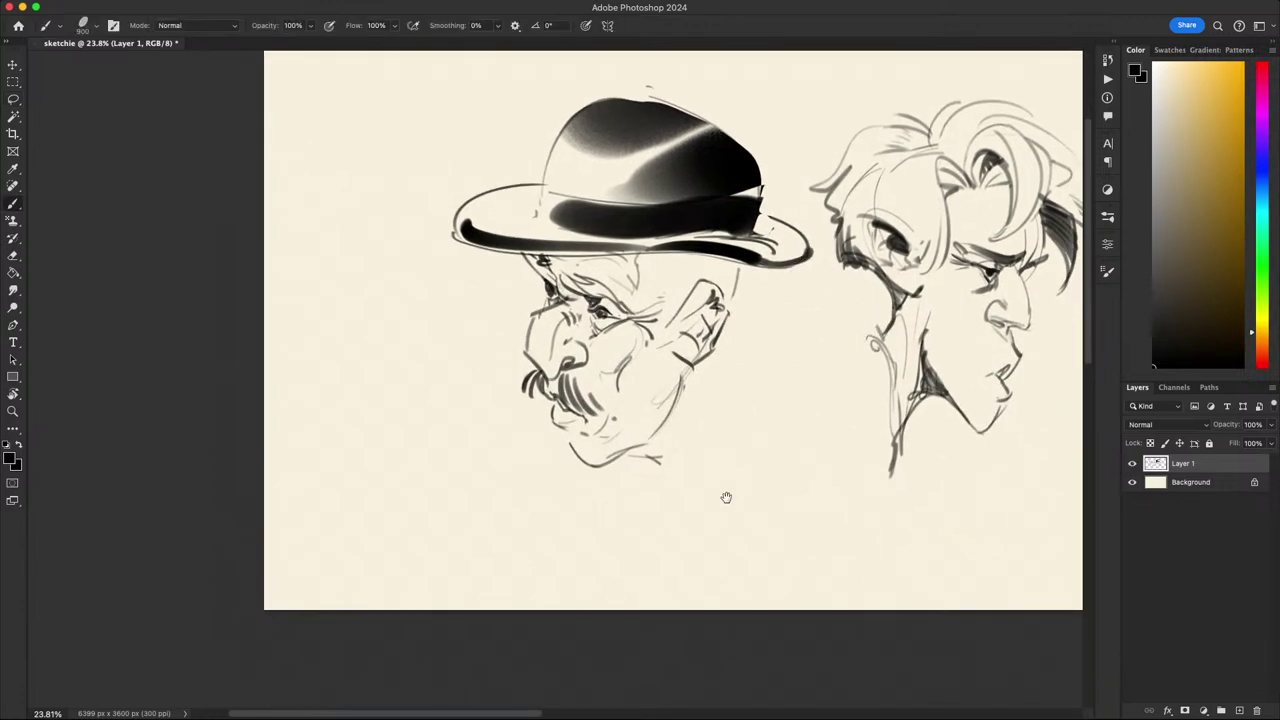
{"action": "left_click_drag", "start_coordinate": [726, 497], "coordinate": [771, 578]}
- Select the front part of the hat brim with a freehand outline that stops at the crown and band
{"action": "key", "text": "r"}
{"action": "mouse_move", "coordinate": [822, 527]}
{"action": "left_mouse_down"}
{"action": "mouse_move", "coordinate": [899, 471]}
{"action": "mouse_move", "coordinate": [677, 291]}
{"action": "left_mouse_up"}
{"action": "key", "text": "l"}
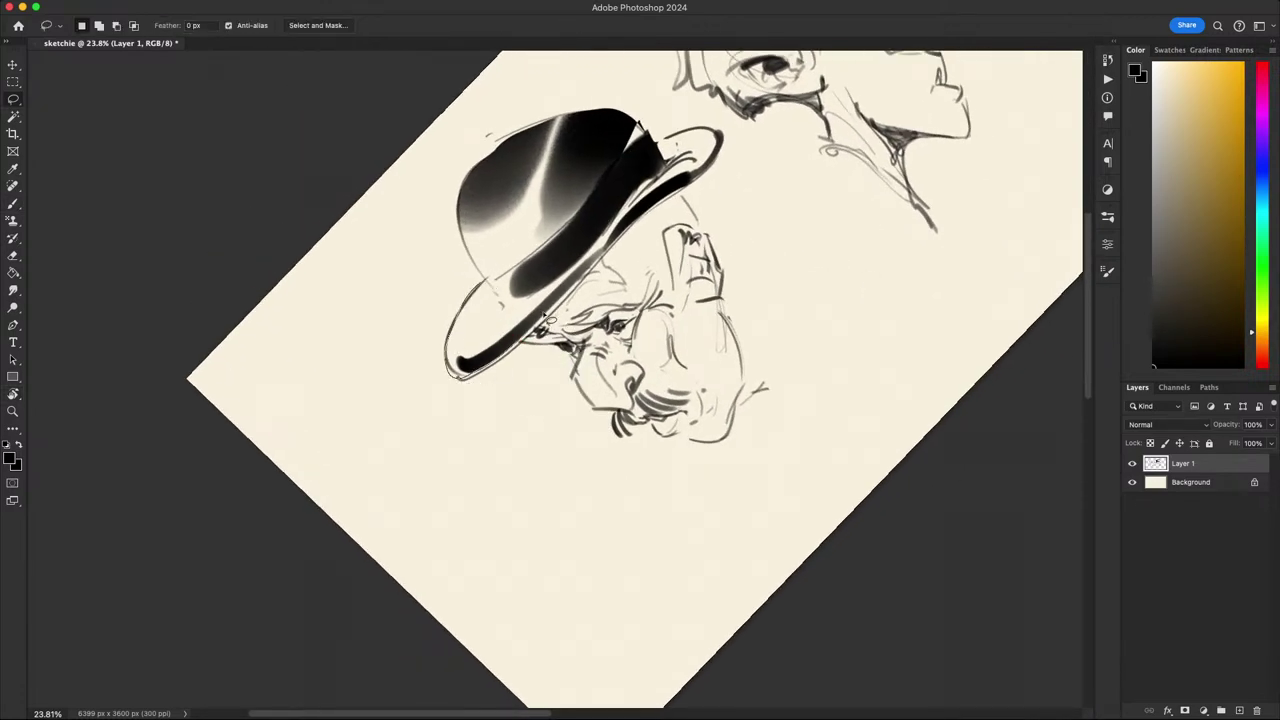
{"action": "mouse_move", "coordinate": [564, 280]}
{"action": "left_mouse_down"}
{"action": "mouse_move", "coordinate": [493, 297]}
{"action": "mouse_move", "coordinate": [576, 252]}
{"action": "mouse_move", "coordinate": [535, 256]}
{"action": "left_mouse_up"}
{"action": "key", "text": "b"}
{"action": "key", "text": "Escape"}
- Try shading the selected front brim with very large soft brush strokes
{"action": "key", "text": "super+z"}
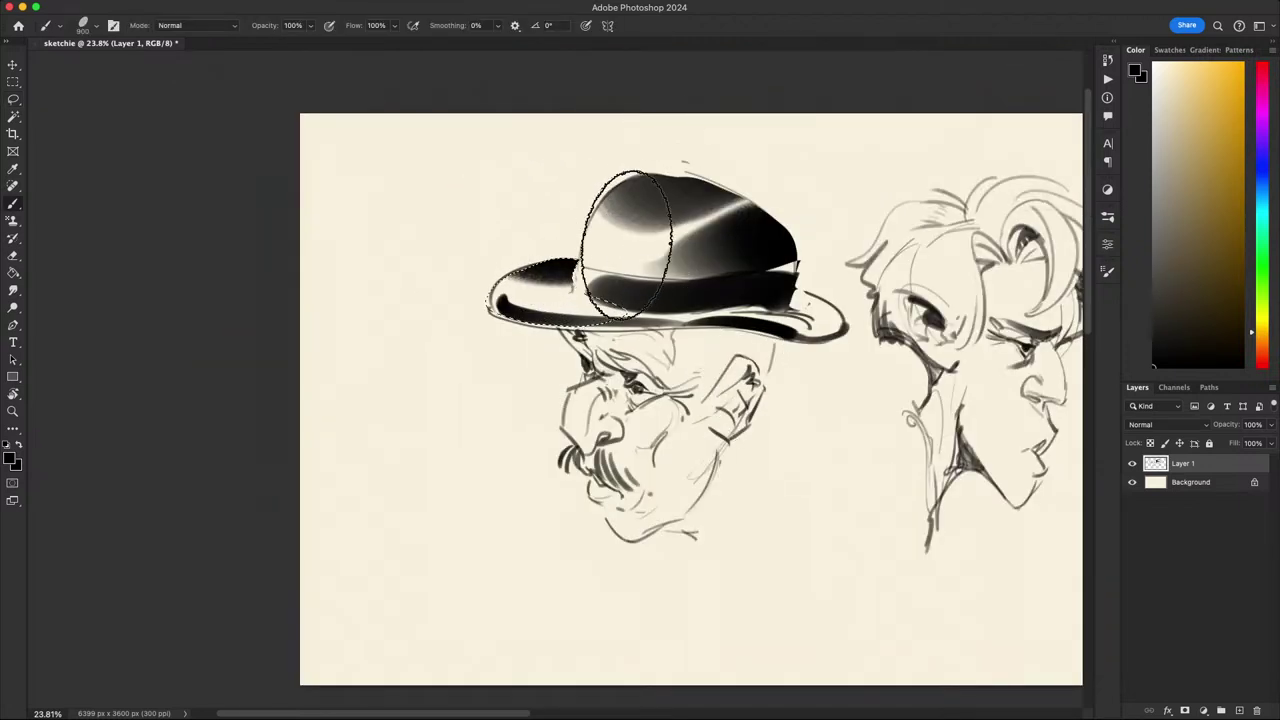
{"action": "left_click_drag", "start_coordinate": [796, 422], "coordinate": [896, 458]}
{"action": "key", "text": "super+z"}
{"action": "key", "text": "bracketleft"}
{"action": "key", "text": "bracketleft"}
{"action": "key", "text": "bracketleft"}
{"action": "key", "text": "bracketleft"}
{"action": "key", "text": "bracketleft"}
{"action": "key", "text": "bracketleft"}
{"action": "key", "text": "bracketleft"}
{"action": "key", "text": "bracketleft"}
{"action": "key", "text": "bracketleft"}
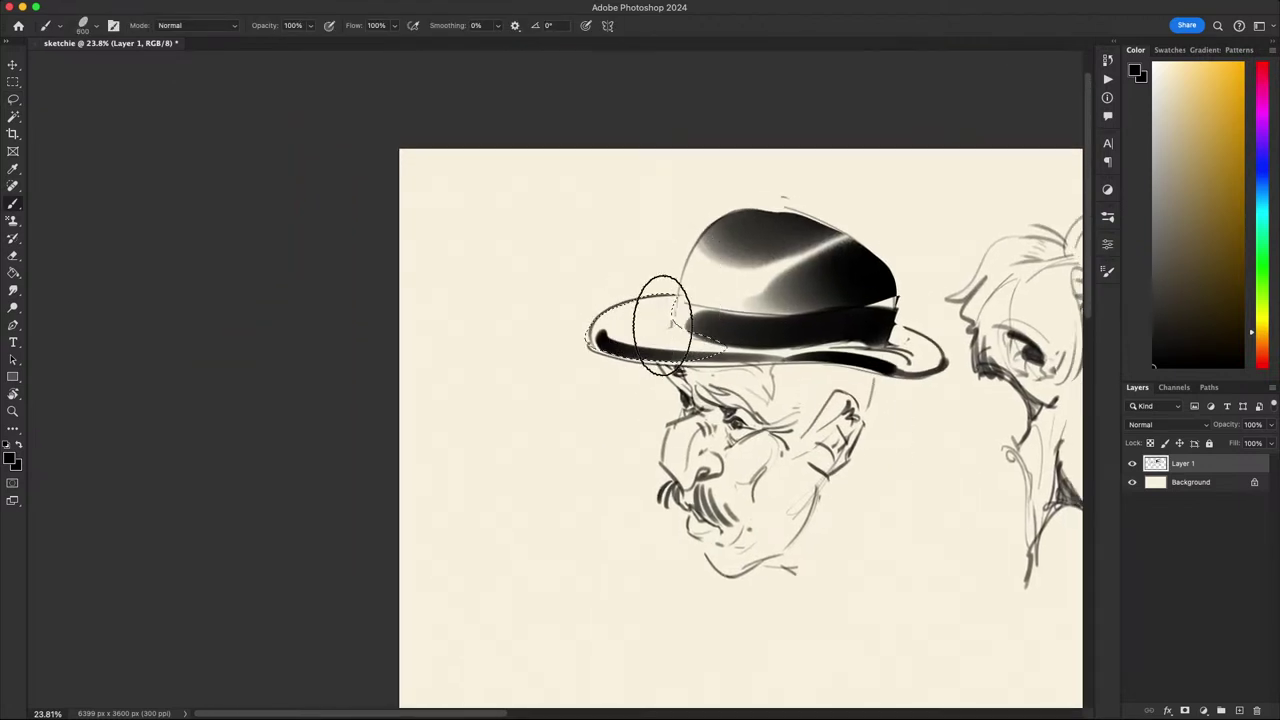
{"action": "left_click_drag", "start_coordinate": [626, 322], "coordinate": [704, 307]}
{"action": "key", "text": "super+z"}
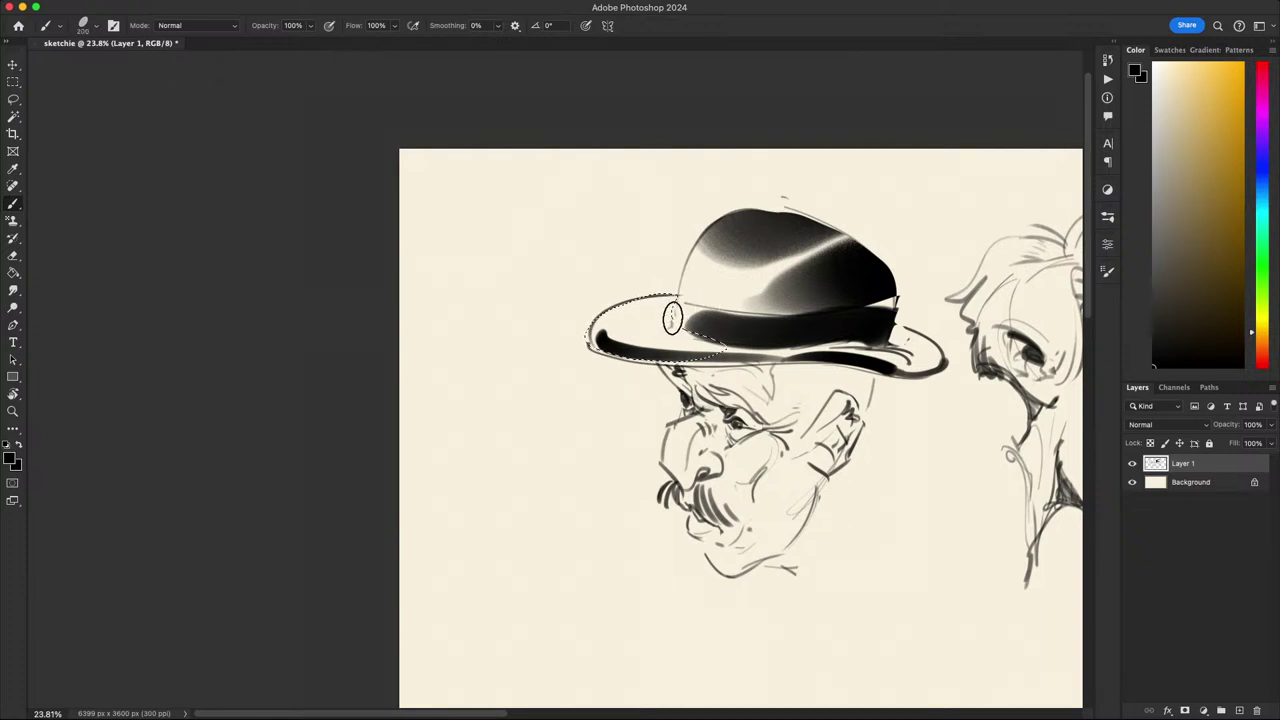
- Shade the upper surface of the selected front brim beside the crown with a soft black stroke at brush size 300
{"action": "key", "text": "bracketright"}
{"action": "key", "text": "bracketright"}
{"action": "key", "text": "bracketright"}
{"action": "left_click_drag", "start_coordinate": [623, 321], "coordinate": [733, 306]}
{"action": "key", "text": "super+z"}
{"action": "left_click_drag", "start_coordinate": [605, 325], "coordinate": [727, 311]}
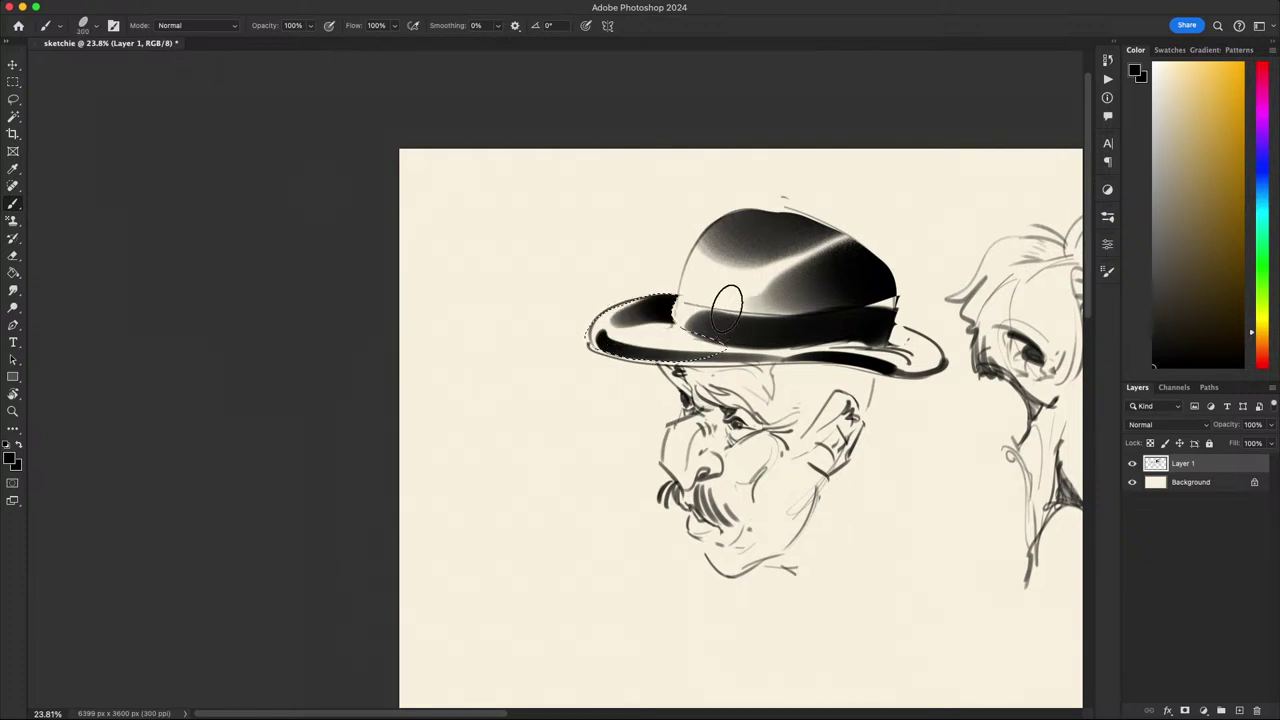
- Try shading a freehand selection on the side of the head between the temple, ear and hat brim
{"action": "left_click_drag", "start_coordinate": [825, 490], "coordinate": [651, 417]}
{"action": "left_click_drag", "start_coordinate": [845, 537], "coordinate": [857, 594]}
{"action": "left_click_drag", "start_coordinate": [783, 554], "coordinate": [857, 533]}
{"action": "left_click_drag", "start_coordinate": [793, 425], "coordinate": [768, 429]}
{"action": "key", "text": "l"}
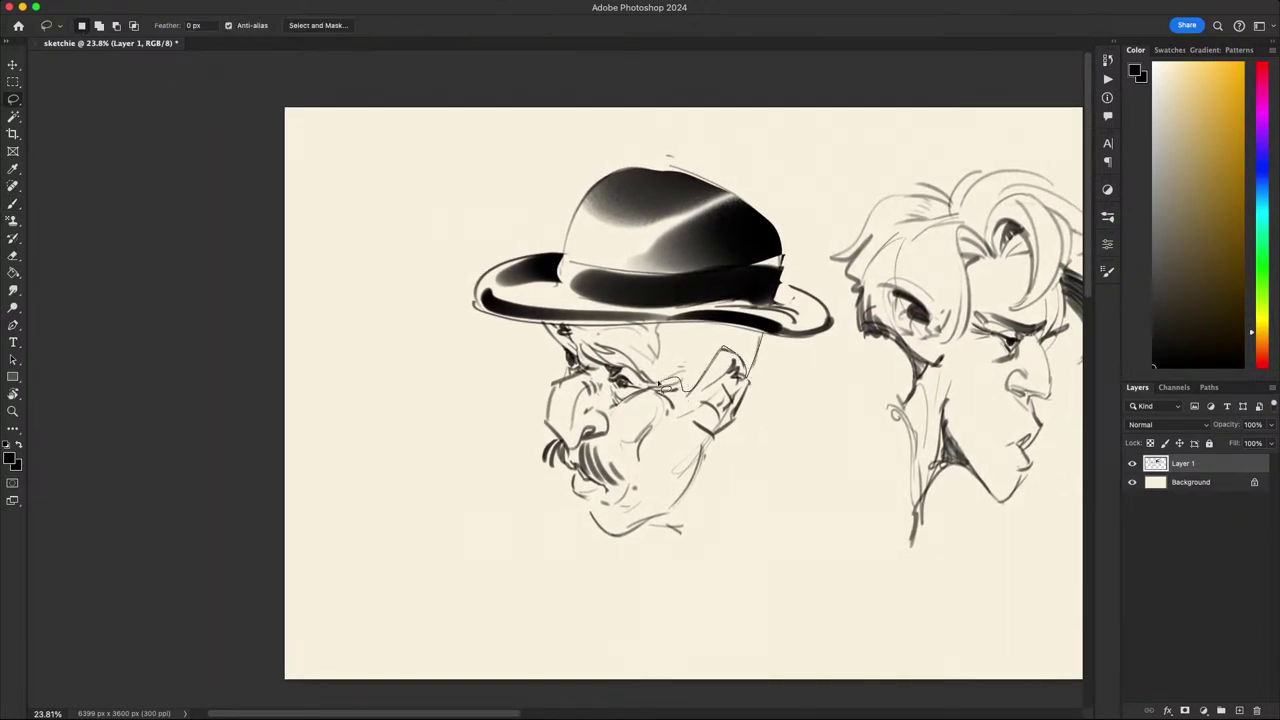
{"action": "left_click_drag", "start_coordinate": [768, 341], "coordinate": [766, 338]}
{"action": "key", "text": "b"}
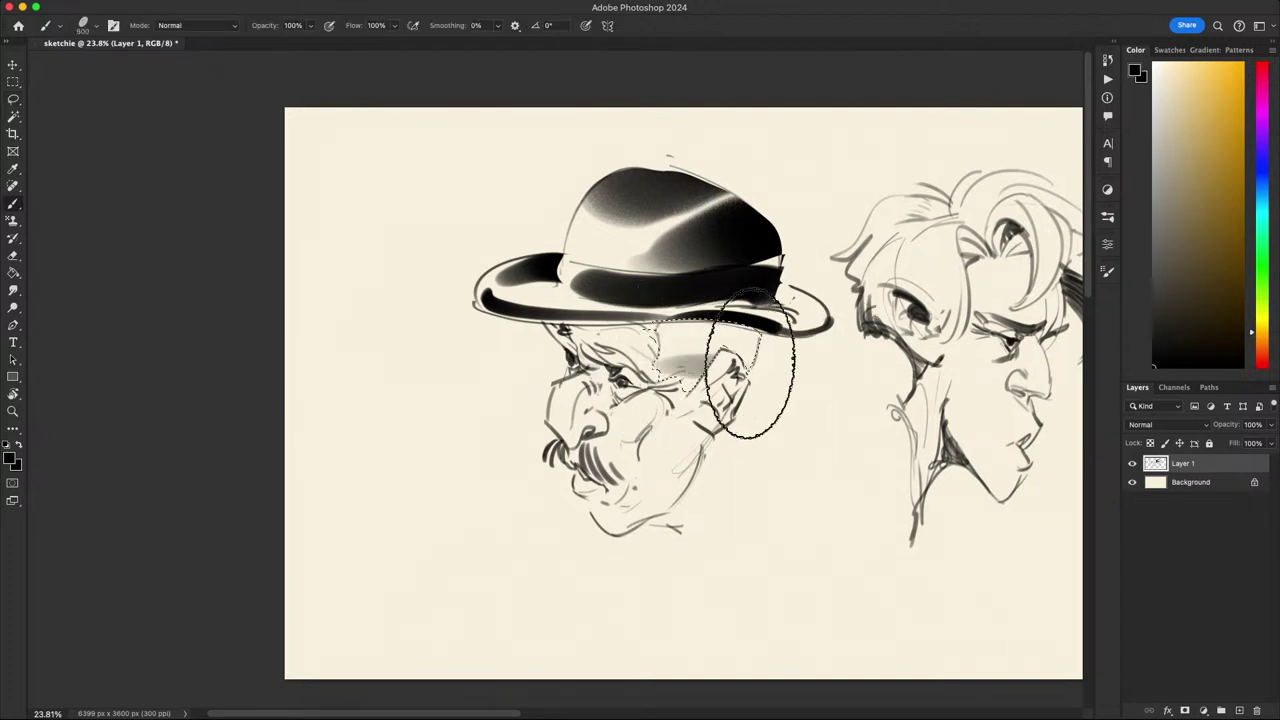
{"action": "left_click_drag", "start_coordinate": [714, 371], "coordinate": [850, 385]}
{"action": "key", "text": "r"}
{"action": "mouse_move", "coordinate": [771, 463]}
{"action": "left_mouse_down"}
{"action": "mouse_move", "coordinate": [926, 315]}
{"action": "mouse_move", "coordinate": [697, 404]}
{"action": "left_mouse_up"}
{"action": "scroll", "coordinate": [701, 401], "scroll_direction": "down", "scroll_amount": 10}
{"action": "scroll", "coordinate": [704, 403], "scroll_direction": "up", "scroll_amount": 4}
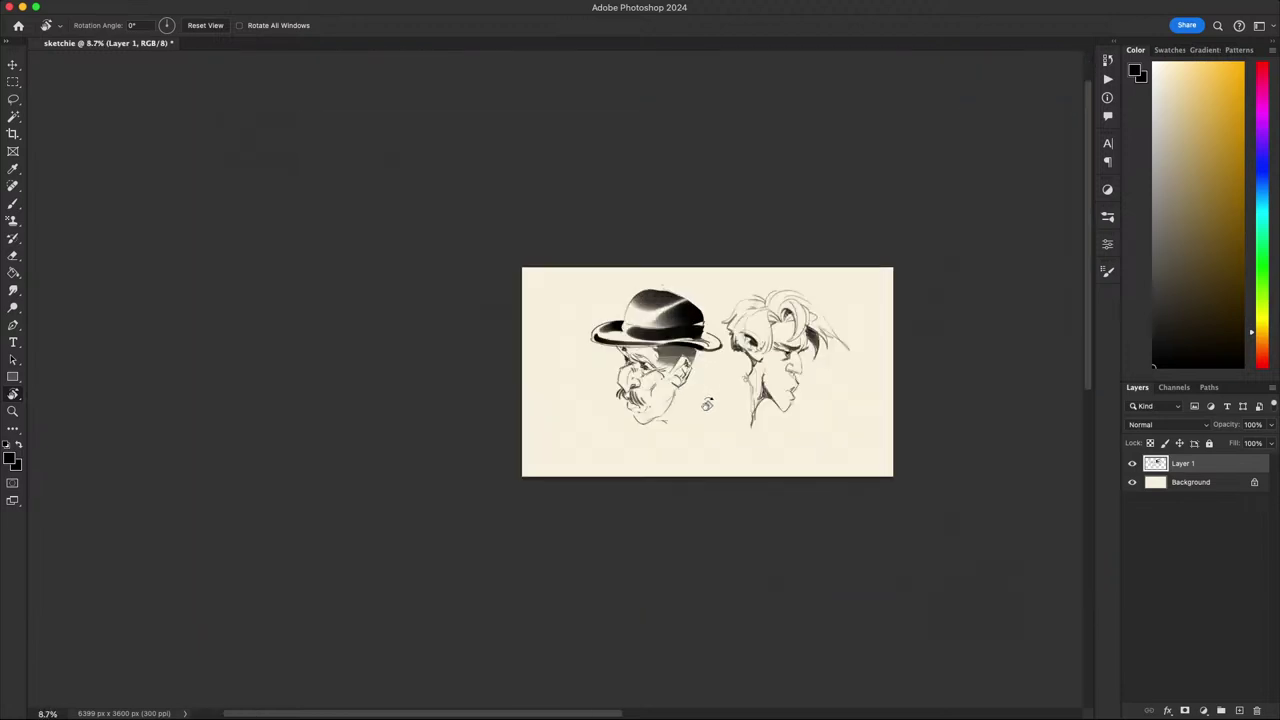
{"action": "scroll", "coordinate": [684, 354], "scroll_direction": "up", "scroll_amount": 5}
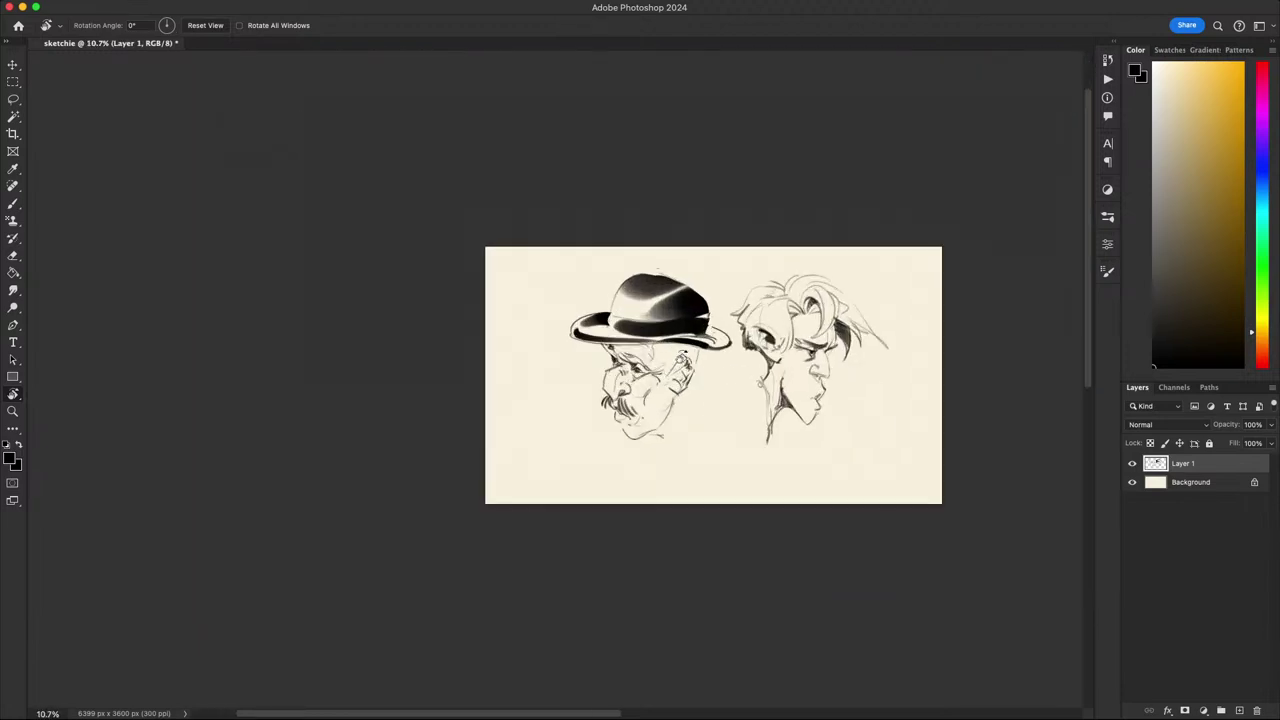
{"action": "left_click_drag", "start_coordinate": [725, 435], "coordinate": [746, 480]}
{"action": "key", "text": "l"}
{"action": "mouse_move", "coordinate": [785, 312]}
{"action": "left_mouse_down"}
{"action": "mouse_move", "coordinate": [814, 392]}
{"action": "mouse_move", "coordinate": [546, 379]}
{"action": "mouse_move", "coordinate": [525, 401]}
{"action": "left_mouse_up"}
{"action": "key", "text": "Delete"}
{"action": "key", "text": "super+d"}
{"action": "mouse_move", "coordinate": [800, 335]}
{"action": "left_mouse_down"}
{"action": "mouse_move", "coordinate": [814, 410]}
{"action": "mouse_move", "coordinate": [630, 385]}
{"action": "mouse_move", "coordinate": [615, 212]}
{"action": "mouse_move", "coordinate": [785, 325]}
{"action": "mouse_move", "coordinate": [738, 344]}
{"action": "left_mouse_up"}
{"action": "key", "text": "v"}
{"action": "key", "text": "super+d"}
{"action": "key", "text": "b"}
- Select the front end of the hat brim, move it inward toward the crown to shorten the brim, and deselect
{"action": "scroll", "coordinate": [755, 359], "scroll_direction": "down", "scroll_amount": 5}
{"action": "scroll", "coordinate": [670, 365], "scroll_direction": "up", "scroll_amount": 8}
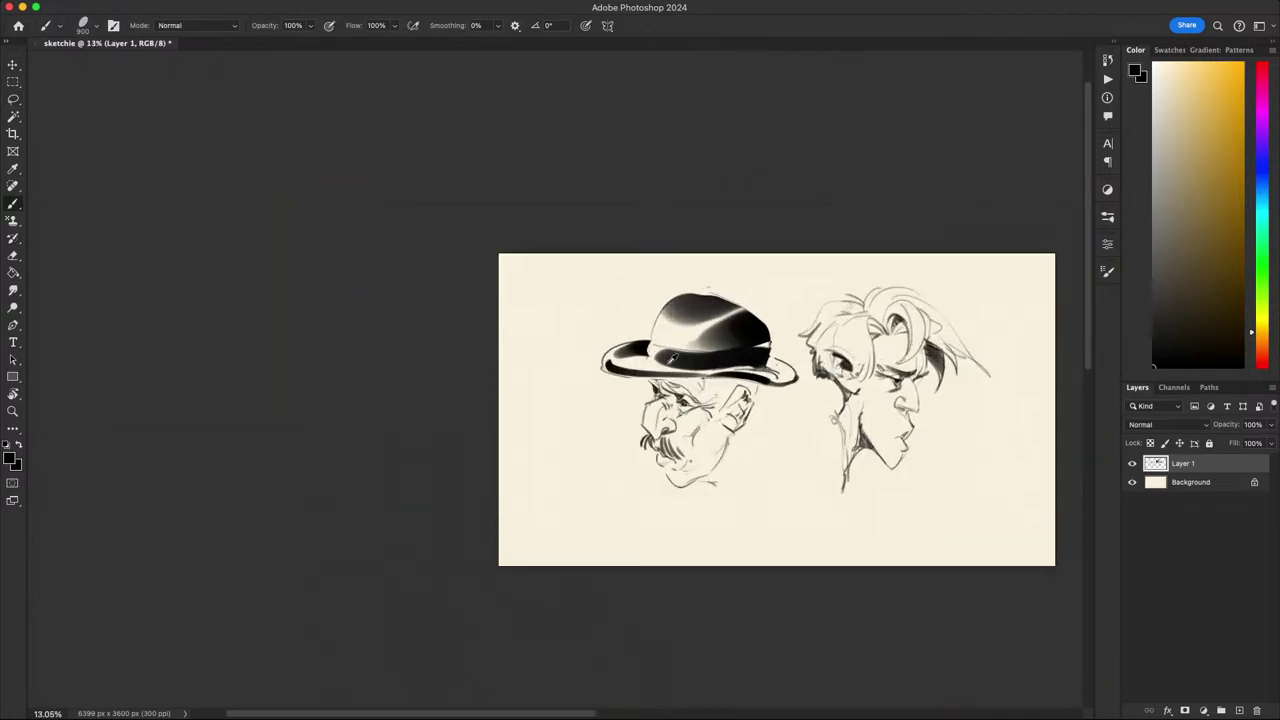
{"action": "key", "text": "l"}
{"action": "mouse_move", "coordinate": [542, 262]}
{"action": "left_mouse_down"}
{"action": "mouse_move", "coordinate": [443, 343]}
{"action": "mouse_move", "coordinate": [614, 404]}
{"action": "mouse_move", "coordinate": [600, 254]}
{"action": "left_mouse_up"}
{"action": "key", "text": "v"}
{"action": "left_click_drag", "start_coordinate": [565, 361], "coordinate": [587, 362]}
{"action": "key", "text": "super+d"}
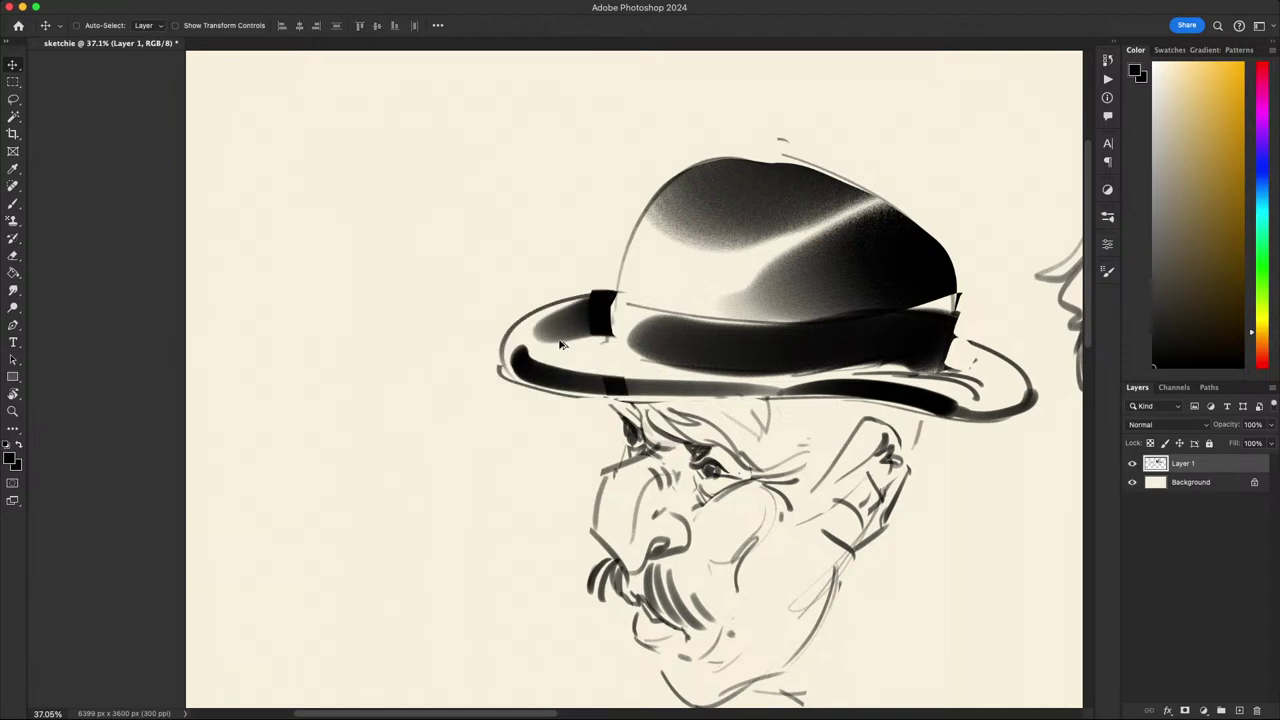
{"action": "scroll", "coordinate": [560, 344], "scroll_direction": "down", "scroll_amount": 4}
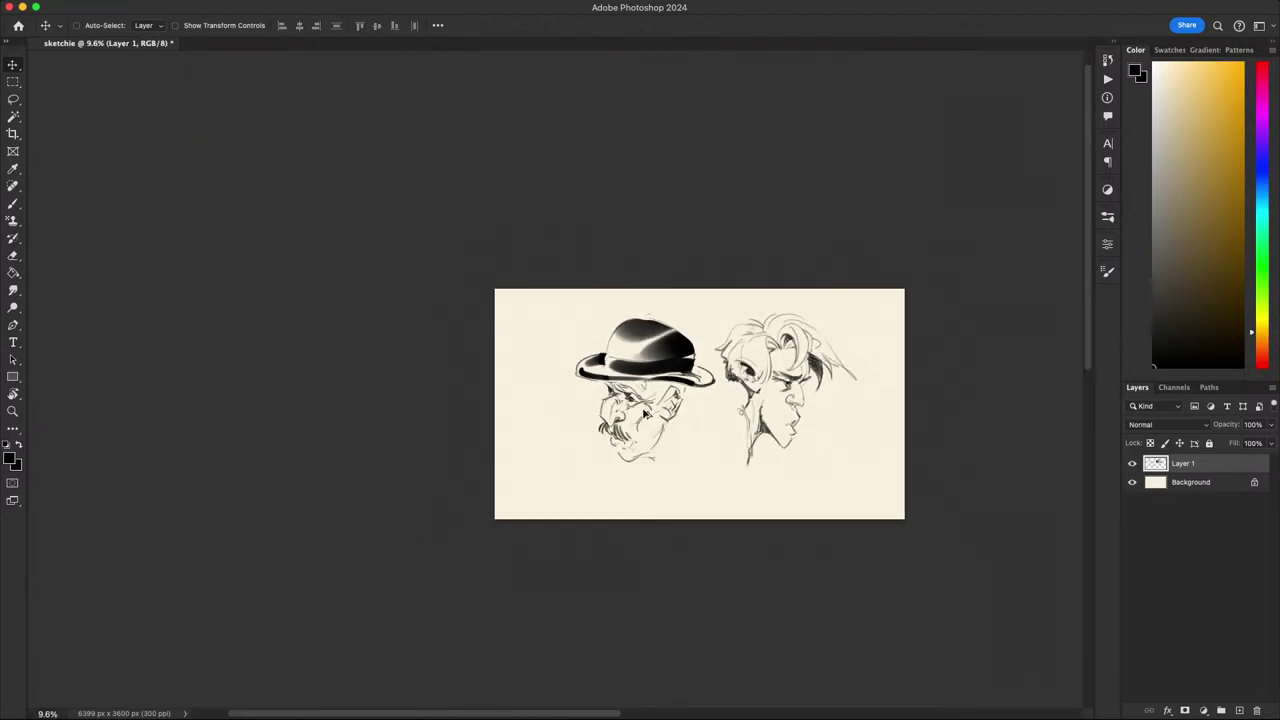
{"action": "scroll", "coordinate": [645, 413], "scroll_direction": "up", "scroll_amount": 4}
- Try painting a dark shadow patch on the moustached man's cheek below the eye with a smaller brush
{"action": "key", "text": "b"}
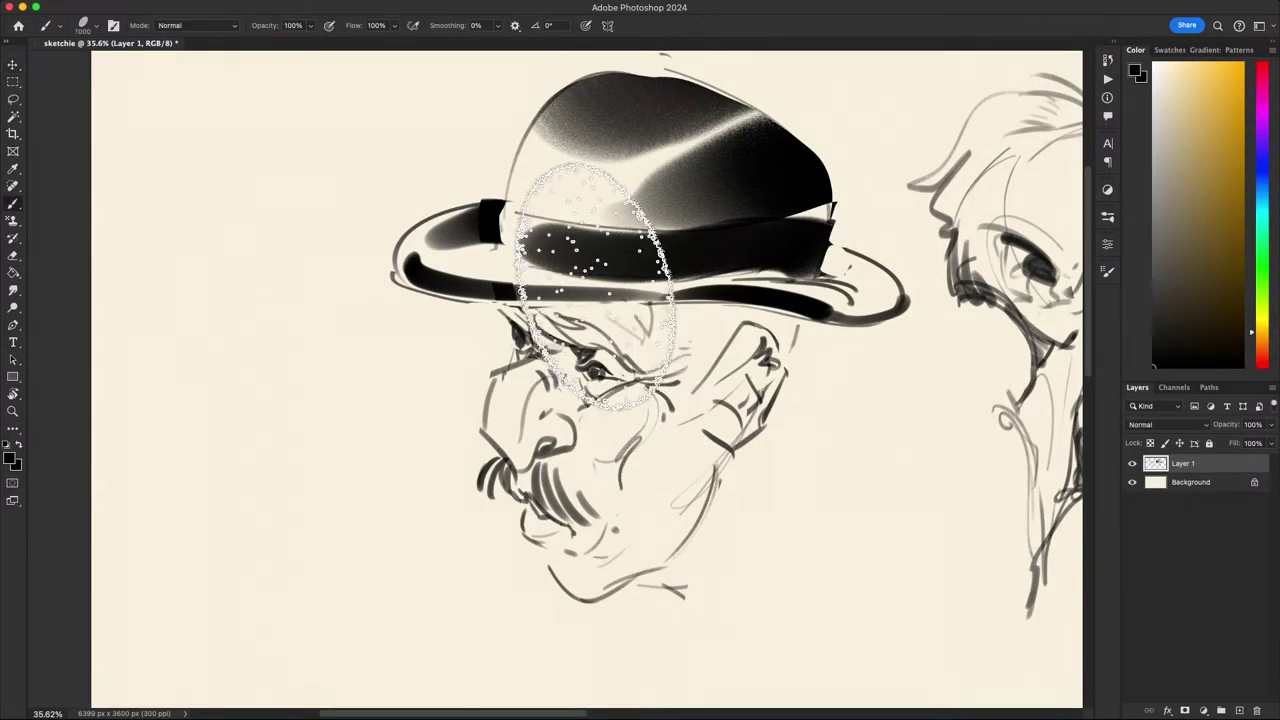
{"action": "key", "text": "bracketleft"}
{"action": "key", "text": "bracketleft"}
{"action": "key", "text": "bracketleft"}
{"action": "key", "text": "bracketleft"}
{"action": "key", "text": "bracketleft"}
{"action": "key", "text": "bracketleft"}
{"action": "key", "text": "bracketleft"}
{"action": "key", "text": "bracketleft"}
{"action": "key", "text": "bracketleft"}
{"action": "key", "text": "bracketleft"}
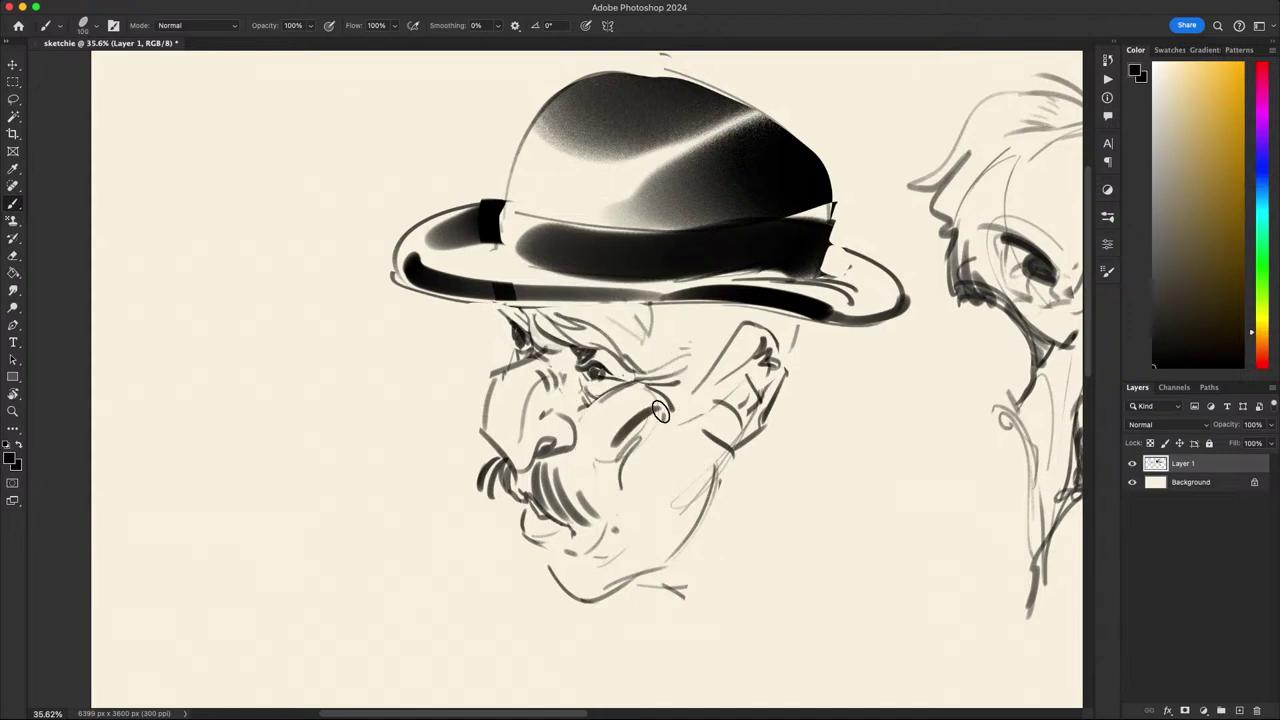
{"action": "left_click_drag", "start_coordinate": [614, 442], "coordinate": [645, 410]}
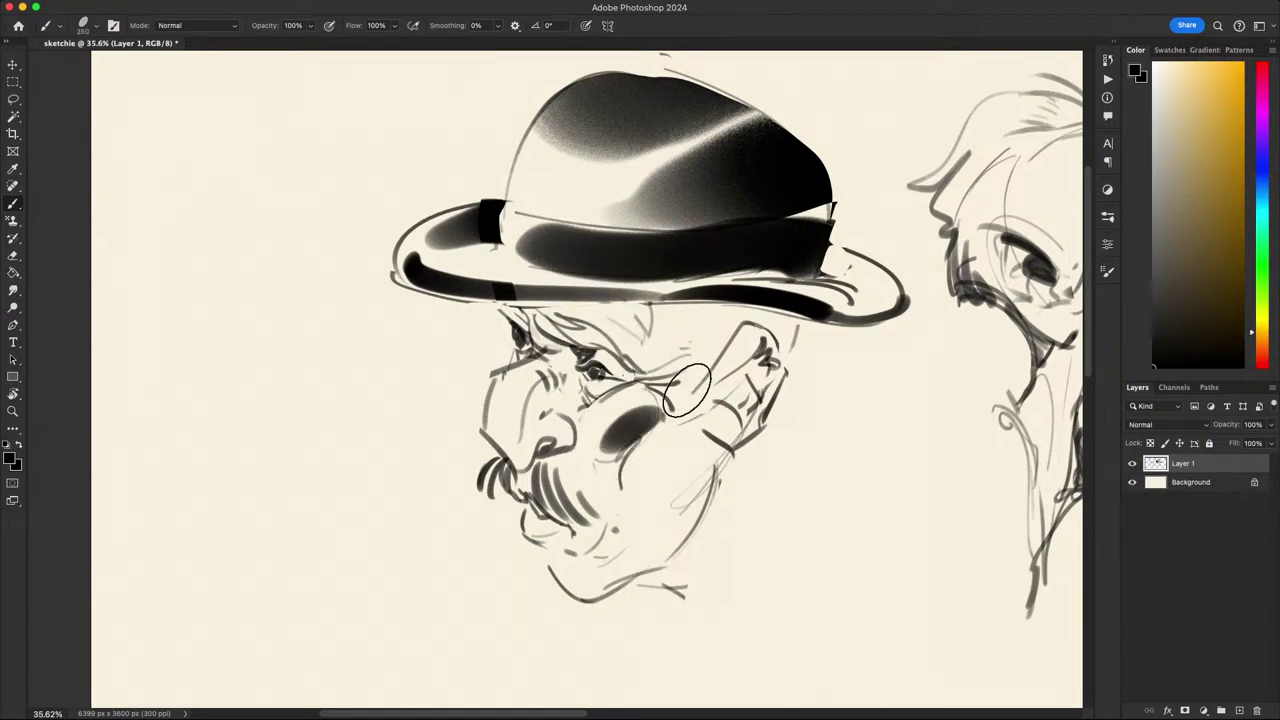
{"action": "scroll", "coordinate": [675, 429], "scroll_direction": "down", "scroll_amount": 3}
{"action": "scroll", "coordinate": [759, 462], "scroll_direction": "down", "scroll_amount": 3}
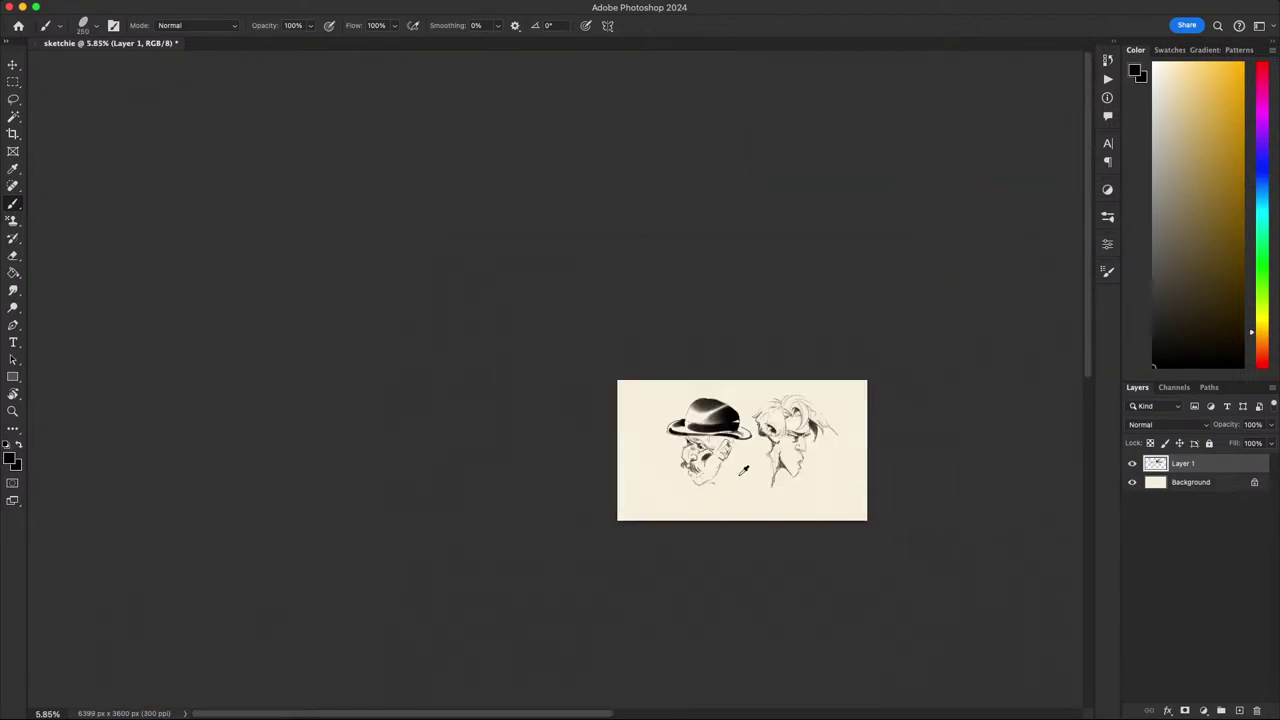
{"action": "scroll", "coordinate": [720, 470], "scroll_direction": "up", "scroll_amount": 2}
{"action": "key", "text": "super+z"}
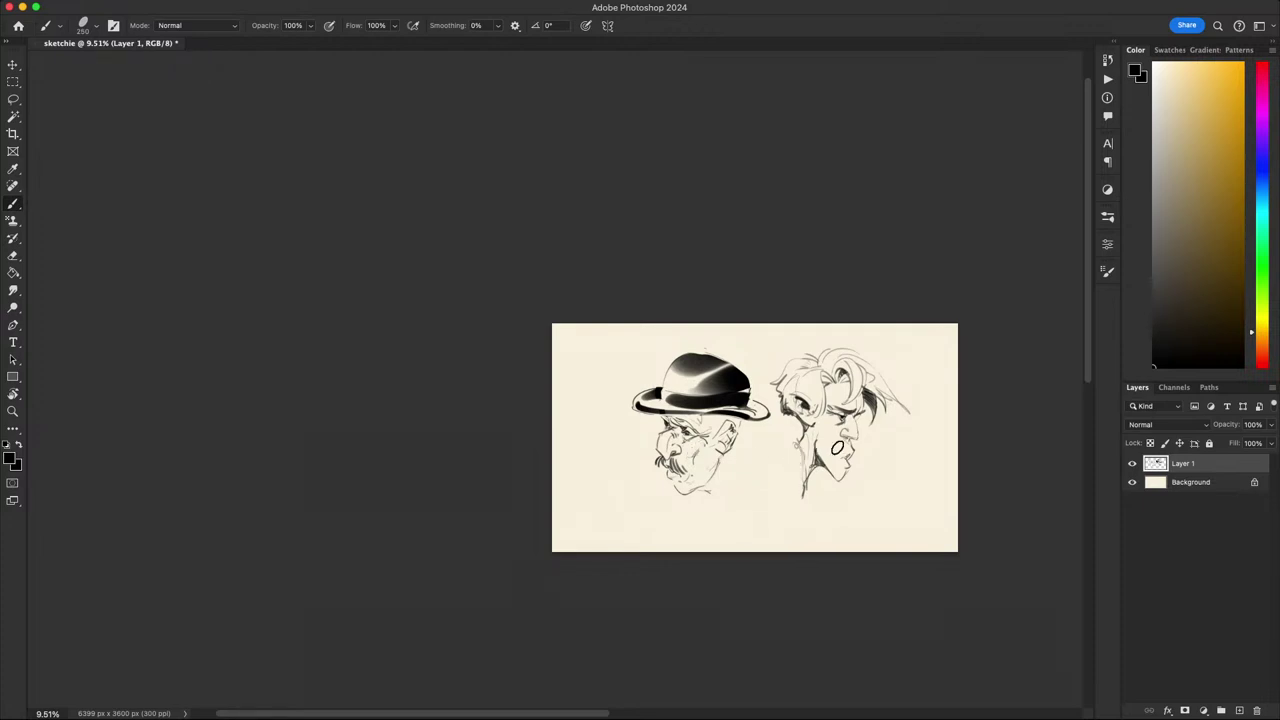
- Flip the canvas horizontally and check the proportions of both heads in the mirrored composition
{"action": "left_click_drag", "start_coordinate": [837, 448], "coordinate": [793, 433]}
{"action": "scroll", "coordinate": [747, 461], "scroll_direction": "up", "scroll_amount": 3}
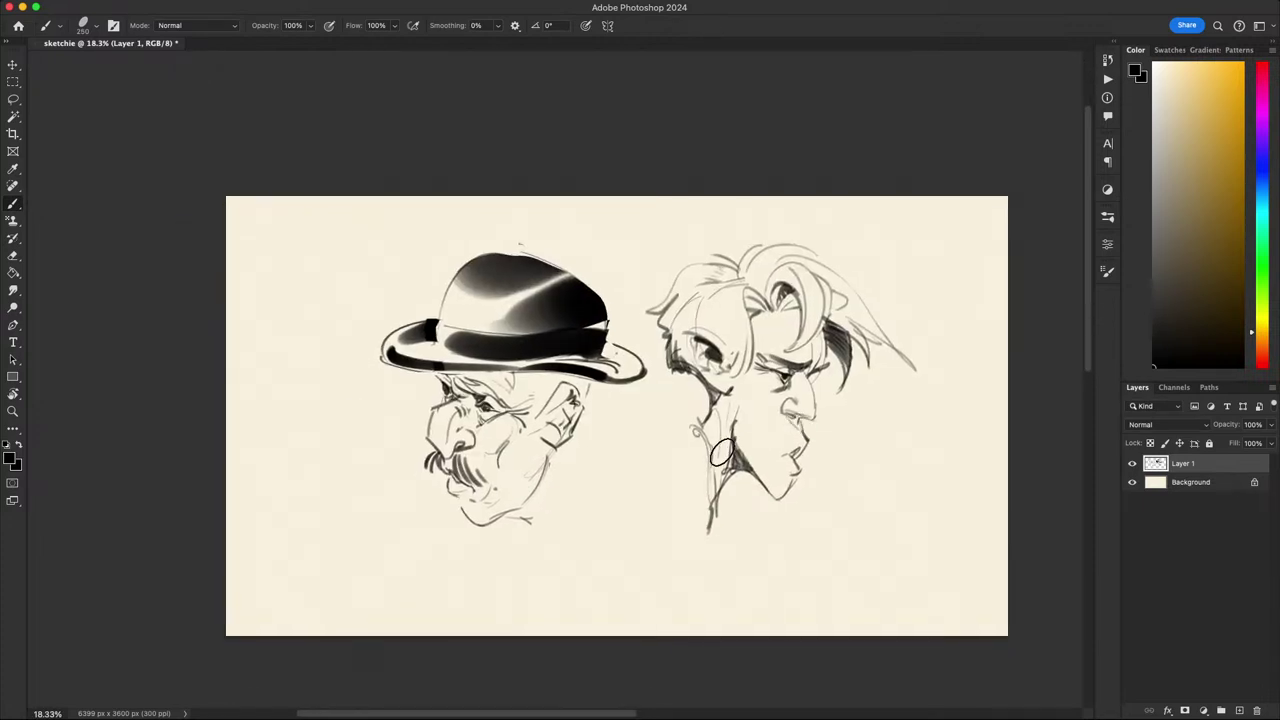
{"action": "left_click_drag", "start_coordinate": [722, 452], "coordinate": [719, 428]}
{"action": "key", "text": "super+shift+h"}
{"action": "left_click_drag", "start_coordinate": [621, 433], "coordinate": [745, 433]}
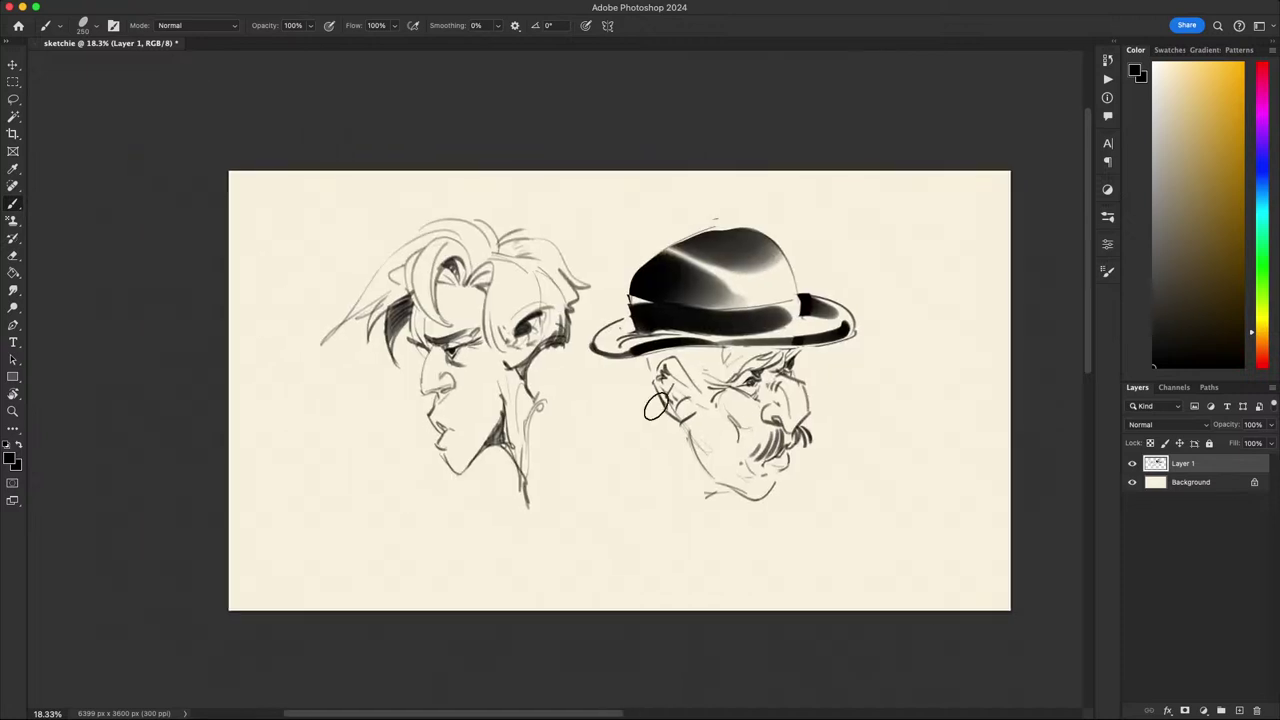
{"action": "scroll", "coordinate": [655, 405], "scroll_direction": "up", "scroll_amount": 3}
{"action": "scroll", "coordinate": [655, 402], "scroll_direction": "down", "scroll_amount": 3}
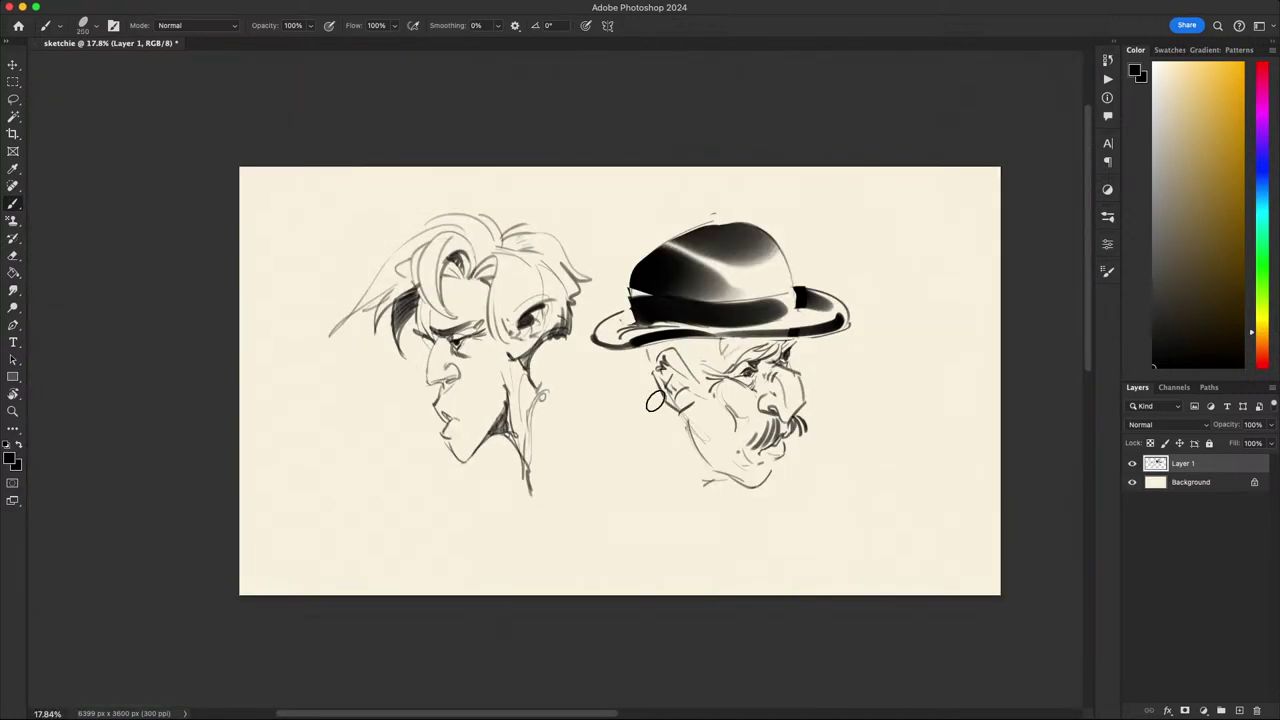